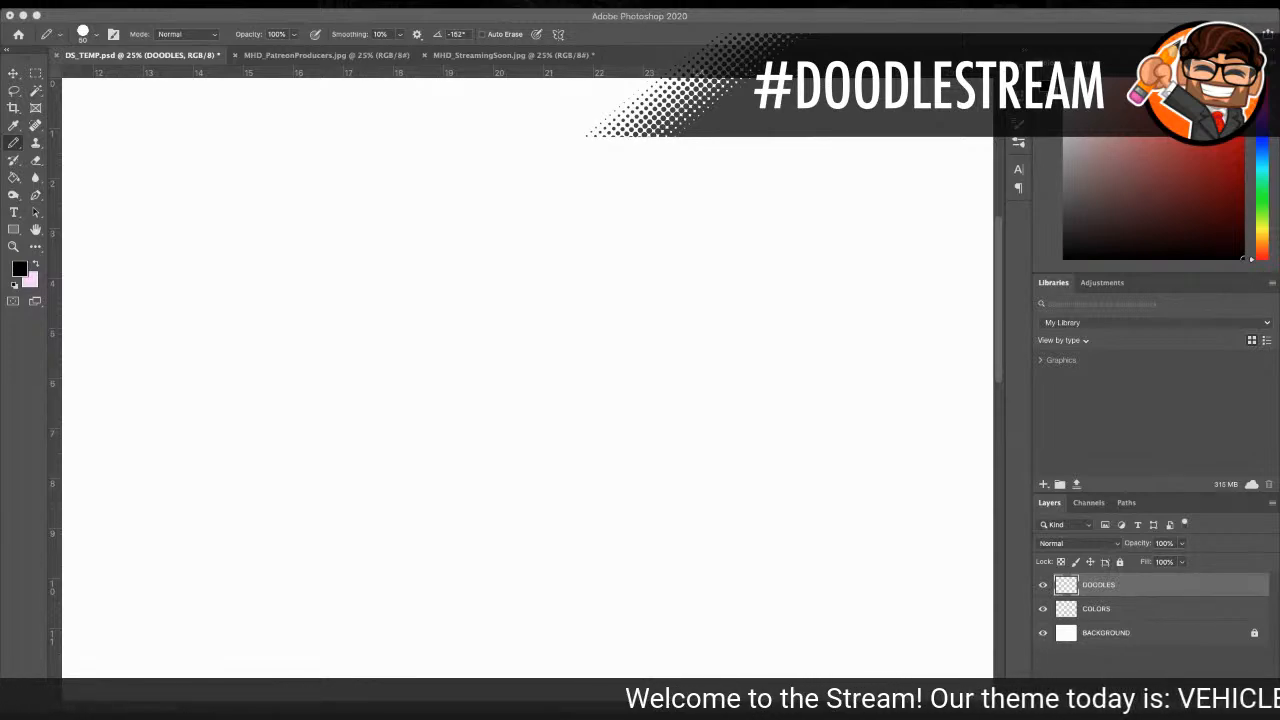
# Step: Close the MHD_PatreonProducers.jpg and MHD_StreamingSoon.jpg documents, leaving DS_TEMP.psd open
pyautogui.click(293, 58)
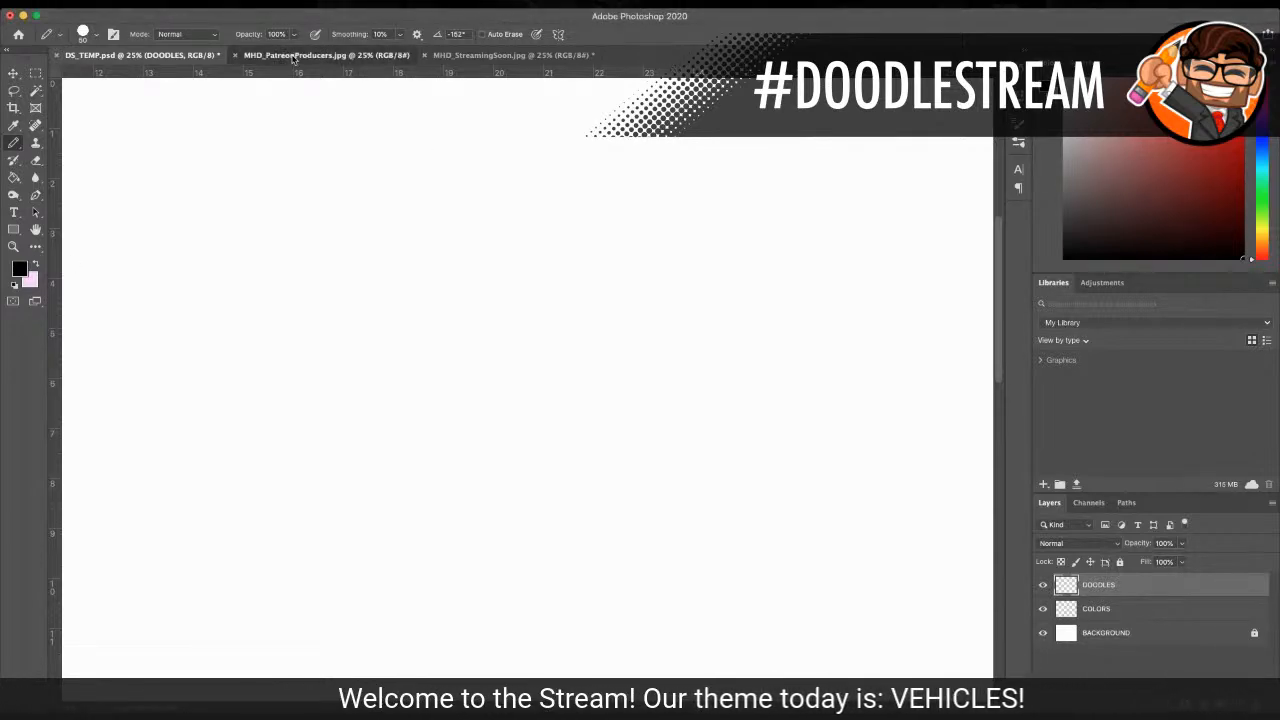
pyautogui.click(293, 58)
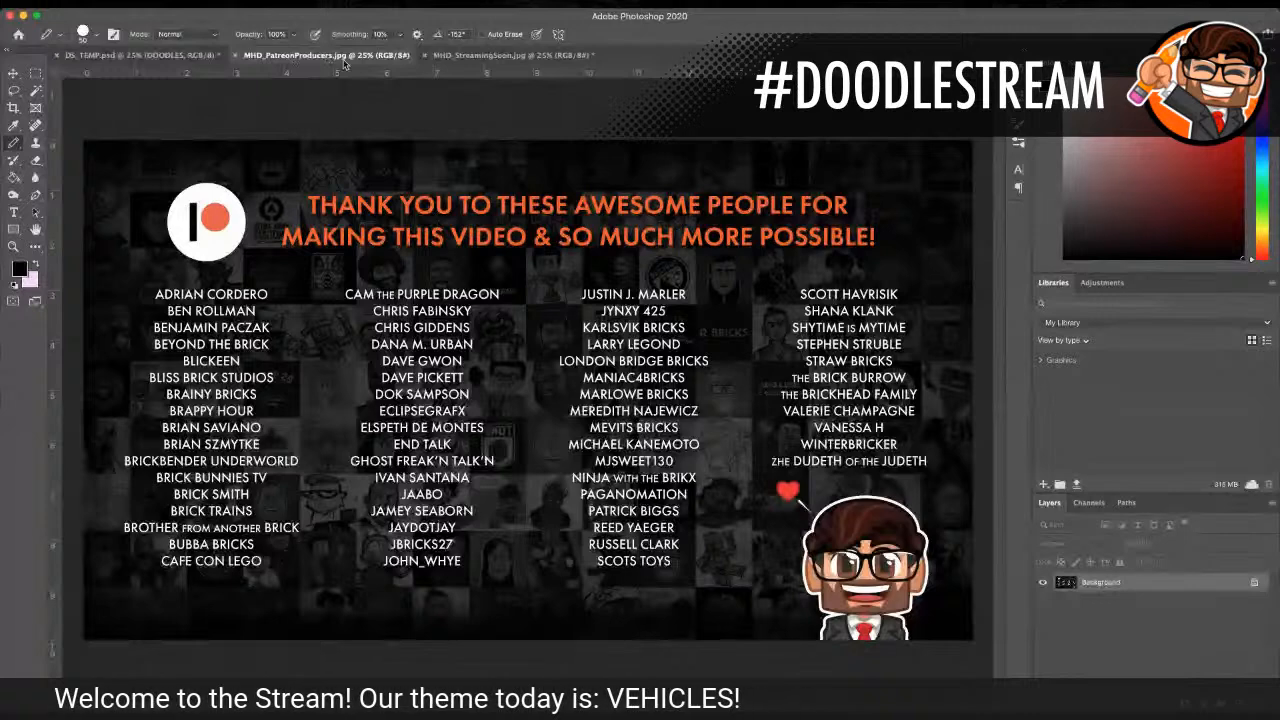
pyautogui.click(234, 55)
pyautogui.click(278, 57)
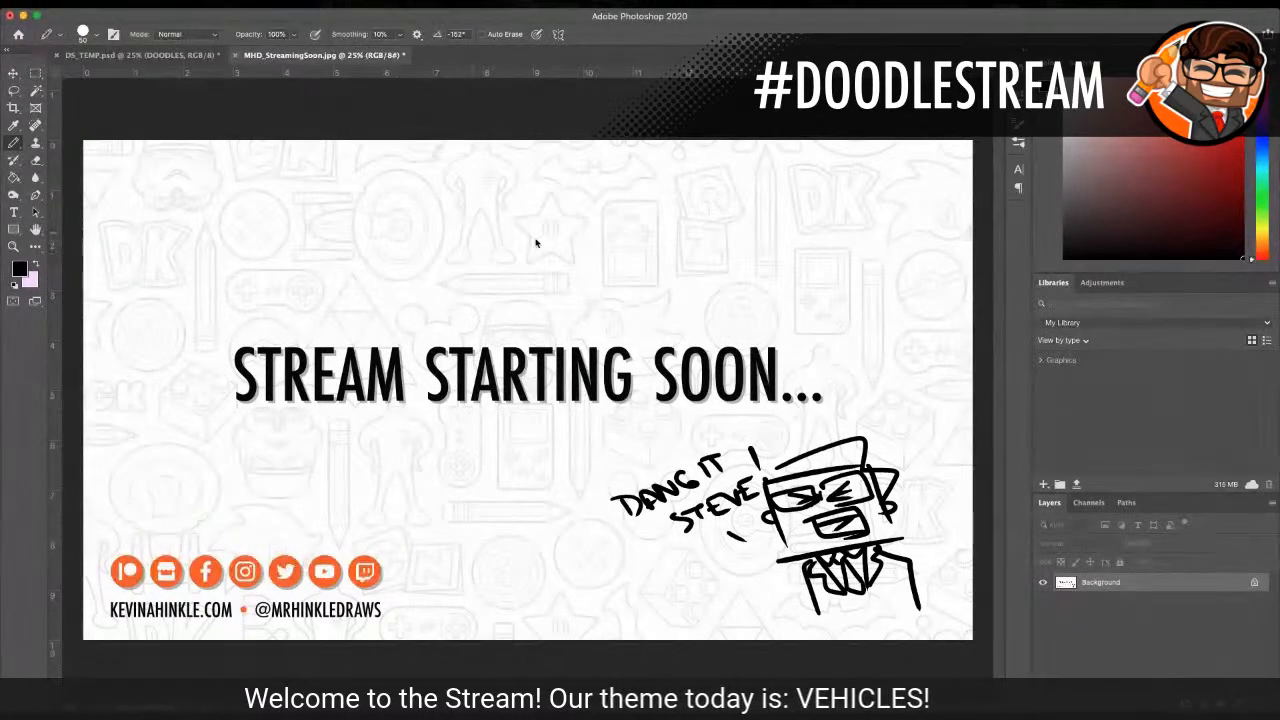
pyautogui.press('super+w')
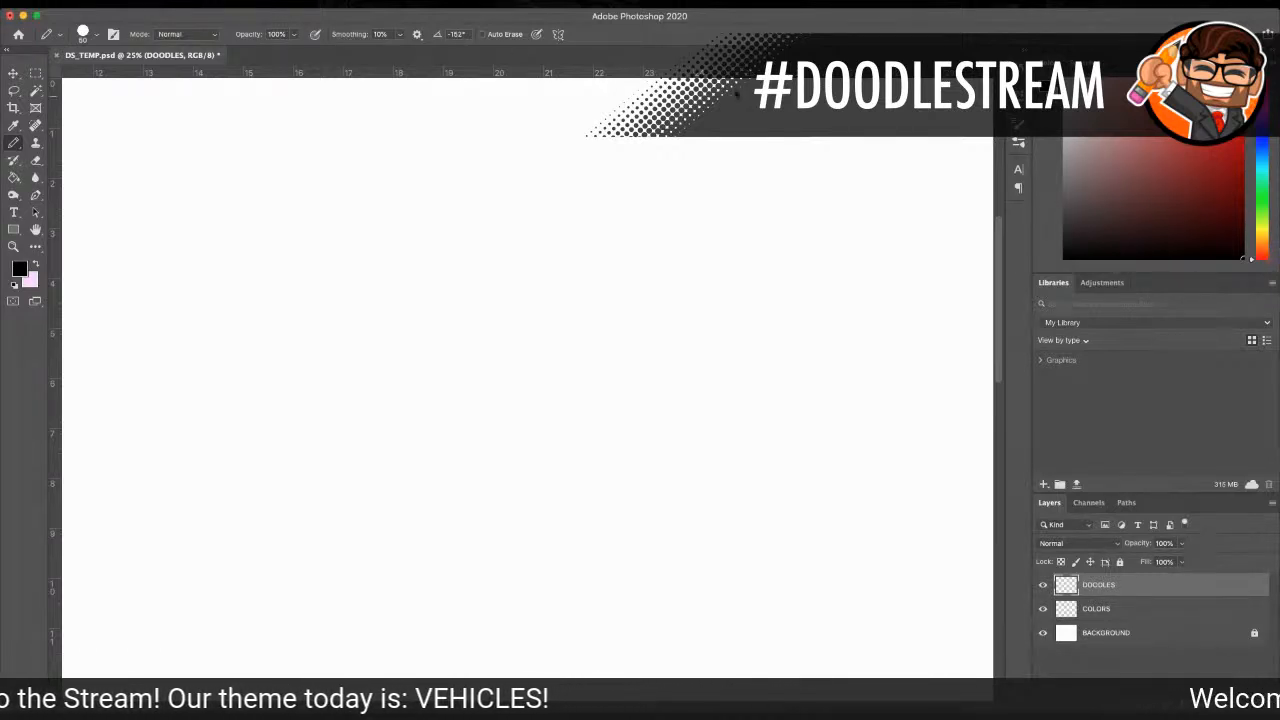
# Step: Sketch the boxy side outline of a tank turret on the DOODLES layer with a size 45 pencil in black
pyautogui.scroll(2, 593, 260)
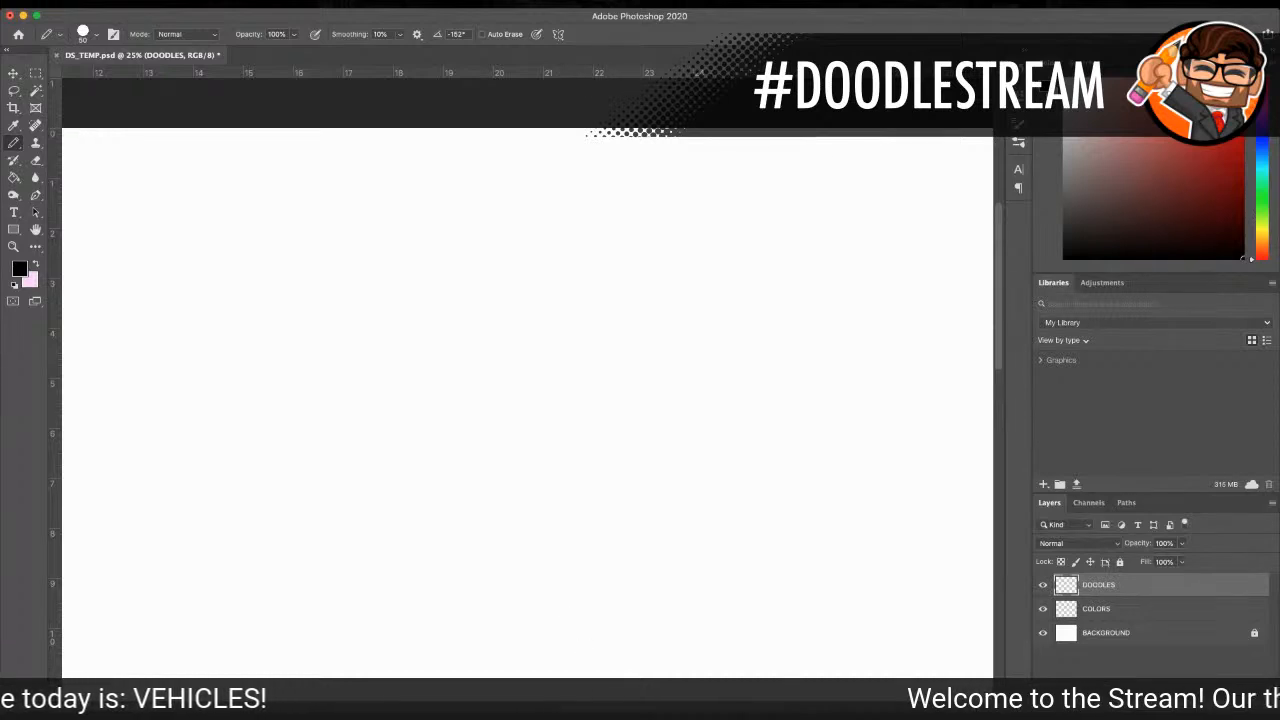
pyautogui.hscroll(2, 500, 400)
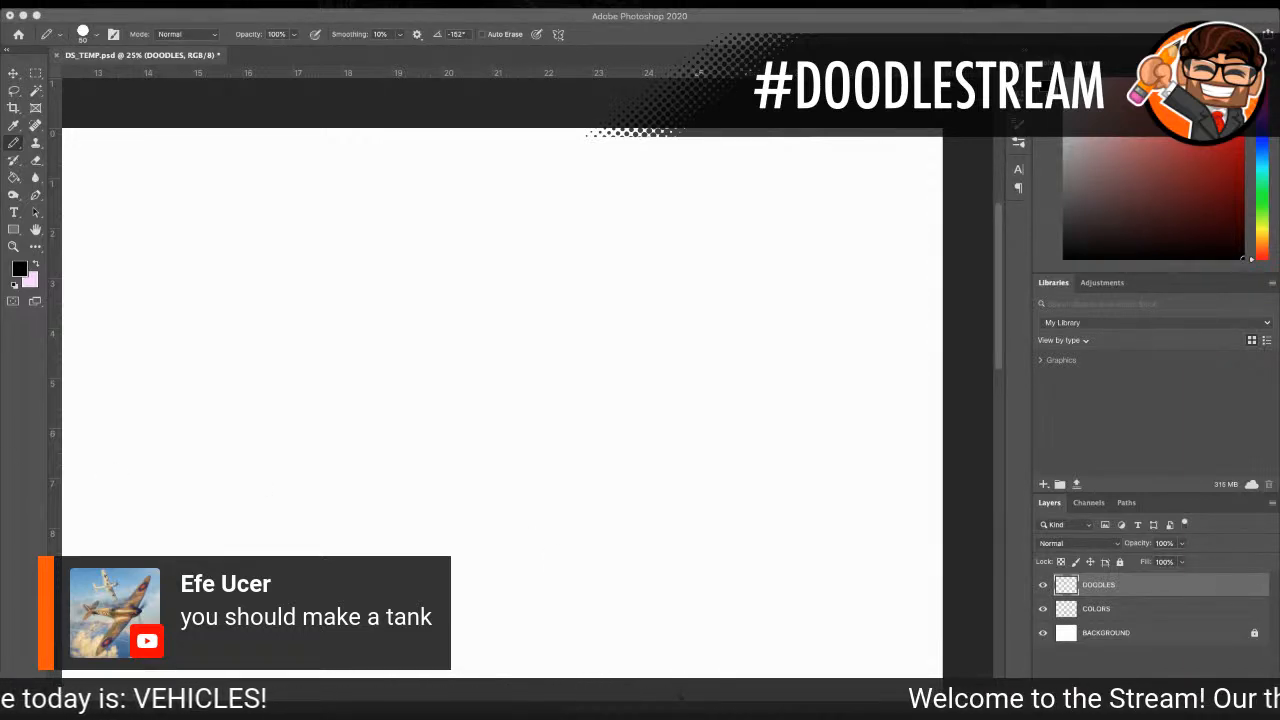
pyautogui.hscroll(2, 652, 555)
pyautogui.scroll(-1, 652, 555)
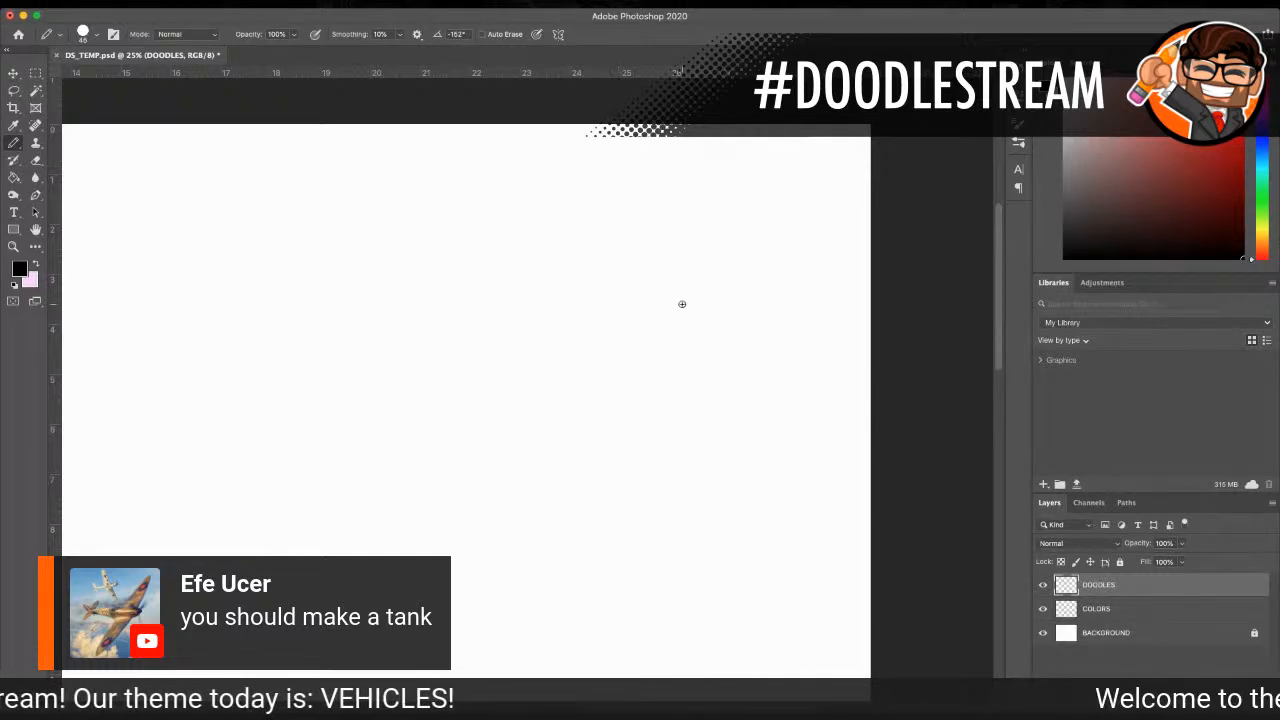
pyautogui.moveTo(486, 278)
pyautogui.mouseDown()
pyautogui.moveTo(551, 273)
pyautogui.moveTo(474, 288)
pyautogui.moveTo(470, 304)
pyautogui.mouseUp()
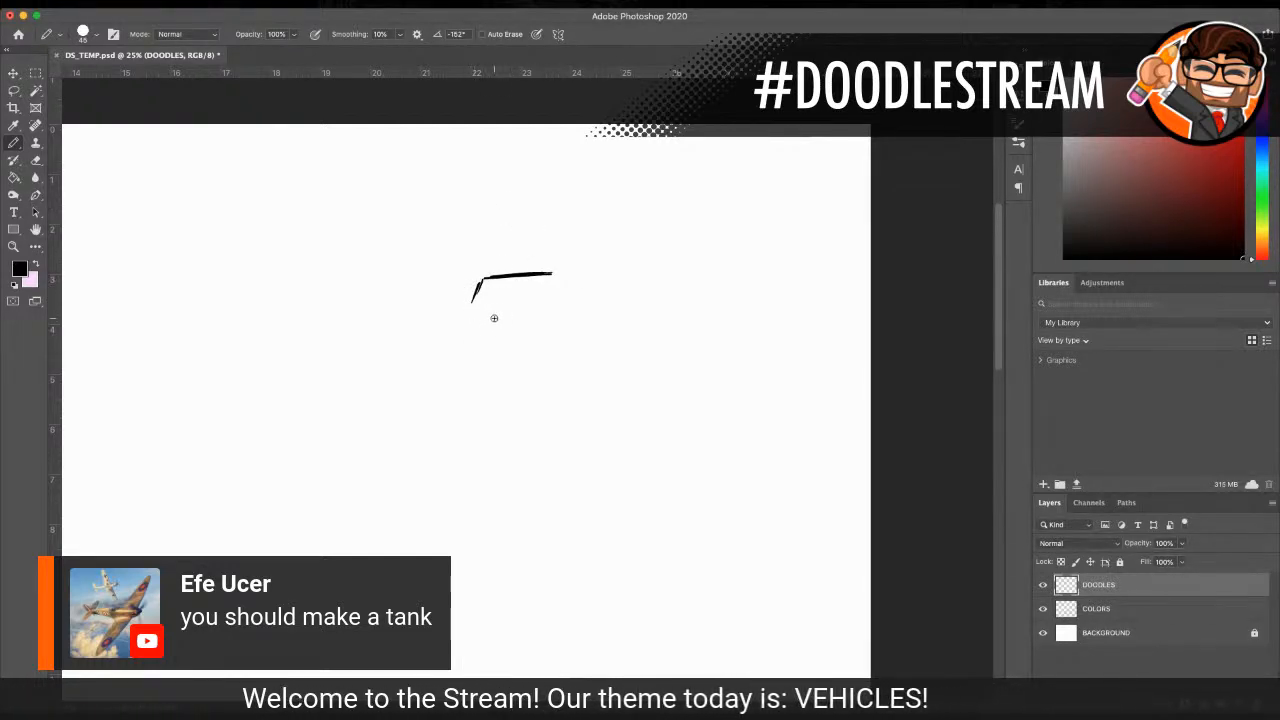
pyautogui.moveTo(471, 304)
pyautogui.mouseDown()
pyautogui.moveTo(549, 278)
pyautogui.moveTo(536, 312)
pyautogui.moveTo(598, 273)
pyautogui.mouseUp()
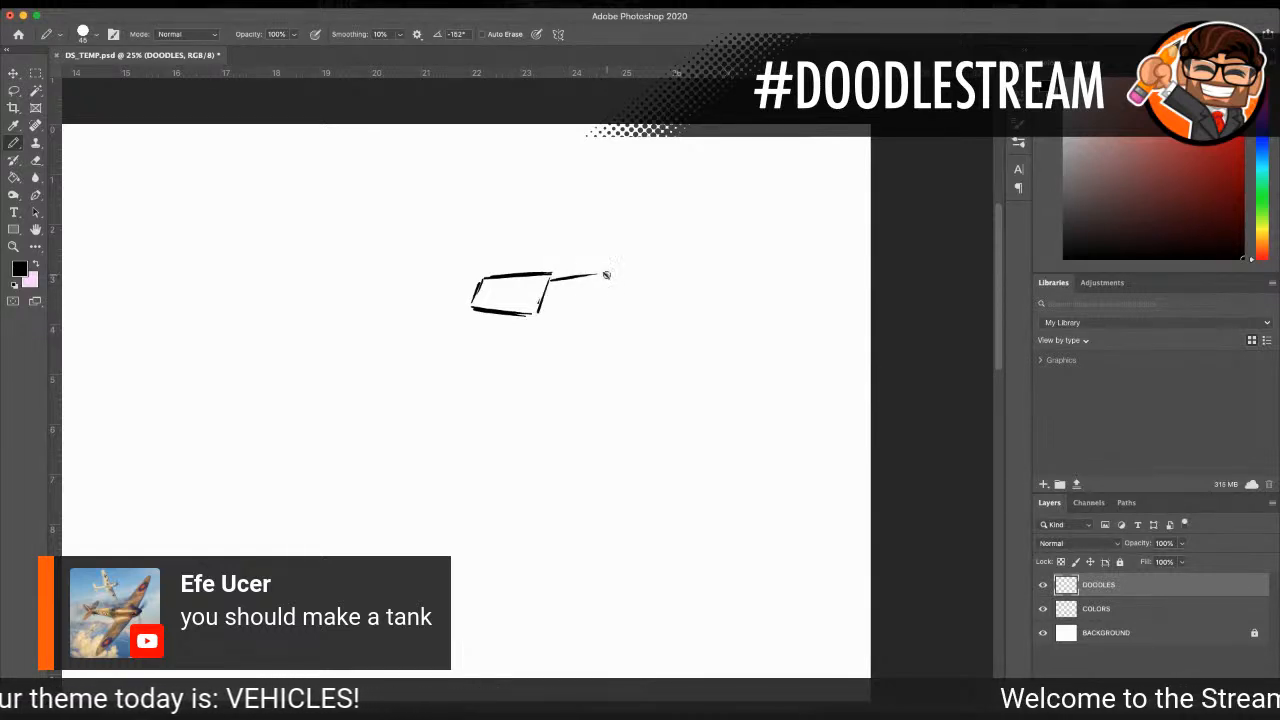
# Step: Draw the tank's upper hull below the turret, with the deck edge, sloped front plate and rear corner
pyautogui.moveTo(451, 316); pyautogui.dragTo(549, 330)
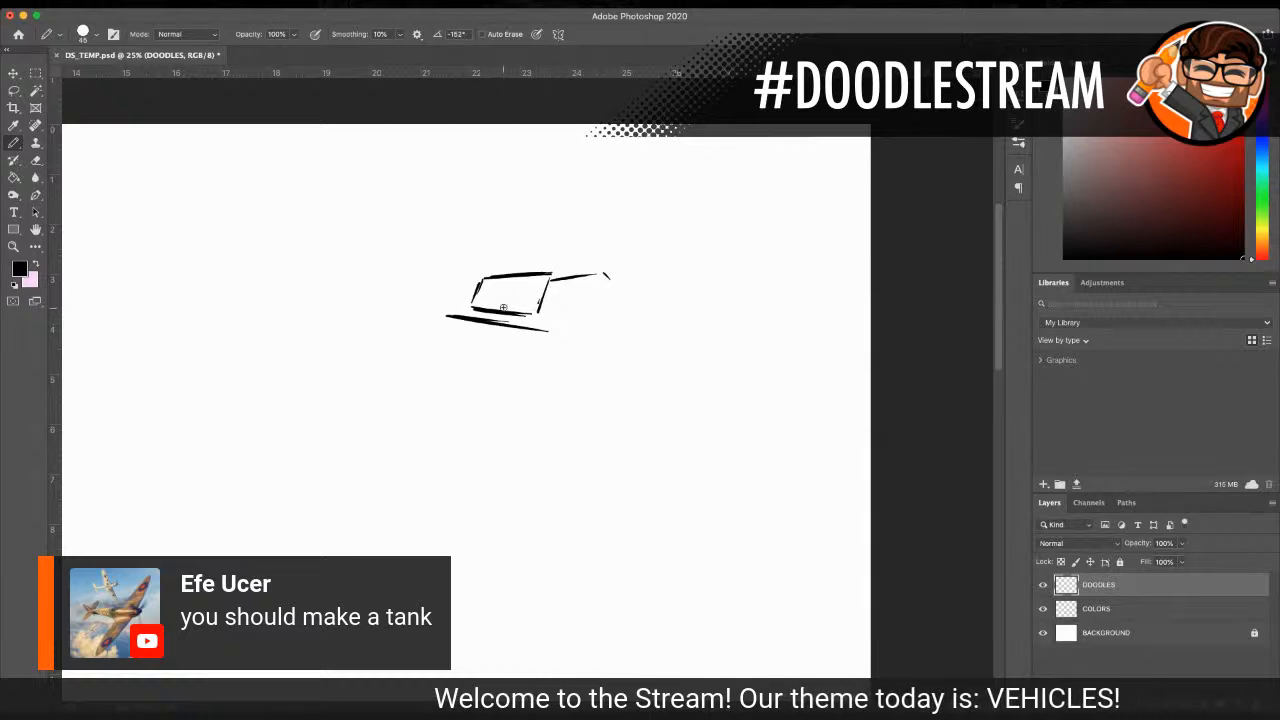
pyautogui.moveTo(547, 333)
pyautogui.mouseDown()
pyautogui.moveTo(562, 353)
pyautogui.moveTo(607, 315)
pyautogui.moveTo(567, 357)
pyautogui.moveTo(684, 338)
pyautogui.mouseUp()
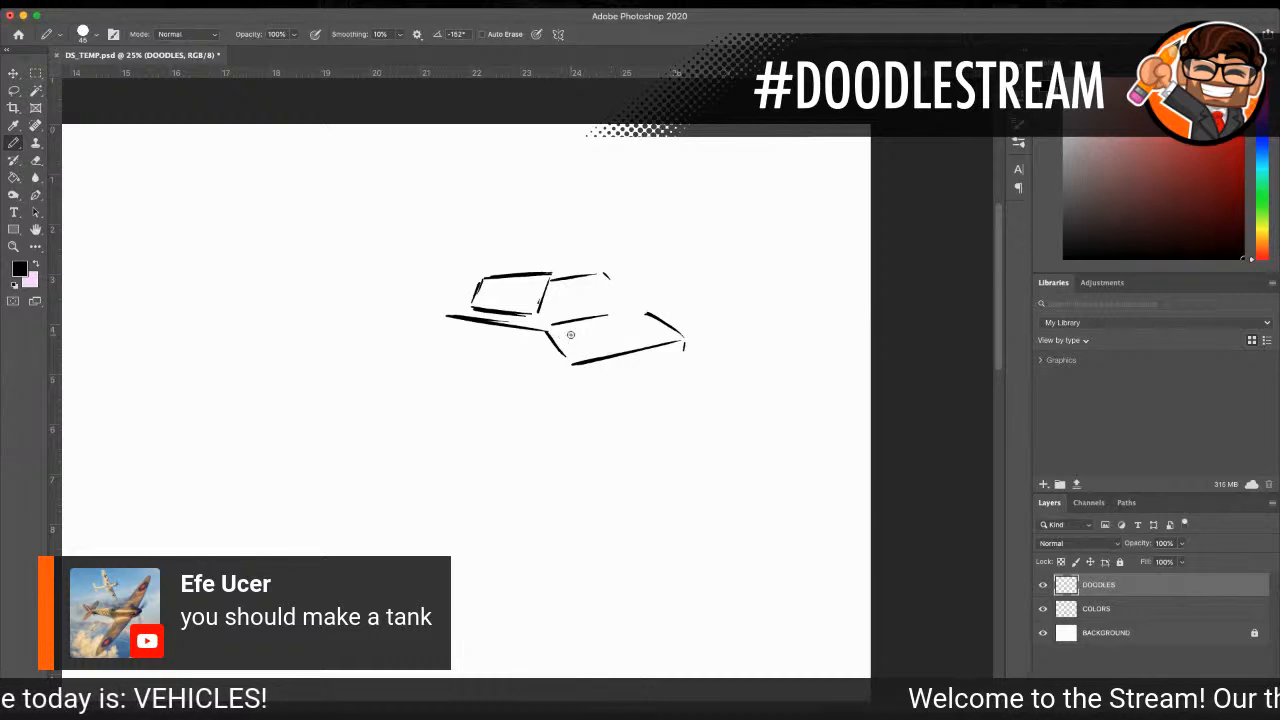
pyautogui.moveTo(574, 364)
pyautogui.mouseDown()
pyautogui.moveTo(564, 377)
pyautogui.moveTo(640, 362)
pyautogui.mouseUp()
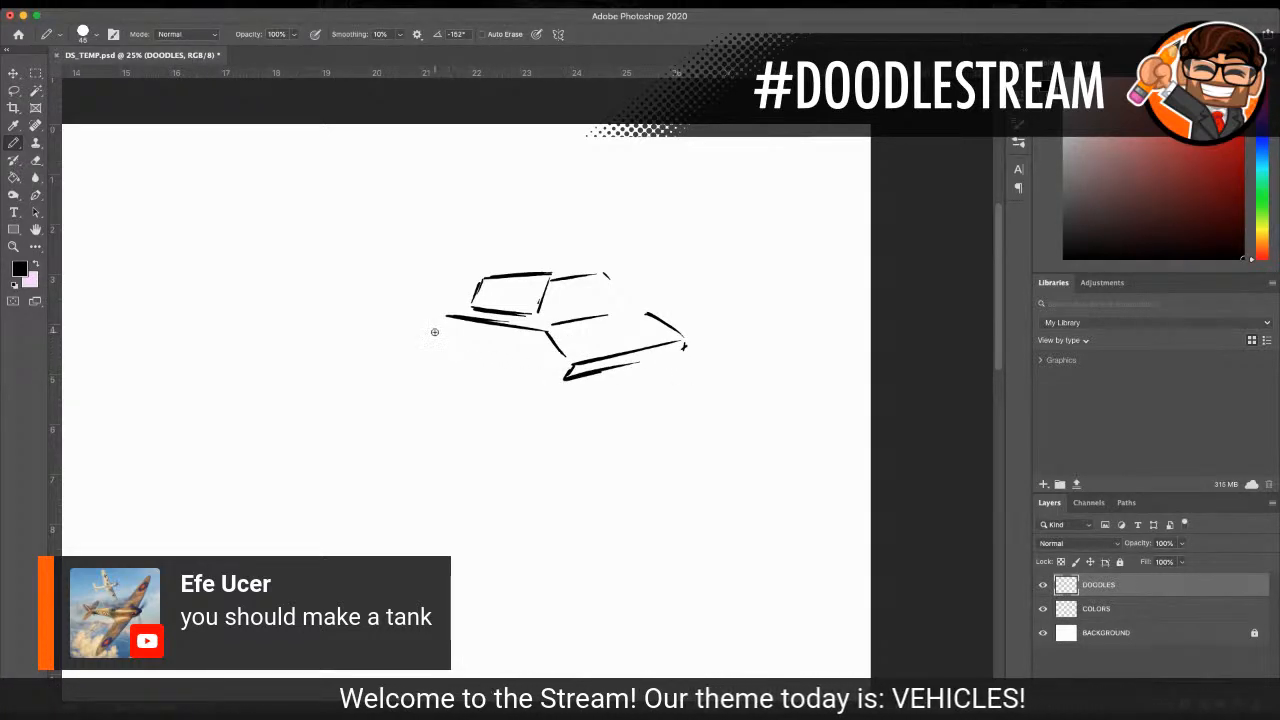
pyautogui.moveTo(437, 314); pyautogui.dragTo(428, 341)
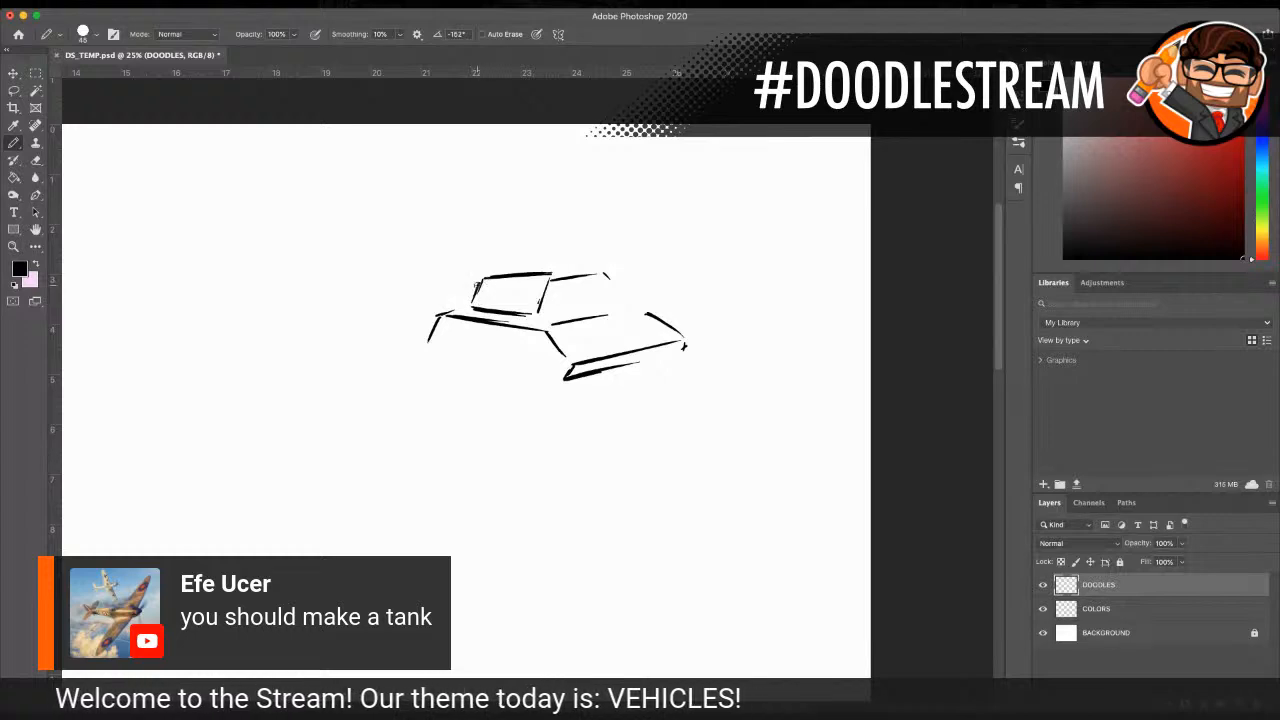
# Step: Draw the cannon barrel with a large round muzzle and rounded base, and reinforce the turret's front edges
pyautogui.moveTo(581, 286)
pyautogui.mouseDown()
pyautogui.moveTo(671, 291)
pyautogui.moveTo(666, 272)
pyautogui.moveTo(700, 260)
pyautogui.moveTo(668, 290)
pyautogui.moveTo(702, 261)
pyautogui.moveTo(649, 268)
pyautogui.mouseUp()
pyautogui.moveTo(642, 269)
pyautogui.mouseDown()
pyautogui.moveTo(644, 297)
pyautogui.moveTo(692, 294)
pyautogui.mouseUp()
pyautogui.moveTo(690, 254); pyautogui.dragTo(714, 269)
pyautogui.moveTo(635, 277); pyautogui.dragTo(600, 286)
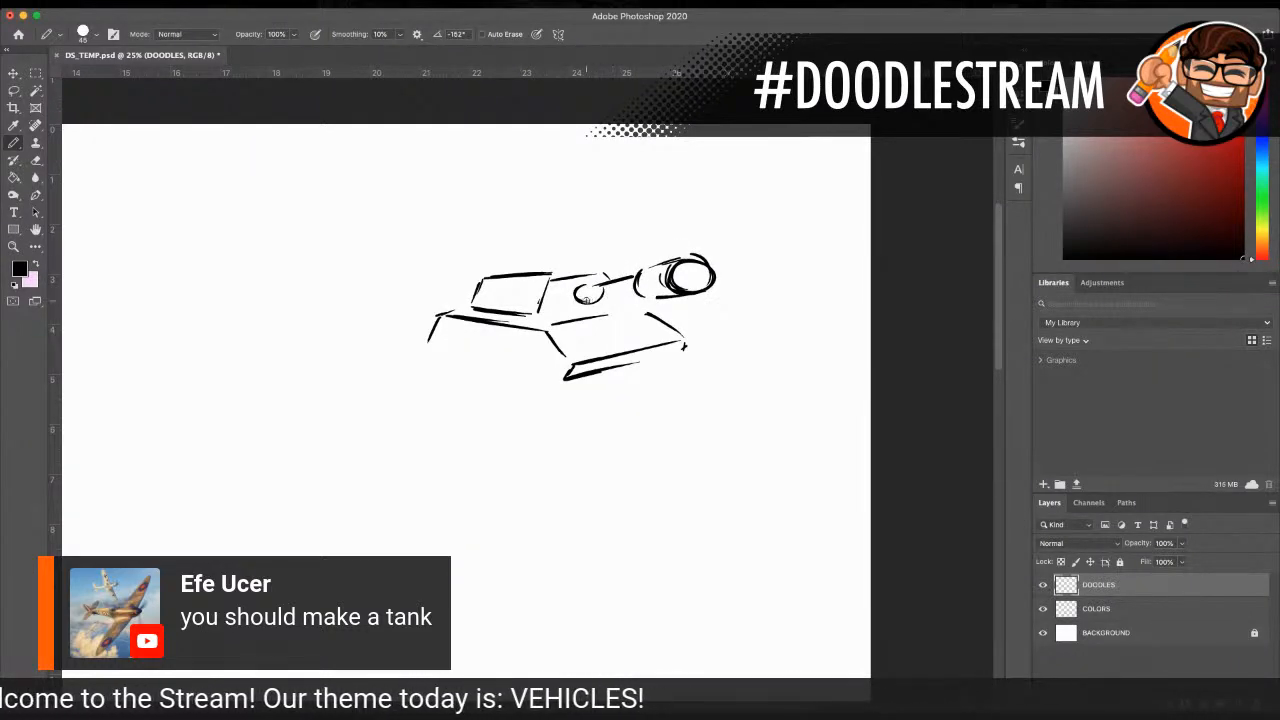
pyautogui.moveTo(584, 300)
pyautogui.mouseDown()
pyautogui.moveTo(631, 276)
pyautogui.moveTo(576, 296)
pyautogui.mouseUp()
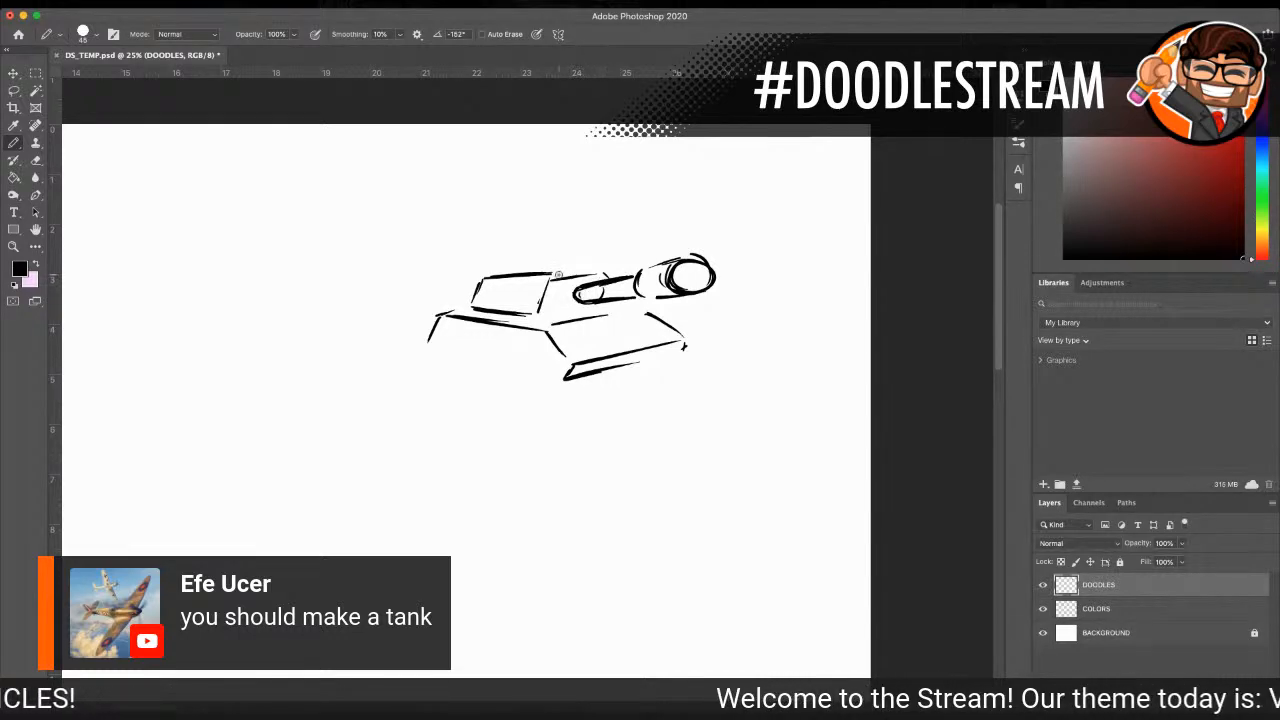
pyautogui.moveTo(548, 276); pyautogui.dragTo(612, 272)
pyautogui.moveTo(560, 320); pyautogui.dragTo(604, 306)
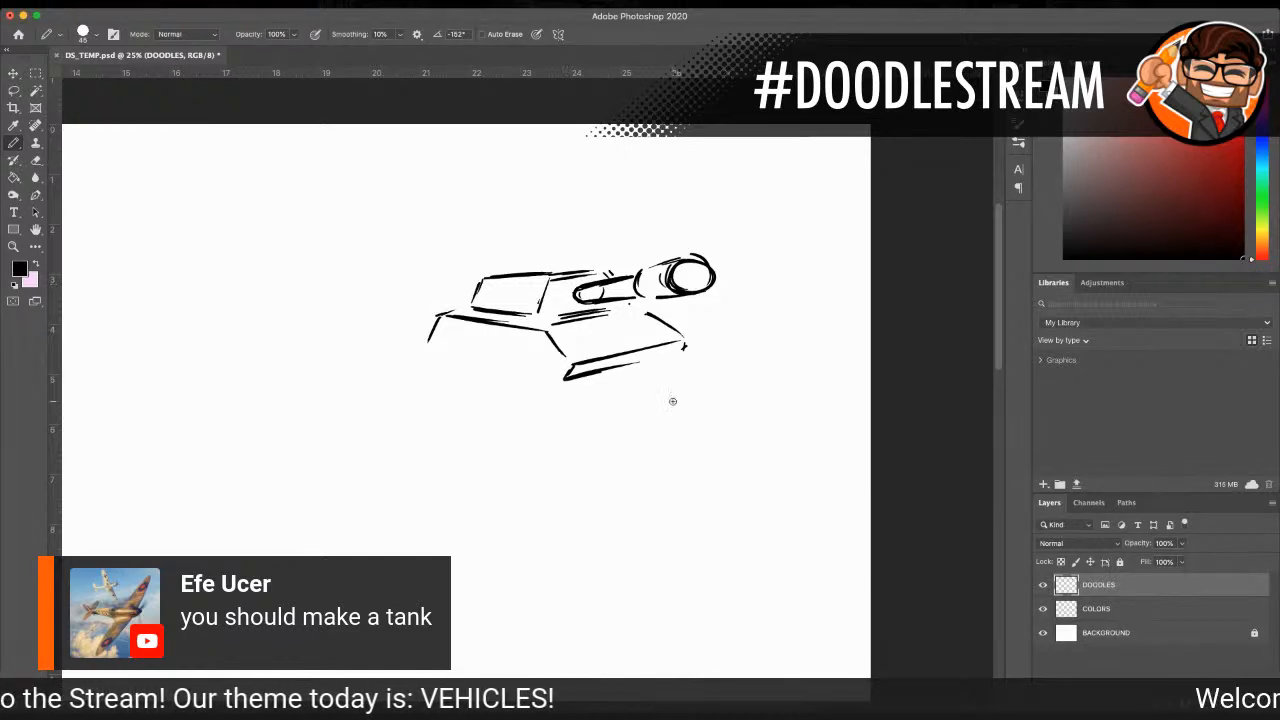
# Step: Outline the tank's tracks beneath the hull, with a wavy upper edge on the side and angled front ends
pyautogui.moveTo(432, 347); pyautogui.dragTo(540, 378)
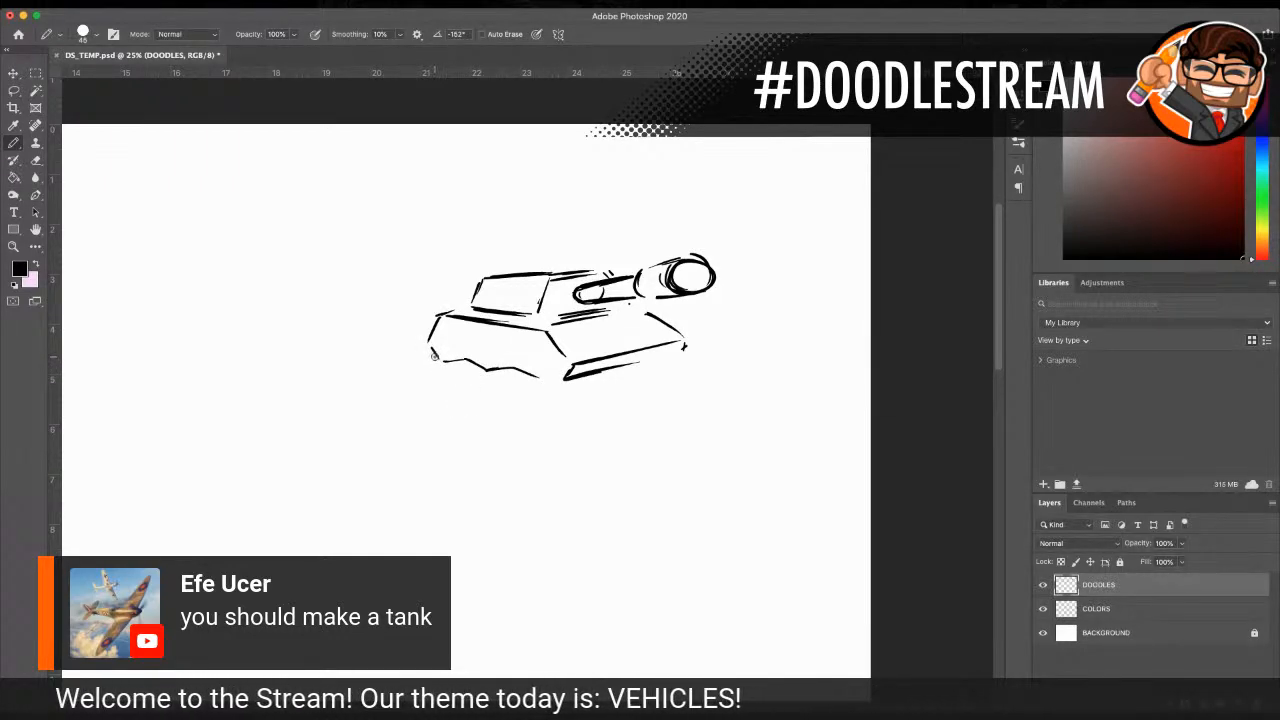
pyautogui.moveTo(434, 357)
pyautogui.mouseDown()
pyautogui.moveTo(440, 384)
pyautogui.moveTo(540, 412)
pyautogui.moveTo(591, 405)
pyautogui.mouseUp()
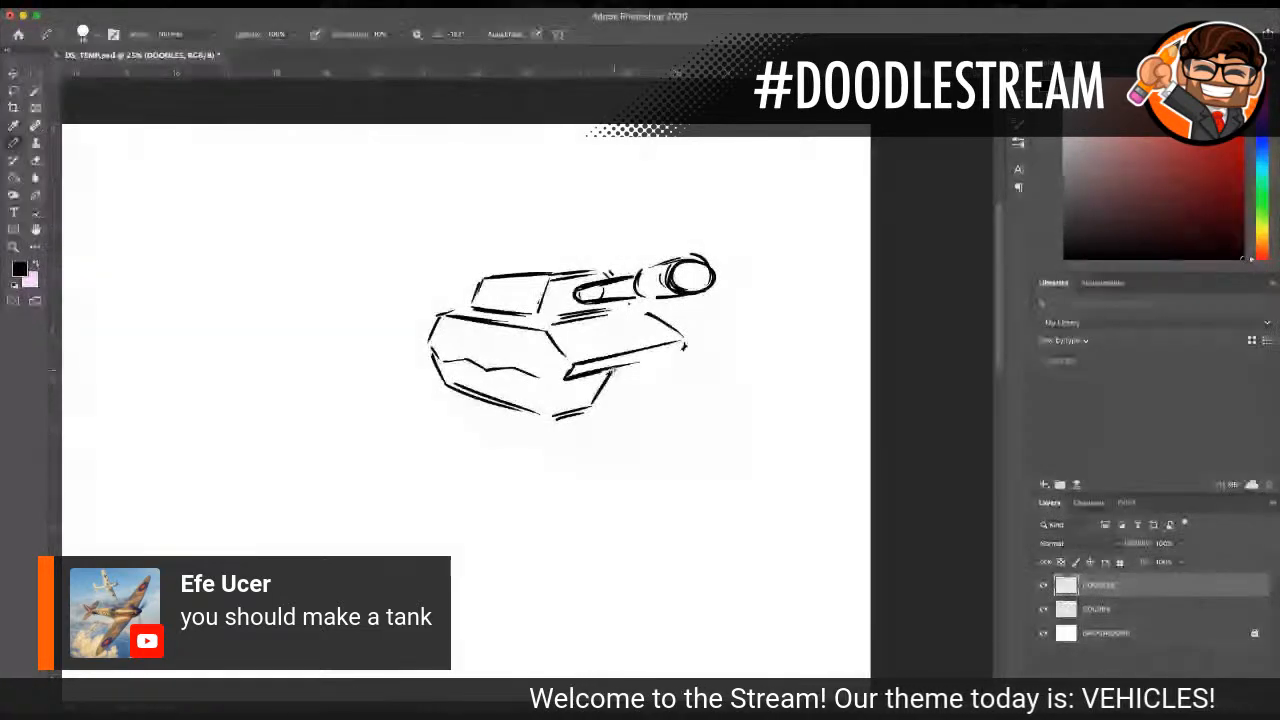
pyautogui.moveTo(680, 356); pyautogui.dragTo(656, 392)
pyautogui.moveTo(642, 396); pyautogui.dragTo(617, 396)
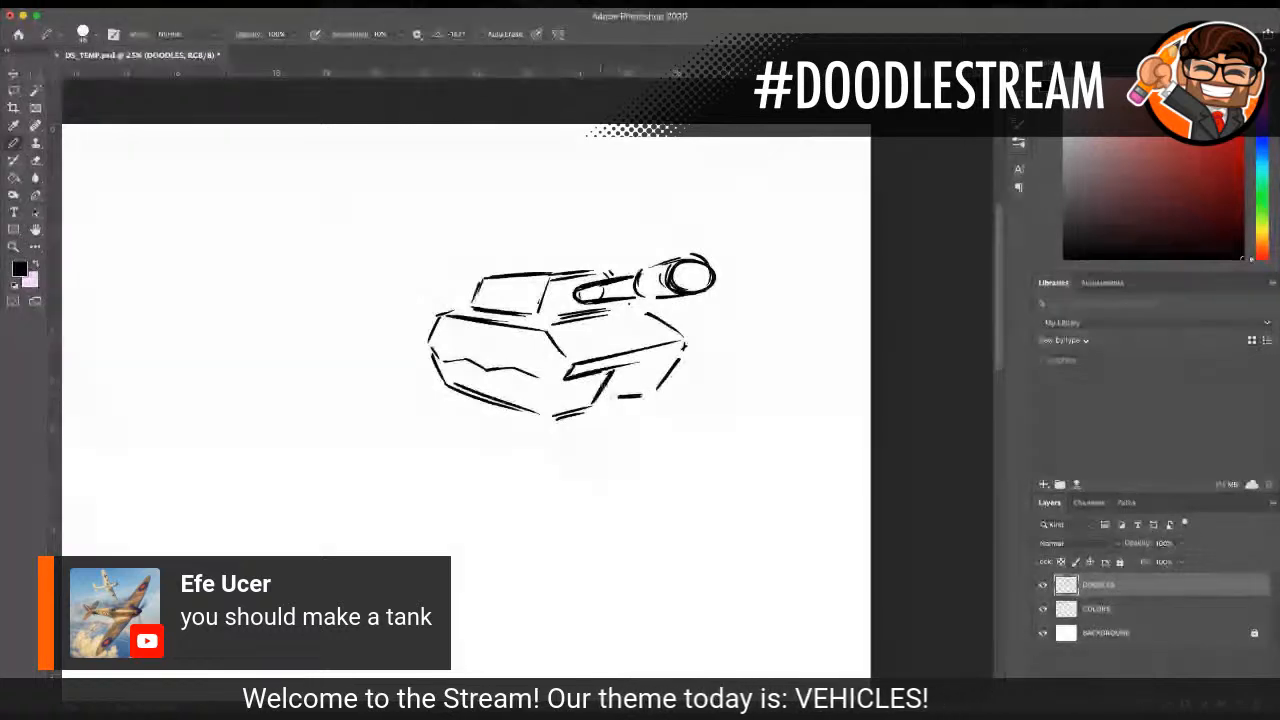
pyautogui.moveTo(558, 383); pyautogui.dragTo(544, 414)
pyautogui.moveTo(476, 373)
pyautogui.mouseDown()
pyautogui.moveTo(440, 362)
pyautogui.moveTo(447, 377)
pyautogui.moveTo(544, 414)
pyautogui.mouseUp()
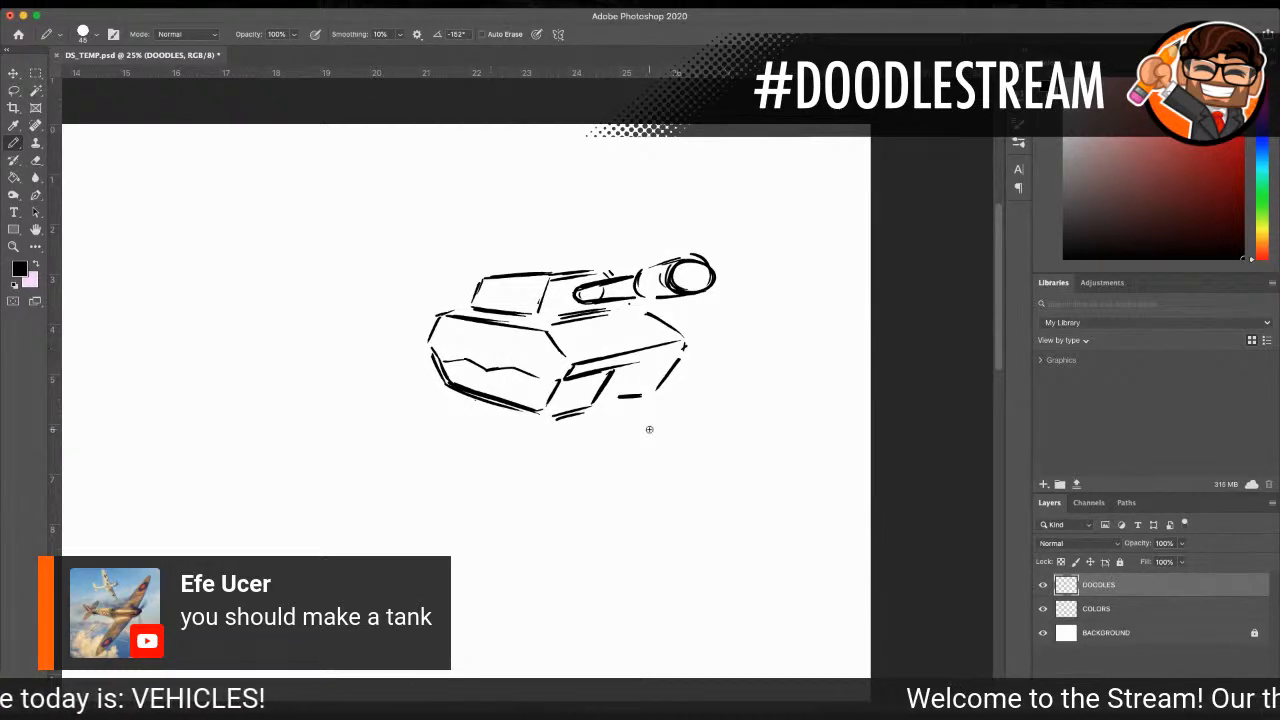
# Step: Draw the row of wheels inside the side track, add tread lines, and blacken the gap between the tracks
pyautogui.moveTo(517, 381)
pyautogui.mouseDown()
pyautogui.moveTo(536, 400)
pyautogui.moveTo(519, 376)
pyautogui.moveTo(537, 388)
pyautogui.moveTo(497, 394)
pyautogui.moveTo(513, 388)
pyautogui.moveTo(507, 363)
pyautogui.moveTo(481, 384)
pyautogui.moveTo(496, 372)
pyautogui.moveTo(440, 376)
pyautogui.moveTo(476, 362)
pyautogui.moveTo(476, 376)
pyautogui.mouseUp()
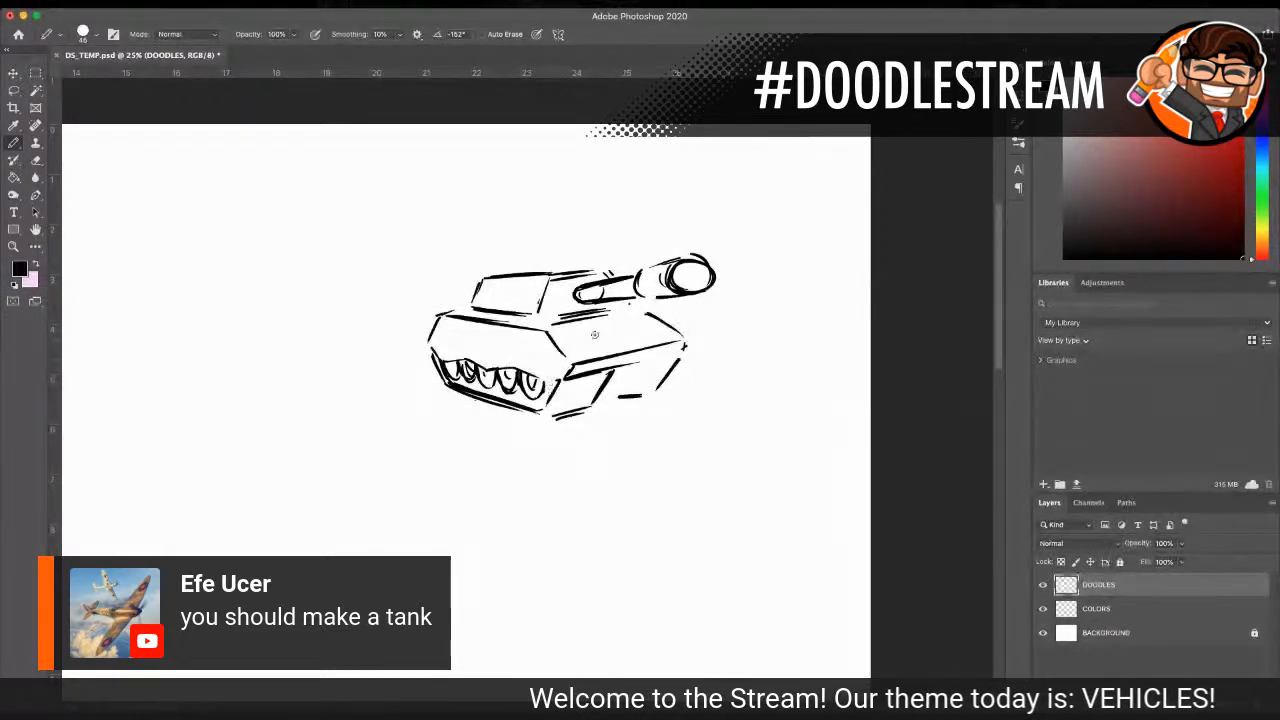
pyautogui.moveTo(543, 413)
pyautogui.mouseDown()
pyautogui.moveTo(598, 401)
pyautogui.moveTo(602, 376)
pyautogui.moveTo(630, 392)
pyautogui.mouseUp()
pyautogui.moveTo(636, 378)
pyautogui.mouseDown()
pyautogui.moveTo(624, 393)
pyautogui.moveTo(622, 372)
pyautogui.moveTo(613, 387)
pyautogui.moveTo(658, 379)
pyautogui.moveTo(676, 360)
pyautogui.mouseUp()
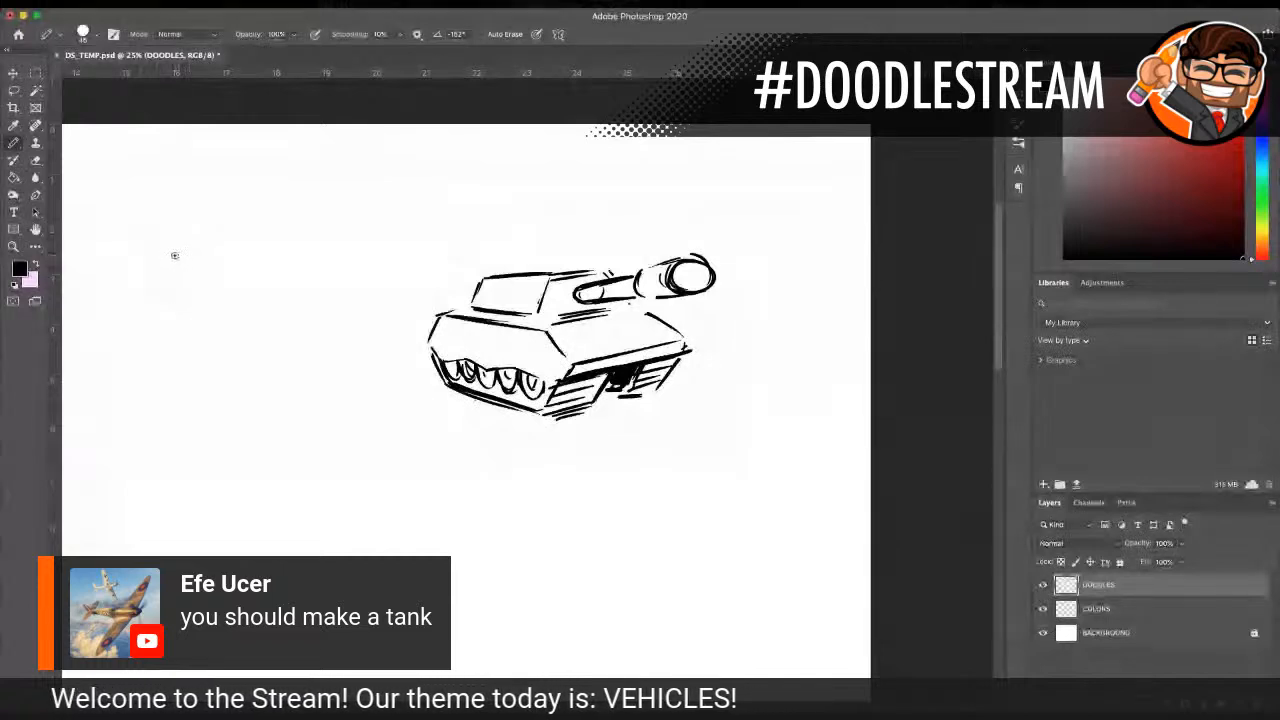
# Step: Sketch a small open-top car with rounded body, wheels and windshield in the empty area beside the tank
pyautogui.moveTo(178, 243)
pyautogui.mouseDown()
pyautogui.moveTo(171, 278)
pyautogui.moveTo(202, 313)
pyautogui.mouseUp()
pyautogui.moveTo(183, 246)
pyautogui.mouseDown()
pyautogui.moveTo(297, 270)
pyautogui.moveTo(222, 287)
pyautogui.moveTo(297, 263)
pyautogui.mouseUp()
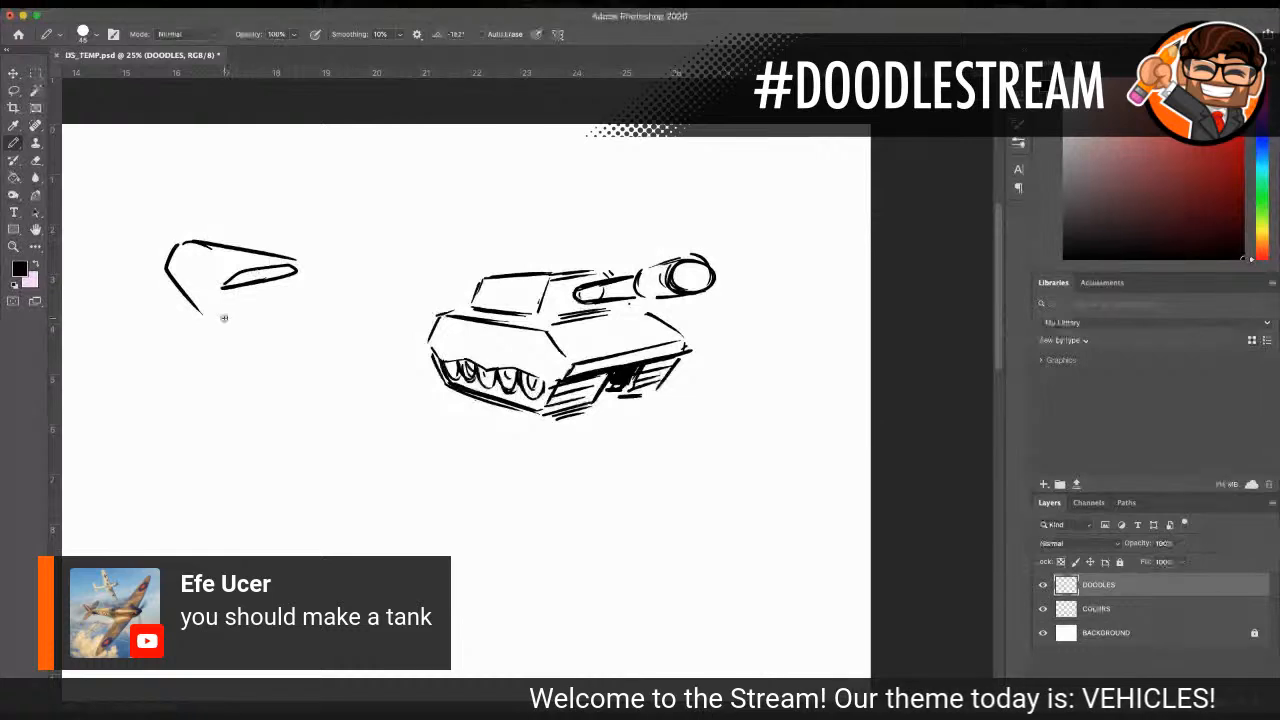
pyautogui.moveTo(203, 329)
pyautogui.mouseDown()
pyautogui.moveTo(224, 356)
pyautogui.moveTo(234, 348)
pyautogui.mouseUp()
pyautogui.moveTo(306, 296)
pyautogui.mouseDown()
pyautogui.moveTo(318, 334)
pyautogui.moveTo(338, 330)
pyautogui.mouseUp()
pyautogui.moveTo(177, 285)
pyautogui.mouseDown()
pyautogui.moveTo(292, 327)
pyautogui.moveTo(310, 292)
pyautogui.mouseUp()
pyautogui.moveTo(290, 257); pyautogui.dragTo(325, 287)
pyautogui.moveTo(214, 272)
pyautogui.mouseDown()
pyautogui.moveTo(282, 258)
pyautogui.moveTo(215, 263)
pyautogui.moveTo(236, 255)
pyautogui.mouseUp()
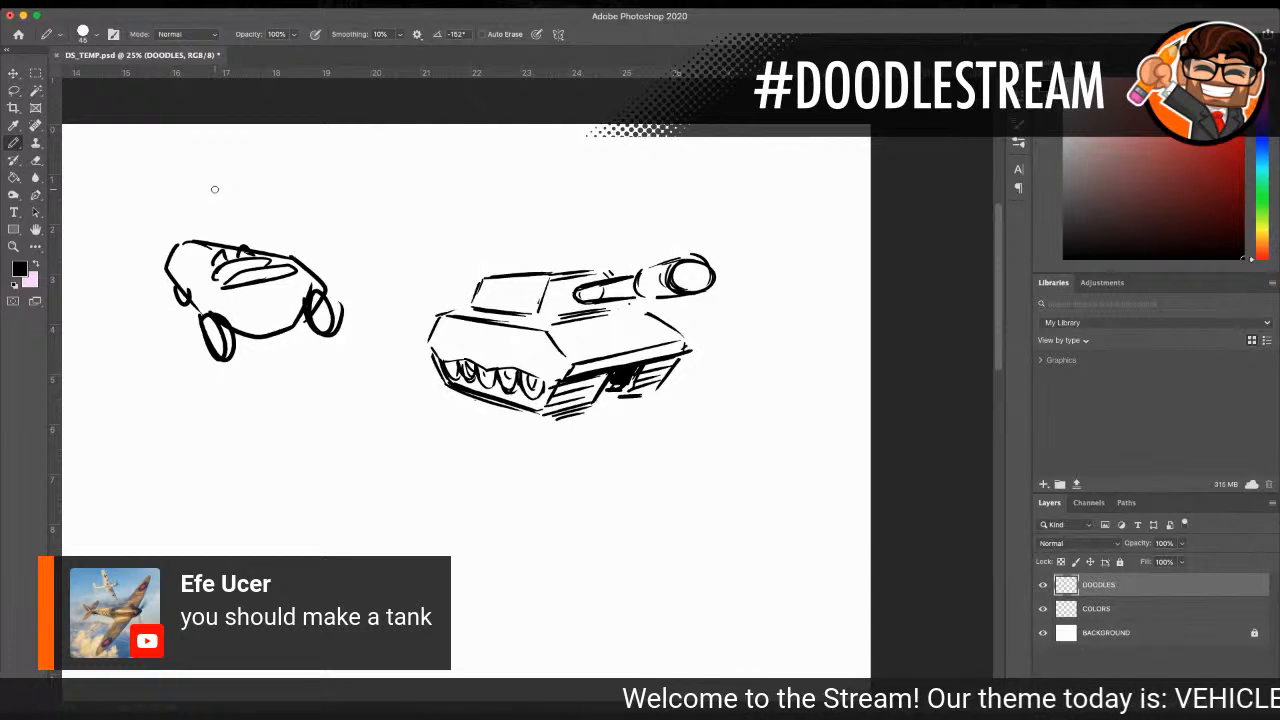
# Step: Erase the whole car sketch beside the tank with a size 200 eraser
pyautogui.click(36, 160)
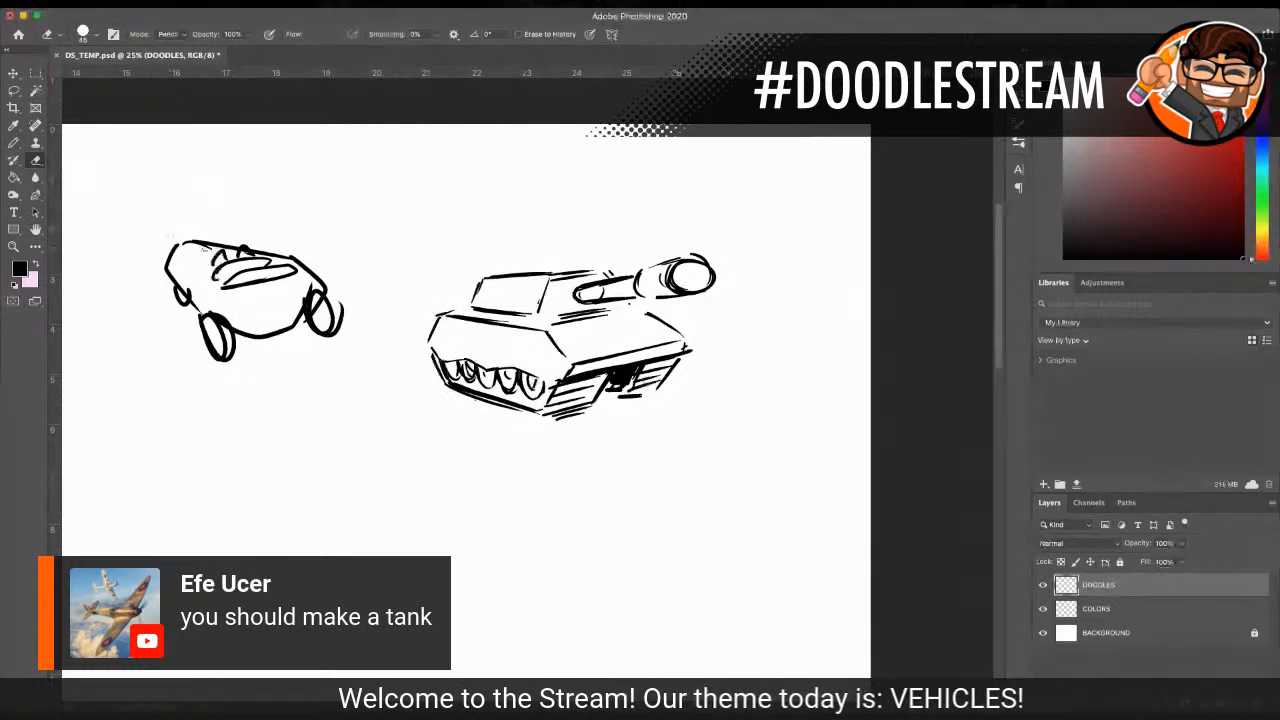
pyautogui.press(']')
pyautogui.press(']')
pyautogui.press(']')
pyautogui.press(']')
pyautogui.press(']')
pyautogui.press(']')
pyautogui.press(']')
pyautogui.press(']')
pyautogui.press(']')
pyautogui.press(']')
pyautogui.moveTo(262, 263)
pyautogui.mouseDown()
pyautogui.moveTo(295, 262)
pyautogui.moveTo(217, 237)
pyautogui.moveTo(178, 255)
pyautogui.moveTo(265, 272)
pyautogui.moveTo(150, 310)
pyautogui.moveTo(211, 363)
pyautogui.moveTo(321, 267)
pyautogui.moveTo(349, 297)
pyautogui.mouseUp()
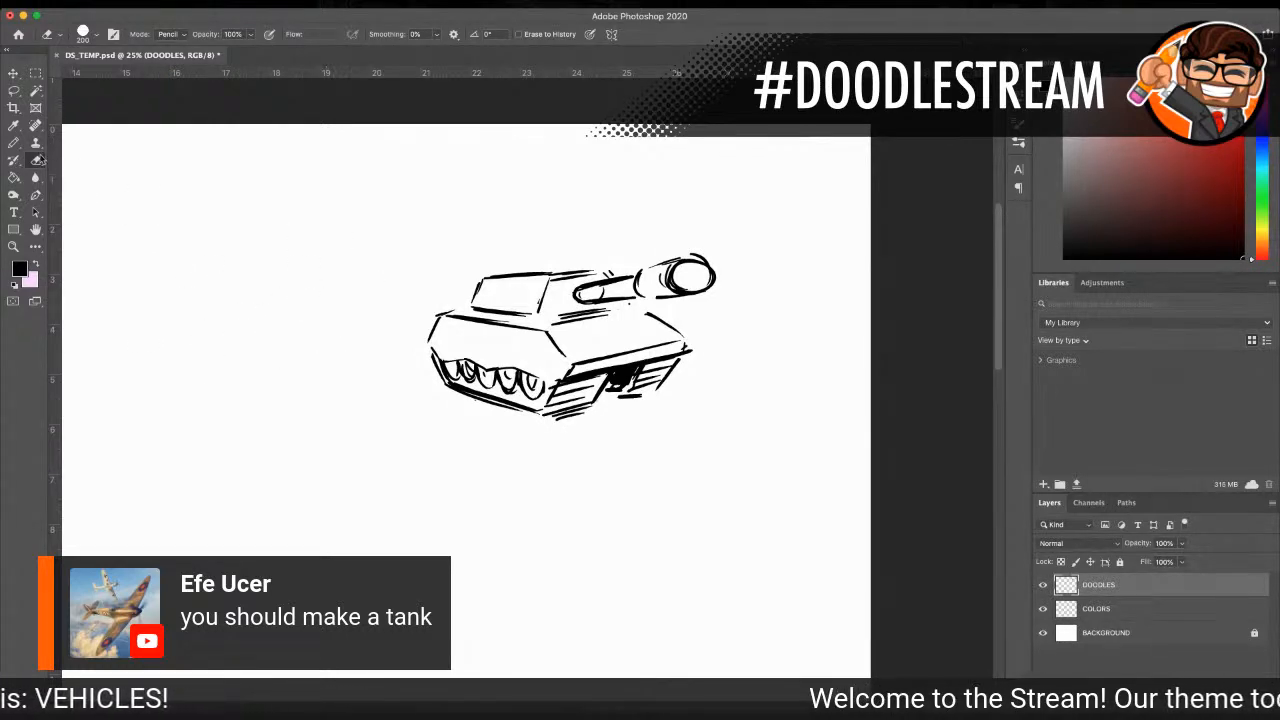
# Step: With a size 25 pencil, reinforce the hull's front corner and turret edges, and add a small hatch on the turret roof
pyautogui.click(15, 144)
pyautogui.press('[')
pyautogui.press('[')
pyautogui.press('[')
pyautogui.press('[')
pyautogui.press('[')
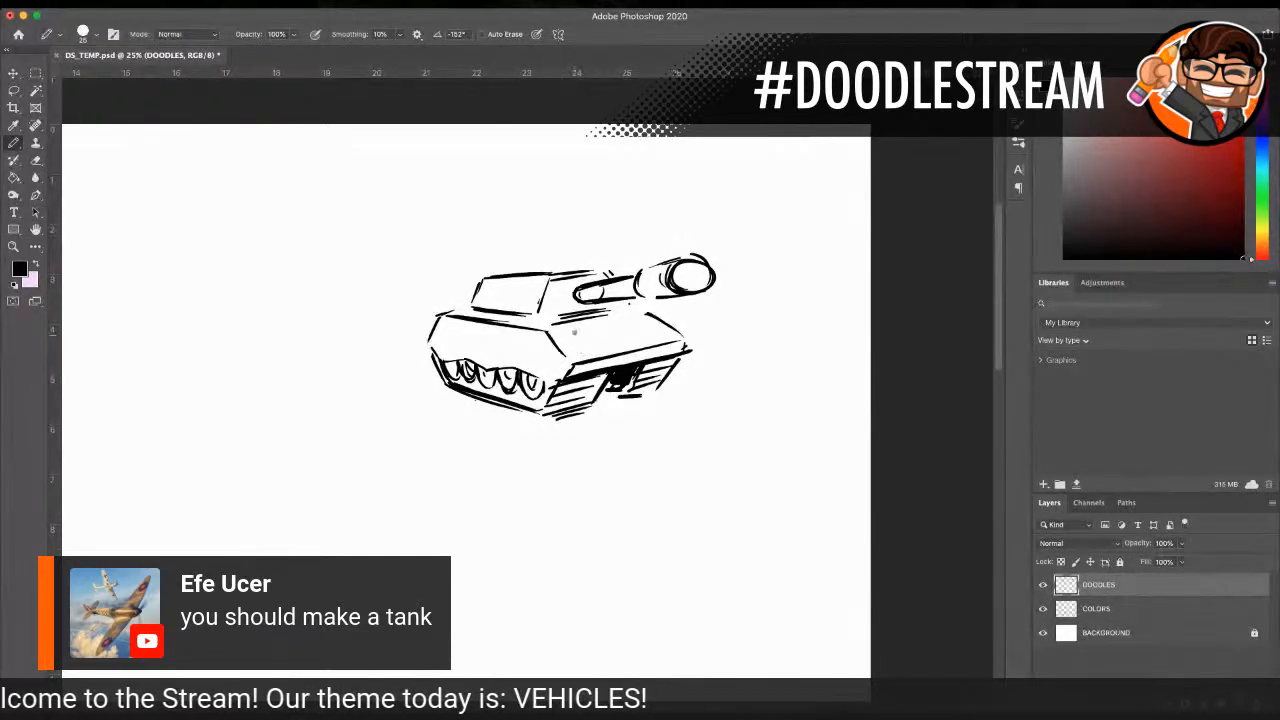
pyautogui.moveTo(548, 333)
pyautogui.mouseDown()
pyautogui.moveTo(602, 317)
pyautogui.moveTo(550, 387)
pyautogui.mouseUp()
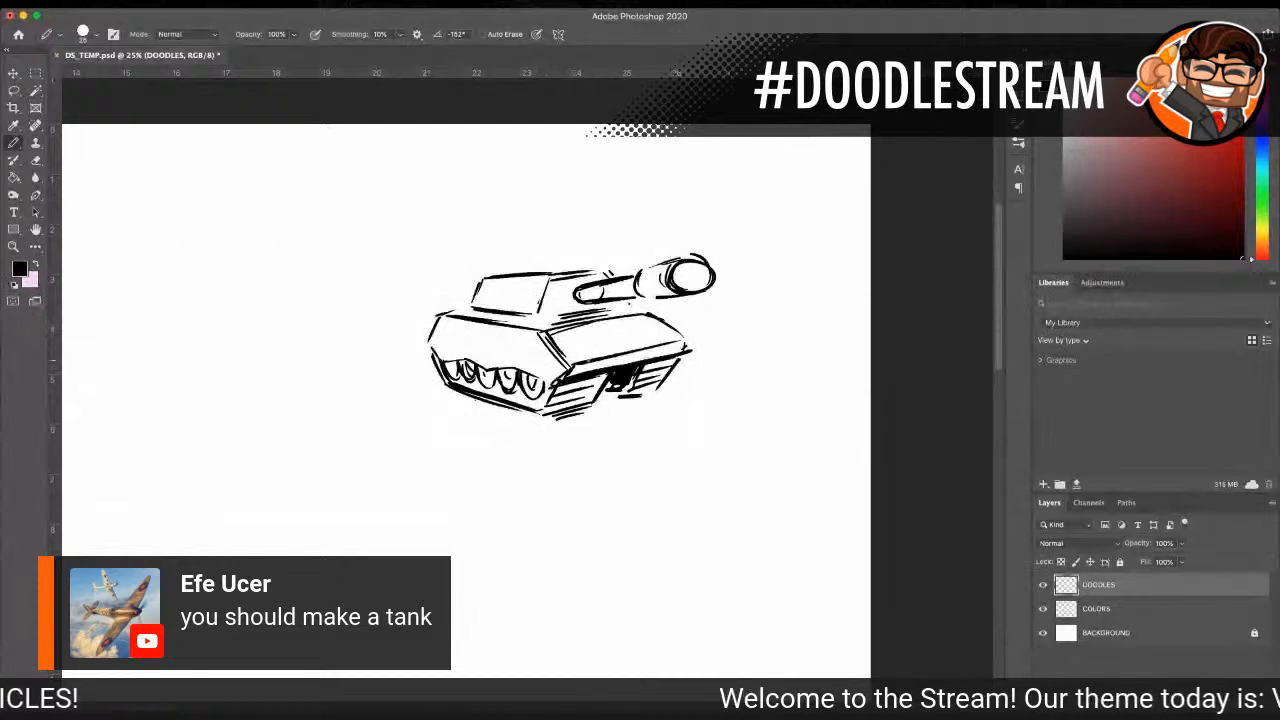
pyautogui.moveTo(505, 272); pyautogui.dragTo(613, 279)
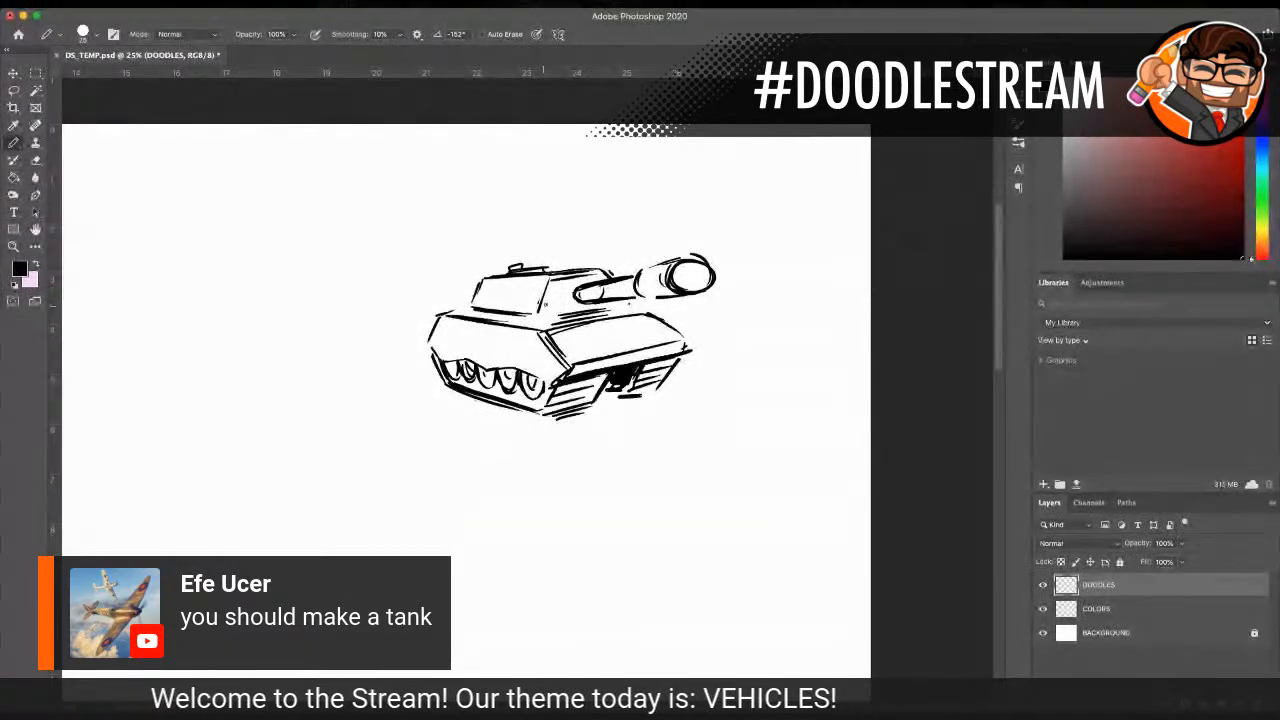
pyautogui.moveTo(540, 317); pyautogui.dragTo(552, 323)
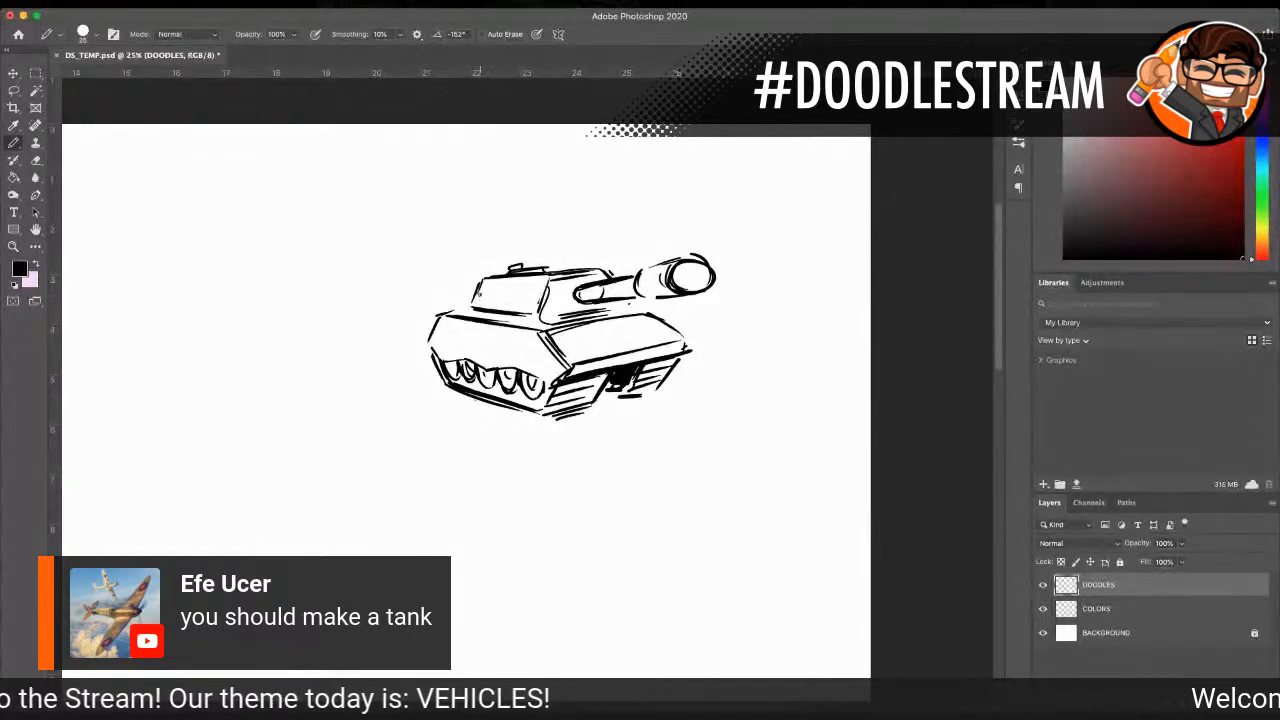
# Step: Draw a small window and vent slats on the turret's side, and add detail lines along the hull's upper edge
pyautogui.moveTo(484, 288)
pyautogui.mouseDown()
pyautogui.moveTo(486, 305)
pyautogui.moveTo(524, 288)
pyautogui.moveTo(522, 302)
pyautogui.mouseUp()
pyautogui.moveTo(502, 308); pyautogui.dragTo(523, 306)
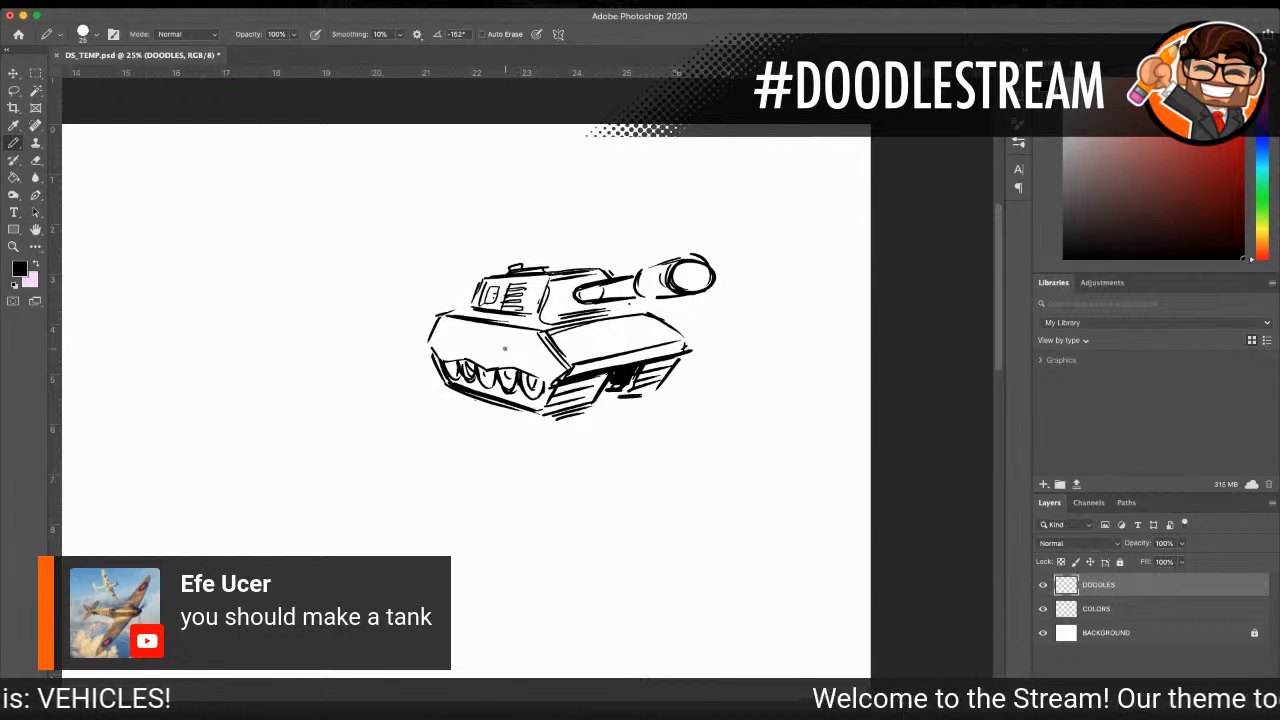
pyautogui.moveTo(436, 326)
pyautogui.mouseDown()
pyautogui.moveTo(543, 308)
pyautogui.moveTo(613, 316)
pyautogui.mouseUp()
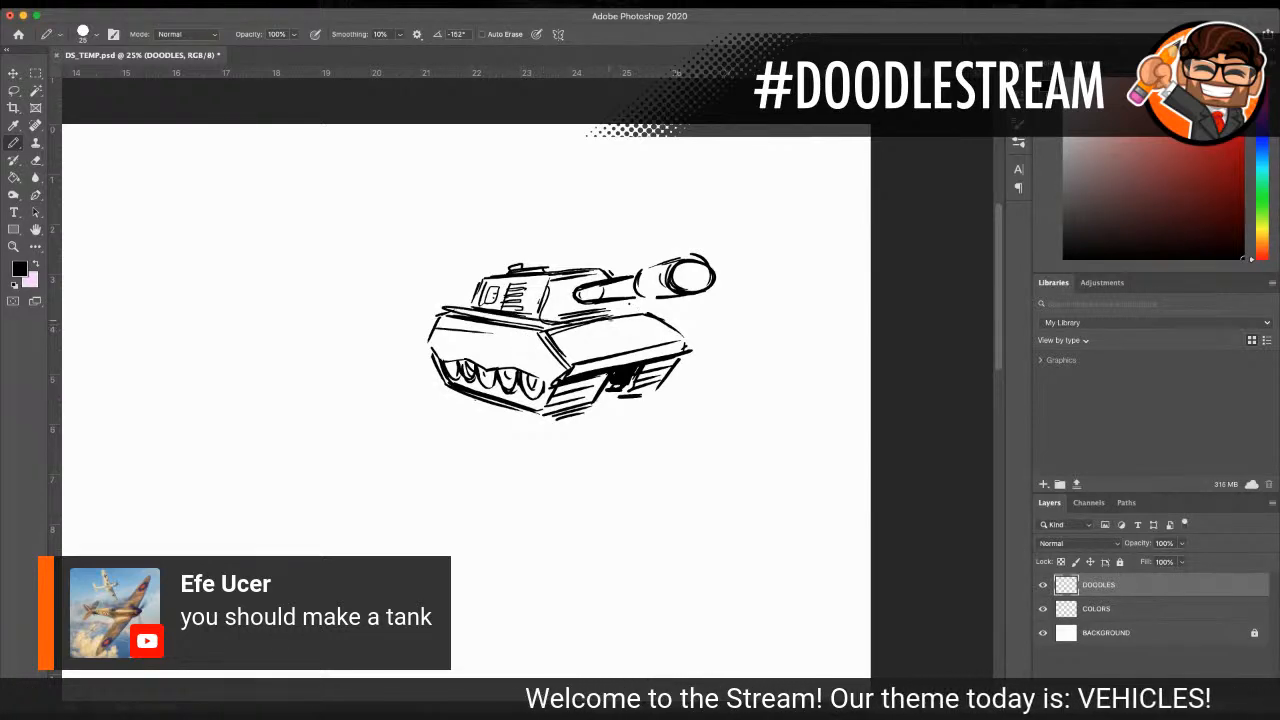
# Step: Add two small headlights to the hull's front plate and fill the inside of the cannon muzzle with black
pyautogui.moveTo(564, 340)
pyautogui.mouseDown()
pyautogui.moveTo(578, 342)
pyautogui.moveTo(567, 349)
pyautogui.mouseUp()
pyautogui.moveTo(648, 326)
pyautogui.mouseDown()
pyautogui.moveTo(660, 335)
pyautogui.moveTo(612, 312)
pyautogui.mouseUp()
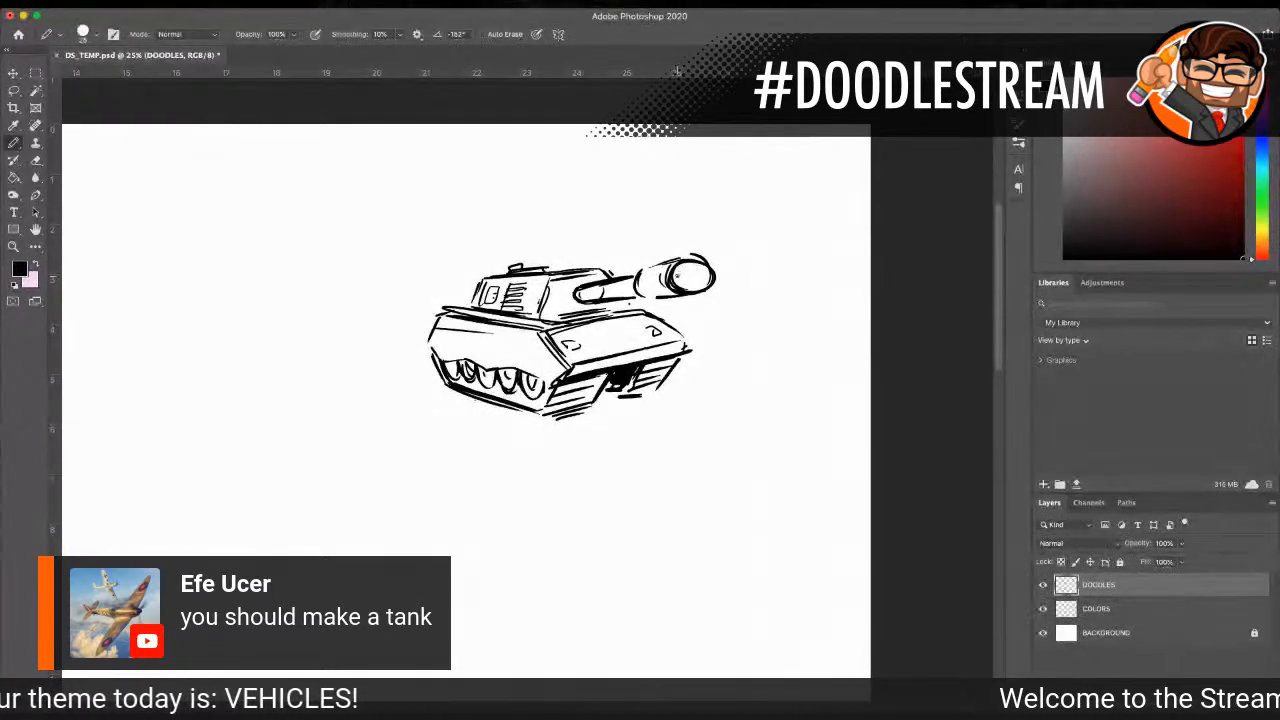
pyautogui.moveTo(682, 252)
pyautogui.mouseDown()
pyautogui.moveTo(668, 270)
pyautogui.moveTo(691, 294)
pyautogui.moveTo(674, 286)
pyautogui.moveTo(684, 266)
pyautogui.mouseUp()
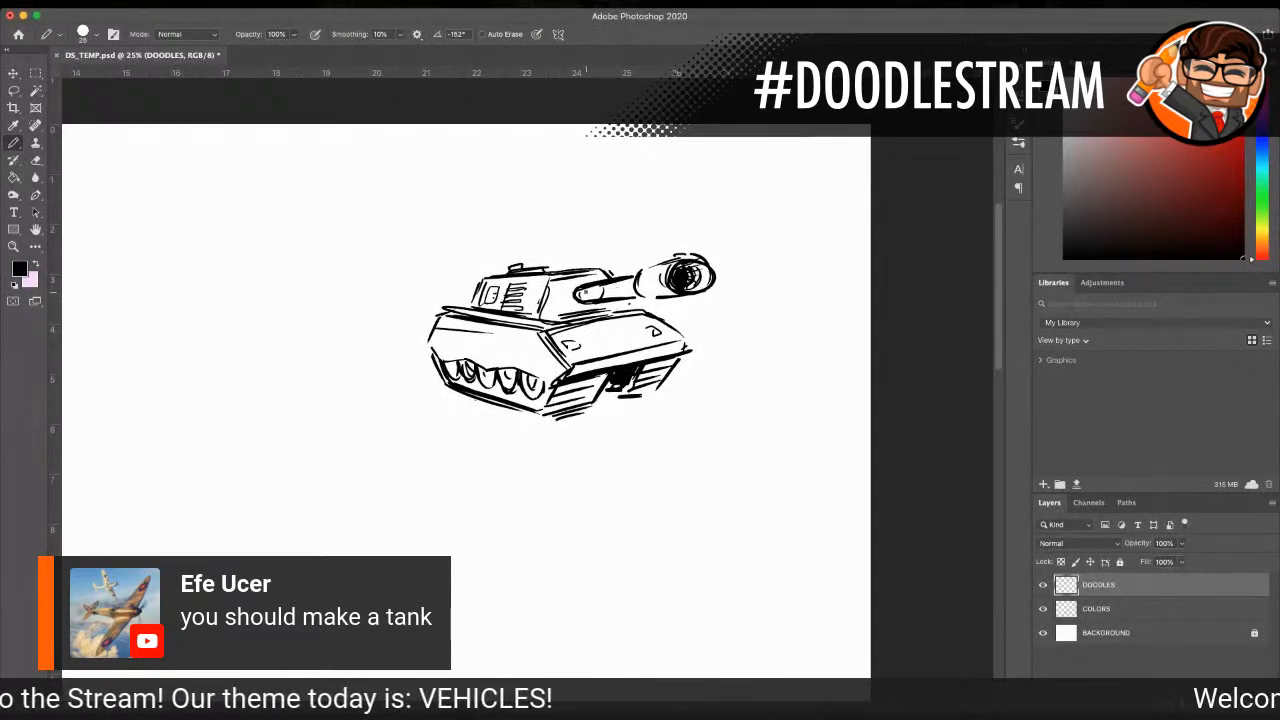
# Step: Outline the recessed turret front around the barrel's base and thicken the hull's rear corner
pyautogui.moveTo(561, 289); pyautogui.dragTo(557, 314)
pyautogui.moveTo(558, 314); pyautogui.dragTo(617, 298)
pyautogui.moveTo(441, 314); pyautogui.dragTo(430, 348)
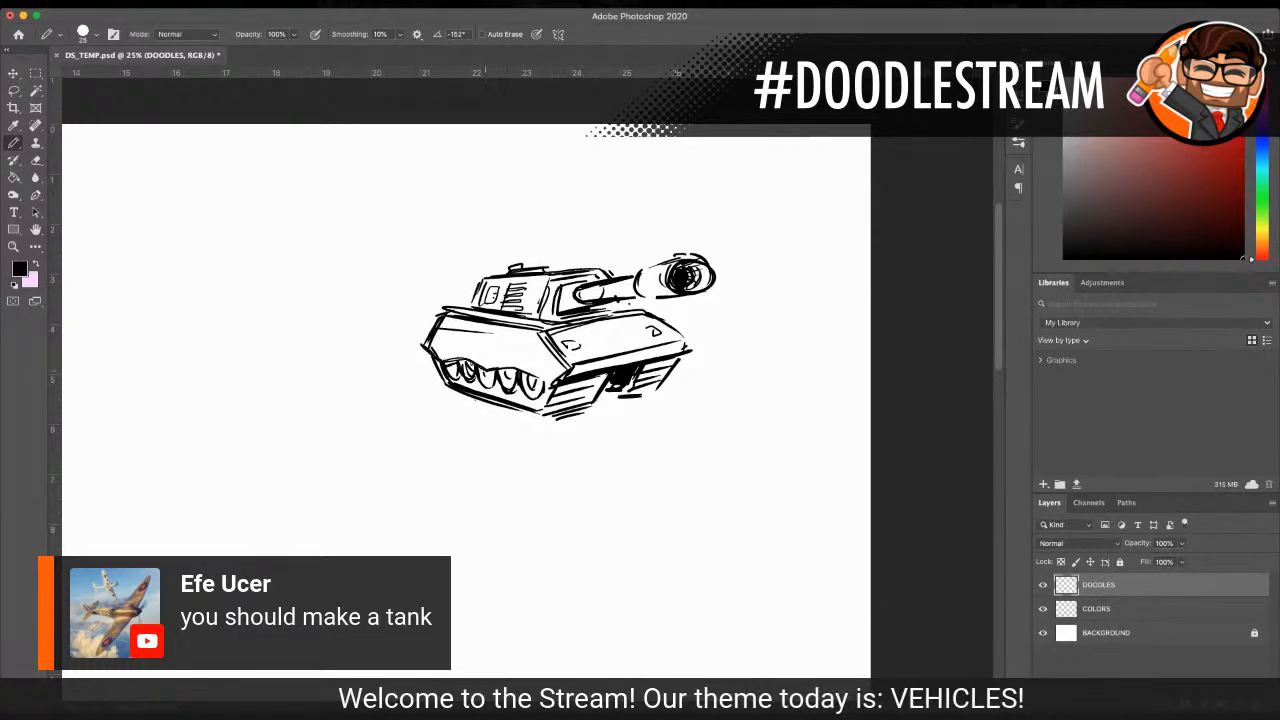
# Step: Shade around the tank's wheels, hatch beneath the hull's upper and front edges, and add a long detail line along the side
pyautogui.moveTo(463, 383)
pyautogui.mouseDown()
pyautogui.moveTo(532, 400)
pyautogui.moveTo(544, 386)
pyautogui.mouseUp()
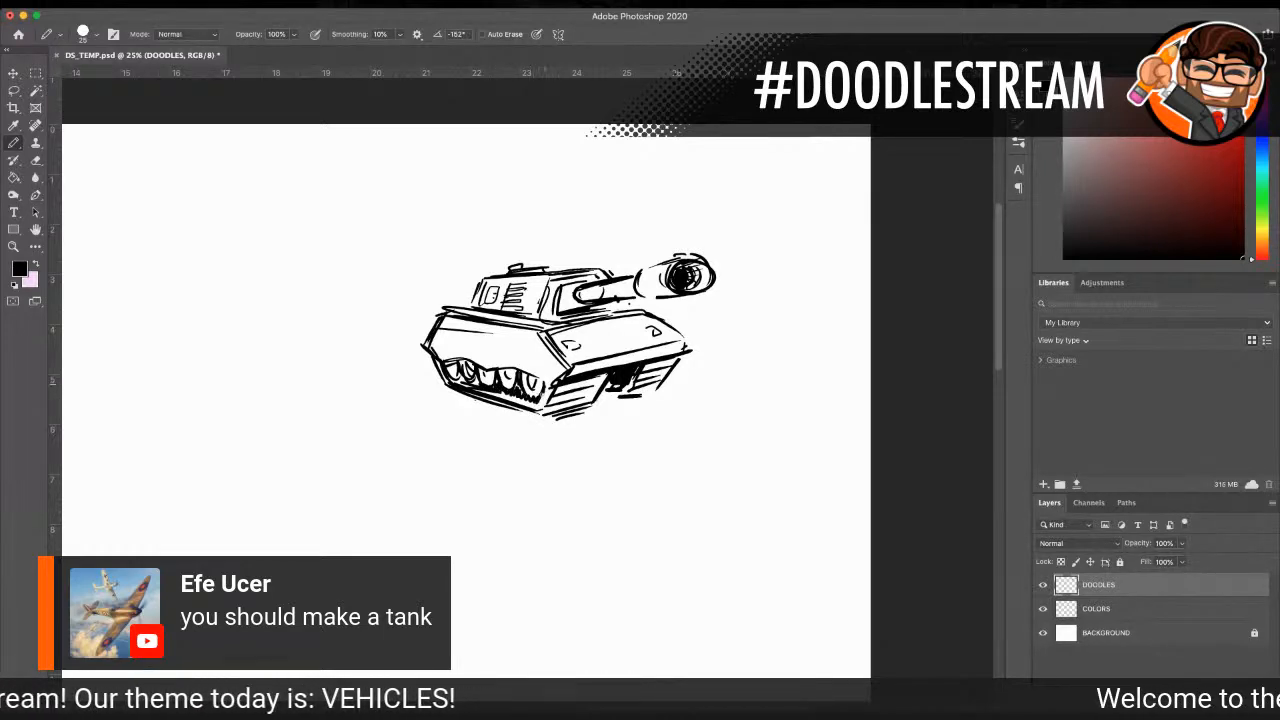
pyautogui.moveTo(448, 364)
pyautogui.mouseDown()
pyautogui.moveTo(470, 364)
pyautogui.moveTo(436, 364)
pyautogui.moveTo(502, 374)
pyautogui.mouseUp()
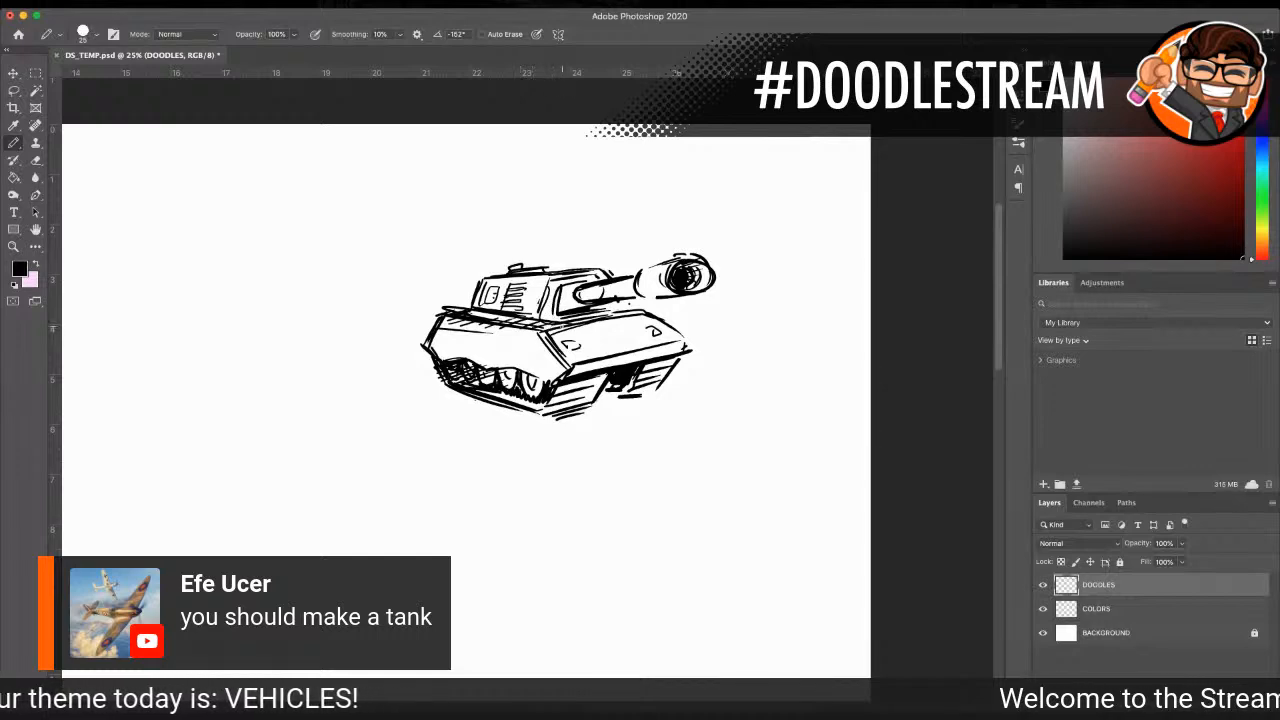
pyautogui.moveTo(580, 370); pyautogui.dragTo(683, 346)
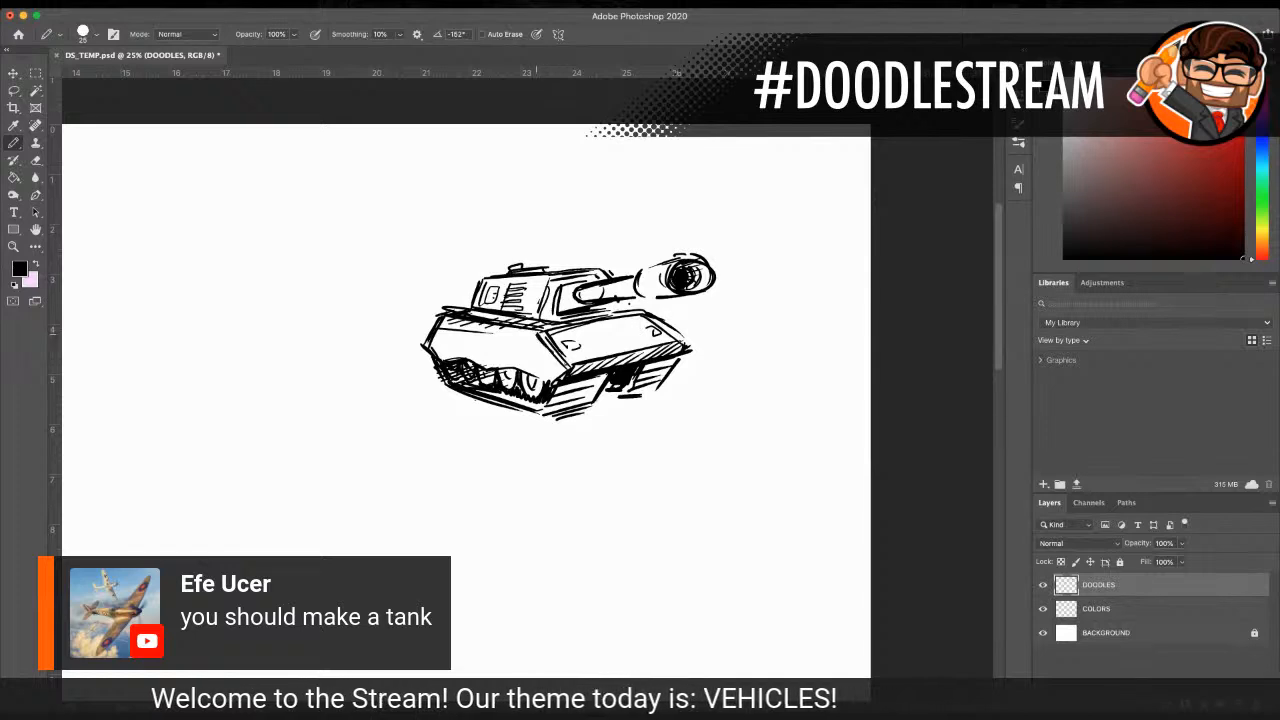
pyautogui.moveTo(454, 343); pyautogui.dragTo(570, 371)
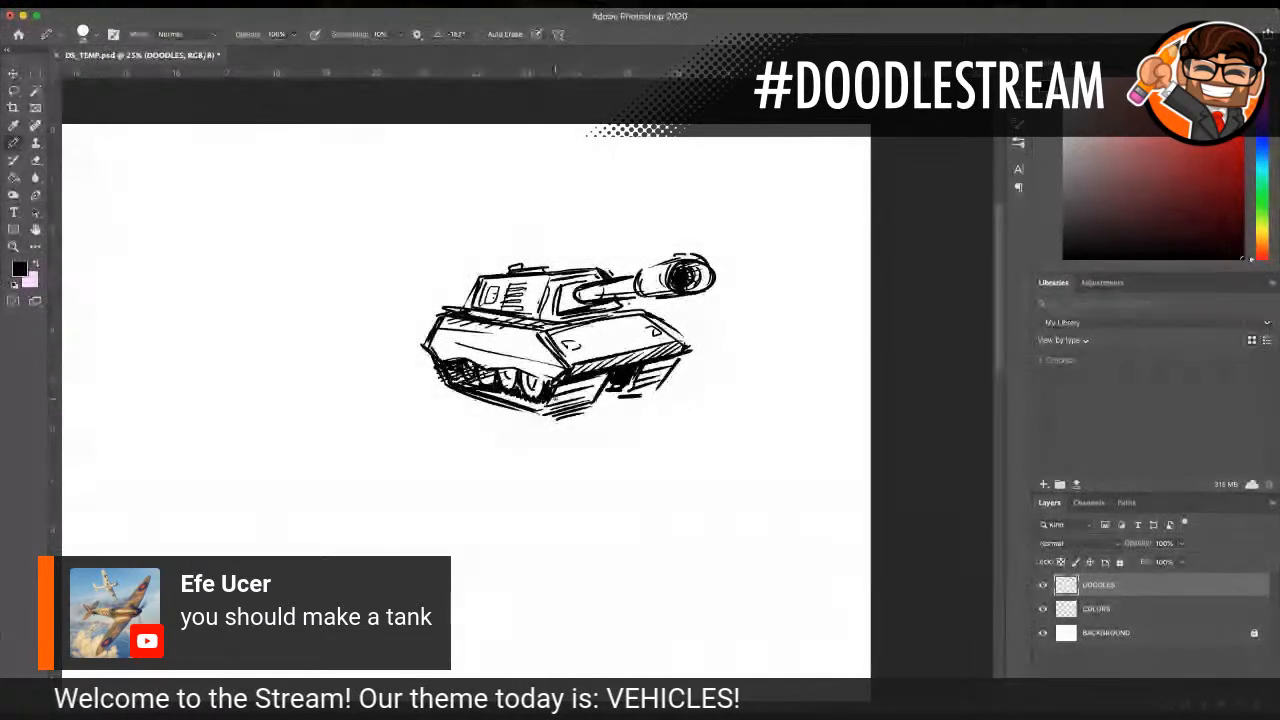
# Step: Complete the tread lines on both front tracks and thicken the near track's rear and lower outline
pyautogui.moveTo(552, 405)
pyautogui.mouseDown()
pyautogui.moveTo(603, 383)
pyautogui.moveTo(558, 391)
pyautogui.moveTo(617, 396)
pyautogui.mouseUp()
pyautogui.moveTo(680, 359); pyautogui.dragTo(656, 389)
pyautogui.moveTo(674, 368); pyautogui.dragTo(646, 389)
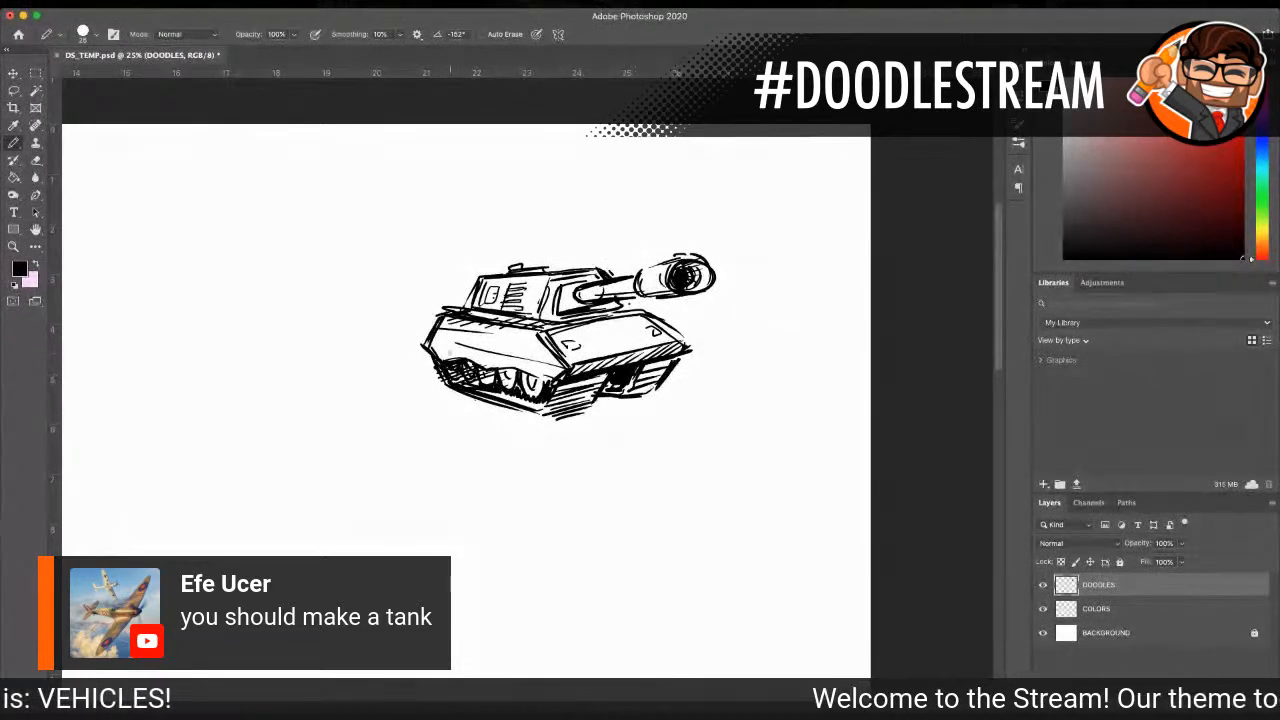
pyautogui.moveTo(434, 362); pyautogui.dragTo(429, 355)
pyautogui.moveTo(472, 399); pyautogui.dragTo(552, 422)
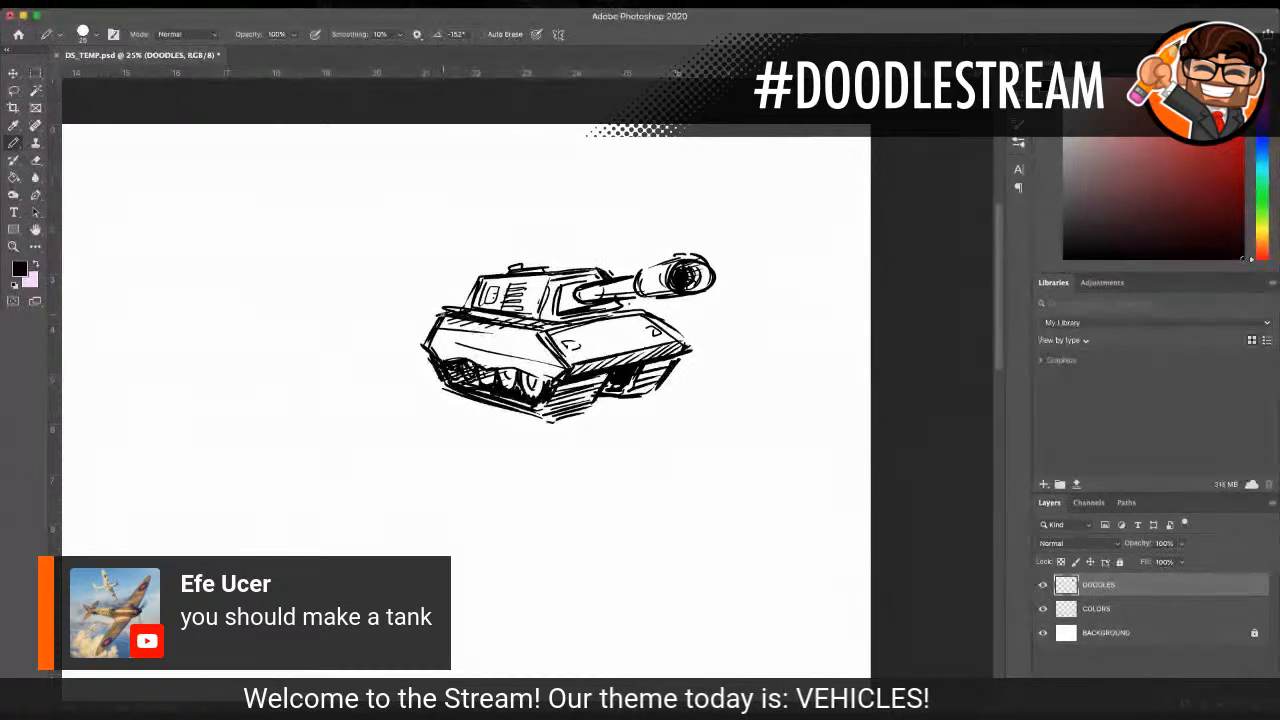
# Step: Cover the hull's side with diagonal hatching and add small shading marks to the turret side and front plate
pyautogui.moveTo(466, 320); pyautogui.dragTo(434, 338)
pyautogui.moveTo(470, 322); pyautogui.dragTo(425, 350)
pyautogui.moveTo(494, 332); pyautogui.dragTo(435, 356)
pyautogui.moveTo(538, 332)
pyautogui.mouseDown()
pyautogui.moveTo(449, 362)
pyautogui.moveTo(484, 369)
pyautogui.mouseUp()
pyautogui.moveTo(552, 355)
pyautogui.mouseDown()
pyautogui.moveTo(508, 374)
pyautogui.moveTo(530, 378)
pyautogui.moveTo(535, 349)
pyautogui.moveTo(548, 358)
pyautogui.mouseUp()
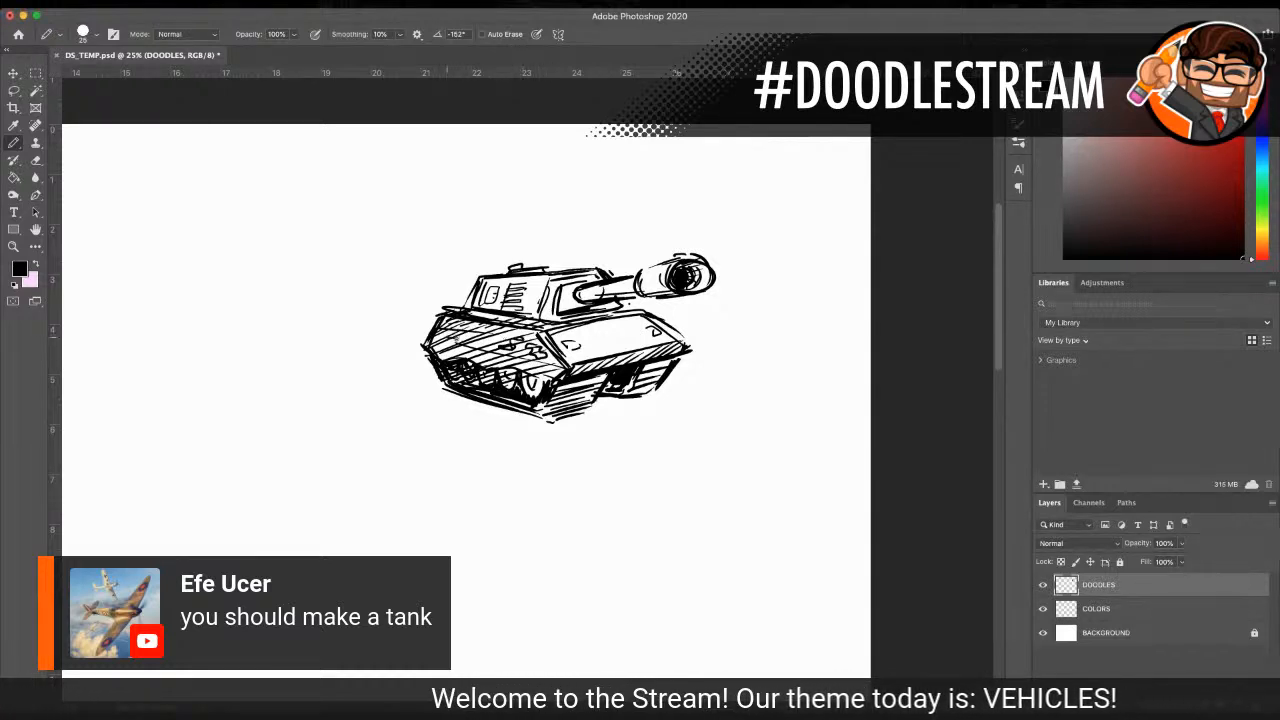
pyautogui.moveTo(485, 353); pyautogui.dragTo(477, 355)
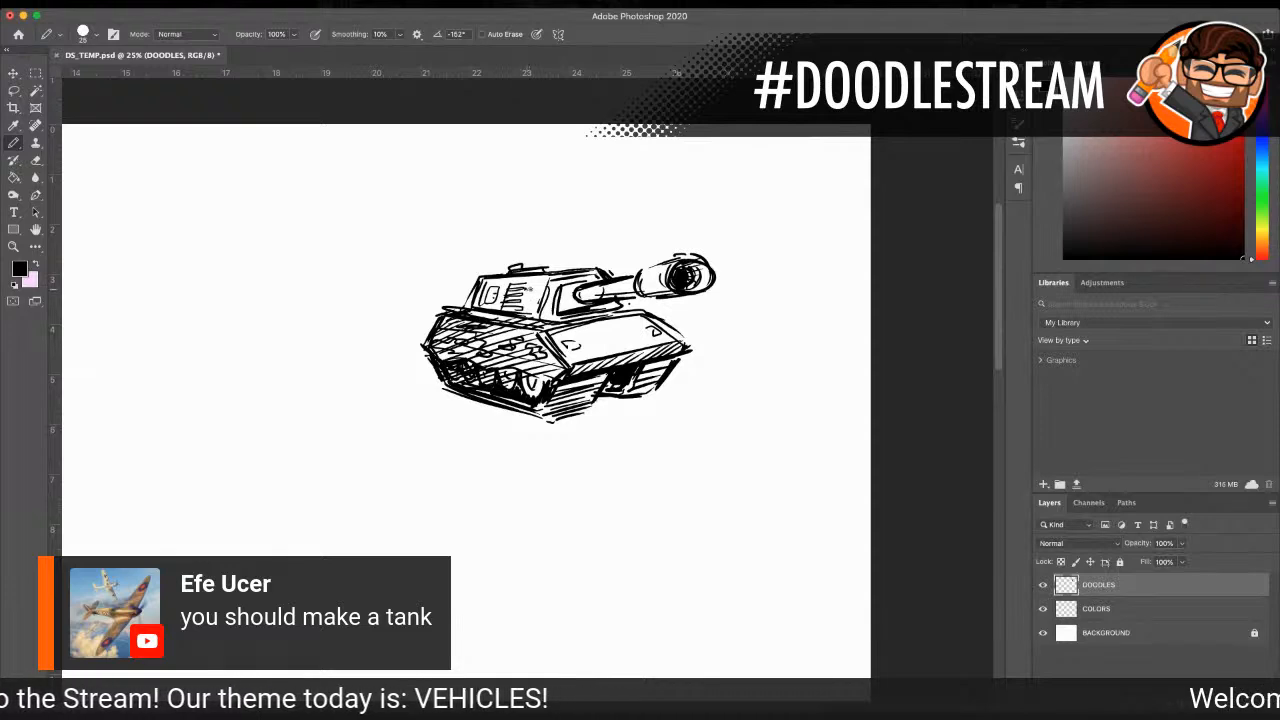
pyautogui.moveTo(530, 291)
pyautogui.mouseDown()
pyautogui.moveTo(544, 283)
pyautogui.moveTo(491, 285)
pyautogui.moveTo(509, 278)
pyautogui.mouseUp()
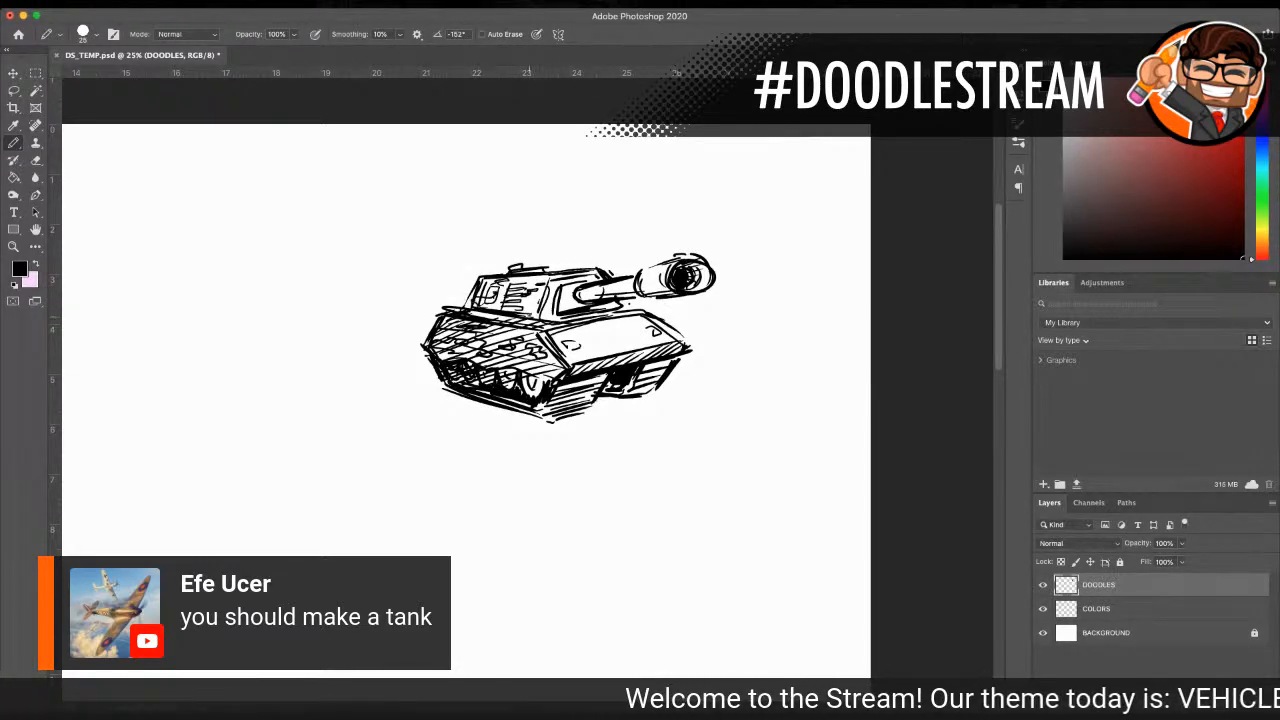
pyautogui.moveTo(582, 336); pyautogui.dragTo(595, 341)
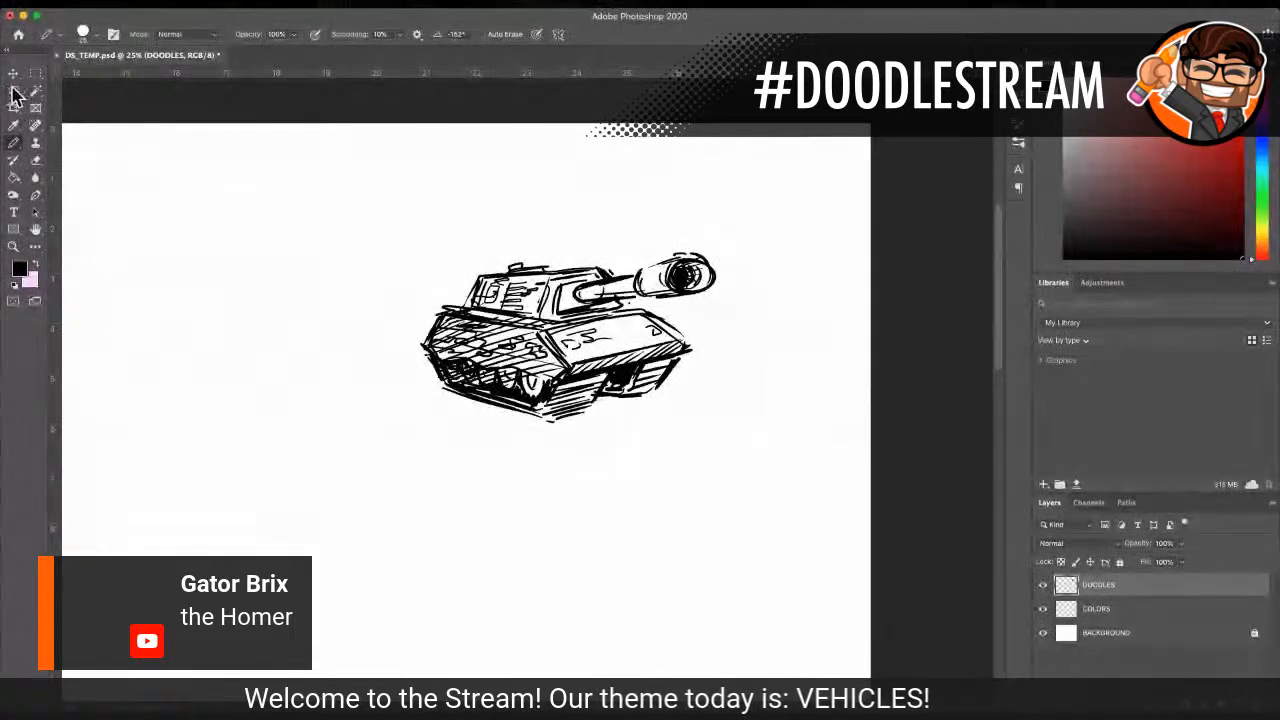
# Step: Lasso the whole tank sketch and move it to the upper right corner of the canvas
pyautogui.press('l')
pyautogui.moveTo(485, 241)
pyautogui.mouseDown()
pyautogui.moveTo(395, 358)
pyautogui.moveTo(398, 378)
pyautogui.moveTo(547, 434)
pyautogui.moveTo(623, 428)
pyautogui.moveTo(717, 334)
pyautogui.moveTo(737, 249)
pyautogui.moveTo(482, 243)
pyautogui.mouseUp()
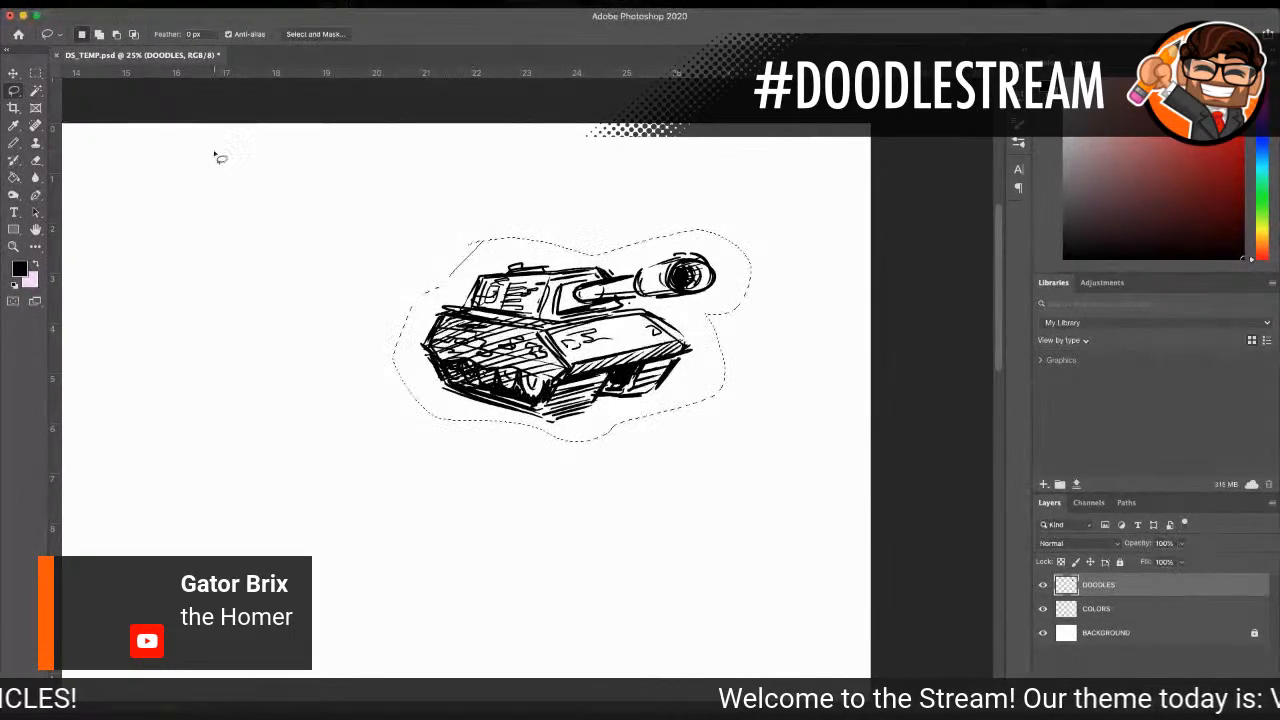
pyautogui.click(15, 75)
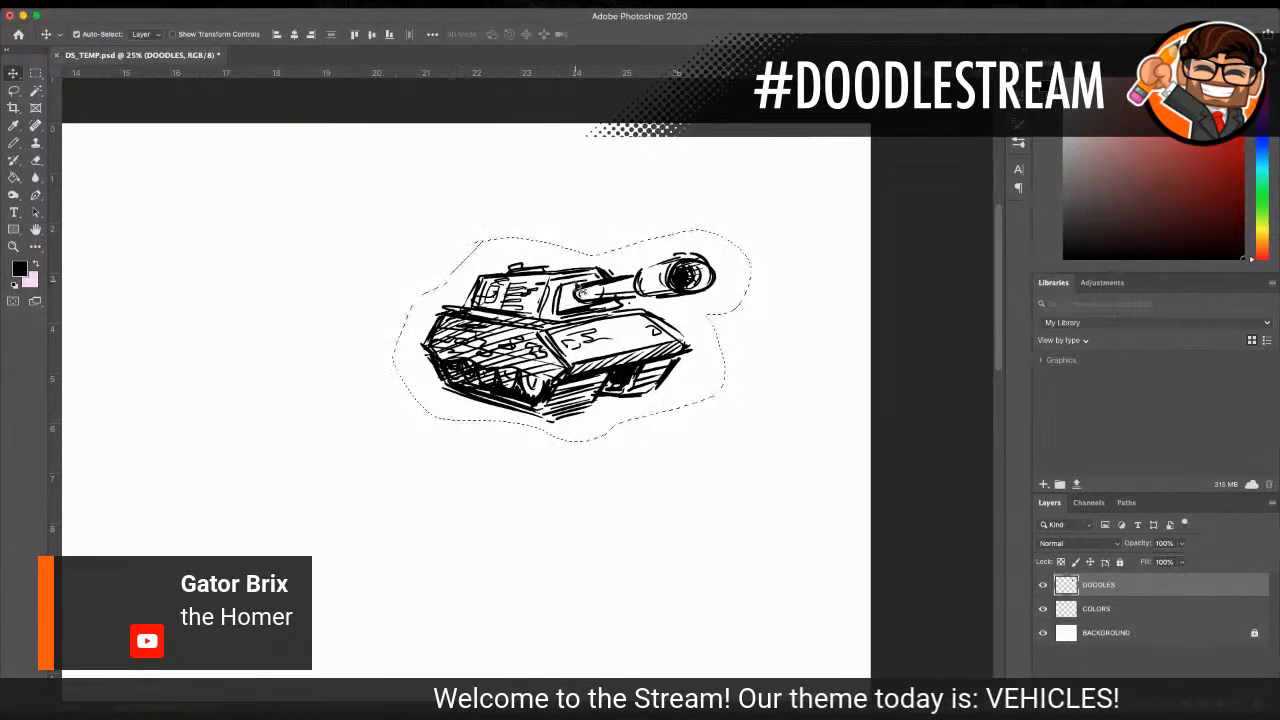
pyautogui.moveTo(592, 285); pyautogui.dragTo(763, 154)
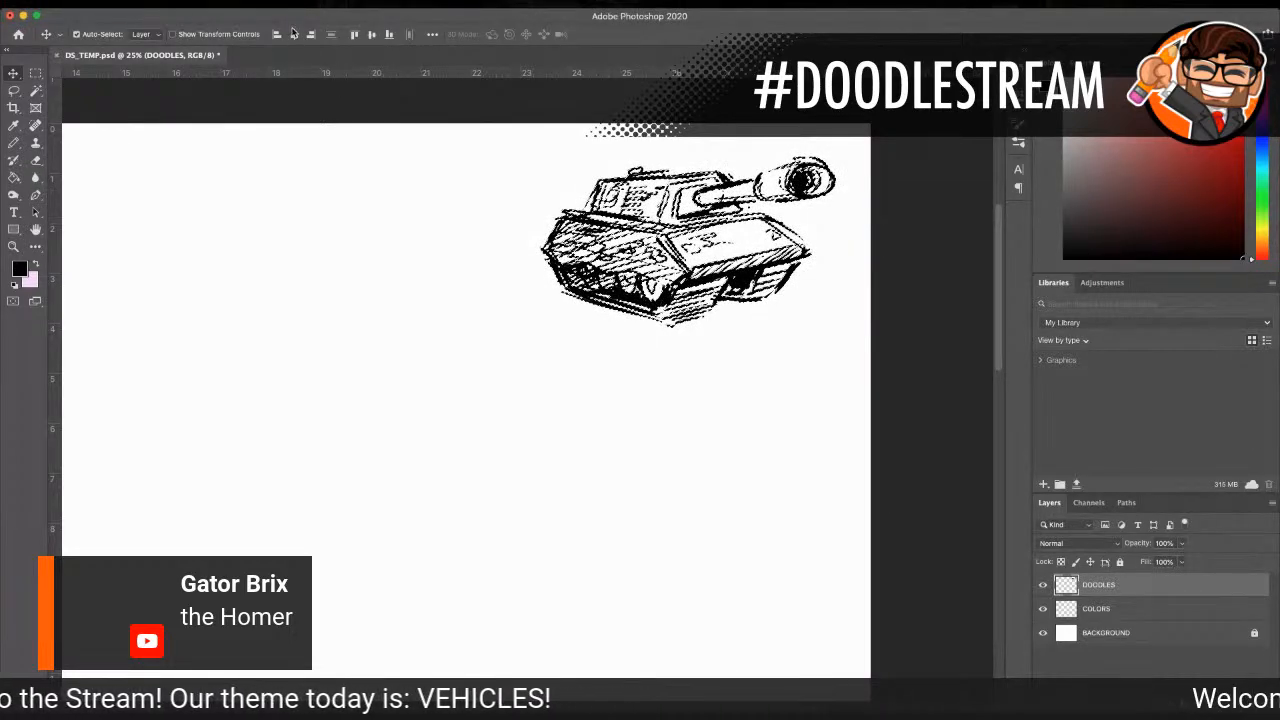
# Step: In the empty area beside the tank, draw a bubble dome with a curved base line using the black pencil
pyautogui.press('z')
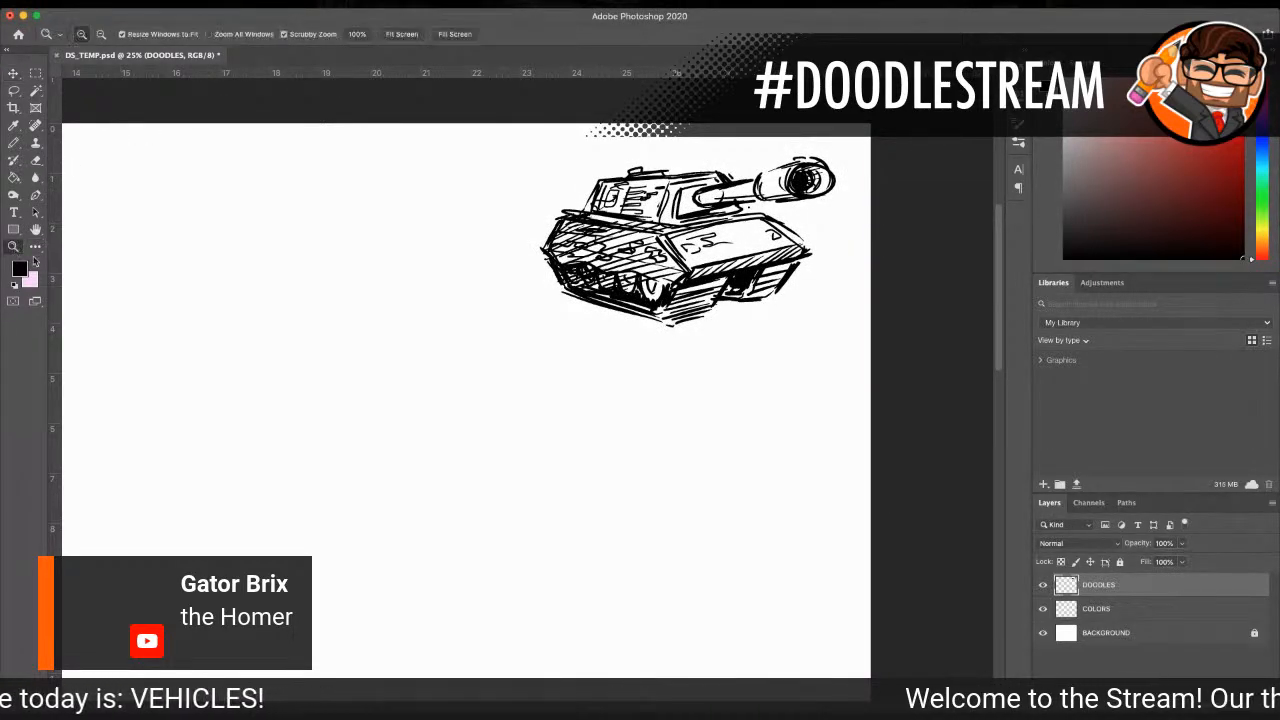
pyautogui.hscroll(-3, 528, 390)
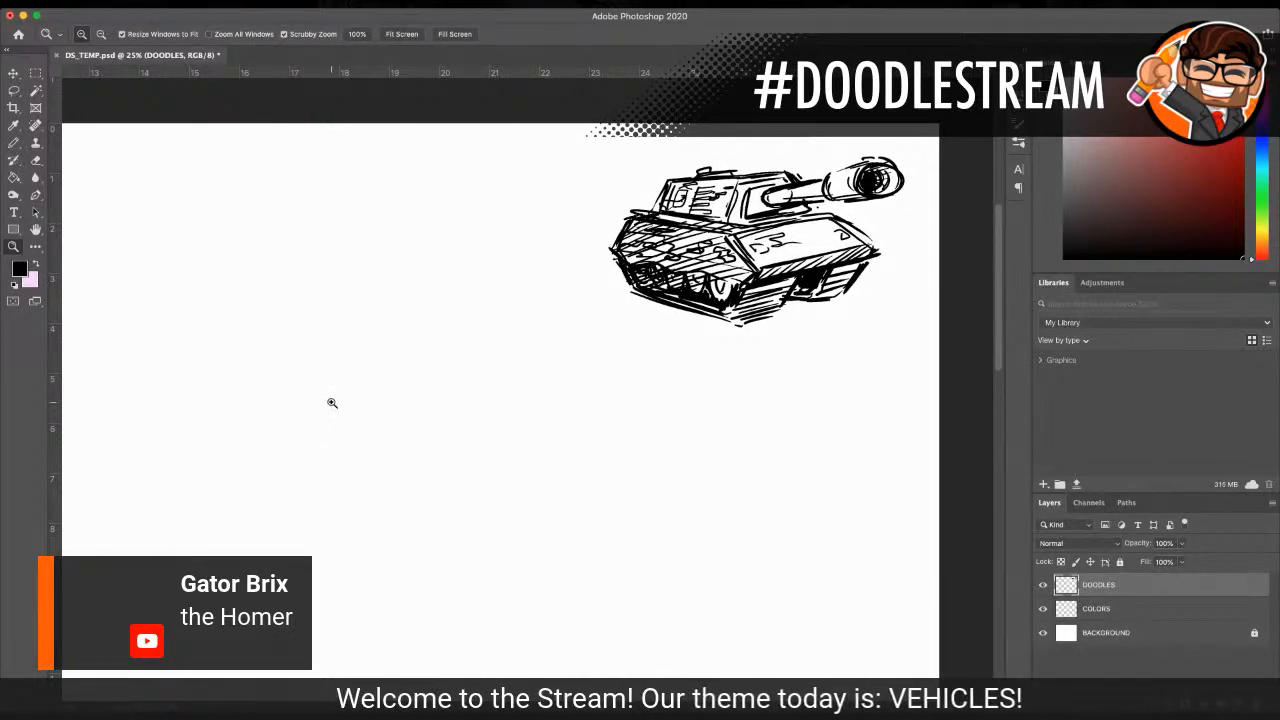
pyautogui.click(13, 143)
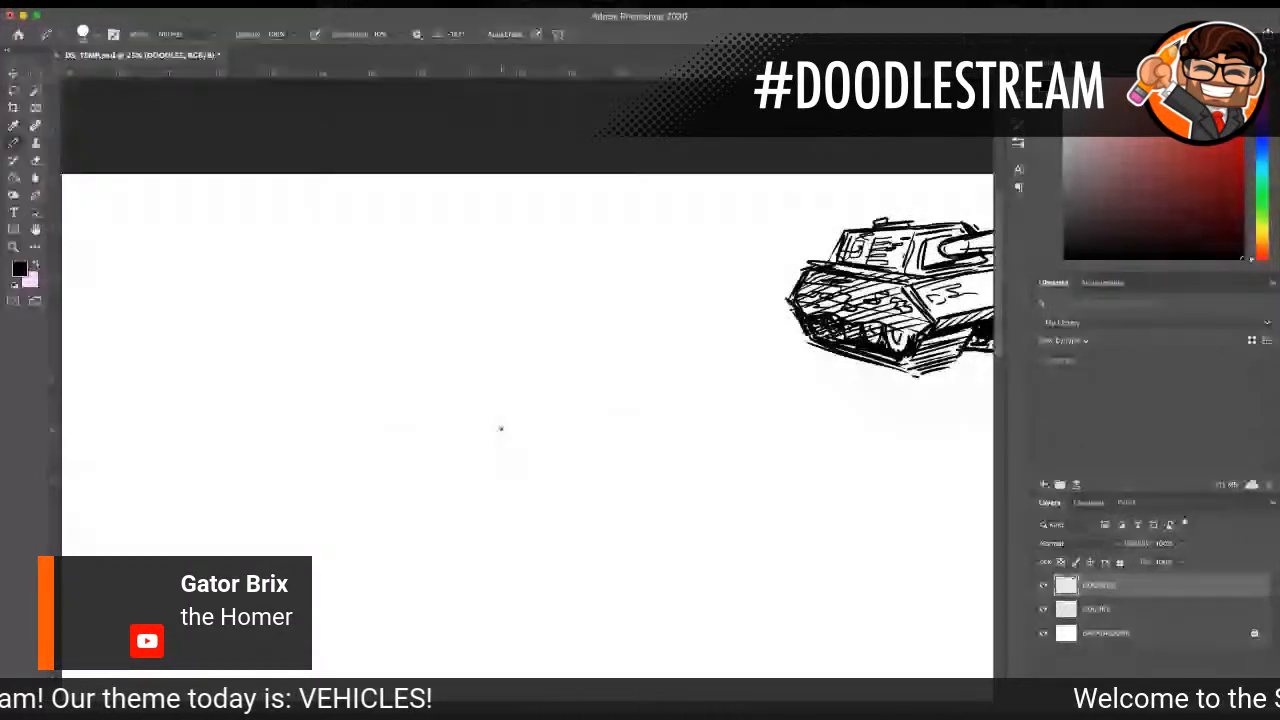
pyautogui.moveTo(443, 334)
pyautogui.mouseDown()
pyautogui.moveTo(504, 275)
pyautogui.moveTo(538, 287)
pyautogui.moveTo(570, 332)
pyautogui.mouseUp()
pyautogui.moveTo(524, 285); pyautogui.dragTo(560, 306)
pyautogui.moveTo(462, 318)
pyautogui.mouseDown()
pyautogui.moveTo(522, 280)
pyautogui.moveTo(438, 340)
pyautogui.moveTo(434, 358)
pyautogui.moveTo(484, 371)
pyautogui.moveTo(575, 358)
pyautogui.moveTo(450, 367)
pyautogui.mouseUp()
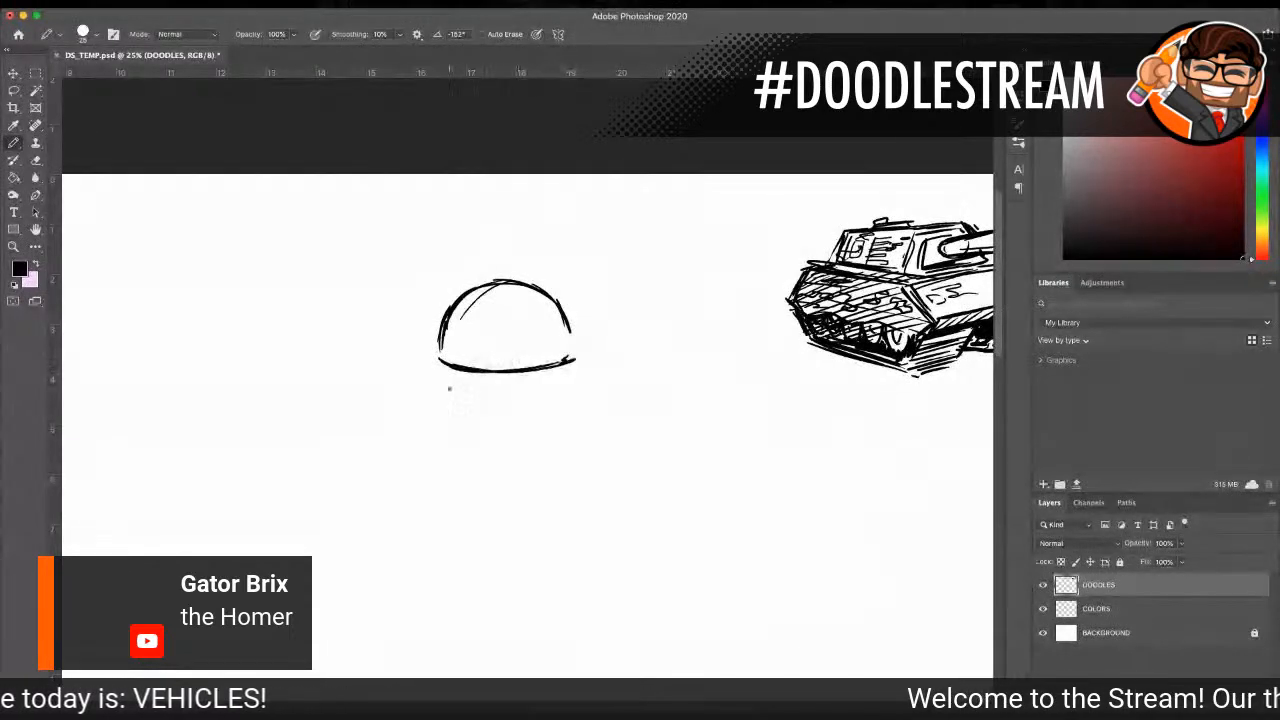
# Step: Sketch the car body around the dome: hood lines, rounded front end, lower side edge and rear wheel arch
pyautogui.moveTo(502, 386); pyautogui.dragTo(618, 358)
pyautogui.moveTo(440, 348)
pyautogui.mouseDown()
pyautogui.moveTo(388, 361)
pyautogui.moveTo(430, 393)
pyautogui.mouseUp()
pyautogui.moveTo(340, 377); pyautogui.dragTo(464, 412)
pyautogui.moveTo(352, 403)
pyautogui.mouseDown()
pyautogui.moveTo(454, 431)
pyautogui.moveTo(472, 416)
pyautogui.moveTo(497, 435)
pyautogui.moveTo(482, 432)
pyautogui.moveTo(574, 418)
pyautogui.mouseUp()
pyautogui.moveTo(486, 438); pyautogui.dragTo(602, 406)
pyautogui.moveTo(454, 448)
pyautogui.mouseDown()
pyautogui.moveTo(596, 410)
pyautogui.moveTo(688, 346)
pyautogui.mouseUp()
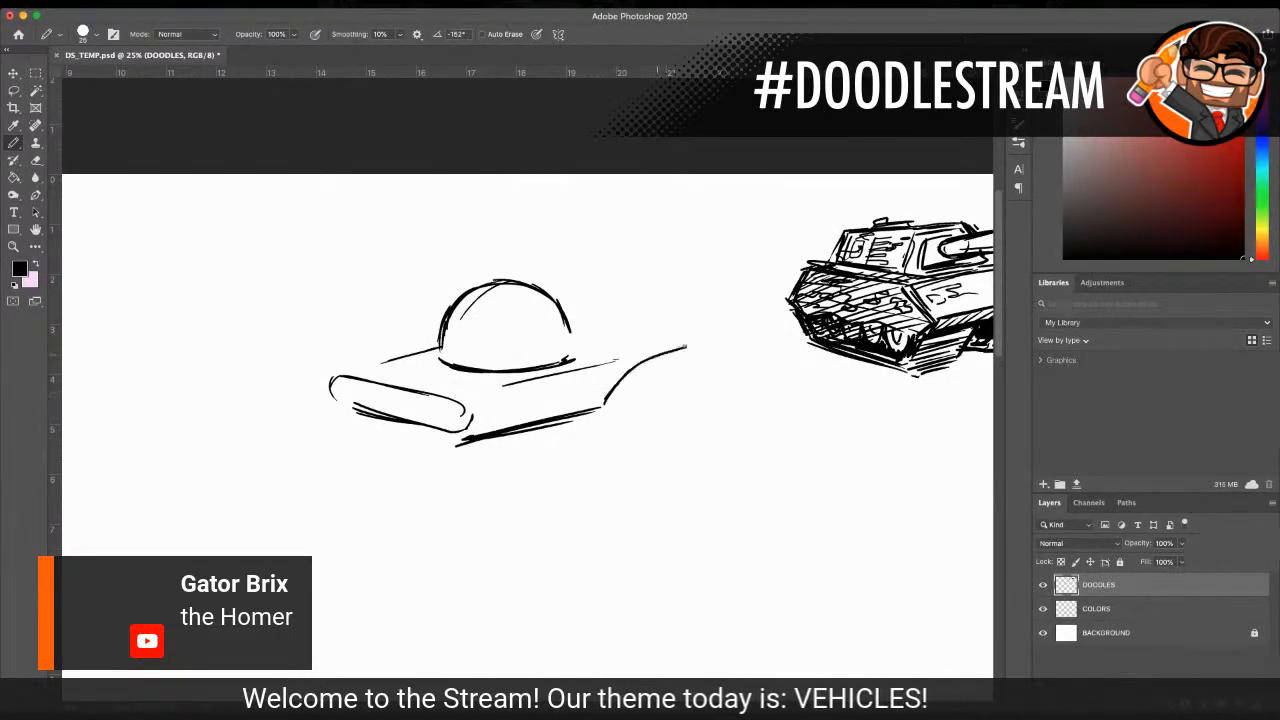
# Step: Draw a second bubble dome behind the first and sketch the car's rear deck and tail fin
pyautogui.moveTo(526, 317); pyautogui.dragTo(624, 313)
pyautogui.moveTo(512, 282)
pyautogui.mouseDown()
pyautogui.moveTo(526, 252)
pyautogui.moveTo(556, 238)
pyautogui.moveTo(600, 244)
pyautogui.moveTo(636, 288)
pyautogui.mouseUp()
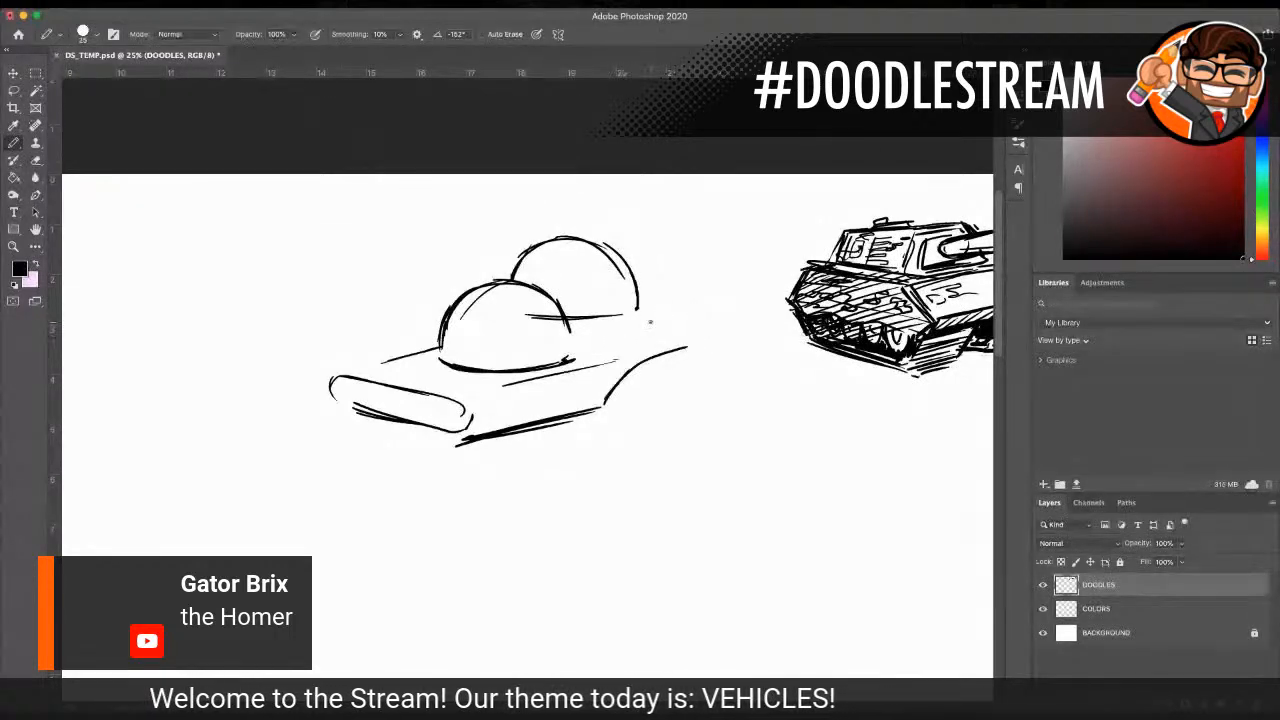
pyautogui.moveTo(645, 316)
pyautogui.mouseDown()
pyautogui.moveTo(672, 279)
pyautogui.moveTo(699, 287)
pyautogui.mouseUp()
pyautogui.moveTo(578, 270); pyautogui.dragTo(712, 284)
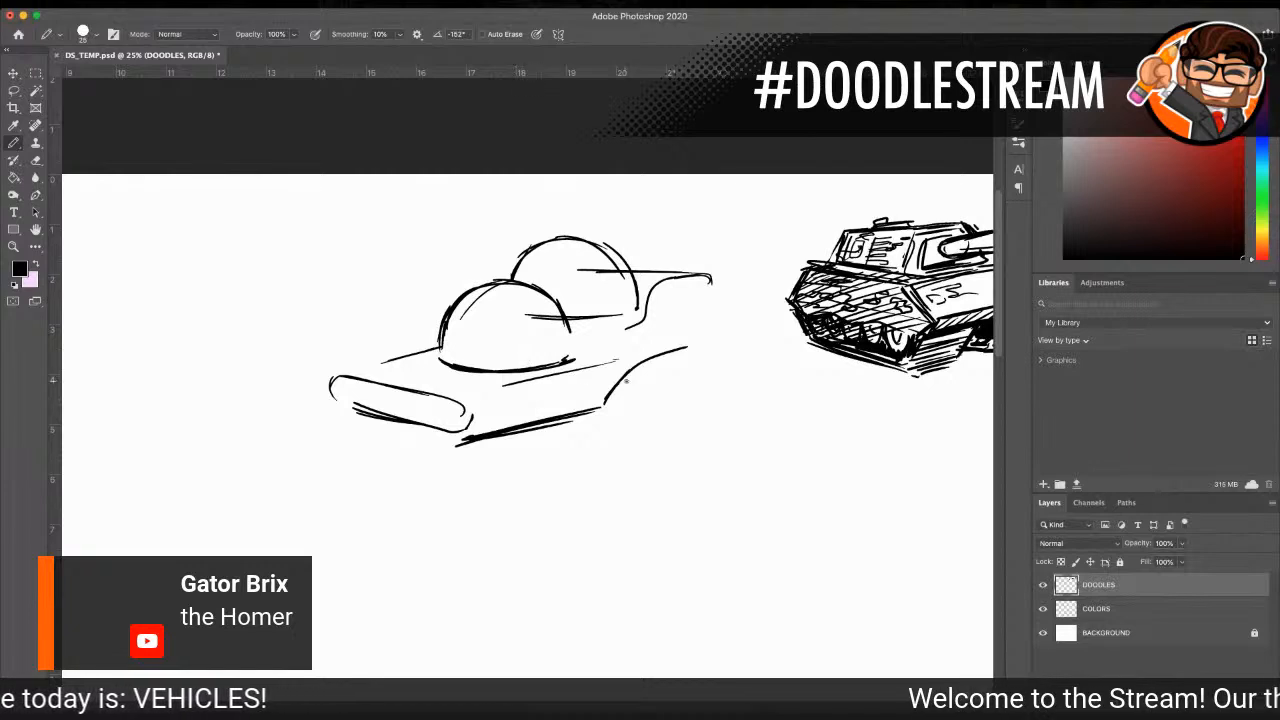
# Step: Draw a round rear wheel under the arch and a small front wheel beneath the body
pyautogui.moveTo(628, 385)
pyautogui.mouseDown()
pyautogui.moveTo(621, 408)
pyautogui.moveTo(662, 410)
pyautogui.moveTo(606, 408)
pyautogui.moveTo(624, 388)
pyautogui.mouseUp()
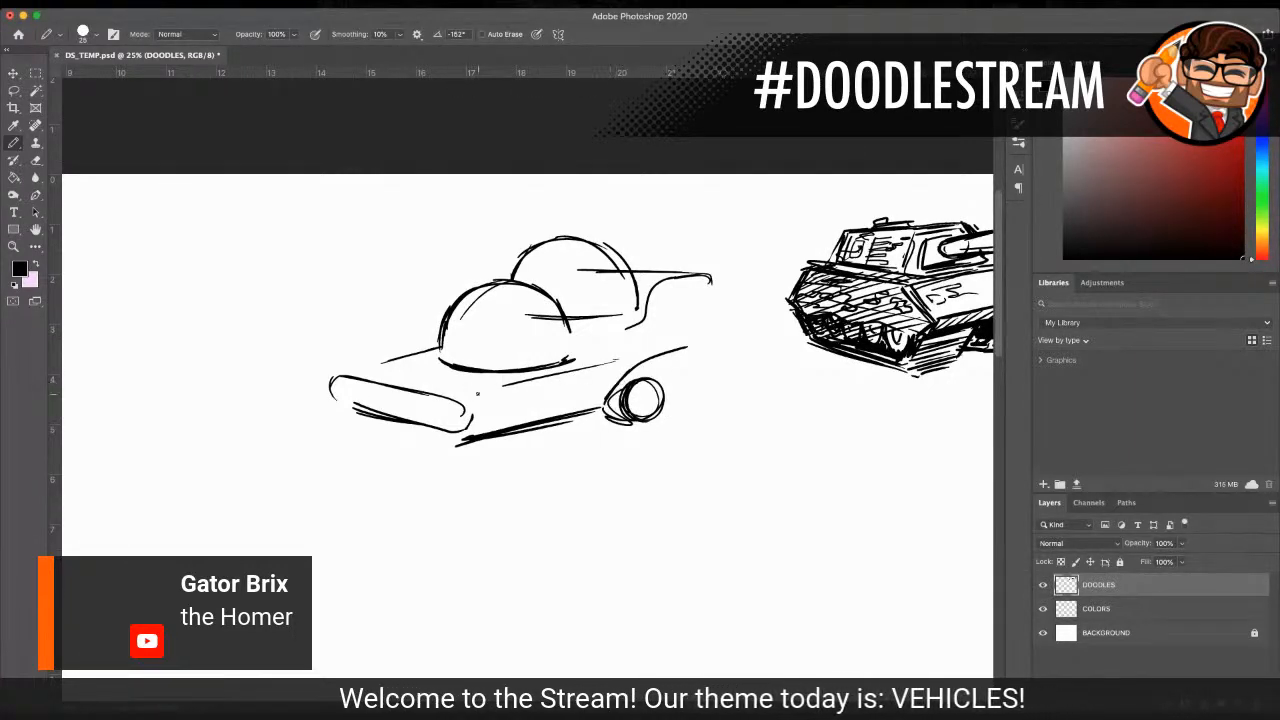
pyautogui.moveTo(490, 438); pyautogui.dragTo(540, 430)
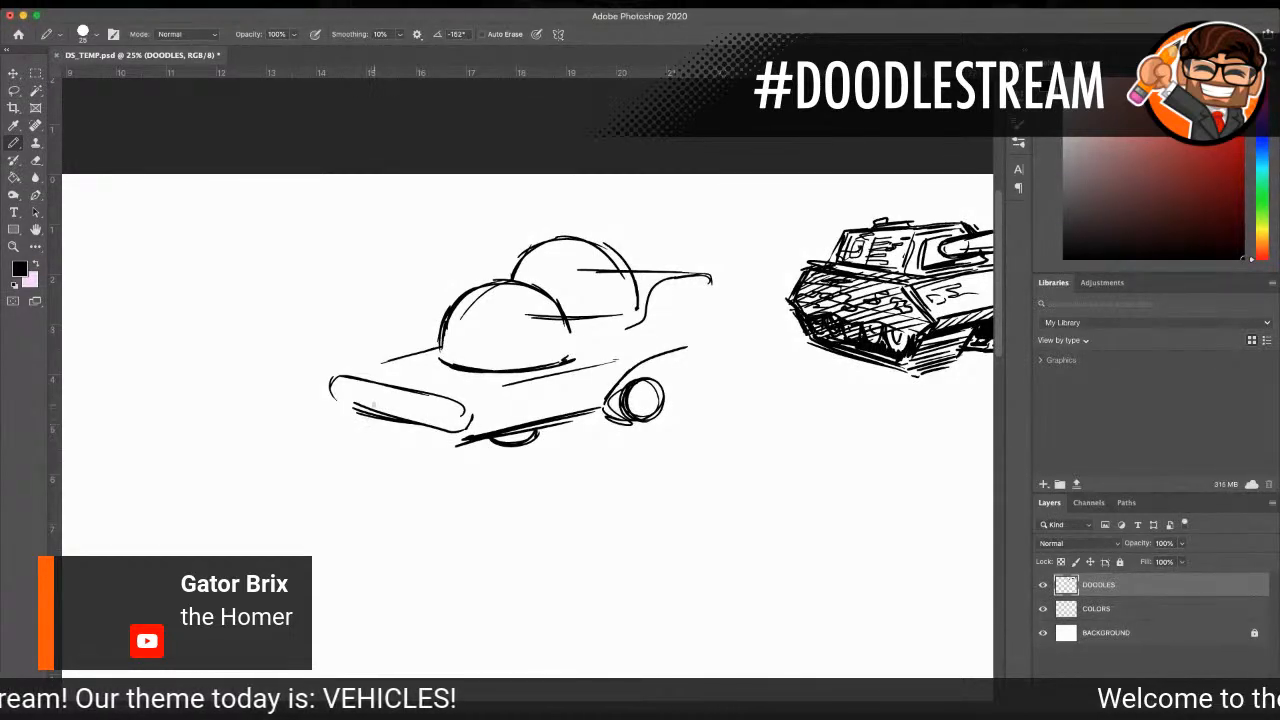
# Step: Draw a peaked grille frame at the center of the car's front and add round headlights on both sides
pyautogui.moveTo(362, 388); pyautogui.dragTo(414, 394)
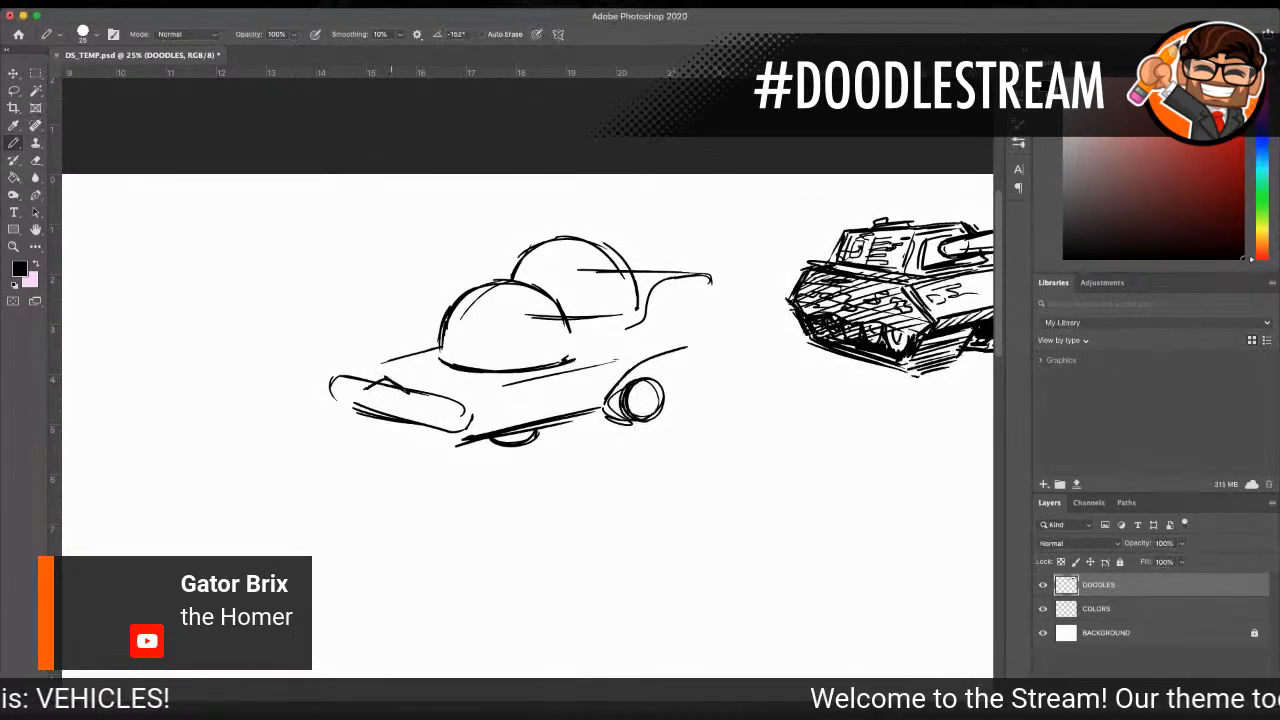
pyautogui.moveTo(362, 418); pyautogui.dragTo(410, 430)
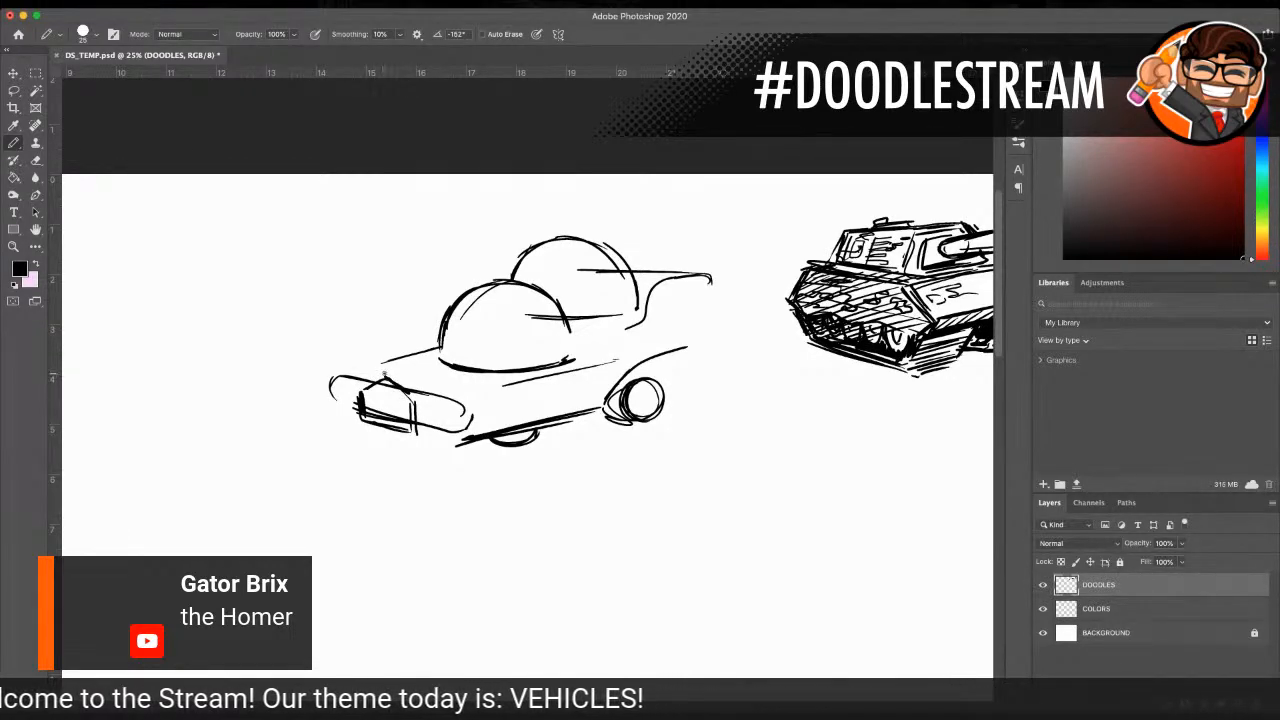
pyautogui.moveTo(386, 376); pyautogui.dragTo(411, 398)
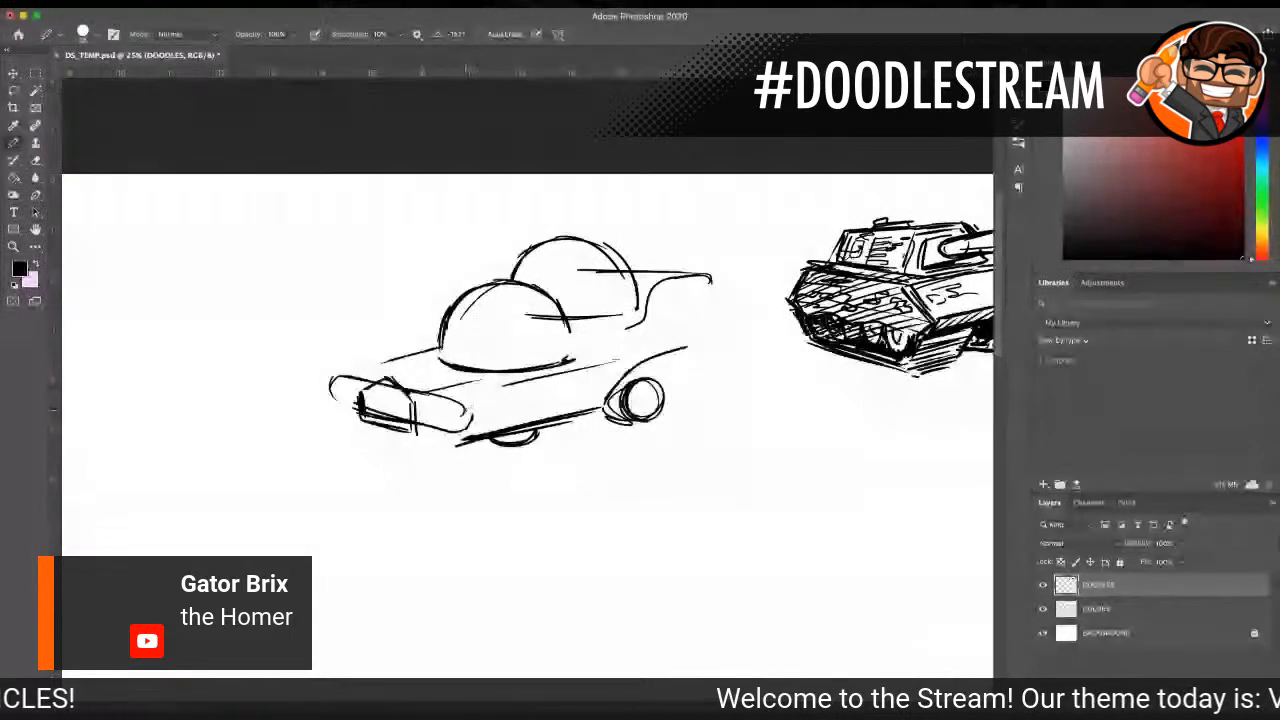
pyautogui.moveTo(426, 400)
pyautogui.mouseDown()
pyautogui.moveTo(454, 411)
pyautogui.moveTo(424, 402)
pyautogui.mouseUp()
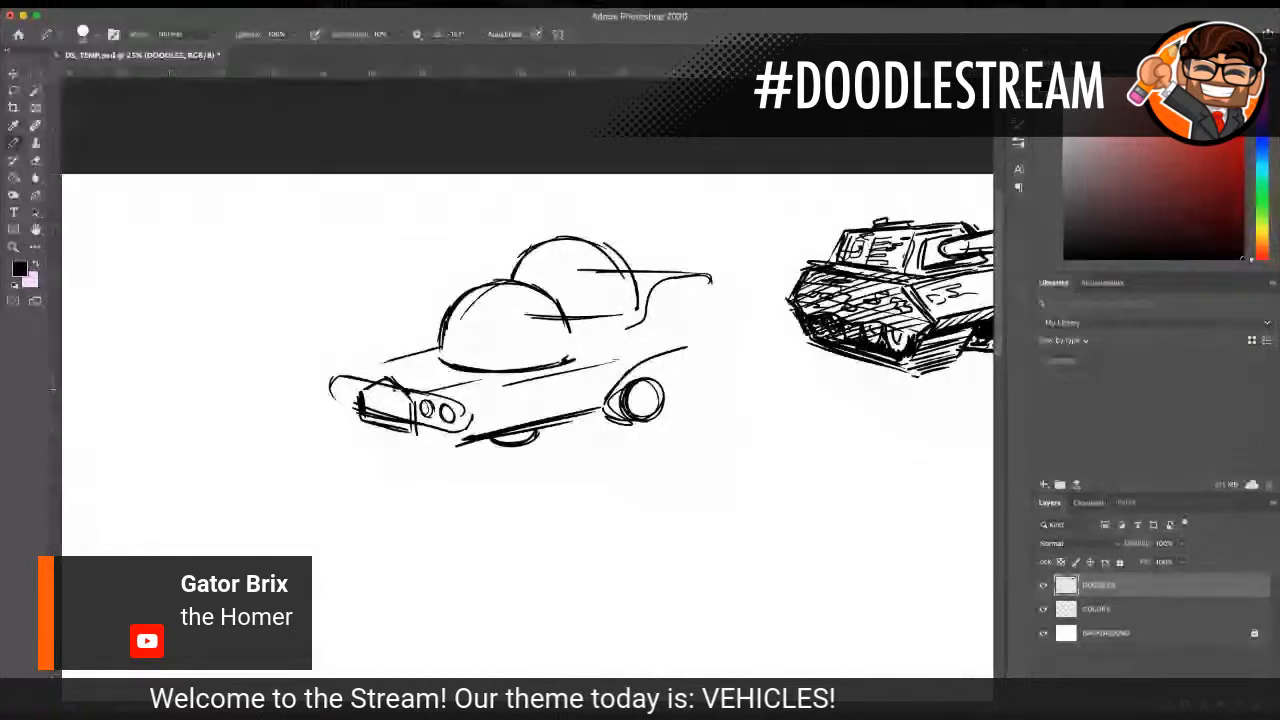
pyautogui.moveTo(352, 384)
pyautogui.mouseDown()
pyautogui.moveTo(337, 384)
pyautogui.moveTo(342, 397)
pyautogui.moveTo(348, 386)
pyautogui.mouseUp()
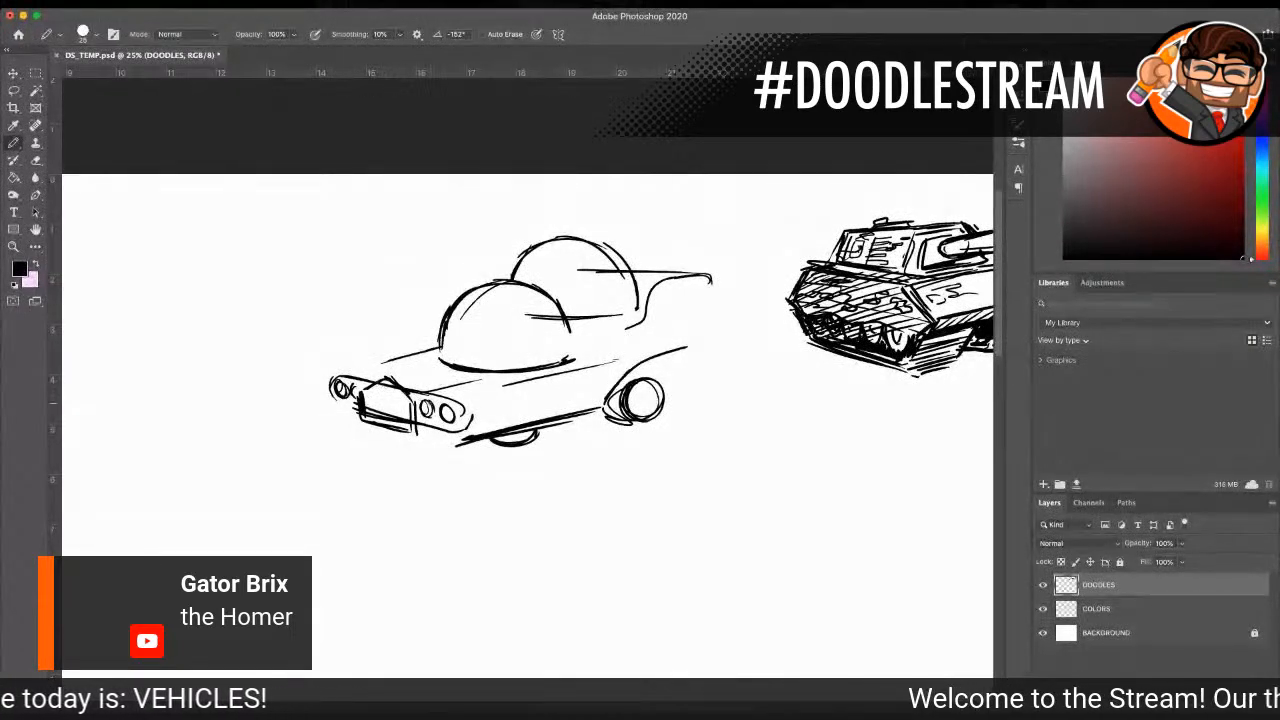
# Step: Add a bumper section under each pair of headlights and fill the grille with crossing bars
pyautogui.moveTo(428, 428)
pyautogui.mouseDown()
pyautogui.moveTo(462, 432)
pyautogui.moveTo(428, 446)
pyautogui.moveTo(451, 450)
pyautogui.mouseUp()
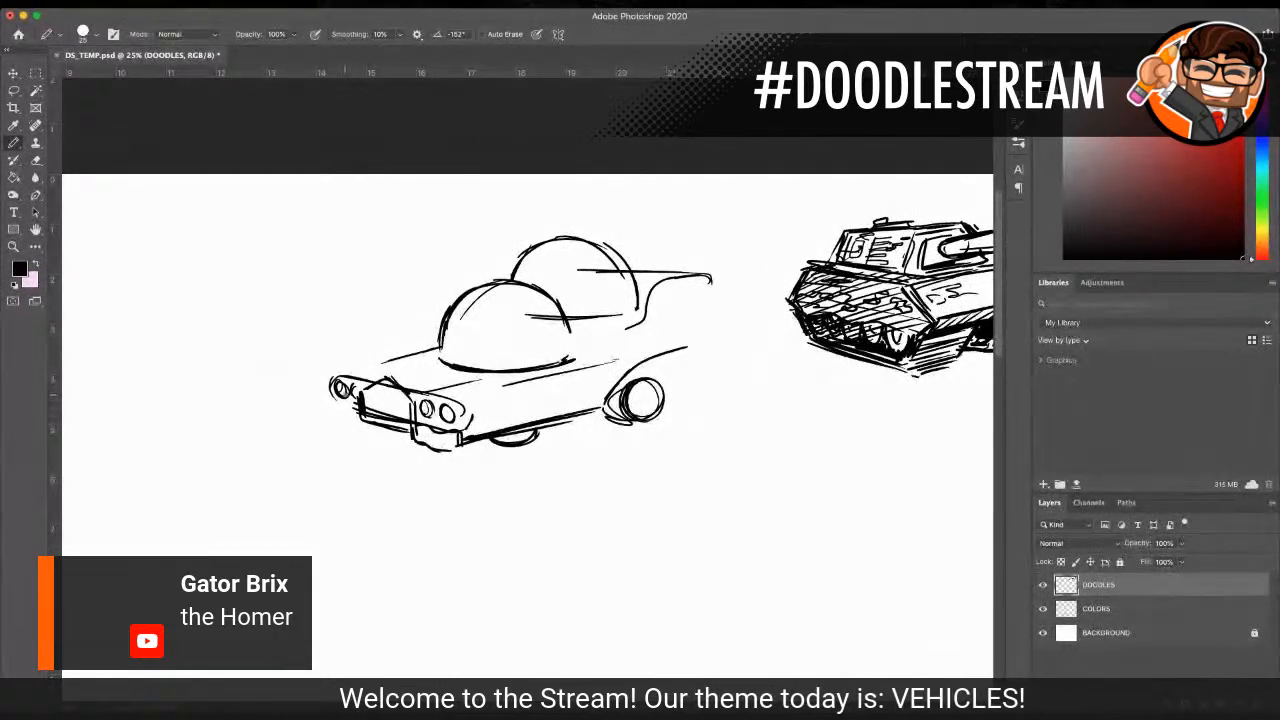
pyautogui.moveTo(333, 403)
pyautogui.mouseDown()
pyautogui.moveTo(343, 406)
pyautogui.moveTo(327, 413)
pyautogui.moveTo(349, 421)
pyautogui.mouseUp()
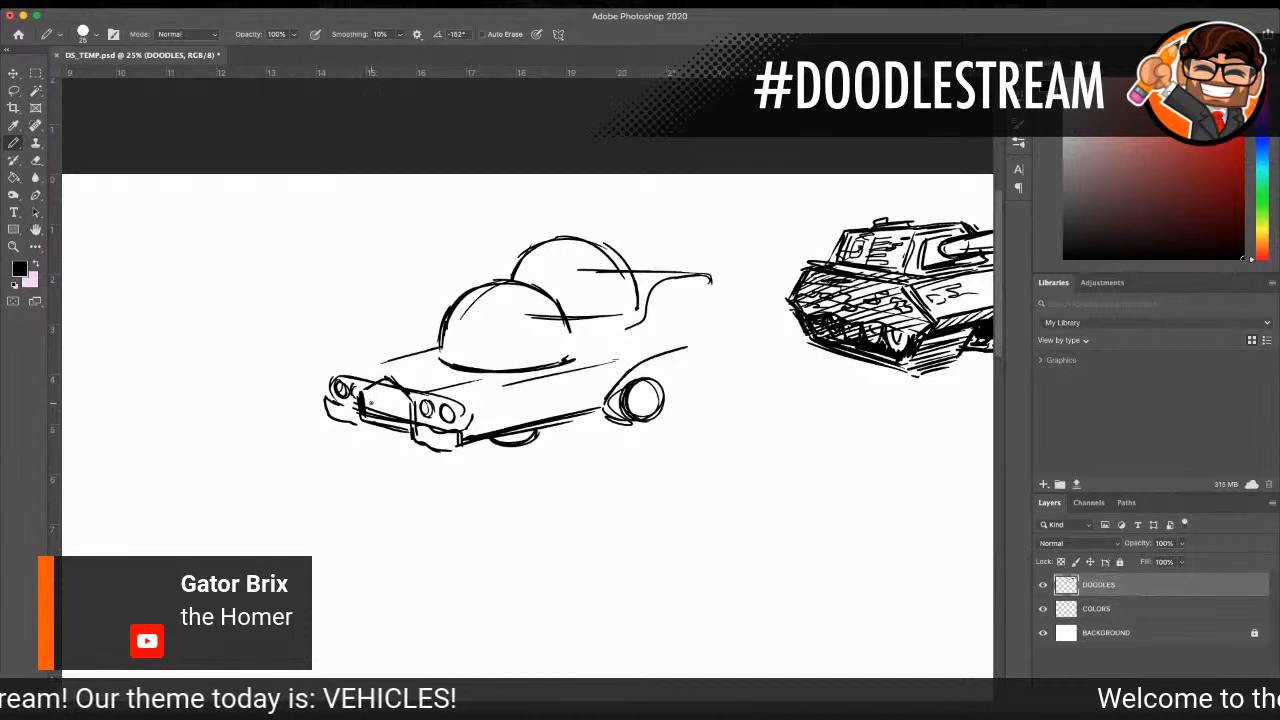
pyautogui.moveTo(384, 403); pyautogui.dragTo(407, 428)
pyautogui.moveTo(364, 395); pyautogui.dragTo(407, 406)
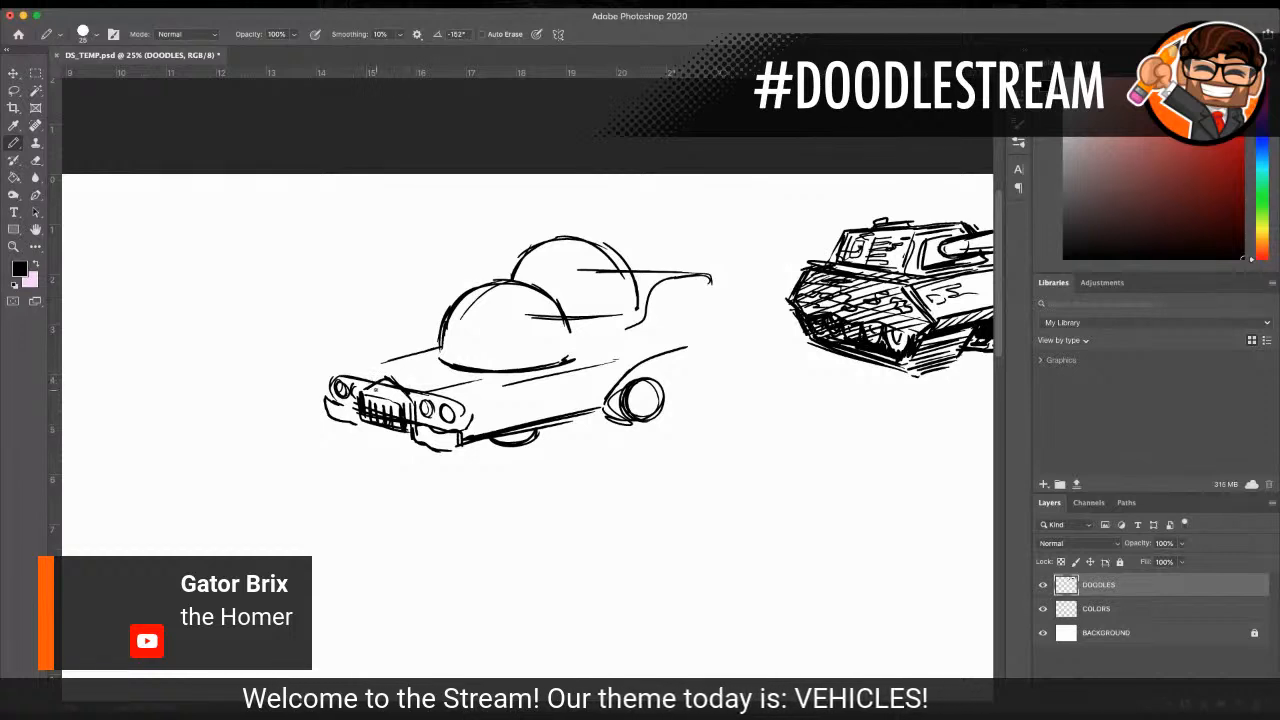
pyautogui.moveTo(362, 427); pyautogui.dragTo(403, 432)
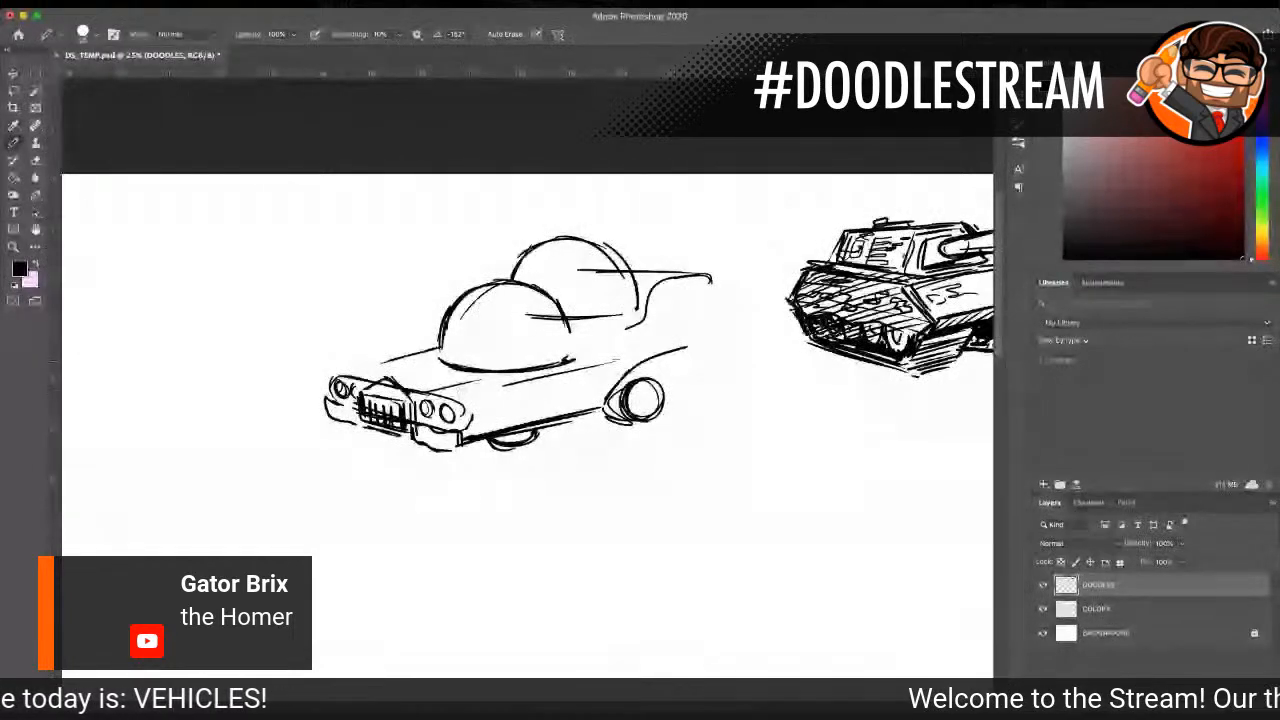
# Step: Remove the small front wheel from beneath the car's body
pyautogui.press('super+z')
pyautogui.press('super+z')
pyautogui.press('super+z')
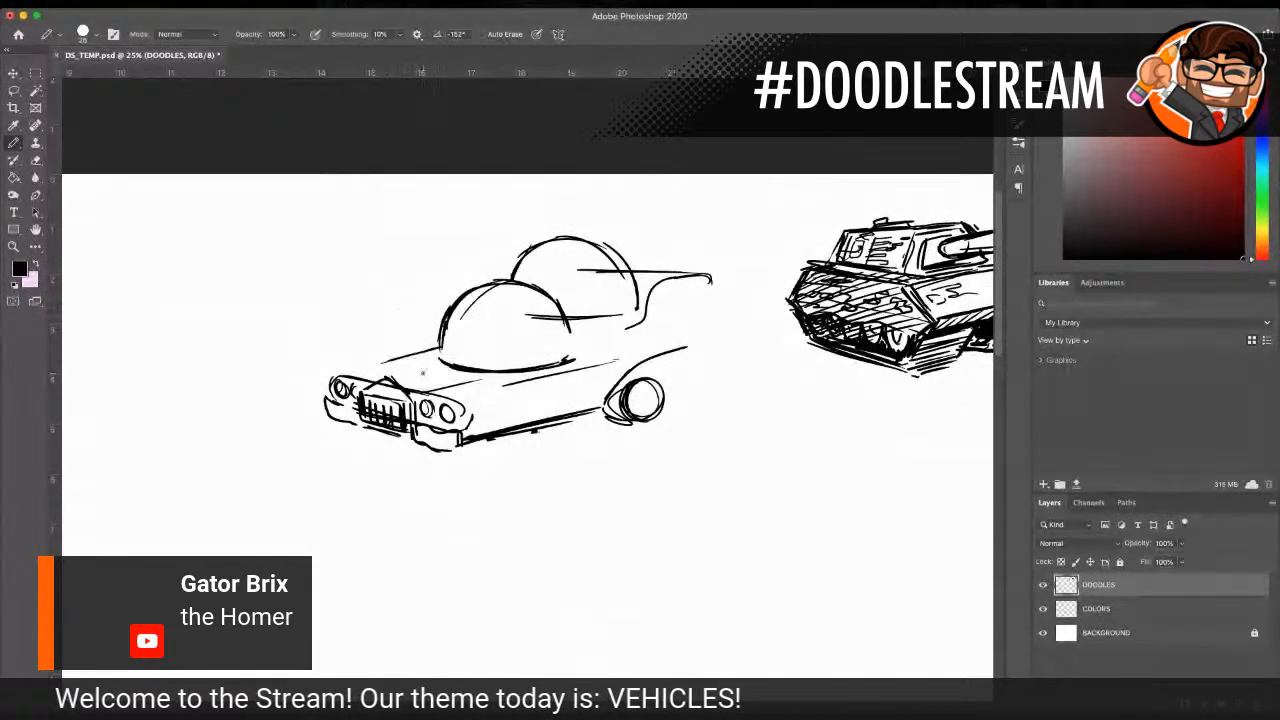
# Step: Add a hood scoop, a reflection and window pillar on the front dome, and the hood's far edge
pyautogui.moveTo(410, 362)
pyautogui.mouseDown()
pyautogui.moveTo(460, 372)
pyautogui.moveTo(388, 371)
pyautogui.moveTo(430, 379)
pyautogui.mouseUp()
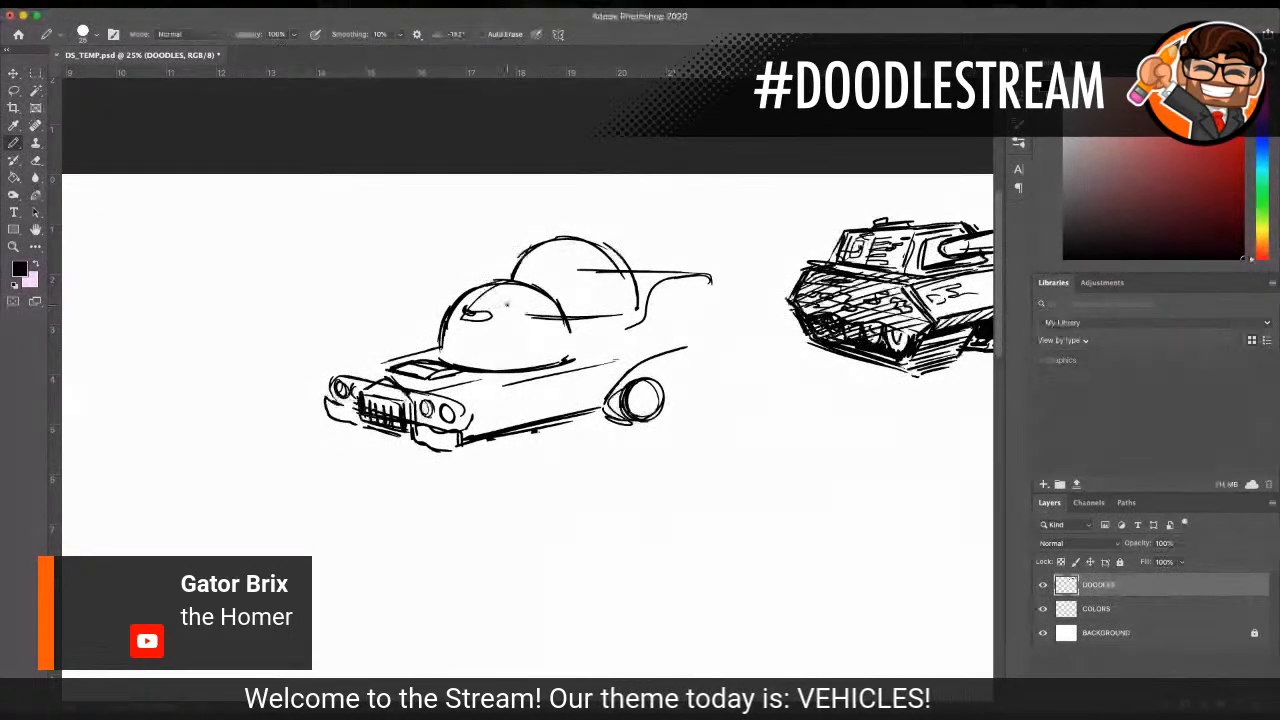
pyautogui.moveTo(508, 296)
pyautogui.mouseDown()
pyautogui.moveTo(517, 371)
pyautogui.moveTo(515, 297)
pyautogui.moveTo(574, 360)
pyautogui.mouseUp()
pyautogui.moveTo(398, 357)
pyautogui.mouseDown()
pyautogui.moveTo(348, 369)
pyautogui.moveTo(420, 349)
pyautogui.mouseUp()
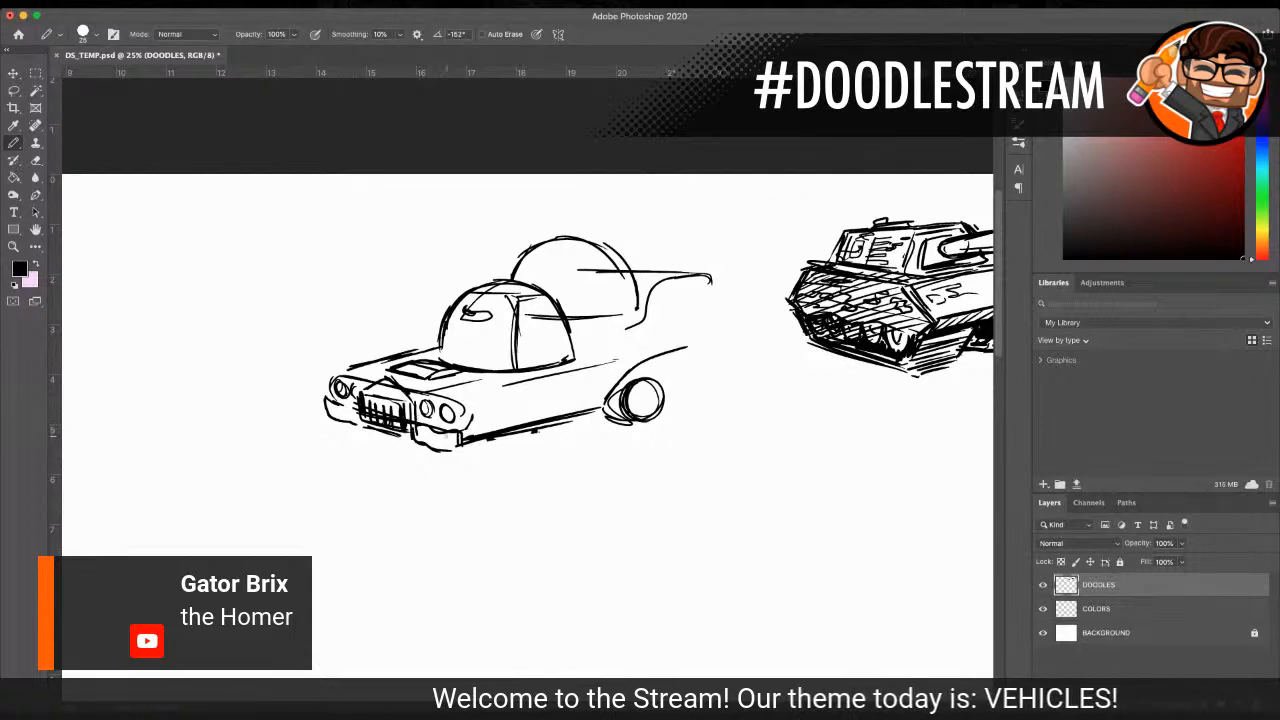
# Step: Draw a larger front wheel closer to the front bumper, with a dark tire edge
pyautogui.moveTo(476, 437)
pyautogui.mouseDown()
pyautogui.moveTo(506, 455)
pyautogui.moveTo(530, 434)
pyautogui.moveTo(500, 456)
pyautogui.mouseUp()
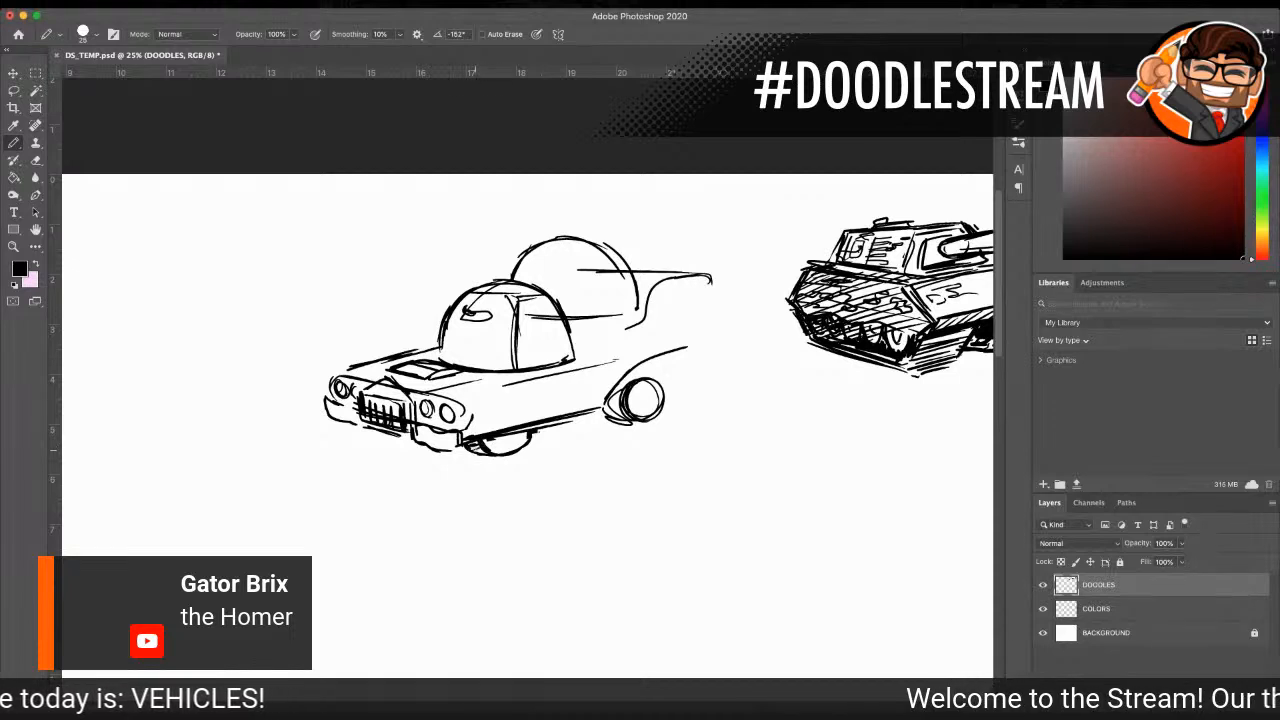
# Step: Add hubs and dark tires to the near front and rear wheels, and shade the far front wheel beneath the grille
pyautogui.moveTo(494, 438); pyautogui.dragTo(524, 434)
pyautogui.moveTo(634, 376)
pyautogui.mouseDown()
pyautogui.moveTo(602, 419)
pyautogui.moveTo(655, 419)
pyautogui.moveTo(645, 374)
pyautogui.moveTo(666, 402)
pyautogui.moveTo(632, 414)
pyautogui.moveTo(656, 388)
pyautogui.moveTo(646, 409)
pyautogui.mouseUp()
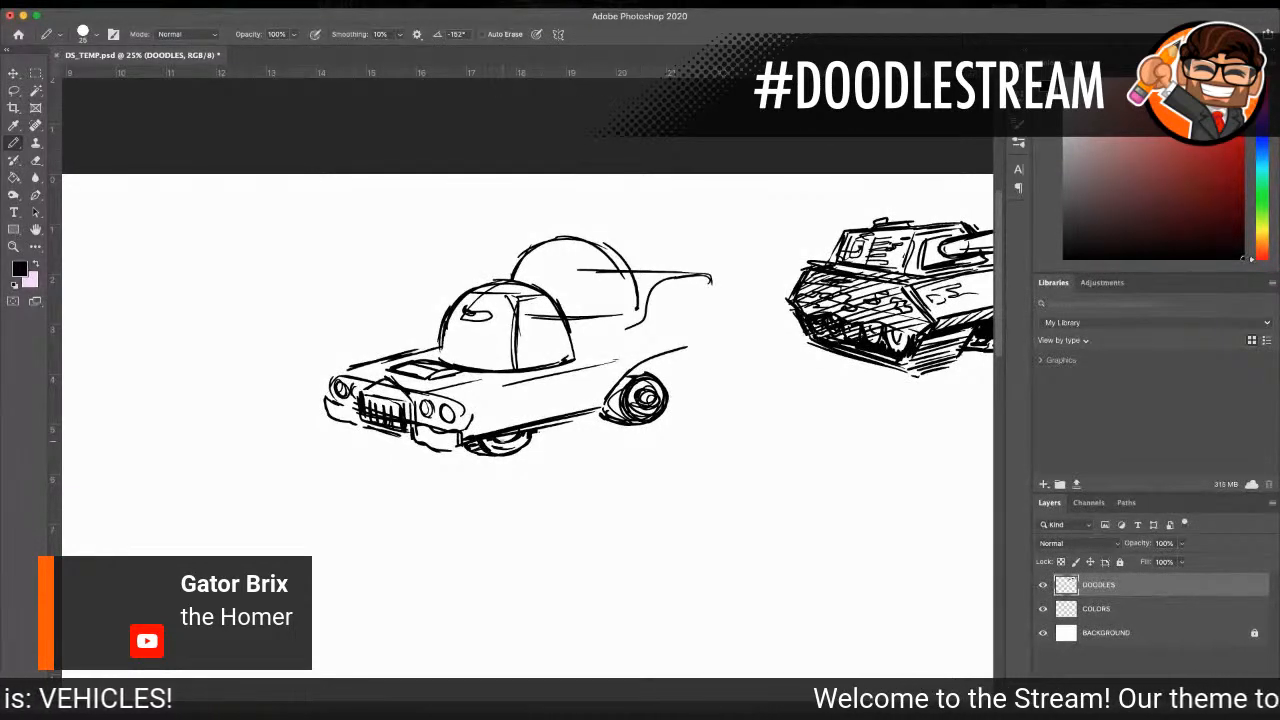
pyautogui.moveTo(491, 437); pyautogui.dragTo(501, 437)
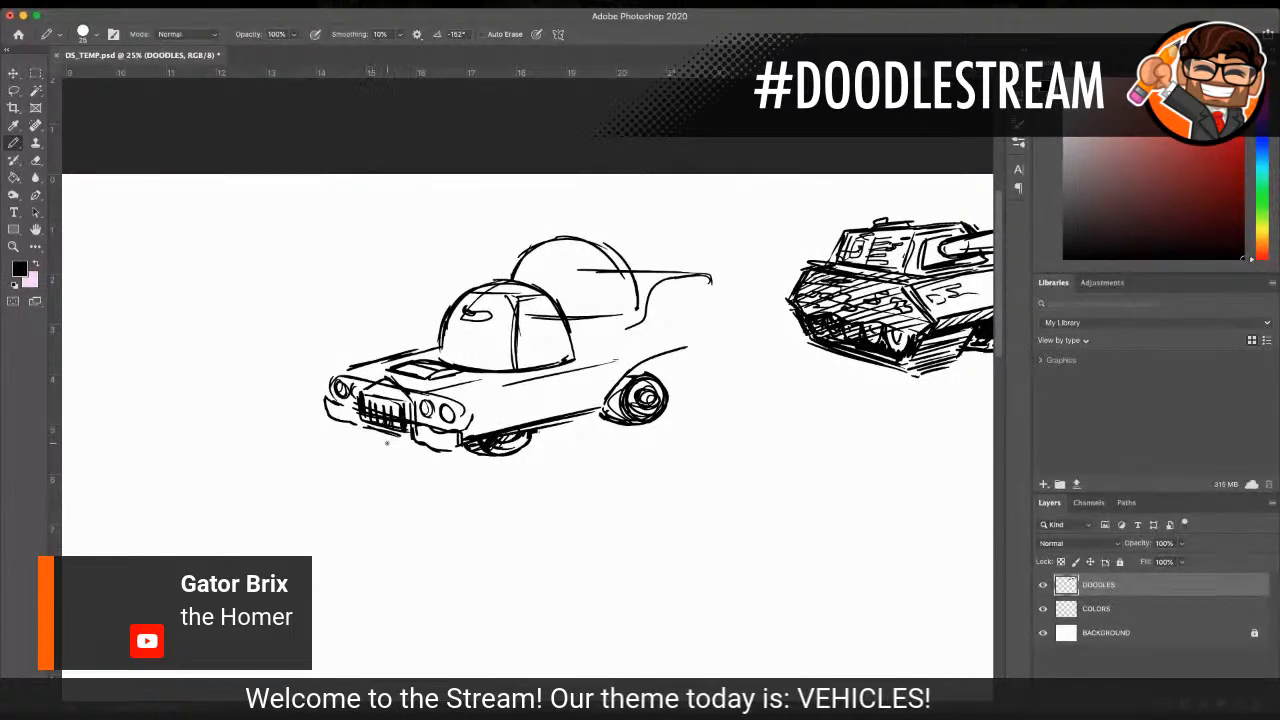
pyautogui.moveTo(386, 432); pyautogui.dragTo(416, 444)
pyautogui.press('super+z')
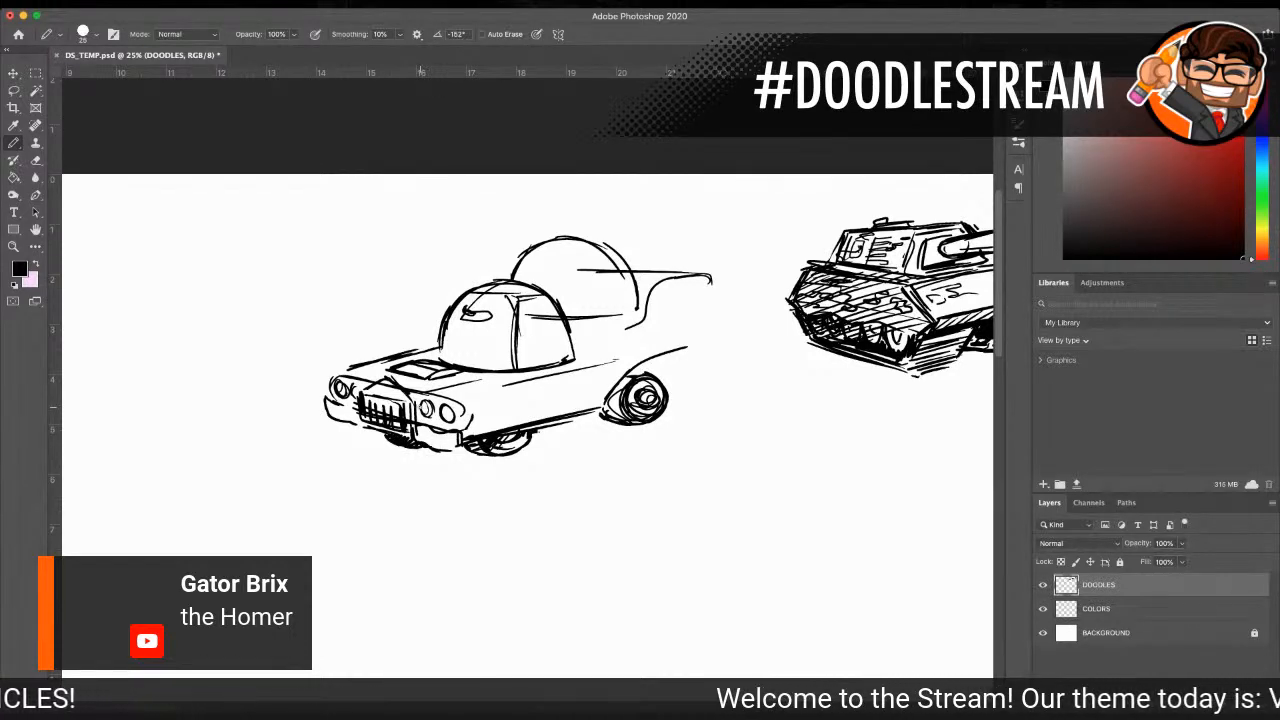
# Step: Draw the door handle and panel lines on the car's side, with exhaust pipes just ahead of the rear wheel
pyautogui.moveTo(544, 371); pyautogui.dragTo(535, 399)
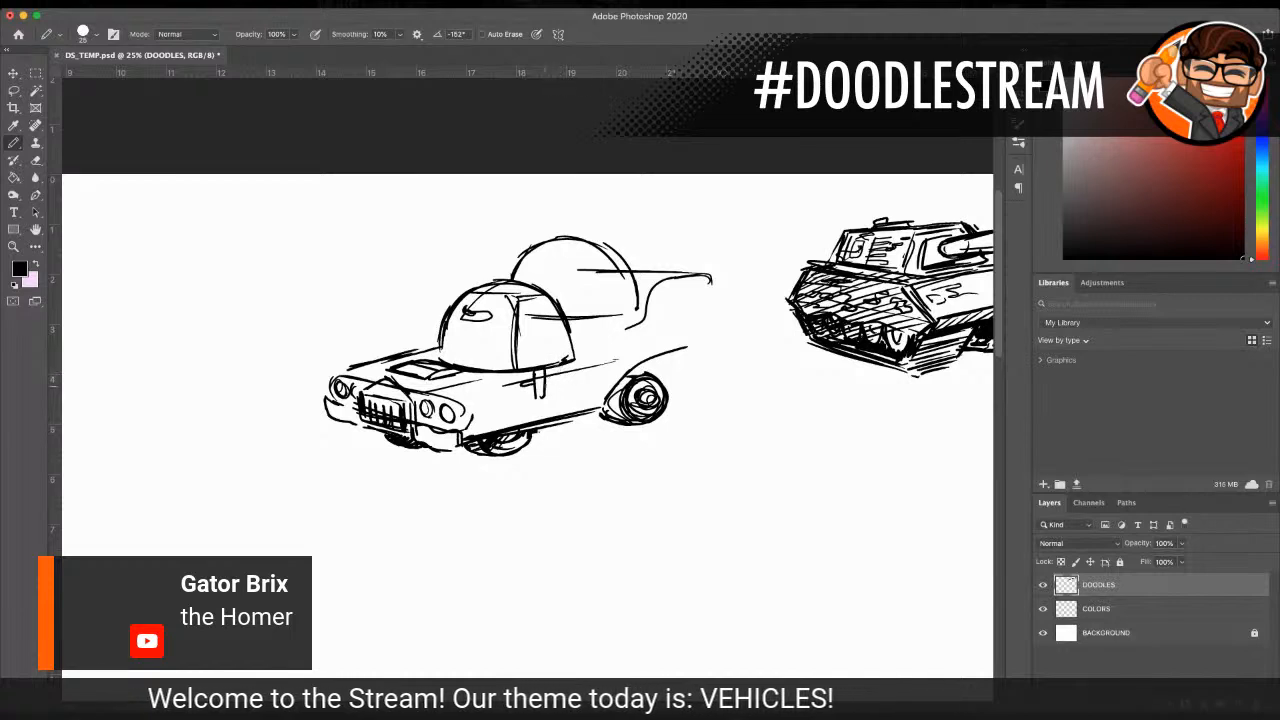
pyautogui.moveTo(576, 404)
pyautogui.mouseDown()
pyautogui.moveTo(552, 426)
pyautogui.moveTo(588, 413)
pyautogui.moveTo(590, 424)
pyautogui.moveTo(590, 410)
pyautogui.moveTo(590, 422)
pyautogui.mouseUp()
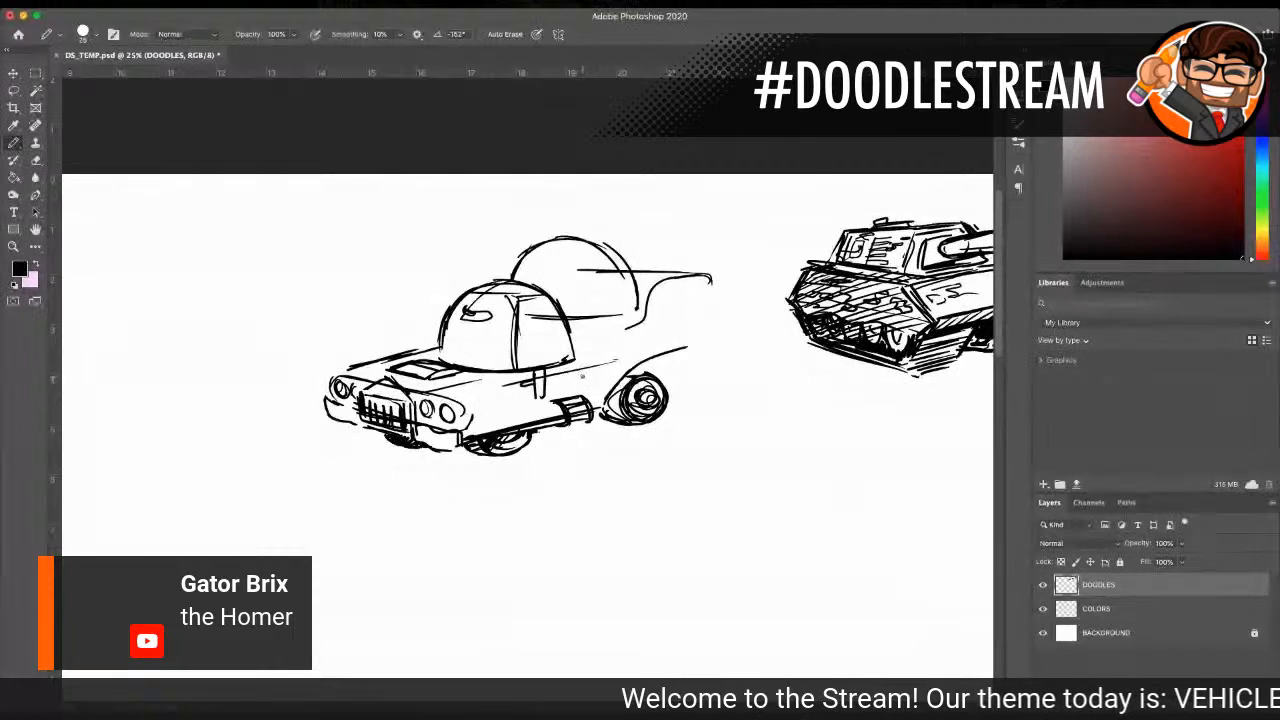
pyautogui.moveTo(590, 370); pyautogui.dragTo(590, 400)
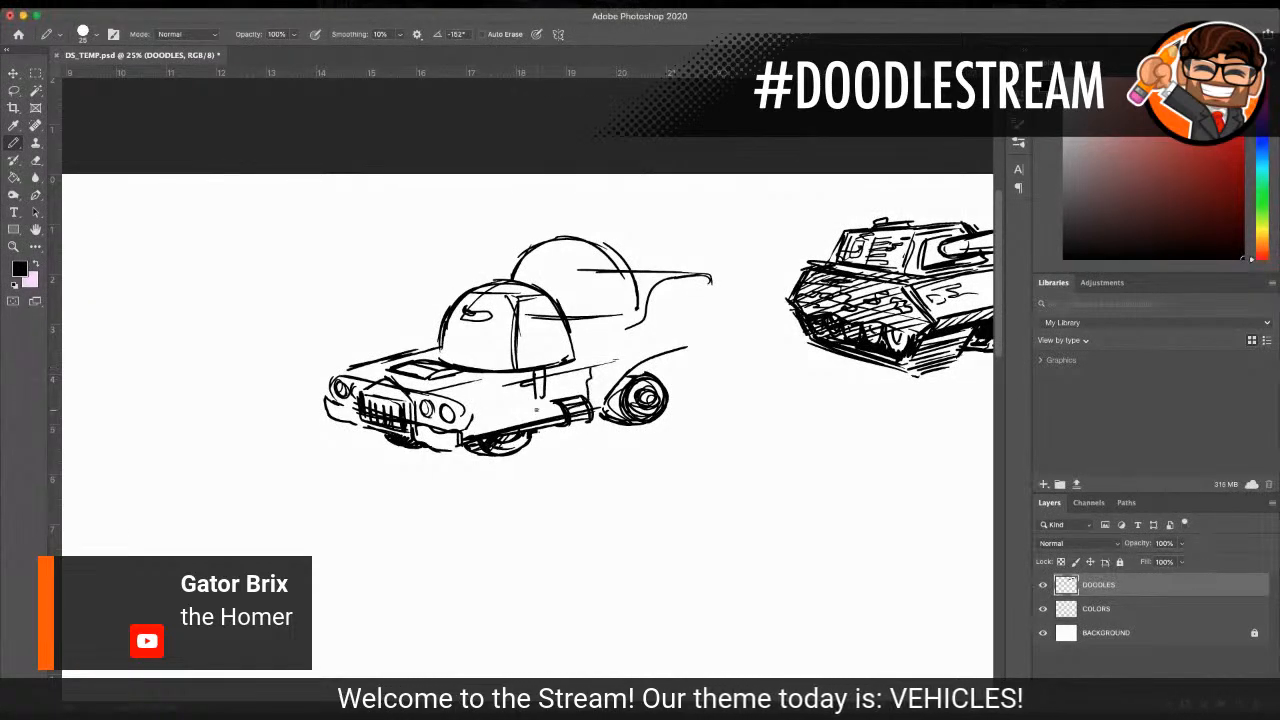
# Step: Sketch two seats and a steering wheel inside the front dome, with an inner pillar and shading along the base
pyautogui.moveTo(484, 364)
pyautogui.mouseDown()
pyautogui.moveTo(516, 366)
pyautogui.moveTo(490, 359)
pyautogui.moveTo(534, 343)
pyautogui.moveTo(533, 329)
pyautogui.mouseUp()
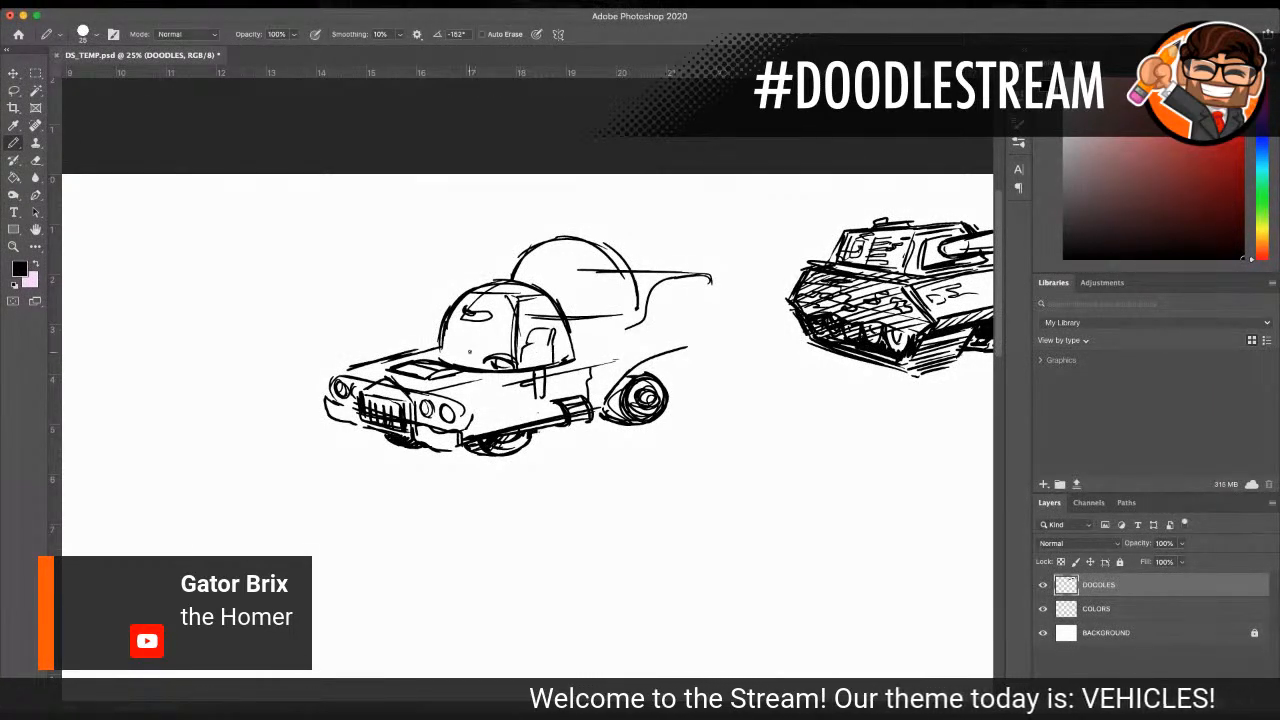
pyautogui.moveTo(482, 332)
pyautogui.mouseDown()
pyautogui.moveTo(506, 326)
pyautogui.moveTo(495, 370)
pyautogui.mouseUp()
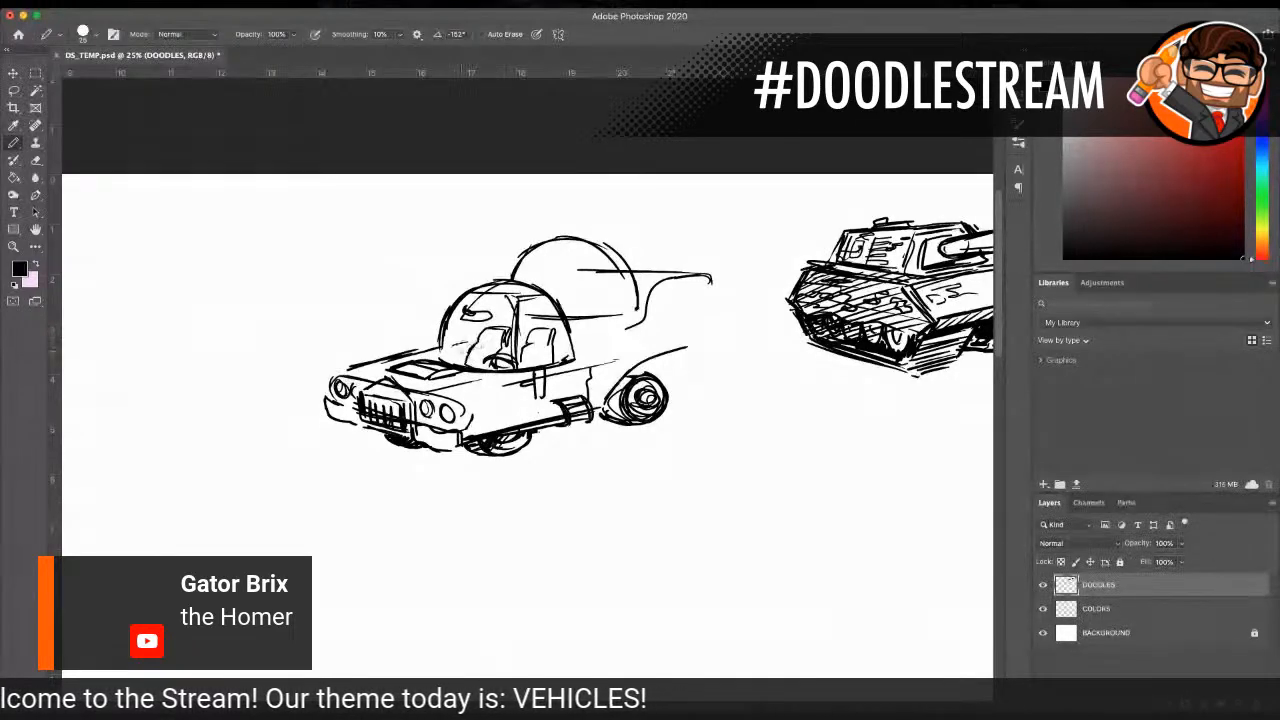
pyautogui.moveTo(476, 290)
pyautogui.mouseDown()
pyautogui.moveTo(469, 352)
pyautogui.moveTo(458, 352)
pyautogui.moveTo(470, 358)
pyautogui.mouseUp()
pyautogui.moveTo(554, 361); pyautogui.dragTo(568, 354)
pyautogui.moveTo(552, 362); pyautogui.dragTo(569, 352)
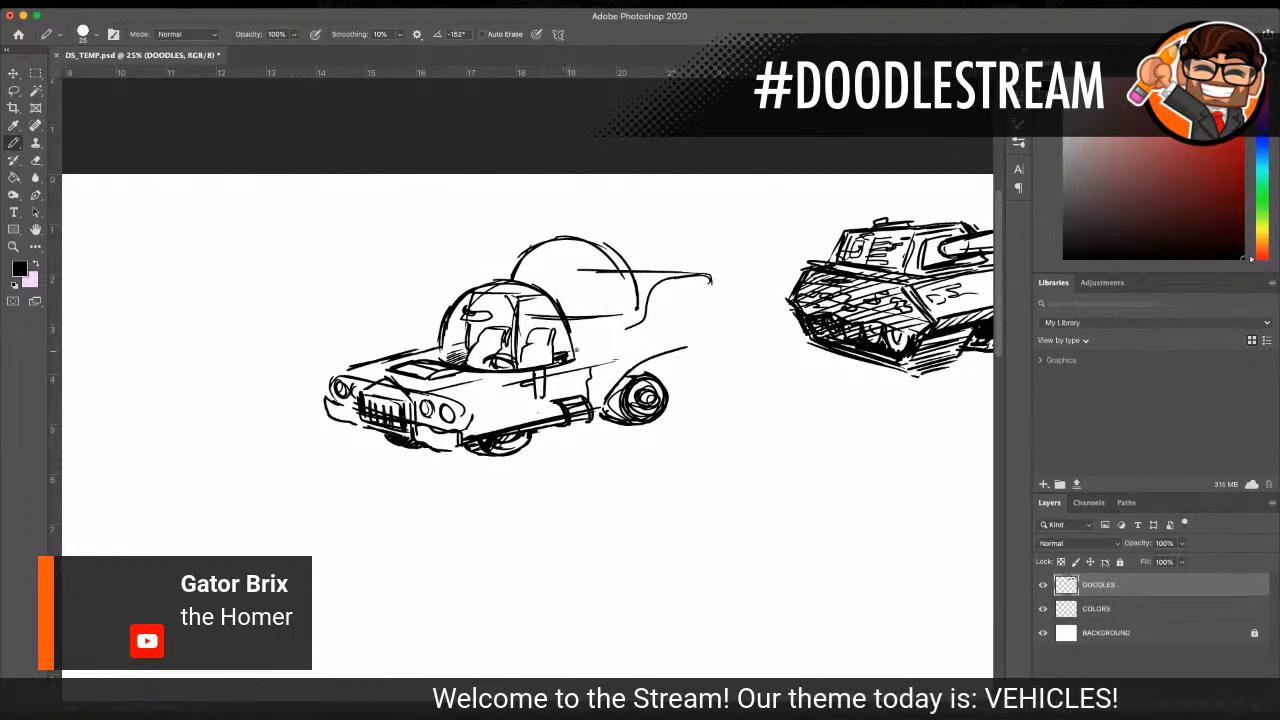
# Step: Shape the car's rear with a side crease, wheel arch, back fender, taillight and tail fin edge, plus a small front fender crease
pyautogui.moveTo(595, 350); pyautogui.dragTo(617, 341)
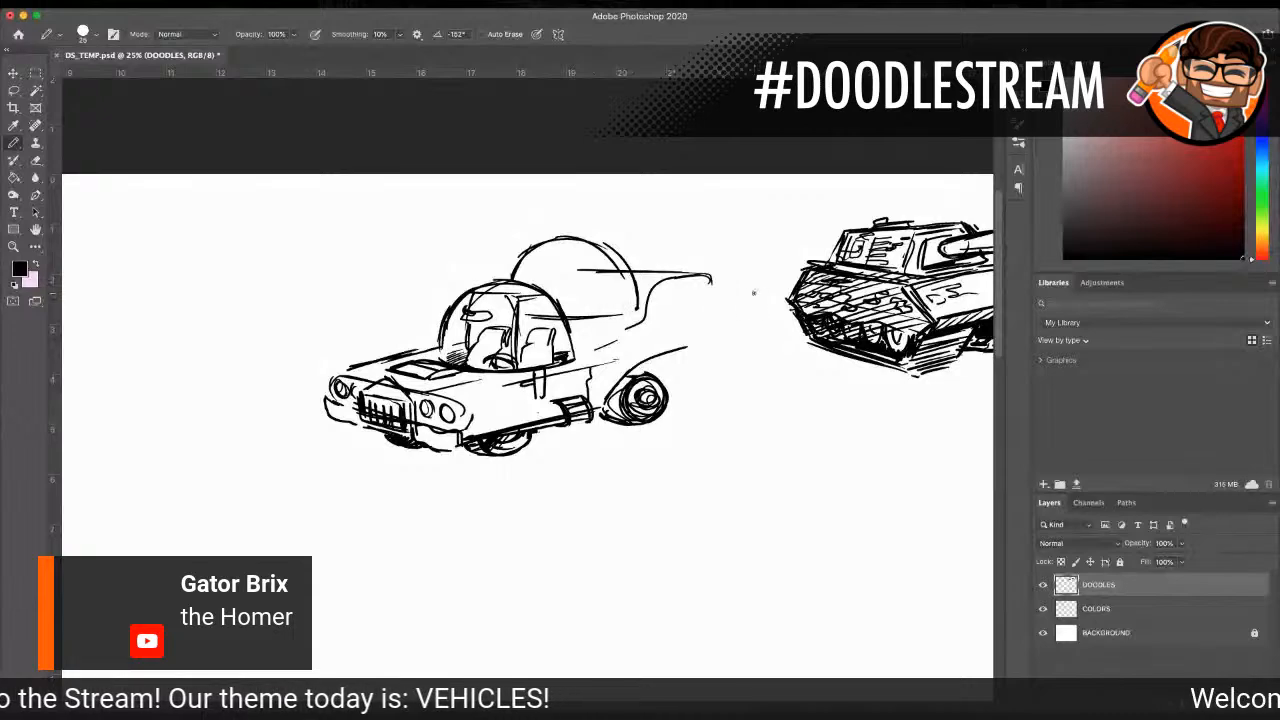
pyautogui.moveTo(627, 375)
pyautogui.mouseDown()
pyautogui.moveTo(649, 368)
pyautogui.moveTo(677, 396)
pyautogui.mouseUp()
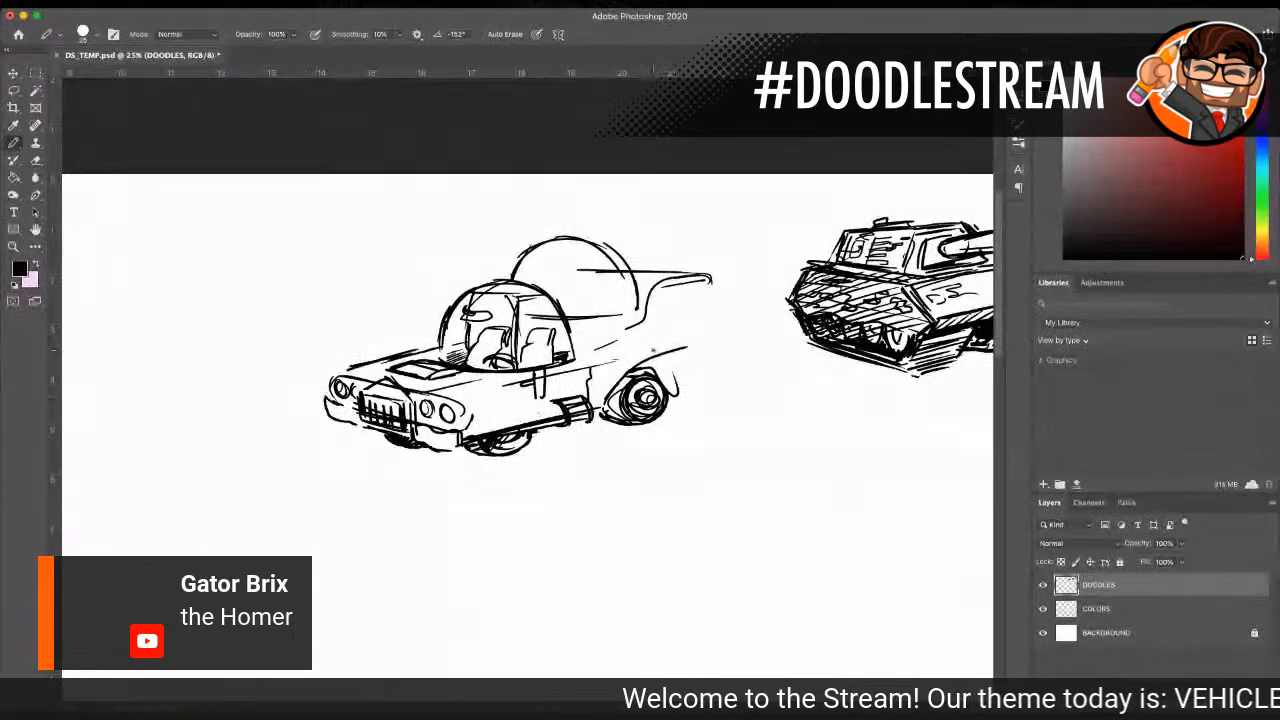
pyautogui.moveTo(674, 368)
pyautogui.mouseDown()
pyautogui.moveTo(700, 328)
pyautogui.moveTo(685, 324)
pyautogui.mouseUp()
pyautogui.moveTo(682, 311); pyautogui.dragTo(680, 321)
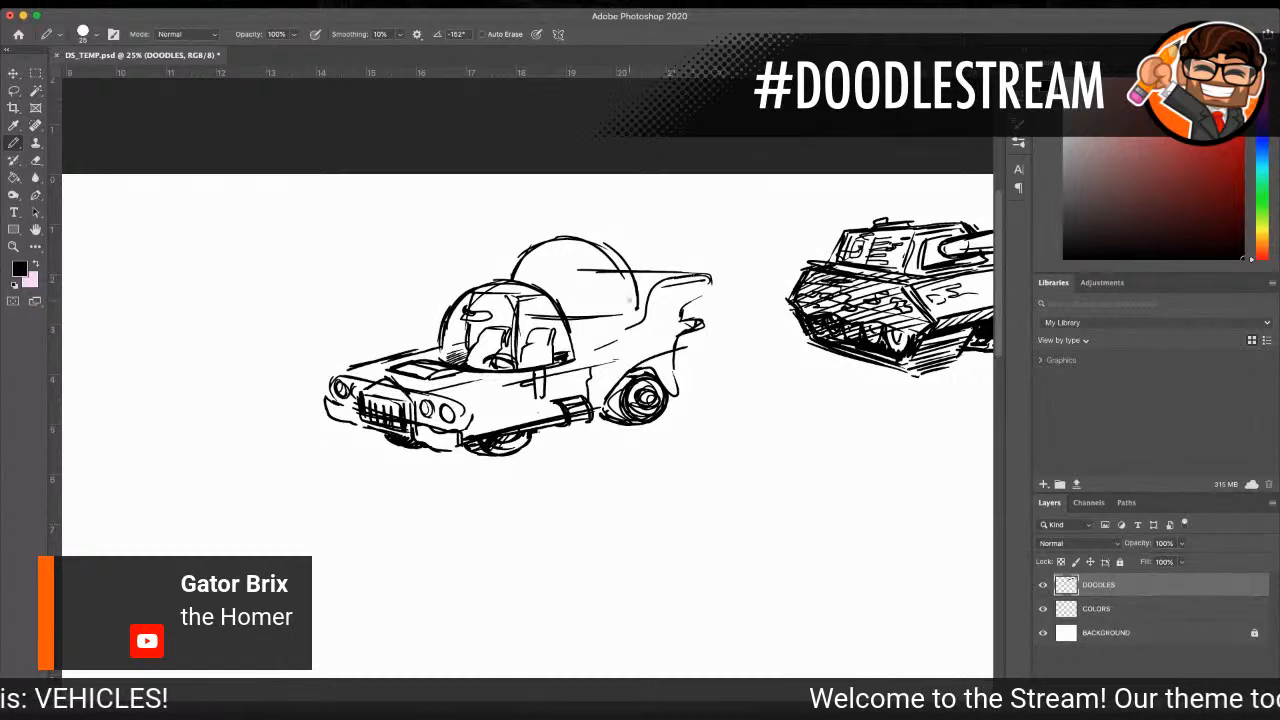
pyautogui.moveTo(712, 280)
pyautogui.mouseDown()
pyautogui.moveTo(677, 330)
pyautogui.moveTo(671, 372)
pyautogui.mouseUp()
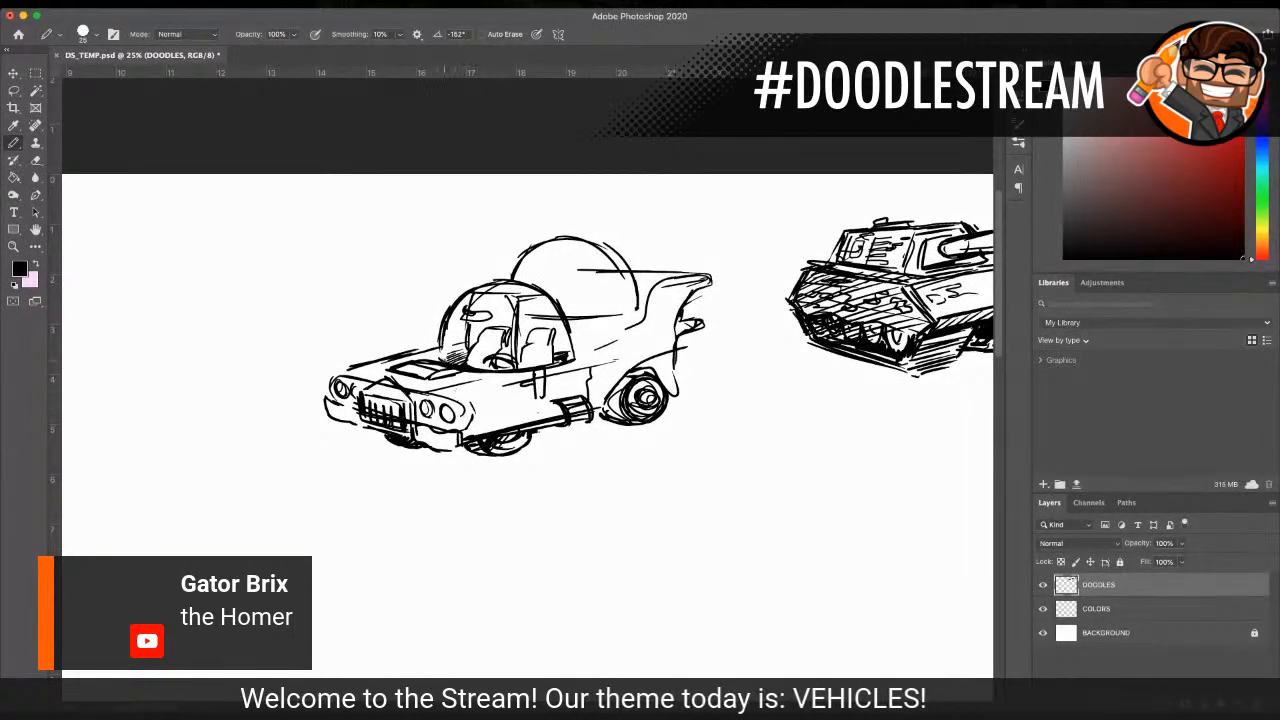
pyautogui.moveTo(482, 413)
pyautogui.mouseDown()
pyautogui.moveTo(521, 407)
pyautogui.moveTo(529, 424)
pyautogui.moveTo(512, 398)
pyautogui.mouseUp()
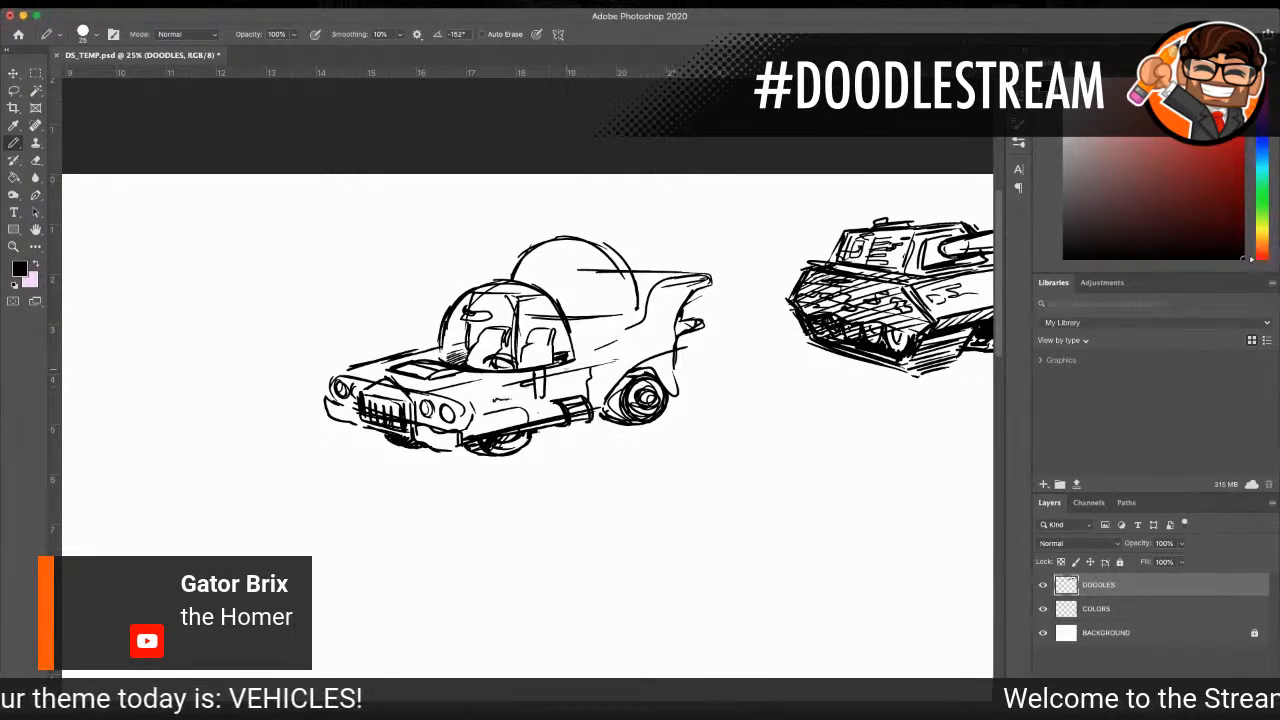
# Step: Draw the rear seat inside the back dome and add curved pillars across its glass
pyautogui.moveTo(548, 308)
pyautogui.mouseDown()
pyautogui.moveTo(550, 294)
pyautogui.moveTo(616, 286)
pyautogui.moveTo(608, 308)
pyautogui.moveTo(584, 314)
pyautogui.moveTo(581, 271)
pyautogui.moveTo(604, 300)
pyautogui.moveTo(614, 287)
pyautogui.mouseUp()
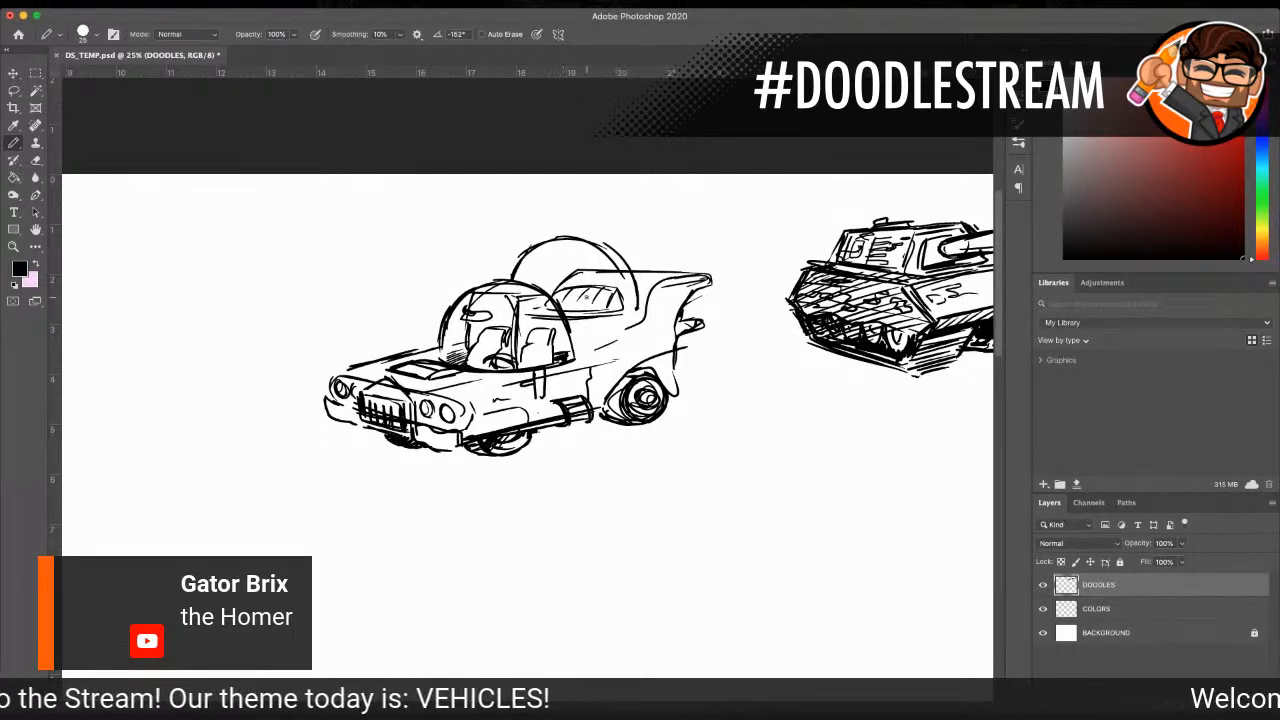
pyautogui.moveTo(534, 246)
pyautogui.mouseDown()
pyautogui.moveTo(603, 246)
pyautogui.moveTo(598, 310)
pyautogui.mouseUp()
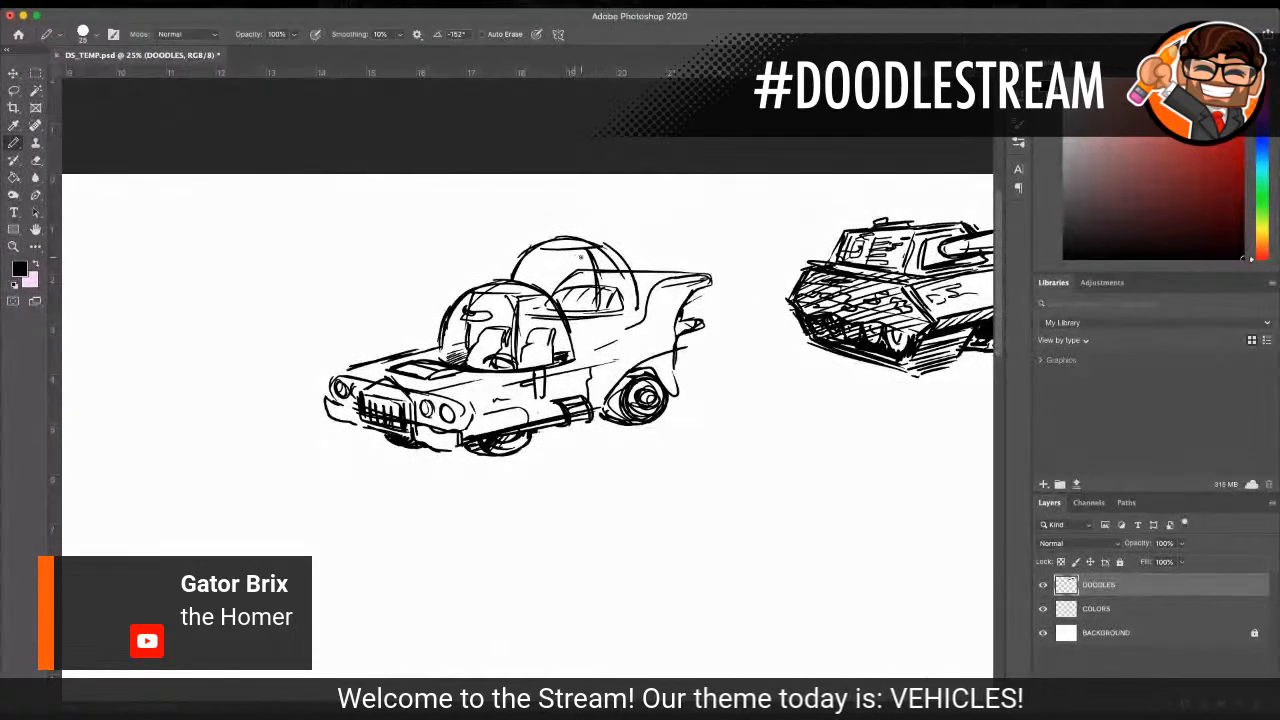
pyautogui.moveTo(590, 241)
pyautogui.mouseDown()
pyautogui.moveTo(623, 265)
pyautogui.moveTo(635, 307)
pyautogui.mouseUp()
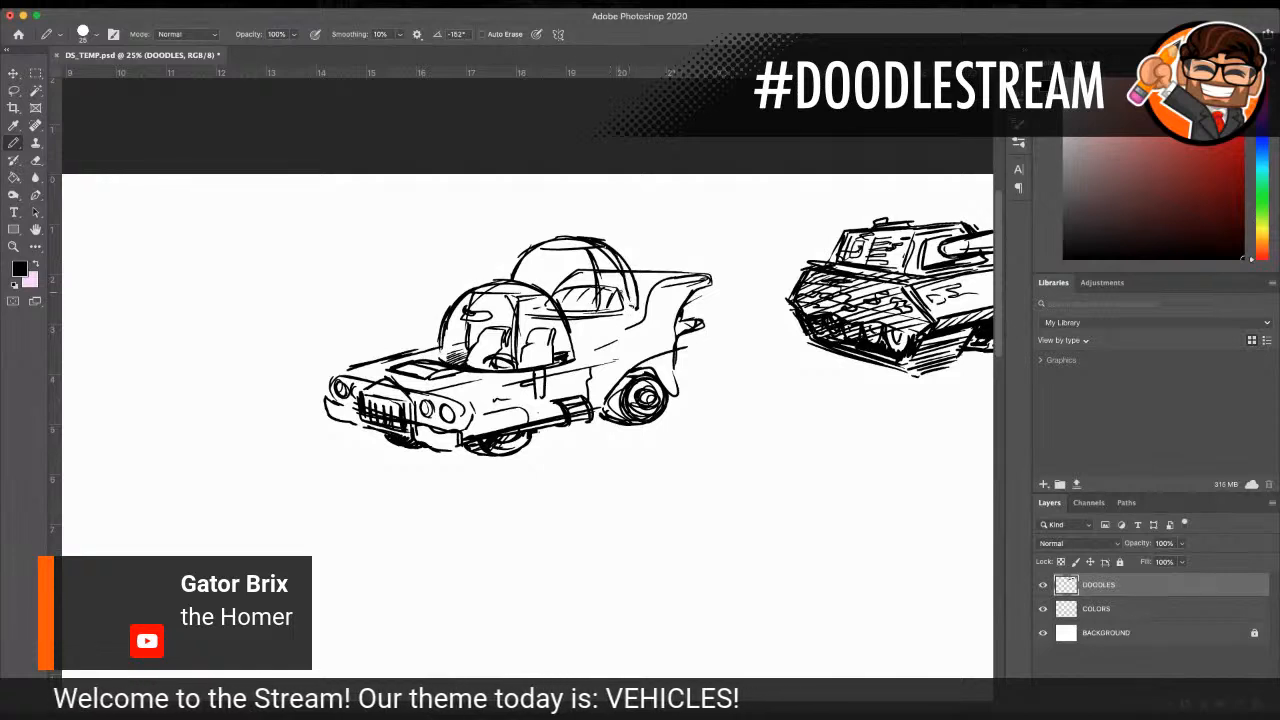
# Step: Hatch the front fender and body side above the rear wheel, and darken the hood's far edge and front bumper
pyautogui.moveTo(638, 333); pyautogui.dragTo(600, 358)
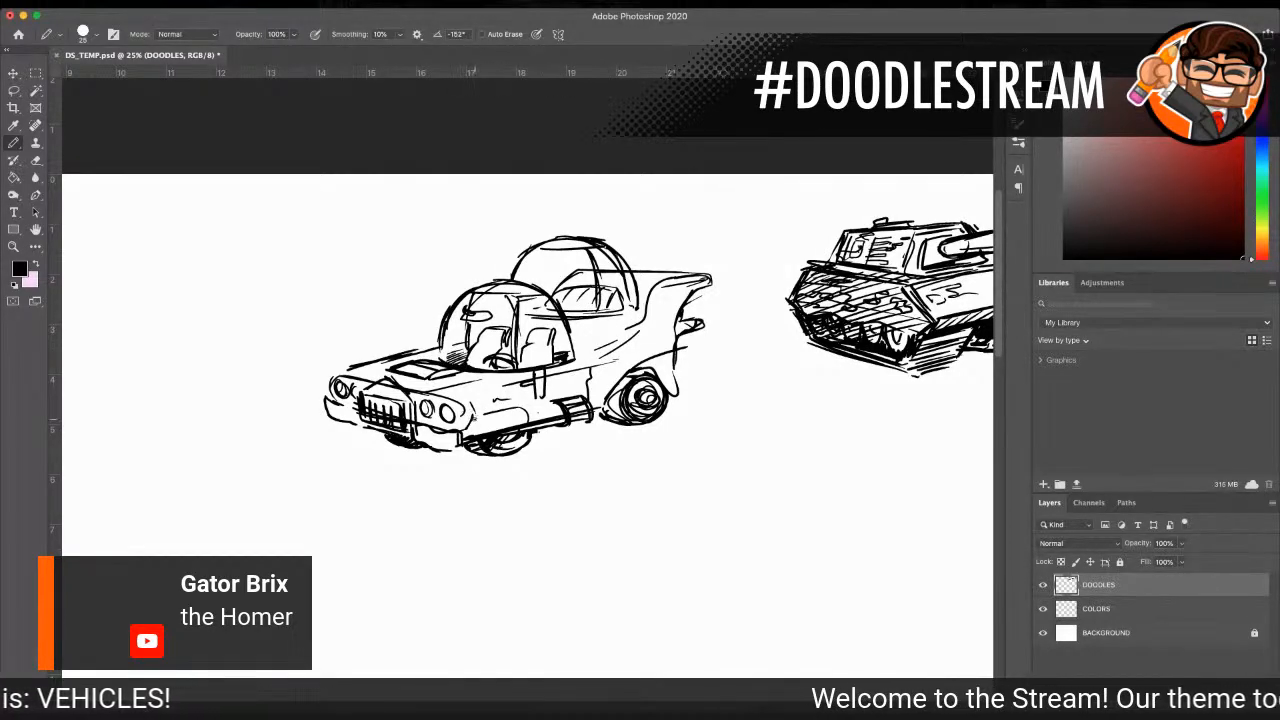
pyautogui.moveTo(468, 416); pyautogui.dragTo(476, 428)
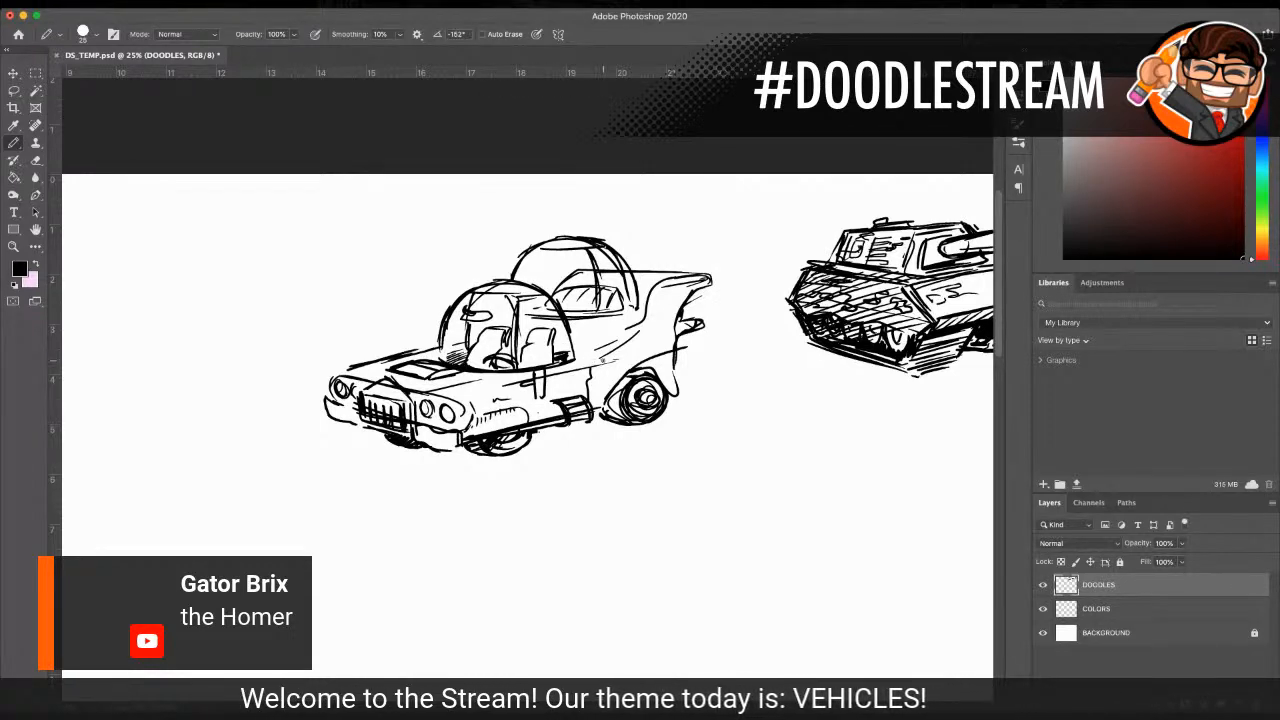
pyautogui.moveTo(600, 356); pyautogui.dragTo(638, 358)
pyautogui.moveTo(334, 366)
pyautogui.mouseDown()
pyautogui.moveTo(350, 374)
pyautogui.moveTo(438, 344)
pyautogui.mouseUp()
pyautogui.moveTo(326, 412); pyautogui.dragTo(350, 422)
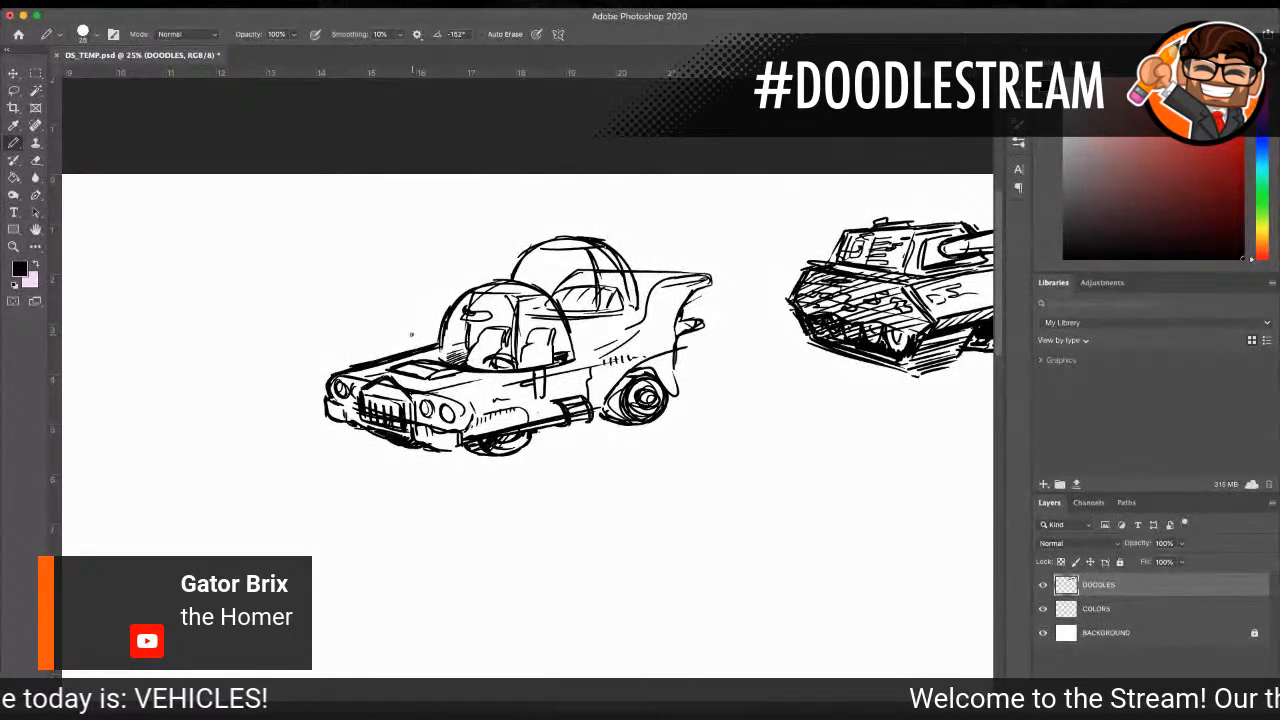
# Step: Add a horn and a ball-tipped antenna to the front dome, and detail lines to the rear dome and front seats
pyautogui.moveTo(444, 292)
pyautogui.mouseDown()
pyautogui.moveTo(446, 267)
pyautogui.moveTo(458, 296)
pyautogui.moveTo(507, 280)
pyautogui.mouseUp()
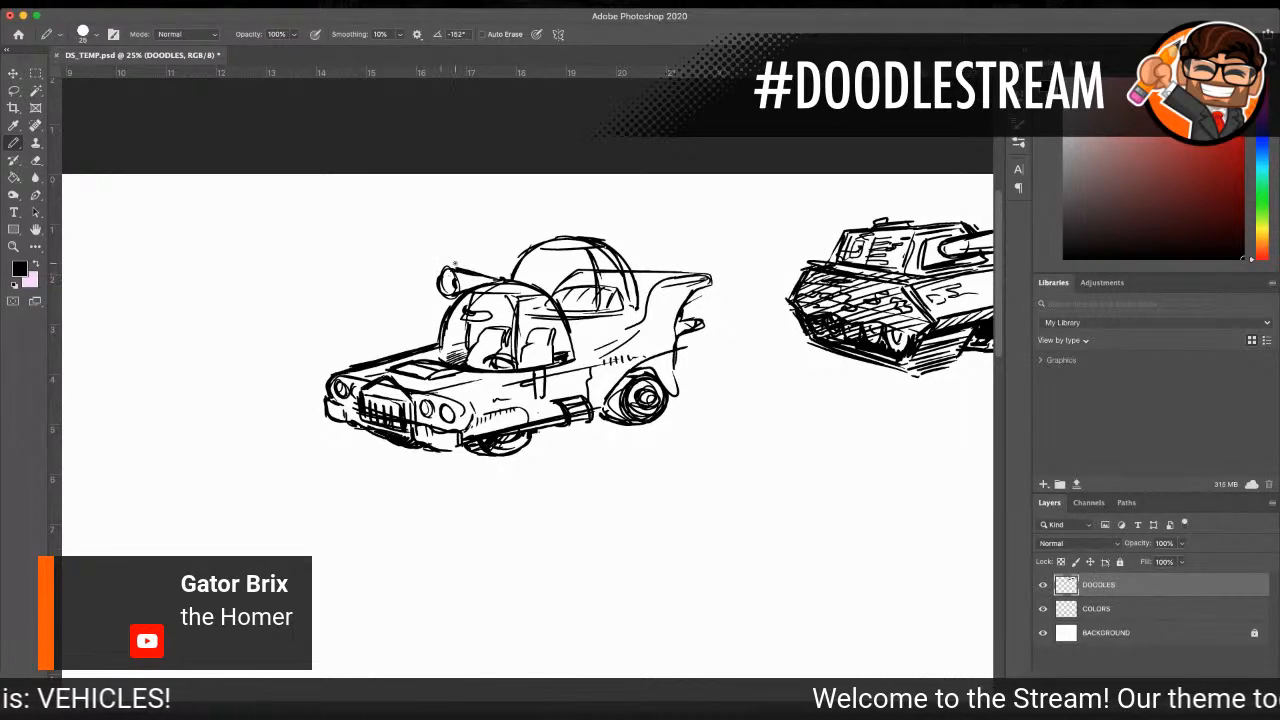
pyautogui.moveTo(498, 250); pyautogui.dragTo(500, 322)
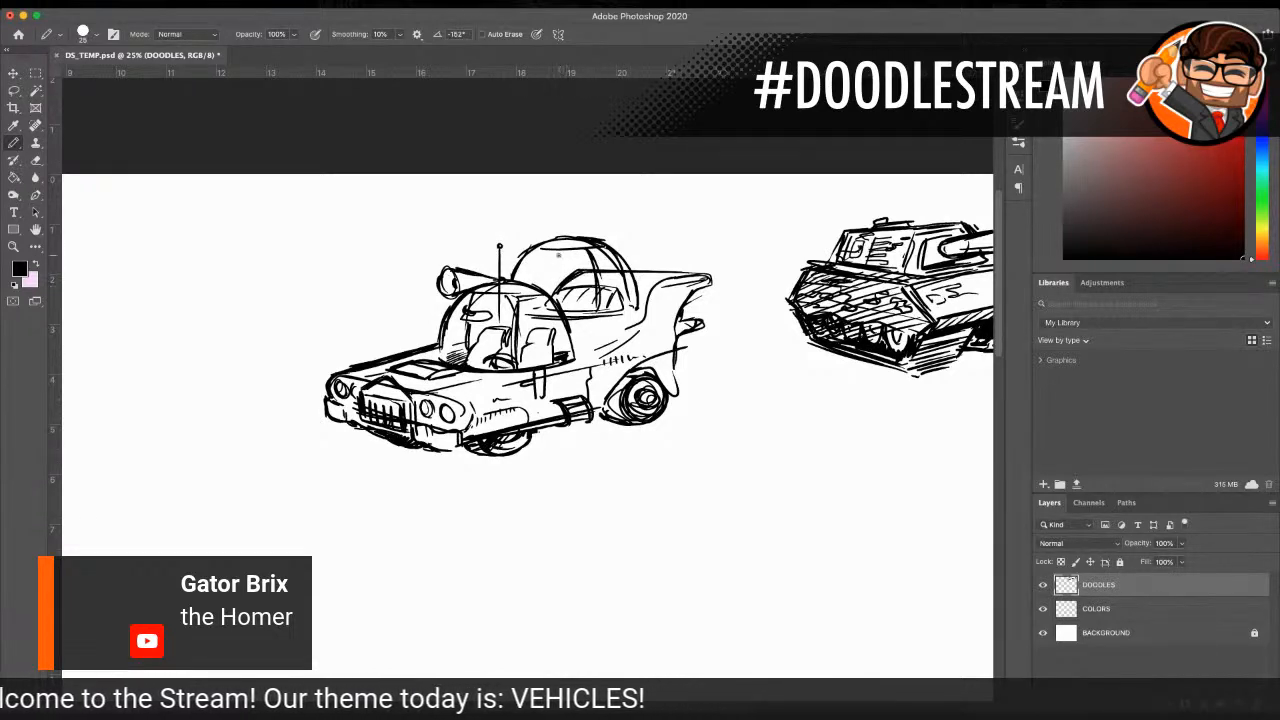
pyautogui.moveTo(545, 250)
pyautogui.mouseDown()
pyautogui.moveTo(549, 284)
pyautogui.moveTo(527, 306)
pyautogui.mouseUp()
pyautogui.moveTo(542, 308); pyautogui.dragTo(531, 302)
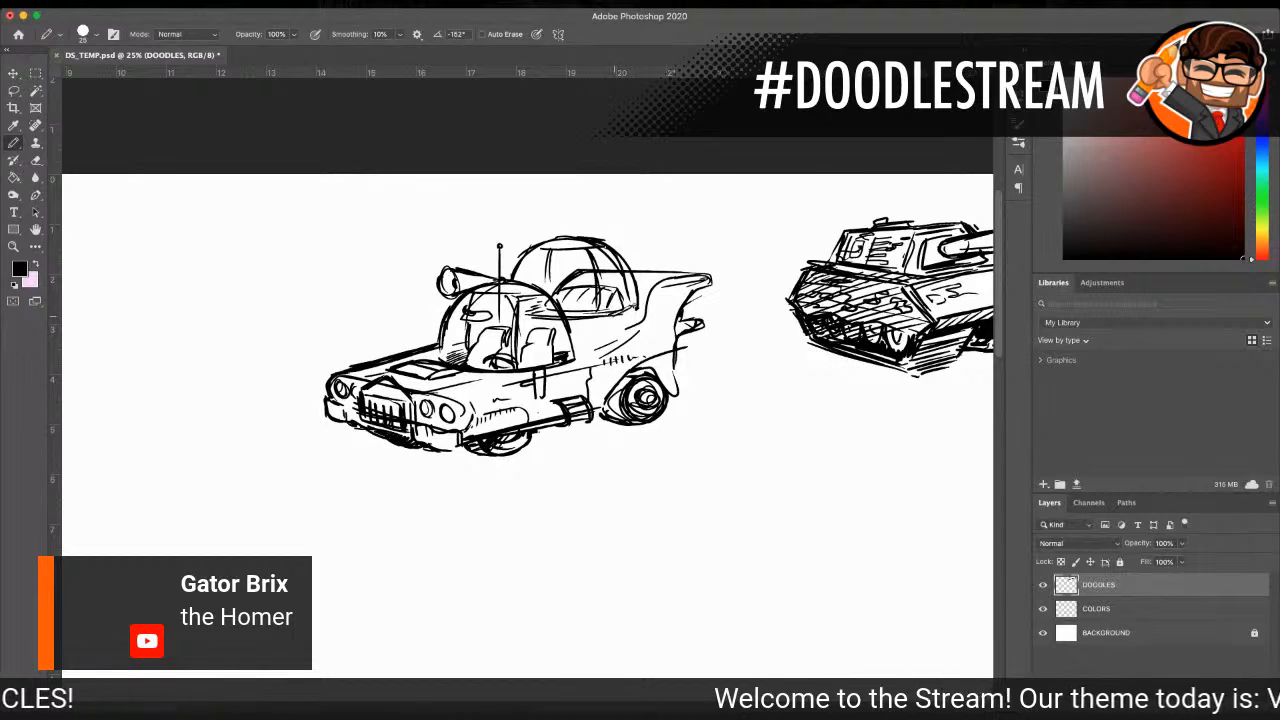
pyautogui.moveTo(542, 346); pyautogui.dragTo(545, 352)
pyautogui.moveTo(526, 346); pyautogui.dragTo(542, 340)
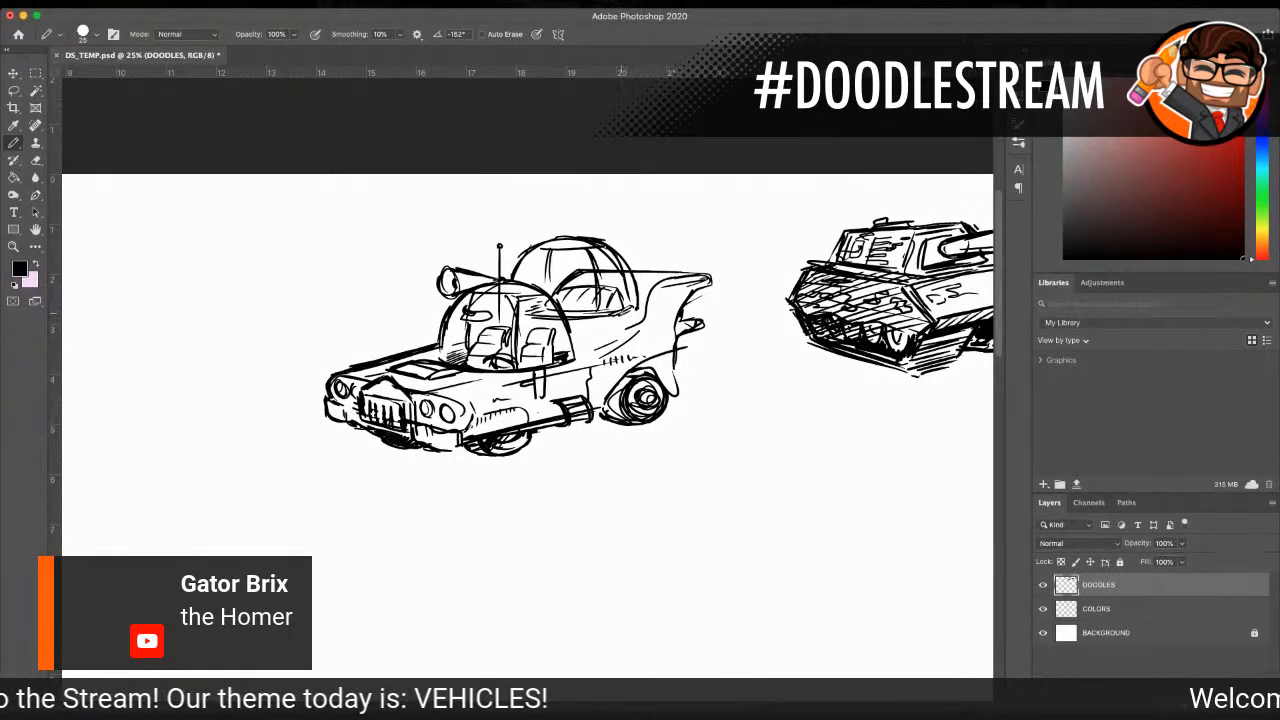
# Step: Hatch shadows on the body below the rear dome and darken the rear wheel arch and back fender line
pyautogui.moveTo(638, 320); pyautogui.dragTo(604, 334)
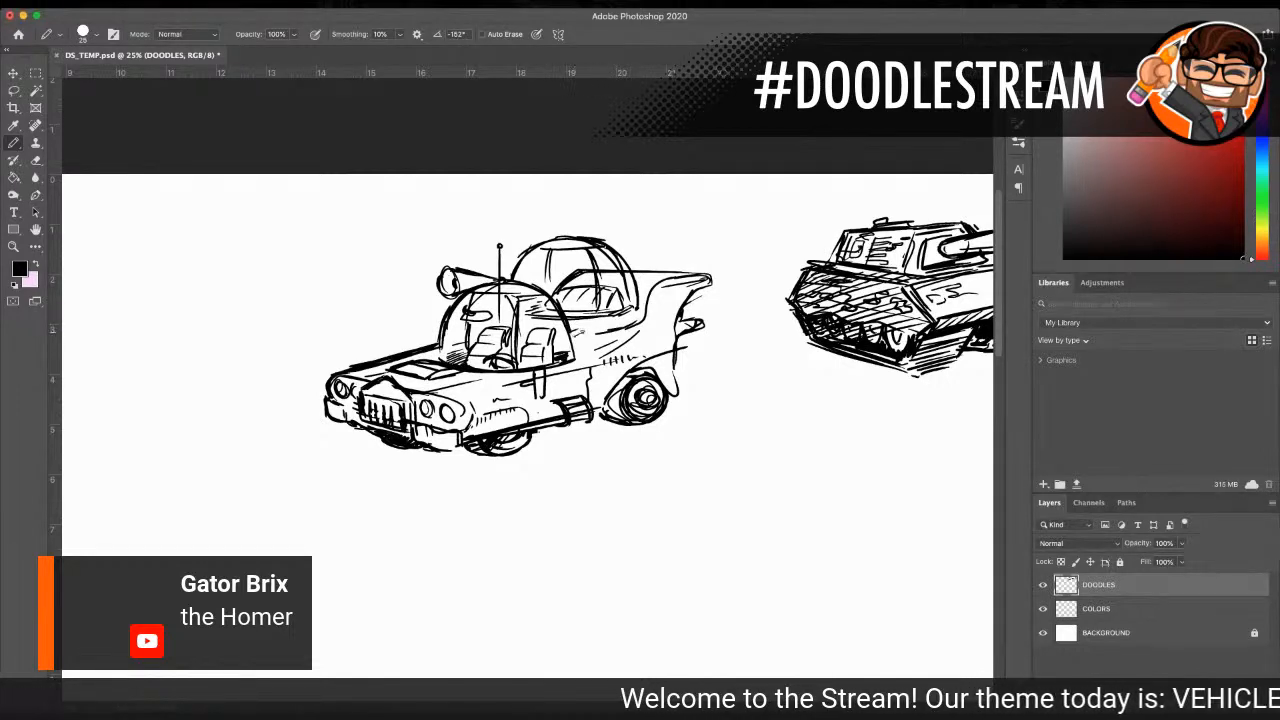
pyautogui.moveTo(605, 328); pyautogui.dragTo(594, 342)
pyautogui.moveTo(613, 332); pyautogui.dragTo(601, 341)
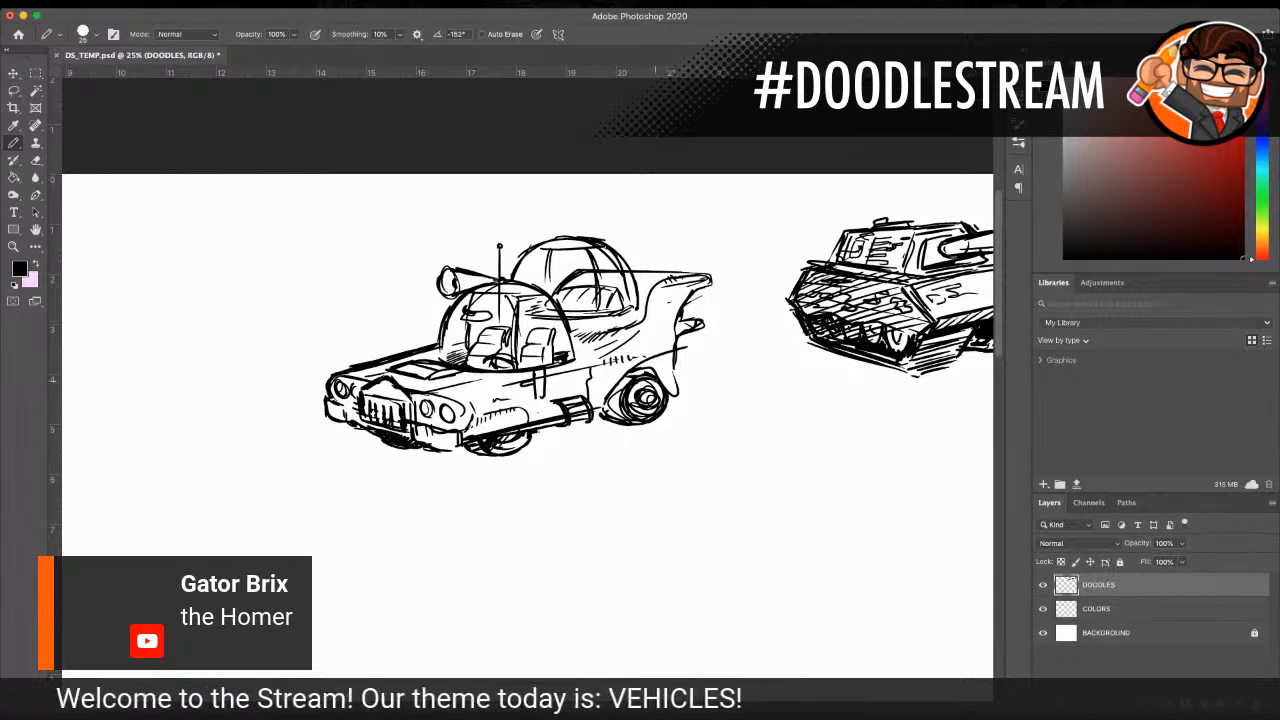
pyautogui.moveTo(632, 365); pyautogui.dragTo(601, 410)
pyautogui.moveTo(620, 369); pyautogui.dragTo(683, 341)
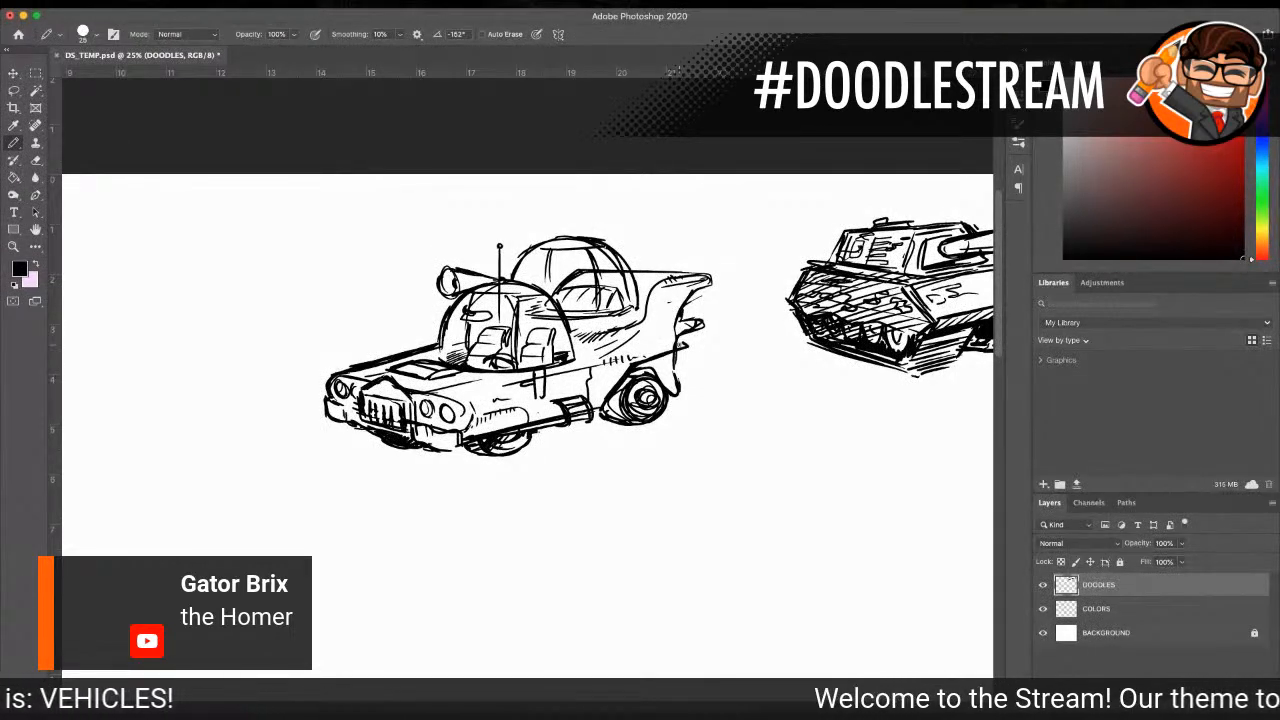
# Step: Lasso the whole Homer car, move it directly below the tank, and clear the selection
pyautogui.press('l')
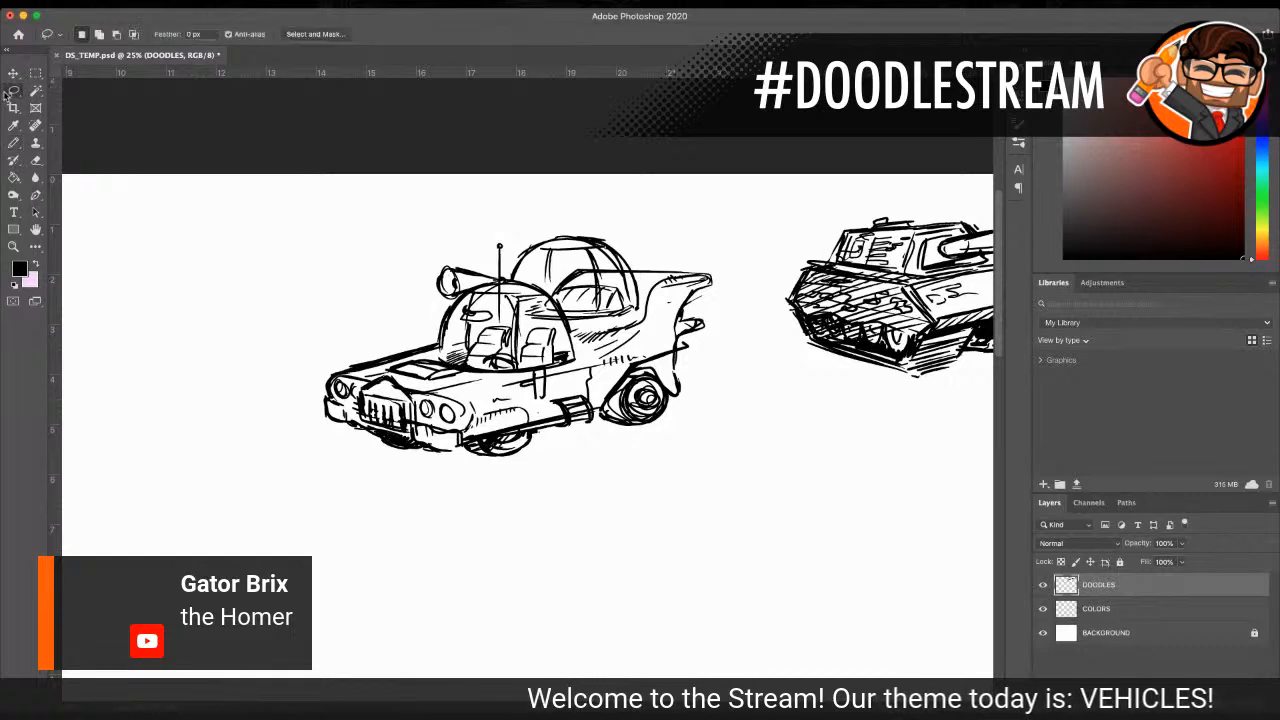
pyautogui.moveTo(462, 229)
pyautogui.mouseDown()
pyautogui.moveTo(438, 236)
pyautogui.moveTo(300, 372)
pyautogui.moveTo(505, 490)
pyautogui.moveTo(722, 374)
pyautogui.moveTo(646, 223)
pyautogui.moveTo(443, 237)
pyautogui.mouseUp()
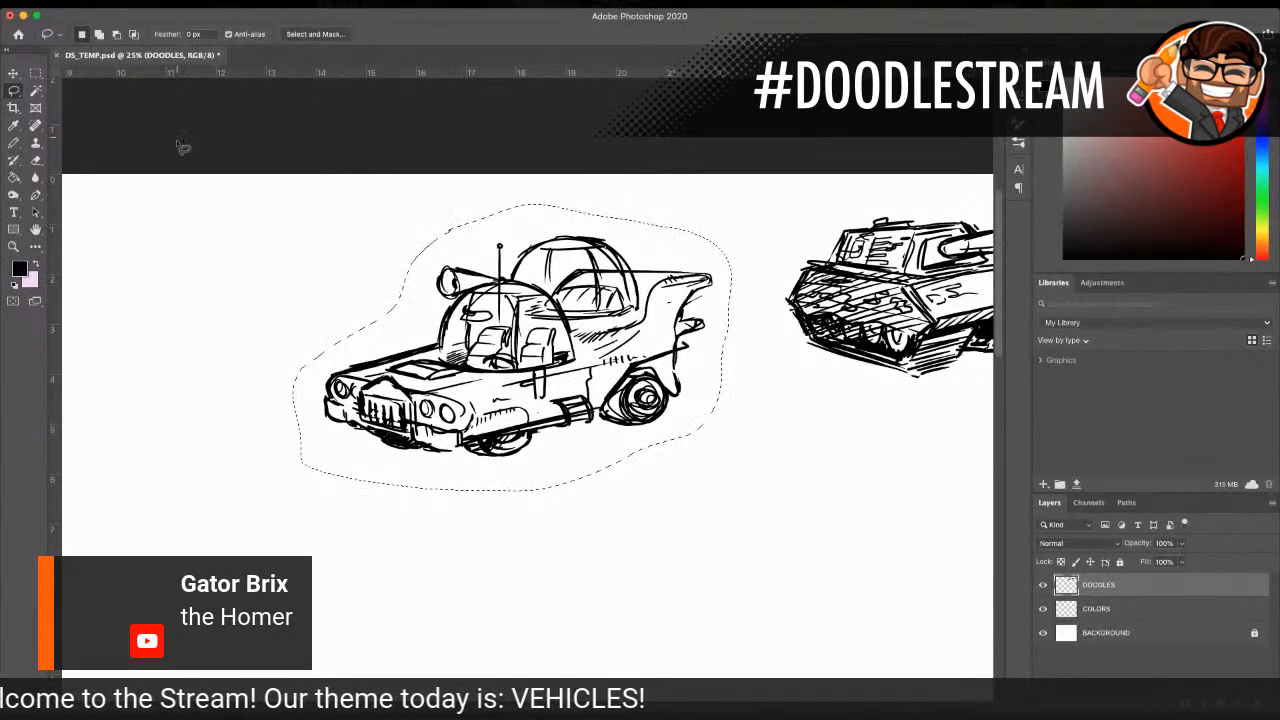
pyautogui.click(12, 74)
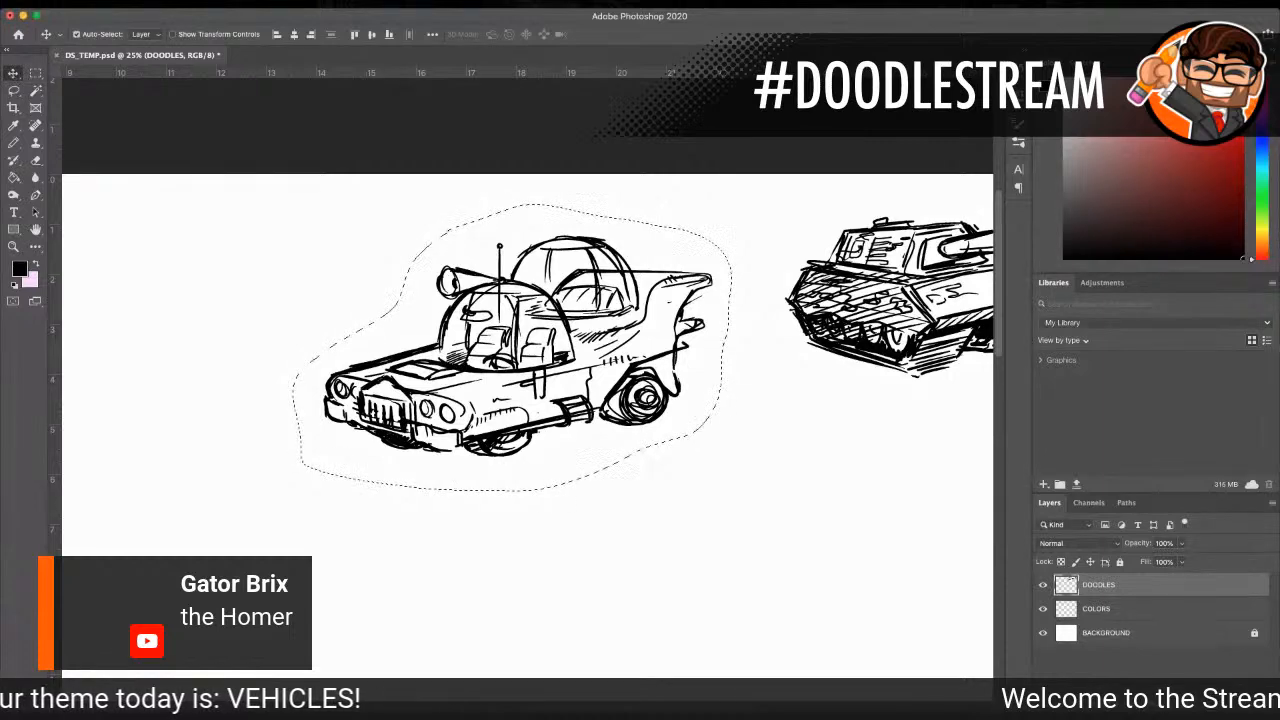
pyautogui.hscroll(3, 527, 376)
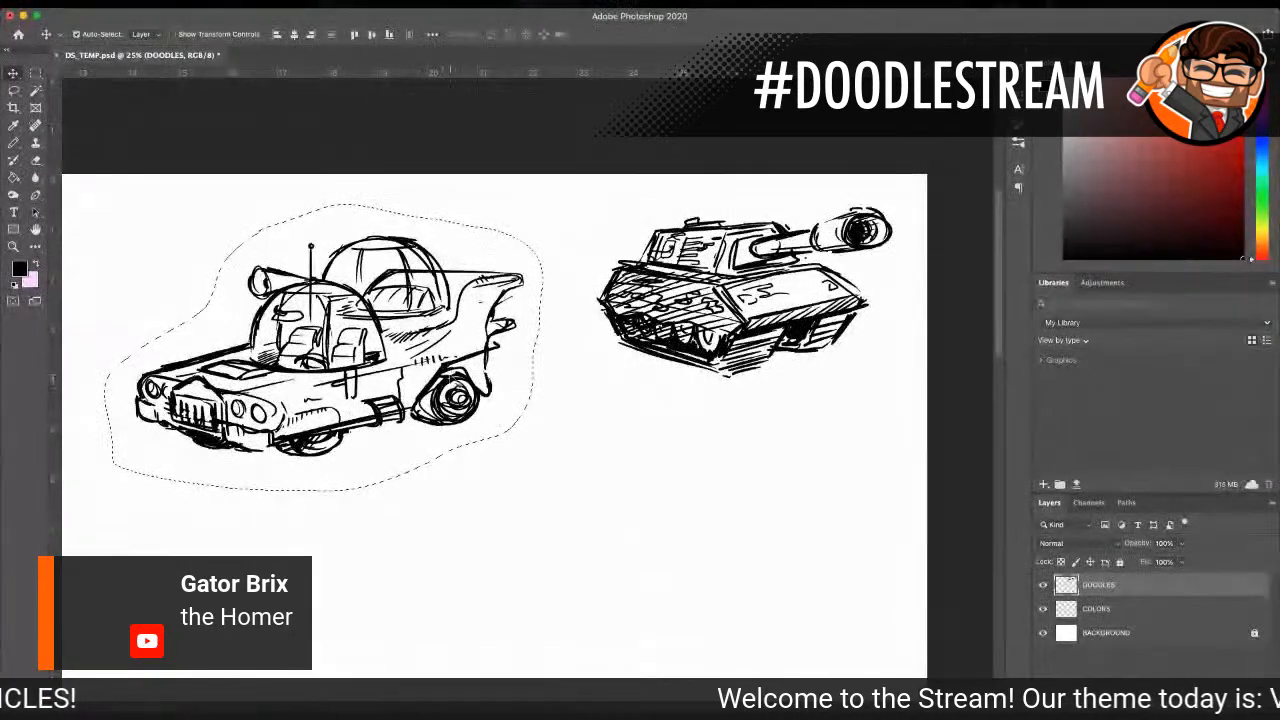
pyautogui.moveTo(373, 309)
pyautogui.mouseDown()
pyautogui.moveTo(780, 512)
pyautogui.moveTo(751, 446)
pyautogui.moveTo(758, 458)
pyautogui.mouseUp()
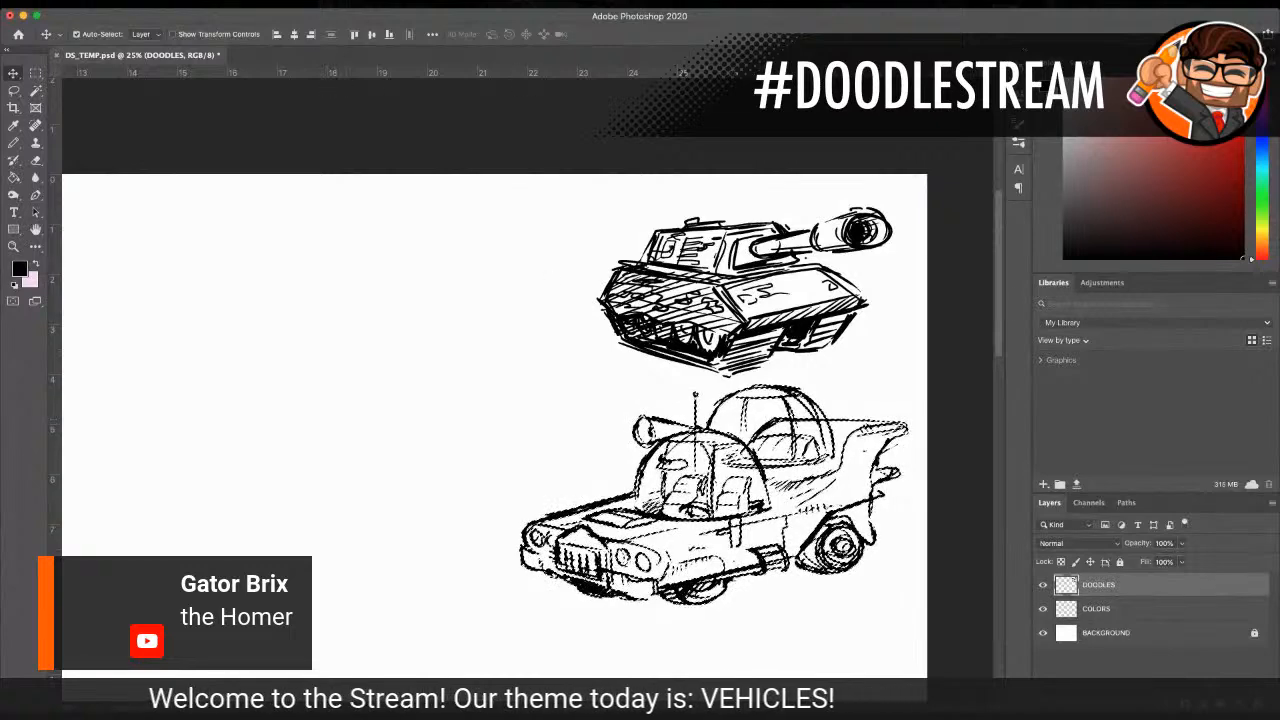
pyautogui.press('super+d')
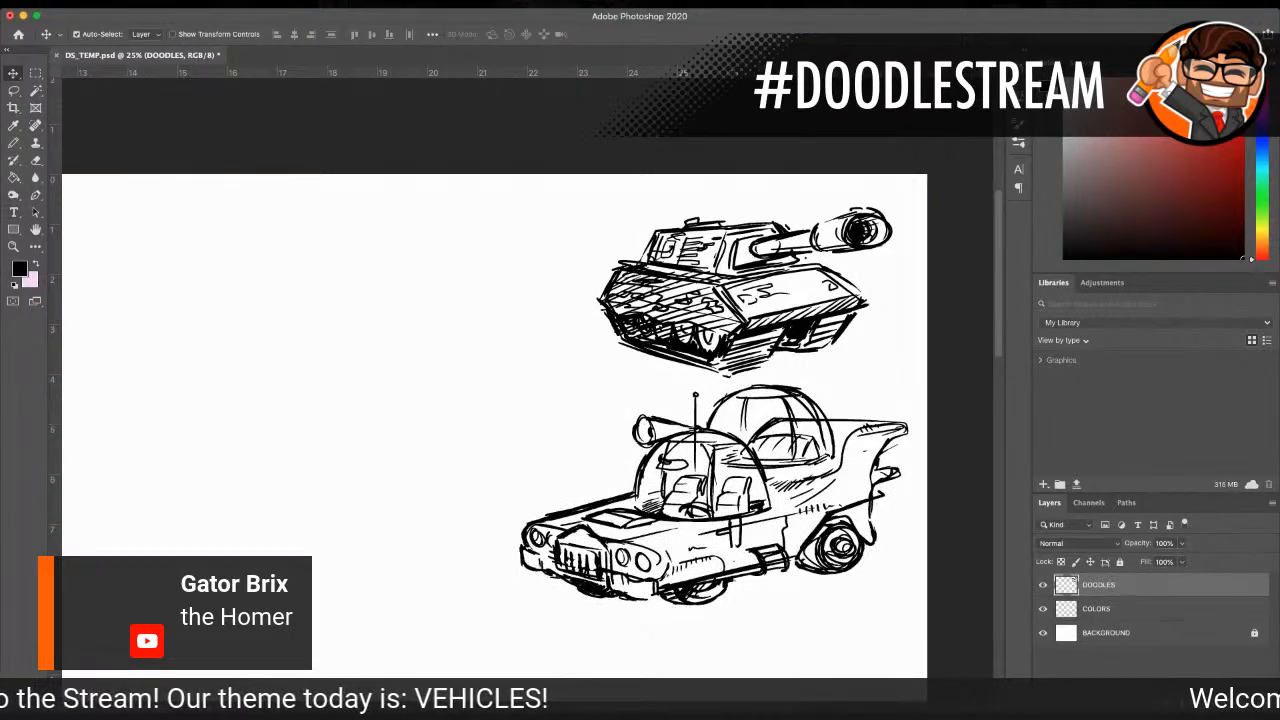
# Step: Frame the empty canvas area beside the car and tank at a closer zoom
pyautogui.click(13, 246)
pyautogui.keyDown('alt'); pyautogui.click(574, 374); pyautogui.keyUp('alt')
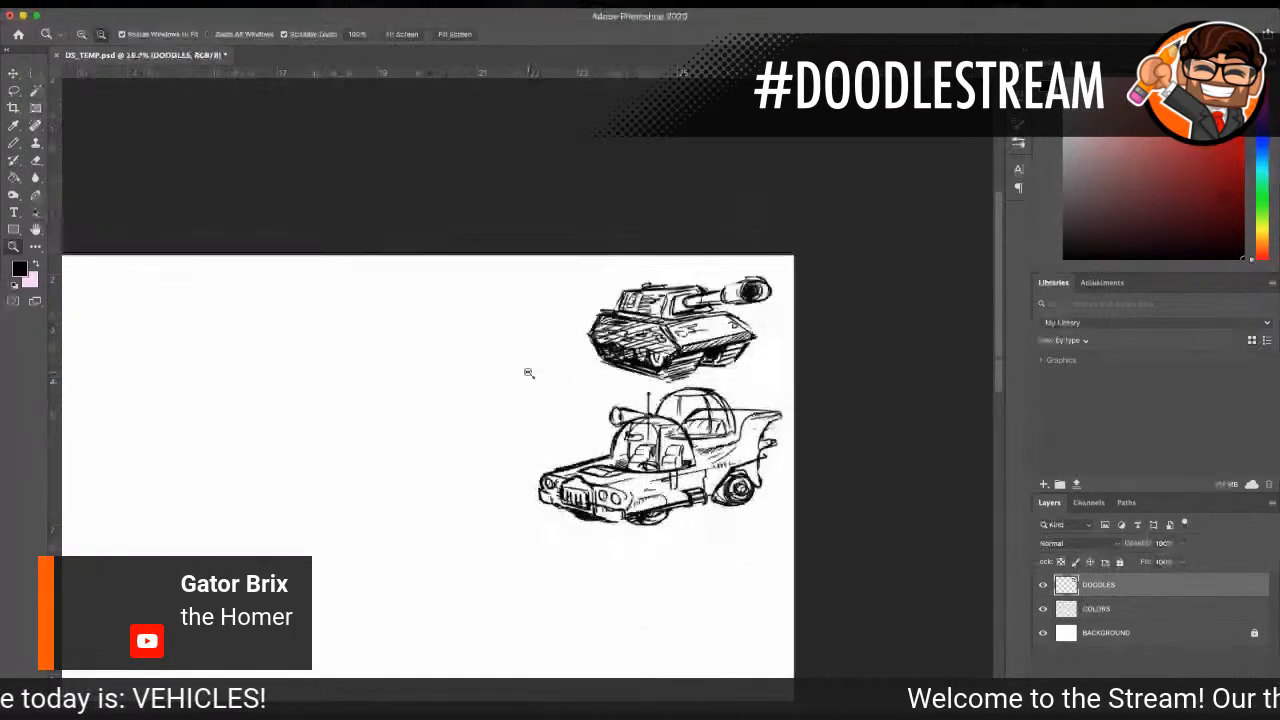
pyautogui.click(606, 262)
pyautogui.click(606, 249)
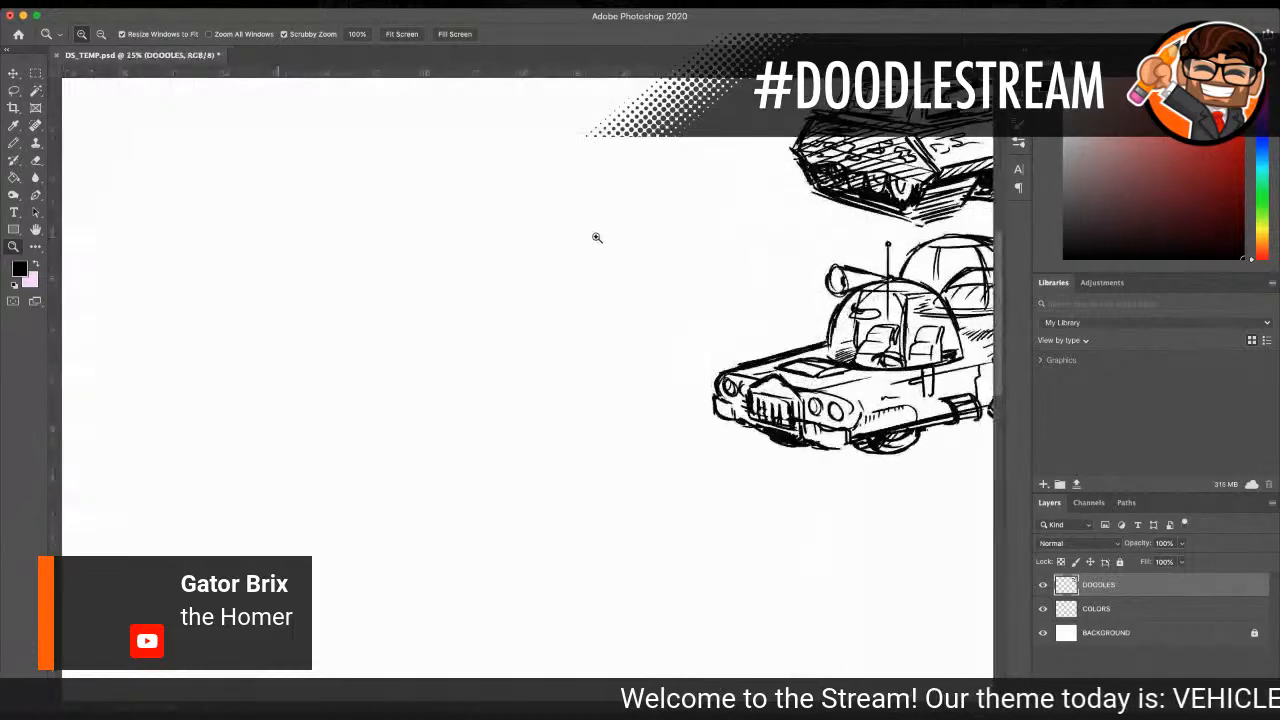
# Step: Draw the round cockpit ball of a TIE fighter with the Pencil in the empty canvas area left of the Homer car
pyautogui.keyDown('alt'); pyautogui.click(555, 312); pyautogui.keyUp('alt')
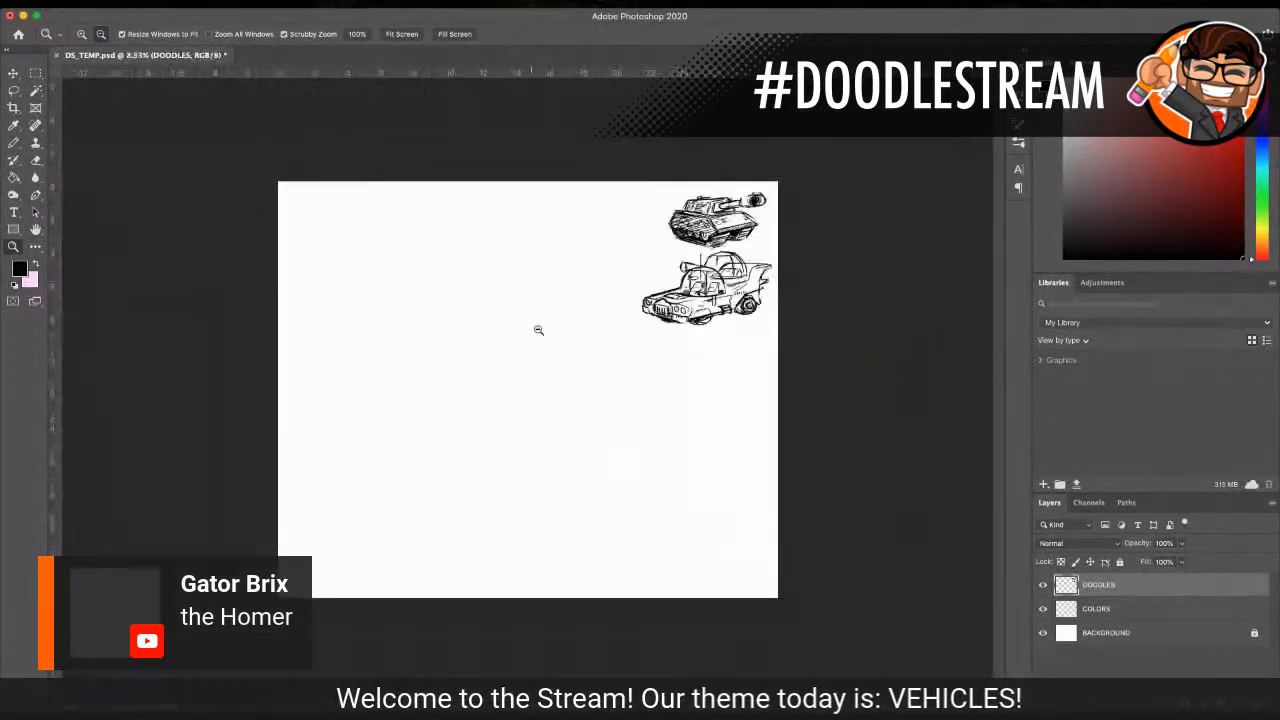
pyautogui.click(551, 246)
pyautogui.click(555, 247)
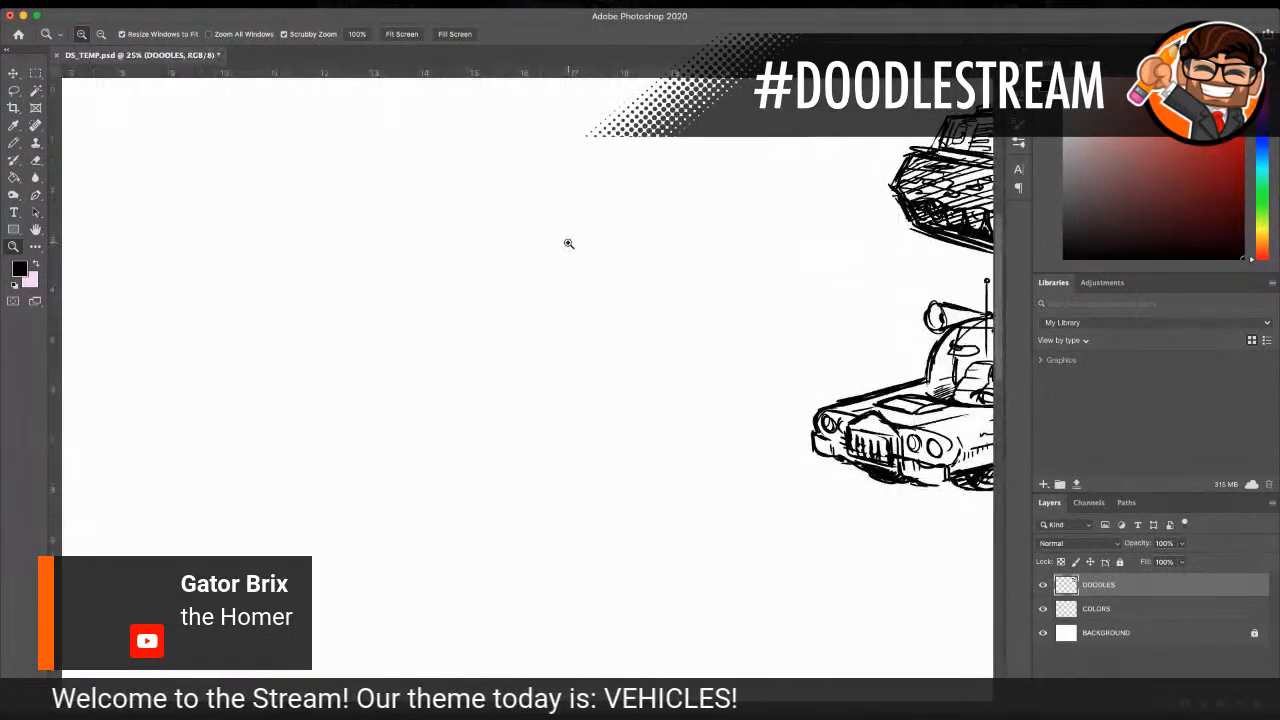
pyautogui.click(27, 143)
pyautogui.click(13, 143)
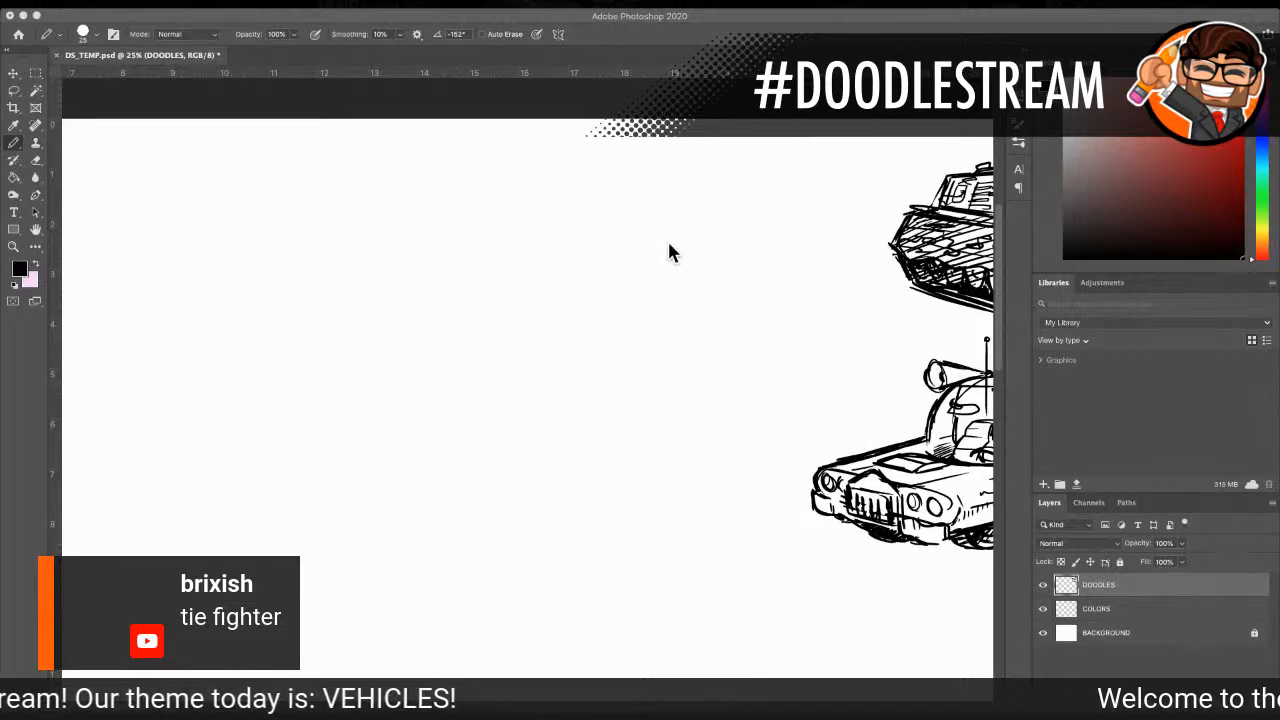
pyautogui.scroll(-2, 670, 247)
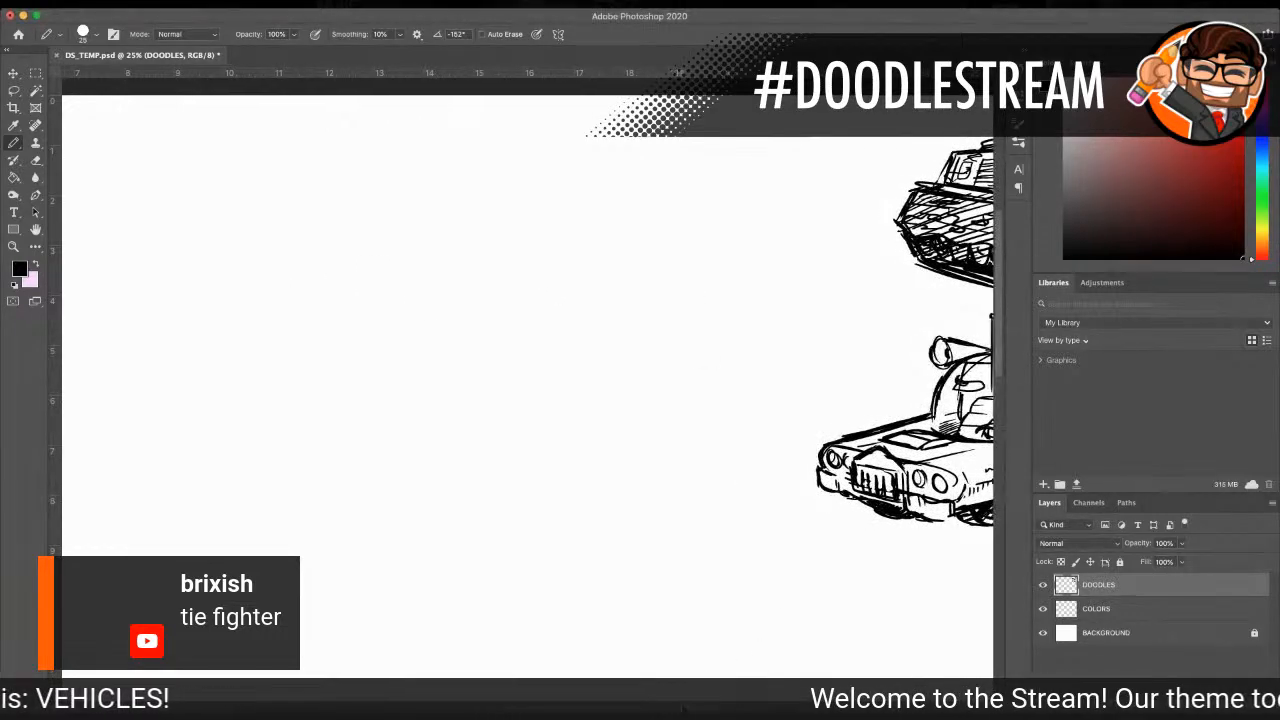
pyautogui.hscroll(10, 527, 350)
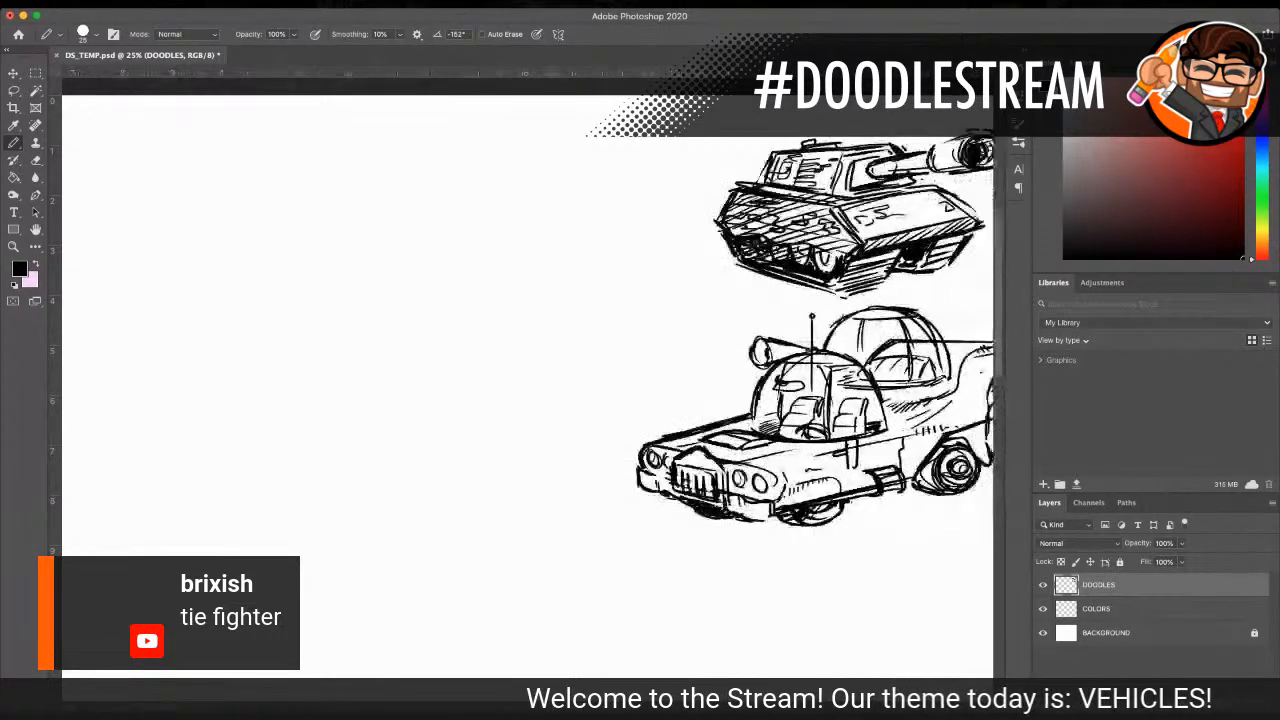
pyautogui.click(13, 246)
pyautogui.click(468, 290)
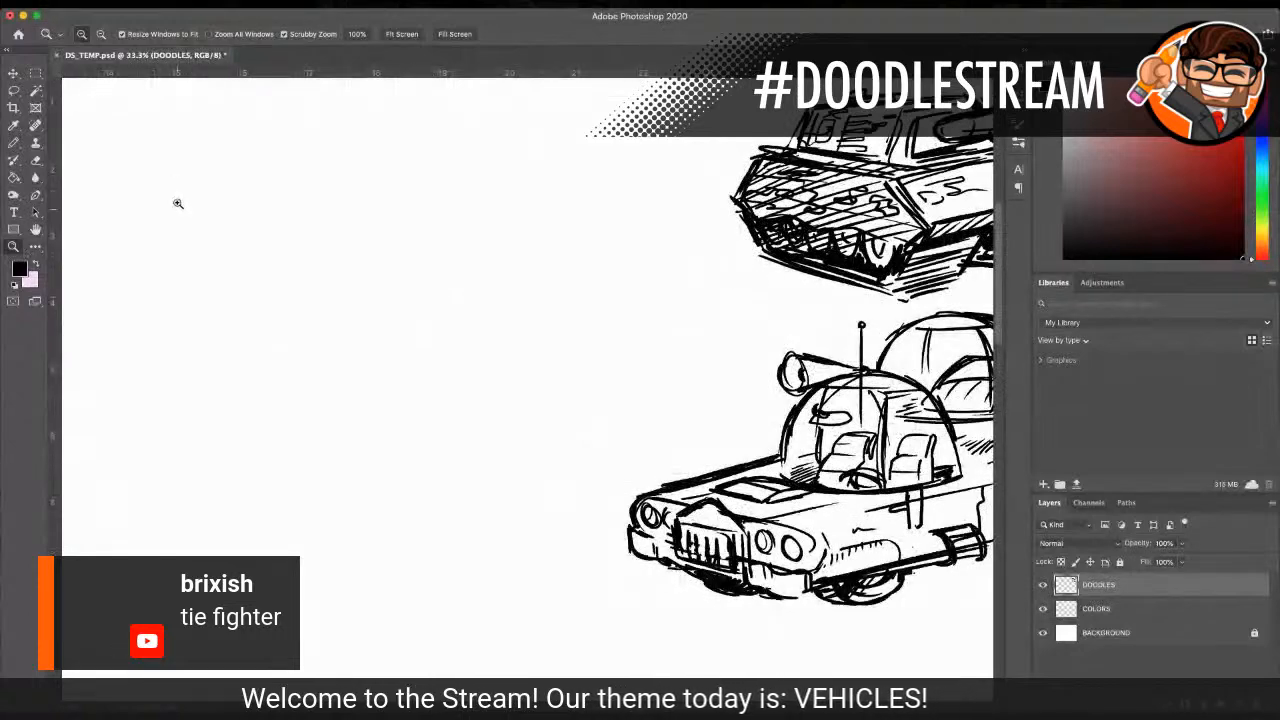
pyautogui.click(13, 142)
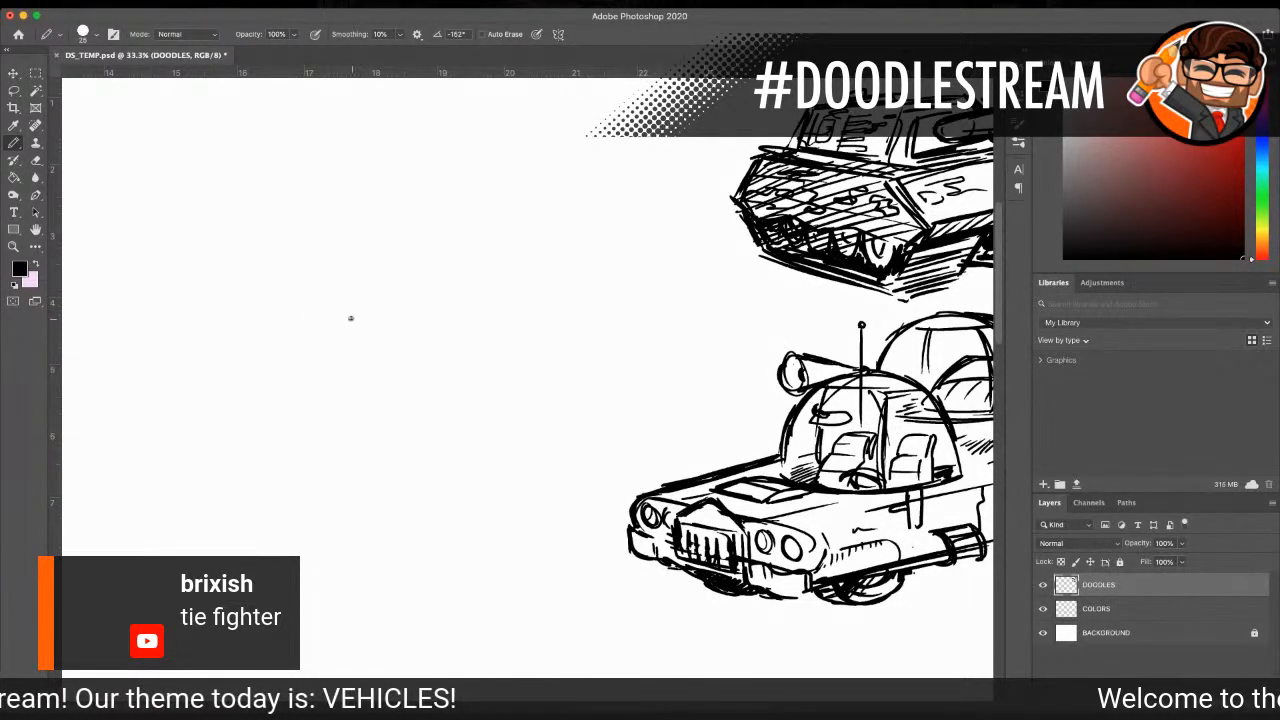
pyautogui.moveTo(354, 292)
pyautogui.mouseDown()
pyautogui.moveTo(321, 321)
pyautogui.moveTo(336, 362)
pyautogui.moveTo(359, 385)
pyautogui.moveTo(417, 283)
pyautogui.moveTo(337, 339)
pyautogui.moveTo(350, 375)
pyautogui.moveTo(394, 389)
pyautogui.moveTo(432, 380)
pyautogui.mouseUp()
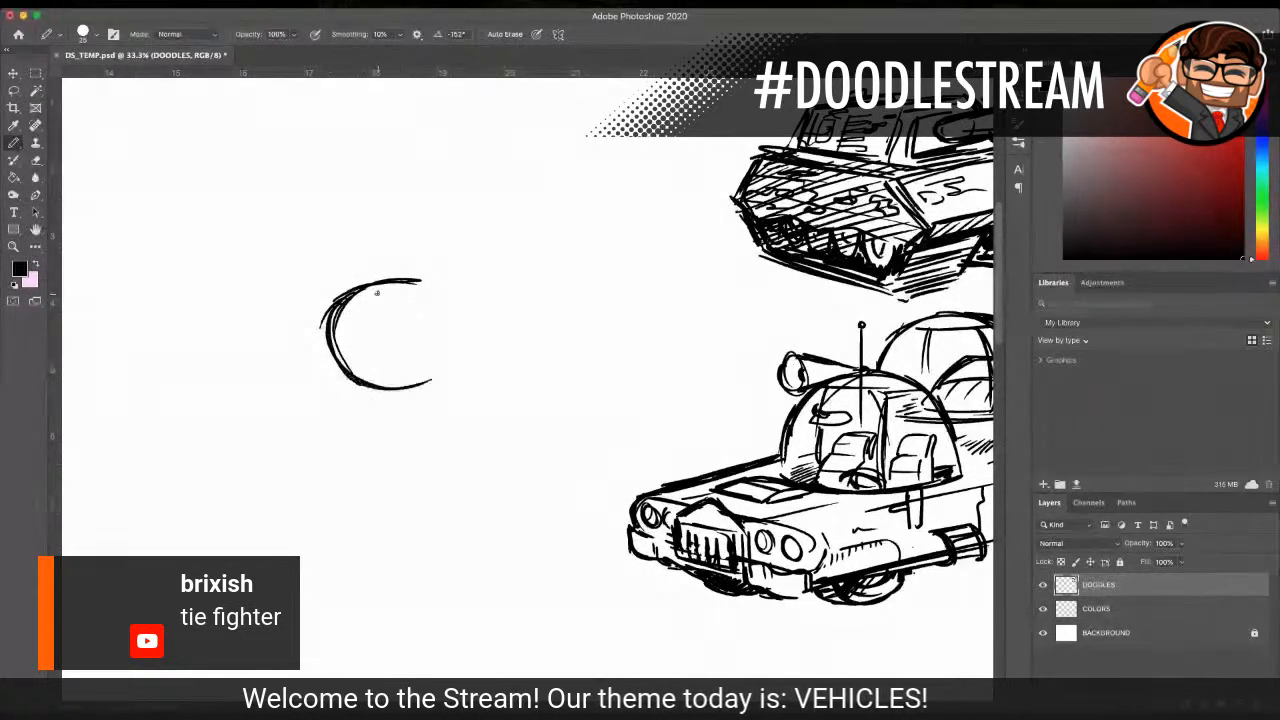
pyautogui.moveTo(380, 283)
pyautogui.mouseDown()
pyautogui.moveTo(446, 318)
pyautogui.moveTo(457, 355)
pyautogui.moveTo(420, 382)
pyautogui.moveTo(454, 312)
pyautogui.moveTo(418, 285)
pyautogui.mouseUp()
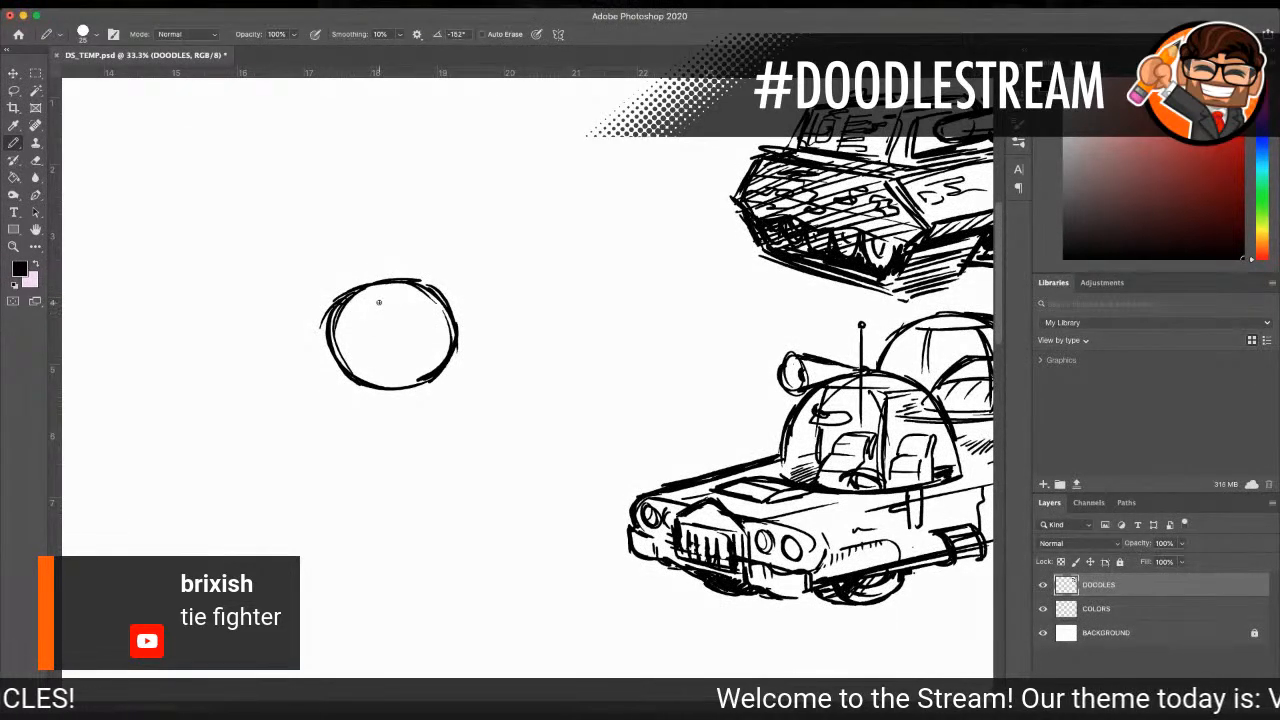
# Step: Draw the round cockpit window inside the ball, with a hexagonal hub, radiating spokes and a thickened rim
pyautogui.moveTo(379, 307)
pyautogui.mouseDown()
pyautogui.moveTo(369, 344)
pyautogui.moveTo(406, 358)
pyautogui.moveTo(400, 296)
pyautogui.moveTo(438, 302)
pyautogui.mouseUp()
pyautogui.moveTo(378, 304)
pyautogui.mouseDown()
pyautogui.moveTo(414, 293)
pyautogui.moveTo(441, 306)
pyautogui.mouseUp()
pyautogui.moveTo(366, 330)
pyautogui.mouseDown()
pyautogui.moveTo(432, 366)
pyautogui.moveTo(451, 340)
pyautogui.moveTo(436, 298)
pyautogui.mouseUp()
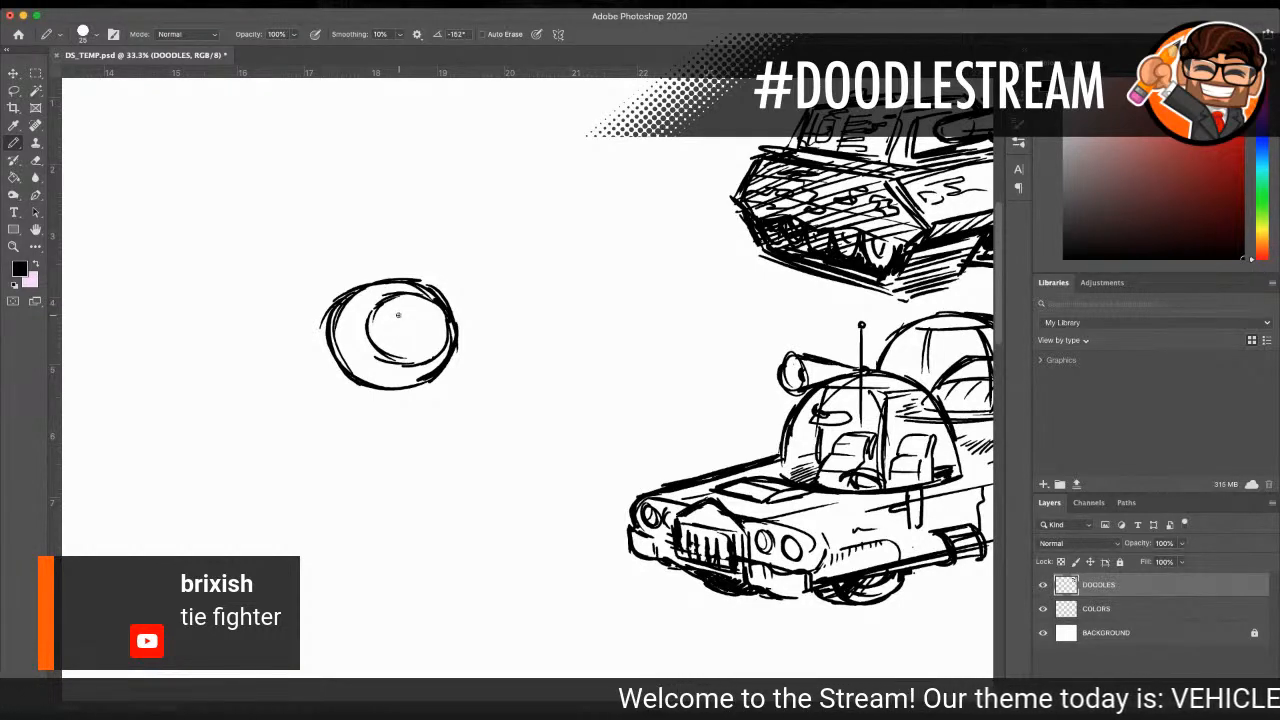
pyautogui.moveTo(408, 314)
pyautogui.mouseDown()
pyautogui.moveTo(397, 323)
pyautogui.moveTo(418, 340)
pyautogui.moveTo(428, 329)
pyautogui.mouseUp()
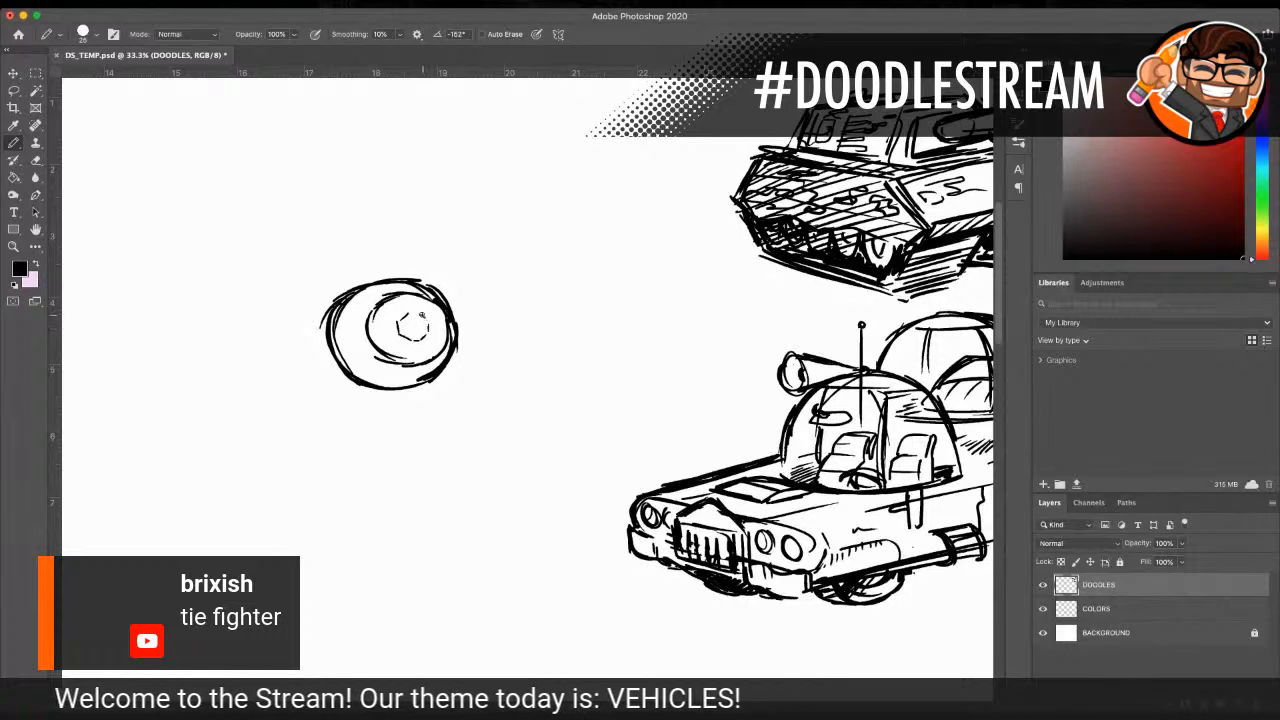
pyautogui.moveTo(379, 316)
pyautogui.mouseDown()
pyautogui.moveTo(429, 354)
pyautogui.moveTo(441, 336)
pyautogui.moveTo(440, 314)
pyautogui.moveTo(400, 289)
pyautogui.moveTo(376, 320)
pyautogui.moveTo(394, 321)
pyautogui.moveTo(403, 298)
pyautogui.moveTo(421, 310)
pyautogui.moveTo(380, 339)
pyautogui.moveTo(405, 356)
pyautogui.moveTo(408, 317)
pyautogui.mouseUp()
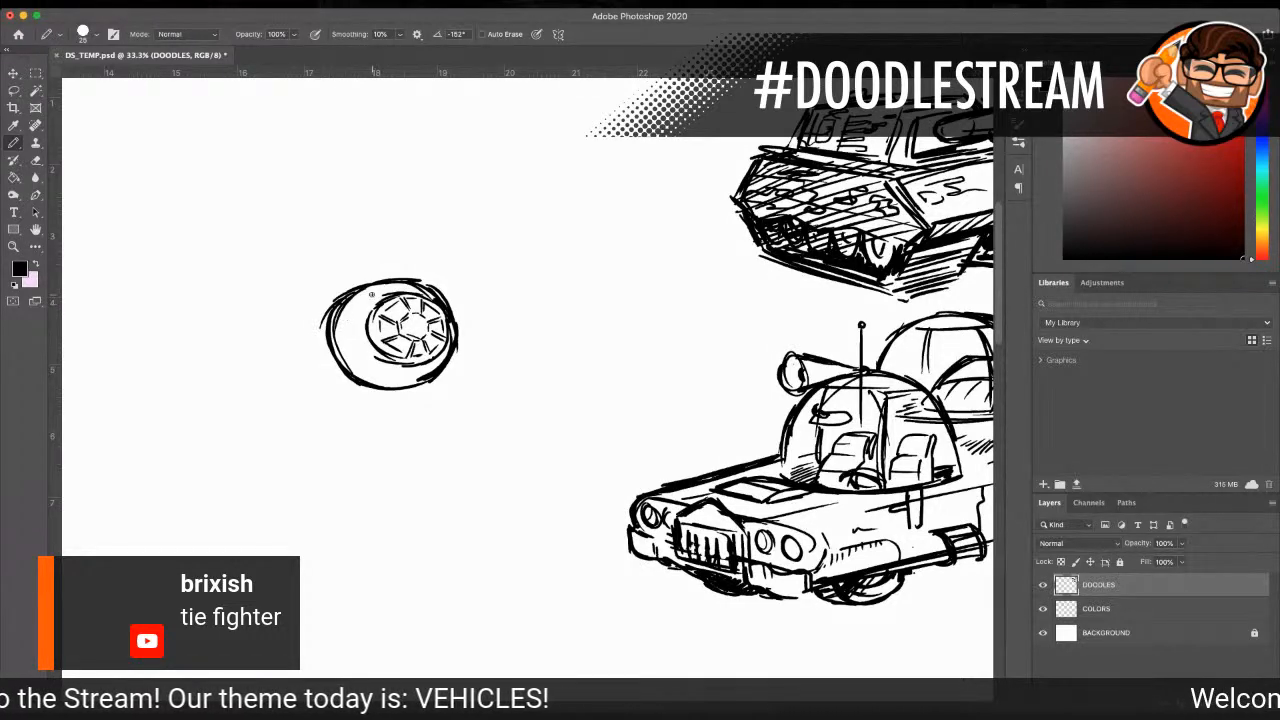
pyautogui.moveTo(370, 312); pyautogui.dragTo(380, 344)
pyautogui.moveTo(370, 328)
pyautogui.mouseDown()
pyautogui.moveTo(380, 350)
pyautogui.moveTo(428, 363)
pyautogui.moveTo(448, 348)
pyautogui.mouseUp()
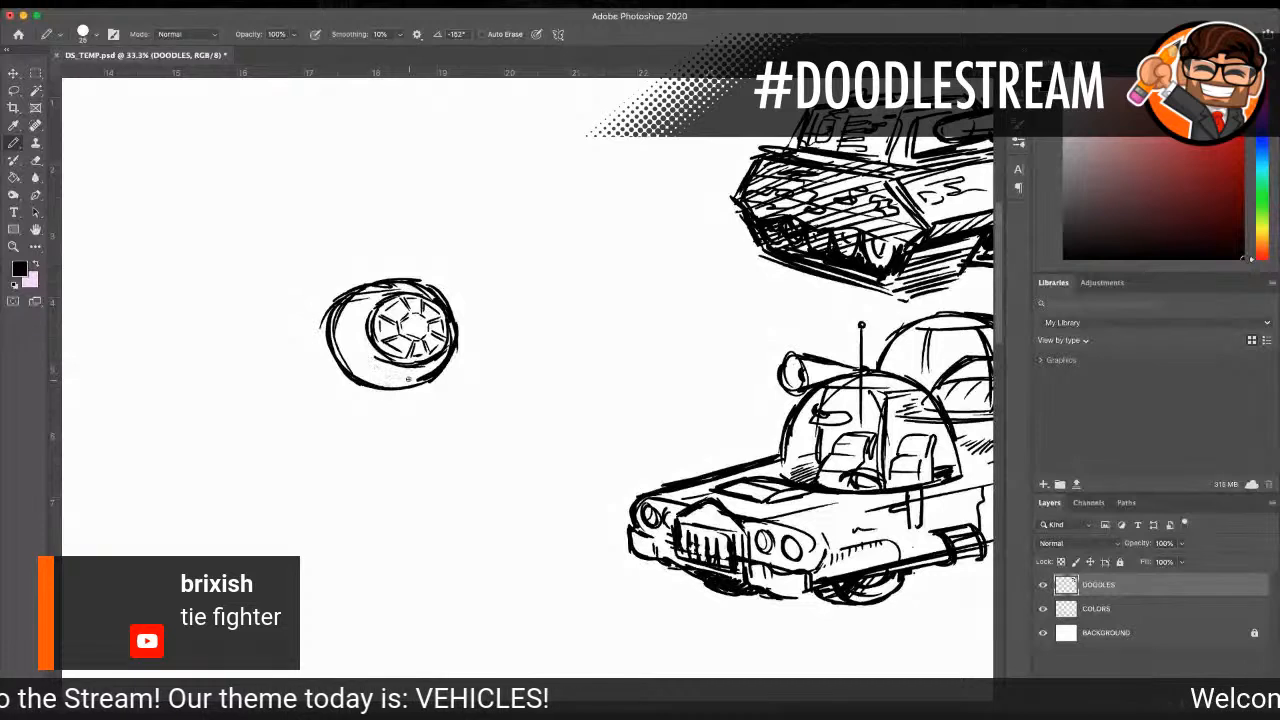
# Step: Add small hull details to the ball and draw tapered wing pylons on both sides, with a slot on the left one
pyautogui.moveTo(438, 372); pyautogui.dragTo(449, 370)
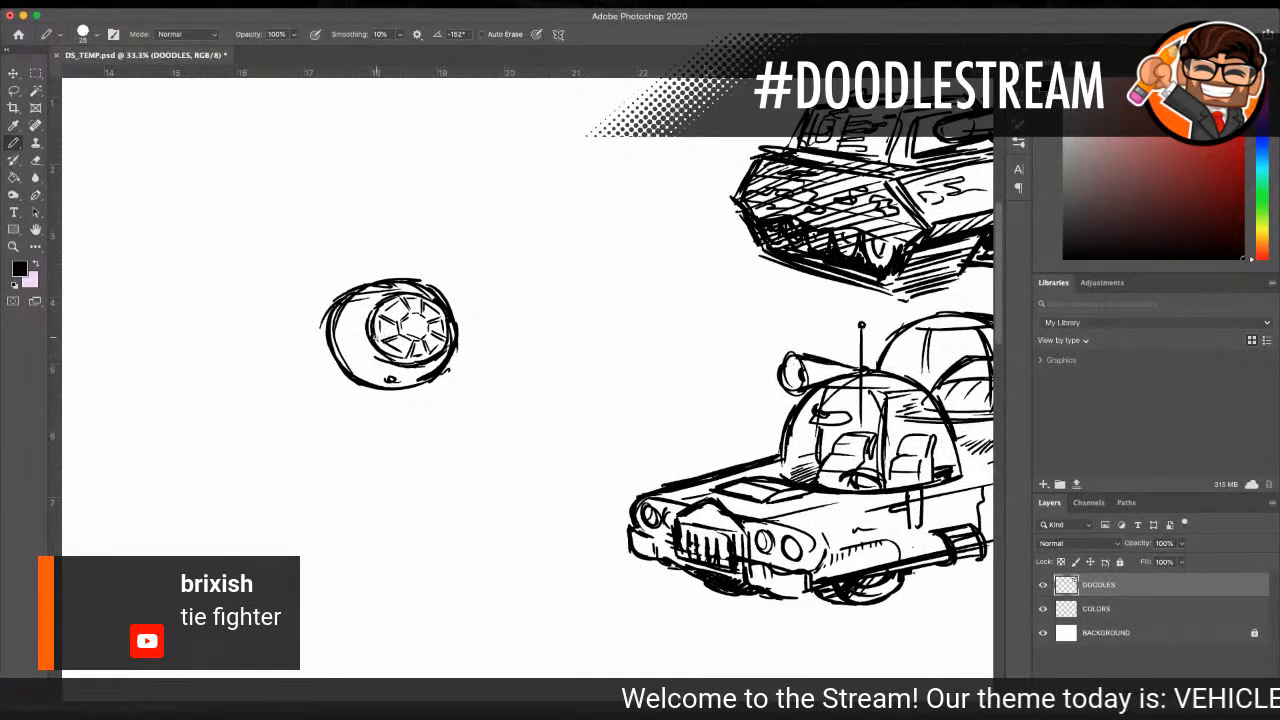
pyautogui.moveTo(337, 341); pyautogui.dragTo(365, 343)
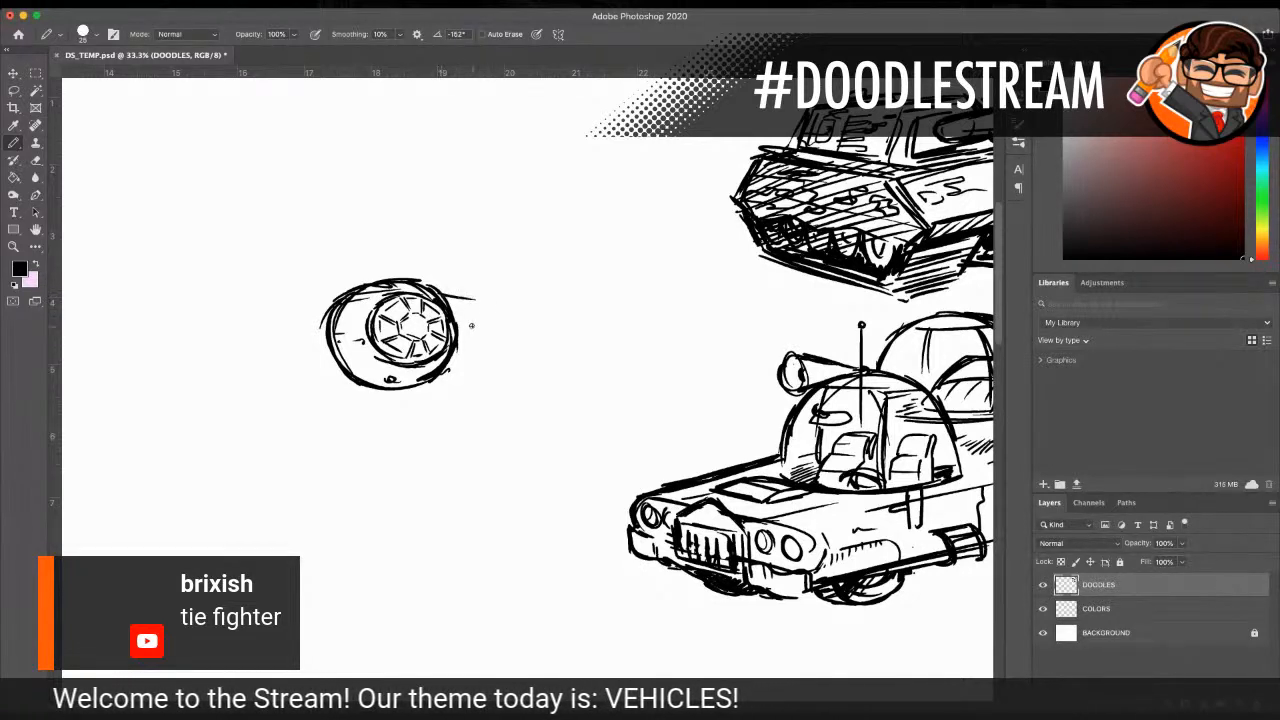
pyautogui.moveTo(452, 304)
pyautogui.mouseDown()
pyautogui.moveTo(476, 305)
pyautogui.moveTo(484, 328)
pyautogui.mouseUp()
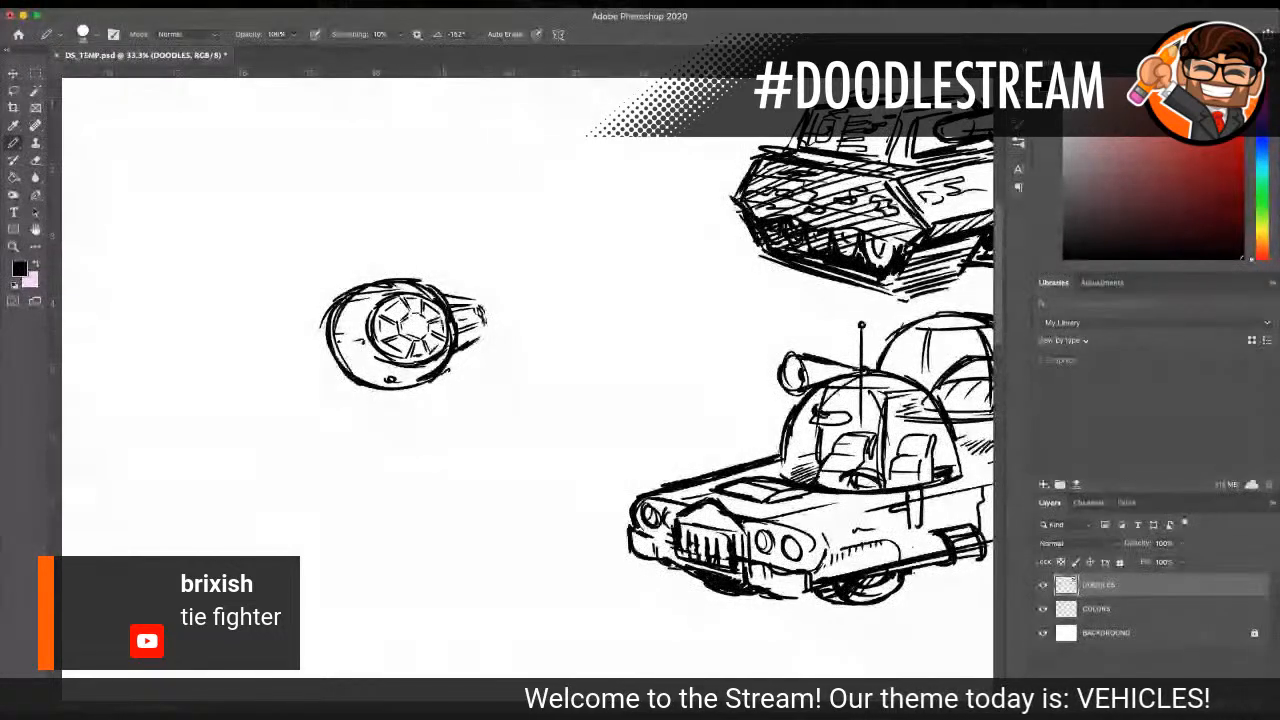
pyautogui.moveTo(330, 316)
pyautogui.mouseDown()
pyautogui.moveTo(292, 336)
pyautogui.moveTo(309, 360)
pyautogui.moveTo(346, 368)
pyautogui.mouseUp()
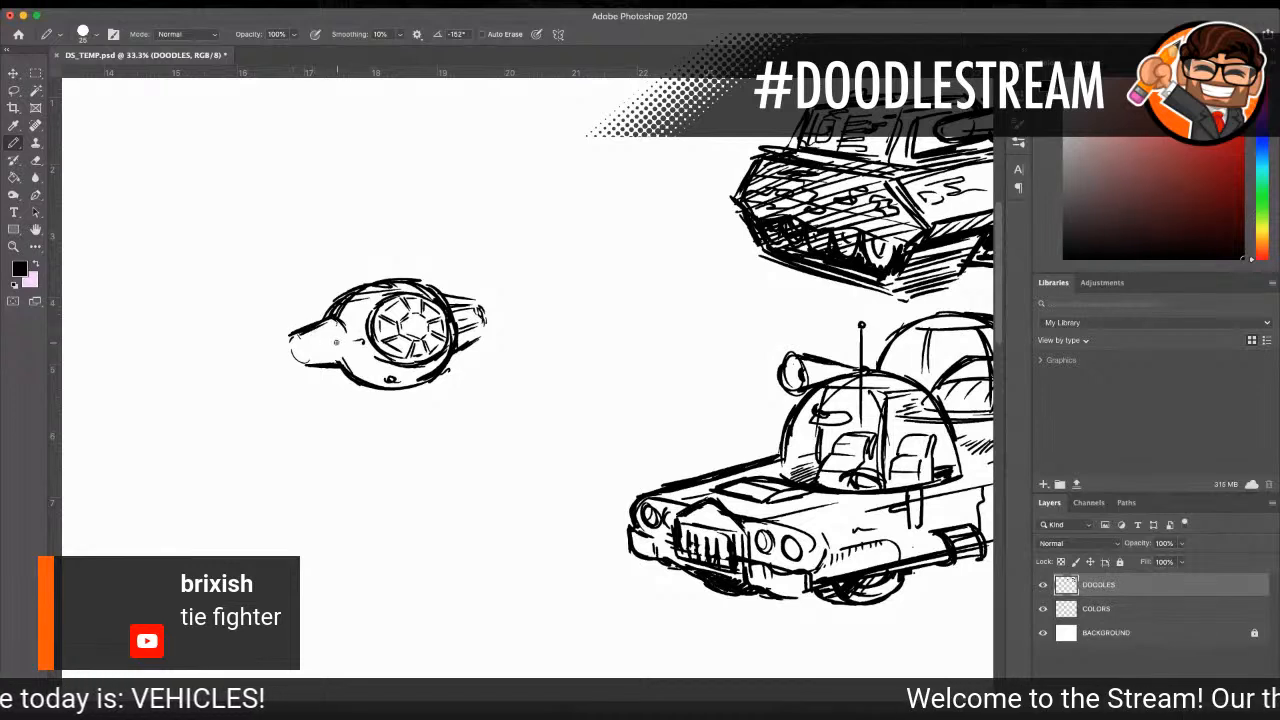
pyautogui.moveTo(341, 339); pyautogui.dragTo(313, 348)
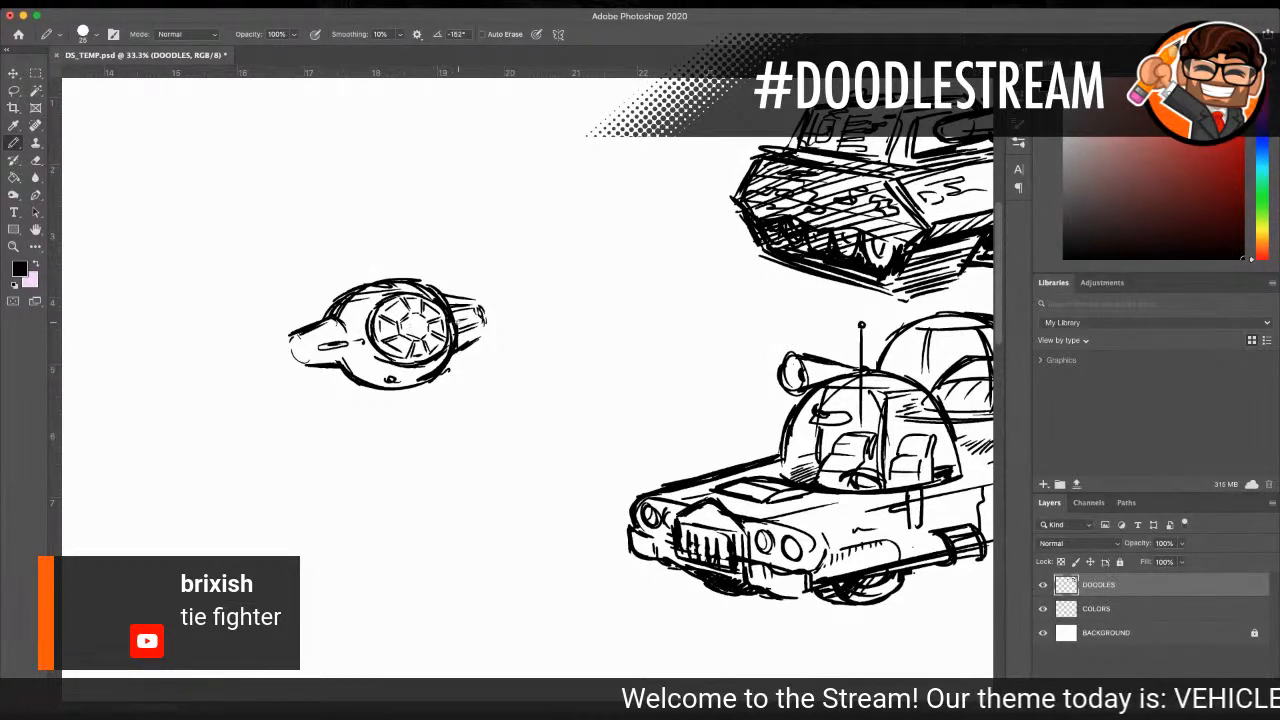
pyautogui.moveTo(328, 332); pyautogui.dragTo(308, 341)
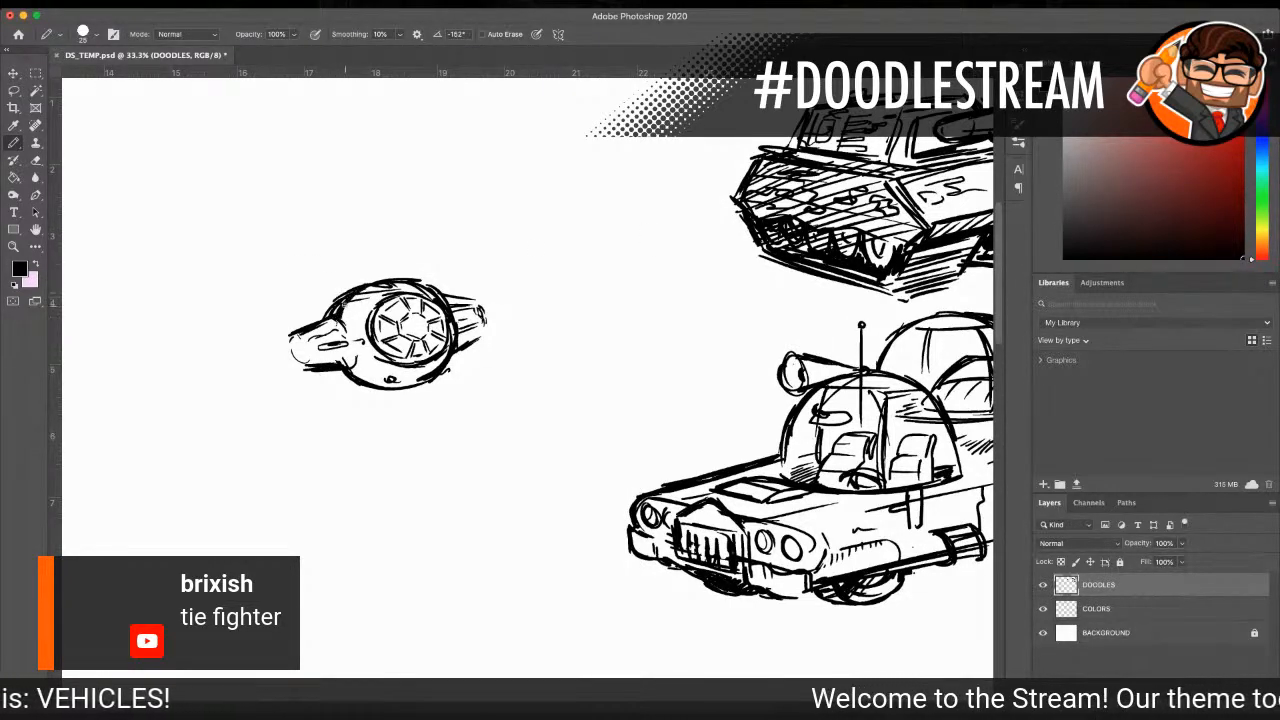
# Step: Hatch a curved shadow along the underside of the cockpit ball
pyautogui.moveTo(355, 377); pyautogui.dragTo(405, 375)
pyautogui.moveTo(402, 387); pyautogui.dragTo(439, 354)
pyautogui.moveTo(436, 370); pyautogui.dragTo(449, 348)
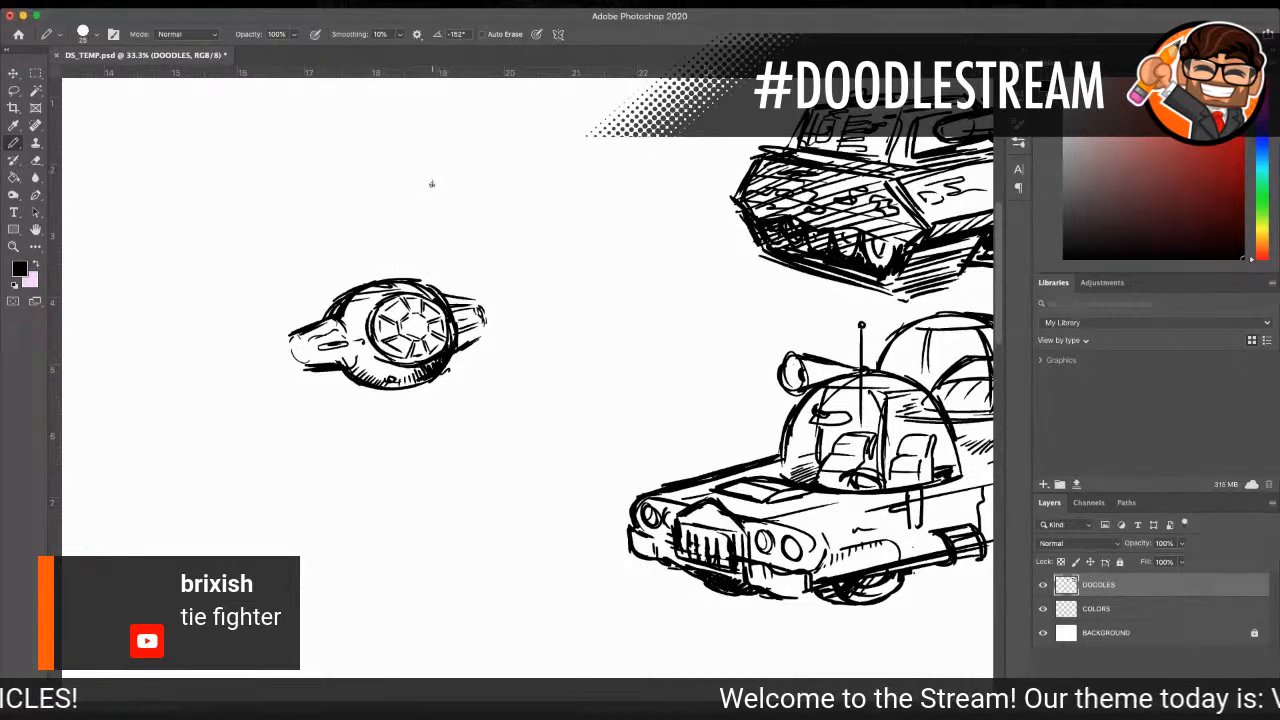
# Step: Sketch the right wing panel's top edge, inner edges, bottom edge and lower outer edge around the pylon
pyautogui.moveTo(420, 151); pyautogui.dragTo(479, 139)
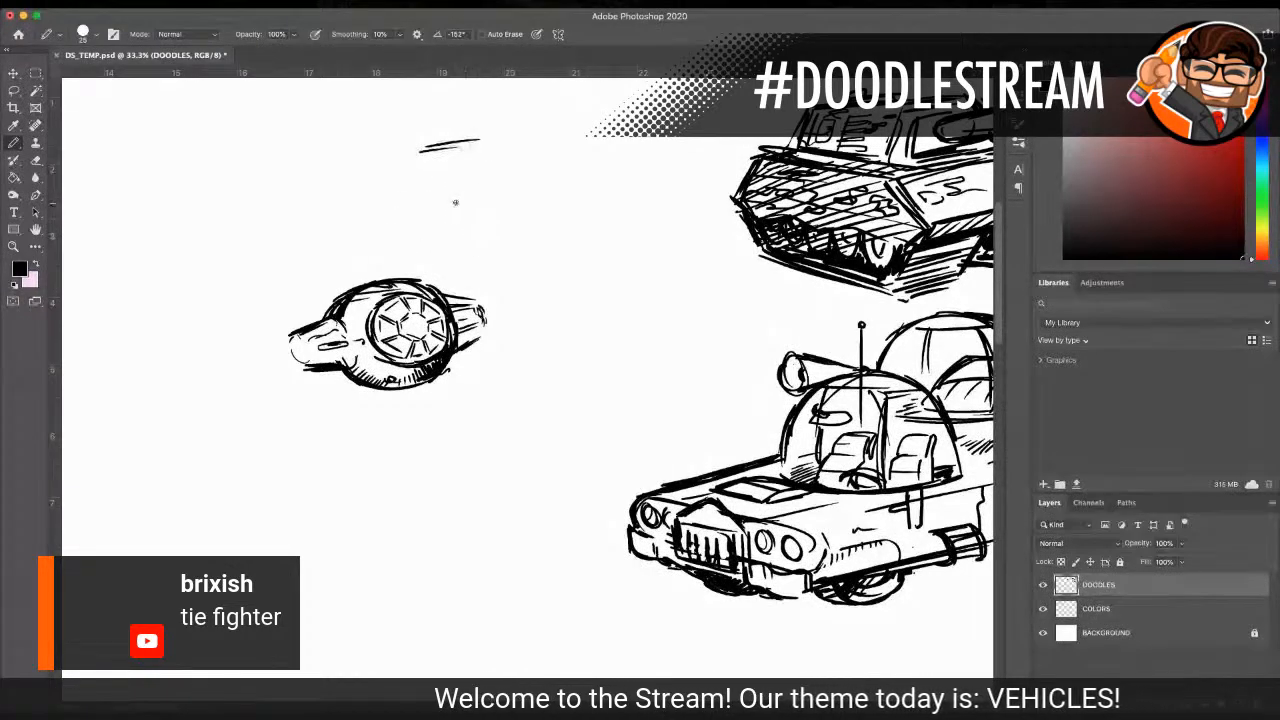
pyautogui.moveTo(416, 168); pyautogui.dragTo(418, 248)
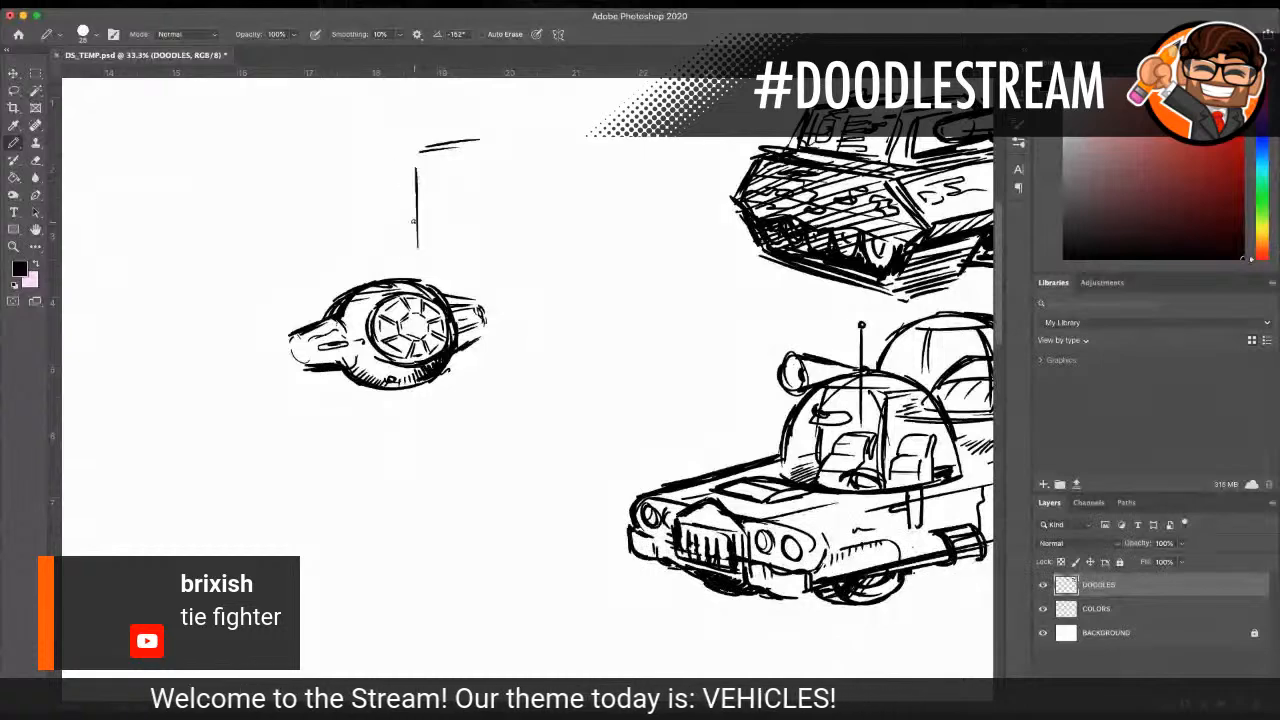
pyautogui.moveTo(436, 368); pyautogui.dragTo(472, 502)
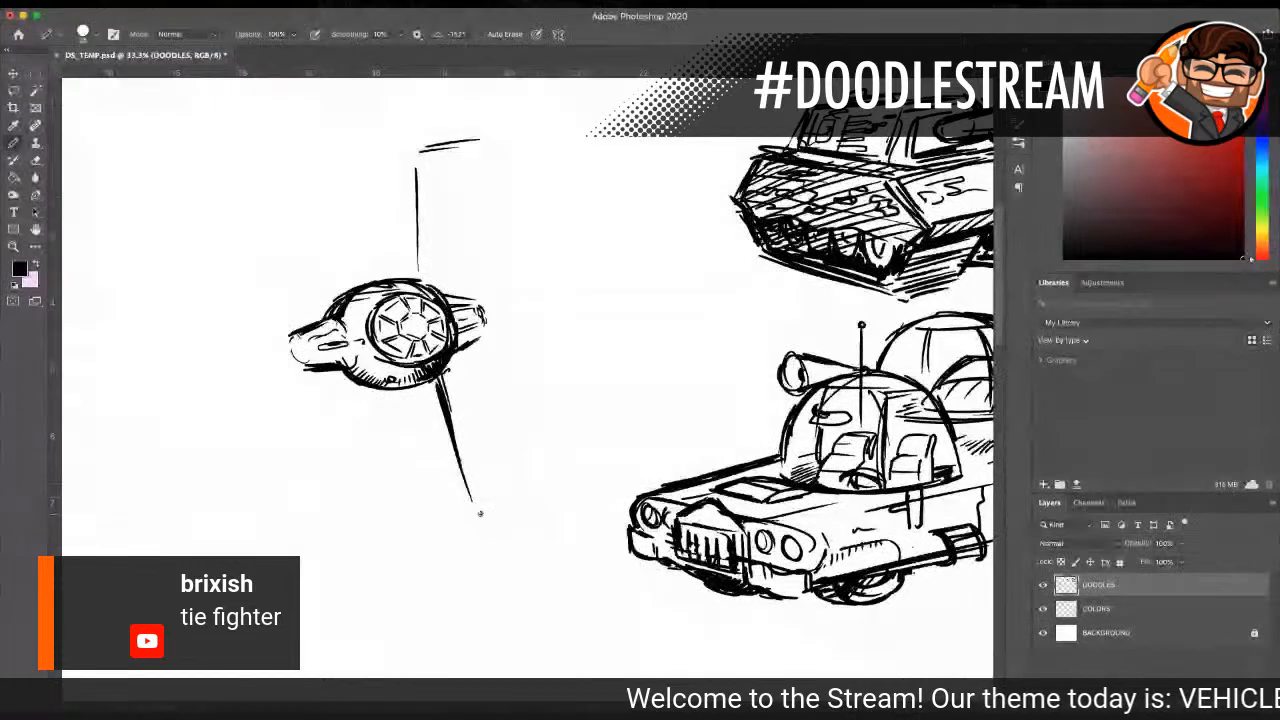
pyautogui.moveTo(475, 506)
pyautogui.mouseDown()
pyautogui.moveTo(542, 531)
pyautogui.moveTo(573, 378)
pyautogui.mouseUp()
pyautogui.moveTo(562, 528); pyautogui.dragTo(581, 353)
pyautogui.moveTo(579, 334); pyautogui.dragTo(555, 487)
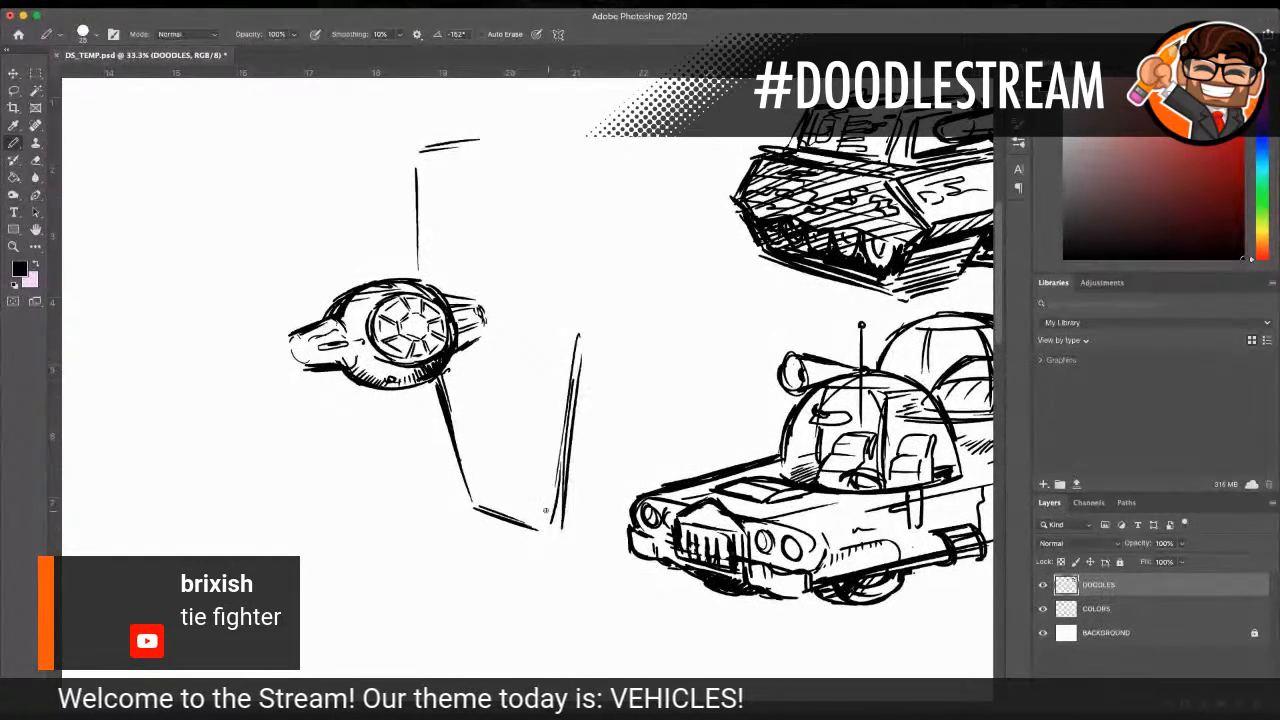
# Step: Draw the right wing panel's upper outer edge and darken its inner and top edges
pyautogui.moveTo(432, 141)
pyautogui.mouseDown()
pyautogui.moveTo(498, 141)
pyautogui.moveTo(538, 214)
pyautogui.mouseUp()
pyautogui.moveTo(507, 152); pyautogui.dragTo(554, 290)
pyautogui.moveTo(506, 156); pyautogui.dragTo(574, 320)
pyautogui.moveTo(432, 384); pyautogui.dragTo(461, 484)
pyautogui.moveTo(410, 273)
pyautogui.mouseDown()
pyautogui.moveTo(416, 144)
pyautogui.moveTo(413, 176)
pyautogui.moveTo(420, 143)
pyautogui.moveTo(454, 135)
pyautogui.moveTo(422, 136)
pyautogui.moveTo(508, 140)
pyautogui.mouseUp()
pyautogui.moveTo(428, 142); pyautogui.dragTo(450, 141)
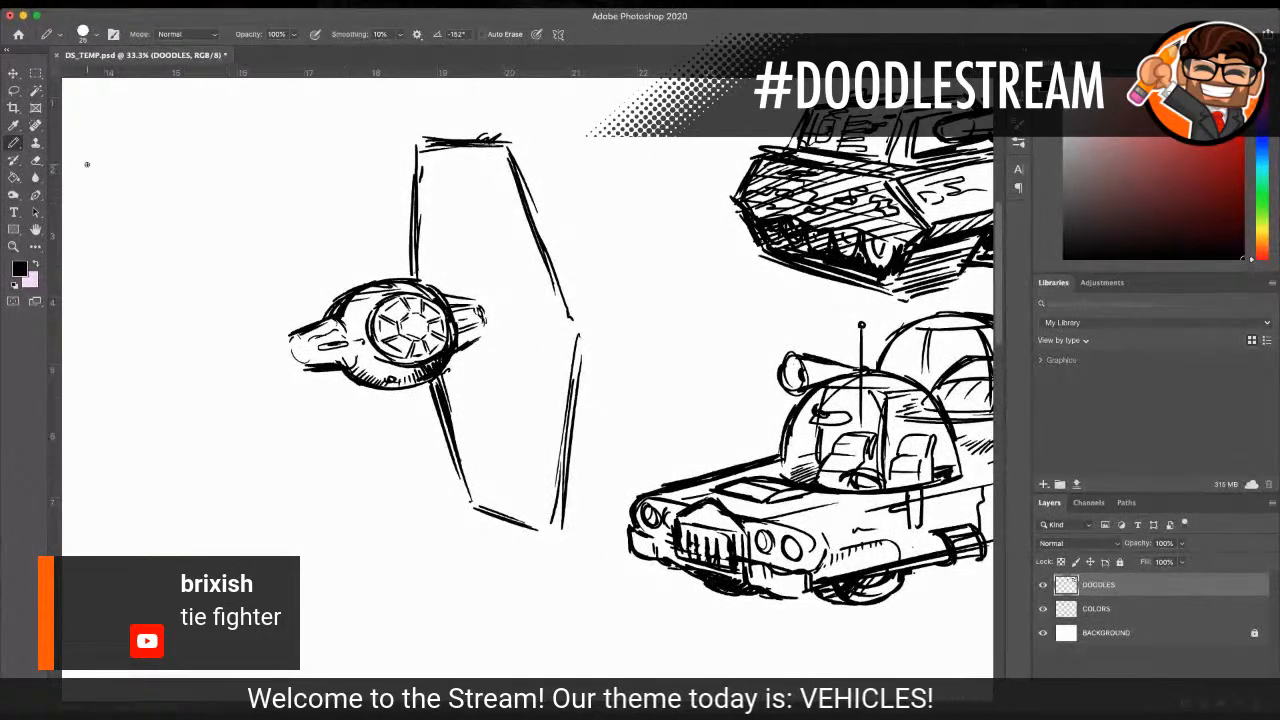
# Step: Erase the wing panel's top edge, redraw it higher, and join the panel's outline at the bottom, outer and inner corners
pyautogui.click(36, 162)
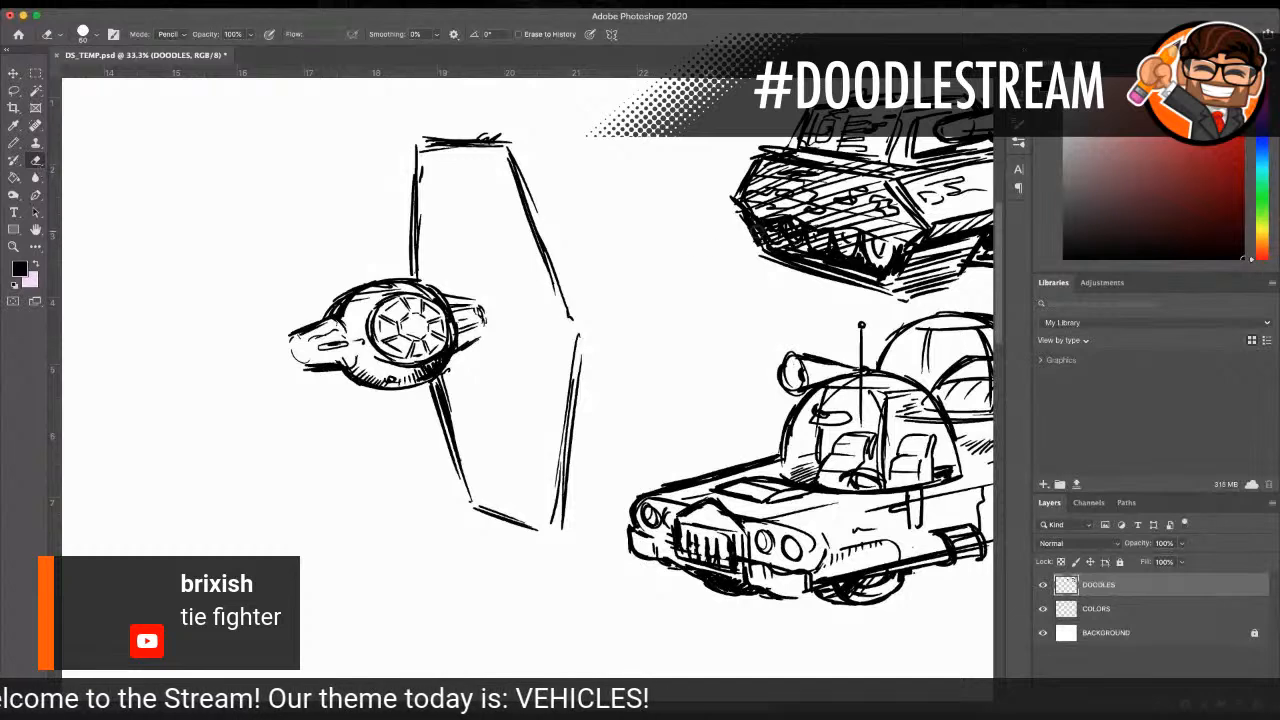
pyautogui.moveTo(486, 137)
pyautogui.mouseDown()
pyautogui.moveTo(425, 133)
pyautogui.moveTo(442, 141)
pyautogui.moveTo(427, 150)
pyautogui.moveTo(452, 147)
pyautogui.moveTo(424, 151)
pyautogui.moveTo(469, 142)
pyautogui.mouseUp()
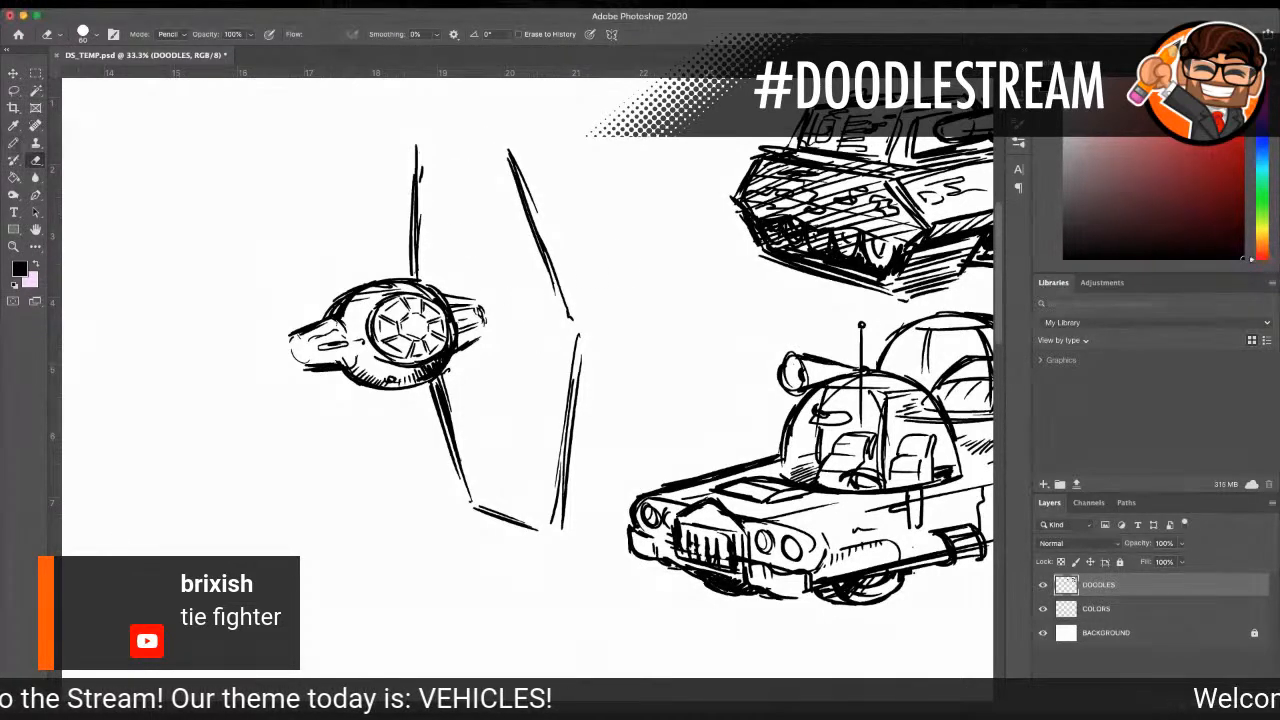
pyautogui.click(12, 143)
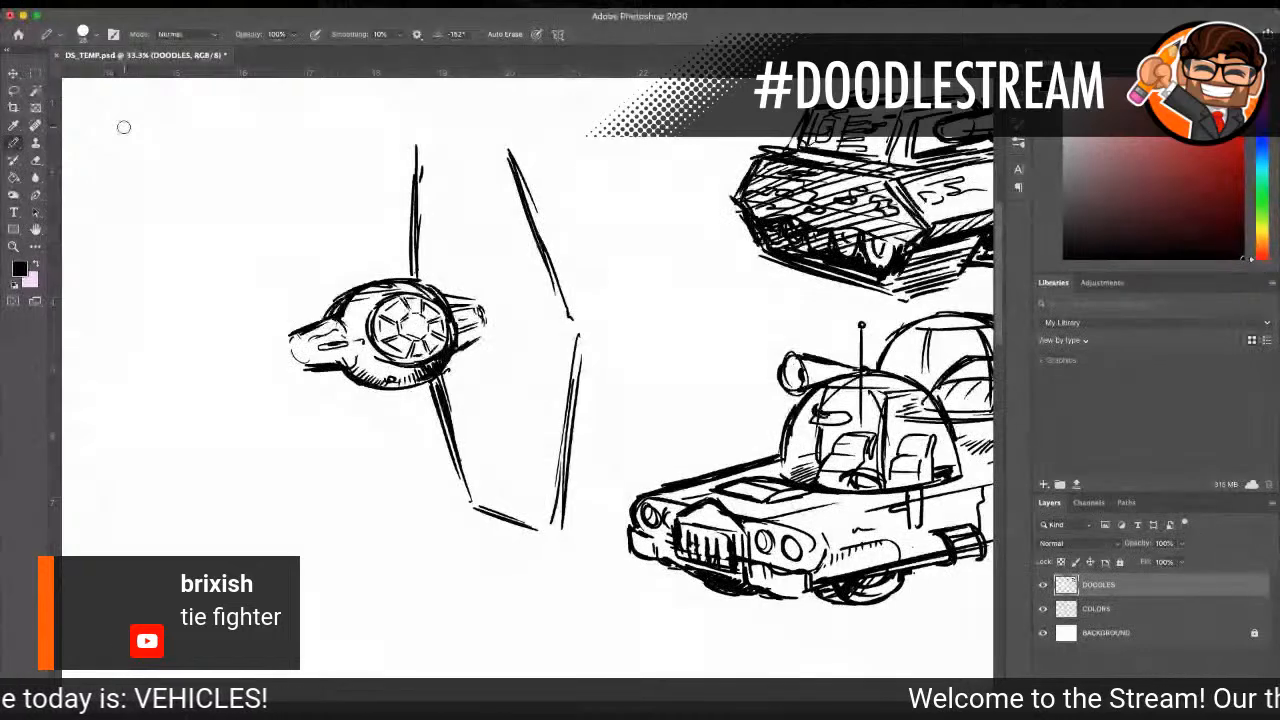
pyautogui.moveTo(414, 131)
pyautogui.mouseDown()
pyautogui.moveTo(521, 155)
pyautogui.moveTo(561, 263)
pyautogui.mouseUp()
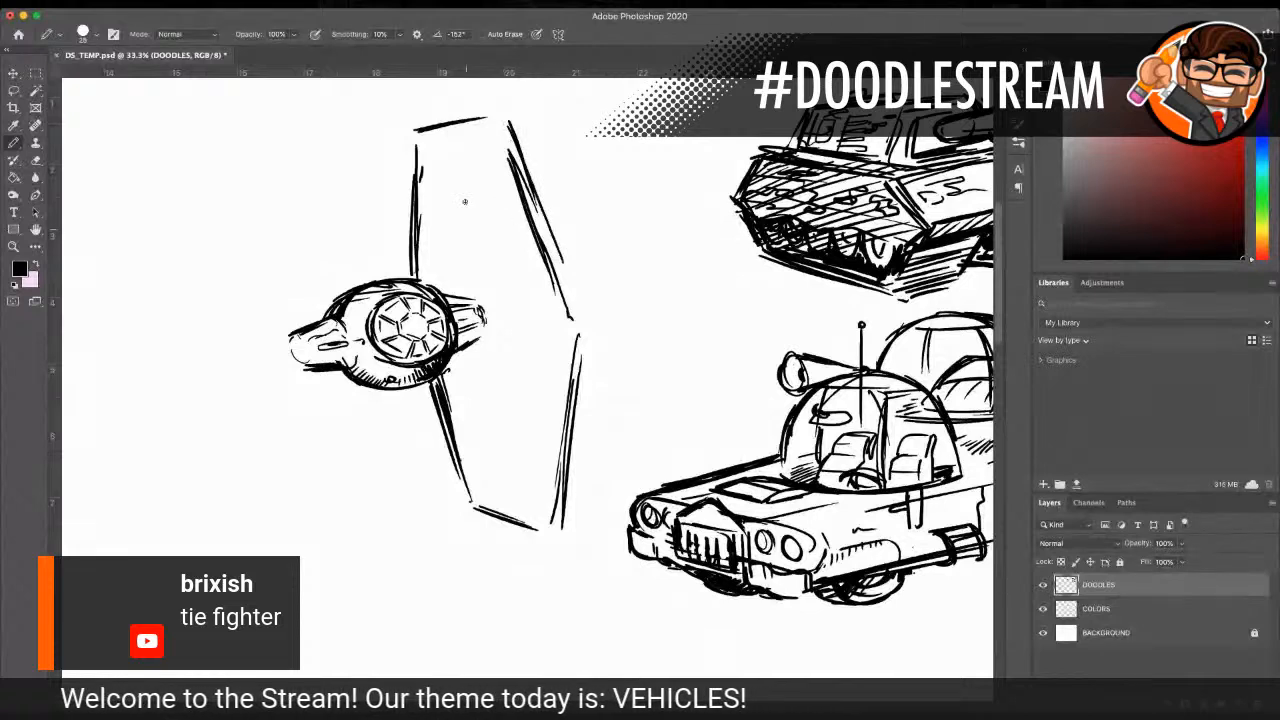
pyautogui.moveTo(438, 420)
pyautogui.mouseDown()
pyautogui.moveTo(466, 506)
pyautogui.moveTo(553, 528)
pyautogui.mouseUp()
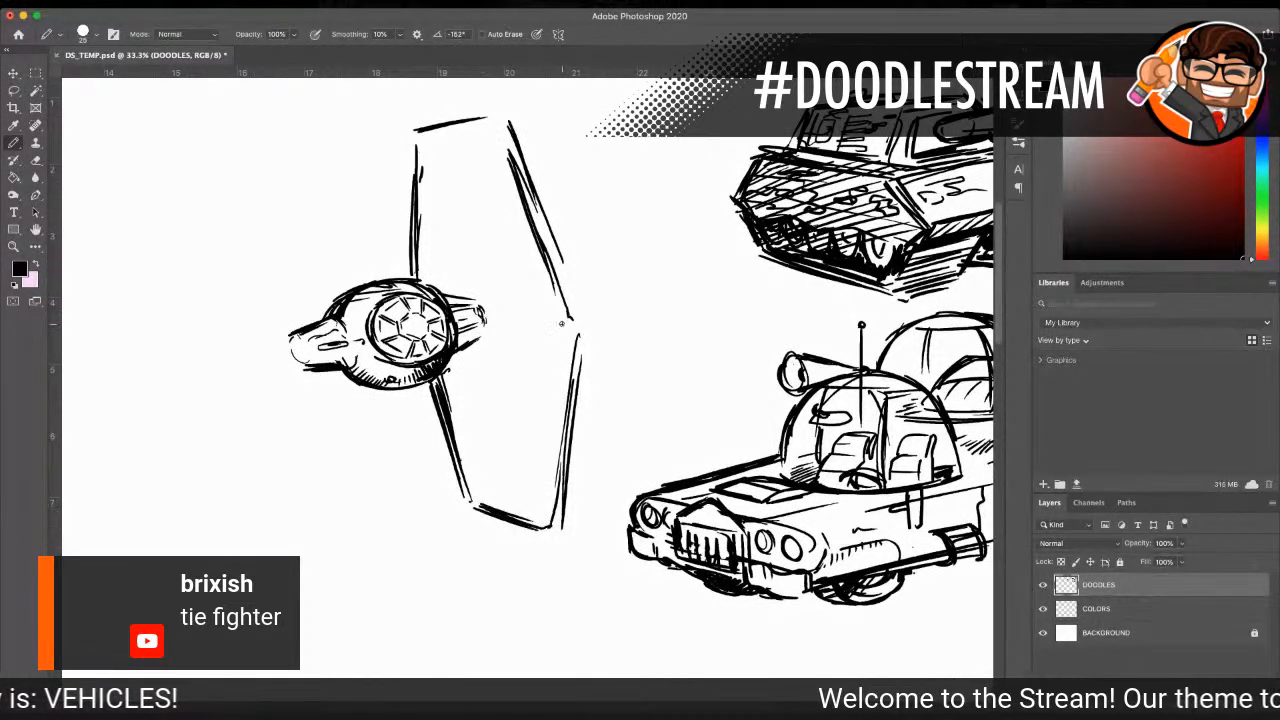
pyautogui.moveTo(552, 264); pyautogui.dragTo(577, 340)
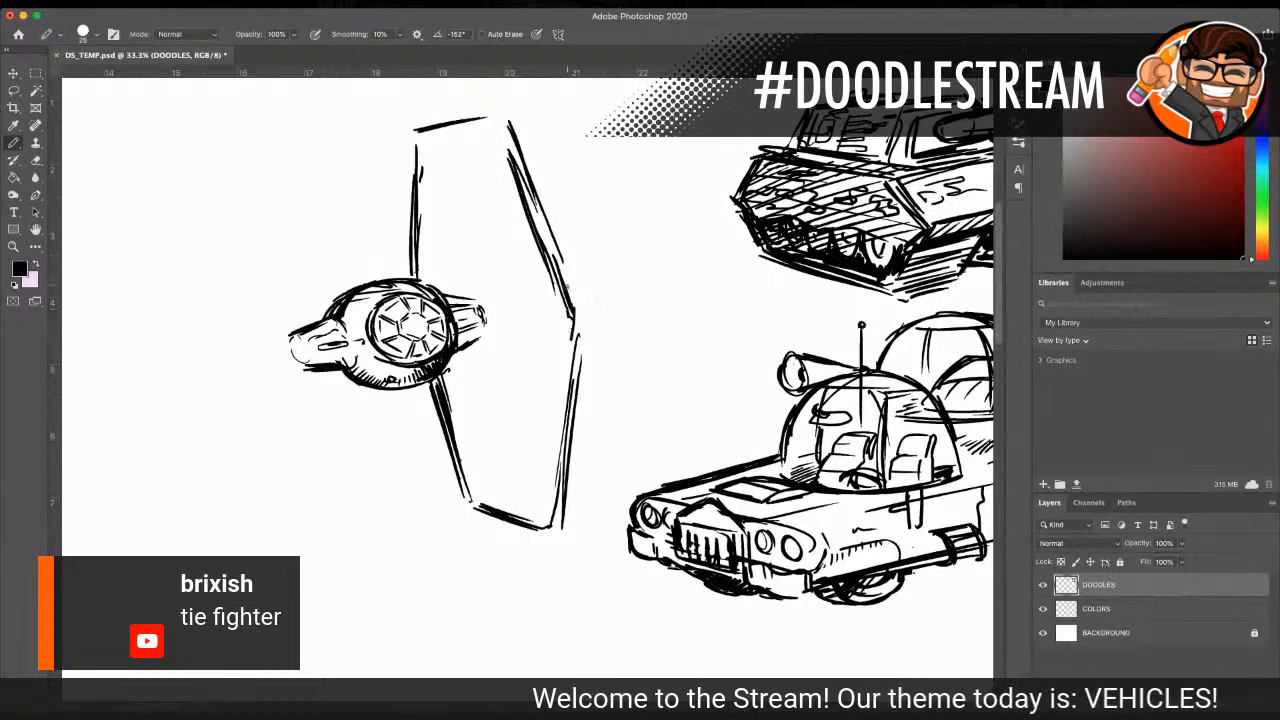
pyautogui.moveTo(407, 144); pyautogui.dragTo(404, 192)
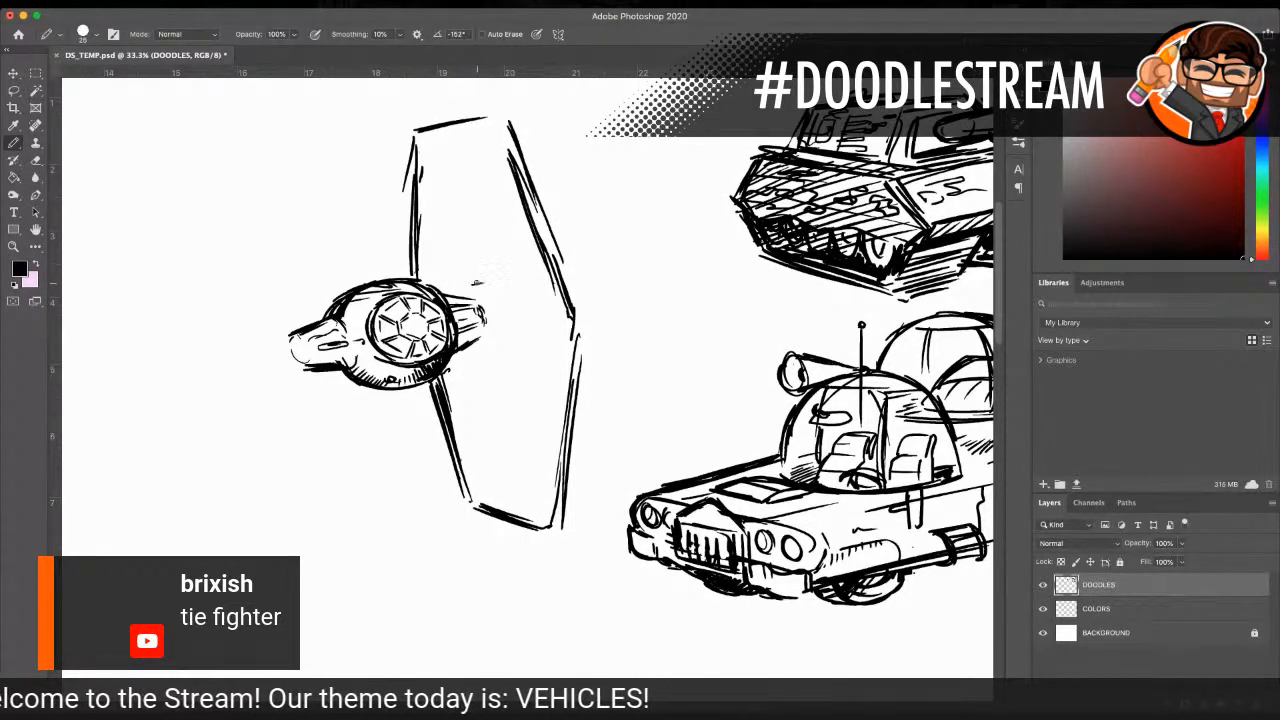
# Step: Draw the wing panel's central hub and the struts running from it to the panel's upper, lower and outer corners
pyautogui.moveTo(504, 322)
pyautogui.mouseDown()
pyautogui.moveTo(478, 351)
pyautogui.moveTo(522, 381)
pyautogui.moveTo(495, 368)
pyautogui.moveTo(544, 497)
pyautogui.mouseUp()
pyautogui.moveTo(499, 364); pyautogui.dragTo(537, 488)
pyautogui.moveTo(467, 352)
pyautogui.mouseDown()
pyautogui.moveTo(474, 494)
pyautogui.moveTo(472, 376)
pyautogui.moveTo(476, 442)
pyautogui.mouseUp()
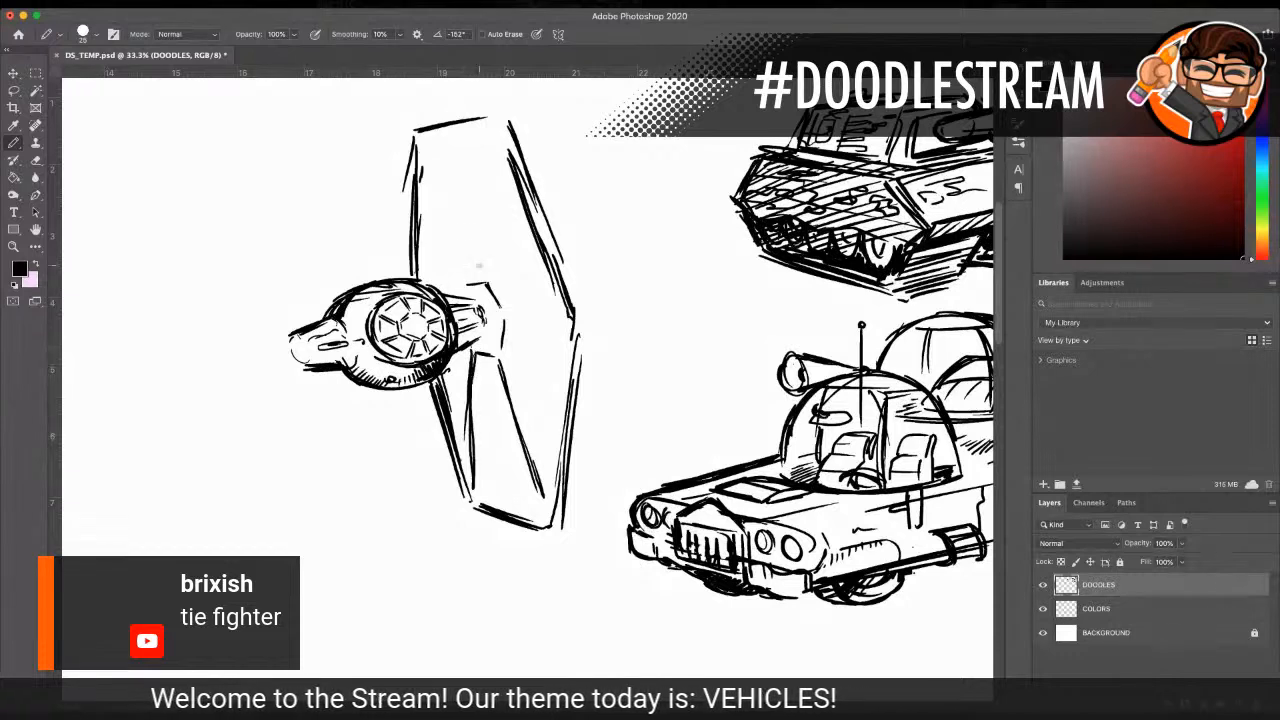
pyautogui.moveTo(430, 160)
pyautogui.mouseDown()
pyautogui.moveTo(458, 284)
pyautogui.moveTo(421, 133)
pyautogui.moveTo(485, 147)
pyautogui.moveTo(493, 128)
pyautogui.moveTo(486, 215)
pyautogui.moveTo(497, 131)
pyautogui.moveTo(485, 272)
pyautogui.moveTo(499, 158)
pyautogui.mouseUp()
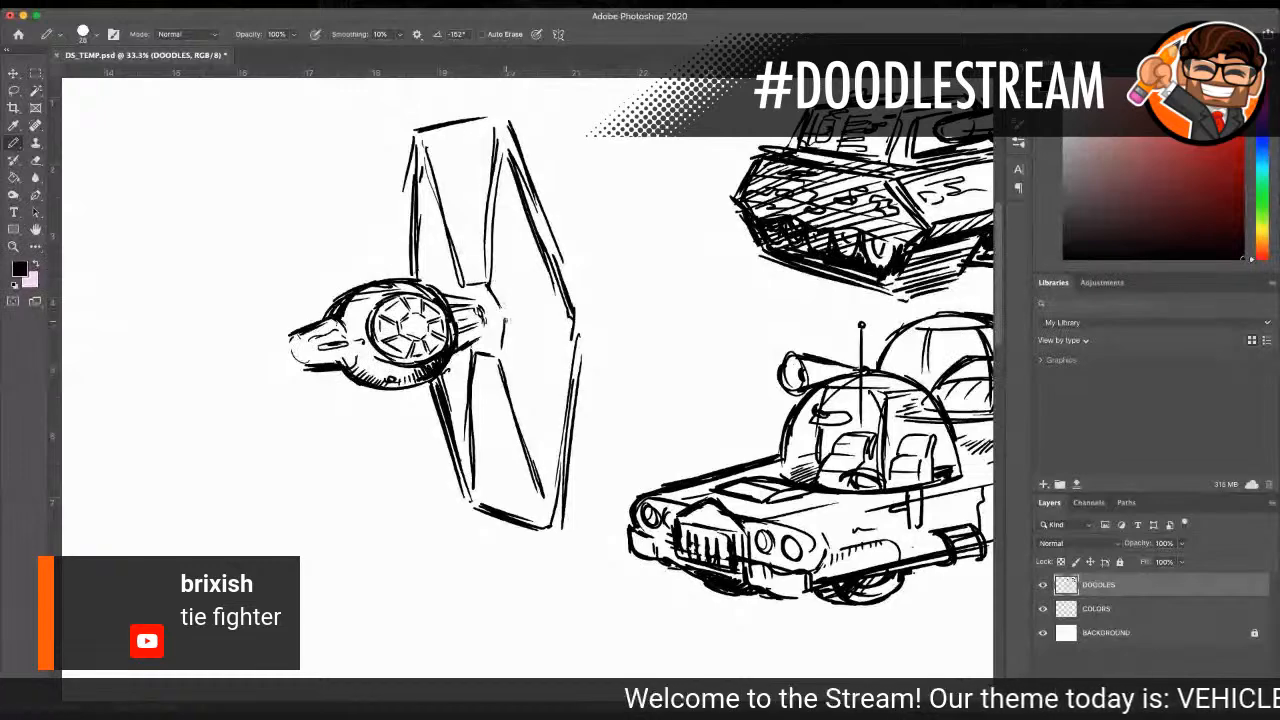
pyautogui.moveTo(520, 322)
pyautogui.mouseDown()
pyautogui.moveTo(575, 321)
pyautogui.moveTo(494, 324)
pyautogui.mouseUp()
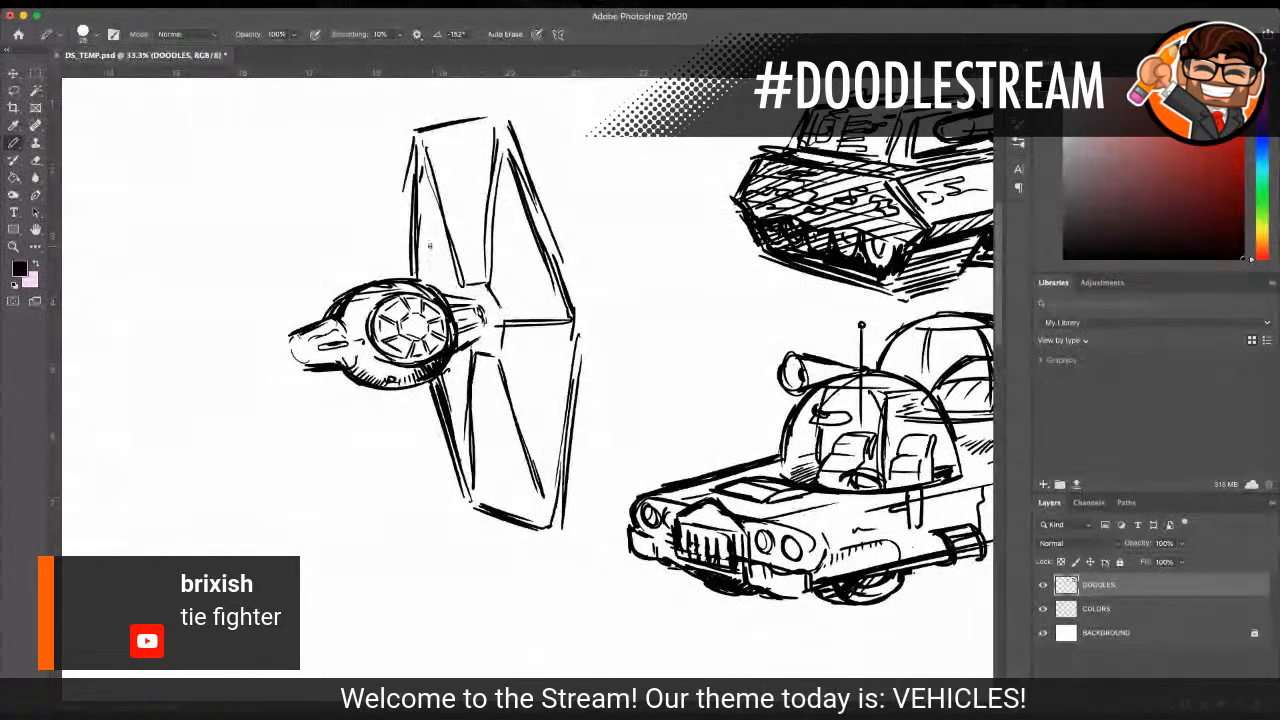
# Step: Hatch the right wing panel's upper inner, top, lower middle and lower inner segments with thin parallel lines
pyautogui.moveTo(426, 210); pyautogui.dragTo(424, 294)
pyautogui.moveTo(436, 232)
pyautogui.mouseDown()
pyautogui.moveTo(434, 292)
pyautogui.moveTo(446, 294)
pyautogui.mouseUp()
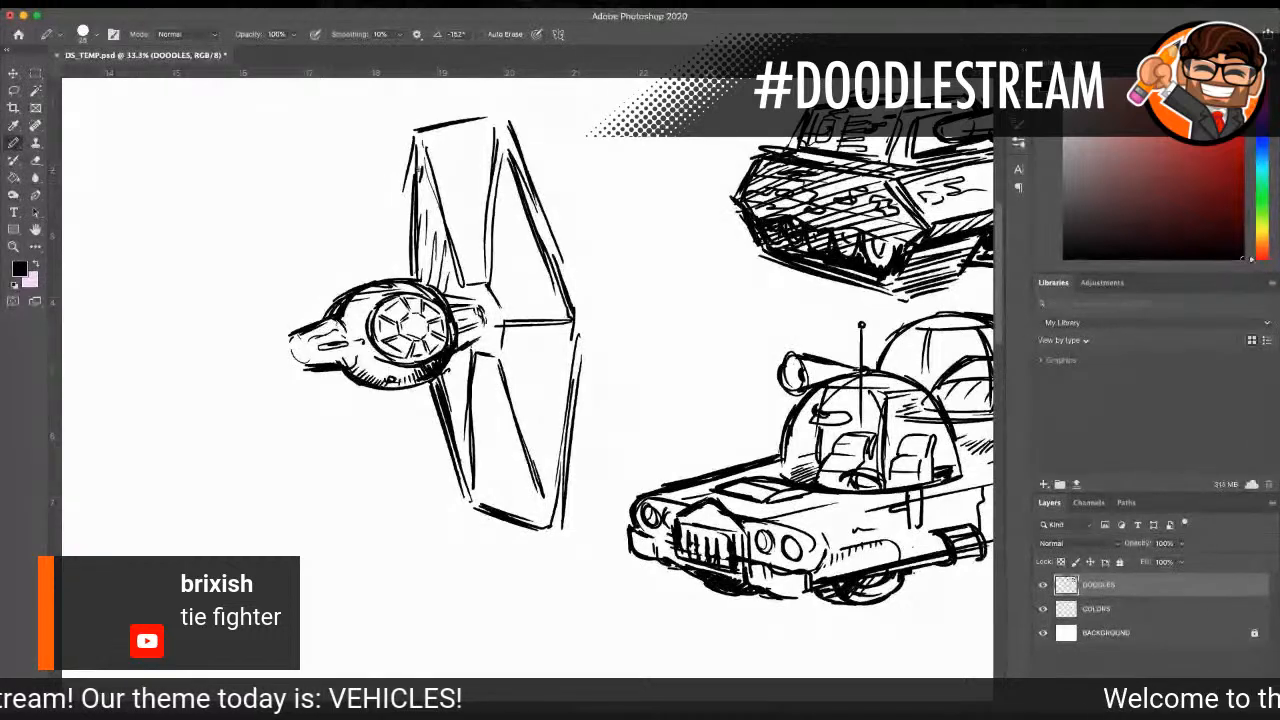
pyautogui.moveTo(426, 147)
pyautogui.mouseDown()
pyautogui.moveTo(478, 142)
pyautogui.moveTo(468, 150)
pyautogui.mouseUp()
pyautogui.moveTo(434, 166); pyautogui.dragTo(495, 160)
pyautogui.moveTo(478, 404); pyautogui.dragTo(504, 400)
pyautogui.moveTo(470, 416); pyautogui.dragTo(506, 420)
pyautogui.moveTo(474, 444); pyautogui.dragTo(506, 438)
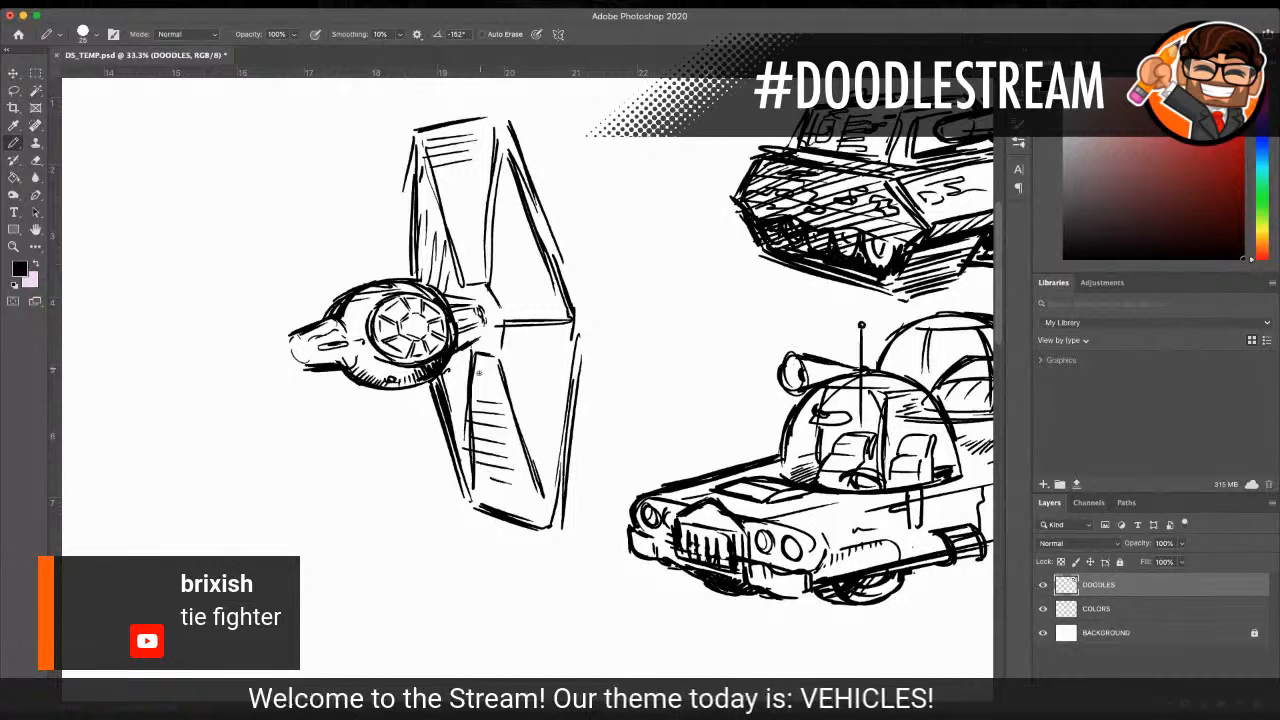
pyautogui.moveTo(447, 366)
pyautogui.mouseDown()
pyautogui.moveTo(442, 422)
pyautogui.moveTo(464, 420)
pyautogui.mouseUp()
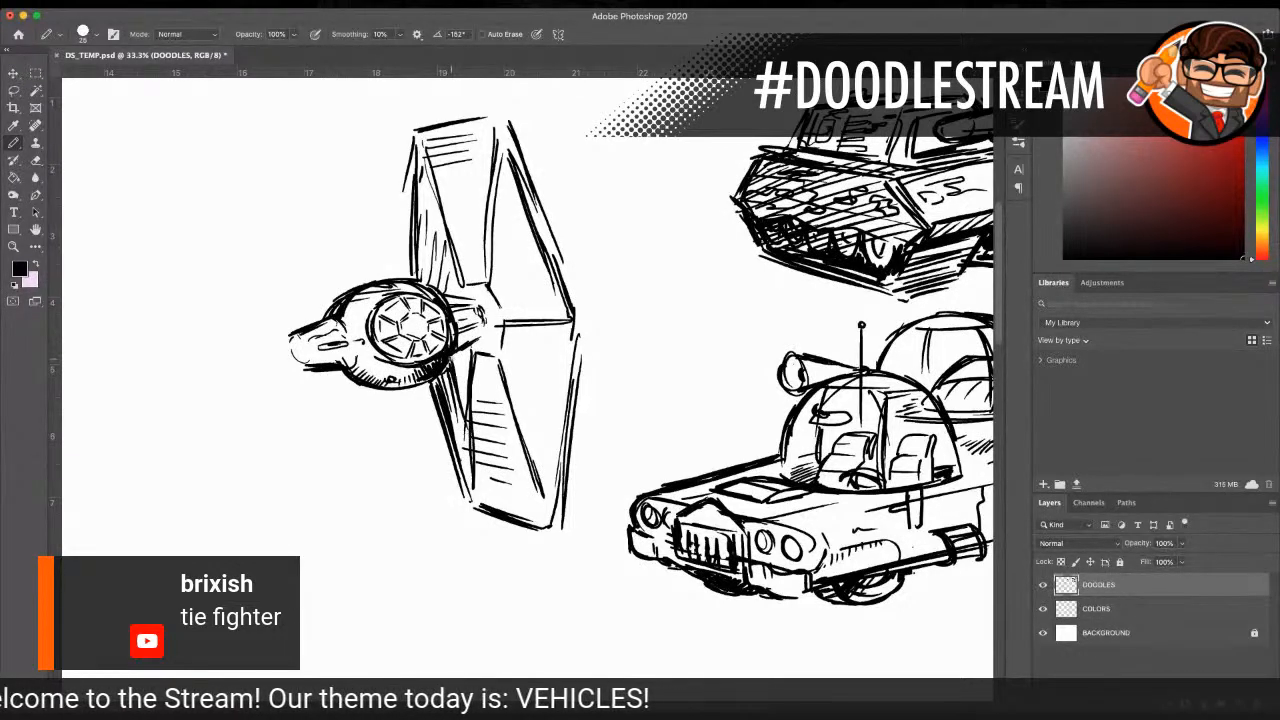
pyautogui.moveTo(464, 348)
pyautogui.mouseDown()
pyautogui.moveTo(436, 390)
pyautogui.moveTo(468, 478)
pyautogui.mouseUp()
# Step: Darken the right panel's areas around the pylon and hub, and hatch its upper middle and upper outer segments
pyautogui.moveTo(426, 192)
pyautogui.mouseDown()
pyautogui.moveTo(430, 272)
pyautogui.moveTo(488, 308)
pyautogui.mouseUp()
pyautogui.moveTo(486, 306); pyautogui.dragTo(498, 350)
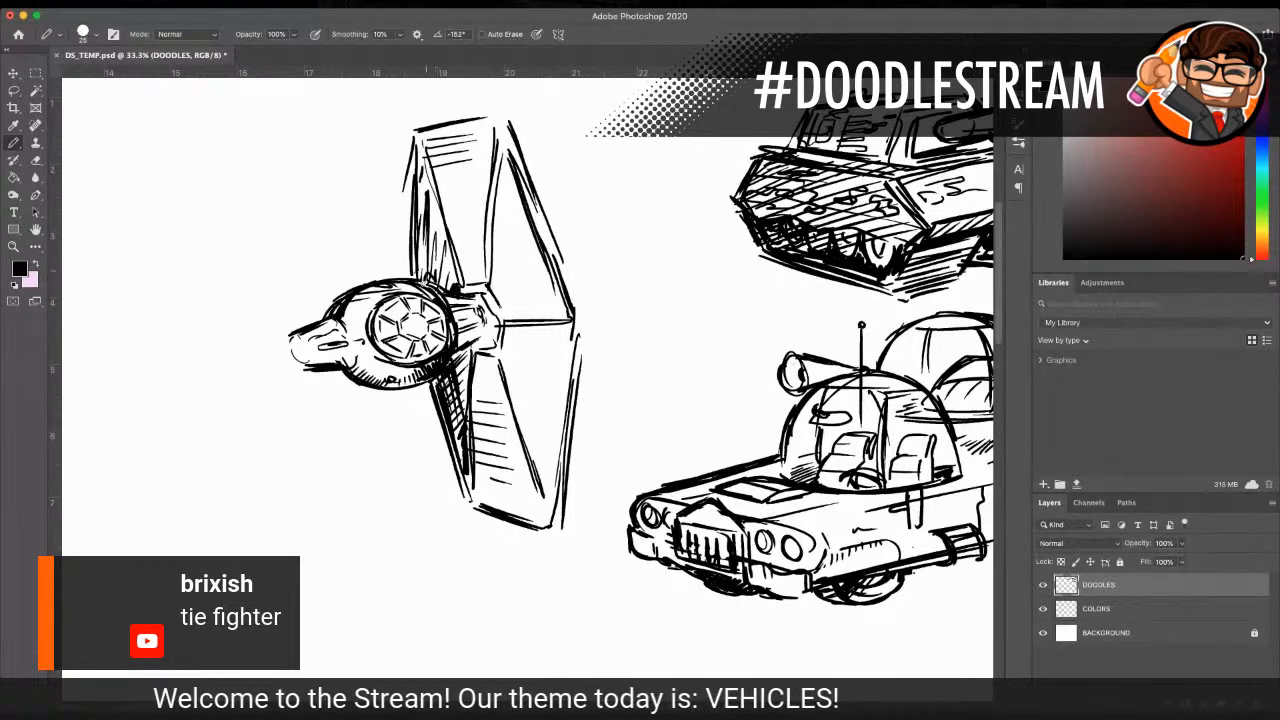
pyautogui.moveTo(420, 270)
pyautogui.mouseDown()
pyautogui.moveTo(446, 290)
pyautogui.moveTo(480, 250)
pyautogui.moveTo(476, 212)
pyautogui.mouseUp()
pyautogui.moveTo(444, 214)
pyautogui.mouseDown()
pyautogui.moveTo(472, 204)
pyautogui.moveTo(468, 192)
pyautogui.mouseUp()
pyautogui.moveTo(498, 282); pyautogui.dragTo(508, 304)
pyautogui.moveTo(492, 256); pyautogui.dragTo(519, 304)
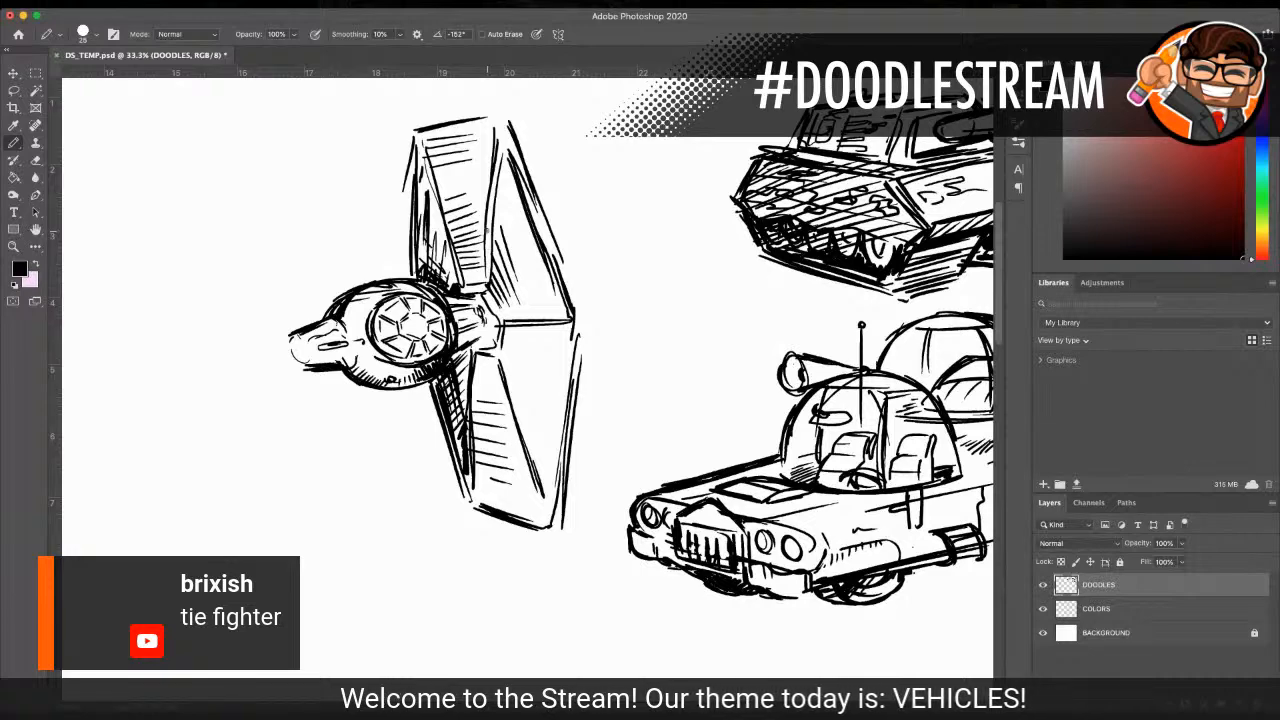
pyautogui.moveTo(498, 196)
pyautogui.mouseDown()
pyautogui.moveTo(540, 302)
pyautogui.moveTo(538, 266)
pyautogui.mouseUp()
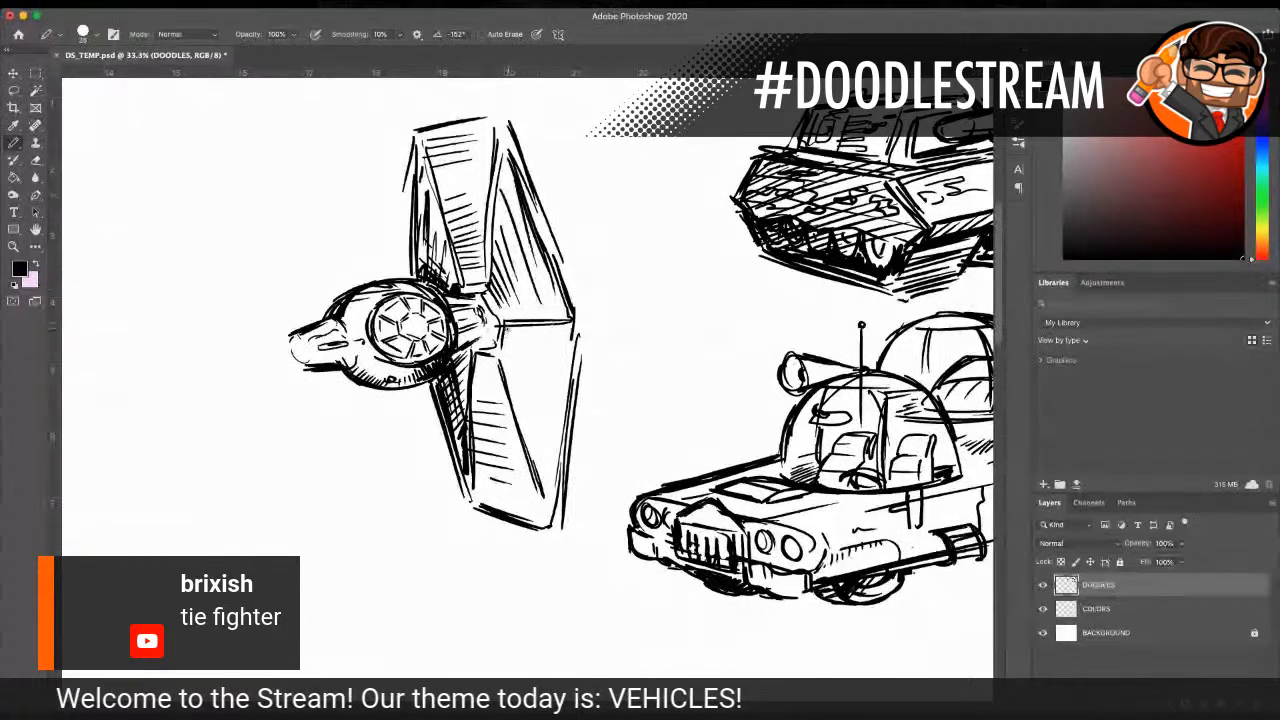
# Step: Hatch the right panel's lower outer segment, darken the hub's edges, and thicken the panel's top and upper inner outline
pyautogui.moveTo(506, 326); pyautogui.dragTo(504, 366)
pyautogui.moveTo(517, 325); pyautogui.dragTo(509, 388)
pyautogui.moveTo(538, 325); pyautogui.dragTo(533, 390)
pyautogui.moveTo(557, 324); pyautogui.dragTo(538, 456)
pyautogui.moveTo(477, 361); pyautogui.dragTo(499, 359)
pyautogui.moveTo(498, 326); pyautogui.dragTo(498, 354)
pyautogui.moveTo(484, 289)
pyautogui.mouseDown()
pyautogui.moveTo(500, 308)
pyautogui.moveTo(485, 281)
pyautogui.mouseUp()
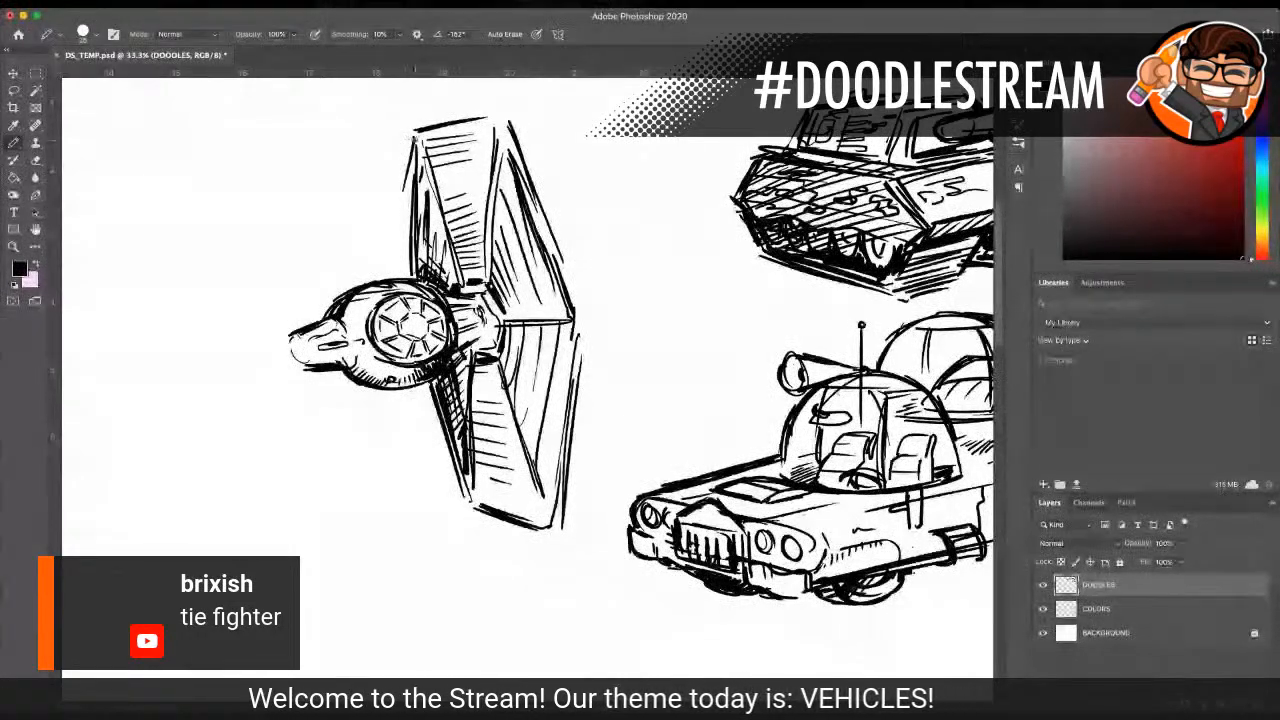
pyautogui.moveTo(415, 130); pyautogui.dragTo(412, 188)
pyautogui.moveTo(417, 128); pyautogui.dragTo(506, 120)
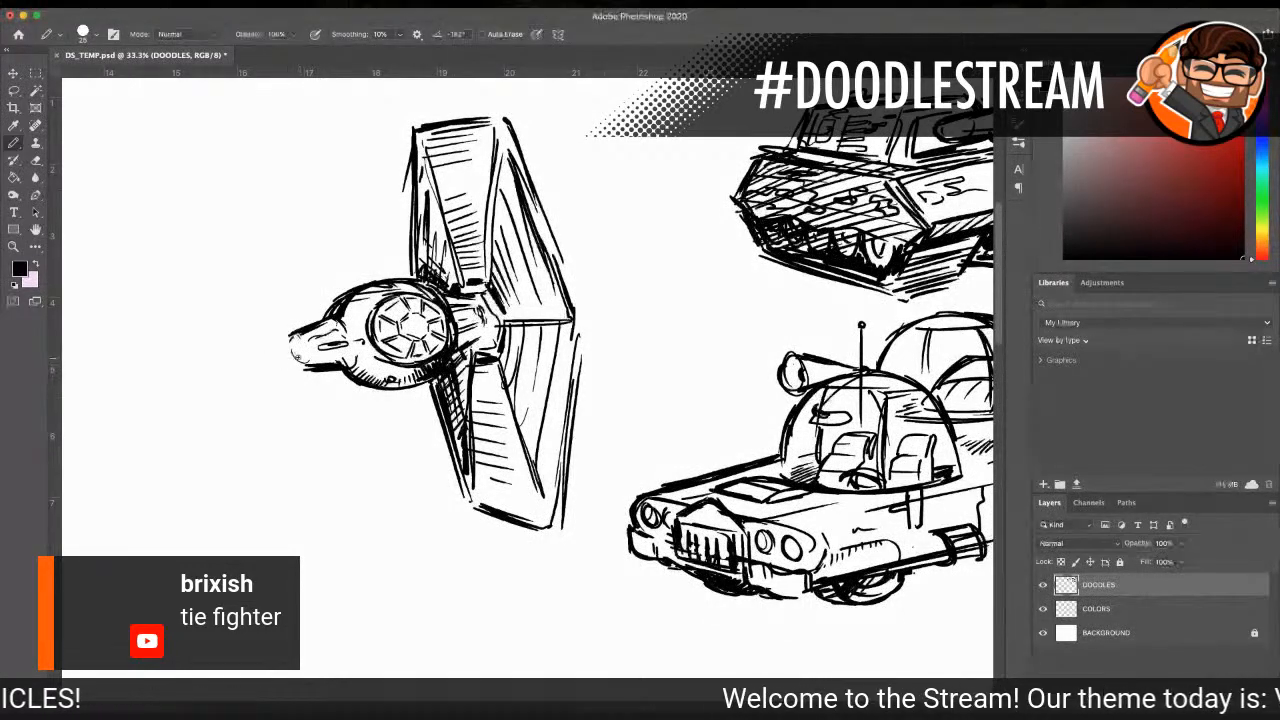
# Step: Sketch the left wing panel's lower inner, bottom, outer, top and upper inner edges around the left pylon
pyautogui.moveTo(321, 380); pyautogui.dragTo(321, 468)
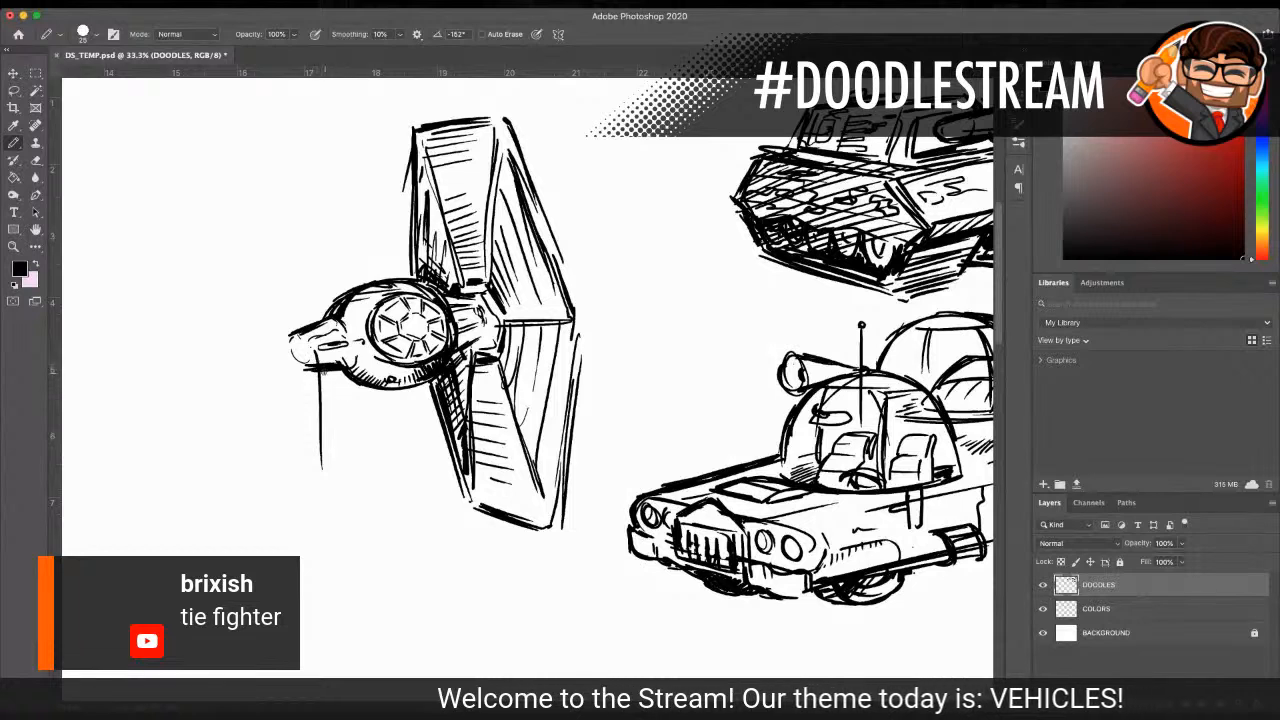
pyautogui.moveTo(321, 368); pyautogui.dragTo(317, 510)
pyautogui.moveTo(322, 406); pyautogui.dragTo(315, 533)
pyautogui.moveTo(287, 519); pyautogui.dragTo(328, 540)
pyautogui.moveTo(287, 519); pyautogui.dragTo(334, 544)
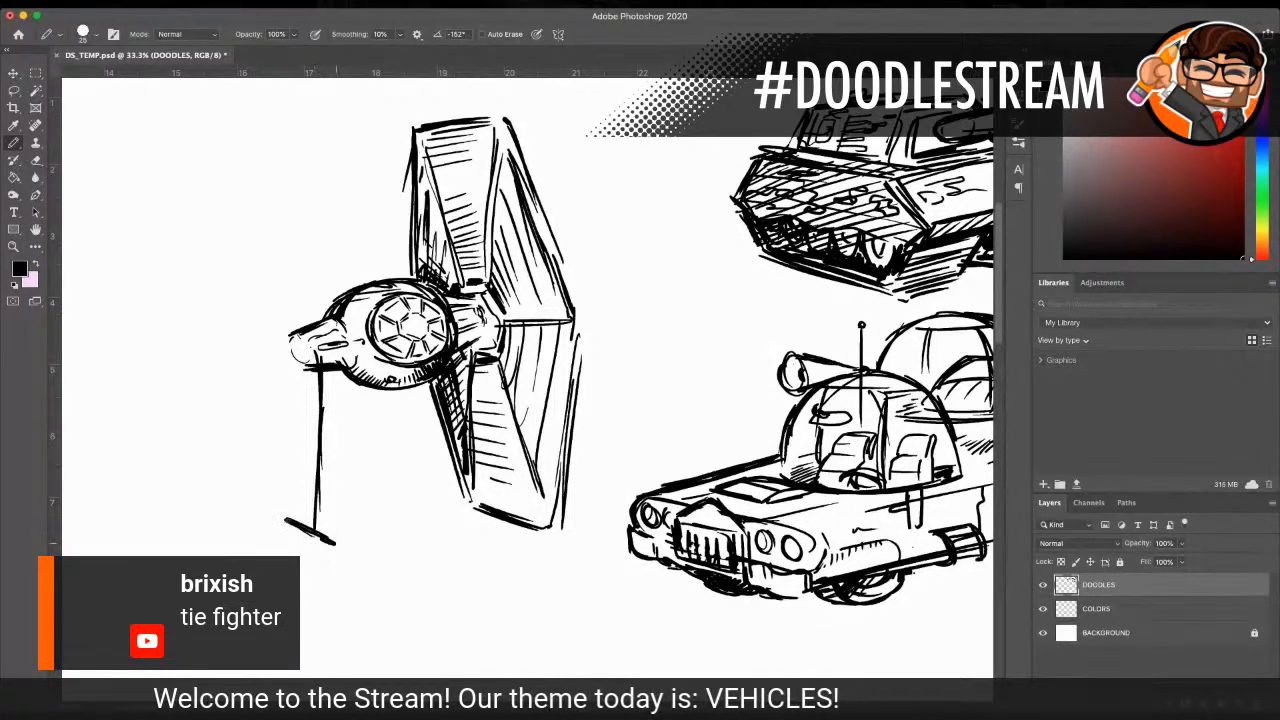
pyautogui.moveTo(240, 346); pyautogui.dragTo(261, 476)
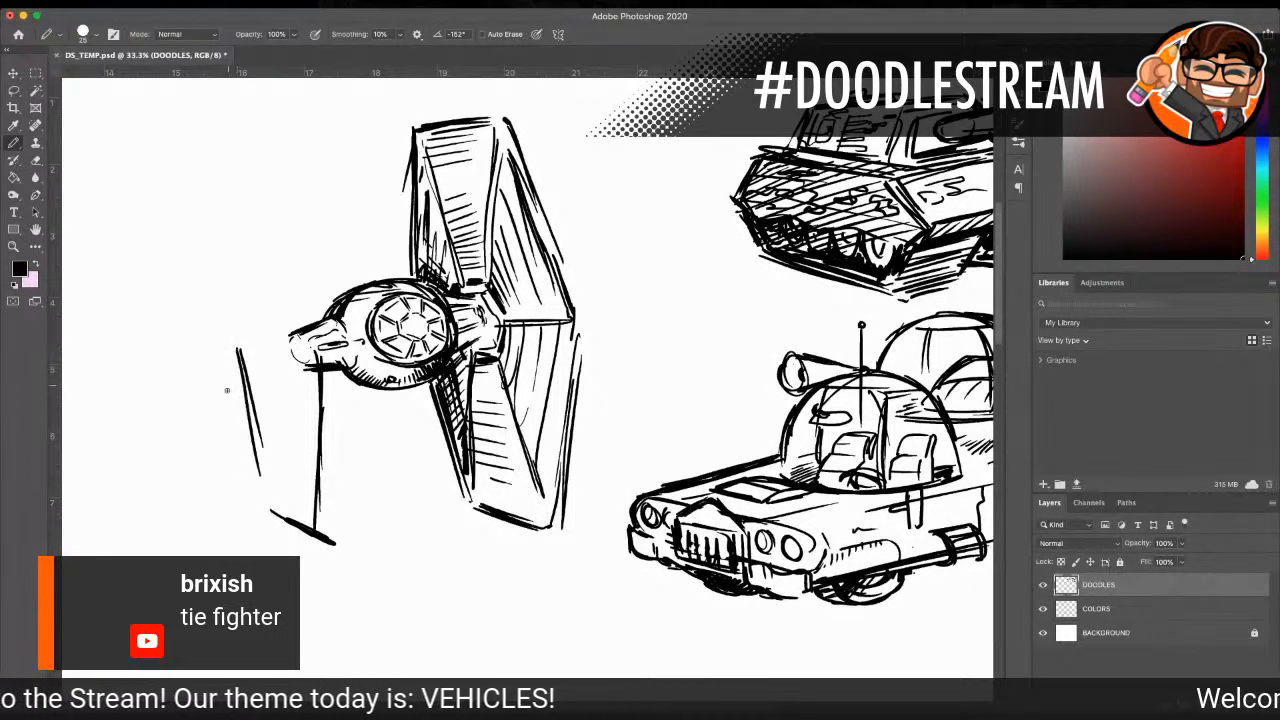
pyautogui.moveTo(233, 318); pyautogui.dragTo(239, 216)
pyautogui.moveTo(231, 297)
pyautogui.mouseDown()
pyautogui.moveTo(250, 137)
pyautogui.moveTo(295, 126)
pyautogui.moveTo(267, 124)
pyautogui.moveTo(325, 262)
pyautogui.mouseUp()
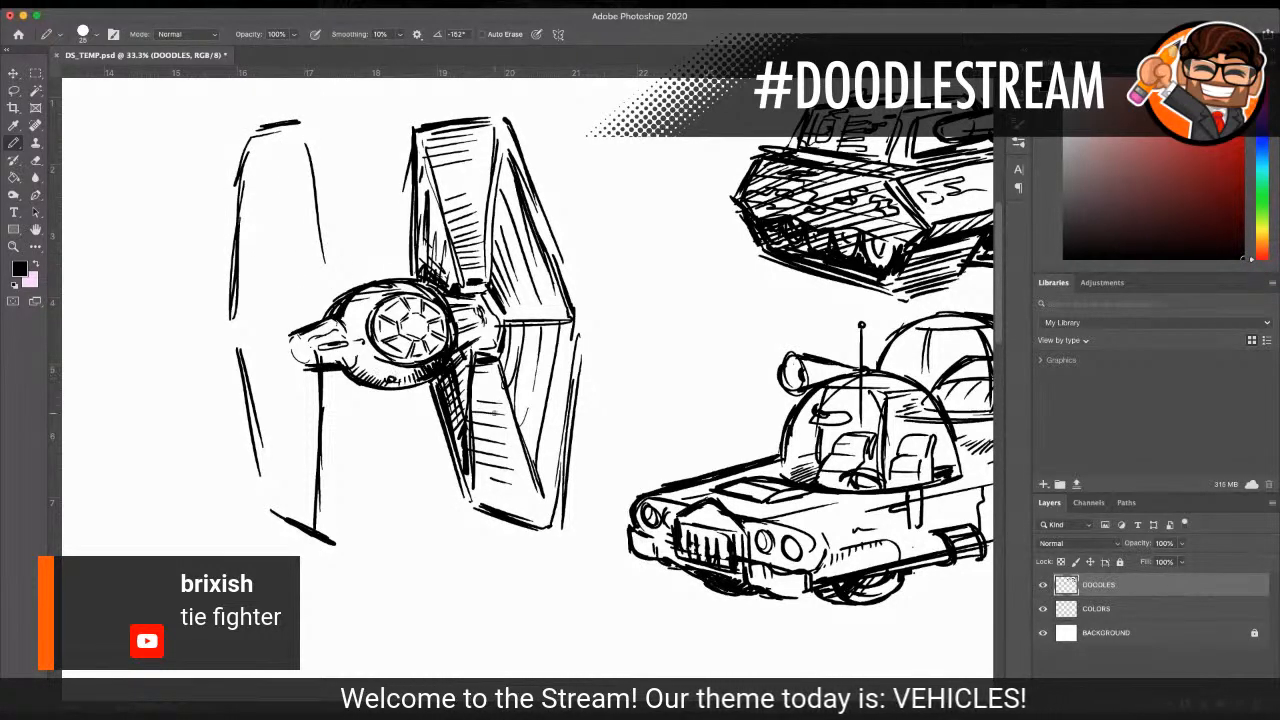
# Step: Erase the left pylon and the panel's lower inner and bottom edges, and extend its darkened upper inner edge down to the cockpit ball
pyautogui.moveTo(287, 358)
pyautogui.mouseDown()
pyautogui.moveTo(318, 313)
pyautogui.moveTo(298, 365)
pyautogui.moveTo(303, 325)
pyautogui.moveTo(285, 351)
pyautogui.moveTo(291, 334)
pyautogui.moveTo(314, 389)
pyautogui.moveTo(319, 375)
pyautogui.moveTo(318, 528)
pyautogui.mouseUp()
pyautogui.moveTo(309, 460)
pyautogui.mouseDown()
pyautogui.moveTo(314, 526)
pyautogui.moveTo(324, 463)
pyautogui.mouseUp()
pyautogui.moveTo(333, 532)
pyautogui.mouseDown()
pyautogui.moveTo(317, 519)
pyautogui.moveTo(330, 547)
pyautogui.moveTo(266, 506)
pyautogui.moveTo(346, 534)
pyautogui.mouseUp()
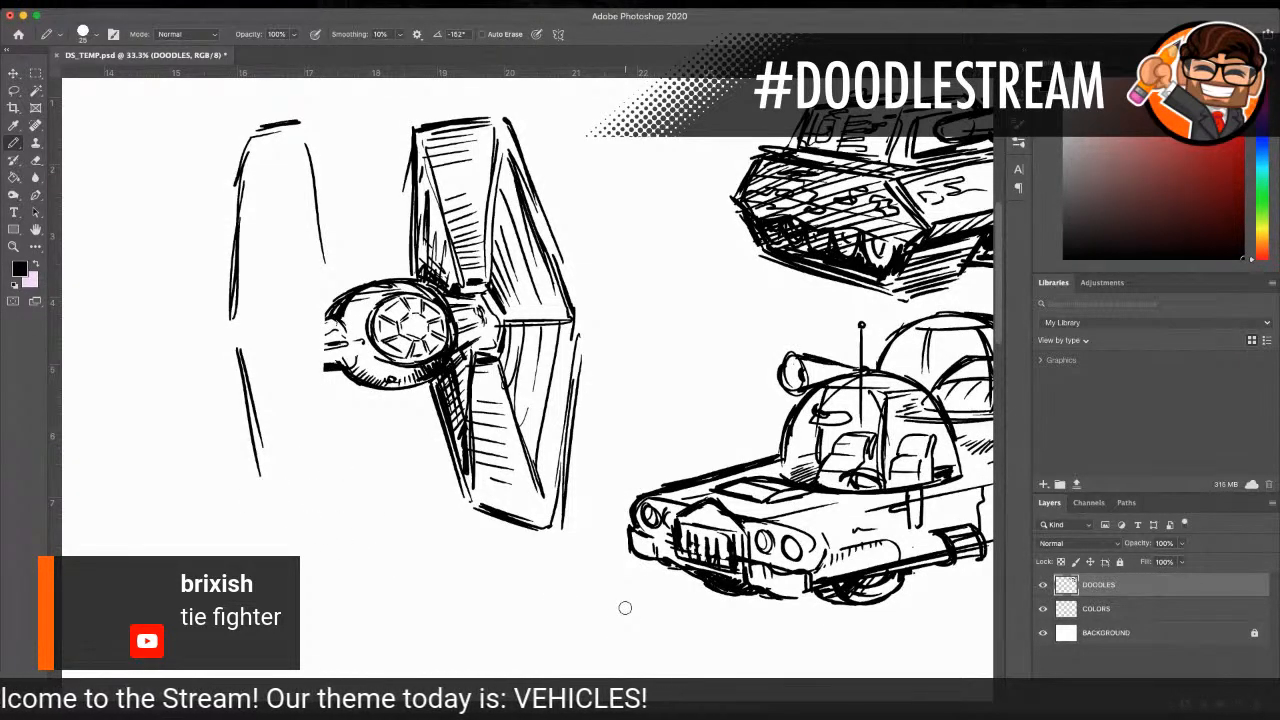
pyautogui.moveTo(234, 143)
pyautogui.mouseDown()
pyautogui.moveTo(307, 131)
pyautogui.moveTo(320, 262)
pyautogui.mouseUp()
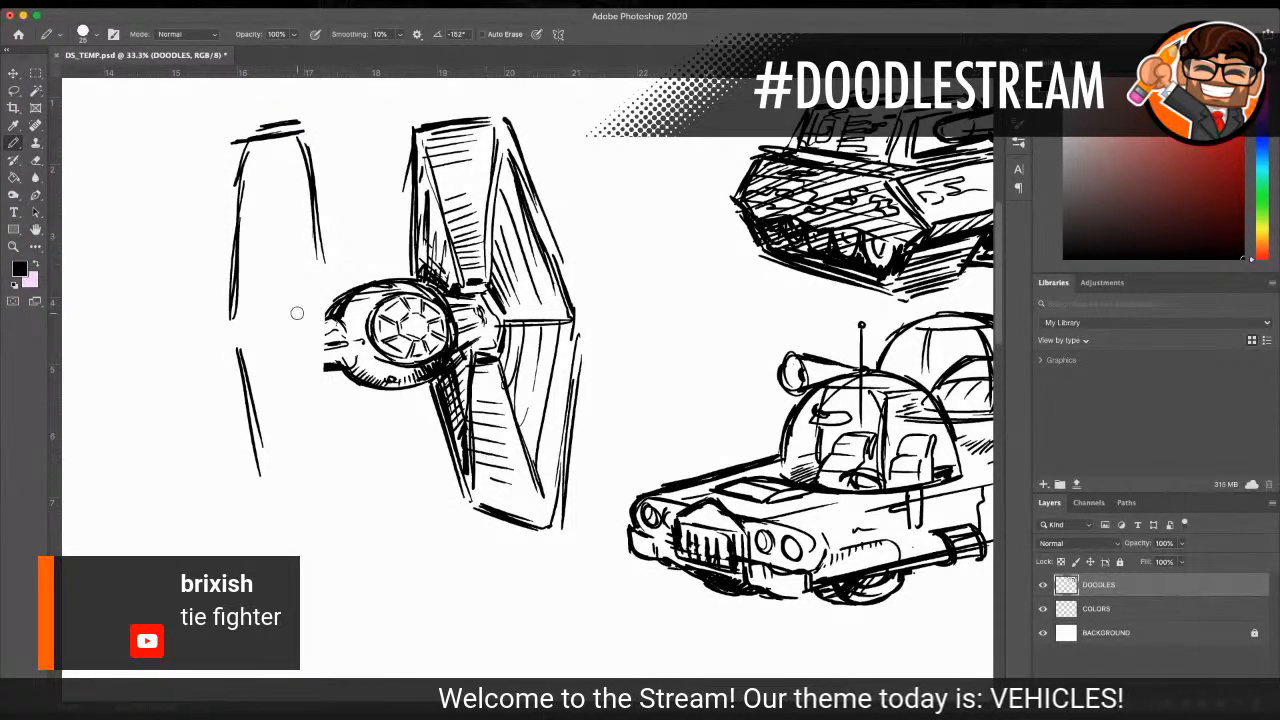
pyautogui.moveTo(325, 329)
pyautogui.mouseDown()
pyautogui.moveTo(330, 359)
pyautogui.moveTo(335, 322)
pyautogui.mouseUp()
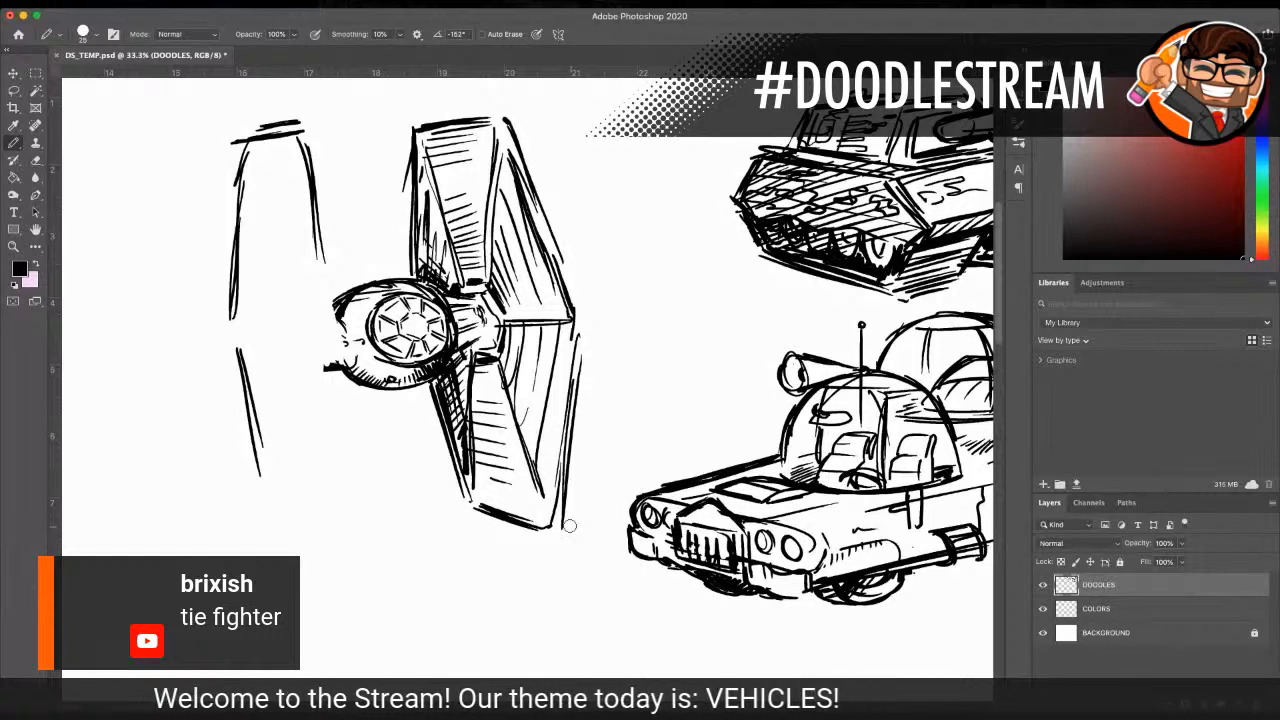
pyautogui.moveTo(322, 265); pyautogui.dragTo(340, 340)
pyautogui.moveTo(320, 240); pyautogui.dragTo(334, 302)
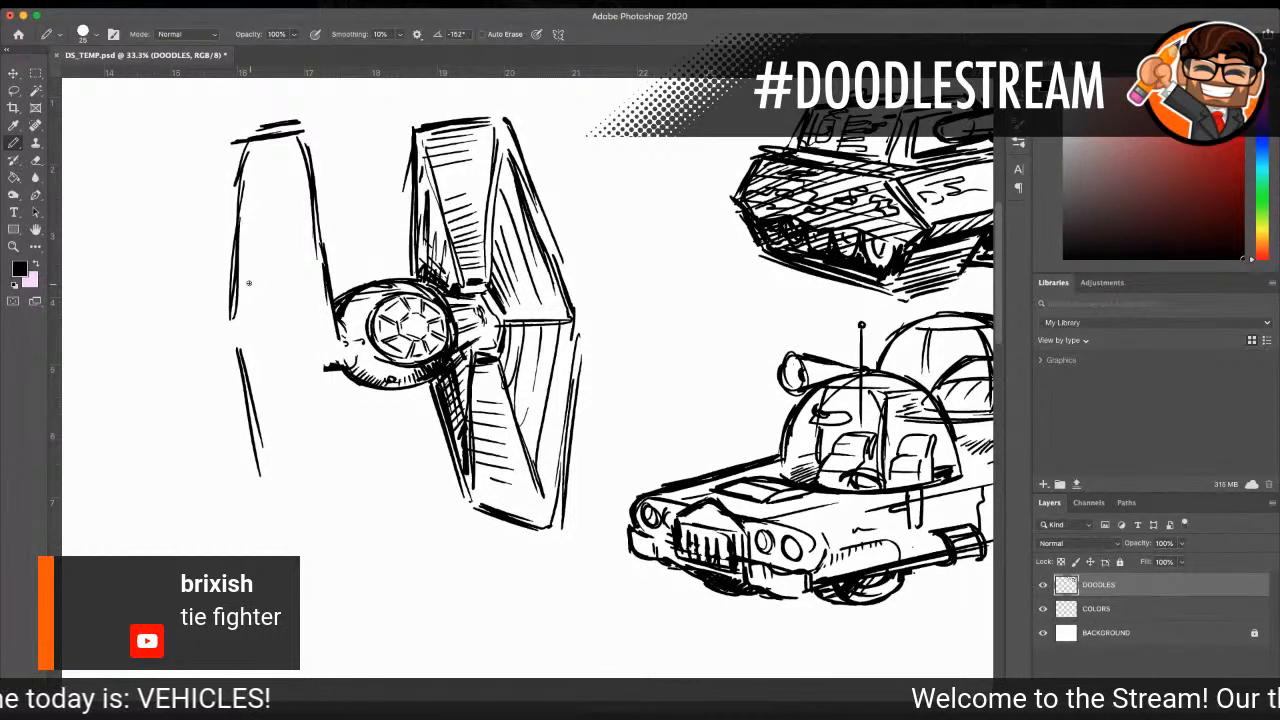
# Step: Erase the left panel's upper outer edge and redraw the panel wider with new outer, bottom and lower inner edges
pyautogui.moveTo(232, 262)
pyautogui.mouseDown()
pyautogui.moveTo(227, 324)
pyautogui.moveTo(231, 263)
pyautogui.moveTo(219, 272)
pyautogui.moveTo(240, 193)
pyautogui.moveTo(239, 256)
pyautogui.mouseUp()
pyautogui.moveTo(243, 177)
pyautogui.mouseDown()
pyautogui.moveTo(226, 171)
pyautogui.moveTo(252, 146)
pyautogui.moveTo(235, 208)
pyautogui.mouseUp()
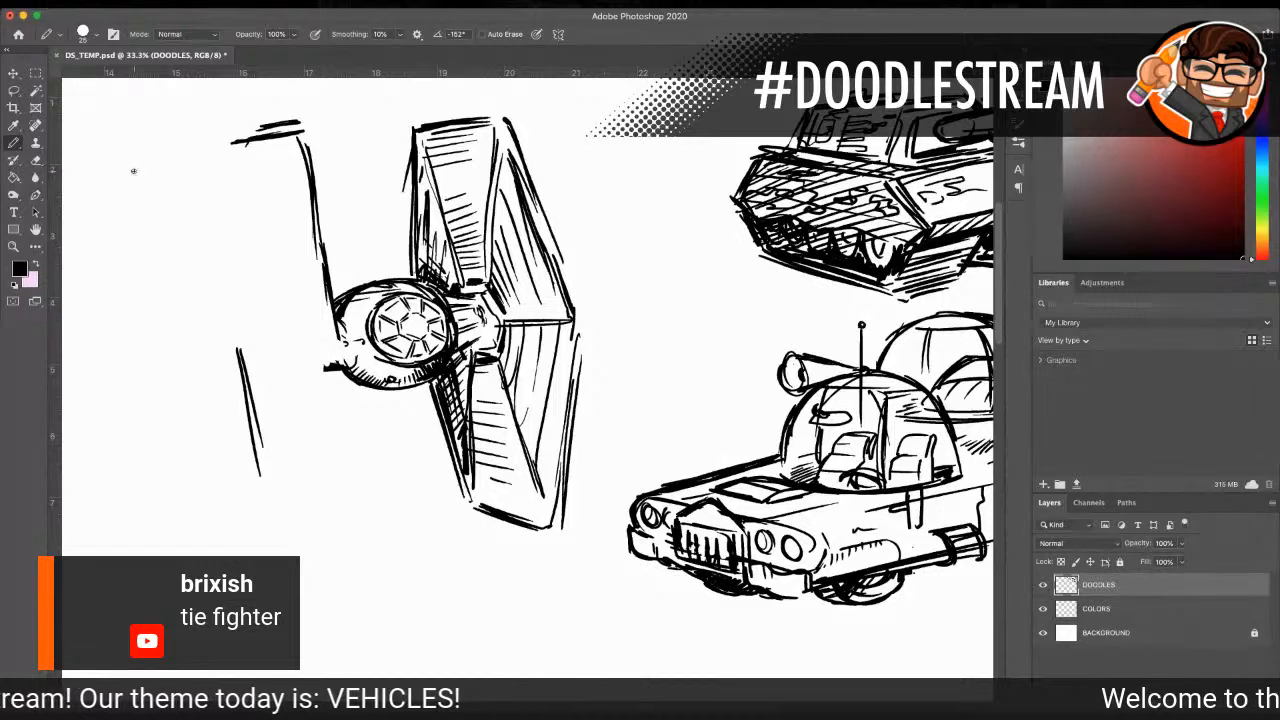
pyautogui.moveTo(225, 149); pyautogui.dragTo(213, 250)
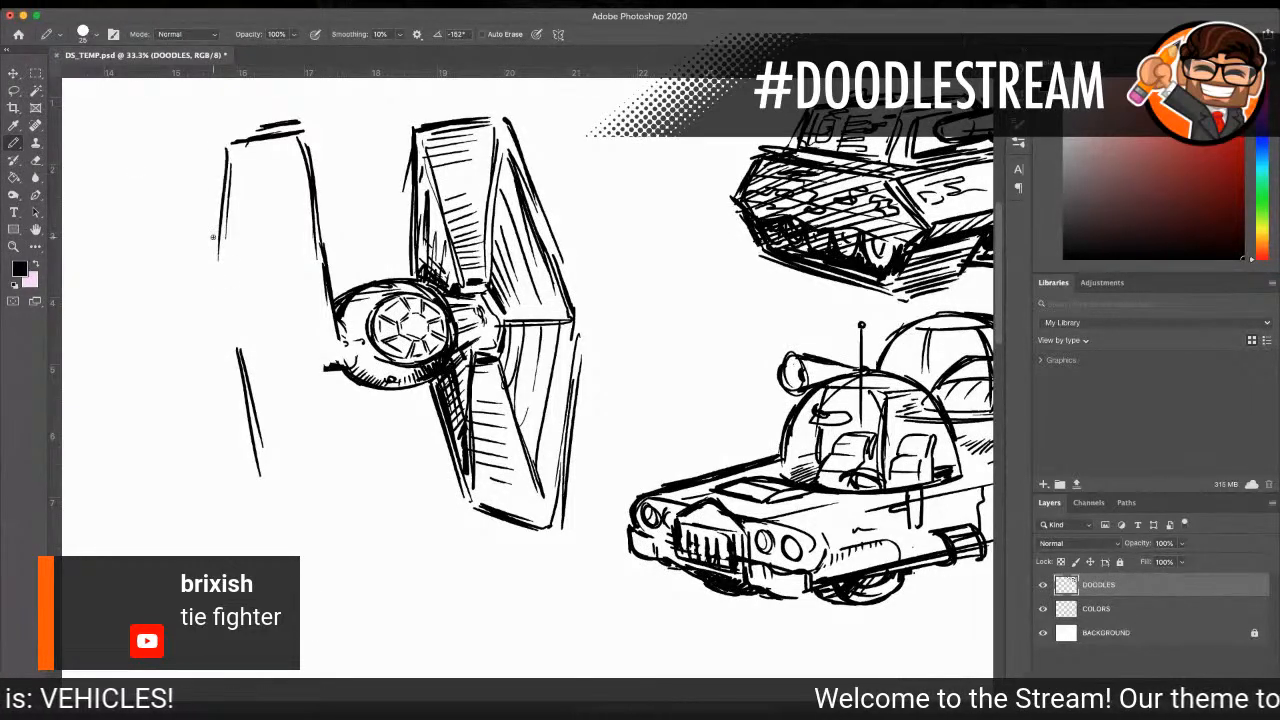
pyautogui.moveTo(230, 152); pyautogui.dragTo(205, 366)
pyautogui.moveTo(206, 312); pyautogui.dragTo(236, 494)
pyautogui.moveTo(206, 370); pyautogui.dragTo(244, 510)
pyautogui.moveTo(220, 406)
pyautogui.mouseDown()
pyautogui.moveTo(246, 504)
pyautogui.moveTo(334, 546)
pyautogui.mouseUp()
pyautogui.moveTo(344, 370); pyautogui.dragTo(326, 520)
pyautogui.moveTo(336, 410); pyautogui.dragTo(320, 538)
pyautogui.moveTo(250, 517); pyautogui.dragTo(316, 540)
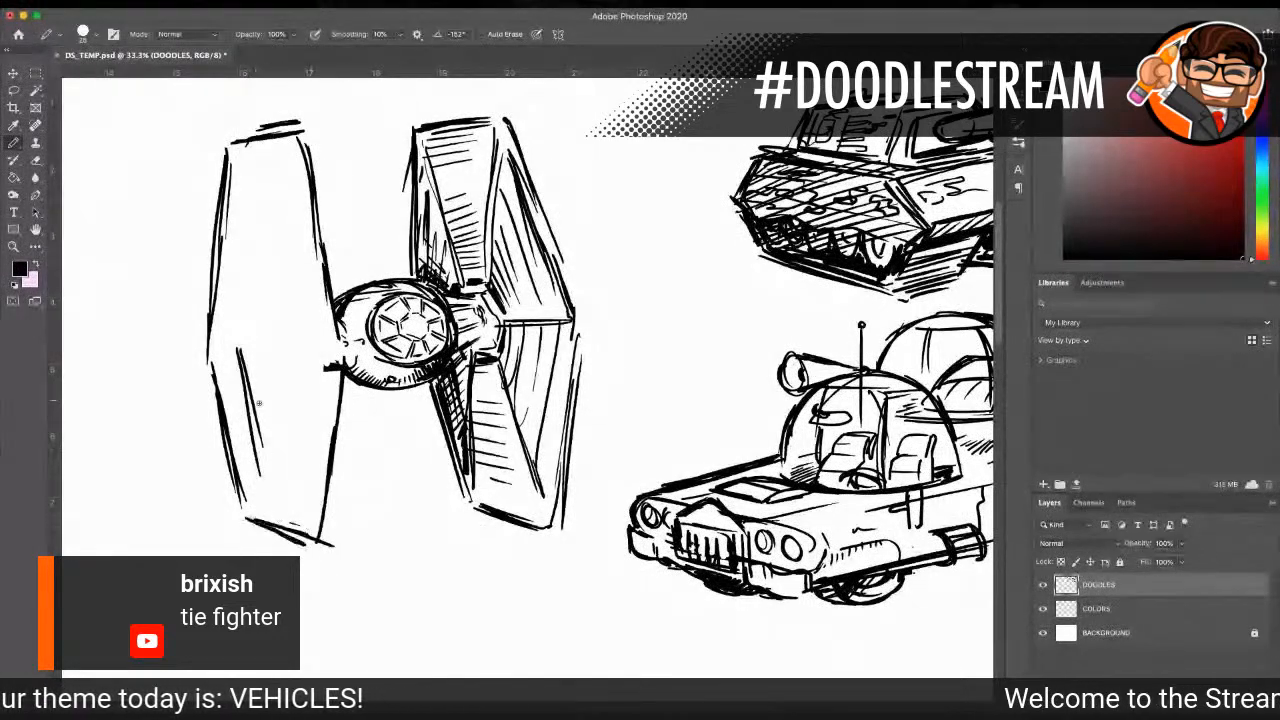
# Step: Erase the leftover strokes around the left panel, redraw its upper inner edge against the cockpit ball, and darken the bottom corner
pyautogui.moveTo(232, 146)
pyautogui.mouseDown()
pyautogui.moveTo(302, 136)
pyautogui.moveTo(320, 244)
pyautogui.mouseUp()
pyautogui.moveTo(304, 160); pyautogui.dragTo(336, 300)
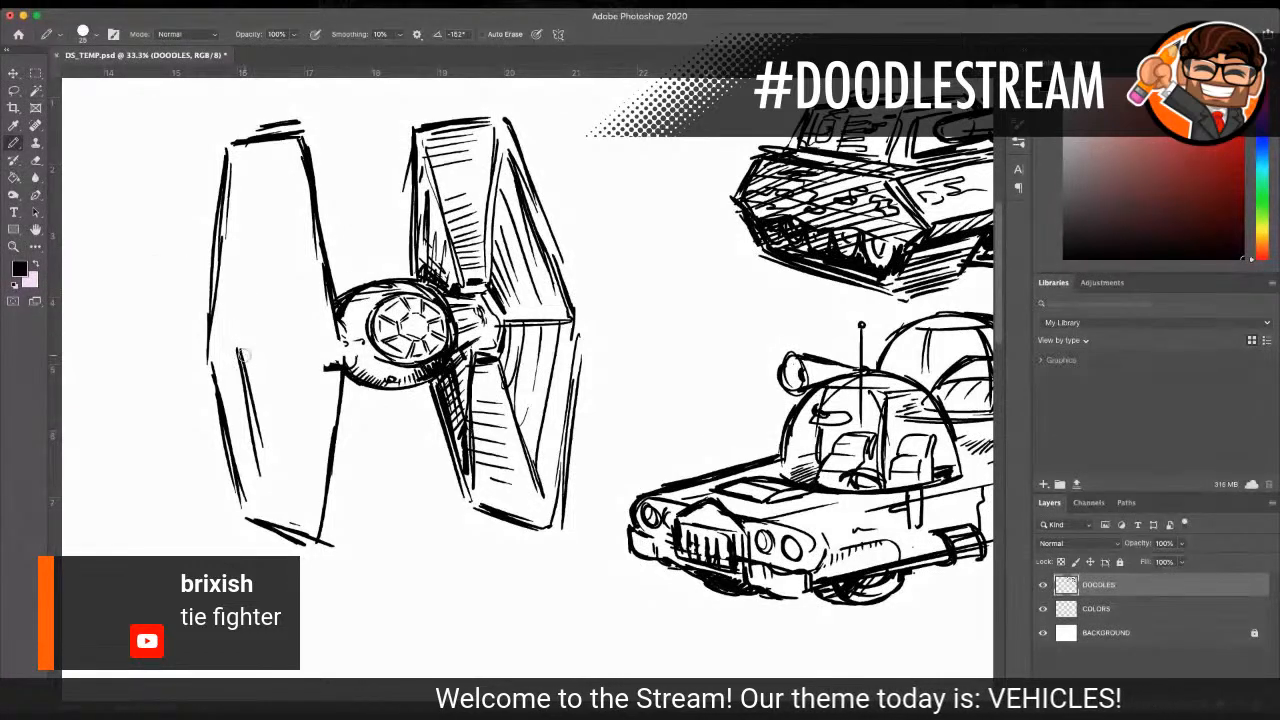
pyautogui.moveTo(236, 356)
pyautogui.mouseDown()
pyautogui.moveTo(240, 344)
pyautogui.moveTo(251, 420)
pyautogui.moveTo(244, 394)
pyautogui.moveTo(280, 399)
pyautogui.mouseUp()
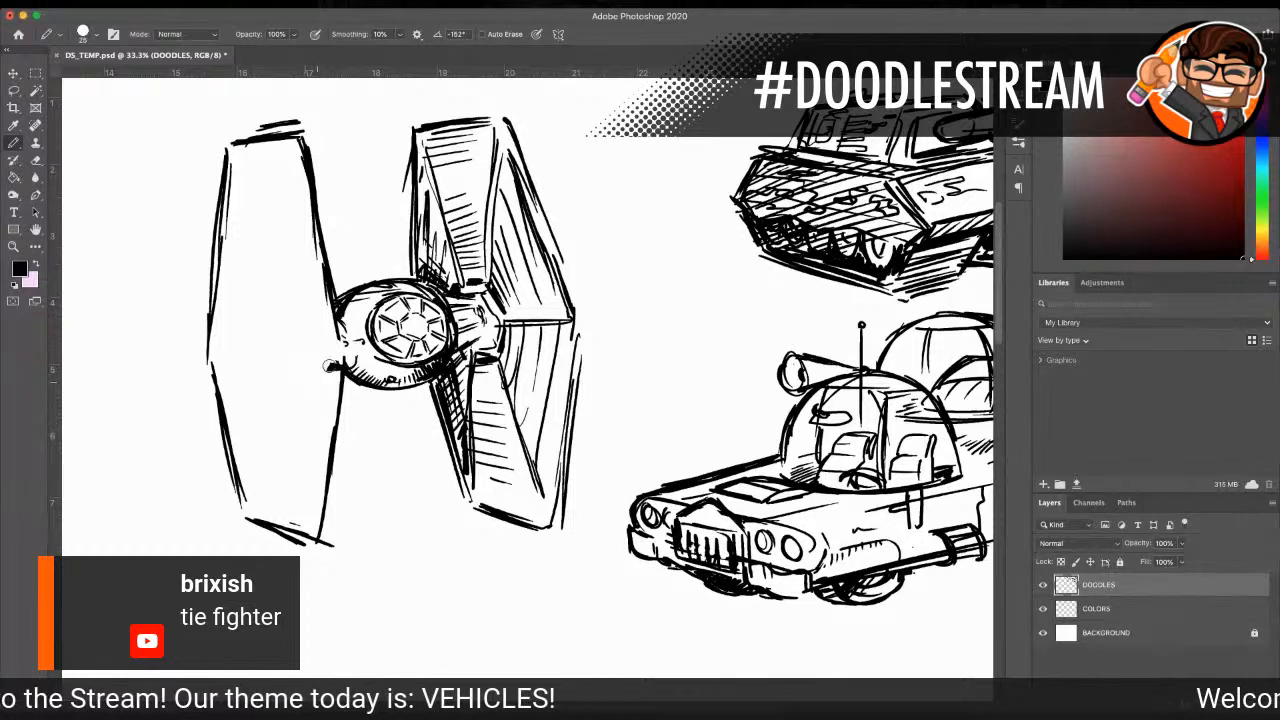
pyautogui.moveTo(336, 258)
pyautogui.mouseDown()
pyautogui.moveTo(336, 322)
pyautogui.moveTo(318, 235)
pyautogui.moveTo(330, 291)
pyautogui.mouseUp()
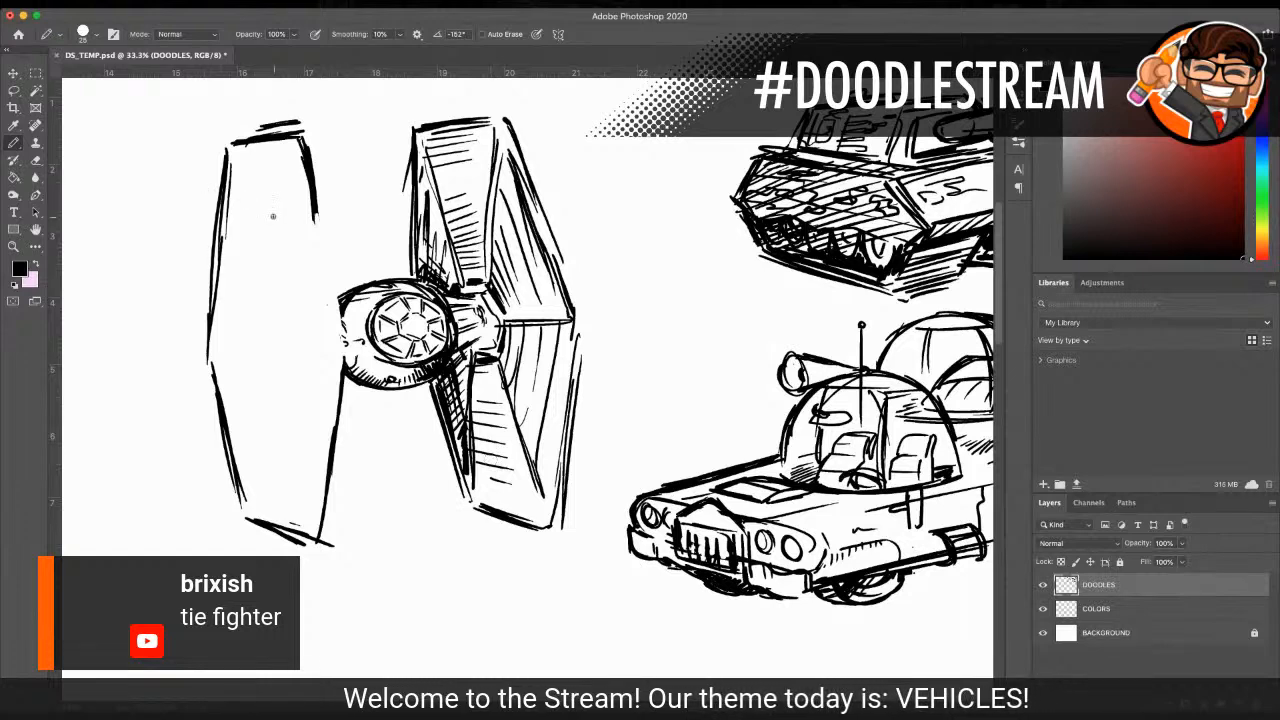
pyautogui.moveTo(316, 217); pyautogui.dragTo(342, 327)
pyautogui.moveTo(342, 327)
pyautogui.mouseDown()
pyautogui.moveTo(320, 236)
pyautogui.moveTo(346, 352)
pyautogui.mouseUp()
pyautogui.moveTo(330, 280); pyautogui.dragTo(346, 350)
pyautogui.moveTo(326, 530); pyautogui.dragTo(316, 548)
pyautogui.moveTo(326, 518); pyautogui.dragTo(325, 548)
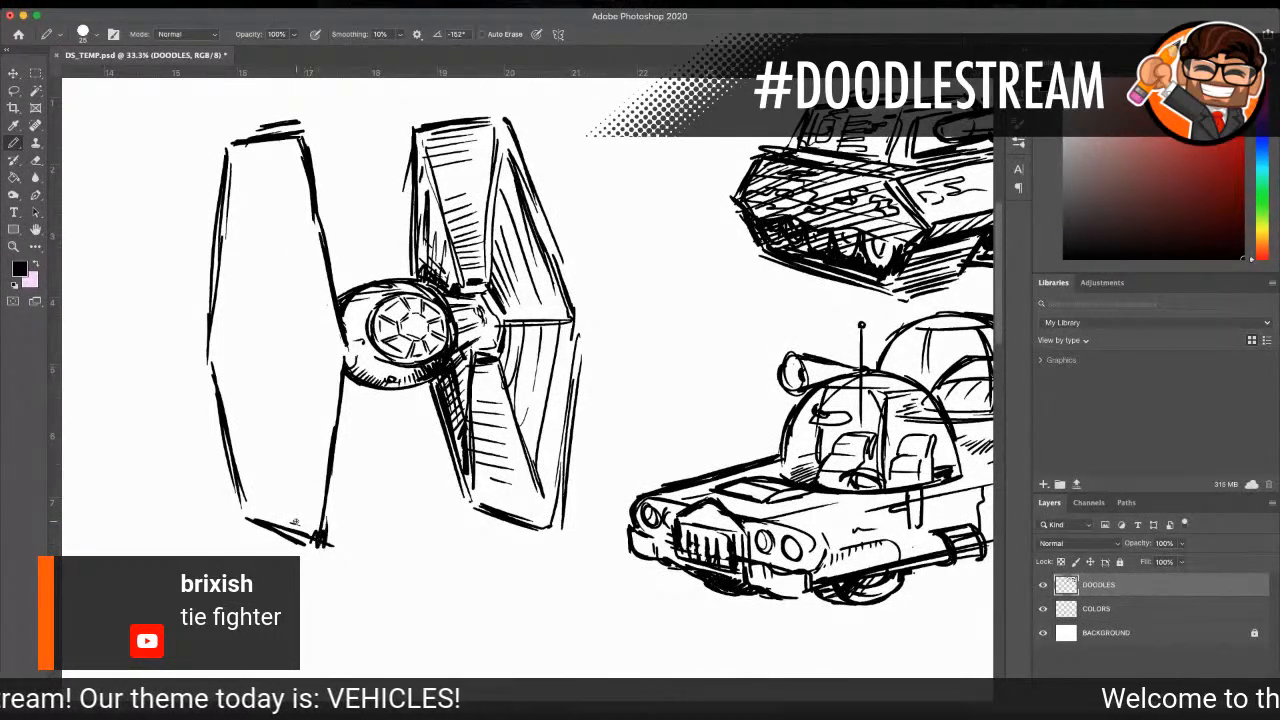
# Step: Erase and redraw the left panel's lower outer edge farther out, and thicken the whole panel outline with second strokes
pyautogui.moveTo(212, 365)
pyautogui.mouseDown()
pyautogui.moveTo(221, 451)
pyautogui.moveTo(243, 504)
pyautogui.mouseUp()
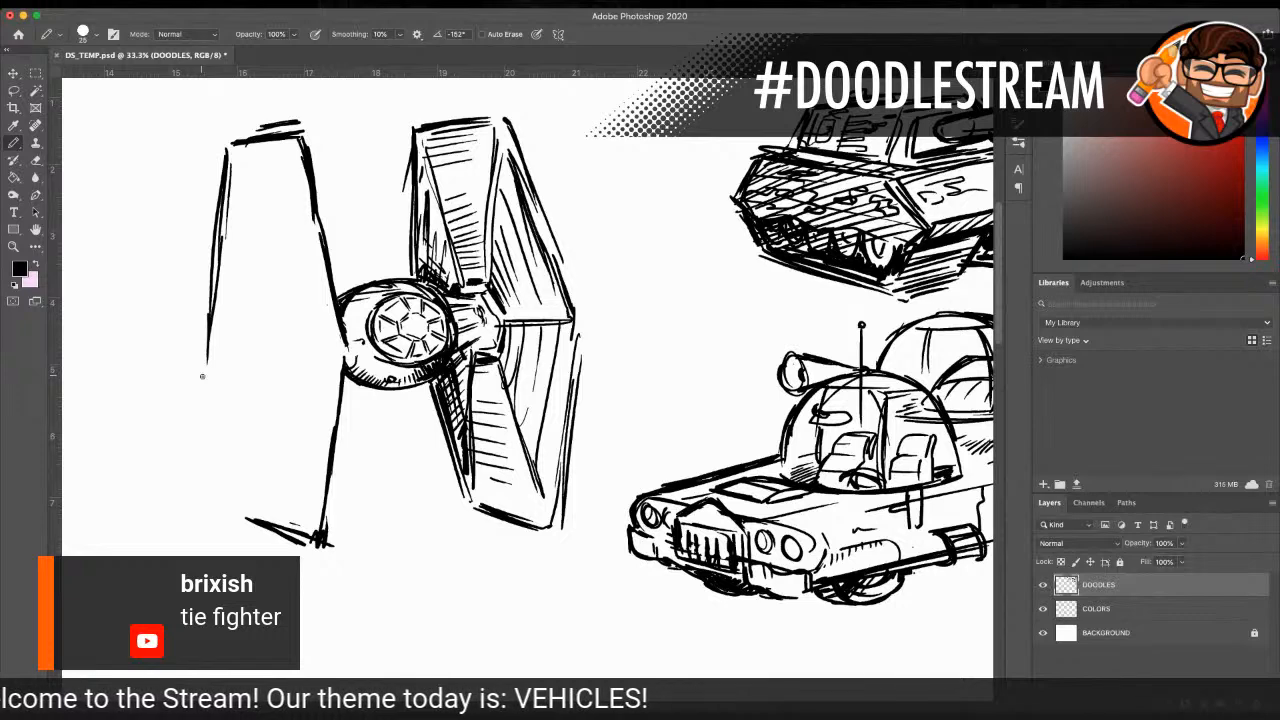
pyautogui.moveTo(206, 332); pyautogui.dragTo(234, 474)
pyautogui.moveTo(208, 358); pyautogui.dragTo(228, 504)
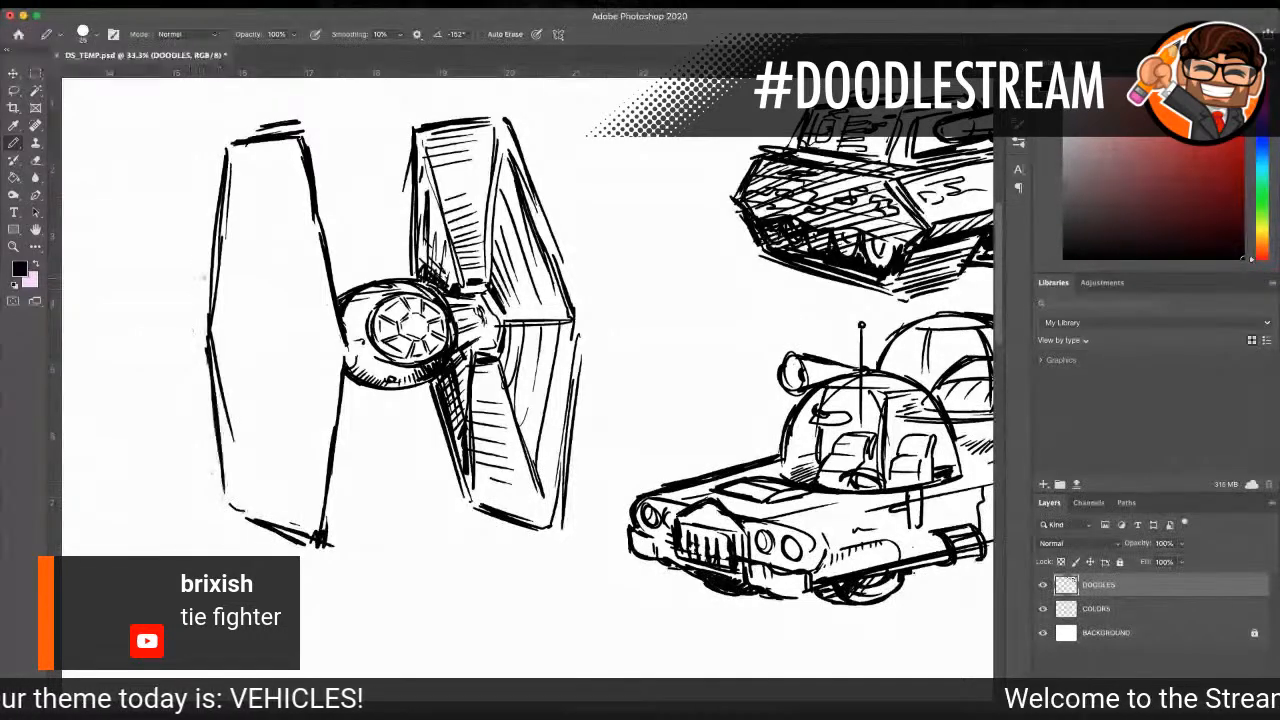
pyautogui.moveTo(226, 148)
pyautogui.mouseDown()
pyautogui.moveTo(199, 320)
pyautogui.moveTo(240, 515)
pyautogui.moveTo(322, 556)
pyautogui.mouseUp()
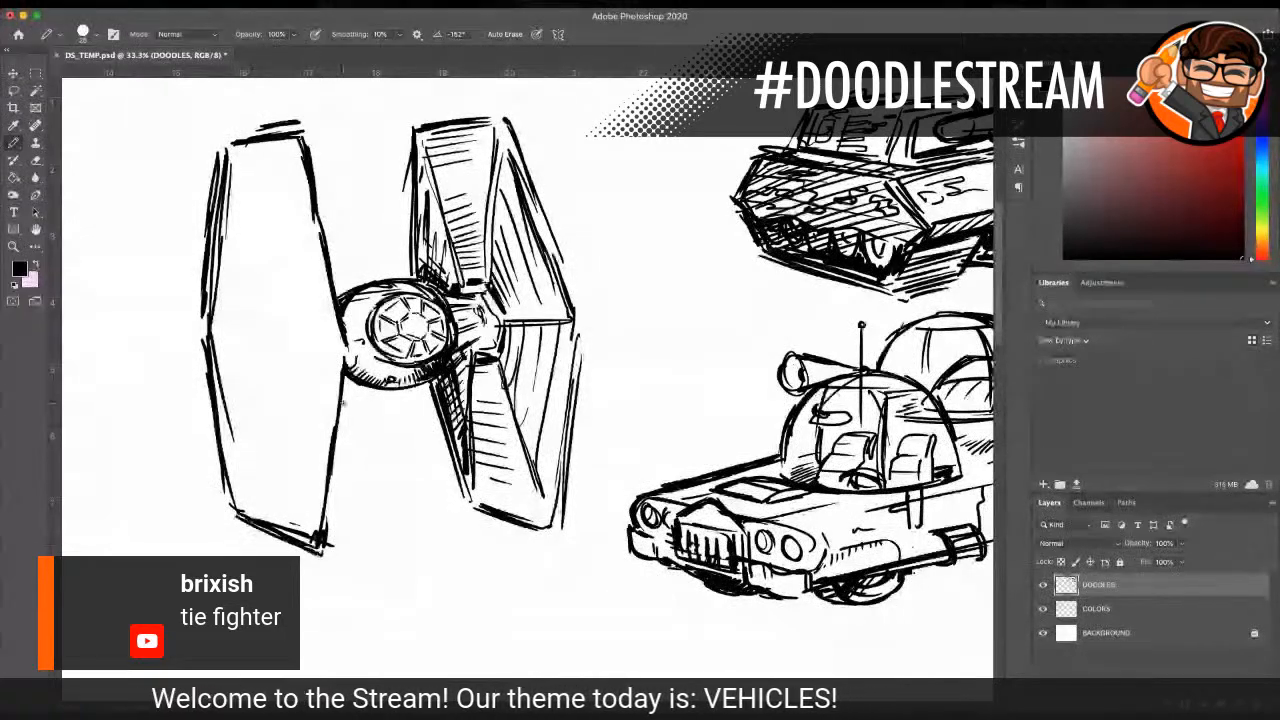
pyautogui.moveTo(352, 358); pyautogui.dragTo(338, 432)
pyautogui.moveTo(350, 374); pyautogui.dragTo(330, 507)
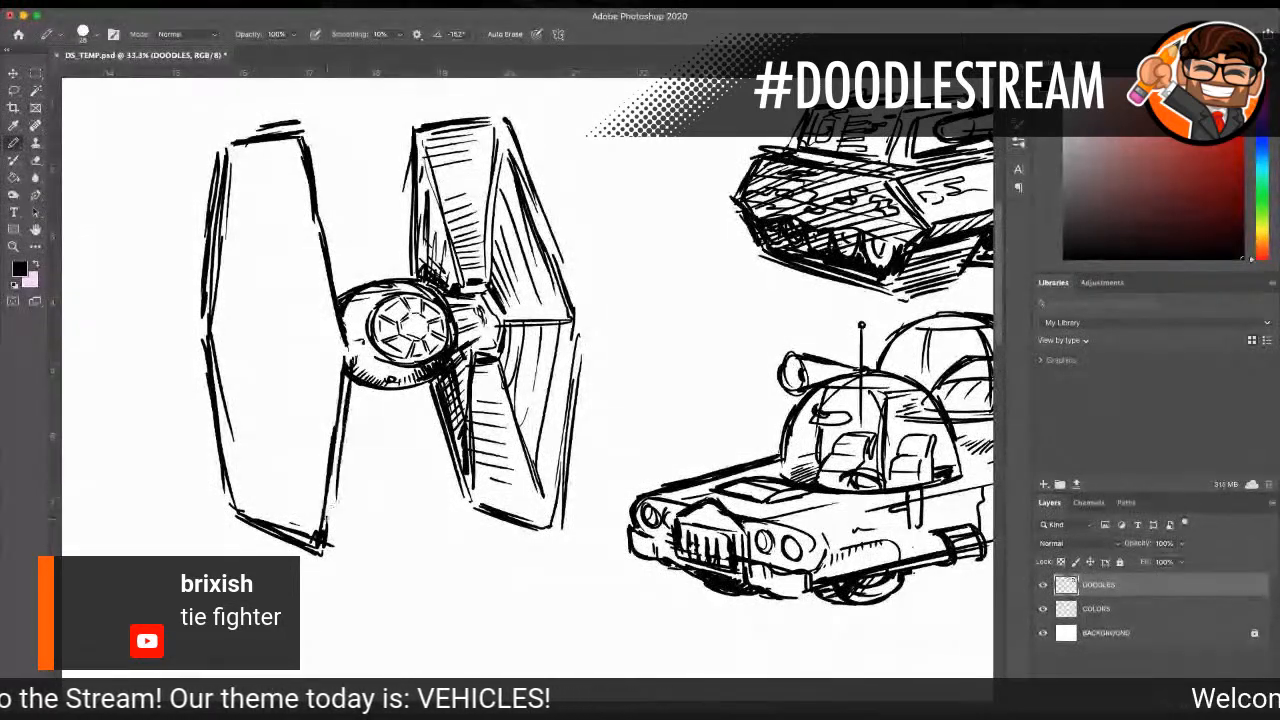
pyautogui.moveTo(226, 152)
pyautogui.mouseDown()
pyautogui.moveTo(278, 140)
pyautogui.moveTo(326, 212)
pyautogui.mouseUp()
pyautogui.moveTo(314, 160); pyautogui.dragTo(338, 282)
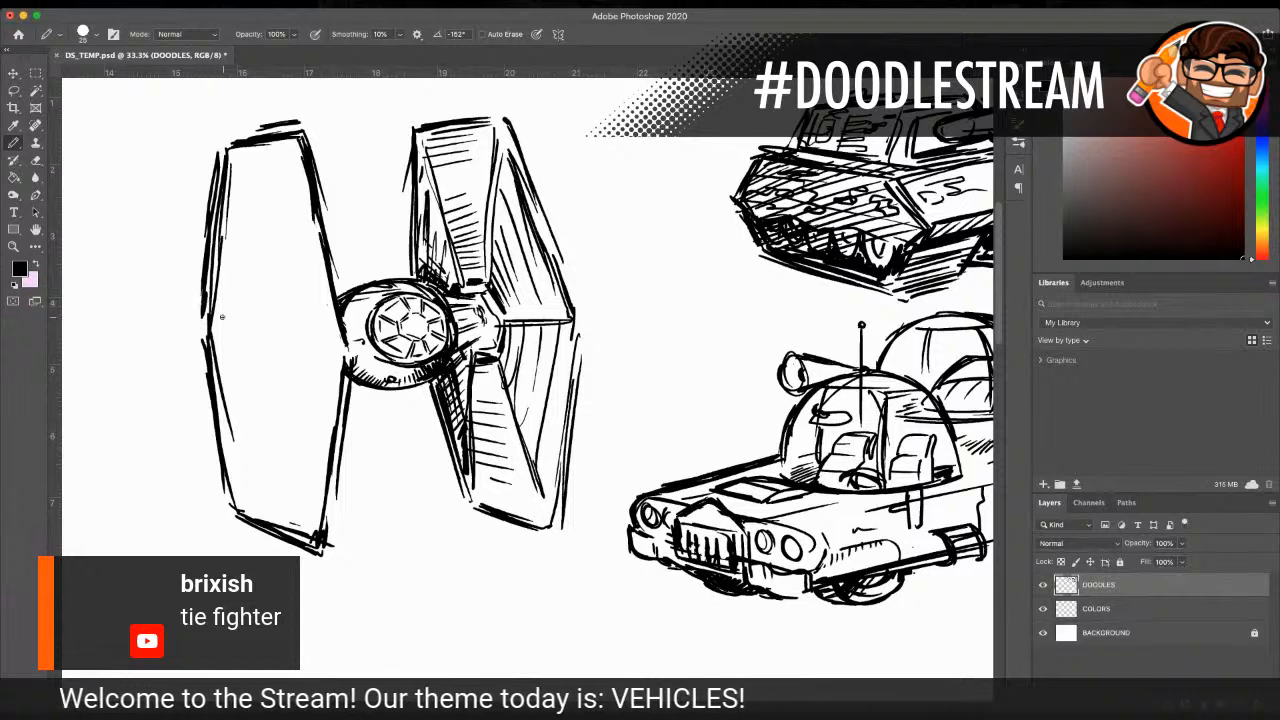
# Step: Draw a hexagonal hub at the left panel's centre and the struts running from it to the panel's corners
pyautogui.moveTo(296, 329)
pyautogui.mouseDown()
pyautogui.moveTo(278, 385)
pyautogui.moveTo(289, 336)
pyautogui.moveTo(256, 303)
pyautogui.mouseUp()
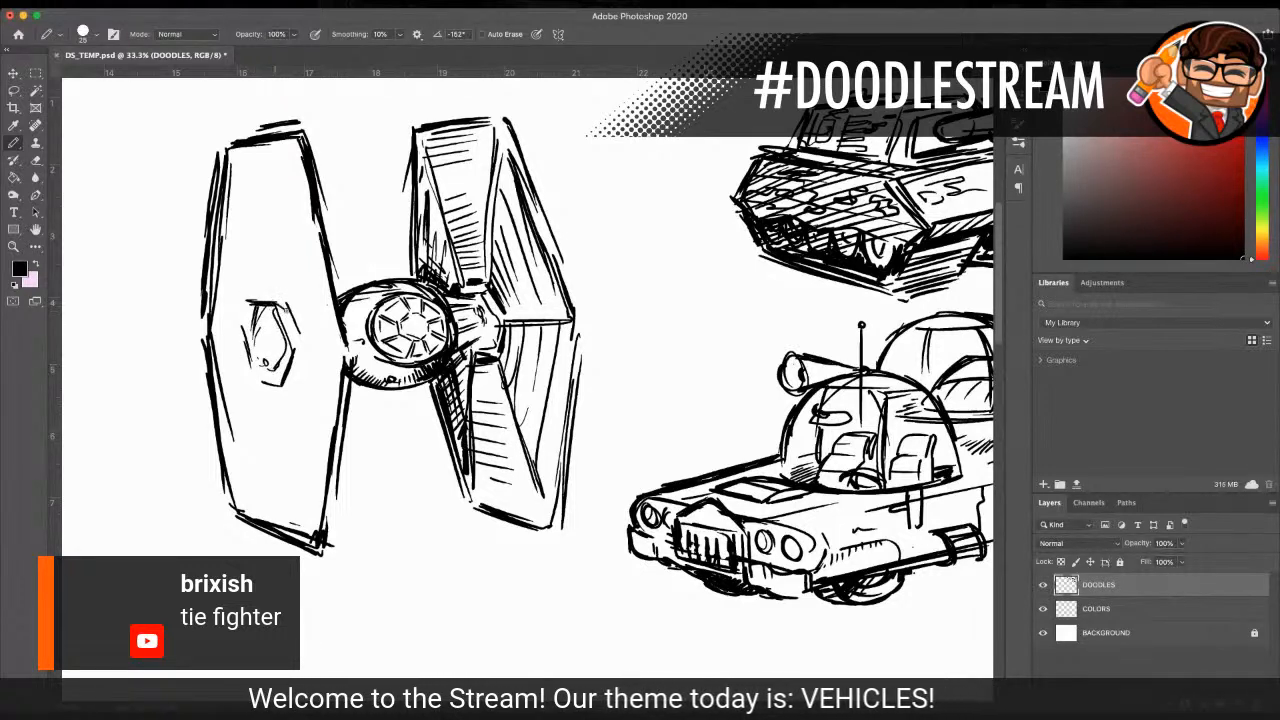
pyautogui.moveTo(282, 302); pyautogui.dragTo(252, 303)
pyautogui.moveTo(250, 305); pyautogui.dragTo(238, 352)
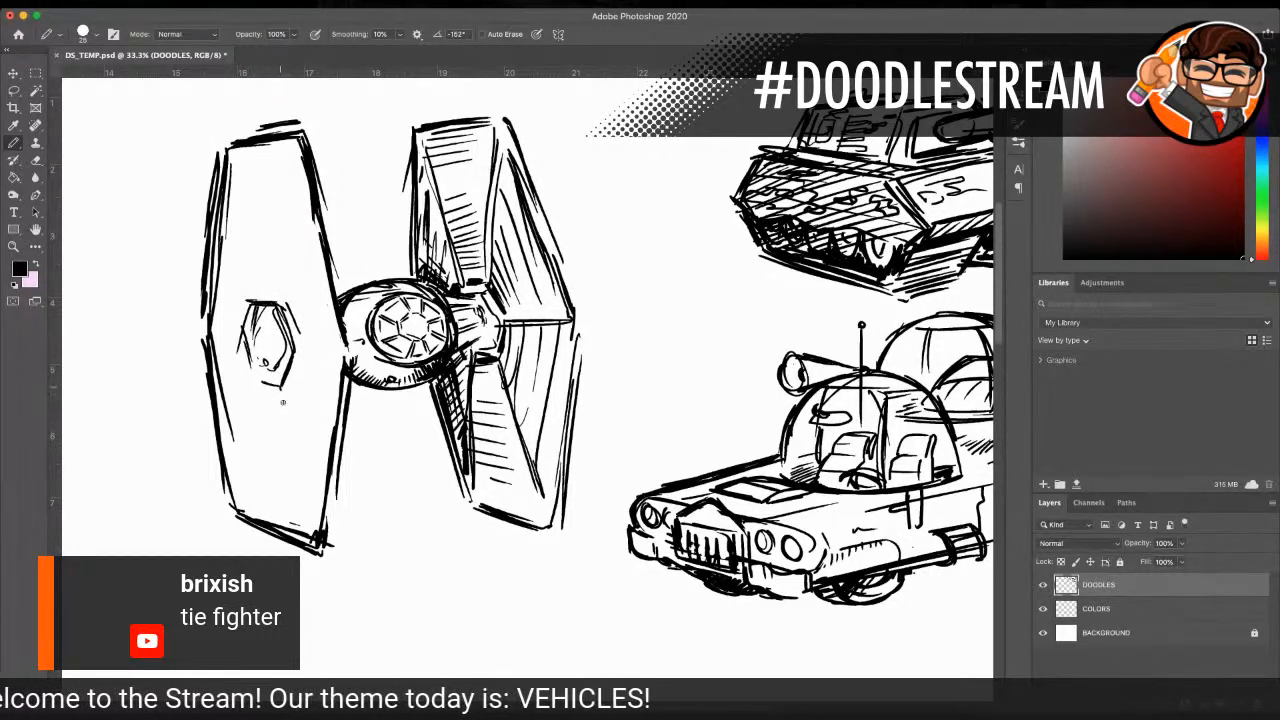
pyautogui.moveTo(284, 408); pyautogui.dragTo(308, 527)
pyautogui.moveTo(282, 386); pyautogui.dragTo(297, 470)
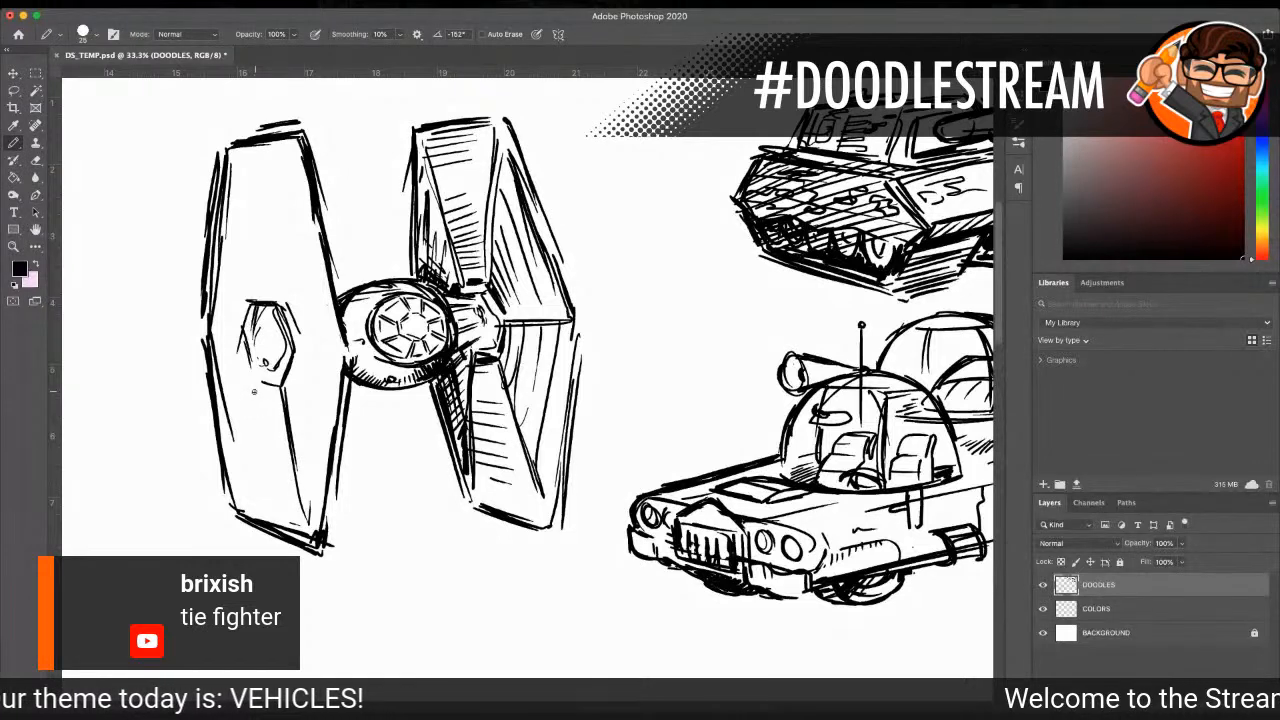
pyautogui.moveTo(251, 388)
pyautogui.mouseDown()
pyautogui.moveTo(237, 498)
pyautogui.moveTo(241, 476)
pyautogui.mouseUp()
pyautogui.moveTo(305, 346); pyautogui.dragTo(341, 346)
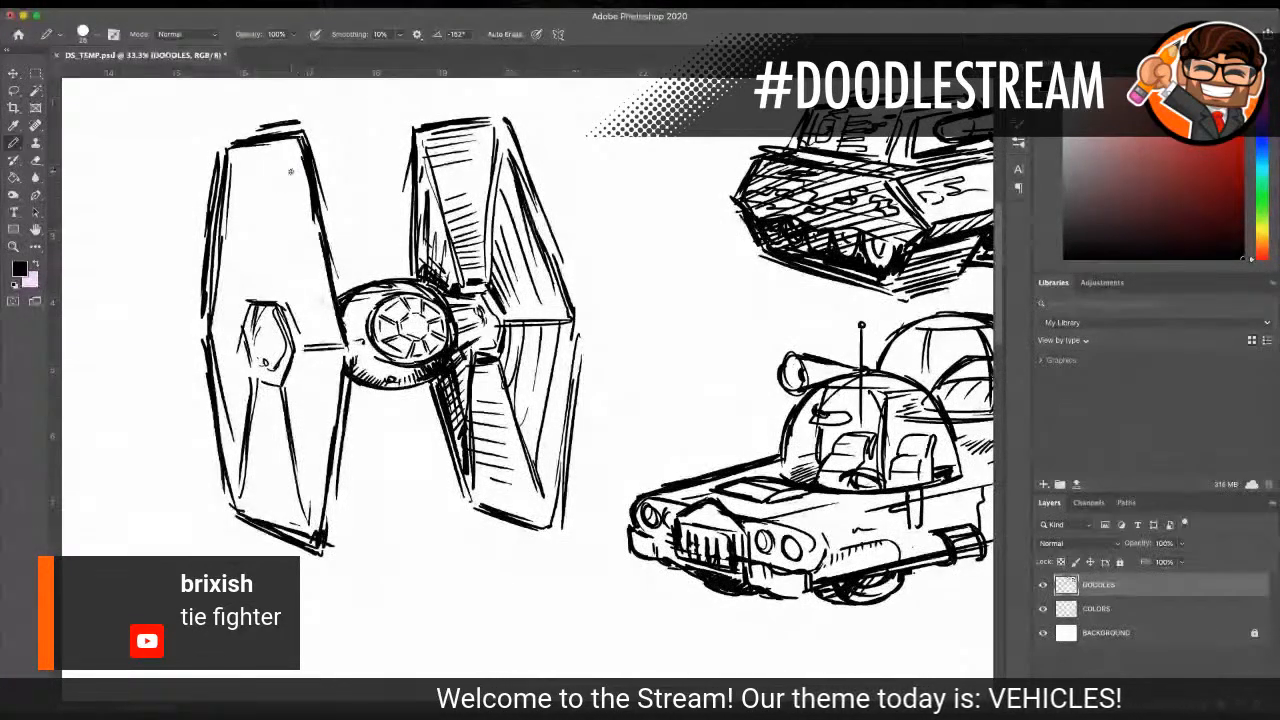
pyautogui.moveTo(295, 152); pyautogui.dragTo(284, 316)
pyautogui.moveTo(236, 142)
pyautogui.mouseDown()
pyautogui.moveTo(246, 344)
pyautogui.moveTo(344, 356)
pyautogui.mouseUp()
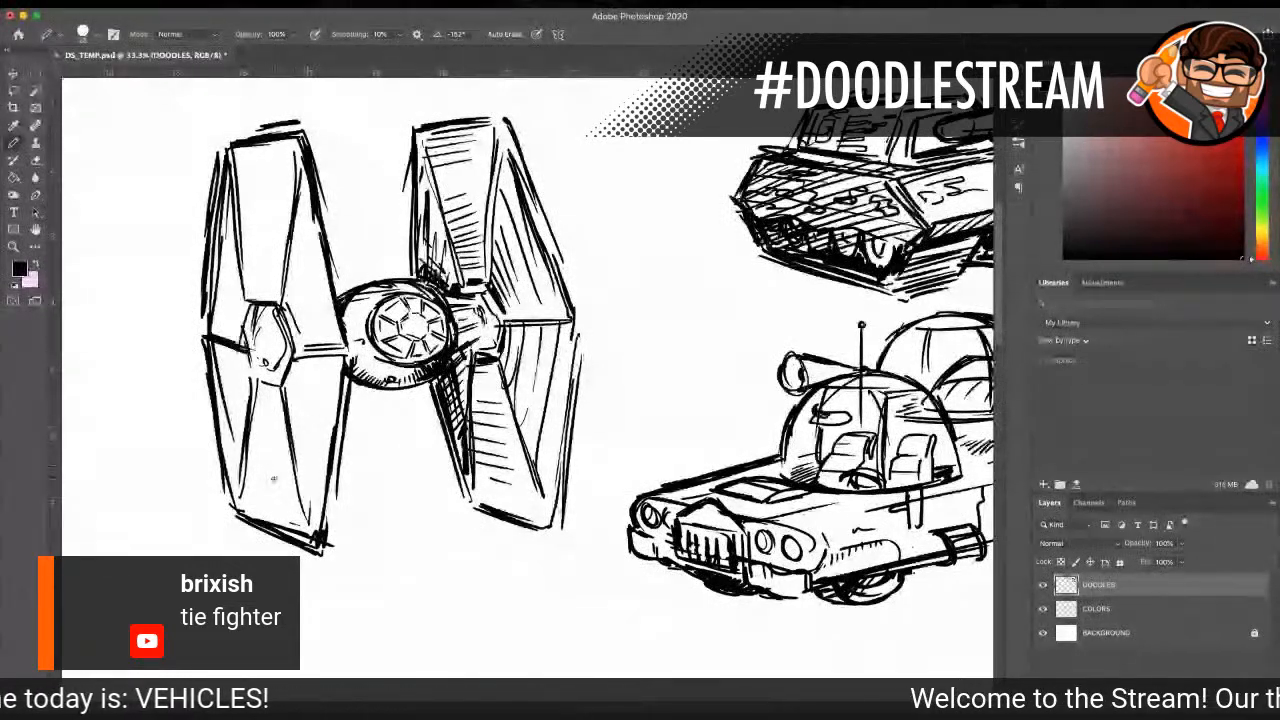
# Step: Thicken the left panel's bottom edge and inner corner, and add shading lines in the lower inner segment beside the hub
pyautogui.moveTo(230, 510); pyautogui.dragTo(318, 548)
pyautogui.moveTo(340, 322)
pyautogui.mouseDown()
pyautogui.moveTo(353, 354)
pyautogui.moveTo(344, 404)
pyautogui.mouseUp()
pyautogui.moveTo(300, 358); pyautogui.dragTo(286, 386)
pyautogui.moveTo(284, 378)
pyautogui.mouseDown()
pyautogui.moveTo(291, 408)
pyautogui.moveTo(289, 388)
pyautogui.mouseUp()
pyautogui.moveTo(286, 386); pyautogui.dragTo(295, 436)
pyautogui.moveTo(308, 360)
pyautogui.mouseDown()
pyautogui.moveTo(294, 412)
pyautogui.moveTo(283, 390)
pyautogui.mouseUp()
# Step: Hatch the left panel's lower middle, outer and top segments, and thicken its top edge
pyautogui.moveTo(252, 395); pyautogui.dragTo(284, 406)
pyautogui.moveTo(249, 412)
pyautogui.mouseDown()
pyautogui.moveTo(284, 417)
pyautogui.moveTo(296, 467)
pyautogui.mouseUp()
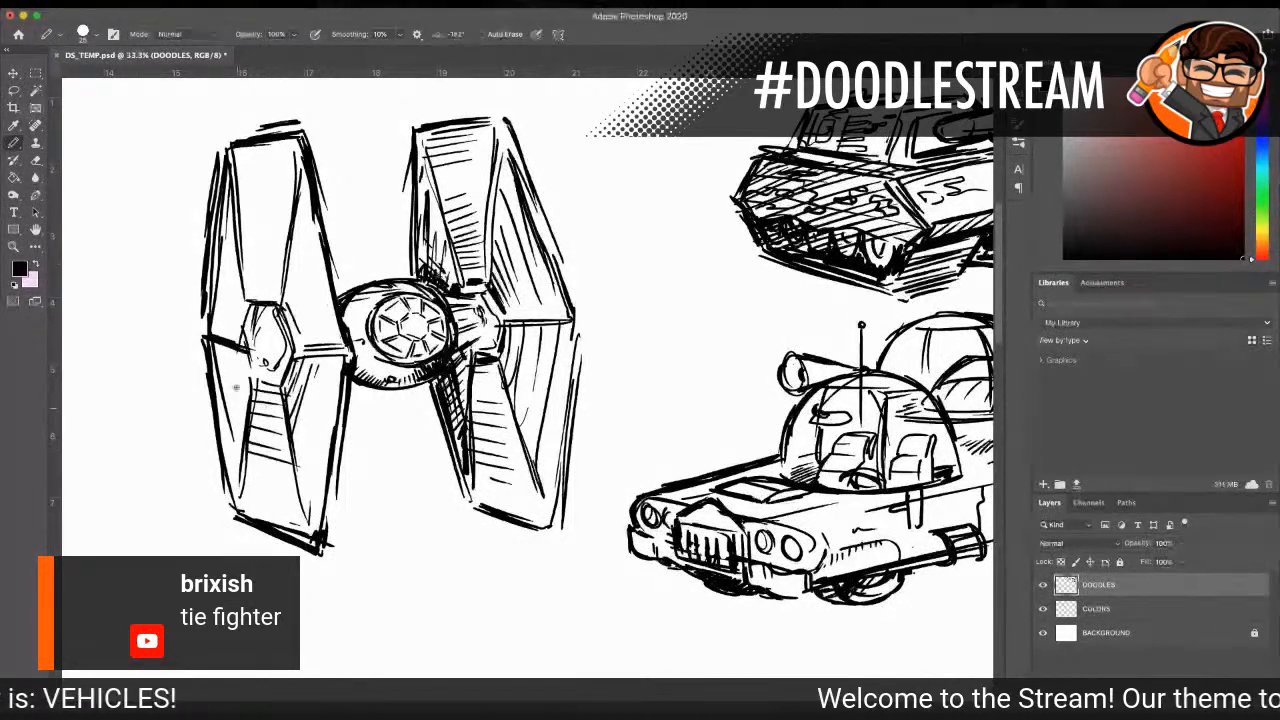
pyautogui.moveTo(203, 340)
pyautogui.mouseDown()
pyautogui.moveTo(216, 426)
pyautogui.moveTo(229, 415)
pyautogui.moveTo(229, 349)
pyautogui.mouseUp()
pyautogui.moveTo(246, 292); pyautogui.dragTo(239, 325)
pyautogui.moveTo(241, 274)
pyautogui.mouseDown()
pyautogui.moveTo(229, 336)
pyautogui.moveTo(221, 326)
pyautogui.mouseUp()
pyautogui.moveTo(229, 250); pyautogui.dragTo(218, 302)
pyautogui.moveTo(238, 153)
pyautogui.mouseDown()
pyautogui.moveTo(275, 149)
pyautogui.moveTo(278, 127)
pyautogui.moveTo(305, 124)
pyautogui.mouseUp()
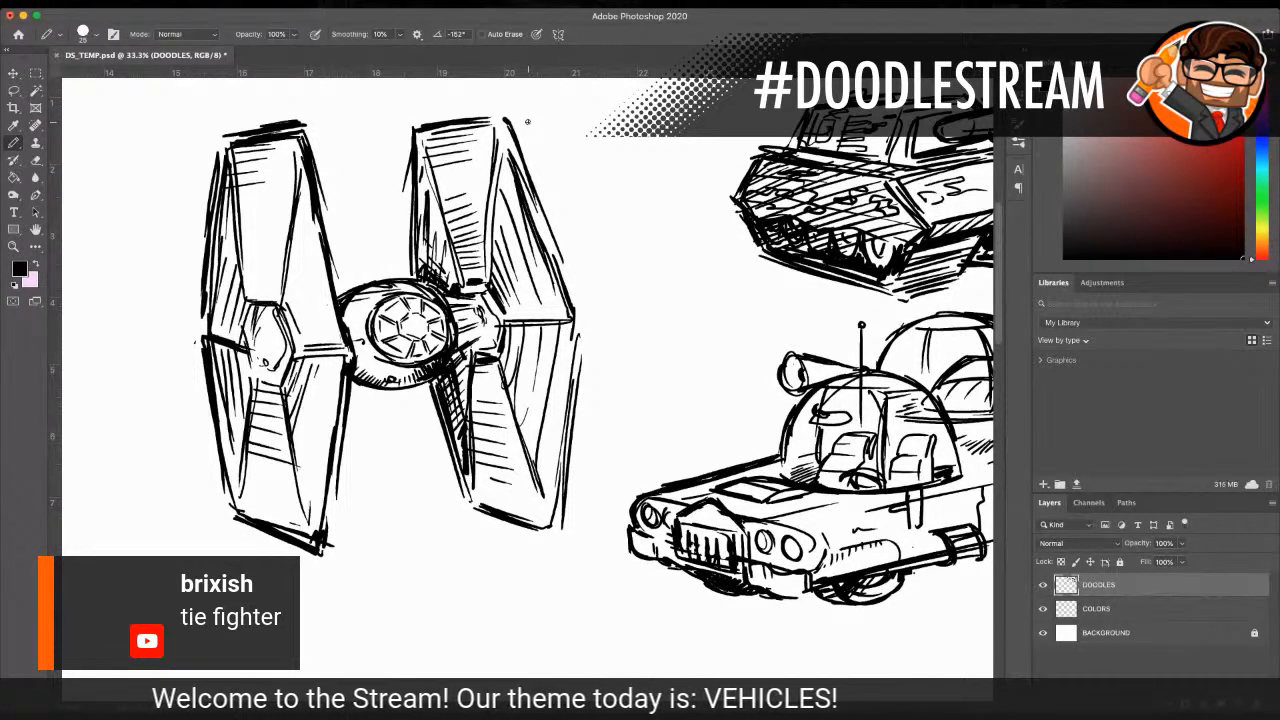
# Step: Thicken the outer edges of the TIE fighter's left panel and its lower inner edge with the Pencil tool at size 30
pyautogui.click(13, 246)
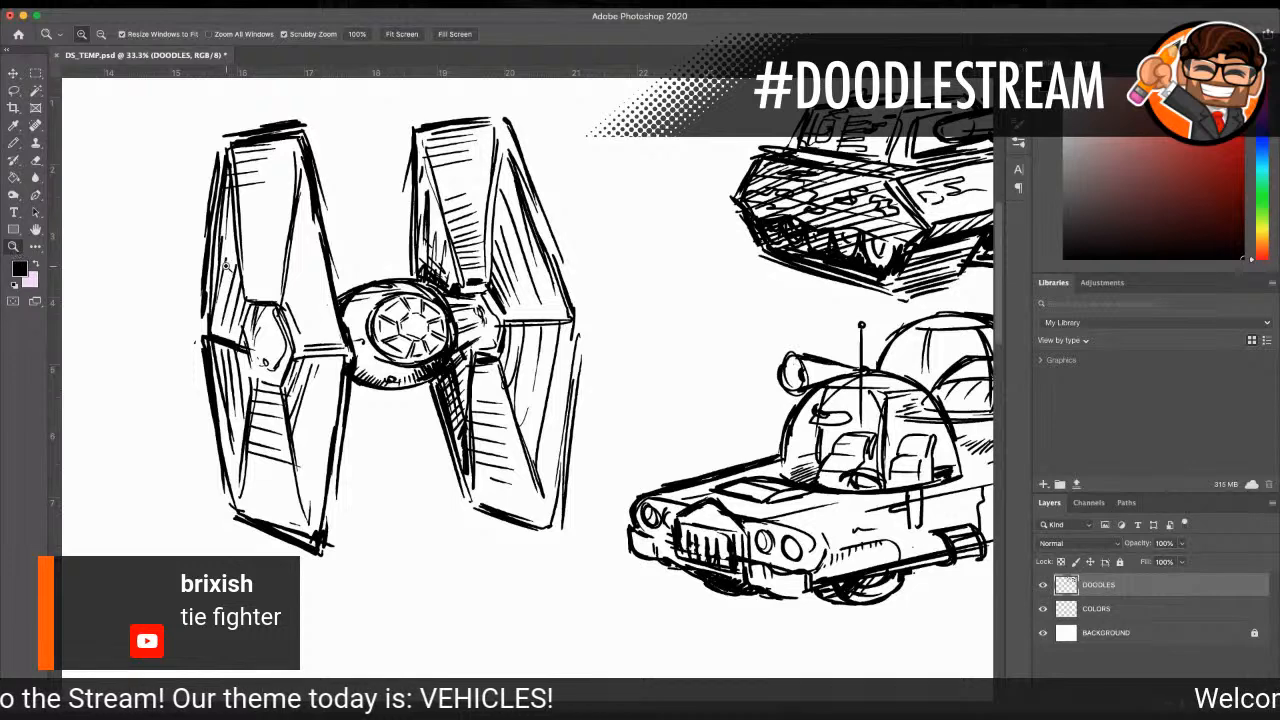
pyautogui.keyDown('alt'); pyautogui.click(473, 324); pyautogui.keyUp('alt')
pyautogui.keyDown('alt'); pyautogui.click(628, 432); pyautogui.keyUp('alt')
pyautogui.keyDown('alt'); pyautogui.click(628, 432); pyautogui.keyUp('alt')
pyautogui.click(540, 378)
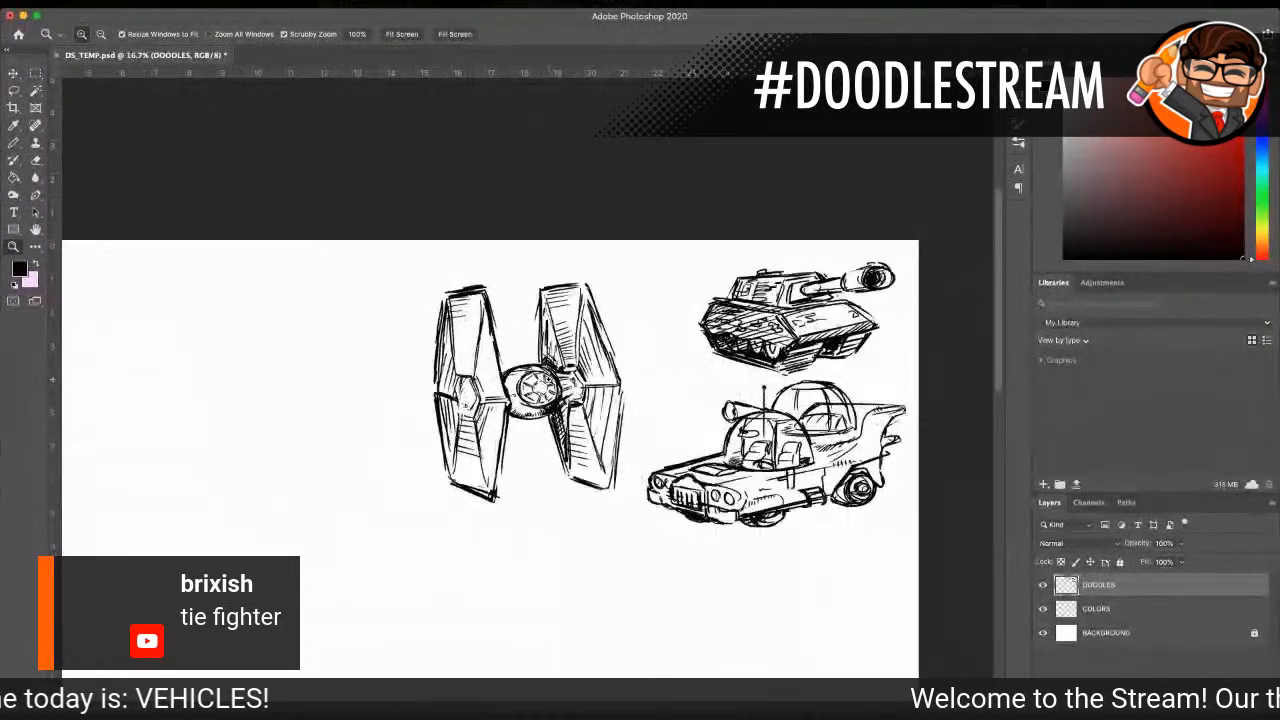
pyautogui.click(550, 379)
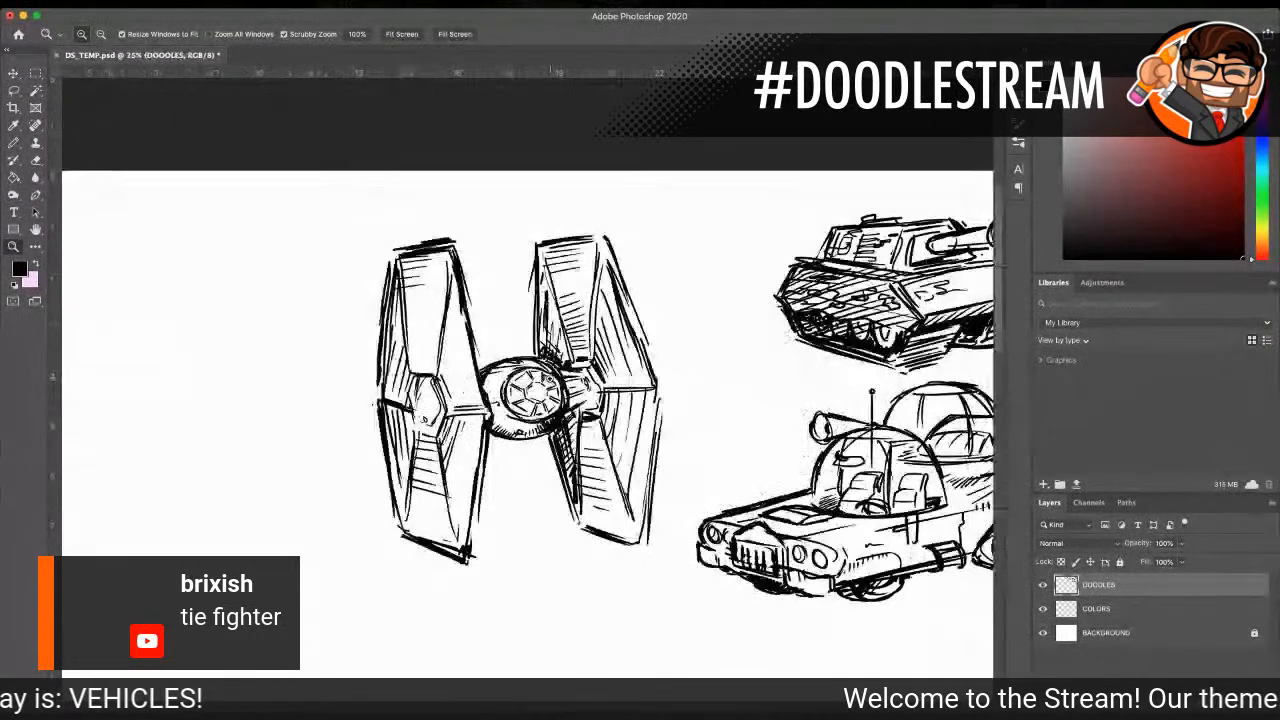
pyautogui.click(13, 142)
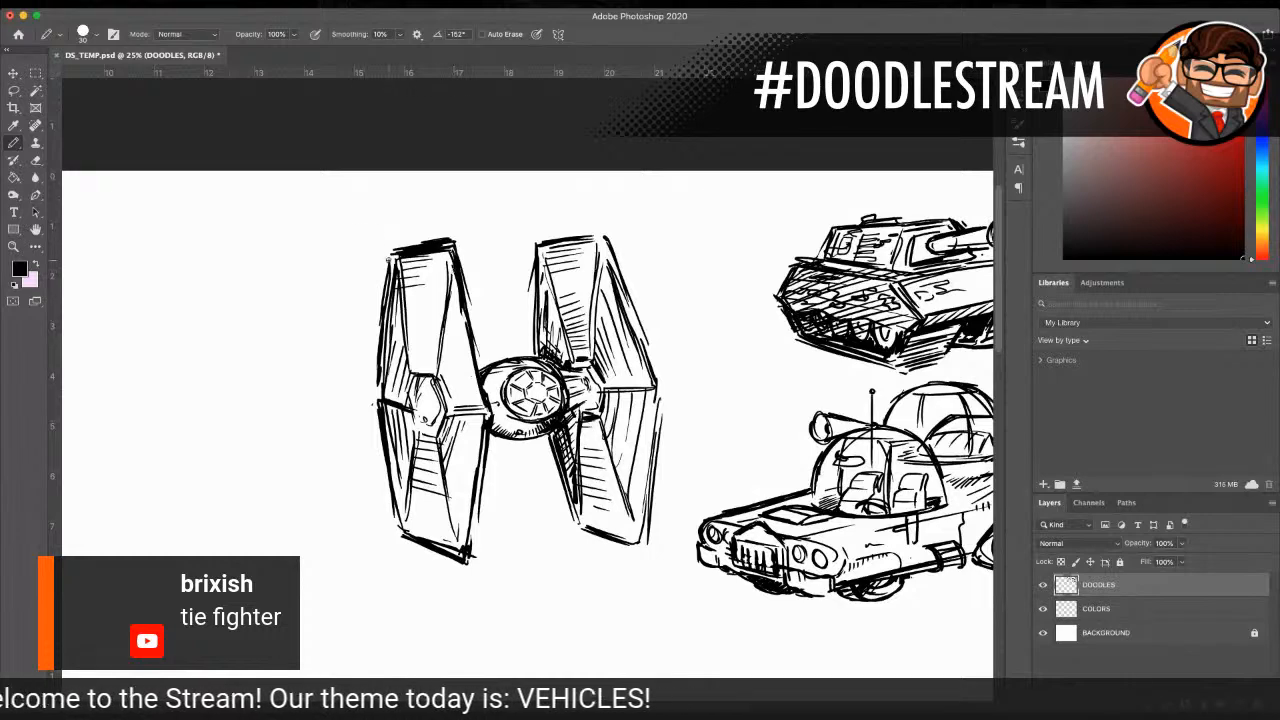
pyautogui.moveTo(394, 262); pyautogui.dragTo(374, 402)
pyautogui.moveTo(378, 370)
pyautogui.mouseDown()
pyautogui.moveTo(386, 494)
pyautogui.moveTo(406, 536)
pyautogui.mouseUp()
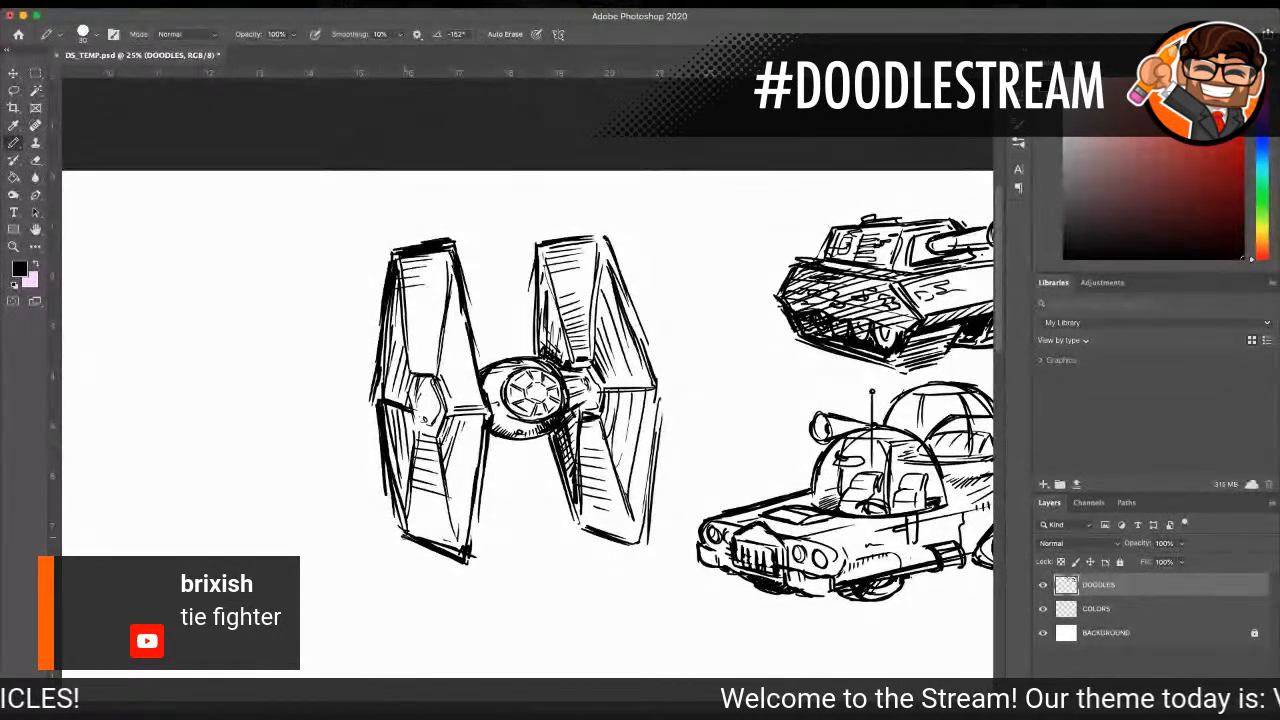
pyautogui.moveTo(484, 454); pyautogui.dragTo(464, 552)
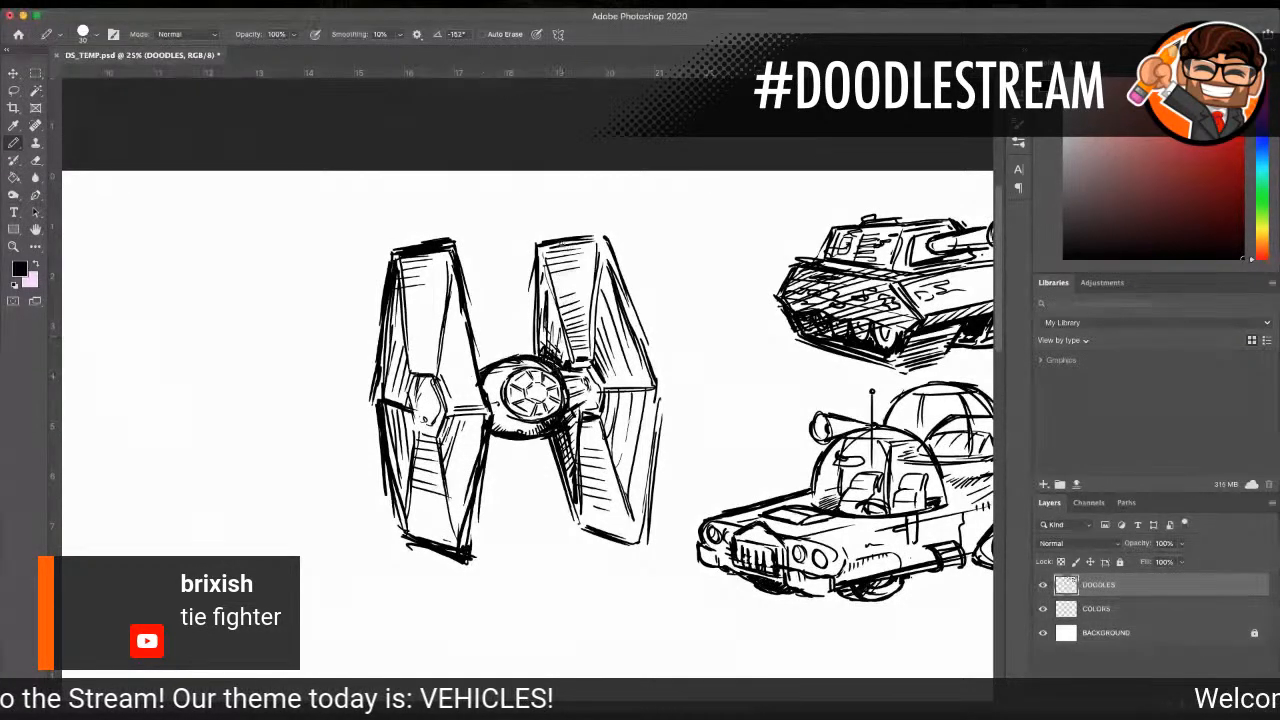
# Step: Thicken the right panel's outline along its upper inner edge, lower inner edge and lower outer edge
pyautogui.moveTo(547, 241)
pyautogui.mouseDown()
pyautogui.moveTo(604, 236)
pyautogui.moveTo(533, 320)
pyautogui.mouseUp()
pyautogui.moveTo(541, 256); pyautogui.dragTo(534, 316)
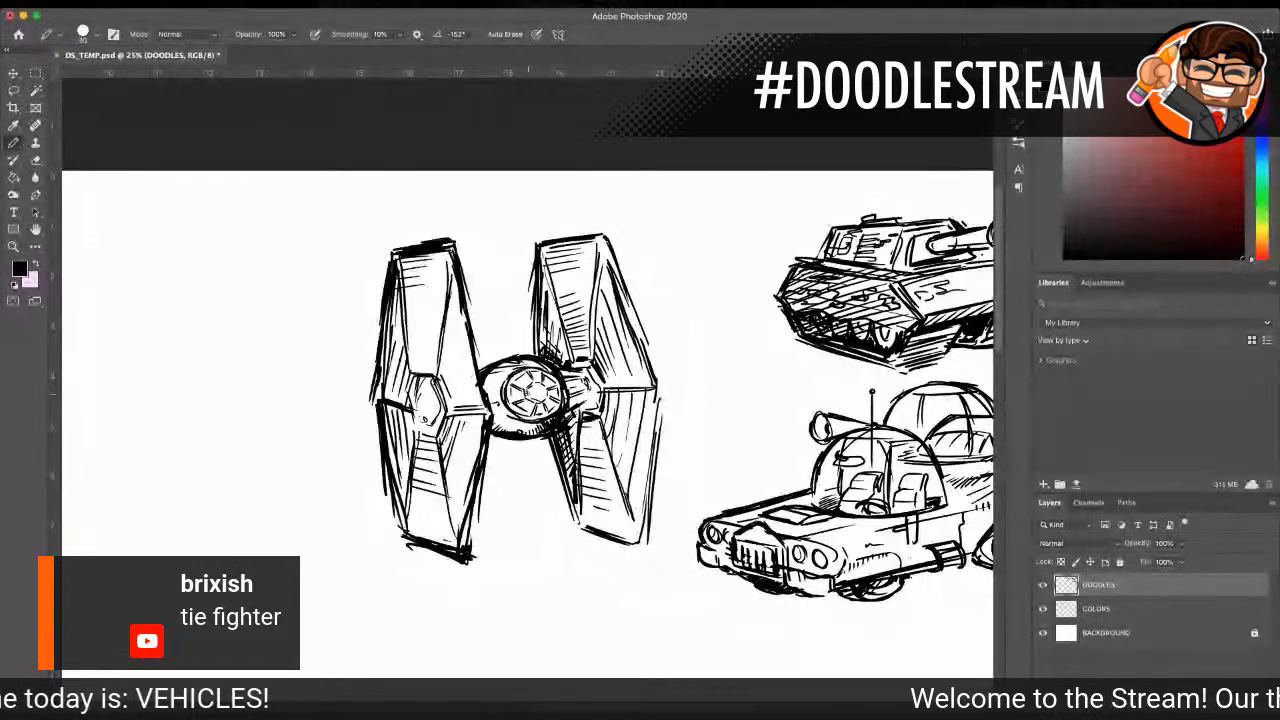
pyautogui.moveTo(548, 434); pyautogui.dragTo(580, 534)
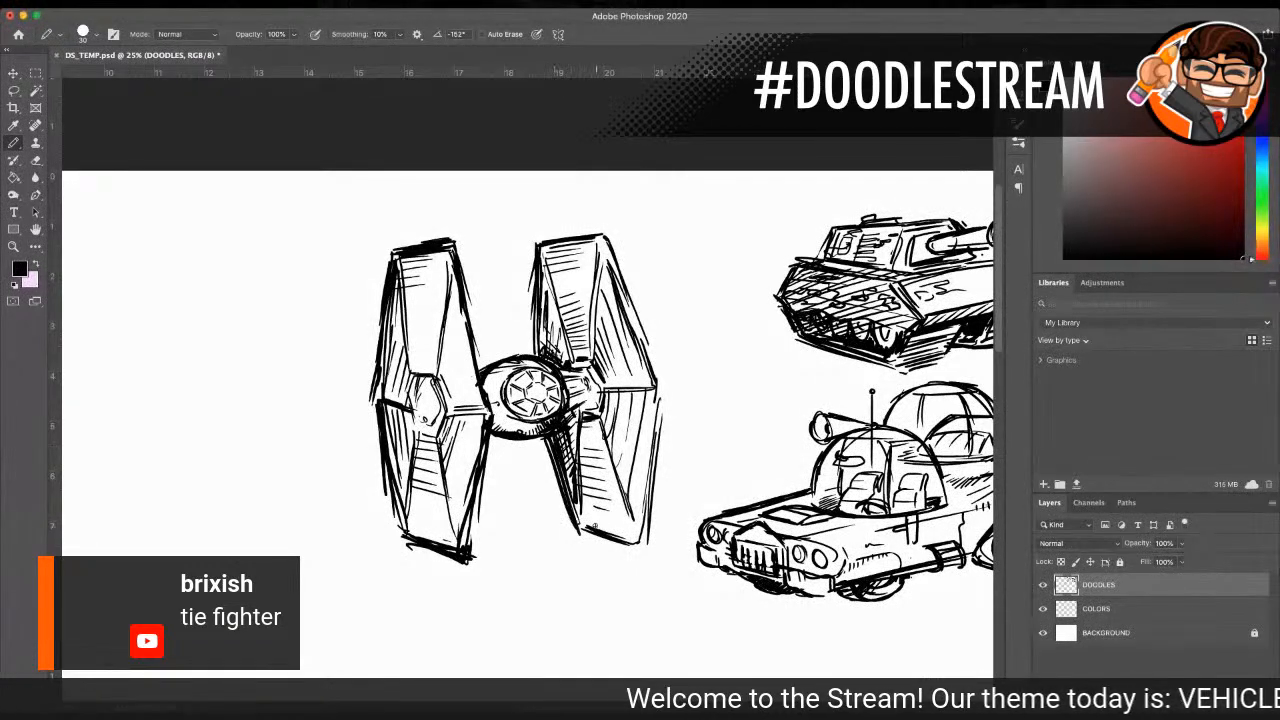
pyautogui.moveTo(664, 384); pyautogui.dragTo(650, 476)
pyautogui.moveTo(652, 426); pyautogui.dragTo(642, 504)
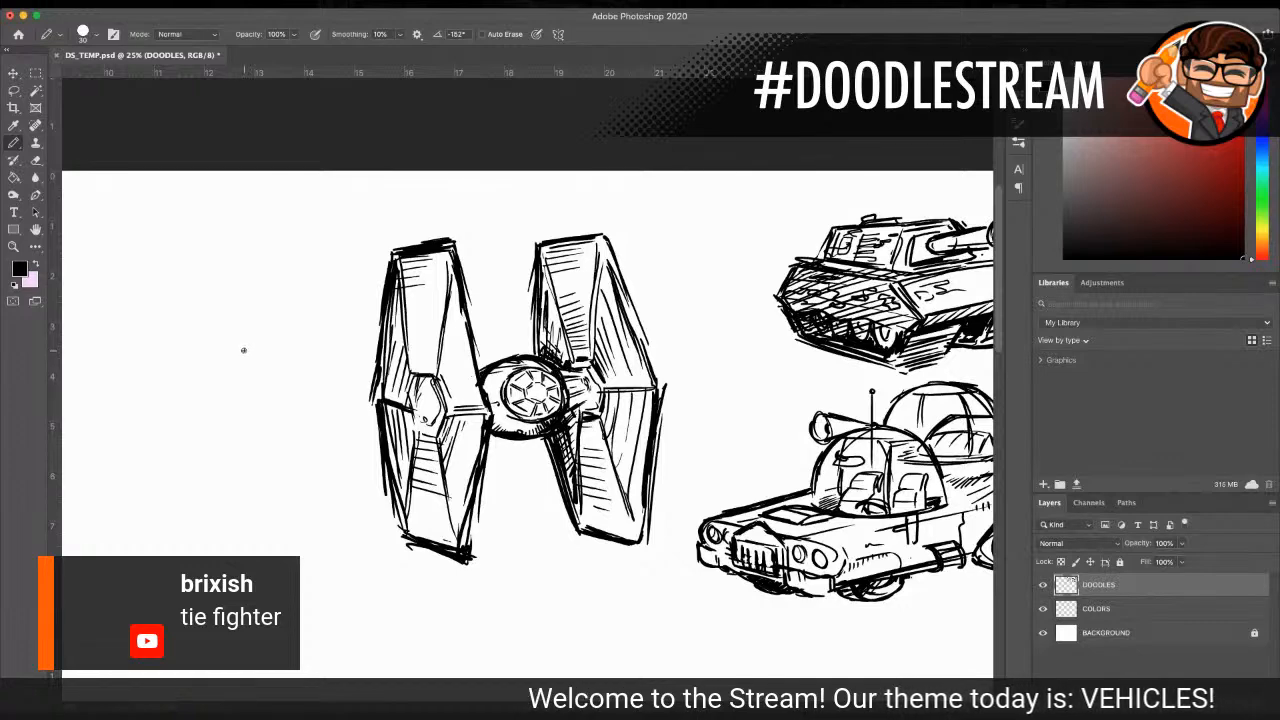
# Step: Lasso the whole TIE fighter and move it slightly up and toward the tank
pyautogui.click(14, 246)
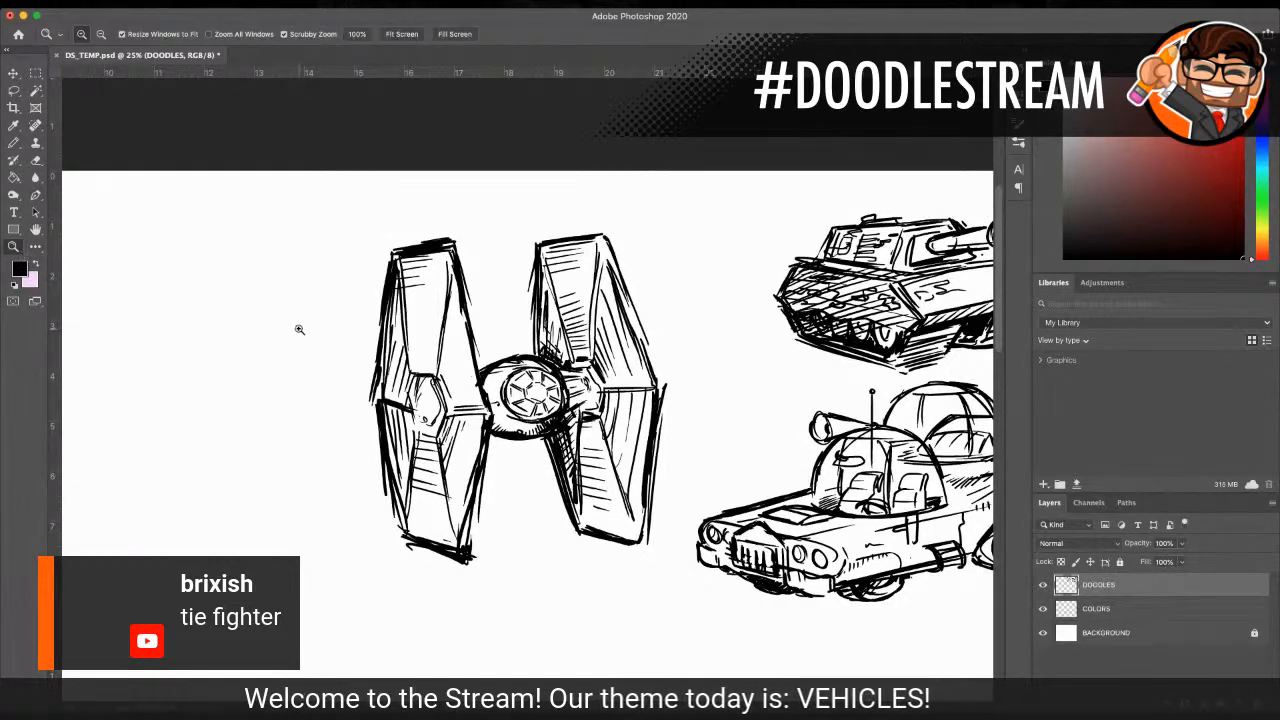
pyautogui.keyDown('alt'); pyautogui.click(696, 365); pyautogui.keyUp('alt')
pyautogui.keyDown('alt'); pyautogui.click(696, 365); pyautogui.keyUp('alt')
pyautogui.click(540, 358)
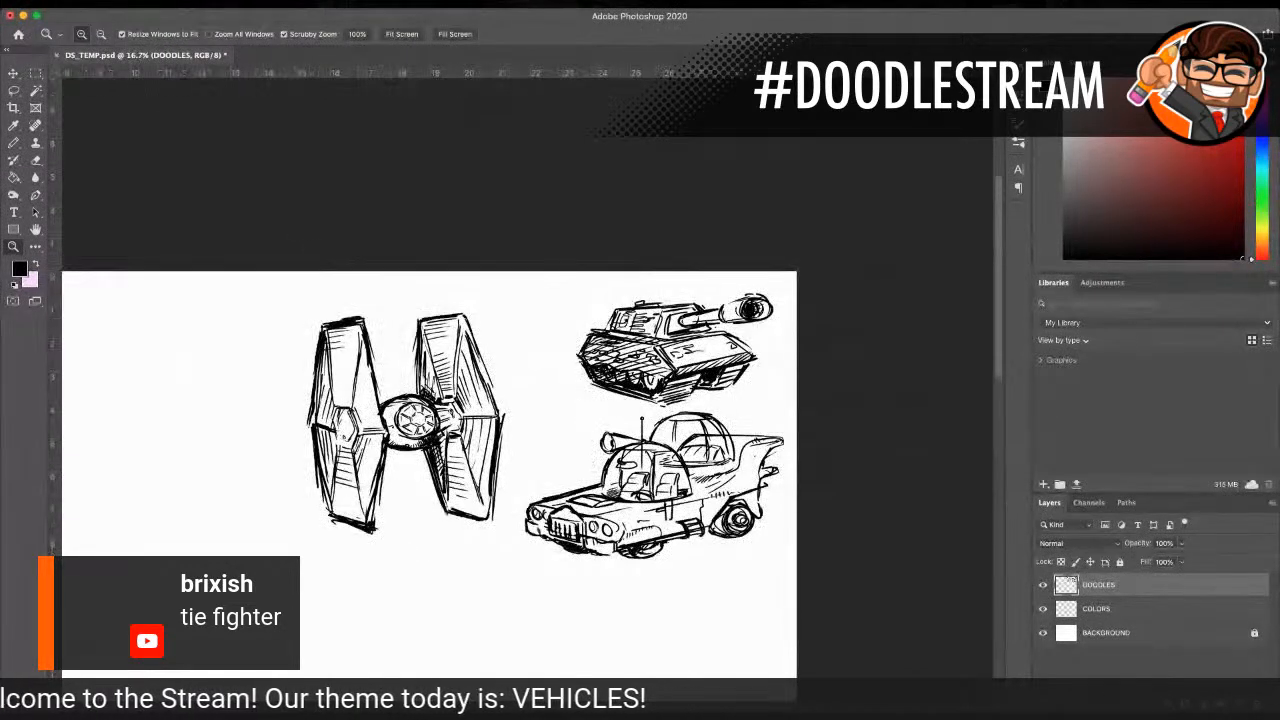
pyautogui.click(17, 91)
pyautogui.moveTo(318, 313)
pyautogui.mouseDown()
pyautogui.moveTo(288, 488)
pyautogui.moveTo(395, 554)
pyautogui.moveTo(489, 551)
pyautogui.moveTo(532, 452)
pyautogui.moveTo(462, 298)
pyautogui.moveTo(300, 312)
pyautogui.mouseUp()
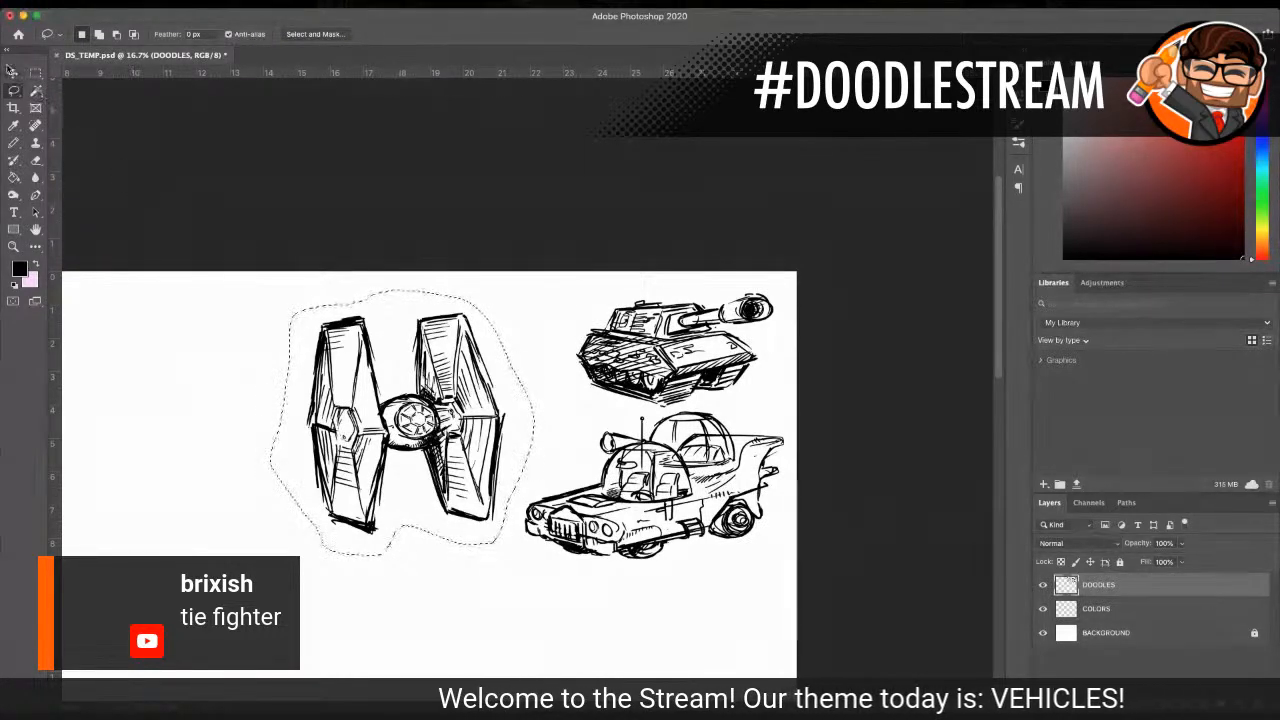
pyautogui.press('v')
pyautogui.moveTo(457, 364); pyautogui.dragTo(469, 338)
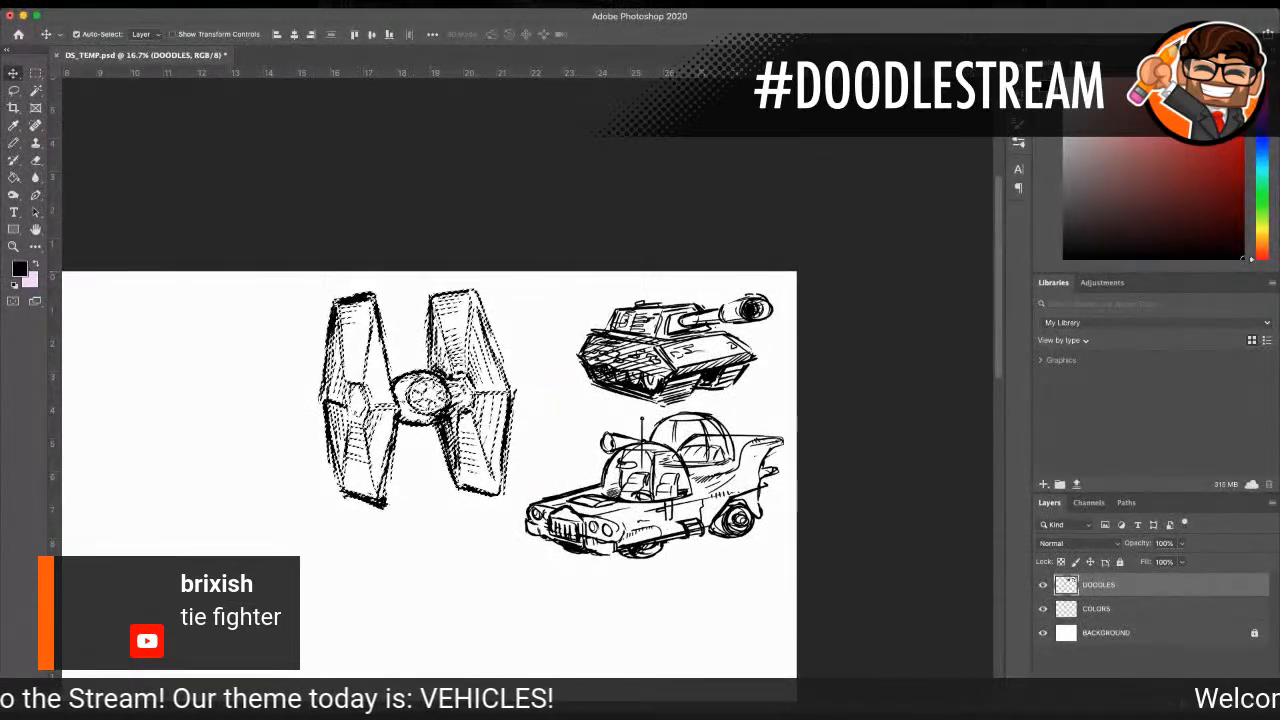
# Step: Rotate the selected TIE fighter about 14 degrees clockwise, shift it slightly toward the tank, and deselect it
pyautogui.hotkey('ctrl', 't')
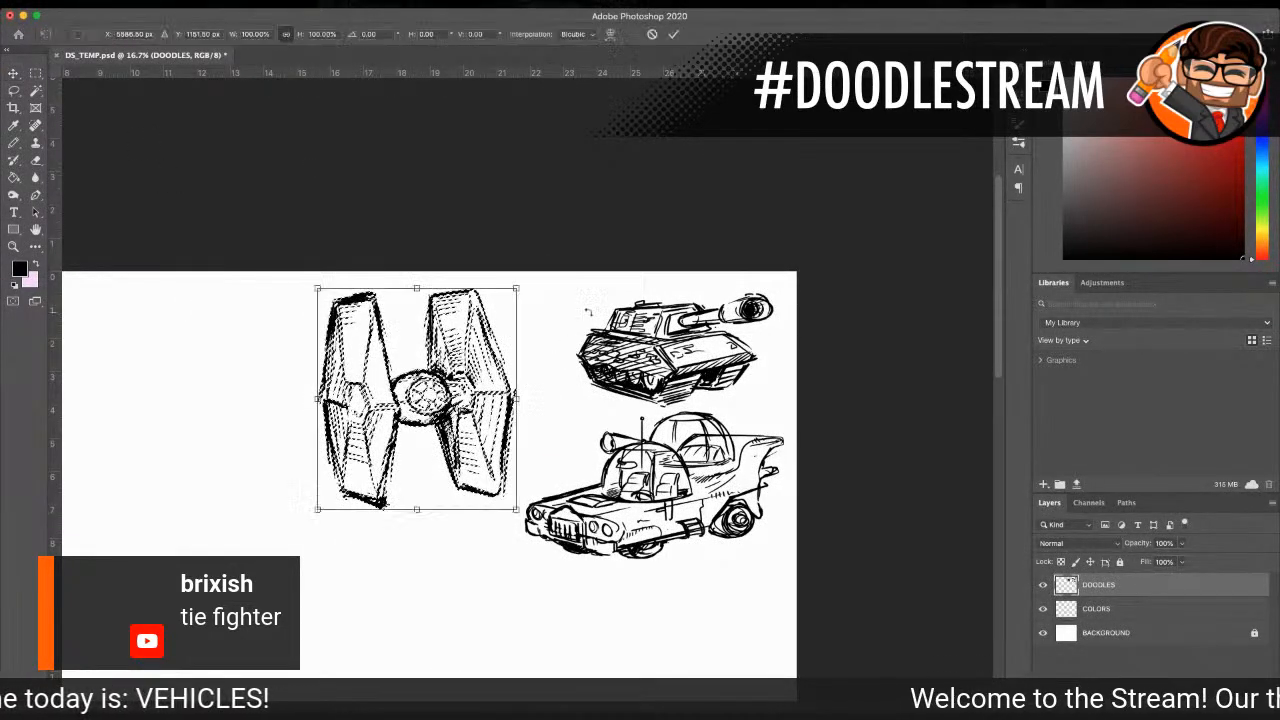
pyautogui.moveTo(539, 267); pyautogui.dragTo(567, 301)
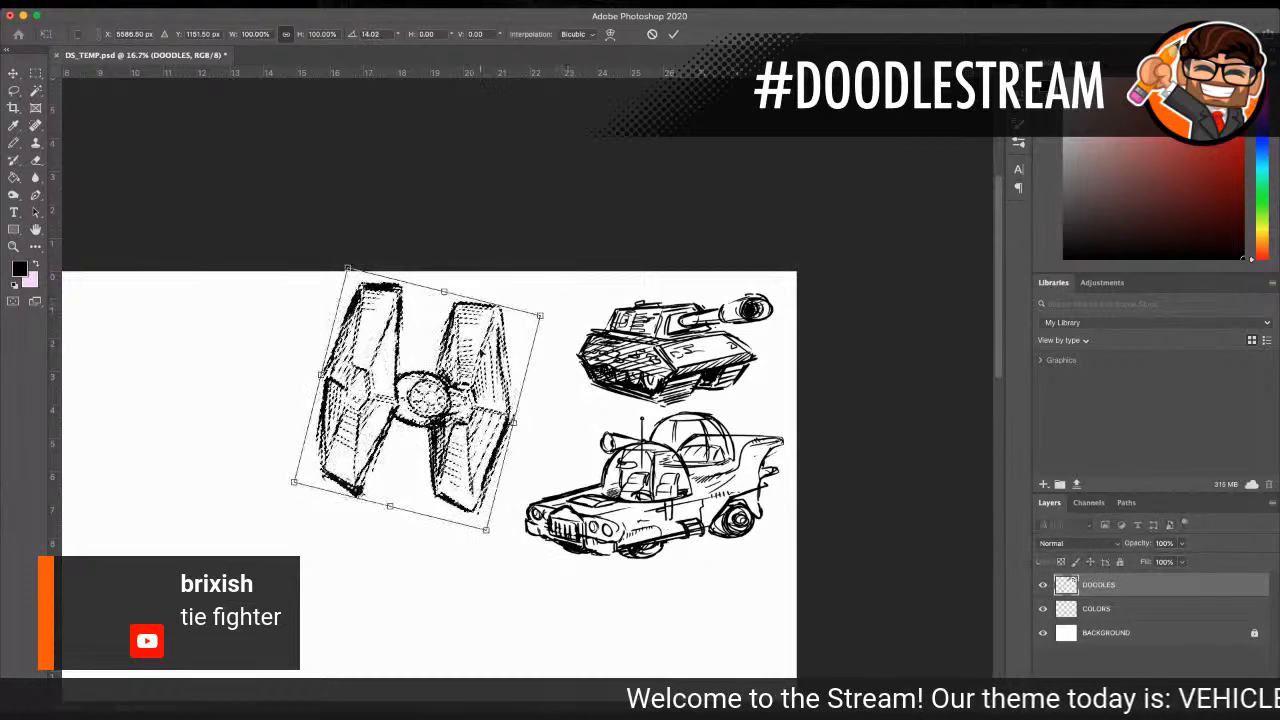
pyautogui.moveTo(464, 338); pyautogui.dragTo(467, 342)
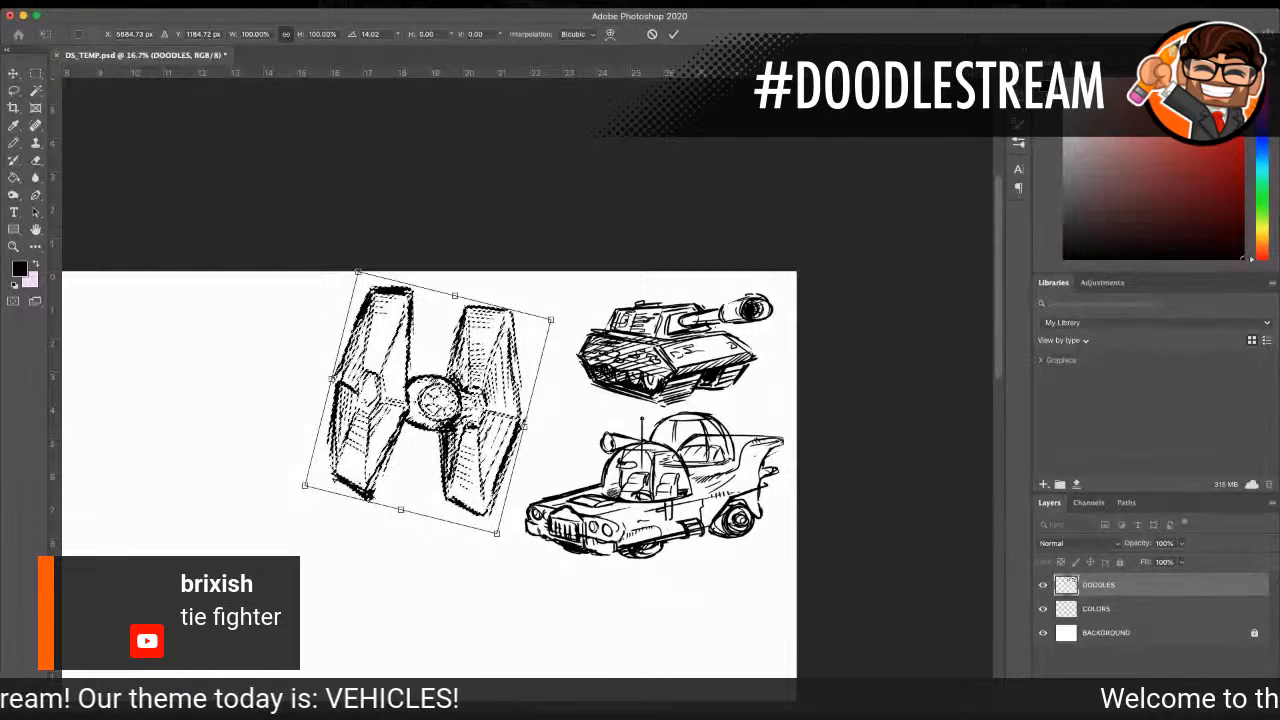
pyautogui.click(14, 74)
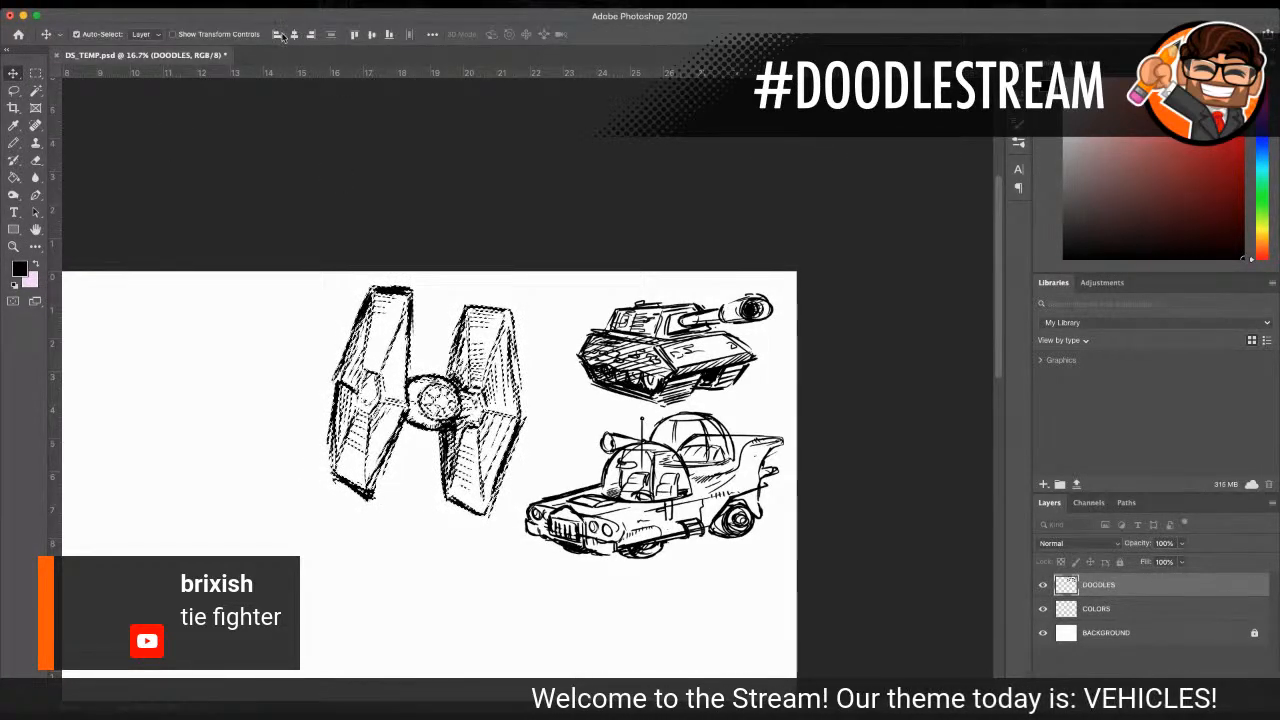
pyautogui.press('super+d')
# Step: Frame the blank canvas area on the far side of the TIE fighter from the tank and ready the Pencil tool for a new doodle
pyautogui.scroll(-1, 370, 238)
pyautogui.scroll(-5, 370, 238)
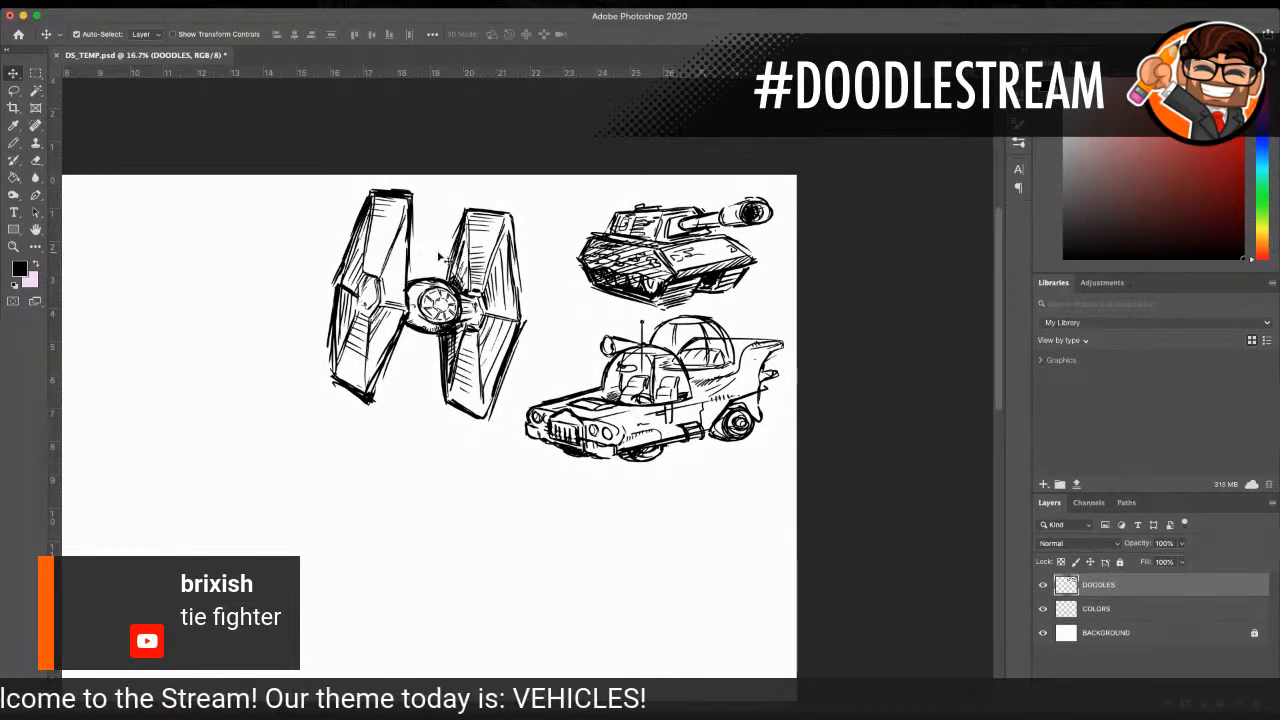
pyautogui.scroll(-1, 440, 257)
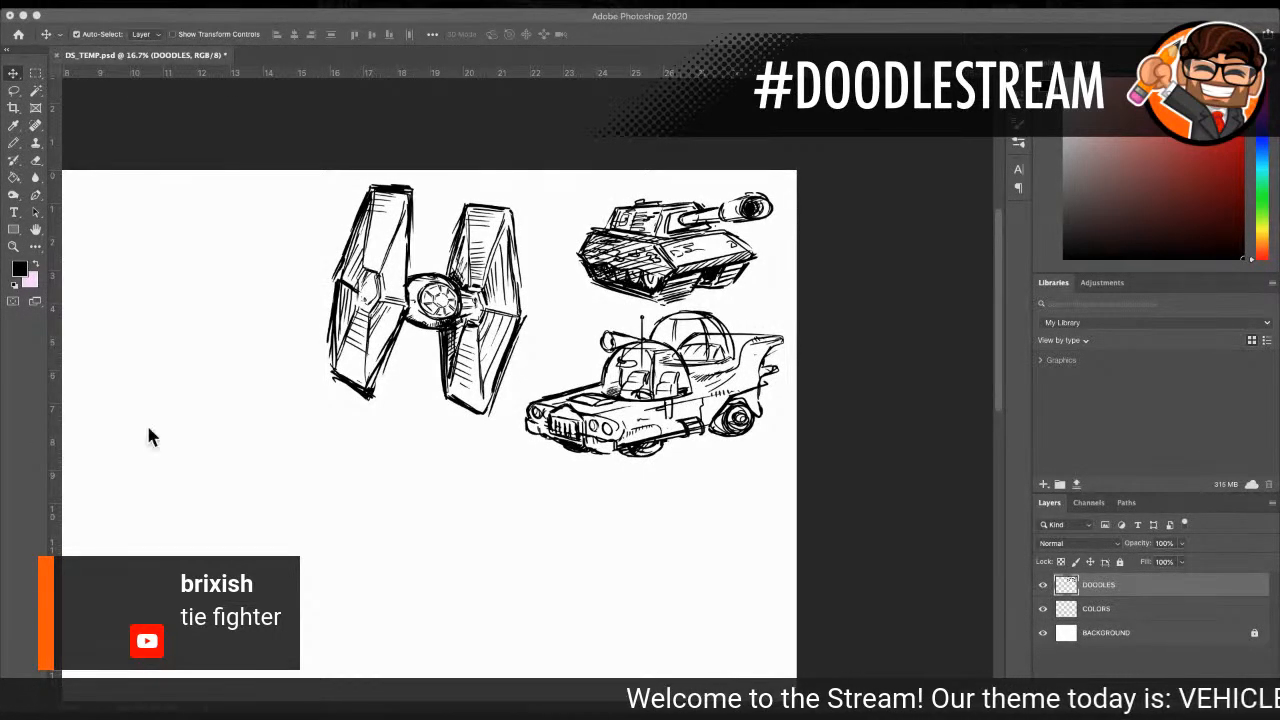
pyautogui.scroll(-1, 400, 395)
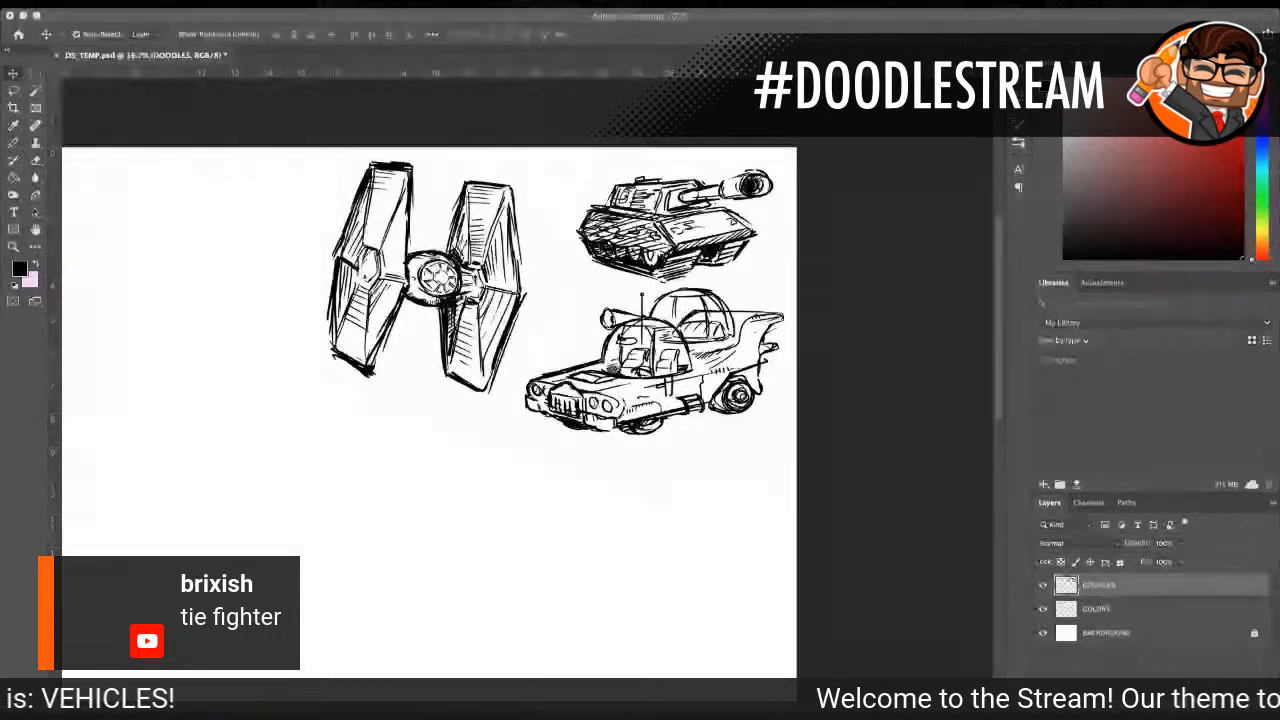
pyautogui.doubleClick(15, 246)
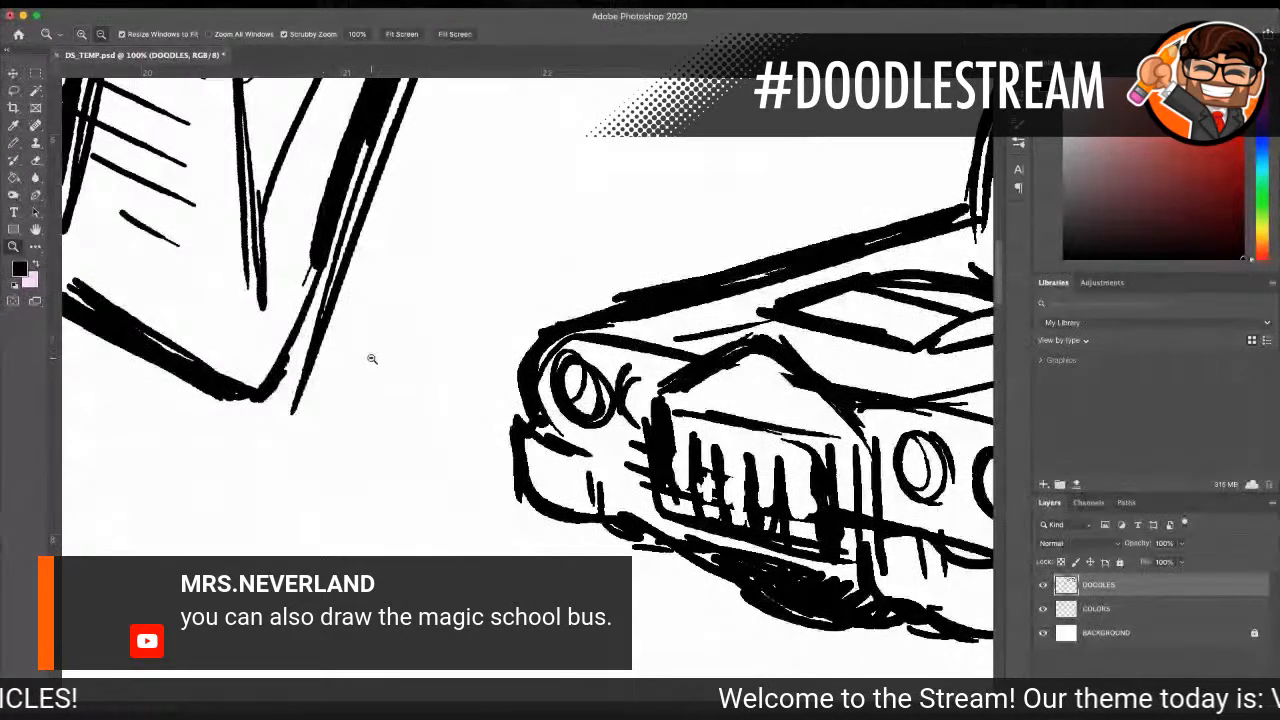
pyautogui.keyDown('alt'); pyautogui.click(370, 358); pyautogui.keyUp('alt')
pyautogui.keyDown('alt'); pyautogui.click(370, 358); pyautogui.keyUp('alt')
pyautogui.keyDown('alt'); pyautogui.click(371, 359); pyautogui.keyUp('alt')
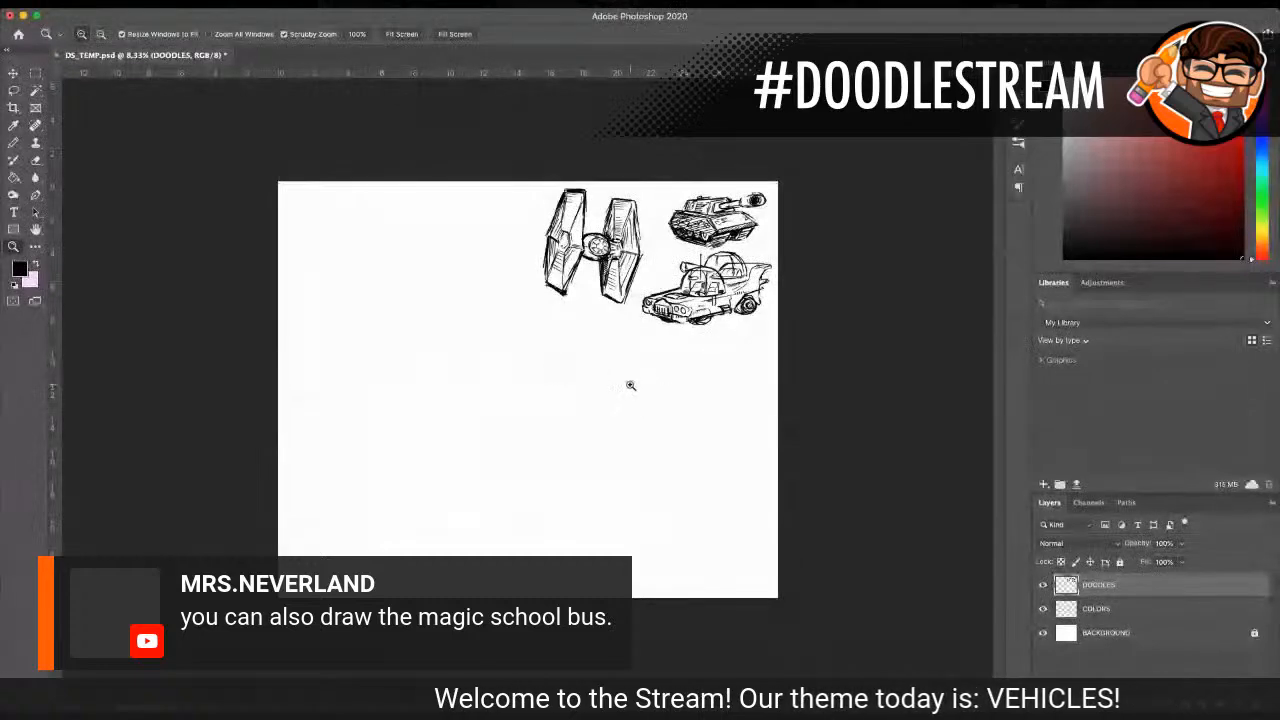
pyautogui.click(725, 354)
pyautogui.click(243, 166)
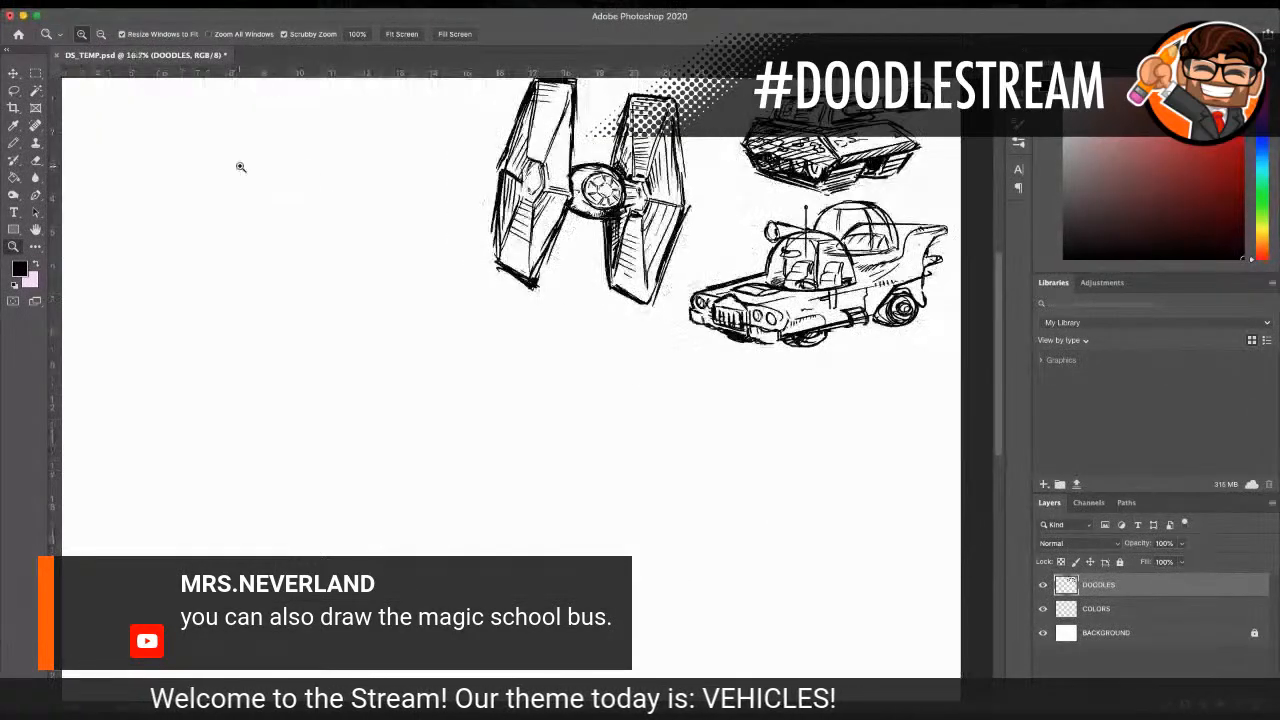
pyautogui.click(211, 204)
pyautogui.scroll(3, 212, 206)
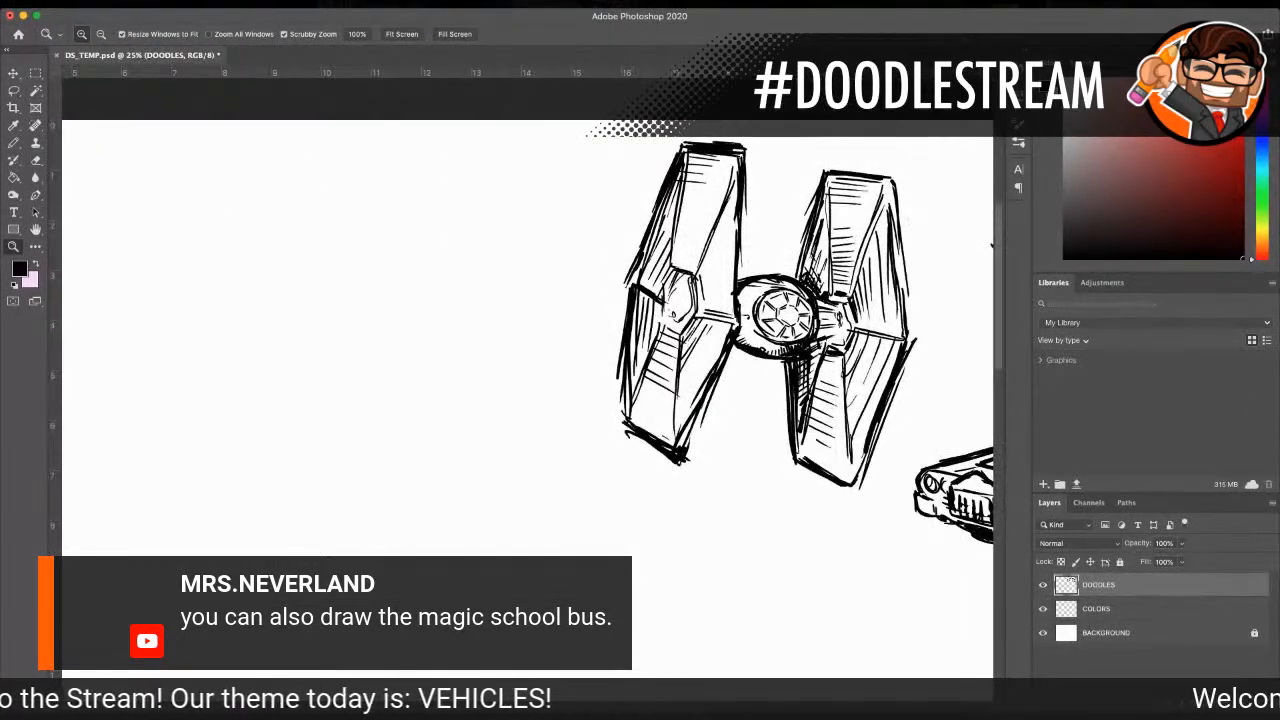
pyautogui.hscroll(-5, 526, 536)
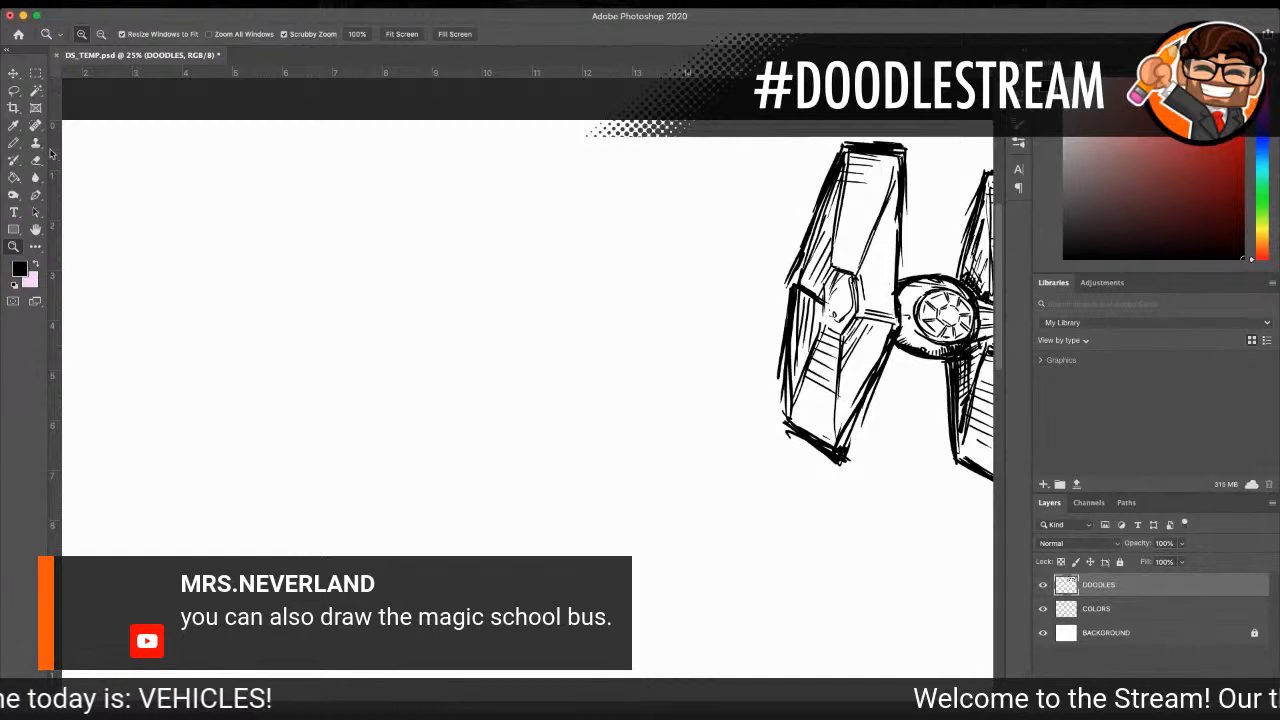
pyautogui.click(13, 143)
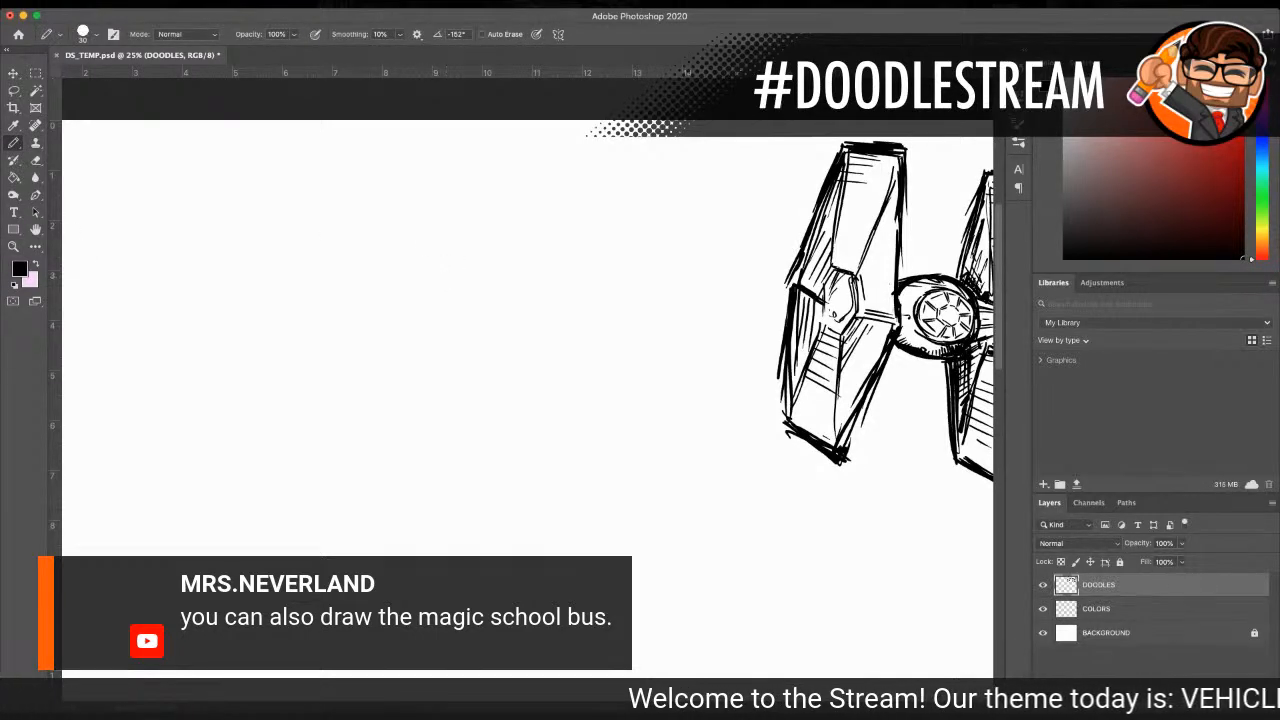
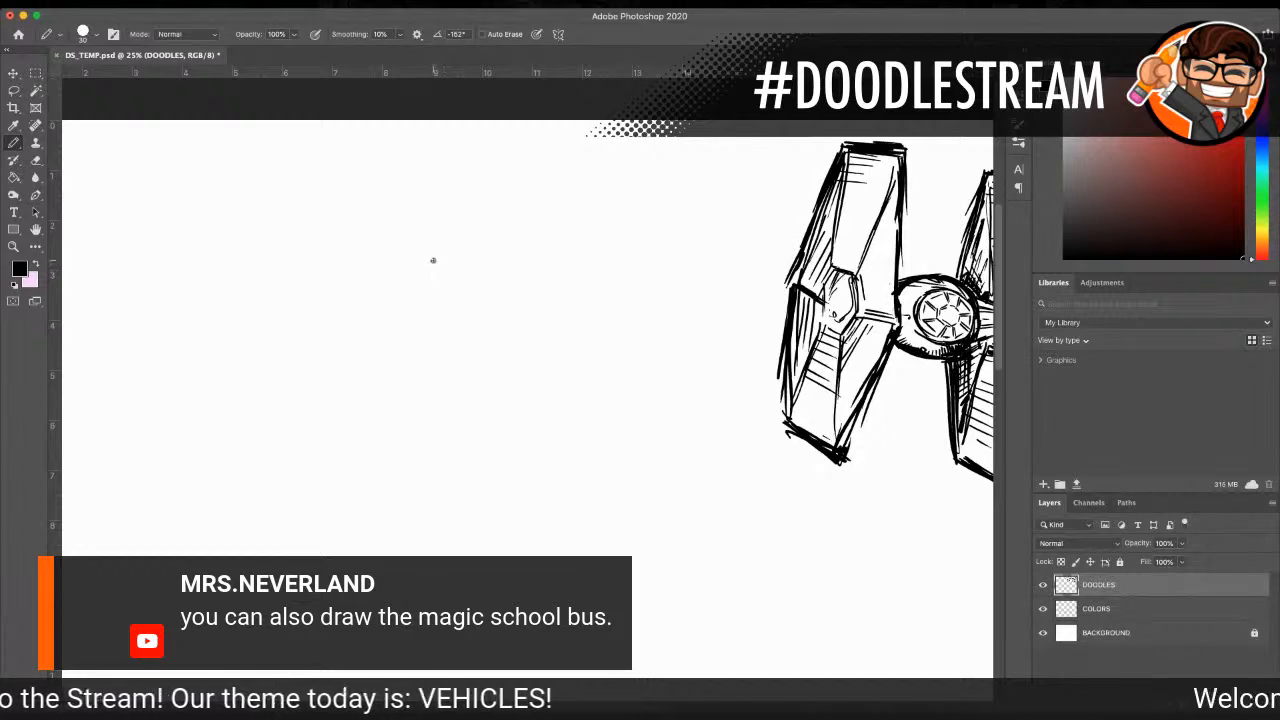
# Step: Sketch the boxy body of a school bus in three-quarter view, with its roof, front face and lower side edge
pyautogui.moveTo(424, 265); pyautogui.dragTo(530, 249)
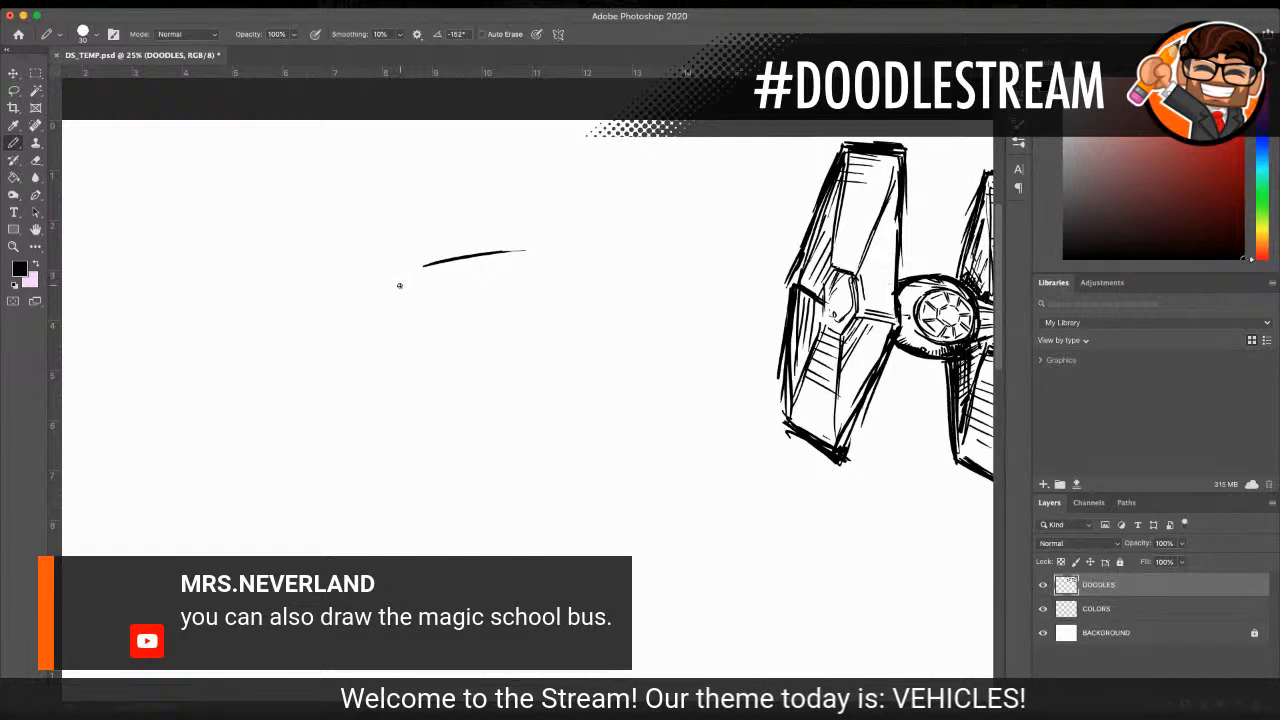
pyautogui.moveTo(408, 277); pyautogui.dragTo(405, 349)
pyautogui.moveTo(410, 280)
pyautogui.mouseDown()
pyautogui.moveTo(410, 374)
pyautogui.moveTo(535, 478)
pyautogui.mouseUp()
pyautogui.moveTo(540, 328); pyautogui.dragTo(653, 304)
pyautogui.moveTo(522, 350)
pyautogui.mouseDown()
pyautogui.moveTo(536, 478)
pyautogui.moveTo(624, 494)
pyautogui.moveTo(680, 480)
pyautogui.mouseUp()
pyautogui.moveTo(674, 314); pyautogui.dragTo(687, 460)
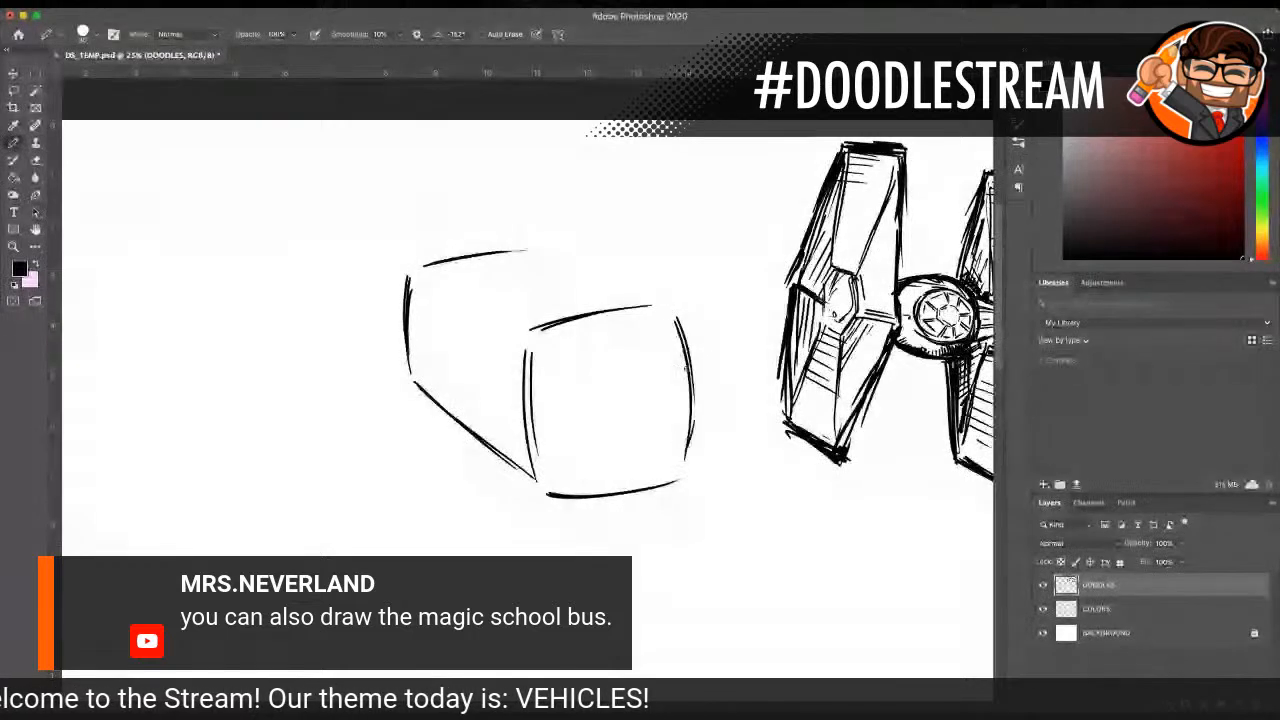
pyautogui.moveTo(525, 249); pyautogui.dragTo(640, 292)
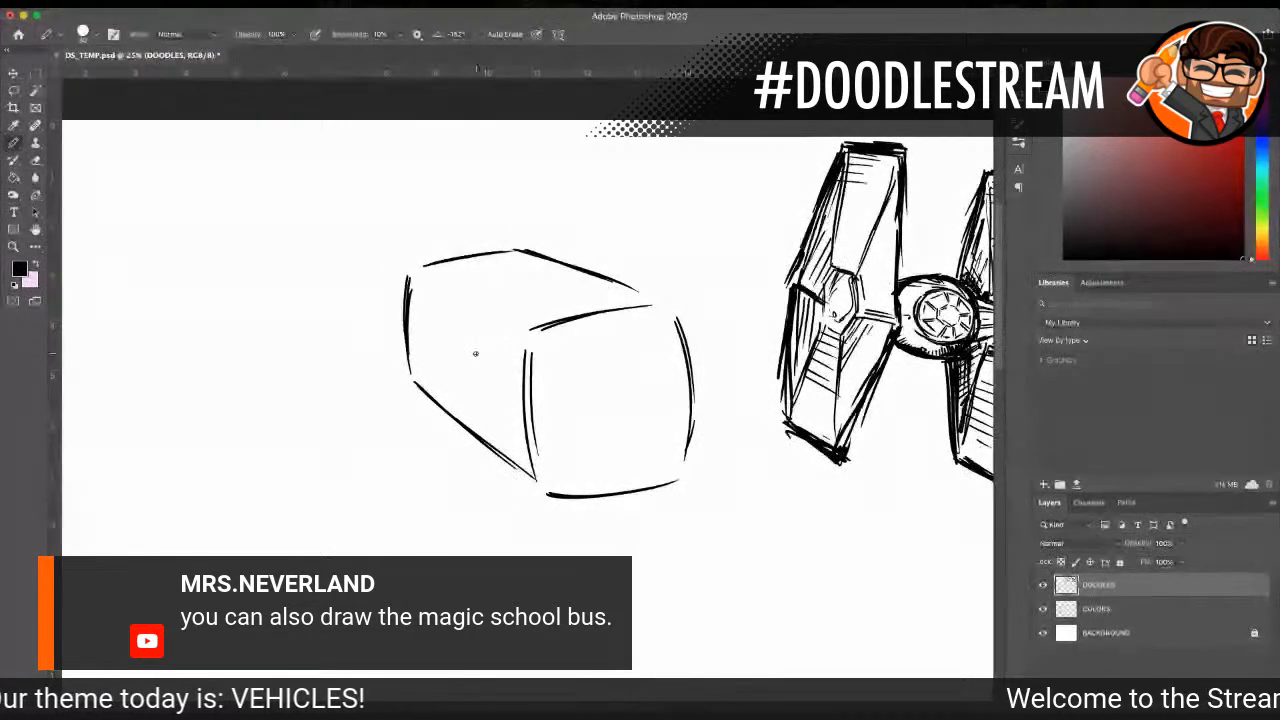
pyautogui.moveTo(416, 386); pyautogui.dragTo(504, 480)
pyautogui.moveTo(424, 392); pyautogui.dragTo(532, 490)
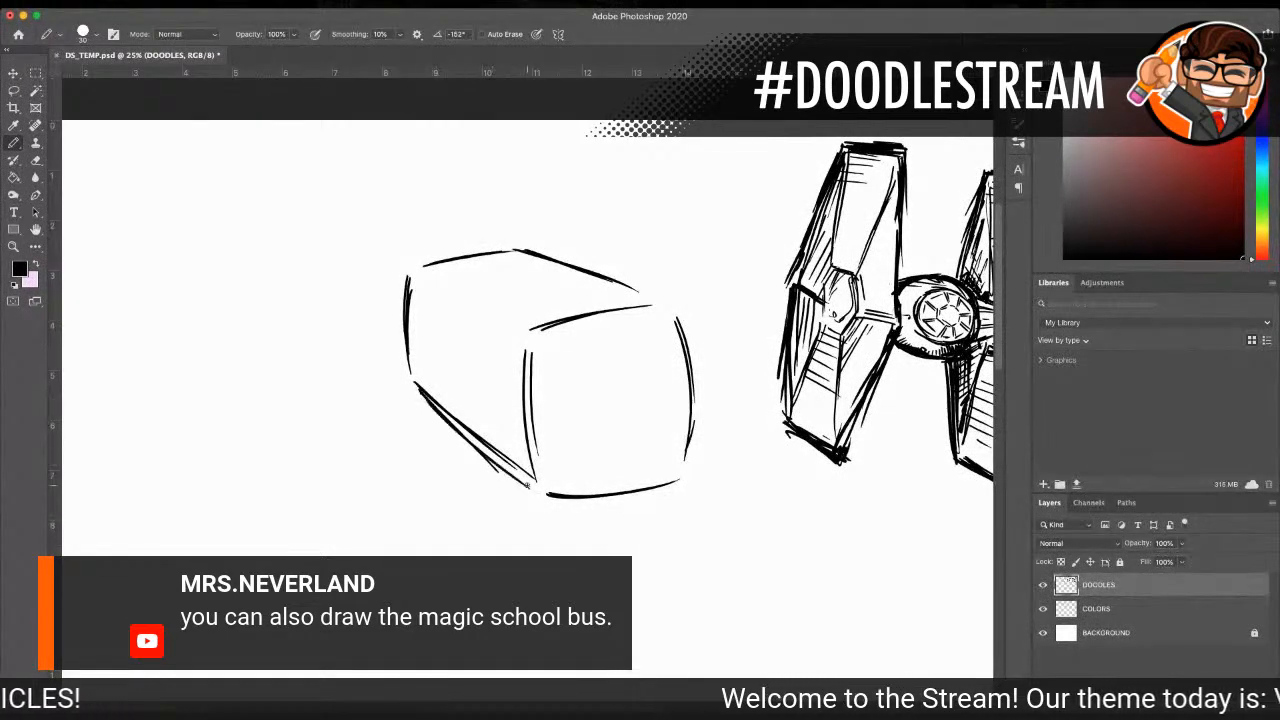
# Step: Draw the rounded hood projecting from the bus front and erase the body lines that cross it
pyautogui.moveTo(575, 426); pyautogui.dragTo(695, 404)
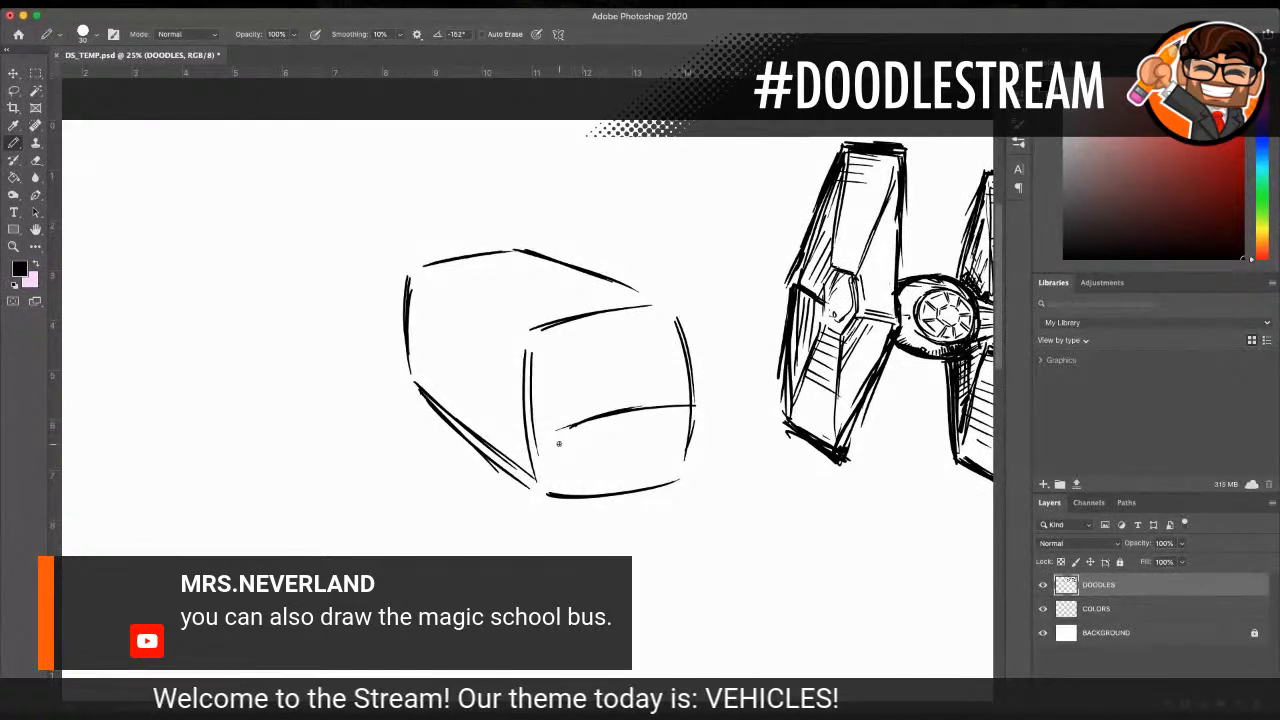
pyautogui.moveTo(549, 459); pyautogui.dragTo(537, 491)
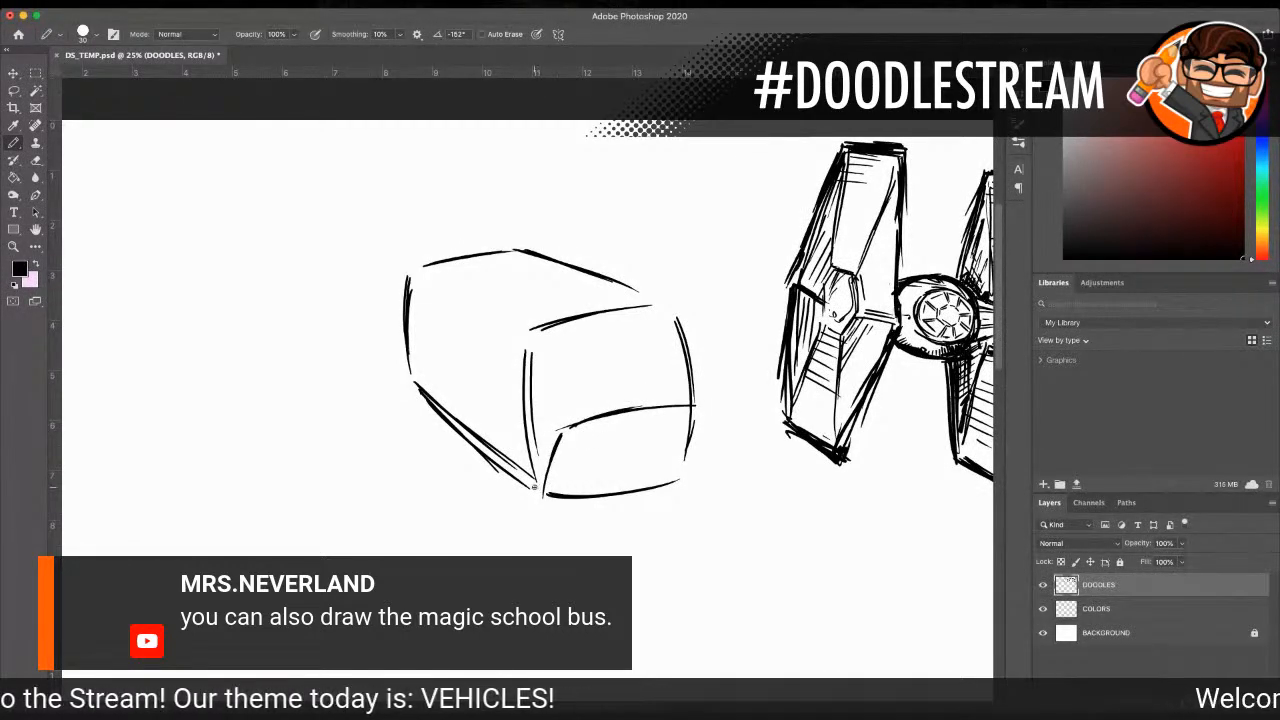
pyautogui.moveTo(547, 496)
pyautogui.mouseDown()
pyautogui.moveTo(563, 487)
pyautogui.moveTo(592, 530)
pyautogui.mouseUp()
pyautogui.moveTo(576, 441)
pyautogui.mouseDown()
pyautogui.moveTo(612, 516)
pyautogui.moveTo(680, 521)
pyautogui.moveTo(703, 505)
pyautogui.mouseUp()
pyautogui.moveTo(690, 405); pyautogui.dragTo(740, 474)
pyautogui.moveTo(668, 528); pyautogui.dragTo(745, 484)
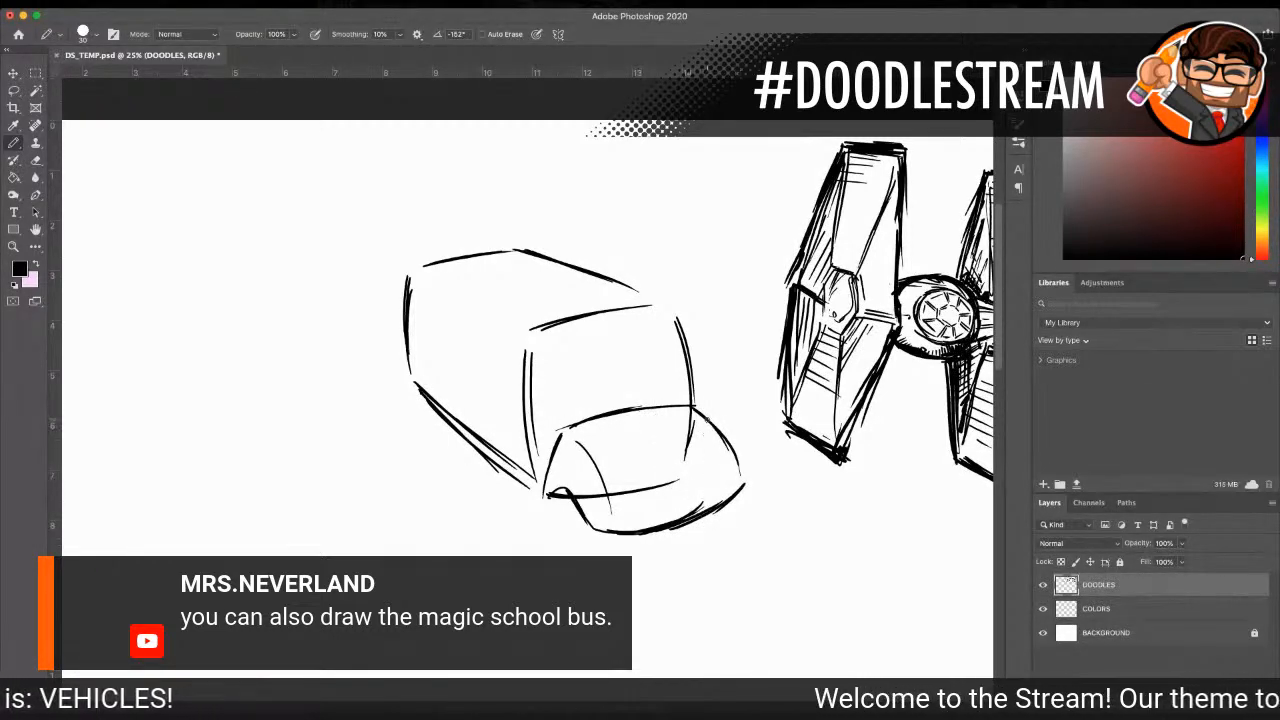
pyautogui.moveTo(704, 418)
pyautogui.mouseDown()
pyautogui.moveTo(733, 470)
pyautogui.moveTo(725, 502)
pyautogui.mouseUp()
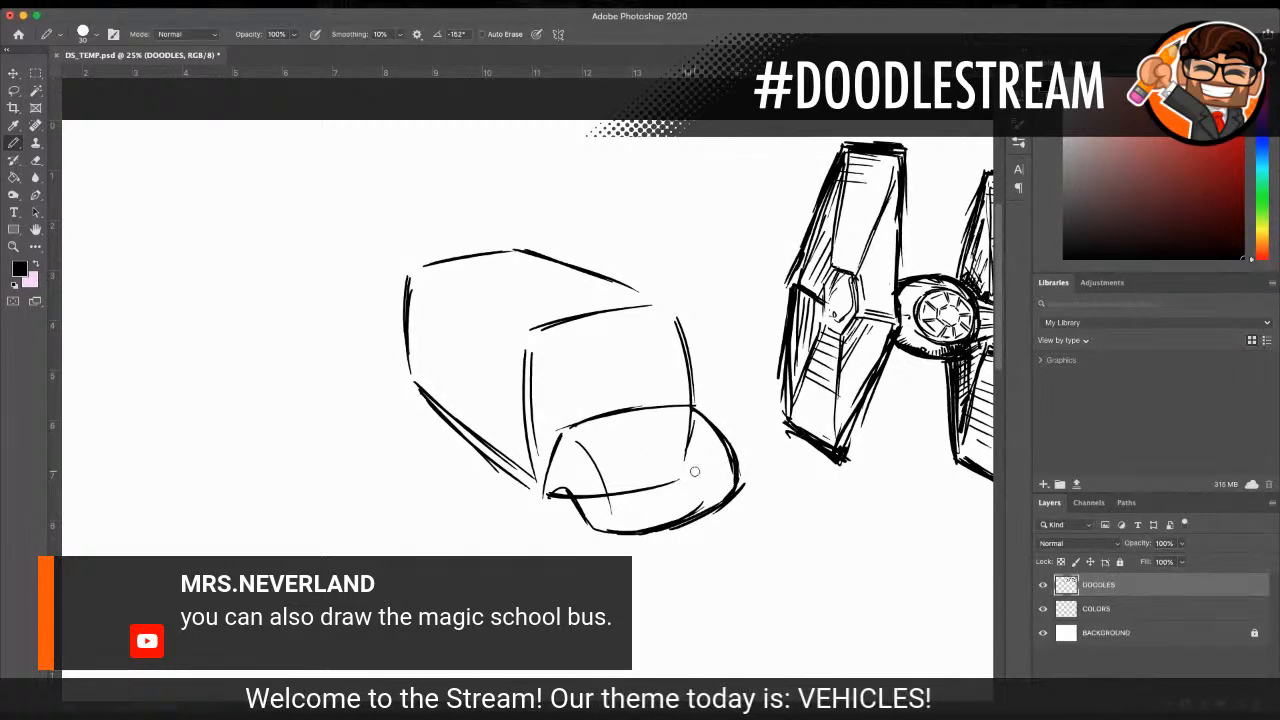
pyautogui.moveTo(680, 477); pyautogui.dragTo(578, 494)
pyautogui.moveTo(697, 424)
pyautogui.mouseDown()
pyautogui.moveTo(686, 452)
pyautogui.moveTo(693, 418)
pyautogui.mouseUp()
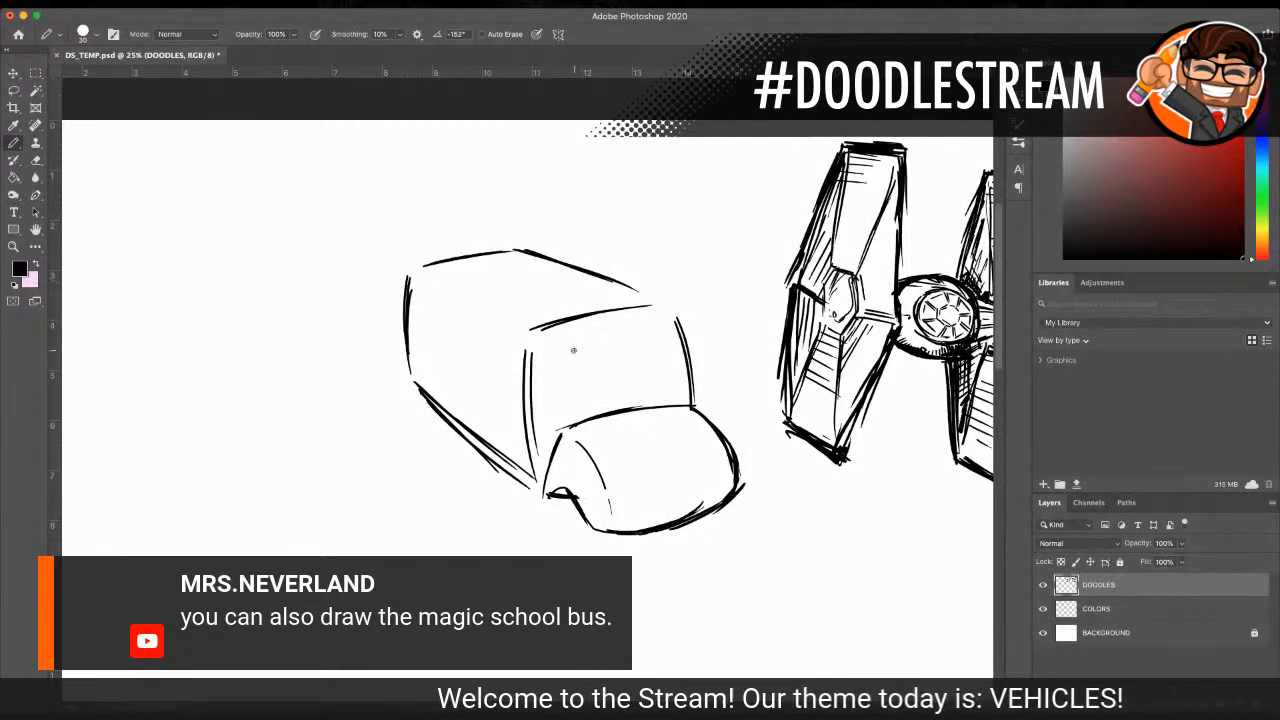
# Step: Outline the windshield on the front face above the hood
pyautogui.moveTo(567, 357); pyautogui.dragTo(660, 340)
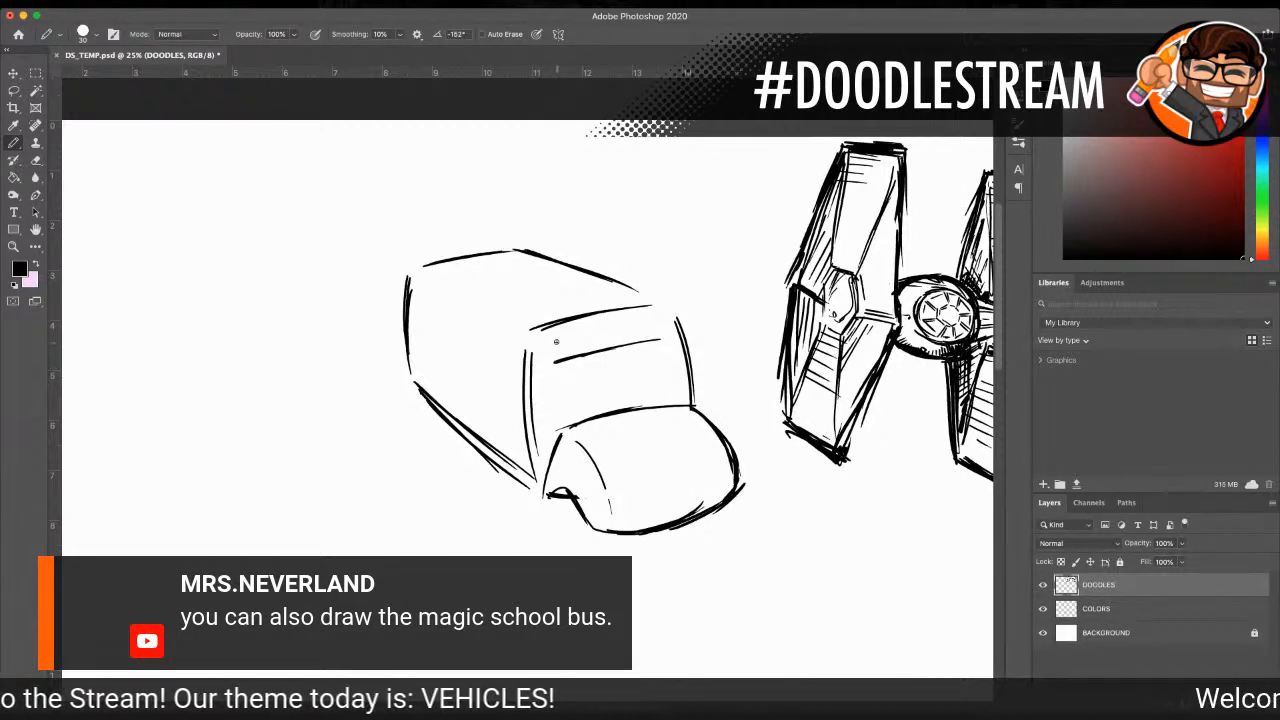
pyautogui.moveTo(552, 366); pyautogui.dragTo(550, 422)
pyautogui.moveTo(549, 368); pyautogui.dragTo(555, 418)
pyautogui.moveTo(664, 342); pyautogui.dragTo(678, 404)
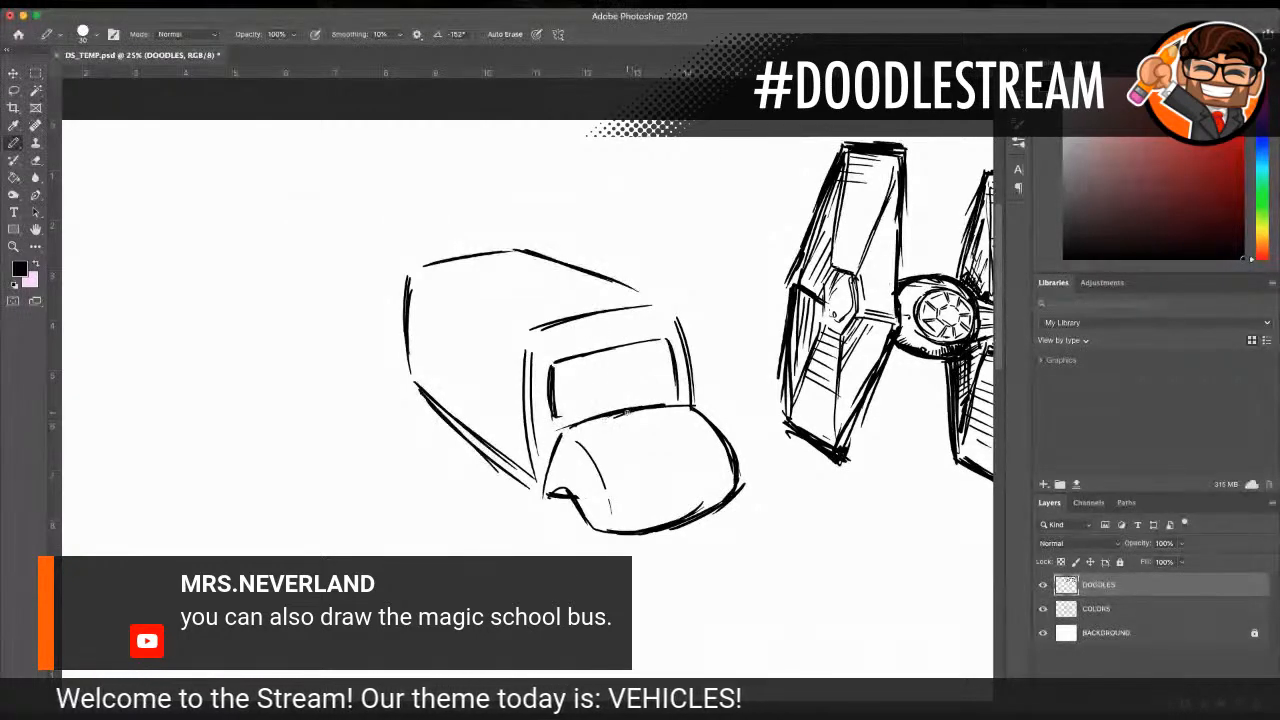
# Step: Draw the crease lines along the hood and fill the narrow centre grille with slanted hatching
pyautogui.moveTo(615, 434); pyautogui.dragTo(684, 460)
pyautogui.moveTo(668, 405)
pyautogui.mouseDown()
pyautogui.moveTo(690, 448)
pyautogui.moveTo(661, 508)
pyautogui.mouseUp()
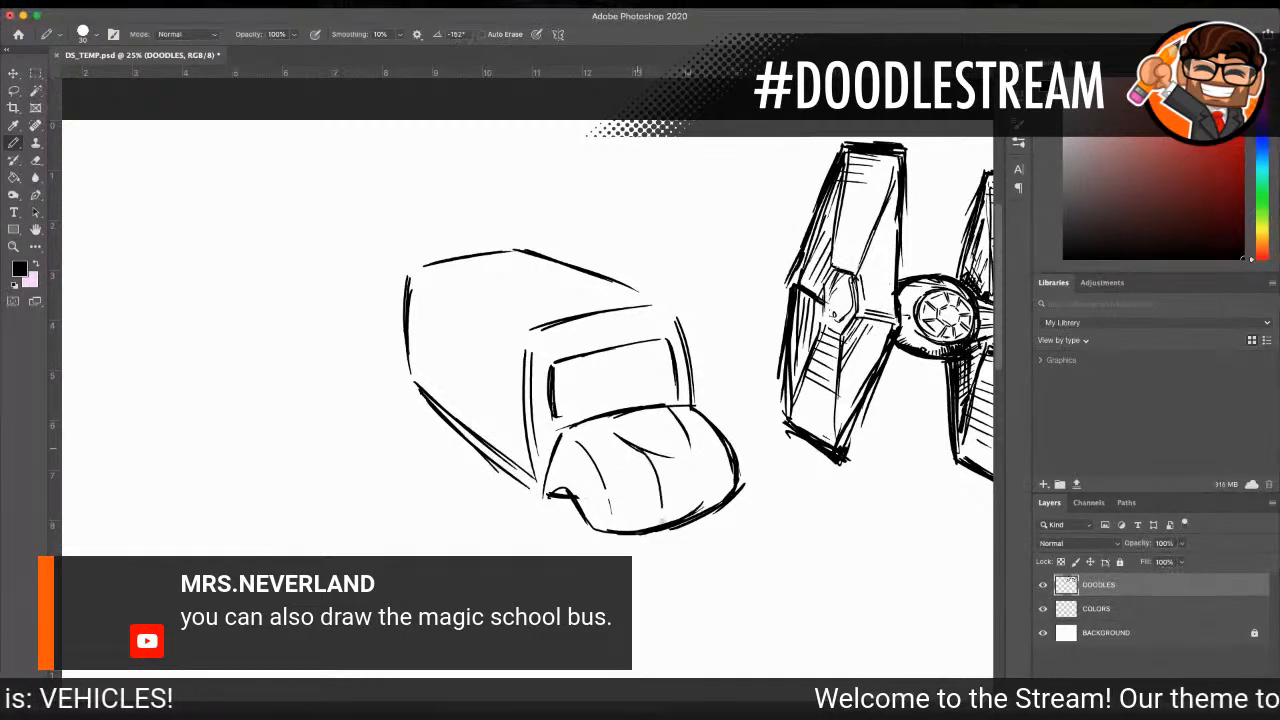
pyautogui.moveTo(685, 441); pyautogui.dragTo(700, 490)
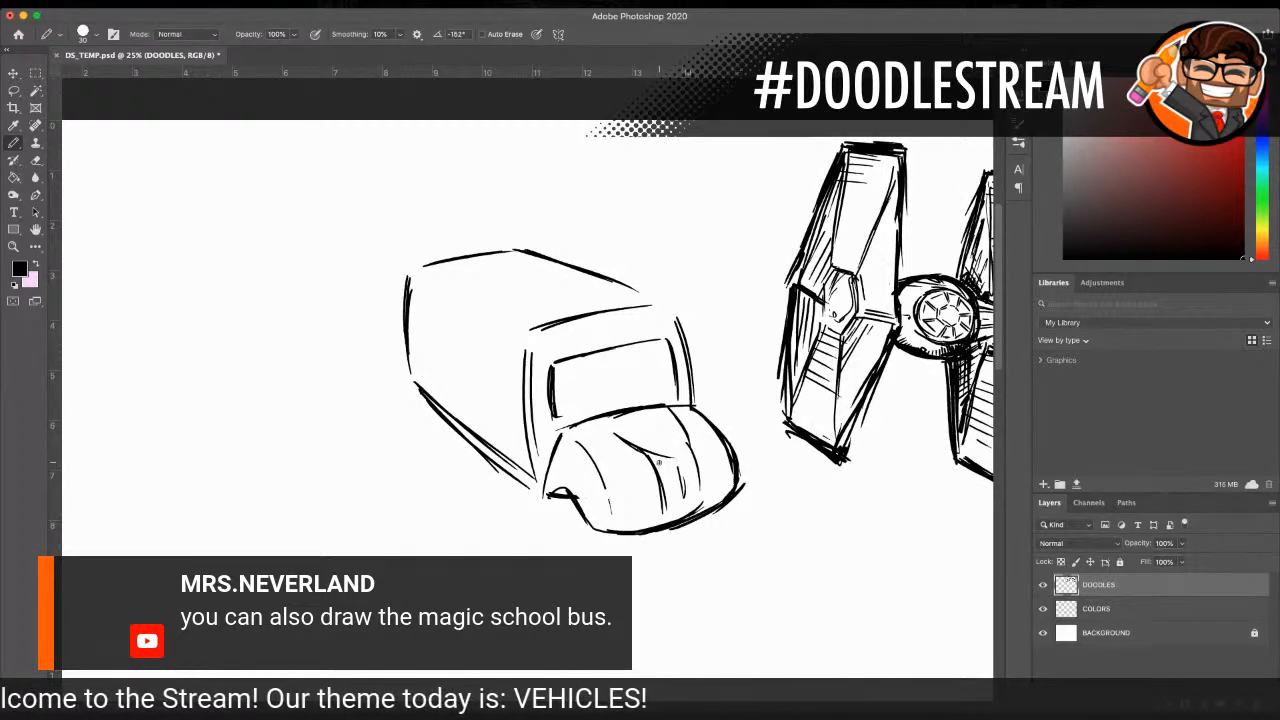
pyautogui.moveTo(657, 461)
pyautogui.mouseDown()
pyautogui.moveTo(677, 471)
pyautogui.moveTo(686, 512)
pyautogui.mouseUp()
pyautogui.moveTo(676, 468)
pyautogui.mouseDown()
pyautogui.moveTo(700, 480)
pyautogui.moveTo(702, 514)
pyautogui.mouseUp()
pyautogui.moveTo(647, 415); pyautogui.dragTo(671, 447)
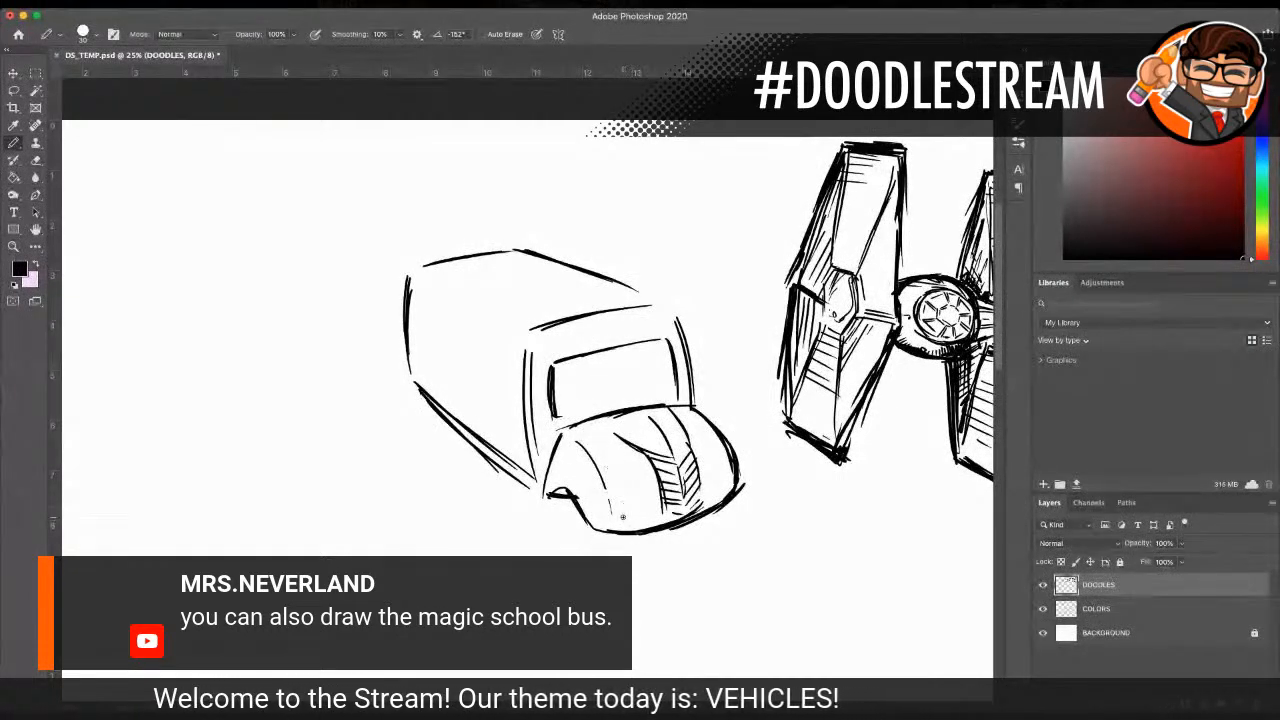
# Step: Draw square headlight frames on both sides of the grille, with round lamps and dark centres inside them
pyautogui.moveTo(640, 478)
pyautogui.mouseDown()
pyautogui.moveTo(612, 490)
pyautogui.moveTo(648, 505)
pyautogui.mouseUp()
pyautogui.moveTo(712, 450)
pyautogui.mouseDown()
pyautogui.moveTo(705, 483)
pyautogui.moveTo(733, 474)
pyautogui.mouseUp()
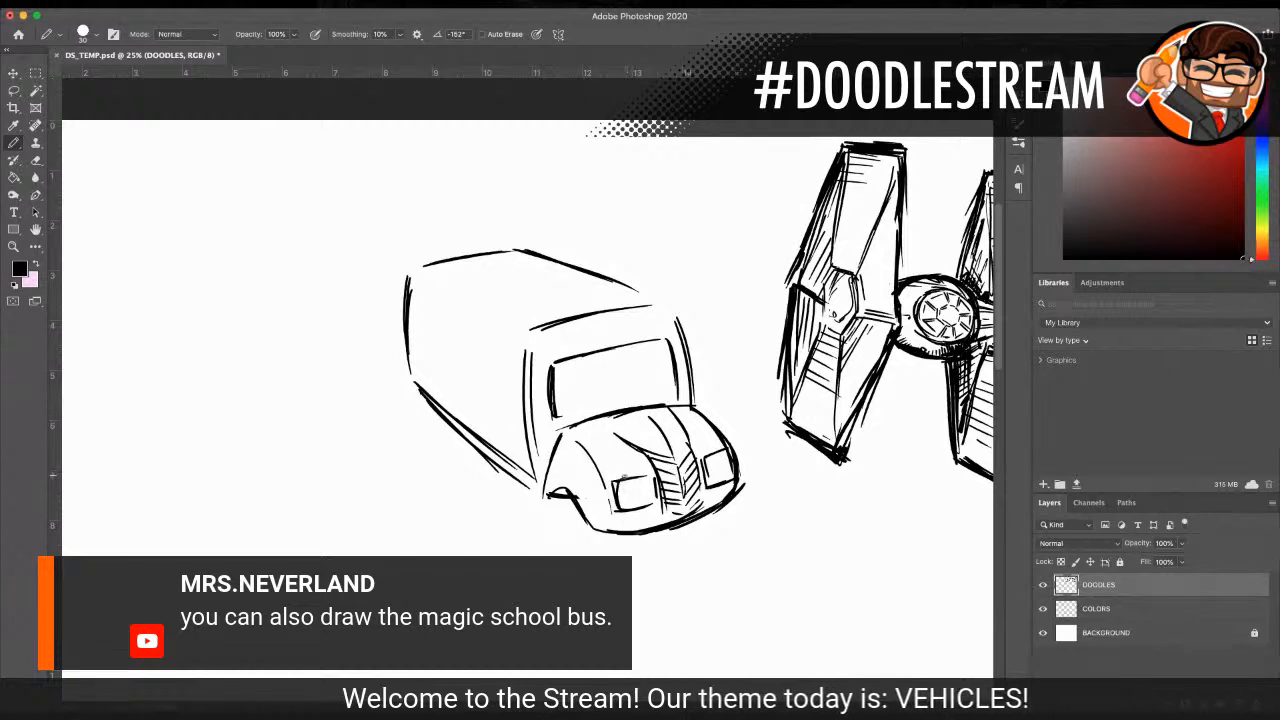
pyautogui.moveTo(641, 483); pyautogui.dragTo(646, 487)
pyautogui.moveTo(719, 458); pyautogui.dragTo(722, 478)
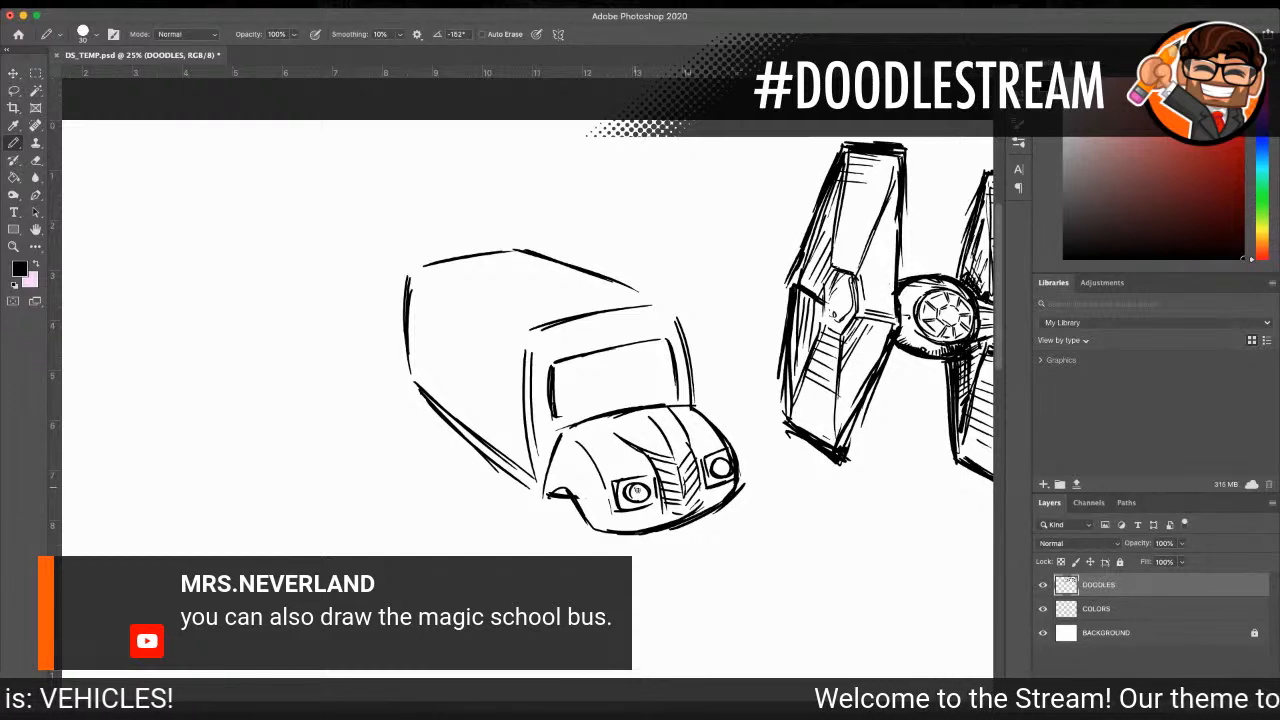
pyautogui.moveTo(718, 472); pyautogui.dragTo(723, 462)
pyautogui.moveTo(636, 490); pyautogui.dragTo(642, 493)
pyautogui.moveTo(718, 467); pyautogui.dragTo(724, 469)
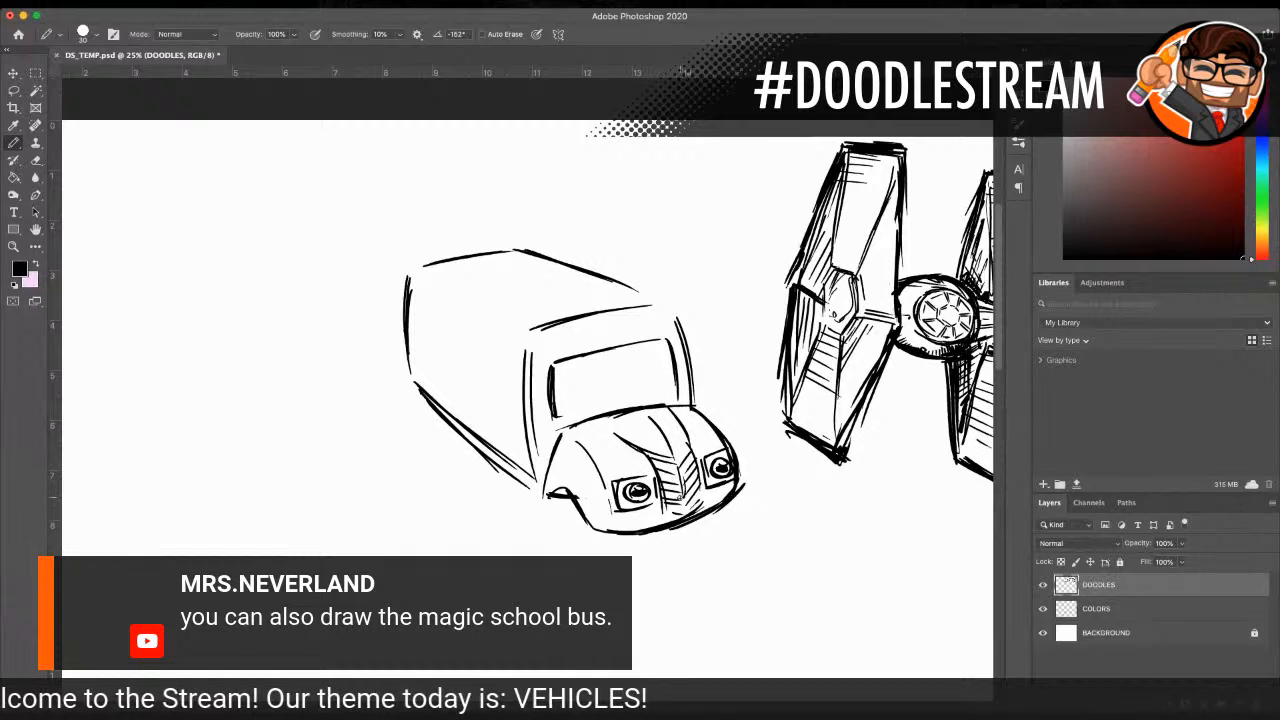
# Step: Draw the curved front bumper beneath the hood and outline the near front wheel under its fender
pyautogui.moveTo(596, 531); pyautogui.dragTo(672, 549)
pyautogui.moveTo(733, 500); pyautogui.dragTo(710, 530)
pyautogui.moveTo(612, 542)
pyautogui.mouseDown()
pyautogui.moveTo(652, 549)
pyautogui.moveTo(731, 514)
pyautogui.moveTo(692, 538)
pyautogui.moveTo(641, 540)
pyautogui.moveTo(652, 513)
pyautogui.moveTo(634, 524)
pyautogui.moveTo(627, 479)
pyautogui.moveTo(640, 508)
pyautogui.moveTo(653, 482)
pyautogui.moveTo(724, 460)
pyautogui.moveTo(716, 478)
pyautogui.moveTo(730, 470)
pyautogui.mouseUp()
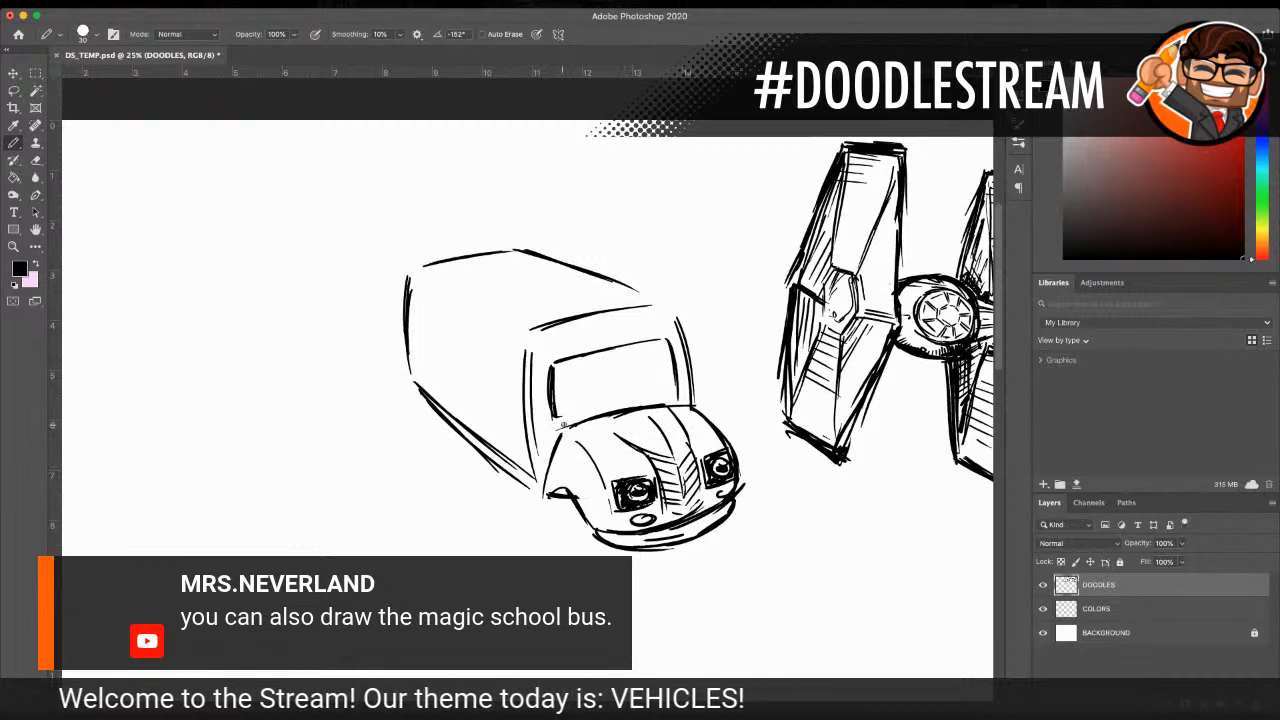
pyautogui.moveTo(558, 432)
pyautogui.mouseDown()
pyautogui.moveTo(538, 502)
pyautogui.moveTo(530, 480)
pyautogui.moveTo(582, 546)
pyautogui.mouseUp()
pyautogui.moveTo(557, 501); pyautogui.dragTo(586, 547)
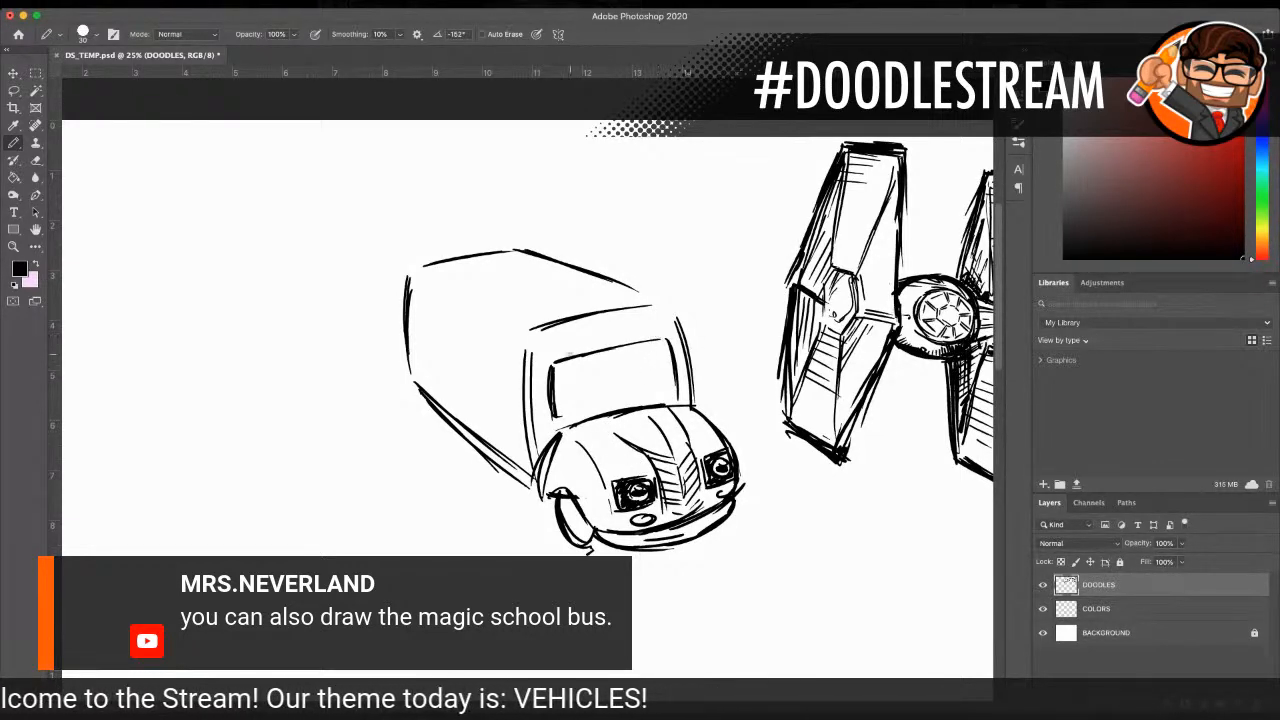
# Step: Add round warning lights and a sign panel above the windshield, plus a side mirror on each side
pyautogui.moveTo(539, 344)
pyautogui.mouseDown()
pyautogui.moveTo(556, 340)
pyautogui.moveTo(548, 364)
pyautogui.mouseUp()
pyautogui.moveTo(650, 315)
pyautogui.mouseDown()
pyautogui.moveTo(655, 335)
pyautogui.moveTo(668, 312)
pyautogui.moveTo(670, 338)
pyautogui.moveTo(630, 318)
pyautogui.moveTo(573, 350)
pyautogui.moveTo(643, 323)
pyautogui.mouseUp()
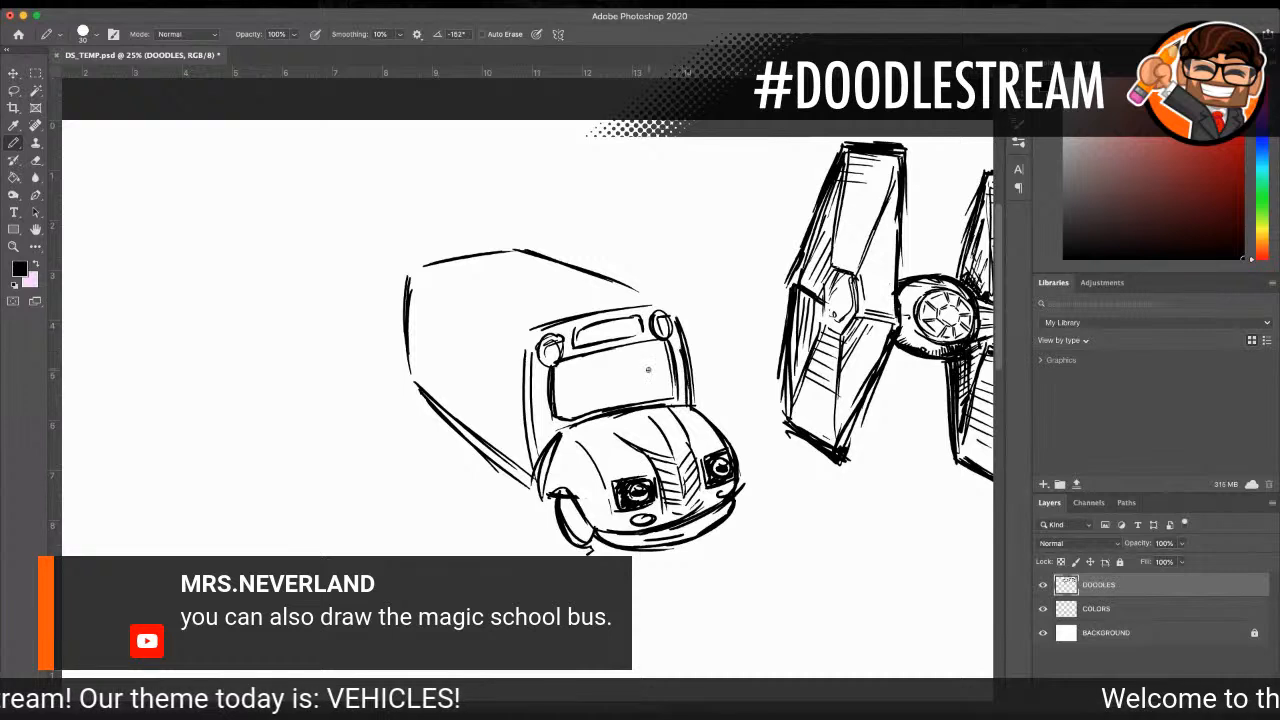
pyautogui.moveTo(528, 402)
pyautogui.mouseDown()
pyautogui.moveTo(510, 420)
pyautogui.moveTo(526, 430)
pyautogui.moveTo(538, 418)
pyautogui.mouseUp()
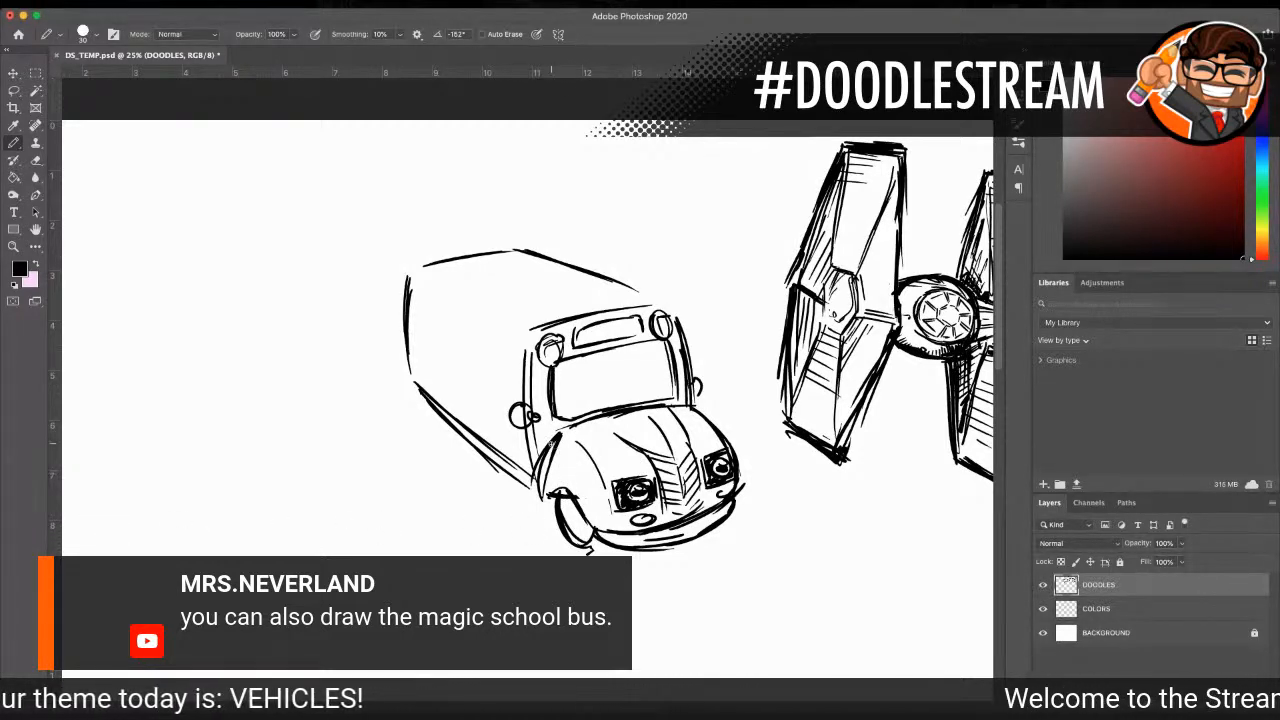
# Step: Thicken the front wheel arch and add the inner rim and tyre shading to the wheel
pyautogui.moveTo(560, 470)
pyautogui.mouseDown()
pyautogui.moveTo(549, 484)
pyautogui.moveTo(565, 489)
pyautogui.mouseUp()
pyautogui.moveTo(560, 473)
pyautogui.mouseDown()
pyautogui.moveTo(545, 505)
pyautogui.moveTo(556, 491)
pyautogui.moveTo(608, 546)
pyautogui.mouseUp()
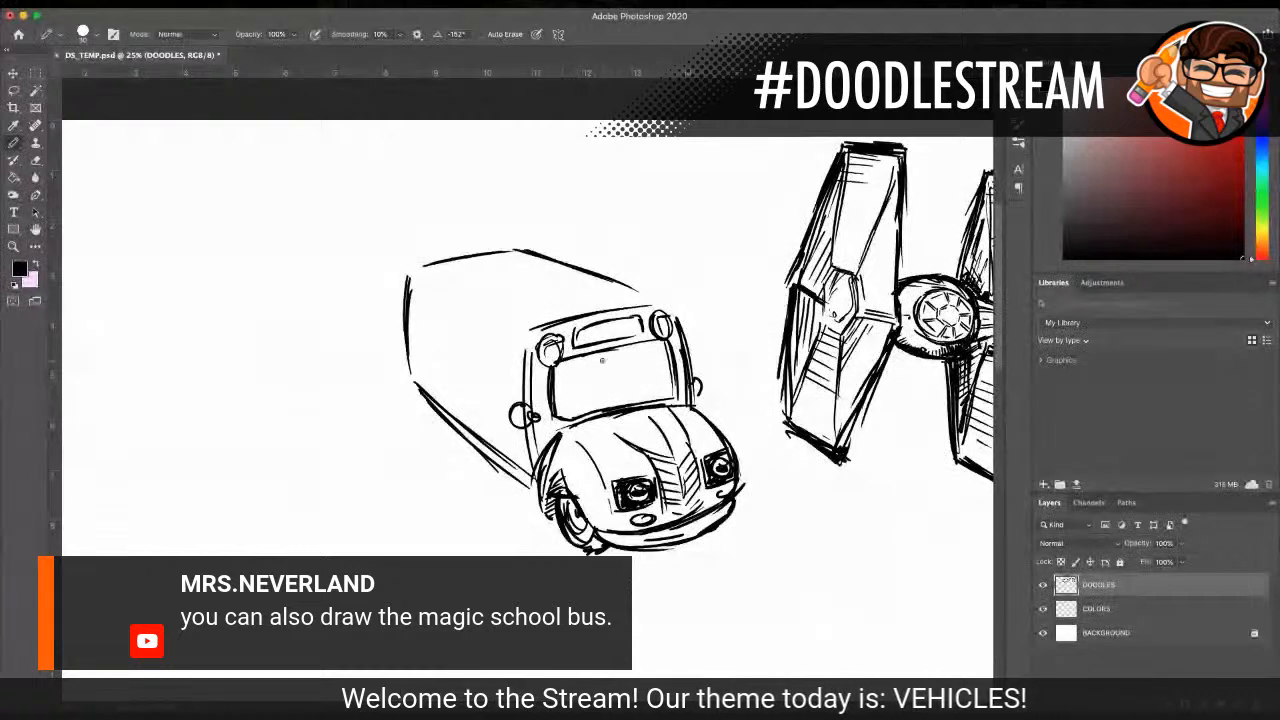
# Step: Draw a curved seam across the roof, then the side door and three oval windows on the bus side
pyautogui.moveTo(582, 284); pyautogui.dragTo(507, 298)
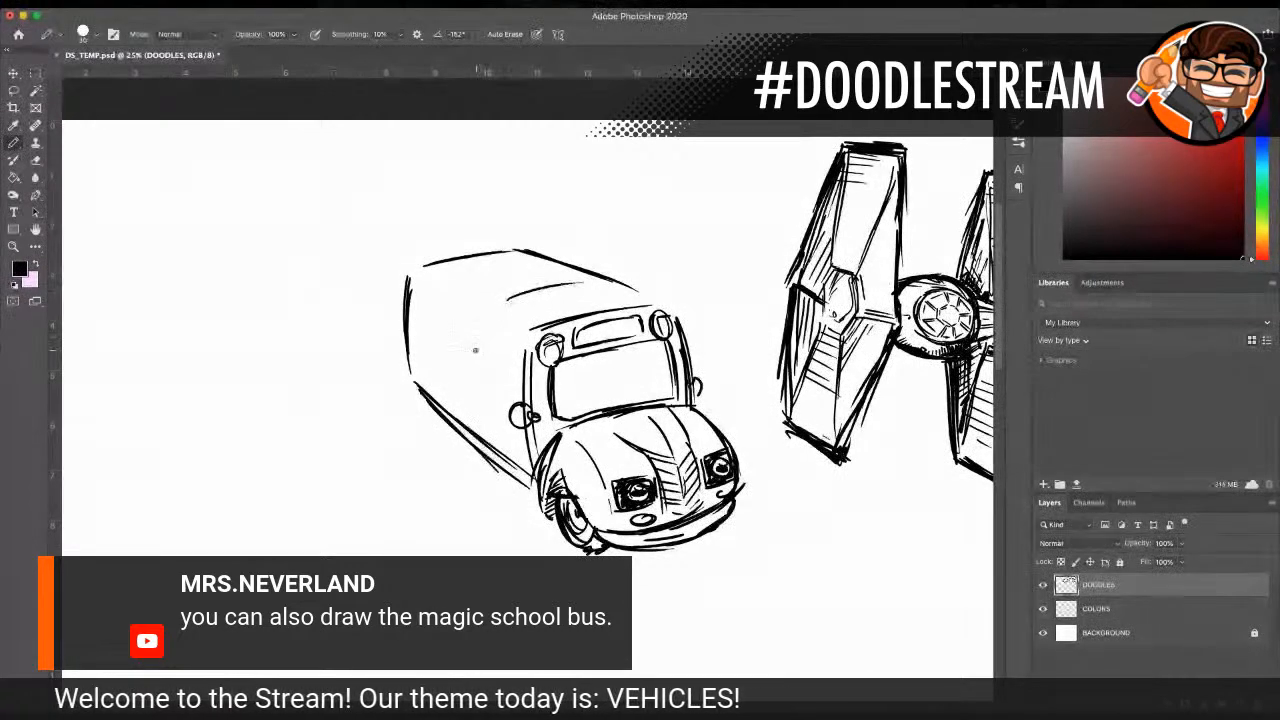
pyautogui.moveTo(519, 346)
pyautogui.mouseDown()
pyautogui.moveTo(492, 402)
pyautogui.moveTo(493, 376)
pyautogui.moveTo(500, 455)
pyautogui.moveTo(522, 473)
pyautogui.moveTo(508, 460)
pyautogui.mouseUp()
pyautogui.moveTo(506, 370); pyautogui.dragTo(512, 470)
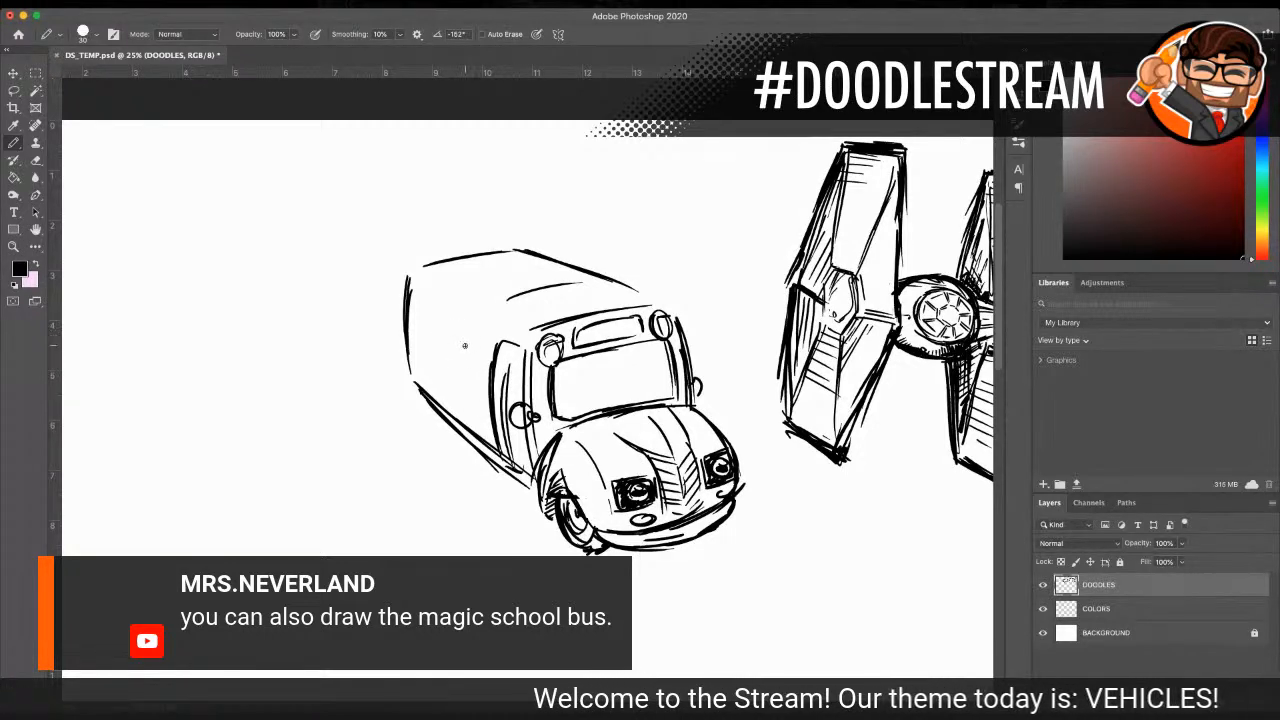
pyautogui.moveTo(466, 333)
pyautogui.mouseDown()
pyautogui.moveTo(476, 362)
pyautogui.moveTo(464, 334)
pyautogui.moveTo(437, 346)
pyautogui.moveTo(441, 326)
pyautogui.moveTo(411, 318)
pyautogui.moveTo(420, 342)
pyautogui.moveTo(422, 314)
pyautogui.mouseUp()
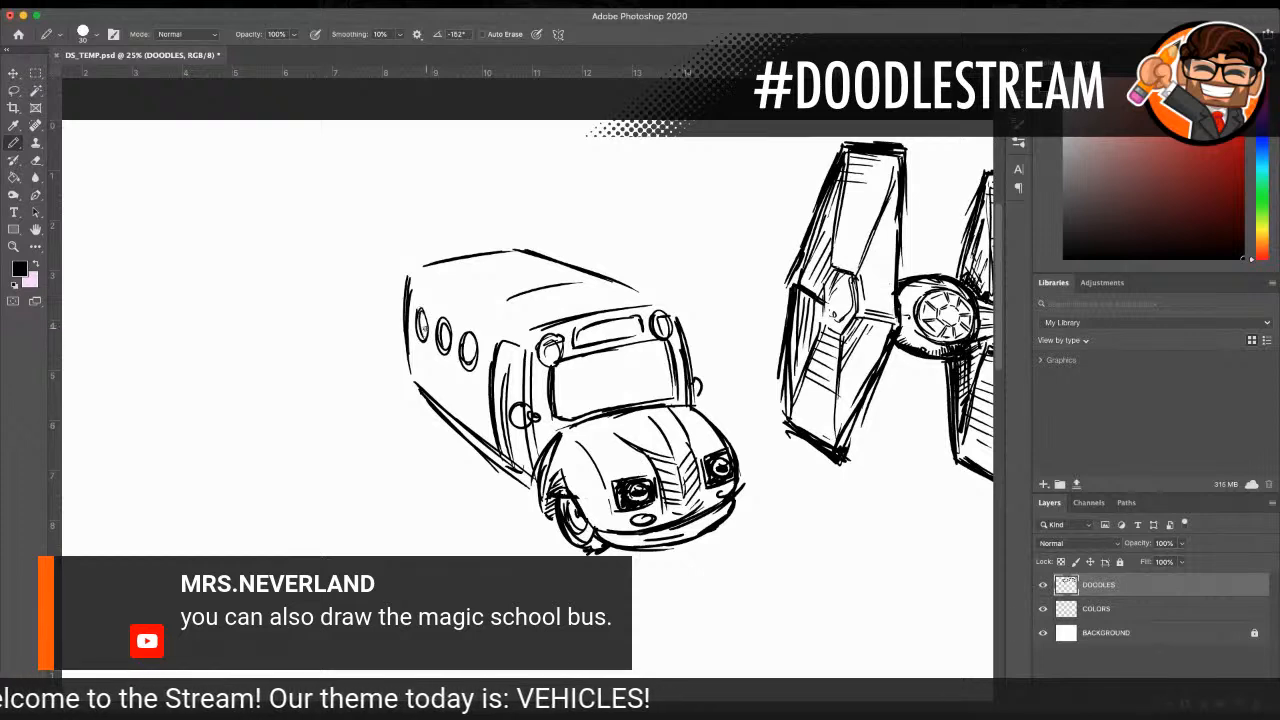
# Step: Erase the rear part of the lower side edge and draw a wing extending from the bus side there
pyautogui.moveTo(416, 382); pyautogui.dragTo(451, 425)
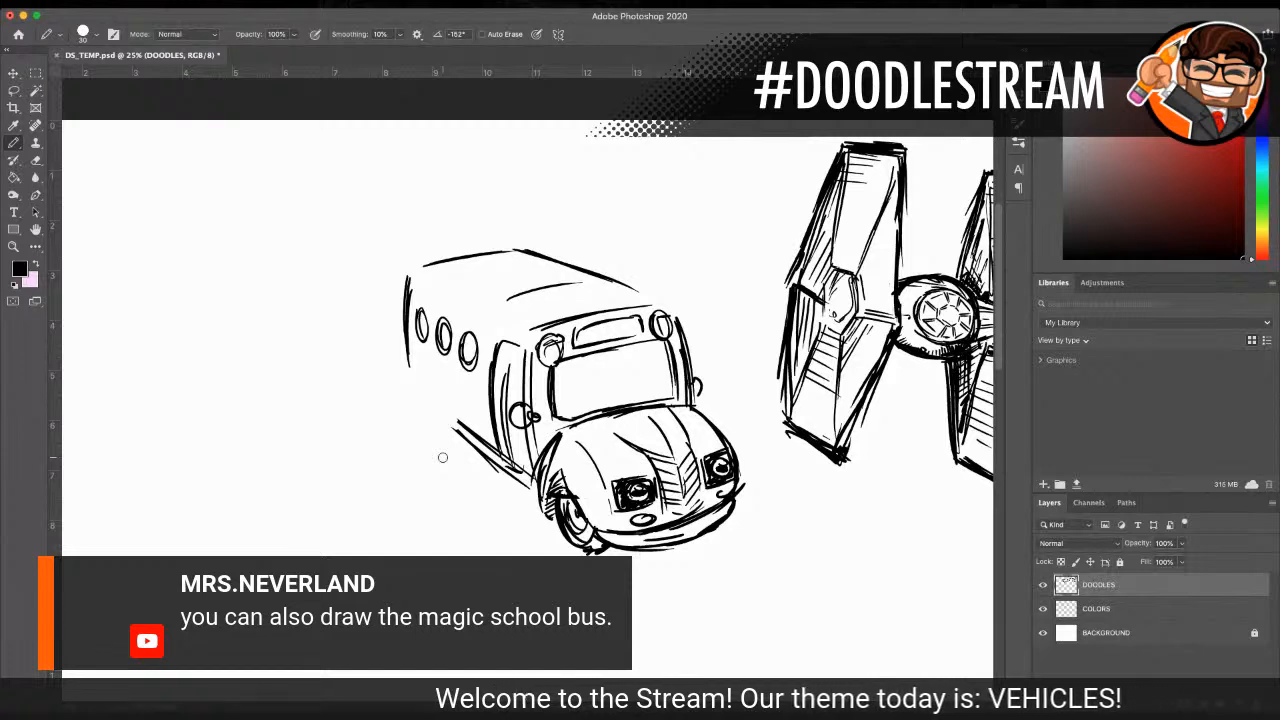
pyautogui.moveTo(410, 350)
pyautogui.mouseDown()
pyautogui.moveTo(450, 370)
pyautogui.moveTo(441, 363)
pyautogui.mouseUp()
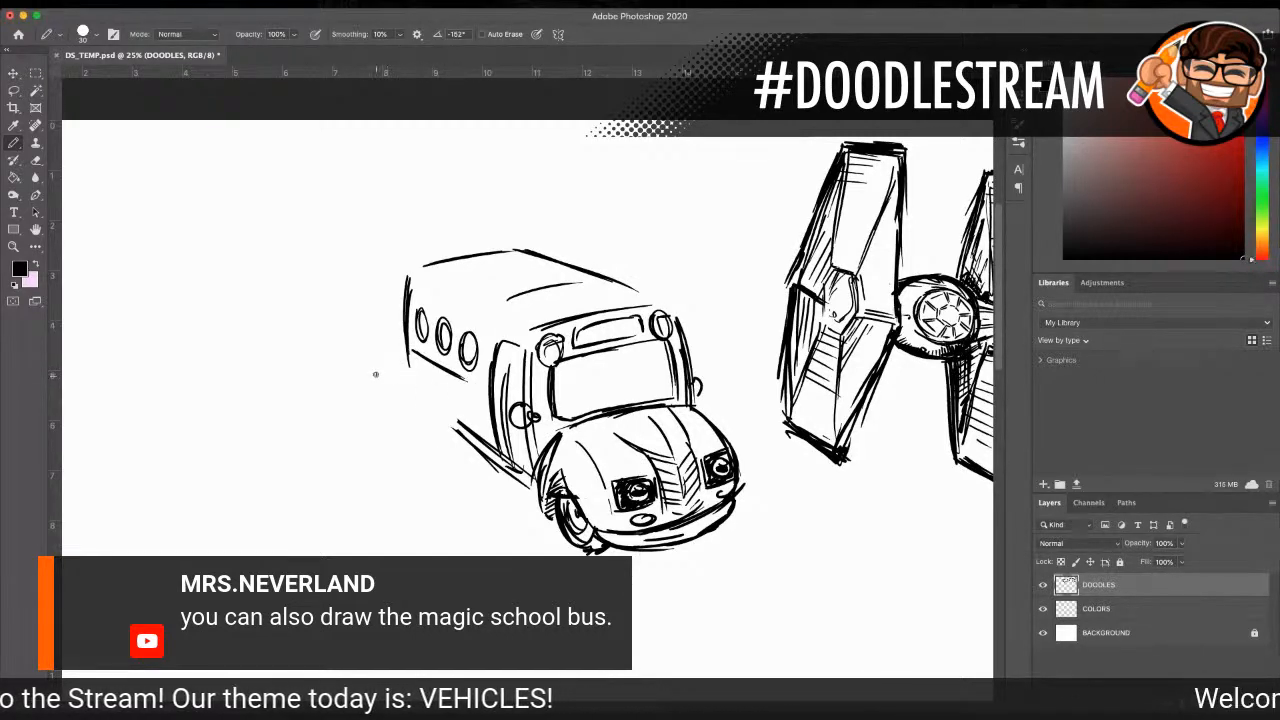
pyautogui.moveTo(408, 351)
pyautogui.mouseDown()
pyautogui.moveTo(340, 368)
pyautogui.moveTo(388, 400)
pyautogui.moveTo(468, 390)
pyautogui.mouseUp()
pyautogui.moveTo(333, 374)
pyautogui.mouseDown()
pyautogui.moveTo(395, 409)
pyautogui.moveTo(476, 398)
pyautogui.mouseUp()
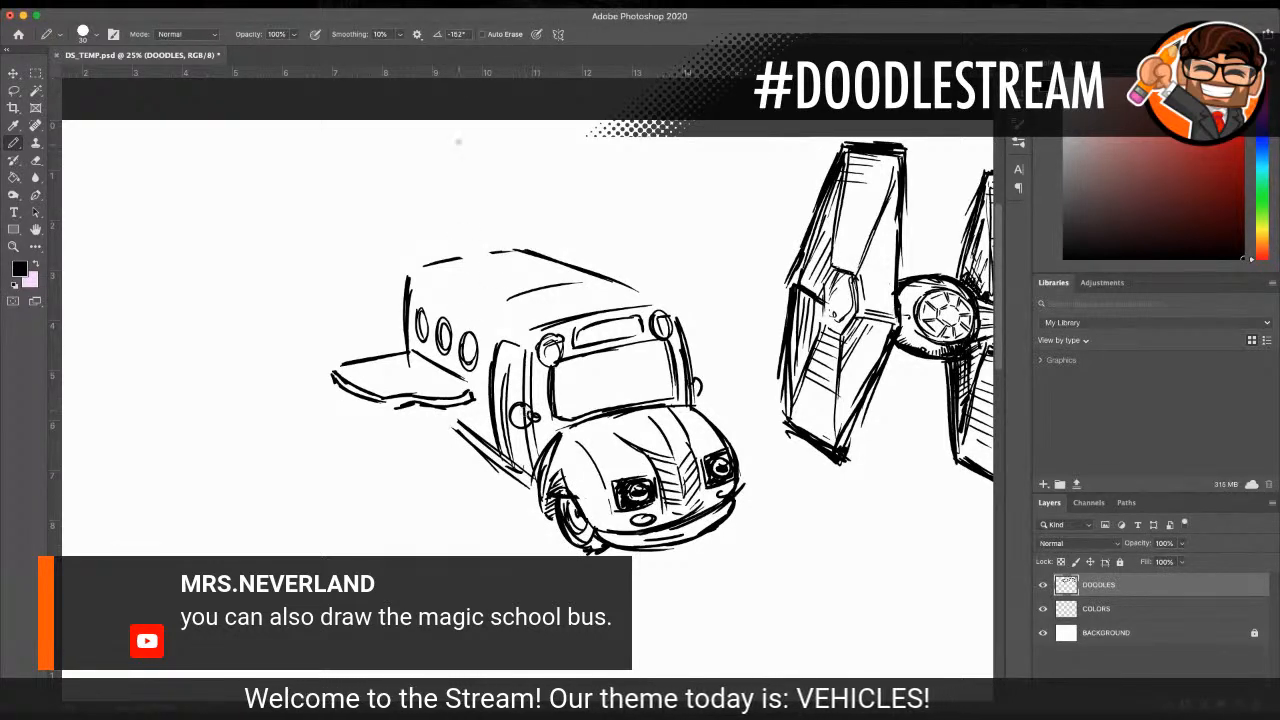
# Step: Draw a shuttle-style tail fin on the roof and add panel seams across the roof beside it
pyautogui.moveTo(454, 224)
pyautogui.mouseDown()
pyautogui.moveTo(465, 258)
pyautogui.moveTo(535, 290)
pyautogui.mouseUp()
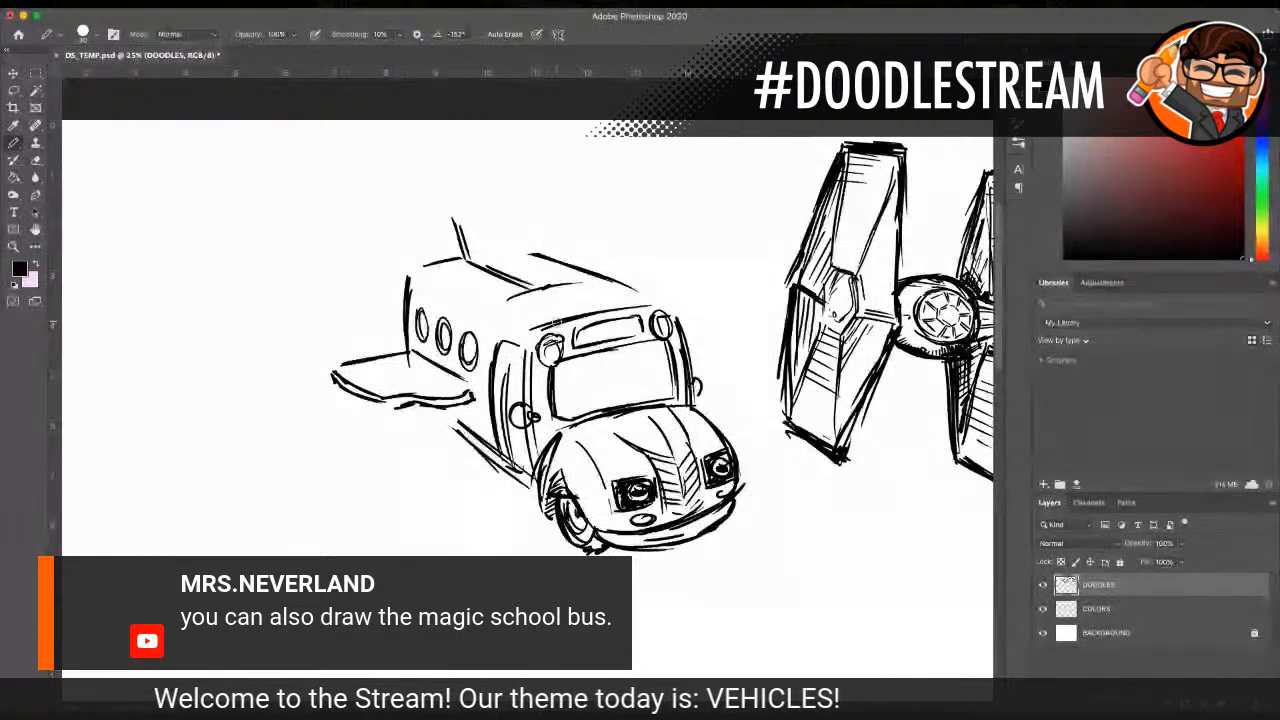
pyautogui.moveTo(453, 212)
pyautogui.mouseDown()
pyautogui.moveTo(500, 226)
pyautogui.moveTo(545, 284)
pyautogui.moveTo(503, 218)
pyautogui.mouseUp()
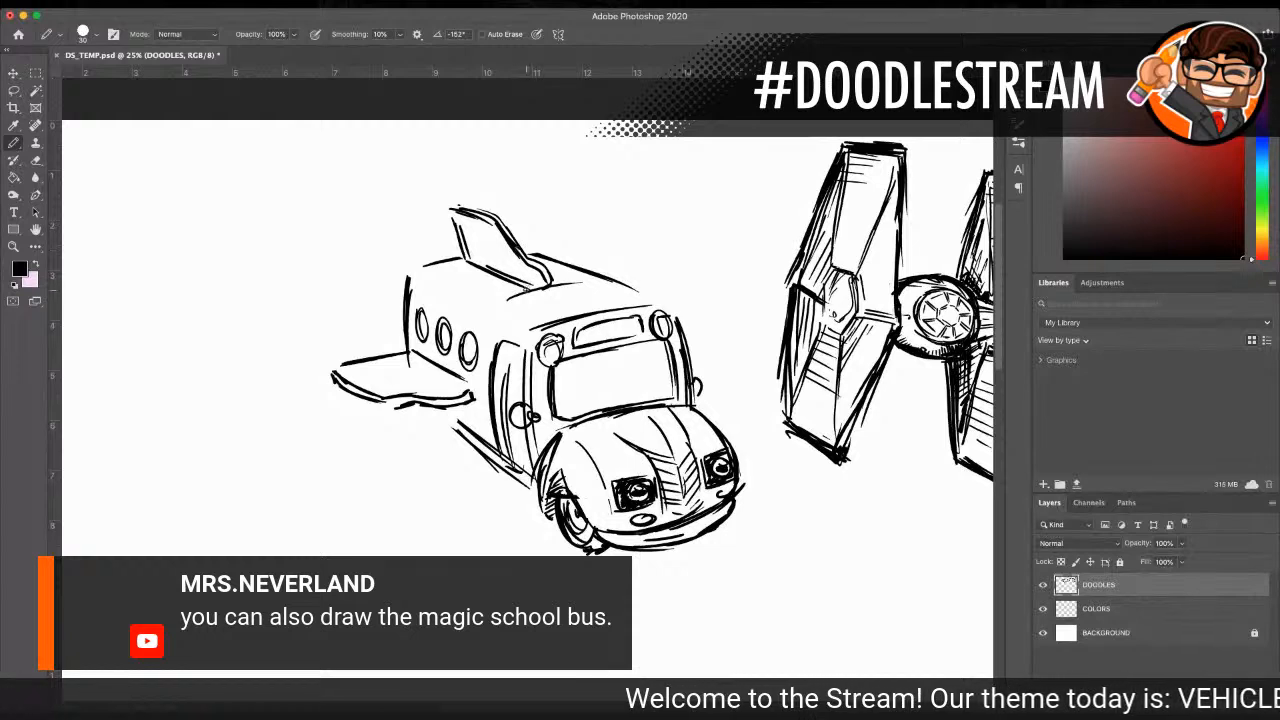
pyautogui.moveTo(430, 278); pyautogui.dragTo(532, 329)
pyautogui.moveTo(435, 289); pyautogui.dragTo(567, 263)
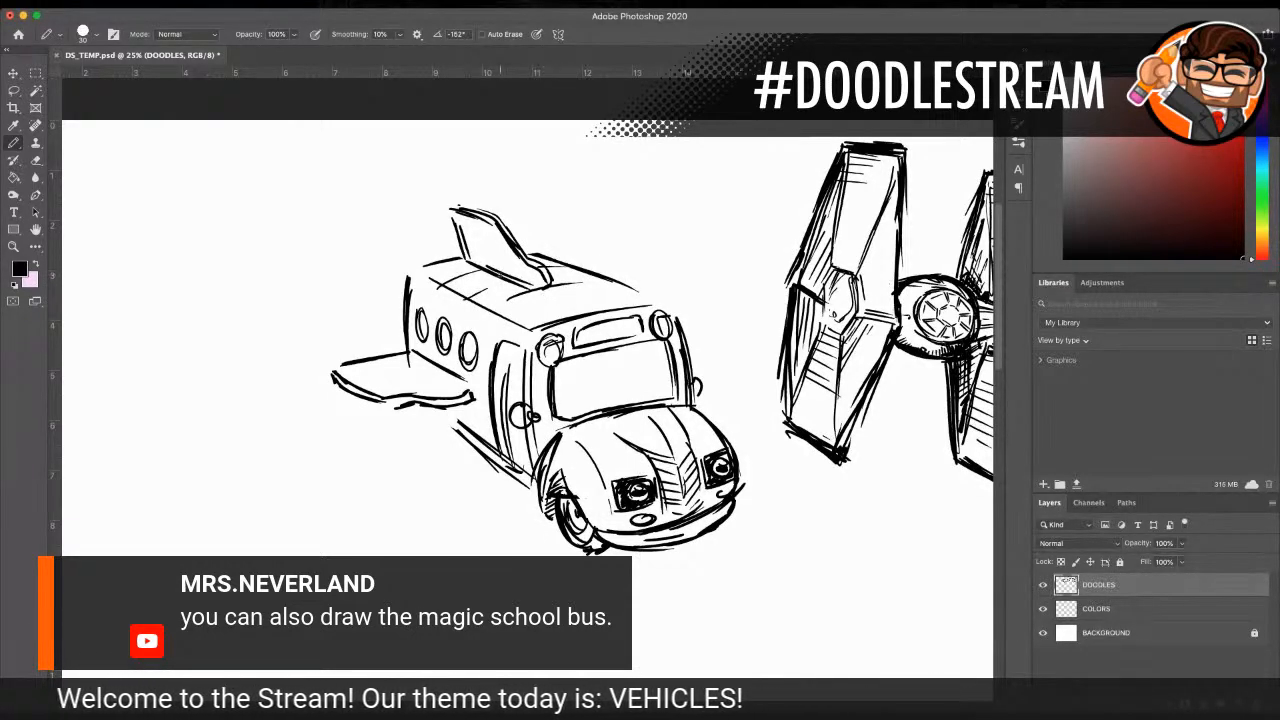
# Step: Draw and shade two rounded rocket thrusters at the back end of the bus
pyautogui.moveTo(408, 276)
pyautogui.mouseDown()
pyautogui.moveTo(449, 250)
pyautogui.moveTo(434, 264)
pyautogui.moveTo(461, 258)
pyautogui.moveTo(430, 270)
pyautogui.mouseUp()
pyautogui.moveTo(405, 296); pyautogui.dragTo(400, 334)
pyautogui.moveTo(403, 297); pyautogui.dragTo(400, 344)
pyautogui.moveTo(398, 297); pyautogui.dragTo(402, 347)
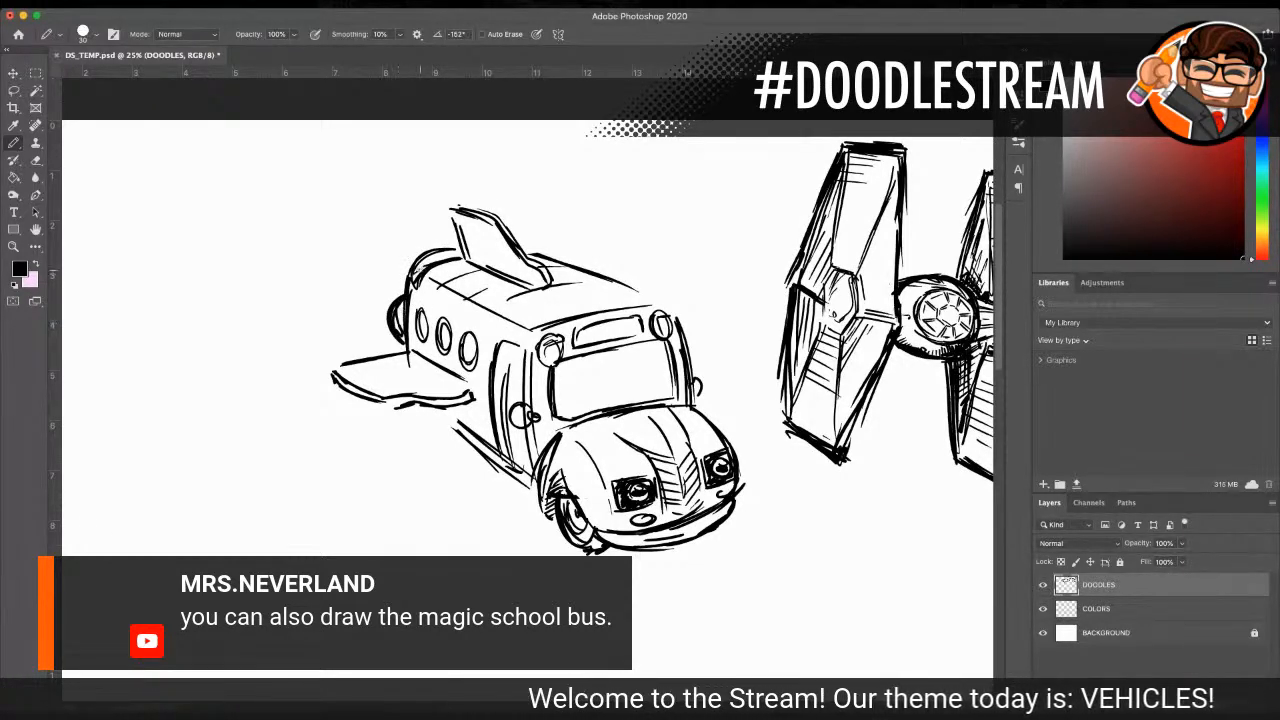
pyautogui.moveTo(419, 271); pyautogui.dragTo(429, 257)
pyautogui.moveTo(419, 263); pyautogui.dragTo(432, 253)
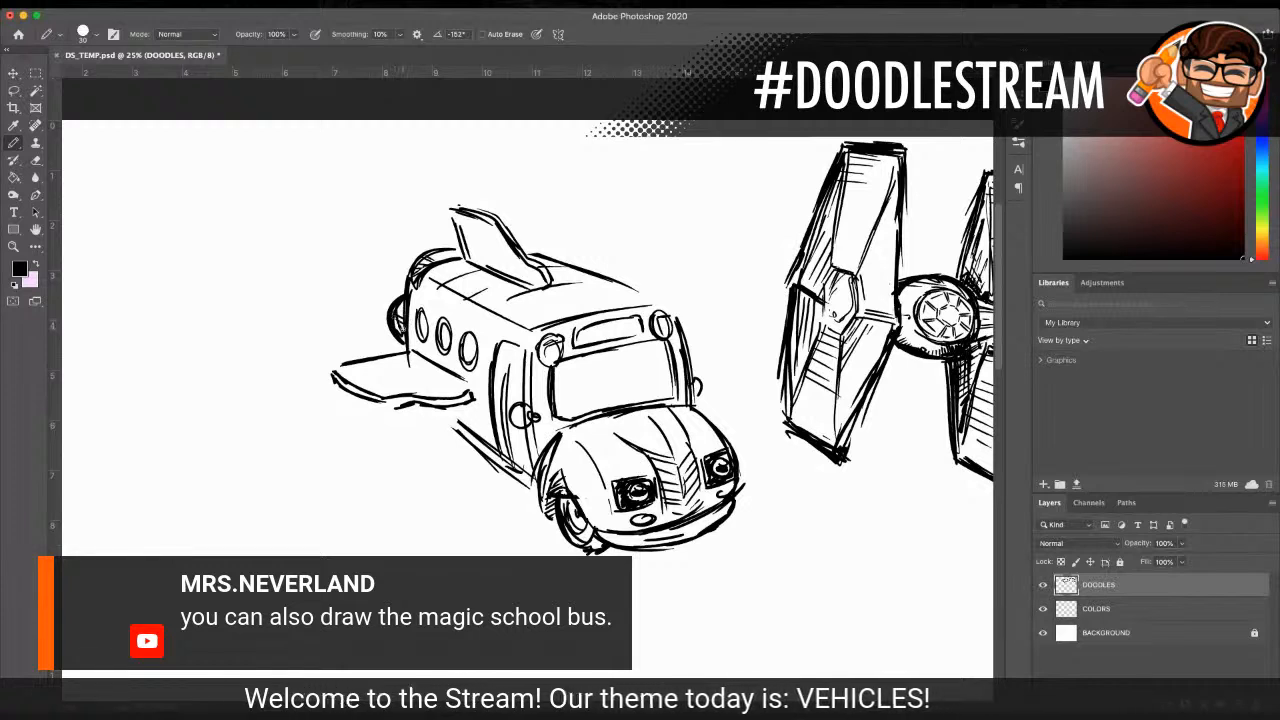
# Step: Draw the small far-side wing behind the windshield and reinforce the outline of the near wing
pyautogui.moveTo(684, 352); pyautogui.dragTo(724, 337)
pyautogui.moveTo(724, 335)
pyautogui.mouseDown()
pyautogui.moveTo(694, 331)
pyautogui.moveTo(723, 333)
pyautogui.moveTo(689, 357)
pyautogui.mouseUp()
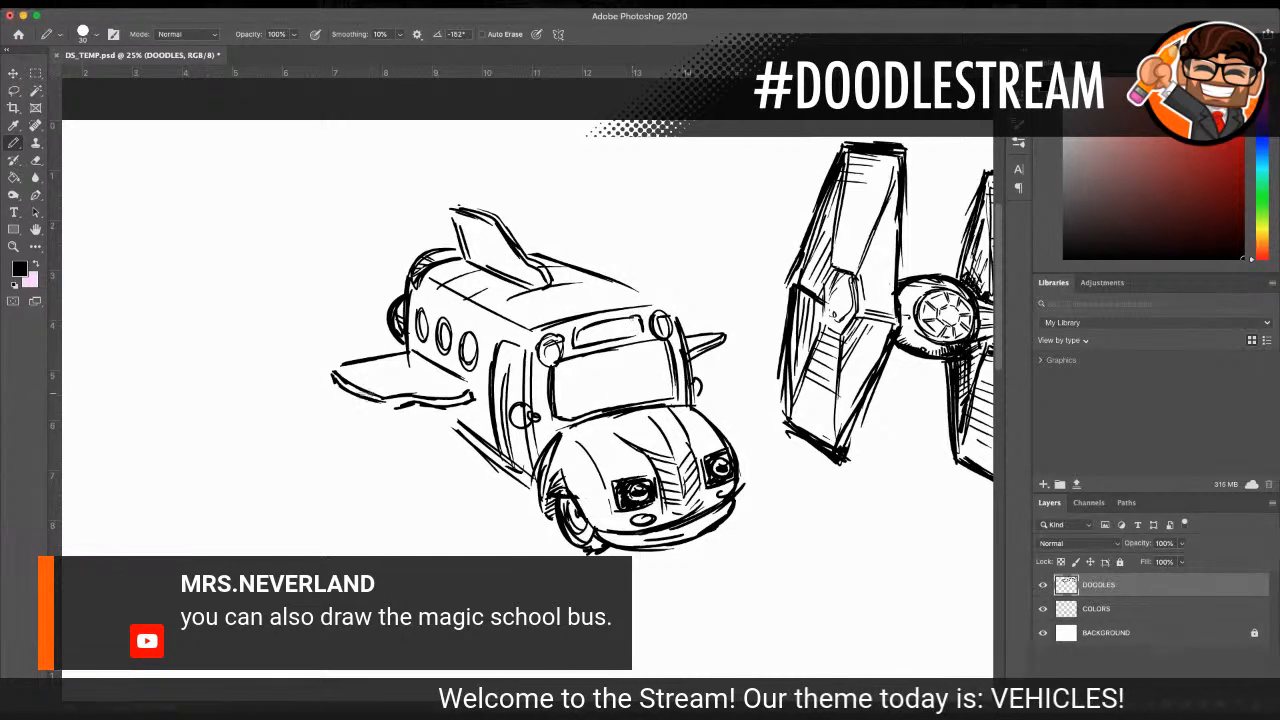
pyautogui.moveTo(327, 372)
pyautogui.mouseDown()
pyautogui.moveTo(423, 350)
pyautogui.moveTo(362, 361)
pyautogui.moveTo(399, 359)
pyautogui.moveTo(465, 388)
pyautogui.mouseUp()
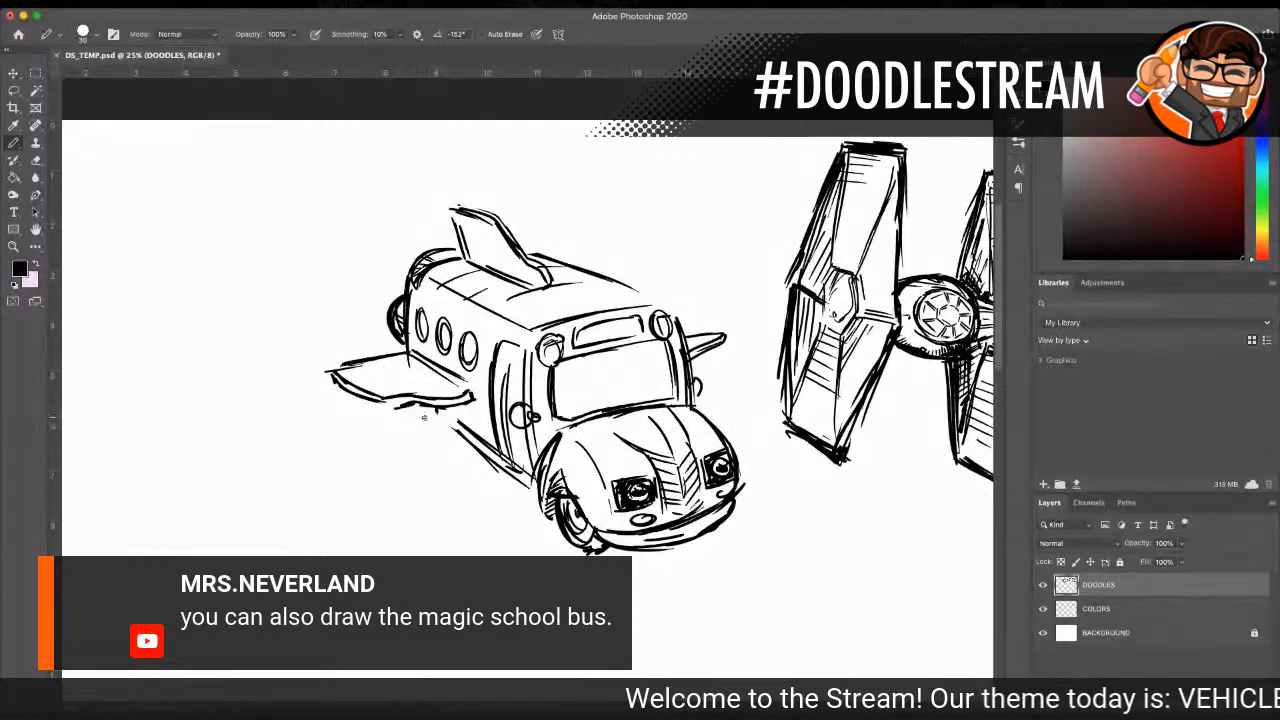
# Step: Draw the rear wheel and lower body edge beneath the near wing, and darken the oval side windows
pyautogui.moveTo(432, 418)
pyautogui.mouseDown()
pyautogui.moveTo(470, 455)
pyautogui.moveTo(442, 450)
pyautogui.moveTo(462, 458)
pyautogui.mouseUp()
pyautogui.moveTo(440, 440)
pyautogui.mouseDown()
pyautogui.moveTo(456, 466)
pyautogui.moveTo(462, 444)
pyautogui.moveTo(472, 460)
pyautogui.mouseUp()
pyautogui.moveTo(442, 420); pyautogui.dragTo(454, 454)
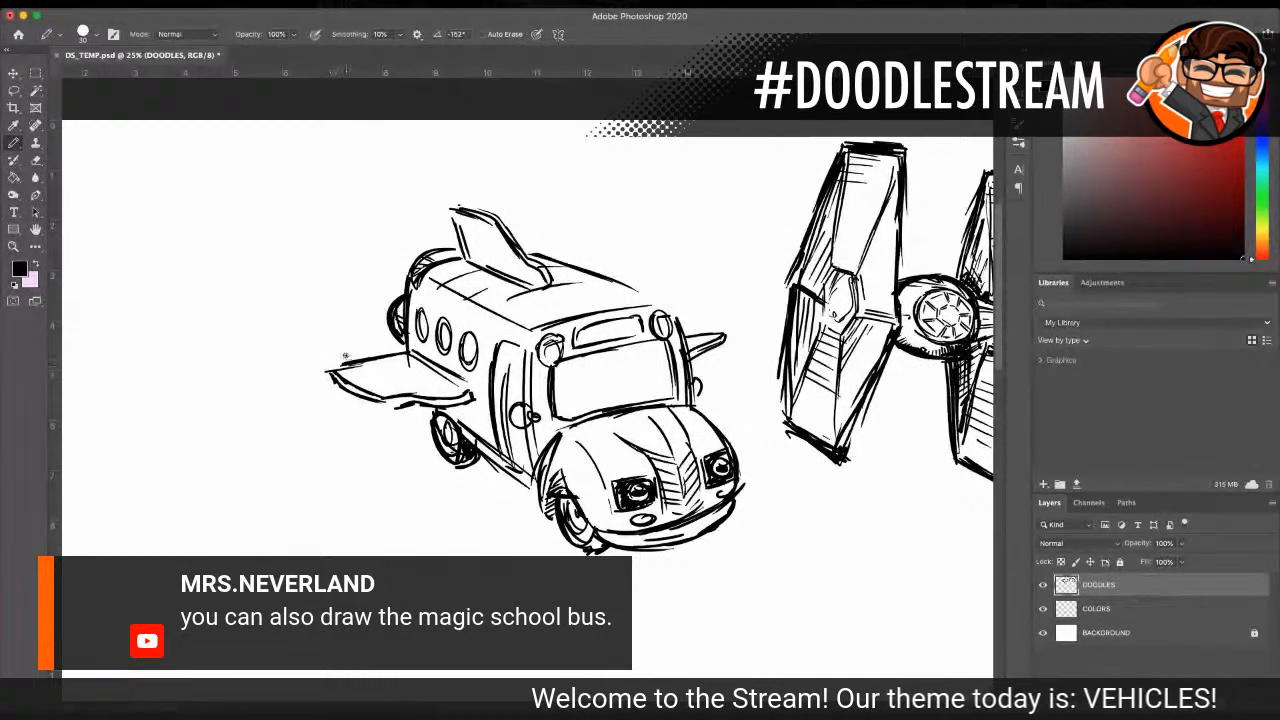
pyautogui.moveTo(467, 337); pyautogui.dragTo(471, 360)
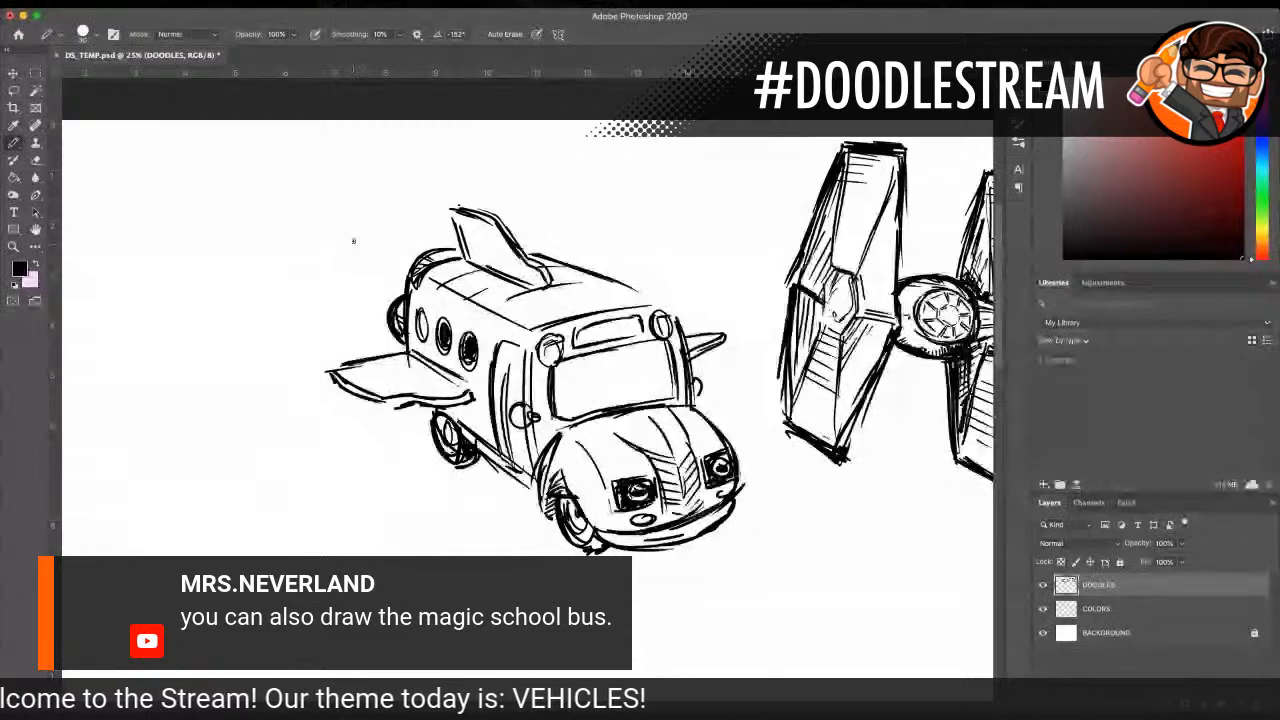
# Step: Sketch exhaust streaks and flames behind the rocket thrusters, and divide the windshield with a vertical line
pyautogui.moveTo(365, 258); pyautogui.dragTo(385, 280)
pyautogui.moveTo(336, 212); pyautogui.dragTo(418, 244)
pyautogui.moveTo(315, 245); pyautogui.dragTo(366, 318)
pyautogui.moveTo(317, 248); pyautogui.dragTo(370, 329)
pyautogui.moveTo(337, 275); pyautogui.dragTo(377, 327)
pyautogui.moveTo(370, 303)
pyautogui.mouseDown()
pyautogui.moveTo(388, 297)
pyautogui.moveTo(394, 273)
pyautogui.mouseUp()
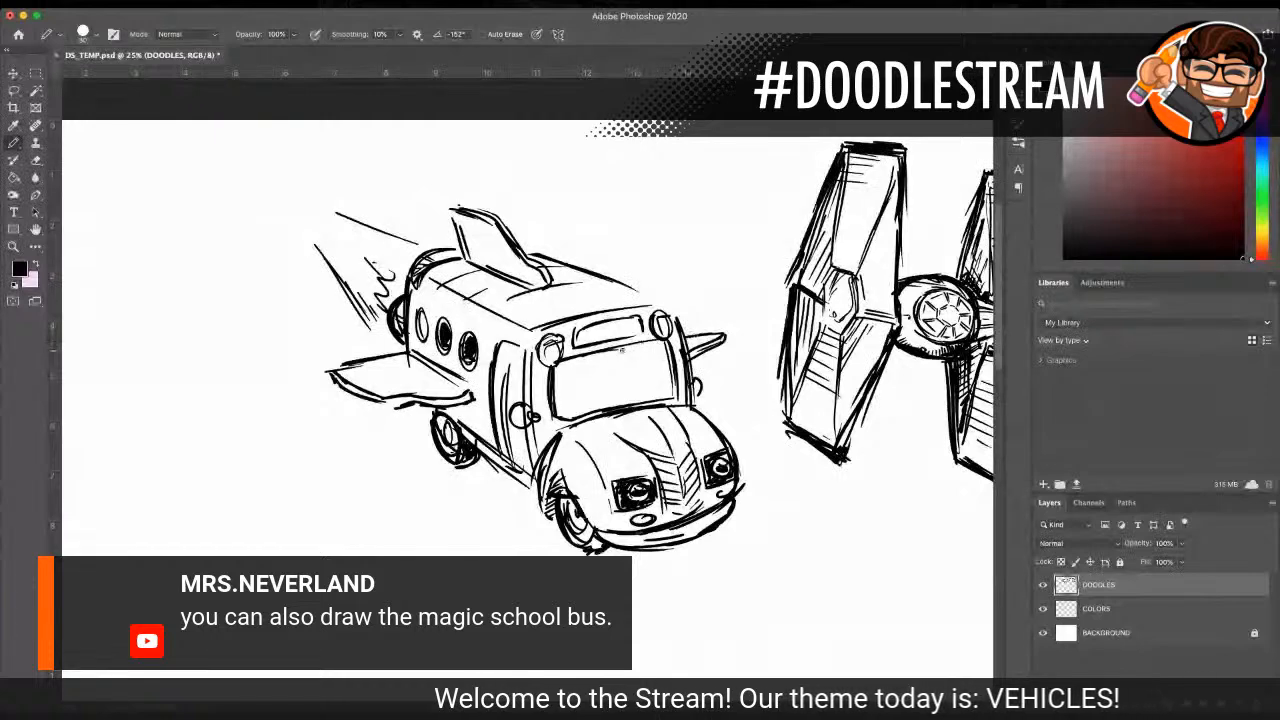
pyautogui.moveTo(620, 345); pyautogui.dragTo(616, 397)
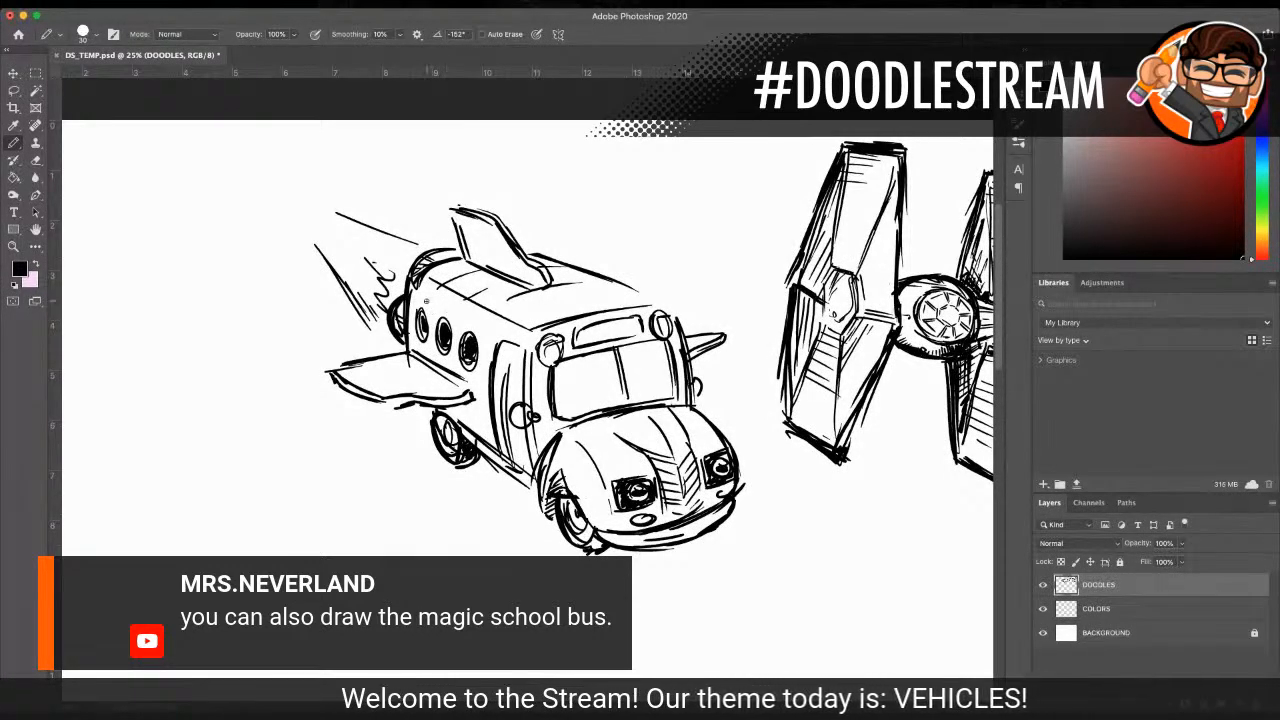
# Step: Add small dashes above the side windows and hatch a shadow on the bus body under the near wing
pyautogui.moveTo(451, 310); pyautogui.dragTo(452, 315)
pyautogui.moveTo(457, 310); pyautogui.dragTo(463, 321)
pyautogui.moveTo(481, 325); pyautogui.dragTo(489, 332)
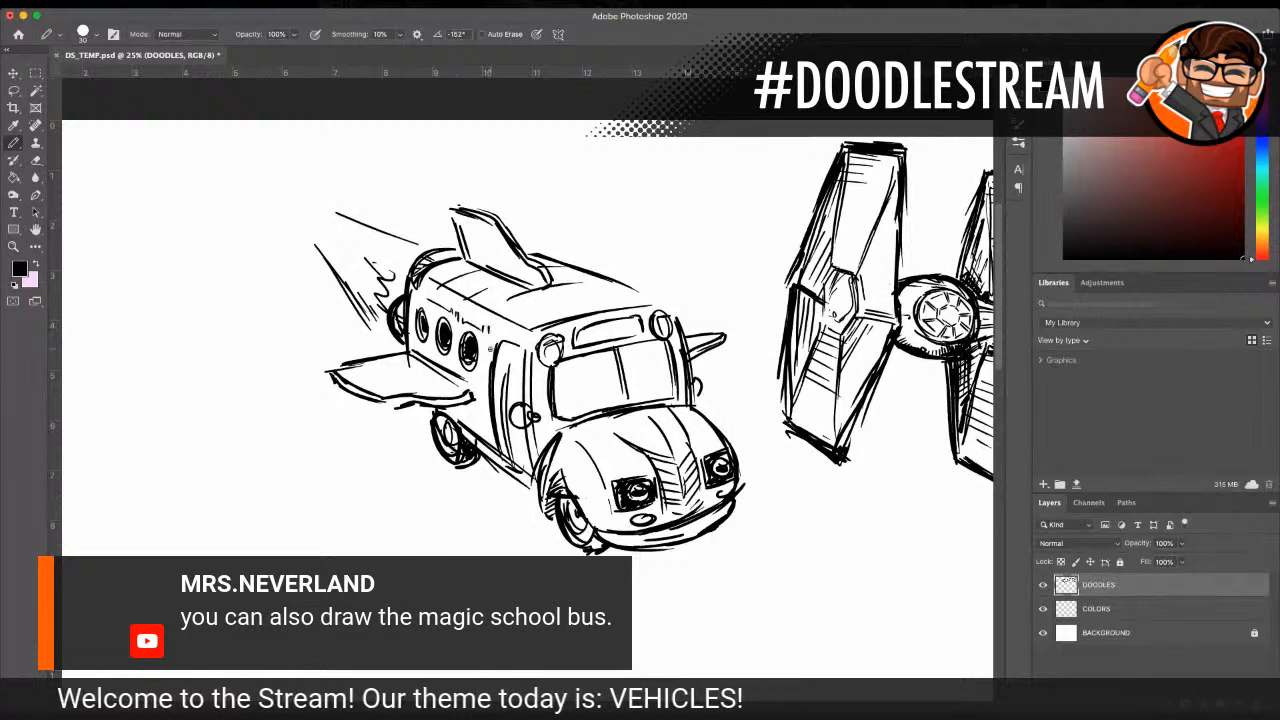
pyautogui.moveTo(452, 404); pyautogui.dragTo(454, 434)
pyautogui.moveTo(462, 402); pyautogui.dragTo(472, 432)
pyautogui.moveTo(478, 404); pyautogui.dragTo(480, 428)
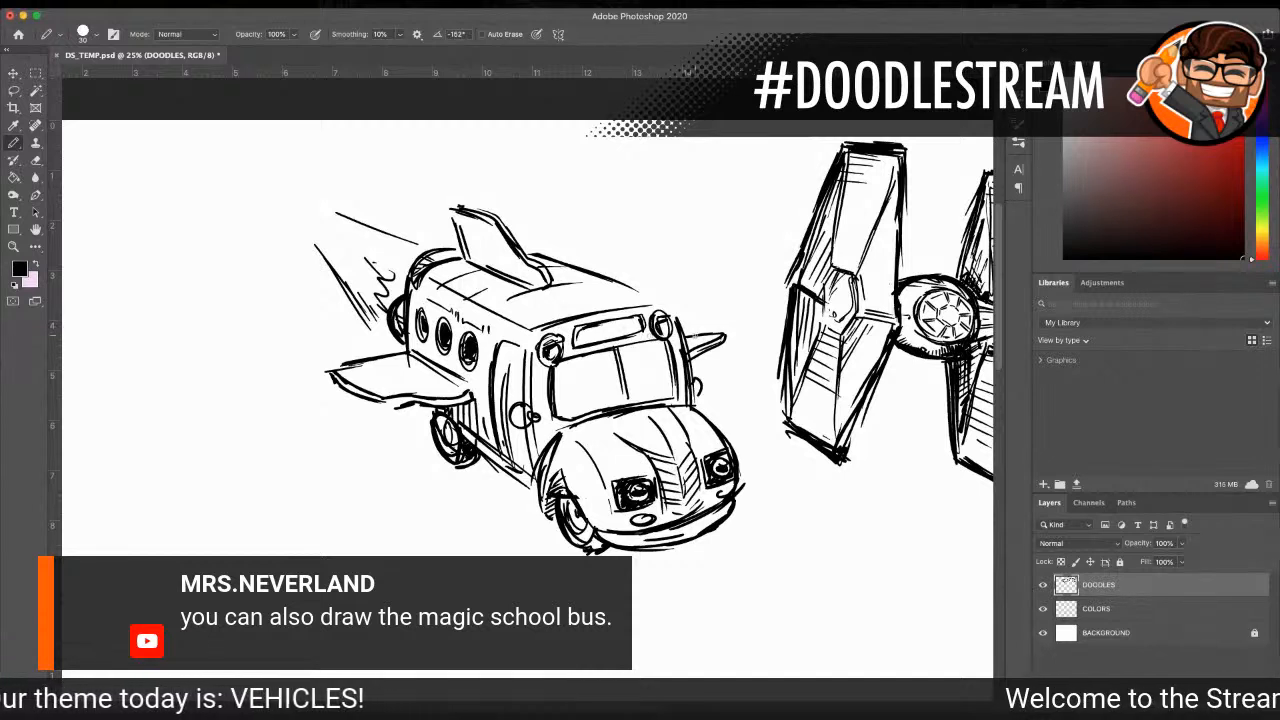
# Step: Sketch a driver with a steering wheel behind the windshield and shade the glass around the figure with diagonal hatching
pyautogui.moveTo(632, 366); pyautogui.dragTo(650, 369)
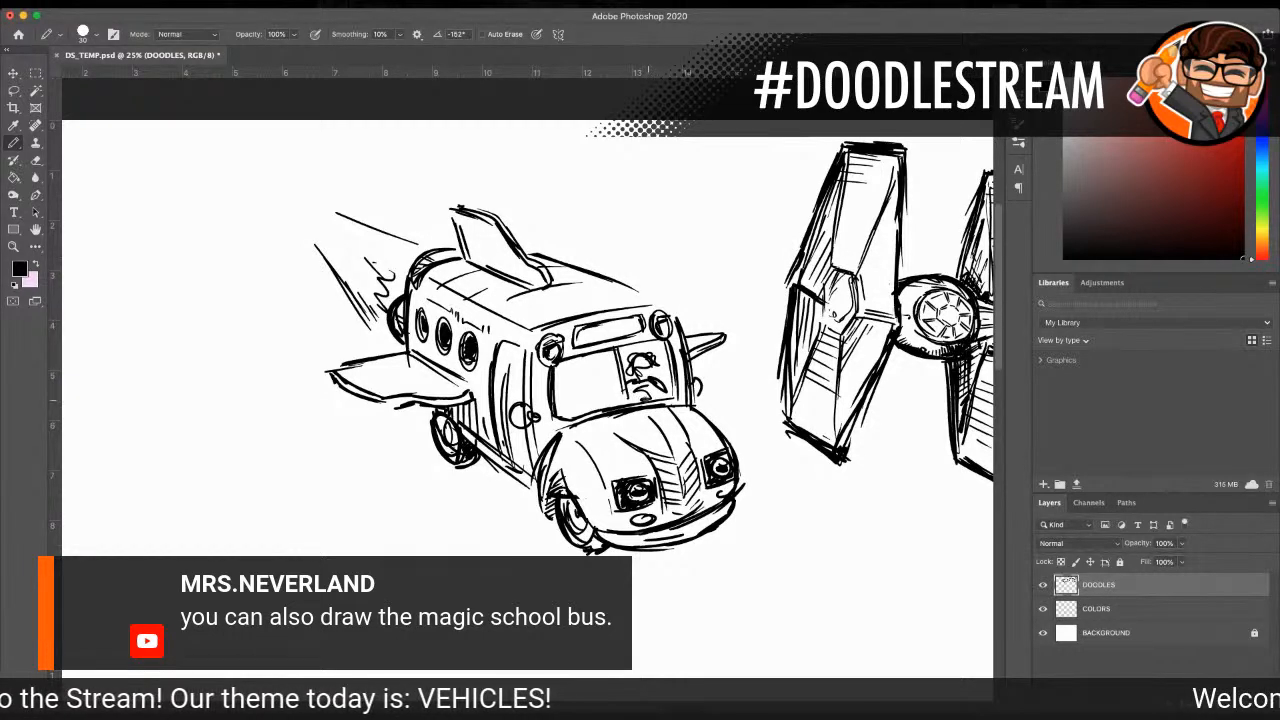
pyautogui.moveTo(624, 386); pyautogui.dragTo(603, 399)
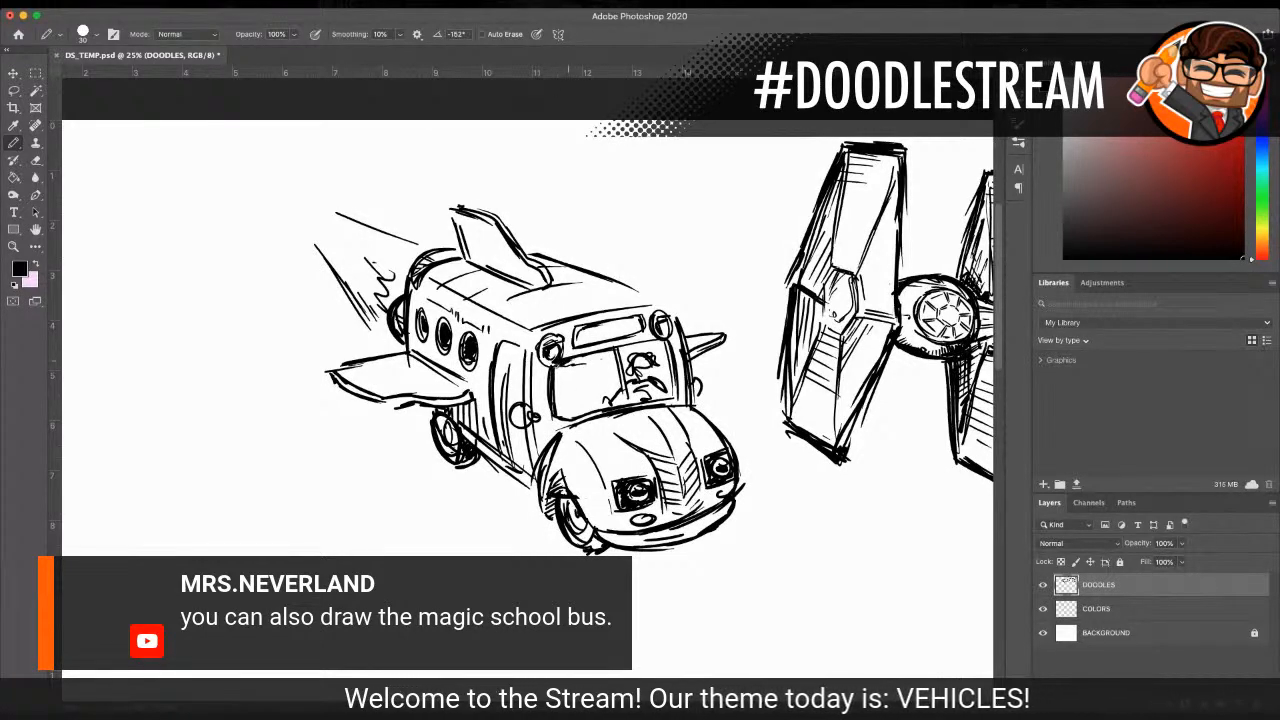
pyautogui.moveTo(575, 360)
pyautogui.mouseDown()
pyautogui.moveTo(560, 378)
pyautogui.moveTo(585, 365)
pyautogui.mouseUp()
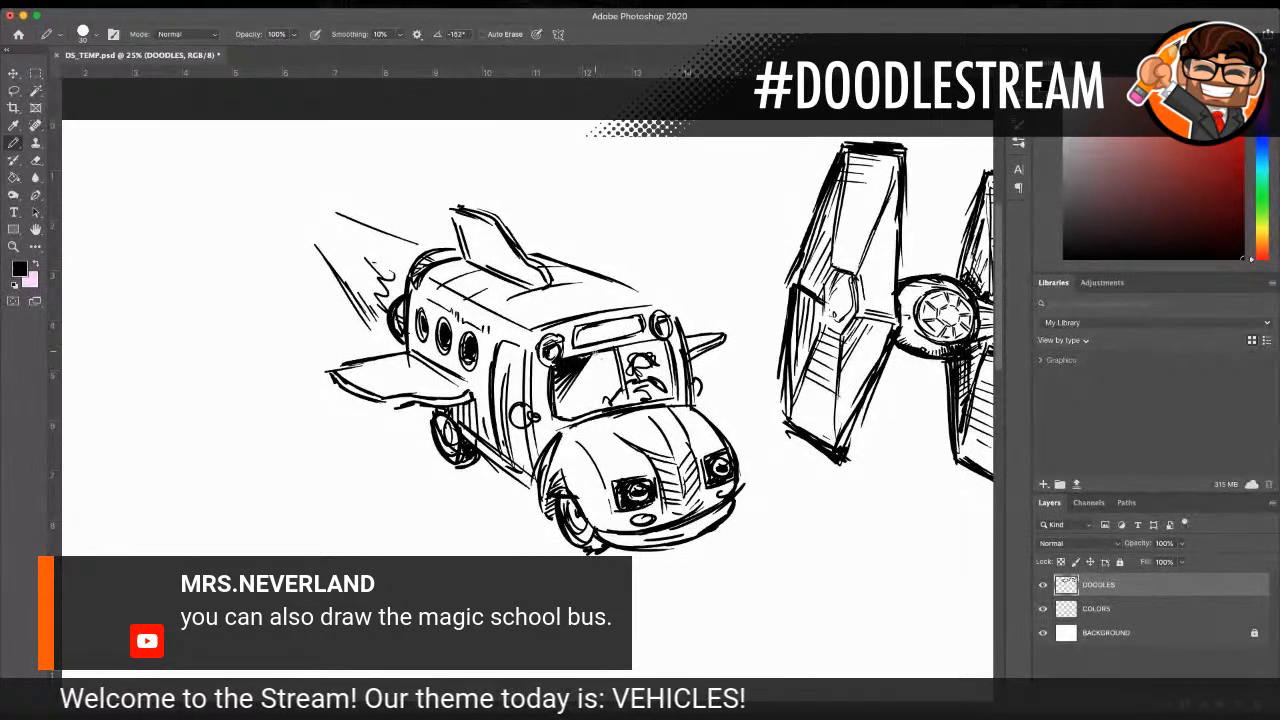
pyautogui.moveTo(561, 407)
pyautogui.mouseDown()
pyautogui.moveTo(558, 383)
pyautogui.moveTo(613, 379)
pyautogui.moveTo(660, 342)
pyautogui.moveTo(674, 390)
pyautogui.mouseUp()
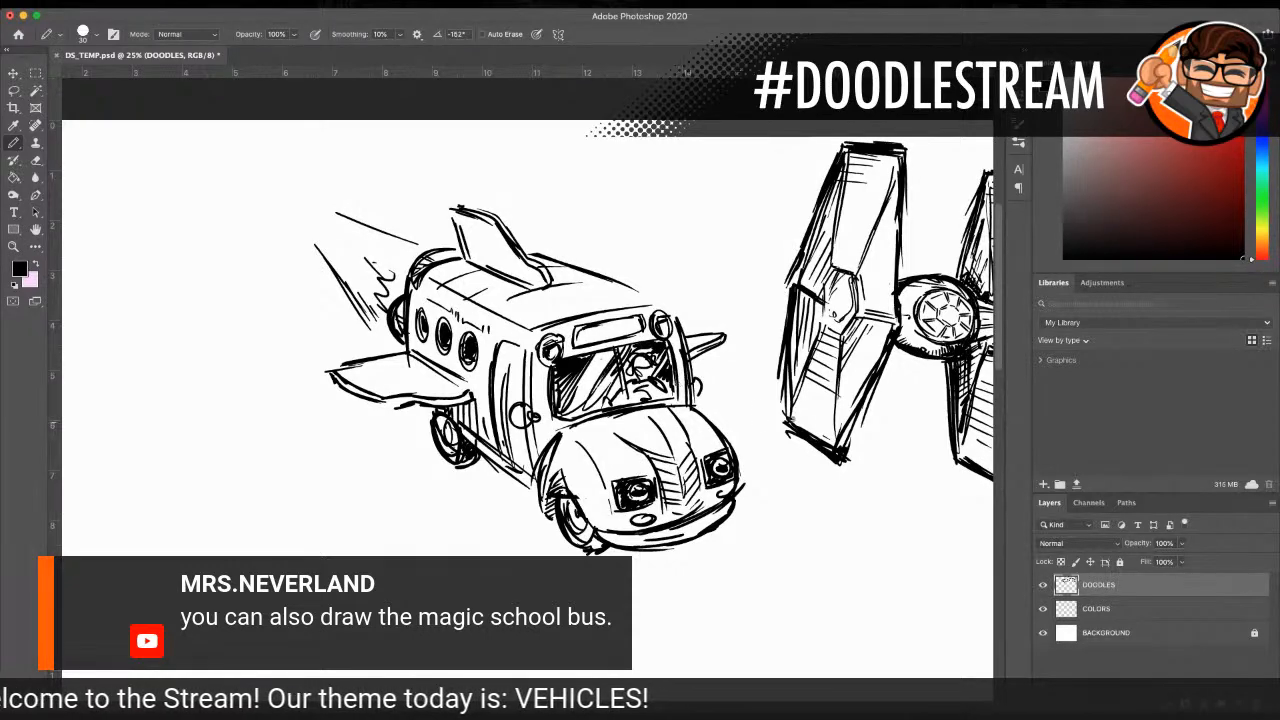
# Step: Hatch the tail fin and rear bus side, and thicken the outlines of the near wing and front roof corner
pyautogui.scroll(-1, 815, 419)
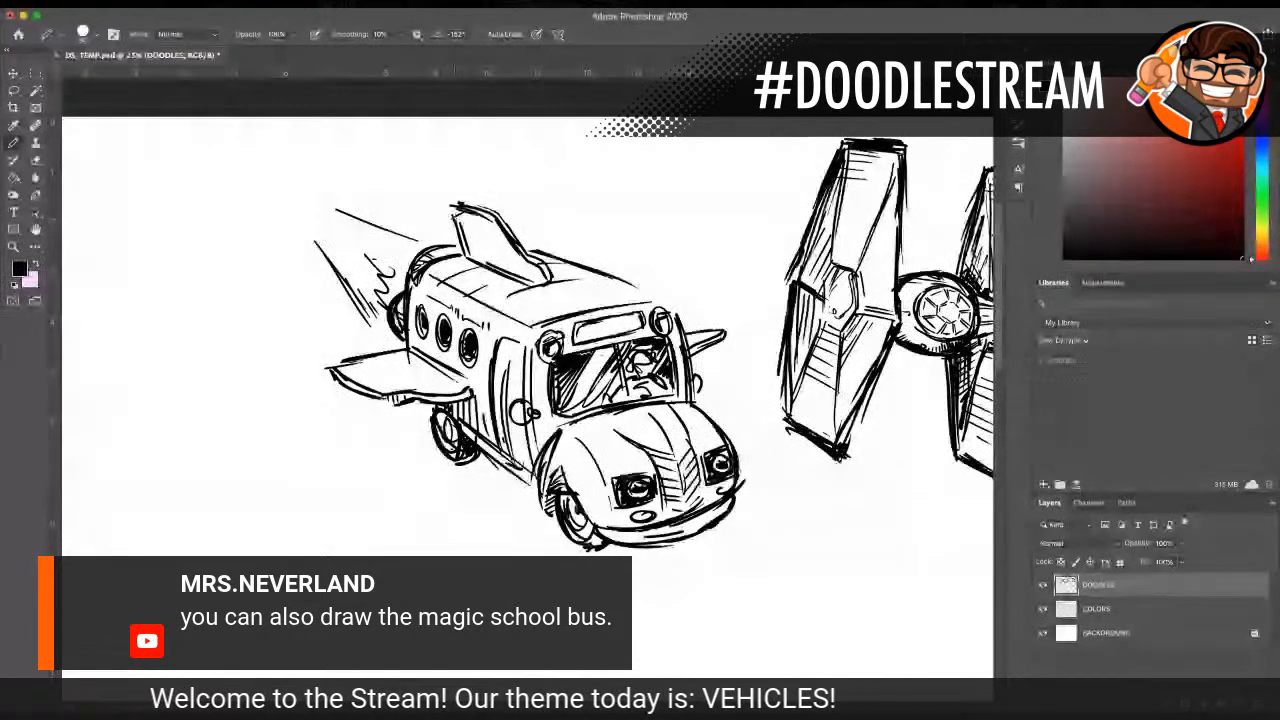
pyautogui.moveTo(457, 226)
pyautogui.mouseDown()
pyautogui.moveTo(485, 212)
pyautogui.moveTo(534, 250)
pyautogui.mouseUp()
pyautogui.moveTo(427, 294)
pyautogui.mouseDown()
pyautogui.moveTo(412, 326)
pyautogui.moveTo(441, 330)
pyautogui.moveTo(436, 350)
pyautogui.mouseUp()
pyautogui.moveTo(436, 332)
pyautogui.mouseDown()
pyautogui.moveTo(411, 360)
pyautogui.moveTo(430, 370)
pyautogui.mouseUp()
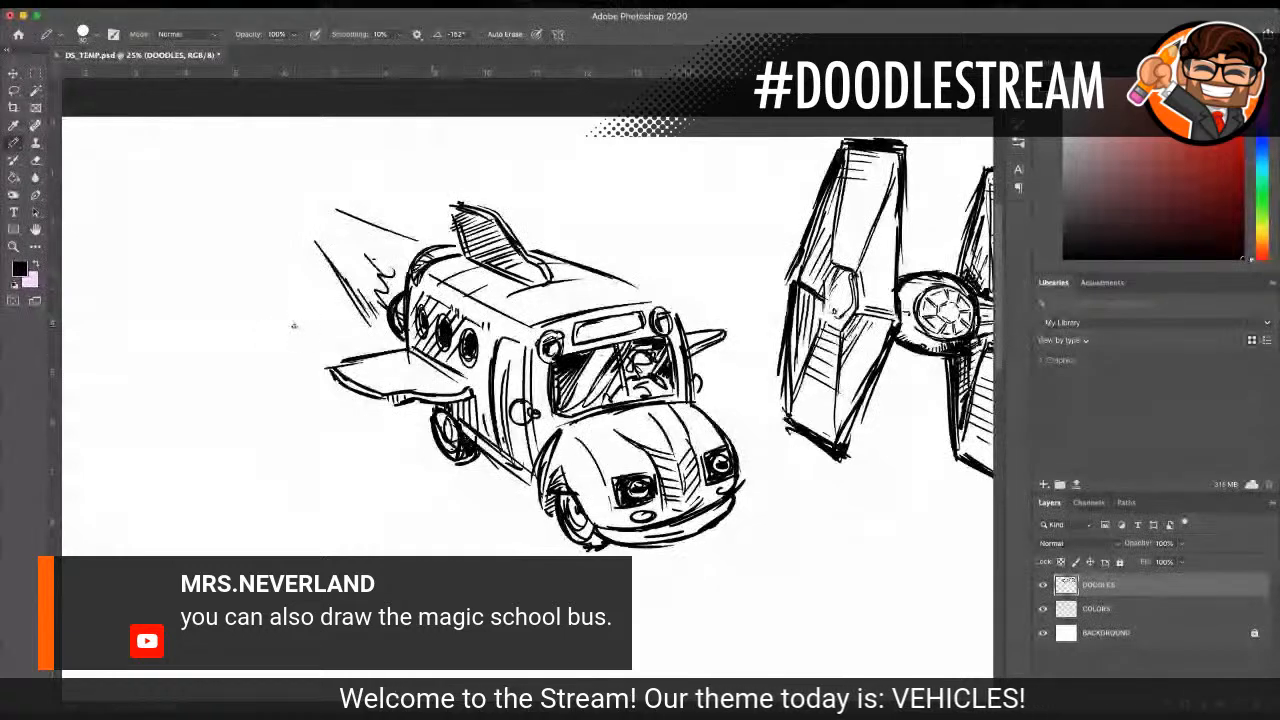
pyautogui.moveTo(329, 369)
pyautogui.mouseDown()
pyautogui.moveTo(390, 353)
pyautogui.moveTo(340, 363)
pyautogui.moveTo(398, 406)
pyautogui.moveTo(470, 396)
pyautogui.mouseUp()
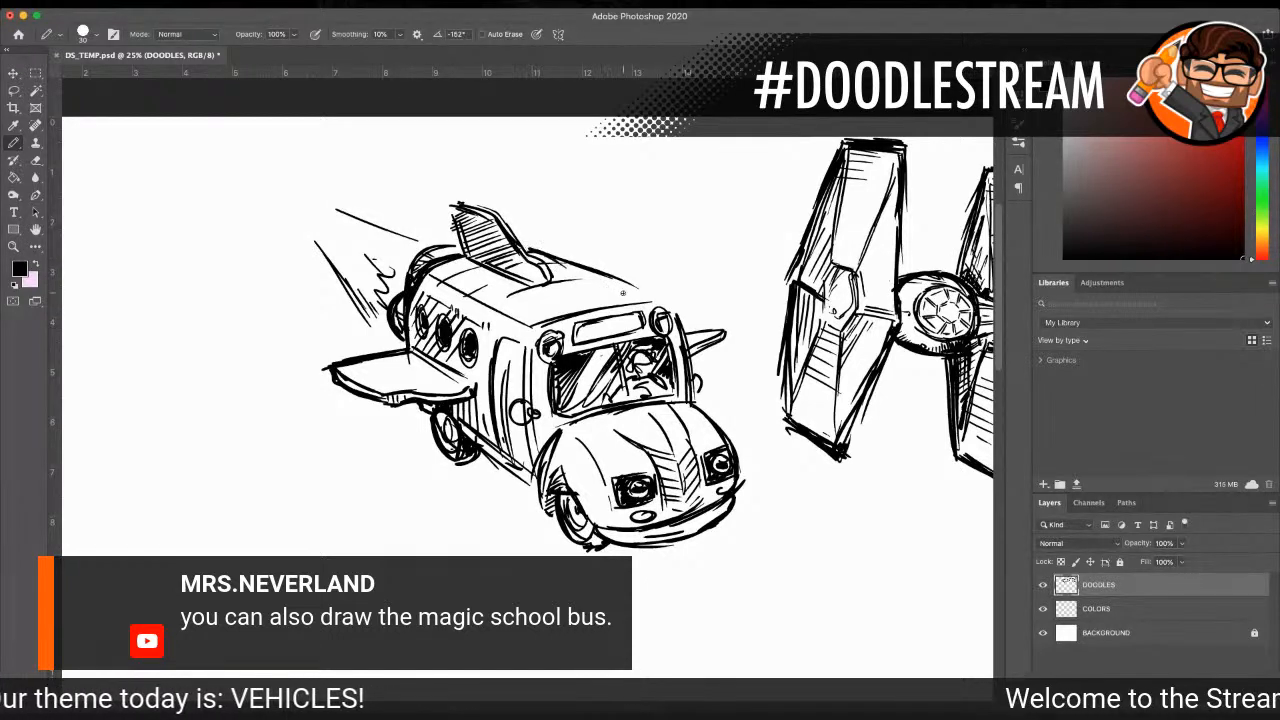
pyautogui.moveTo(634, 286); pyautogui.dragTo(676, 310)
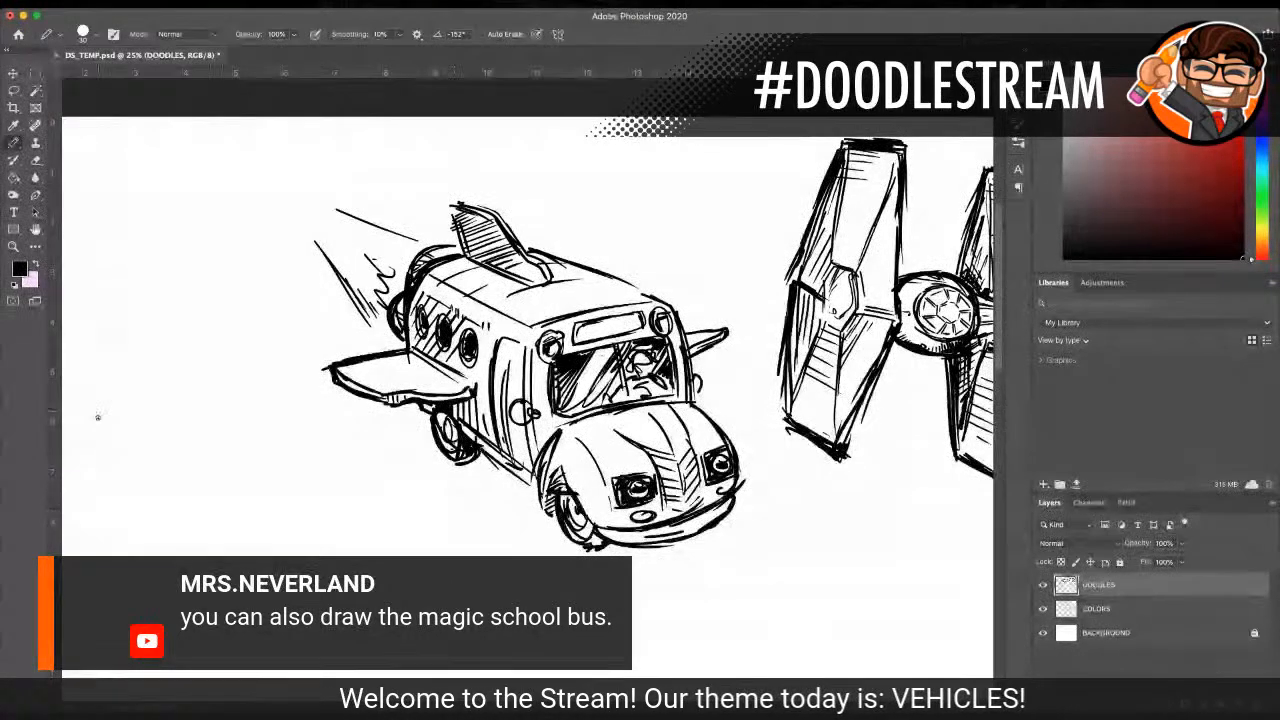
# Step: Lasso the whole bus with its exhaust, scale it down proportionally to 79.79%, and move it up beside the TIE fighter
pyautogui.click(13, 246)
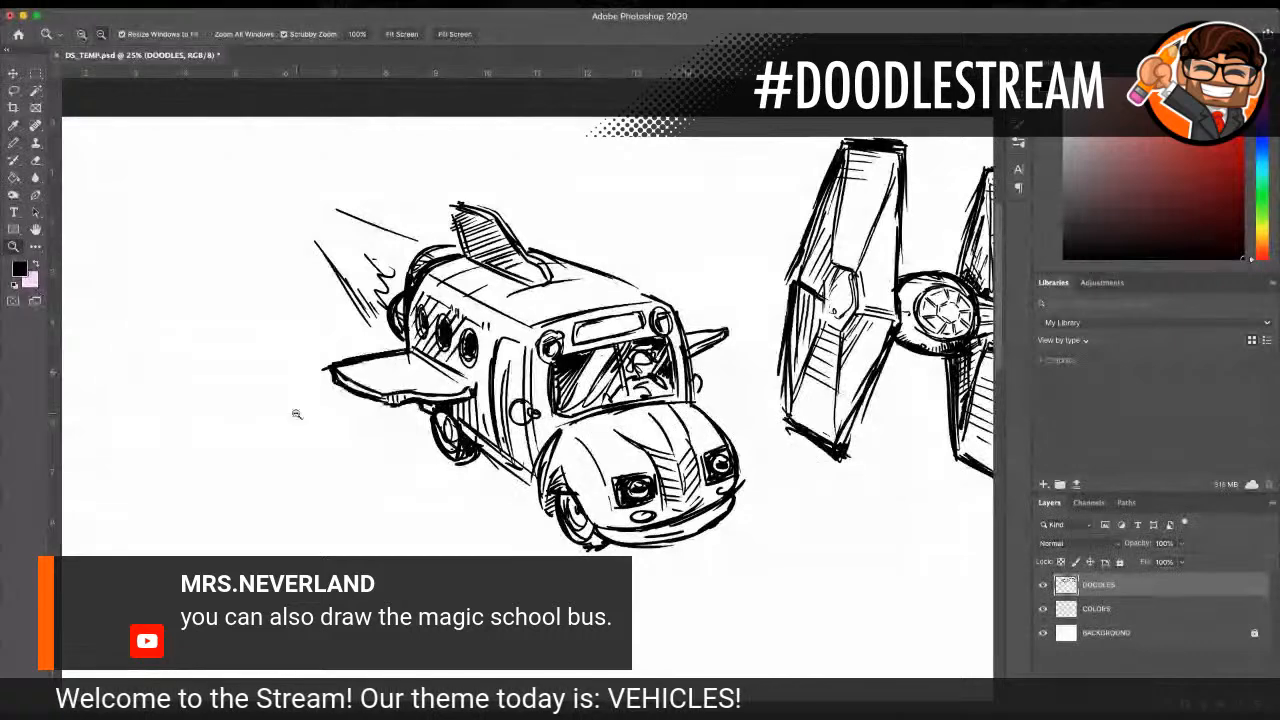
pyautogui.keyDown('alt'); pyautogui.click(590, 435); pyautogui.keyUp('alt')
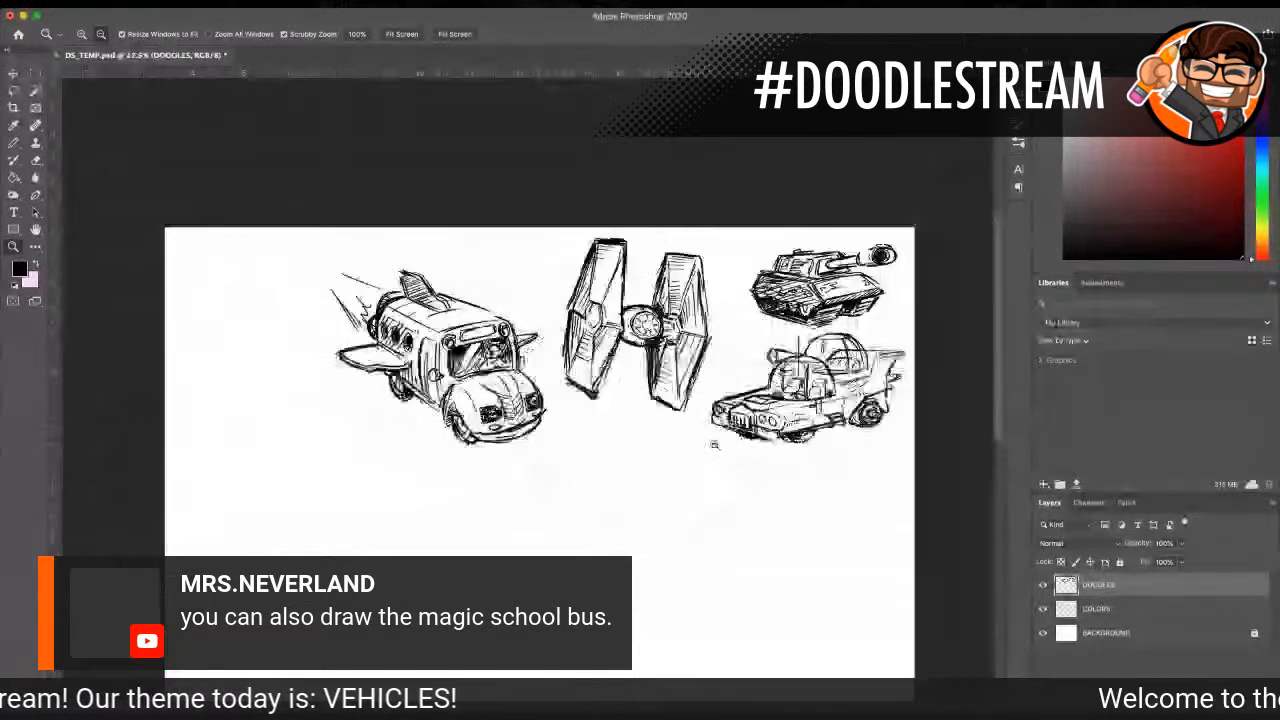
pyautogui.click(614, 419)
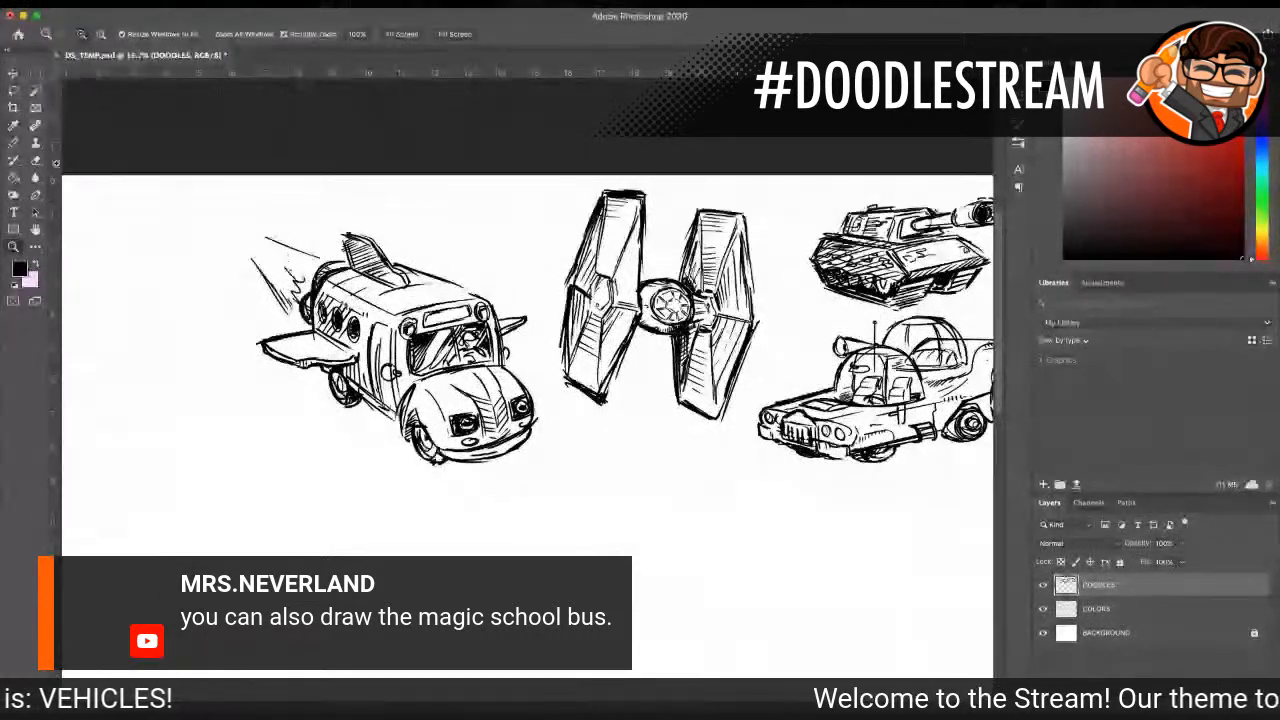
pyautogui.press('l')
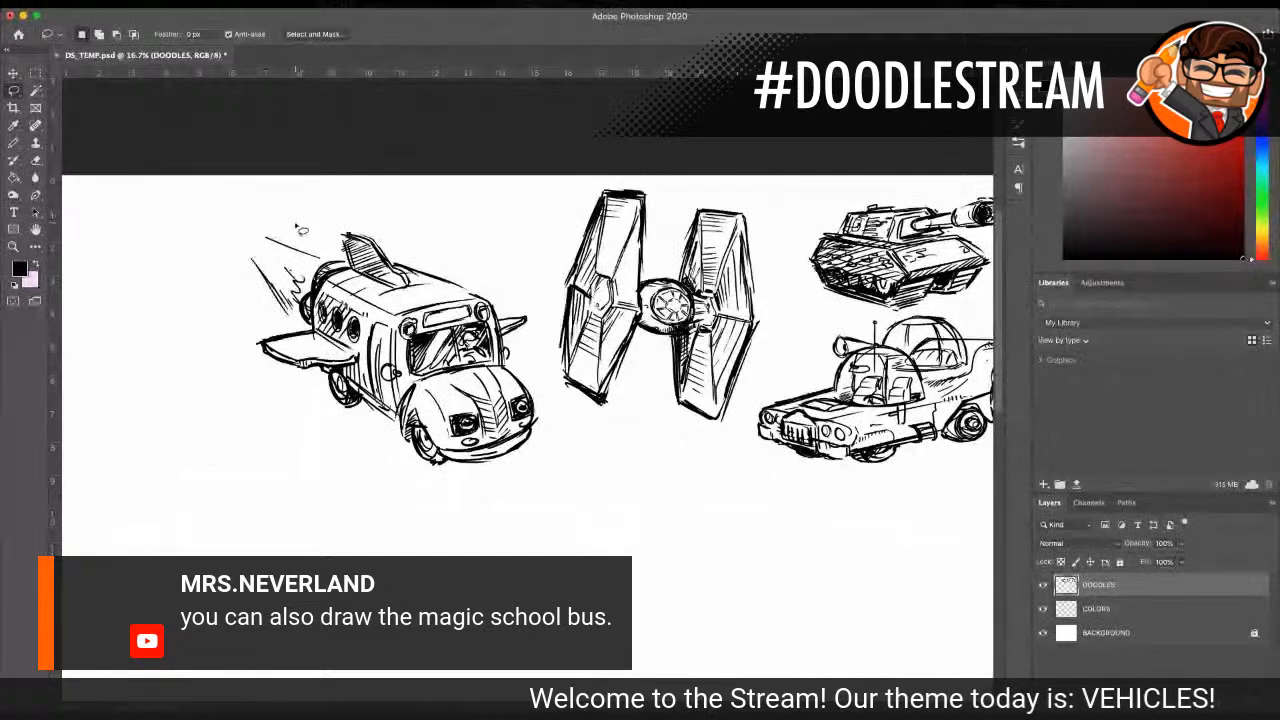
pyautogui.moveTo(300, 231)
pyautogui.mouseDown()
pyautogui.moveTo(261, 216)
pyautogui.moveTo(236, 258)
pyautogui.moveTo(246, 345)
pyautogui.moveTo(264, 382)
pyautogui.moveTo(374, 458)
pyautogui.moveTo(468, 494)
pyautogui.moveTo(558, 450)
pyautogui.moveTo(538, 358)
pyautogui.mouseUp()
pyautogui.moveTo(511, 281)
pyautogui.mouseDown()
pyautogui.moveTo(438, 237)
pyautogui.moveTo(316, 210)
pyautogui.mouseUp()
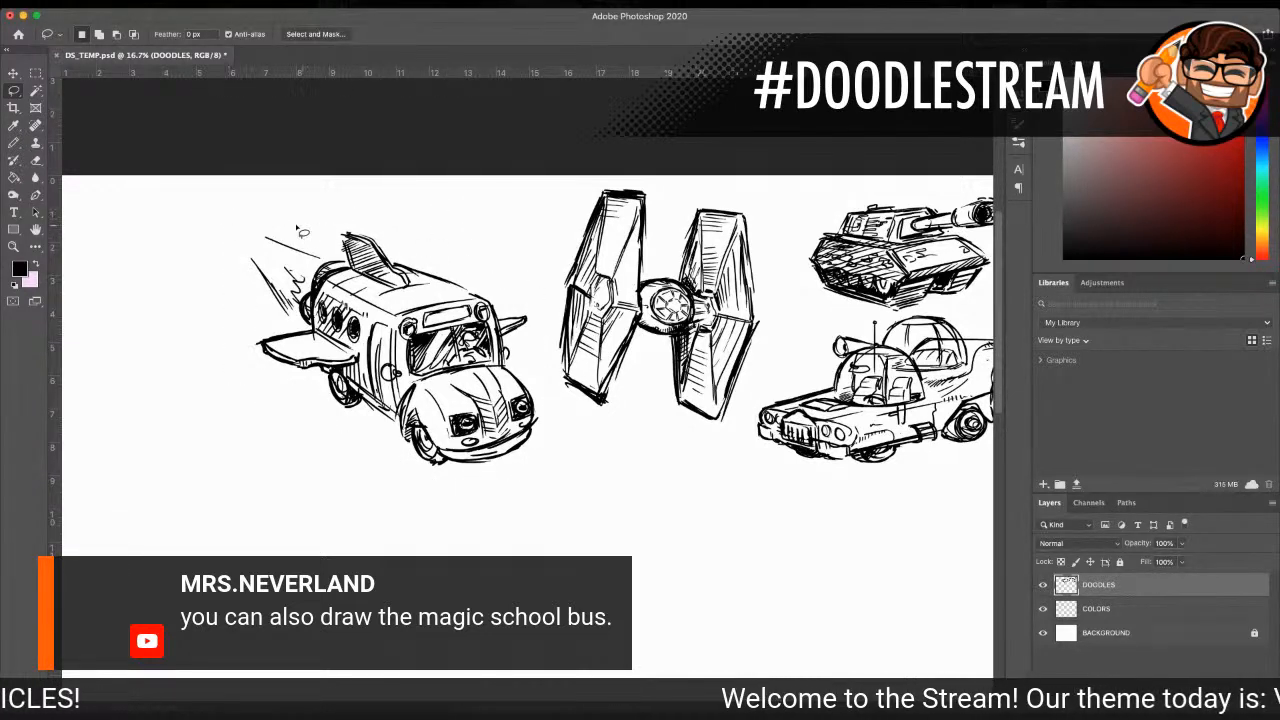
pyautogui.moveTo(247, 394); pyautogui.dragTo(398, 474)
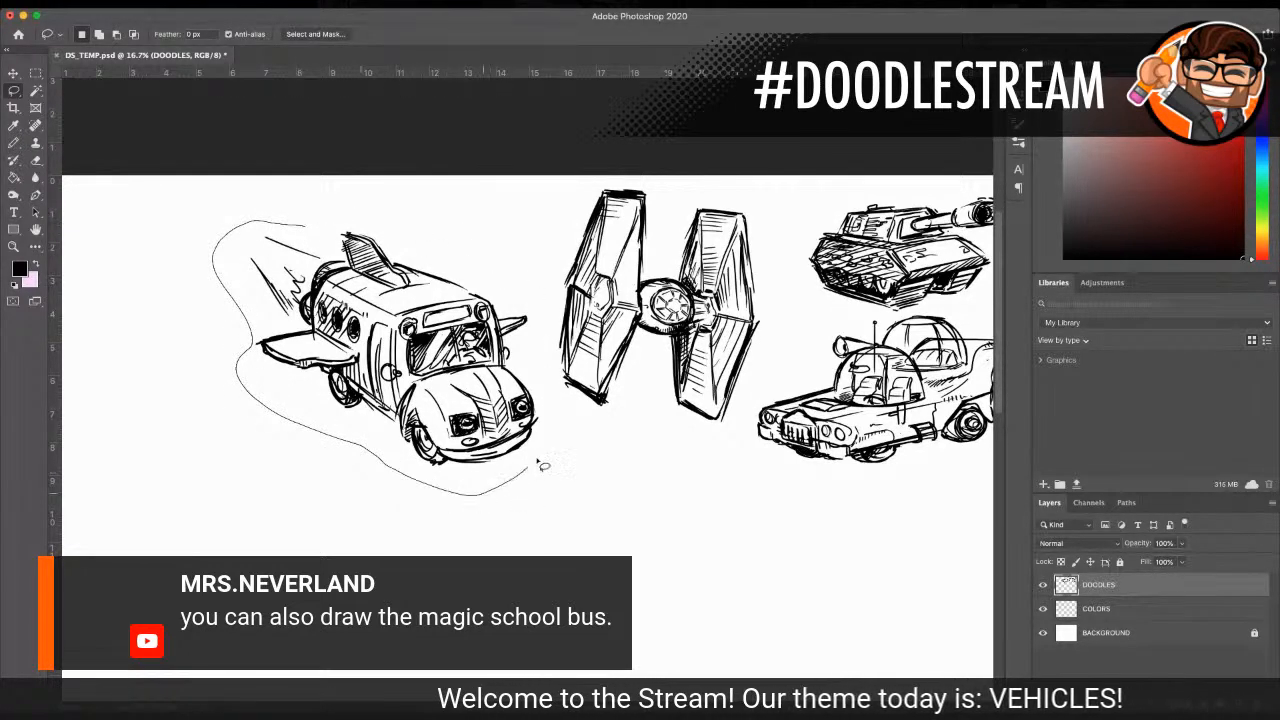
pyautogui.moveTo(552, 374)
pyautogui.mouseDown()
pyautogui.moveTo(535, 298)
pyautogui.moveTo(377, 228)
pyautogui.moveTo(310, 220)
pyautogui.mouseUp()
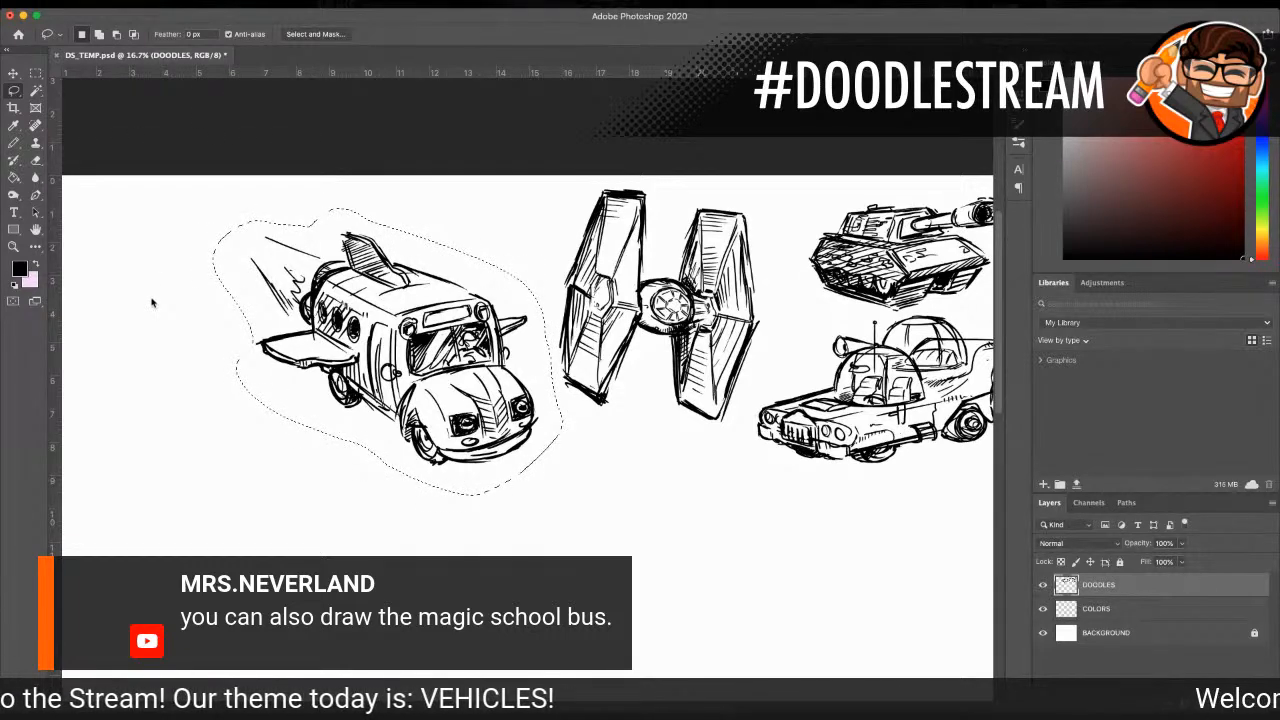
pyautogui.press('super+t')
pyautogui.moveTo(211, 494); pyautogui.dragTo(267, 417)
pyautogui.moveTo(427, 282); pyautogui.dragTo(420, 250)
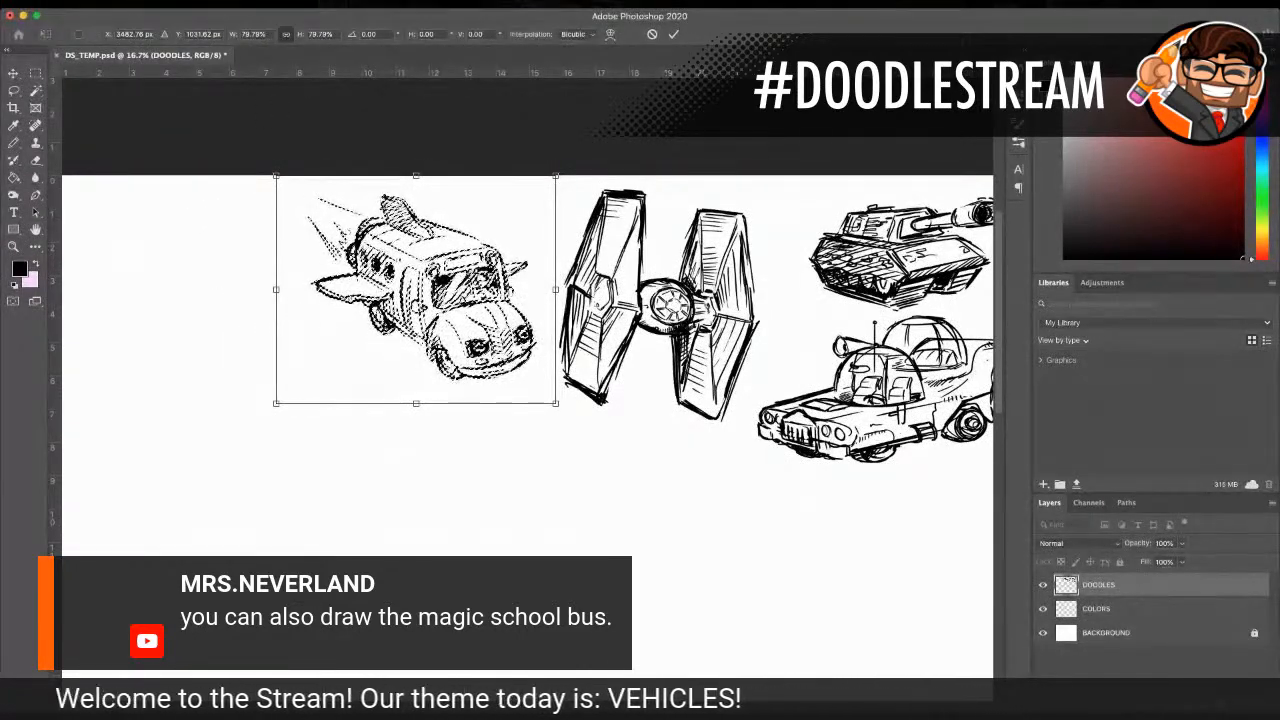
pyautogui.click(20, 75)
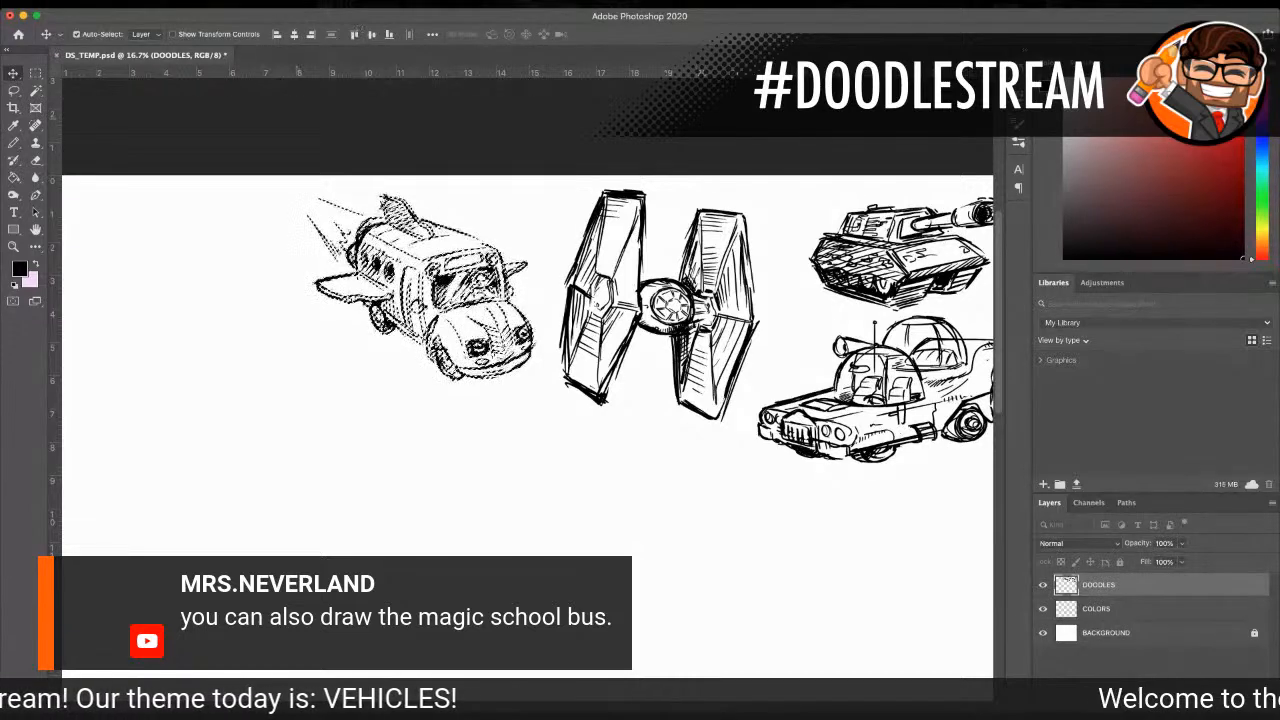
# Step: Lasso the TIE fighter, scale it down proportionally to 87.76%, and move it closer to the tank
pyautogui.scroll(-3, 700, 455)
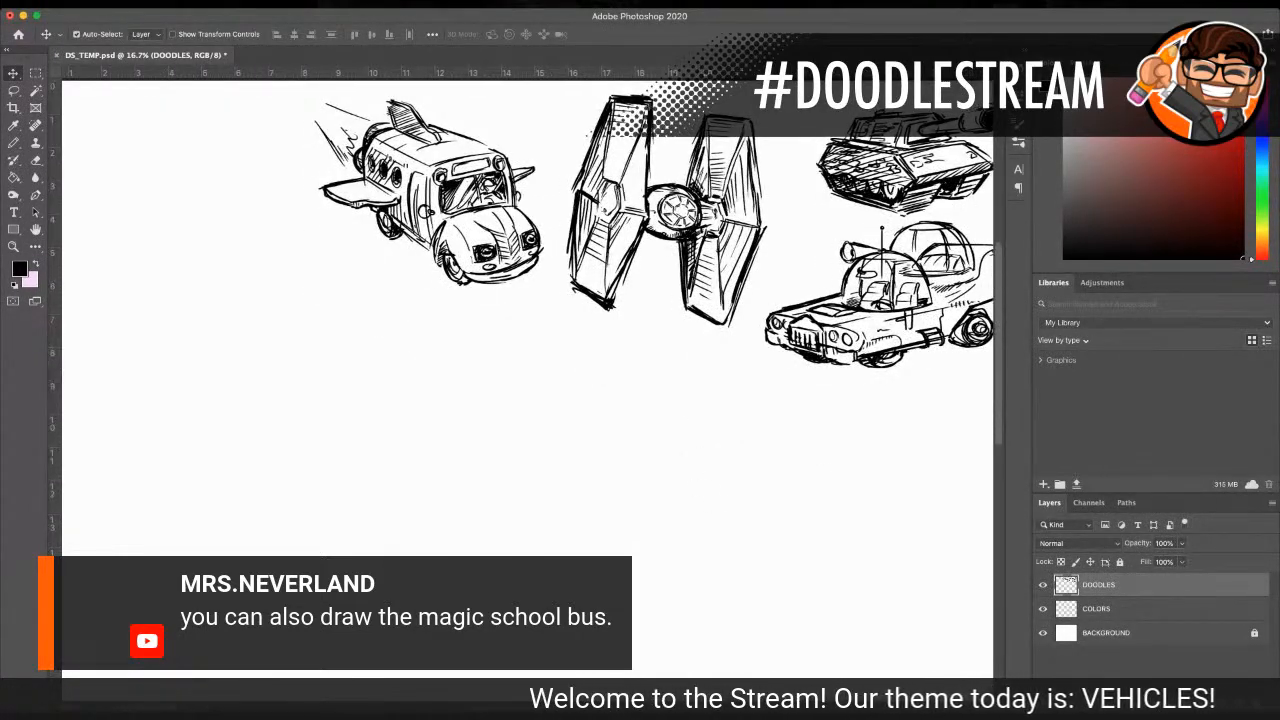
pyautogui.hscroll(5, 740, 264)
pyautogui.scroll(2, 400, 323)
pyautogui.click(14, 247)
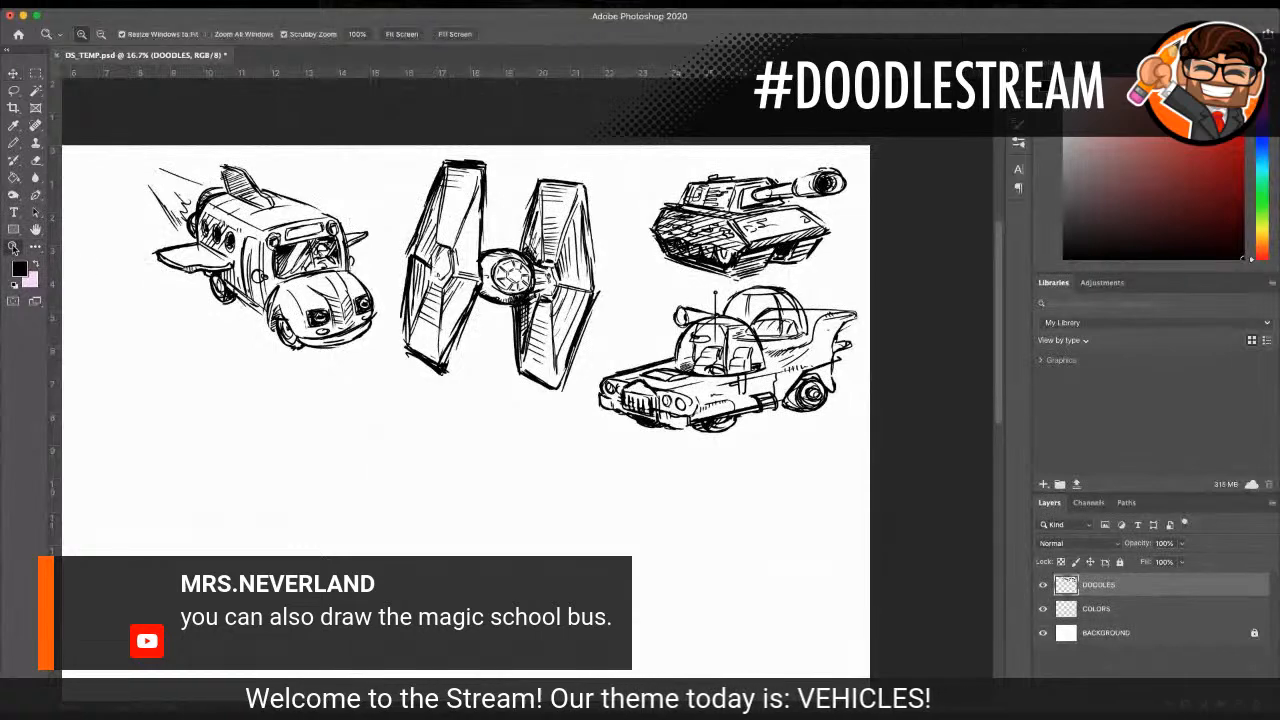
pyautogui.click(488, 254)
pyautogui.click(13, 90)
pyautogui.scroll(1, 413, 140)
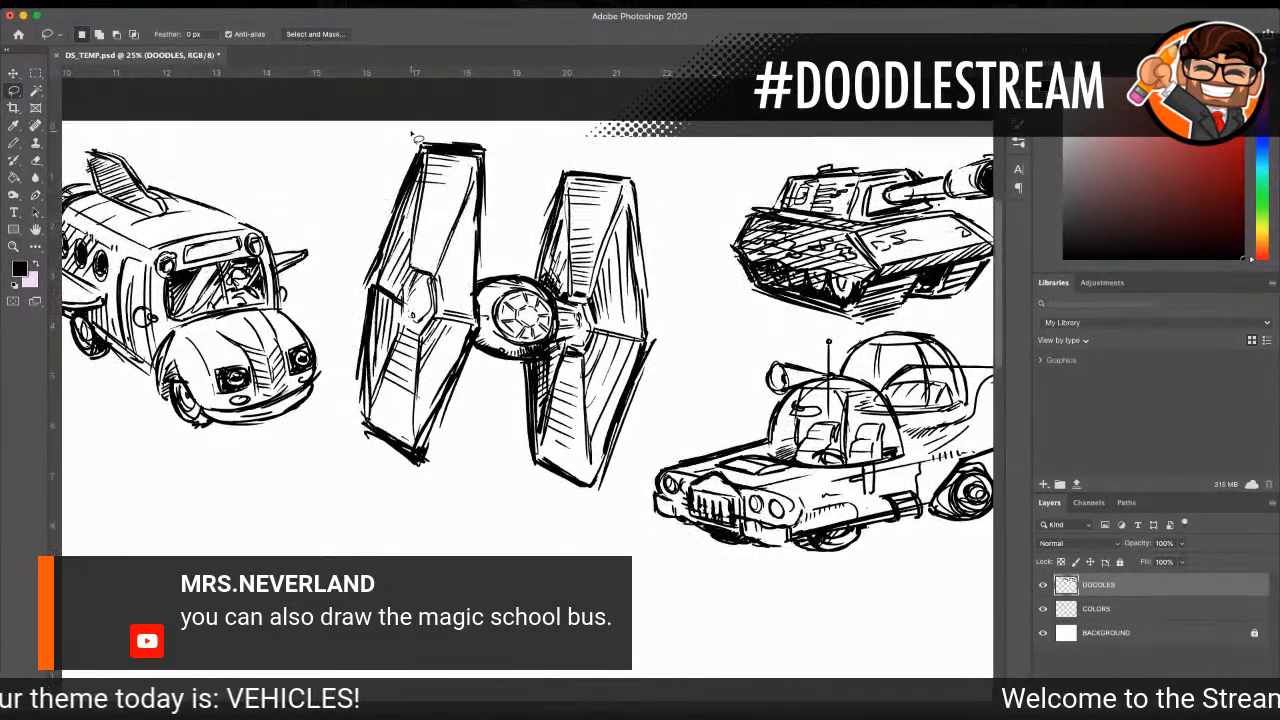
pyautogui.moveTo(355, 267)
pyautogui.mouseDown()
pyautogui.moveTo(345, 325)
pyautogui.moveTo(360, 450)
pyautogui.mouseUp()
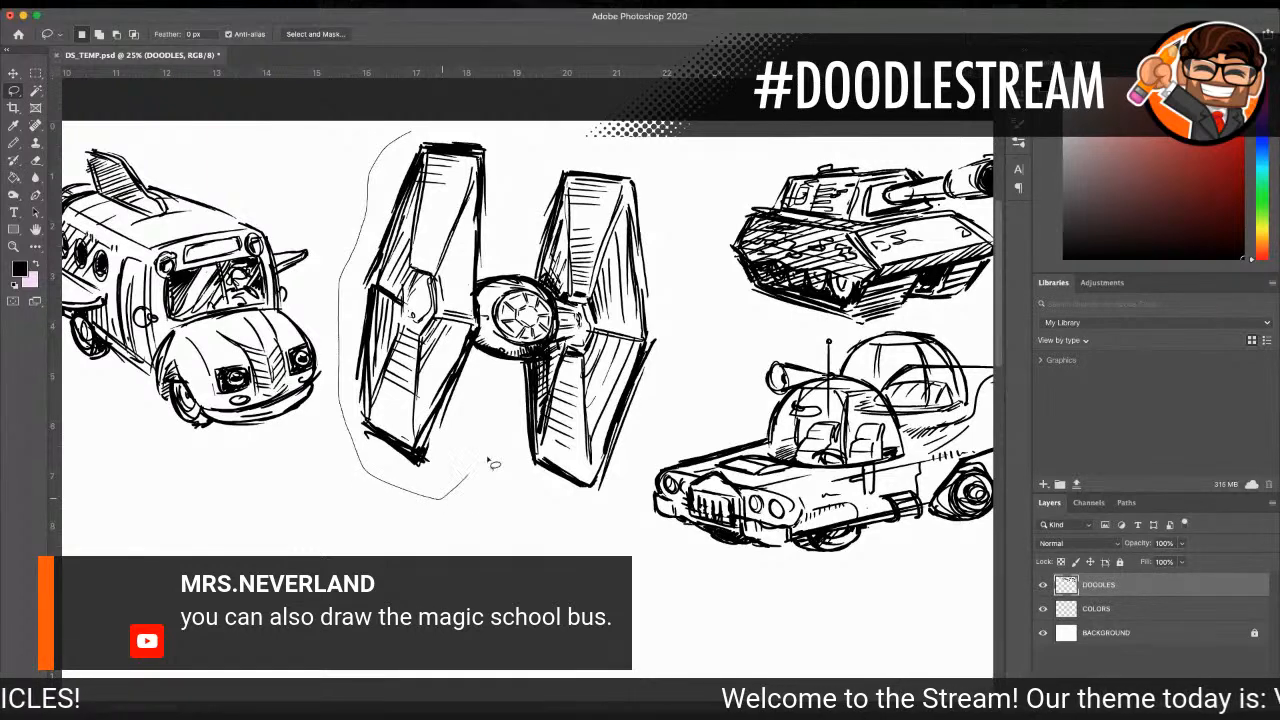
pyautogui.moveTo(632, 158)
pyautogui.mouseDown()
pyautogui.moveTo(448, 126)
pyautogui.moveTo(405, 130)
pyautogui.mouseUp()
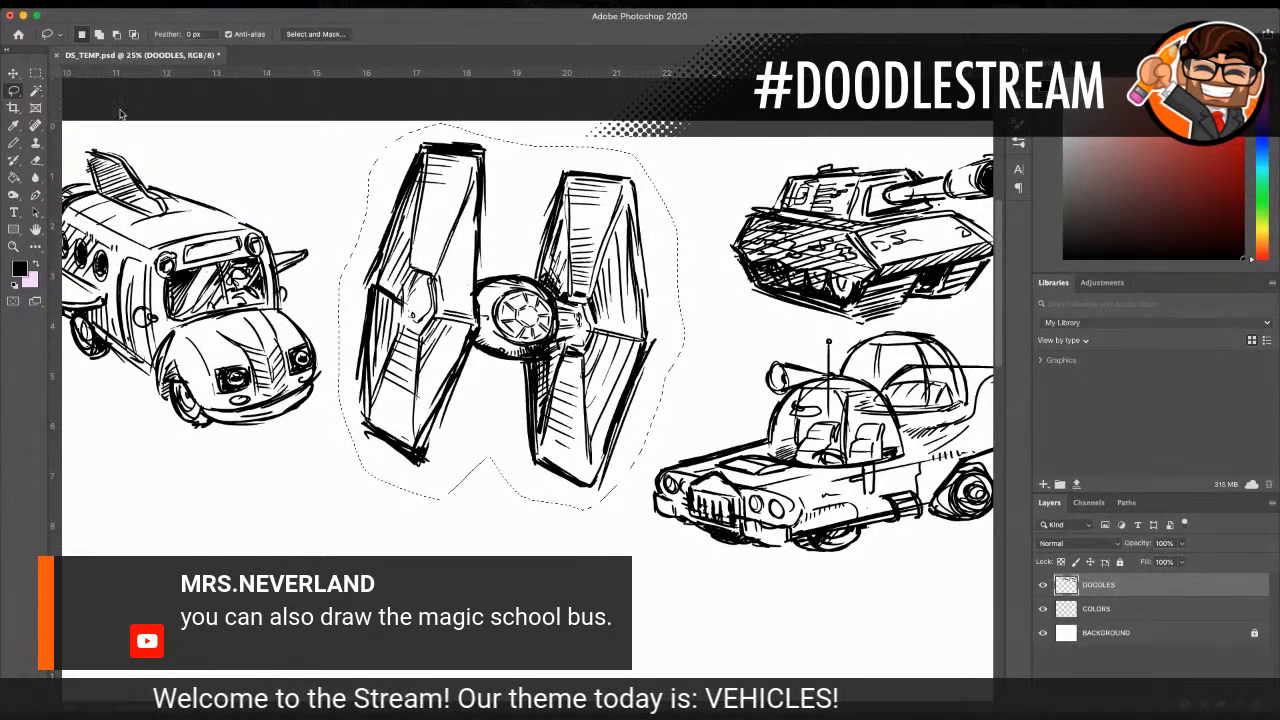
pyautogui.hotkey('ctrl', 't')
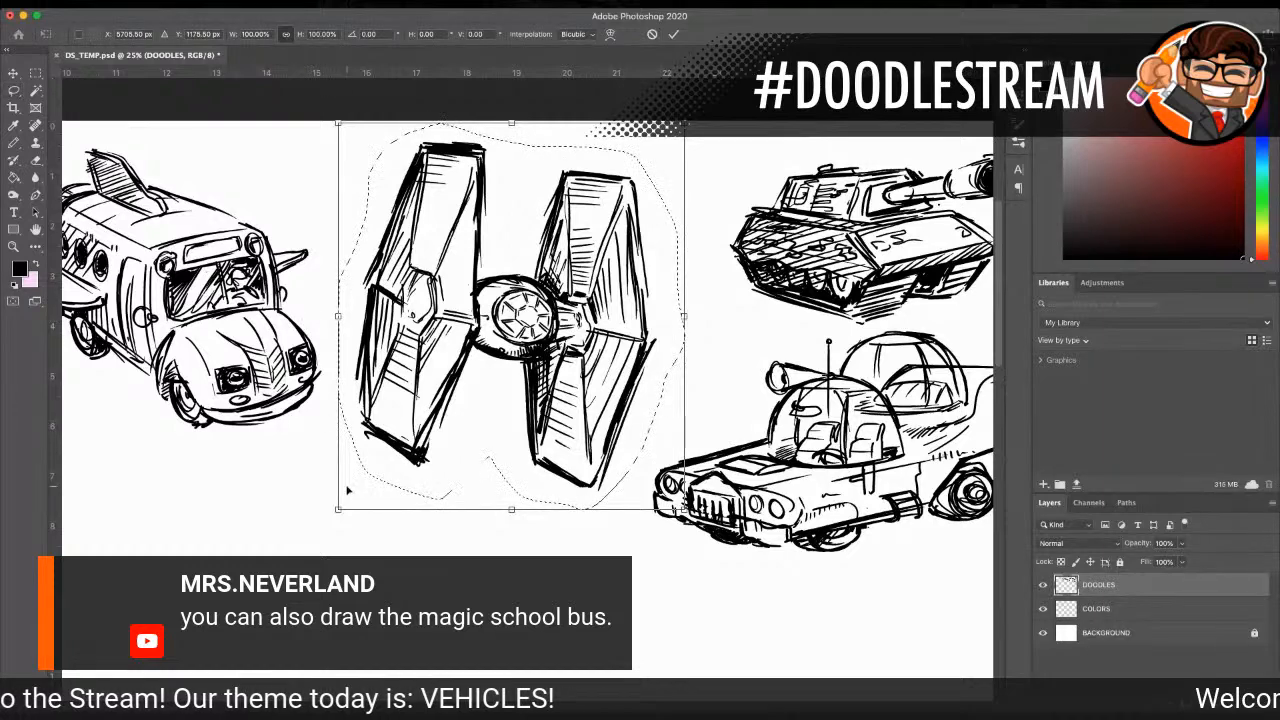
pyautogui.moveTo(340, 505); pyautogui.dragTo(380, 462)
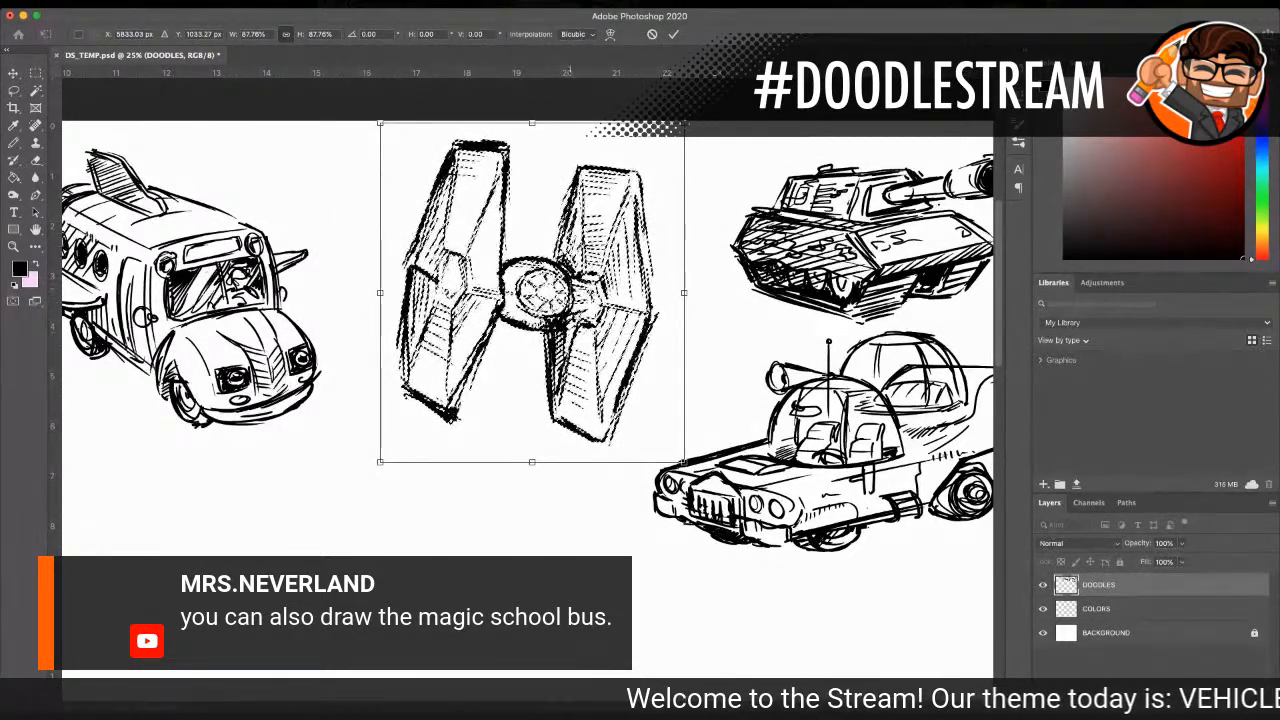
pyautogui.moveTo(570, 270); pyautogui.dragTo(622, 267)
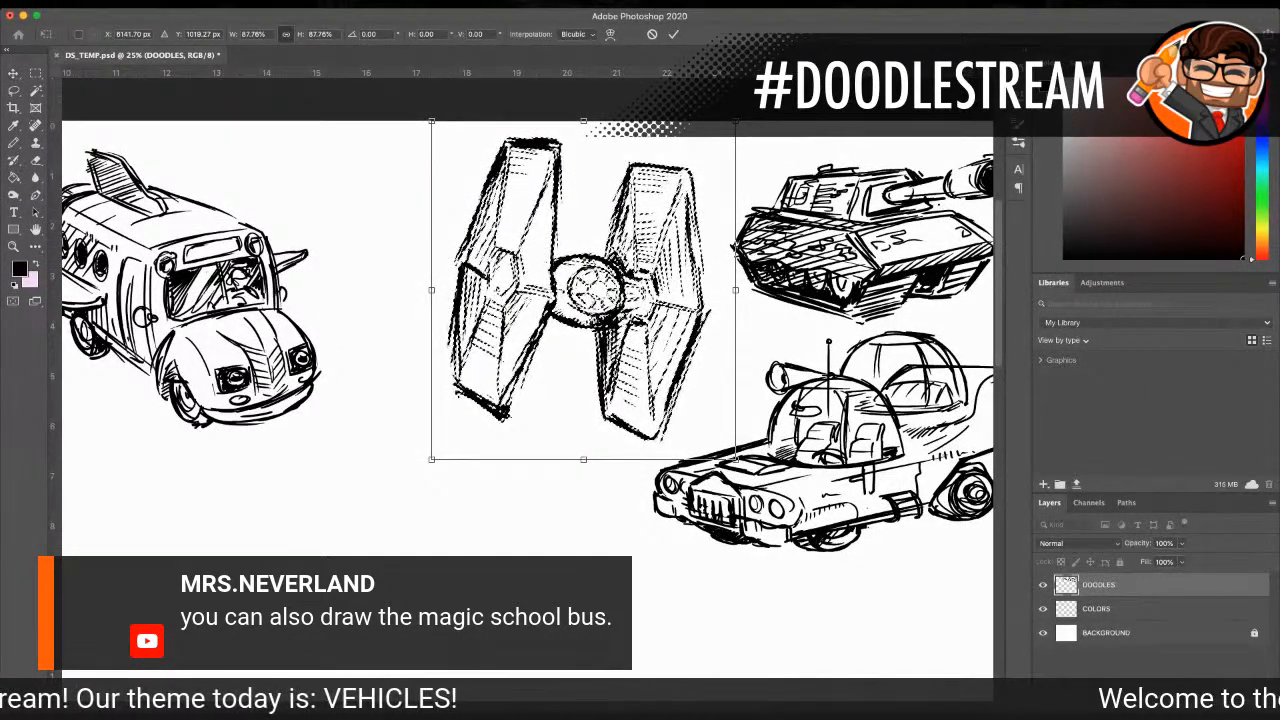
pyautogui.press('Return')
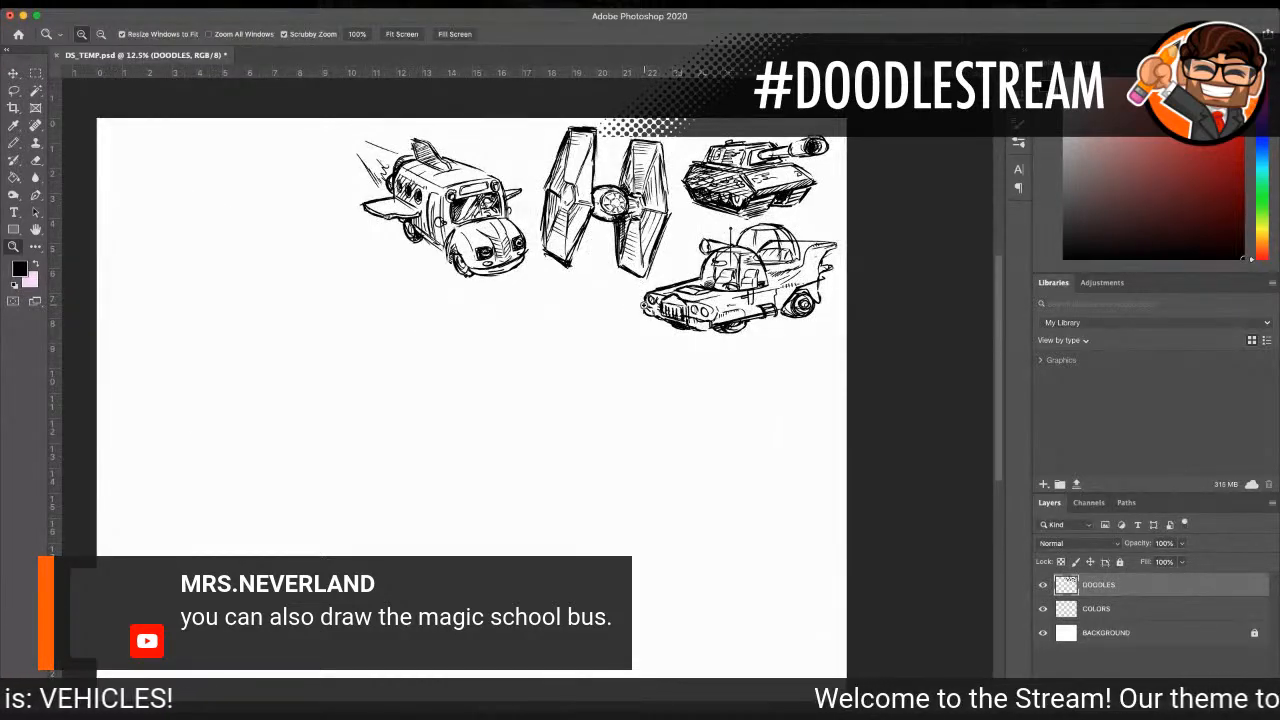
# Step: Sketch the boxy four-sided front outline of the Space RV on the empty canvas beside the Magic School Bus
pyautogui.click(632, 268)
pyautogui.moveTo(671, 217); pyautogui.dragTo(670, 260)
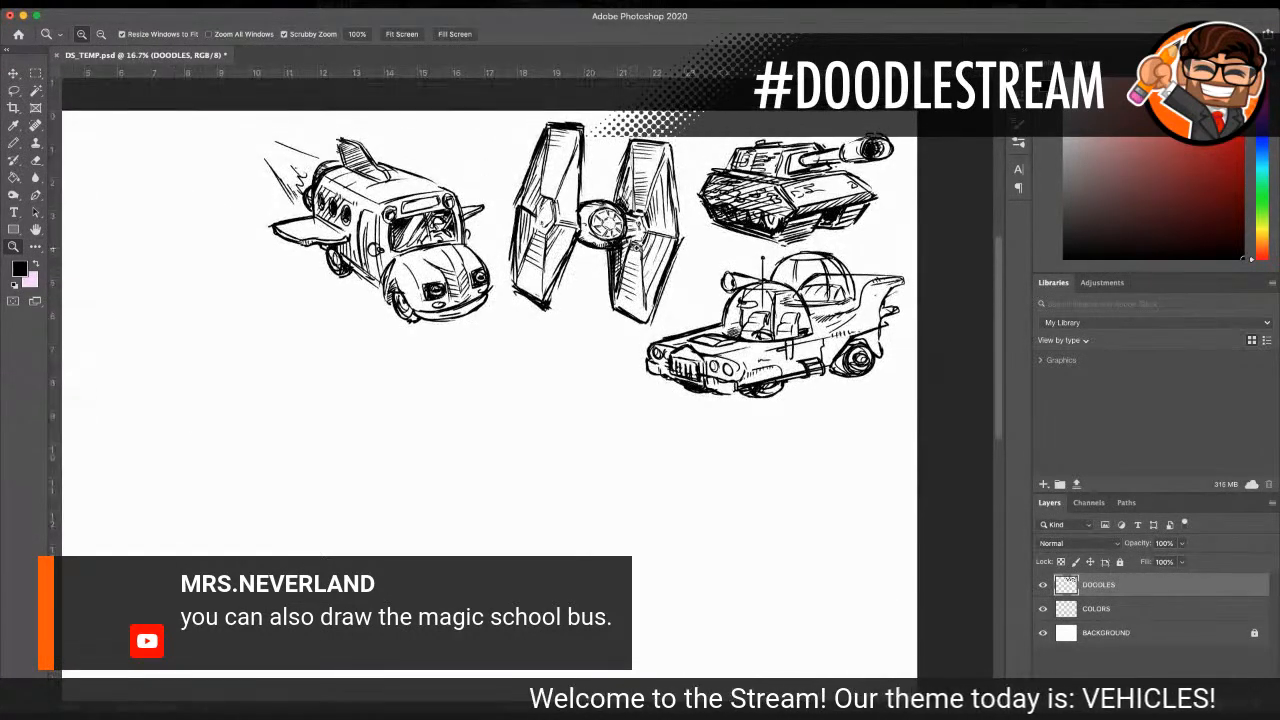
pyautogui.click(670, 260)
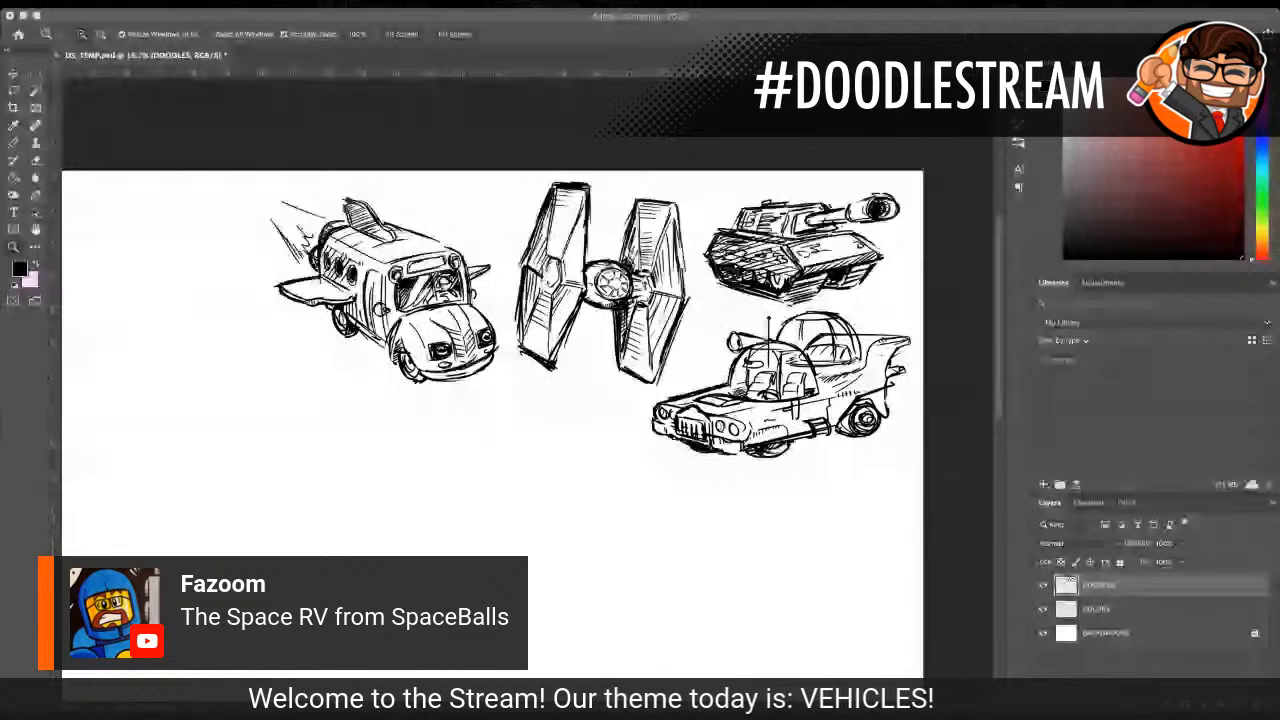
pyautogui.click(514, 460)
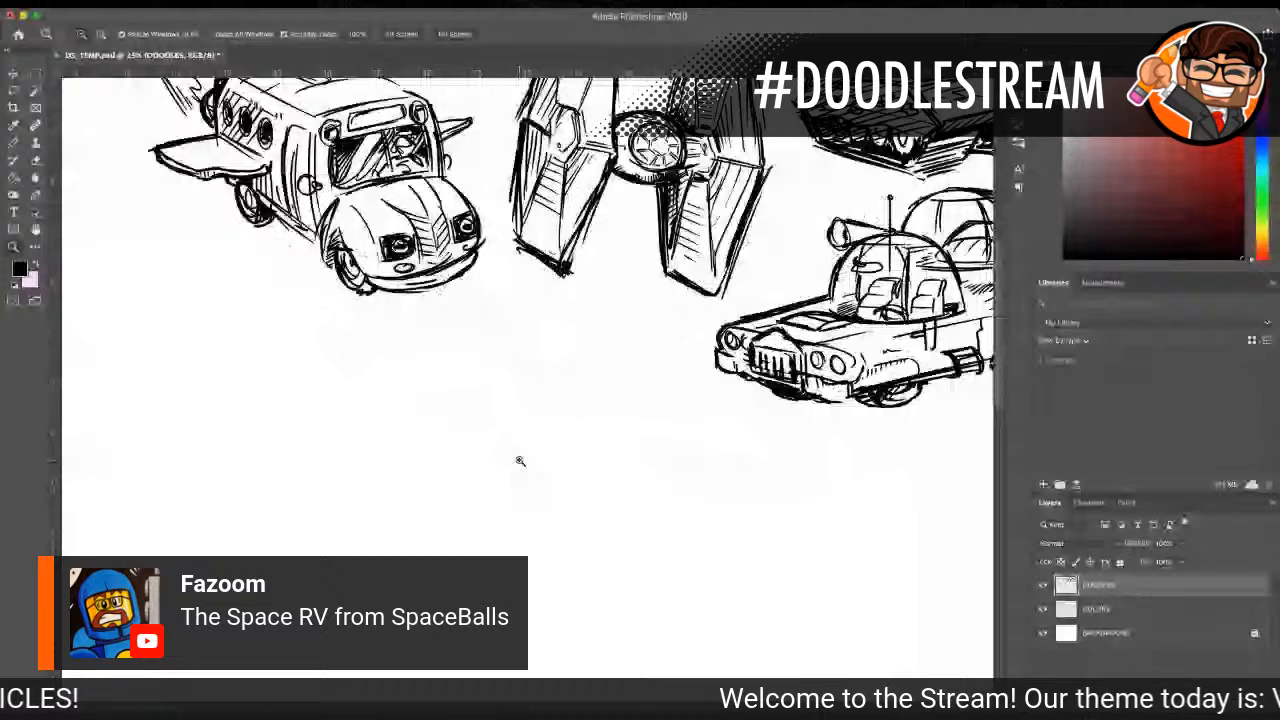
pyautogui.moveTo(313, 670); pyautogui.dragTo(497, 673)
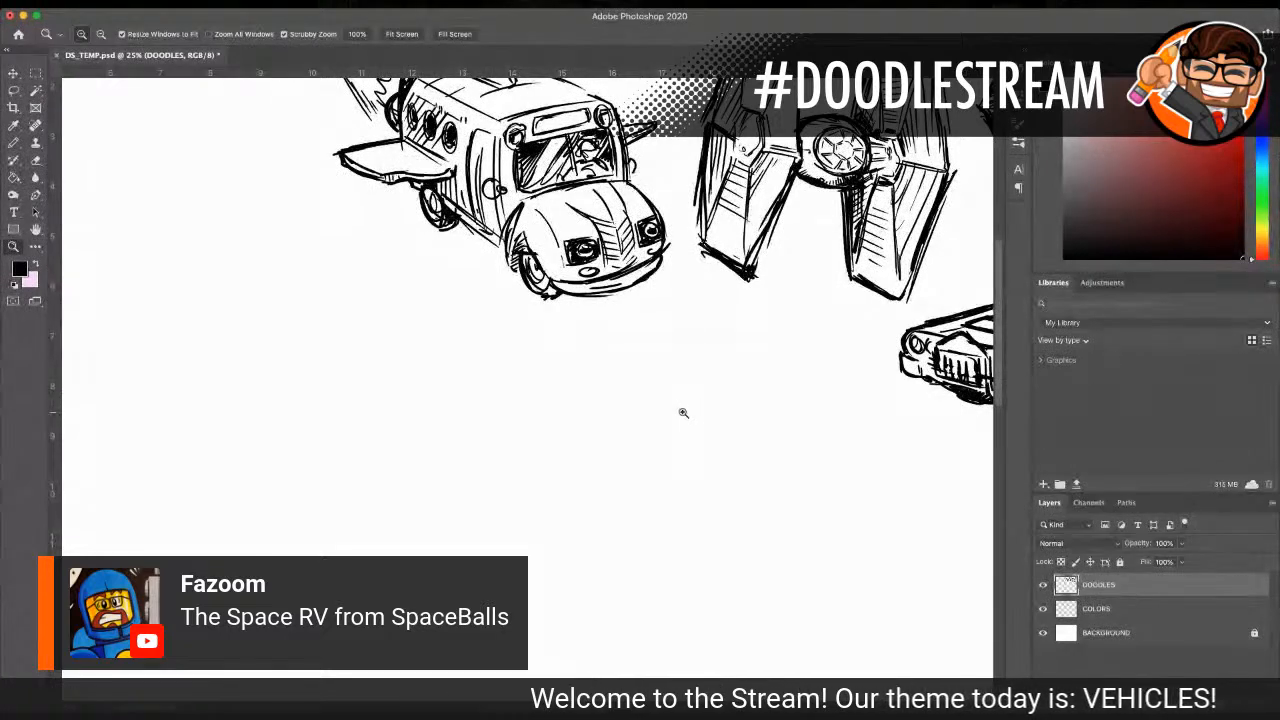
pyautogui.scroll(-3, 683, 413)
pyautogui.moveTo(622, 705); pyautogui.dragTo(530, 705)
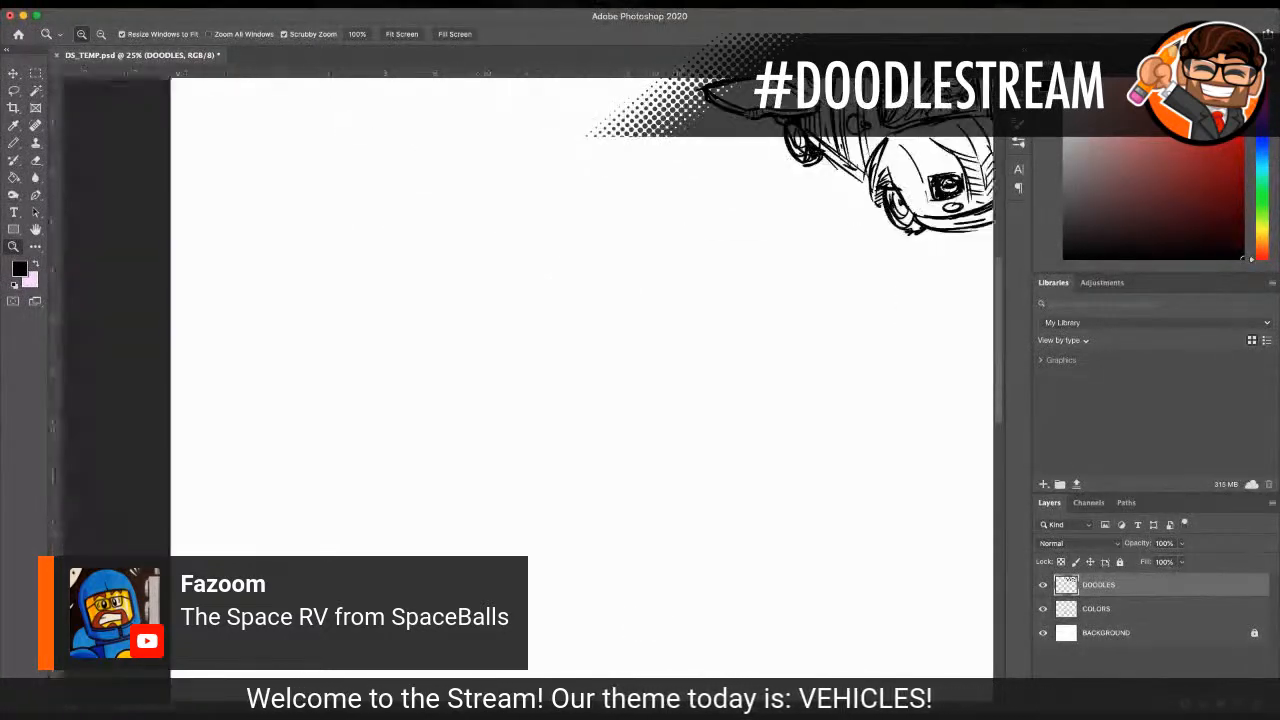
pyautogui.scroll(6, 614, 449)
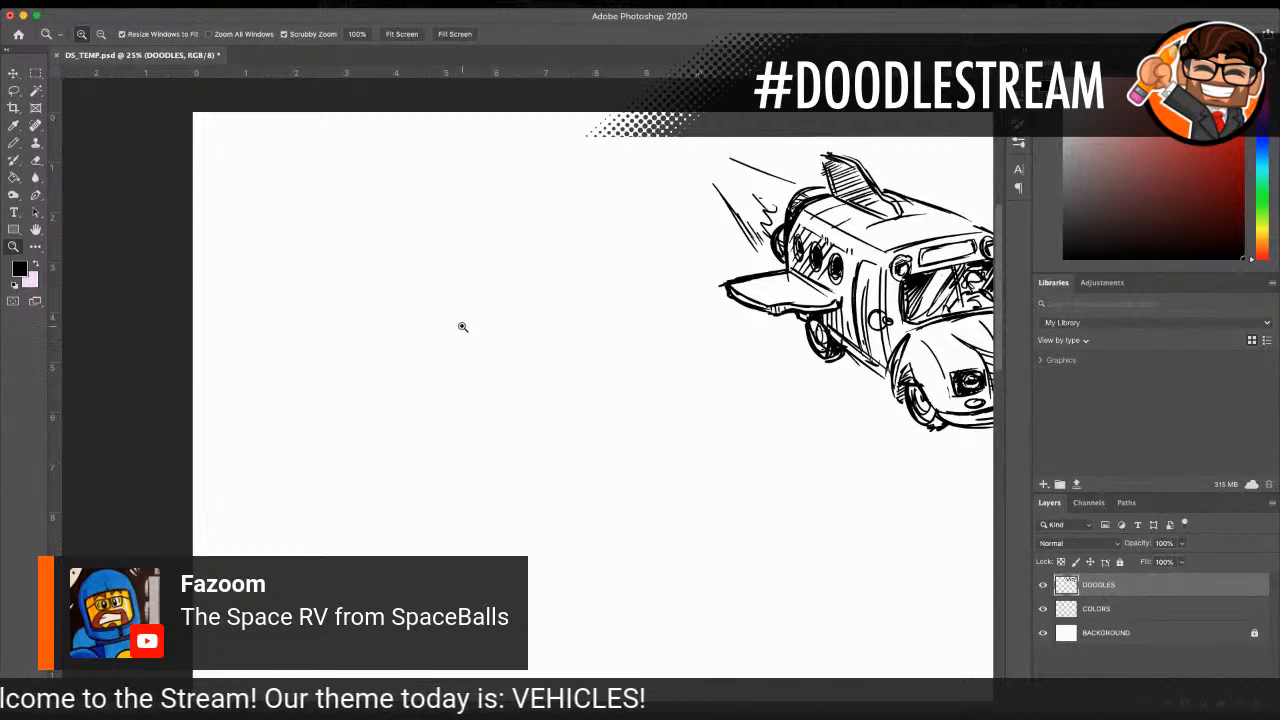
pyautogui.press('b')
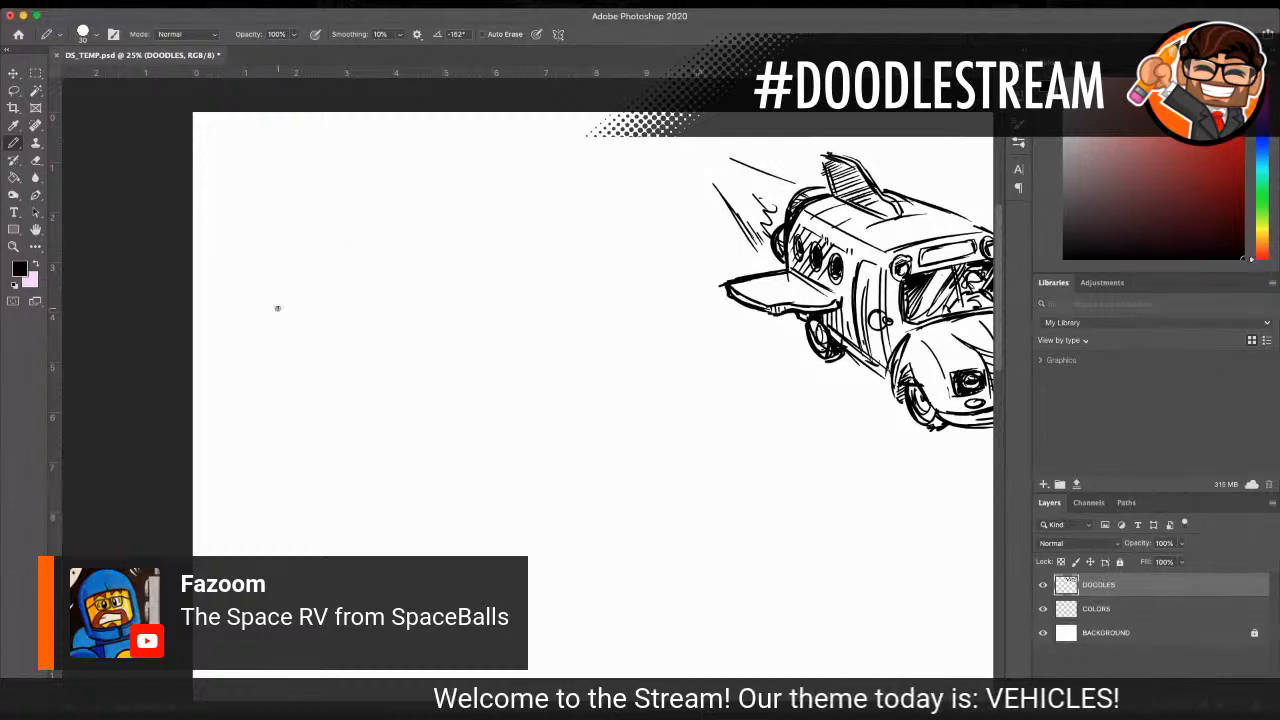
pyautogui.moveTo(413, 258); pyautogui.dragTo(523, 248)
pyautogui.moveTo(405, 265)
pyautogui.mouseDown()
pyautogui.moveTo(419, 389)
pyautogui.moveTo(536, 392)
pyautogui.mouseUp()
pyautogui.moveTo(442, 406)
pyautogui.mouseDown()
pyautogui.moveTo(582, 389)
pyautogui.moveTo(528, 397)
pyautogui.mouseUp()
pyautogui.moveTo(554, 250); pyautogui.dragTo(580, 383)
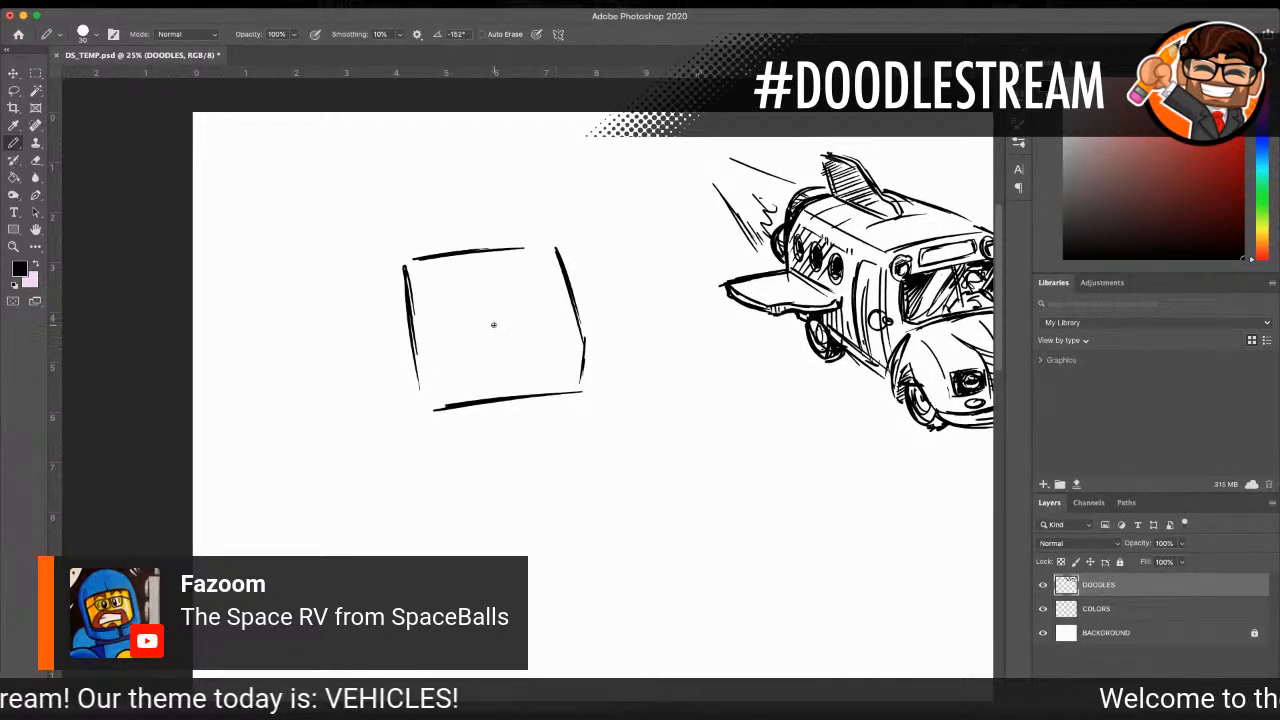
# Step: Draw the RV's front bumper with short dark end caps, and add a parallel line above it for the grille
pyautogui.moveTo(437, 363); pyautogui.dragTo(545, 351)
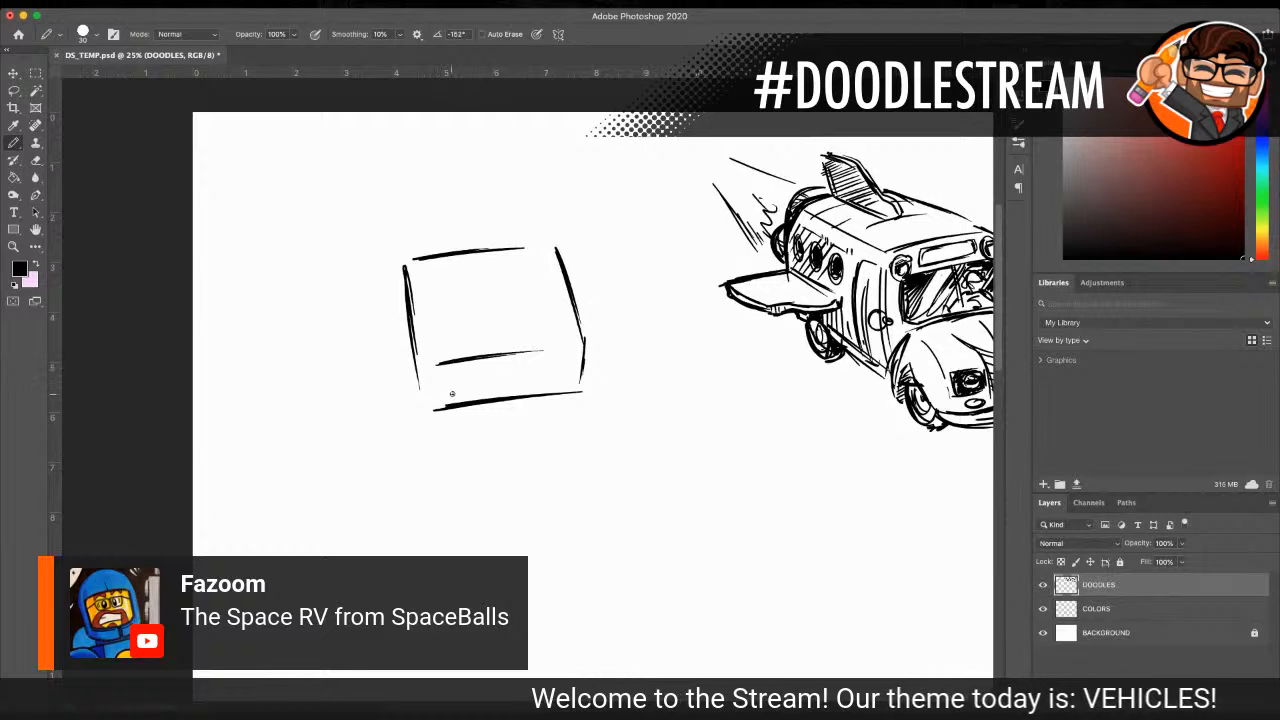
pyautogui.moveTo(441, 396); pyautogui.dragTo(564, 381)
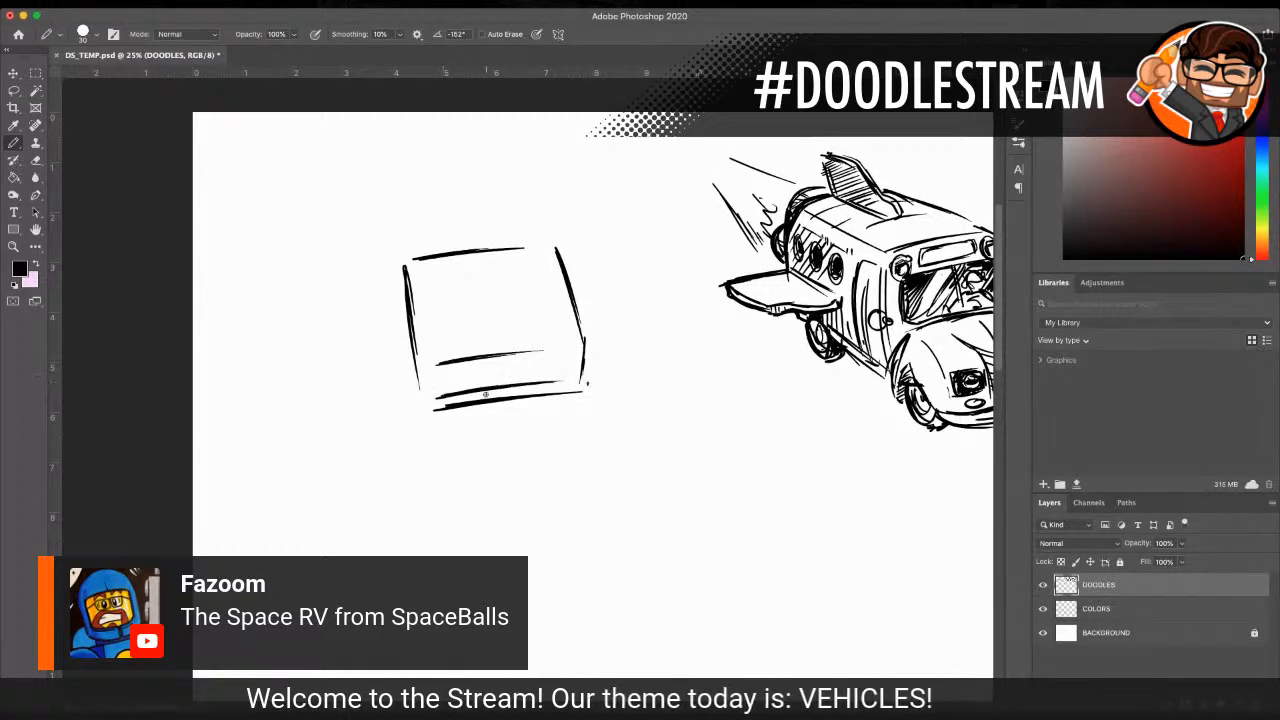
pyautogui.moveTo(423, 403); pyautogui.dragTo(426, 422)
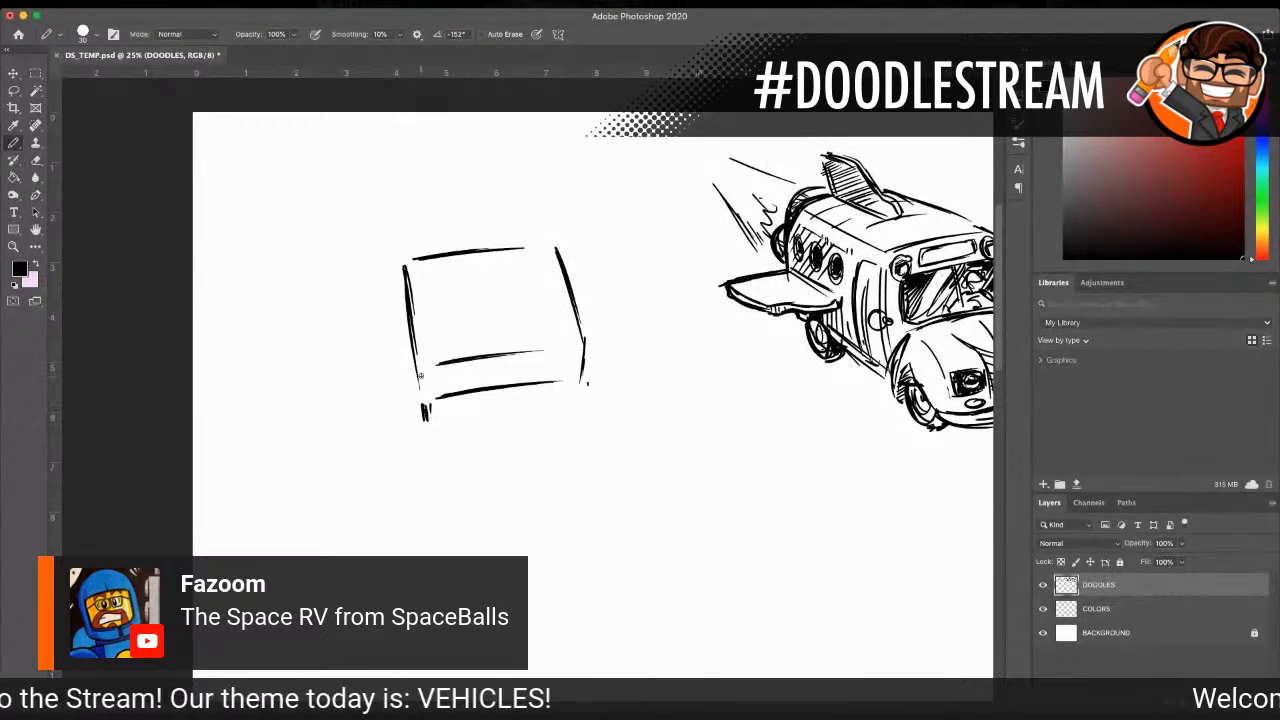
pyautogui.moveTo(432, 420); pyautogui.dragTo(580, 400)
pyautogui.moveTo(462, 396)
pyautogui.mouseDown()
pyautogui.moveTo(582, 381)
pyautogui.moveTo(591, 400)
pyautogui.mouseUp()
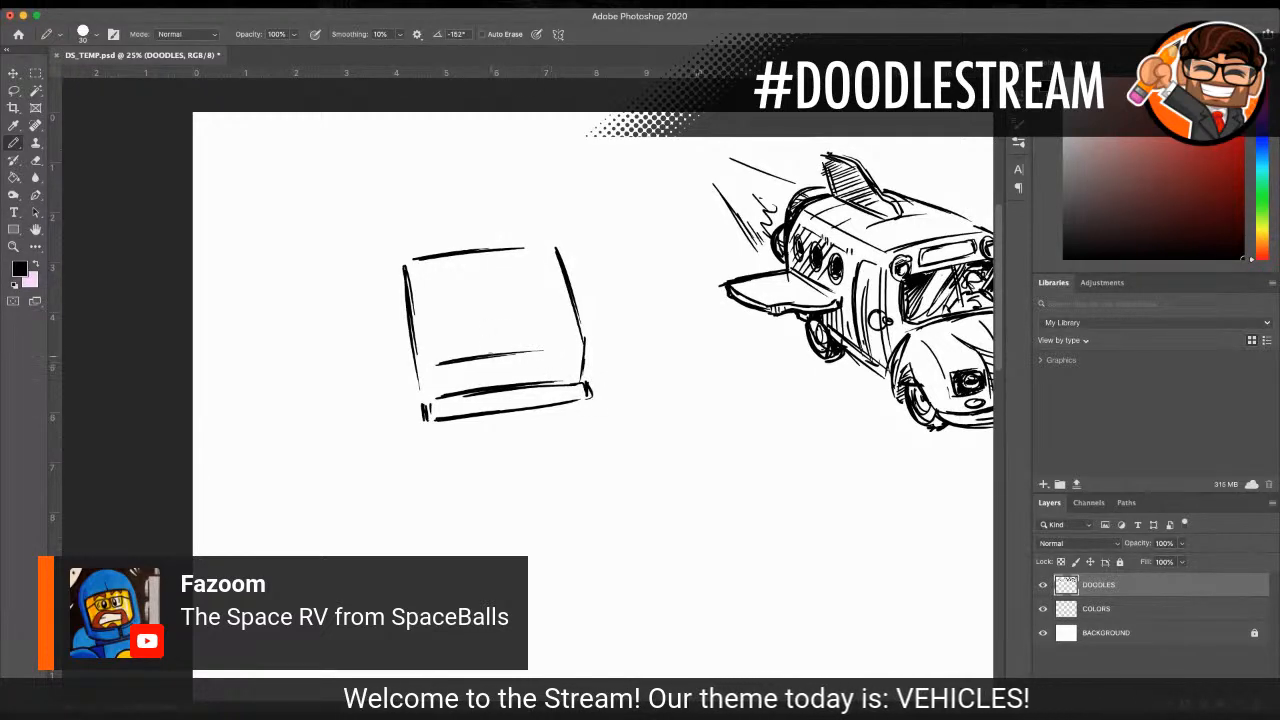
# Step: Add rectangular headlights, horizontal grille slats and a panel line across the RV's front above the bumper
pyautogui.moveTo(427, 372)
pyautogui.mouseDown()
pyautogui.moveTo(446, 370)
pyautogui.moveTo(430, 390)
pyautogui.moveTo(545, 356)
pyautogui.mouseUp()
pyautogui.moveTo(470, 372)
pyautogui.mouseDown()
pyautogui.moveTo(554, 361)
pyautogui.moveTo(463, 377)
pyautogui.moveTo(580, 366)
pyautogui.mouseUp()
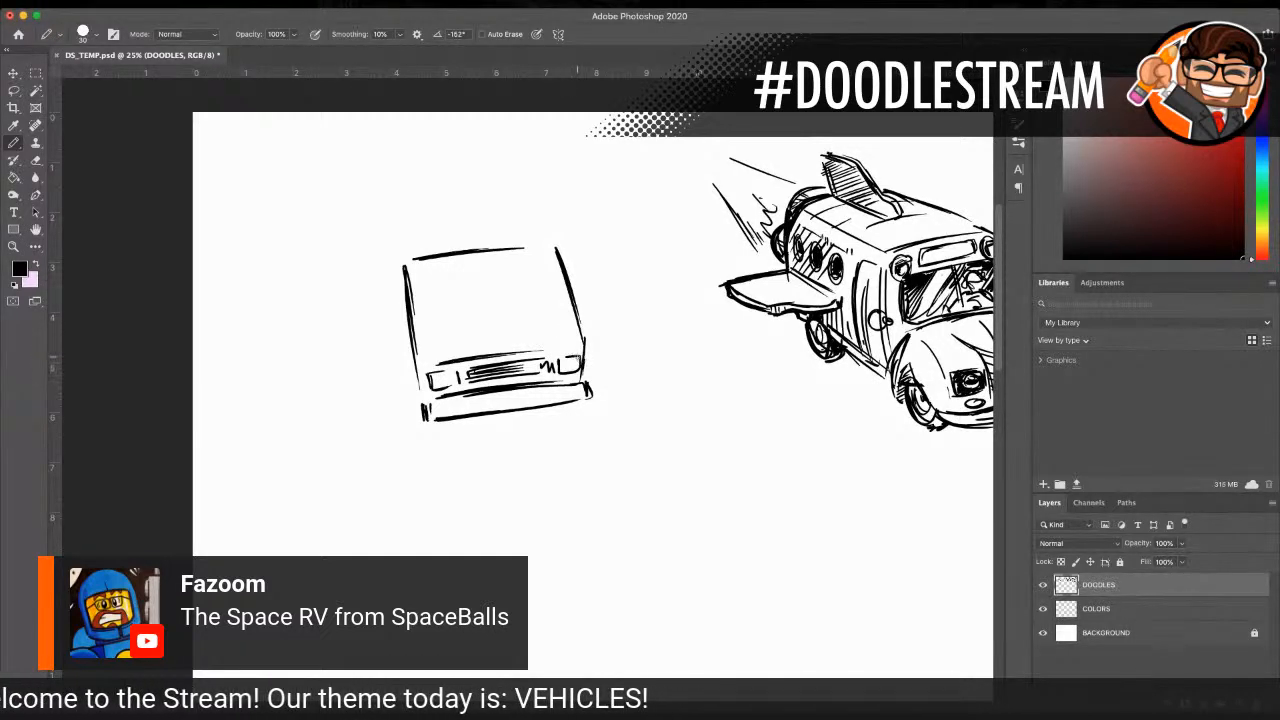
pyautogui.moveTo(416, 357); pyautogui.dragTo(587, 338)
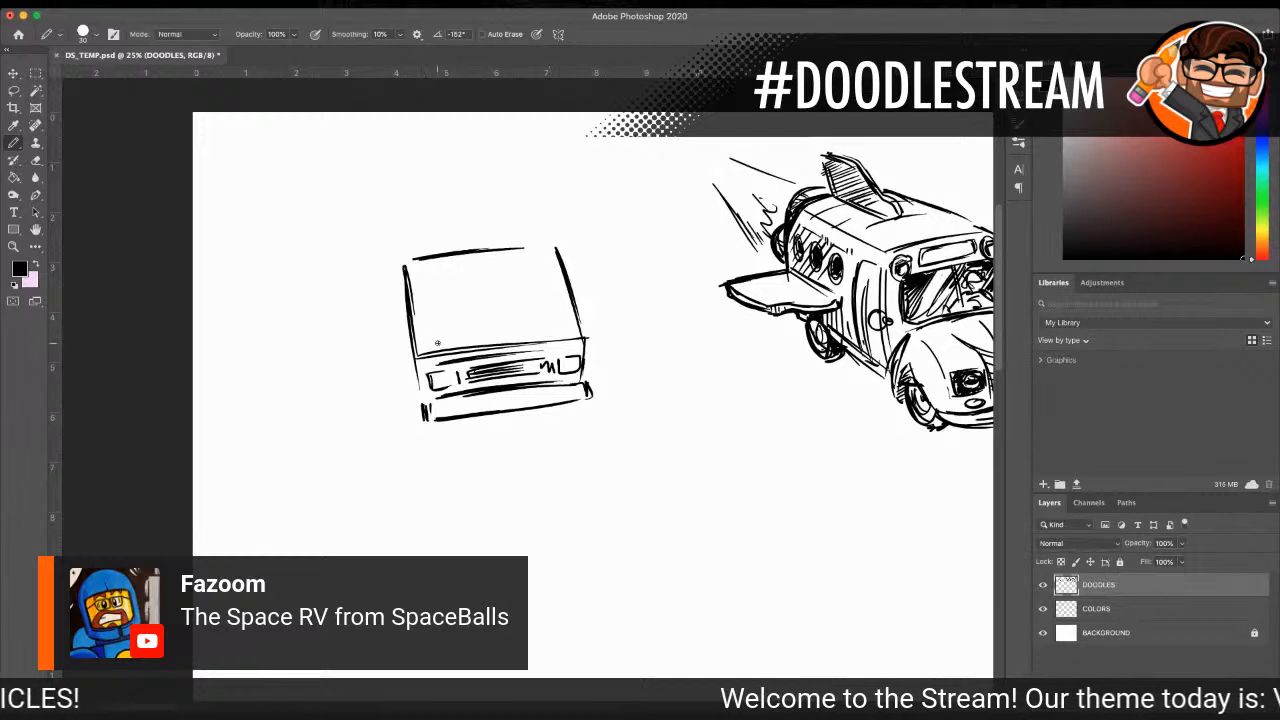
# Step: Outline the RV's wide windshield and fill it solid black, leaving diagonal white reflection streaks near one side
pyautogui.moveTo(434, 340); pyautogui.dragTo(568, 326)
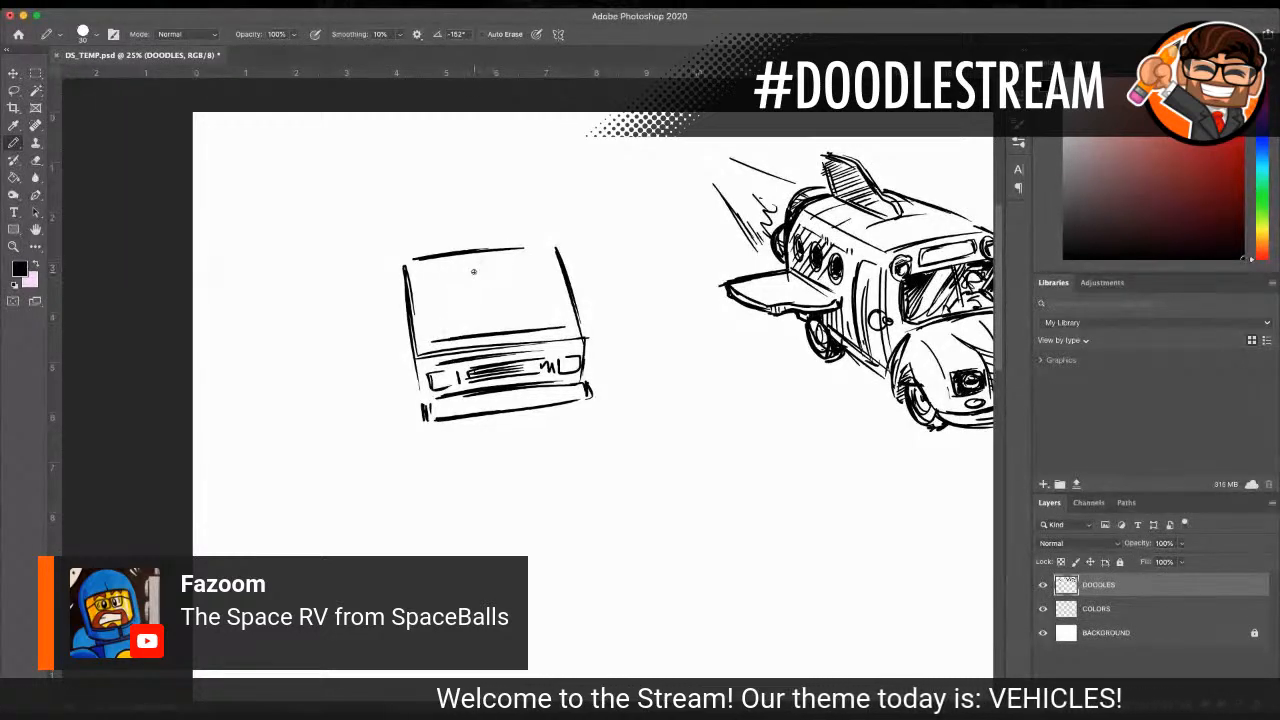
pyautogui.moveTo(414, 275); pyautogui.dragTo(546, 258)
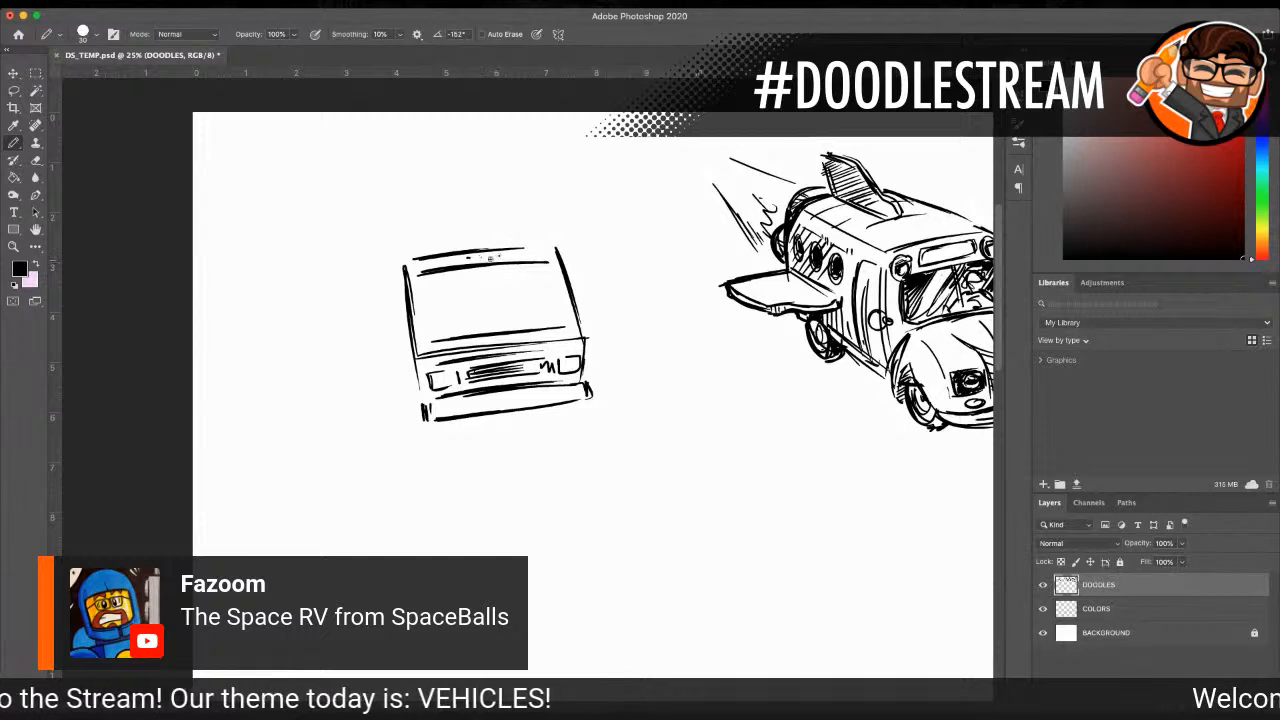
pyautogui.moveTo(463, 266)
pyautogui.mouseDown()
pyautogui.moveTo(429, 331)
pyautogui.moveTo(452, 304)
pyautogui.mouseUp()
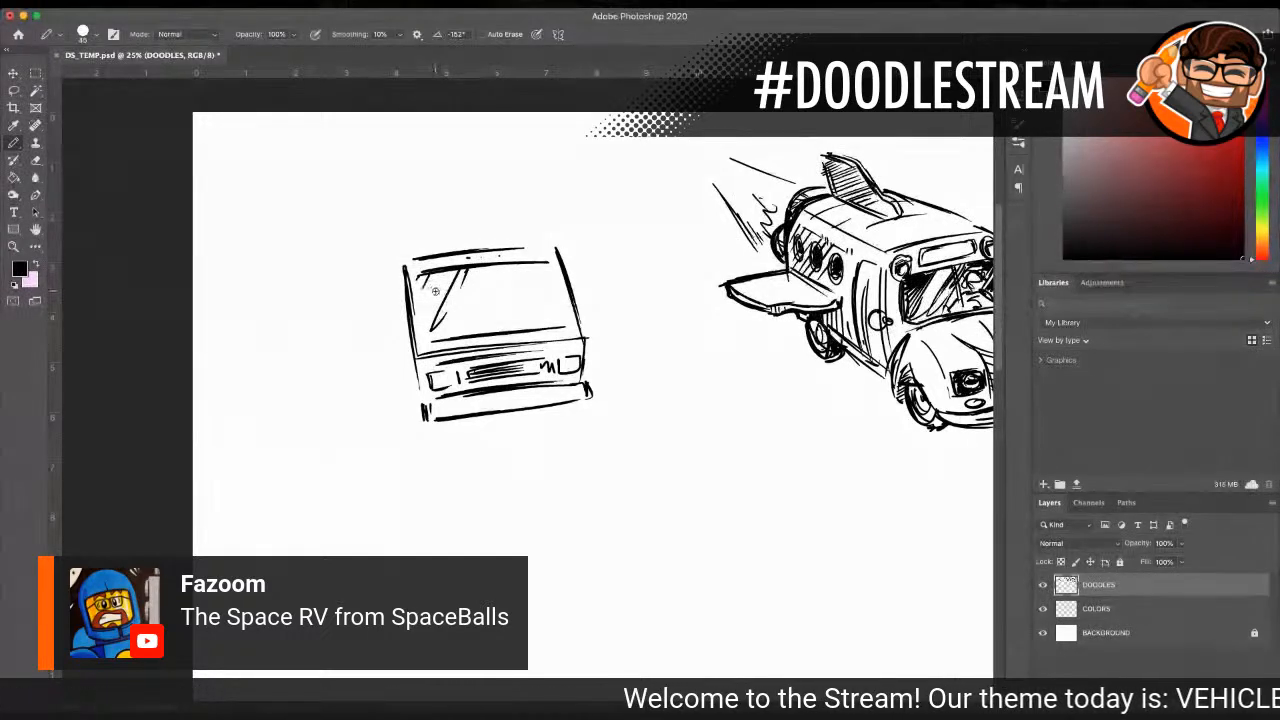
pyautogui.moveTo(482, 279)
pyautogui.mouseDown()
pyautogui.moveTo(516, 275)
pyautogui.moveTo(540, 316)
pyautogui.moveTo(532, 284)
pyautogui.moveTo(550, 264)
pyautogui.moveTo(446, 280)
pyautogui.moveTo(432, 316)
pyautogui.moveTo(458, 332)
pyautogui.moveTo(564, 316)
pyautogui.moveTo(556, 274)
pyautogui.moveTo(562, 310)
pyautogui.mouseUp()
pyautogui.moveTo(442, 282)
pyautogui.mouseDown()
pyautogui.moveTo(430, 316)
pyautogui.moveTo(420, 288)
pyautogui.moveTo(438, 333)
pyautogui.moveTo(486, 323)
pyautogui.moveTo(486, 284)
pyautogui.mouseUp()
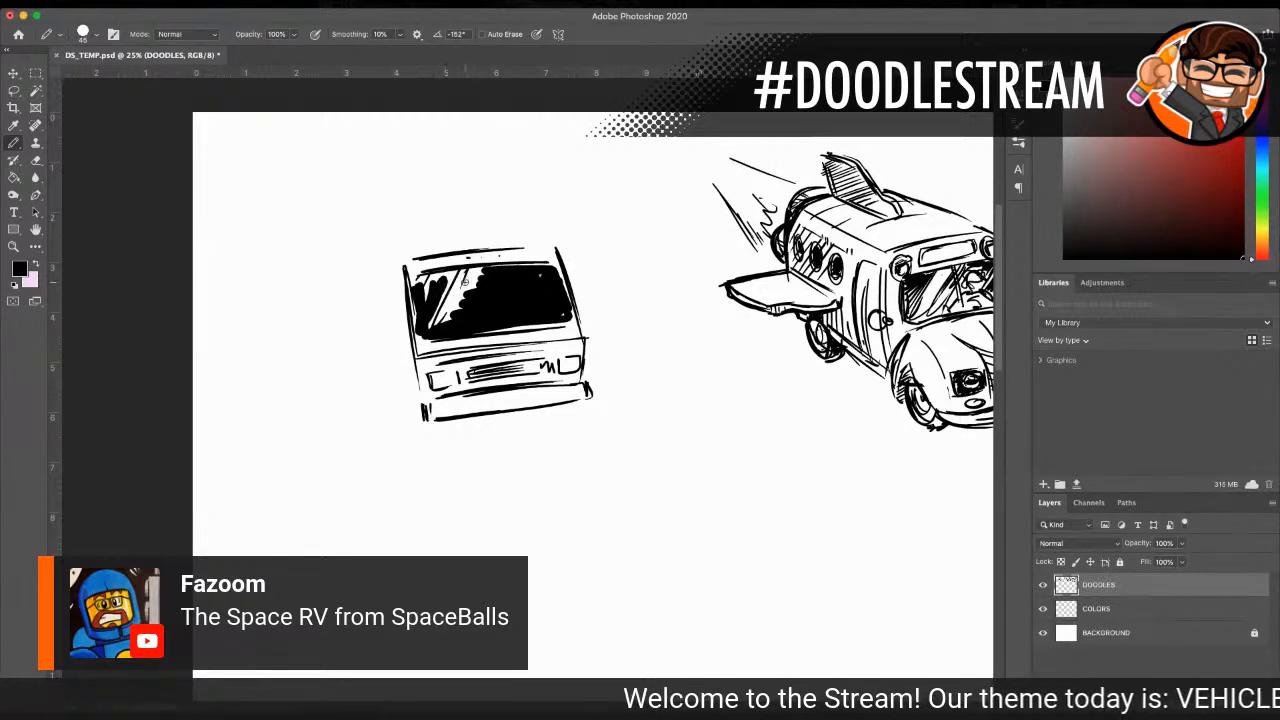
pyautogui.moveTo(438, 330)
pyautogui.mouseDown()
pyautogui.moveTo(478, 268)
pyautogui.moveTo(491, 273)
pyautogui.mouseUp()
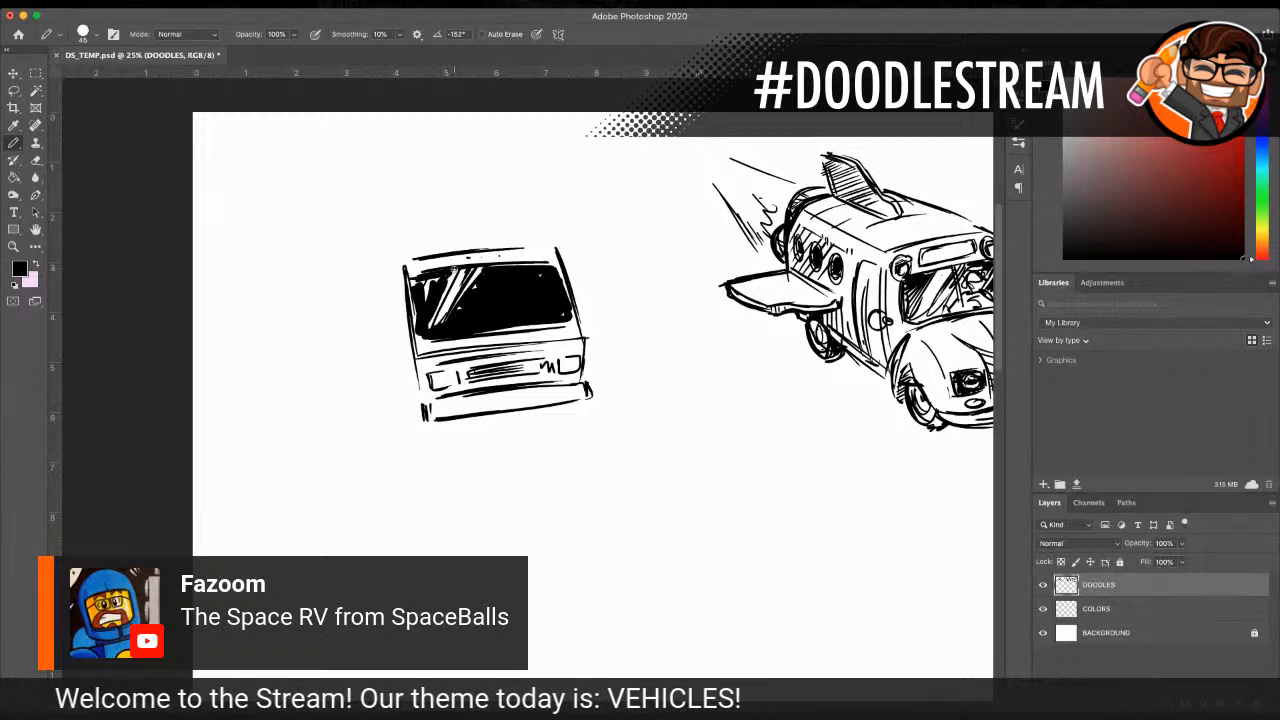
pyautogui.moveTo(420, 334)
pyautogui.mouseDown()
pyautogui.moveTo(478, 331)
pyautogui.moveTo(571, 310)
pyautogui.mouseUp()
pyautogui.moveTo(560, 265); pyautogui.dragTo(577, 325)
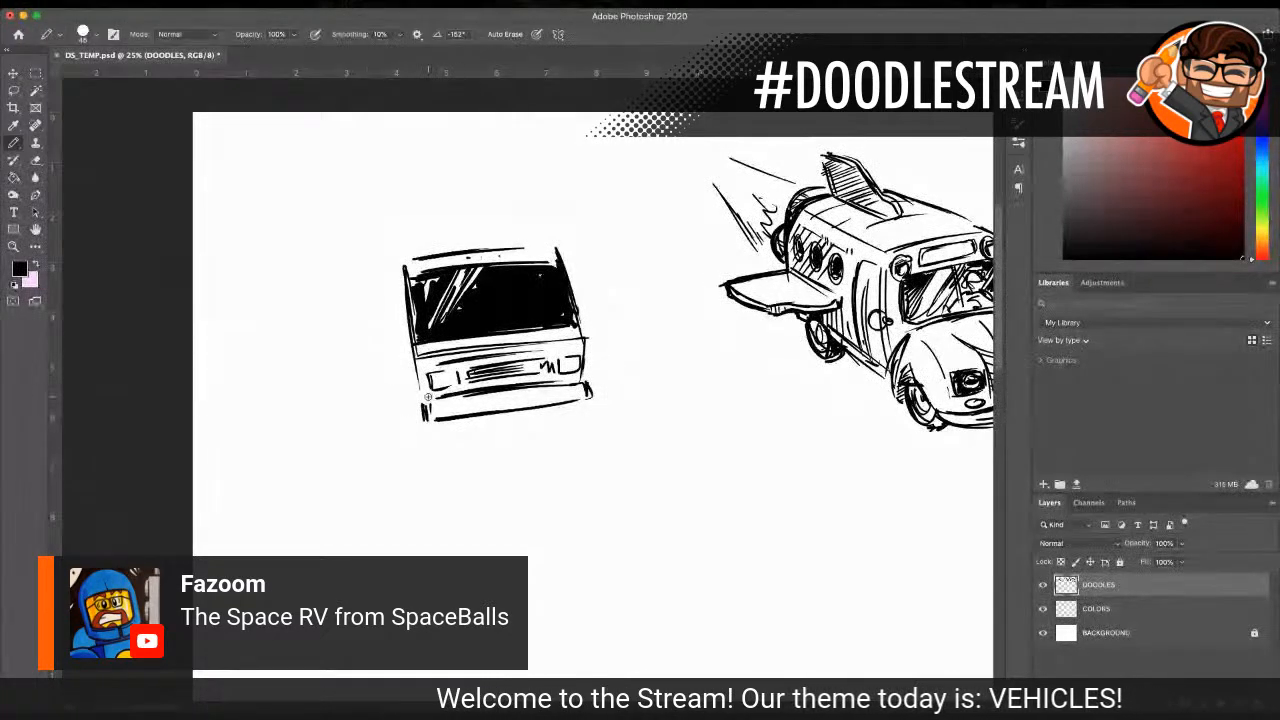
# Step: Draw the RV's receding side with its roof edge, rear edge and lower edge in perspective
pyautogui.moveTo(422, 426); pyautogui.dragTo(347, 421)
pyautogui.moveTo(402, 265)
pyautogui.mouseDown()
pyautogui.moveTo(343, 312)
pyautogui.moveTo(345, 373)
pyautogui.mouseUp()
pyautogui.moveTo(338, 322); pyautogui.dragTo(344, 396)
# Step: Draw the two front wheels and the rear wheel under the RV, and hatch the near front tire
pyautogui.moveTo(334, 352)
pyautogui.mouseDown()
pyautogui.moveTo(344, 400)
pyautogui.moveTo(410, 424)
pyautogui.moveTo(420, 452)
pyautogui.mouseUp()
pyautogui.moveTo(412, 398); pyautogui.dragTo(424, 457)
pyautogui.moveTo(429, 456); pyautogui.dragTo(450, 455)
pyautogui.moveTo(411, 402); pyautogui.dragTo(423, 458)
pyautogui.moveTo(444, 417)
pyautogui.mouseDown()
pyautogui.moveTo(444, 455)
pyautogui.moveTo(500, 417)
pyautogui.moveTo(540, 410)
pyautogui.moveTo(576, 421)
pyautogui.moveTo(558, 434)
pyautogui.moveTo(536, 418)
pyautogui.moveTo(551, 437)
pyautogui.moveTo(578, 440)
pyautogui.moveTo(545, 411)
pyautogui.mouseUp()
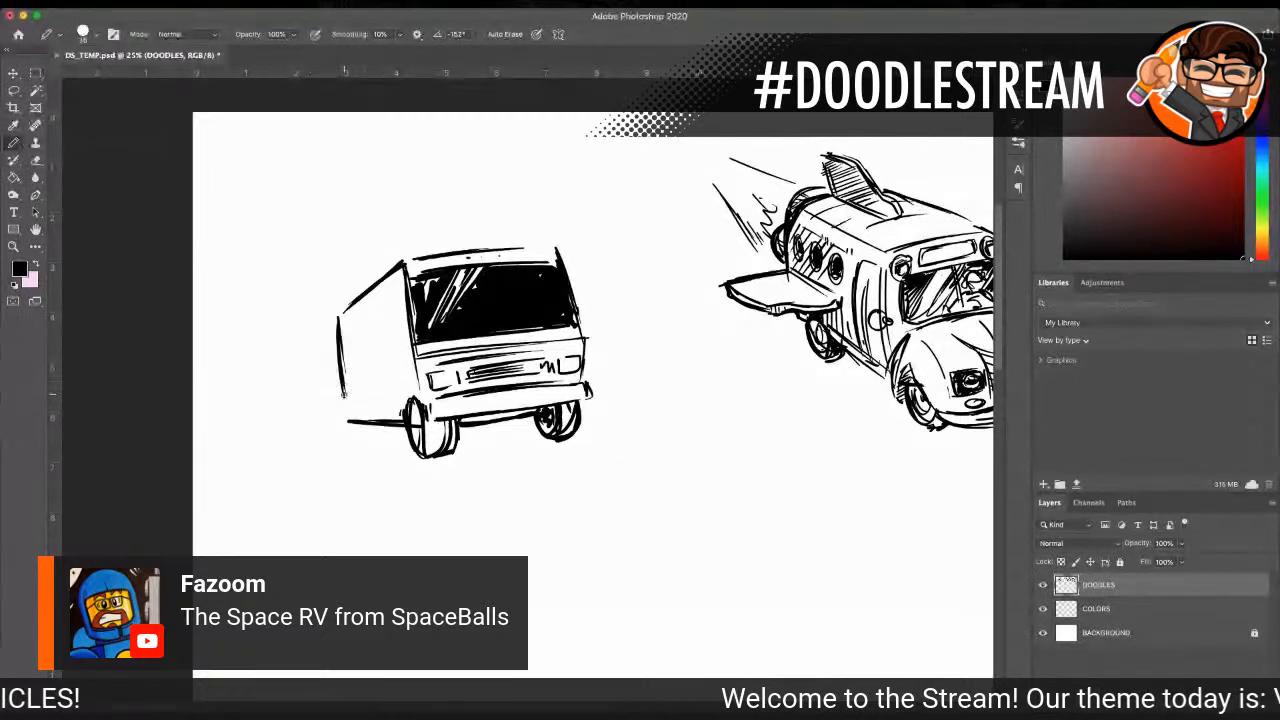
pyautogui.moveTo(357, 405)
pyautogui.mouseDown()
pyautogui.moveTo(368, 446)
pyautogui.moveTo(388, 428)
pyautogui.moveTo(372, 436)
pyautogui.moveTo(442, 432)
pyautogui.moveTo(424, 442)
pyautogui.moveTo(432, 450)
pyautogui.moveTo(419, 427)
pyautogui.moveTo(428, 438)
pyautogui.mouseUp()
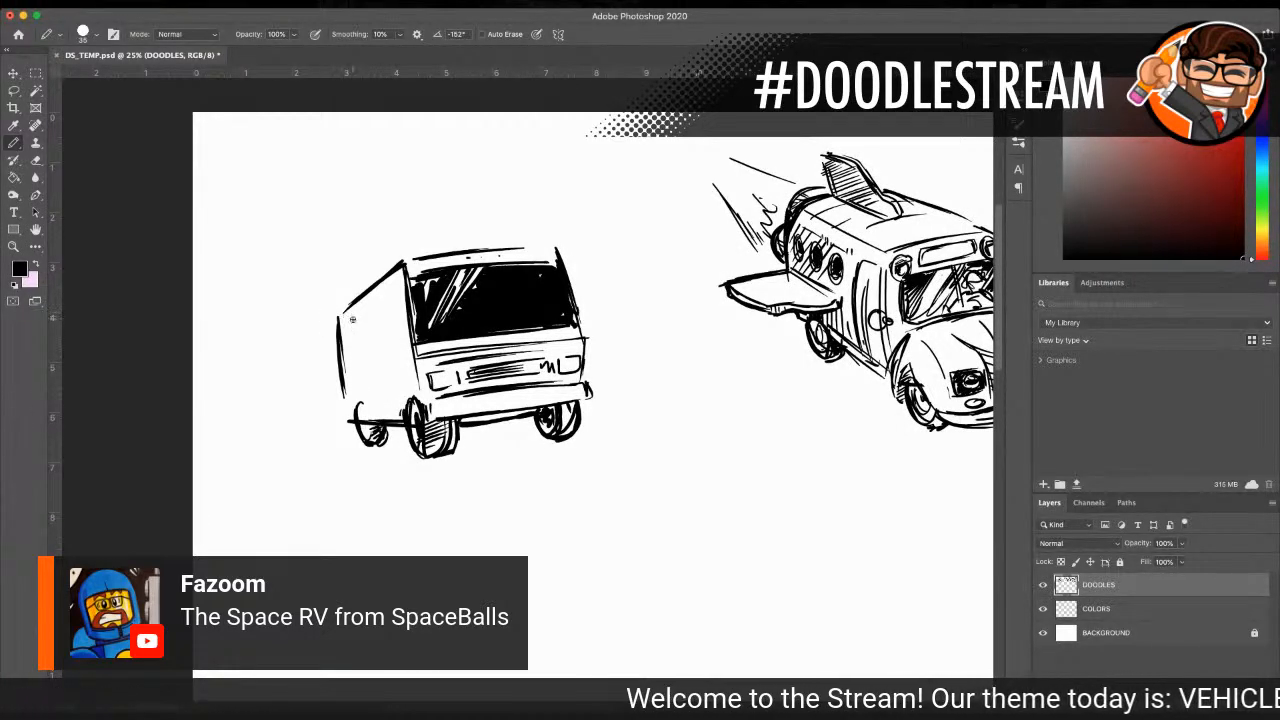
# Step: Mark a wing line on each side of the RV and draw the side window, door and horizontal body stripes
pyautogui.moveTo(365, 324); pyautogui.dragTo(335, 348)
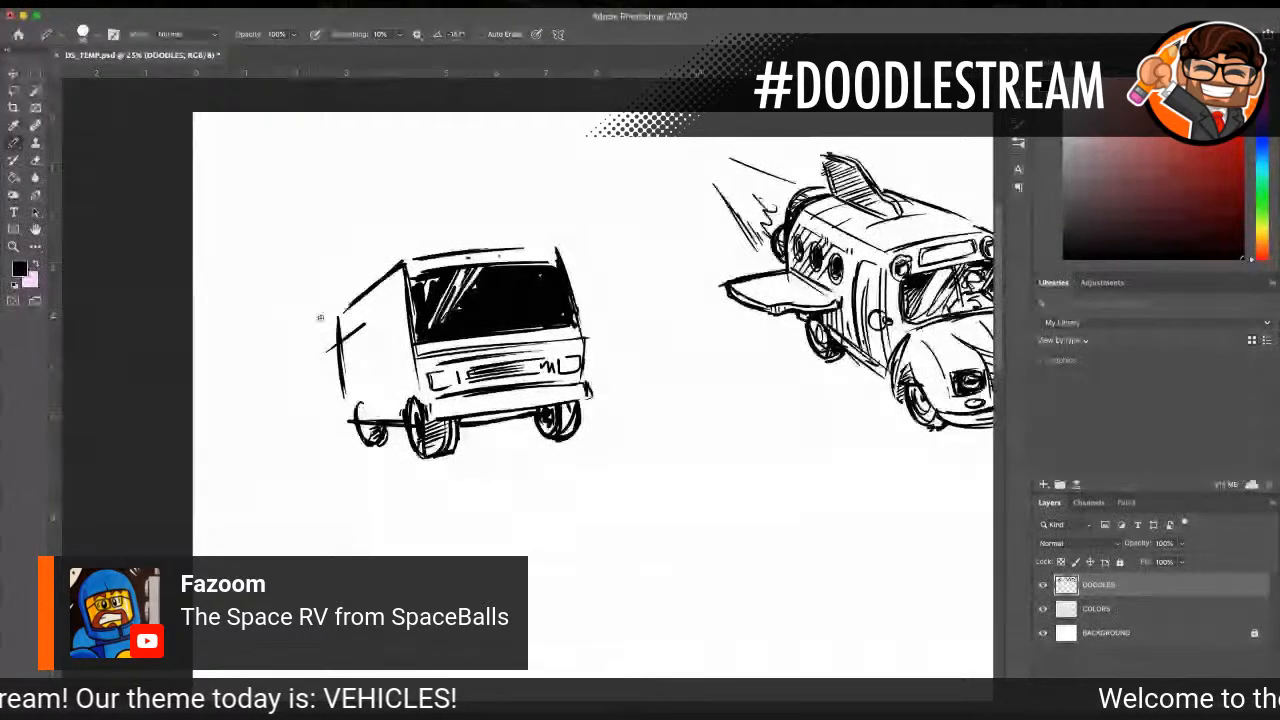
pyautogui.moveTo(572, 293); pyautogui.dragTo(613, 305)
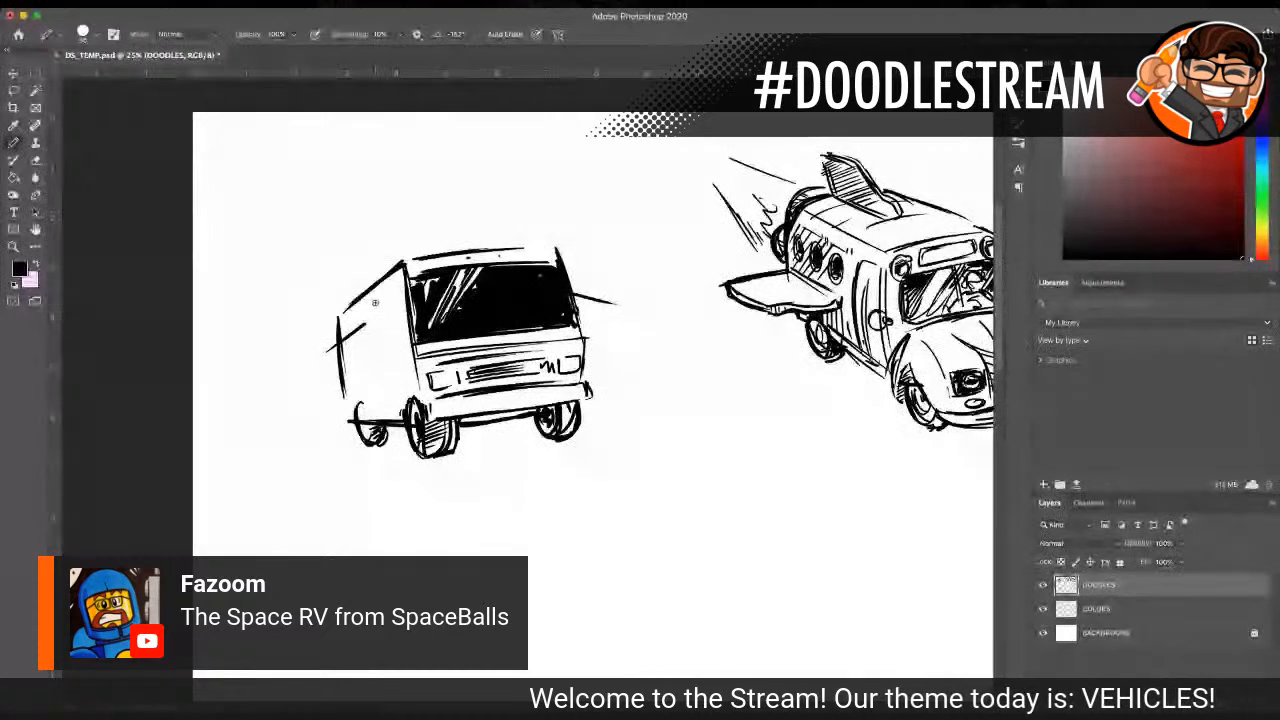
pyautogui.moveTo(376, 300)
pyautogui.mouseDown()
pyautogui.moveTo(398, 347)
pyautogui.moveTo(390, 293)
pyautogui.moveTo(392, 316)
pyautogui.moveTo(359, 292)
pyautogui.moveTo(411, 358)
pyautogui.moveTo(345, 376)
pyautogui.moveTo(421, 362)
pyautogui.moveTo(347, 372)
pyautogui.moveTo(408, 374)
pyautogui.mouseUp()
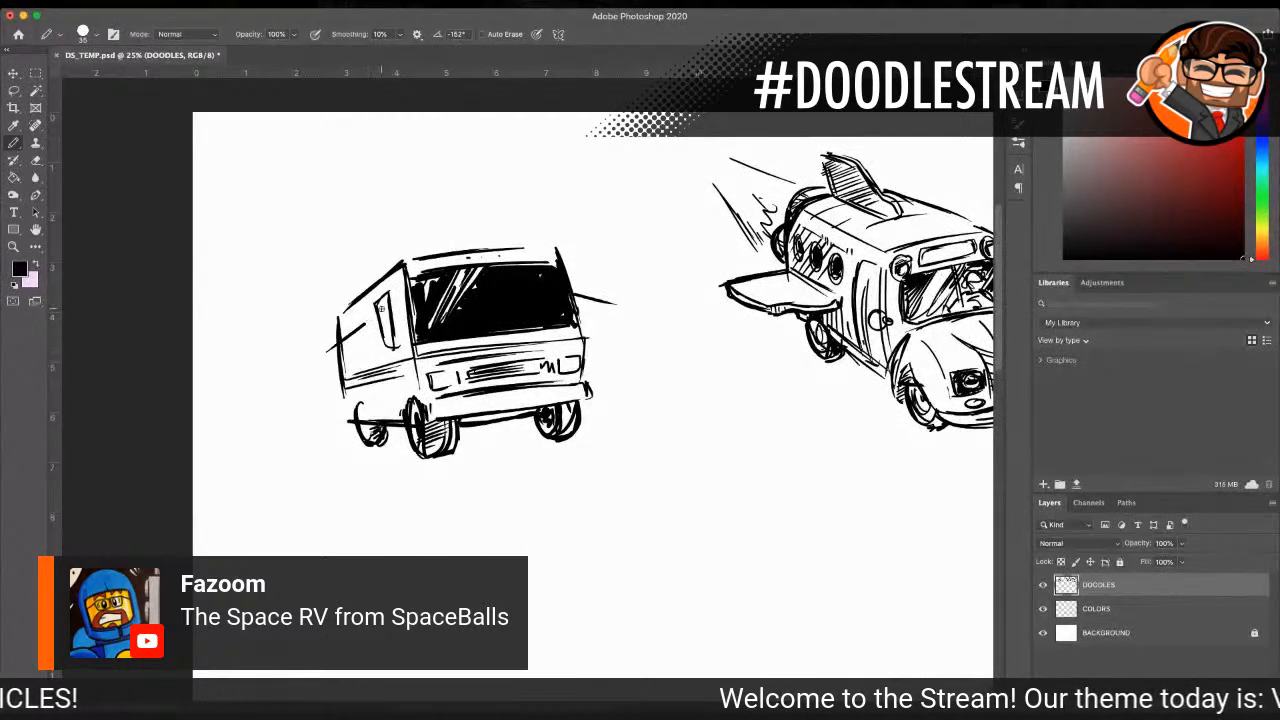
pyautogui.moveTo(364, 318)
pyautogui.mouseDown()
pyautogui.moveTo(382, 412)
pyautogui.moveTo(392, 408)
pyautogui.mouseUp()
pyautogui.moveTo(395, 416); pyautogui.dragTo(406, 402)
pyautogui.moveTo(390, 293); pyautogui.dragTo(404, 387)
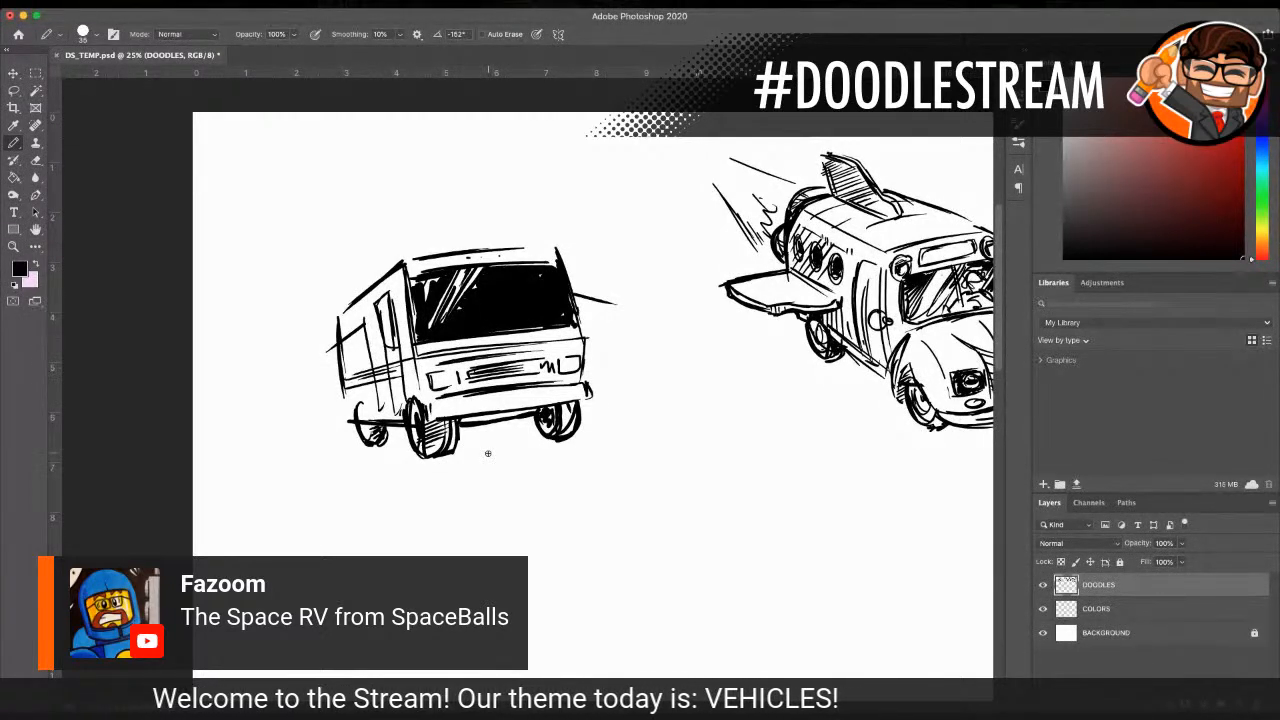
# Step: Remove the near wing's guide line and draw a wing stub with an engine pod, shading the wing root black
pyautogui.press('super+z')
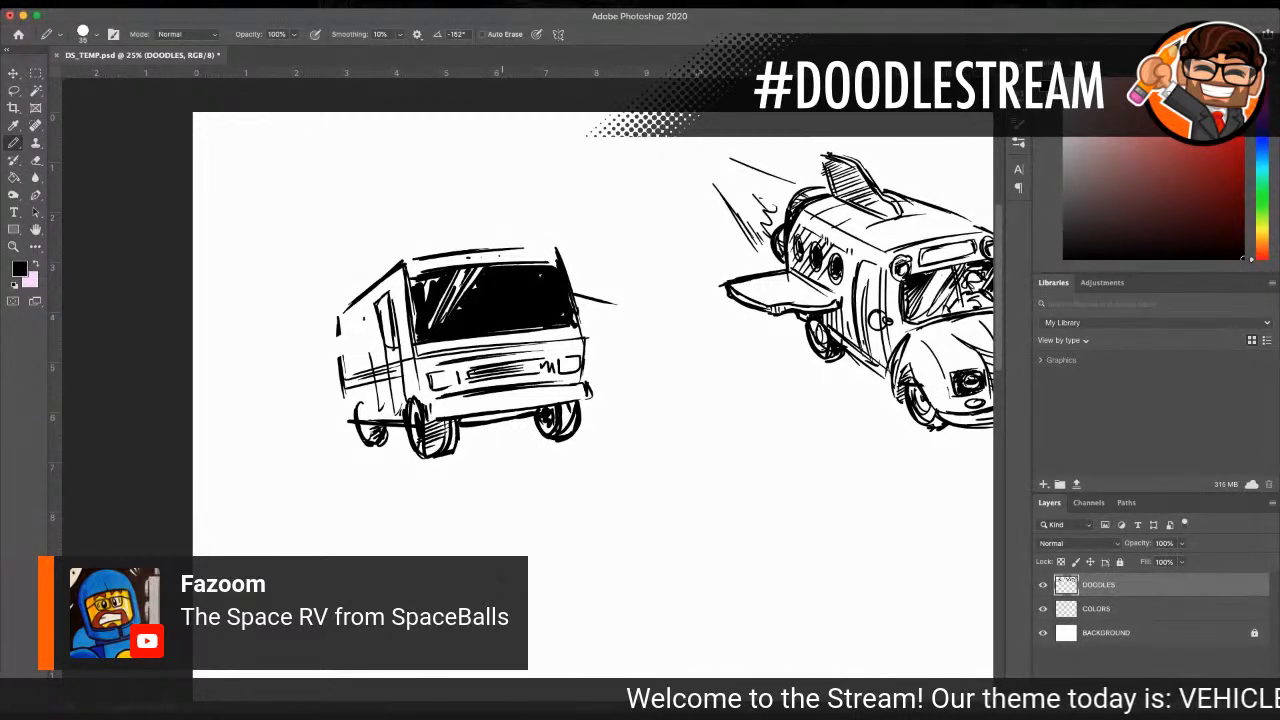
pyautogui.moveTo(366, 311)
pyautogui.mouseDown()
pyautogui.moveTo(326, 334)
pyautogui.moveTo(373, 353)
pyautogui.moveTo(374, 371)
pyautogui.mouseUp()
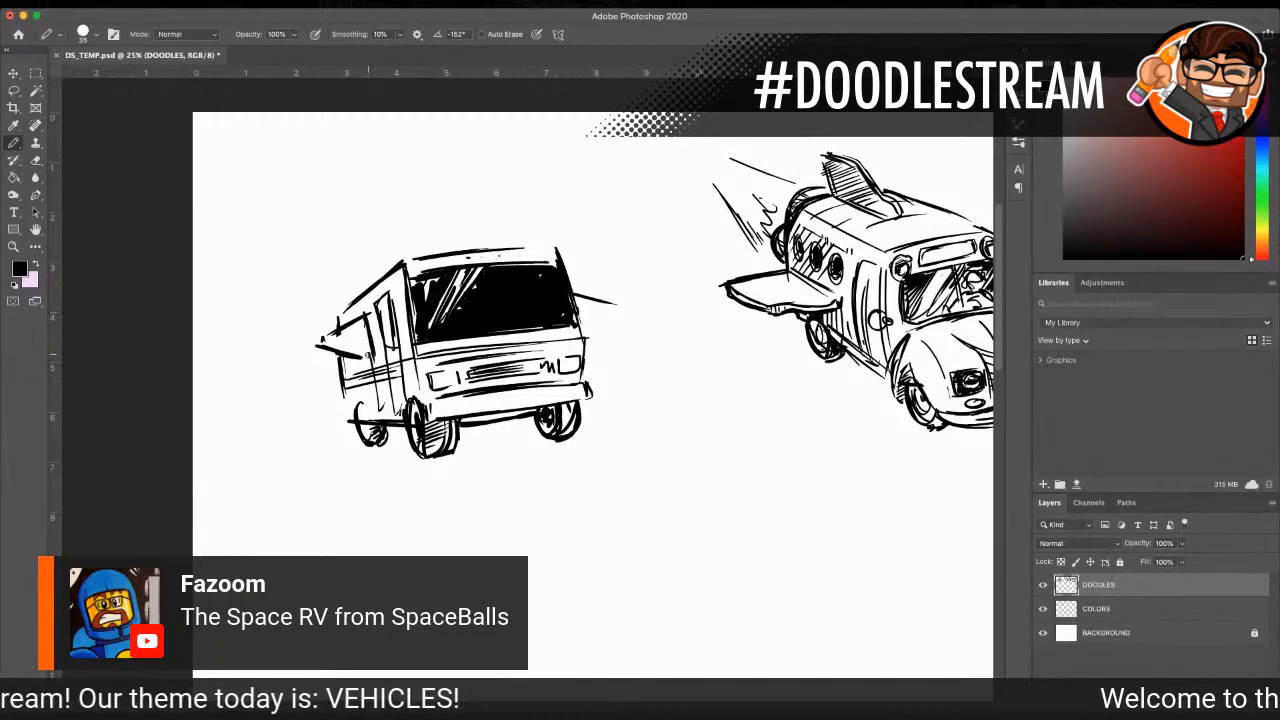
pyautogui.moveTo(318, 332)
pyautogui.mouseDown()
pyautogui.moveTo(277, 343)
pyautogui.moveTo(300, 355)
pyautogui.mouseUp()
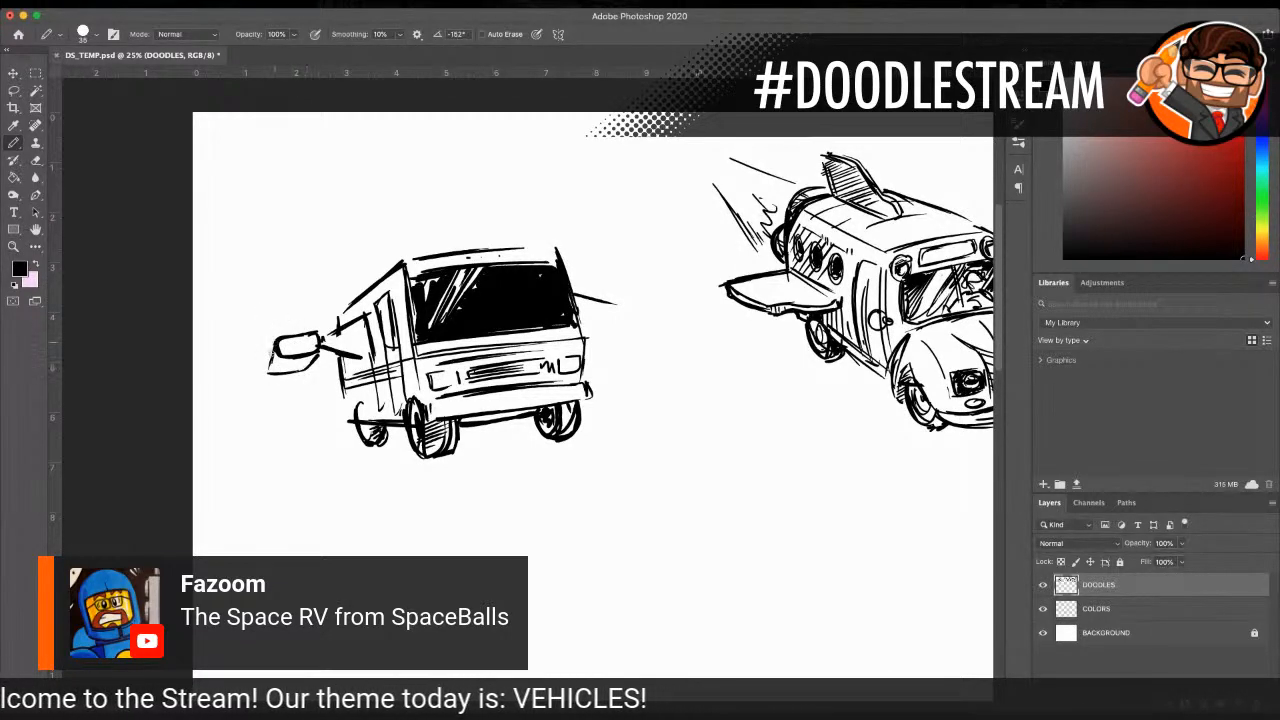
pyautogui.moveTo(270, 377)
pyautogui.mouseDown()
pyautogui.moveTo(318, 367)
pyautogui.moveTo(296, 357)
pyautogui.moveTo(345, 354)
pyautogui.mouseUp()
pyautogui.moveTo(350, 360); pyautogui.dragTo(334, 367)
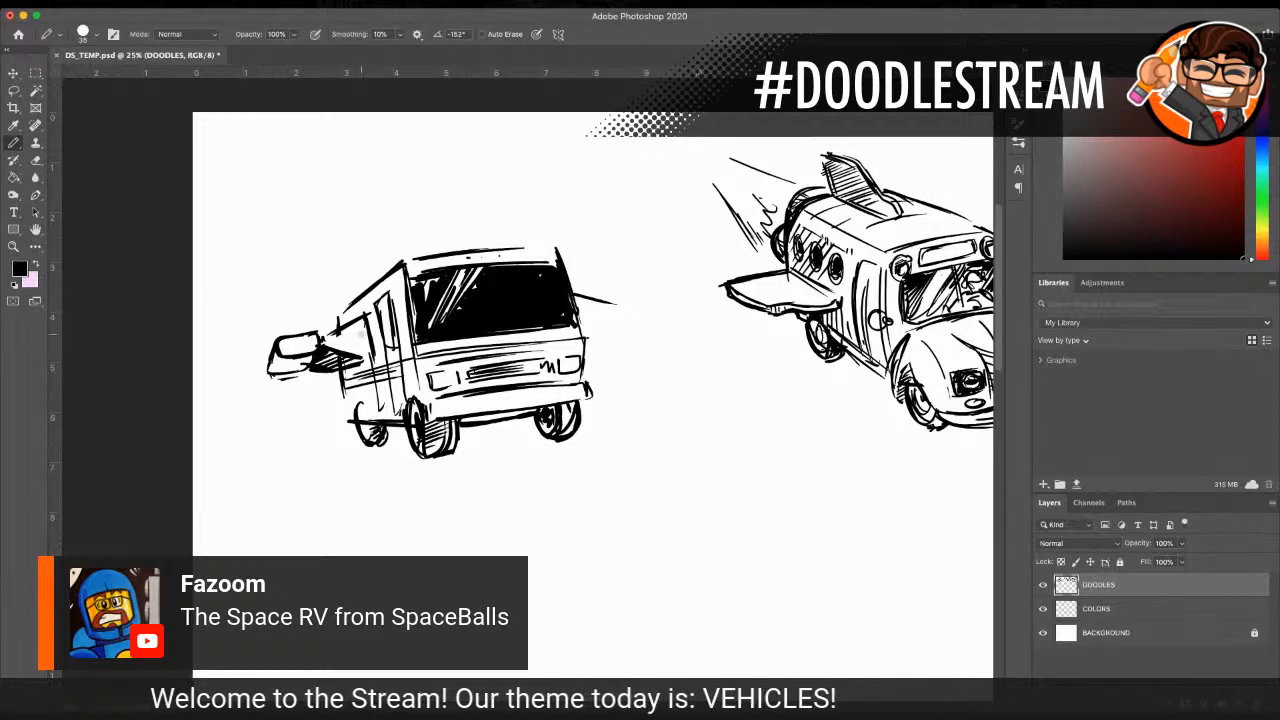
# Step: Reinforce the RV's side roof edge, rear upper corner and the far edge of its front end
pyautogui.moveTo(372, 322)
pyautogui.mouseDown()
pyautogui.moveTo(362, 356)
pyautogui.moveTo(350, 314)
pyautogui.moveTo(338, 326)
pyautogui.mouseUp()
pyautogui.moveTo(356, 304); pyautogui.dragTo(332, 326)
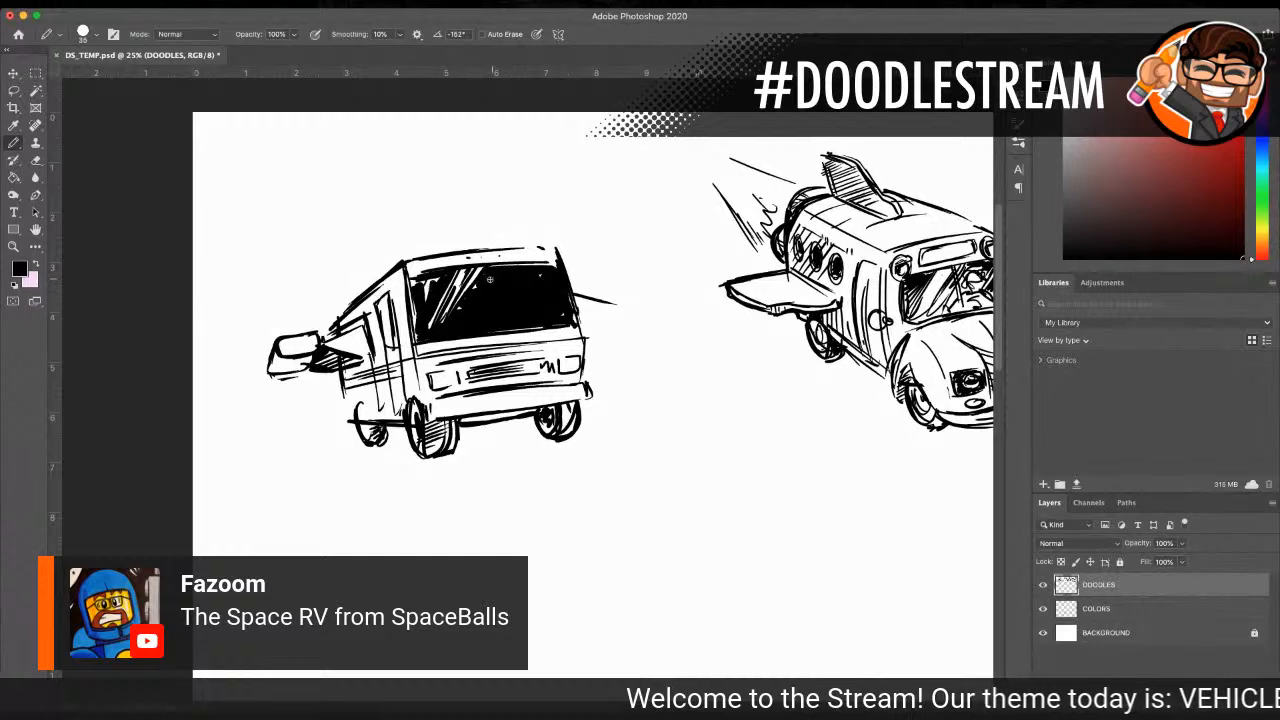
pyautogui.moveTo(584, 350); pyautogui.dragTo(583, 390)
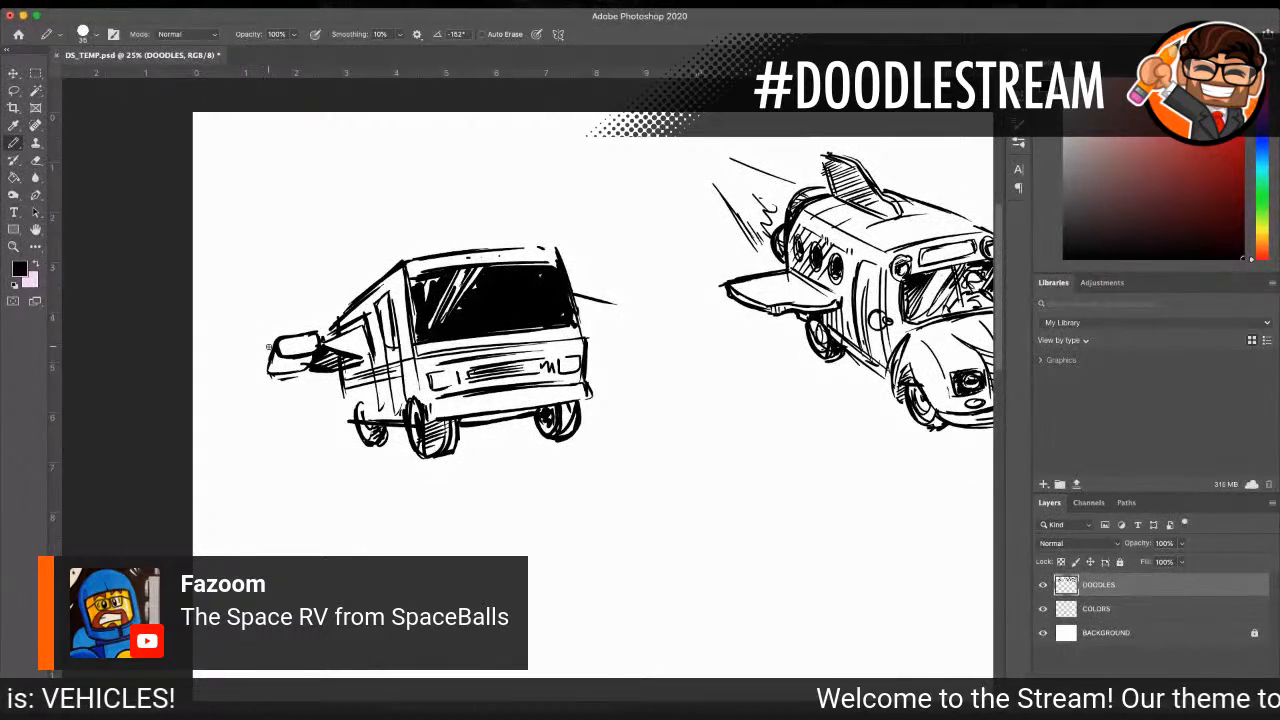
# Step: Extend the near wing to a point beyond the engine pod and draw the far wing with its engine
pyautogui.moveTo(276, 347); pyautogui.dragTo(208, 369)
pyautogui.moveTo(576, 296)
pyautogui.mouseDown()
pyautogui.moveTo(634, 309)
pyautogui.moveTo(590, 320)
pyautogui.moveTo(656, 316)
pyautogui.mouseUp()
pyautogui.moveTo(282, 350); pyautogui.dragTo(206, 369)
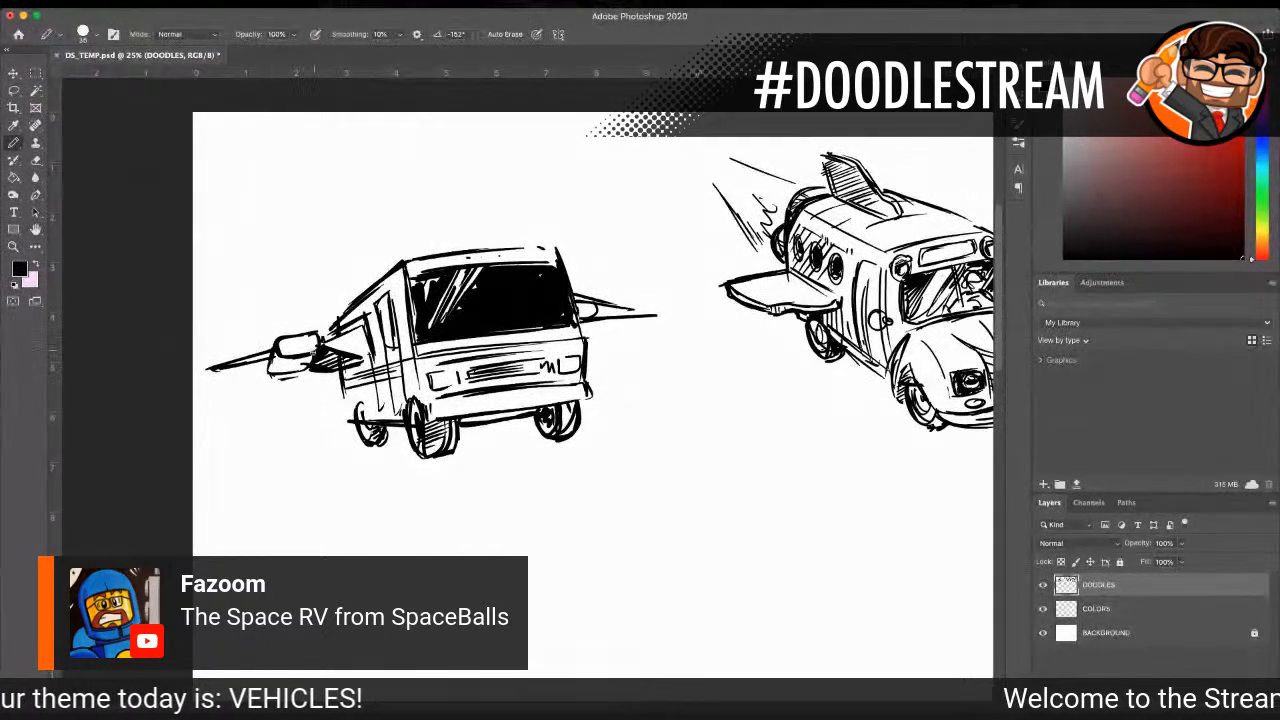
# Step: Thicken the RV's front roof edge and shade its side panel around the door with diagonal hatching
pyautogui.moveTo(404, 264); pyautogui.dragTo(514, 247)
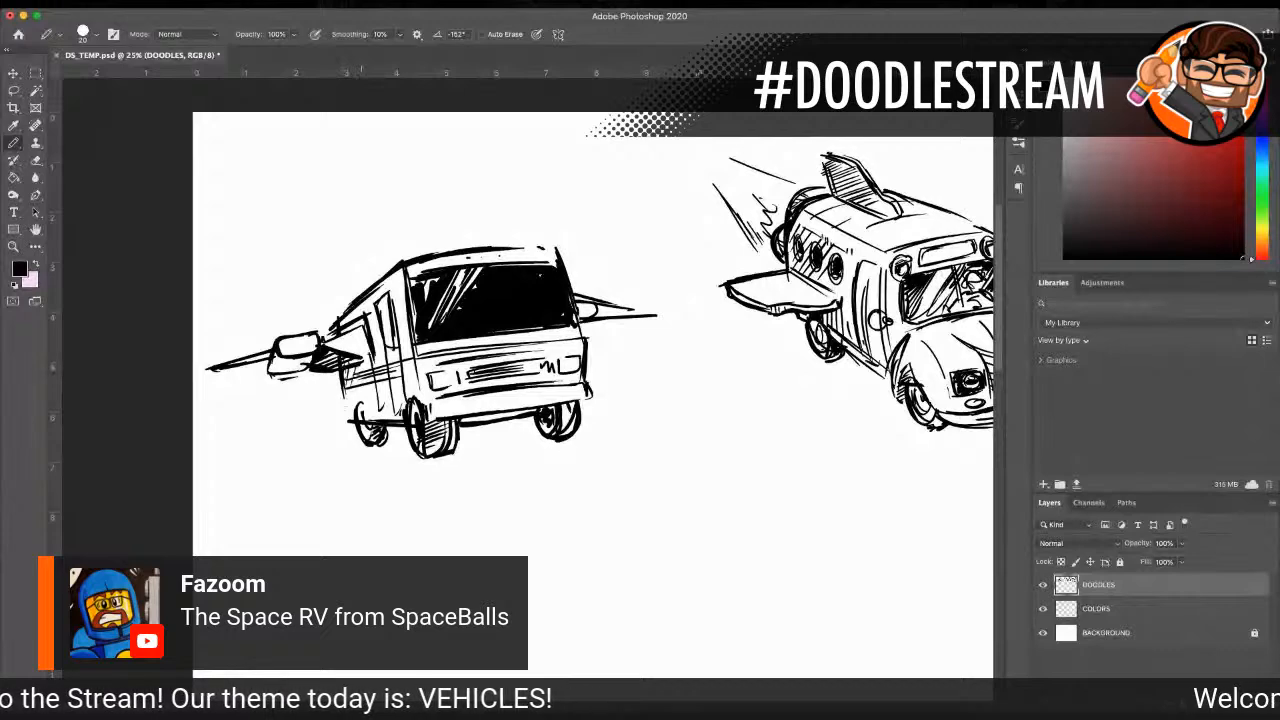
pyautogui.moveTo(372, 354); pyautogui.dragTo(354, 404)
pyautogui.moveTo(370, 374); pyautogui.dragTo(346, 416)
pyautogui.moveTo(384, 350); pyautogui.dragTo(360, 420)
pyautogui.moveTo(388, 386)
pyautogui.mouseDown()
pyautogui.moveTo(373, 420)
pyautogui.moveTo(403, 411)
pyautogui.mouseUp()
pyautogui.moveTo(392, 276); pyautogui.dragTo(398, 306)
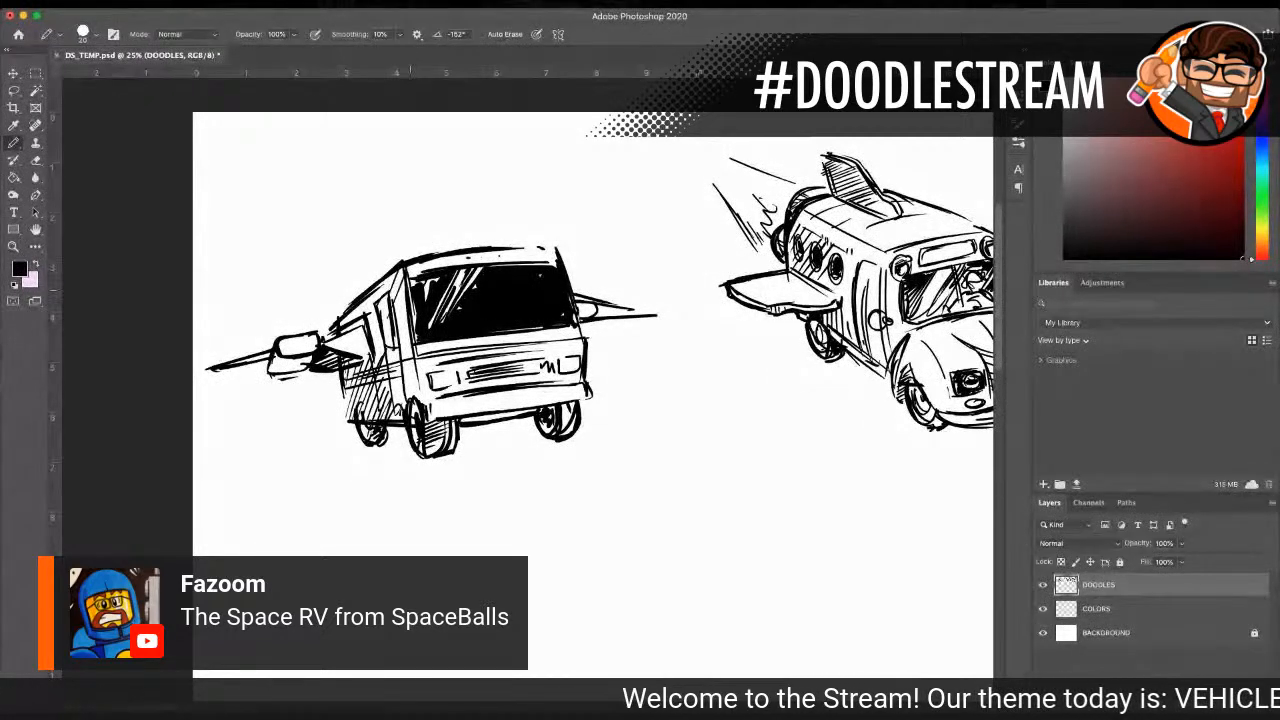
# Step: Finish the RV's details: extend both wing tips, line the near engine pod and add a license plate on the front bumper
pyautogui.moveTo(279, 349)
pyautogui.mouseDown()
pyautogui.moveTo(271, 375)
pyautogui.moveTo(298, 372)
pyautogui.moveTo(213, 378)
pyautogui.mouseUp()
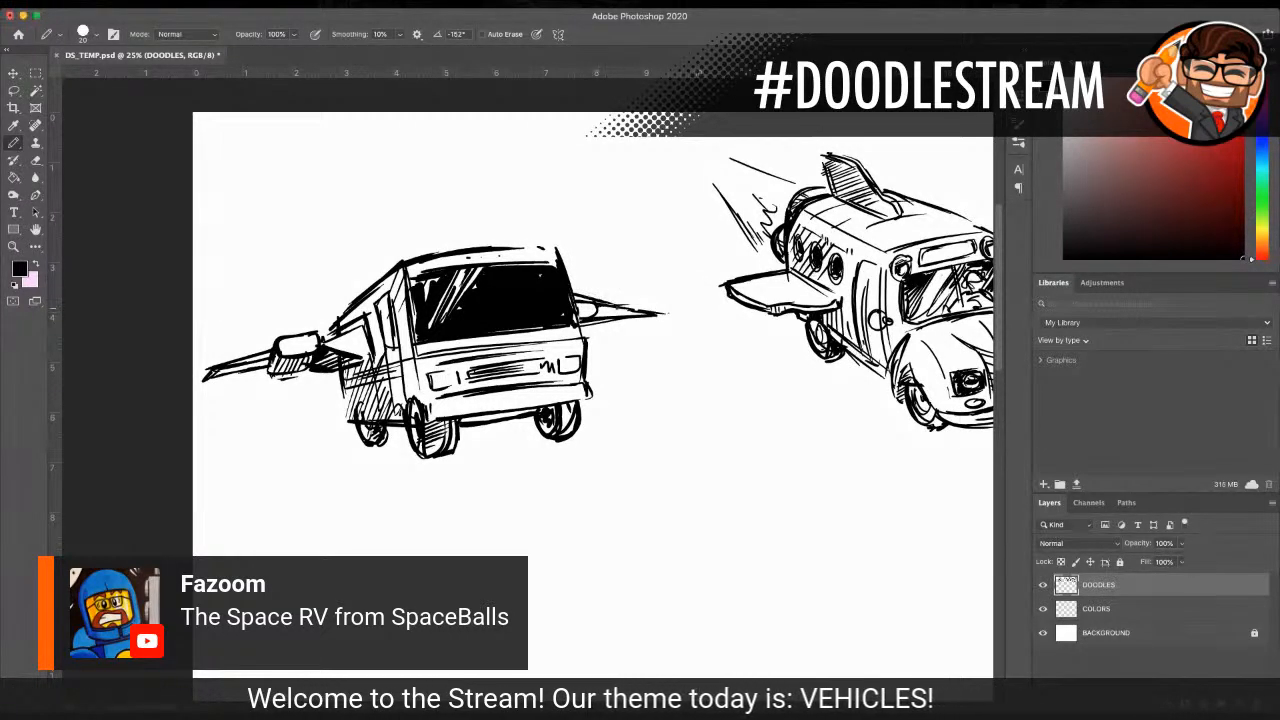
pyautogui.moveTo(622, 306); pyautogui.dragTo(674, 311)
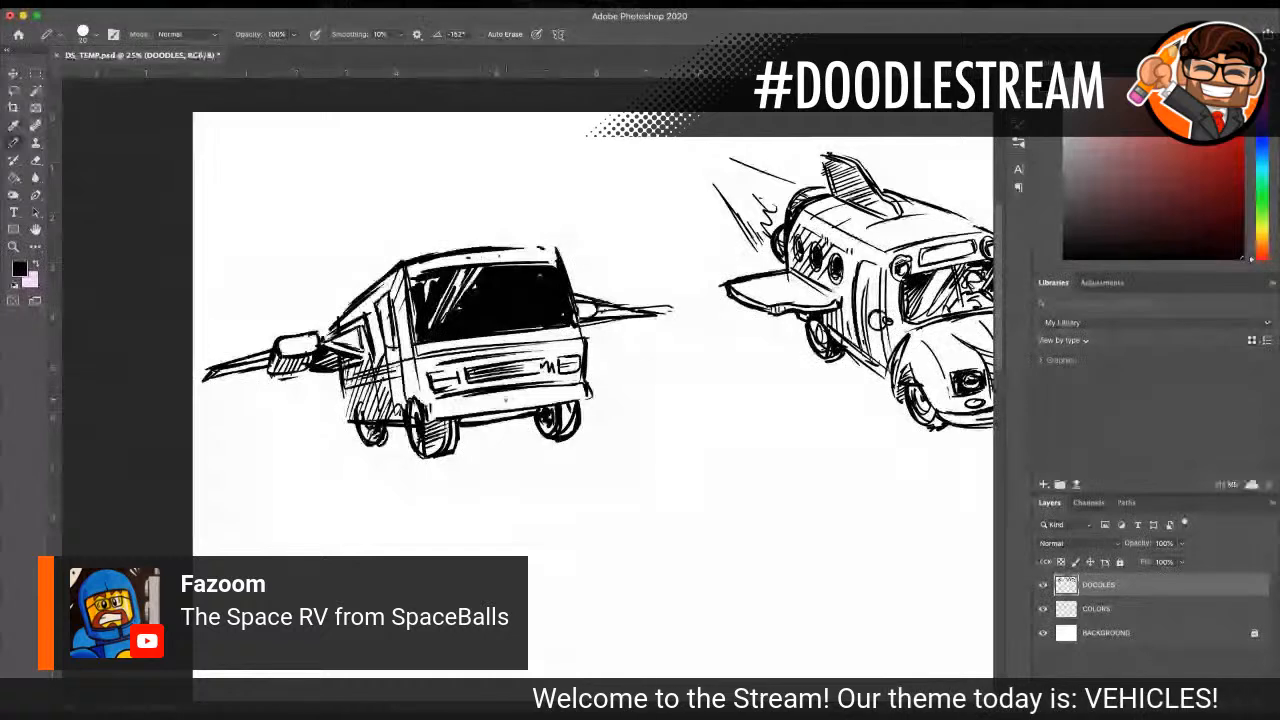
pyautogui.moveTo(498, 402); pyautogui.dragTo(525, 404)
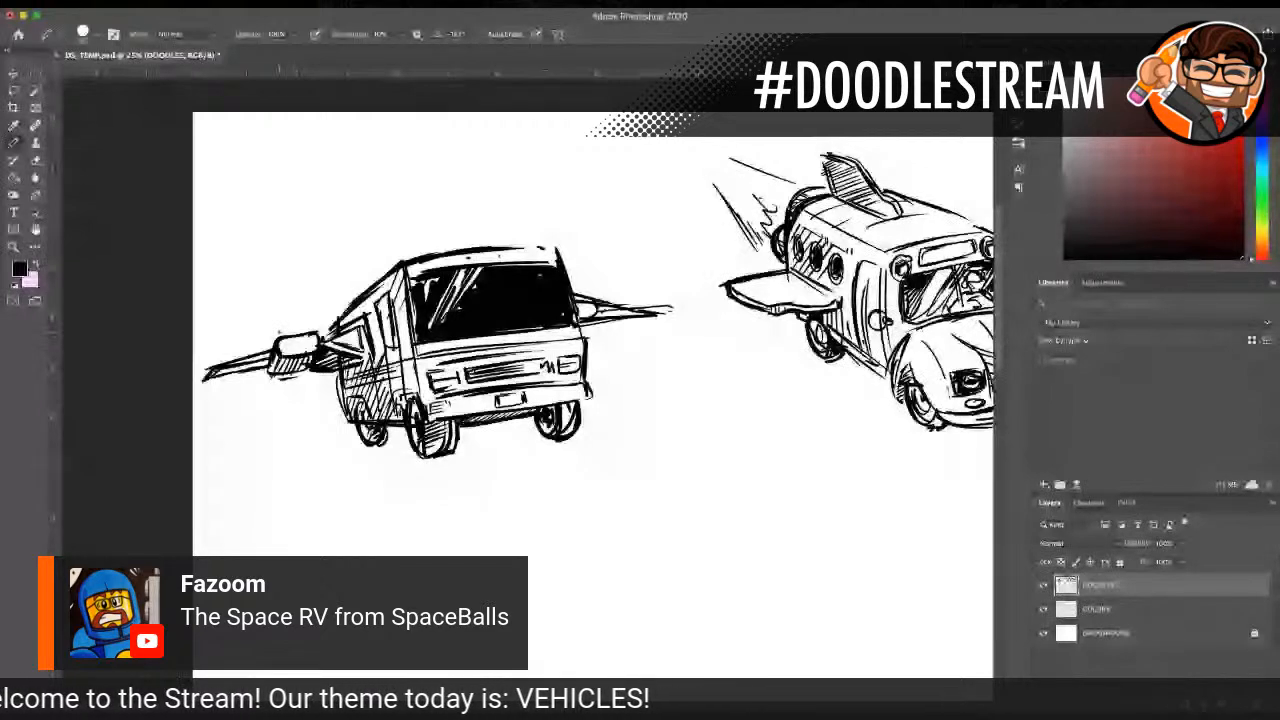
pyautogui.moveTo(281, 350); pyautogui.dragTo(296, 342)
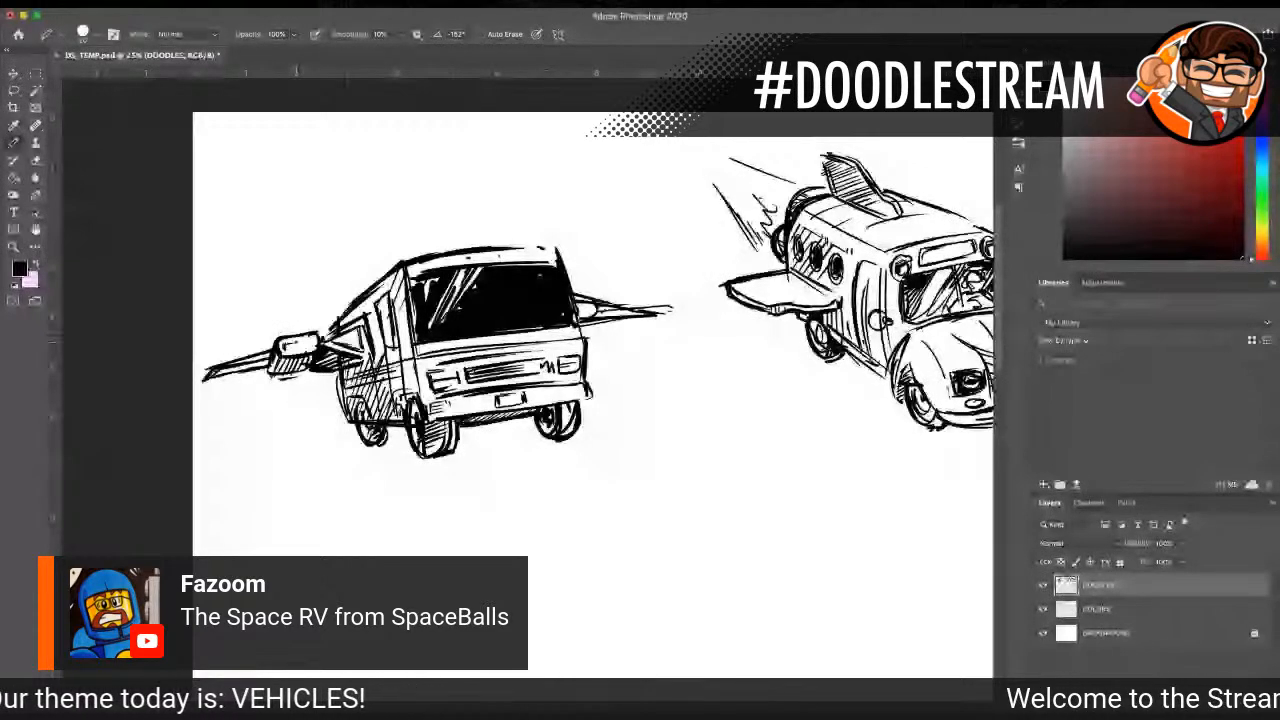
pyautogui.moveTo(284, 345); pyautogui.dragTo(318, 336)
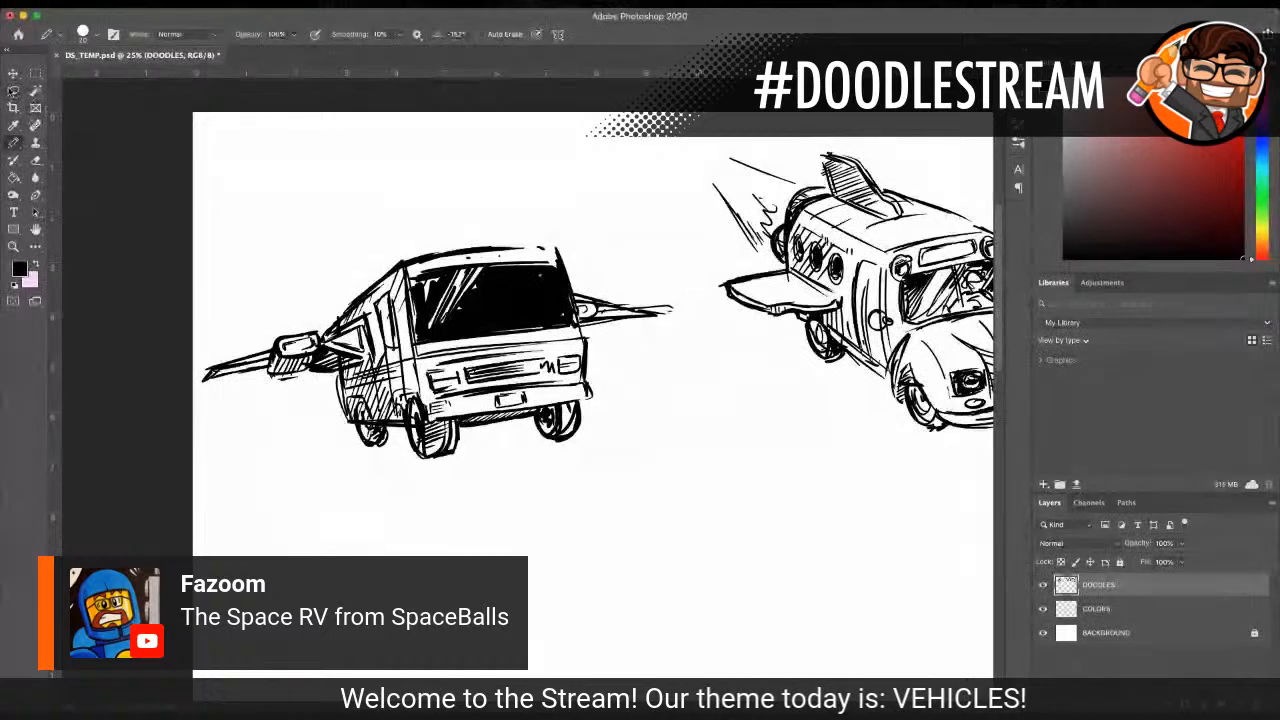
# Step: Lasso the whole RV doodle, move it below the bubble-top car, and deselect it
pyautogui.click(13, 247)
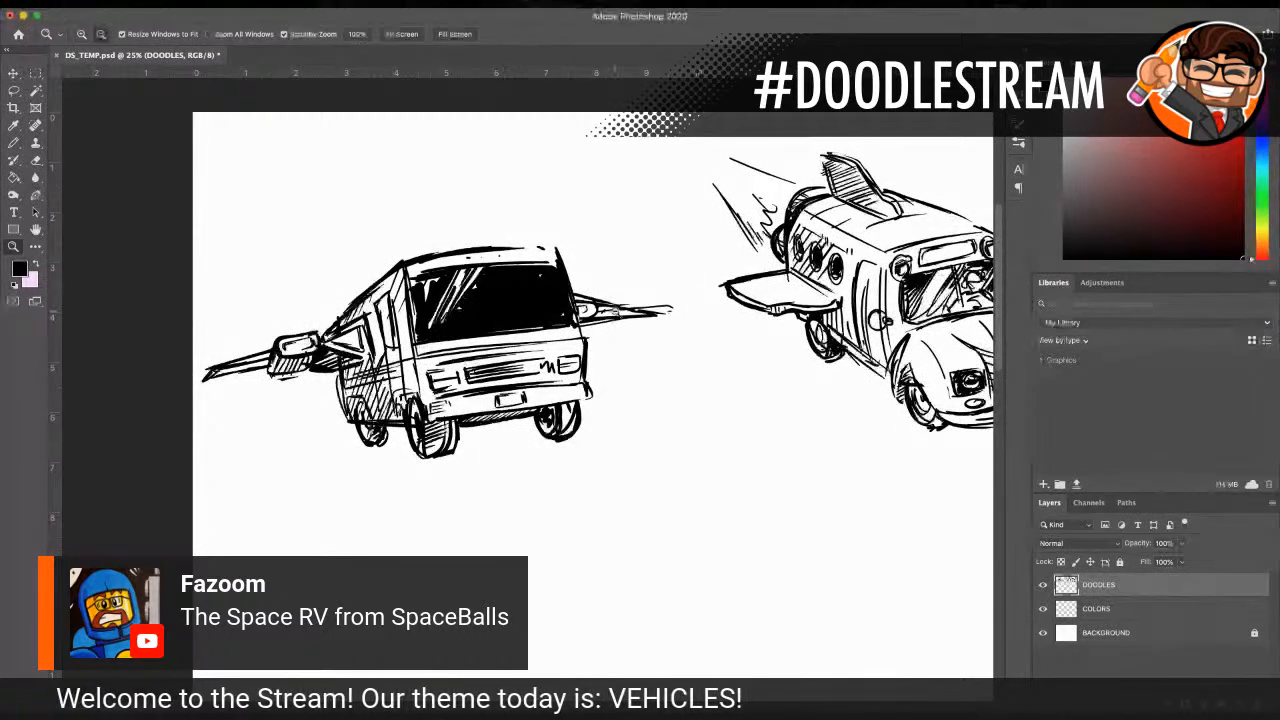
pyautogui.keyDown('alt'); pyautogui.click(435, 462); pyautogui.keyUp('alt')
pyautogui.keyDown('alt'); pyautogui.click(435, 462); pyautogui.keyUp('alt')
pyautogui.click(480, 390)
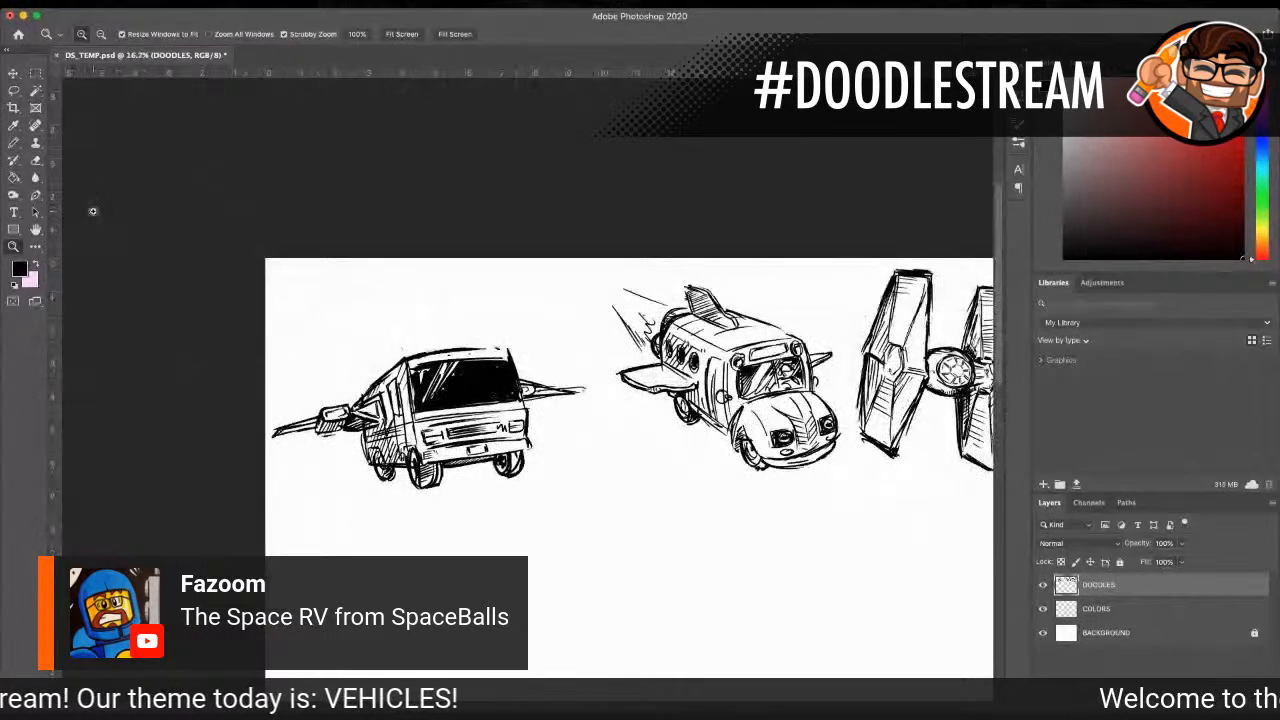
pyautogui.click(13, 90)
pyautogui.moveTo(318, 400)
pyautogui.mouseDown()
pyautogui.moveTo(274, 451)
pyautogui.moveTo(318, 452)
pyautogui.moveTo(366, 497)
pyautogui.moveTo(475, 510)
pyautogui.moveTo(541, 498)
pyautogui.moveTo(576, 465)
pyautogui.moveTo(573, 440)
pyautogui.moveTo(599, 399)
pyautogui.moveTo(554, 351)
pyautogui.moveTo(426, 332)
pyautogui.moveTo(306, 414)
pyautogui.mouseUp()
pyautogui.press('z')
pyautogui.keyDown('alt'); pyautogui.click(693, 462); pyautogui.keyUp('alt')
pyautogui.keyDown('alt'); pyautogui.click(696, 461); pyautogui.keyUp('alt')
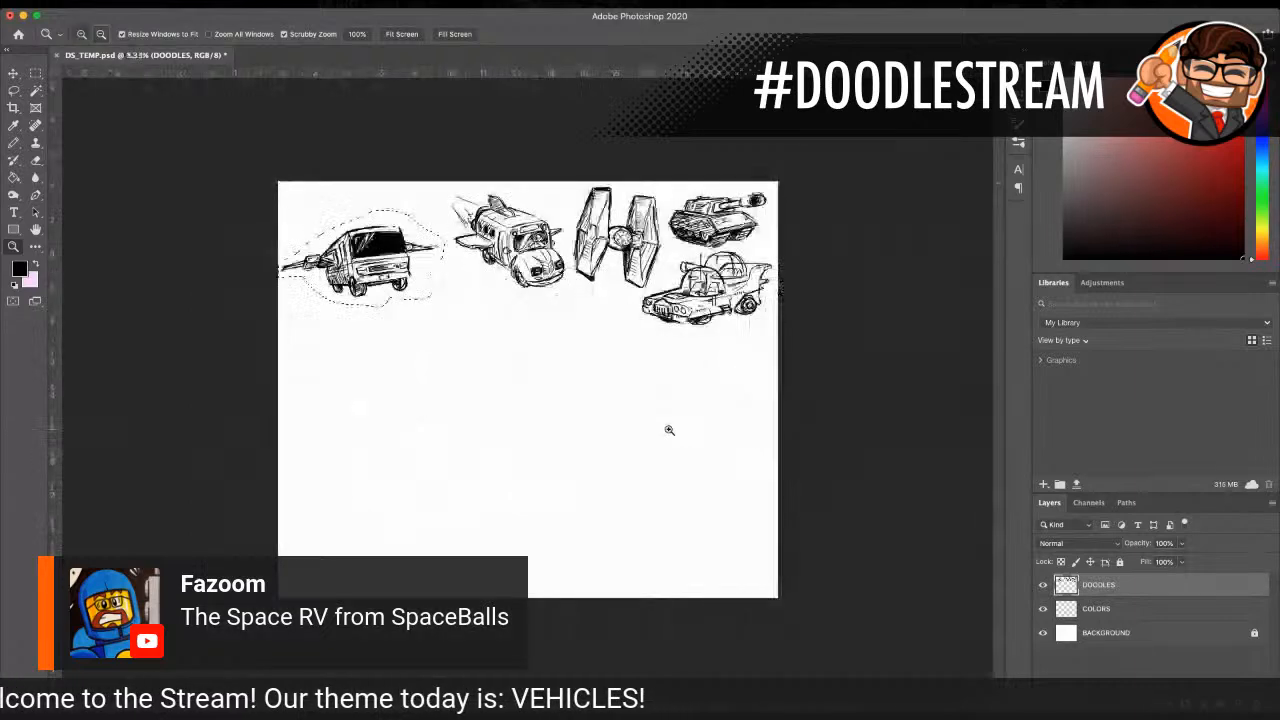
pyautogui.click(571, 335)
pyautogui.click(12, 73)
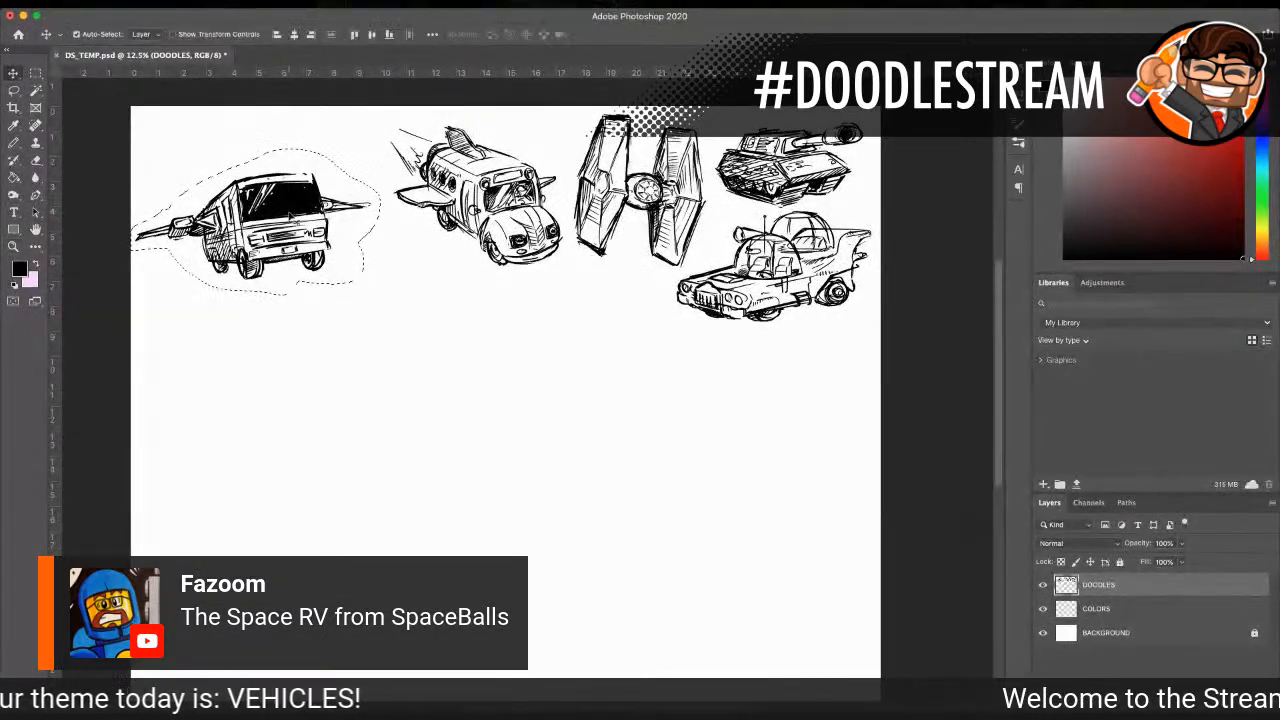
pyautogui.moveTo(298, 204)
pyautogui.mouseDown()
pyautogui.moveTo(643, 359)
pyautogui.moveTo(783, 375)
pyautogui.moveTo(803, 361)
pyautogui.mouseUp()
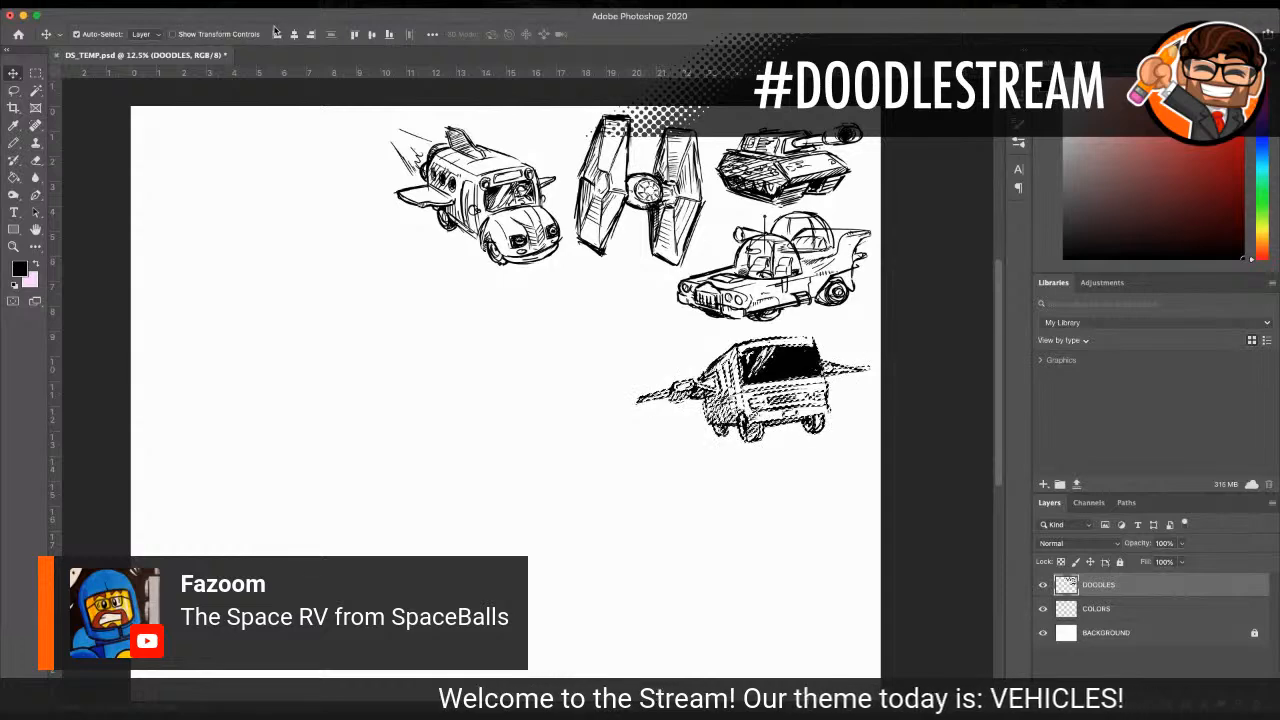
pyautogui.press('super+d')
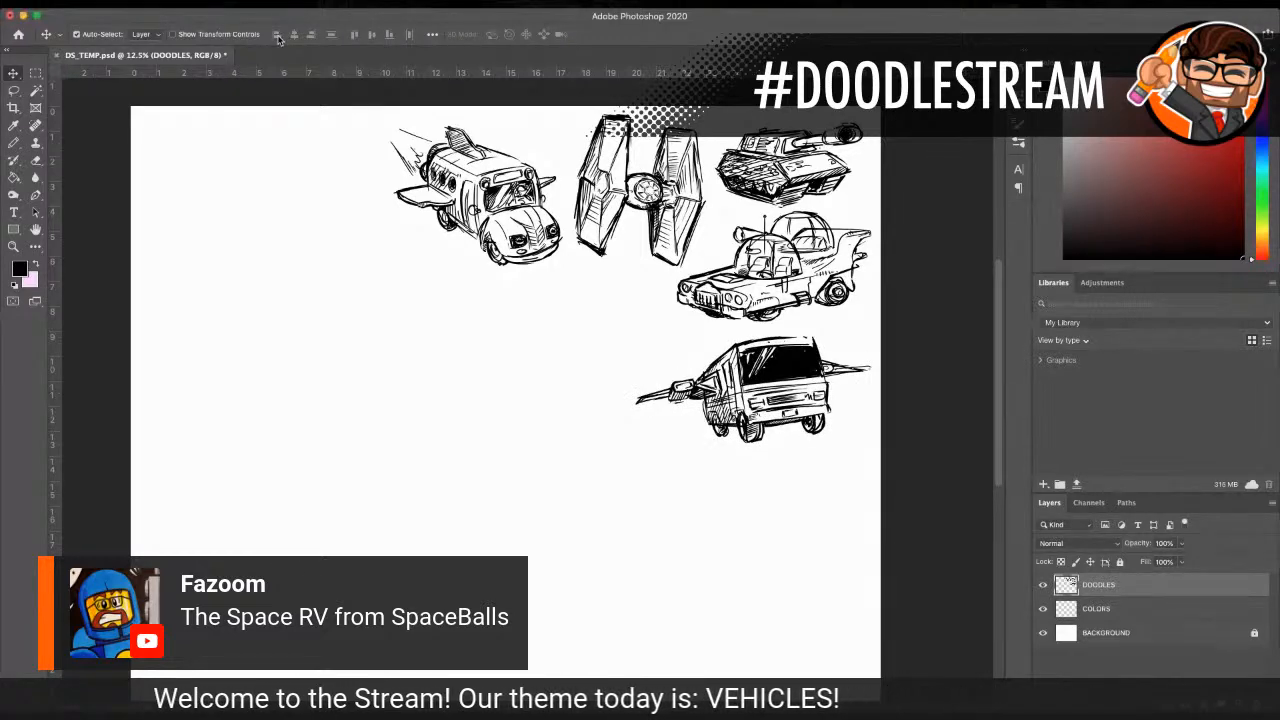
# Step: Draw eyes and eyebrows on the driver's face in the school bus windshield with a much smaller brush
pyautogui.scroll(3, 553, 245)
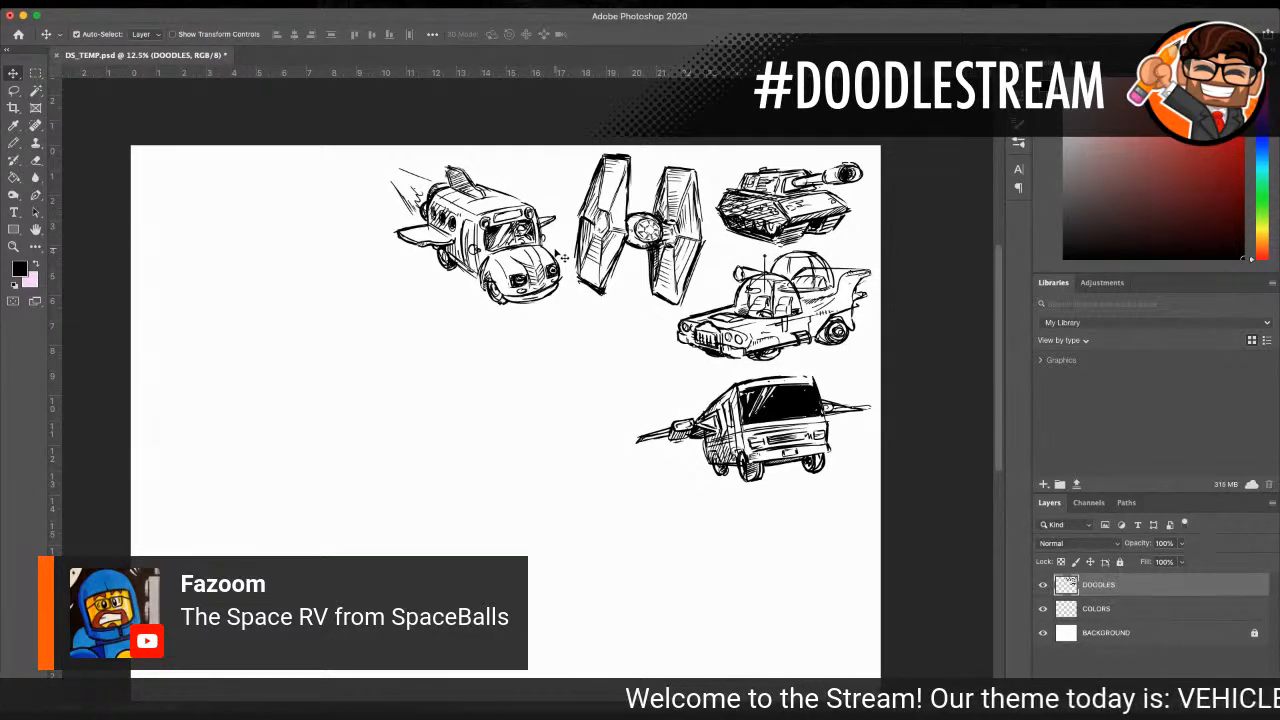
pyautogui.scroll(1, 551, 253)
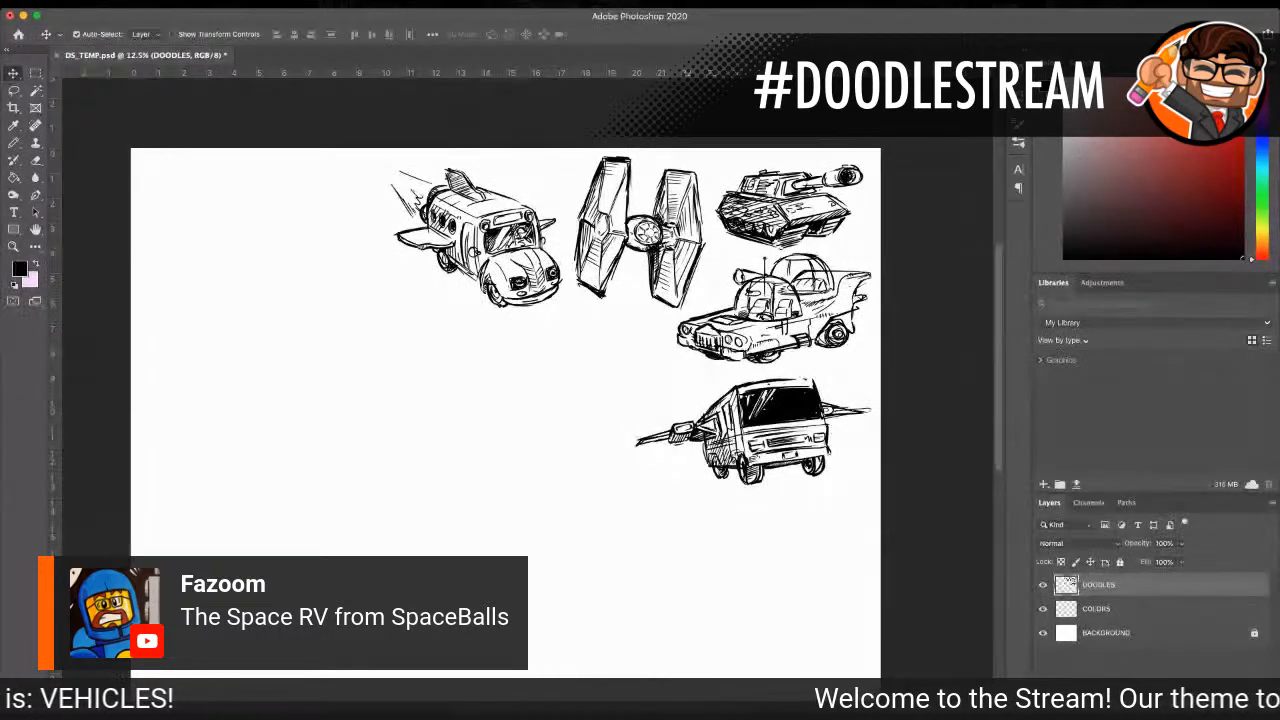
pyautogui.press('z')
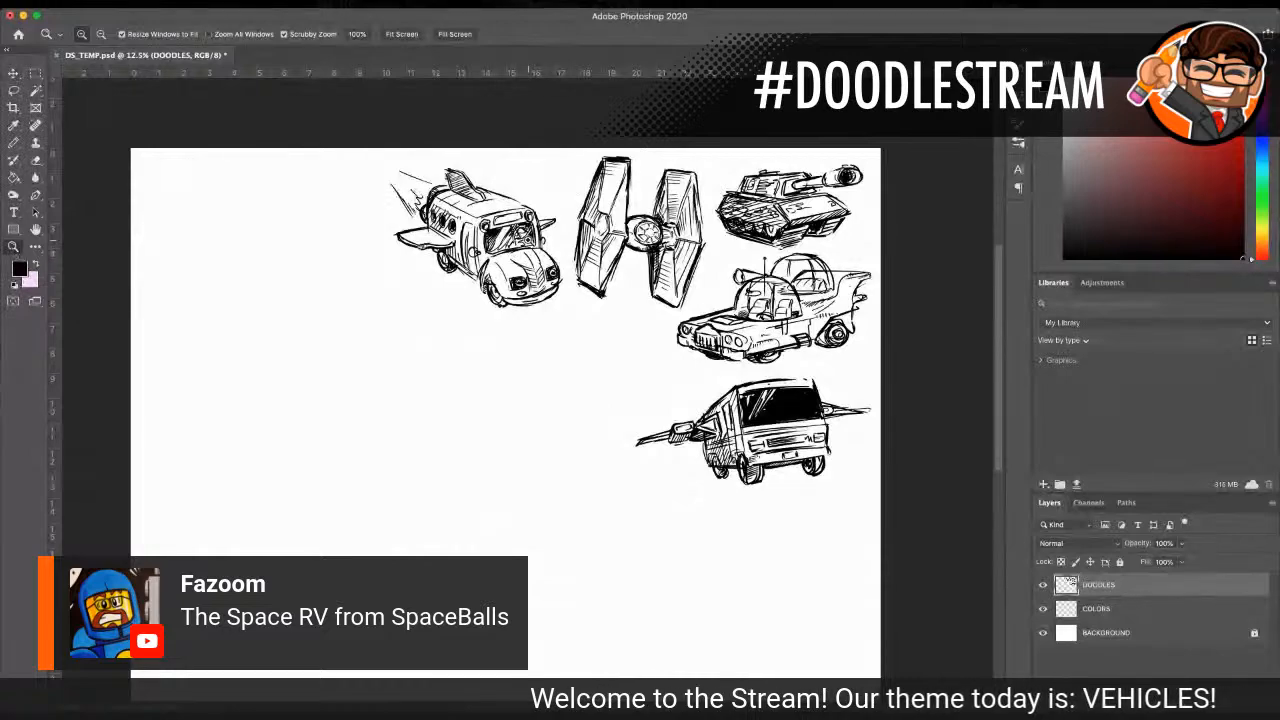
pyautogui.click(516, 240)
pyautogui.click(502, 255)
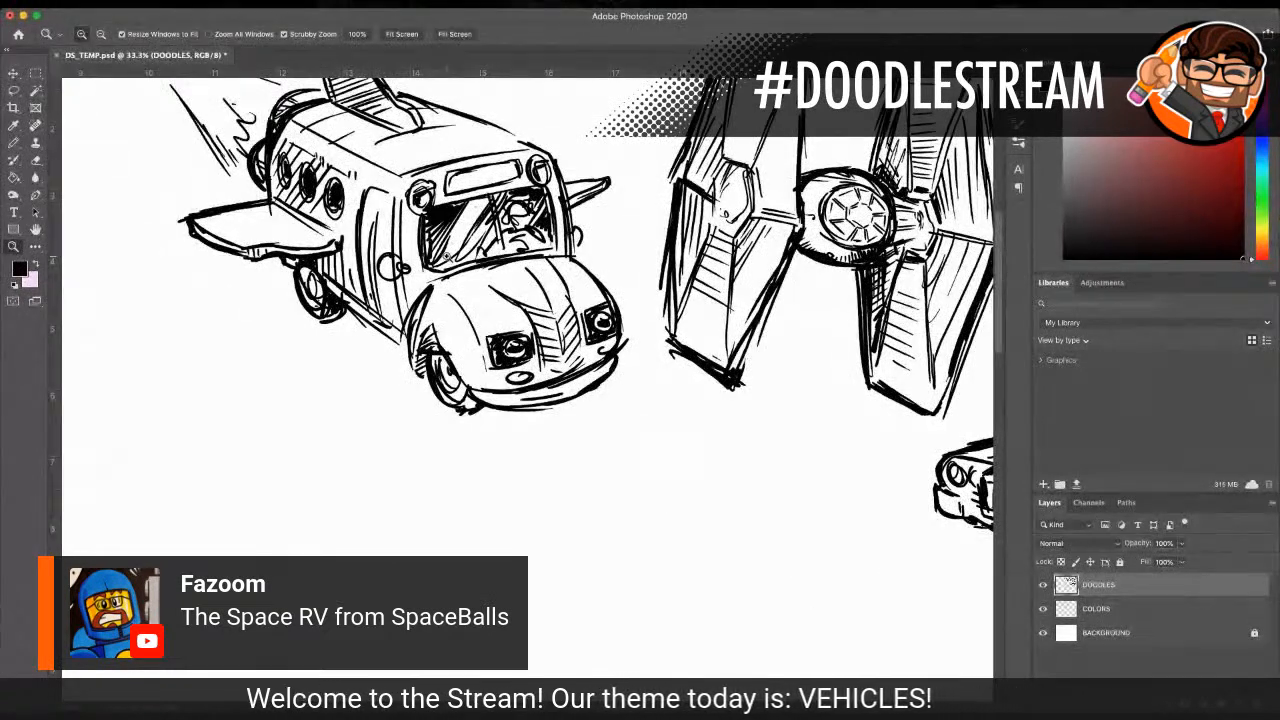
pyautogui.click(500, 232)
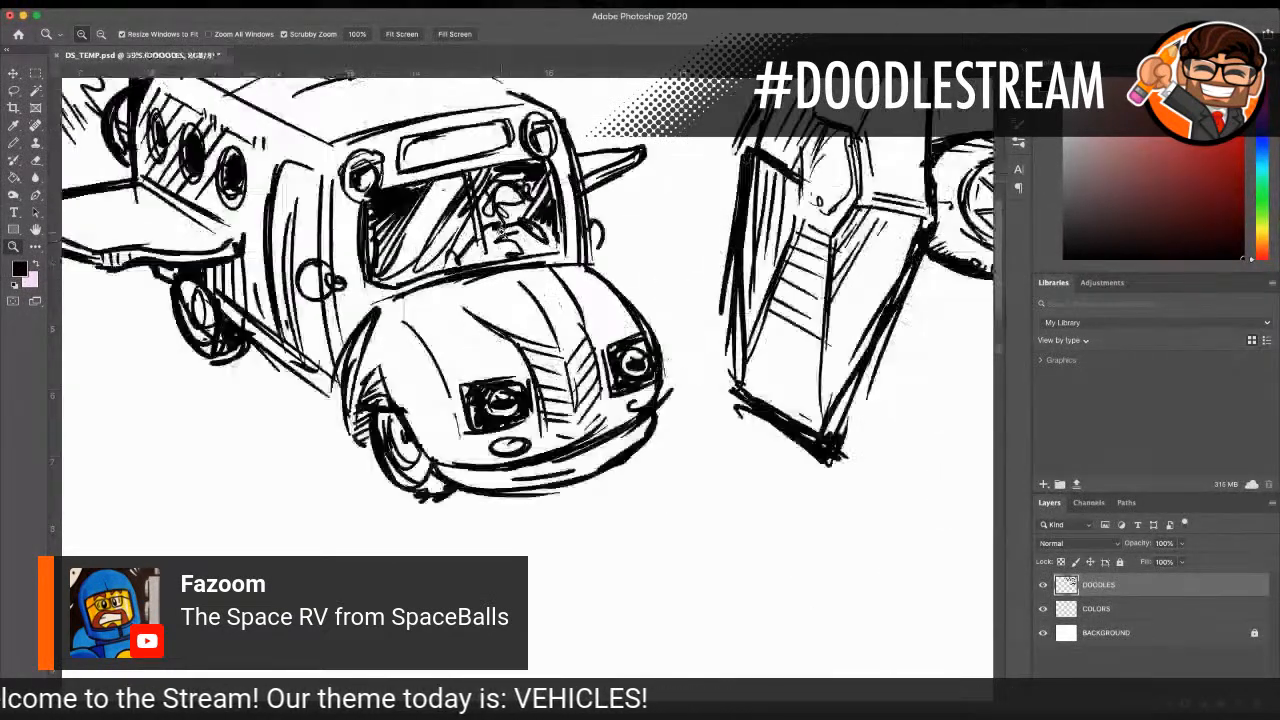
pyautogui.click(502, 230)
pyautogui.doubleClick(502, 205)
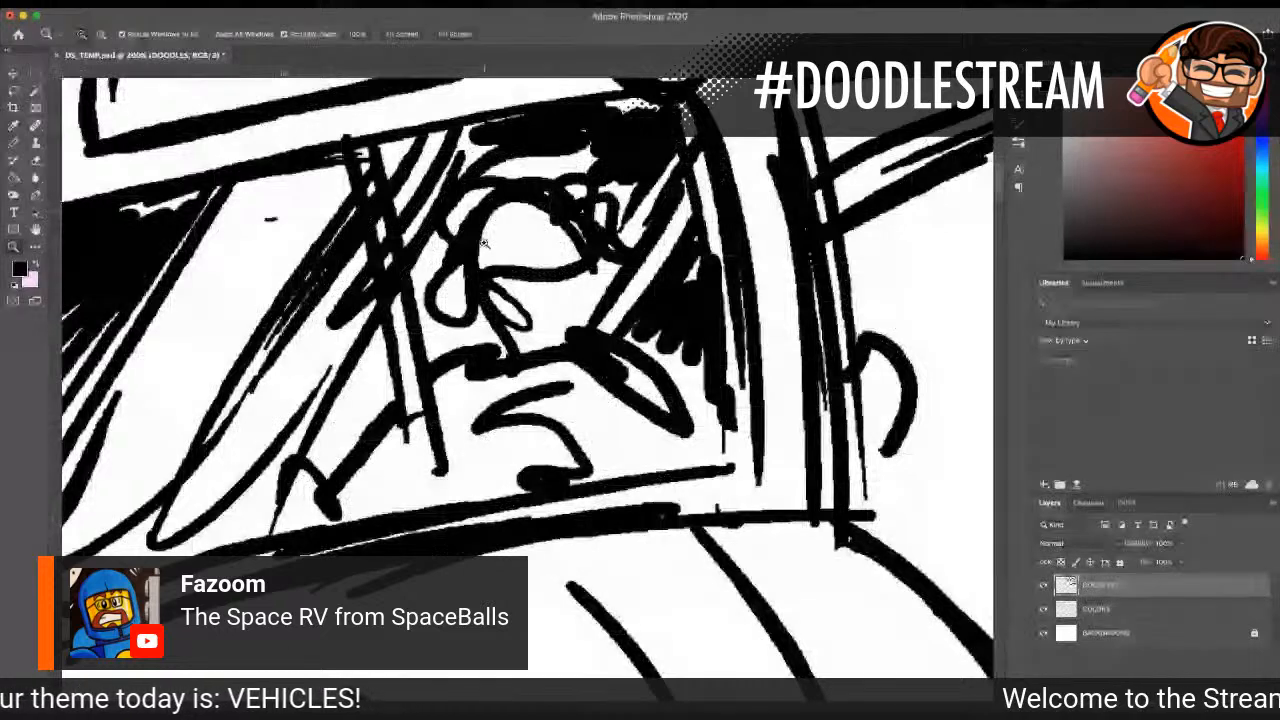
pyautogui.doubleClick(495, 258)
pyautogui.press('b')
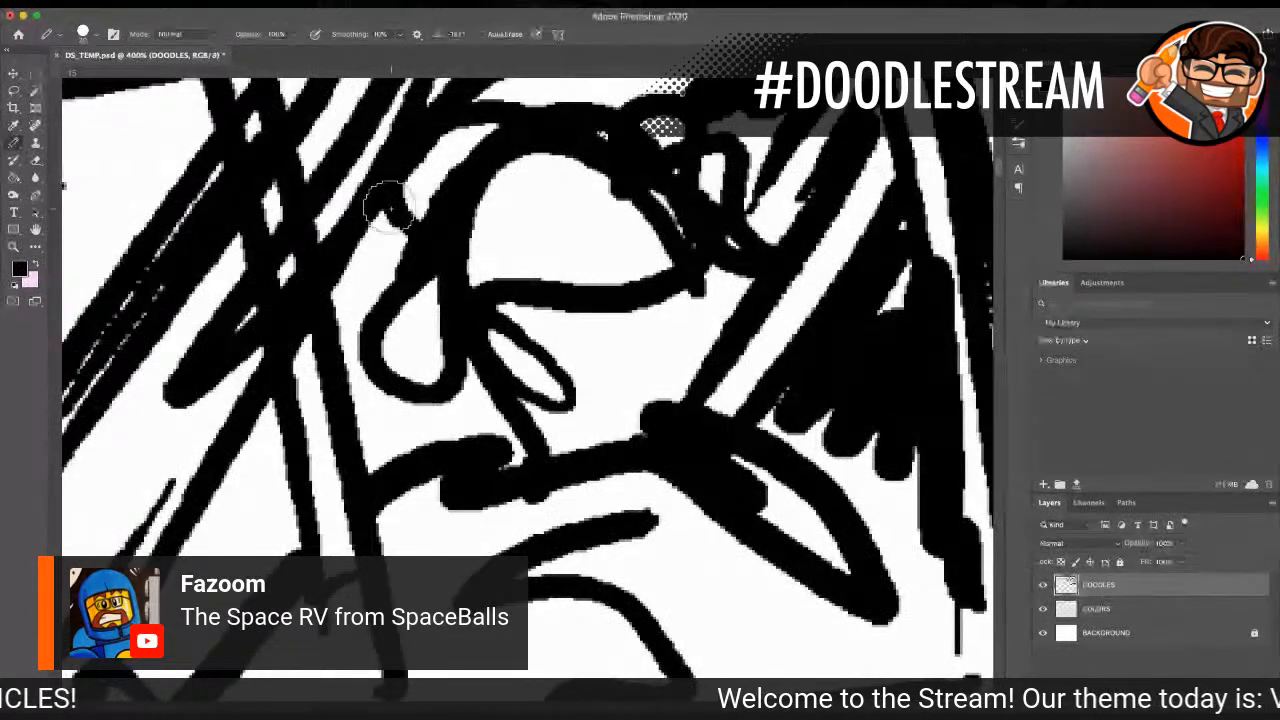
pyautogui.press('[')
pyautogui.press('[')
pyautogui.press('[')
pyautogui.press('[')
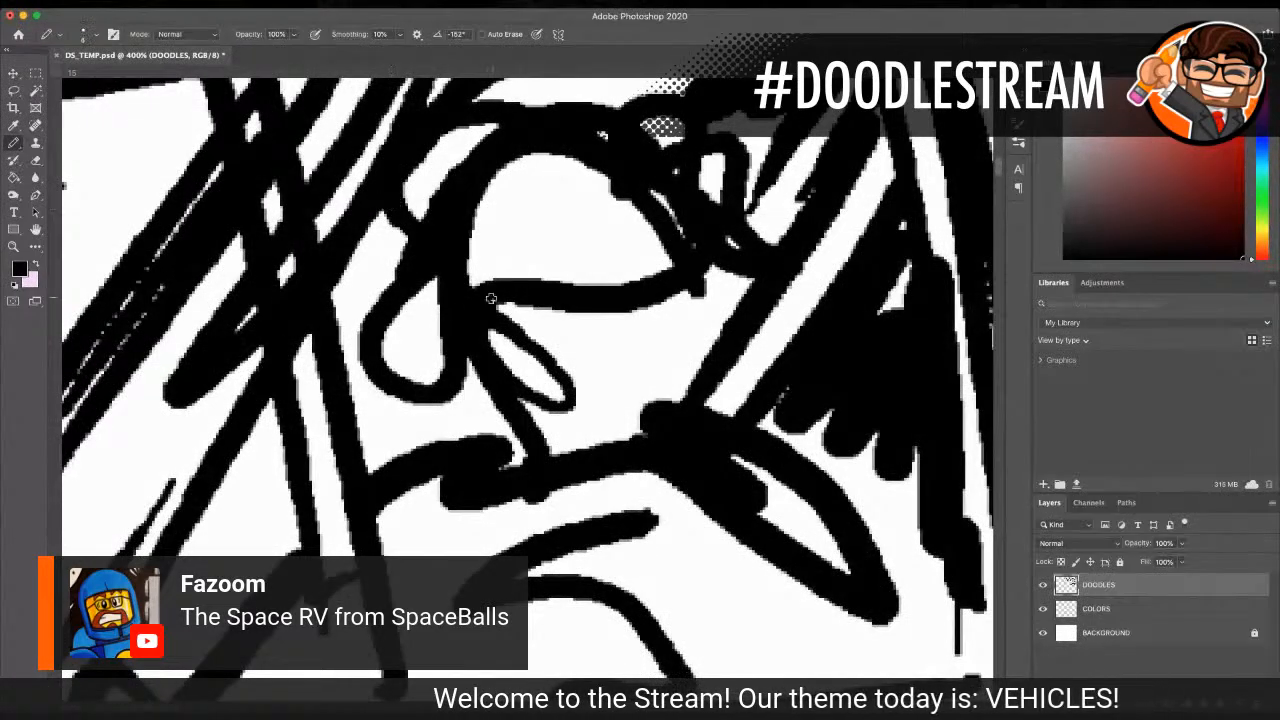
pyautogui.moveTo(508, 229)
pyautogui.mouseDown()
pyautogui.moveTo(545, 230)
pyautogui.moveTo(509, 236)
pyautogui.moveTo(594, 231)
pyautogui.mouseUp()
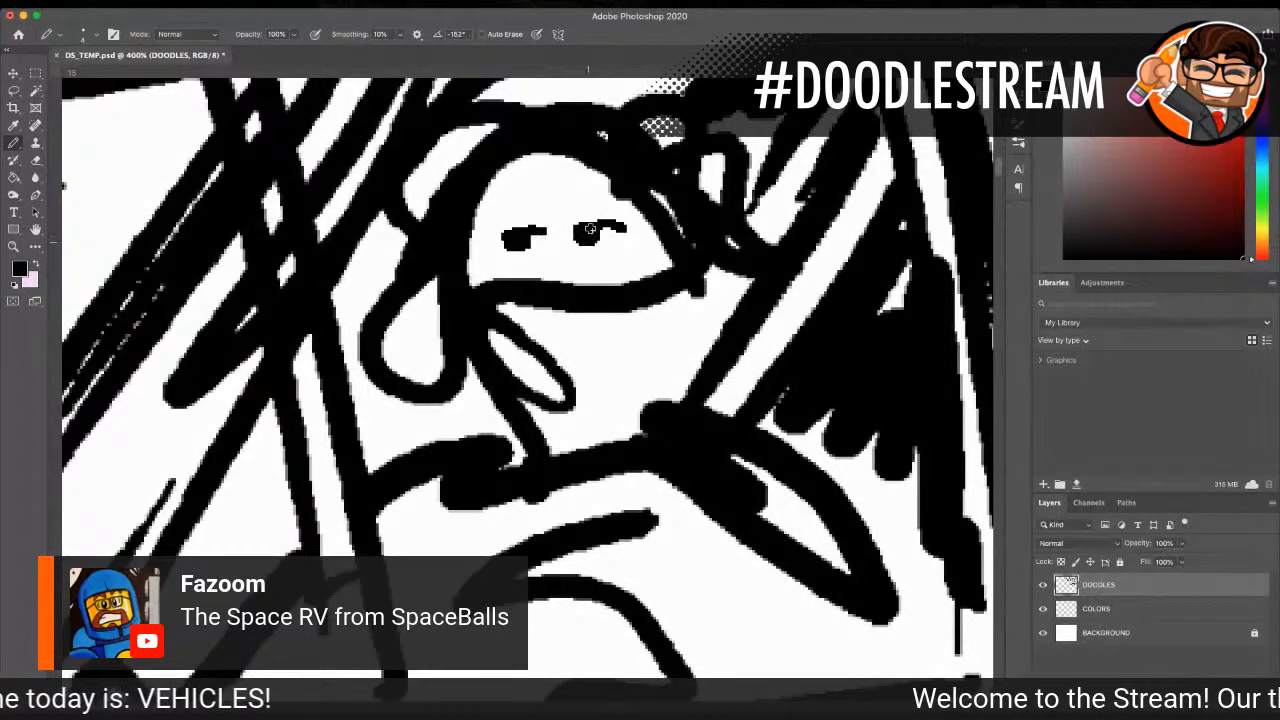
pyautogui.moveTo(508, 212)
pyautogui.mouseDown()
pyautogui.moveTo(550, 186)
pyautogui.moveTo(591, 183)
pyautogui.moveTo(631, 208)
pyautogui.mouseUp()
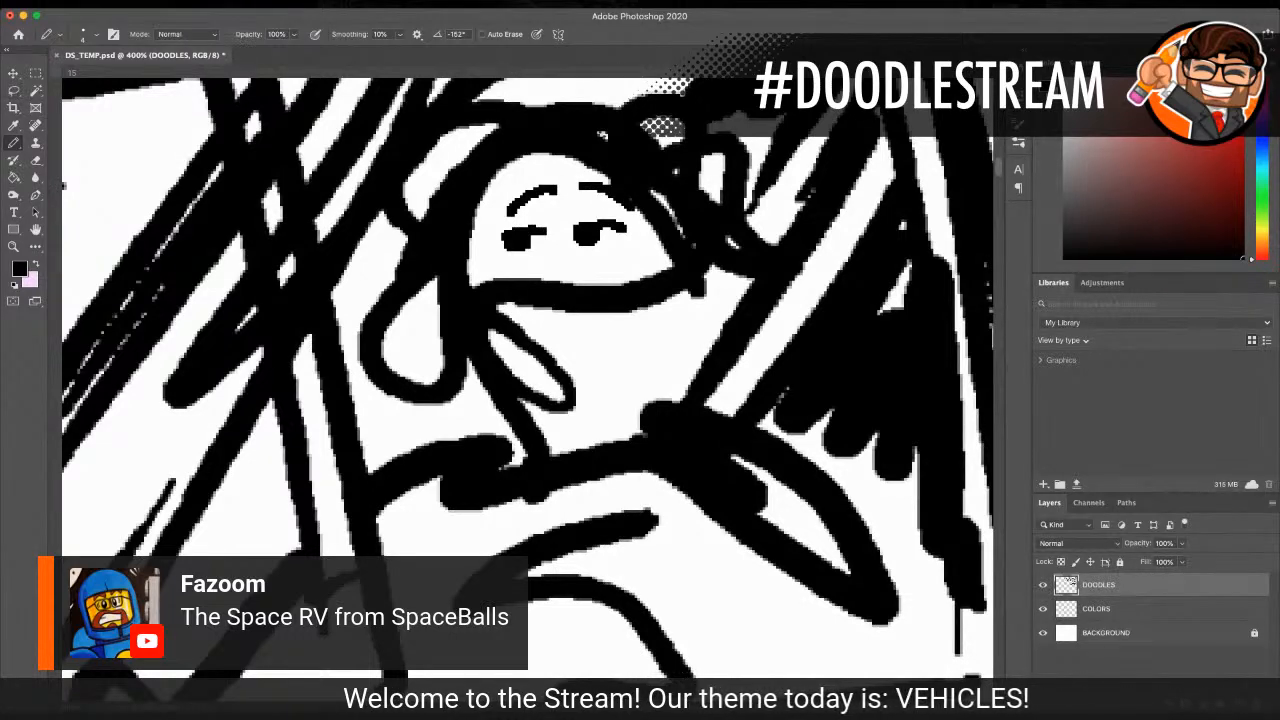
# Step: Start the Black Pearl's hull below the school bus with a 20 px brush, sketching the deck line and one slanted end
pyautogui.click(13, 246)
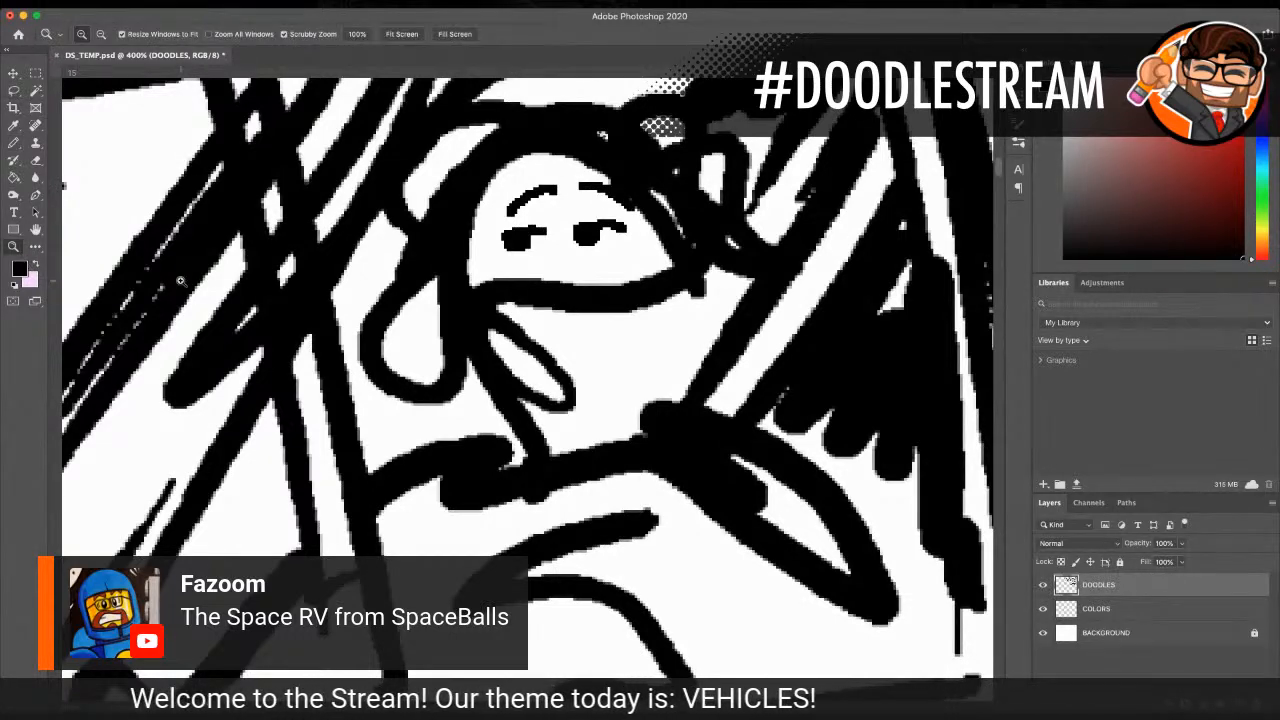
pyautogui.keyDown('alt'); pyautogui.click(598, 410); pyautogui.keyUp('alt')
pyautogui.keyDown('alt'); pyautogui.click(598, 410); pyautogui.keyUp('alt')
pyautogui.keyDown('alt'); pyautogui.click(598, 410); pyautogui.keyUp('alt')
pyautogui.keyDown('alt'); pyautogui.click(598, 410); pyautogui.keyUp('alt')
pyautogui.keyDown('alt'); pyautogui.click(598, 410); pyautogui.keyUp('alt')
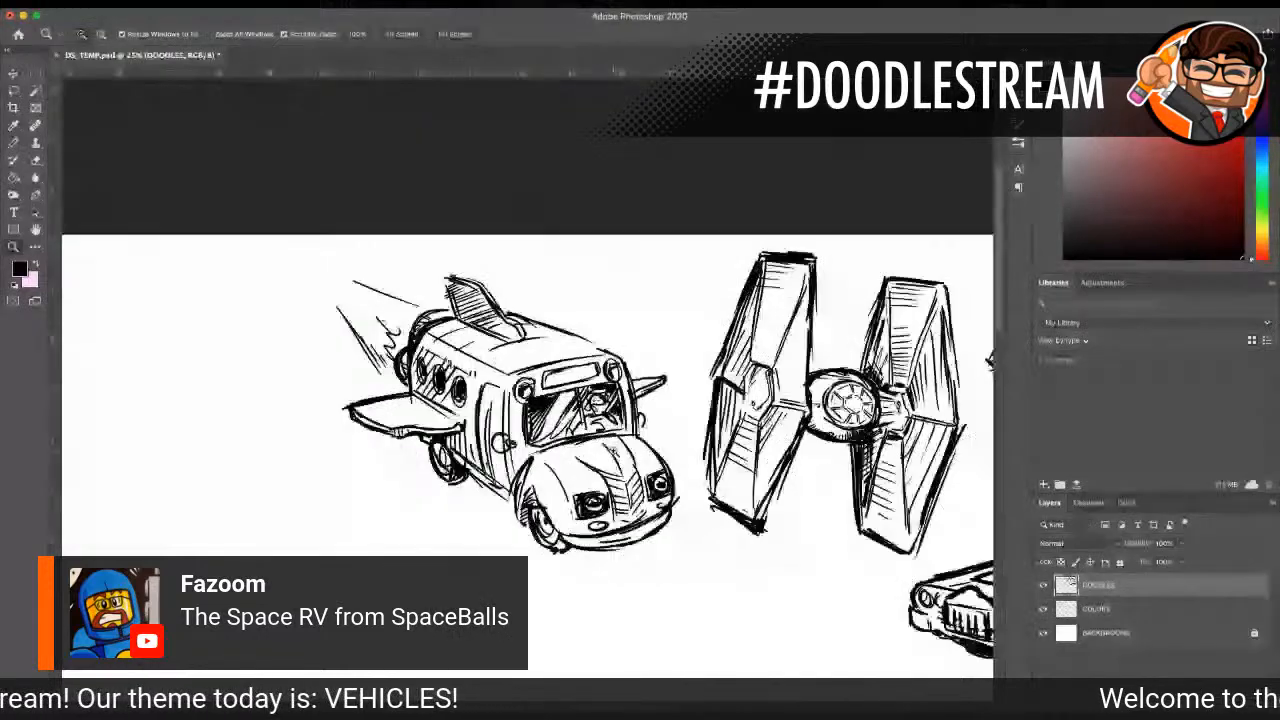
pyautogui.keyDown('alt'); pyautogui.click(656, 453); pyautogui.keyUp('alt')
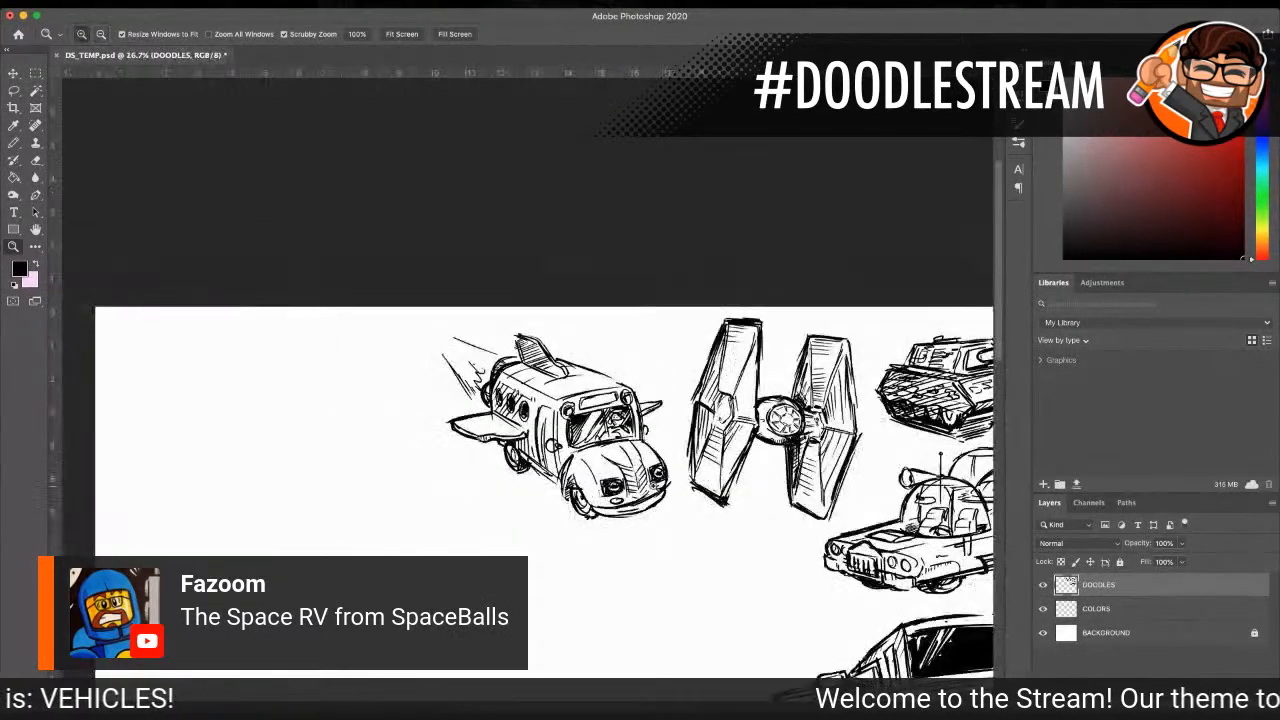
pyautogui.scroll(-1, 640, 490)
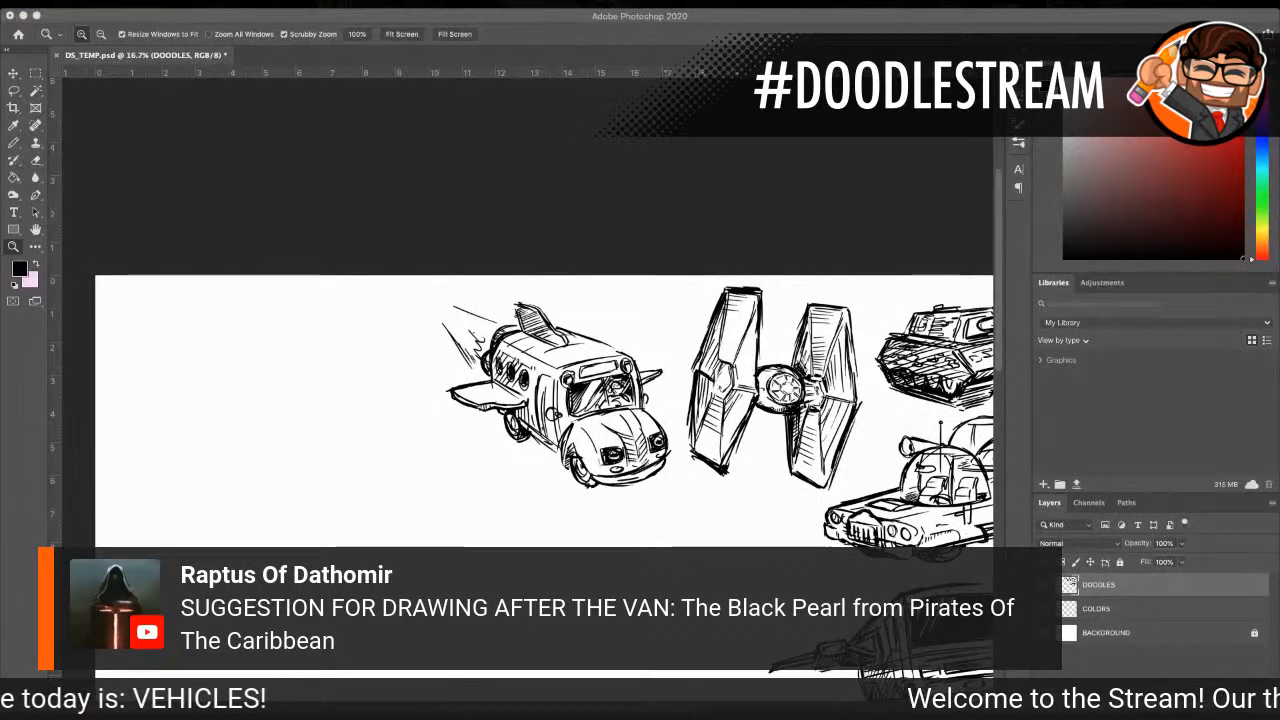
pyautogui.scroll(-3, 72, 255)
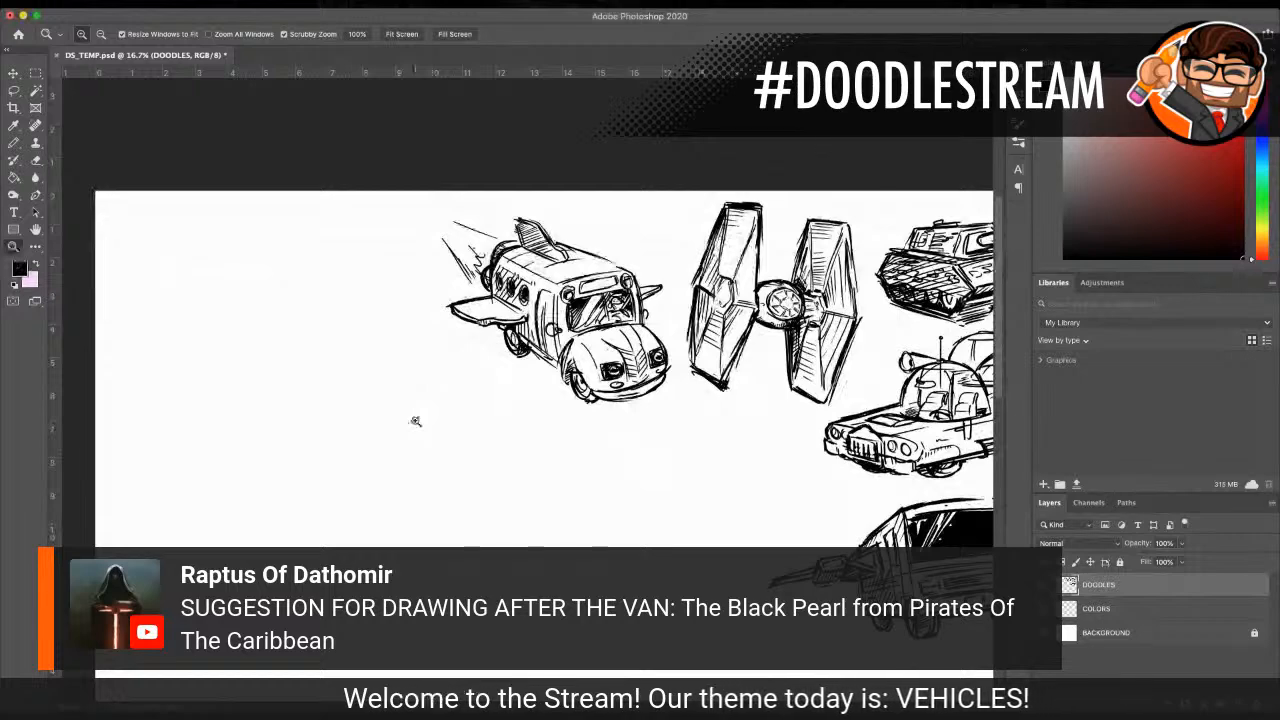
pyautogui.keyDown('alt'); pyautogui.click(604, 480); pyautogui.keyUp('alt')
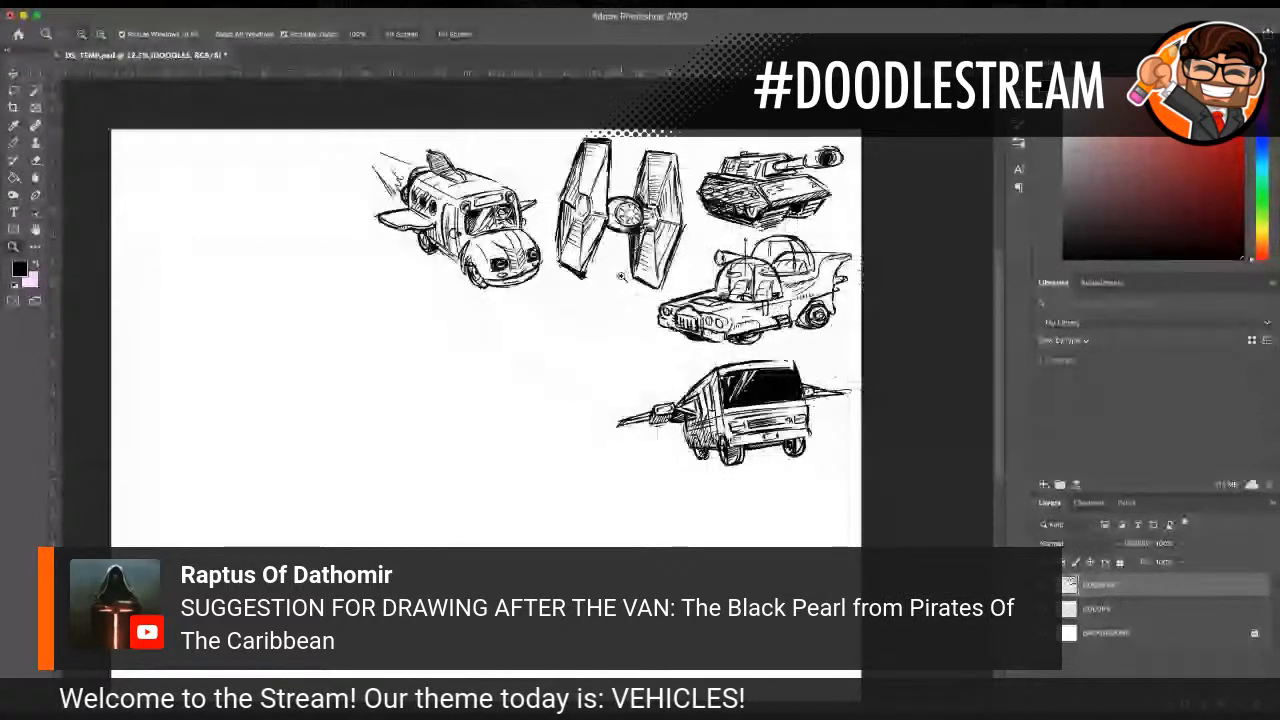
pyautogui.click(621, 277)
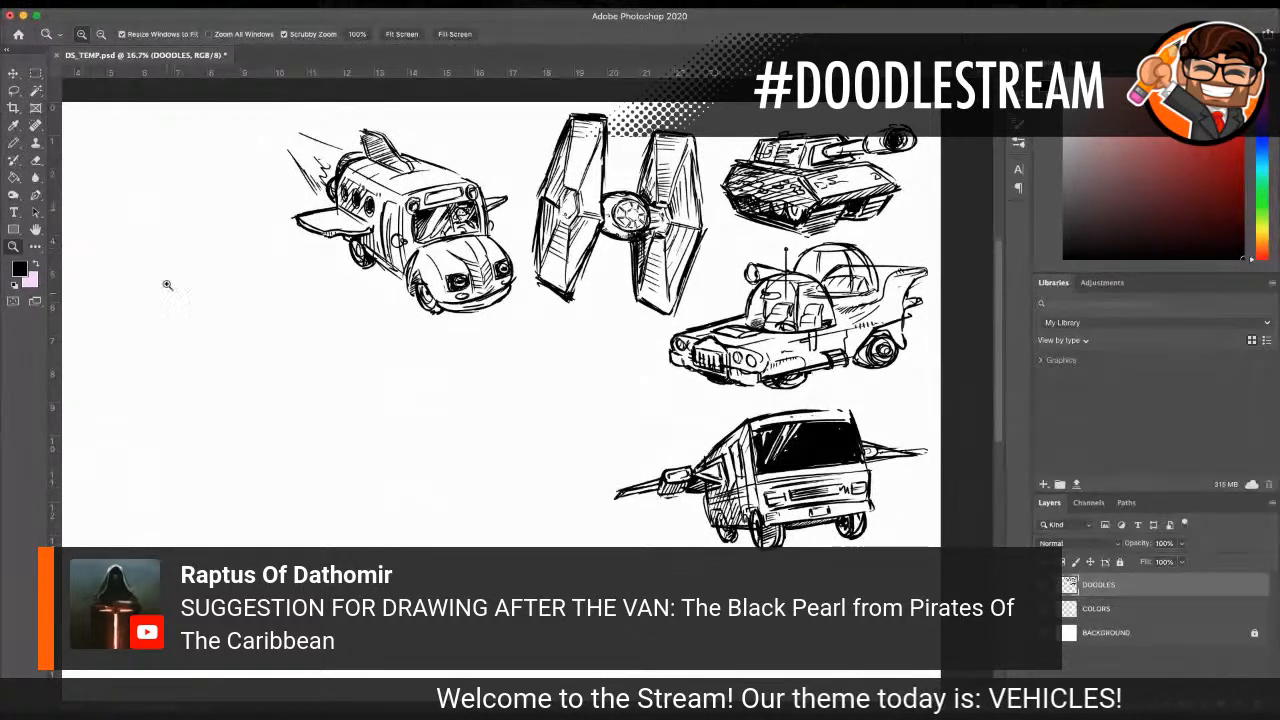
pyautogui.click(566, 391)
pyautogui.hscroll(-5, 432, 412)
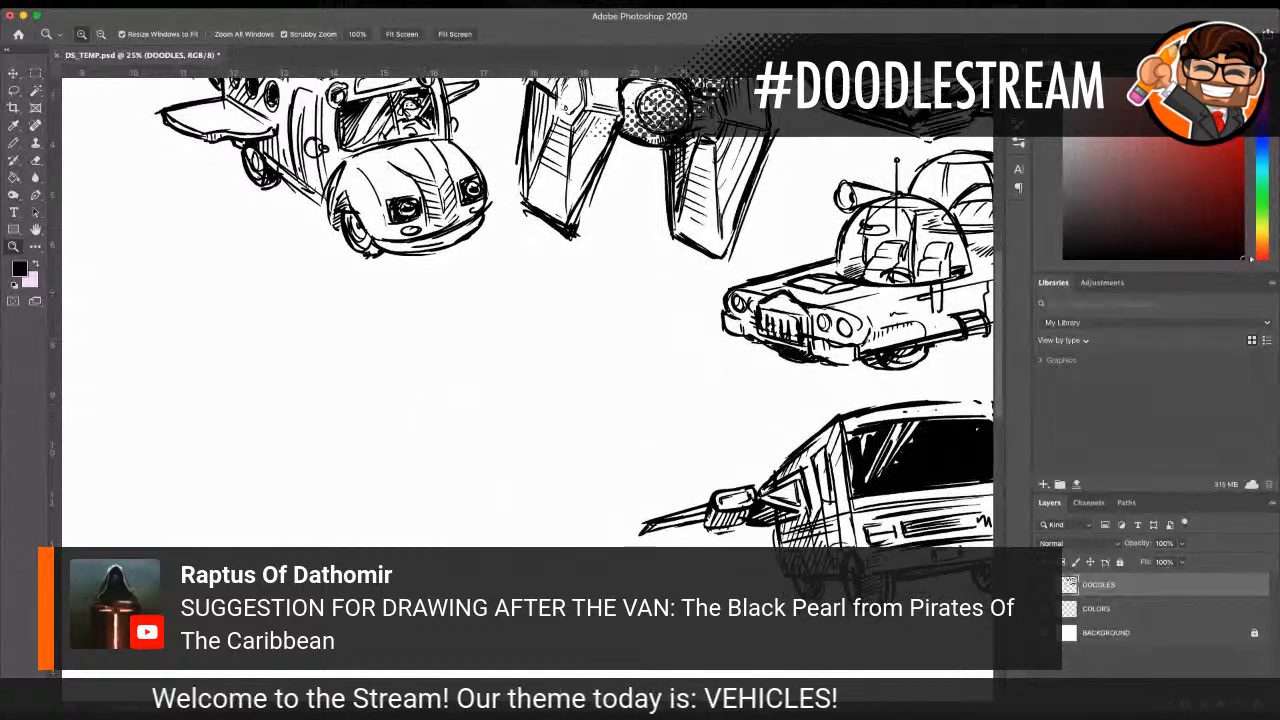
pyautogui.click(14, 143)
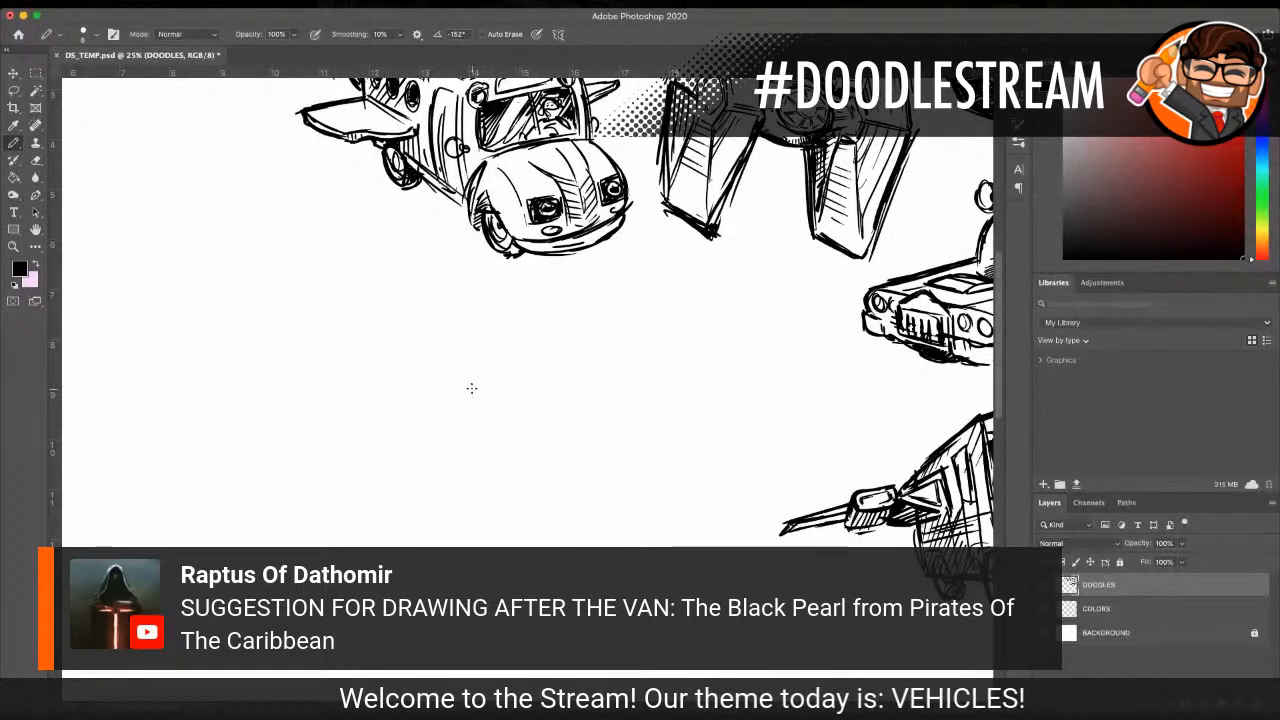
pyautogui.press(']')
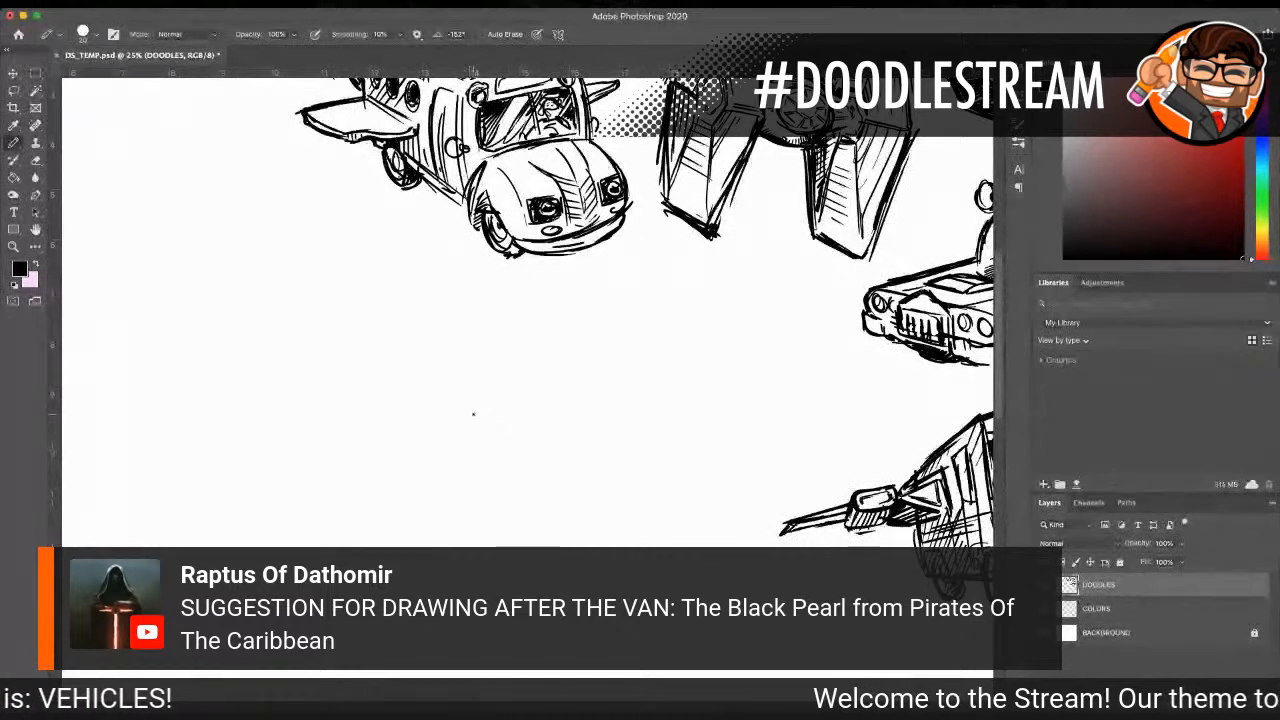
pyautogui.moveTo(491, 400); pyautogui.dragTo(659, 382)
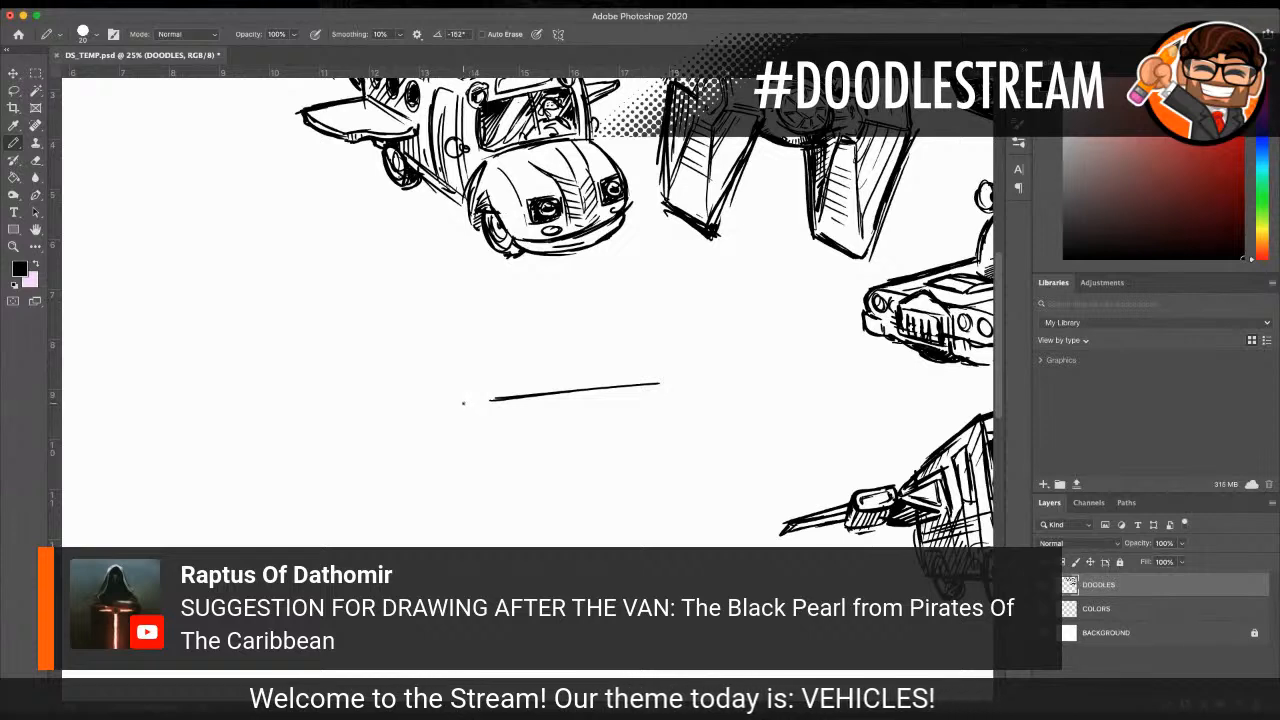
pyautogui.moveTo(490, 421); pyautogui.dragTo(511, 448)
pyautogui.moveTo(486, 397); pyautogui.dragTo(540, 447)
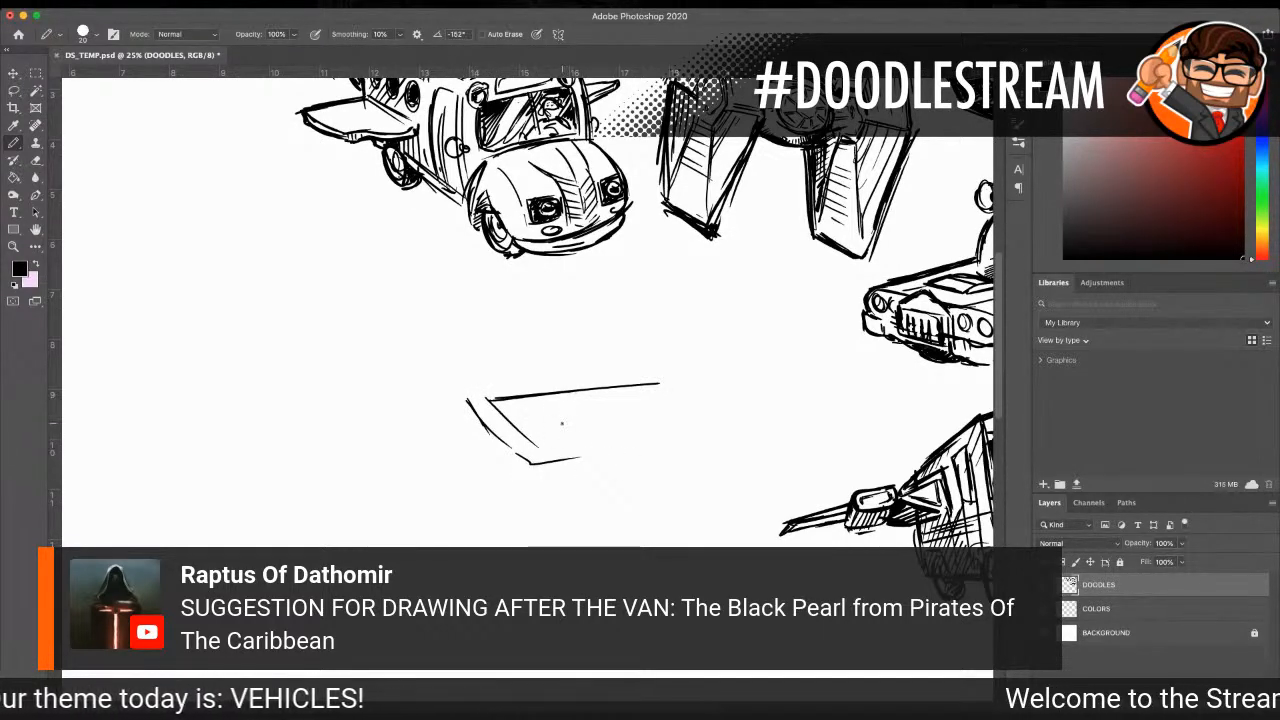
# Step: Complete the ship's hull outline with the bottom edge, a reinforced deck line and the raised stern
pyautogui.moveTo(553, 462); pyautogui.dragTo(718, 437)
pyautogui.moveTo(471, 394); pyautogui.dragTo(710, 379)
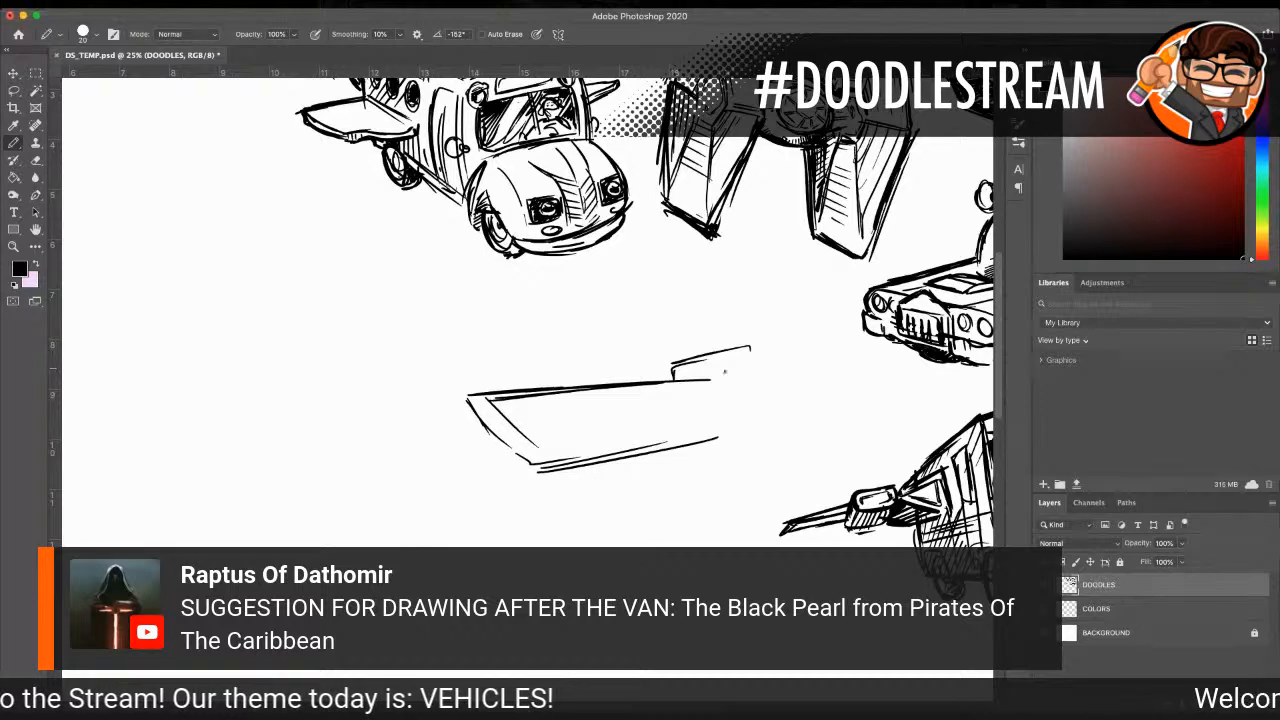
pyautogui.moveTo(722, 438)
pyautogui.mouseDown()
pyautogui.moveTo(770, 392)
pyautogui.moveTo(757, 435)
pyautogui.mouseUp()
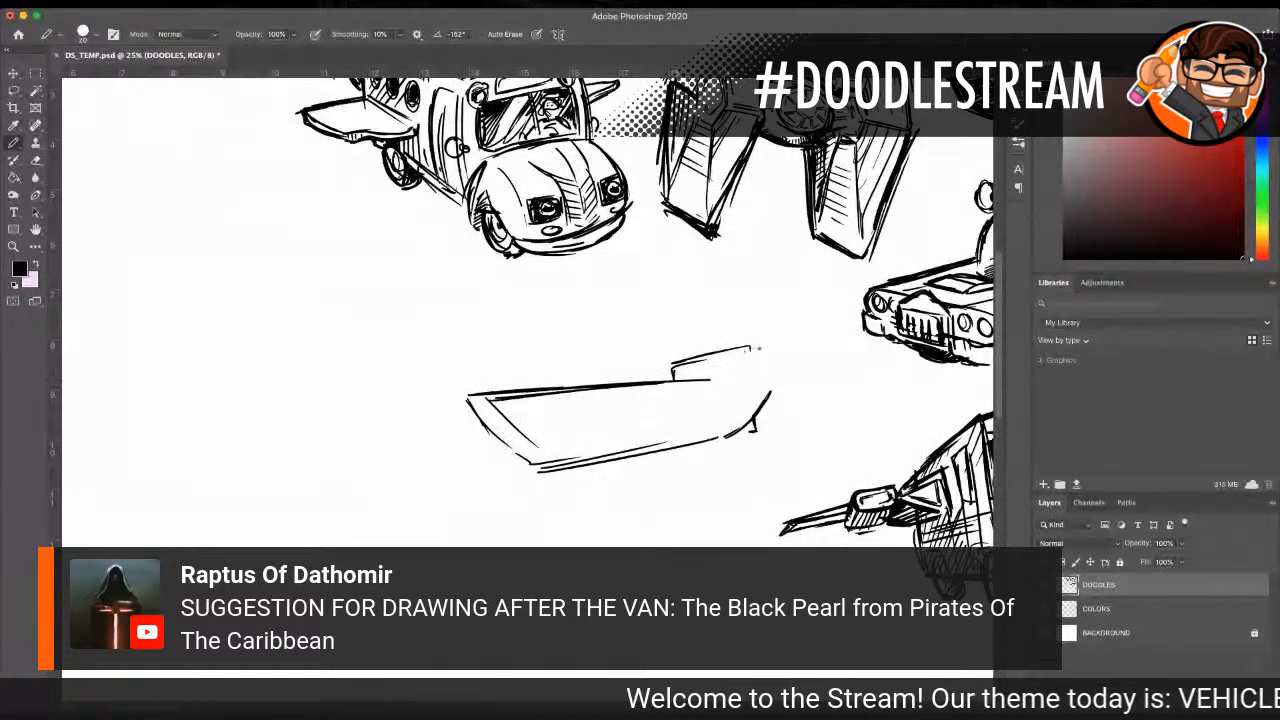
pyautogui.moveTo(751, 333); pyautogui.dragTo(765, 385)
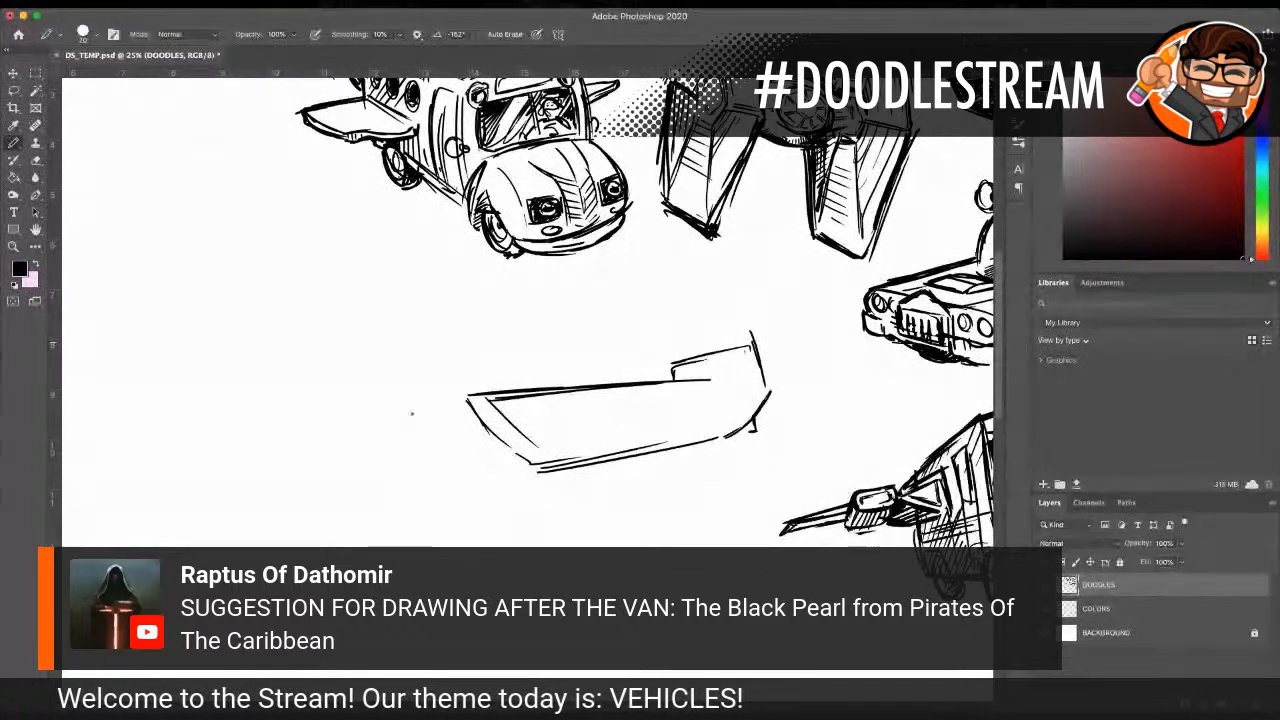
# Step: Draw the small raised block at the ship's bow and darken the slanted inner bow line
pyautogui.moveTo(478, 398); pyautogui.dragTo(532, 396)
pyautogui.moveTo(522, 384); pyautogui.dragTo(528, 414)
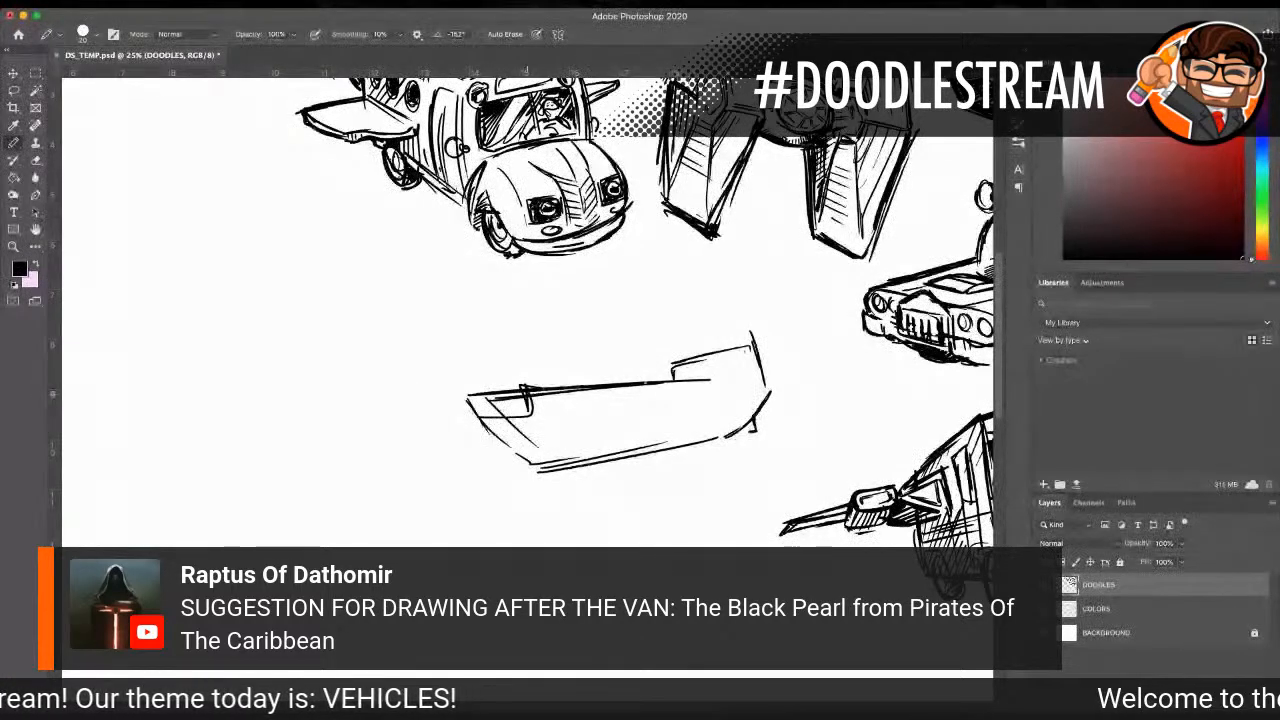
pyautogui.moveTo(524, 386); pyautogui.dragTo(480, 418)
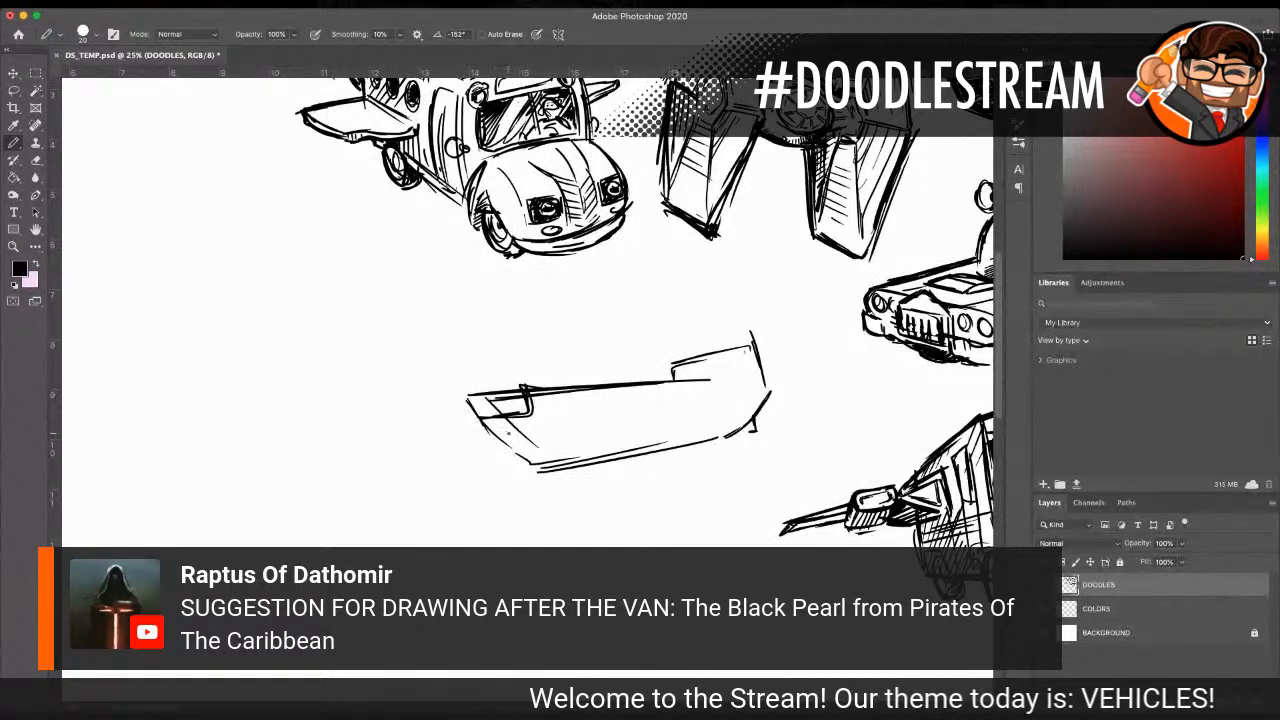
pyautogui.moveTo(505, 416); pyautogui.dragTo(565, 464)
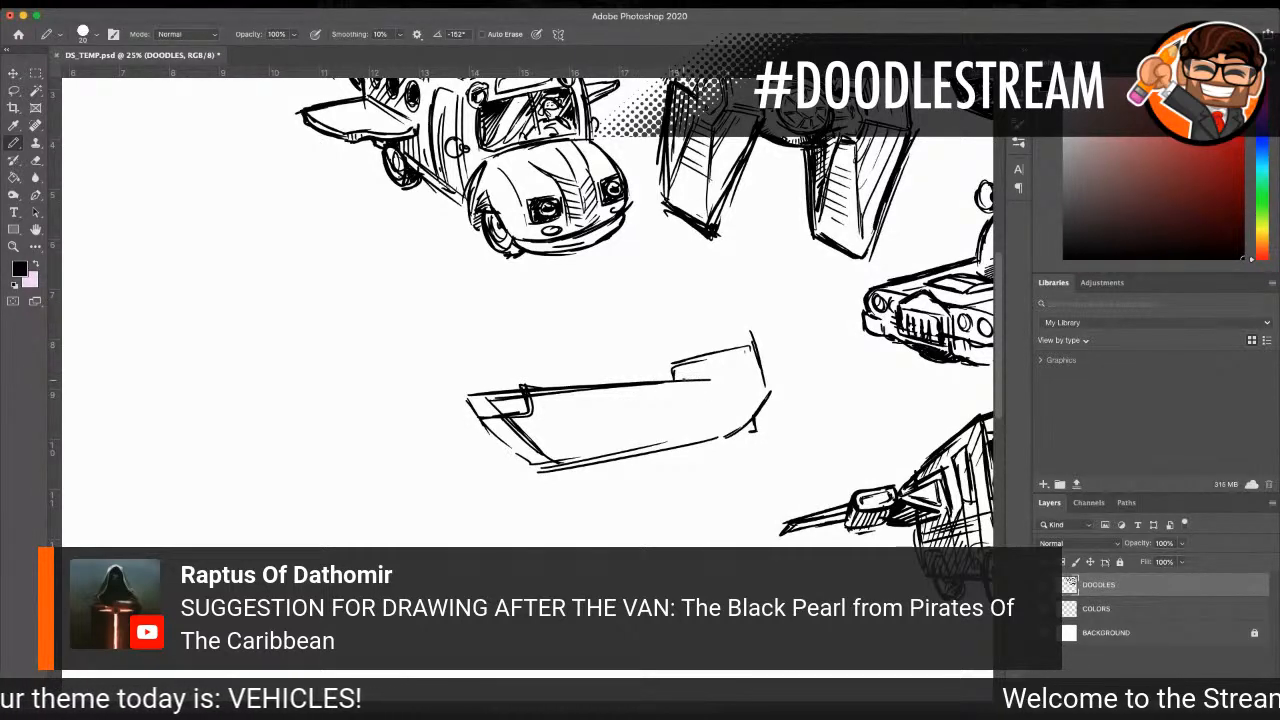
# Step: Detail the hull with small gun ports, a flared bow edge, a diagonal spar and windows at the stern
pyautogui.moveTo(674, 380); pyautogui.dragTo(707, 370)
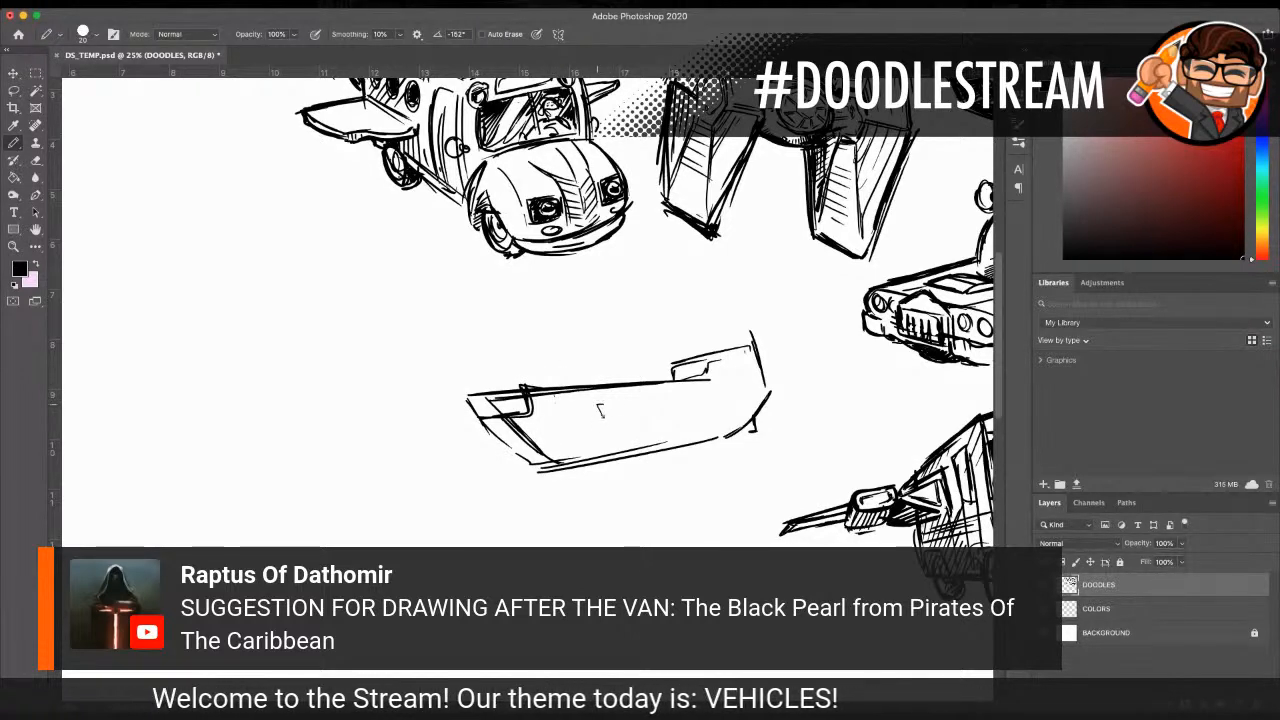
pyautogui.moveTo(623, 399); pyautogui.dragTo(626, 410)
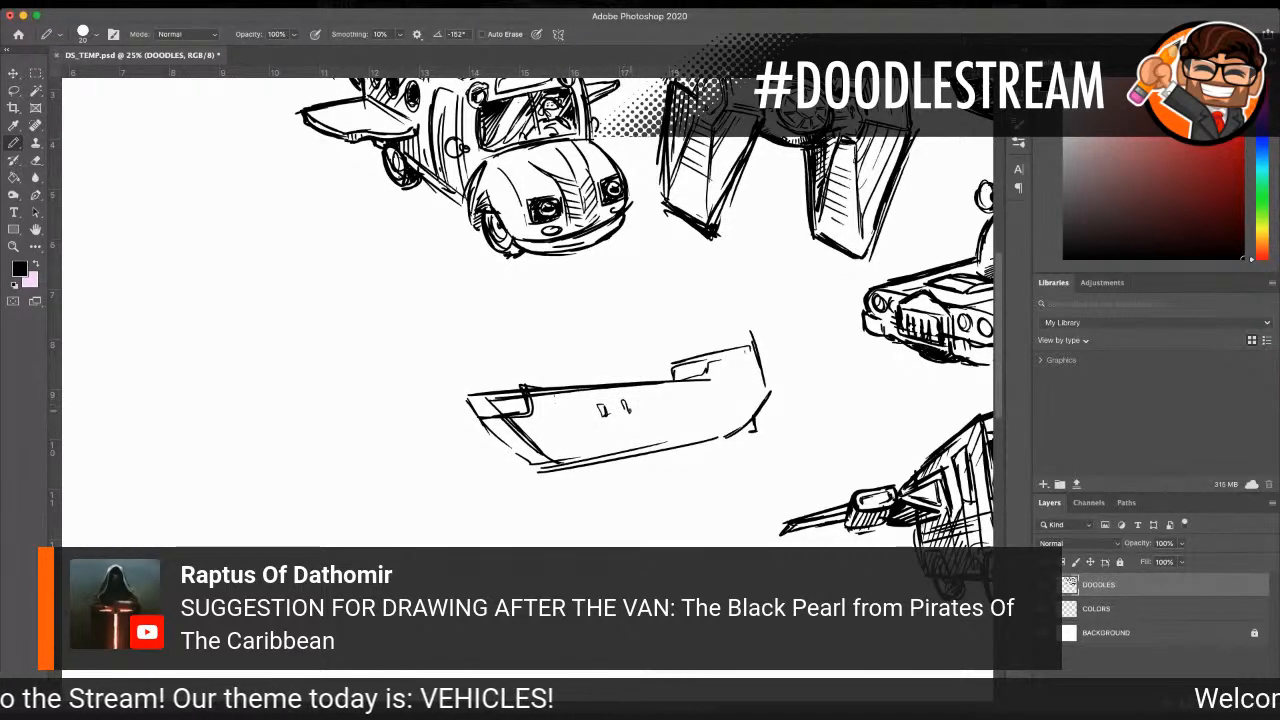
pyautogui.moveTo(442, 384); pyautogui.dragTo(468, 420)
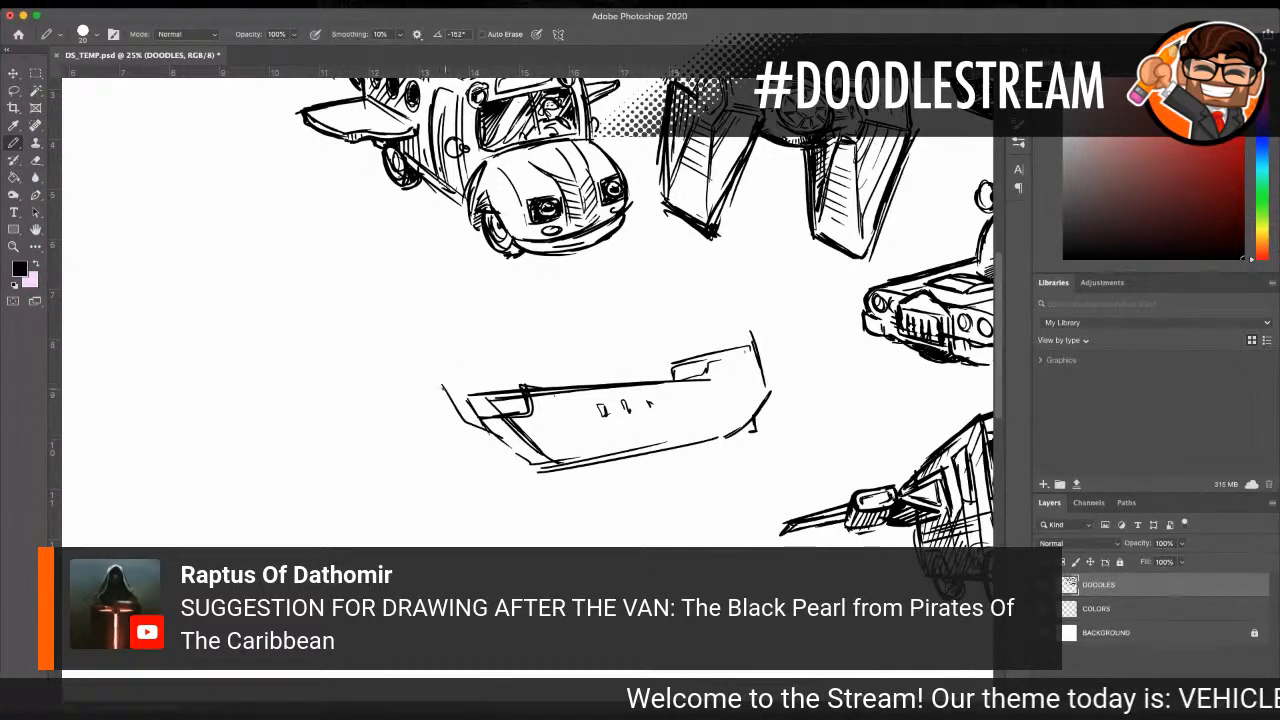
pyautogui.moveTo(486, 429)
pyautogui.mouseDown()
pyautogui.moveTo(538, 470)
pyautogui.moveTo(662, 452)
pyautogui.mouseUp()
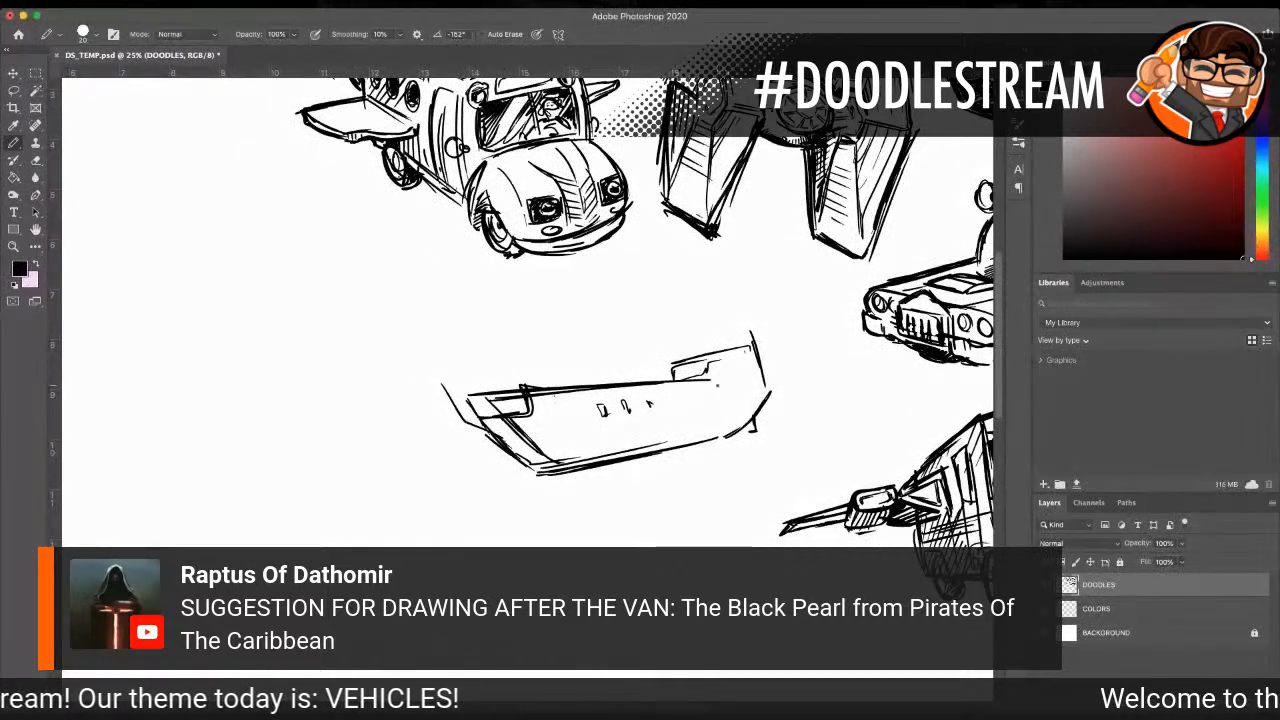
pyautogui.moveTo(681, 357); pyautogui.dragTo(734, 309)
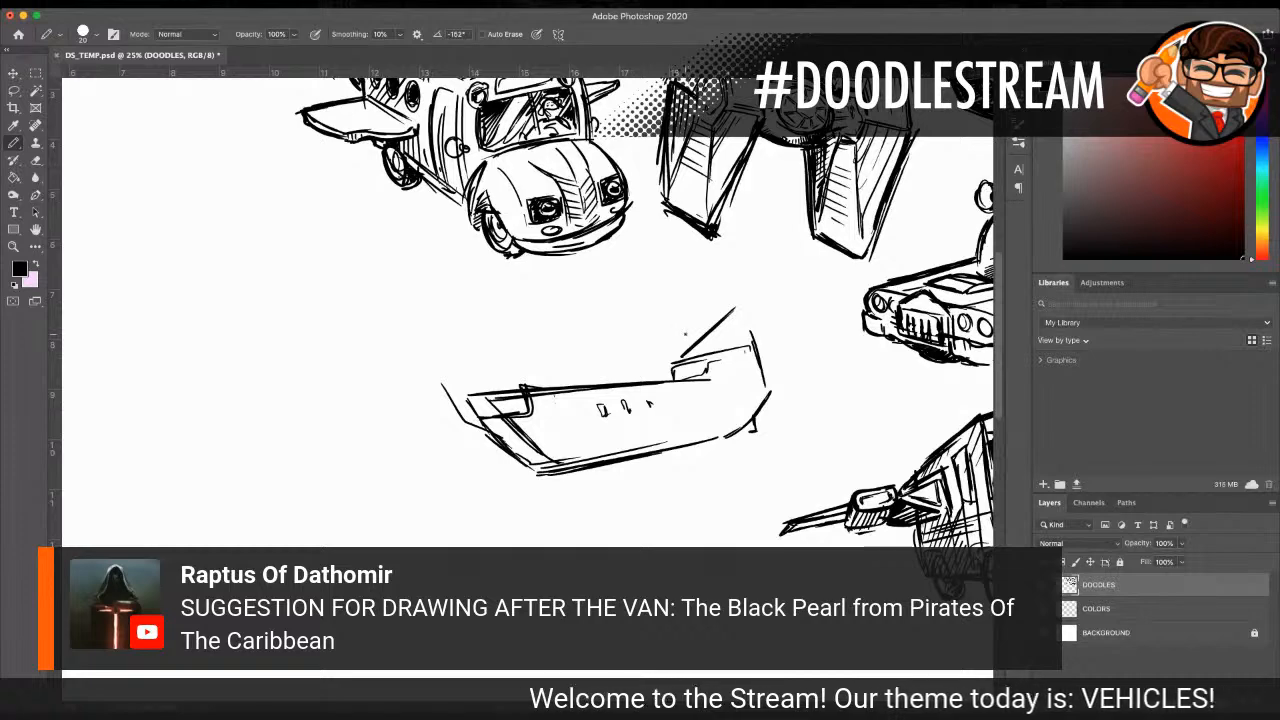
pyautogui.moveTo(739, 365); pyautogui.dragTo(762, 386)
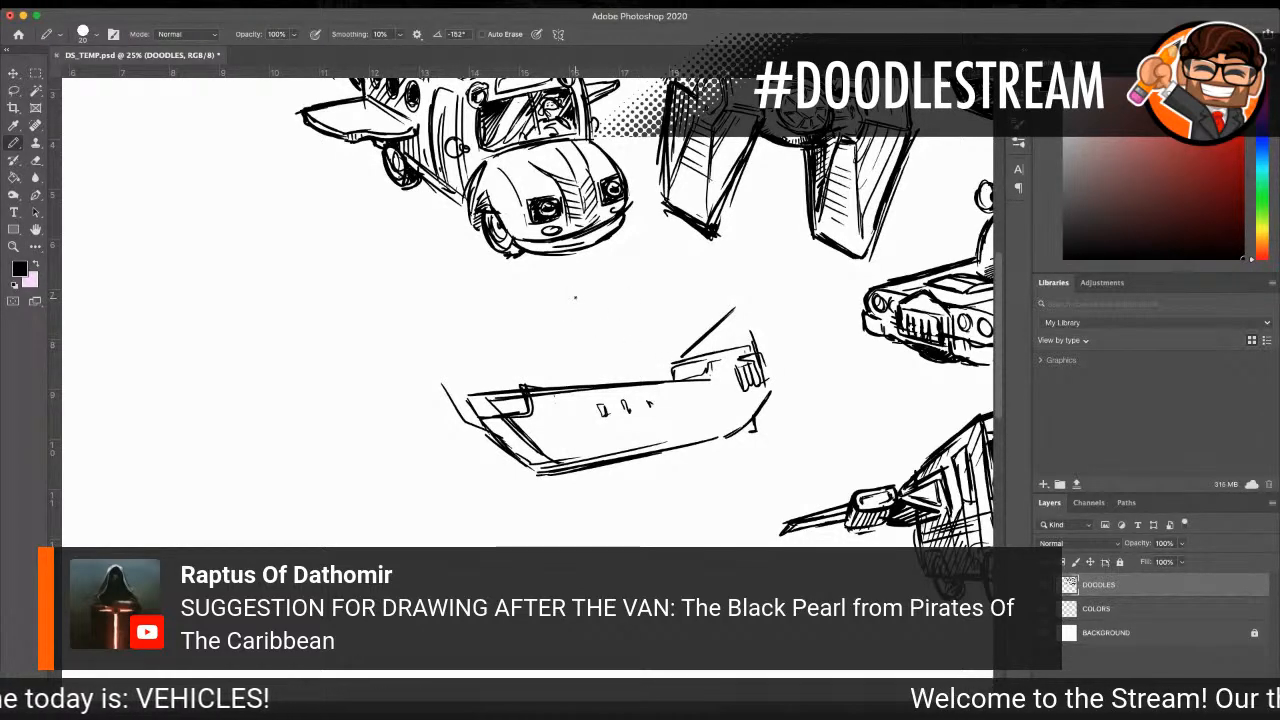
# Step: Lasso the unfinished ship, move it down and left into the empty canvas area, and deselect it
pyautogui.press('z')
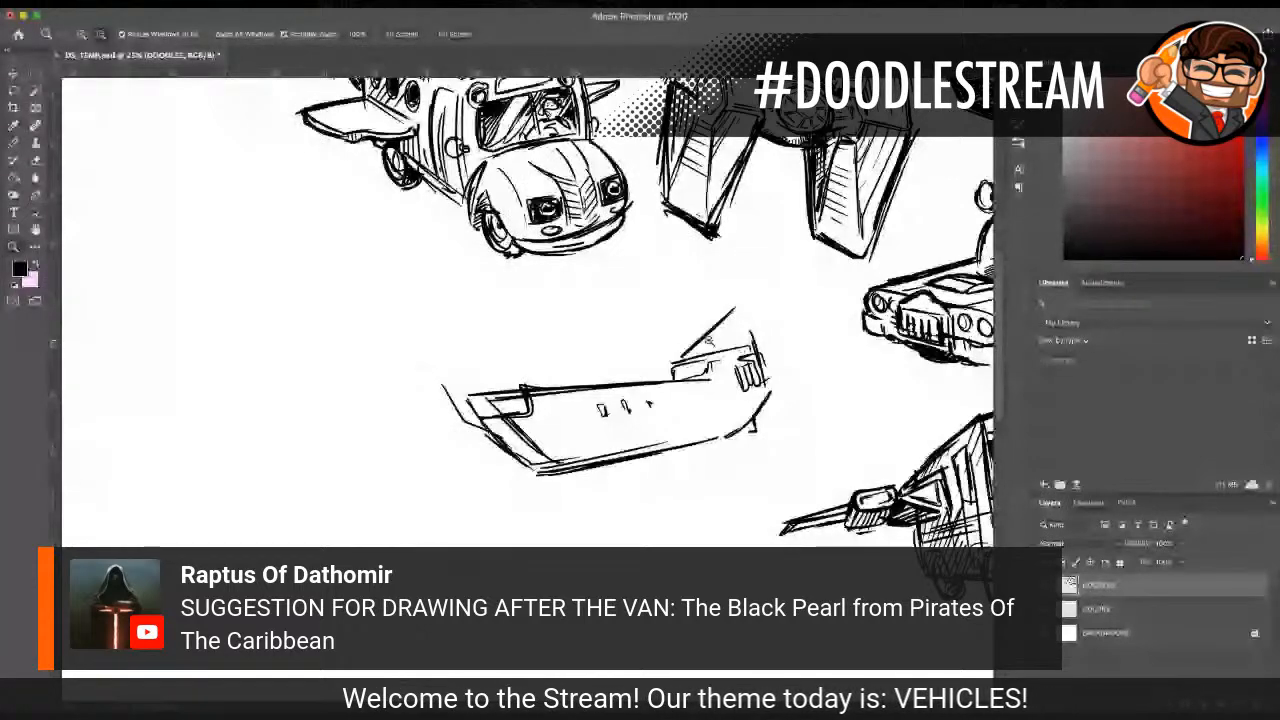
pyautogui.keyDown('alt'); pyautogui.click(709, 340); pyautogui.keyUp('alt')
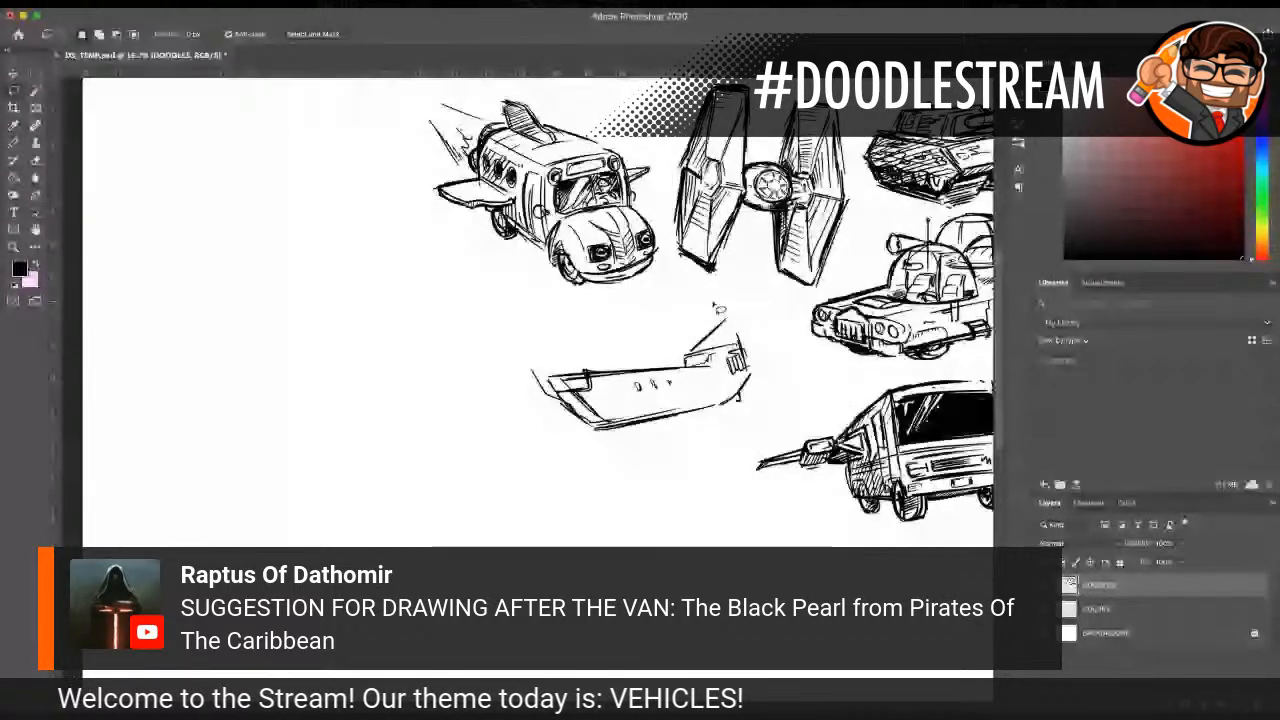
pyautogui.moveTo(718, 310); pyautogui.dragTo(705, 308)
pyautogui.press('v')
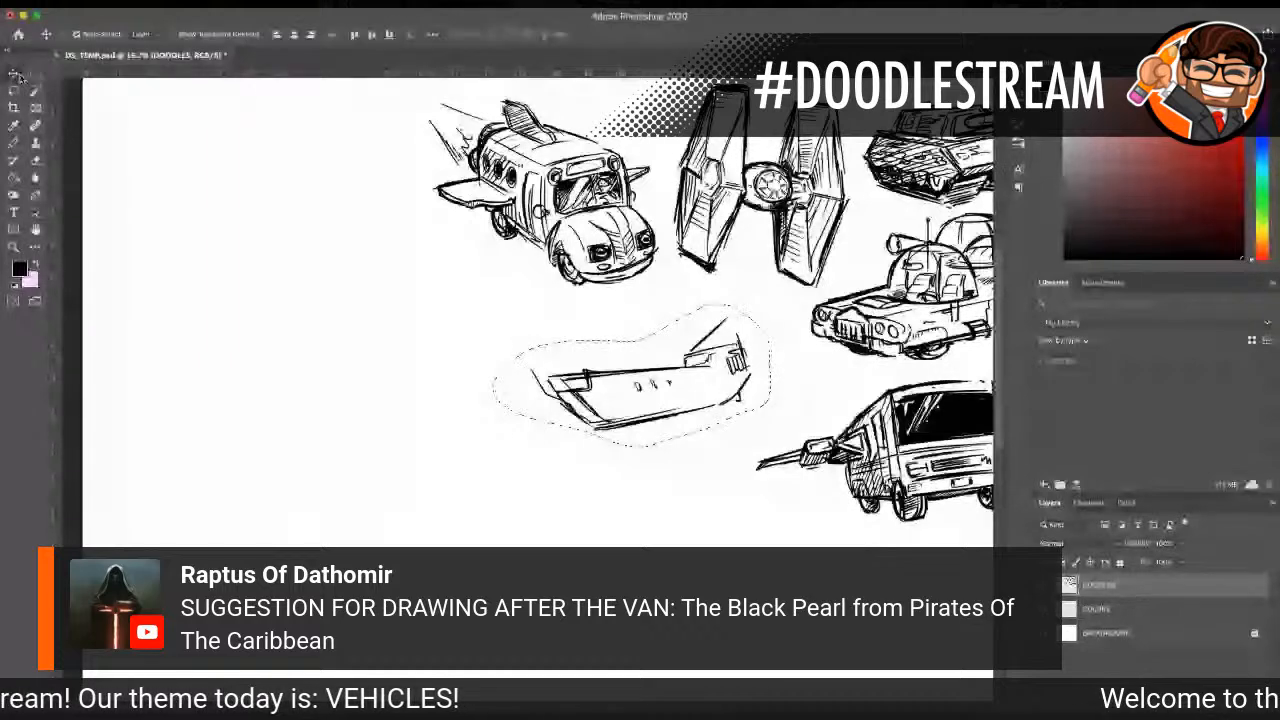
pyautogui.moveTo(654, 380); pyautogui.dragTo(484, 436)
pyautogui.hotkey('ctrl', 'd')
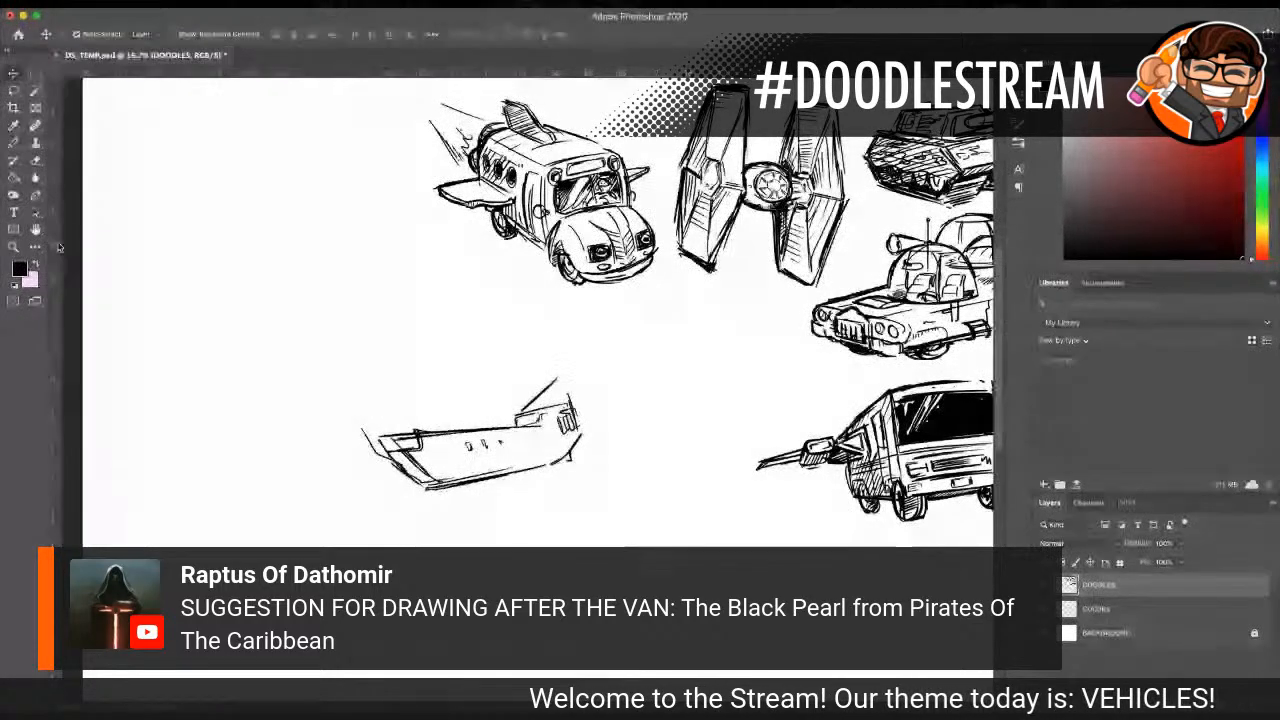
# Step: Draw the ship's tall main mast, leaning toward the bow, with a 25 px pencil
pyautogui.press('z')
pyautogui.click(462, 421)
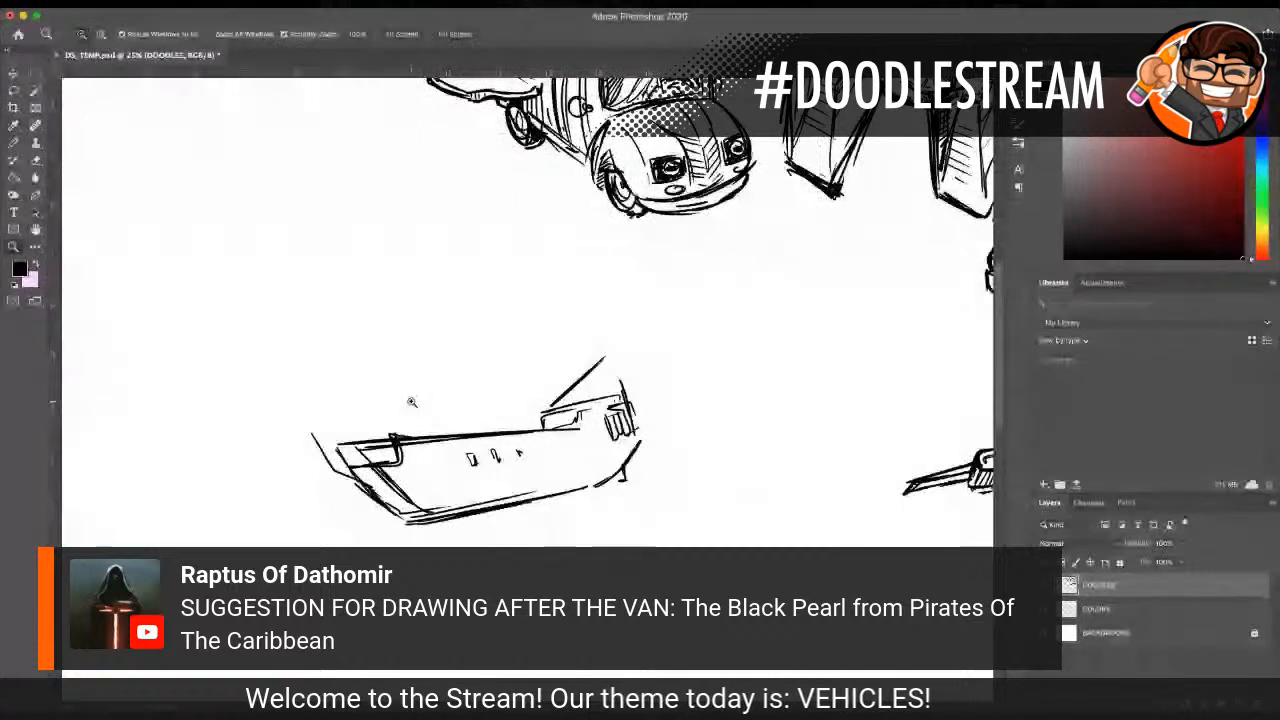
pyautogui.click(13, 142)
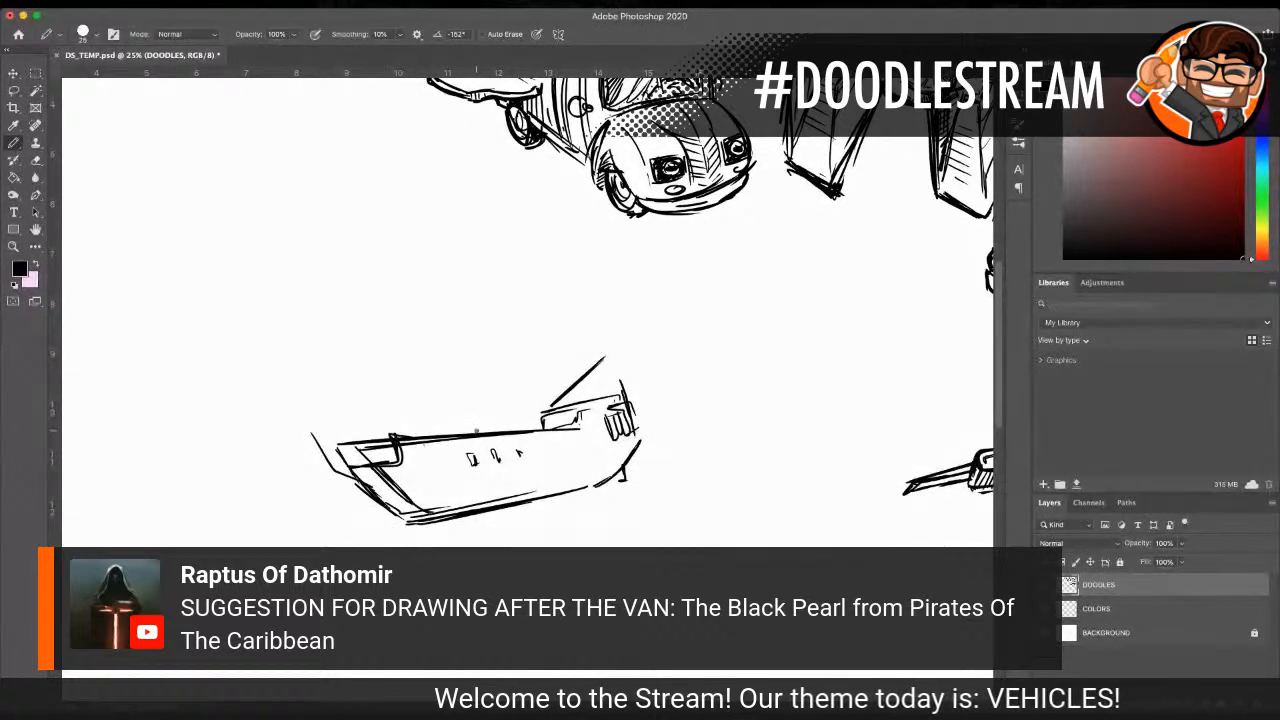
pyautogui.moveTo(480, 432); pyautogui.dragTo(424, 268)
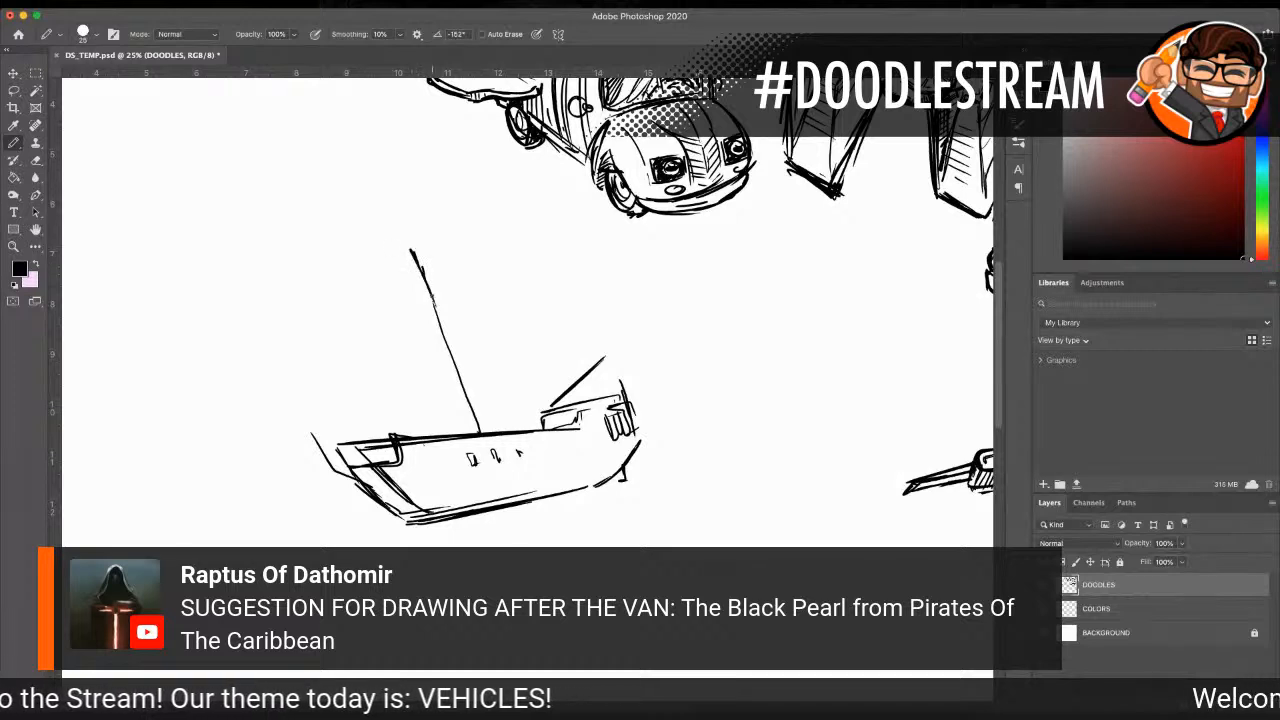
pyautogui.moveTo(474, 411); pyautogui.dragTo(490, 432)
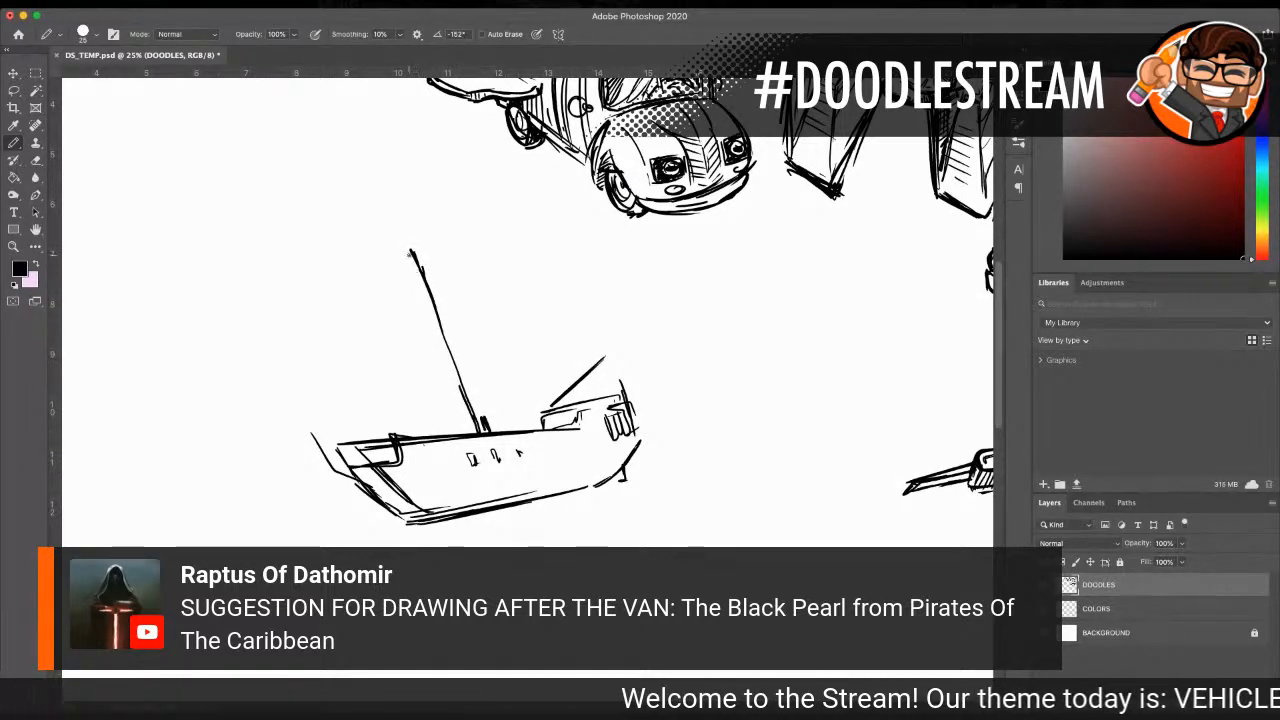
pyautogui.moveTo(408, 241); pyautogui.dragTo(455, 352)
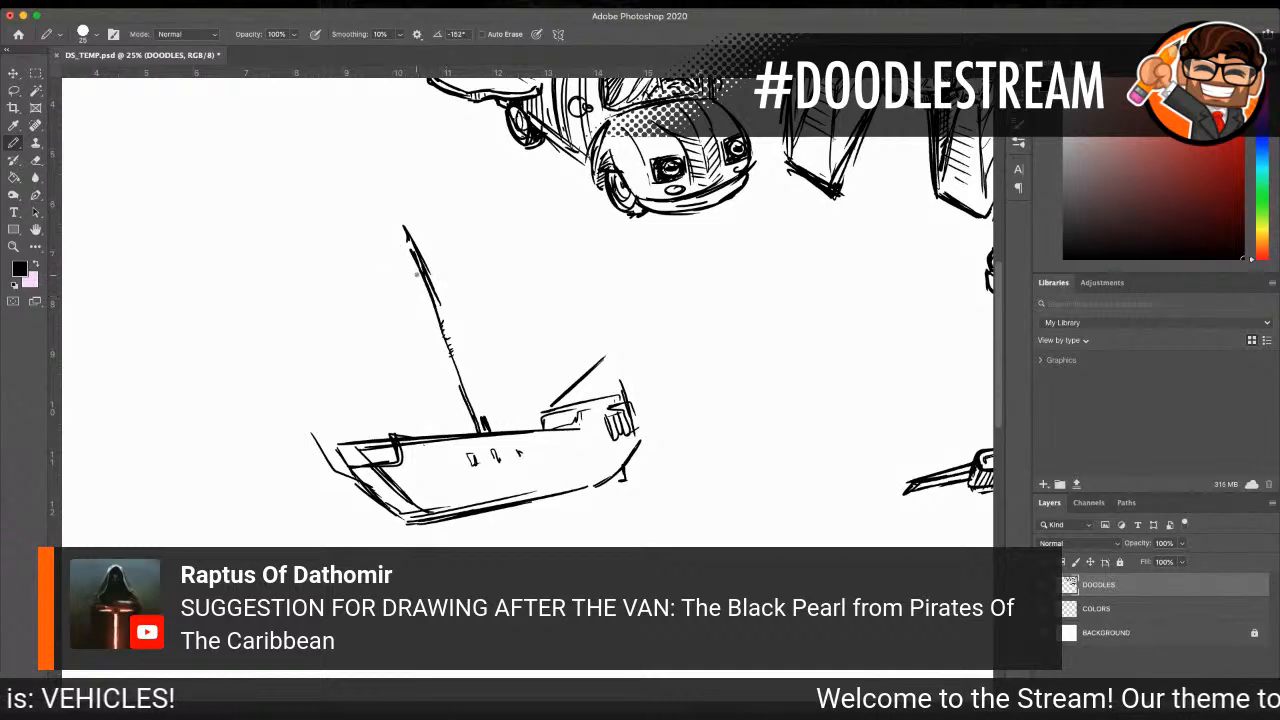
# Step: Outline three stacked square sails with curved sides on the main mast
pyautogui.moveTo(387, 282); pyautogui.dragTo(456, 255)
pyautogui.moveTo(386, 281)
pyautogui.mouseDown()
pyautogui.moveTo(470, 247)
pyautogui.moveTo(490, 306)
pyautogui.mouseUp()
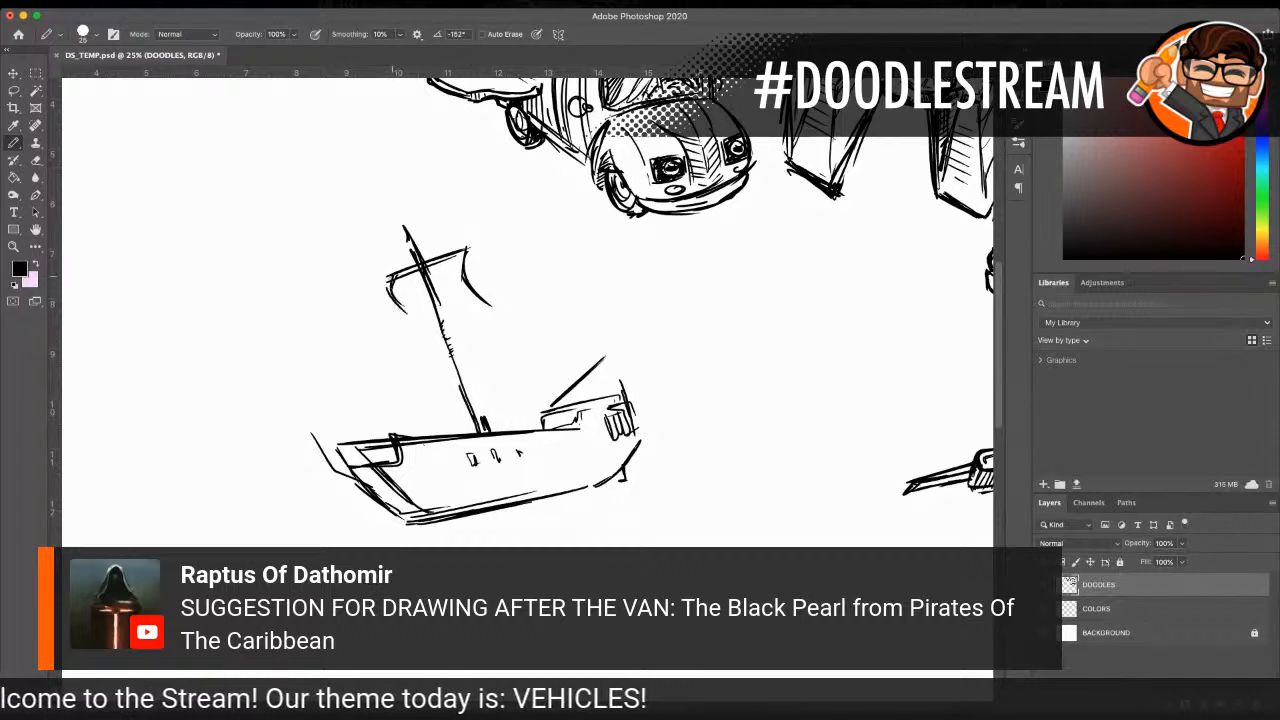
pyautogui.moveTo(410, 322); pyautogui.dragTo(474, 299)
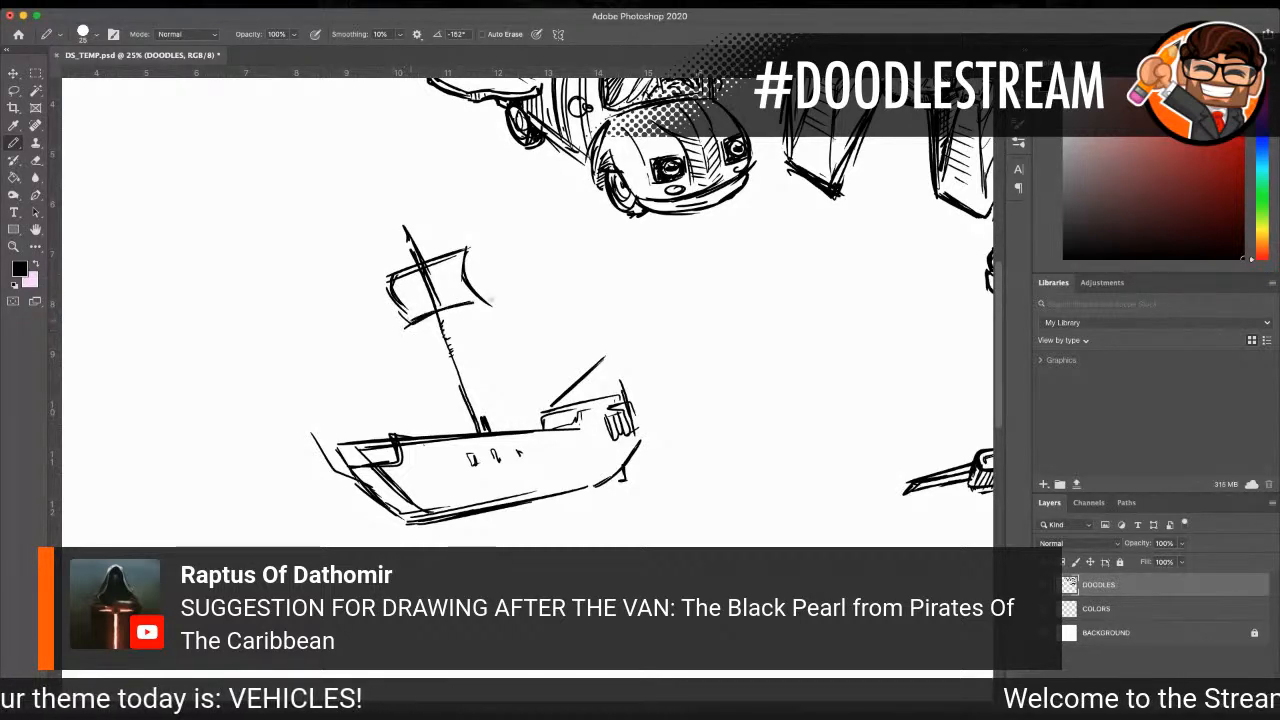
pyautogui.moveTo(406, 340)
pyautogui.mouseDown()
pyautogui.moveTo(490, 316)
pyautogui.moveTo(525, 368)
pyautogui.moveTo(453, 398)
pyautogui.mouseUp()
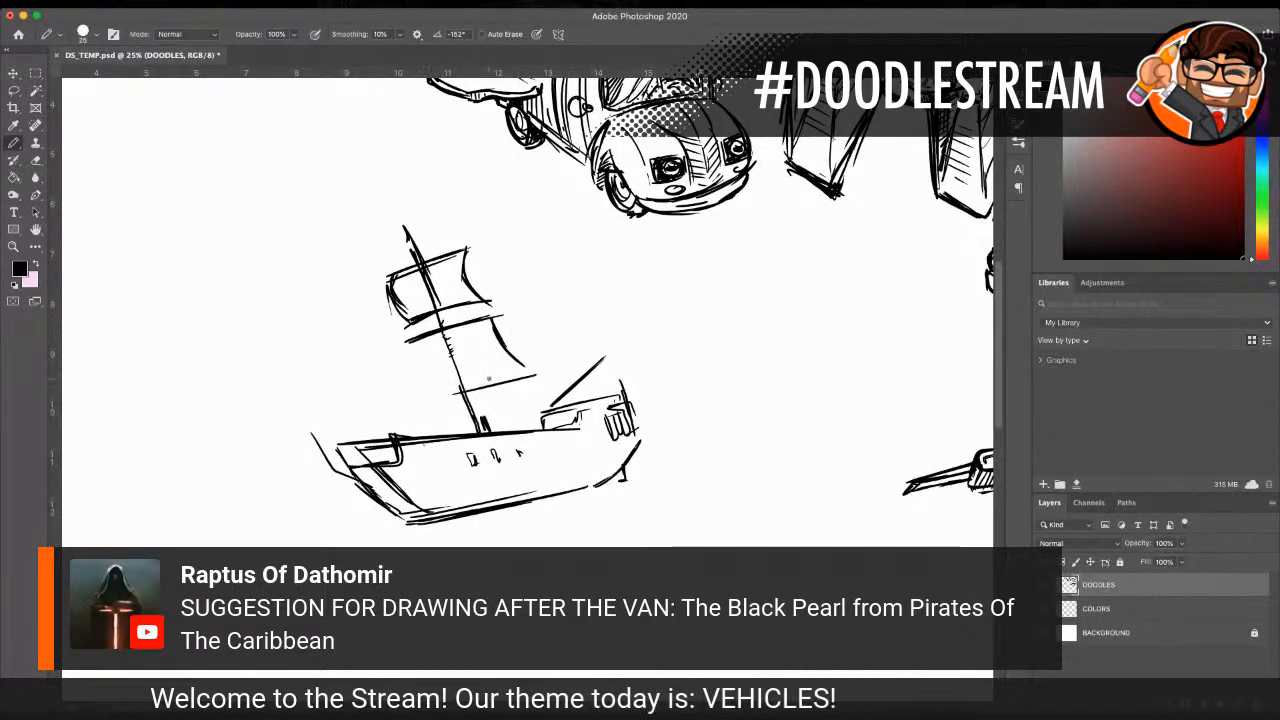
pyautogui.moveTo(434, 402)
pyautogui.mouseDown()
pyautogui.moveTo(527, 381)
pyautogui.moveTo(545, 424)
pyautogui.mouseUp()
pyautogui.moveTo(438, 401); pyautogui.dragTo(447, 436)
pyautogui.moveTo(434, 405); pyautogui.dragTo(438, 435)
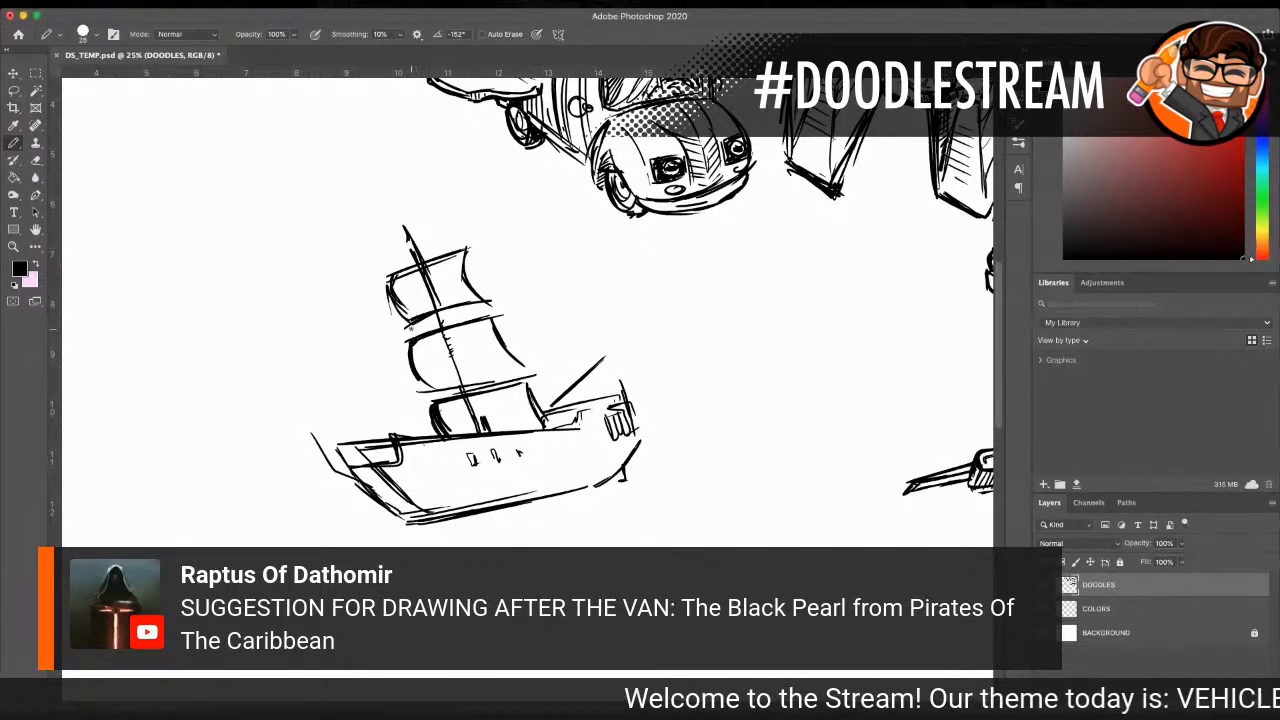
# Step: Fill the three main mast sails with black using a 30 px brush, shading out to their curved edges
pyautogui.moveTo(440, 330)
pyautogui.mouseDown()
pyautogui.moveTo(462, 340)
pyautogui.moveTo(430, 352)
pyautogui.moveTo(492, 381)
pyautogui.mouseUp()
pyautogui.moveTo(430, 264)
pyautogui.mouseDown()
pyautogui.moveTo(442, 284)
pyautogui.moveTo(412, 292)
pyautogui.moveTo(446, 310)
pyautogui.mouseUp()
pyautogui.moveTo(458, 394)
pyautogui.mouseDown()
pyautogui.moveTo(513, 390)
pyautogui.moveTo(467, 410)
pyautogui.moveTo(465, 425)
pyautogui.moveTo(532, 402)
pyautogui.mouseUp()
pyautogui.moveTo(444, 348)
pyautogui.mouseDown()
pyautogui.moveTo(437, 380)
pyautogui.moveTo(476, 360)
pyautogui.moveTo(414, 338)
pyautogui.mouseUp()
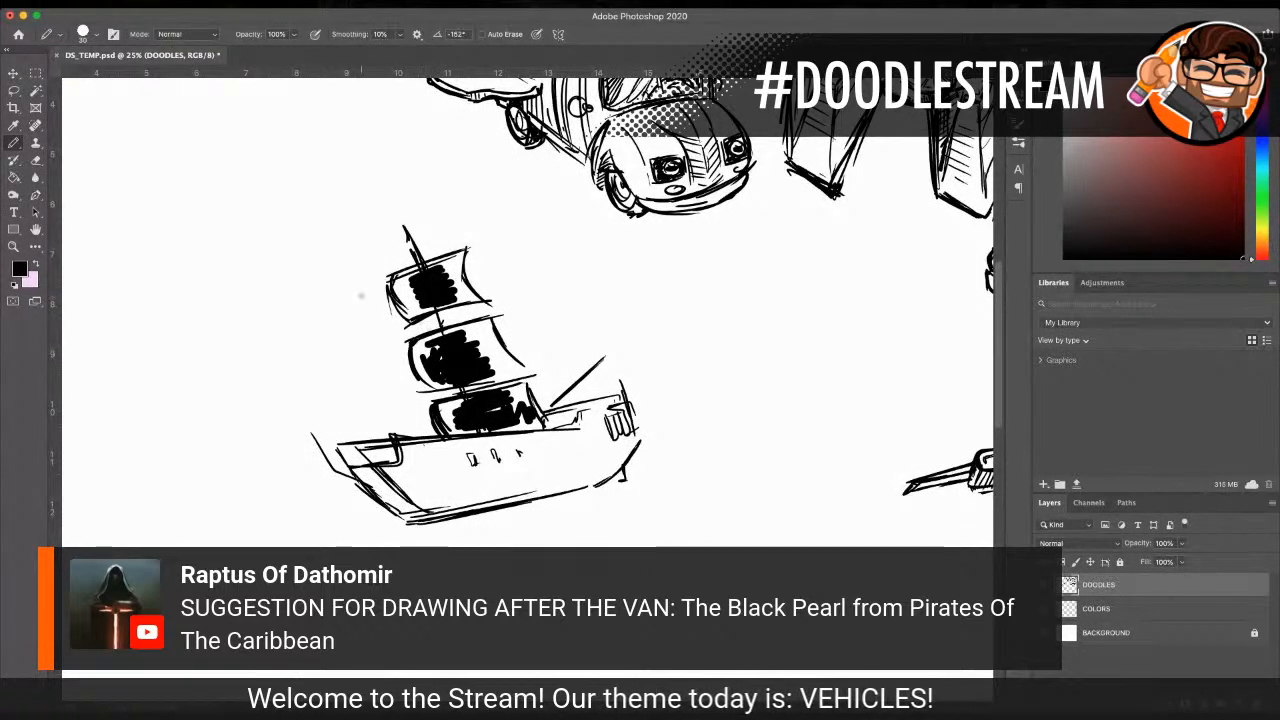
pyautogui.moveTo(402, 278)
pyautogui.mouseDown()
pyautogui.moveTo(396, 308)
pyautogui.moveTo(406, 284)
pyautogui.moveTo(412, 318)
pyautogui.moveTo(448, 268)
pyautogui.moveTo(464, 300)
pyautogui.moveTo(464, 256)
pyautogui.moveTo(434, 268)
pyautogui.mouseUp()
pyautogui.moveTo(422, 340)
pyautogui.mouseDown()
pyautogui.moveTo(480, 328)
pyautogui.moveTo(500, 370)
pyautogui.moveTo(488, 324)
pyautogui.moveTo(516, 366)
pyautogui.moveTo(440, 386)
pyautogui.moveTo(415, 354)
pyautogui.moveTo(426, 378)
pyautogui.mouseUp()
pyautogui.moveTo(426, 378); pyautogui.dragTo(420, 342)
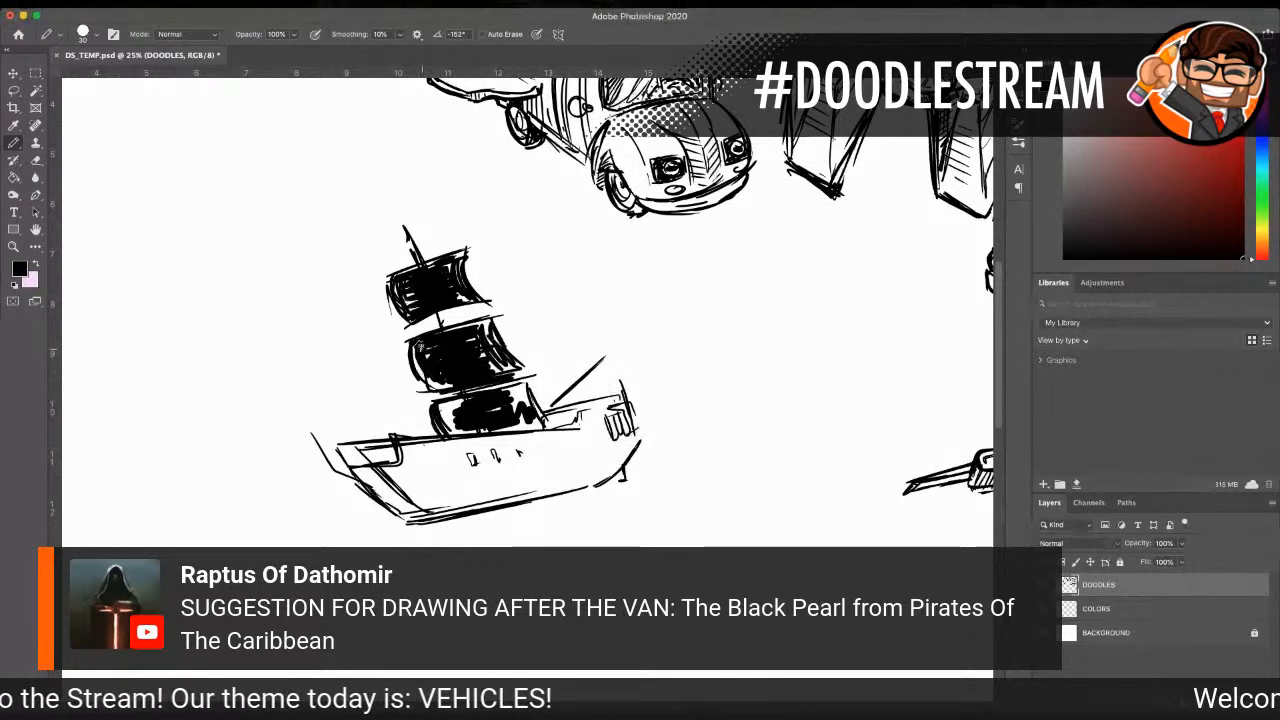
pyautogui.moveTo(446, 404)
pyautogui.mouseDown()
pyautogui.moveTo(450, 426)
pyautogui.moveTo(460, 404)
pyautogui.moveTo(450, 430)
pyautogui.moveTo(476, 420)
pyautogui.mouseUp()
pyautogui.moveTo(460, 432); pyautogui.dragTo(532, 426)
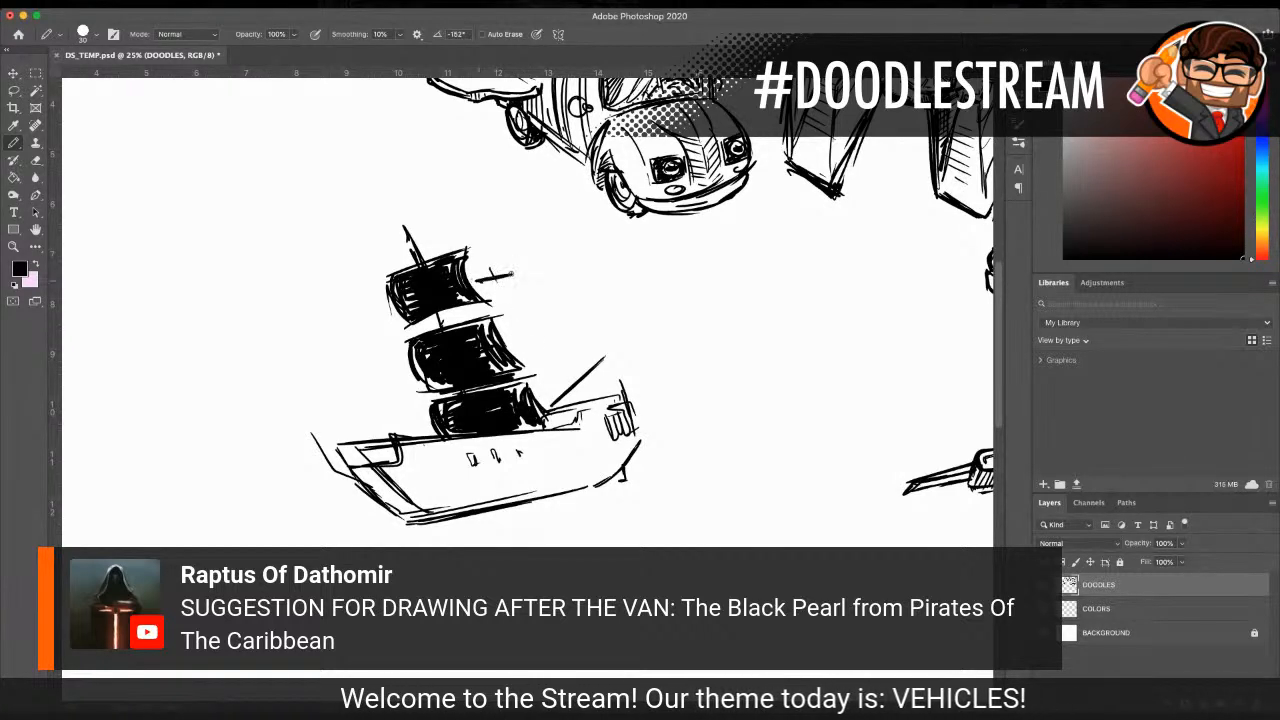
# Step: Draw the rear mast's yards and curved sails behind the main sails, and shade them with dark strokes
pyautogui.moveTo(518, 270); pyautogui.dragTo(538, 316)
pyautogui.moveTo(522, 326); pyautogui.dragTo(542, 324)
pyautogui.moveTo(468, 298); pyautogui.dragTo(474, 318)
pyautogui.moveTo(484, 330)
pyautogui.mouseDown()
pyautogui.moveTo(550, 316)
pyautogui.moveTo(544, 334)
pyautogui.mouseUp()
pyautogui.moveTo(502, 351)
pyautogui.mouseDown()
pyautogui.moveTo(554, 342)
pyautogui.moveTo(560, 380)
pyautogui.mouseUp()
pyautogui.moveTo(552, 344); pyautogui.dragTo(575, 388)
pyautogui.moveTo(512, 362); pyautogui.dragTo(544, 346)
pyautogui.moveTo(506, 384)
pyautogui.mouseDown()
pyautogui.moveTo(554, 358)
pyautogui.moveTo(542, 388)
pyautogui.mouseUp()
pyautogui.moveTo(466, 290); pyautogui.dragTo(516, 276)
pyautogui.moveTo(470, 298)
pyautogui.mouseDown()
pyautogui.moveTo(520, 280)
pyautogui.moveTo(534, 306)
pyautogui.moveTo(490, 288)
pyautogui.moveTo(542, 328)
pyautogui.mouseUp()
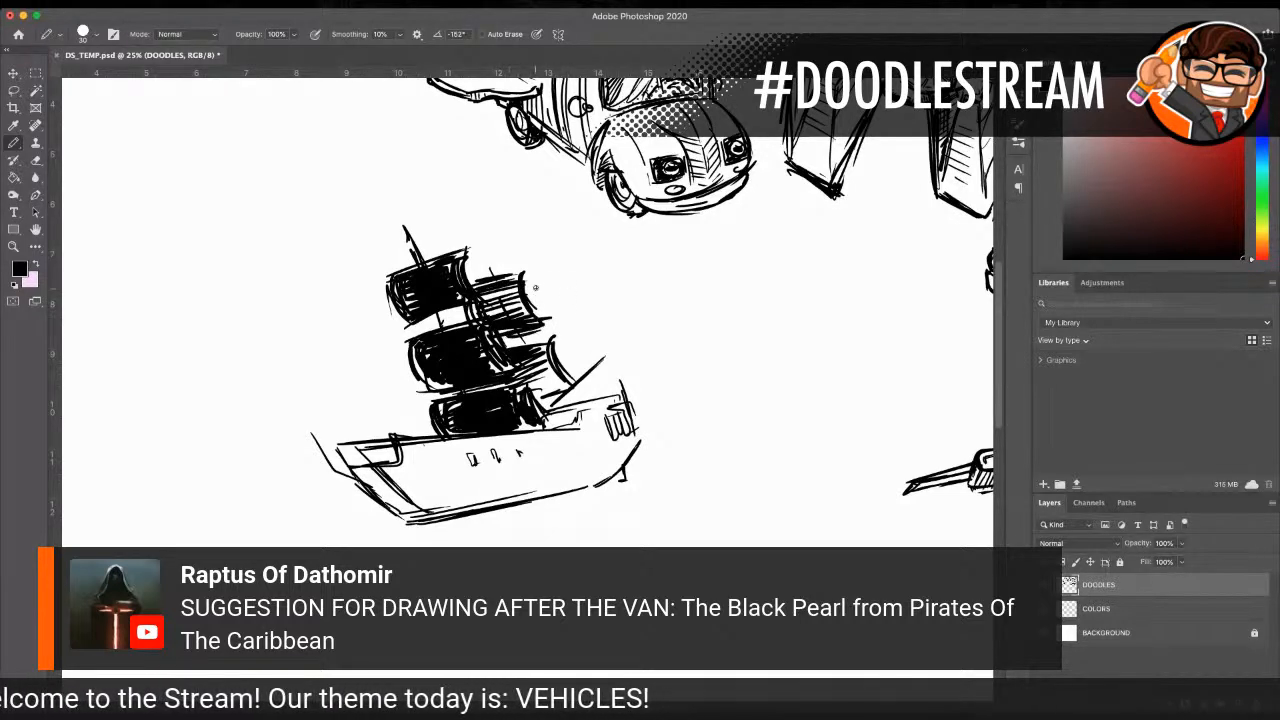
# Step: Complete the triangular sail over the stern along the diagonal spar and hatch it
pyautogui.moveTo(548, 406)
pyautogui.mouseDown()
pyautogui.moveTo(604, 336)
pyautogui.moveTo(626, 388)
pyautogui.mouseUp()
pyautogui.moveTo(626, 388)
pyautogui.mouseDown()
pyautogui.moveTo(550, 407)
pyautogui.moveTo(535, 392)
pyautogui.moveTo(564, 396)
pyautogui.moveTo(562, 408)
pyautogui.mouseUp()
pyautogui.moveTo(570, 384); pyautogui.dragTo(557, 409)
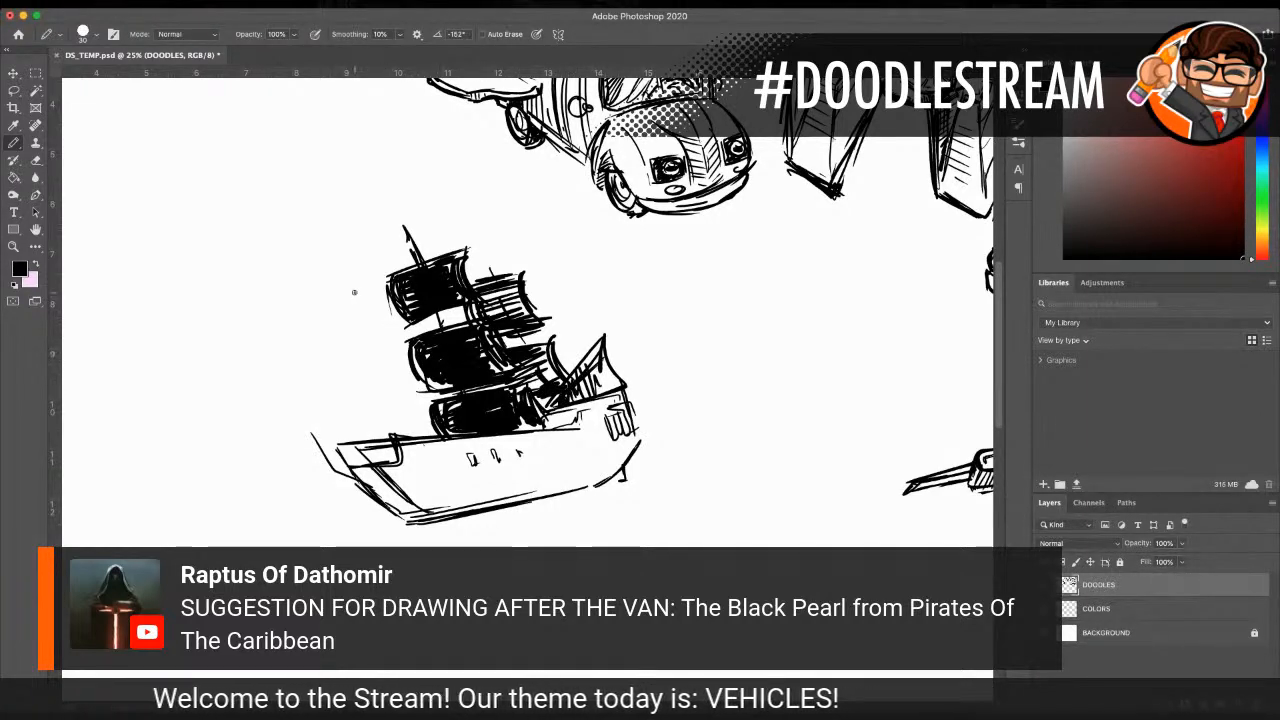
# Step: Mark the front mast's tip with a crossing yard and draw its lowest sail with dark shading
pyautogui.moveTo(349, 254); pyautogui.dragTo(374, 300)
pyautogui.moveTo(366, 287); pyautogui.dragTo(345, 289)
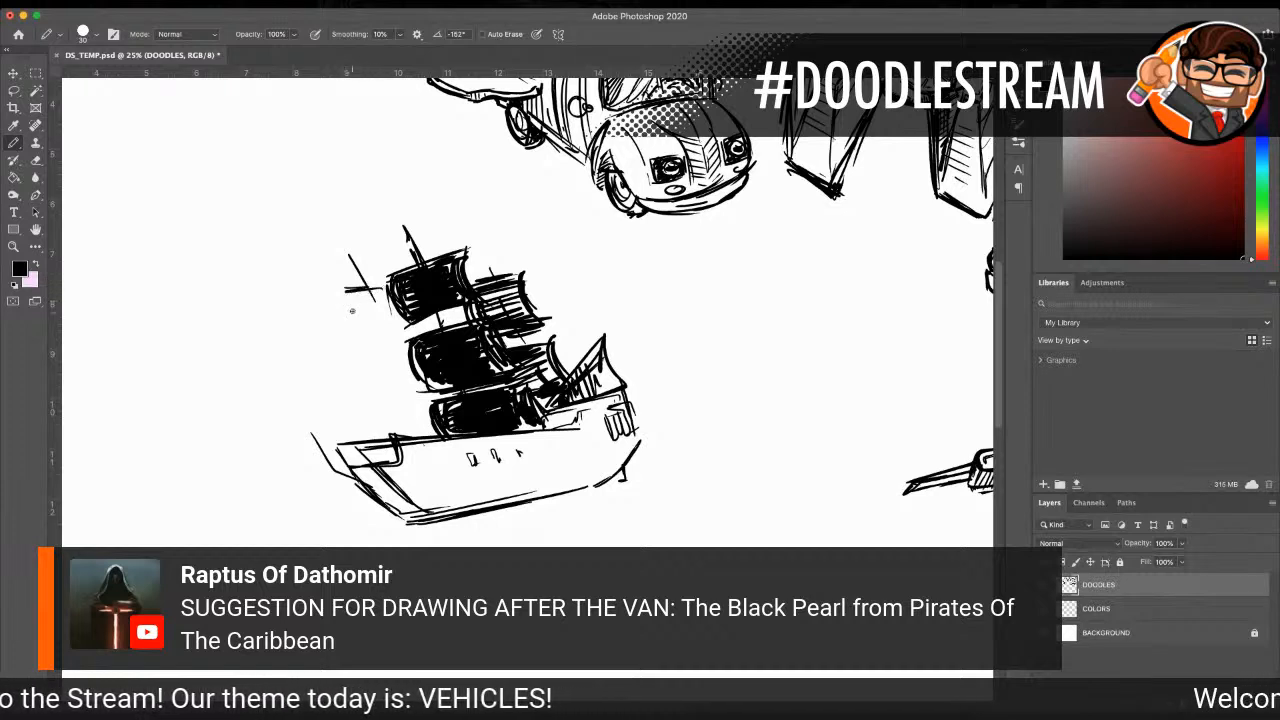
pyautogui.moveTo(374, 410)
pyautogui.mouseDown()
pyautogui.moveTo(425, 400)
pyautogui.moveTo(430, 430)
pyautogui.moveTo(364, 425)
pyautogui.moveTo(388, 446)
pyautogui.moveTo(374, 430)
pyautogui.mouseUp()
pyautogui.moveTo(410, 406); pyautogui.dragTo(386, 440)
pyautogui.moveTo(425, 410); pyautogui.dragTo(401, 436)
# Step: Outline the middle and top sails of the front mast with curved sides and a yard between them
pyautogui.moveTo(389, 342); pyautogui.dragTo(400, 384)
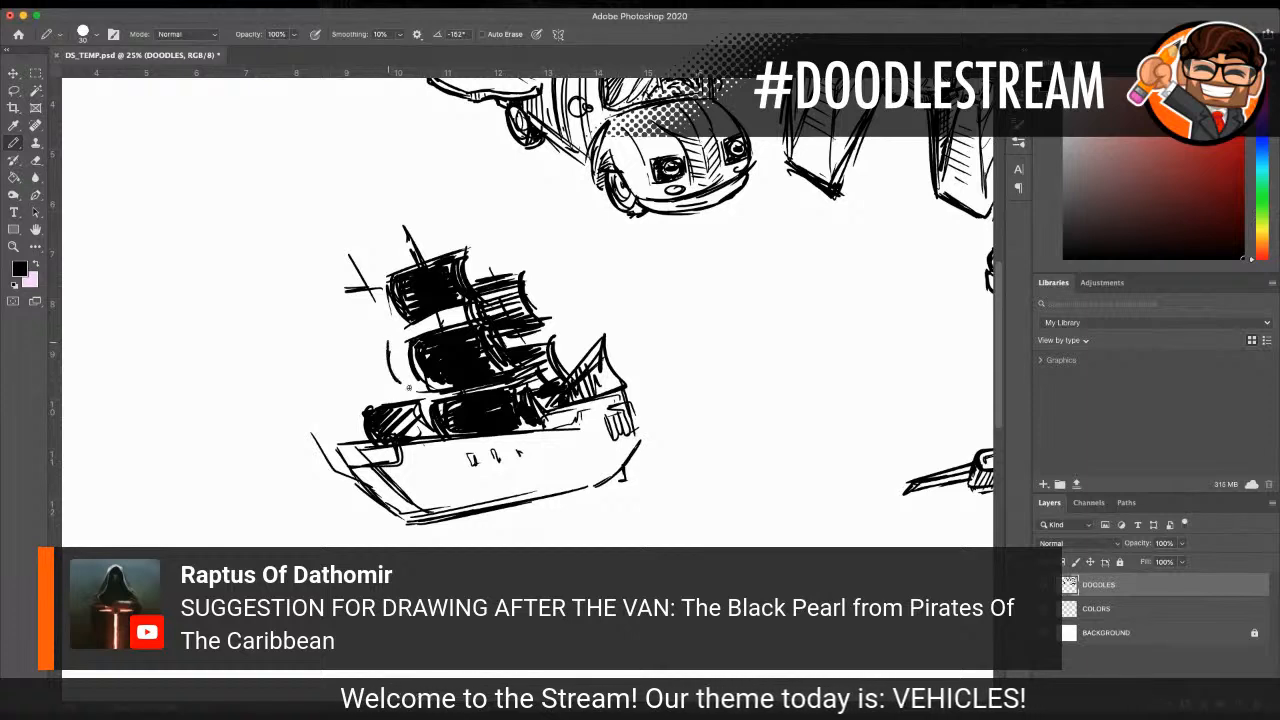
pyautogui.moveTo(350, 348)
pyautogui.mouseDown()
pyautogui.moveTo(404, 346)
pyautogui.moveTo(396, 376)
pyautogui.moveTo(347, 378)
pyautogui.moveTo(364, 394)
pyautogui.mouseUp()
pyautogui.moveTo(340, 265)
pyautogui.mouseDown()
pyautogui.moveTo(366, 266)
pyautogui.moveTo(328, 312)
pyautogui.mouseUp()
pyautogui.moveTo(328, 312); pyautogui.dragTo(396, 325)
pyautogui.moveTo(377, 274); pyautogui.dragTo(373, 300)
pyautogui.moveTo(375, 277)
pyautogui.mouseDown()
pyautogui.moveTo(396, 322)
pyautogui.moveTo(371, 324)
pyautogui.mouseUp()
pyautogui.moveTo(342, 343); pyautogui.dragTo(402, 338)
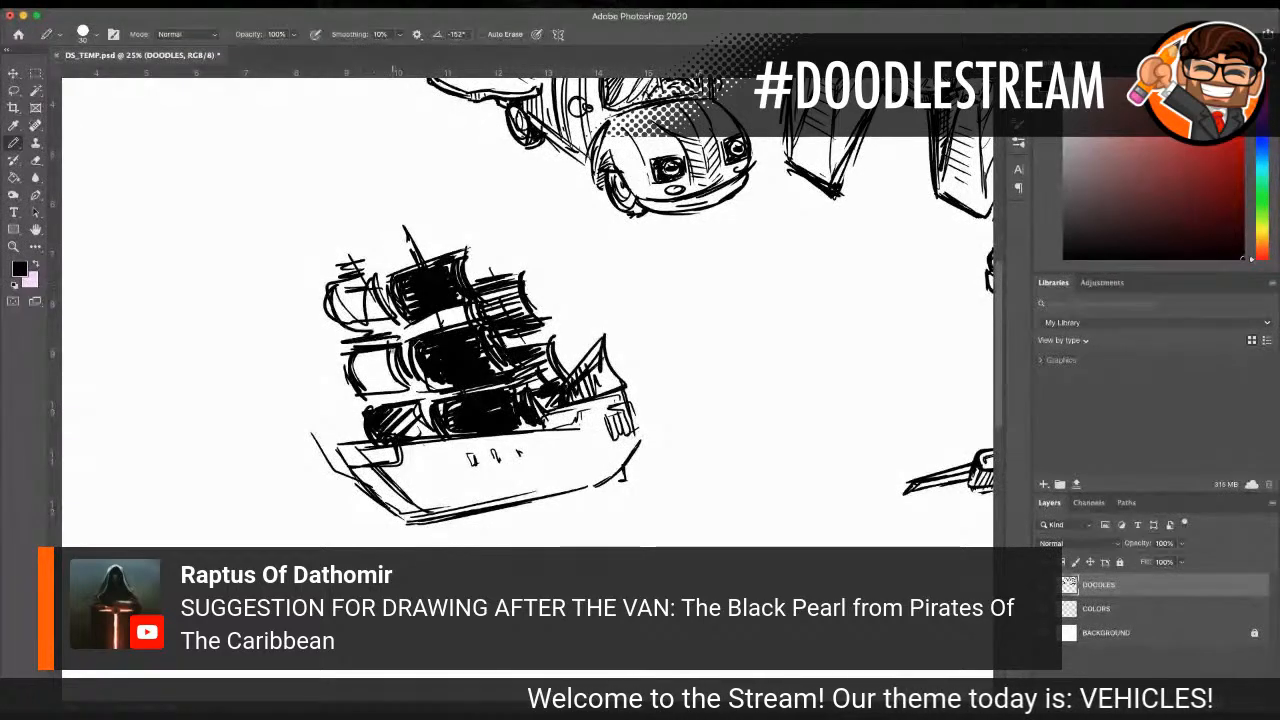
# Step: Thicken the hull's bow and lower edge, add a short bow spar, and fill the front mast's middle sail with black
pyautogui.moveTo(398, 446)
pyautogui.mouseDown()
pyautogui.moveTo(329, 458)
pyautogui.moveTo(435, 515)
pyautogui.moveTo(417, 501)
pyautogui.moveTo(428, 530)
pyautogui.moveTo(605, 482)
pyautogui.mouseUp()
pyautogui.moveTo(301, 454); pyautogui.dragTo(338, 453)
pyautogui.moveTo(380, 345)
pyautogui.mouseDown()
pyautogui.moveTo(411, 337)
pyautogui.moveTo(430, 380)
pyautogui.mouseUp()
pyautogui.moveTo(345, 354); pyautogui.dragTo(365, 405)
pyautogui.moveTo(355, 406)
pyautogui.mouseDown()
pyautogui.moveTo(410, 390)
pyautogui.moveTo(422, 400)
pyautogui.mouseUp()
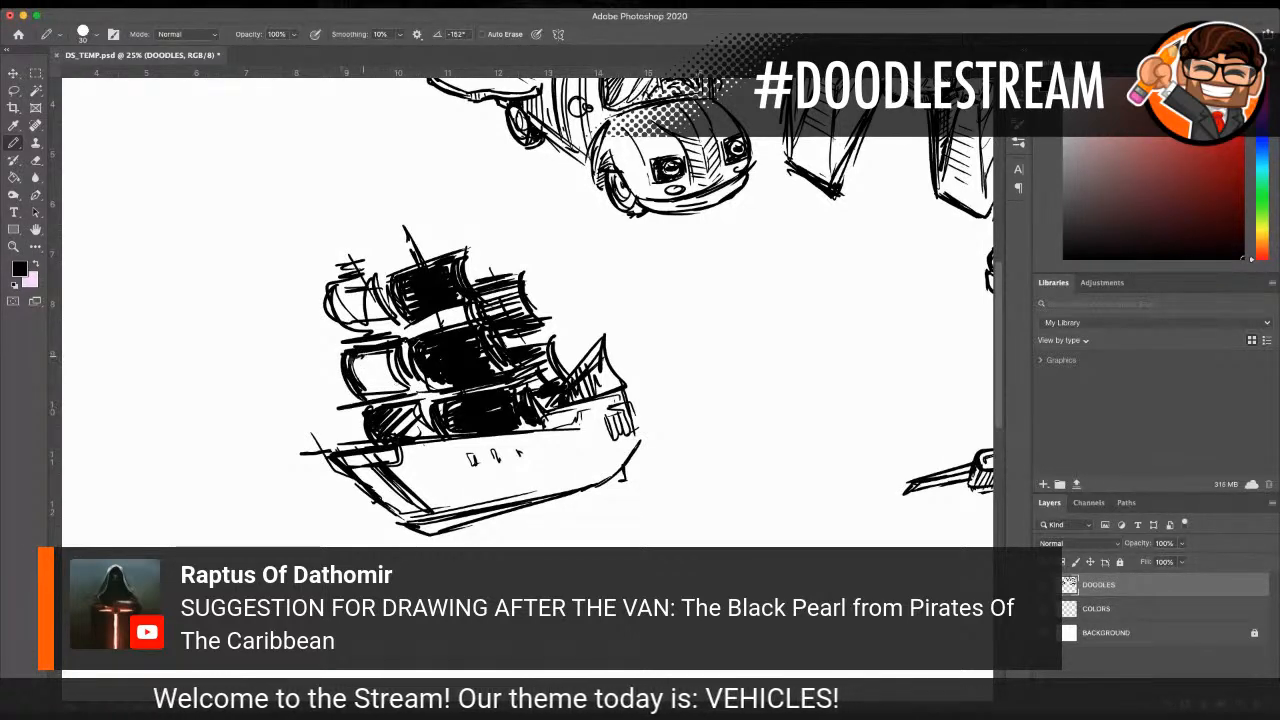
pyautogui.moveTo(352, 352)
pyautogui.mouseDown()
pyautogui.moveTo(404, 385)
pyautogui.moveTo(381, 392)
pyautogui.mouseUp()
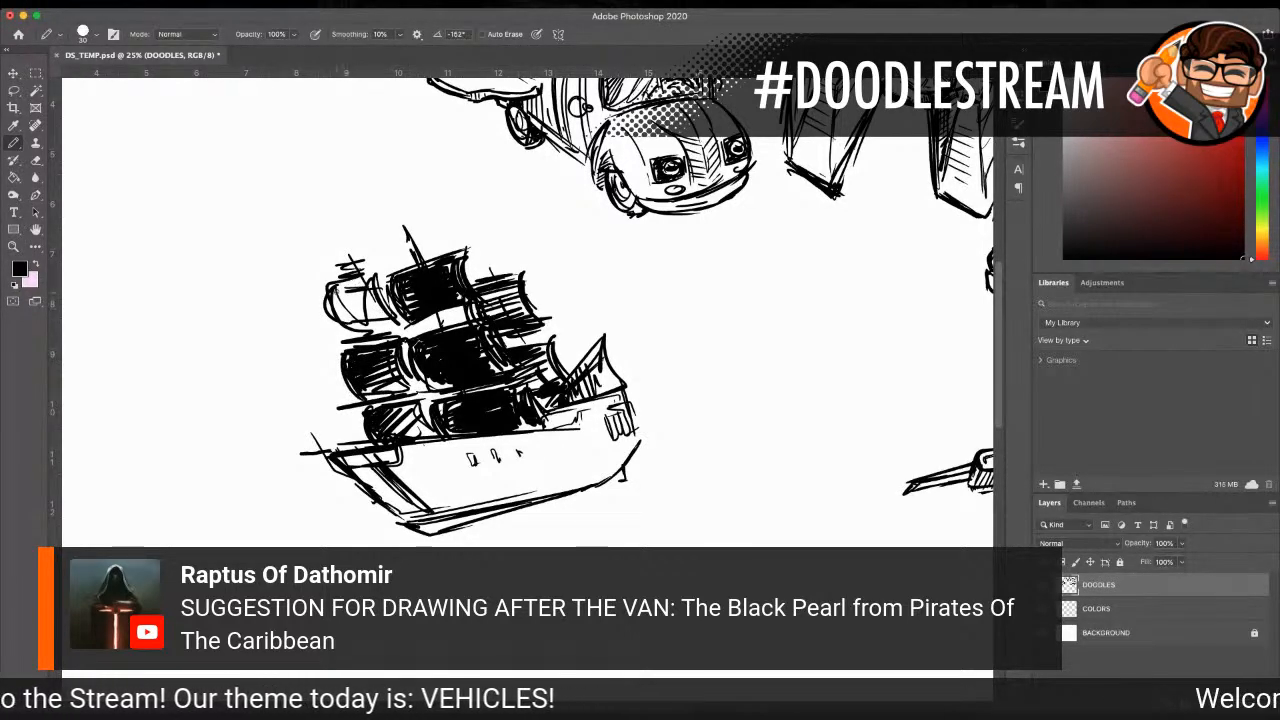
# Step: Hatch the front mast's top sail dark, extend the mast above it, and draw a pointed flag with a dark emblem
pyautogui.moveTo(342, 296)
pyautogui.mouseDown()
pyautogui.moveTo(390, 324)
pyautogui.moveTo(340, 340)
pyautogui.moveTo(320, 300)
pyautogui.mouseUp()
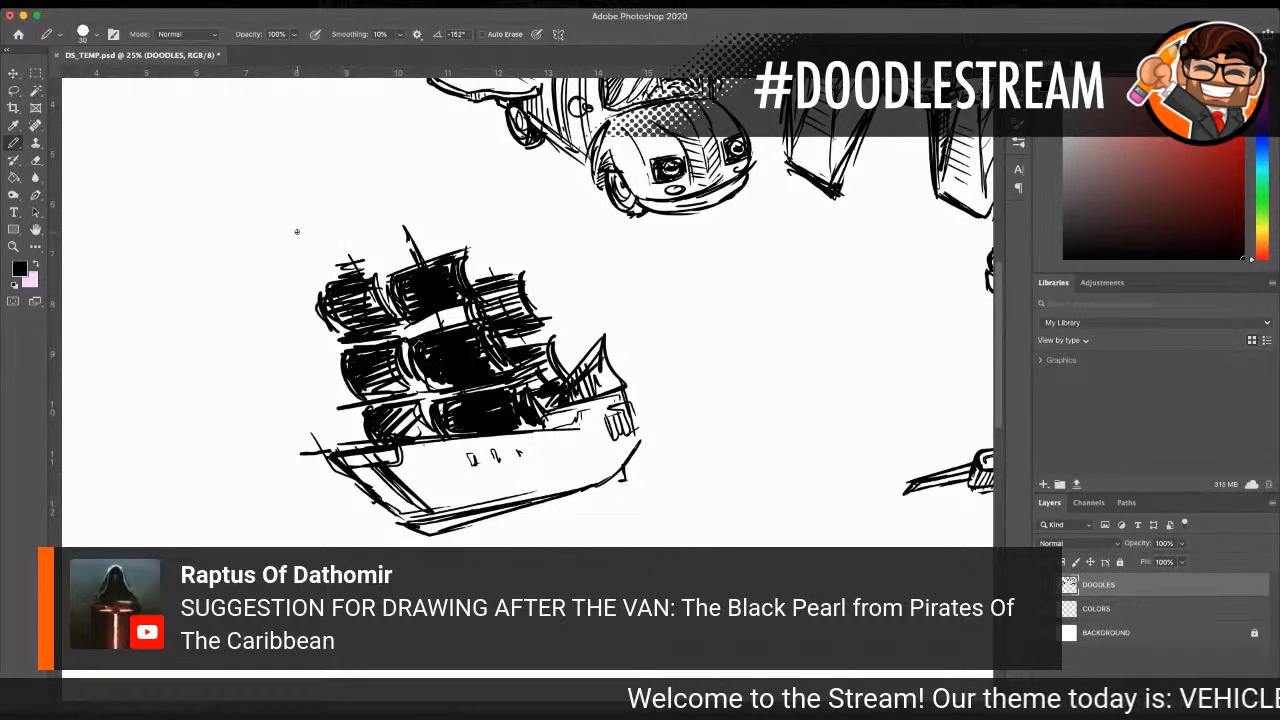
pyautogui.moveTo(347, 245); pyautogui.dragTo(333, 207)
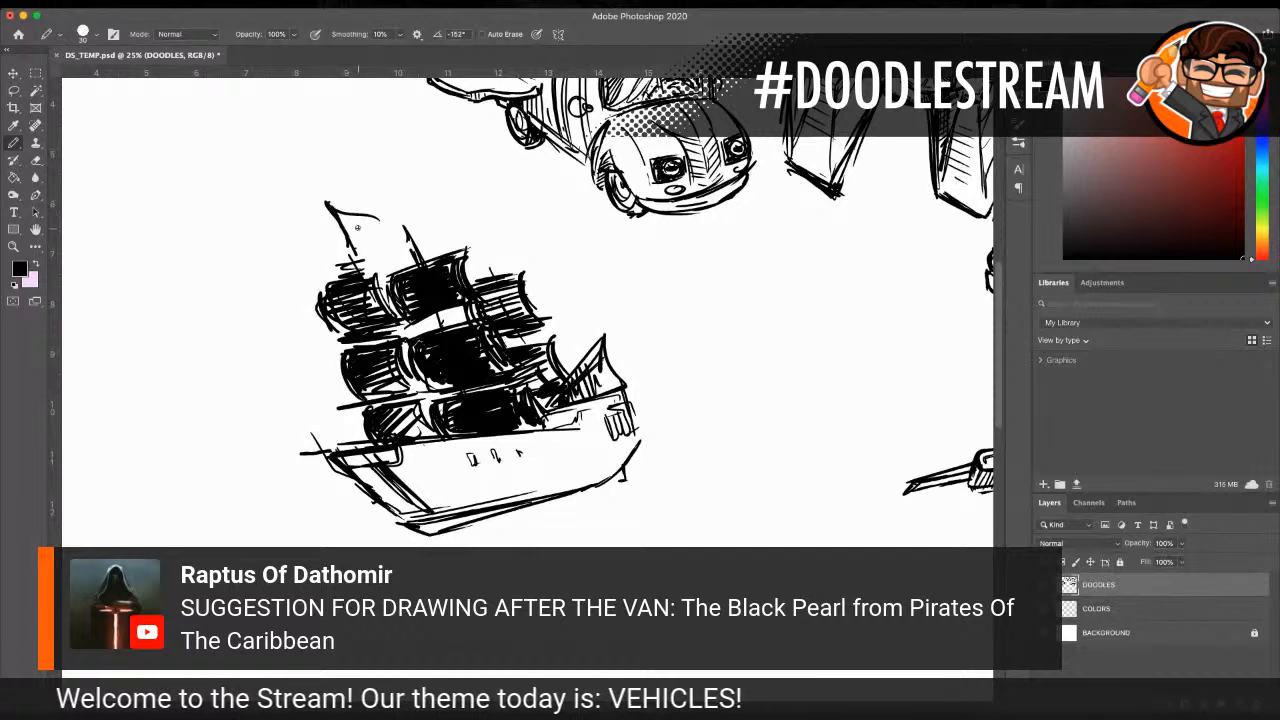
pyautogui.moveTo(338, 213); pyautogui.dragTo(358, 225)
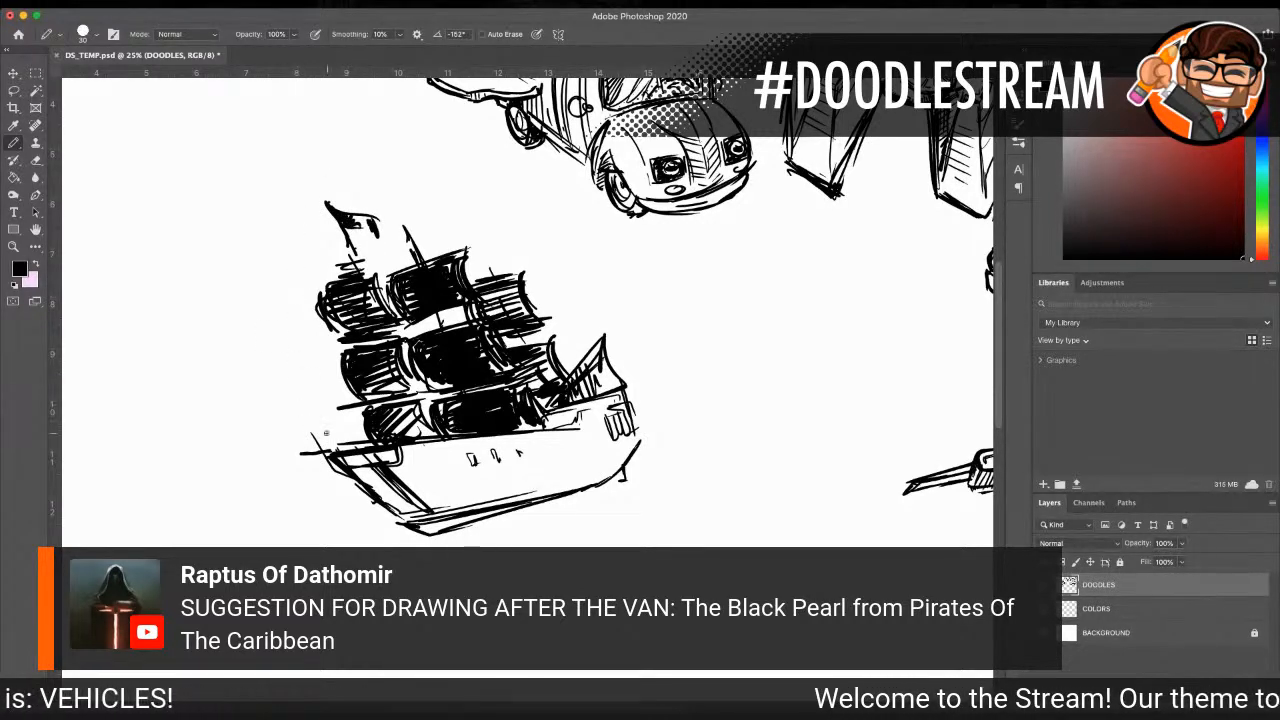
# Step: Extend a long thick bowsprit from the bow and draw slanted rigging lines rising from it towards the front mast
pyautogui.moveTo(330, 455); pyautogui.dragTo(184, 442)
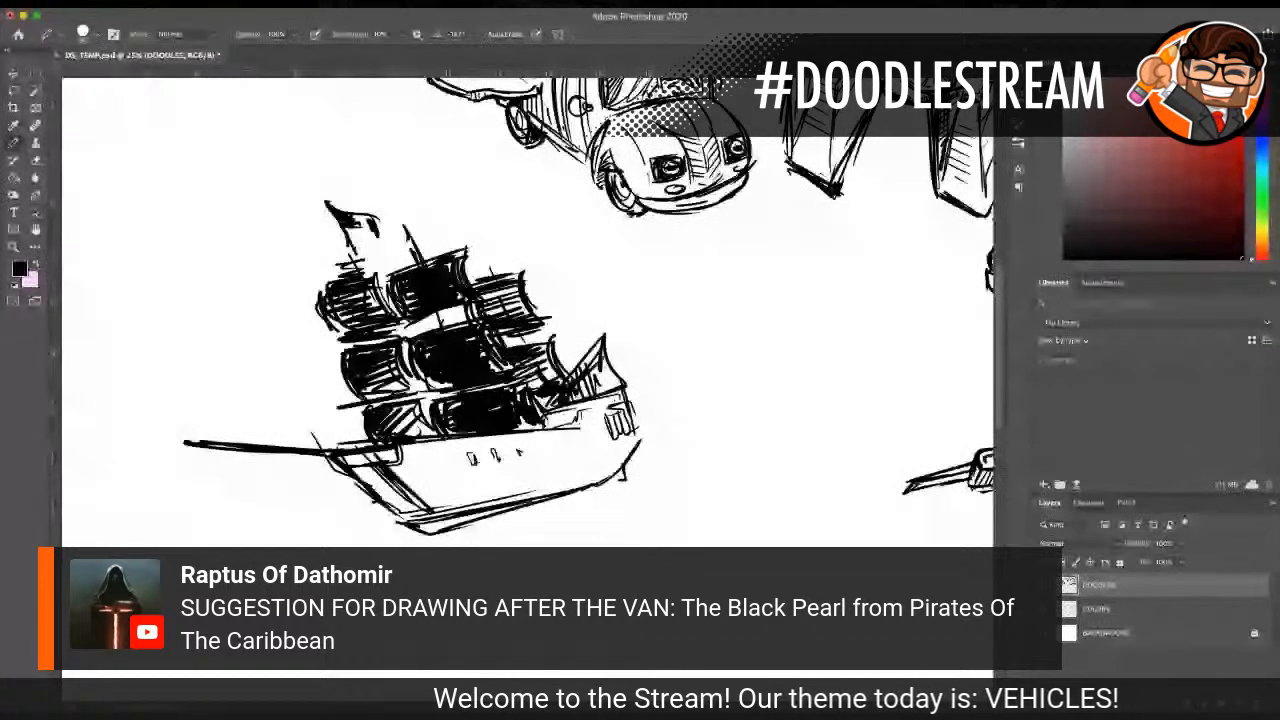
pyautogui.scroll(-1, 210, 378)
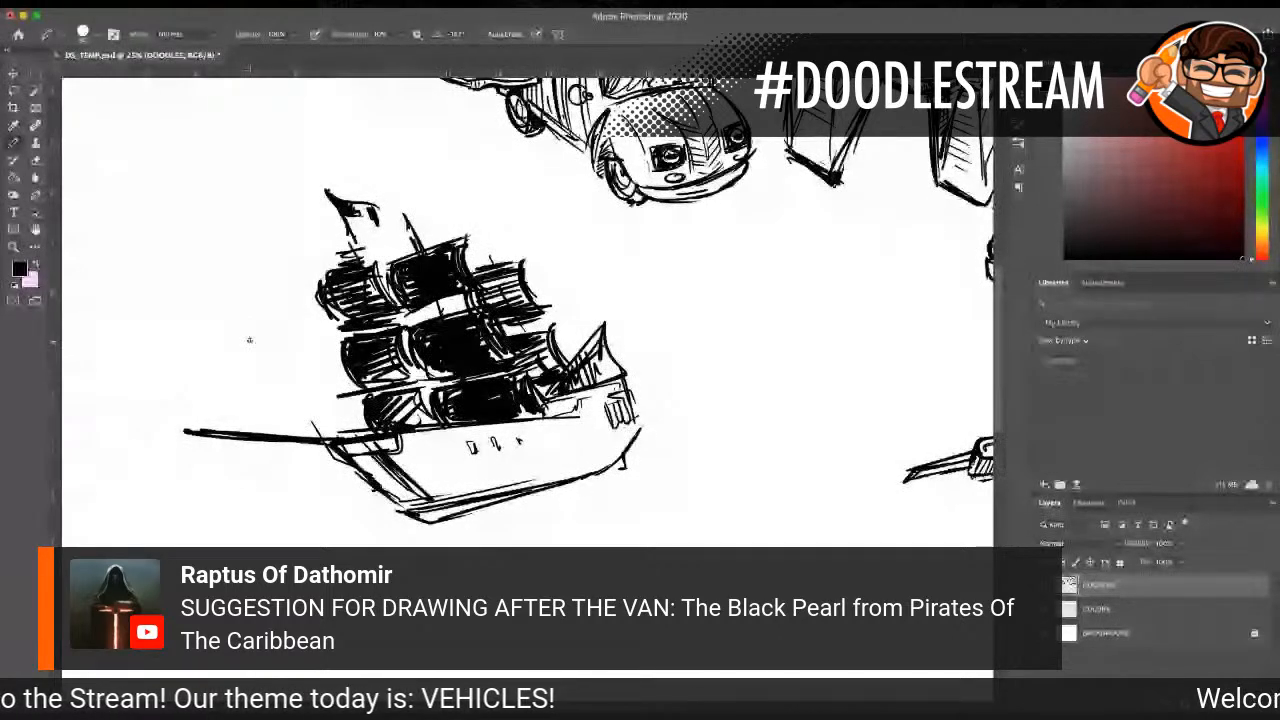
pyautogui.moveTo(201, 431); pyautogui.dragTo(260, 332)
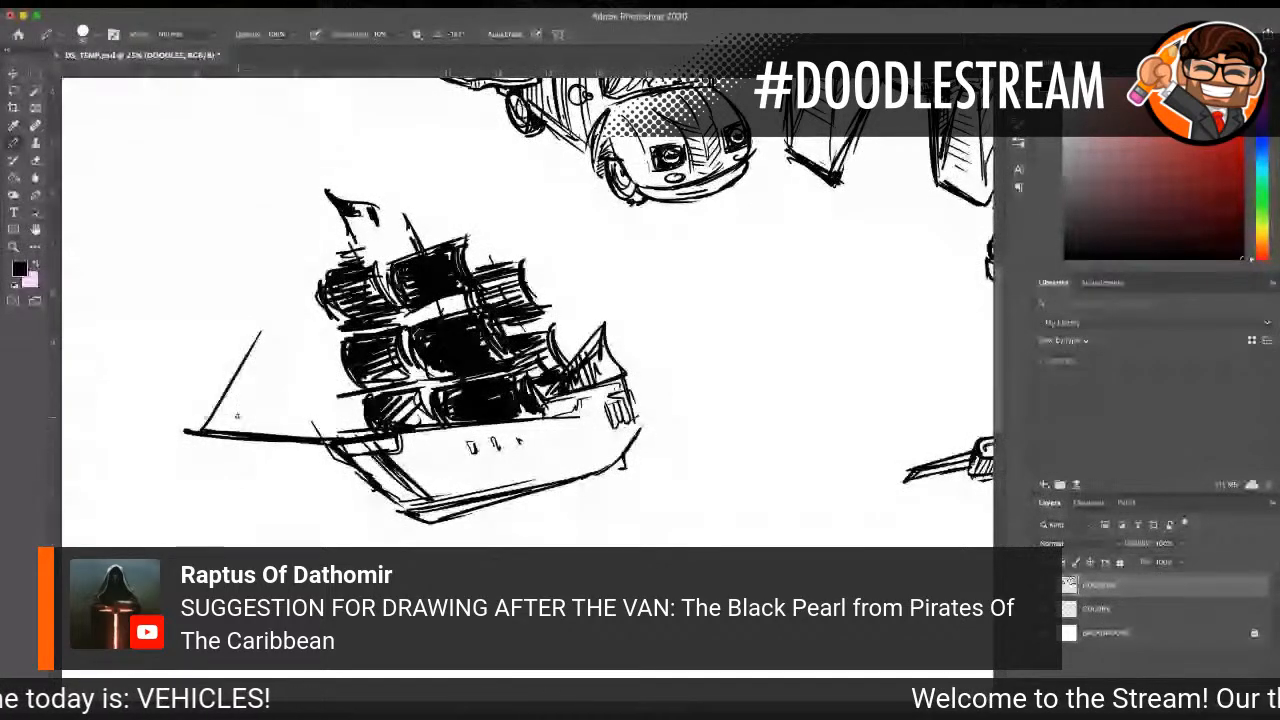
pyautogui.moveTo(228, 430); pyautogui.dragTo(318, 240)
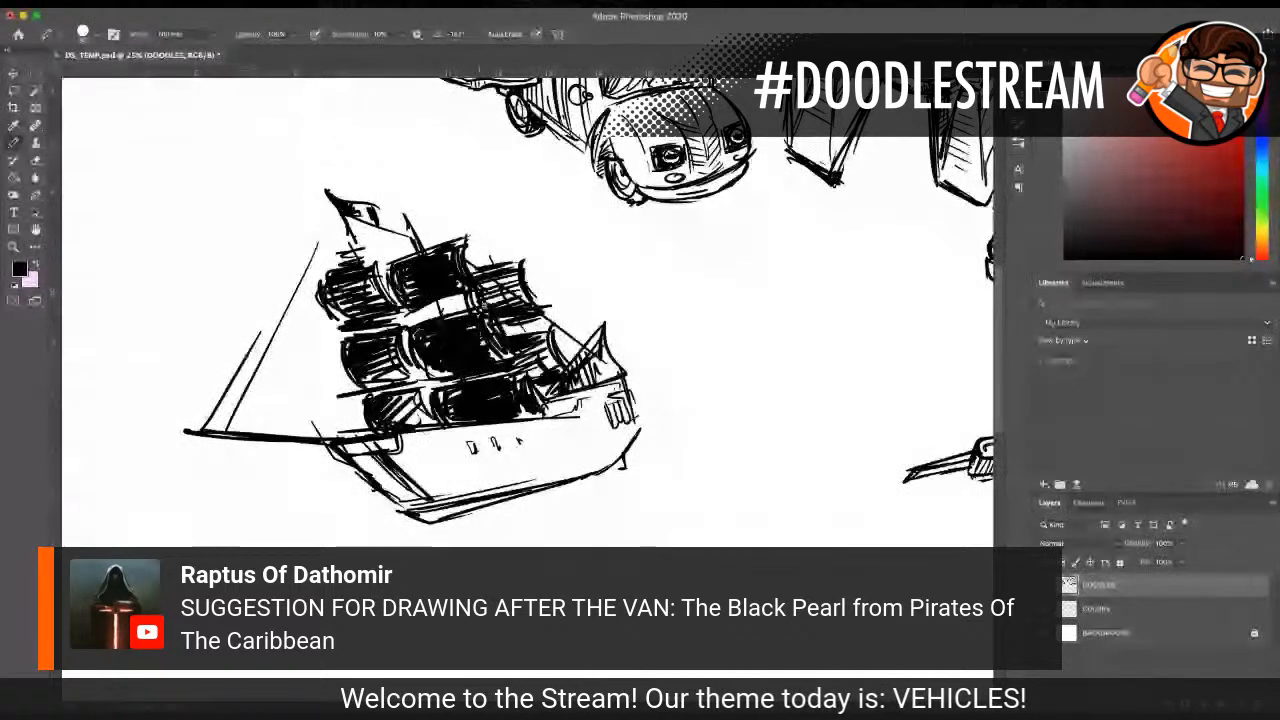
pyautogui.moveTo(268, 438); pyautogui.dragTo(385, 365)
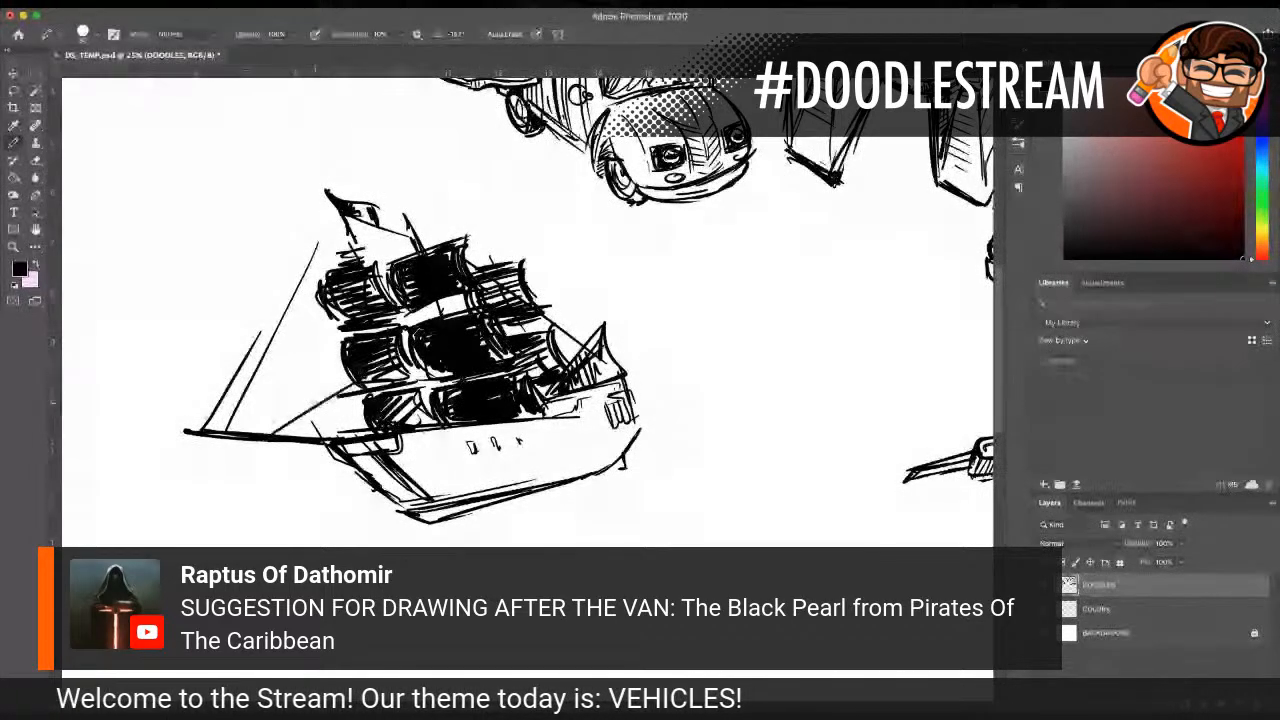
pyautogui.moveTo(271, 436); pyautogui.dragTo(352, 386)
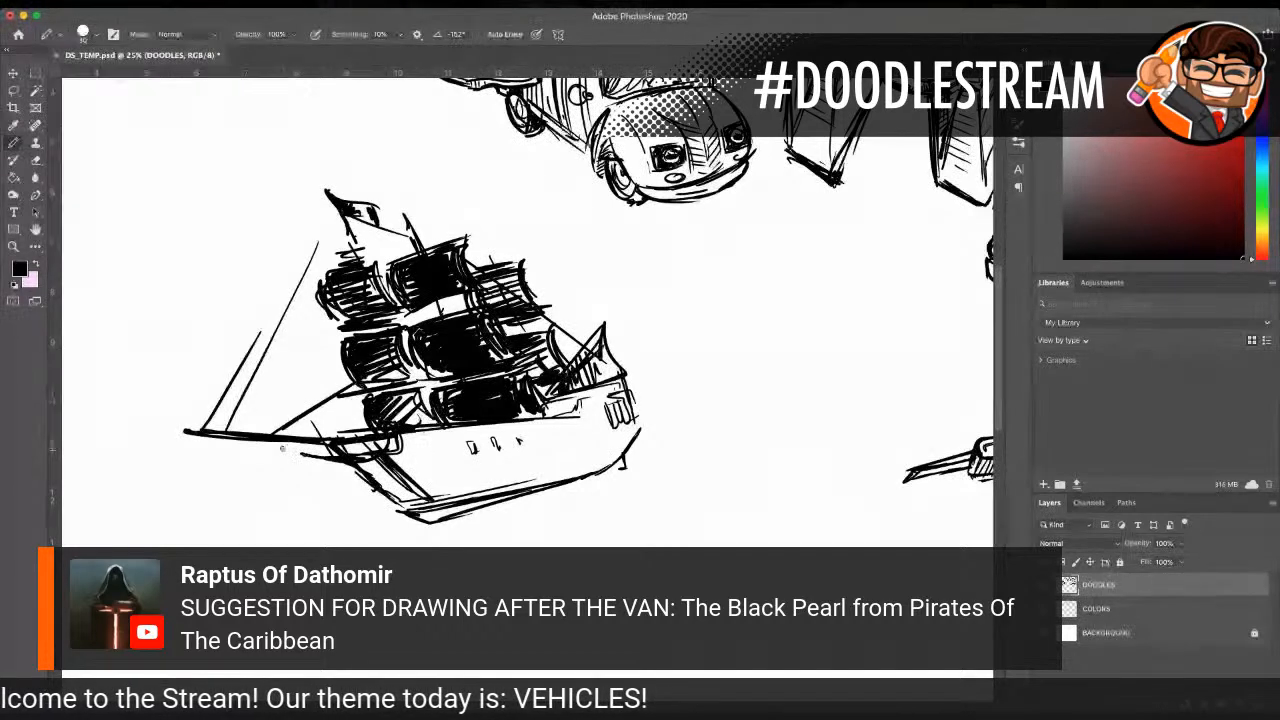
# Step: Add a pointed curved beak to the bow and fill the hull side with black up to the stern
pyautogui.moveTo(282, 451); pyautogui.dragTo(418, 516)
pyautogui.moveTo(338, 468)
pyautogui.mouseDown()
pyautogui.moveTo(372, 500)
pyautogui.moveTo(384, 476)
pyautogui.mouseUp()
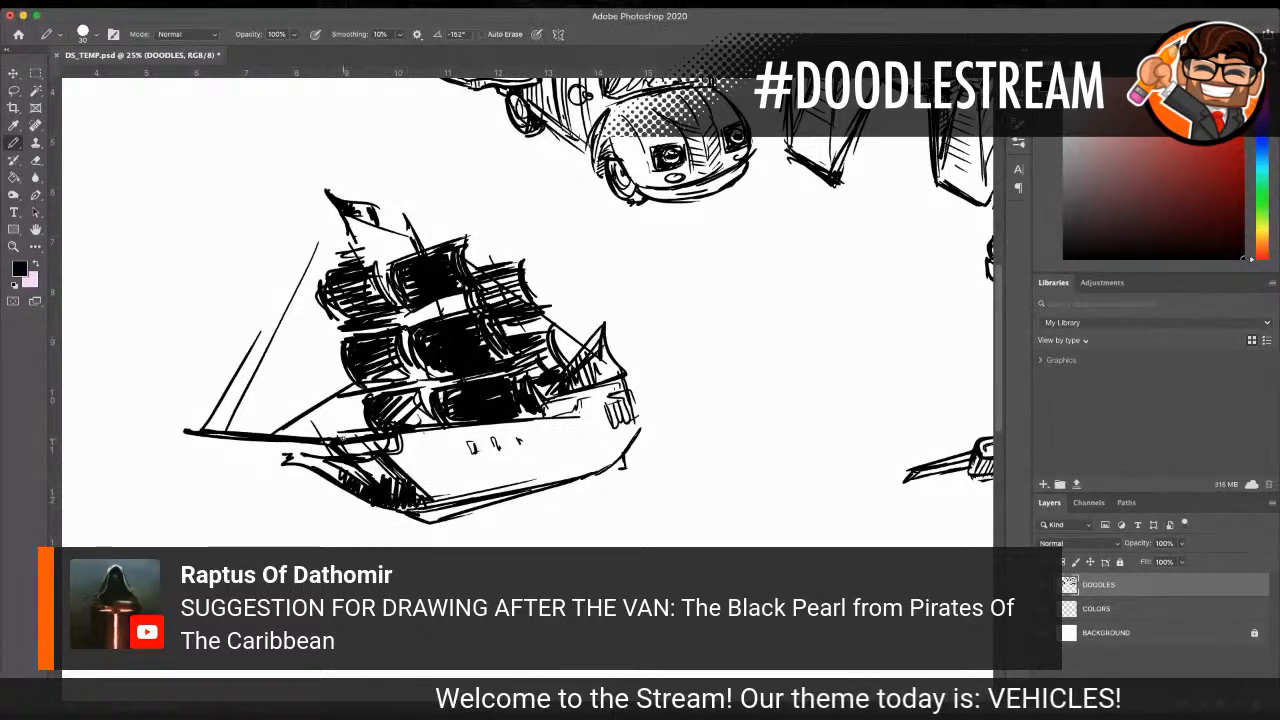
pyautogui.moveTo(426, 443)
pyautogui.mouseDown()
pyautogui.moveTo(576, 442)
pyautogui.moveTo(534, 456)
pyautogui.moveTo(574, 462)
pyautogui.moveTo(476, 488)
pyautogui.moveTo(556, 437)
pyautogui.moveTo(553, 480)
pyautogui.mouseUp()
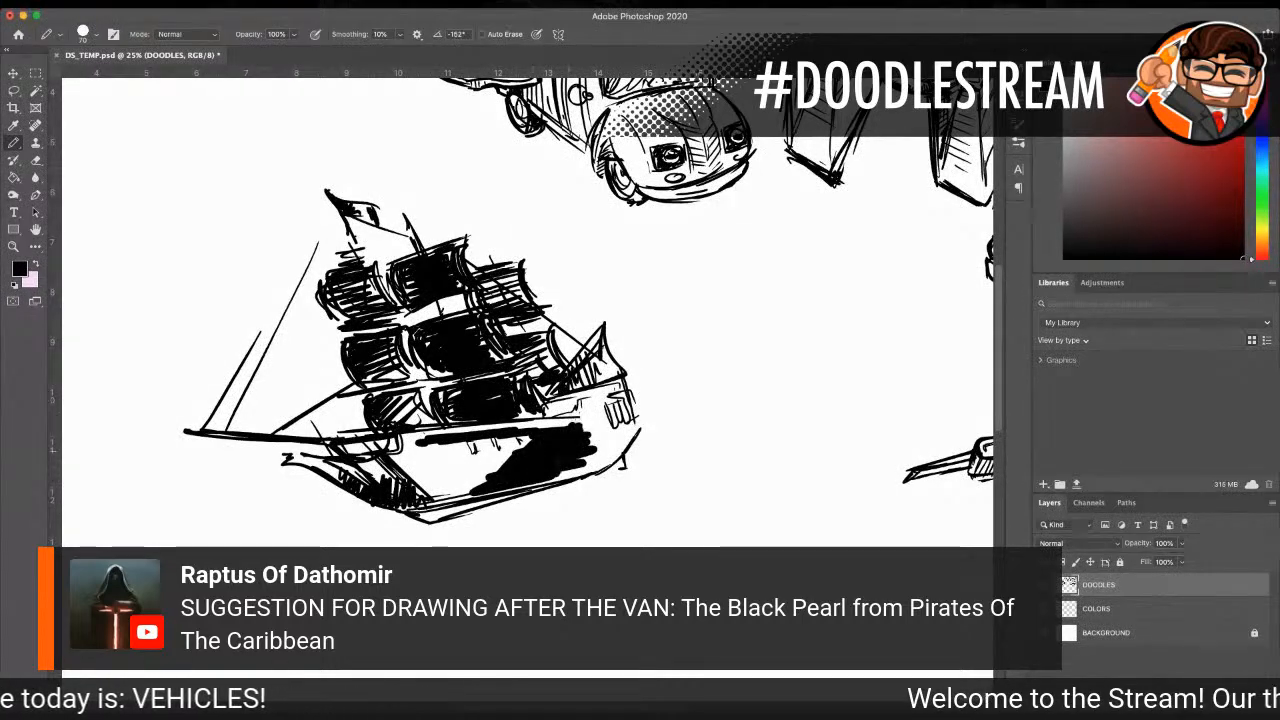
pyautogui.moveTo(596, 418)
pyautogui.mouseDown()
pyautogui.moveTo(590, 460)
pyautogui.moveTo(608, 406)
pyautogui.mouseUp()
pyautogui.moveTo(430, 442)
pyautogui.mouseDown()
pyautogui.moveTo(410, 464)
pyautogui.moveTo(418, 482)
pyautogui.moveTo(493, 452)
pyautogui.moveTo(450, 500)
pyautogui.moveTo(505, 465)
pyautogui.moveTo(480, 508)
pyautogui.moveTo(390, 452)
pyautogui.moveTo(346, 462)
pyautogui.mouseUp()
pyautogui.moveTo(396, 442)
pyautogui.mouseDown()
pyautogui.moveTo(402, 468)
pyautogui.moveTo(592, 418)
pyautogui.moveTo(628, 380)
pyautogui.mouseUp()
# Step: With the pencil reduced to 25 px, add lines around the front sails, detail the gunport row, and darken the stern and keel edges
pyautogui.press('[')
pyautogui.moveTo(412, 372)
pyautogui.mouseDown()
pyautogui.moveTo(408, 404)
pyautogui.moveTo(438, 428)
pyautogui.mouseUp()
pyautogui.moveTo(412, 380); pyautogui.dragTo(372, 412)
pyautogui.press('[')
pyautogui.press('[')
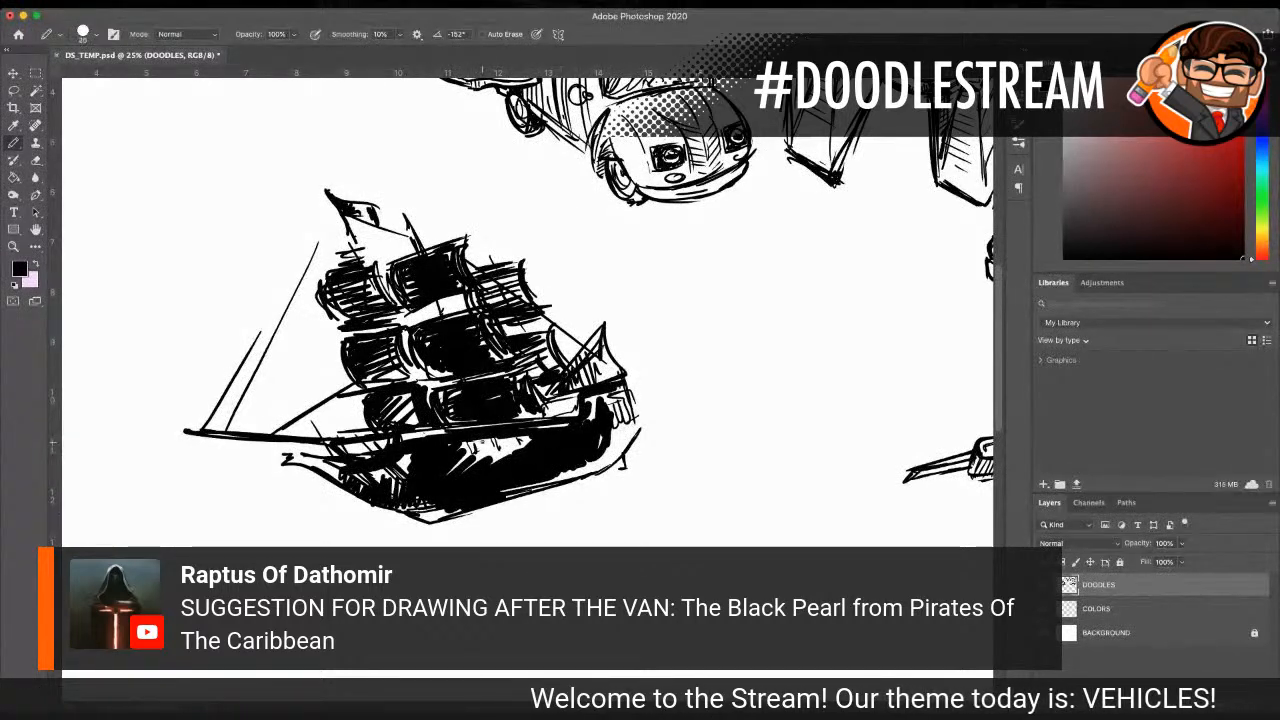
pyautogui.moveTo(485, 436)
pyautogui.mouseDown()
pyautogui.moveTo(504, 455)
pyautogui.moveTo(626, 439)
pyautogui.mouseUp()
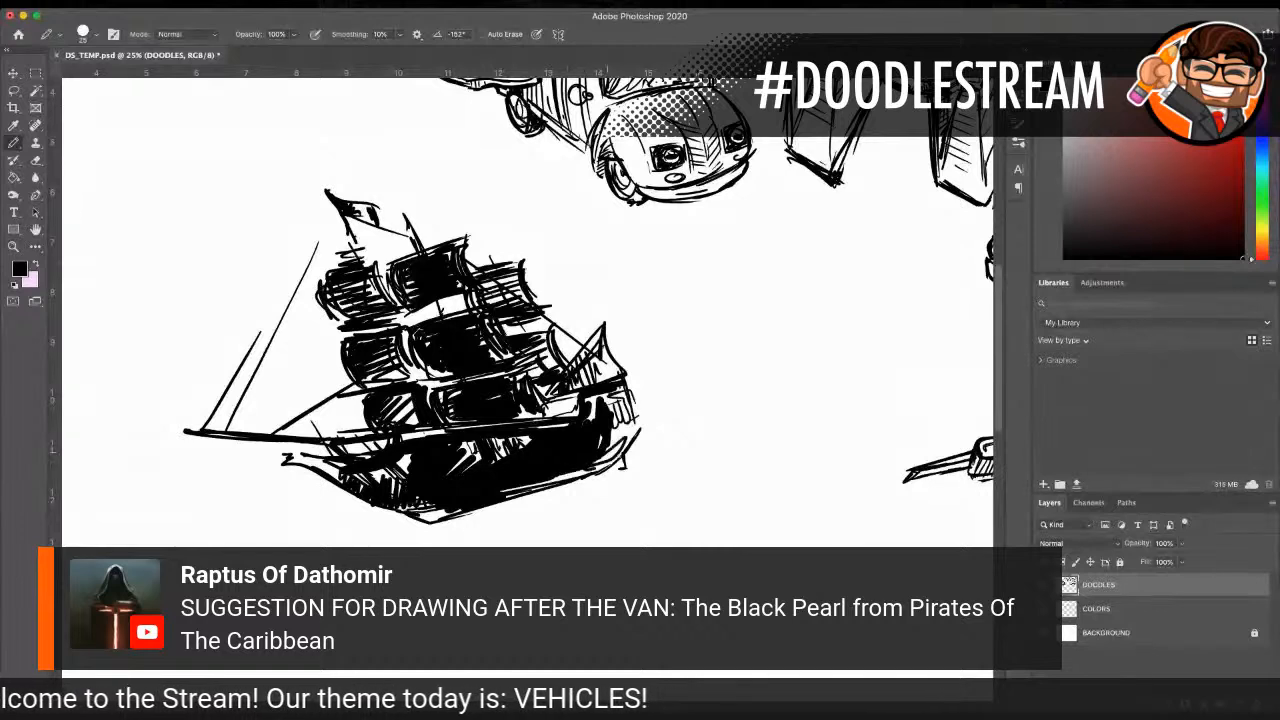
pyautogui.moveTo(432, 516); pyautogui.dragTo(446, 509)
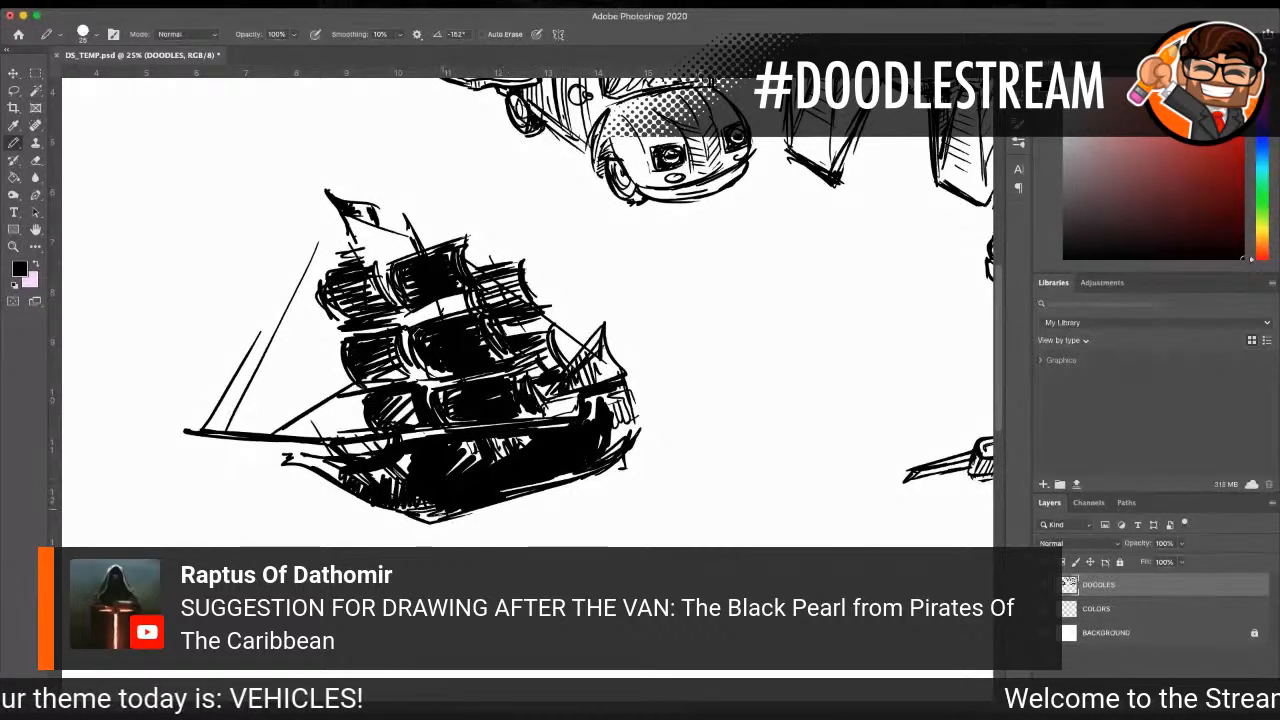
# Step: Darken the bow tip and railing, and shade the raised stern deck and its windows with short strokes
pyautogui.moveTo(282, 456)
pyautogui.mouseDown()
pyautogui.moveTo(334, 444)
pyautogui.moveTo(346, 454)
pyautogui.mouseUp()
pyautogui.moveTo(369, 442); pyautogui.dragTo(356, 456)
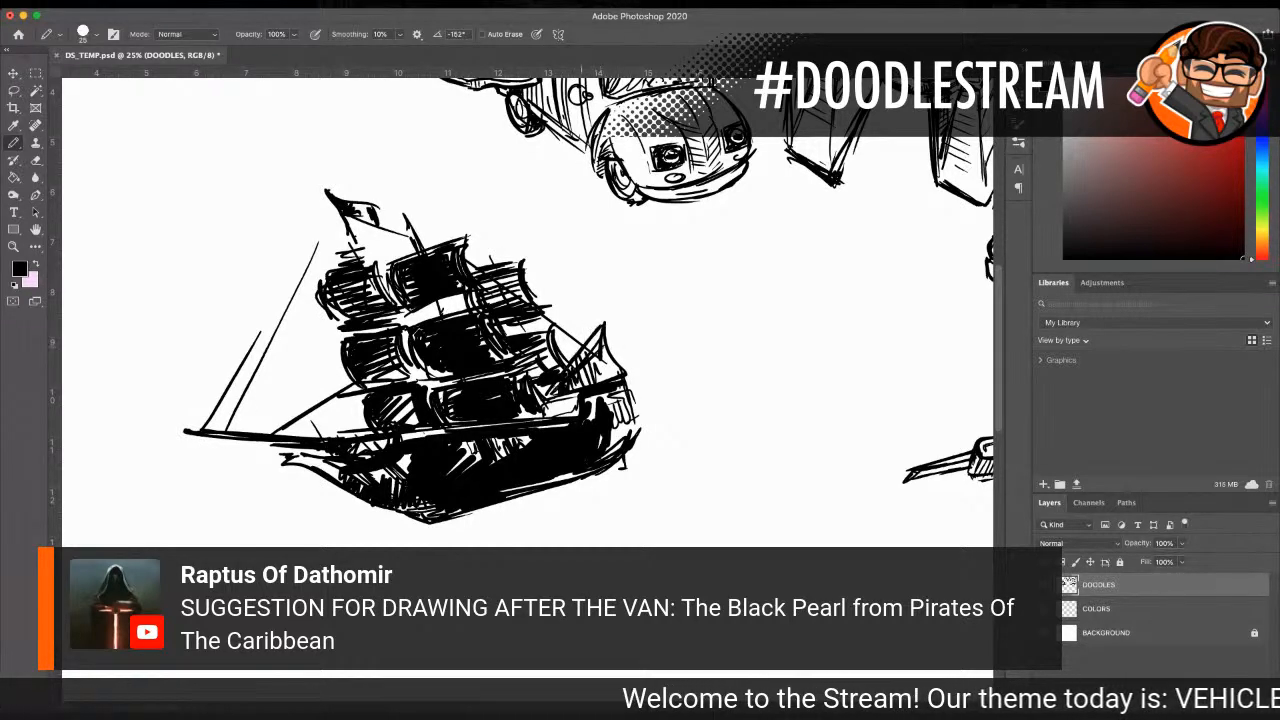
pyautogui.moveTo(554, 398)
pyautogui.mouseDown()
pyautogui.moveTo(550, 418)
pyautogui.moveTo(612, 391)
pyautogui.moveTo(615, 434)
pyautogui.moveTo(614, 415)
pyautogui.mouseUp()
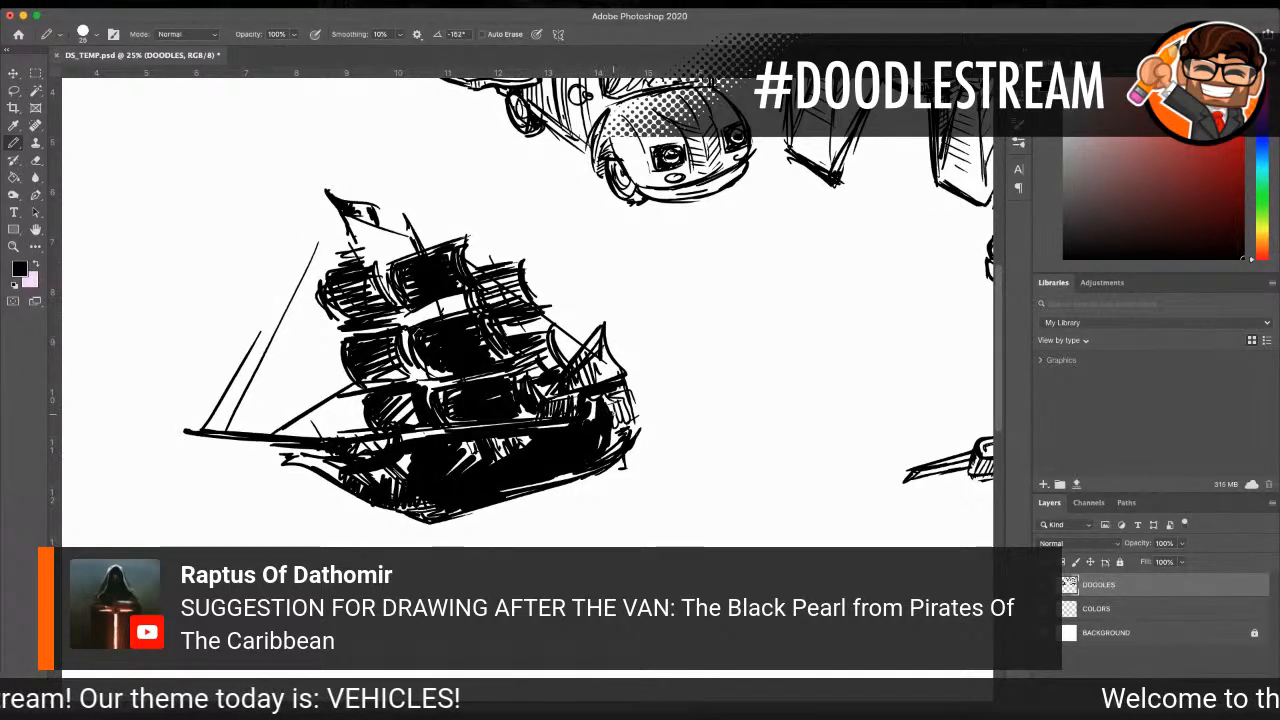
pyautogui.moveTo(628, 388); pyautogui.dragTo(633, 426)
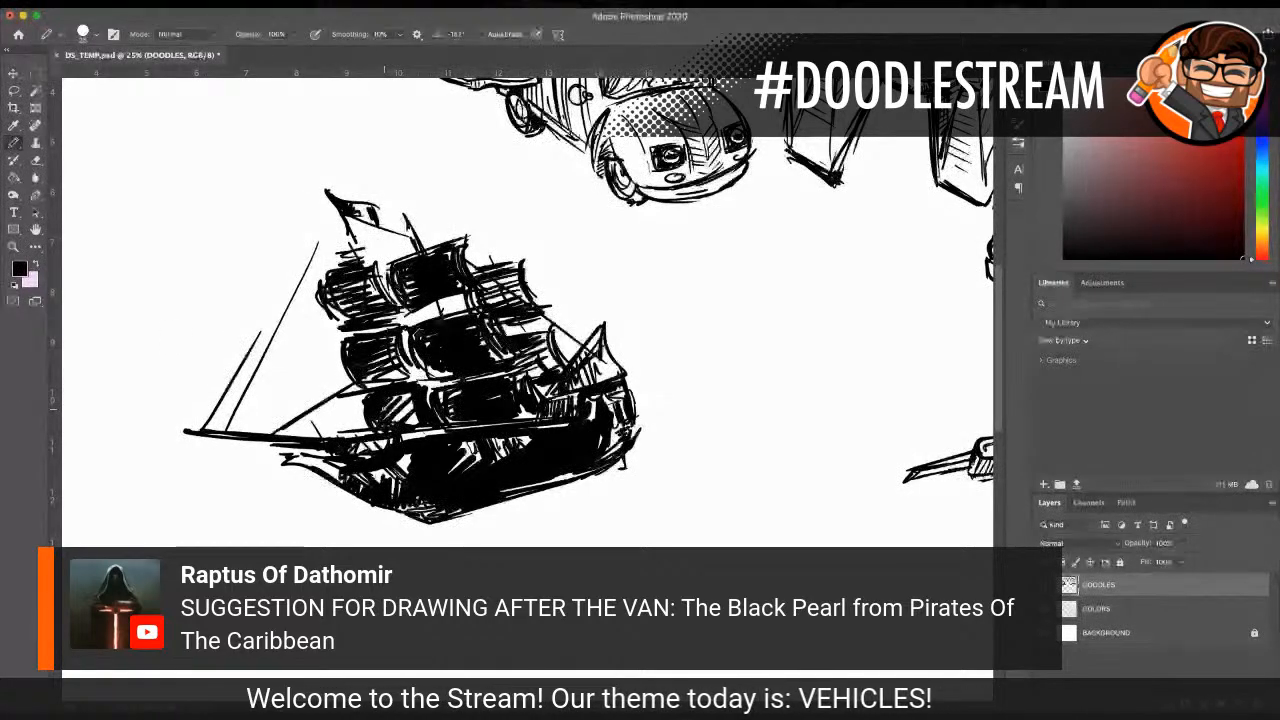
# Step: Add fine rigging lines above the bowsprit and hatch the bow beak, stern sail and gaps between the sails
pyautogui.scroll(-2, 527, 310)
pyautogui.scroll(-1, 413, 337)
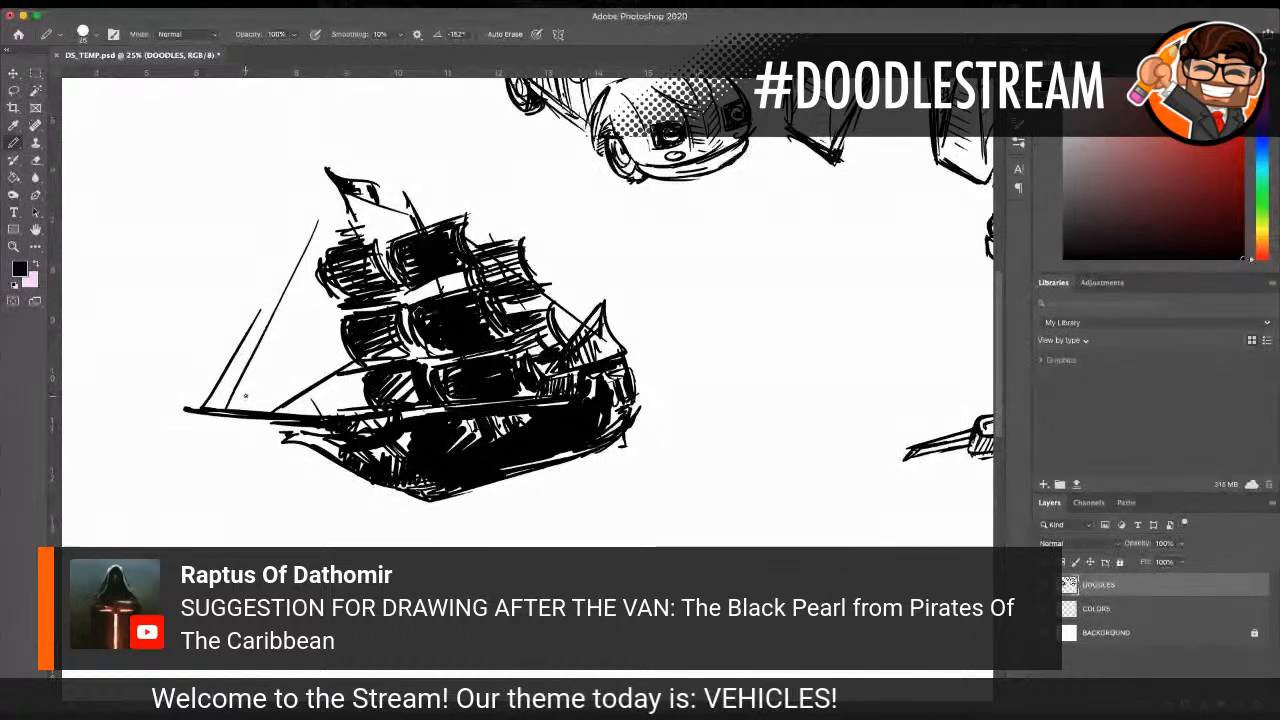
pyautogui.moveTo(282, 412); pyautogui.dragTo(366, 373)
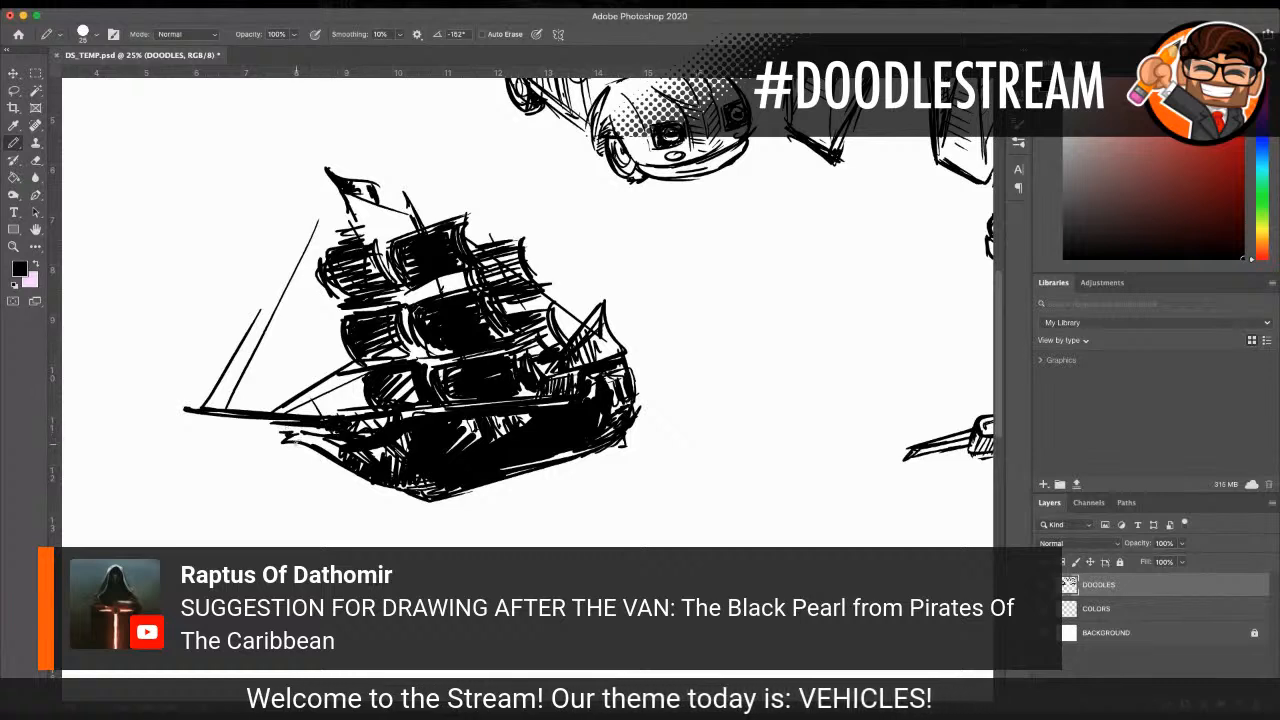
pyautogui.moveTo(299, 432)
pyautogui.mouseDown()
pyautogui.moveTo(345, 455)
pyautogui.moveTo(305, 434)
pyautogui.mouseUp()
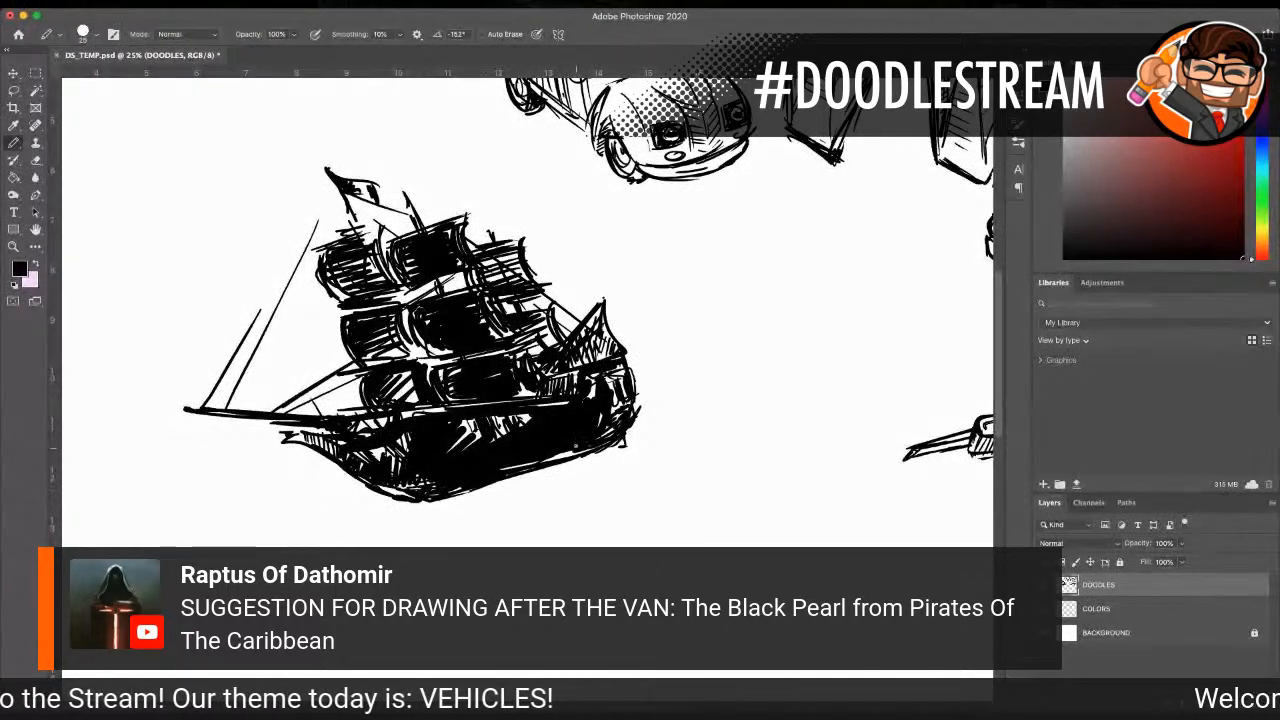
# Step: Sketch loose wake and spray lines trailing behind the ship's stern
pyautogui.moveTo(622, 446)
pyautogui.mouseDown()
pyautogui.moveTo(678, 424)
pyautogui.moveTo(720, 382)
pyautogui.mouseUp()
pyautogui.click(686, 410)
pyautogui.moveTo(696, 428); pyautogui.dragTo(769, 432)
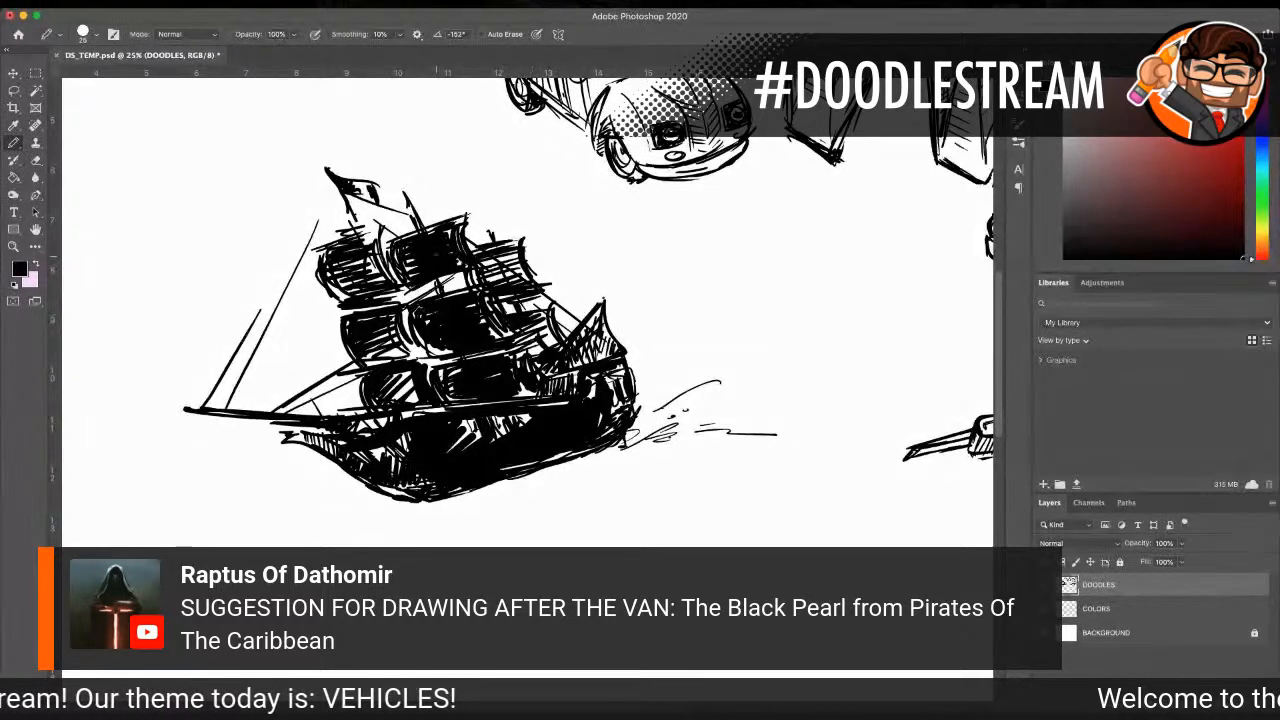
# Step: Select the whole ship and its wake with a freehand Lasso outline
pyautogui.click(13, 246)
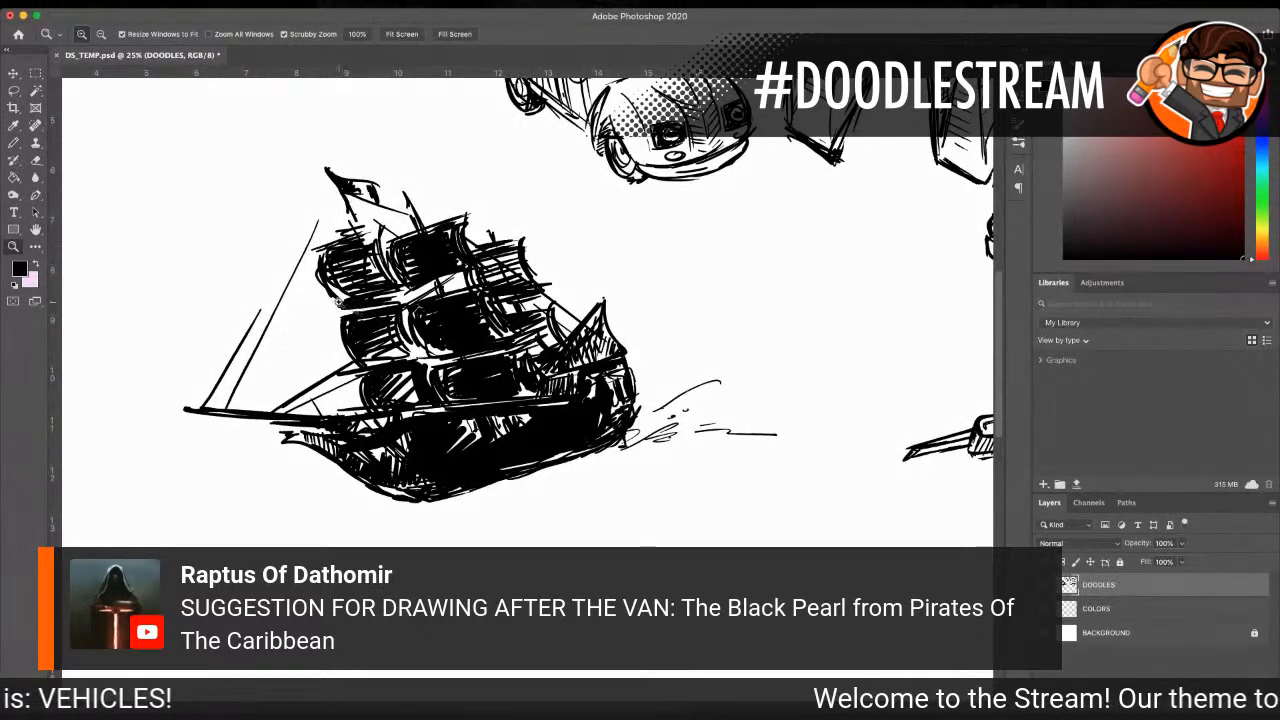
pyautogui.keyDown('alt'); pyautogui.click(624, 350); pyautogui.keyUp('alt')
pyautogui.keyDown('alt'); pyautogui.click(624, 350); pyautogui.keyUp('alt')
pyautogui.keyDown('alt'); pyautogui.click(624, 350); pyautogui.keyUp('alt')
pyautogui.click(560, 300)
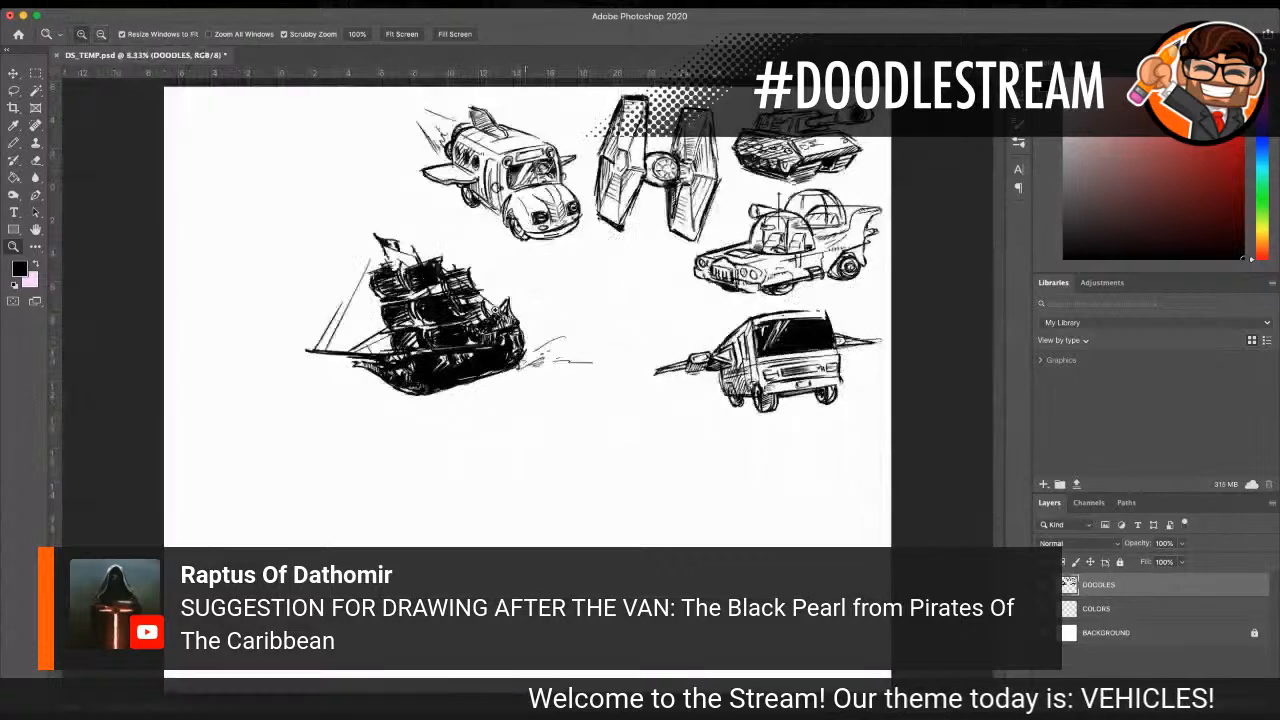
pyautogui.click(400, 288)
pyautogui.click(14, 90)
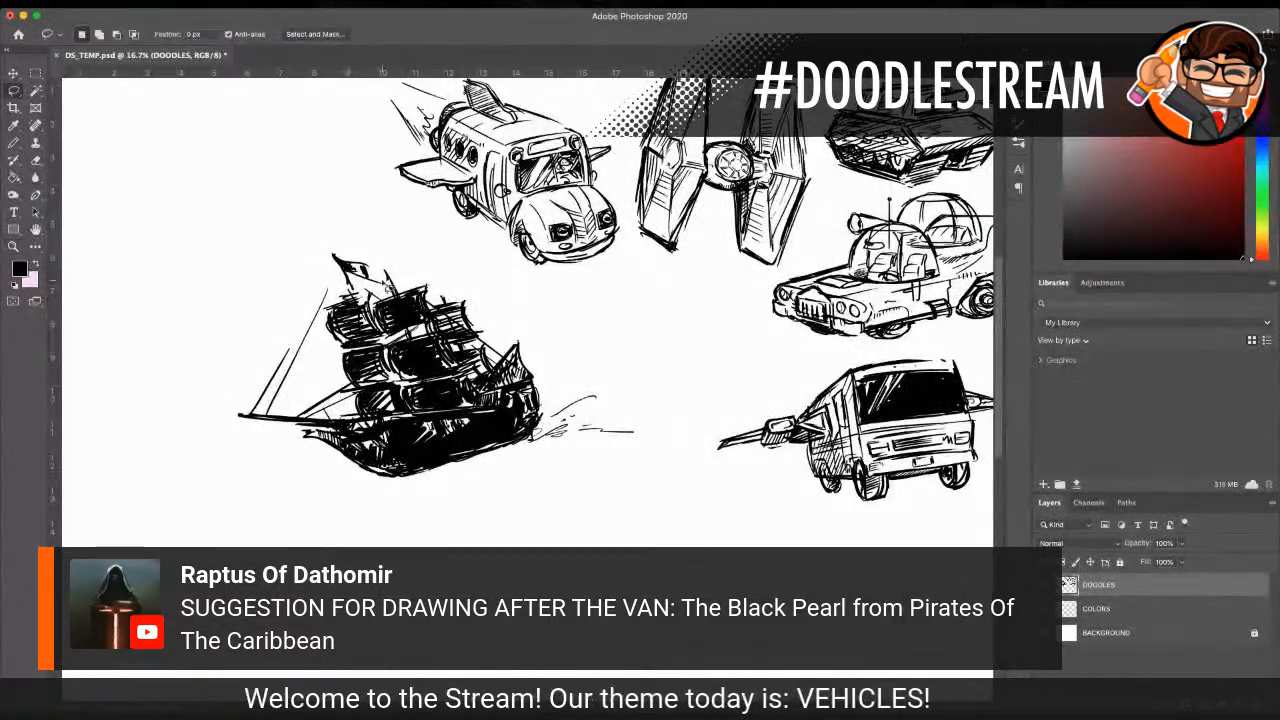
pyautogui.moveTo(304, 240)
pyautogui.mouseDown()
pyautogui.moveTo(202, 433)
pyautogui.moveTo(376, 508)
pyautogui.moveTo(630, 453)
pyautogui.moveTo(642, 402)
pyautogui.moveTo(483, 287)
pyautogui.moveTo(396, 251)
pyautogui.moveTo(304, 240)
pyautogui.mouseUp()
# Step: Scale the ship to 76.40%, rotate it about 8.7° counterclockwise, place it below the winged van, and apply the transform
pyautogui.scroll(2, 250, 240)
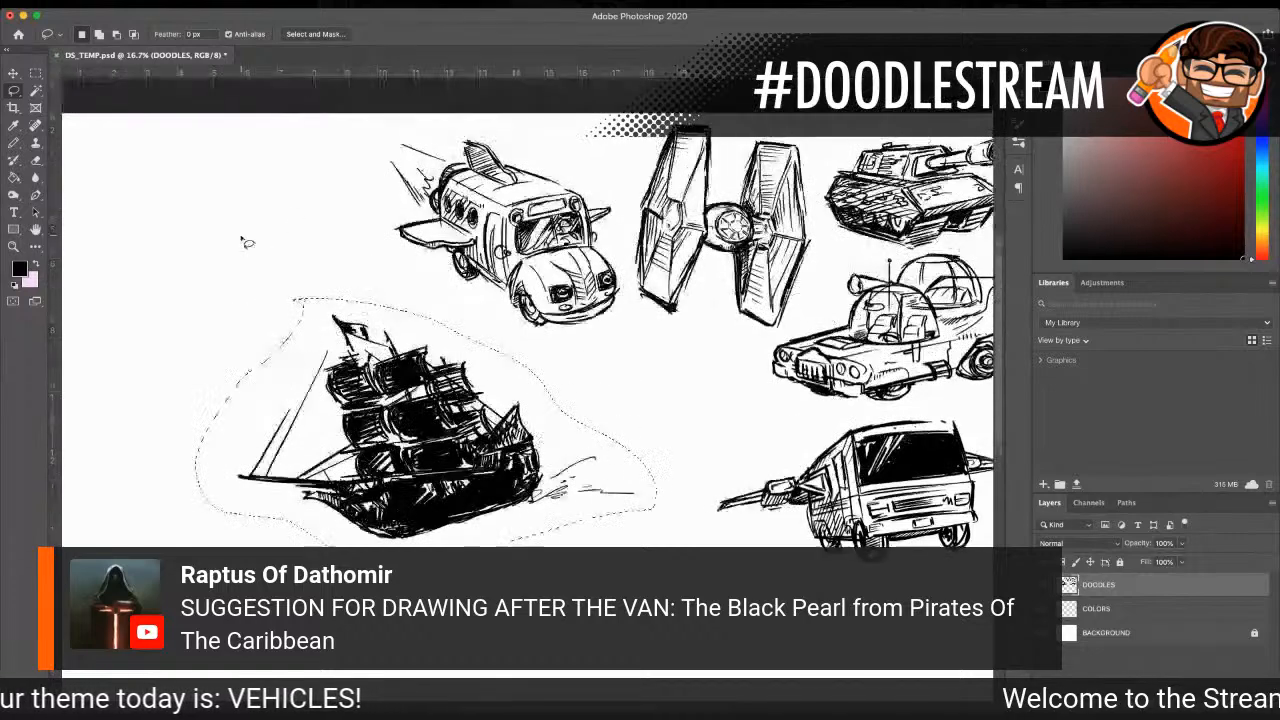
pyautogui.click(18, 247)
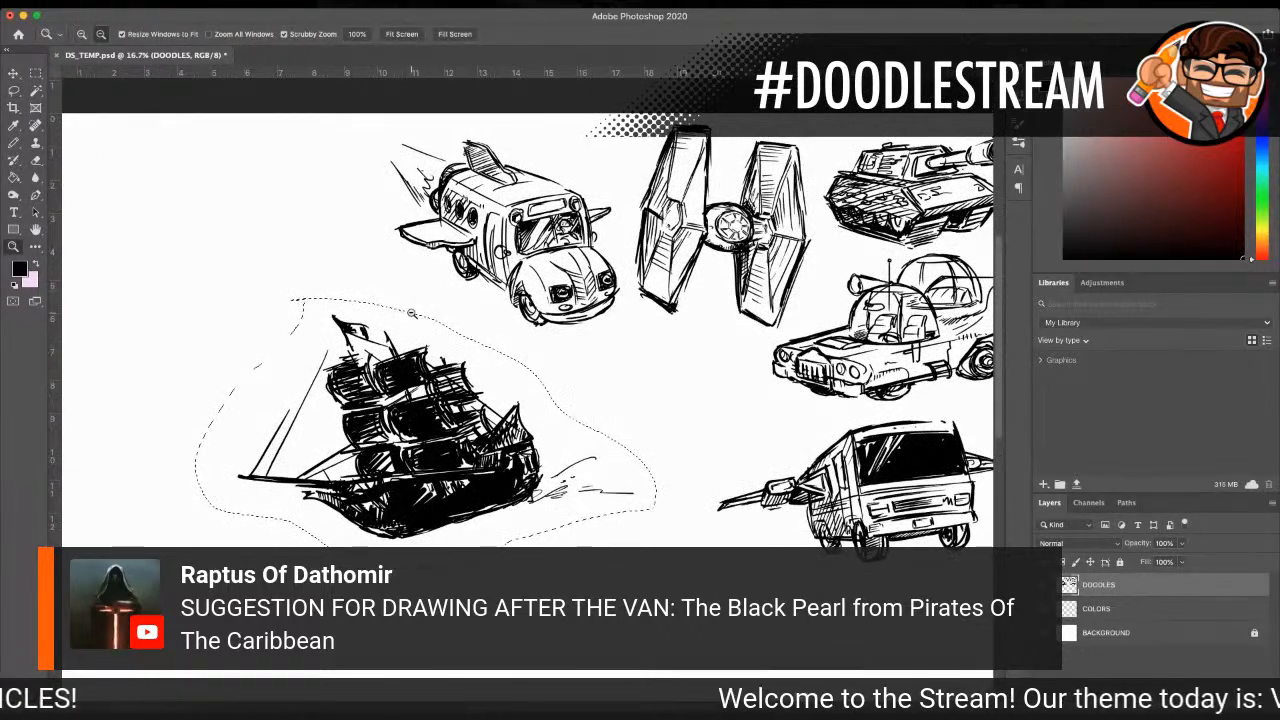
pyautogui.keyDown('alt'); pyautogui.click(412, 311); pyautogui.keyUp('alt')
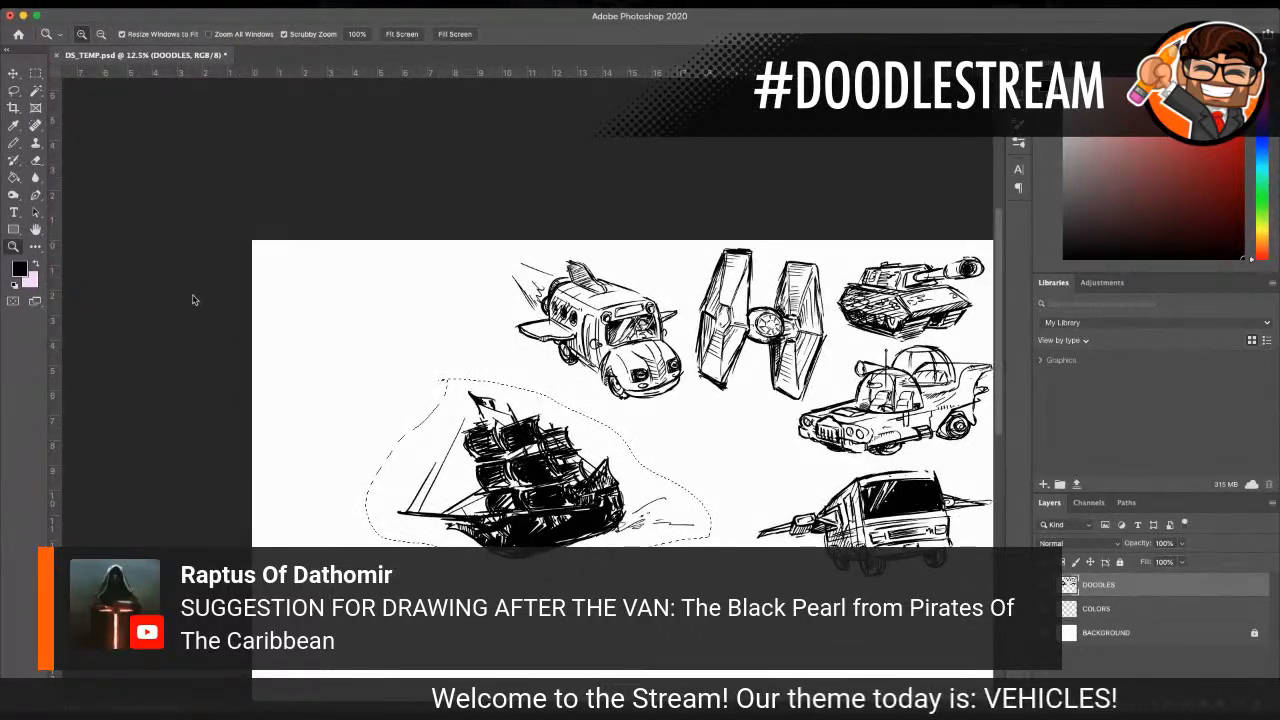
pyautogui.hotkey('ctrl', 't')
pyautogui.moveTo(367, 377); pyautogui.dragTo(446, 426)
pyautogui.moveTo(570, 490); pyautogui.dragTo(728, 528)
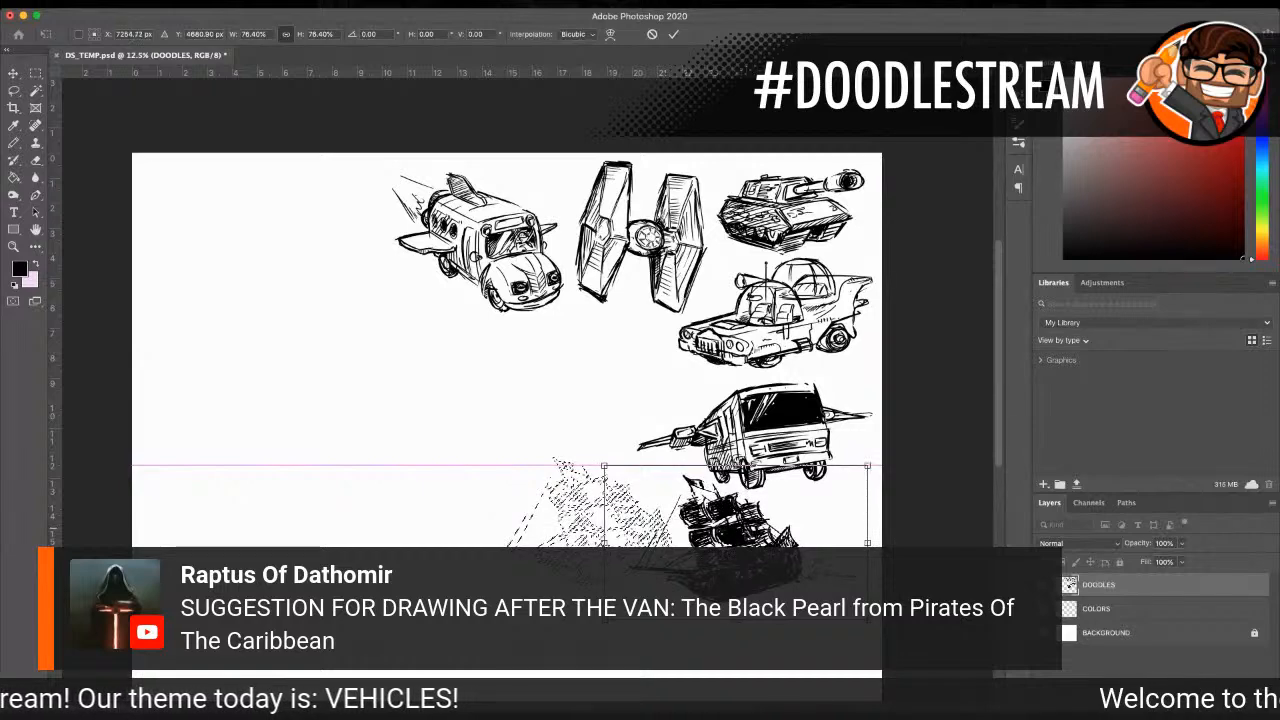
pyautogui.moveTo(861, 478); pyautogui.dragTo(849, 461)
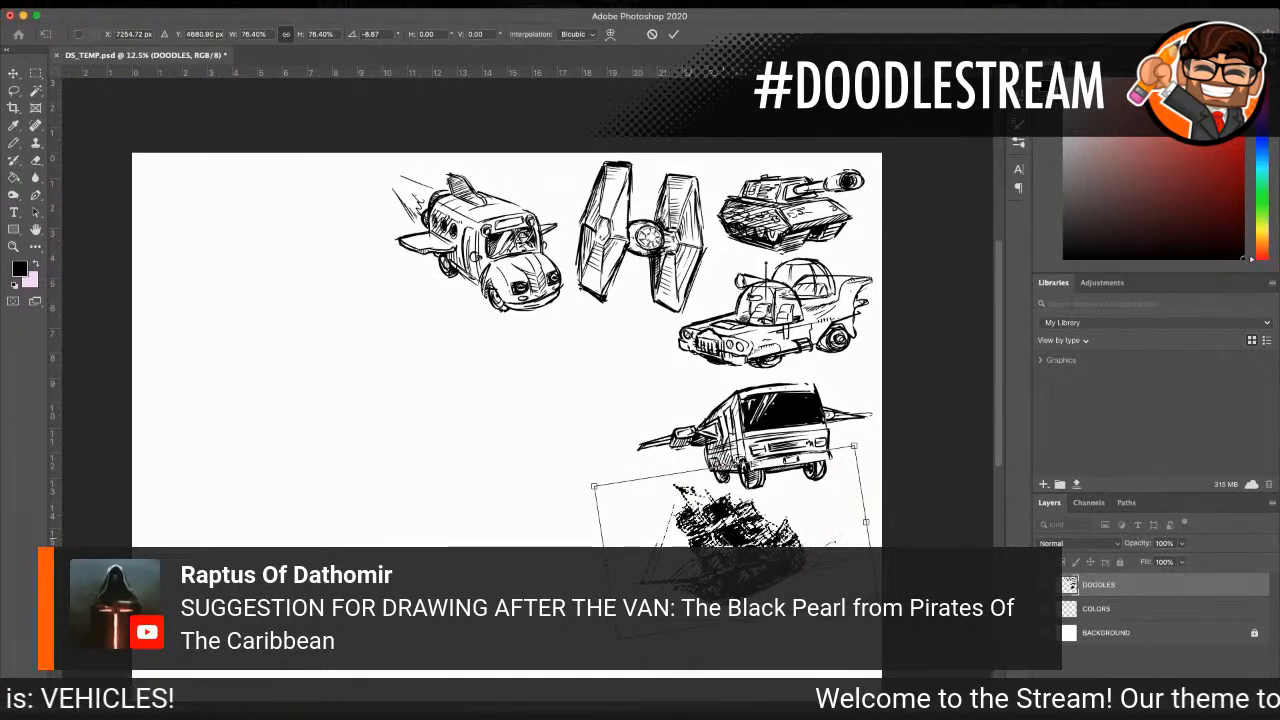
pyautogui.moveTo(742, 525); pyautogui.dragTo(746, 531)
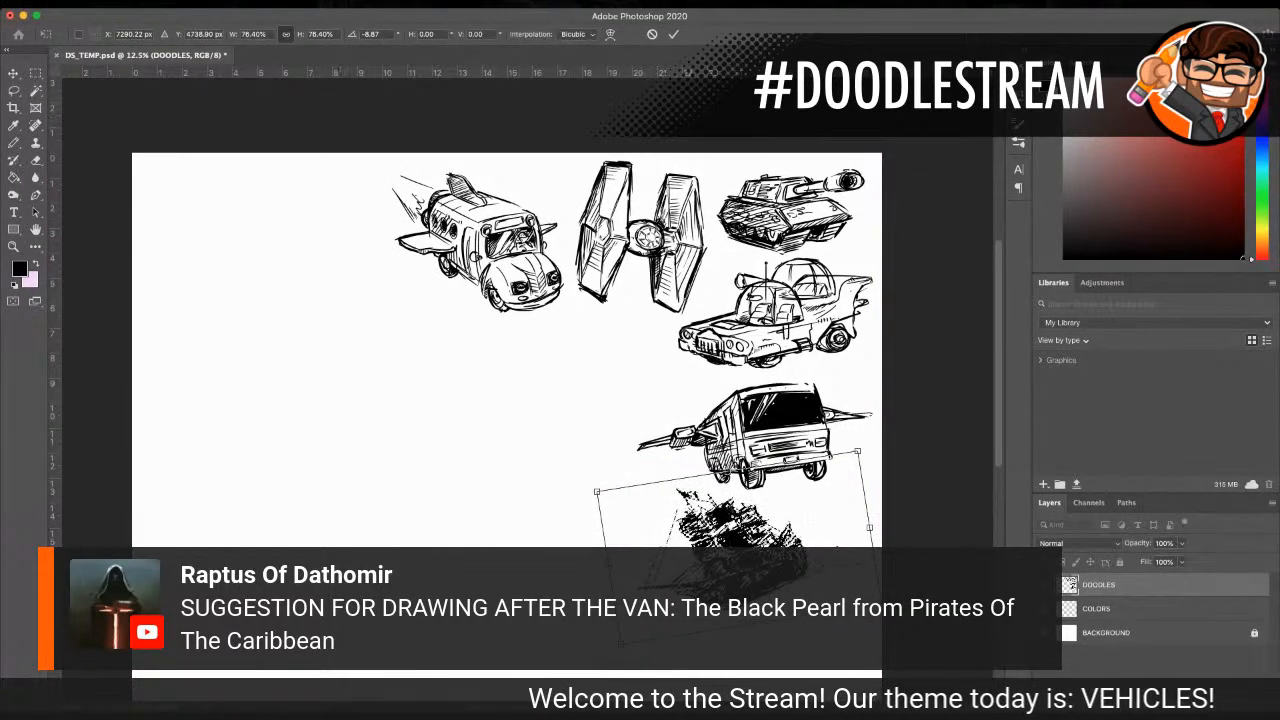
pyautogui.click(12, 75)
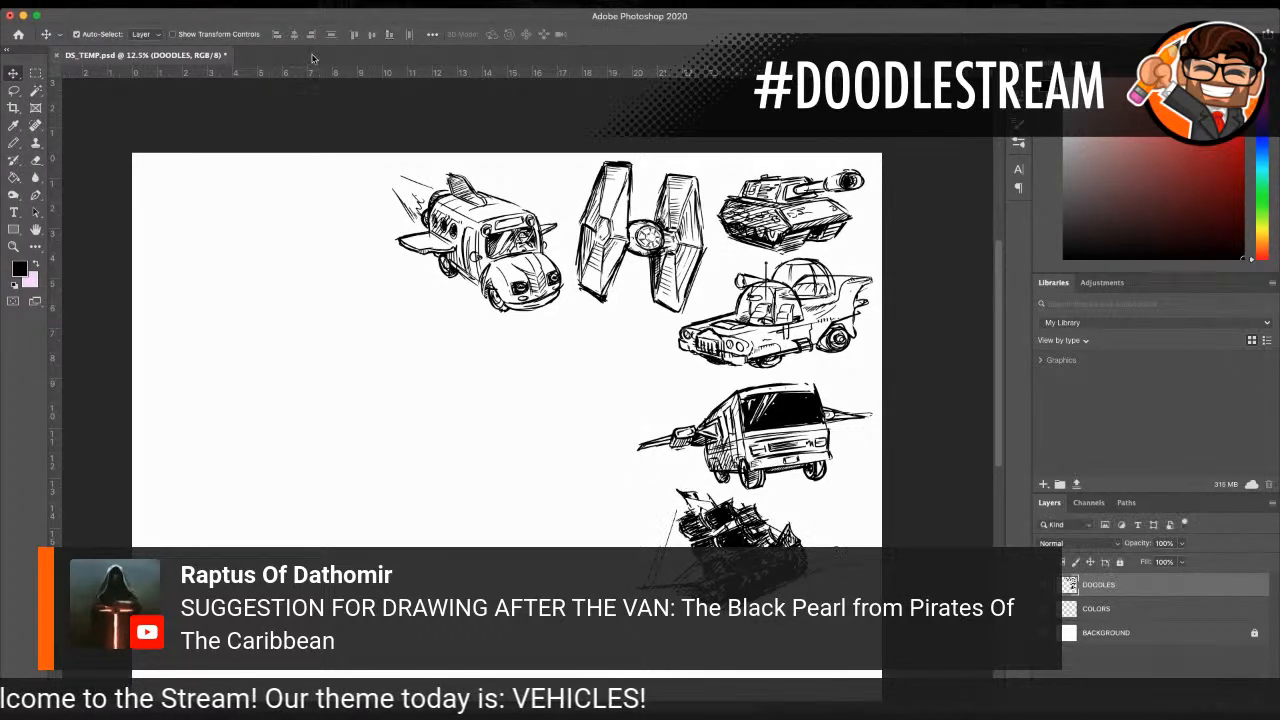
# Step: Sketch a rough figure with round eyes beside a mound shape in the blank area below the flying bus
pyautogui.click(16, 145)
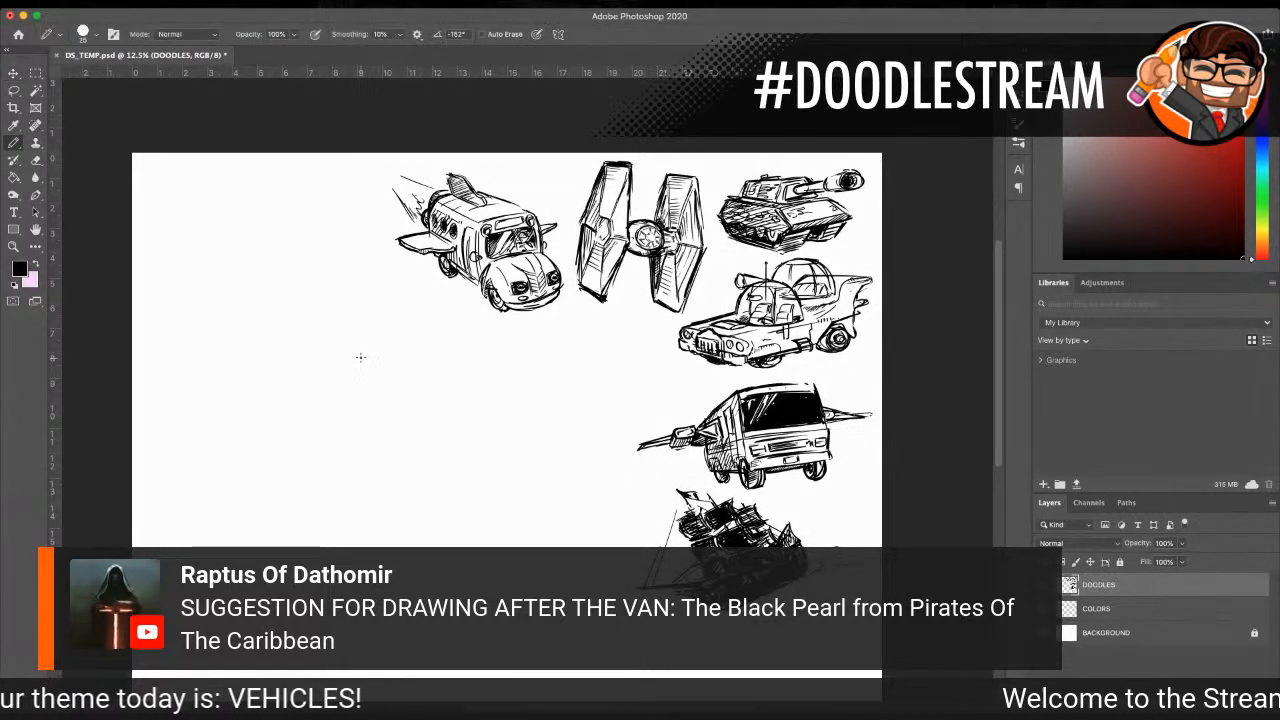
pyautogui.moveTo(446, 474)
pyautogui.mouseDown()
pyautogui.moveTo(481, 413)
pyautogui.moveTo(564, 478)
pyautogui.moveTo(473, 479)
pyautogui.mouseUp()
pyautogui.moveTo(479, 453)
pyautogui.mouseDown()
pyautogui.moveTo(502, 450)
pyautogui.moveTo(479, 460)
pyautogui.mouseUp()
pyautogui.moveTo(490, 433)
pyautogui.mouseDown()
pyautogui.moveTo(508, 437)
pyautogui.moveTo(493, 438)
pyautogui.mouseUp()
pyautogui.moveTo(382, 414)
pyautogui.mouseDown()
pyautogui.moveTo(434, 366)
pyautogui.moveTo(522, 372)
pyautogui.mouseUp()
pyautogui.moveTo(404, 405)
pyautogui.mouseDown()
pyautogui.moveTo(427, 453)
pyautogui.moveTo(416, 443)
pyautogui.moveTo(425, 476)
pyautogui.mouseUp()
pyautogui.moveTo(390, 431); pyautogui.dragTo(381, 484)
pyautogui.moveTo(418, 416)
pyautogui.mouseDown()
pyautogui.moveTo(428, 422)
pyautogui.moveTo(390, 414)
pyautogui.mouseUp()
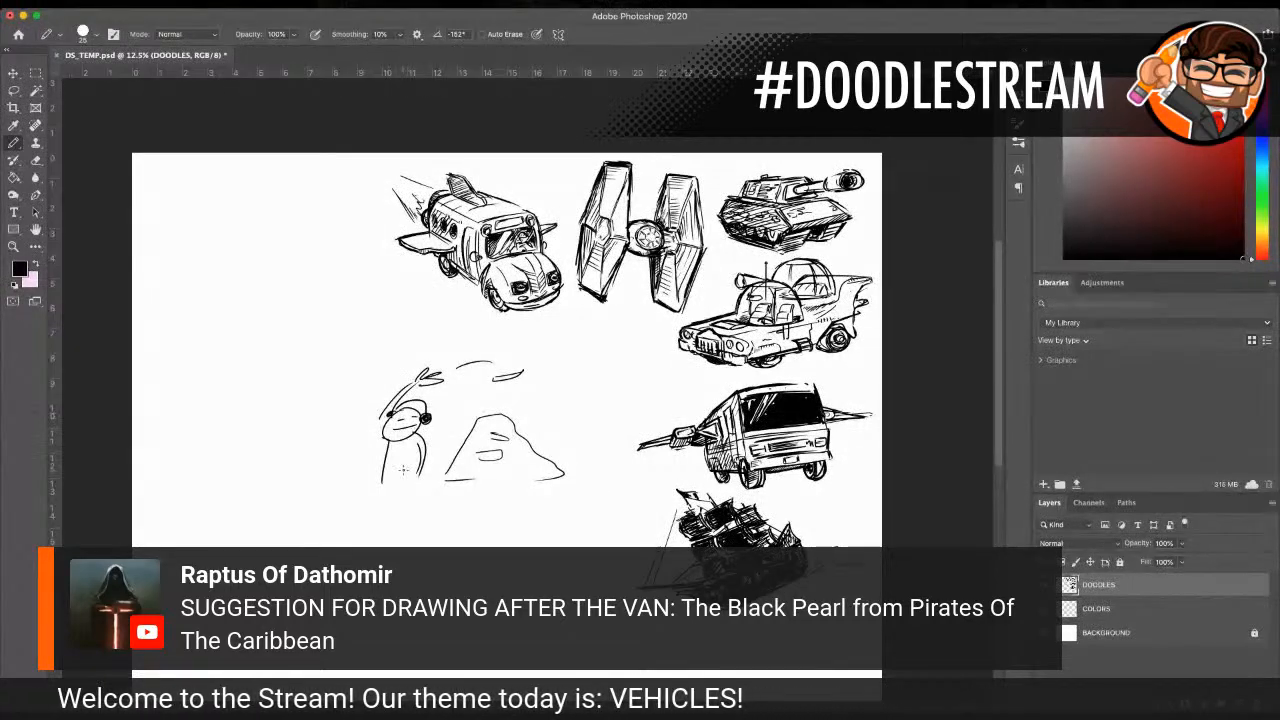
pyautogui.moveTo(424, 474)
pyautogui.mouseDown()
pyautogui.moveTo(412, 482)
pyautogui.moveTo(422, 486)
pyautogui.mouseUp()
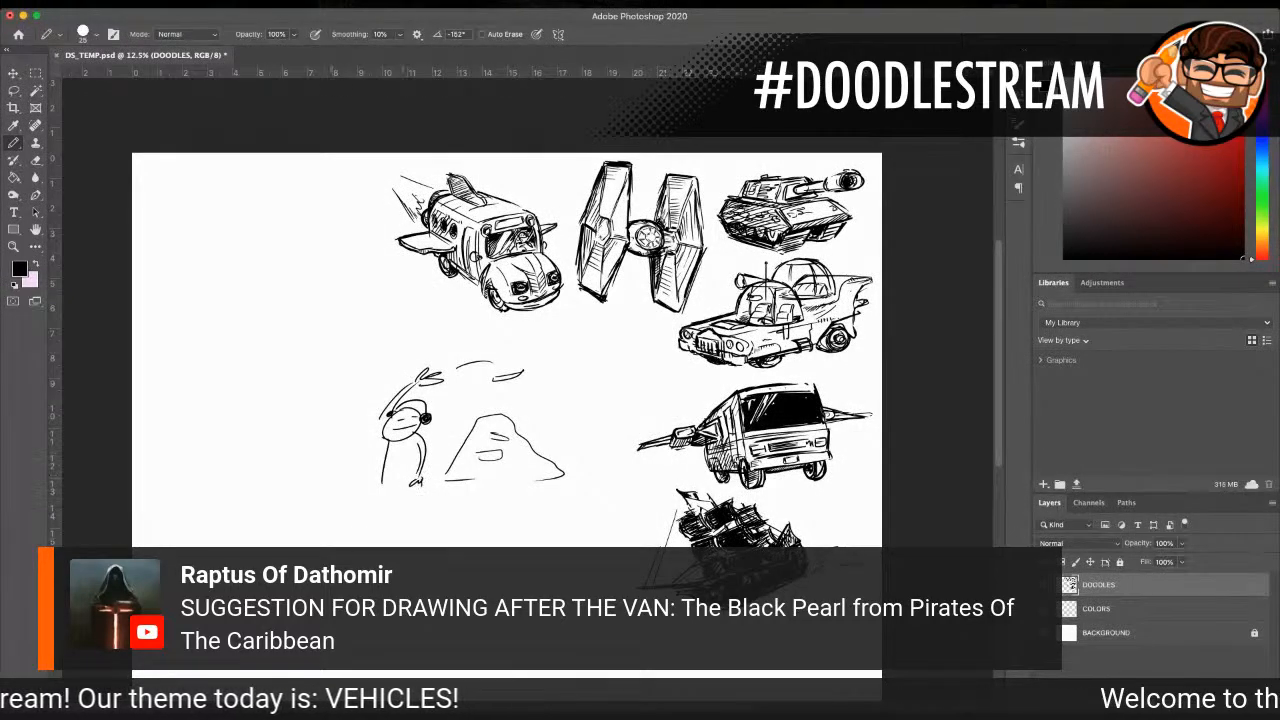
# Step: Erase the rough figure and mound sketch with a 500 px eraser
pyautogui.press('e')
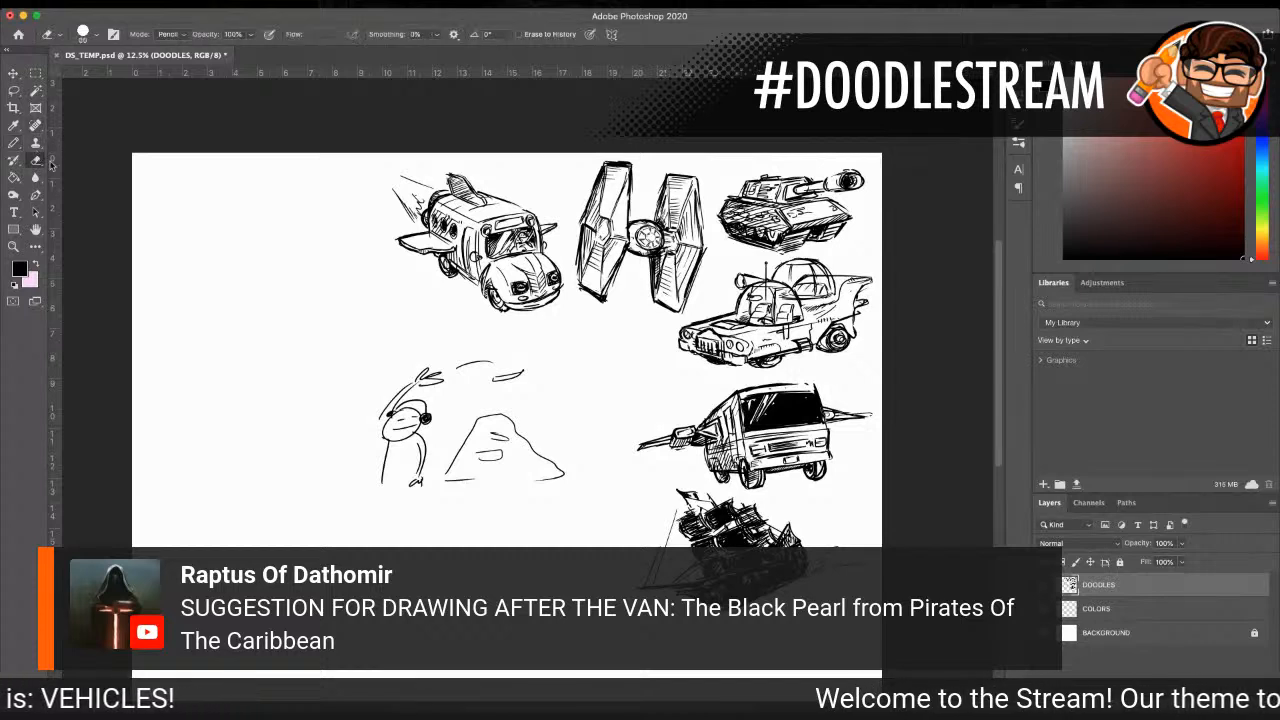
pyautogui.press(']')
pyautogui.press(']')
pyautogui.press(']')
pyautogui.press(']')
pyautogui.press(']')
pyautogui.press(']')
pyautogui.press(']')
pyautogui.press(']')
pyautogui.press(']')
pyautogui.press(']')
pyautogui.moveTo(502, 378)
pyautogui.mouseDown()
pyautogui.moveTo(377, 364)
pyautogui.moveTo(463, 429)
pyautogui.moveTo(555, 452)
pyautogui.moveTo(509, 471)
pyautogui.mouseUp()
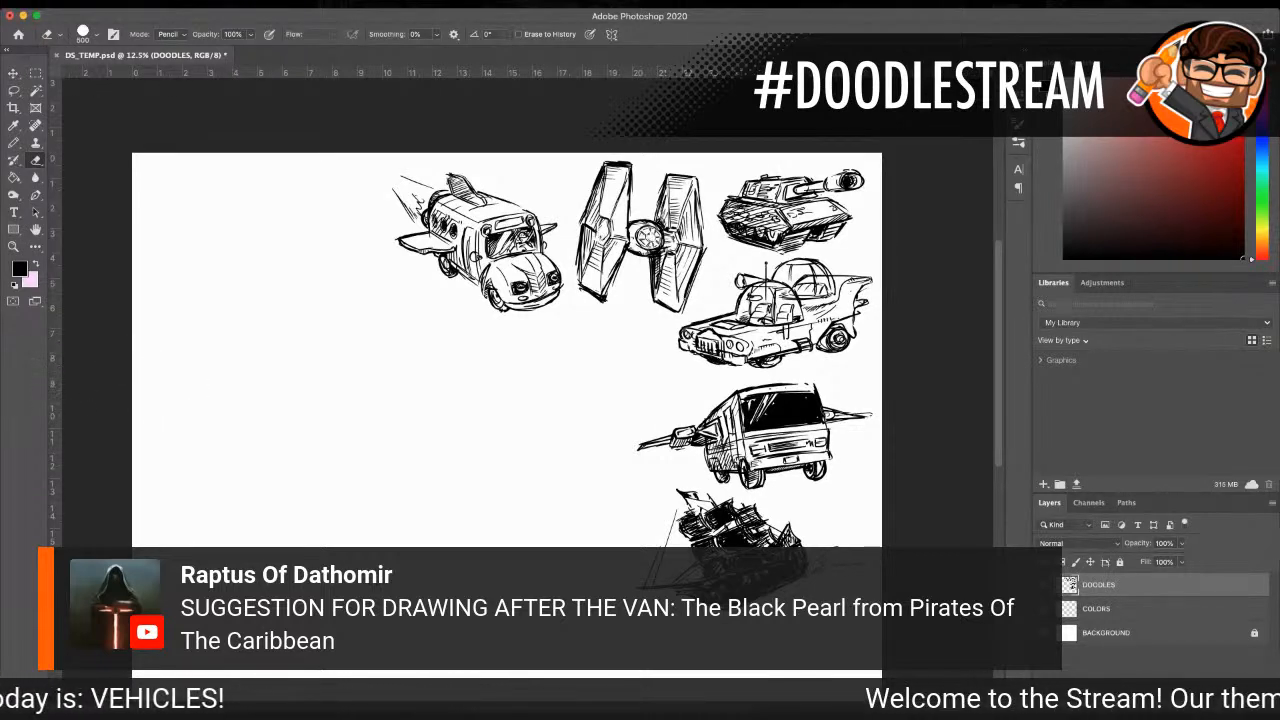
# Step: Zoom to 33.3% on the blank area beside the vehicles and ready the Pencil tool for a new doodle
pyautogui.click(14, 143)
pyautogui.click(14, 246)
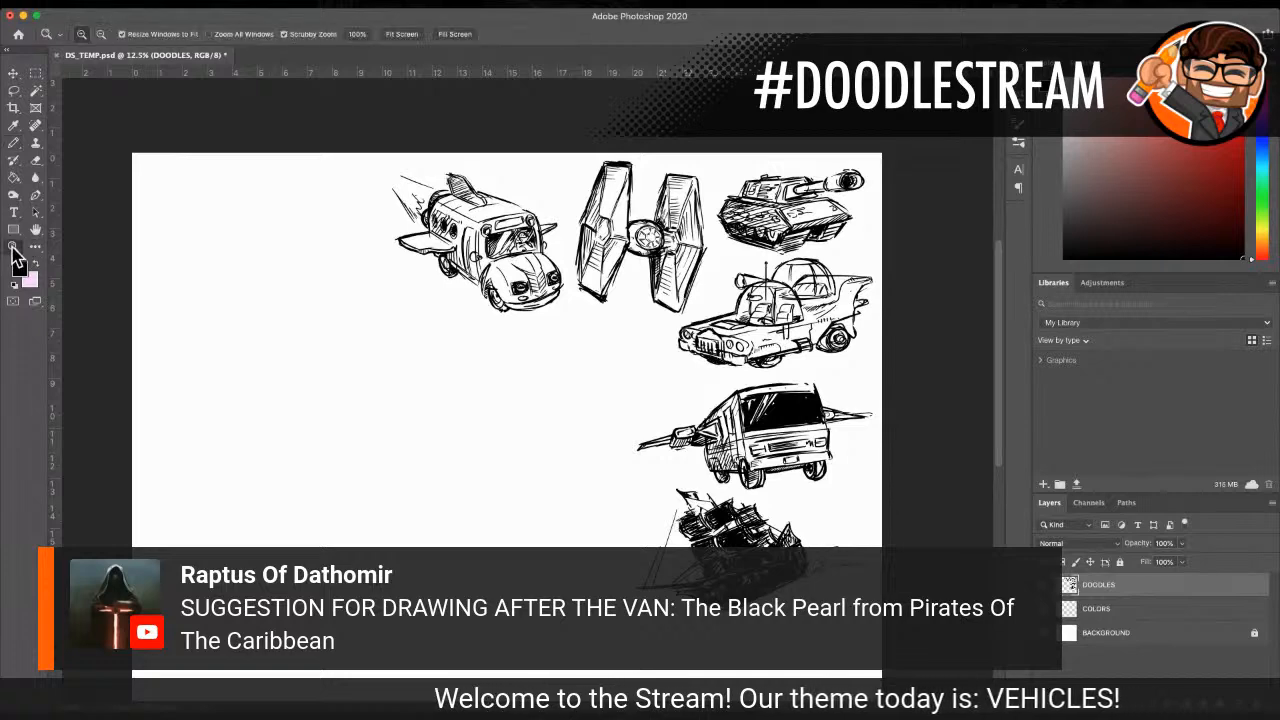
pyautogui.click(323, 423)
pyautogui.click(323, 423)
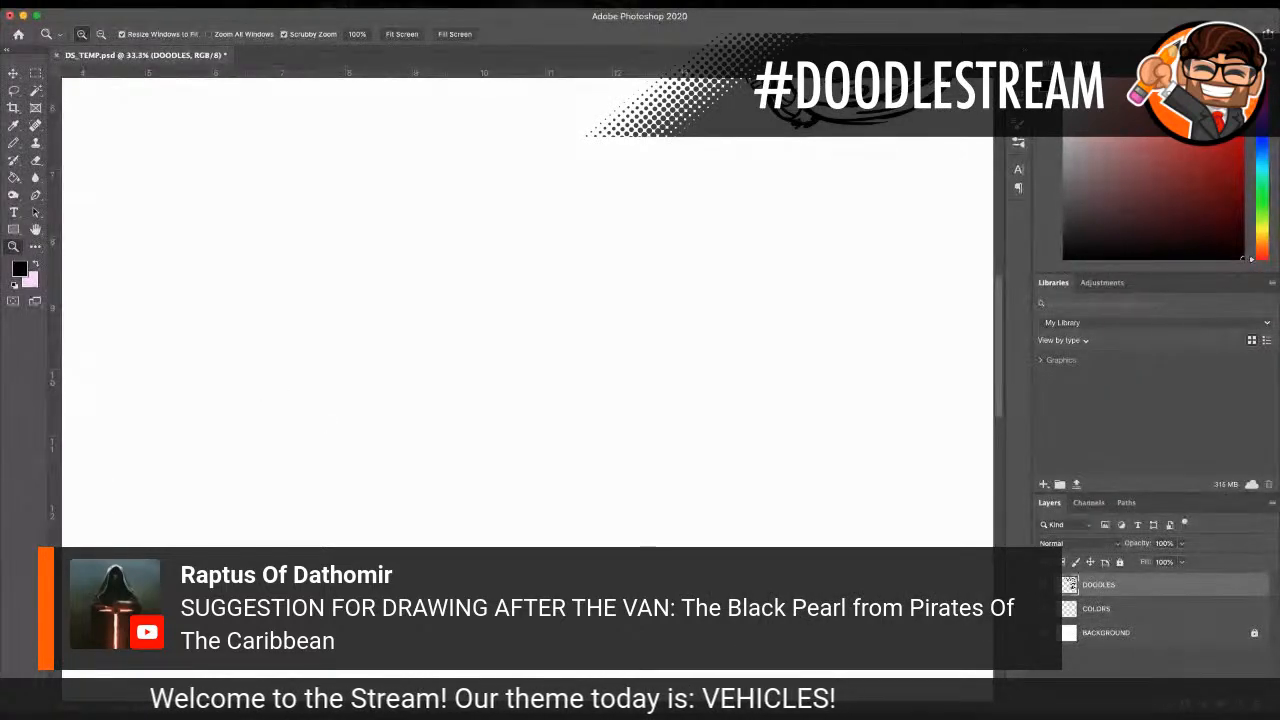
pyautogui.click(14, 143)
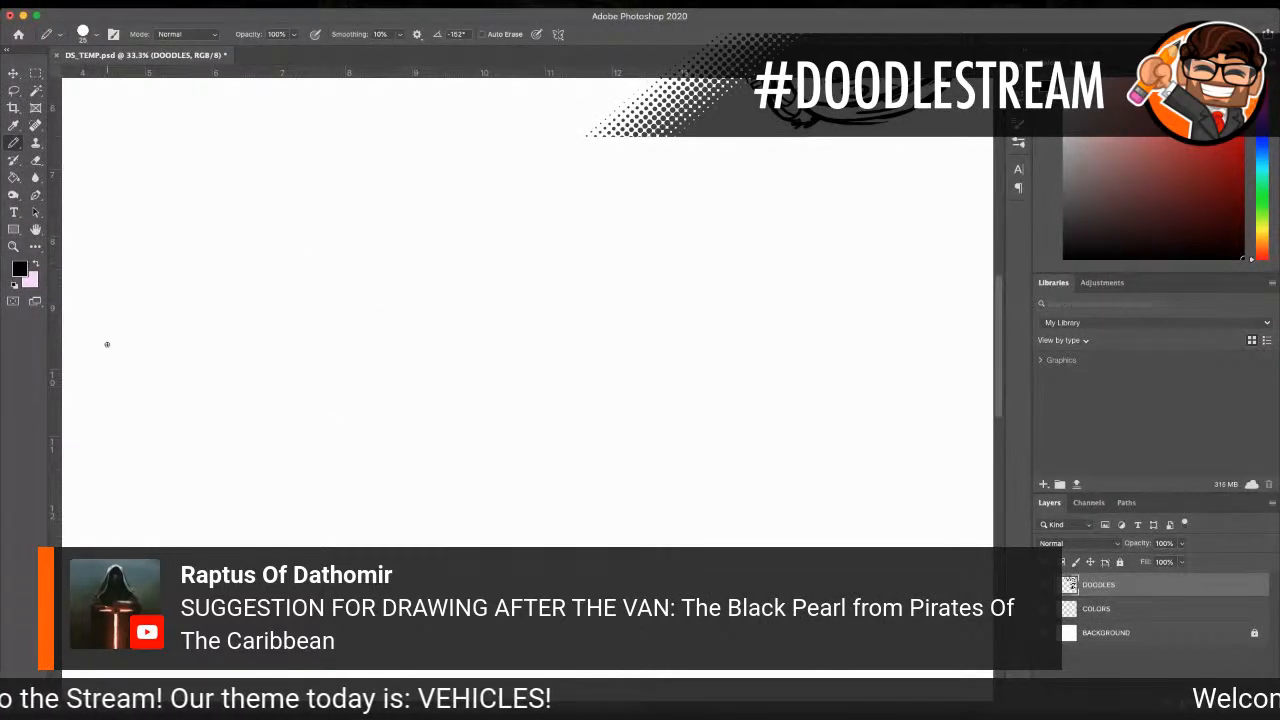
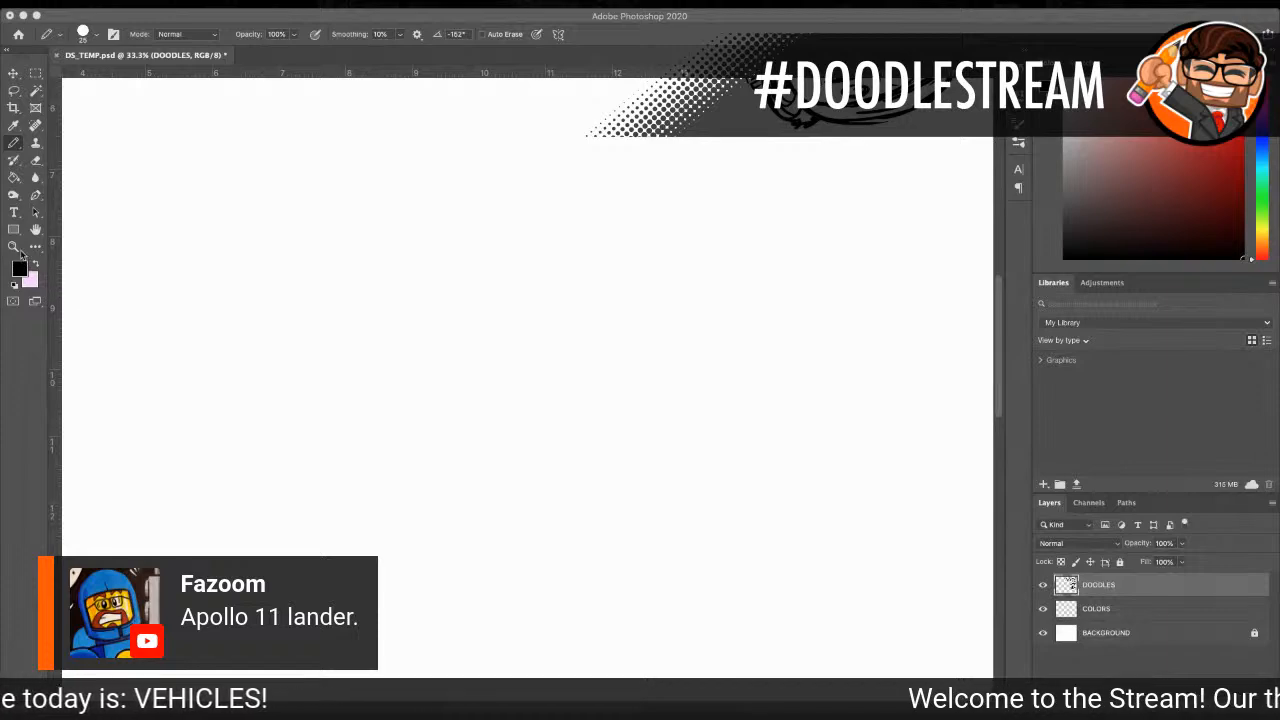
# Step: Zoom to 25% on the blank area below the flying bus and ready the Pencil tool for drawing
pyautogui.click(13, 247)
pyautogui.click(449, 383)
pyautogui.keyDown('alt'); pyautogui.click(547, 410); pyautogui.keyUp('alt')
pyautogui.keyDown('alt'); pyautogui.click(547, 410); pyautogui.keyUp('alt')
pyautogui.keyDown('alt'); pyautogui.click(547, 410); pyautogui.keyUp('alt')
pyautogui.keyDown('alt'); pyautogui.click(547, 410); pyautogui.keyUp('alt')
pyautogui.keyDown('alt'); pyautogui.click(547, 410); pyautogui.keyUp('alt')
pyautogui.click(520, 378)
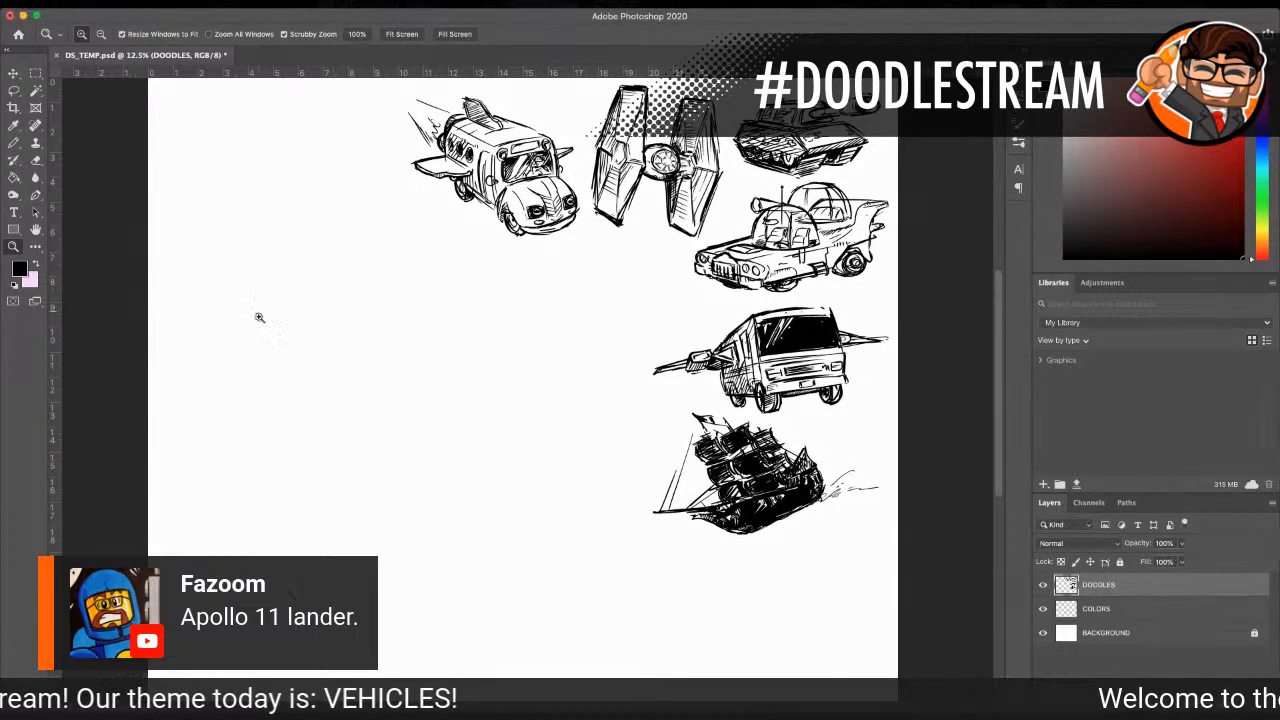
pyautogui.click(528, 298)
pyautogui.click(530, 296)
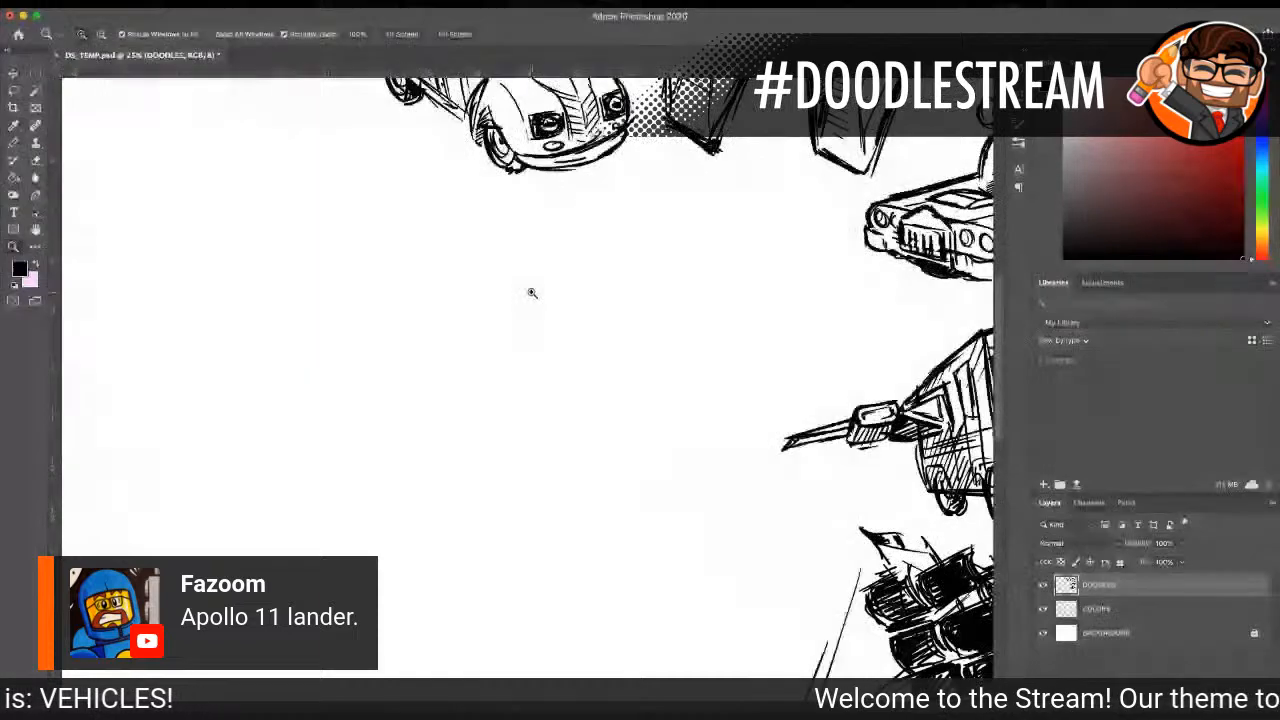
pyautogui.click(17, 143)
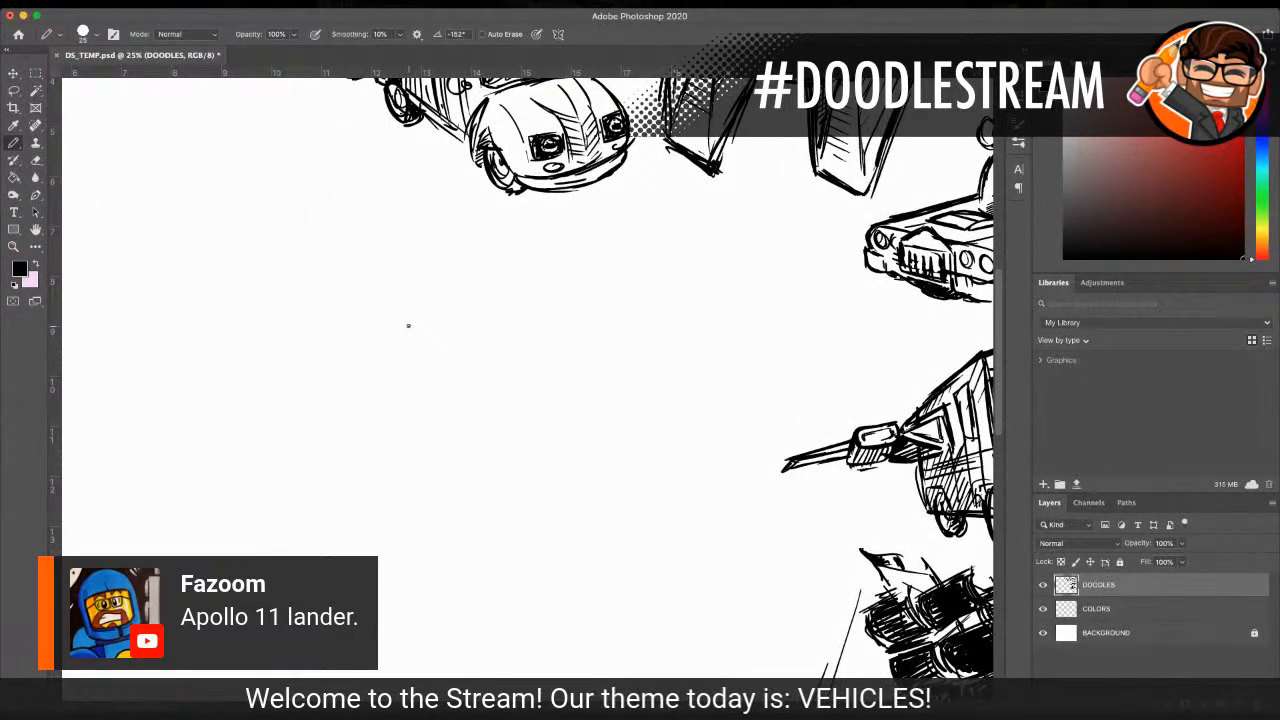
pyautogui.hscroll(-10, 408, 326)
pyautogui.scroll(3, 408, 326)
pyautogui.hscroll(1, 408, 326)
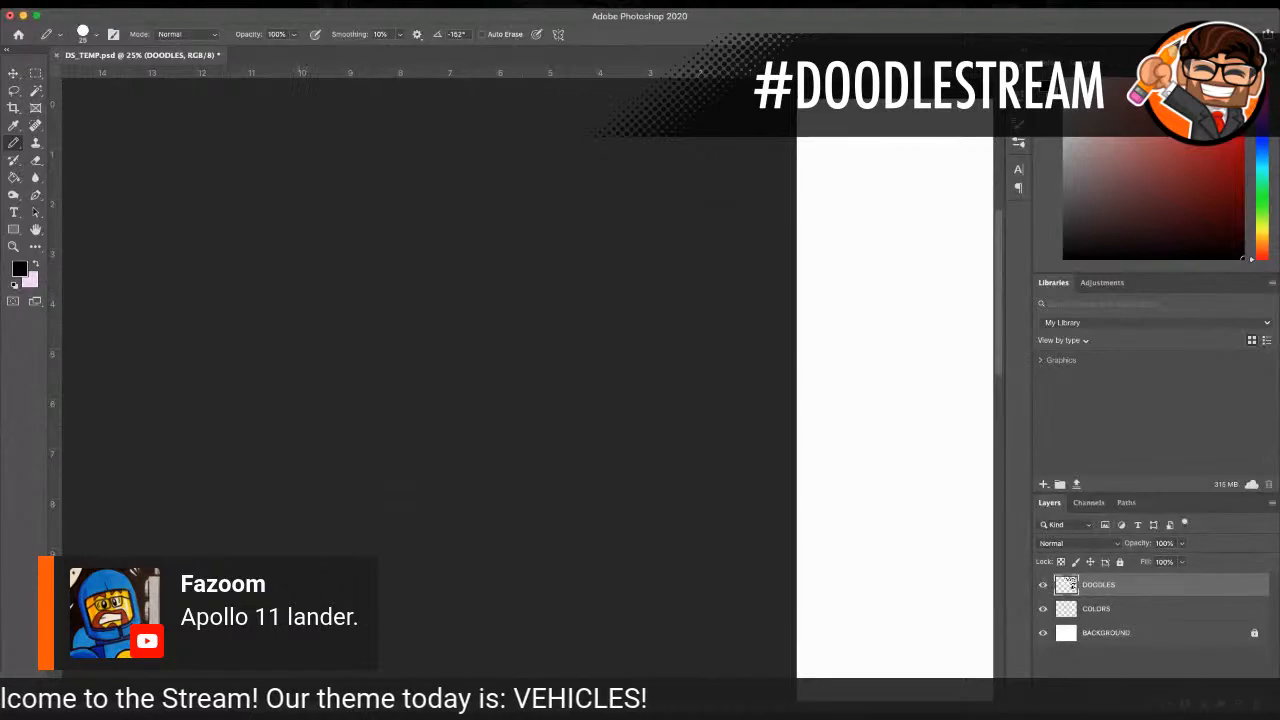
pyautogui.hscroll(15, 515, 543)
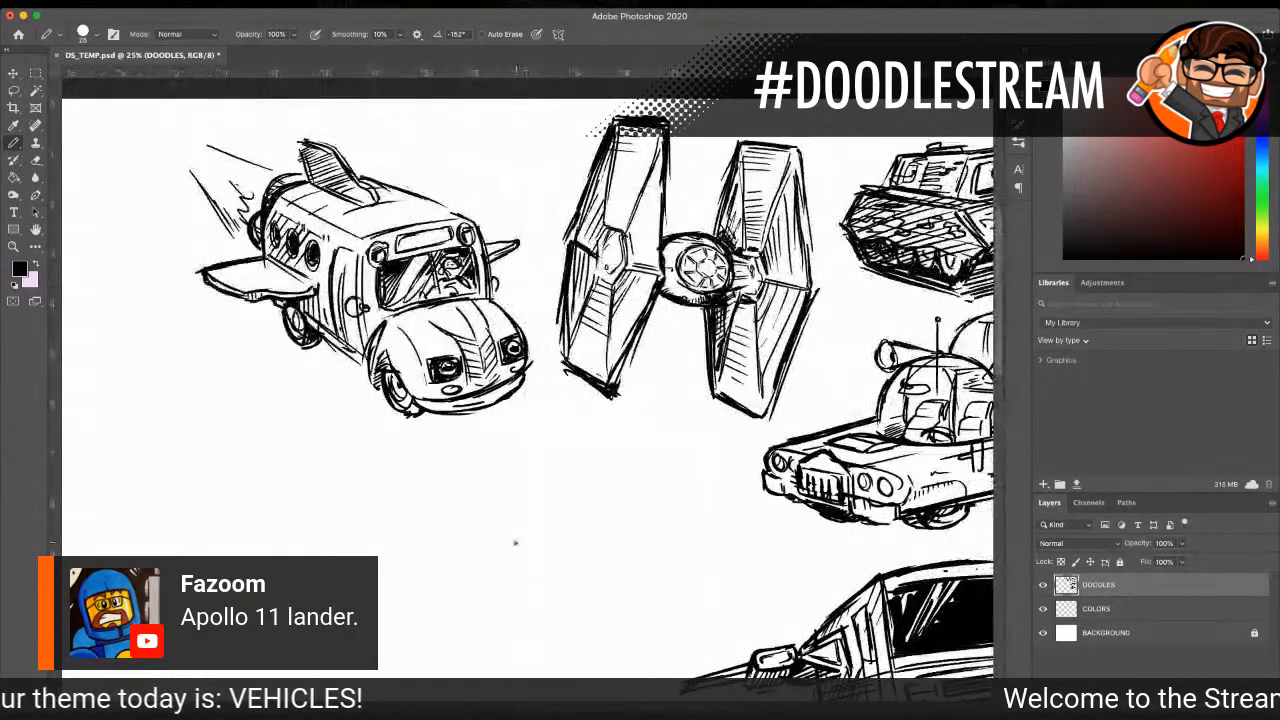
pyautogui.scroll(-5, 515, 543)
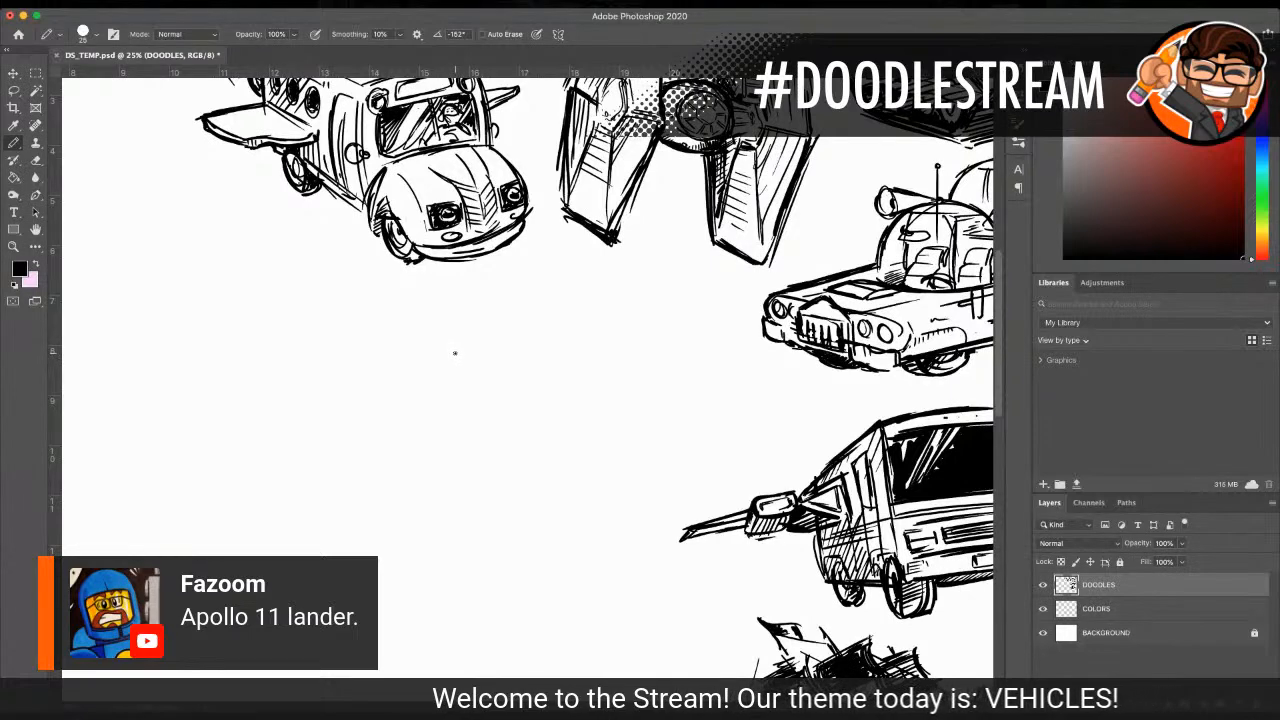
# Step: Sketch the lander's upper body below the flying bus as a box with two angled faces meeting at a vertical edge
pyautogui.moveTo(449, 348); pyautogui.dragTo(528, 333)
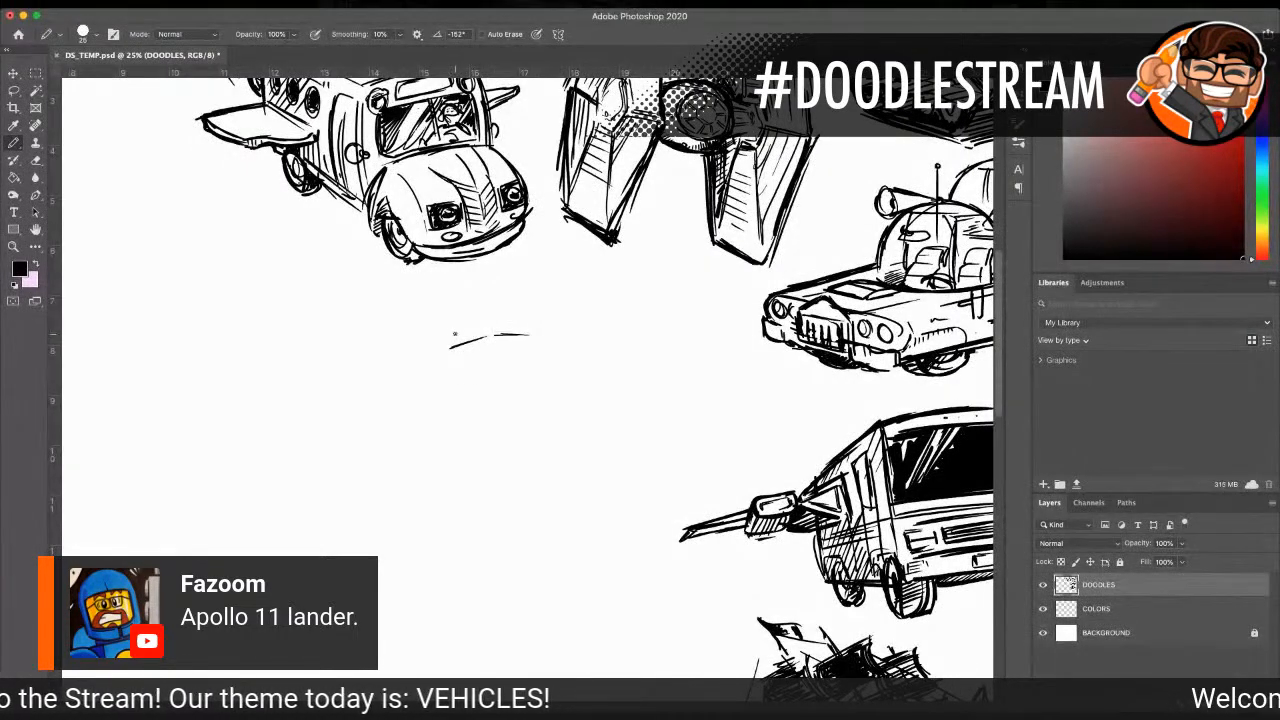
pyautogui.moveTo(495, 345); pyautogui.dragTo(516, 440)
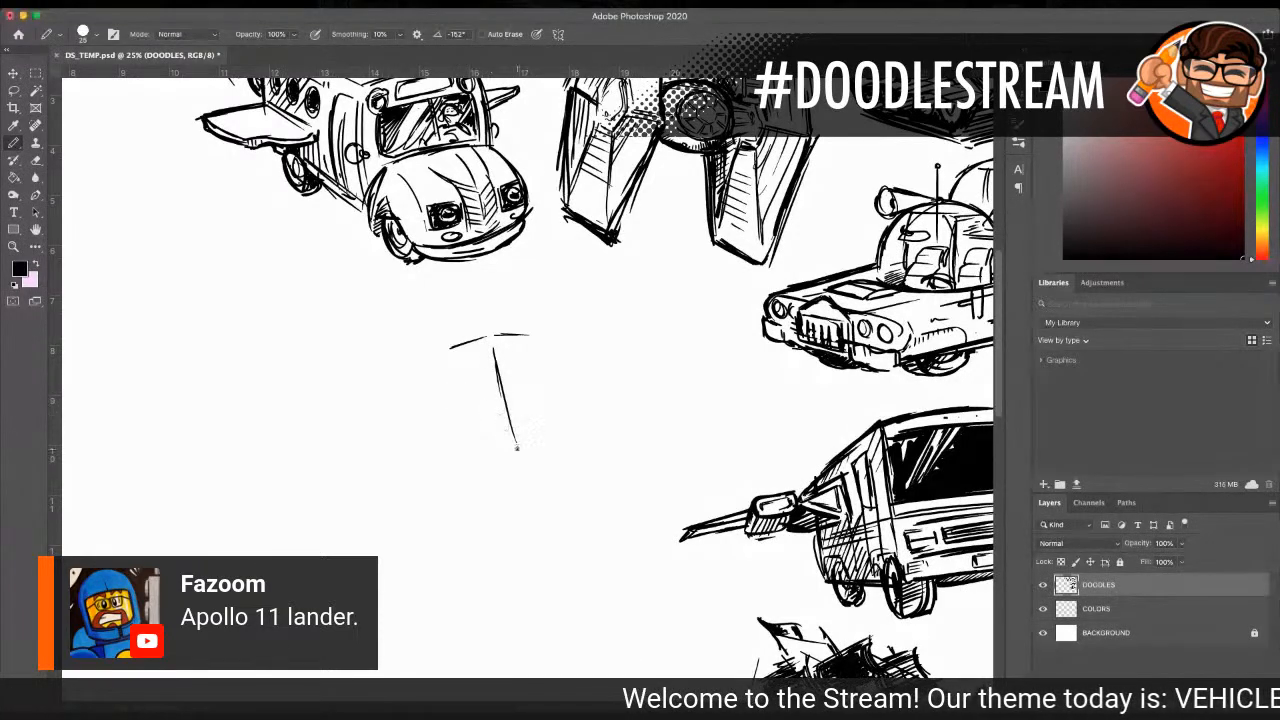
pyautogui.moveTo(522, 461)
pyautogui.mouseDown()
pyautogui.moveTo(600, 437)
pyautogui.moveTo(416, 452)
pyautogui.moveTo(512, 462)
pyautogui.mouseUp()
pyautogui.moveTo(466, 346)
pyautogui.mouseDown()
pyautogui.moveTo(424, 368)
pyautogui.moveTo(430, 440)
pyautogui.mouseUp()
pyautogui.moveTo(415, 378); pyautogui.dragTo(426, 434)
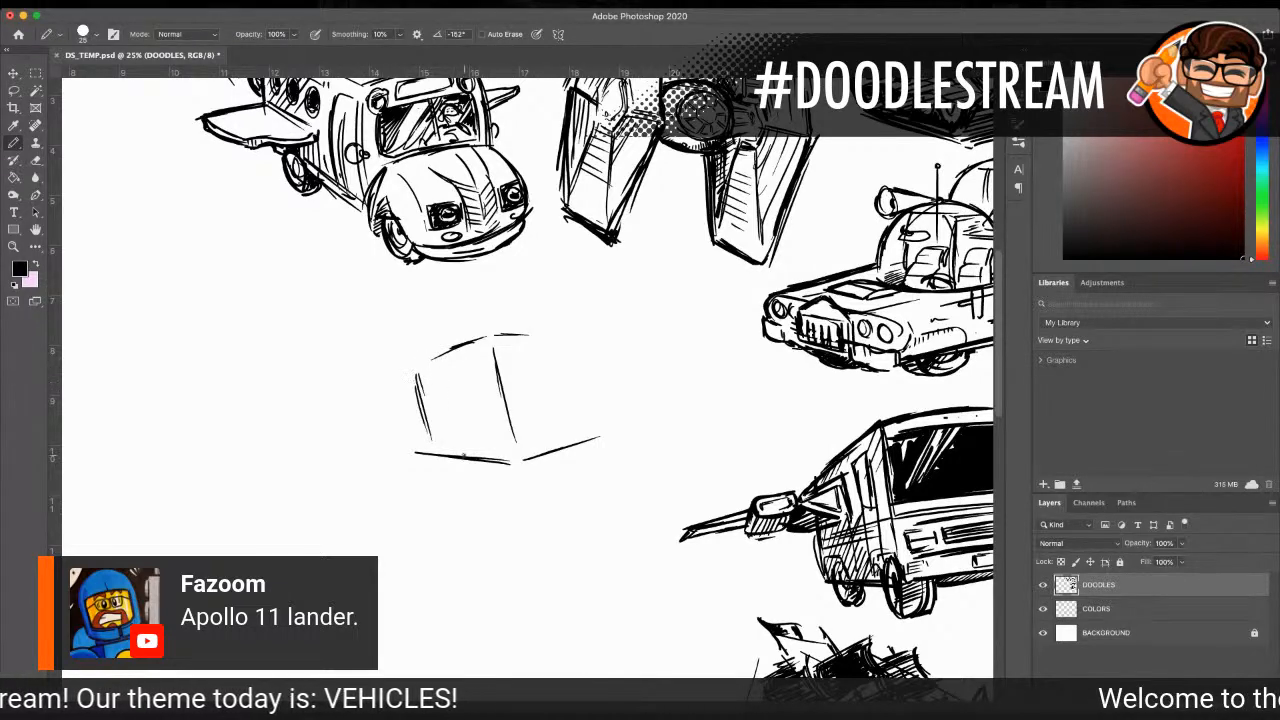
pyautogui.moveTo(584, 354); pyautogui.dragTo(600, 414)
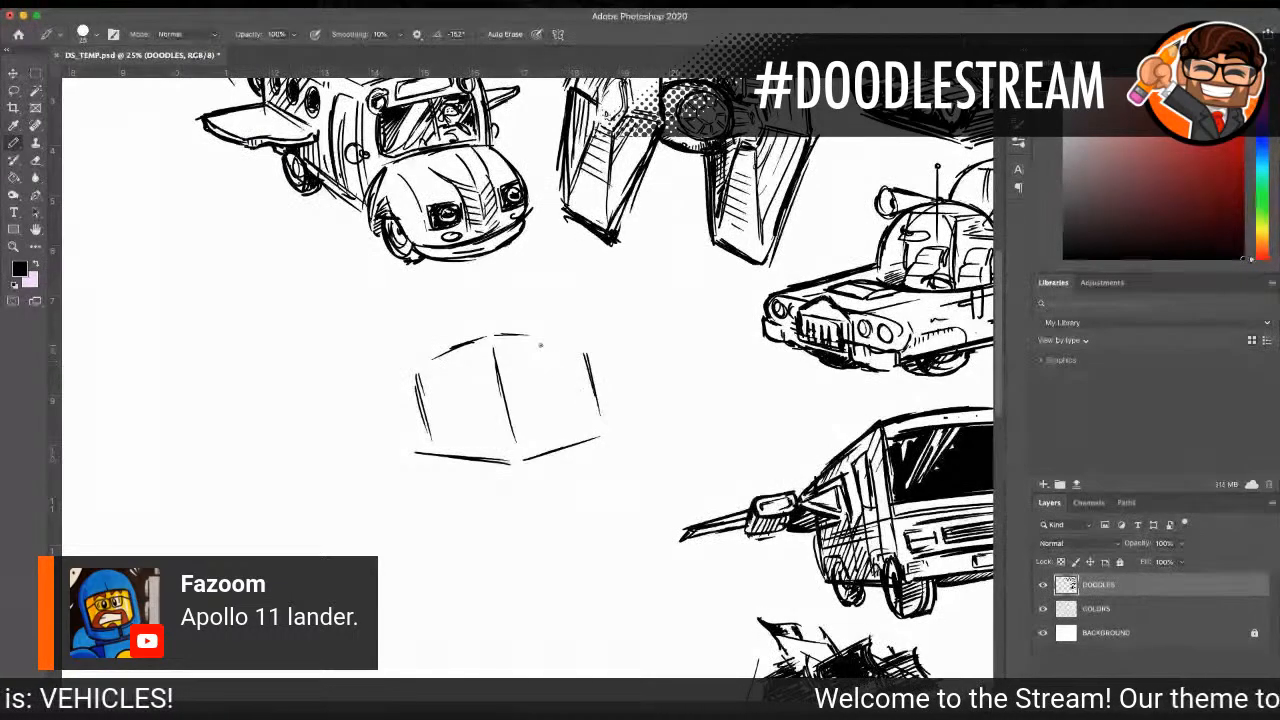
pyautogui.moveTo(412, 364)
pyautogui.mouseDown()
pyautogui.moveTo(478, 333)
pyautogui.moveTo(577, 342)
pyautogui.mouseUp()
pyautogui.moveTo(410, 380)
pyautogui.mouseDown()
pyautogui.moveTo(426, 448)
pyautogui.moveTo(446, 457)
pyautogui.moveTo(492, 463)
pyautogui.moveTo(600, 434)
pyautogui.mouseUp()
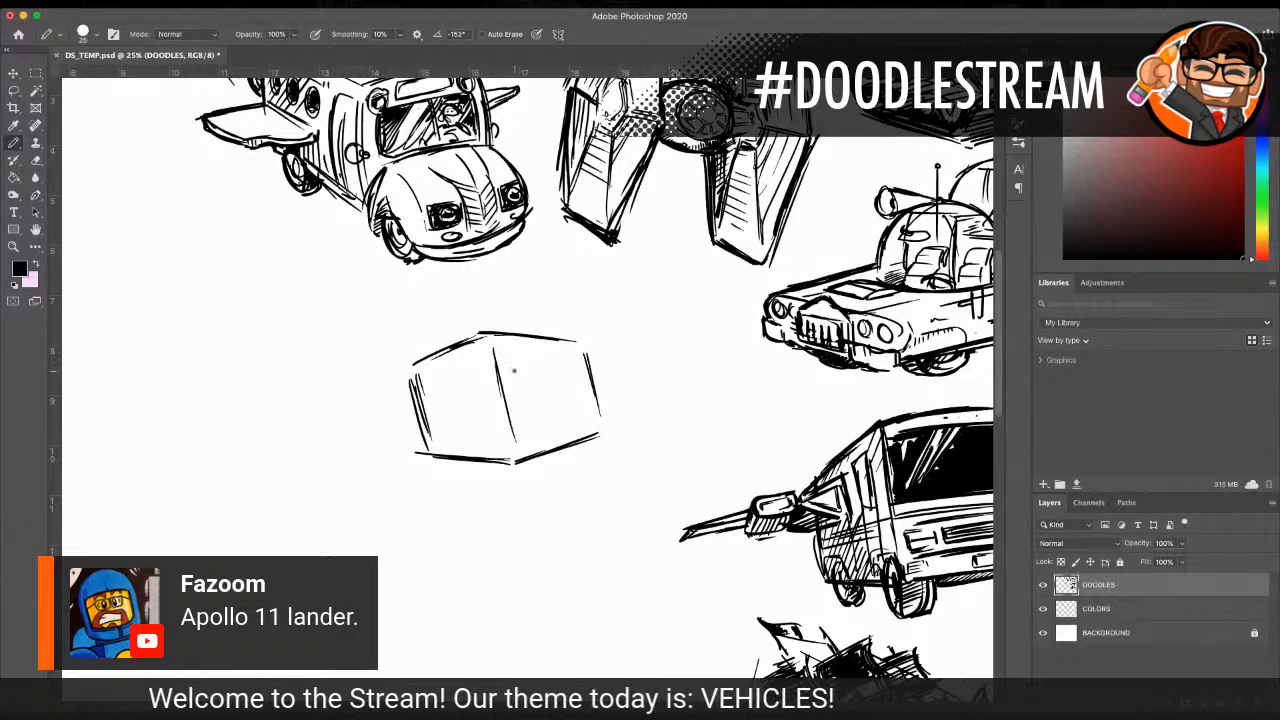
# Step: Draw an inset panel with cut corners and an inner vertical line on the box's right face
pyautogui.moveTo(516, 372); pyautogui.dragTo(530, 363)
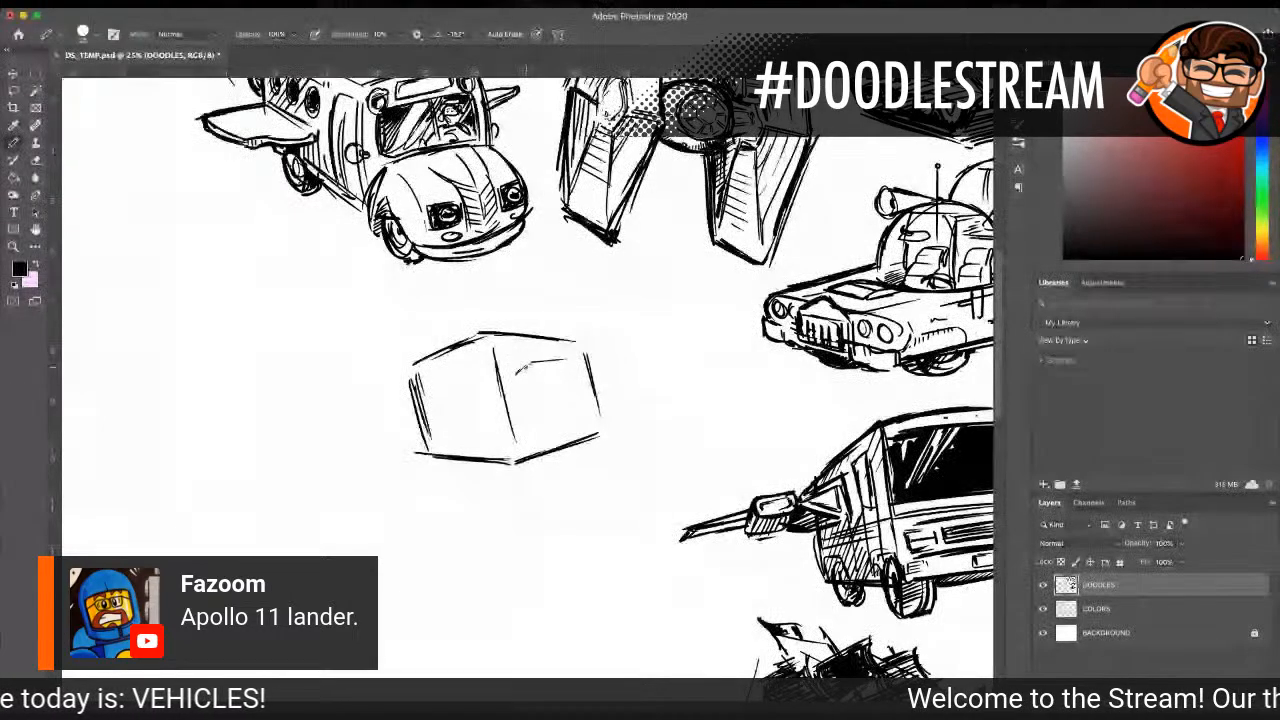
pyautogui.moveTo(519, 372); pyautogui.dragTo(531, 420)
pyautogui.hotkey('ctrl', 'r')
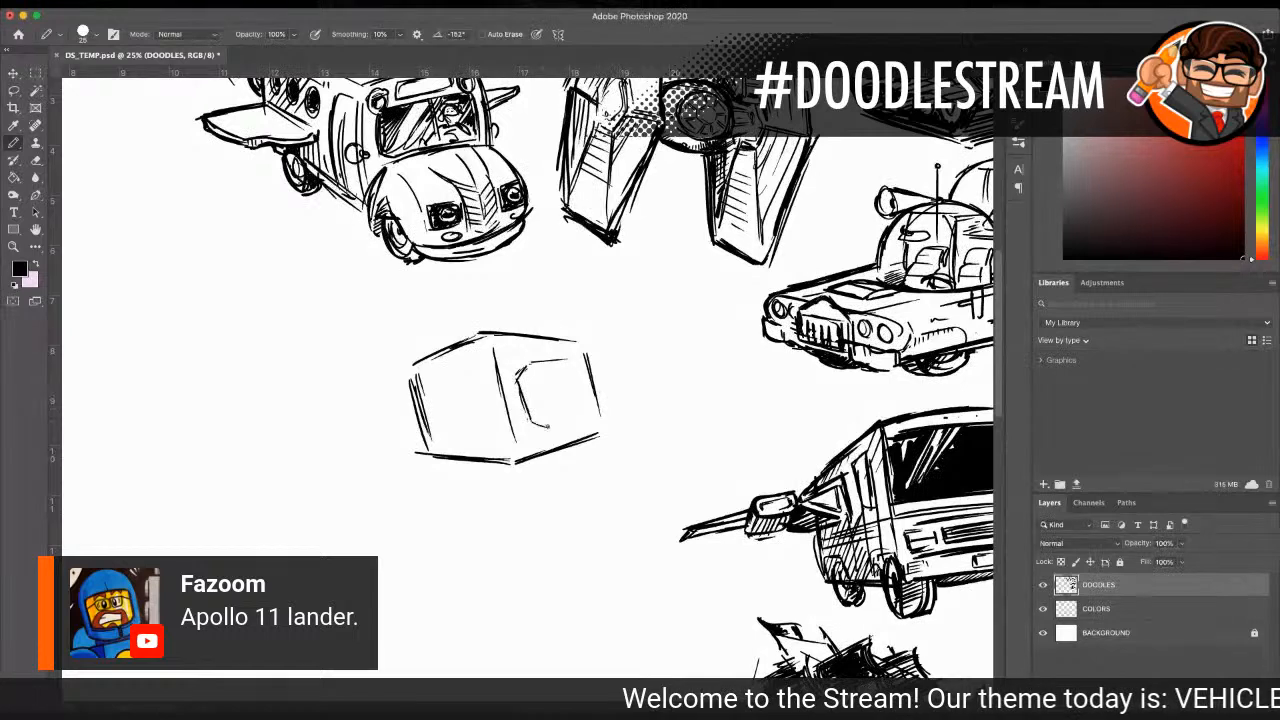
pyautogui.moveTo(537, 368)
pyautogui.mouseDown()
pyautogui.moveTo(555, 418)
pyautogui.moveTo(602, 414)
pyautogui.moveTo(589, 360)
pyautogui.moveTo(605, 412)
pyautogui.mouseUp()
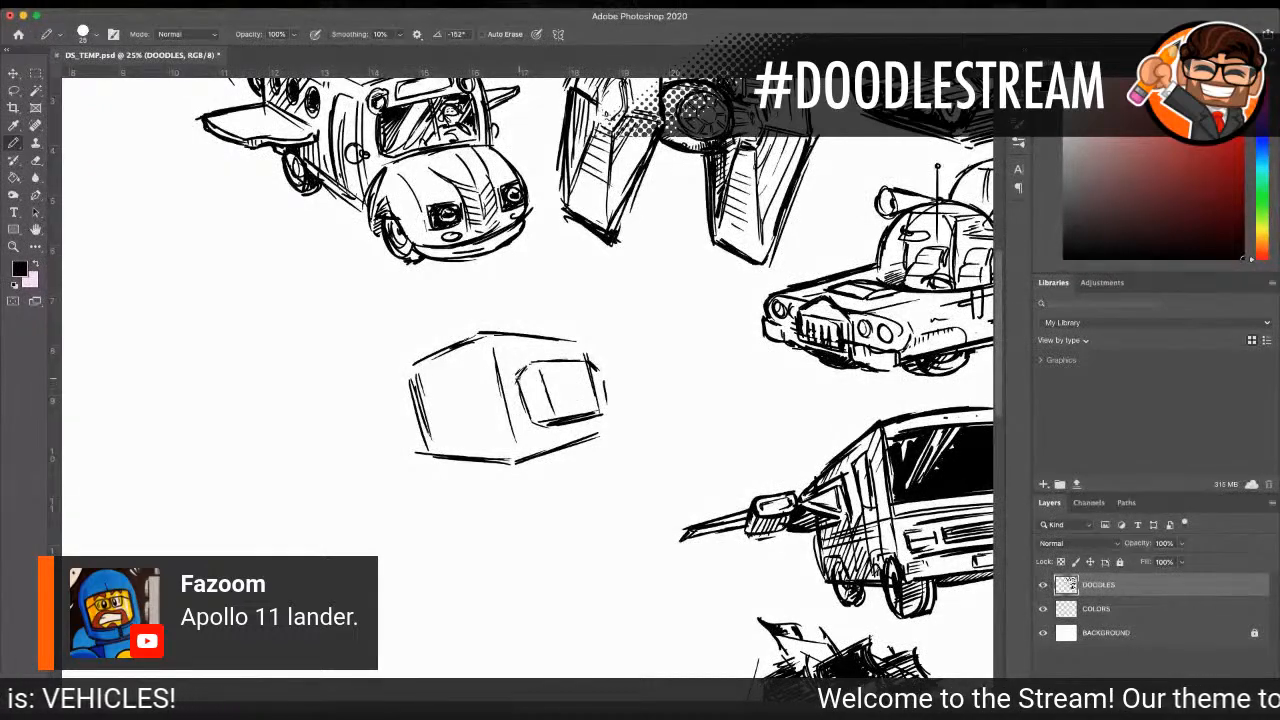
pyautogui.moveTo(517, 381); pyautogui.dragTo(532, 423)
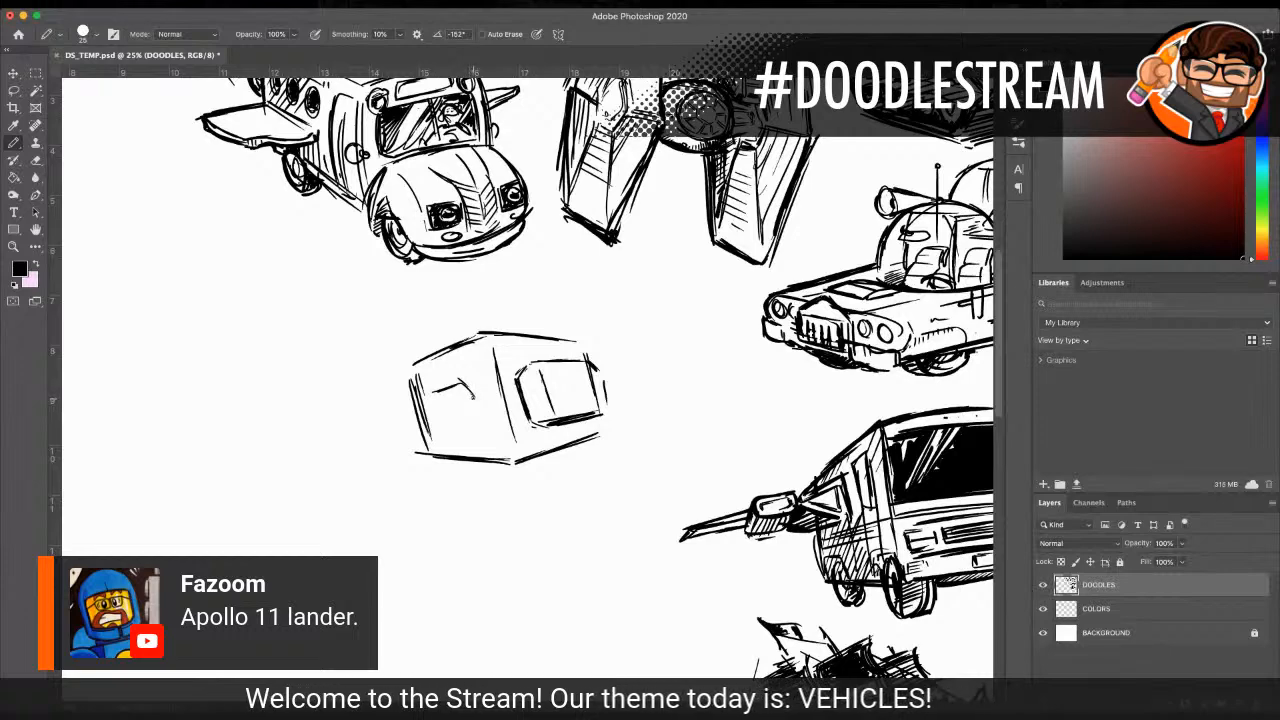
# Step: Sketch a small faceted polygon with inner fold lines on the box's left face
pyautogui.moveTo(473, 402); pyautogui.dragTo(482, 432)
pyautogui.moveTo(480, 430); pyautogui.dragTo(415, 434)
pyautogui.moveTo(411, 432); pyautogui.dragTo(424, 378)
pyautogui.moveTo(409, 400); pyautogui.dragTo(432, 389)
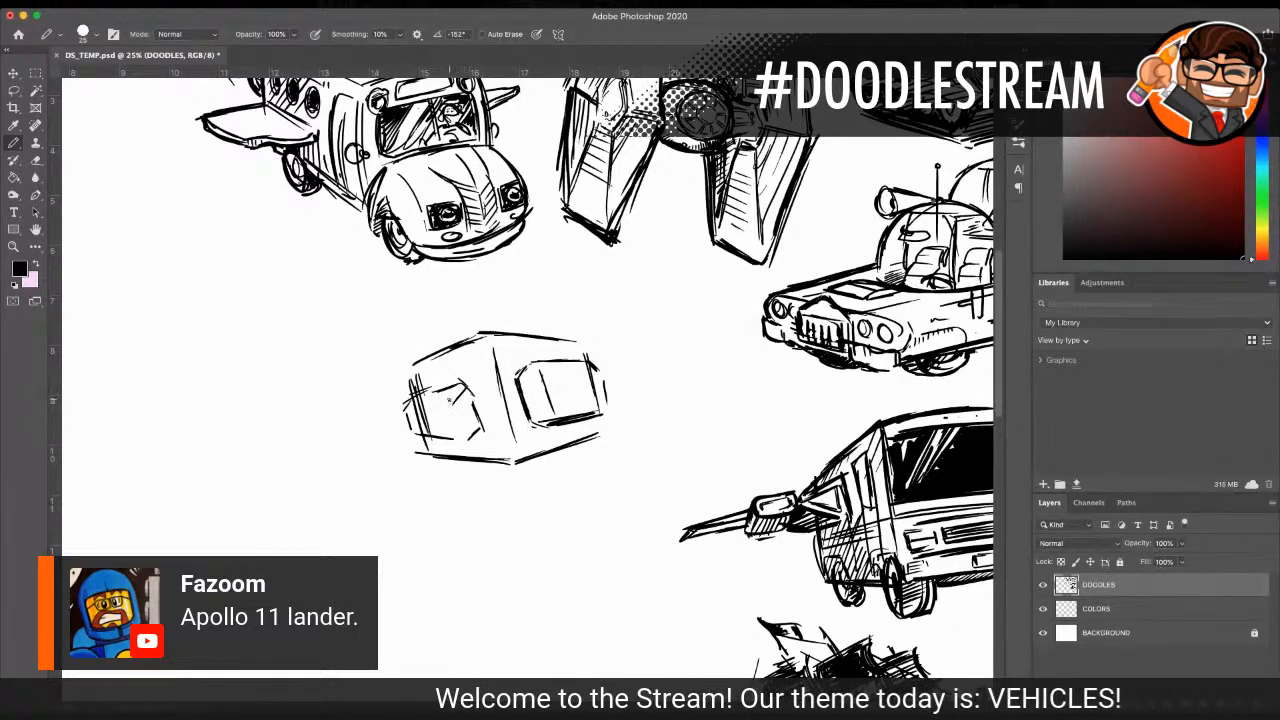
pyautogui.moveTo(422, 414)
pyautogui.mouseDown()
pyautogui.moveTo(457, 413)
pyautogui.moveTo(468, 398)
pyautogui.moveTo(466, 438)
pyautogui.mouseUp()
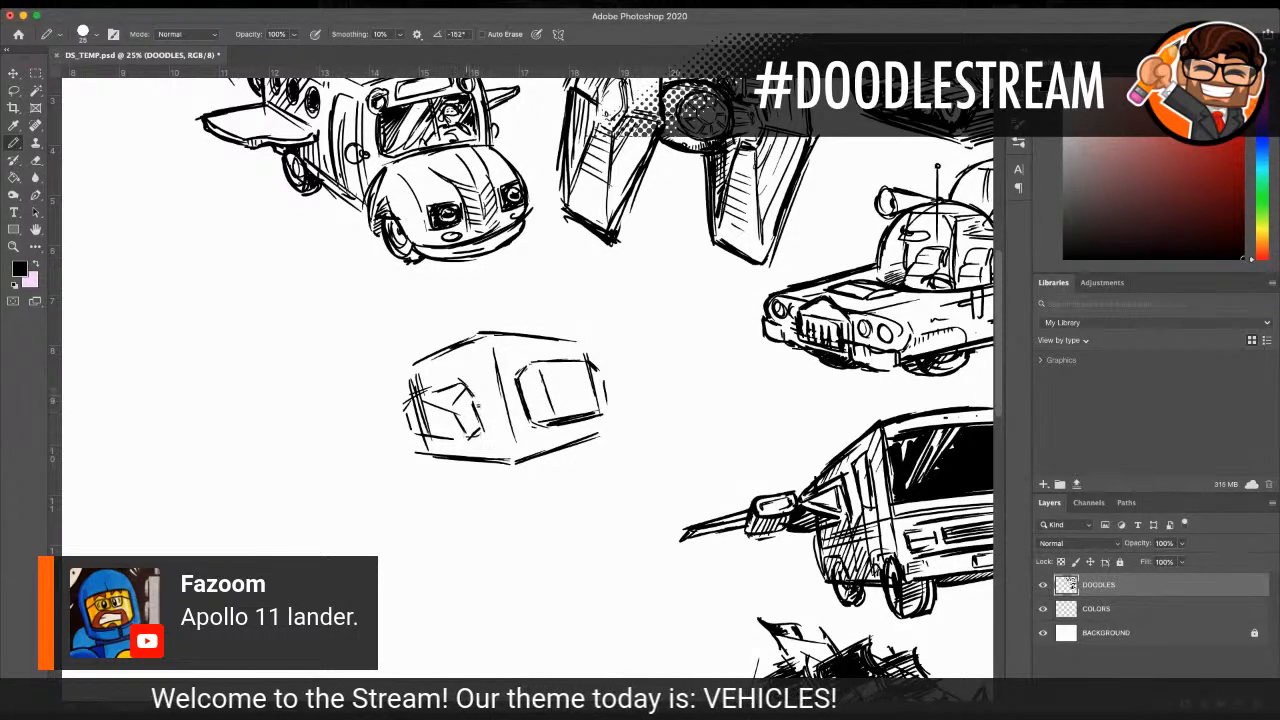
# Step: Add connecting facet lines above the left polygon and reinforce the box's upper right edge and corner
pyautogui.moveTo(418, 386); pyautogui.dragTo(455, 362)
pyautogui.moveTo(444, 346); pyautogui.dragTo(462, 384)
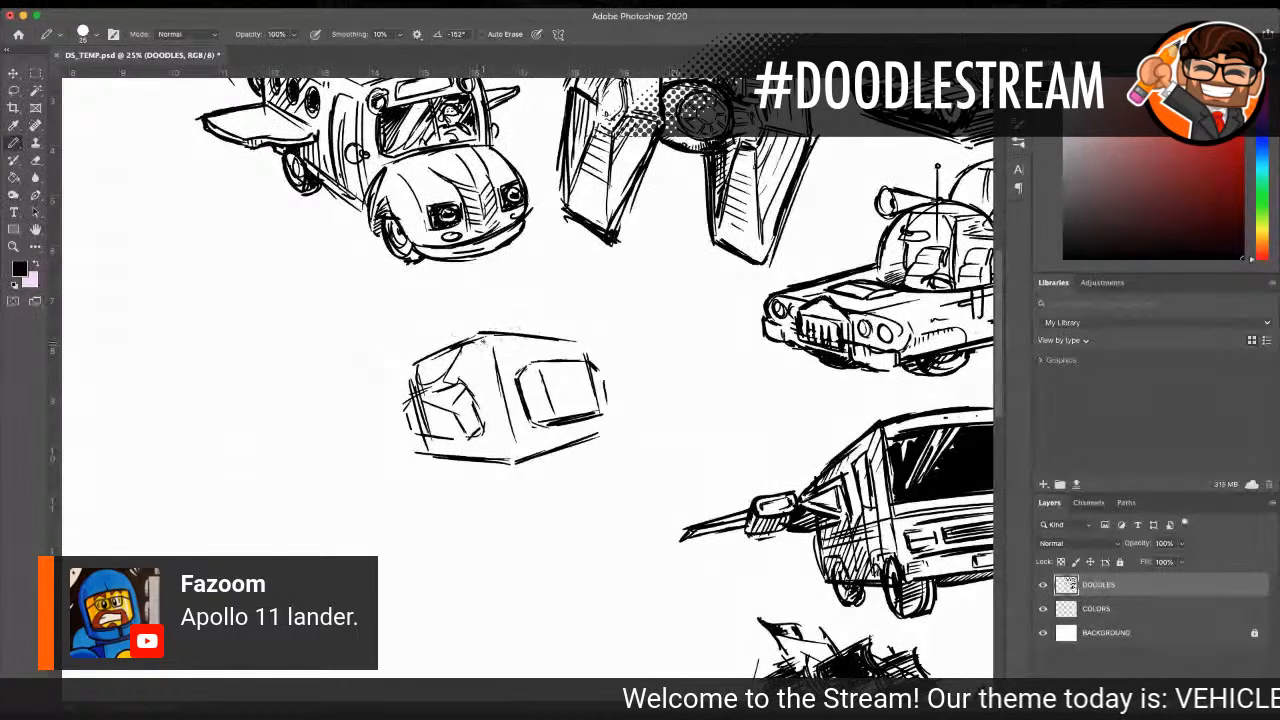
pyautogui.moveTo(486, 336)
pyautogui.mouseDown()
pyautogui.moveTo(495, 370)
pyautogui.moveTo(546, 337)
pyautogui.mouseUp()
pyautogui.moveTo(557, 334); pyautogui.dragTo(568, 353)
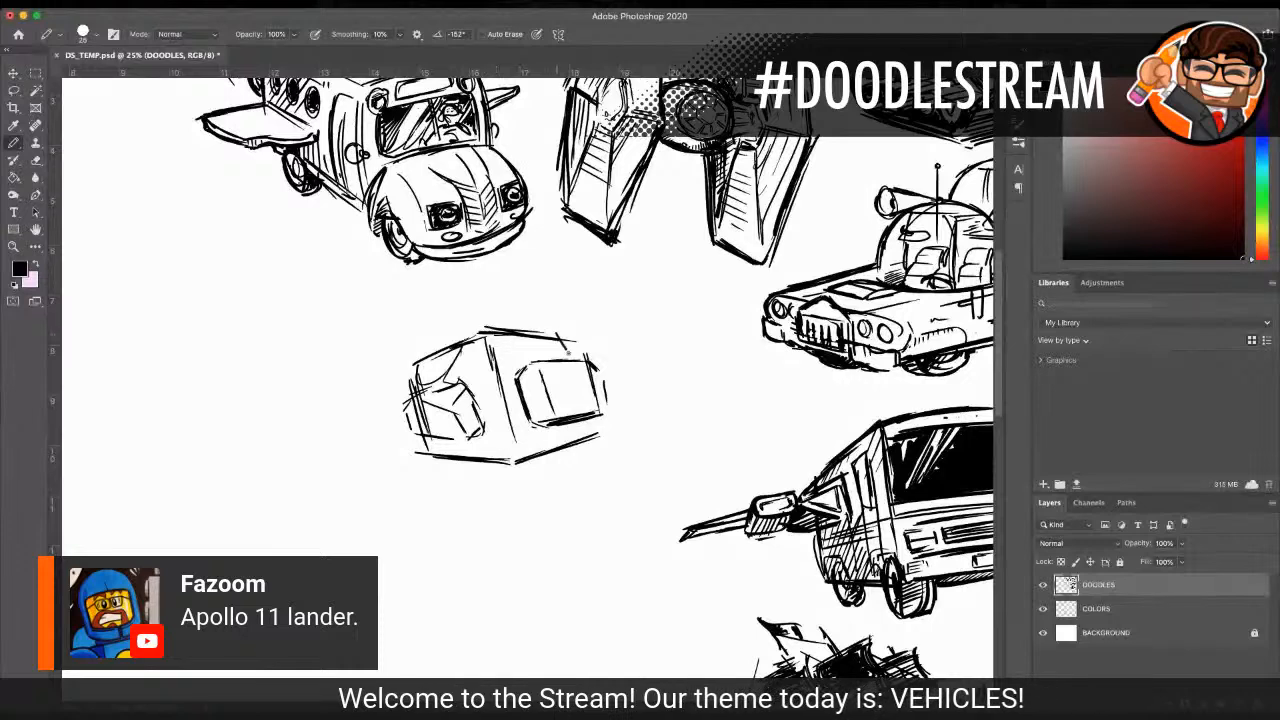
# Step: Build the left polygon up into a larger octagonal module with bold outlines and a heavy underside
pyautogui.moveTo(408, 442); pyautogui.dragTo(432, 457)
pyautogui.moveTo(414, 444); pyautogui.dragTo(468, 462)
pyautogui.moveTo(486, 444); pyautogui.dragTo(456, 465)
pyautogui.moveTo(474, 394)
pyautogui.mouseDown()
pyautogui.moveTo(483, 435)
pyautogui.moveTo(448, 374)
pyautogui.mouseUp()
pyautogui.moveTo(452, 374)
pyautogui.mouseDown()
pyautogui.moveTo(399, 385)
pyautogui.moveTo(390, 406)
pyautogui.moveTo(406, 446)
pyautogui.moveTo(450, 468)
pyautogui.moveTo(434, 463)
pyautogui.mouseUp()
pyautogui.moveTo(414, 459)
pyautogui.mouseDown()
pyautogui.moveTo(452, 467)
pyautogui.moveTo(481, 441)
pyautogui.mouseUp()
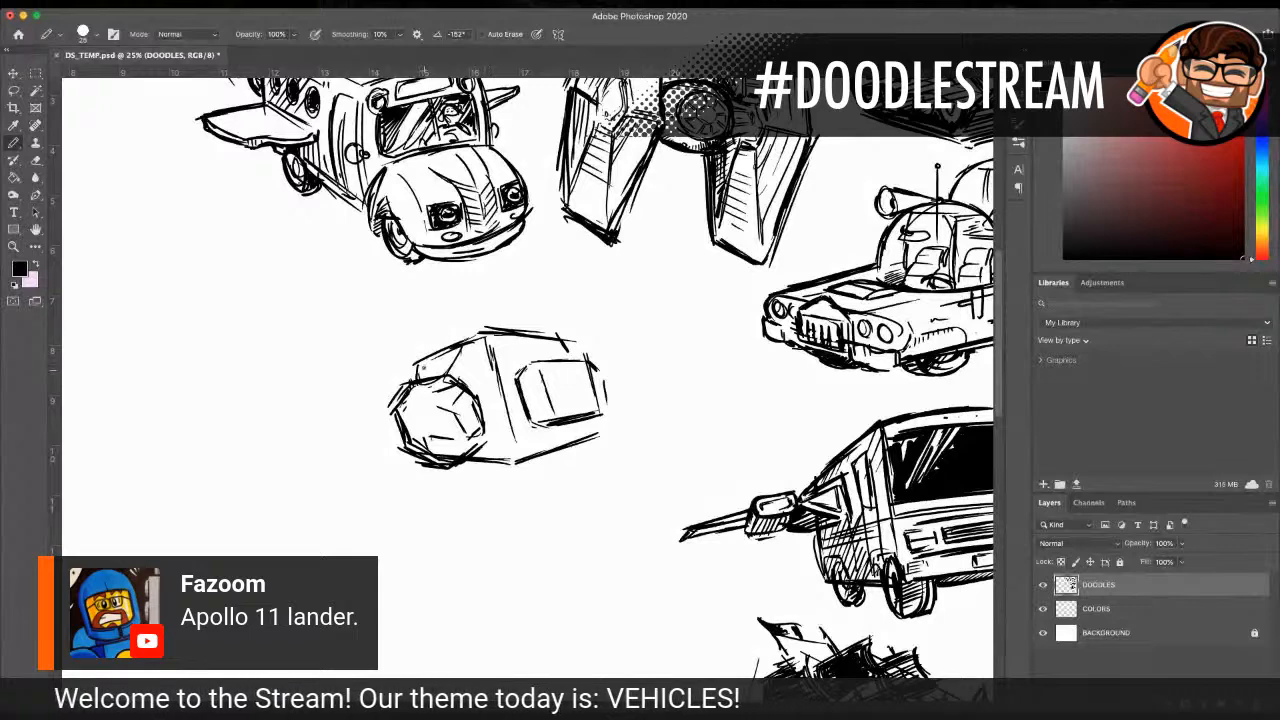
# Step: Add a second roof edge along the upper body and a narrow vertical detail beside the octagonal module
pyautogui.moveTo(415, 354)
pyautogui.mouseDown()
pyautogui.moveTo(458, 331)
pyautogui.moveTo(450, 383)
pyautogui.moveTo(477, 318)
pyautogui.mouseUp()
pyautogui.moveTo(472, 318); pyautogui.dragTo(520, 325)
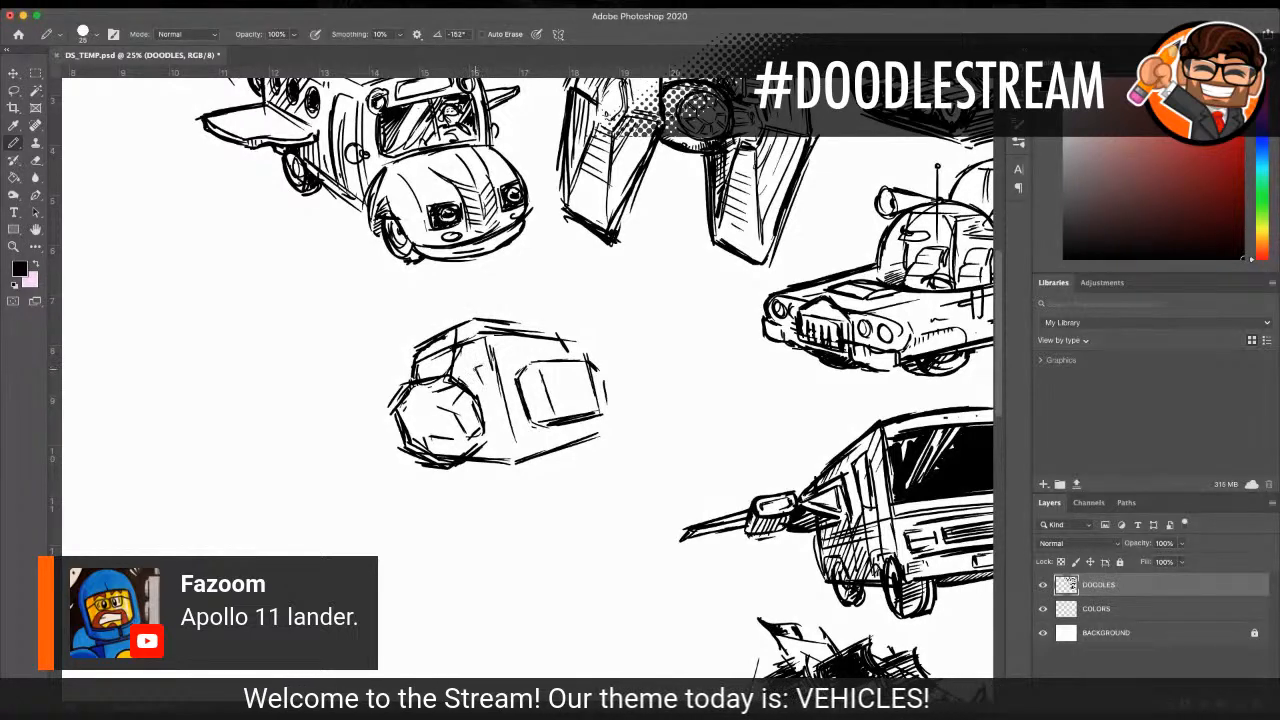
pyautogui.moveTo(484, 367); pyautogui.dragTo(496, 408)
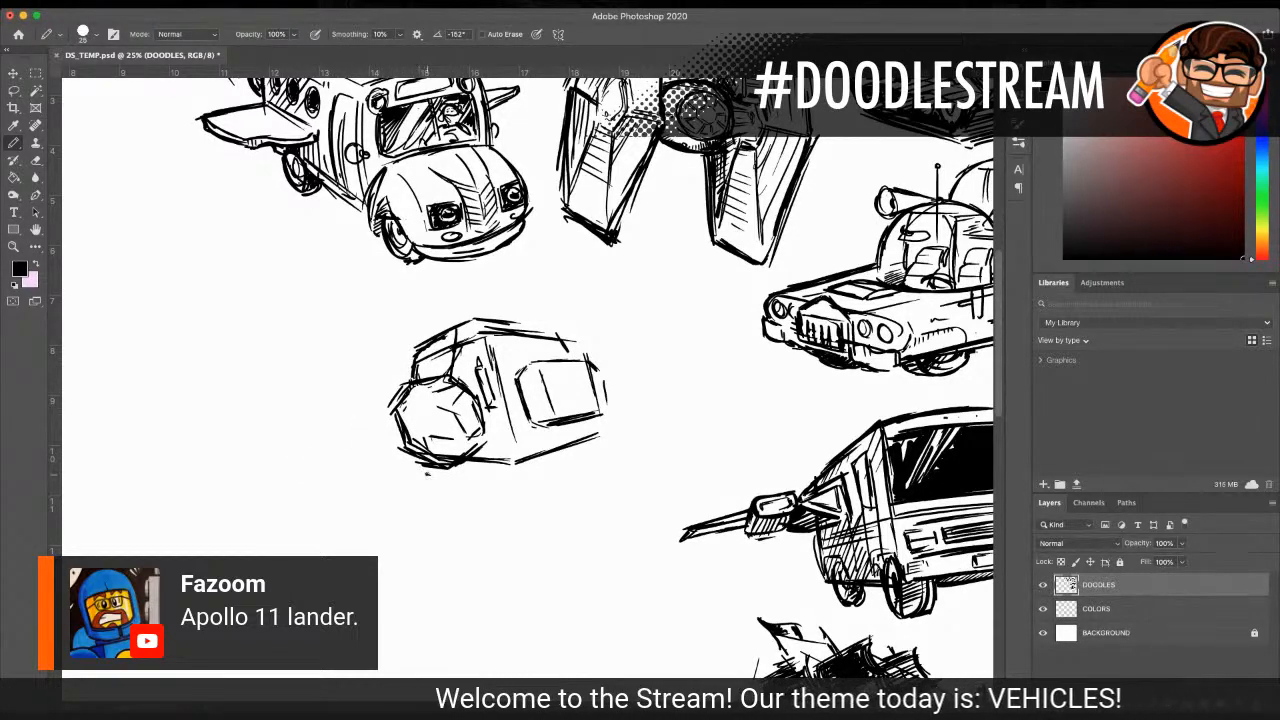
# Step: Outline the lander's lower stage as a shallow two-faced block beneath the upper body
pyautogui.moveTo(424, 476)
pyautogui.mouseDown()
pyautogui.moveTo(439, 519)
pyautogui.moveTo(520, 527)
pyautogui.mouseUp()
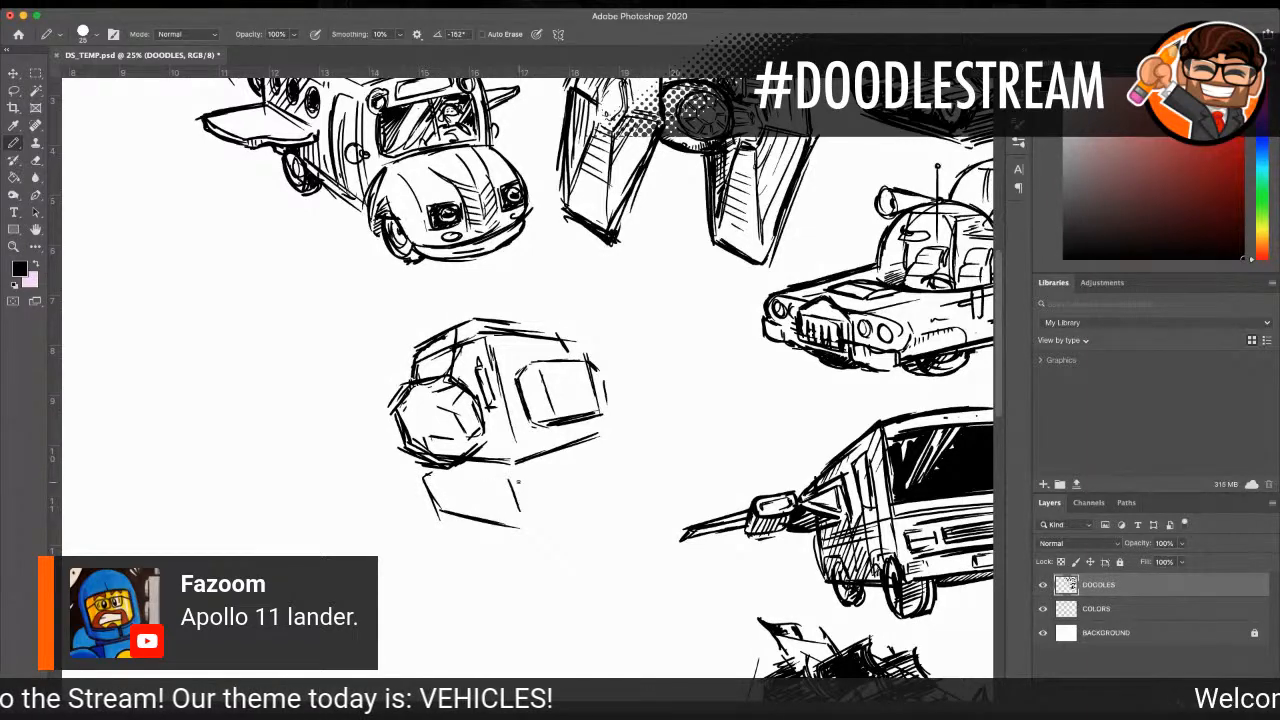
pyautogui.moveTo(517, 479); pyautogui.dragTo(523, 521)
pyautogui.moveTo(525, 519); pyautogui.dragTo(590, 480)
pyautogui.moveTo(524, 522)
pyautogui.mouseDown()
pyautogui.moveTo(606, 494)
pyautogui.moveTo(578, 503)
pyautogui.mouseUp()
pyautogui.moveTo(601, 459); pyautogui.dragTo(602, 496)
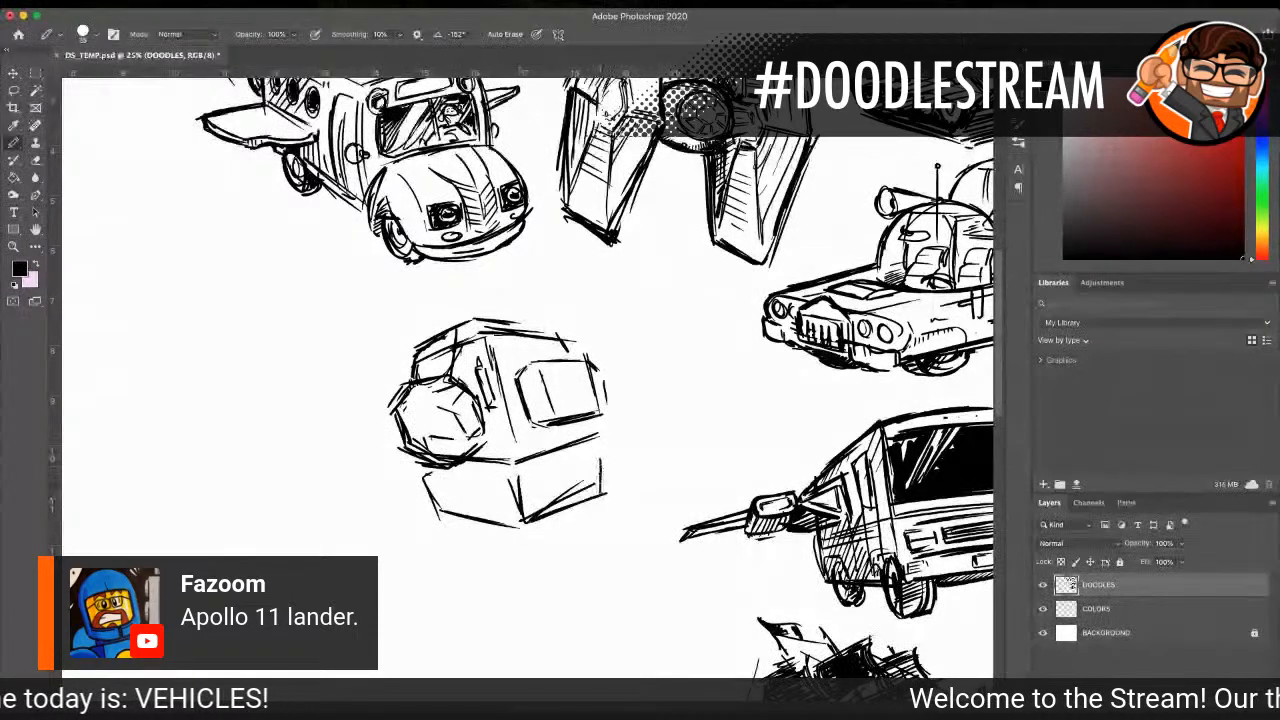
# Step: Darken the lower stage's upper edges and shade the gap beneath the upper body black
pyautogui.moveTo(602, 446); pyautogui.dragTo(519, 475)
pyautogui.moveTo(516, 477)
pyautogui.mouseDown()
pyautogui.moveTo(444, 469)
pyautogui.moveTo(424, 482)
pyautogui.moveTo(440, 508)
pyautogui.moveTo(478, 516)
pyautogui.mouseUp()
pyautogui.moveTo(436, 458)
pyautogui.mouseDown()
pyautogui.moveTo(532, 458)
pyautogui.moveTo(600, 438)
pyautogui.mouseUp()
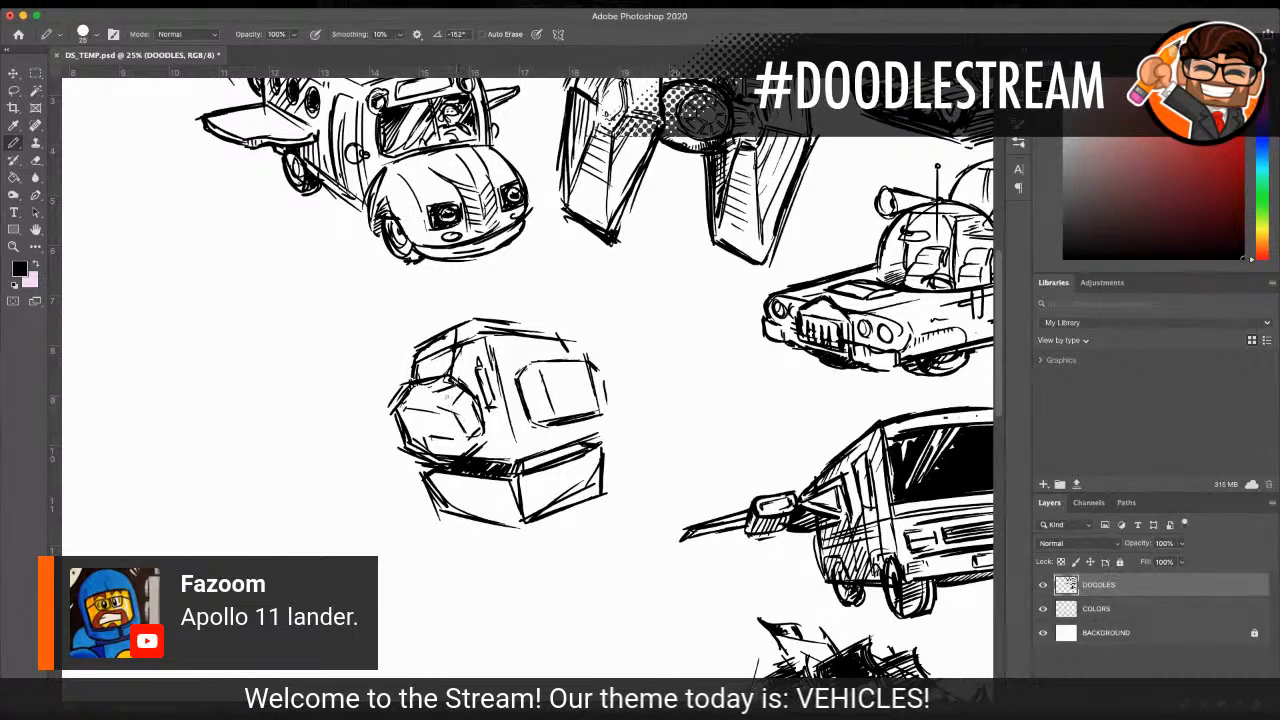
# Step: Reinforce the edges around the right face's inset panel and add detail lines along the central vertical edge
pyautogui.moveTo(514, 378)
pyautogui.mouseDown()
pyautogui.moveTo(522, 434)
pyautogui.moveTo(604, 426)
pyautogui.moveTo(556, 360)
pyautogui.moveTo(597, 356)
pyautogui.mouseUp()
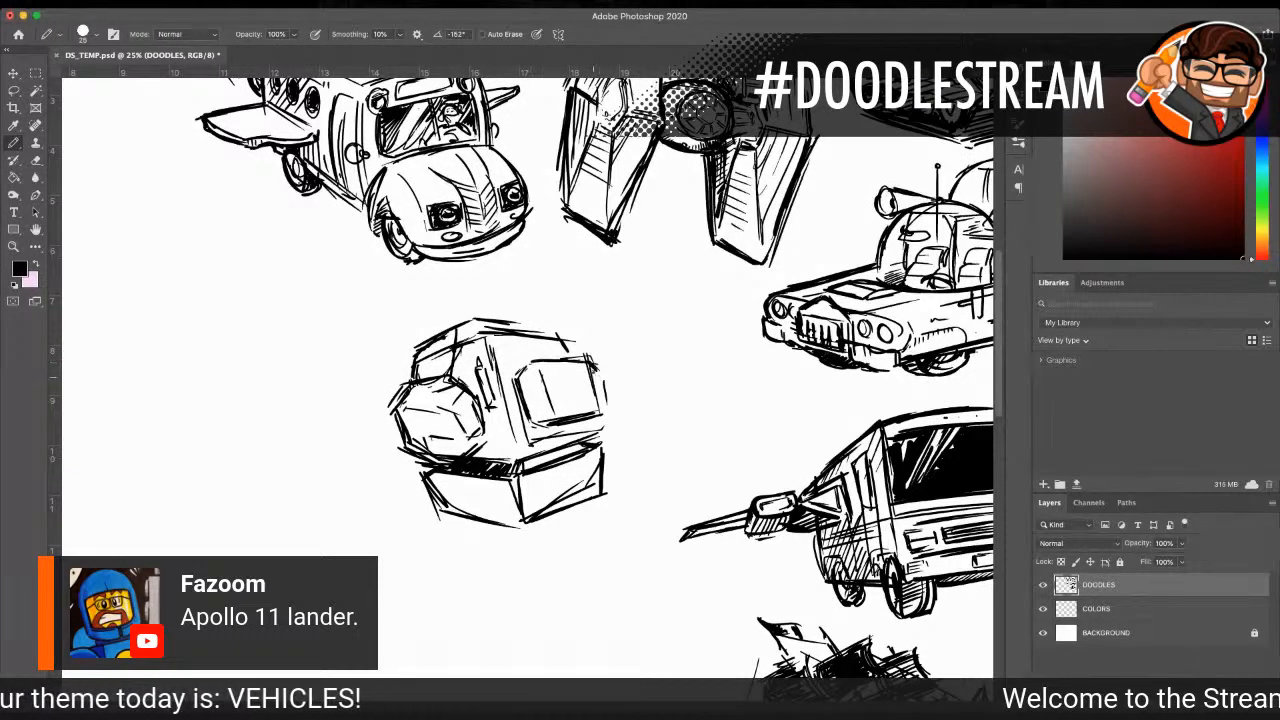
pyautogui.moveTo(530, 325)
pyautogui.mouseDown()
pyautogui.moveTo(560, 339)
pyautogui.moveTo(495, 392)
pyautogui.mouseUp()
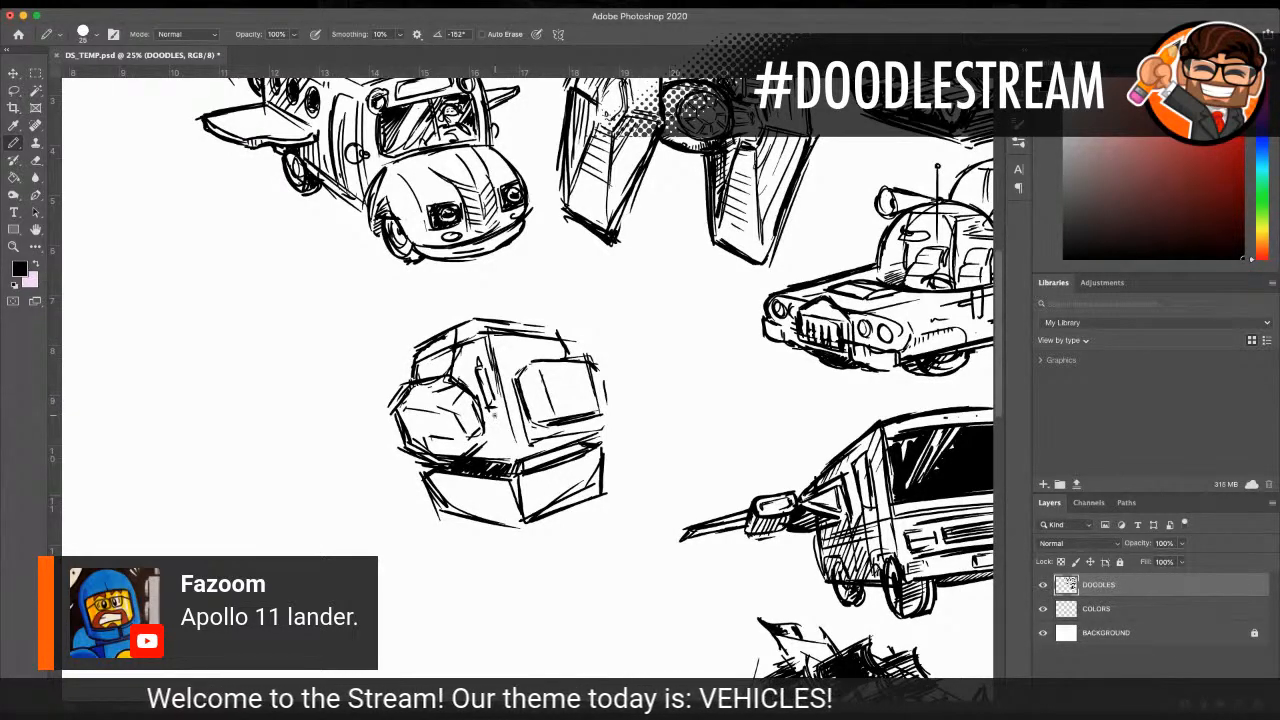
pyautogui.moveTo(491, 411)
pyautogui.mouseDown()
pyautogui.moveTo(502, 457)
pyautogui.moveTo(516, 460)
pyautogui.mouseUp()
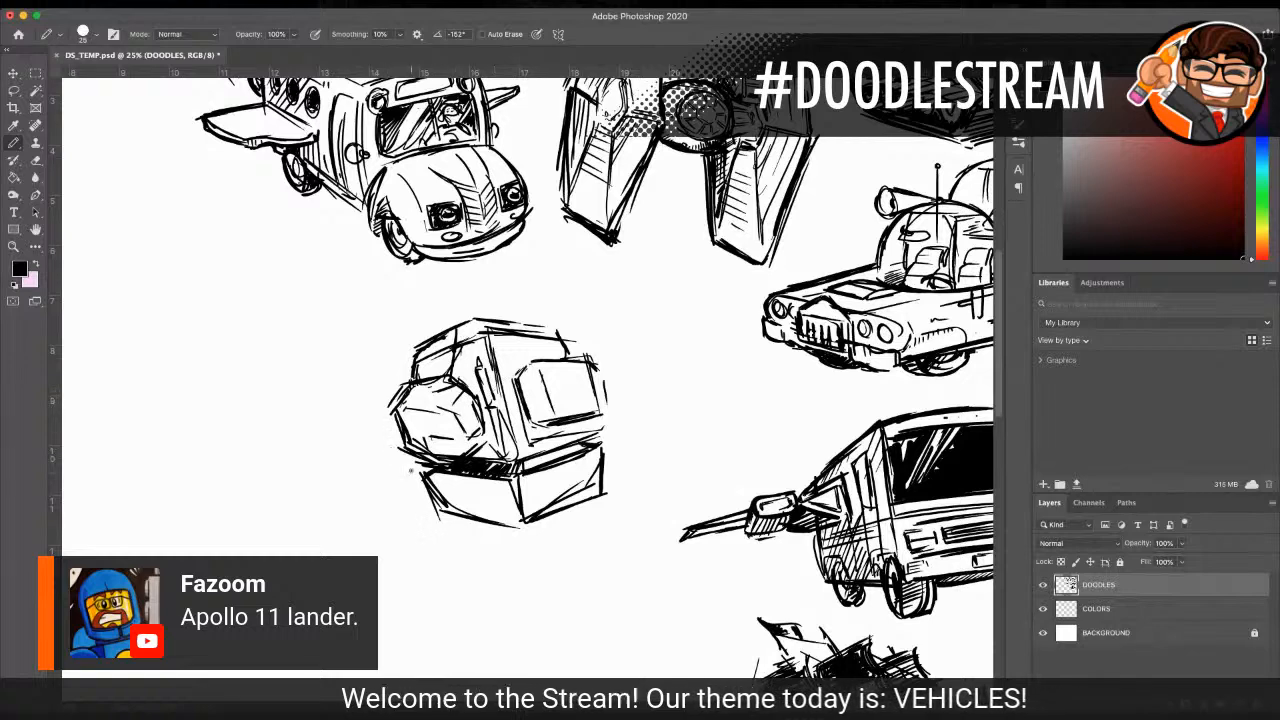
# Step: Add a leg strut at the lower stage's left side, a small dish at the upper left, and two thin antennas on top
pyautogui.moveTo(397, 476); pyautogui.dragTo(455, 512)
pyautogui.moveTo(401, 480); pyautogui.dragTo(470, 525)
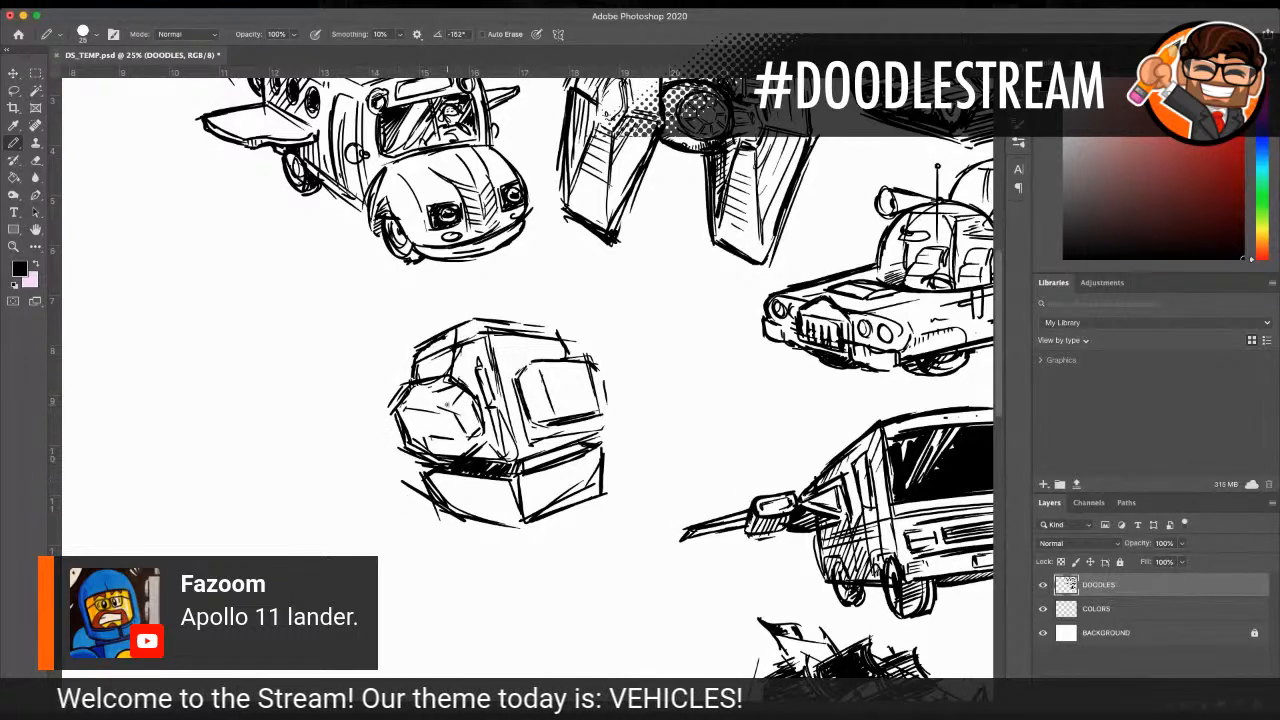
pyautogui.moveTo(422, 343); pyautogui.dragTo(390, 373)
pyautogui.moveTo(391, 374)
pyautogui.mouseDown()
pyautogui.moveTo(413, 358)
pyautogui.moveTo(379, 326)
pyautogui.mouseUp()
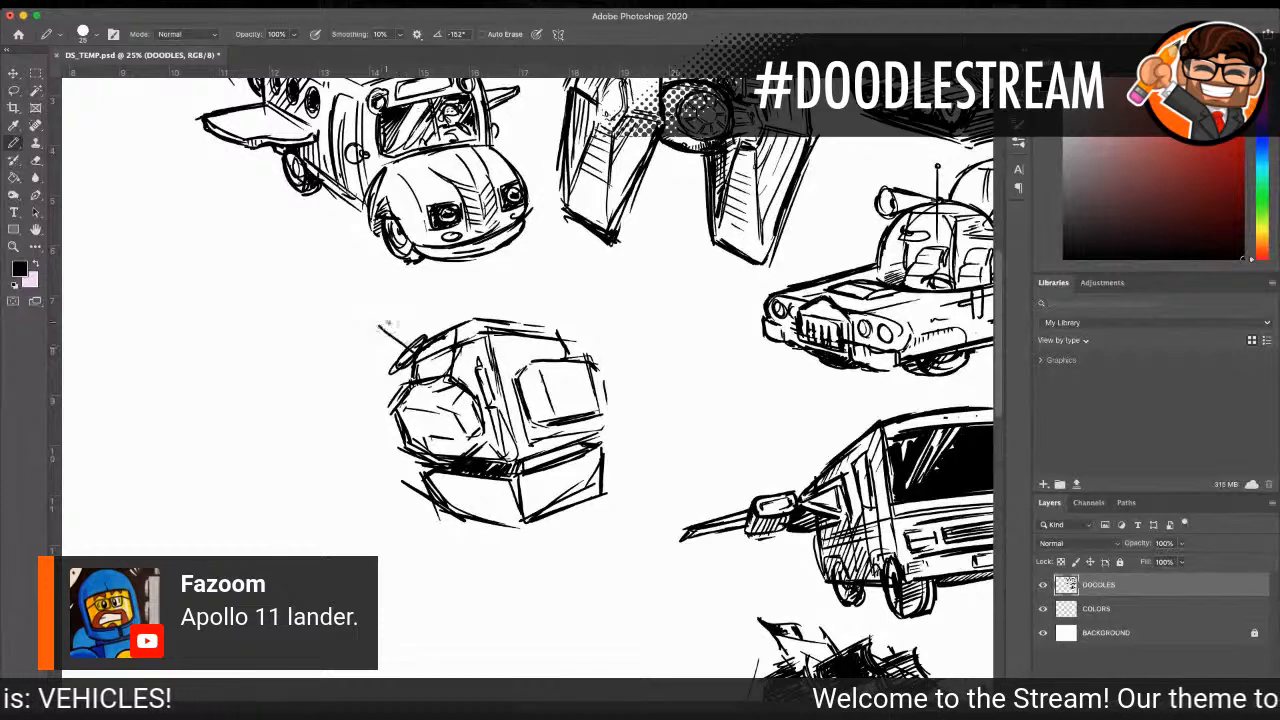
pyautogui.moveTo(526, 317); pyautogui.dragTo(550, 280)
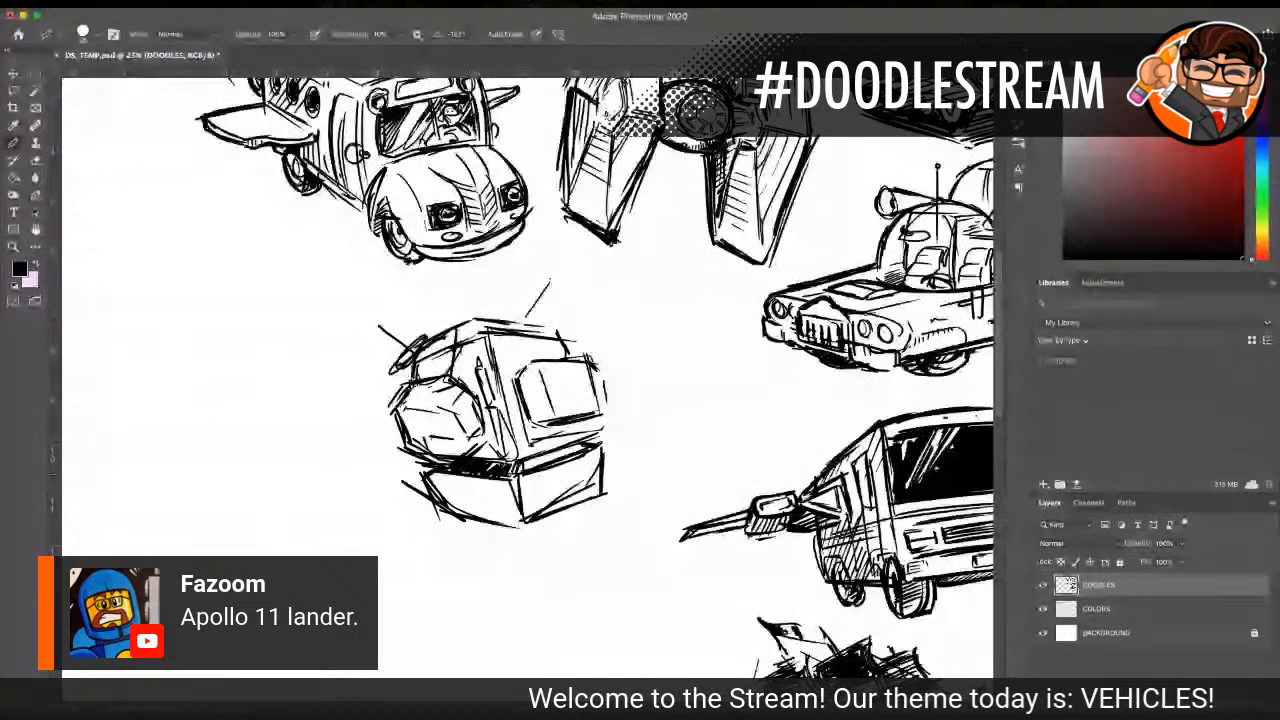
# Step: Draw a hatched grille across the lower stage's front corner and a strut projecting from its right side
pyautogui.moveTo(481, 489); pyautogui.dragTo(490, 519)
pyautogui.moveTo(482, 493)
pyautogui.mouseDown()
pyautogui.moveTo(551, 485)
pyautogui.moveTo(554, 508)
pyautogui.moveTo(512, 514)
pyautogui.moveTo(549, 494)
pyautogui.mouseUp()
pyautogui.moveTo(433, 492); pyautogui.dragTo(439, 516)
pyautogui.moveTo(600, 472); pyautogui.dragTo(640, 442)
# Step: Draw a vertical landing leg with a thicker lower section and a flat footpad under the left strut
pyautogui.moveTo(403, 490); pyautogui.dragTo(406, 614)
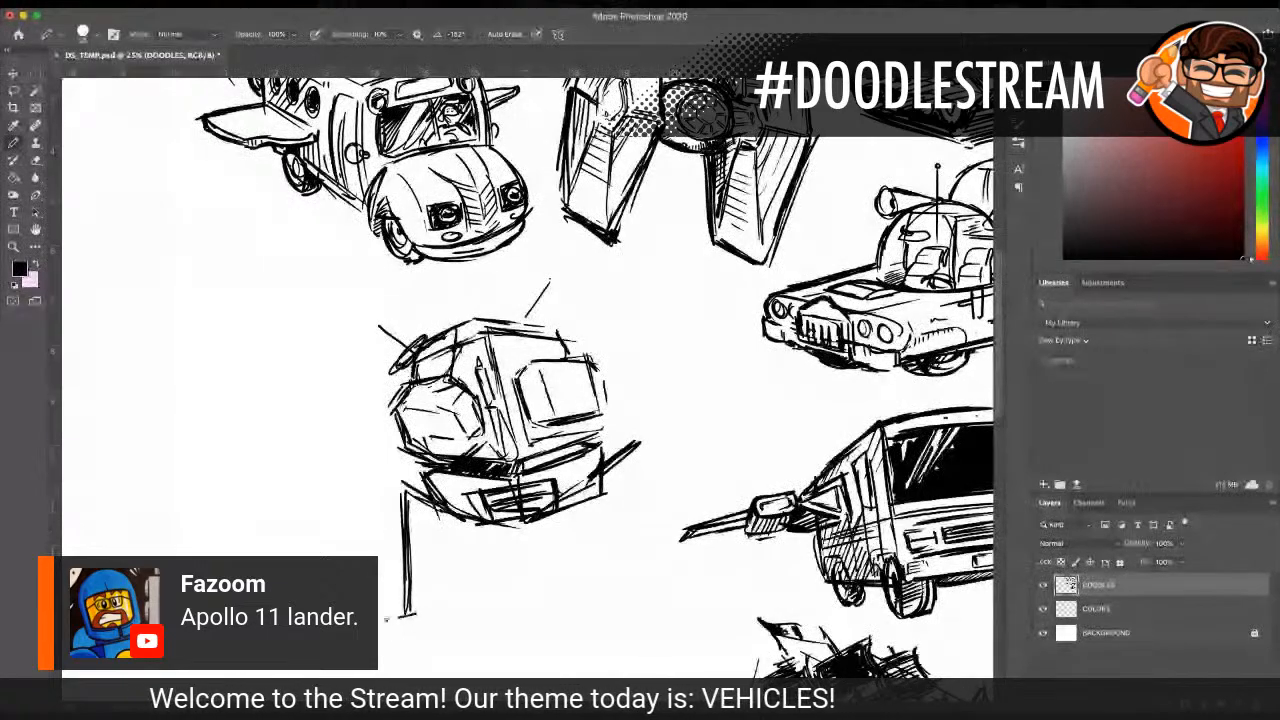
pyautogui.moveTo(378, 626)
pyautogui.mouseDown()
pyautogui.moveTo(432, 604)
pyautogui.moveTo(380, 618)
pyautogui.moveTo(402, 635)
pyautogui.moveTo(430, 620)
pyautogui.mouseUp()
pyautogui.moveTo(432, 608); pyautogui.dragTo(430, 620)
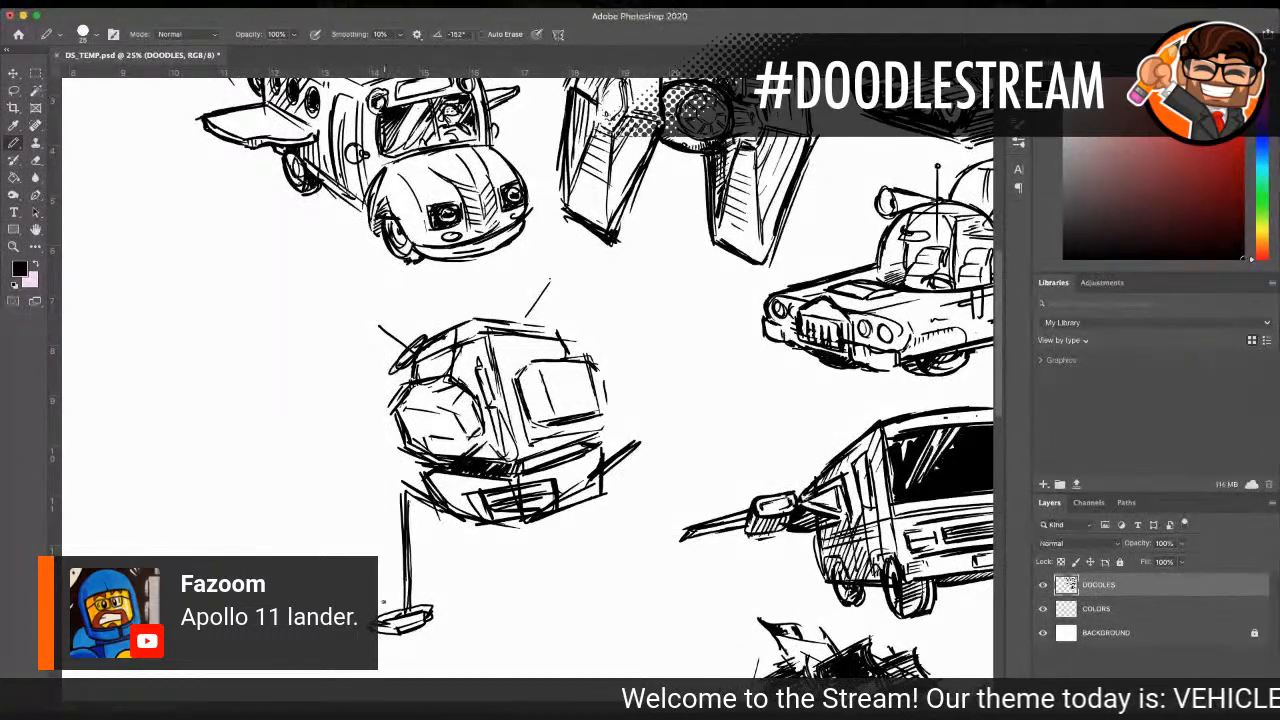
pyautogui.moveTo(398, 565)
pyautogui.mouseDown()
pyautogui.moveTo(408, 620)
pyautogui.moveTo(406, 560)
pyautogui.mouseUp()
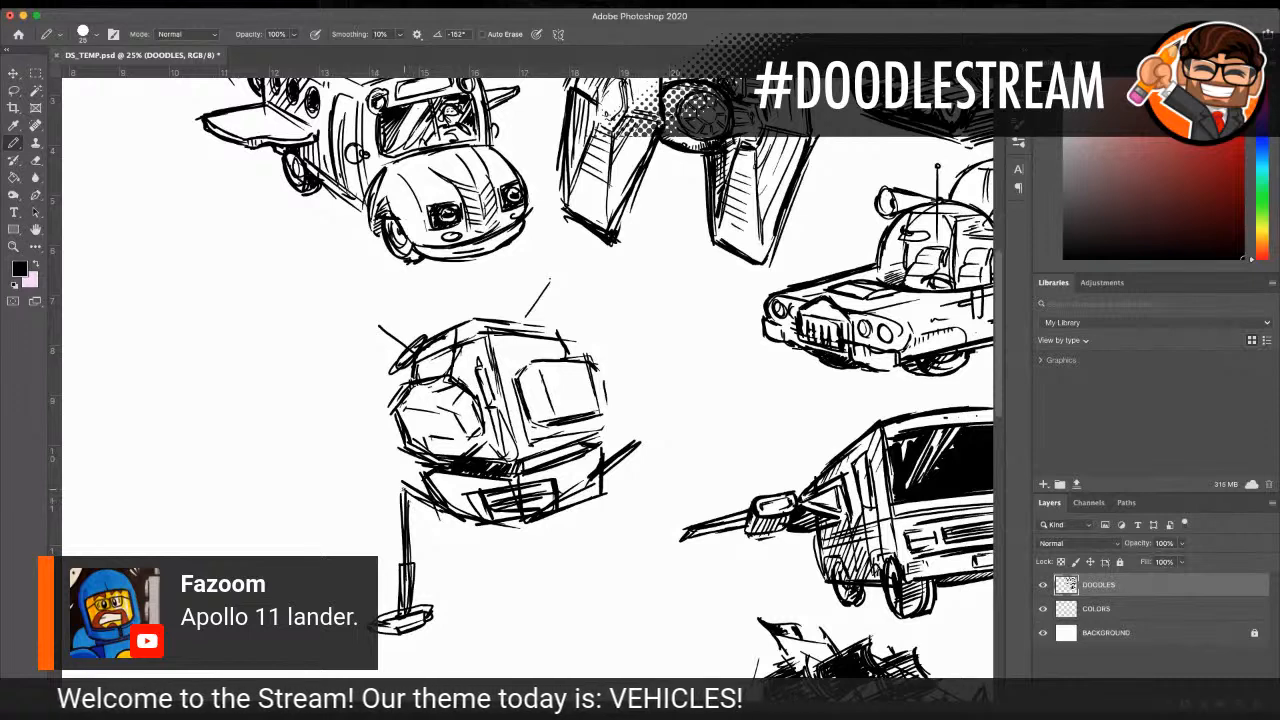
pyautogui.moveTo(410, 496); pyautogui.dragTo(411, 563)
# Step: Draw an angled outer left landing leg with a footpad and a short rear leg with an oval footpad beneath the lander's hull
pyautogui.moveTo(434, 492)
pyautogui.mouseDown()
pyautogui.moveTo(392, 473)
pyautogui.moveTo(350, 536)
pyautogui.mouseUp()
pyautogui.moveTo(378, 489)
pyautogui.mouseDown()
pyautogui.moveTo(320, 577)
pyautogui.moveTo(337, 598)
pyautogui.moveTo(358, 591)
pyautogui.mouseUp()
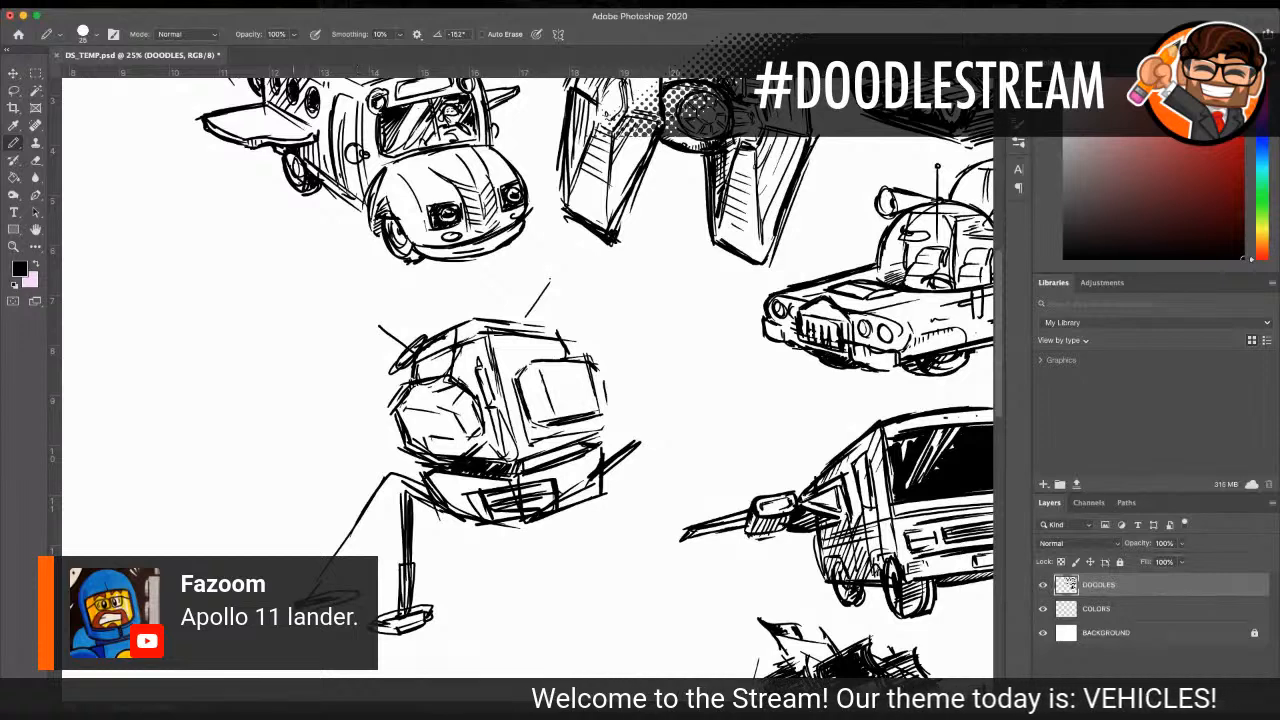
pyautogui.moveTo(380, 512); pyautogui.dragTo(333, 587)
pyautogui.moveTo(397, 491)
pyautogui.mouseDown()
pyautogui.moveTo(323, 589)
pyautogui.moveTo(337, 575)
pyautogui.moveTo(333, 555)
pyautogui.moveTo(322, 564)
pyautogui.mouseUp()
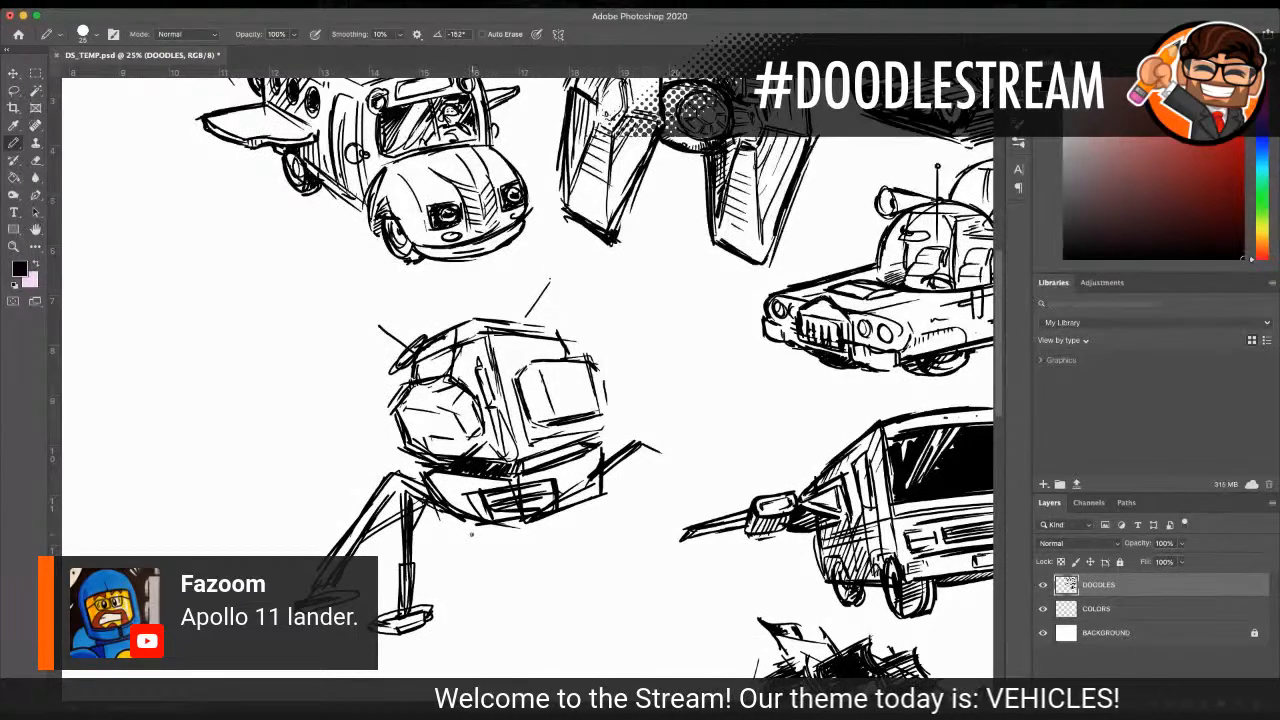
pyautogui.moveTo(482, 522); pyautogui.dragTo(489, 557)
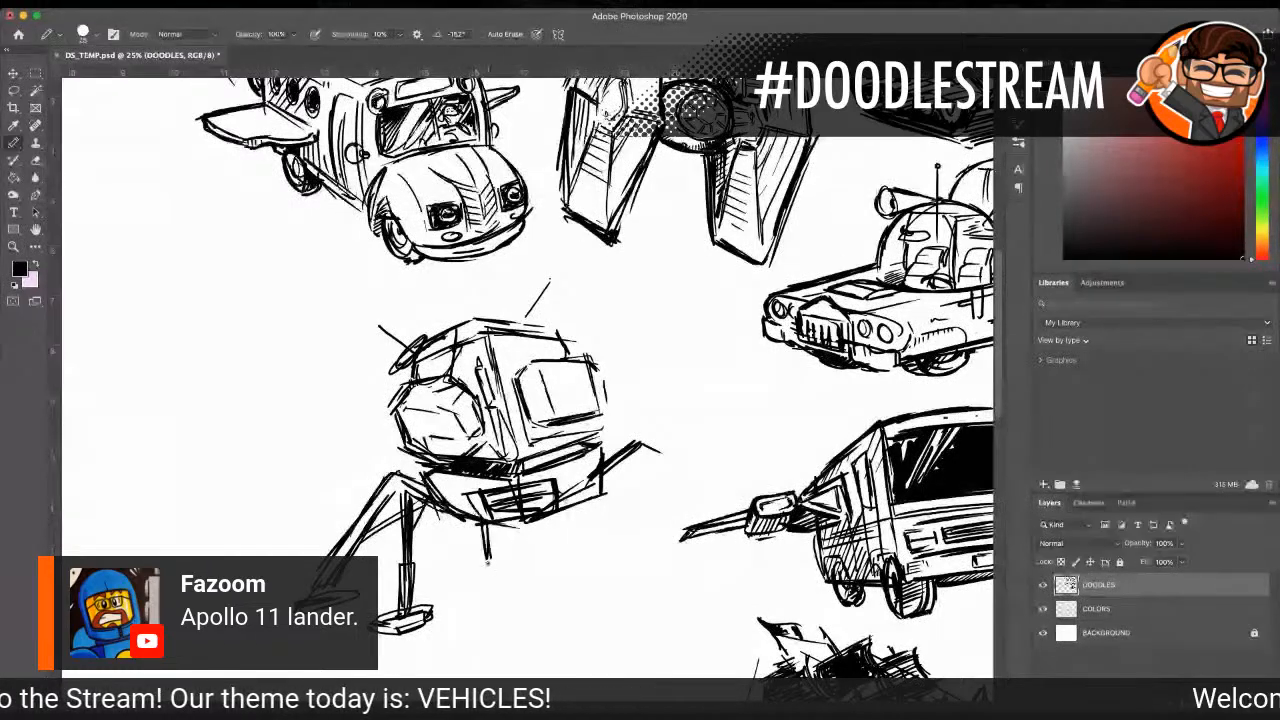
pyautogui.moveTo(470, 568); pyautogui.dragTo(513, 567)
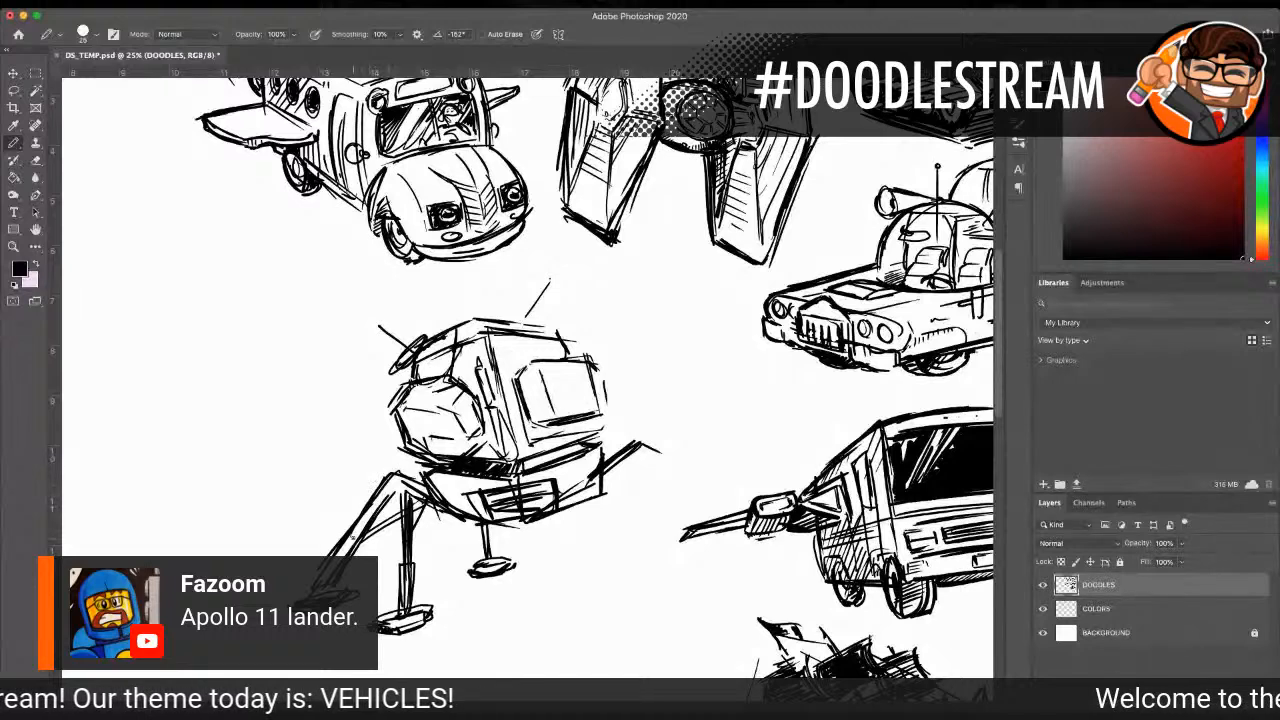
# Step: Add short hatch strokes around the left leg joint and shade the lower stage's left side and front grille with diagonal hatching
pyautogui.moveTo(396, 473); pyautogui.dragTo(388, 494)
pyautogui.moveTo(405, 475); pyautogui.dragTo(403, 494)
pyautogui.moveTo(419, 478); pyautogui.dragTo(417, 500)
pyautogui.moveTo(429, 482); pyautogui.dragTo(425, 495)
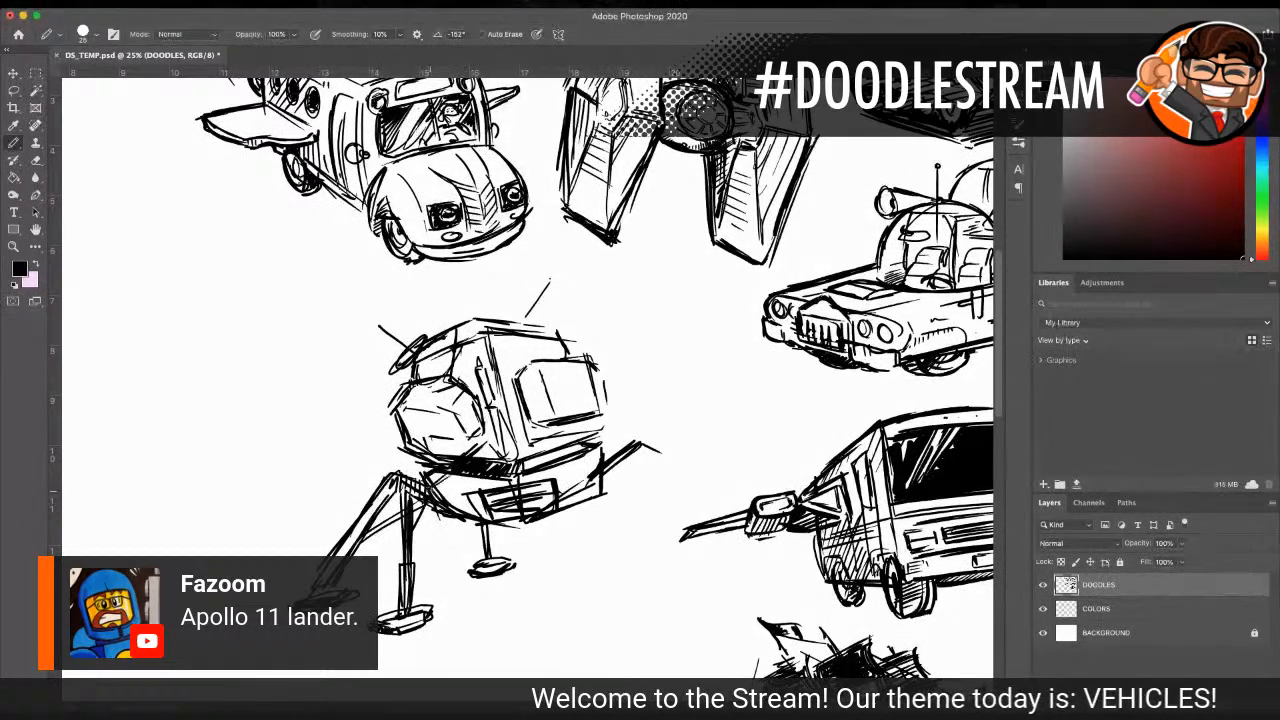
pyautogui.moveTo(512, 470); pyautogui.dragTo(465, 494)
pyautogui.moveTo(499, 495); pyautogui.dragTo(471, 515)
pyautogui.moveTo(520, 509); pyautogui.dragTo(485, 517)
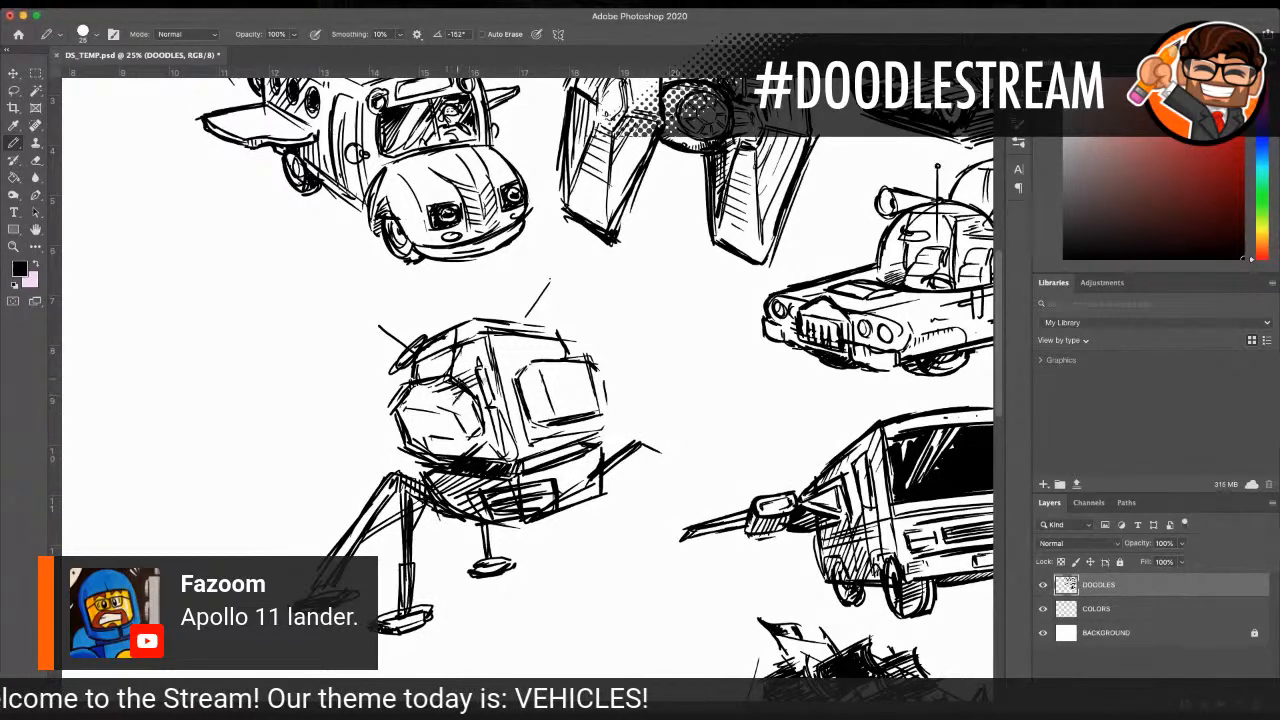
# Step: Shade the right and lower edges of the lander's rounded front module with short hatching strokes
pyautogui.moveTo(480, 405); pyautogui.dragTo(493, 434)
pyautogui.moveTo(458, 433); pyautogui.dragTo(500, 452)
pyautogui.moveTo(498, 428); pyautogui.dragTo(508, 446)
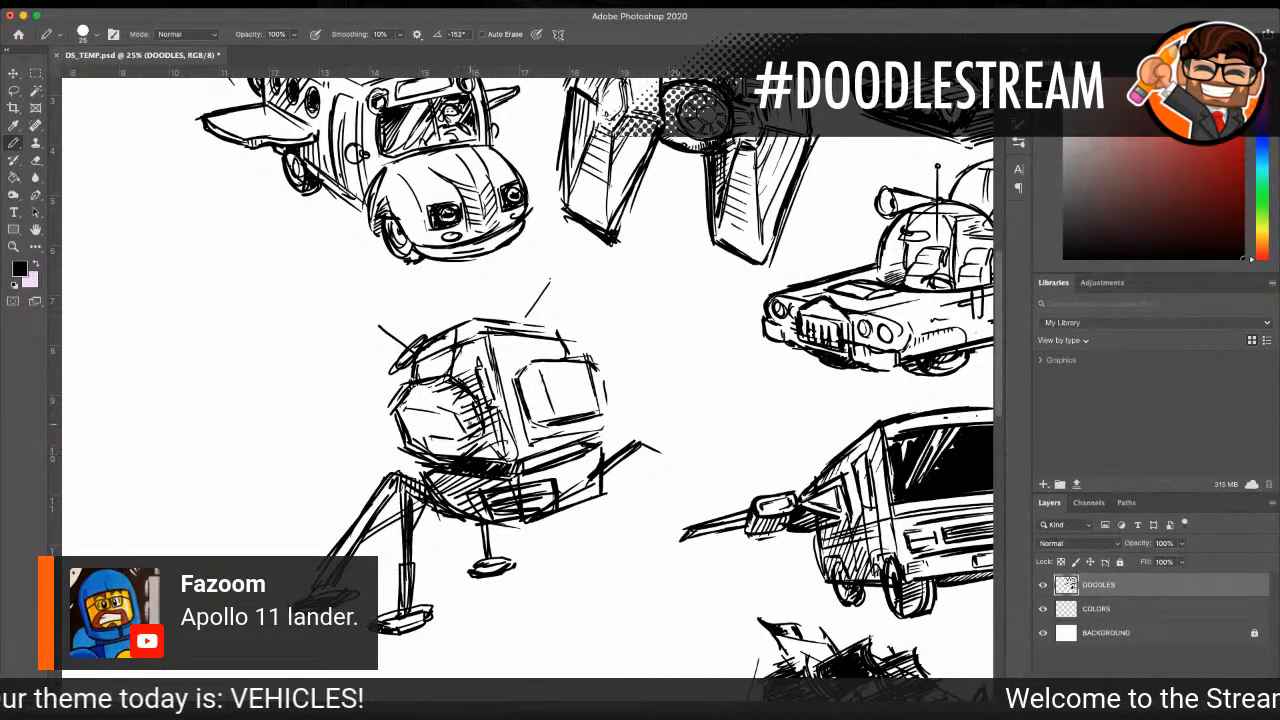
# Step: Lasso the whole lander, move it a little further left in the blank area below the flying bus, and clear the selection
pyautogui.scroll(-2, 528, 354)
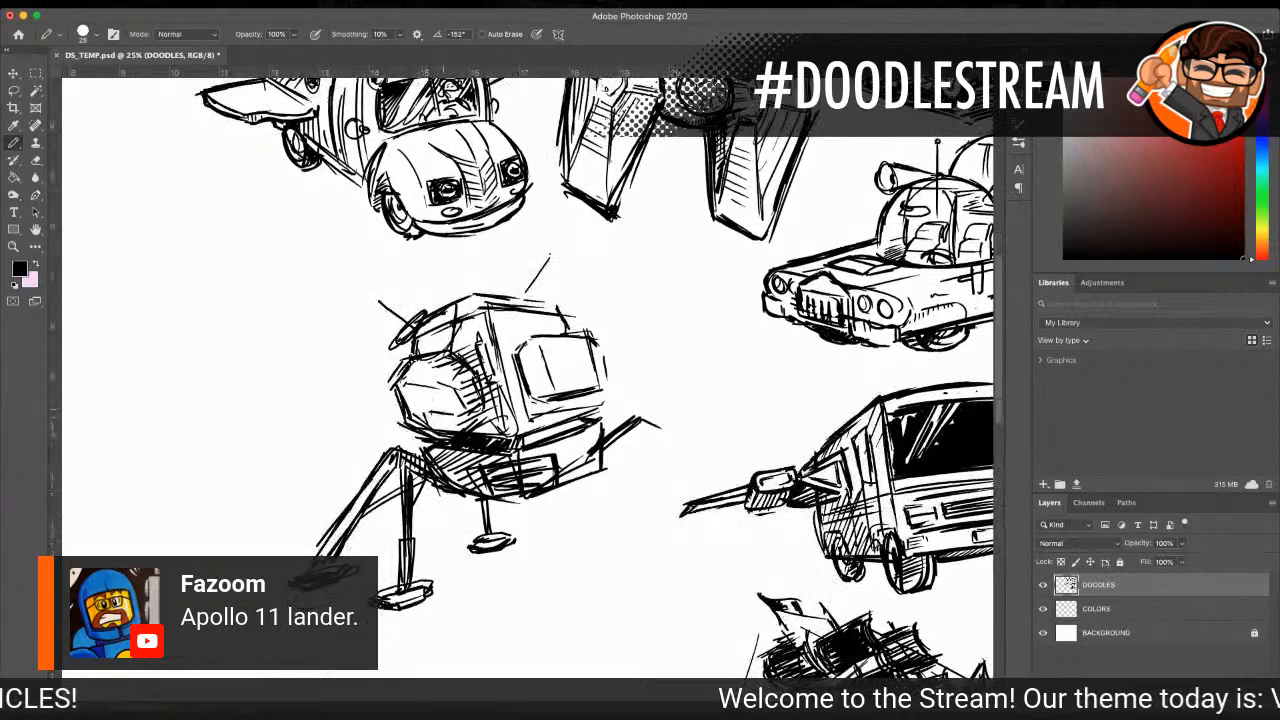
pyautogui.click(14, 247)
pyautogui.keyDown('alt'); pyautogui.click(195, 289); pyautogui.keyUp('alt')
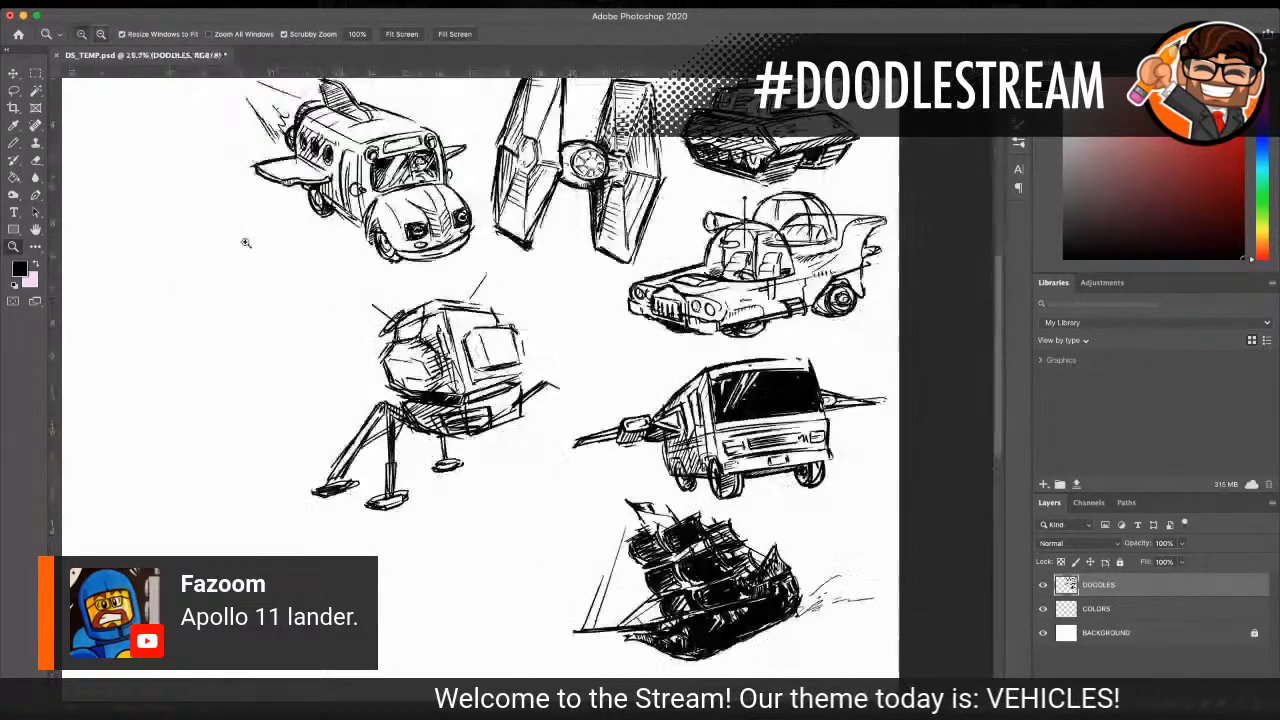
pyautogui.click(14, 90)
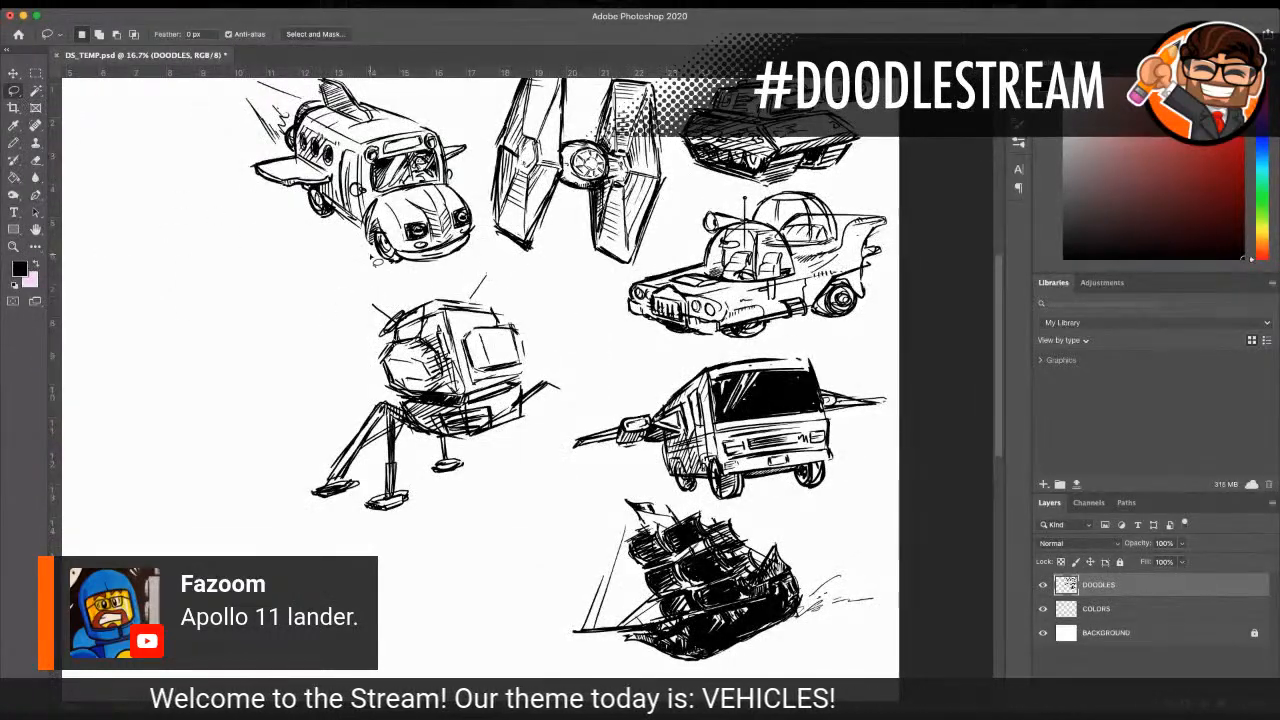
pyautogui.moveTo(427, 293)
pyautogui.mouseDown()
pyautogui.moveTo(330, 373)
pyautogui.moveTo(293, 450)
pyautogui.moveTo(381, 561)
pyautogui.moveTo(483, 501)
pyautogui.moveTo(526, 444)
pyautogui.moveTo(590, 401)
pyautogui.moveTo(480, 272)
pyautogui.mouseUp()
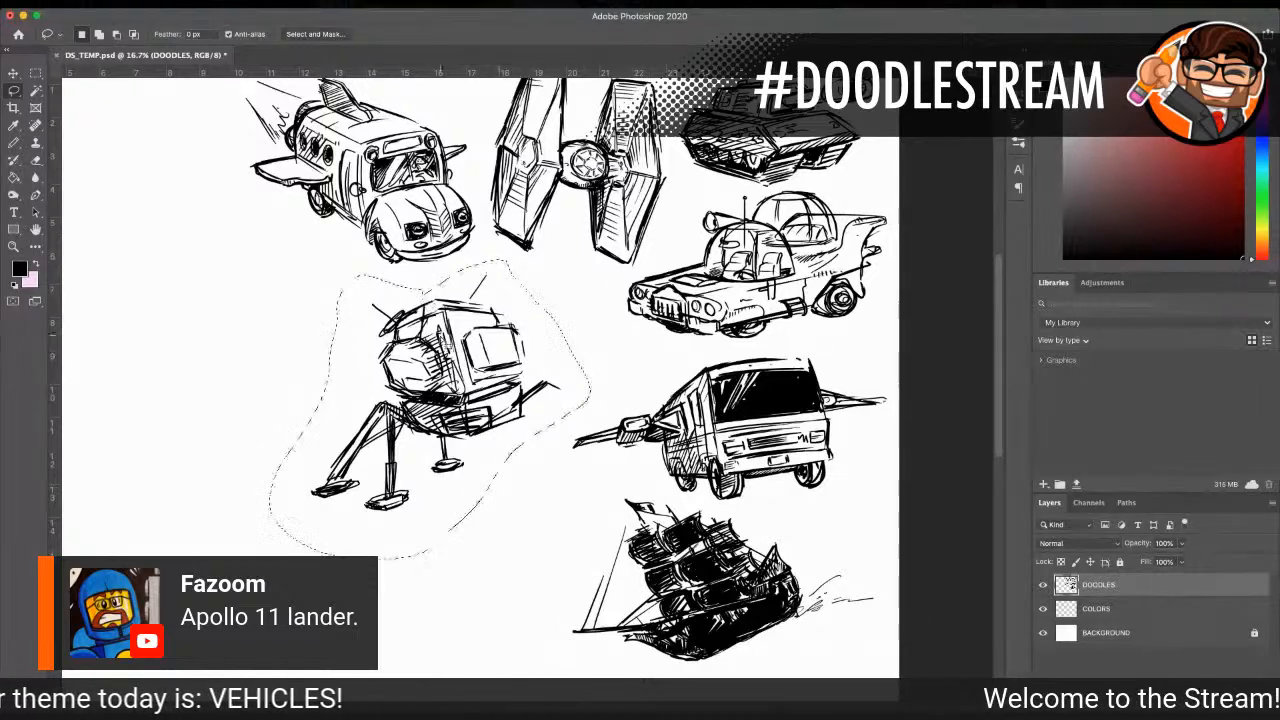
pyautogui.click(14, 73)
pyautogui.moveTo(440, 400); pyautogui.dragTo(350, 412)
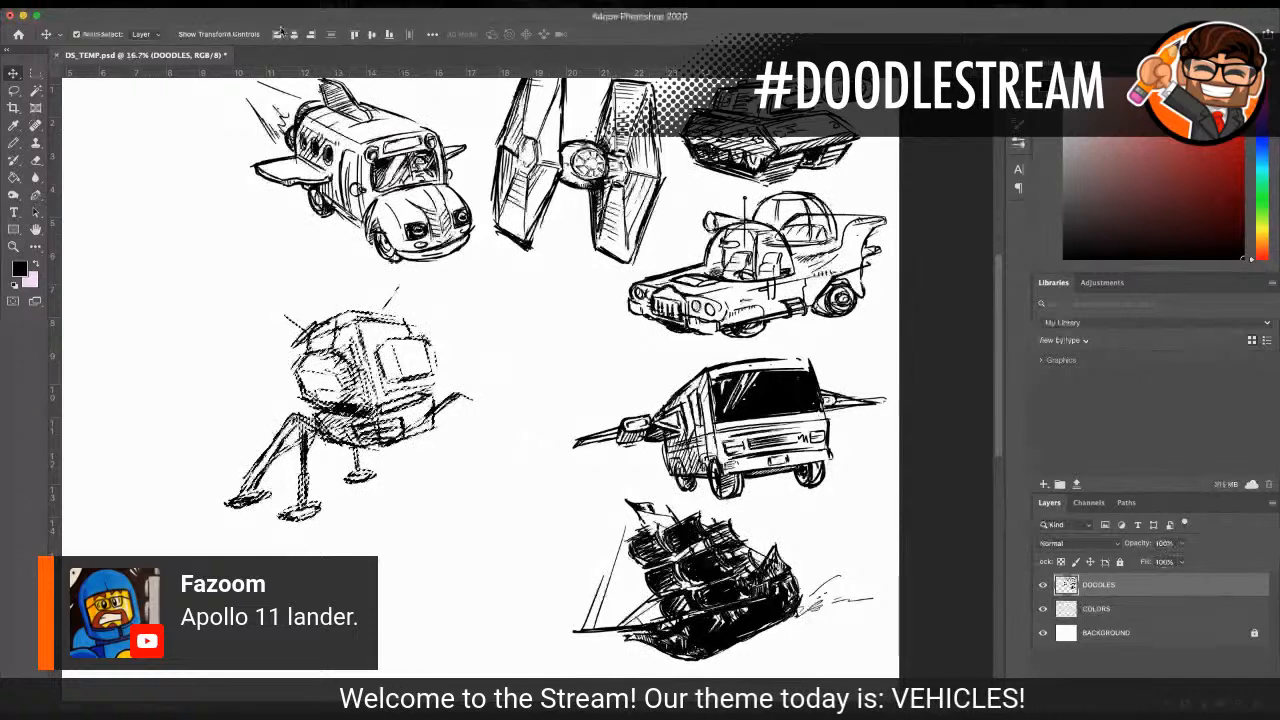
pyautogui.hotkey('ctrl', 'd')
# Step: Draw two angled landing legs with oval footpads on the lander's right side, plus a small central strut and thin cross braces
pyautogui.click(15, 246)
pyautogui.click(417, 403)
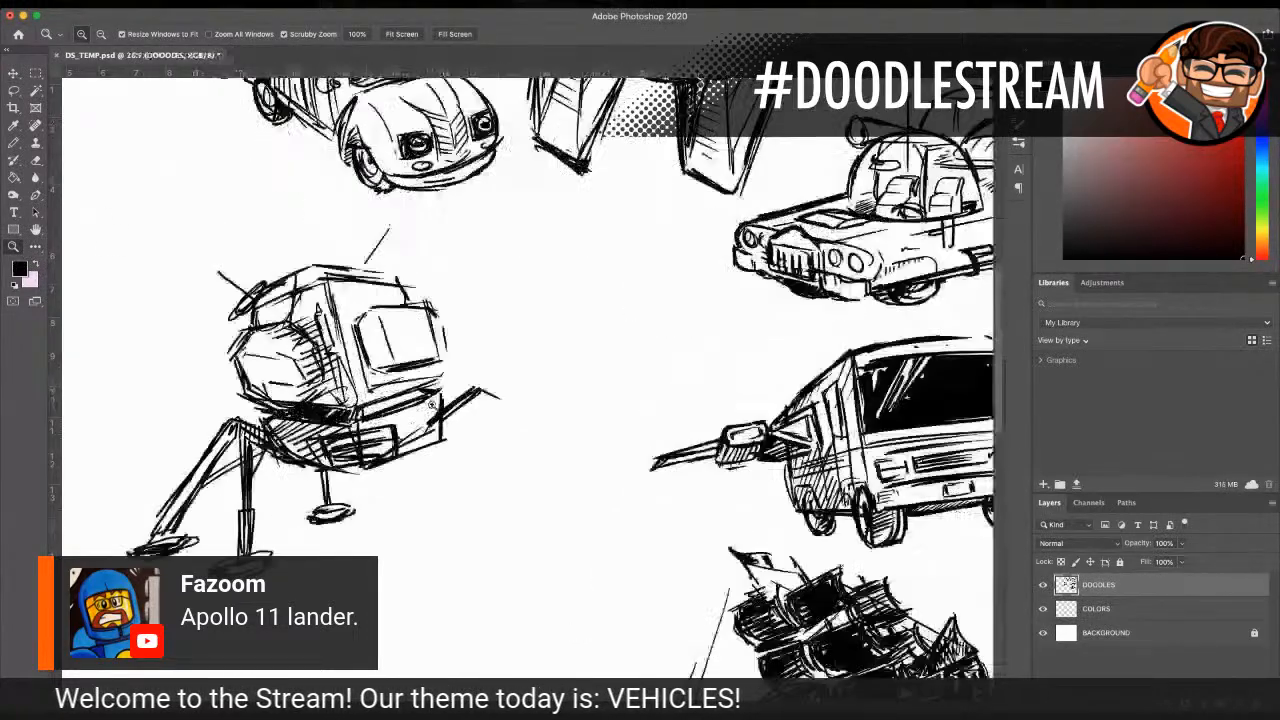
pyautogui.press('b')
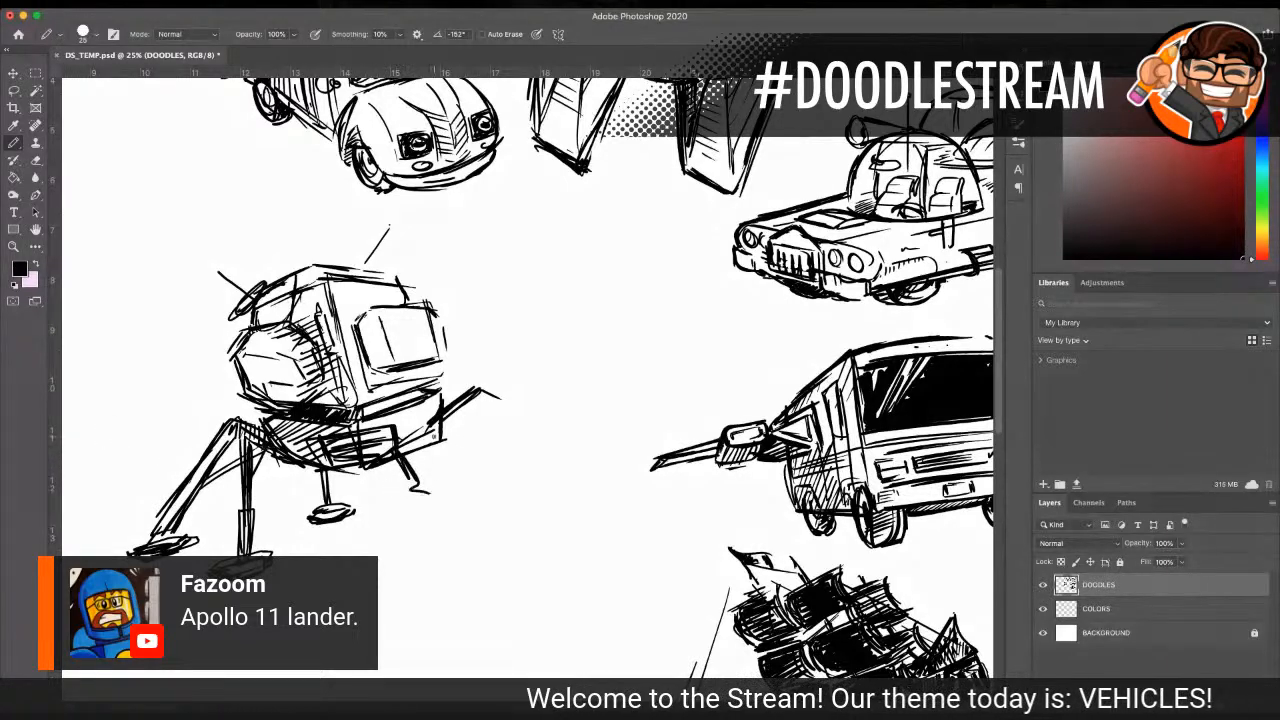
pyautogui.moveTo(438, 430); pyautogui.dragTo(492, 527)
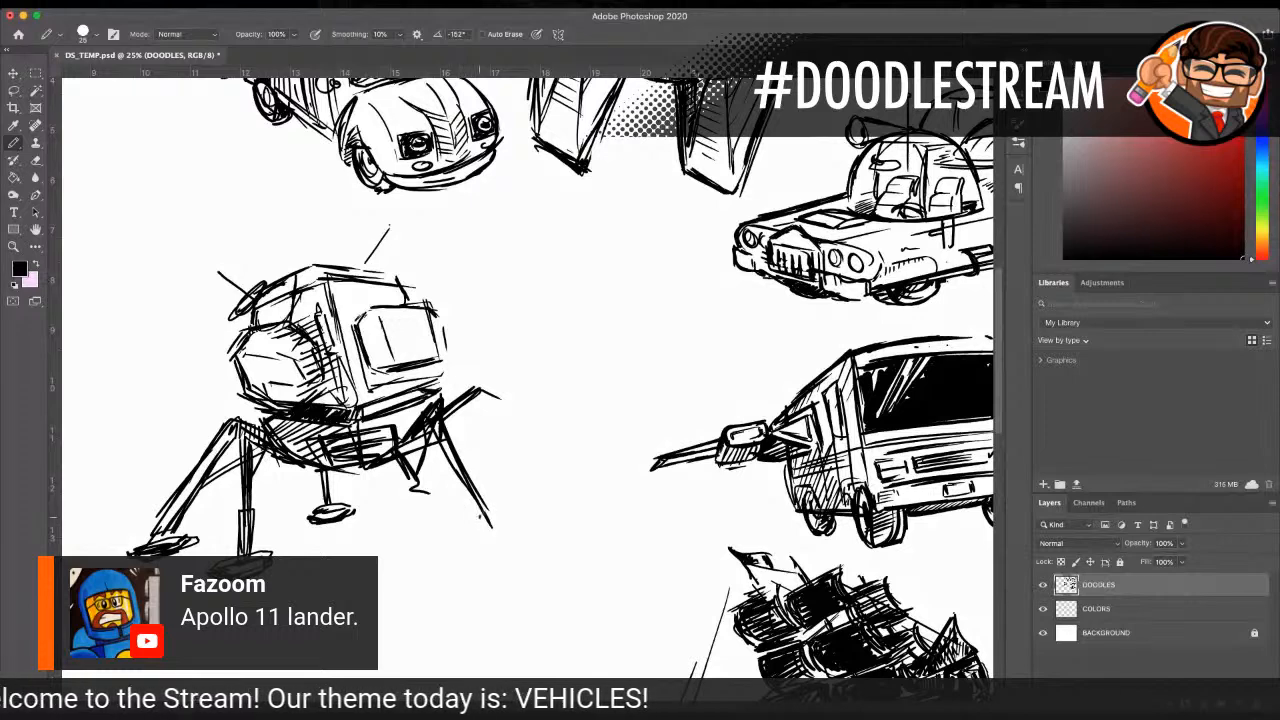
pyautogui.moveTo(456, 525); pyautogui.dragTo(520, 528)
pyautogui.moveTo(478, 390); pyautogui.dragTo(572, 475)
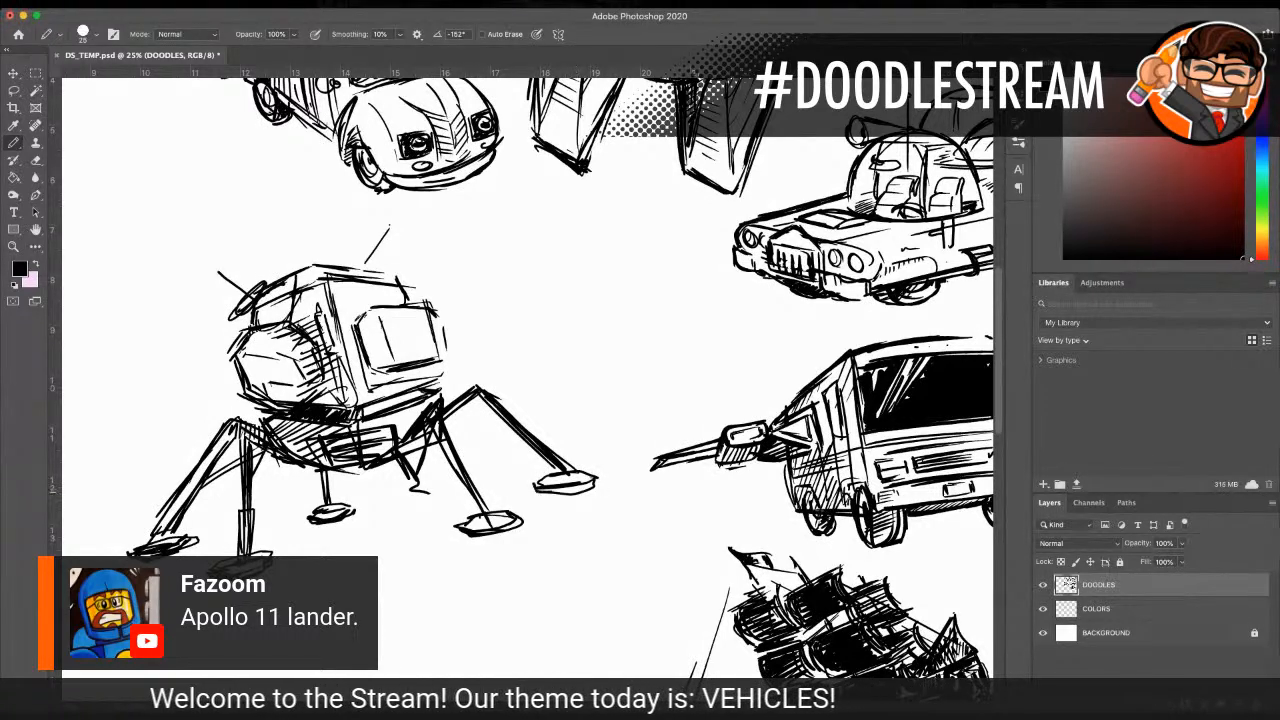
pyautogui.moveTo(477, 395)
pyautogui.mouseDown()
pyautogui.moveTo(438, 431)
pyautogui.moveTo(548, 434)
pyautogui.mouseUp()
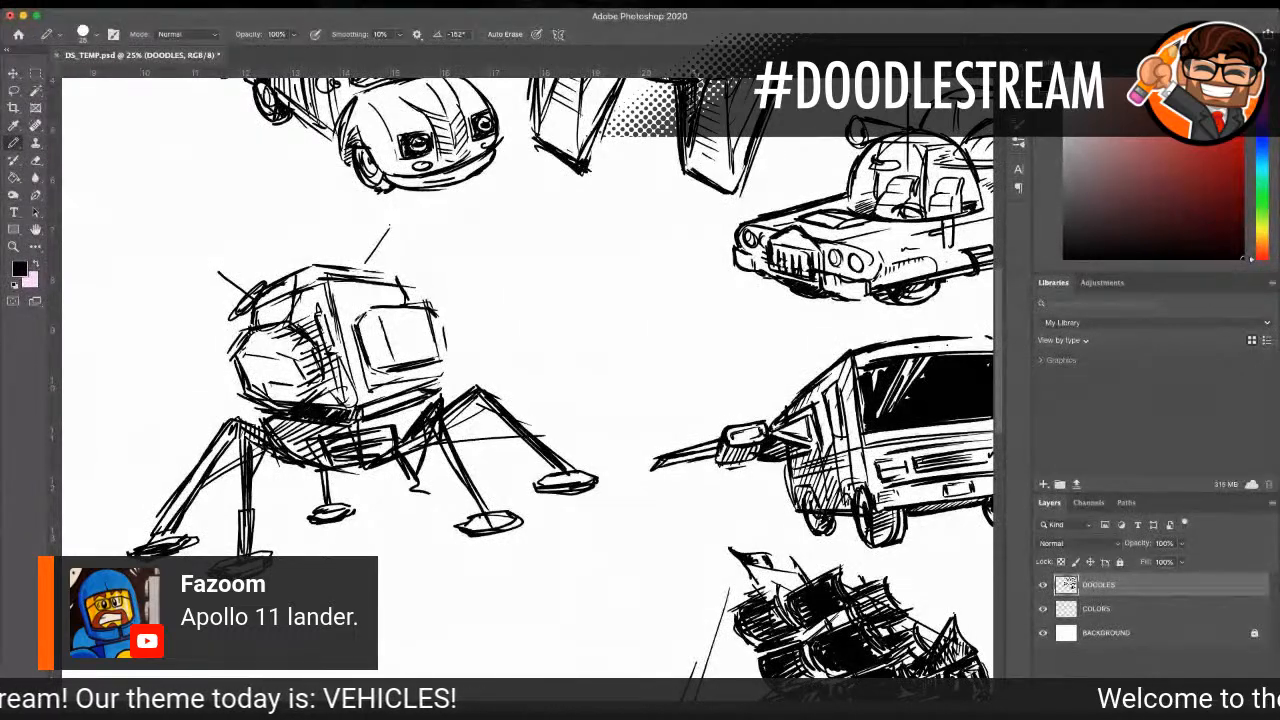
# Step: Lasso the finished lander, scale it to 72%, and place it below the TIE fighter, beside the bubble-domed car and winged camper
pyautogui.press('z')
pyautogui.keyDown('alt'); pyautogui.click(420, 388); pyautogui.keyUp('alt')
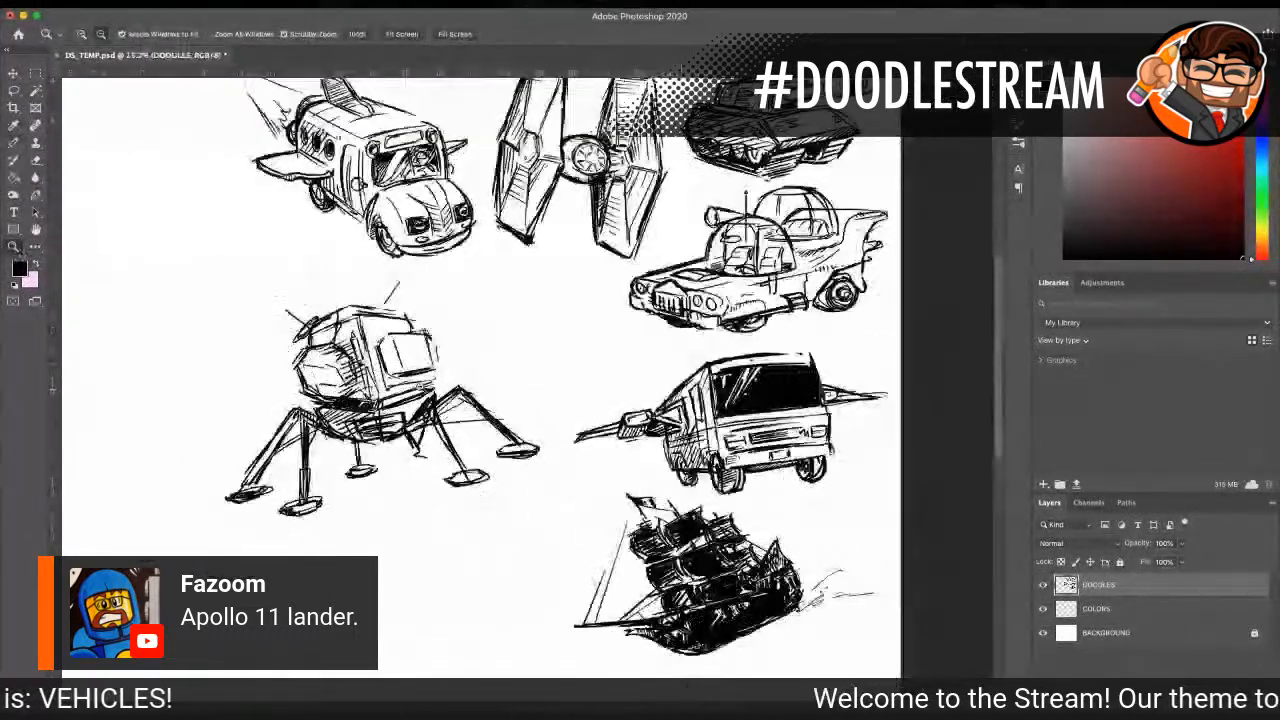
pyautogui.click(14, 91)
pyautogui.moveTo(298, 288)
pyautogui.mouseDown()
pyautogui.moveTo(212, 471)
pyautogui.moveTo(207, 542)
pyautogui.moveTo(374, 519)
pyautogui.moveTo(475, 524)
pyautogui.moveTo(547, 470)
pyautogui.moveTo(557, 452)
pyautogui.moveTo(484, 329)
pyautogui.moveTo(405, 265)
pyautogui.moveTo(298, 288)
pyautogui.mouseUp()
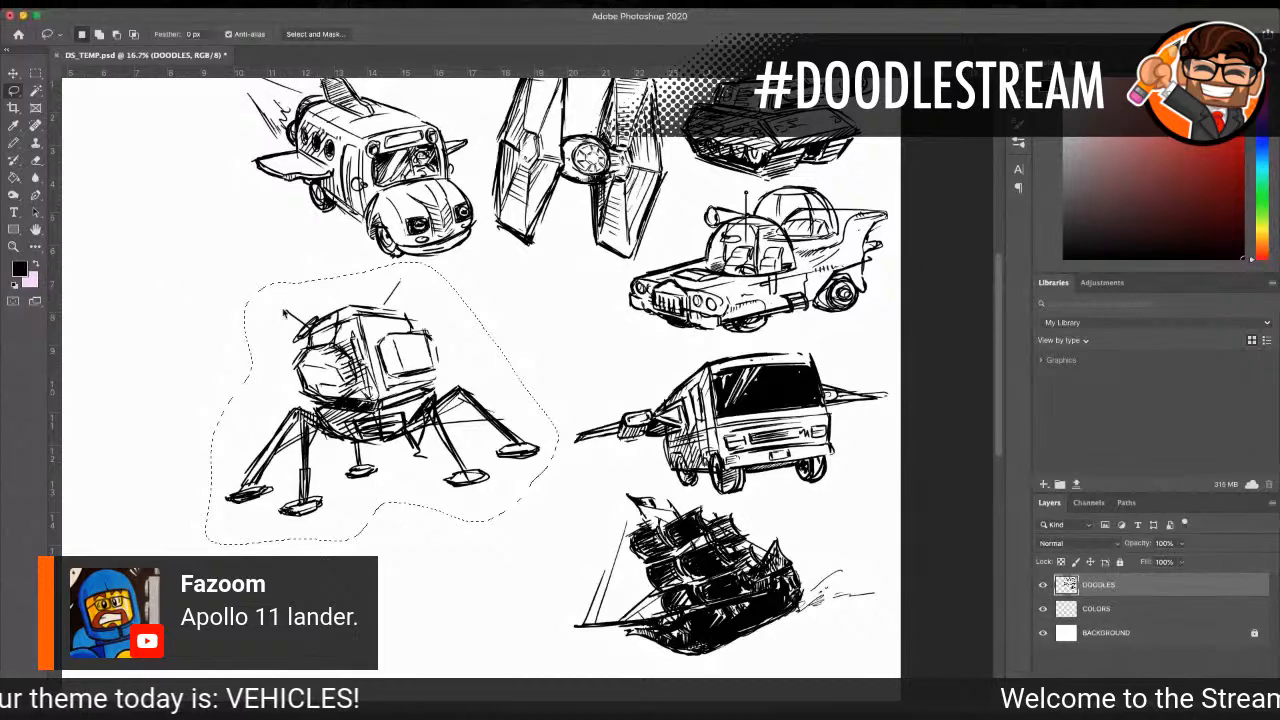
pyautogui.press('super+t')
pyautogui.moveTo(207, 263); pyautogui.dragTo(284, 325)
pyautogui.moveTo(440, 400); pyautogui.dragTo(519, 310)
pyautogui.moveTo(637, 235); pyautogui.dragTo(617, 251)
pyautogui.moveTo(503, 334); pyautogui.dragTo(566, 321)
pyautogui.moveTo(547, 278); pyautogui.dragTo(547, 272)
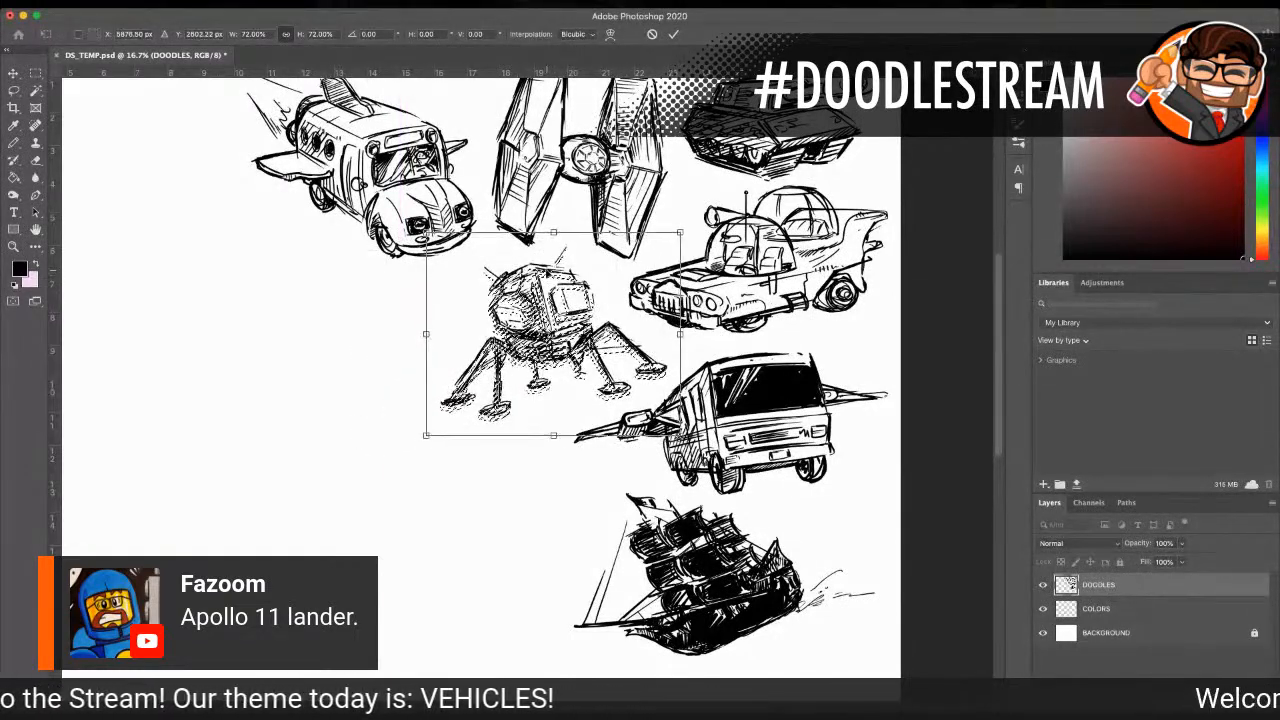
pyautogui.click(19, 71)
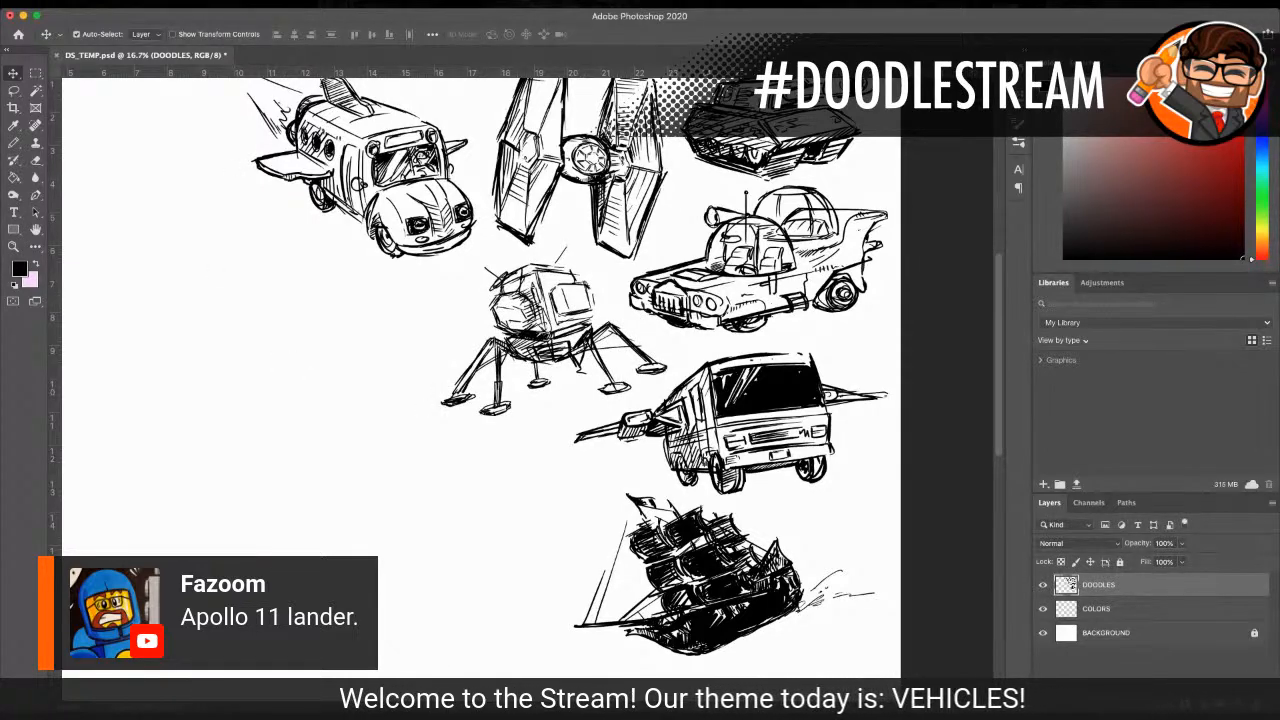
pyautogui.hscroll(-3, 500, 360)
pyautogui.press('b')
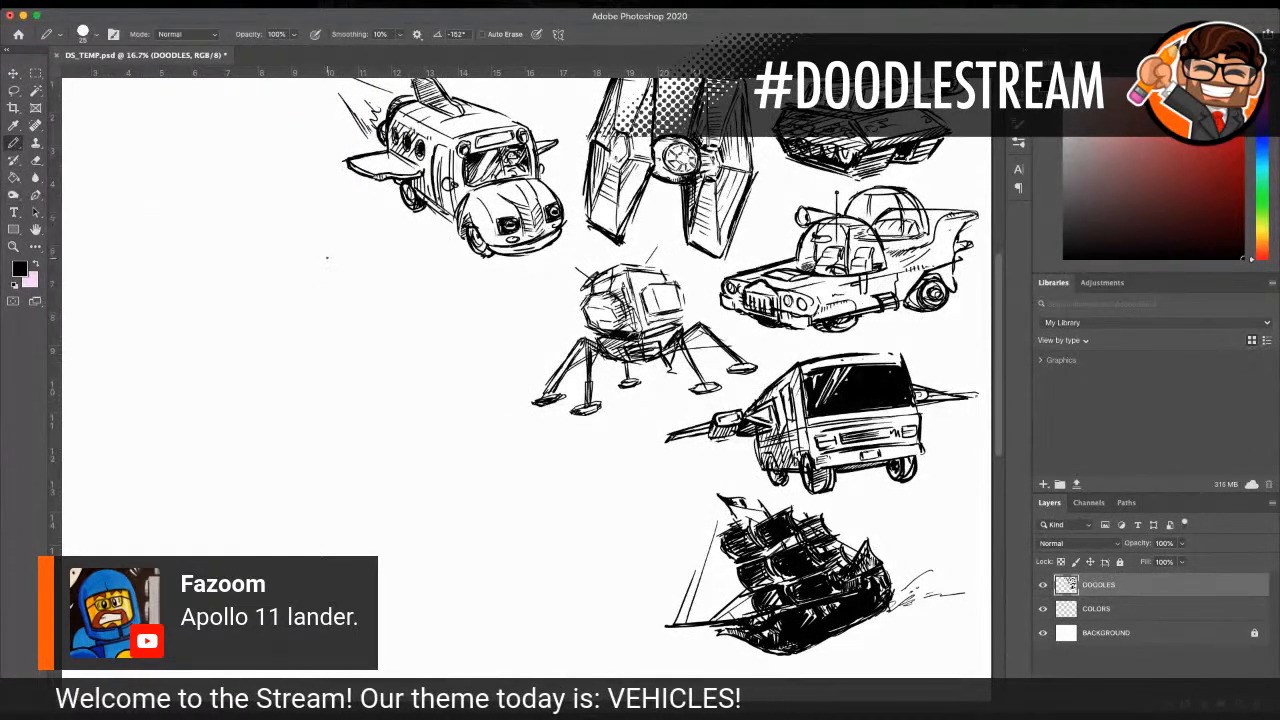
pyautogui.moveTo(295, 299)
pyautogui.mouseDown()
pyautogui.moveTo(110, 366)
pyautogui.moveTo(102, 502)
pyautogui.moveTo(445, 606)
pyautogui.moveTo(556, 580)
pyautogui.moveTo(578, 552)
pyautogui.moveTo(467, 321)
pyautogui.moveTo(338, 274)
pyautogui.mouseUp()
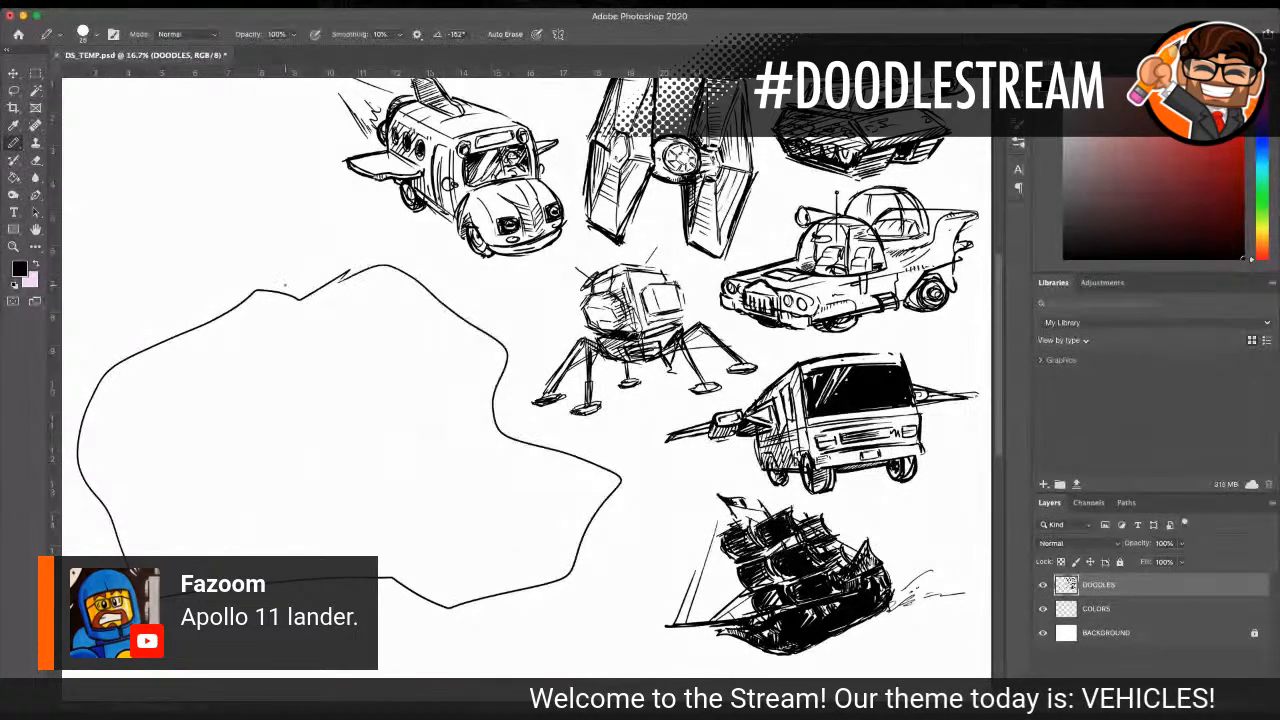
pyautogui.scroll(-2, 400, 285)
pyautogui.press('z')
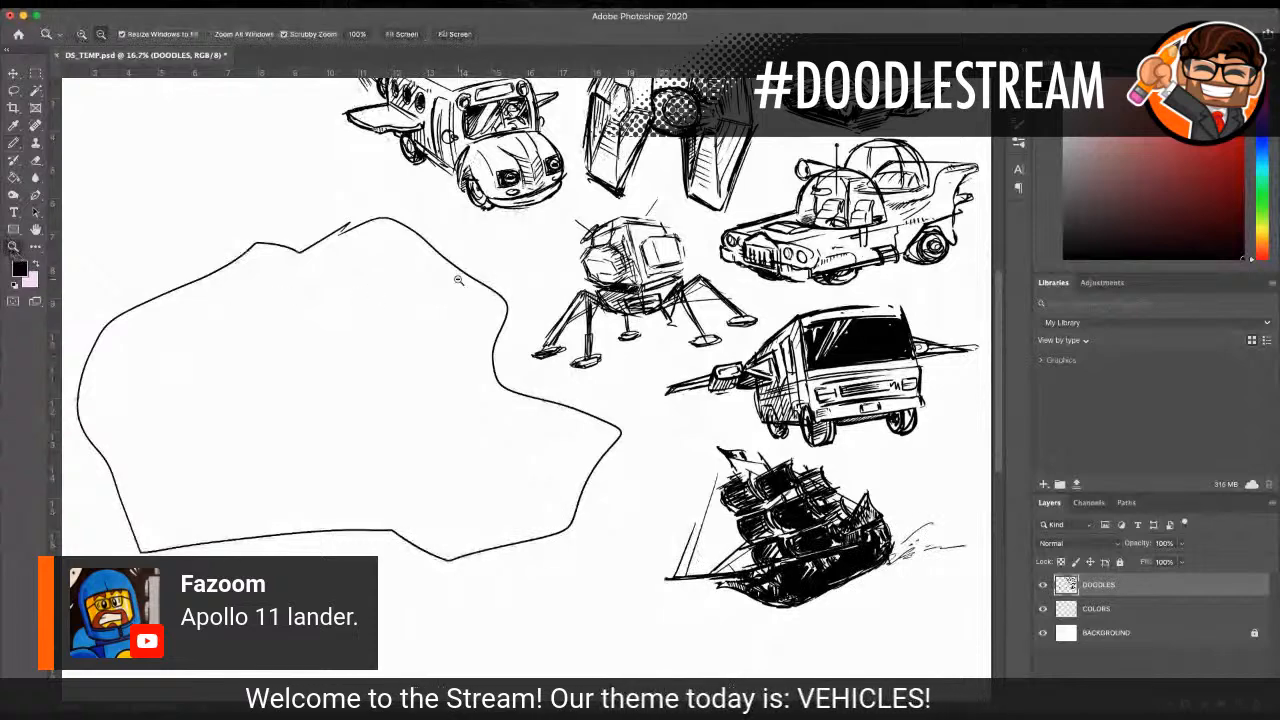
pyautogui.keyDown('alt'); pyautogui.doubleClick(458, 280); pyautogui.keyUp('alt')
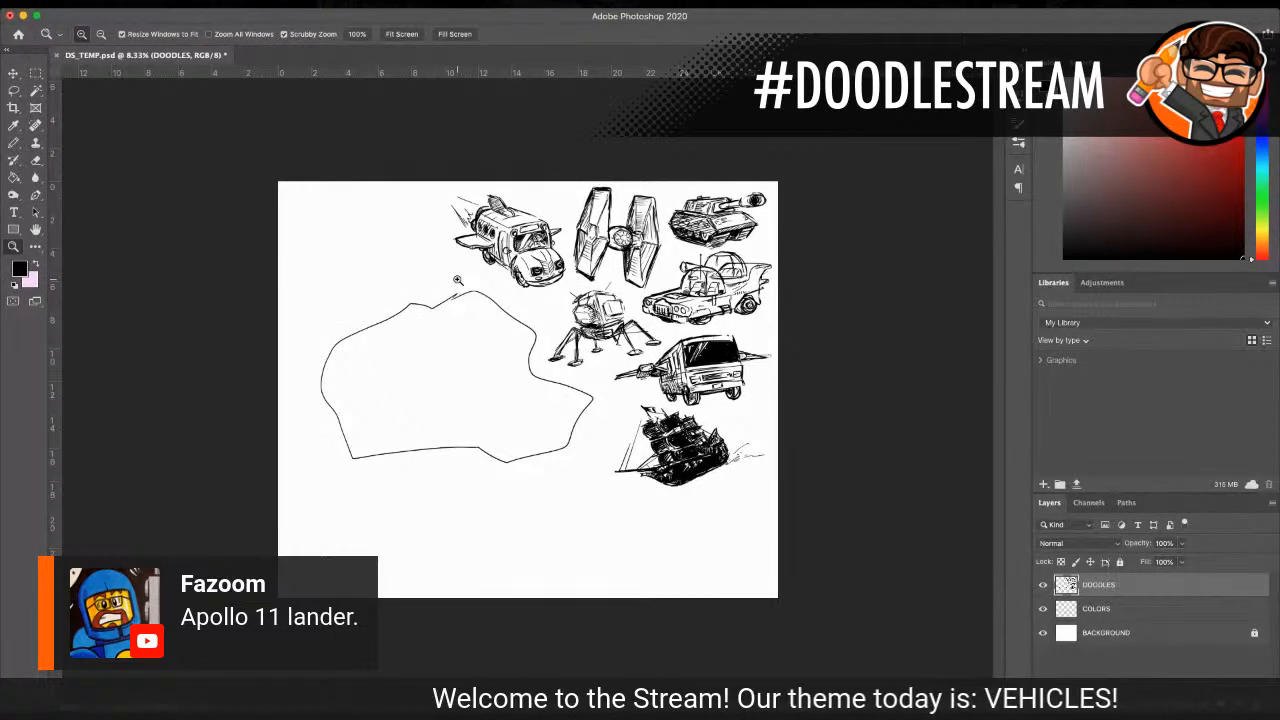
pyautogui.hotkey('ctrl', 'd')
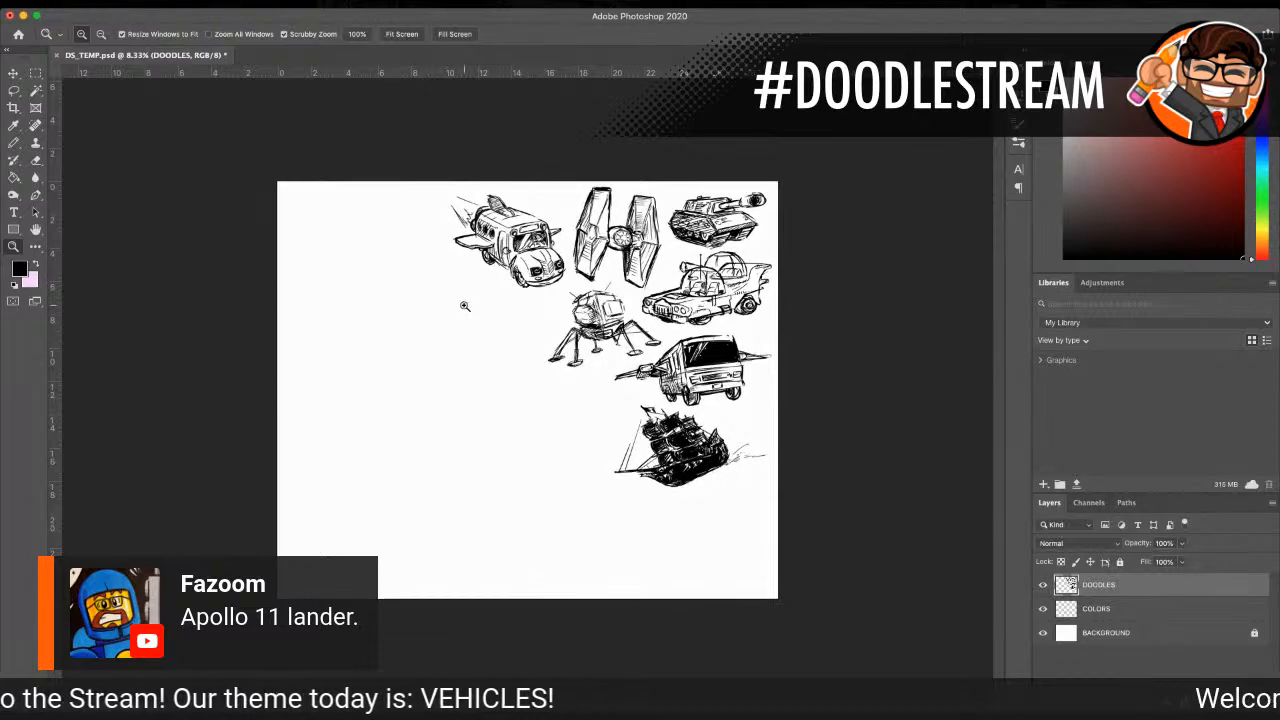
pyautogui.click(464, 301)
pyautogui.click(400, 280)
pyautogui.click(298, 221)
pyautogui.scroll(2, 299, 223)
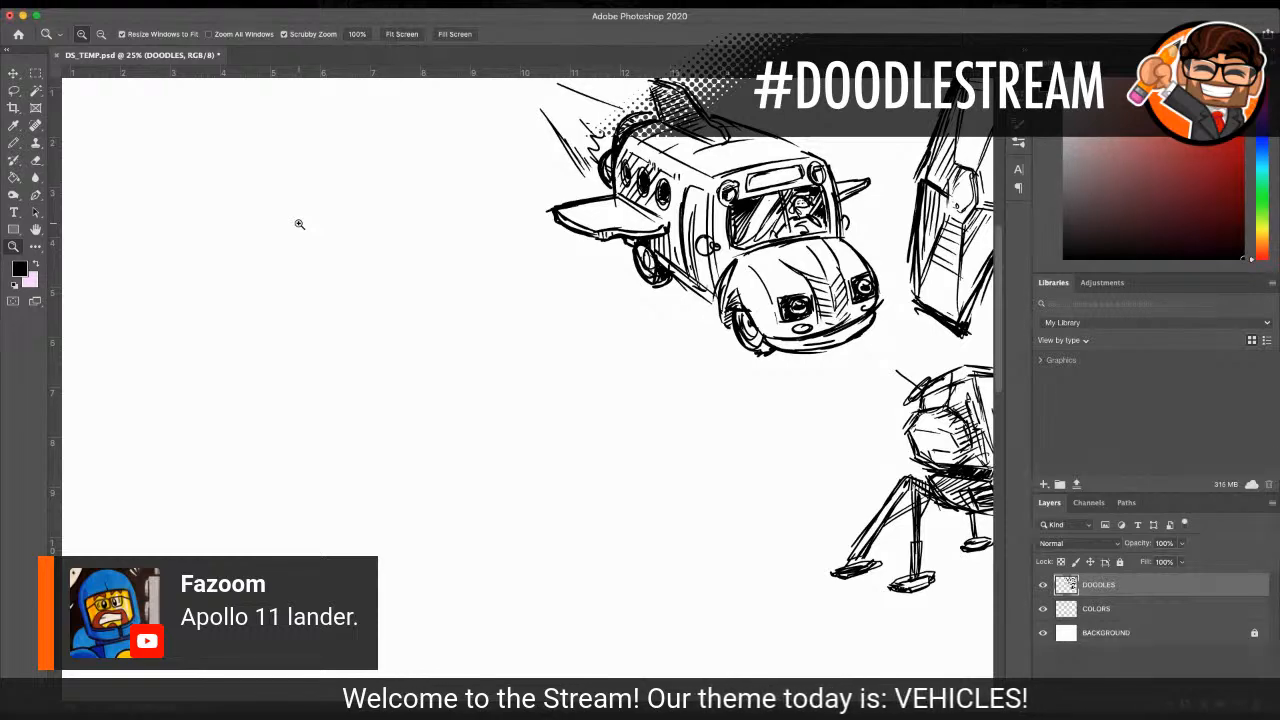
pyautogui.keyDown('alt'); pyautogui.click(503, 334); pyautogui.keyUp('alt')
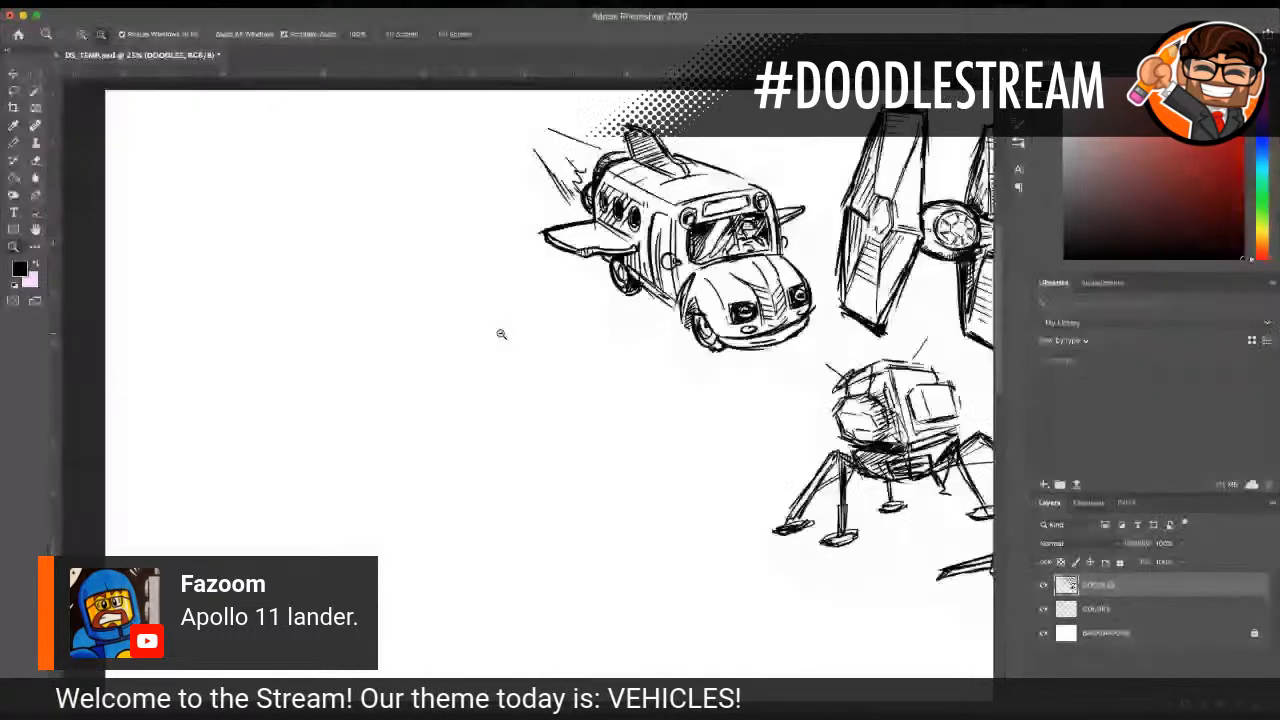
pyautogui.keyDown('alt'); pyautogui.click(503, 334); pyautogui.keyUp('alt')
pyautogui.keyDown('alt'); pyautogui.click(503, 334); pyautogui.keyUp('alt')
pyautogui.click(614, 319)
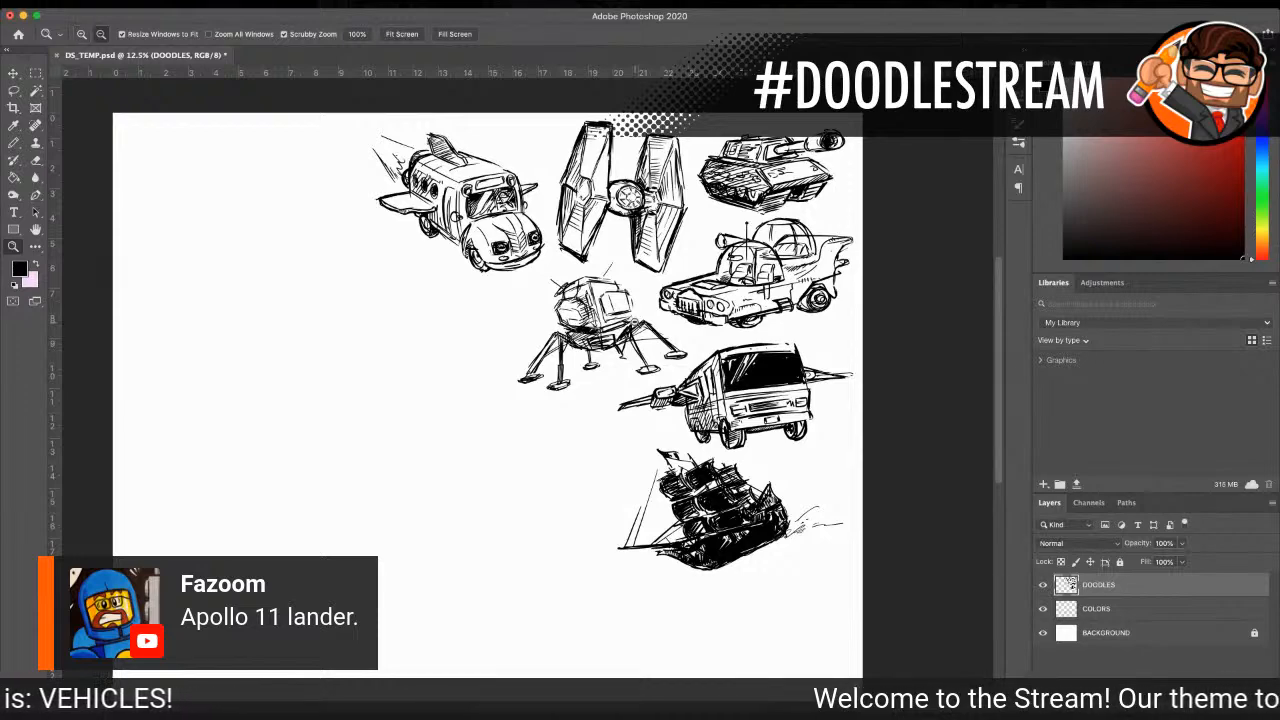
pyautogui.keyDown('alt'); pyautogui.click(607, 317); pyautogui.keyUp('alt')
pyautogui.click(687, 275)
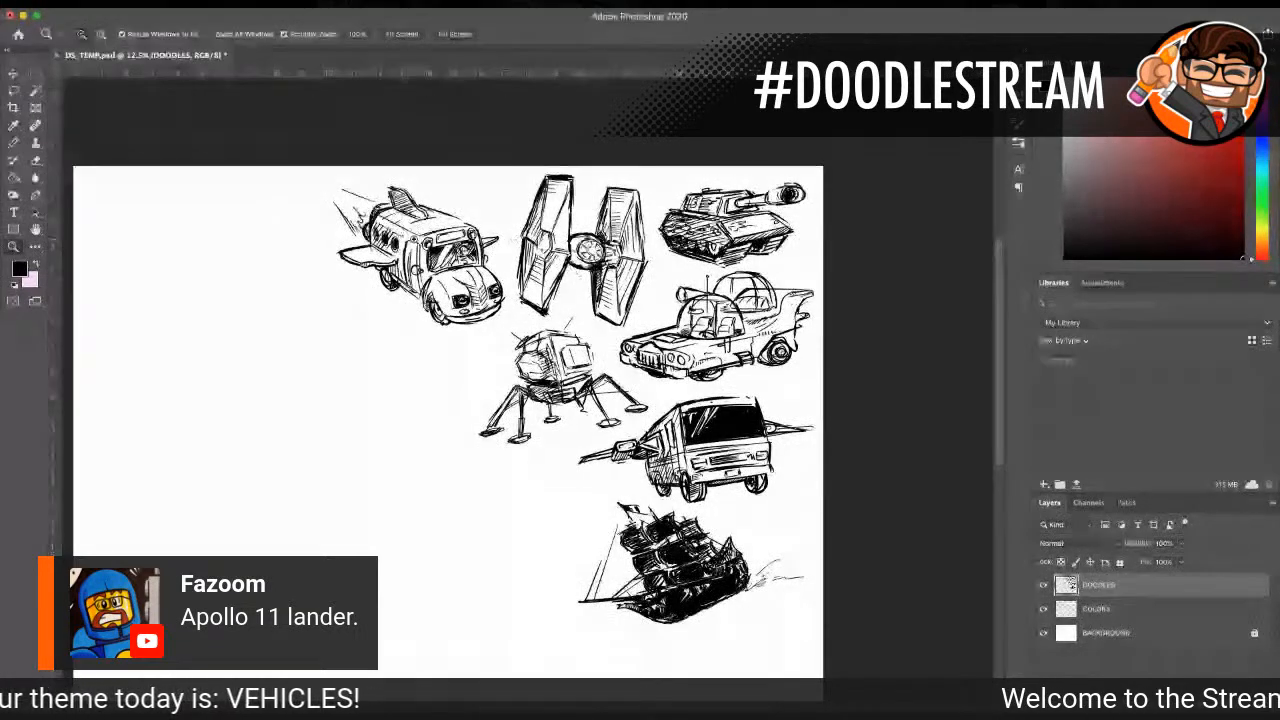
pyautogui.keyDown('alt'); pyautogui.click(430, 296); pyautogui.keyUp('alt')
pyautogui.click(430, 296)
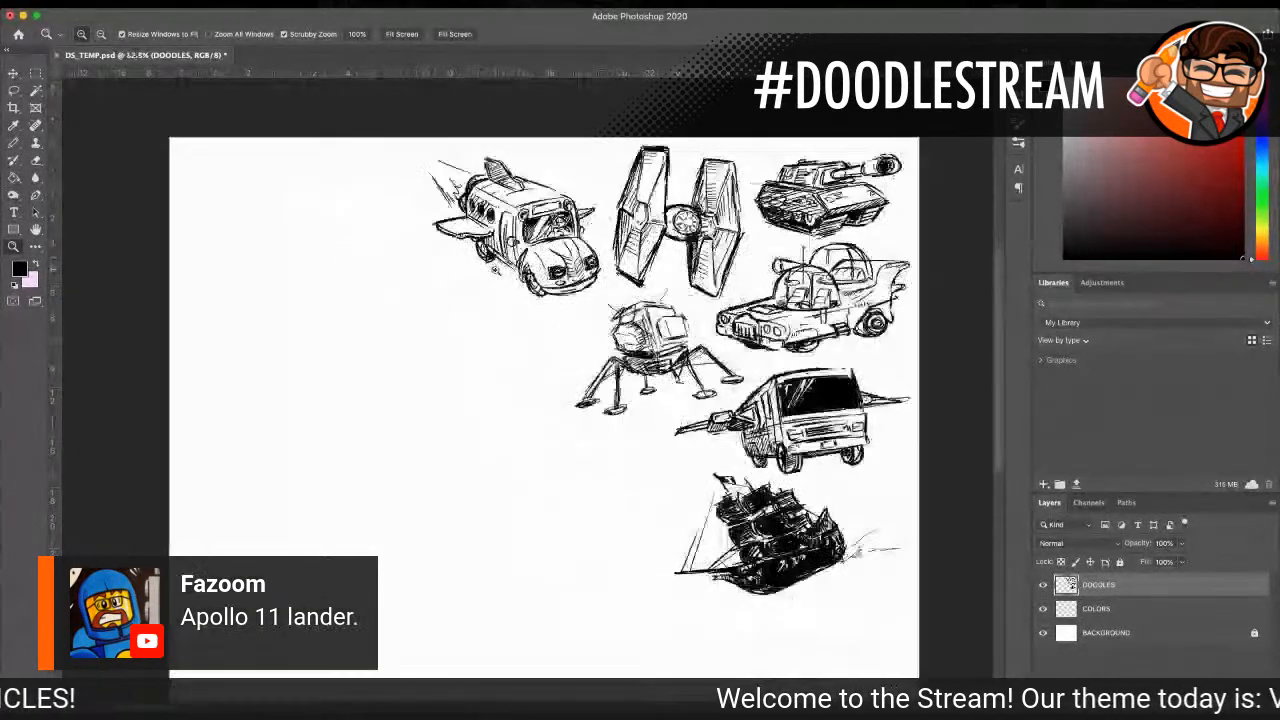
# Step: Pencil in the phone booth's left edge, slanted top line and base lines in the blank area left of the flying bus
pyautogui.click(253, 365)
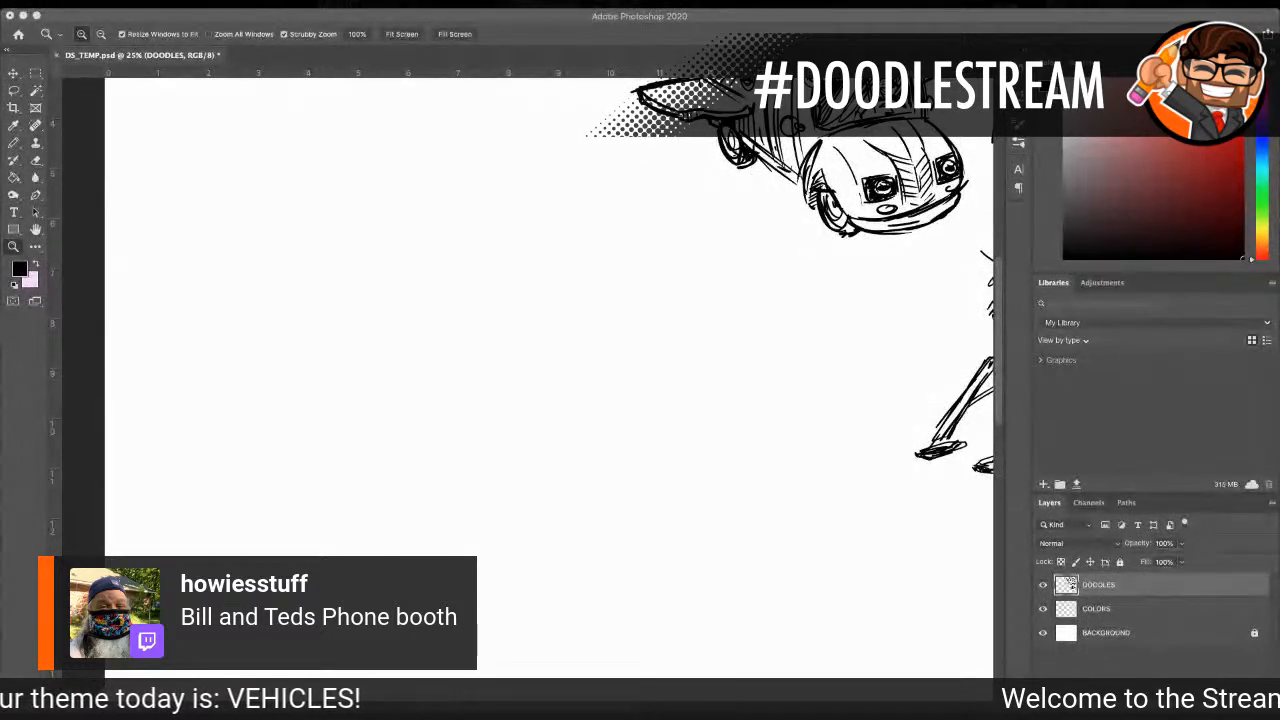
pyautogui.scroll(3, 434, 271)
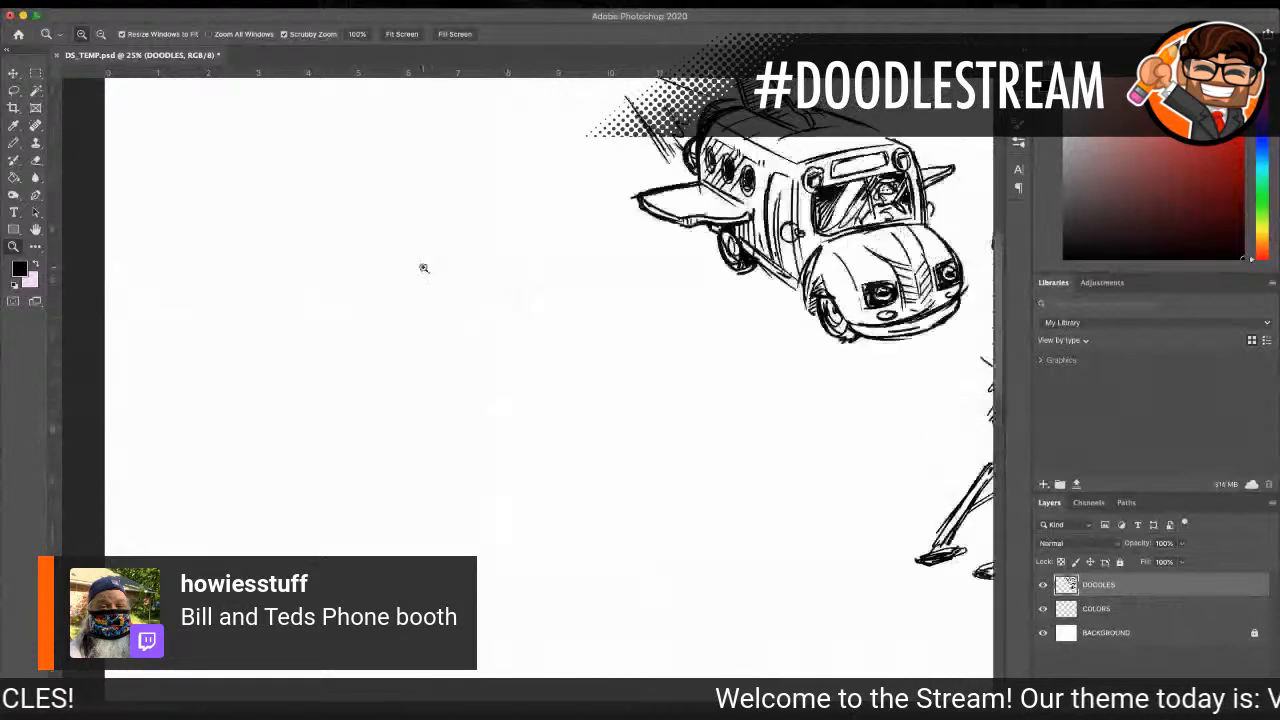
pyautogui.scroll(3, 320, 250)
pyautogui.click(266, 423)
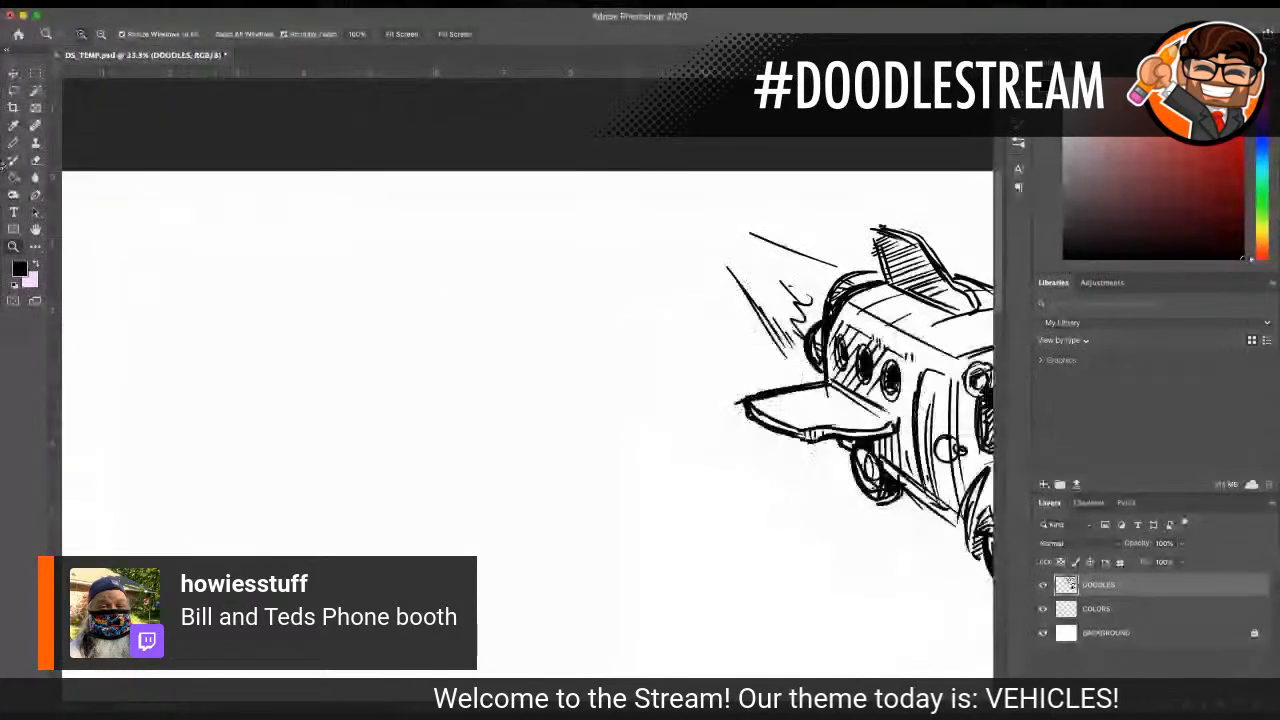
pyautogui.click(12, 143)
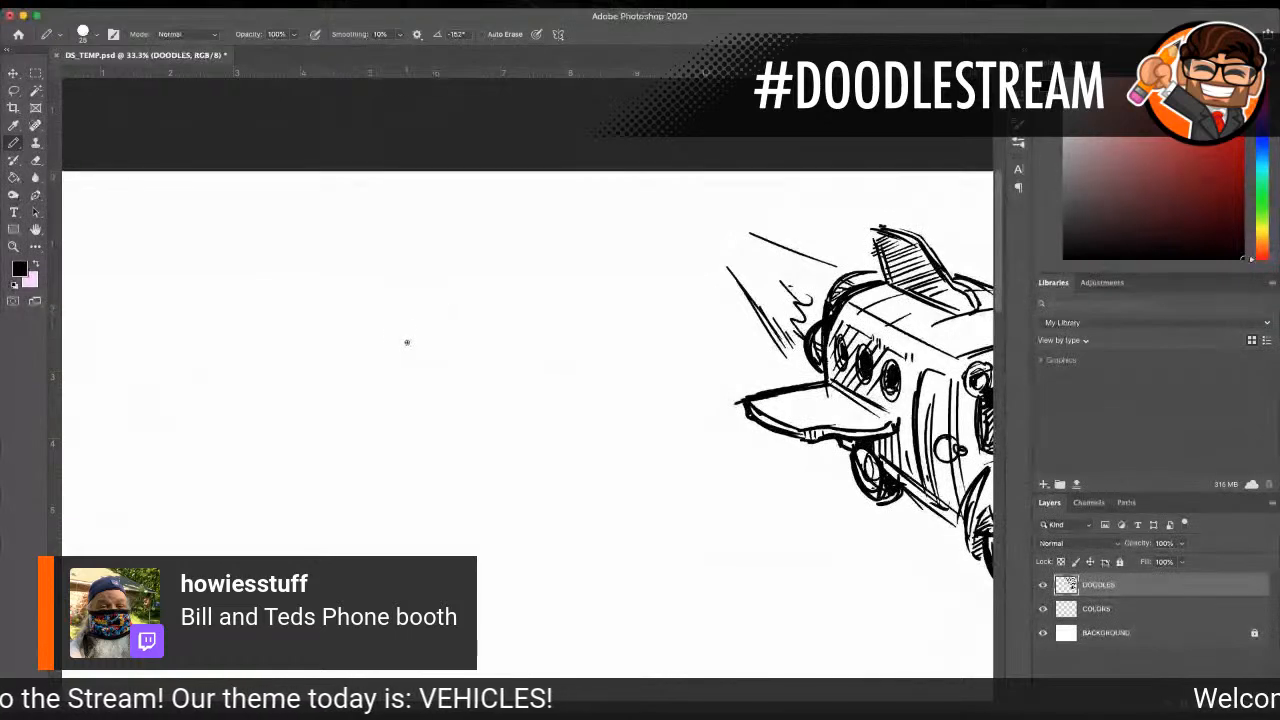
pyautogui.moveTo(396, 337); pyautogui.dragTo(463, 314)
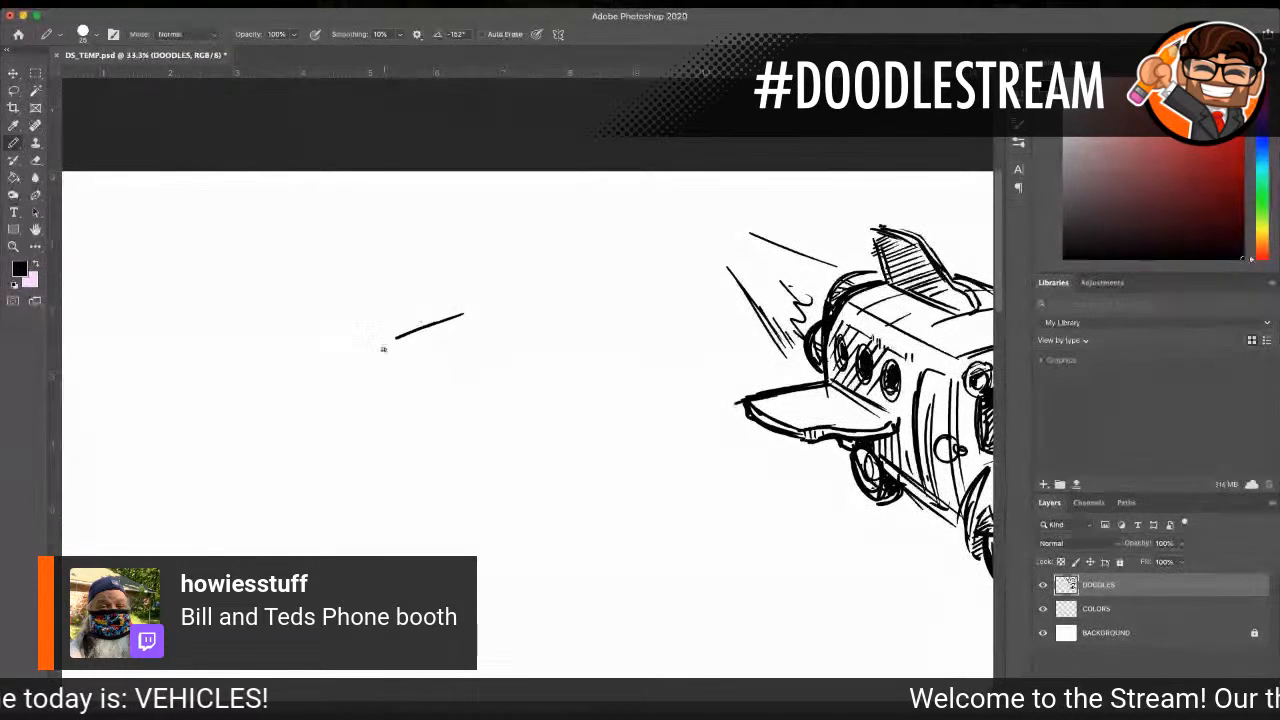
pyautogui.moveTo(392, 340); pyautogui.dragTo(404, 476)
pyautogui.moveTo(391, 350); pyautogui.dragTo(405, 490)
pyautogui.moveTo(399, 424); pyautogui.dragTo(412, 532)
pyautogui.moveTo(399, 452); pyautogui.dragTo(414, 548)
pyautogui.moveTo(404, 484)
pyautogui.mouseDown()
pyautogui.moveTo(413, 557)
pyautogui.moveTo(526, 533)
pyautogui.mouseUp()
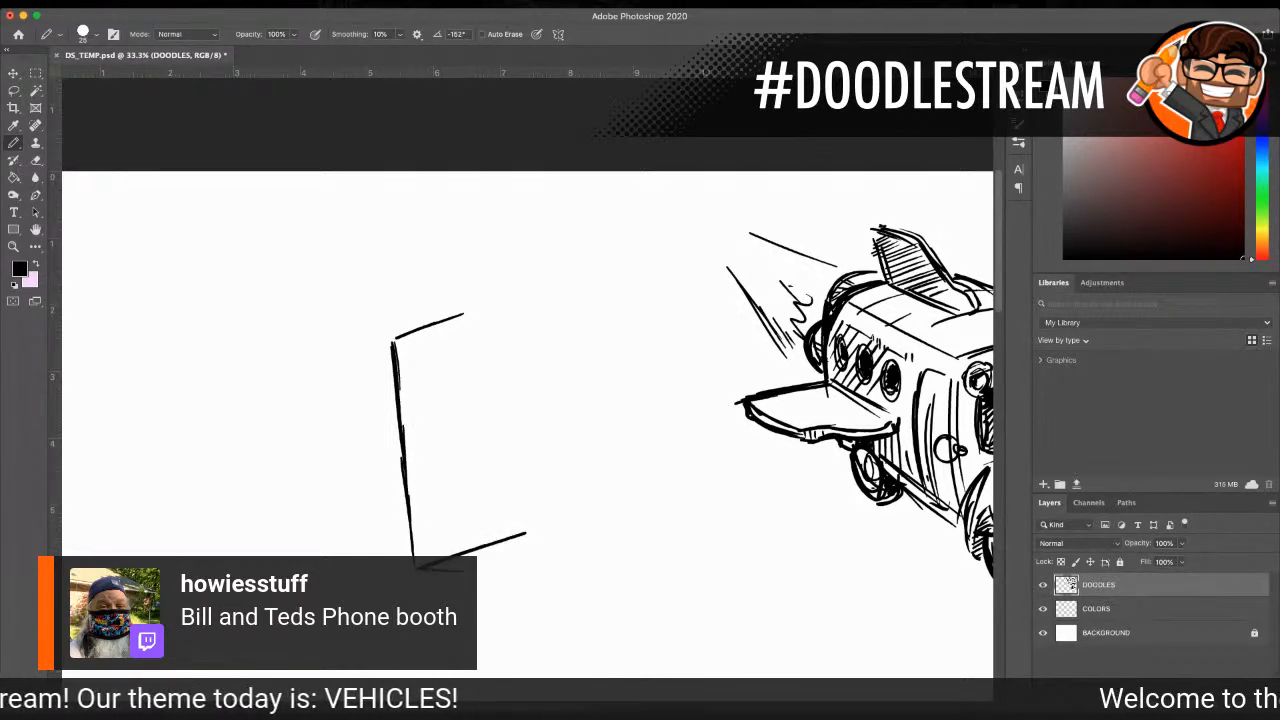
pyautogui.moveTo(432, 570)
pyautogui.mouseDown()
pyautogui.moveTo(520, 572)
pyautogui.moveTo(596, 544)
pyautogui.mouseUp()
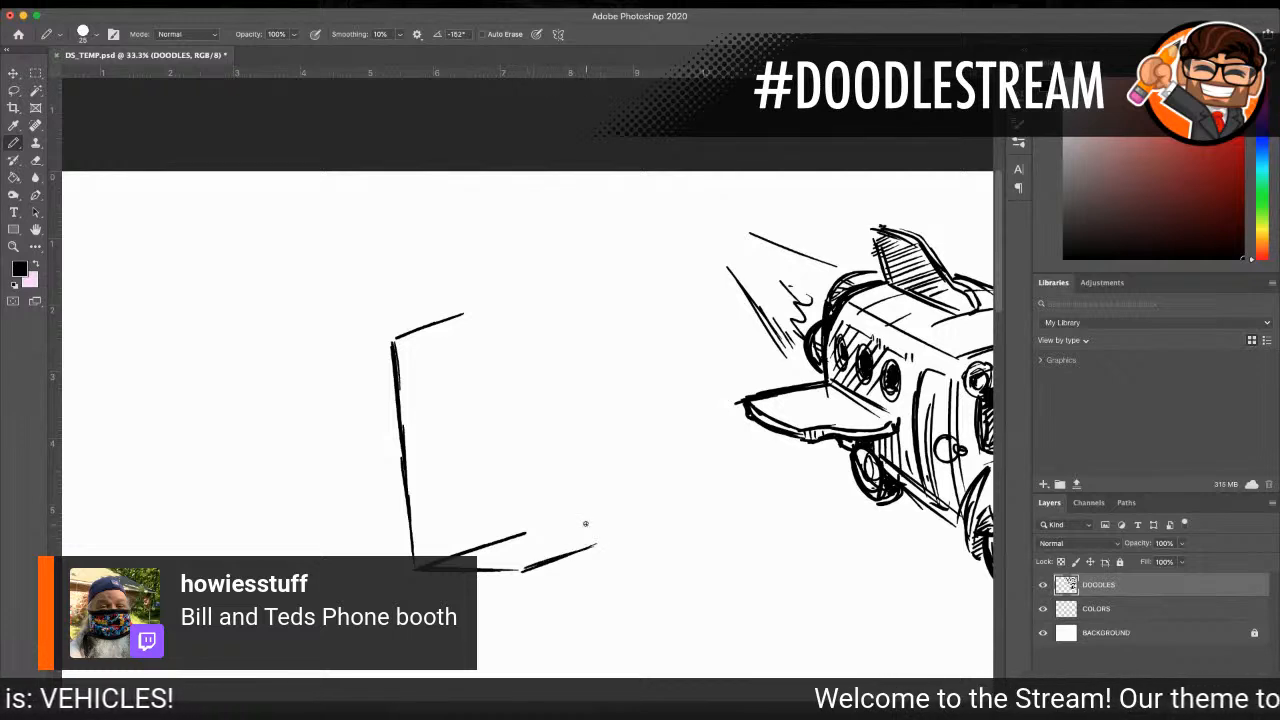
# Step: Draw the booth's central corner edge, short right top line and right side edge, and close the outline of its underside
pyautogui.moveTo(485, 307); pyautogui.dragTo(496, 410)
pyautogui.moveTo(484, 326); pyautogui.dragTo(511, 474)
pyautogui.moveTo(500, 418); pyautogui.dragTo(523, 522)
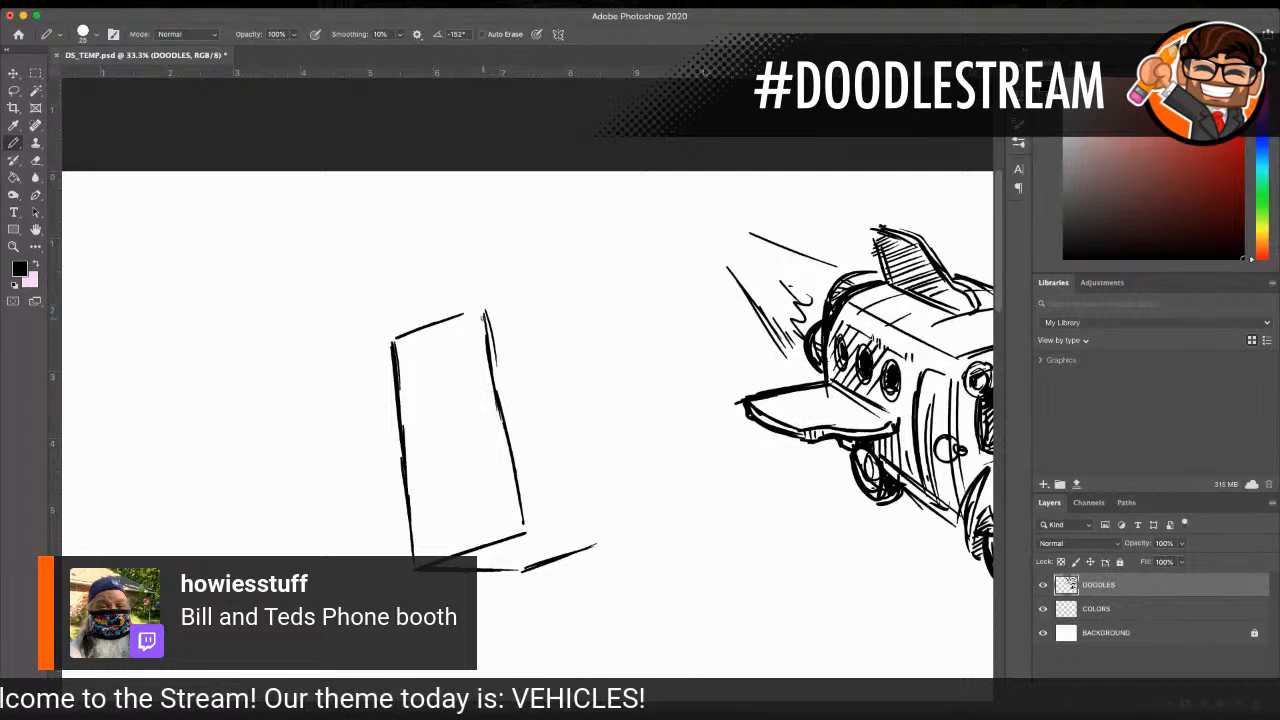
pyautogui.moveTo(481, 308)
pyautogui.mouseDown()
pyautogui.moveTo(513, 314)
pyautogui.moveTo(558, 432)
pyautogui.mouseUp()
pyautogui.moveTo(532, 340); pyautogui.dragTo(564, 450)
pyautogui.moveTo(537, 362); pyautogui.dragTo(598, 540)
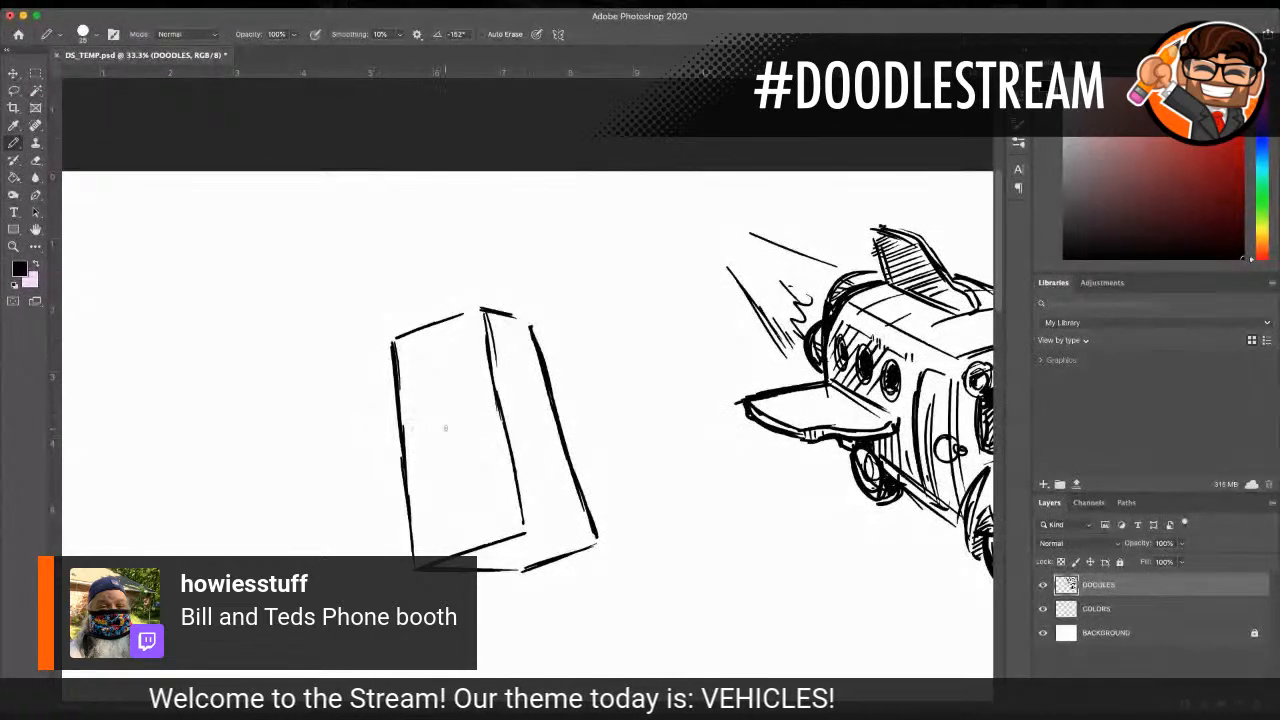
pyautogui.moveTo(522, 530); pyautogui.dragTo(601, 542)
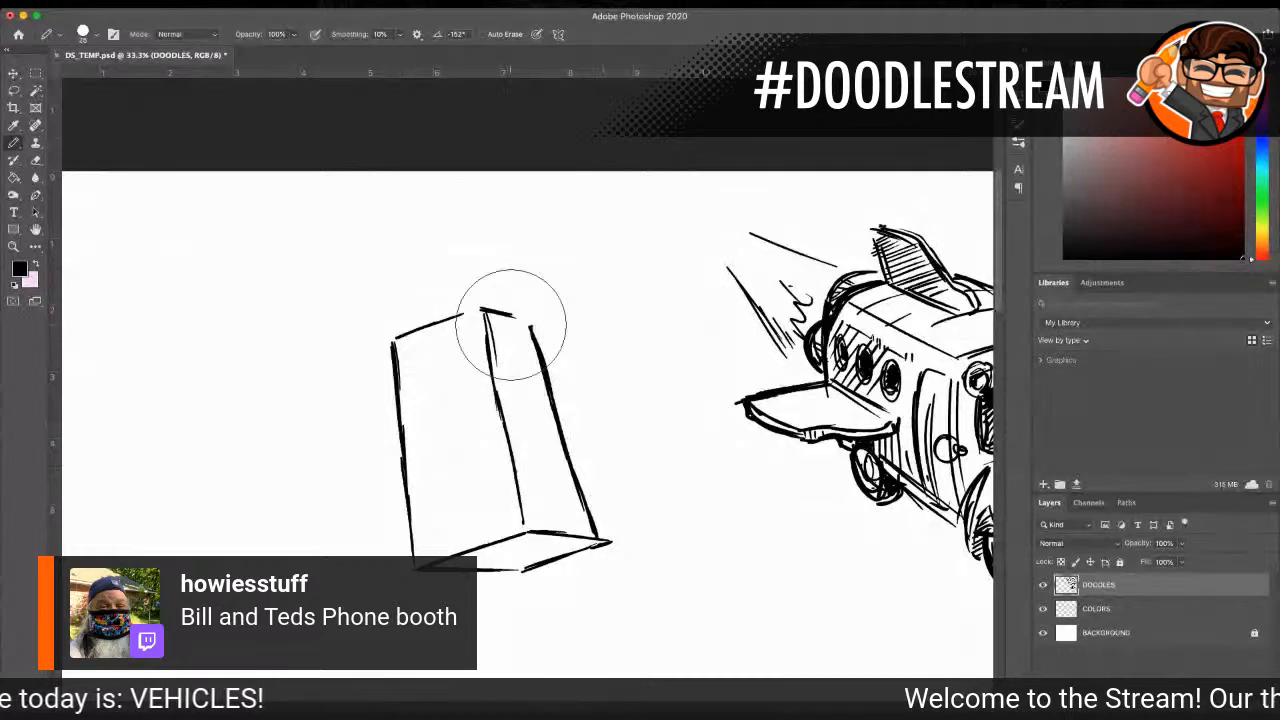
# Step: Erase the booth's right side edge, redraw it down to the underside's outer corner, and join the left face's top edge to the central corner
pyautogui.moveTo(605, 423)
pyautogui.mouseDown()
pyautogui.moveTo(586, 451)
pyautogui.moveTo(589, 492)
pyautogui.moveTo(557, 366)
pyautogui.moveTo(553, 425)
pyautogui.mouseUp()
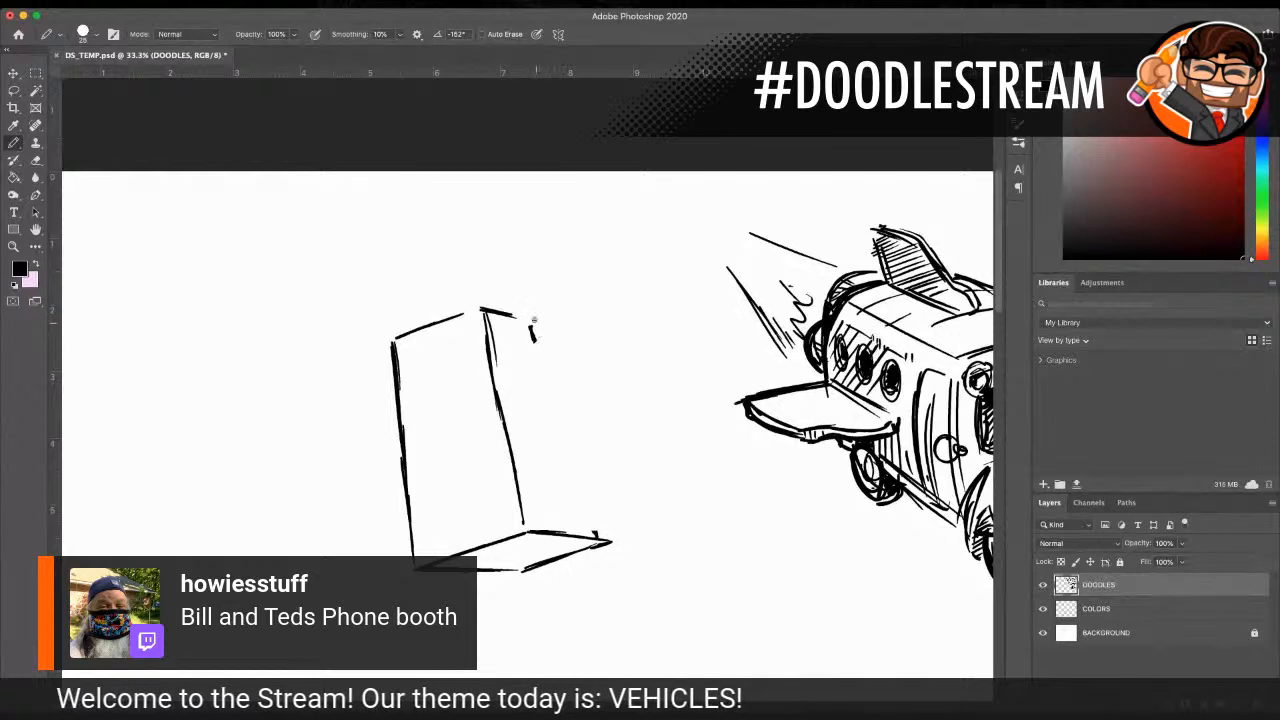
pyautogui.moveTo(531, 330); pyautogui.dragTo(606, 540)
pyautogui.moveTo(572, 466); pyautogui.dragTo(596, 522)
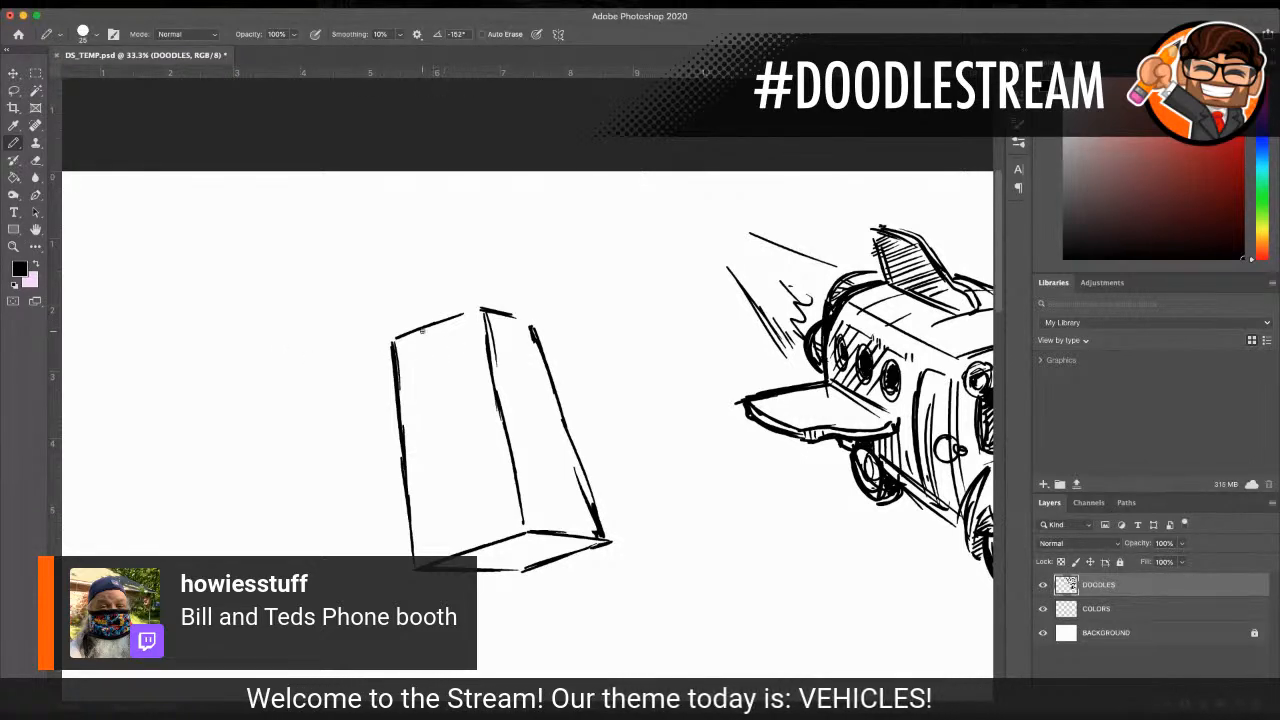
pyautogui.moveTo(400, 340); pyautogui.dragTo(484, 308)
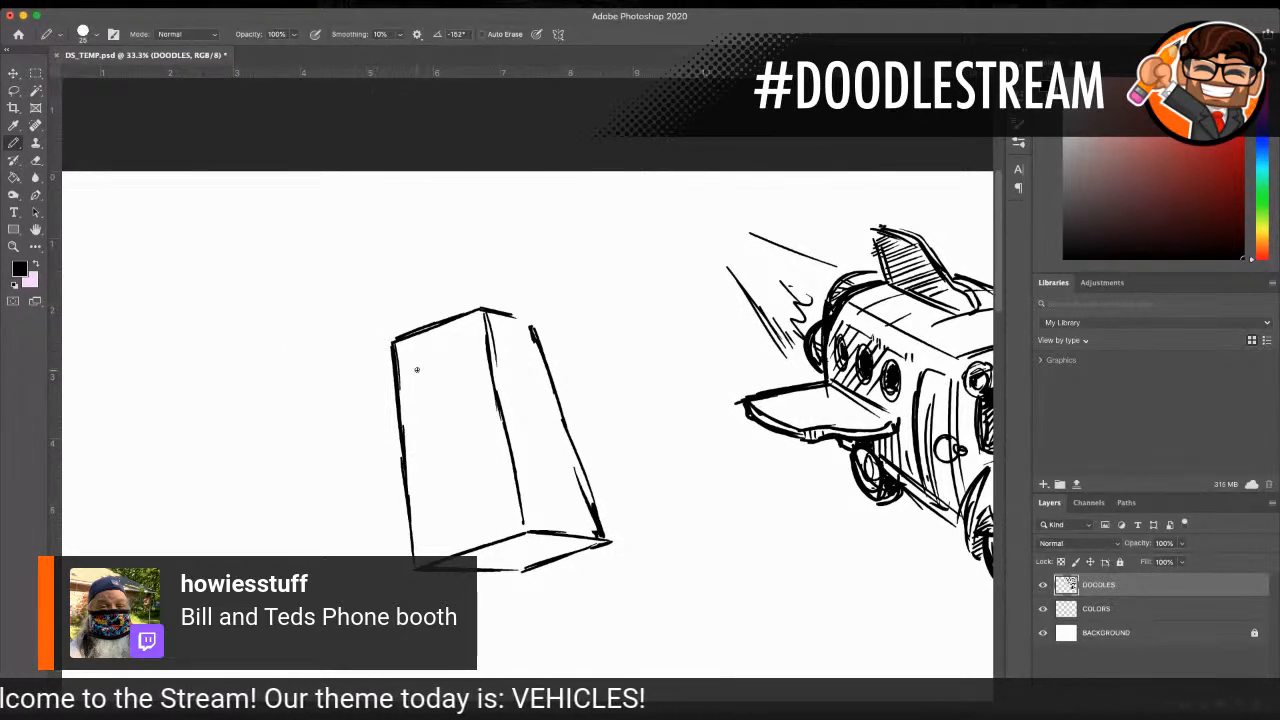
# Step: Add sign band lines under the top edge of both booth faces and darken the upper part of the central corner
pyautogui.moveTo(406, 370)
pyautogui.mouseDown()
pyautogui.moveTo(467, 351)
pyautogui.moveTo(528, 352)
pyautogui.mouseUp()
pyautogui.moveTo(480, 312); pyautogui.dragTo(488, 350)
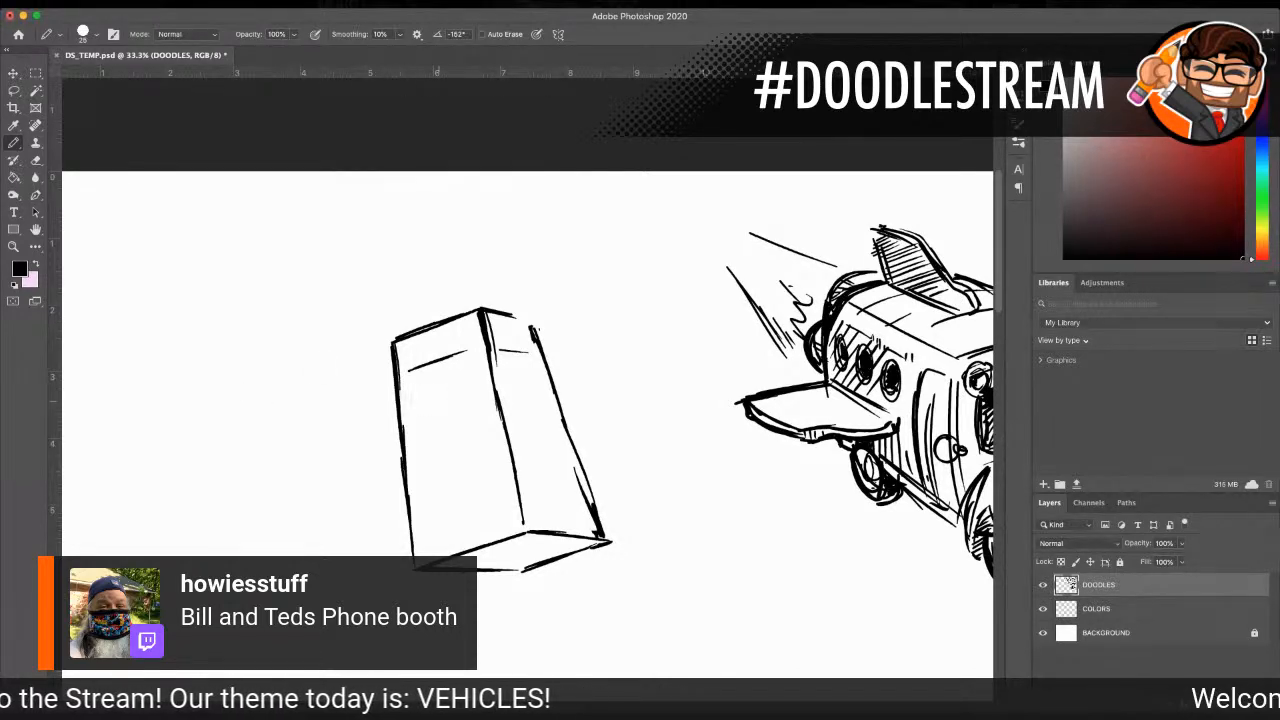
pyautogui.scroll(-2, 383, 390)
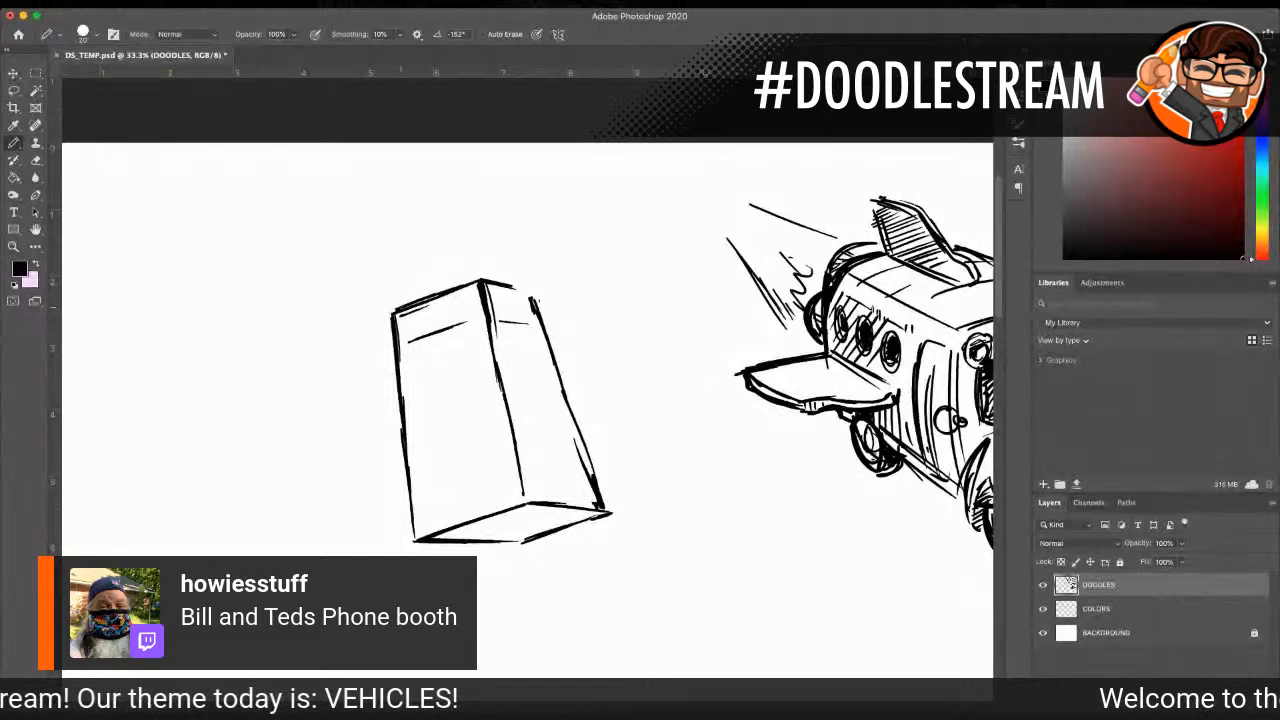
pyautogui.moveTo(398, 312)
pyautogui.mouseDown()
pyautogui.moveTo(401, 344)
pyautogui.moveTo(474, 315)
pyautogui.mouseUp()
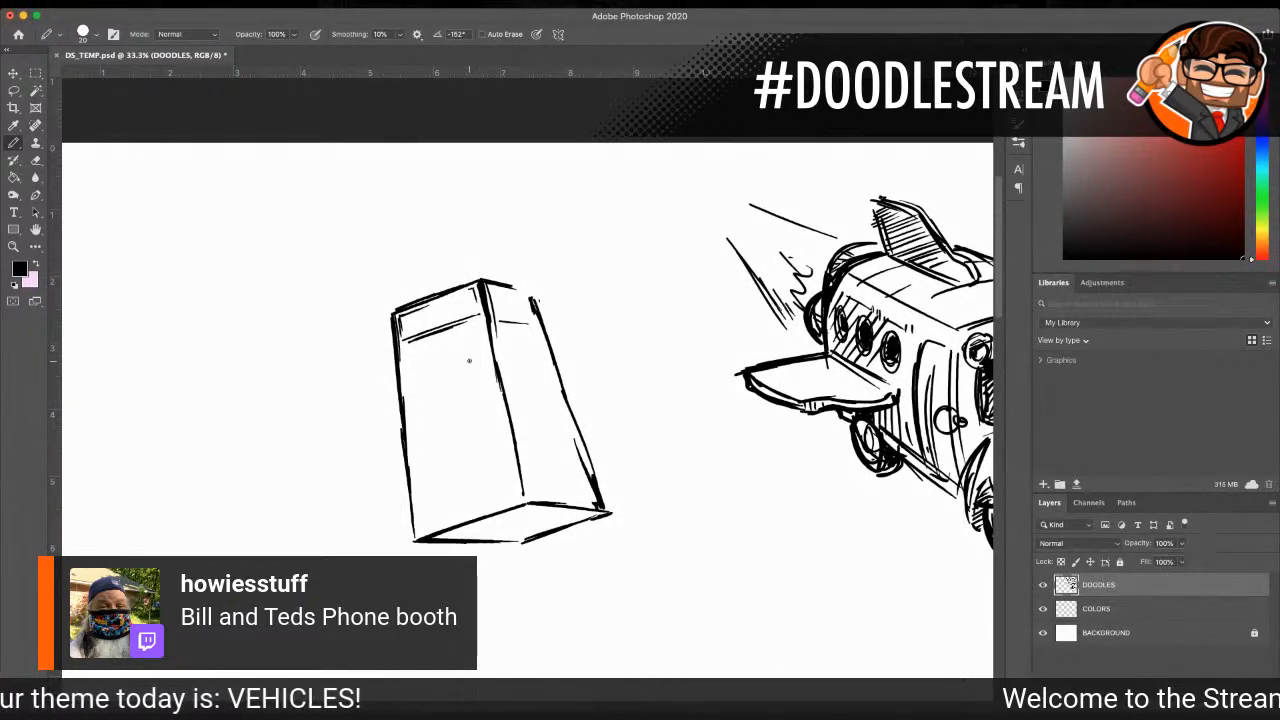
# Step: Erase the right side edge again and redraw it slightly wider, completing the right face's top edge and sign band
pyautogui.moveTo(560, 289)
pyautogui.mouseDown()
pyautogui.moveTo(587, 449)
pyautogui.moveTo(583, 535)
pyautogui.mouseUp()
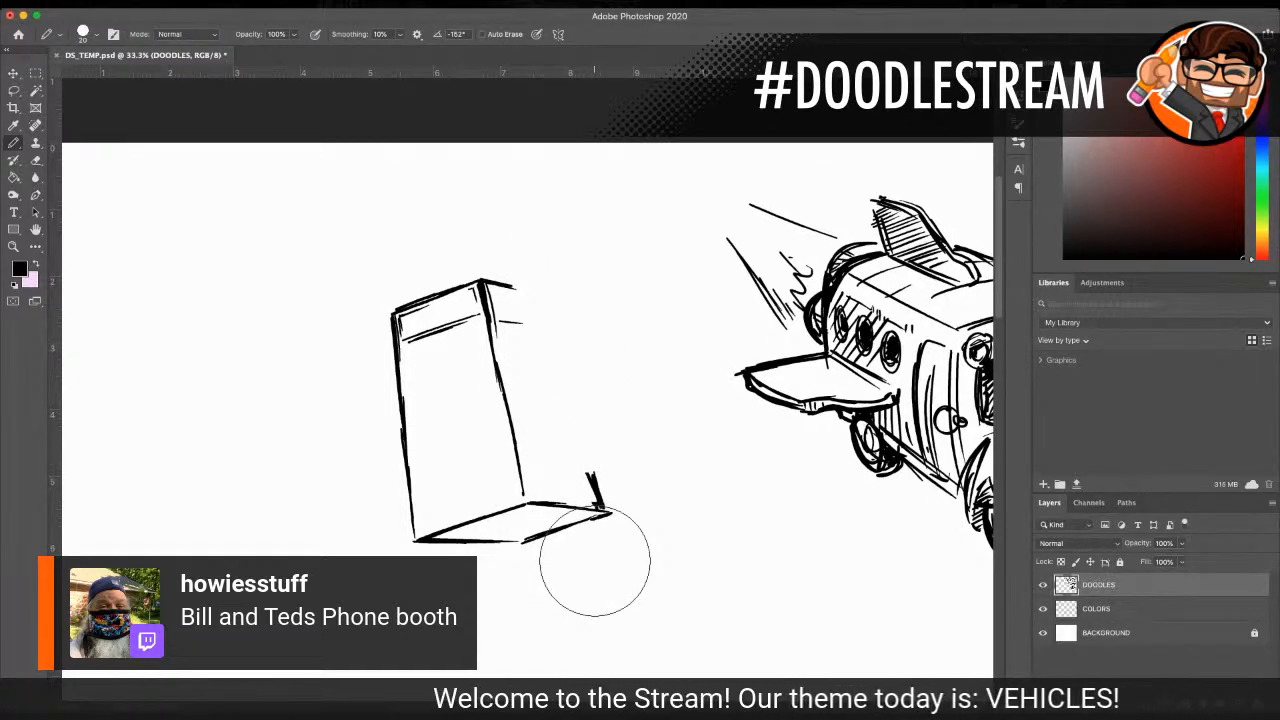
pyautogui.moveTo(492, 312); pyautogui.dragTo(543, 320)
pyautogui.moveTo(488, 284)
pyautogui.mouseDown()
pyautogui.moveTo(535, 296)
pyautogui.moveTo(549, 322)
pyautogui.moveTo(524, 288)
pyautogui.moveTo(542, 295)
pyautogui.moveTo(610, 508)
pyautogui.mouseUp()
pyautogui.moveTo(602, 462)
pyautogui.mouseDown()
pyautogui.moveTo(610, 505)
pyautogui.moveTo(600, 488)
pyautogui.moveTo(618, 481)
pyautogui.mouseUp()
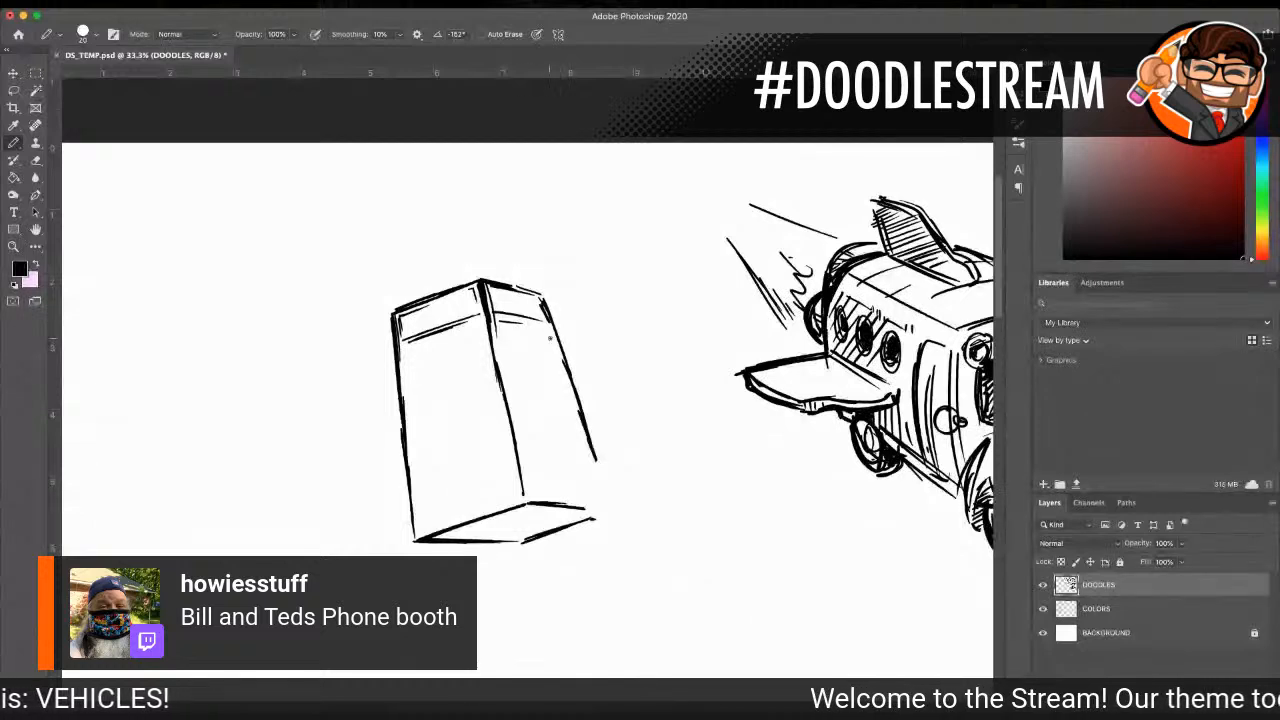
pyautogui.moveTo(595, 462); pyautogui.dragTo(618, 512)
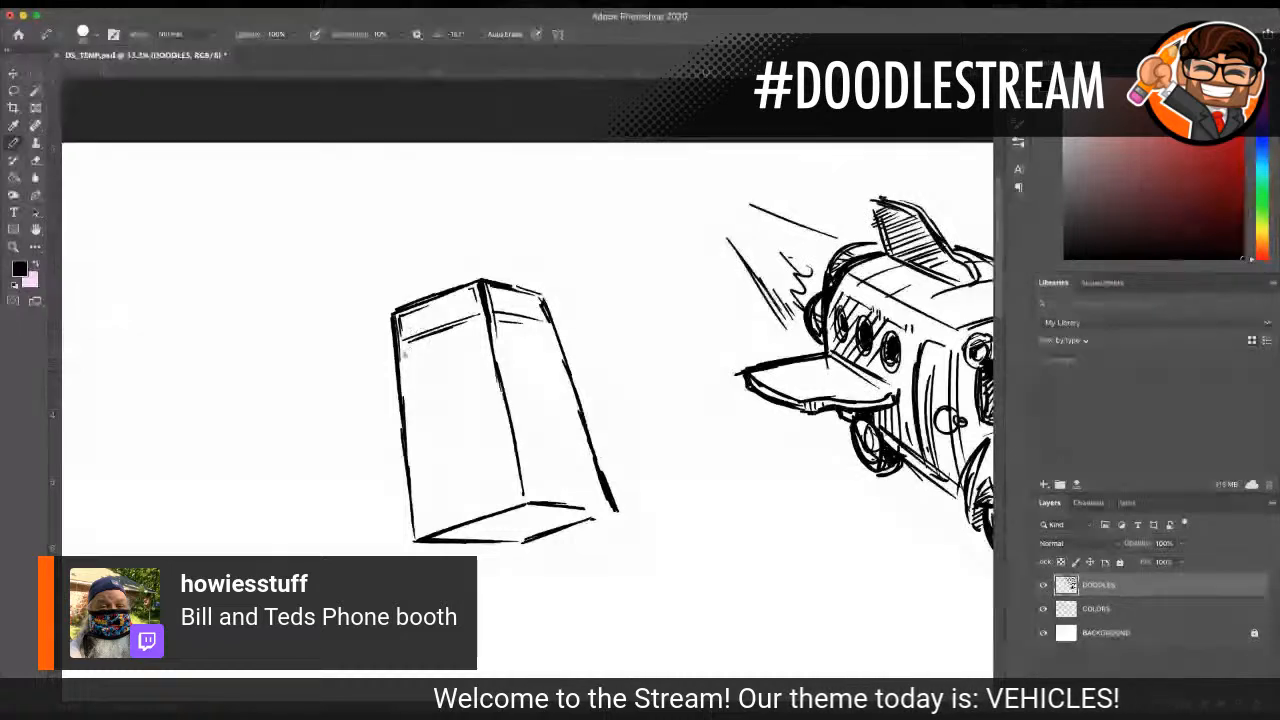
# Step: Divide both booth faces into window panes with a horizontal middle rail and doubled vertical divider lines
pyautogui.moveTo(500, 406)
pyautogui.mouseDown()
pyautogui.moveTo(408, 435)
pyautogui.moveTo(504, 408)
pyautogui.mouseUp()
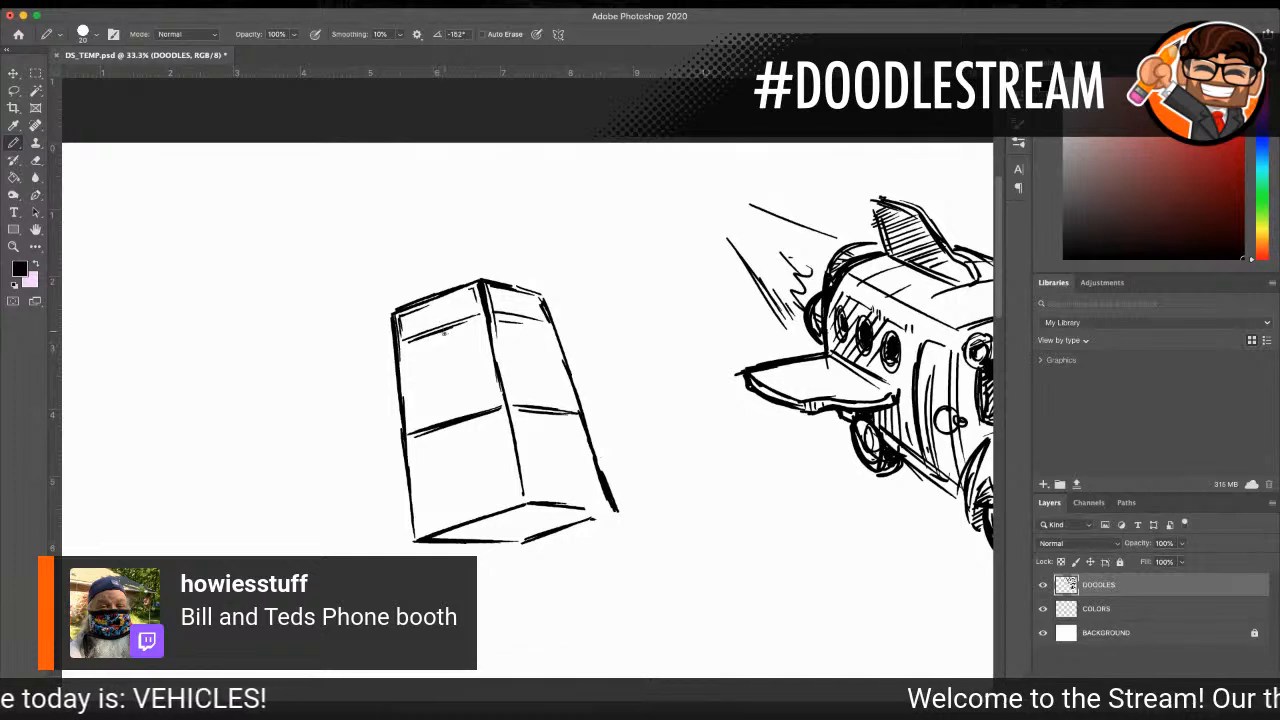
pyautogui.moveTo(436, 335); pyautogui.dragTo(447, 426)
pyautogui.moveTo(436, 335); pyautogui.dragTo(446, 422)
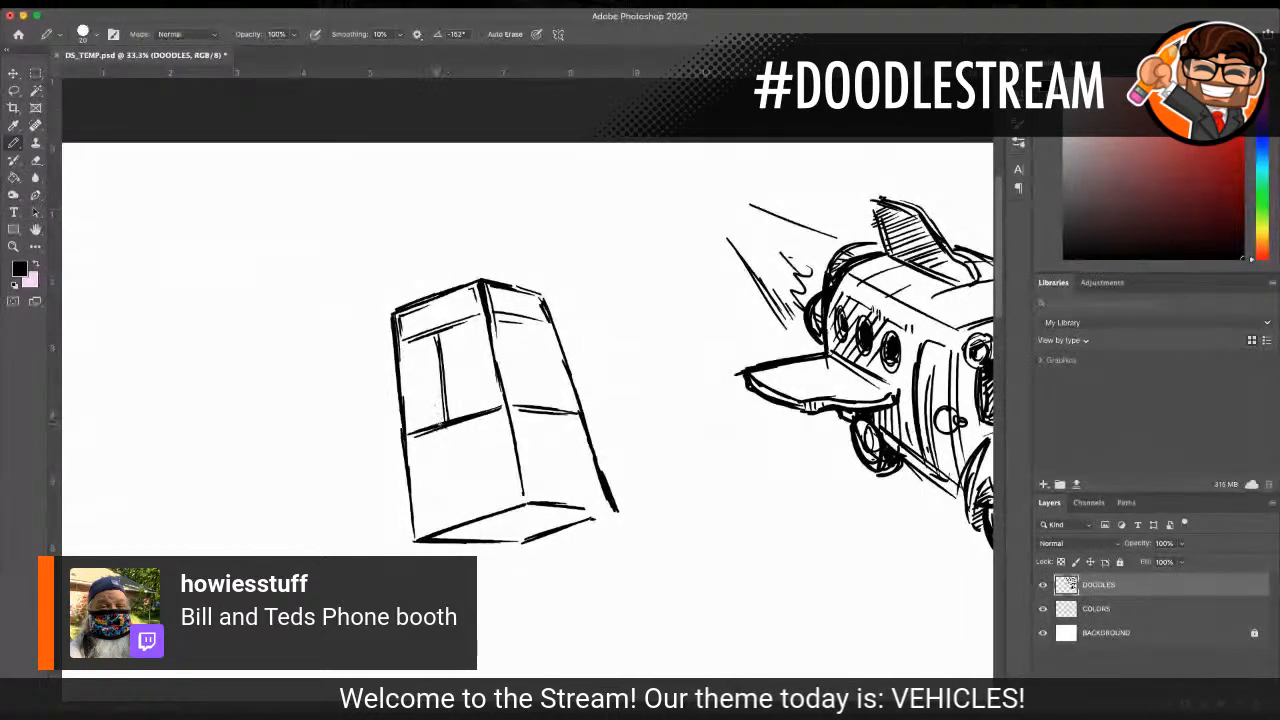
pyautogui.moveTo(449, 427); pyautogui.dragTo(467, 502)
pyautogui.moveTo(451, 426); pyautogui.dragTo(463, 500)
pyautogui.moveTo(522, 322); pyautogui.dragTo(543, 396)
pyautogui.moveTo(521, 321); pyautogui.dragTo(566, 492)
pyautogui.moveTo(541, 414); pyautogui.dragTo(569, 494)
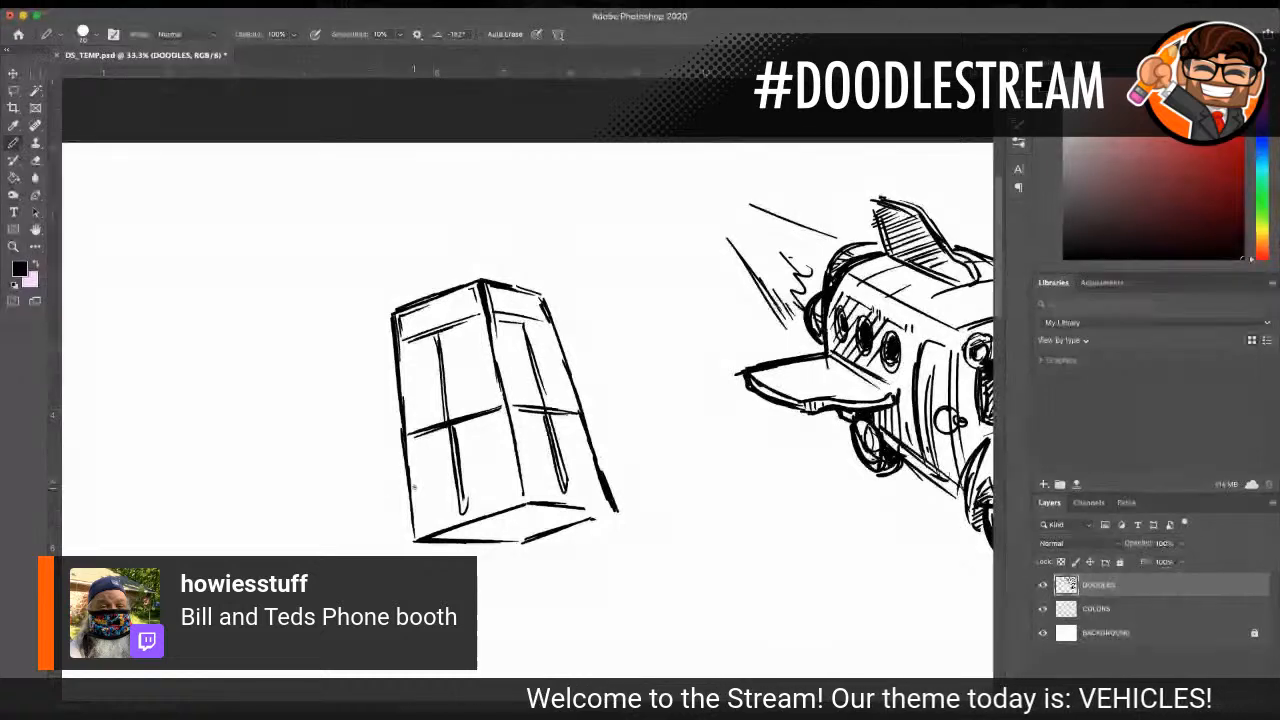
# Step: Mark a bottom panel across both faces, hatch the left one, fill the underside black, and clean up the right divider's lower end
pyautogui.moveTo(421, 504)
pyautogui.mouseDown()
pyautogui.moveTo(501, 477)
pyautogui.moveTo(604, 468)
pyautogui.mouseUp()
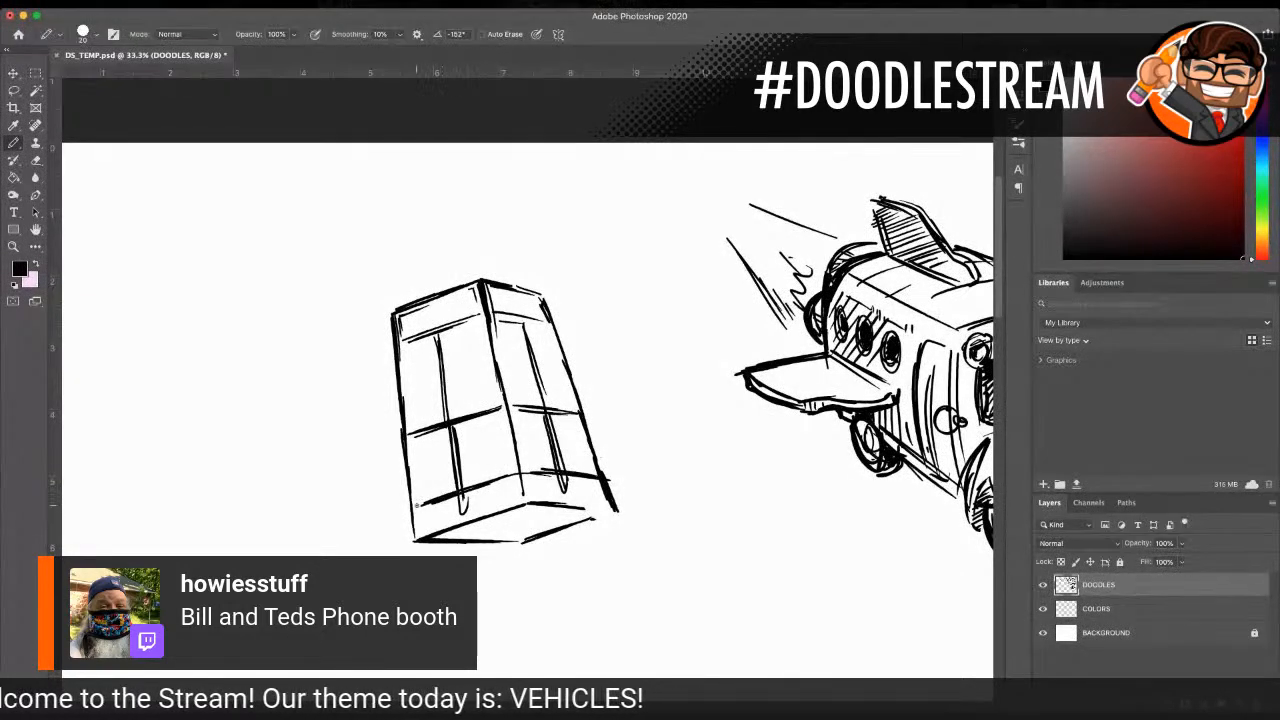
pyautogui.moveTo(412, 528)
pyautogui.mouseDown()
pyautogui.moveTo(467, 493)
pyautogui.moveTo(469, 514)
pyautogui.moveTo(506, 474)
pyautogui.mouseUp()
pyautogui.moveTo(502, 510); pyautogui.dragTo(522, 470)
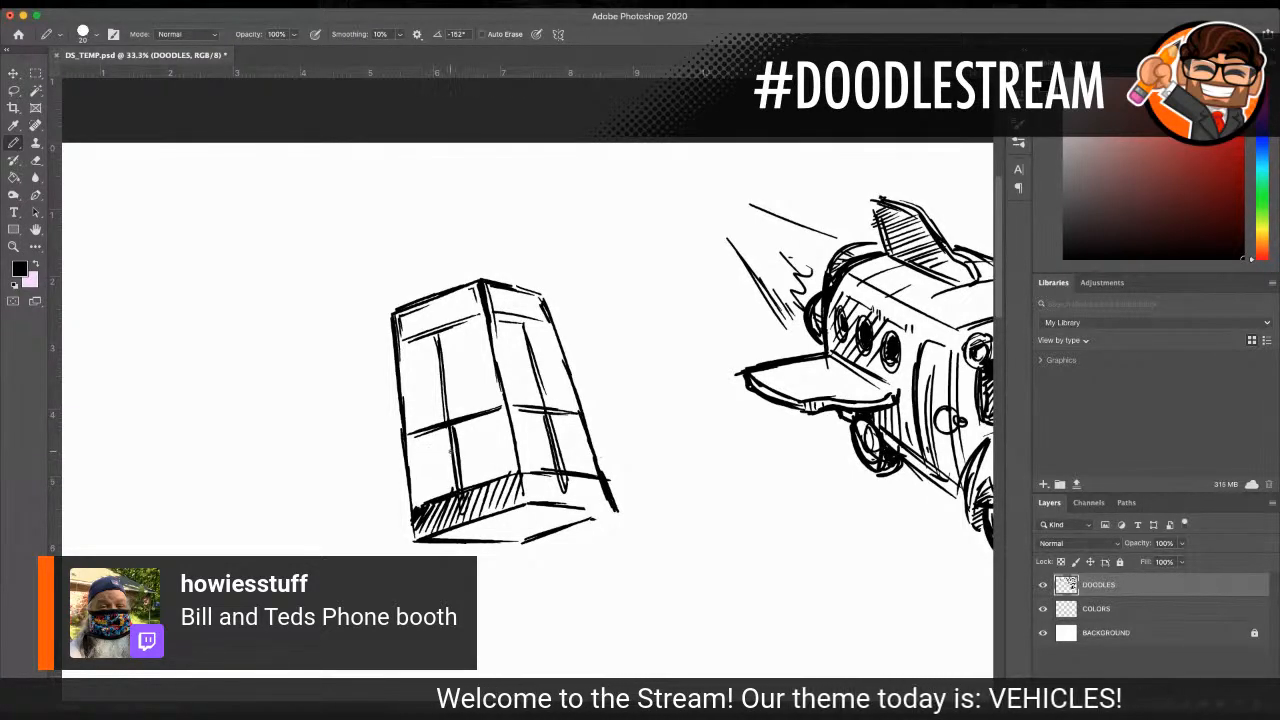
pyautogui.moveTo(513, 524)
pyautogui.mouseDown()
pyautogui.moveTo(468, 526)
pyautogui.moveTo(545, 514)
pyautogui.moveTo(508, 538)
pyautogui.moveTo(610, 516)
pyautogui.moveTo(566, 516)
pyautogui.moveTo(606, 506)
pyautogui.moveTo(445, 538)
pyautogui.moveTo(616, 516)
pyautogui.mouseUp()
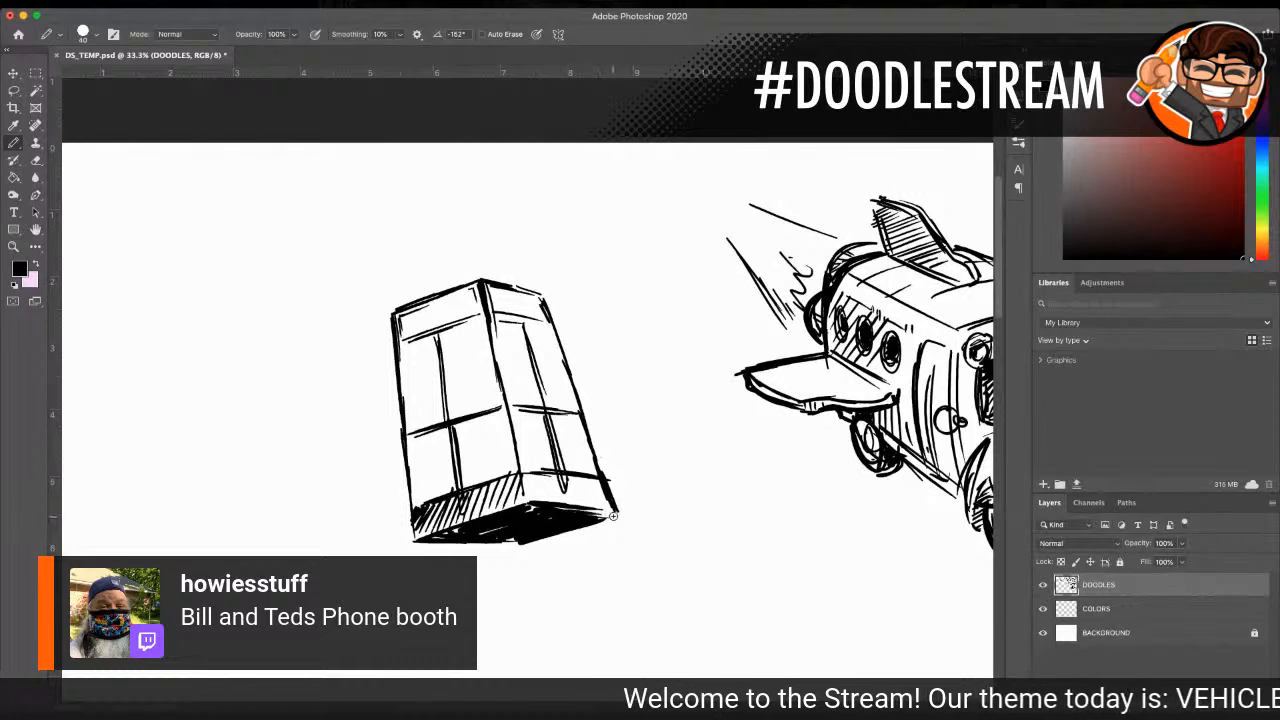
pyautogui.moveTo(560, 474); pyautogui.dragTo(561, 486)
# Step: Reduce the brush size, outline inner frames around the left face's window panes, and thin out the central divider lines
pyautogui.press('[')
pyautogui.press('[')
pyautogui.press('[')
pyautogui.press('[')
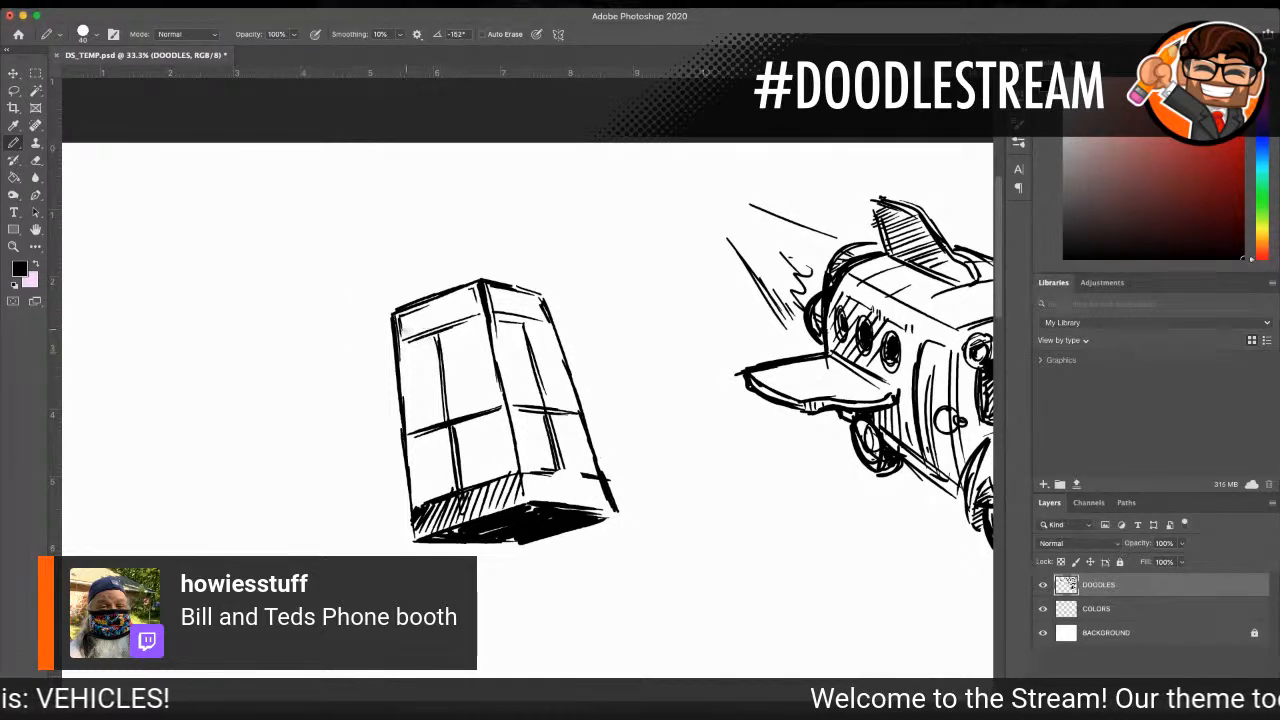
pyautogui.moveTo(404, 362); pyautogui.dragTo(410, 436)
pyautogui.moveTo(432, 338); pyautogui.dragTo(450, 412)
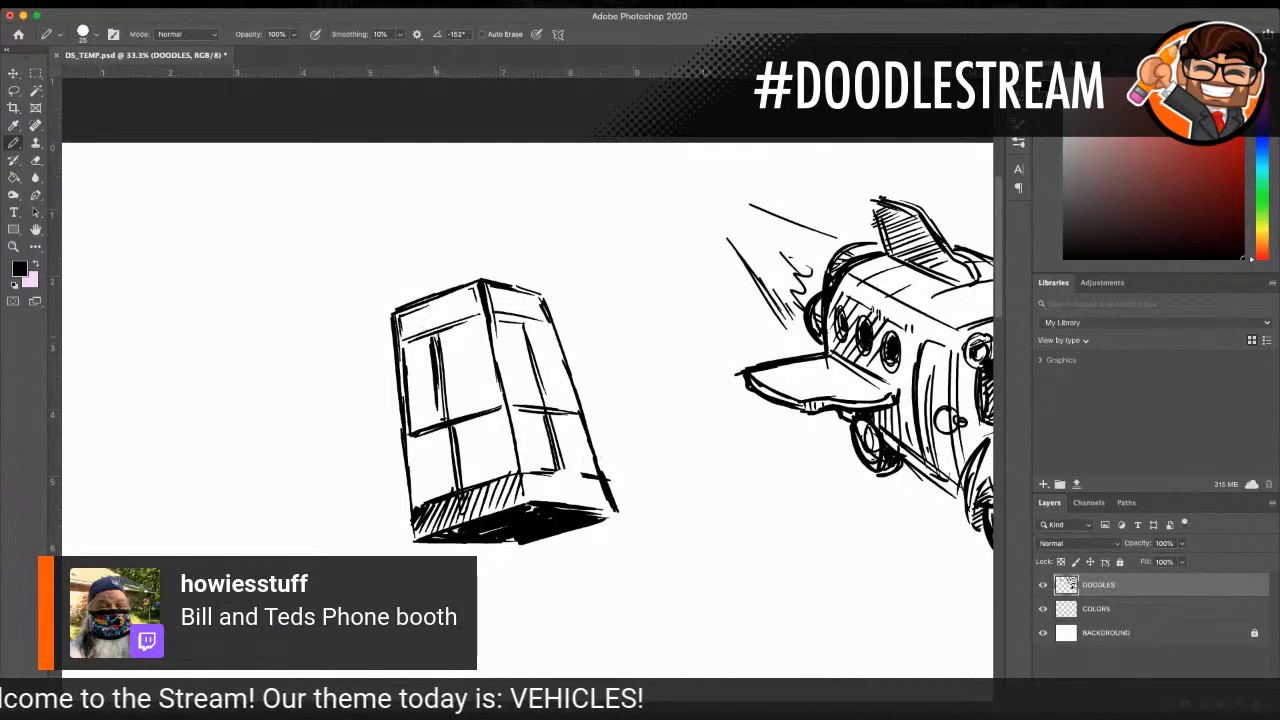
pyautogui.moveTo(446, 330); pyautogui.dragTo(455, 412)
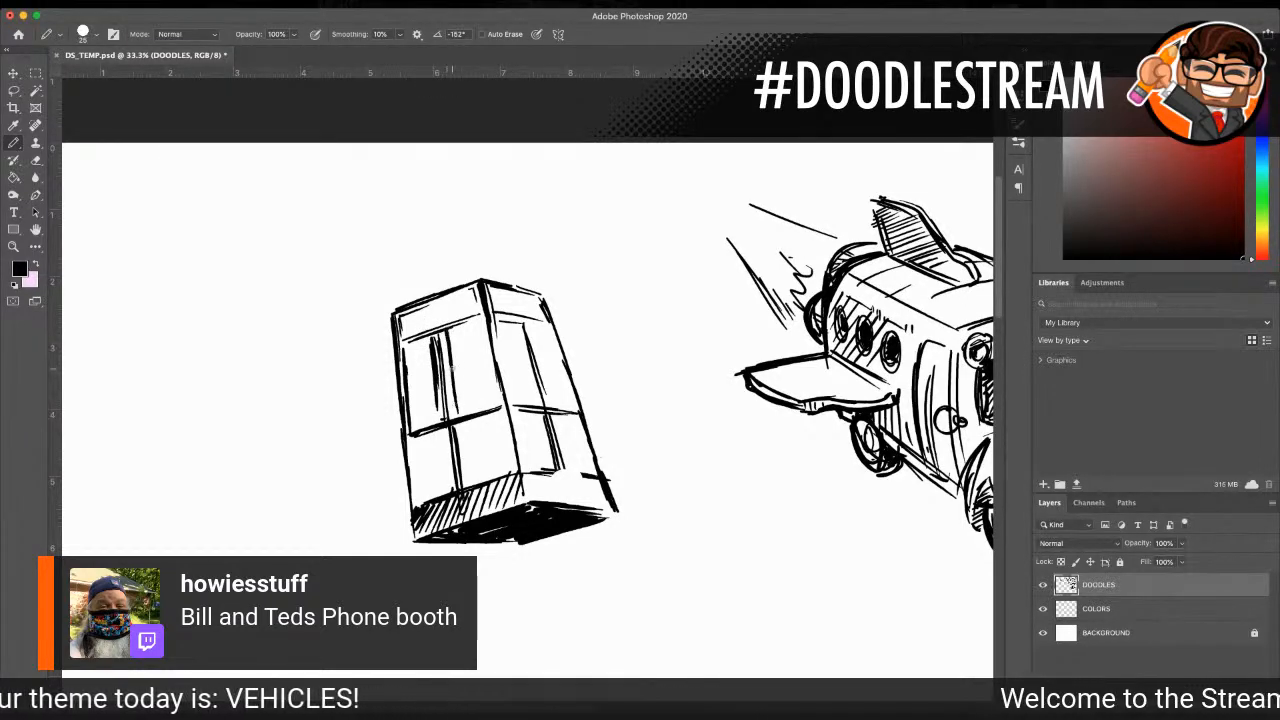
pyautogui.moveTo(428, 334); pyautogui.dragTo(445, 342)
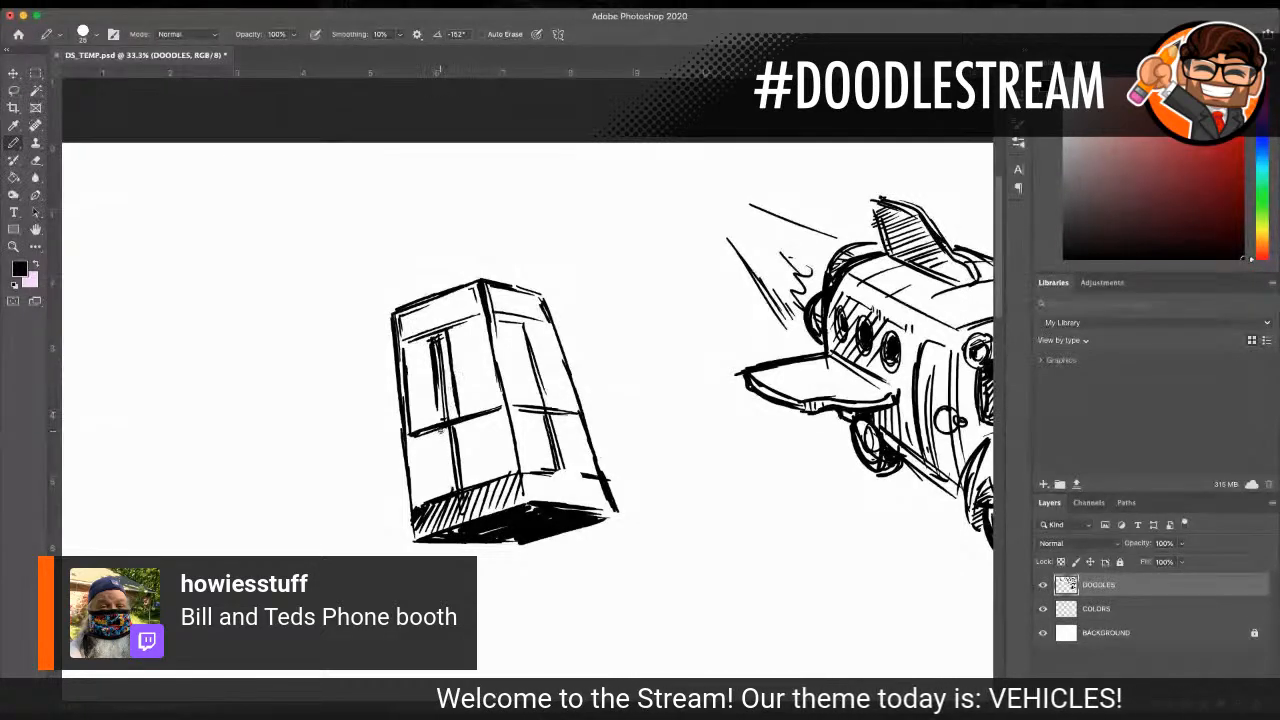
pyautogui.moveTo(412, 437); pyautogui.dragTo(423, 502)
pyautogui.moveTo(463, 422); pyautogui.dragTo(468, 488)
pyautogui.moveTo(502, 408); pyautogui.dragTo(520, 472)
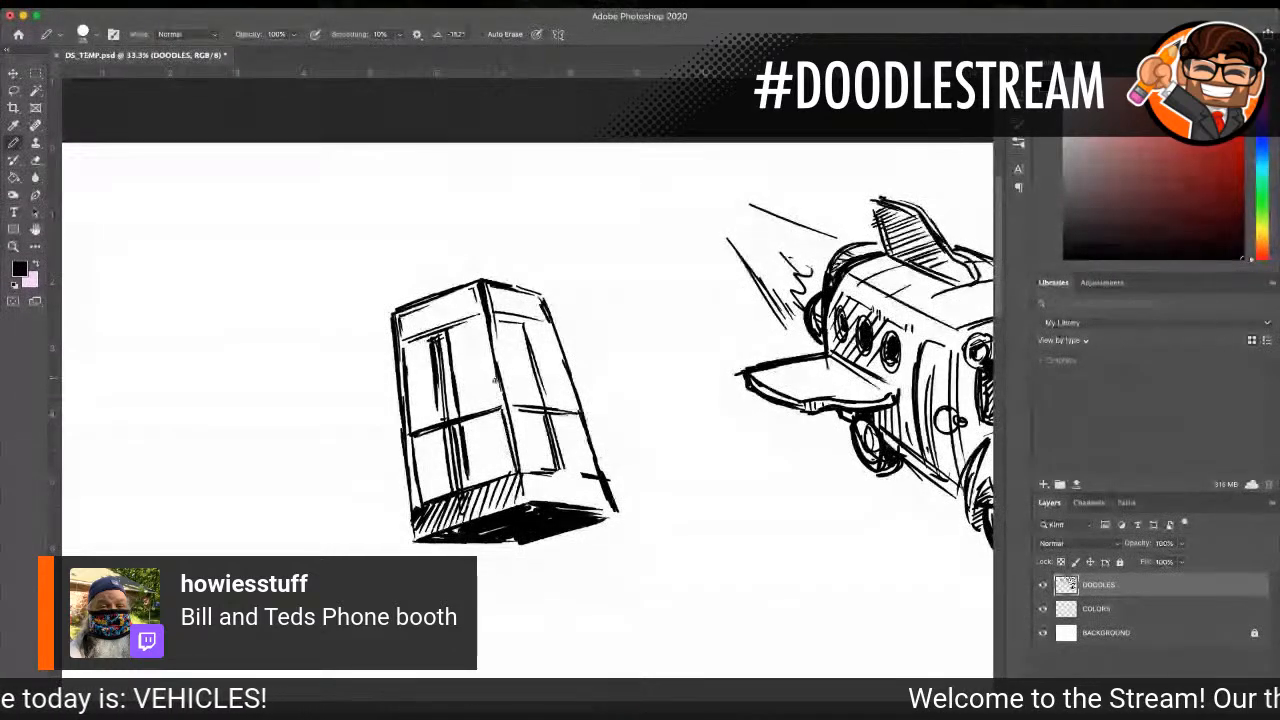
pyautogui.moveTo(481, 325); pyautogui.dragTo(502, 404)
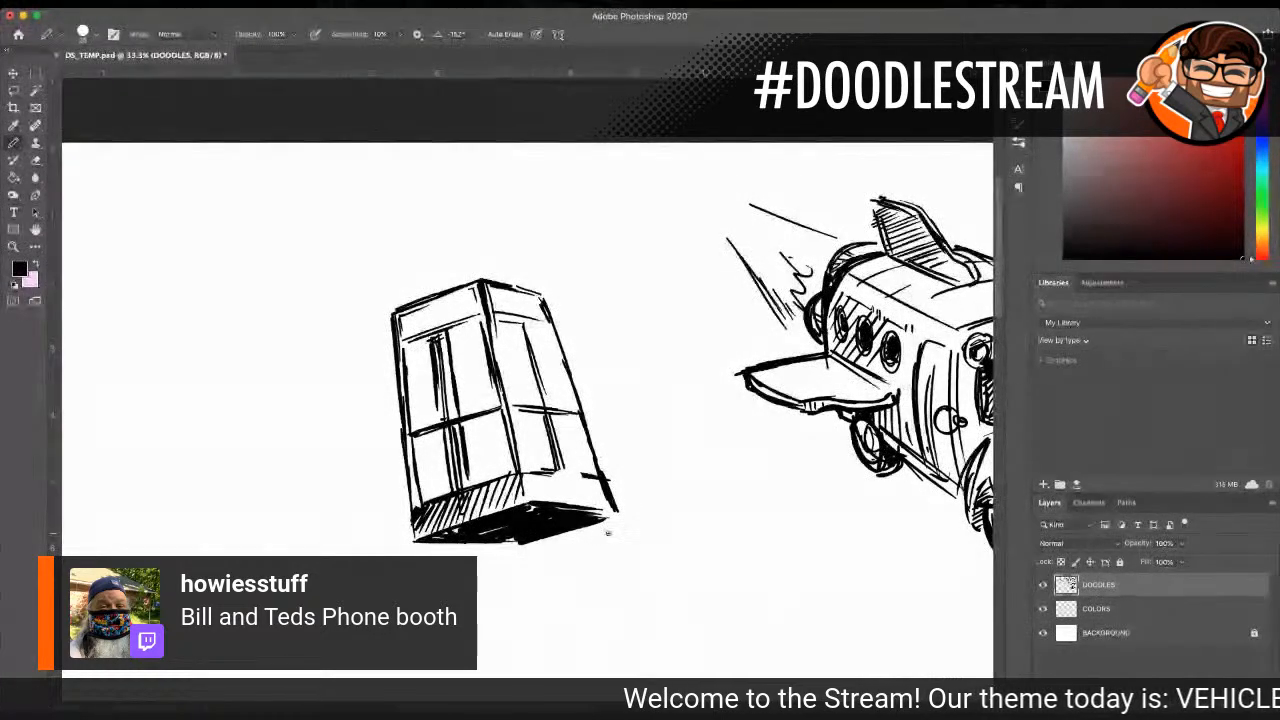
pyautogui.moveTo(444, 380)
pyautogui.mouseDown()
pyautogui.moveTo(450, 364)
pyautogui.moveTo(450, 455)
pyautogui.moveTo(470, 500)
pyautogui.mouseUp()
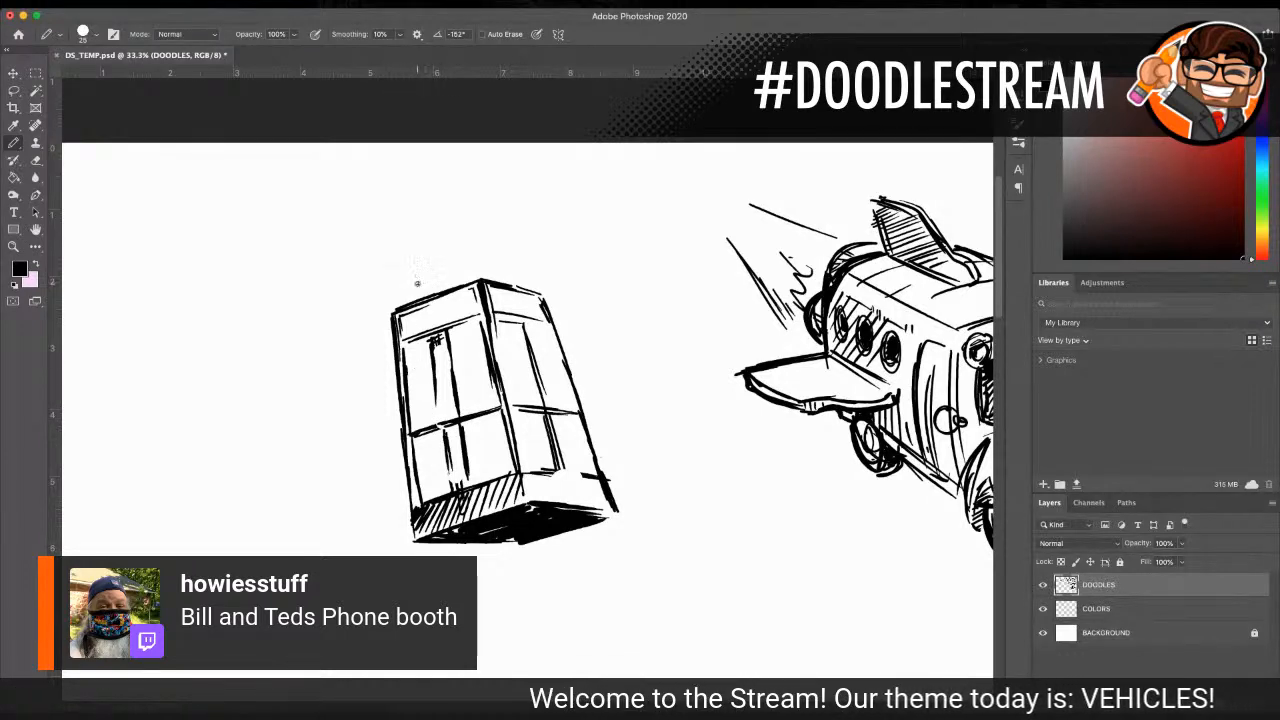
# Step: Letter PHONE in perspective on the sign bands of both booth faces
pyautogui.moveTo(412, 317); pyautogui.dragTo(459, 313)
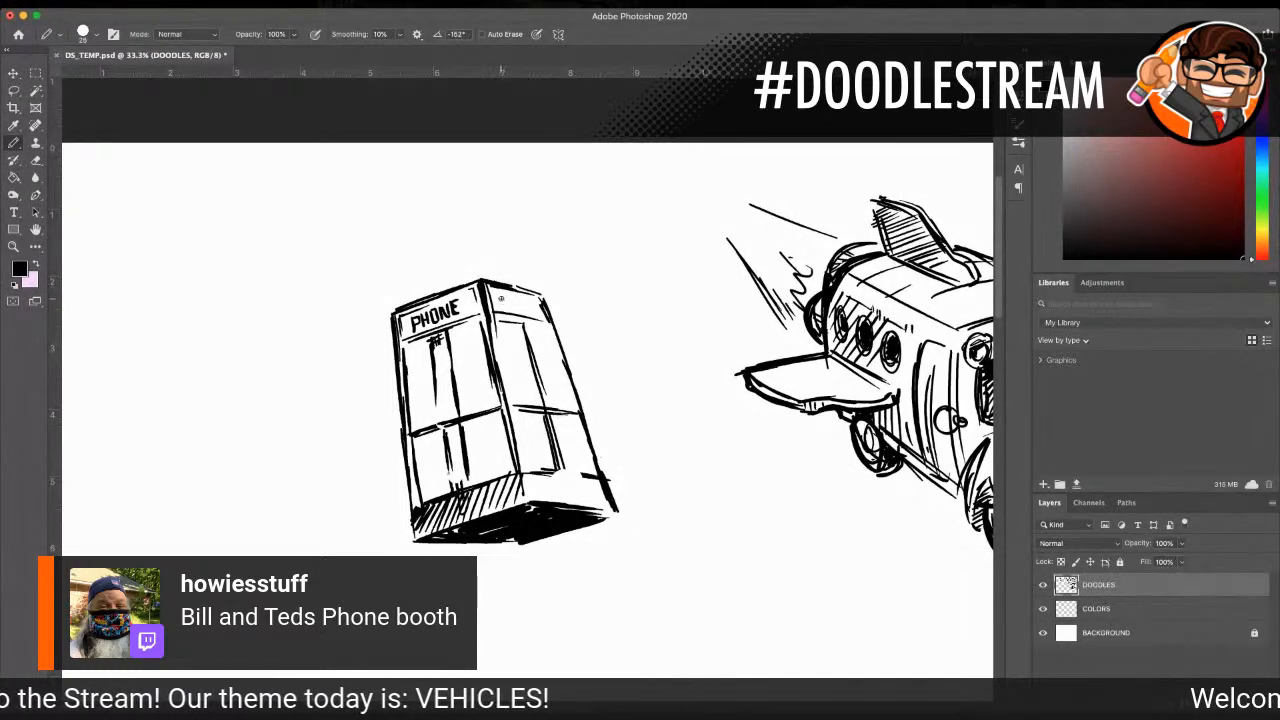
pyautogui.moveTo(498, 293)
pyautogui.mouseDown()
pyautogui.moveTo(499, 311)
pyautogui.moveTo(510, 297)
pyautogui.moveTo(539, 307)
pyautogui.mouseUp()
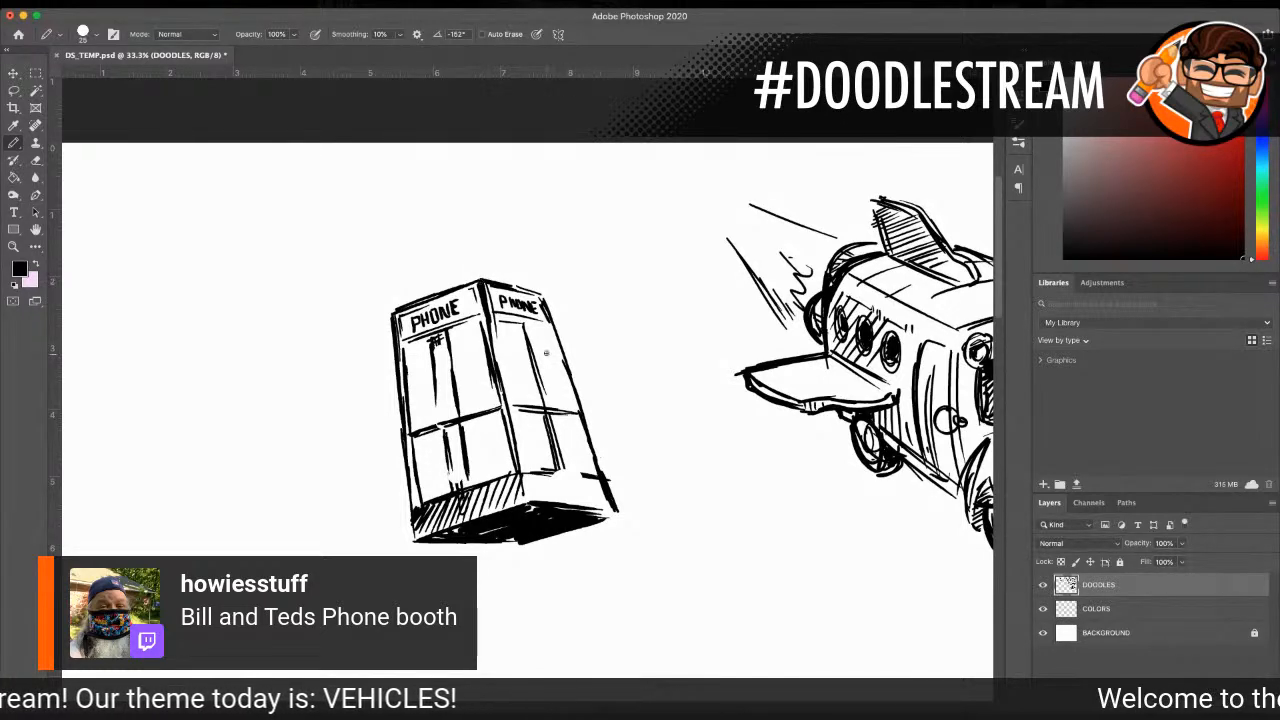
# Step: Sketch the booth's interior through the glass, with inner ceiling and corner lines and a boxy telephone at the central corner
pyautogui.moveTo(411, 347); pyautogui.dragTo(460, 354)
pyautogui.moveTo(491, 350)
pyautogui.mouseDown()
pyautogui.moveTo(502, 345)
pyautogui.moveTo(481, 416)
pyautogui.mouseUp()
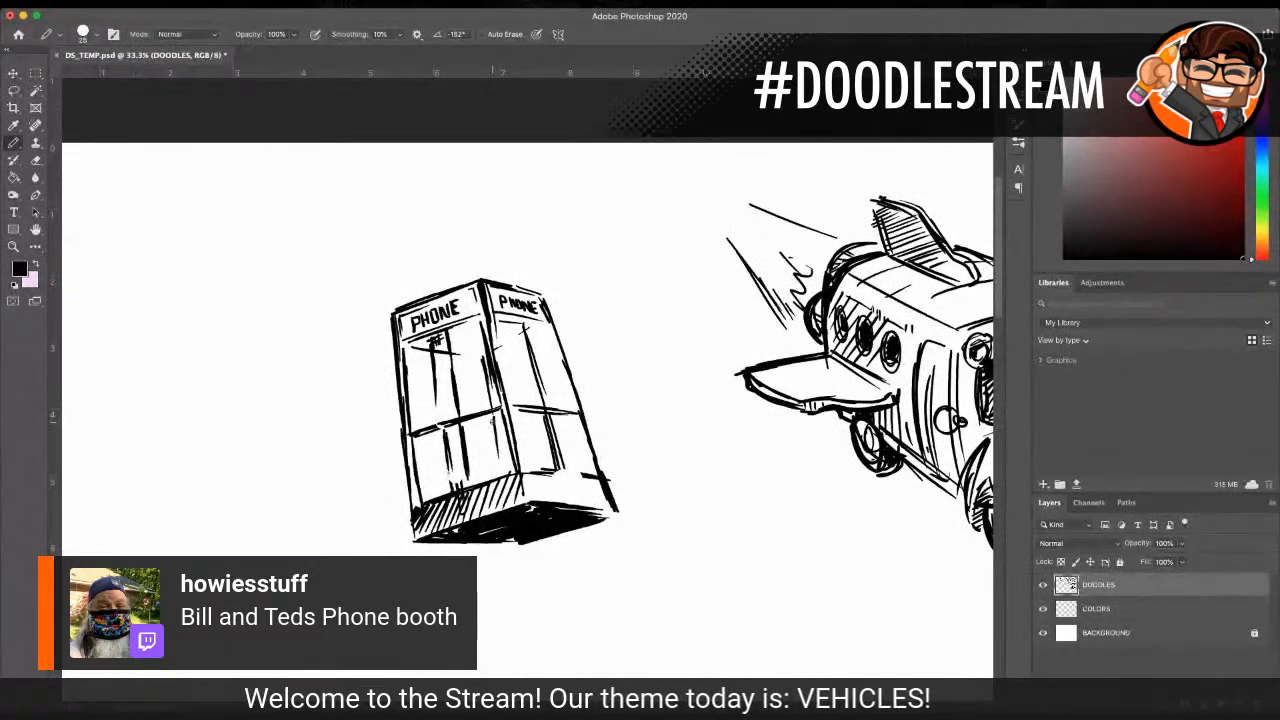
pyautogui.moveTo(488, 393)
pyautogui.mouseDown()
pyautogui.moveTo(505, 389)
pyautogui.moveTo(490, 444)
pyautogui.moveTo(508, 412)
pyautogui.moveTo(518, 444)
pyautogui.mouseUp()
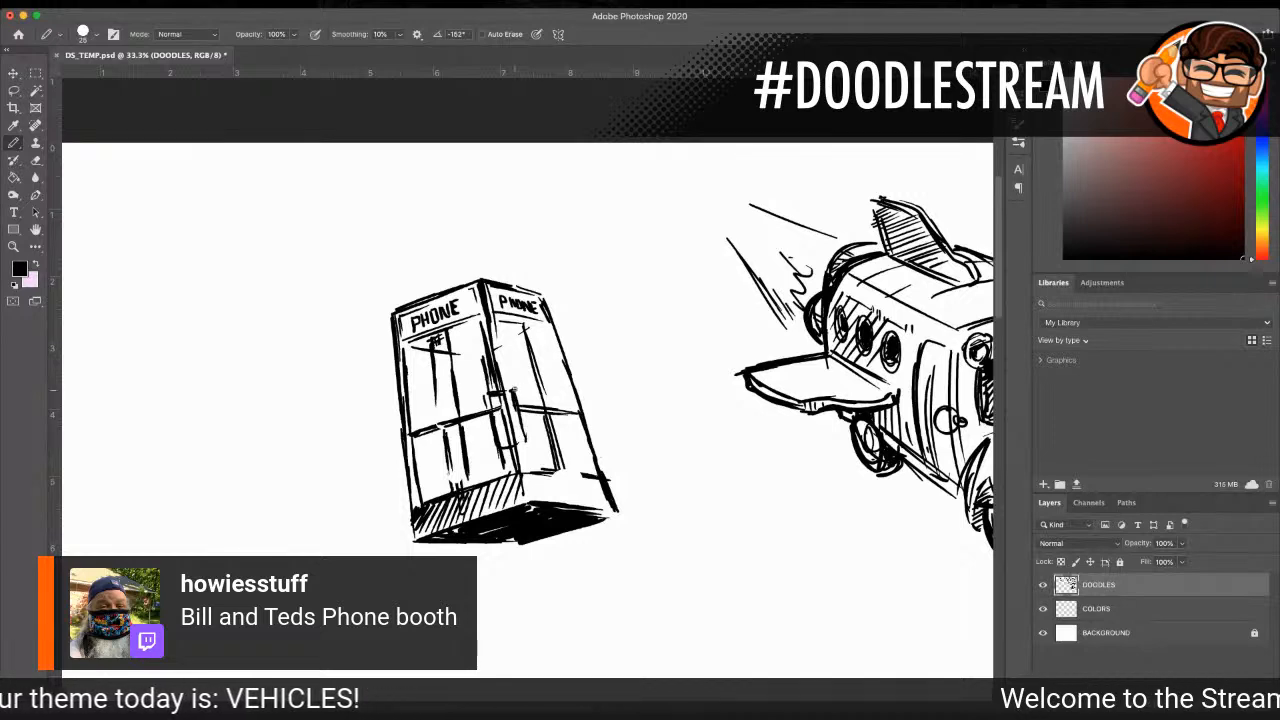
pyautogui.moveTo(486, 395); pyautogui.dragTo(501, 432)
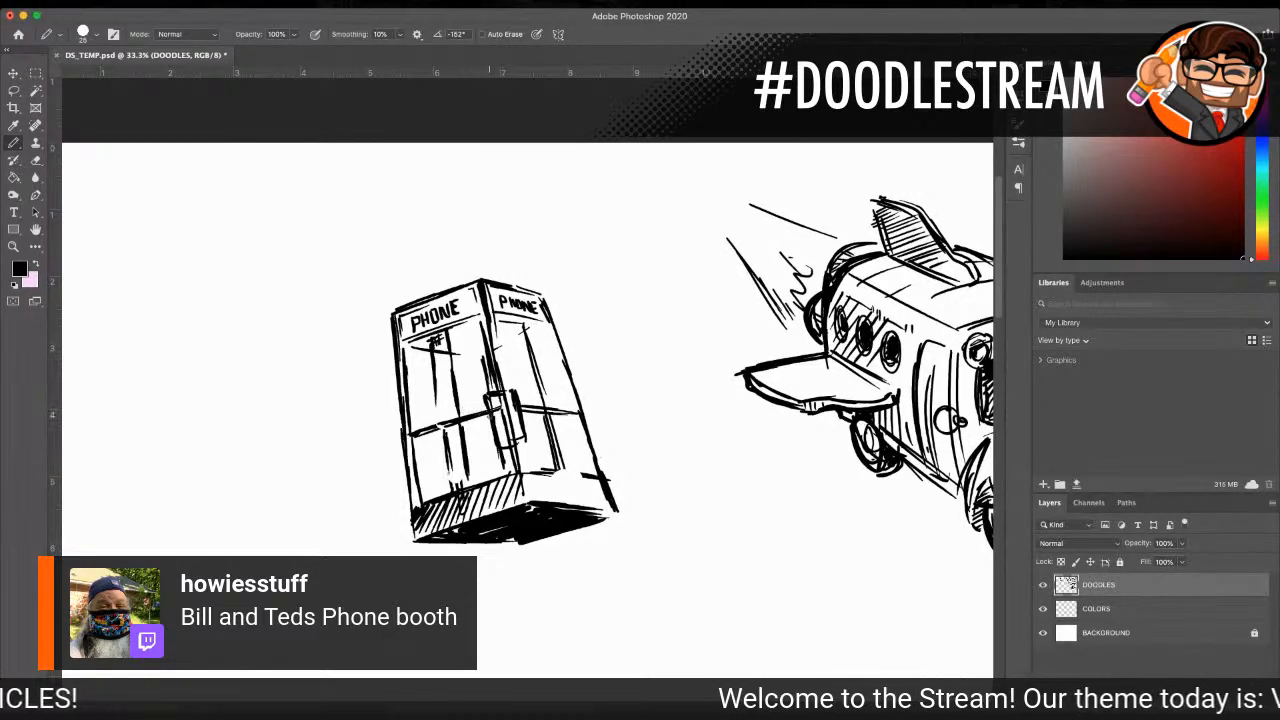
pyautogui.moveTo(466, 357); pyautogui.dragTo(559, 325)
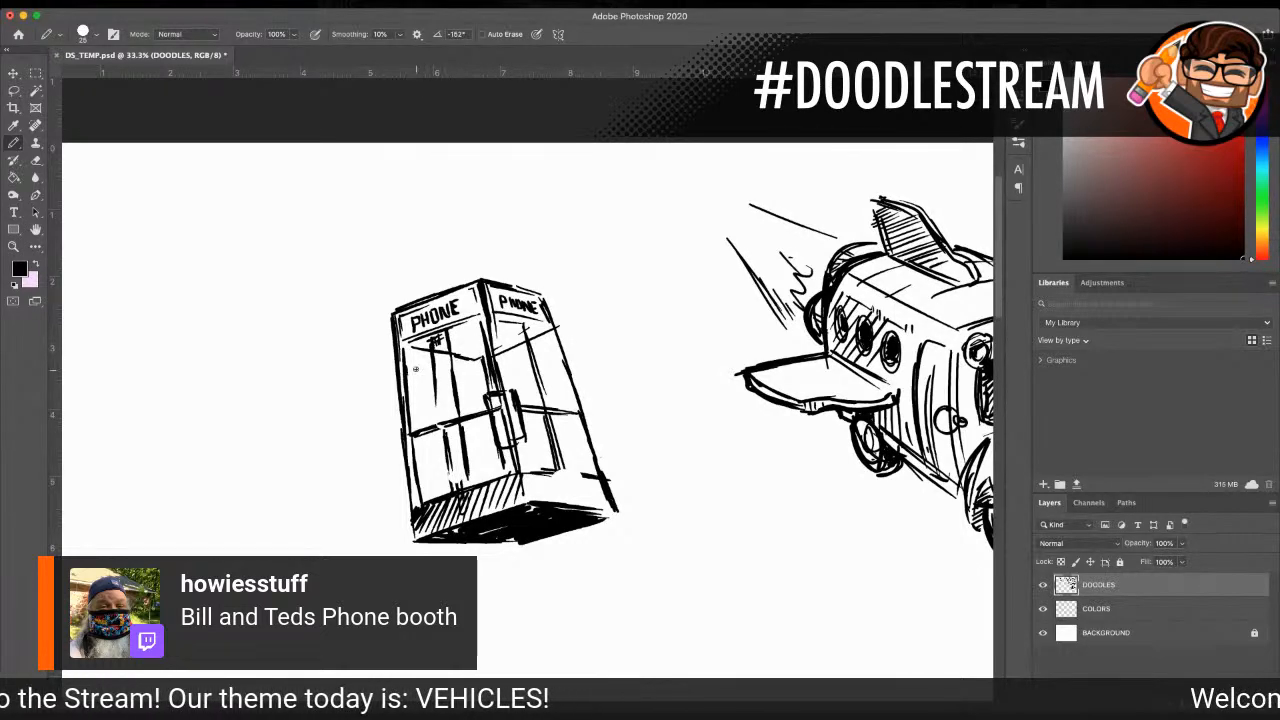
# Step: Shade the inner panes of the booth's right face with short horizontal hatching and reinforce the left pane's ceiling line
pyautogui.moveTo(497, 360); pyautogui.dragTo(526, 362)
pyautogui.moveTo(501, 386)
pyautogui.mouseDown()
pyautogui.moveTo(533, 366)
pyautogui.moveTo(527, 376)
pyautogui.mouseUp()
pyautogui.moveTo(519, 440); pyautogui.dragTo(539, 435)
pyautogui.moveTo(516, 455)
pyautogui.mouseDown()
pyautogui.moveTo(538, 443)
pyautogui.moveTo(550, 456)
pyautogui.mouseUp()
pyautogui.moveTo(522, 476); pyautogui.dragTo(556, 460)
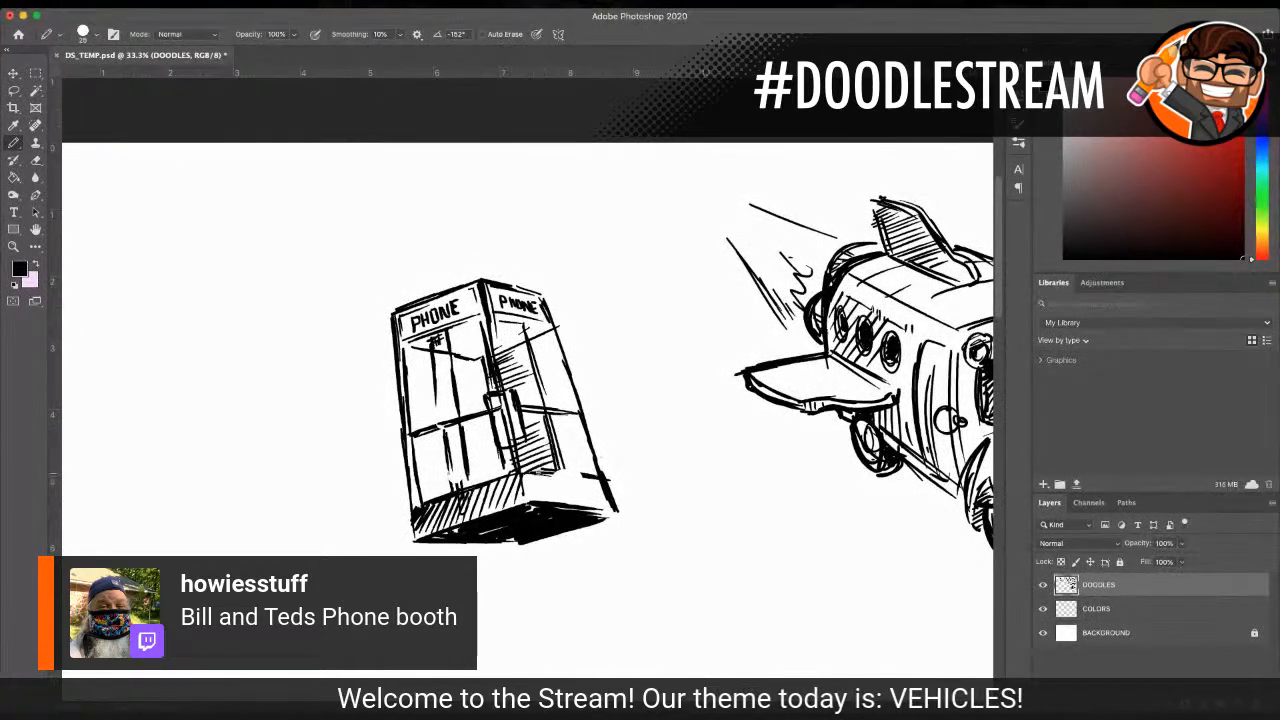
pyautogui.moveTo(408, 349); pyautogui.dragTo(440, 348)
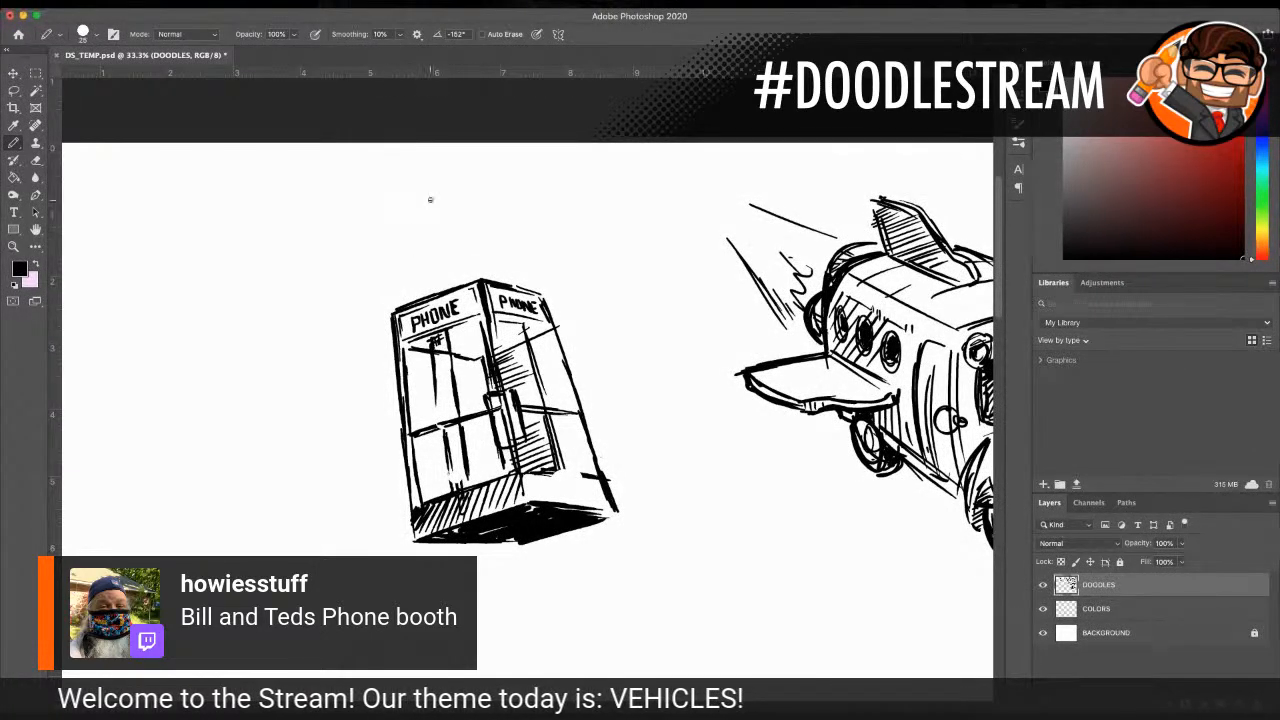
# Step: Draw a short mast on the booth's roof with bent, doubled antenna arms spreading over both faces
pyautogui.moveTo(458, 250); pyautogui.dragTo(468, 272)
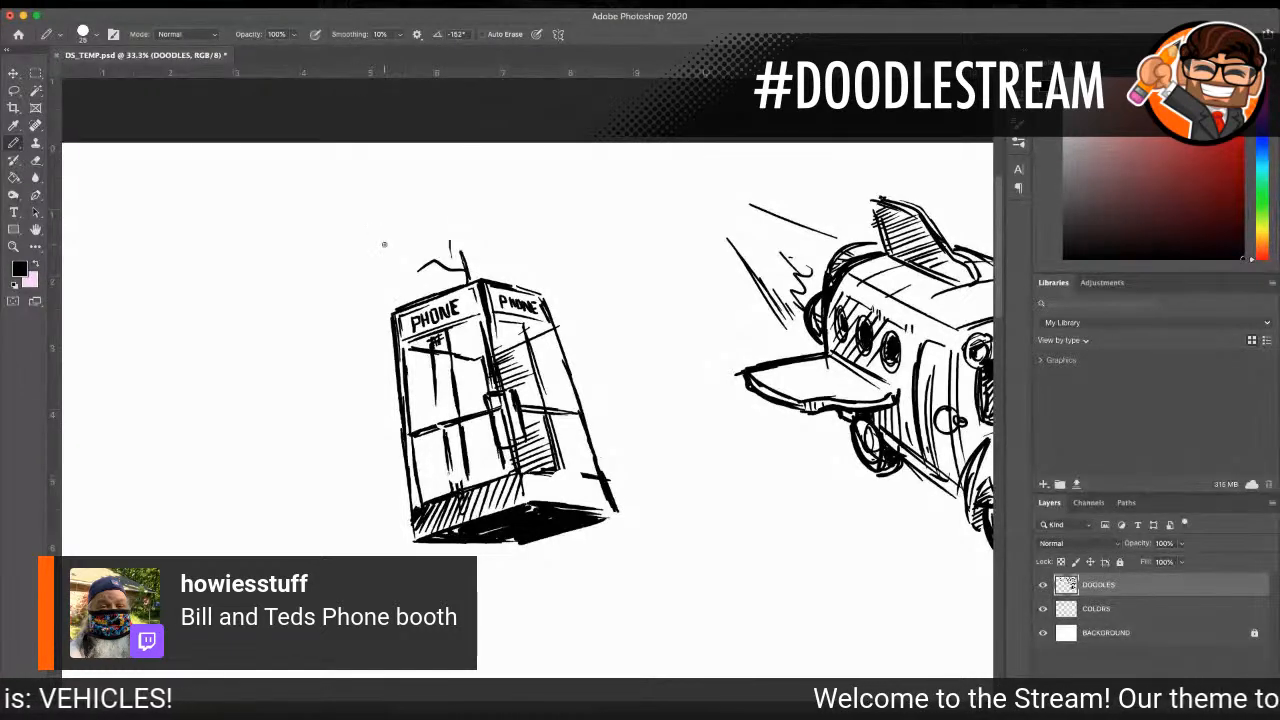
pyautogui.moveTo(431, 282)
pyautogui.mouseDown()
pyautogui.moveTo(501, 261)
pyautogui.moveTo(487, 262)
pyautogui.moveTo(542, 267)
pyautogui.moveTo(492, 274)
pyautogui.moveTo(538, 270)
pyautogui.mouseUp()
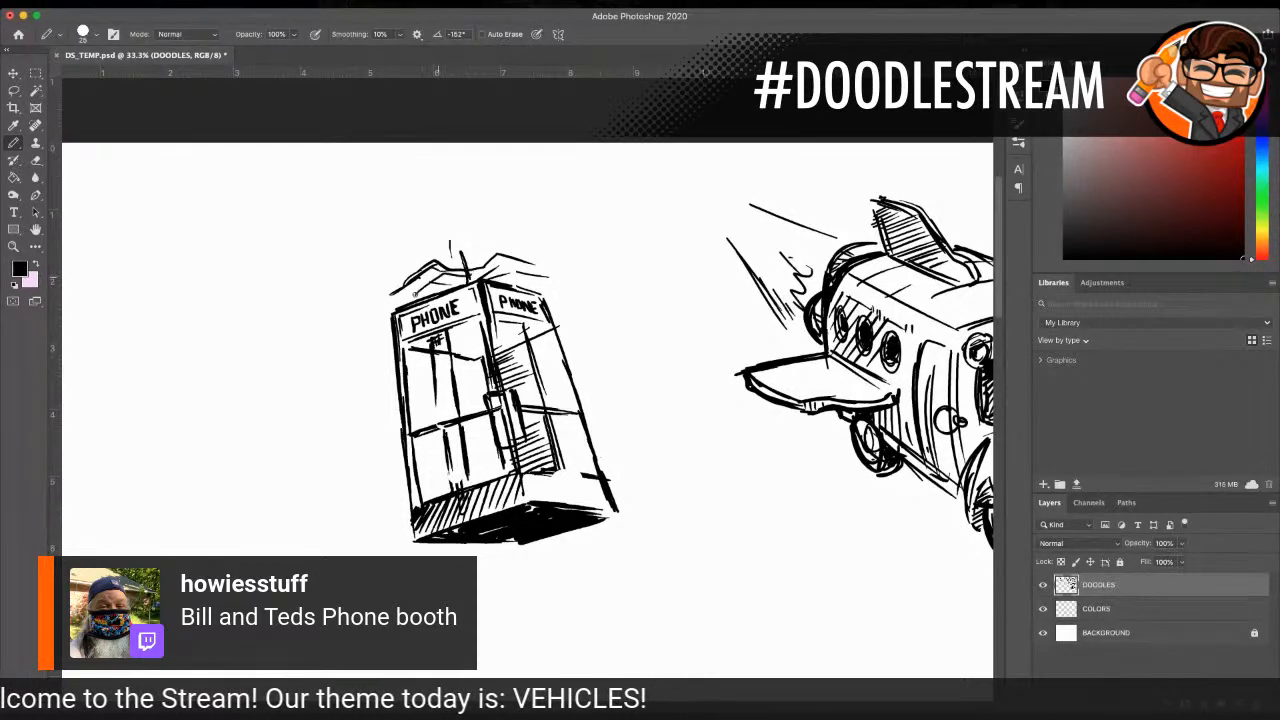
pyautogui.moveTo(478, 270); pyautogui.dragTo(553, 270)
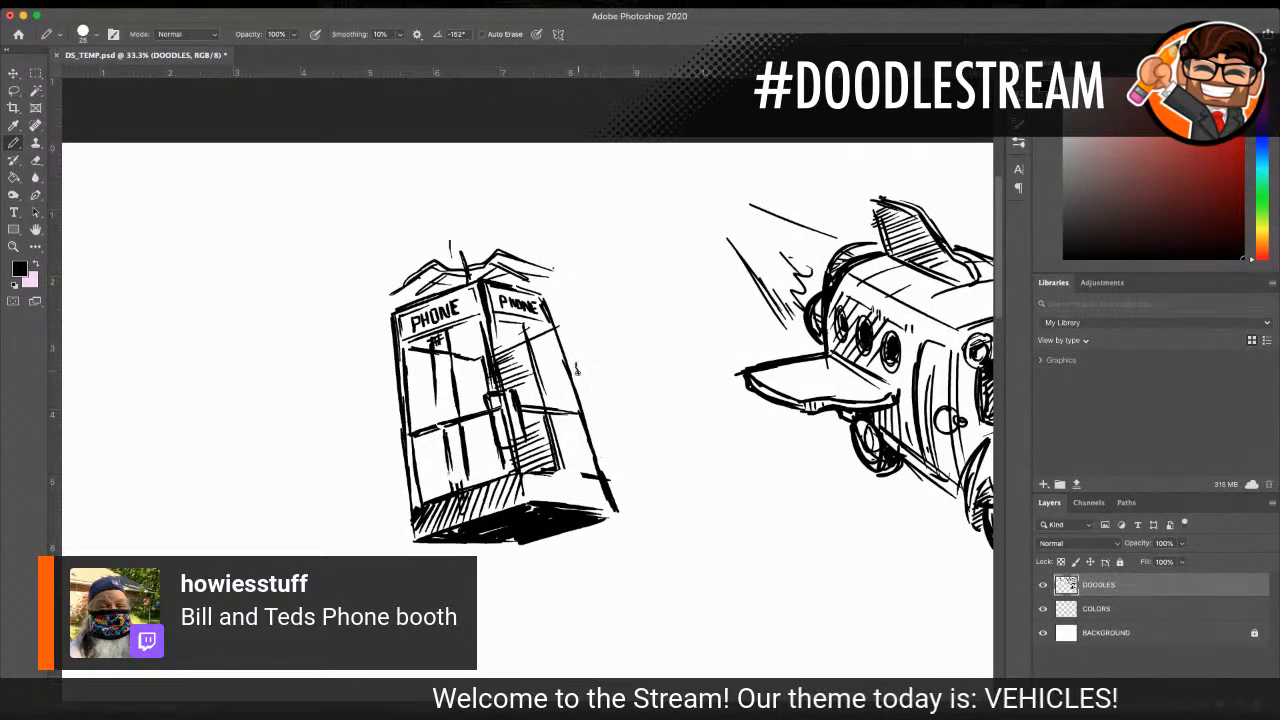
# Step: Surround the booth with squiggly electric arcs along its sides and base, and add vertical streaks rising above the roof
pyautogui.moveTo(561, 397)
pyautogui.mouseDown()
pyautogui.moveTo(540, 402)
pyautogui.moveTo(576, 390)
pyautogui.moveTo(580, 362)
pyautogui.mouseUp()
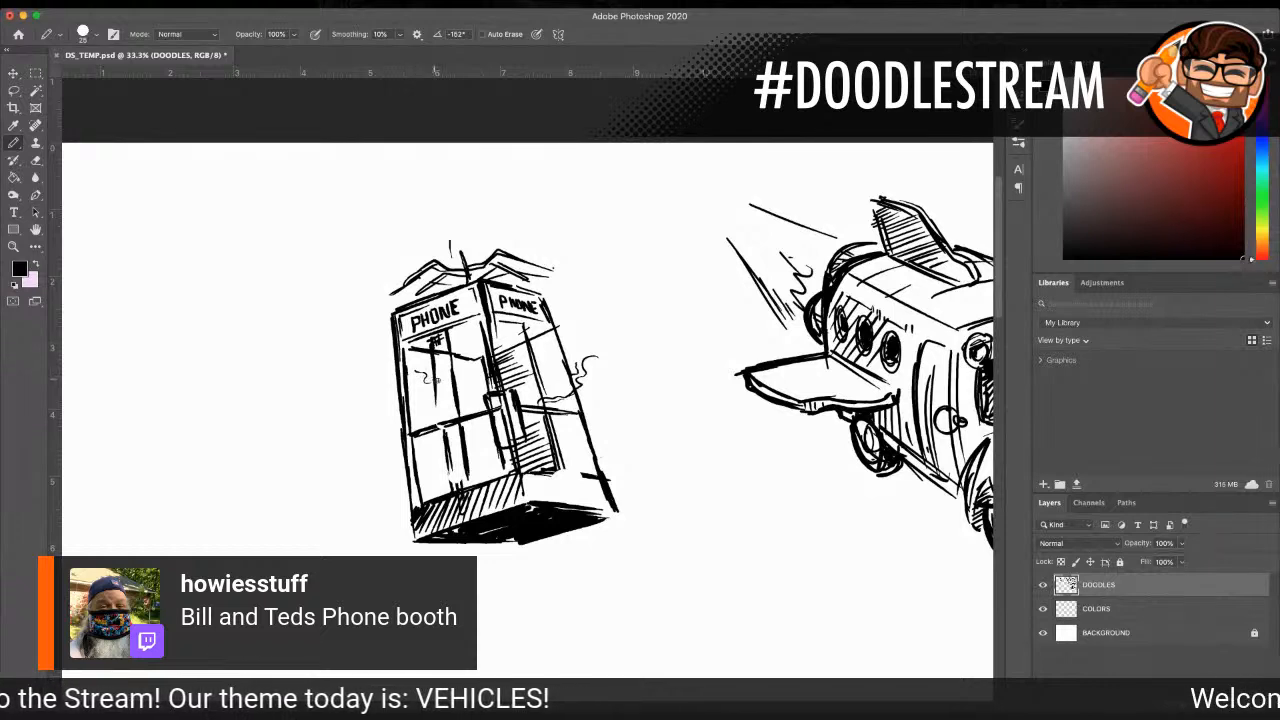
pyautogui.moveTo(455, 373); pyautogui.dragTo(463, 396)
pyautogui.moveTo(396, 427); pyautogui.dragTo(392, 458)
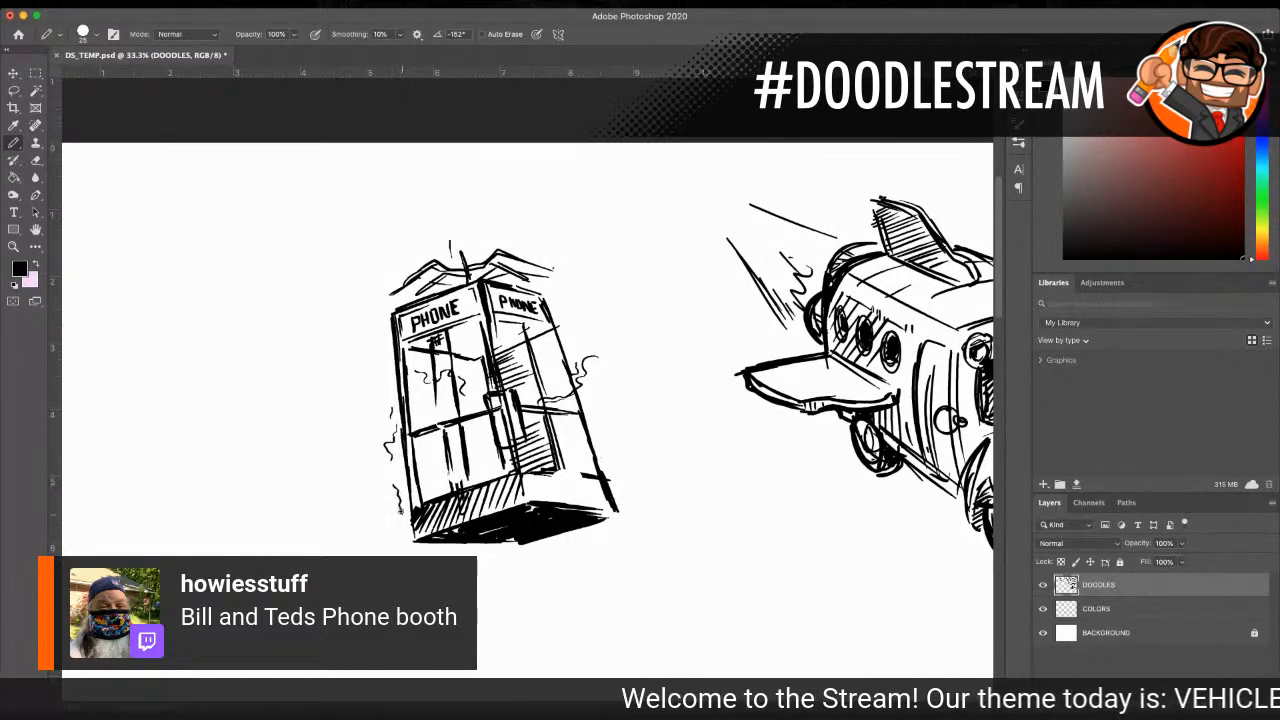
pyautogui.moveTo(396, 512)
pyautogui.mouseDown()
pyautogui.moveTo(407, 550)
pyautogui.moveTo(495, 554)
pyautogui.moveTo(603, 528)
pyautogui.moveTo(618, 488)
pyautogui.mouseUp()
pyautogui.moveTo(379, 291); pyautogui.dragTo(376, 231)
pyautogui.moveTo(382, 295); pyautogui.dragTo(382, 356)
pyautogui.moveTo(548, 298); pyautogui.dragTo(556, 263)
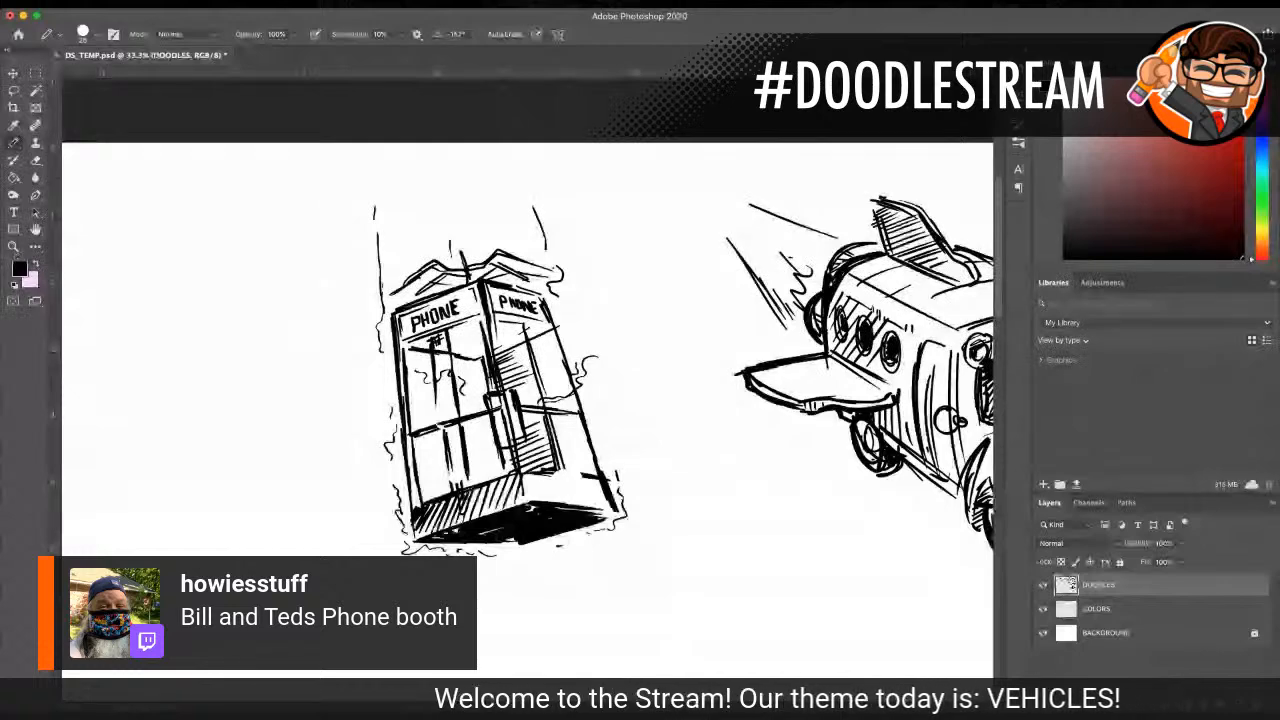
# Step: Lasso the whole phone booth doodle with its arcs and move it closer to the flying bus
pyautogui.press('z')
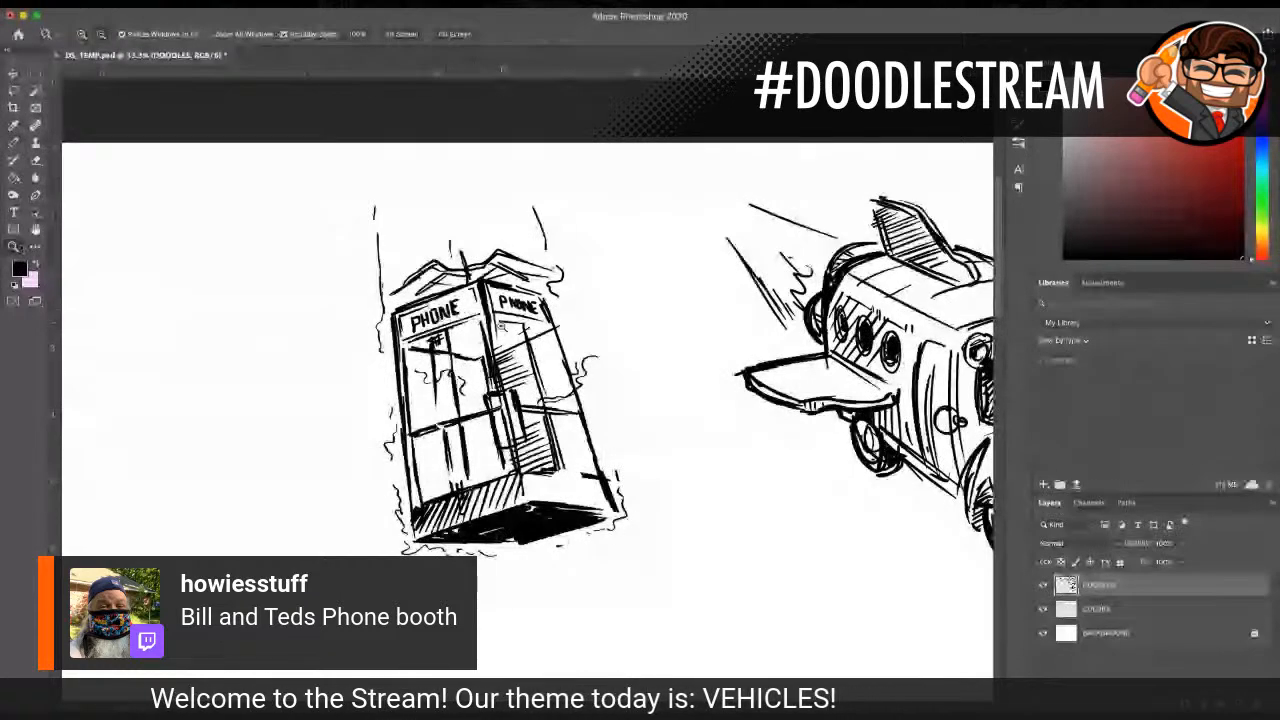
pyautogui.keyDown('alt'); pyautogui.click(515, 325); pyautogui.keyUp('alt')
pyautogui.keyDown('alt'); pyautogui.click(535, 400); pyautogui.keyUp('alt')
pyautogui.keyDown('alt'); pyautogui.click(535, 400); pyautogui.keyUp('alt')
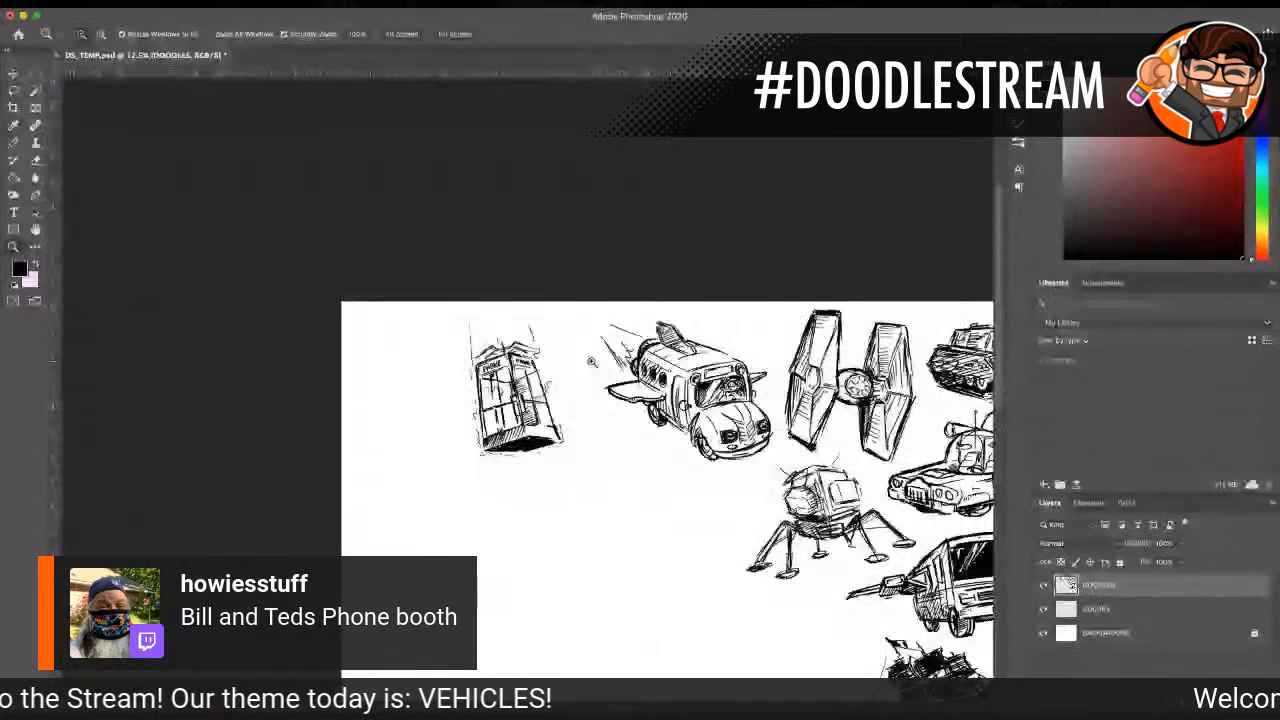
pyautogui.click(584, 360)
pyautogui.click(584, 360)
pyautogui.press('l')
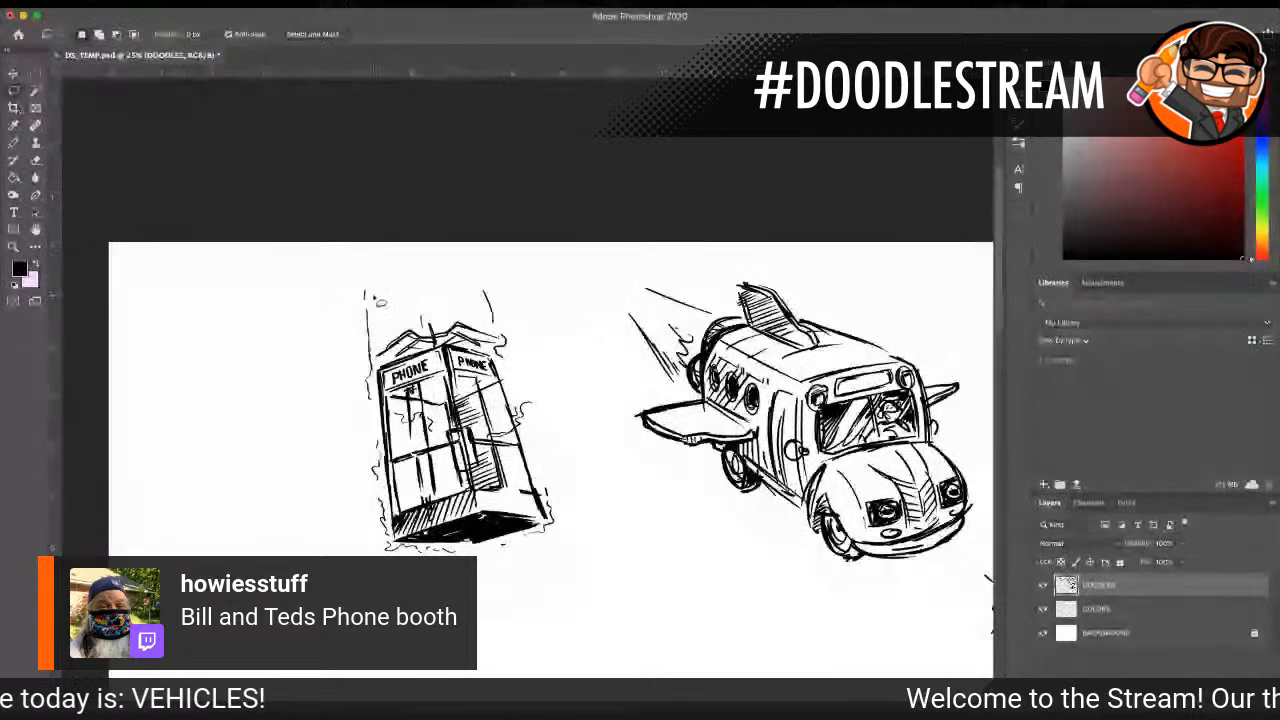
pyautogui.moveTo(378, 300)
pyautogui.mouseDown()
pyautogui.moveTo(344, 400)
pyautogui.moveTo(352, 525)
pyautogui.moveTo(440, 560)
pyautogui.moveTo(580, 535)
pyautogui.moveTo(552, 392)
pyautogui.moveTo(508, 292)
pyautogui.moveTo(445, 276)
pyautogui.moveTo(384, 299)
pyautogui.mouseUp()
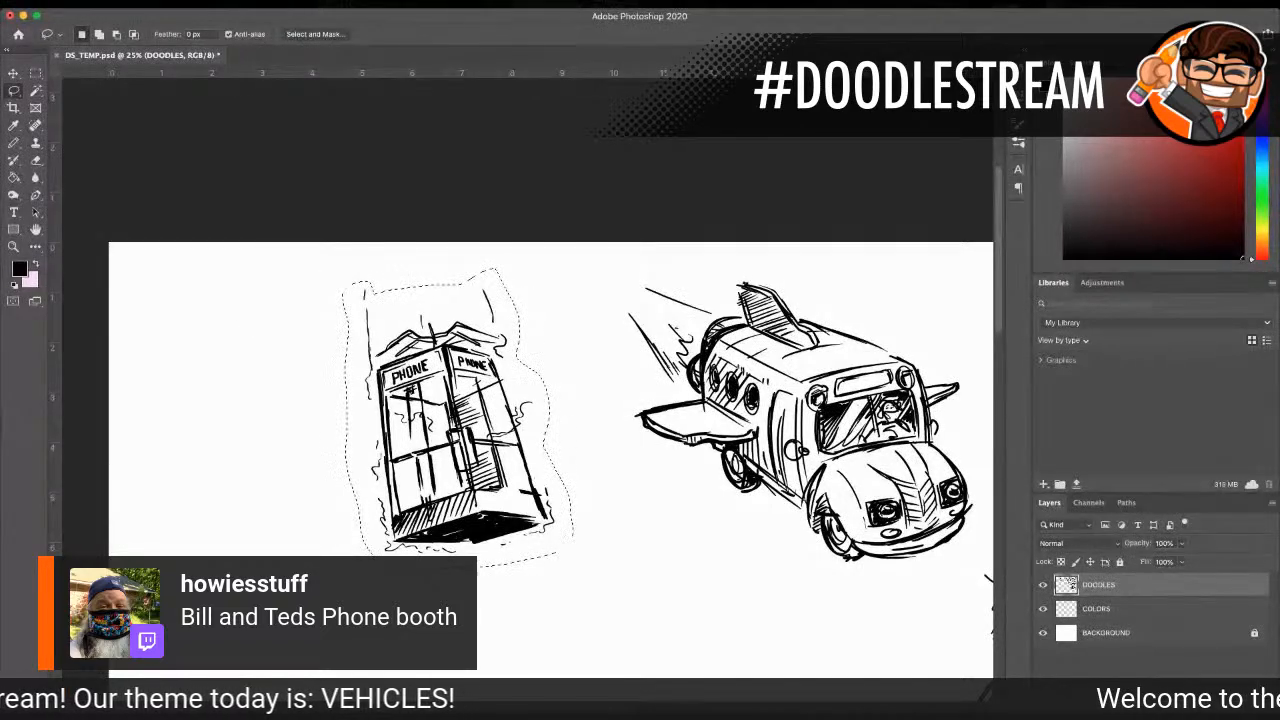
pyautogui.click(14, 74)
pyautogui.moveTo(493, 363); pyautogui.dragTo(532, 374)
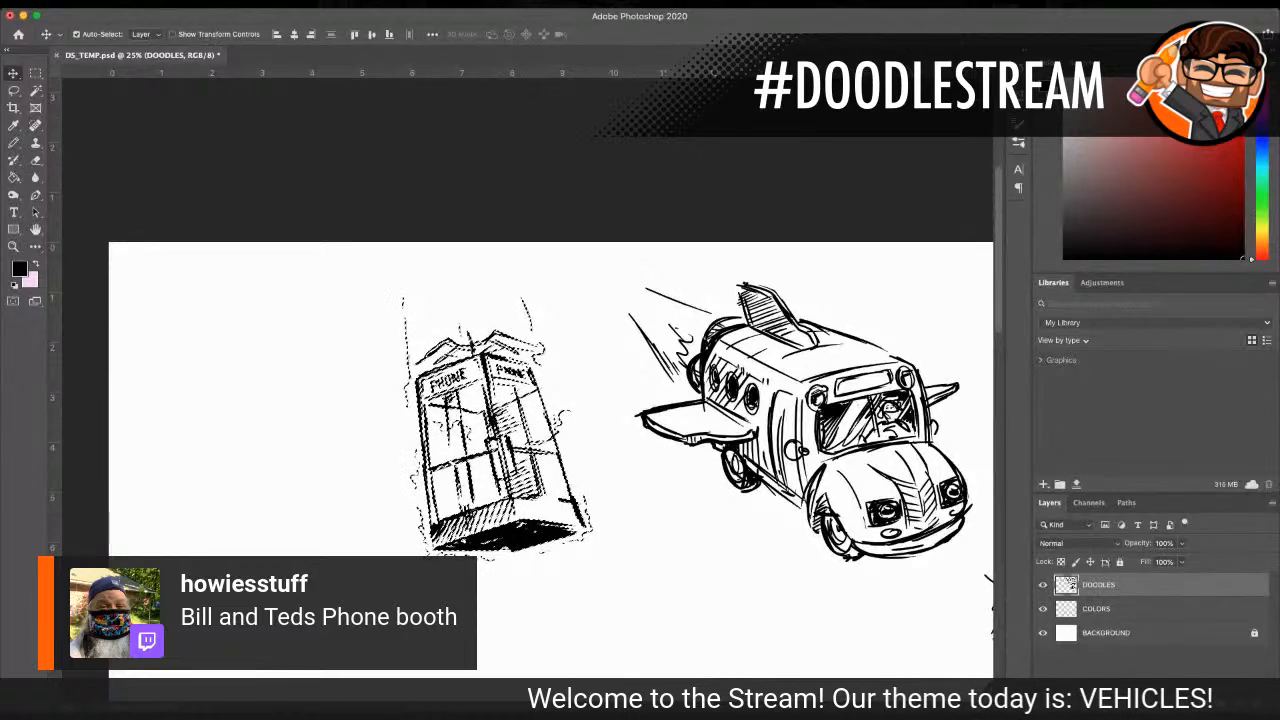
# Step: Scale the selected booth down proportionally to about 93% and place it higher, directly beside the bus's tail and wing
pyautogui.hotkey('ctrl', 't')
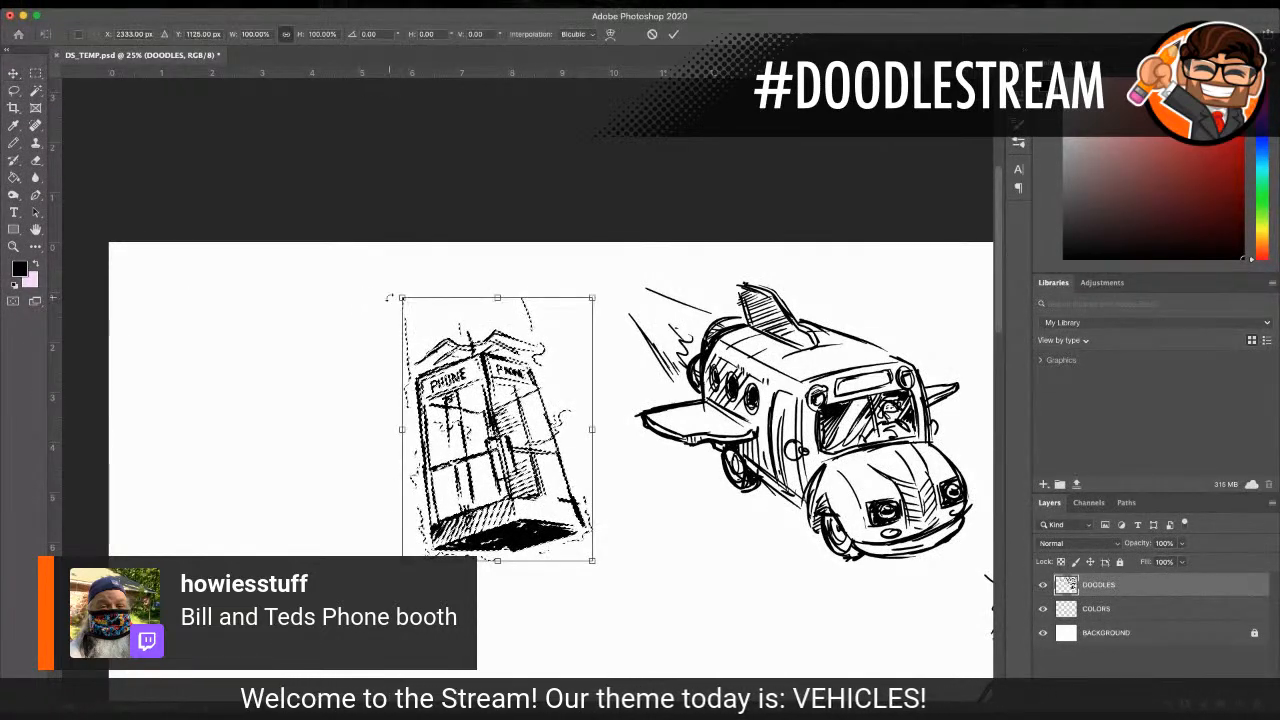
pyautogui.moveTo(401, 297); pyautogui.dragTo(415, 316)
pyautogui.scroll(-5, 518, 372)
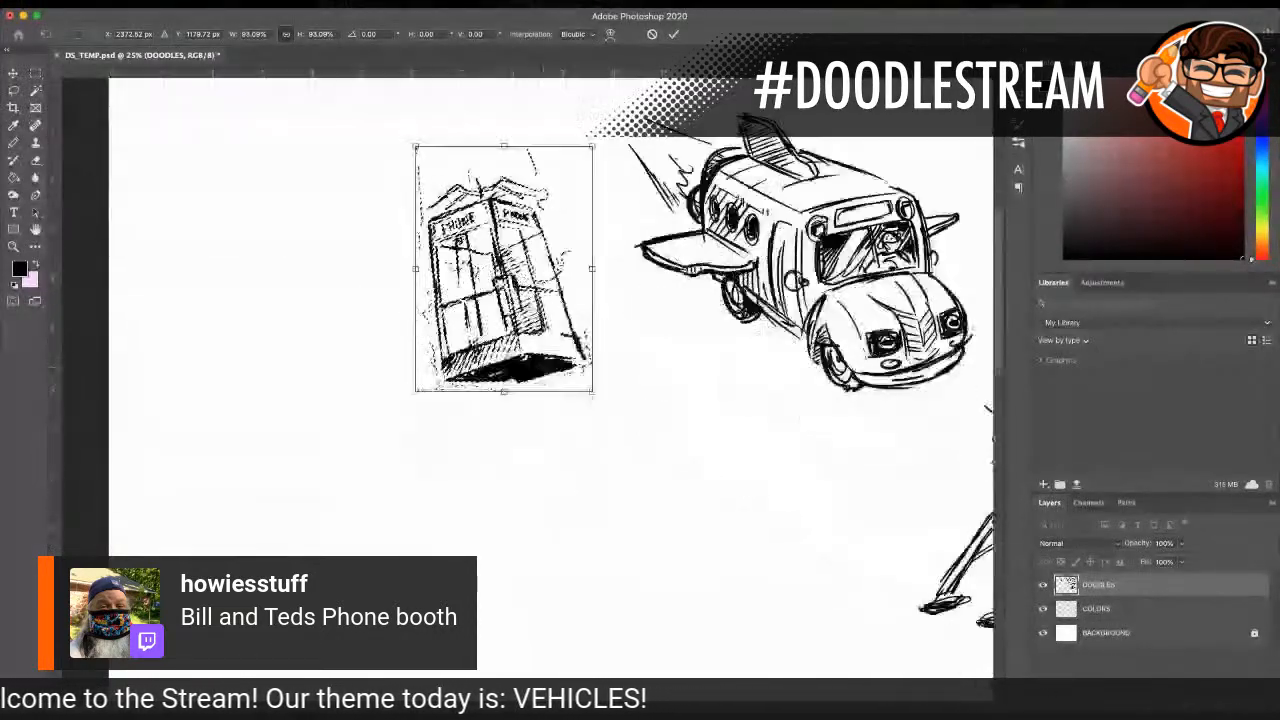
pyautogui.moveTo(518, 372); pyautogui.dragTo(575, 340)
pyautogui.scroll(3, 575, 340)
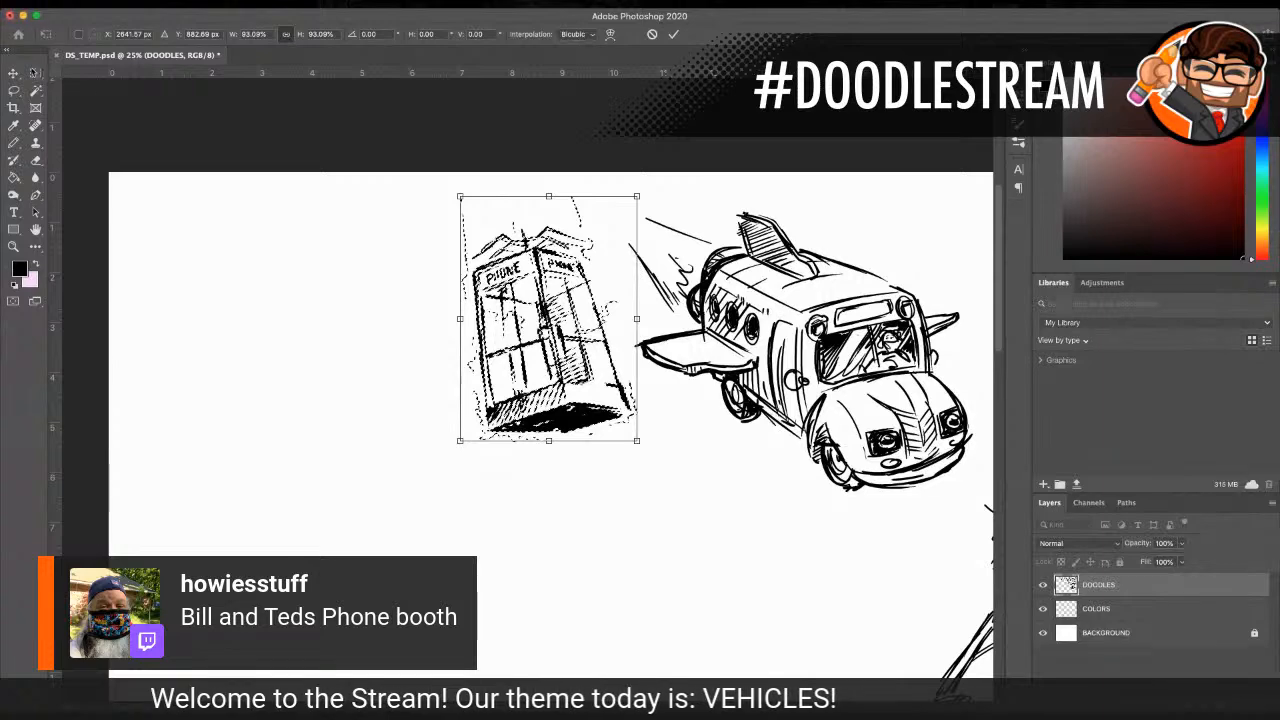
pyautogui.click(14, 75)
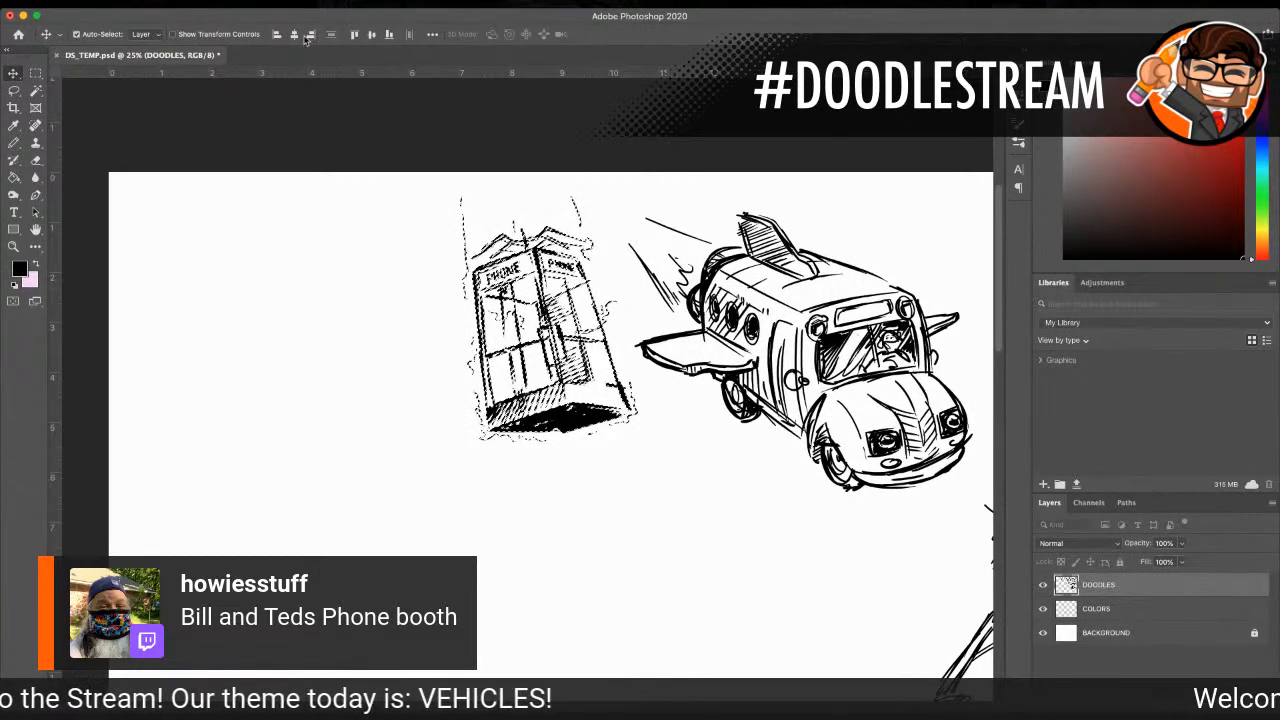
# Step: Look over the whole page of vehicle doodles and the remaining empty canvas, including the lunar lander and bus up close
pyautogui.click(10, 248)
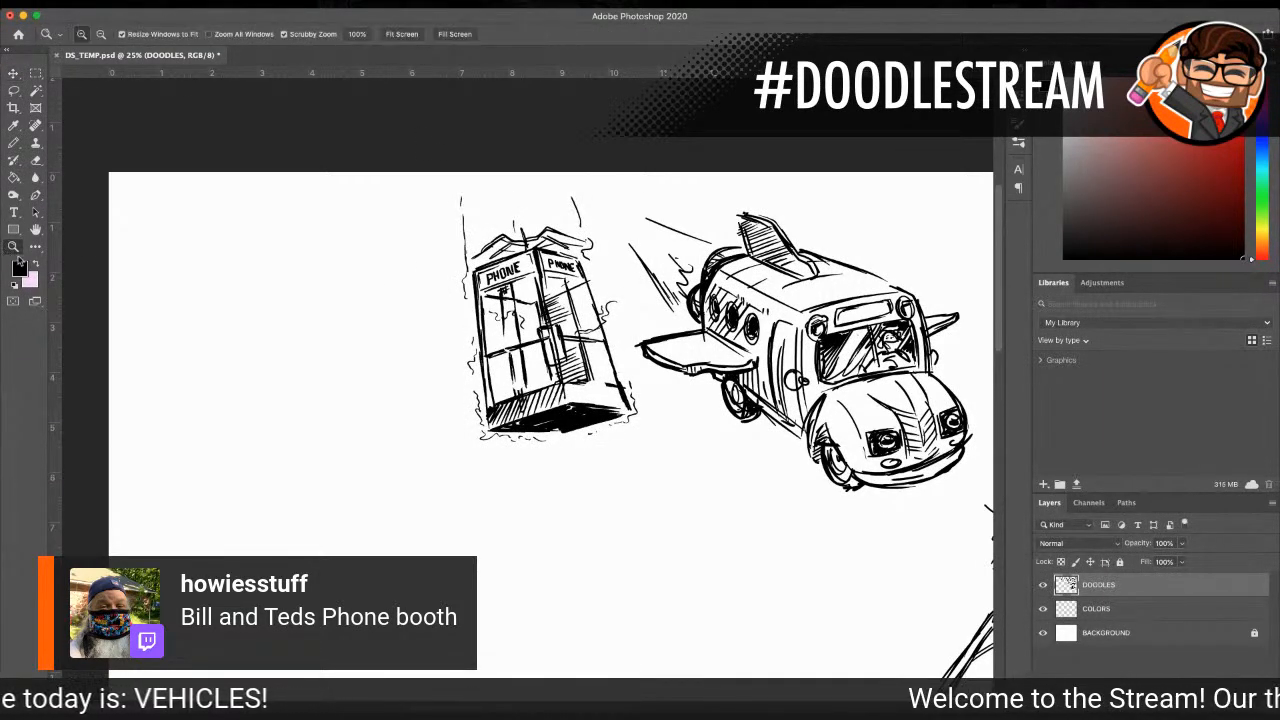
pyautogui.keyDown('alt'); pyautogui.click(699, 413); pyautogui.keyUp('alt')
pyautogui.keyDown('alt'); pyautogui.click(699, 413); pyautogui.keyUp('alt')
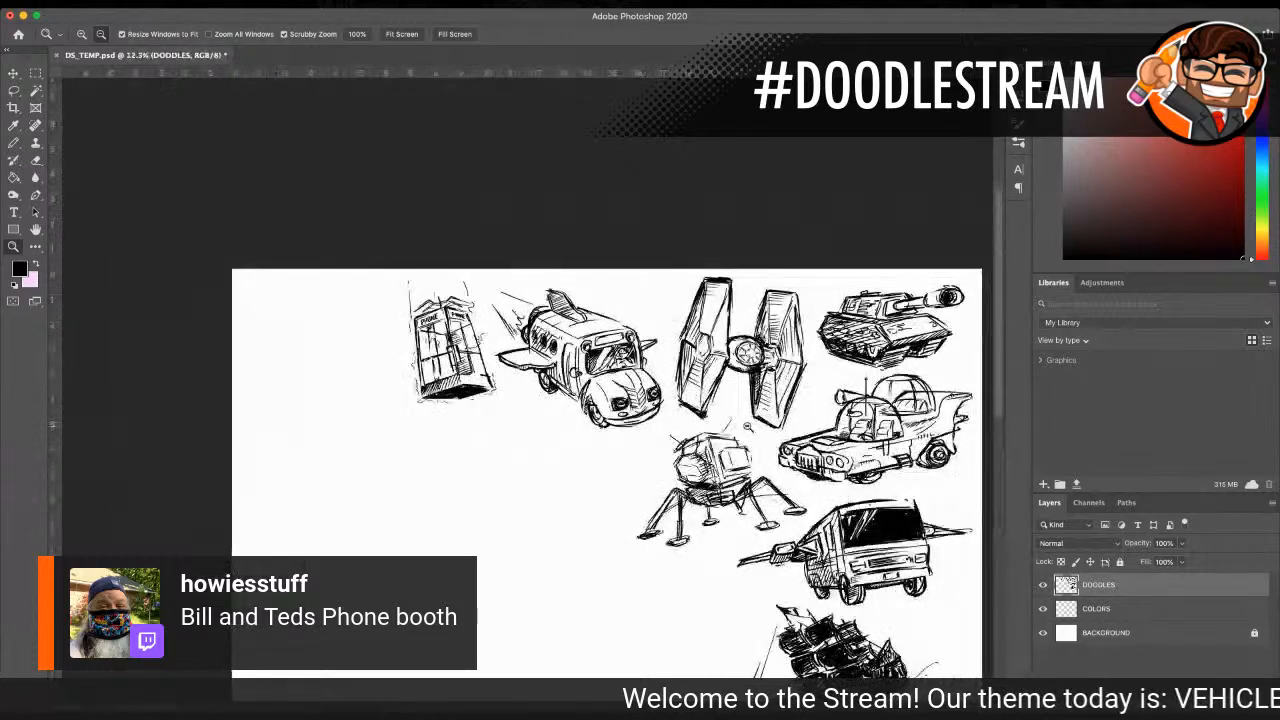
pyautogui.keyDown('alt'); pyautogui.click(699, 413); pyautogui.keyUp('alt')
pyautogui.click(570, 367)
pyautogui.scroll(1, 602, 376)
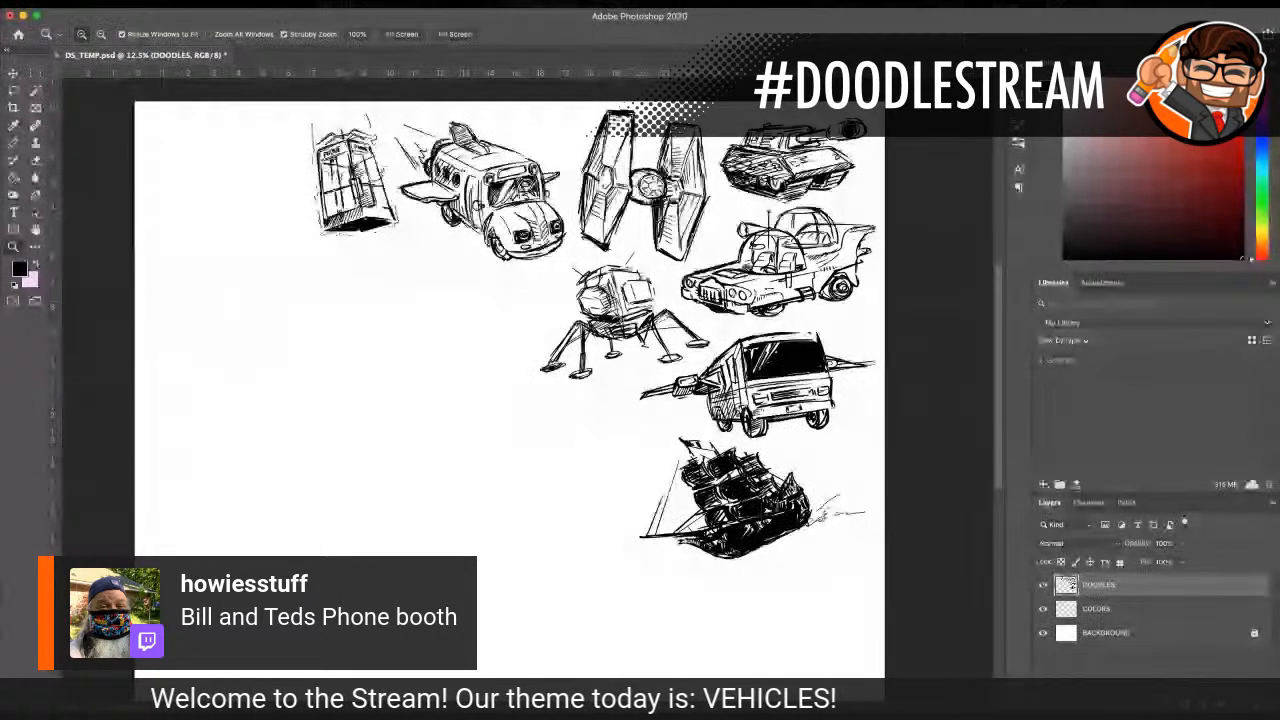
pyautogui.click(318, 342)
pyautogui.click(696, 379)
pyautogui.click(727, 370)
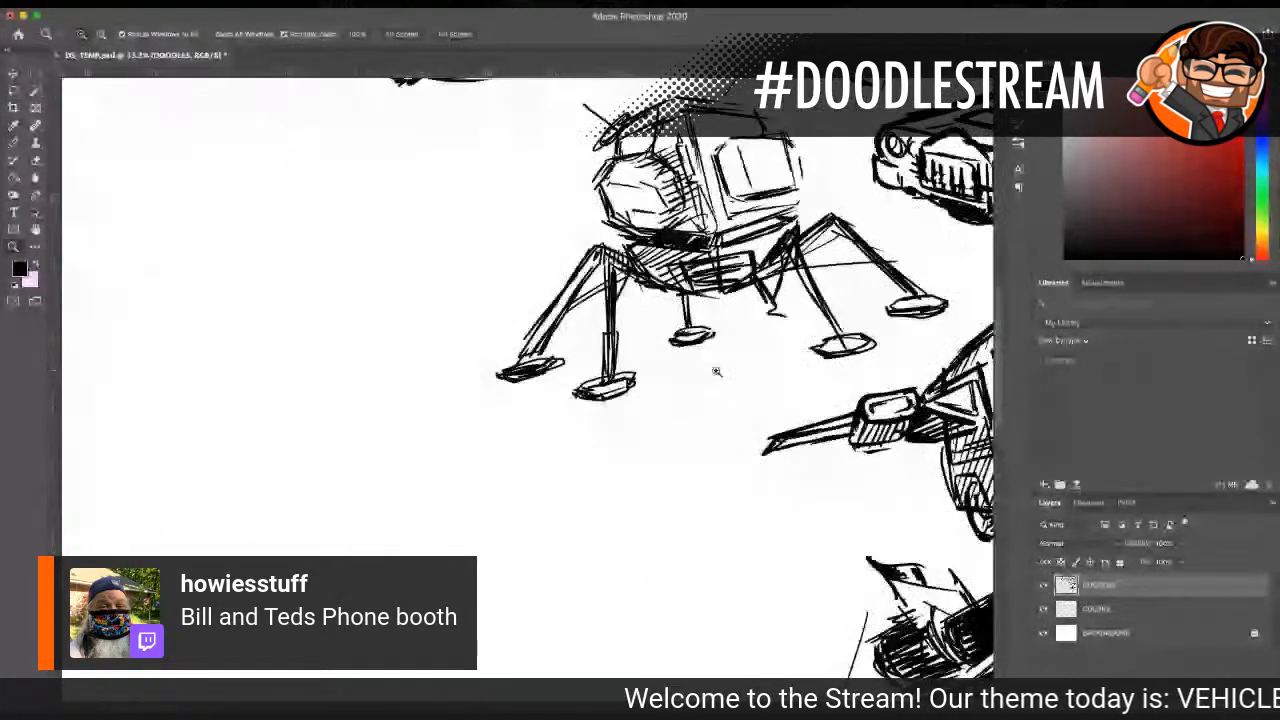
pyautogui.keyDown('alt'); pyautogui.click(506, 327); pyautogui.keyUp('alt')
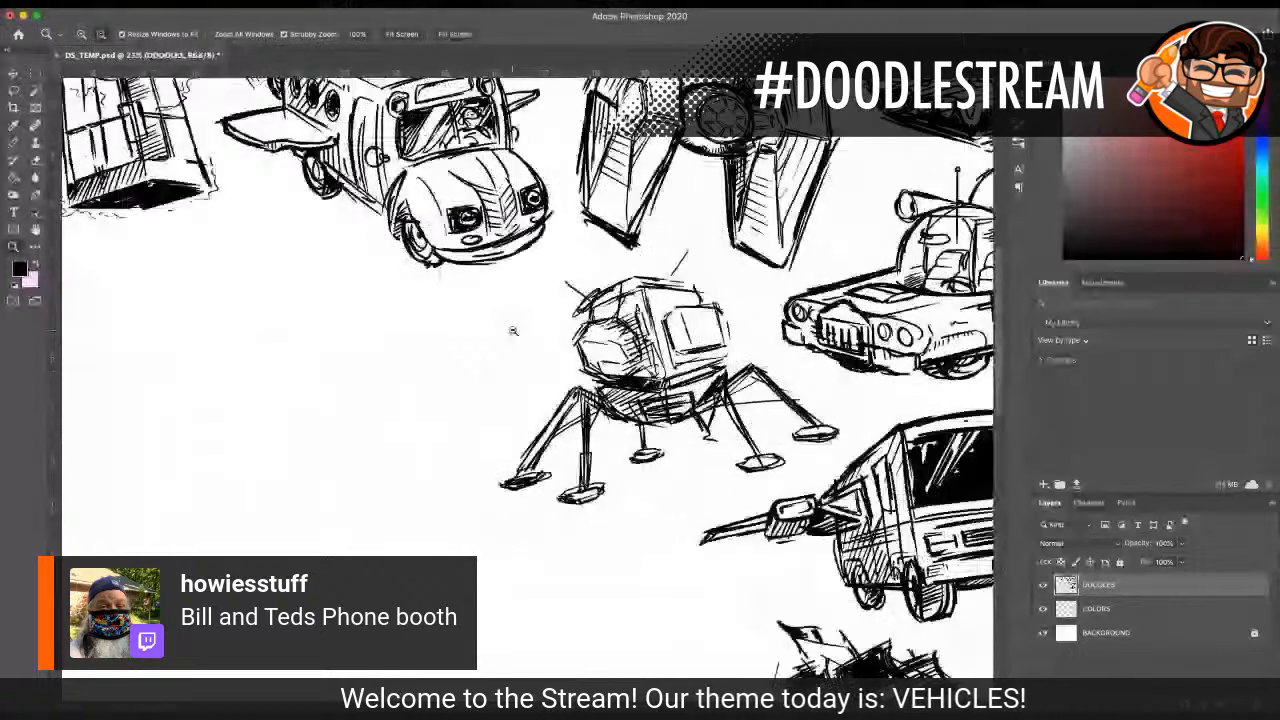
pyautogui.keyDown('alt'); pyautogui.click(394, 277); pyautogui.keyUp('alt')
pyautogui.click(457, 289)
pyautogui.click(434, 289)
pyautogui.scroll(3, 428, 289)
# Step: Darken the flying bus's front wheel arch and its lower side edge with the Pencil tool
pyautogui.click(14, 143)
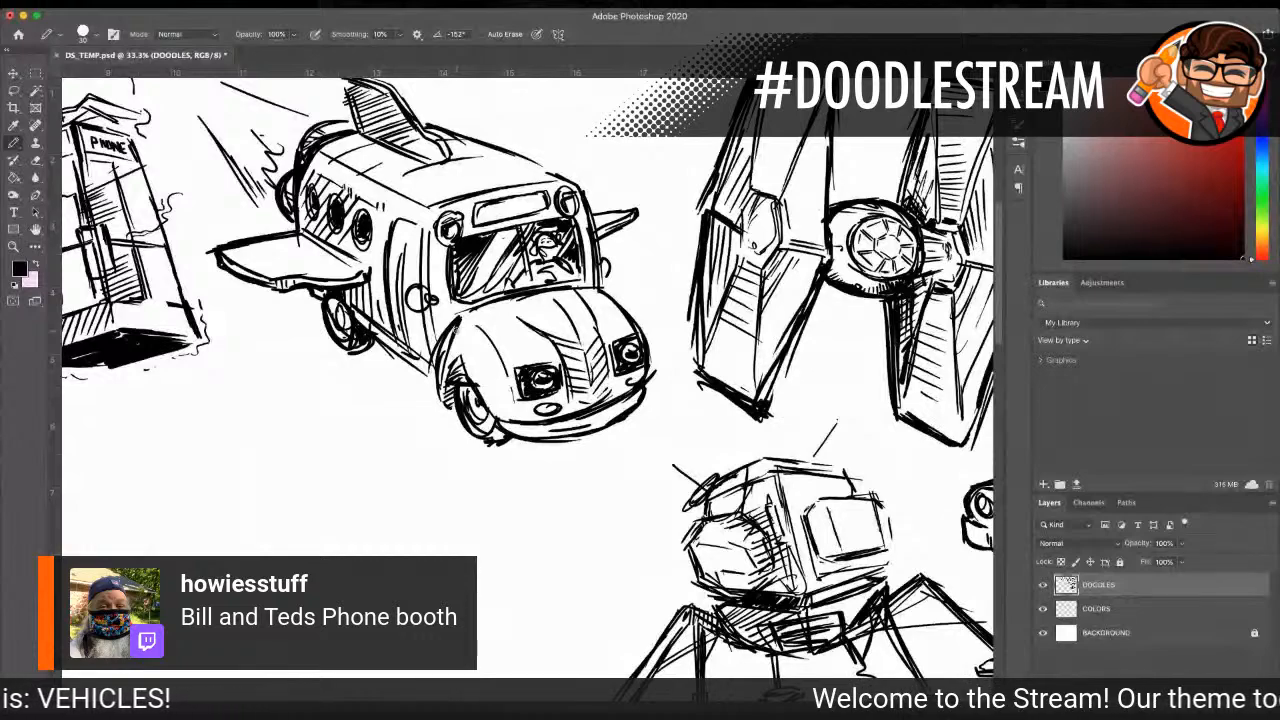
pyautogui.hscroll(-15, 251, 441)
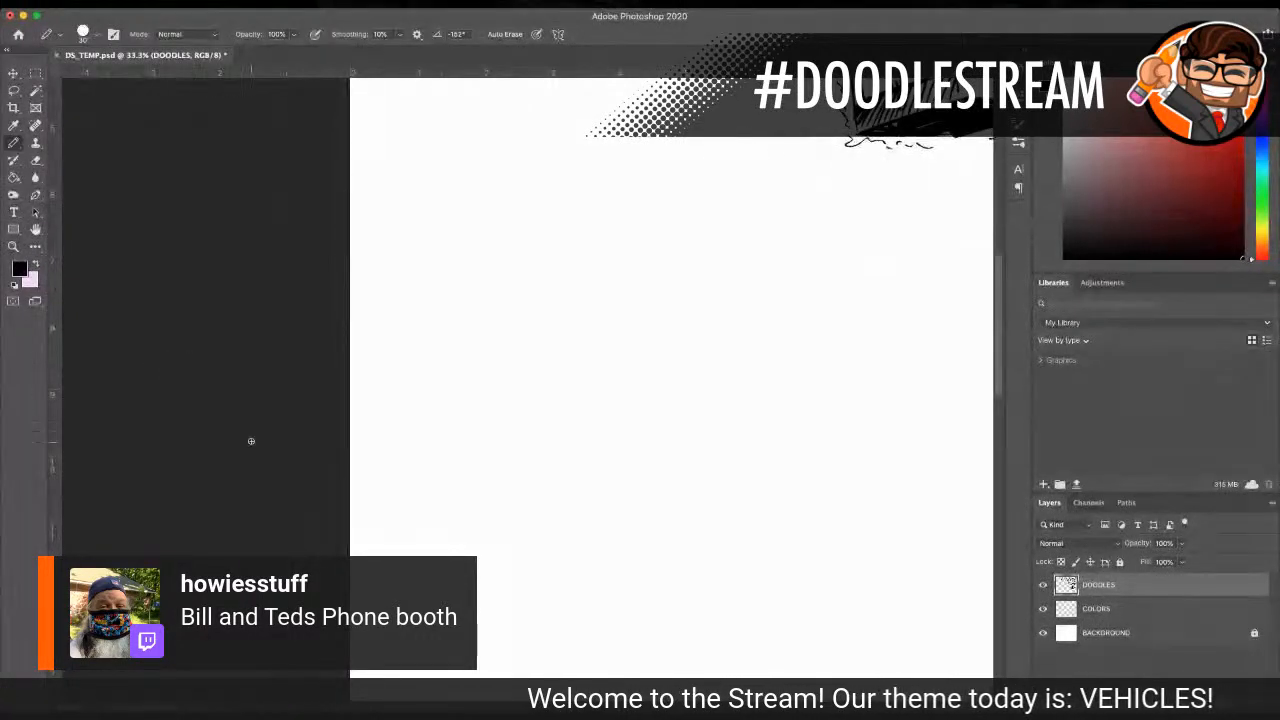
pyautogui.hscroll(15, 466, 449)
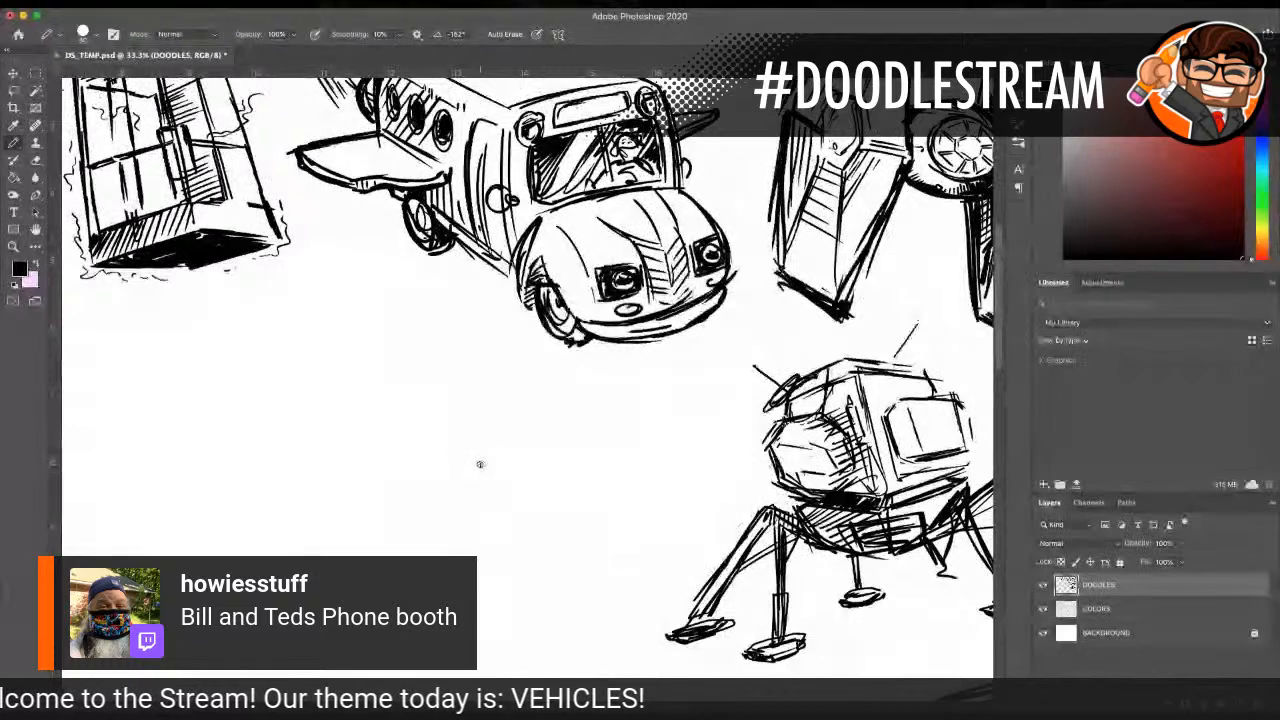
pyautogui.moveTo(537, 265)
pyautogui.mouseDown()
pyautogui.moveTo(525, 275)
pyautogui.moveTo(547, 278)
pyautogui.moveTo(523, 304)
pyautogui.mouseUp()
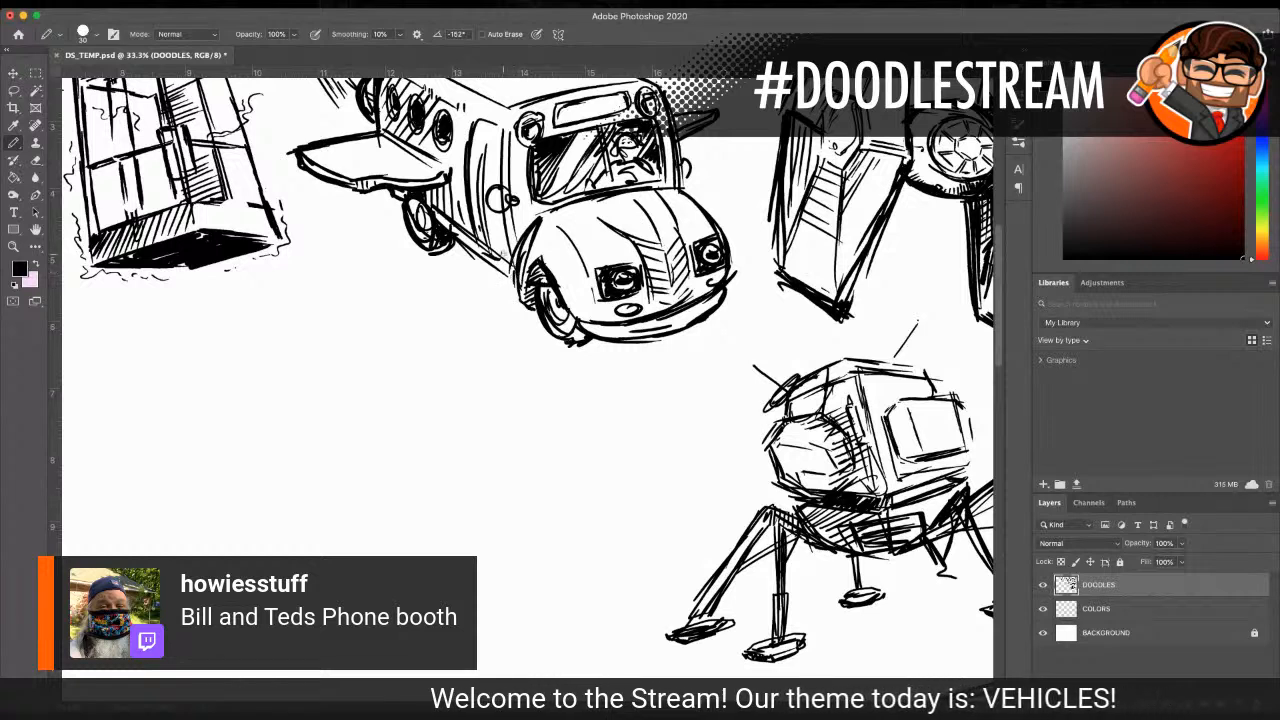
pyautogui.moveTo(478, 256)
pyautogui.mouseDown()
pyautogui.moveTo(513, 283)
pyautogui.moveTo(516, 273)
pyautogui.mouseUp()
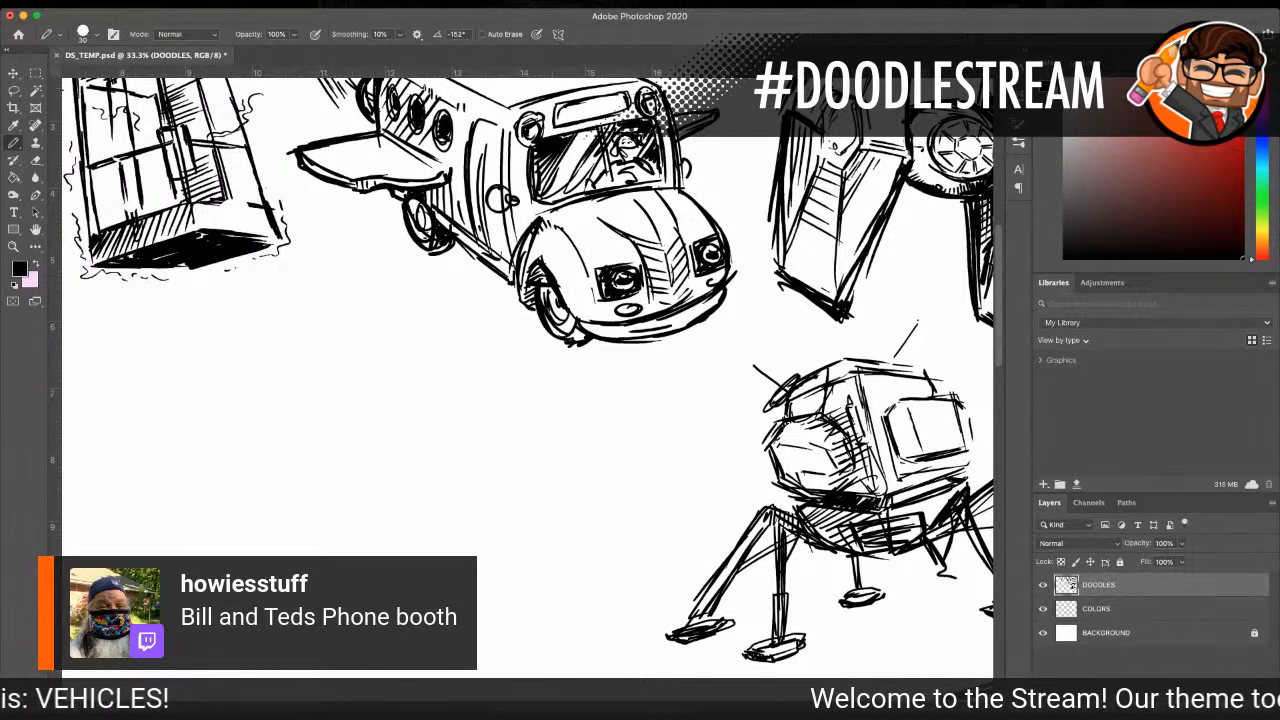
pyautogui.scroll(-1, 373, 533)
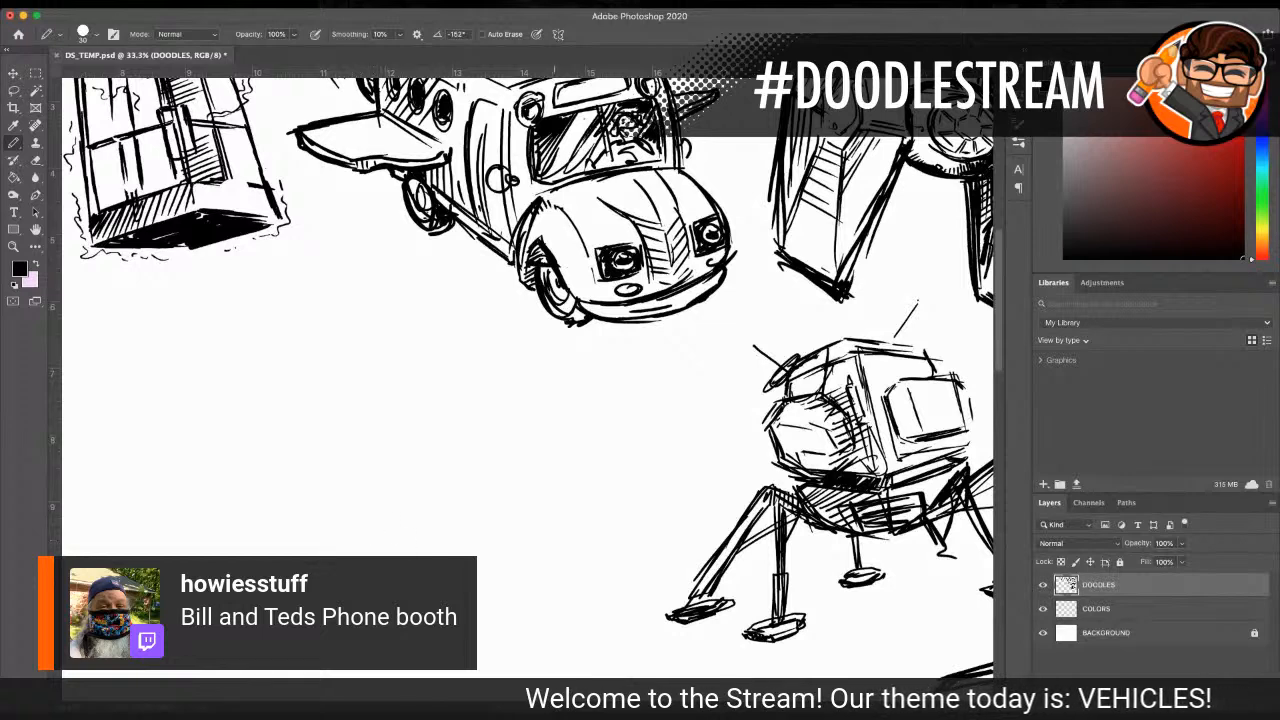
pyautogui.hscroll(-5, 186, 309)
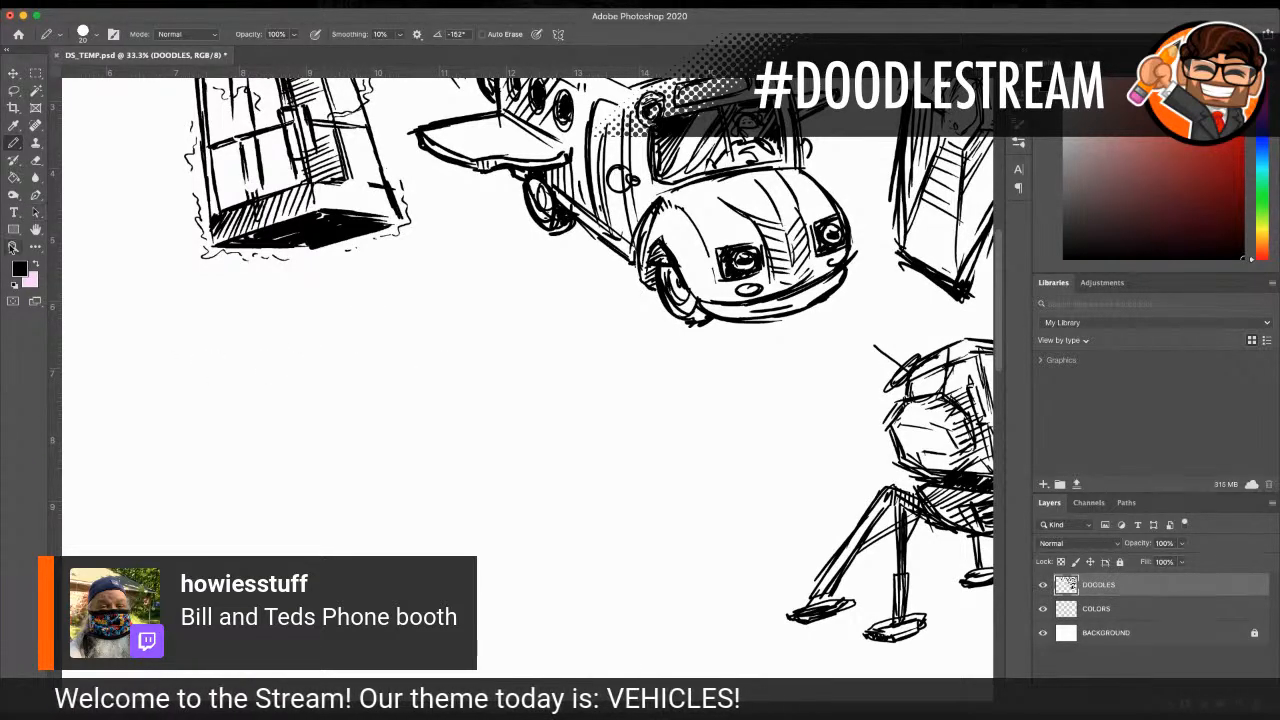
# Step: Sketch the slanted roof panel of a new angular vehicle in the empty canvas below the flying bus with the Pencil tool
pyautogui.press('z')
pyautogui.click(368, 383)
pyautogui.press('b')
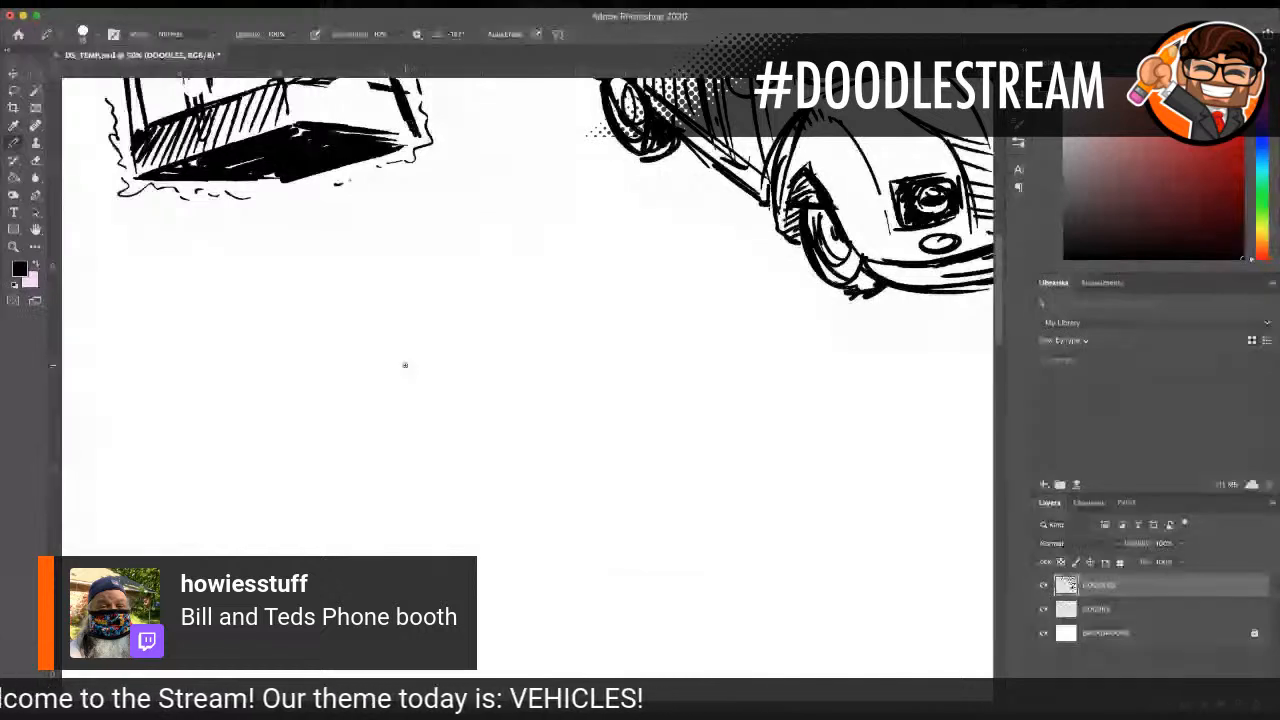
pyautogui.moveTo(463, 361); pyautogui.dragTo(439, 362)
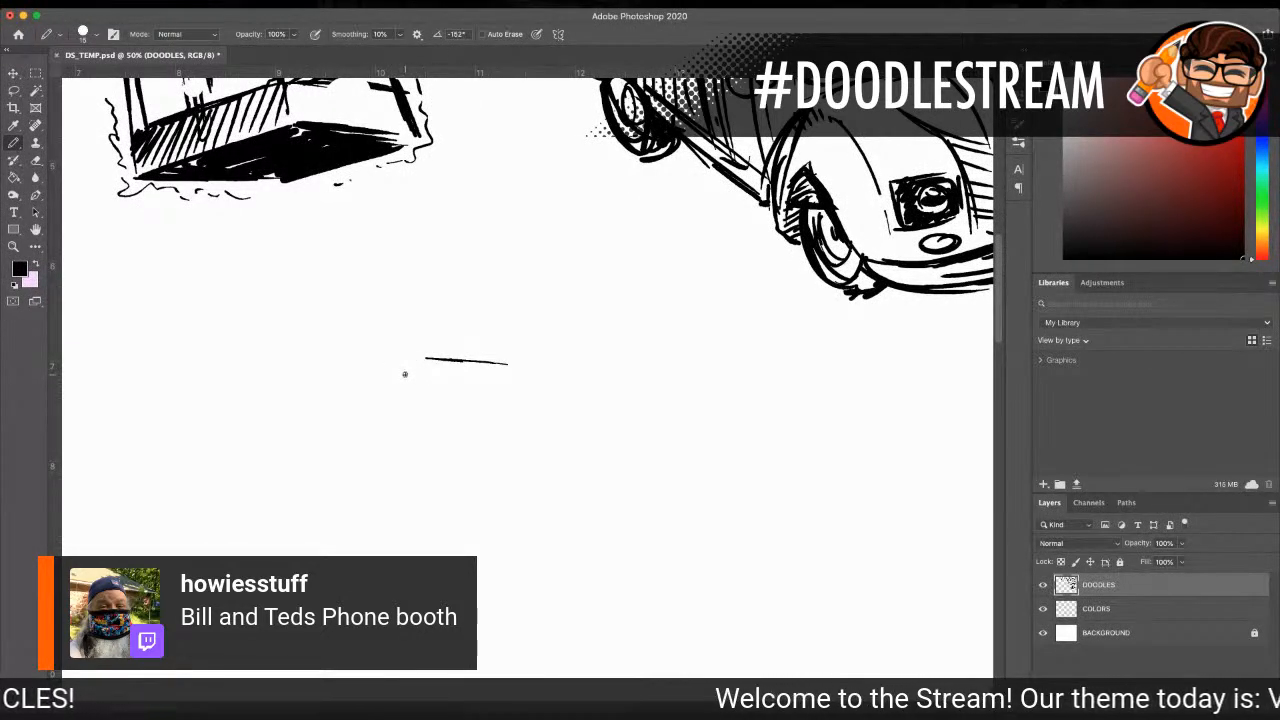
pyautogui.moveTo(418, 363)
pyautogui.mouseDown()
pyautogui.moveTo(364, 384)
pyautogui.moveTo(416, 421)
pyautogui.mouseUp()
pyautogui.moveTo(340, 406)
pyautogui.mouseDown()
pyautogui.moveTo(415, 421)
pyautogui.moveTo(549, 373)
pyautogui.mouseUp()
pyautogui.moveTo(341, 402)
pyautogui.mouseDown()
pyautogui.moveTo(432, 357)
pyautogui.moveTo(531, 363)
pyautogui.mouseUp()
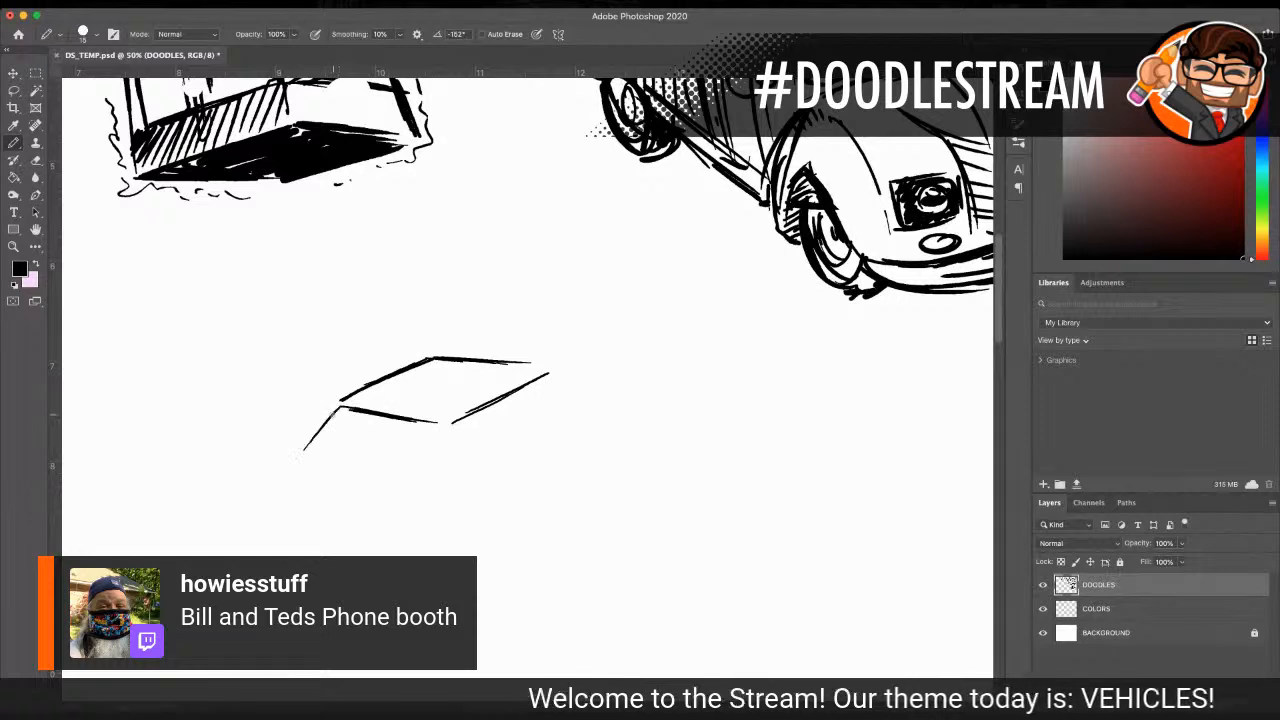
# Step: Draw the sloping front panel below the roof with a crossbar, along with the cabin's side panel edges
pyautogui.moveTo(340, 407)
pyautogui.mouseDown()
pyautogui.moveTo(279, 475)
pyautogui.moveTo(366, 493)
pyautogui.mouseUp()
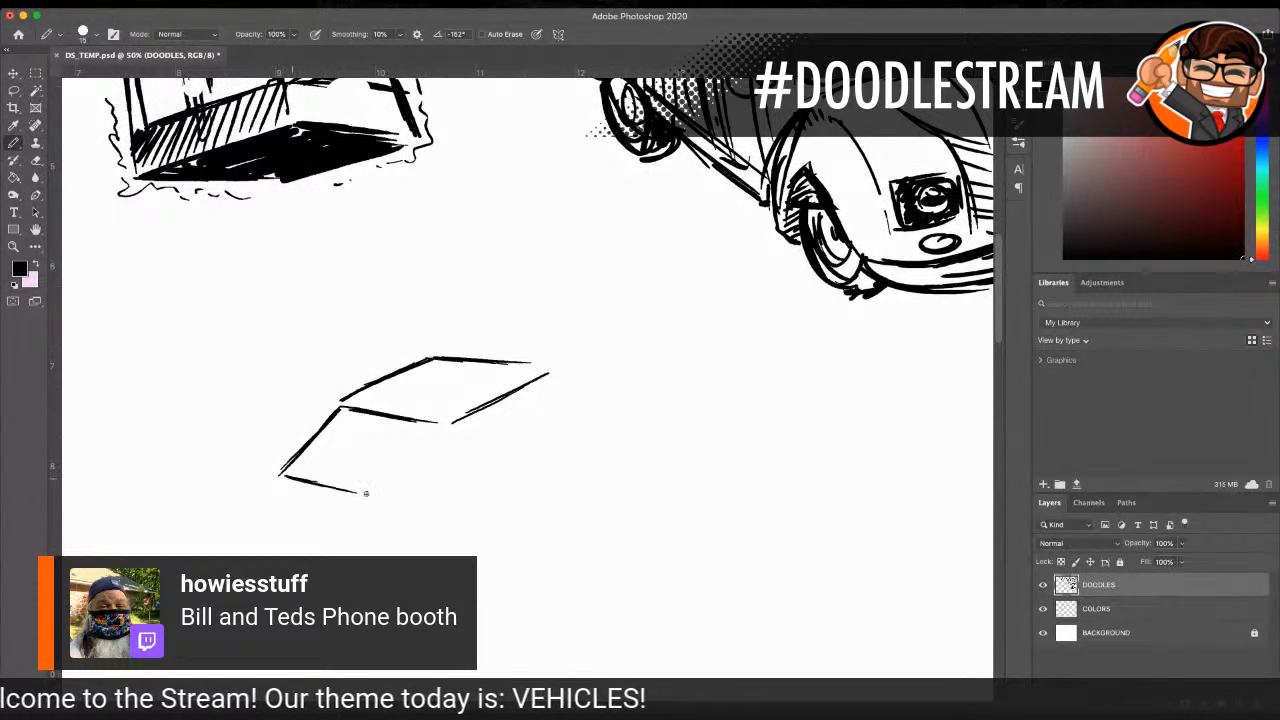
pyautogui.moveTo(450, 432); pyautogui.dragTo(401, 495)
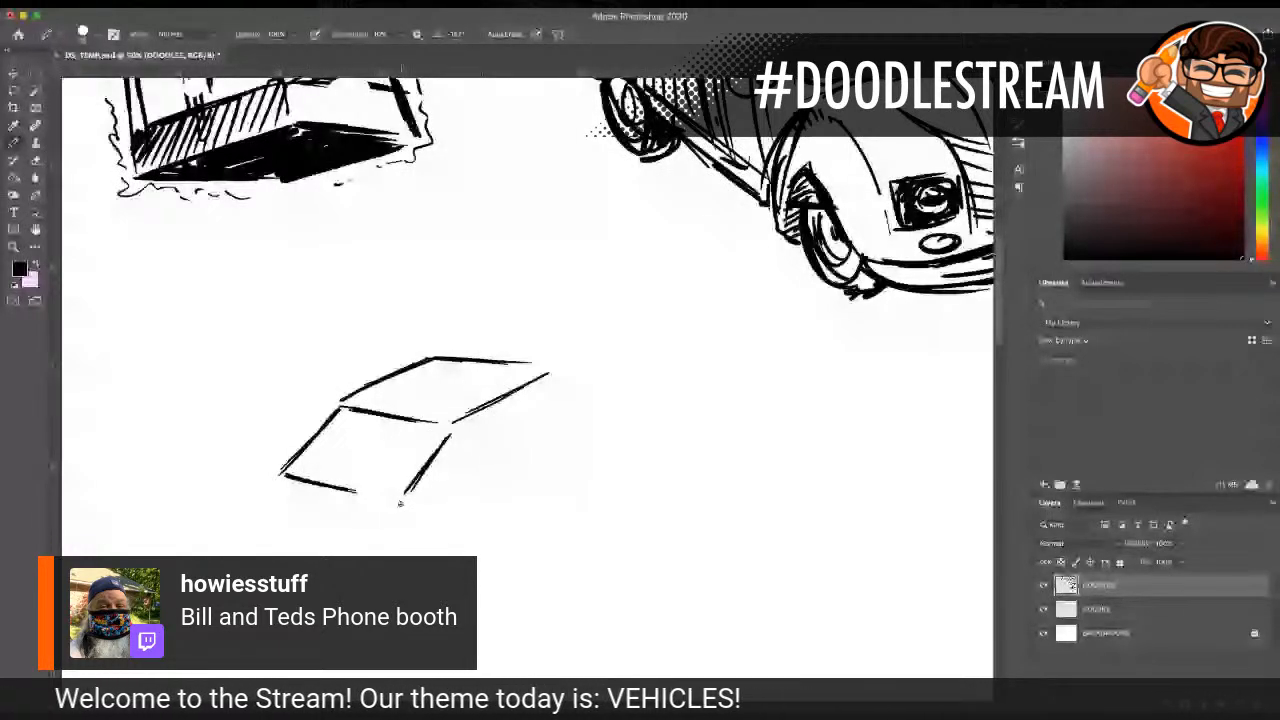
pyautogui.moveTo(398, 500); pyautogui.dragTo(555, 434)
pyautogui.moveTo(404, 498); pyautogui.dragTo(508, 446)
pyautogui.moveTo(558, 368); pyautogui.dragTo(560, 405)
pyautogui.moveTo(400, 508); pyautogui.dragTo(442, 474)
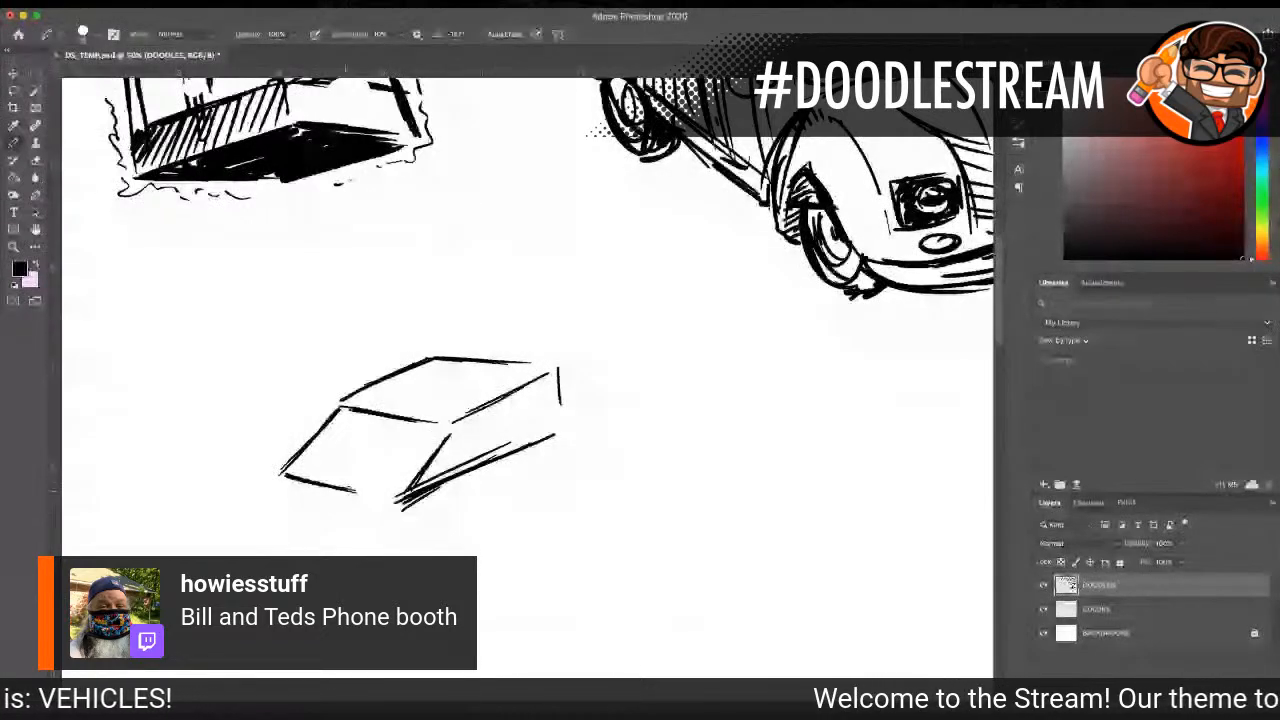
pyautogui.moveTo(276, 476); pyautogui.dragTo(389, 505)
pyautogui.moveTo(311, 443); pyautogui.dragTo(408, 462)
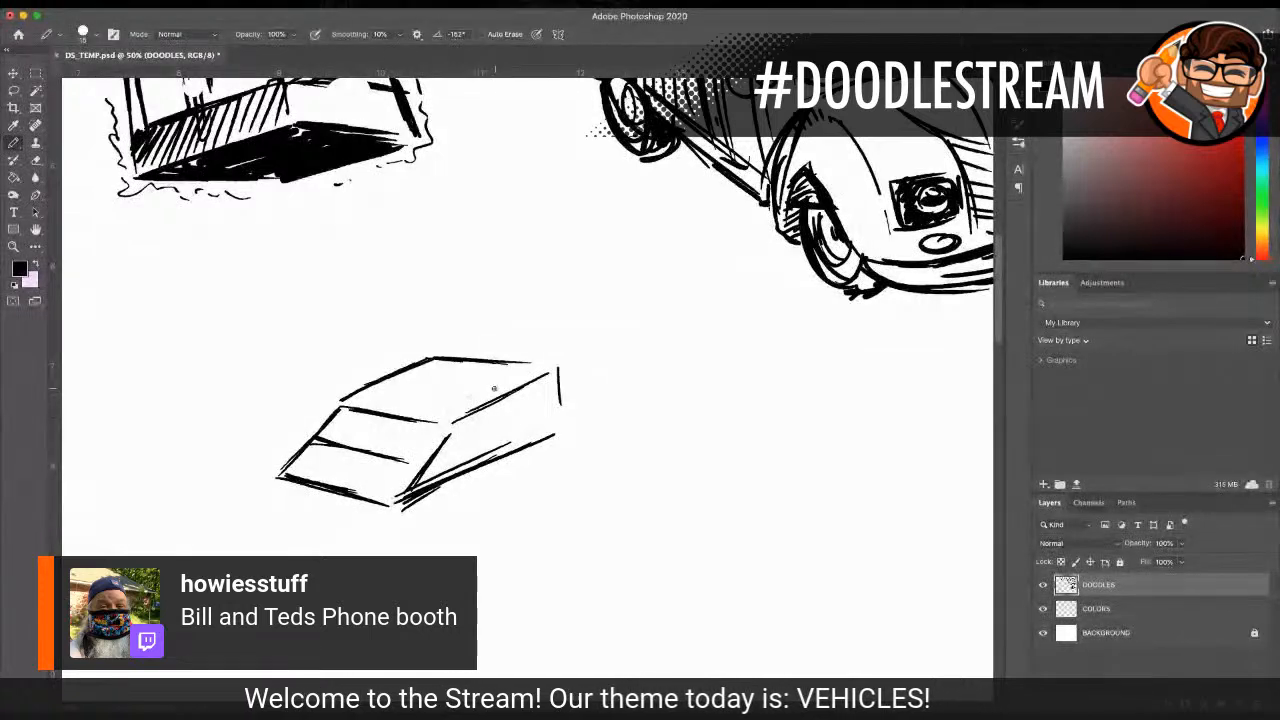
# Step: Strengthen the cabin's side outline and clear the overlapping strokes around the lower front corner, leaving one firm windshield pillar
pyautogui.moveTo(452, 422); pyautogui.dragTo(562, 410)
pyautogui.moveTo(395, 518); pyautogui.dragTo(550, 432)
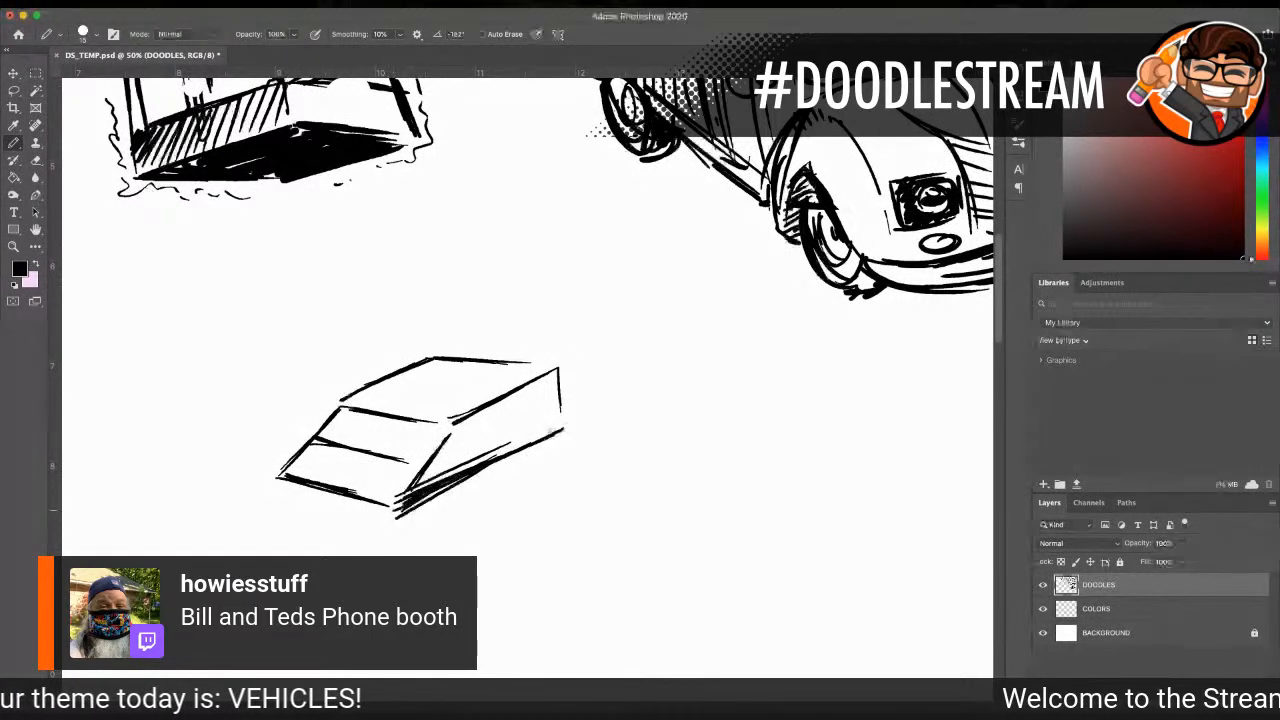
pyautogui.moveTo(415, 477)
pyautogui.mouseDown()
pyautogui.moveTo(402, 490)
pyautogui.moveTo(494, 452)
pyautogui.mouseUp()
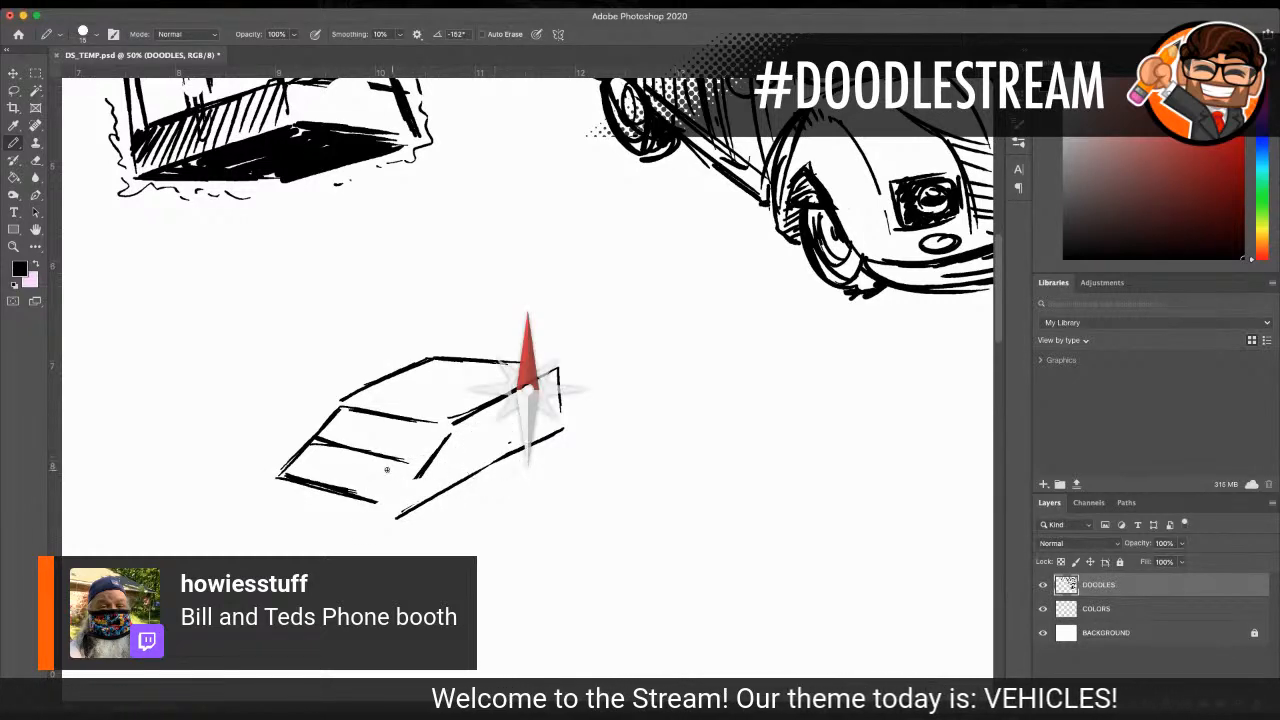
pyautogui.moveTo(417, 488)
pyautogui.mouseDown()
pyautogui.moveTo(405, 504)
pyautogui.moveTo(452, 433)
pyautogui.mouseUp()
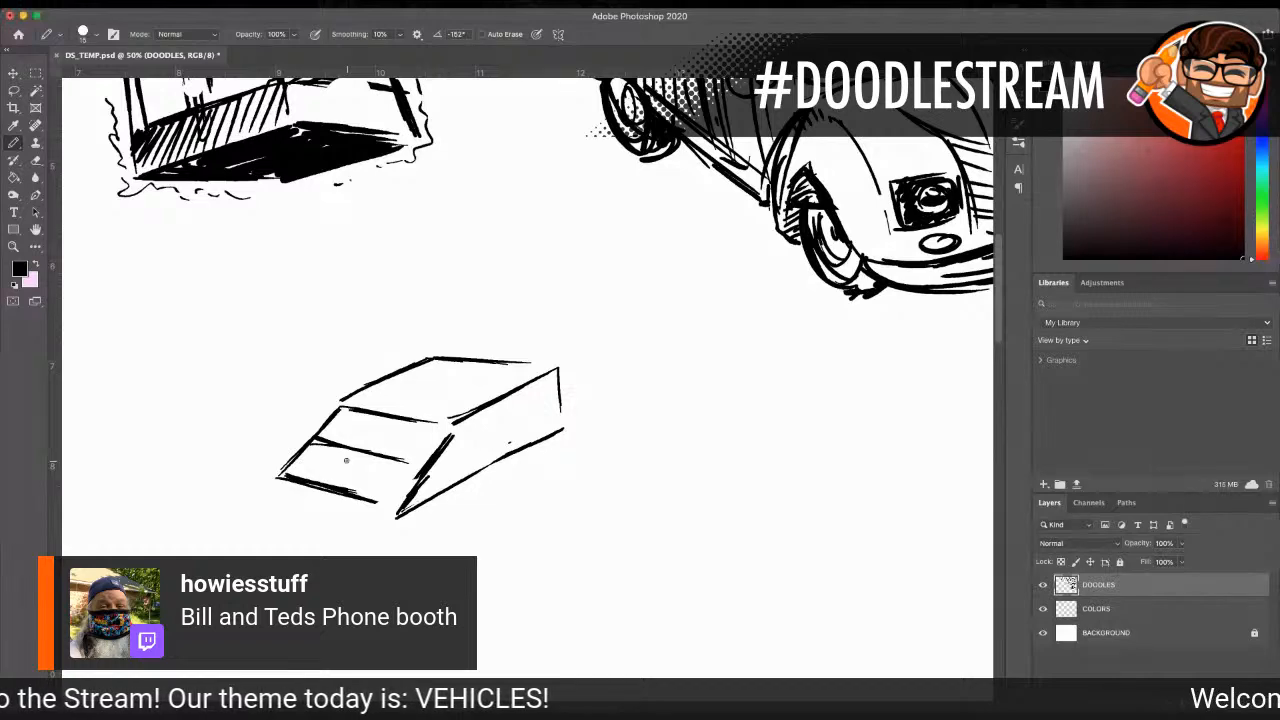
# Step: Sketch the long hood sloping down to a blunt nose and the lower body edge running toward the rear
pyautogui.scroll(-5, 360, 495)
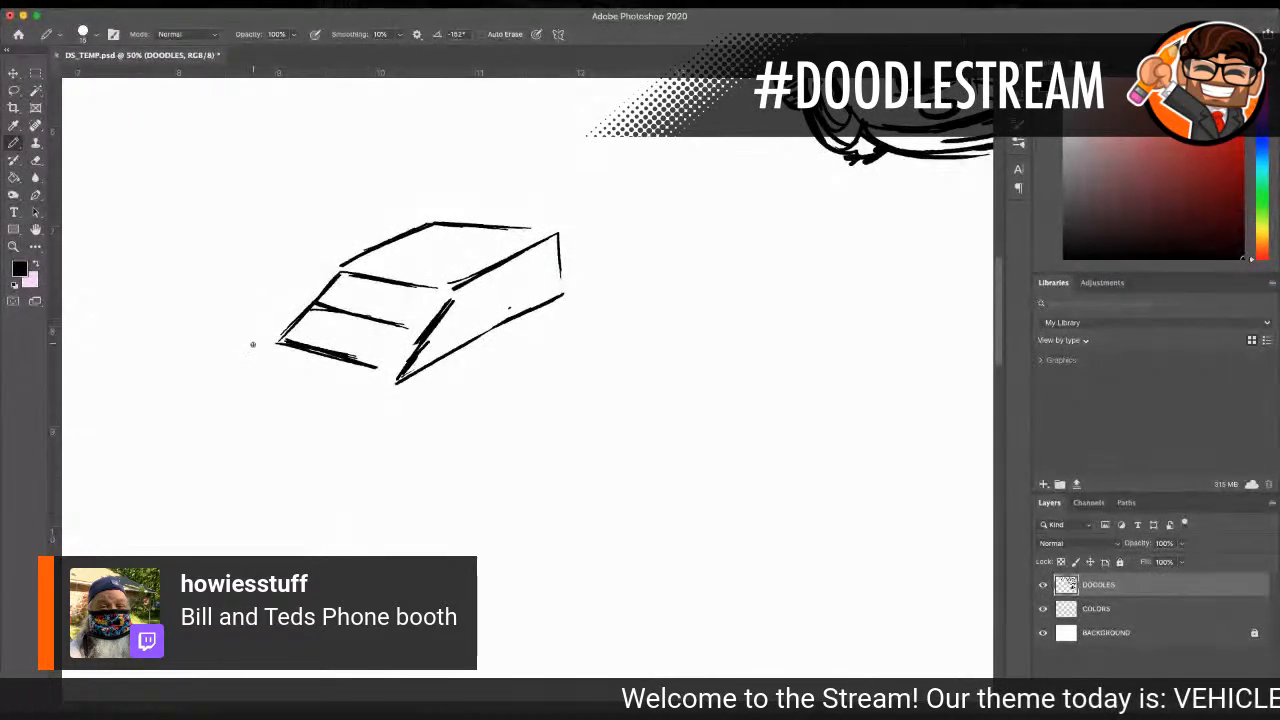
pyautogui.moveTo(290, 324); pyautogui.dragTo(203, 413)
pyautogui.moveTo(195, 422); pyautogui.dragTo(264, 441)
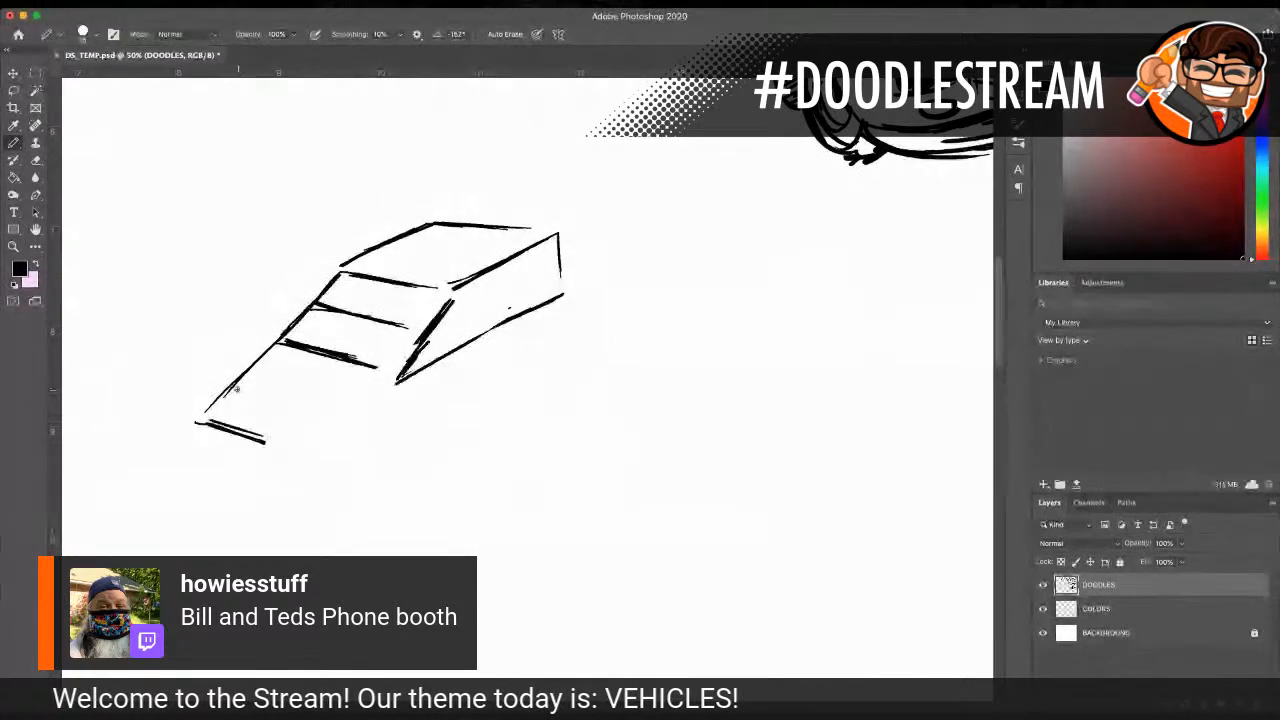
pyautogui.moveTo(266, 361)
pyautogui.mouseDown()
pyautogui.moveTo(210, 421)
pyautogui.moveTo(300, 424)
pyautogui.moveTo(505, 380)
pyautogui.mouseUp()
pyautogui.moveTo(262, 441); pyautogui.dragTo(560, 373)
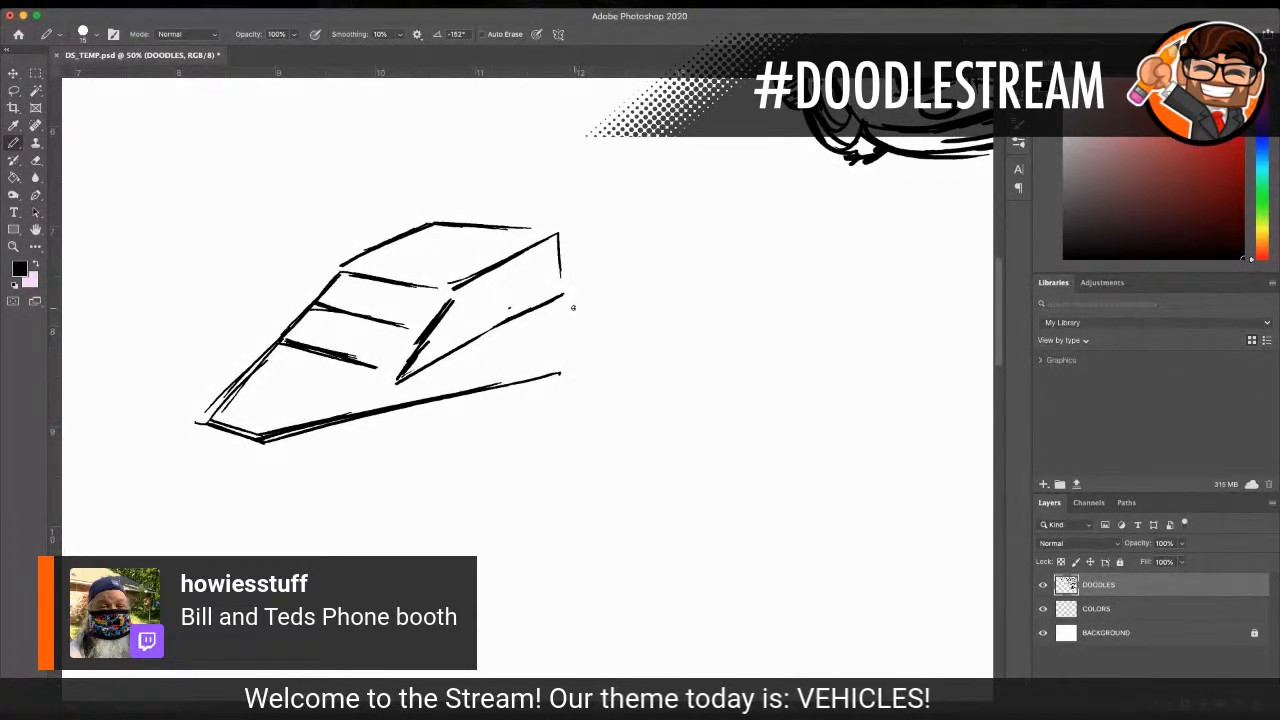
# Step: Rough in the rear deck with a second lower body line, the far front side outline and a short roof accent
pyautogui.moveTo(603, 302)
pyautogui.mouseDown()
pyautogui.moveTo(622, 304)
pyautogui.moveTo(584, 308)
pyautogui.mouseUp()
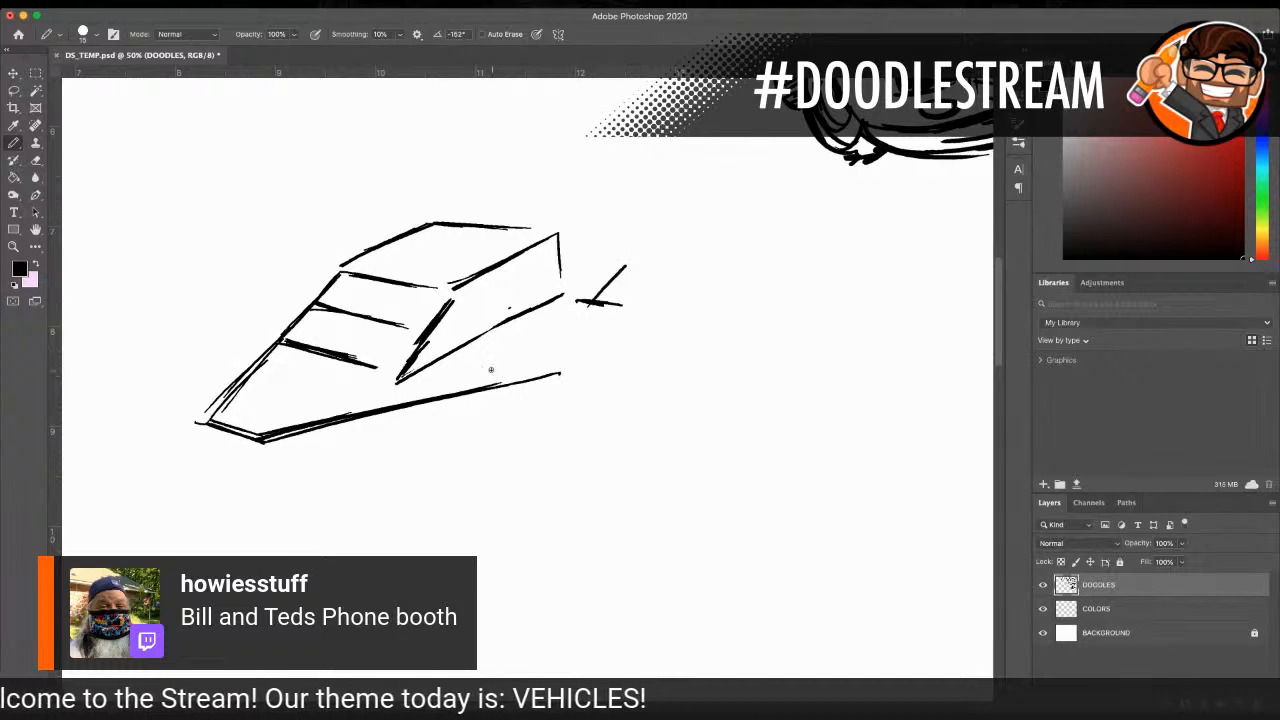
pyautogui.moveTo(302, 433)
pyautogui.mouseDown()
pyautogui.moveTo(600, 338)
pyautogui.moveTo(634, 315)
pyautogui.mouseUp()
pyautogui.moveTo(582, 352); pyautogui.dragTo(645, 316)
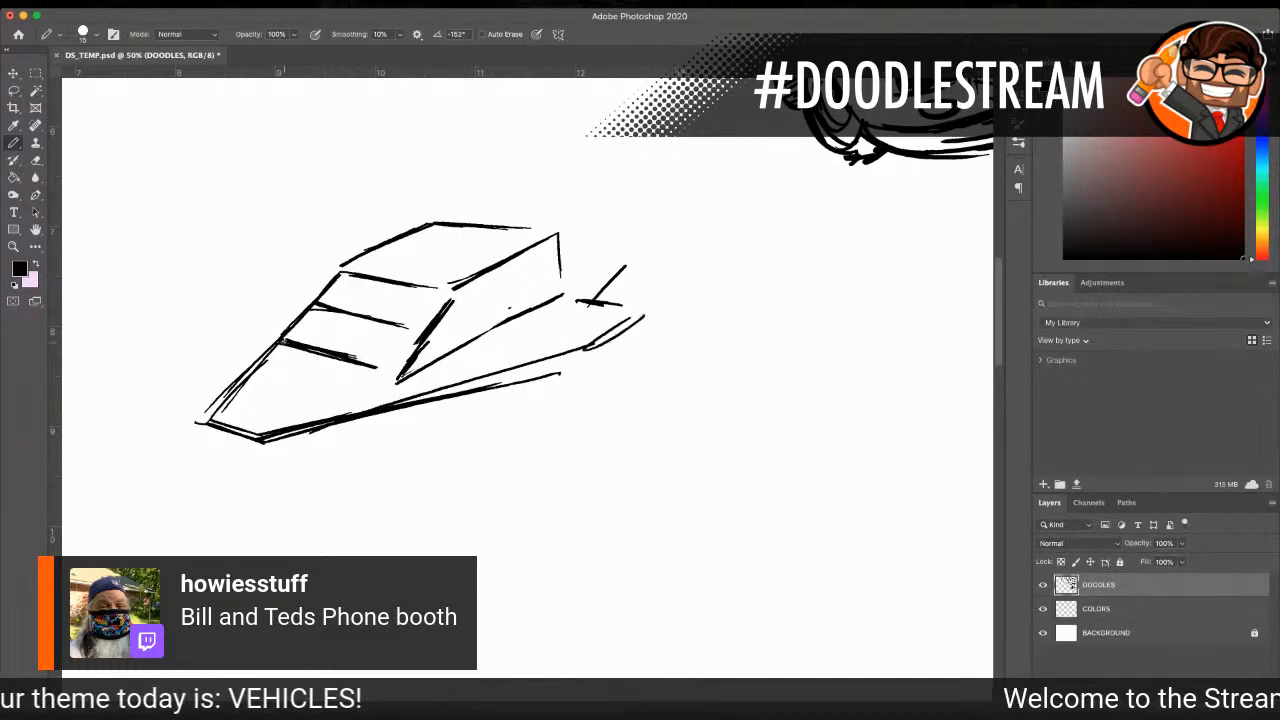
pyautogui.moveTo(238, 377); pyautogui.dragTo(265, 337)
pyautogui.moveTo(314, 277)
pyautogui.mouseDown()
pyautogui.moveTo(288, 297)
pyautogui.moveTo(322, 272)
pyautogui.moveTo(265, 351)
pyautogui.mouseUp()
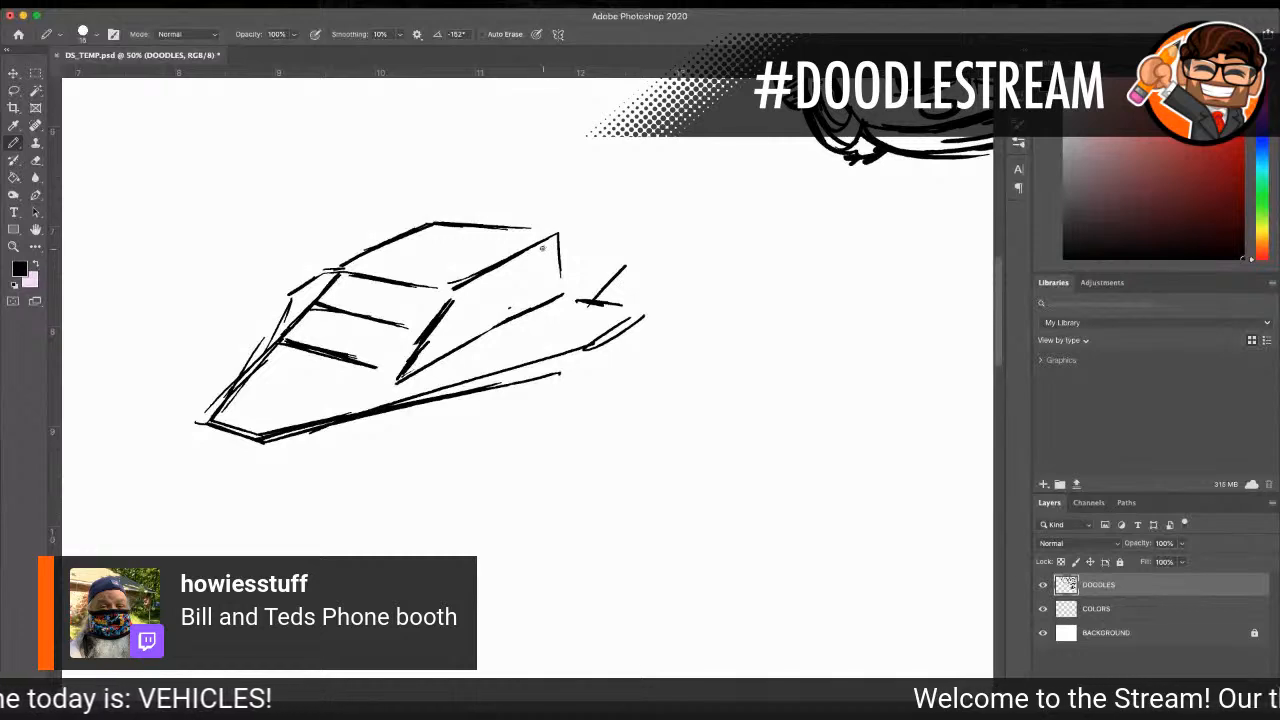
pyautogui.moveTo(445, 229); pyautogui.dragTo(497, 236)
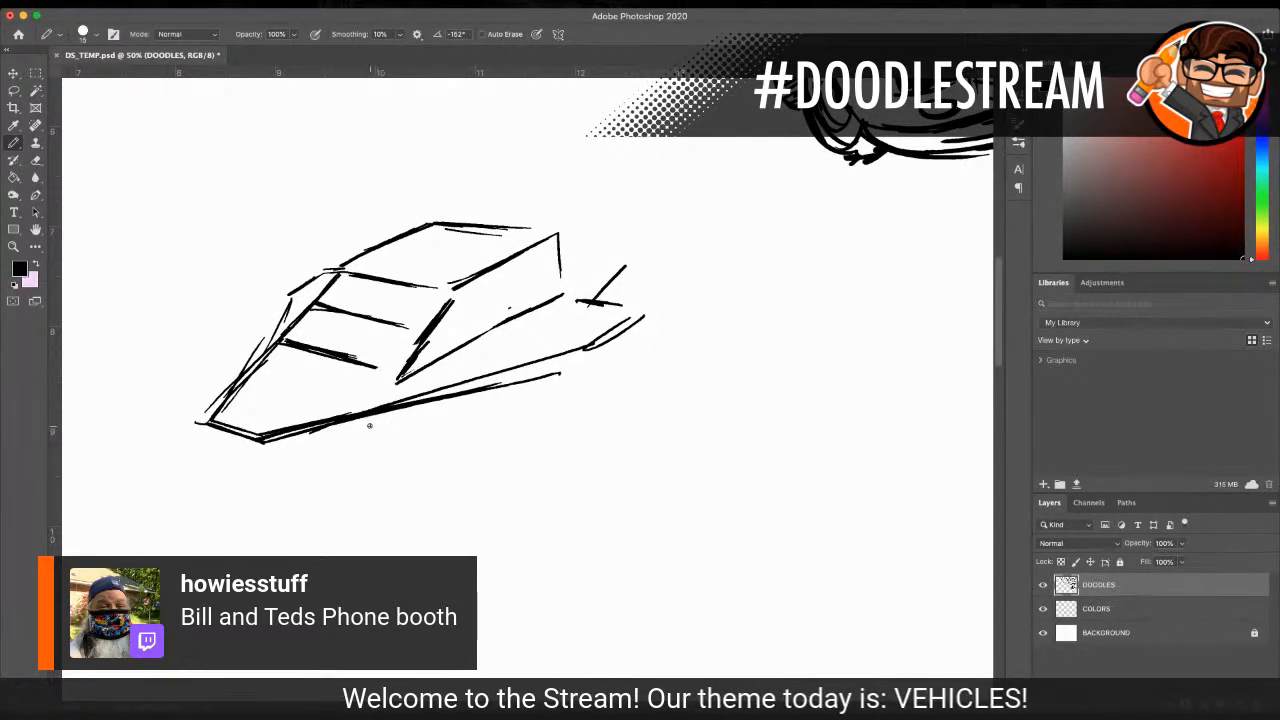
# Step: Add rounded pads beneath the front and rear of the body and two short prongs at the nose
pyautogui.moveTo(370, 420)
pyautogui.mouseDown()
pyautogui.moveTo(396, 415)
pyautogui.moveTo(370, 432)
pyautogui.moveTo(392, 430)
pyautogui.moveTo(402, 414)
pyautogui.mouseUp()
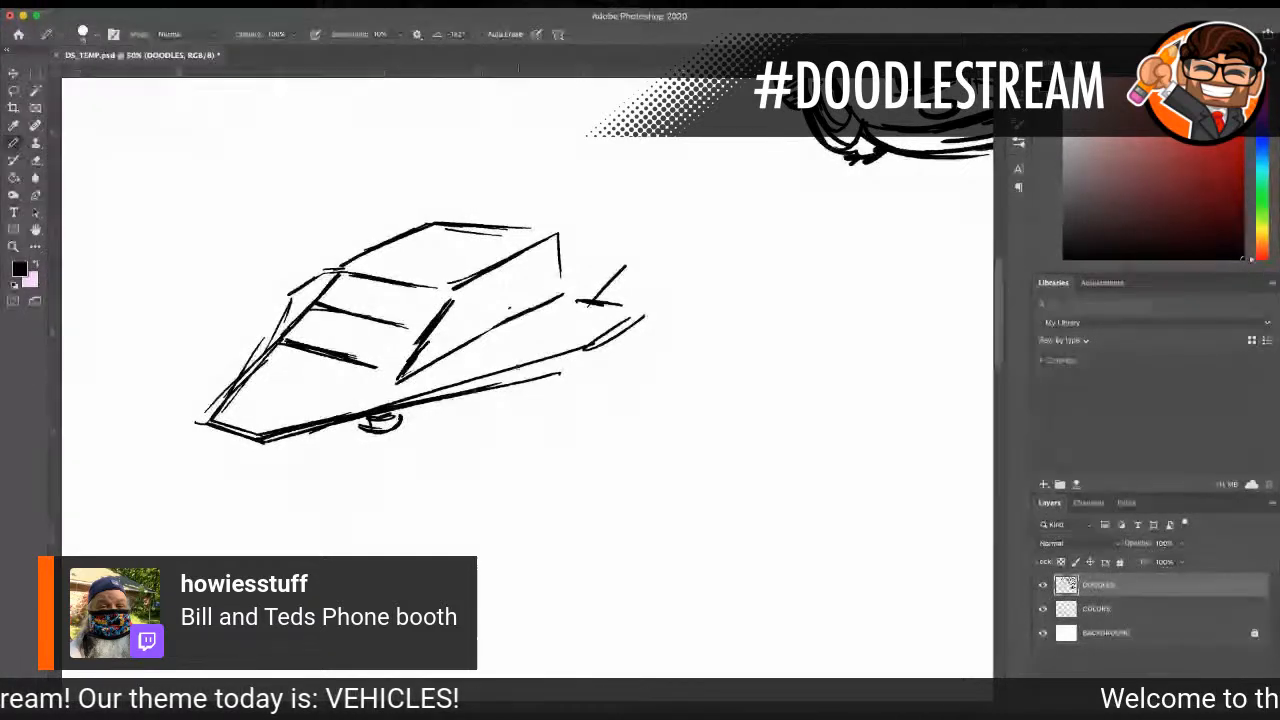
pyautogui.moveTo(612, 372)
pyautogui.mouseDown()
pyautogui.moveTo(577, 373)
pyautogui.moveTo(616, 361)
pyautogui.moveTo(600, 352)
pyautogui.moveTo(654, 314)
pyautogui.mouseUp()
pyautogui.moveTo(588, 352)
pyautogui.mouseDown()
pyautogui.moveTo(536, 370)
pyautogui.moveTo(620, 358)
pyautogui.moveTo(592, 380)
pyautogui.mouseUp()
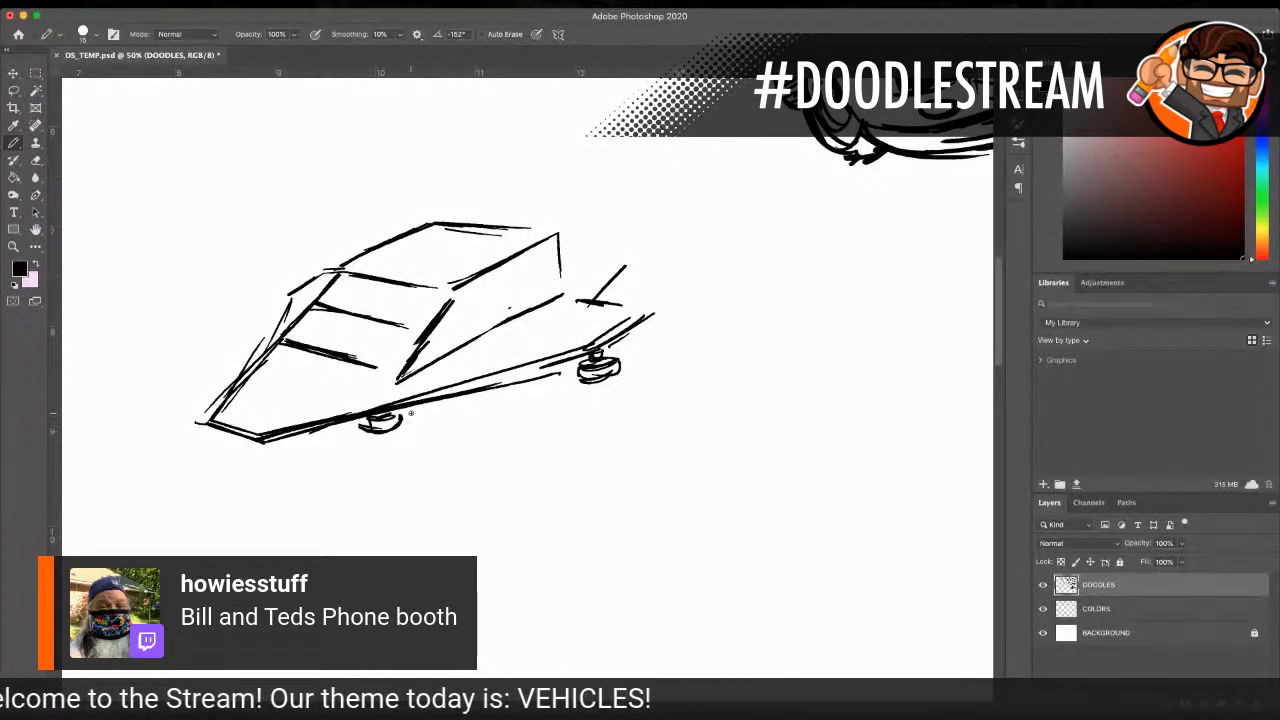
pyautogui.moveTo(200, 428)
pyautogui.mouseDown()
pyautogui.moveTo(212, 459)
pyautogui.moveTo(240, 443)
pyautogui.moveTo(182, 443)
pyautogui.mouseUp()
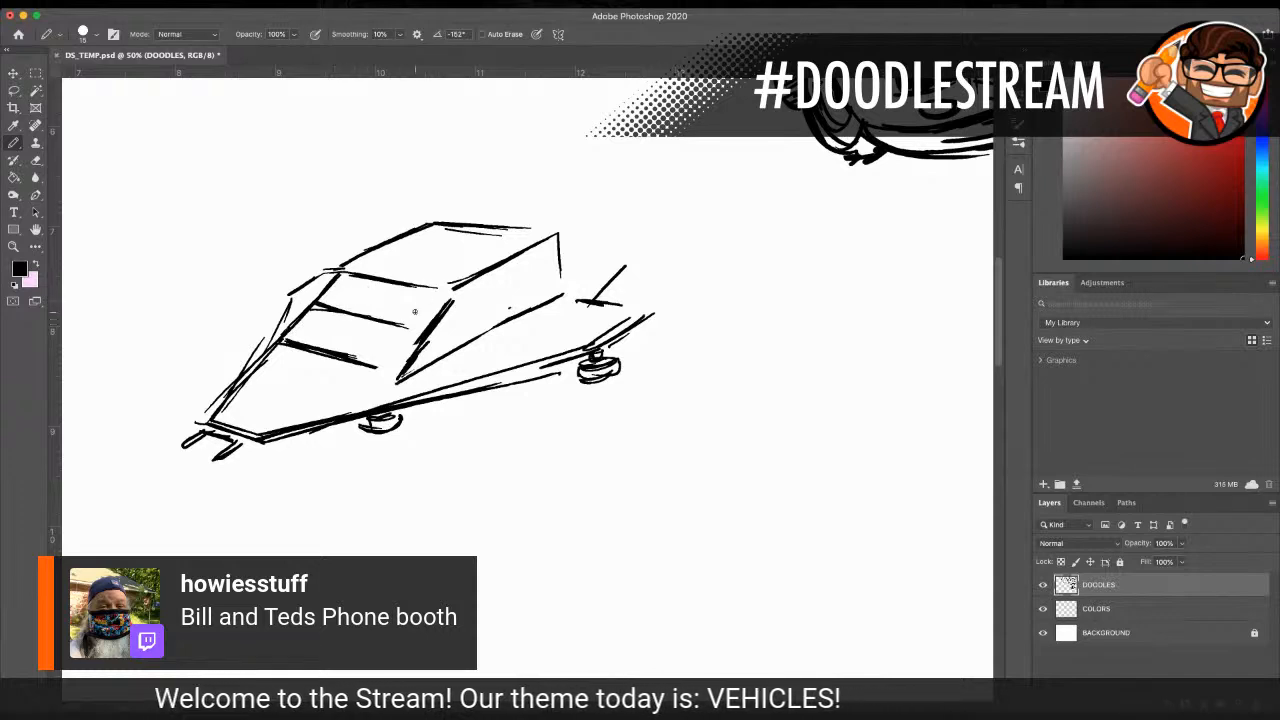
# Step: Draw a circle with small side marks in the front panel below the crossbar and darken the edge beneath it
pyautogui.moveTo(318, 337); pyautogui.dragTo(380, 335)
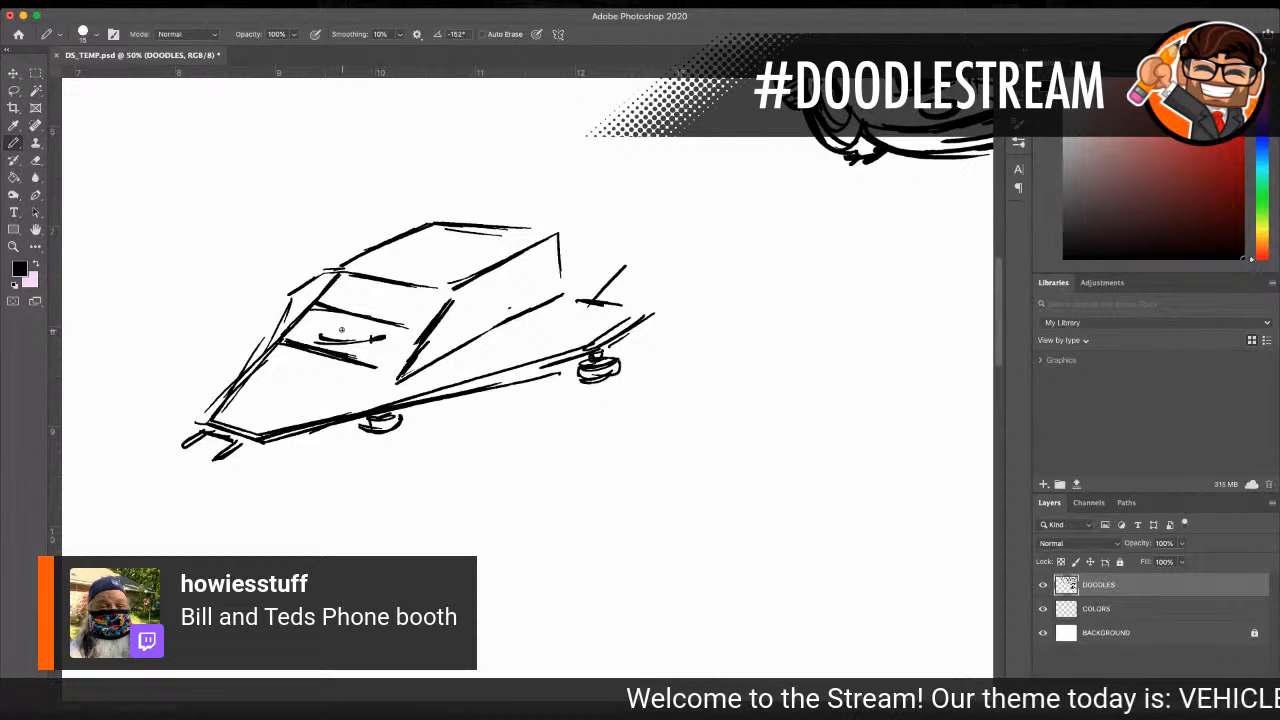
pyautogui.moveTo(349, 342)
pyautogui.mouseDown()
pyautogui.moveTo(364, 324)
pyautogui.moveTo(318, 344)
pyautogui.moveTo(315, 329)
pyautogui.mouseUp()
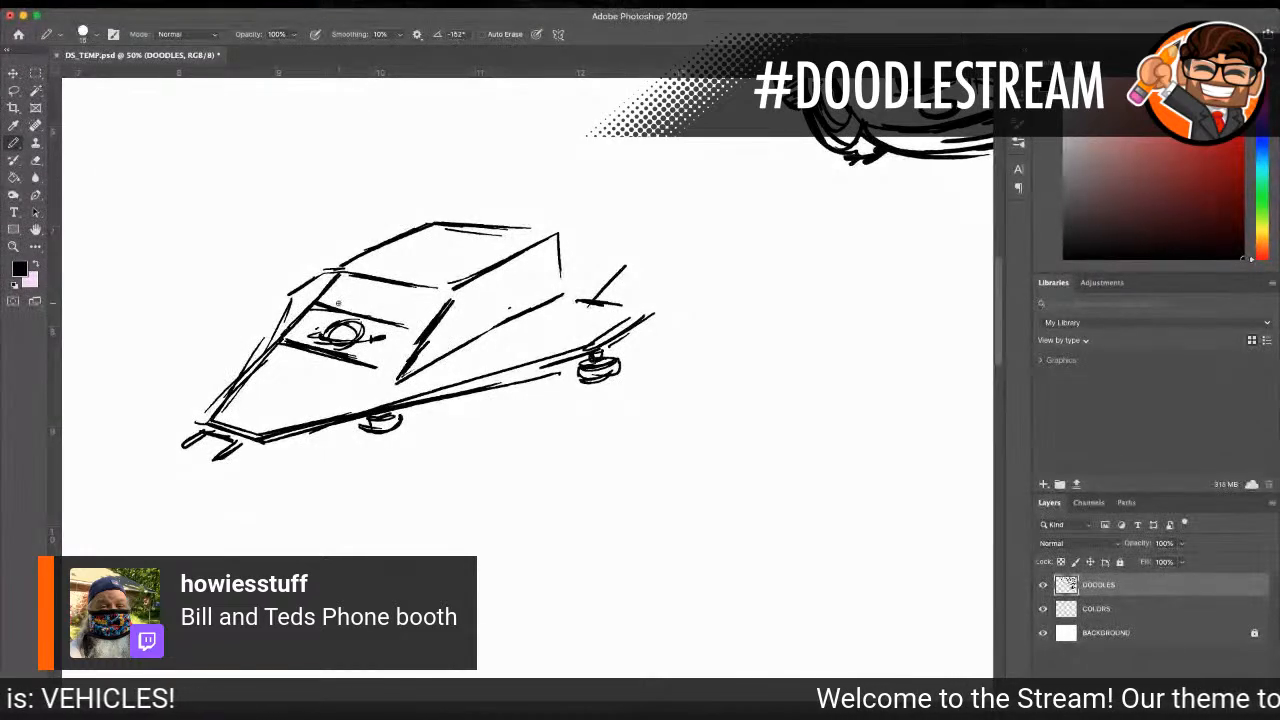
pyautogui.moveTo(310, 357); pyautogui.dragTo(387, 374)
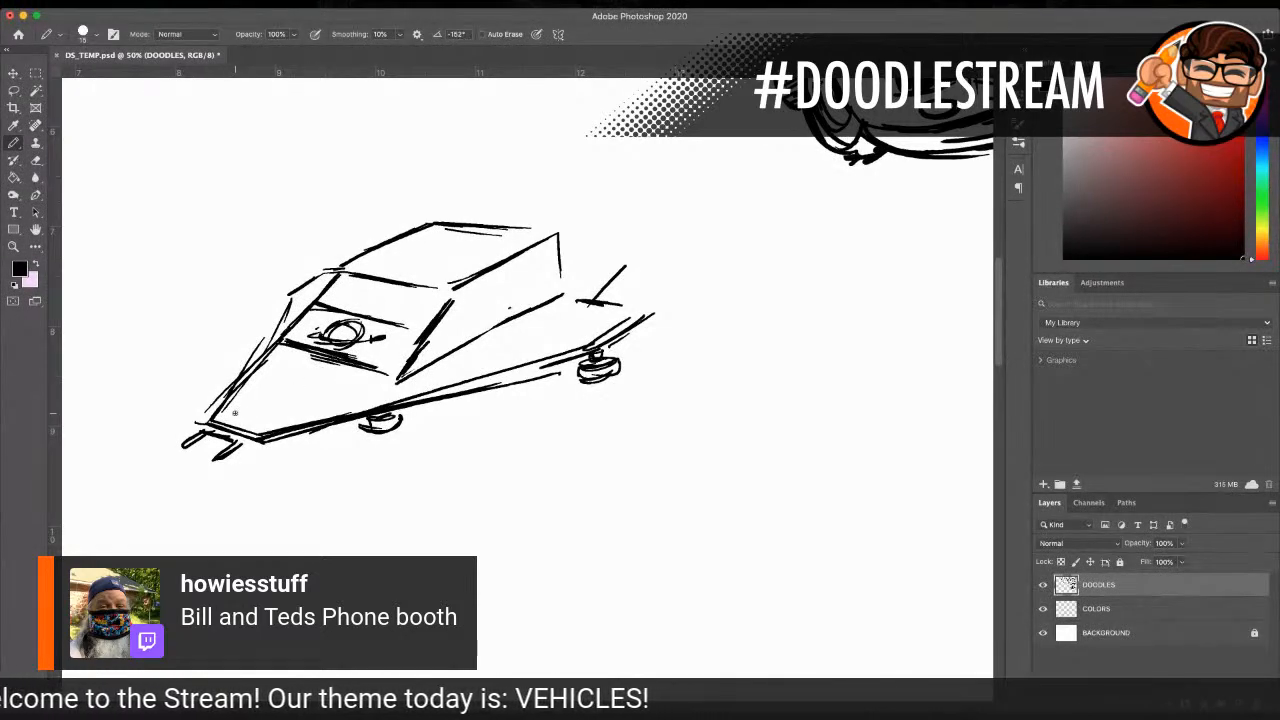
# Step: Scatter rows of small ovals across the sloping hood
pyautogui.moveTo(248, 417)
pyautogui.mouseDown()
pyautogui.moveTo(284, 408)
pyautogui.moveTo(261, 400)
pyautogui.moveTo(301, 391)
pyautogui.moveTo(290, 383)
pyautogui.mouseUp()
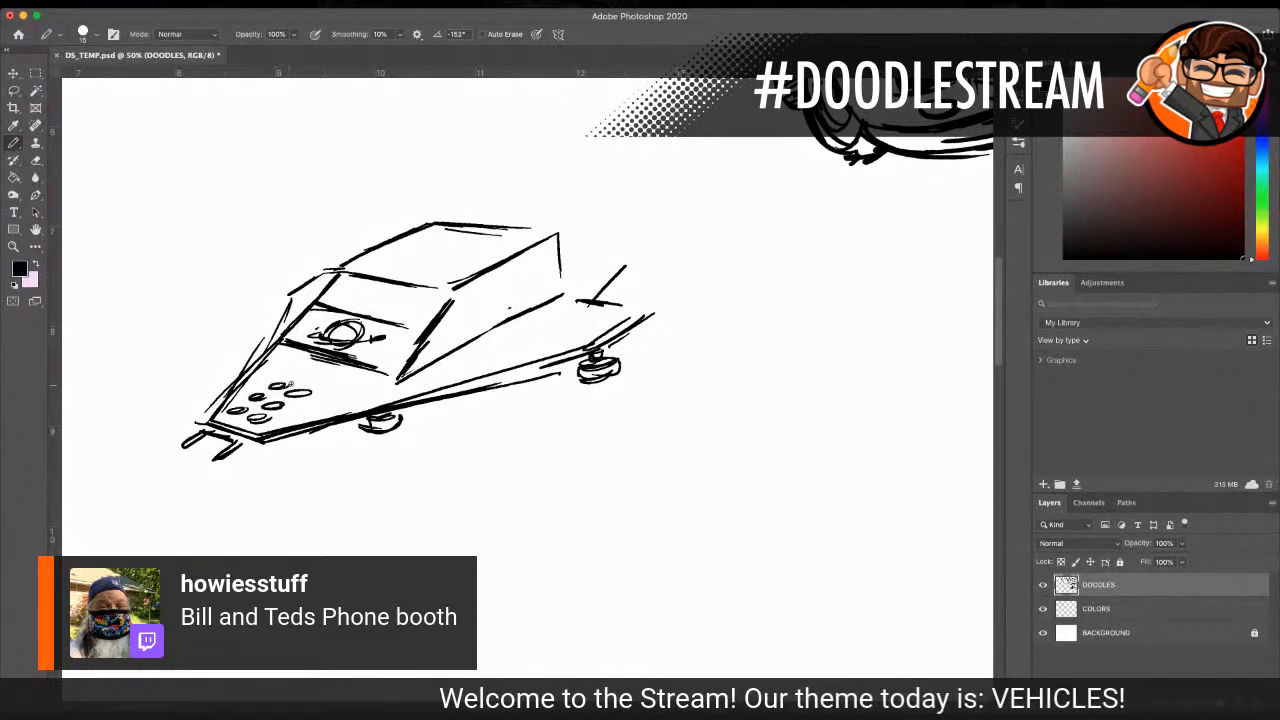
pyautogui.moveTo(294, 374); pyautogui.dragTo(339, 370)
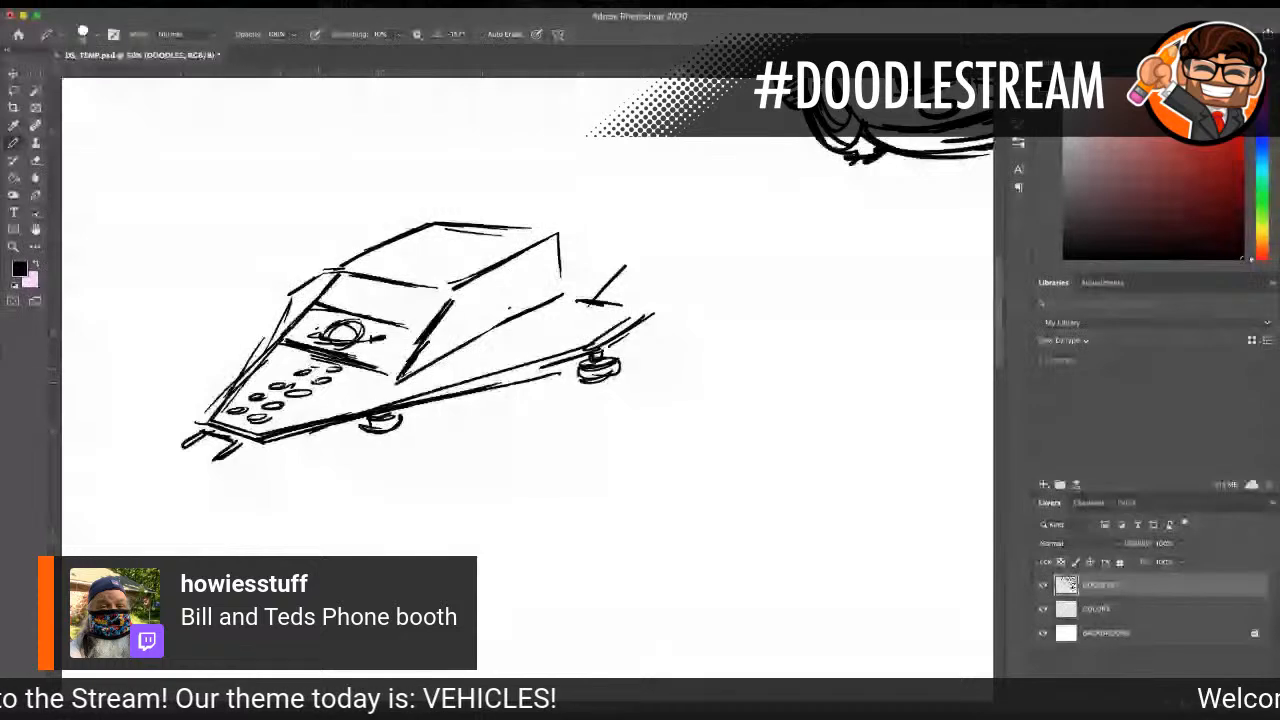
pyautogui.moveTo(305, 409); pyautogui.dragTo(316, 410)
pyautogui.moveTo(326, 397); pyautogui.dragTo(362, 383)
pyautogui.moveTo(368, 377); pyautogui.dragTo(393, 387)
pyautogui.moveTo(276, 361); pyautogui.dragTo(291, 361)
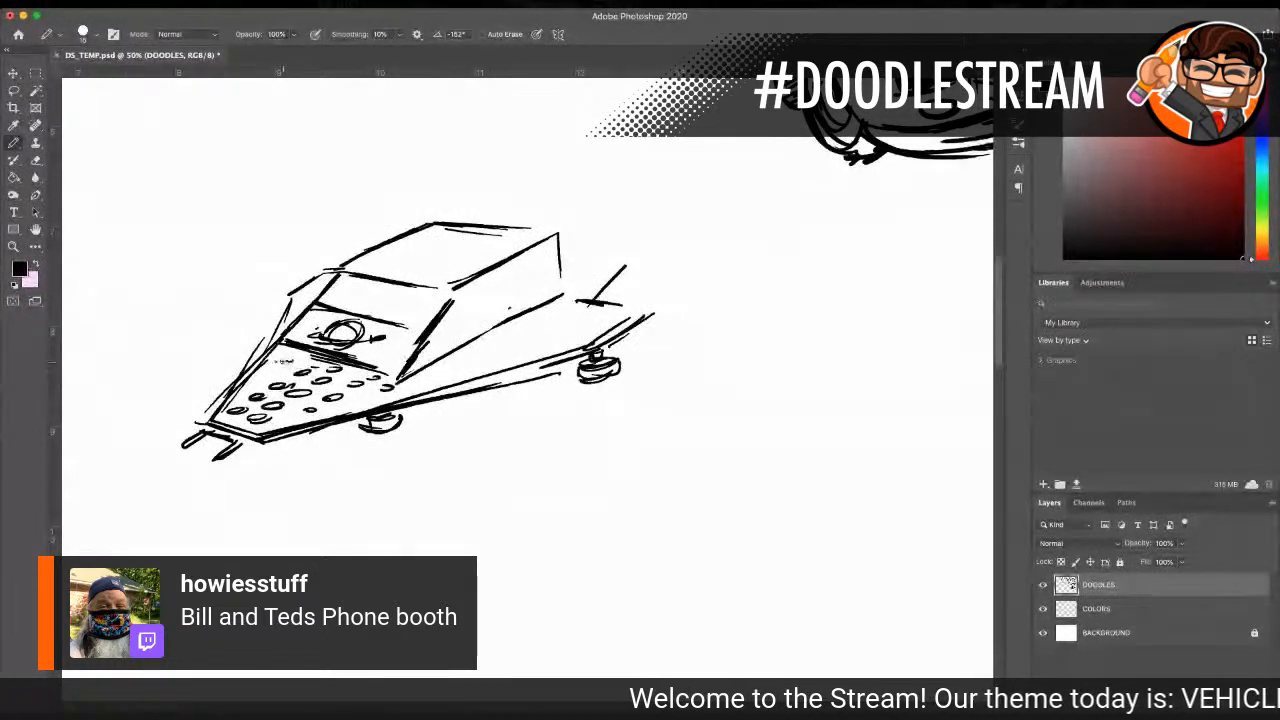
# Step: With a smaller pencil, add glass reflection lines to the windshield and darken its pillars and the lower body edge
pyautogui.press('[')
pyautogui.press('[')
pyautogui.press('[')
pyautogui.press('[')
pyautogui.press('[')
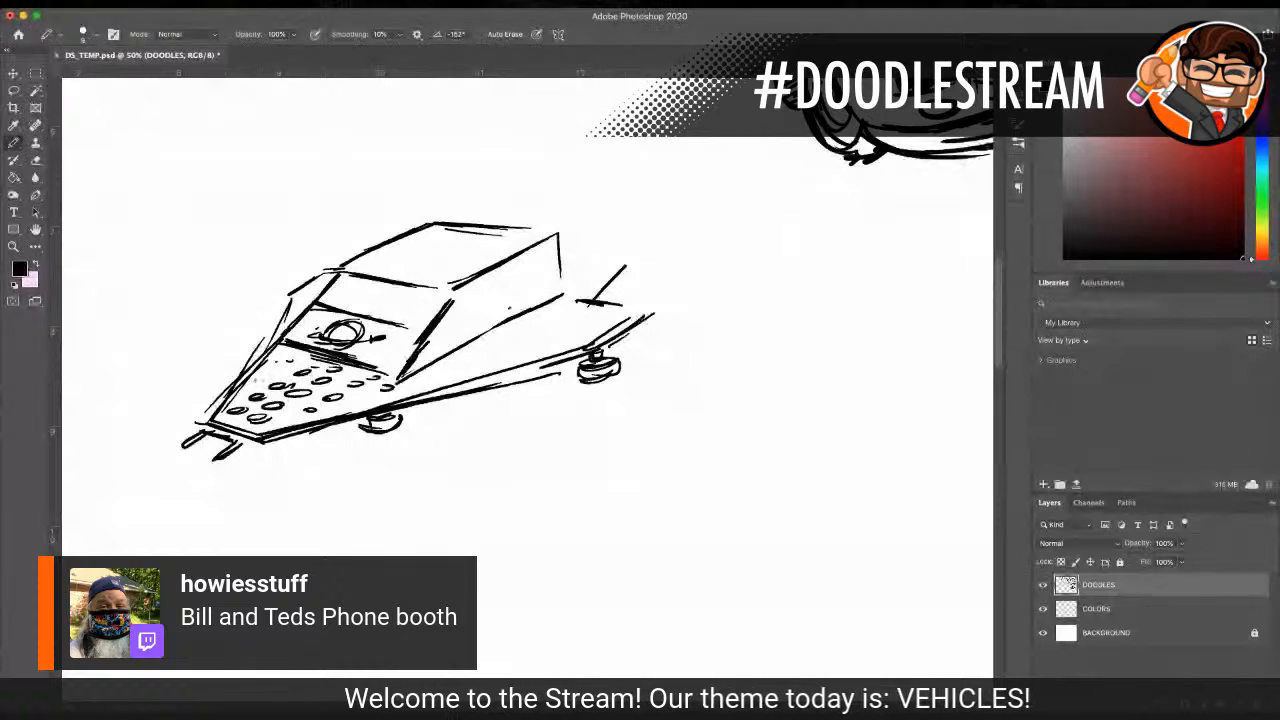
pyautogui.moveTo(446, 293); pyautogui.dragTo(400, 378)
pyautogui.moveTo(409, 281); pyautogui.dragTo(425, 315)
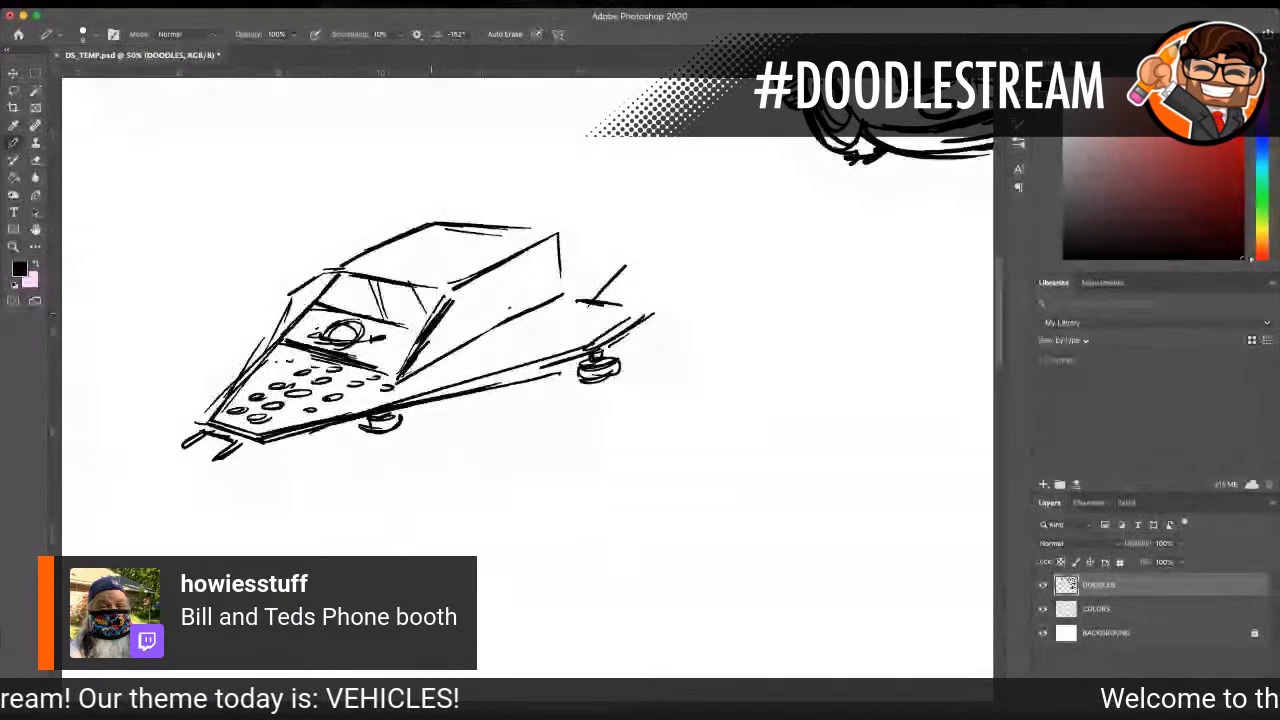
pyautogui.moveTo(292, 294); pyautogui.dragTo(283, 332)
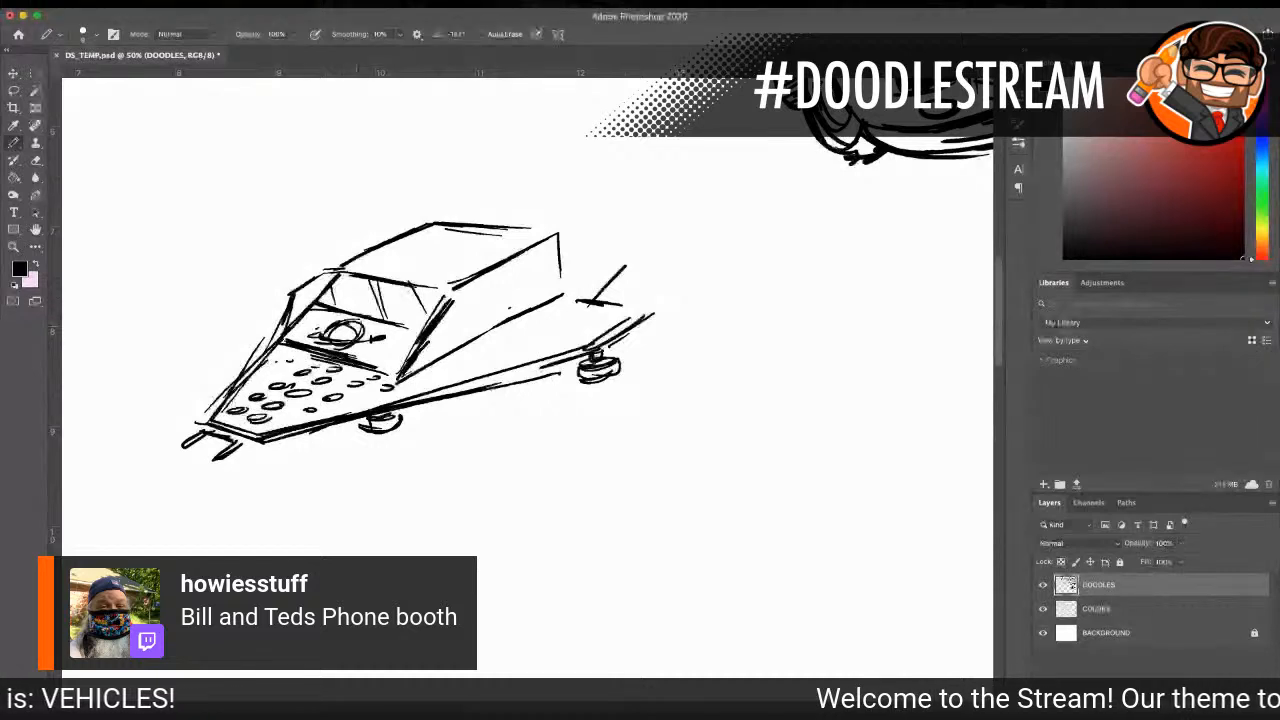
pyautogui.moveTo(420, 400); pyautogui.dragTo(362, 413)
pyautogui.moveTo(484, 376); pyautogui.dragTo(384, 402)
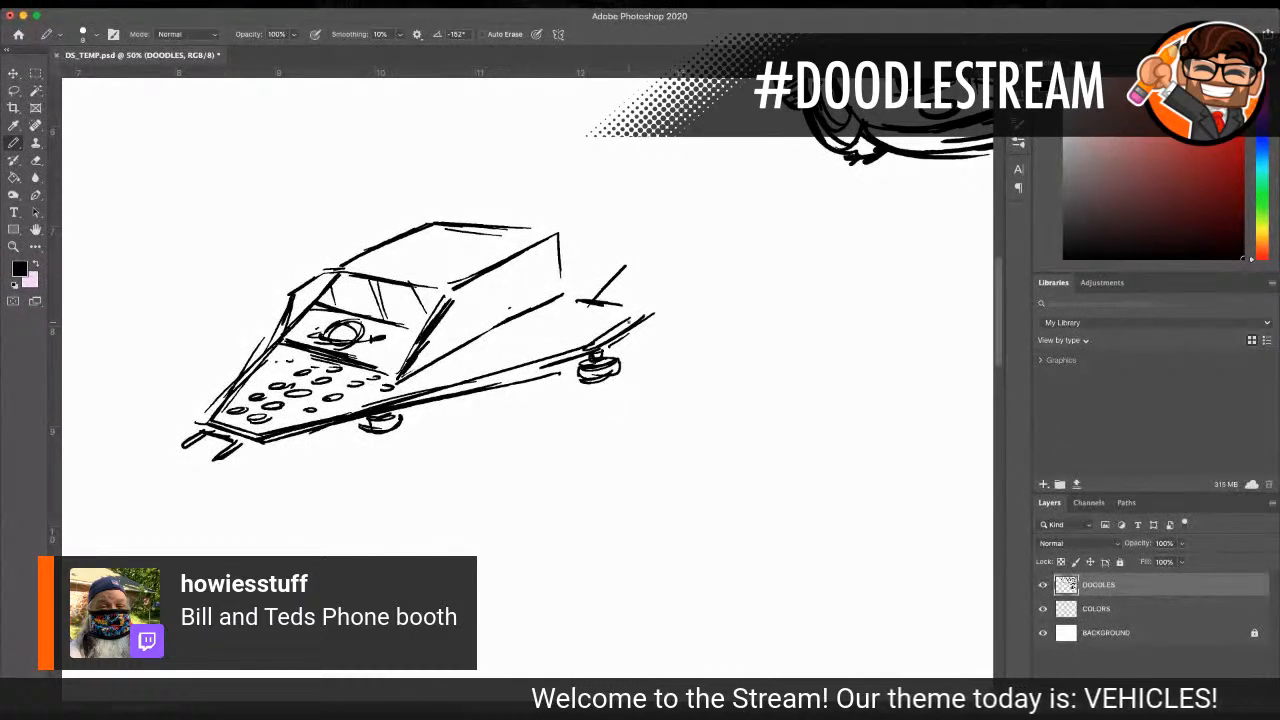
# Step: Close the rear deck corner with a small oval and extend the cabin's roof and side back over the deck
pyautogui.moveTo(619, 306); pyautogui.dragTo(641, 314)
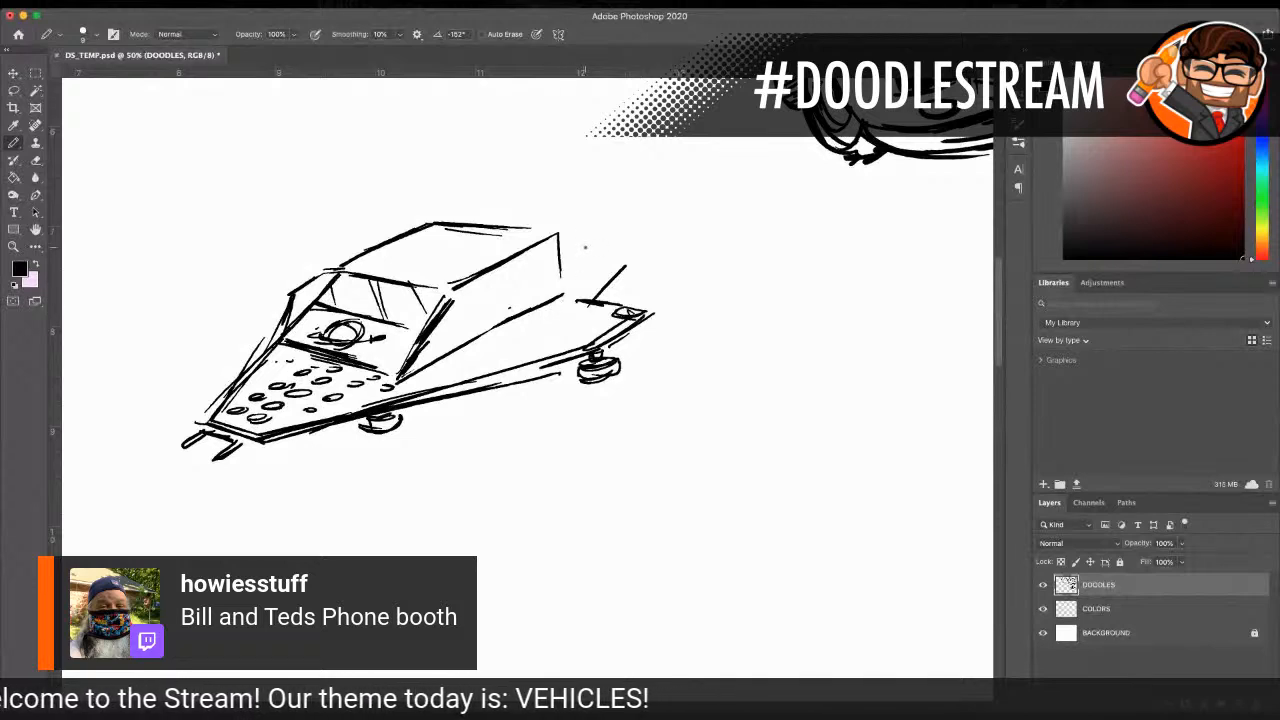
pyautogui.moveTo(468, 221)
pyautogui.mouseDown()
pyautogui.moveTo(588, 200)
pyautogui.moveTo(558, 201)
pyautogui.moveTo(557, 236)
pyautogui.moveTo(598, 199)
pyautogui.moveTo(614, 276)
pyautogui.mouseUp()
pyautogui.moveTo(614, 216); pyautogui.dragTo(604, 302)
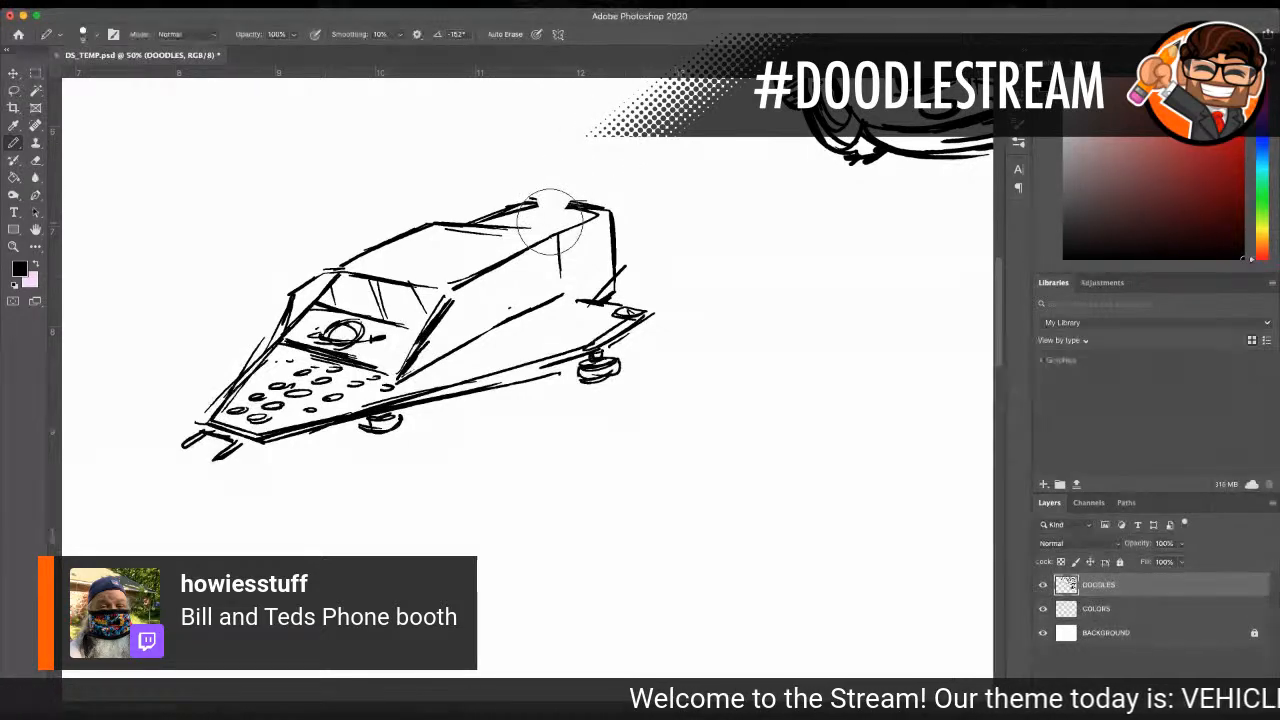
# Step: Draw an upright fin on the rear of the roof topped by a wide spoiler with a row of small ovals
pyautogui.moveTo(538, 204)
pyautogui.mouseDown()
pyautogui.moveTo(552, 177)
pyautogui.moveTo(549, 208)
pyautogui.moveTo(578, 172)
pyautogui.mouseUp()
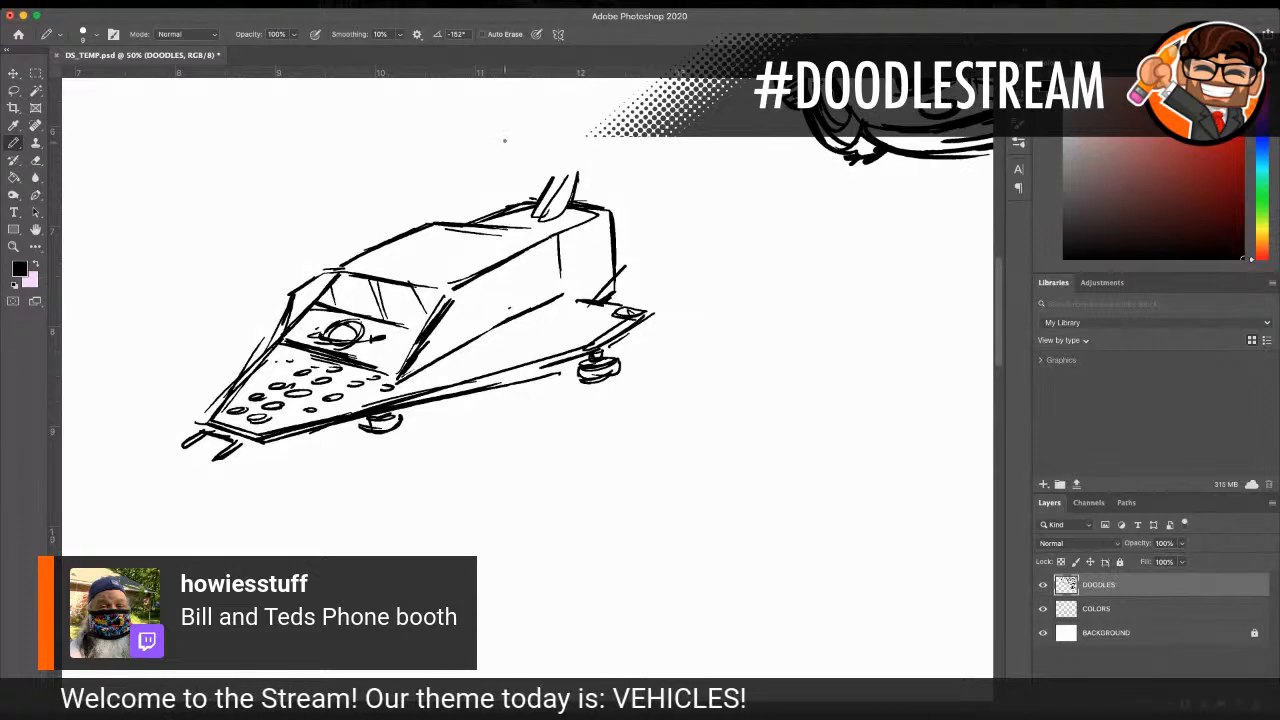
pyautogui.moveTo(522, 177); pyautogui.dragTo(658, 180)
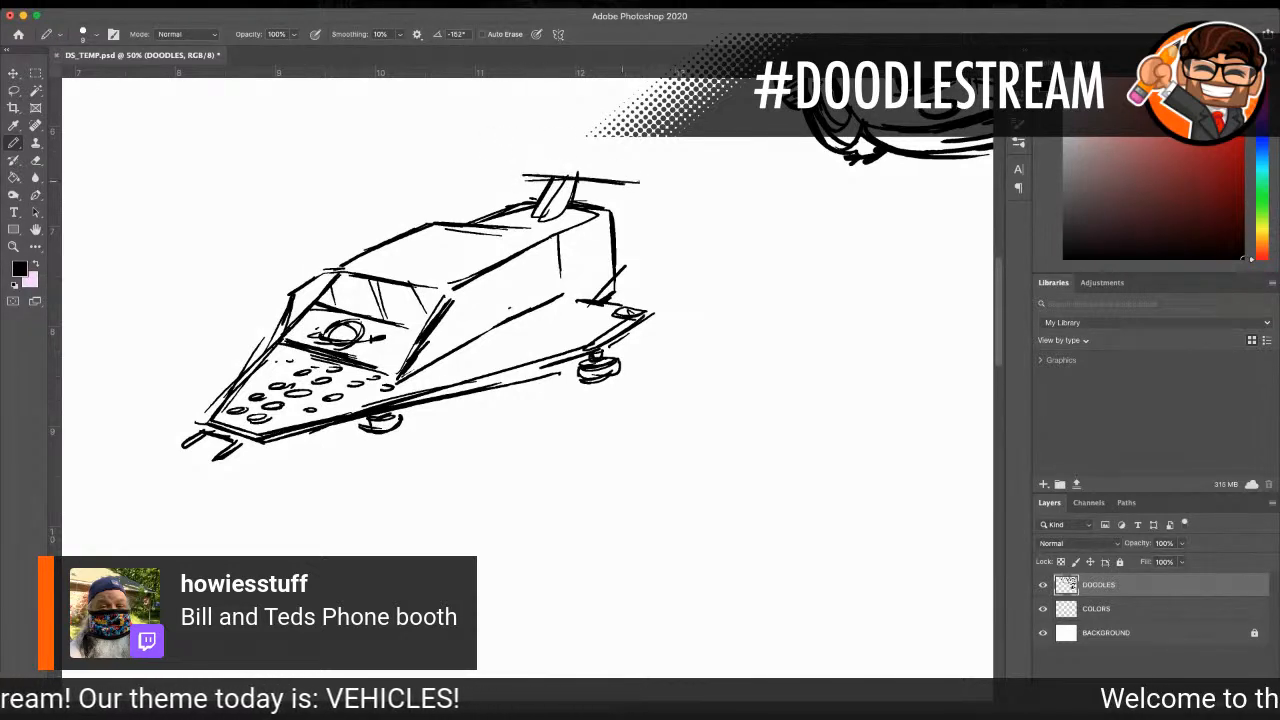
pyautogui.moveTo(506, 170)
pyautogui.mouseDown()
pyautogui.moveTo(644, 180)
pyautogui.moveTo(674, 164)
pyautogui.moveTo(533, 158)
pyautogui.moveTo(671, 162)
pyautogui.moveTo(617, 150)
pyautogui.moveTo(600, 151)
pyautogui.moveTo(642, 172)
pyautogui.moveTo(585, 167)
pyautogui.mouseUp()
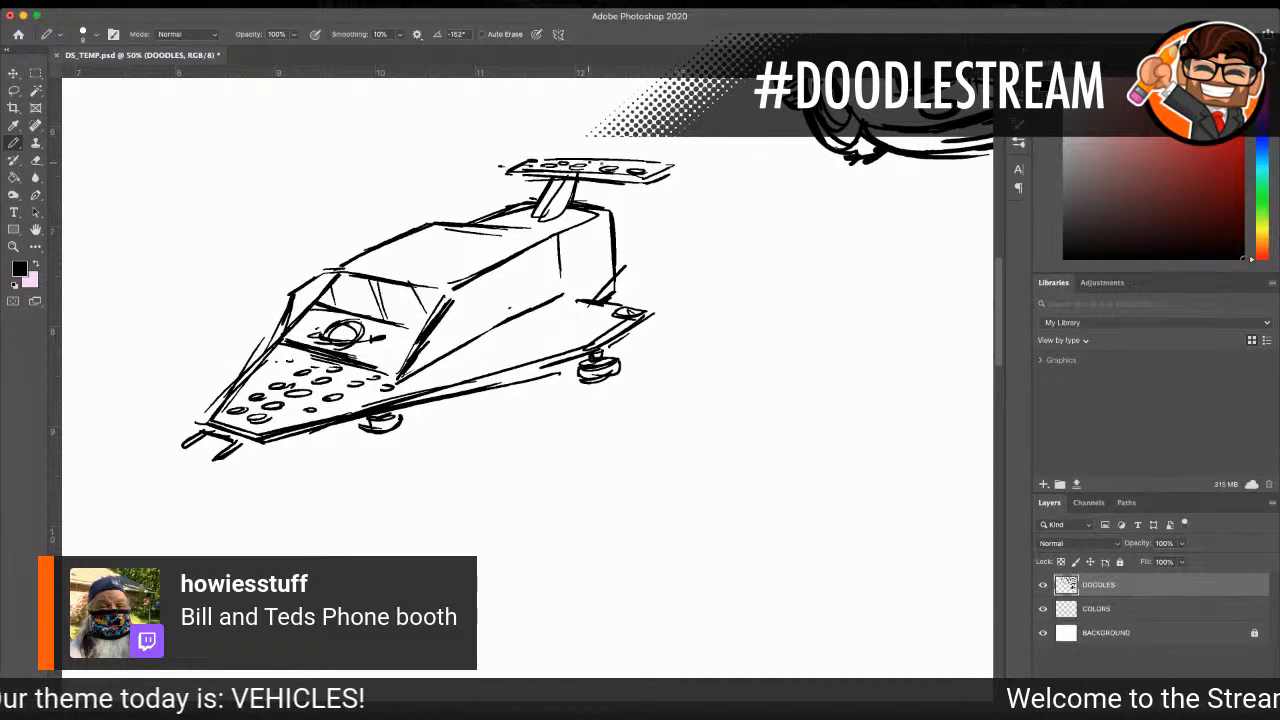
# Step: Darken the ends of the spoiler and fill the upright fin beneath it with hatching
pyautogui.moveTo(671, 165); pyautogui.dragTo(647, 183)
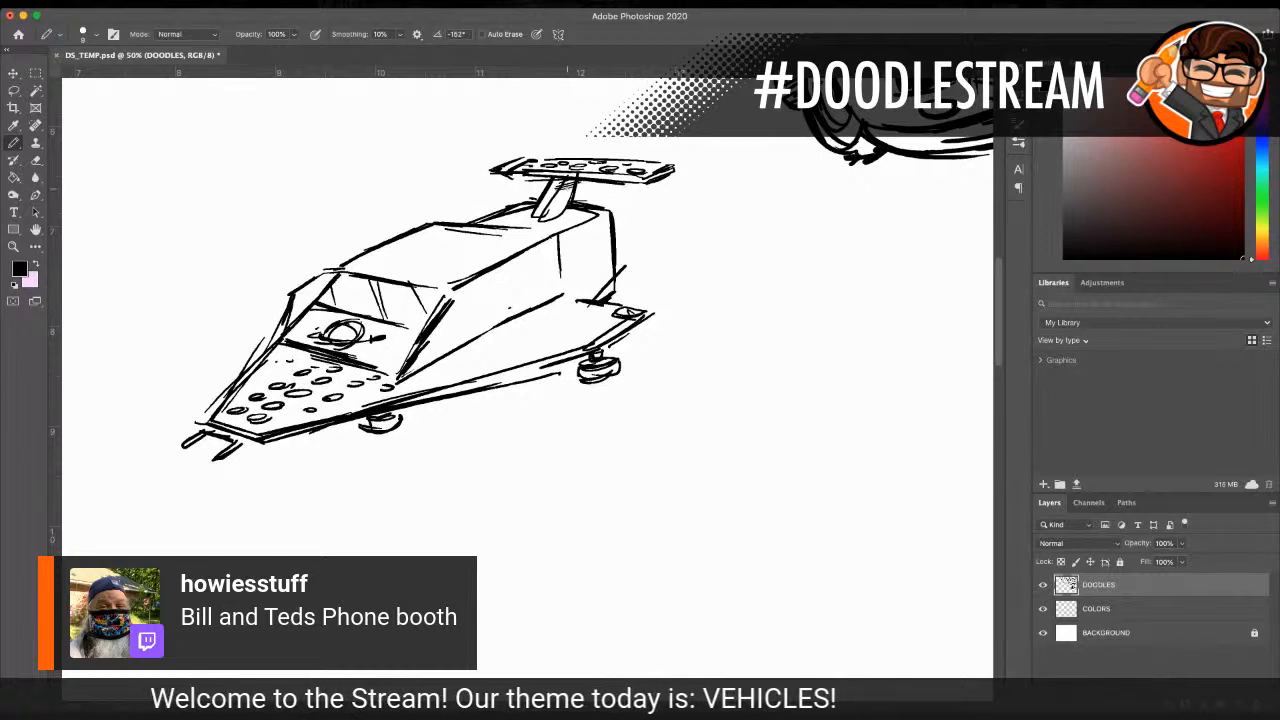
pyautogui.moveTo(553, 195); pyautogui.dragTo(573, 190)
pyautogui.moveTo(549, 201); pyautogui.dragTo(571, 198)
pyautogui.moveTo(546, 212); pyautogui.dragTo(571, 205)
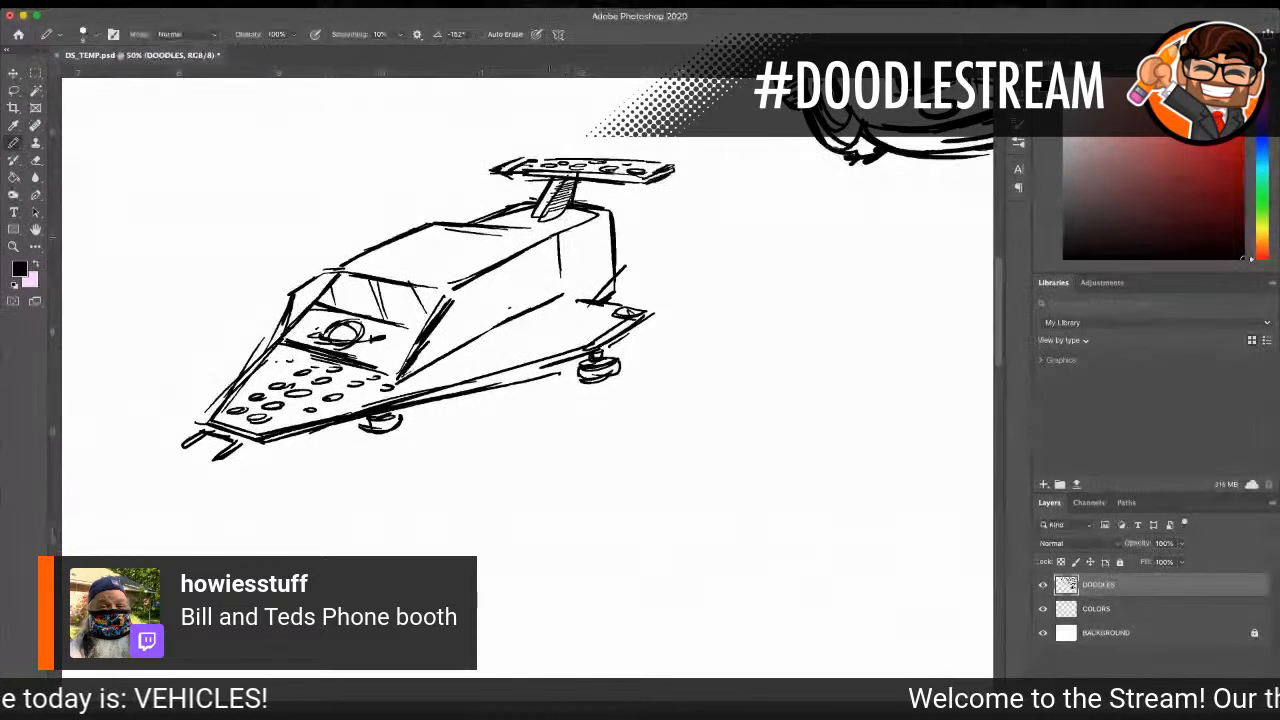
# Step: Draw a bracketed pair of round thrusters on the upper rear cabin side and matching bumps along the roof's far edge
pyautogui.moveTo(566, 236)
pyautogui.mouseDown()
pyautogui.moveTo(549, 248)
pyautogui.moveTo(570, 238)
pyautogui.mouseUp()
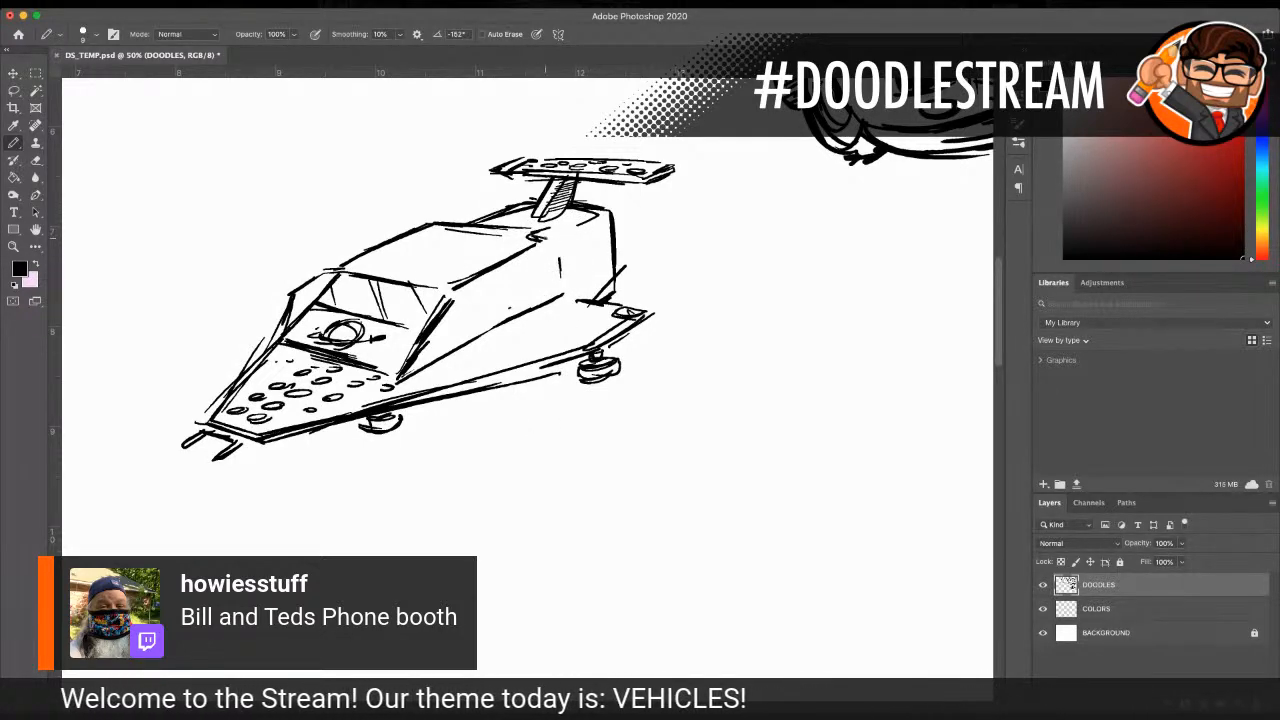
pyautogui.moveTo(543, 238)
pyautogui.mouseDown()
pyautogui.moveTo(546, 262)
pyautogui.moveTo(567, 231)
pyautogui.moveTo(569, 259)
pyautogui.mouseUp()
pyautogui.moveTo(552, 239)
pyautogui.mouseDown()
pyautogui.moveTo(555, 261)
pyautogui.moveTo(571, 256)
pyautogui.moveTo(540, 256)
pyautogui.moveTo(582, 246)
pyautogui.mouseUp()
pyautogui.moveTo(562, 243)
pyautogui.mouseDown()
pyautogui.moveTo(570, 256)
pyautogui.moveTo(586, 242)
pyautogui.mouseUp()
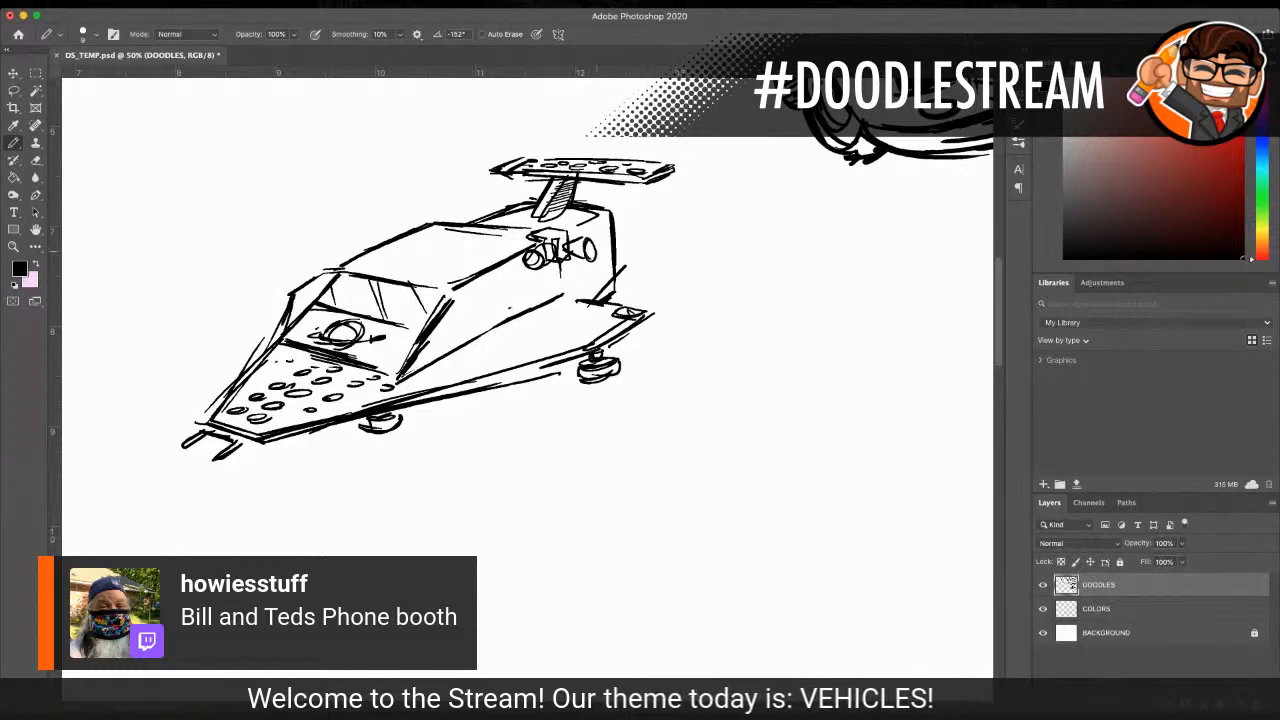
pyautogui.moveTo(455, 223); pyautogui.dragTo(477, 207)
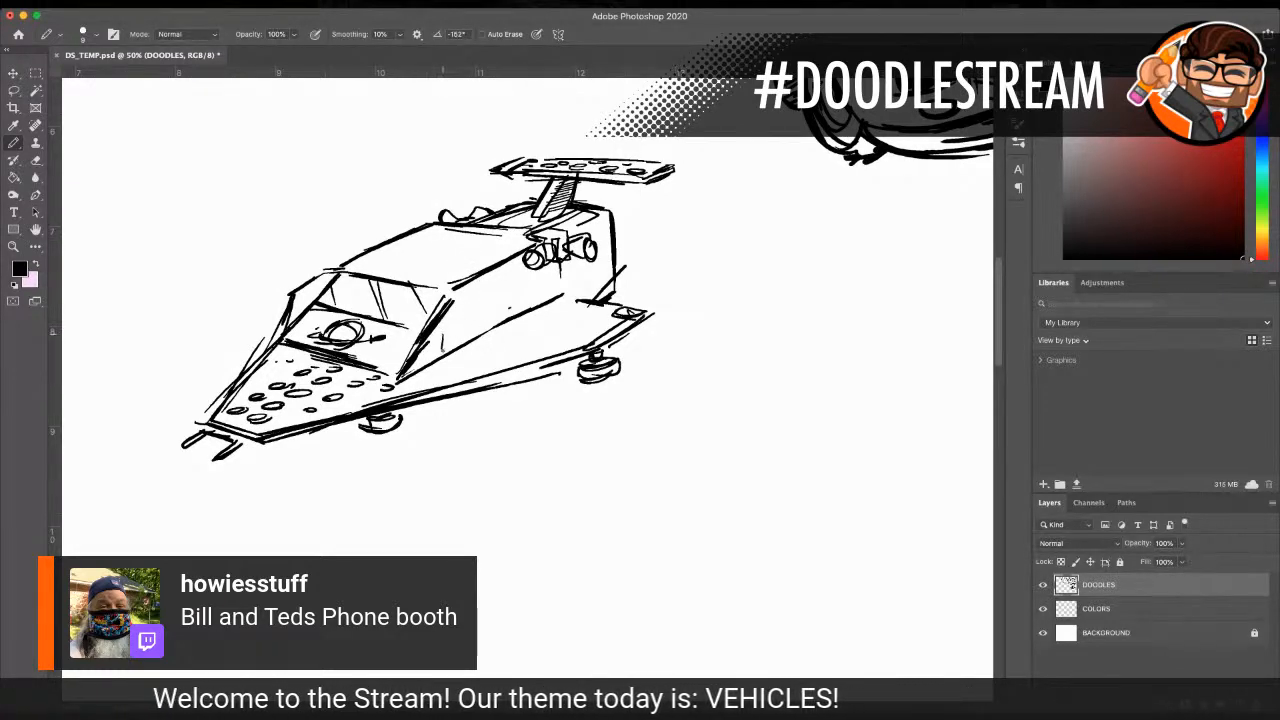
# Step: Letter an "LL" registration marking along the lower cabin side, following the slope of the deck
pyautogui.moveTo(467, 332)
pyautogui.mouseDown()
pyautogui.moveTo(459, 324)
pyautogui.moveTo(476, 332)
pyautogui.moveTo(485, 317)
pyautogui.mouseUp()
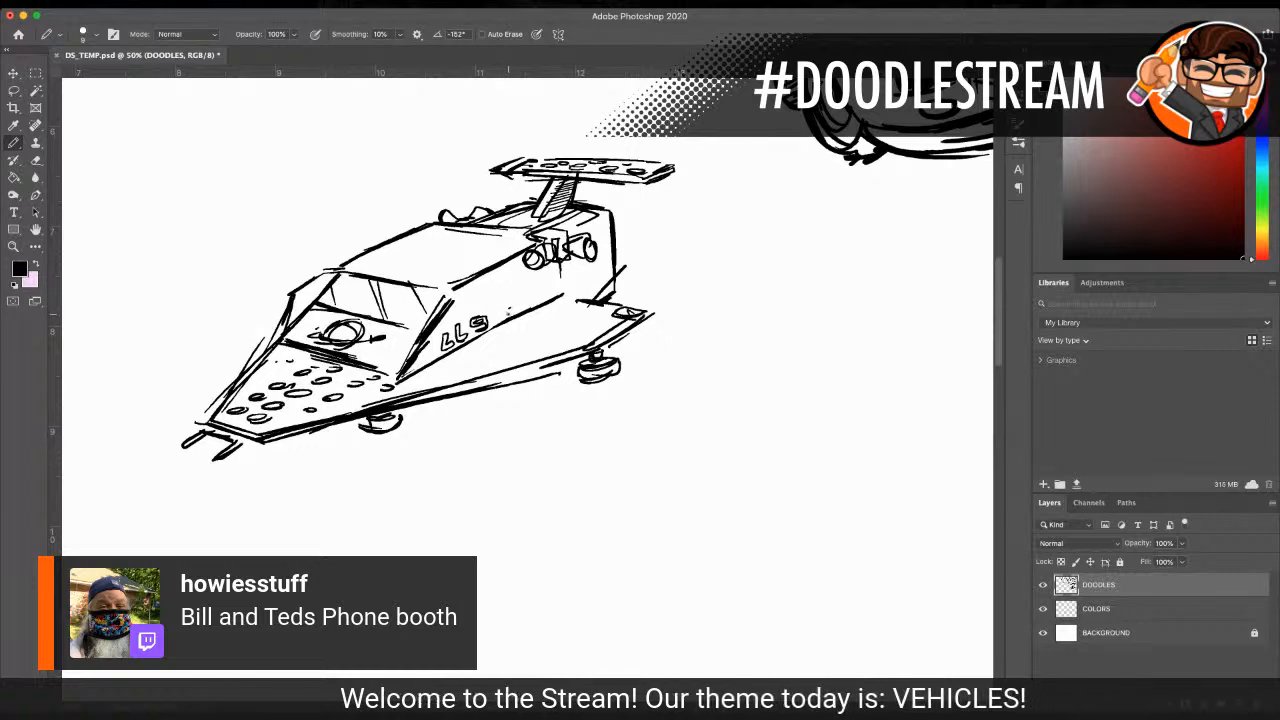
pyautogui.moveTo(490, 318)
pyautogui.mouseDown()
pyautogui.moveTo(494, 332)
pyautogui.moveTo(502, 313)
pyautogui.moveTo(519, 313)
pyautogui.mouseUp()
pyautogui.moveTo(519, 308); pyautogui.dragTo(513, 307)
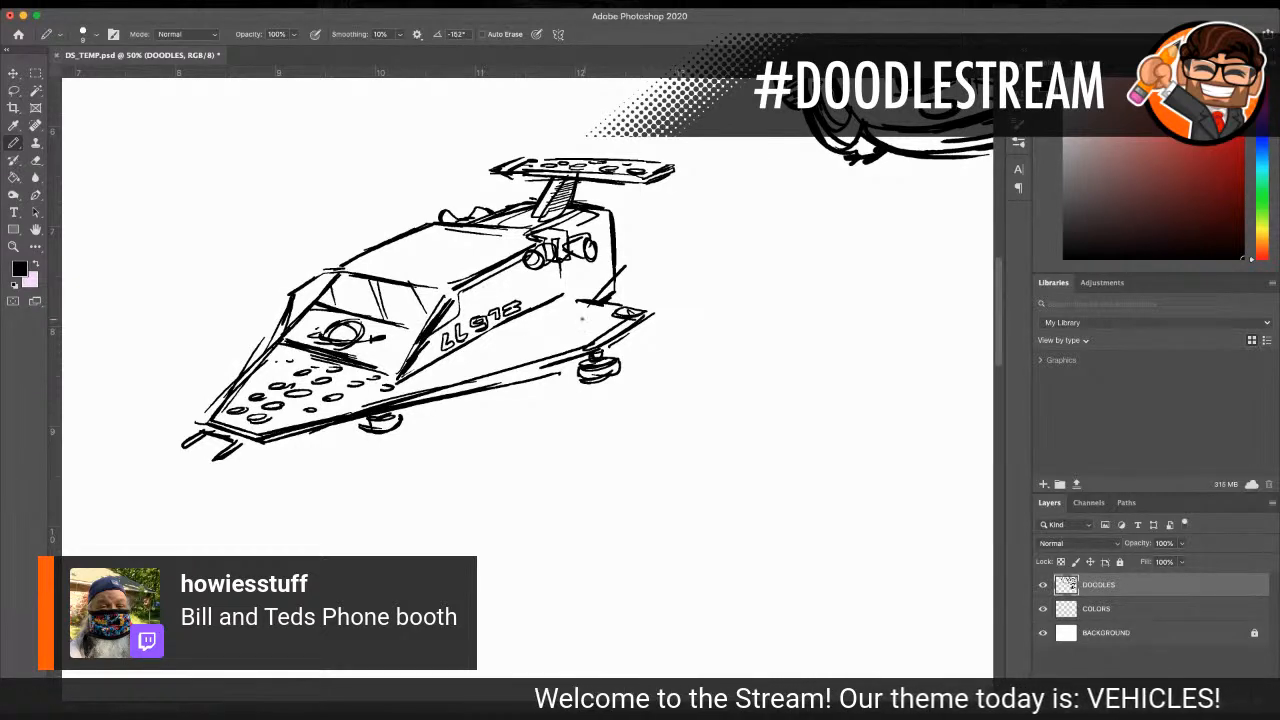
# Step: Scatter small ovals along the side deck and across the cabin roof
pyautogui.moveTo(561, 308); pyautogui.dragTo(432, 377)
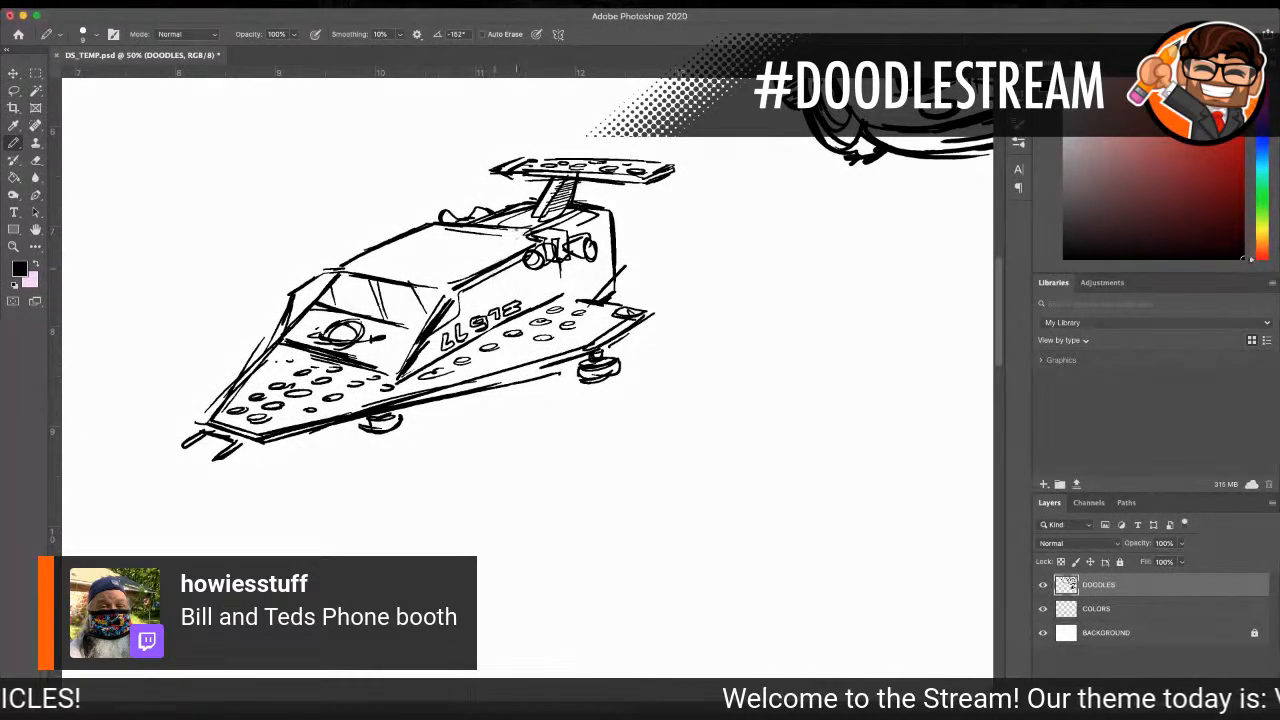
pyautogui.moveTo(366, 264)
pyautogui.mouseDown()
pyautogui.moveTo(487, 247)
pyautogui.moveTo(434, 255)
pyautogui.moveTo(436, 244)
pyautogui.mouseUp()
pyautogui.moveTo(417, 255); pyautogui.dragTo(405, 257)
pyautogui.moveTo(386, 256); pyautogui.dragTo(385, 258)
pyautogui.moveTo(412, 245); pyautogui.dragTo(403, 247)
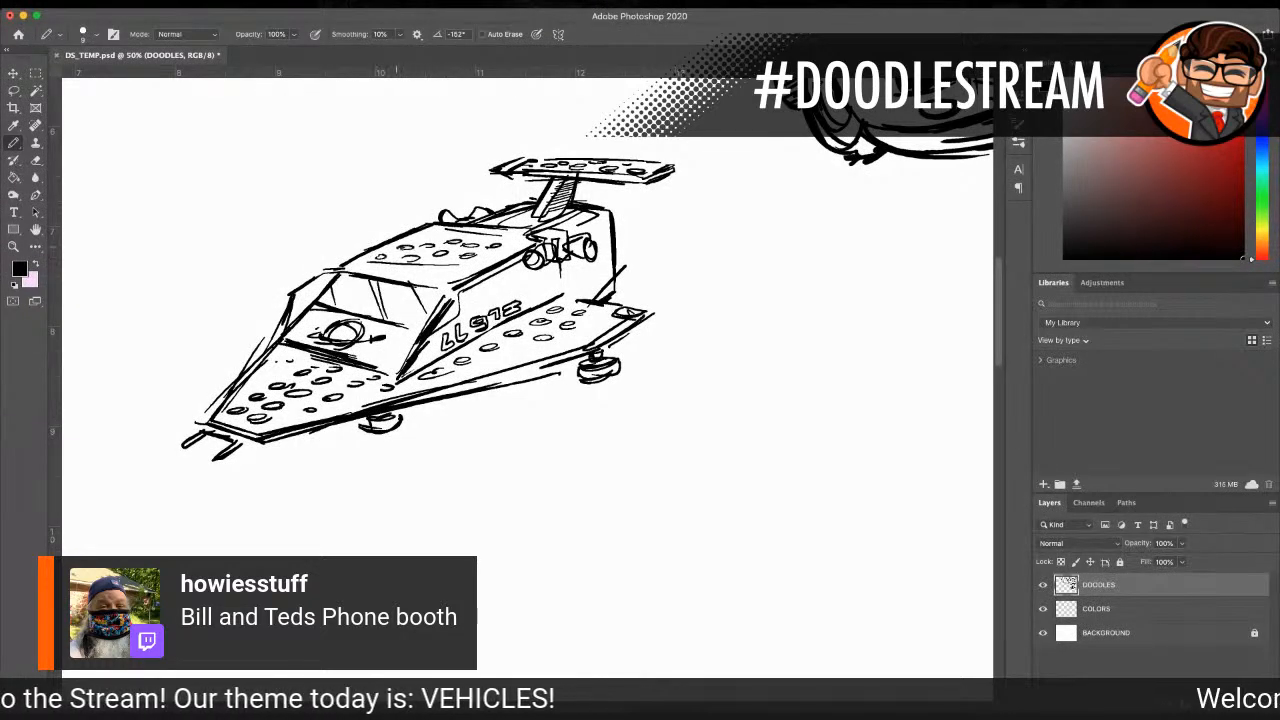
# Step: Darken the roof edge, windshield frame and the hood and lower body outlines with repeated strokes
pyautogui.moveTo(450, 282); pyautogui.dragTo(533, 236)
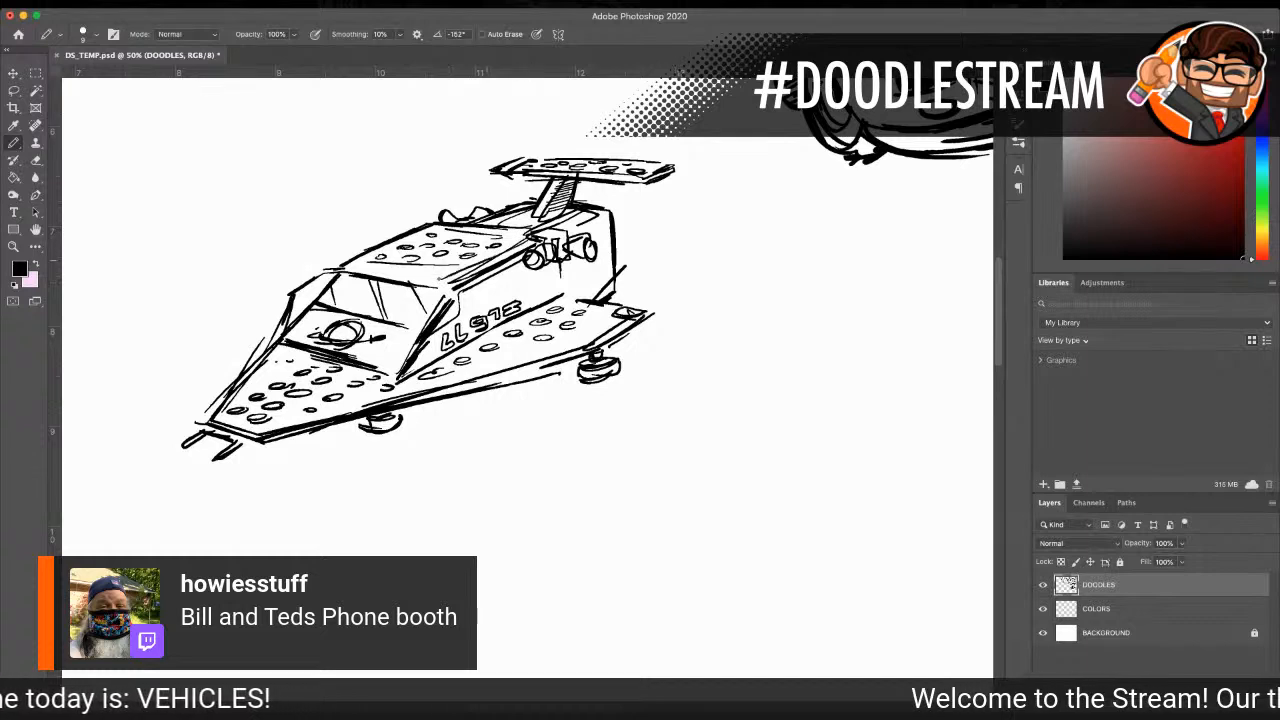
pyautogui.moveTo(344, 271); pyautogui.dragTo(406, 282)
pyautogui.moveTo(321, 307); pyautogui.dragTo(425, 330)
pyautogui.moveTo(296, 295); pyautogui.dragTo(265, 348)
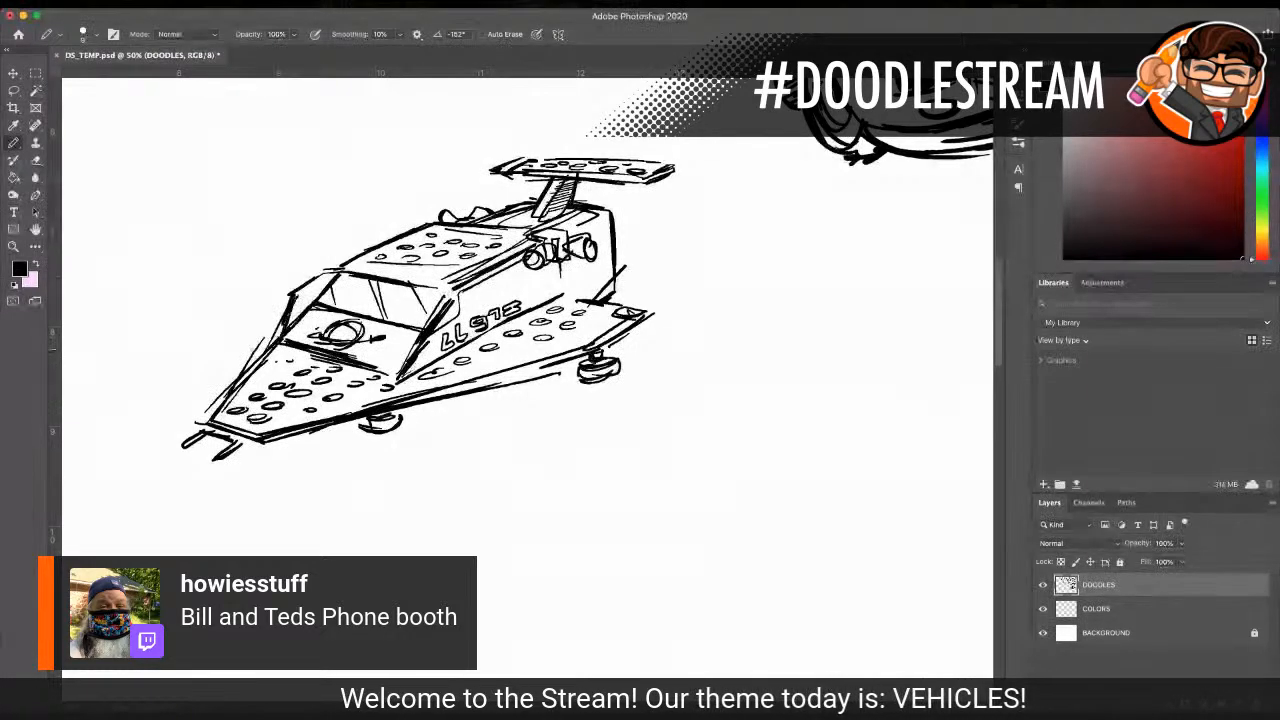
pyautogui.moveTo(202, 427)
pyautogui.mouseDown()
pyautogui.moveTo(258, 439)
pyautogui.moveTo(368, 413)
pyautogui.mouseUp()
pyautogui.moveTo(482, 376); pyautogui.dragTo(588, 350)
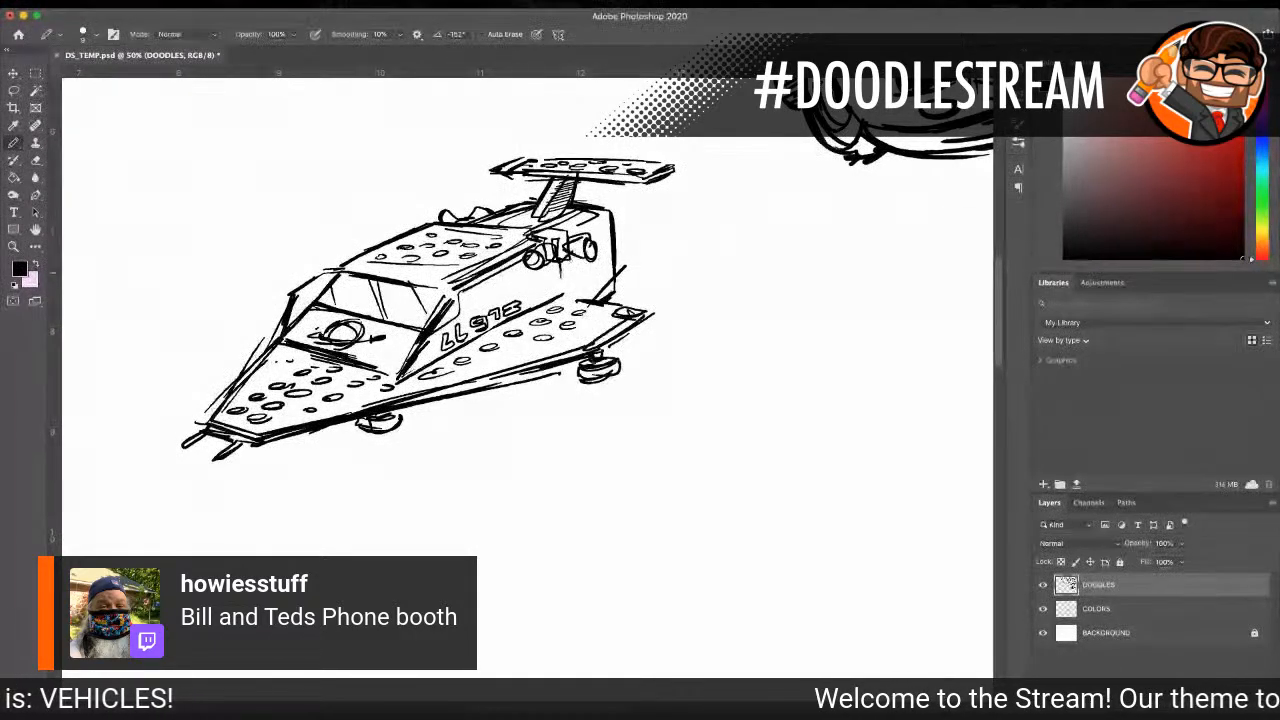
# Step: Hatch shadows on the far windshield pillar, the rear corner of the cabin and the cabin side beneath the thrusters
pyautogui.moveTo(294, 312); pyautogui.dragTo(316, 275)
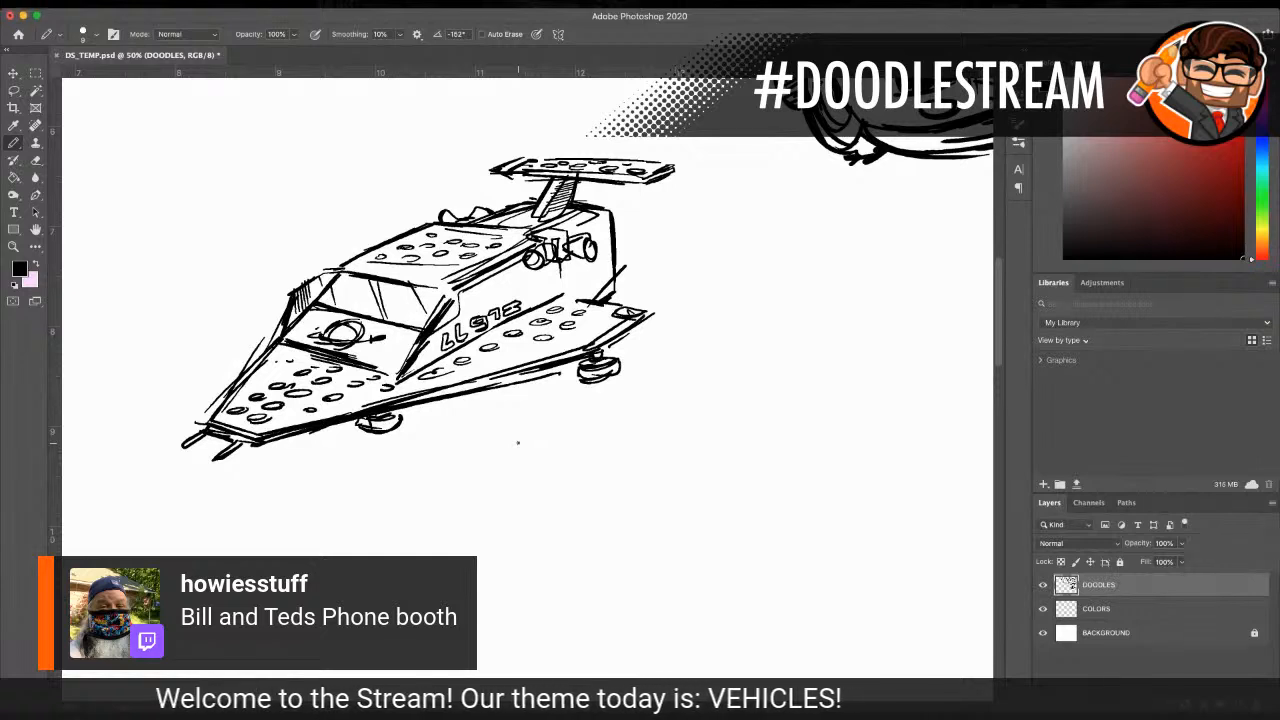
pyautogui.moveTo(612, 267); pyautogui.dragTo(580, 301)
pyautogui.moveTo(611, 268)
pyautogui.mouseDown()
pyautogui.moveTo(573, 301)
pyautogui.moveTo(604, 296)
pyautogui.mouseUp()
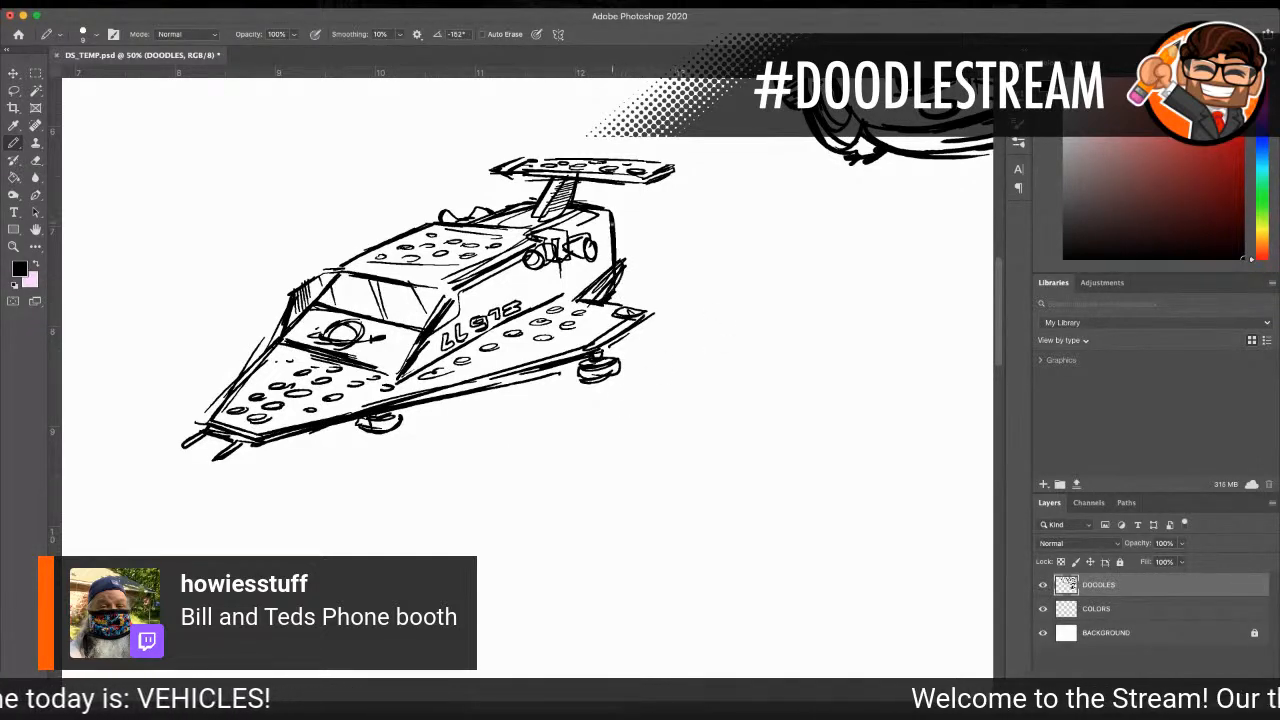
pyautogui.moveTo(604, 206)
pyautogui.mouseDown()
pyautogui.moveTo(611, 262)
pyautogui.moveTo(568, 285)
pyautogui.moveTo(579, 305)
pyautogui.moveTo(568, 301)
pyautogui.moveTo(613, 286)
pyautogui.mouseUp()
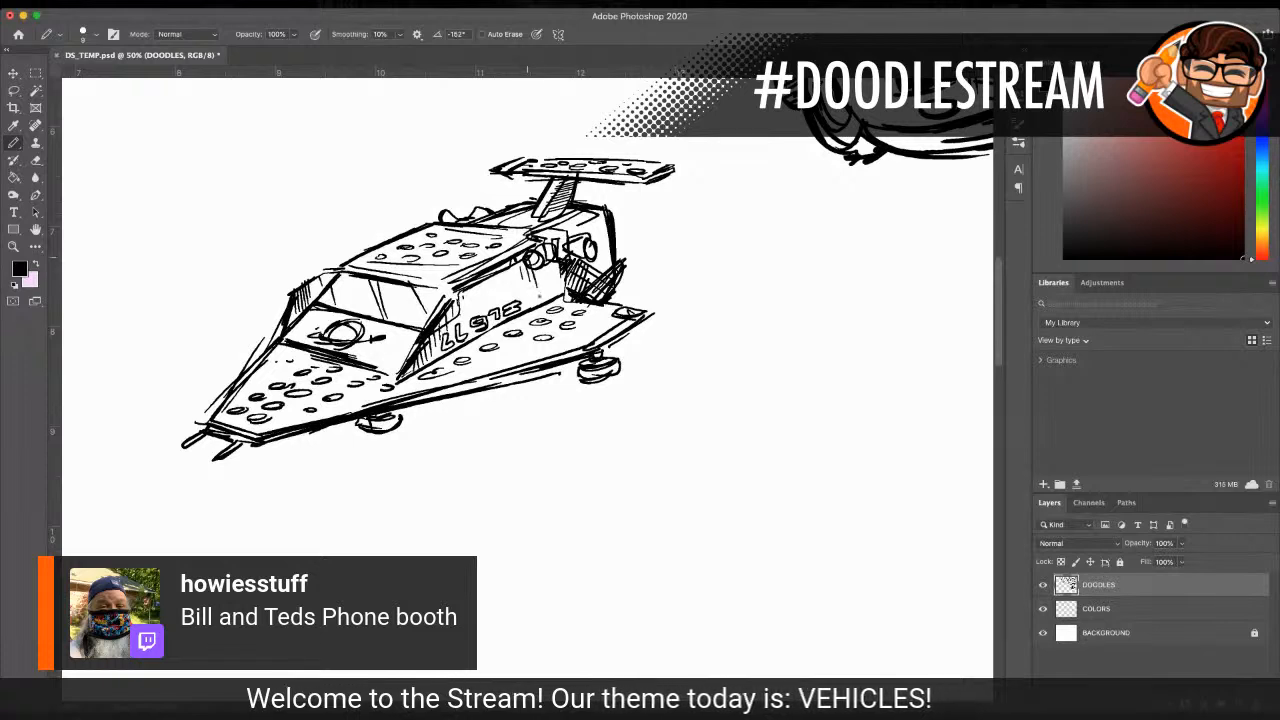
pyautogui.moveTo(543, 264); pyautogui.dragTo(549, 292)
pyautogui.moveTo(548, 260); pyautogui.dragTo(566, 294)
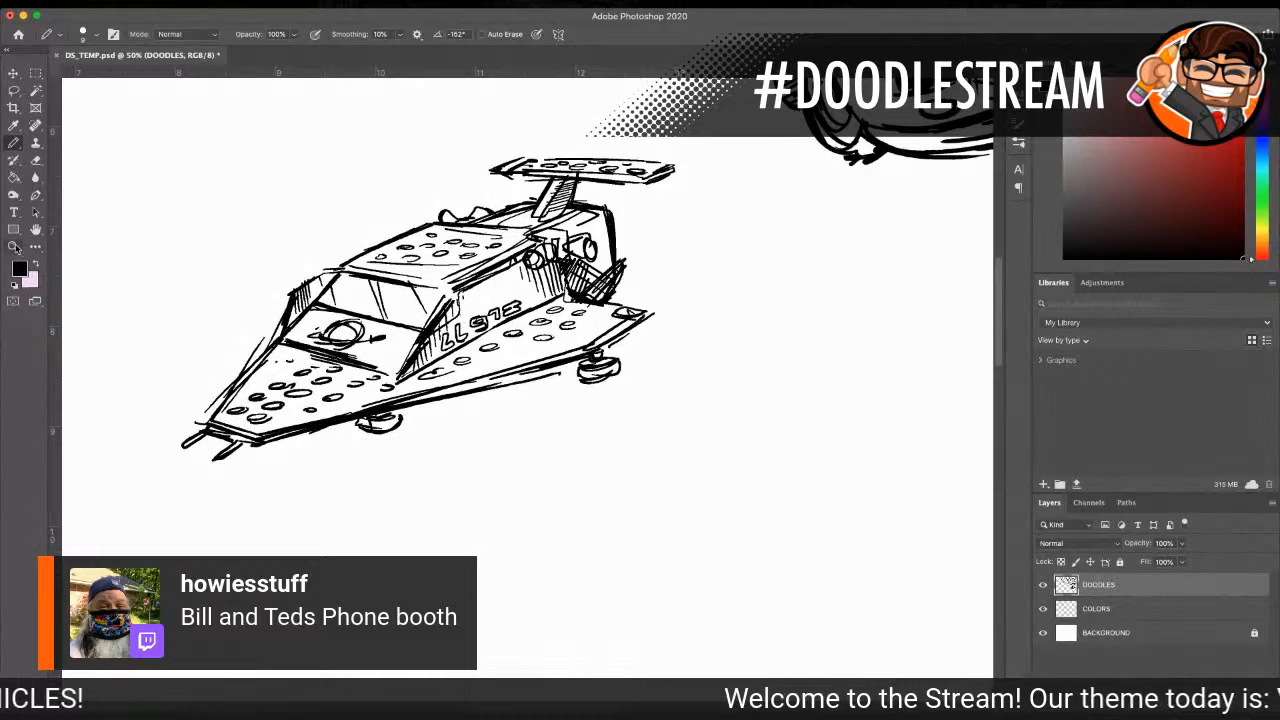
# Step: With a size 20 pencil, thicken the vehicle's outer outline around the body, roof, spoiler, hover pads and nose prongs
pyautogui.click(14, 247)
pyautogui.keyDown('alt'); pyautogui.click(595, 378); pyautogui.keyUp('alt')
pyautogui.keyDown('alt'); pyautogui.click(595, 378); pyautogui.keyUp('alt')
pyautogui.keyDown('alt'); pyautogui.click(595, 378); pyautogui.keyUp('alt')
pyautogui.click(580, 365)
pyautogui.click(560, 365)
pyautogui.click(556, 365)
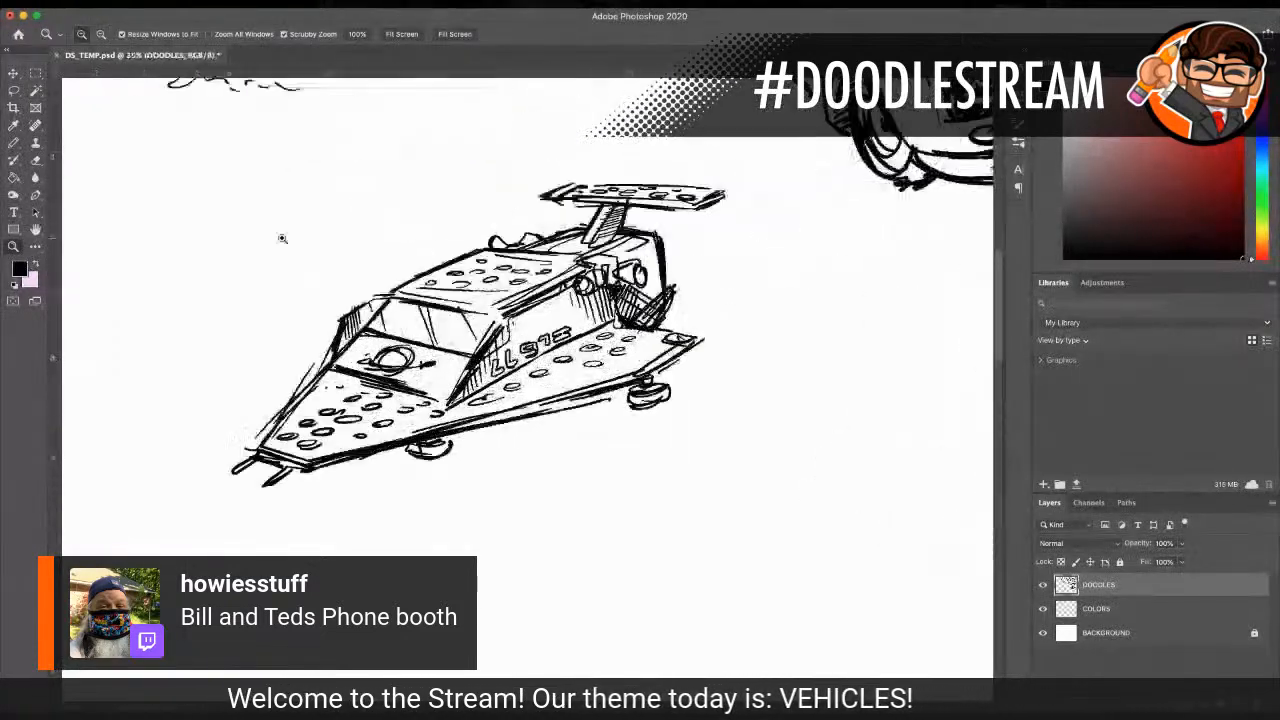
pyautogui.click(14, 143)
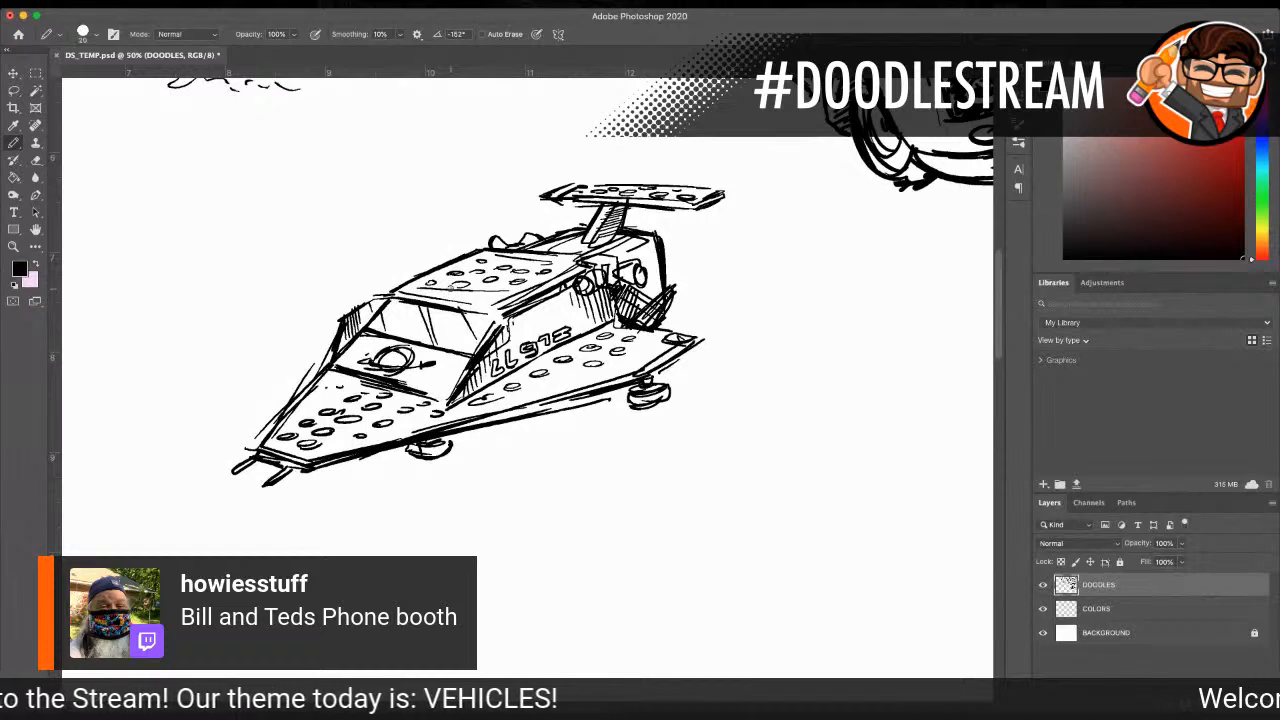
pyautogui.moveTo(315, 467)
pyautogui.mouseDown()
pyautogui.moveTo(668, 388)
pyautogui.moveTo(664, 360)
pyautogui.moveTo(692, 344)
pyautogui.moveTo(656, 376)
pyautogui.moveTo(706, 344)
pyautogui.mouseUp()
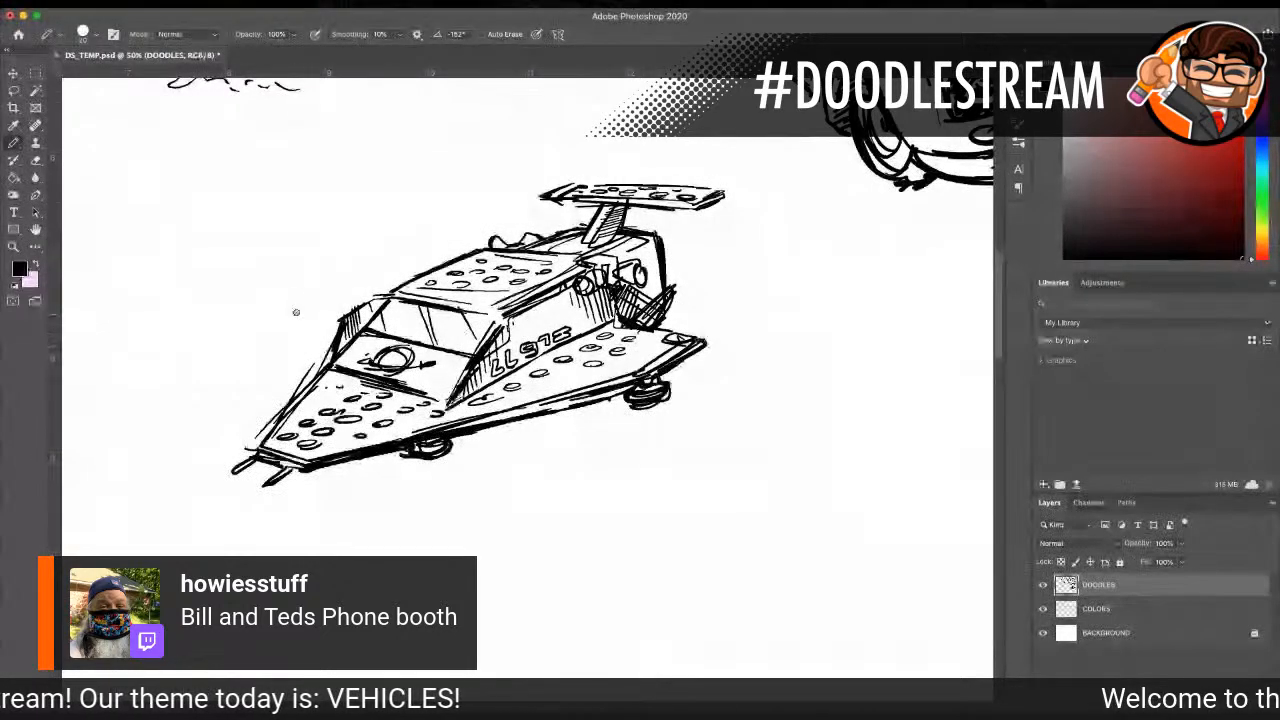
pyautogui.moveTo(340, 340)
pyautogui.mouseDown()
pyautogui.moveTo(342, 316)
pyautogui.moveTo(490, 249)
pyautogui.moveTo(580, 232)
pyautogui.moveTo(604, 207)
pyautogui.moveTo(547, 197)
pyautogui.mouseUp()
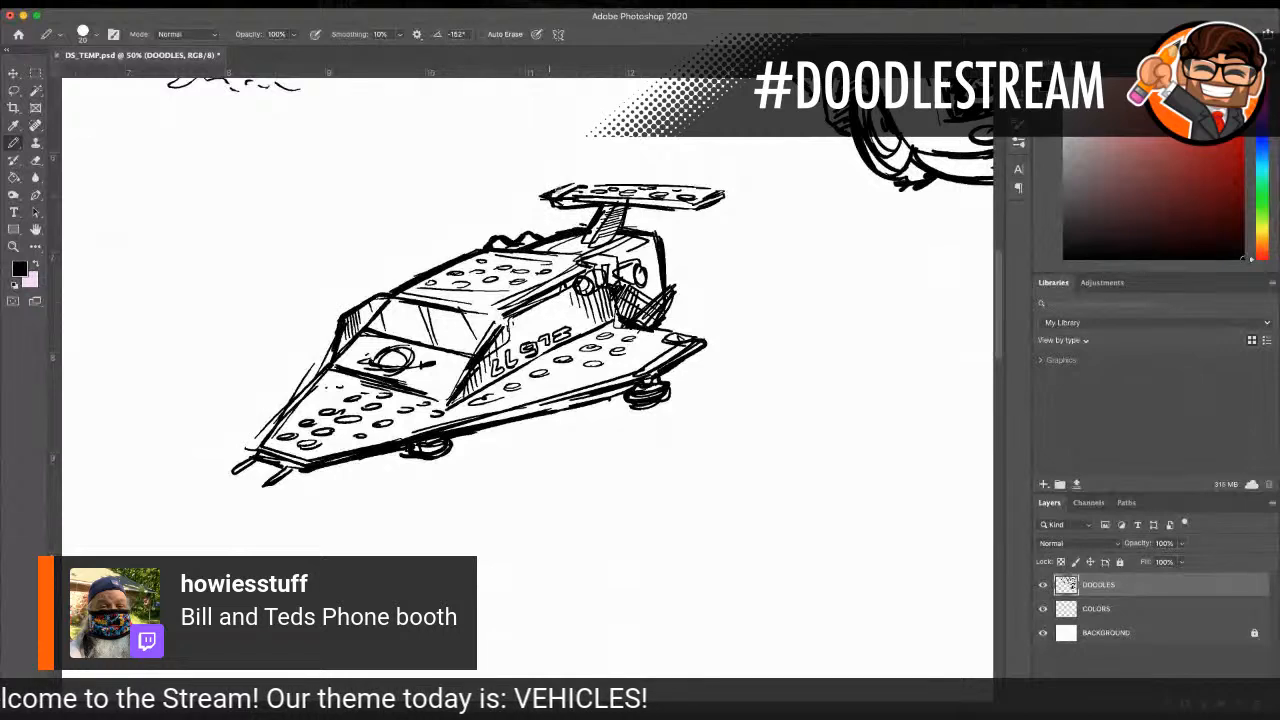
pyautogui.moveTo(630, 205); pyautogui.dragTo(727, 199)
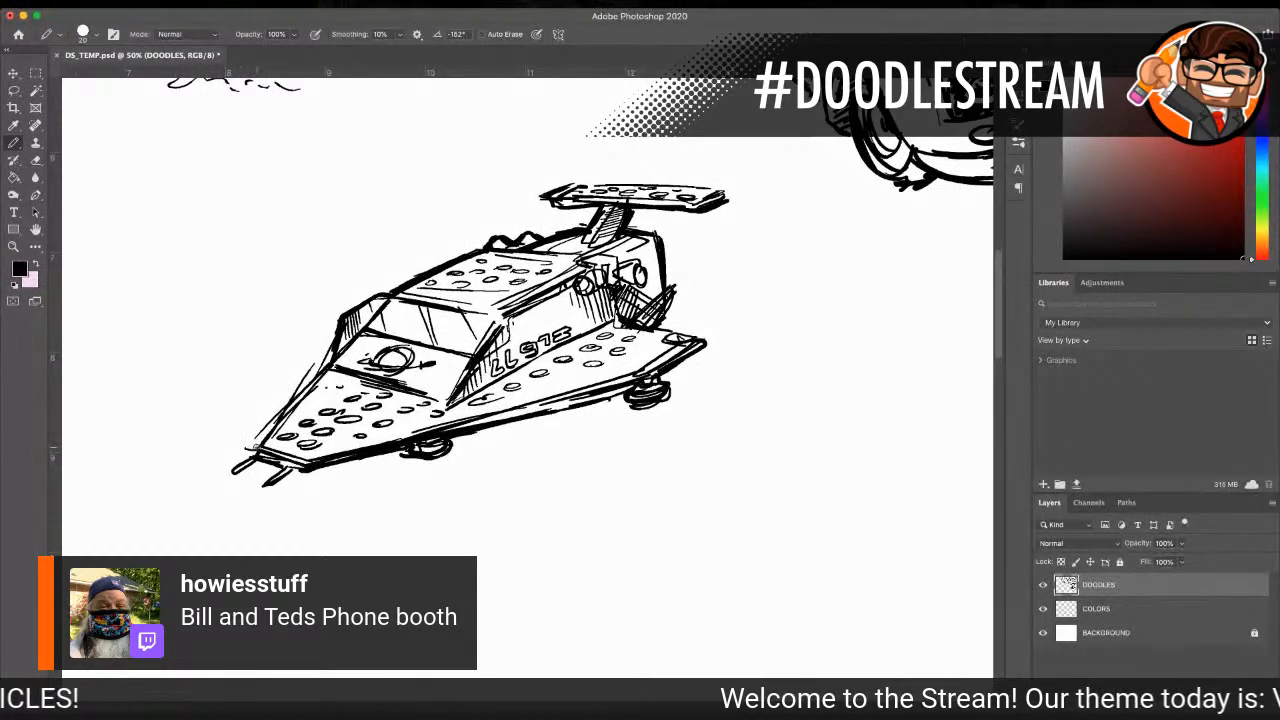
pyautogui.moveTo(322, 366)
pyautogui.mouseDown()
pyautogui.moveTo(249, 452)
pyautogui.moveTo(278, 463)
pyautogui.moveTo(263, 482)
pyautogui.moveTo(303, 467)
pyautogui.mouseUp()
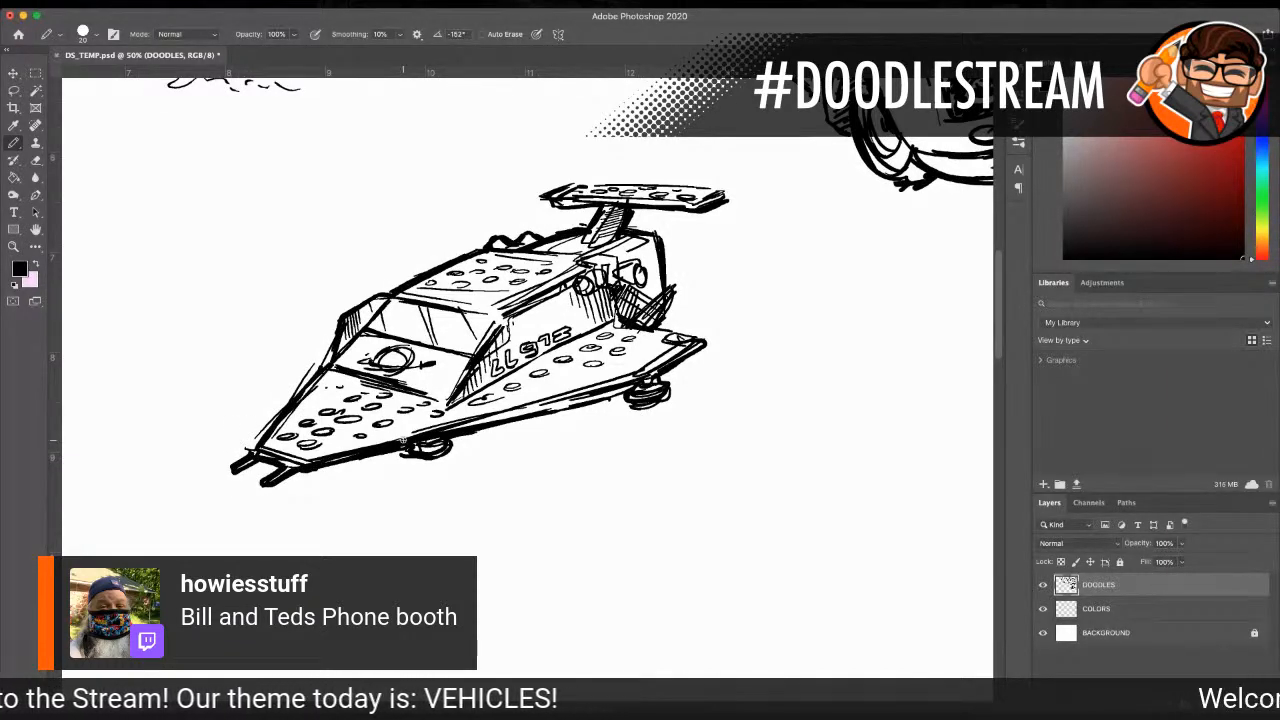
# Step: Lasso the wedge-shaped vehicle, move it below the flying bus next to the legged lander, and deselect it
pyautogui.click(13, 247)
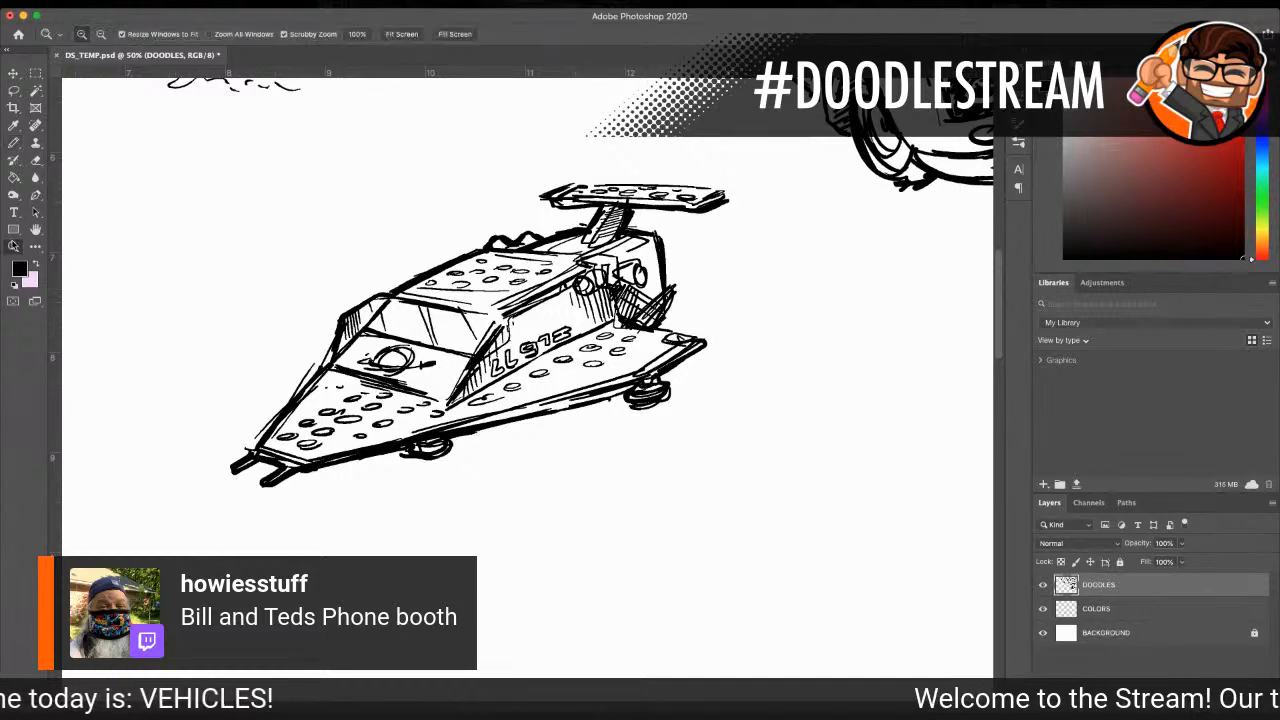
pyautogui.keyDown('alt'); pyautogui.click(506, 314); pyautogui.keyUp('alt')
pyautogui.keyDown('alt'); pyautogui.click(506, 314); pyautogui.keyUp('alt')
pyautogui.keyDown('alt'); pyautogui.click(506, 314); pyautogui.keyUp('alt')
pyautogui.keyDown('alt'); pyautogui.click(570, 345); pyautogui.keyUp('alt')
pyautogui.click(570, 345)
pyautogui.click(570, 345)
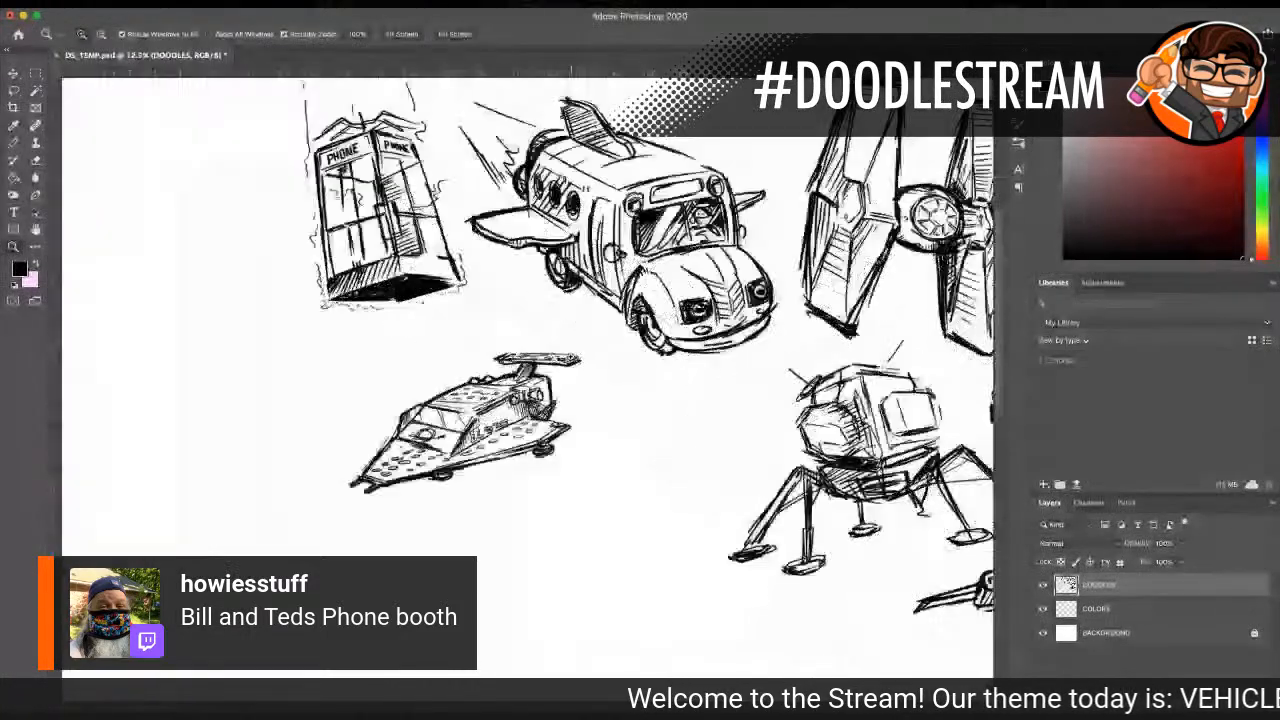
pyautogui.click(13, 89)
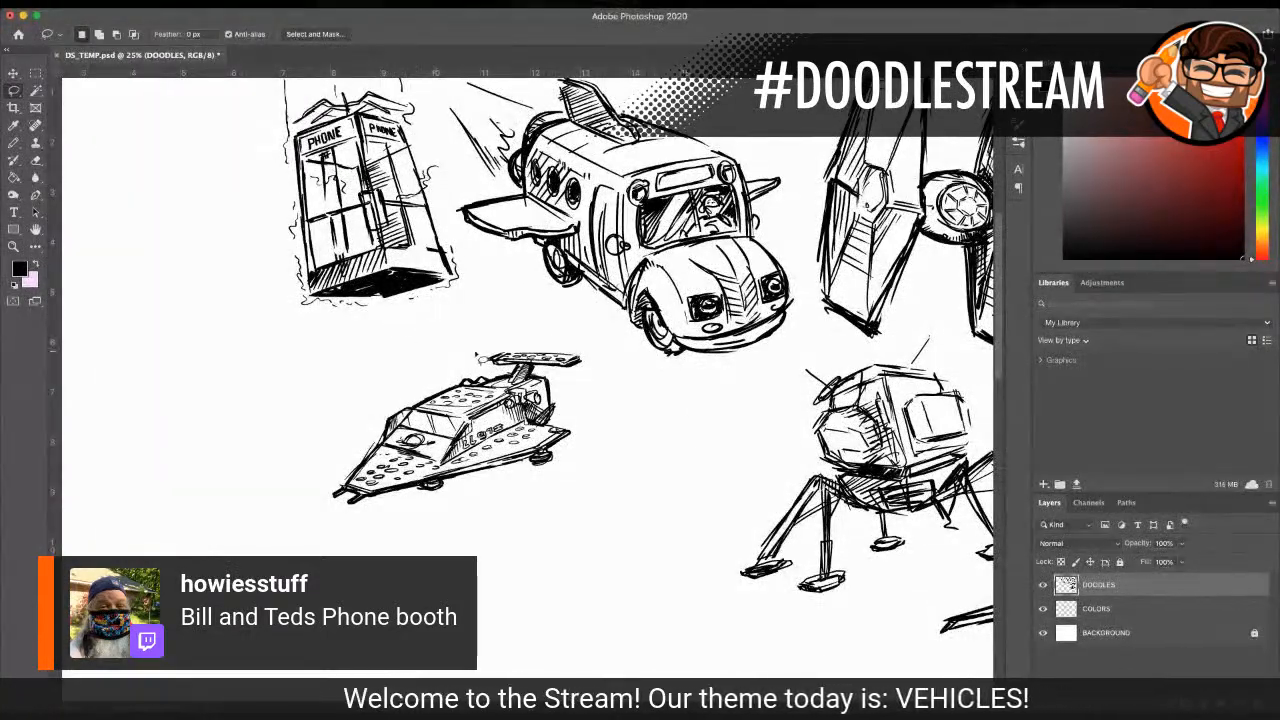
pyautogui.moveTo(476, 356)
pyautogui.mouseDown()
pyautogui.moveTo(335, 450)
pyautogui.moveTo(402, 546)
pyautogui.moveTo(512, 522)
pyautogui.moveTo(573, 465)
pyautogui.moveTo(592, 418)
pyautogui.moveTo(565, 324)
pyautogui.moveTo(455, 362)
pyautogui.mouseUp()
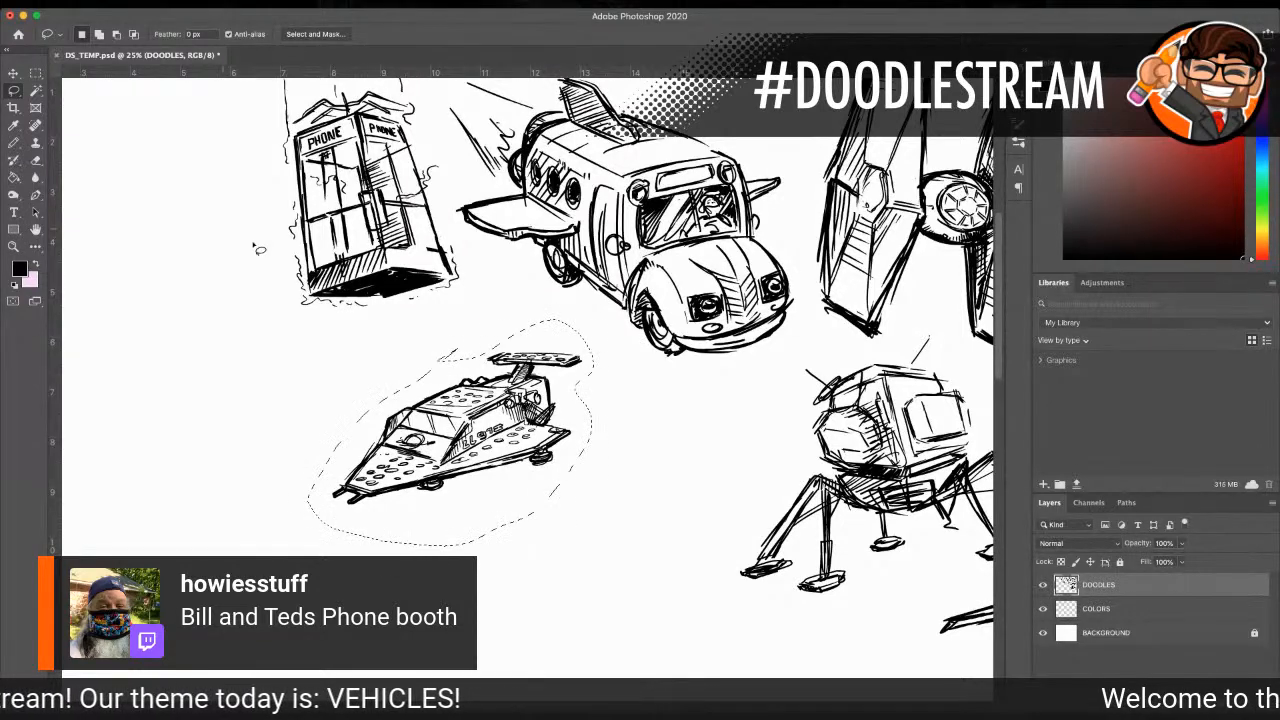
pyautogui.click(13, 73)
pyautogui.moveTo(537, 384); pyautogui.dragTo(749, 404)
pyautogui.press('super+d')
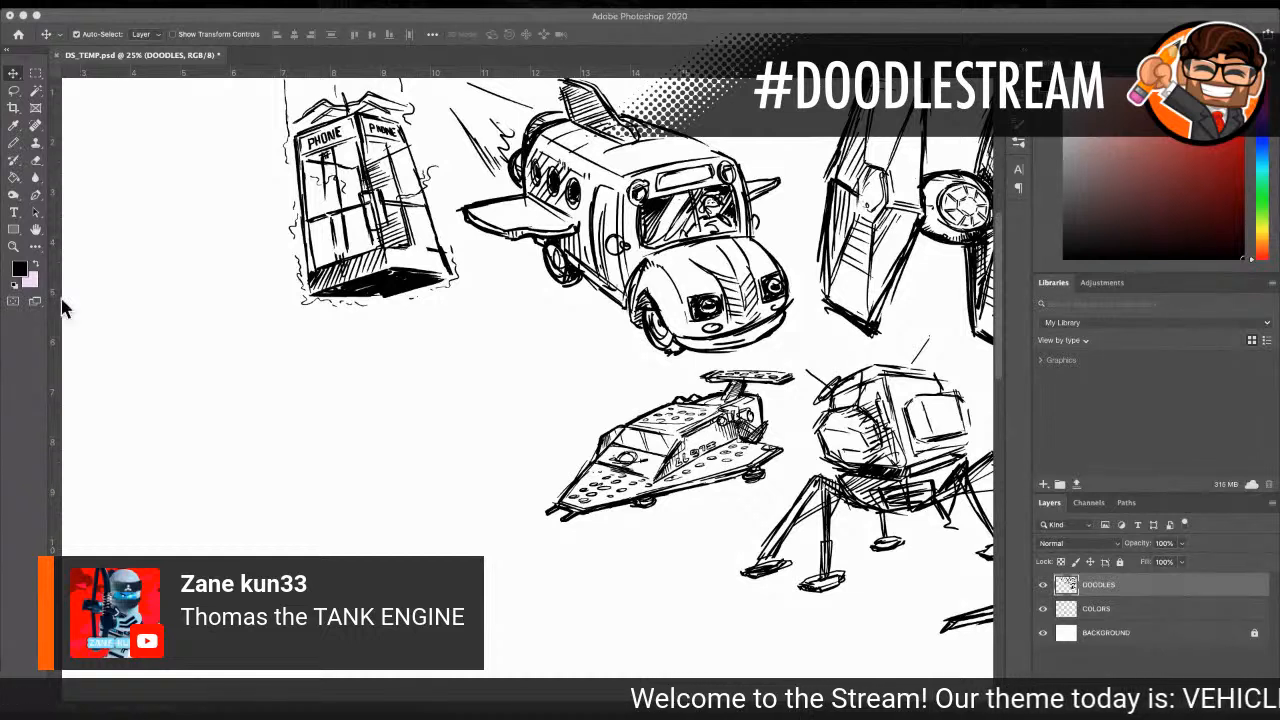
pyautogui.click(13, 246)
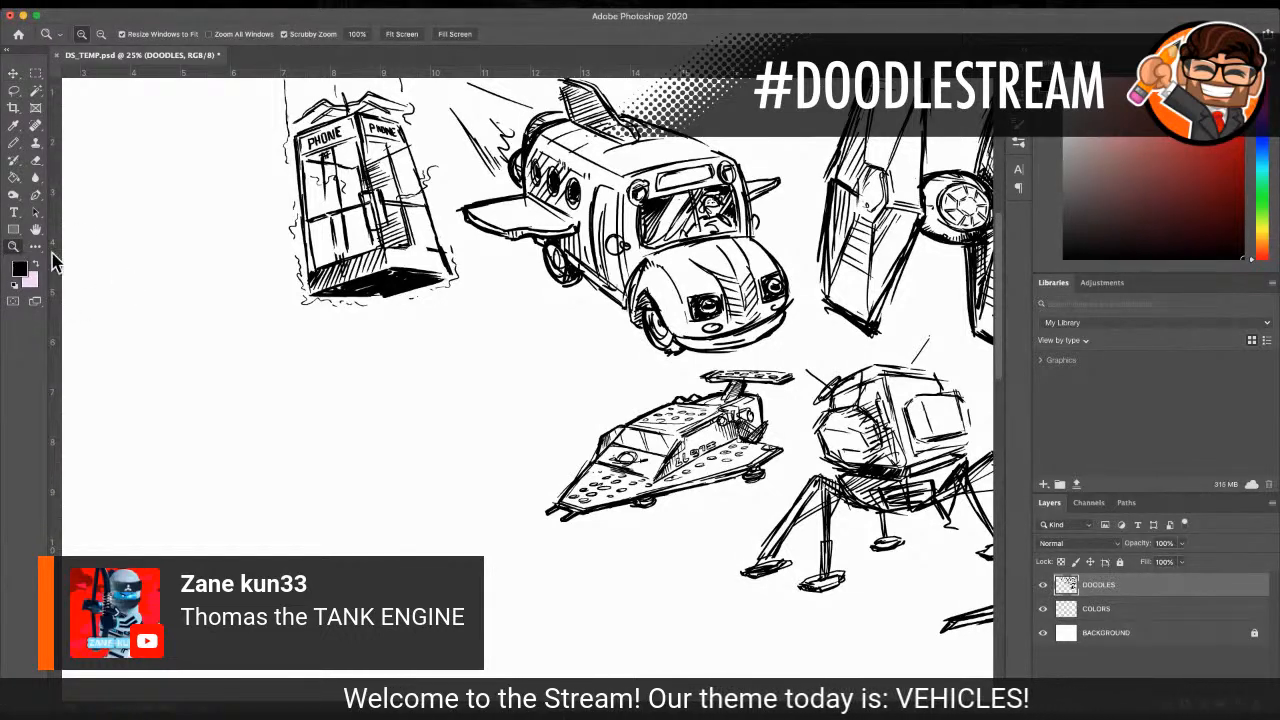
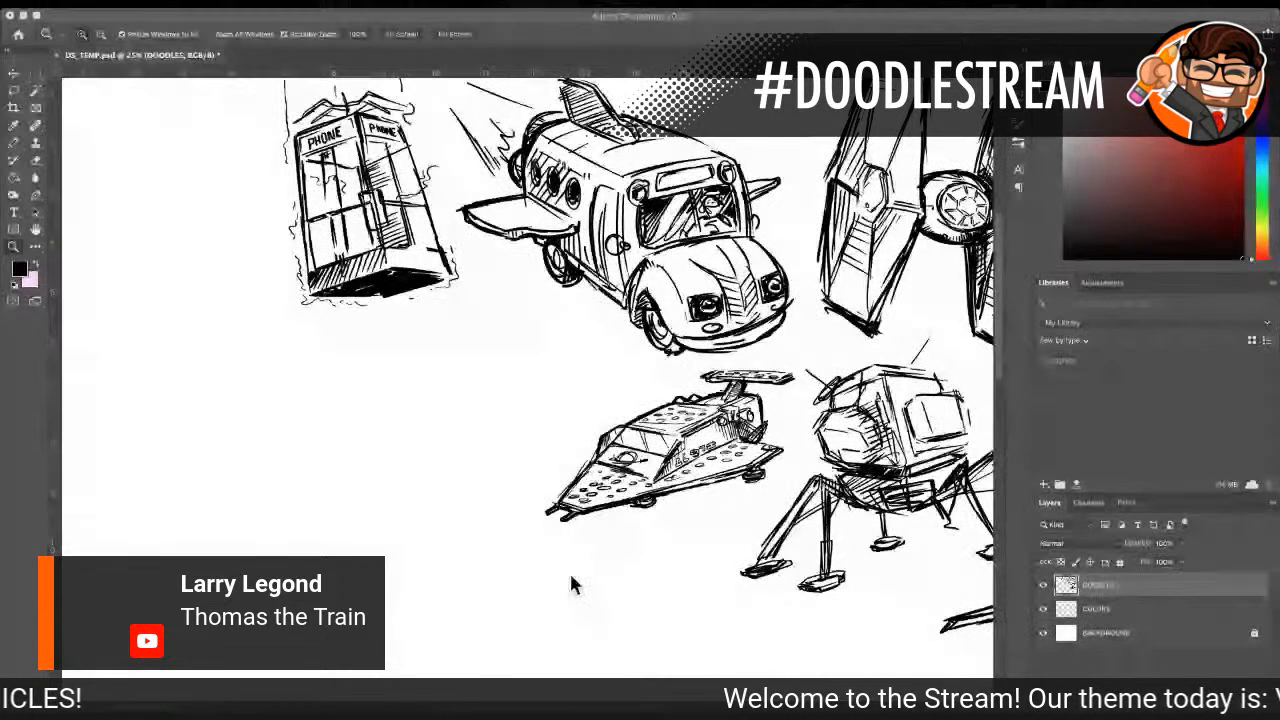
# Step: In the empty area below the pirate ship, sketch straight guide lines for the side and base of a train engine with the pencil
pyautogui.press('super+minus')
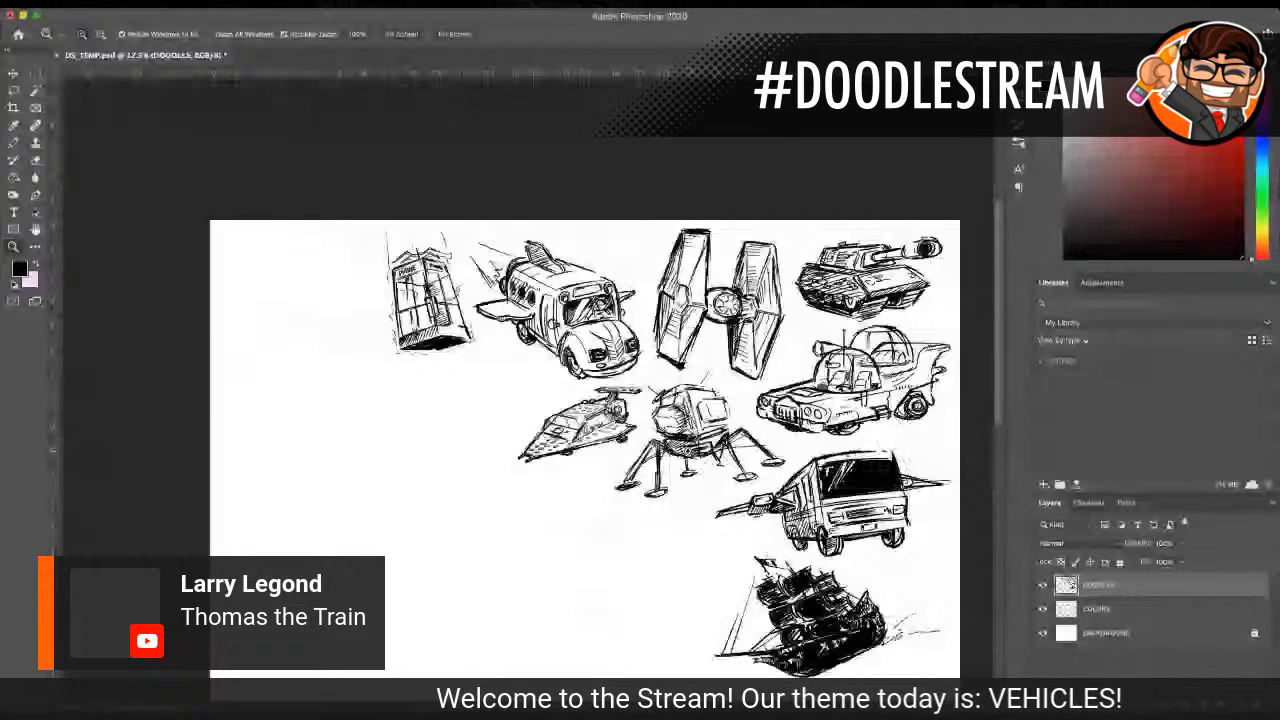
pyautogui.scroll(-3, 251, 246)
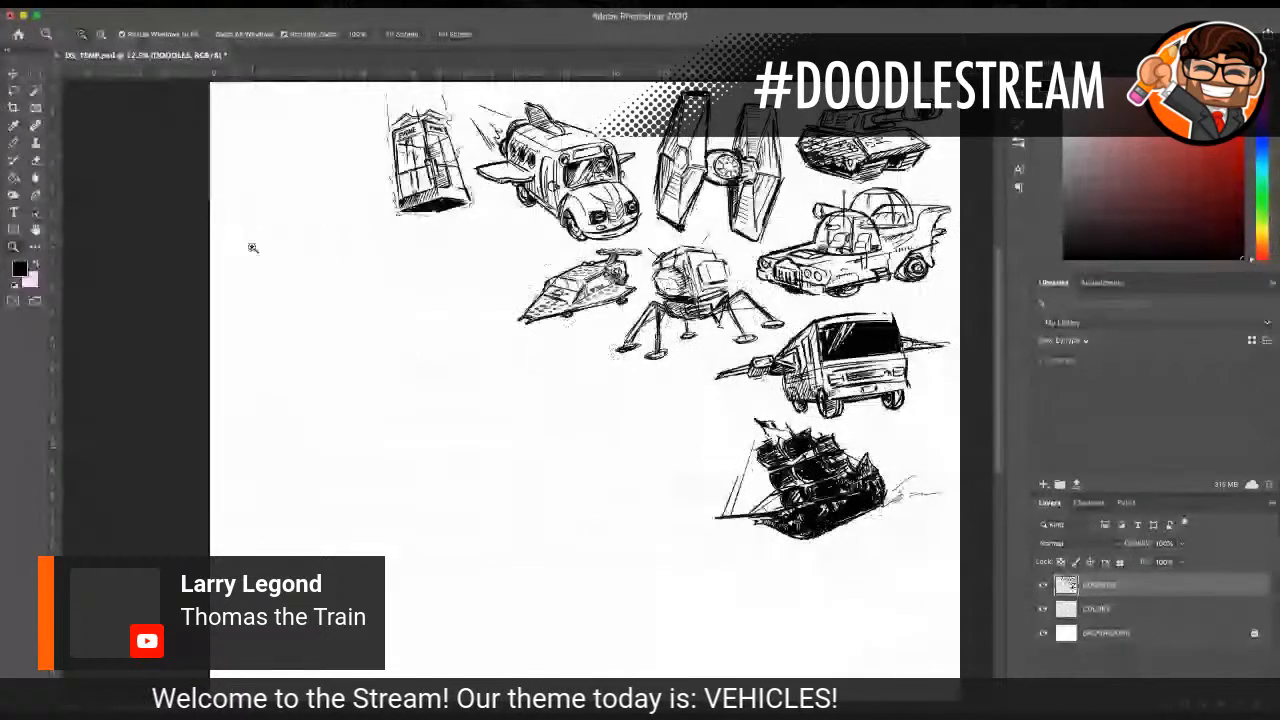
pyautogui.scroll(-1, 545, 356)
pyautogui.hscroll(2, 686, 595)
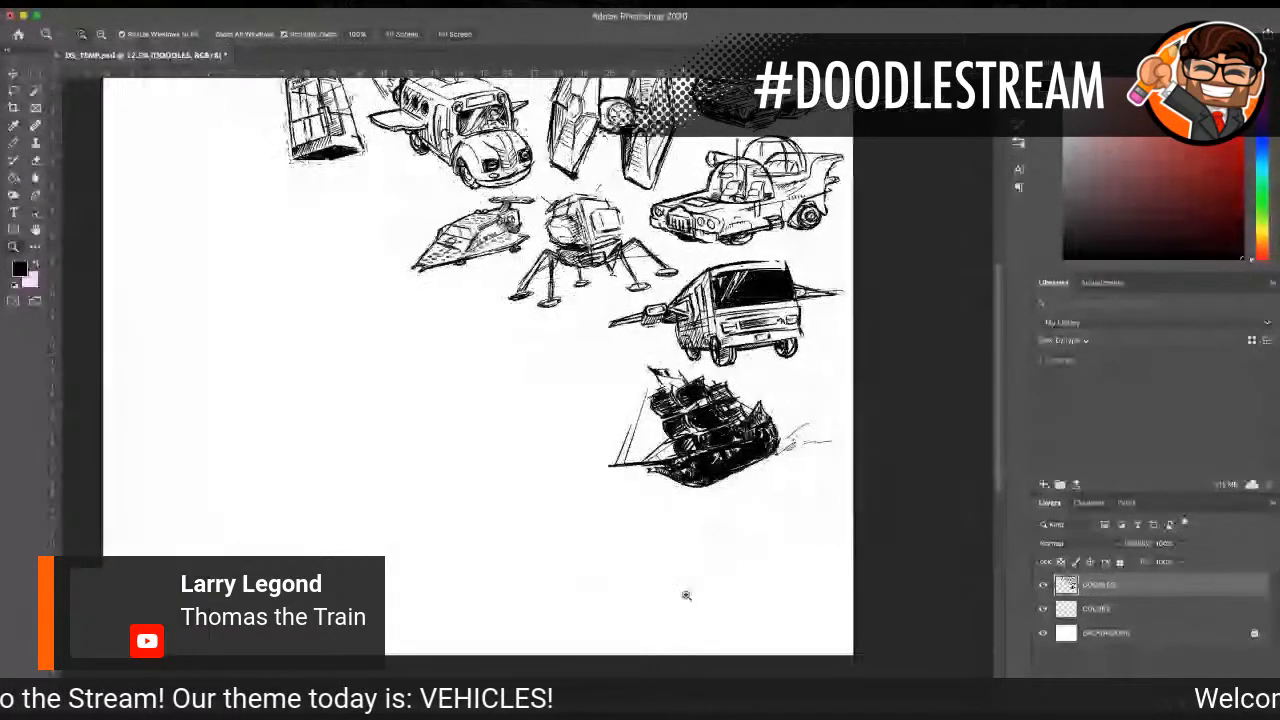
pyautogui.click(736, 556)
pyautogui.scroll(-1, 756, 578)
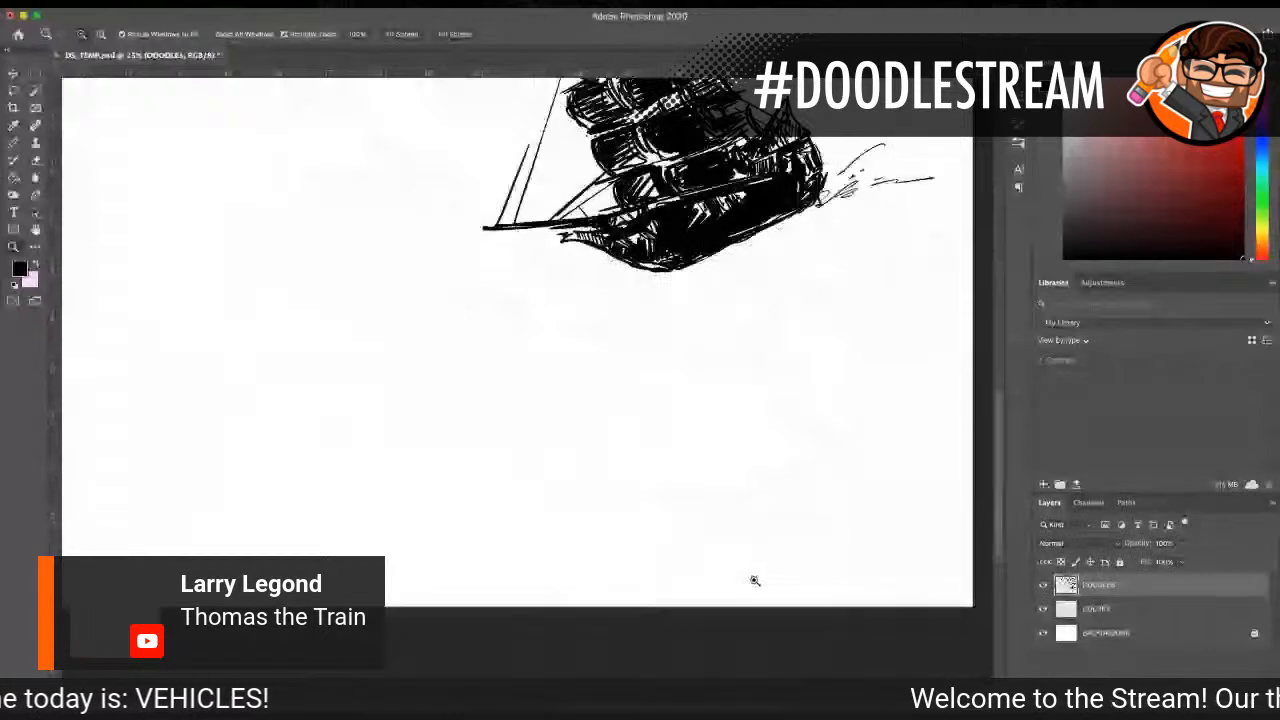
pyautogui.hscroll(1, 66, 165)
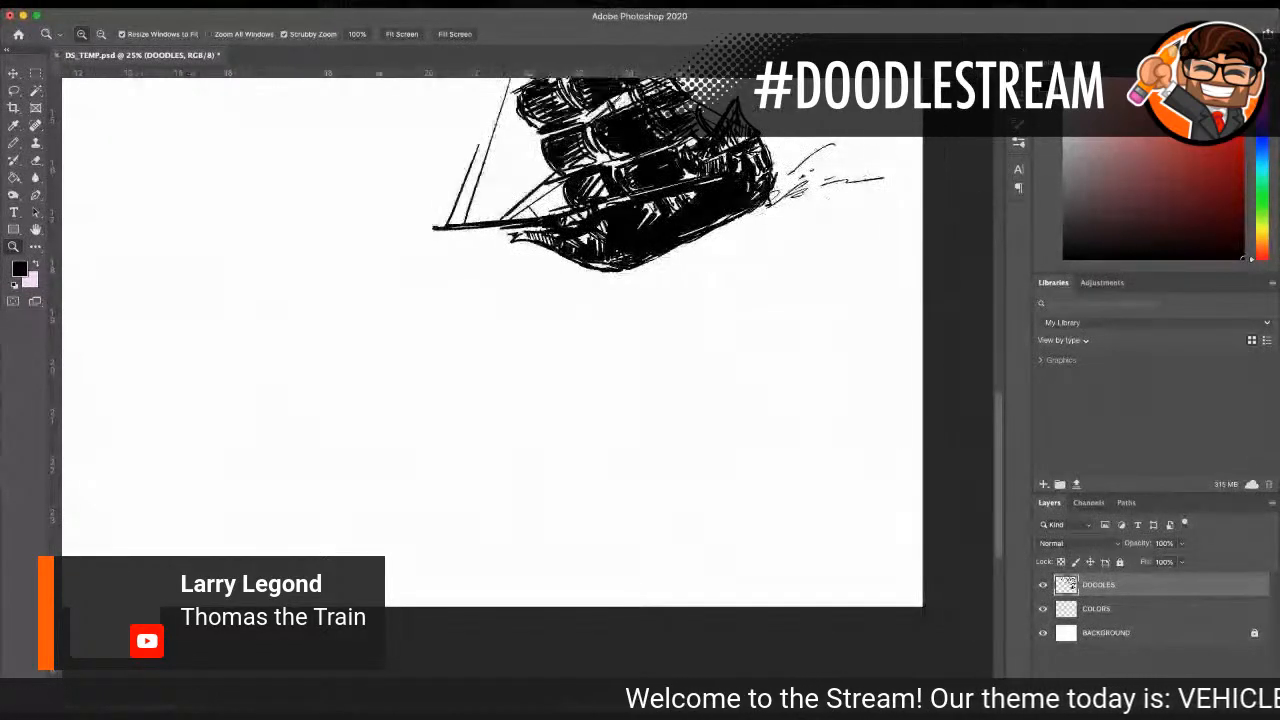
pyautogui.press('b')
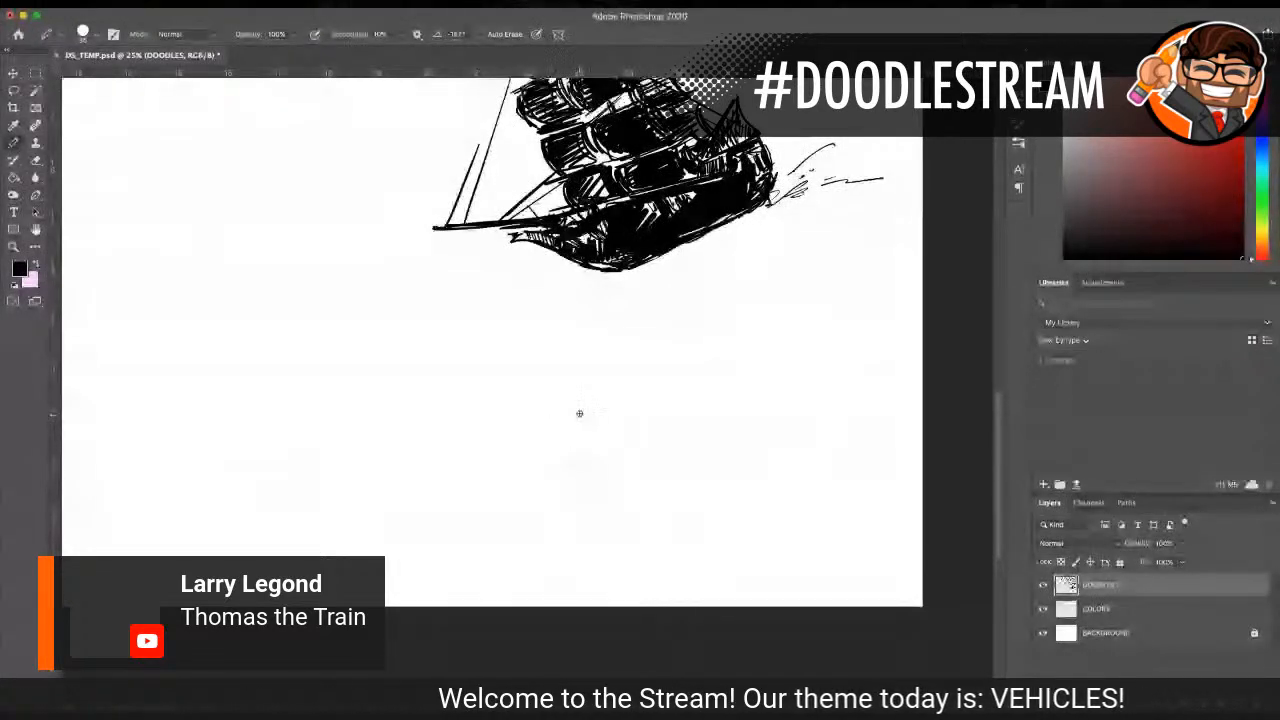
pyautogui.moveTo(618, 400); pyautogui.dragTo(687, 379)
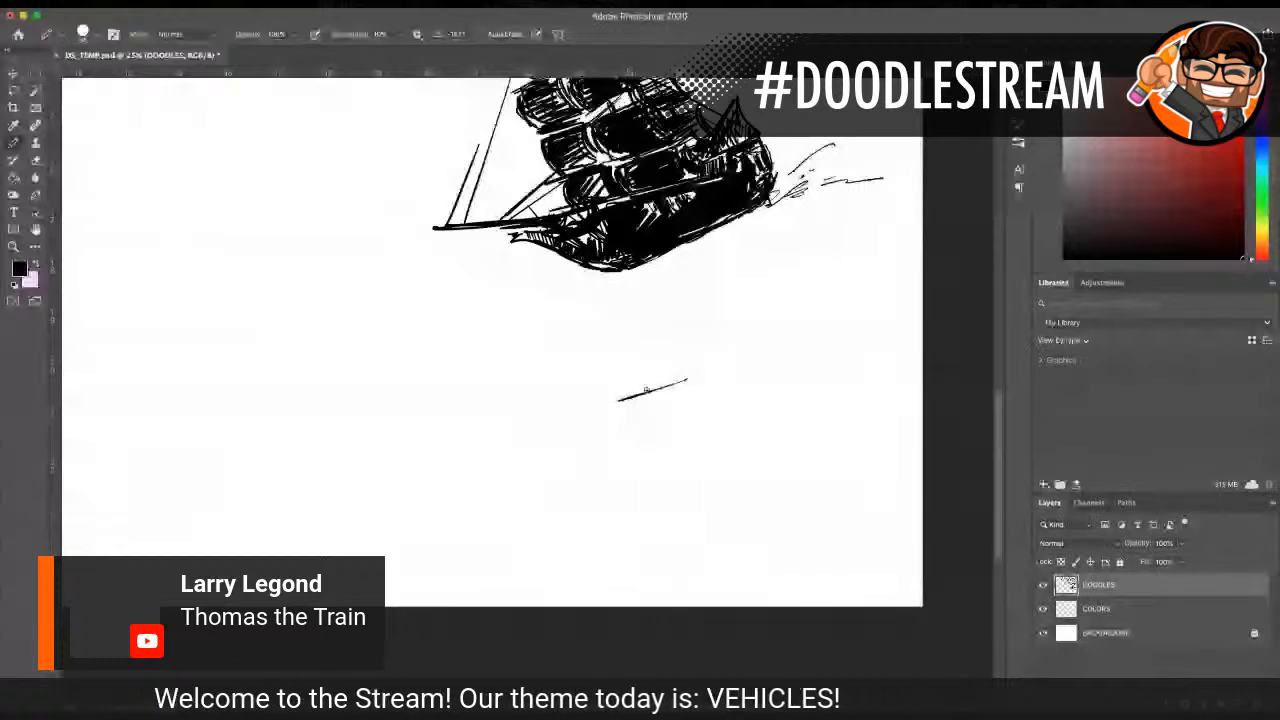
pyautogui.moveTo(598, 395); pyautogui.dragTo(610, 455)
pyautogui.moveTo(598, 395)
pyautogui.mouseDown()
pyautogui.moveTo(605, 492)
pyautogui.moveTo(745, 502)
pyautogui.moveTo(832, 484)
pyautogui.mouseUp()
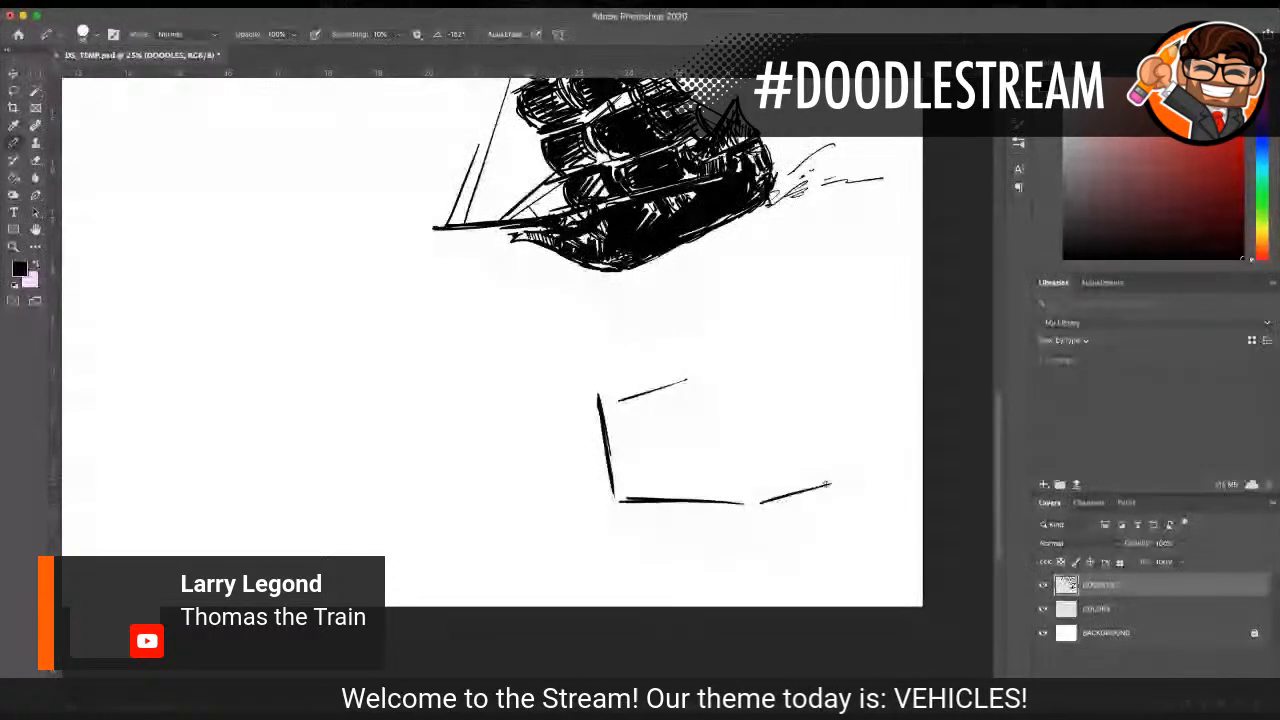
# Step: Sketch a round face at the front of the train body, building the circle from short overlapping strokes
pyautogui.moveTo(740, 357)
pyautogui.mouseDown()
pyautogui.moveTo(722, 417)
pyautogui.moveTo(742, 356)
pyautogui.moveTo(739, 435)
pyautogui.moveTo(732, 425)
pyautogui.moveTo(762, 458)
pyautogui.mouseUp()
pyautogui.moveTo(737, 356)
pyautogui.mouseDown()
pyautogui.moveTo(785, 346)
pyautogui.moveTo(815, 357)
pyautogui.mouseUp()
pyautogui.moveTo(757, 457)
pyautogui.mouseDown()
pyautogui.moveTo(793, 459)
pyautogui.moveTo(773, 463)
pyautogui.moveTo(827, 440)
pyautogui.moveTo(810, 456)
pyautogui.moveTo(838, 422)
pyautogui.mouseUp()
pyautogui.moveTo(805, 355)
pyautogui.mouseDown()
pyautogui.moveTo(825, 368)
pyautogui.moveTo(840, 418)
pyautogui.mouseUp()
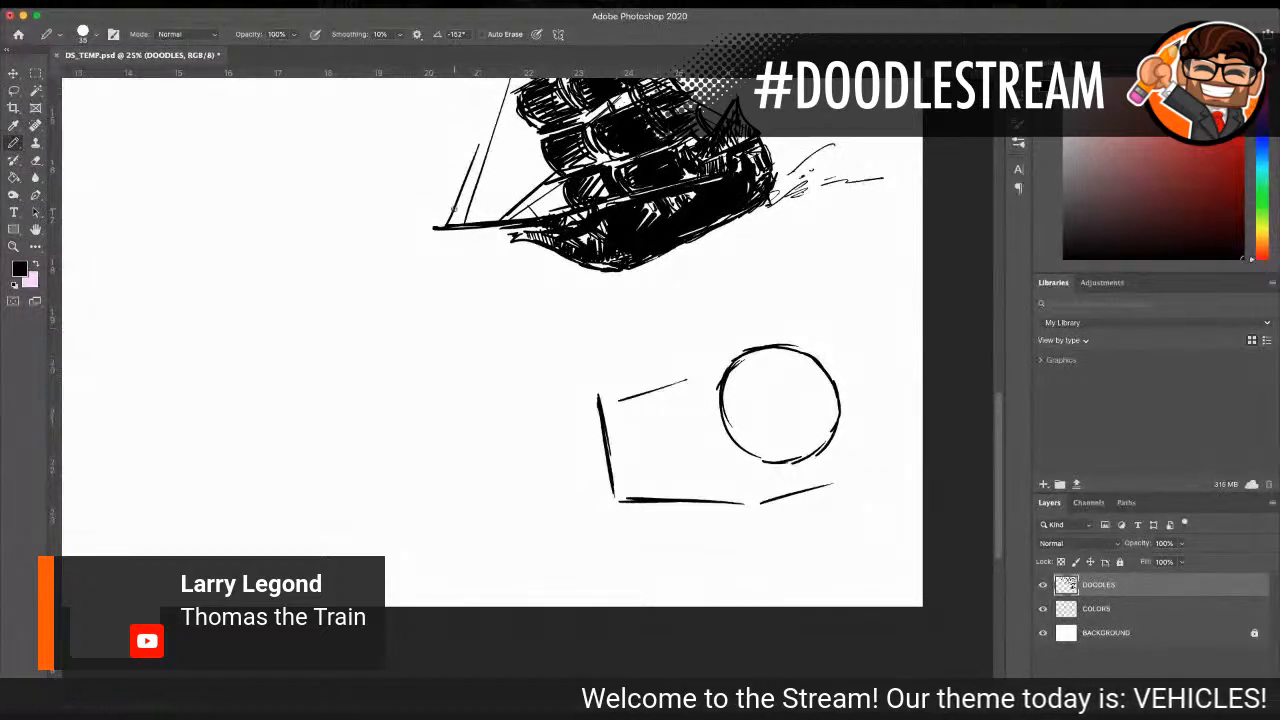
# Step: Draw sideways-looking eyes with dark pupils, thick eyebrows and the first nose marks inside the round face
pyautogui.click(13, 246)
pyautogui.click(804, 397)
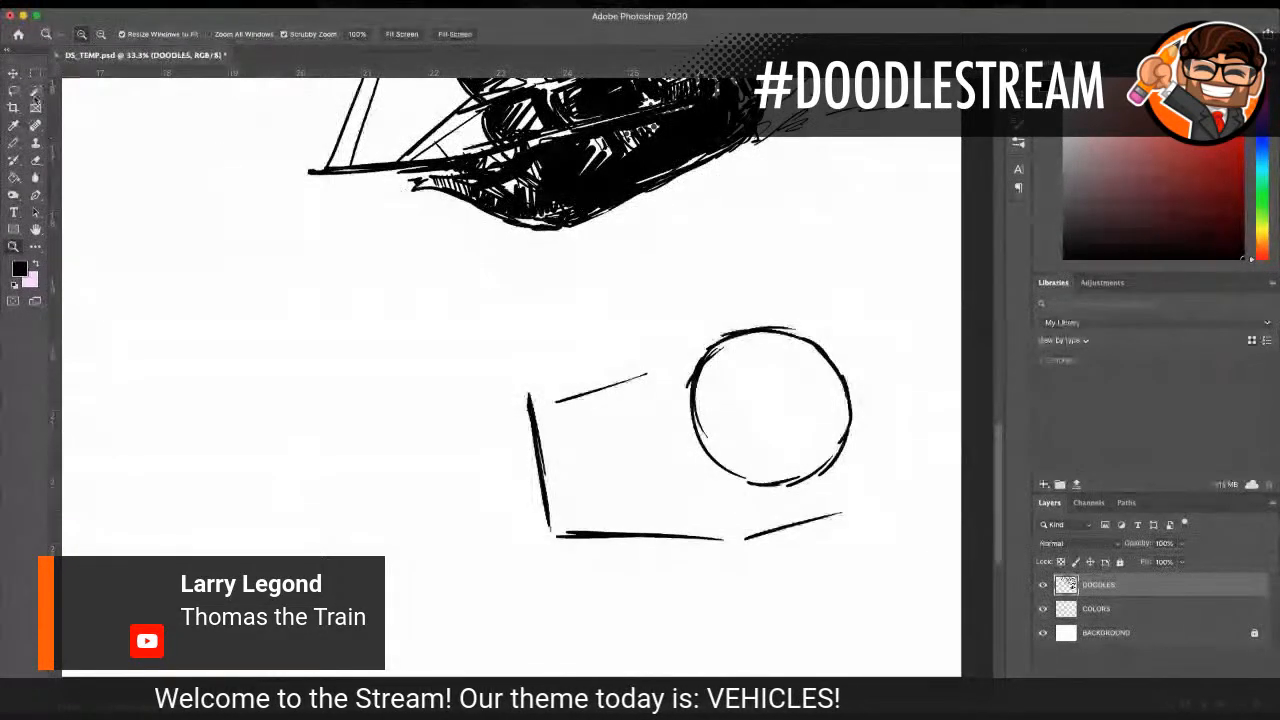
pyautogui.click(14, 144)
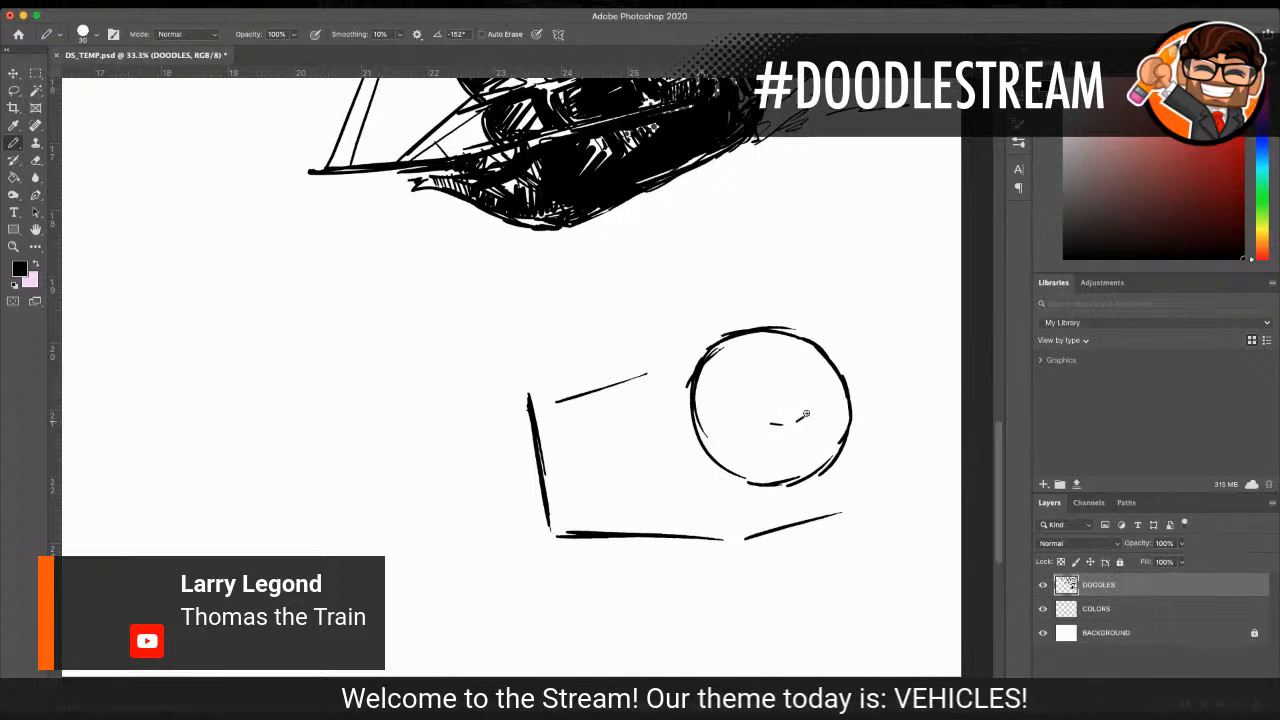
pyautogui.moveTo(807, 411); pyautogui.dragTo(799, 418)
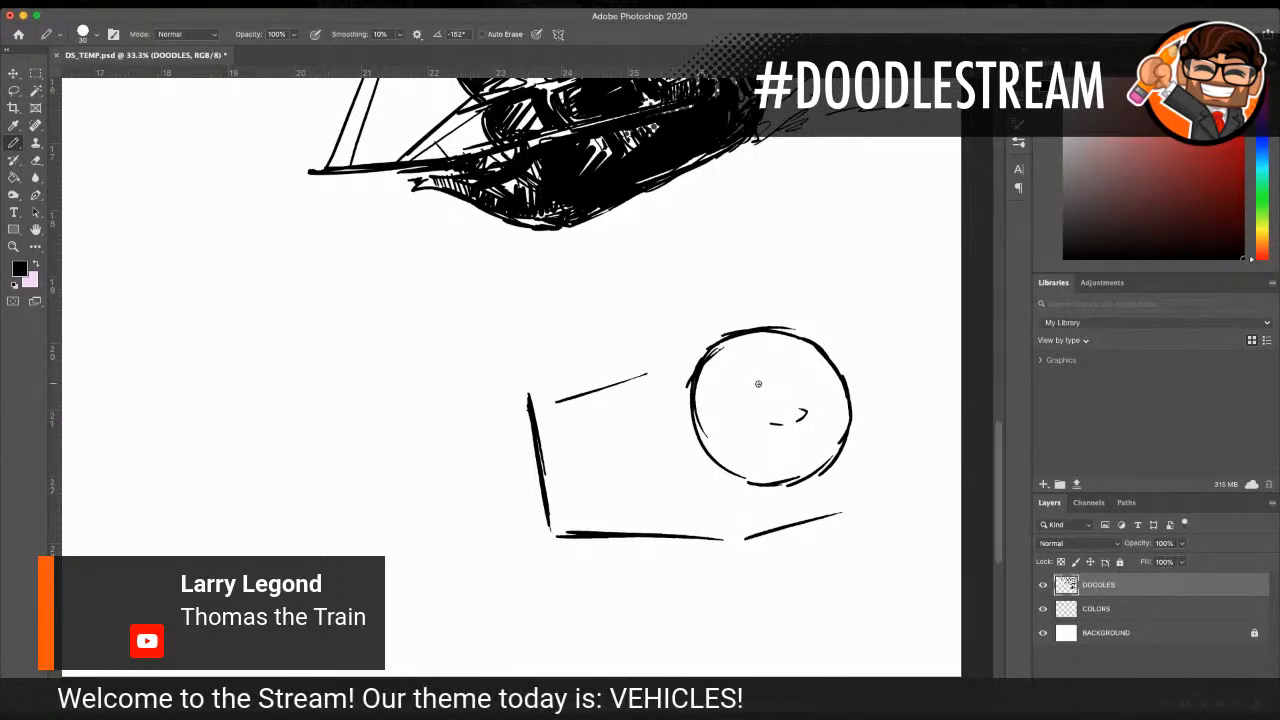
pyautogui.moveTo(710, 388)
pyautogui.mouseDown()
pyautogui.moveTo(751, 369)
pyautogui.moveTo(742, 408)
pyautogui.moveTo(754, 405)
pyautogui.moveTo(806, 357)
pyautogui.moveTo(797, 390)
pyautogui.moveTo(820, 383)
pyautogui.mouseUp()
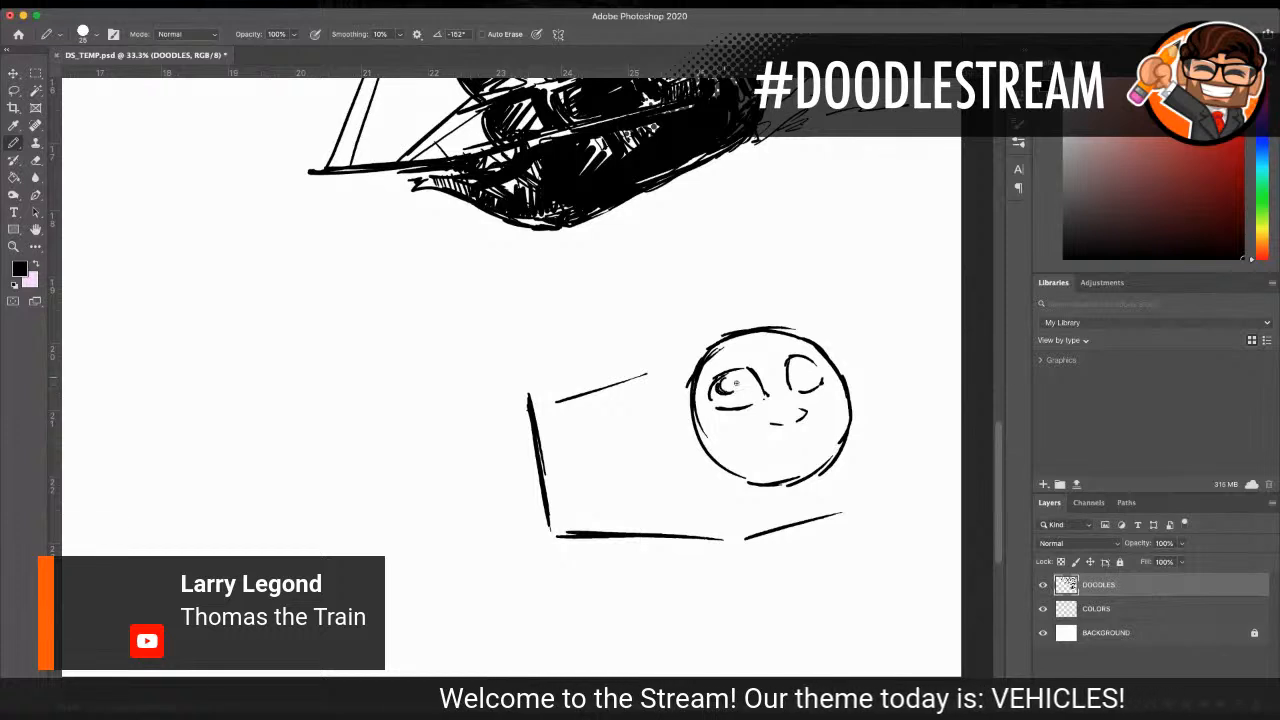
pyautogui.moveTo(789, 377)
pyautogui.mouseDown()
pyautogui.moveTo(795, 366)
pyautogui.moveTo(795, 378)
pyautogui.moveTo(722, 382)
pyautogui.moveTo(794, 378)
pyautogui.mouseUp()
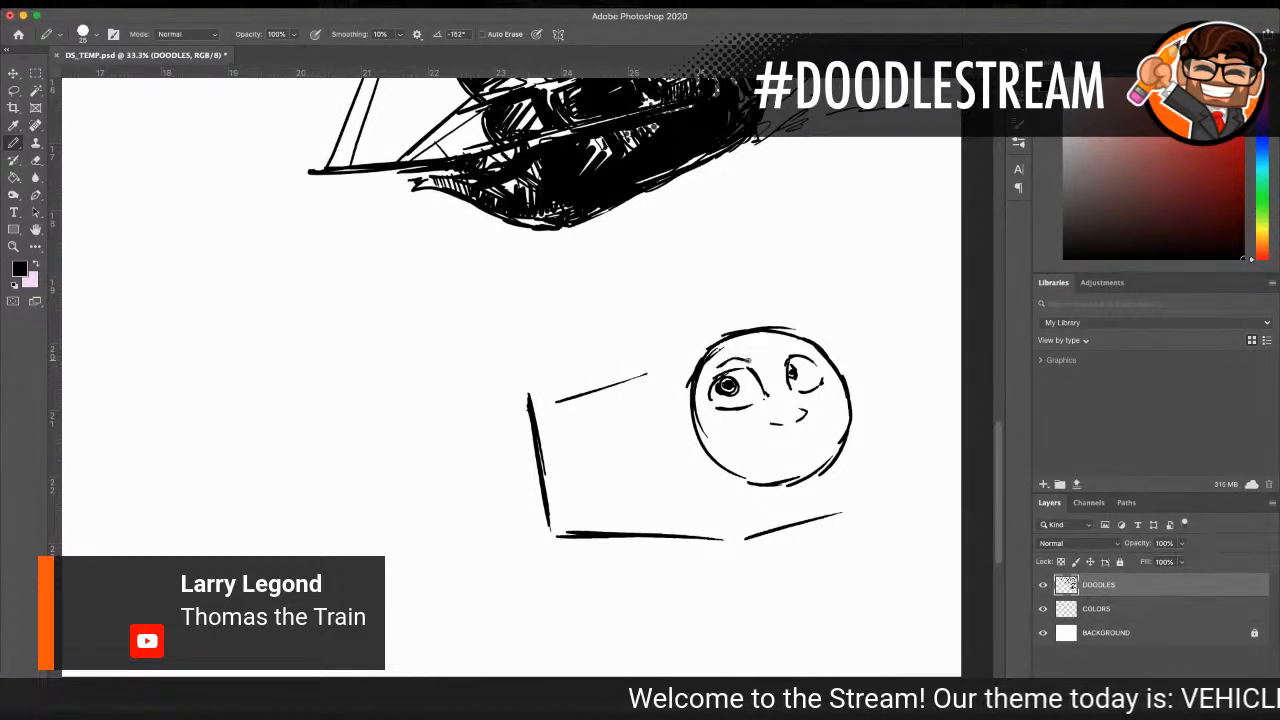
pyautogui.moveTo(730, 356); pyautogui.dragTo(748, 351)
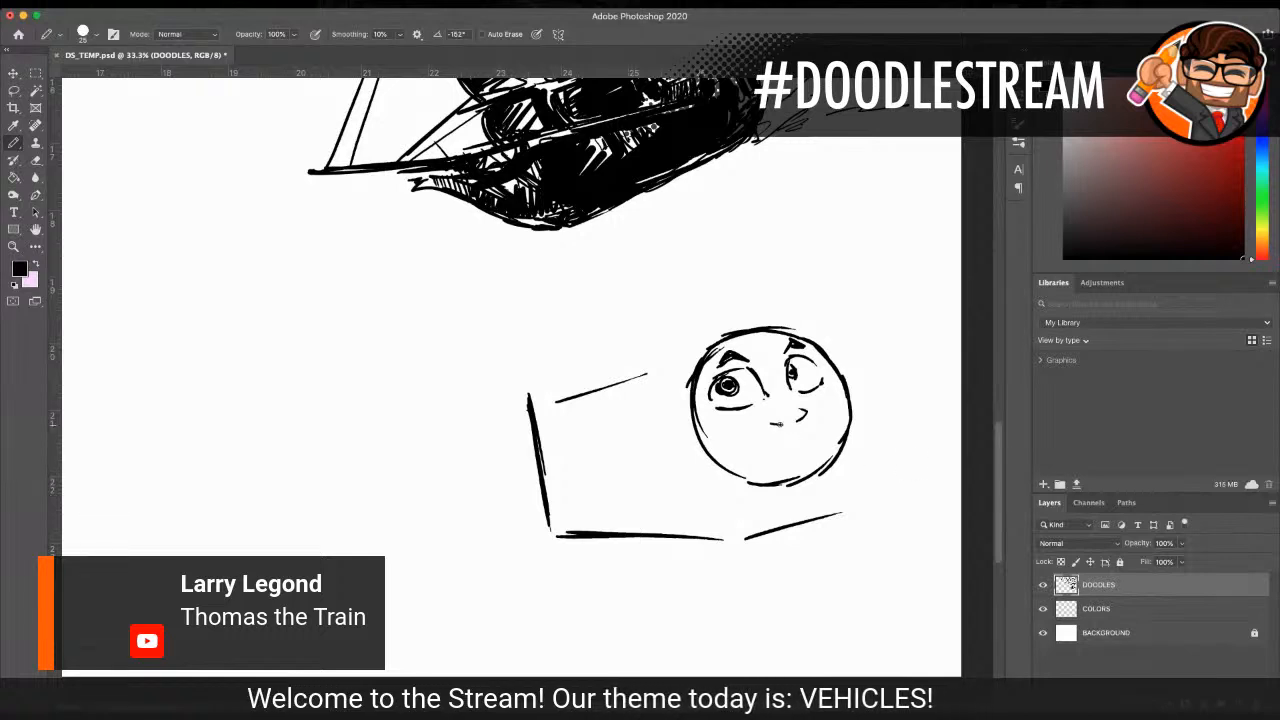
# Step: Darken the nose marks, then erase them and redraw the nose as a small rounded curve between the eyes and mouth area
pyautogui.moveTo(802, 420); pyautogui.dragTo(809, 408)
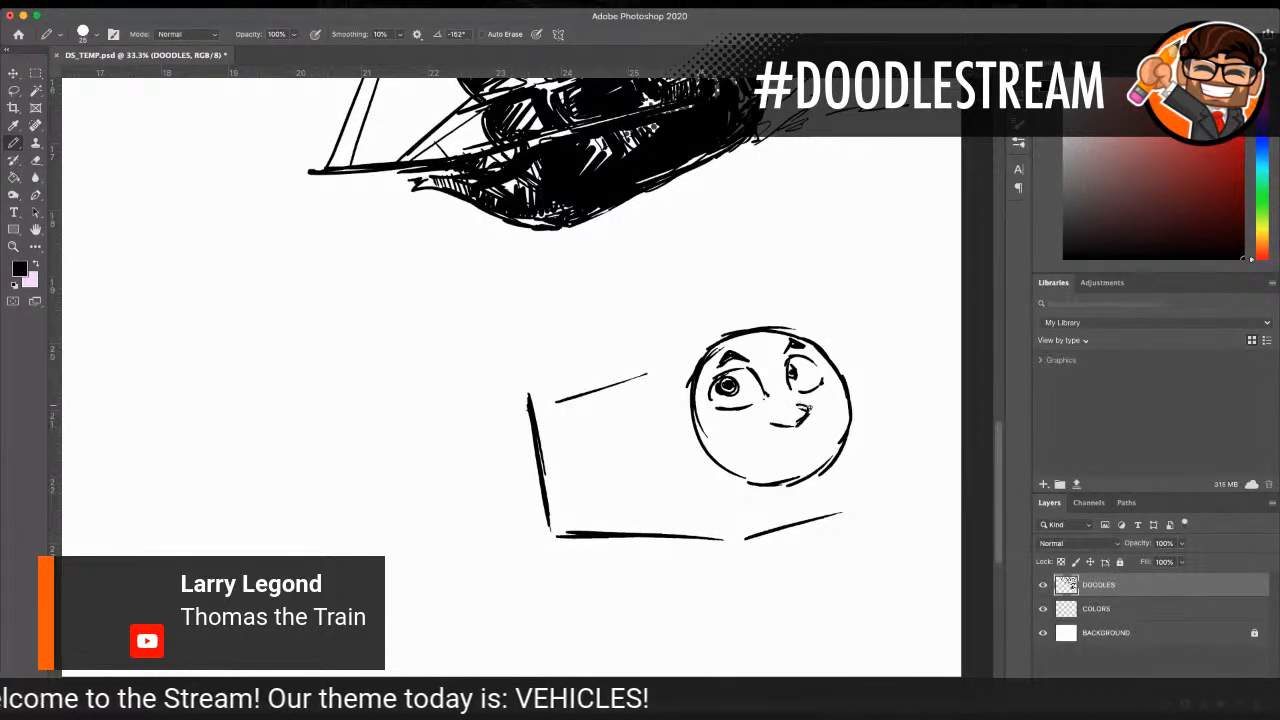
pyautogui.press('e')
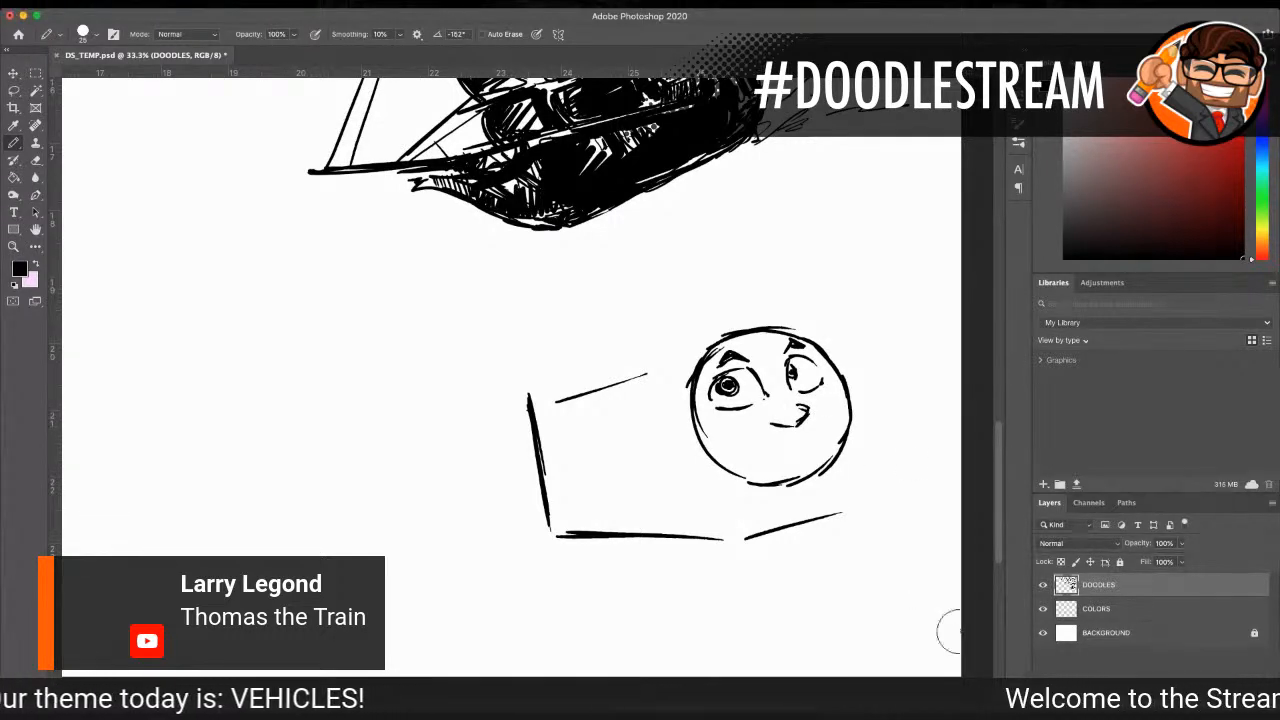
pyautogui.moveTo(801, 414); pyautogui.dragTo(804, 420)
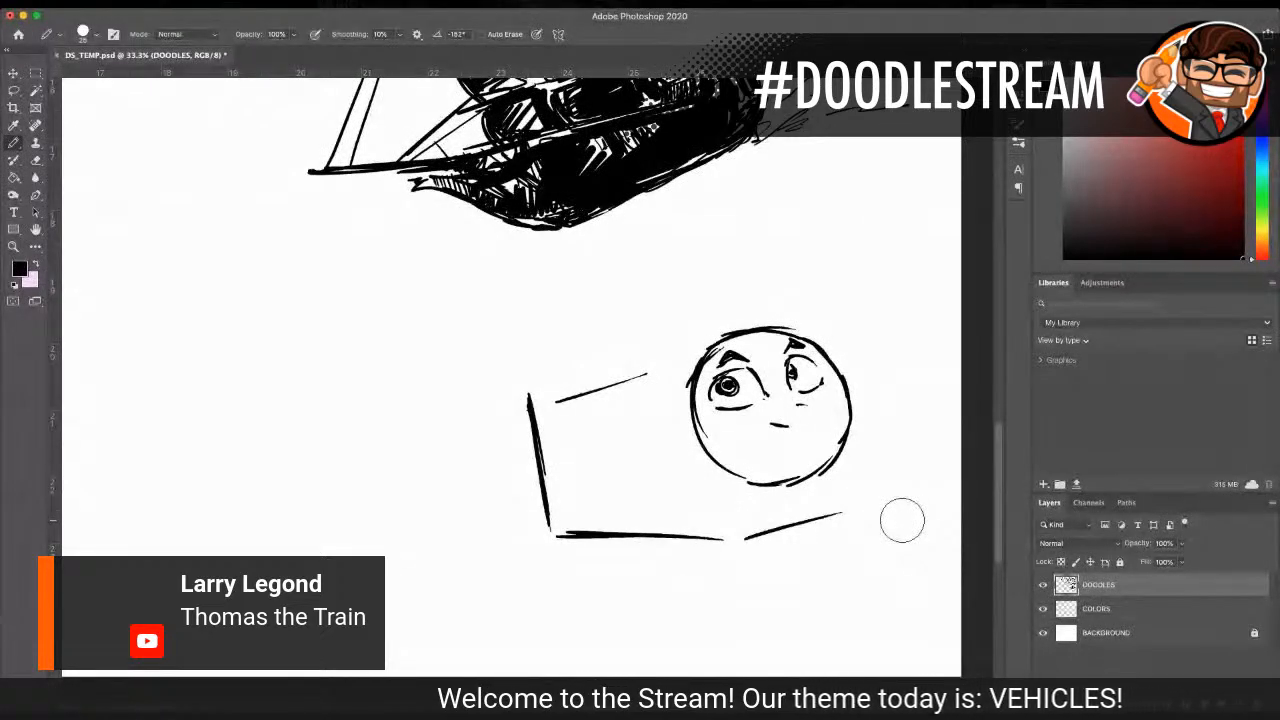
pyautogui.moveTo(757, 410)
pyautogui.mouseDown()
pyautogui.moveTo(766, 423)
pyautogui.moveTo(805, 405)
pyautogui.mouseUp()
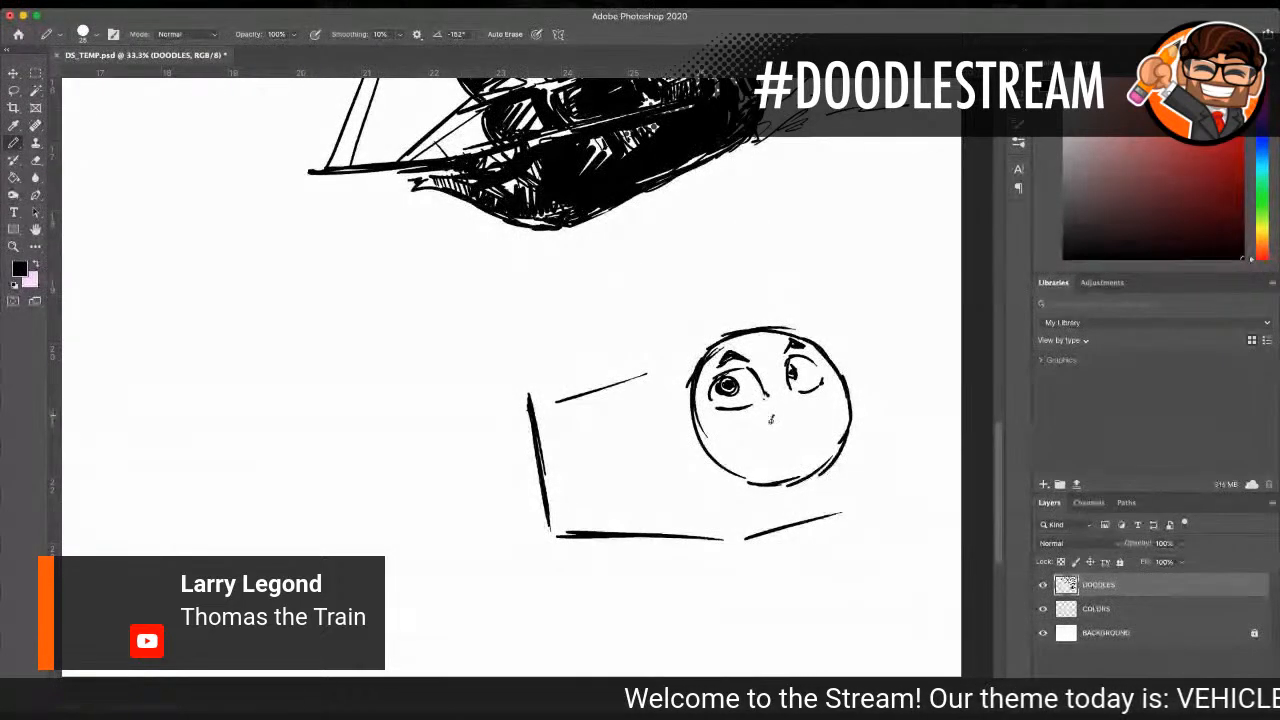
pyautogui.moveTo(772, 408)
pyautogui.mouseDown()
pyautogui.moveTo(790, 425)
pyautogui.moveTo(810, 410)
pyautogui.mouseUp()
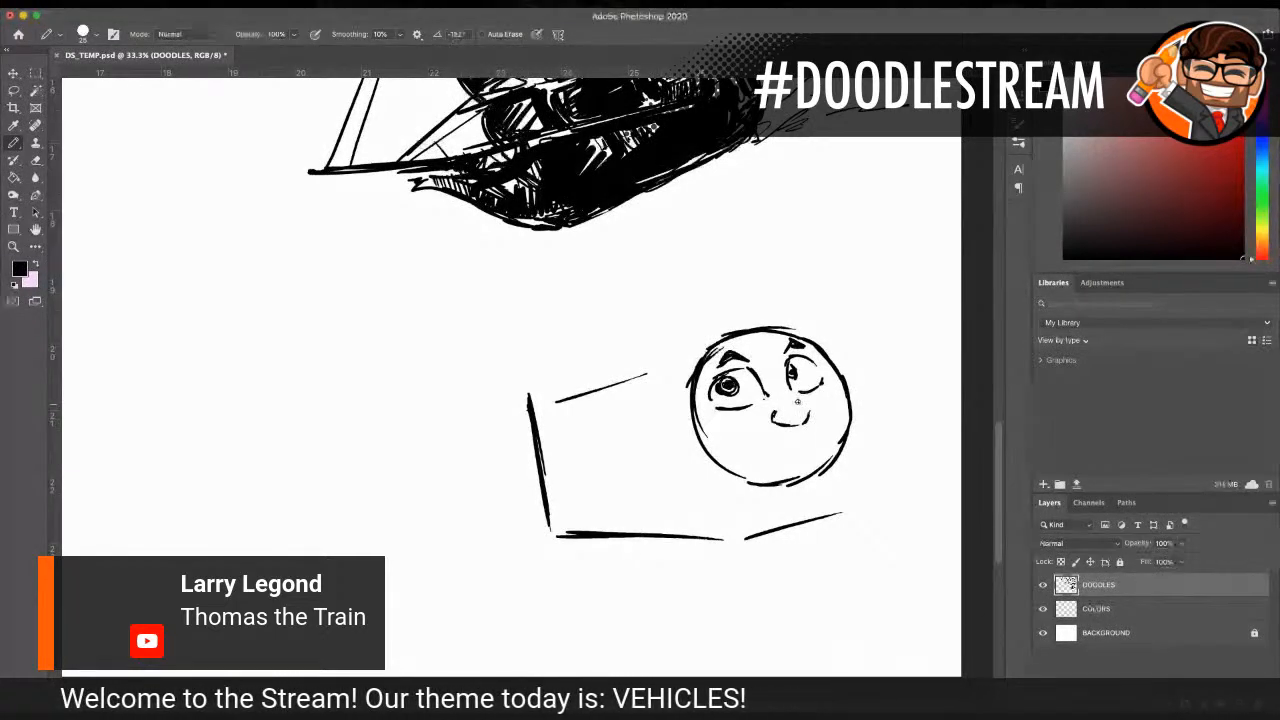
# Step: Draw the brow line beside the far eye and a closed smile with cheek creases, erasing and redrawing the smile's far corner
pyautogui.moveTo(783, 352); pyautogui.dragTo(791, 376)
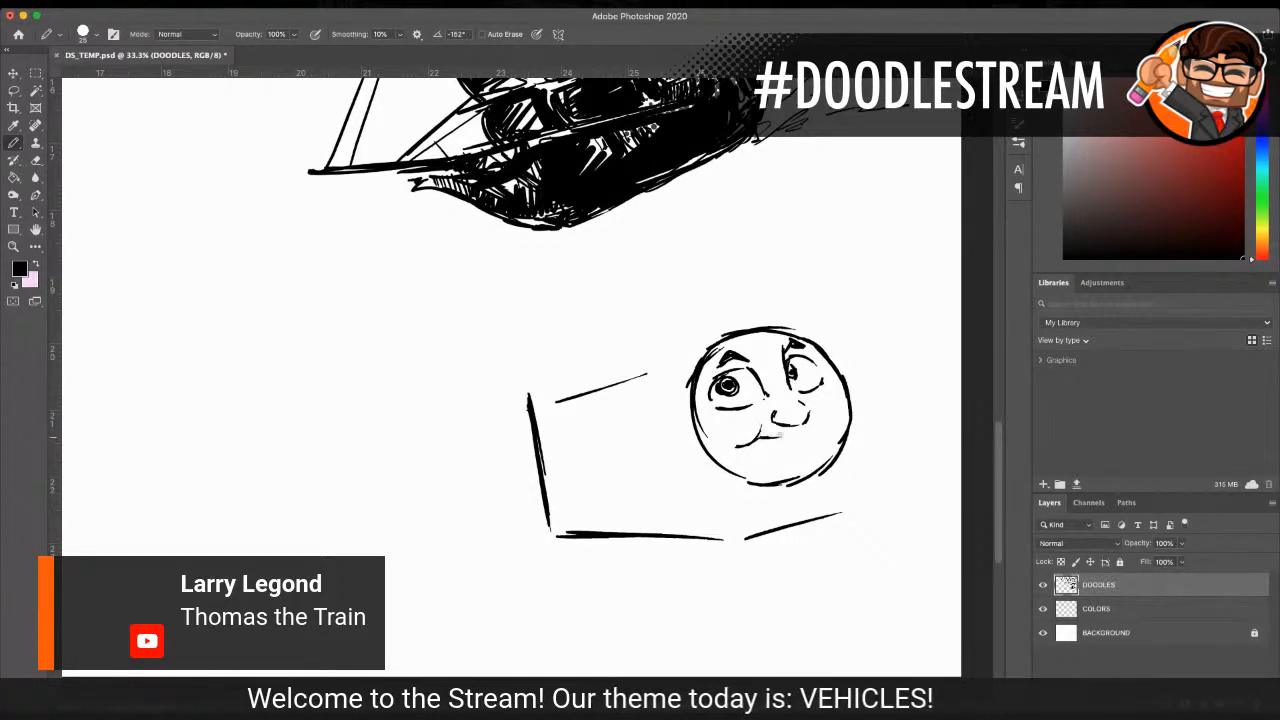
pyautogui.moveTo(760, 436); pyautogui.dragTo(816, 425)
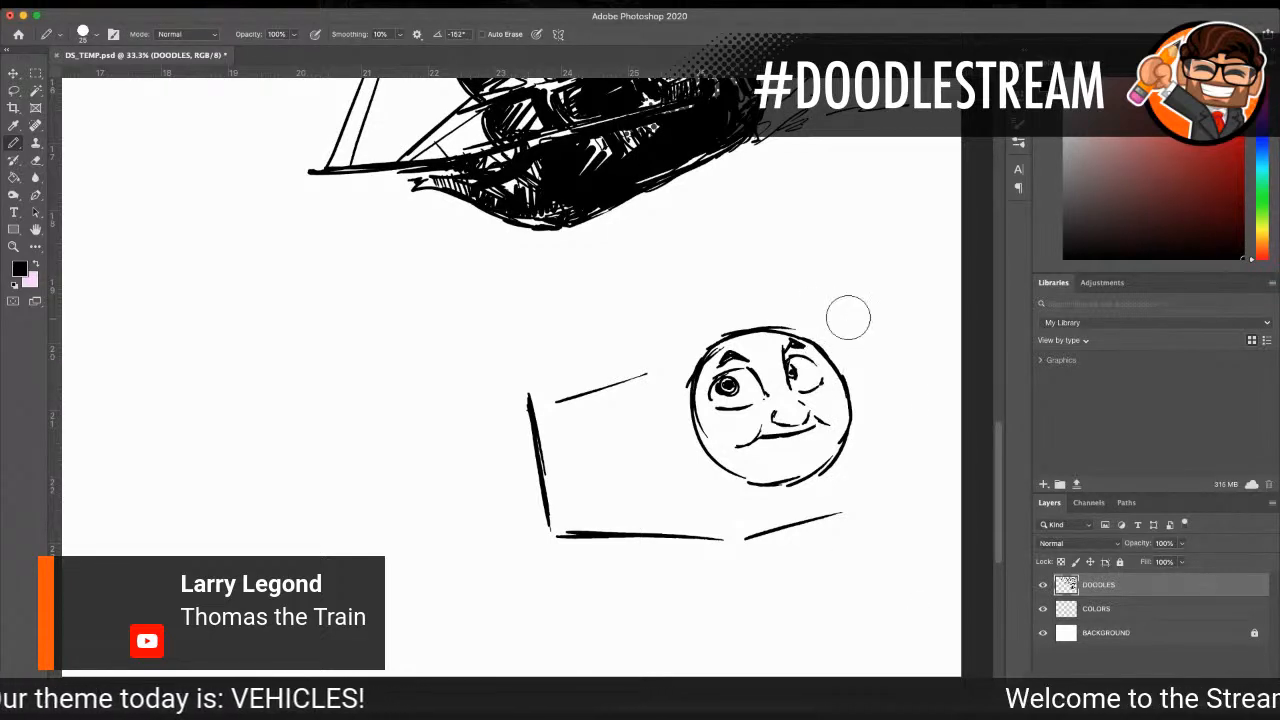
pyautogui.moveTo(813, 433)
pyautogui.mouseDown()
pyautogui.moveTo(783, 440)
pyautogui.moveTo(814, 429)
pyautogui.mouseUp()
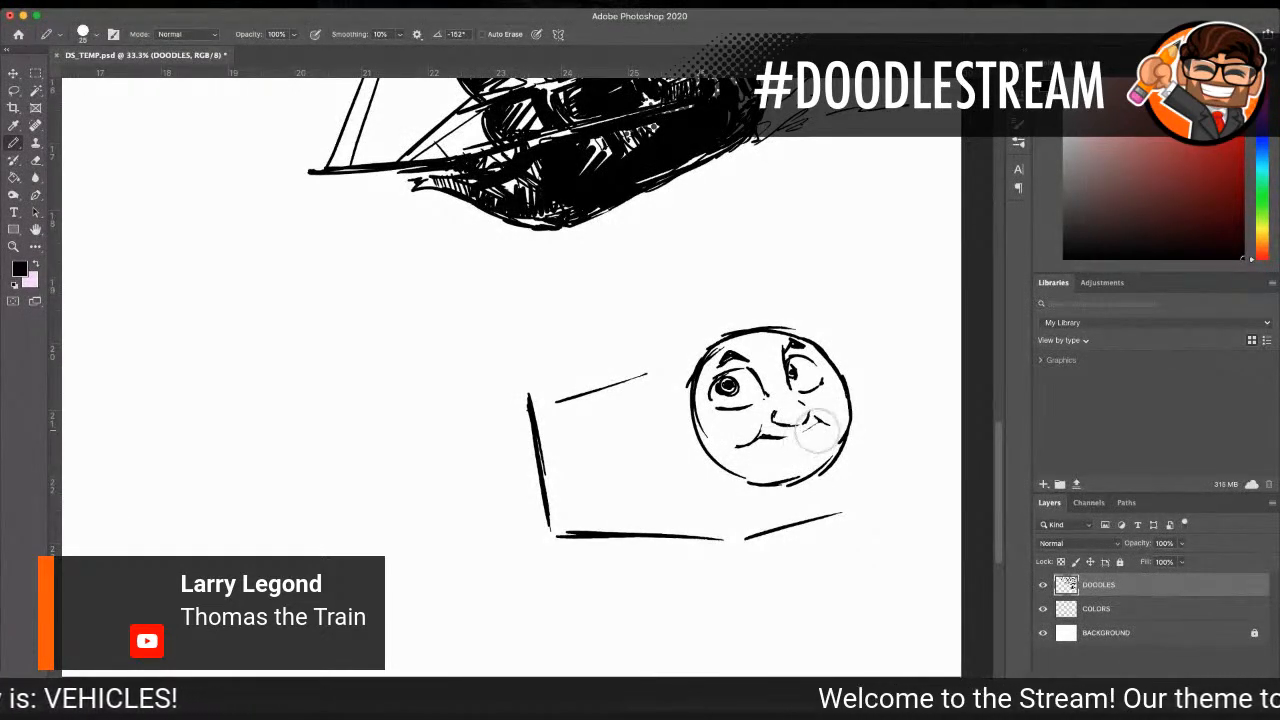
pyautogui.moveTo(813, 429); pyautogui.dragTo(822, 418)
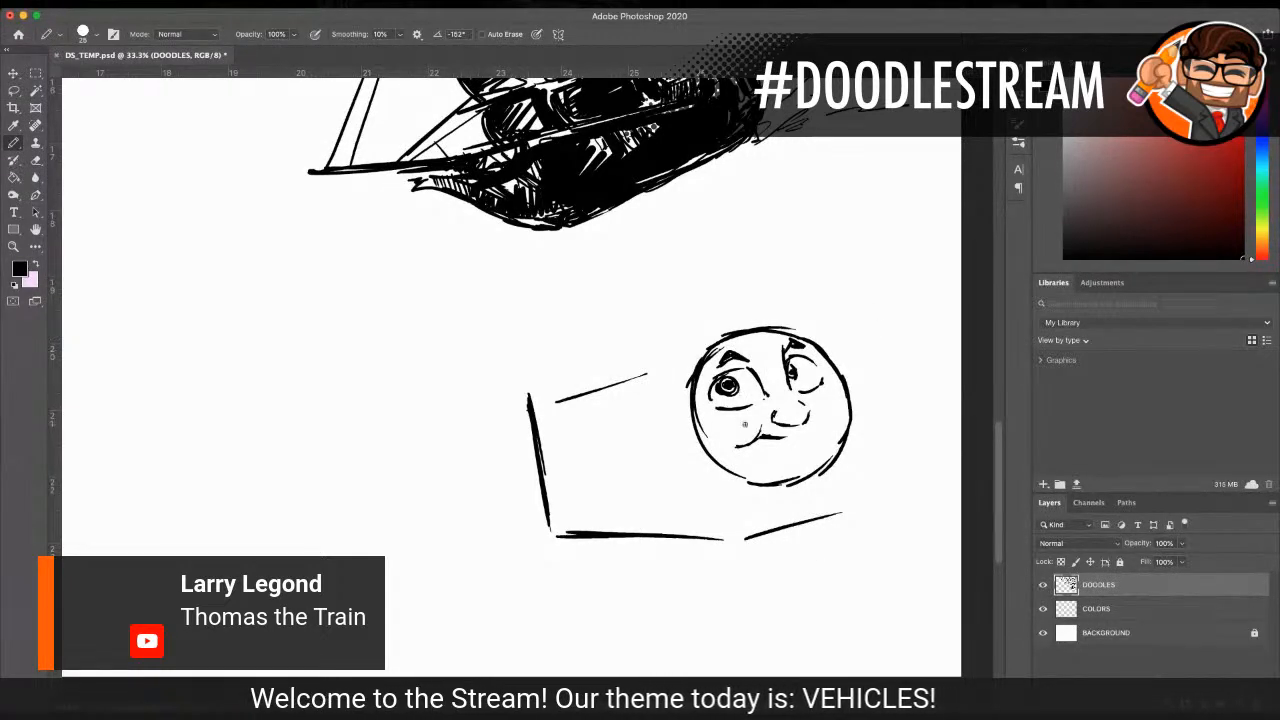
pyautogui.moveTo(740, 446)
pyautogui.mouseDown()
pyautogui.moveTo(763, 429)
pyautogui.moveTo(816, 429)
pyautogui.mouseUp()
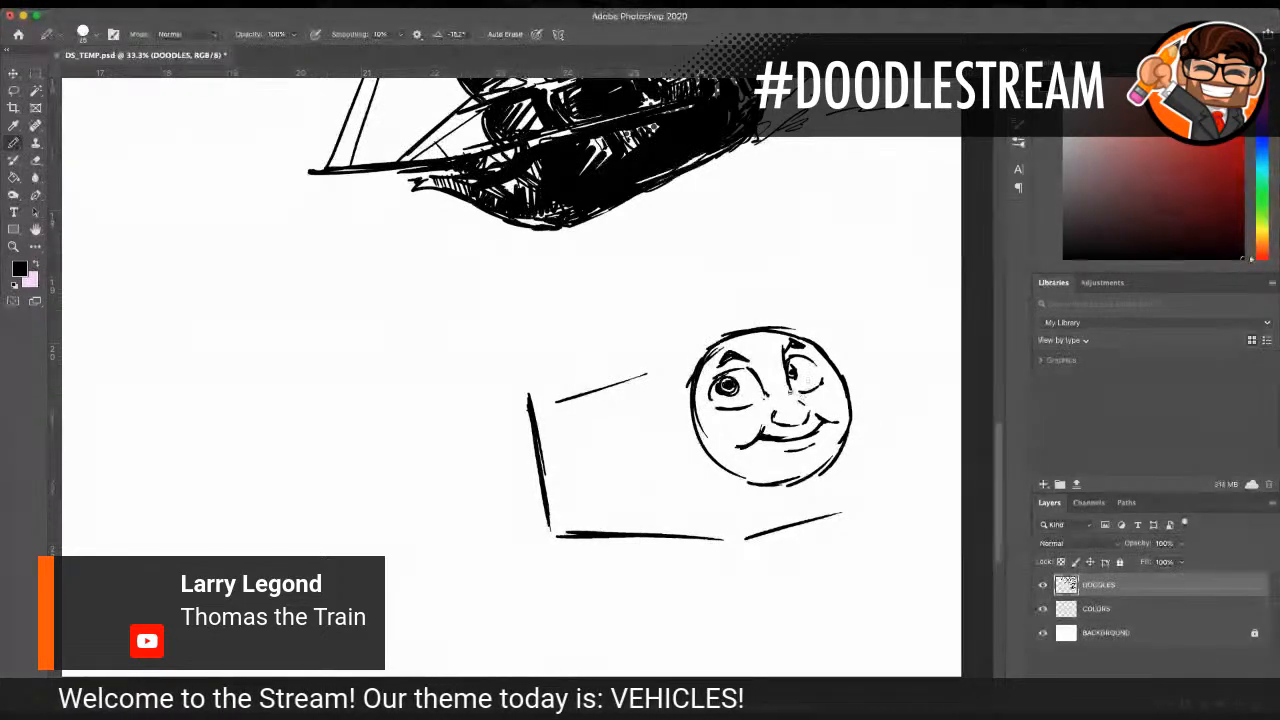
# Step: Draw the curved boiler rim behind the face and a capped funnel rising from its top
pyautogui.moveTo(702, 341)
pyautogui.mouseDown()
pyautogui.moveTo(680, 351)
pyautogui.moveTo(662, 396)
pyautogui.moveTo(662, 425)
pyautogui.moveTo(693, 466)
pyautogui.mouseUp()
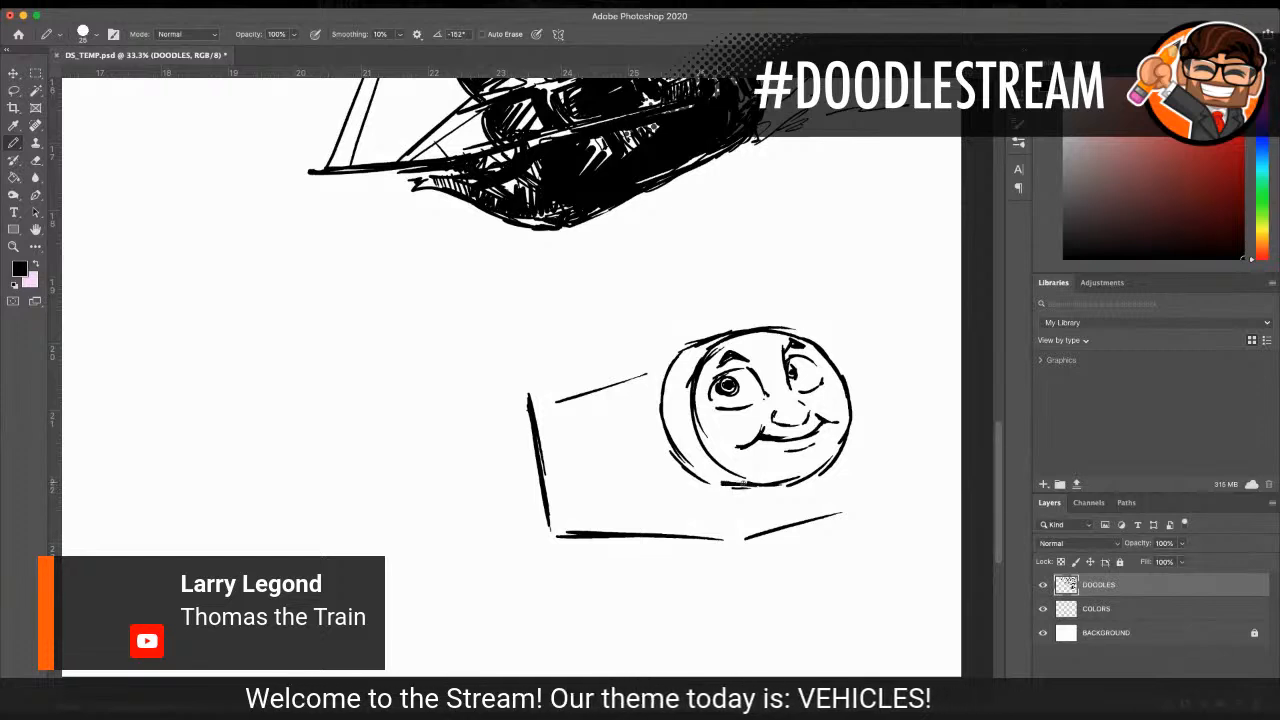
pyautogui.moveTo(679, 356); pyautogui.dragTo(734, 331)
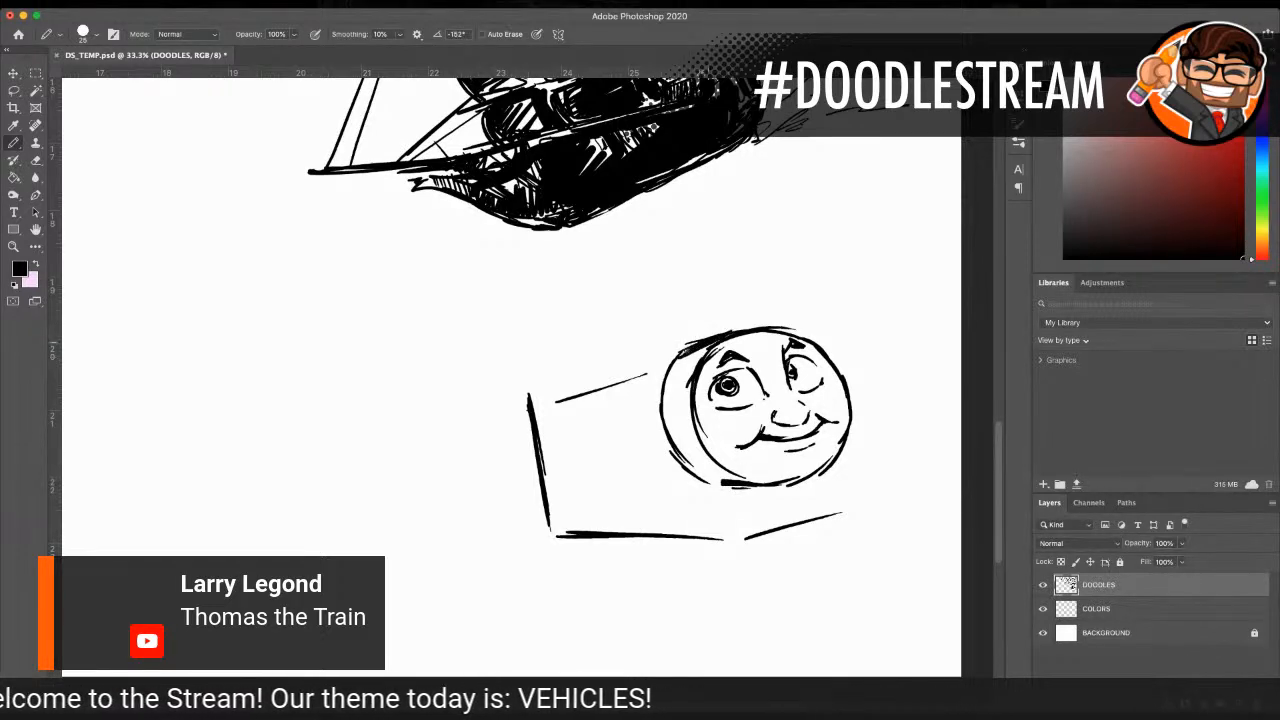
pyautogui.moveTo(692, 292)
pyautogui.mouseDown()
pyautogui.moveTo(710, 342)
pyautogui.moveTo(730, 314)
pyautogui.moveTo(720, 285)
pyautogui.moveTo(706, 334)
pyautogui.mouseUp()
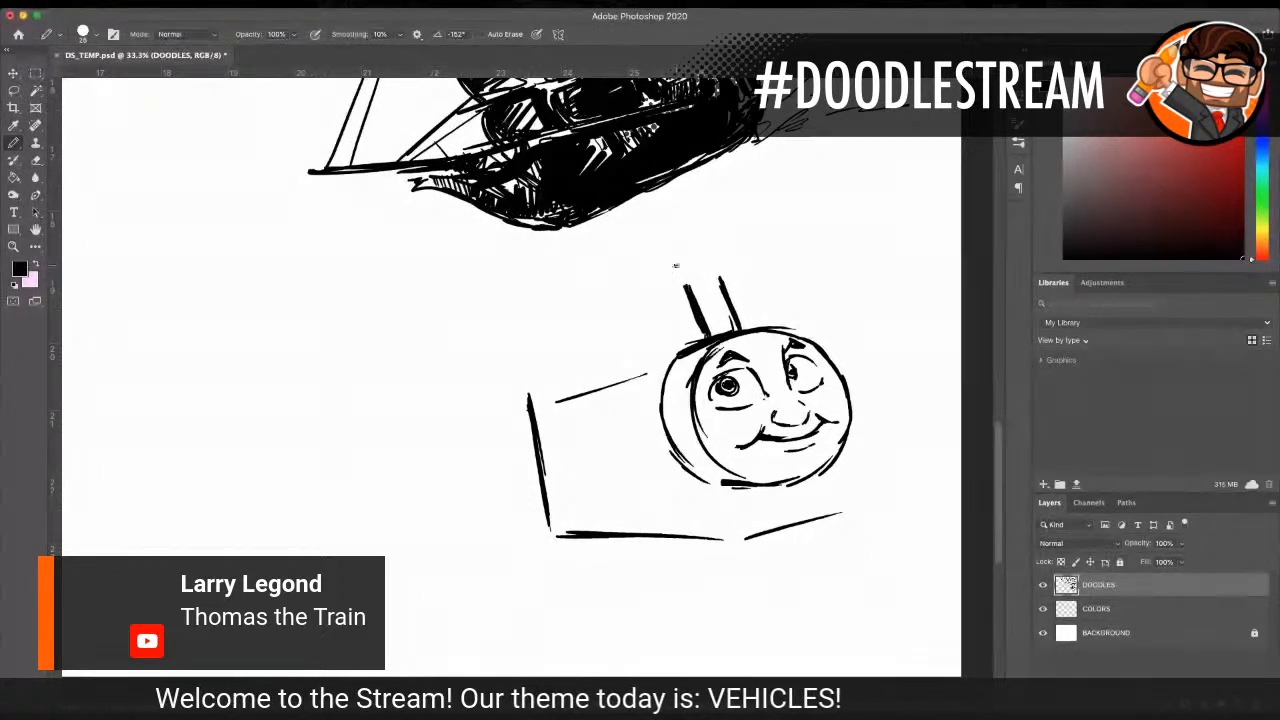
pyautogui.moveTo(716, 272)
pyautogui.mouseDown()
pyautogui.moveTo(672, 282)
pyautogui.moveTo(722, 282)
pyautogui.moveTo(706, 336)
pyautogui.mouseUp()
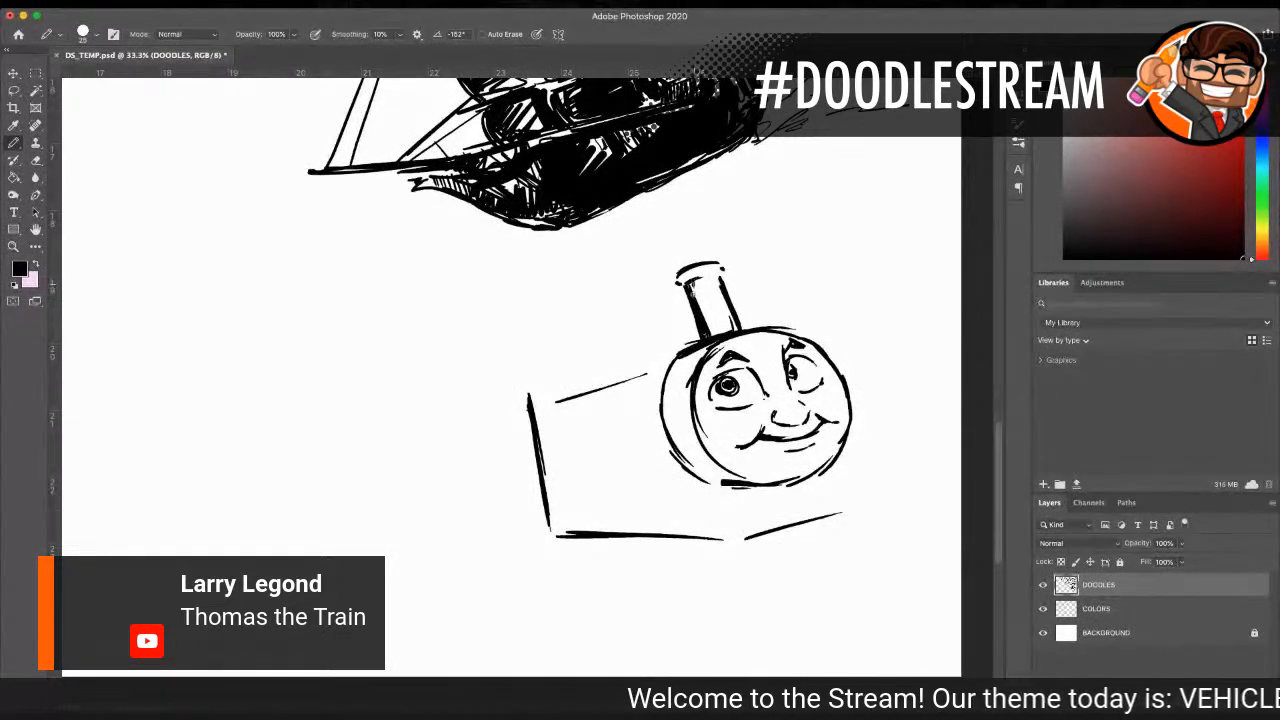
# Step: Shade the funnel and boiler rim in black with a size 60 pencil, and thicken the face's outer outline at size 45
pyautogui.moveTo(694, 284)
pyautogui.mouseDown()
pyautogui.moveTo(730, 334)
pyautogui.moveTo(713, 270)
pyautogui.moveTo(693, 273)
pyautogui.moveTo(708, 272)
pyautogui.mouseUp()
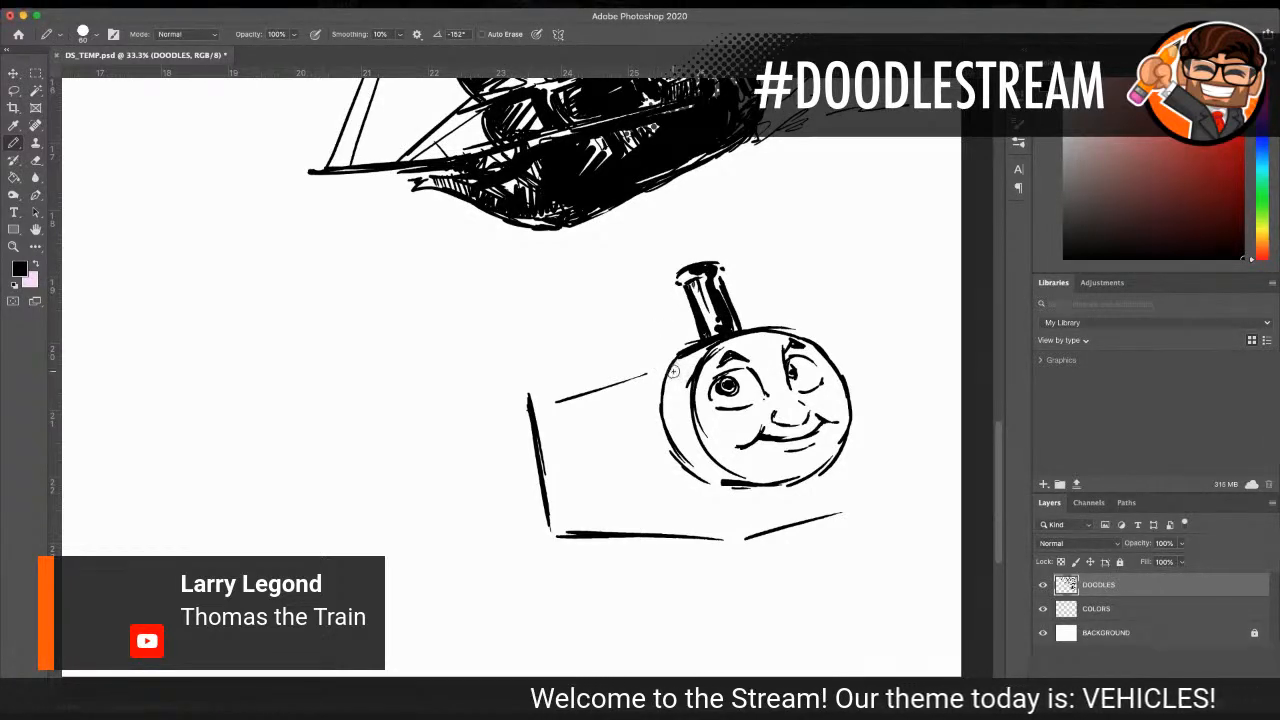
pyautogui.moveTo(650, 374)
pyautogui.mouseDown()
pyautogui.moveTo(682, 412)
pyautogui.moveTo(686, 367)
pyautogui.mouseUp()
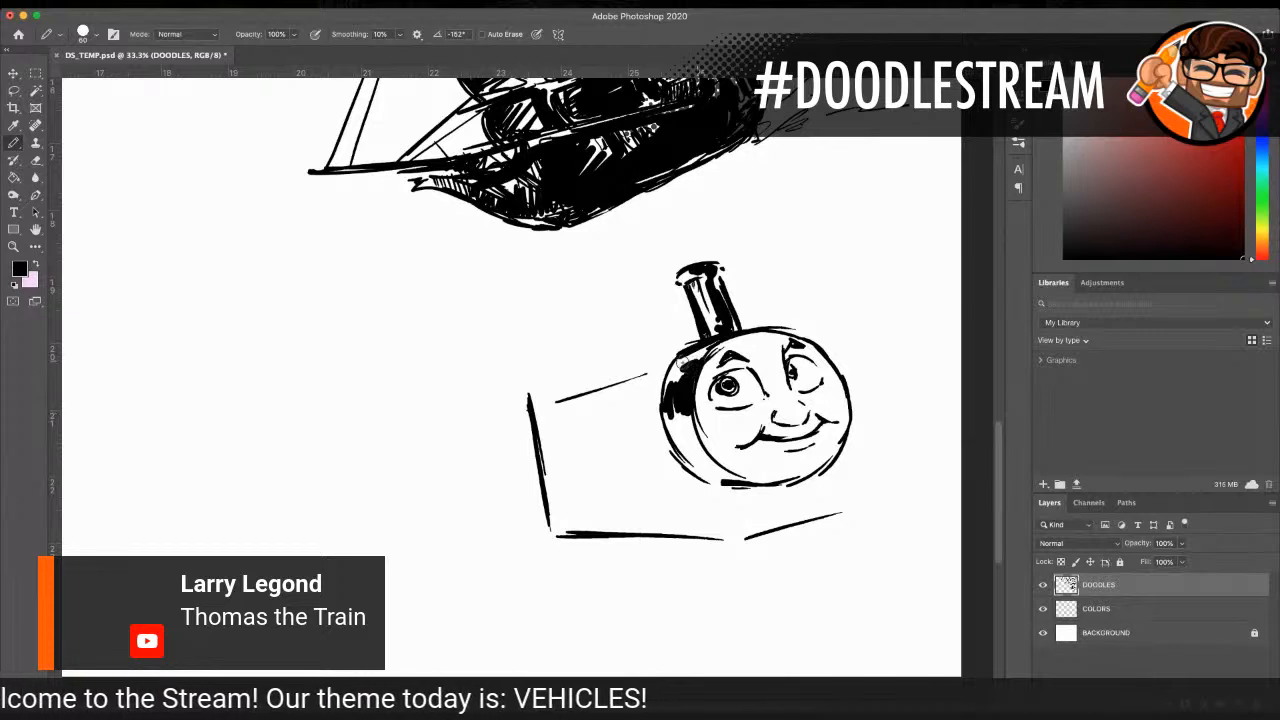
pyautogui.moveTo(697, 432)
pyautogui.mouseDown()
pyautogui.moveTo(700, 478)
pyautogui.moveTo(718, 470)
pyautogui.moveTo(768, 487)
pyautogui.moveTo(826, 472)
pyautogui.moveTo(849, 440)
pyautogui.moveTo(836, 388)
pyautogui.mouseUp()
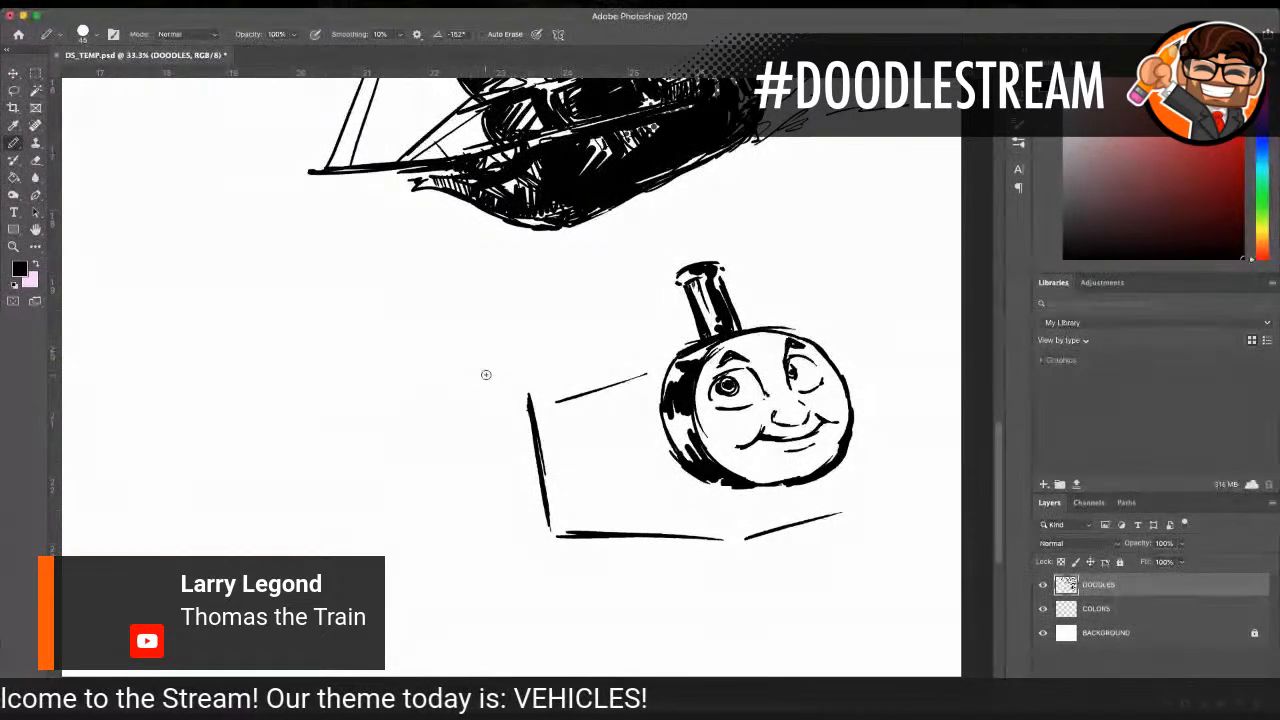
# Step: Draw the side tank's front edge behind the boiler rim and a small rounded dome behind the funnel
pyautogui.moveTo(640, 372); pyautogui.dragTo(660, 445)
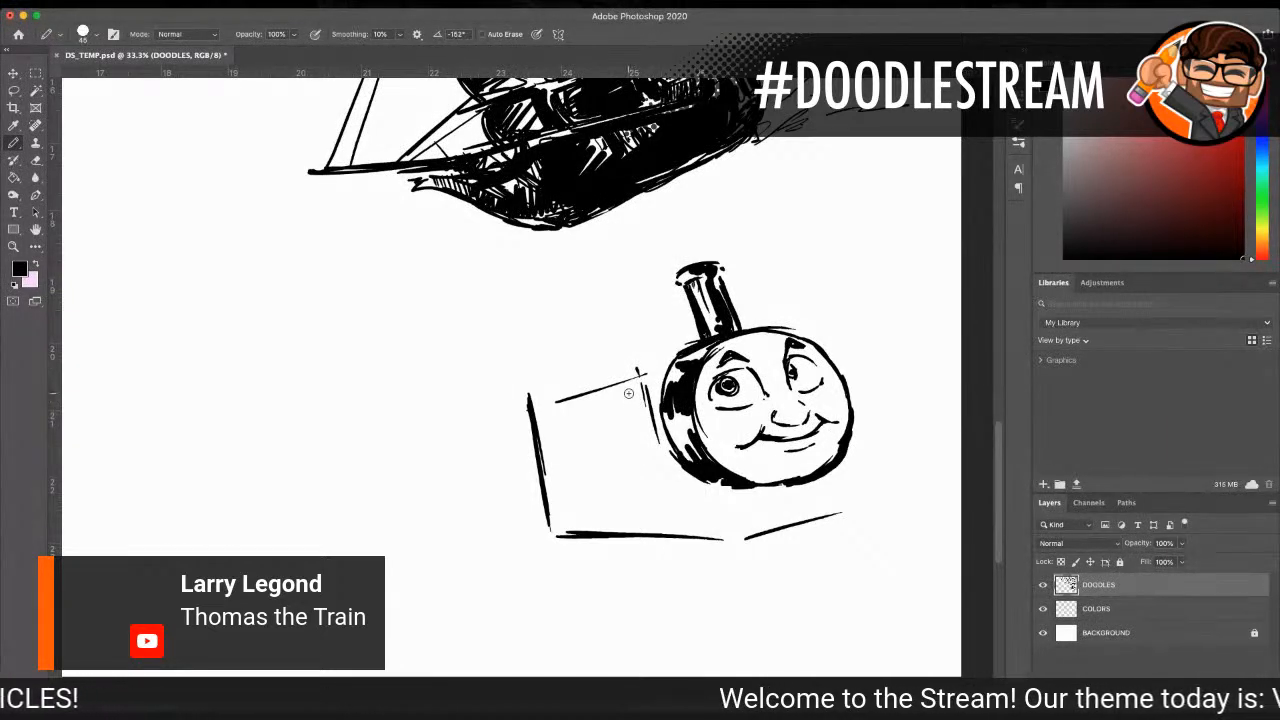
pyautogui.moveTo(662, 358)
pyautogui.mouseDown()
pyautogui.moveTo(622, 374)
pyautogui.moveTo(647, 320)
pyautogui.moveTo(668, 319)
pyautogui.moveTo(680, 354)
pyautogui.moveTo(651, 317)
pyautogui.moveTo(648, 352)
pyautogui.mouseUp()
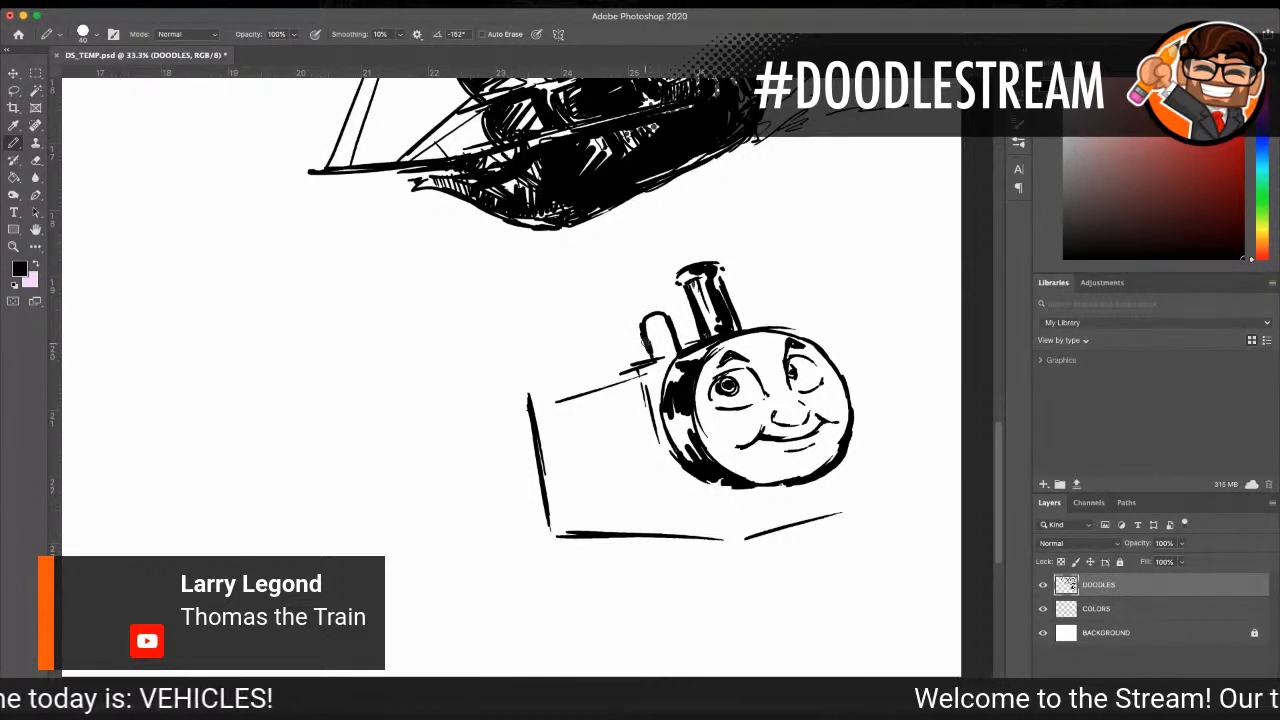
# Step: Draw the near fender arch and front deck lines below the face with a size 40 pencil, hatching the gap under the chin at size 25
pyautogui.moveTo(662, 489)
pyautogui.mouseDown()
pyautogui.moveTo(710, 484)
pyautogui.moveTo(708, 507)
pyautogui.mouseUp()
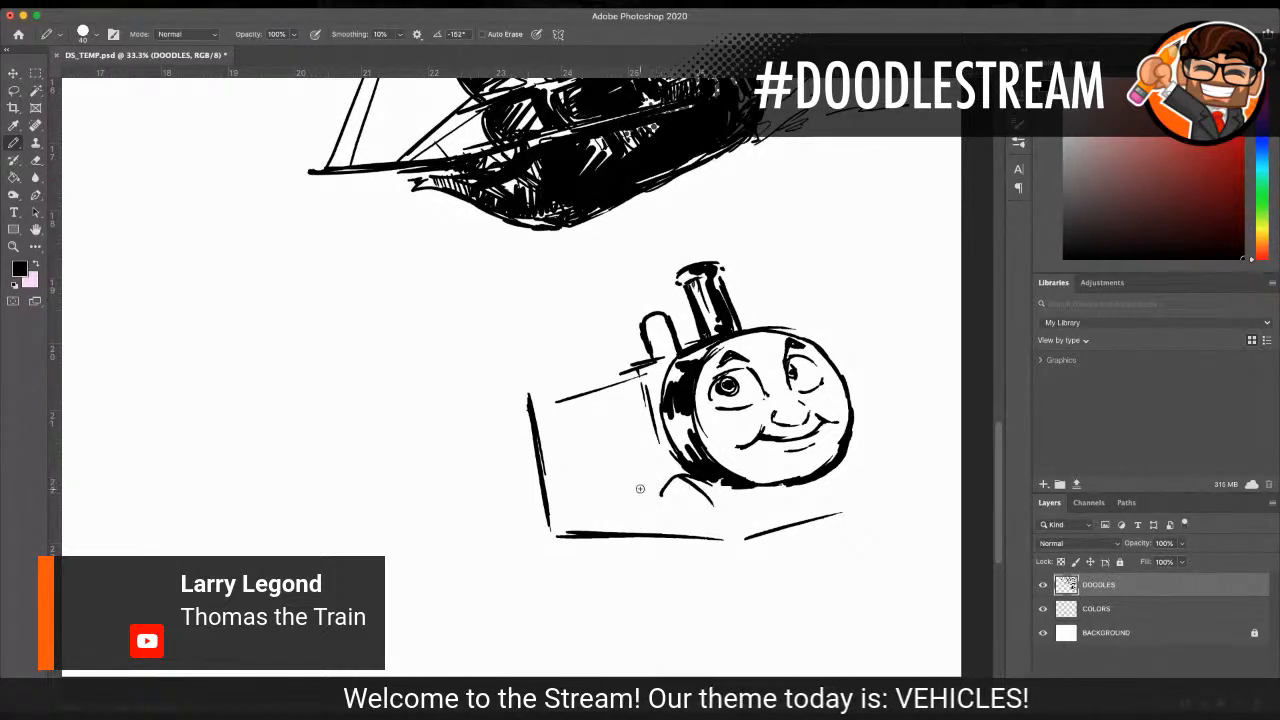
pyautogui.moveTo(656, 497)
pyautogui.mouseDown()
pyautogui.moveTo(710, 494)
pyautogui.moveTo(697, 478)
pyautogui.moveTo(719, 480)
pyautogui.moveTo(743, 516)
pyautogui.mouseUp()
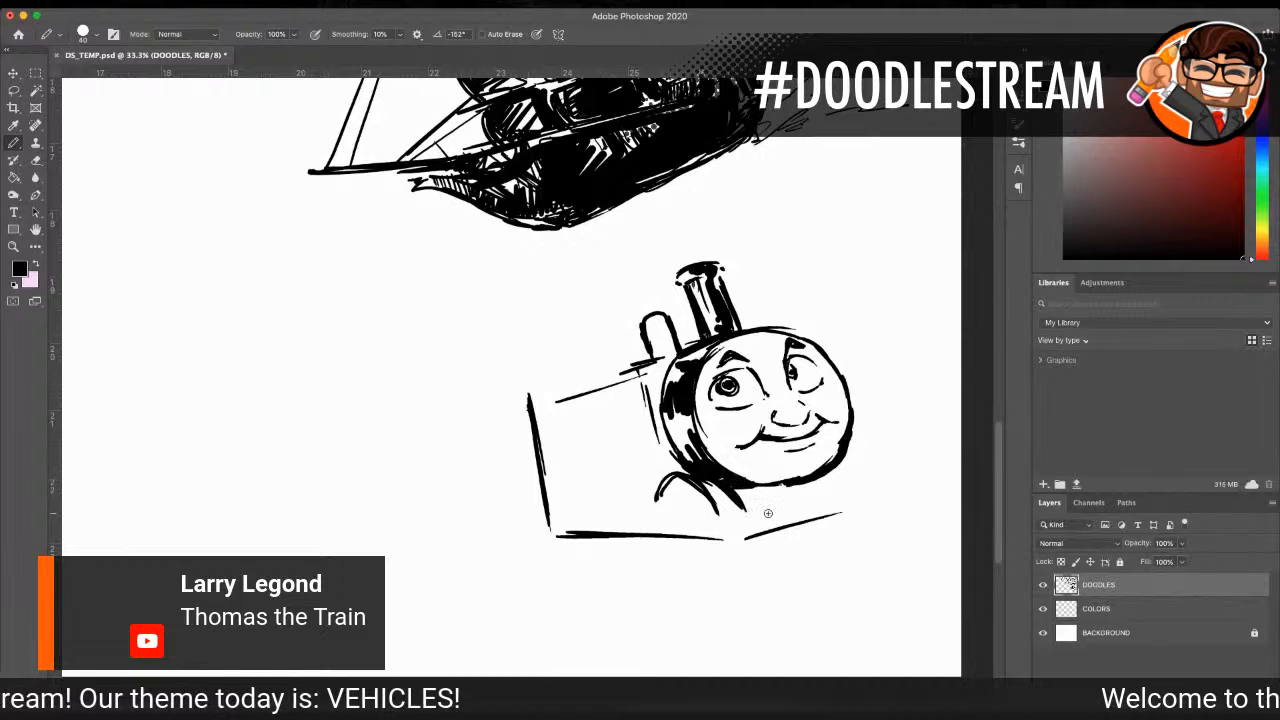
pyautogui.moveTo(745, 515)
pyautogui.mouseDown()
pyautogui.moveTo(875, 480)
pyautogui.moveTo(866, 450)
pyautogui.moveTo(878, 460)
pyautogui.mouseUp()
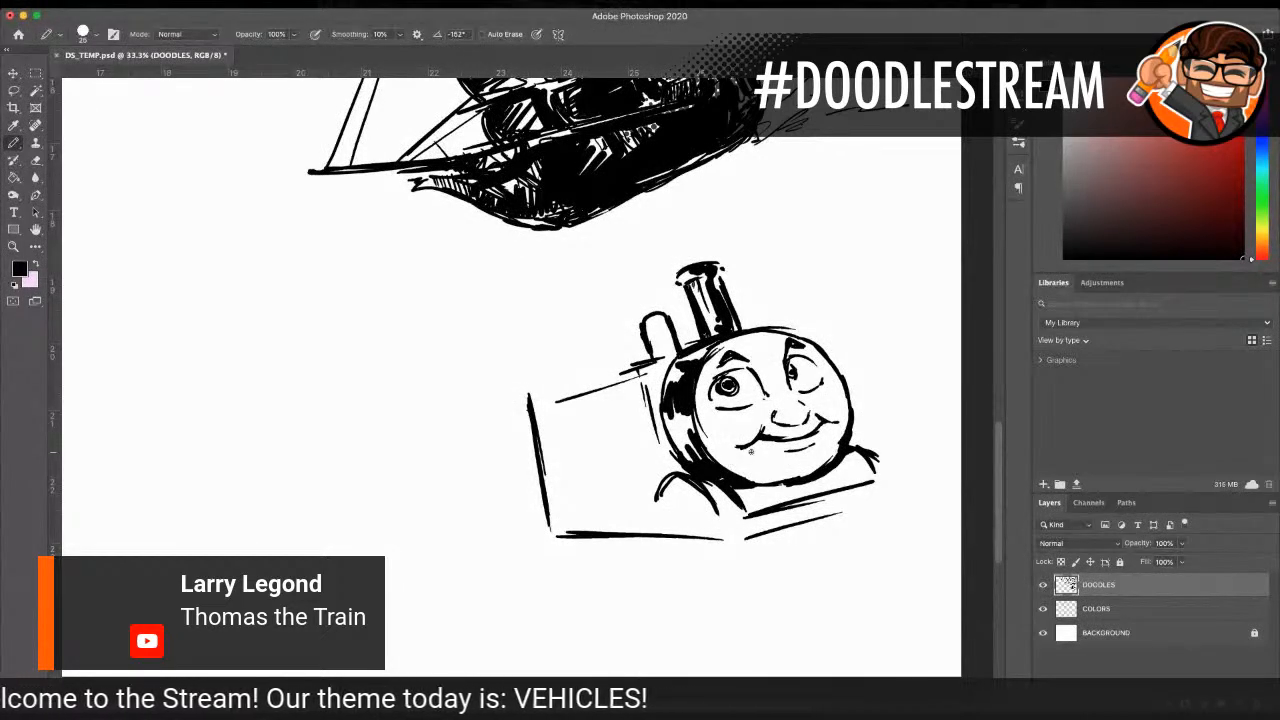
pyautogui.moveTo(746, 484); pyautogui.dragTo(736, 501)
pyautogui.moveTo(756, 487)
pyautogui.mouseDown()
pyautogui.moveTo(740, 505)
pyautogui.moveTo(753, 507)
pyautogui.mouseUp()
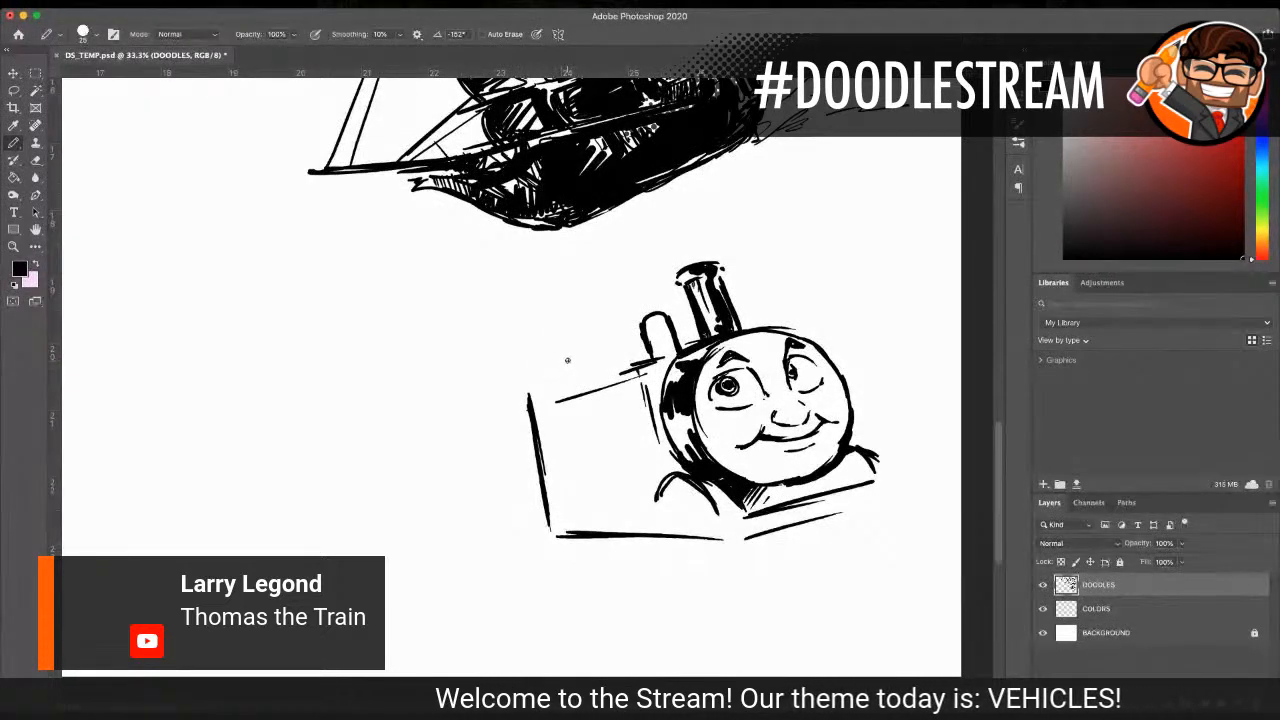
# Step: Sketch the cab's curved roof running back from the dome and thicken its slanted rear edge with the size 25 pencil
pyautogui.moveTo(578, 352); pyautogui.dragTo(642, 338)
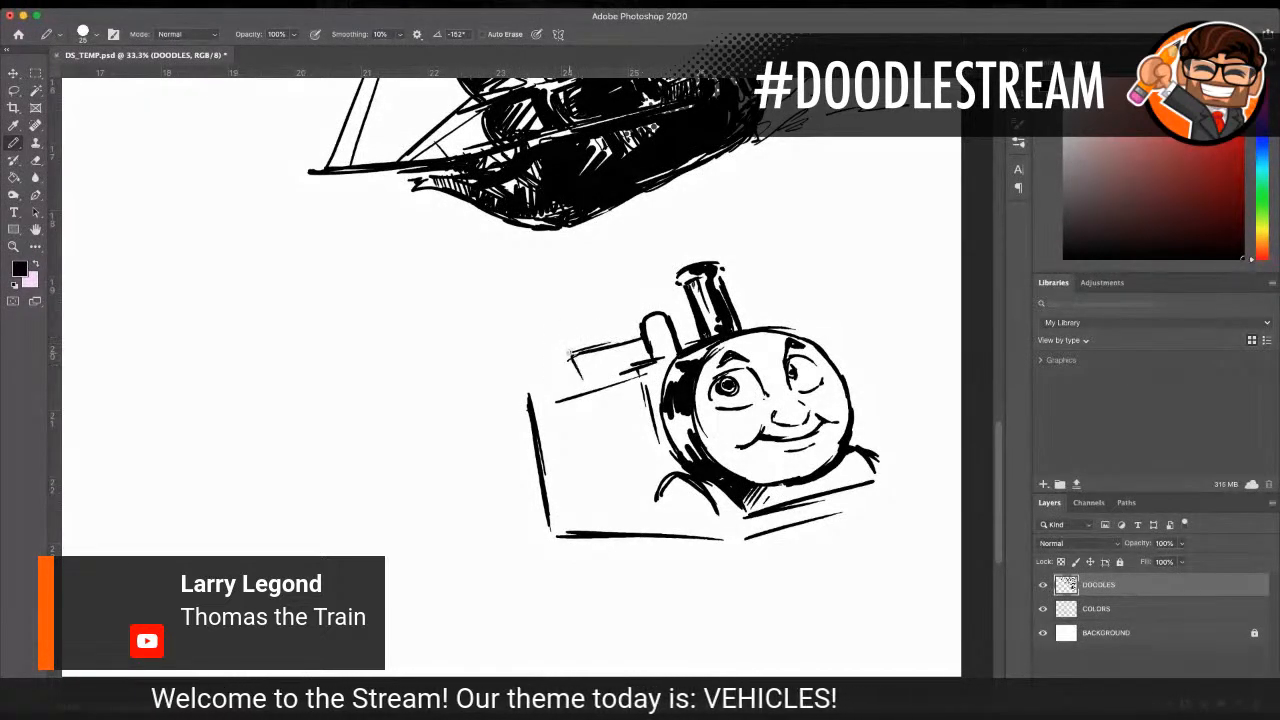
pyautogui.moveTo(513, 381)
pyautogui.mouseDown()
pyautogui.moveTo(520, 408)
pyautogui.moveTo(592, 336)
pyautogui.moveTo(644, 334)
pyautogui.moveTo(520, 371)
pyautogui.mouseUp()
pyautogui.moveTo(604, 333)
pyautogui.mouseDown()
pyautogui.moveTo(516, 370)
pyautogui.moveTo(532, 364)
pyautogui.moveTo(534, 446)
pyautogui.mouseUp()
pyautogui.moveTo(511, 385); pyautogui.dragTo(540, 479)
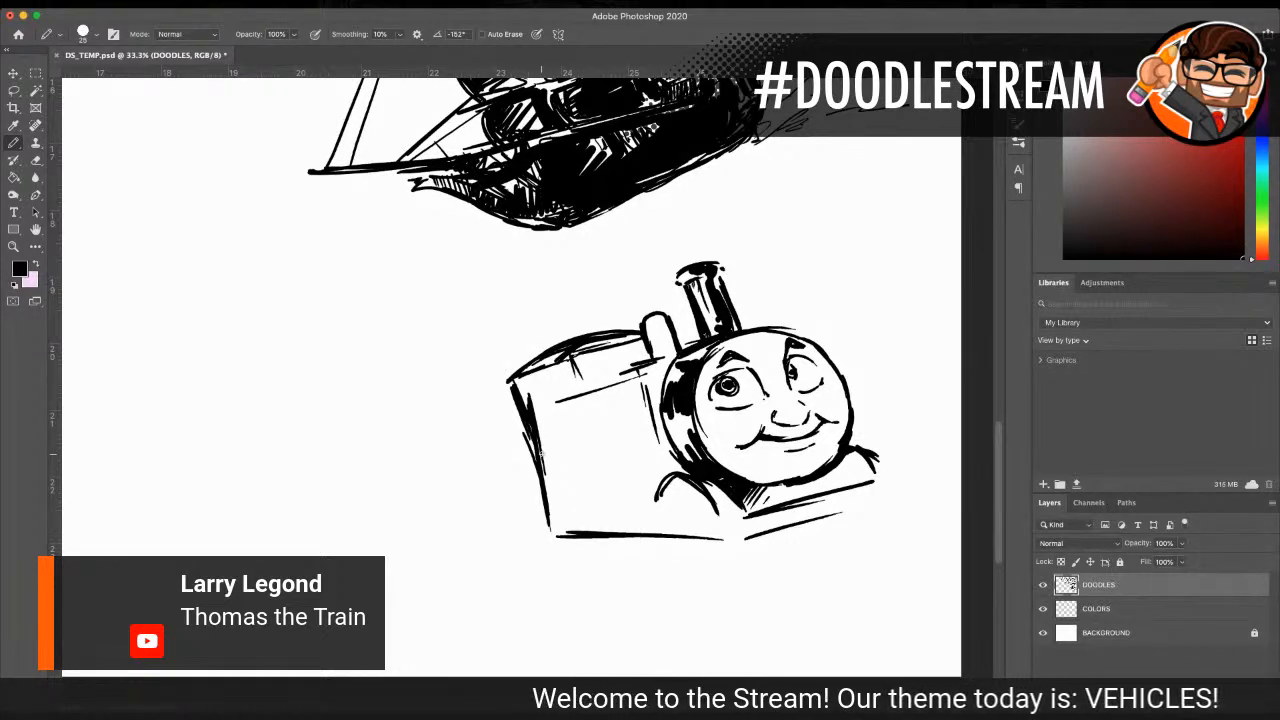
# Step: Trim the ends of the engine's base line and redraw it as a thick running board with an angled front buffer beam
pyautogui.moveTo(550, 545); pyautogui.dragTo(554, 539)
pyautogui.moveTo(718, 543); pyautogui.dragTo(710, 538)
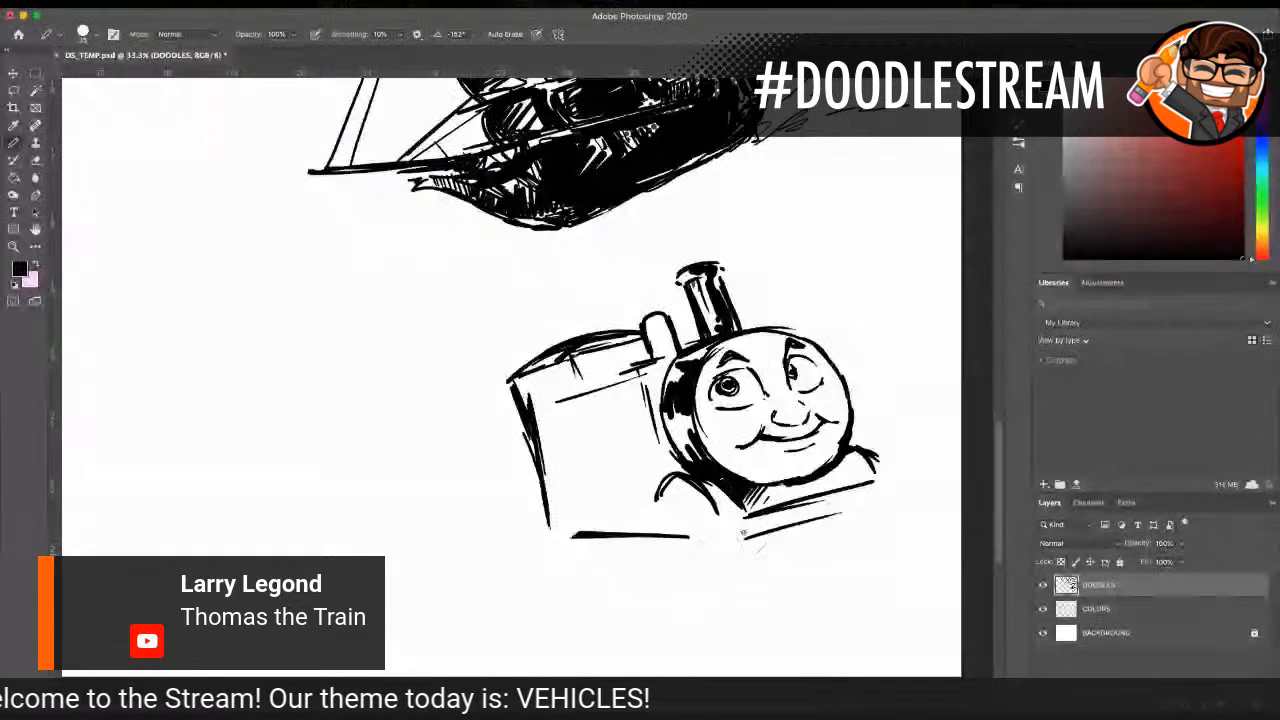
pyautogui.moveTo(549, 527); pyautogui.dragTo(578, 537)
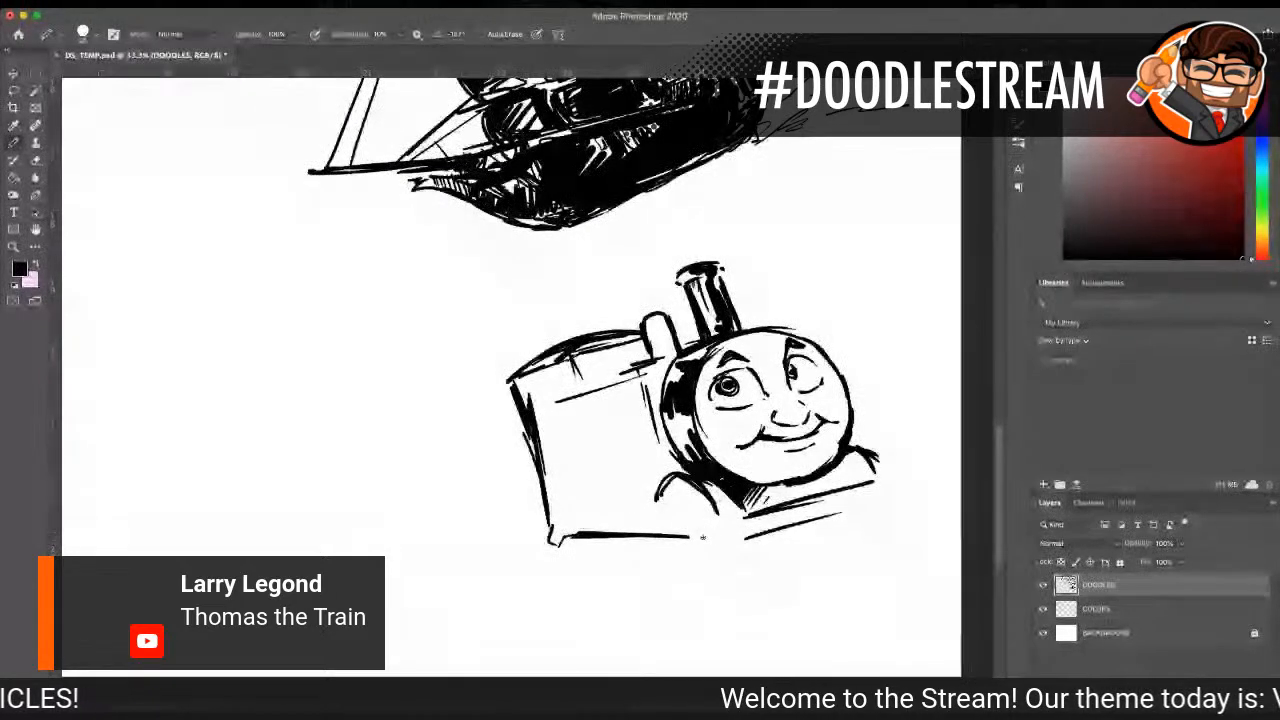
pyautogui.moveTo(704, 538); pyautogui.dragTo(740, 552)
pyautogui.moveTo(550, 526); pyautogui.dragTo(702, 527)
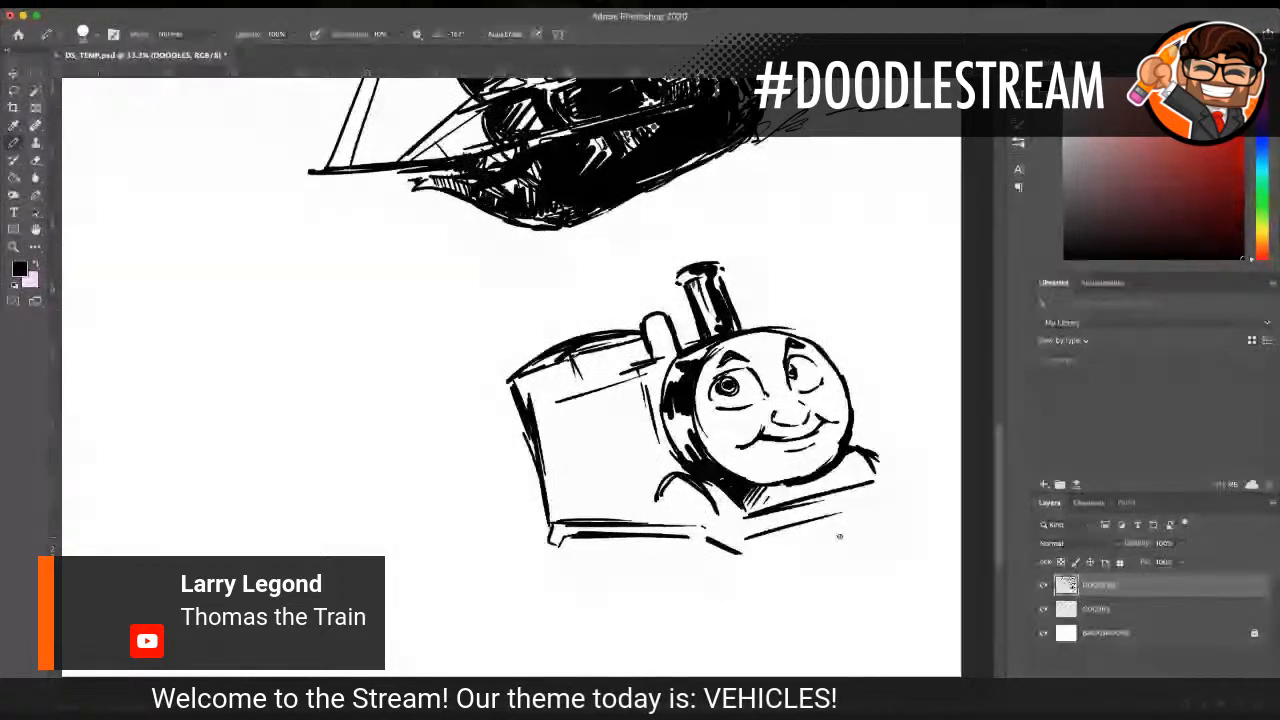
pyautogui.moveTo(746, 551); pyautogui.dragTo(878, 514)
pyautogui.moveTo(776, 530); pyautogui.dragTo(906, 499)
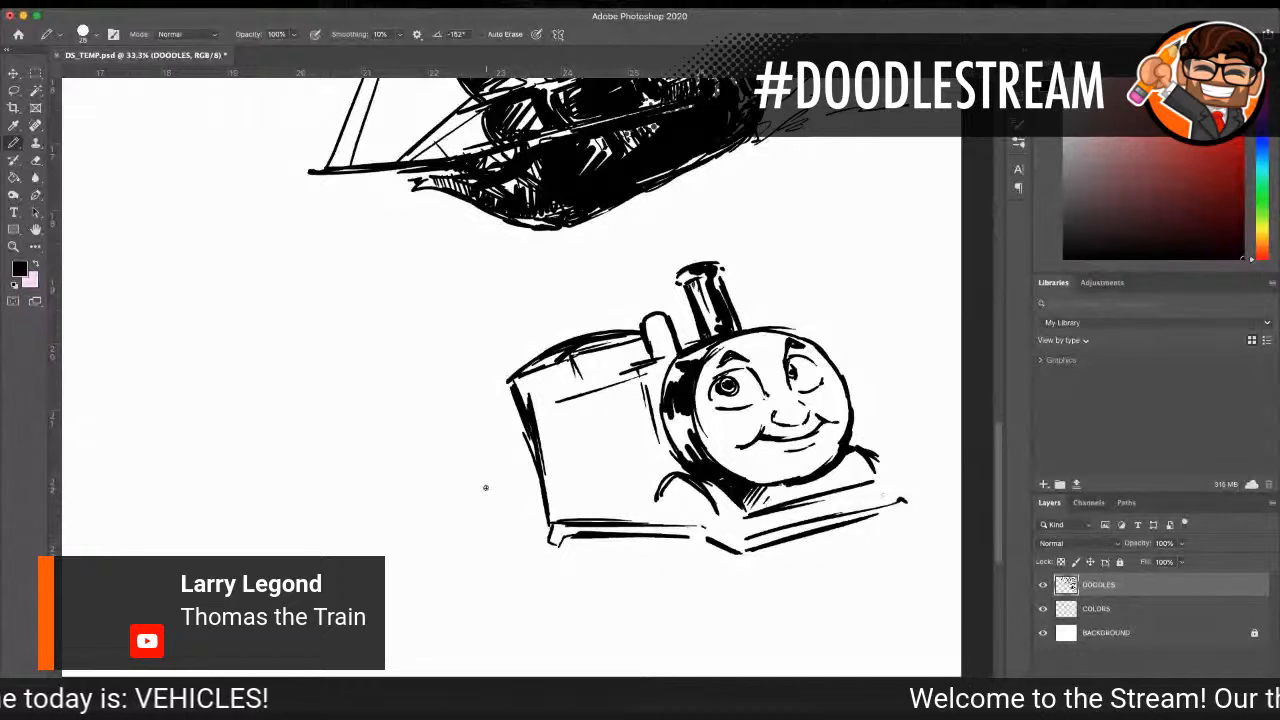
pyautogui.moveTo(550, 523); pyautogui.dragTo(539, 540)
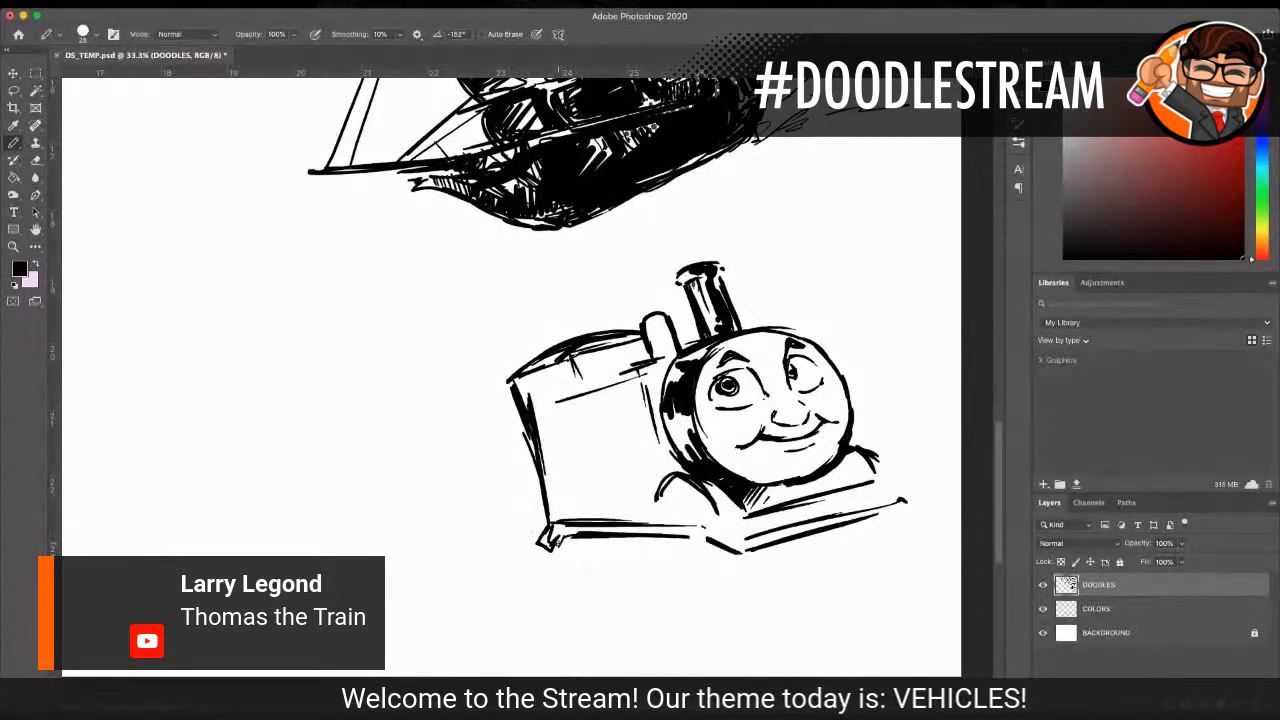
# Step: Draw three overlapping rounded wheels beneath the near running board, thickening the front wheel's outer edge
pyautogui.moveTo(566, 538)
pyautogui.mouseDown()
pyautogui.moveTo(590, 607)
pyautogui.moveTo(619, 597)
pyautogui.mouseUp()
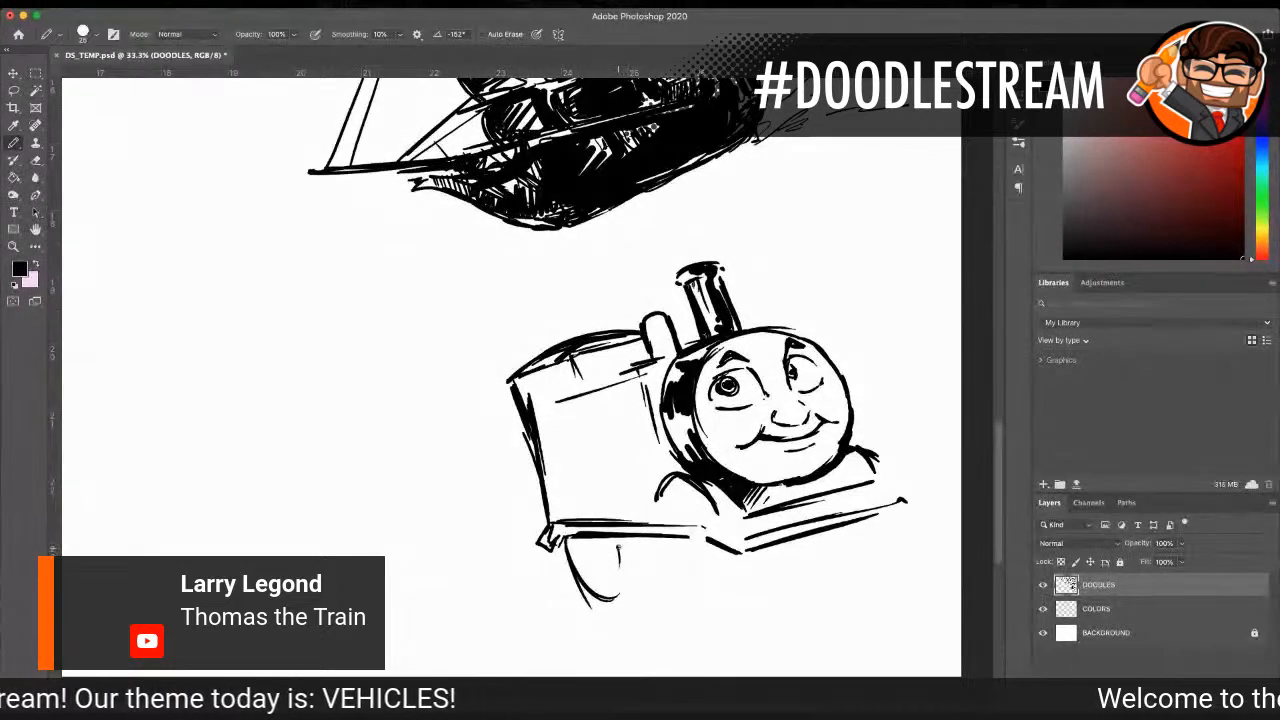
pyautogui.moveTo(612, 545); pyautogui.dragTo(645, 605)
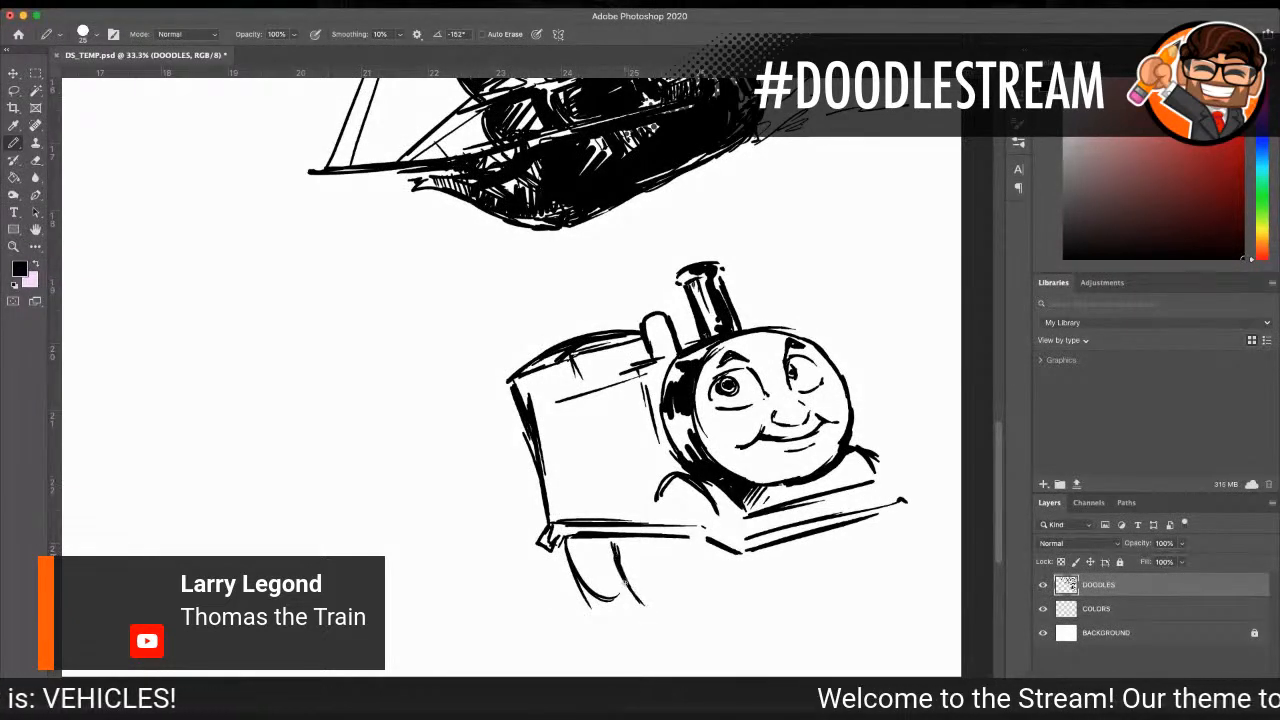
pyautogui.moveTo(667, 549); pyautogui.dragTo(660, 607)
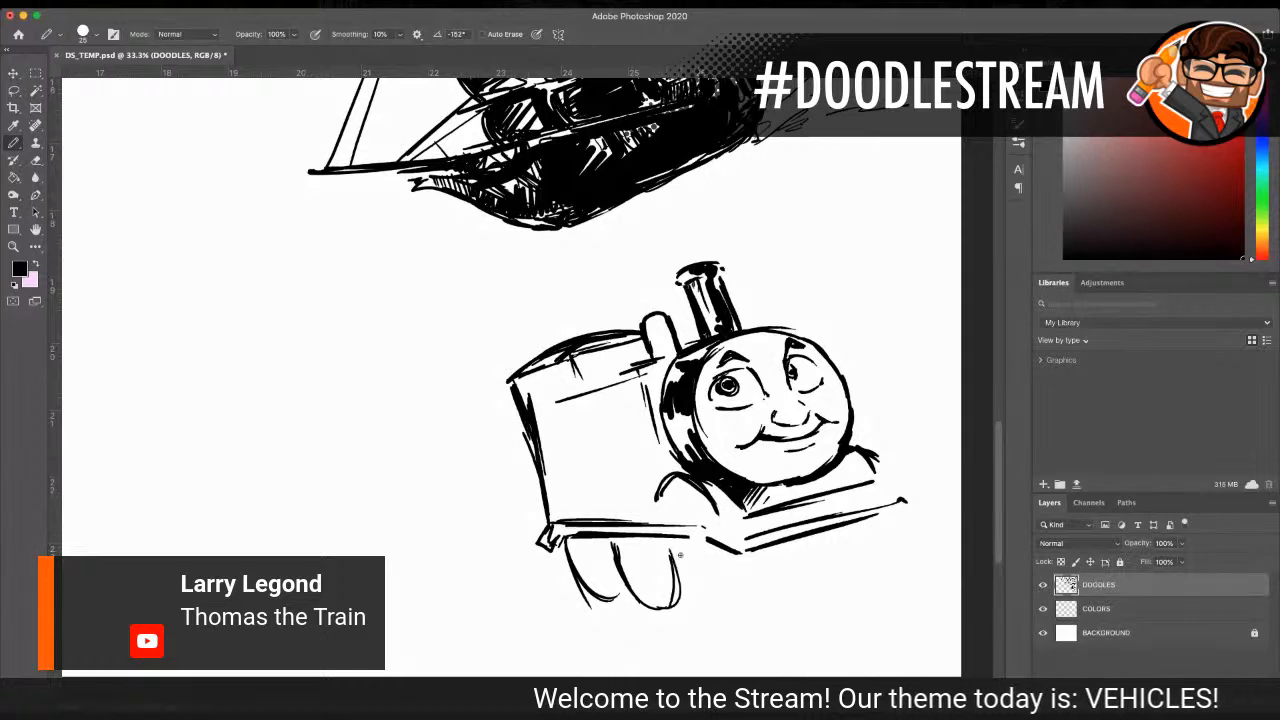
pyautogui.moveTo(674, 554); pyautogui.dragTo(724, 599)
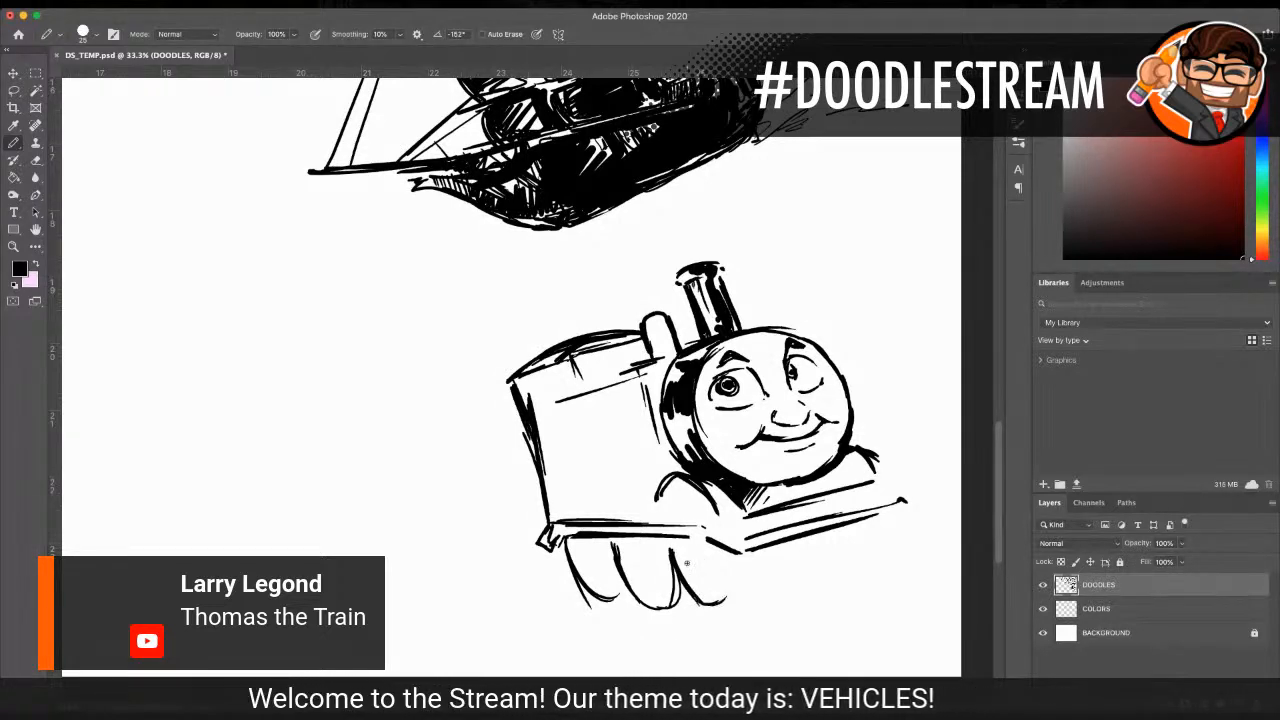
pyautogui.moveTo(690, 584); pyautogui.dragTo(740, 556)
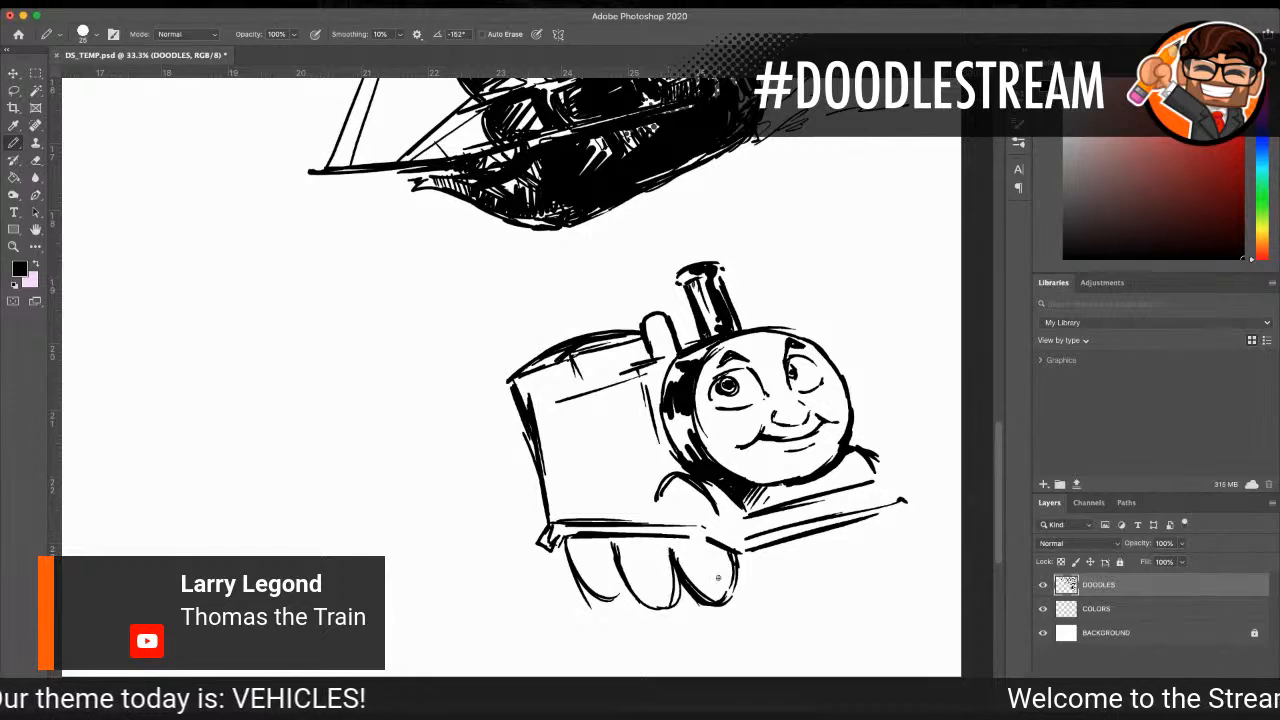
pyautogui.moveTo(716, 606); pyautogui.dragTo(740, 601)
pyautogui.moveTo(744, 552); pyautogui.dragTo(743, 603)
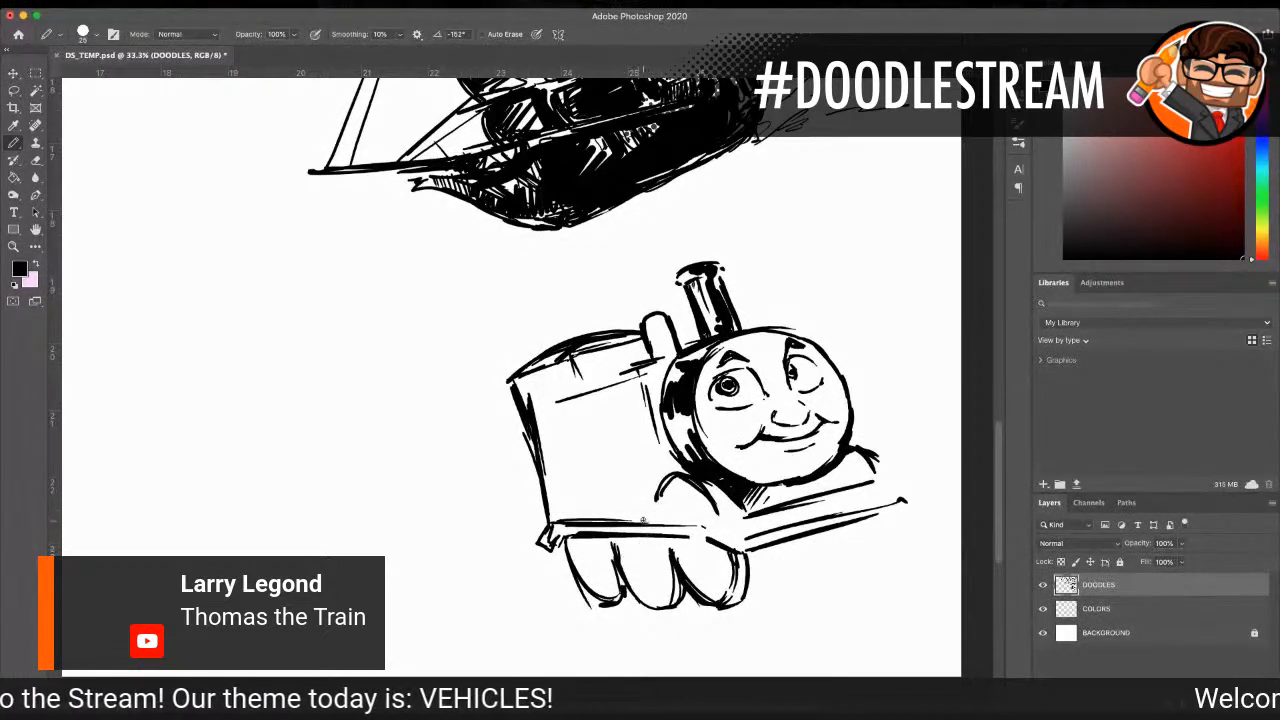
# Step: Draw a horizontal coupling rod with rounded ends across the three near wheels
pyautogui.moveTo(590, 564)
pyautogui.mouseDown()
pyautogui.moveTo(700, 559)
pyautogui.moveTo(598, 555)
pyautogui.moveTo(670, 552)
pyautogui.mouseUp()
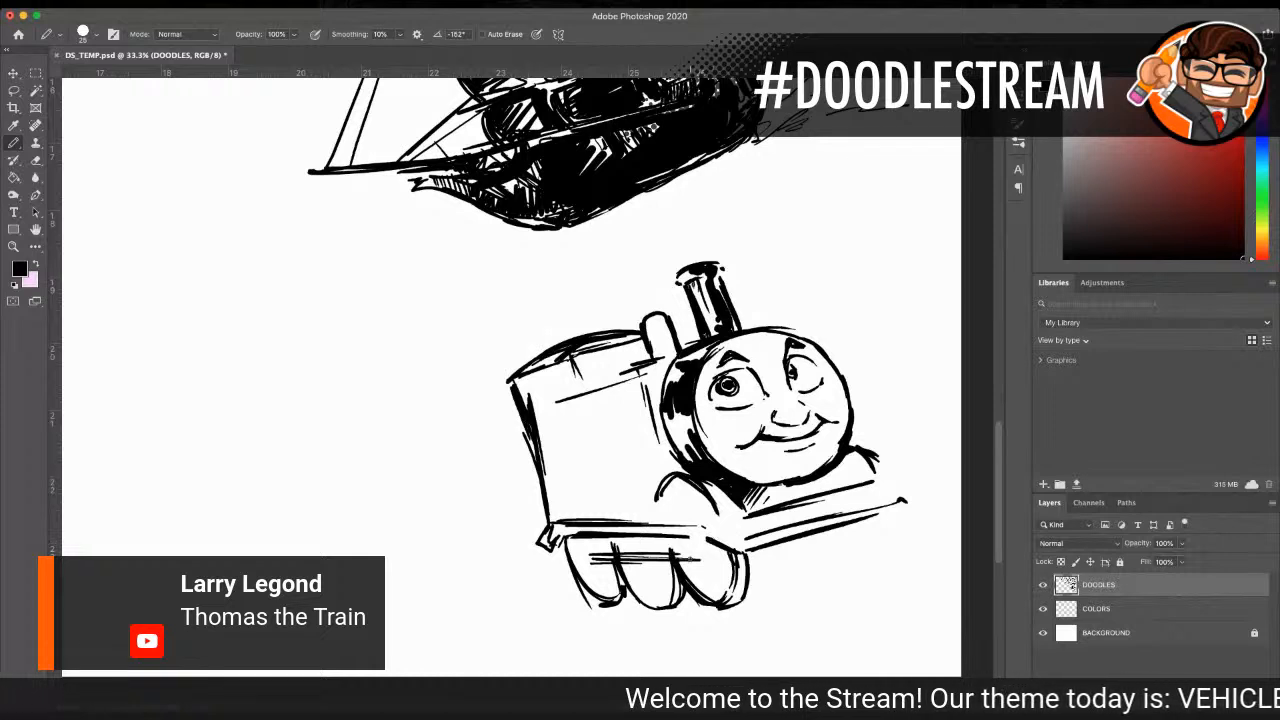
pyautogui.moveTo(709, 544); pyautogui.dragTo(706, 571)
pyautogui.moveTo(705, 541); pyautogui.dragTo(705, 554)
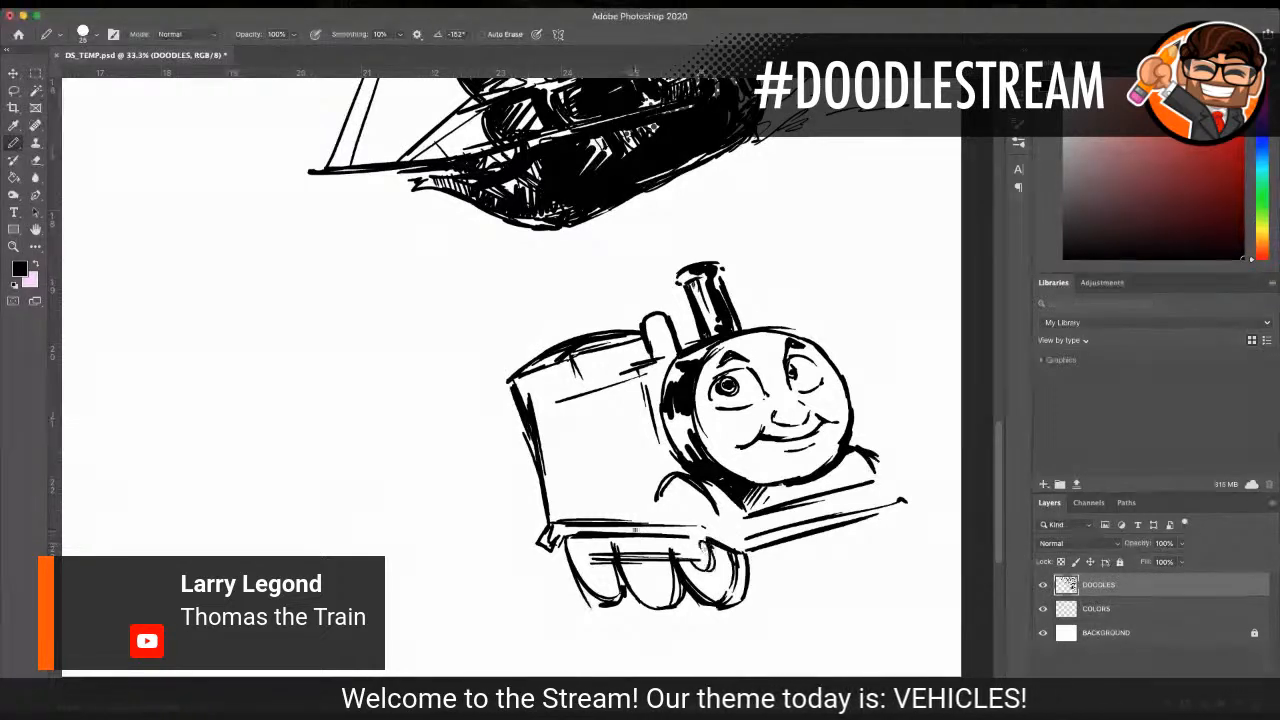
pyautogui.moveTo(588, 542); pyautogui.dragTo(686, 545)
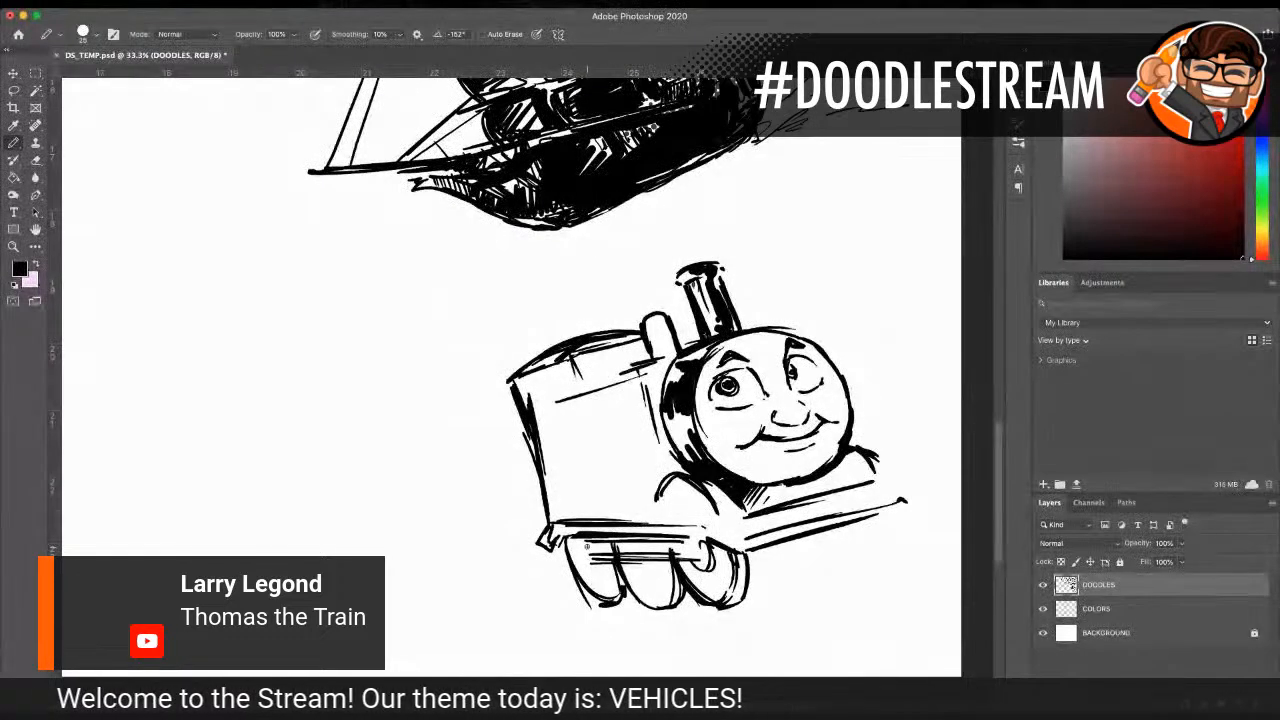
pyautogui.moveTo(571, 539); pyautogui.dragTo(600, 566)
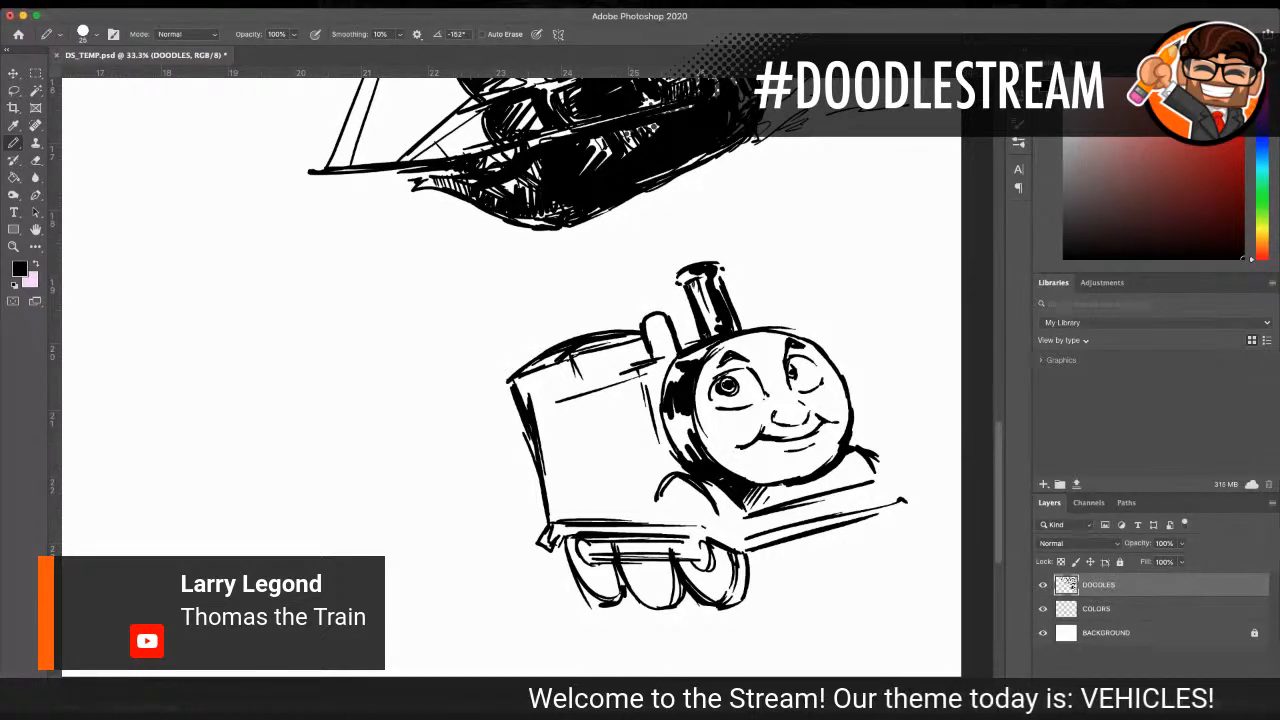
# Step: Draw and shade two smaller far-side wheels beneath the front buffer beam
pyautogui.scroll(-2, 281, 481)
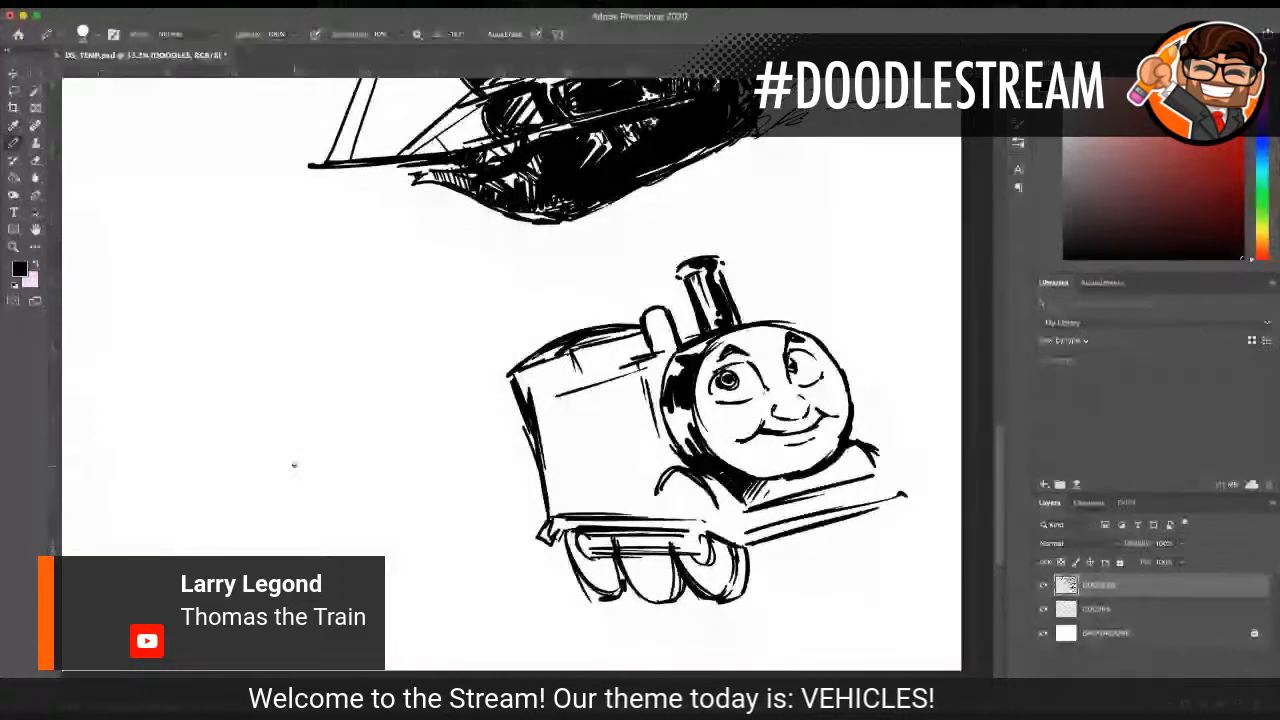
pyautogui.hscroll(5, 500, 360)
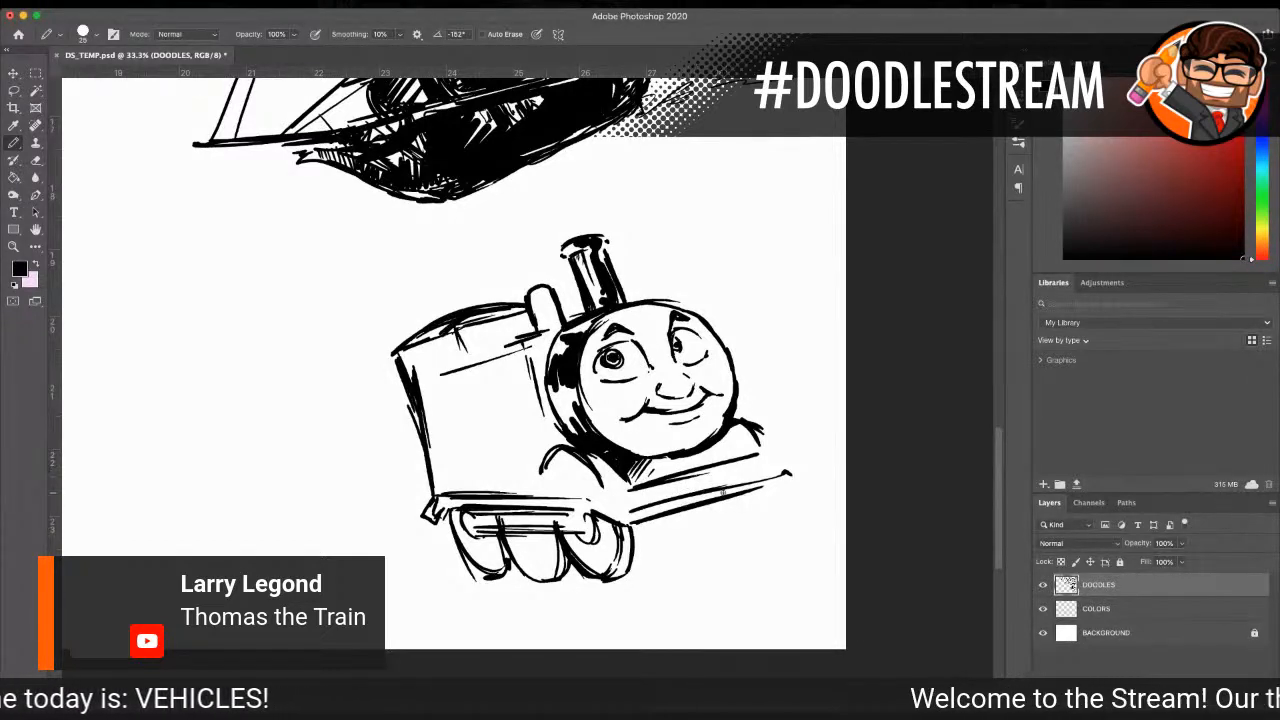
pyautogui.moveTo(755, 490); pyautogui.dragTo(759, 527)
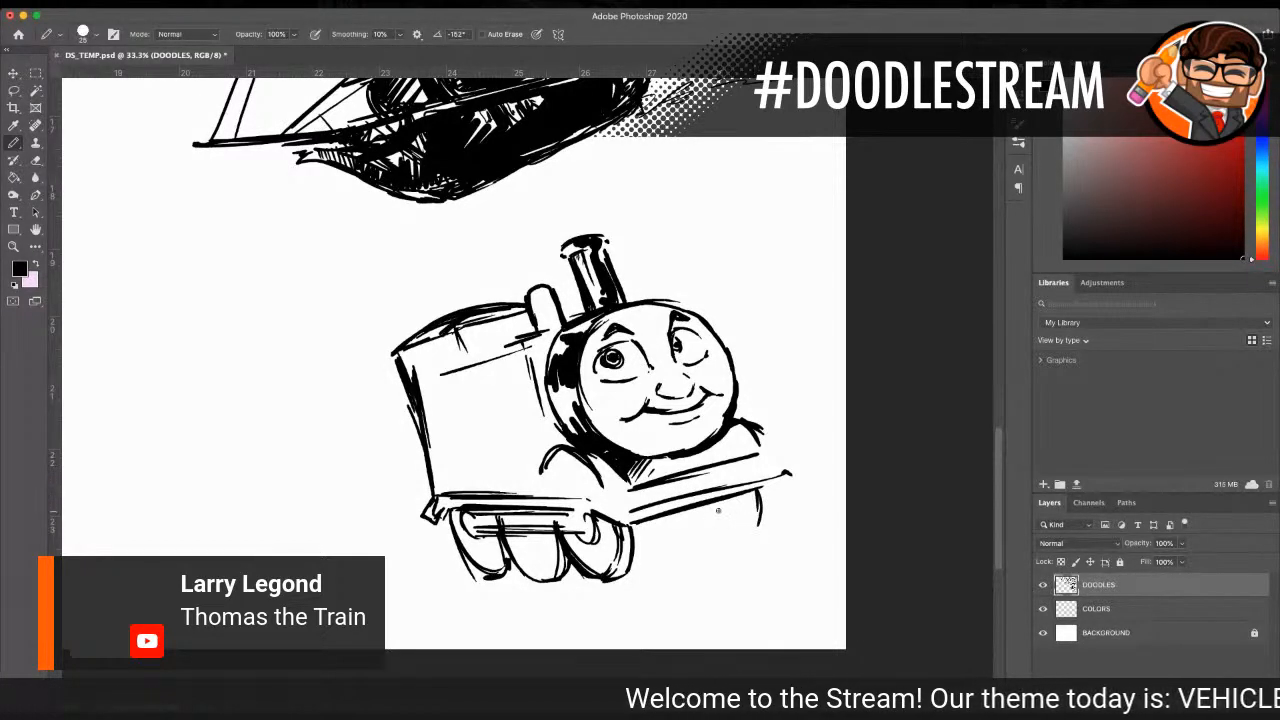
pyautogui.moveTo(710, 502)
pyautogui.mouseDown()
pyautogui.moveTo(700, 522)
pyautogui.moveTo(738, 532)
pyautogui.mouseUp()
pyautogui.moveTo(745, 485)
pyautogui.mouseDown()
pyautogui.moveTo(760, 530)
pyautogui.moveTo(726, 536)
pyautogui.moveTo(738, 518)
pyautogui.moveTo(725, 534)
pyautogui.mouseUp()
pyautogui.moveTo(652, 516)
pyautogui.mouseDown()
pyautogui.moveTo(693, 537)
pyautogui.moveTo(672, 520)
pyautogui.moveTo(752, 528)
pyautogui.mouseUp()
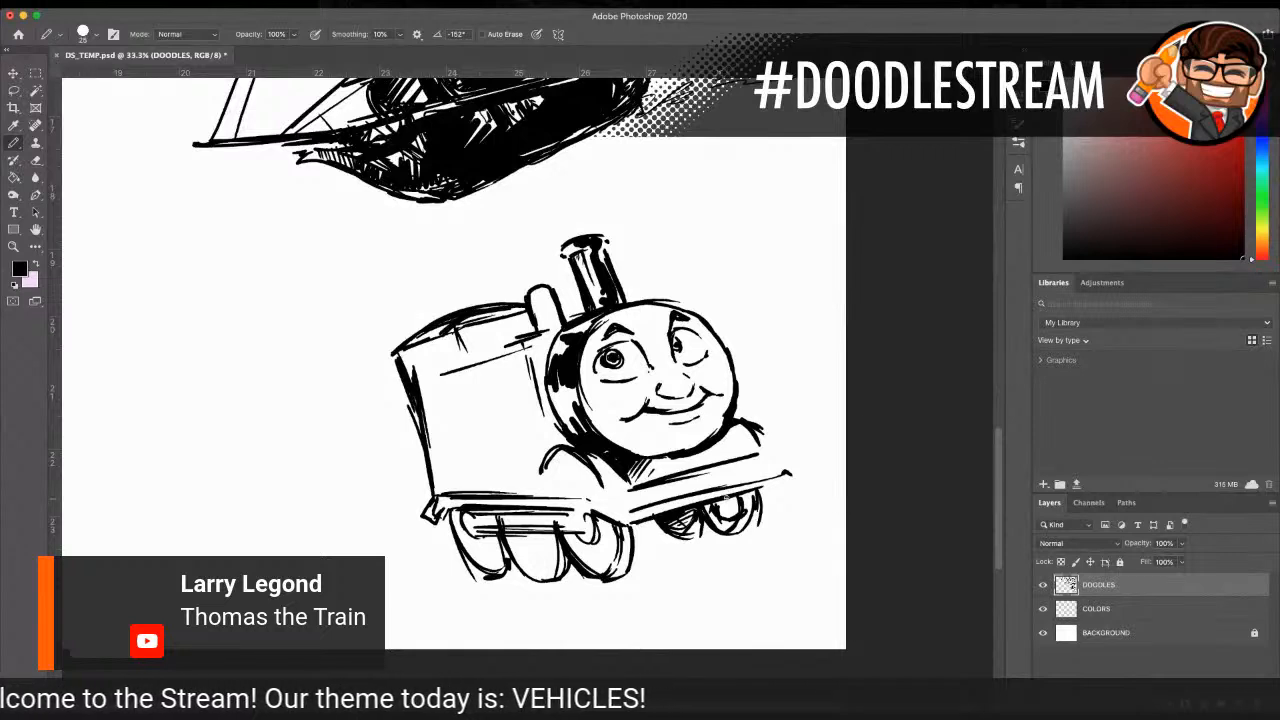
# Step: Touch up the coupling rod's front end, then erase and redraw the running board's rear corner as a simple bracket
pyautogui.moveTo(579, 521); pyautogui.dragTo(590, 536)
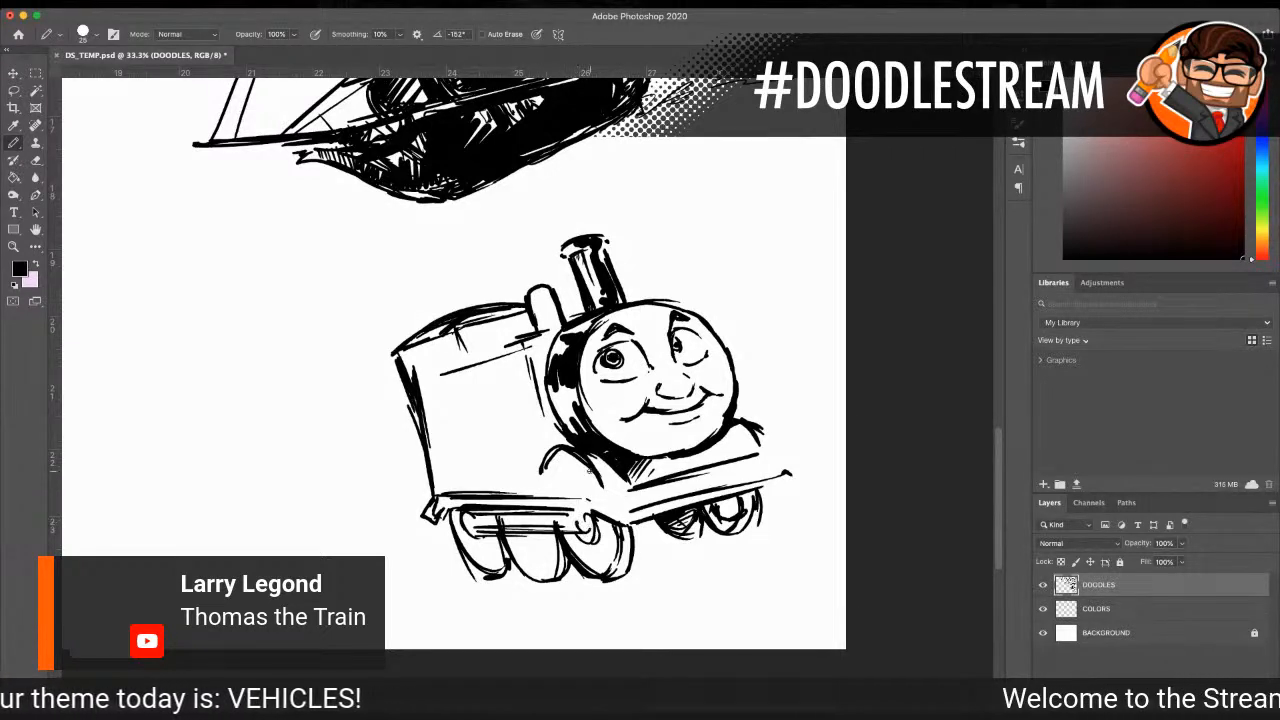
pyautogui.moveTo(448, 500); pyautogui.dragTo(432, 506)
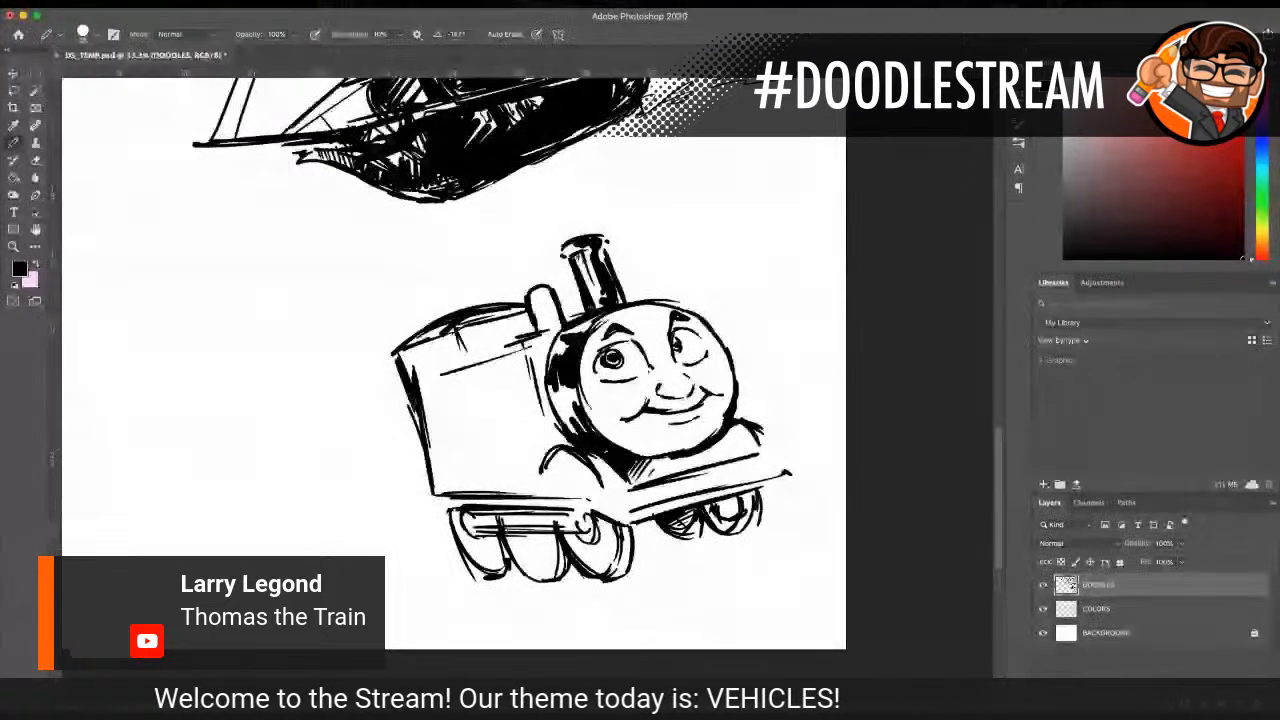
pyautogui.moveTo(433, 491)
pyautogui.mouseDown()
pyautogui.moveTo(430, 519)
pyautogui.moveTo(448, 529)
pyautogui.mouseUp()
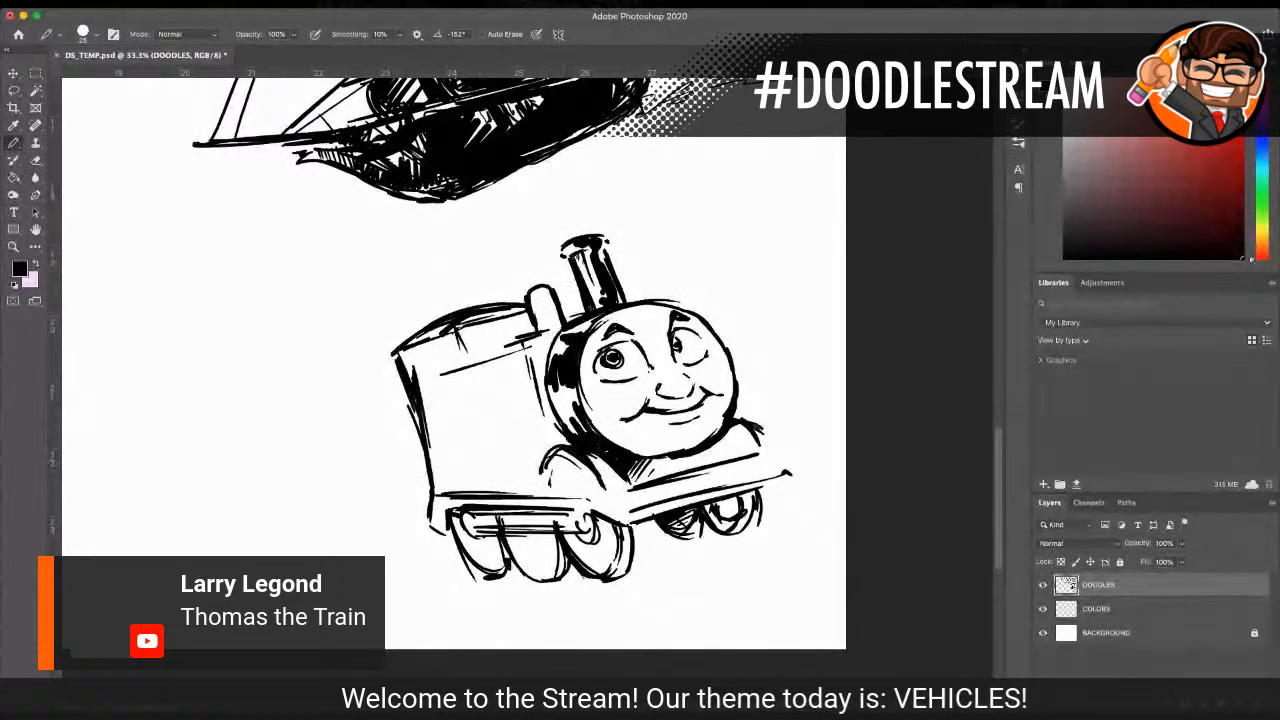
# Step: Add a far-side fender arch and a small square lamp with a round lens on the front deck, hatching the shadow under the face
pyautogui.moveTo(738, 418); pyautogui.dragTo(774, 446)
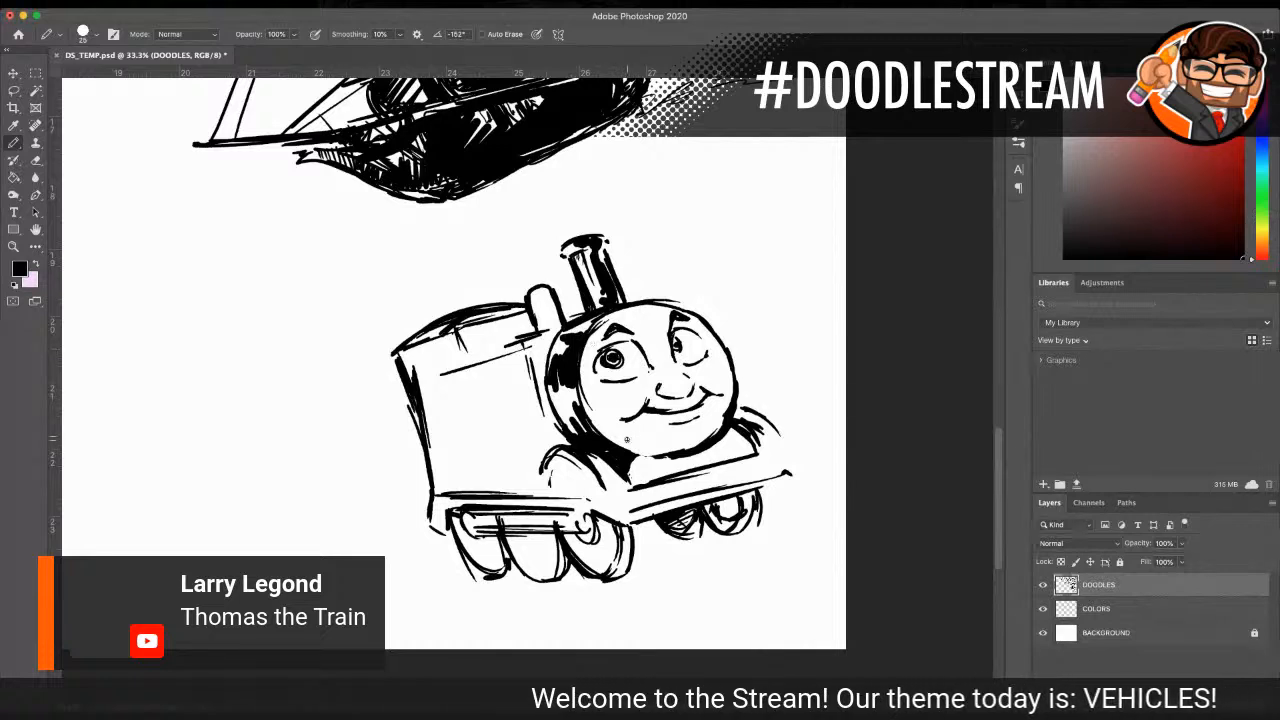
pyautogui.moveTo(636, 470); pyautogui.dragTo(650, 458)
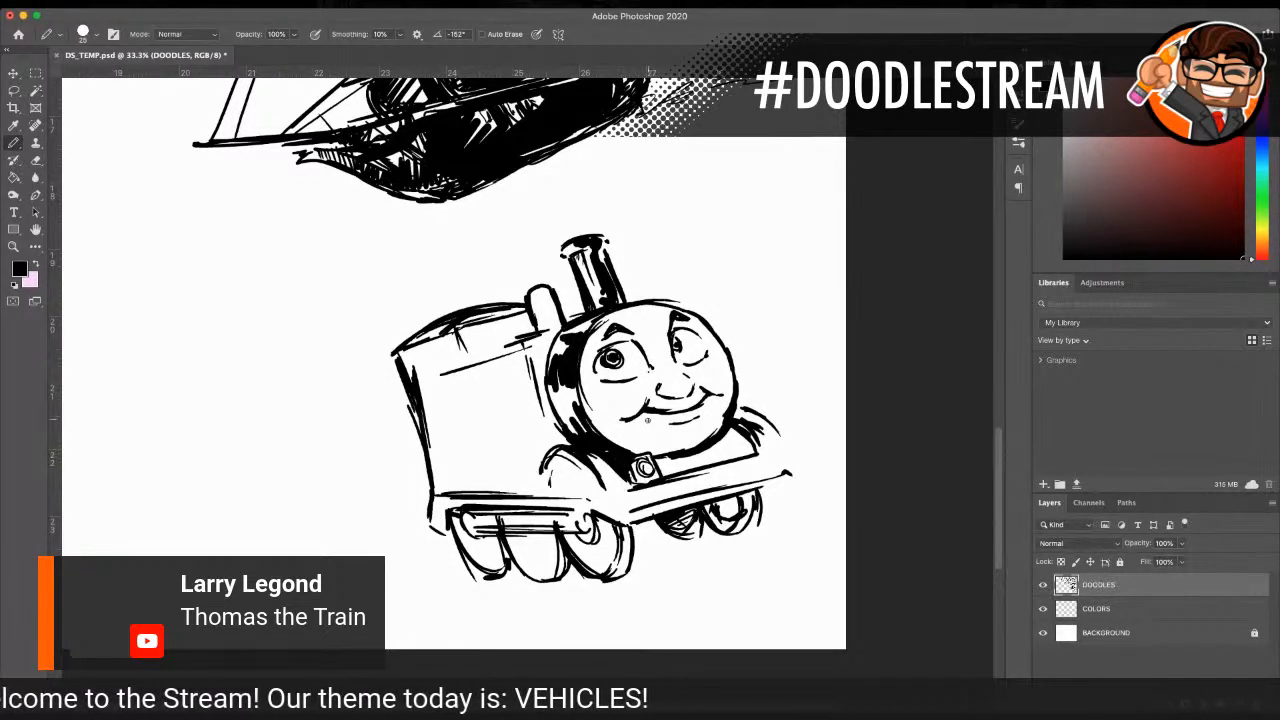
pyautogui.moveTo(720, 443); pyautogui.dragTo(751, 454)
pyautogui.moveTo(672, 458); pyautogui.dragTo(661, 474)
pyautogui.moveTo(686, 456); pyautogui.dragTo(665, 473)
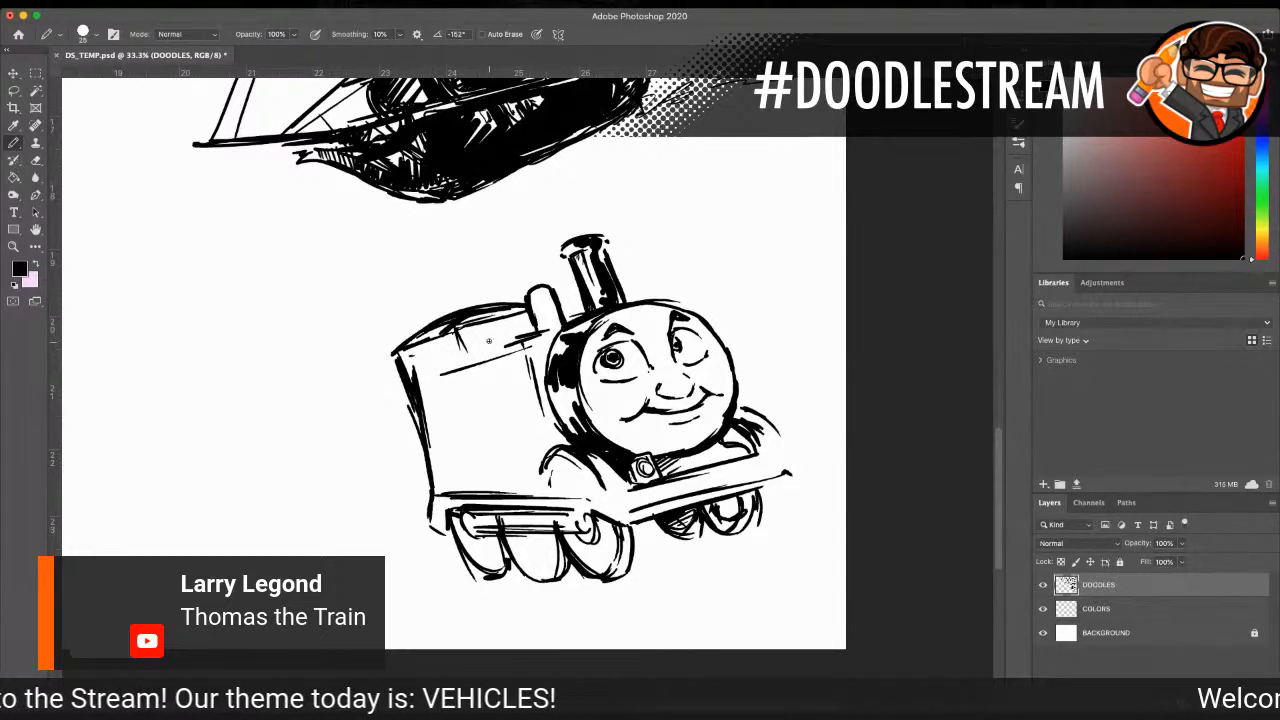
# Step: Draw a round porthole window and a small rectangular opening beside it on the upper side of the cab
pyautogui.moveTo(478, 330)
pyautogui.mouseDown()
pyautogui.moveTo(490, 356)
pyautogui.moveTo(500, 332)
pyautogui.moveTo(486, 328)
pyautogui.moveTo(496, 356)
pyautogui.mouseUp()
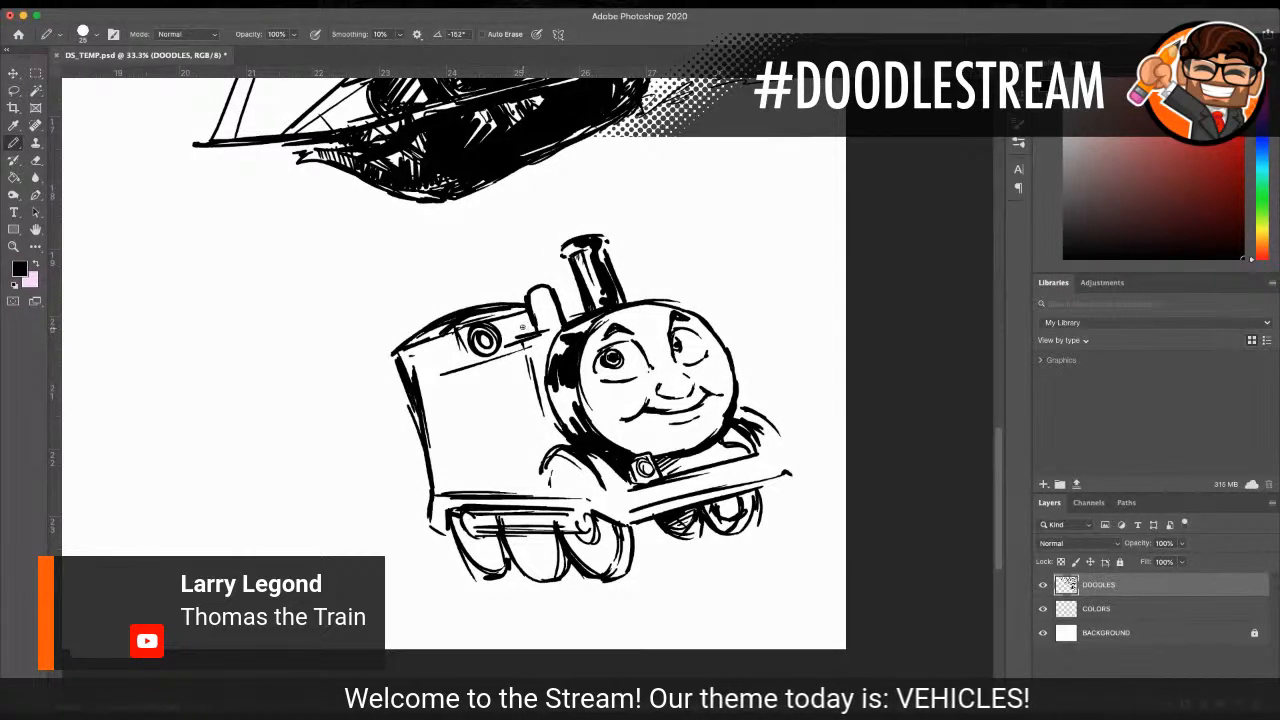
pyautogui.moveTo(497, 341); pyautogui.dragTo(520, 342)
pyautogui.moveTo(504, 320); pyautogui.dragTo(516, 340)
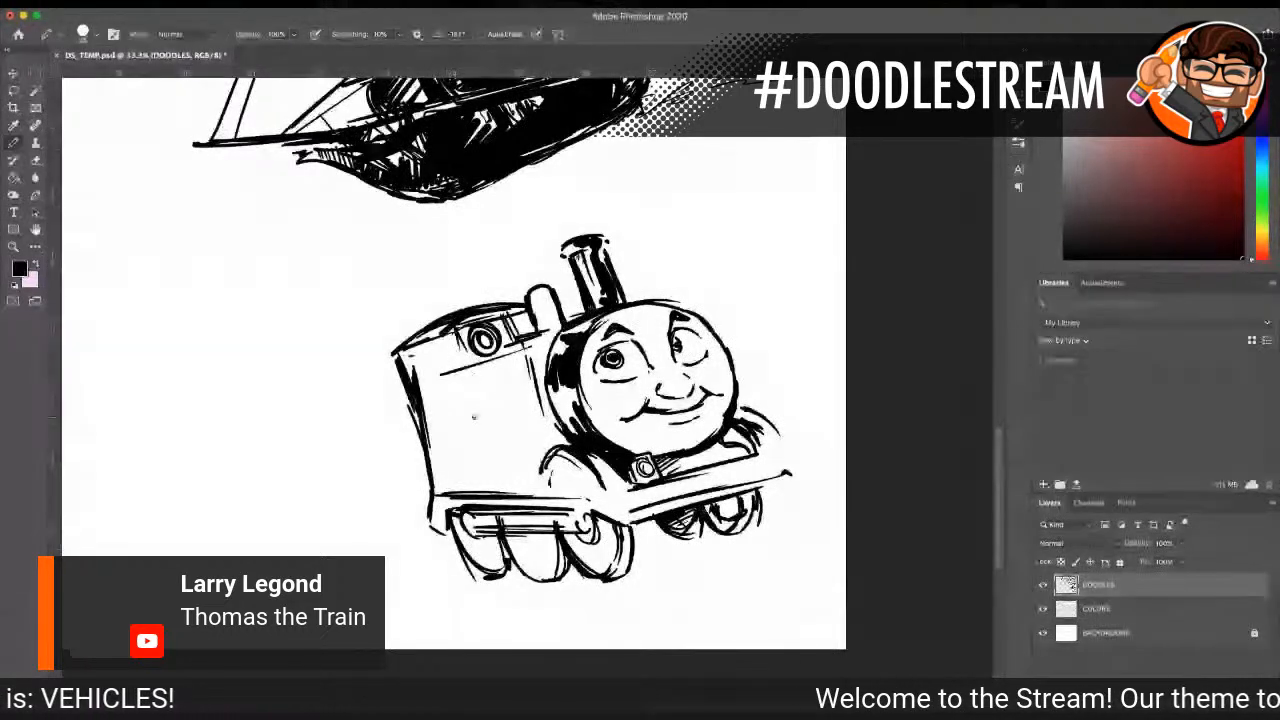
# Step: Outline an inset rectangular panel on the train's side below the window band and draw a block numeral 1 inside it
pyautogui.moveTo(432, 382)
pyautogui.mouseDown()
pyautogui.moveTo(518, 360)
pyautogui.moveTo(548, 418)
pyautogui.mouseUp()
pyautogui.moveTo(430, 392); pyautogui.dragTo(457, 481)
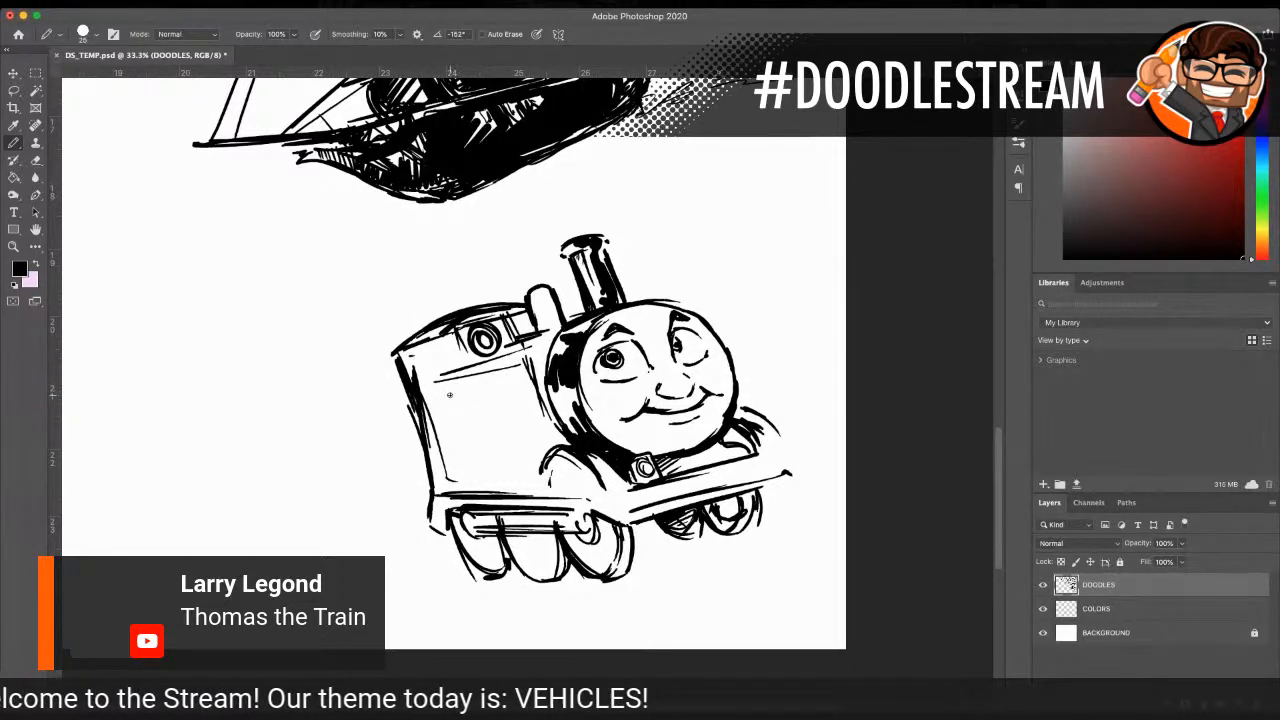
pyautogui.moveTo(436, 384)
pyautogui.mouseDown()
pyautogui.moveTo(466, 478)
pyautogui.moveTo(550, 484)
pyautogui.mouseUp()
pyautogui.moveTo(436, 484); pyautogui.dragTo(532, 486)
pyautogui.moveTo(421, 388); pyautogui.dragTo(515, 360)
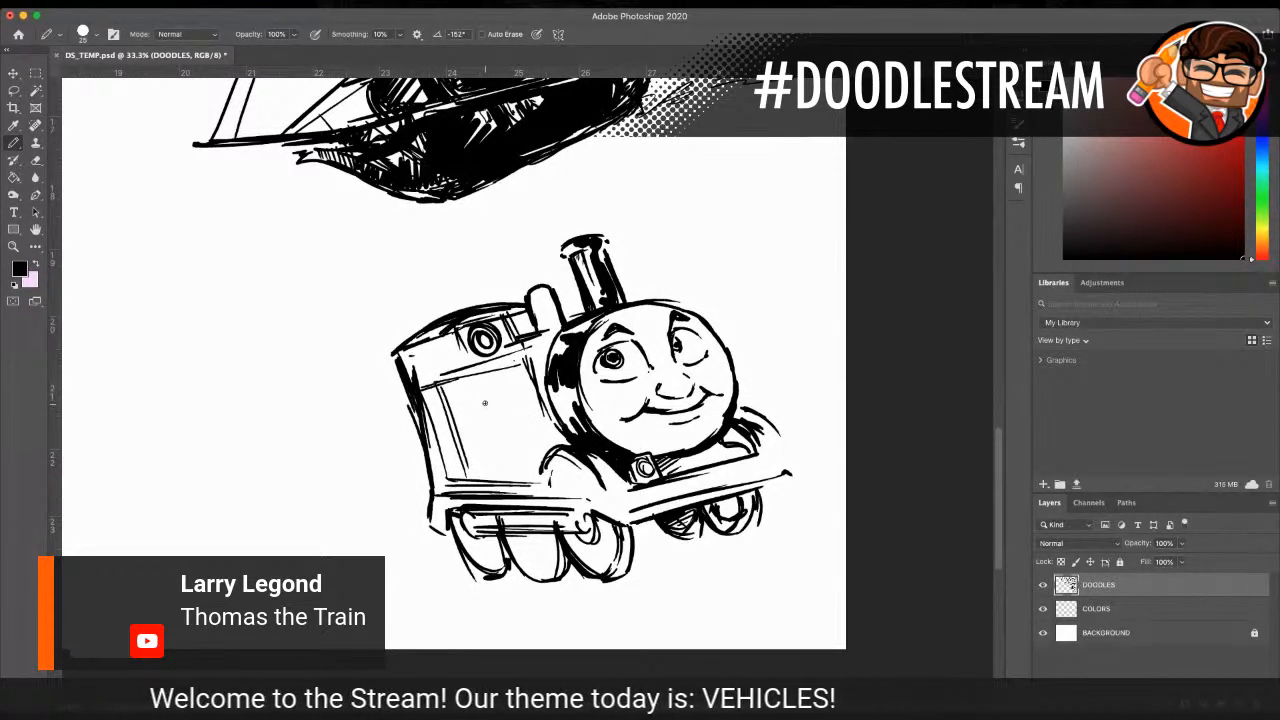
pyautogui.moveTo(476, 402)
pyautogui.mouseDown()
pyautogui.moveTo(492, 448)
pyautogui.moveTo(523, 454)
pyautogui.moveTo(487, 398)
pyautogui.moveTo(500, 446)
pyautogui.moveTo(524, 455)
pyautogui.mouseUp()
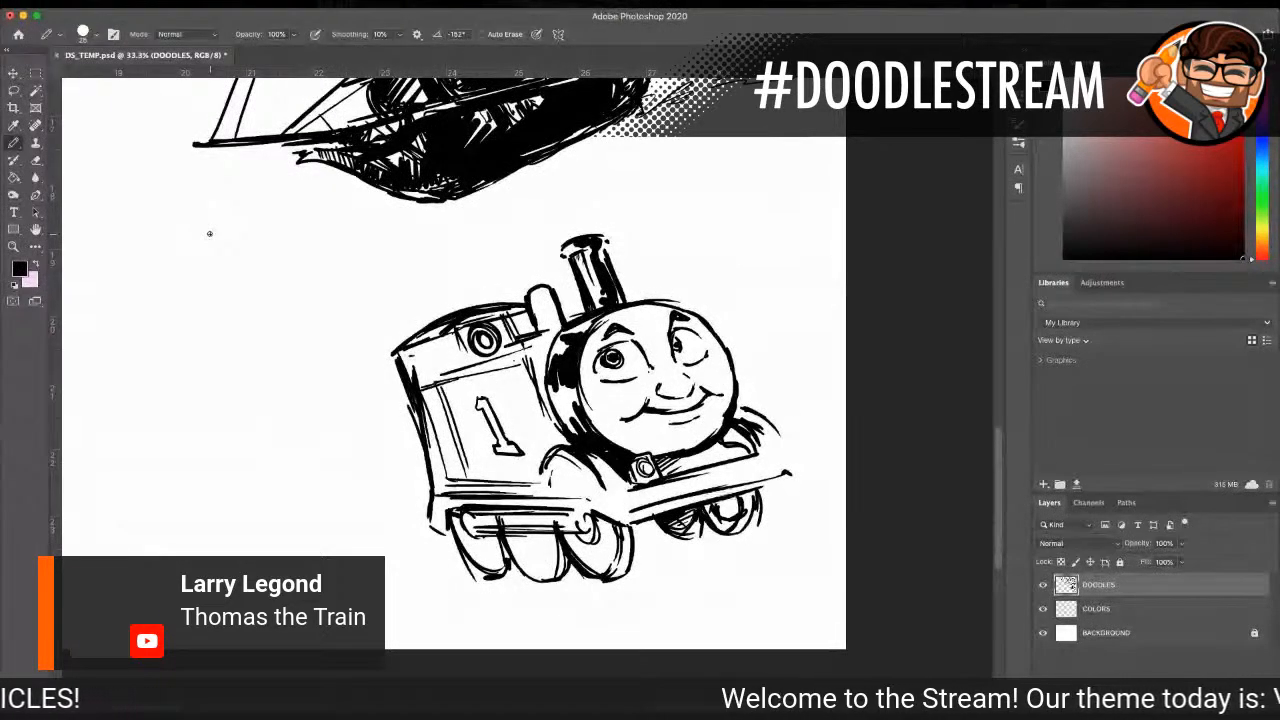
pyautogui.moveTo(535, 459)
pyautogui.mouseDown()
pyautogui.moveTo(524, 448)
pyautogui.moveTo(541, 452)
pyautogui.mouseUp()
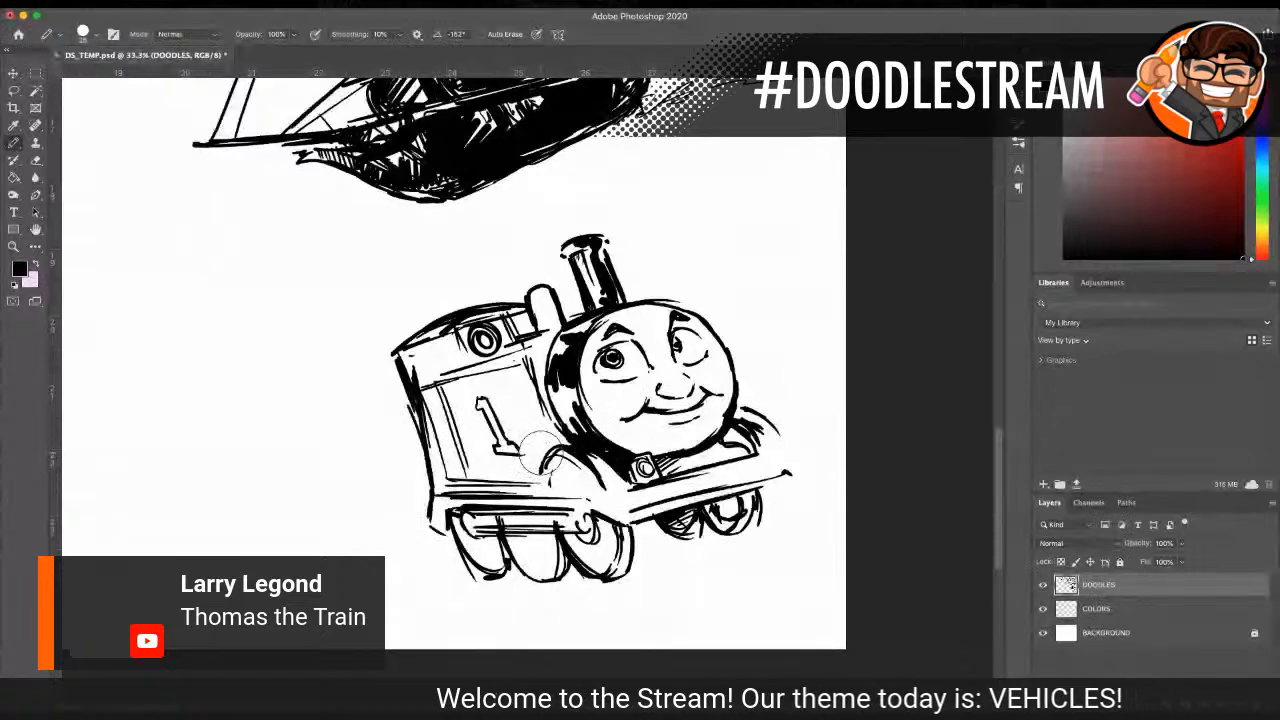
# Step: Add vertical bars and a dark hatched window at the cab's rear, and thicken the running board and near fender lines
pyautogui.moveTo(446, 340); pyautogui.dragTo(454, 369)
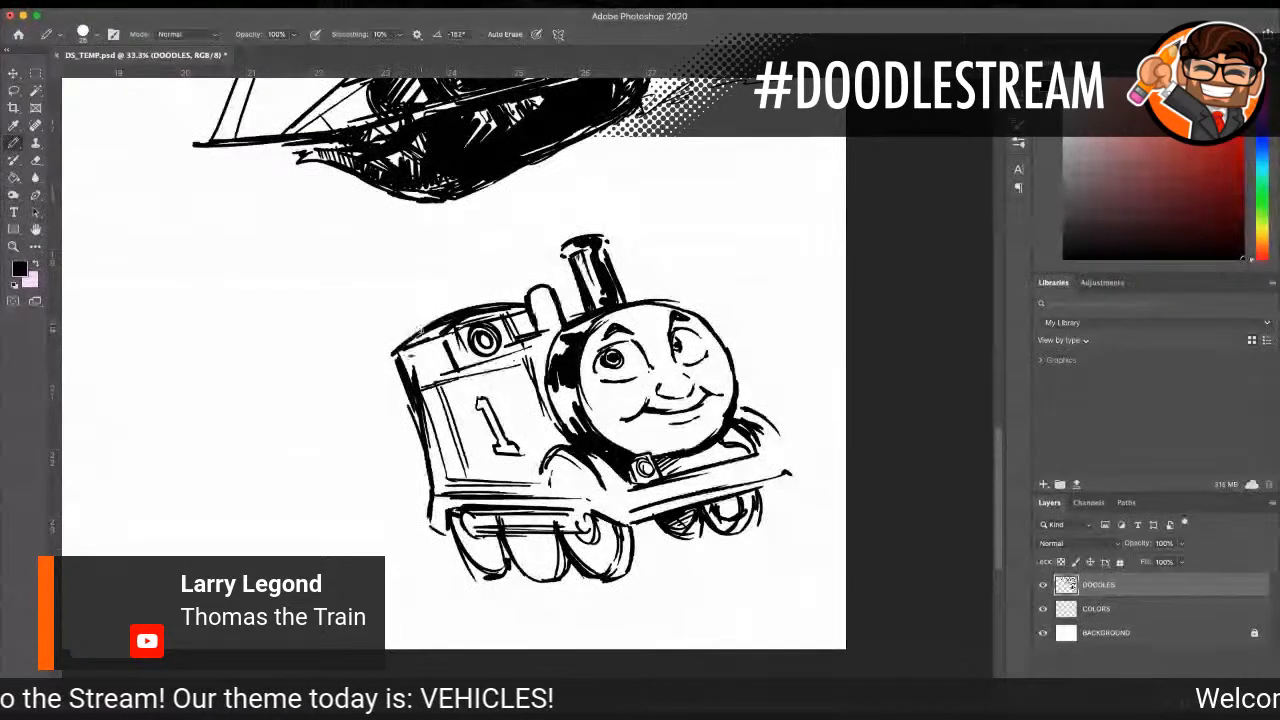
pyautogui.moveTo(408, 356)
pyautogui.mouseDown()
pyautogui.moveTo(427, 365)
pyautogui.moveTo(427, 352)
pyautogui.moveTo(432, 378)
pyautogui.moveTo(416, 380)
pyautogui.mouseUp()
pyautogui.moveTo(415, 378); pyautogui.dragTo(434, 368)
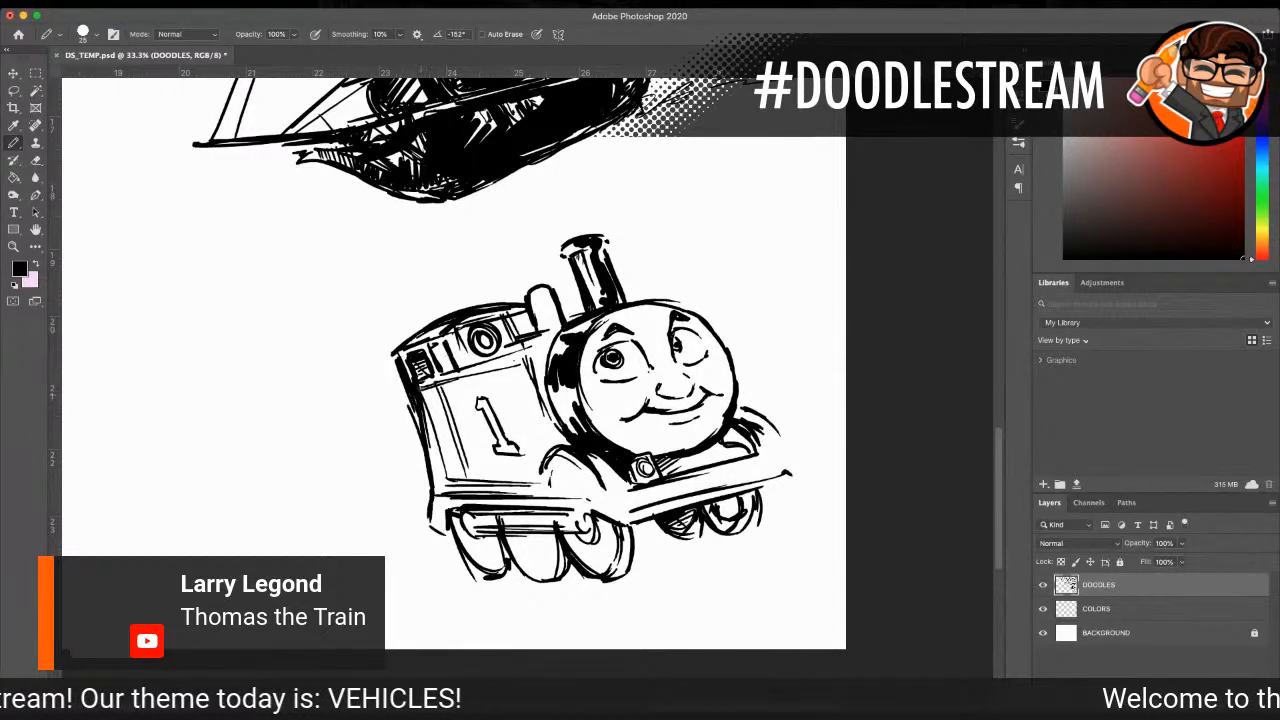
pyautogui.moveTo(430, 490); pyautogui.dragTo(464, 491)
pyautogui.moveTo(541, 472)
pyautogui.mouseDown()
pyautogui.moveTo(542, 487)
pyautogui.moveTo(583, 461)
pyautogui.moveTo(607, 488)
pyautogui.mouseUp()
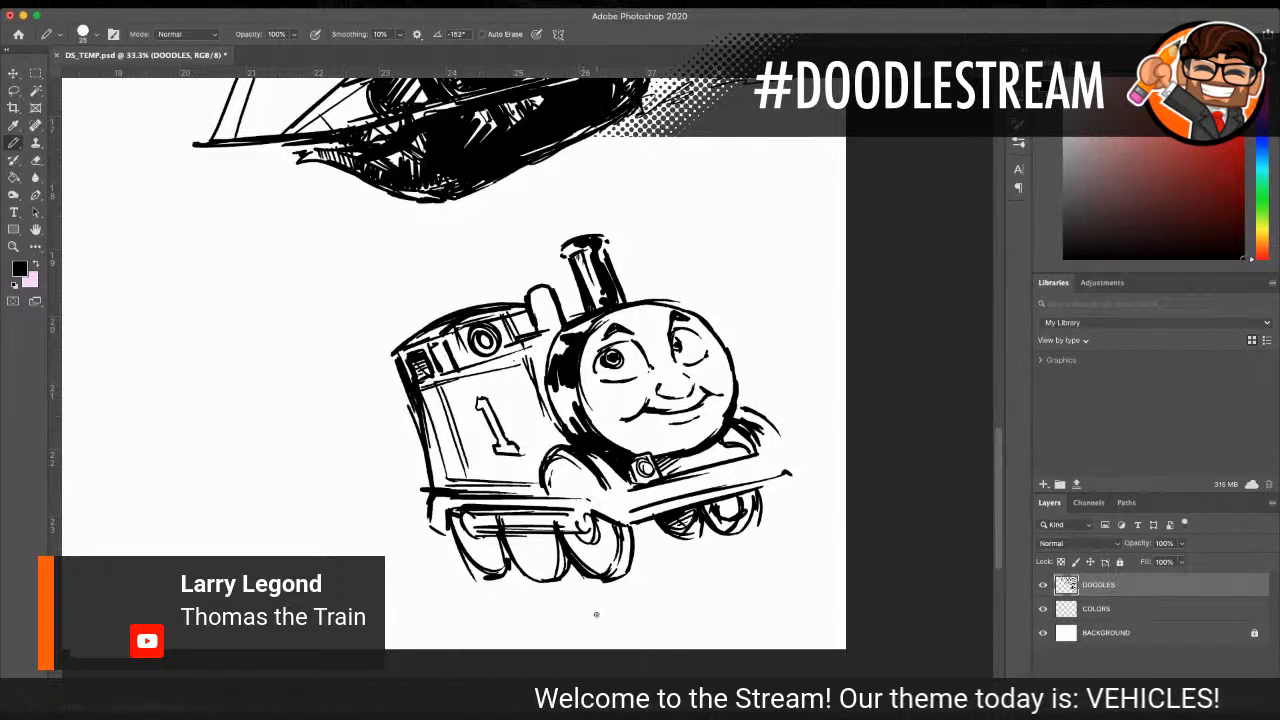
# Step: Erase the old front beam edge, draw two round buffers and outline a boxier buffer beam around them
pyautogui.moveTo(655, 512); pyautogui.dragTo(771, 480)
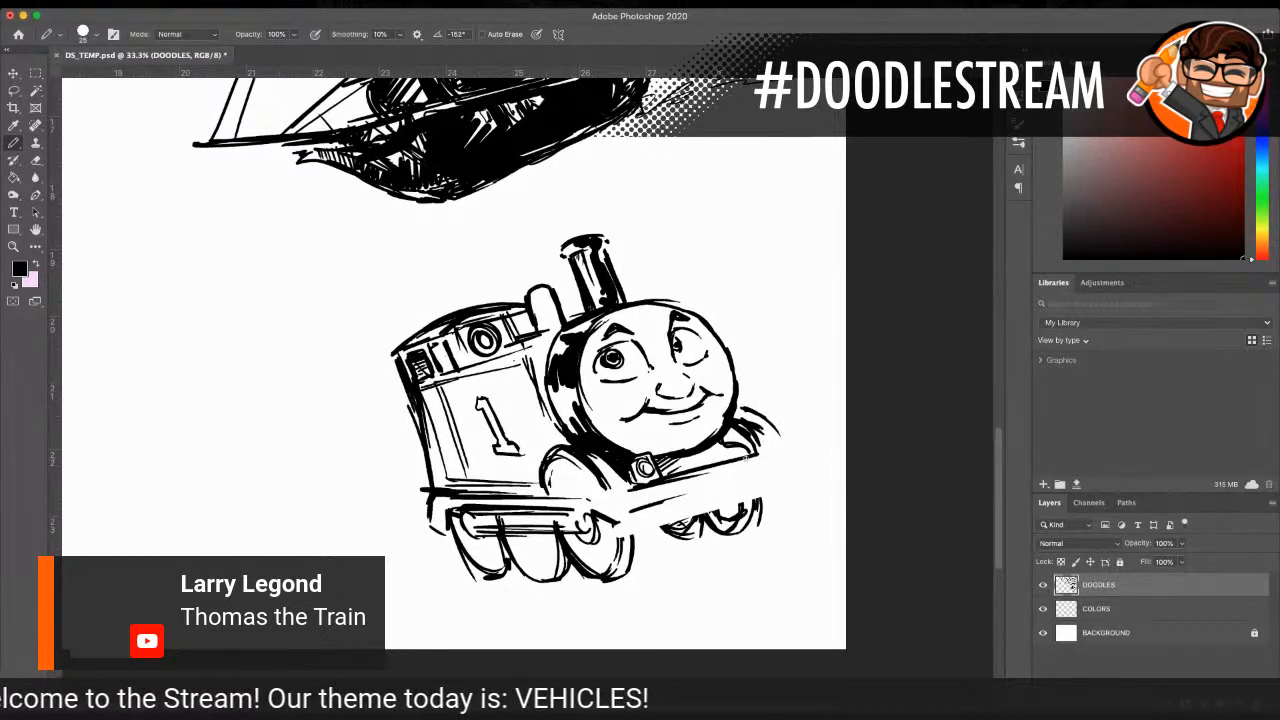
pyautogui.moveTo(638, 499)
pyautogui.mouseDown()
pyautogui.moveTo(648, 516)
pyautogui.moveTo(670, 500)
pyautogui.moveTo(690, 510)
pyautogui.moveTo(680, 496)
pyautogui.mouseUp()
pyautogui.moveTo(776, 478); pyautogui.dragTo(758, 482)
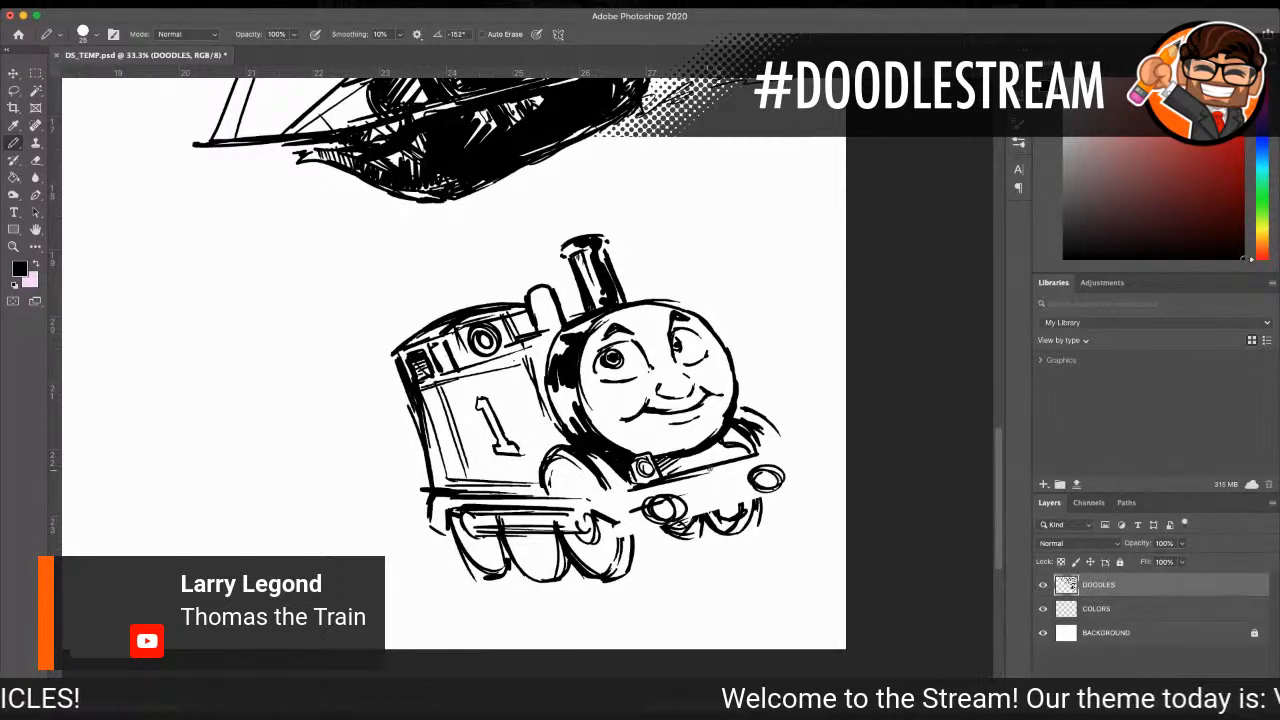
pyautogui.moveTo(606, 518)
pyautogui.mouseDown()
pyautogui.moveTo(626, 536)
pyautogui.moveTo(778, 490)
pyautogui.mouseUp()
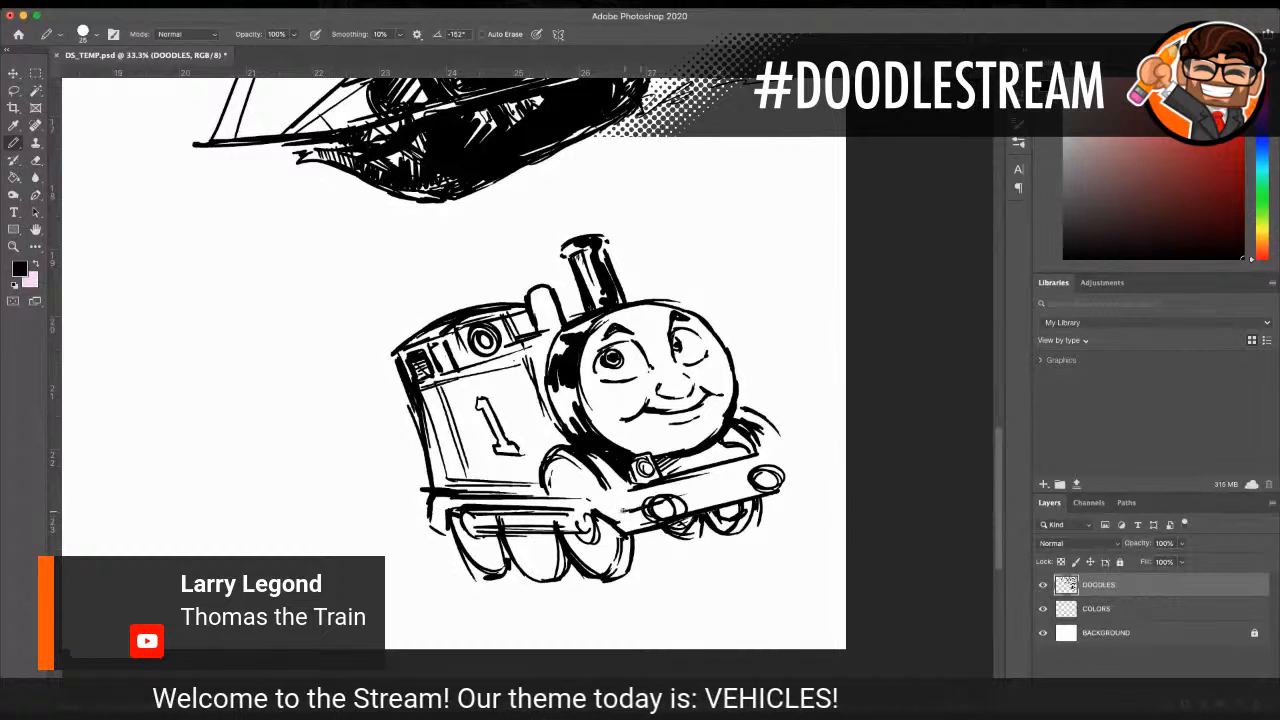
pyautogui.moveTo(685, 496)
pyautogui.mouseDown()
pyautogui.moveTo(727, 483)
pyautogui.moveTo(603, 504)
pyautogui.moveTo(578, 487)
pyautogui.moveTo(623, 537)
pyautogui.mouseUp()
pyautogui.moveTo(789, 469)
pyautogui.mouseDown()
pyautogui.moveTo(779, 487)
pyautogui.moveTo(791, 460)
pyautogui.moveTo(771, 453)
pyautogui.mouseUp()
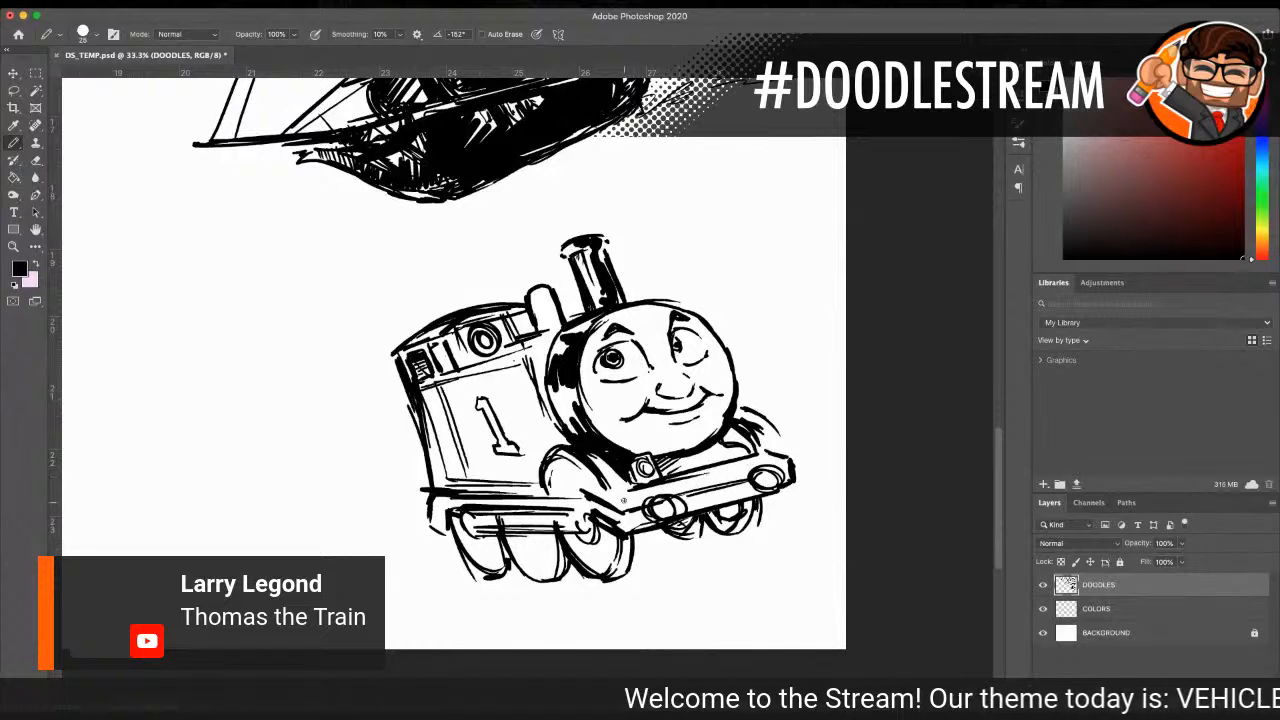
# Step: Hatch the near end of the buffer beam and fill both round buffers with black
pyautogui.moveTo(632, 513); pyautogui.dragTo(629, 534)
pyautogui.moveTo(637, 508); pyautogui.dragTo(634, 529)
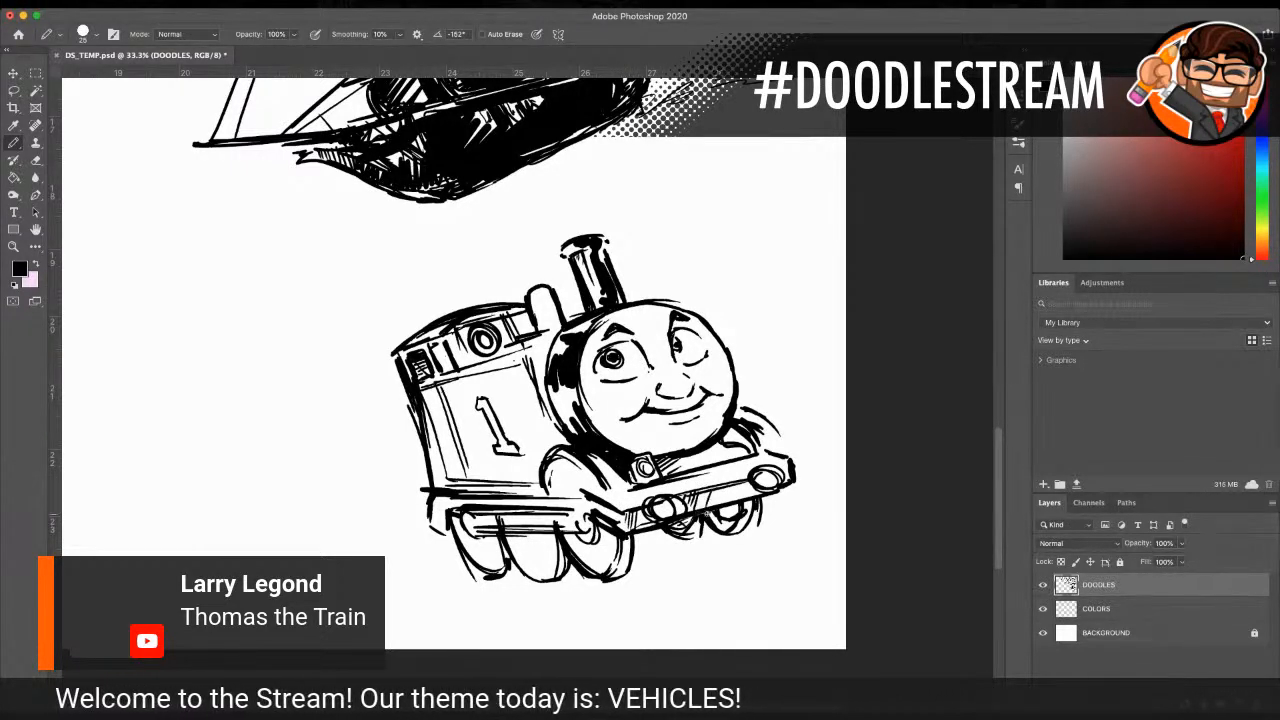
pyautogui.moveTo(658, 500); pyautogui.dragTo(662, 508)
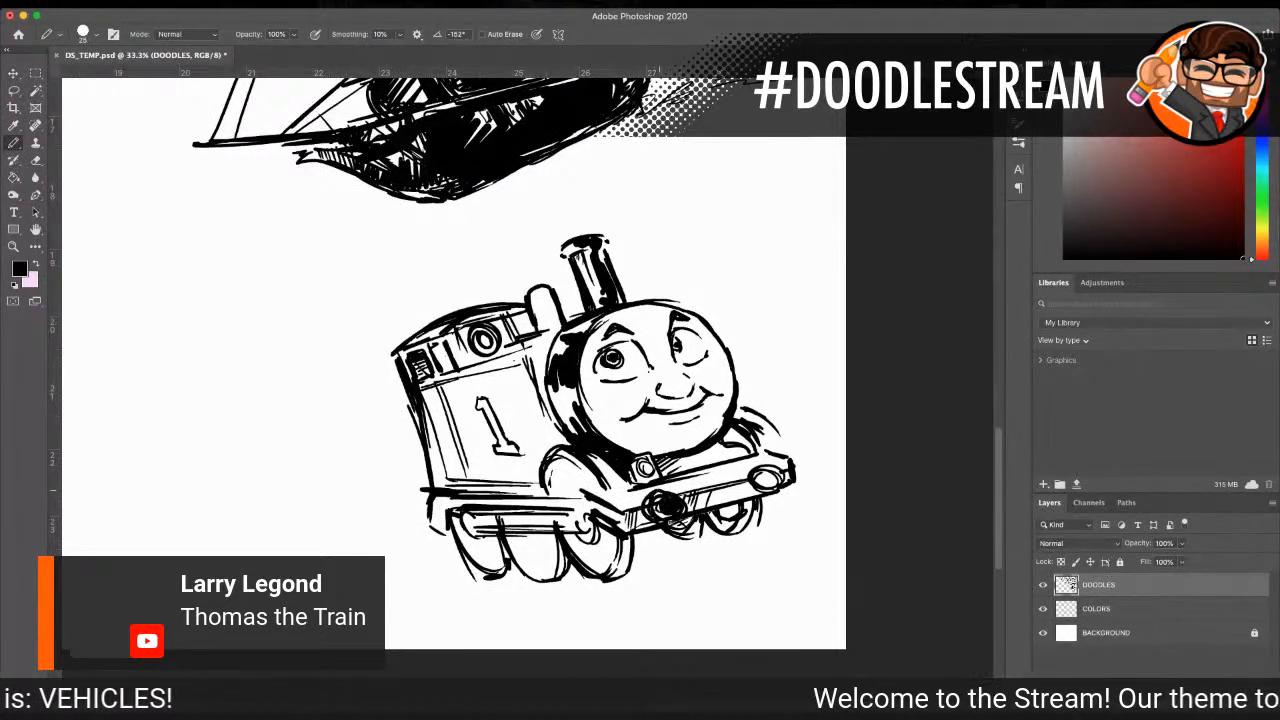
pyautogui.moveTo(750, 465)
pyautogui.mouseDown()
pyautogui.moveTo(764, 492)
pyautogui.moveTo(782, 476)
pyautogui.moveTo(776, 492)
pyautogui.mouseUp()
# Step: Hatch shading onto the far-side wheels, the far fender arch and the dome behind the funnel
pyautogui.moveTo(688, 522)
pyautogui.mouseDown()
pyautogui.moveTo(740, 508)
pyautogui.moveTo(744, 520)
pyautogui.mouseUp()
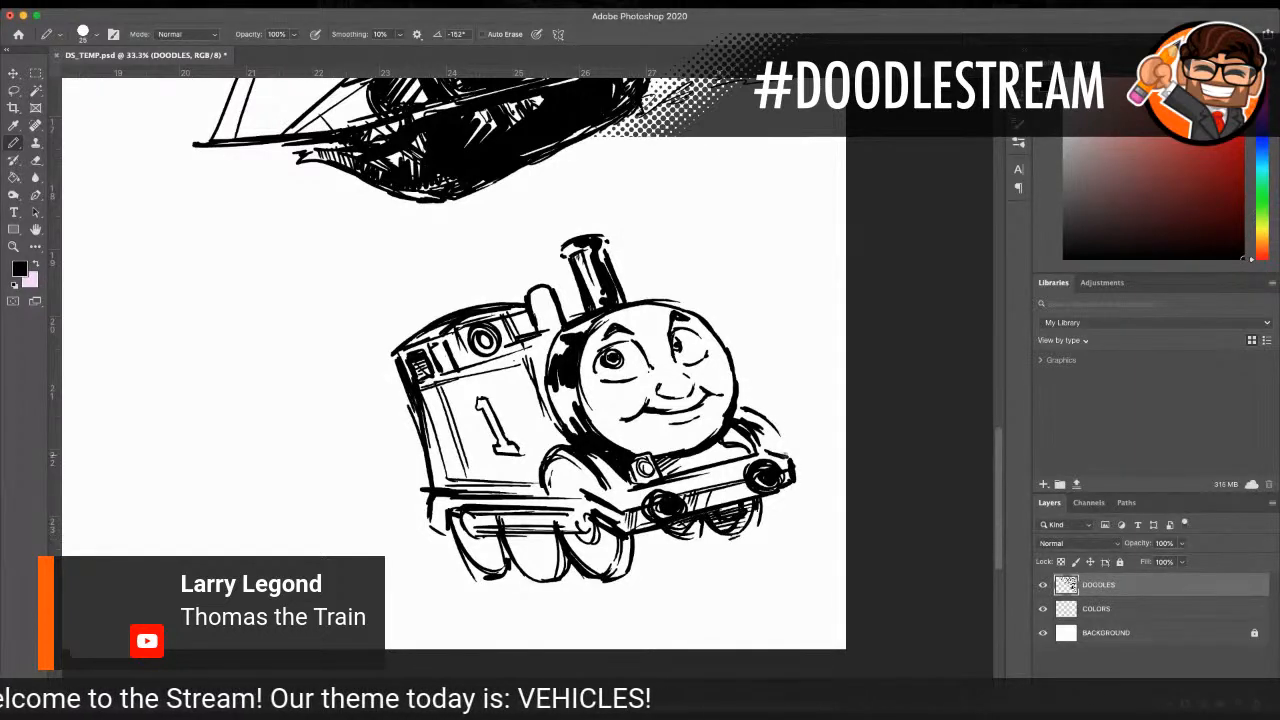
pyautogui.moveTo(742, 409)
pyautogui.mouseDown()
pyautogui.moveTo(728, 418)
pyautogui.moveTo(732, 452)
pyautogui.mouseUp()
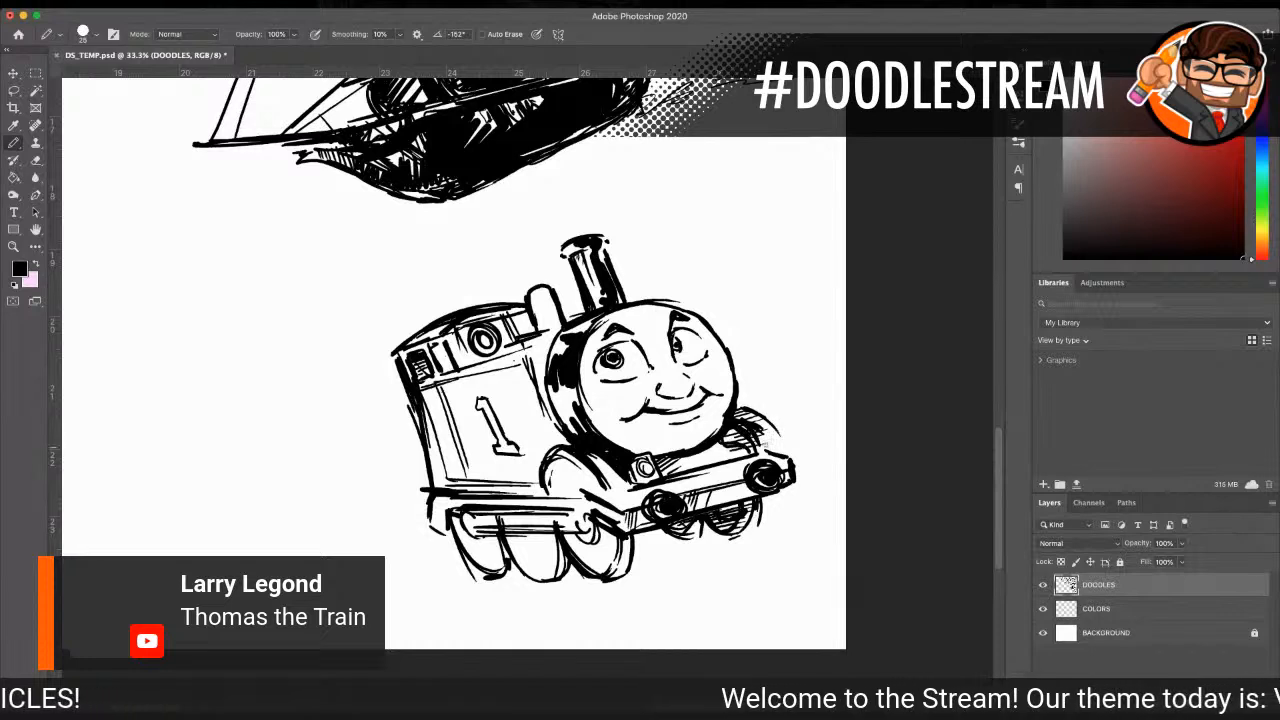
pyautogui.moveTo(531, 300); pyautogui.dragTo(548, 322)
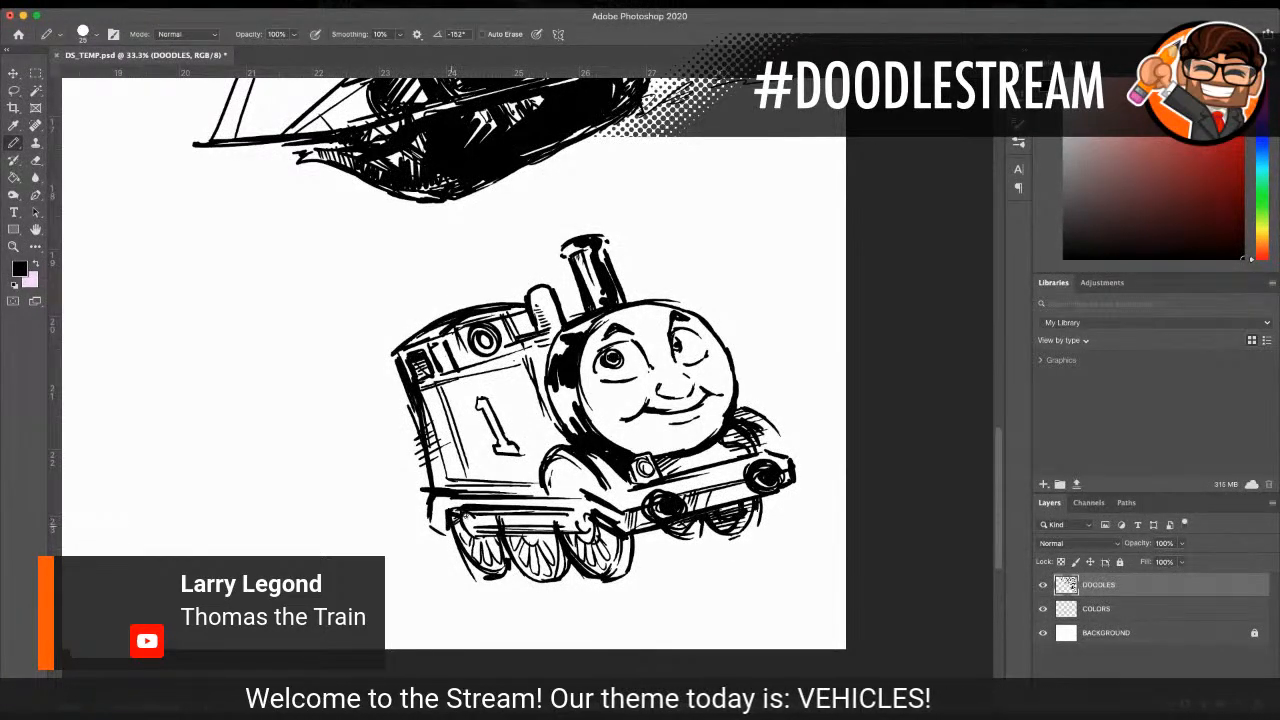
# Step: Draw spokes in the three near-side wheels and hatch shadows across their upper parts
pyautogui.moveTo(480, 531)
pyautogui.mouseDown()
pyautogui.moveTo(464, 542)
pyautogui.moveTo(507, 540)
pyautogui.mouseUp()
pyautogui.moveTo(541, 529); pyautogui.dragTo(517, 557)
pyautogui.moveTo(588, 528); pyautogui.dragTo(579, 541)
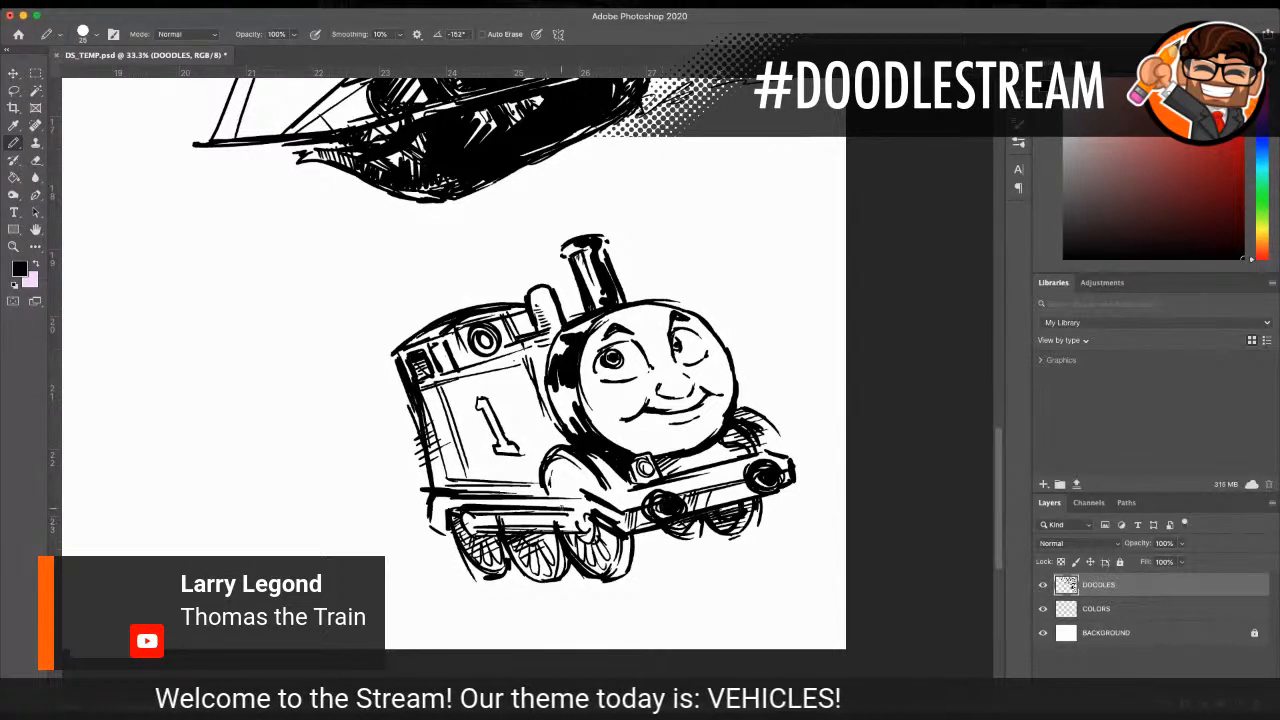
# Step: On the COLORS layer, paint the train's cab, side tank, dome, fender and front beam bright blue
pyautogui.click(1120, 614)
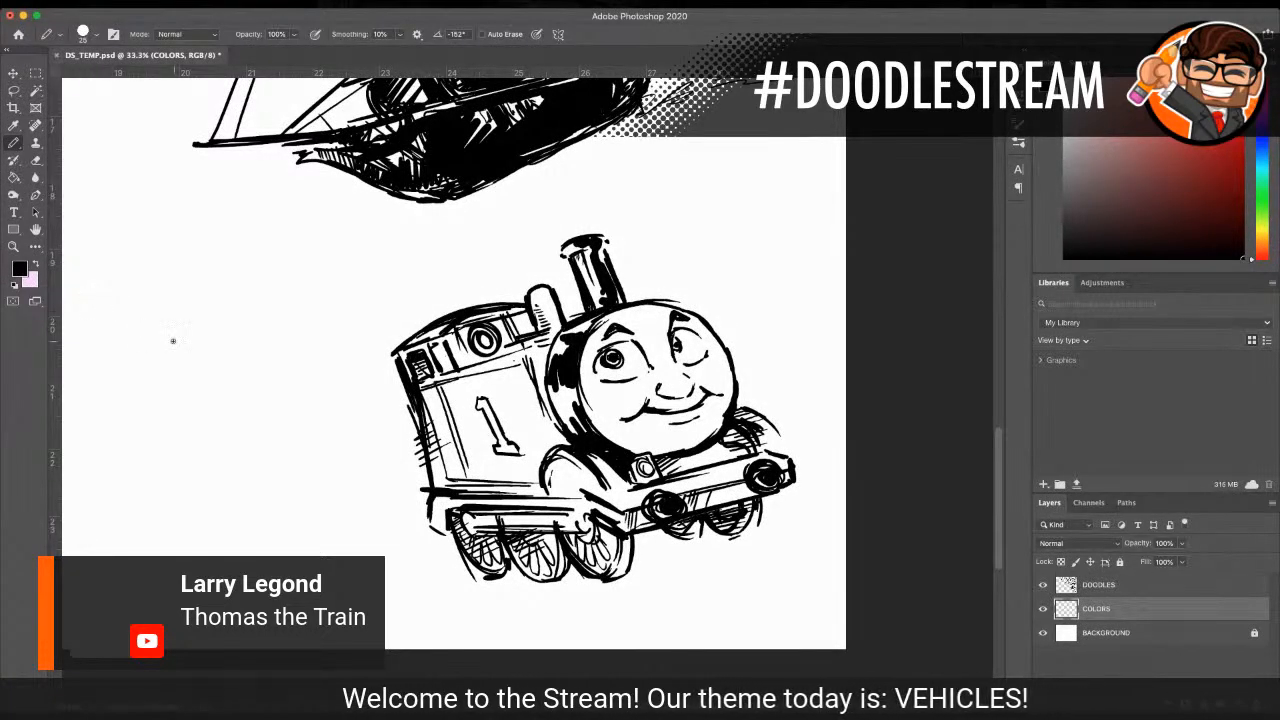
pyautogui.press('i')
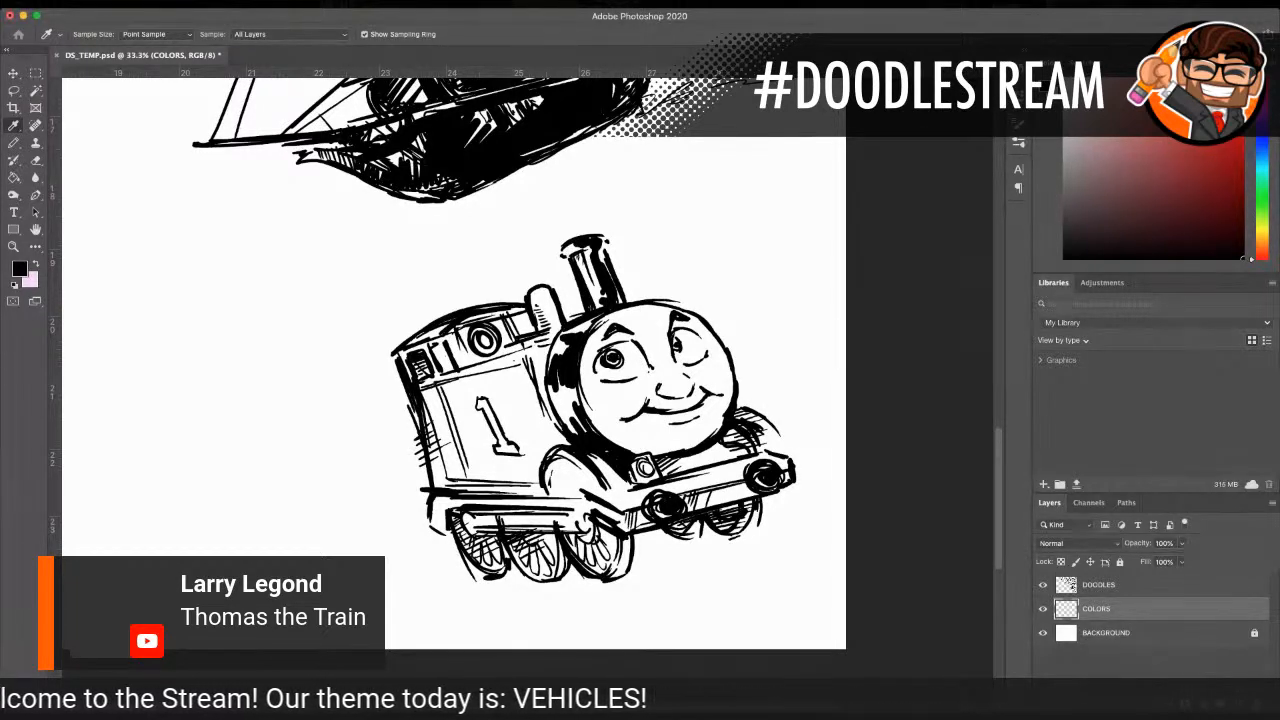
pyautogui.press('b')
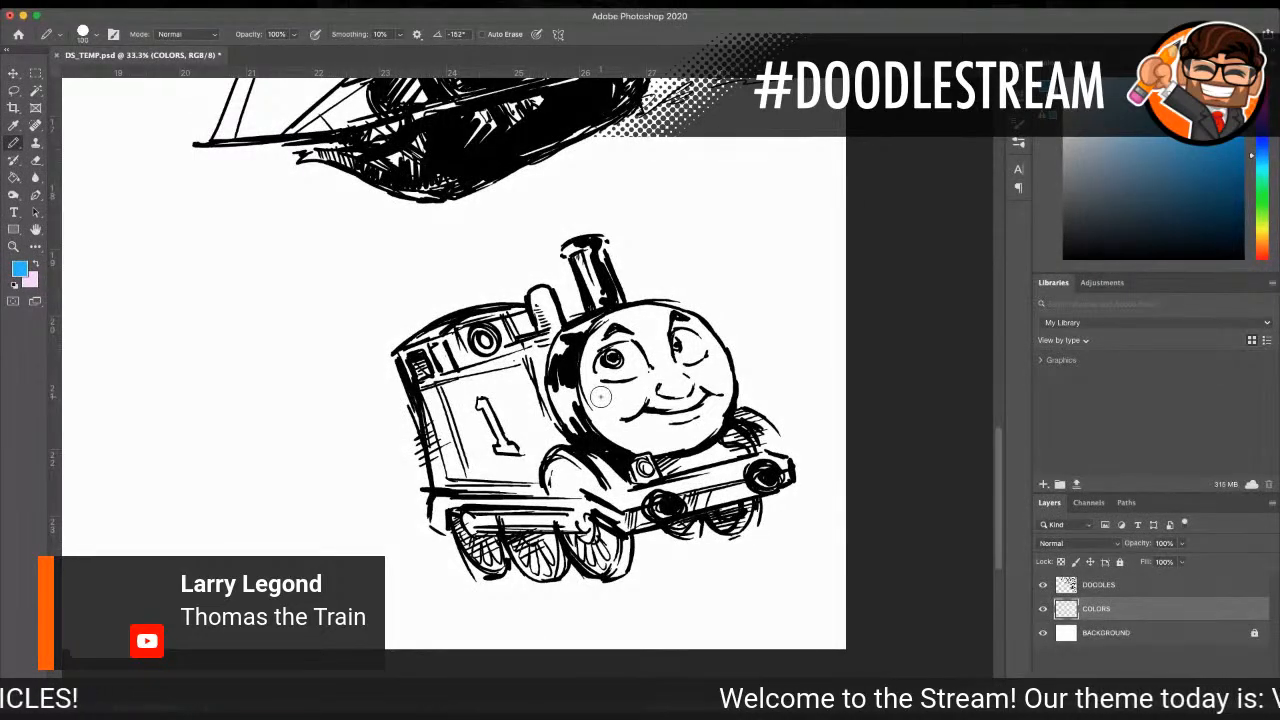
pyautogui.moveTo(495, 372)
pyautogui.mouseDown()
pyautogui.moveTo(441, 404)
pyautogui.moveTo(514, 378)
pyautogui.moveTo(538, 395)
pyautogui.moveTo(466, 441)
pyautogui.moveTo(498, 453)
pyautogui.moveTo(493, 470)
pyautogui.moveTo(583, 408)
pyautogui.moveTo(548, 456)
pyautogui.moveTo(626, 441)
pyautogui.moveTo(638, 453)
pyautogui.moveTo(618, 468)
pyautogui.moveTo(628, 476)
pyautogui.moveTo(703, 468)
pyautogui.moveTo(743, 483)
pyautogui.moveTo(698, 470)
pyautogui.moveTo(748, 458)
pyautogui.moveTo(714, 478)
pyautogui.mouseUp()
pyautogui.moveTo(432, 368)
pyautogui.mouseDown()
pyautogui.moveTo(440, 485)
pyautogui.moveTo(470, 470)
pyautogui.moveTo(425, 455)
pyautogui.moveTo(438, 445)
pyautogui.moveTo(430, 425)
pyautogui.moveTo(436, 480)
pyautogui.mouseUp()
pyautogui.moveTo(424, 395)
pyautogui.mouseDown()
pyautogui.moveTo(436, 356)
pyautogui.moveTo(605, 330)
pyautogui.moveTo(581, 401)
pyautogui.mouseUp()
pyautogui.moveTo(538, 298)
pyautogui.mouseDown()
pyautogui.moveTo(525, 325)
pyautogui.moveTo(495, 322)
pyautogui.moveTo(479, 341)
pyautogui.moveTo(420, 352)
pyautogui.moveTo(410, 378)
pyautogui.moveTo(405, 350)
pyautogui.moveTo(440, 335)
pyautogui.moveTo(444, 384)
pyautogui.mouseUp()
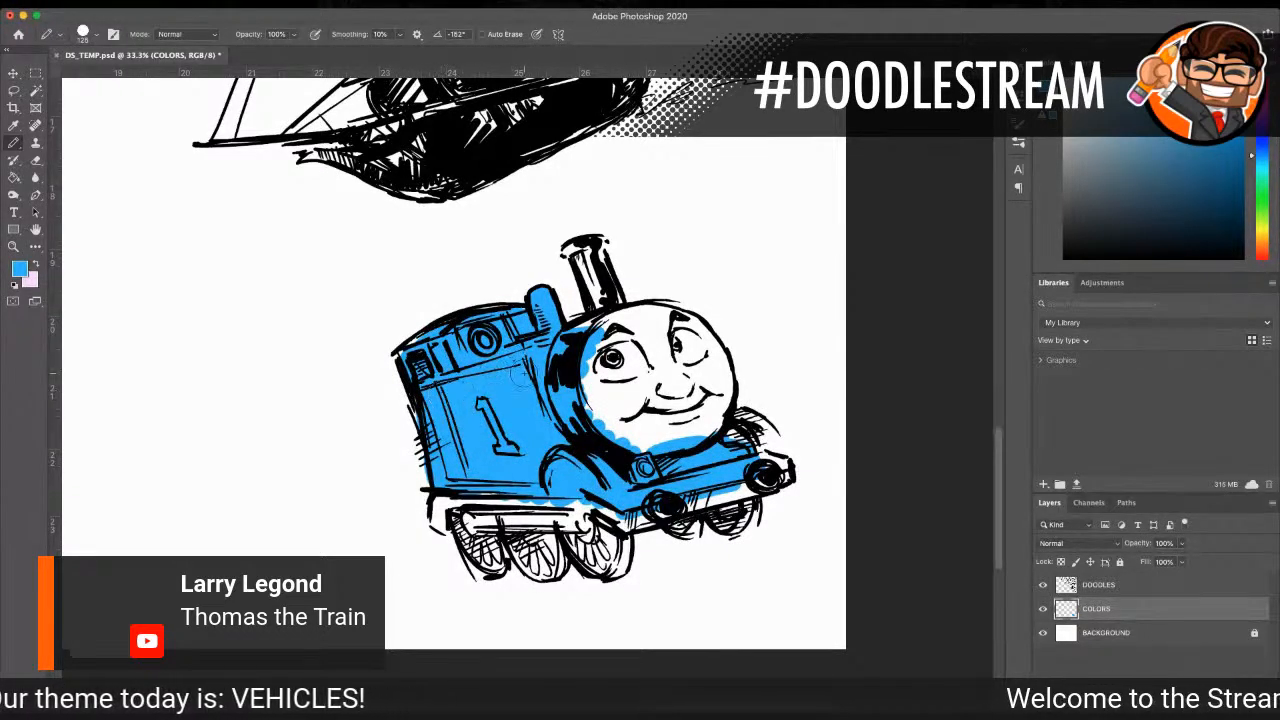
pyautogui.moveTo(514, 500)
pyautogui.mouseDown()
pyautogui.moveTo(478, 503)
pyautogui.moveTo(496, 510)
pyautogui.moveTo(498, 487)
pyautogui.mouseUp()
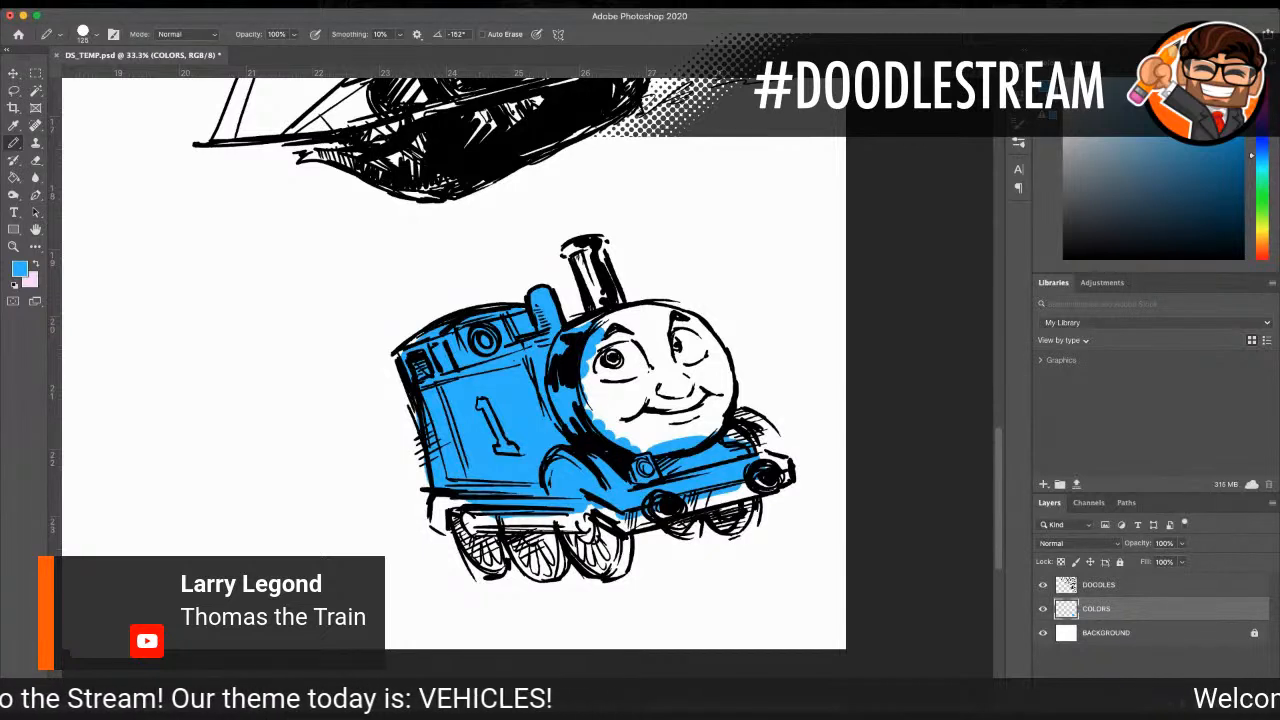
# Step: Paint the train's whole face light grey, covering the blue that spilled over its edge
pyautogui.press('i')
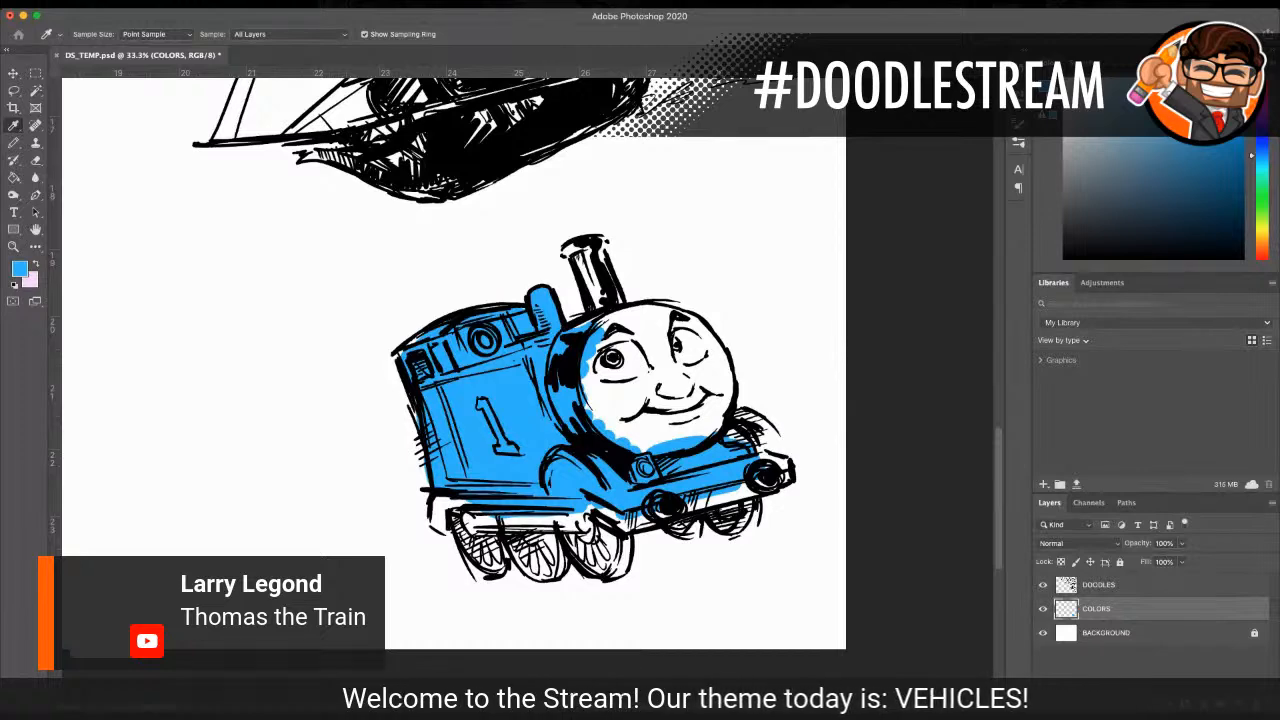
pyautogui.press('Return')
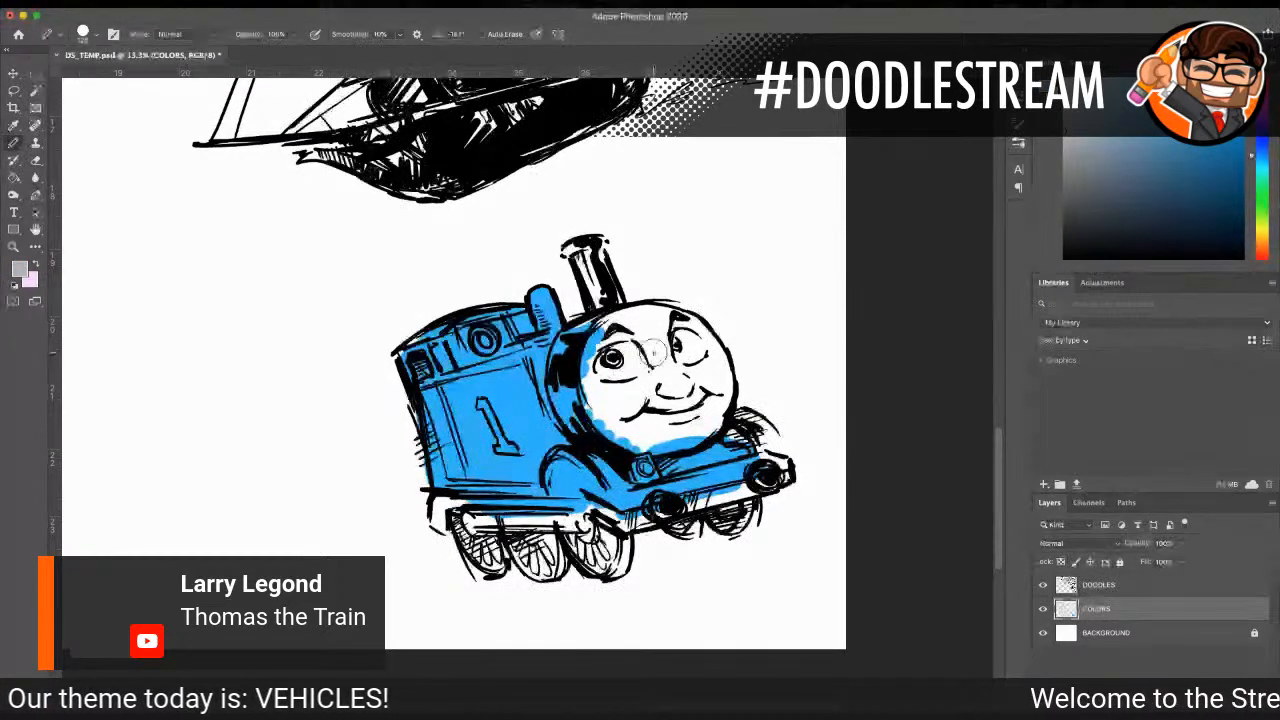
pyautogui.moveTo(654, 352)
pyautogui.mouseDown()
pyautogui.moveTo(624, 406)
pyautogui.moveTo(679, 434)
pyautogui.moveTo(702, 359)
pyautogui.moveTo(689, 348)
pyautogui.moveTo(619, 391)
pyautogui.moveTo(624, 421)
pyautogui.moveTo(652, 426)
pyautogui.moveTo(679, 391)
pyautogui.moveTo(712, 378)
pyautogui.moveTo(706, 428)
pyautogui.moveTo(622, 439)
pyautogui.moveTo(592, 399)
pyautogui.moveTo(592, 358)
pyautogui.moveTo(596, 374)
pyautogui.moveTo(652, 318)
pyautogui.moveTo(689, 328)
pyautogui.moveTo(709, 356)
pyautogui.moveTo(707, 416)
pyautogui.moveTo(719, 388)
pyautogui.moveTo(704, 341)
pyautogui.moveTo(710, 356)
pyautogui.moveTo(655, 318)
pyautogui.moveTo(719, 359)
pyautogui.moveTo(724, 372)
pyautogui.moveTo(632, 314)
pyautogui.moveTo(680, 309)
pyautogui.mouseUp()
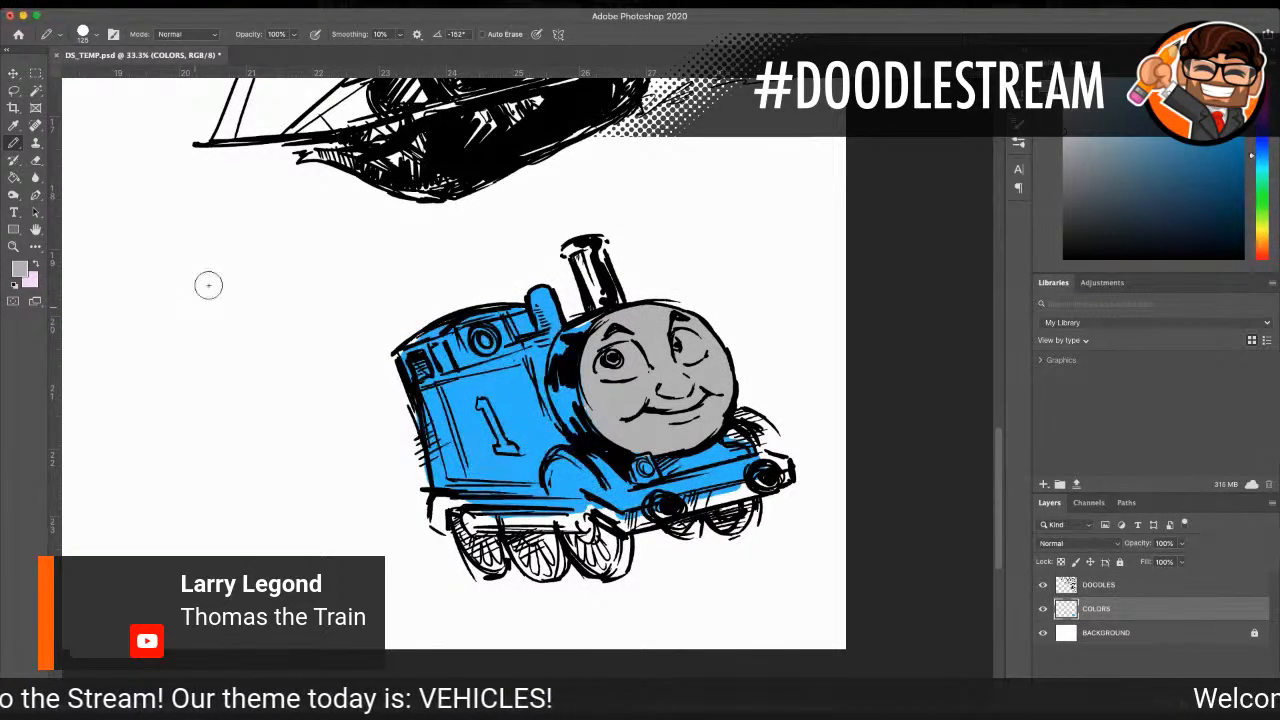
# Step: Paint the funnel, the boiler rim behind the face and the front deck dark grey
pyautogui.press('i')
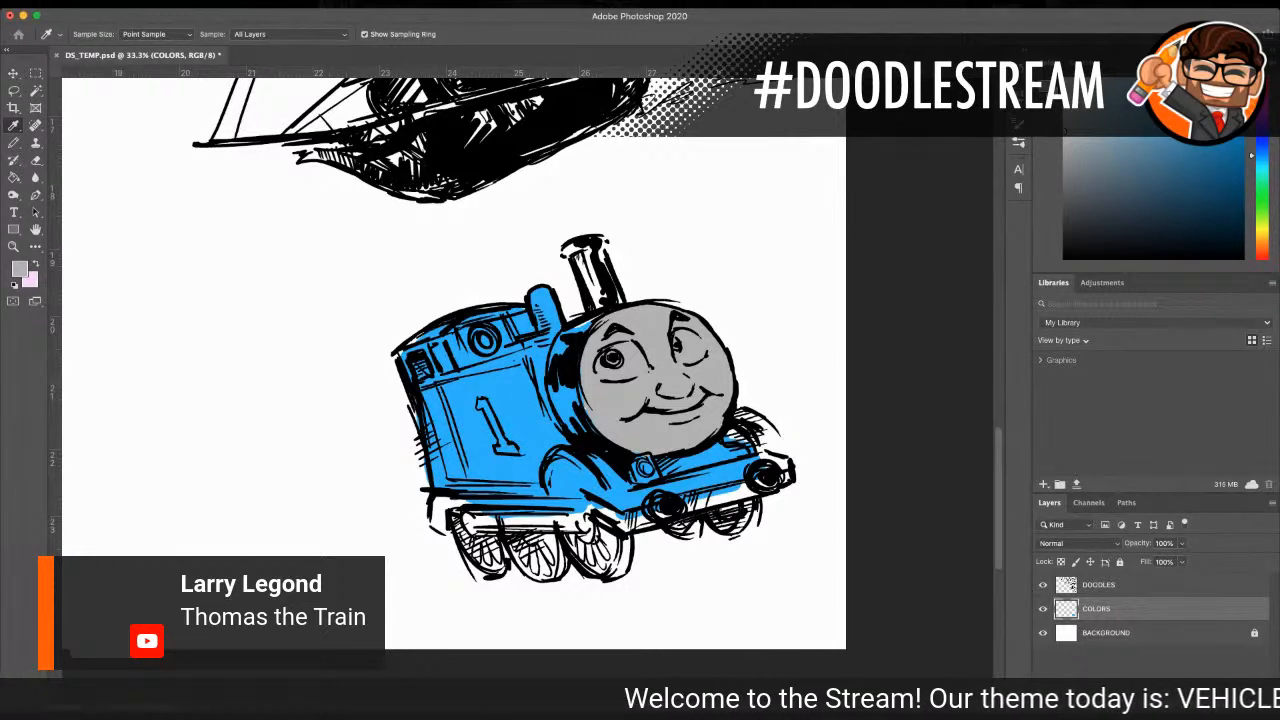
pyautogui.press('b')
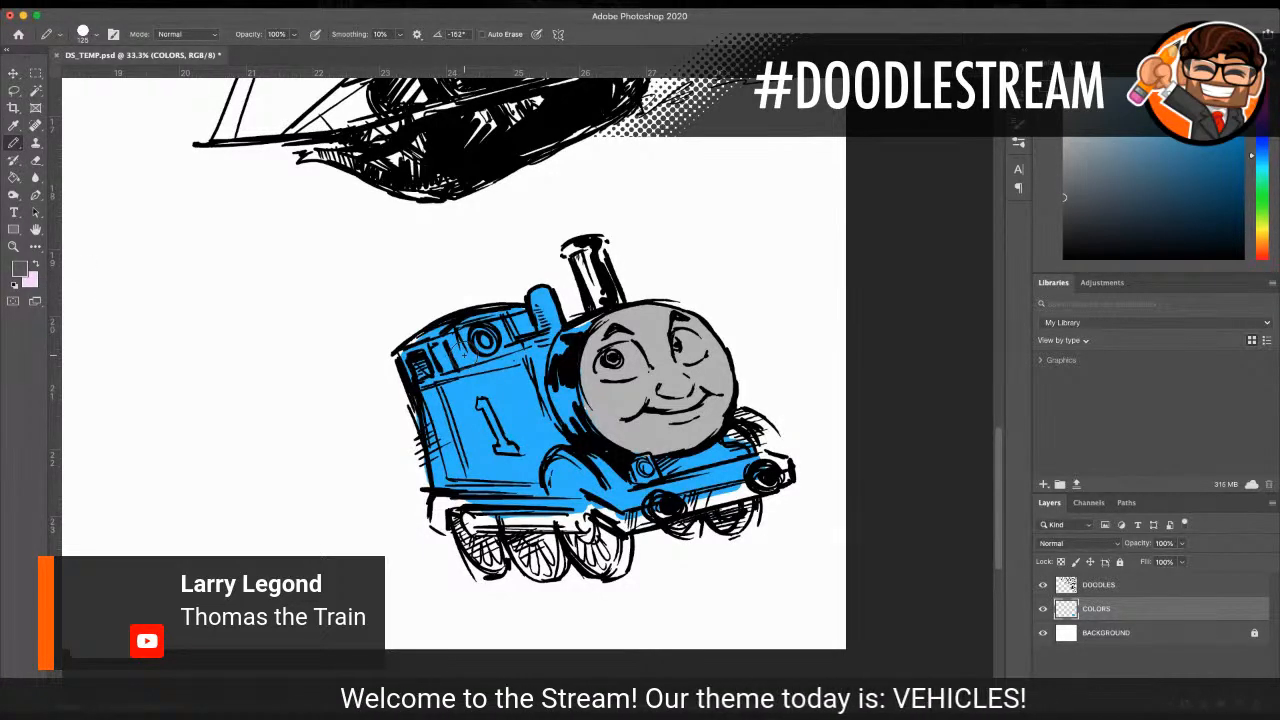
pyautogui.moveTo(574, 243)
pyautogui.mouseDown()
pyautogui.moveTo(590, 264)
pyautogui.moveTo(589, 250)
pyautogui.moveTo(604, 312)
pyautogui.mouseUp()
pyautogui.moveTo(568, 262)
pyautogui.mouseDown()
pyautogui.moveTo(575, 243)
pyautogui.moveTo(602, 256)
pyautogui.moveTo(615, 298)
pyautogui.moveTo(591, 244)
pyautogui.moveTo(577, 246)
pyautogui.mouseUp()
pyautogui.moveTo(540, 400)
pyautogui.mouseDown()
pyautogui.moveTo(562, 385)
pyautogui.moveTo(570, 420)
pyautogui.moveTo(560, 338)
pyautogui.moveTo(580, 322)
pyautogui.moveTo(567, 390)
pyautogui.moveTo(591, 433)
pyautogui.moveTo(575, 426)
pyautogui.mouseUp()
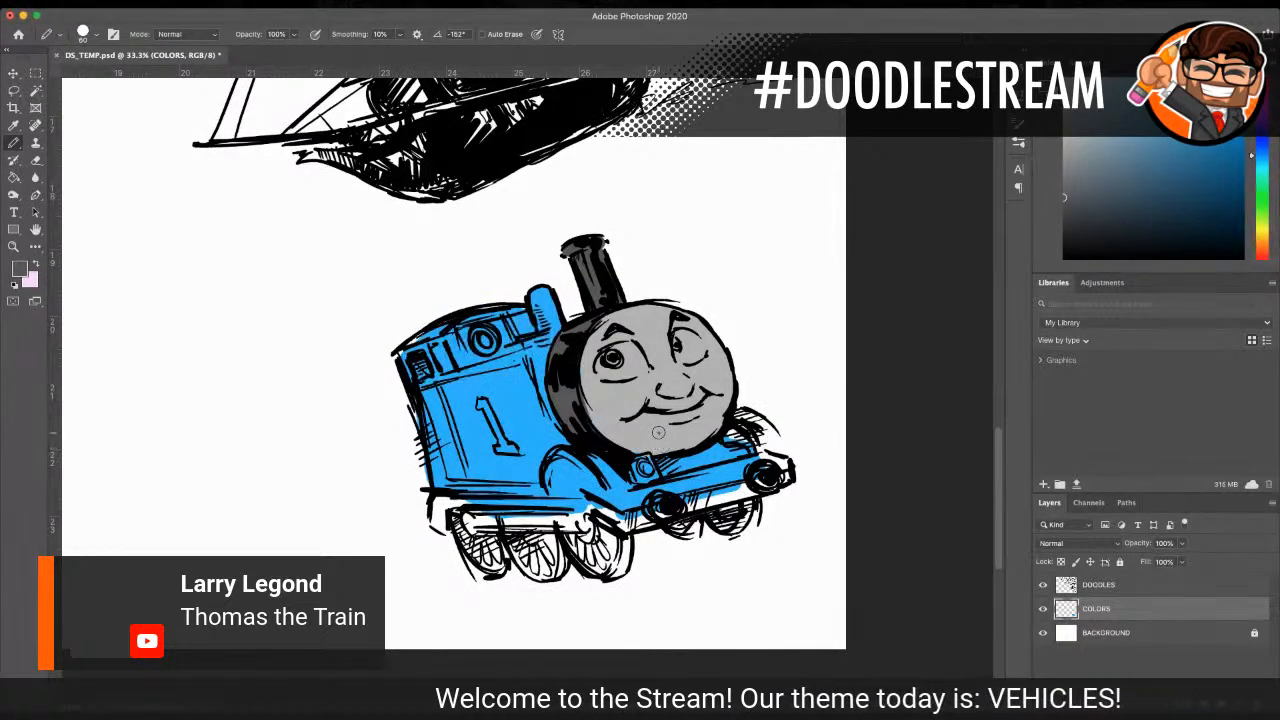
pyautogui.moveTo(658, 470)
pyautogui.mouseDown()
pyautogui.moveTo(728, 452)
pyautogui.moveTo(718, 459)
pyautogui.mouseUp()
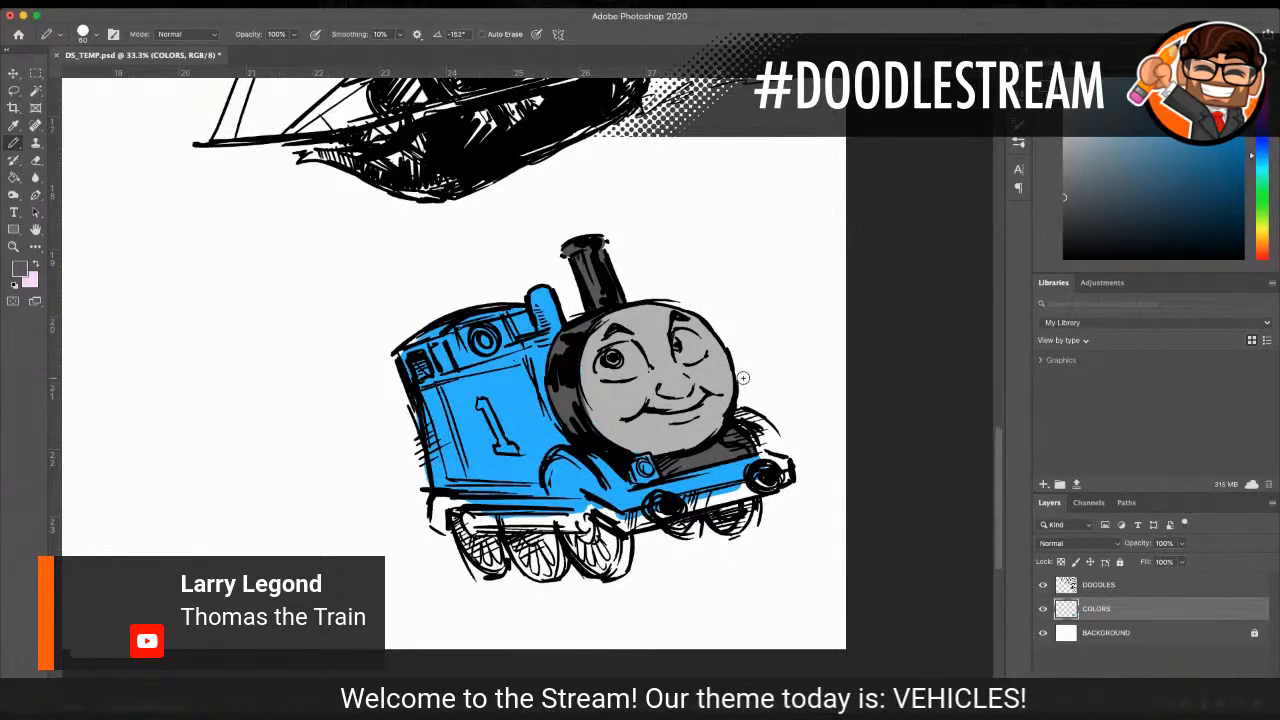
# Step: Sample white from the background and paint over the blue on the square lamp and the front buffer beam
pyautogui.press('i')
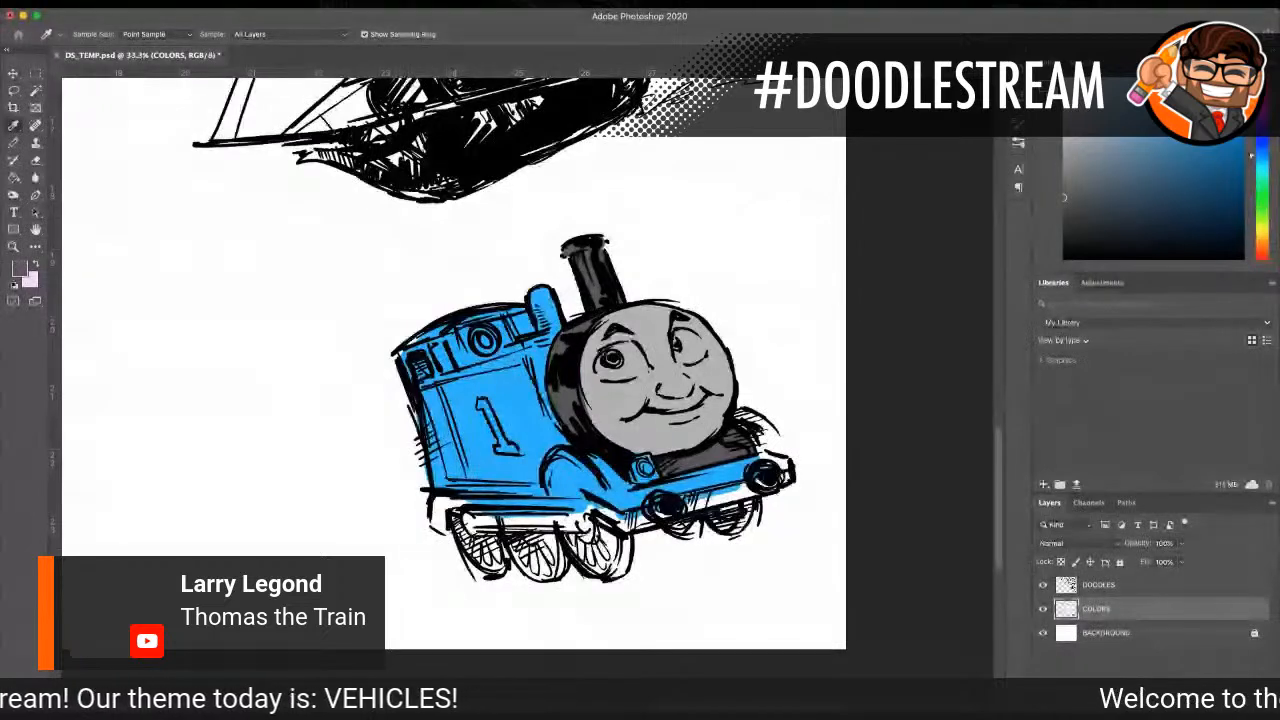
pyautogui.click(784, 432)
pyautogui.press('b')
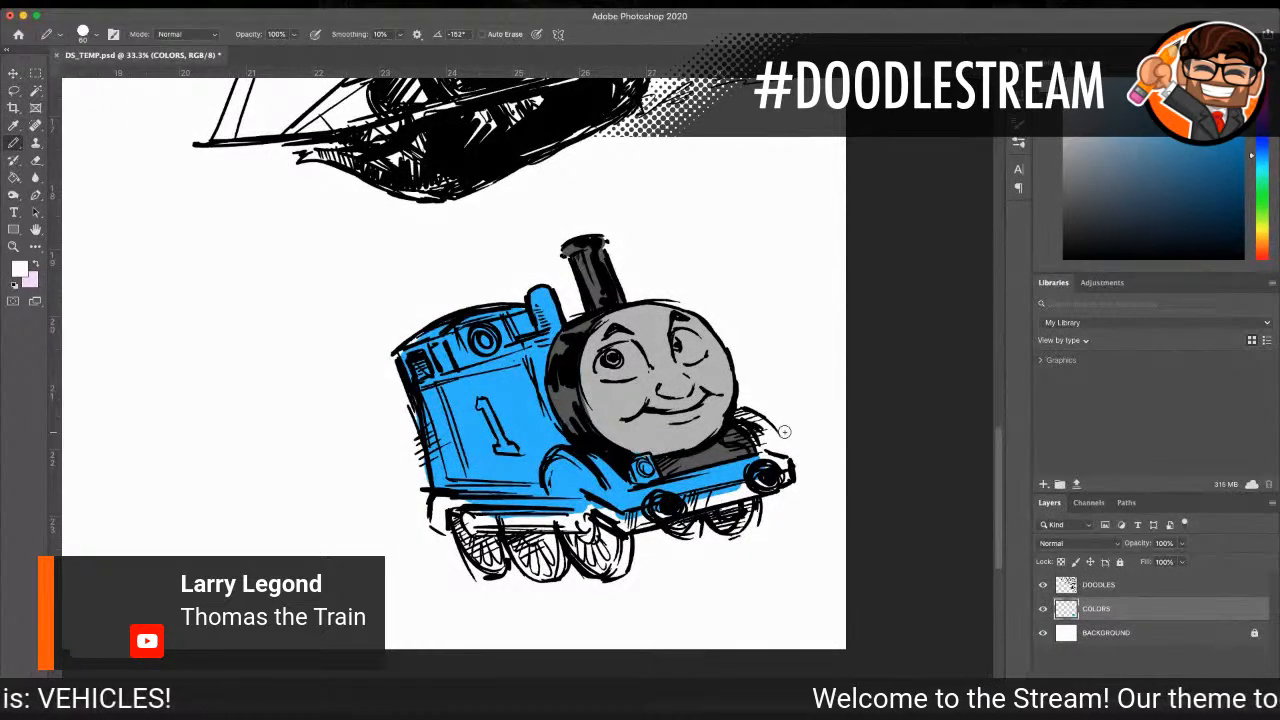
pyautogui.moveTo(641, 461); pyautogui.dragTo(640, 460)
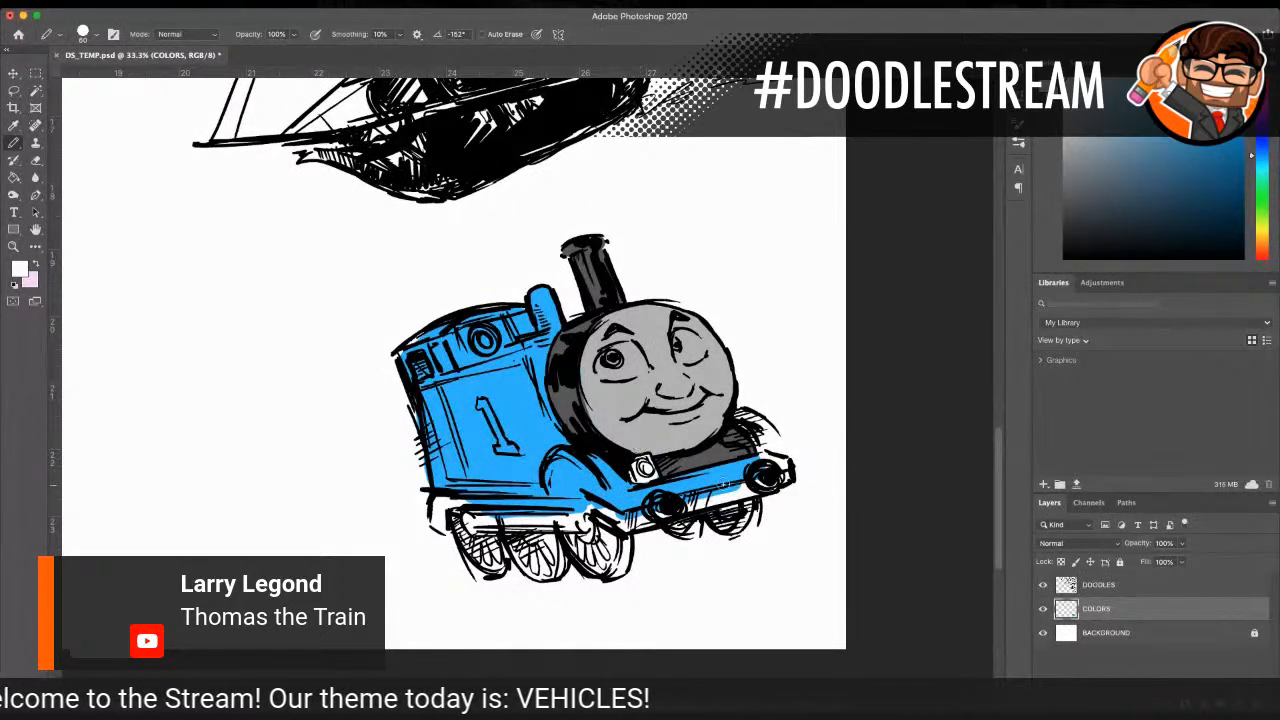
pyautogui.moveTo(657, 485)
pyautogui.mouseDown()
pyautogui.moveTo(756, 463)
pyautogui.moveTo(627, 492)
pyautogui.mouseUp()
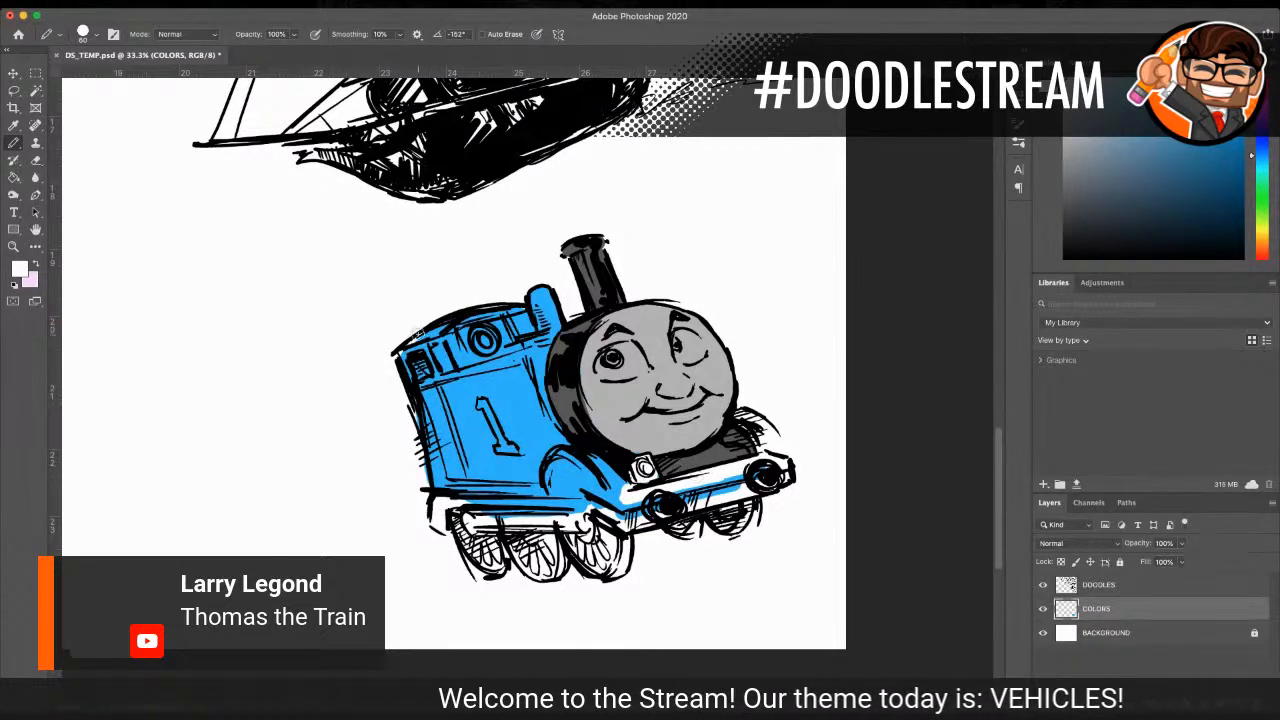
# Step: Paint the running board along the train's side and the lower strip of the front buffer beam bright red
pyautogui.press('i')
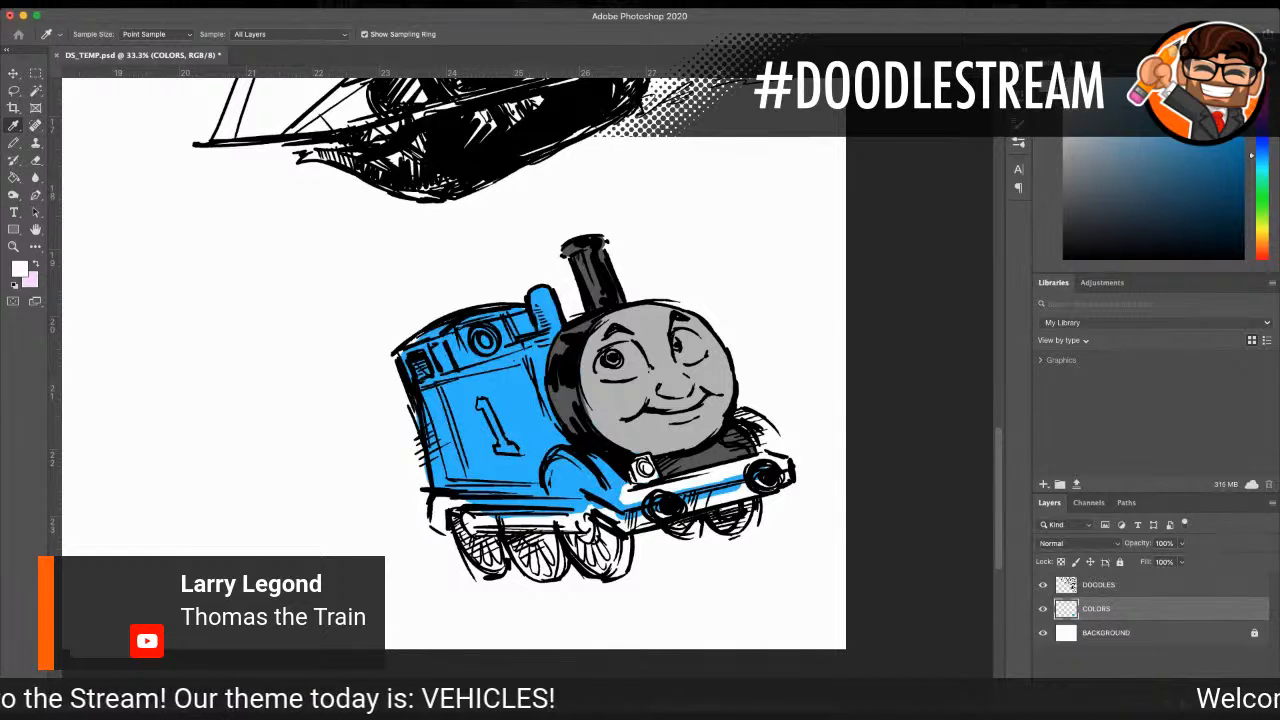
pyautogui.press('b')
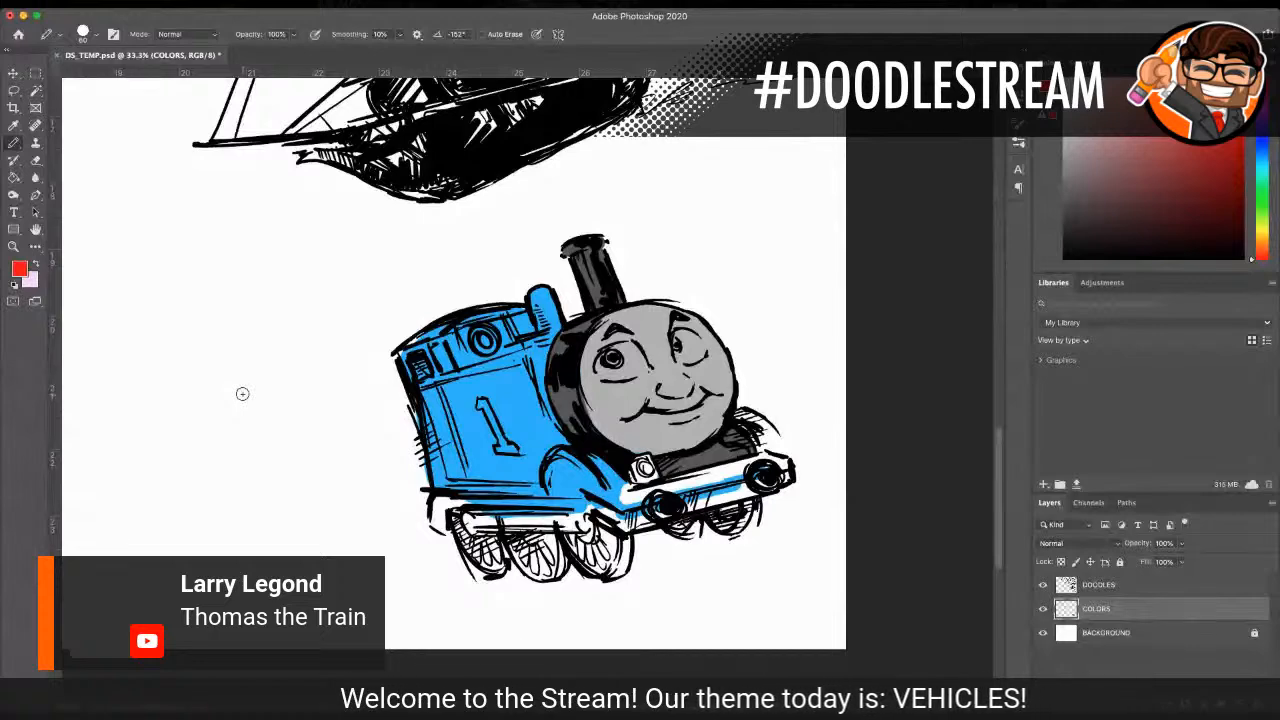
pyautogui.moveTo(438, 502)
pyautogui.mouseDown()
pyautogui.moveTo(443, 529)
pyautogui.moveTo(439, 501)
pyautogui.moveTo(586, 508)
pyautogui.mouseUp()
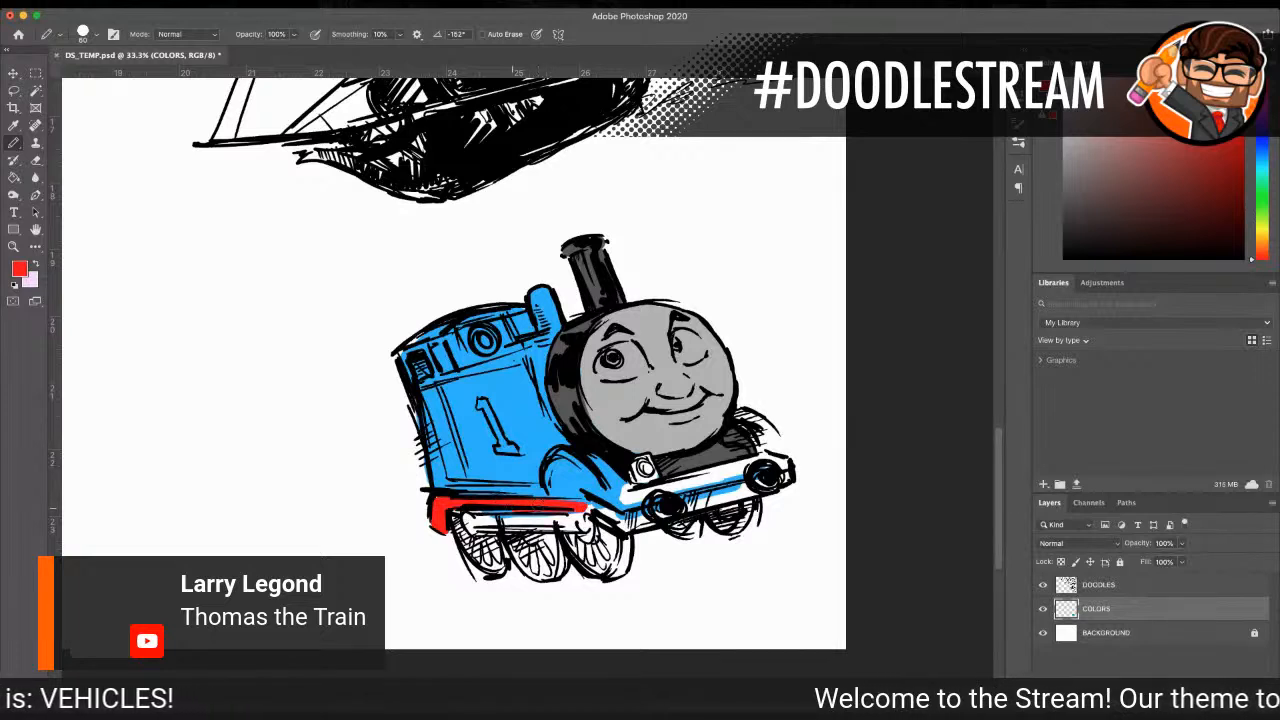
pyautogui.moveTo(441, 504); pyautogui.dragTo(604, 516)
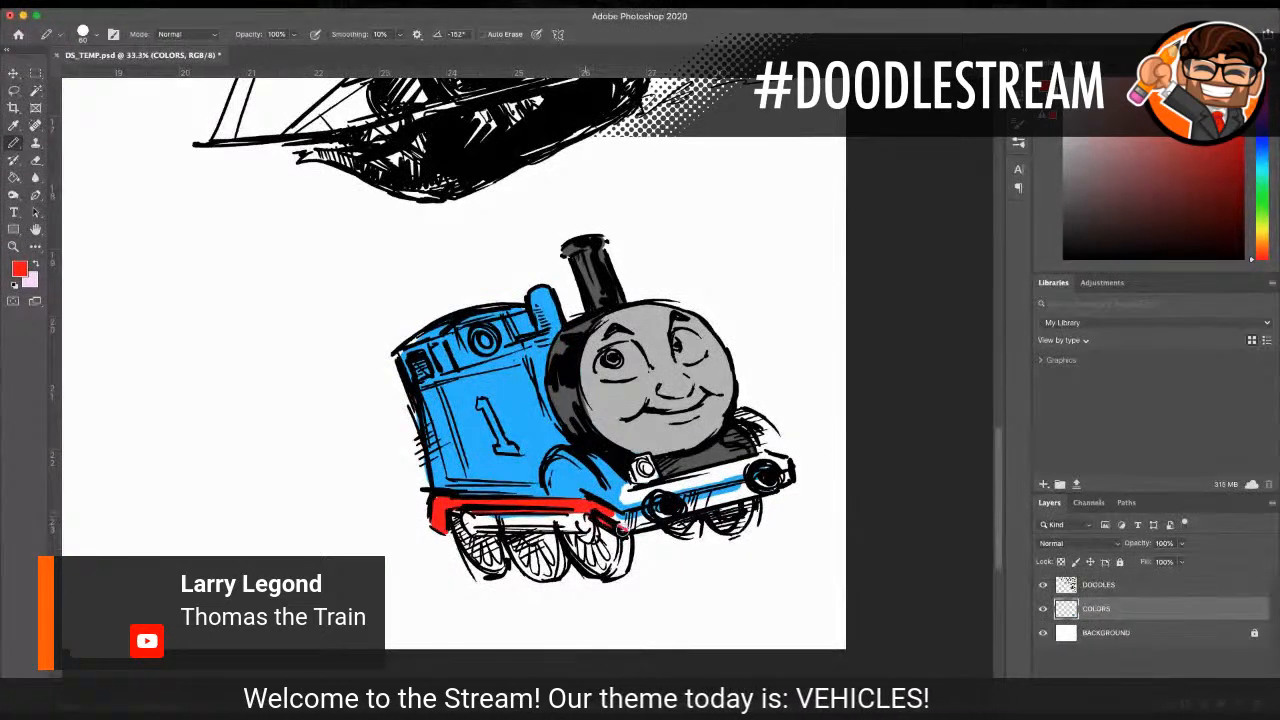
pyautogui.moveTo(660, 515)
pyautogui.mouseDown()
pyautogui.moveTo(631, 524)
pyautogui.moveTo(702, 504)
pyautogui.moveTo(672, 498)
pyautogui.moveTo(784, 478)
pyautogui.mouseUp()
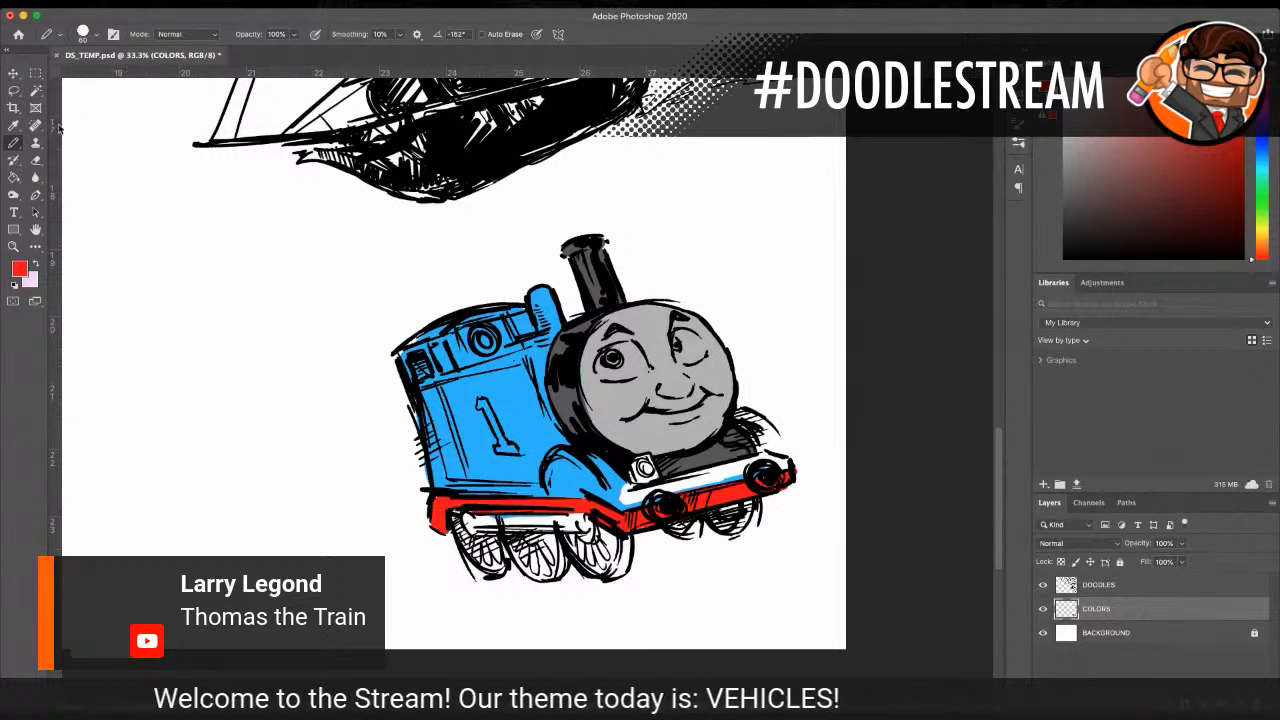
# Step: Sample the body's bright blue, touch up the near fender's front corner and paint the far fender behind the front deck
pyautogui.click(13, 126)
pyautogui.click(450, 400)
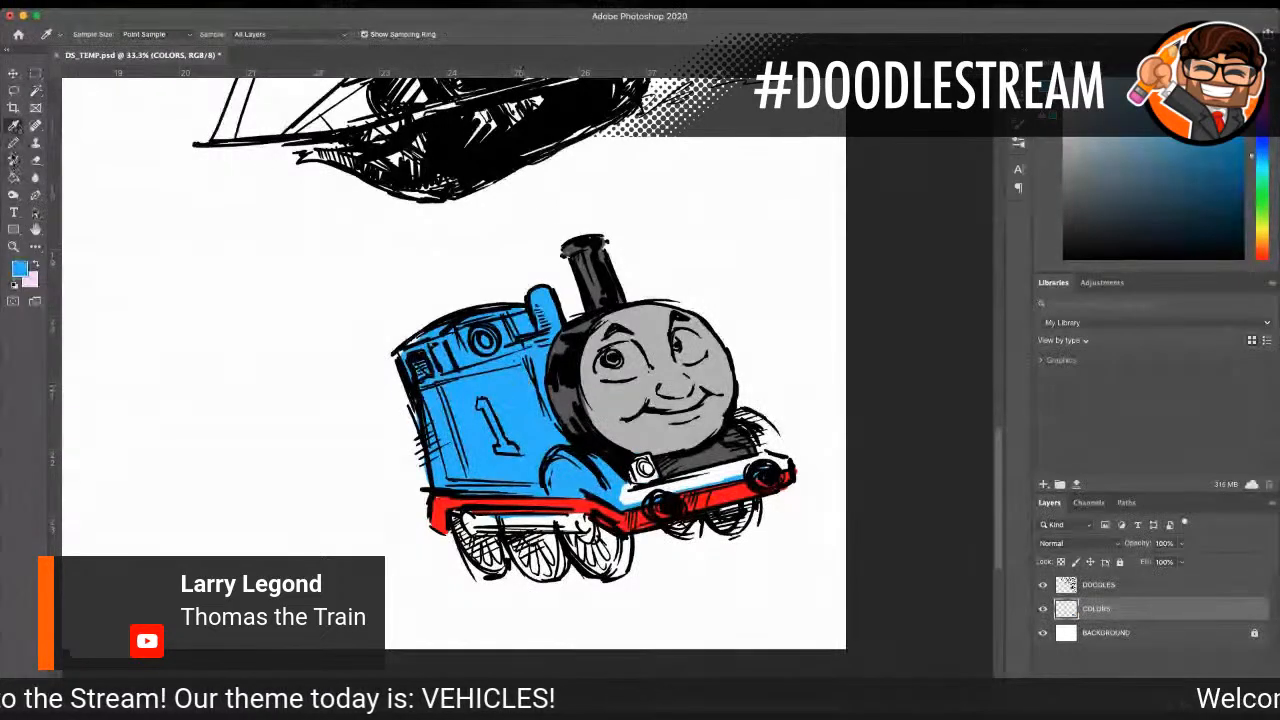
pyautogui.click(13, 145)
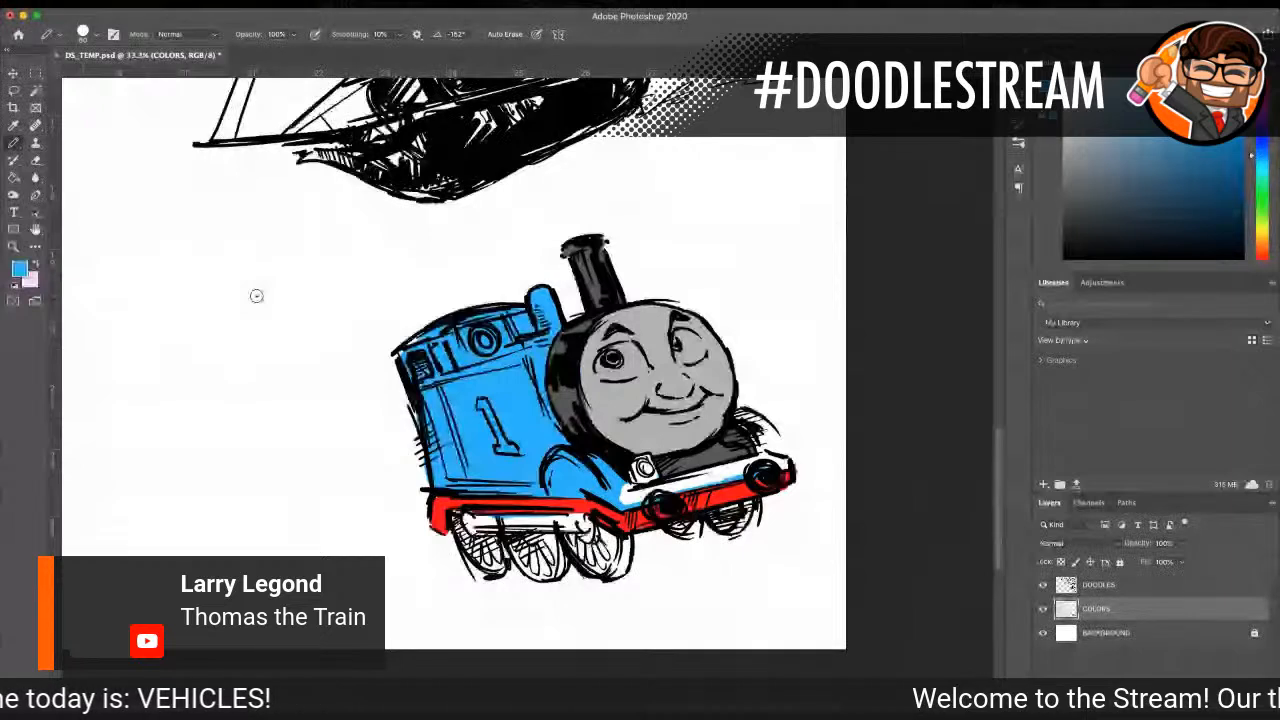
pyautogui.moveTo(617, 488); pyautogui.dragTo(622, 491)
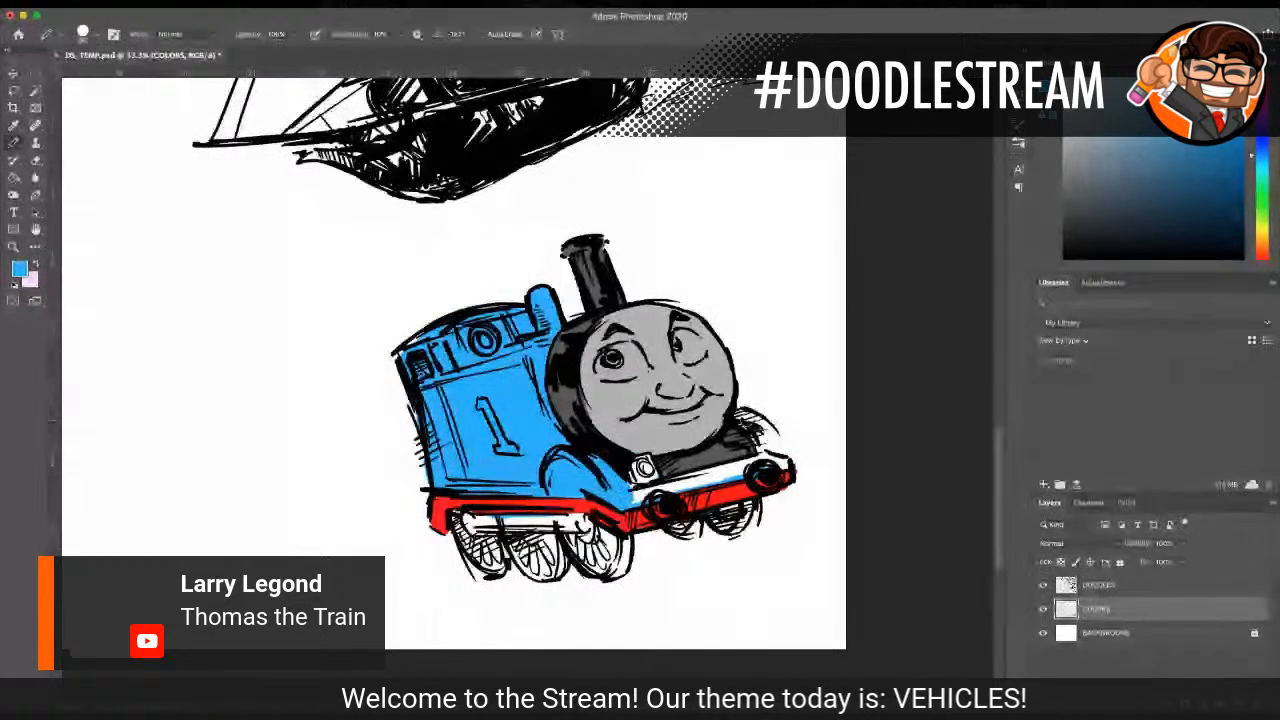
pyautogui.moveTo(745, 430)
pyautogui.mouseDown()
pyautogui.moveTo(756, 444)
pyautogui.moveTo(765, 426)
pyautogui.moveTo(766, 445)
pyautogui.moveTo(777, 437)
pyautogui.mouseUp()
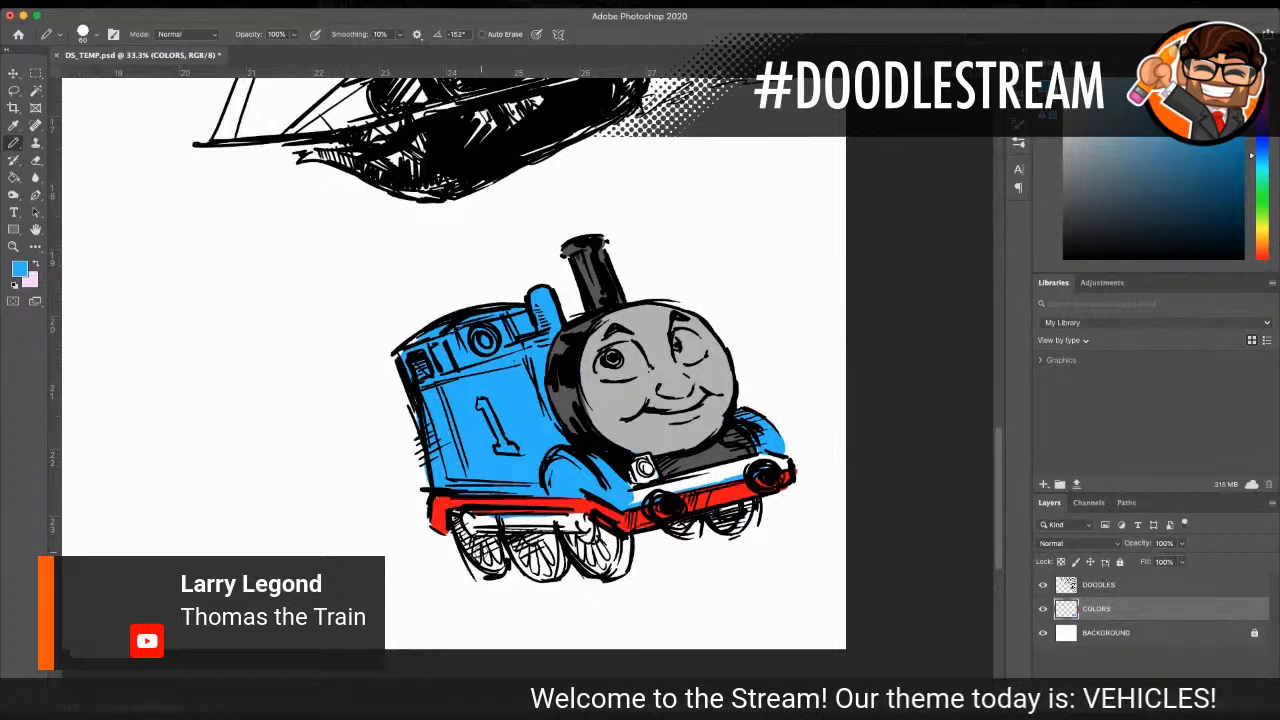
# Step: Paint all the wheels and the underframe bar beneath the running board bright blue
pyautogui.moveTo(498, 535)
pyautogui.mouseDown()
pyautogui.moveTo(560, 550)
pyautogui.moveTo(560, 565)
pyautogui.moveTo(525, 565)
pyautogui.moveTo(545, 570)
pyautogui.moveTo(470, 548)
pyautogui.moveTo(482, 522)
pyautogui.moveTo(575, 525)
pyautogui.moveTo(585, 560)
pyautogui.moveTo(620, 560)
pyautogui.moveTo(646, 537)
pyautogui.moveTo(742, 510)
pyautogui.moveTo(696, 516)
pyautogui.mouseUp()
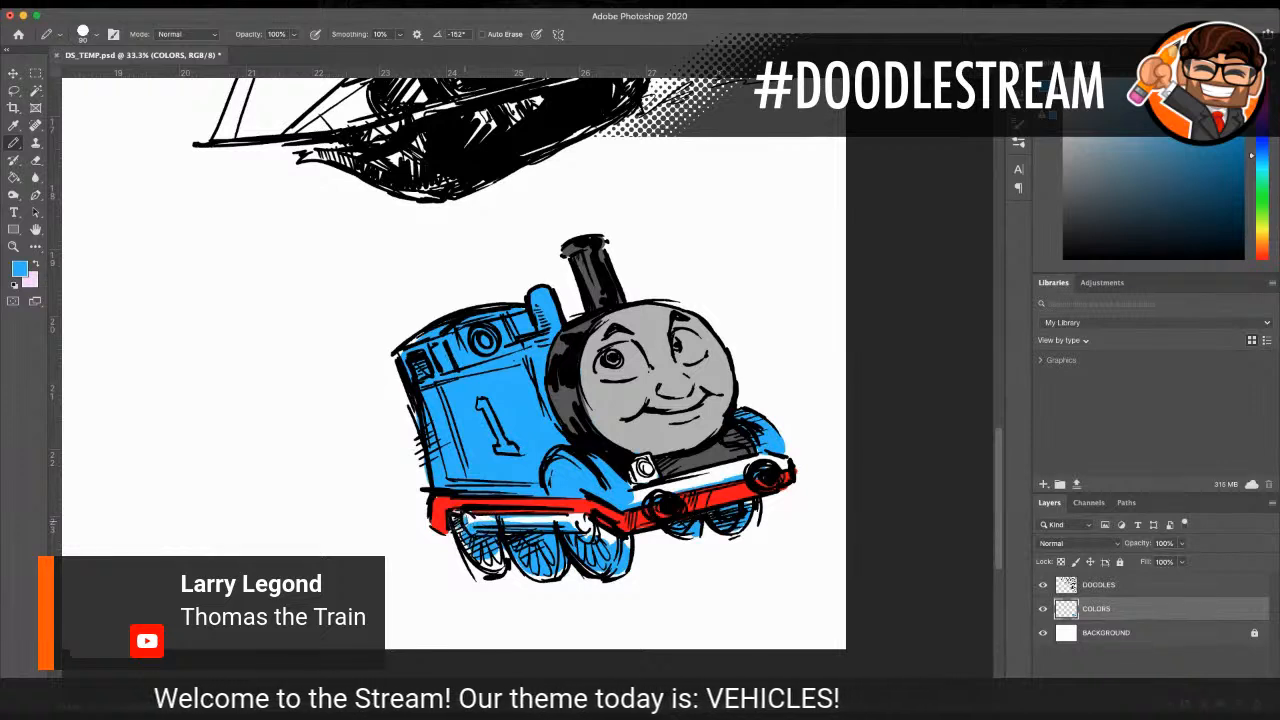
pyautogui.moveTo(470, 518)
pyautogui.mouseDown()
pyautogui.moveTo(568, 520)
pyautogui.moveTo(626, 542)
pyautogui.mouseUp()
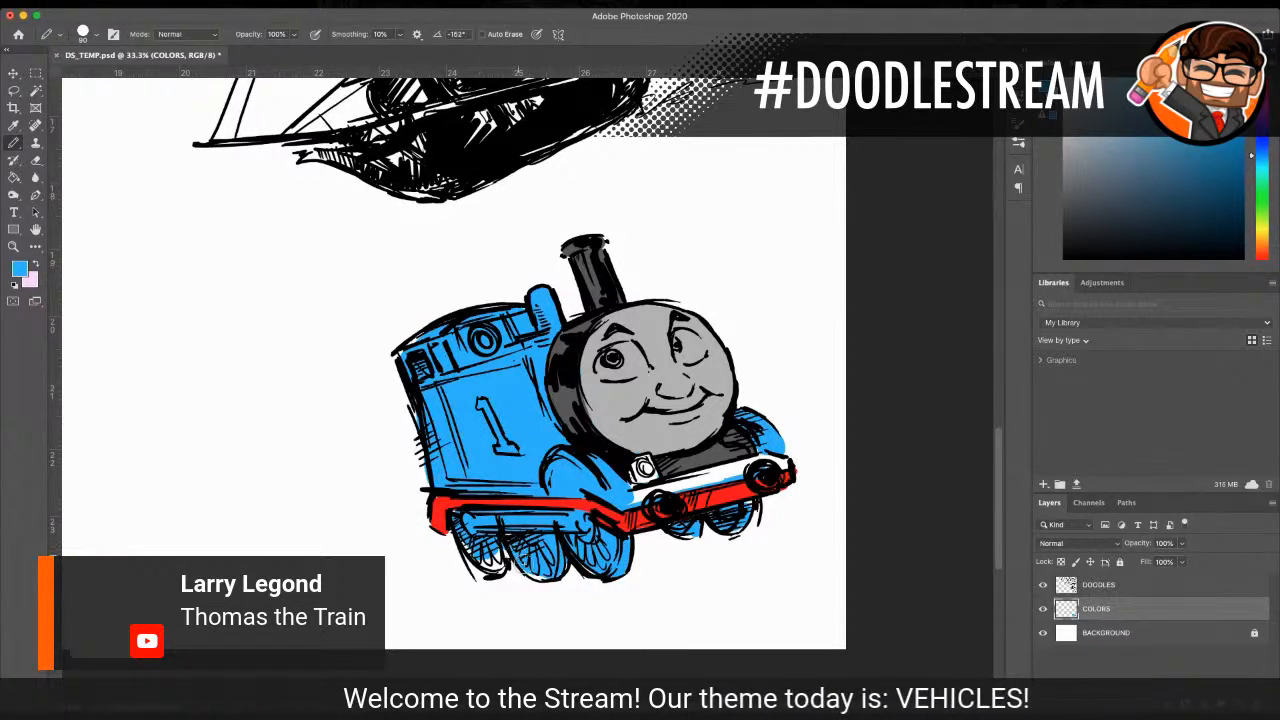
pyautogui.moveTo(478, 560)
pyautogui.mouseDown()
pyautogui.moveTo(546, 573)
pyautogui.moveTo(565, 548)
pyautogui.moveTo(610, 545)
pyautogui.mouseUp()
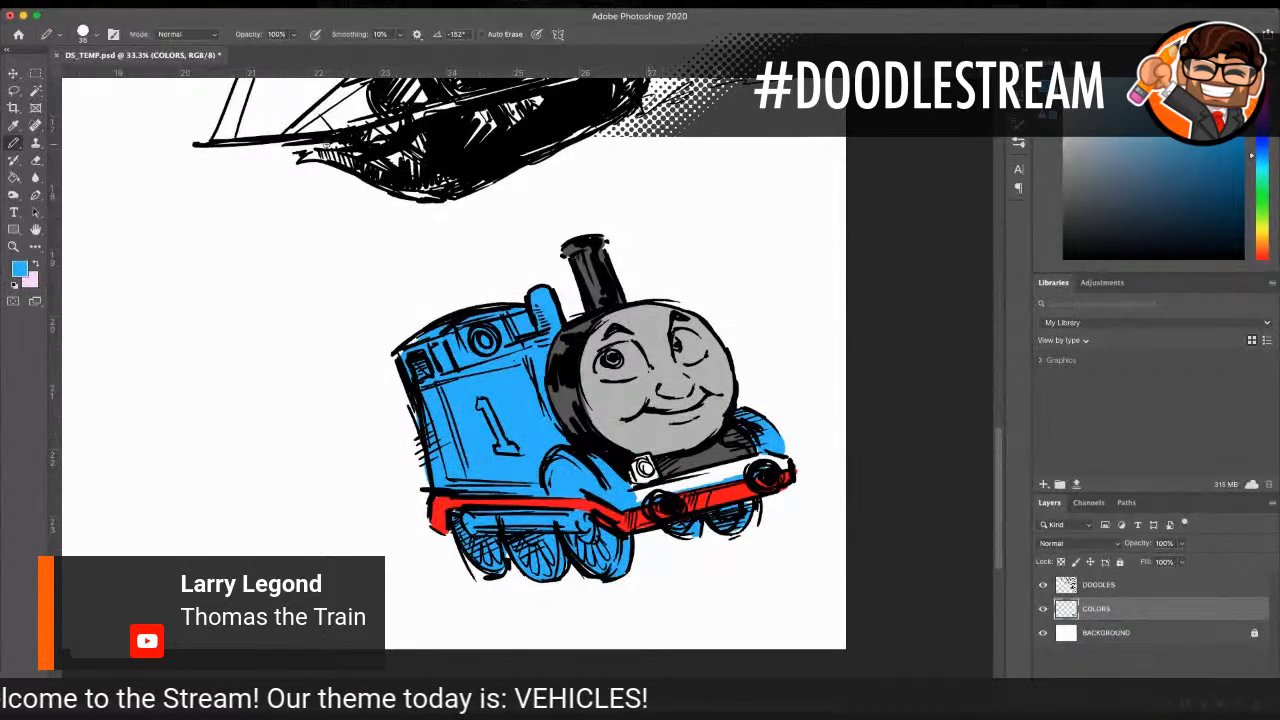
# Step: Hatch darker blue shading across the train's side tank and cab, and shade the underframe below the running board
pyautogui.press('i')
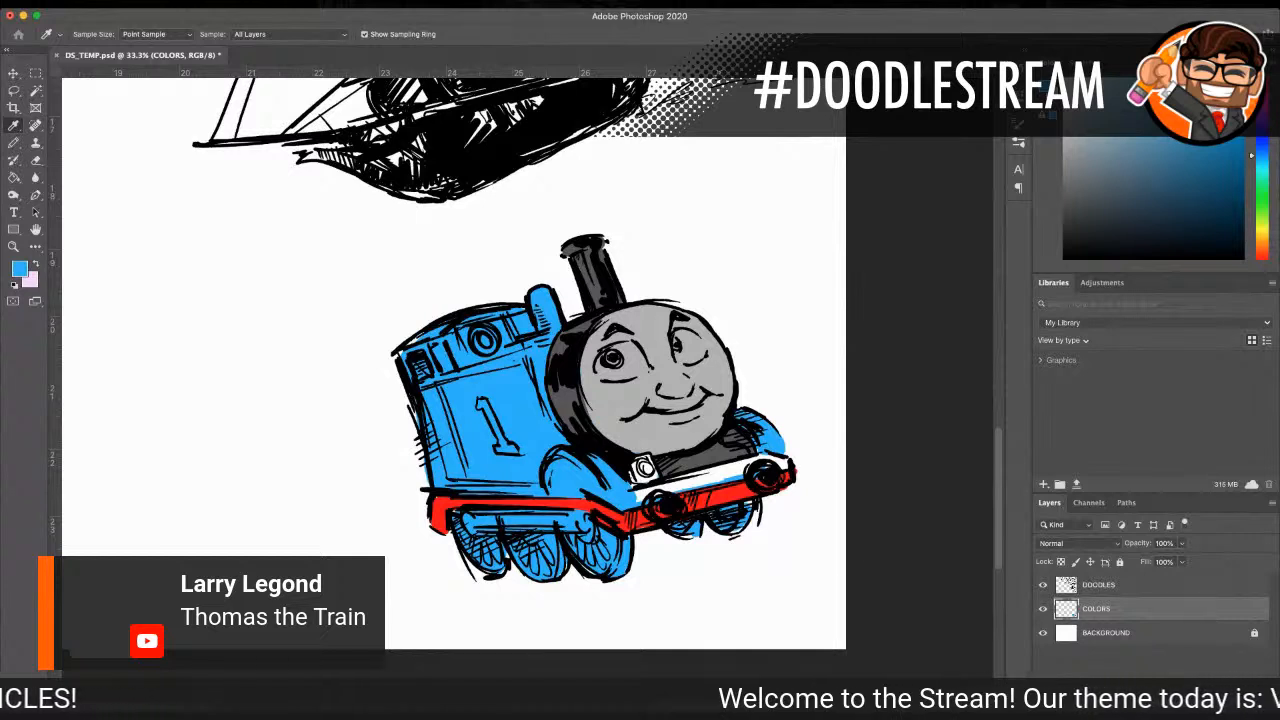
pyautogui.press('b')
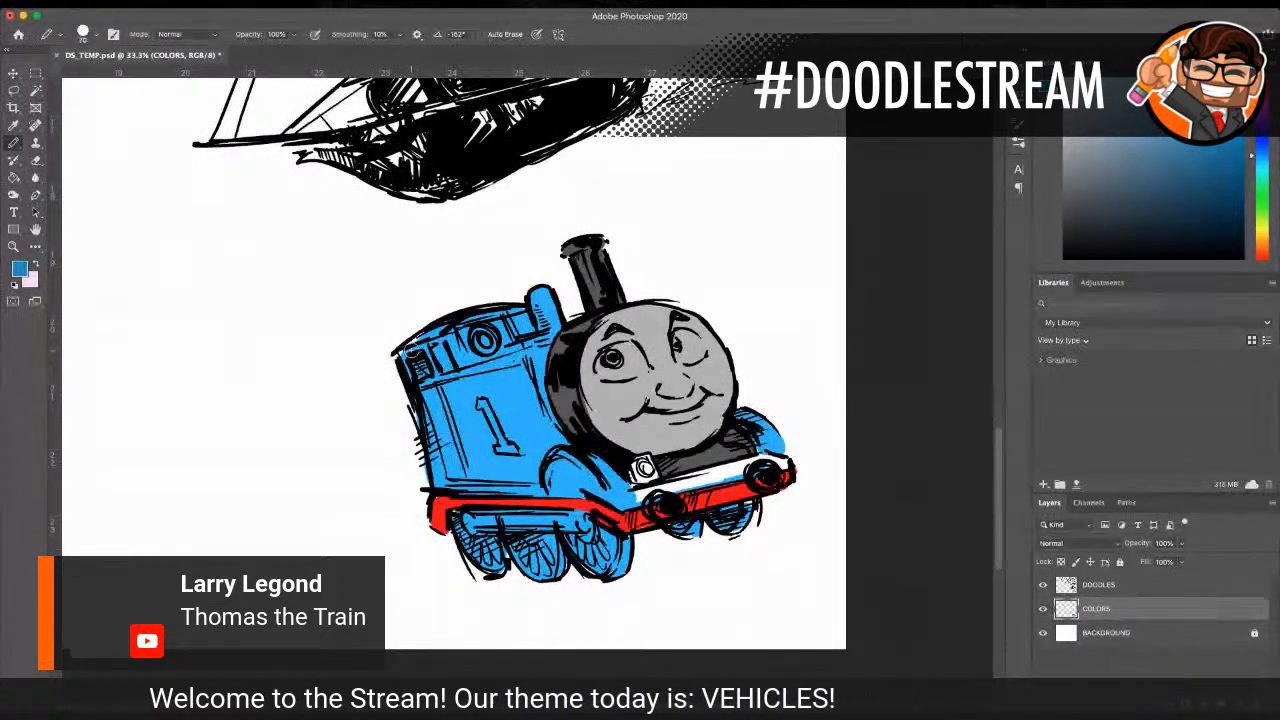
pyautogui.moveTo(404, 374)
pyautogui.mouseDown()
pyautogui.moveTo(415, 429)
pyautogui.moveTo(478, 388)
pyautogui.moveTo(448, 388)
pyautogui.moveTo(465, 363)
pyautogui.moveTo(519, 363)
pyautogui.moveTo(468, 378)
pyautogui.moveTo(537, 371)
pyautogui.moveTo(452, 403)
pyautogui.moveTo(535, 394)
pyautogui.moveTo(519, 413)
pyautogui.moveTo(534, 441)
pyautogui.moveTo(440, 483)
pyautogui.mouseUp()
pyautogui.moveTo(502, 385)
pyautogui.mouseDown()
pyautogui.moveTo(452, 409)
pyautogui.moveTo(450, 473)
pyautogui.mouseUp()
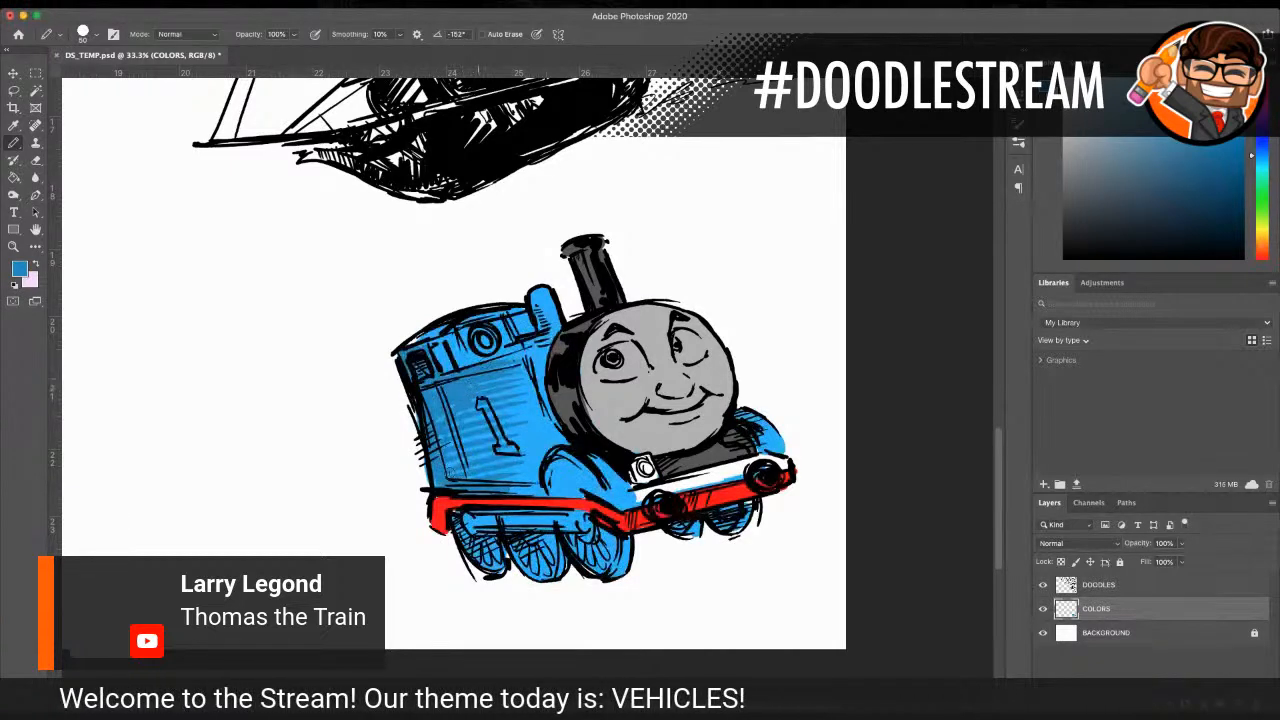
pyautogui.moveTo(437, 351); pyautogui.dragTo(446, 374)
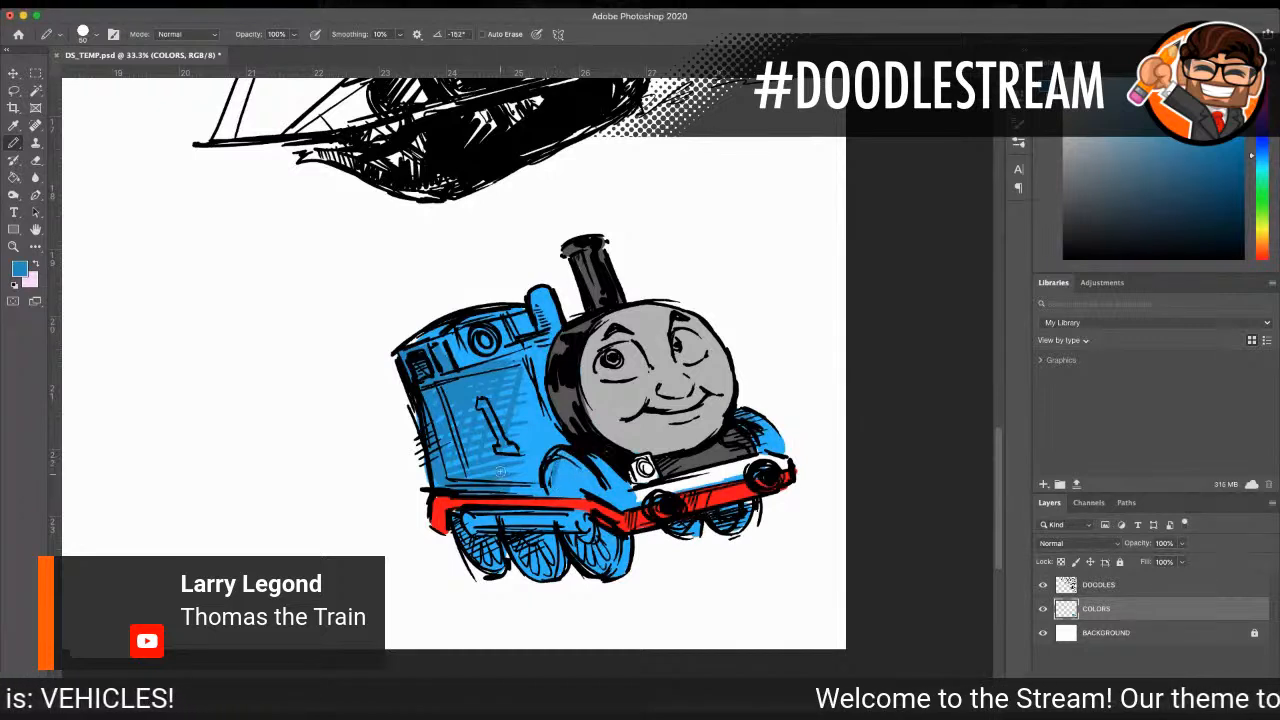
pyautogui.moveTo(460, 521); pyautogui.dragTo(589, 521)
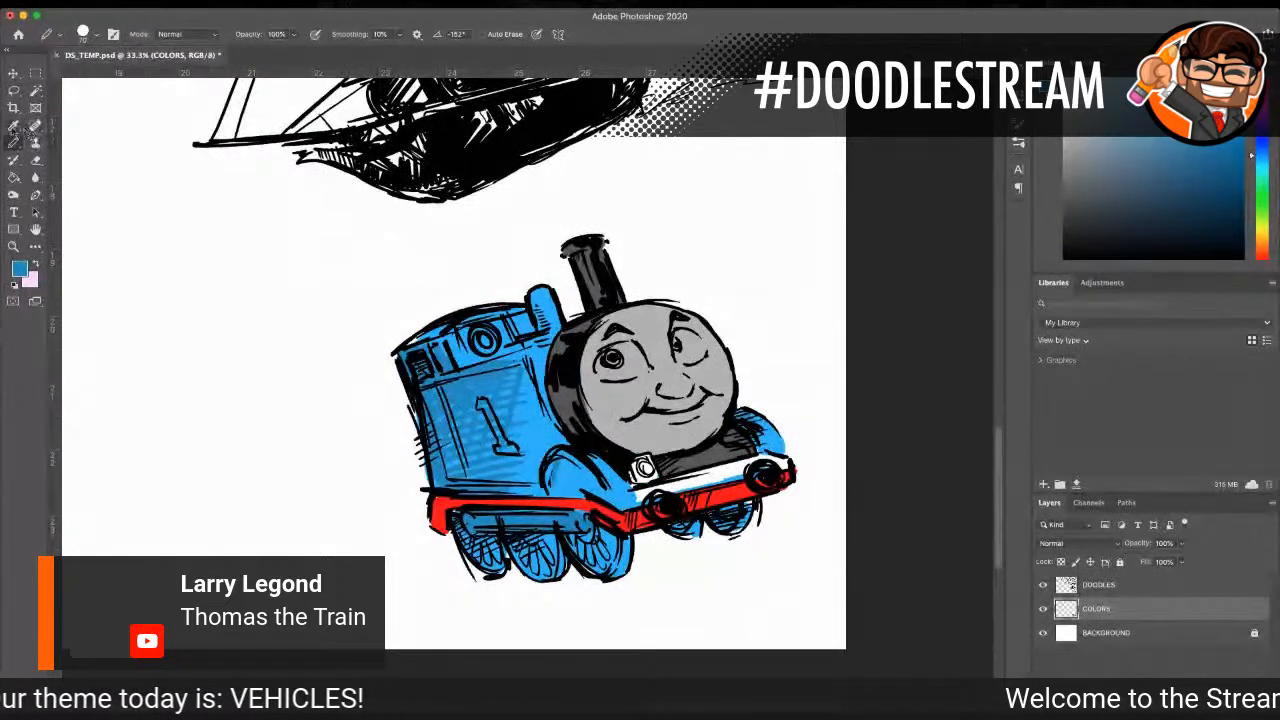
# Step: Sample the funnel's dark grey and paint both round buffers on the front beam
pyautogui.click(14, 126)
pyautogui.click(576, 281)
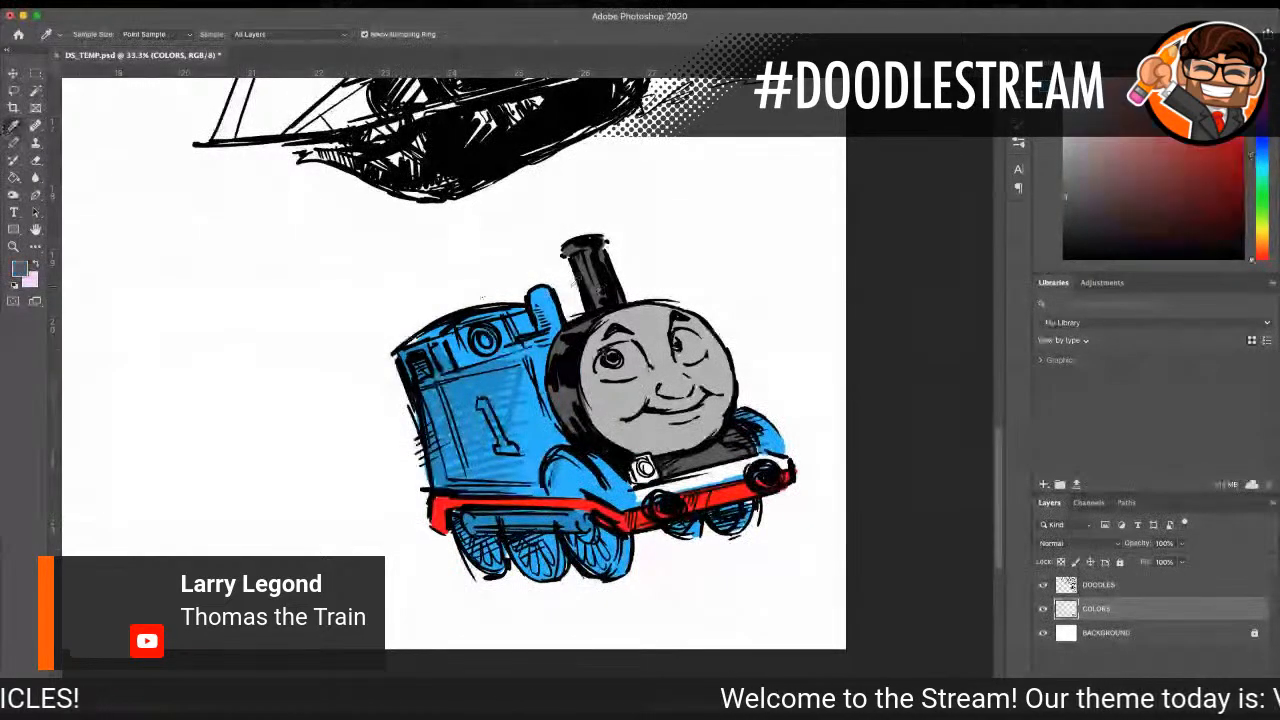
pyautogui.click(14, 143)
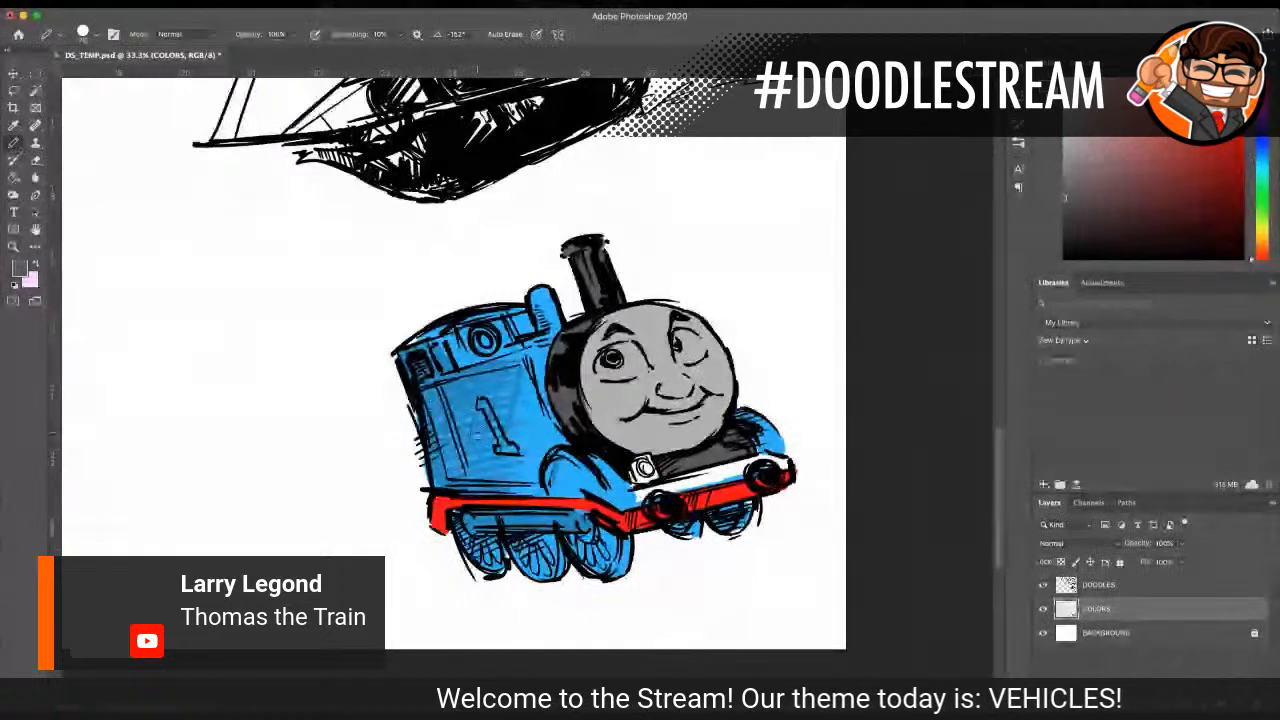
pyautogui.moveTo(675, 504); pyautogui.dragTo(640, 508)
pyautogui.moveTo(762, 470); pyautogui.dragTo(778, 470)
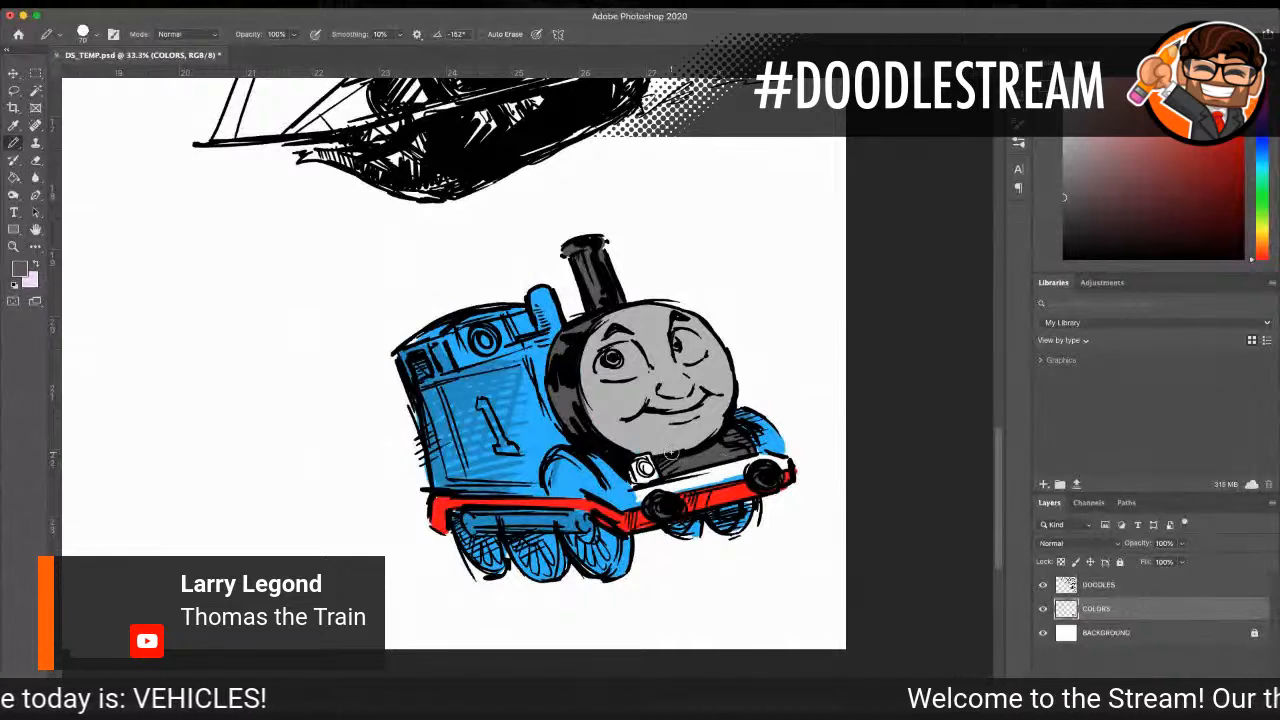
# Step: Sample white from the background and paint the whites of both eyes
pyautogui.press('i')
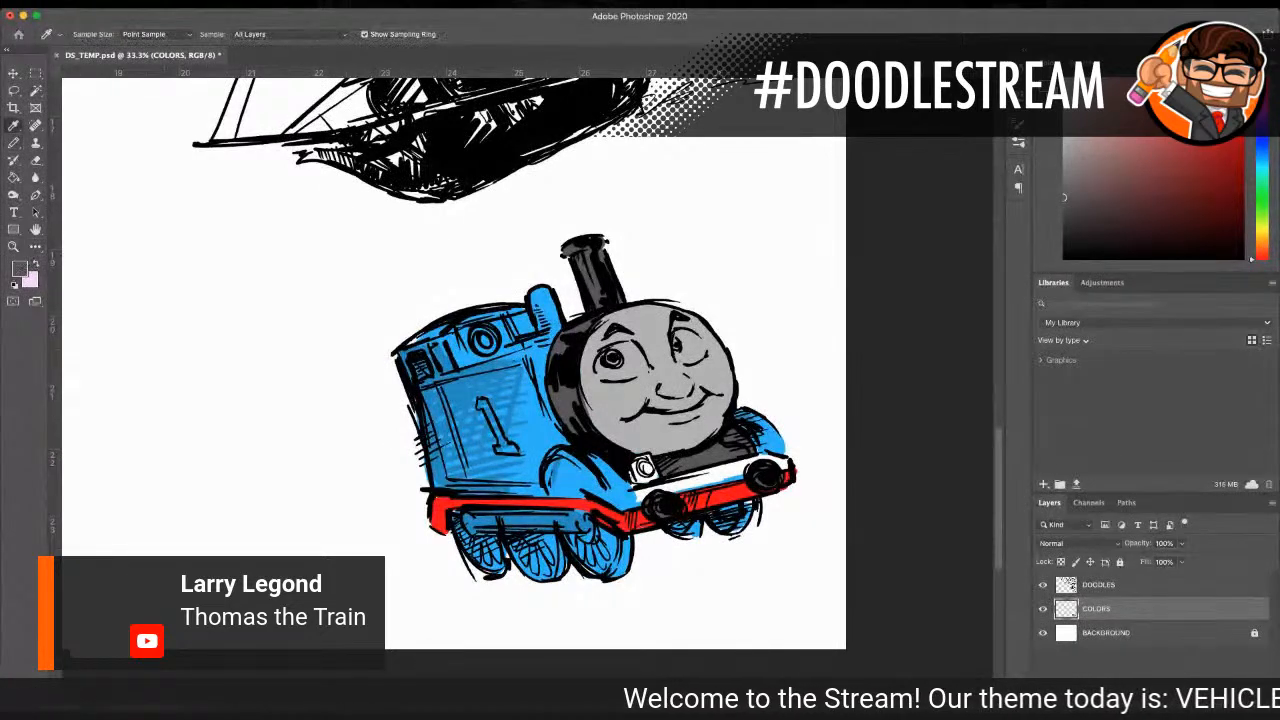
pyautogui.click(134, 316)
pyautogui.press('b')
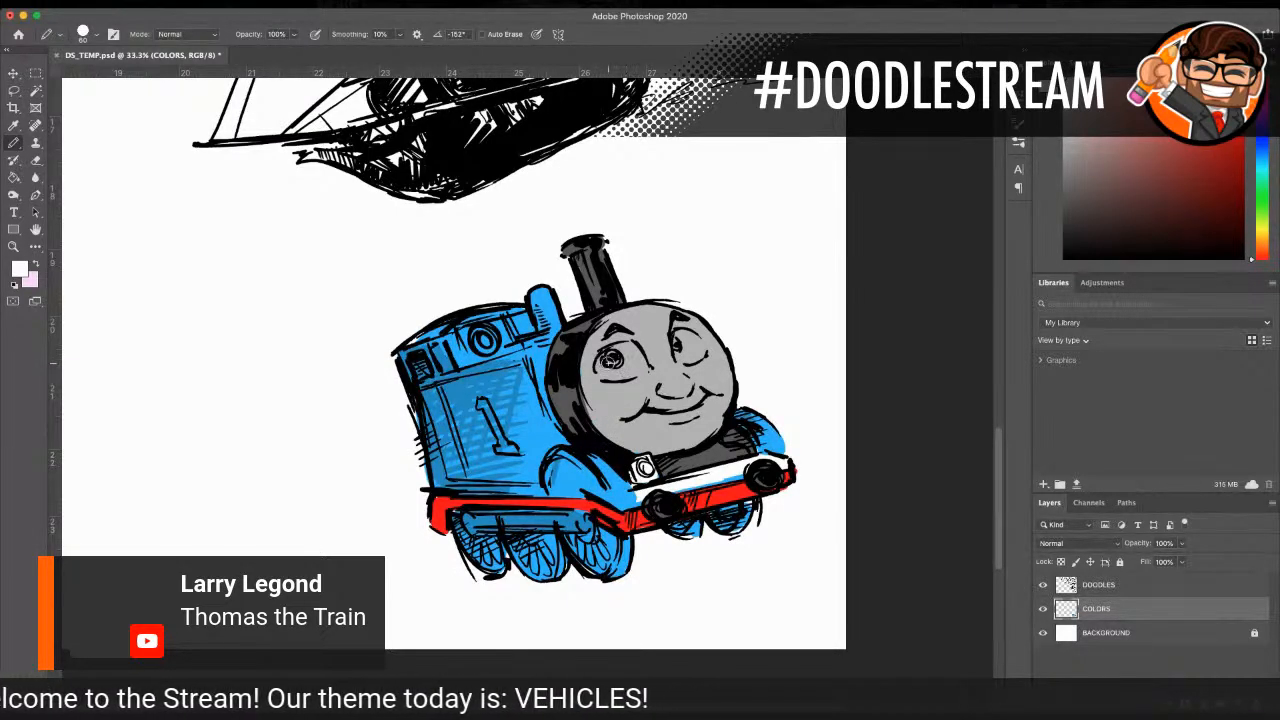
pyautogui.moveTo(612, 360)
pyautogui.mouseDown()
pyautogui.moveTo(638, 352)
pyautogui.moveTo(610, 352)
pyautogui.moveTo(600, 368)
pyautogui.moveTo(692, 340)
pyautogui.moveTo(704, 352)
pyautogui.mouseUp()
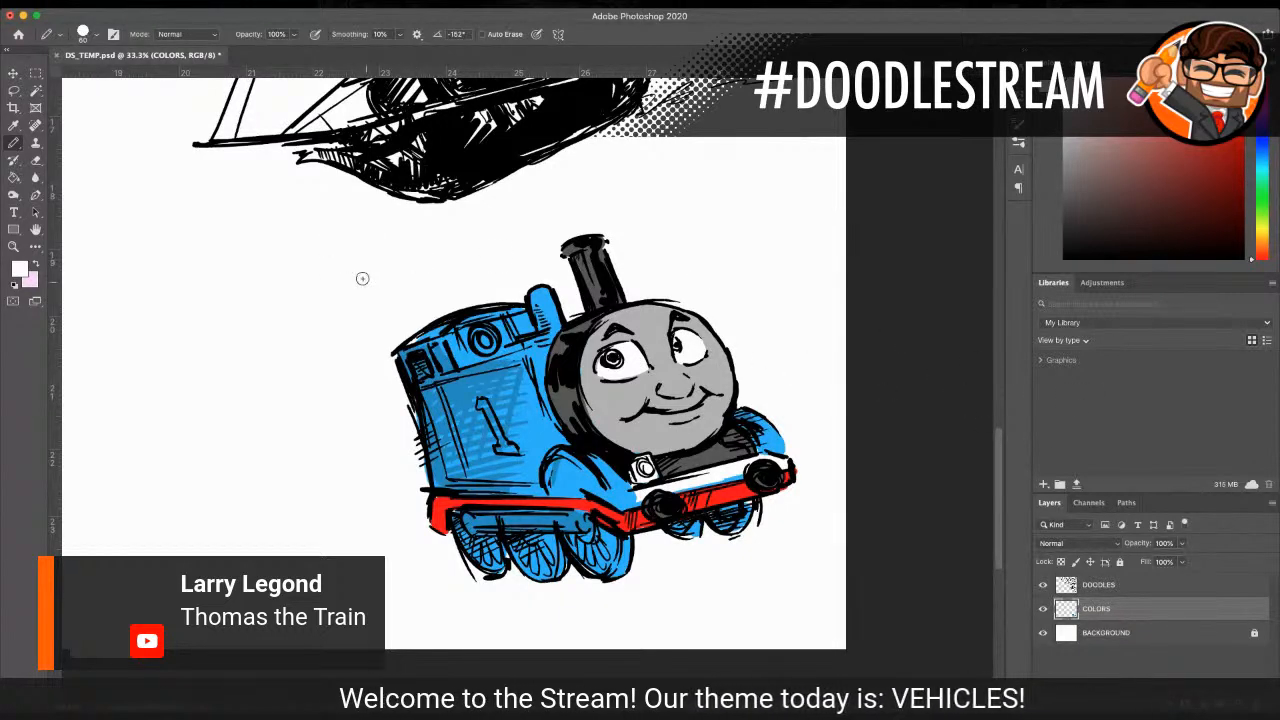
# Step: Sample the funnel's dark grey and paint the pupils, the wheel rims and the underframe bar beneath the running board
pyautogui.press('i')
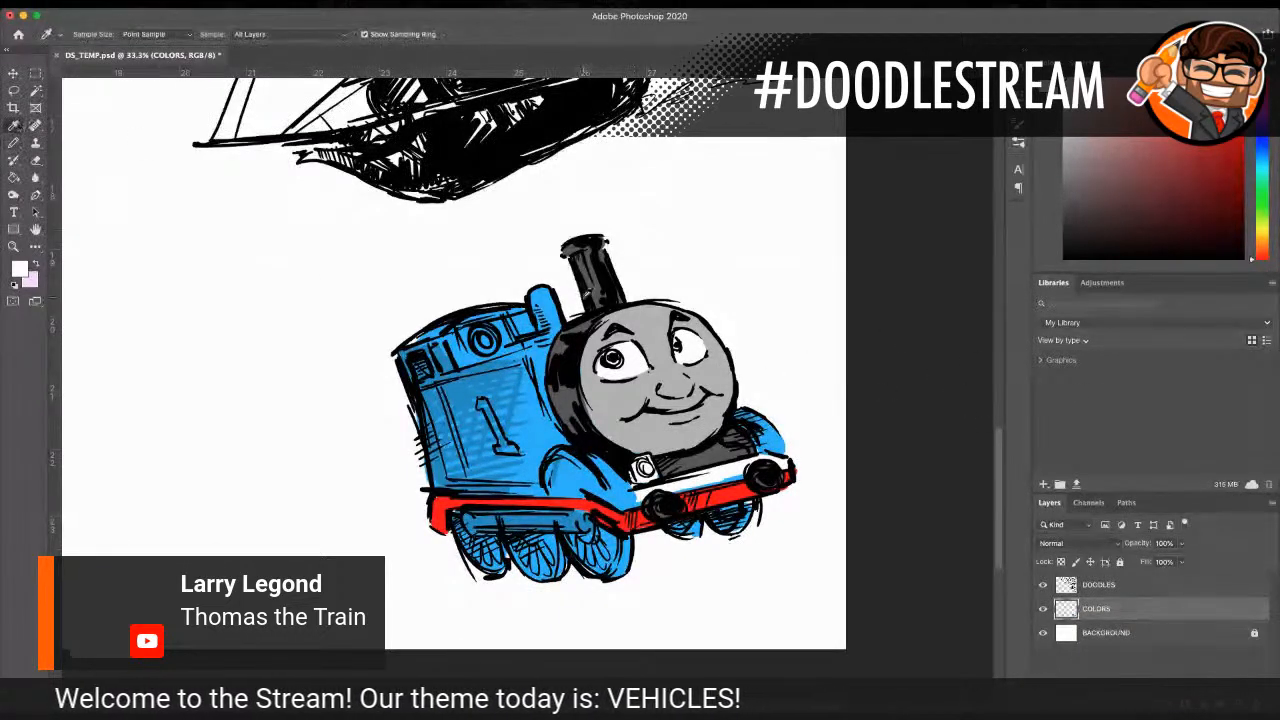
pyautogui.click(590, 286)
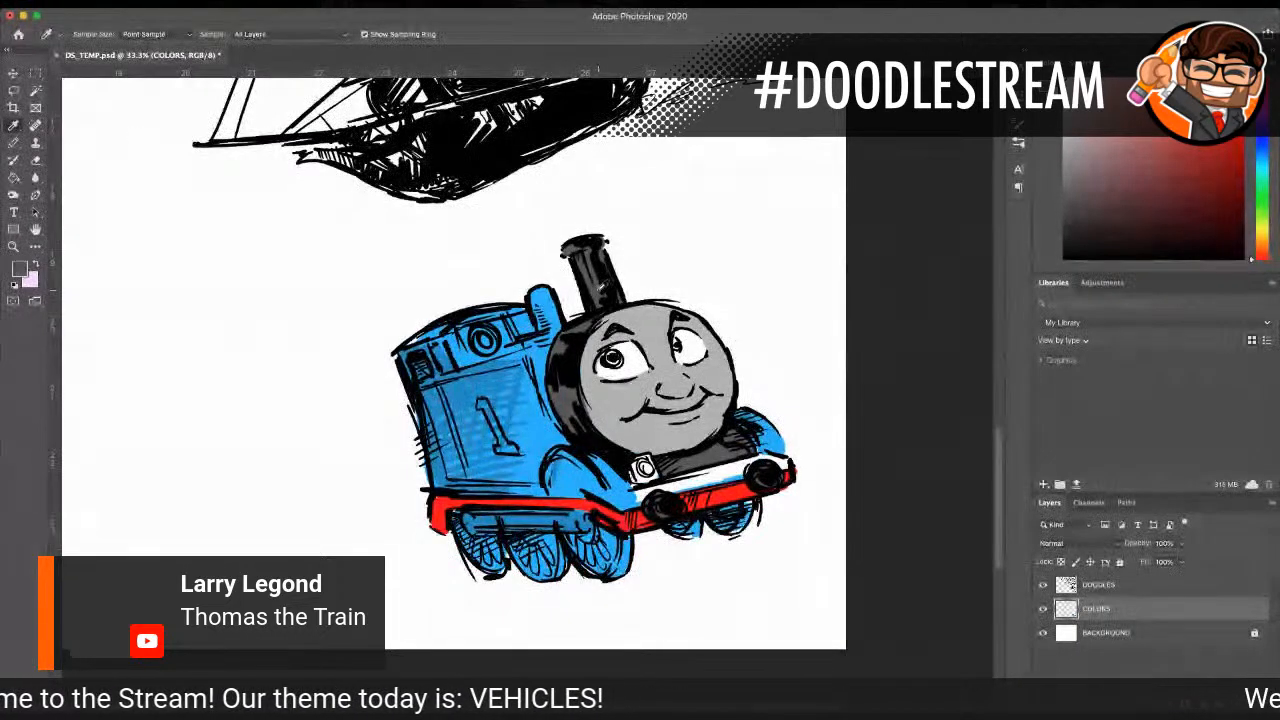
pyautogui.click(14, 143)
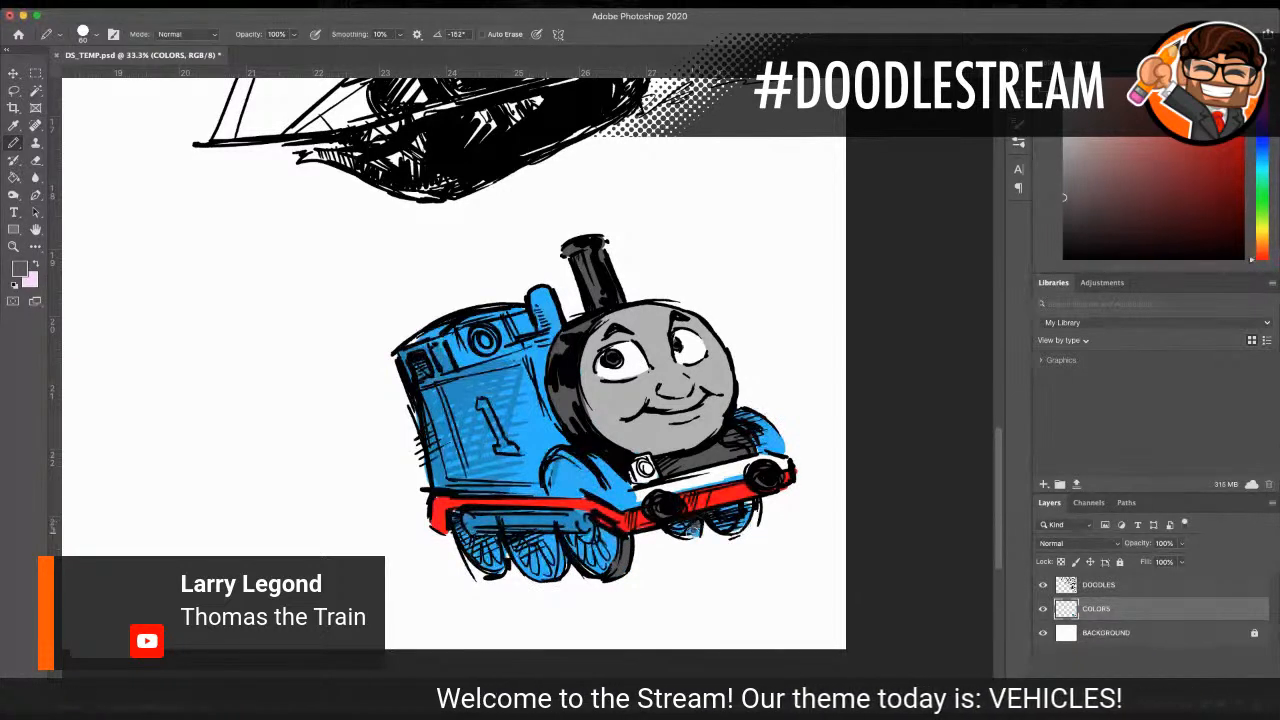
pyautogui.moveTo(568, 552)
pyautogui.mouseDown()
pyautogui.moveTo(553, 576)
pyautogui.moveTo(564, 566)
pyautogui.moveTo(503, 553)
pyautogui.moveTo(496, 565)
pyautogui.moveTo(501, 546)
pyautogui.moveTo(533, 573)
pyautogui.moveTo(577, 560)
pyautogui.moveTo(598, 574)
pyautogui.mouseUp()
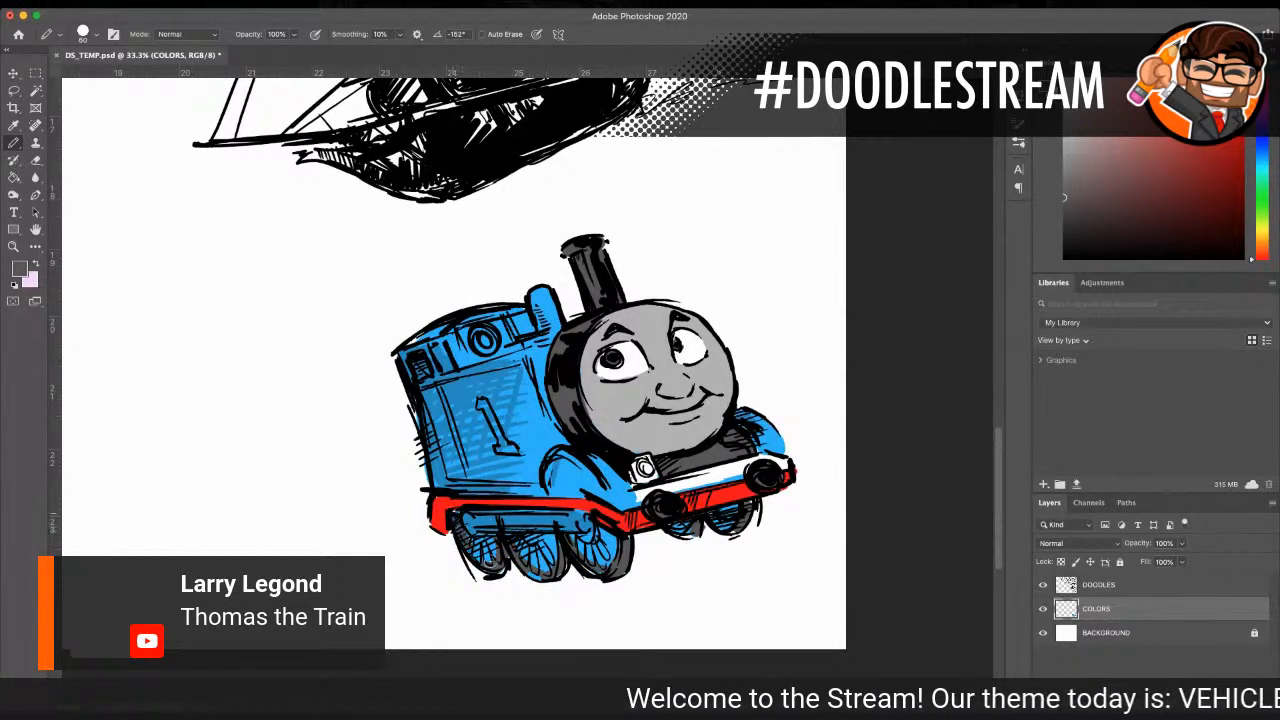
pyautogui.moveTo(496, 526)
pyautogui.mouseDown()
pyautogui.moveTo(508, 536)
pyautogui.moveTo(457, 530)
pyautogui.moveTo(586, 522)
pyautogui.mouseUp()
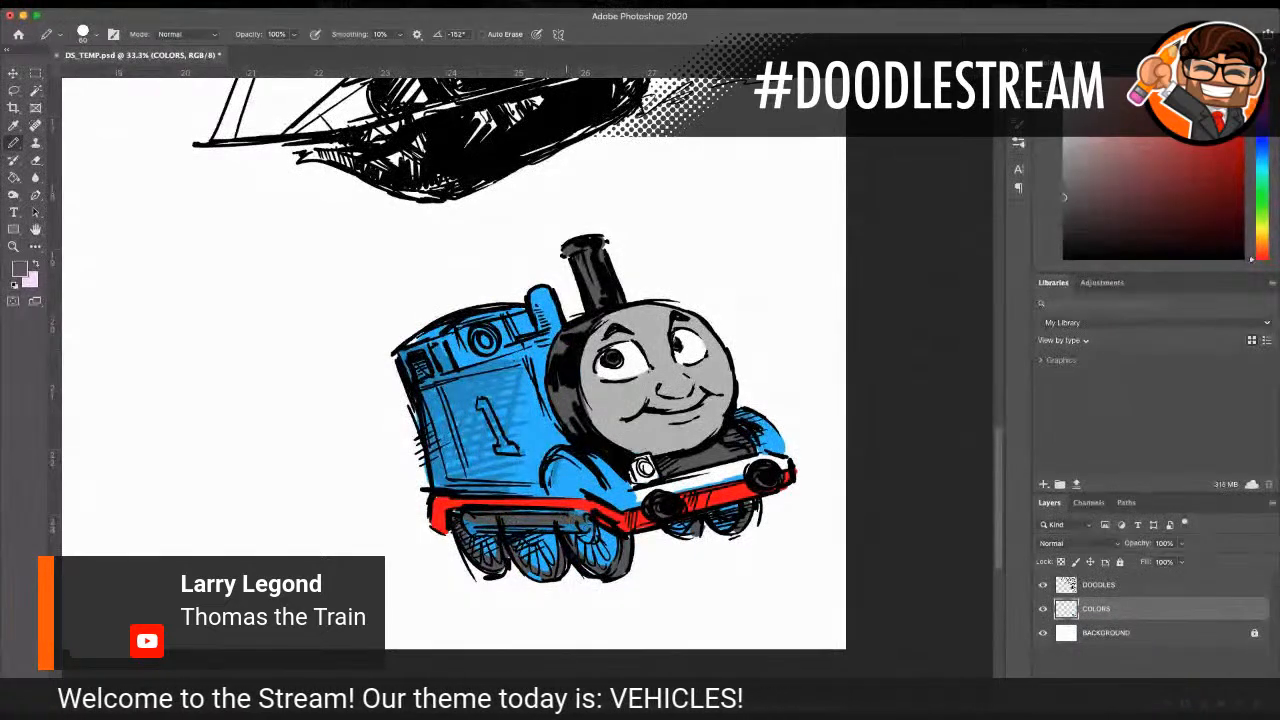
pyautogui.moveTo(468, 525); pyautogui.dragTo(590, 528)
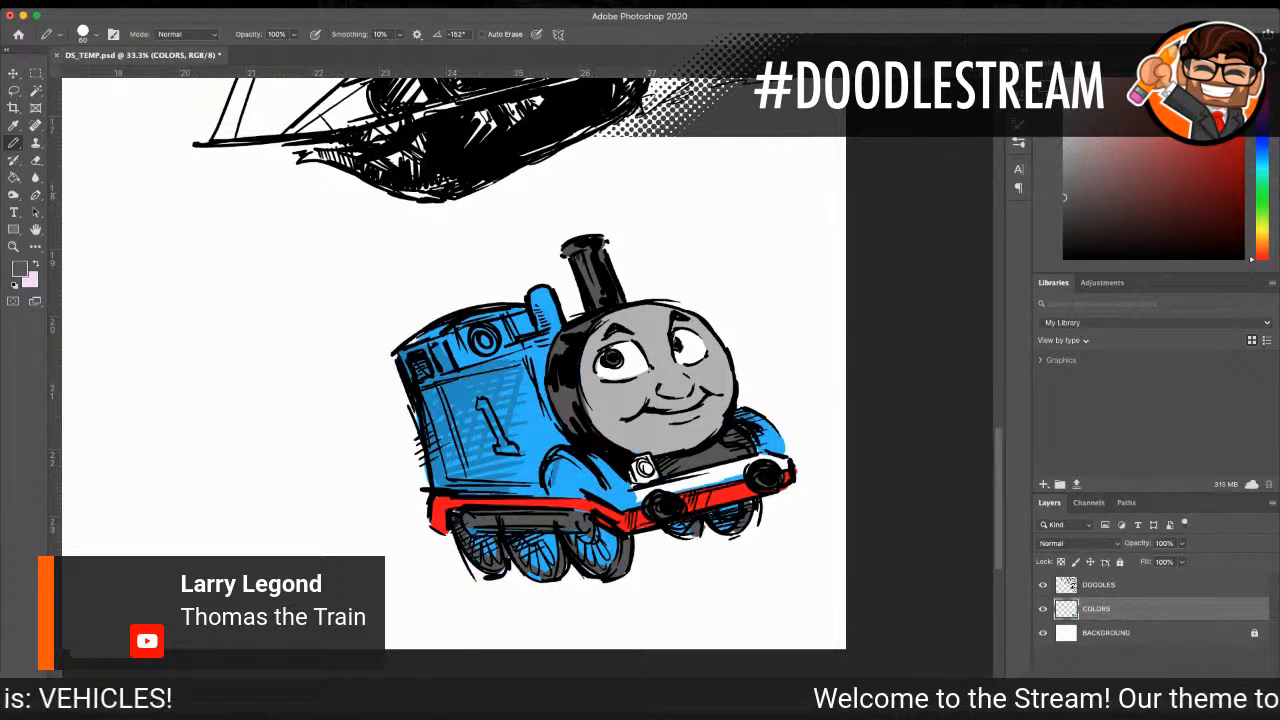
# Step: Sample the face's grey and shade the lower edge of the face with a slightly darker grey
pyautogui.click(13, 125)
pyautogui.click(656, 330)
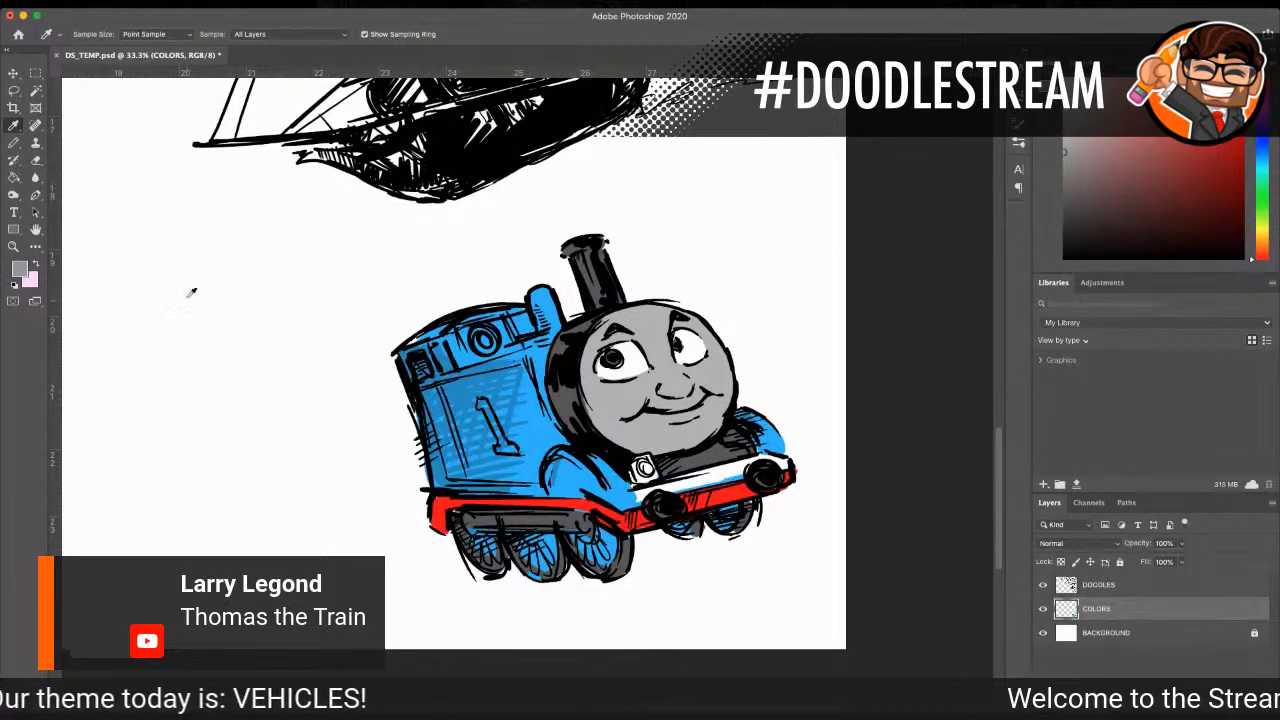
pyautogui.click(13, 143)
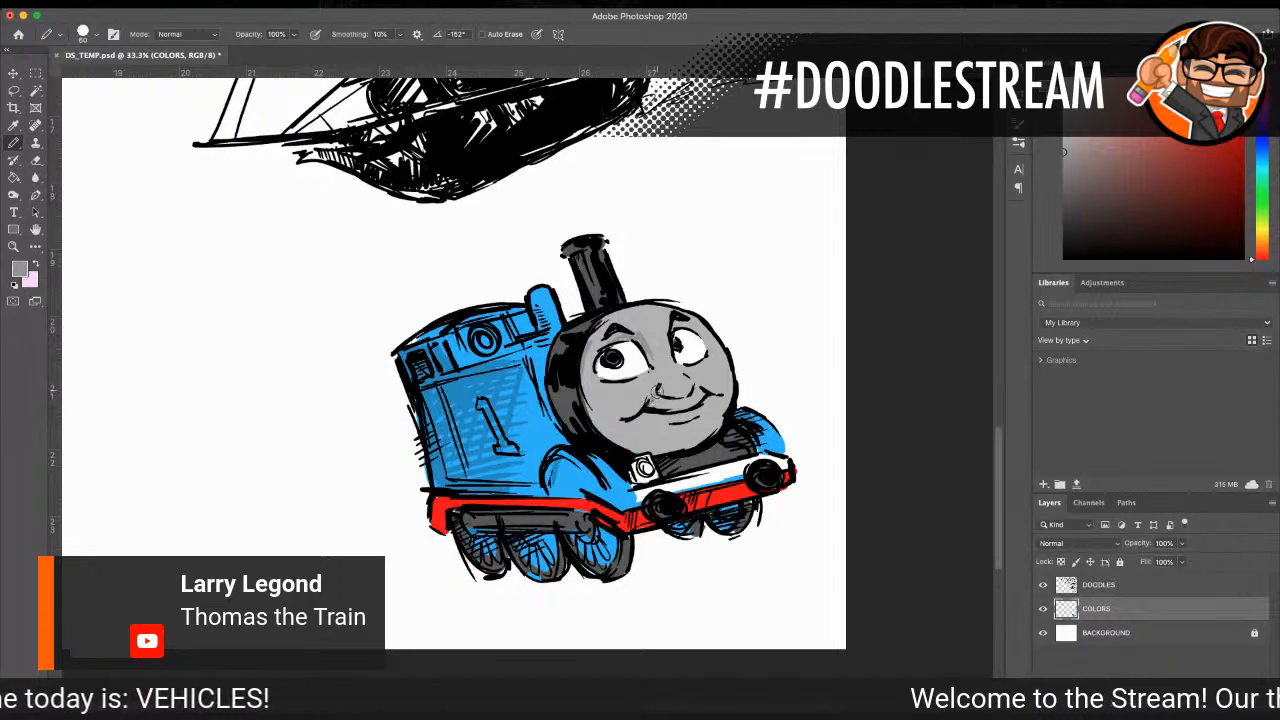
pyautogui.moveTo(597, 425); pyautogui.dragTo(657, 449)
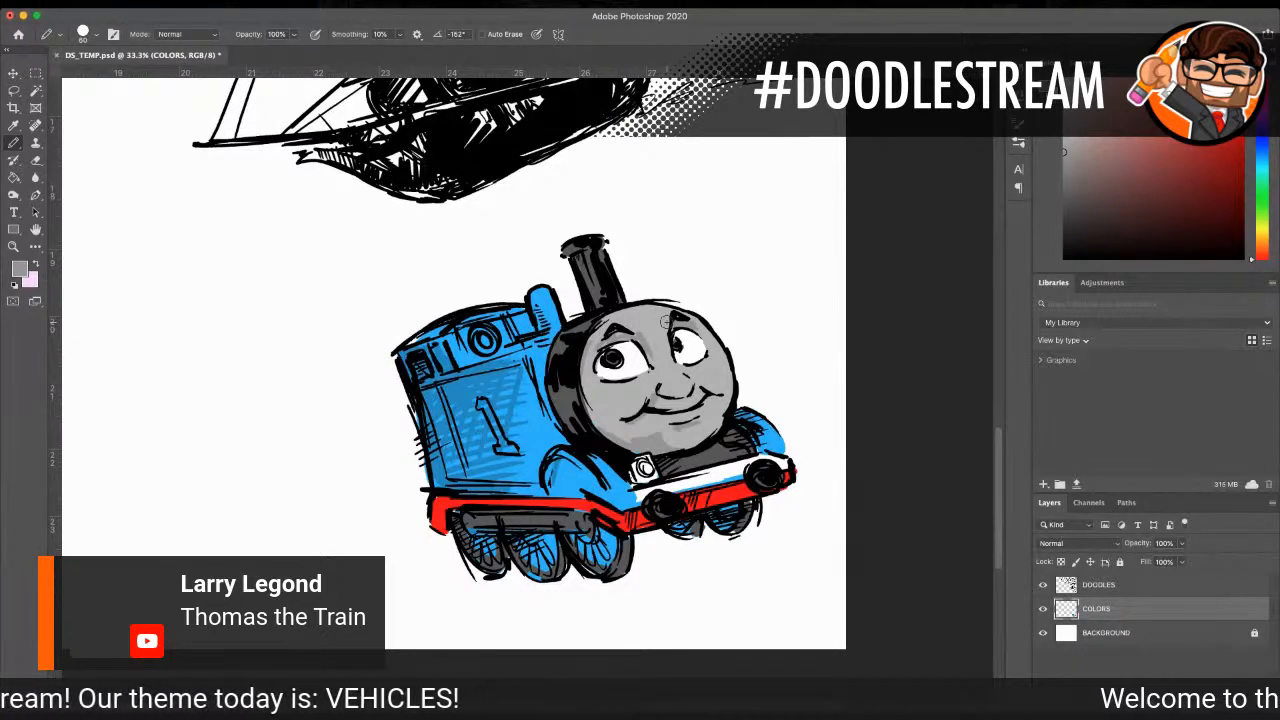
# Step: Sample the running board's red and paint a thin border around the side tank panel with a size 20 pencil
pyautogui.click(12, 127)
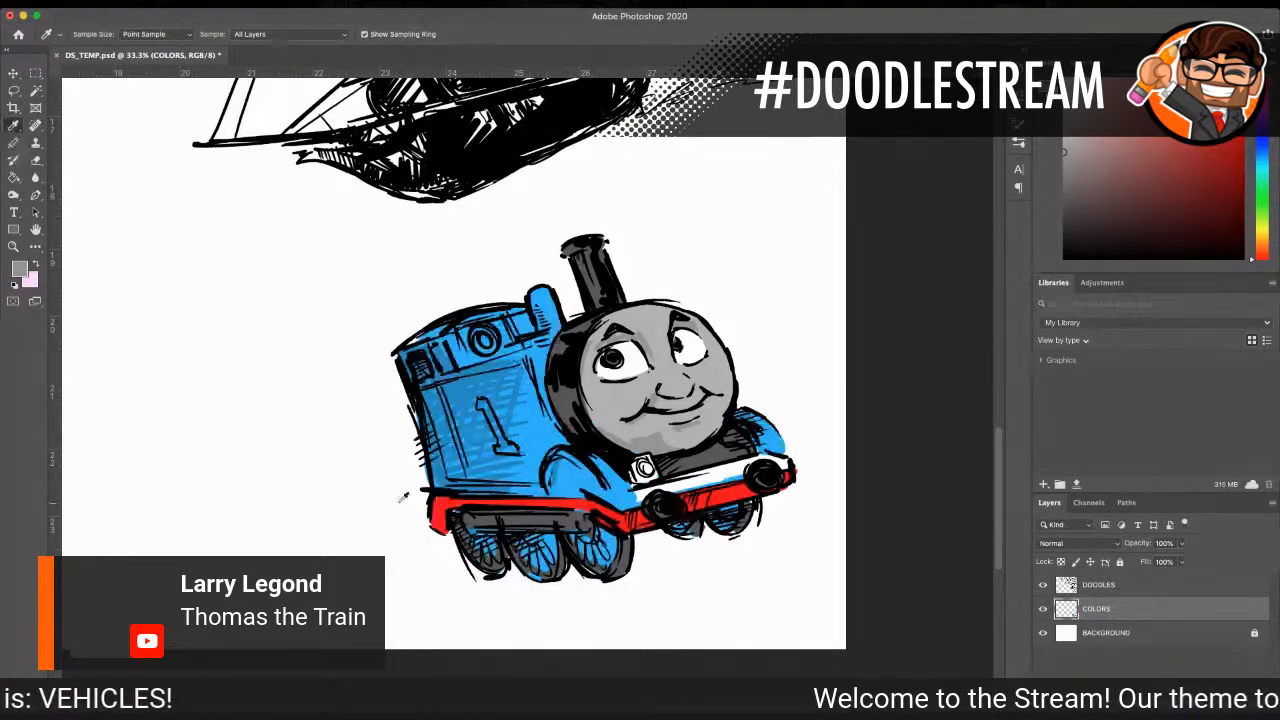
pyautogui.click(438, 507)
pyautogui.click(14, 144)
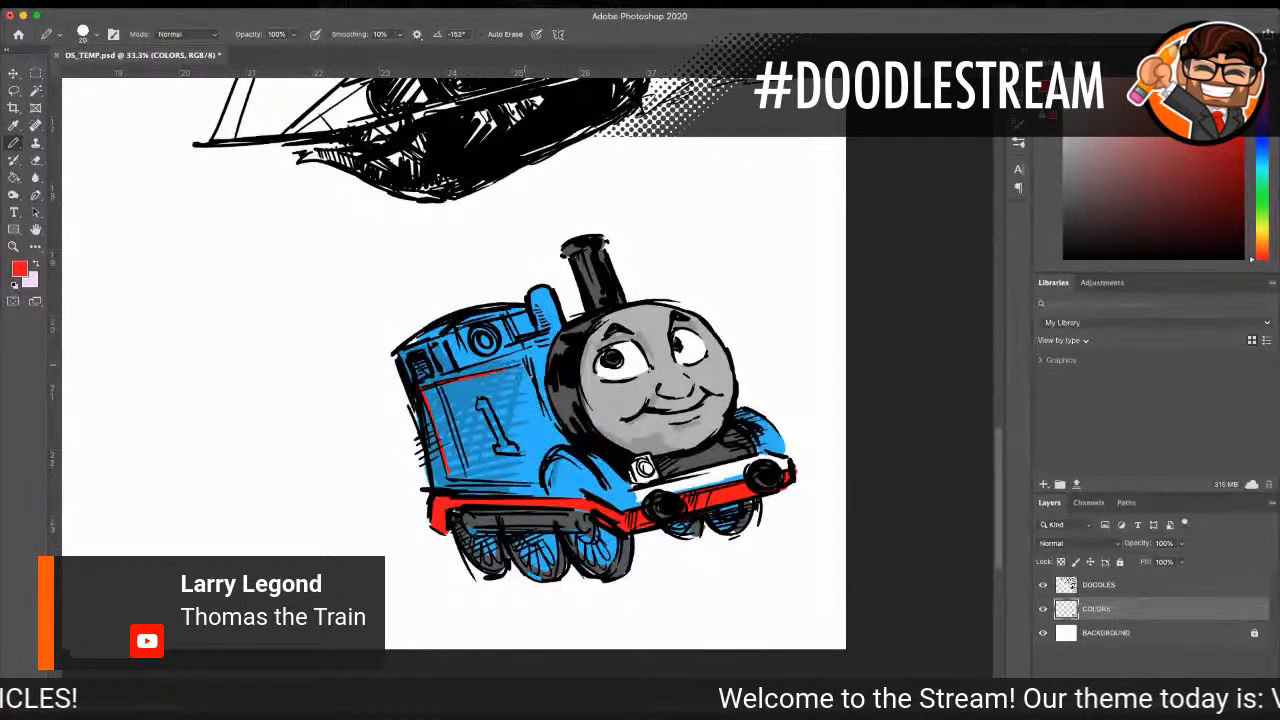
pyautogui.moveTo(525, 370); pyautogui.dragTo(558, 439)
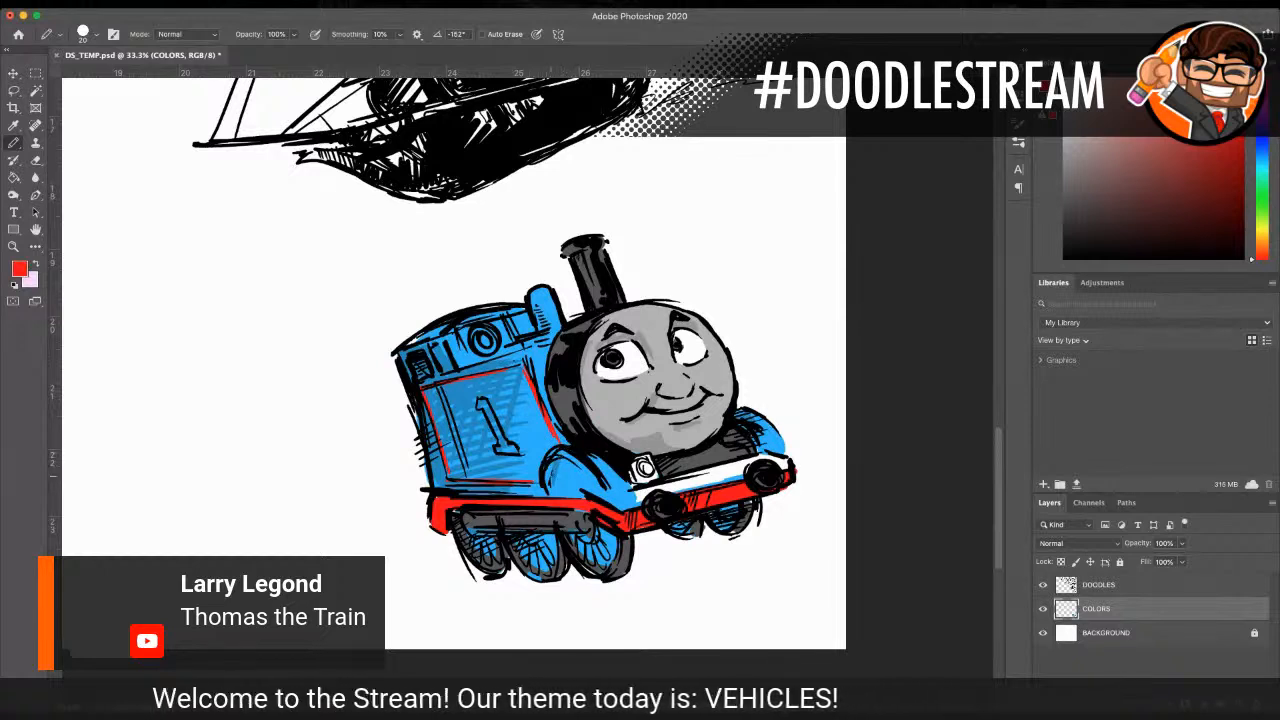
# Step: Paint a thin red trim inside the front wheel arch, and fill the side tank's number 1 with white sampled from the buffer beam
pyautogui.moveTo(554, 486)
pyautogui.mouseDown()
pyautogui.moveTo(565, 466)
pyautogui.moveTo(588, 484)
pyautogui.mouseUp()
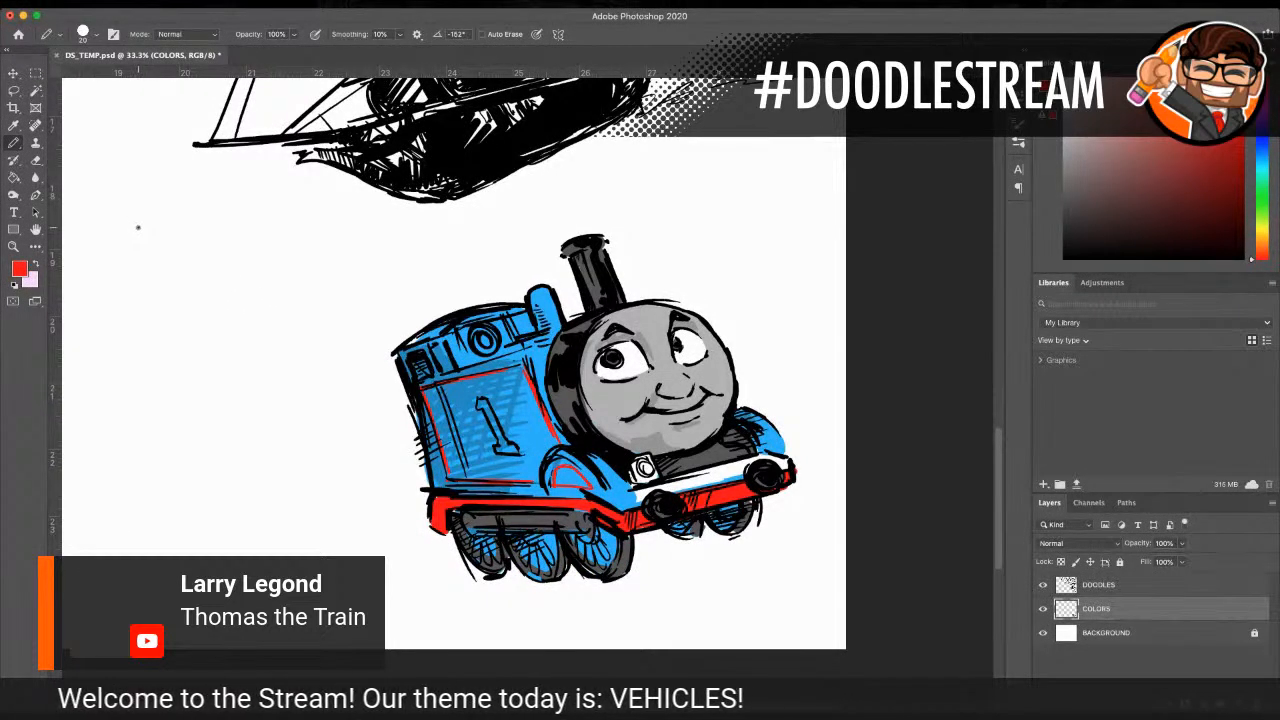
pyautogui.press('i')
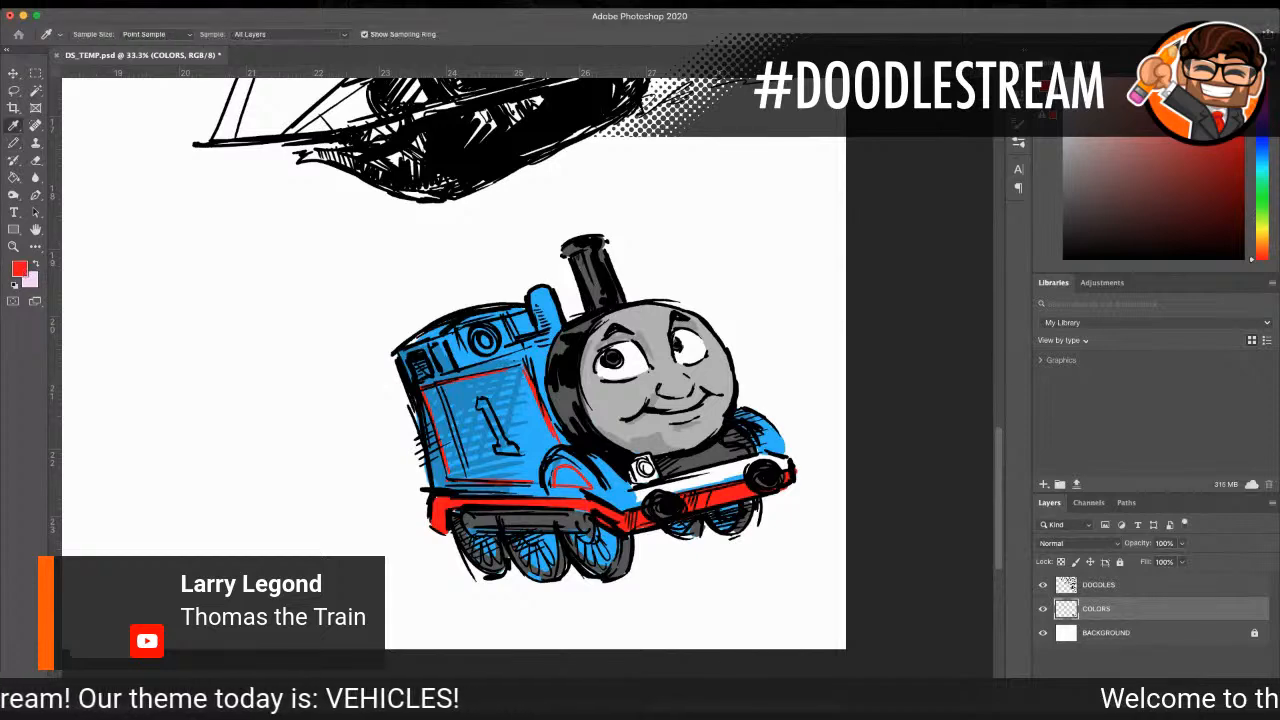
pyautogui.click(705, 479)
pyautogui.press('b')
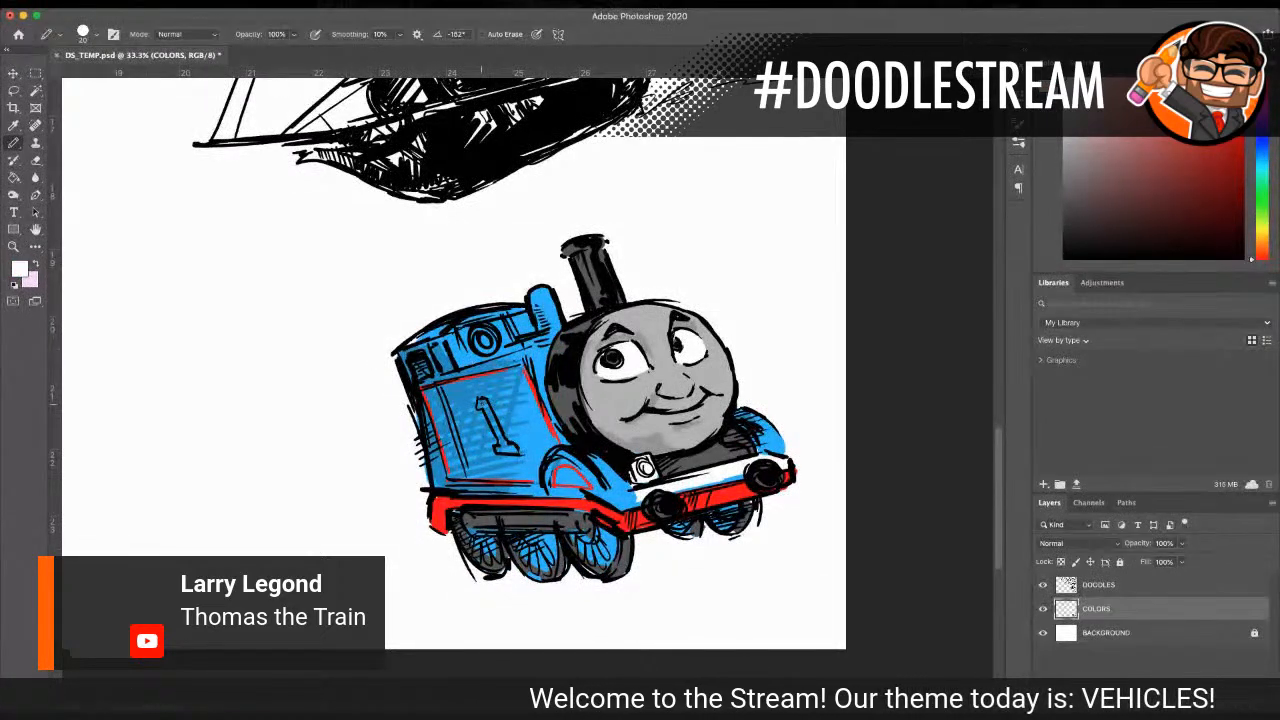
pyautogui.moveTo(479, 406)
pyautogui.mouseDown()
pyautogui.moveTo(502, 454)
pyautogui.moveTo(517, 452)
pyautogui.mouseUp()
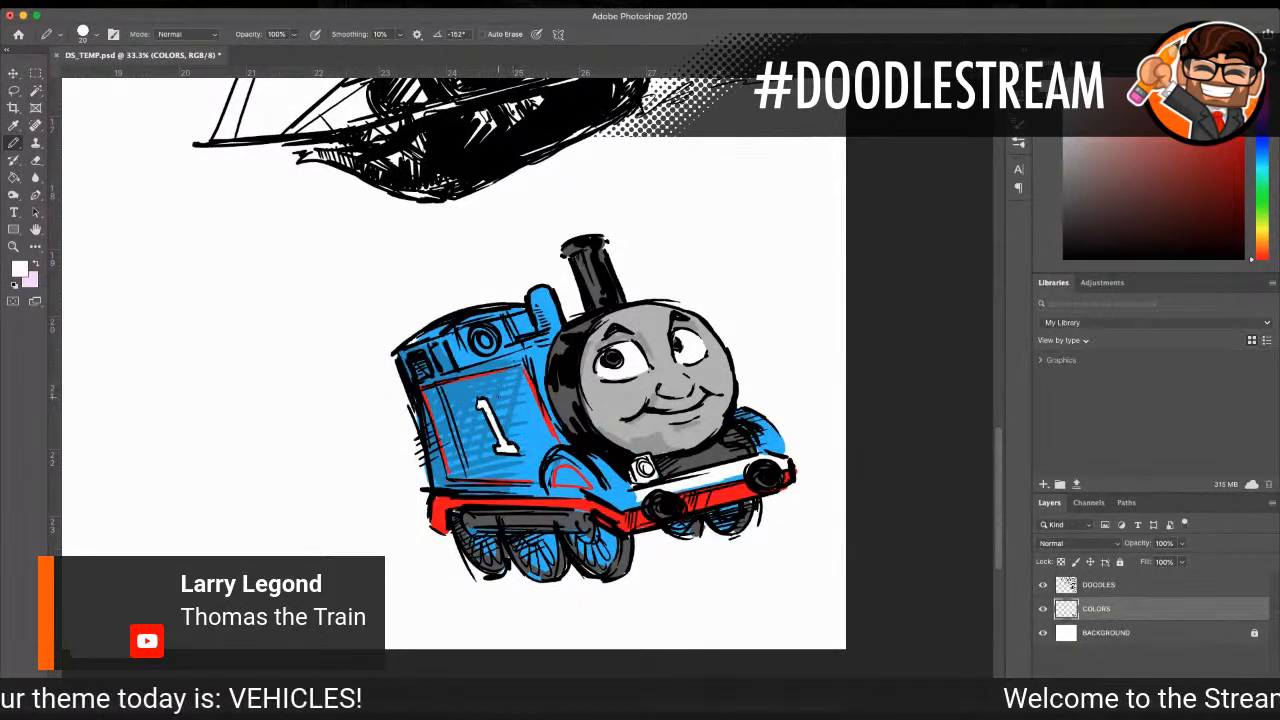
# Step: Sample the funnel's dark grey and fill the round cab window with it
pyautogui.click(30, 128)
pyautogui.click(600, 283)
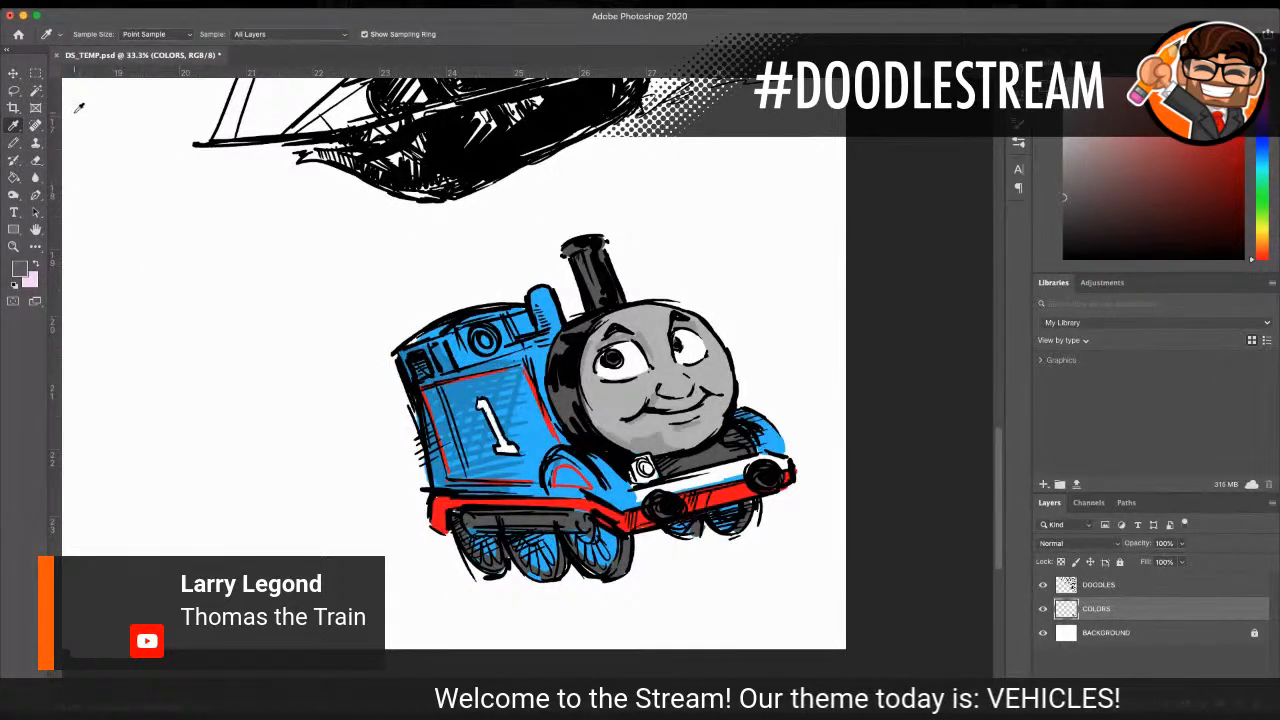
pyautogui.click(13, 143)
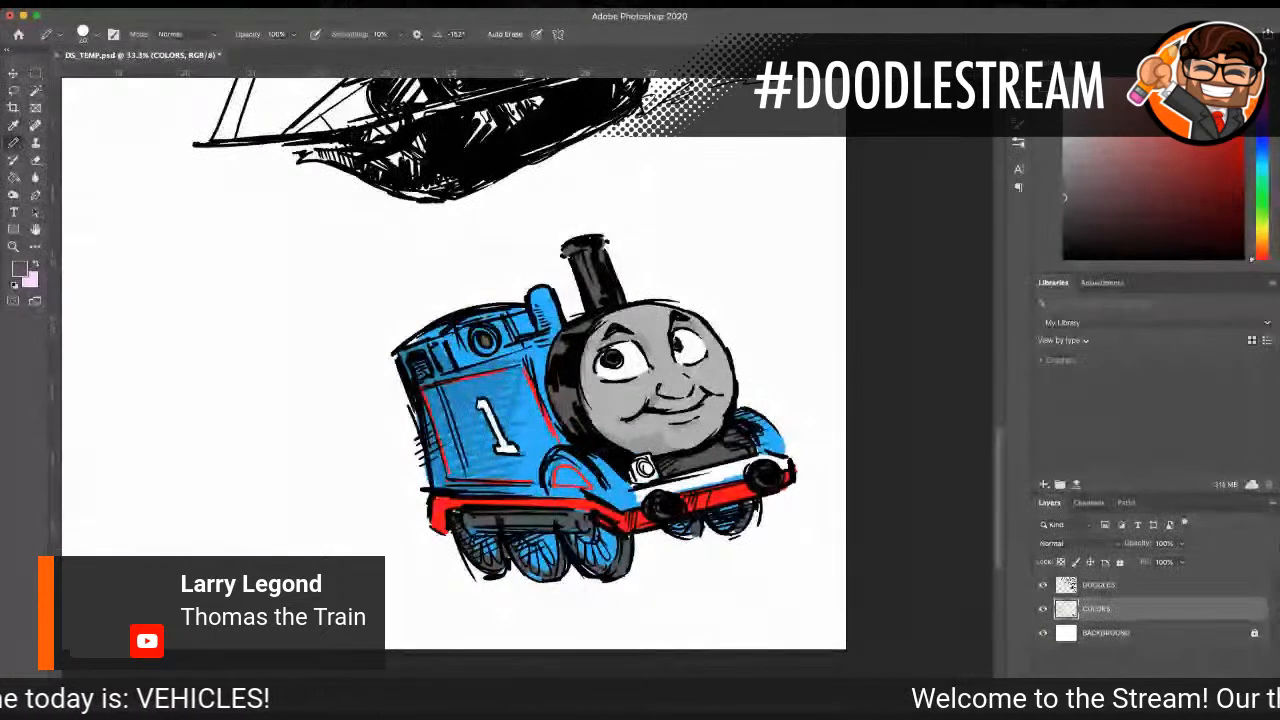
# Step: Choose a yellow and outline the side tank's number 1 and the rim of the round cab window with it
pyautogui.press('i')
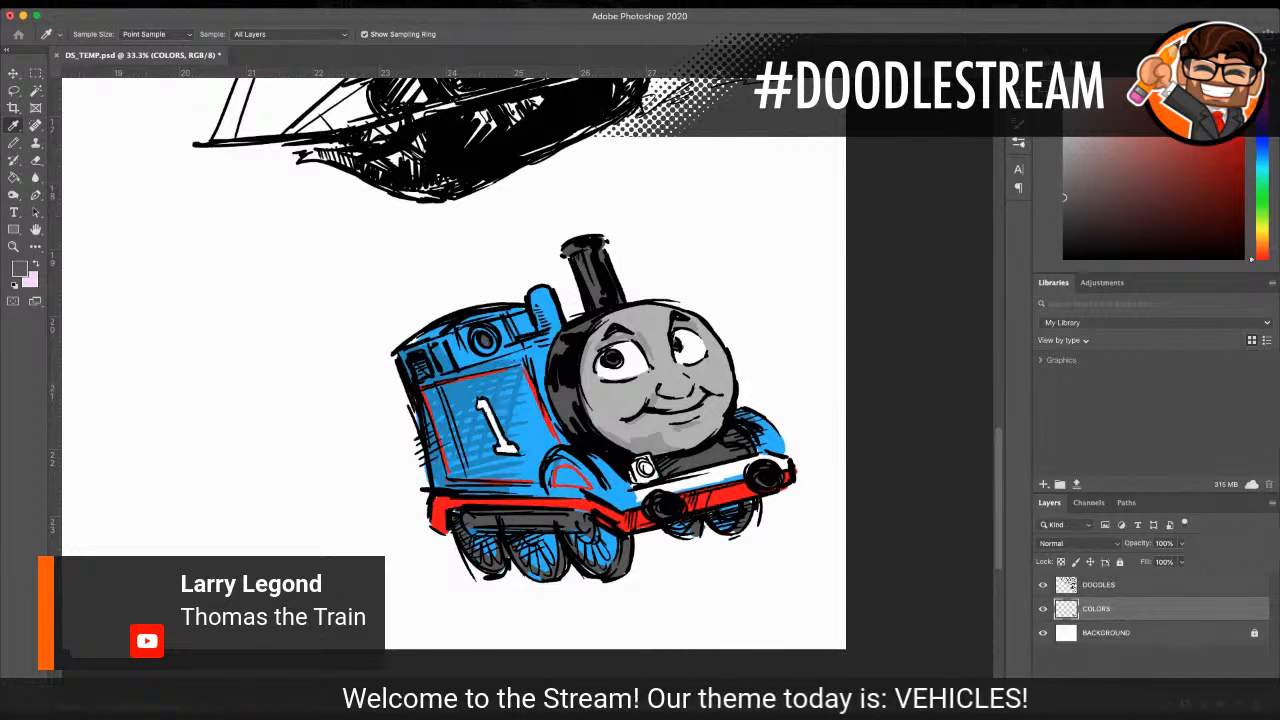
pyautogui.press('Return')
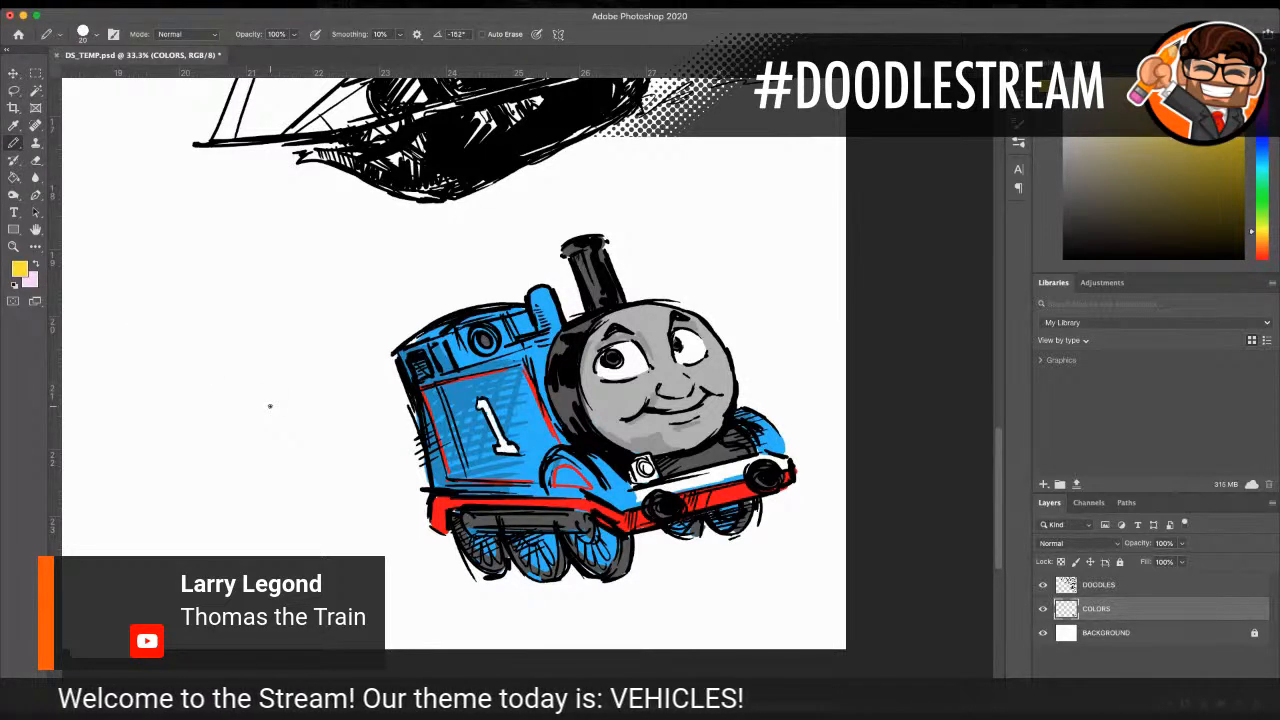
pyautogui.moveTo(482, 408)
pyautogui.mouseDown()
pyautogui.moveTo(521, 453)
pyautogui.moveTo(493, 453)
pyautogui.mouseUp()
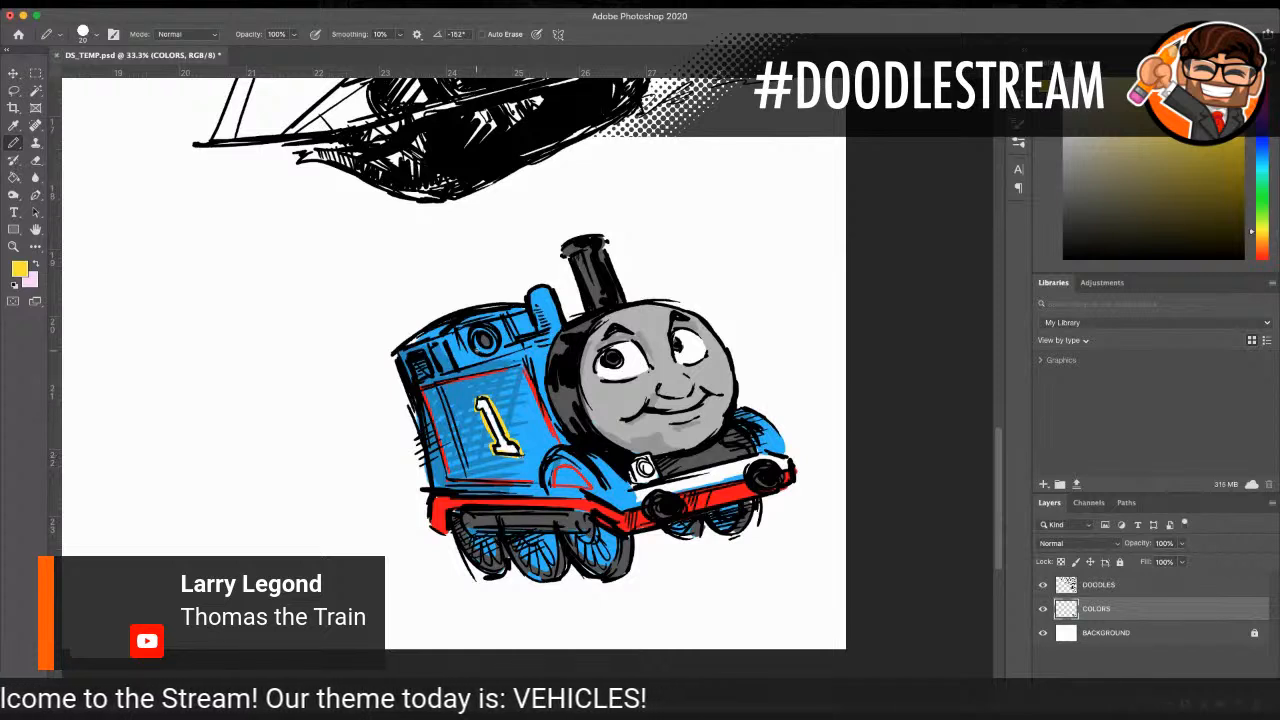
pyautogui.moveTo(474, 334)
pyautogui.mouseDown()
pyautogui.moveTo(490, 352)
pyautogui.moveTo(483, 329)
pyautogui.mouseUp()
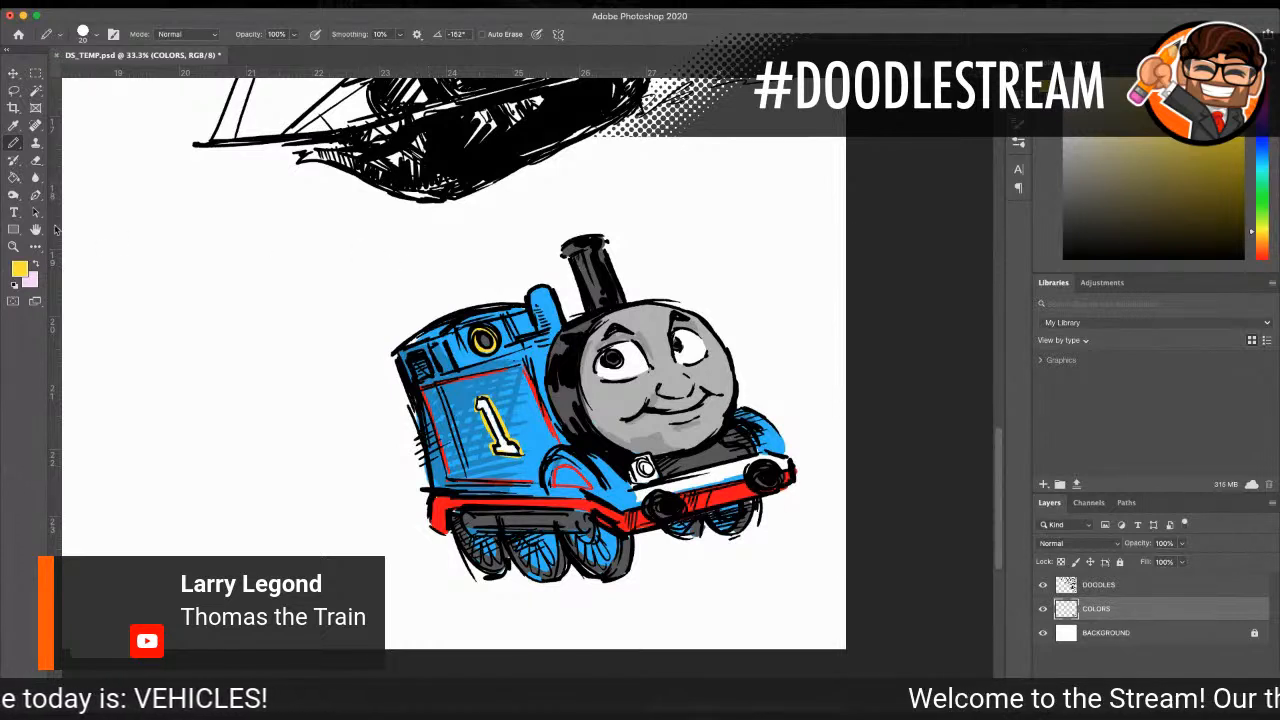
# Step: Examine the whole page of vehicle doodles for an empty area to use for the next drawing
pyautogui.click(13, 246)
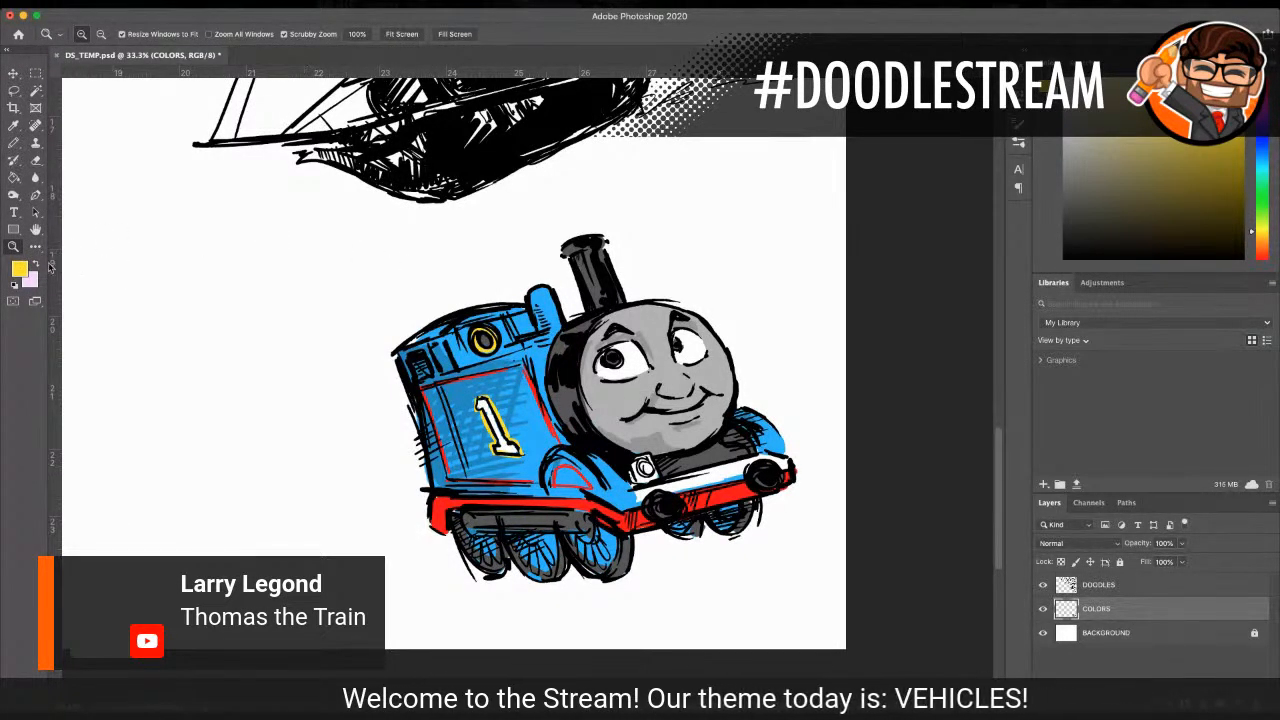
pyautogui.keyDown('alt'); pyautogui.click(440, 327); pyautogui.keyUp('alt')
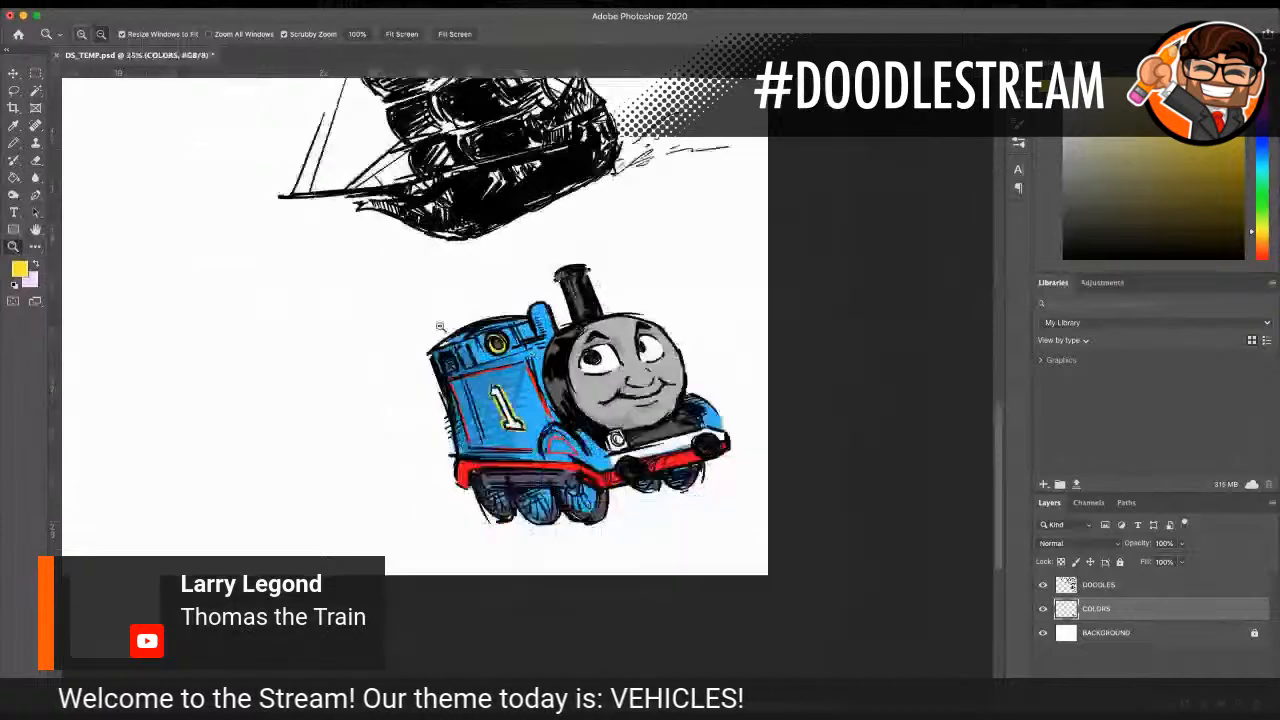
pyautogui.keyDown('alt'); pyautogui.click(440, 327); pyautogui.keyUp('alt')
pyautogui.keyDown('alt'); pyautogui.click(438, 318); pyautogui.keyUp('alt')
pyautogui.keyDown('alt'); pyautogui.click(429, 263); pyautogui.keyUp('alt')
pyautogui.click(460, 353)
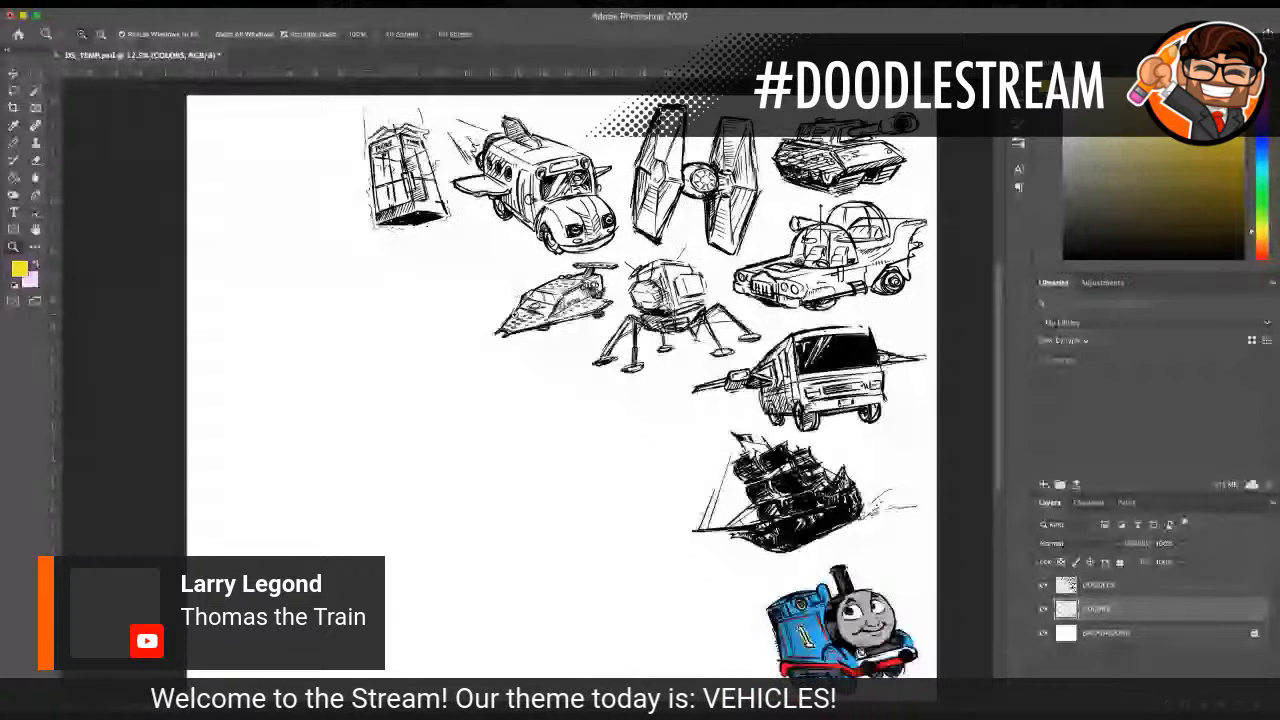
pyautogui.scroll(1, 329, 351)
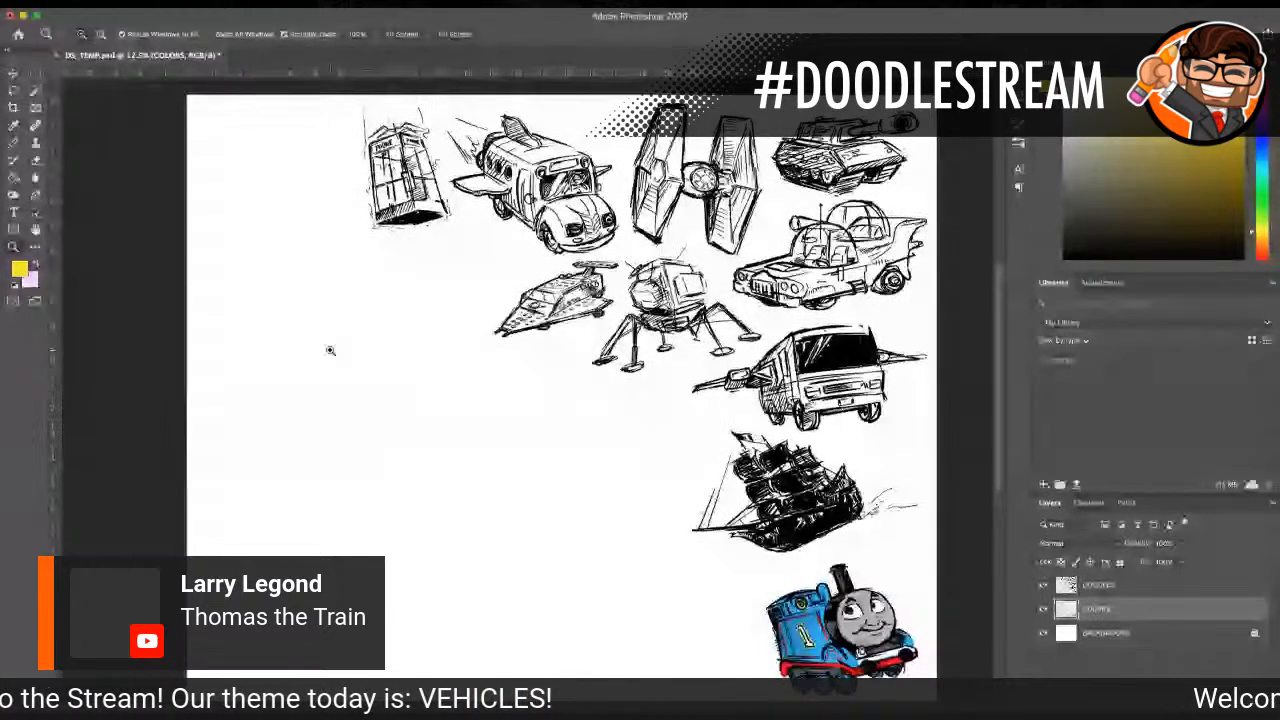
pyautogui.scroll(-2, 266, 334)
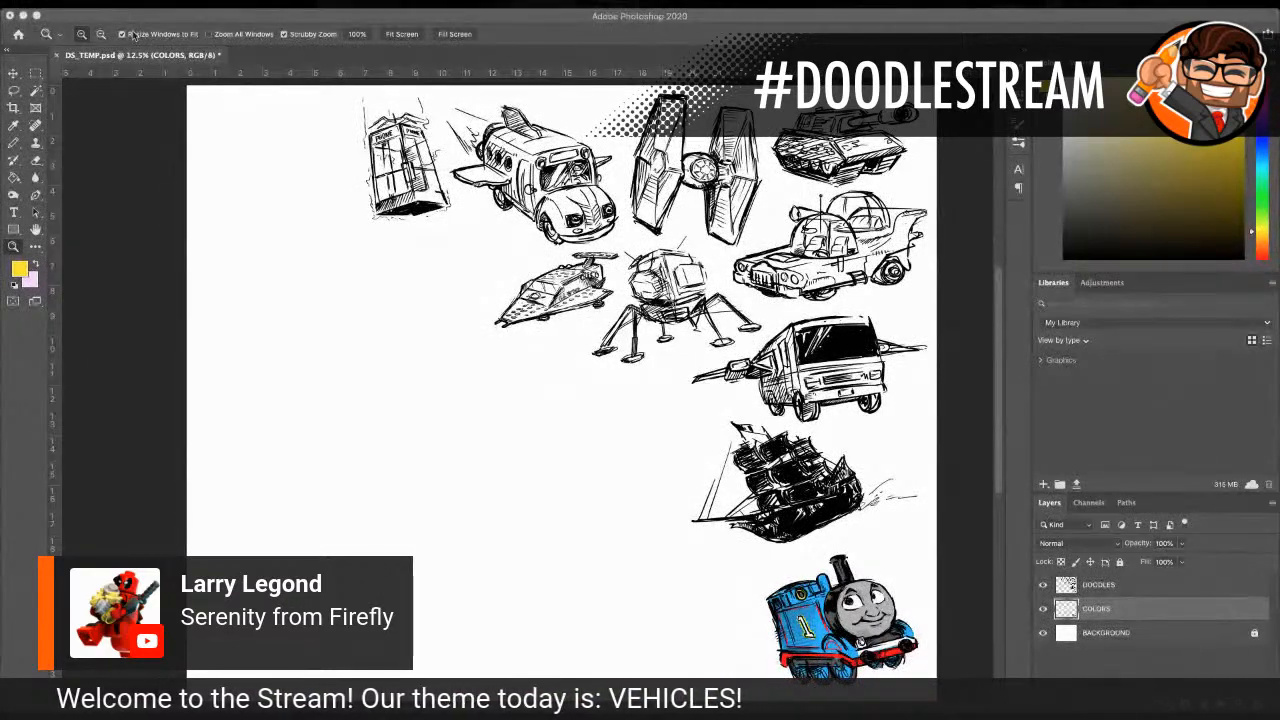
# Step: Set the foreground colour to black and rough out Serenity's domed mid-body in the blank area with a size 25 pencil
pyautogui.click(338, 275)
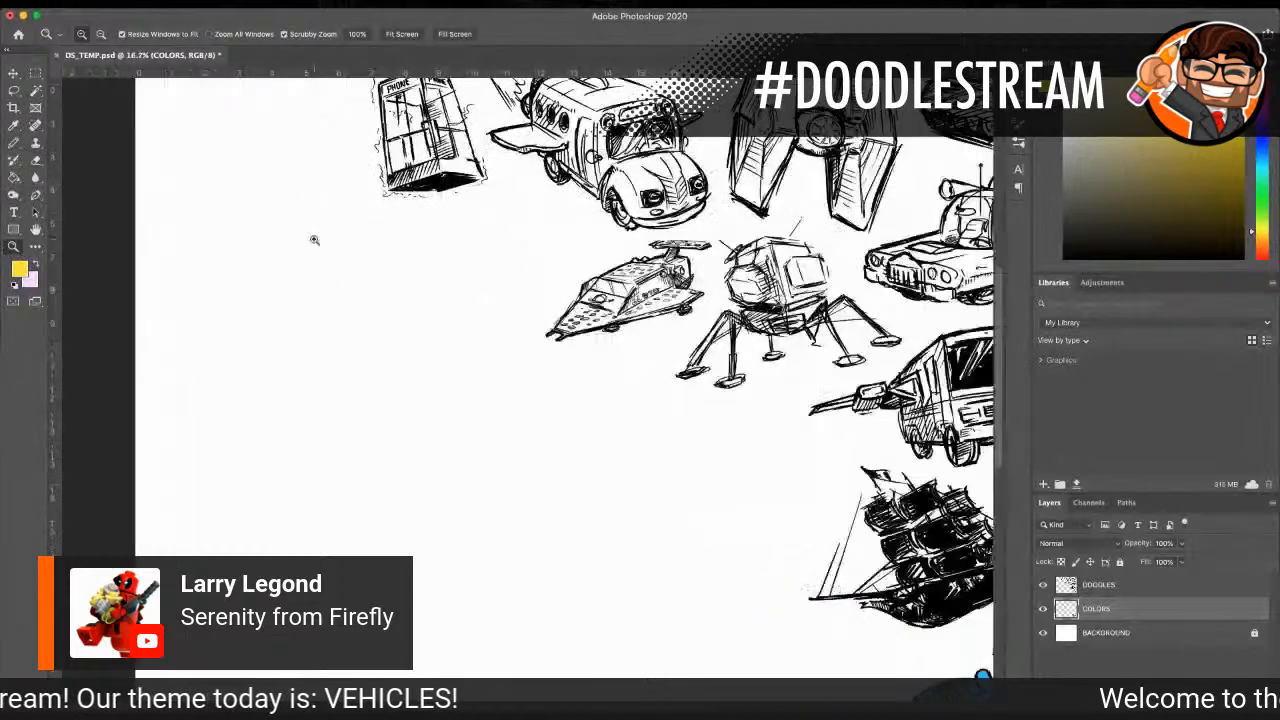
pyautogui.click(319, 262)
pyautogui.click(12, 146)
pyautogui.click(22, 268)
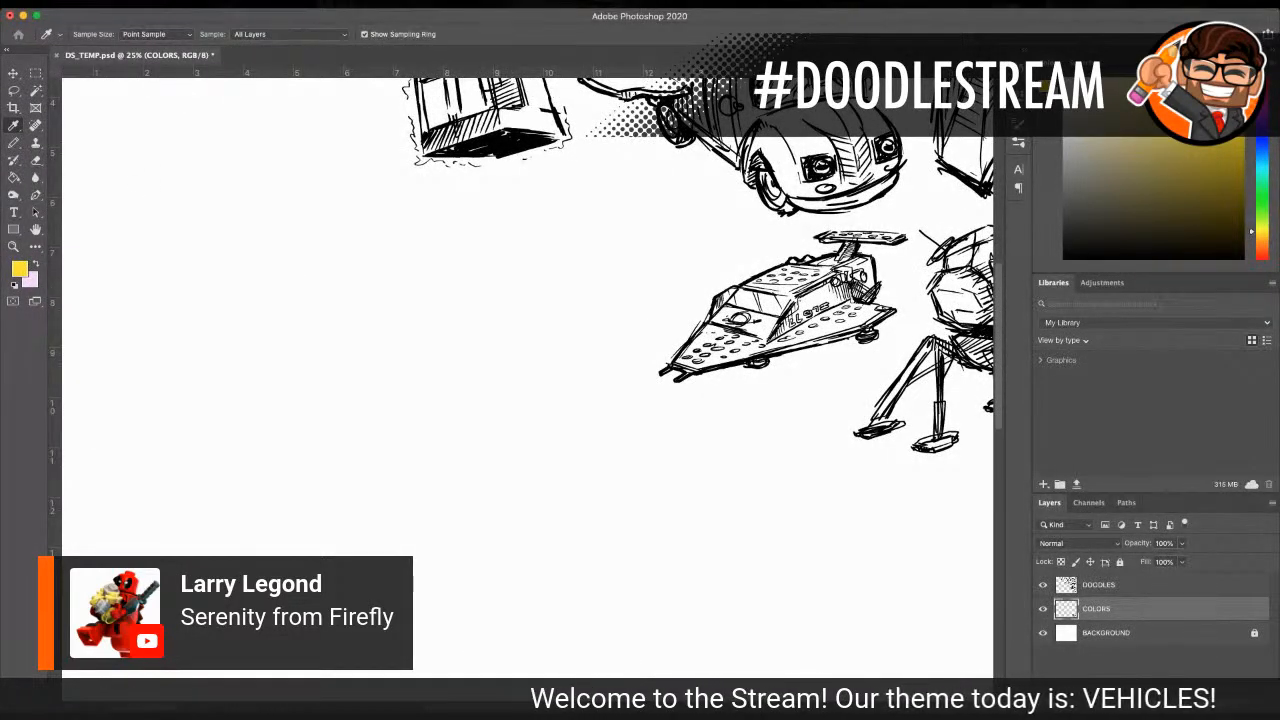
pyautogui.press('Return')
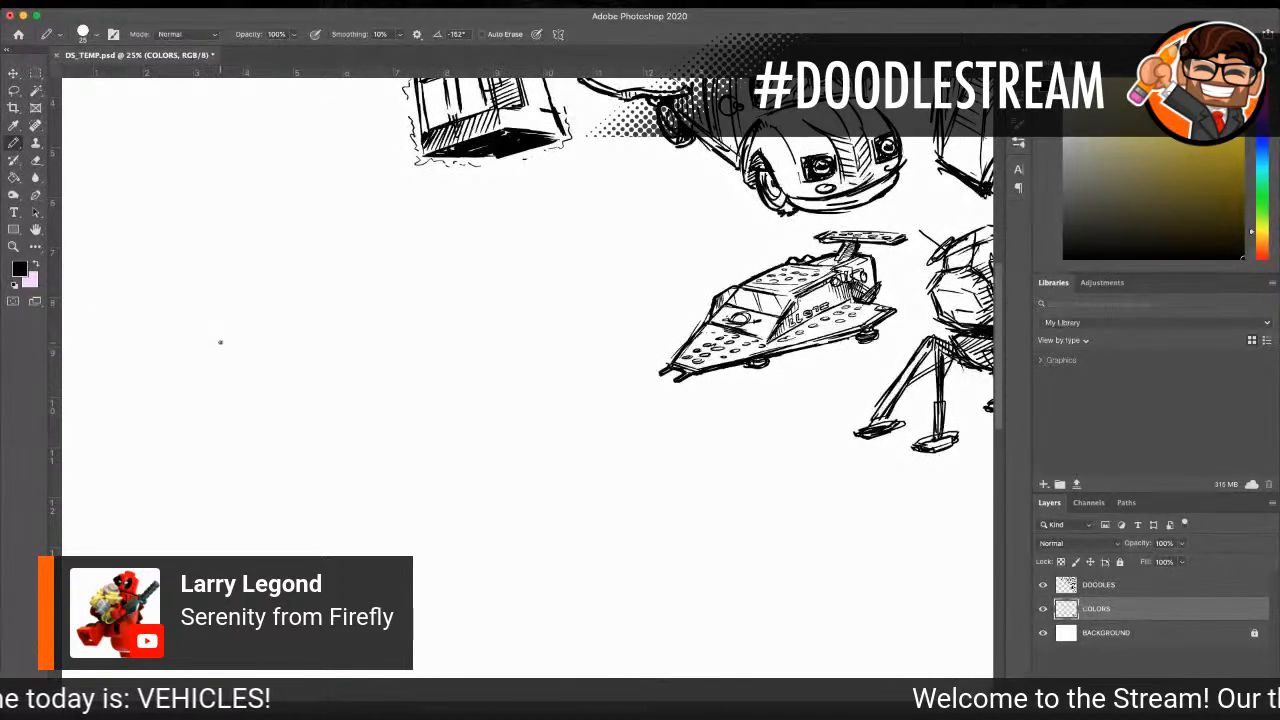
pyautogui.moveTo(218, 342)
pyautogui.mouseDown()
pyautogui.moveTo(224, 312)
pyautogui.moveTo(270, 290)
pyautogui.moveTo(232, 304)
pyautogui.moveTo(215, 346)
pyautogui.mouseUp()
pyautogui.moveTo(270, 290); pyautogui.dragTo(213, 370)
pyautogui.moveTo(232, 312); pyautogui.dragTo(213, 372)
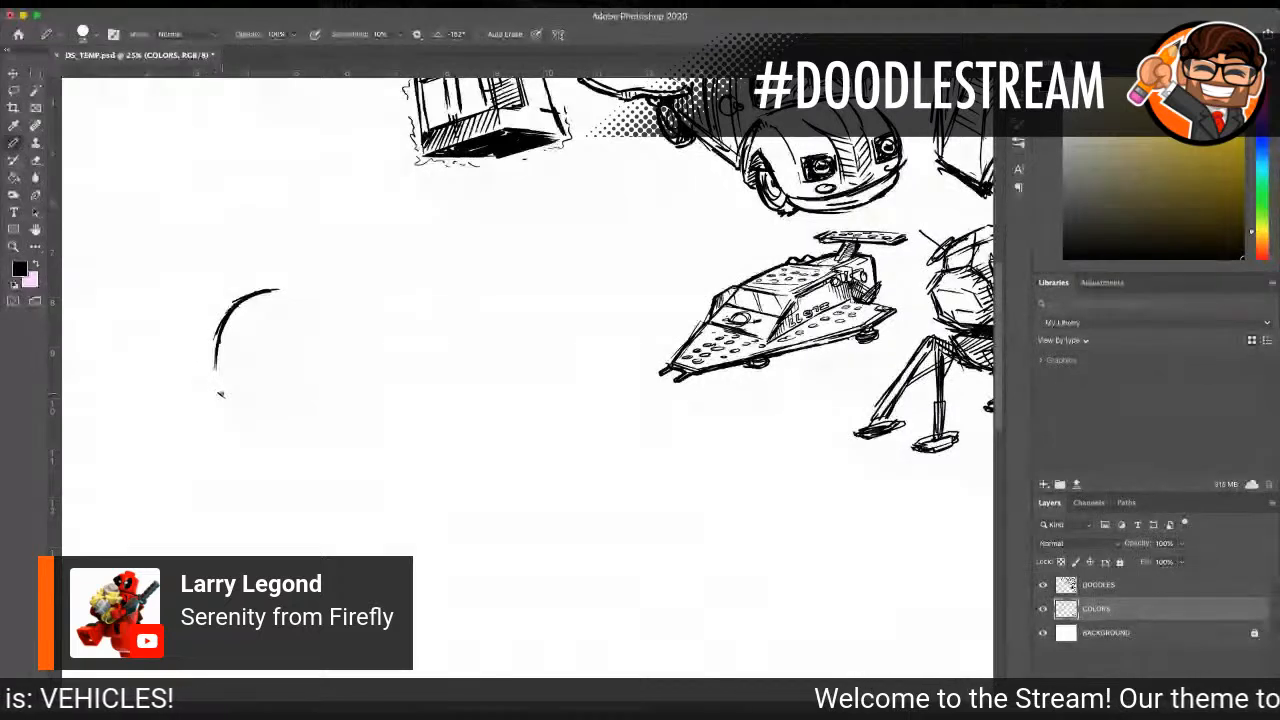
pyautogui.moveTo(218, 393)
pyautogui.mouseDown()
pyautogui.moveTo(308, 452)
pyautogui.moveTo(388, 406)
pyautogui.moveTo(371, 411)
pyautogui.moveTo(318, 352)
pyautogui.moveTo(317, 363)
pyautogui.moveTo(392, 326)
pyautogui.mouseUp()
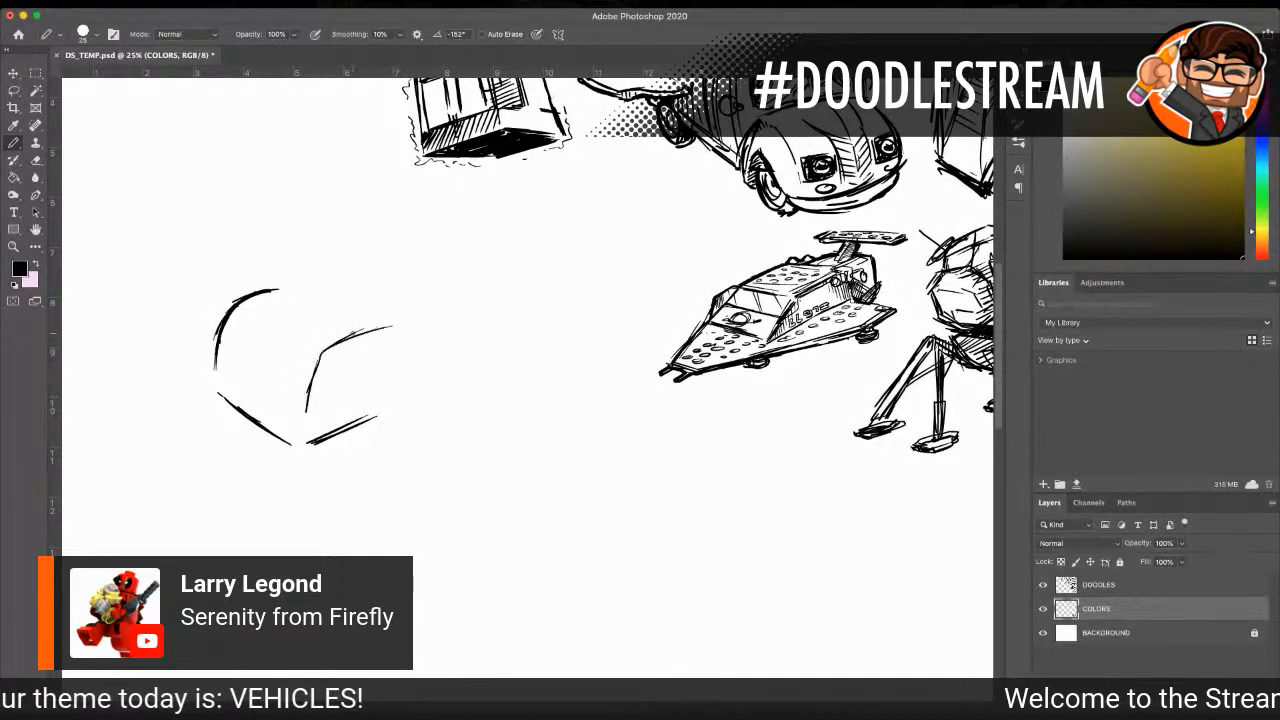
pyautogui.moveTo(284, 289); pyautogui.dragTo(378, 303)
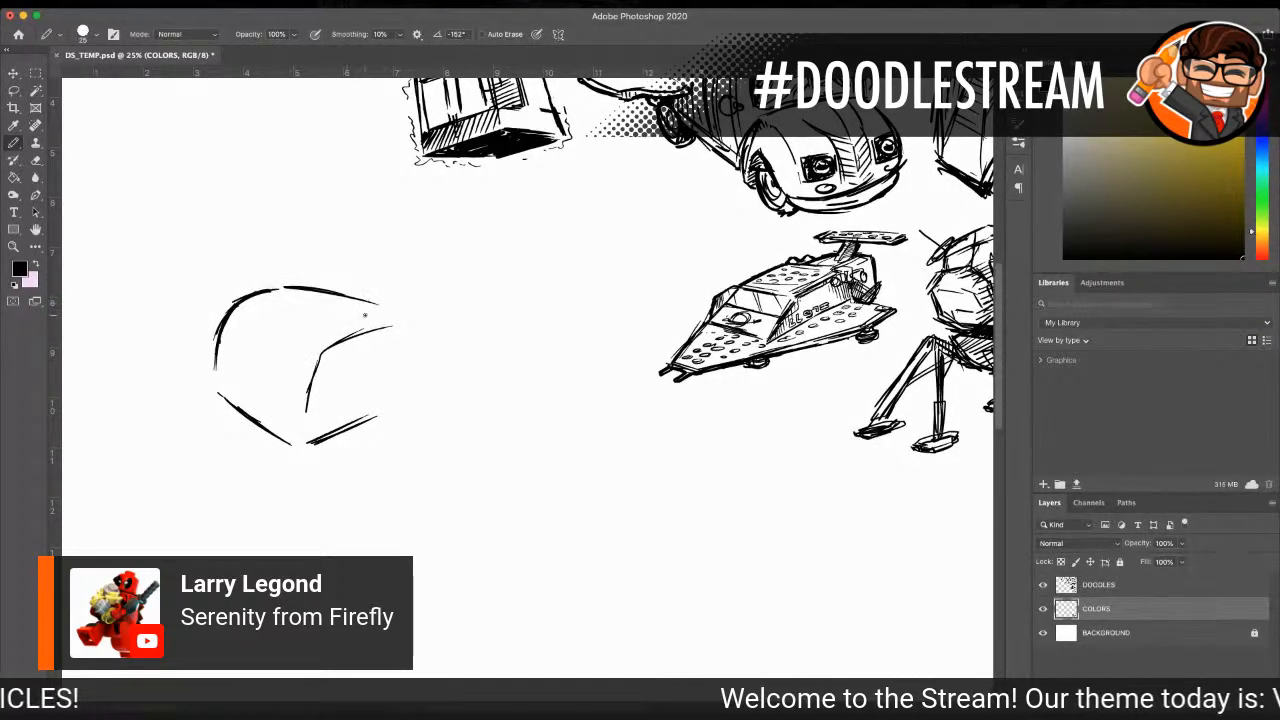
pyautogui.moveTo(419, 366); pyautogui.dragTo(312, 438)
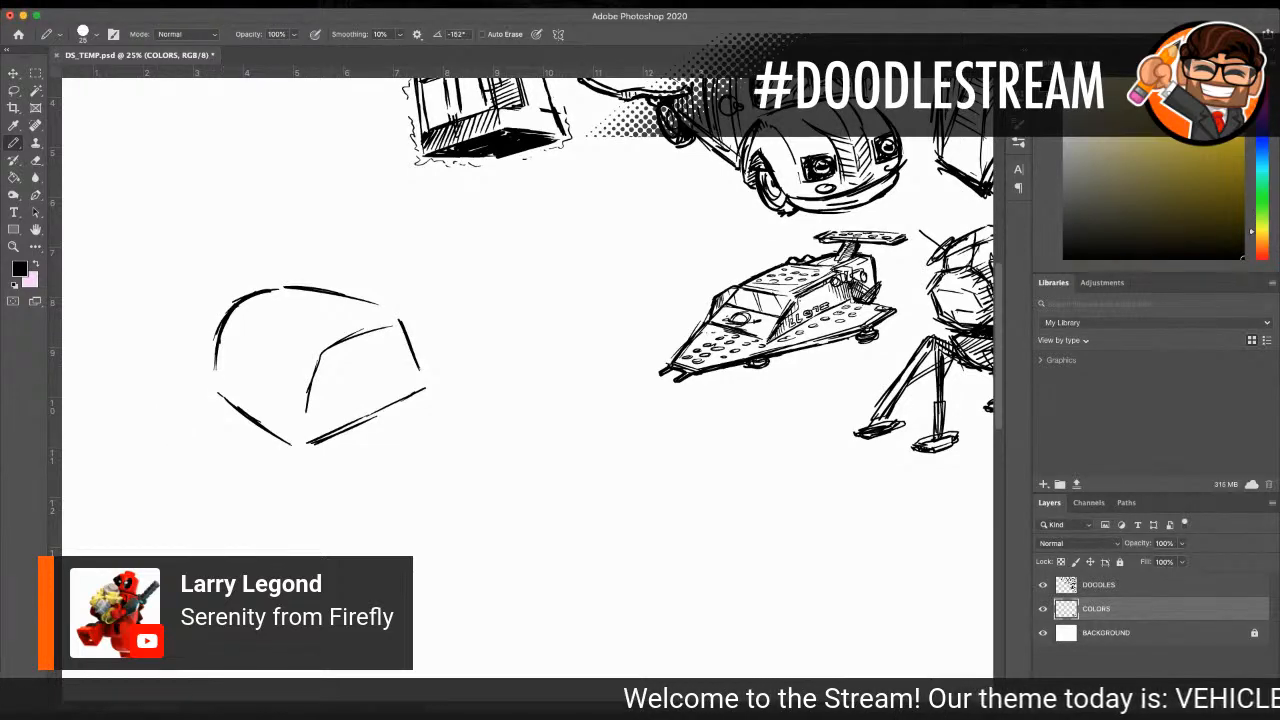
# Step: Sketch the wing struts on both sides of the mid-body, its inner contour lines and the start of the neck
pyautogui.hscroll(-3, 527, 378)
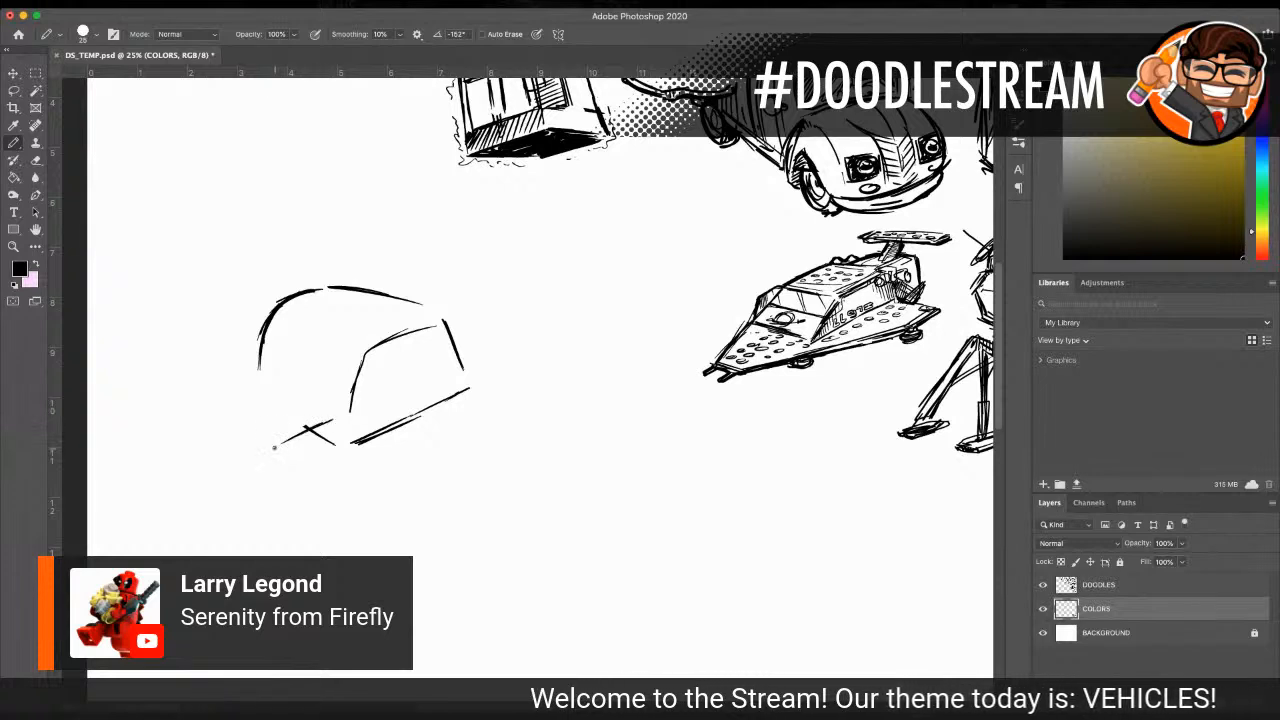
pyautogui.moveTo(257, 399); pyautogui.dragTo(305, 397)
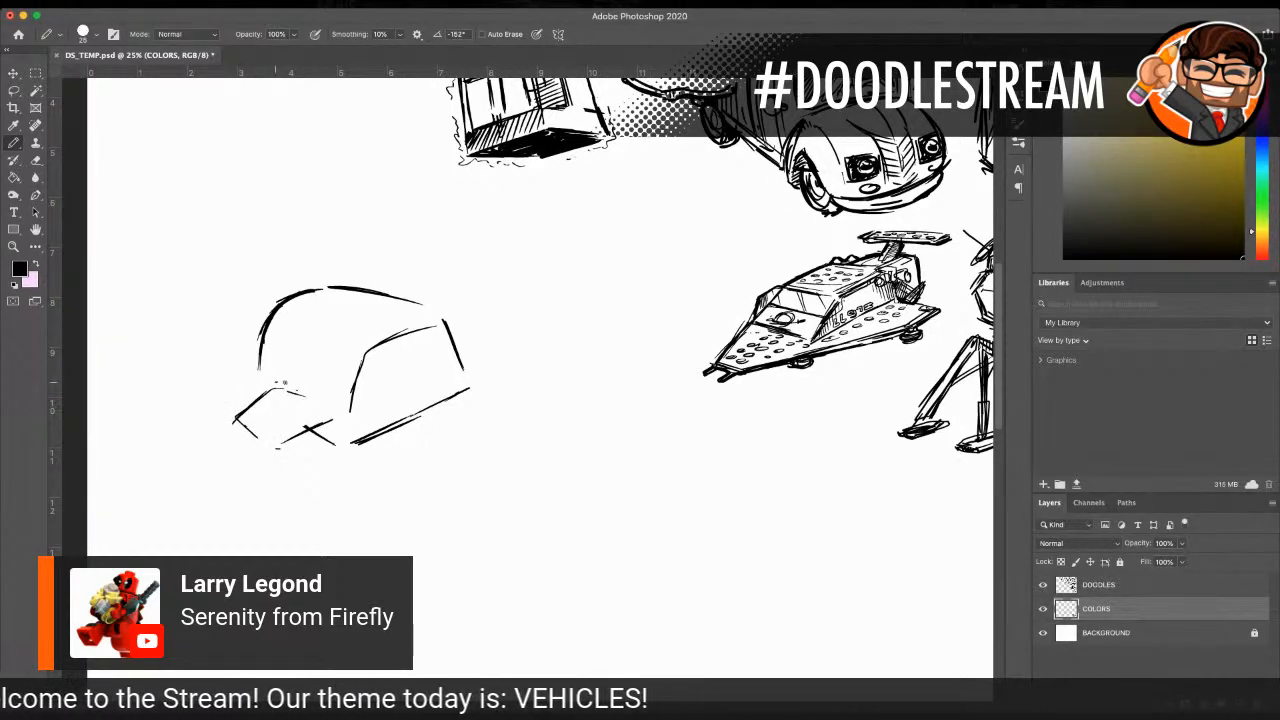
pyautogui.moveTo(454, 350); pyautogui.dragTo(471, 338)
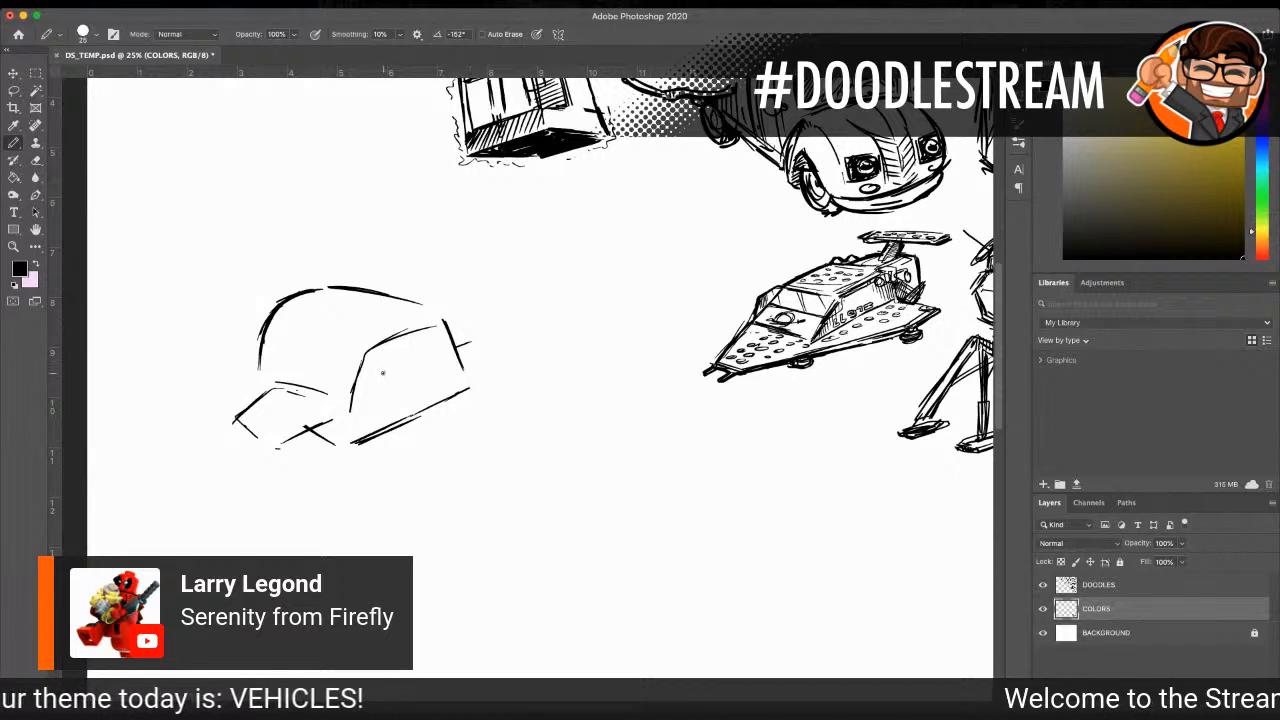
pyautogui.moveTo(380, 385); pyautogui.dragTo(437, 363)
pyautogui.moveTo(362, 405); pyautogui.dragTo(362, 422)
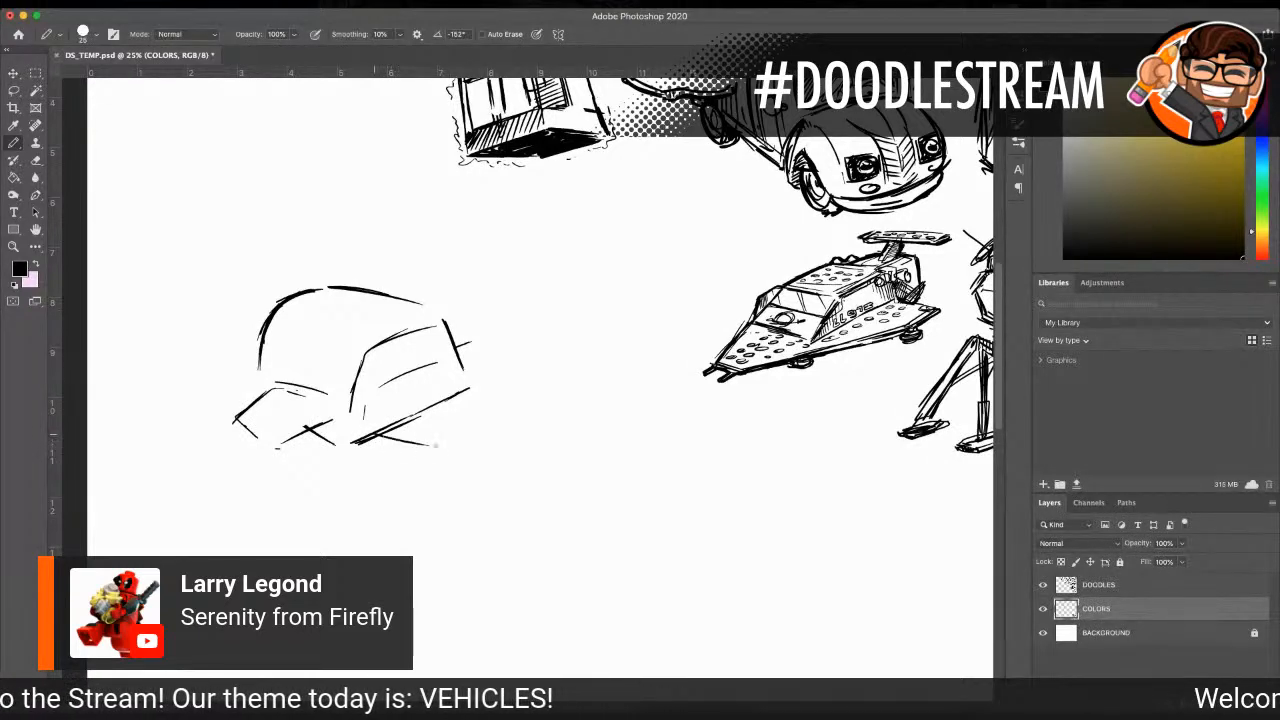
pyautogui.moveTo(455, 352); pyautogui.dragTo(479, 382)
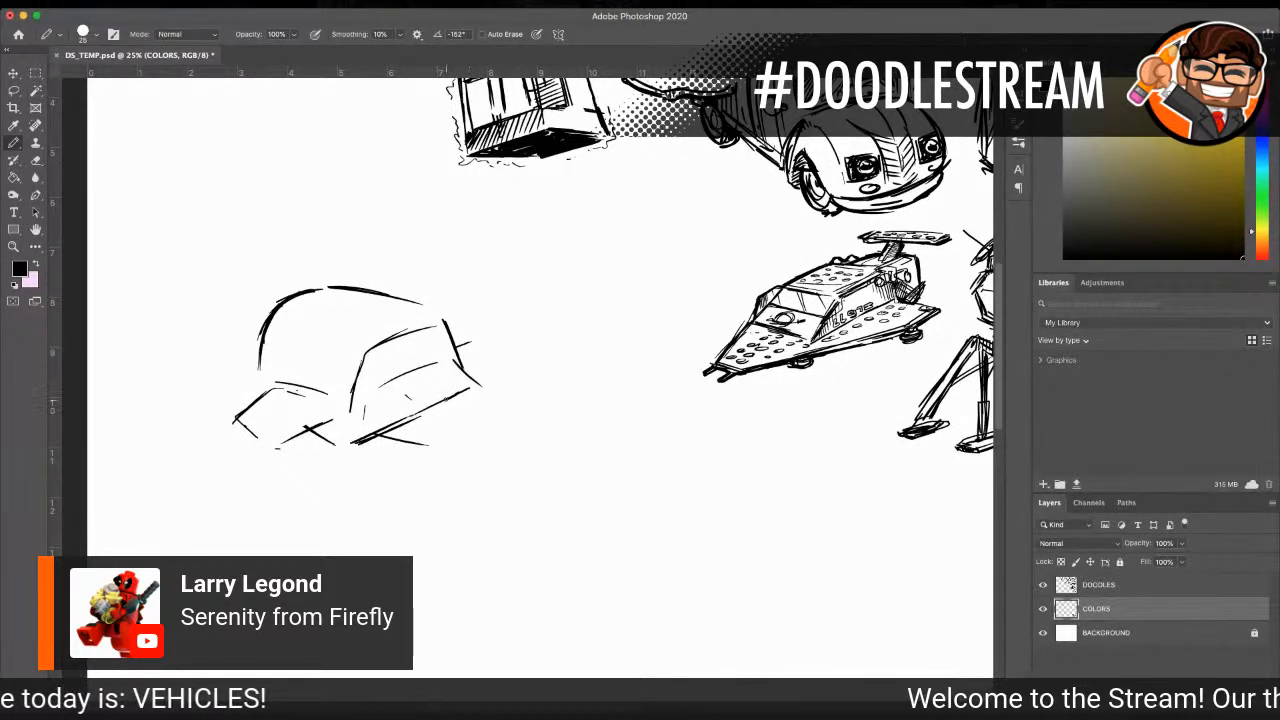
# Step: Outline Serenity's long neck and angular front section, extending forward from the mid-body
pyautogui.moveTo(474, 383)
pyautogui.mouseDown()
pyautogui.moveTo(585, 377)
pyautogui.moveTo(583, 412)
pyautogui.mouseUp()
pyautogui.moveTo(432, 445); pyautogui.dragTo(590, 497)
pyautogui.moveTo(598, 497); pyautogui.dragTo(616, 495)
pyautogui.moveTo(587, 381); pyautogui.dragTo(642, 456)
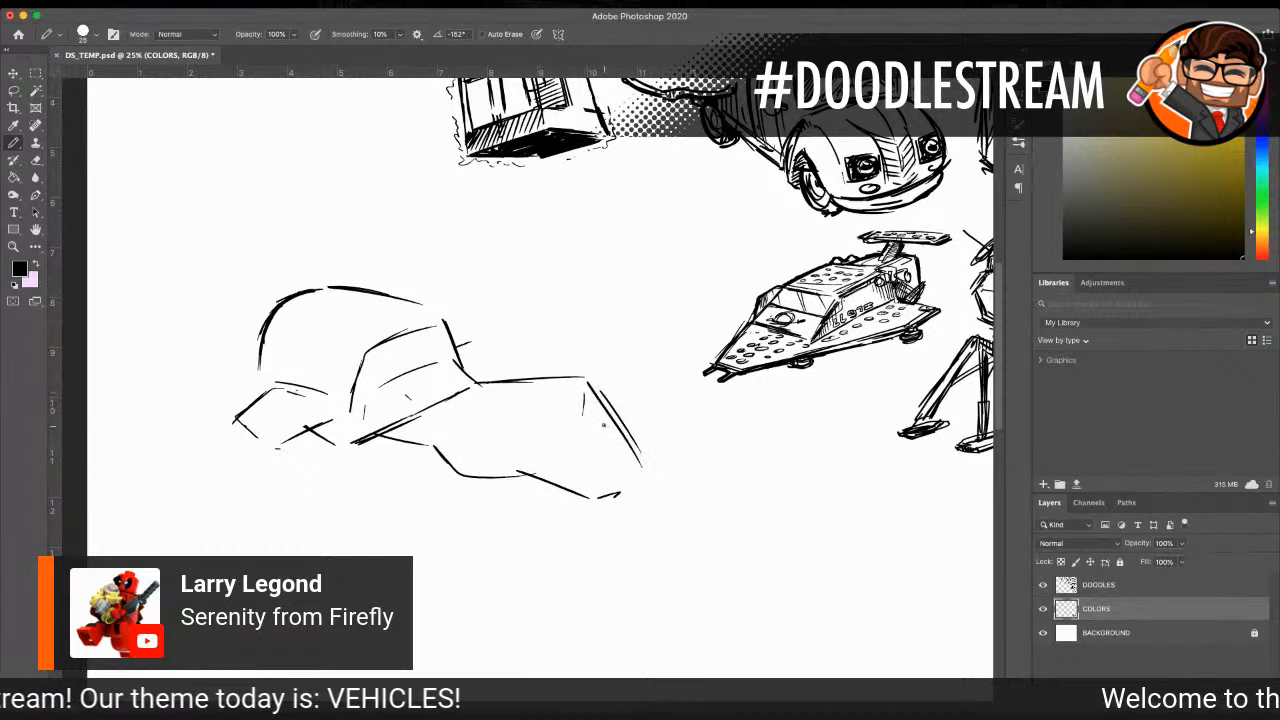
pyautogui.moveTo(585, 376)
pyautogui.mouseDown()
pyautogui.moveTo(530, 380)
pyautogui.moveTo(437, 423)
pyautogui.moveTo(466, 470)
pyautogui.moveTo(511, 468)
pyautogui.mouseUp()
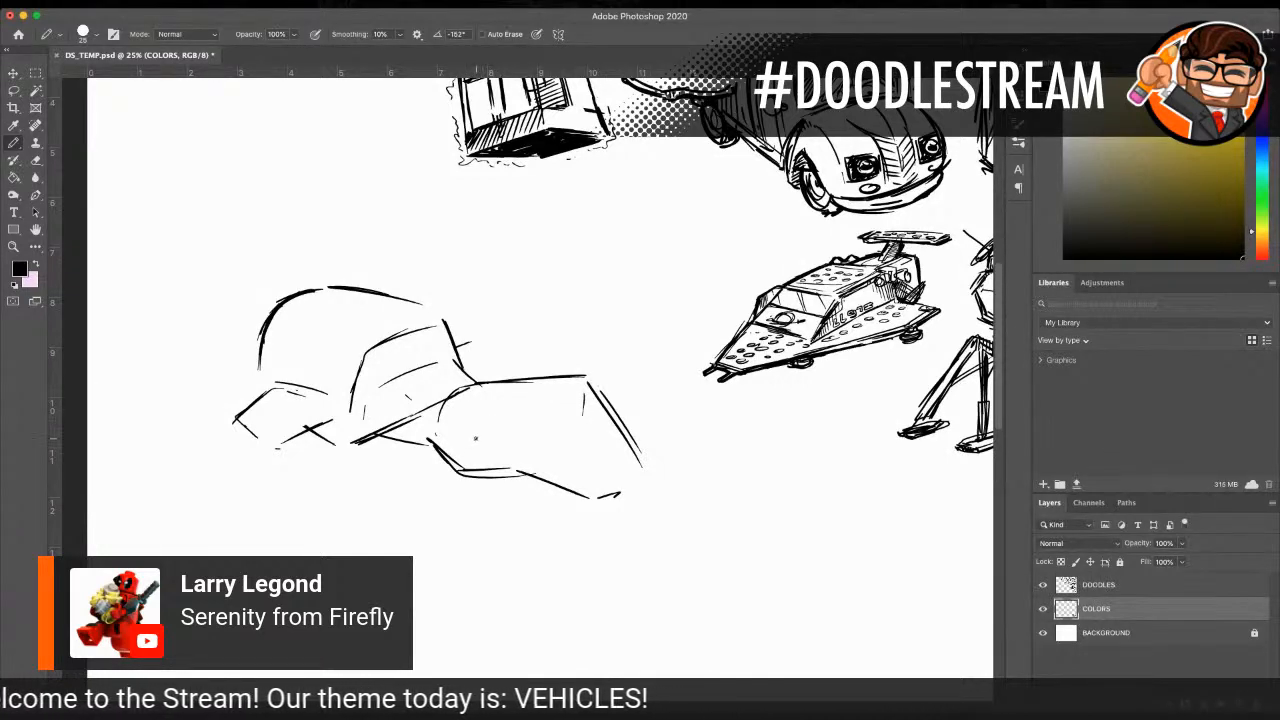
pyautogui.moveTo(516, 466); pyautogui.dragTo(636, 486)
# Step: Draw the near engine pod as a cylinder with a round front intake at the end of the near wing strut
pyautogui.moveTo(268, 446)
pyautogui.mouseDown()
pyautogui.moveTo(222, 478)
pyautogui.moveTo(282, 484)
pyautogui.mouseUp()
pyautogui.moveTo(195, 408)
pyautogui.mouseDown()
pyautogui.moveTo(210, 484)
pyautogui.moveTo(156, 436)
pyautogui.moveTo(252, 428)
pyautogui.mouseUp()
pyautogui.moveTo(195, 398)
pyautogui.mouseDown()
pyautogui.moveTo(164, 436)
pyautogui.moveTo(207, 491)
pyautogui.mouseUp()
pyautogui.moveTo(160, 444)
pyautogui.mouseDown()
pyautogui.moveTo(222, 498)
pyautogui.moveTo(265, 500)
pyautogui.moveTo(227, 475)
pyautogui.moveTo(302, 482)
pyautogui.mouseUp()
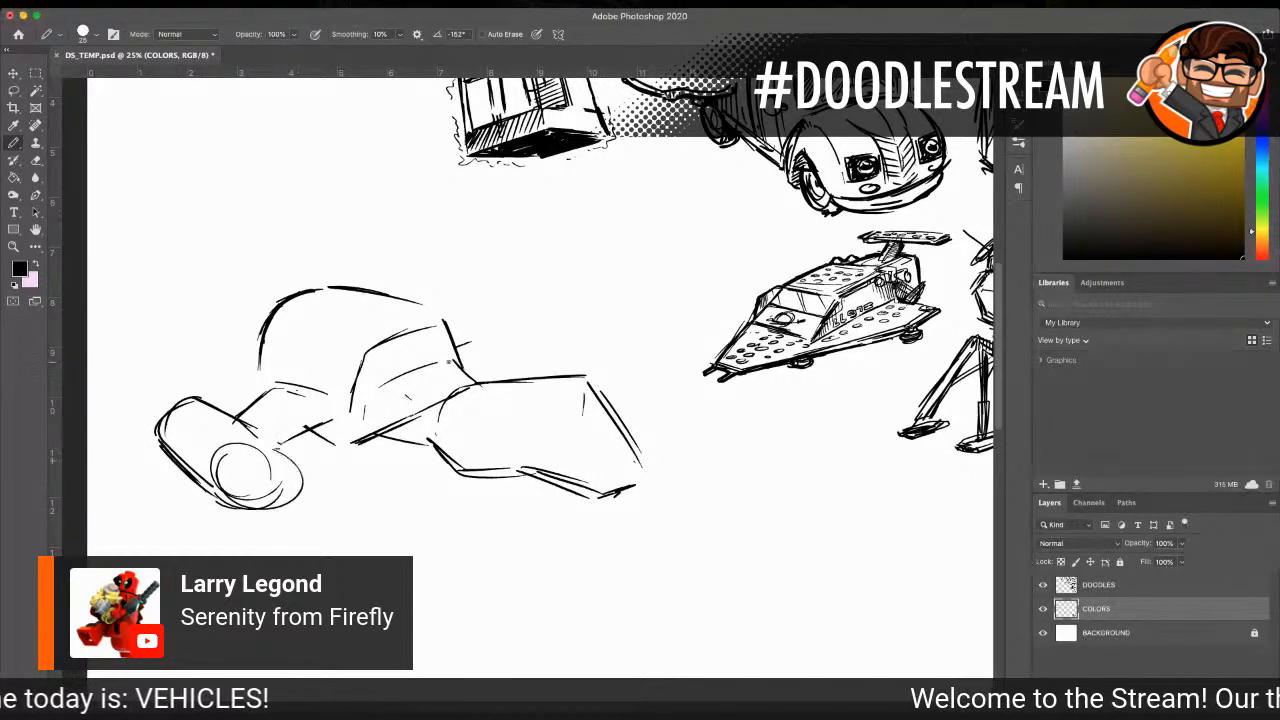
# Step: Draw the far engine pod behind the neck with a round front intake
pyautogui.moveTo(443, 301); pyautogui.dragTo(514, 319)
pyautogui.moveTo(498, 321)
pyautogui.mouseDown()
pyautogui.moveTo(520, 358)
pyautogui.moveTo(527, 317)
pyautogui.mouseUp()
pyautogui.moveTo(446, 296)
pyautogui.mouseDown()
pyautogui.moveTo(508, 314)
pyautogui.moveTo(500, 306)
pyautogui.mouseUp()
# Step: Sketch concentric curved bands behind the mid-body to form Serenity's bulbous rear section
pyautogui.moveTo(236, 361)
pyautogui.mouseDown()
pyautogui.moveTo(303, 271)
pyautogui.moveTo(235, 357)
pyautogui.mouseUp()
pyautogui.moveTo(266, 290); pyautogui.dragTo(236, 392)
pyautogui.moveTo(216, 347)
pyautogui.mouseDown()
pyautogui.moveTo(237, 392)
pyautogui.moveTo(229, 380)
pyautogui.mouseUp()
pyautogui.moveTo(221, 386); pyautogui.dragTo(230, 306)
pyautogui.moveTo(209, 365); pyautogui.dragTo(258, 272)
pyautogui.moveTo(207, 324)
pyautogui.mouseDown()
pyautogui.moveTo(280, 259)
pyautogui.moveTo(301, 259)
pyautogui.mouseUp()
pyautogui.moveTo(231, 271)
pyautogui.mouseDown()
pyautogui.moveTo(324, 258)
pyautogui.moveTo(270, 265)
pyautogui.moveTo(190, 338)
pyautogui.moveTo(208, 364)
pyautogui.mouseUp()
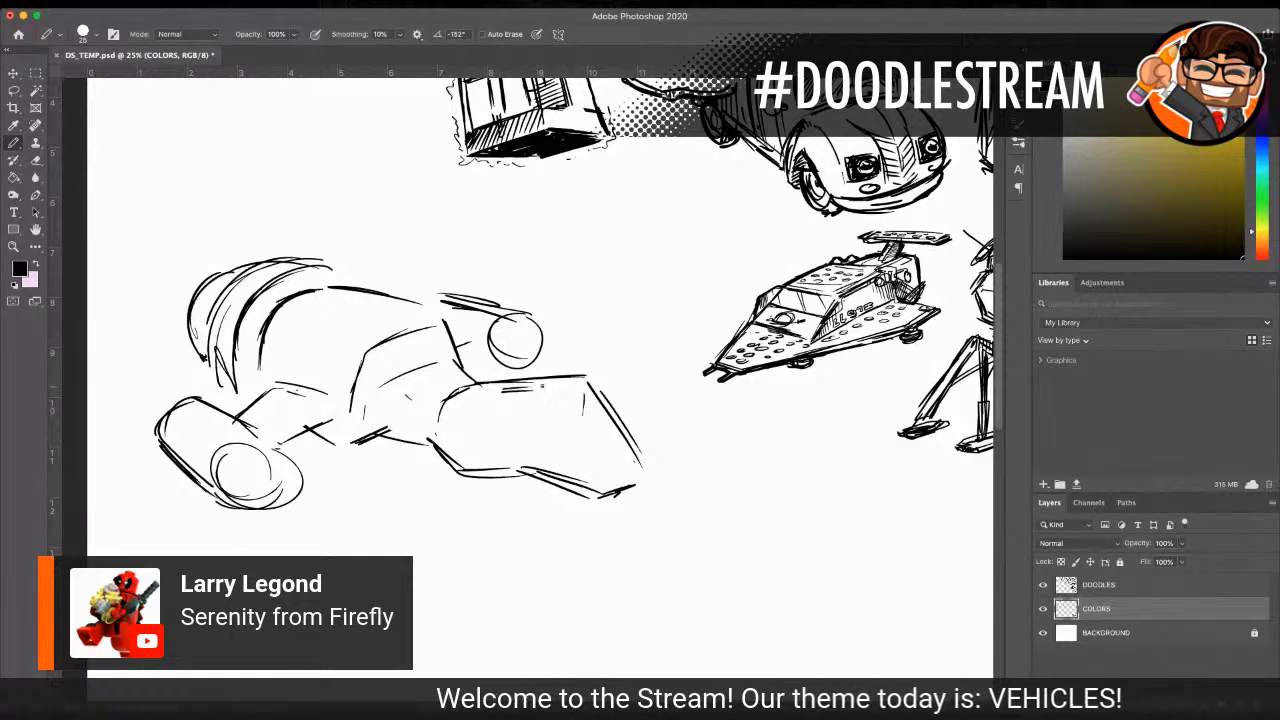
# Step: Reinforce the lower edge of the front section and add its tip, a small side marking and inner facet lines
pyautogui.moveTo(437, 424)
pyautogui.mouseDown()
pyautogui.moveTo(456, 470)
pyautogui.moveTo(463, 456)
pyautogui.mouseUp()
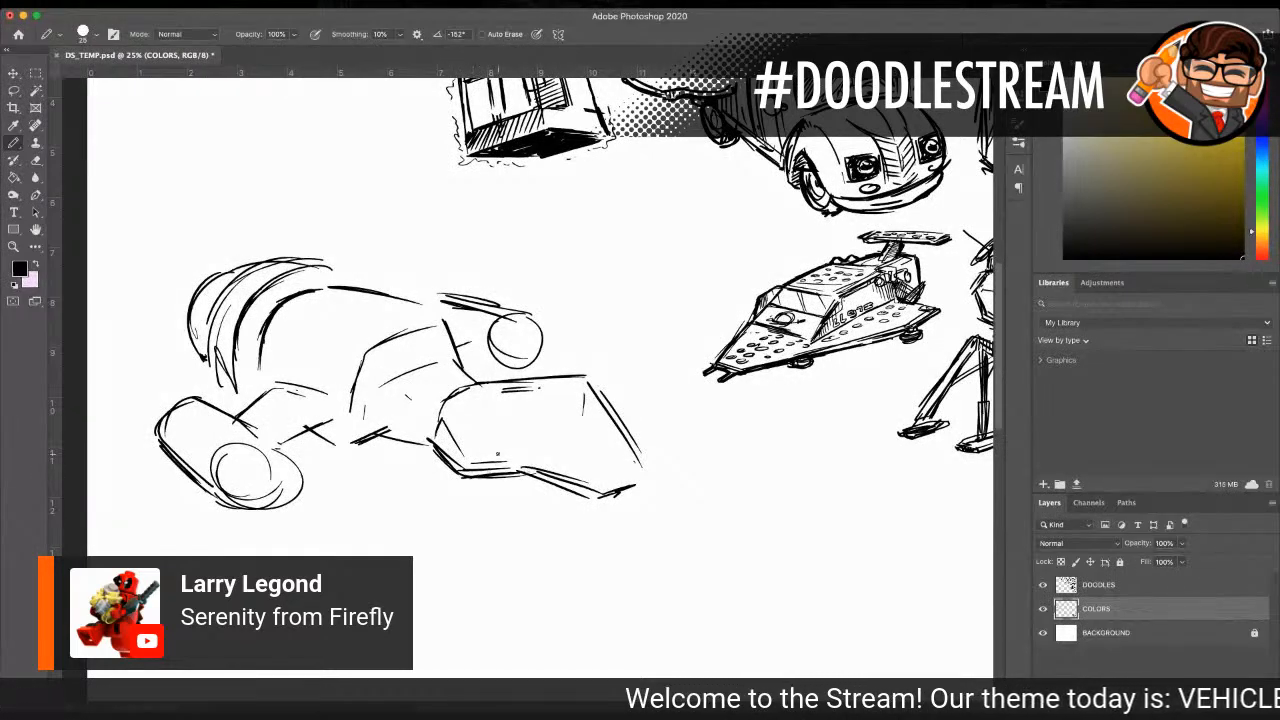
pyautogui.moveTo(514, 472)
pyautogui.mouseDown()
pyautogui.moveTo(640, 495)
pyautogui.moveTo(652, 482)
pyautogui.mouseUp()
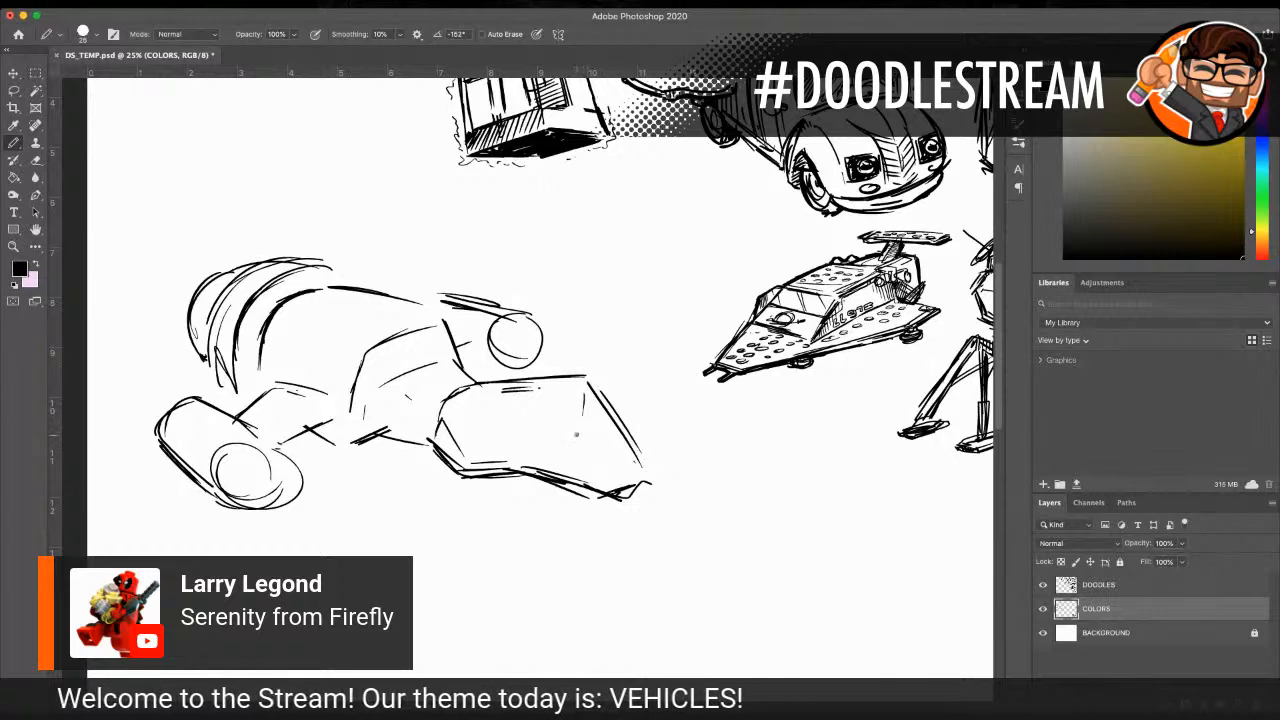
pyautogui.moveTo(574, 436); pyautogui.dragTo(614, 422)
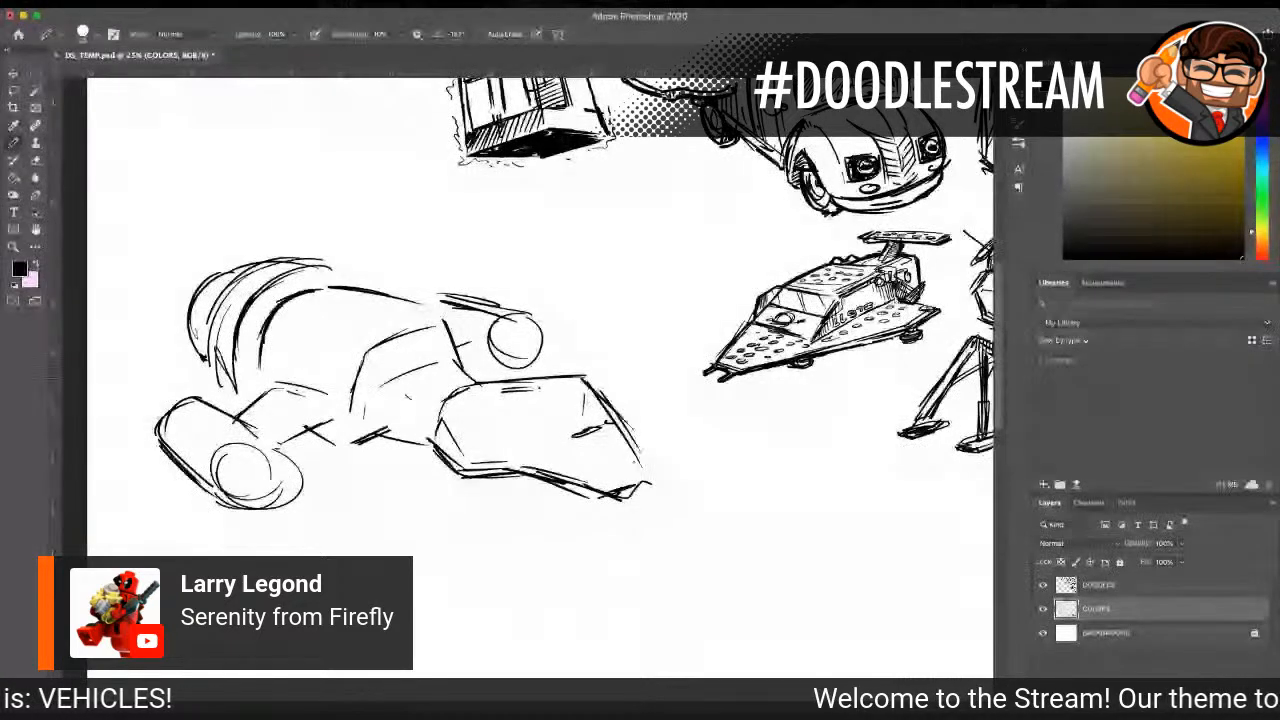
pyautogui.moveTo(468, 410); pyautogui.dragTo(566, 428)
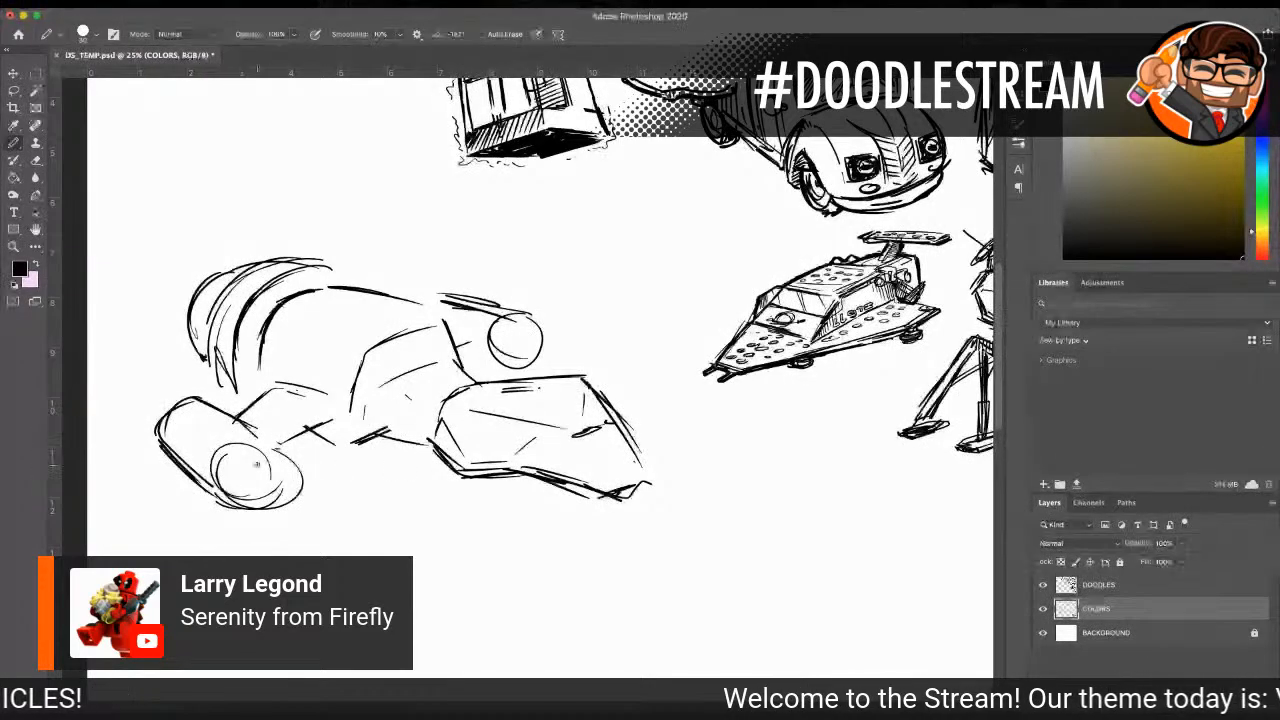
# Step: Redraw the near engine pod's round intake with a small inner circle and reinforce the pod's outline
pyautogui.moveTo(236, 460)
pyautogui.mouseDown()
pyautogui.moveTo(222, 492)
pyautogui.moveTo(231, 461)
pyautogui.moveTo(277, 442)
pyautogui.mouseUp()
pyautogui.moveTo(223, 491)
pyautogui.mouseDown()
pyautogui.moveTo(237, 511)
pyautogui.moveTo(284, 507)
pyautogui.mouseUp()
pyautogui.moveTo(278, 446)
pyautogui.mouseDown()
pyautogui.moveTo(302, 475)
pyautogui.moveTo(280, 512)
pyautogui.mouseUp()
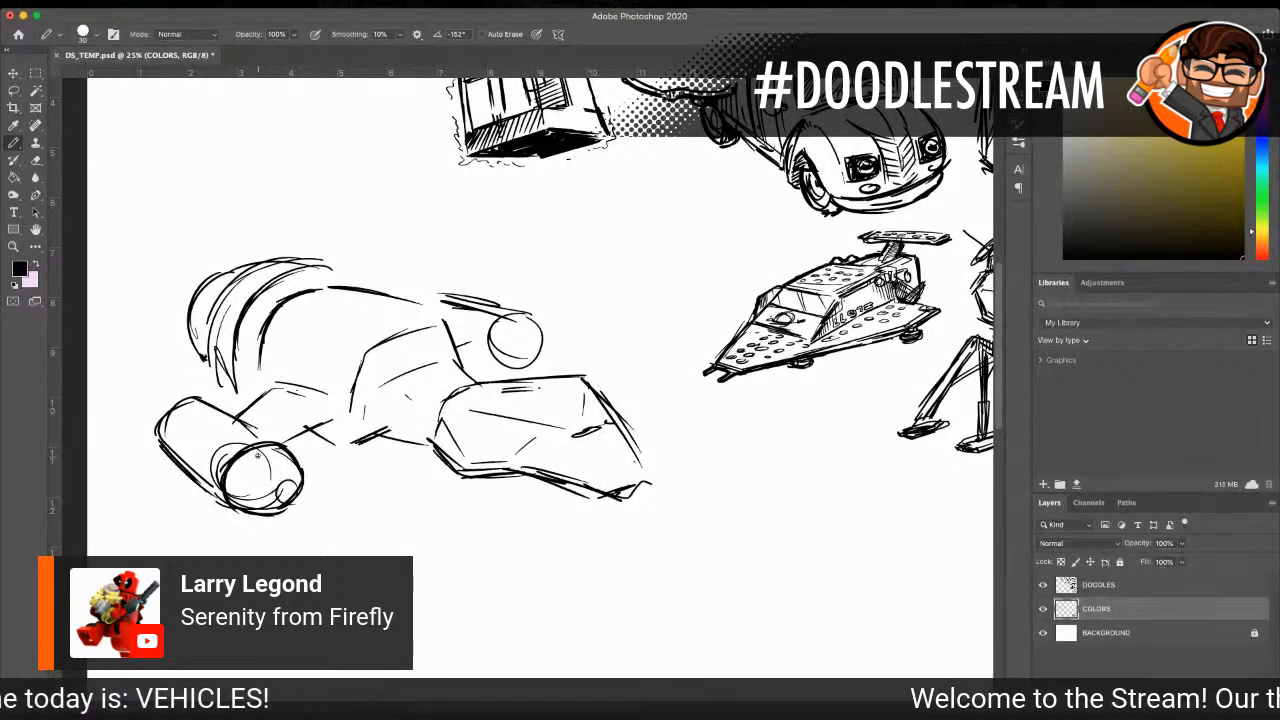
pyautogui.moveTo(160, 441)
pyautogui.mouseDown()
pyautogui.moveTo(198, 399)
pyautogui.moveTo(256, 431)
pyautogui.mouseUp()
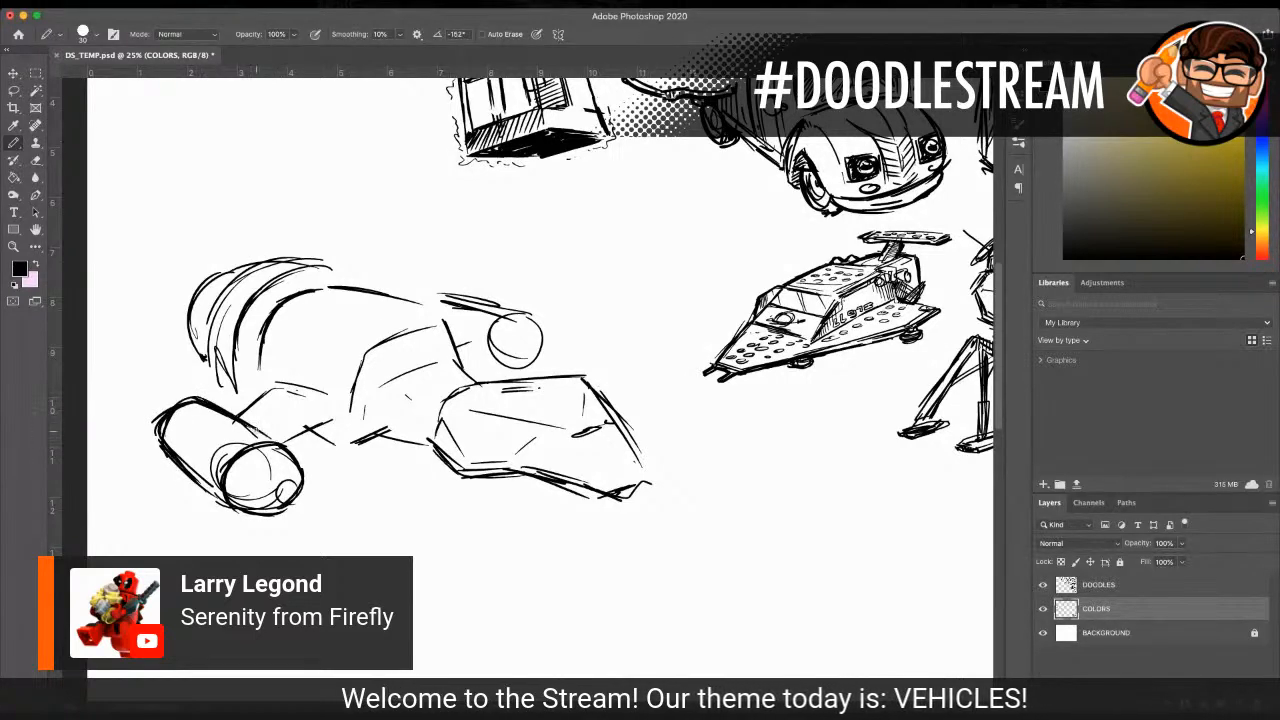
pyautogui.moveTo(165, 423); pyautogui.dragTo(158, 406)
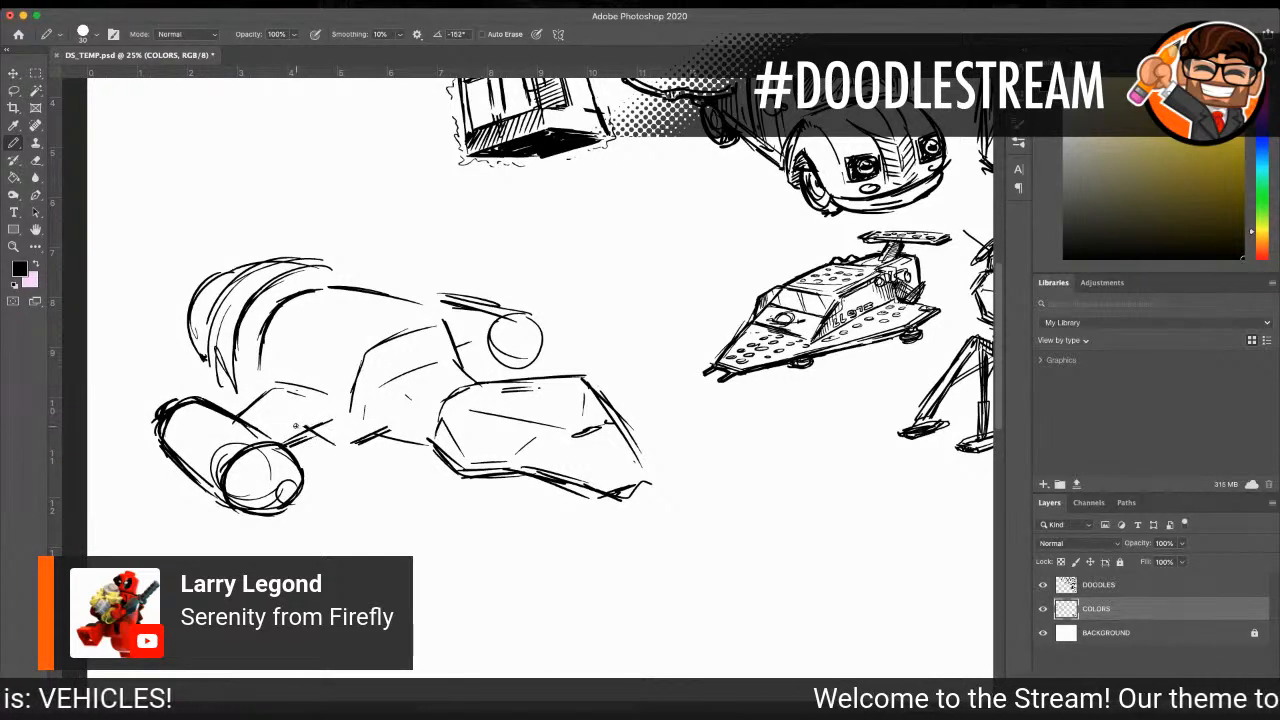
# Step: Draw the rounded bulge above the near wing strut and add panel lines across Serenity's mid-body
pyautogui.moveTo(258, 390)
pyautogui.mouseDown()
pyautogui.moveTo(308, 374)
pyautogui.moveTo(292, 403)
pyautogui.moveTo(332, 420)
pyautogui.mouseUp()
pyautogui.moveTo(298, 371)
pyautogui.mouseDown()
pyautogui.moveTo(347, 391)
pyautogui.moveTo(288, 369)
pyautogui.mouseUp()
pyautogui.moveTo(262, 396); pyautogui.dragTo(300, 412)
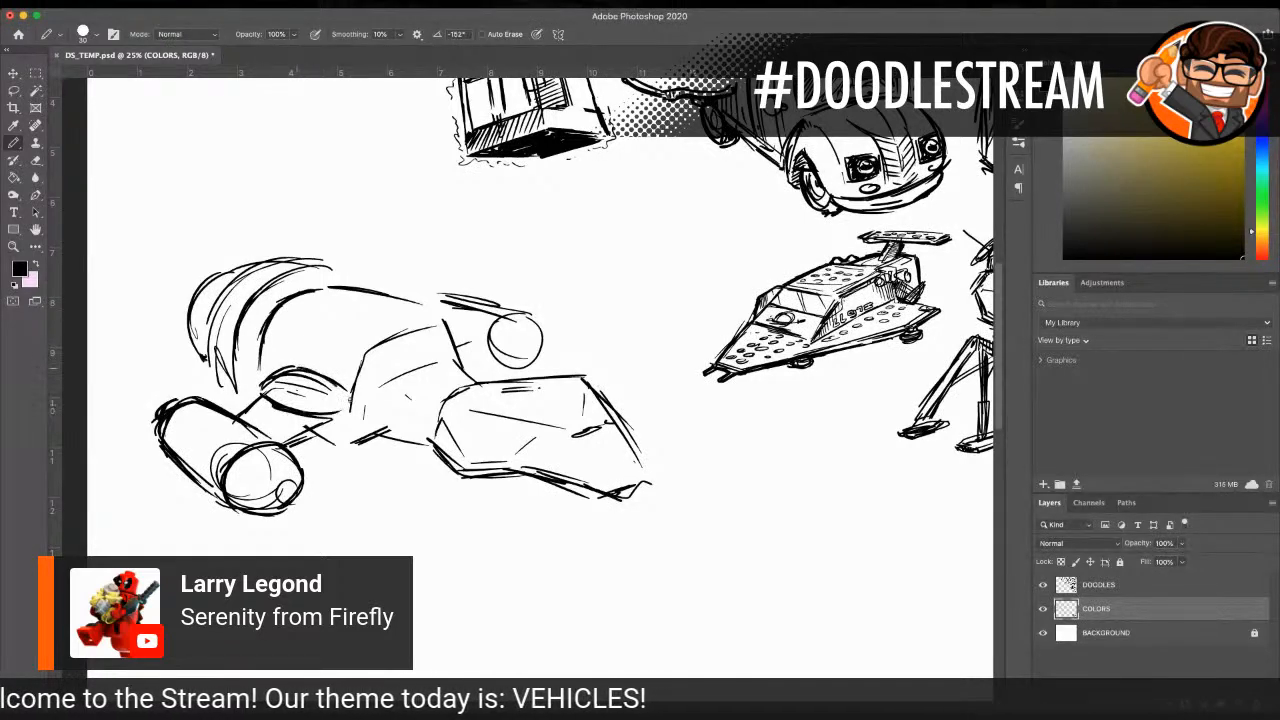
pyautogui.moveTo(282, 334); pyautogui.dragTo(268, 370)
pyautogui.moveTo(290, 325)
pyautogui.mouseDown()
pyautogui.moveTo(337, 344)
pyautogui.moveTo(330, 303)
pyautogui.mouseUp()
pyautogui.moveTo(424, 306)
pyautogui.mouseDown()
pyautogui.moveTo(372, 334)
pyautogui.moveTo(308, 340)
pyautogui.mouseUp()
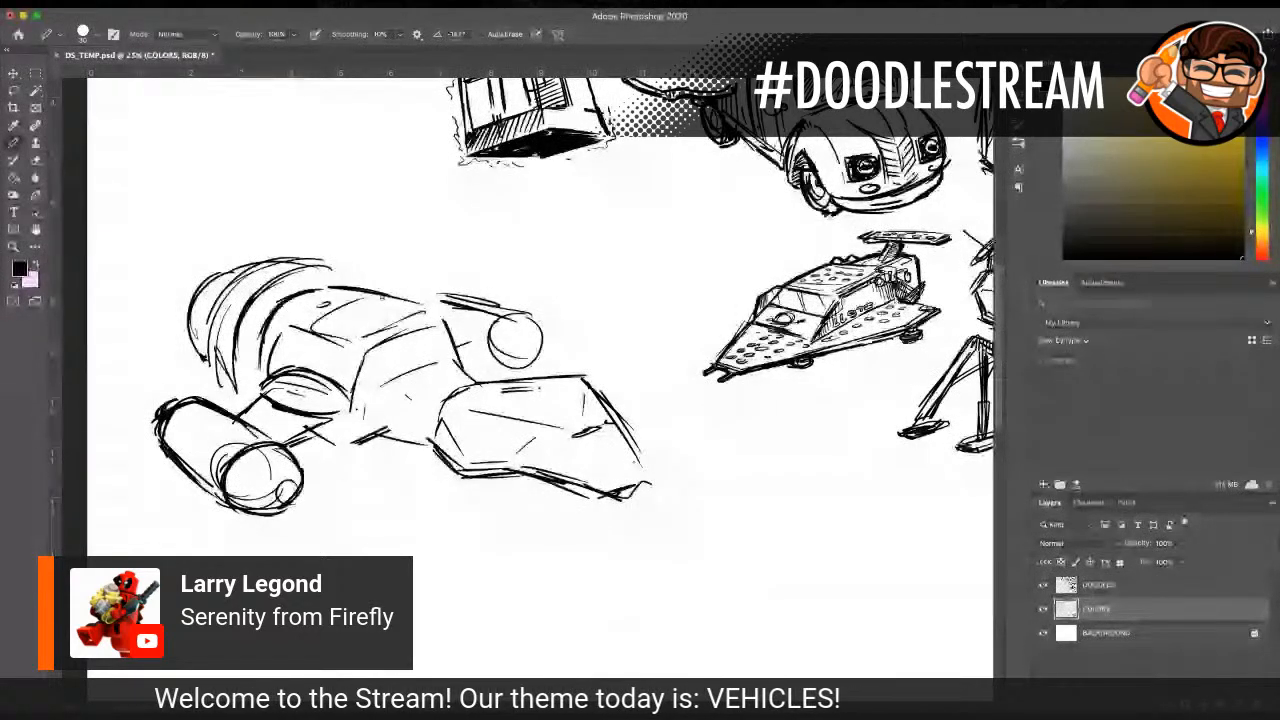
pyautogui.moveTo(428, 307); pyautogui.dragTo(362, 338)
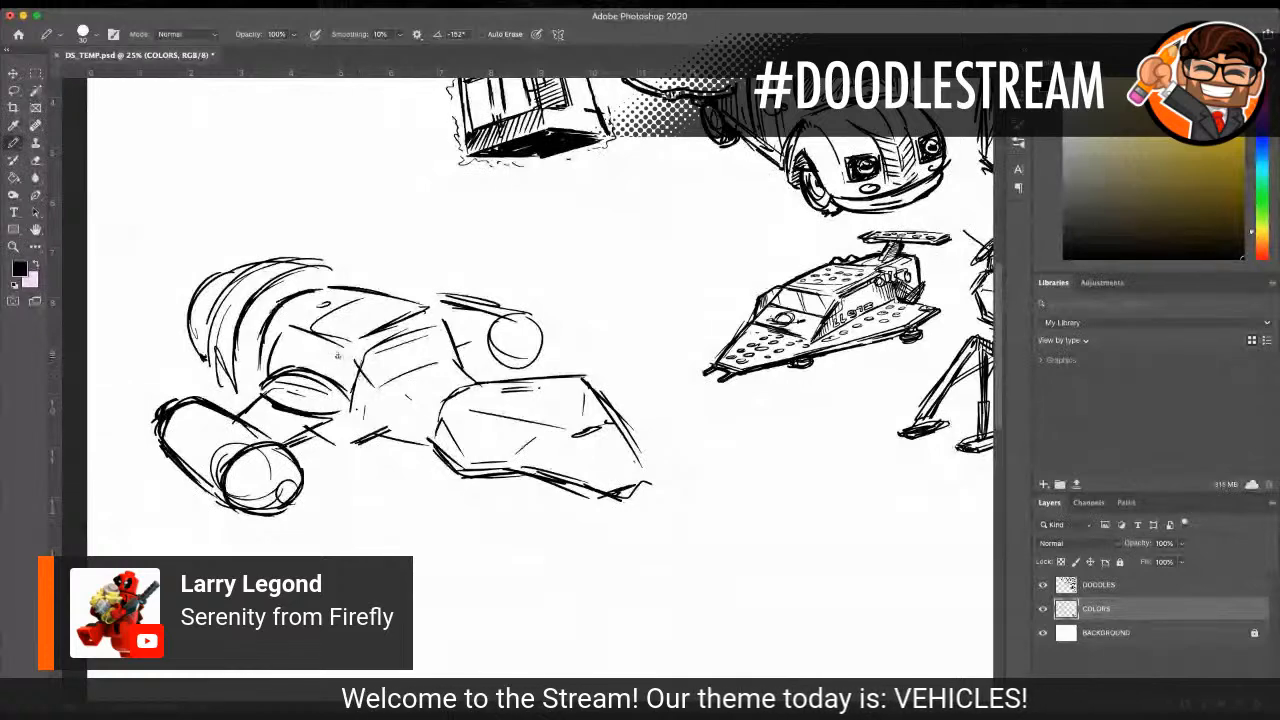
# Step: Darken the neck's lower and upper edges and complete the far engine pod with a strut and a second intake curve
pyautogui.moveTo(370, 440); pyautogui.dragTo(430, 436)
pyautogui.moveTo(360, 408)
pyautogui.mouseDown()
pyautogui.moveTo(368, 426)
pyautogui.moveTo(407, 427)
pyautogui.moveTo(440, 357)
pyautogui.moveTo(482, 384)
pyautogui.mouseUp()
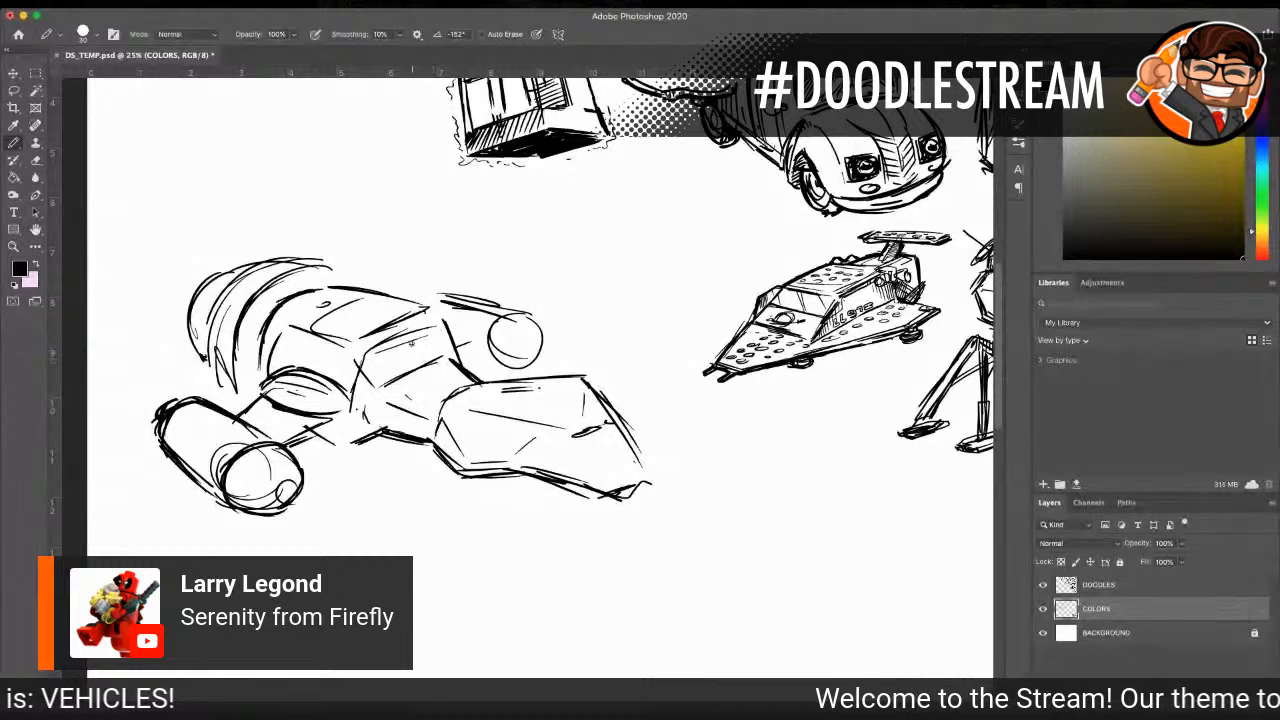
pyautogui.moveTo(433, 317)
pyautogui.mouseDown()
pyautogui.moveTo(478, 370)
pyautogui.moveTo(480, 357)
pyautogui.mouseUp()
pyautogui.moveTo(509, 316)
pyautogui.mouseDown()
pyautogui.moveTo(520, 366)
pyautogui.moveTo(500, 318)
pyautogui.mouseUp()
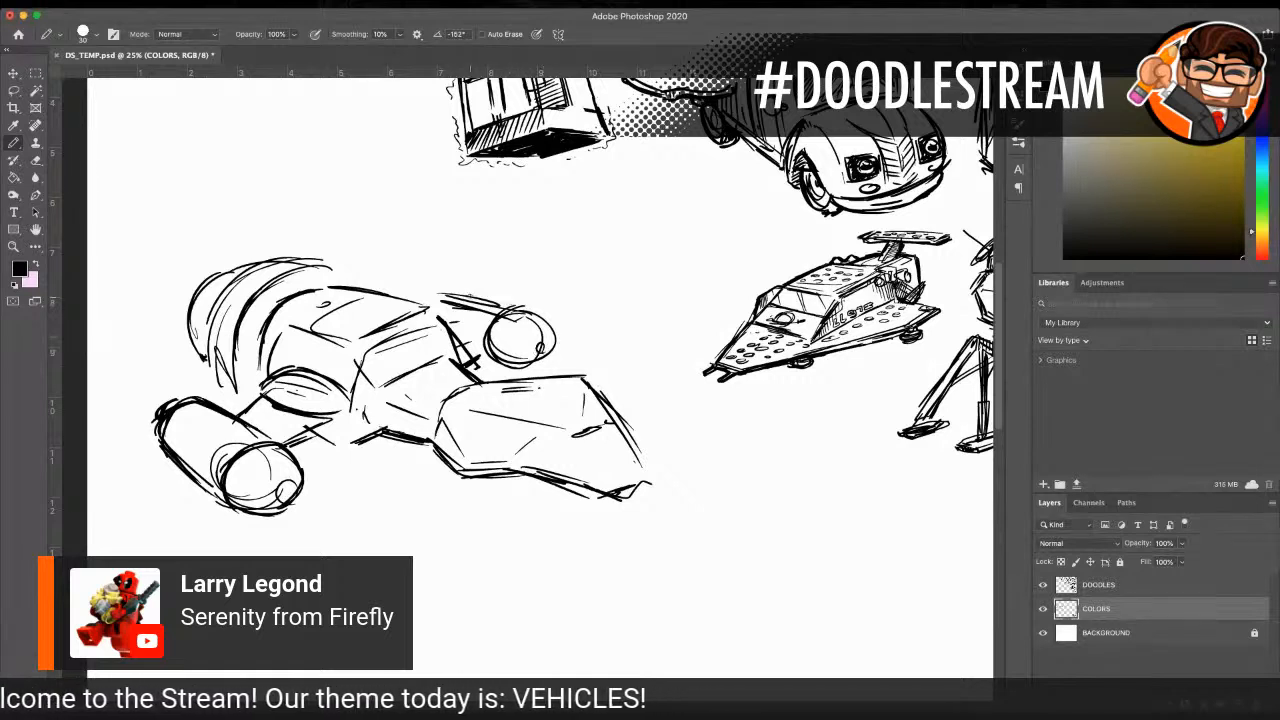
pyautogui.moveTo(455, 298); pyautogui.dragTo(427, 298)
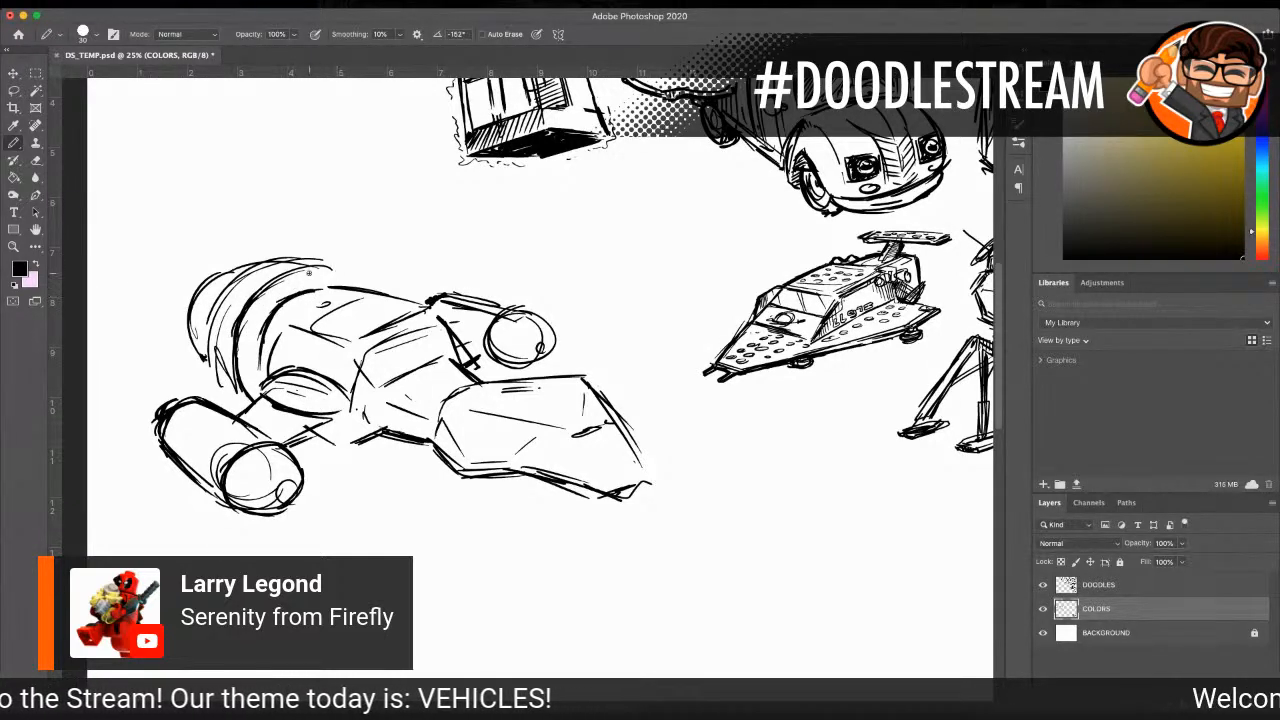
# Step: Draw a dark ring with radial teeth between the mid-body and the bulbous rear section
pyautogui.moveTo(358, 284); pyautogui.dragTo(282, 271)
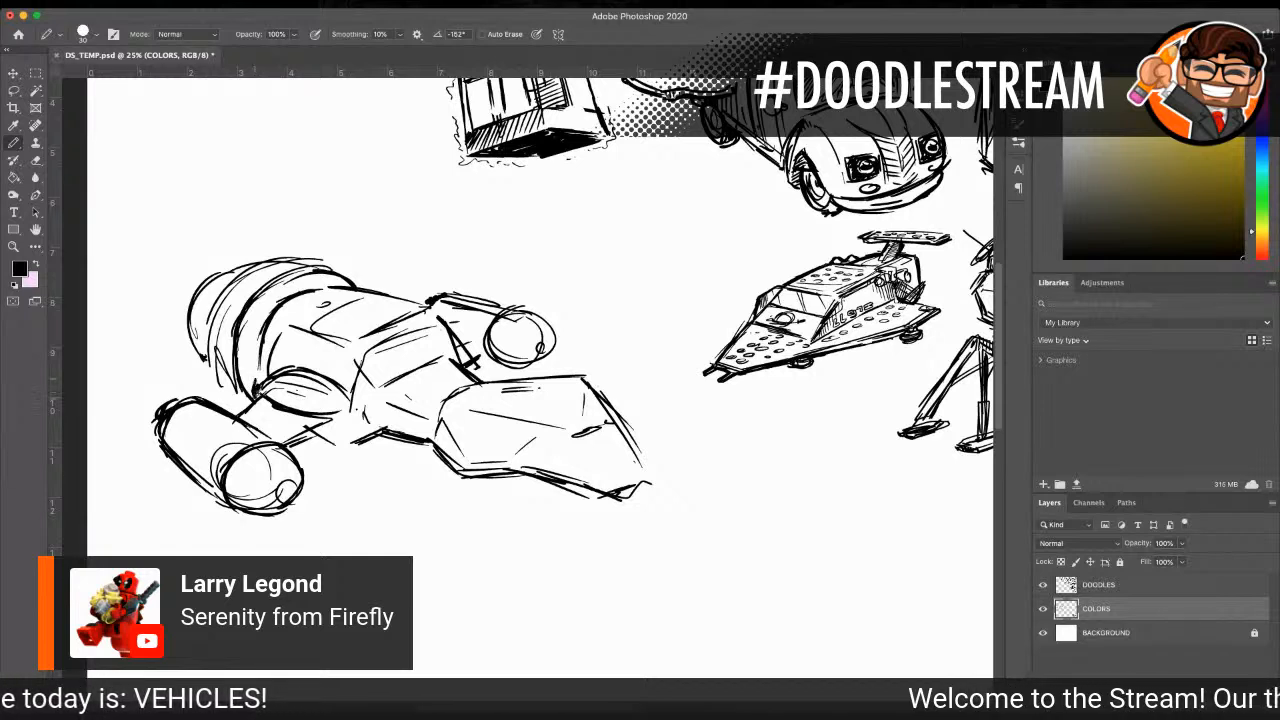
pyautogui.moveTo(250, 392)
pyautogui.mouseDown()
pyautogui.moveTo(250, 308)
pyautogui.moveTo(342, 289)
pyautogui.mouseUp()
pyautogui.moveTo(268, 354)
pyautogui.mouseDown()
pyautogui.moveTo(256, 386)
pyautogui.moveTo(270, 324)
pyautogui.mouseUp()
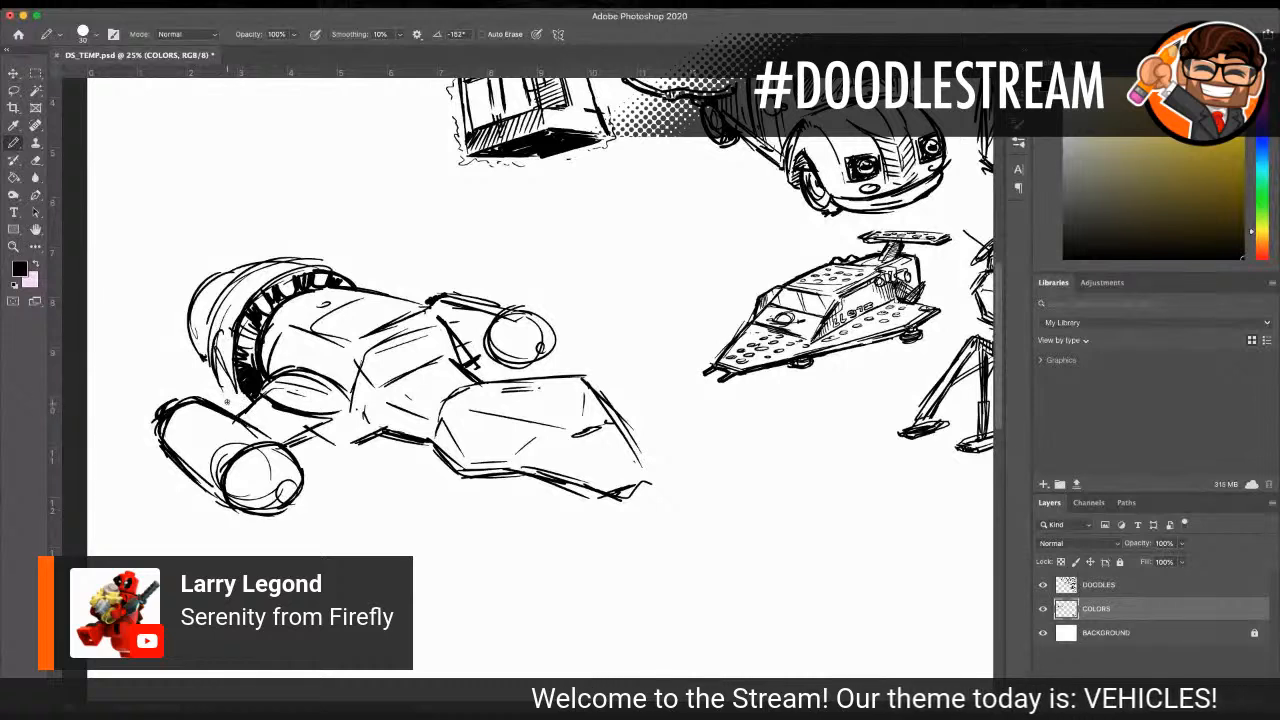
# Step: Reinforce the outline of the bulbous rear section and add antenna spikes sticking out behind it
pyautogui.moveTo(221, 388)
pyautogui.mouseDown()
pyautogui.moveTo(243, 405)
pyautogui.moveTo(191, 304)
pyautogui.moveTo(231, 278)
pyautogui.mouseUp()
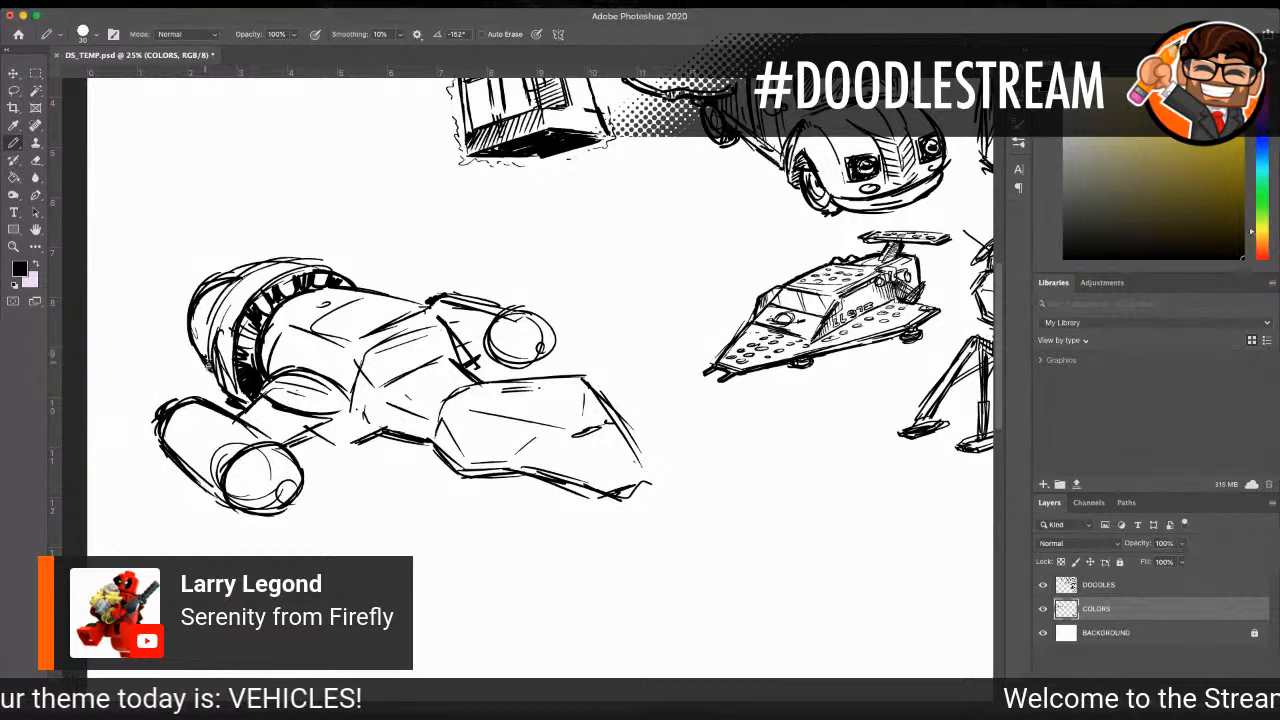
pyautogui.moveTo(196, 347)
pyautogui.mouseDown()
pyautogui.moveTo(207, 353)
pyautogui.moveTo(189, 333)
pyautogui.mouseUp()
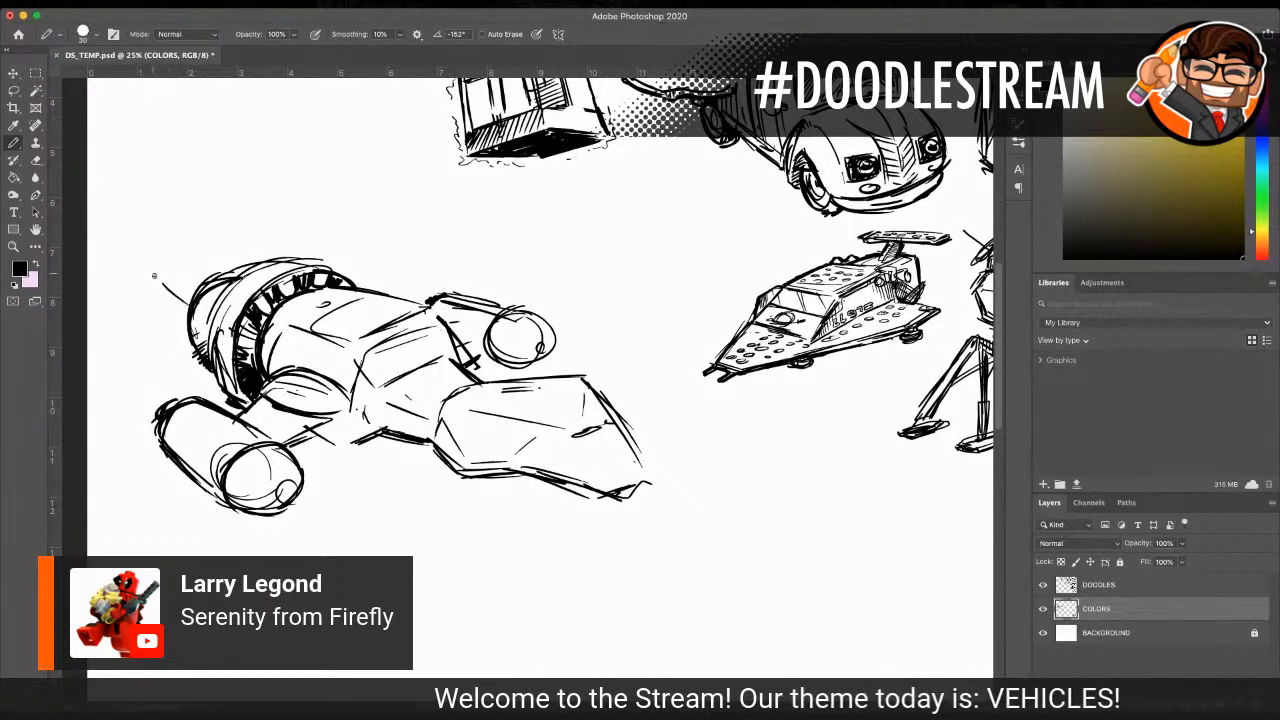
pyautogui.moveTo(194, 316); pyautogui.dragTo(156, 276)
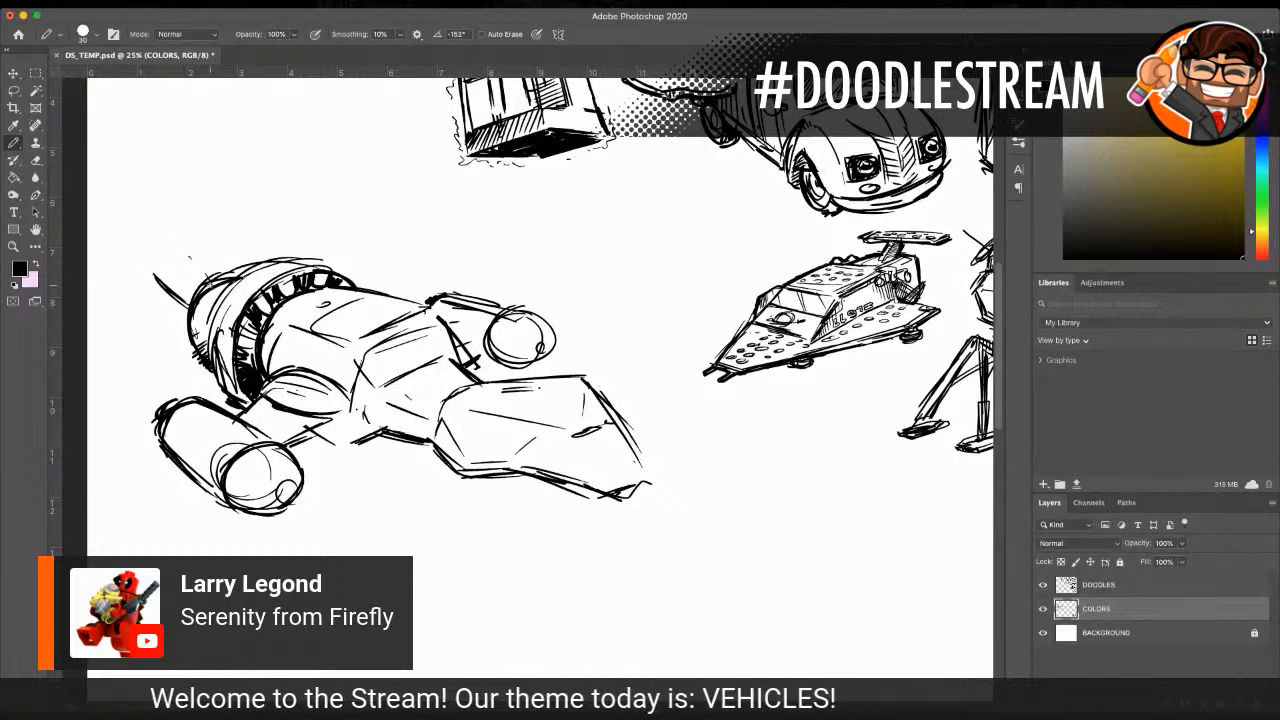
pyautogui.moveTo(150, 339); pyautogui.dragTo(196, 354)
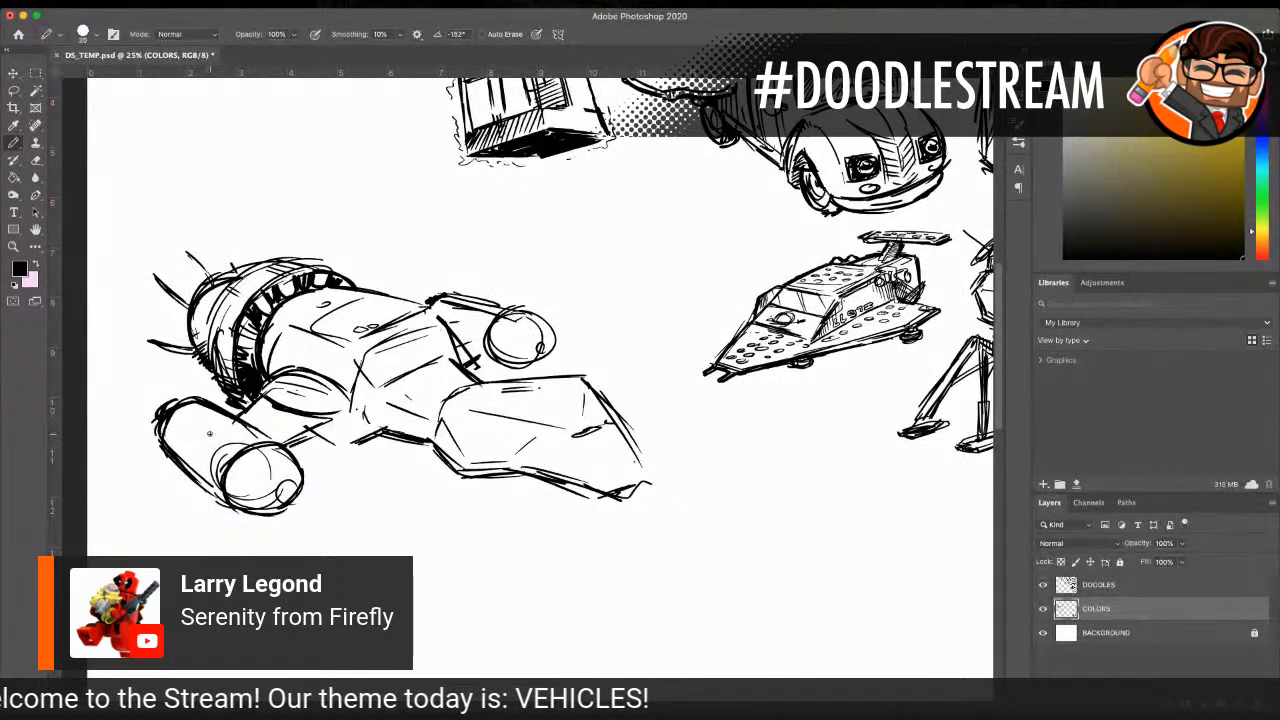
# Step: Thicken the intake rims of both engine pods and fill the underside beside the near wing strut with black
pyautogui.moveTo(238, 451)
pyautogui.mouseDown()
pyautogui.moveTo(228, 508)
pyautogui.moveTo(221, 476)
pyautogui.moveTo(276, 445)
pyautogui.mouseUp()
pyautogui.moveTo(502, 310)
pyautogui.mouseDown()
pyautogui.moveTo(490, 354)
pyautogui.moveTo(505, 364)
pyautogui.mouseUp()
pyautogui.moveTo(270, 442)
pyautogui.mouseDown()
pyautogui.moveTo(300, 466)
pyautogui.moveTo(340, 420)
pyautogui.moveTo(334, 441)
pyautogui.moveTo(380, 429)
pyautogui.moveTo(461, 472)
pyautogui.mouseUp()
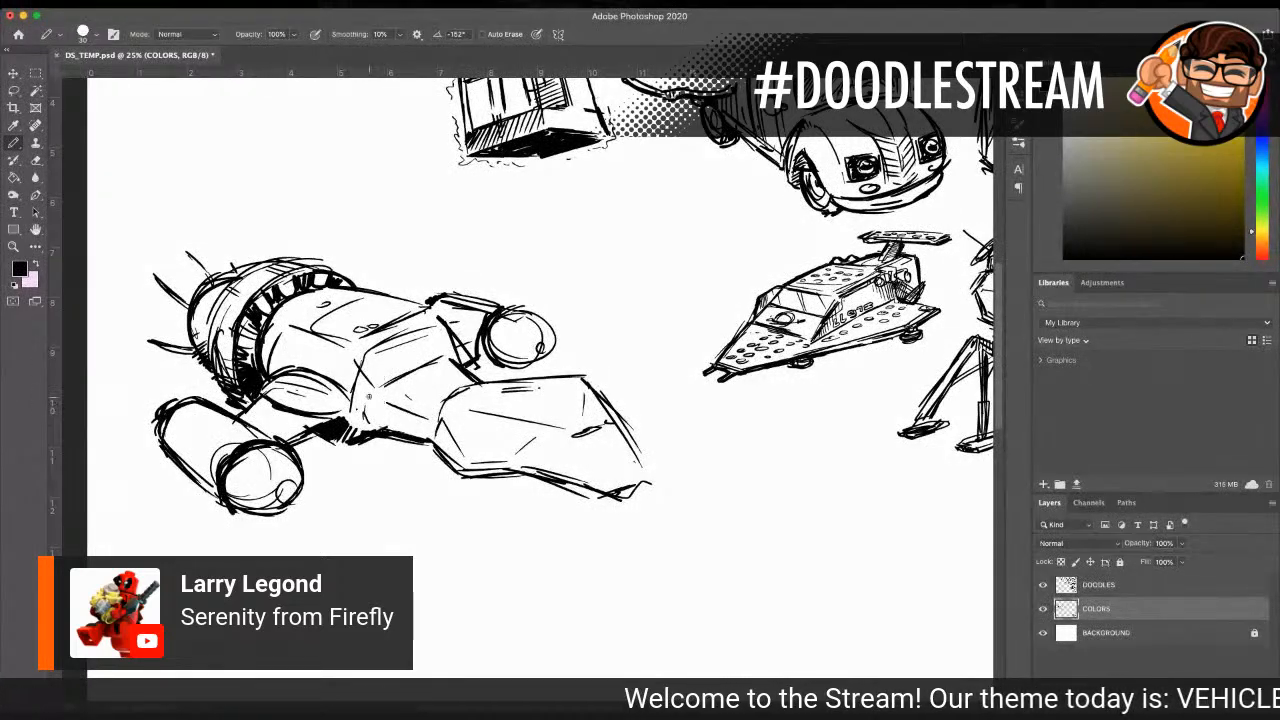
# Step: Hatch the shaded side of the neck and the rear of the mid-body, and firm up the neck's upper edge
pyautogui.moveTo(362, 368)
pyautogui.mouseDown()
pyautogui.moveTo(368, 402)
pyautogui.moveTo(381, 395)
pyautogui.moveTo(376, 415)
pyautogui.moveTo(446, 414)
pyautogui.mouseUp()
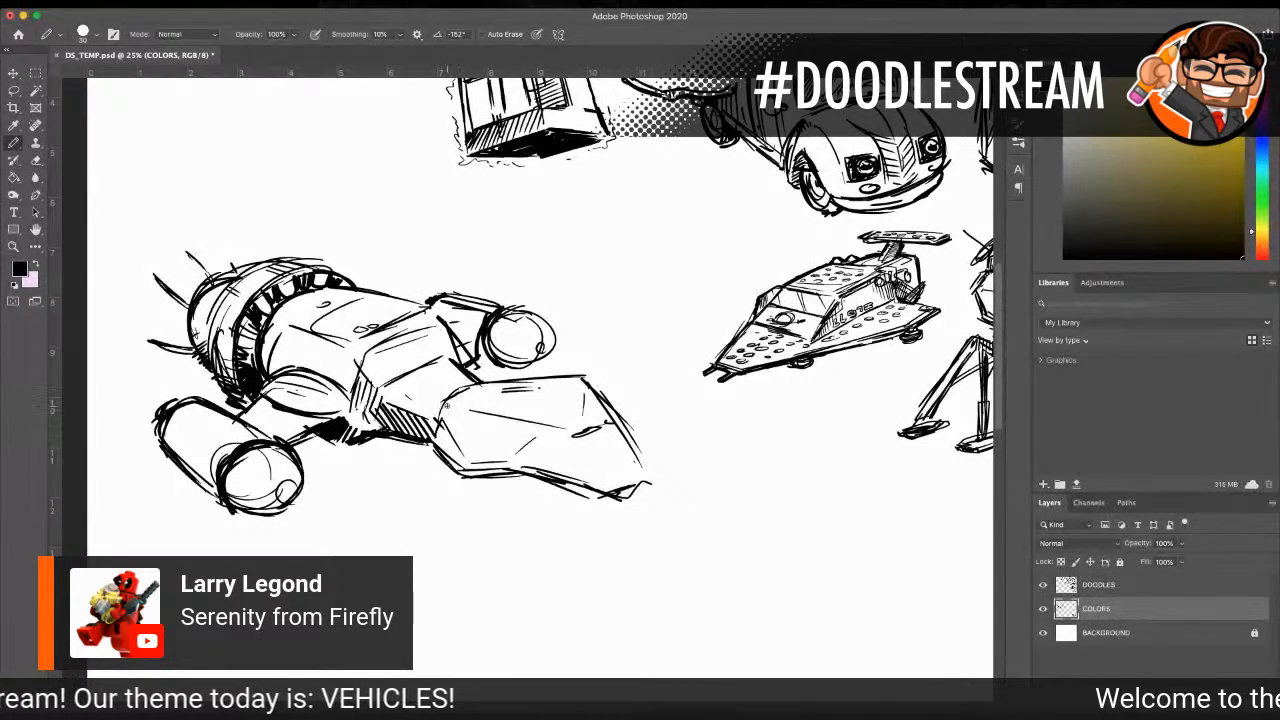
pyautogui.moveTo(432, 446); pyautogui.dragTo(468, 424)
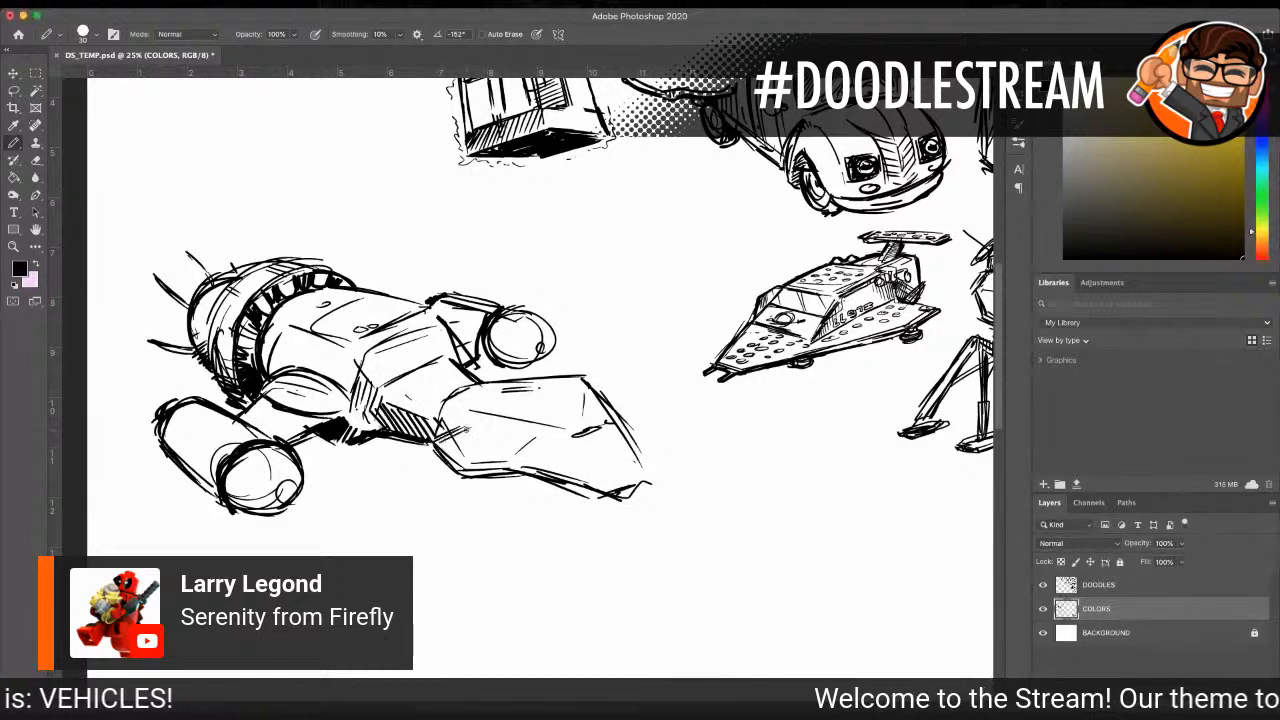
pyautogui.moveTo(384, 387)
pyautogui.mouseDown()
pyautogui.moveTo(447, 357)
pyautogui.moveTo(436, 363)
pyautogui.mouseUp()
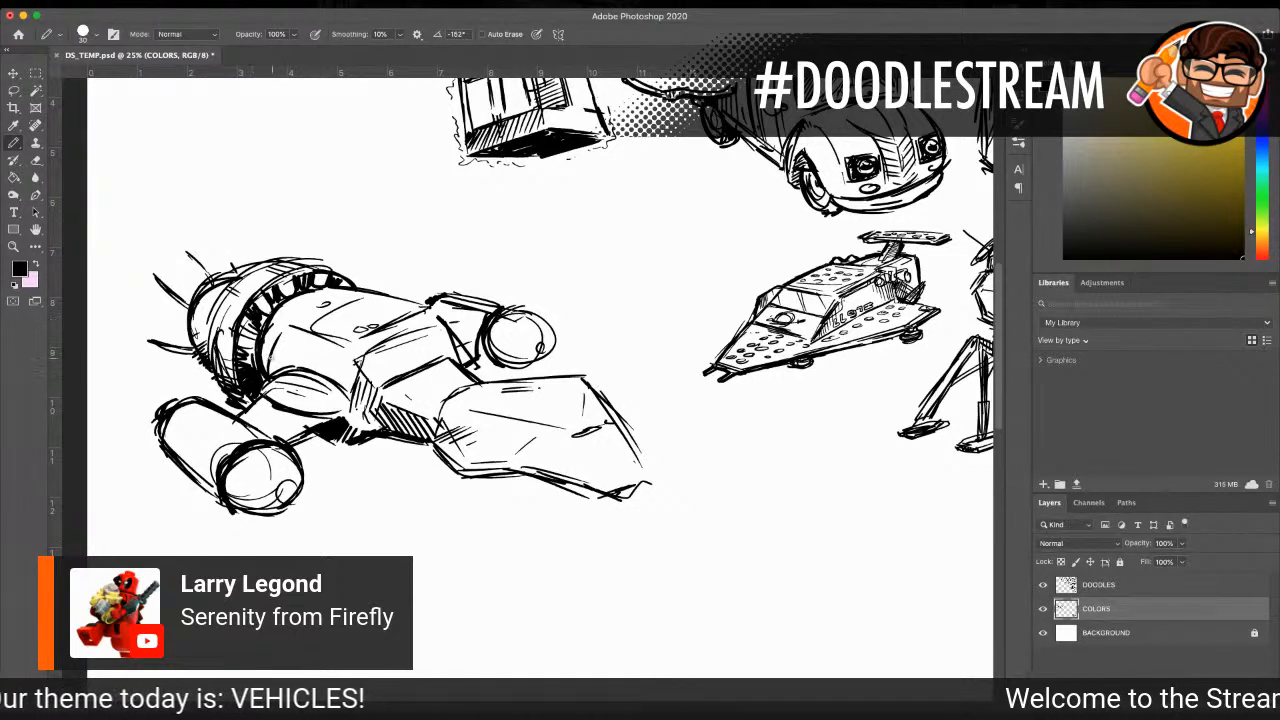
pyautogui.moveTo(259, 346); pyautogui.dragTo(269, 363)
pyautogui.moveTo(263, 347); pyautogui.dragTo(282, 367)
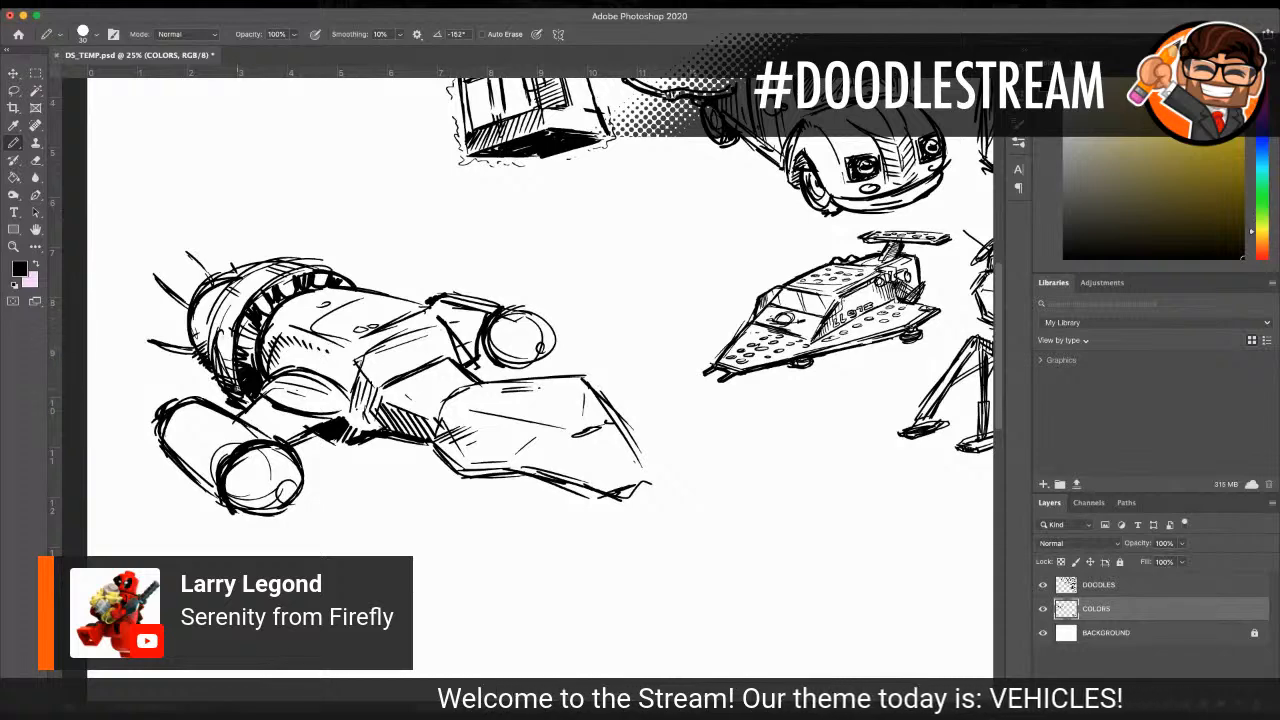
# Step: Add curved contour lines and shading to the bodies and intakes of the near and far engine pods
pyautogui.moveTo(307, 424); pyautogui.dragTo(240, 418)
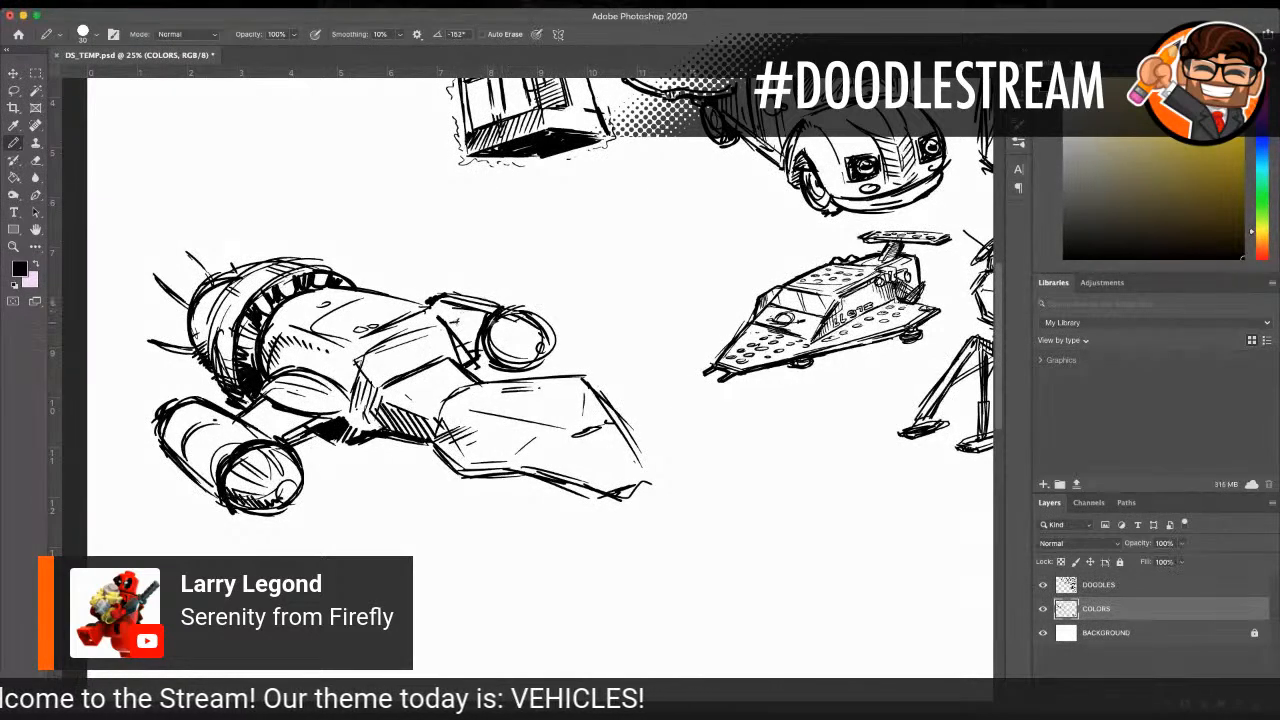
pyautogui.moveTo(493, 338); pyautogui.dragTo(528, 342)
pyautogui.moveTo(539, 340); pyautogui.dragTo(467, 371)
pyautogui.moveTo(489, 359); pyautogui.dragTo(471, 371)
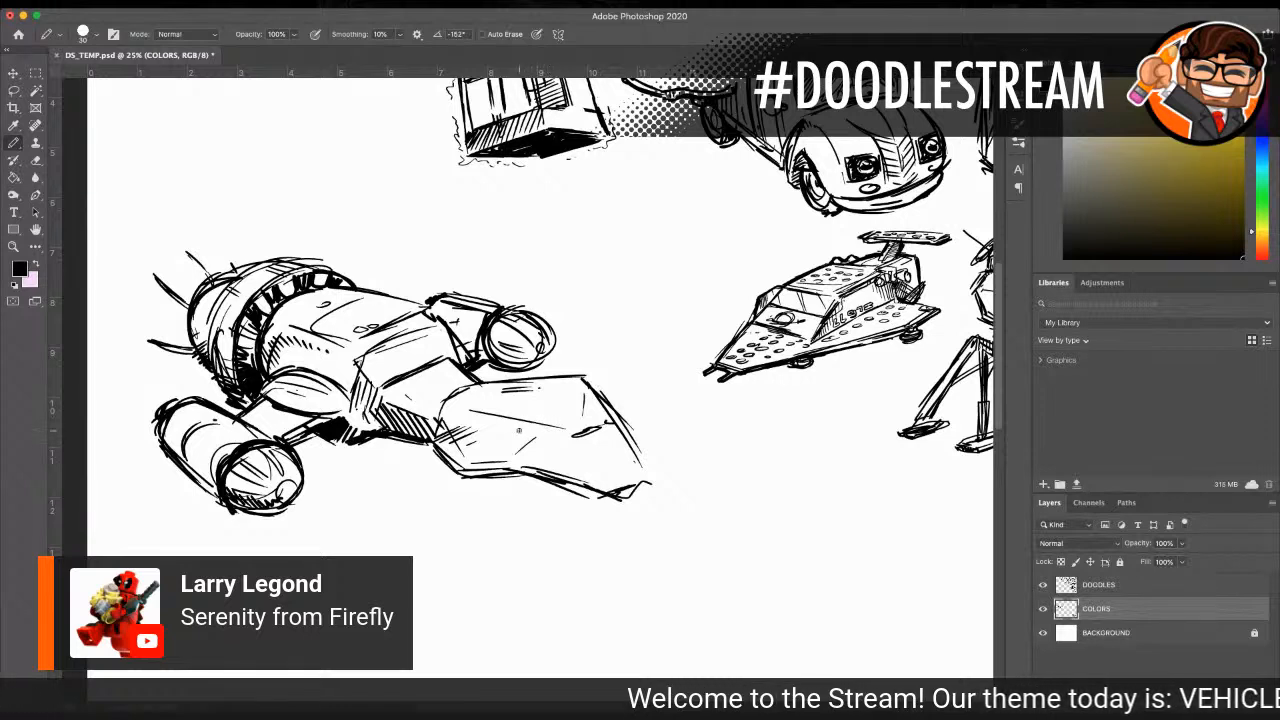
# Step: Add facet lines on the front section and define the small blunt tip of the nose
pyautogui.moveTo(464, 412); pyautogui.dragTo(524, 410)
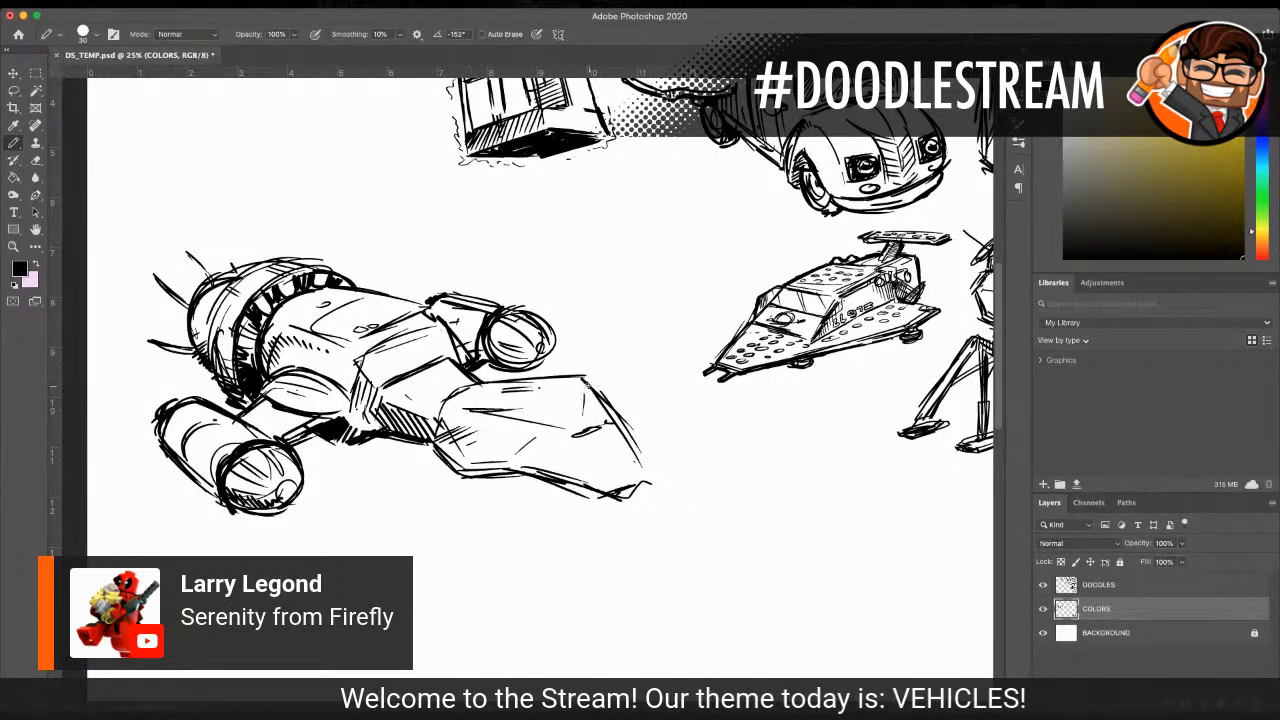
pyautogui.moveTo(609, 494)
pyautogui.mouseDown()
pyautogui.moveTo(622, 480)
pyautogui.moveTo(613, 492)
pyautogui.mouseUp()
pyautogui.moveTo(548, 411); pyautogui.dragTo(588, 450)
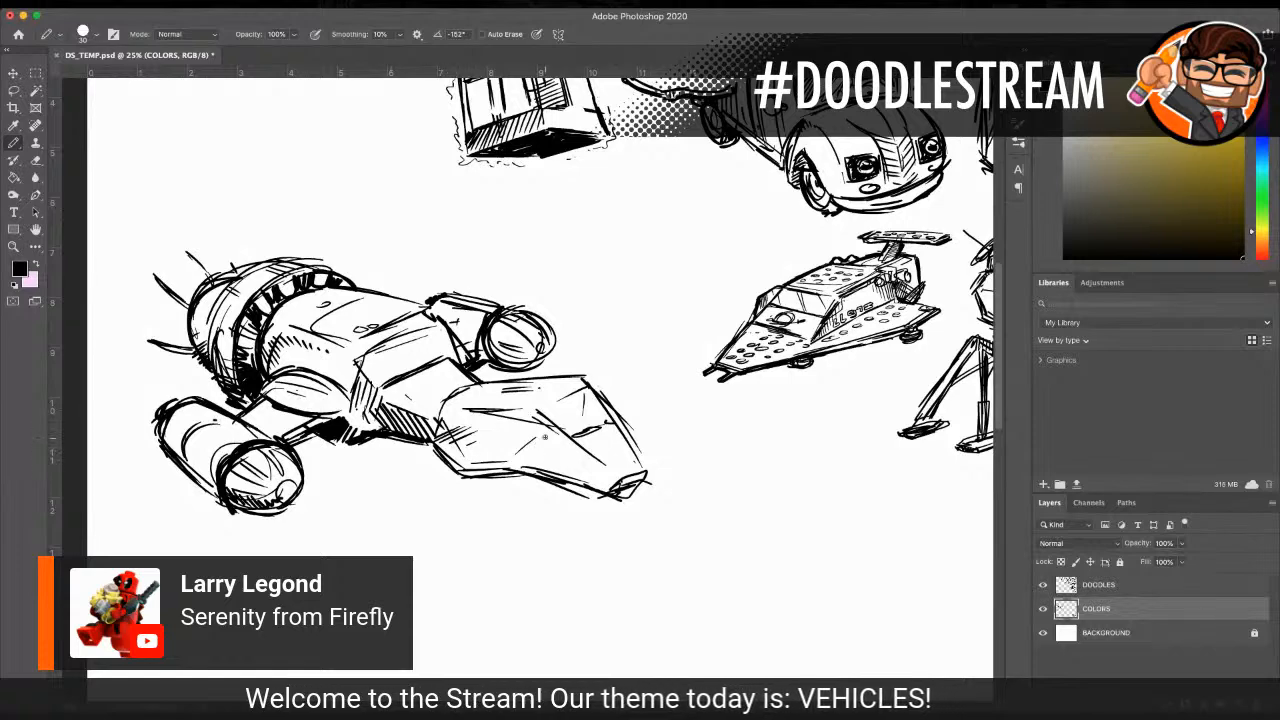
# Step: Shade the lower side facet of the nose with parallel hatching down to the tip
pyautogui.moveTo(502, 461)
pyautogui.mouseDown()
pyautogui.moveTo(540, 412)
pyautogui.moveTo(570, 466)
pyautogui.moveTo(554, 468)
pyautogui.mouseUp()
pyautogui.moveTo(577, 442); pyautogui.dragTo(569, 478)
pyautogui.moveTo(592, 454); pyautogui.dragTo(578, 483)
pyautogui.moveTo(600, 460); pyautogui.dragTo(598, 491)
pyautogui.moveTo(616, 471); pyautogui.dragTo(606, 492)
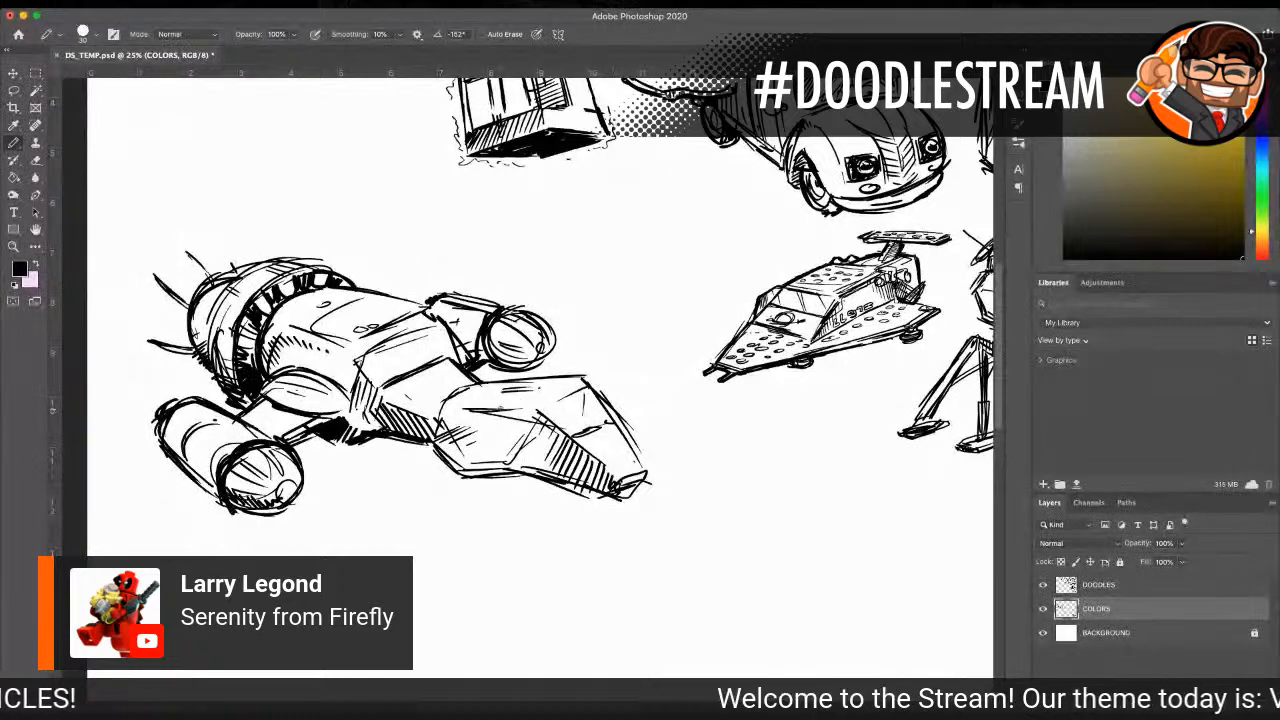
# Step: Thicken the front section's lower edge and add solid black to the nose tip and the slot on top
pyautogui.moveTo(456, 467)
pyautogui.mouseDown()
pyautogui.moveTo(594, 497)
pyautogui.moveTo(636, 484)
pyautogui.mouseUp()
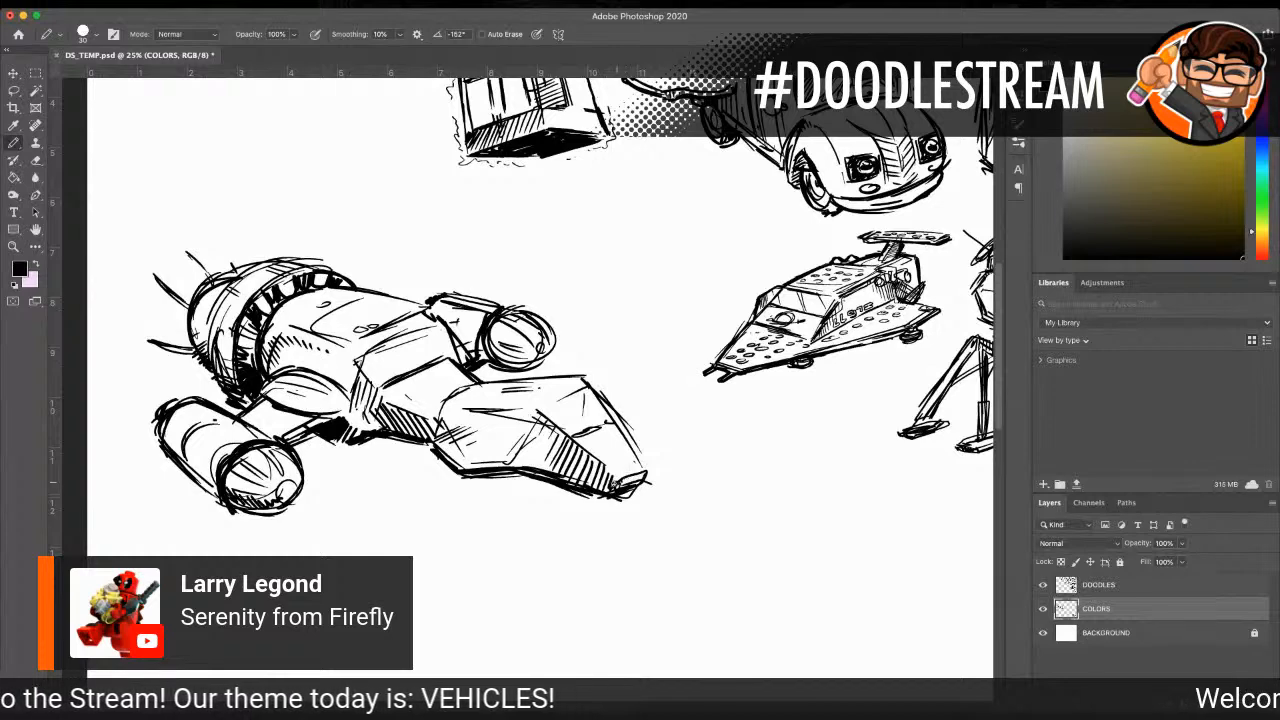
pyautogui.moveTo(616, 490); pyautogui.dragTo(648, 476)
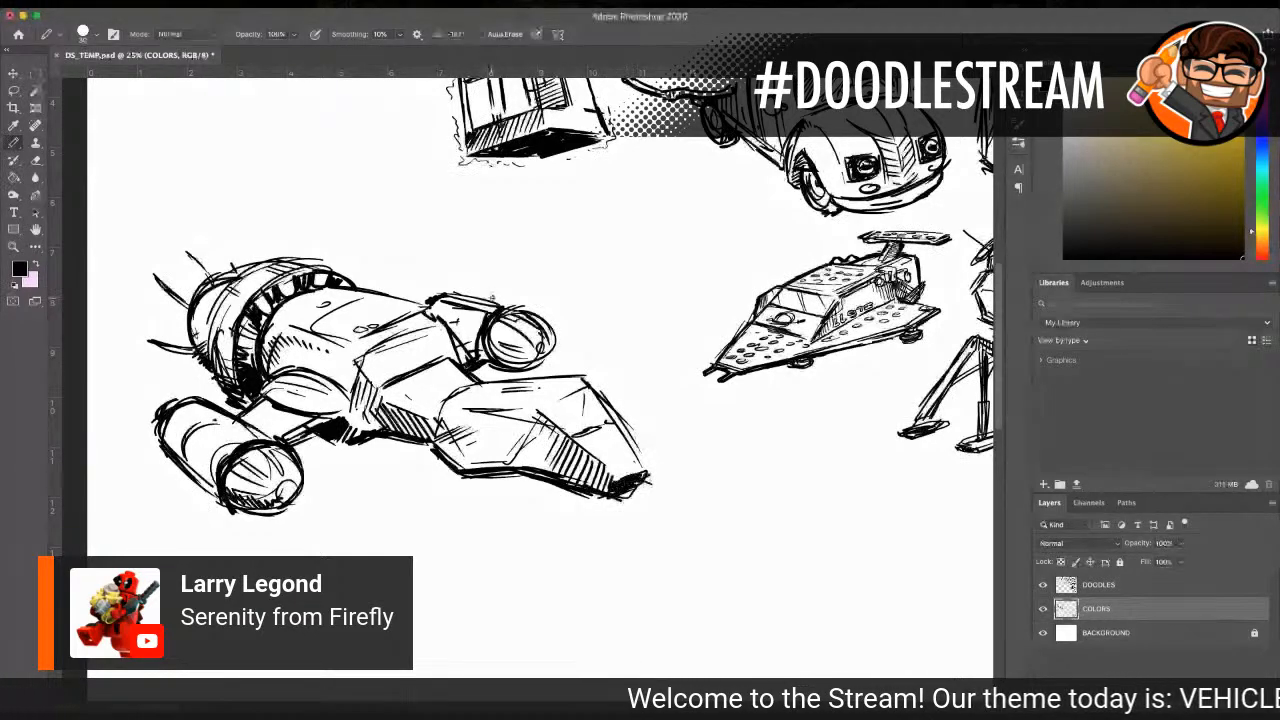
pyautogui.moveTo(474, 397); pyautogui.dragTo(532, 387)
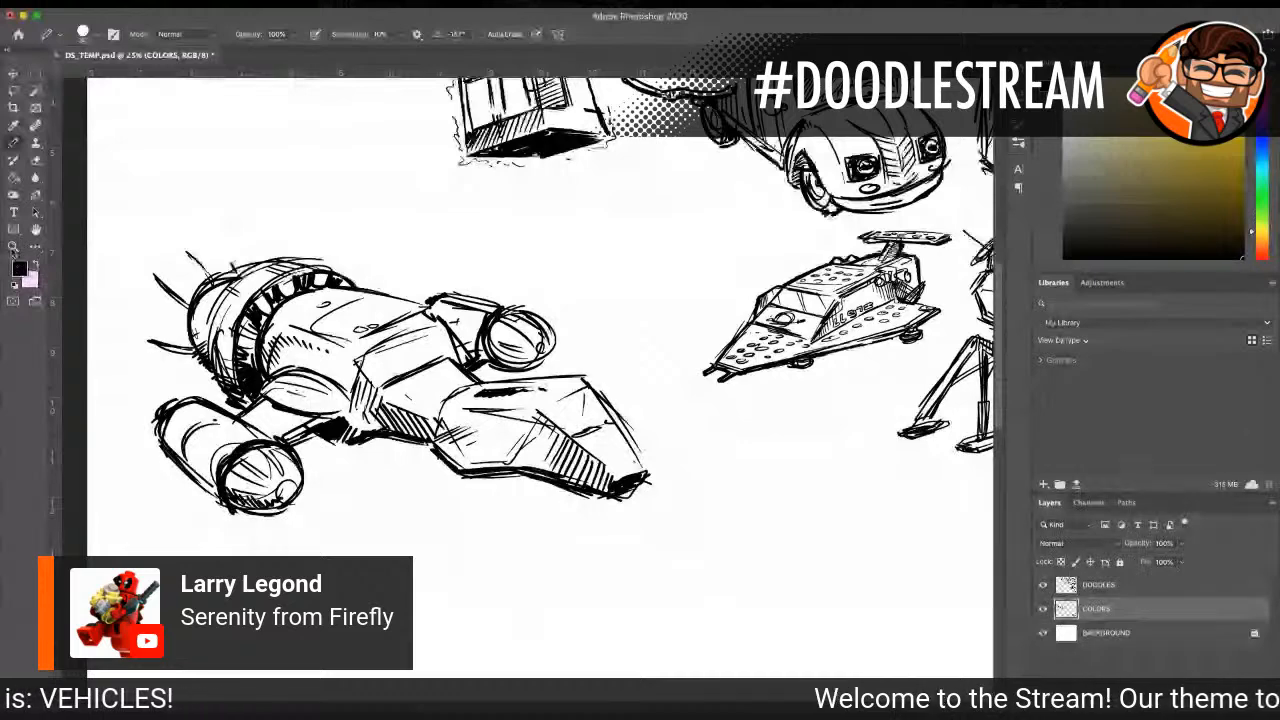
# Step: Lasso the Serenity drawing and move it into the gap below the snowspeeder and lunar lander, then deselect
pyautogui.click(13, 248)
pyautogui.keyDown('alt'); pyautogui.click(538, 297); pyautogui.keyUp('alt')
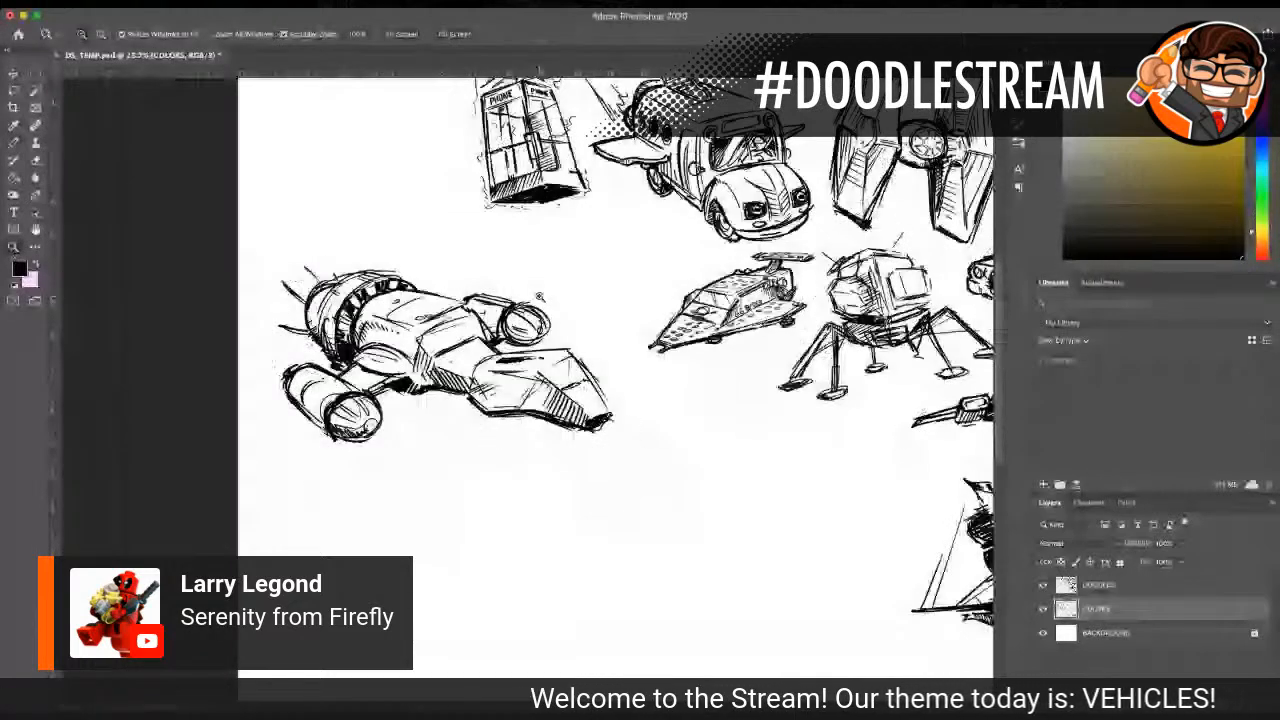
pyautogui.keyDown('alt'); pyautogui.click(540, 297); pyautogui.keyUp('alt')
pyautogui.moveTo(614, 354); pyautogui.dragTo(479, 289)
pyautogui.click(13, 90)
pyautogui.moveTo(187, 264)
pyautogui.mouseDown()
pyautogui.moveTo(178, 393)
pyautogui.moveTo(253, 434)
pyautogui.moveTo(288, 421)
pyautogui.moveTo(446, 431)
pyautogui.moveTo(478, 414)
pyautogui.moveTo(363, 283)
pyautogui.moveTo(186, 266)
pyautogui.mouseUp()
pyautogui.press('v')
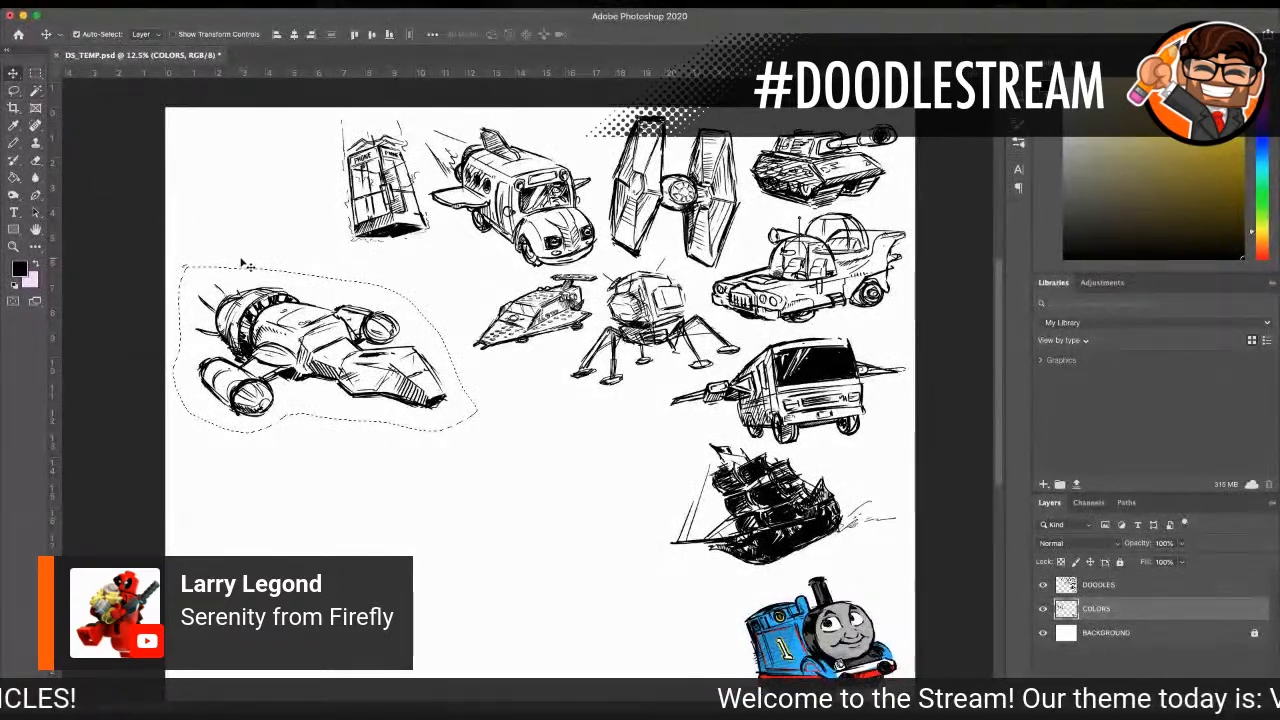
pyautogui.moveTo(240, 264)
pyautogui.mouseDown()
pyautogui.moveTo(400, 344)
pyautogui.moveTo(474, 348)
pyautogui.mouseUp()
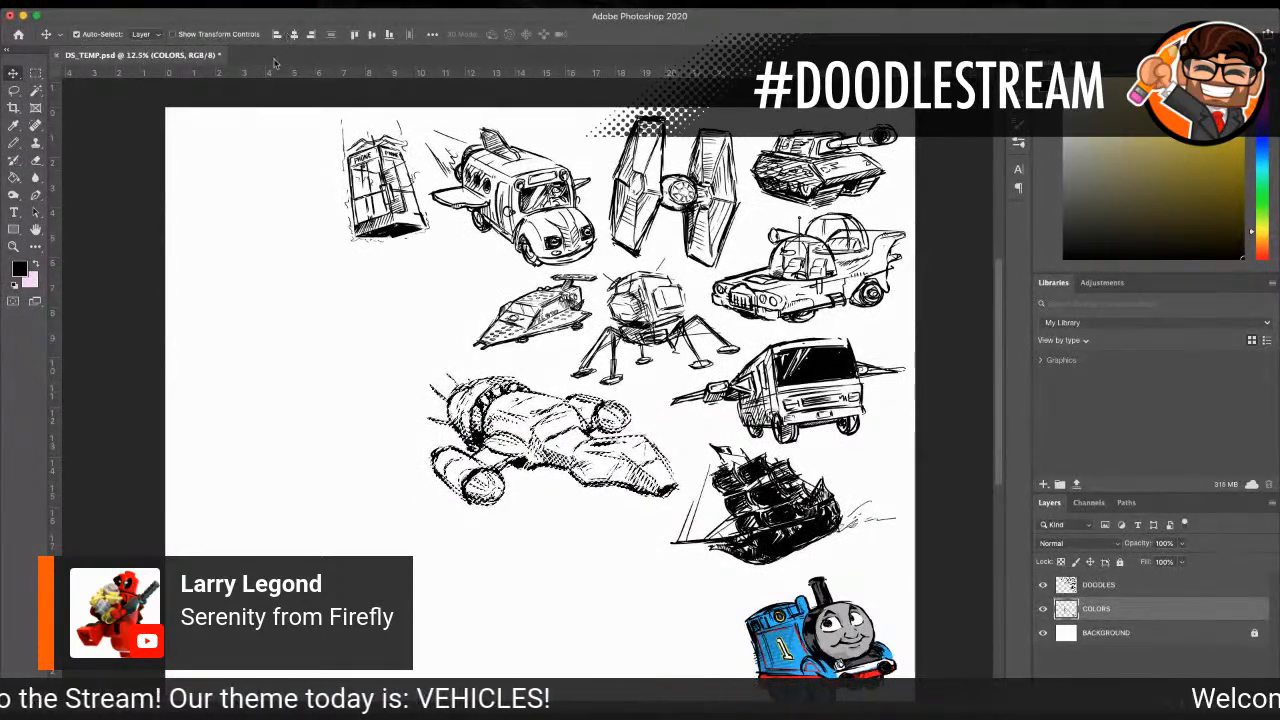
pyautogui.hotkey('ctrl', 'd')
# Step: Try to transfer the Serenity drawing from the COLORS layer by lassoing it, cutting it and pasting it above the DOODLES layer
pyautogui.press('z')
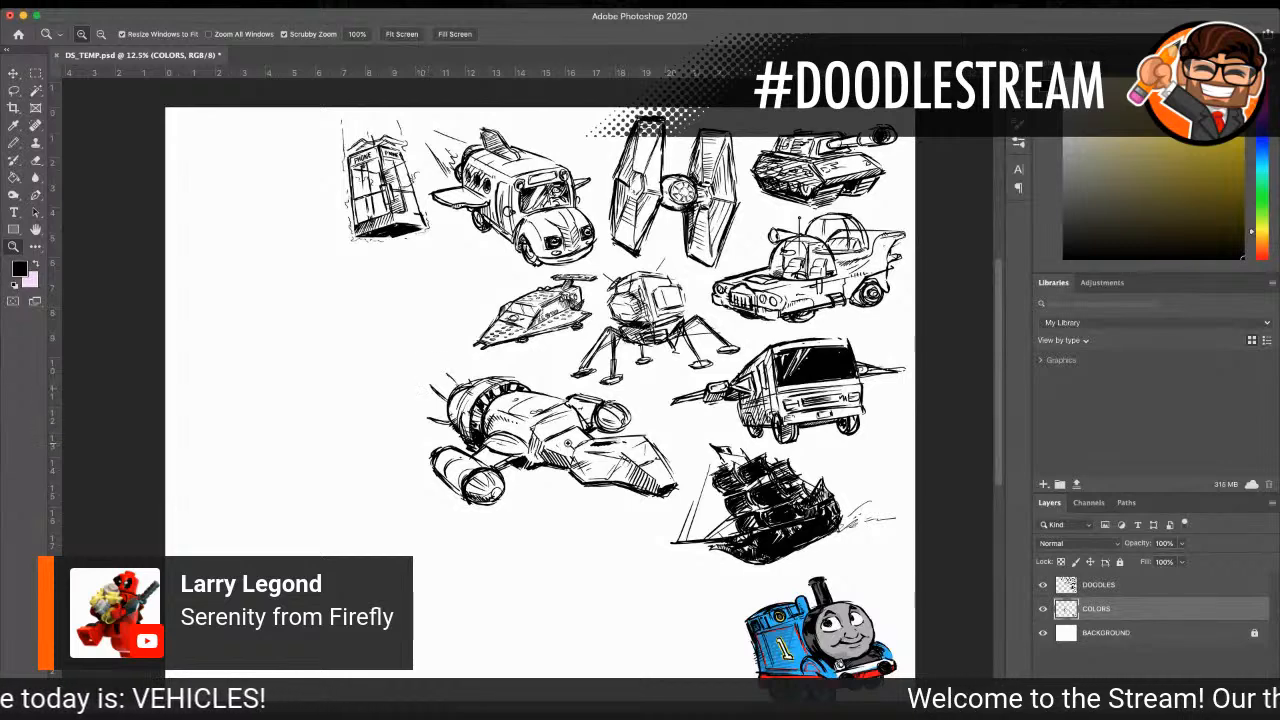
pyautogui.click(567, 441)
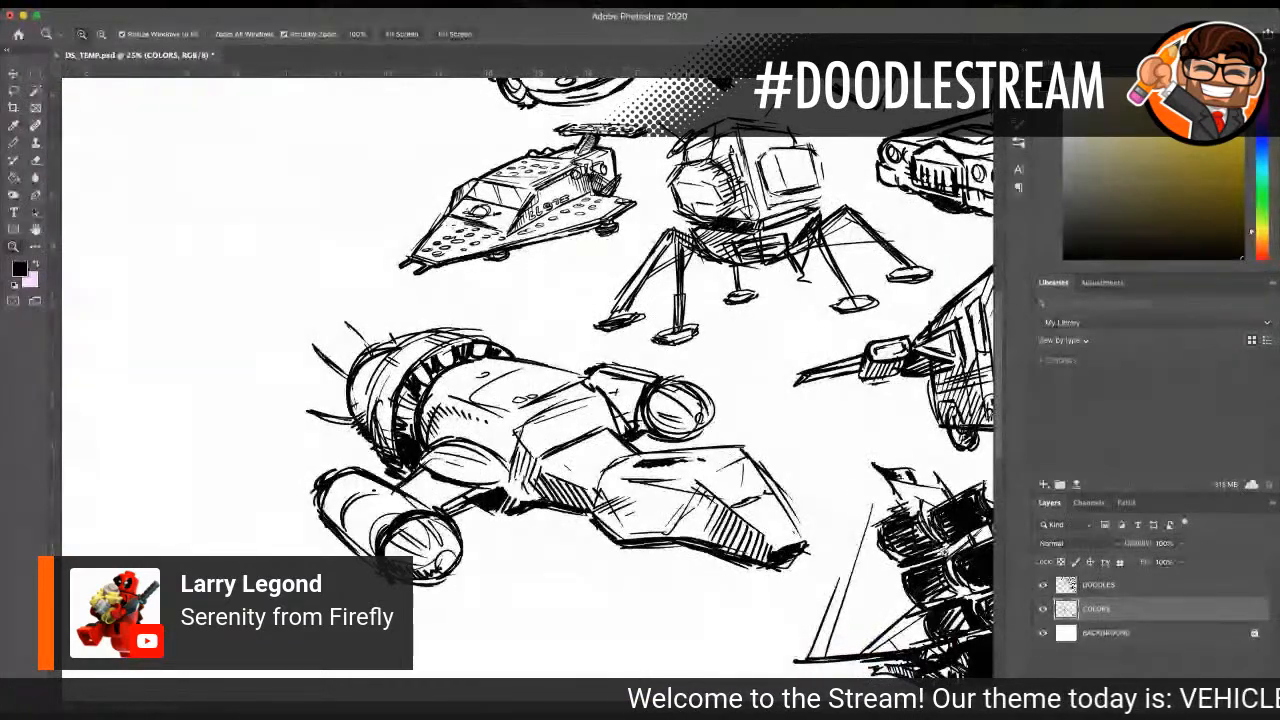
pyautogui.click(1043, 609)
pyautogui.click(1043, 609)
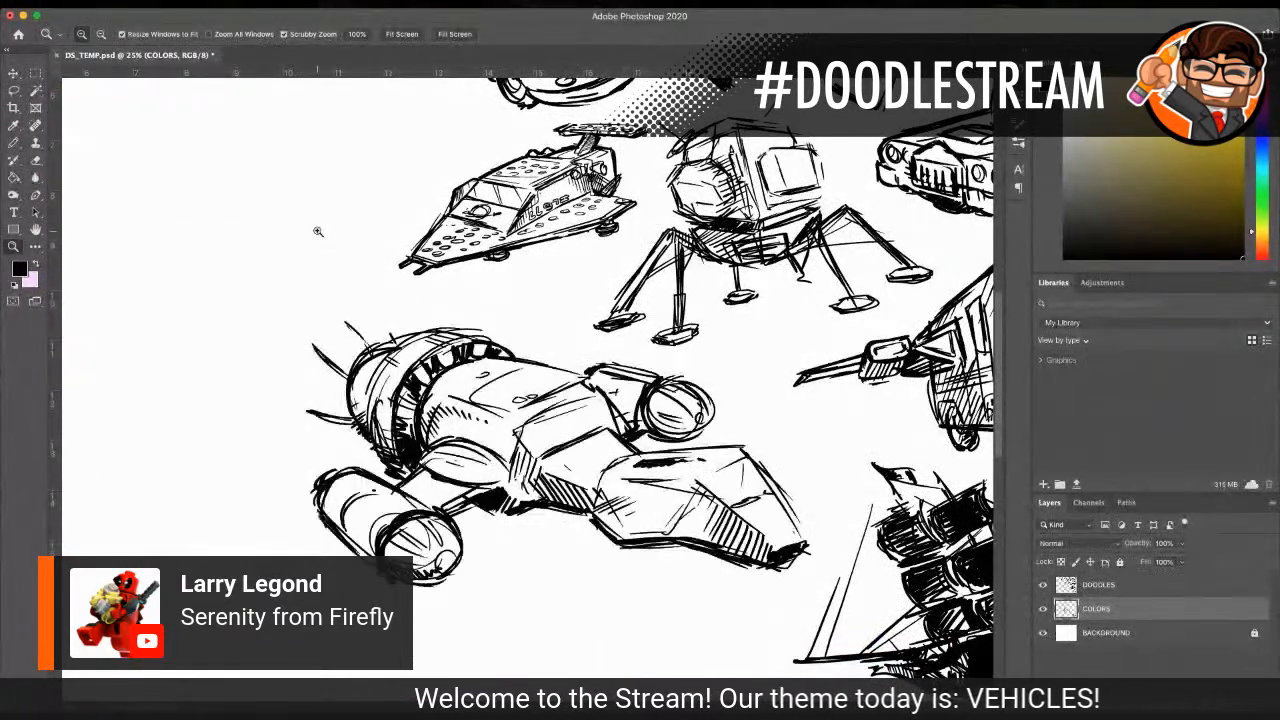
pyautogui.click(24, 90)
pyautogui.moveTo(336, 284)
pyautogui.mouseDown()
pyautogui.moveTo(276, 319)
pyautogui.moveTo(274, 470)
pyautogui.moveTo(454, 615)
pyautogui.moveTo(529, 596)
pyautogui.moveTo(742, 609)
pyautogui.moveTo(818, 555)
pyautogui.moveTo(821, 525)
pyautogui.moveTo(789, 454)
pyautogui.moveTo(709, 380)
pyautogui.moveTo(325, 285)
pyautogui.mouseUp()
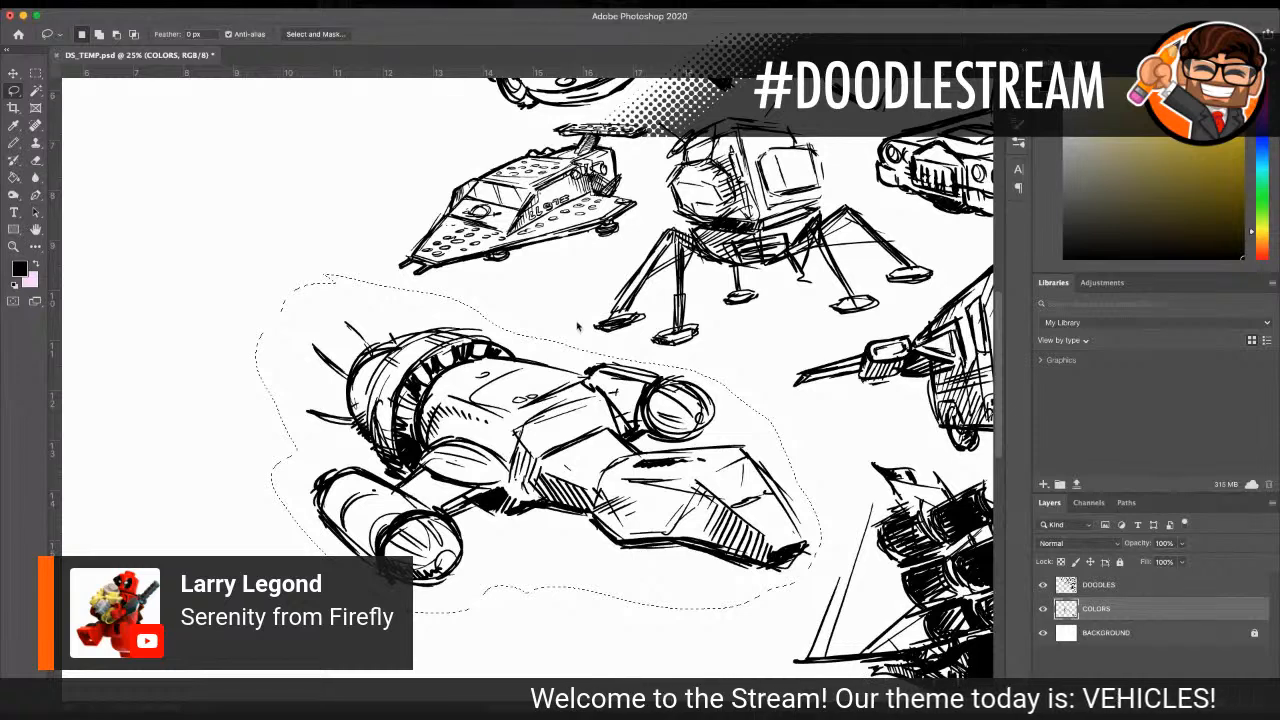
pyautogui.press('super+x')
pyautogui.hotkey('alt', ']')
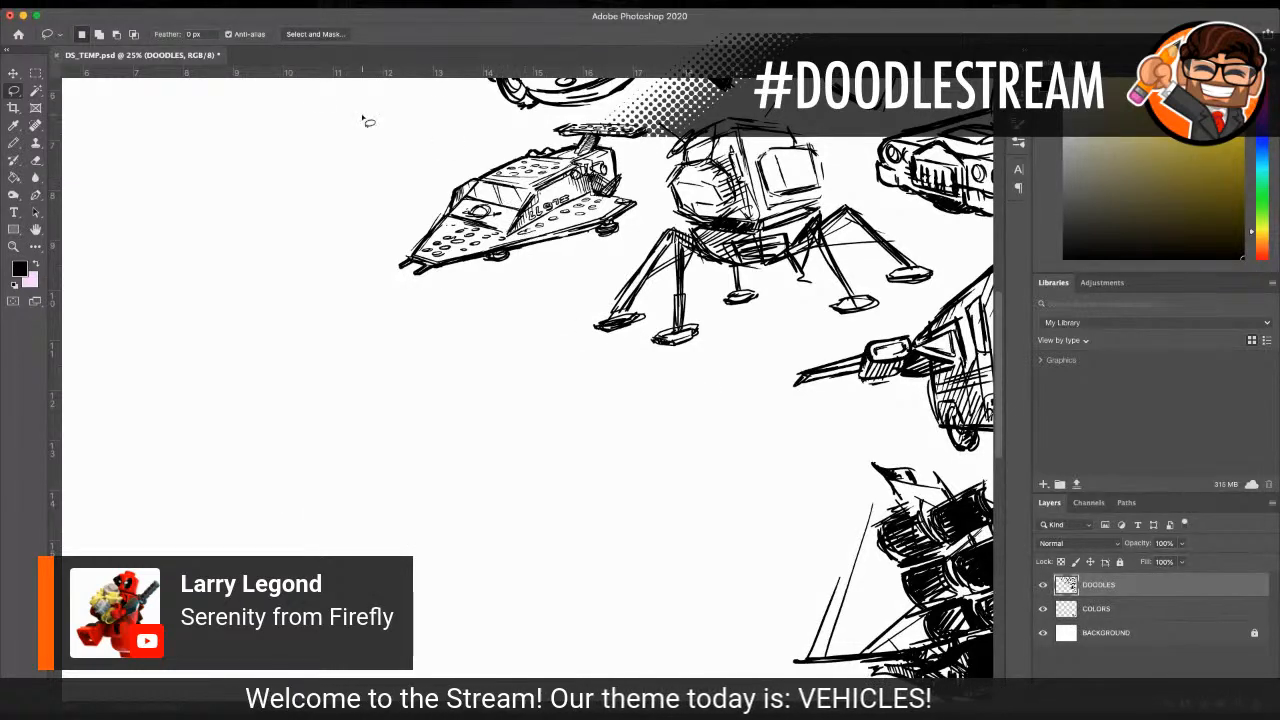
pyautogui.press('super+v')
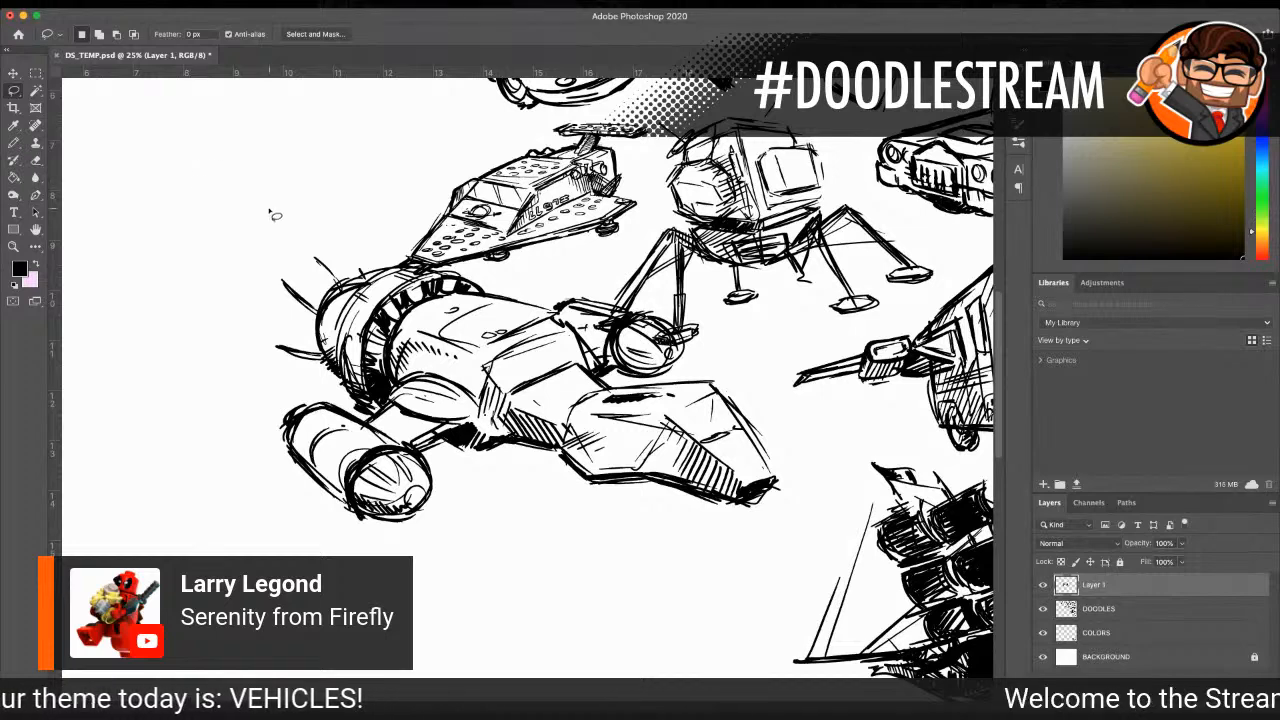
# Step: Undo the cut and paste of the Serenity drawing and deselect its outline
pyautogui.press('super+z')
pyautogui.scroll(-5, 280, 410)
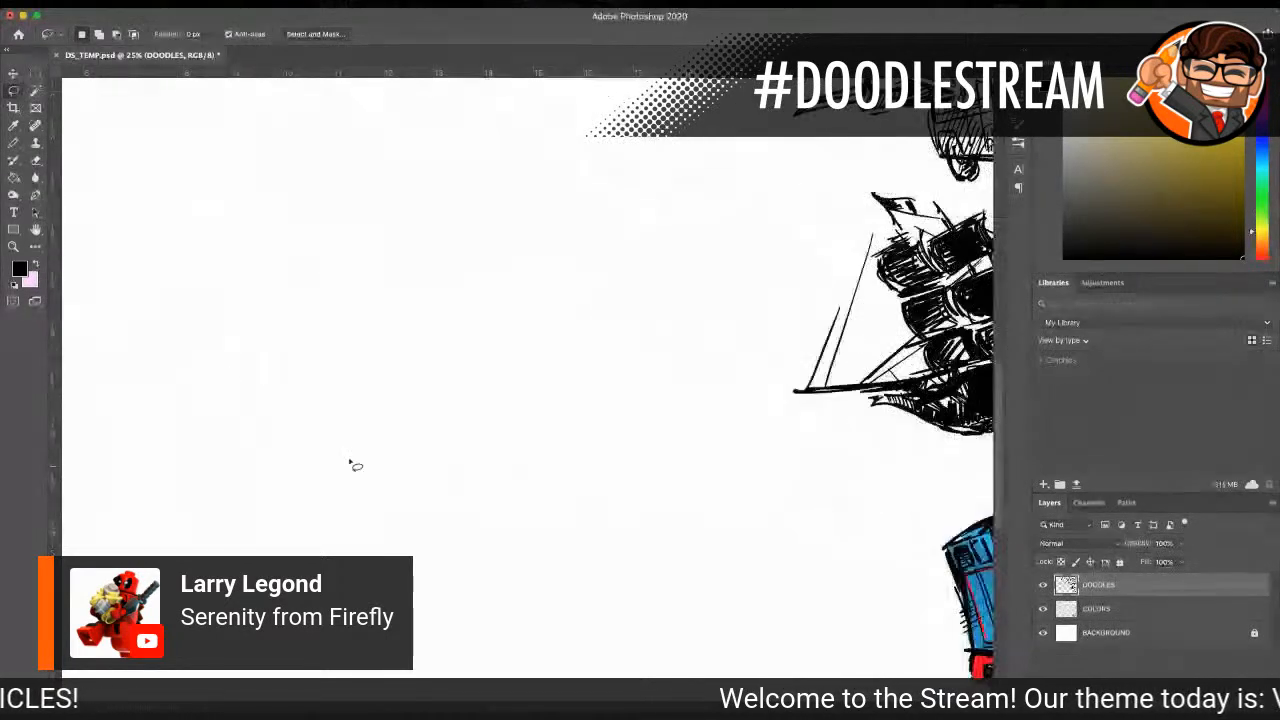
pyautogui.scroll(10, 528, 370)
pyautogui.hscroll(-4, 528, 370)
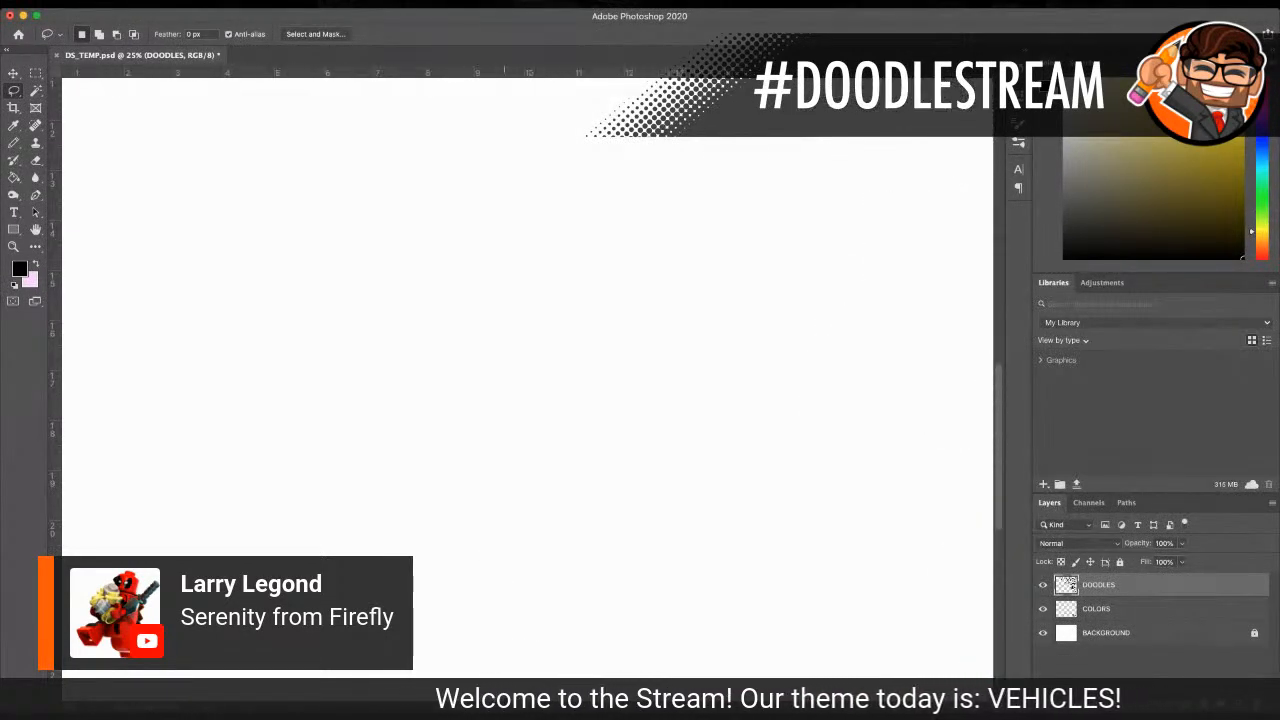
pyautogui.scroll(3, 490, 358)
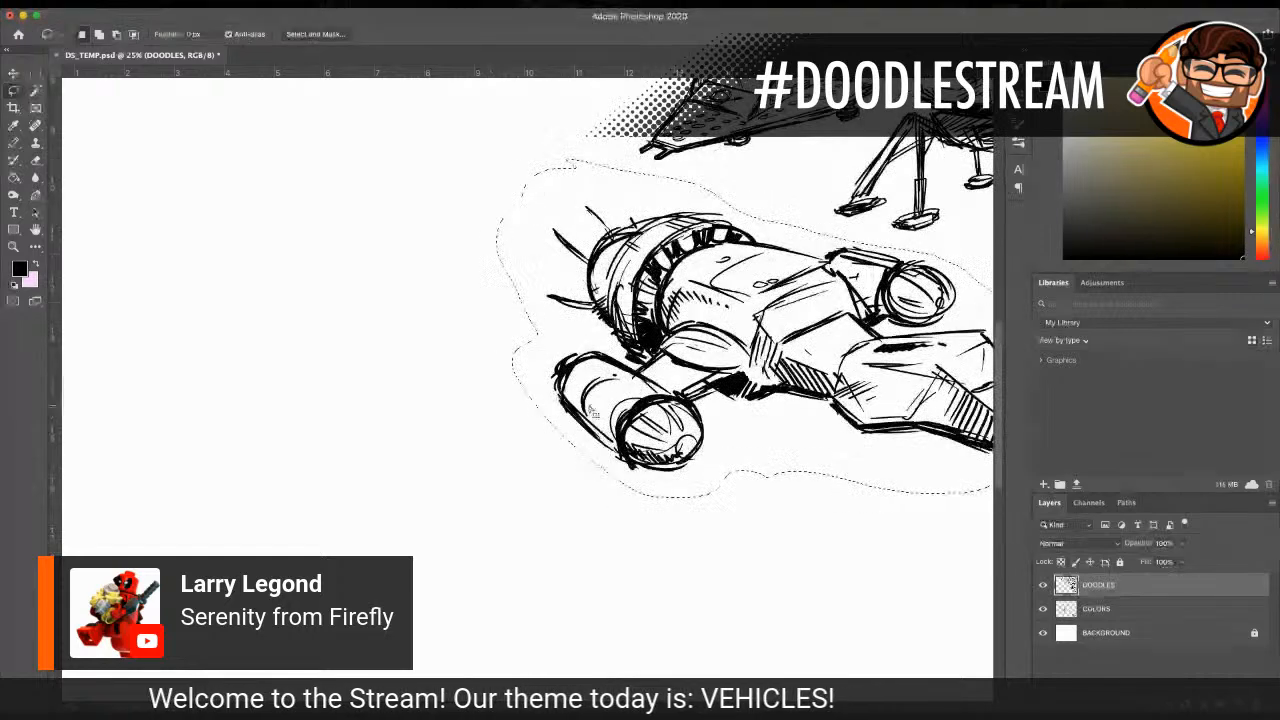
pyautogui.click(13, 246)
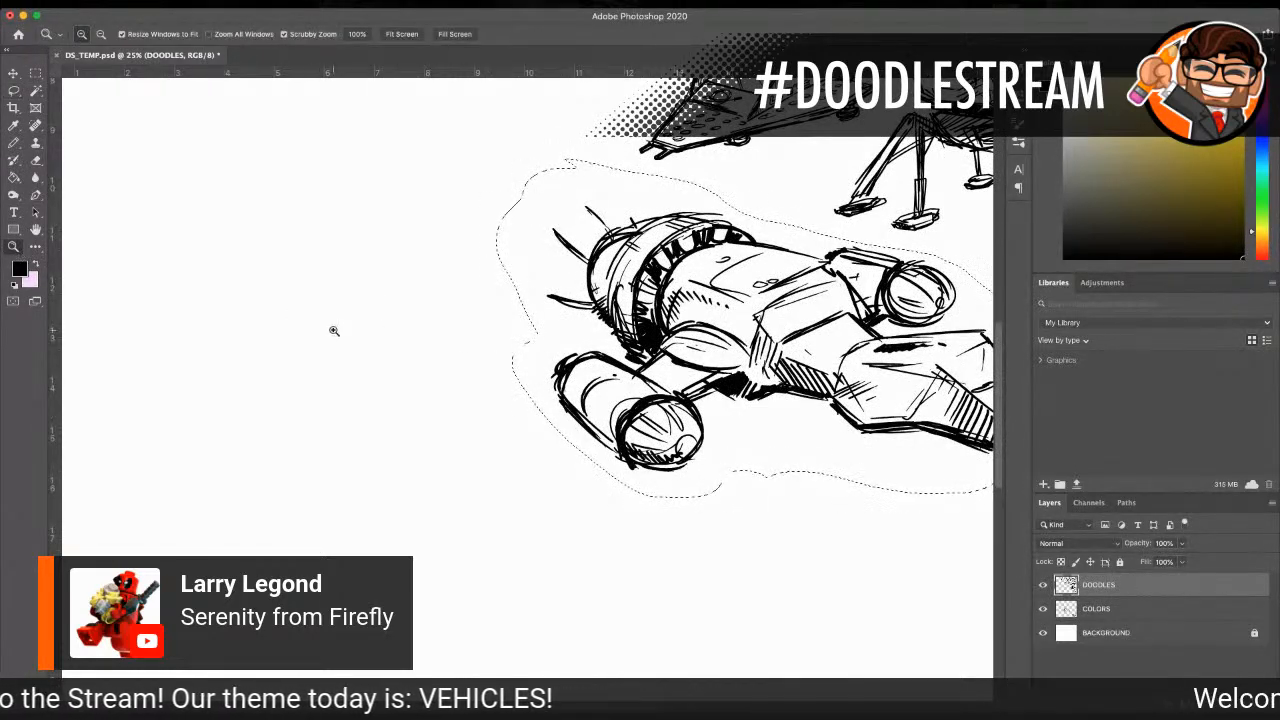
pyautogui.keyDown('alt'); pyautogui.click(600, 375); pyautogui.keyUp('alt')
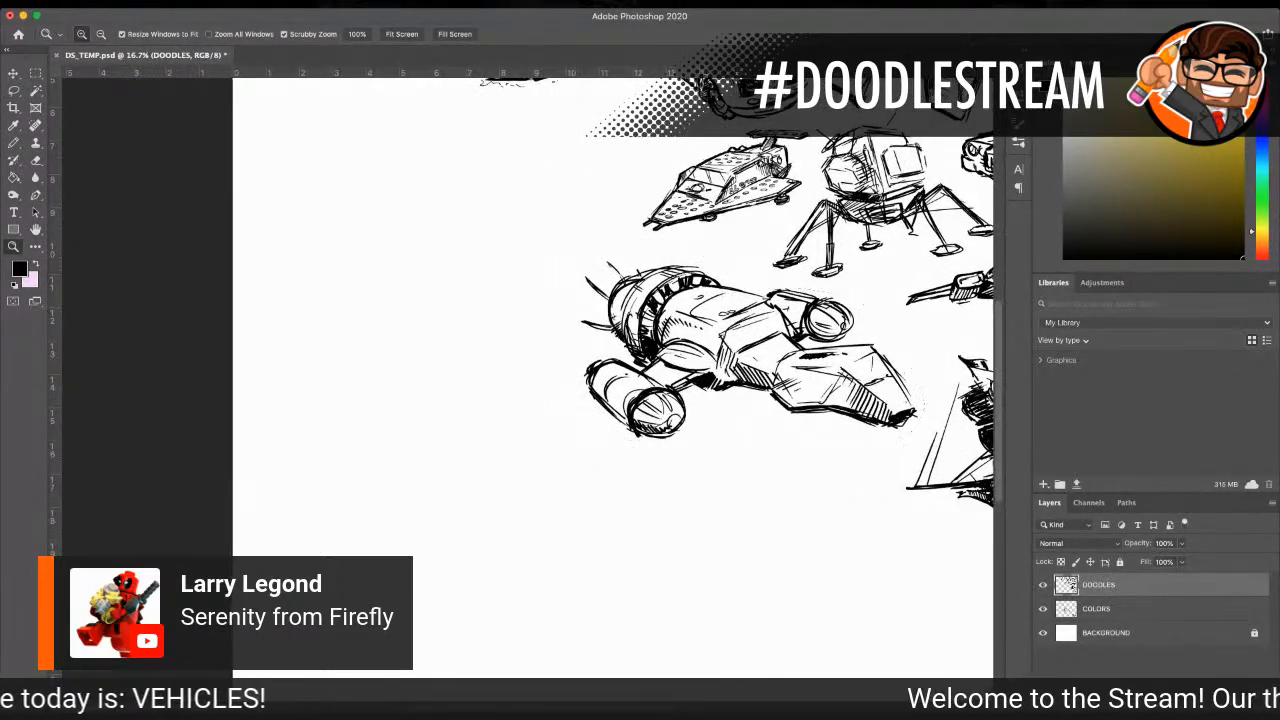
pyautogui.hscroll(5, 481, 362)
pyautogui.click(481, 362)
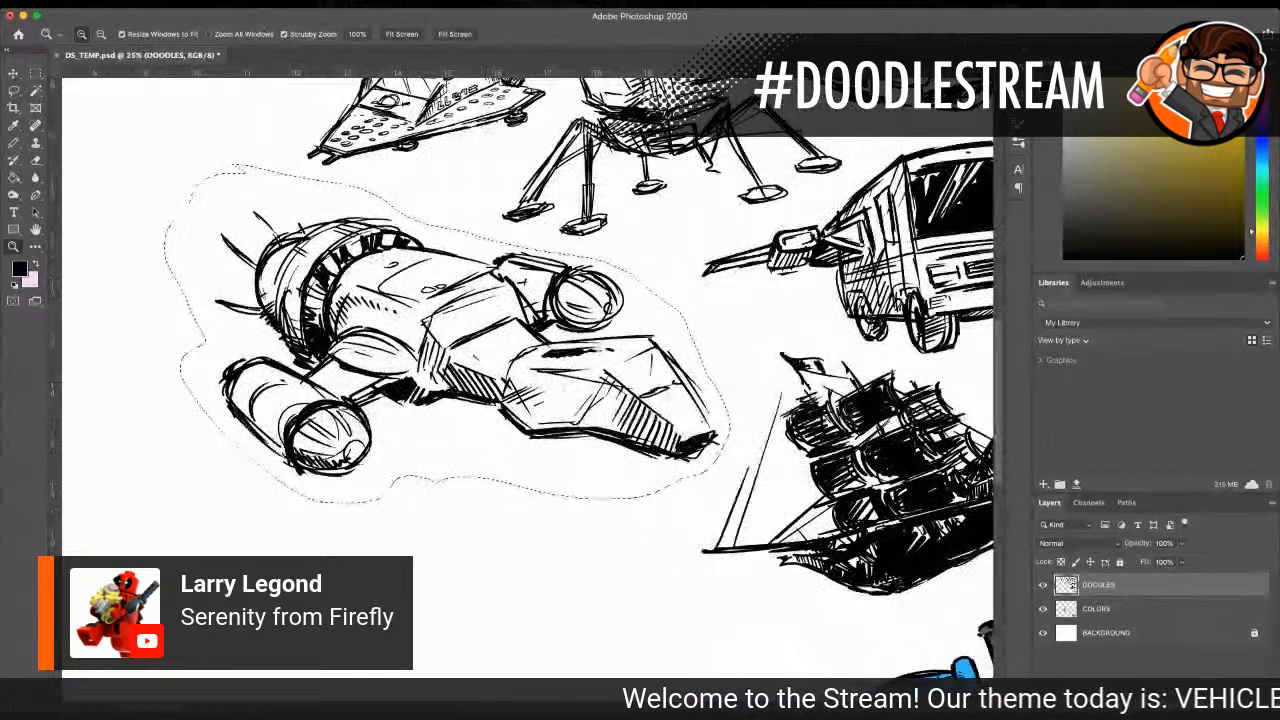
pyautogui.hotkey('ctrl', 'd')
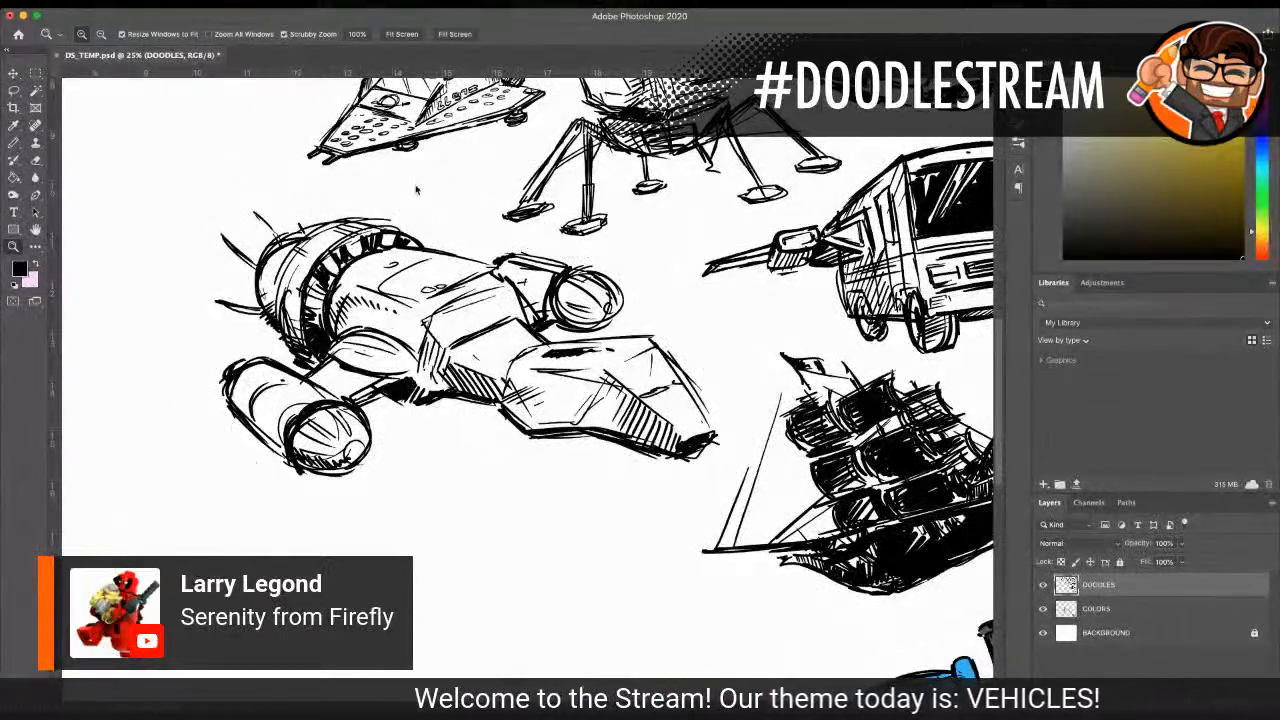
# Step: Pick a mid grey as the foreground colour, test a Pencil stroke across Serenity's hull on the COLORS layer and undo the stroke
pyautogui.click(1118, 610)
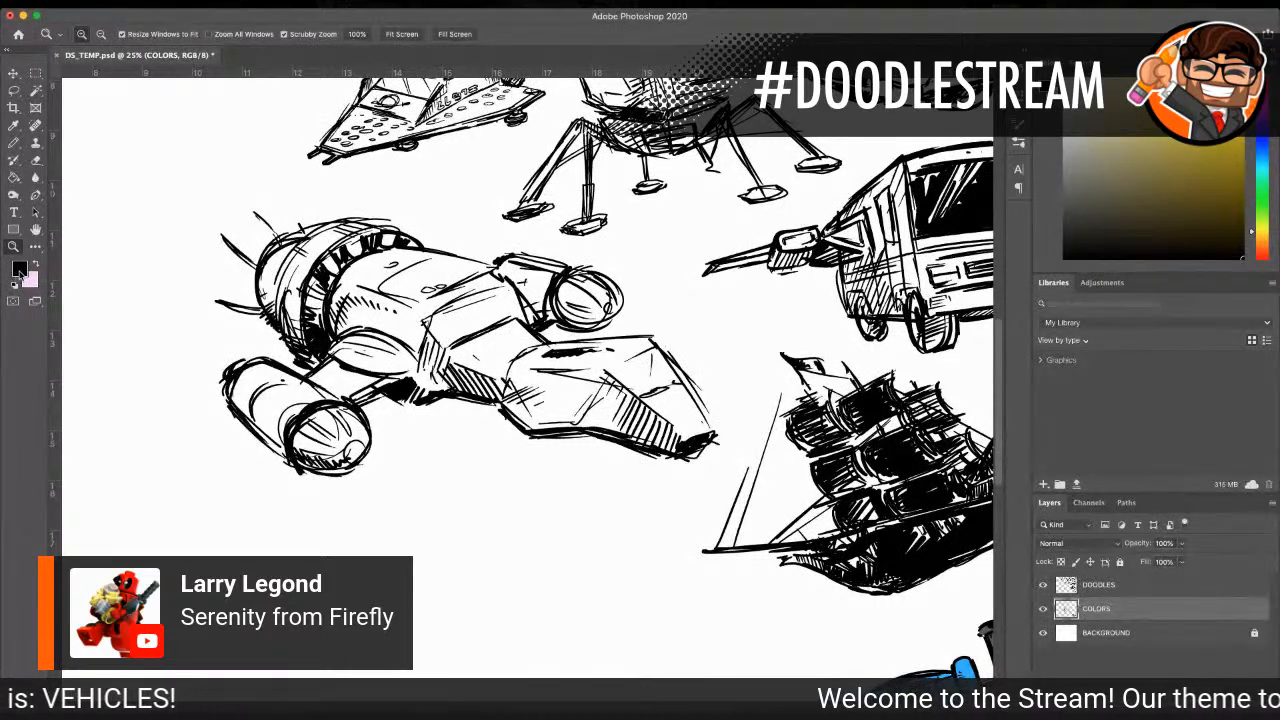
pyautogui.press('i')
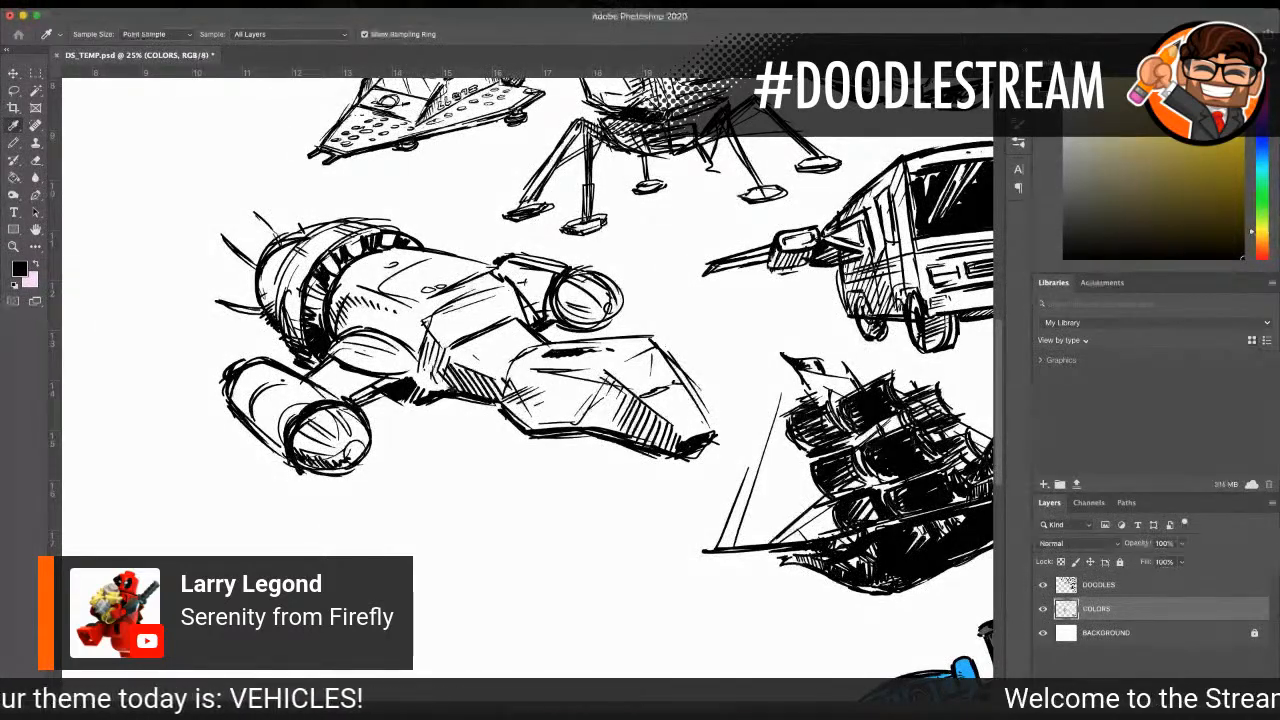
pyautogui.press('z')
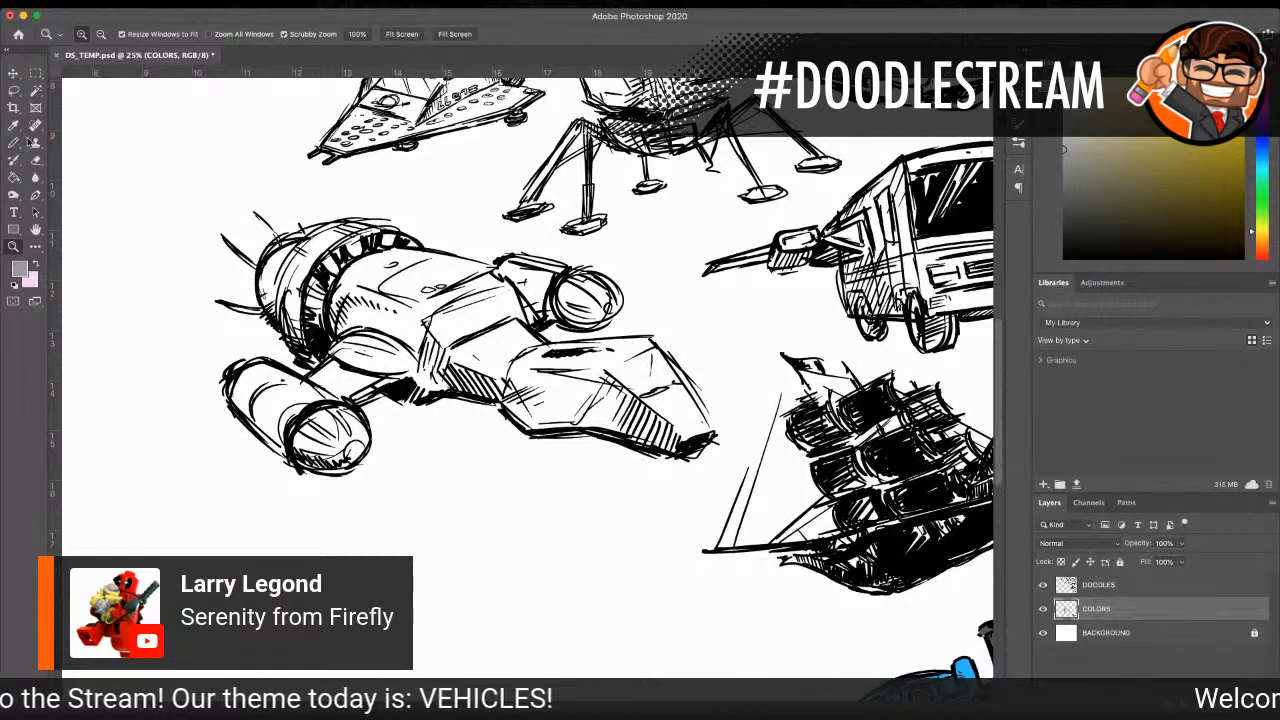
pyautogui.click(14, 142)
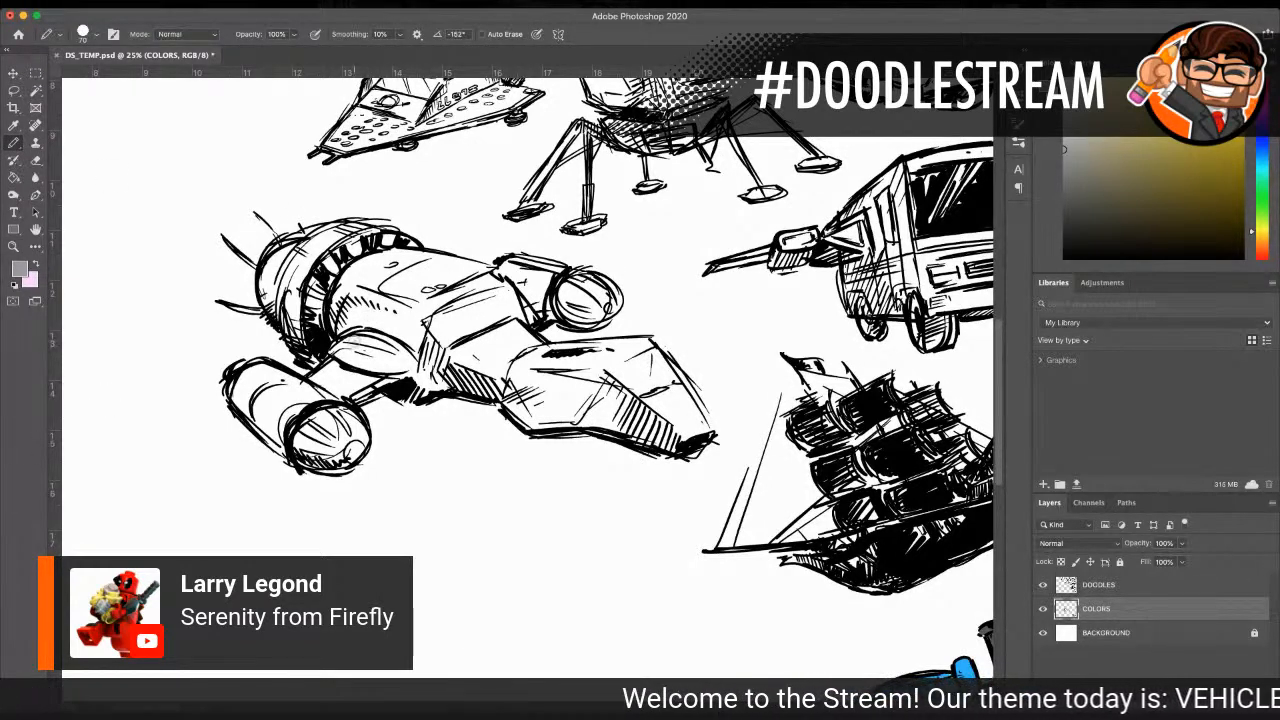
pyautogui.moveTo(410, 345)
pyautogui.mouseDown()
pyautogui.moveTo(480, 322)
pyautogui.moveTo(423, 347)
pyautogui.mouseUp()
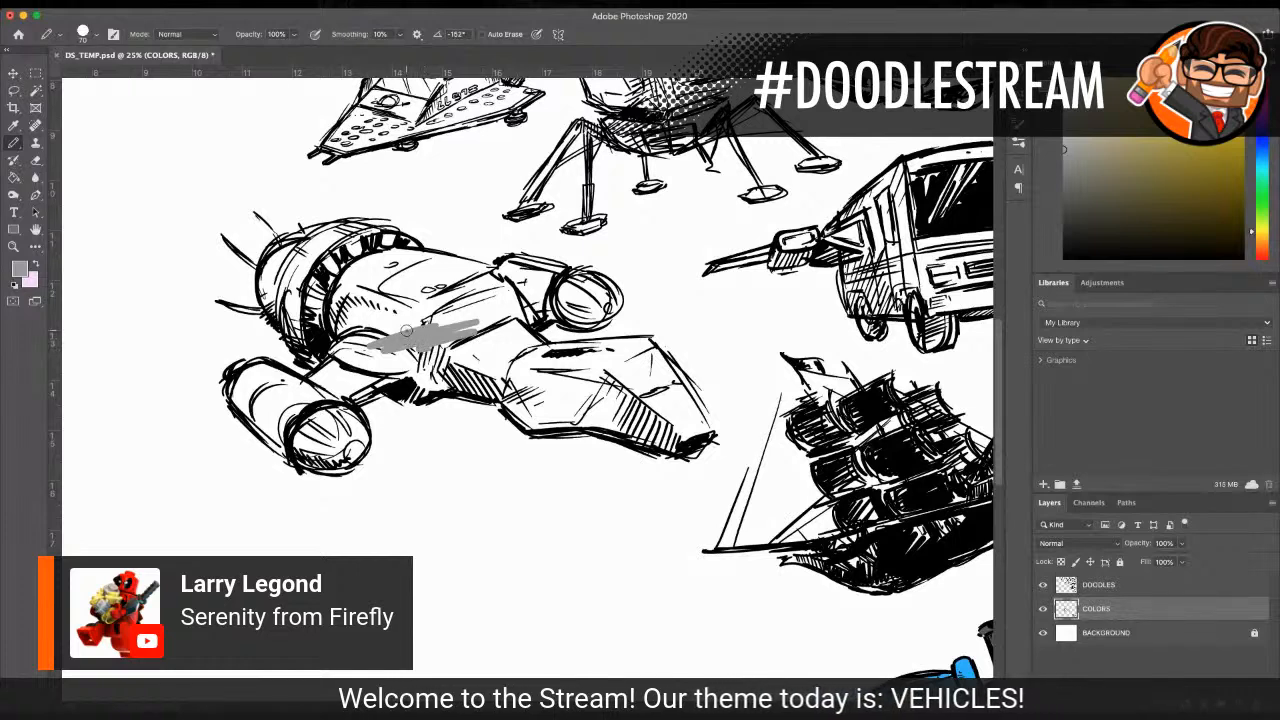
pyautogui.press('super+z')
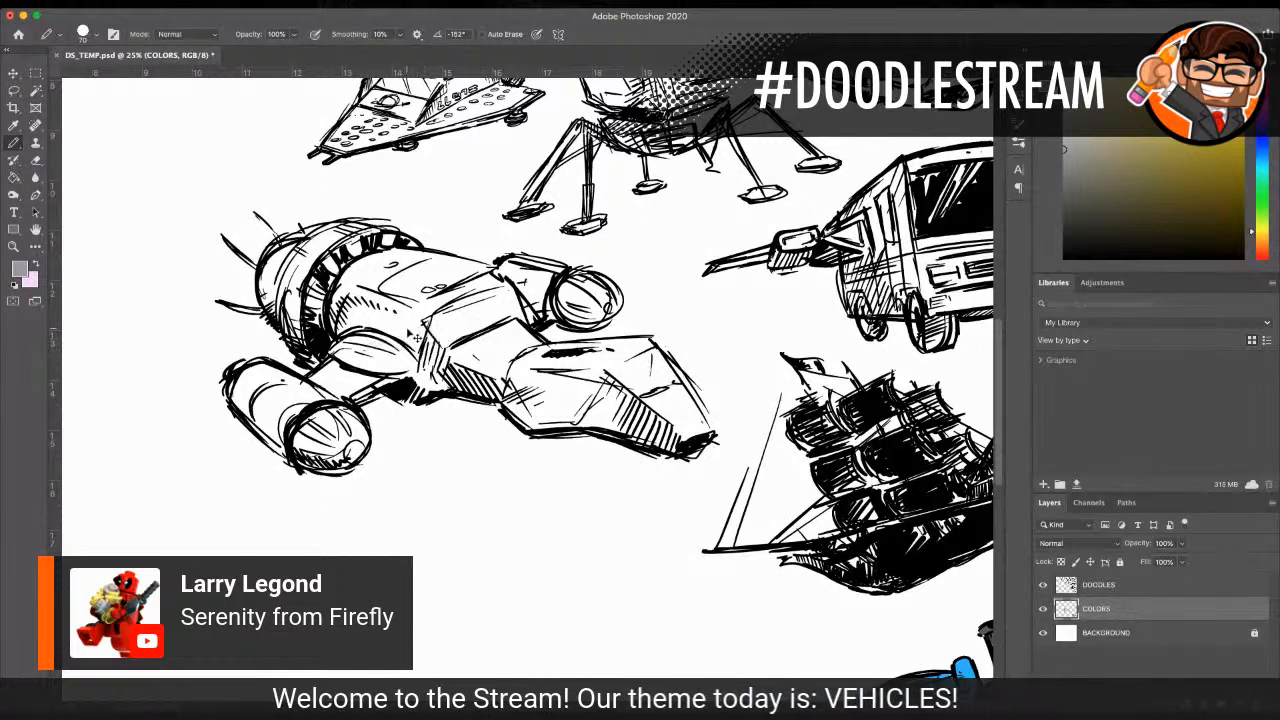
# Step: Lasso Serenity on the COLORS layer, cut it, and paste it as a new layer above DOODLES
pyautogui.click(1043, 609)
pyautogui.click(1043, 609)
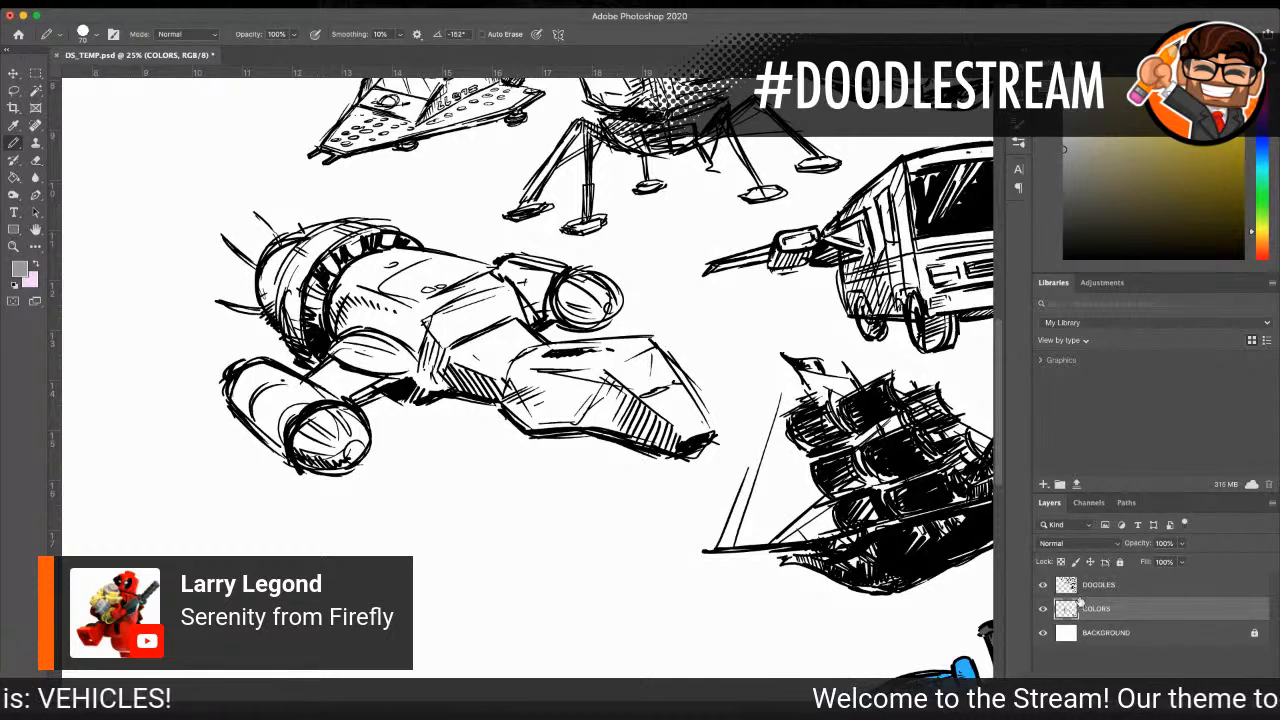
pyautogui.click(13, 90)
pyautogui.moveTo(240, 184)
pyautogui.mouseDown()
pyautogui.moveTo(175, 248)
pyautogui.moveTo(195, 420)
pyautogui.moveTo(234, 497)
pyautogui.moveTo(660, 490)
pyautogui.moveTo(737, 400)
pyautogui.moveTo(700, 320)
pyautogui.moveTo(476, 216)
pyautogui.moveTo(240, 184)
pyautogui.mouseUp()
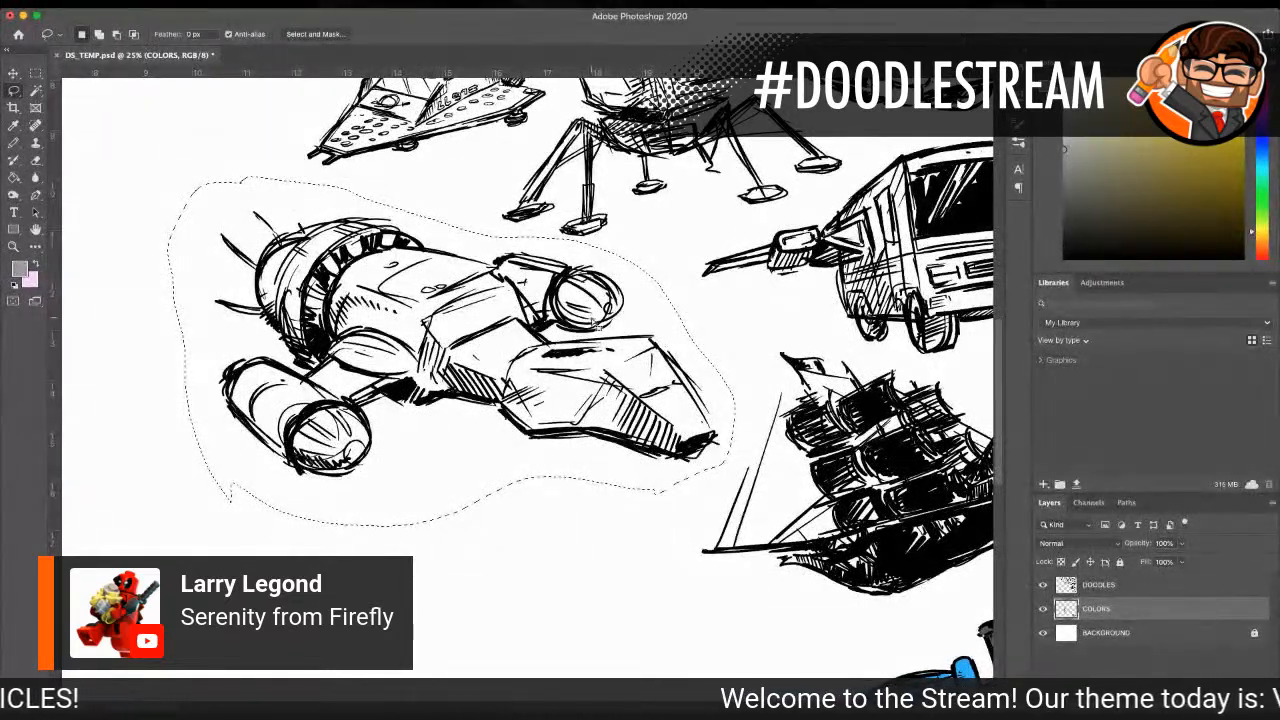
pyautogui.press('super+x')
pyautogui.click(1149, 588)
pyautogui.moveTo(672, 702); pyautogui.dragTo(584, 702)
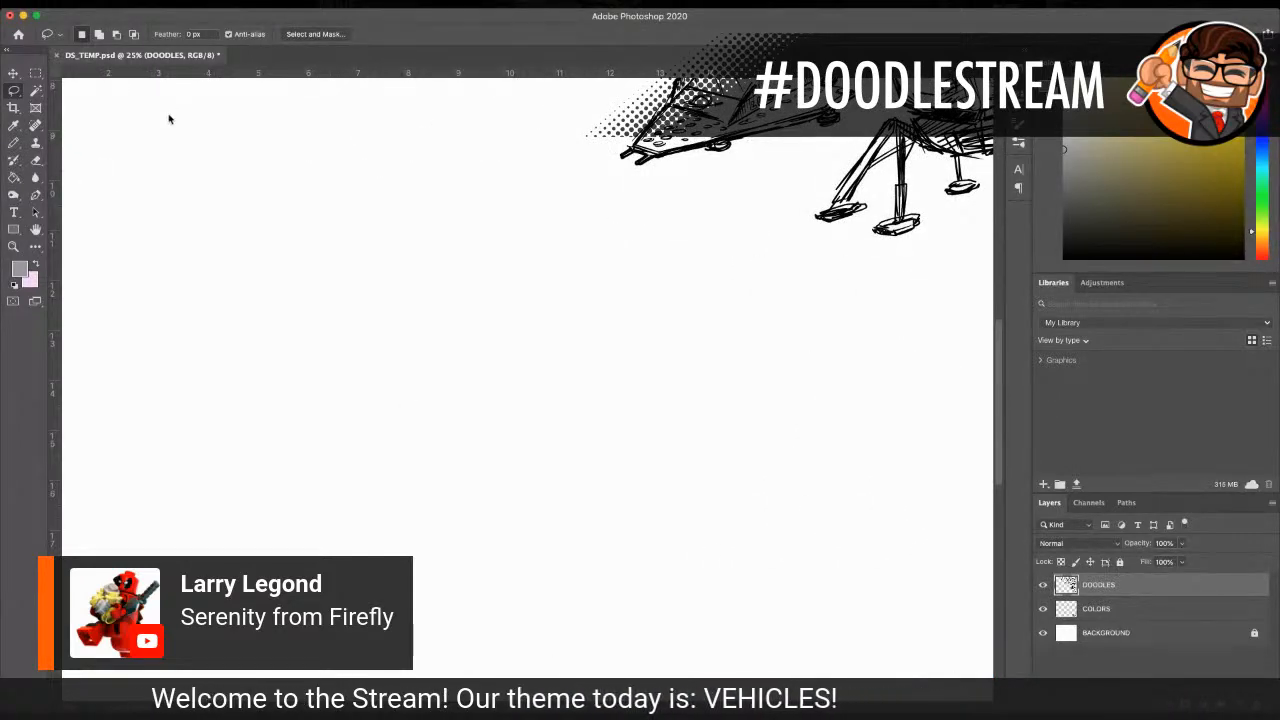
pyautogui.press('super+v')
# Step: Move the pasted Serenity back below the snowspeeder and lunar lander and merge its layer into DOODLES
pyautogui.moveTo(279, 230)
pyautogui.mouseDown()
pyautogui.moveTo(240, 412)
pyautogui.moveTo(389, 543)
pyautogui.moveTo(700, 549)
pyautogui.moveTo(843, 455)
pyautogui.moveTo(764, 353)
pyautogui.moveTo(472, 254)
pyautogui.moveTo(268, 220)
pyautogui.mouseUp()
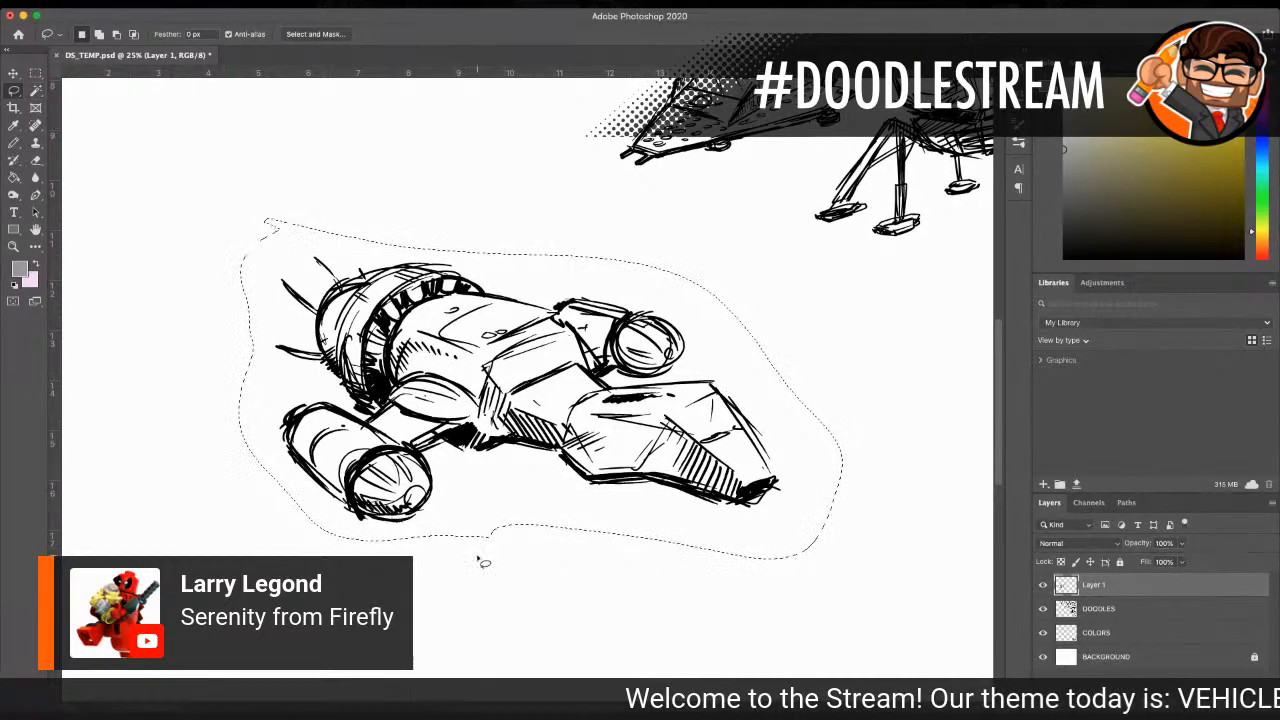
pyautogui.hscroll(5, 193, 231)
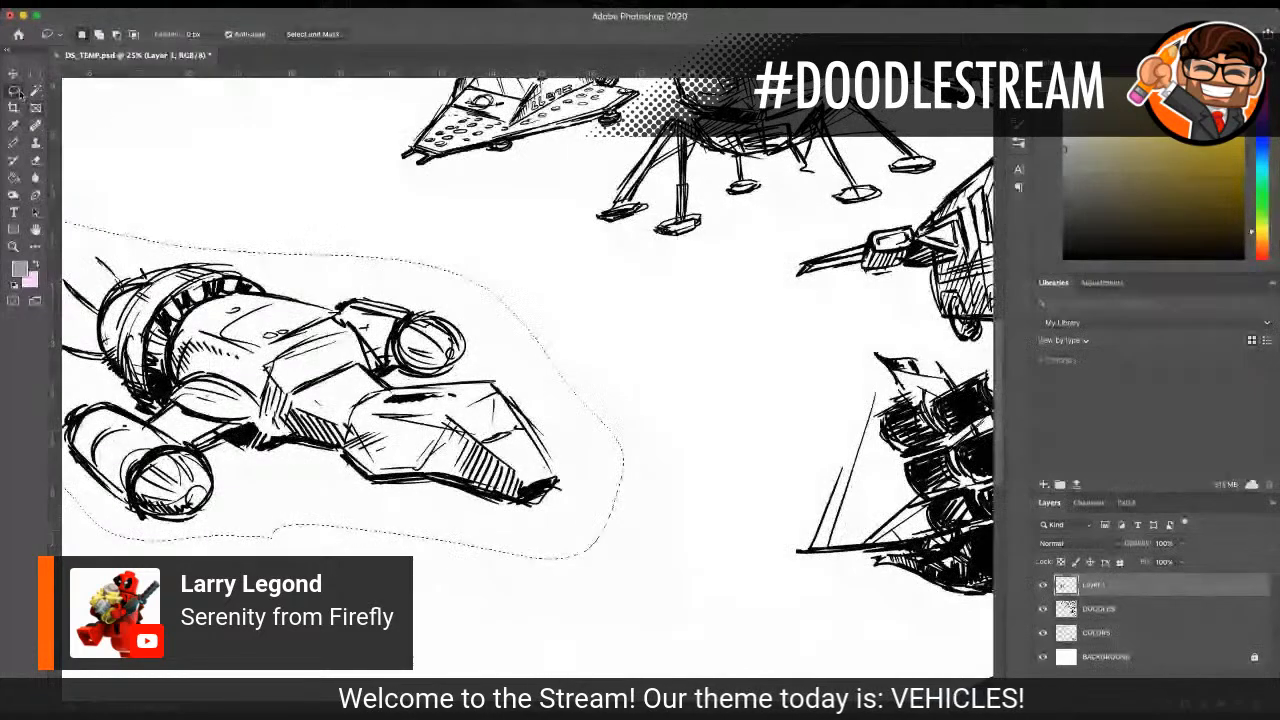
pyautogui.press('v')
pyautogui.moveTo(332, 355); pyautogui.dragTo(565, 325)
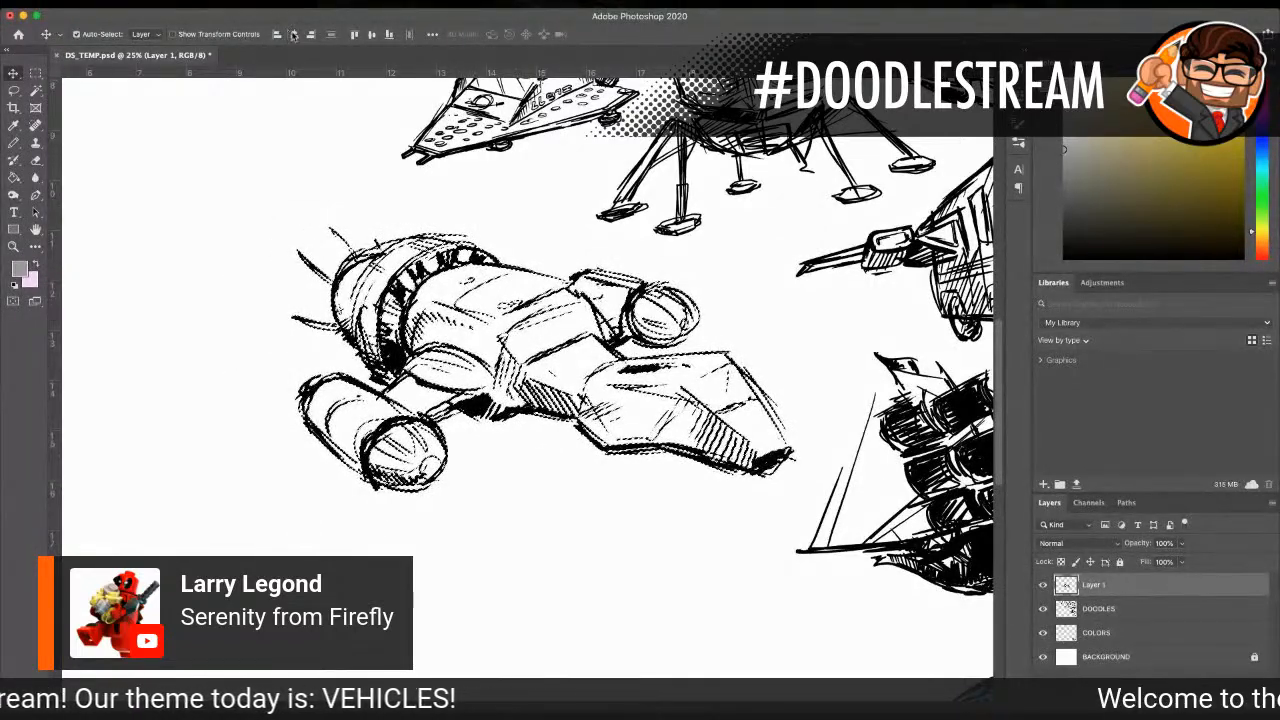
pyautogui.hotkey('ctrl', 'e')
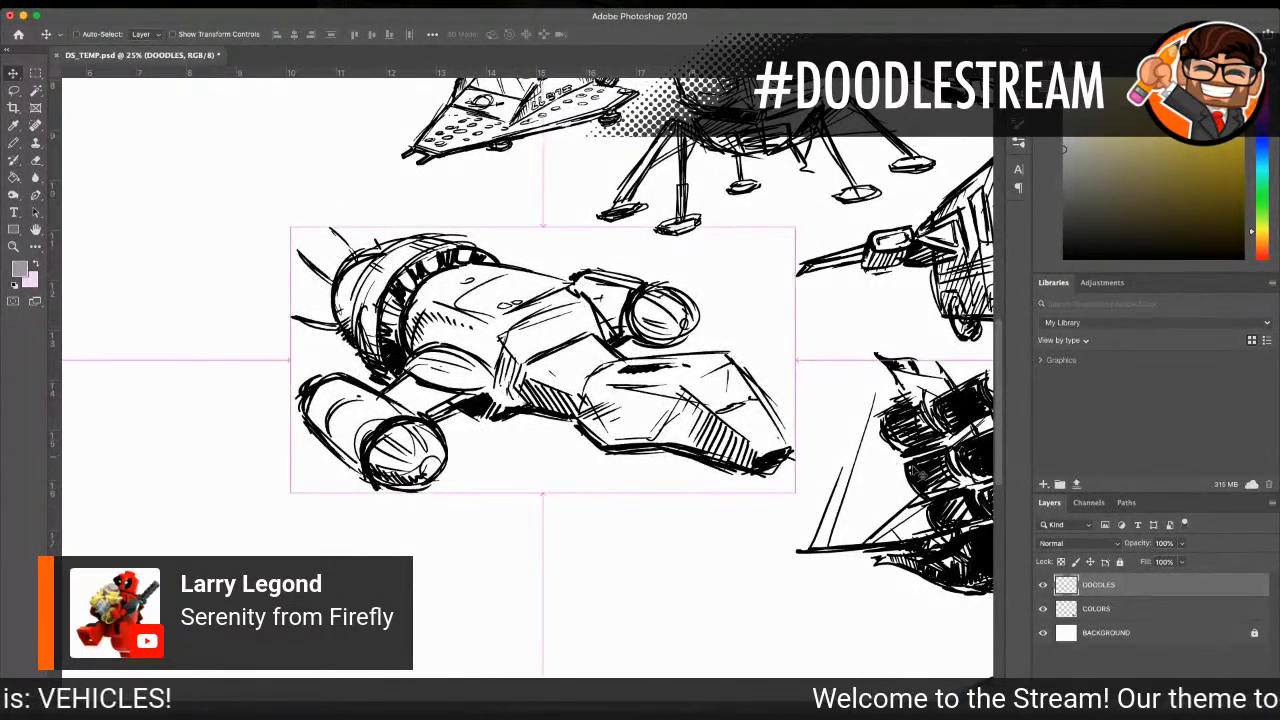
# Step: Paint Serenity's near engine arm and middle hull grey on the COLORS layer with a 90 px Pencil
pyautogui.click(1092, 607)
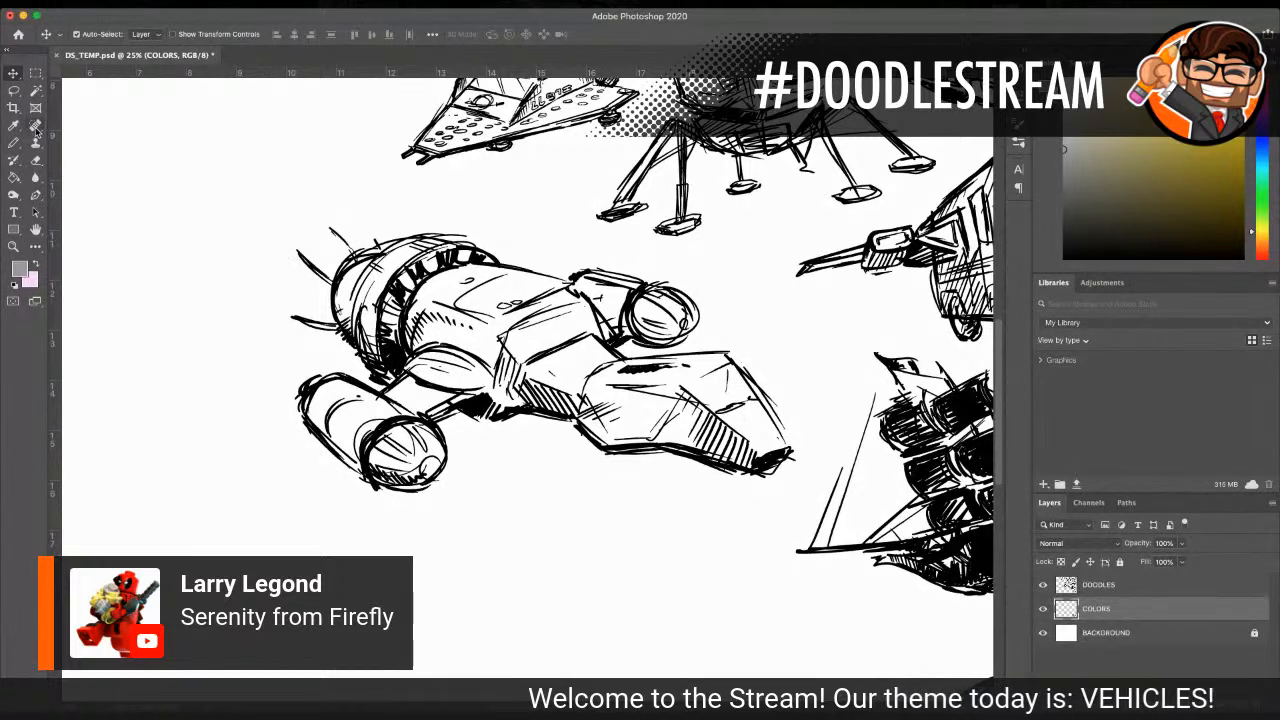
pyautogui.press('b')
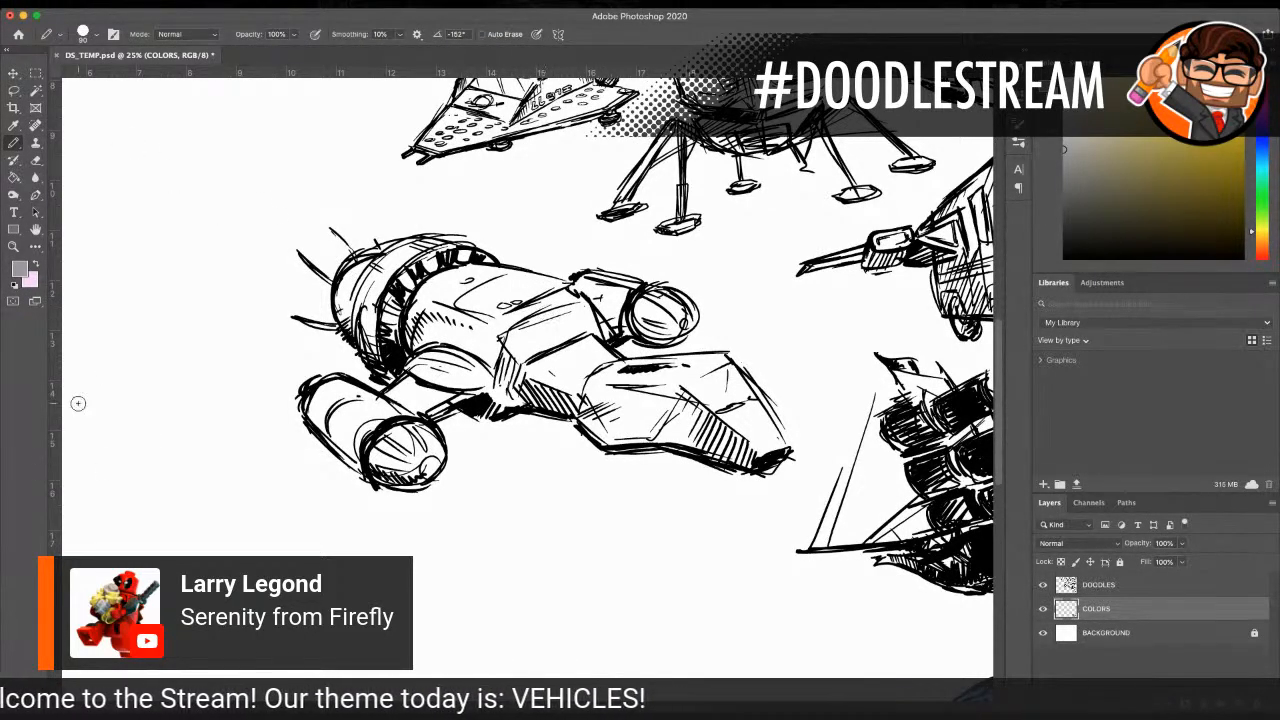
pyautogui.moveTo(402, 396)
pyautogui.mouseDown()
pyautogui.moveTo(405, 412)
pyautogui.moveTo(495, 372)
pyautogui.moveTo(435, 408)
pyautogui.moveTo(421, 386)
pyautogui.moveTo(440, 364)
pyautogui.moveTo(377, 404)
pyautogui.mouseUp()
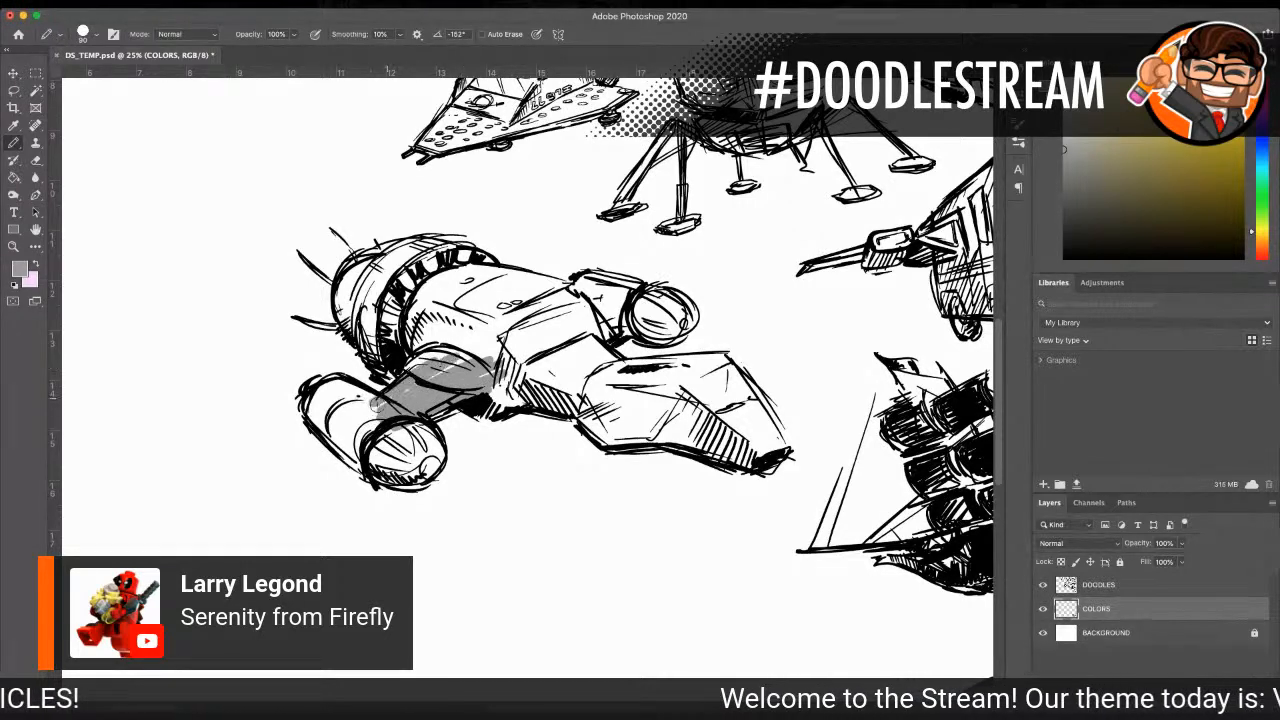
pyautogui.moveTo(366, 311)
pyautogui.mouseDown()
pyautogui.moveTo(385, 340)
pyautogui.moveTo(400, 320)
pyautogui.moveTo(415, 345)
pyautogui.moveTo(430, 300)
pyautogui.moveTo(470, 375)
pyautogui.moveTo(485, 320)
pyautogui.moveTo(500, 365)
pyautogui.mouseUp()
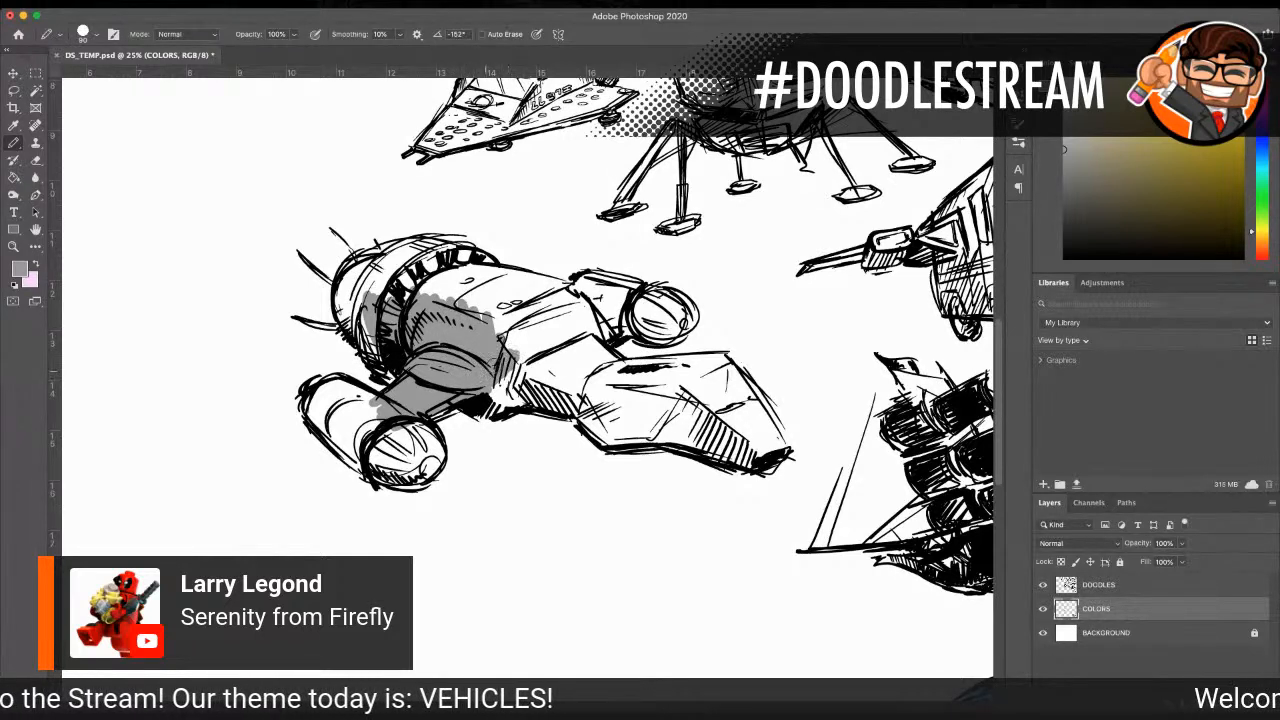
pyautogui.moveTo(370, 298)
pyautogui.mouseDown()
pyautogui.moveTo(385, 266)
pyautogui.moveTo(483, 273)
pyautogui.moveTo(460, 280)
pyautogui.moveTo(450, 298)
pyautogui.moveTo(487, 288)
pyautogui.moveTo(460, 304)
pyautogui.moveTo(520, 283)
pyautogui.moveTo(470, 326)
pyautogui.moveTo(515, 345)
pyautogui.moveTo(503, 404)
pyautogui.mouseUp()
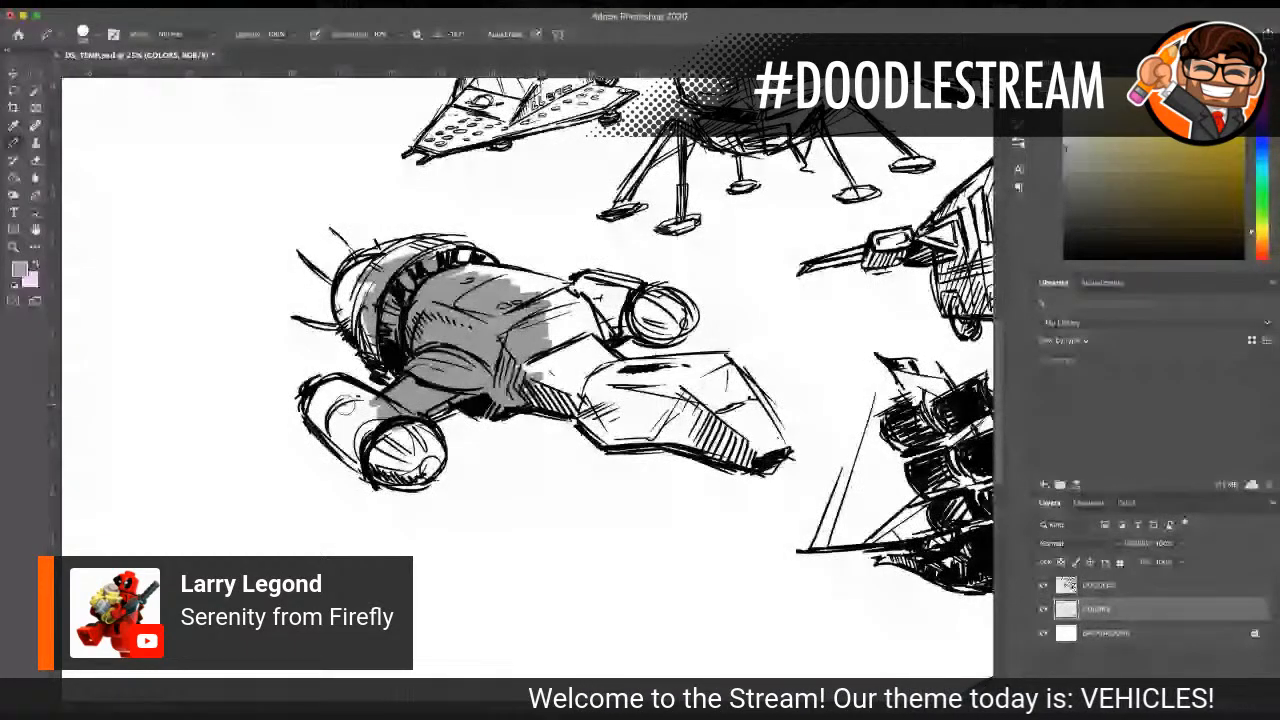
# Step: Fill Serenity's near engine pod and rounded rear section with the same grey, using a 125 px Pencil for the rear
pyautogui.moveTo(335, 405); pyautogui.dragTo(425, 462)
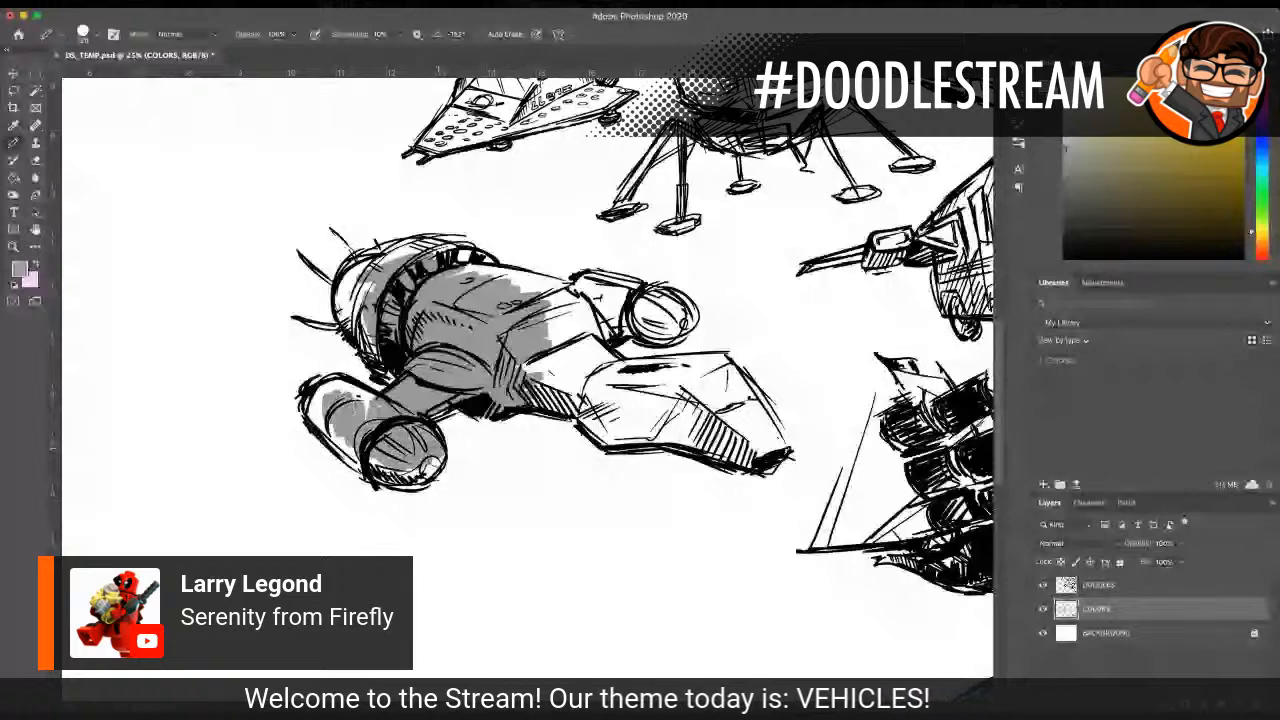
pyautogui.moveTo(335, 420)
pyautogui.mouseDown()
pyautogui.moveTo(385, 470)
pyautogui.moveTo(440, 490)
pyautogui.moveTo(335, 440)
pyautogui.moveTo(352, 460)
pyautogui.moveTo(358, 408)
pyautogui.moveTo(374, 406)
pyautogui.moveTo(315, 402)
pyautogui.moveTo(318, 390)
pyautogui.mouseUp()
pyautogui.moveTo(345, 292)
pyautogui.mouseDown()
pyautogui.moveTo(356, 330)
pyautogui.moveTo(372, 300)
pyautogui.moveTo(382, 366)
pyautogui.moveTo(366, 260)
pyautogui.moveTo(415, 245)
pyautogui.moveTo(485, 262)
pyautogui.mouseUp()
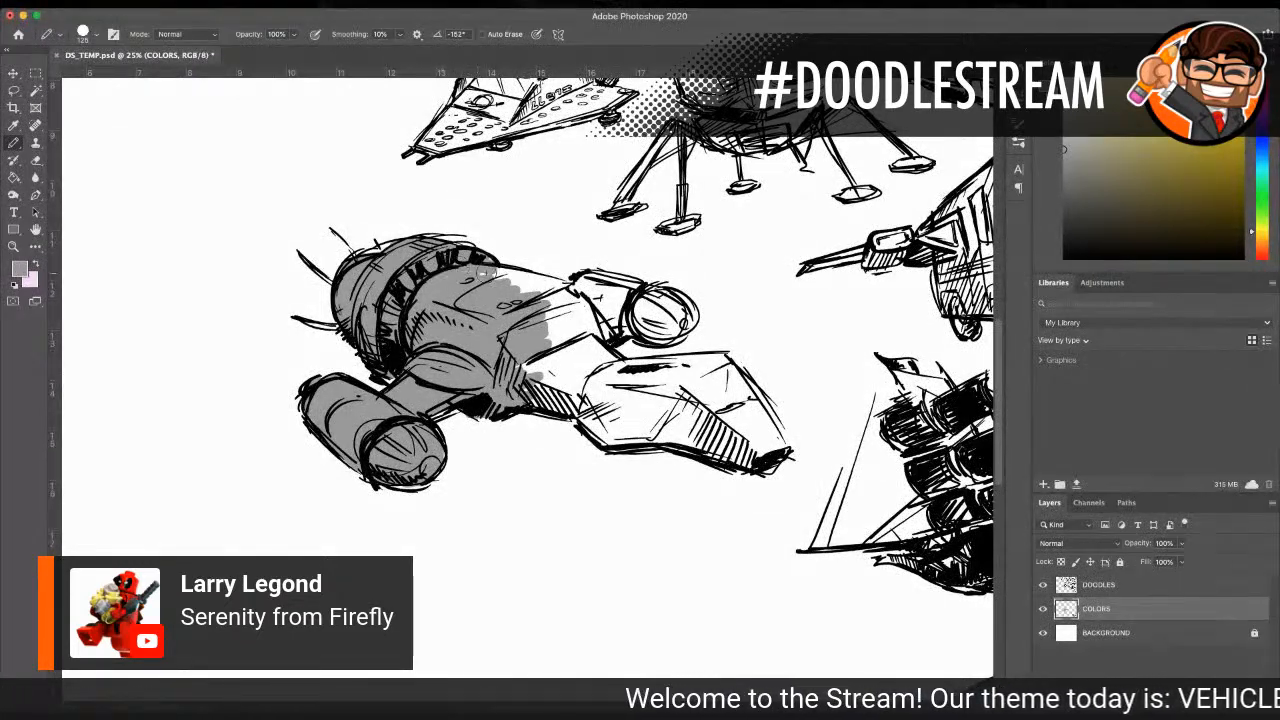
# Step: Fill the rest of Serenity's hull, its far engine pod and its nose section with the same grey on the COLORS layer
pyautogui.moveTo(607, 305)
pyautogui.mouseDown()
pyautogui.moveTo(545, 360)
pyautogui.moveTo(575, 398)
pyautogui.mouseUp()
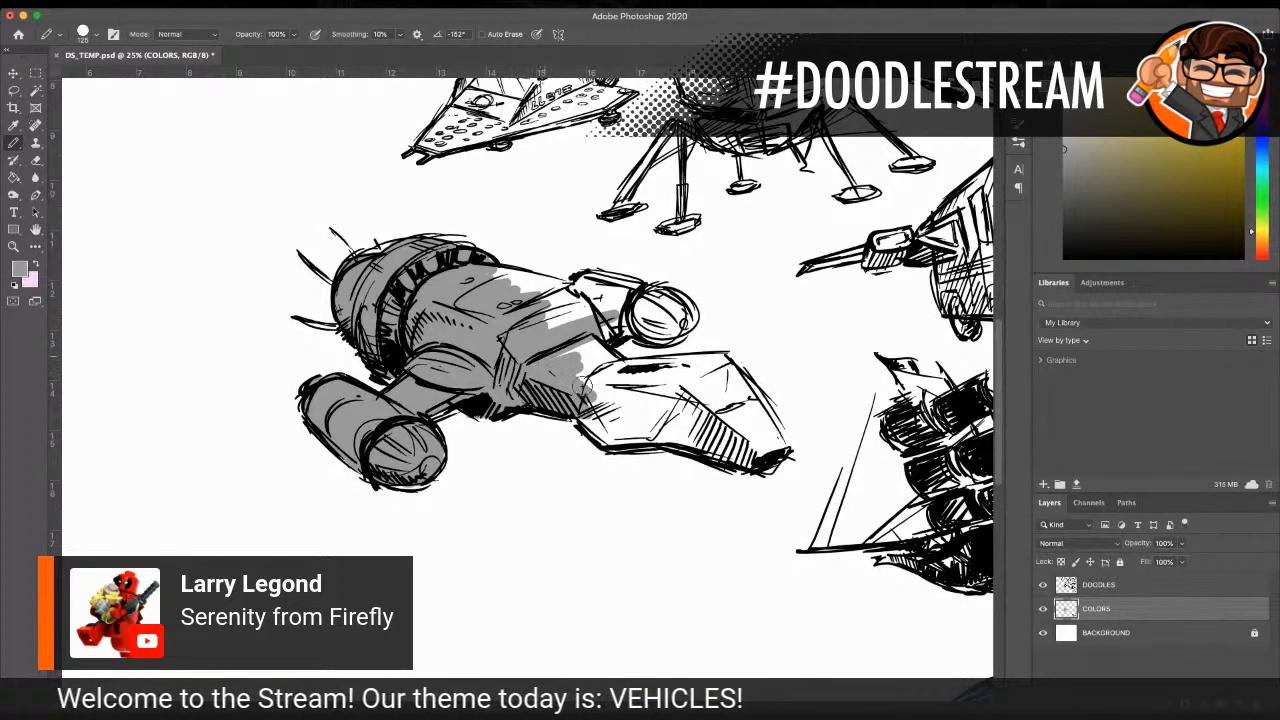
pyautogui.moveTo(583, 386)
pyautogui.mouseDown()
pyautogui.moveTo(559, 358)
pyautogui.moveTo(571, 377)
pyautogui.moveTo(610, 348)
pyautogui.mouseUp()
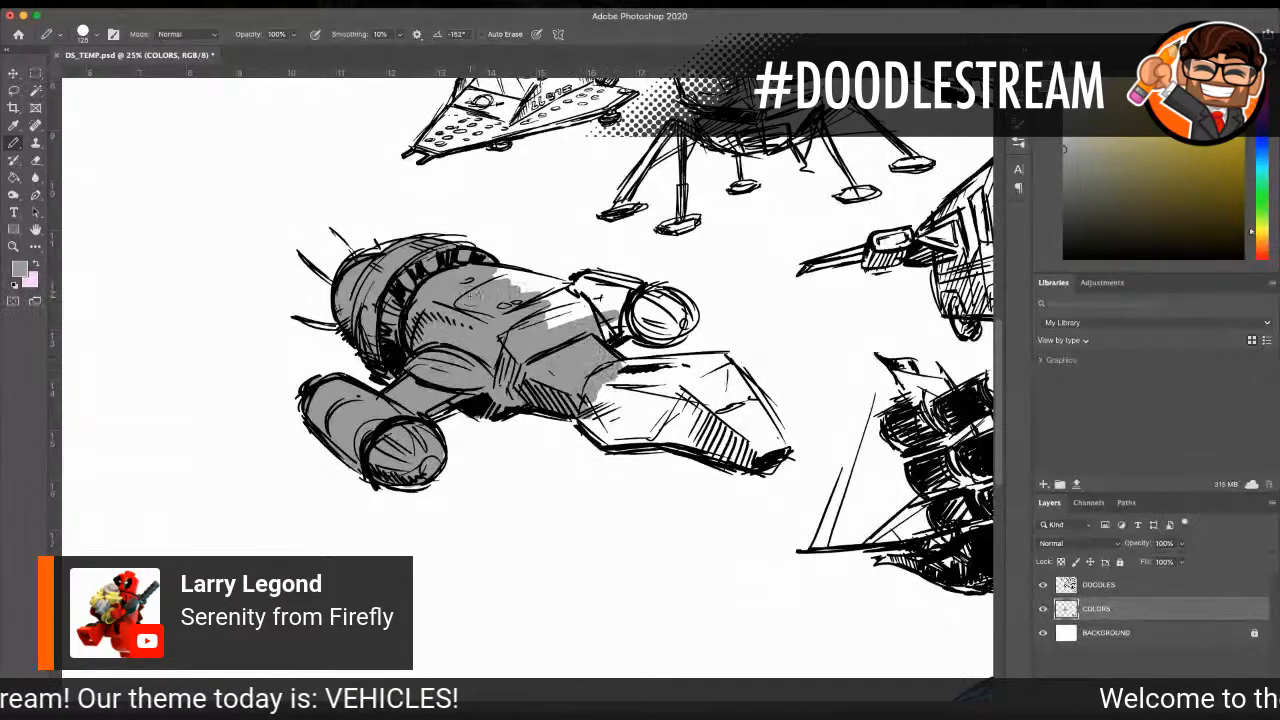
pyautogui.moveTo(502, 303)
pyautogui.mouseDown()
pyautogui.moveTo(501, 280)
pyautogui.moveTo(583, 290)
pyautogui.moveTo(551, 280)
pyautogui.moveTo(578, 290)
pyautogui.moveTo(508, 300)
pyautogui.moveTo(581, 315)
pyautogui.moveTo(553, 320)
pyautogui.moveTo(608, 318)
pyautogui.moveTo(599, 298)
pyautogui.moveTo(648, 318)
pyautogui.moveTo(609, 297)
pyautogui.moveTo(658, 292)
pyautogui.mouseUp()
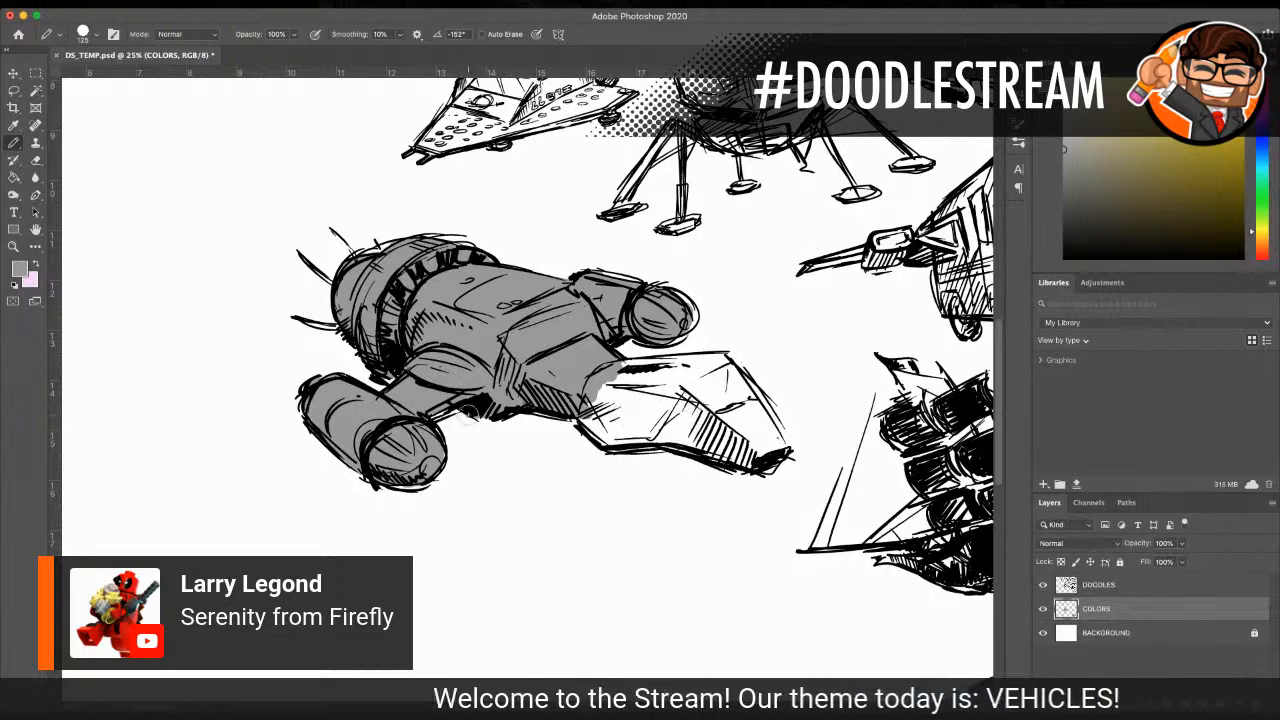
pyautogui.moveTo(653, 375)
pyautogui.mouseDown()
pyautogui.moveTo(720, 405)
pyautogui.moveTo(668, 385)
pyautogui.moveTo(600, 388)
pyautogui.moveTo(695, 365)
pyautogui.moveTo(630, 370)
pyautogui.moveTo(730, 375)
pyautogui.moveTo(610, 405)
pyautogui.moveTo(745, 425)
pyautogui.moveTo(730, 400)
pyautogui.moveTo(763, 432)
pyautogui.mouseUp()
pyautogui.moveTo(705, 402)
pyautogui.mouseDown()
pyautogui.moveTo(593, 398)
pyautogui.moveTo(610, 427)
pyautogui.moveTo(625, 418)
pyautogui.moveTo(640, 433)
pyautogui.moveTo(772, 438)
pyautogui.mouseUp()
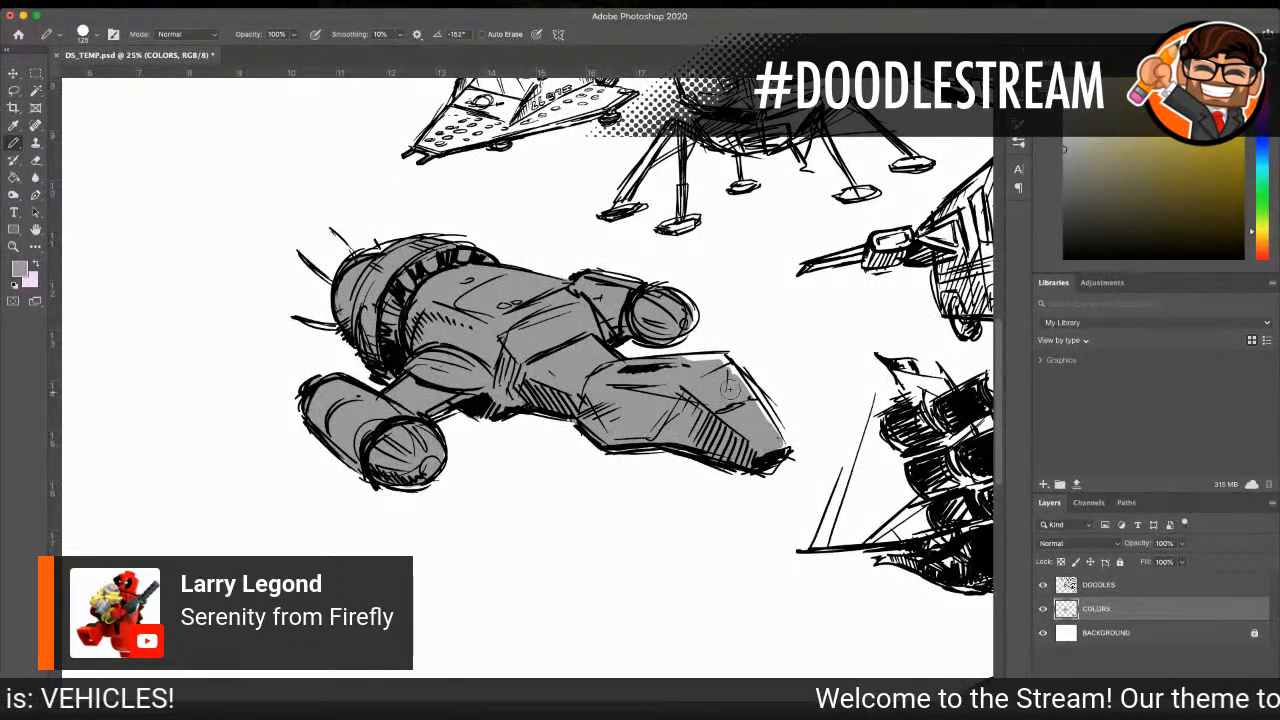
pyautogui.moveTo(705, 360)
pyautogui.mouseDown()
pyautogui.moveTo(725, 368)
pyautogui.moveTo(745, 412)
pyautogui.moveTo(738, 393)
pyautogui.mouseUp()
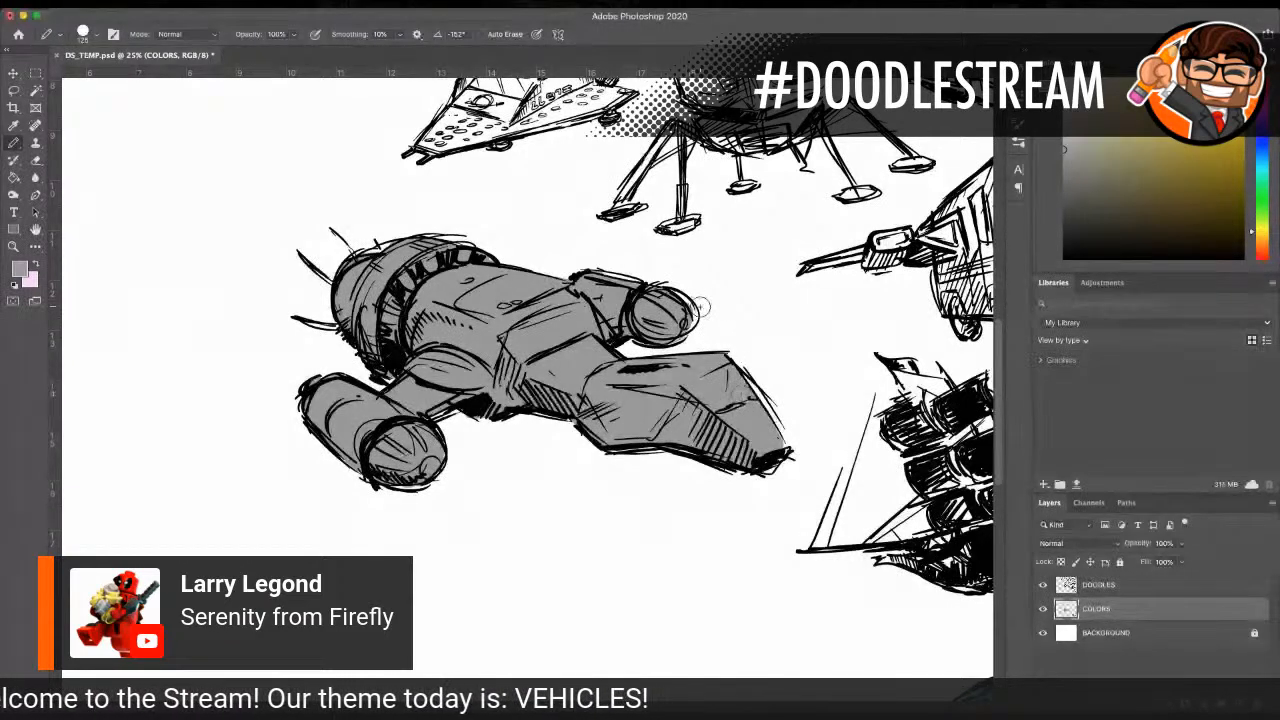
# Step: Choose a slightly darker grey and shade the lower side of Serenity's nose section using a smaller Pencil
pyautogui.press('i')
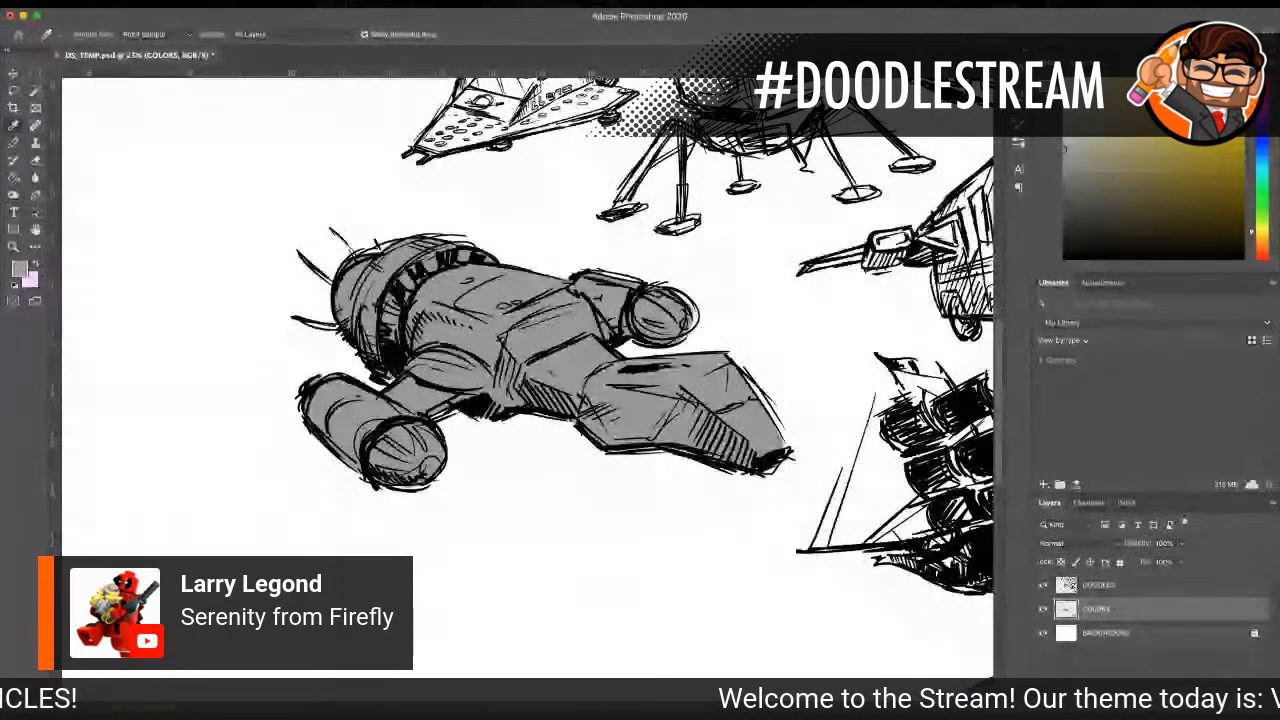
pyautogui.press('b')
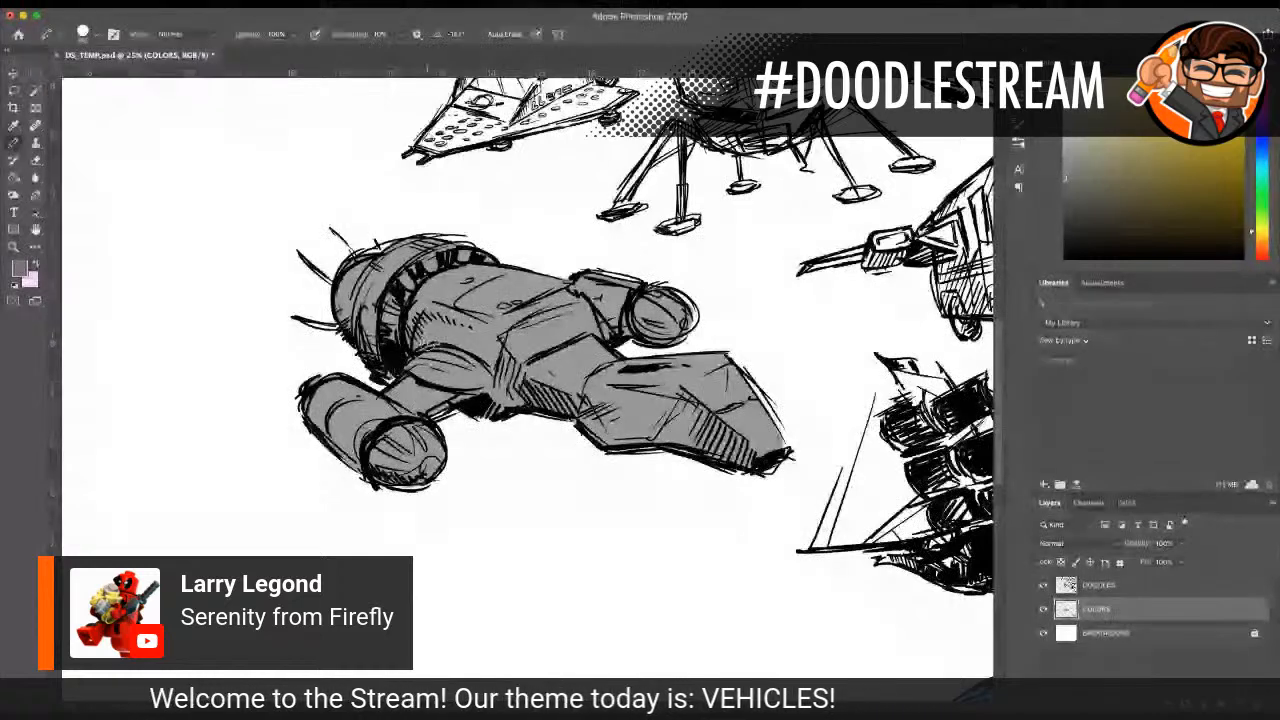
pyautogui.hscroll(-5, 428, 343)
pyautogui.hscroll(-10, 74, 474)
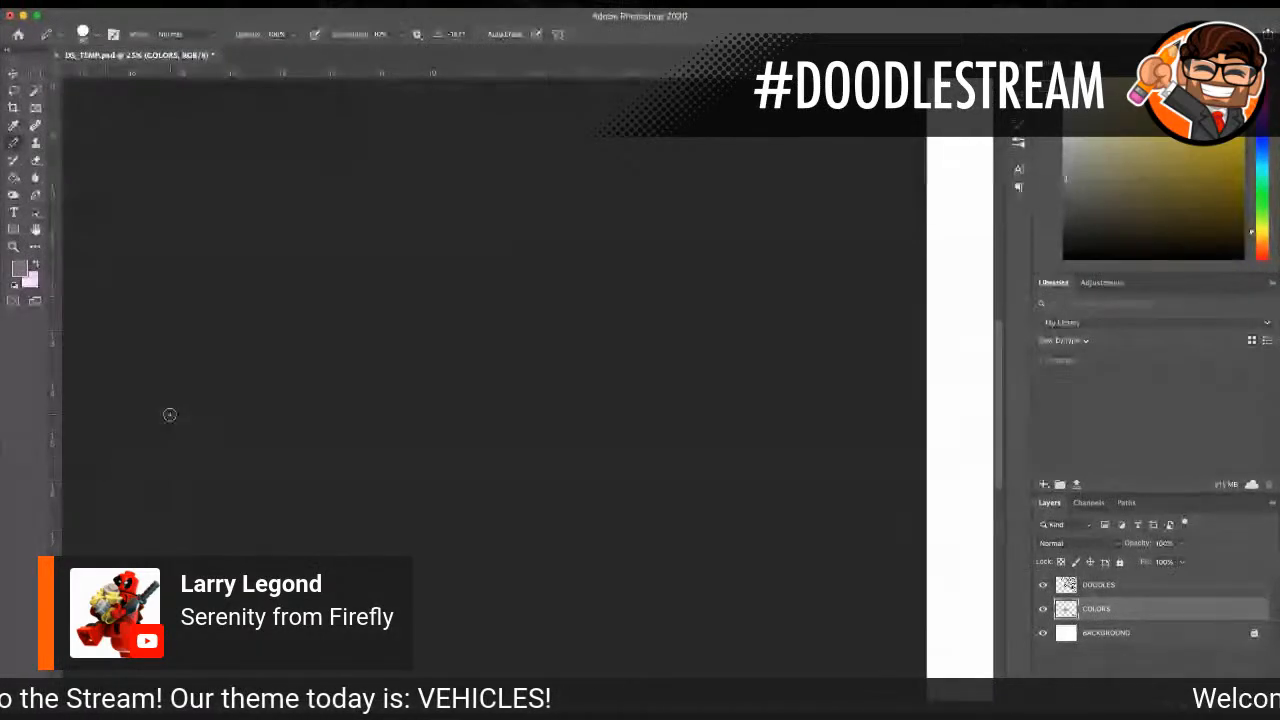
pyautogui.hscroll(10, 528, 370)
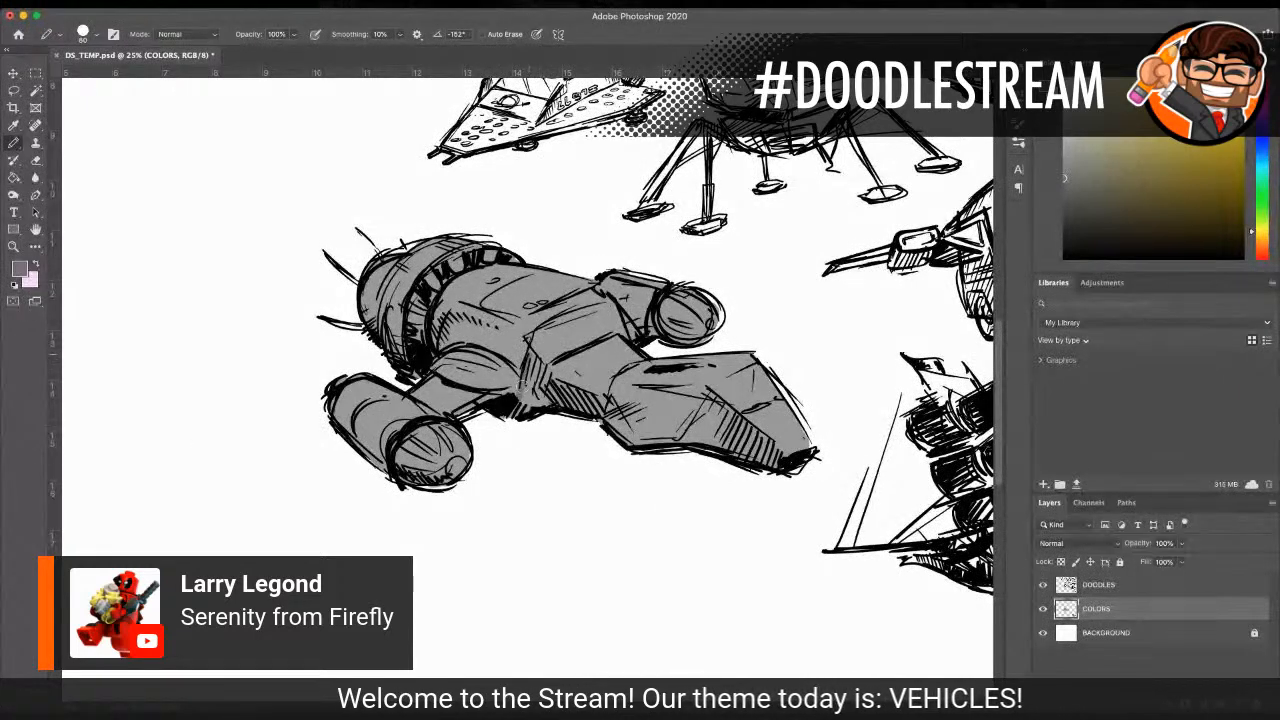
pyautogui.moveTo(528, 362)
pyautogui.mouseDown()
pyautogui.moveTo(545, 400)
pyautogui.moveTo(553, 383)
pyautogui.moveTo(643, 416)
pyautogui.moveTo(668, 396)
pyautogui.moveTo(628, 440)
pyautogui.moveTo(676, 434)
pyautogui.mouseUp()
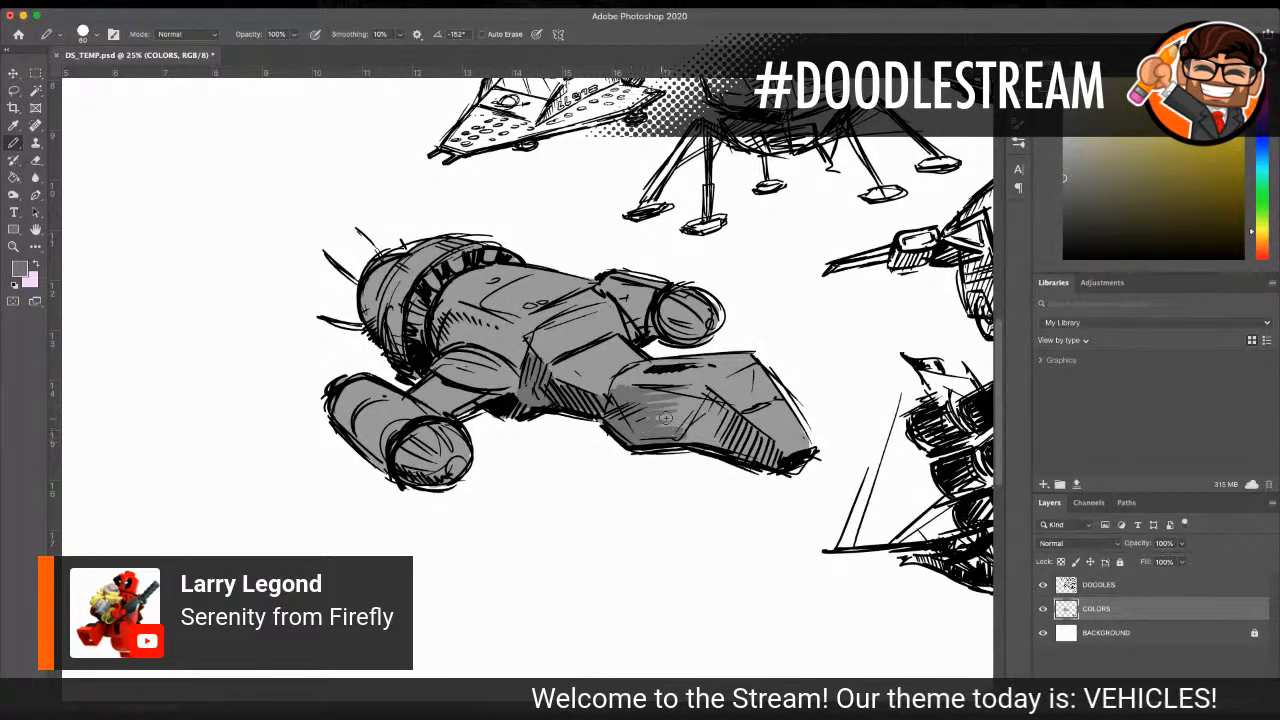
pyautogui.moveTo(684, 440); pyautogui.dragTo(710, 420)
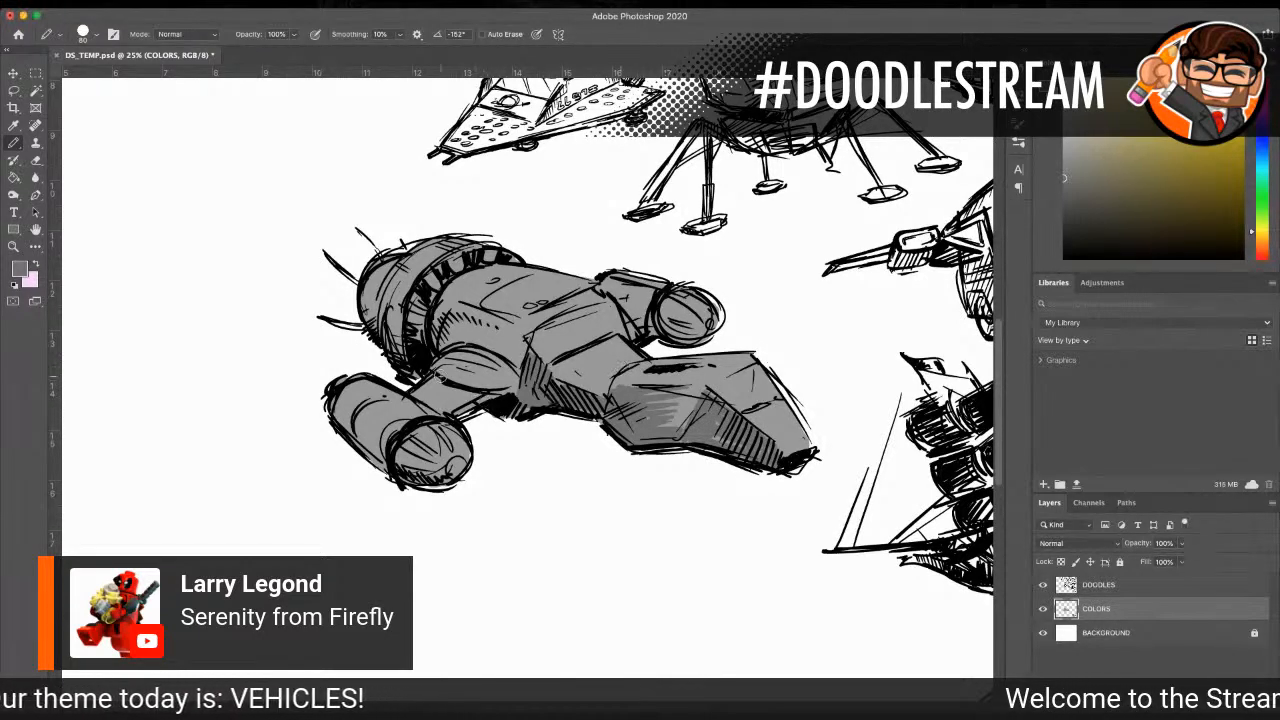
# Step: Shade Serenity's near engine arm and pod, rounded rear section and adjoining middle hull with the darker grey
pyautogui.moveTo(436, 368)
pyautogui.mouseDown()
pyautogui.moveTo(502, 384)
pyautogui.moveTo(444, 408)
pyautogui.mouseUp()
pyautogui.moveTo(320, 413)
pyautogui.mouseDown()
pyautogui.moveTo(388, 458)
pyautogui.moveTo(332, 397)
pyautogui.moveTo(404, 462)
pyautogui.mouseUp()
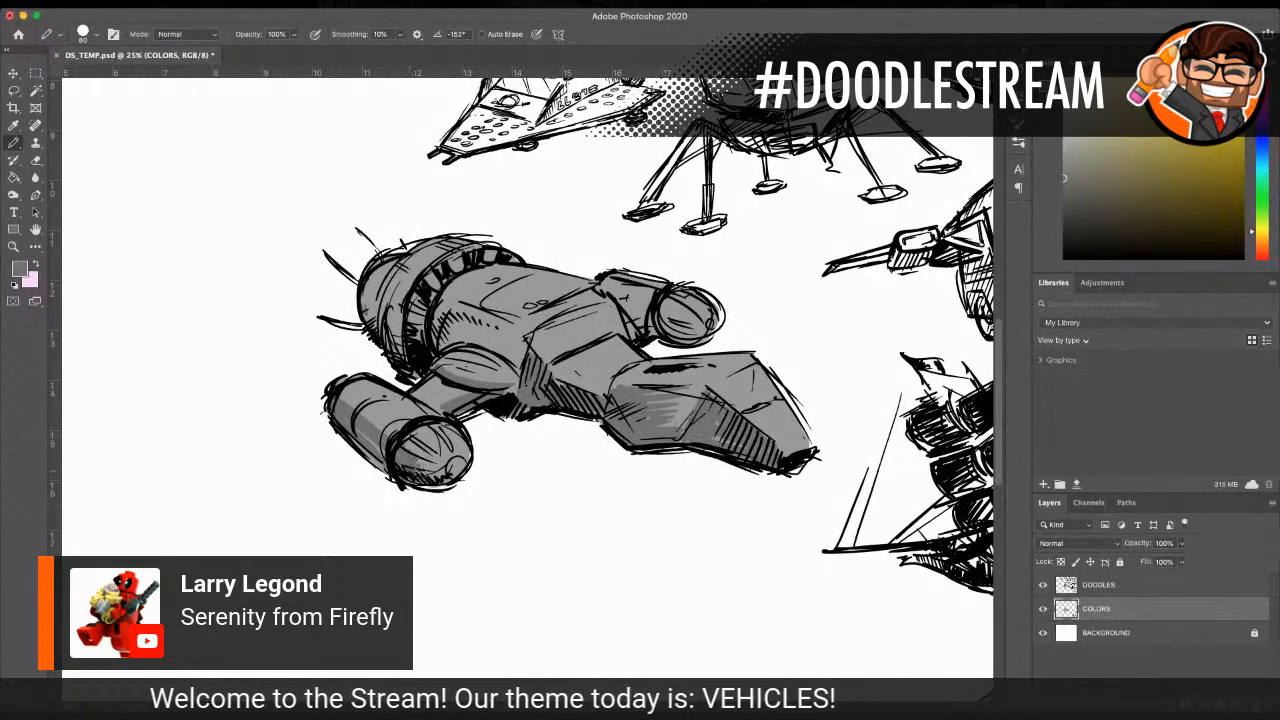
pyautogui.moveTo(364, 338)
pyautogui.mouseDown()
pyautogui.moveTo(402, 353)
pyautogui.moveTo(402, 307)
pyautogui.moveTo(377, 311)
pyautogui.moveTo(356, 291)
pyautogui.moveTo(380, 303)
pyautogui.moveTo(365, 298)
pyautogui.moveTo(371, 317)
pyautogui.moveTo(400, 267)
pyautogui.moveTo(392, 317)
pyautogui.moveTo(507, 332)
pyautogui.mouseUp()
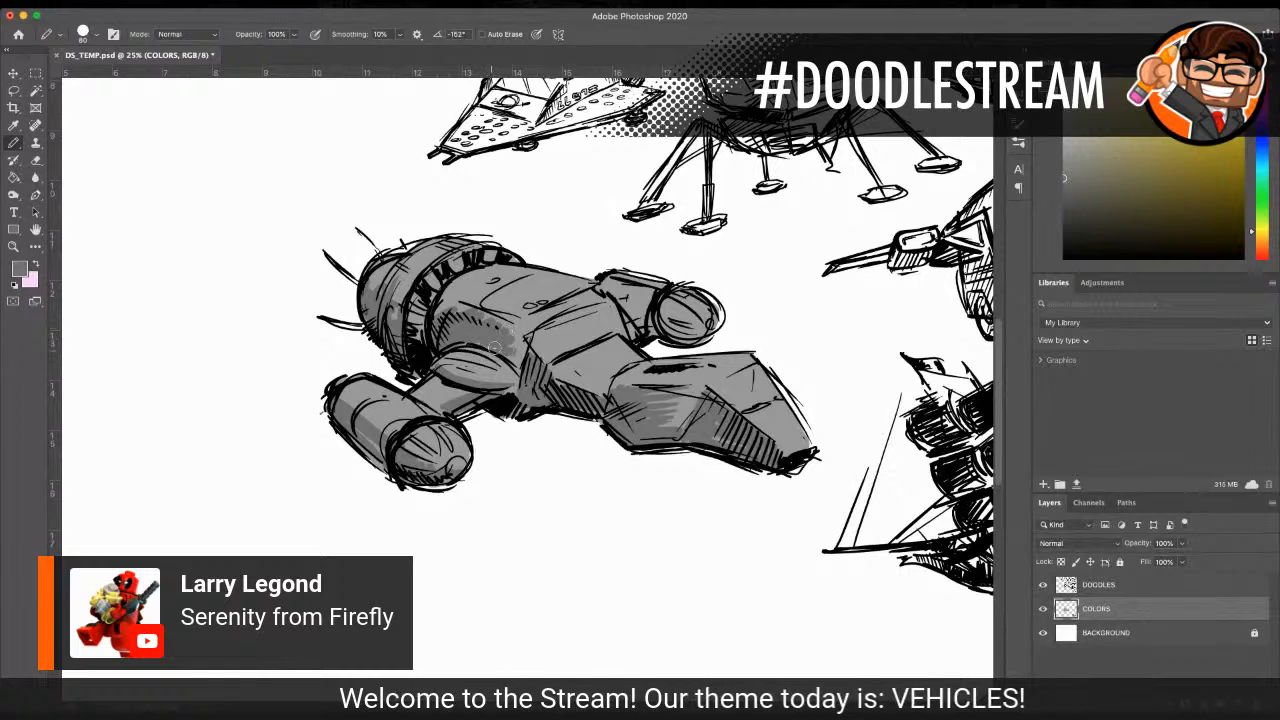
pyautogui.moveTo(524, 383)
pyautogui.mouseDown()
pyautogui.moveTo(495, 318)
pyautogui.moveTo(436, 327)
pyautogui.mouseUp()
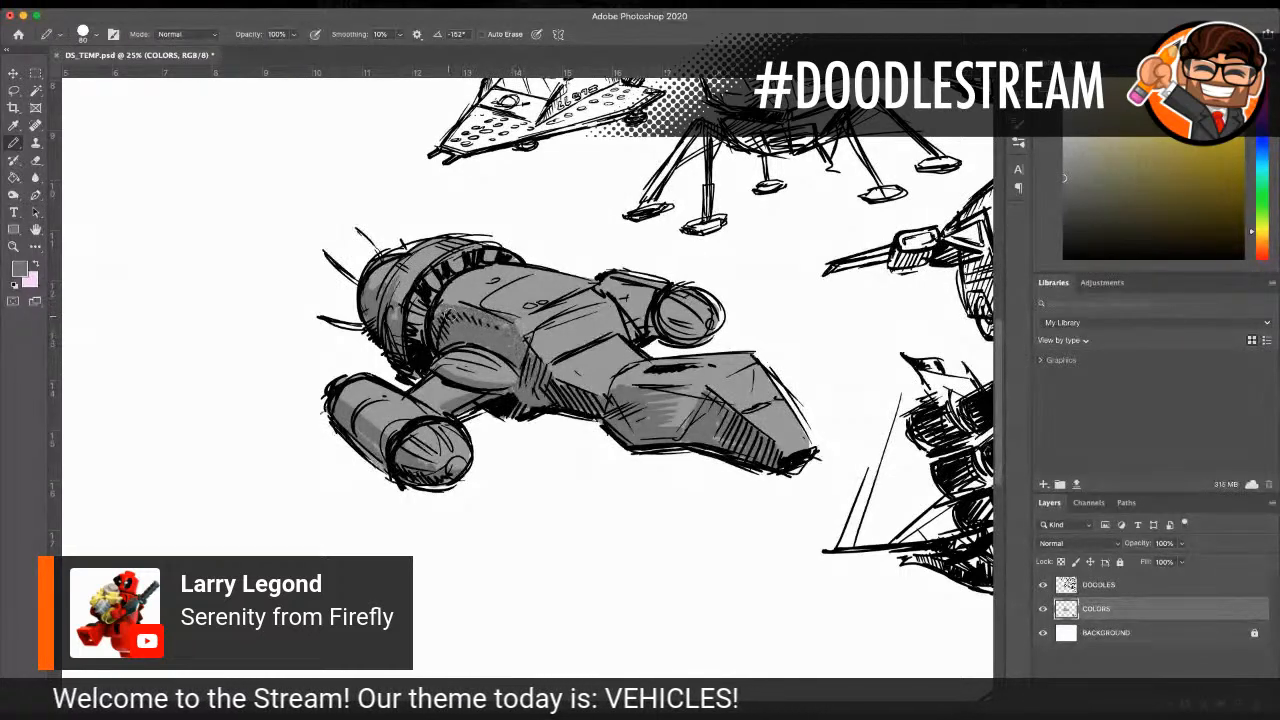
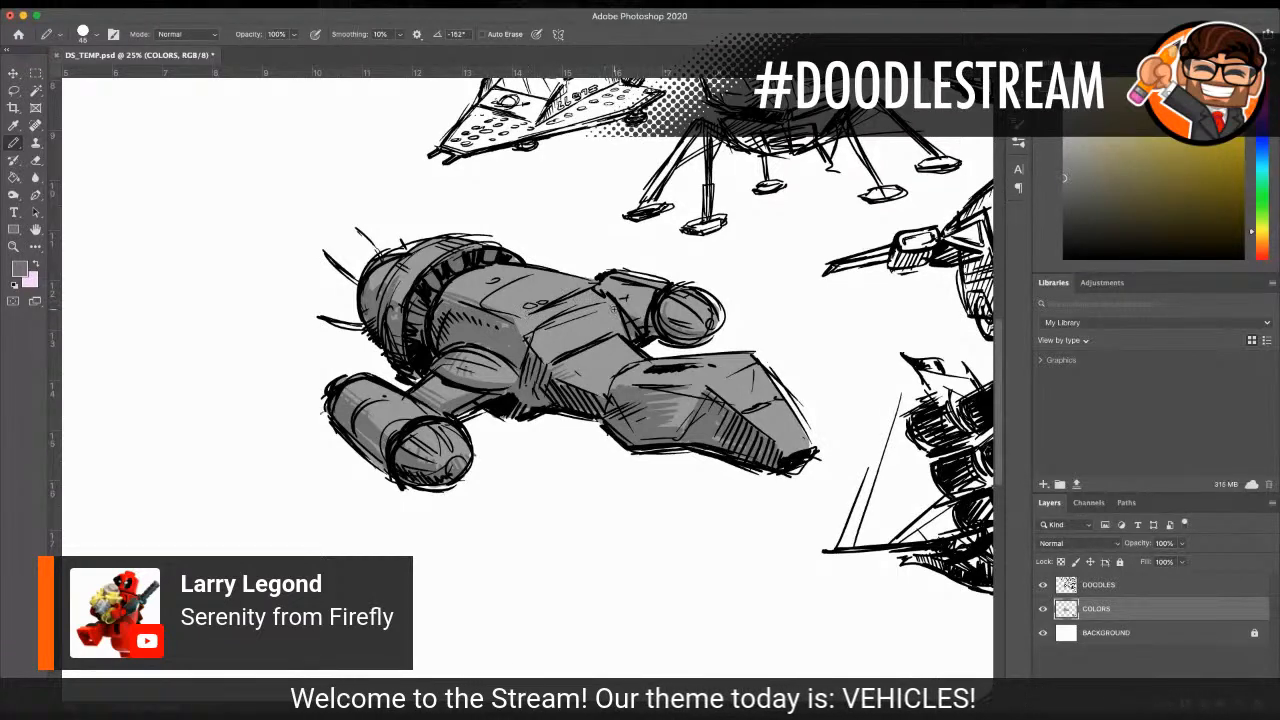
# Step: Shade the spaceship's upper hull panels with darker grey strokes, and add light-grey highlight spots across the hull
pyautogui.moveTo(546, 357)
pyautogui.mouseDown()
pyautogui.moveTo(590, 341)
pyautogui.moveTo(574, 346)
pyautogui.moveTo(584, 309)
pyautogui.mouseUp()
pyautogui.moveTo(522, 338)
pyautogui.mouseDown()
pyautogui.moveTo(543, 309)
pyautogui.moveTo(526, 321)
pyautogui.moveTo(565, 305)
pyautogui.mouseUp()
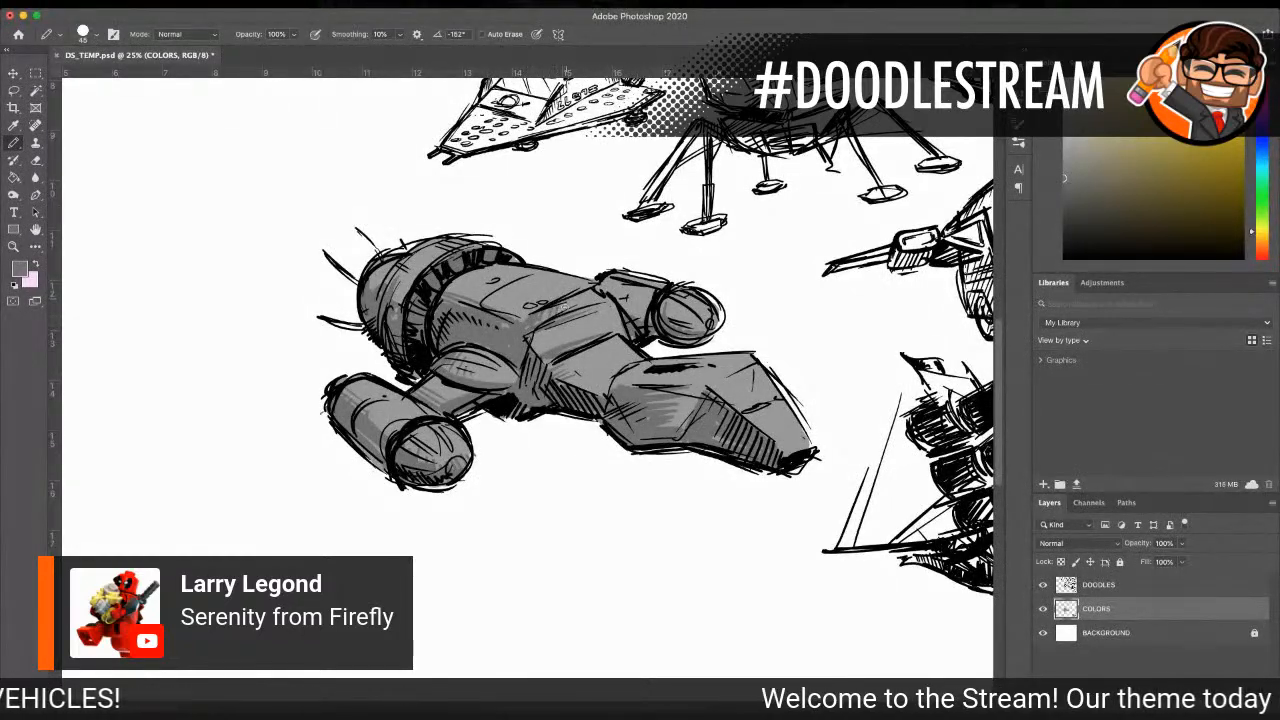
pyautogui.moveTo(536, 329); pyautogui.dragTo(552, 313)
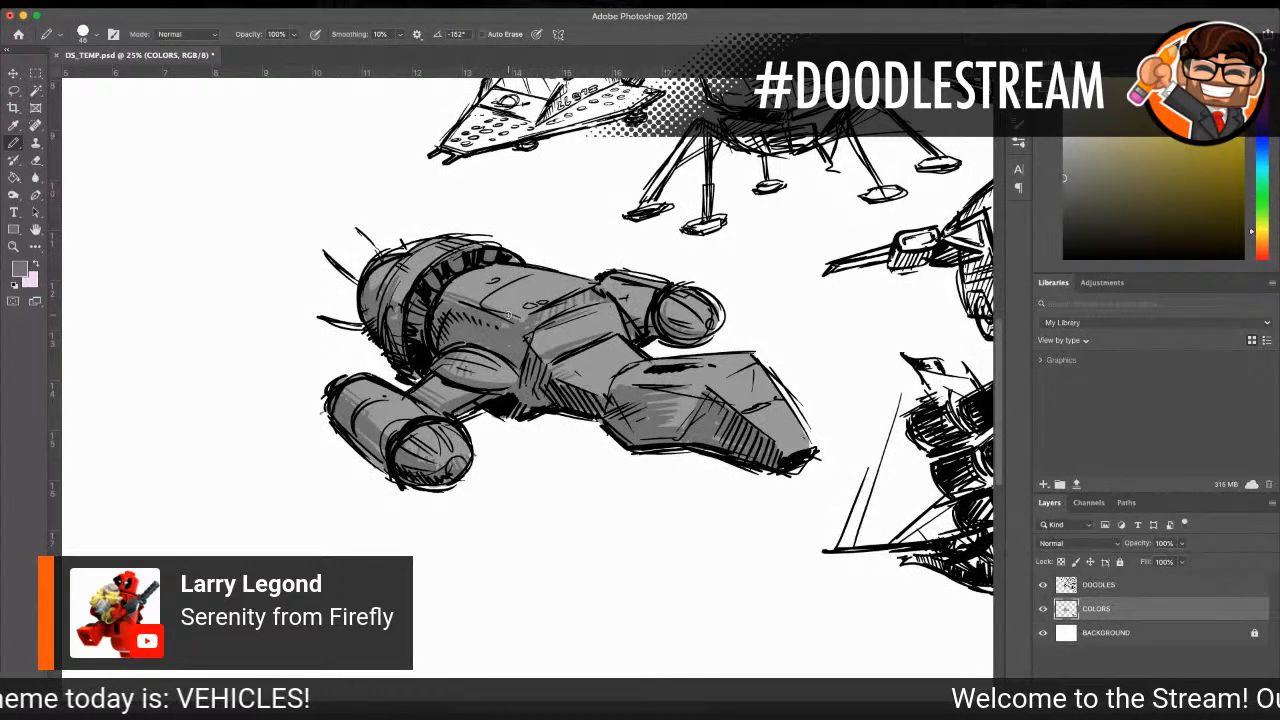
pyautogui.press('i')
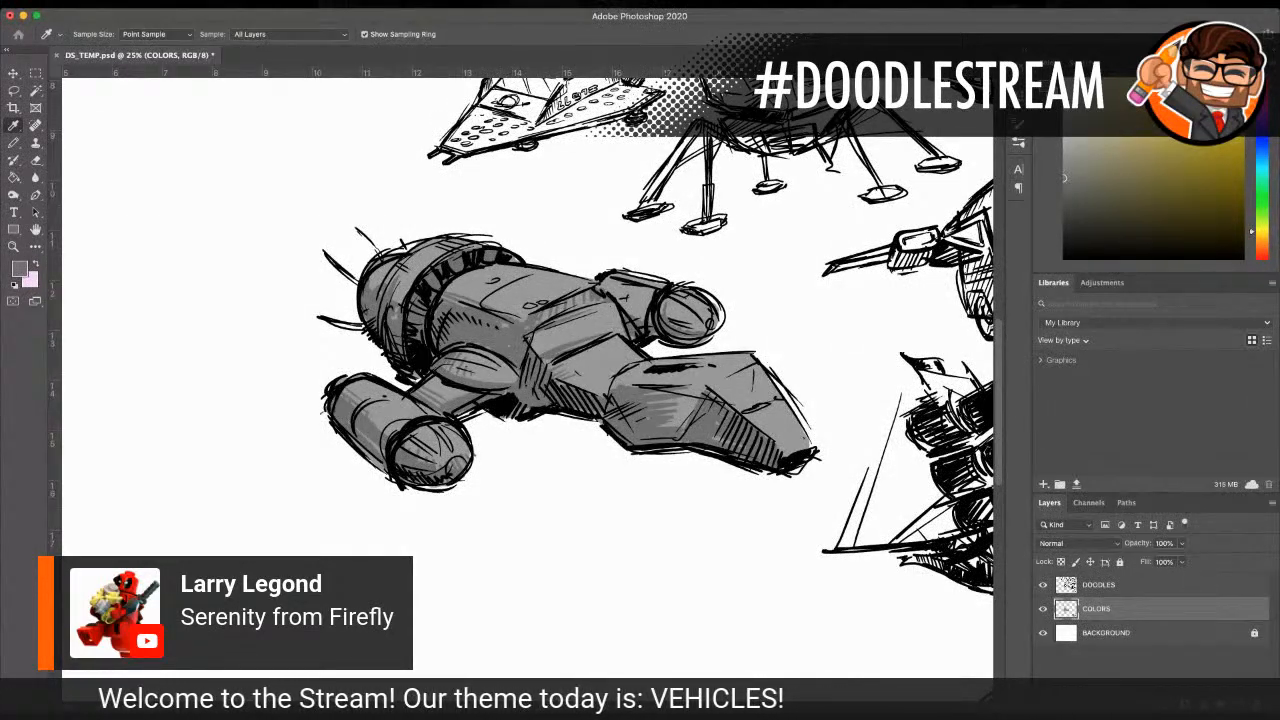
pyautogui.press('b')
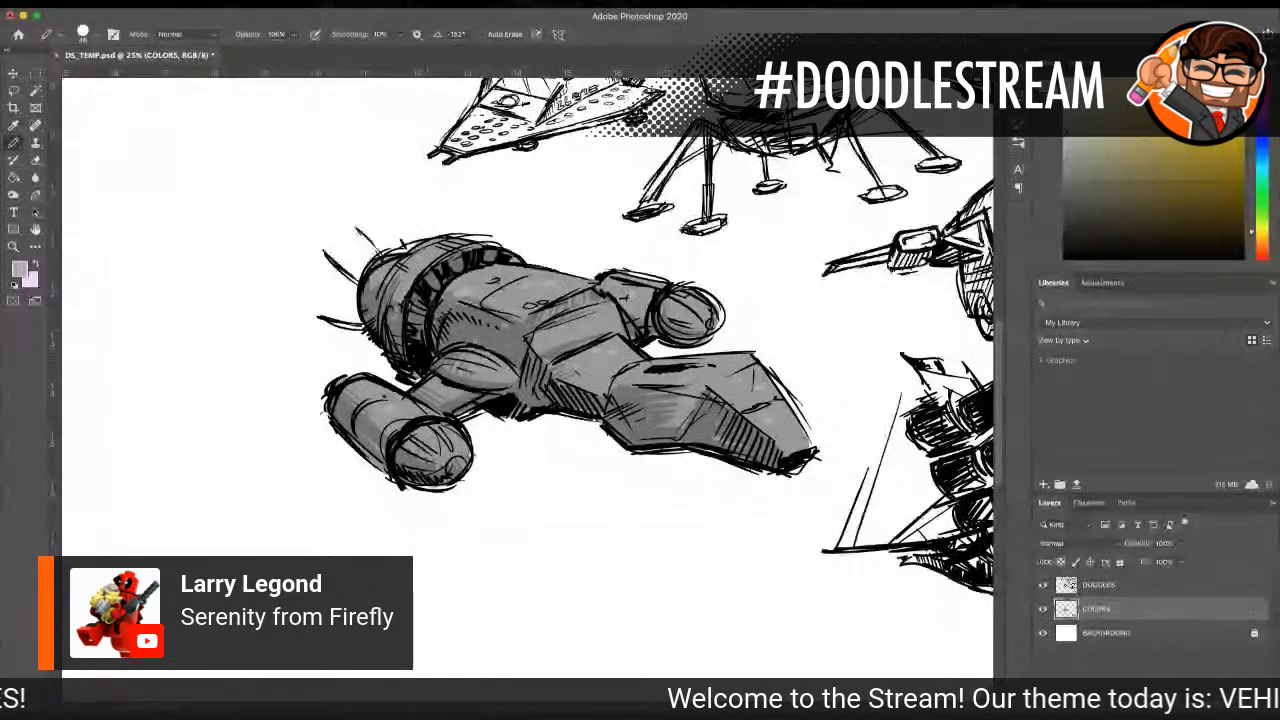
# Step: Paint small rusty brown-orange weathering marks across the spaceship's hull and engine pods on the COLORS layer
pyautogui.press('i')
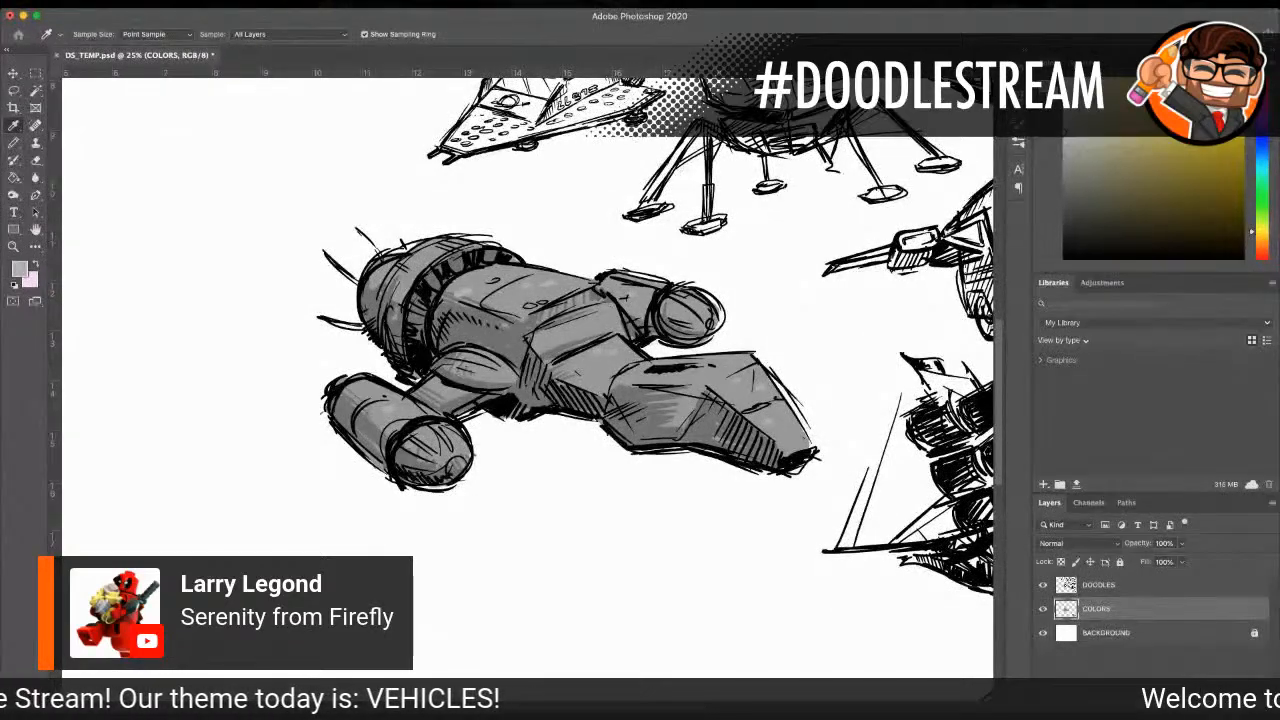
pyautogui.press('b')
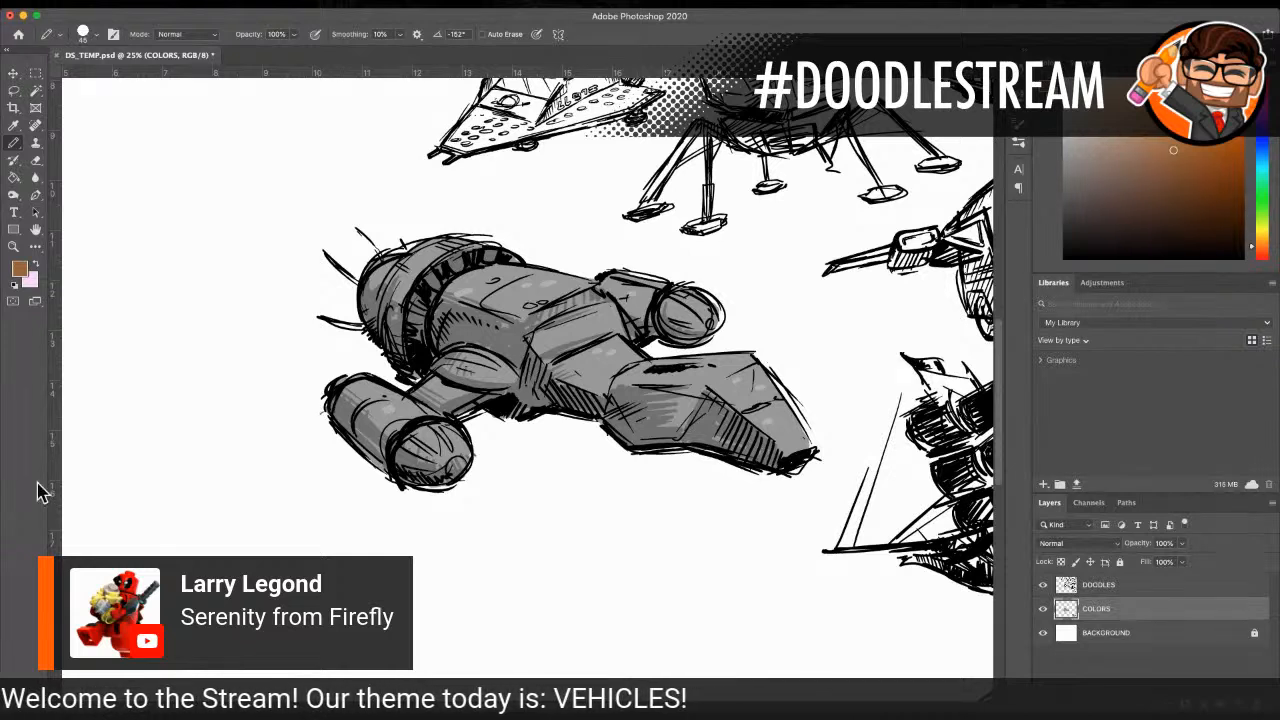
pyautogui.moveTo(354, 402); pyautogui.dragTo(367, 422)
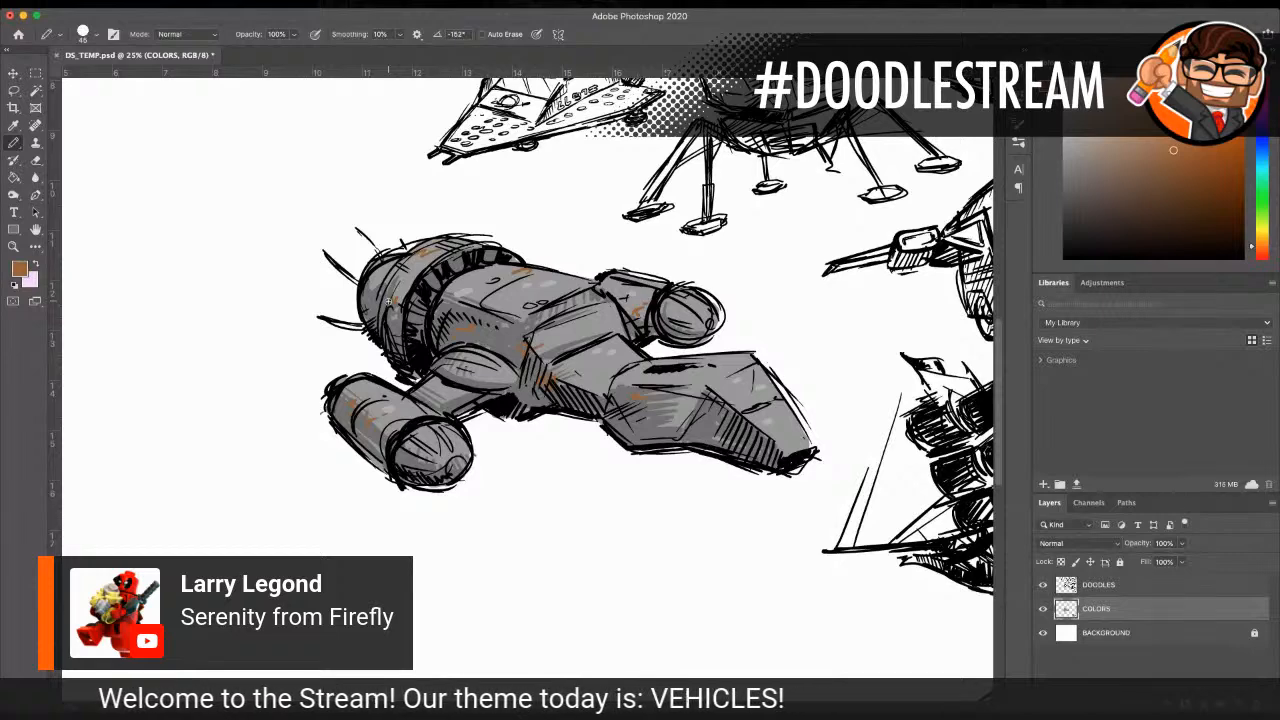
# Step: Block in a bright yellow exhaust glow behind the spaceship's rear engine with a larger pencil tip
pyautogui.click(14, 128)
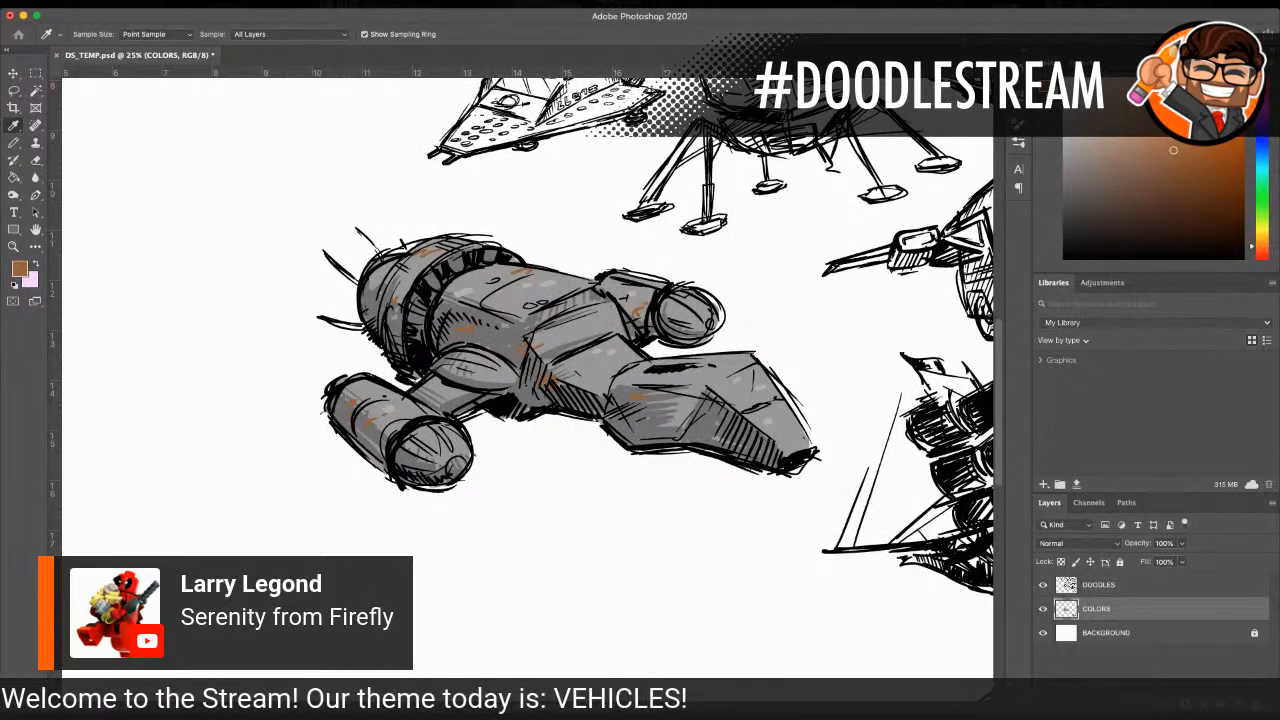
pyautogui.press('Return')
pyautogui.click(13, 143)
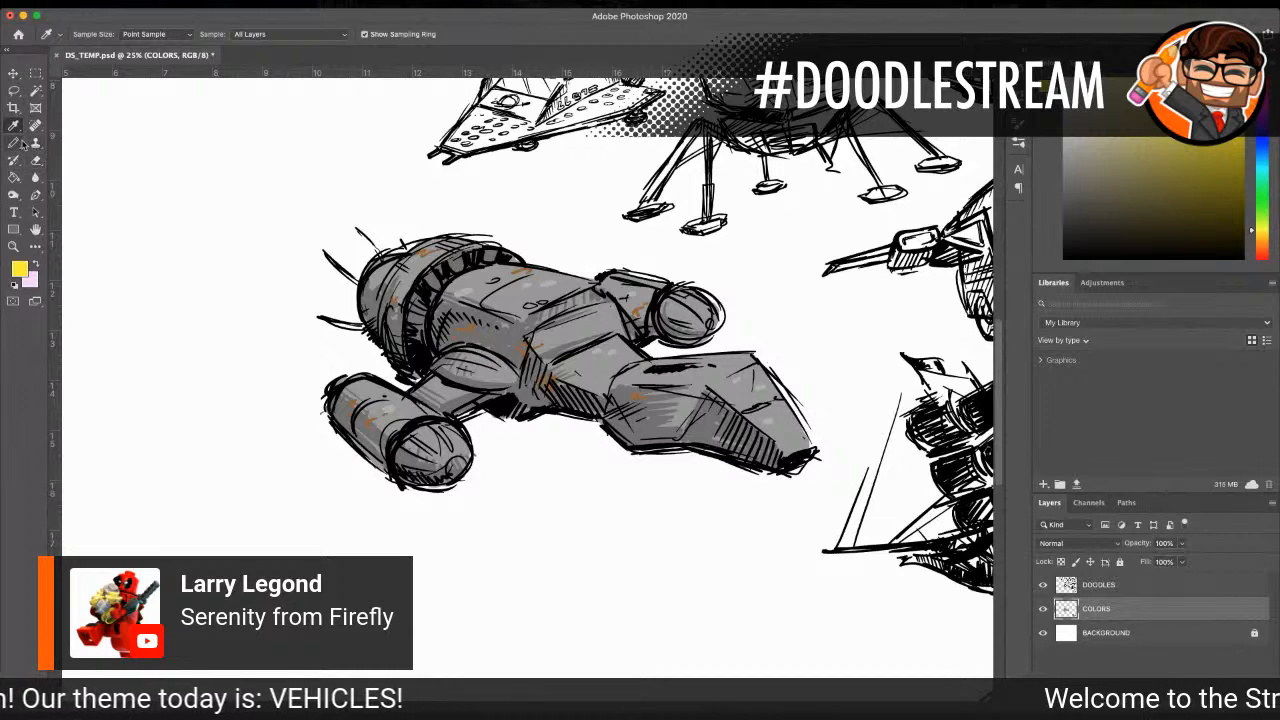
pyautogui.press(']')
pyautogui.press(']')
pyautogui.press(']')
pyautogui.press(']')
pyautogui.press(']')
pyautogui.press(']')
pyautogui.press(']')
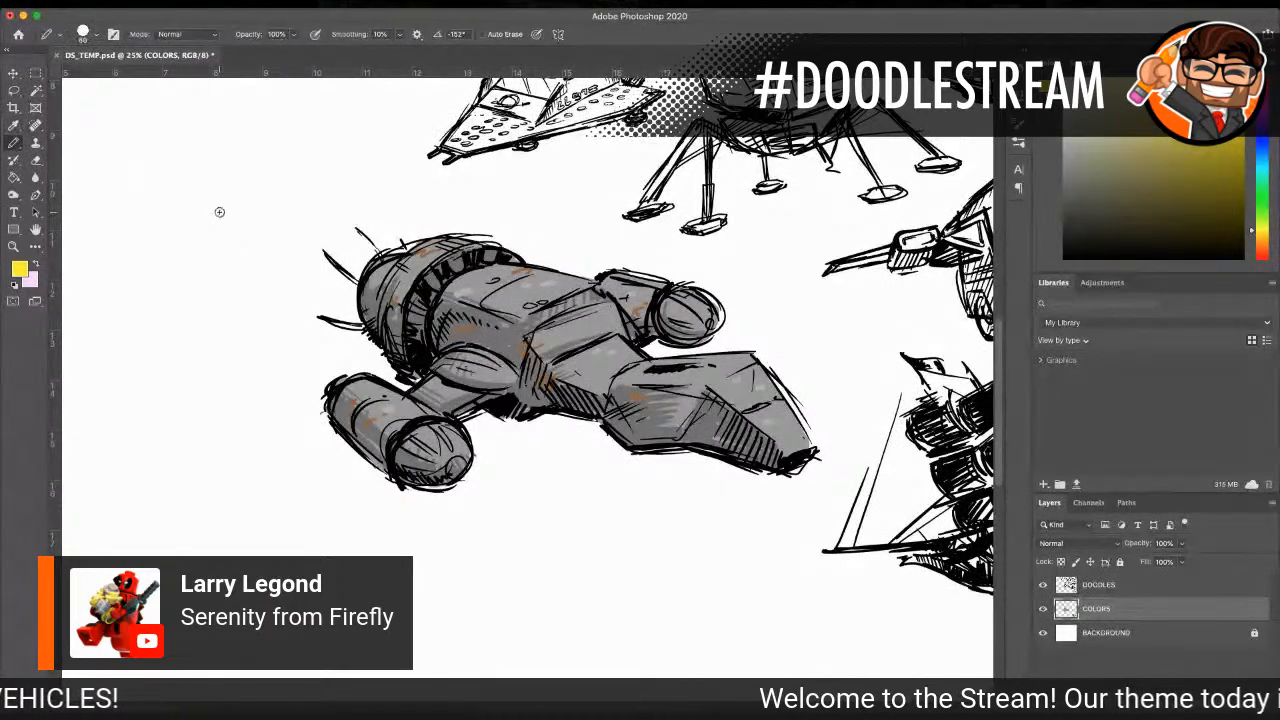
pyautogui.moveTo(343, 300)
pyautogui.mouseDown()
pyautogui.moveTo(372, 248)
pyautogui.moveTo(350, 312)
pyautogui.moveTo(362, 262)
pyautogui.moveTo(320, 264)
pyautogui.mouseUp()
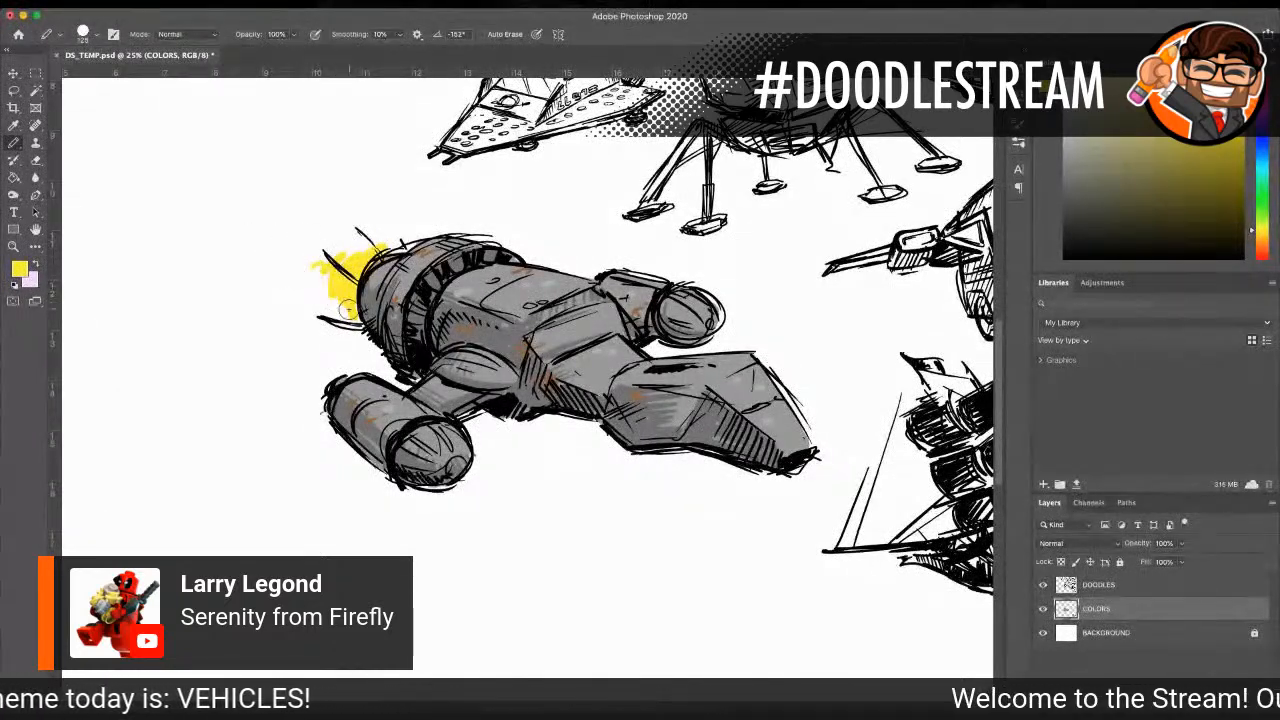
pyautogui.click(318, 292)
pyautogui.moveTo(318, 294); pyautogui.dragTo(350, 320)
# Step: Extend the yellow exhaust into a long flame with thin streaks trailing up and away from the rear engine
pyautogui.moveTo(301, 263)
pyautogui.mouseDown()
pyautogui.moveTo(332, 296)
pyautogui.moveTo(271, 220)
pyautogui.moveTo(330, 248)
pyautogui.moveTo(360, 246)
pyautogui.mouseUp()
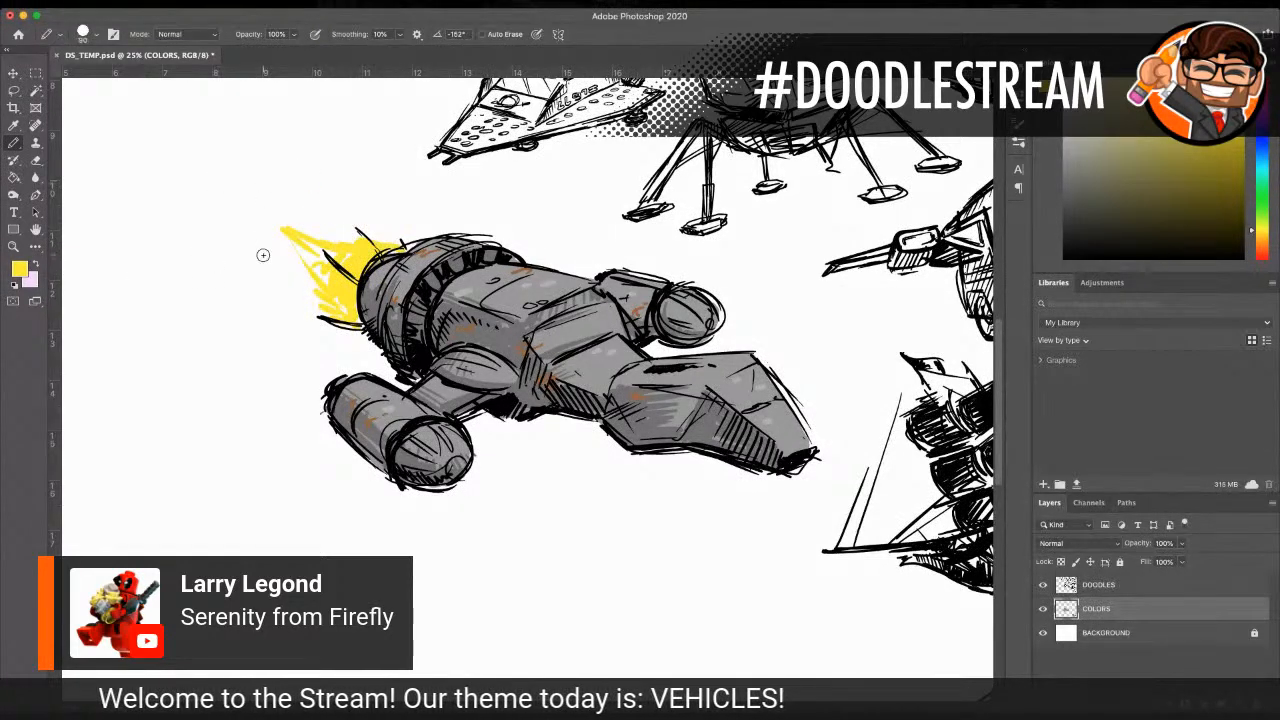
pyautogui.moveTo(274, 208)
pyautogui.mouseDown()
pyautogui.moveTo(352, 240)
pyautogui.moveTo(240, 225)
pyautogui.moveTo(252, 239)
pyautogui.moveTo(241, 253)
pyautogui.moveTo(293, 269)
pyautogui.moveTo(288, 223)
pyautogui.moveTo(352, 300)
pyautogui.moveTo(270, 230)
pyautogui.moveTo(354, 316)
pyautogui.moveTo(288, 264)
pyautogui.moveTo(352, 335)
pyautogui.moveTo(325, 276)
pyautogui.mouseUp()
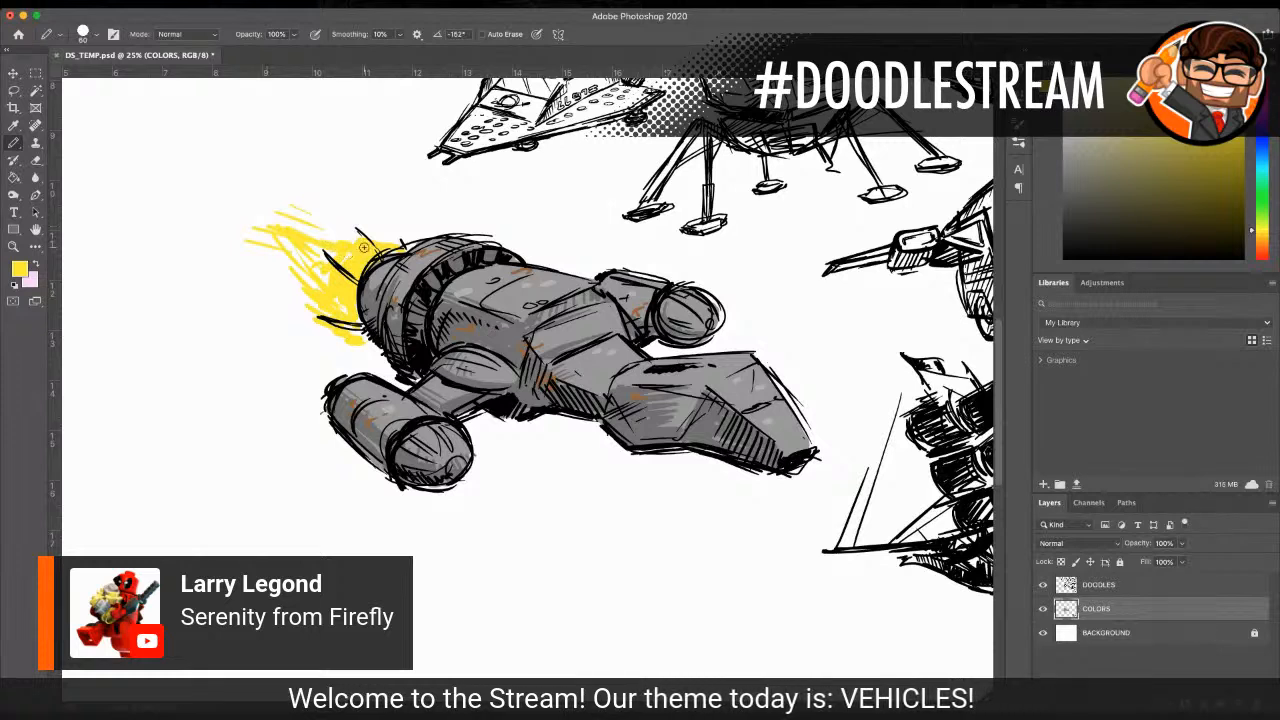
pyautogui.moveTo(370, 240)
pyautogui.mouseDown()
pyautogui.moveTo(270, 218)
pyautogui.moveTo(400, 246)
pyautogui.moveTo(412, 236)
pyautogui.moveTo(302, 214)
pyautogui.moveTo(369, 232)
pyautogui.mouseUp()
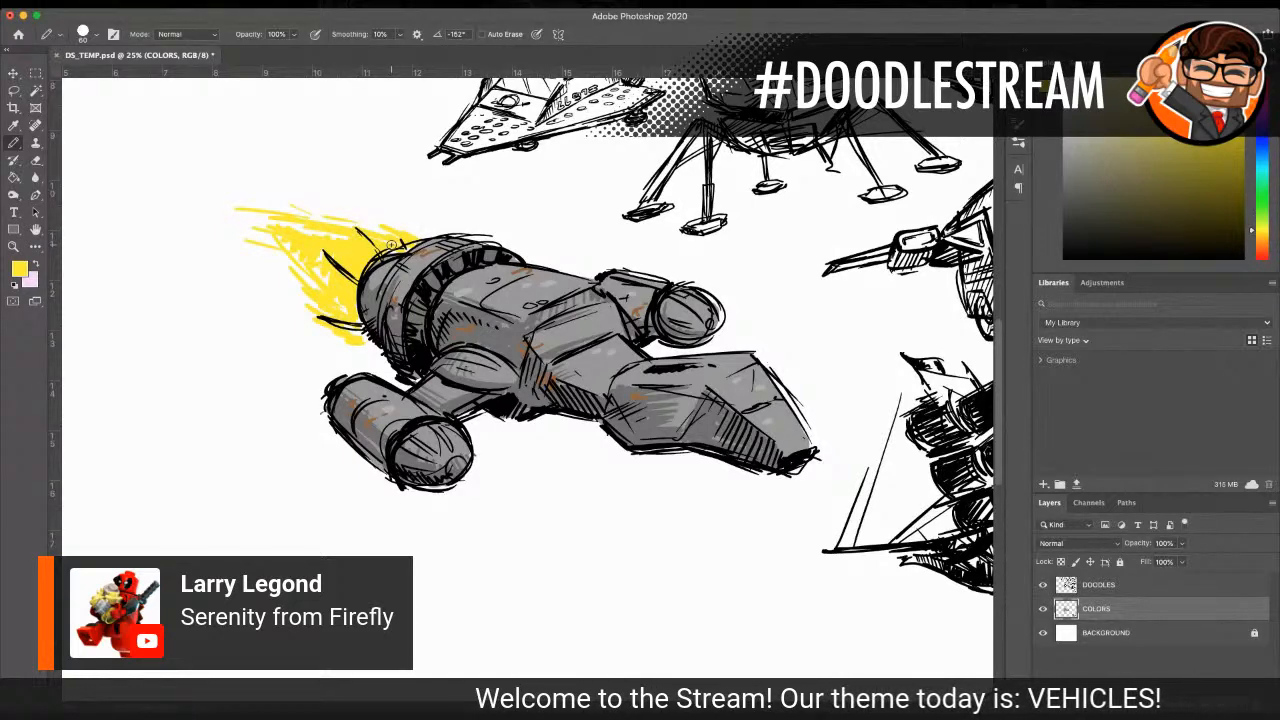
# Step: Add orange strokes to the flame close to the engine and white streaks through its yellow area
pyautogui.press('i')
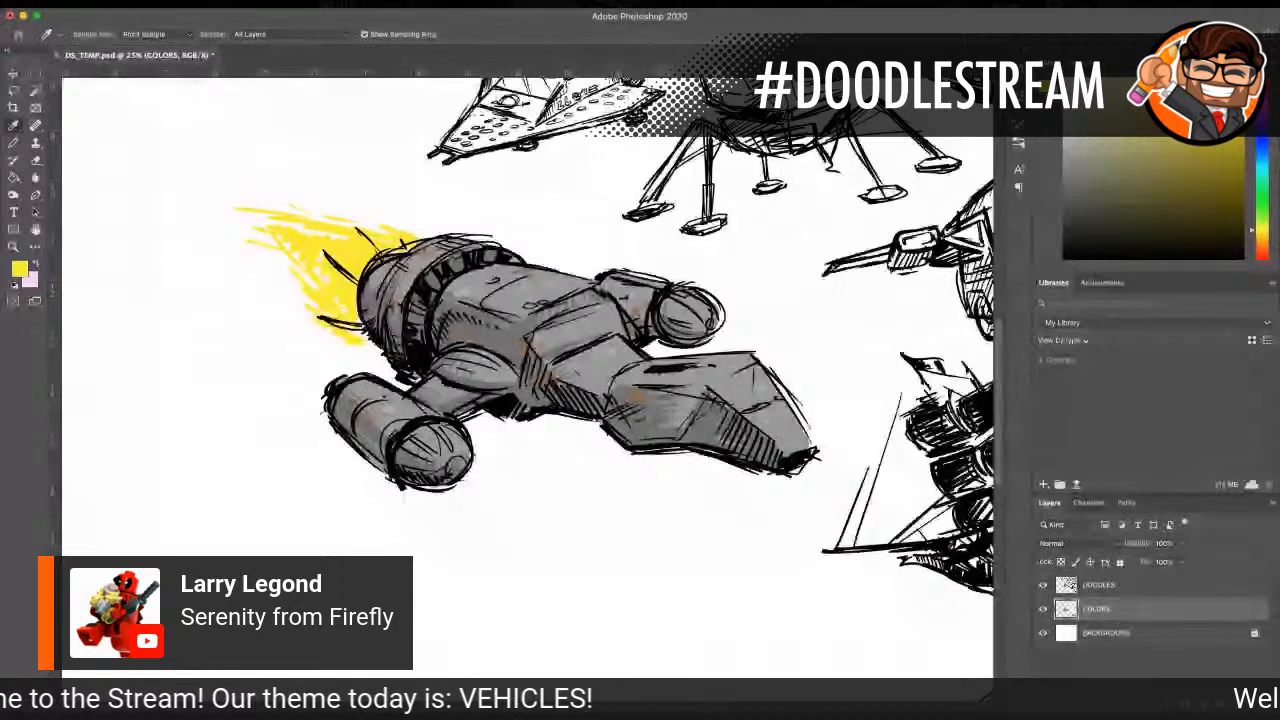
pyautogui.press('Return')
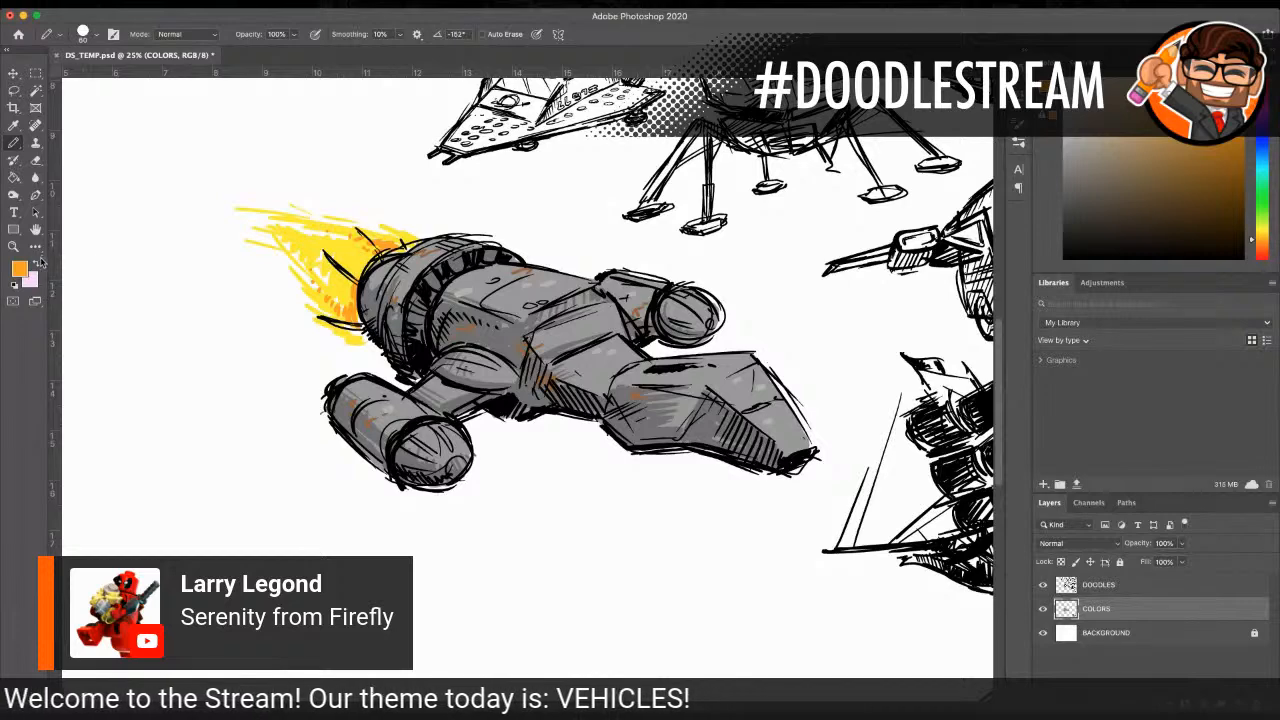
pyautogui.press('i')
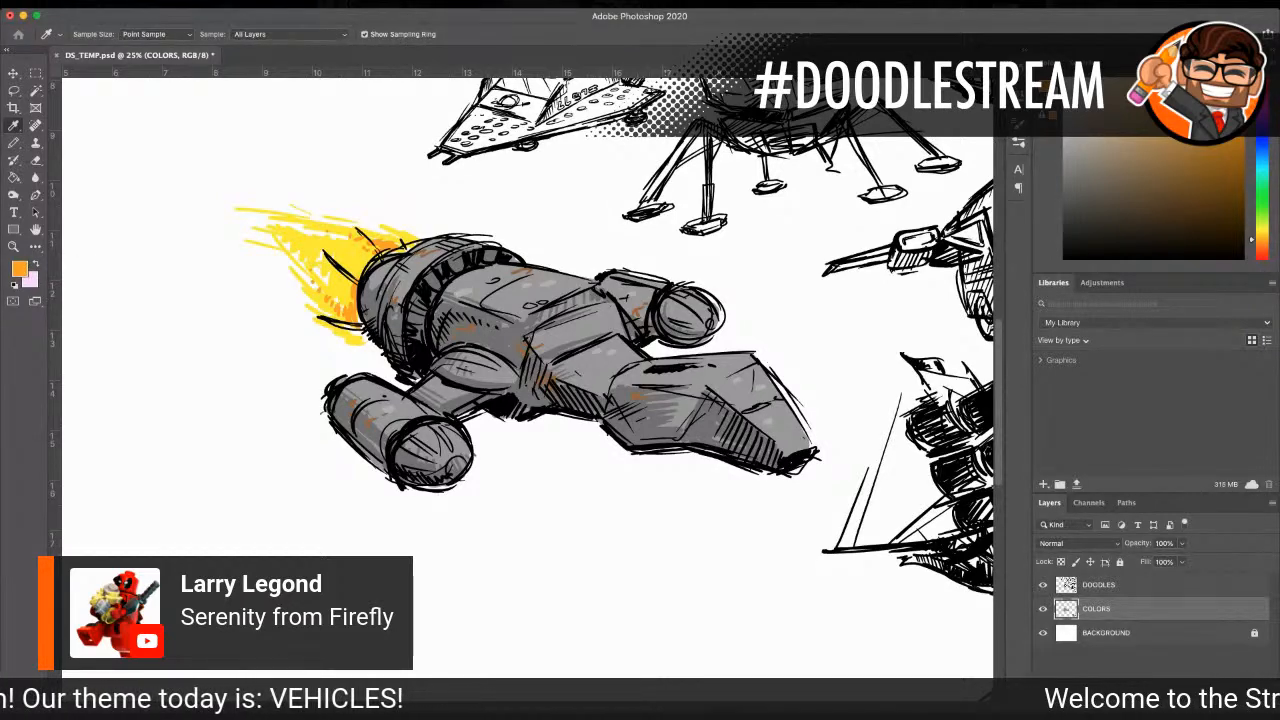
pyautogui.click(245, 349)
pyautogui.press('b')
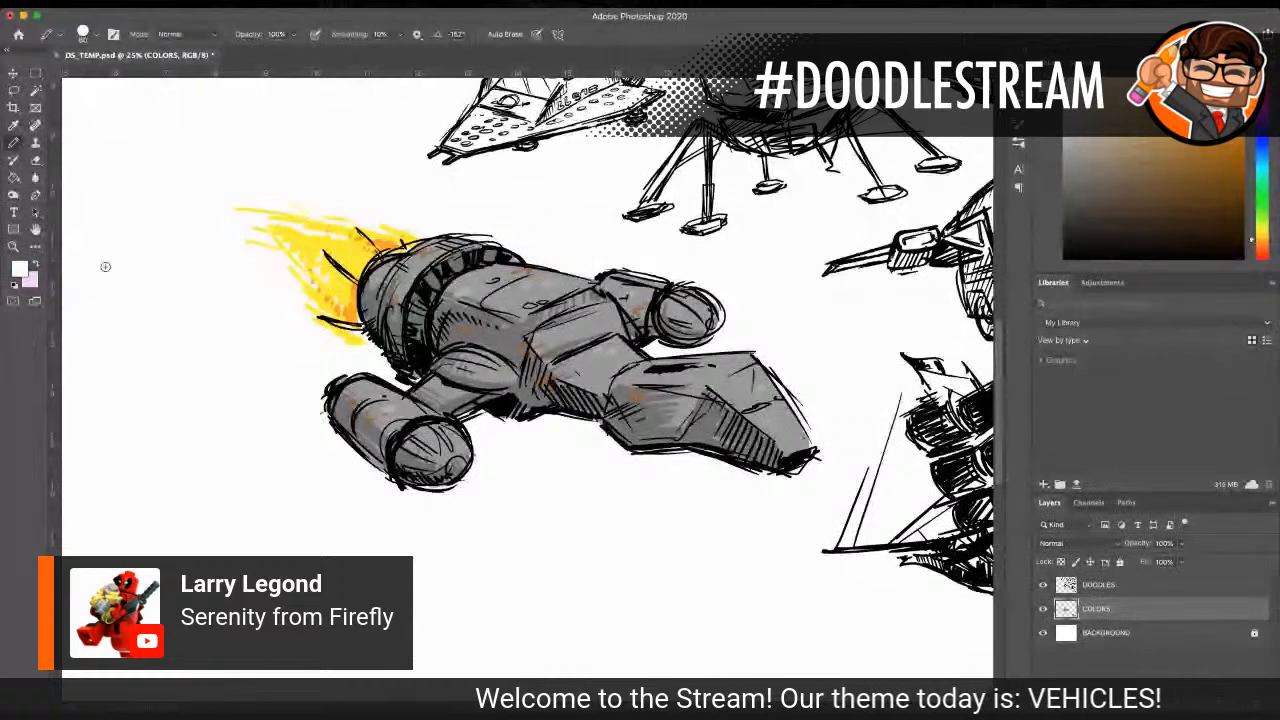
pyautogui.moveTo(366, 262); pyautogui.dragTo(290, 243)
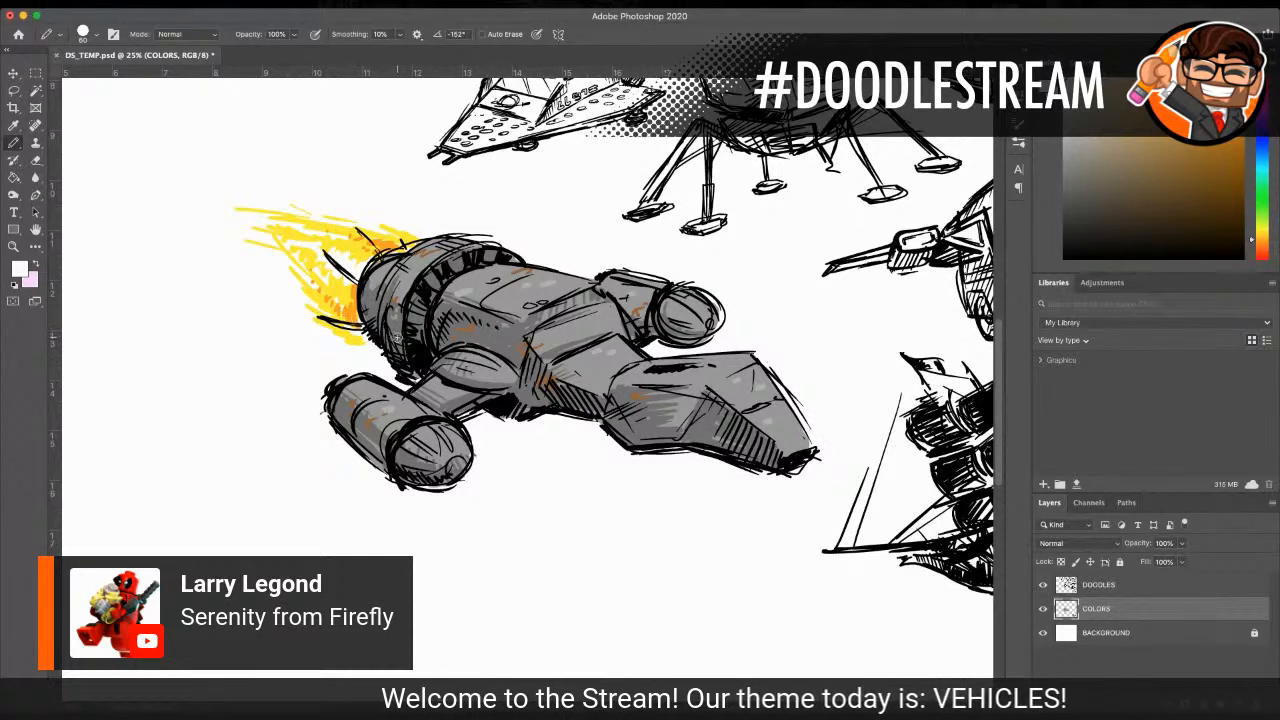
# Step: Dot a bright green light on the near engine pod and a red light on the far engine pod
pyautogui.press('i')
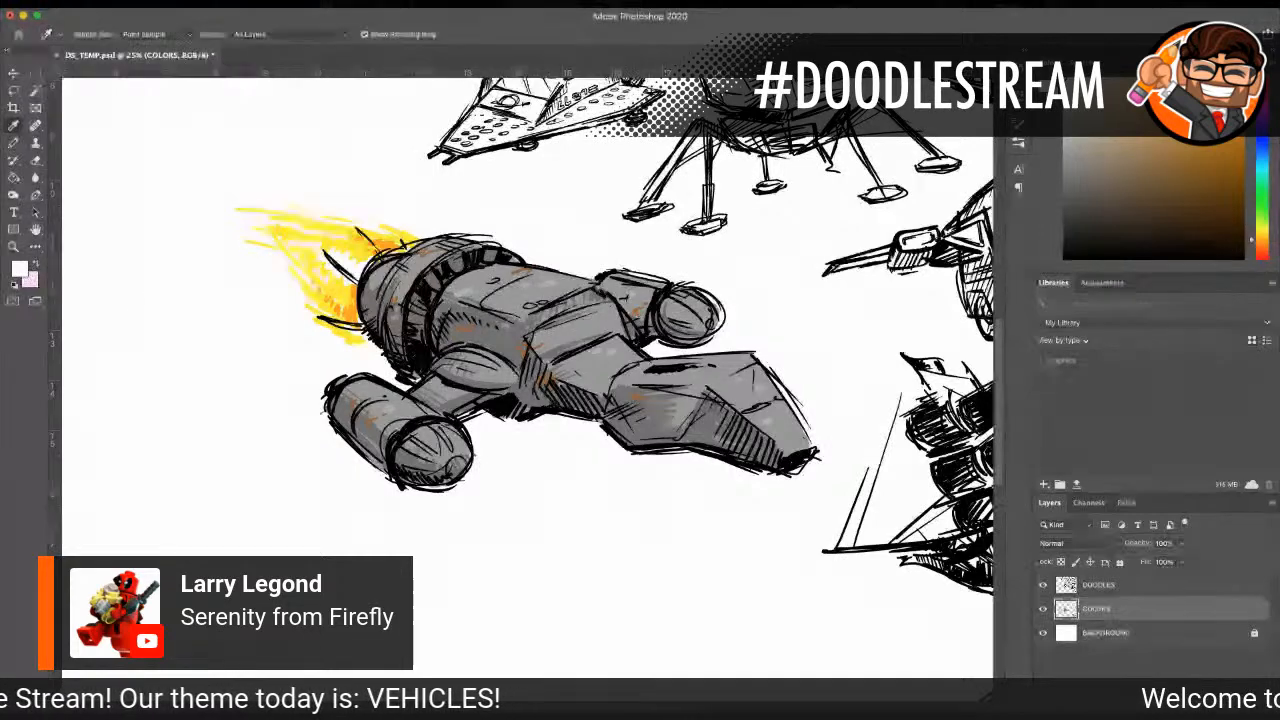
pyautogui.press('Return')
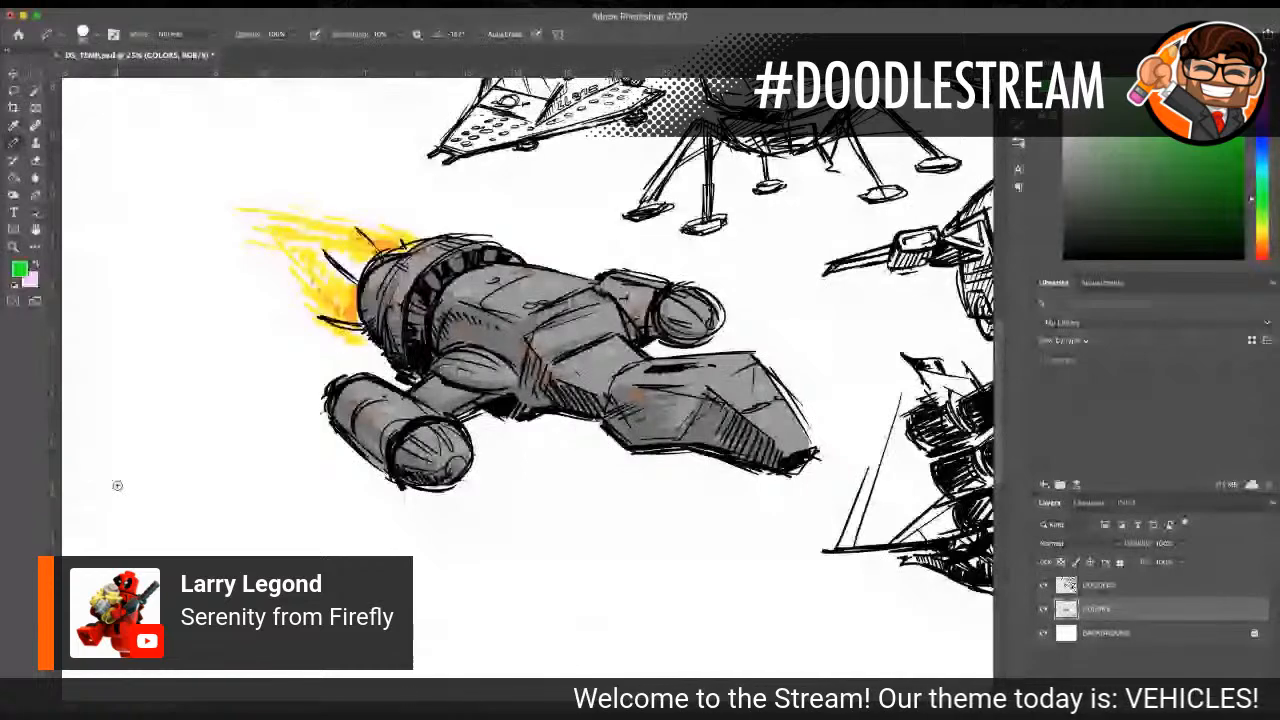
pyautogui.click(410, 413)
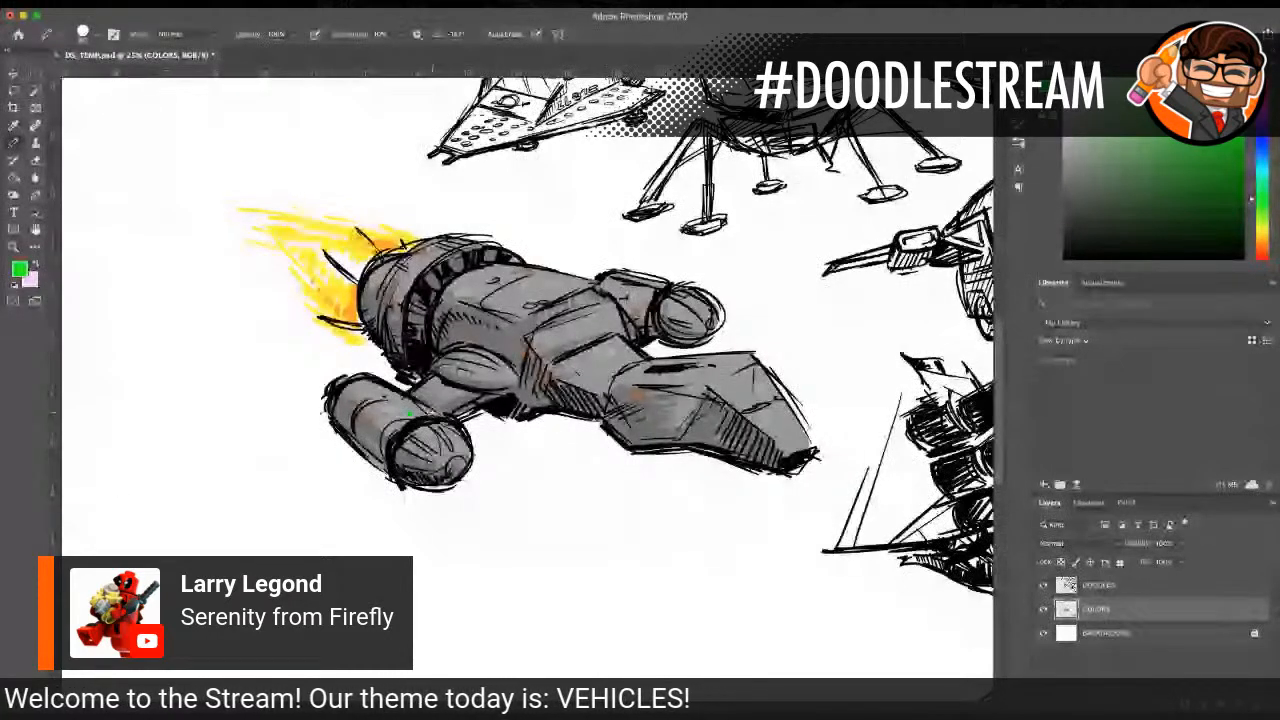
pyautogui.press('i')
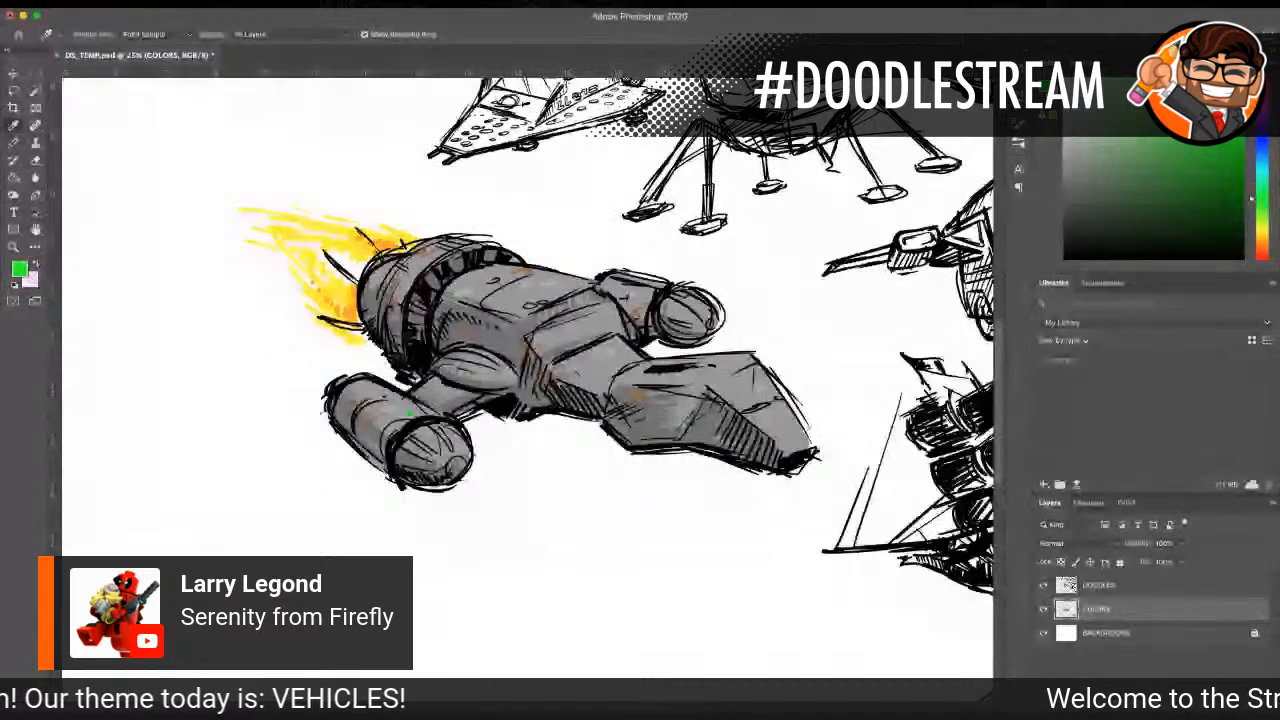
pyautogui.press('Return')
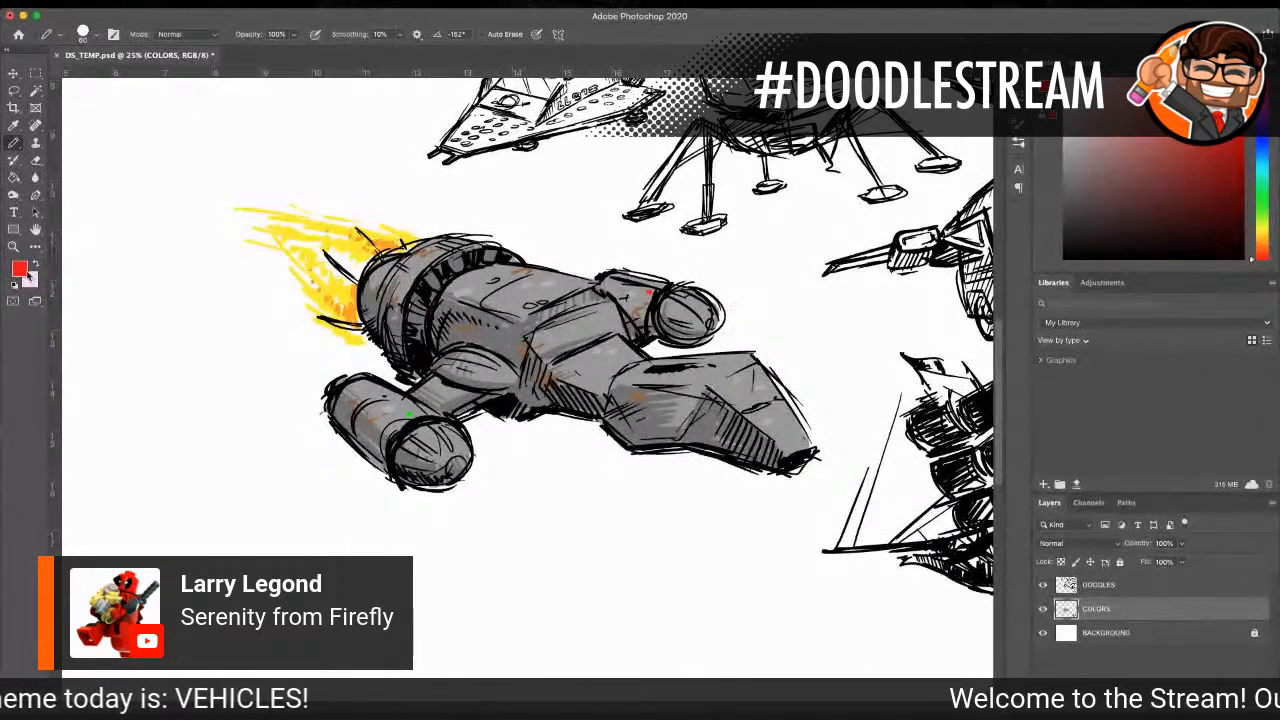
# Step: Add small light-blue marks on the top of the spaceship's nose section and on its upper hull
pyautogui.press('i')
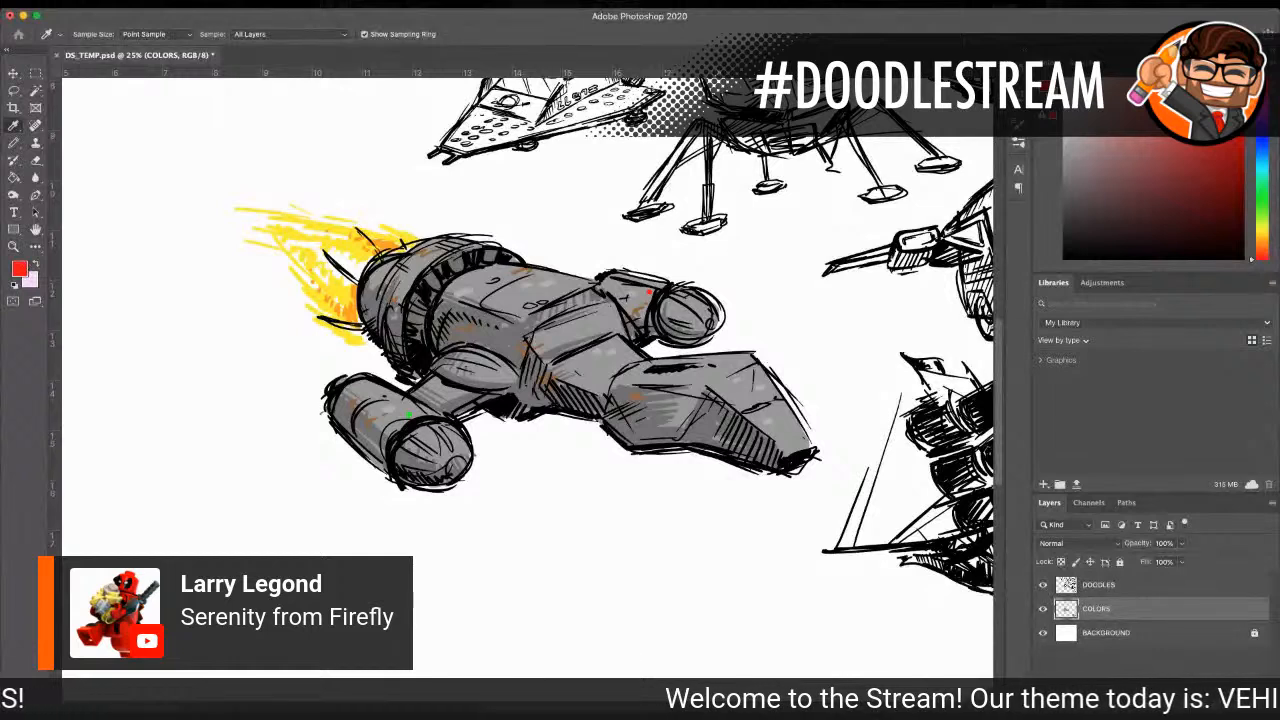
pyautogui.press('Return')
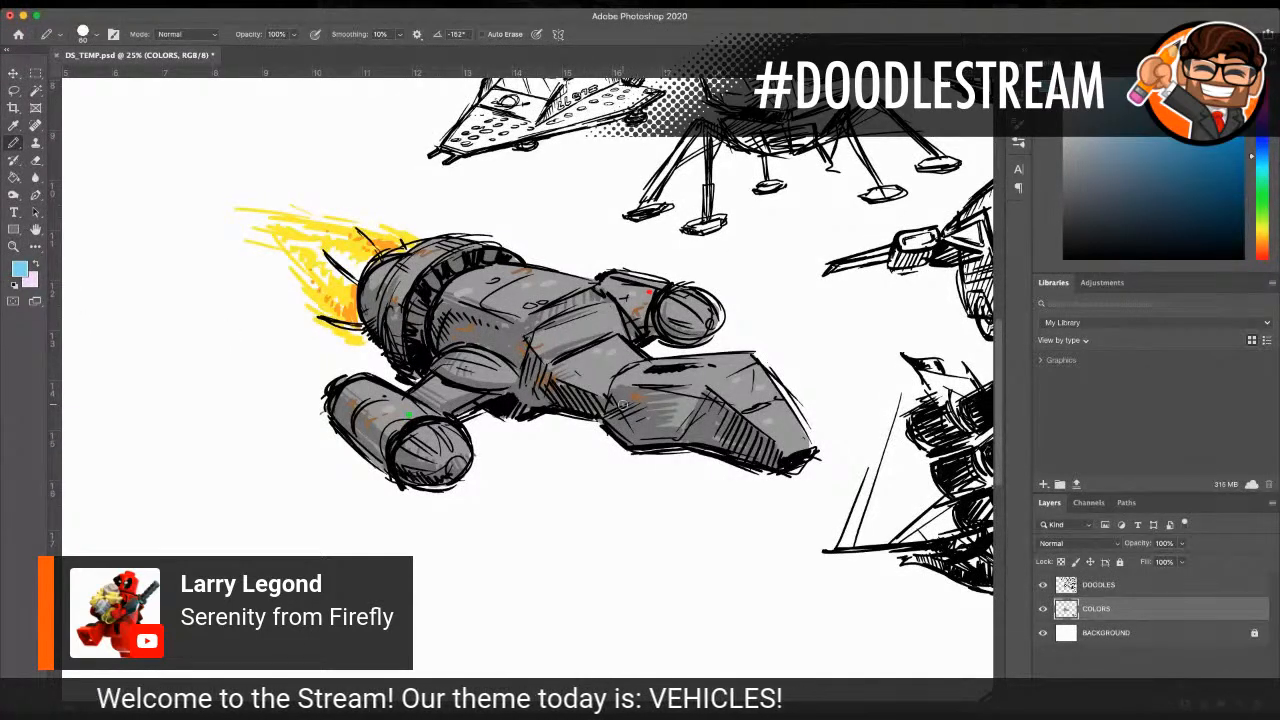
pyautogui.moveTo(681, 380); pyautogui.dragTo(693, 379)
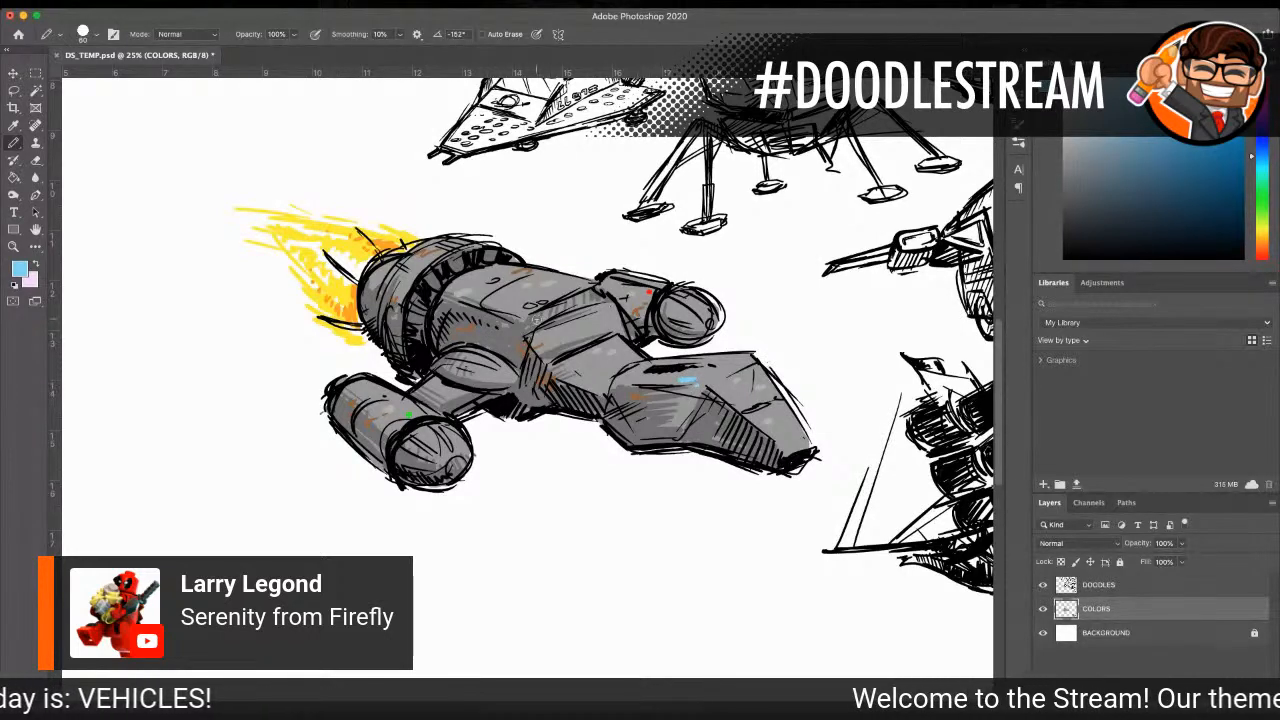
pyautogui.moveTo(508, 302); pyautogui.dragTo(520, 300)
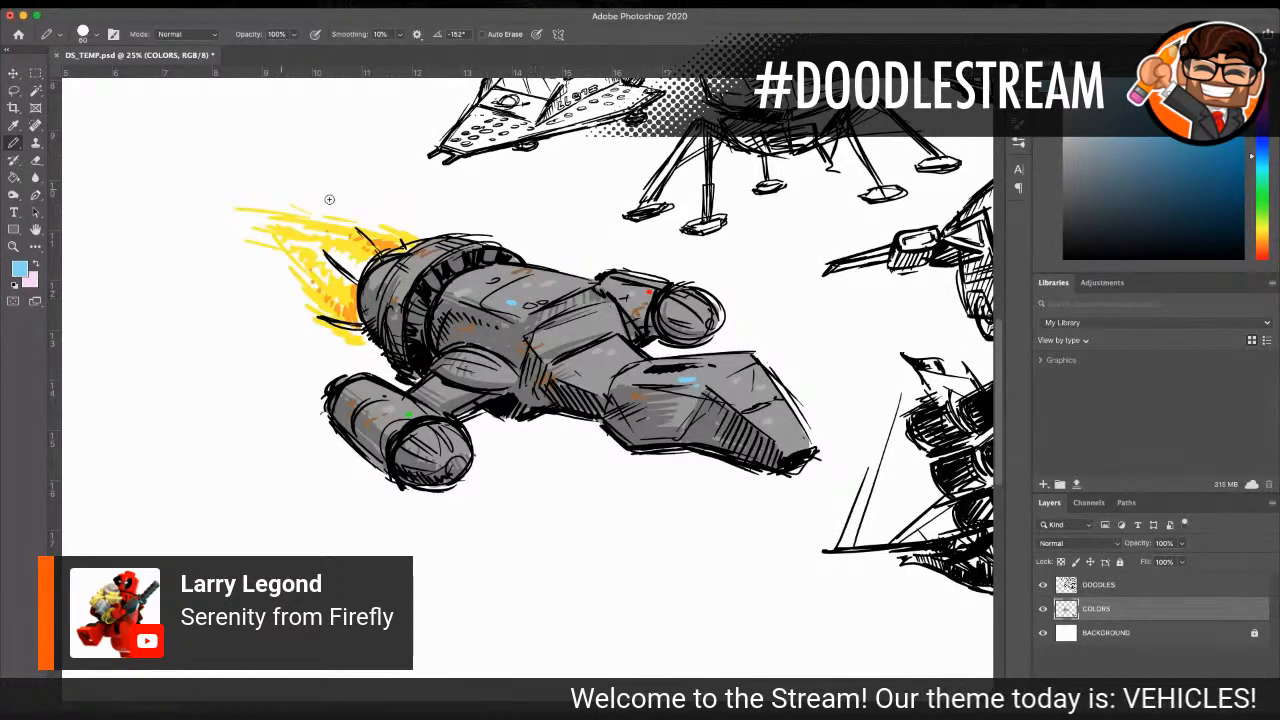
# Step: Examine the coloured spaceship alongside the other vehicle doodles on the full page
pyautogui.click(13, 247)
pyautogui.keyDown('alt'); pyautogui.click(593, 354); pyautogui.keyUp('alt')
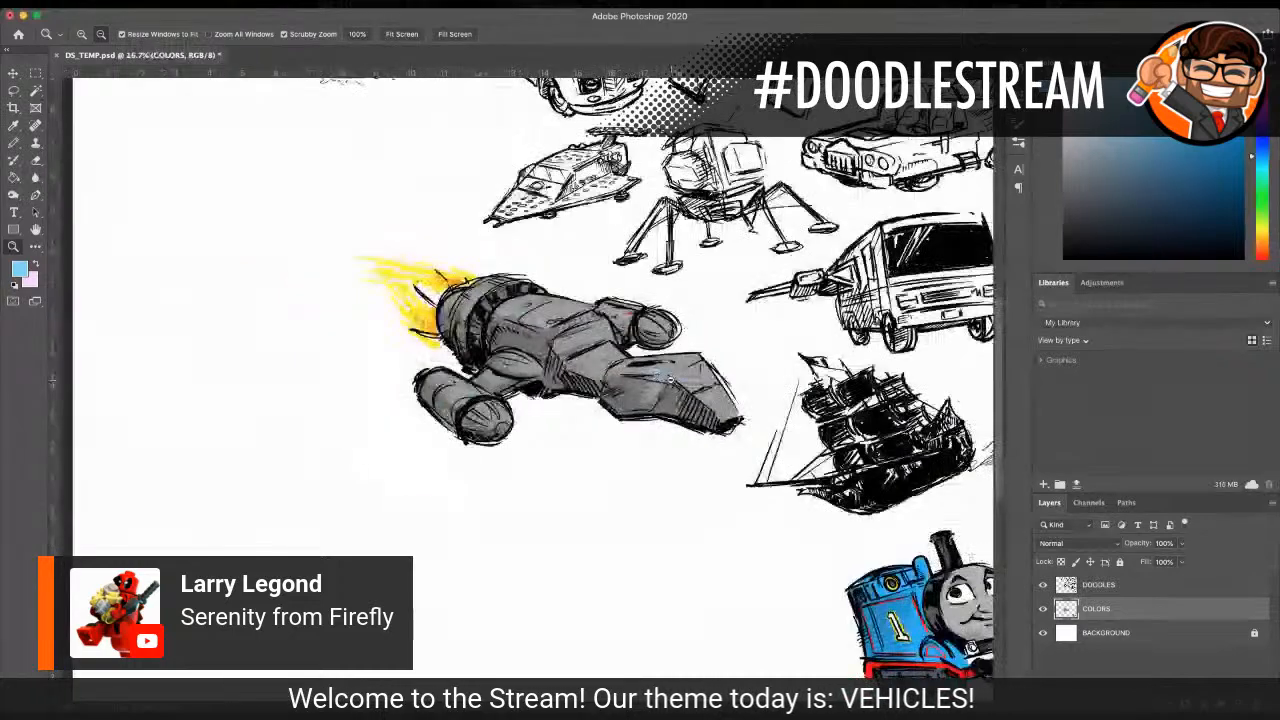
pyautogui.keyDown('alt'); pyautogui.click(593, 354); pyautogui.keyUp('alt')
pyautogui.keyDown('alt'); pyautogui.click(593, 354); pyautogui.keyUp('alt')
pyautogui.click(588, 357)
pyautogui.click(508, 376)
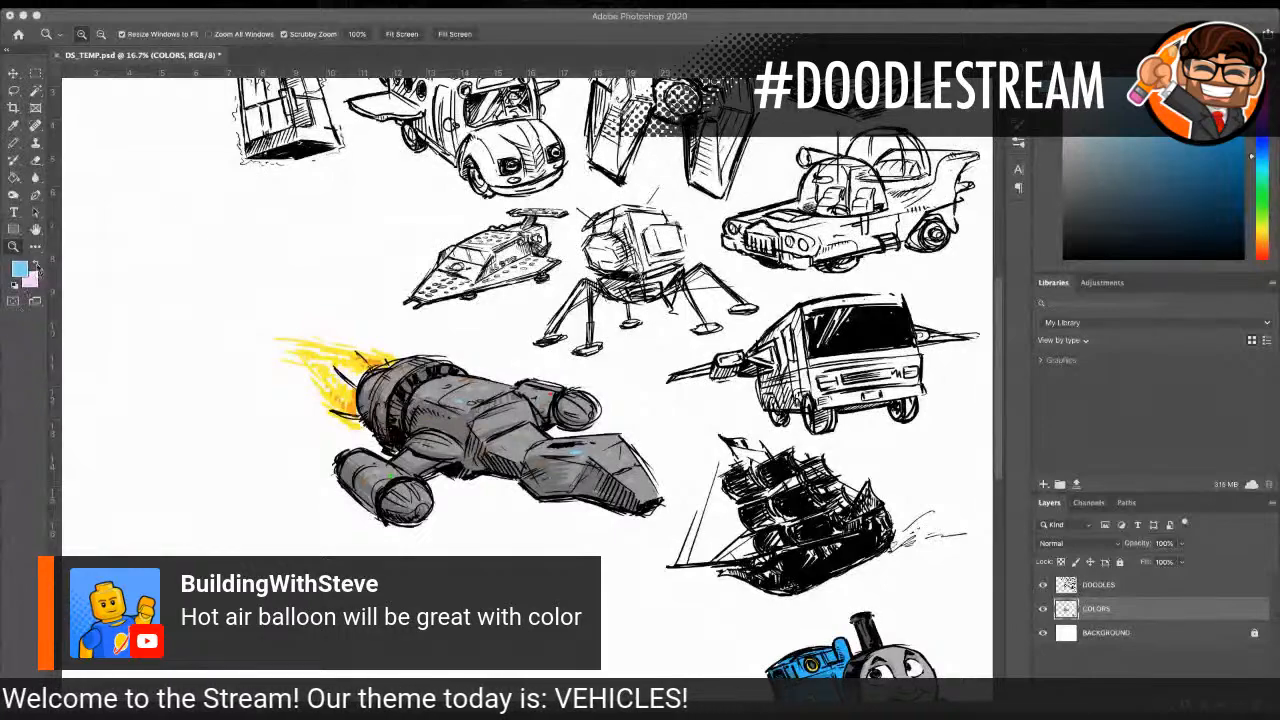
pyautogui.keyDown('alt'); pyautogui.click(217, 352); pyautogui.keyUp('alt')
pyautogui.keyDown('alt'); pyautogui.click(799, 480); pyautogui.keyUp('alt')
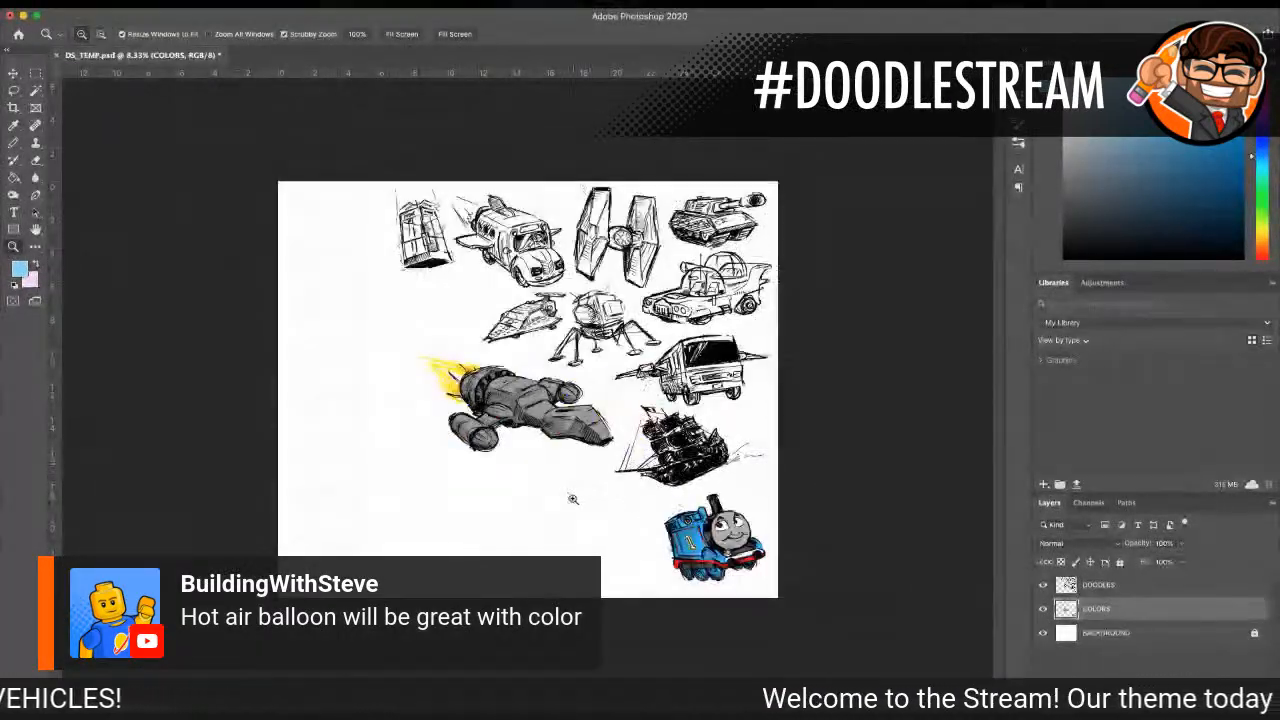
# Step: Set the foreground colour to black and make the DOODLES layer active for drawing in the blank area below the spaceship
pyautogui.click(573, 499)
pyautogui.click(573, 499)
pyautogui.click(534, 500)
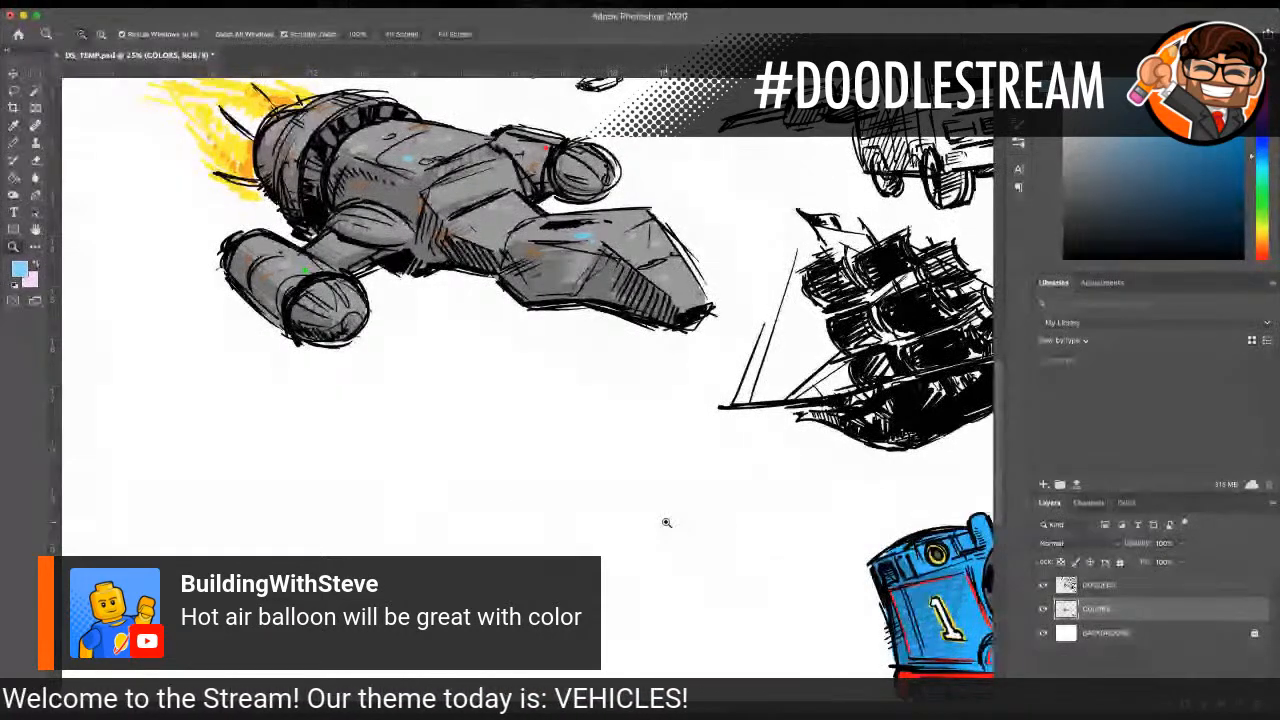
pyautogui.click(24, 269)
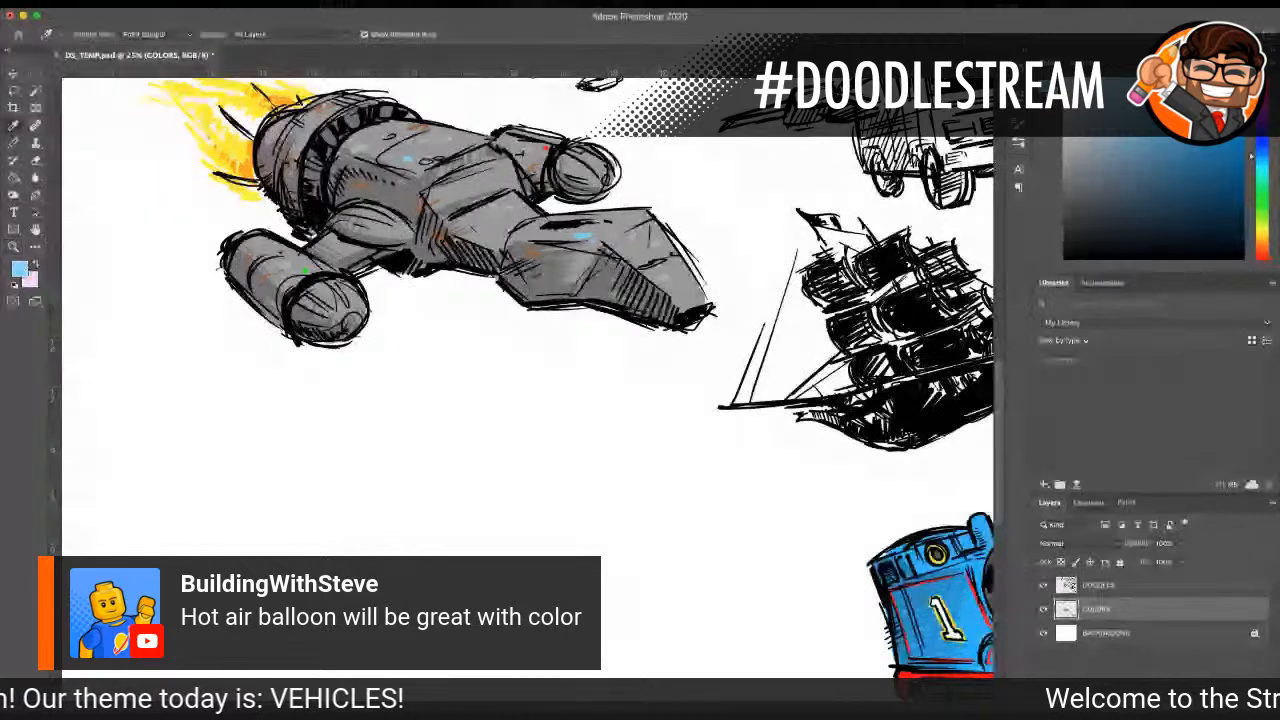
pyautogui.press('Return')
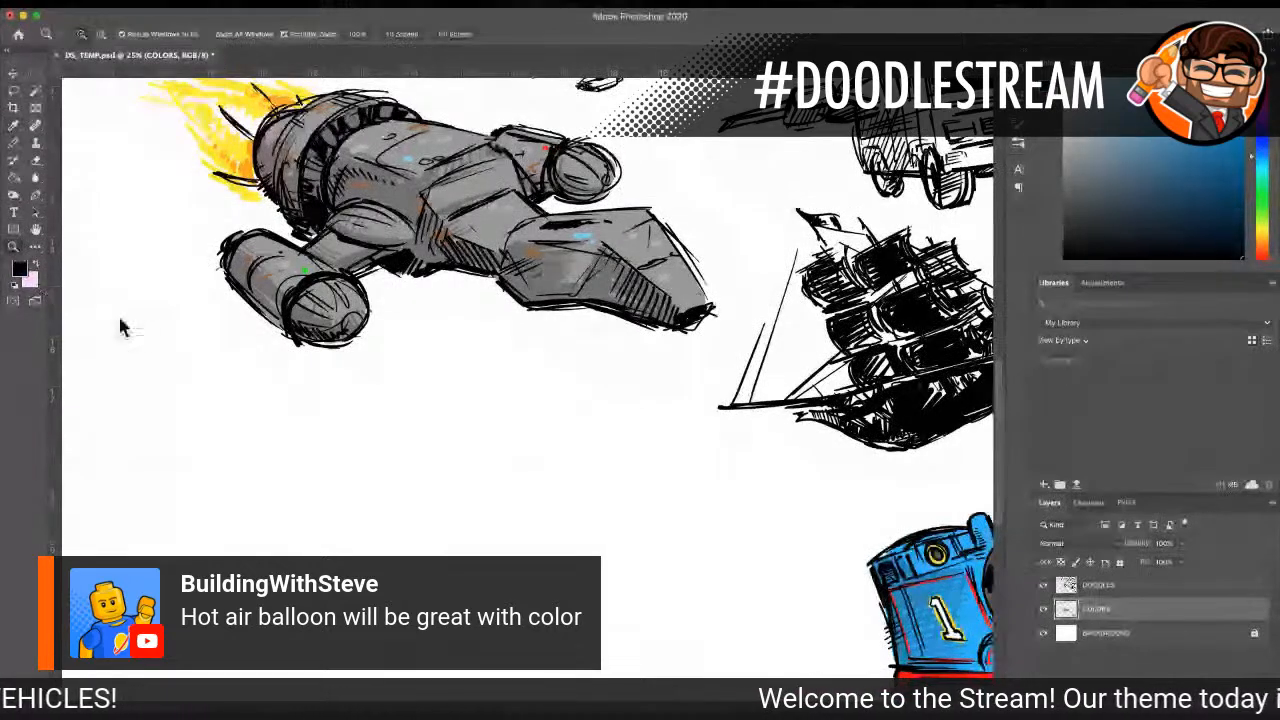
pyautogui.click(1121, 585)
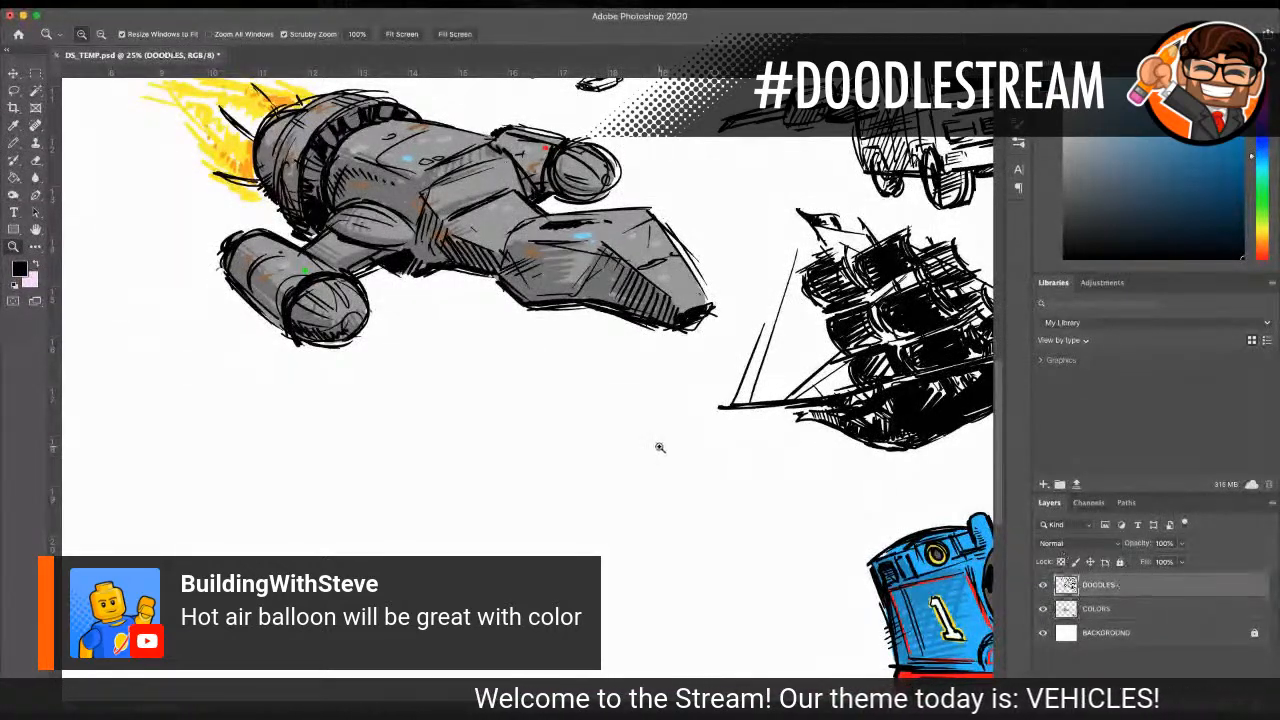
# Step: Sketch a small hot air balloon basket in black in the blank area below the spaceship, with a box-shaped body, inner details and short uprights
pyautogui.scroll(-6, 660, 446)
pyautogui.click(15, 146)
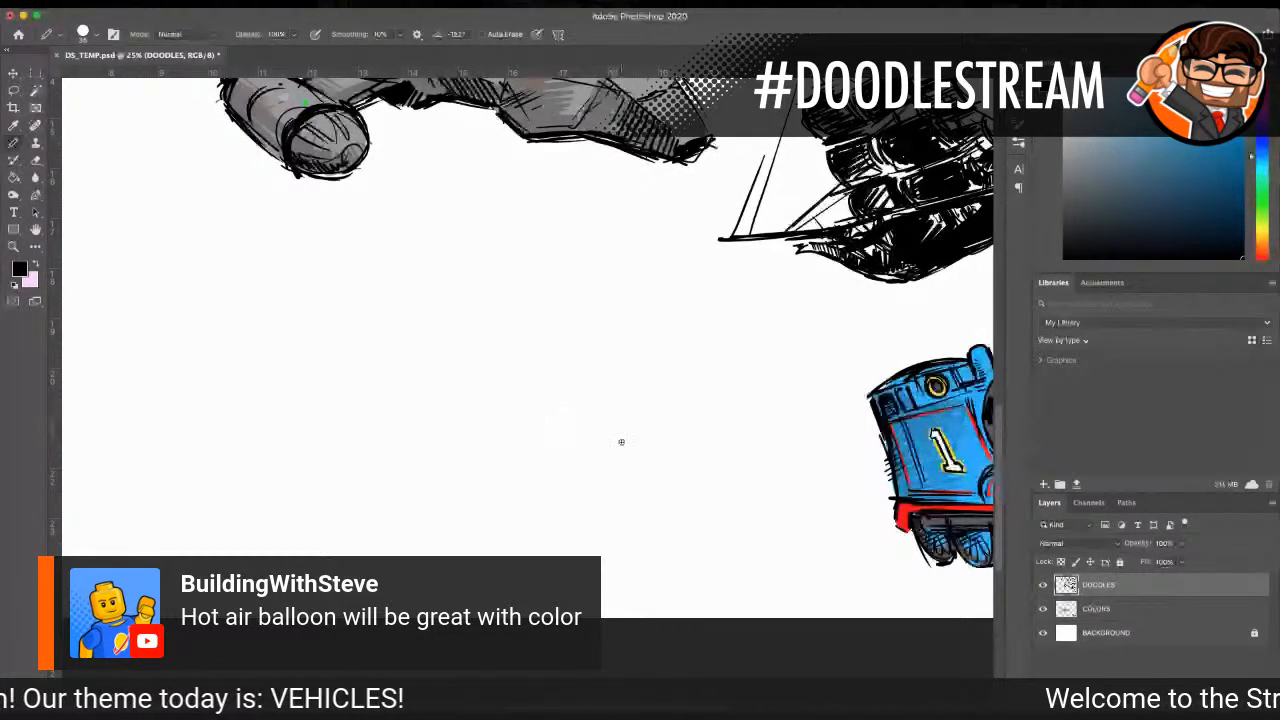
pyautogui.moveTo(556, 462)
pyautogui.mouseDown()
pyautogui.moveTo(587, 458)
pyautogui.moveTo(551, 479)
pyautogui.moveTo(592, 494)
pyautogui.moveTo(596, 461)
pyautogui.moveTo(600, 487)
pyautogui.mouseUp()
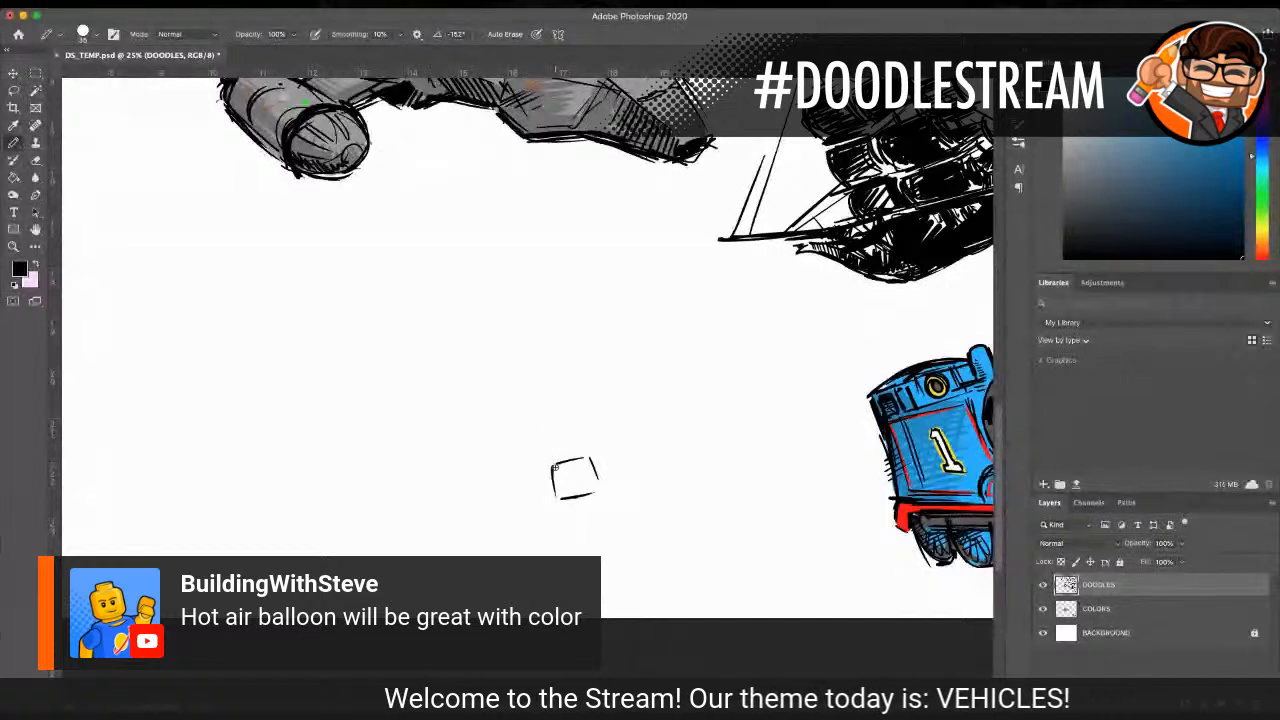
pyautogui.moveTo(562, 468)
pyautogui.mouseDown()
pyautogui.moveTo(576, 493)
pyautogui.moveTo(597, 480)
pyautogui.mouseUp()
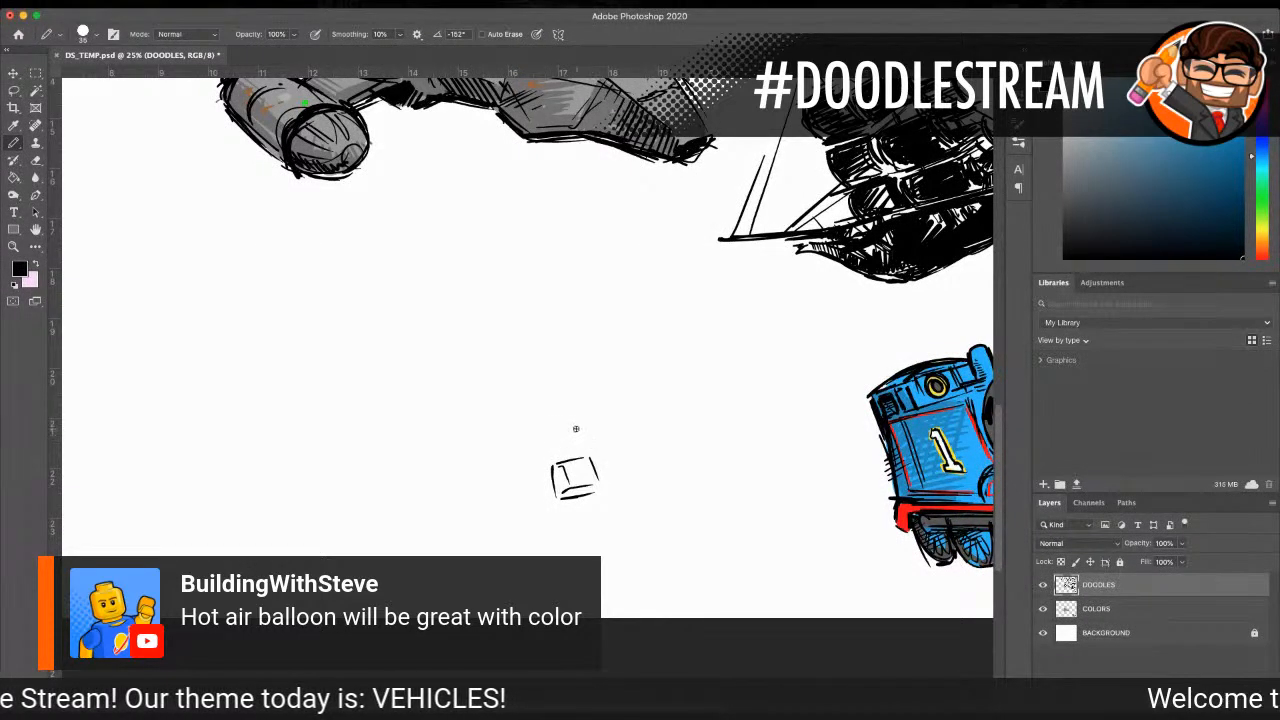
pyautogui.moveTo(575, 467); pyautogui.dragTo(578, 466)
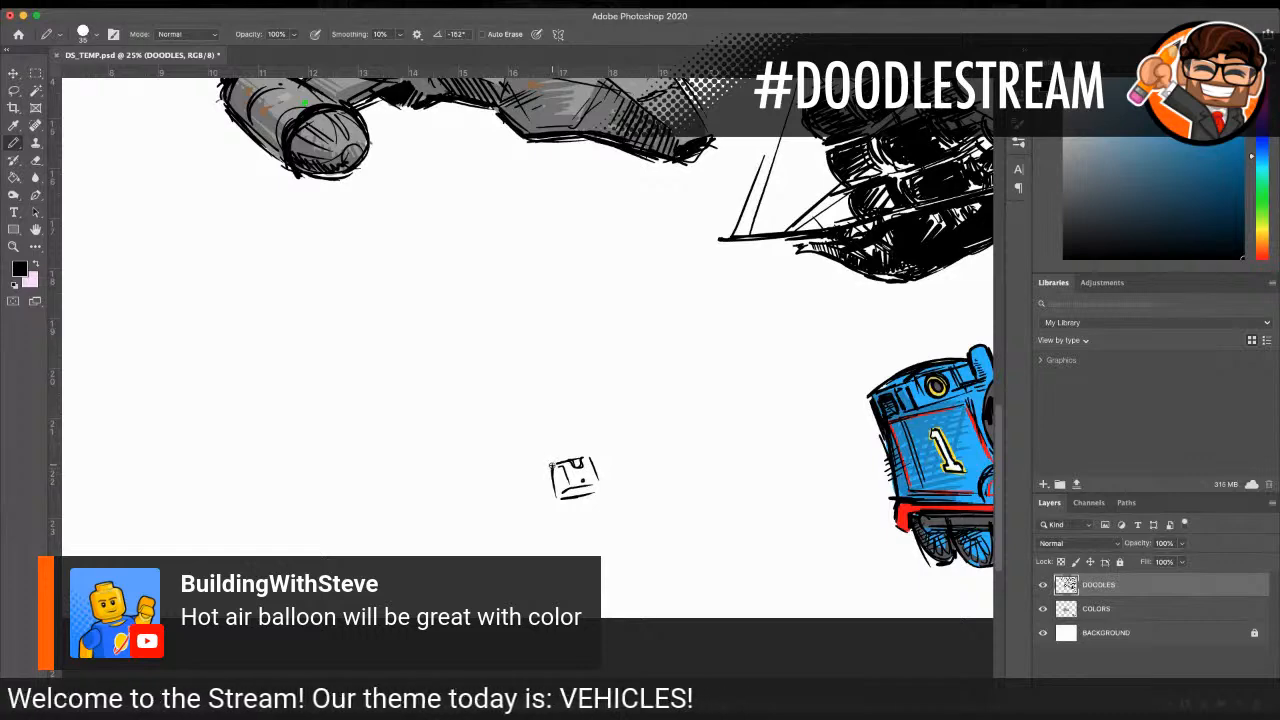
pyautogui.moveTo(548, 446)
pyautogui.mouseDown()
pyautogui.moveTo(552, 462)
pyautogui.moveTo(581, 454)
pyautogui.mouseUp()
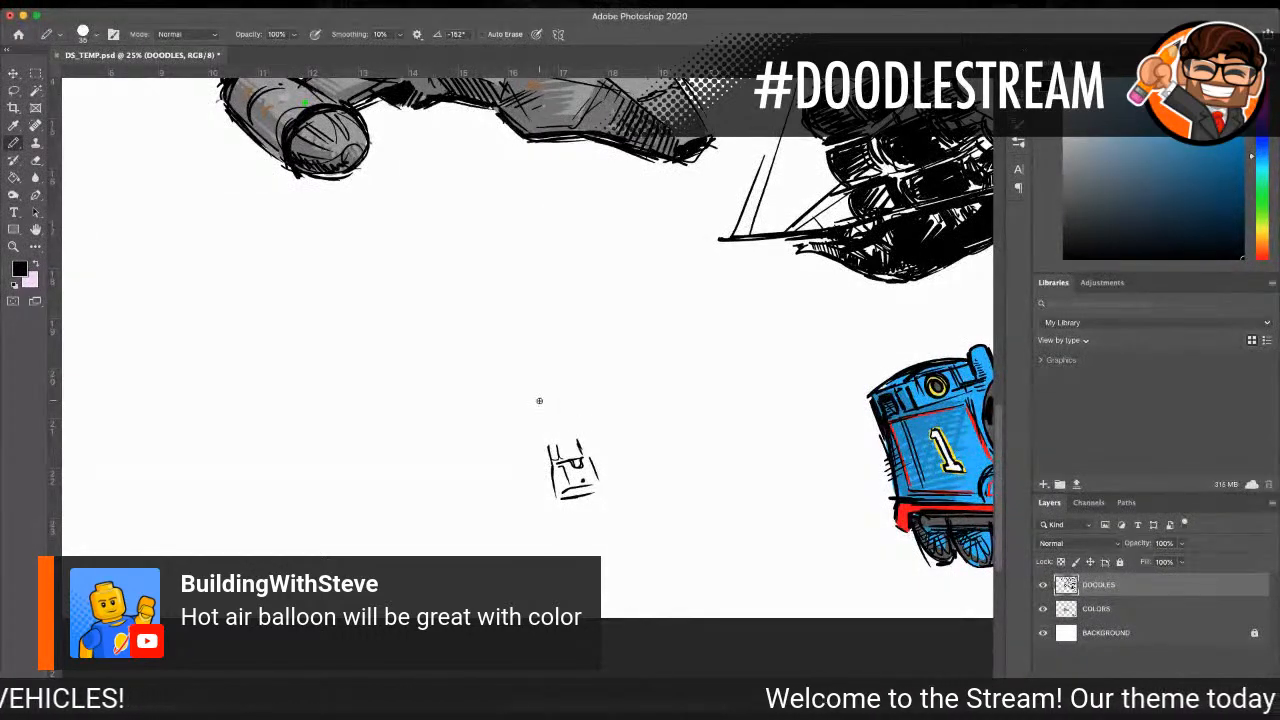
# Step: Draw the burner rim above the basket and ropes fanning out from it, and darken the basket's outline and shading
pyautogui.moveTo(549, 441); pyautogui.dragTo(578, 438)
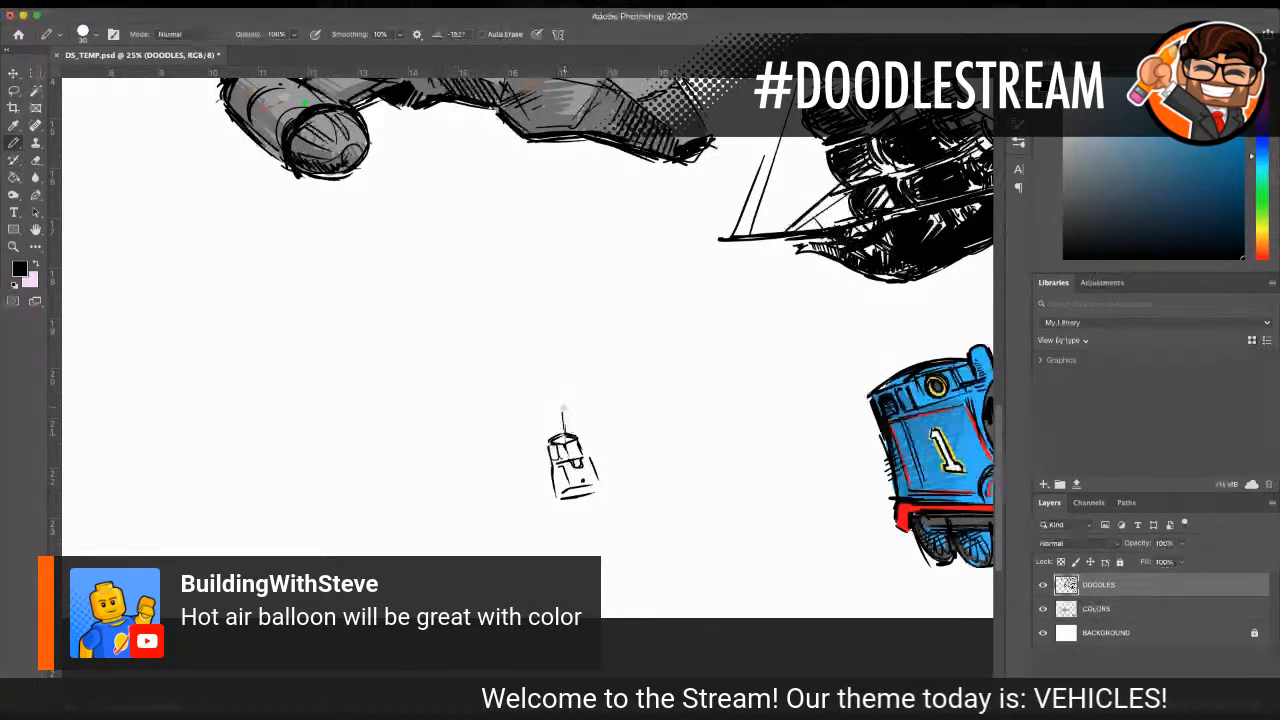
pyautogui.moveTo(578, 435)
pyautogui.mouseDown()
pyautogui.moveTo(590, 415)
pyautogui.moveTo(526, 420)
pyautogui.mouseUp()
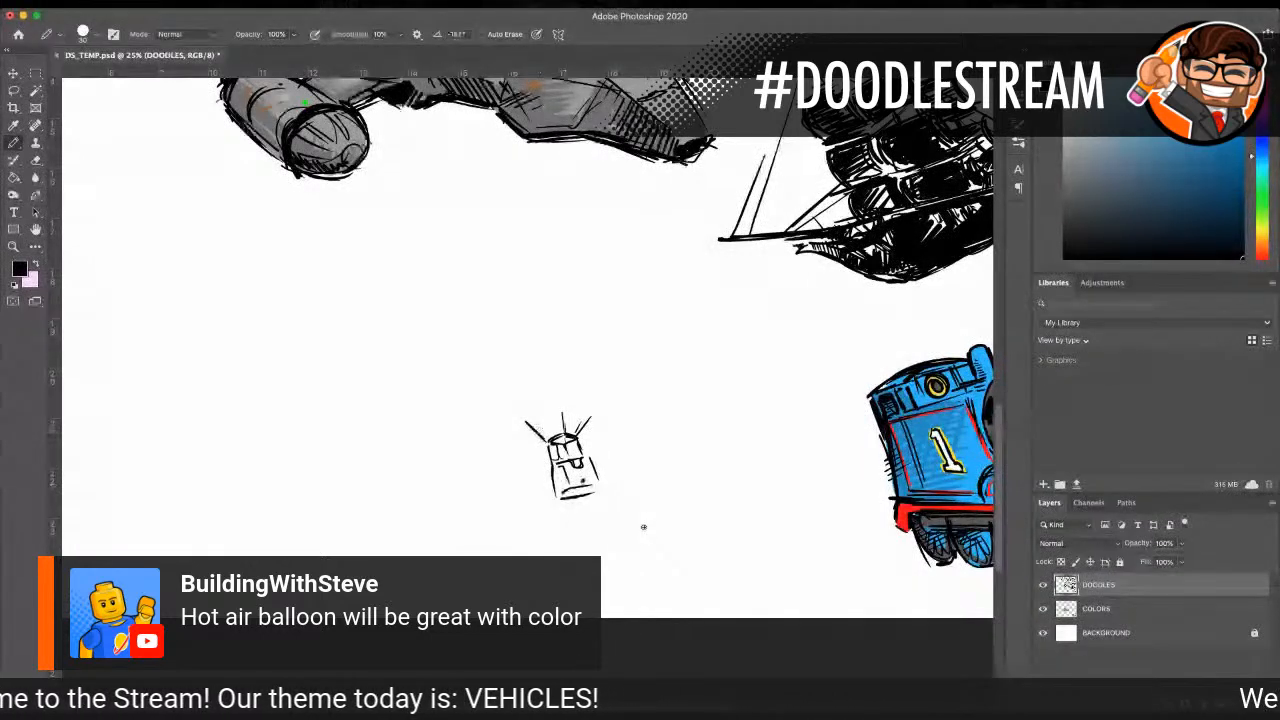
pyautogui.moveTo(514, 420); pyautogui.dragTo(527, 422)
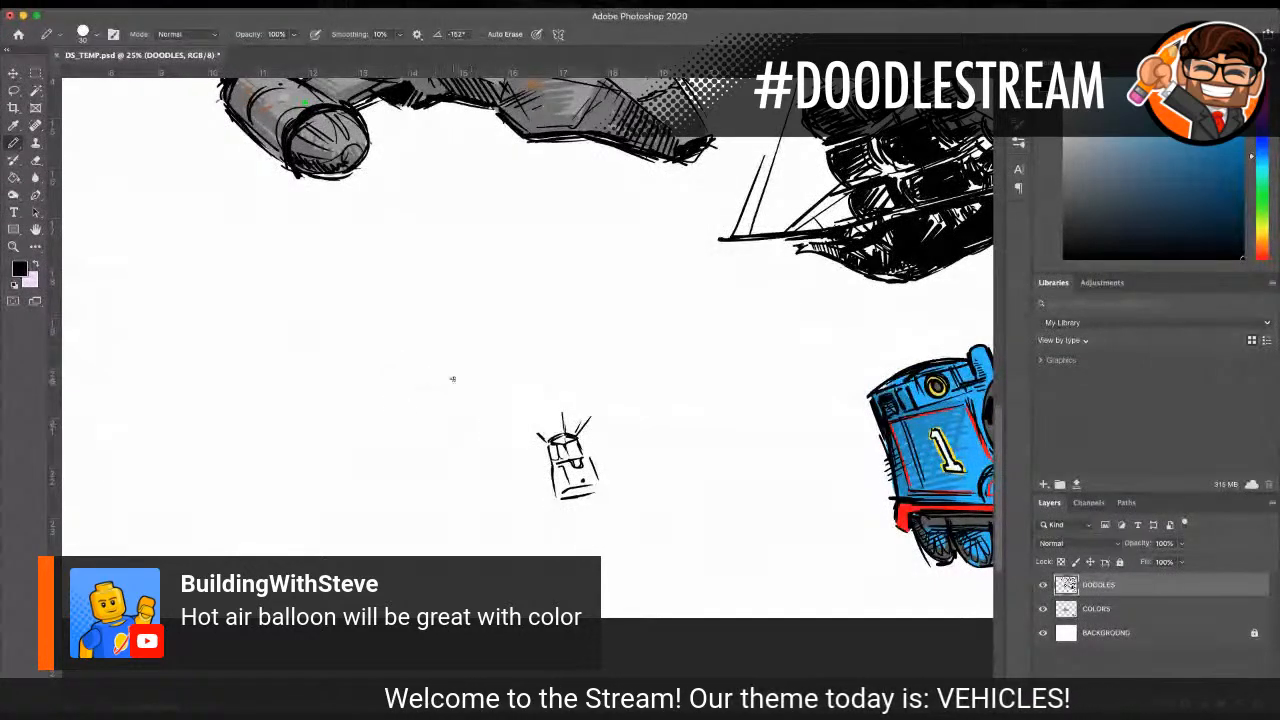
pyautogui.moveTo(519, 427); pyautogui.dragTo(547, 441)
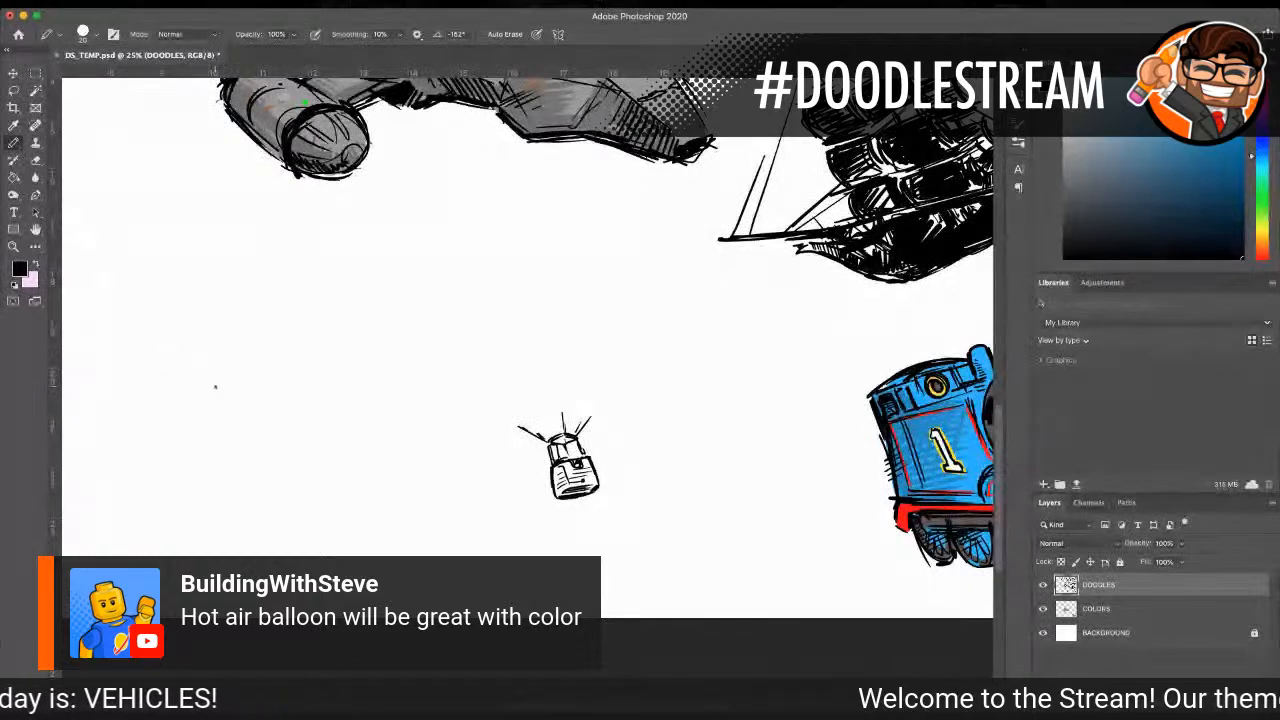
# Step: Lasso the basket sketch and move it down closer to the lower edge of the page
pyautogui.click(14, 246)
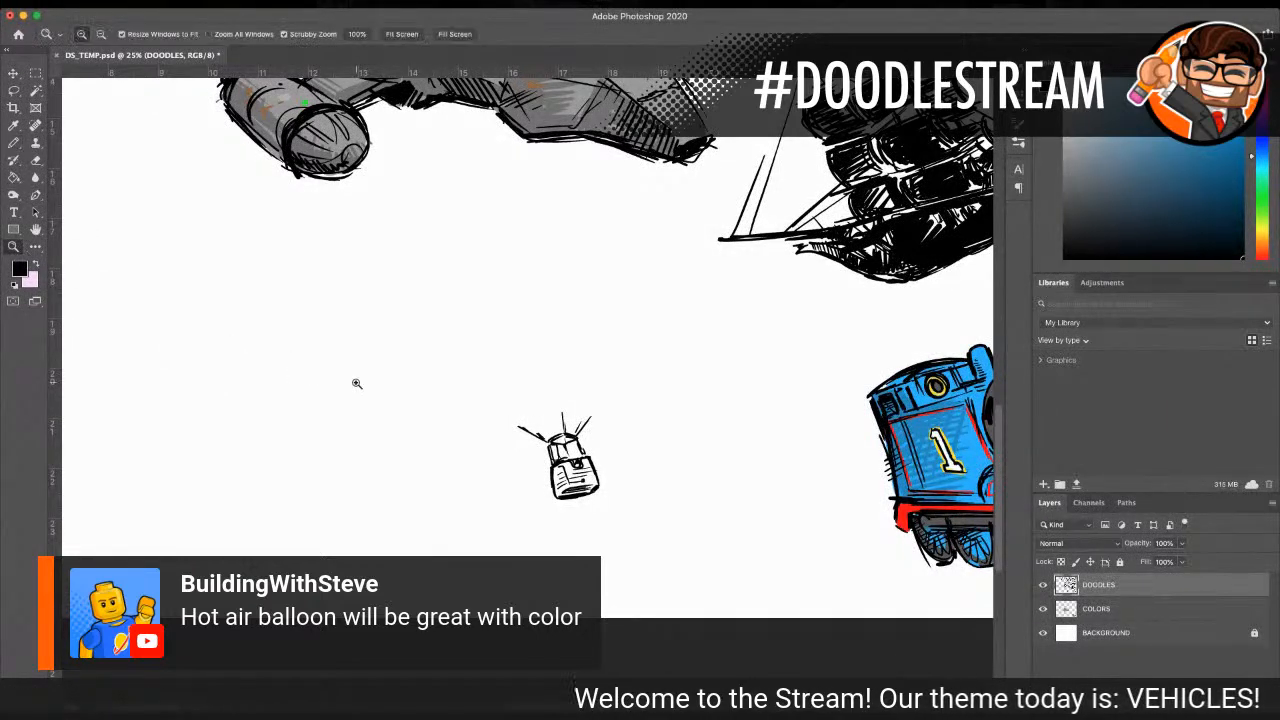
pyautogui.keyDown('alt'); pyautogui.click(452, 412); pyautogui.keyUp('alt')
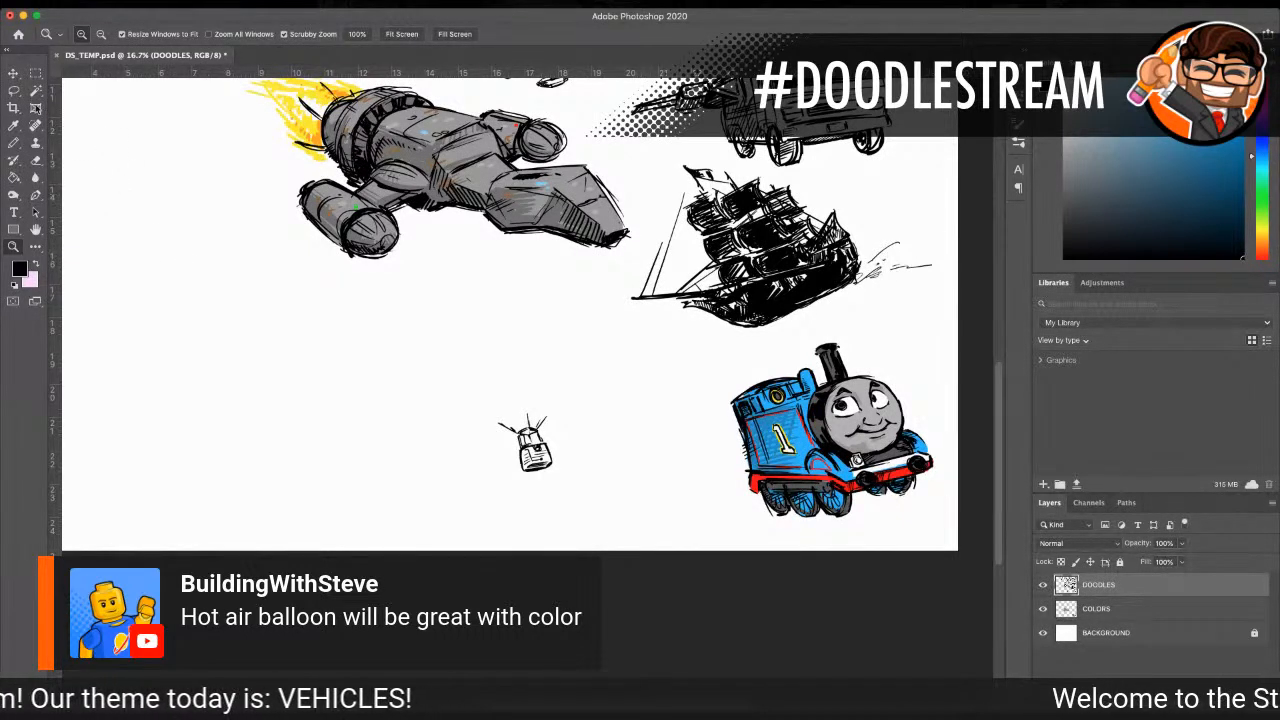
pyautogui.click(14, 91)
pyautogui.moveTo(516, 400)
pyautogui.mouseDown()
pyautogui.moveTo(505, 491)
pyautogui.moveTo(576, 432)
pyautogui.moveTo(515, 392)
pyautogui.mouseUp()
pyautogui.click(14, 73)
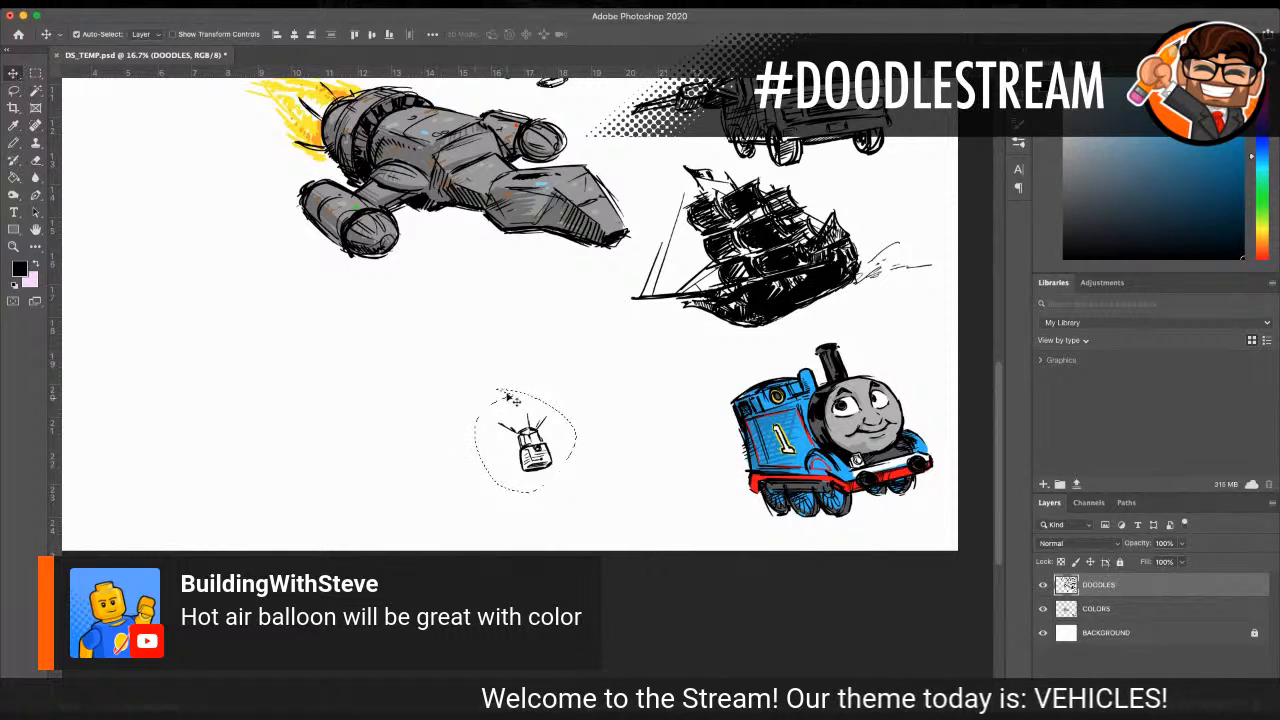
pyautogui.moveTo(528, 440)
pyautogui.mouseDown()
pyautogui.moveTo(495, 481)
pyautogui.moveTo(507, 480)
pyautogui.mouseUp()
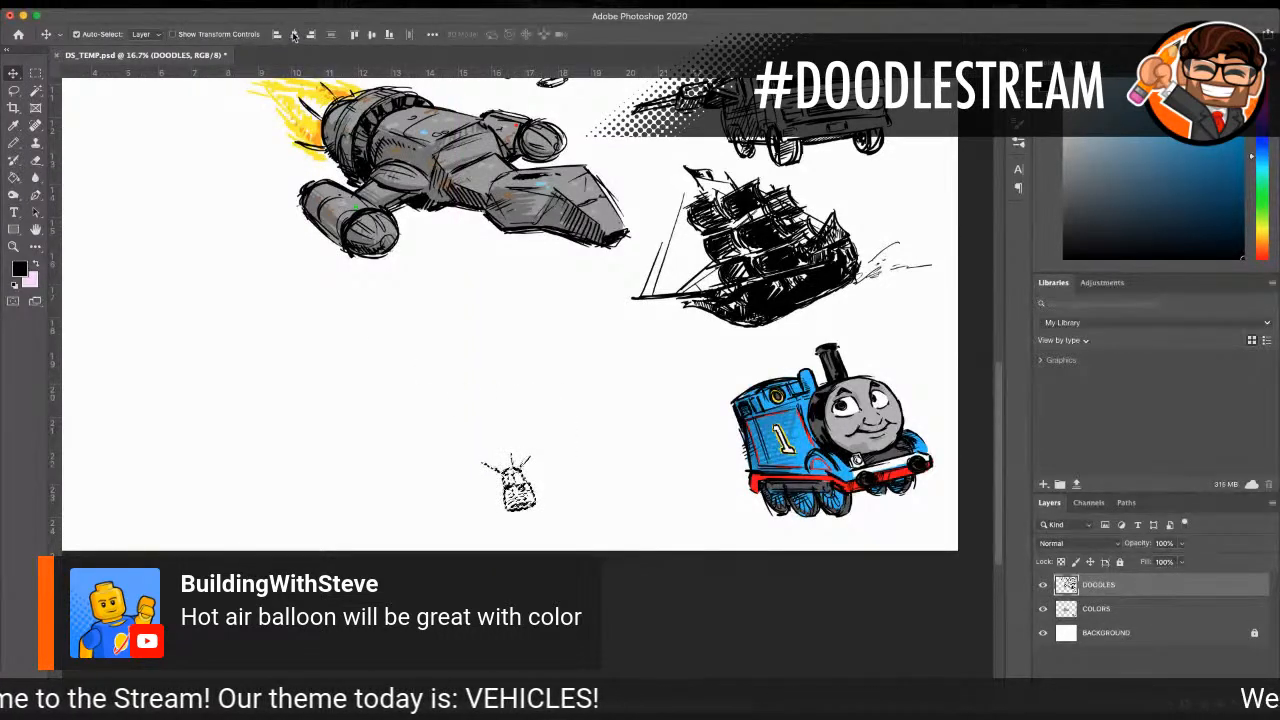
# Step: Draw the balloon's flared lower band above the basket, with a dark elliptical opening and a curved upper edge
pyautogui.click(13, 246)
pyautogui.click(486, 418)
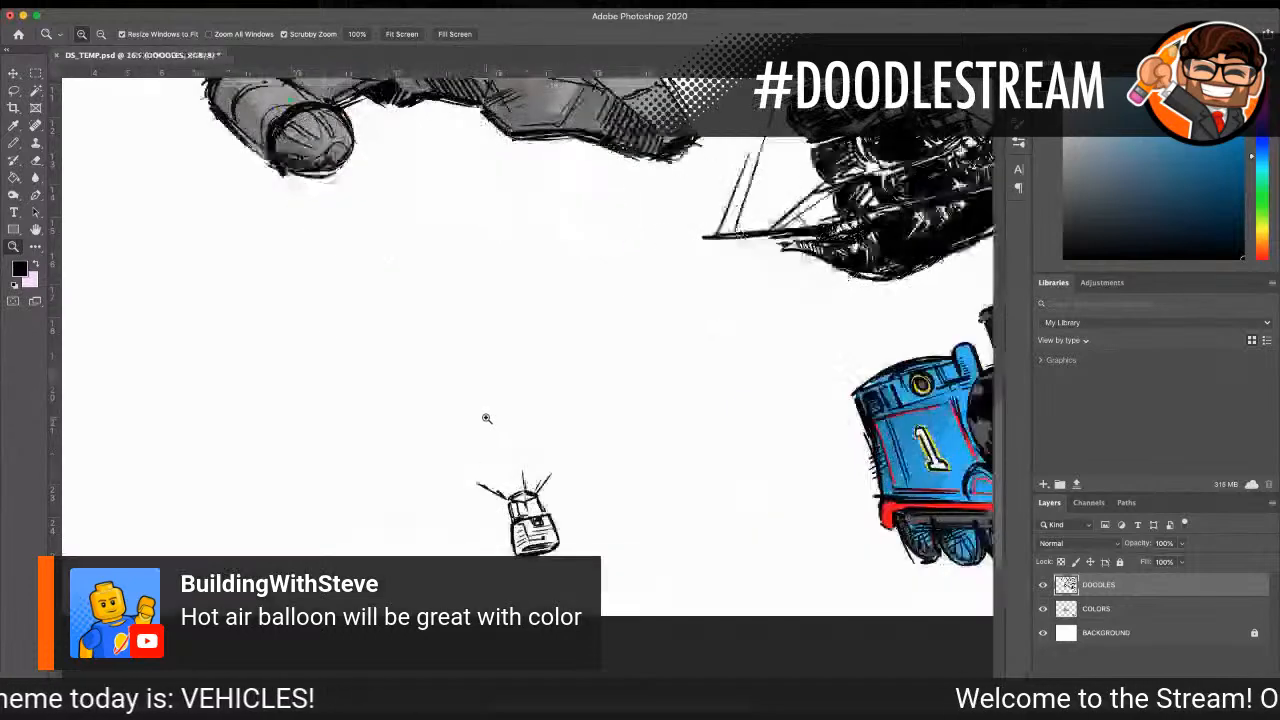
pyautogui.press('b')
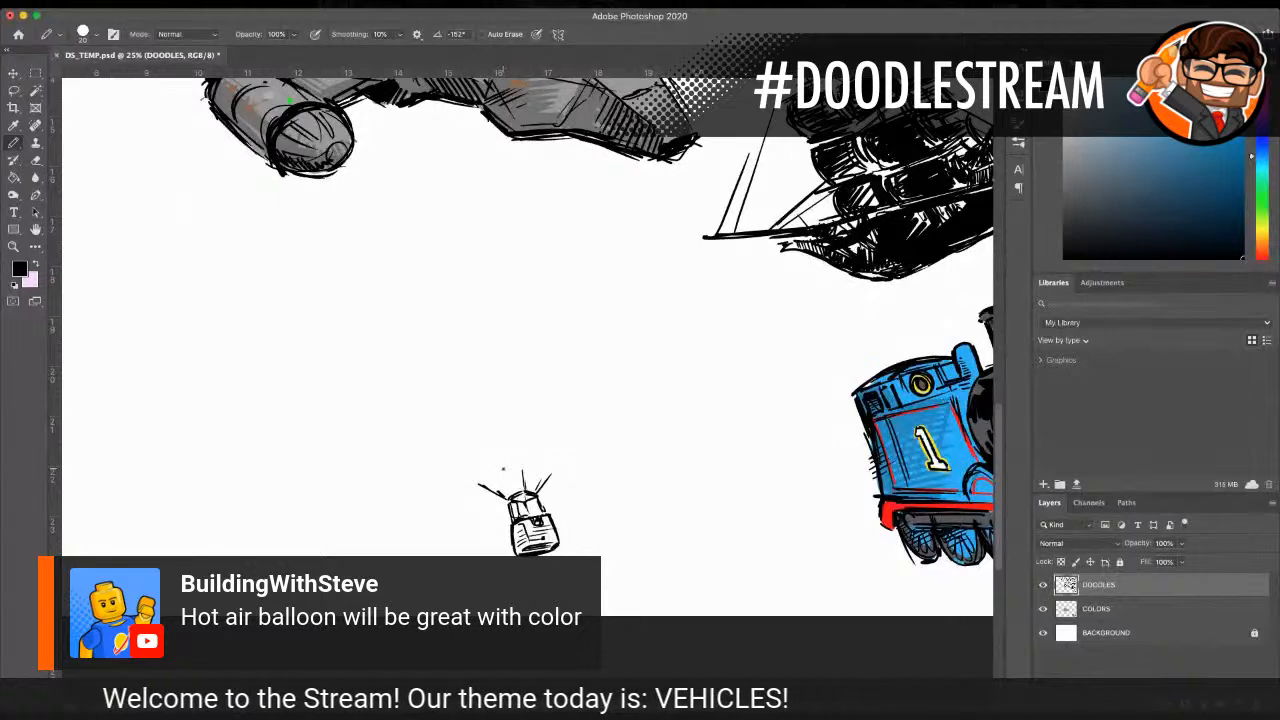
pyautogui.moveTo(540, 459)
pyautogui.mouseDown()
pyautogui.moveTo(488, 462)
pyautogui.moveTo(479, 481)
pyautogui.moveTo(550, 465)
pyautogui.moveTo(505, 460)
pyautogui.mouseUp()
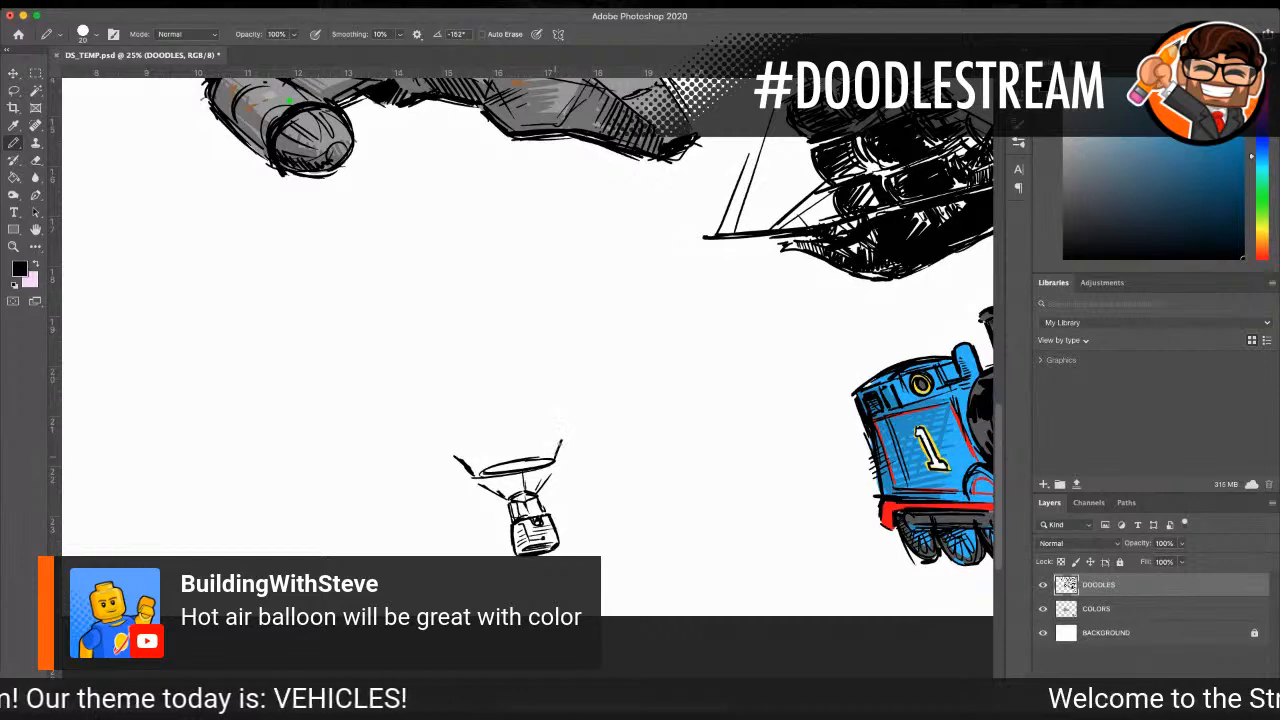
pyautogui.moveTo(456, 457)
pyautogui.mouseDown()
pyautogui.moveTo(570, 435)
pyautogui.moveTo(553, 458)
pyautogui.moveTo(516, 466)
pyautogui.moveTo(542, 464)
pyautogui.mouseUp()
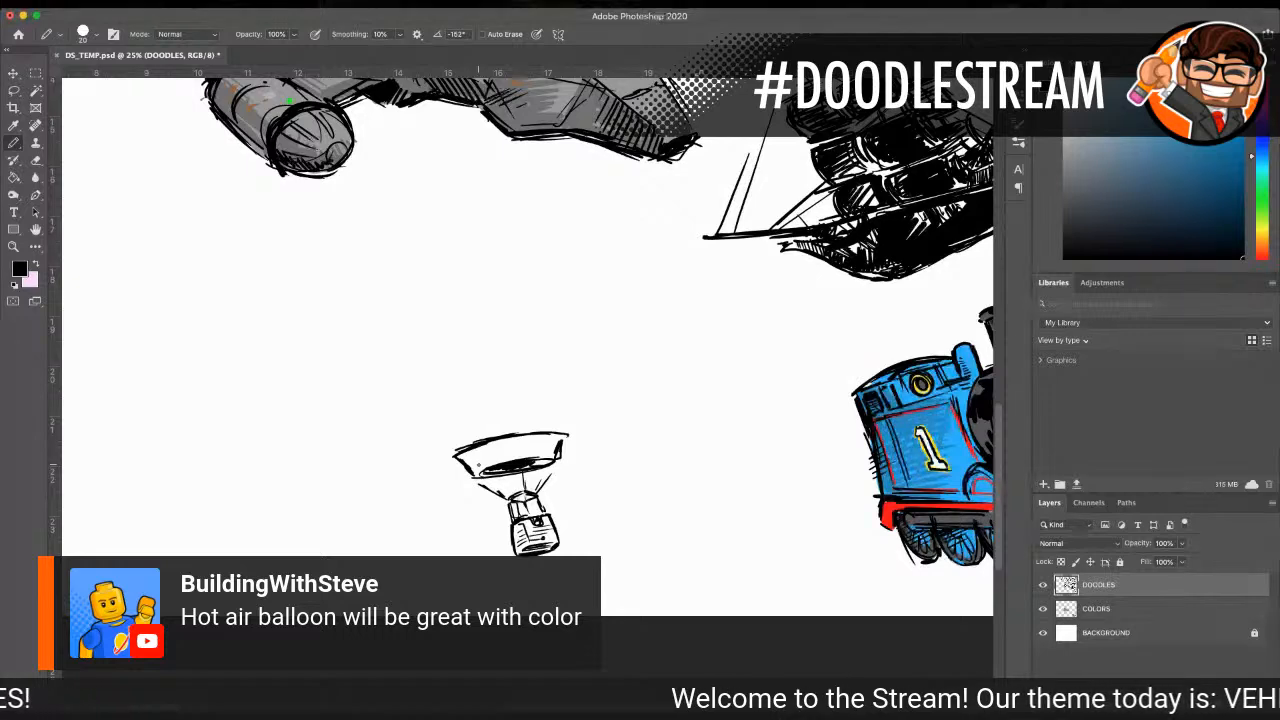
# Step: Fill the balloon's lower band with a row of short vertical shading marks
pyautogui.moveTo(470, 459); pyautogui.dragTo(478, 467)
pyautogui.moveTo(468, 450)
pyautogui.mouseDown()
pyautogui.moveTo(481, 468)
pyautogui.moveTo(497, 448)
pyautogui.moveTo(503, 460)
pyautogui.moveTo(545, 446)
pyautogui.mouseUp()
pyautogui.moveTo(531, 454); pyautogui.dragTo(565, 440)
pyautogui.moveTo(551, 447); pyautogui.dragTo(561, 450)
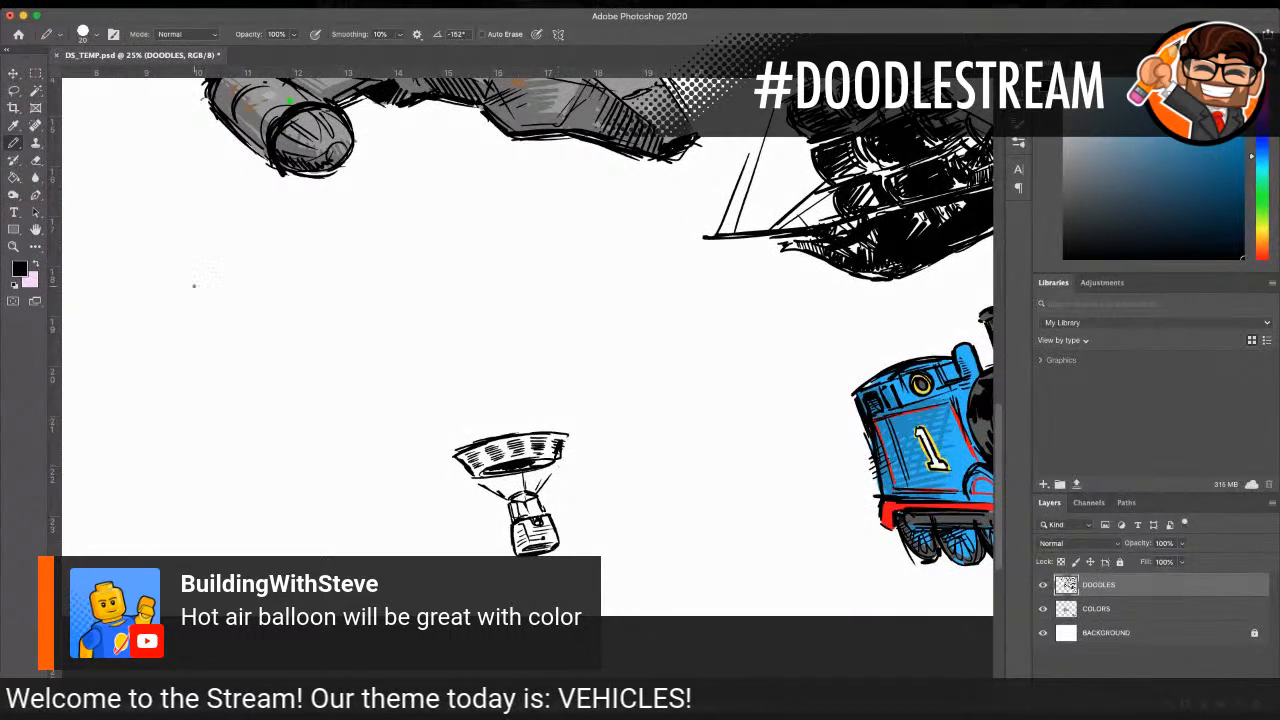
# Step: Lasso the basket and band, move them to the empty lower-left area of the page, and clear the selection
pyautogui.press('z')
pyautogui.moveTo(459, 319); pyautogui.dragTo(408, 311)
pyautogui.press('l')
pyautogui.moveTo(552, 526)
pyautogui.mouseDown()
pyautogui.moveTo(517, 540)
pyautogui.moveTo(553, 550)
pyautogui.mouseUp()
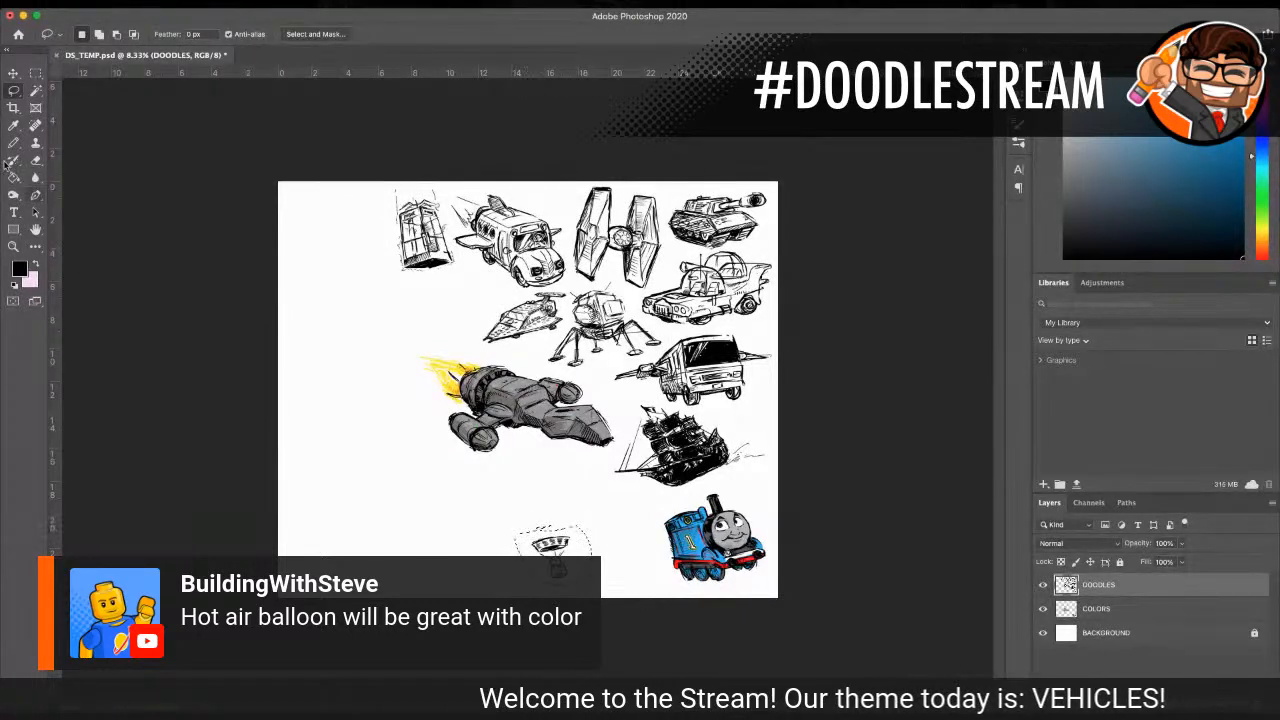
pyautogui.click(13, 74)
pyautogui.moveTo(552, 540); pyautogui.dragTo(392, 542)
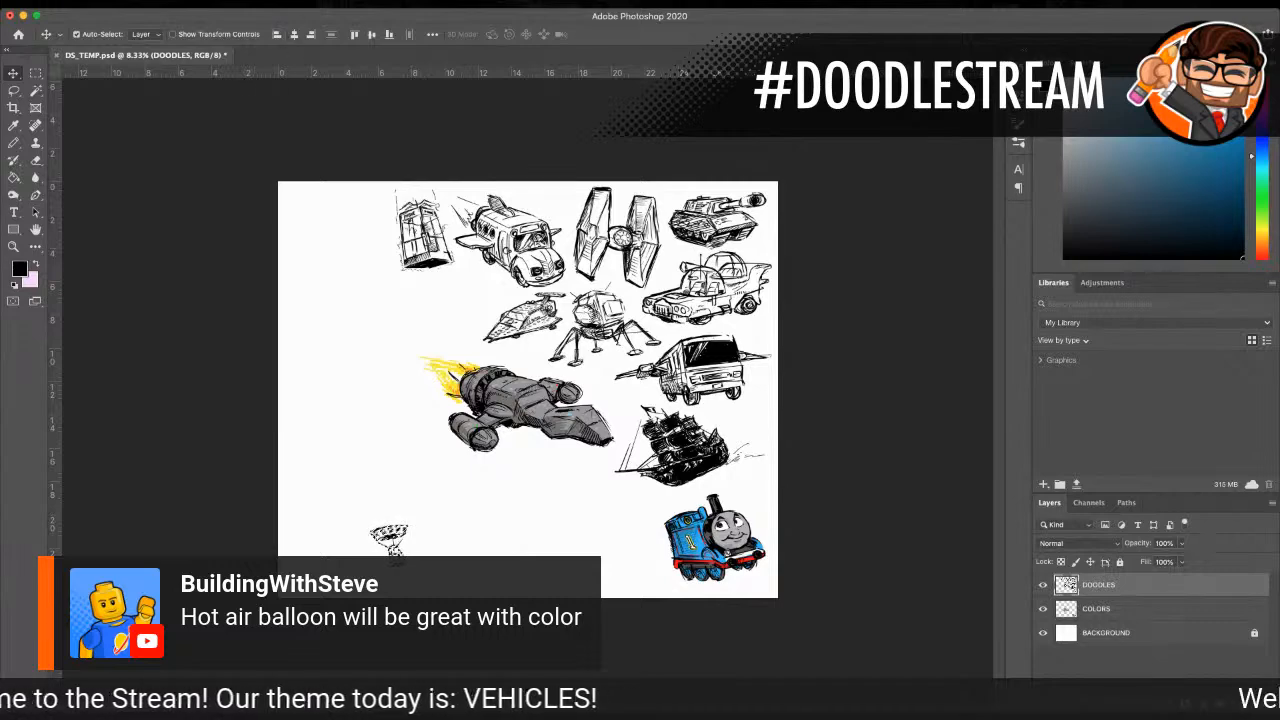
pyautogui.press('super+d')
# Step: Rough in the large balloon envelope with a thin curve up the left side and over the top, plus a short line rising from the band's right end
pyautogui.click(13, 246)
pyautogui.click(339, 495)
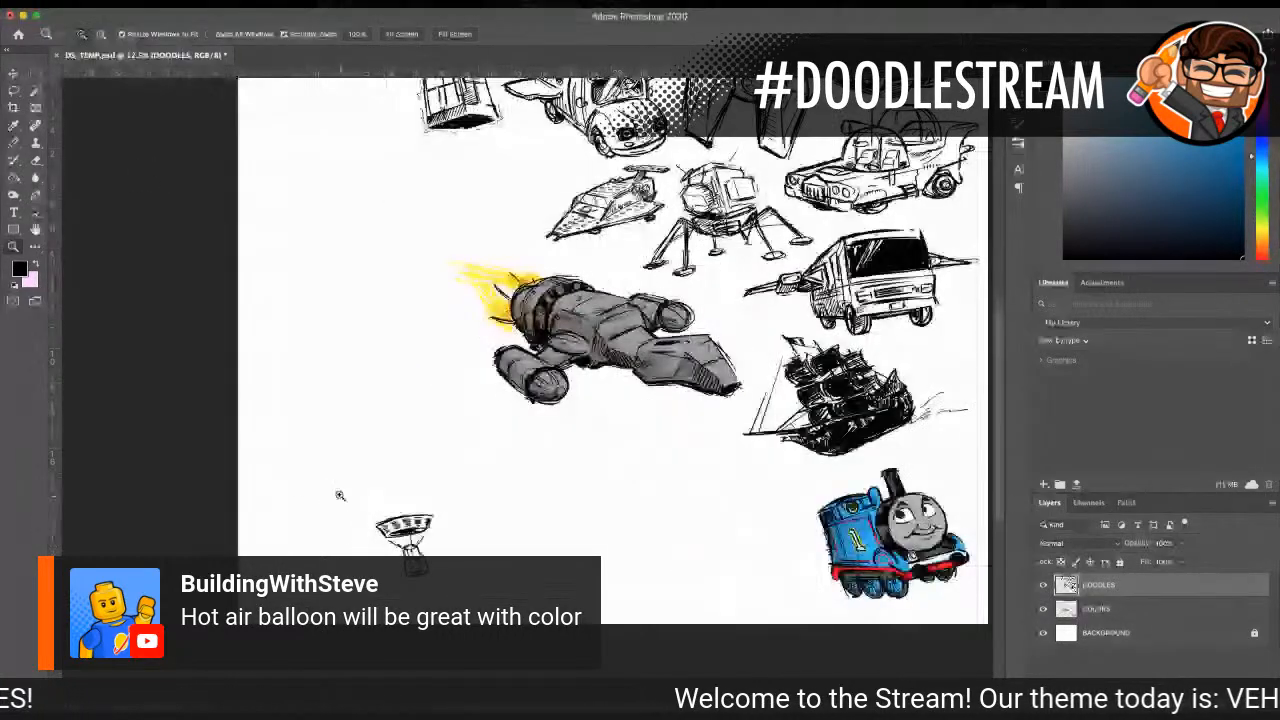
pyautogui.press('b')
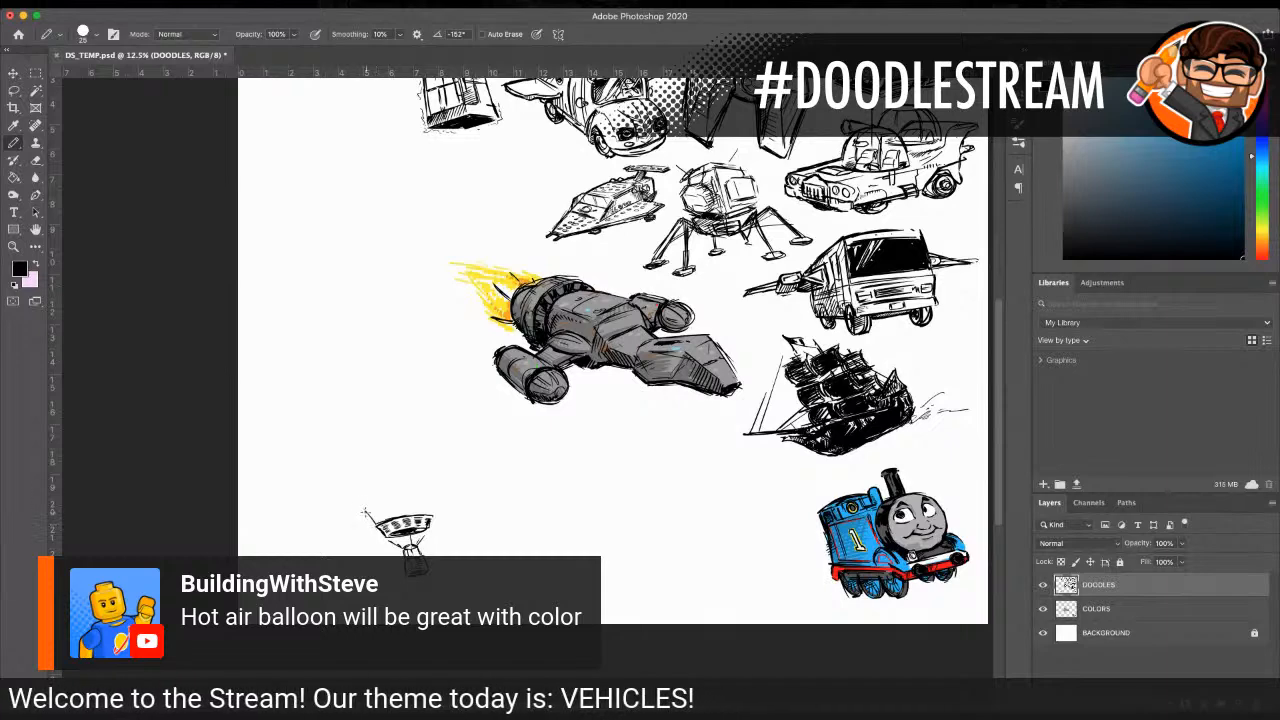
pyautogui.moveTo(349, 496)
pyautogui.mouseDown()
pyautogui.moveTo(314, 424)
pyautogui.moveTo(330, 390)
pyautogui.moveTo(357, 372)
pyautogui.moveTo(448, 368)
pyautogui.mouseUp()
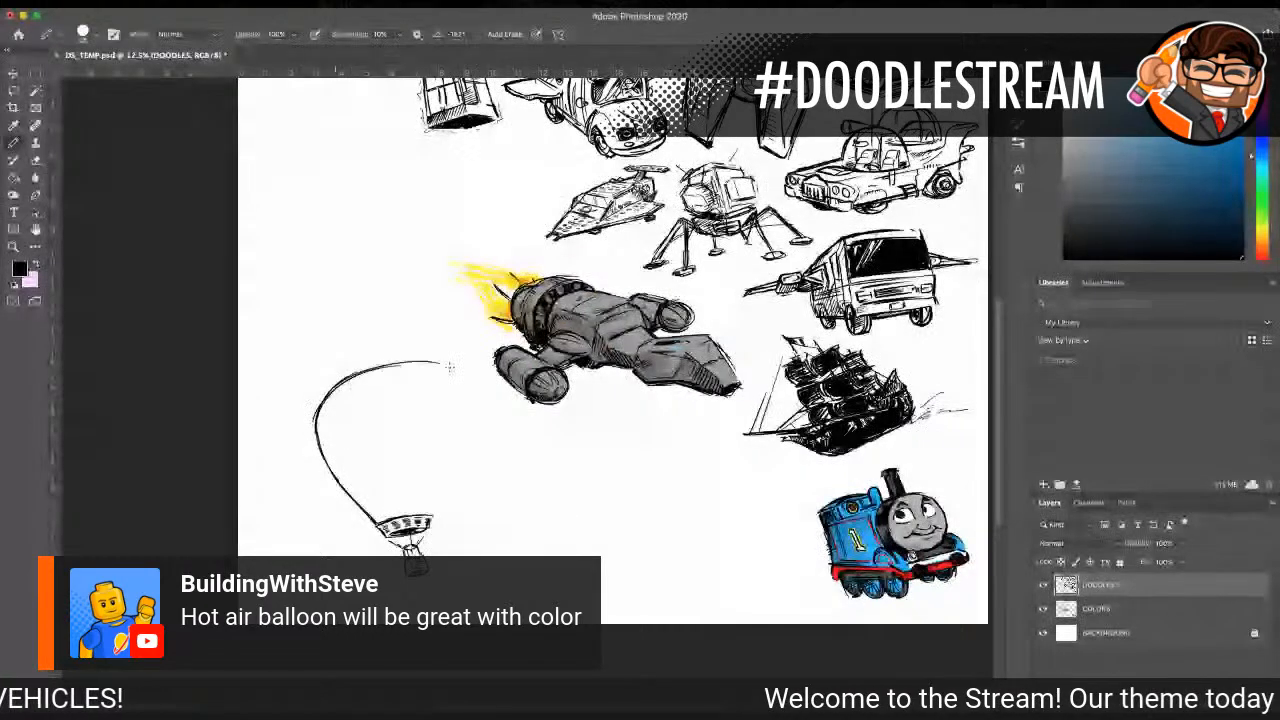
pyautogui.moveTo(442, 498); pyautogui.dragTo(450, 489)
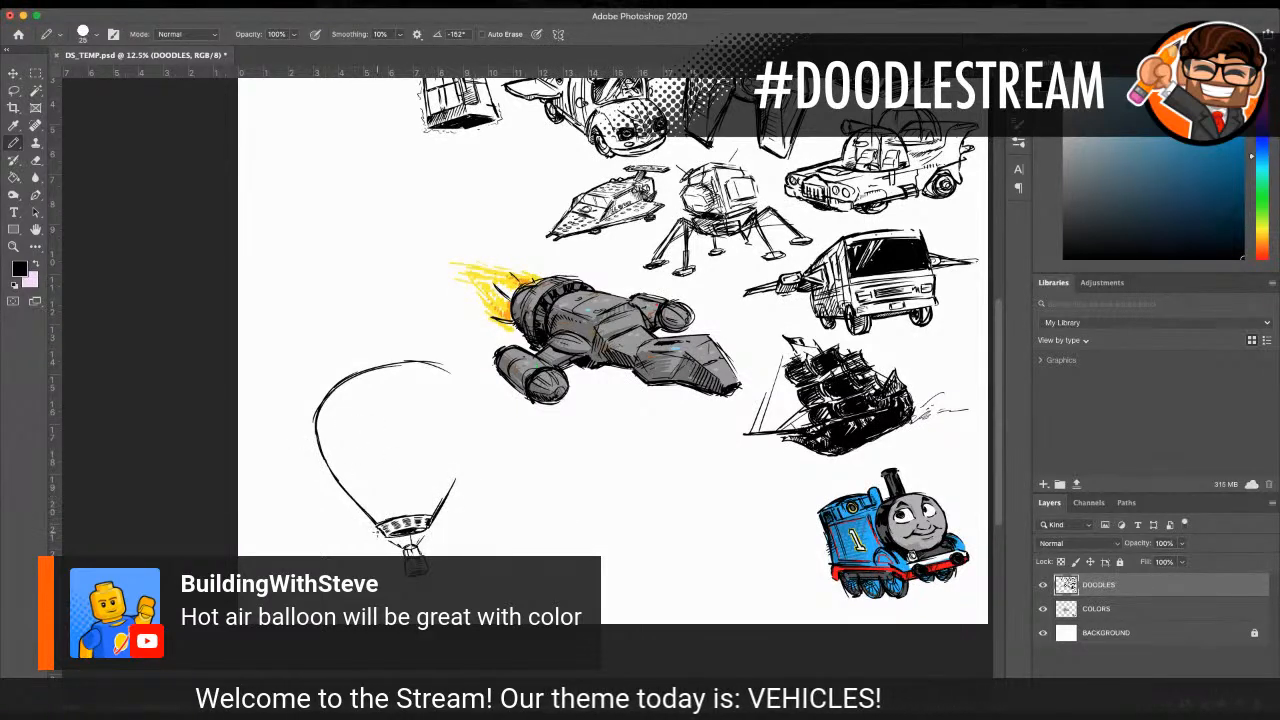
# Step: Complete the balloon envelope with thicker outer strokes down to the band on both sides, and clean away the thin inner guide line
pyautogui.moveTo(328, 476)
pyautogui.mouseDown()
pyautogui.moveTo(313, 404)
pyautogui.moveTo(345, 372)
pyautogui.mouseUp()
pyautogui.moveTo(310, 418); pyautogui.dragTo(350, 365)
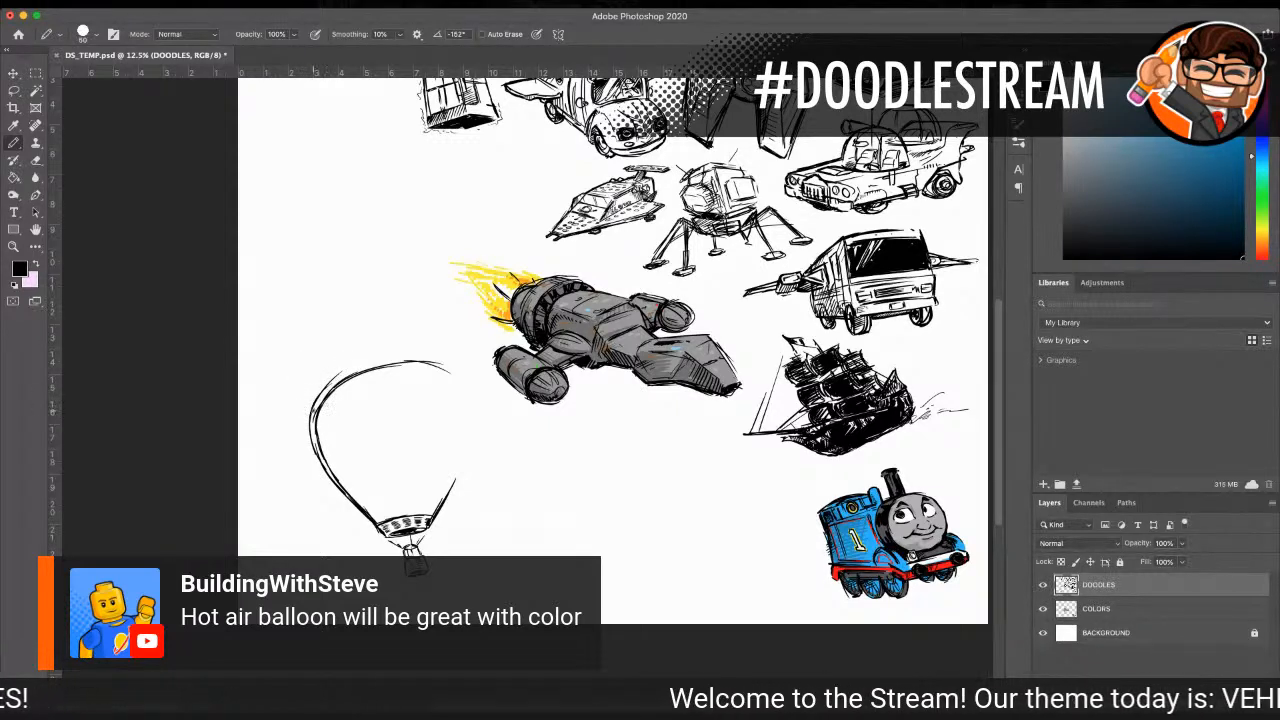
pyautogui.moveTo(314, 404)
pyautogui.mouseDown()
pyautogui.moveTo(376, 350)
pyautogui.moveTo(444, 362)
pyautogui.moveTo(460, 390)
pyautogui.mouseUp()
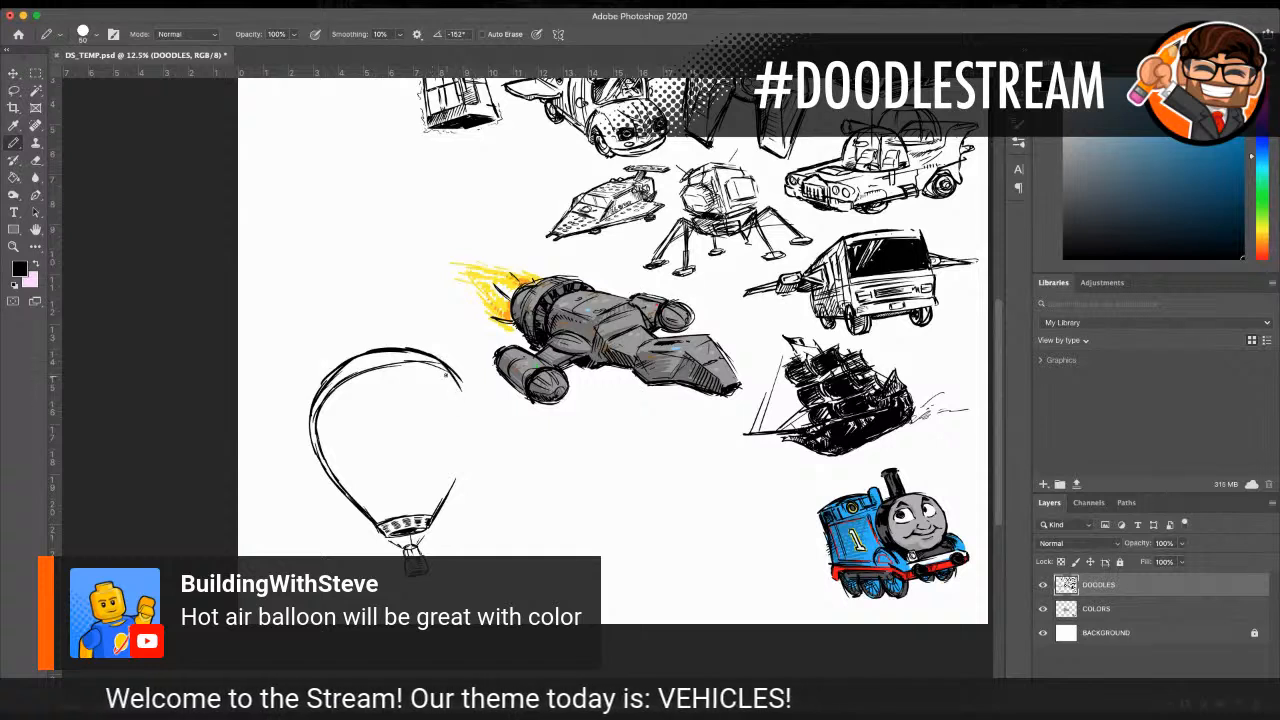
pyautogui.moveTo(470, 398)
pyautogui.mouseDown()
pyautogui.moveTo(458, 474)
pyautogui.moveTo(428, 522)
pyautogui.mouseUp()
pyautogui.moveTo(344, 362)
pyautogui.mouseDown()
pyautogui.moveTo(312, 402)
pyautogui.moveTo(308, 478)
pyautogui.moveTo(338, 494)
pyautogui.mouseUp()
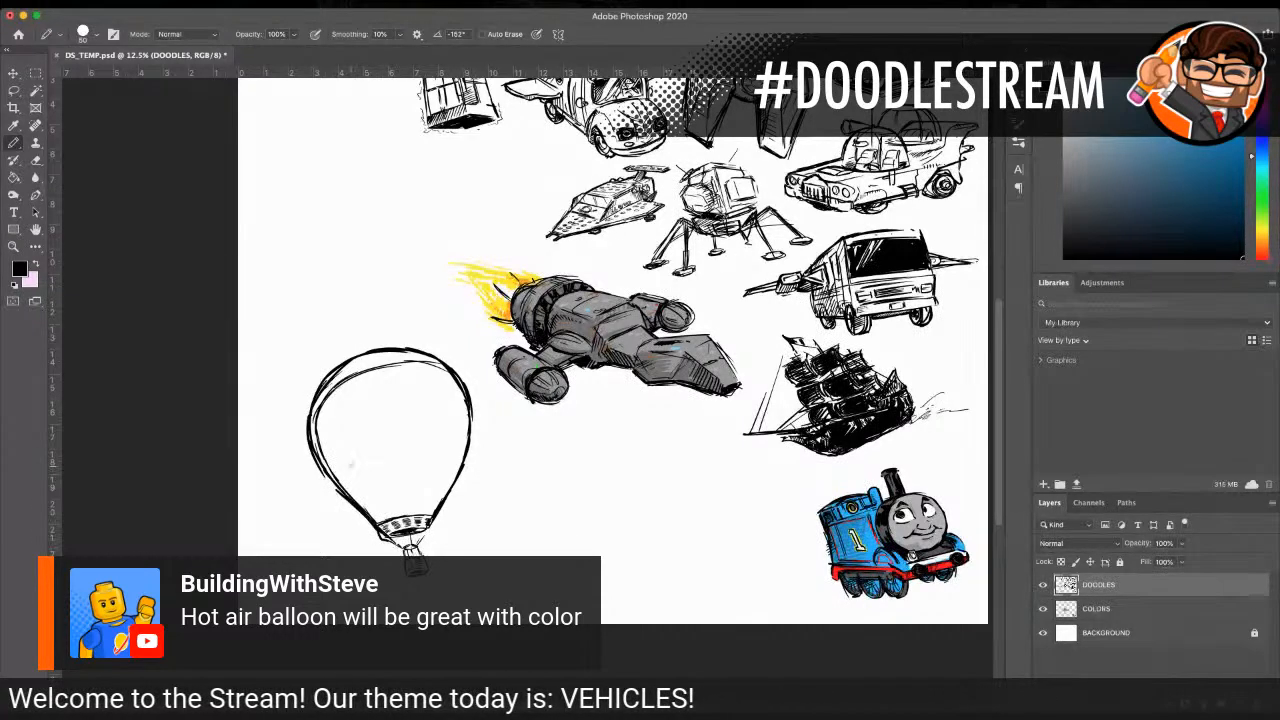
pyautogui.moveTo(384, 361)
pyautogui.mouseDown()
pyautogui.moveTo(321, 411)
pyautogui.moveTo(325, 395)
pyautogui.moveTo(321, 446)
pyautogui.moveTo(386, 362)
pyautogui.moveTo(433, 370)
pyautogui.mouseUp()
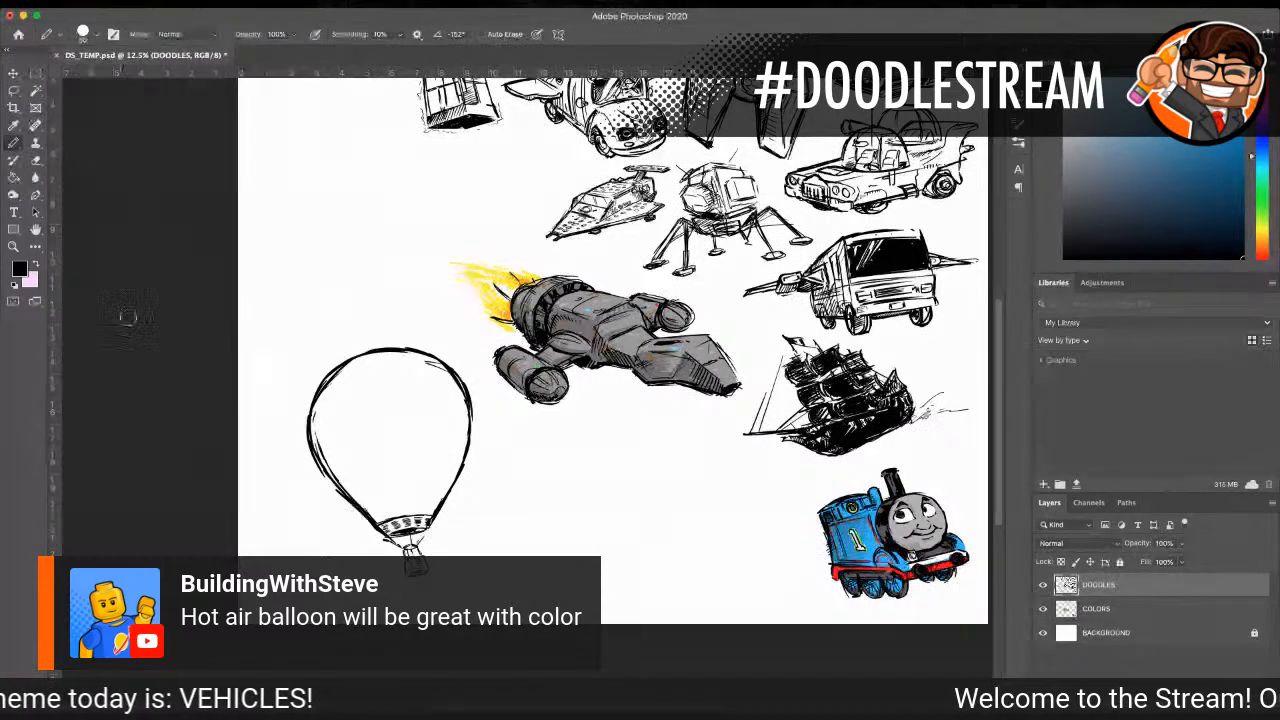
# Step: Draw thin curved panel seams down the centre and right half of the balloon envelope, from the crown toward the band
pyautogui.click(13, 246)
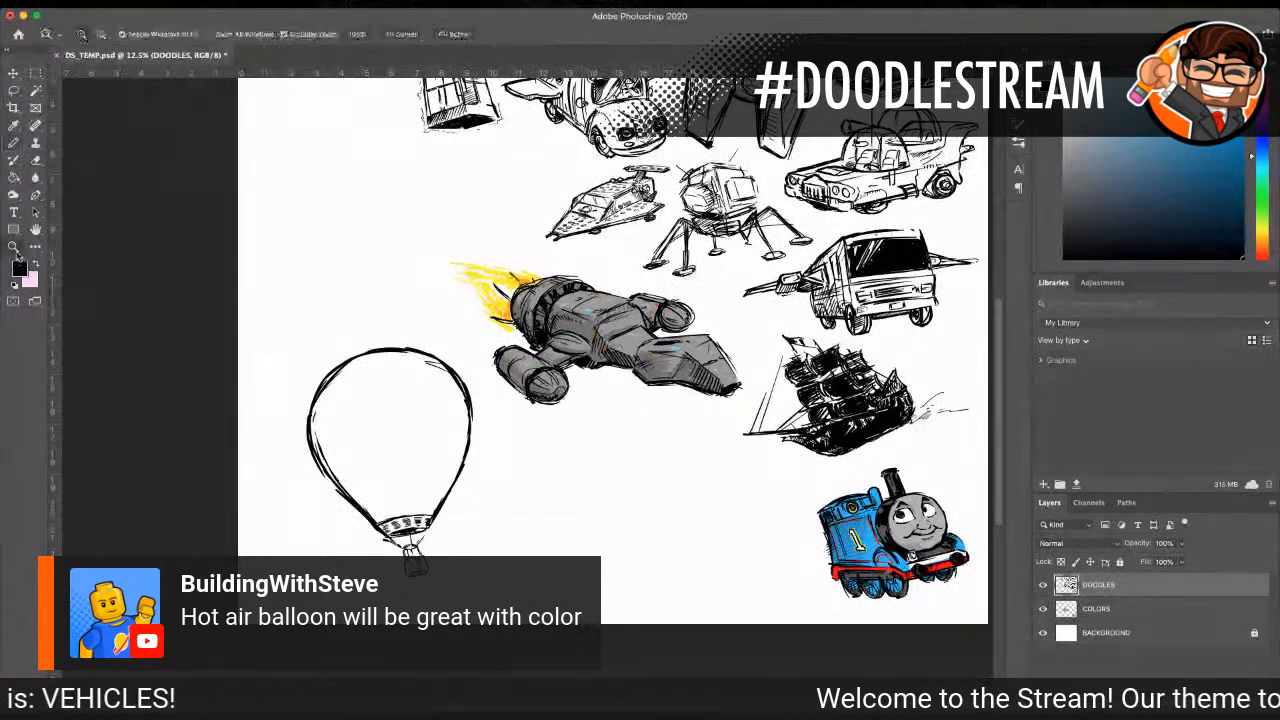
pyautogui.click(425, 455)
pyautogui.click(13, 142)
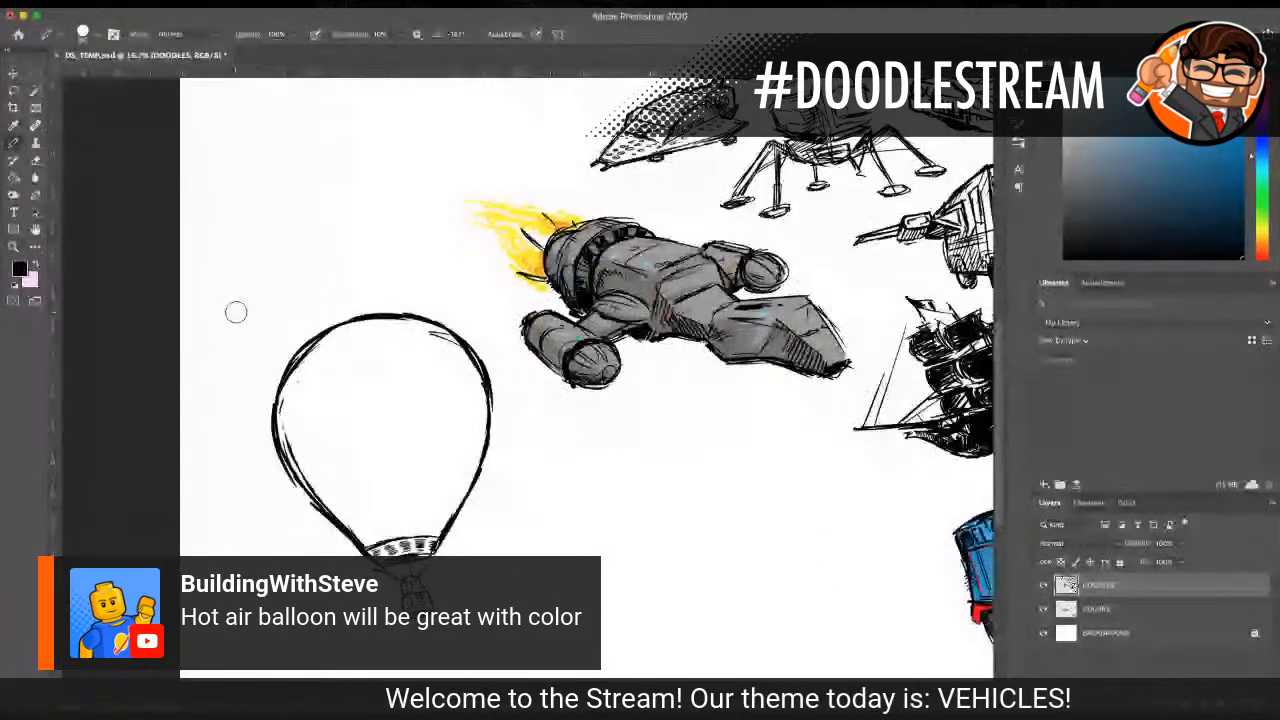
pyautogui.scroll(-1, 252, 437)
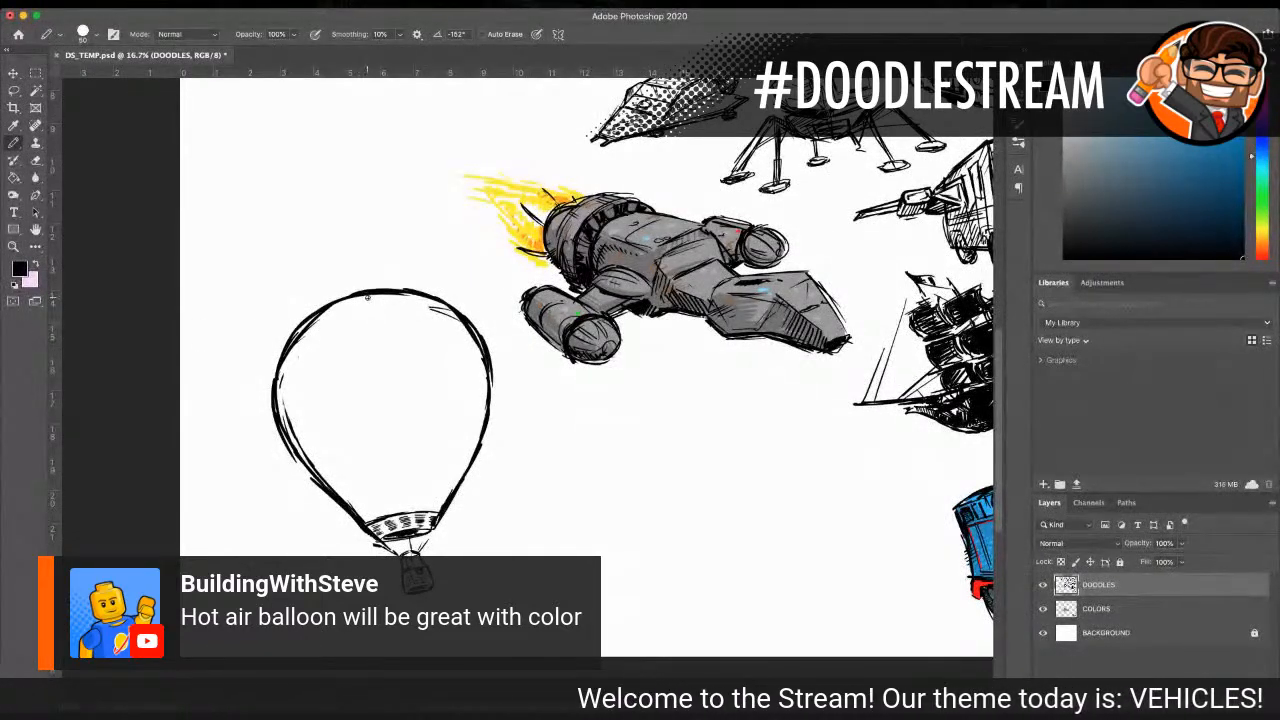
pyautogui.moveTo(368, 296); pyautogui.dragTo(388, 385)
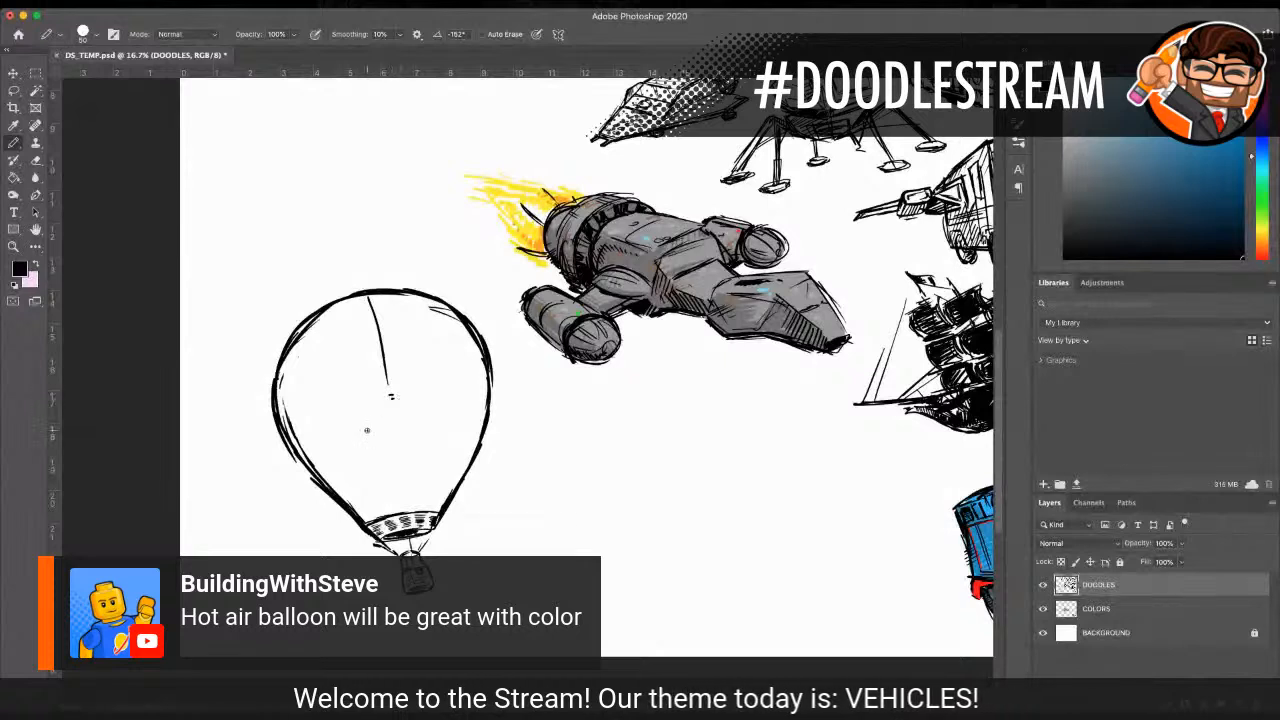
pyautogui.moveTo(394, 411); pyautogui.dragTo(398, 440)
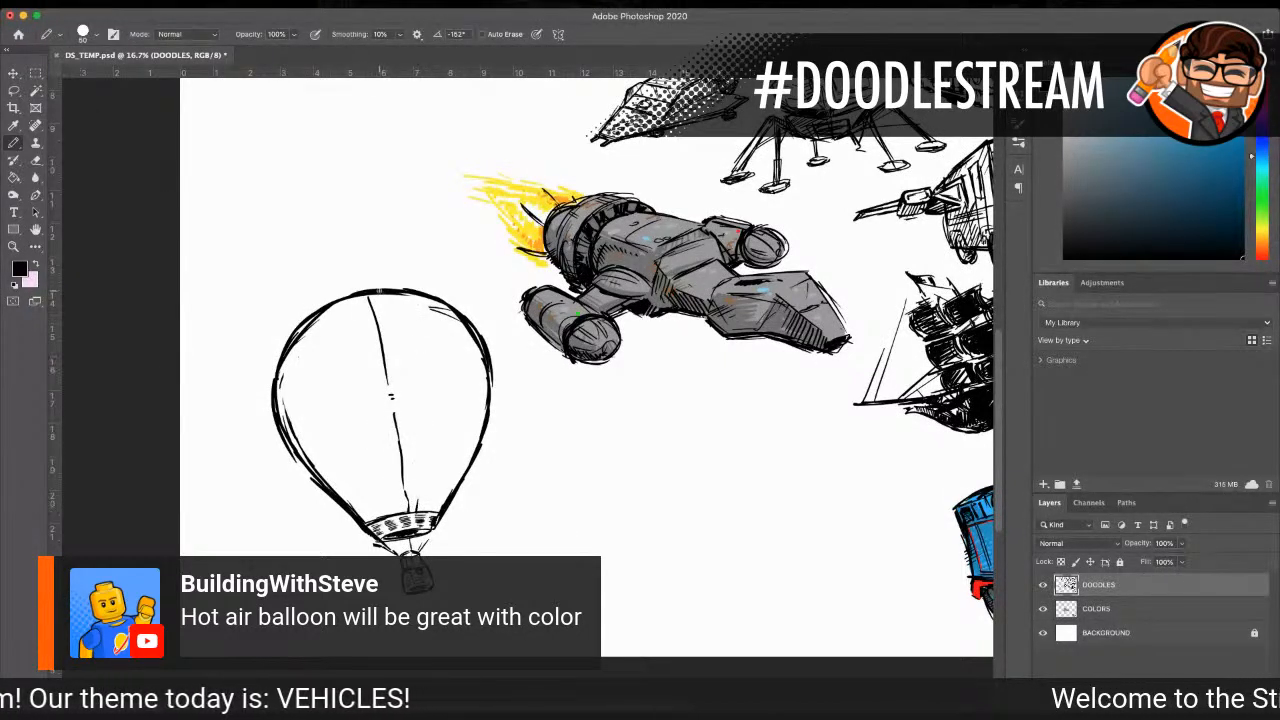
pyautogui.moveTo(396, 314); pyautogui.dragTo(410, 384)
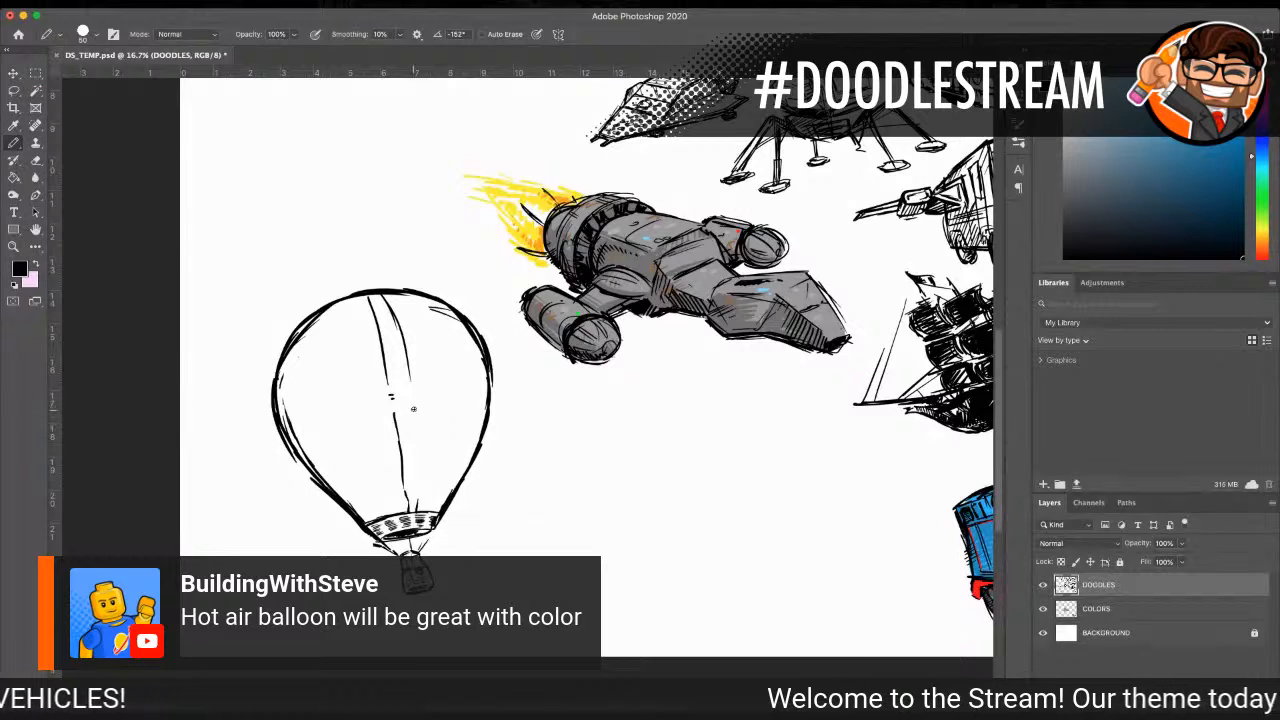
pyautogui.moveTo(396, 296)
pyautogui.mouseDown()
pyautogui.moveTo(430, 382)
pyautogui.moveTo(430, 490)
pyautogui.mouseUp()
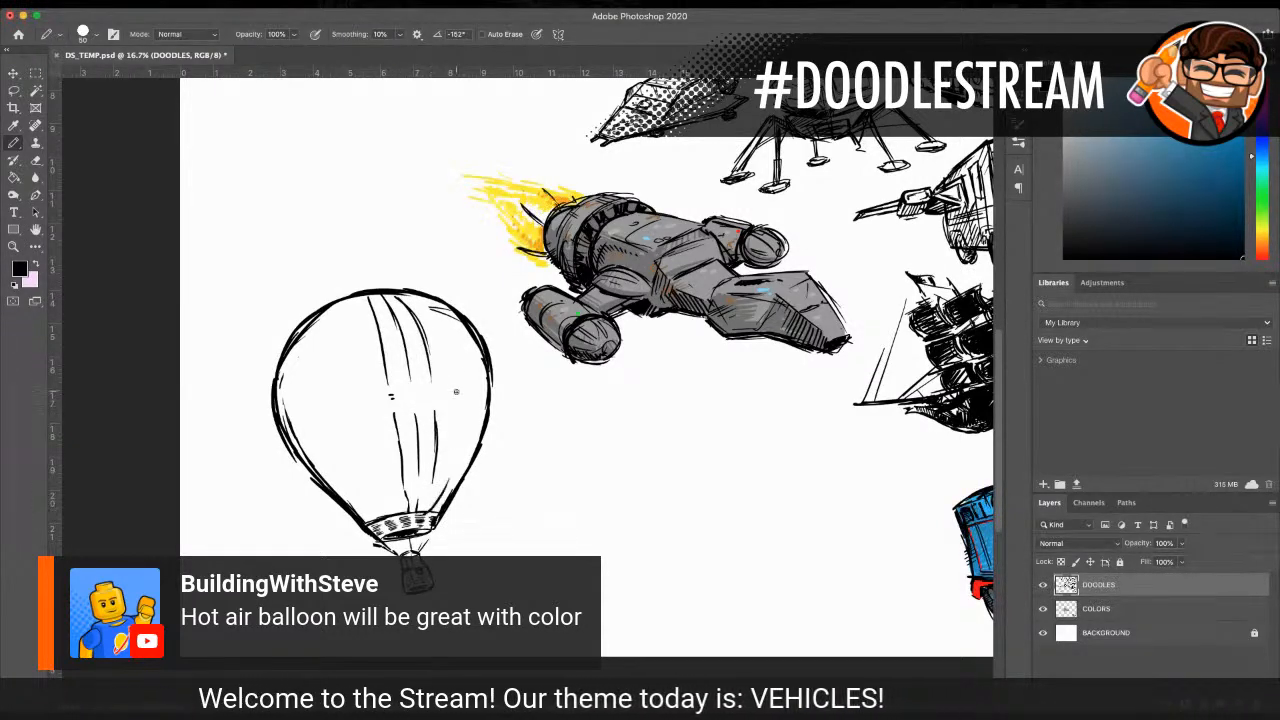
pyautogui.moveTo(410, 292); pyautogui.dragTo(452, 362)
pyautogui.moveTo(440, 312)
pyautogui.mouseDown()
pyautogui.moveTo(461, 431)
pyautogui.moveTo(452, 463)
pyautogui.mouseUp()
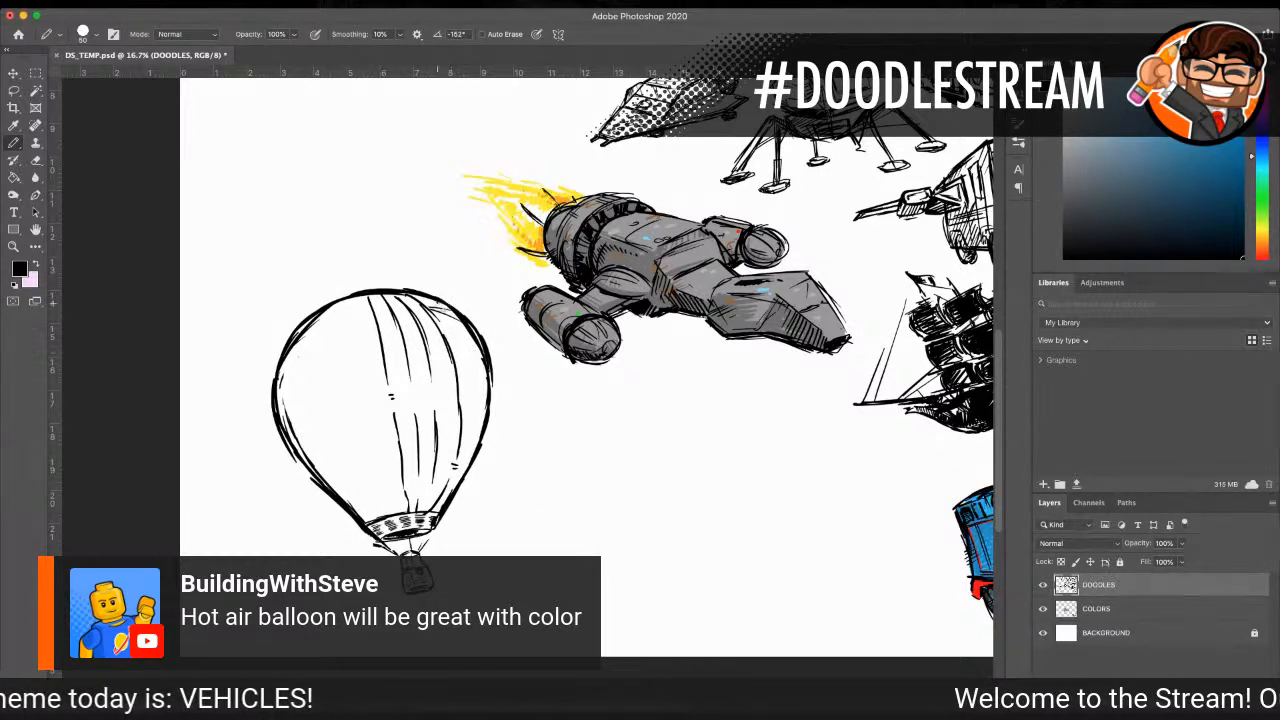
# Step: Add matching curved panel seams down the left half of the balloon envelope
pyautogui.moveTo(353, 297)
pyautogui.mouseDown()
pyautogui.moveTo(364, 435)
pyautogui.moveTo(382, 478)
pyautogui.mouseUp()
pyautogui.moveTo(345, 298)
pyautogui.mouseDown()
pyautogui.moveTo(332, 350)
pyautogui.moveTo(363, 478)
pyautogui.moveTo(386, 512)
pyautogui.mouseUp()
pyautogui.moveTo(325, 306); pyautogui.dragTo(299, 408)
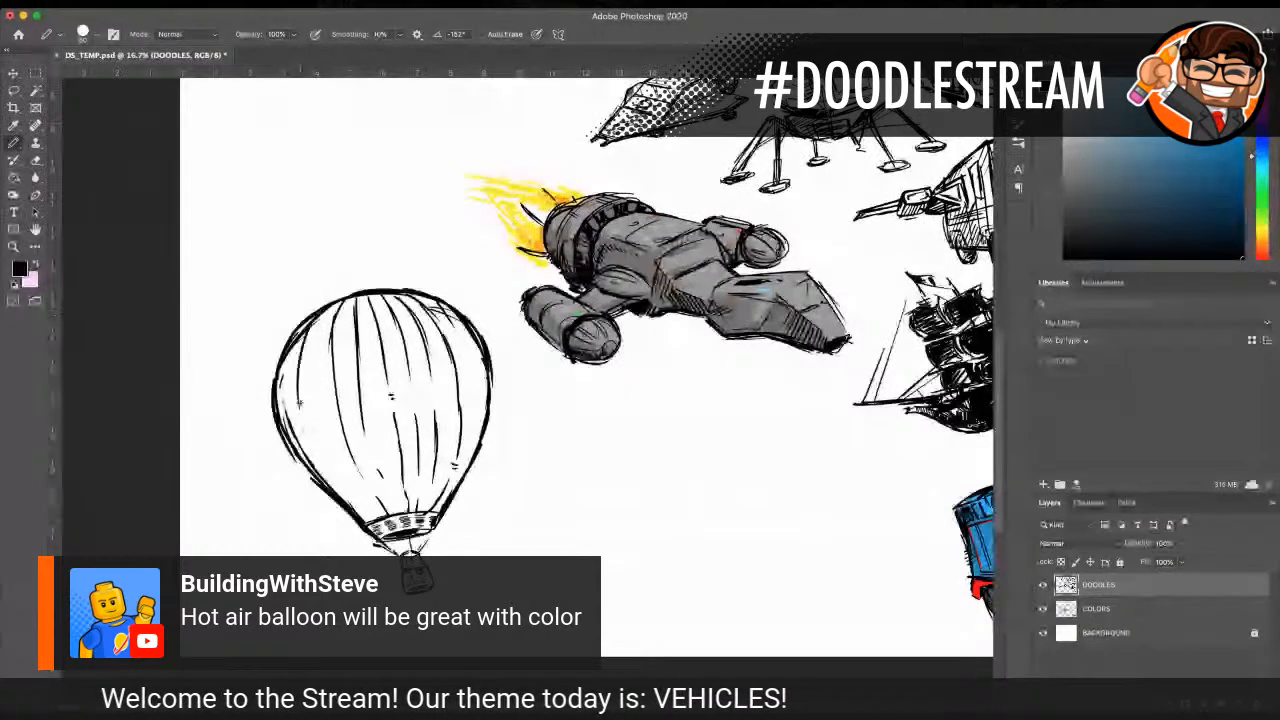
pyautogui.moveTo(311, 330)
pyautogui.mouseDown()
pyautogui.moveTo(301, 414)
pyautogui.moveTo(350, 490)
pyautogui.mouseUp()
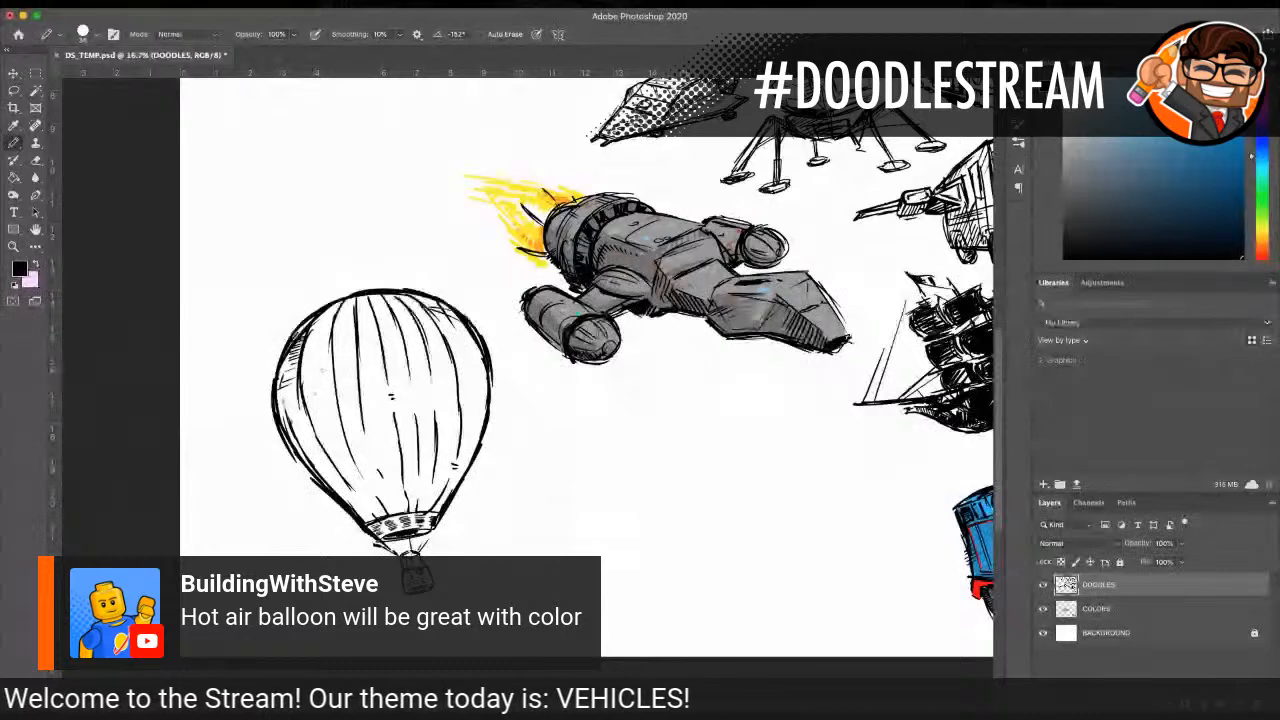
# Step: Hatch short shading strokes along the envelope's left edge, densest just above the band
pyautogui.moveTo(296, 432); pyautogui.dragTo(318, 458)
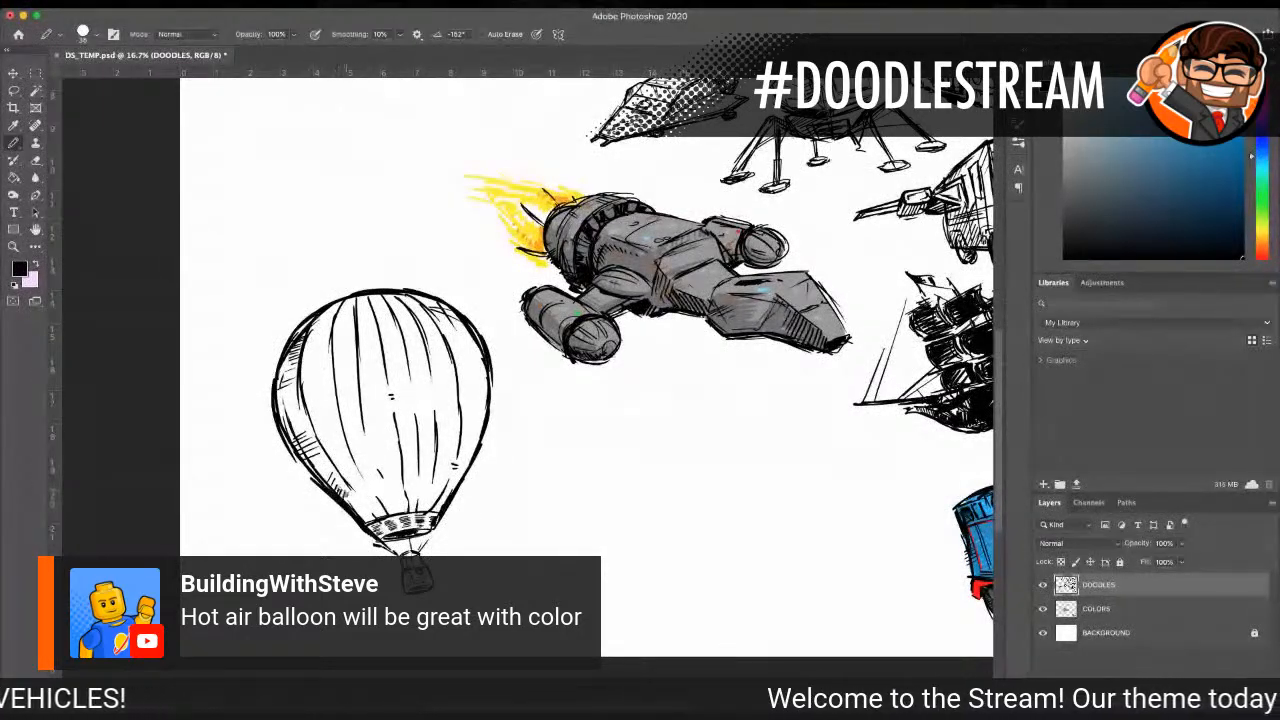
pyautogui.moveTo(364, 501); pyautogui.dragTo(370, 514)
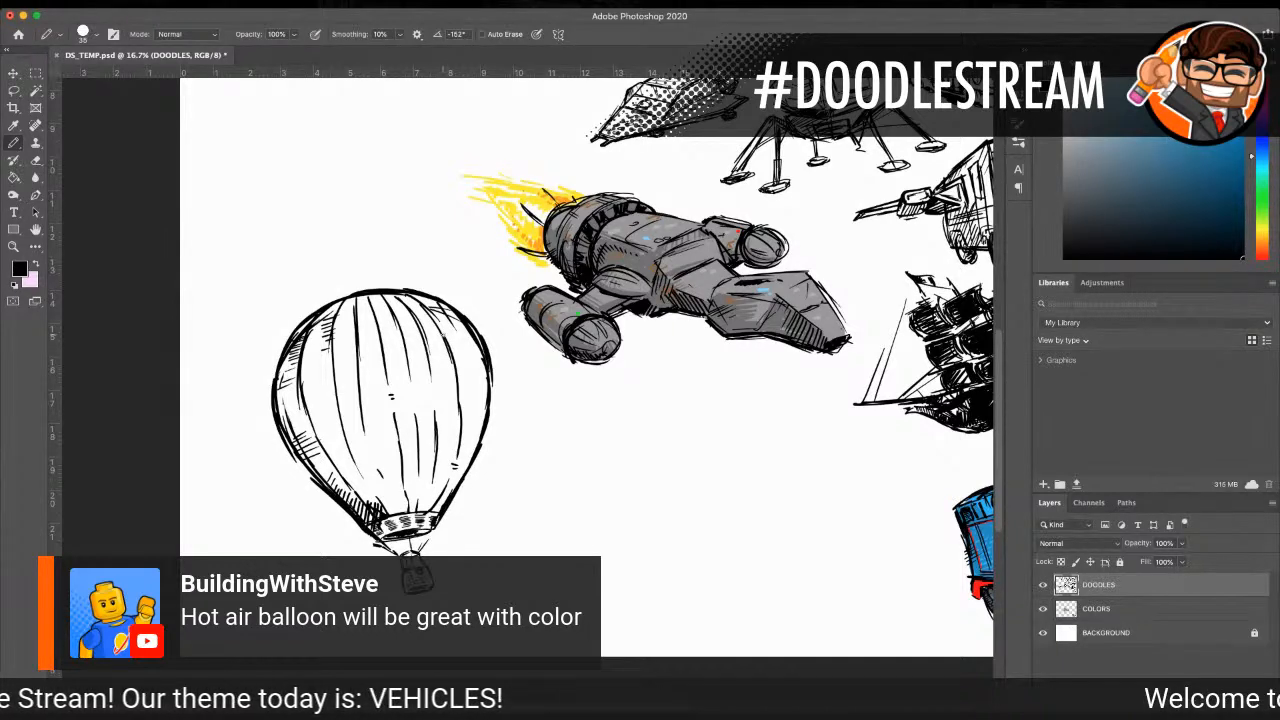
pyautogui.scroll(-2, 231, 427)
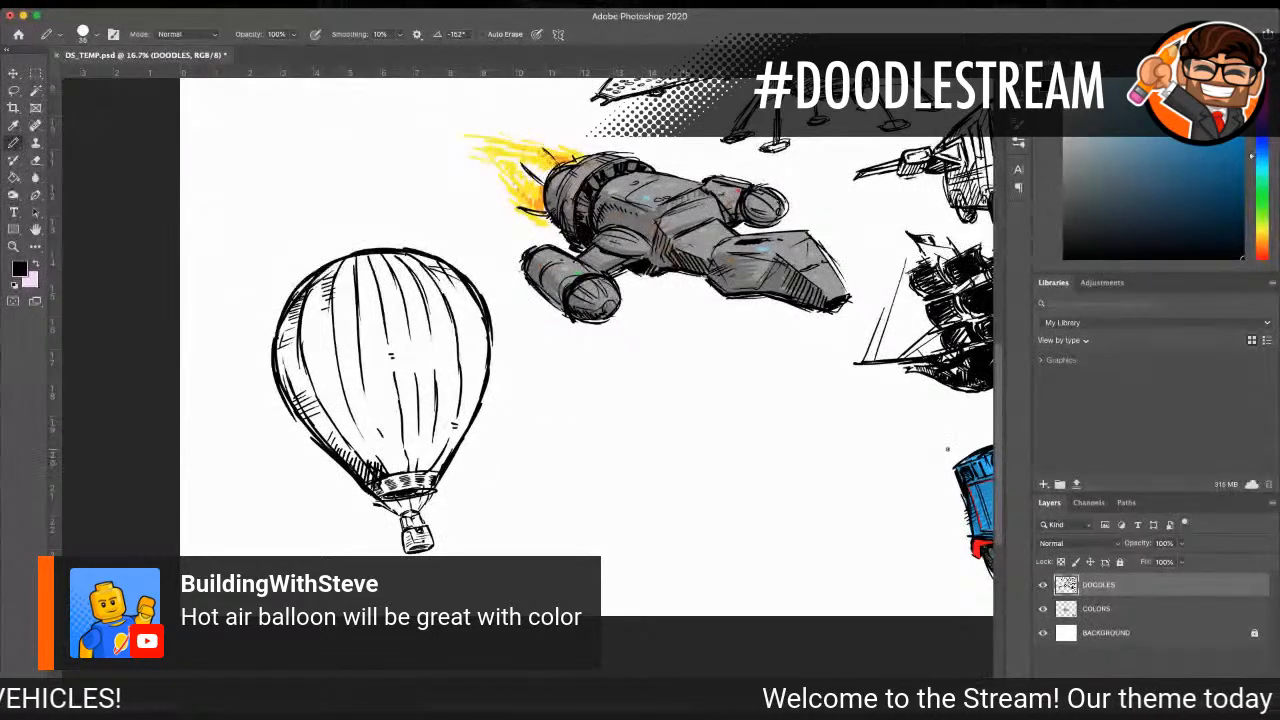
# Step: Lasso the whole balloon on the DOODLES layer and move it to the page's empty upper-left corner, beside the phone booth
pyautogui.click(1109, 609)
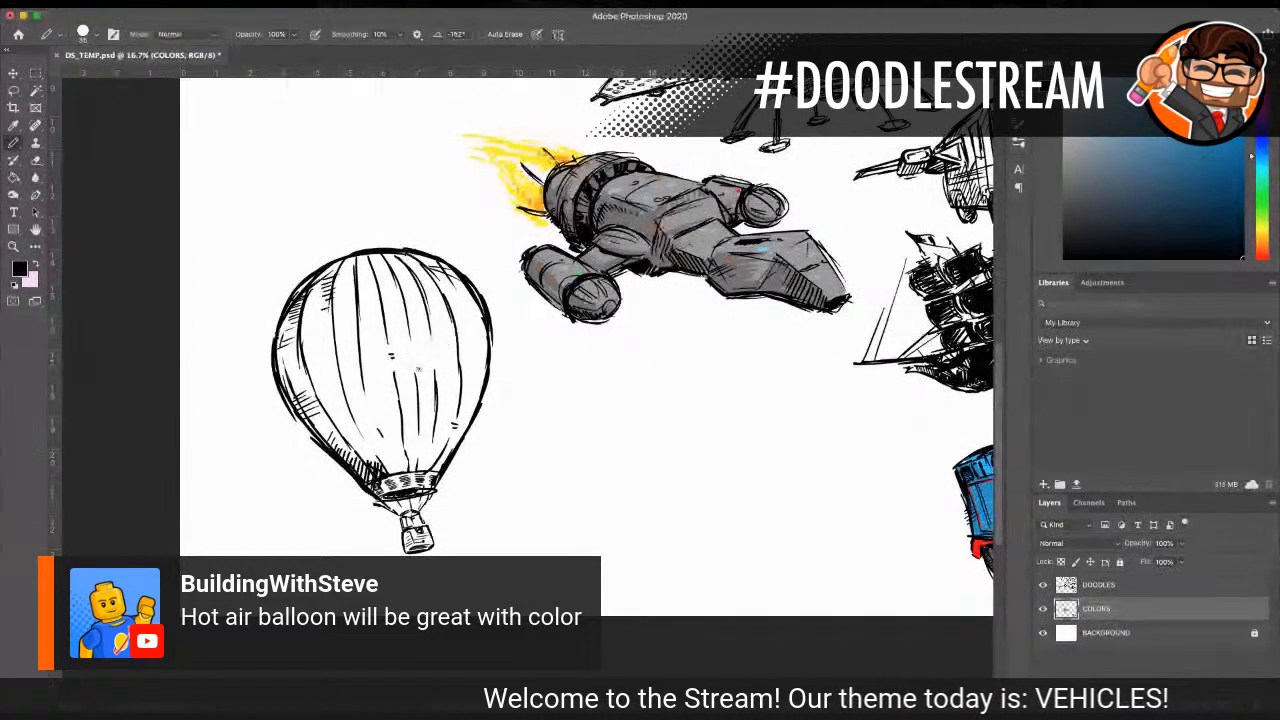
pyautogui.click(20, 90)
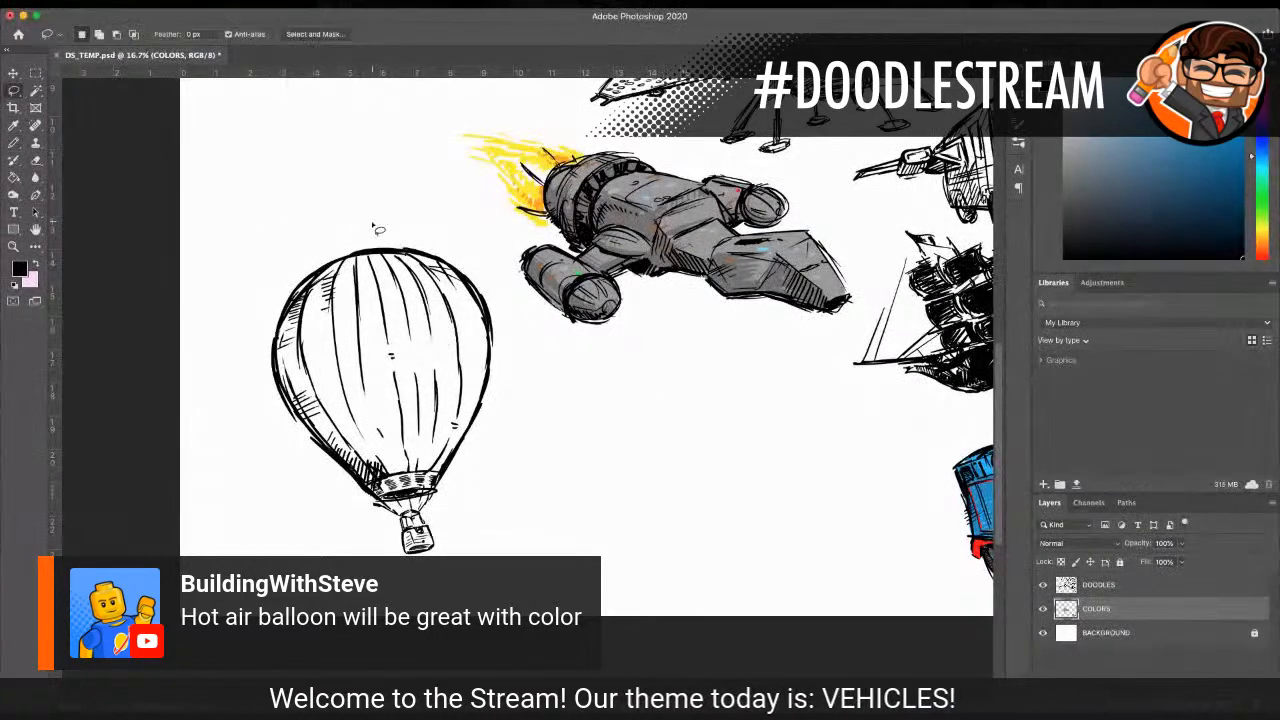
pyautogui.click(1104, 585)
pyautogui.moveTo(263, 278)
pyautogui.mouseDown()
pyautogui.moveTo(254, 442)
pyautogui.moveTo(292, 513)
pyautogui.mouseUp()
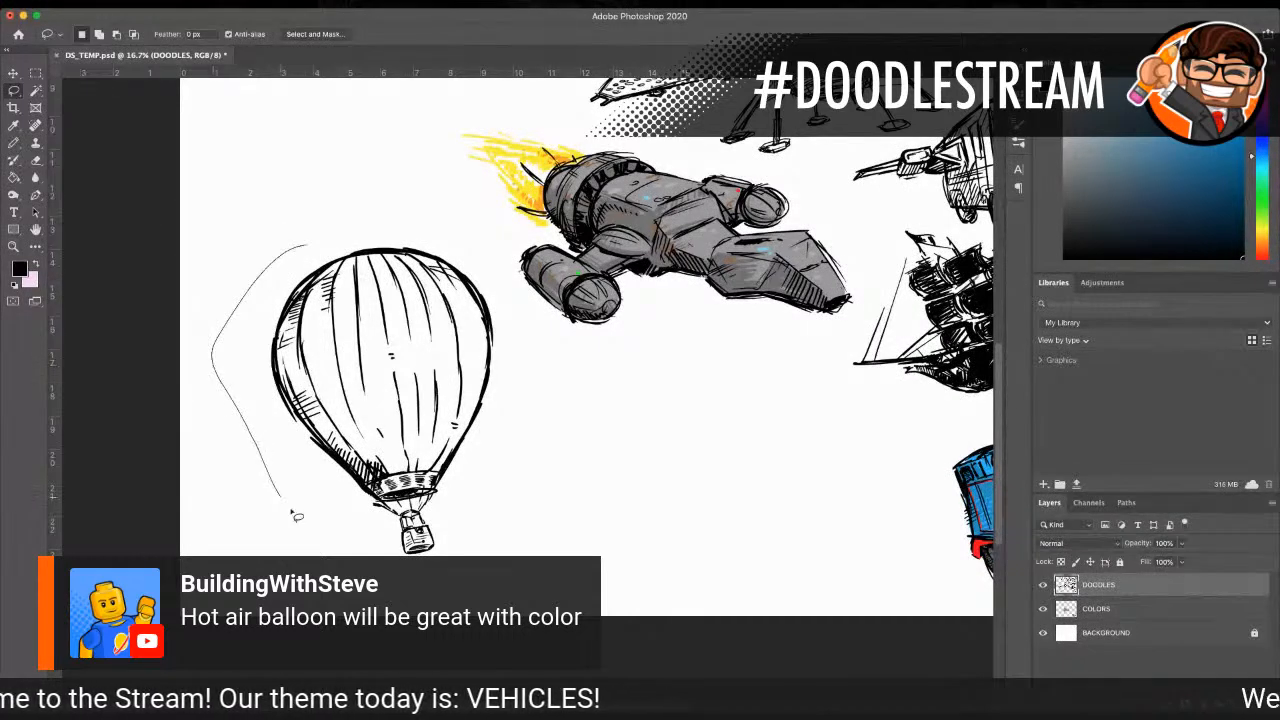
pyautogui.moveTo(477, 517)
pyautogui.mouseDown()
pyautogui.moveTo(510, 300)
pyautogui.moveTo(330, 222)
pyautogui.moveTo(285, 255)
pyautogui.mouseUp()
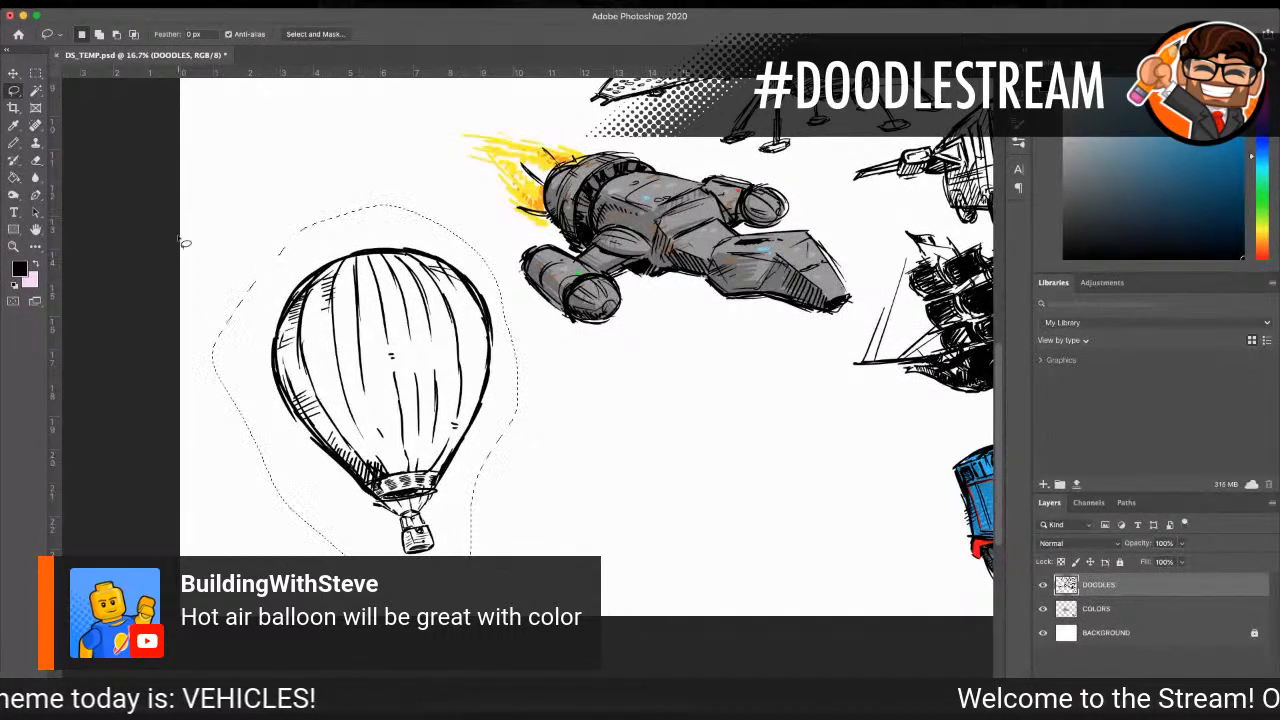
pyautogui.click(14, 73)
pyautogui.moveTo(445, 262)
pyautogui.mouseDown()
pyautogui.moveTo(775, 378)
pyautogui.moveTo(785, 320)
pyautogui.moveTo(514, 298)
pyautogui.moveTo(357, 183)
pyautogui.moveTo(363, 141)
pyautogui.moveTo(381, 149)
pyautogui.mouseUp()
pyautogui.scroll(10, 388, 192)
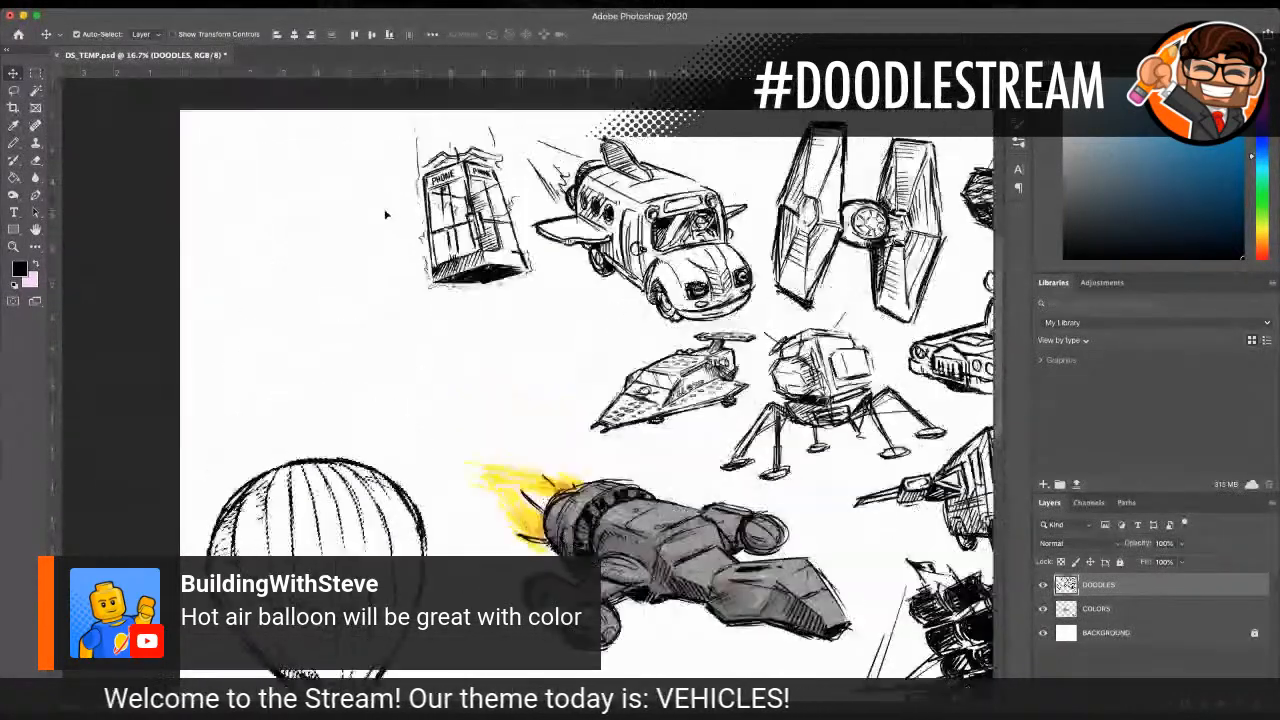
pyautogui.moveTo(352, 452)
pyautogui.mouseDown()
pyautogui.moveTo(345, 648)
pyautogui.moveTo(323, 122)
pyautogui.mouseUp()
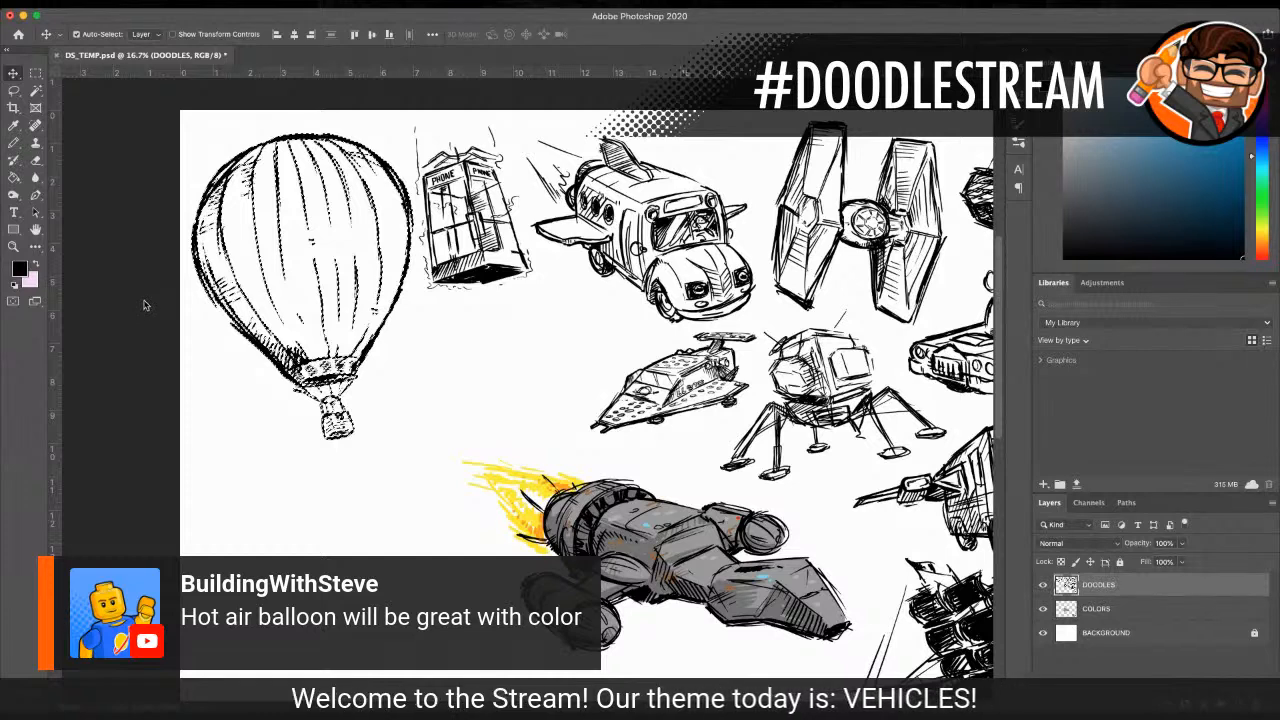
# Step: Scale the selected balloon down to about 94% and nudge it to fit between the page edge and the phone booth
pyautogui.press('super+t')
pyautogui.moveTo(415, 443); pyautogui.dragTo(403, 427)
pyautogui.moveTo(314, 138); pyautogui.dragTo(317, 132)
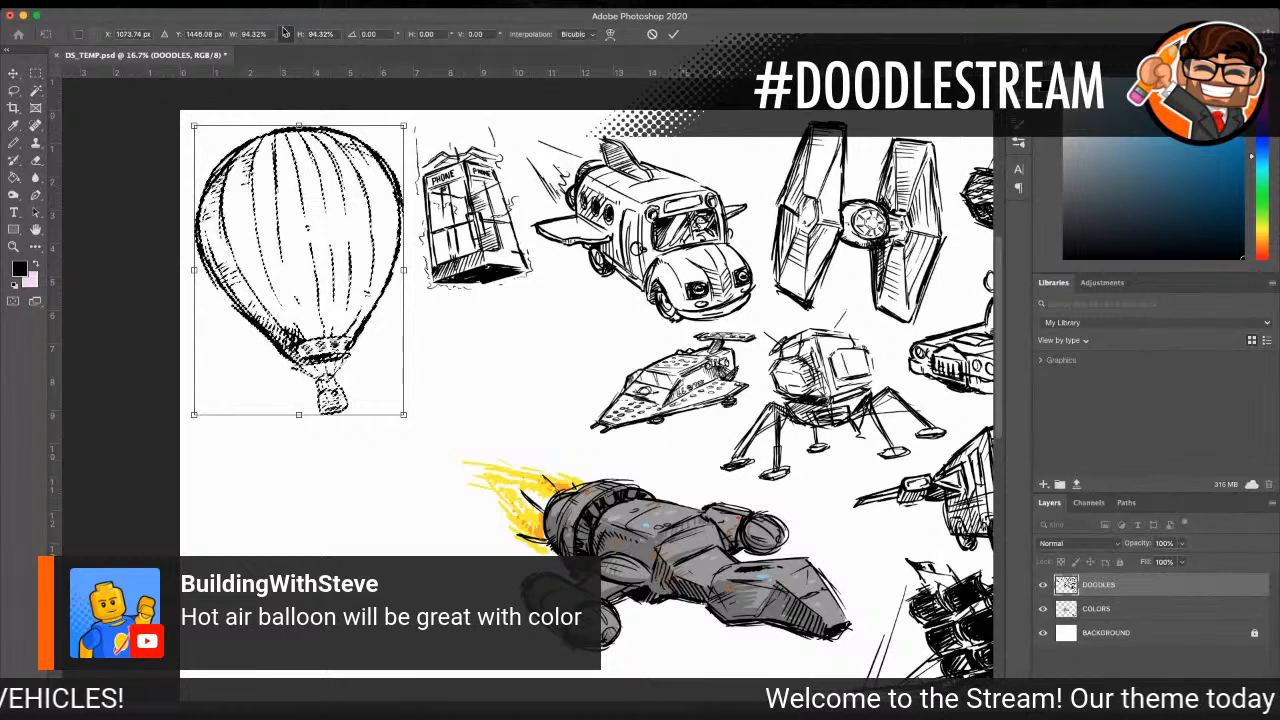
pyautogui.press('Return')
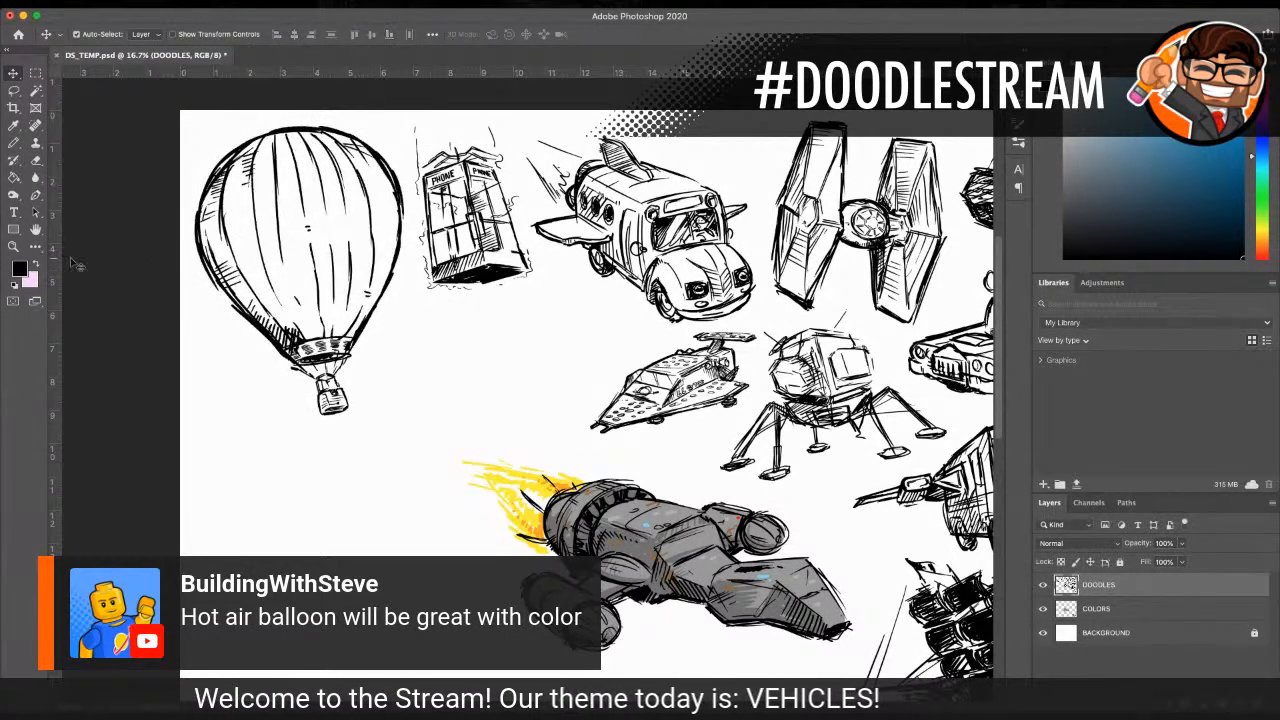
# Step: Make COLORS the active layer and sample the yellow of the spaceship's flame as the foreground color
pyautogui.press('z')
pyautogui.click(346, 248)
pyautogui.scroll(2, 247, 339)
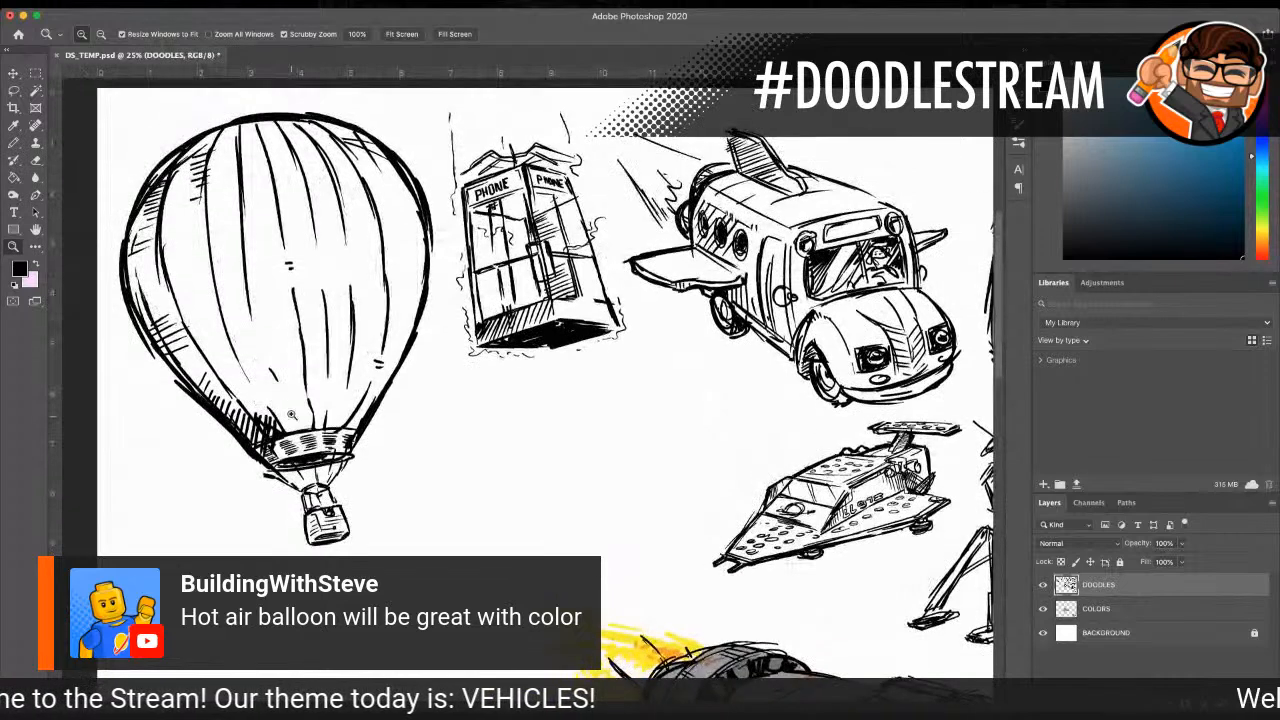
pyautogui.hscroll(-3, 247, 339)
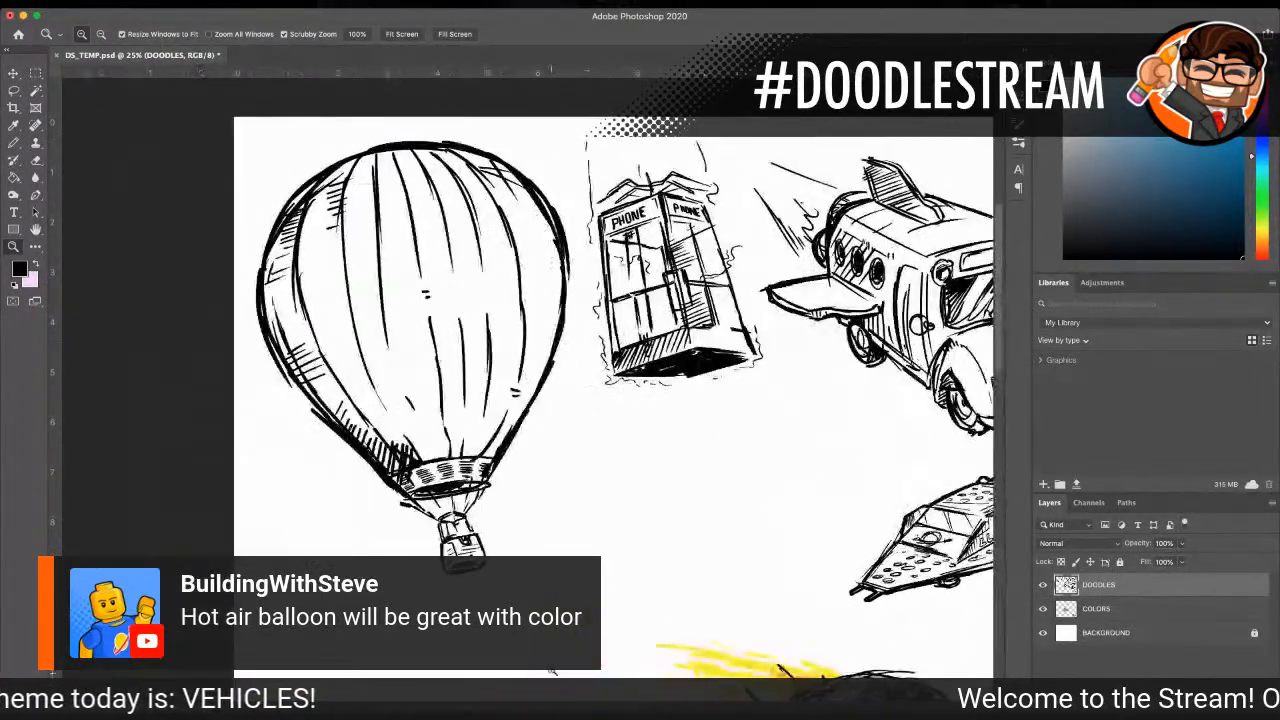
pyautogui.click(1142, 608)
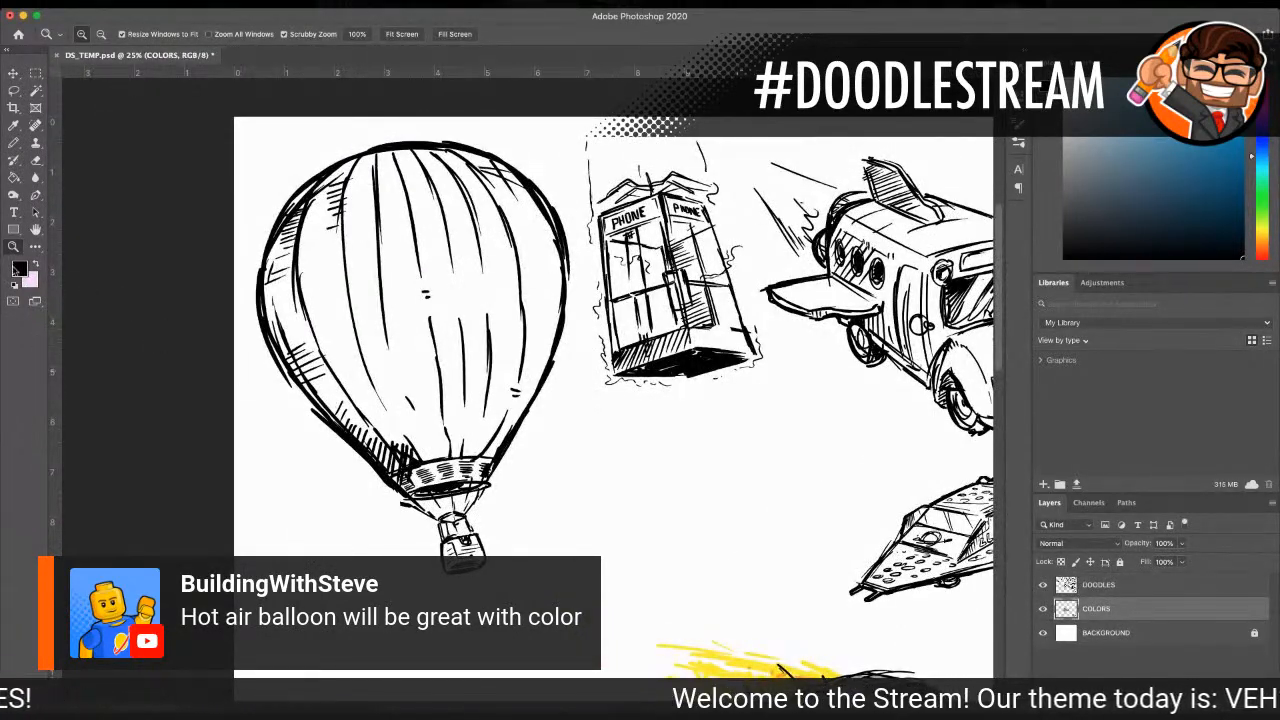
pyautogui.press('i')
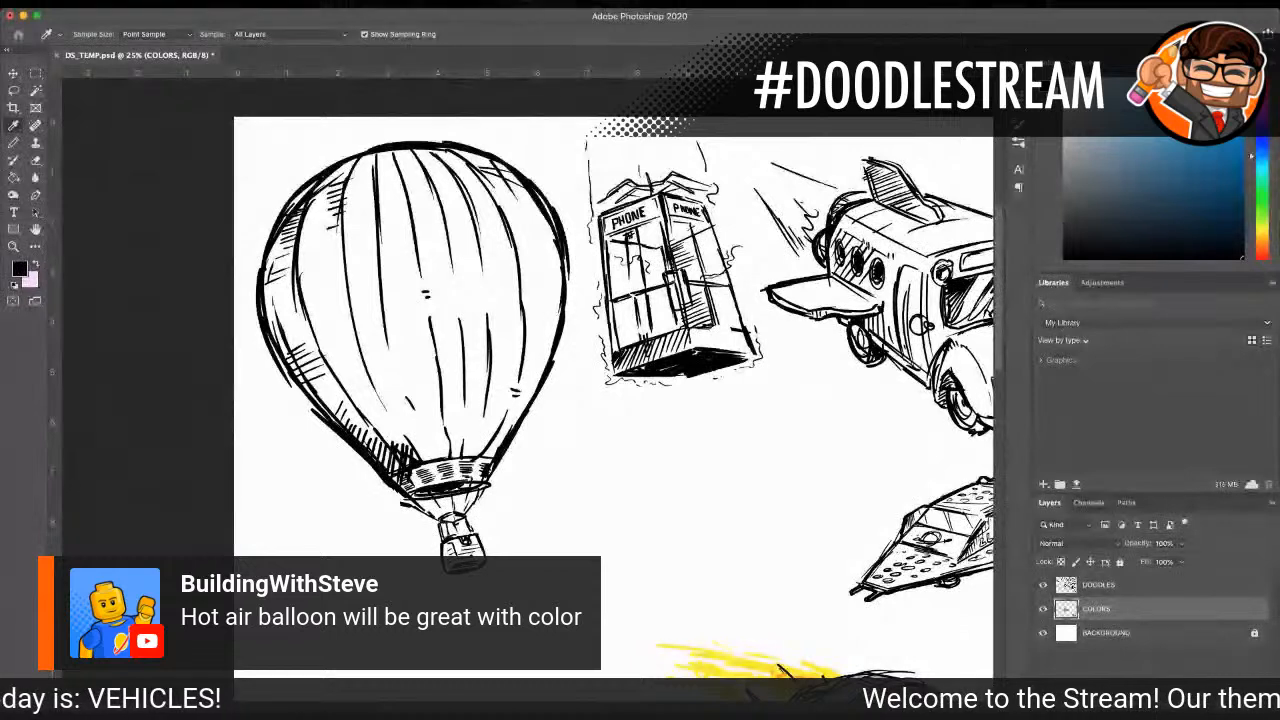
pyautogui.click(752, 662)
pyautogui.press('z')
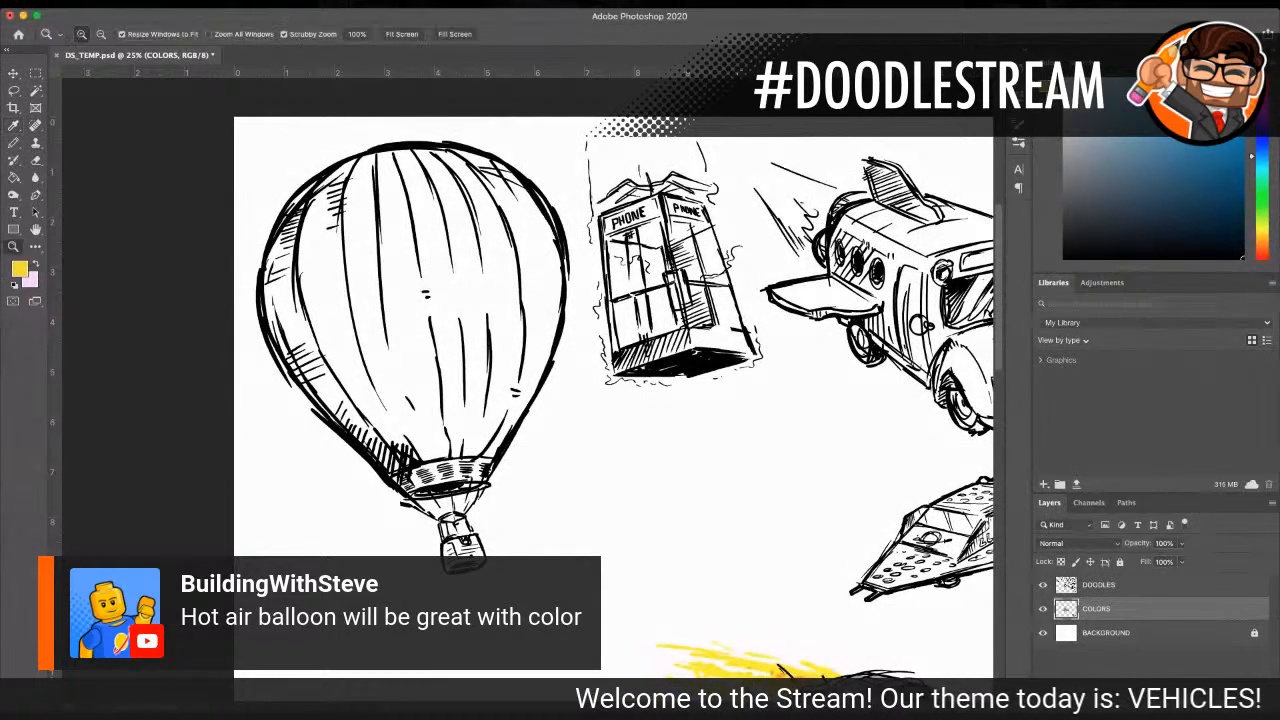
# Step: Paint the entire balloon envelope yellow with a 200-size Pencil, staying within the outline down to the band
pyautogui.click(14, 145)
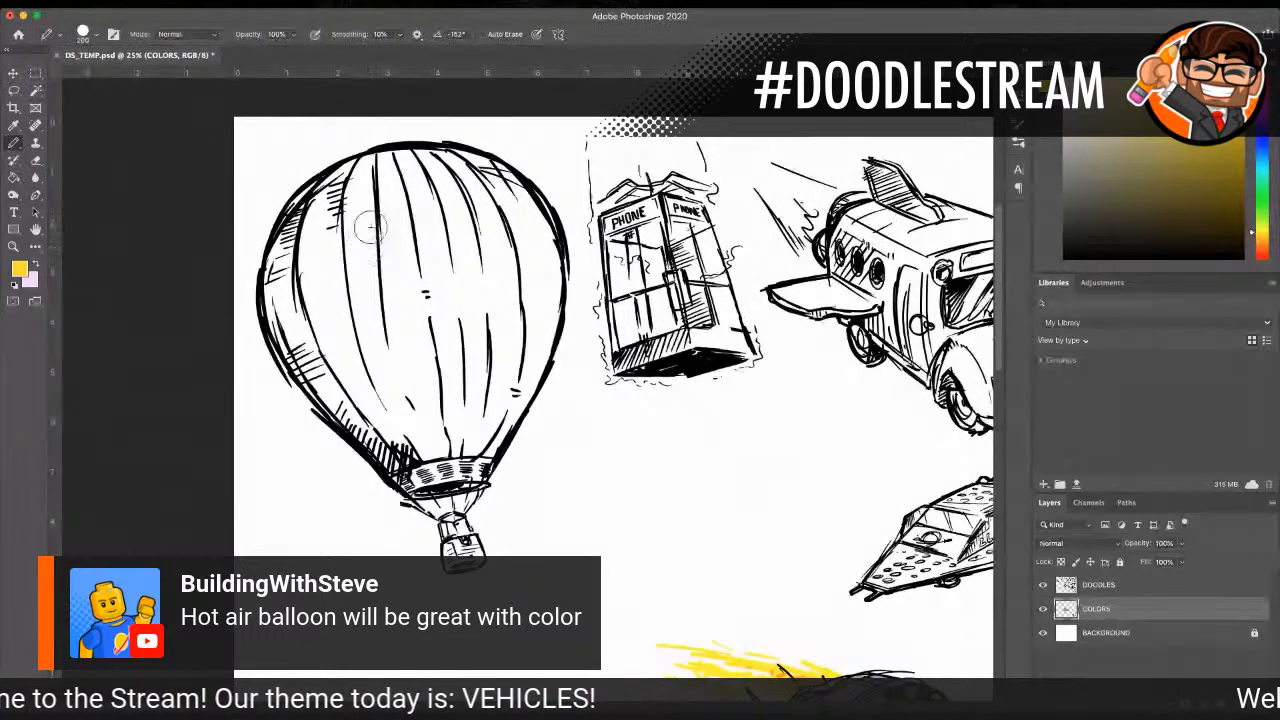
pyautogui.moveTo(425, 215)
pyautogui.mouseDown()
pyautogui.moveTo(475, 255)
pyautogui.moveTo(406, 366)
pyautogui.moveTo(466, 380)
pyautogui.moveTo(425, 421)
pyautogui.moveTo(458, 440)
pyautogui.moveTo(324, 207)
pyautogui.moveTo(402, 173)
pyautogui.moveTo(306, 310)
pyautogui.moveTo(408, 195)
pyautogui.moveTo(324, 296)
pyautogui.moveTo(318, 345)
pyautogui.moveTo(366, 308)
pyautogui.moveTo(350, 374)
pyautogui.moveTo(356, 338)
pyautogui.moveTo(362, 402)
pyautogui.moveTo(378, 420)
pyautogui.moveTo(392, 370)
pyautogui.moveTo(430, 442)
pyautogui.moveTo(418, 452)
pyautogui.moveTo(353, 382)
pyautogui.moveTo(393, 440)
pyautogui.moveTo(291, 302)
pyautogui.moveTo(334, 386)
pyautogui.mouseUp()
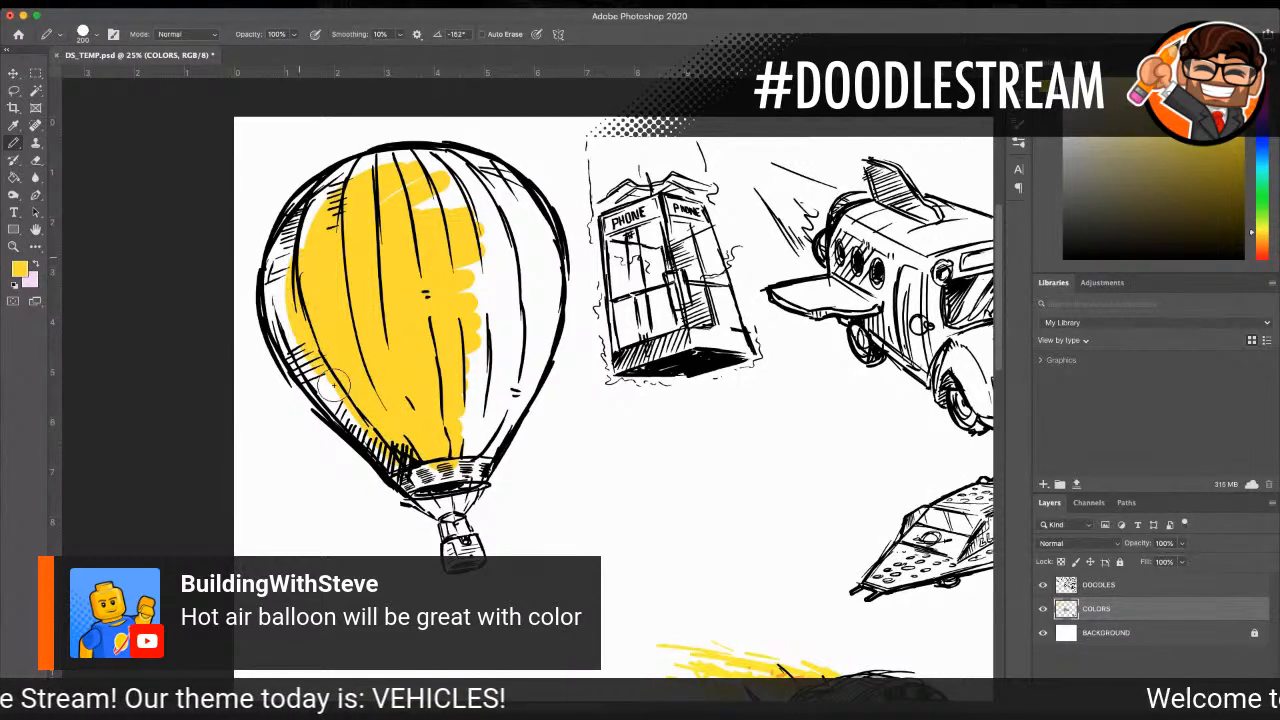
pyautogui.moveTo(285, 300)
pyautogui.mouseDown()
pyautogui.moveTo(460, 165)
pyautogui.moveTo(500, 205)
pyautogui.moveTo(448, 238)
pyautogui.moveTo(505, 335)
pyautogui.moveTo(440, 430)
pyautogui.moveTo(508, 355)
pyautogui.moveTo(483, 437)
pyautogui.moveTo(525, 255)
pyautogui.moveTo(540, 275)
pyautogui.moveTo(475, 198)
pyautogui.moveTo(490, 185)
pyautogui.moveTo(513, 216)
pyautogui.moveTo(427, 181)
pyautogui.moveTo(318, 195)
pyautogui.moveTo(428, 163)
pyautogui.moveTo(473, 163)
pyautogui.moveTo(515, 188)
pyautogui.moveTo(298, 213)
pyautogui.moveTo(271, 300)
pyautogui.moveTo(315, 390)
pyautogui.moveTo(290, 335)
pyautogui.moveTo(385, 452)
pyautogui.moveTo(405, 458)
pyautogui.moveTo(482, 400)
pyautogui.moveTo(482, 448)
pyautogui.moveTo(527, 398)
pyautogui.moveTo(545, 345)
pyautogui.moveTo(562, 245)
pyautogui.moveTo(557, 271)
pyautogui.moveTo(550, 240)
pyautogui.mouseUp()
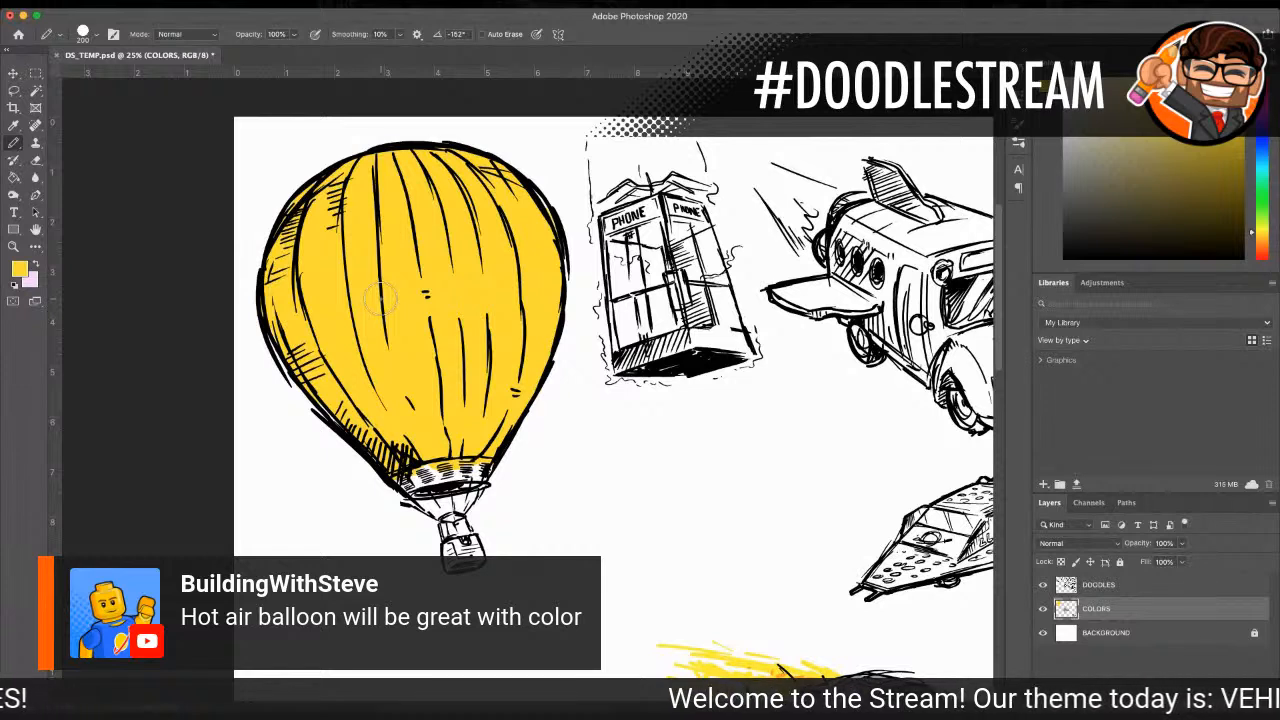
# Step: Choose a bright green and paint a stepped diagonal stripe from the envelope's left edge up to its crown
pyautogui.press('i')
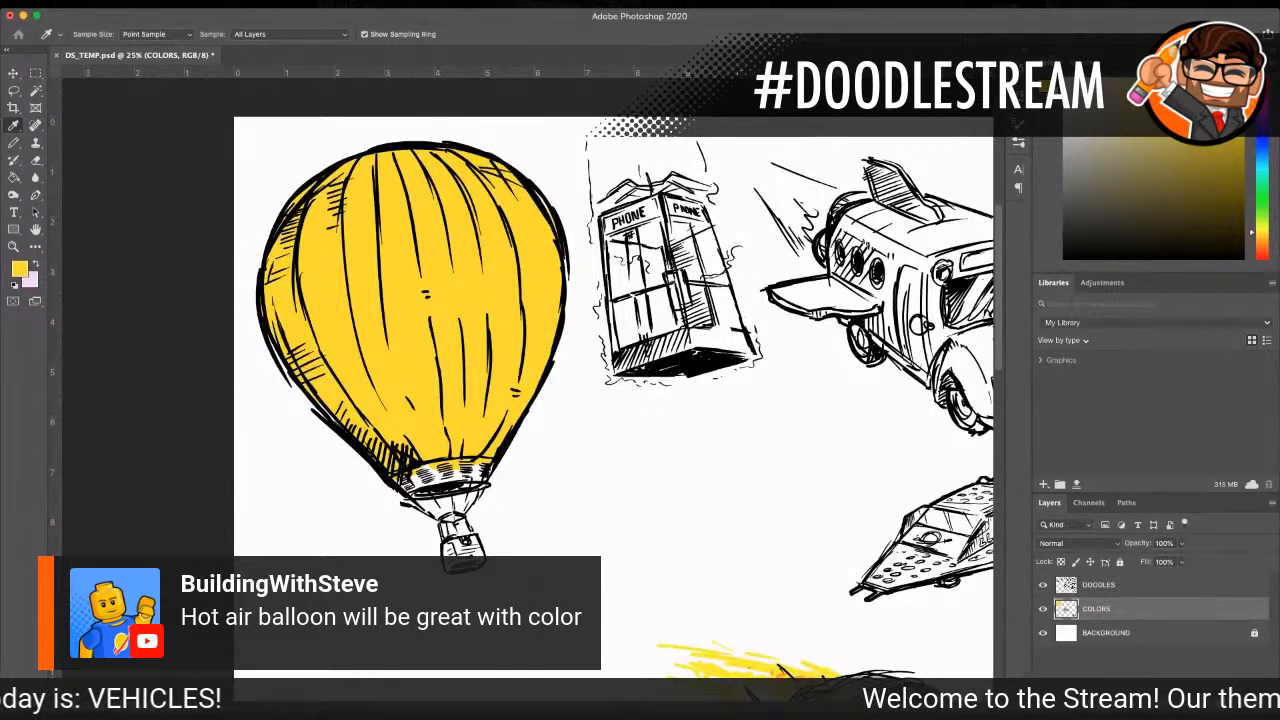
pyautogui.press('Return')
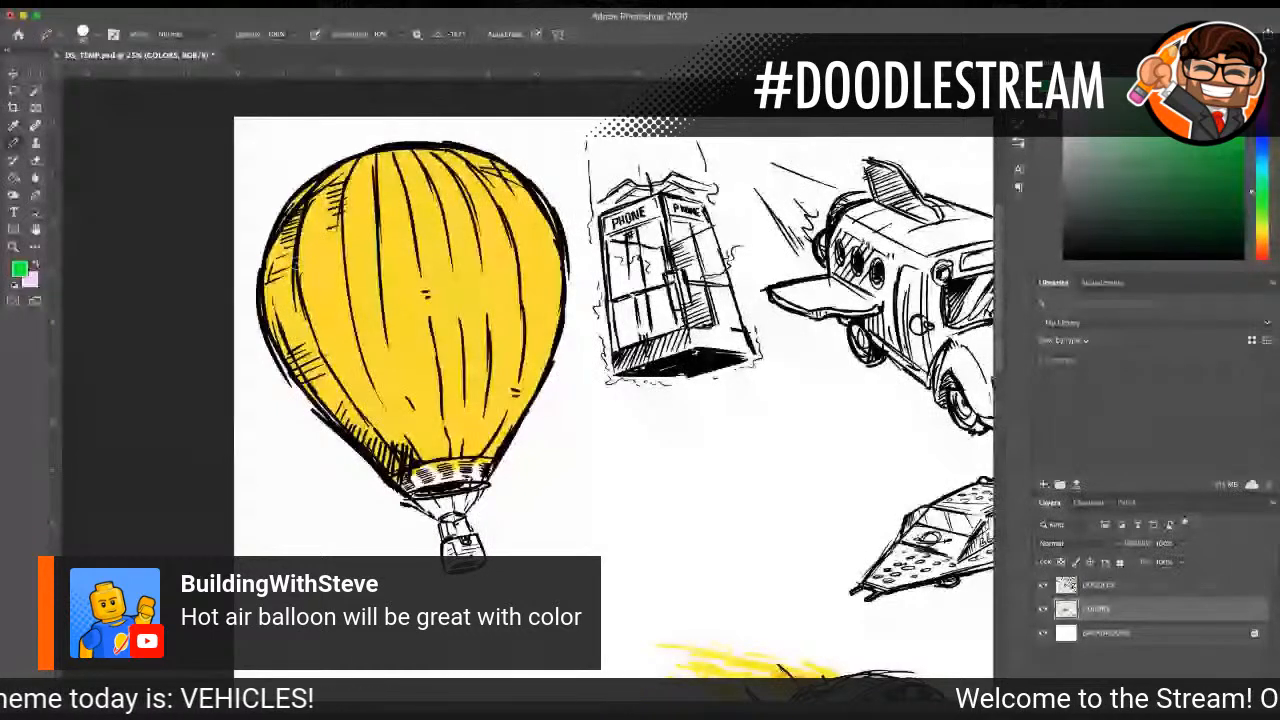
pyautogui.moveTo(330, 254)
pyautogui.mouseDown()
pyautogui.moveTo(298, 268)
pyautogui.moveTo(438, 153)
pyautogui.mouseUp()
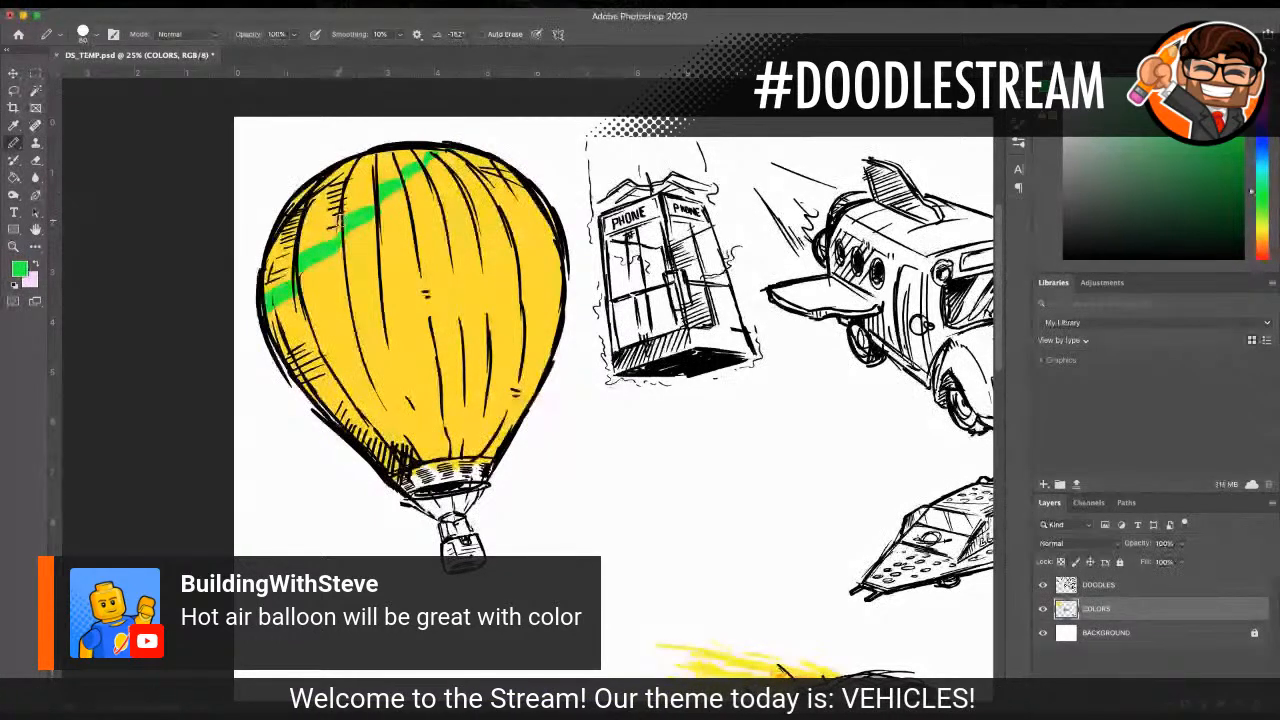
# Step: Choose a bright blue and paint a stepped diagonal stripe directly below the green one, from the envelope's left edge to its crown
pyautogui.press('i')
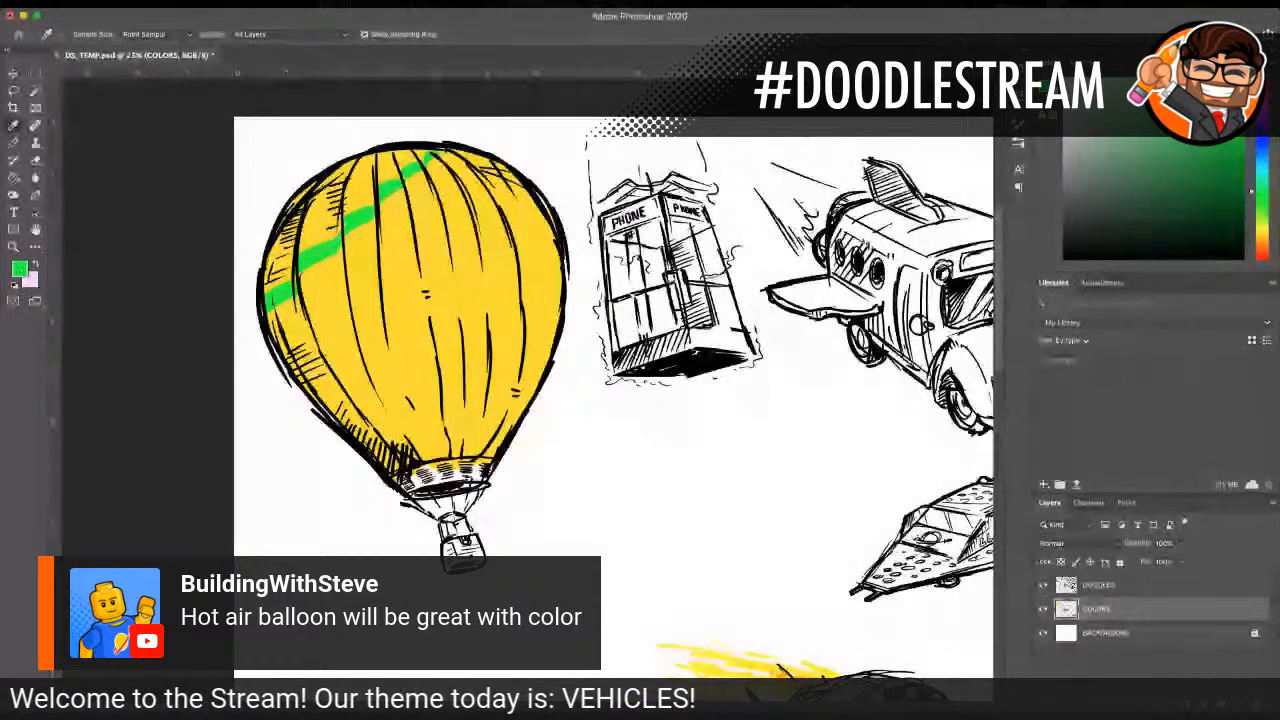
pyautogui.press('Return')
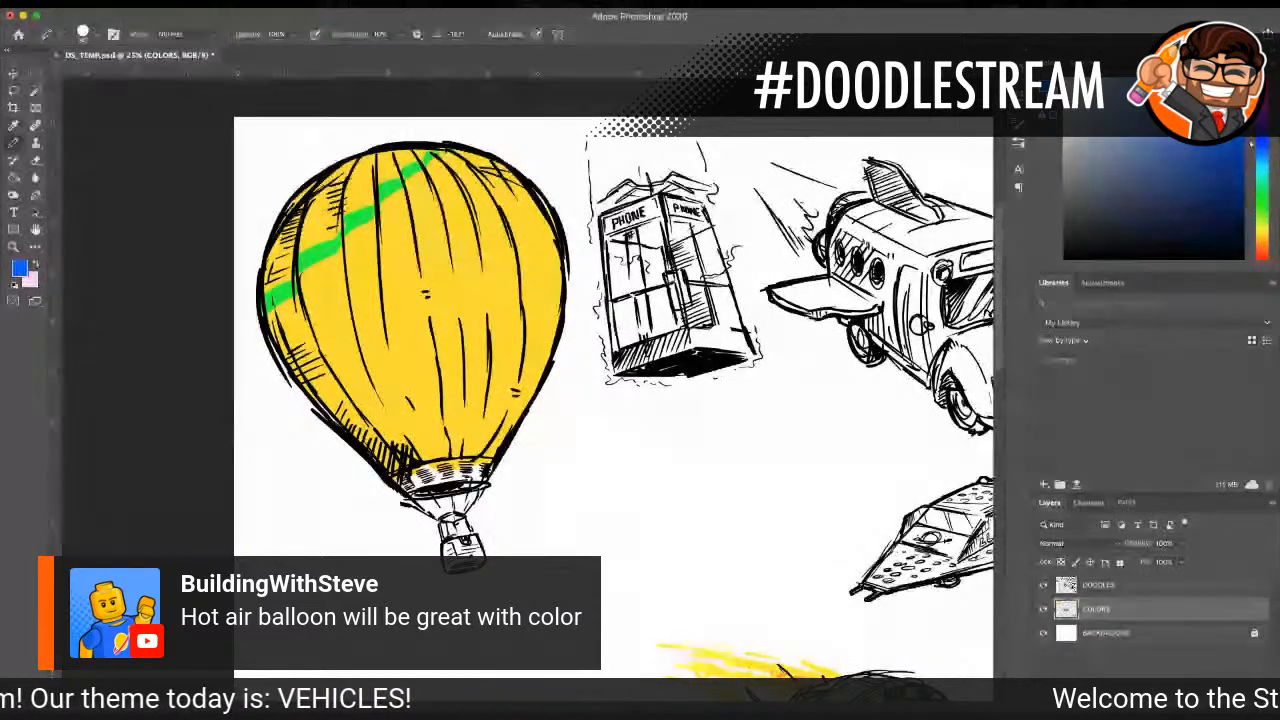
pyautogui.moveTo(270, 320)
pyautogui.mouseDown()
pyautogui.moveTo(304, 306)
pyautogui.moveTo(344, 256)
pyautogui.mouseUp()
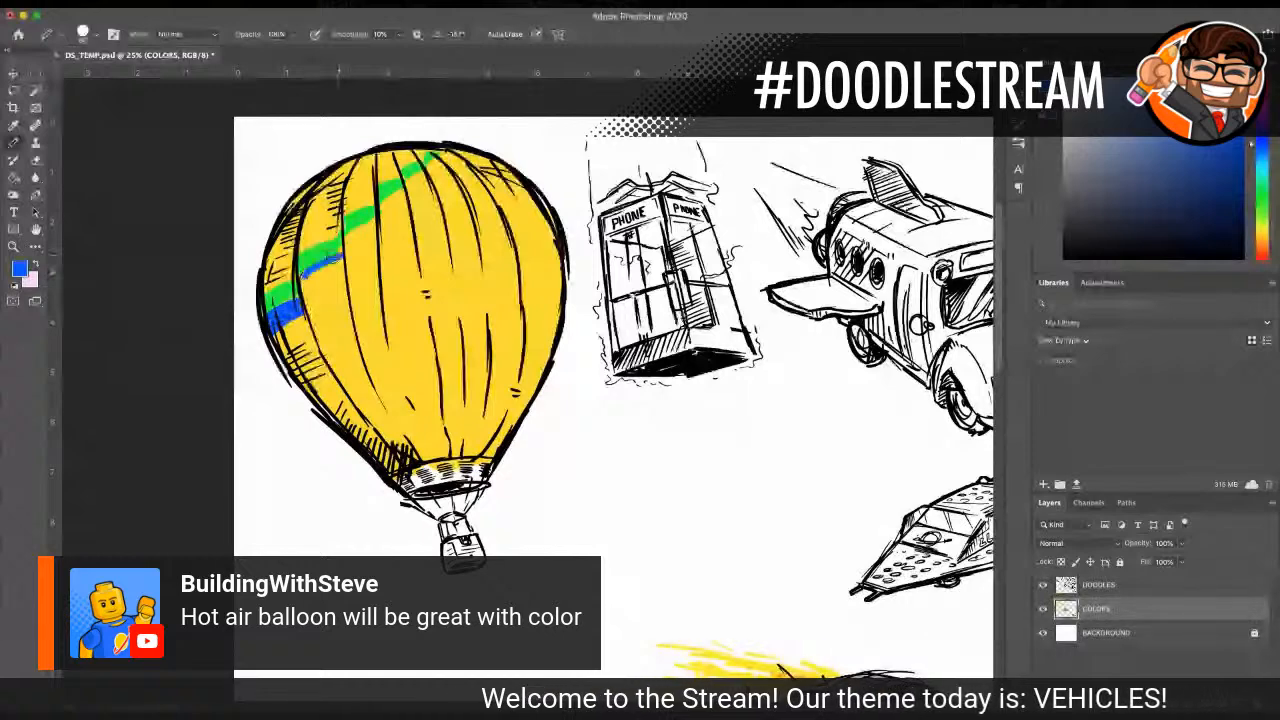
pyautogui.moveTo(300, 298); pyautogui.dragTo(374, 230)
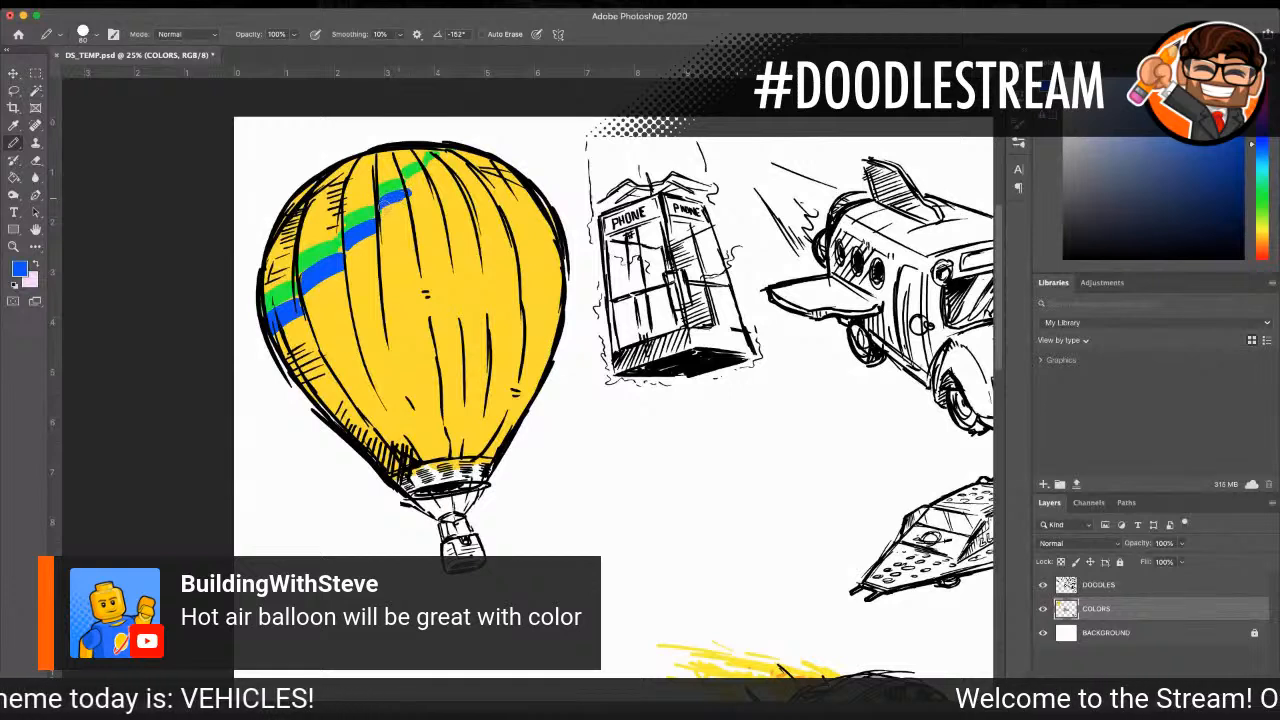
pyautogui.moveTo(408, 187)
pyautogui.mouseDown()
pyautogui.moveTo(427, 173)
pyautogui.moveTo(409, 186)
pyautogui.mouseUp()
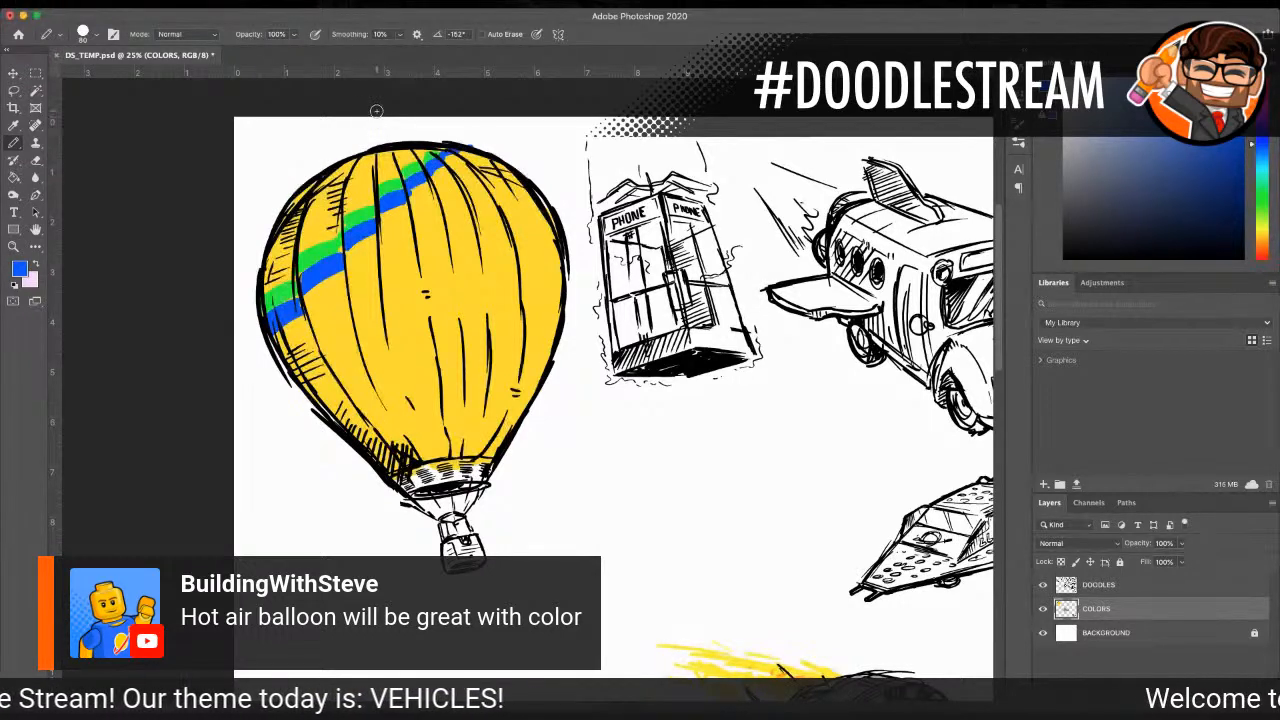
# Step: Choose a magenta-violet and paint a diagonal stripe directly below the blue one, up to the balloon's crown
pyautogui.press('i')
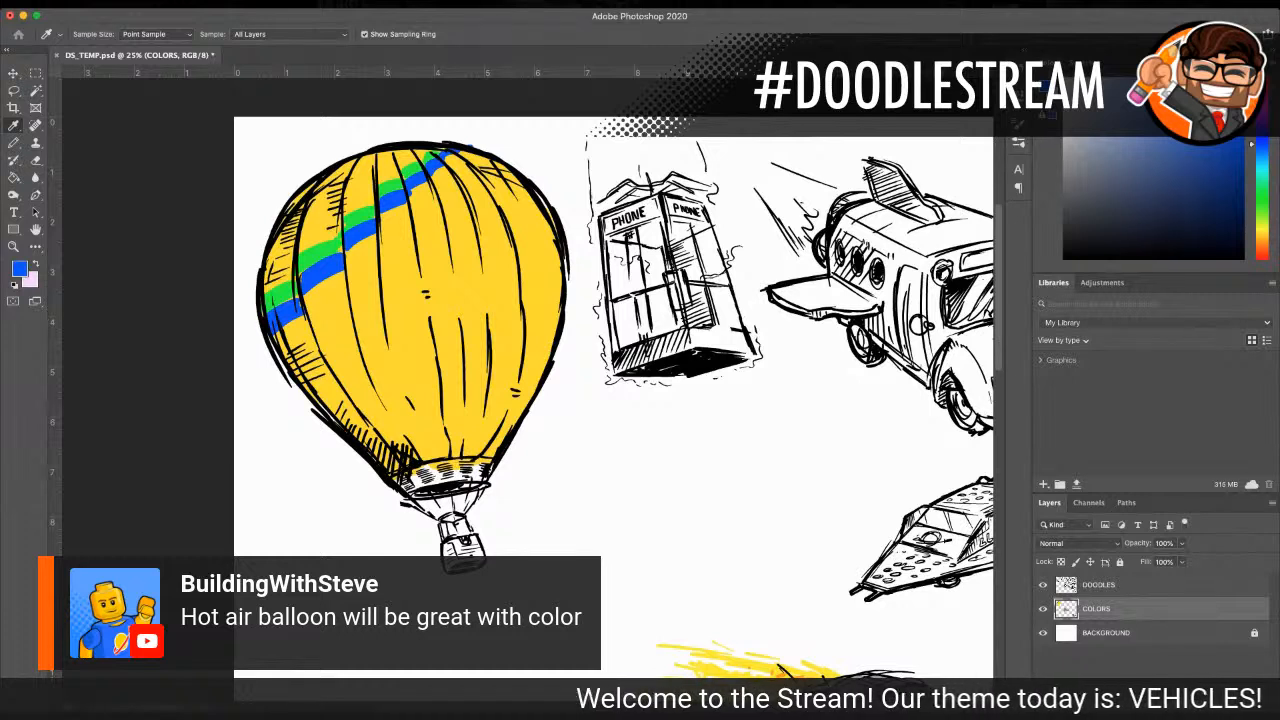
pyautogui.press('b')
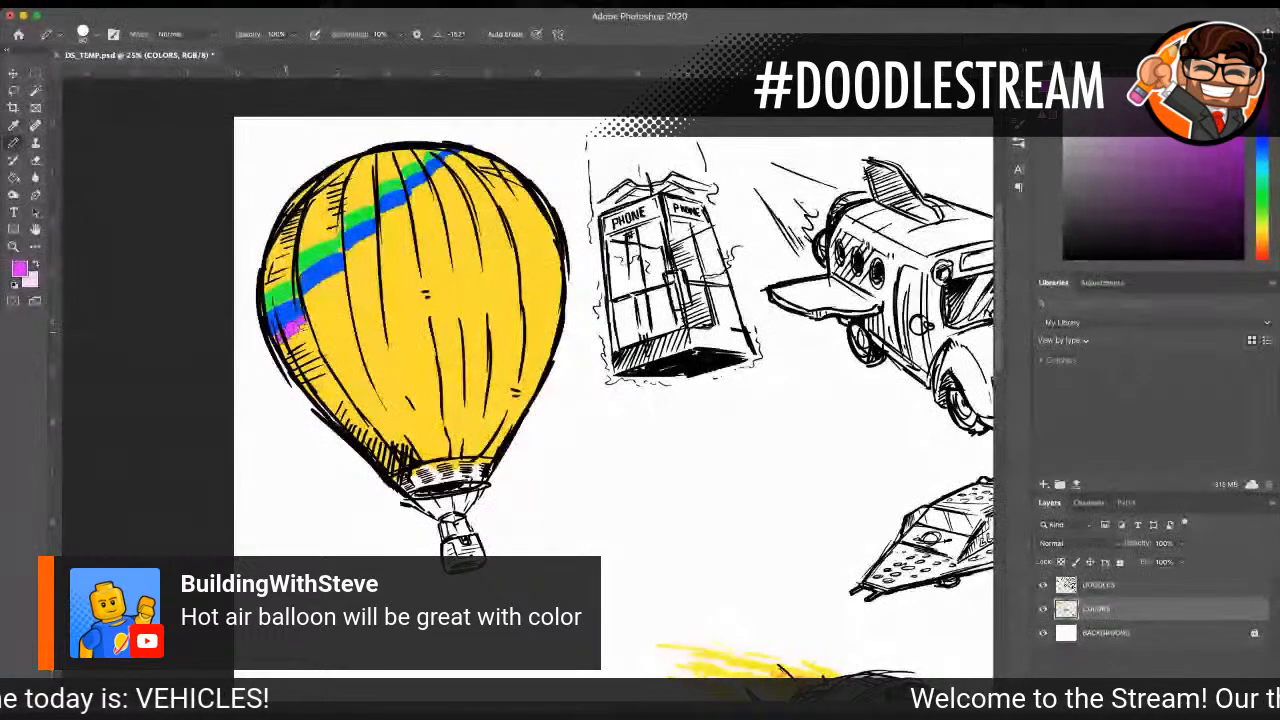
pyautogui.moveTo(284, 346)
pyautogui.mouseDown()
pyautogui.moveTo(307, 290)
pyautogui.moveTo(343, 271)
pyautogui.moveTo(340, 283)
pyautogui.moveTo(370, 244)
pyautogui.mouseUp()
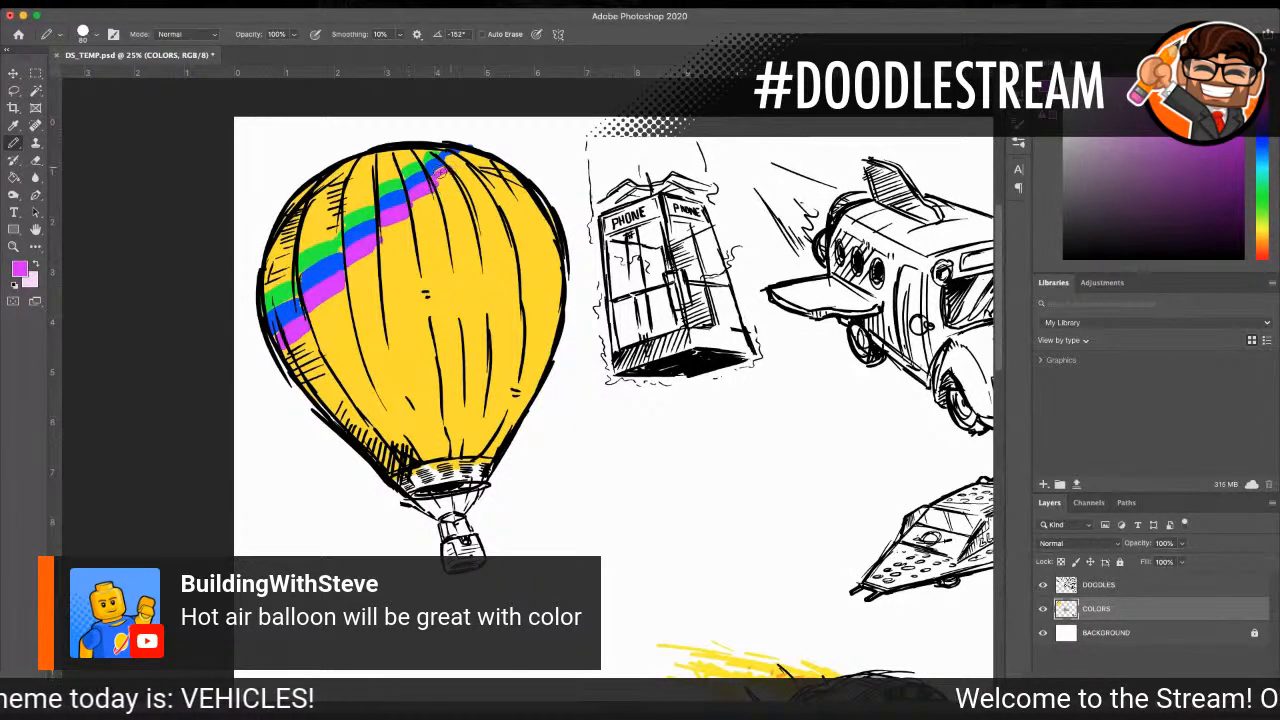
pyautogui.moveTo(440, 172); pyautogui.dragTo(458, 158)
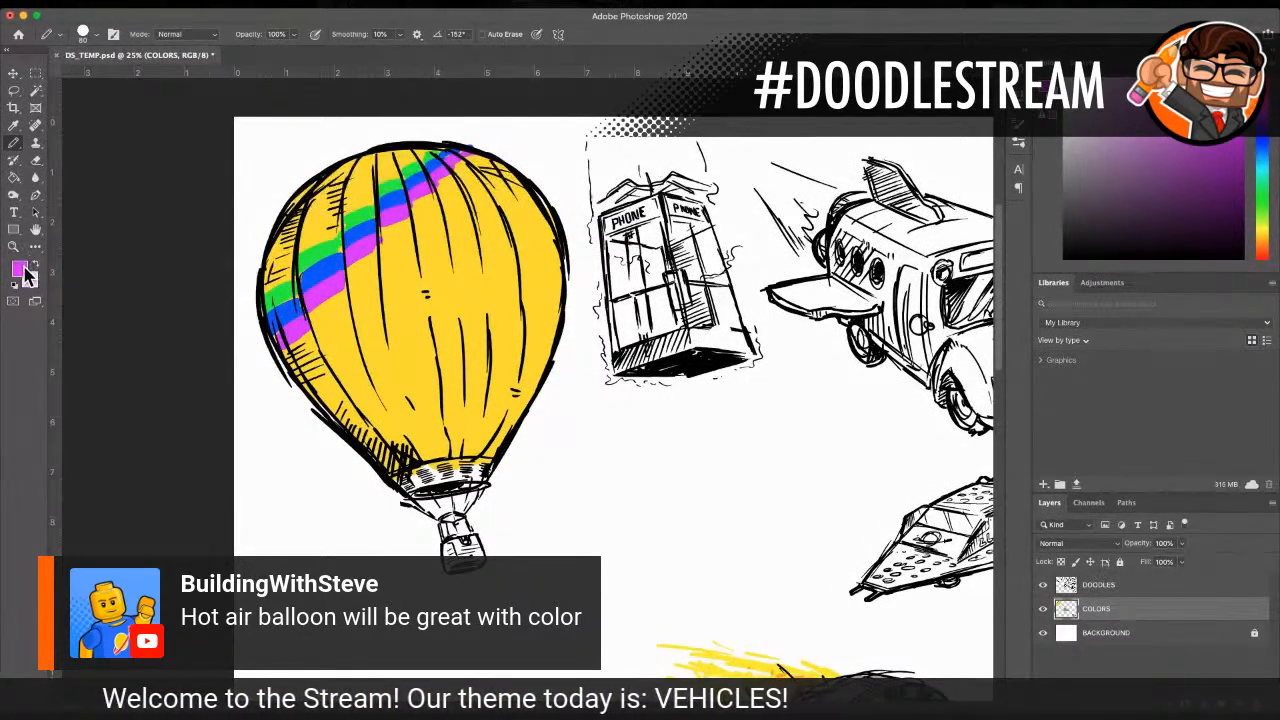
# Step: Choose a bright red and paint a stepped diagonal stripe directly below the magenta one, up to the crown
pyautogui.click(13, 126)
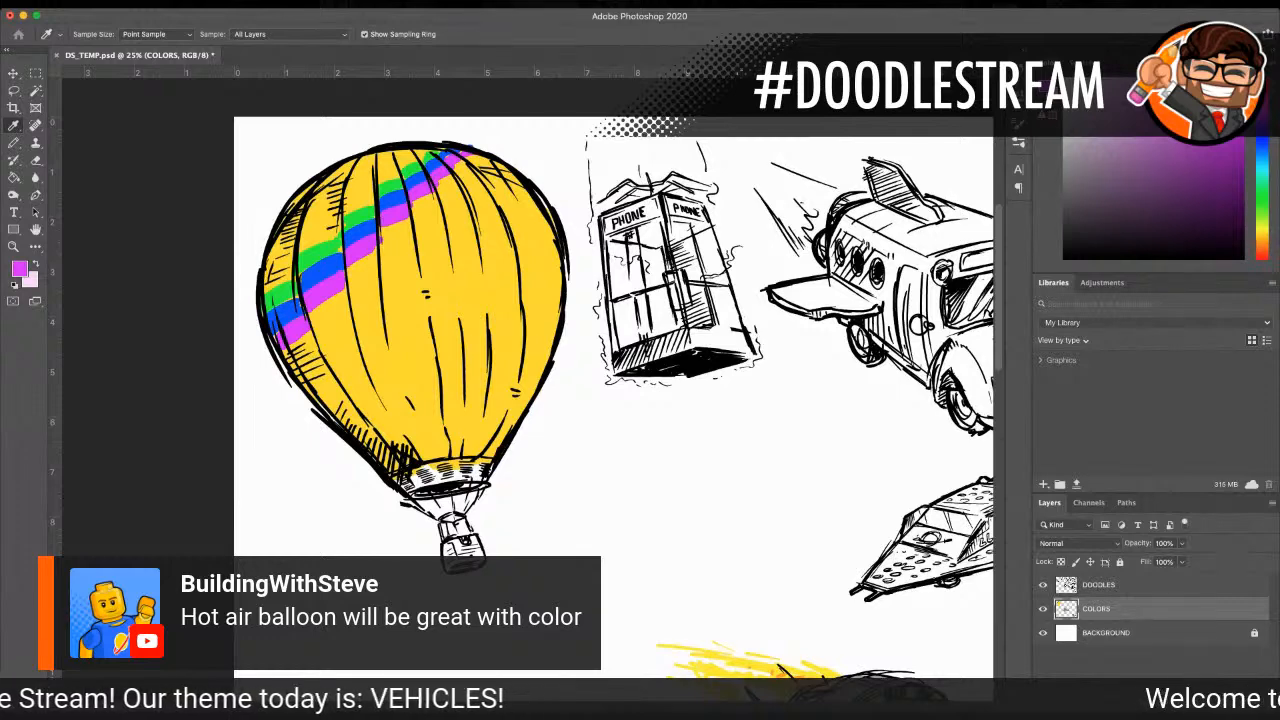
pyautogui.click(27, 298)
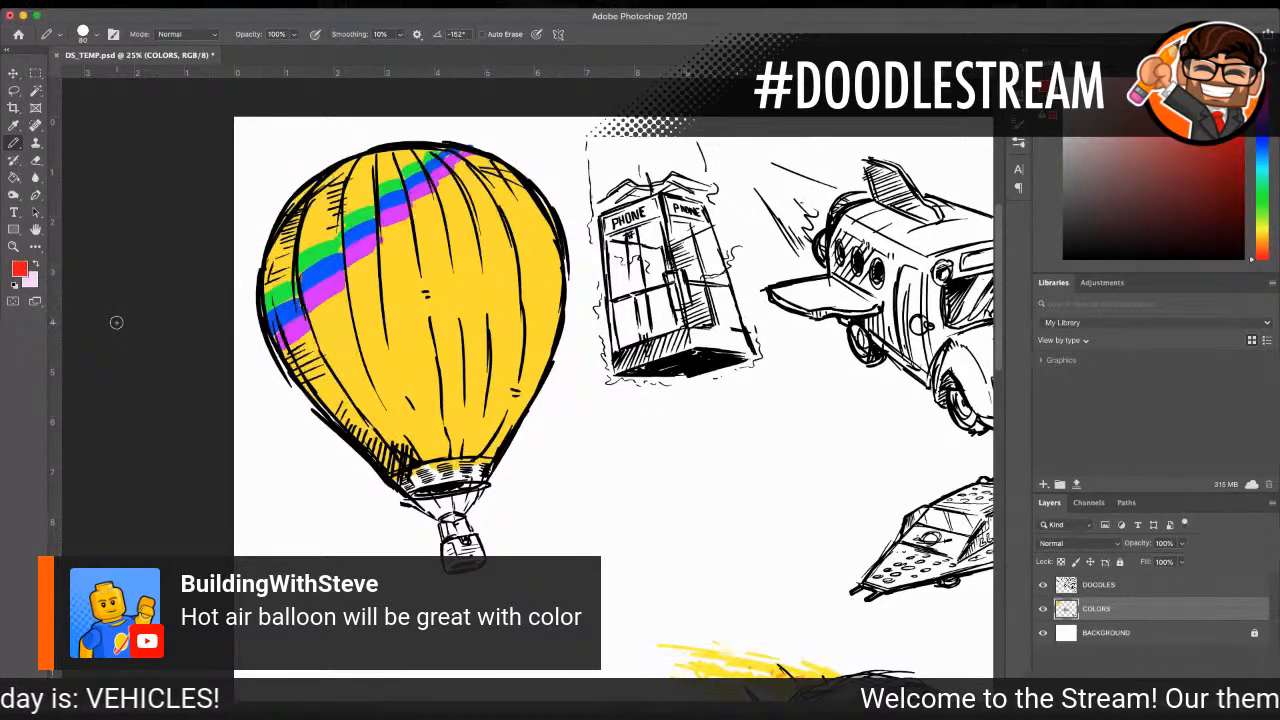
pyautogui.moveTo(285, 338)
pyautogui.mouseDown()
pyautogui.moveTo(338, 294)
pyautogui.moveTo(313, 312)
pyautogui.moveTo(315, 323)
pyautogui.moveTo(350, 276)
pyautogui.mouseUp()
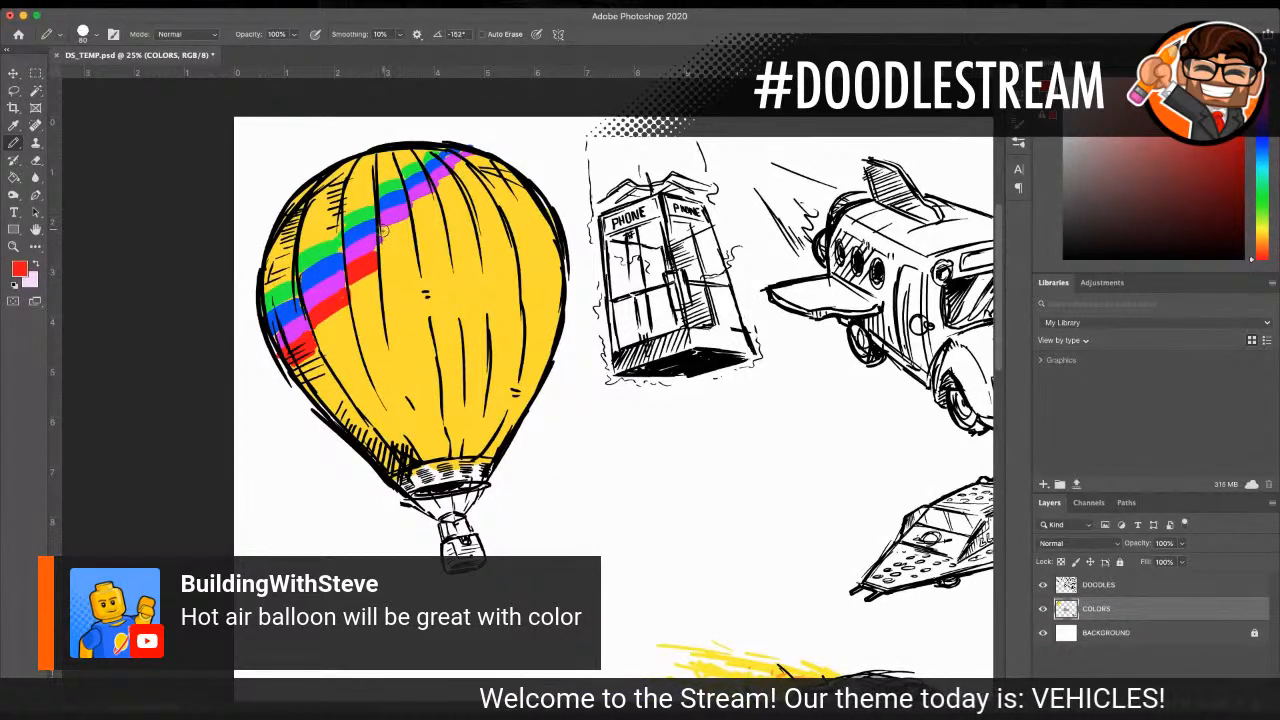
pyautogui.moveTo(384, 238)
pyautogui.mouseDown()
pyautogui.moveTo(386, 228)
pyautogui.moveTo(437, 195)
pyautogui.mouseUp()
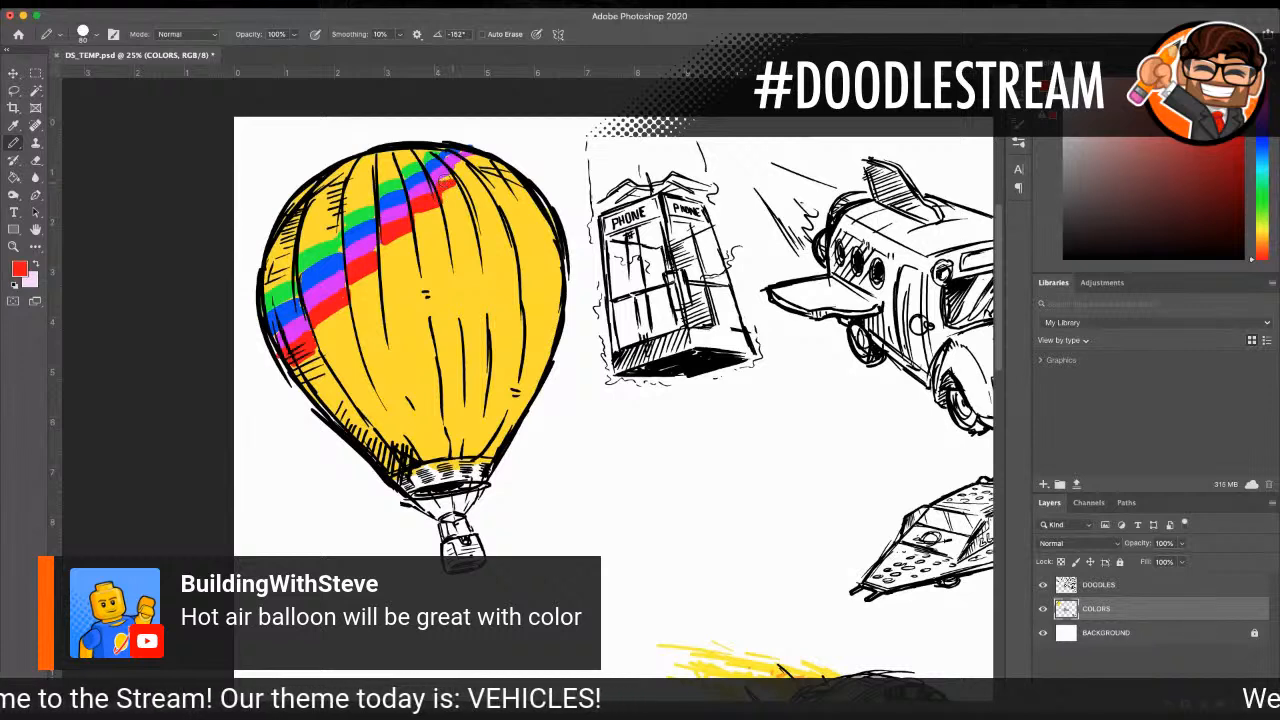
pyautogui.moveTo(459, 170); pyautogui.dragTo(487, 154)
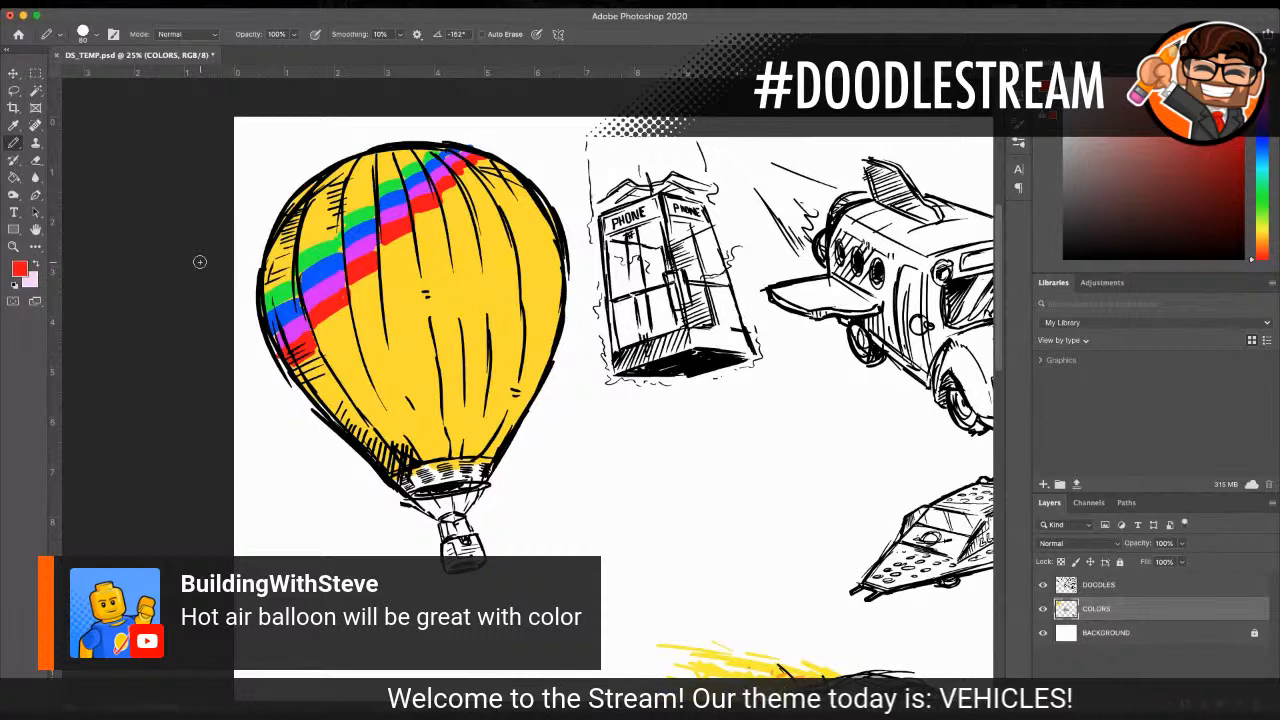
# Step: Choose an orange and paint a diagonal stripe along the lower edge of the red one, up to the crown
pyautogui.press('i')
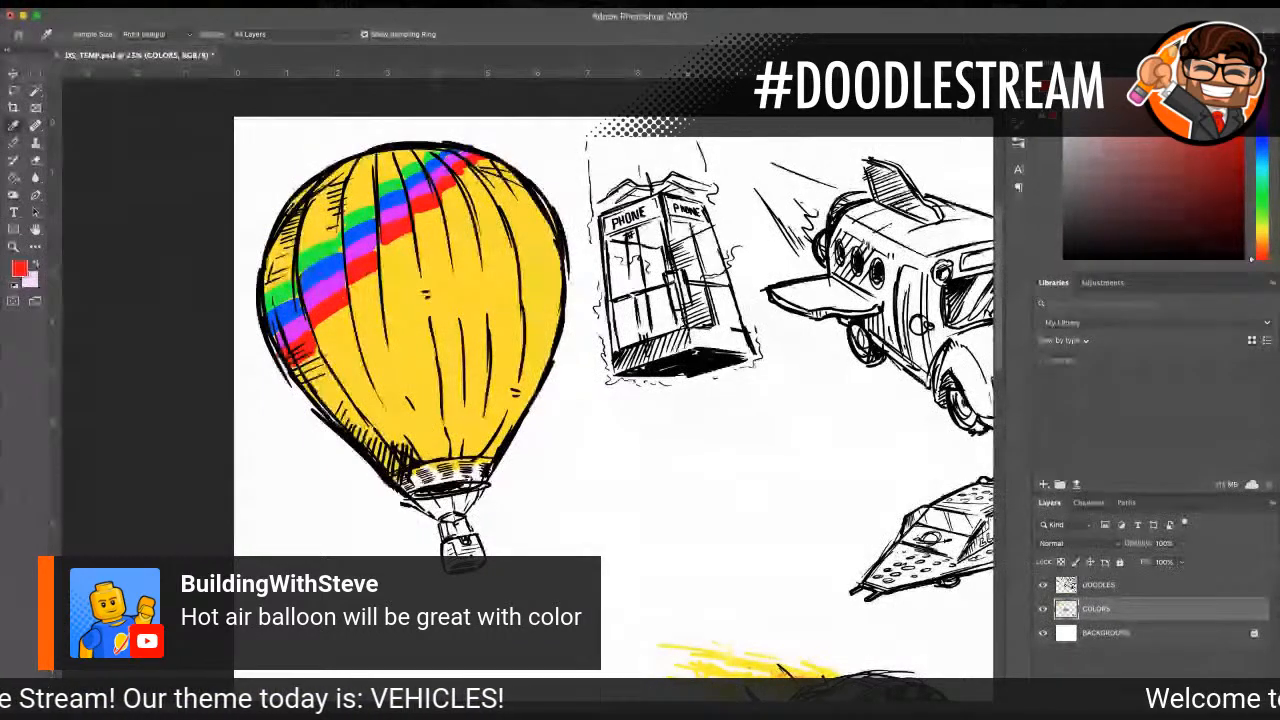
pyautogui.click(292, 368)
pyautogui.press('b')
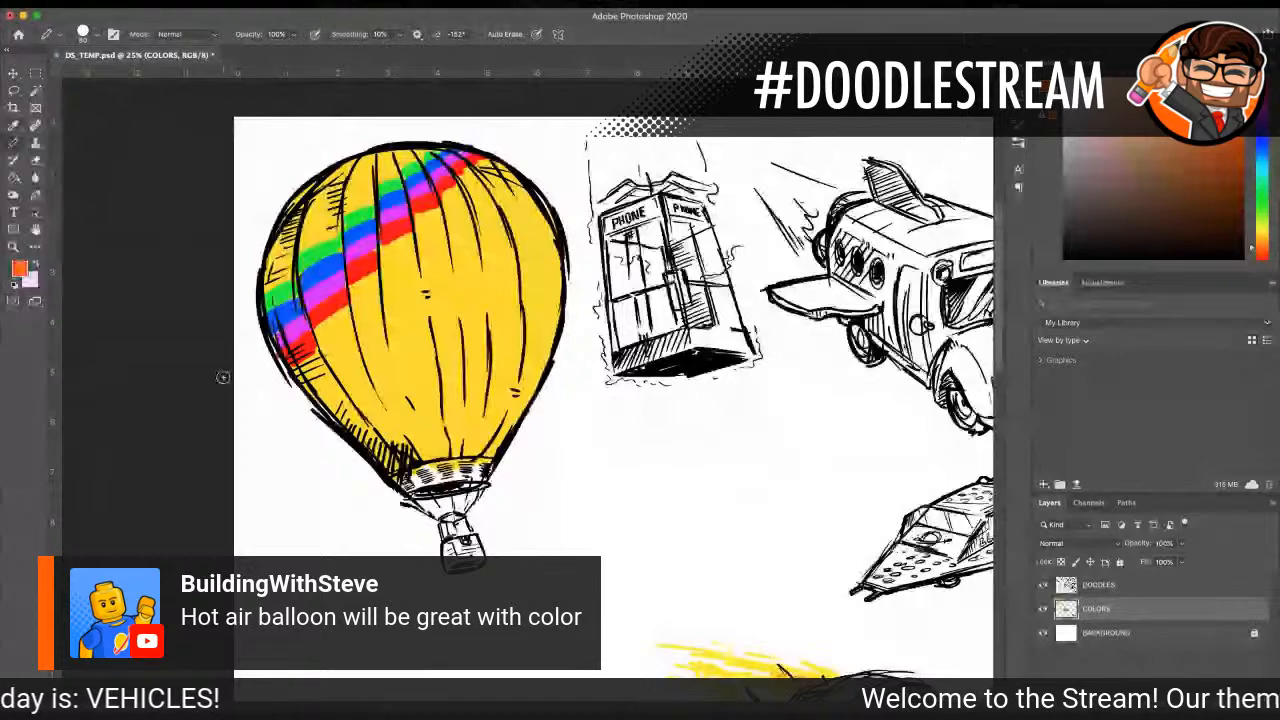
pyautogui.moveTo(322, 354)
pyautogui.mouseDown()
pyautogui.moveTo(298, 378)
pyautogui.moveTo(382, 278)
pyautogui.moveTo(390, 246)
pyautogui.moveTo(415, 232)
pyautogui.moveTo(380, 250)
pyautogui.moveTo(436, 208)
pyautogui.mouseUp()
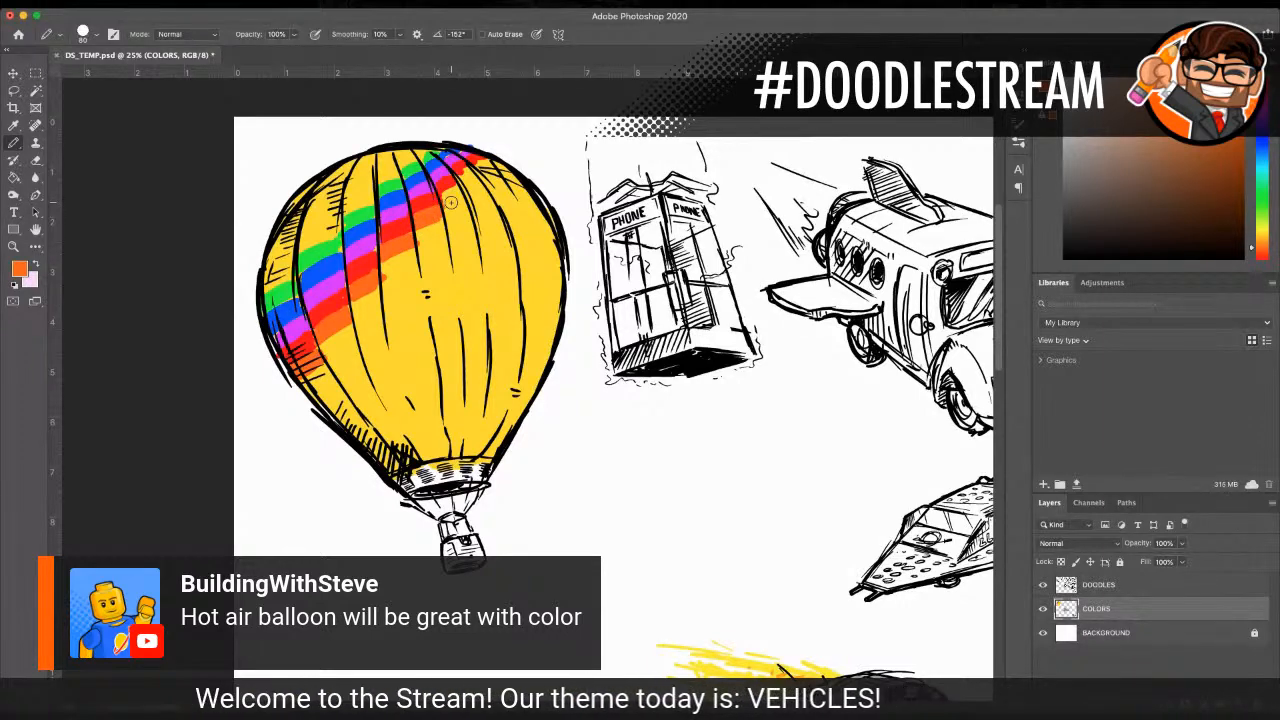
pyautogui.moveTo(451, 202); pyautogui.dragTo(484, 158)
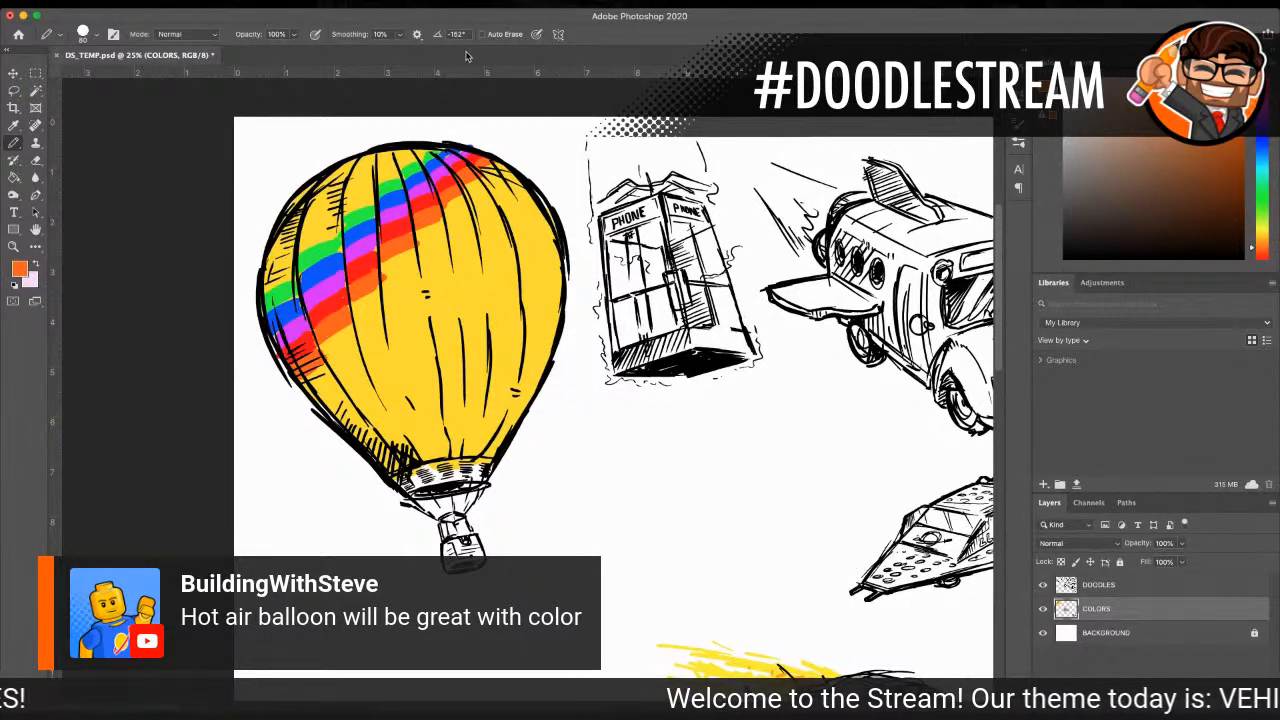
# Step: Sample the green stripe's color and paint a second green stripe below the orange one, leaving a yellow band between them
pyautogui.click(16, 125)
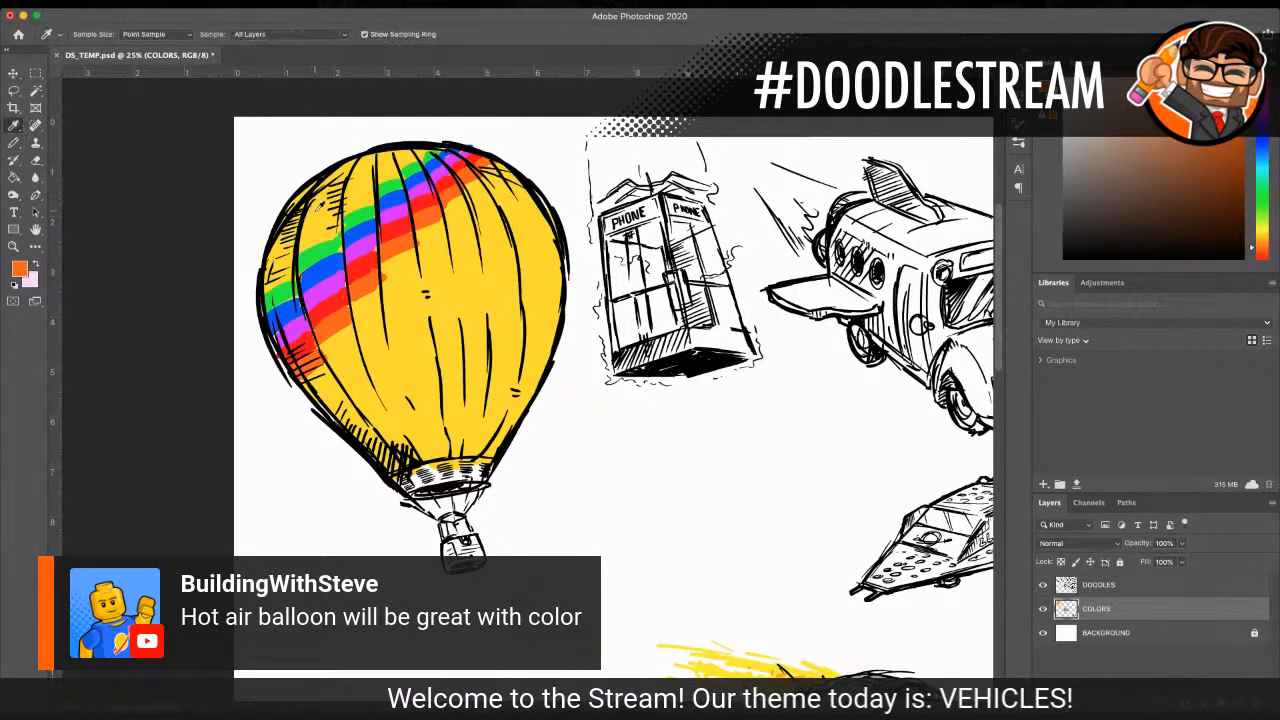
pyautogui.click(329, 243)
pyautogui.click(13, 143)
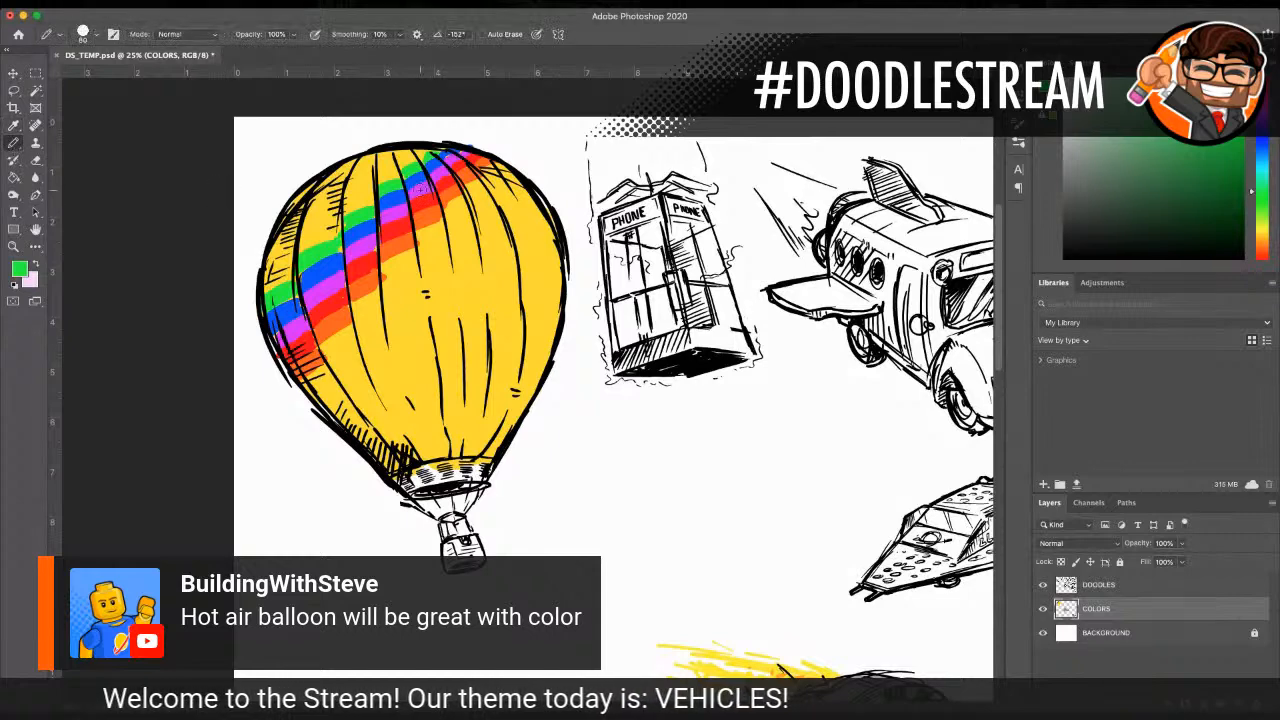
pyautogui.hscroll(-10, 420, 190)
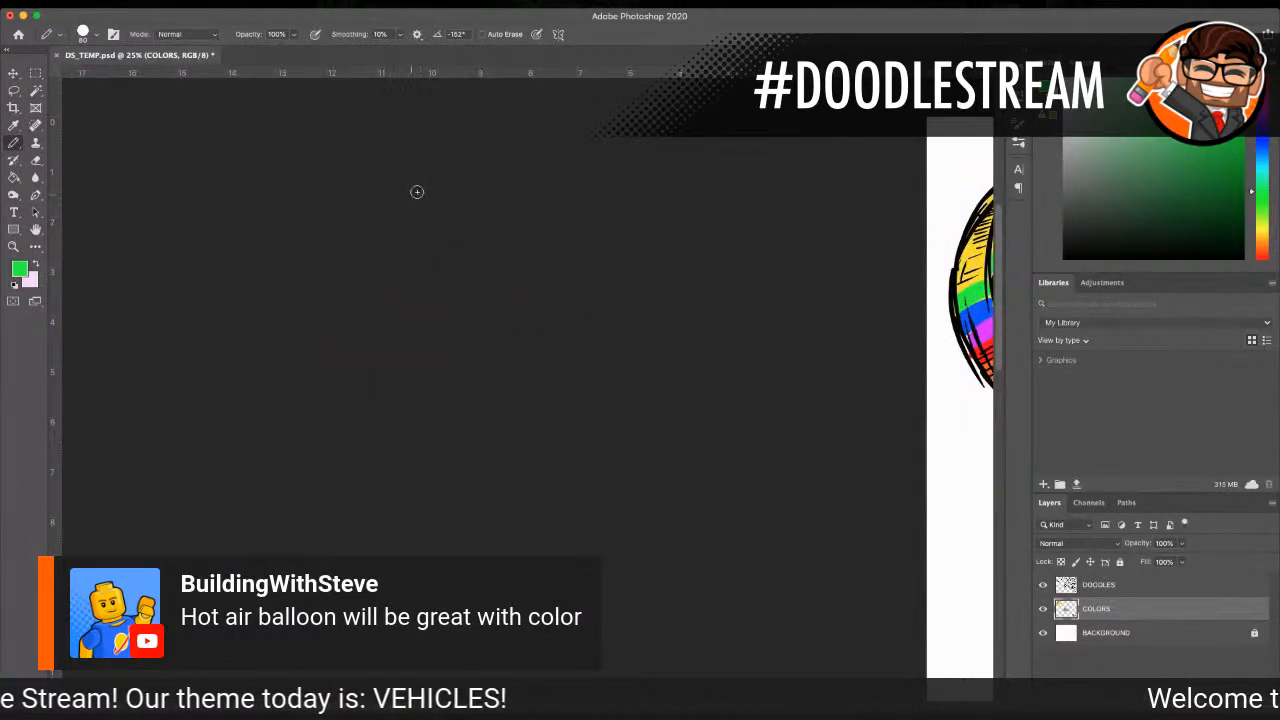
pyautogui.hscroll(8, 417, 191)
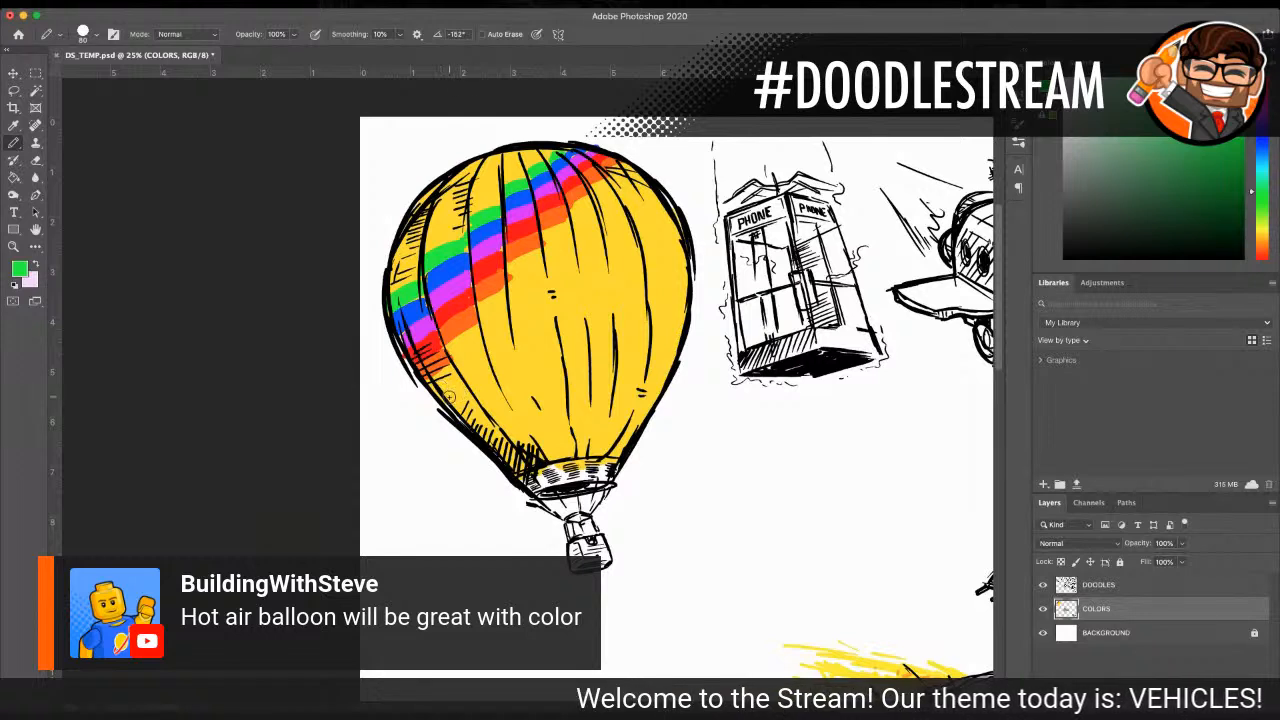
pyautogui.moveTo(458, 386)
pyautogui.mouseDown()
pyautogui.moveTo(520, 328)
pyautogui.moveTo(491, 340)
pyautogui.moveTo(494, 328)
pyautogui.moveTo(469, 358)
pyautogui.moveTo(513, 316)
pyautogui.moveTo(509, 302)
pyautogui.moveTo(552, 282)
pyautogui.moveTo(515, 293)
pyautogui.moveTo(568, 246)
pyautogui.moveTo(515, 292)
pyautogui.moveTo(638, 178)
pyautogui.mouseUp()
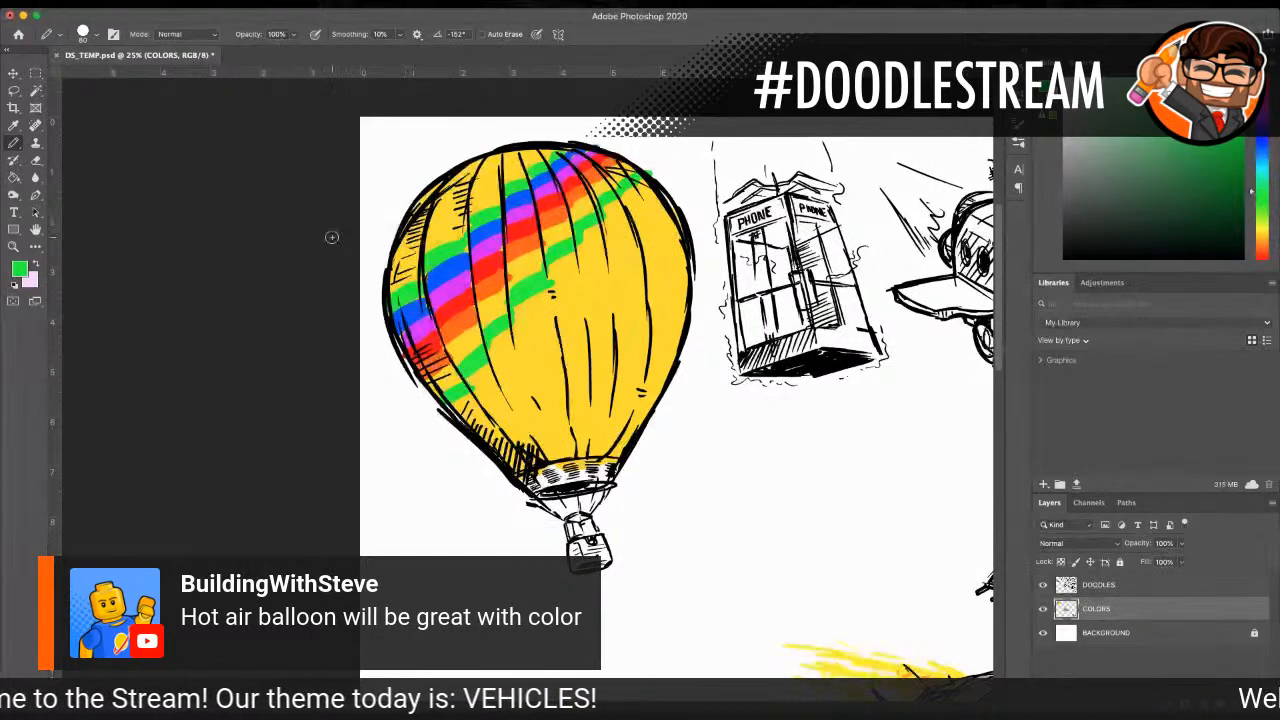
# Step: Sample the orange and paint a diagonal stripe above the upper green one, leaving a yellow band between them
pyautogui.click(13, 125)
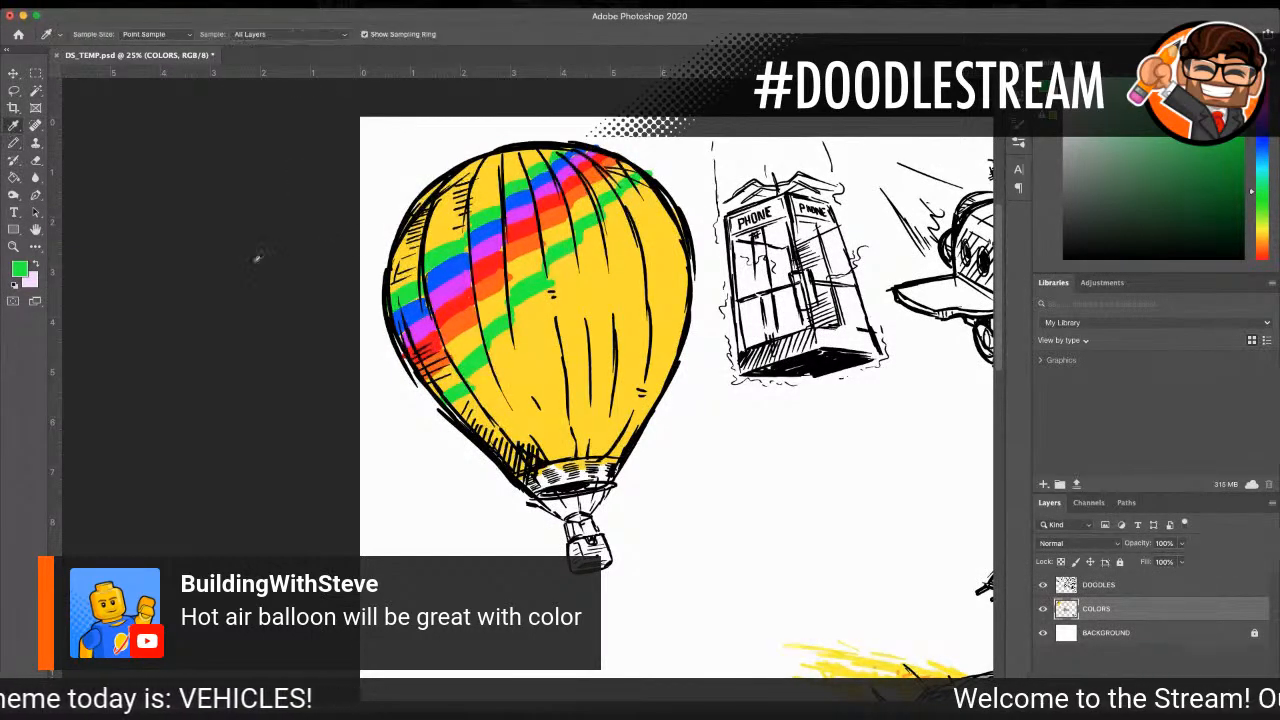
pyautogui.click(530, 246)
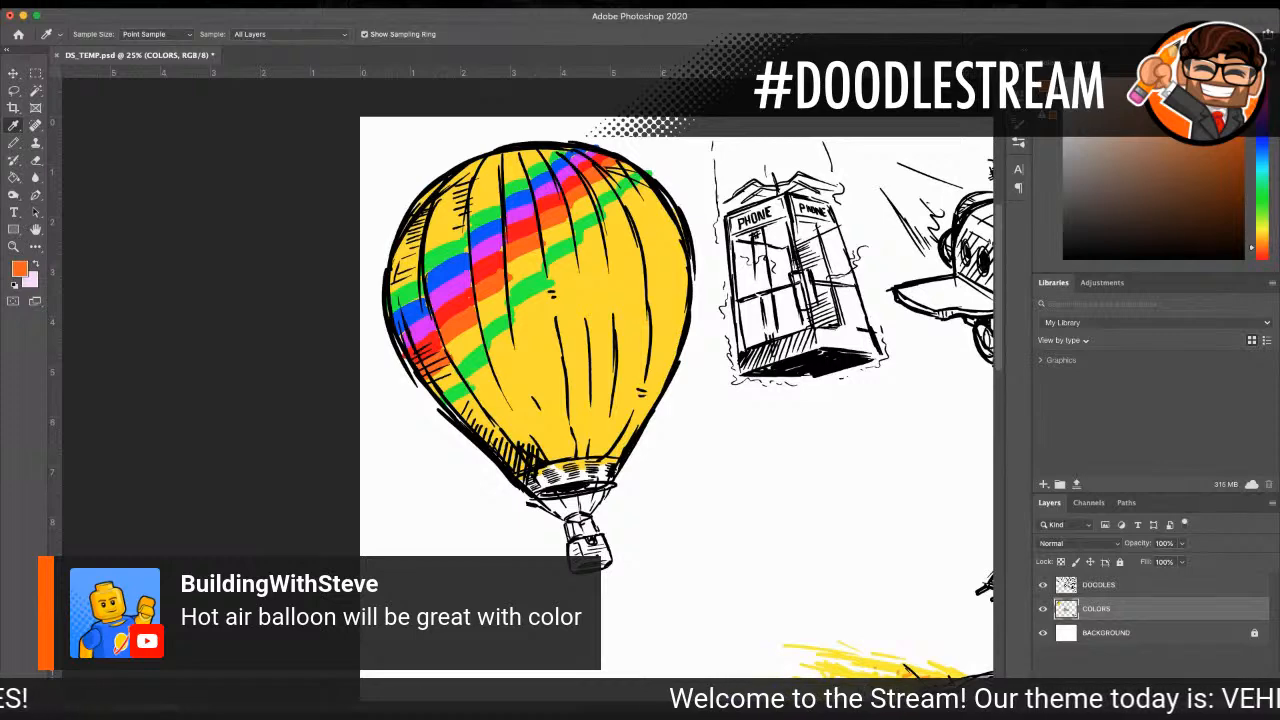
pyautogui.click(13, 143)
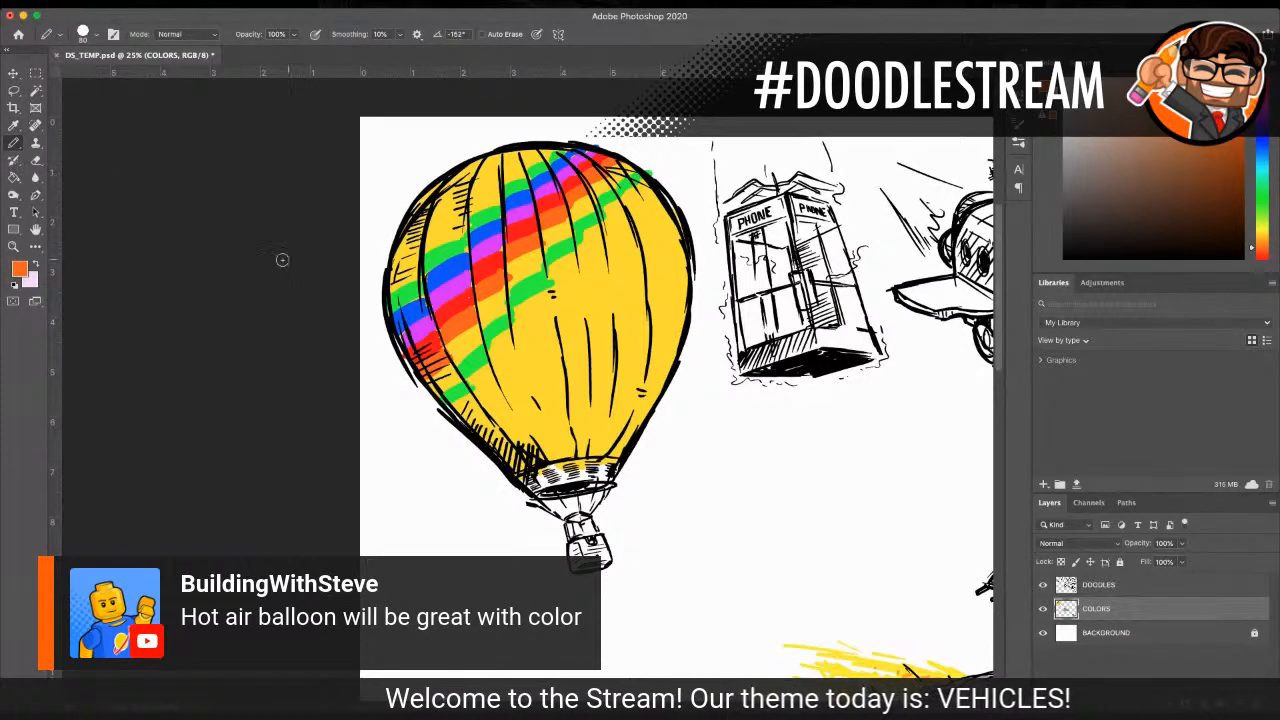
pyautogui.moveTo(394, 254)
pyautogui.mouseDown()
pyautogui.moveTo(469, 203)
pyautogui.moveTo(508, 151)
pyautogui.mouseUp()
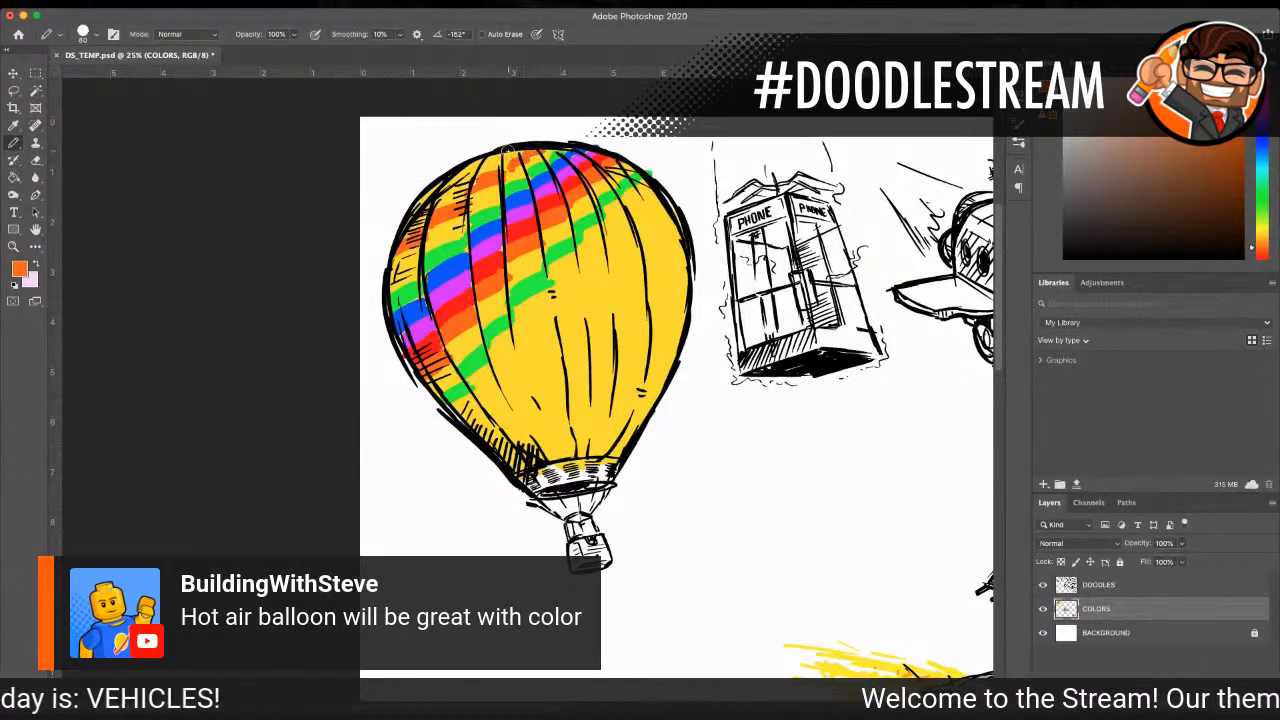
# Step: Sample the red and paint a diagonal stripe directly above the upper orange one, across the envelope's upper-left section
pyautogui.click(13, 125)
pyautogui.click(464, 236)
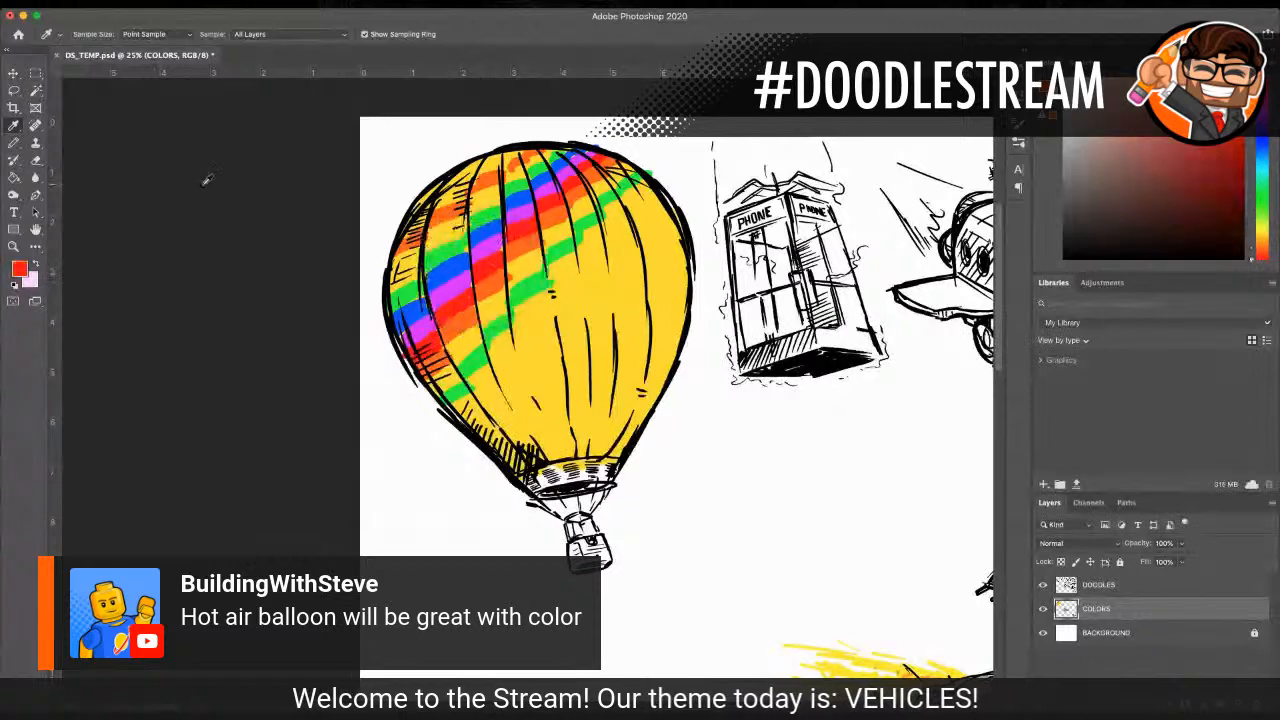
pyautogui.click(15, 143)
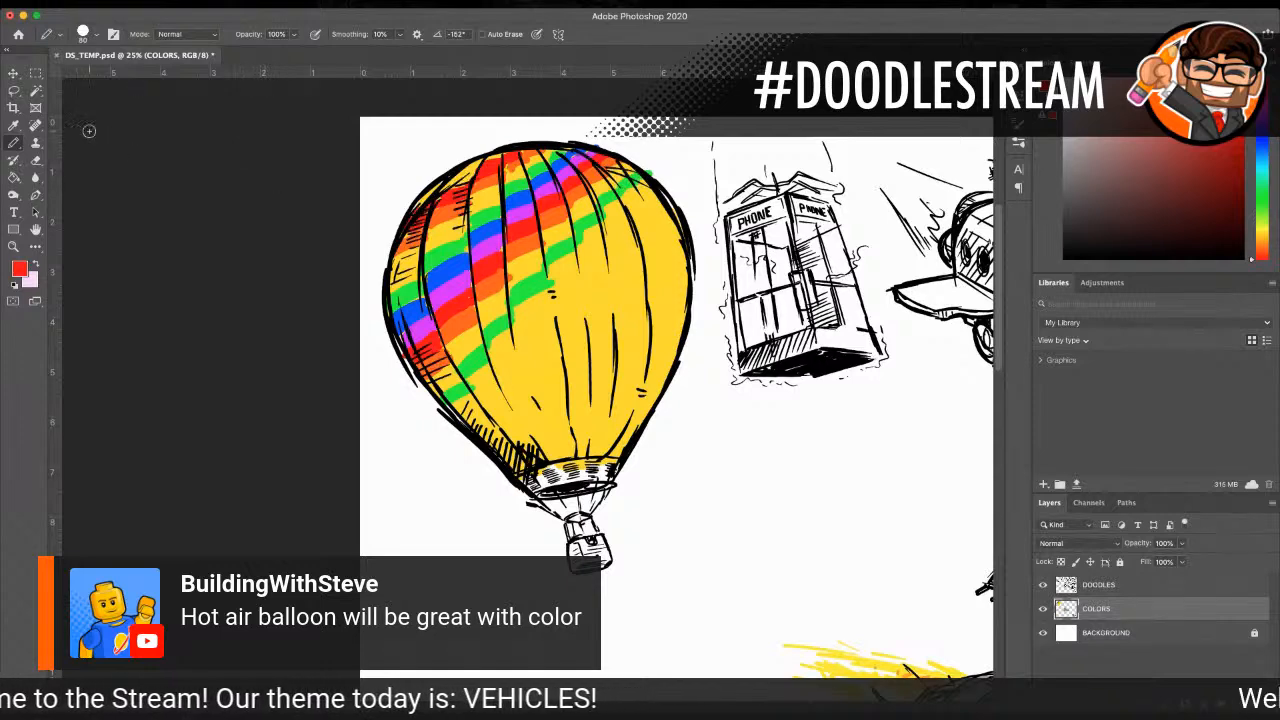
# Step: Sample the magenta and fill the strip between the upper red stripe and the envelope's upper-left outline
pyautogui.click(14, 125)
pyautogui.click(452, 294)
pyautogui.click(15, 143)
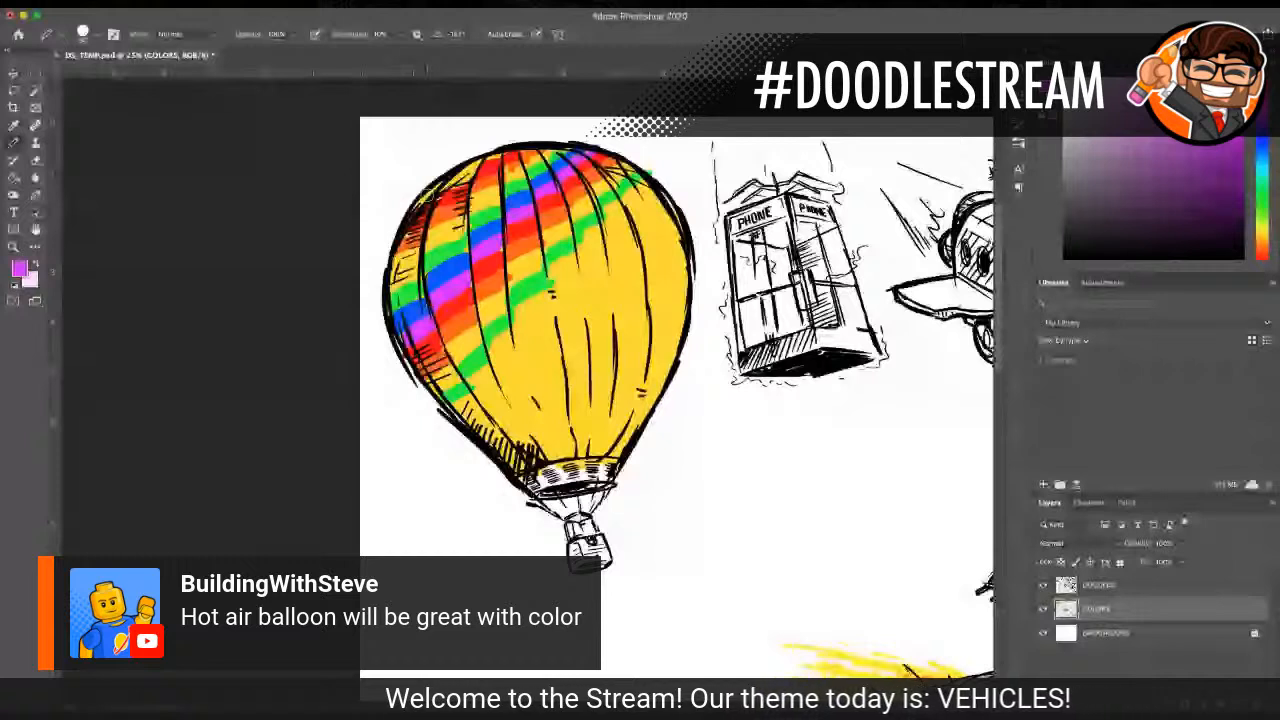
pyautogui.moveTo(413, 206); pyautogui.dragTo(478, 163)
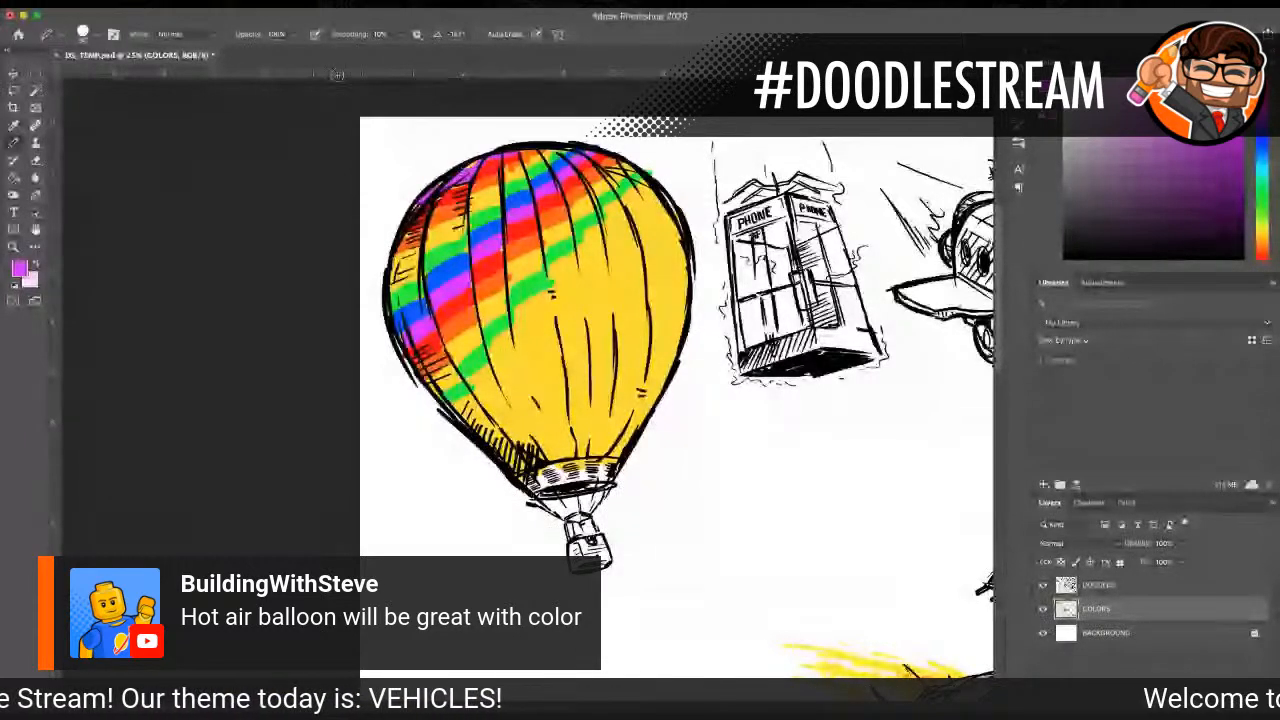
pyautogui.press('i')
pyautogui.click(481, 301)
pyautogui.click(13, 143)
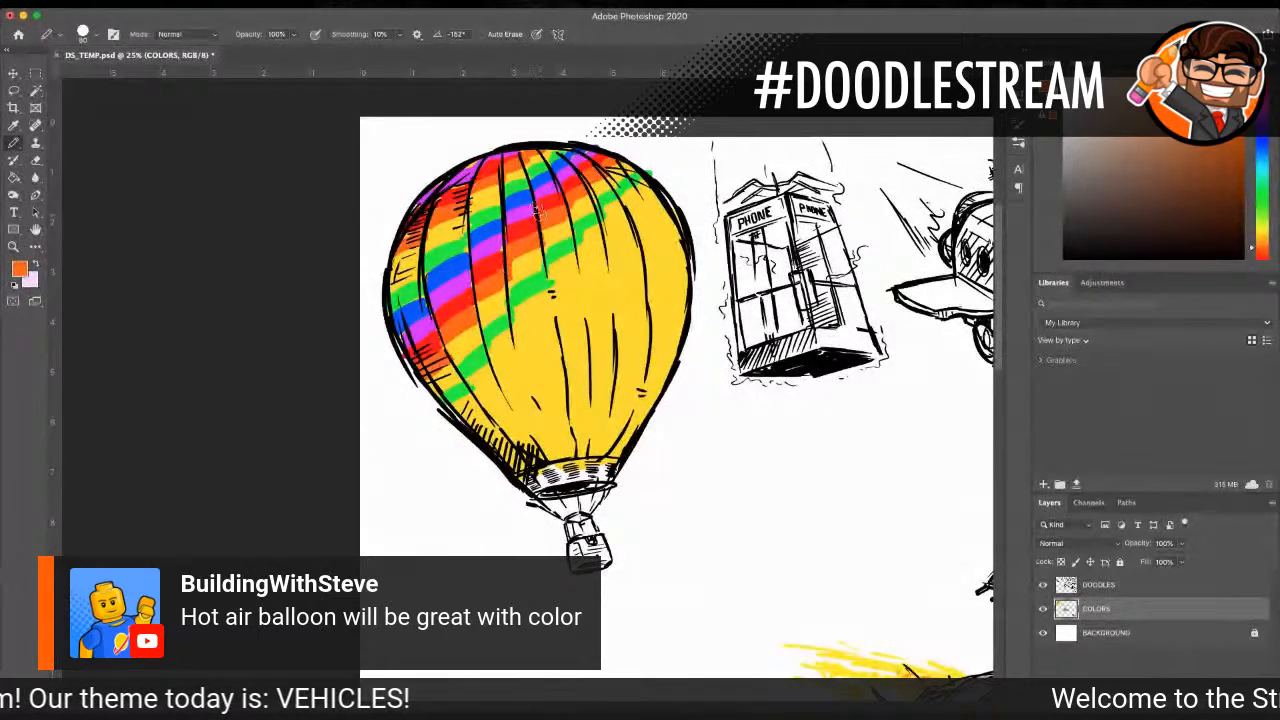
# Step: Sample the green and thicken the lower green stripe along its lower edge up to the envelope's upper-right side
pyautogui.press('i')
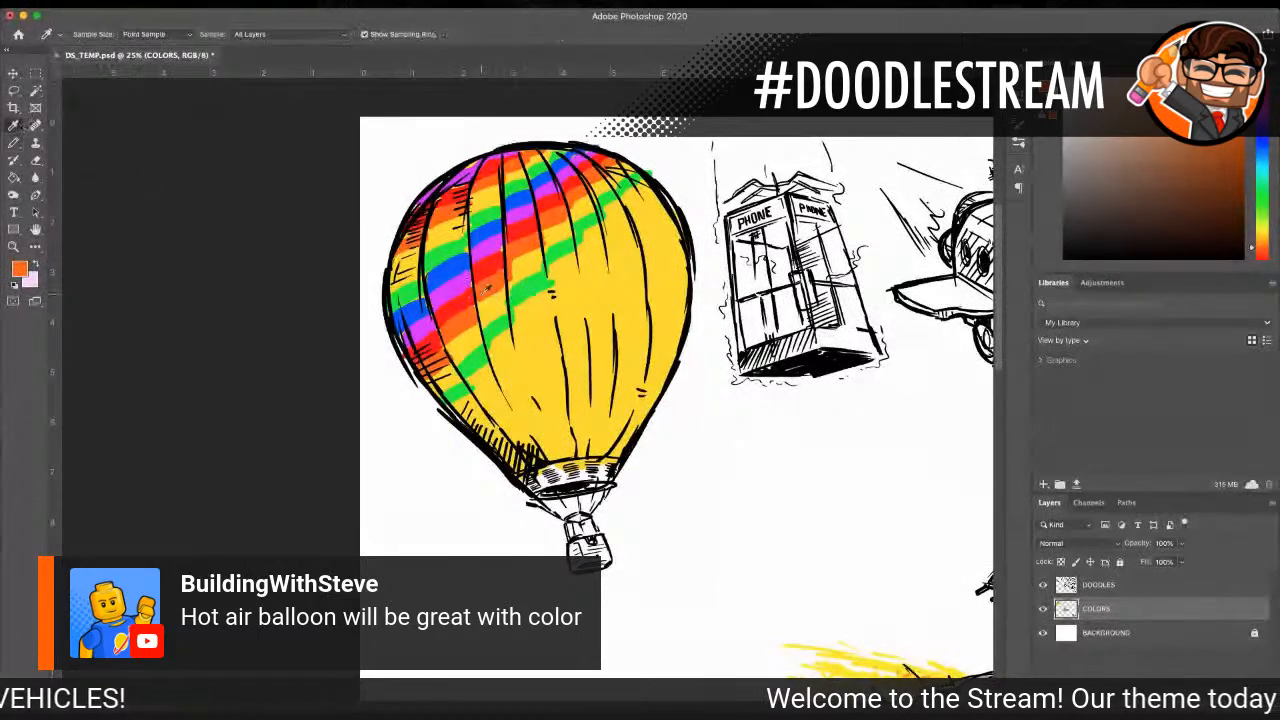
pyautogui.click(522, 288)
pyautogui.press('b')
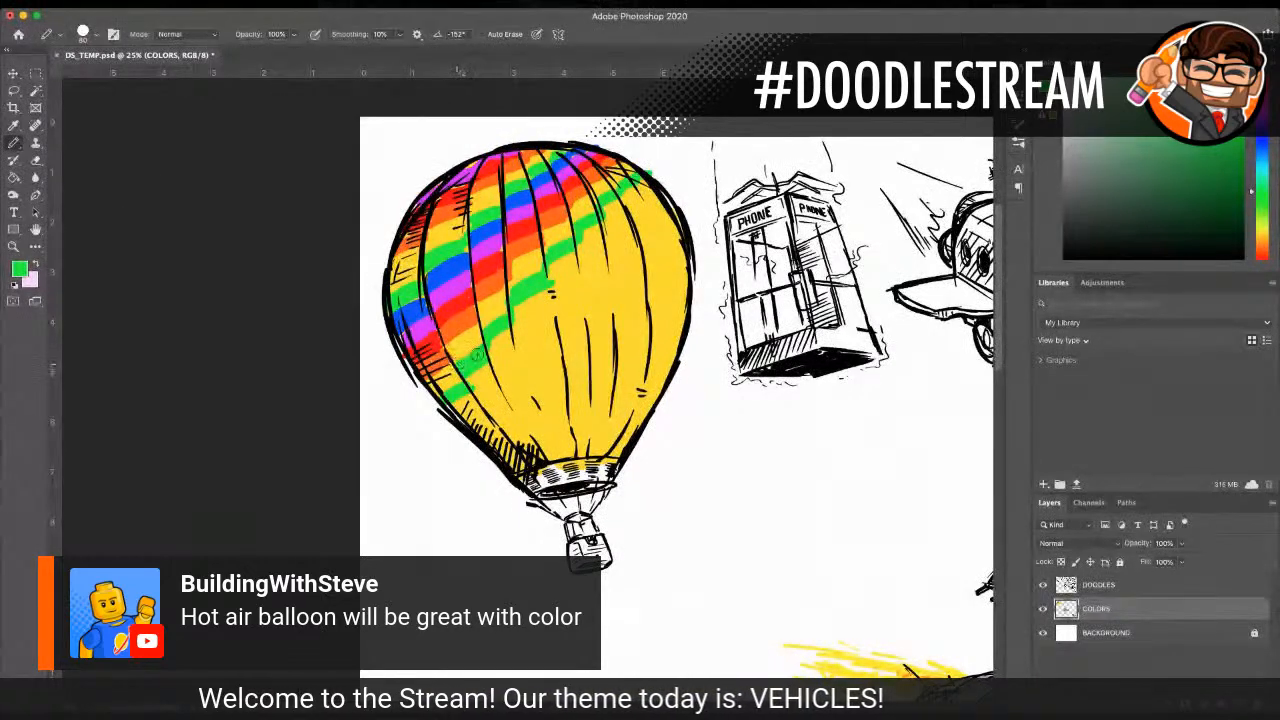
pyautogui.moveTo(453, 396)
pyautogui.mouseDown()
pyautogui.moveTo(490, 360)
pyautogui.moveTo(495, 325)
pyautogui.mouseUp()
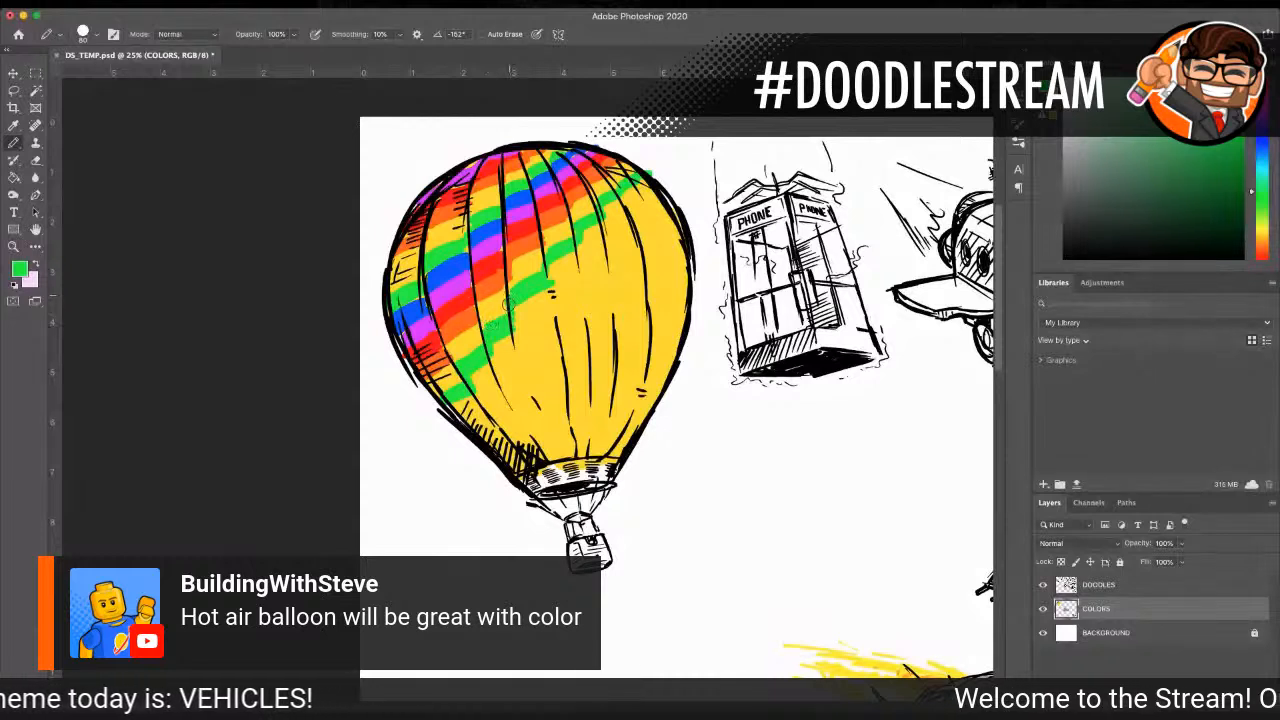
pyautogui.moveTo(551, 266); pyautogui.dragTo(578, 242)
pyautogui.moveTo(617, 202); pyautogui.dragTo(638, 187)
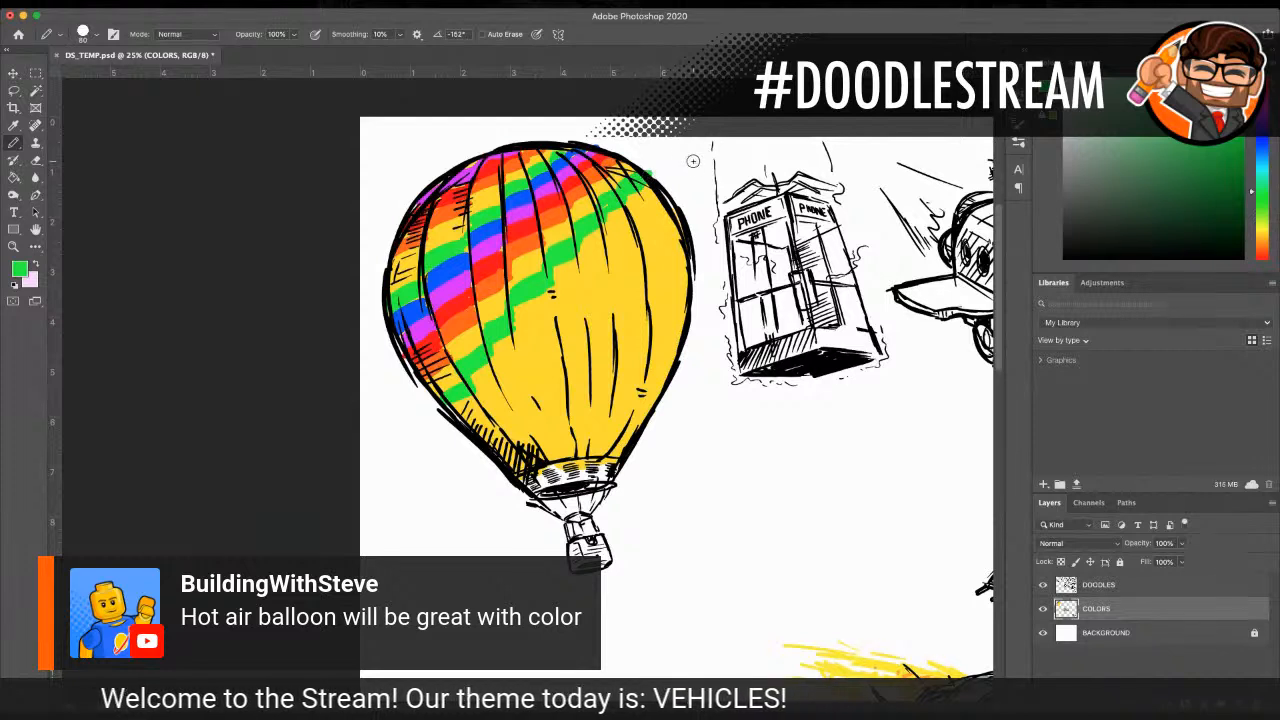
# Step: Sample the blue and paint a diagonal stripe directly below the lower green one, across the whole envelope
pyautogui.click(14, 125)
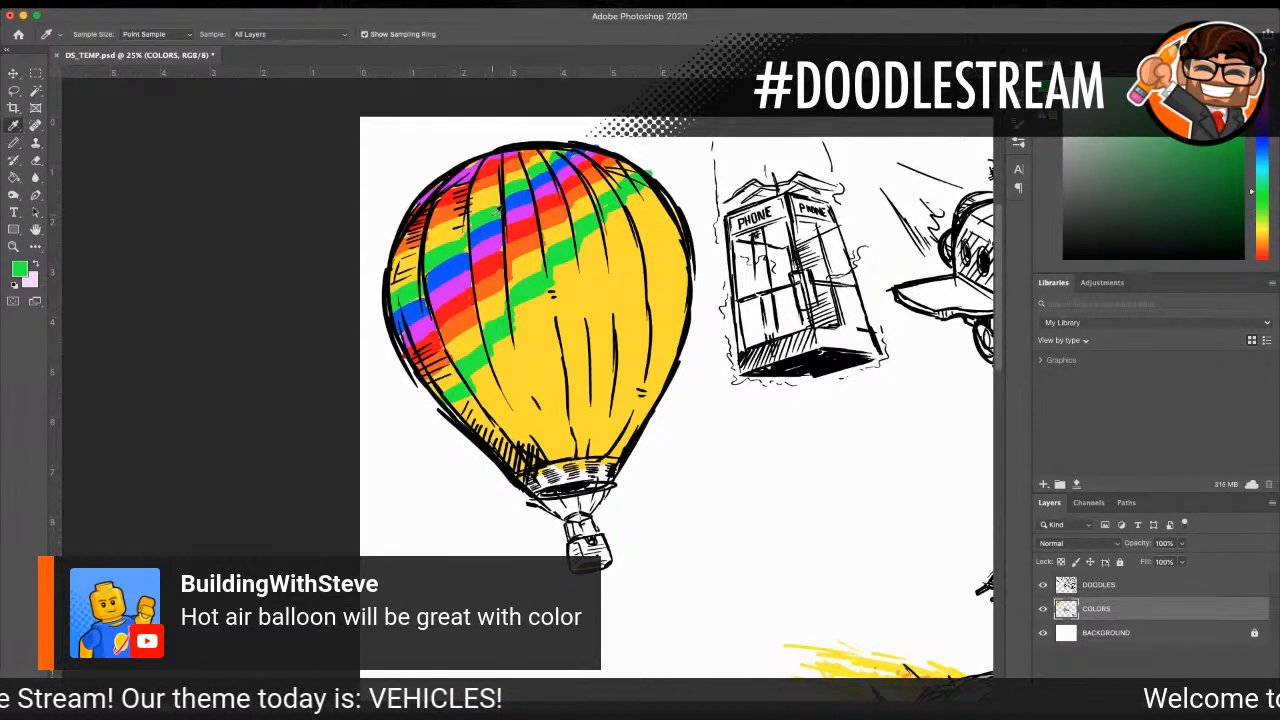
pyautogui.click(484, 234)
pyautogui.press('b')
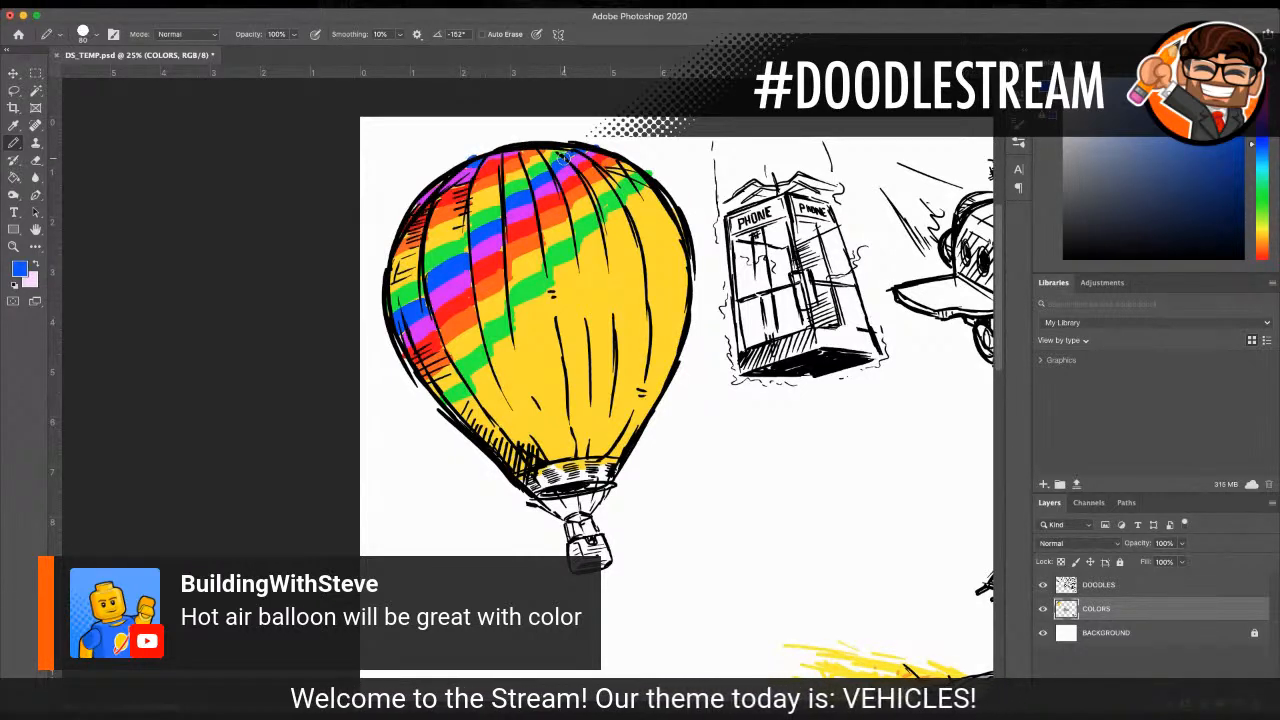
pyautogui.moveTo(463, 403)
pyautogui.mouseDown()
pyautogui.moveTo(532, 350)
pyautogui.moveTo(509, 337)
pyautogui.moveTo(492, 354)
pyautogui.moveTo(511, 346)
pyautogui.moveTo(545, 308)
pyautogui.mouseUp()
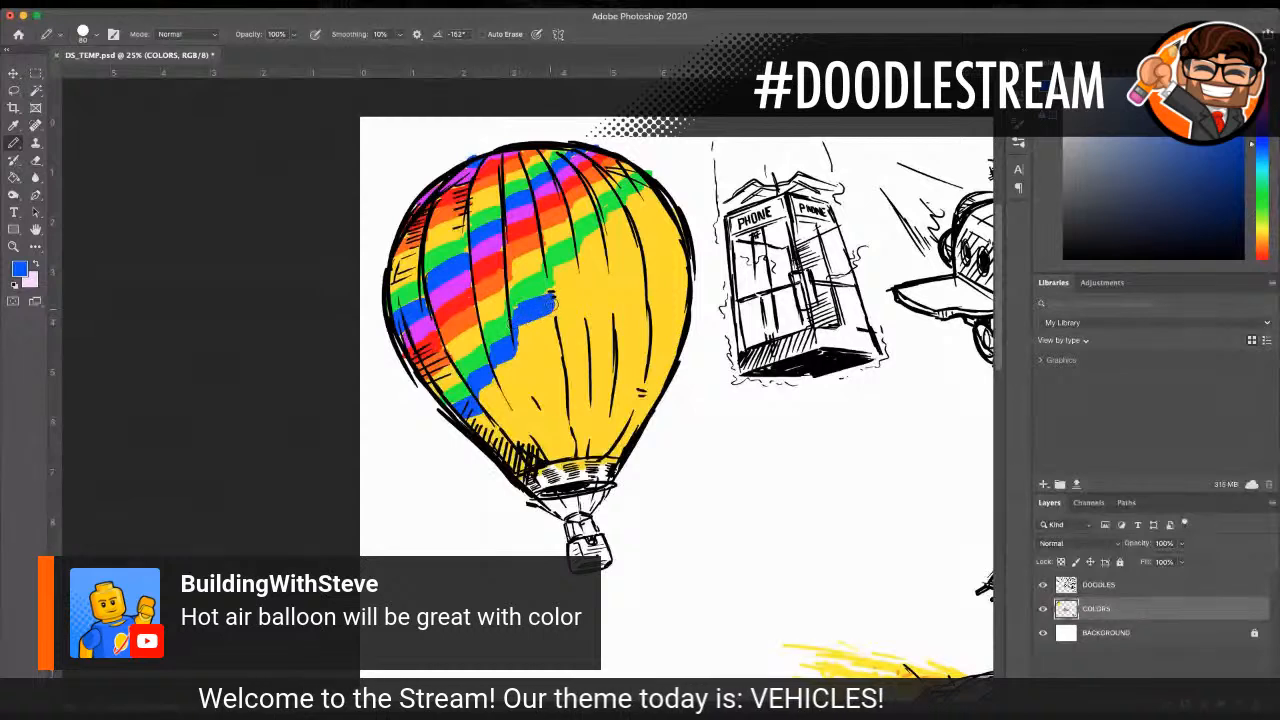
pyautogui.moveTo(553, 285); pyautogui.dragTo(645, 198)
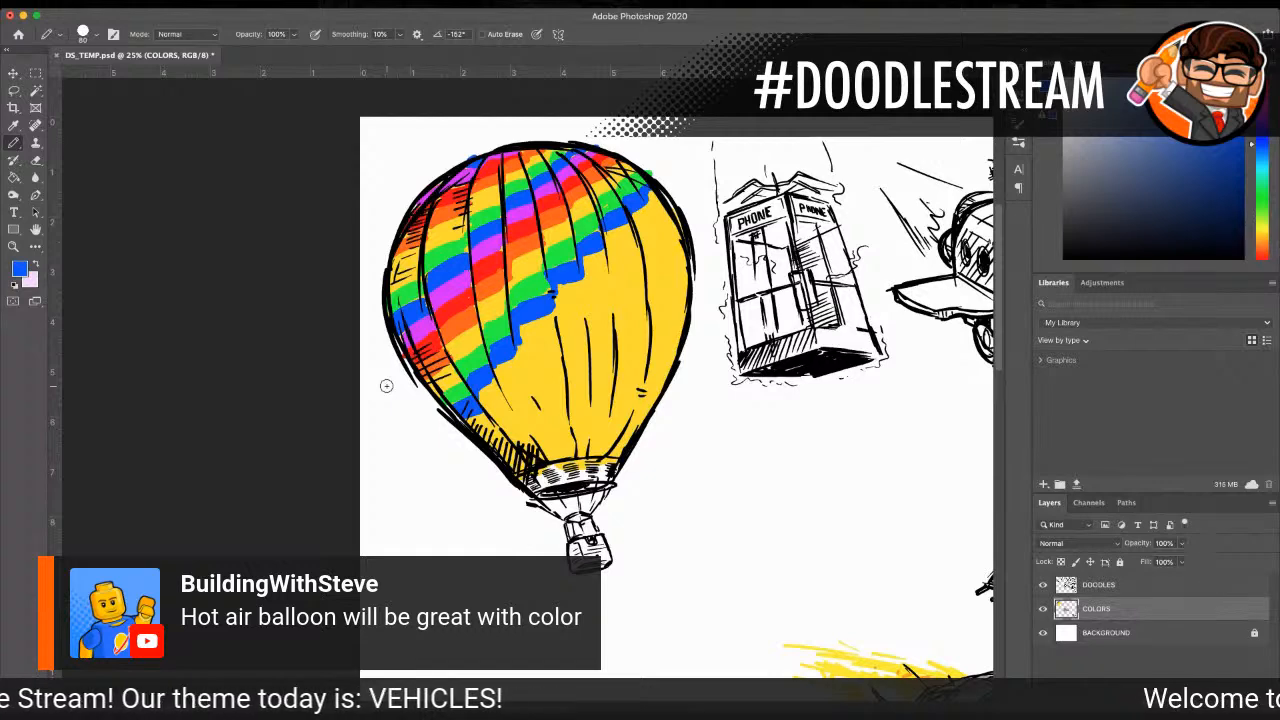
# Step: Sample the magenta and paint a diagonal stripe directly below the new blue one, from the lower-left to the upper-right outline
pyautogui.click(14, 126)
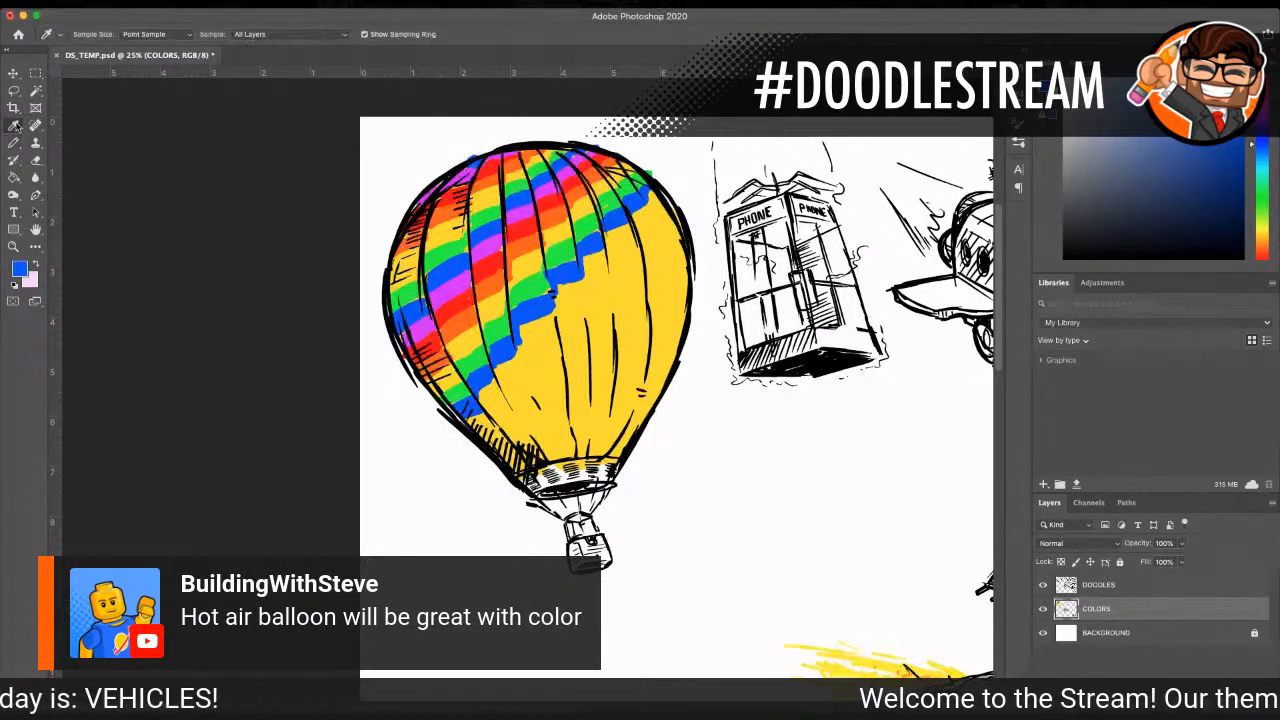
pyautogui.click(500, 244)
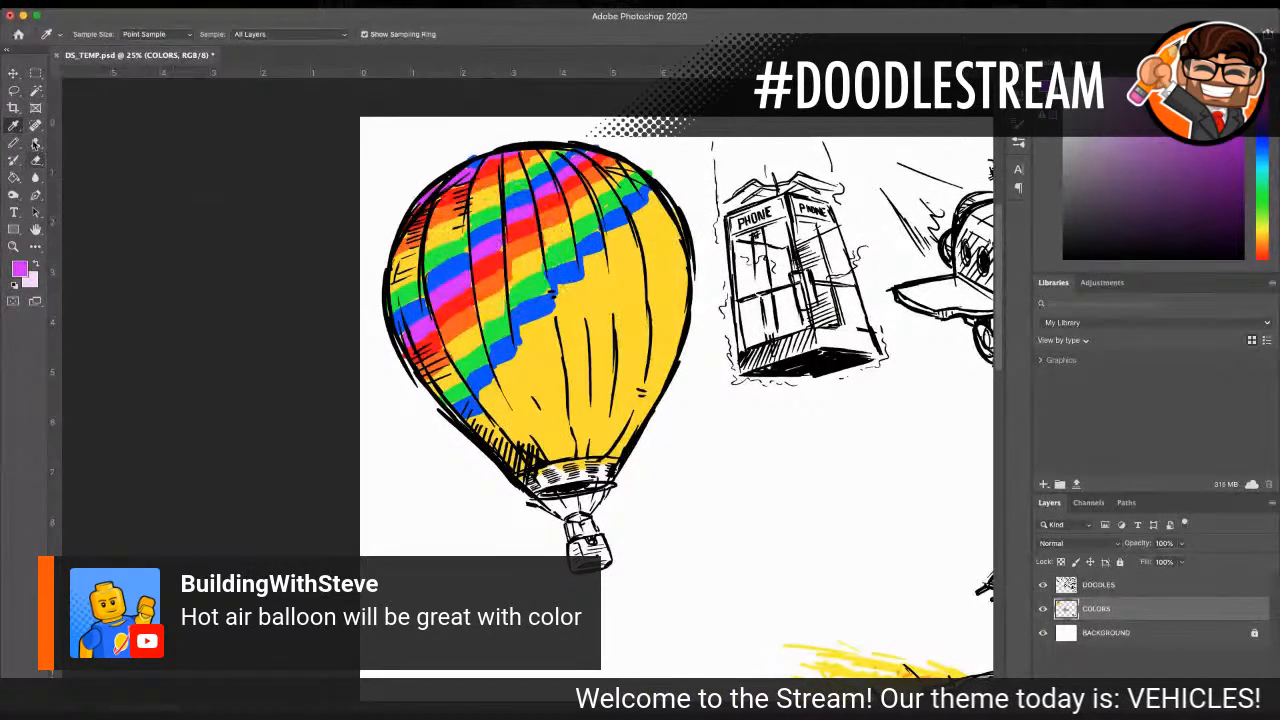
pyautogui.click(14, 143)
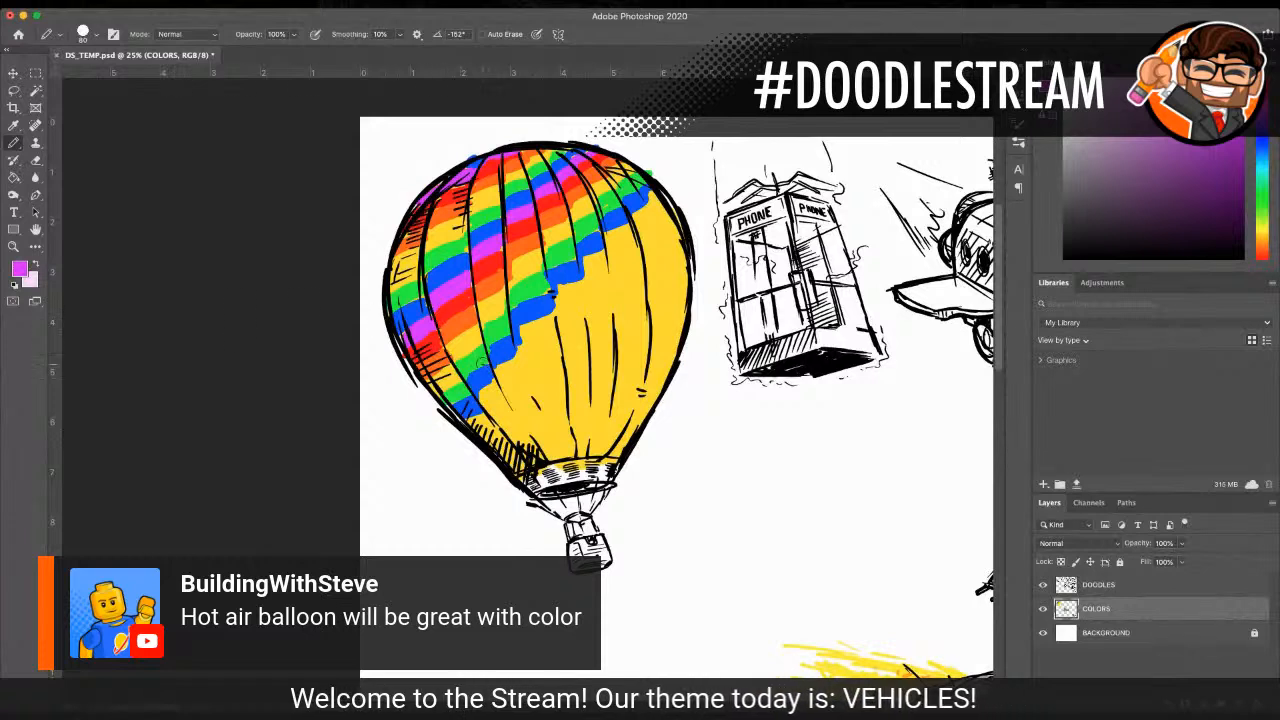
pyautogui.moveTo(486, 408)
pyautogui.mouseDown()
pyautogui.moveTo(474, 416)
pyautogui.moveTo(540, 325)
pyautogui.moveTo(518, 338)
pyautogui.moveTo(656, 211)
pyautogui.mouseUp()
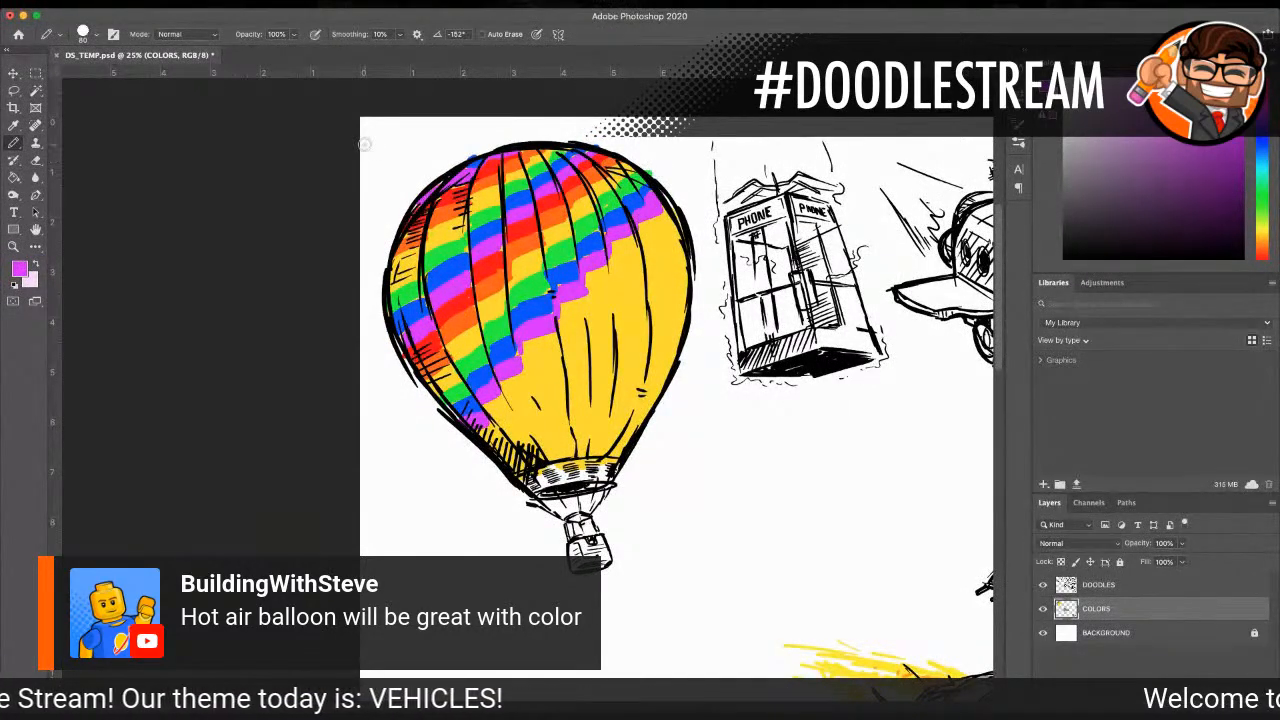
# Step: Sample the red and paint a diagonal stripe along the underside of the lowest magenta stripe, across the envelope
pyautogui.press('i')
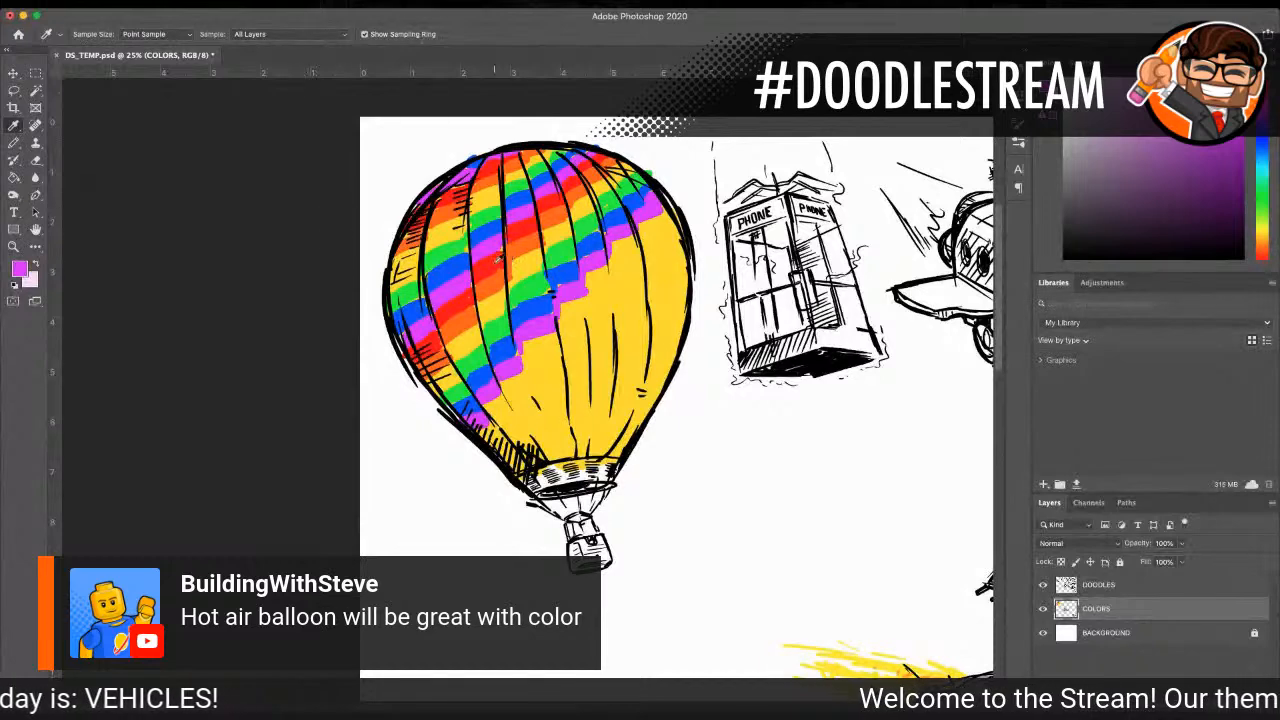
pyautogui.click(497, 258)
pyautogui.press('b')
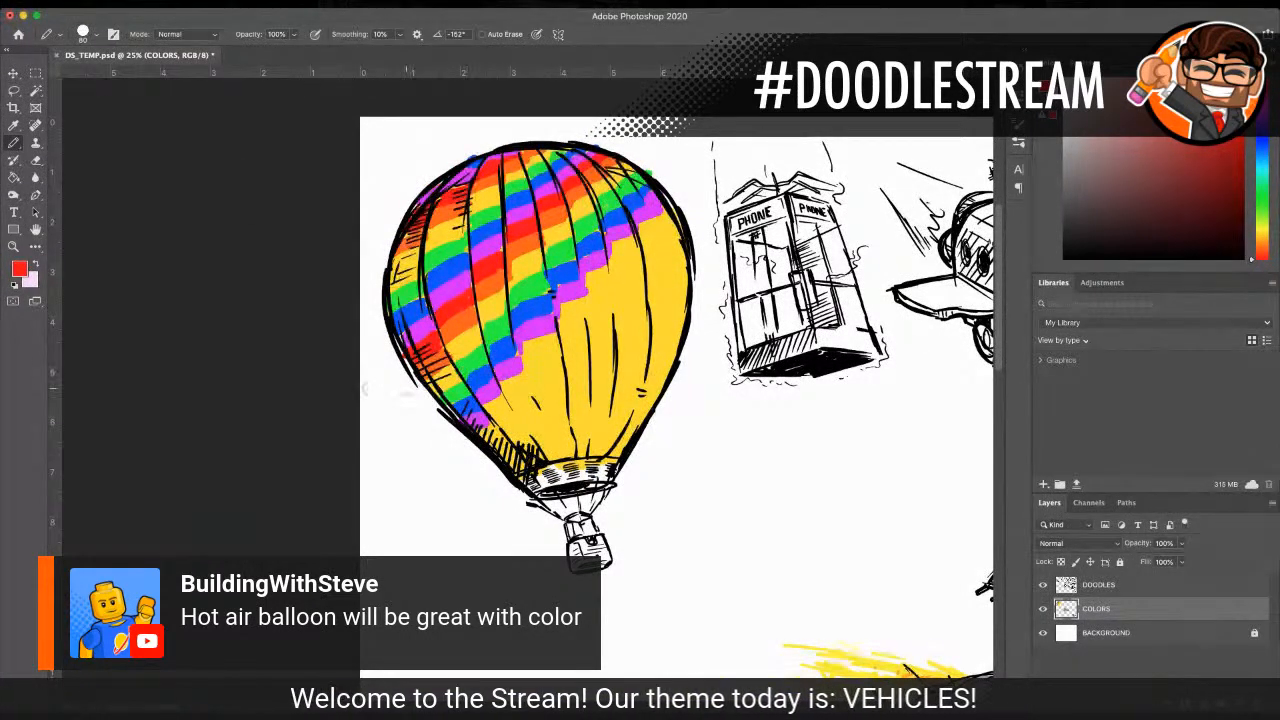
pyautogui.moveTo(493, 409); pyautogui.dragTo(548, 340)
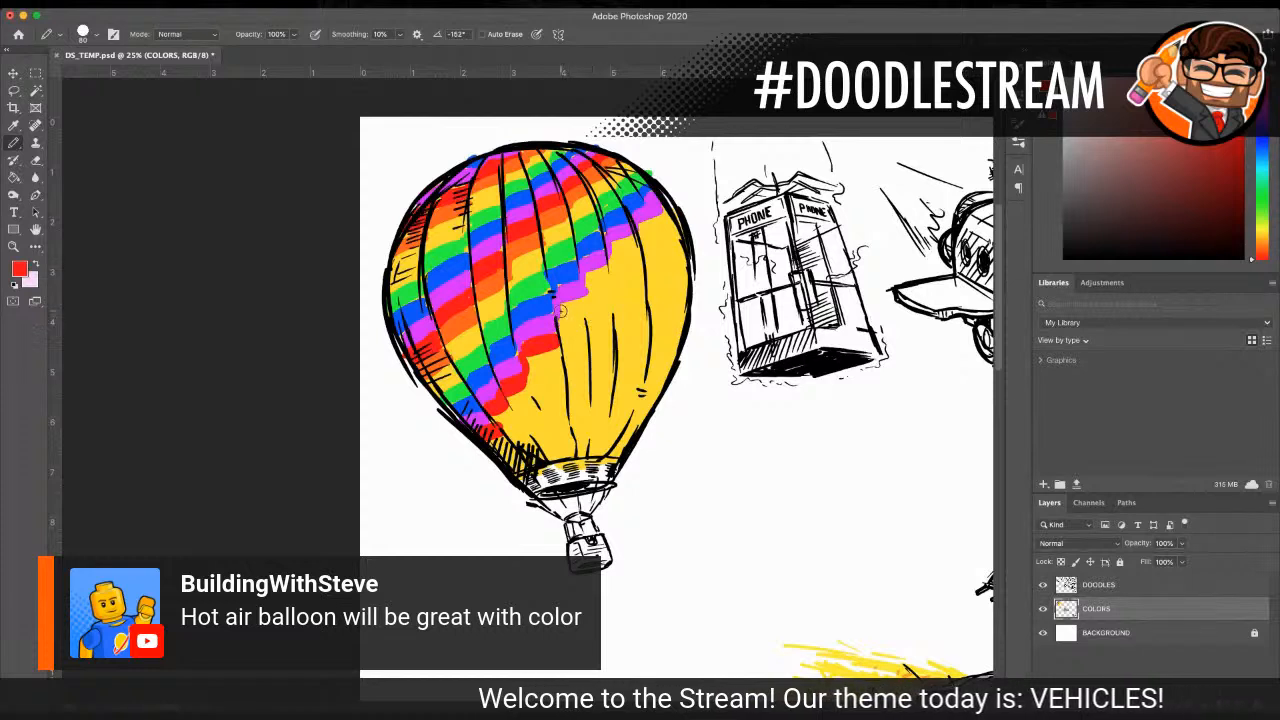
pyautogui.moveTo(575, 300)
pyautogui.mouseDown()
pyautogui.moveTo(610, 277)
pyautogui.moveTo(616, 243)
pyautogui.moveTo(641, 248)
pyautogui.moveTo(669, 236)
pyautogui.mouseUp()
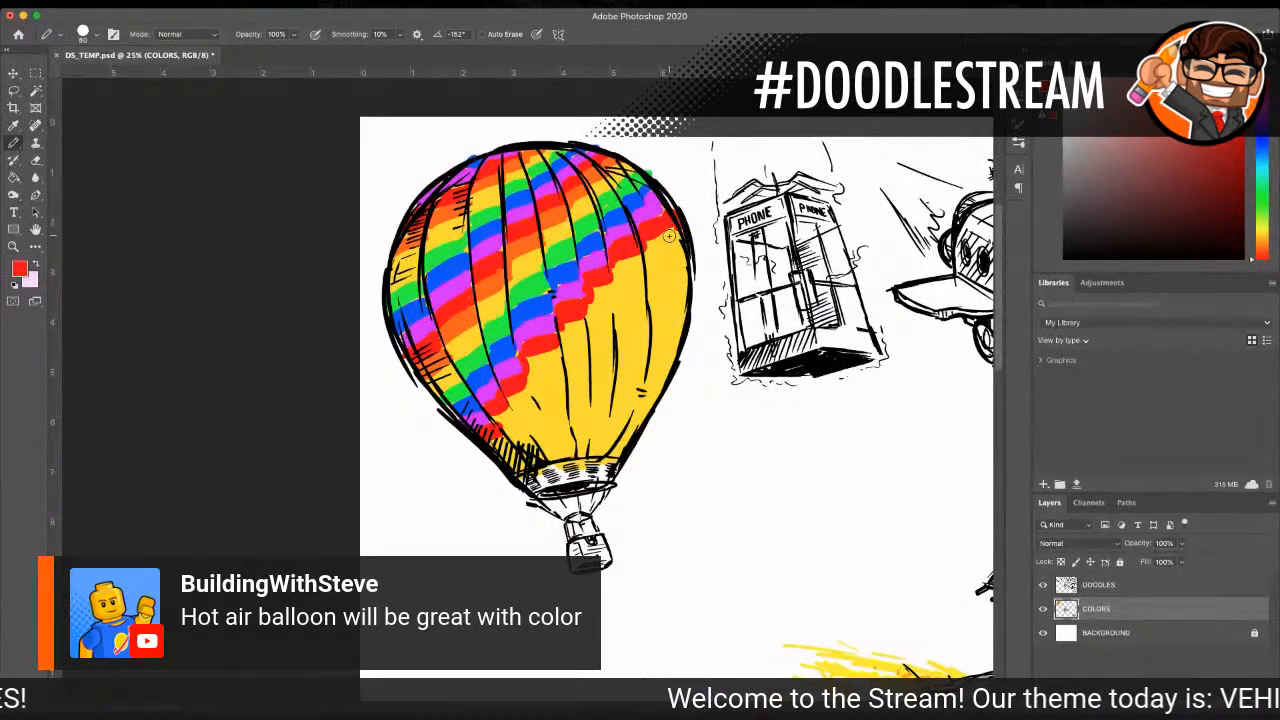
# Step: Sample the orange and paint a diagonal stripe directly below the lowest red one, up to the envelope's right outline
pyautogui.scroll(-1, 411, 290)
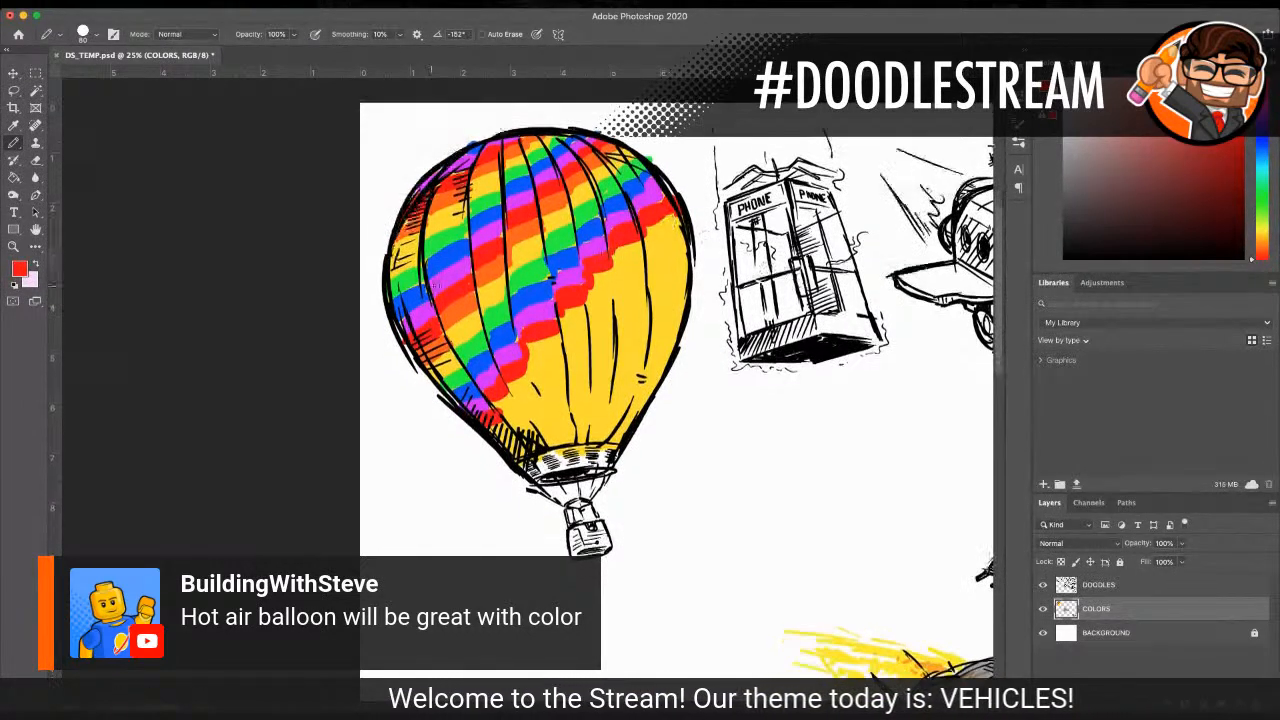
pyautogui.scroll(-1, 440, 297)
pyautogui.press('i')
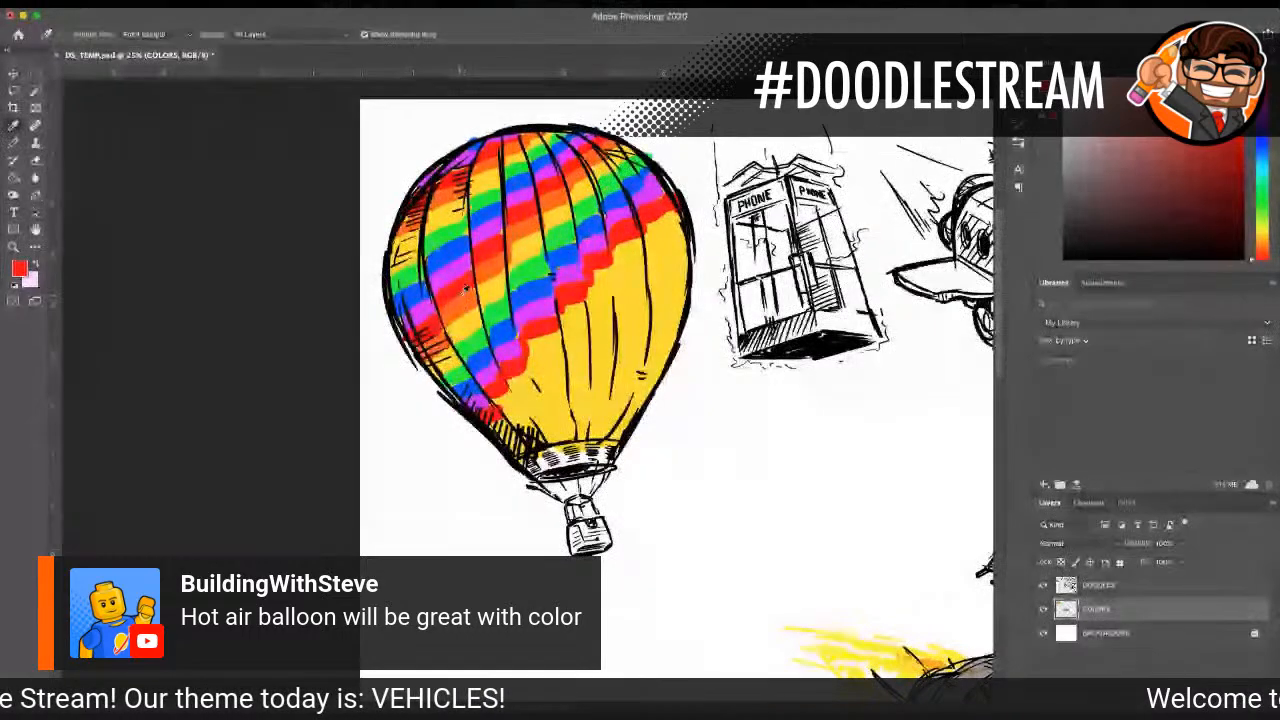
pyautogui.click(463, 287)
pyautogui.press('b')
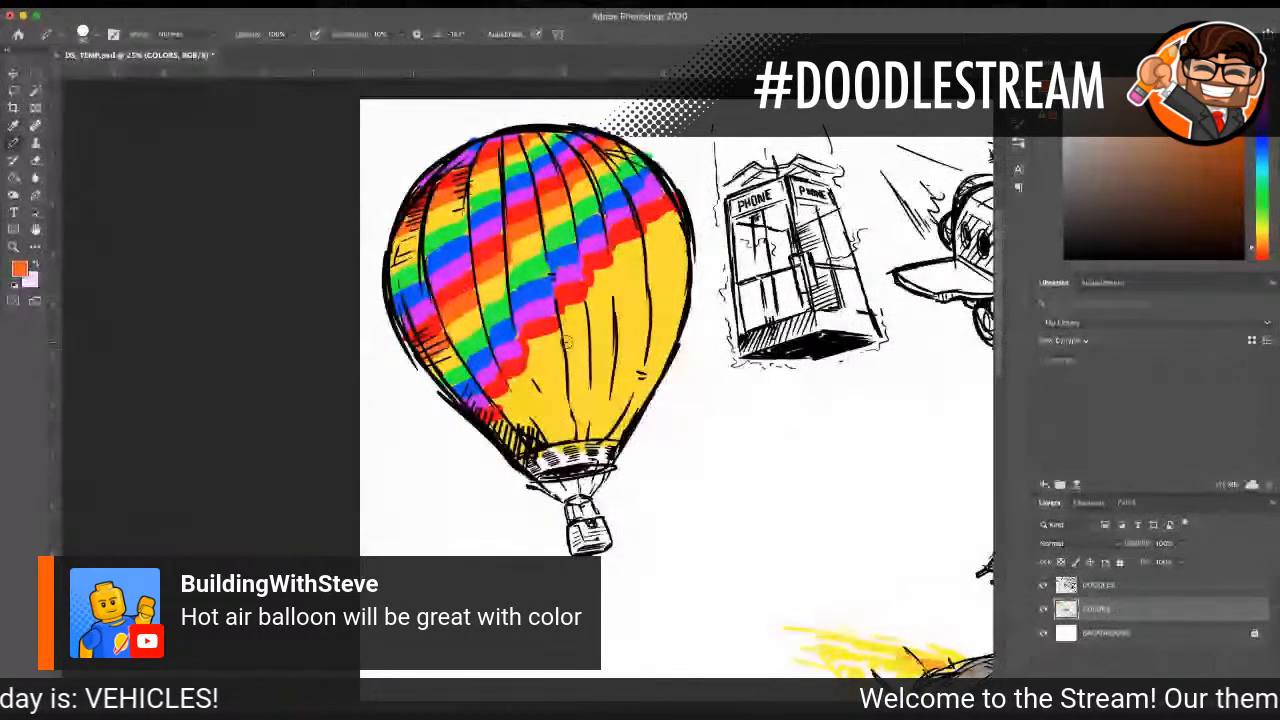
pyautogui.moveTo(492, 418)
pyautogui.mouseDown()
pyautogui.moveTo(531, 379)
pyautogui.moveTo(527, 356)
pyautogui.moveTo(606, 300)
pyautogui.moveTo(588, 304)
pyautogui.moveTo(606, 290)
pyautogui.moveTo(597, 276)
pyautogui.moveTo(660, 220)
pyautogui.mouseUp()
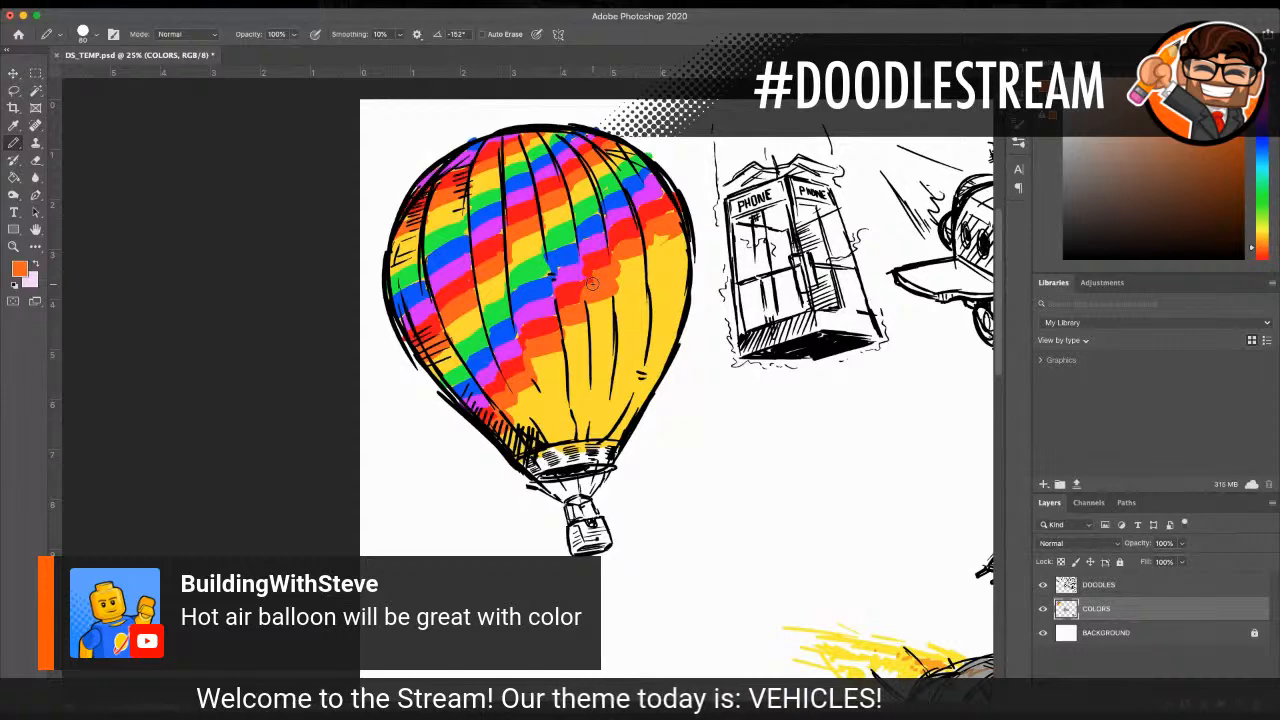
# Step: Sample the green and paint a diagonal stripe below the lowest orange one, leaving a yellow band between them
pyautogui.click(13, 125)
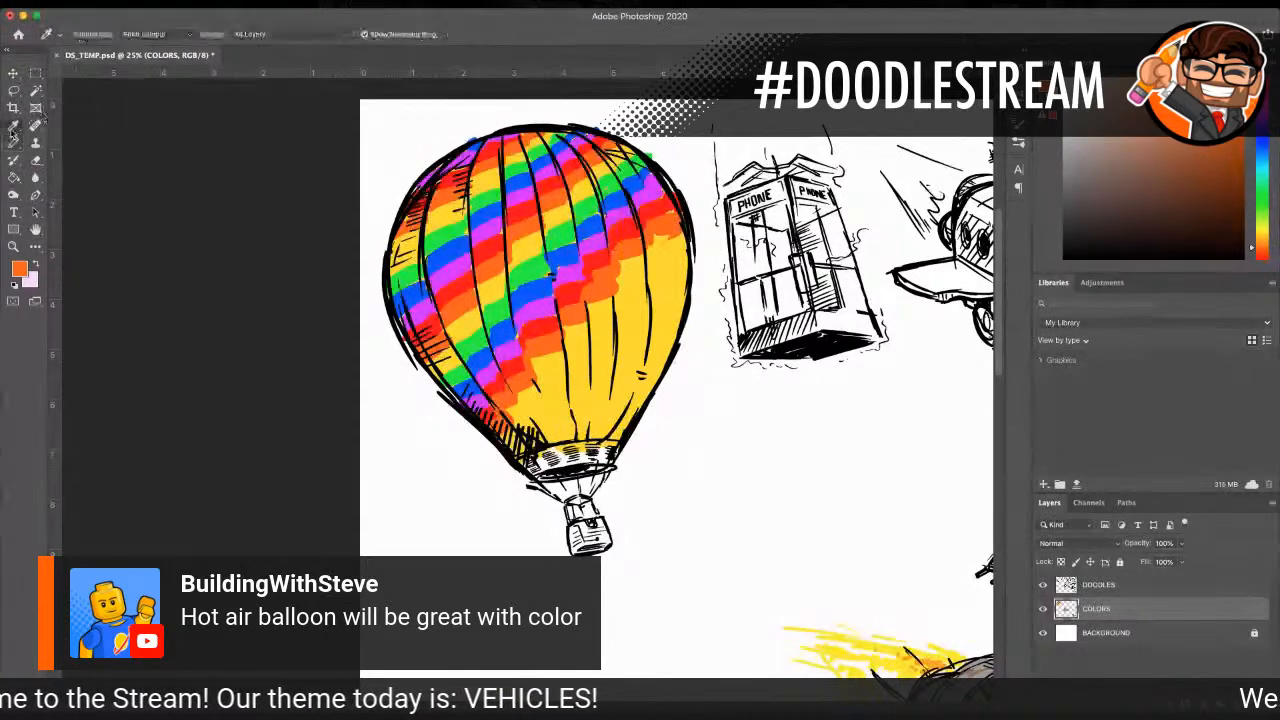
pyautogui.click(490, 298)
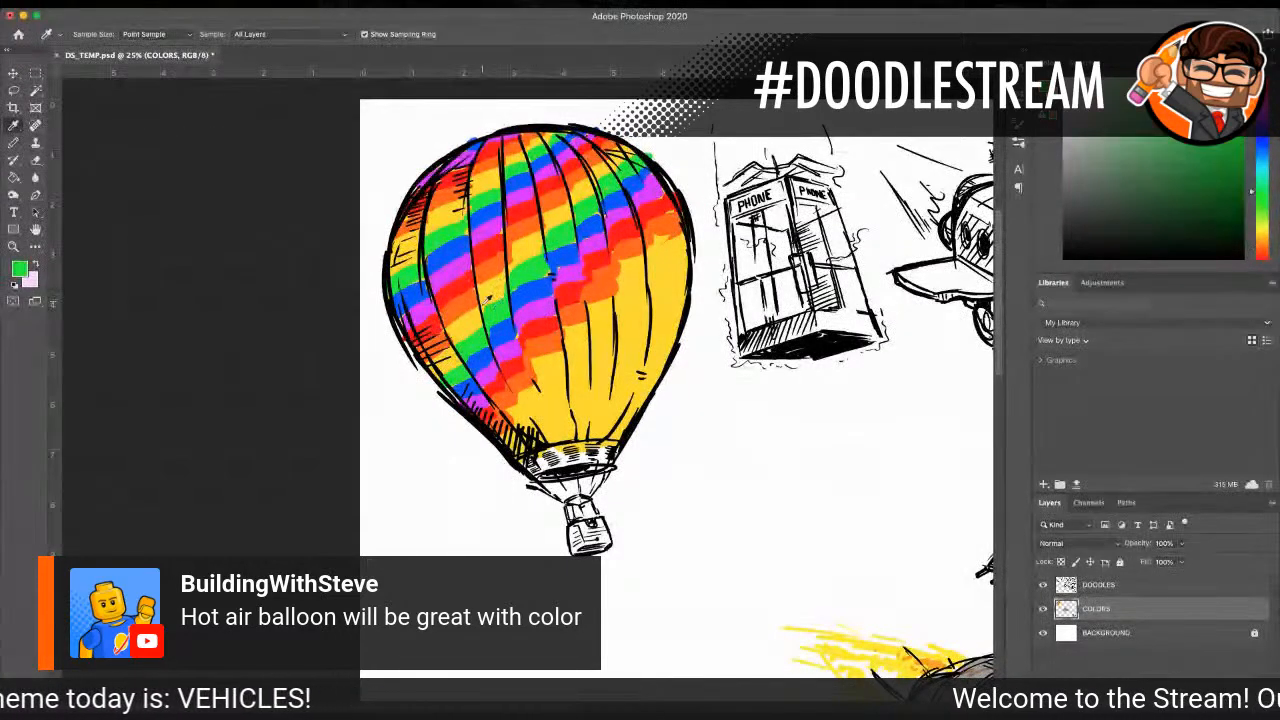
pyautogui.click(14, 144)
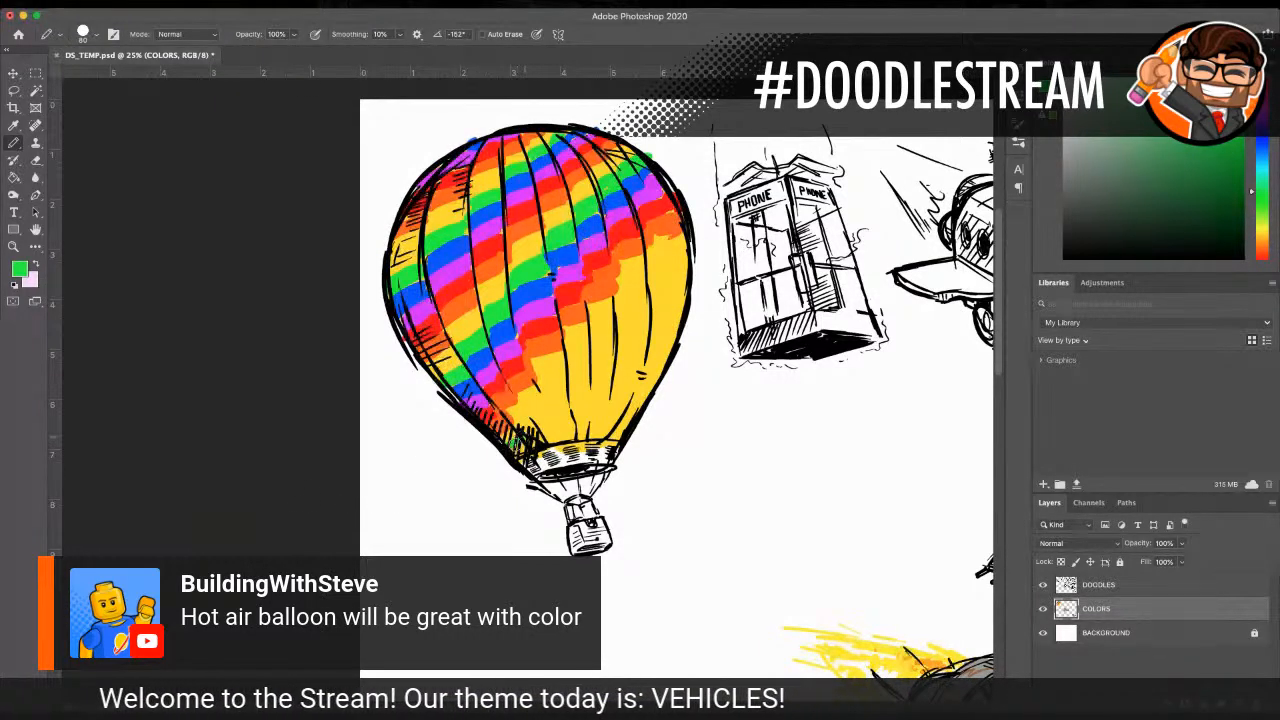
pyautogui.moveTo(522, 440)
pyautogui.mouseDown()
pyautogui.moveTo(525, 409)
pyautogui.moveTo(567, 375)
pyautogui.moveTo(568, 346)
pyautogui.moveTo(588, 347)
pyautogui.moveTo(575, 343)
pyautogui.moveTo(618, 310)
pyautogui.moveTo(637, 316)
pyautogui.moveTo(650, 302)
pyautogui.moveTo(623, 307)
pyautogui.moveTo(665, 268)
pyautogui.moveTo(653, 265)
pyautogui.moveTo(693, 258)
pyautogui.moveTo(651, 271)
pyautogui.mouseUp()
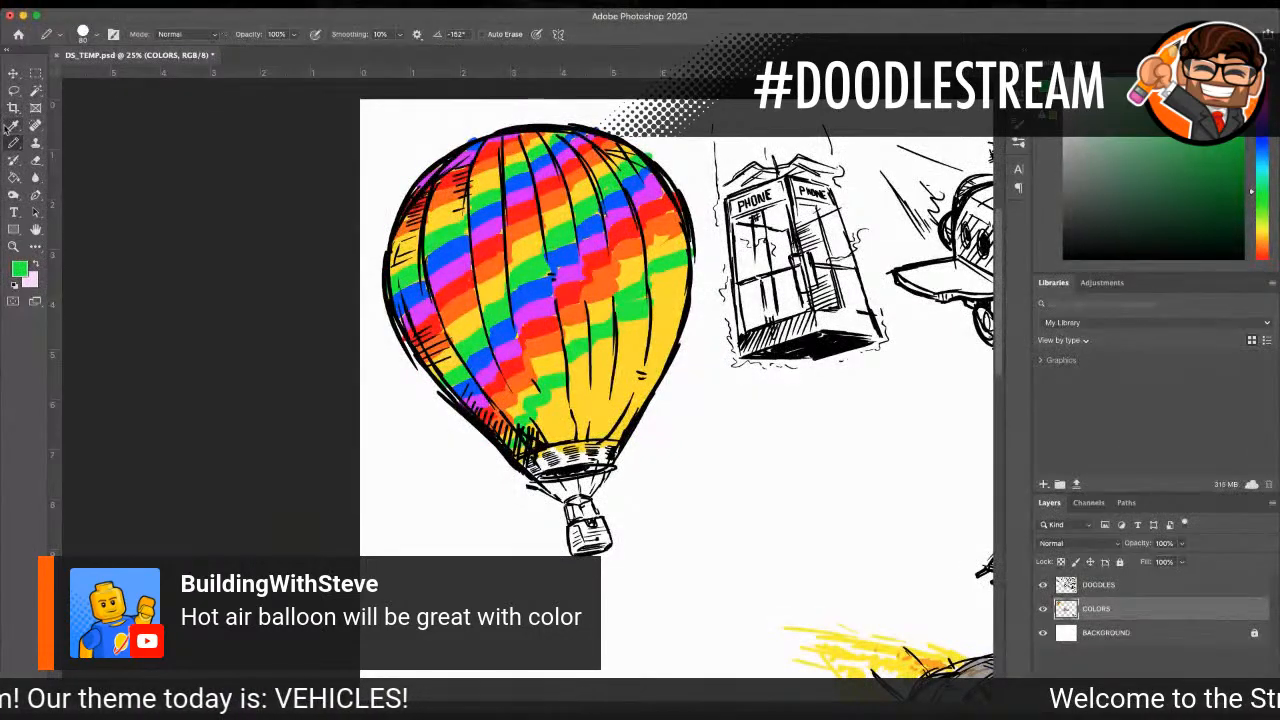
# Step: Sample the blue and paint a diagonal stripe beneath the lowest green one, from the envelope's right outline to its base
pyautogui.press('i')
pyautogui.click(594, 222)
pyautogui.press('b')
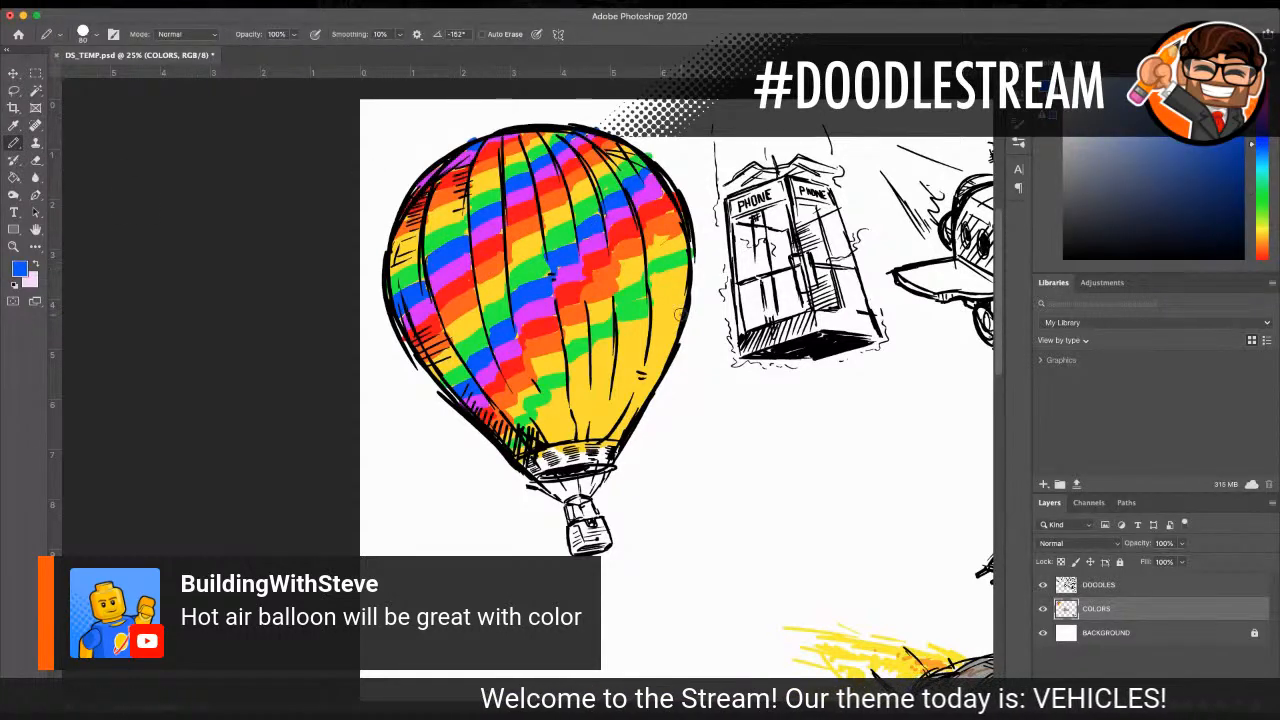
pyautogui.moveTo(638, 297)
pyautogui.mouseDown()
pyautogui.moveTo(620, 318)
pyautogui.moveTo(686, 274)
pyautogui.mouseUp()
pyautogui.moveTo(616, 339)
pyautogui.mouseDown()
pyautogui.moveTo(571, 358)
pyautogui.moveTo(519, 447)
pyautogui.moveTo(571, 371)
pyautogui.mouseUp()
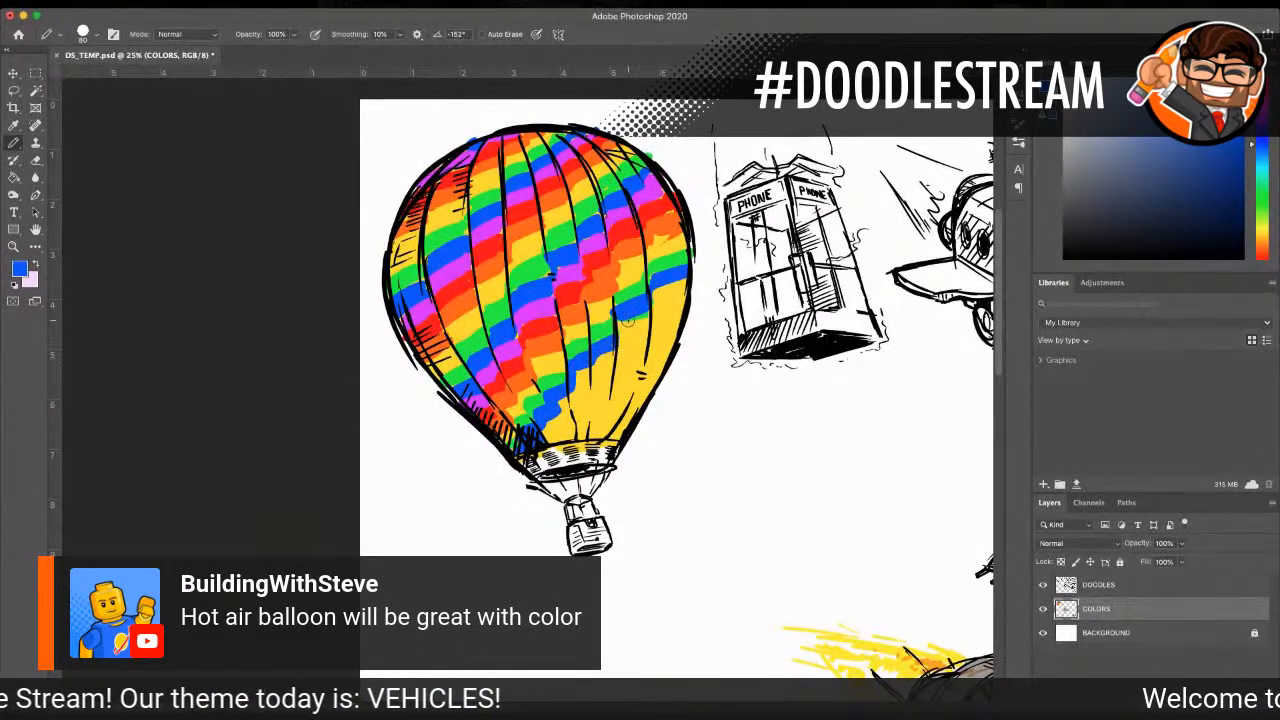
# Step: Sample the magenta and paint a diagonal stripe beneath the lowest blue one, in the envelope's lower-right section
pyautogui.click(13, 125)
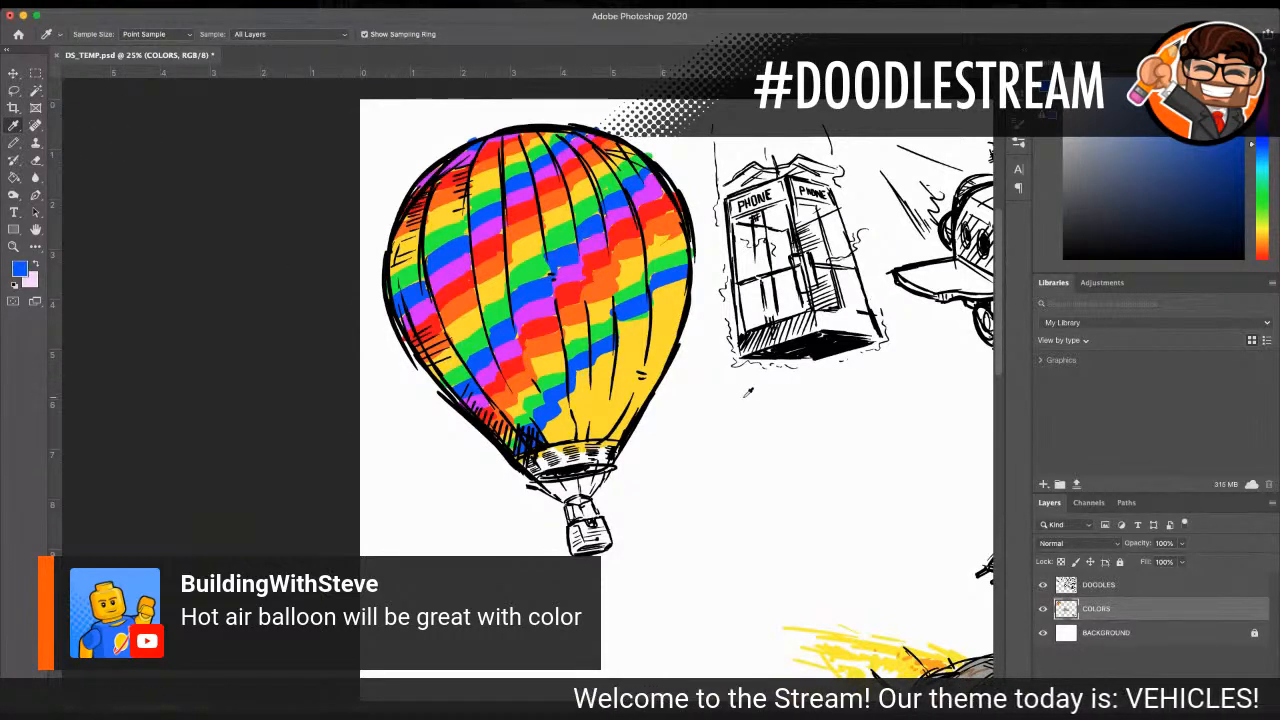
pyautogui.click(553, 303)
pyautogui.press('b')
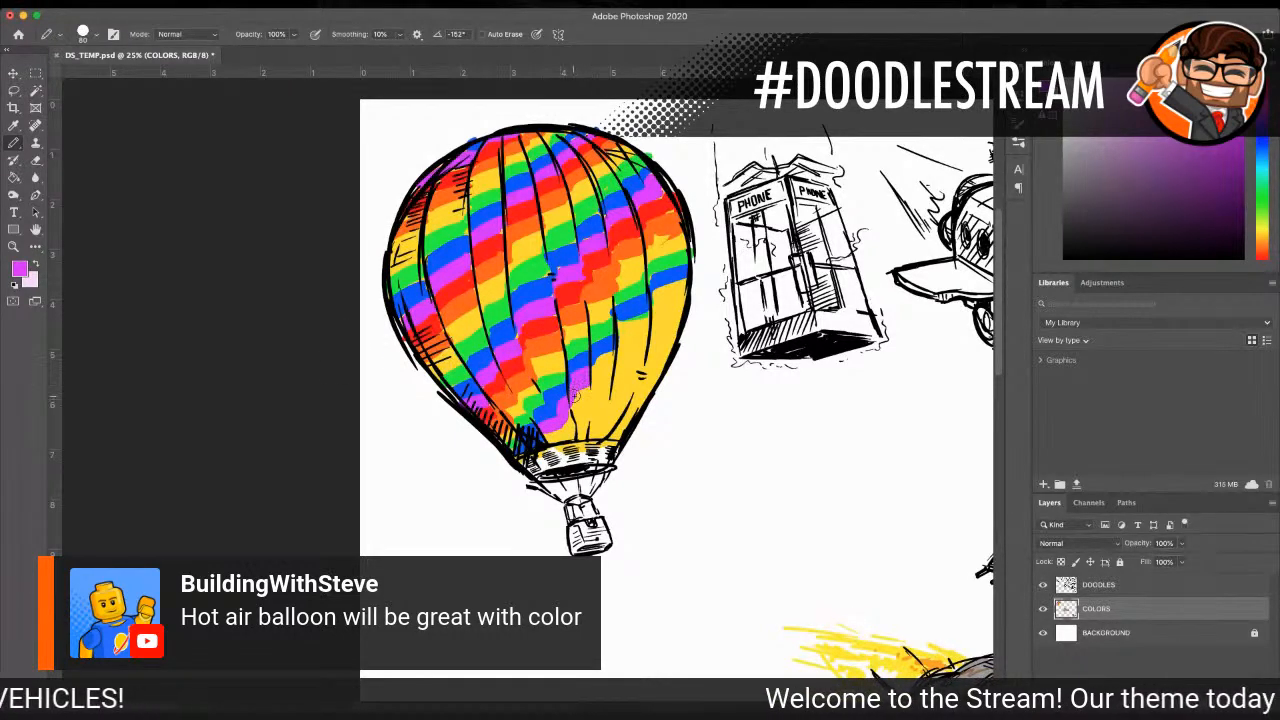
pyautogui.moveTo(621, 350)
pyautogui.mouseDown()
pyautogui.moveTo(682, 285)
pyautogui.moveTo(637, 330)
pyautogui.mouseUp()
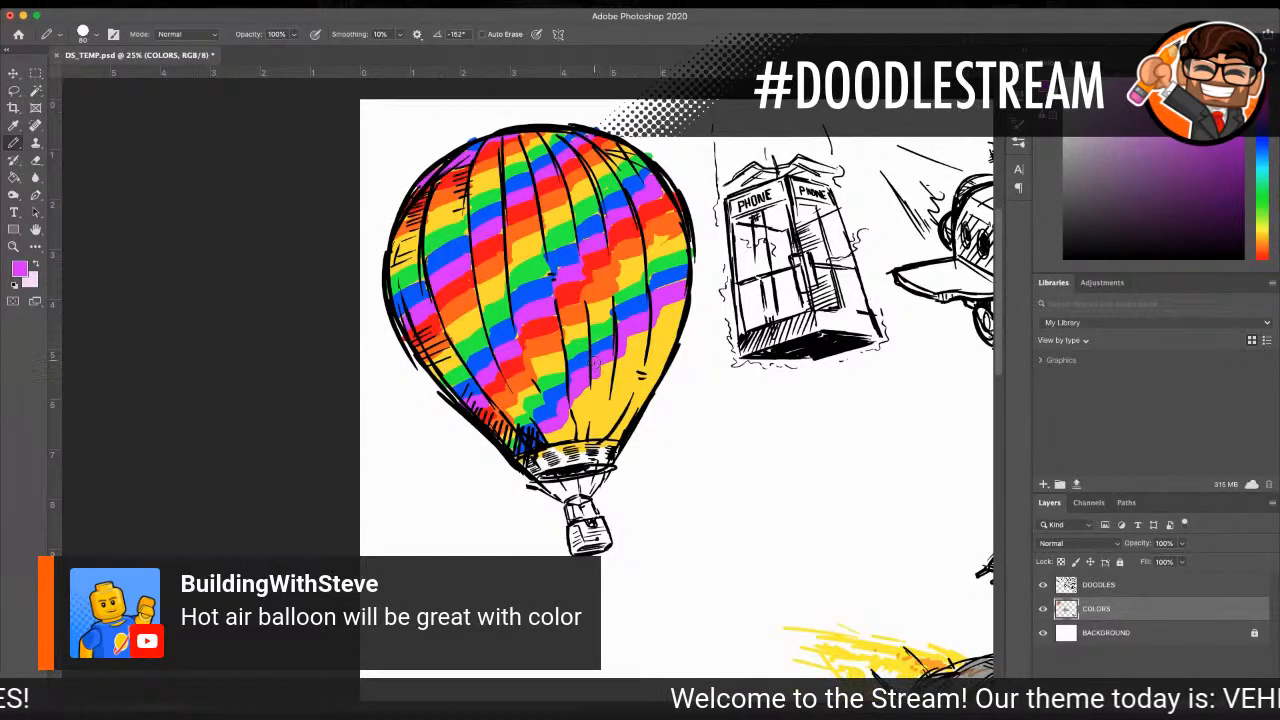
# Step: Sample the red and paint a diagonal stripe beneath the lowest magenta one, from the envelope's base to its right outline
pyautogui.press('i')
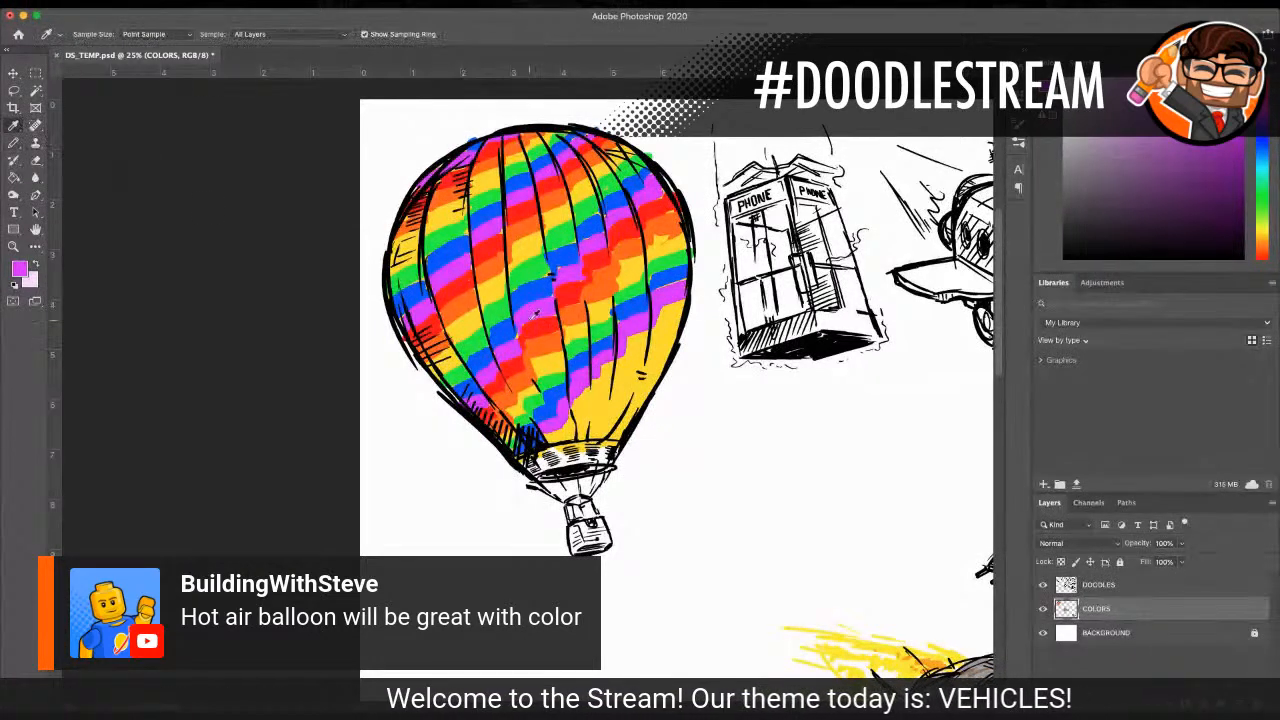
pyautogui.click(572, 290)
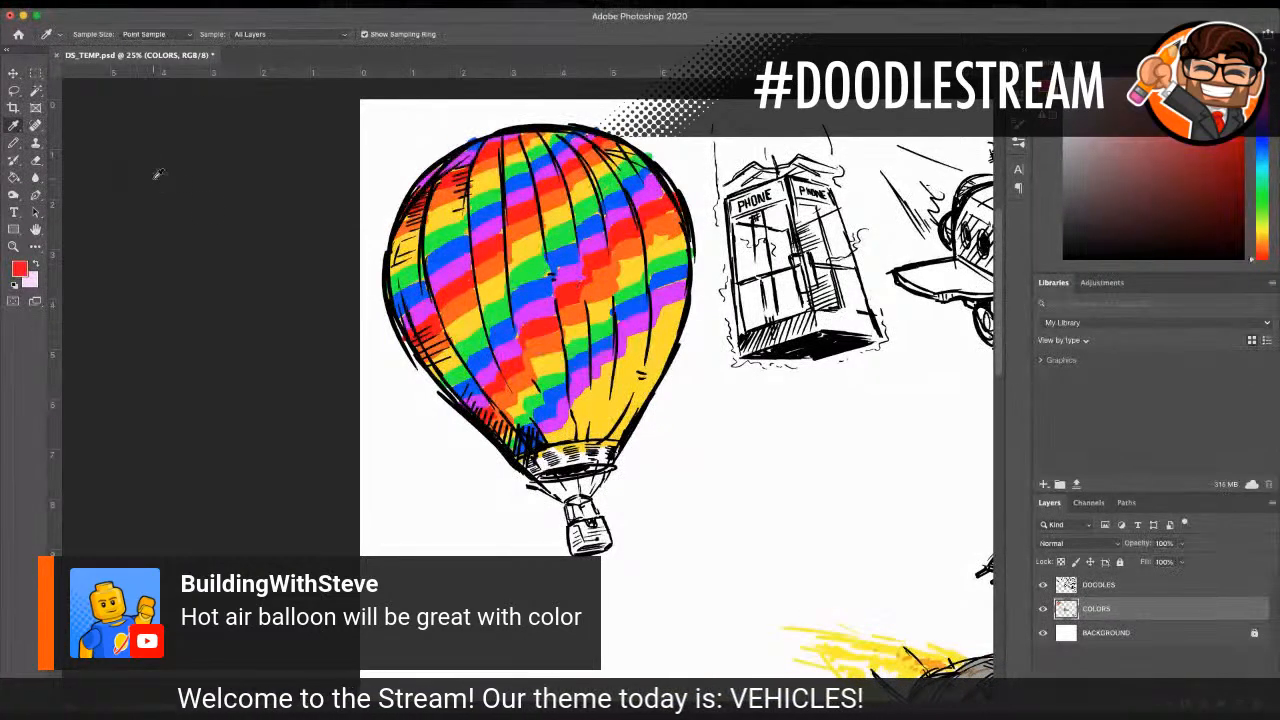
pyautogui.click(14, 144)
pyautogui.moveTo(553, 406)
pyautogui.mouseDown()
pyautogui.moveTo(547, 436)
pyautogui.moveTo(560, 438)
pyautogui.moveTo(628, 342)
pyautogui.moveTo(684, 300)
pyautogui.moveTo(650, 334)
pyautogui.mouseUp()
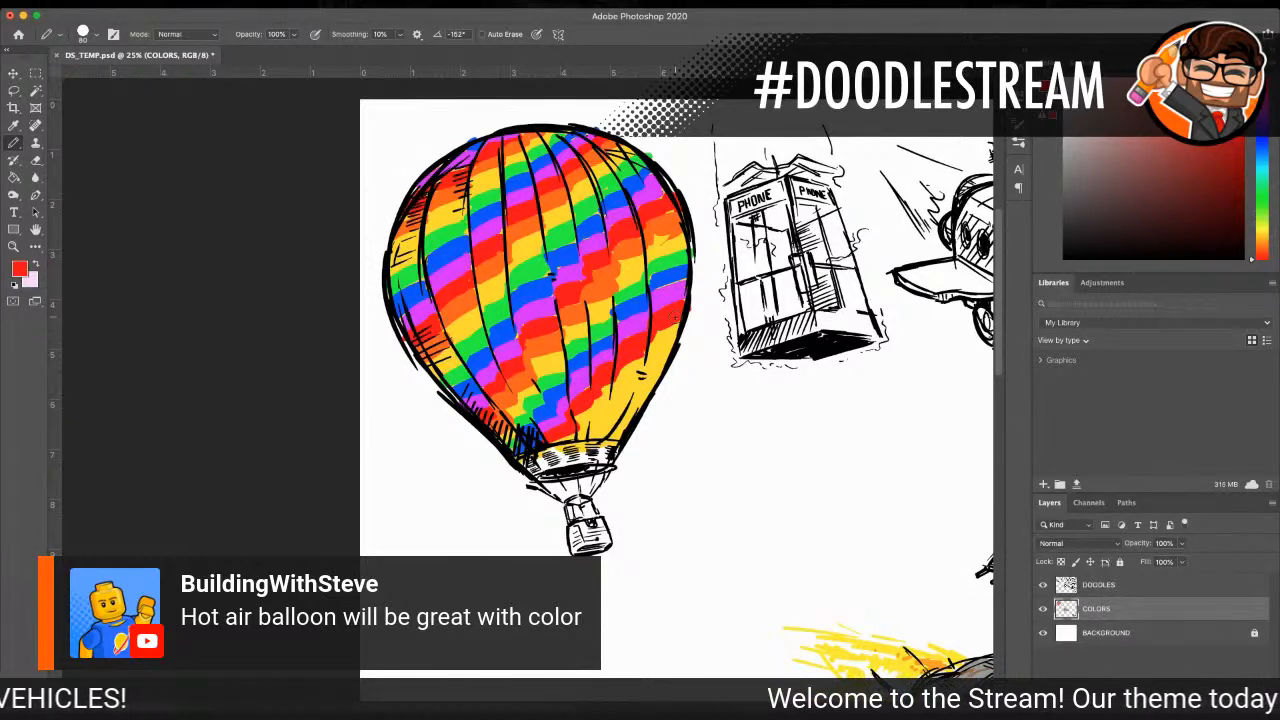
# Step: Sample the orange and paint a diagonal stripe beneath the lowest red one, from the envelope's base to its right outline
pyautogui.press('i')
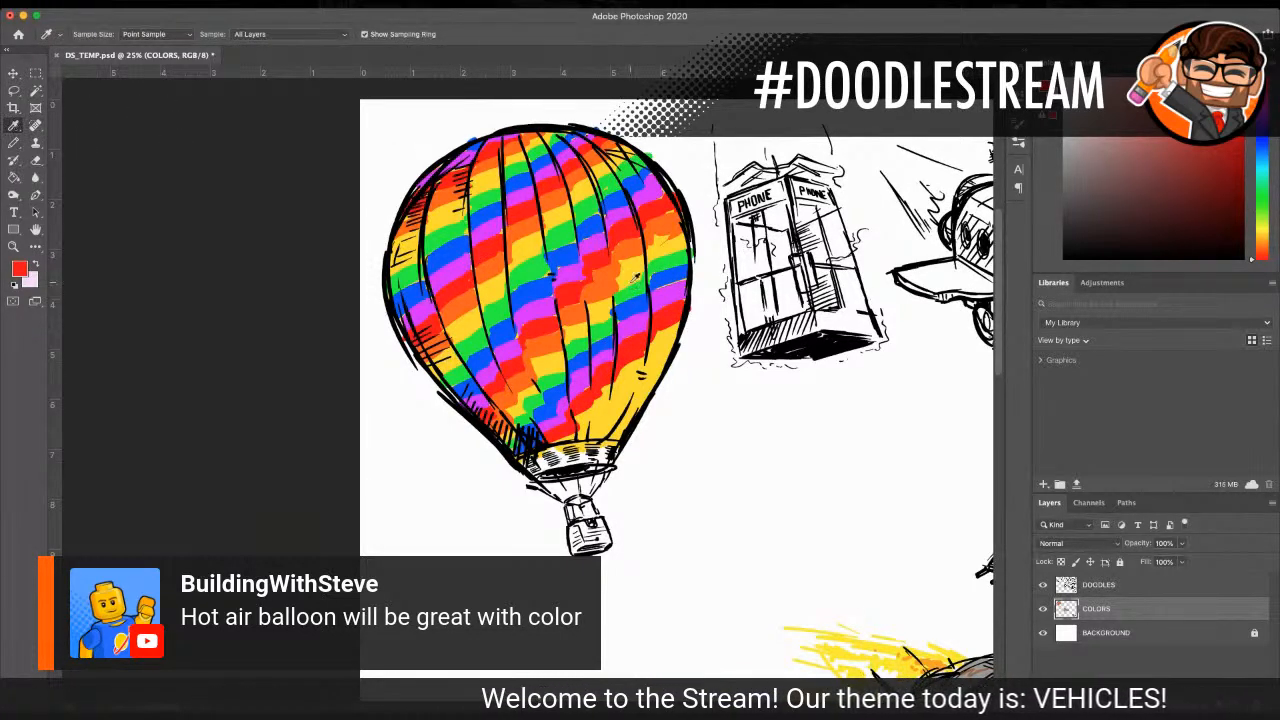
pyautogui.click(617, 278)
pyautogui.press('b')
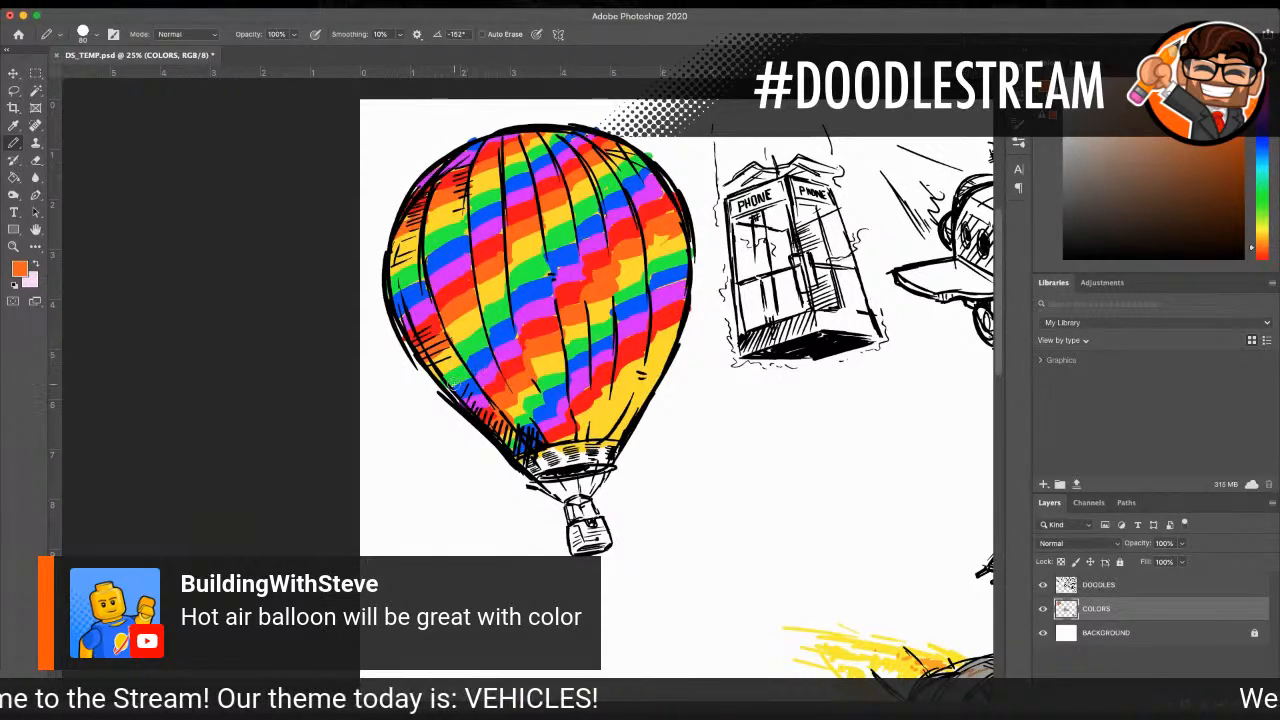
pyautogui.moveTo(578, 428)
pyautogui.mouseDown()
pyautogui.moveTo(664, 344)
pyautogui.moveTo(650, 344)
pyautogui.moveTo(672, 338)
pyautogui.moveTo(650, 352)
pyautogui.mouseUp()
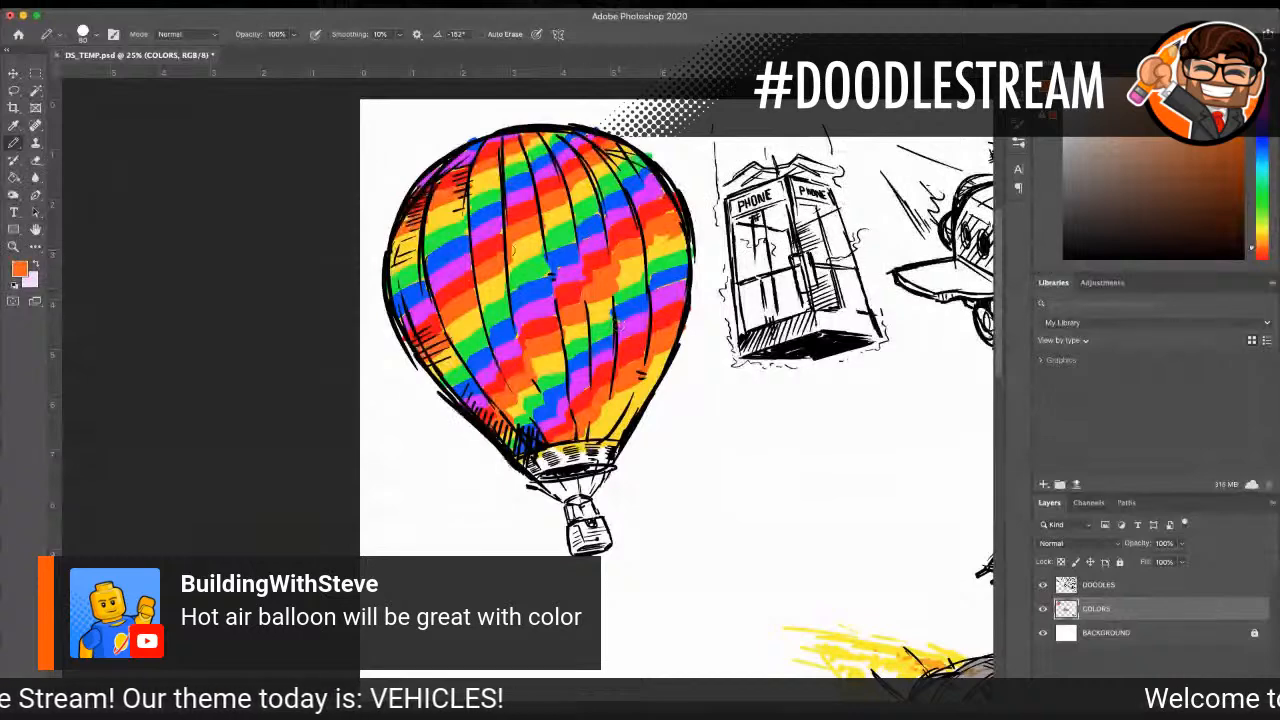
# Step: Sample the green and paint a short diagonal stripe near the envelope's lower-right outline, leaving a yellow band below the orange one
pyautogui.click(14, 126)
pyautogui.click(408, 270)
pyautogui.click(14, 143)
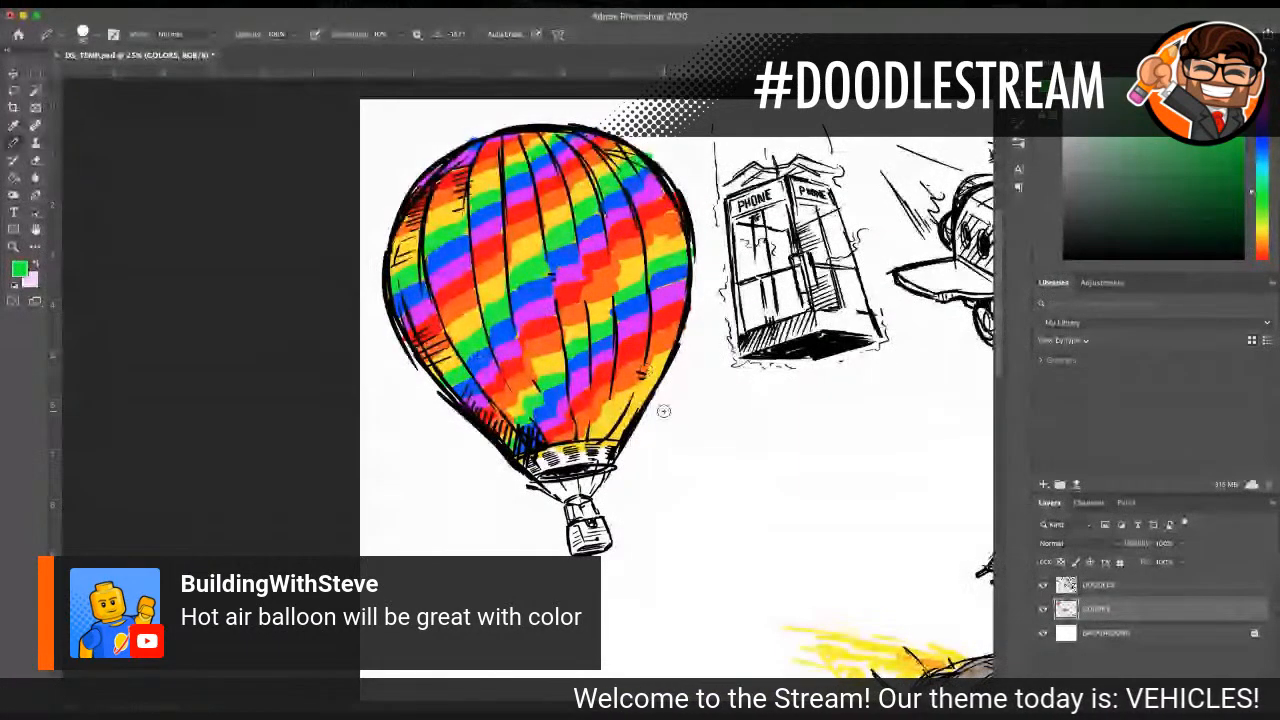
pyautogui.moveTo(597, 436)
pyautogui.mouseDown()
pyautogui.moveTo(652, 390)
pyautogui.moveTo(636, 410)
pyautogui.mouseUp()
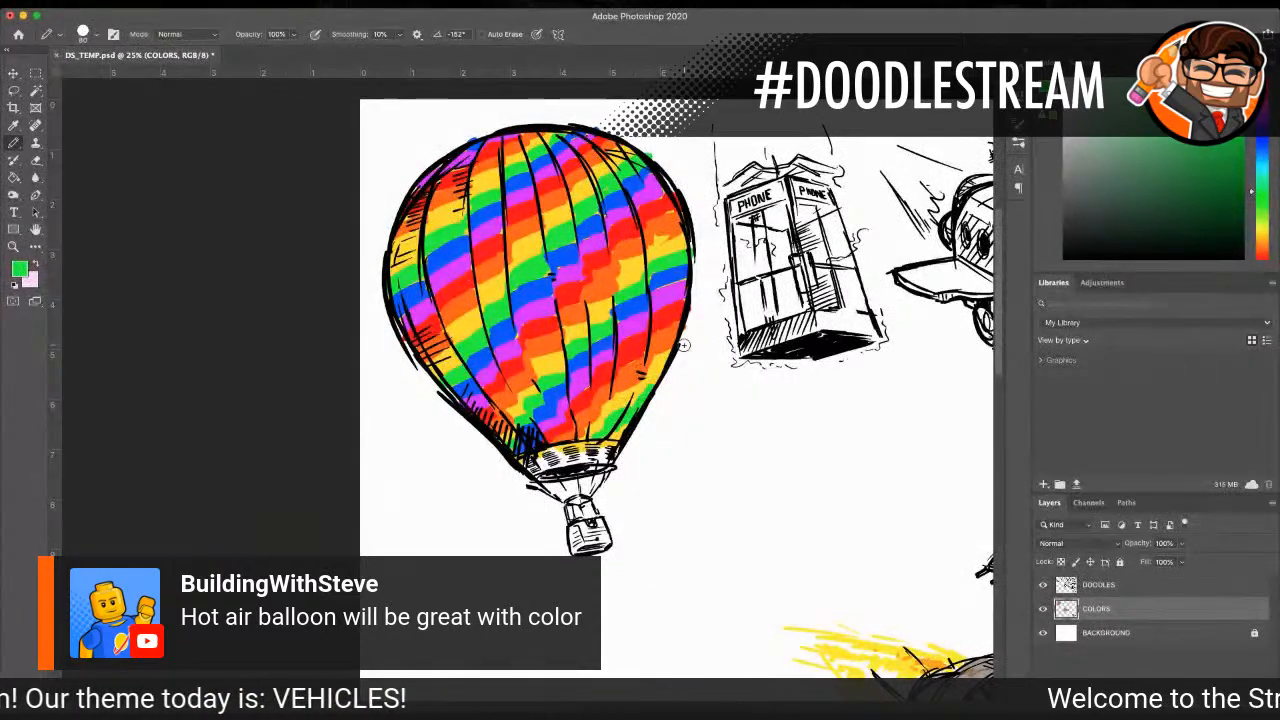
# Step: Sample the blue and fill the small corner beneath the lowest green stripe, where the envelope's right outline meets its base
pyautogui.click(13, 125)
pyautogui.click(556, 287)
pyautogui.click(13, 142)
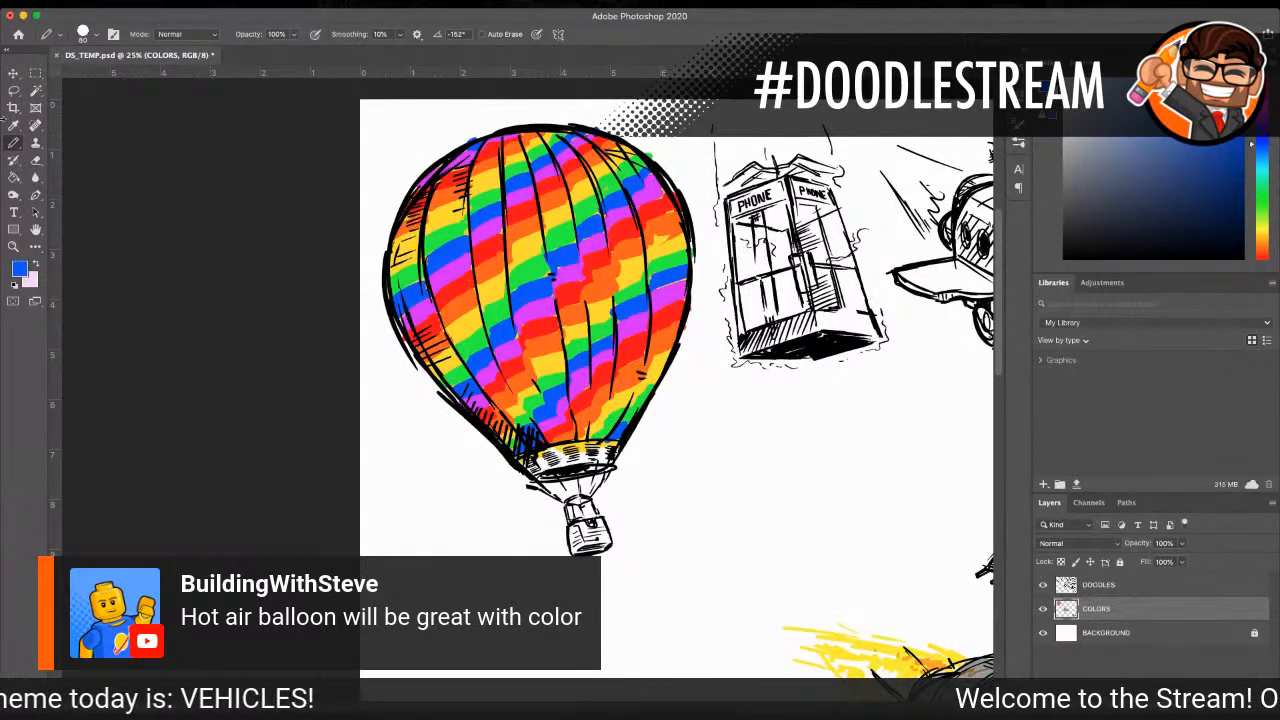
# Step: Sample a light brown and color the band at the balloon's mouth and the passenger basket
pyautogui.click(13, 125)
pyautogui.click(550, 280)
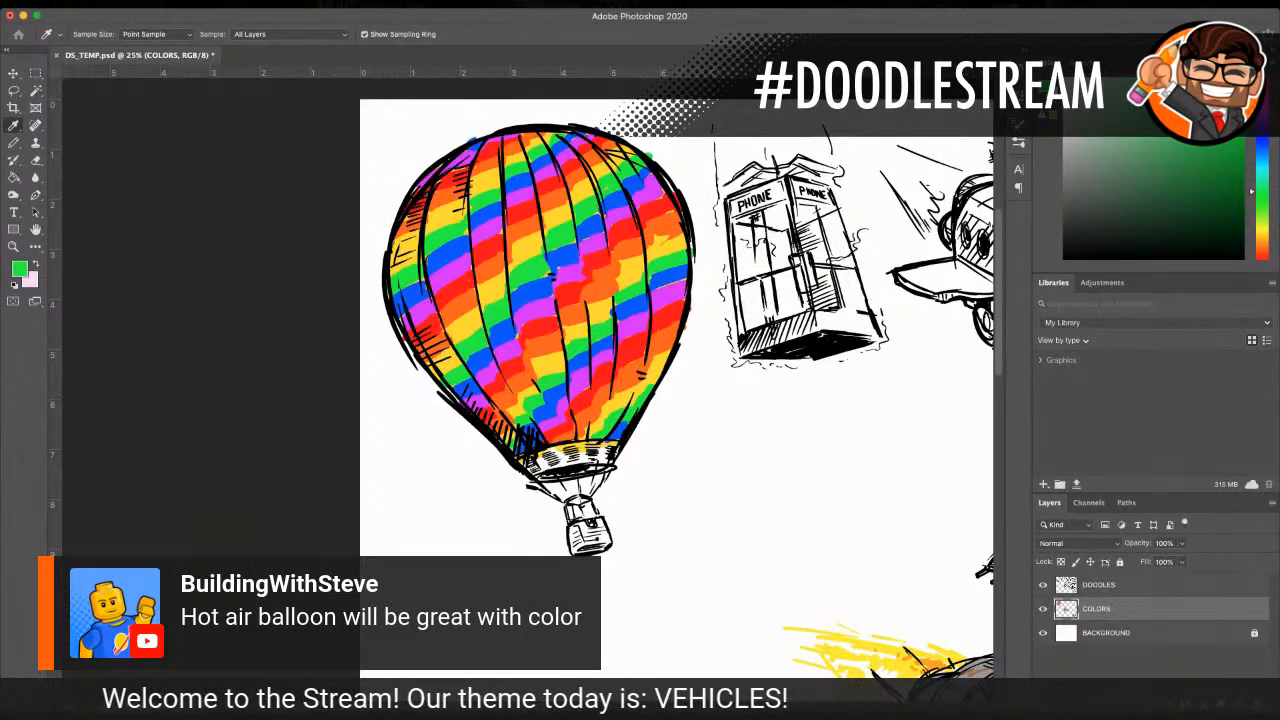
pyautogui.press('Return')
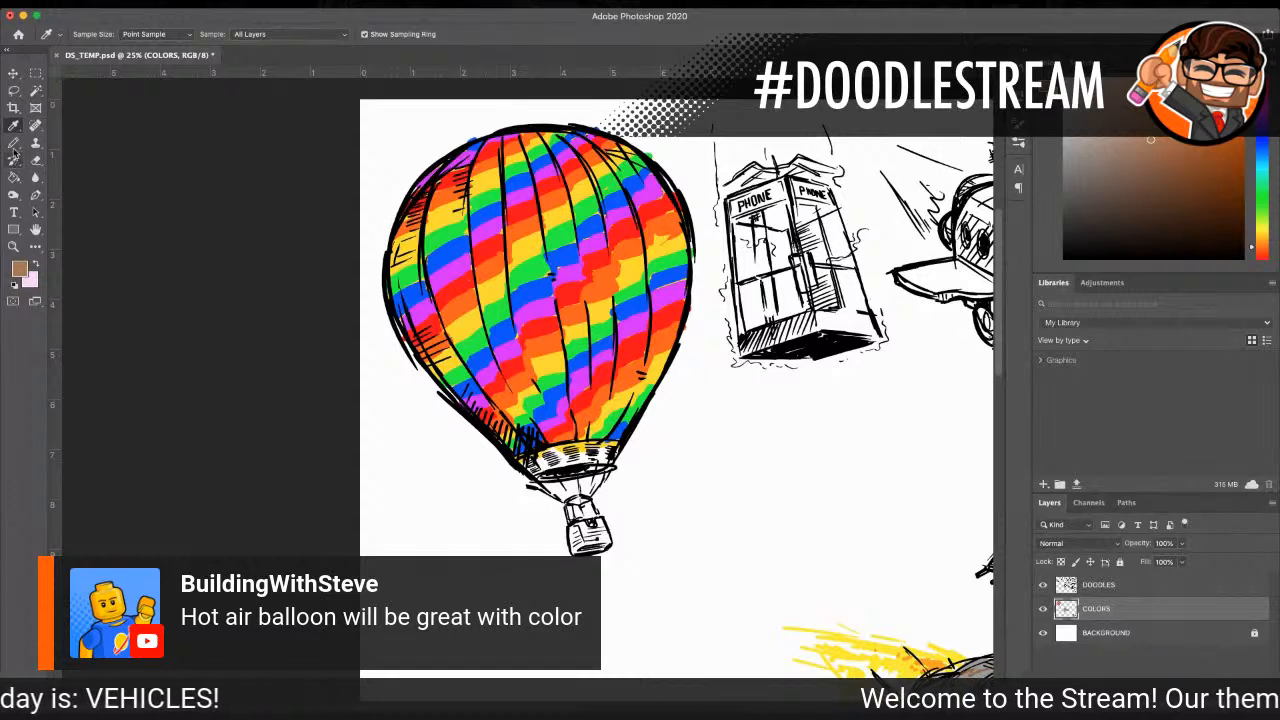
pyautogui.press('b')
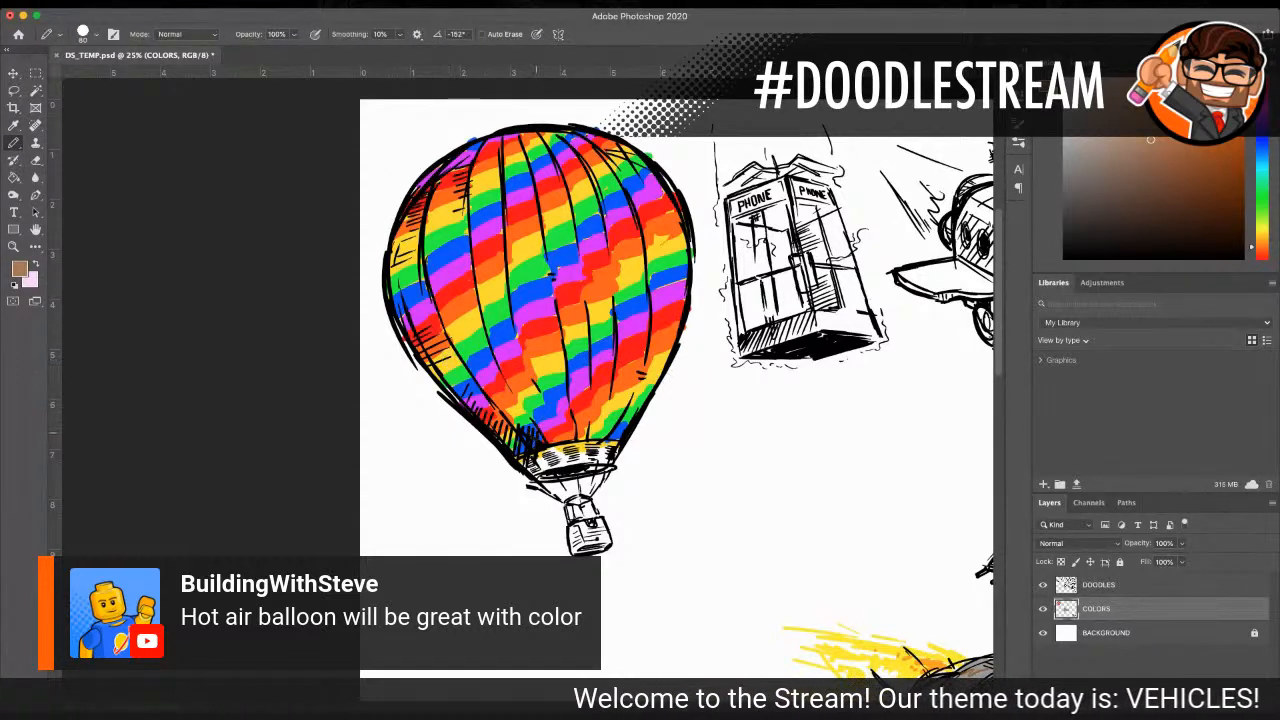
pyautogui.moveTo(545, 450)
pyautogui.mouseDown()
pyautogui.moveTo(594, 455)
pyautogui.moveTo(530, 462)
pyautogui.moveTo(600, 462)
pyautogui.moveTo(598, 450)
pyautogui.moveTo(555, 449)
pyautogui.moveTo(611, 456)
pyautogui.mouseUp()
pyautogui.moveTo(532, 463); pyautogui.dragTo(607, 465)
pyautogui.moveTo(578, 520)
pyautogui.mouseDown()
pyautogui.moveTo(578, 548)
pyautogui.moveTo(600, 545)
pyautogui.moveTo(600, 530)
pyautogui.moveTo(582, 532)
pyautogui.moveTo(606, 540)
pyautogui.moveTo(576, 544)
pyautogui.mouseUp()
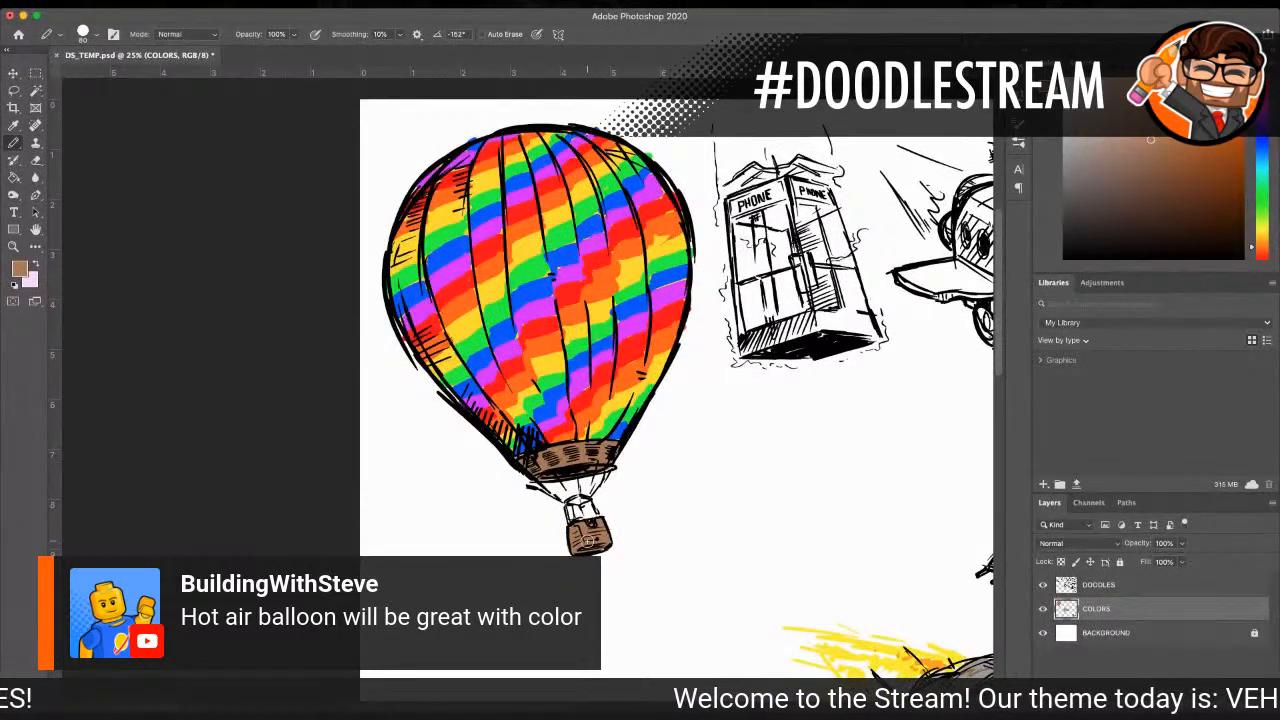
# Step: Pick a darker brown and shade parts of the basket and the band at the balloon's mouth
pyautogui.press('i')
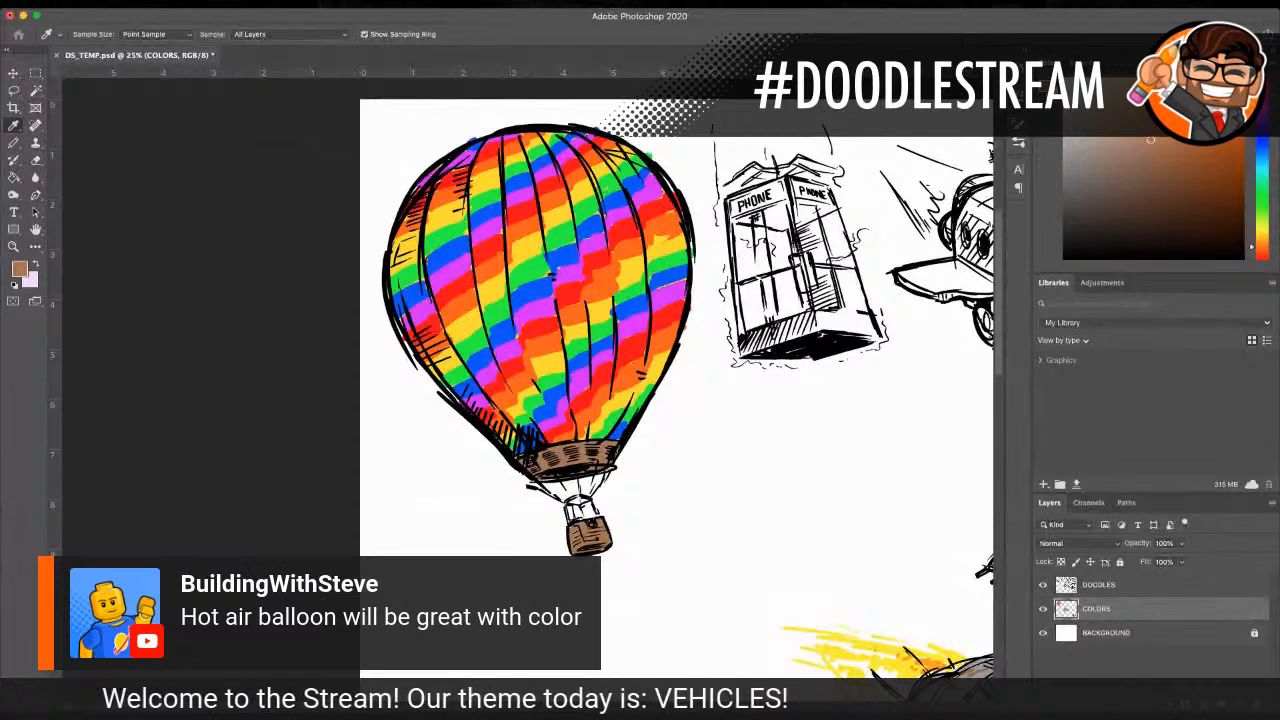
pyautogui.press('b')
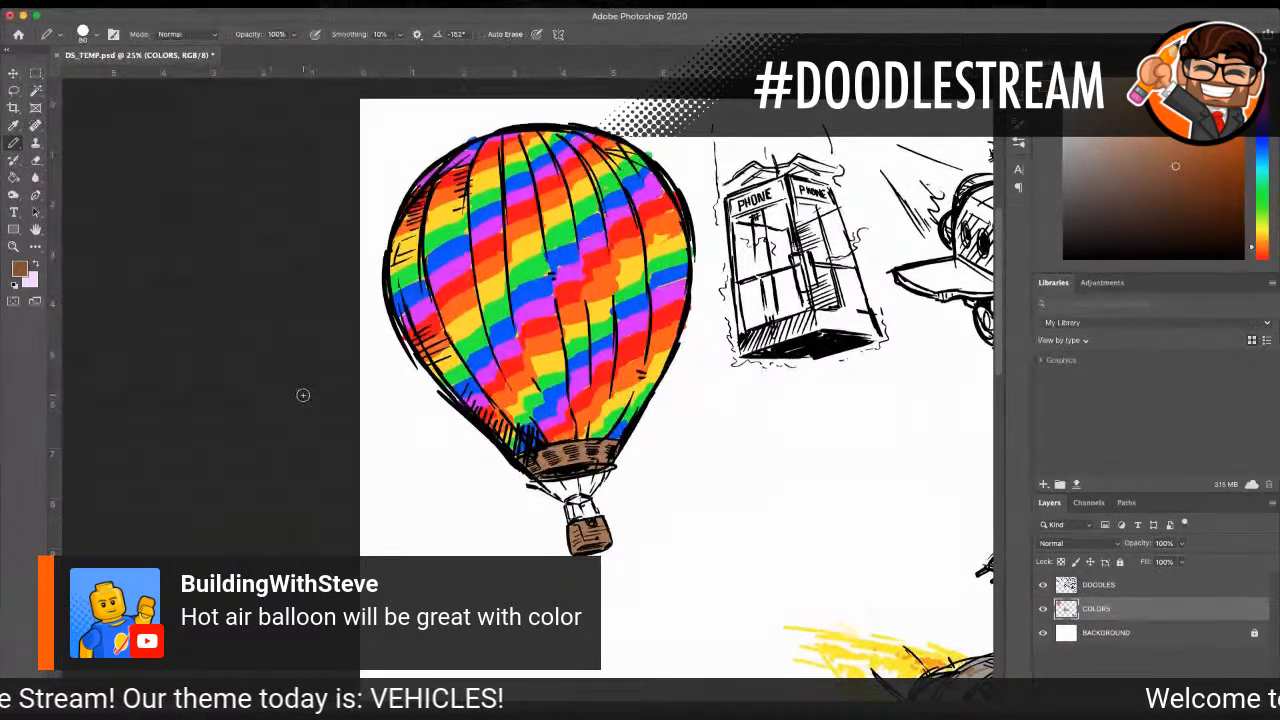
pyautogui.scroll(-1, 308, 390)
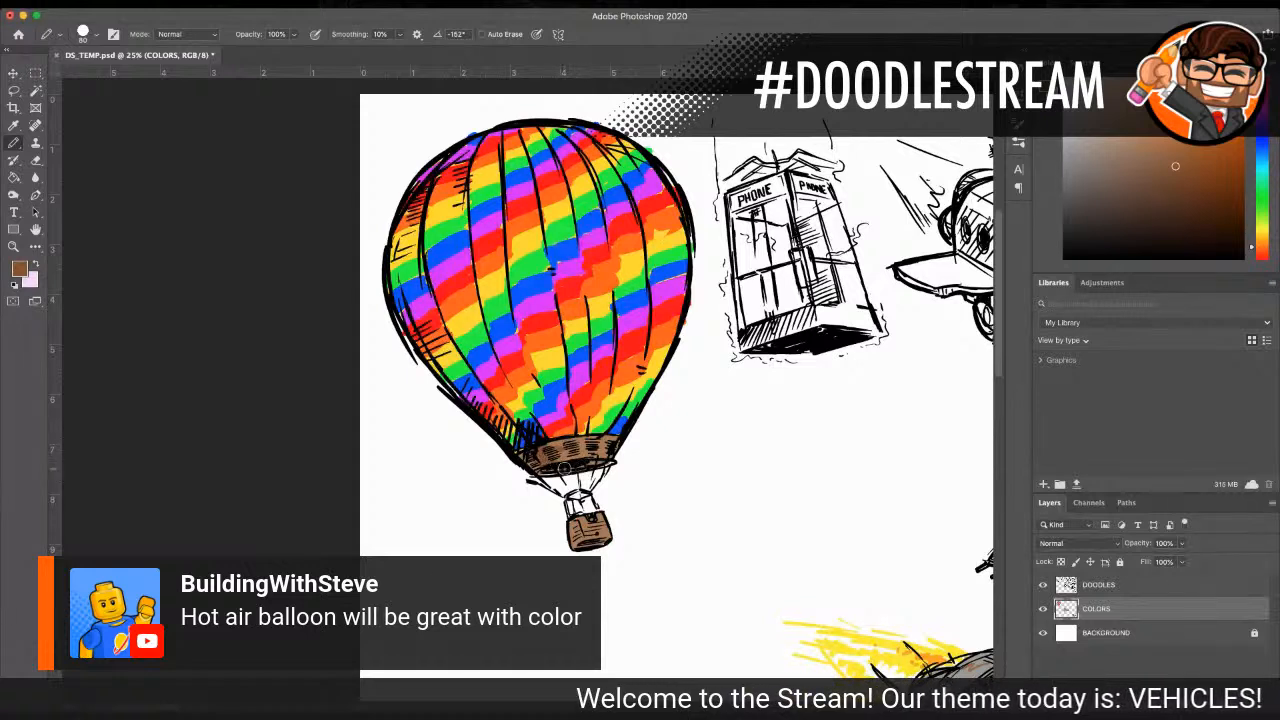
pyautogui.moveTo(576, 533); pyautogui.dragTo(600, 544)
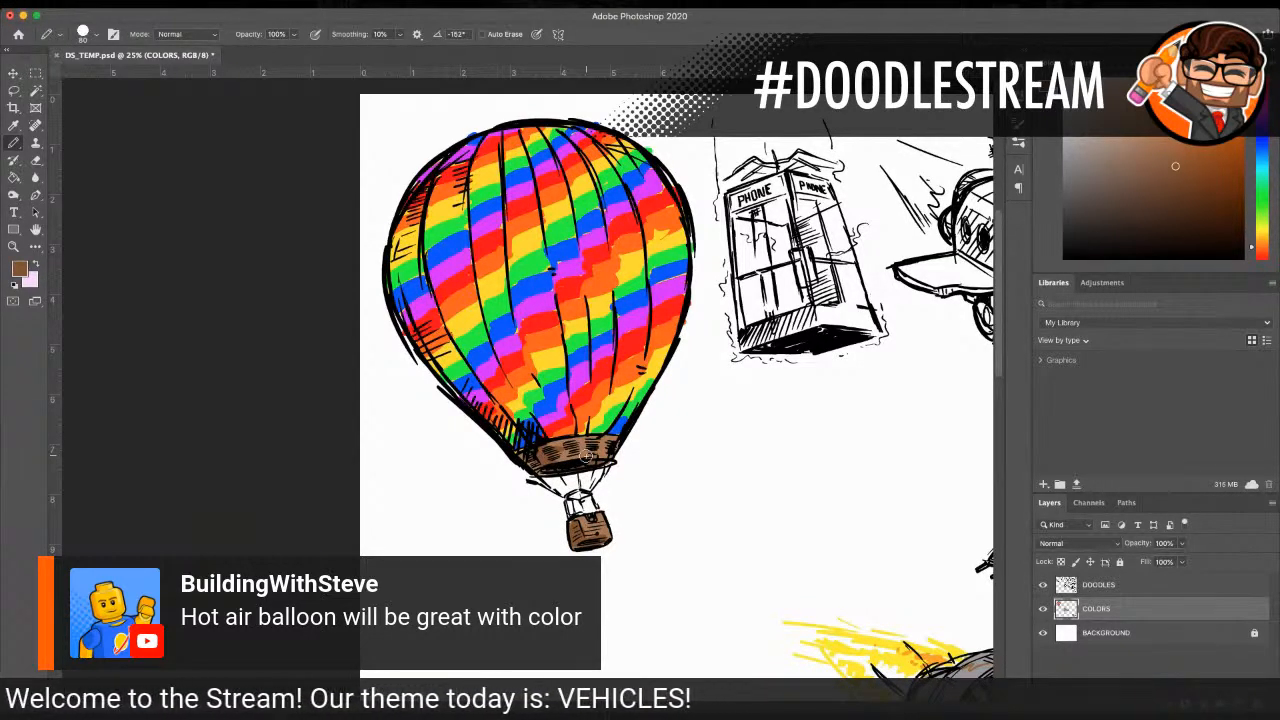
# Step: Sample the light gray to shade the ropes and frame above the basket, and draw small black passengers inside with a size 25 pencil
pyautogui.press('i')
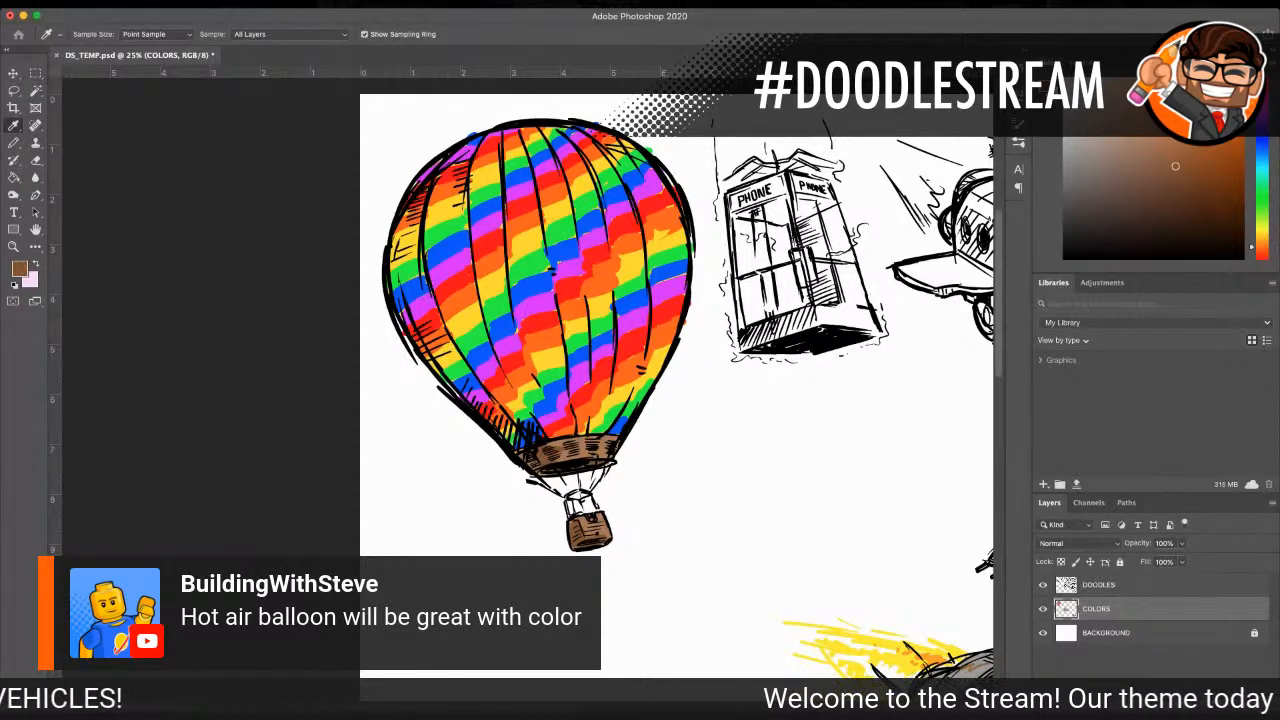
pyautogui.click(980, 662)
pyautogui.press('b')
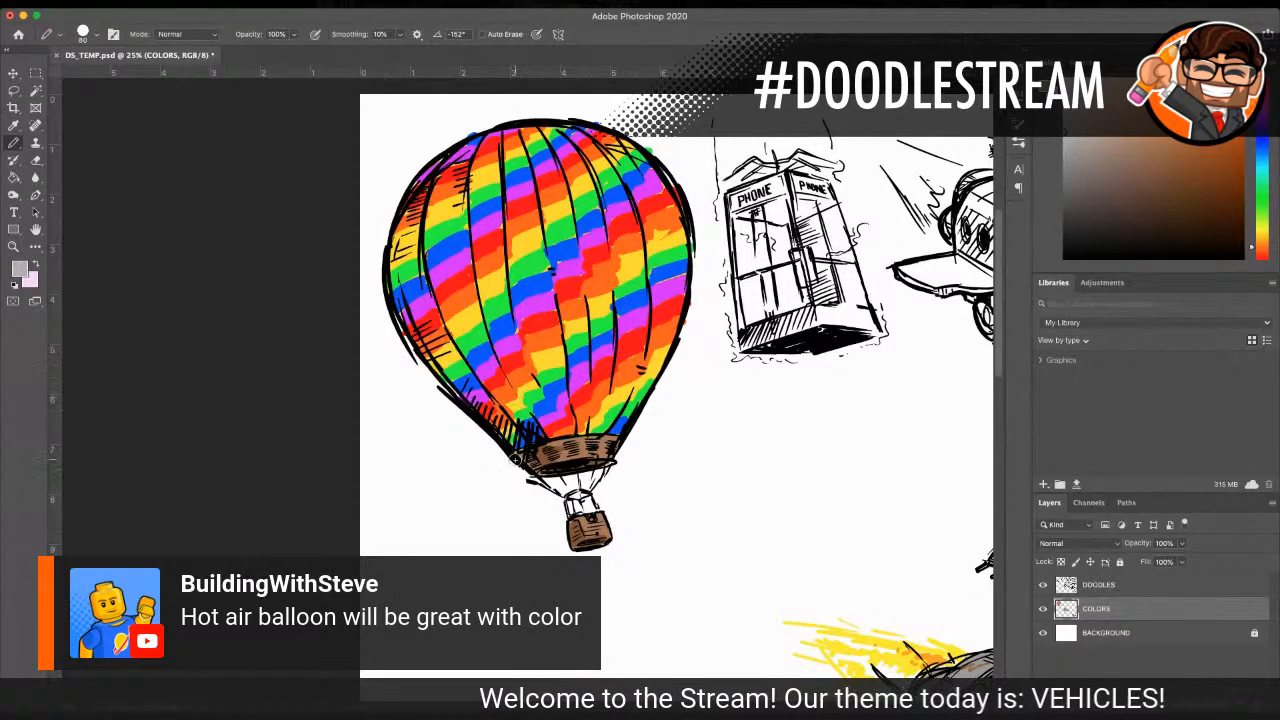
pyautogui.moveTo(578, 470)
pyautogui.mouseDown()
pyautogui.moveTo(588, 490)
pyautogui.moveTo(598, 472)
pyautogui.moveTo(569, 498)
pyautogui.moveTo(590, 491)
pyautogui.mouseUp()
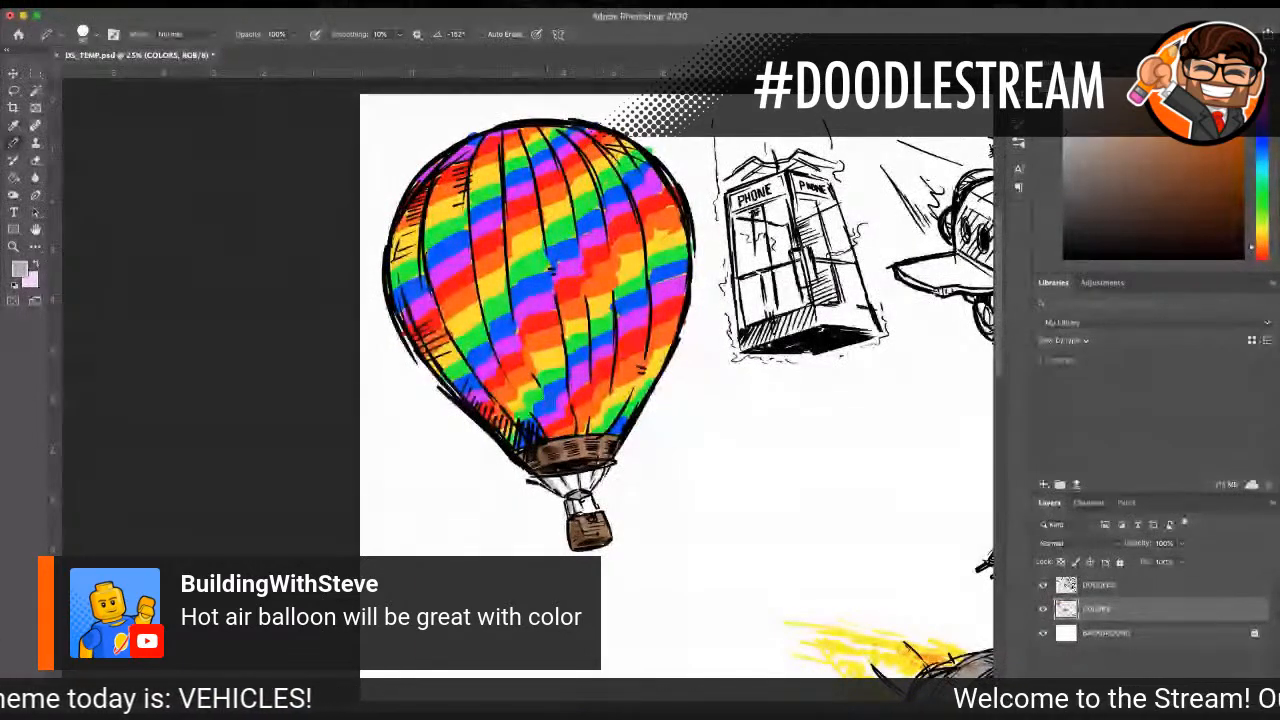
pyautogui.press('i')
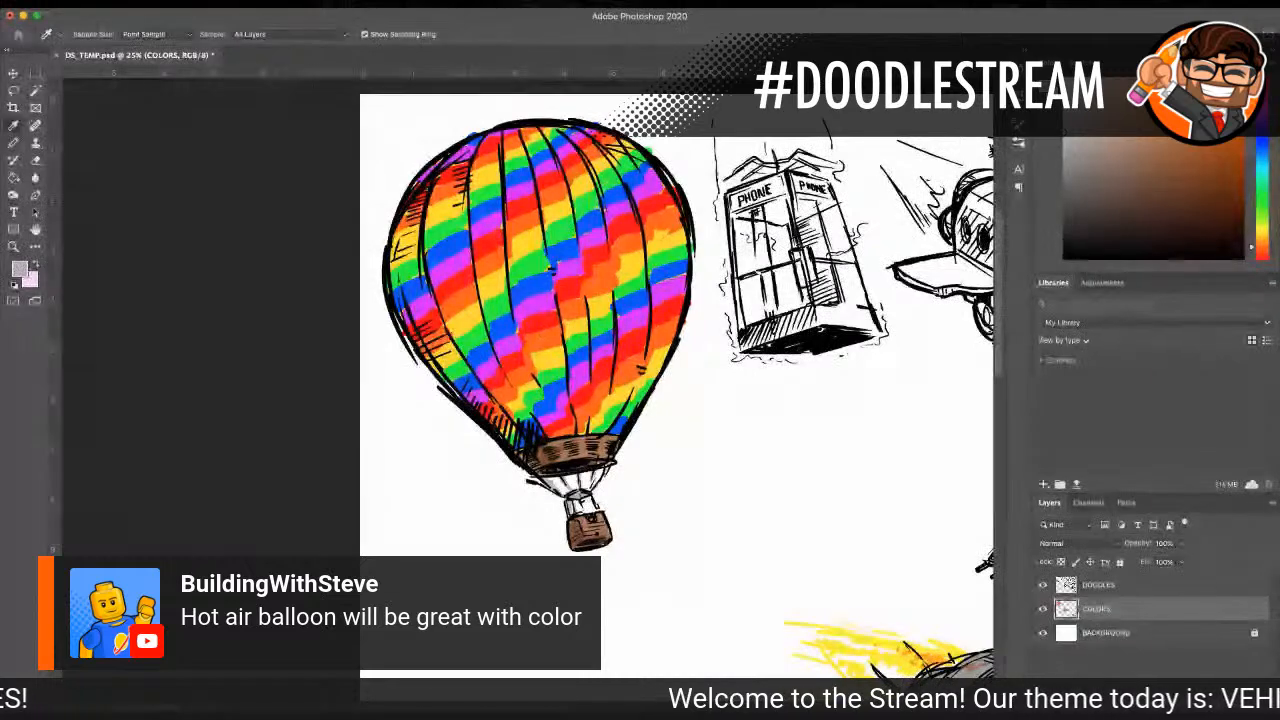
pyautogui.press('Return')
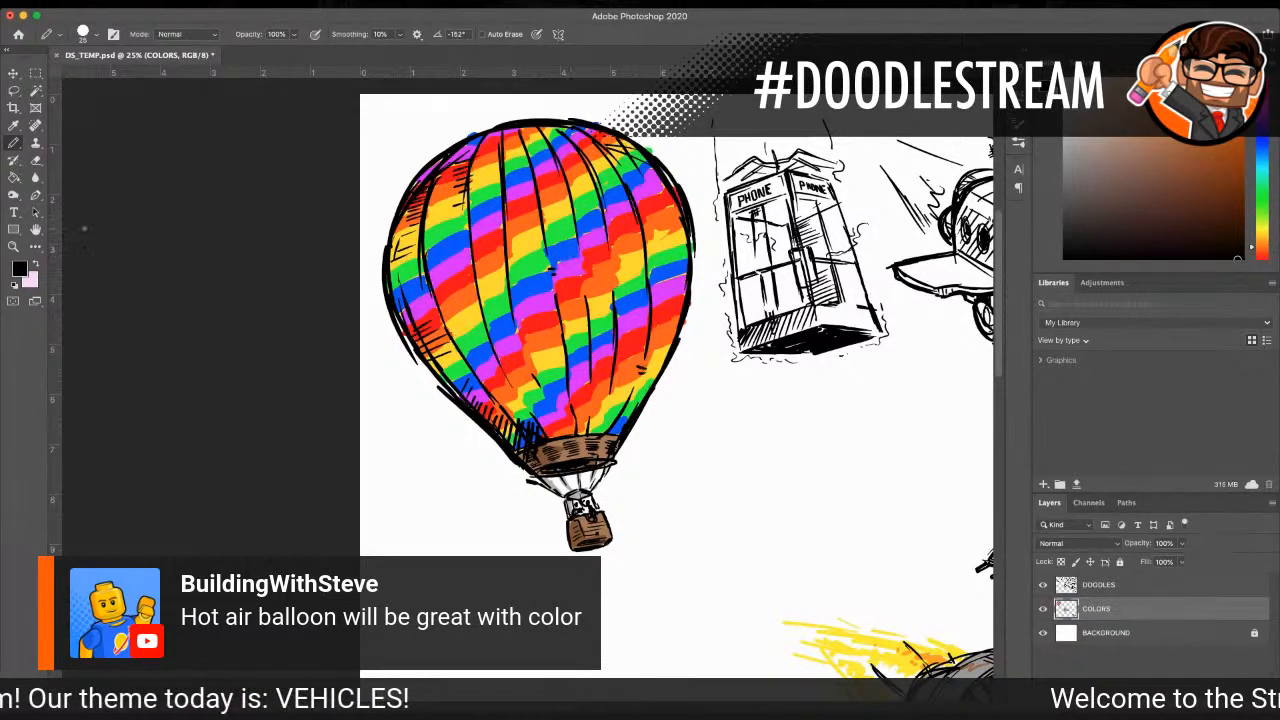
# Step: Inspect the balloon's basket and passengers up close, and check the colored balloon against the whole doodle page
pyautogui.press('z')
pyautogui.keyDown('alt'); pyautogui.click(641, 467); pyautogui.keyUp('alt')
pyautogui.moveTo(605, 494); pyautogui.dragTo(605, 494)
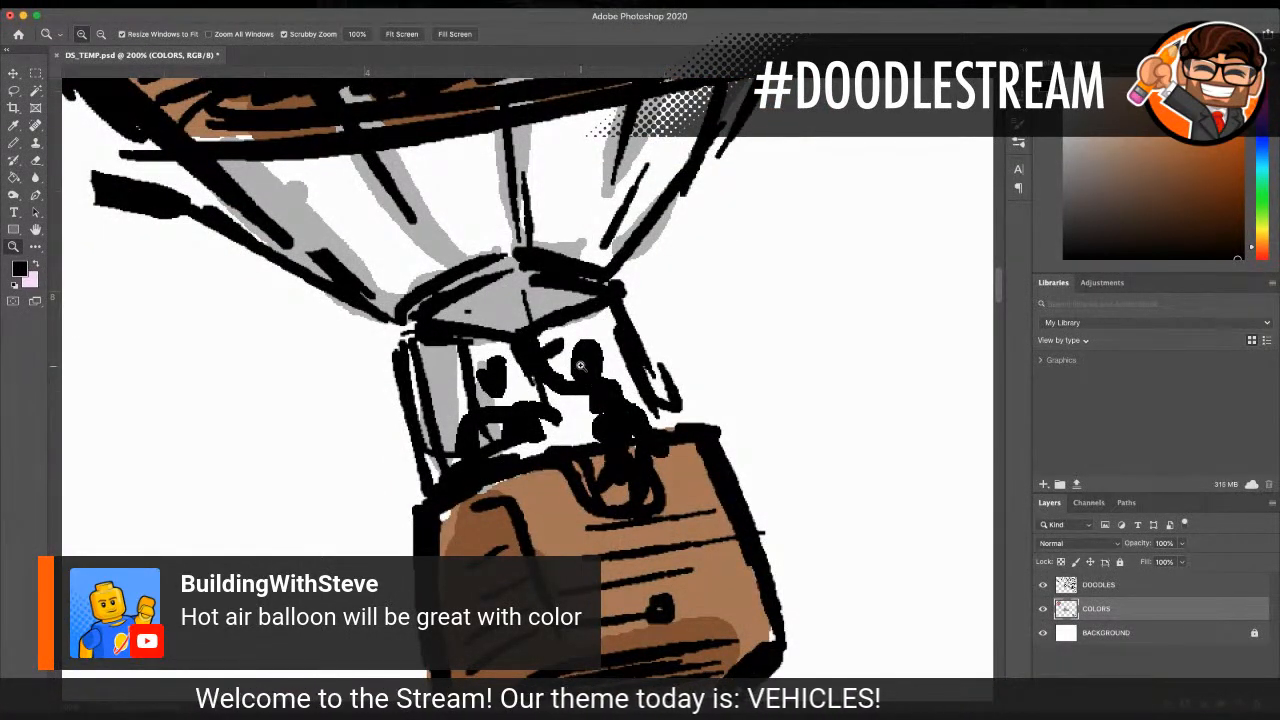
pyautogui.keyDown('alt'); pyautogui.click(800, 443); pyautogui.keyUp('alt')
pyautogui.keyDown('alt'); pyautogui.click(800, 443); pyautogui.keyUp('alt')
pyautogui.keyDown('alt'); pyautogui.click(799, 443); pyautogui.keyUp('alt')
pyautogui.keyDown('alt'); pyautogui.click(798, 443); pyautogui.keyUp('alt')
pyautogui.keyDown('alt'); pyautogui.click(798, 443); pyautogui.keyUp('alt')
pyautogui.keyDown('alt'); pyautogui.click(798, 443); pyautogui.keyUp('alt')
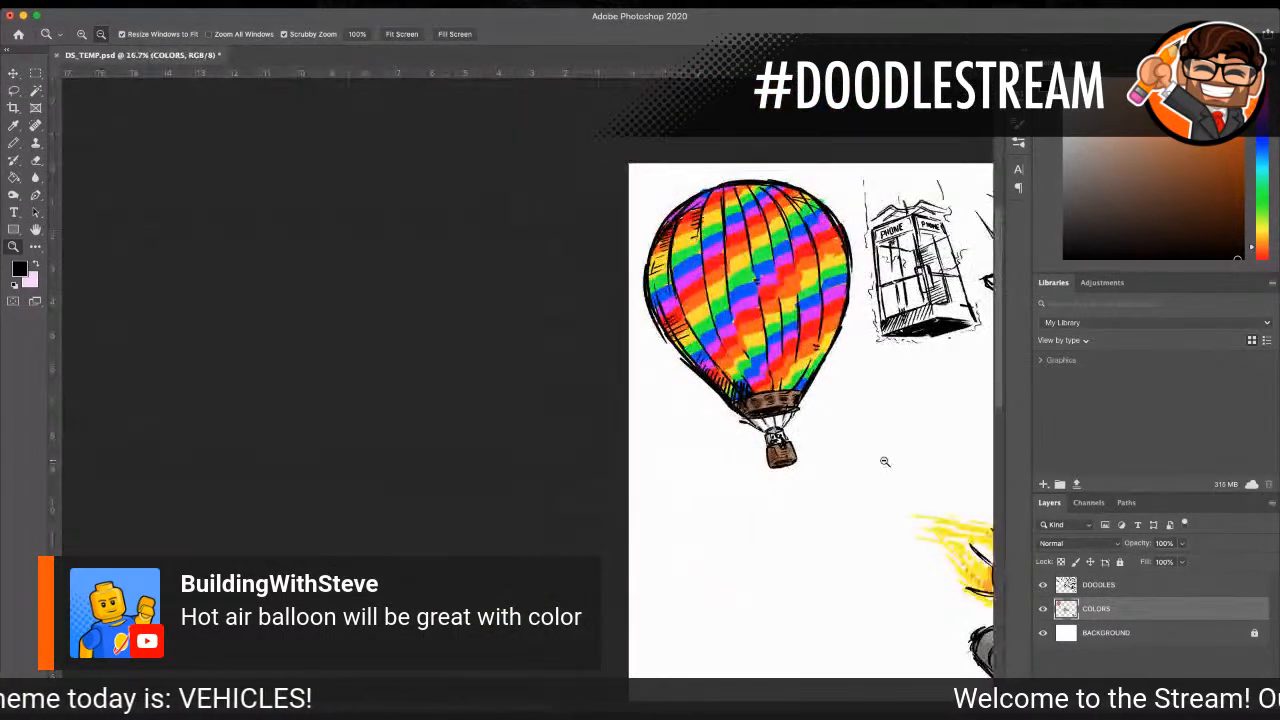
pyautogui.keyDown('alt'); pyautogui.click(885, 461); pyautogui.keyUp('alt')
pyautogui.keyDown('alt'); pyautogui.click(898, 472); pyautogui.keyUp('alt')
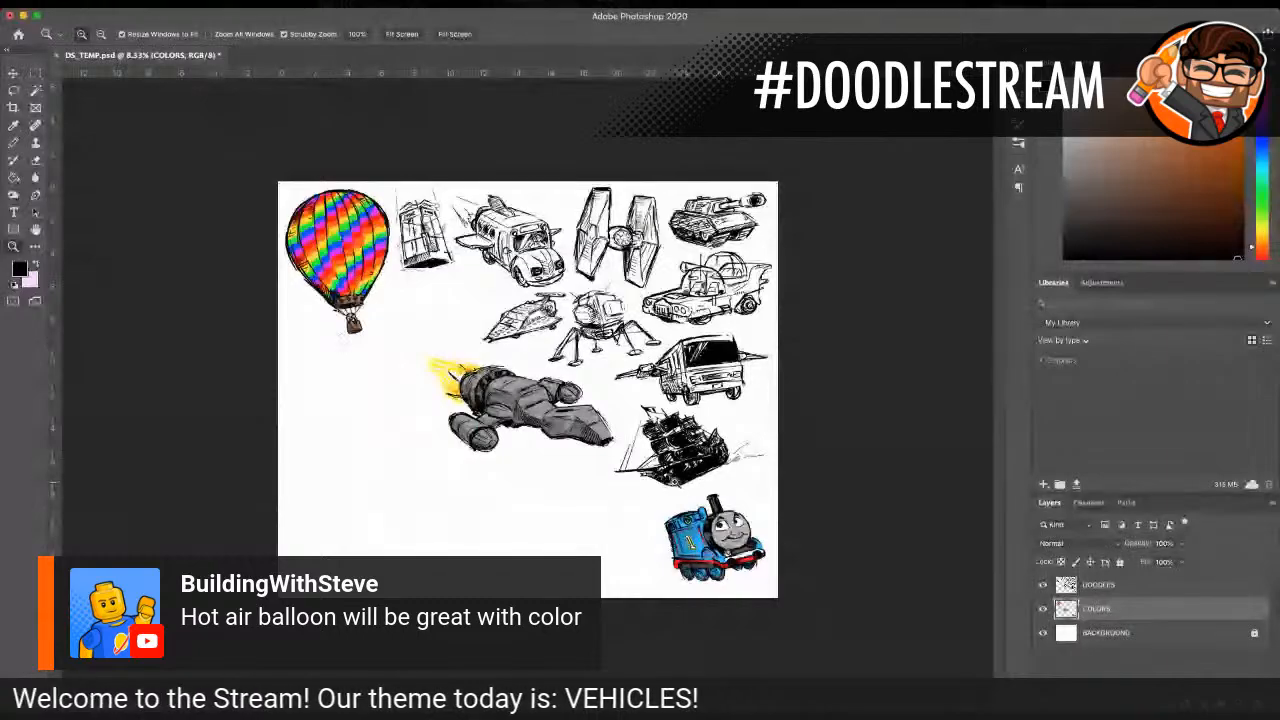
# Step: Examine the uncolored vehicle doodles, including the winged RV and its neighbors, to choose the next one to color
pyautogui.moveTo(660, 467); pyautogui.dragTo(796, 638)
pyautogui.click(768, 285)
pyautogui.moveTo(767, 256); pyautogui.dragTo(765, 379)
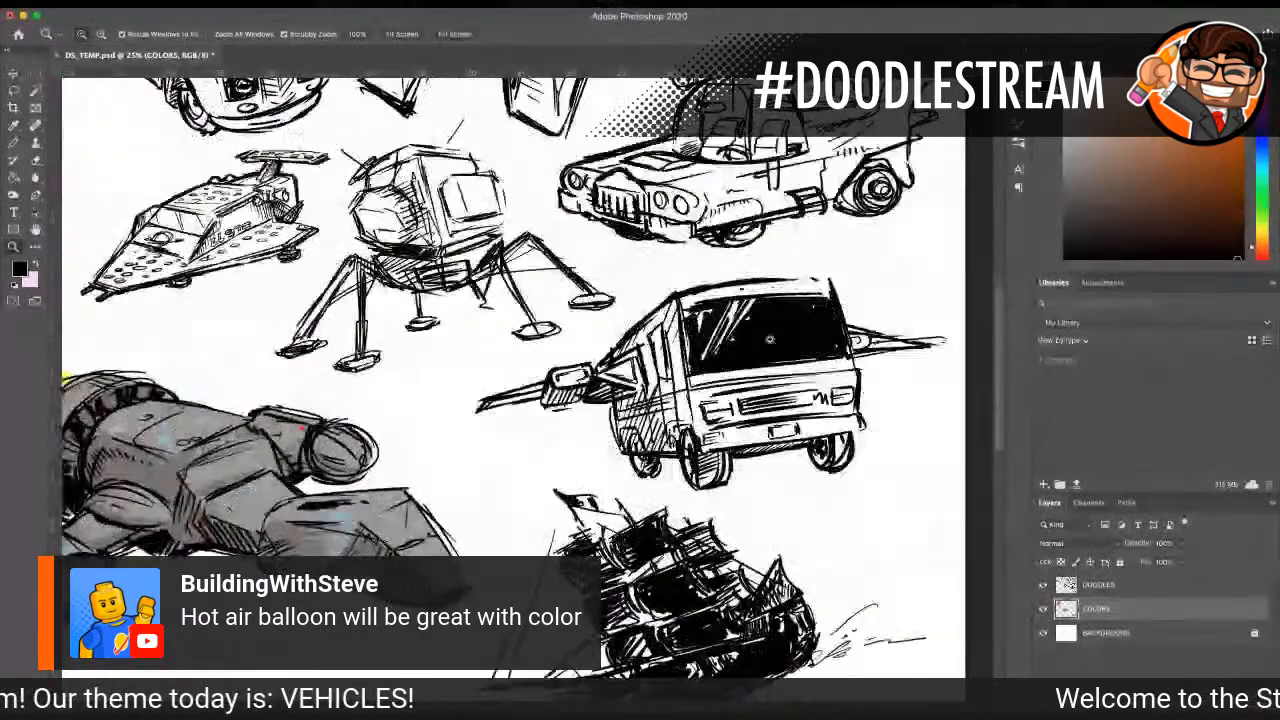
pyautogui.click(764, 375)
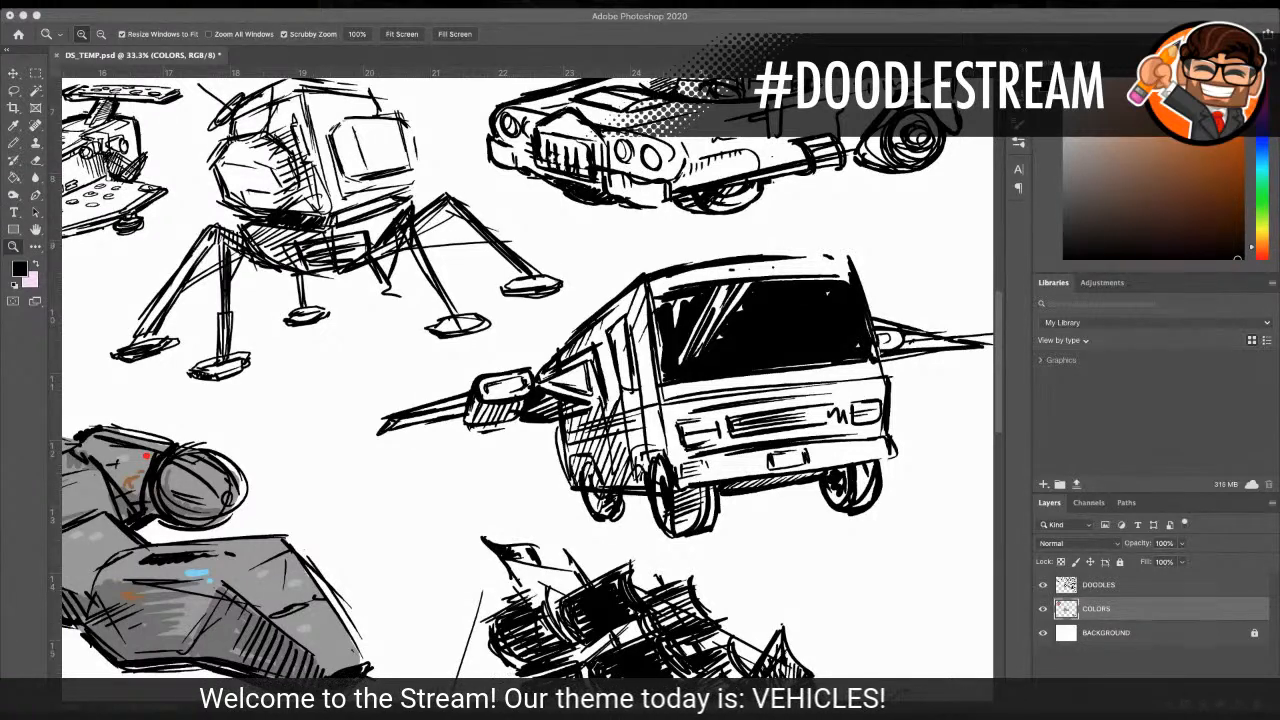
pyautogui.click(417, 371)
pyautogui.click(417, 371)
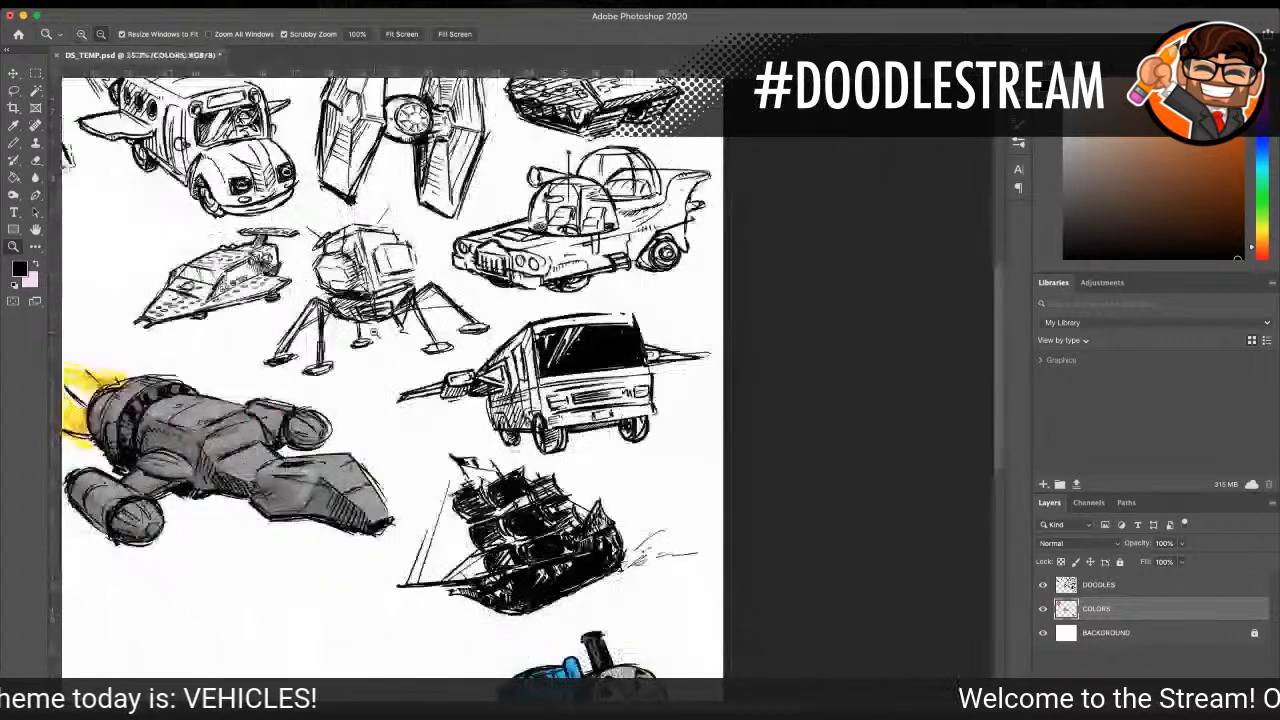
pyautogui.click(417, 371)
pyautogui.click(417, 371)
pyautogui.click(551, 378)
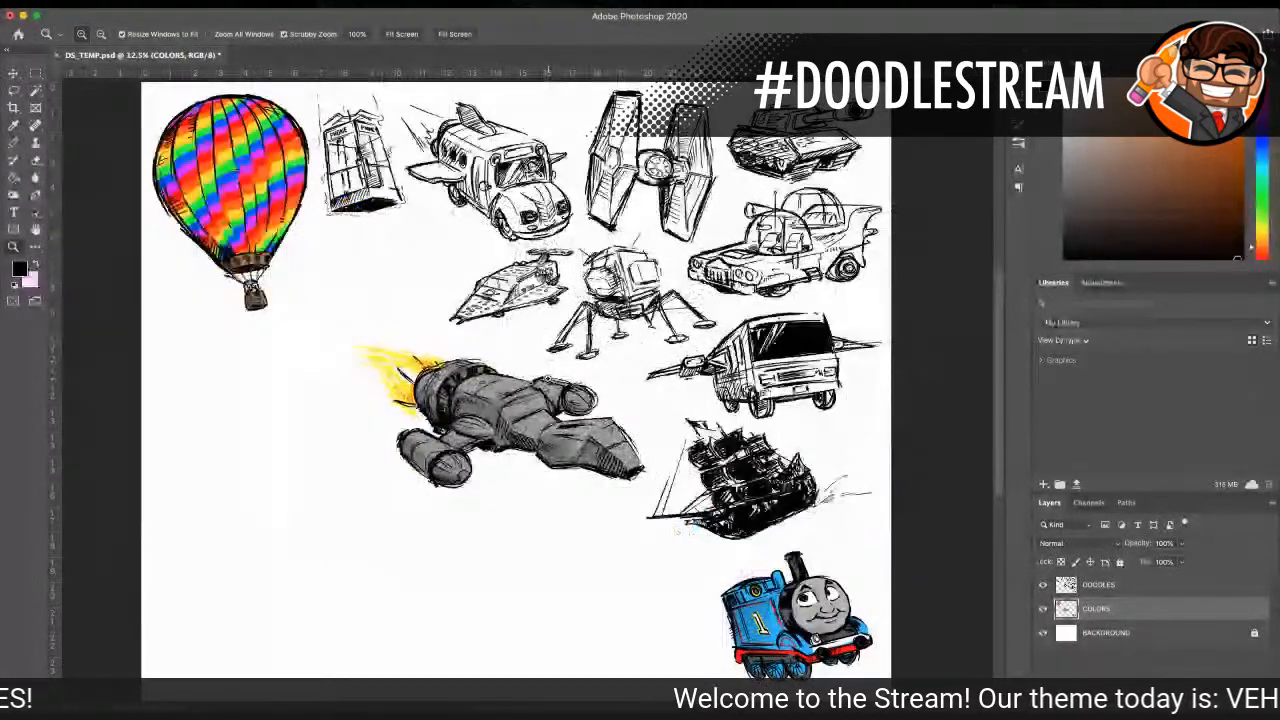
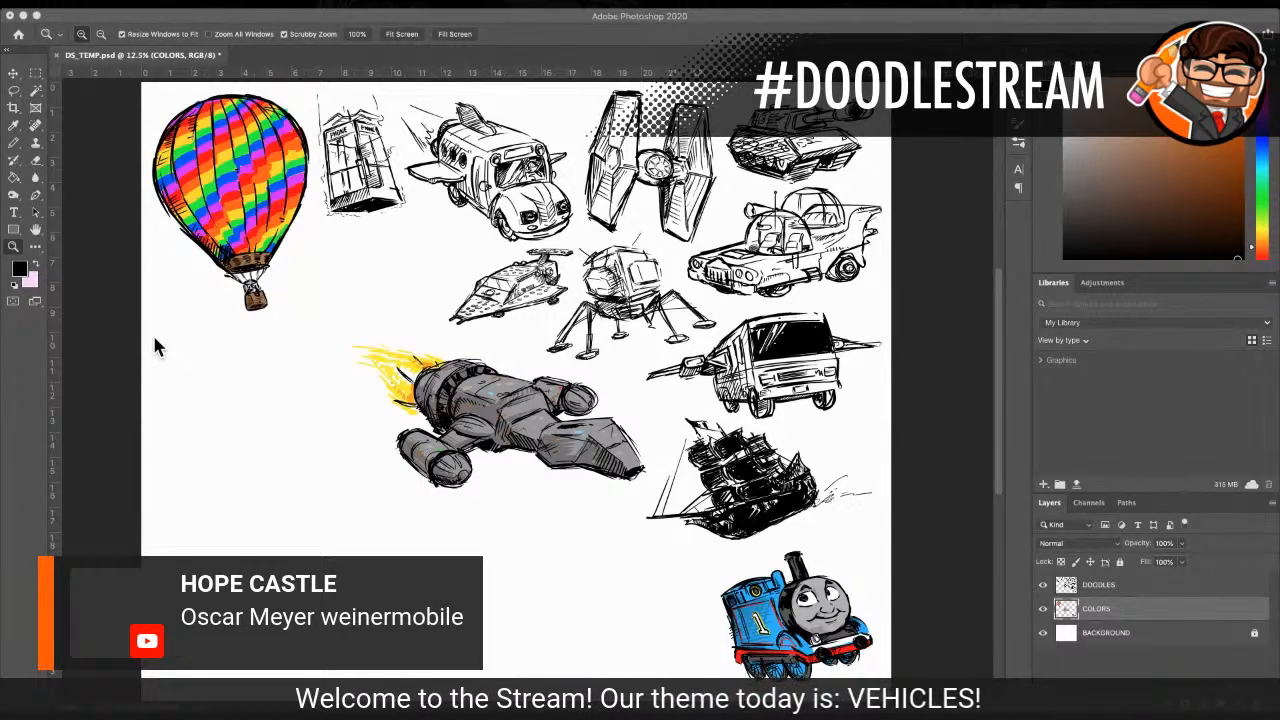
# Step: On the DOODLES layer, sketch the rounded rear end of a hot dog vehicle in black below the gray spaceship with a size 25 pencil
pyautogui.scroll(-3, 150, 320)
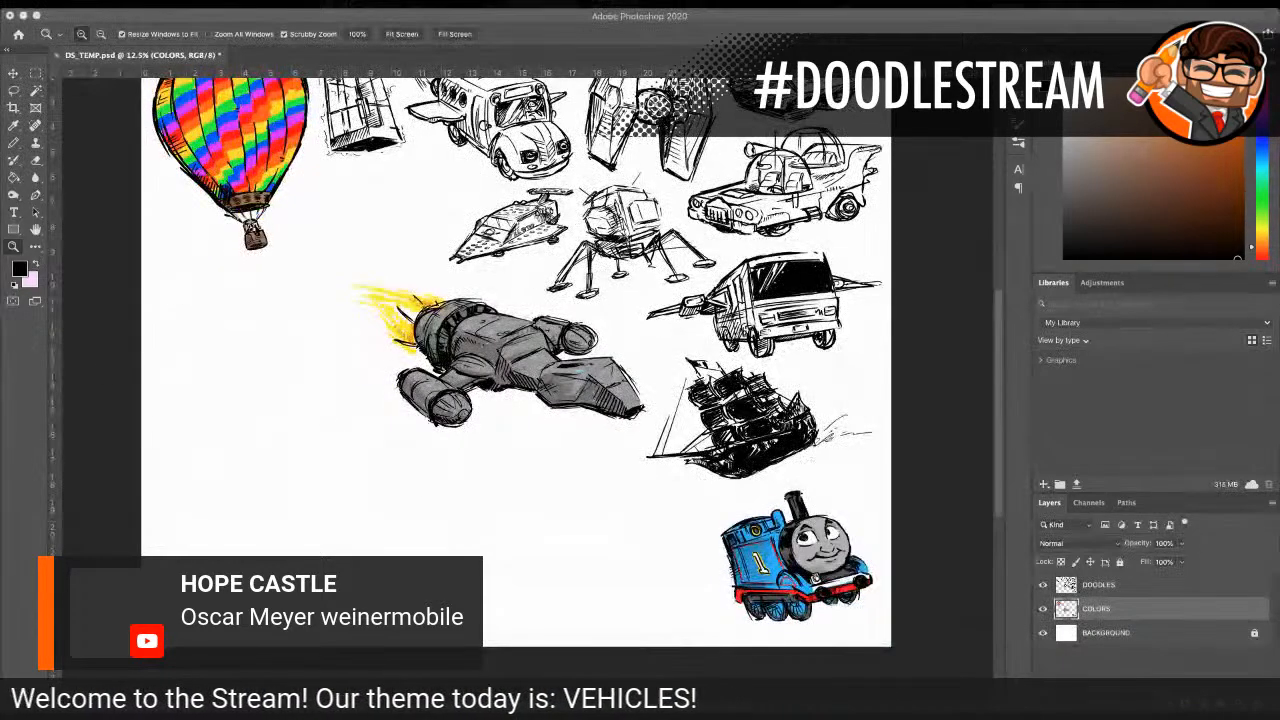
pyautogui.click(403, 506)
pyautogui.click(486, 506)
pyautogui.click(471, 494)
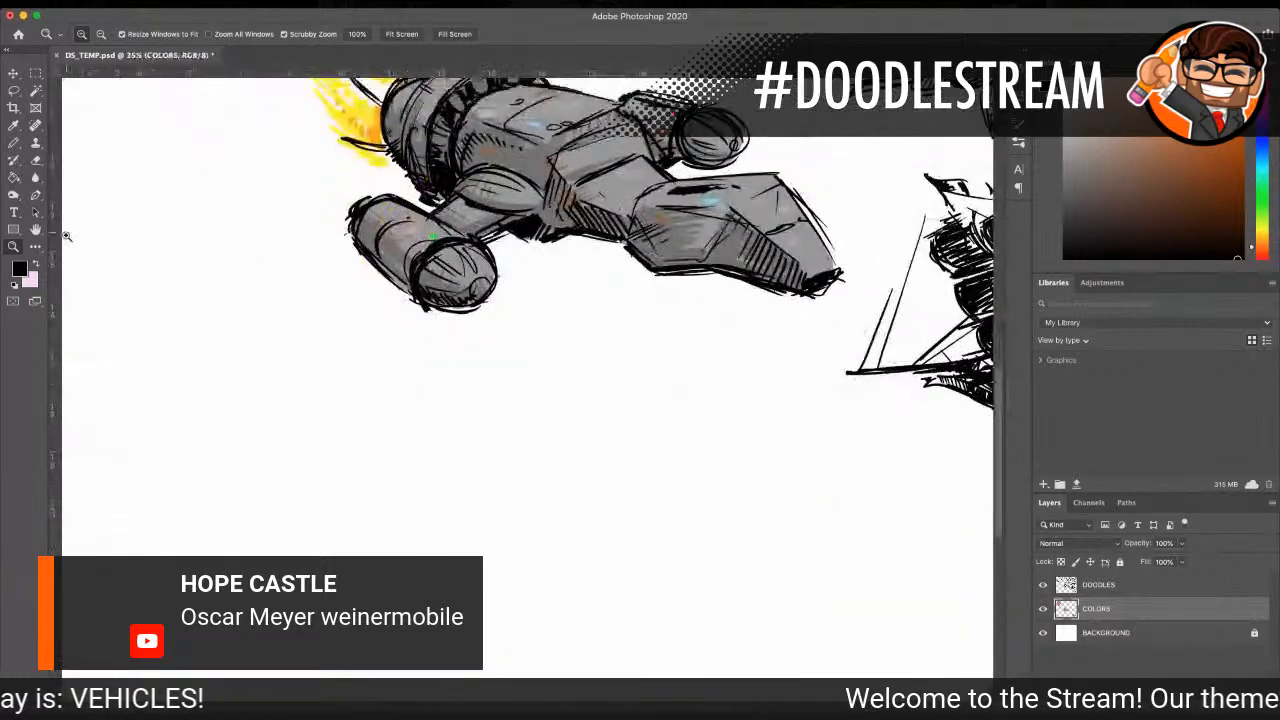
pyautogui.click(14, 145)
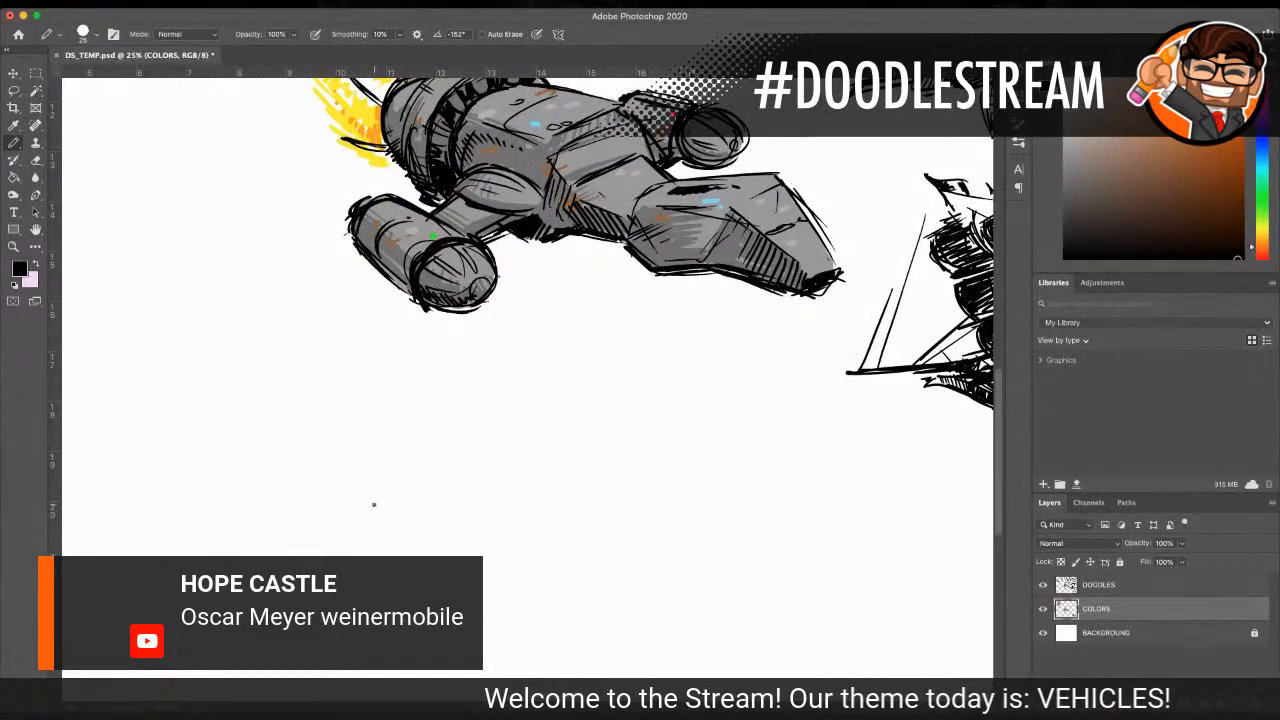
pyautogui.click(1102, 588)
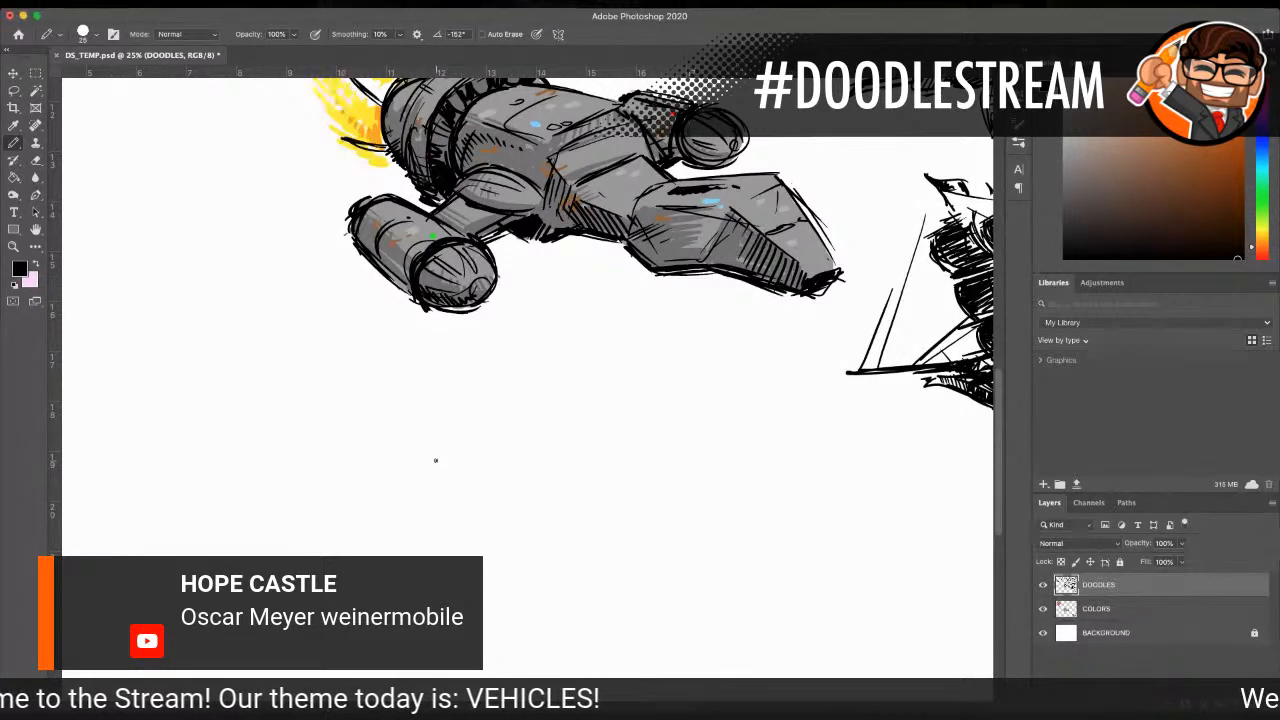
pyautogui.hscroll(-10, 436, 460)
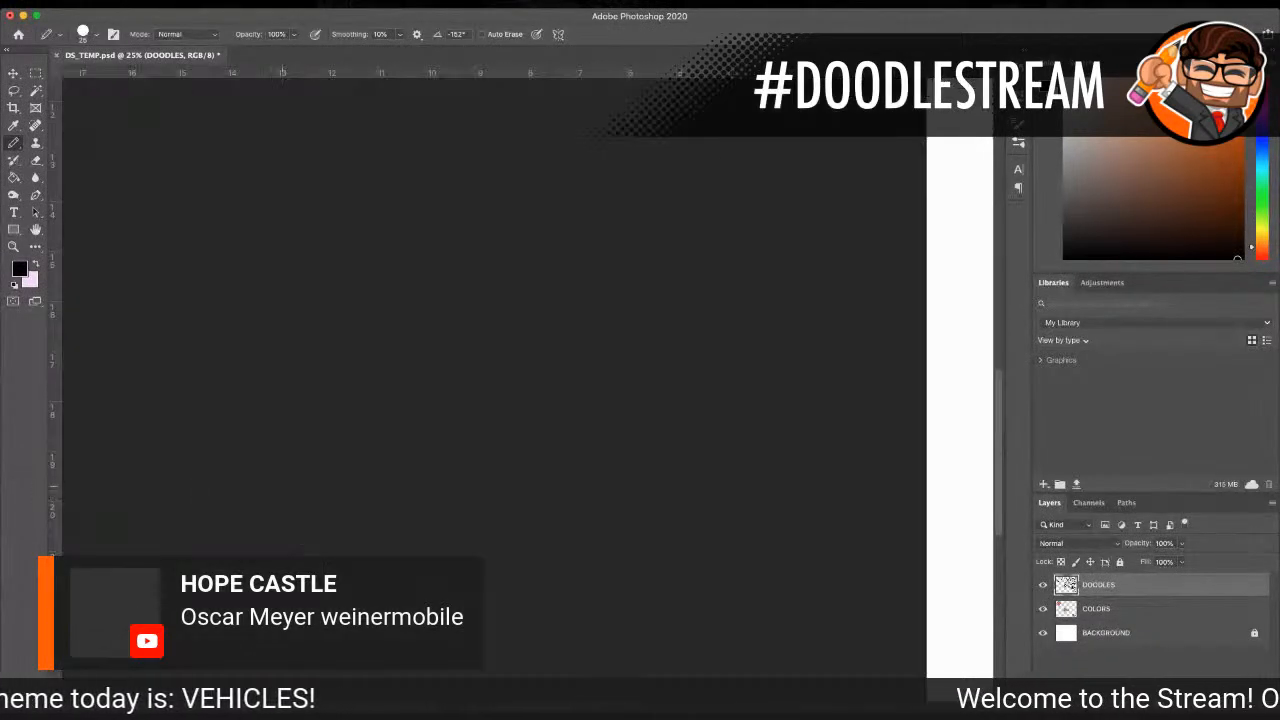
pyautogui.hscroll(10, 544, 454)
pyautogui.scroll(-5, 544, 454)
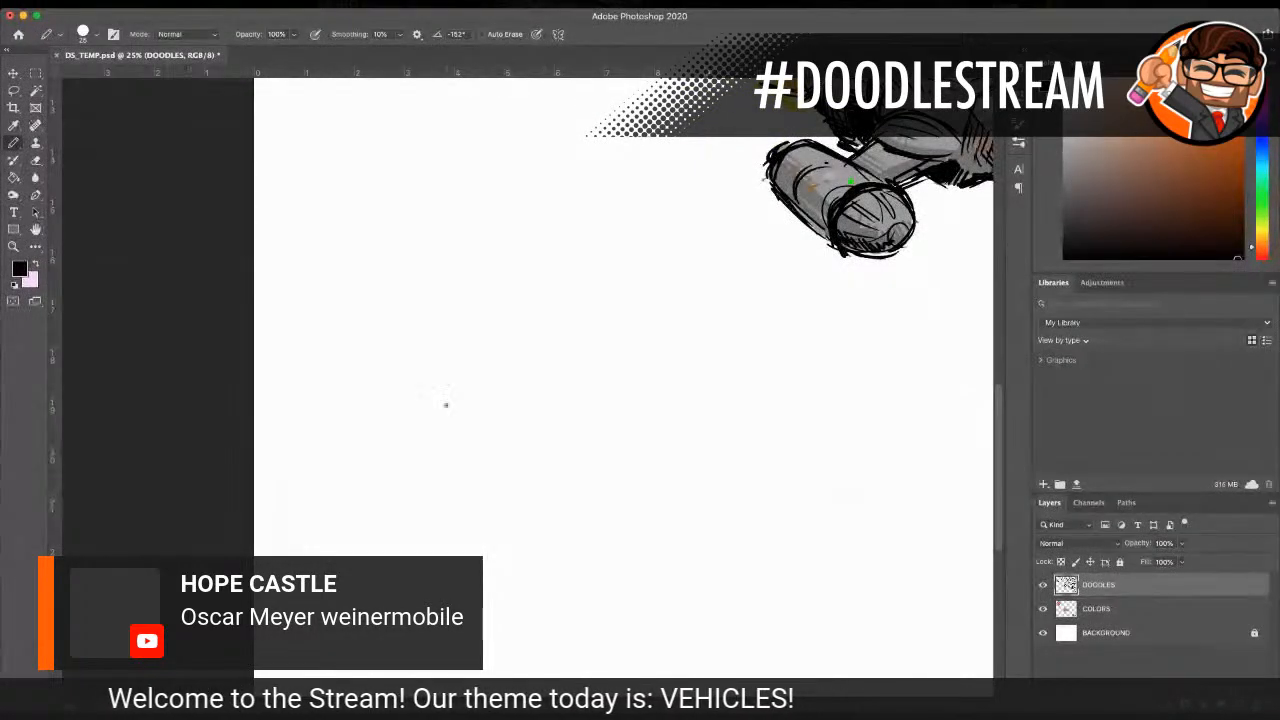
pyautogui.moveTo(428, 415)
pyautogui.mouseDown()
pyautogui.moveTo(392, 455)
pyautogui.moveTo(397, 481)
pyautogui.mouseUp()
pyautogui.moveTo(433, 408)
pyautogui.mouseDown()
pyautogui.moveTo(400, 428)
pyautogui.moveTo(454, 413)
pyautogui.moveTo(396, 444)
pyautogui.moveTo(392, 494)
pyautogui.mouseUp()
pyautogui.moveTo(401, 430); pyautogui.dragTo(391, 492)
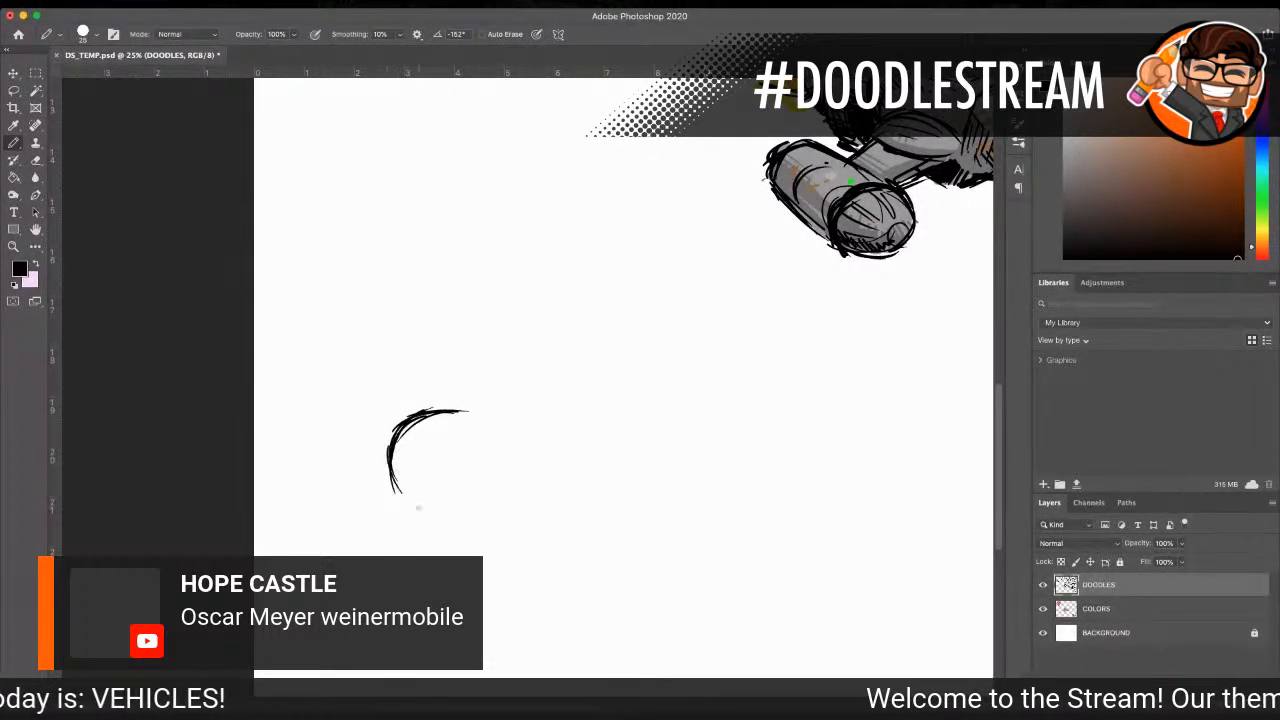
pyautogui.scroll(-3, 400, 465)
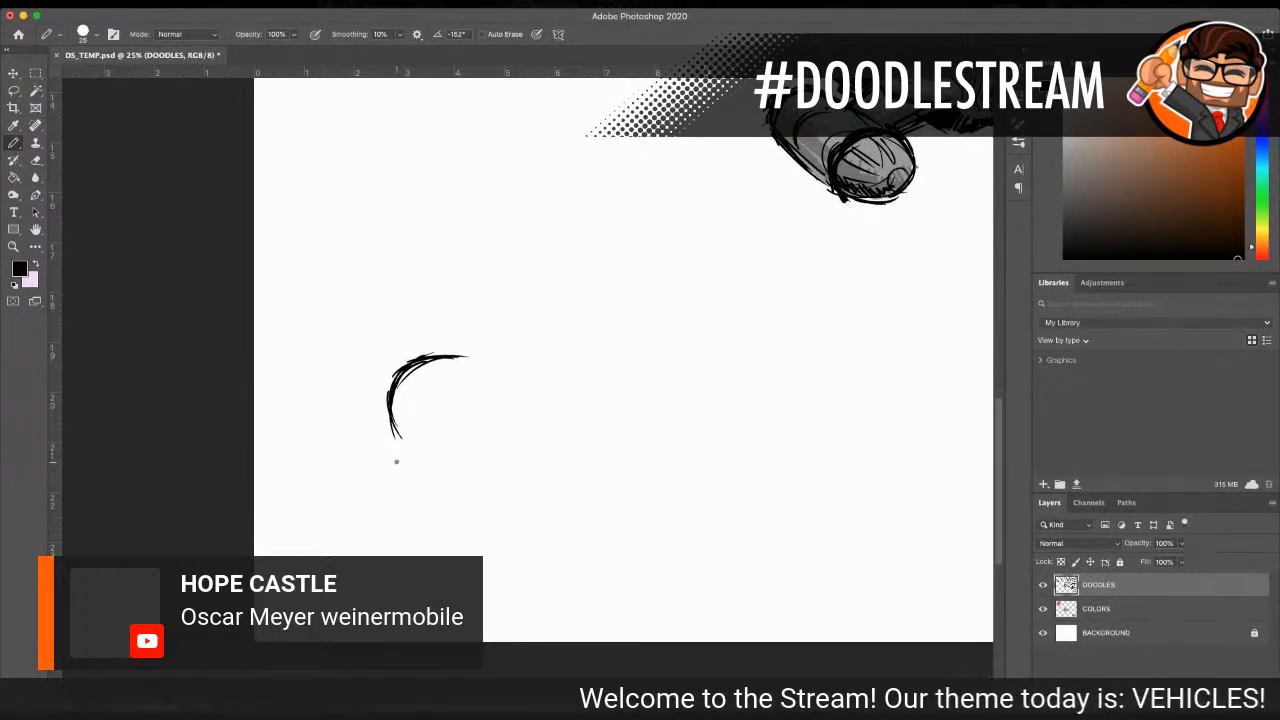
pyautogui.moveTo(459, 360); pyautogui.dragTo(520, 367)
pyautogui.moveTo(395, 435); pyautogui.dragTo(490, 490)
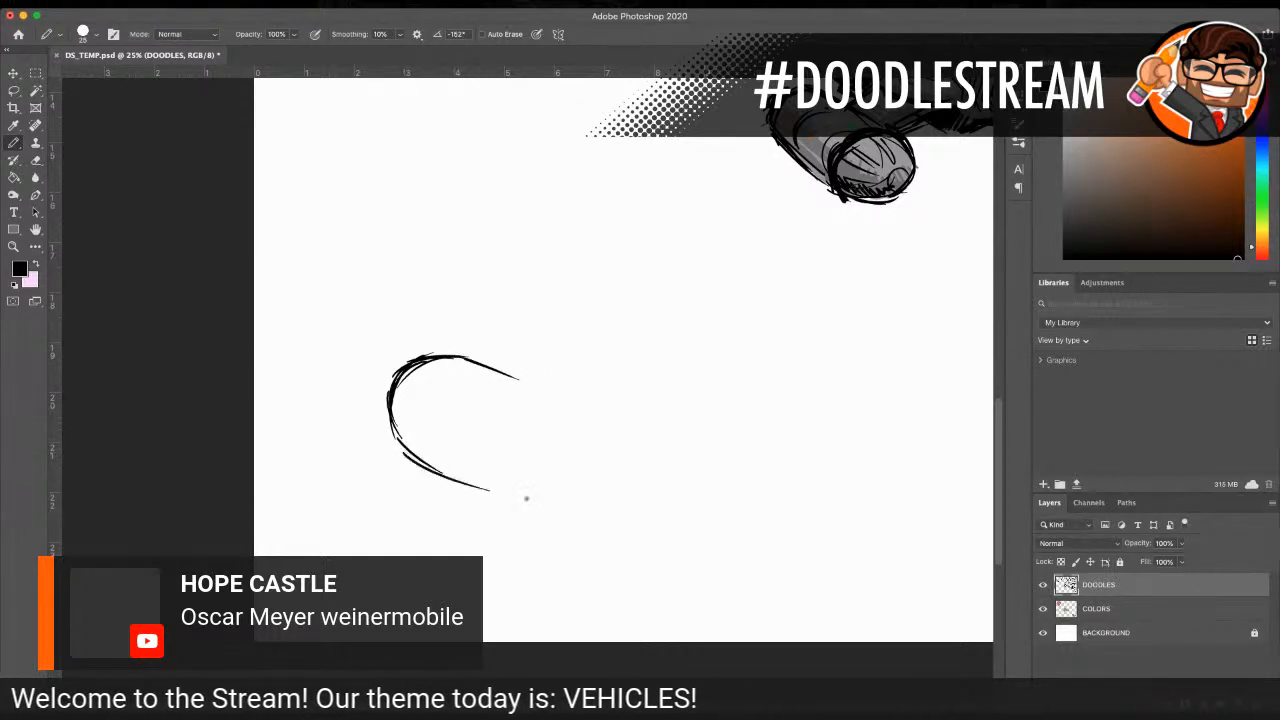
# Step: Extend the sausage's underside and draw its dipping top edge through to the rounded front end
pyautogui.moveTo(420, 462); pyautogui.dragTo(557, 506)
pyautogui.moveTo(460, 358)
pyautogui.mouseDown()
pyautogui.moveTo(576, 398)
pyautogui.moveTo(640, 398)
pyautogui.mouseUp()
pyautogui.moveTo(540, 386); pyautogui.dragTo(735, 395)
pyautogui.moveTo(630, 400)
pyautogui.mouseDown()
pyautogui.moveTo(822, 390)
pyautogui.moveTo(870, 420)
pyautogui.moveTo(868, 465)
pyautogui.mouseUp()
pyautogui.moveTo(866, 412)
pyautogui.mouseDown()
pyautogui.moveTo(876, 468)
pyautogui.moveTo(857, 507)
pyautogui.mouseUp()
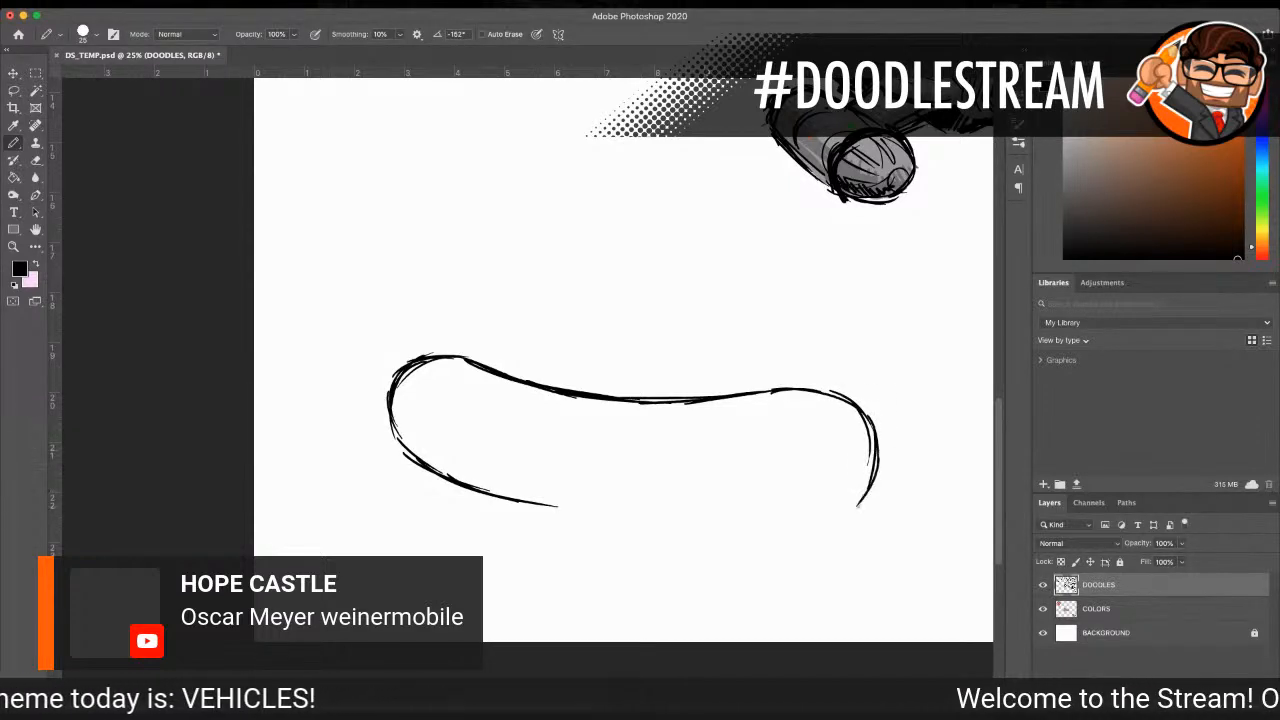
pyautogui.moveTo(868, 462)
pyautogui.mouseDown()
pyautogui.moveTo(850, 509)
pyautogui.moveTo(868, 493)
pyautogui.moveTo(830, 518)
pyautogui.mouseUp()
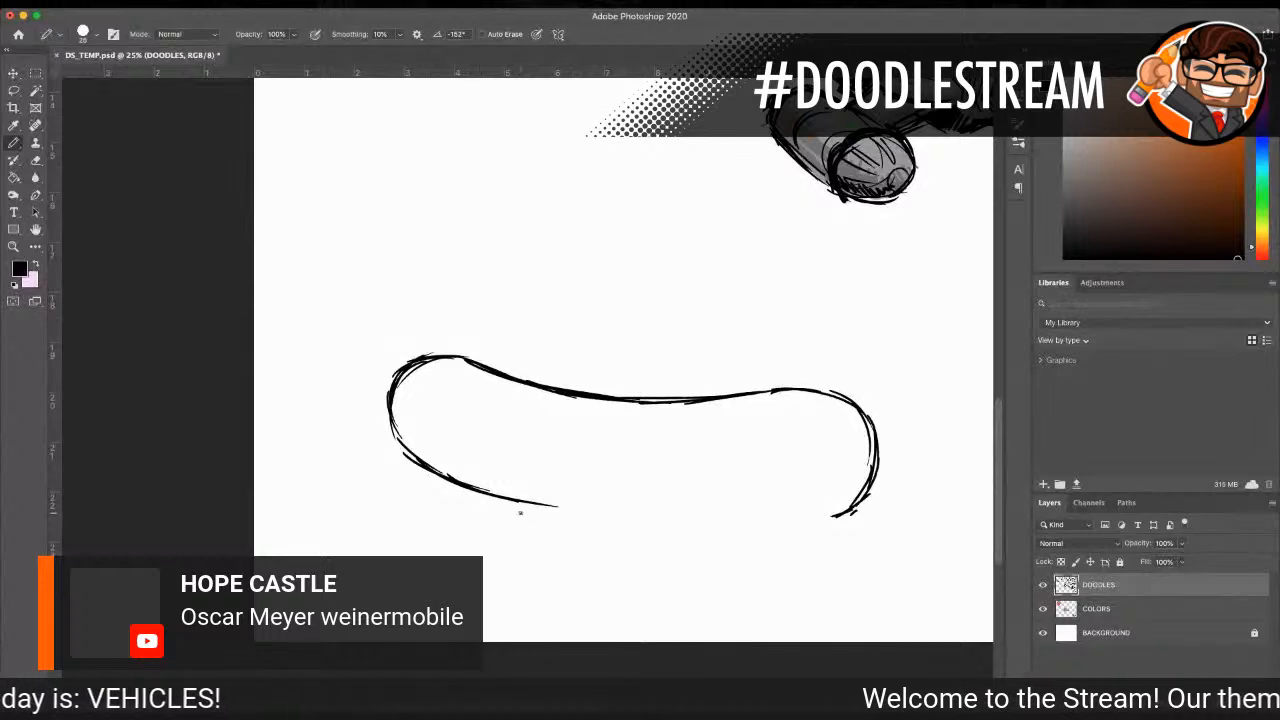
# Step: Sketch a low bun beneath the sausage, with a rounded rear, a flat bottom edge and a short front end
pyautogui.moveTo(533, 505)
pyautogui.mouseDown()
pyautogui.moveTo(480, 528)
pyautogui.moveTo(483, 540)
pyautogui.moveTo(620, 555)
pyautogui.mouseUp()
pyautogui.moveTo(540, 551)
pyautogui.mouseDown()
pyautogui.moveTo(680, 558)
pyautogui.moveTo(668, 559)
pyautogui.mouseUp()
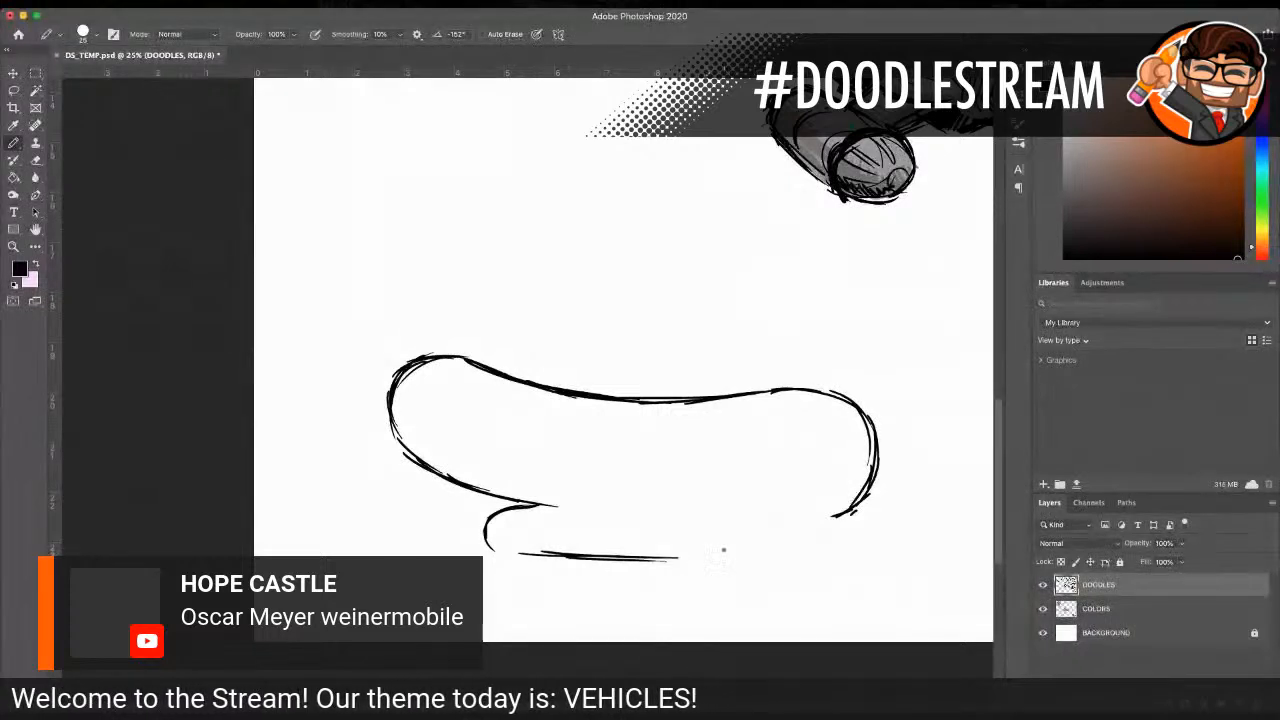
pyautogui.moveTo(738, 564)
pyautogui.mouseDown()
pyautogui.moveTo(804, 556)
pyautogui.moveTo(850, 548)
pyautogui.mouseUp()
pyautogui.moveTo(855, 514)
pyautogui.mouseDown()
pyautogui.moveTo(860, 530)
pyautogui.moveTo(852, 512)
pyautogui.moveTo(785, 507)
pyautogui.mouseUp()
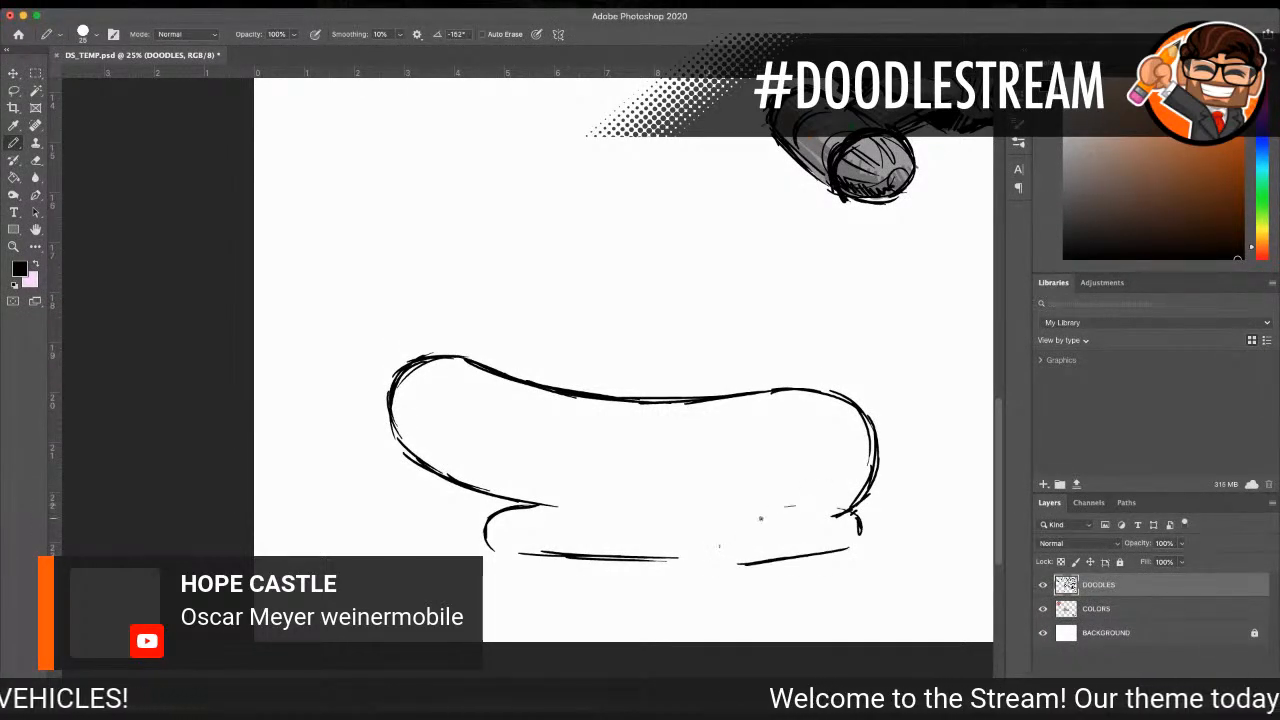
pyautogui.moveTo(571, 511); pyautogui.dragTo(822, 512)
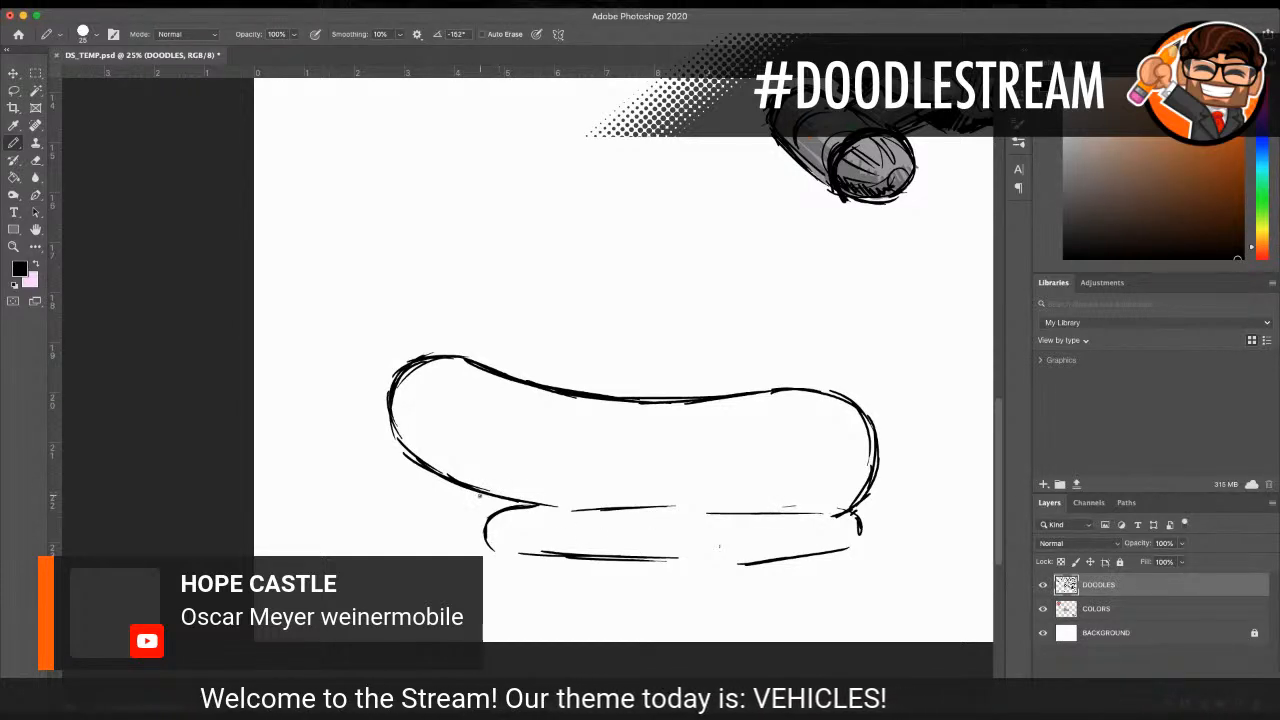
# Step: Redraw the bun's rear end longer, add wheel-arch curves along its bottom edge, and close the sausage's underside toward the front
pyautogui.moveTo(480, 548); pyautogui.dragTo(512, 507)
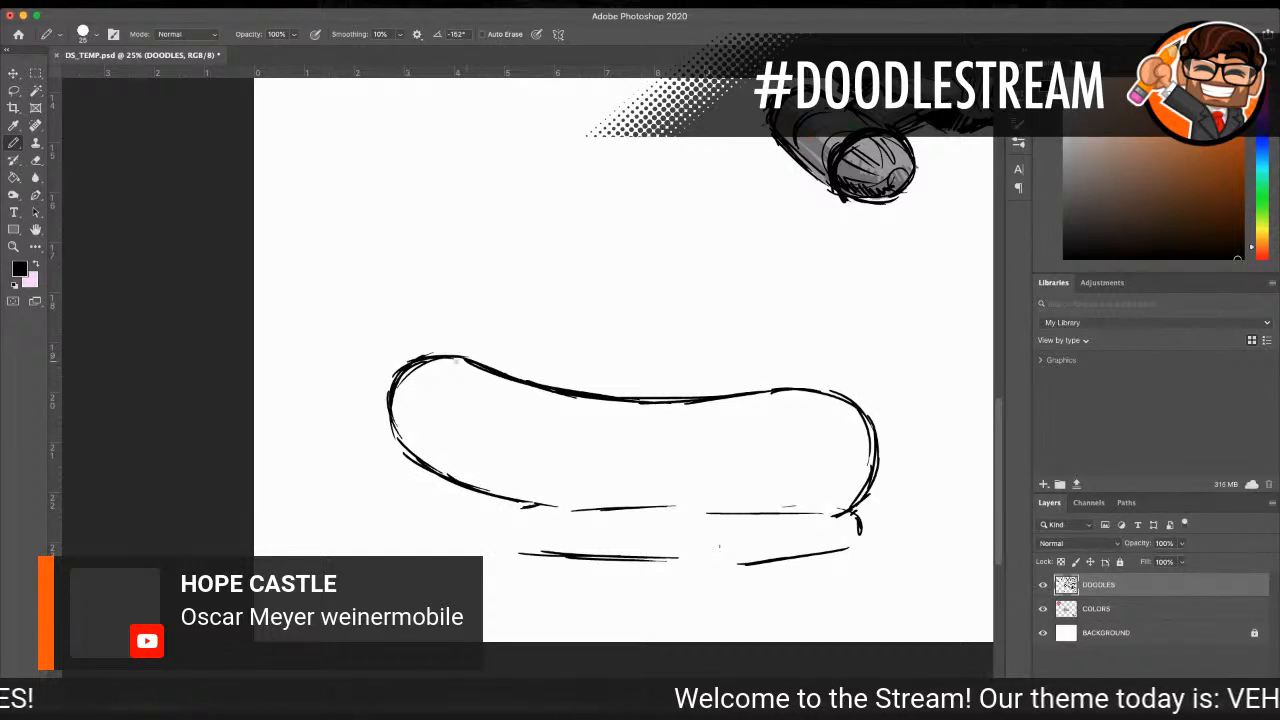
pyautogui.moveTo(540, 505)
pyautogui.mouseDown()
pyautogui.moveTo(452, 506)
pyautogui.moveTo(413, 535)
pyautogui.moveTo(478, 504)
pyautogui.moveTo(420, 530)
pyautogui.moveTo(468, 554)
pyautogui.moveTo(529, 558)
pyautogui.mouseUp()
pyautogui.moveTo(452, 548); pyautogui.dragTo(606, 563)
pyautogui.moveTo(688, 569); pyautogui.dragTo(778, 559)
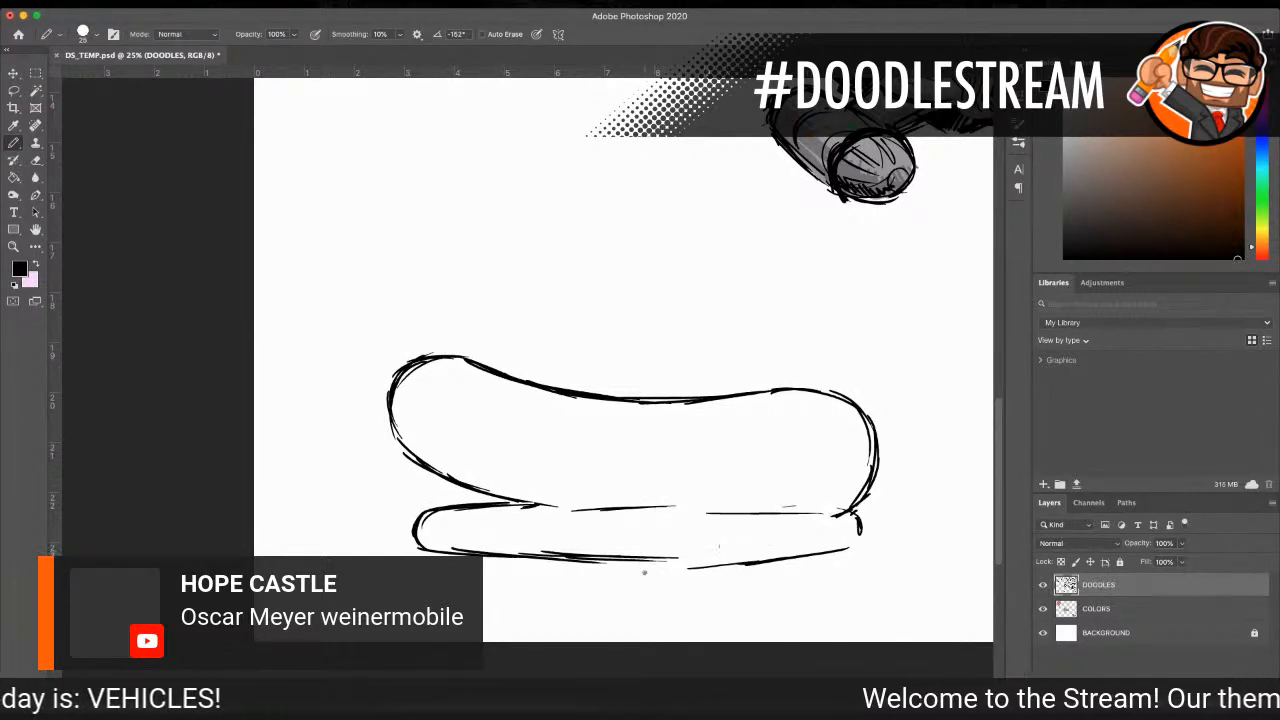
pyautogui.moveTo(628, 557); pyautogui.dragTo(692, 564)
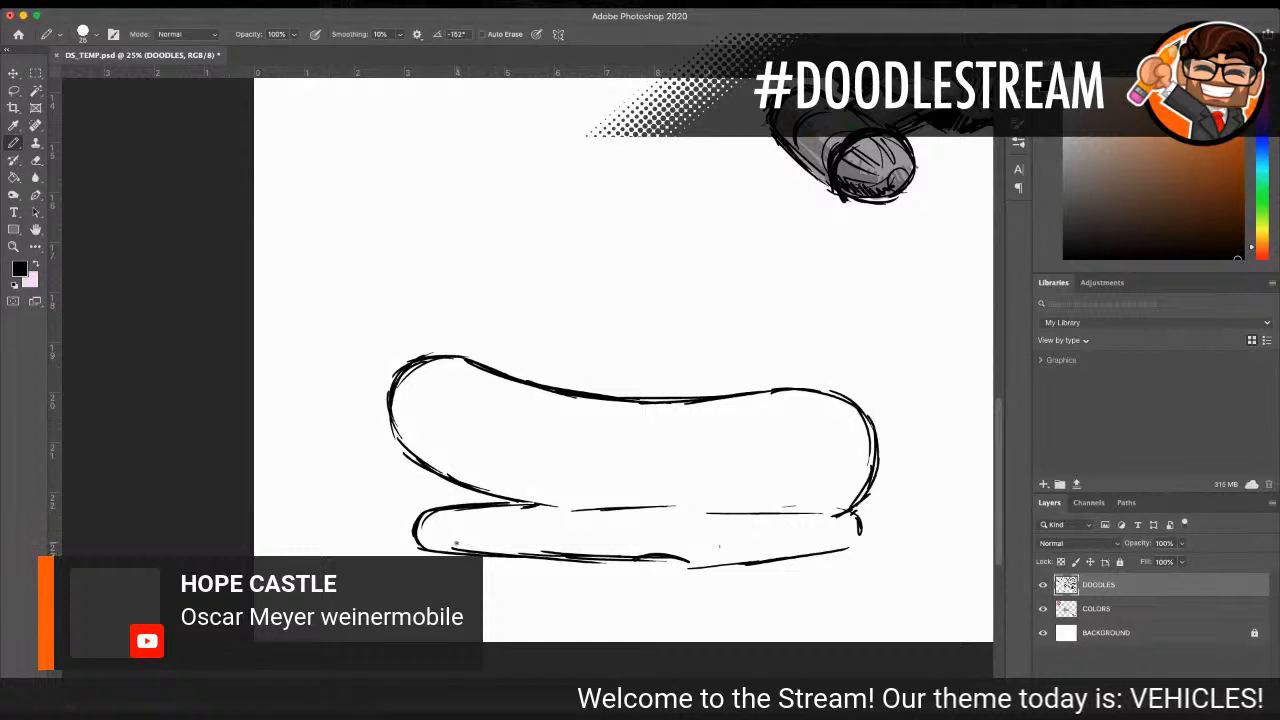
pyautogui.moveTo(450, 547); pyautogui.dragTo(506, 551)
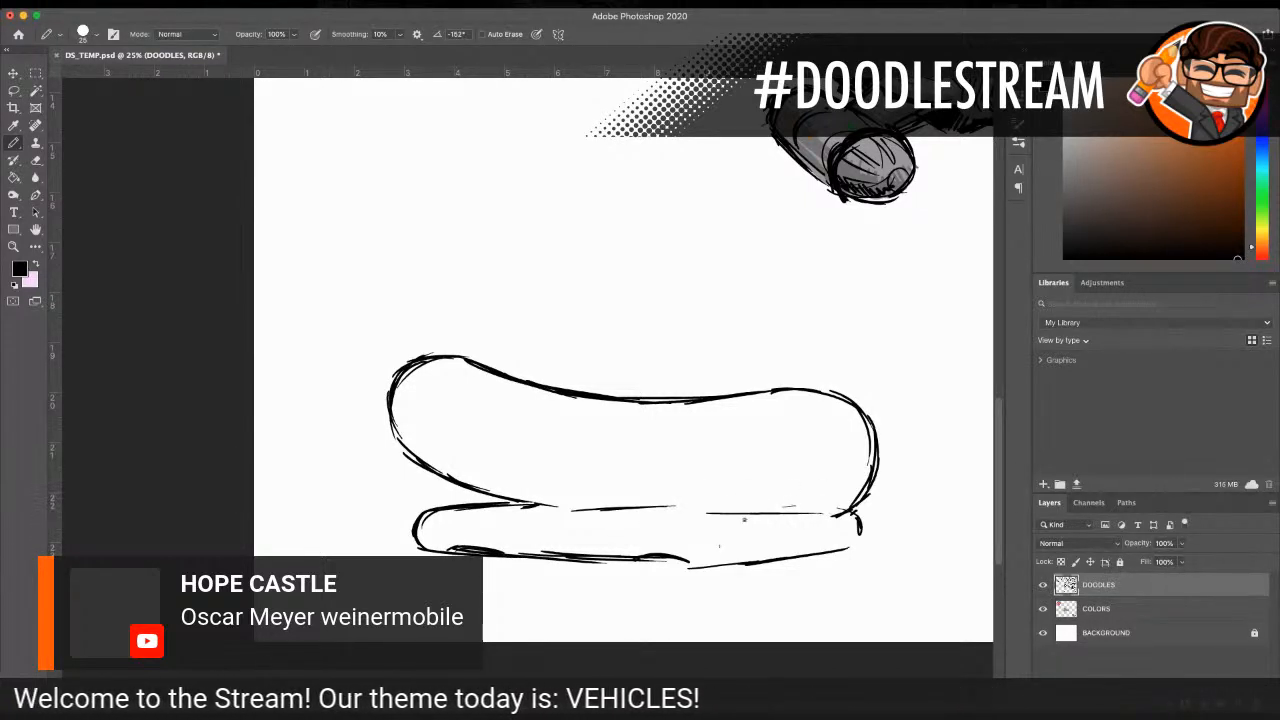
pyautogui.moveTo(651, 512)
pyautogui.mouseDown()
pyautogui.moveTo(844, 512)
pyautogui.moveTo(876, 470)
pyautogui.mouseUp()
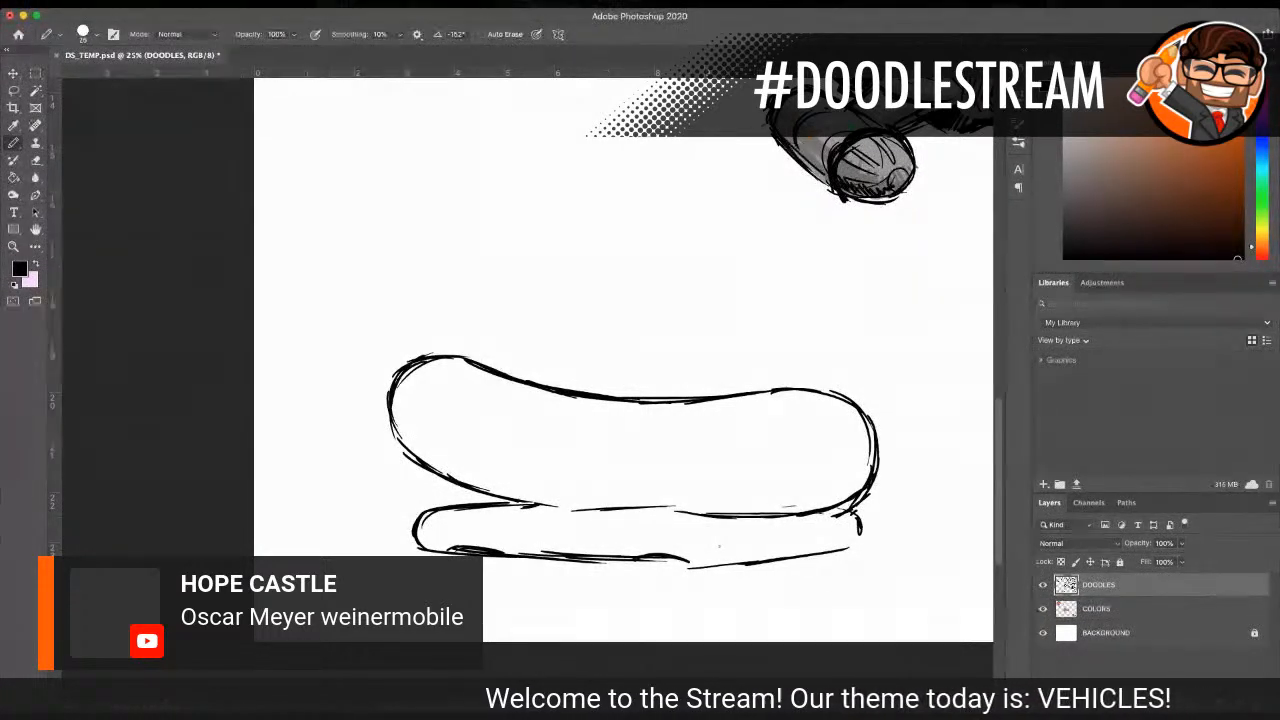
# Step: Draw a domed side window near the sausage's front and a curved windshield wrapping around the nose
pyautogui.scroll(-2, 651, 529)
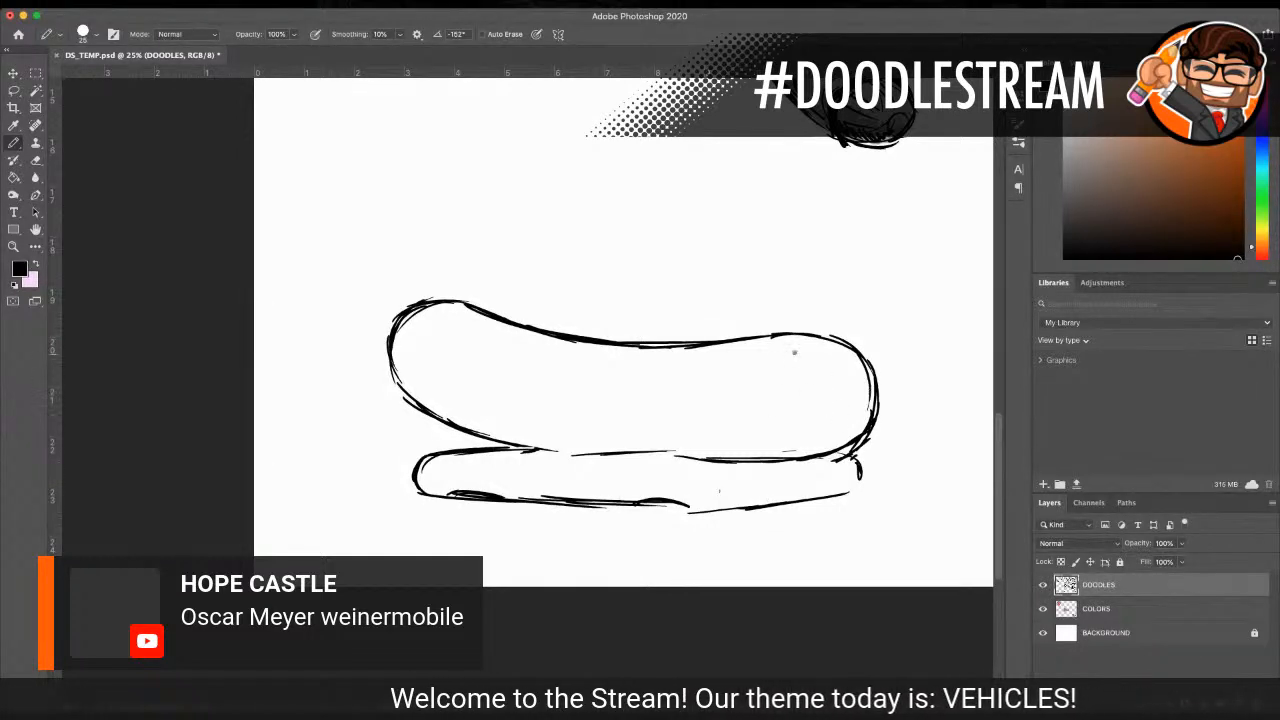
pyautogui.moveTo(796, 347)
pyautogui.mouseDown()
pyautogui.moveTo(828, 398)
pyautogui.moveTo(829, 370)
pyautogui.moveTo(848, 398)
pyautogui.moveTo(821, 400)
pyautogui.mouseUp()
pyautogui.moveTo(792, 343)
pyautogui.mouseDown()
pyautogui.moveTo(830, 352)
pyautogui.moveTo(829, 378)
pyautogui.moveTo(846, 391)
pyautogui.moveTo(823, 391)
pyautogui.mouseUp()
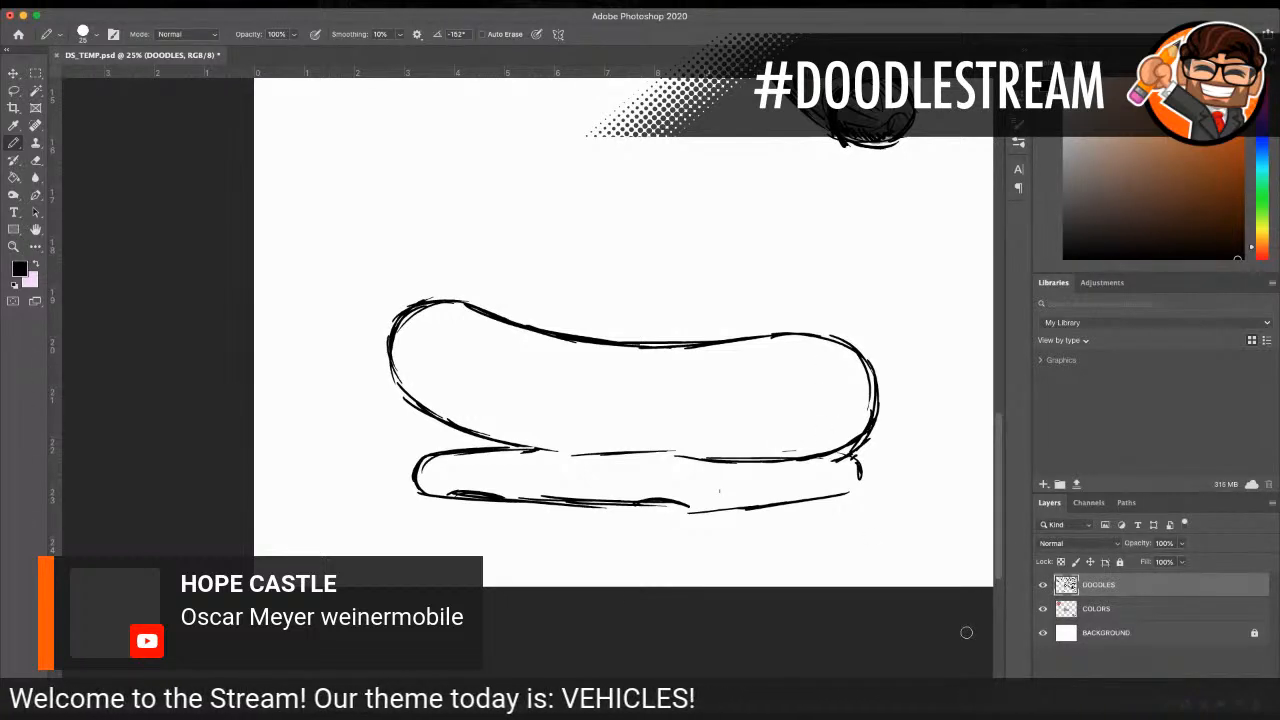
pyautogui.moveTo(746, 351)
pyautogui.mouseDown()
pyautogui.moveTo(718, 408)
pyautogui.moveTo(822, 406)
pyautogui.mouseUp()
pyautogui.moveTo(719, 411)
pyautogui.mouseDown()
pyautogui.moveTo(767, 346)
pyautogui.moveTo(816, 364)
pyautogui.moveTo(835, 407)
pyautogui.mouseUp()
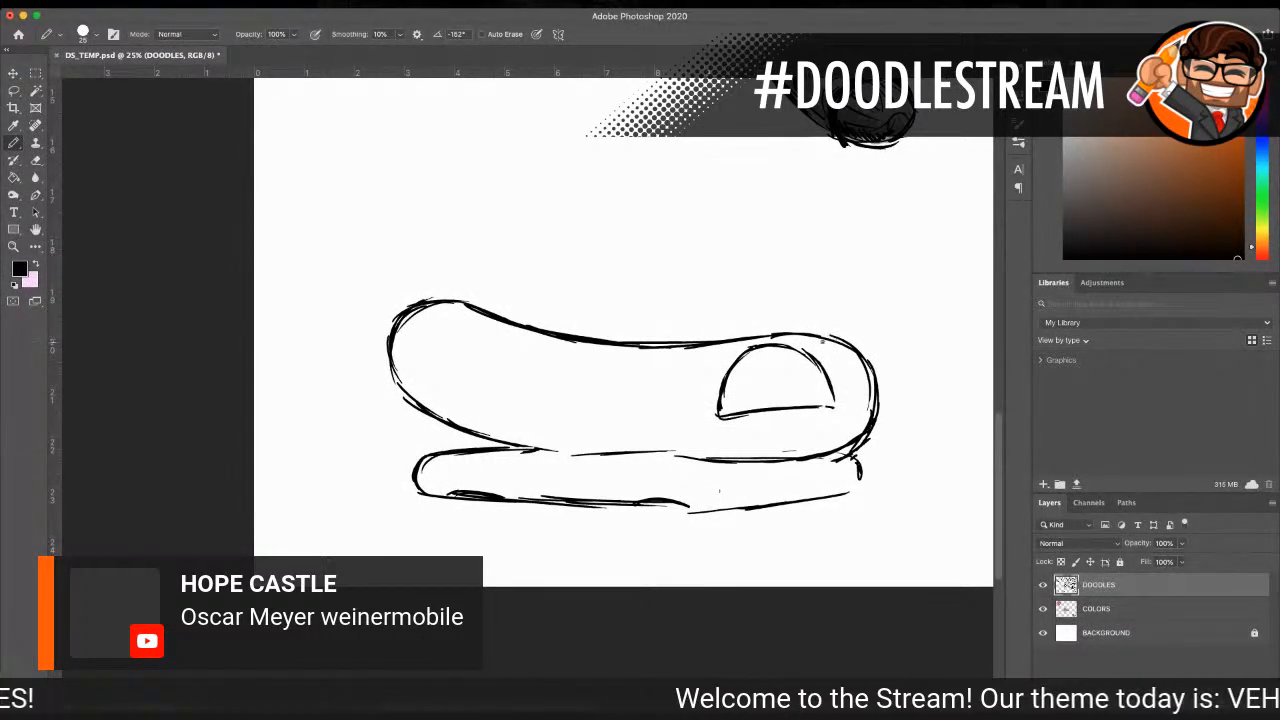
pyautogui.moveTo(803, 341); pyautogui.dragTo(855, 405)
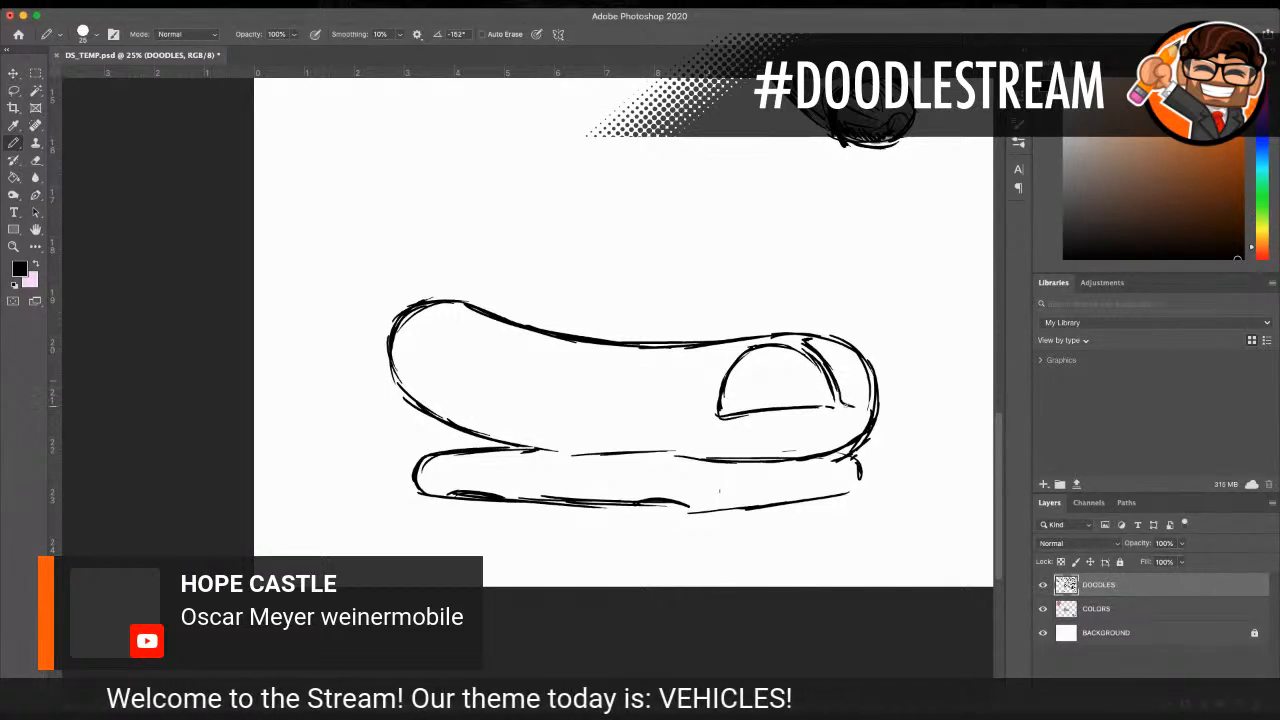
pyautogui.moveTo(824, 340); pyautogui.dragTo(852, 356)
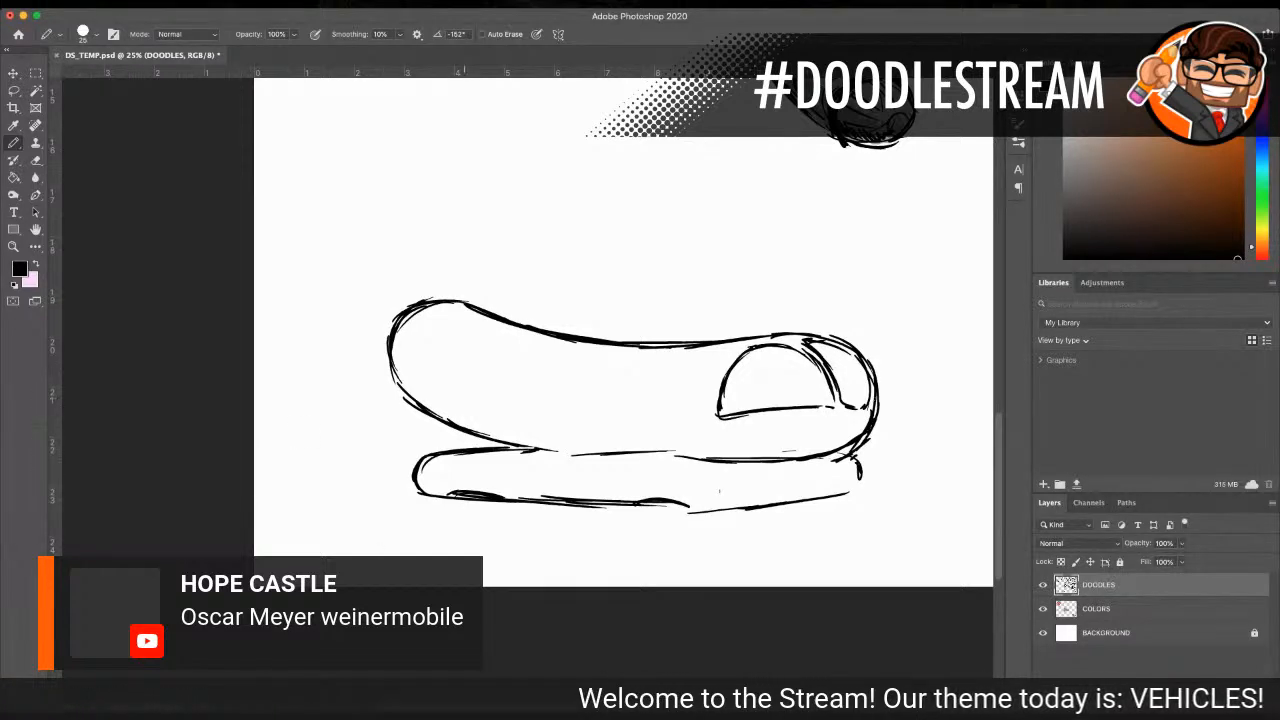
# Step: Draw two squarish side windows with slightly curved sides behind the domed front window
pyautogui.scroll(-3, 623, 330)
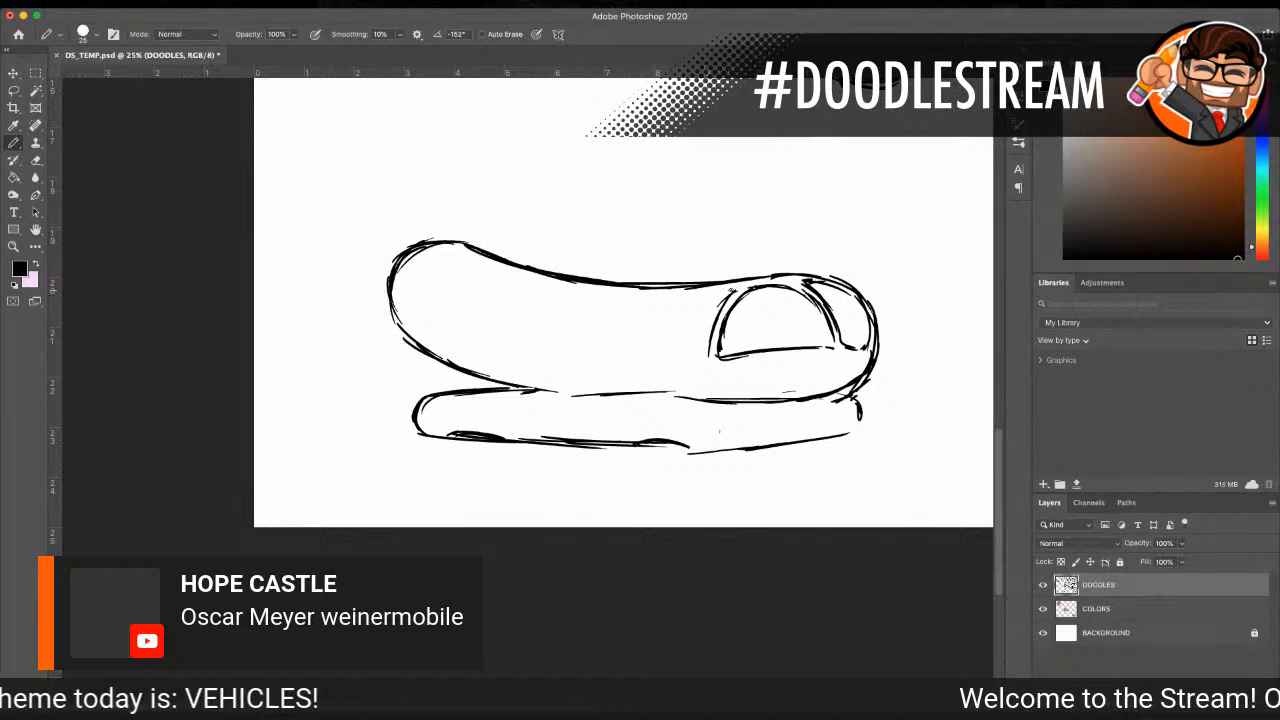
pyautogui.moveTo(728, 292)
pyautogui.mouseDown()
pyautogui.moveTo(665, 300)
pyautogui.moveTo(657, 352)
pyautogui.moveTo(706, 356)
pyautogui.mouseUp()
pyautogui.moveTo(659, 298)
pyautogui.mouseDown()
pyautogui.moveTo(648, 356)
pyautogui.moveTo(594, 358)
pyautogui.mouseUp()
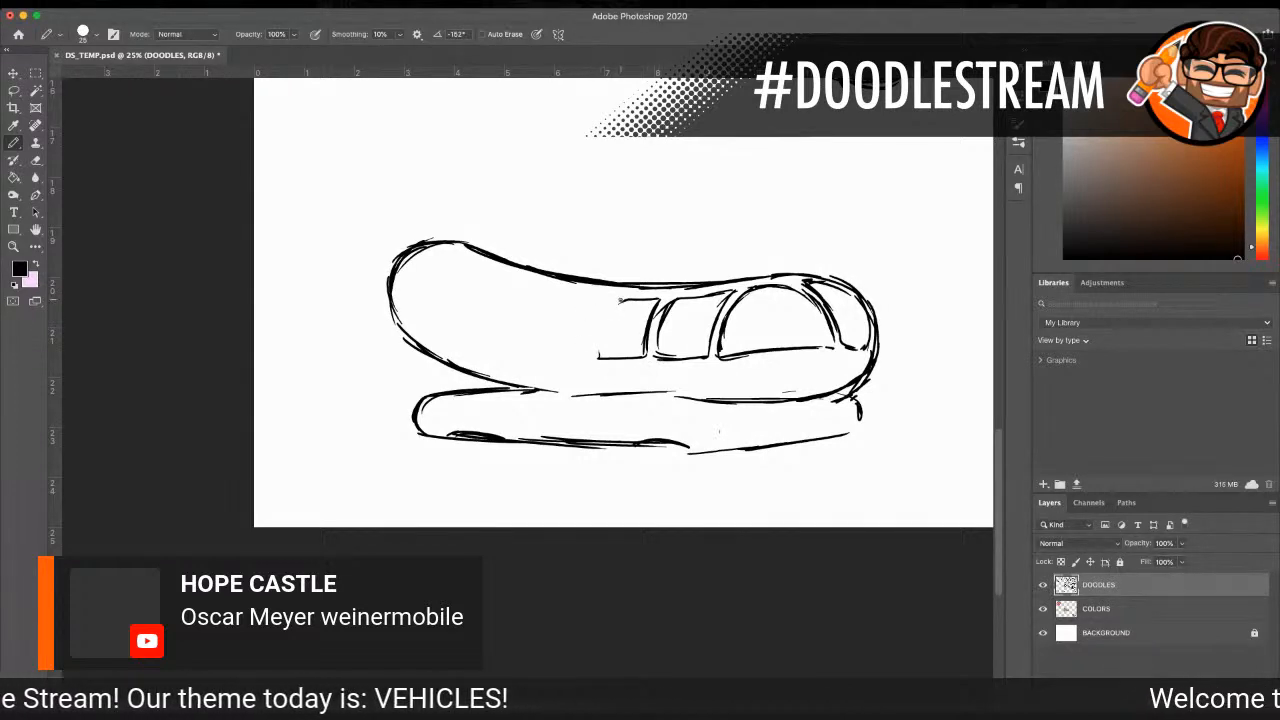
pyautogui.moveTo(620, 299)
pyautogui.mouseDown()
pyautogui.moveTo(654, 297)
pyautogui.moveTo(600, 357)
pyautogui.moveTo(644, 355)
pyautogui.mouseUp()
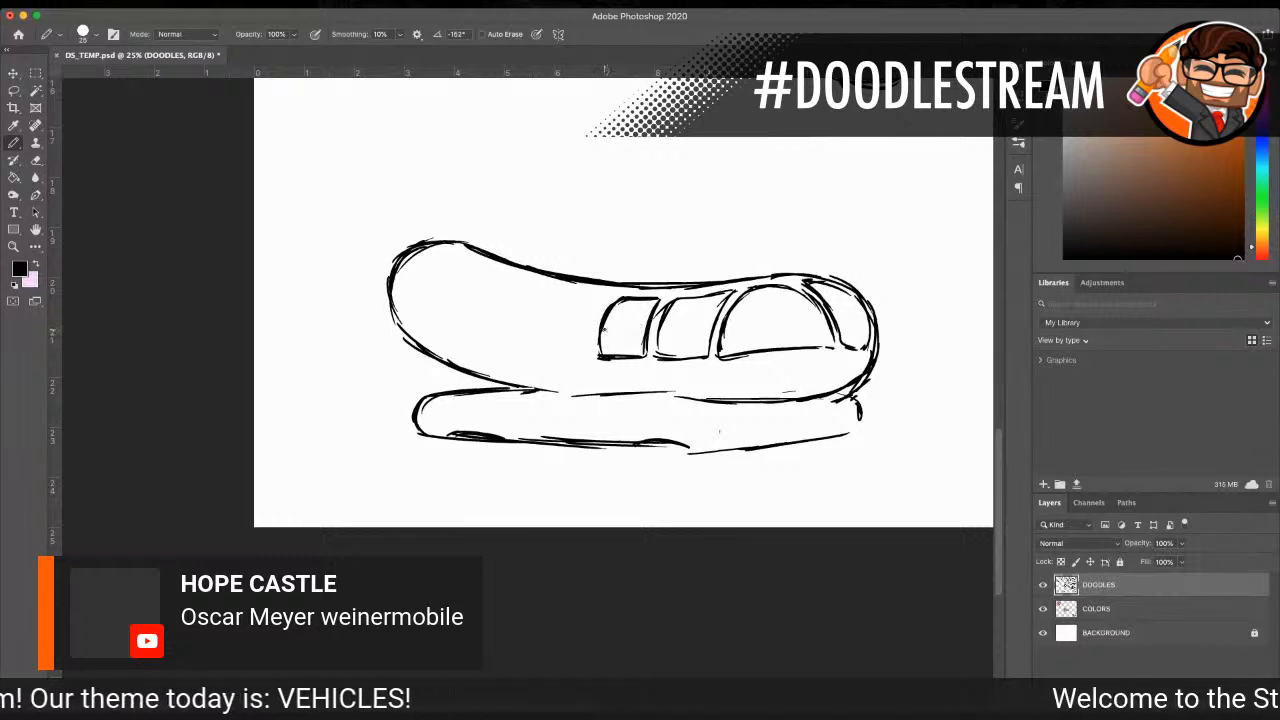
# Step: Fill the side windows and windshield with black, using a size 35 pencil and leaving thin white reflections
pyautogui.moveTo(692, 307)
pyautogui.mouseDown()
pyautogui.moveTo(674, 334)
pyautogui.moveTo(632, 318)
pyautogui.moveTo(616, 351)
pyautogui.moveTo(697, 349)
pyautogui.mouseUp()
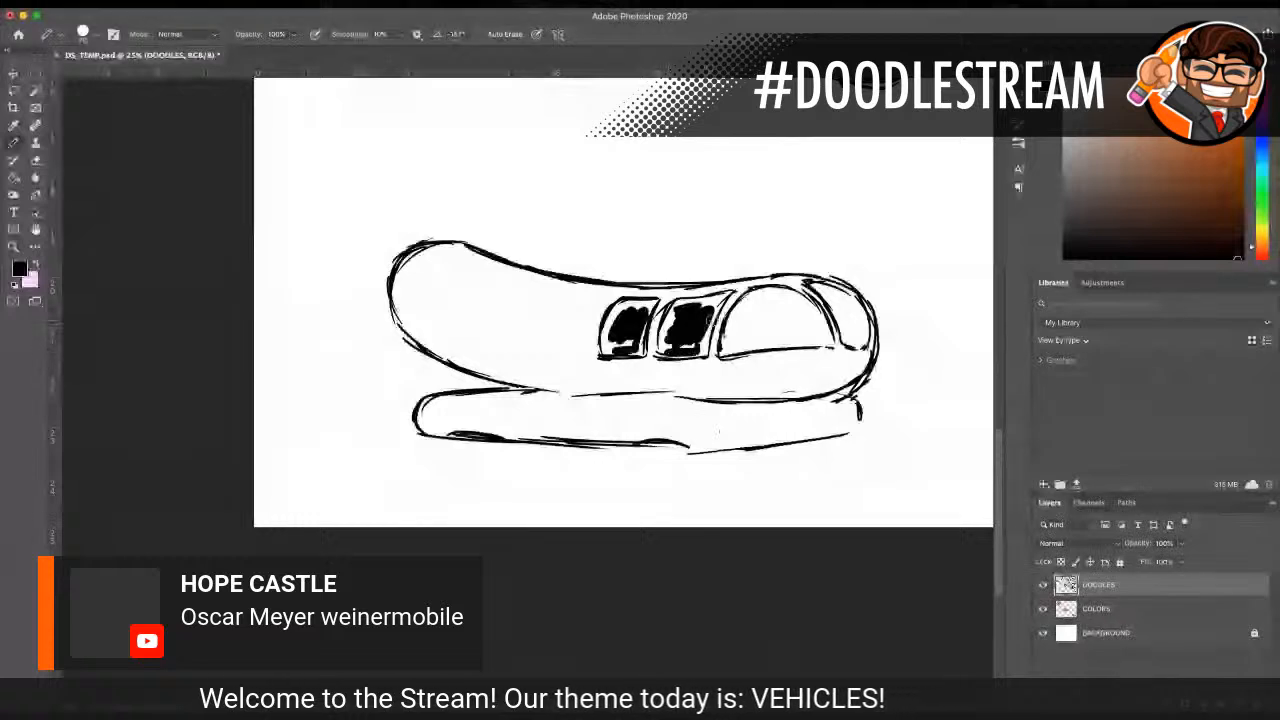
pyautogui.moveTo(790, 290)
pyautogui.mouseDown()
pyautogui.moveTo(760, 302)
pyautogui.moveTo(775, 298)
pyautogui.moveTo(744, 330)
pyautogui.moveTo(840, 310)
pyautogui.moveTo(838, 298)
pyautogui.moveTo(850, 328)
pyautogui.moveTo(853, 305)
pyautogui.moveTo(848, 330)
pyautogui.moveTo(815, 335)
pyautogui.moveTo(825, 300)
pyautogui.moveTo(736, 346)
pyautogui.moveTo(728, 338)
pyautogui.moveTo(785, 290)
pyautogui.mouseUp()
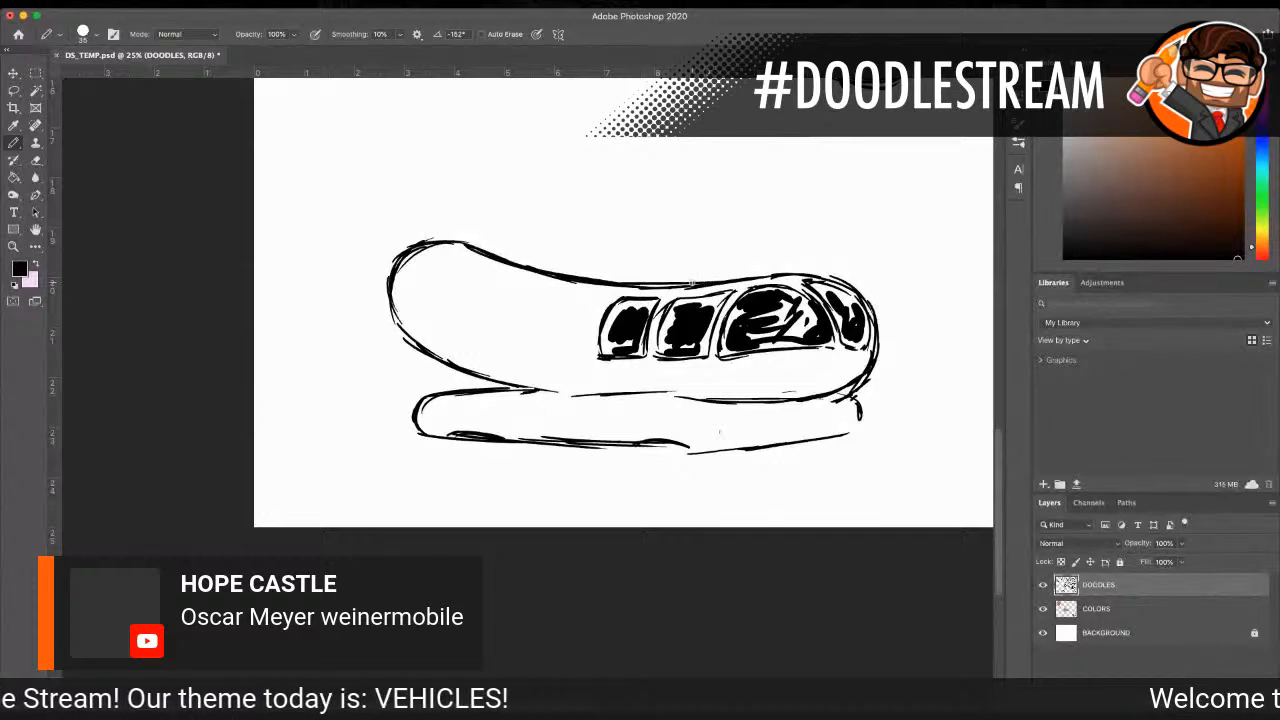
pyautogui.moveTo(692, 302)
pyautogui.mouseDown()
pyautogui.moveTo(676, 303)
pyautogui.moveTo(724, 306)
pyautogui.moveTo(702, 352)
pyautogui.moveTo(660, 300)
pyautogui.moveTo(670, 354)
pyautogui.moveTo(711, 352)
pyautogui.moveTo(708, 316)
pyautogui.moveTo(684, 348)
pyautogui.mouseUp()
pyautogui.moveTo(649, 303)
pyautogui.mouseDown()
pyautogui.moveTo(634, 355)
pyautogui.moveTo(600, 353)
pyautogui.moveTo(627, 352)
pyautogui.mouseUp()
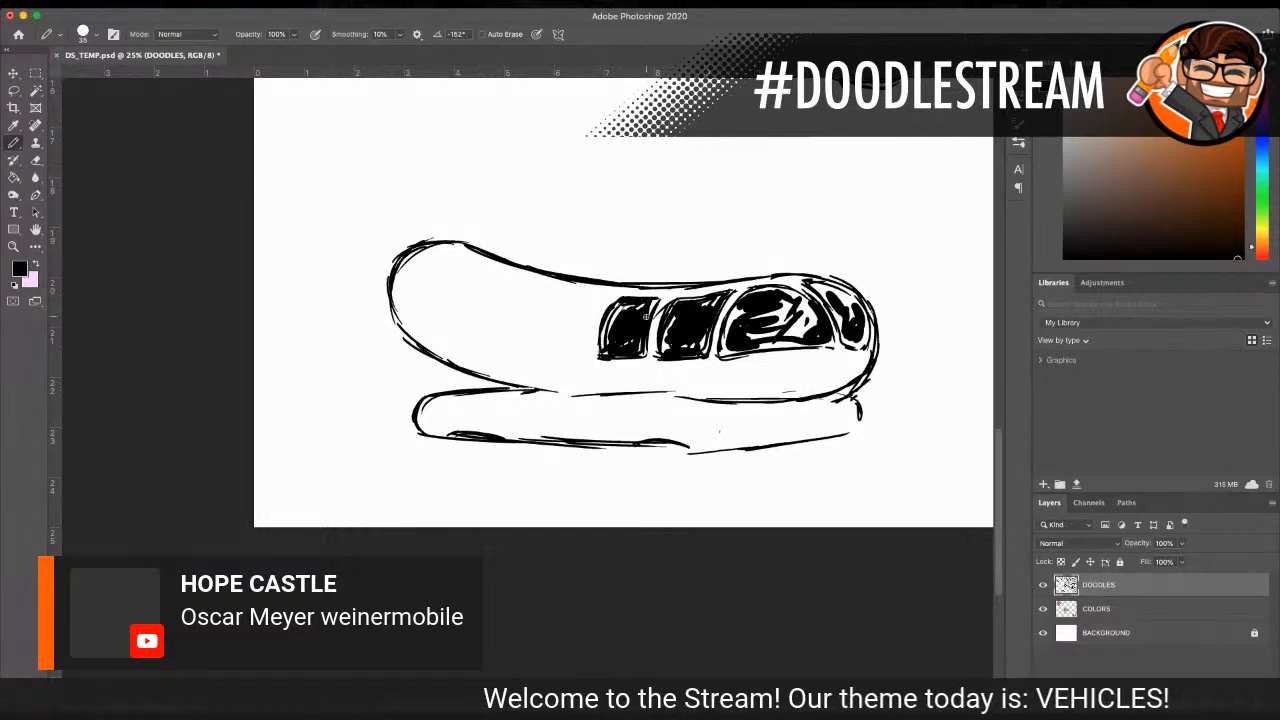
pyautogui.moveTo(724, 334)
pyautogui.mouseDown()
pyautogui.moveTo(745, 300)
pyautogui.moveTo(800, 310)
pyautogui.moveTo(760, 340)
pyautogui.moveTo(806, 340)
pyautogui.moveTo(730, 350)
pyautogui.moveTo(825, 342)
pyautogui.moveTo(860, 288)
pyautogui.moveTo(812, 284)
pyautogui.moveTo(850, 300)
pyautogui.moveTo(838, 318)
pyautogui.moveTo(860, 316)
pyautogui.moveTo(866, 340)
pyautogui.moveTo(852, 348)
pyautogui.moveTo(866, 326)
pyautogui.mouseUp()
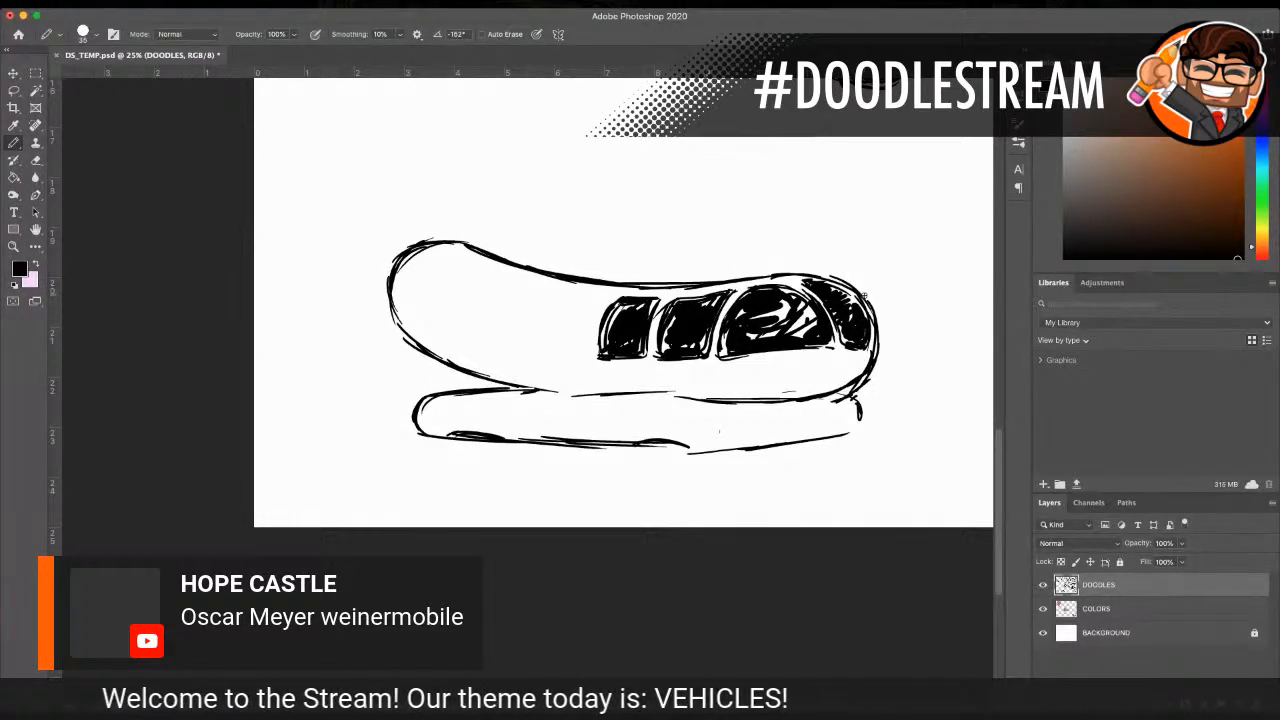
# Step: Draw a curved band around the sausage behind the windows with a slanted four-sided label inside, plus a circle near the rear end
pyautogui.moveTo(562, 302); pyautogui.dragTo(566, 374)
pyautogui.moveTo(530, 272)
pyautogui.mouseDown()
pyautogui.moveTo(492, 355)
pyautogui.moveTo(588, 388)
pyautogui.mouseUp()
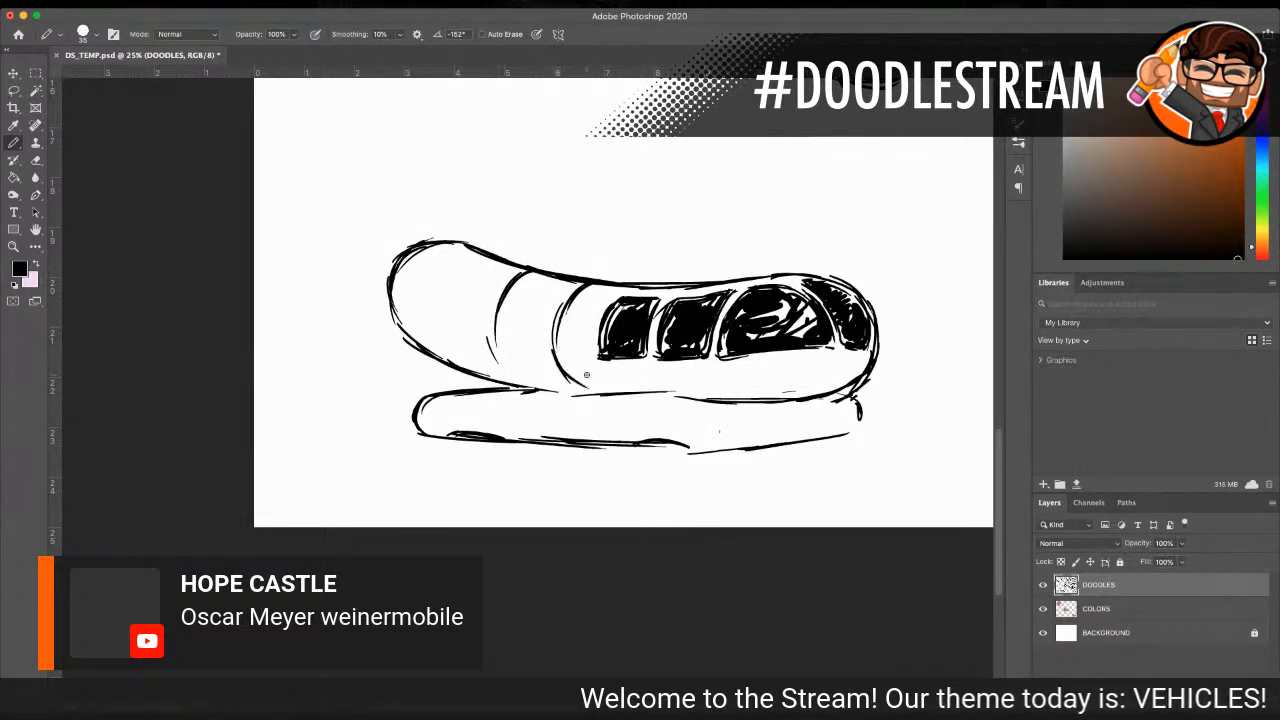
pyautogui.moveTo(501, 310)
pyautogui.mouseDown()
pyautogui.moveTo(552, 295)
pyautogui.moveTo(502, 350)
pyautogui.moveTo(535, 342)
pyautogui.mouseUp()
pyautogui.moveTo(506, 303); pyautogui.dragTo(495, 365)
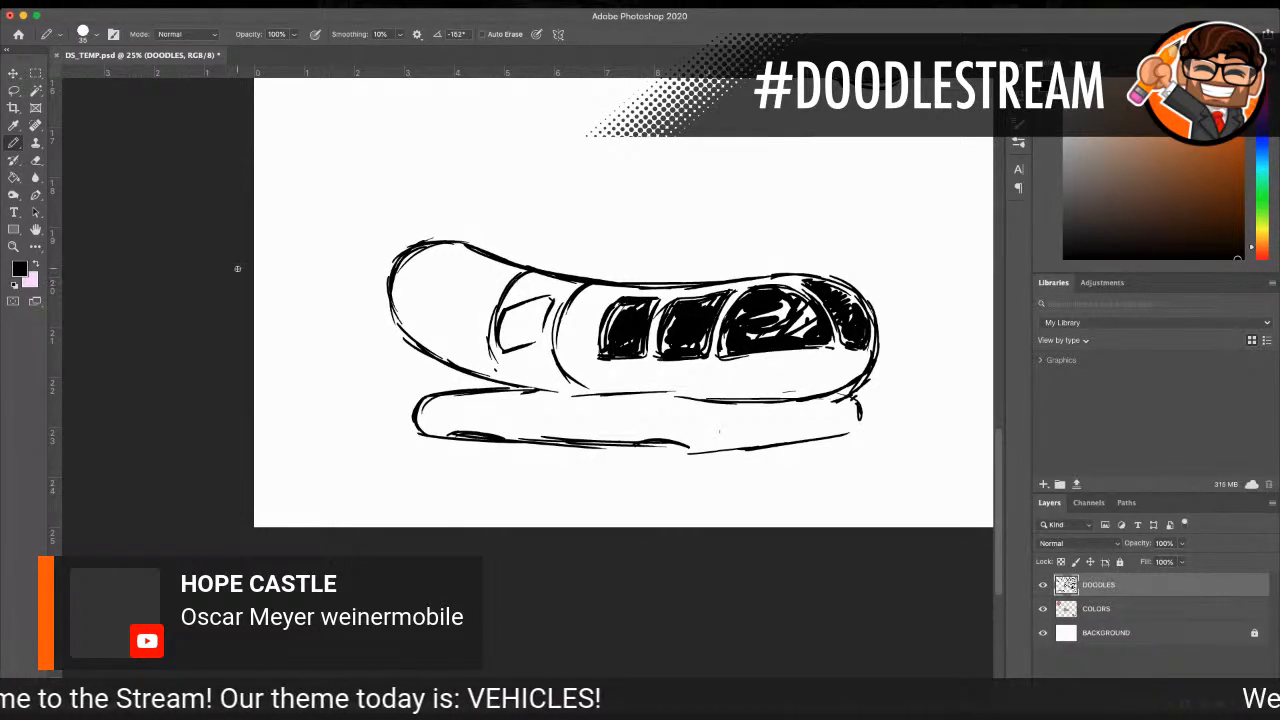
pyautogui.moveTo(430, 281)
pyautogui.mouseDown()
pyautogui.moveTo(415, 308)
pyautogui.moveTo(429, 331)
pyautogui.moveTo(458, 332)
pyautogui.moveTo(462, 312)
pyautogui.moveTo(460, 338)
pyautogui.mouseUp()
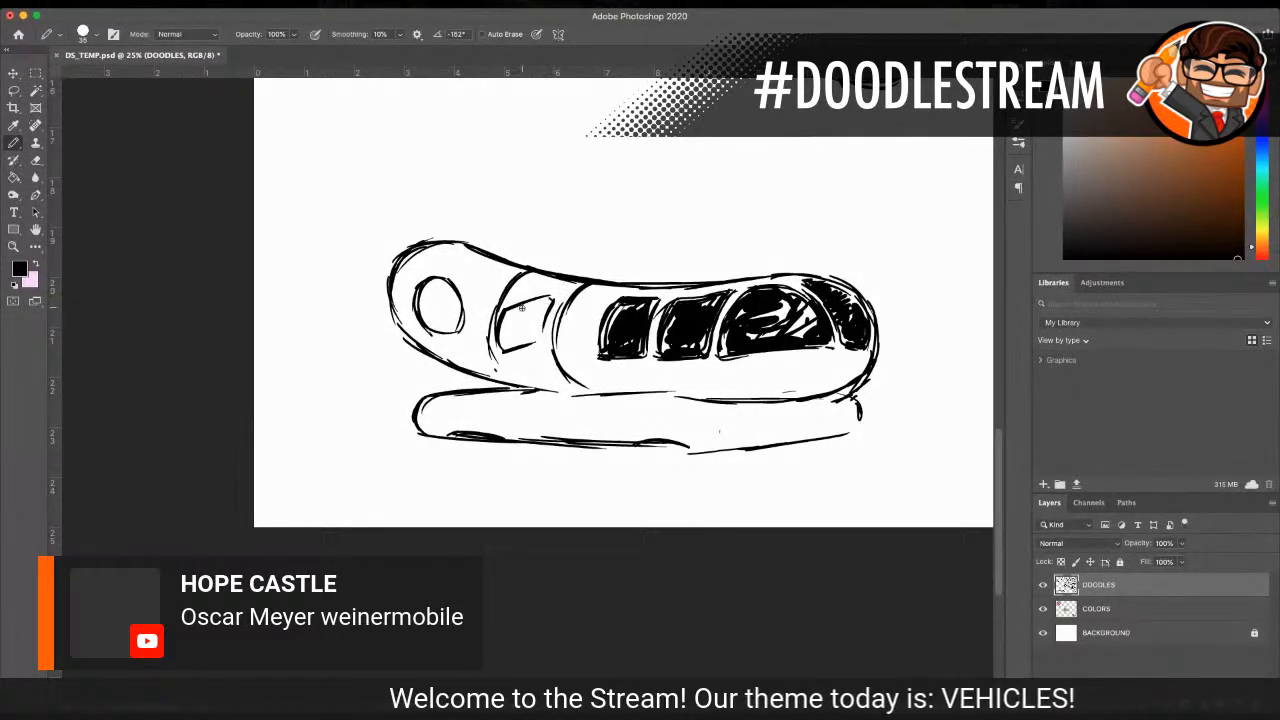
pyautogui.moveTo(508, 312)
pyautogui.mouseDown()
pyautogui.moveTo(549, 297)
pyautogui.moveTo(541, 338)
pyautogui.moveTo(495, 356)
pyautogui.mouseUp()
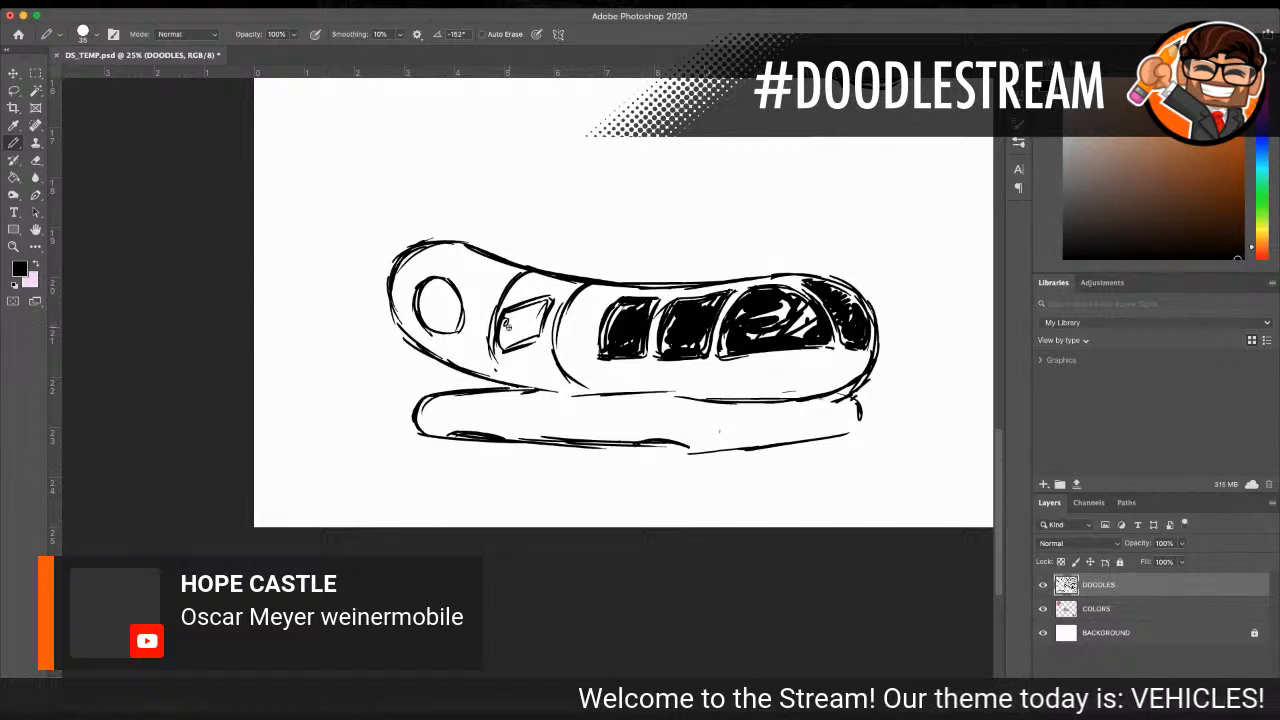
# Step: Letter "OSCAR MEYER" inside the slanted label and hatch shading along the sausage's rear underside
pyautogui.moveTo(506, 318); pyautogui.dragTo(531, 319)
pyautogui.moveTo(531, 311)
pyautogui.mouseDown()
pyautogui.moveTo(539, 318)
pyautogui.moveTo(506, 342)
pyautogui.moveTo(544, 318)
pyautogui.mouseUp()
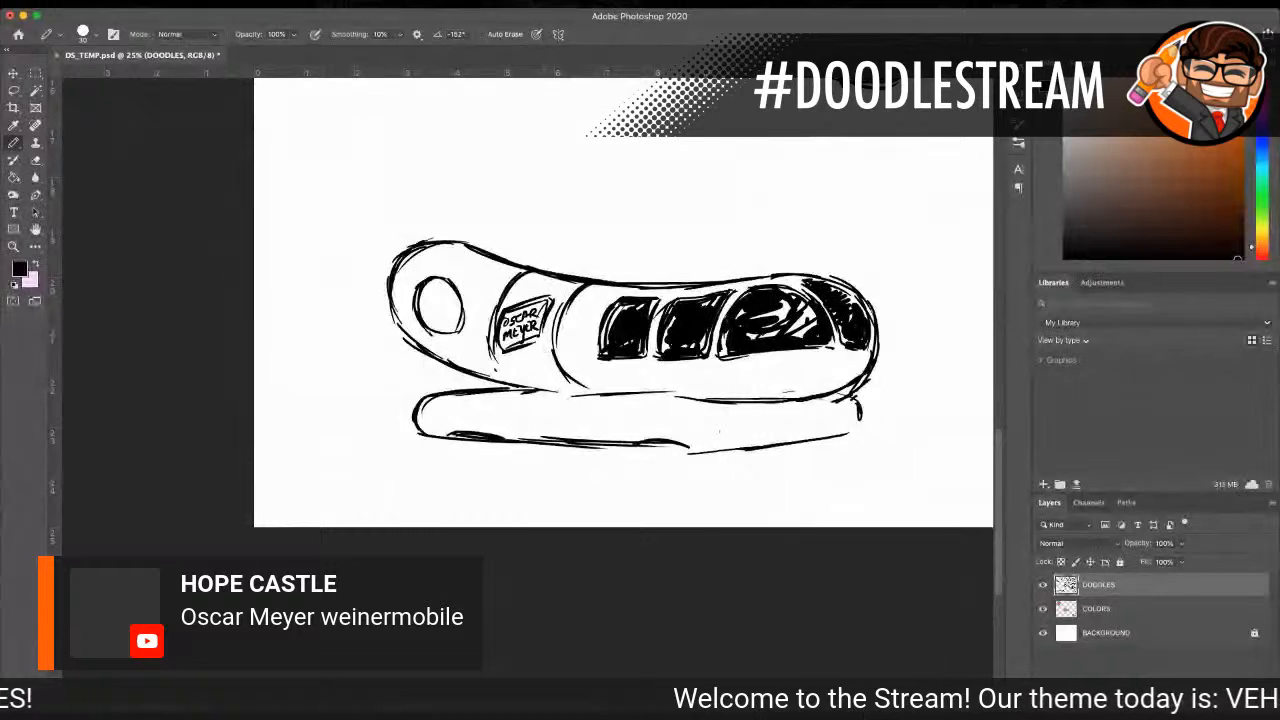
pyautogui.moveTo(484, 370)
pyautogui.mouseDown()
pyautogui.moveTo(575, 393)
pyautogui.moveTo(618, 382)
pyautogui.mouseUp()
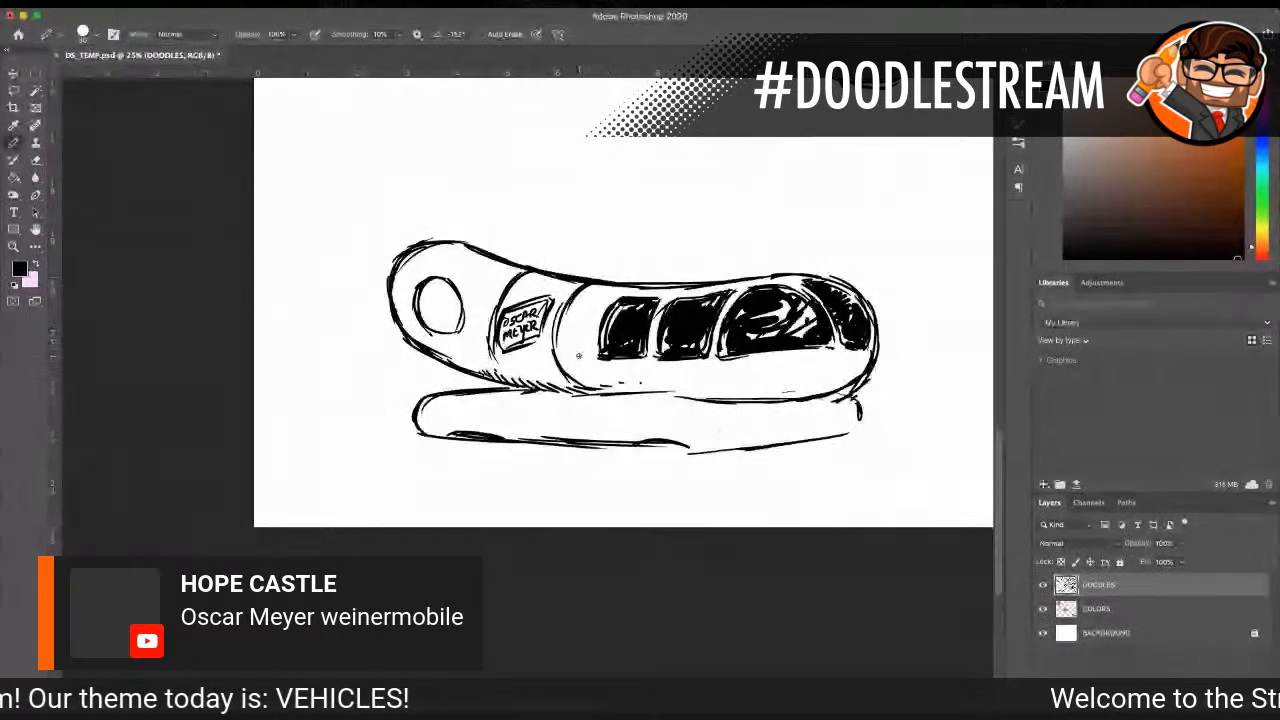
# Step: Draw a door handle beneath the domed window and a headlight on each side of the bun's front
pyautogui.moveTo(715, 360); pyautogui.dragTo(740, 365)
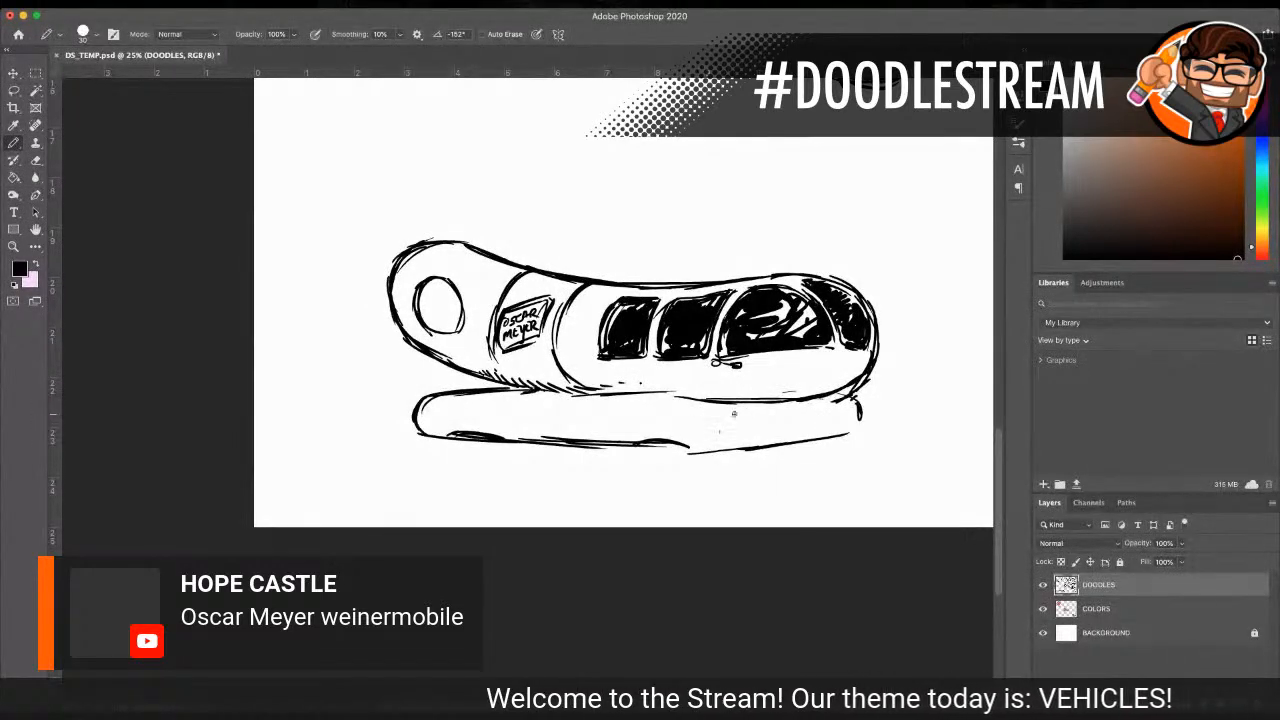
pyautogui.moveTo(722, 415)
pyautogui.mouseDown()
pyautogui.moveTo(754, 412)
pyautogui.moveTo(726, 430)
pyautogui.moveTo(760, 416)
pyautogui.mouseUp()
pyautogui.moveTo(840, 412)
pyautogui.mouseDown()
pyautogui.moveTo(856, 402)
pyautogui.moveTo(858, 418)
pyautogui.mouseUp()
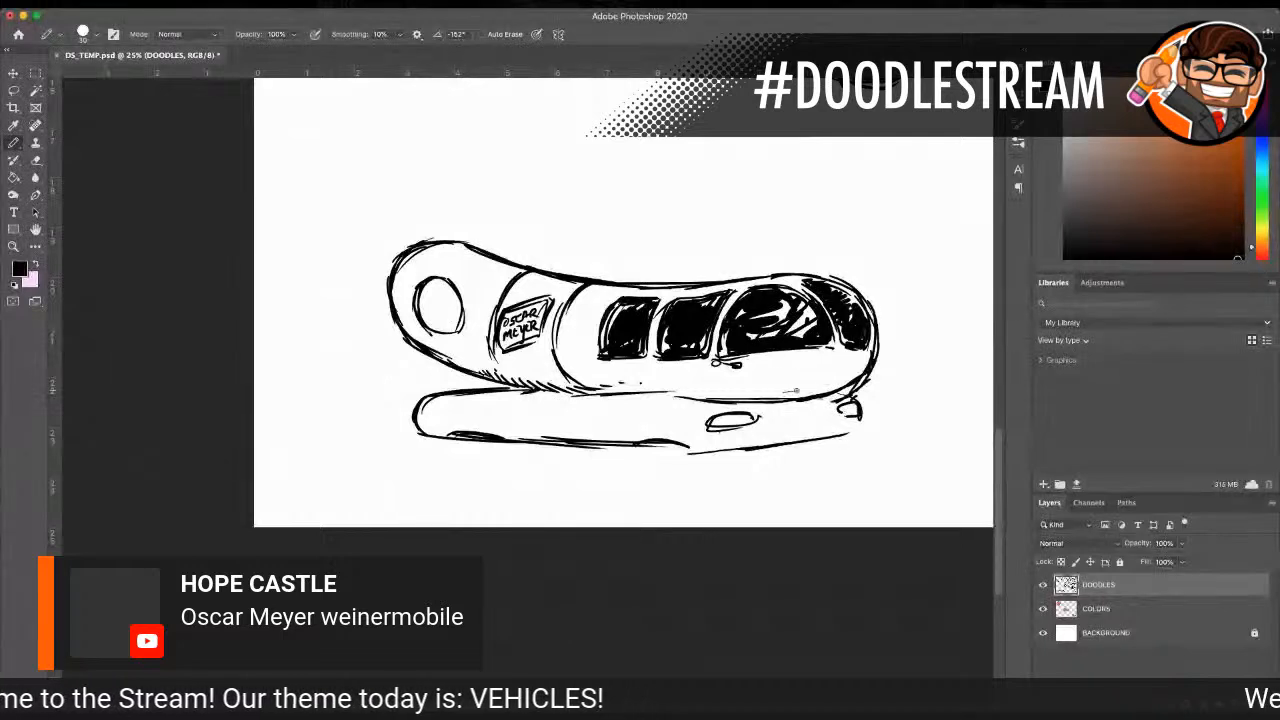
# Step: Draw a grille with a license plate, plus a curved corner line and hatching around the bun's front
pyautogui.moveTo(764, 432)
pyautogui.mouseDown()
pyautogui.moveTo(845, 425)
pyautogui.moveTo(764, 436)
pyautogui.mouseUp()
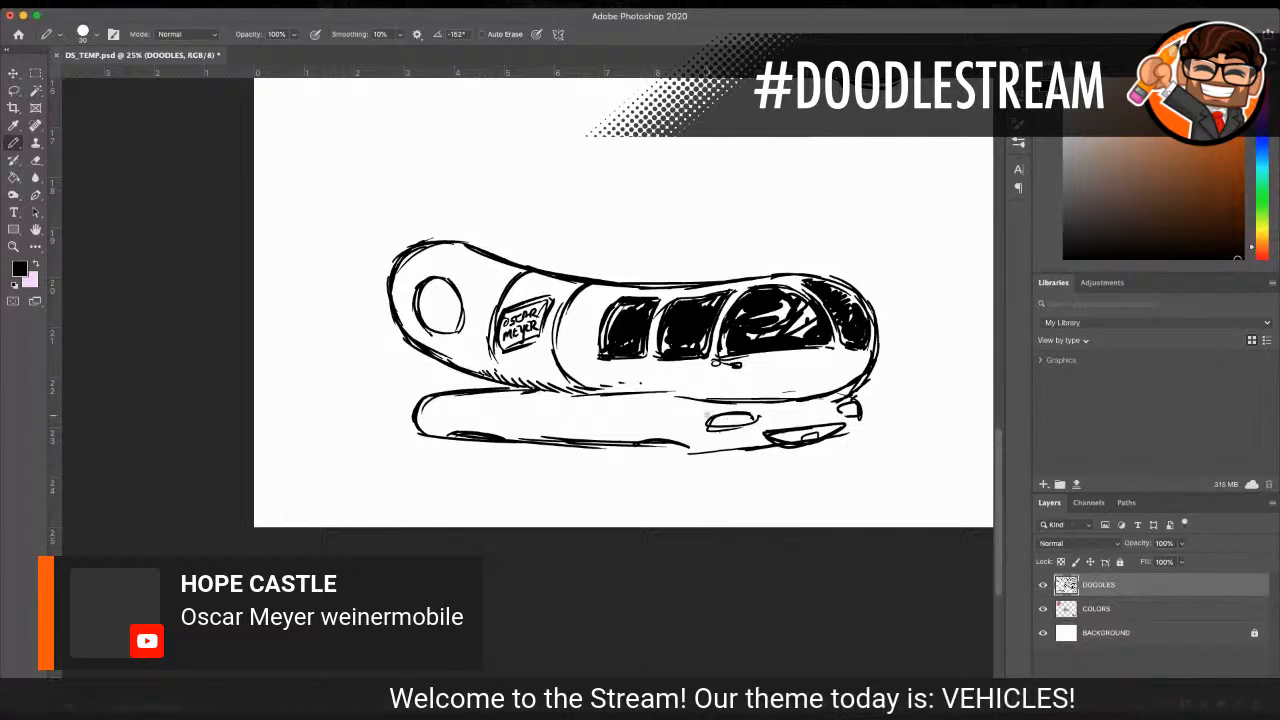
pyautogui.moveTo(676, 393)
pyautogui.mouseDown()
pyautogui.moveTo(706, 407)
pyautogui.moveTo(690, 446)
pyautogui.mouseUp()
pyautogui.moveTo(706, 403)
pyautogui.mouseDown()
pyautogui.moveTo(845, 395)
pyautogui.moveTo(845, 434)
pyautogui.mouseUp()
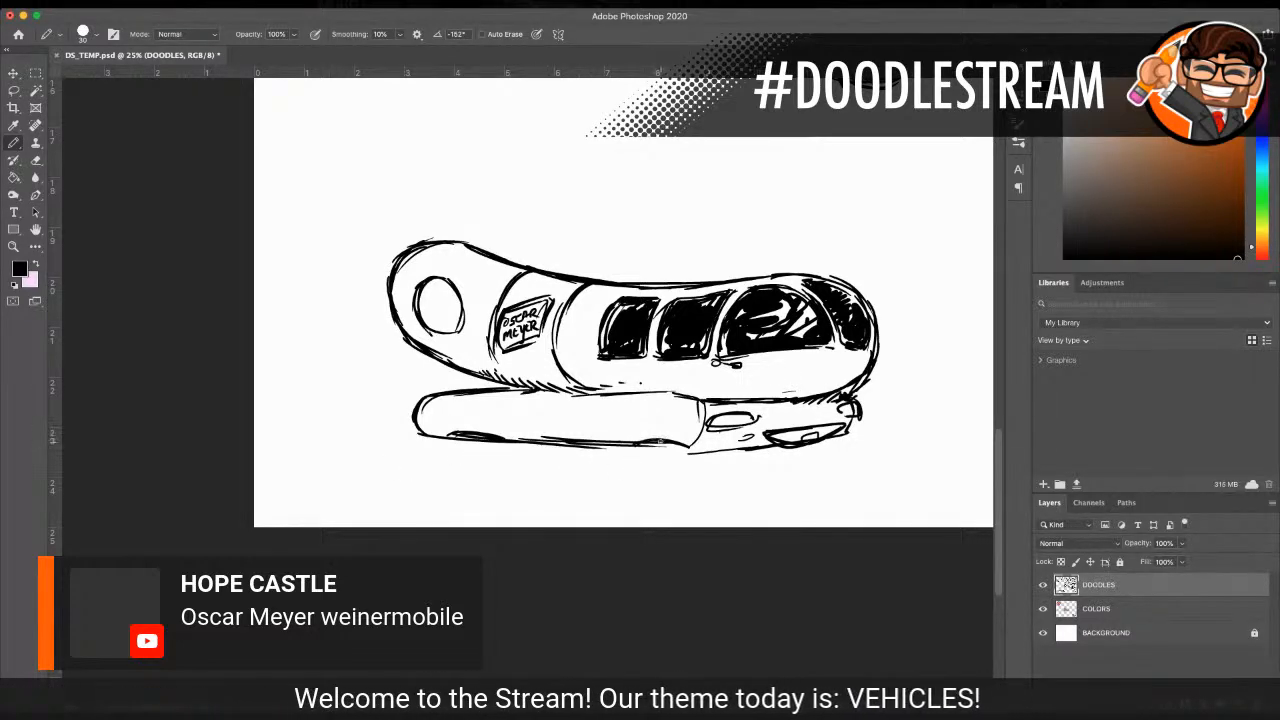
# Step: Draw the front wheels beneath the bun and shade their tires black
pyautogui.moveTo(648, 437)
pyautogui.mouseDown()
pyautogui.moveTo(702, 455)
pyautogui.moveTo(687, 468)
pyautogui.moveTo(652, 458)
pyautogui.moveTo(825, 443)
pyautogui.mouseUp()
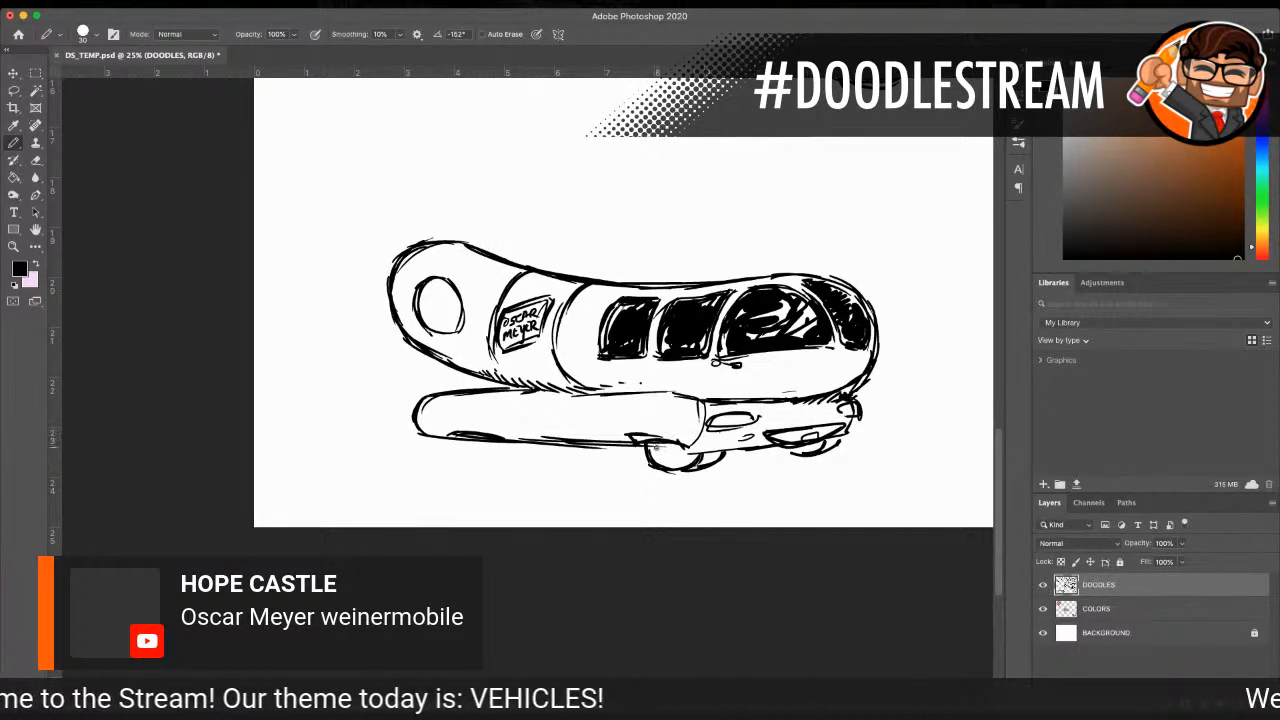
pyautogui.moveTo(662, 460)
pyautogui.mouseDown()
pyautogui.moveTo(674, 450)
pyautogui.moveTo(656, 441)
pyautogui.moveTo(662, 464)
pyautogui.moveTo(716, 462)
pyautogui.moveTo(698, 468)
pyautogui.mouseUp()
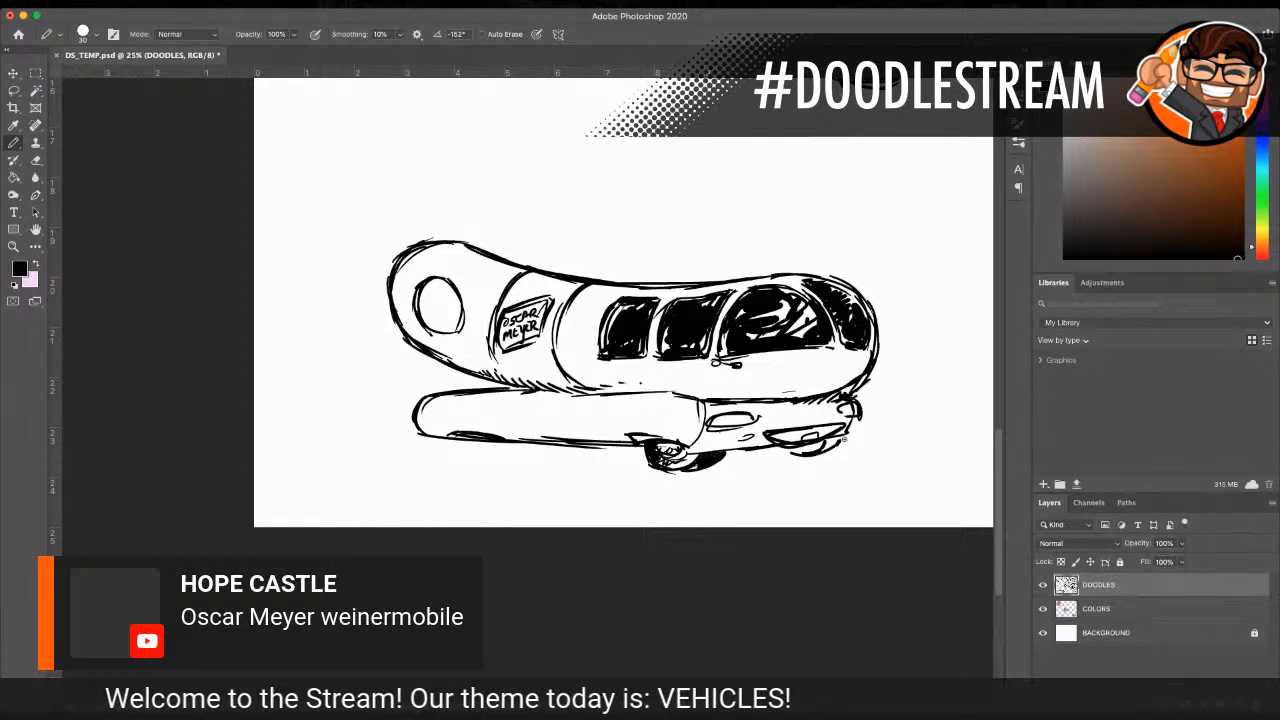
pyautogui.moveTo(795, 451); pyautogui.dragTo(839, 437)
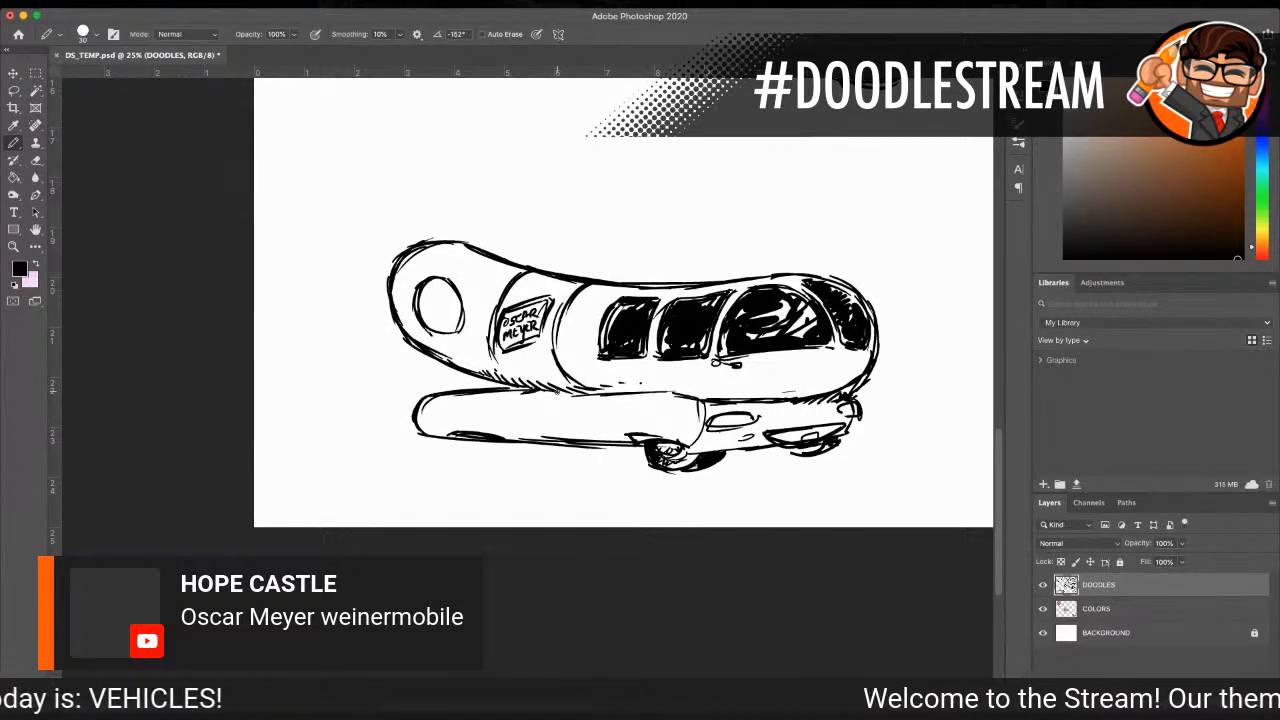
# Step: Draw a door panel with a small handle on the bun's side and a shaded rear wheel with hub detail
pyautogui.moveTo(537, 398)
pyautogui.mouseDown()
pyautogui.moveTo(583, 423)
pyautogui.moveTo(590, 399)
pyautogui.moveTo(588, 432)
pyautogui.mouseUp()
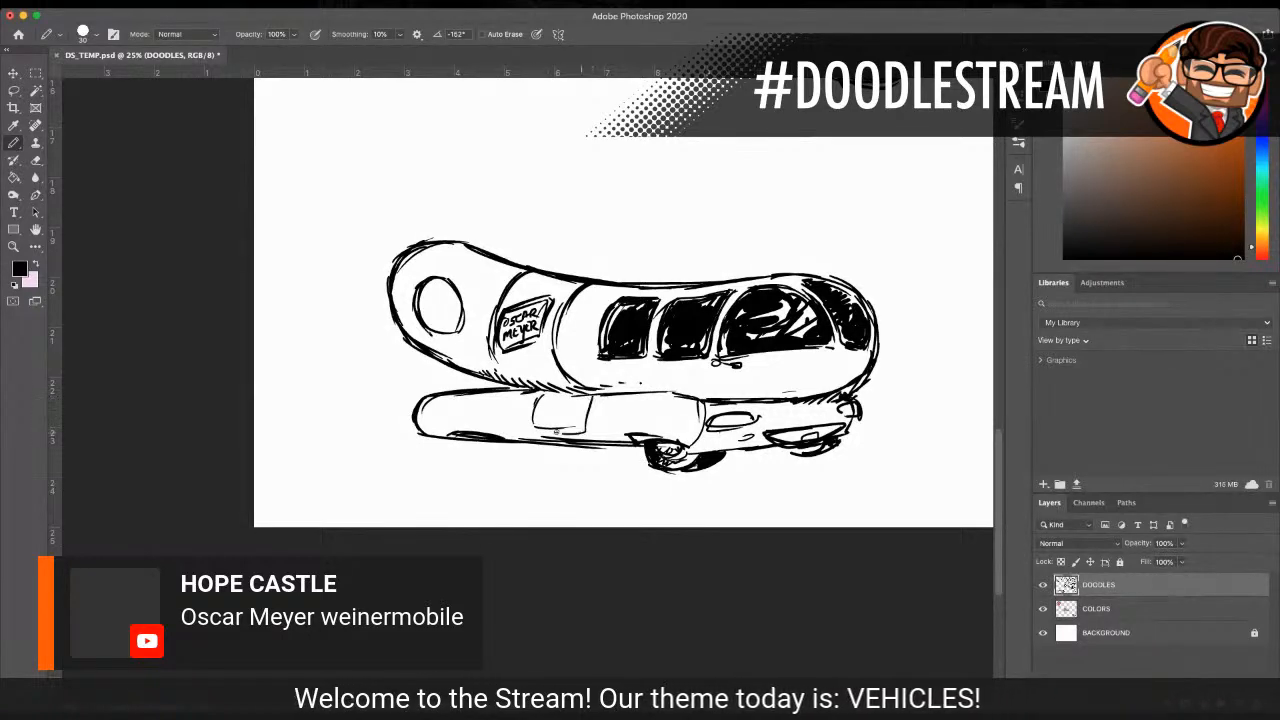
pyautogui.moveTo(460, 434)
pyautogui.mouseDown()
pyautogui.moveTo(466, 454)
pyautogui.moveTo(506, 447)
pyautogui.moveTo(512, 459)
pyautogui.mouseUp()
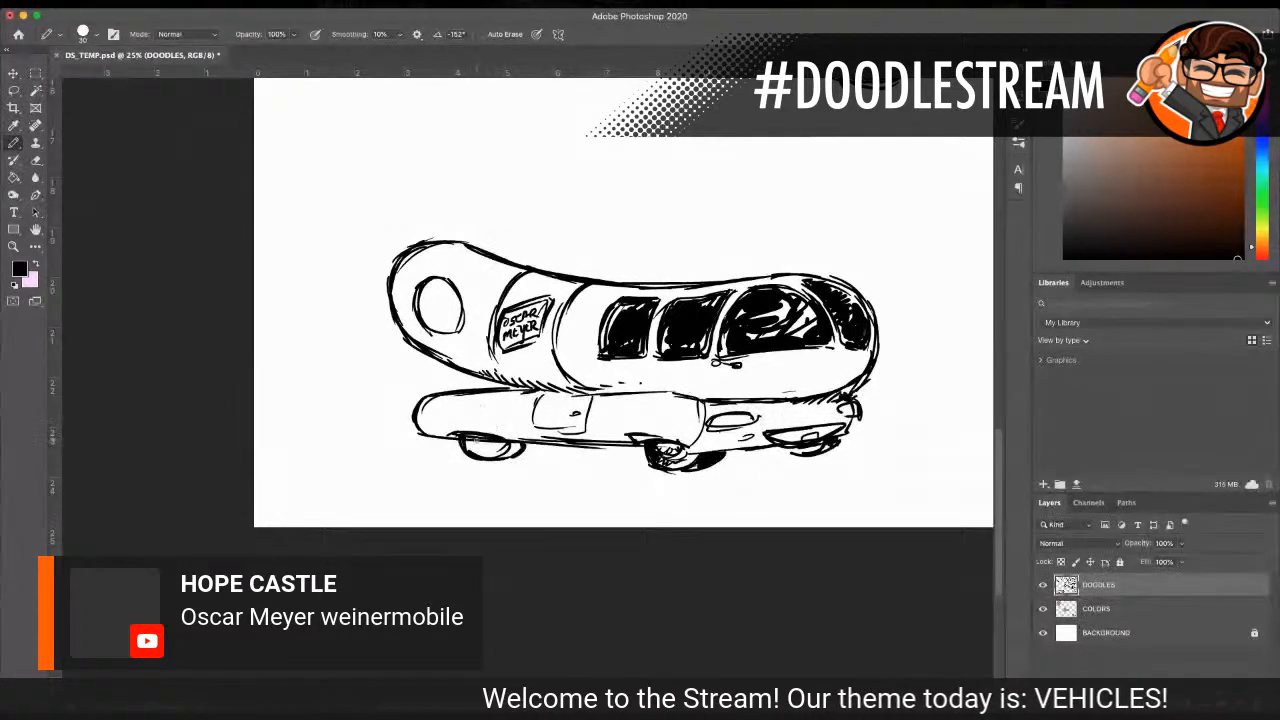
pyautogui.moveTo(474, 441)
pyautogui.mouseDown()
pyautogui.moveTo(521, 443)
pyautogui.moveTo(474, 452)
pyautogui.mouseUp()
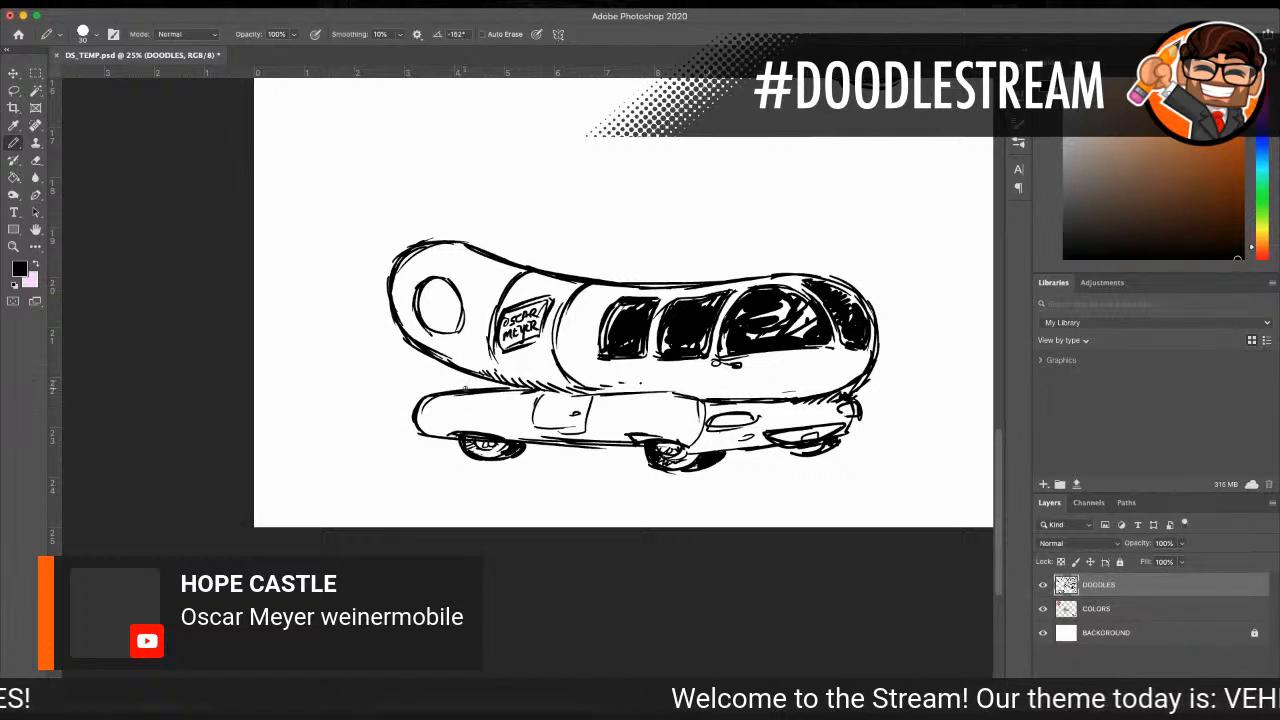
# Step: Thicken the black outline around the bun's rear end and along its lower edge
pyautogui.moveTo(418, 408)
pyautogui.mouseDown()
pyautogui.moveTo(430, 434)
pyautogui.moveTo(462, 444)
pyautogui.mouseUp()
pyautogui.moveTo(446, 428); pyautogui.dragTo(482, 431)
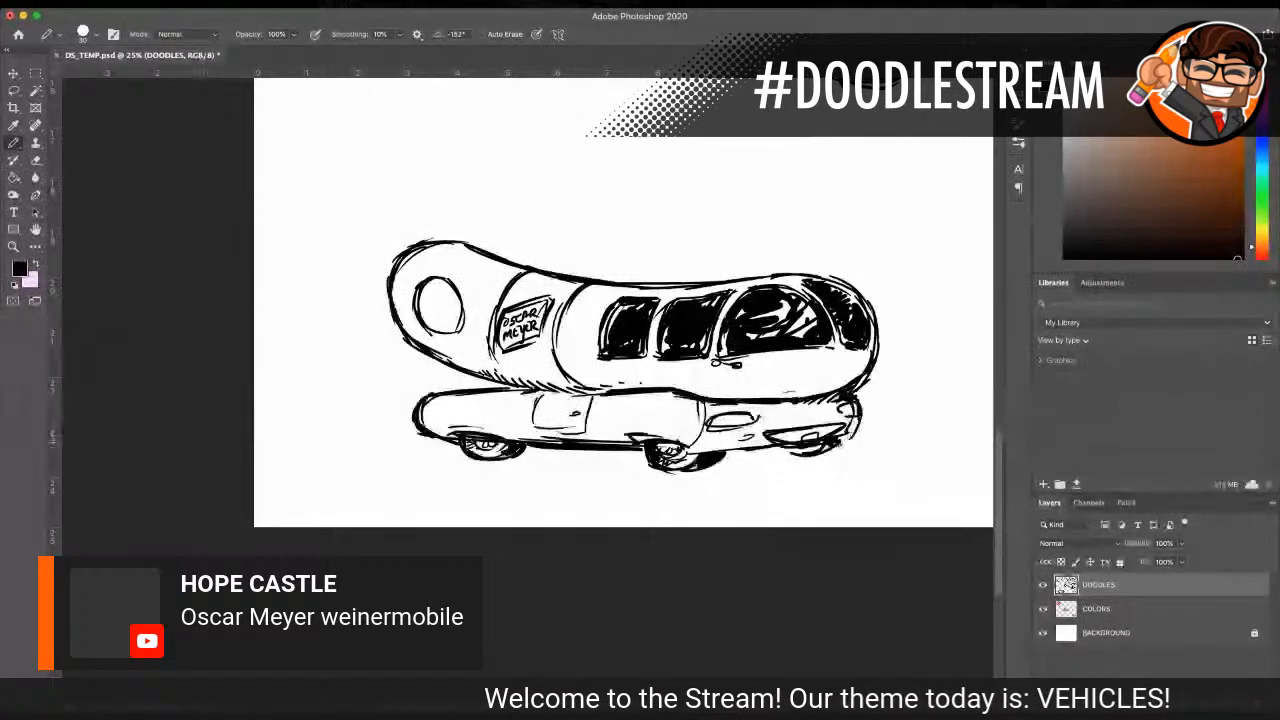
# Step: Erase the front bumper area and redraw it lower, with a rounded dark grille and a license plate
pyautogui.moveTo(838, 436)
pyautogui.mouseDown()
pyautogui.moveTo(780, 442)
pyautogui.moveTo(832, 446)
pyautogui.moveTo(800, 454)
pyautogui.moveTo(712, 451)
pyautogui.moveTo(848, 436)
pyautogui.mouseUp()
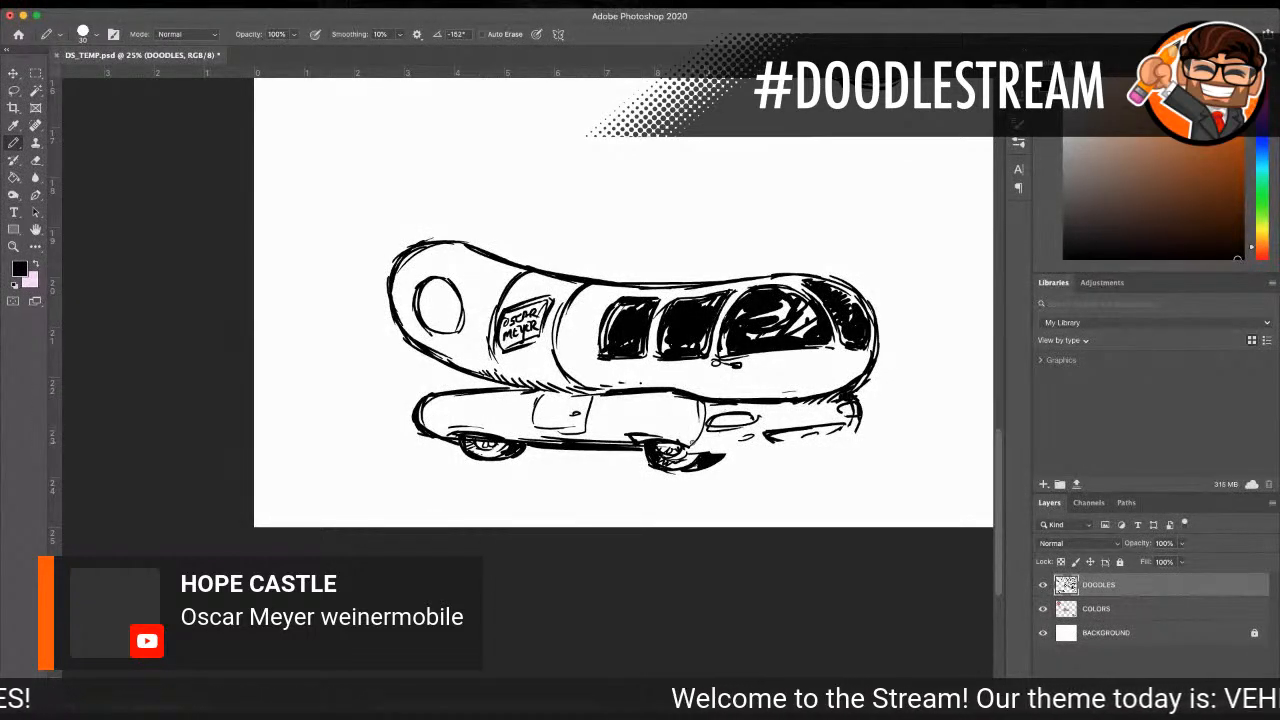
pyautogui.moveTo(690, 446); pyautogui.dragTo(783, 454)
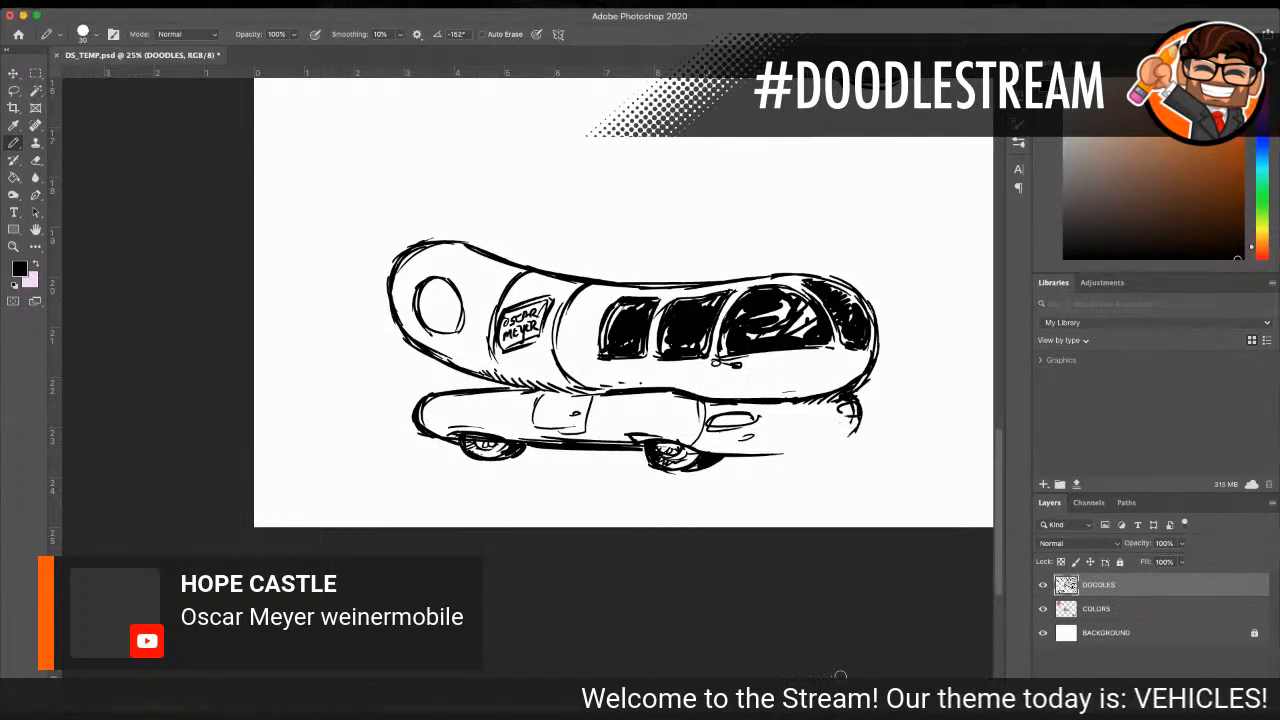
pyautogui.moveTo(767, 430)
pyautogui.mouseDown()
pyautogui.moveTo(842, 425)
pyautogui.moveTo(760, 433)
pyautogui.moveTo(789, 446)
pyautogui.moveTo(807, 437)
pyautogui.moveTo(793, 450)
pyautogui.moveTo(824, 441)
pyautogui.moveTo(789, 437)
pyautogui.moveTo(860, 432)
pyautogui.moveTo(830, 446)
pyautogui.moveTo(843, 429)
pyautogui.mouseUp()
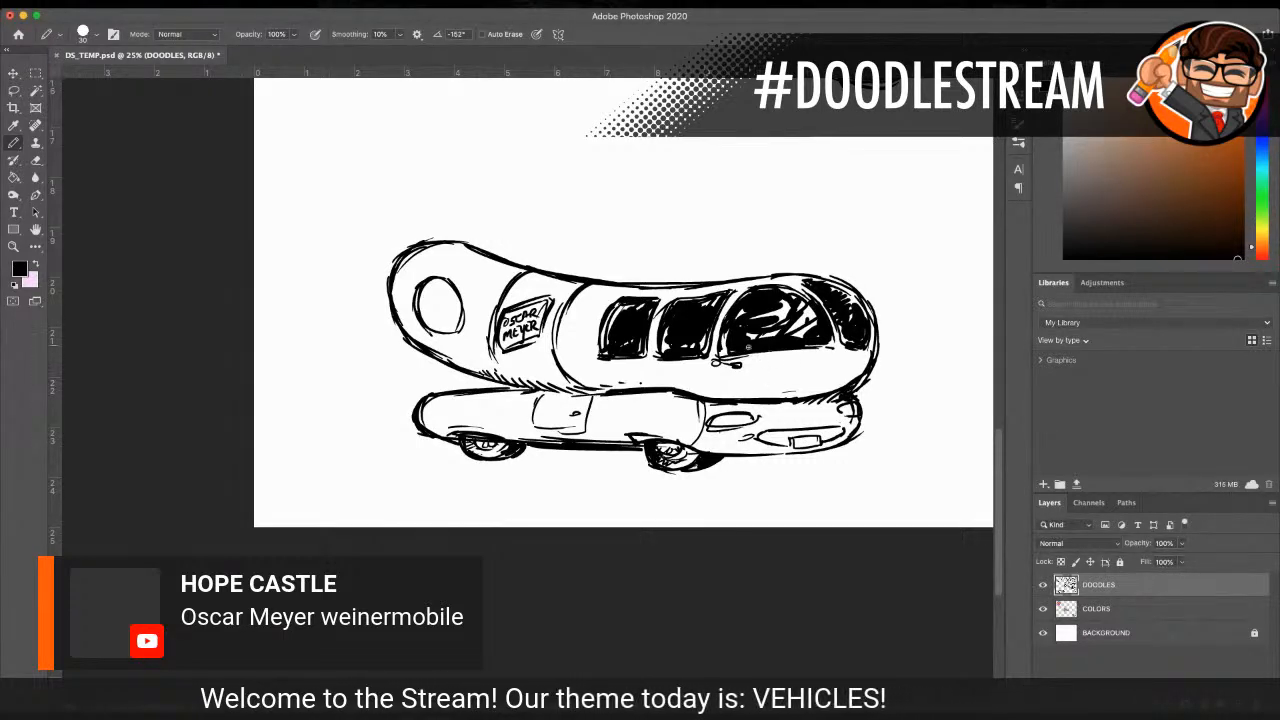
pyautogui.moveTo(764, 437); pyautogui.dragTo(838, 434)
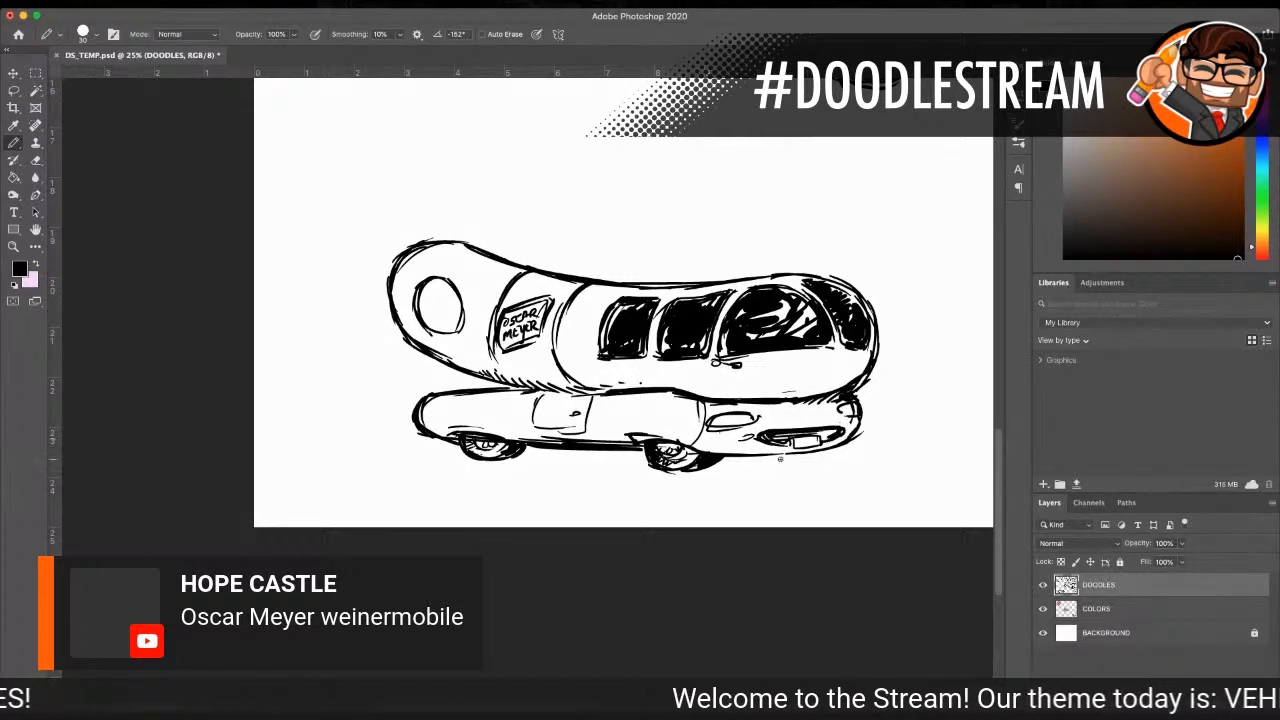
# Step: Redraw the far front wheel as a black shape under the bumper and add inner detail to both headlights
pyautogui.moveTo(770, 458); pyautogui.dragTo(800, 455)
pyautogui.moveTo(826, 449)
pyautogui.mouseDown()
pyautogui.moveTo(783, 462)
pyautogui.moveTo(814, 459)
pyautogui.mouseUp()
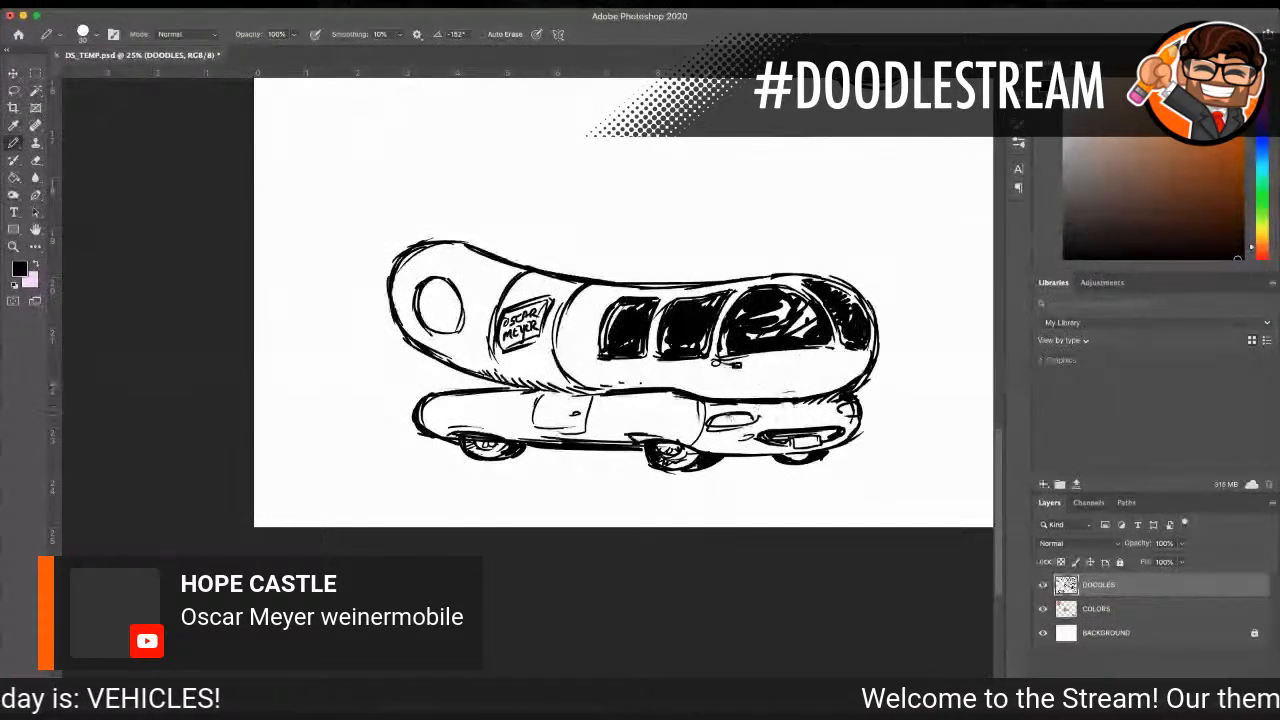
pyautogui.moveTo(724, 413)
pyautogui.mouseDown()
pyautogui.moveTo(750, 416)
pyautogui.moveTo(730, 425)
pyautogui.mouseUp()
pyautogui.moveTo(841, 411); pyautogui.dragTo(854, 405)
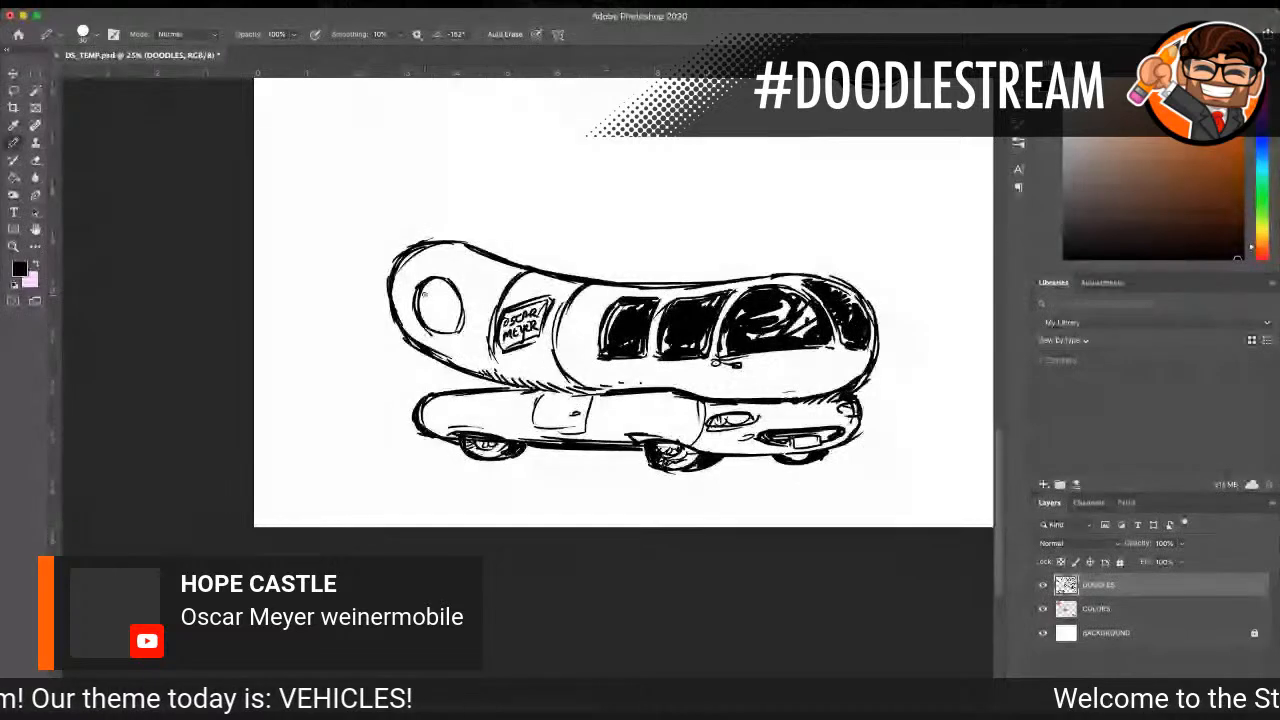
# Step: Letter "HOT DOG" inside the rear circle and draw a tiny hot dog beneath the words
pyautogui.moveTo(420, 297)
pyautogui.mouseDown()
pyautogui.moveTo(423, 314)
pyautogui.moveTo(430, 302)
pyautogui.mouseUp()
pyautogui.moveTo(437, 290); pyautogui.dragTo(438, 300)
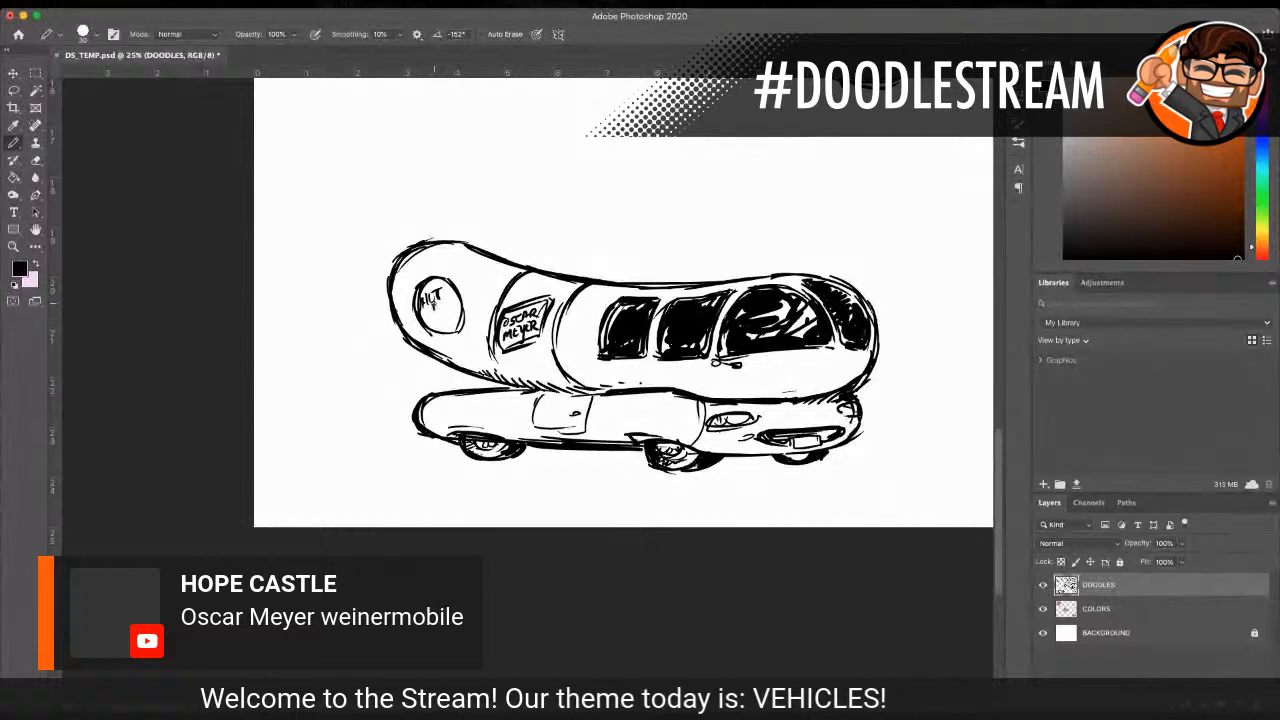
pyautogui.moveTo(453, 298); pyautogui.dragTo(449, 307)
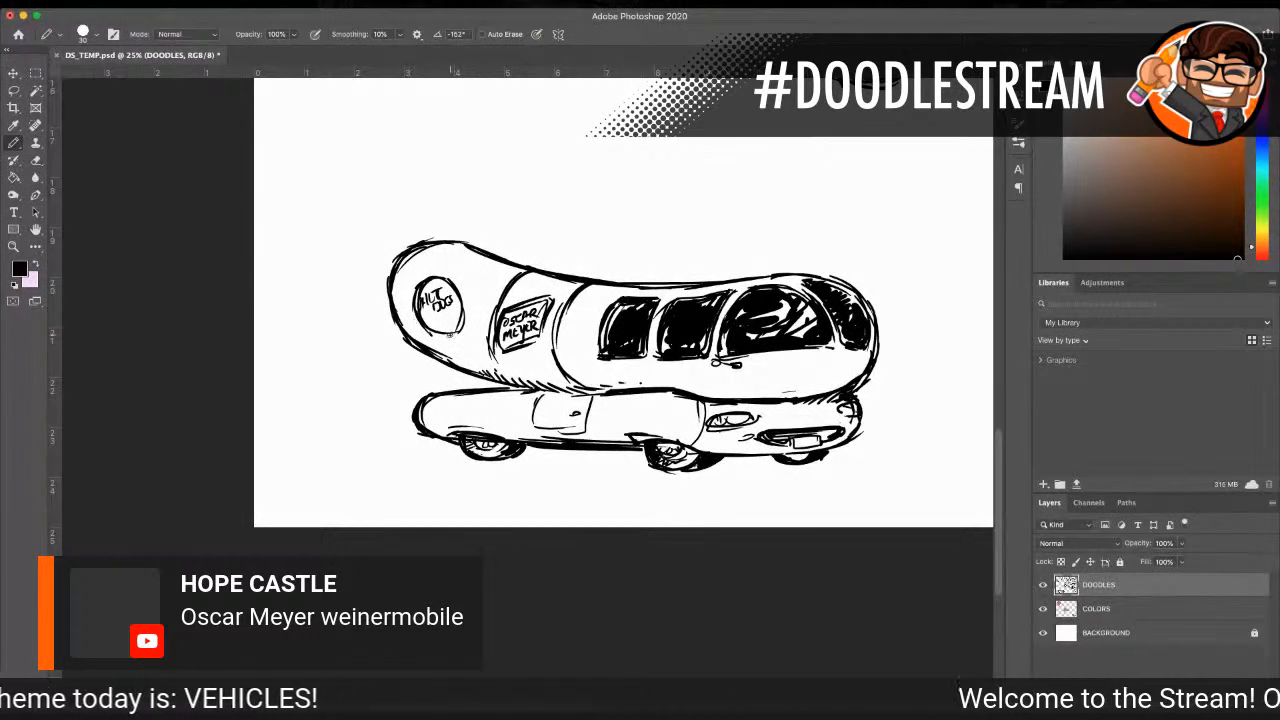
pyautogui.moveTo(447, 314); pyautogui.dragTo(430, 320)
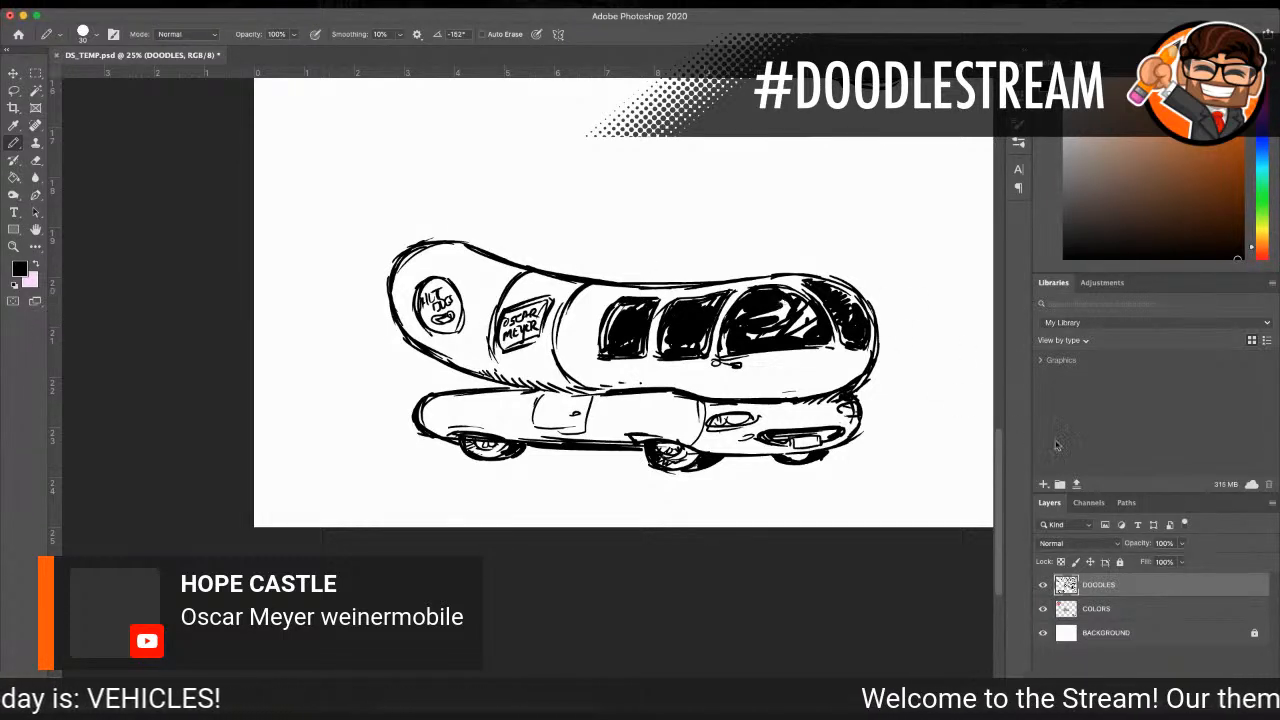
# Step: Paint the whole sausage solid dark orange on the COLORS layer with a size 150 pencil
pyautogui.click(1114, 608)
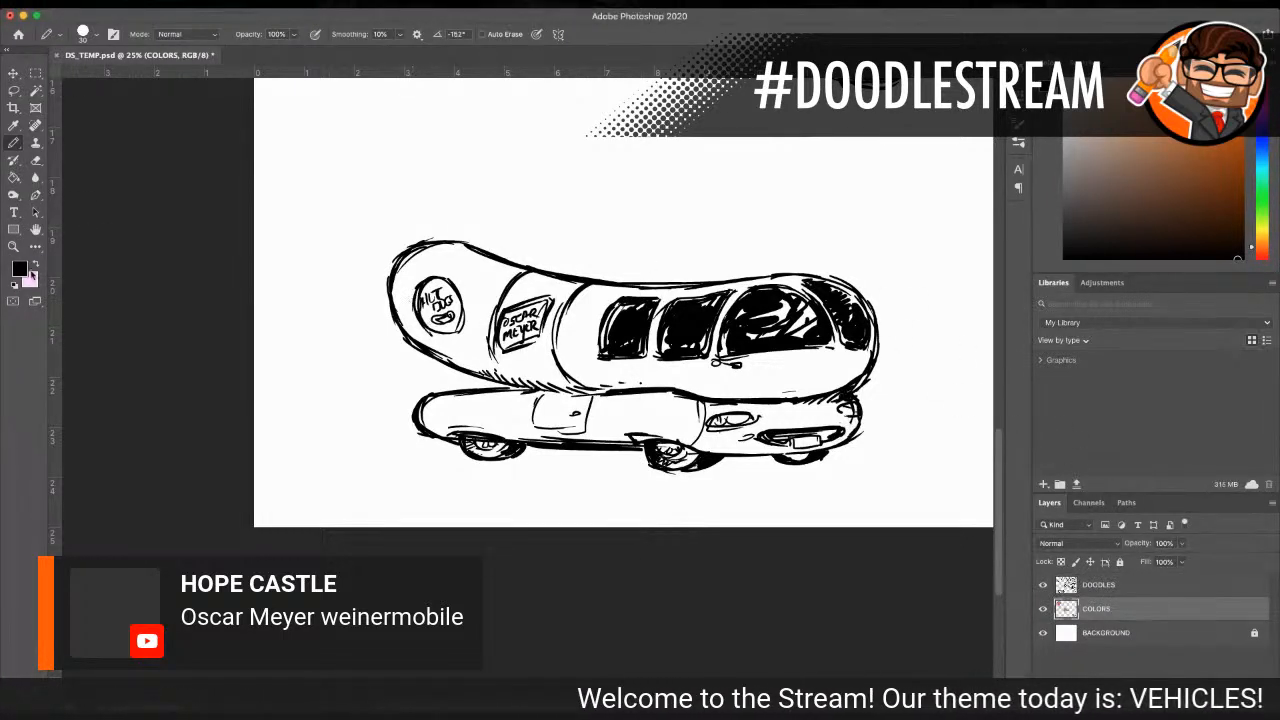
pyautogui.press('i')
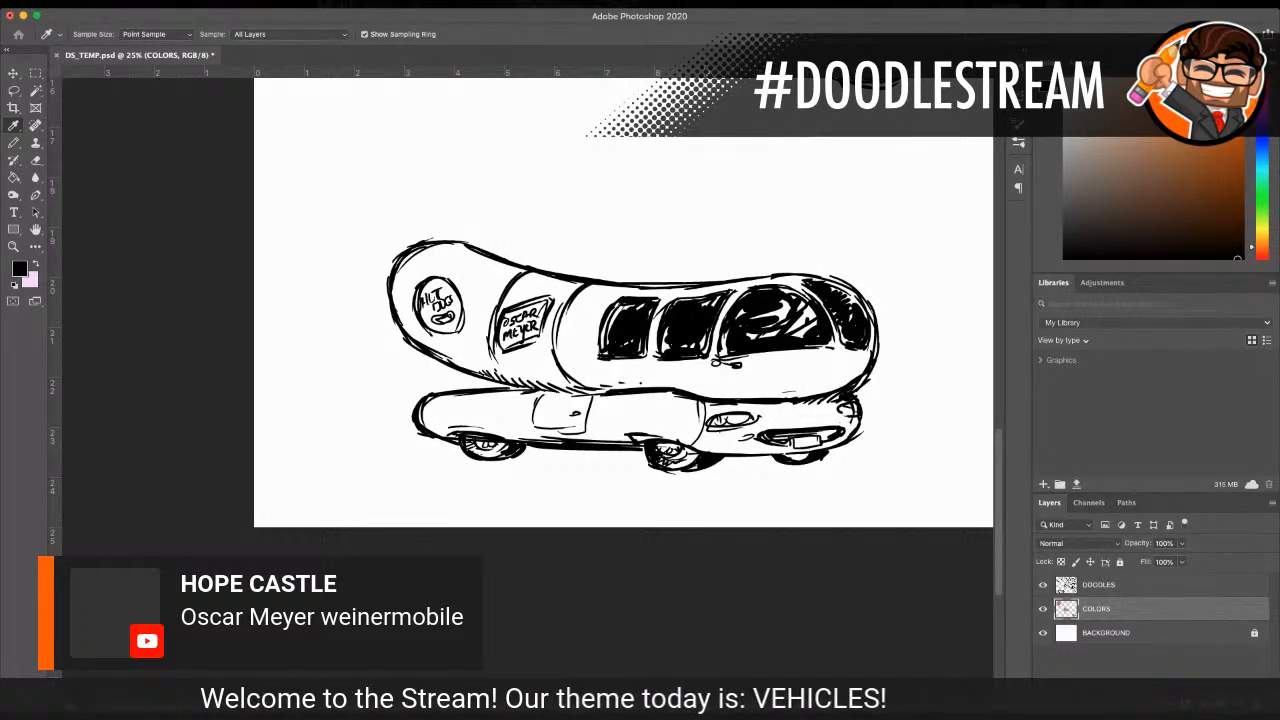
pyautogui.click(1234, 110)
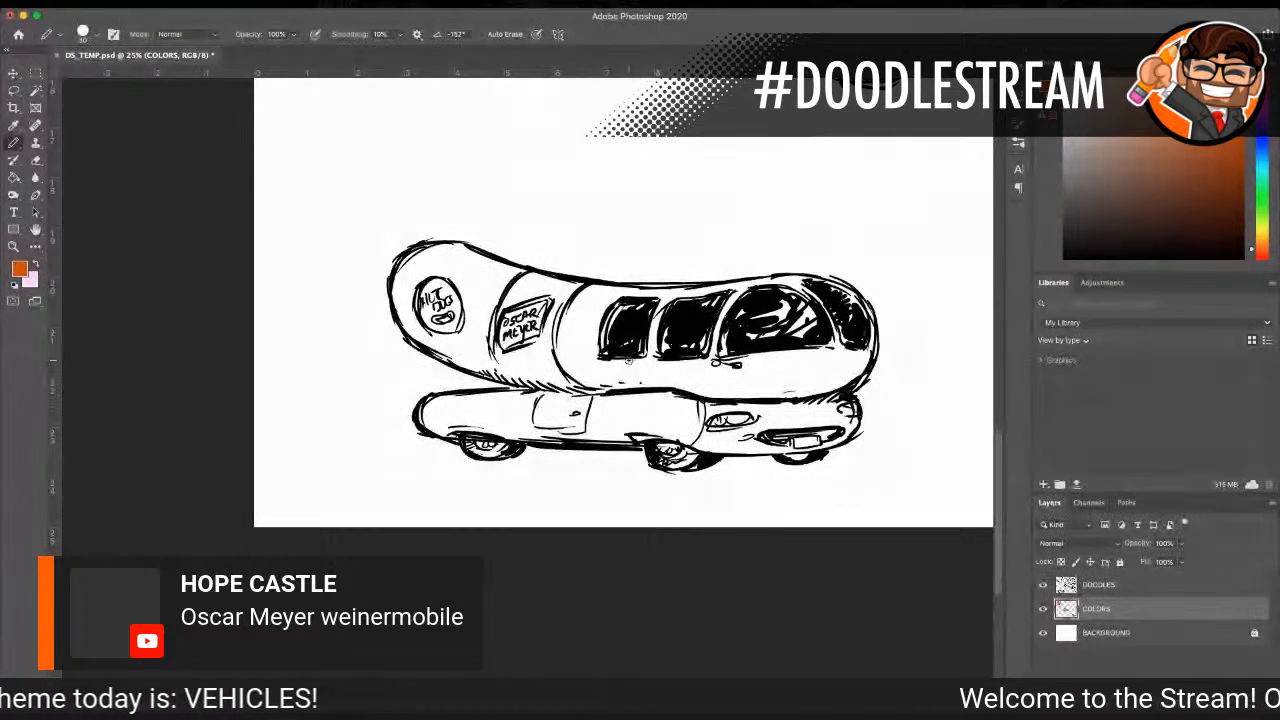
pyautogui.moveTo(555, 355)
pyautogui.mouseDown()
pyautogui.moveTo(585, 332)
pyautogui.moveTo(583, 357)
pyautogui.moveTo(610, 389)
pyautogui.moveTo(705, 337)
pyautogui.moveTo(665, 382)
pyautogui.moveTo(765, 362)
pyautogui.moveTo(690, 392)
pyautogui.moveTo(785, 362)
pyautogui.moveTo(810, 372)
pyautogui.moveTo(840, 347)
pyautogui.moveTo(560, 305)
pyautogui.moveTo(535, 325)
pyautogui.mouseUp()
pyautogui.moveTo(465, 278)
pyautogui.mouseDown()
pyautogui.moveTo(510, 305)
pyautogui.moveTo(495, 318)
pyautogui.moveTo(763, 310)
pyautogui.moveTo(725, 300)
pyautogui.moveTo(795, 308)
pyautogui.moveTo(830, 340)
pyautogui.moveTo(791, 387)
pyautogui.moveTo(815, 325)
pyautogui.moveTo(773, 335)
pyautogui.moveTo(520, 320)
pyautogui.moveTo(440, 335)
pyautogui.moveTo(557, 340)
pyautogui.moveTo(510, 275)
pyautogui.moveTo(464, 290)
pyautogui.moveTo(448, 268)
pyautogui.moveTo(410, 268)
pyautogui.moveTo(450, 260)
pyautogui.mouseUp()
pyautogui.moveTo(412, 325)
pyautogui.mouseDown()
pyautogui.moveTo(432, 352)
pyautogui.moveTo(580, 384)
pyautogui.mouseUp()
pyautogui.moveTo(455, 262)
pyautogui.mouseDown()
pyautogui.moveTo(424, 255)
pyautogui.moveTo(500, 262)
pyautogui.mouseUp()
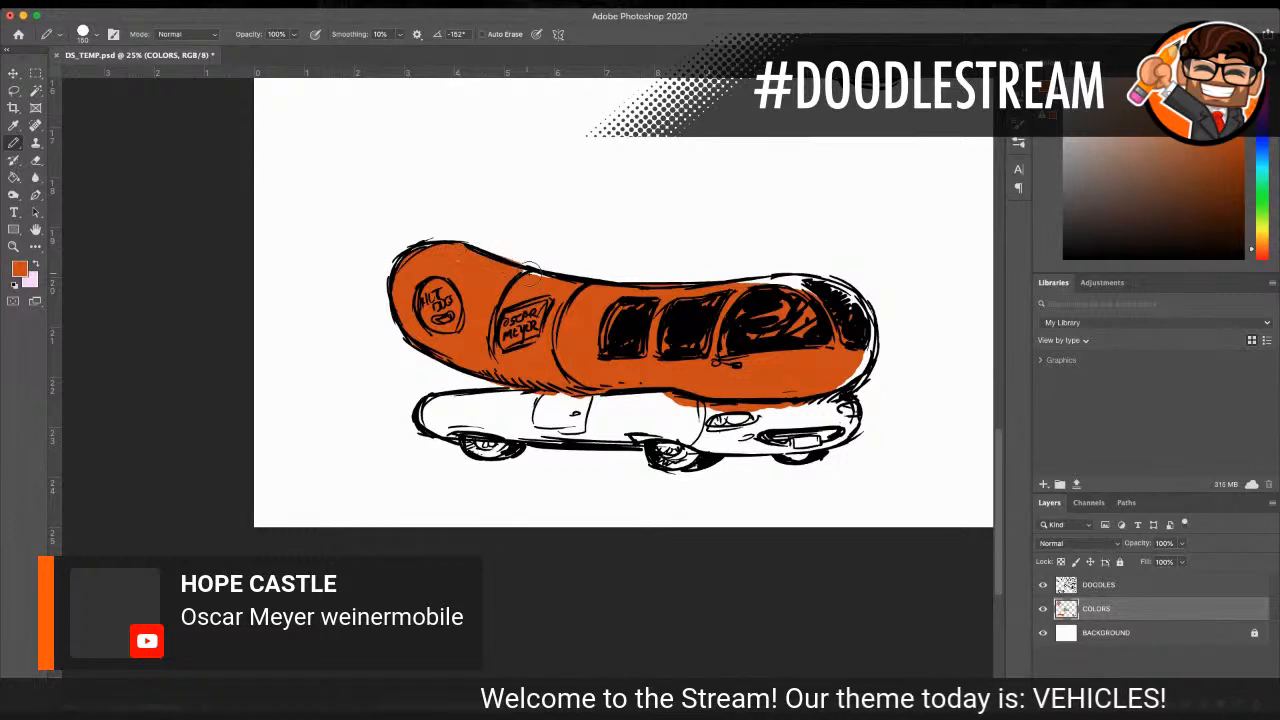
pyautogui.moveTo(732, 296)
pyautogui.mouseDown()
pyautogui.moveTo(780, 279)
pyautogui.moveTo(769, 282)
pyautogui.moveTo(812, 292)
pyautogui.moveTo(796, 282)
pyautogui.moveTo(857, 337)
pyautogui.moveTo(830, 384)
pyautogui.moveTo(866, 356)
pyautogui.moveTo(852, 302)
pyautogui.moveTo(820, 287)
pyautogui.moveTo(866, 322)
pyautogui.mouseUp()
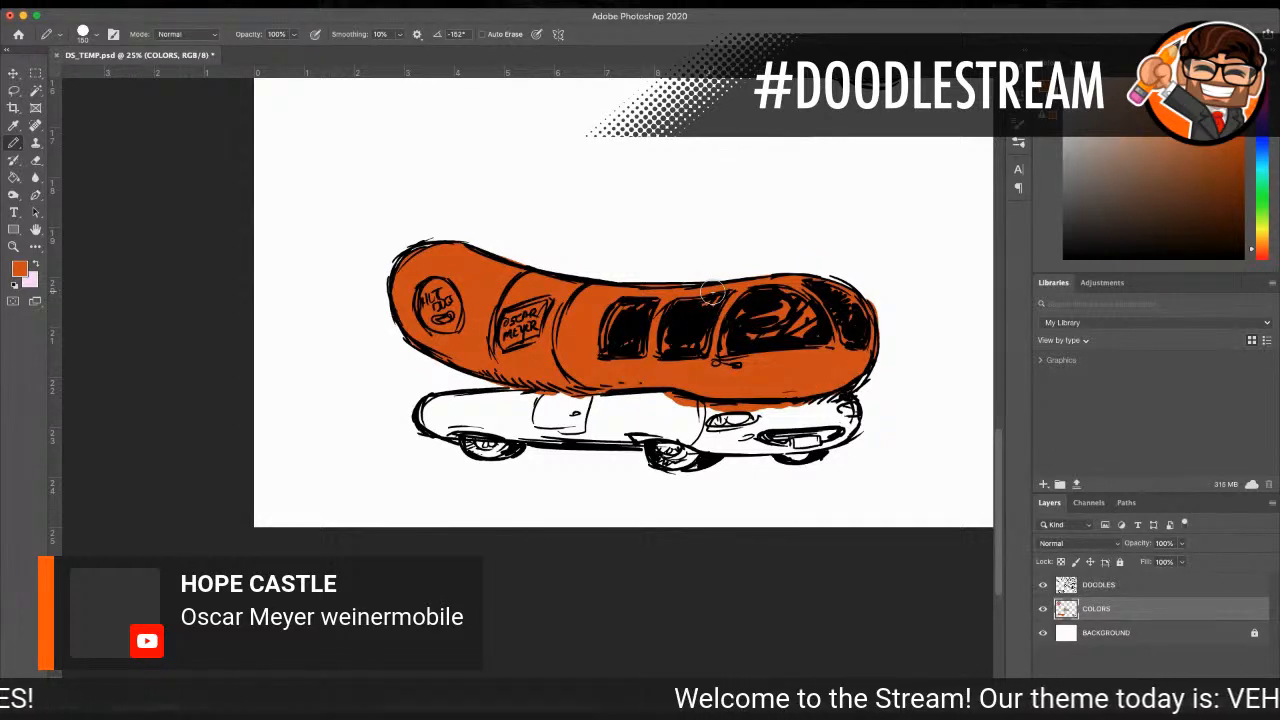
# Step: Shade the sausage's underside in a darker orange-brown with a size 80 pencil
pyautogui.press('i')
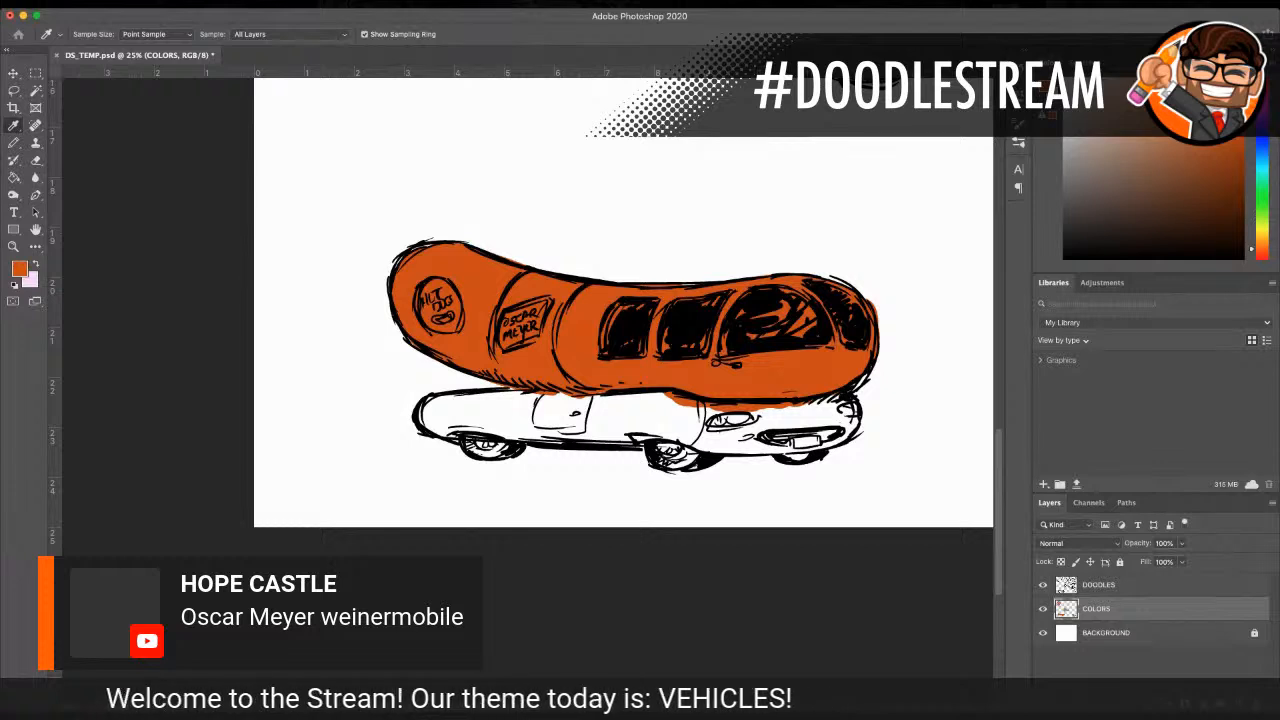
pyautogui.press('b')
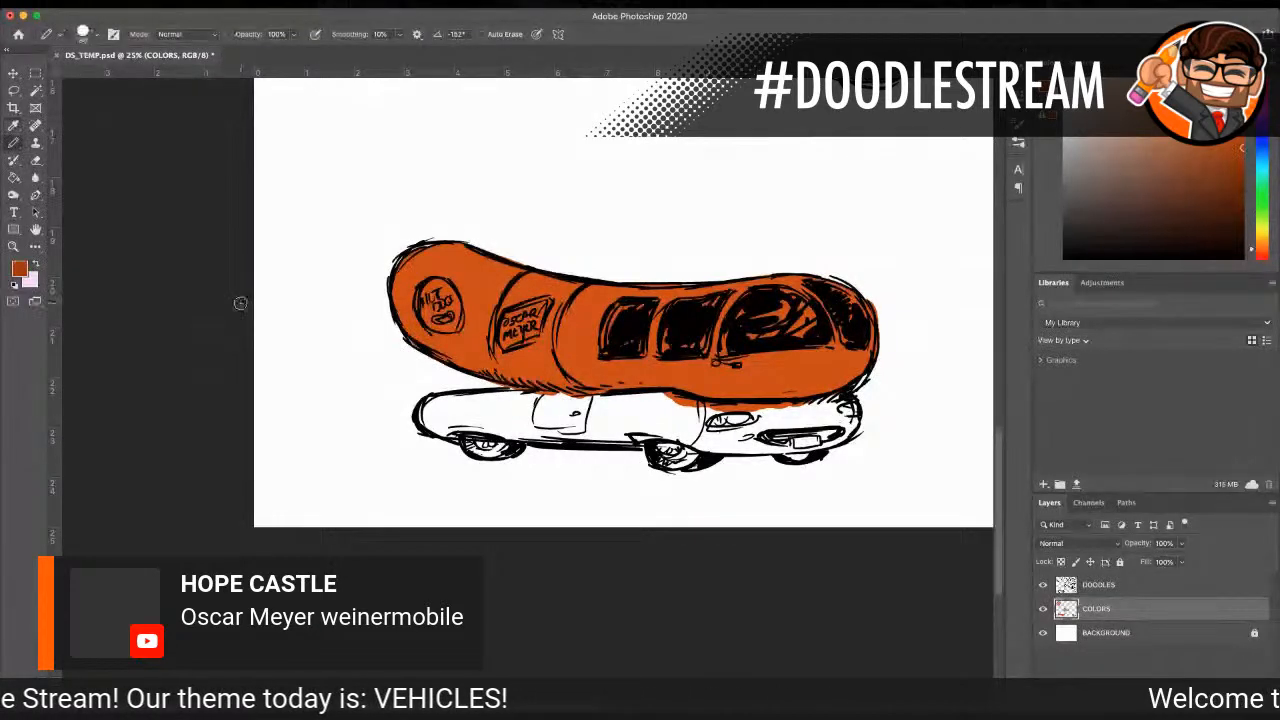
pyautogui.moveTo(452, 358)
pyautogui.mouseDown()
pyautogui.moveTo(542, 379)
pyautogui.moveTo(528, 379)
pyautogui.moveTo(700, 390)
pyautogui.mouseUp()
pyautogui.moveTo(408, 329)
pyautogui.mouseDown()
pyautogui.moveTo(494, 370)
pyautogui.moveTo(797, 384)
pyautogui.mouseUp()
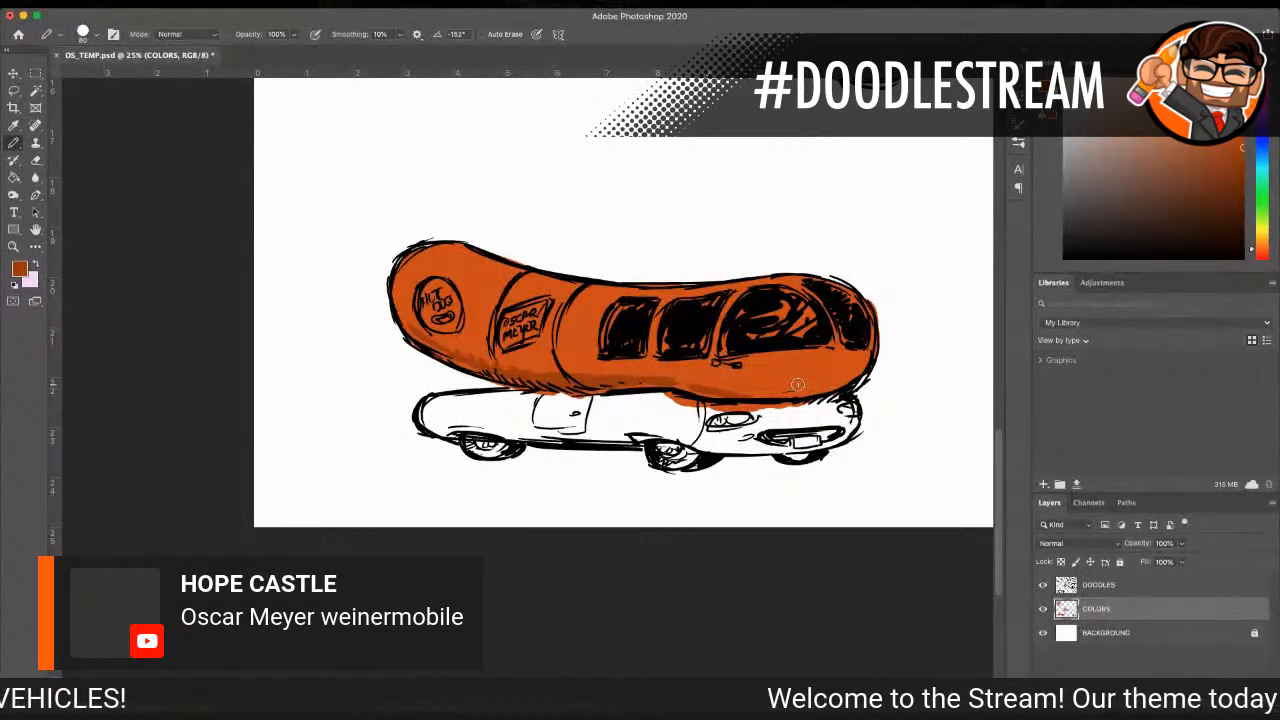
# Step: Paint the bun-shaped car body solid yellow-orange with a size 200 pencil
pyautogui.press('i')
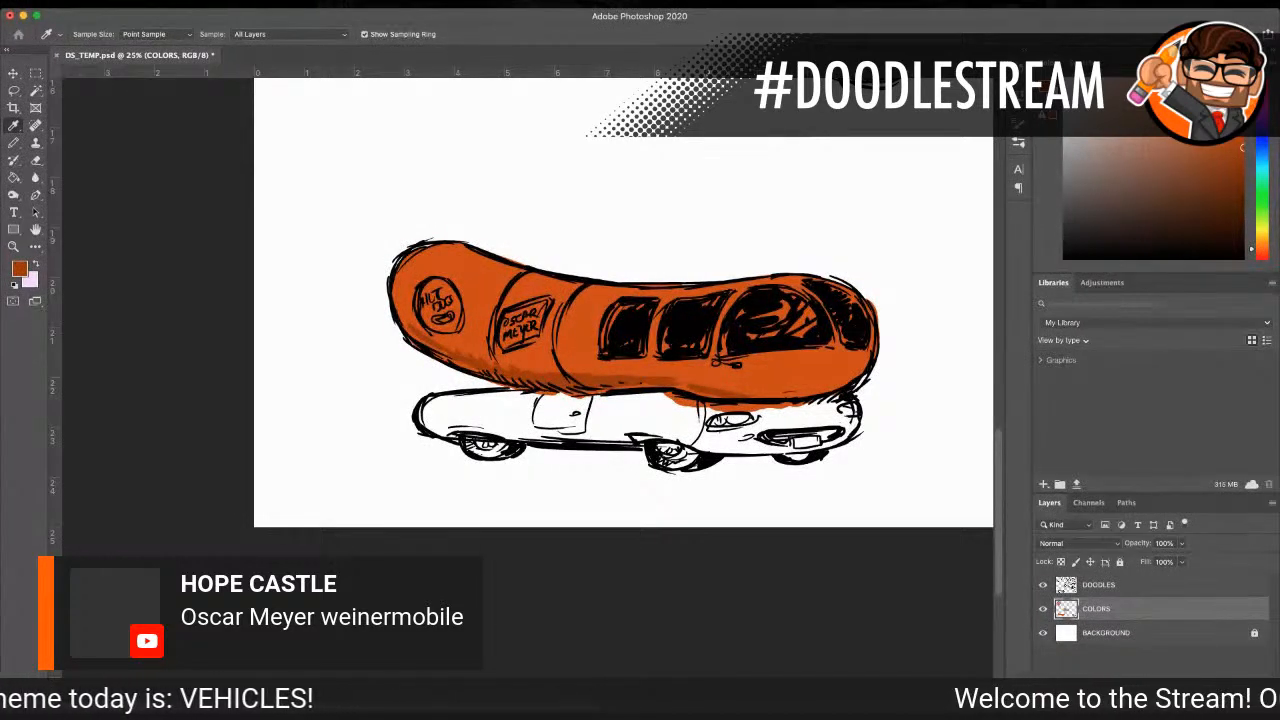
pyautogui.press('b')
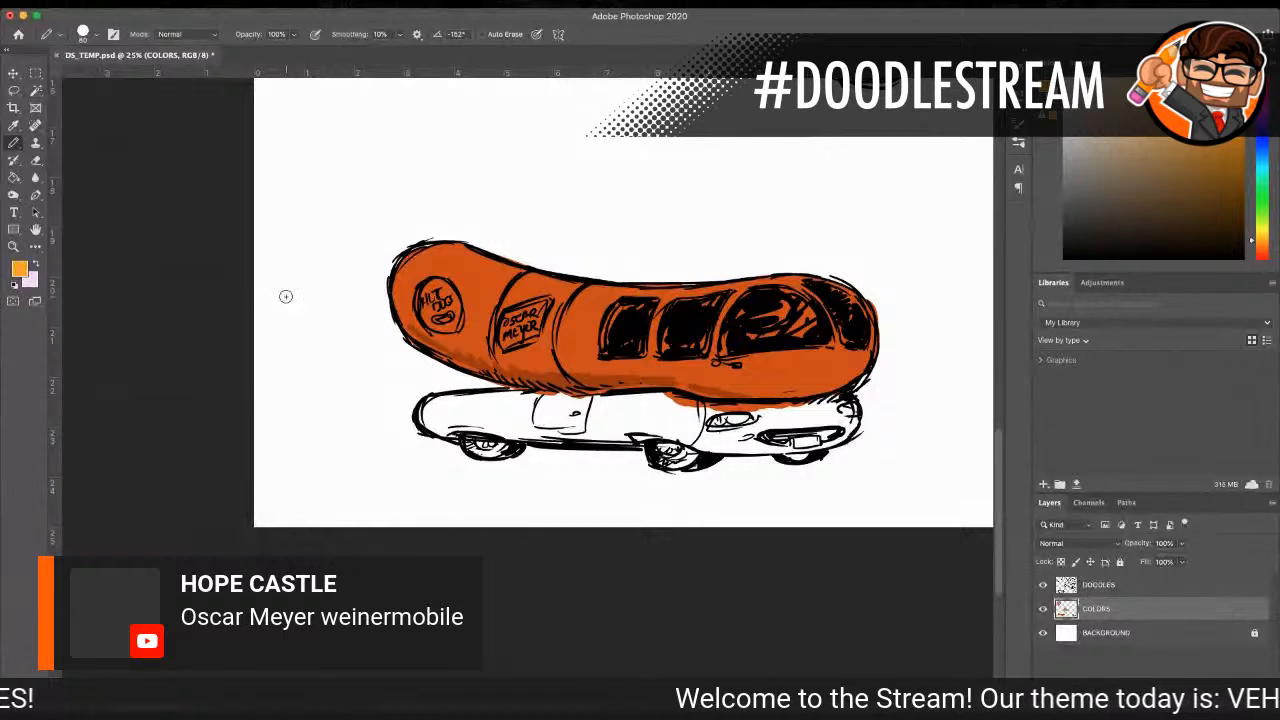
pyautogui.moveTo(663, 409)
pyautogui.mouseDown()
pyautogui.moveTo(595, 410)
pyautogui.moveTo(600, 435)
pyautogui.moveTo(725, 440)
pyautogui.mouseUp()
pyautogui.moveTo(474, 409)
pyautogui.mouseDown()
pyautogui.moveTo(634, 425)
pyautogui.moveTo(617, 412)
pyautogui.moveTo(648, 400)
pyautogui.moveTo(748, 418)
pyautogui.moveTo(672, 415)
pyautogui.moveTo(803, 420)
pyautogui.moveTo(772, 435)
pyautogui.moveTo(795, 410)
pyautogui.mouseUp()
pyautogui.moveTo(495, 405)
pyautogui.mouseDown()
pyautogui.moveTo(440, 425)
pyautogui.moveTo(515, 425)
pyautogui.moveTo(443, 403)
pyautogui.moveTo(455, 405)
pyautogui.mouseUp()
pyautogui.moveTo(541, 400); pyautogui.dragTo(623, 407)
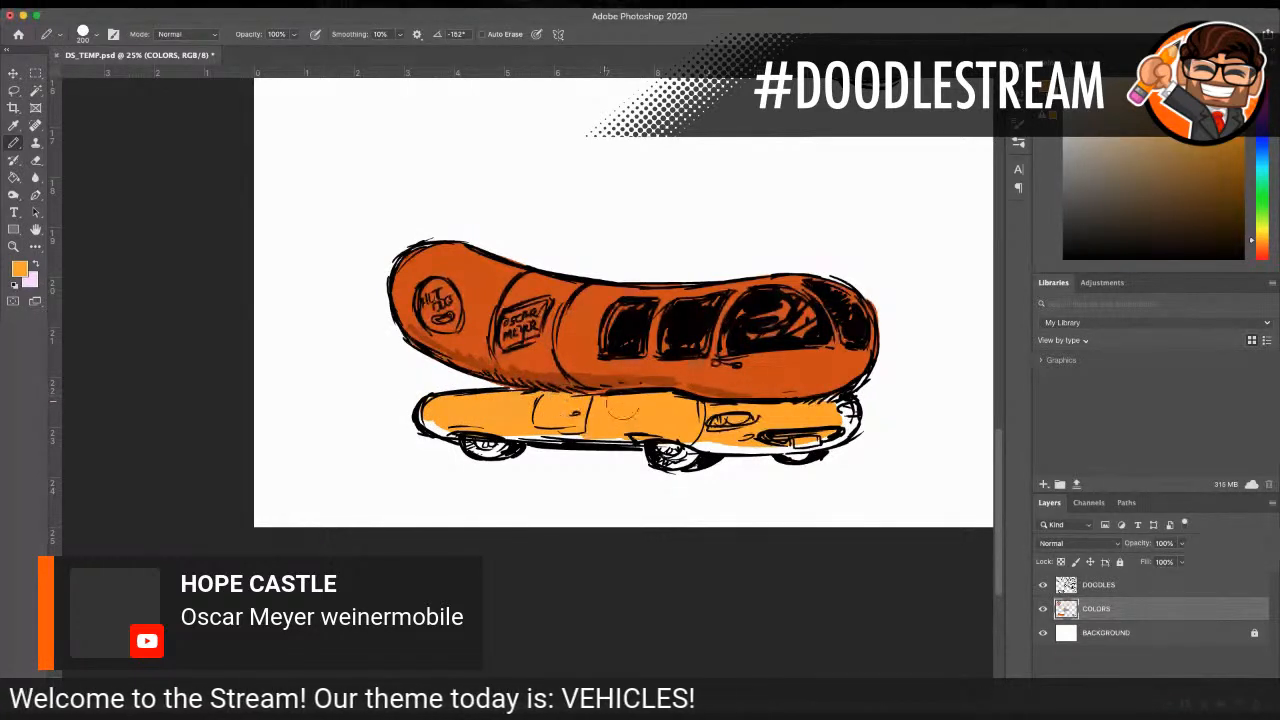
pyautogui.moveTo(423, 412)
pyautogui.mouseDown()
pyautogui.moveTo(456, 428)
pyautogui.moveTo(790, 450)
pyautogui.moveTo(845, 430)
pyautogui.moveTo(833, 405)
pyautogui.mouseUp()
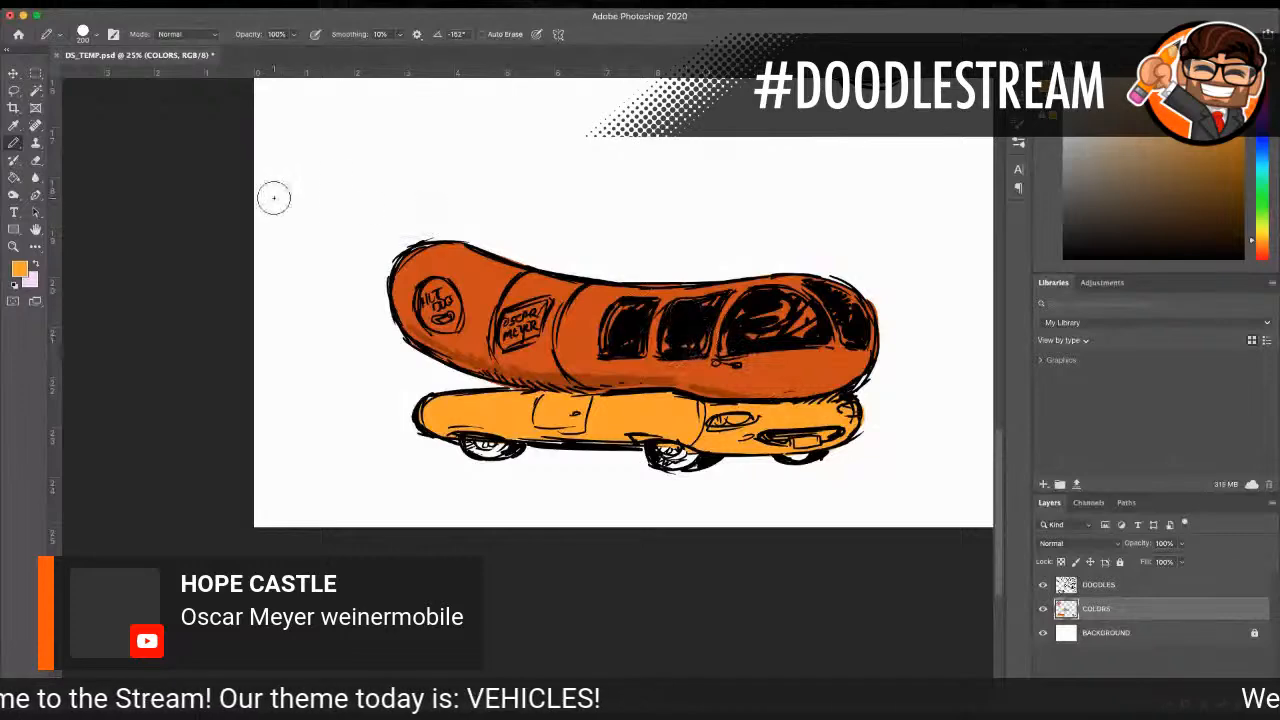
# Step: Paint the windows along the sausage's side and front medium blue on the COLORS layer with a size 200 pencil
pyautogui.press('i')
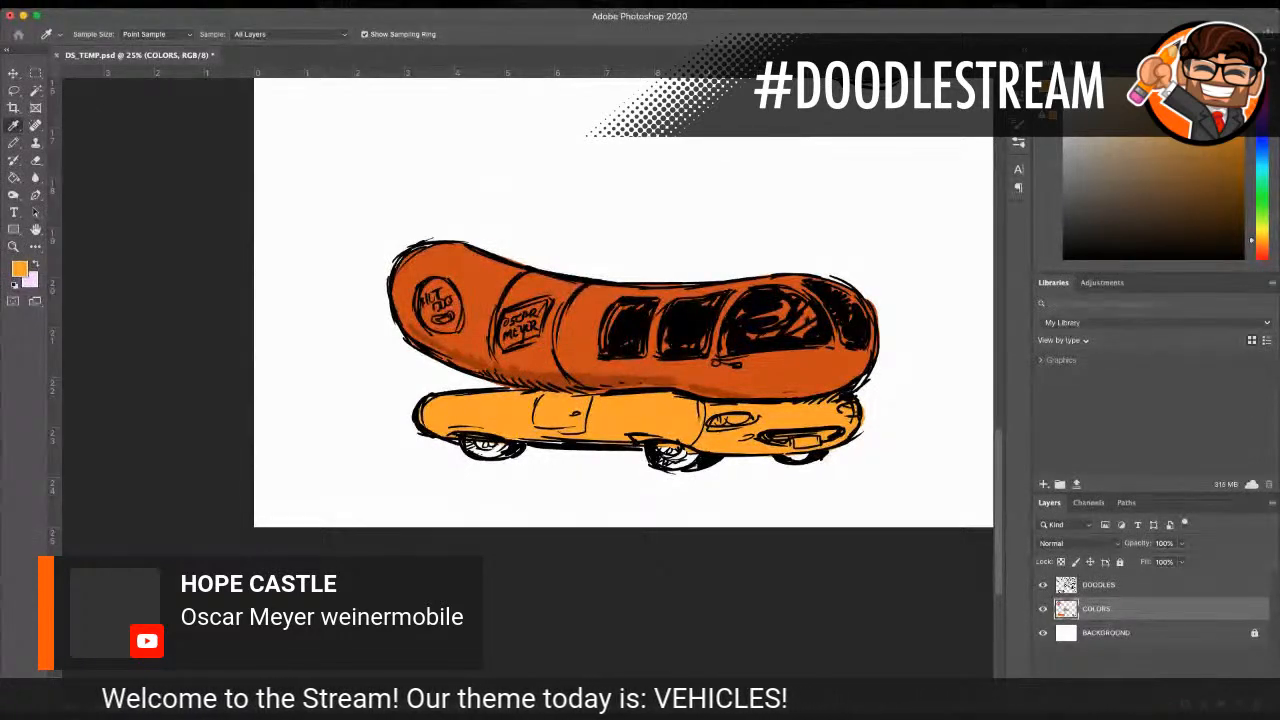
pyautogui.press('b')
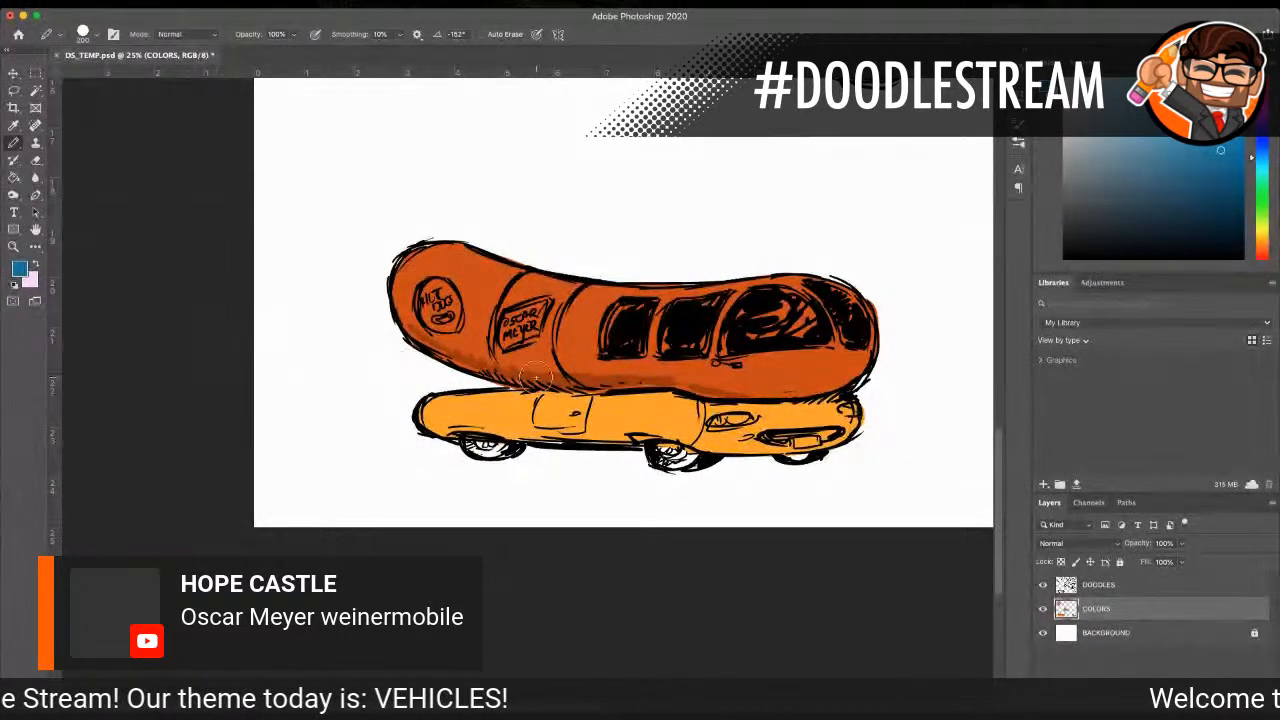
pyautogui.moveTo(800, 320)
pyautogui.mouseDown()
pyautogui.moveTo(780, 305)
pyautogui.moveTo(795, 320)
pyautogui.moveTo(775, 308)
pyautogui.moveTo(745, 330)
pyautogui.moveTo(735, 315)
pyautogui.moveTo(730, 350)
pyautogui.moveTo(796, 307)
pyautogui.moveTo(785, 330)
pyautogui.moveTo(821, 311)
pyautogui.moveTo(850, 332)
pyautogui.moveTo(856, 318)
pyautogui.mouseUp()
pyautogui.moveTo(702, 328)
pyautogui.mouseDown()
pyautogui.moveTo(675, 340)
pyautogui.moveTo(705, 318)
pyautogui.moveTo(630, 312)
pyautogui.moveTo(615, 338)
pyautogui.moveTo(640, 302)
pyautogui.moveTo(648, 328)
pyautogui.moveTo(630, 345)
pyautogui.moveTo(612, 322)
pyautogui.moveTo(630, 305)
pyautogui.moveTo(710, 305)
pyautogui.moveTo(668, 345)
pyautogui.moveTo(700, 326)
pyautogui.mouseUp()
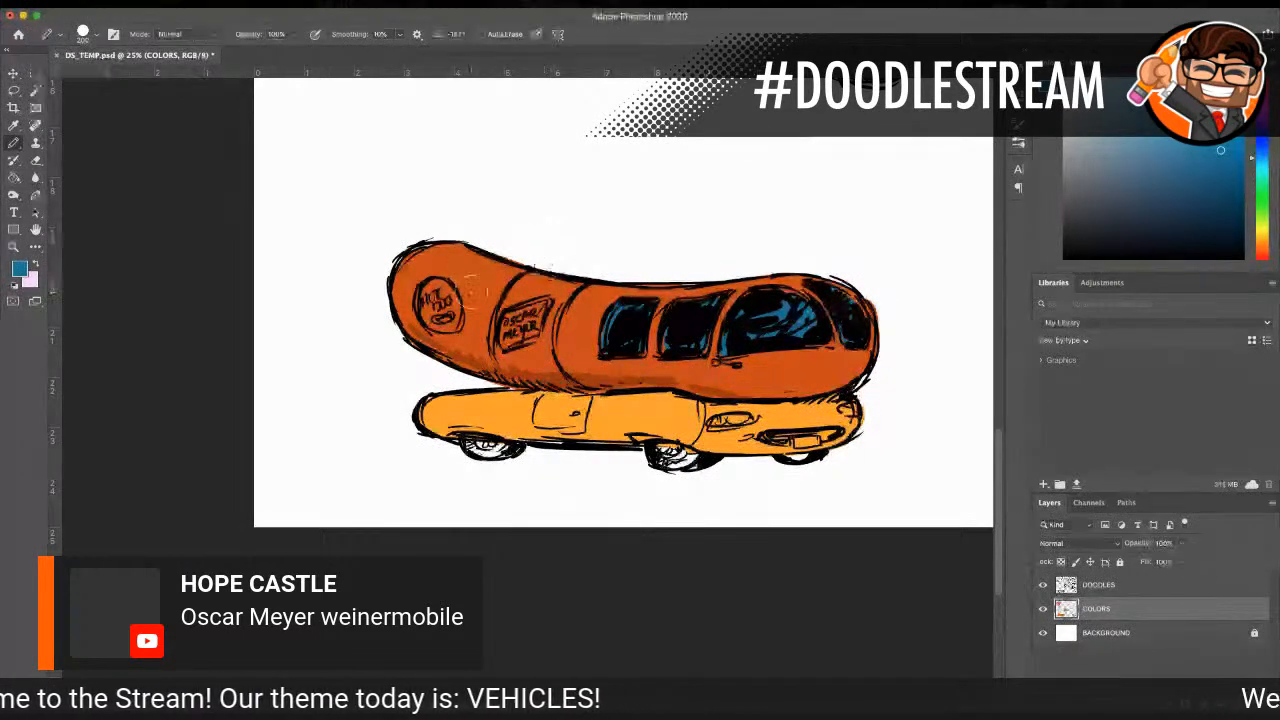
# Step: Touch up the blue inside the side windows and the front windshield with a size 60 pencil
pyautogui.press('z')
pyautogui.click(710, 308)
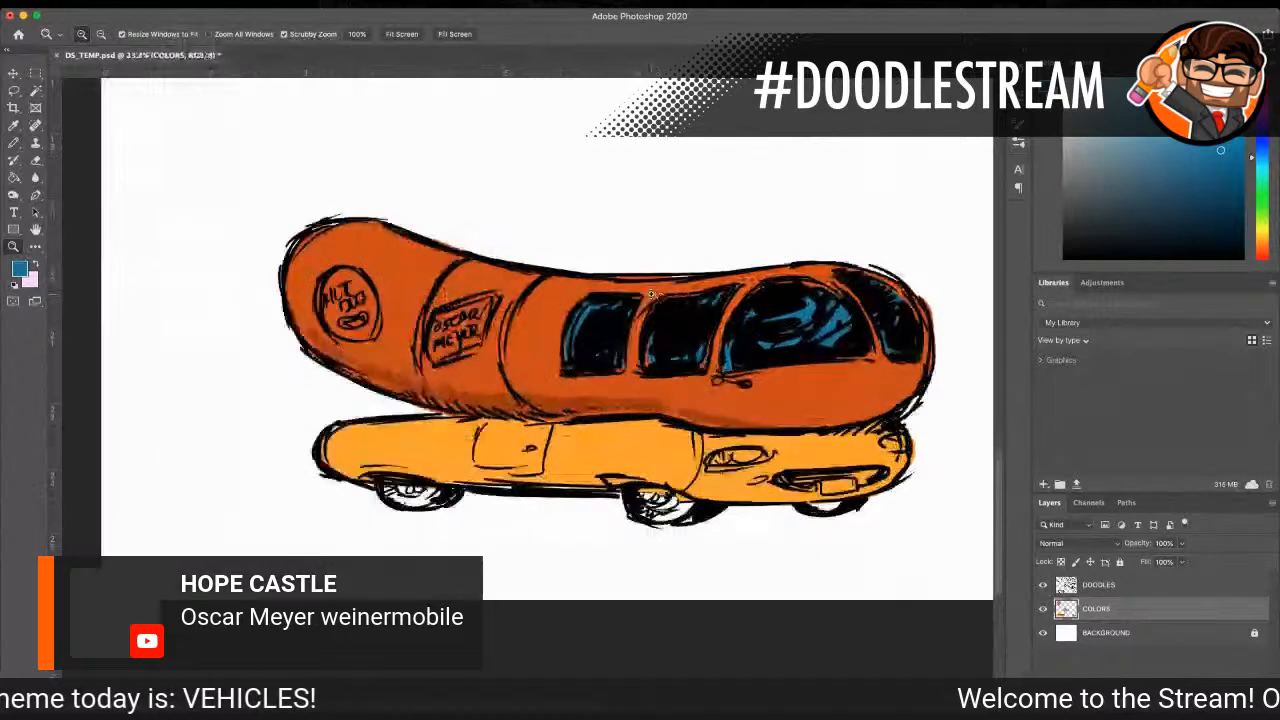
pyautogui.click(12, 143)
pyautogui.moveTo(583, 314); pyautogui.dragTo(575, 331)
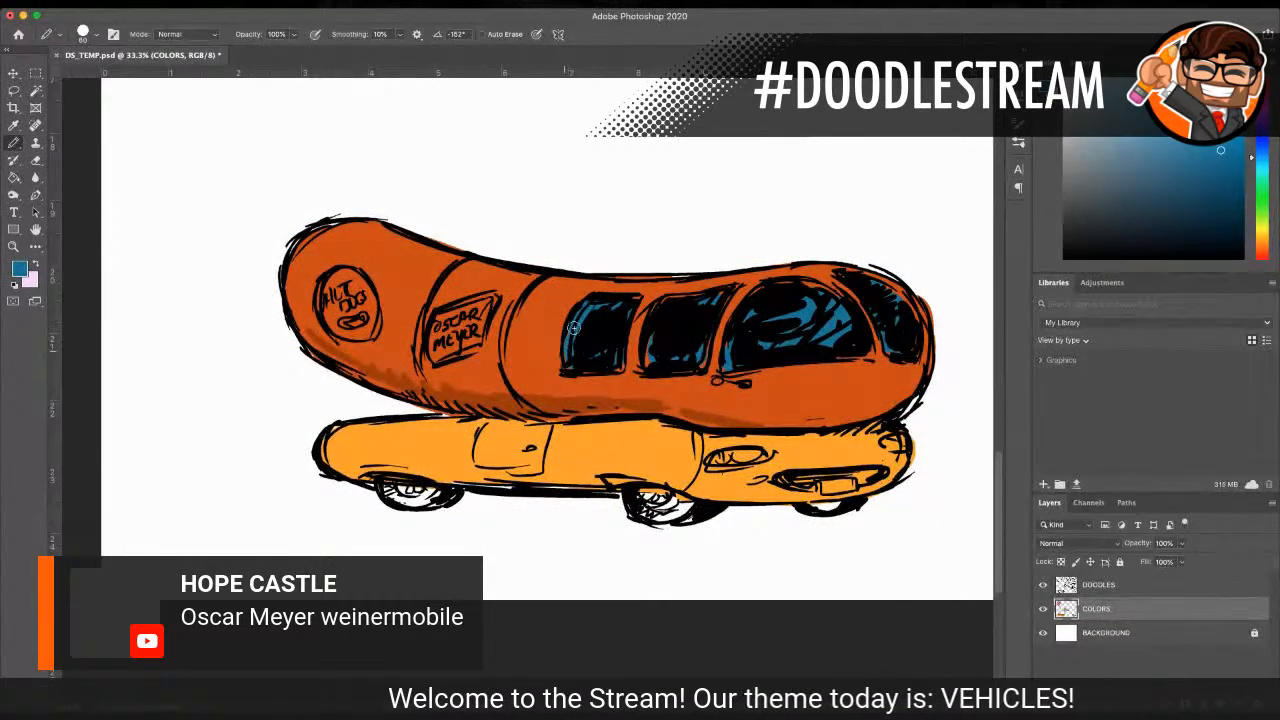
pyautogui.moveTo(620, 364)
pyautogui.mouseDown()
pyautogui.moveTo(636, 297)
pyautogui.moveTo(709, 295)
pyautogui.moveTo(658, 303)
pyautogui.moveTo(649, 332)
pyautogui.moveTo(646, 367)
pyautogui.moveTo(707, 346)
pyautogui.mouseUp()
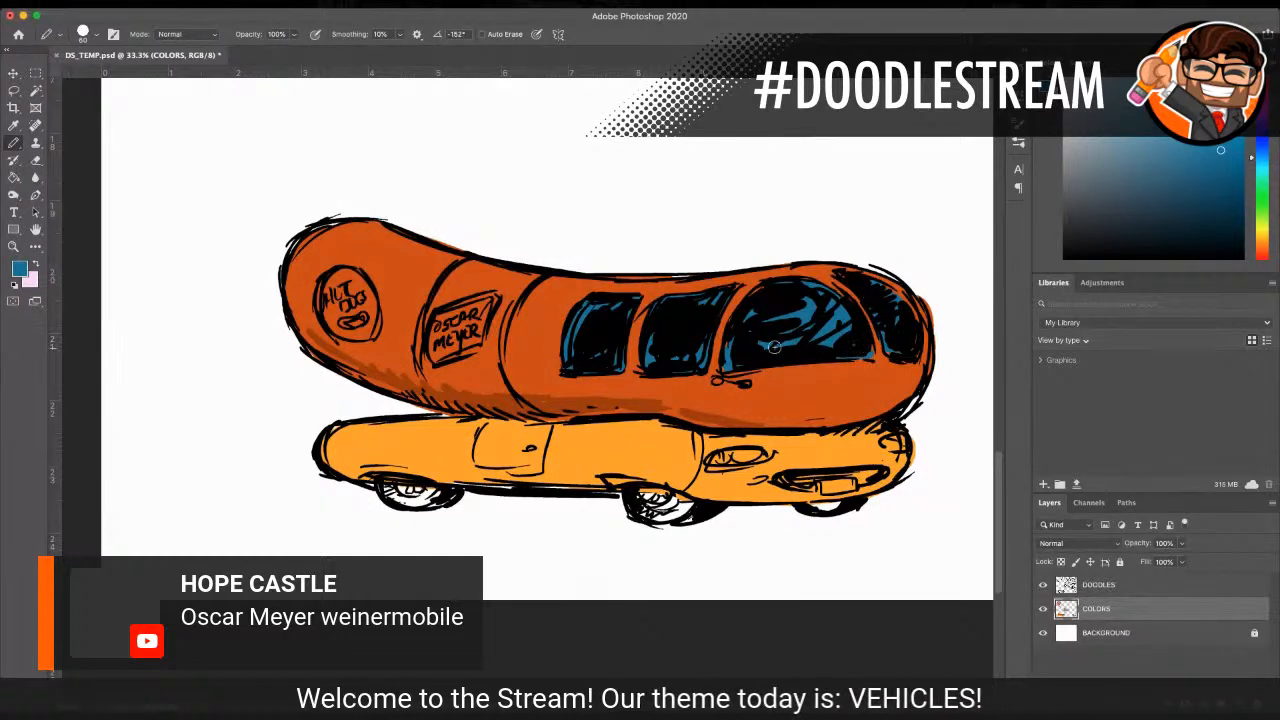
pyautogui.moveTo(856, 283)
pyautogui.mouseDown()
pyautogui.moveTo(872, 282)
pyautogui.moveTo(903, 318)
pyautogui.mouseUp()
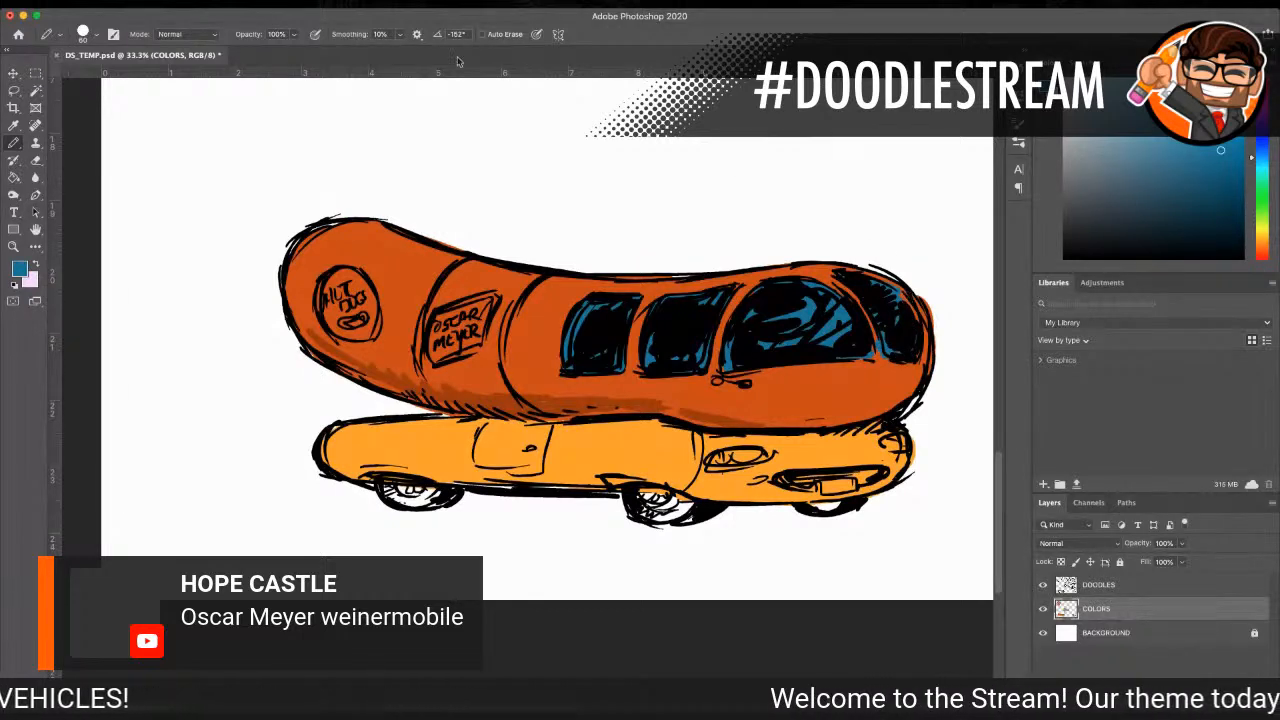
# Step: Clean up the pillar and edges around the front windshield with the sausage's sampled orange, using a small pencil
pyautogui.click(13, 125)
pyautogui.click(362, 258)
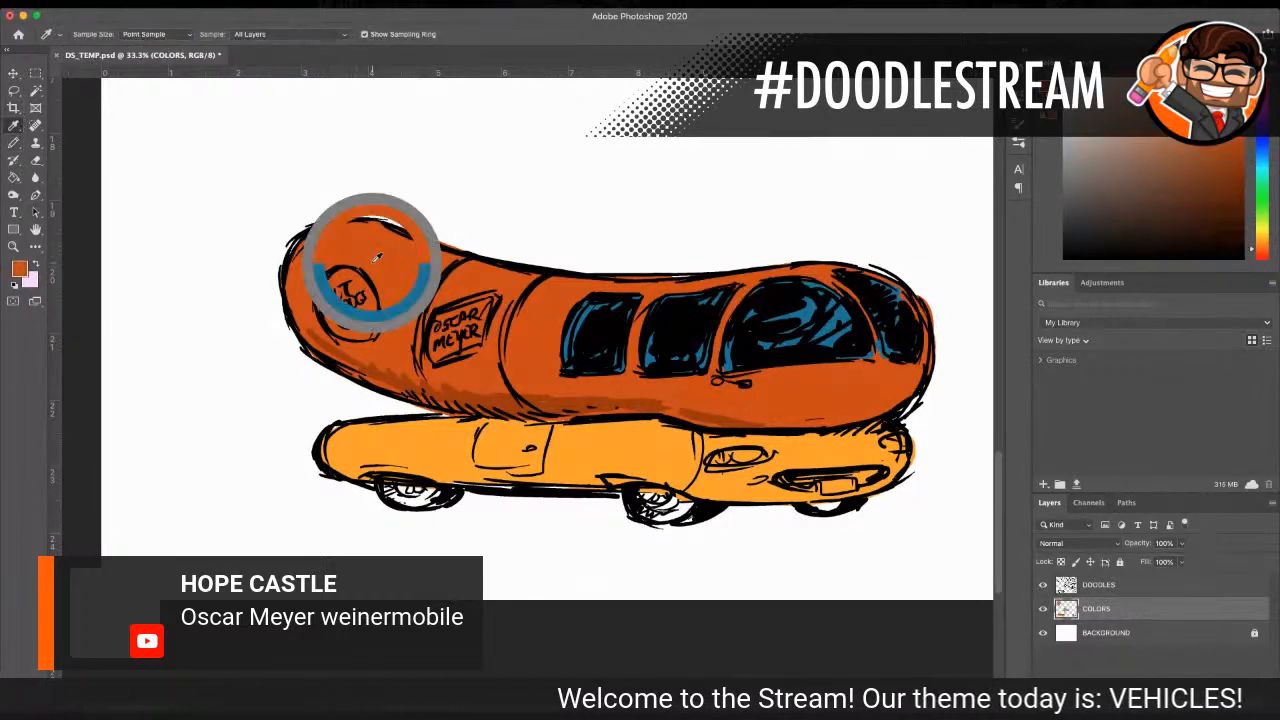
pyautogui.click(12, 146)
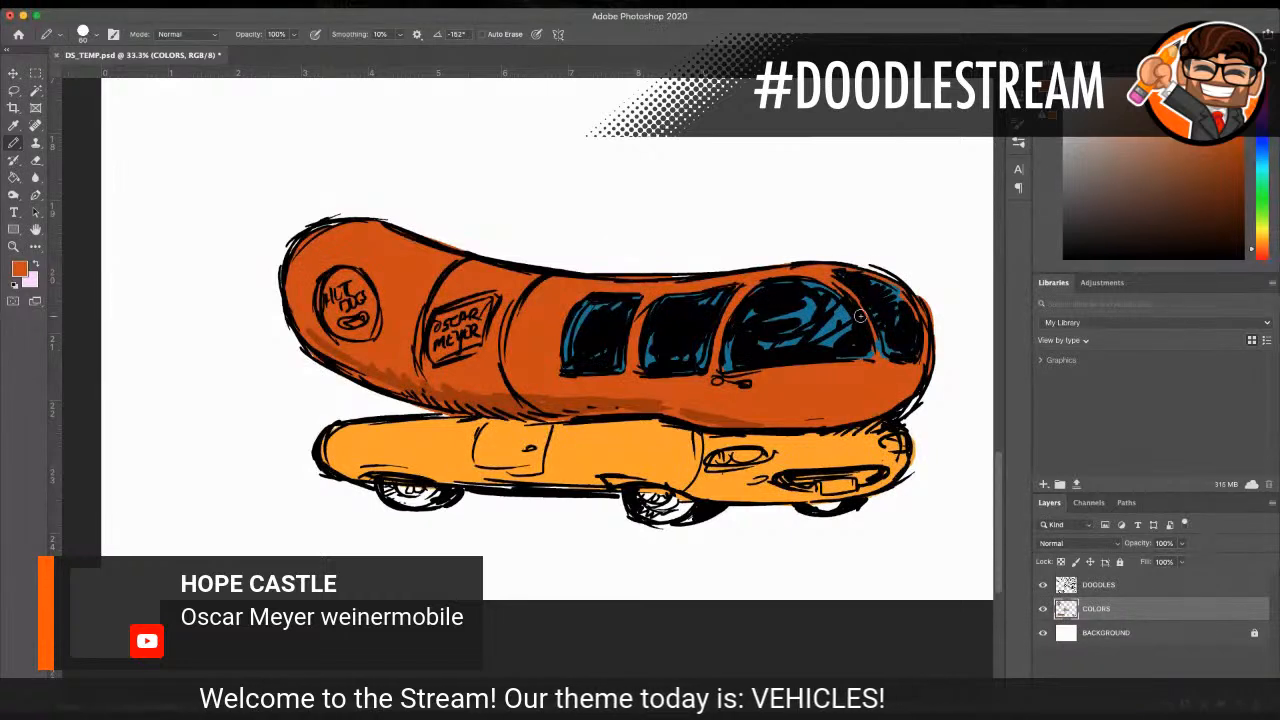
pyautogui.moveTo(879, 340); pyautogui.dragTo(877, 350)
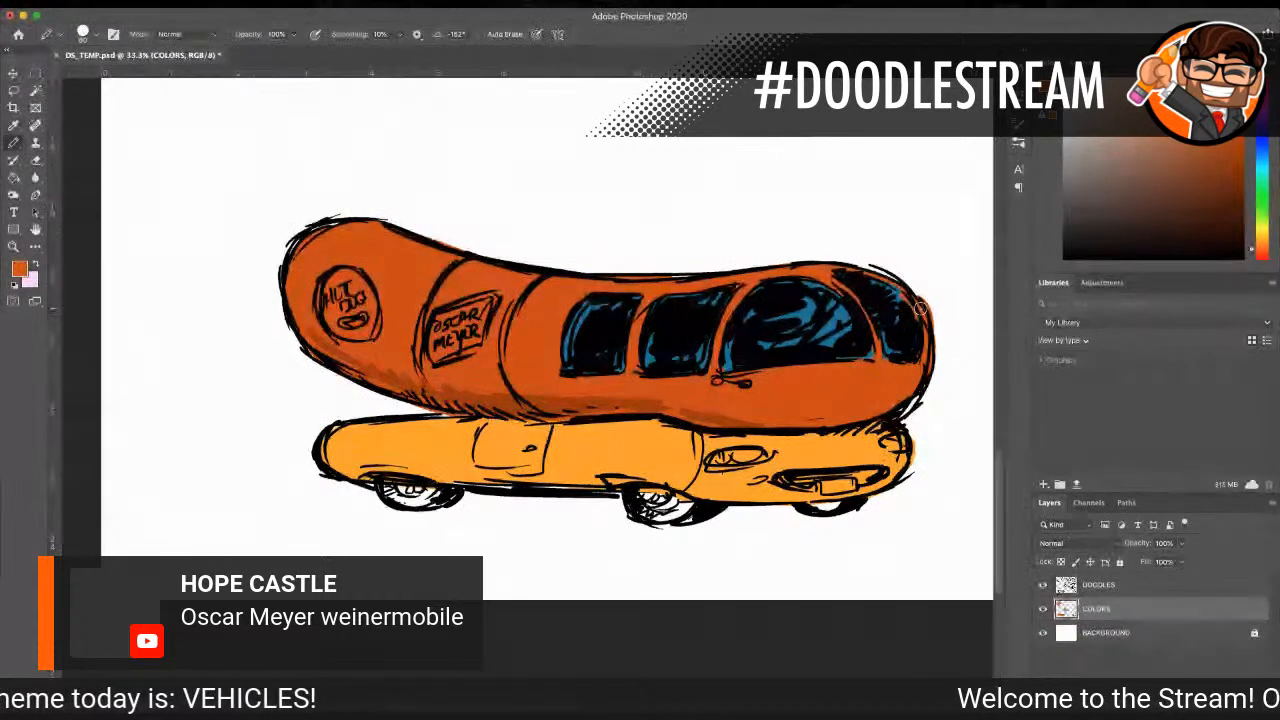
# Step: Color the small side mirror below the large window dark gray with a size 60 pencil
pyautogui.click(14, 126)
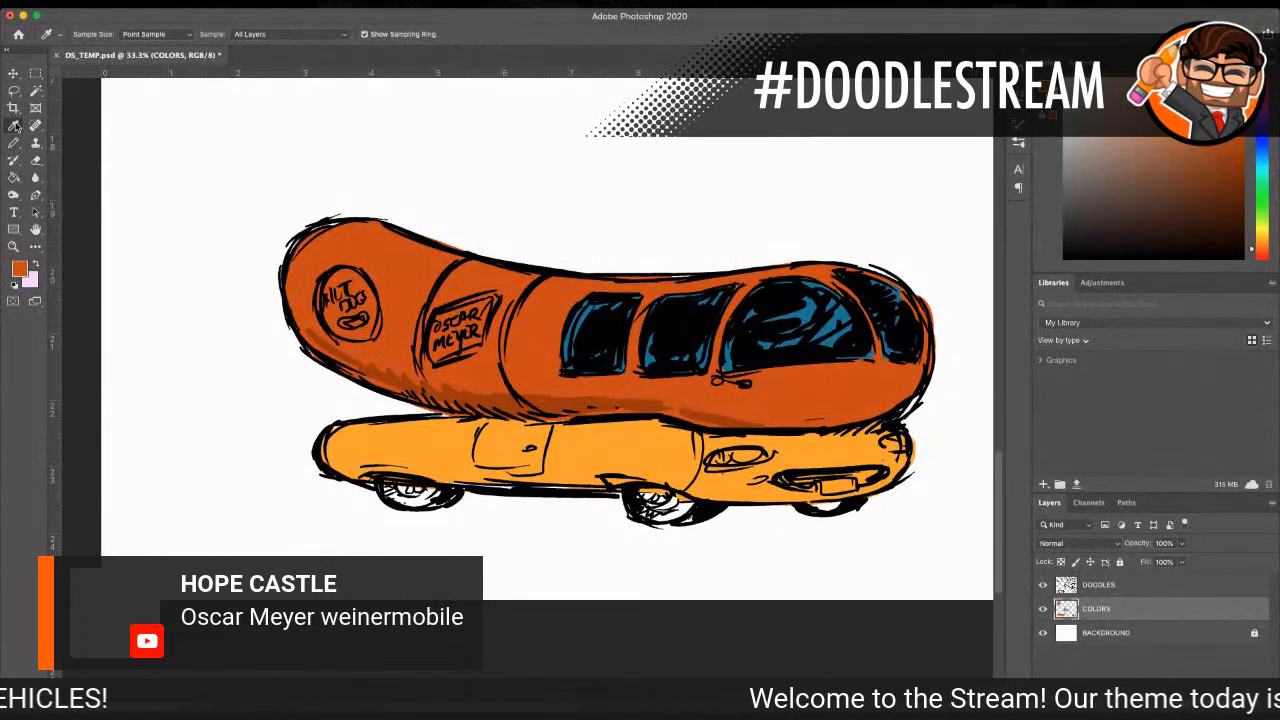
pyautogui.click(426, 442)
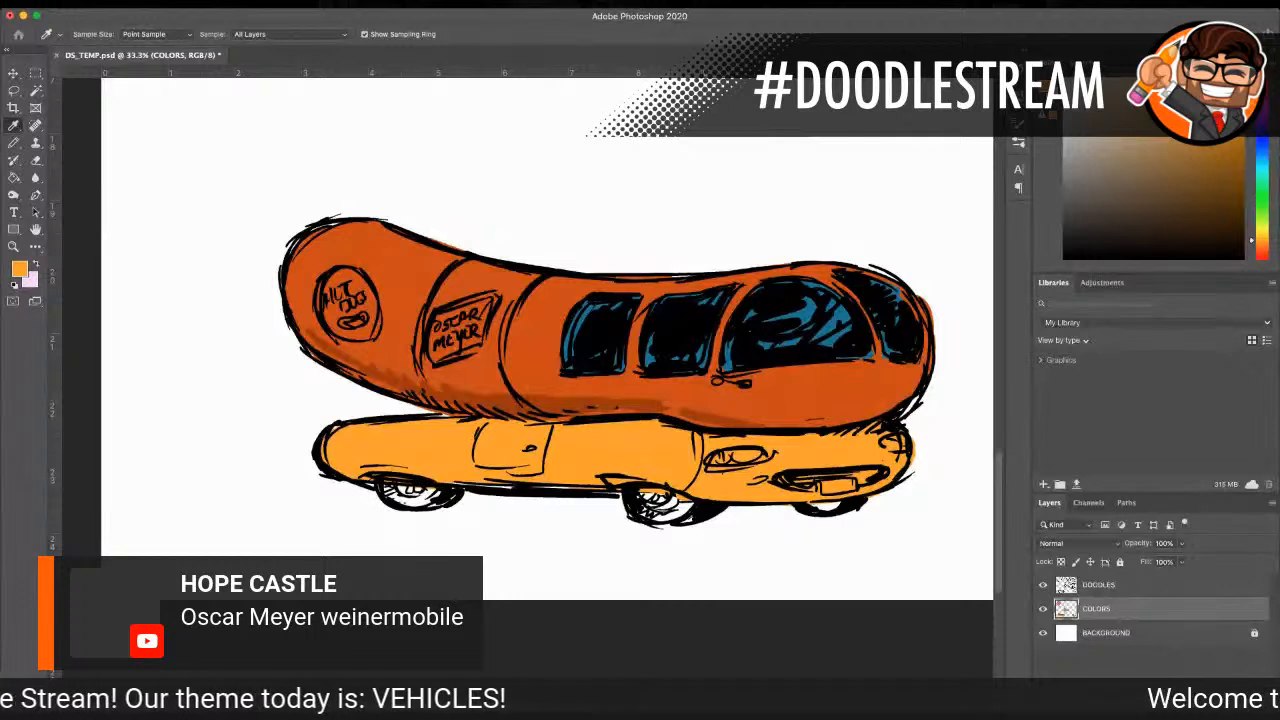
pyautogui.click(1086, 210)
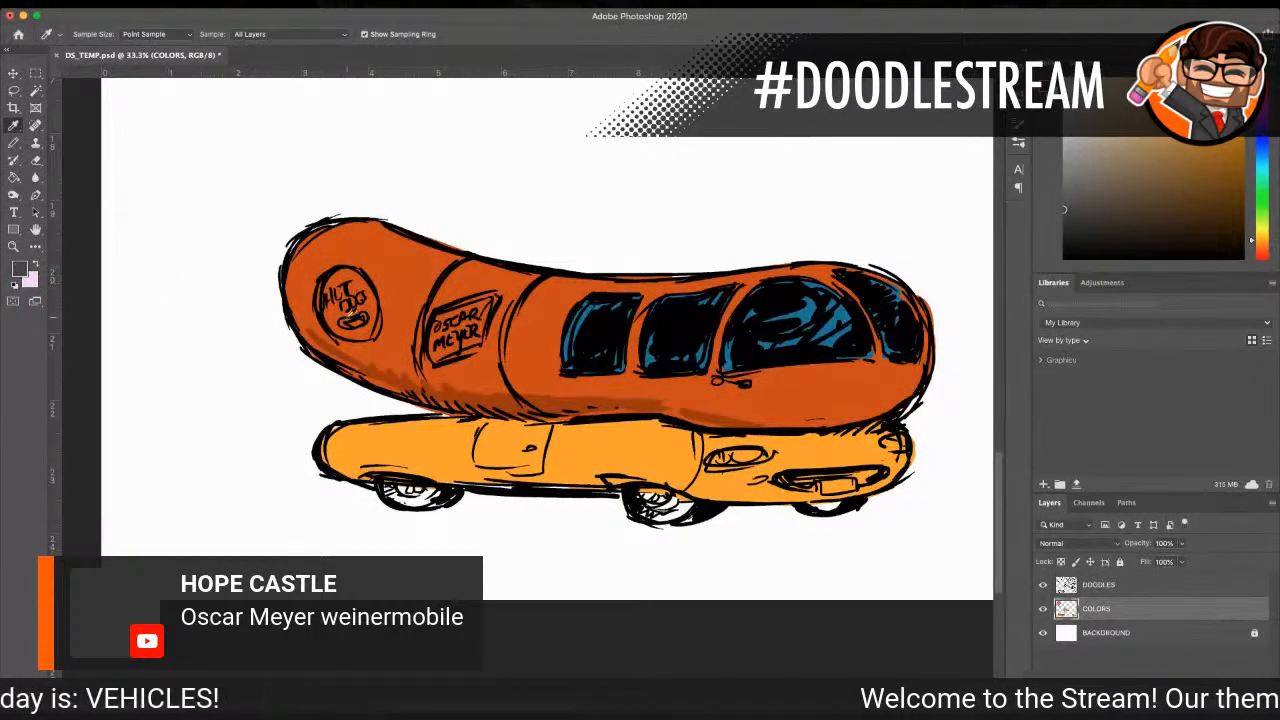
pyautogui.click(13, 143)
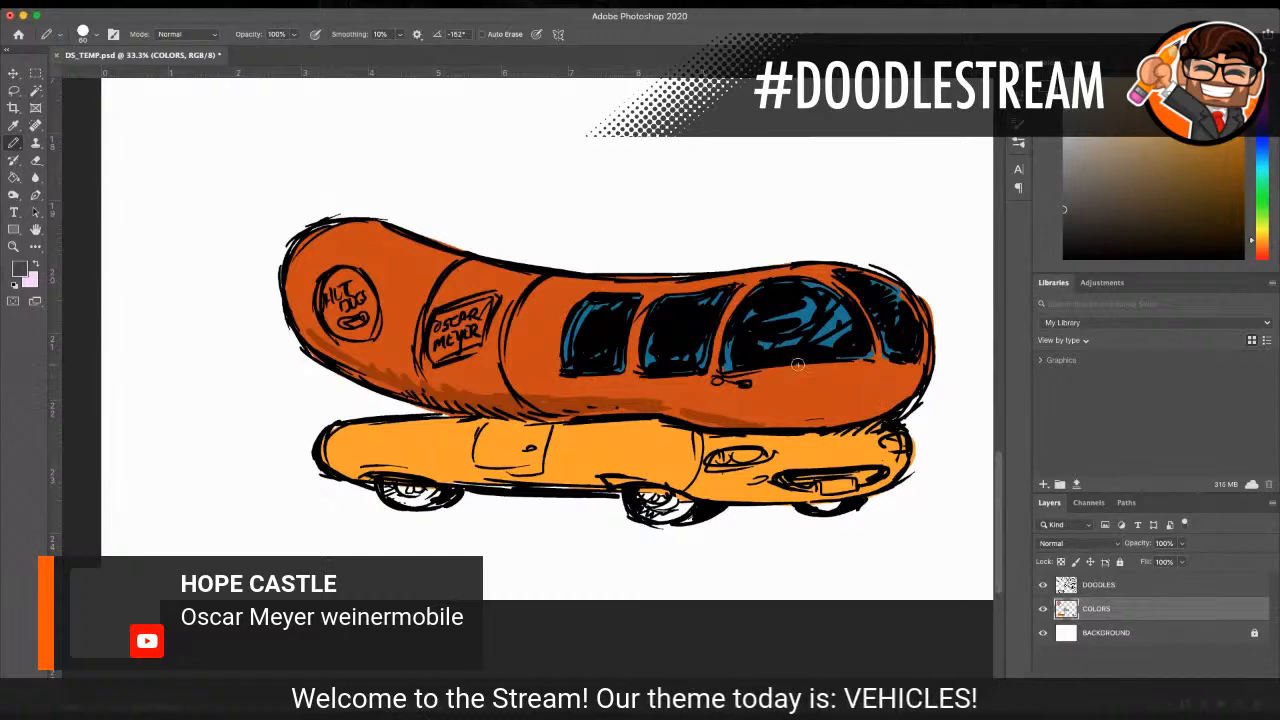
pyautogui.moveTo(715, 378); pyautogui.dragTo(739, 384)
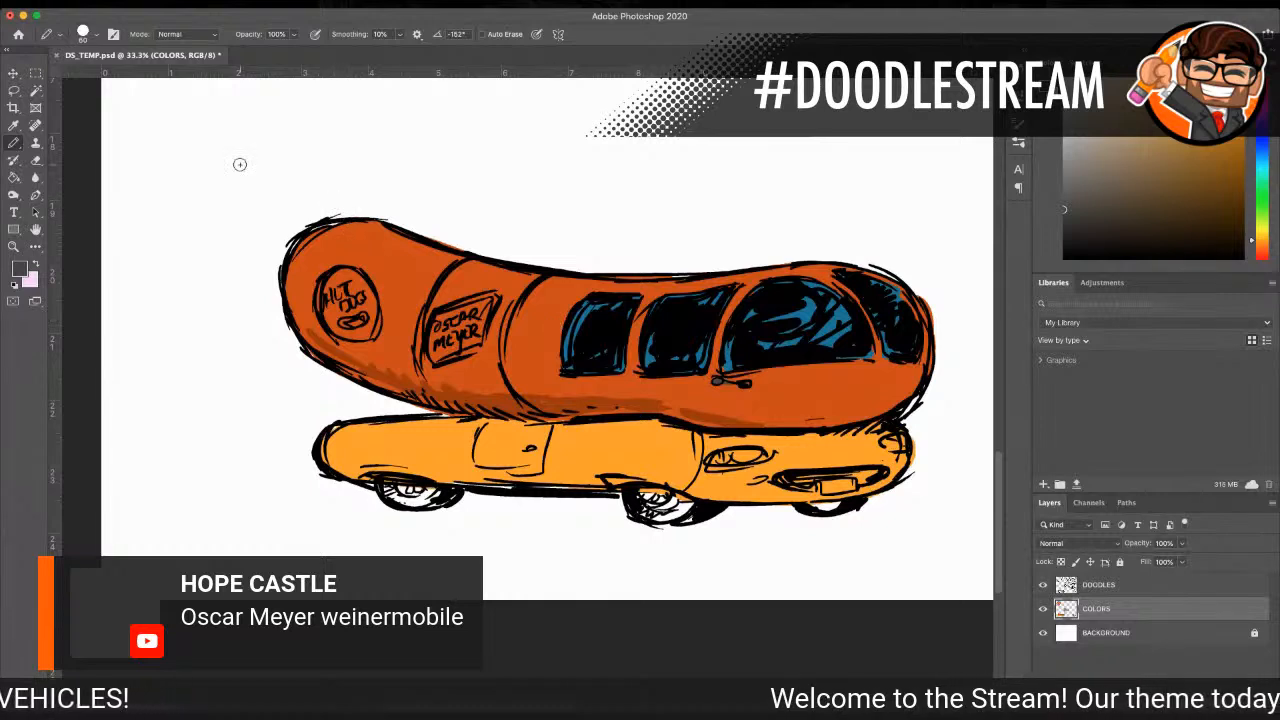
# Step: Add diagonal white glare streaks to the large window and front windshield with a size 60 pencil
pyautogui.press('i')
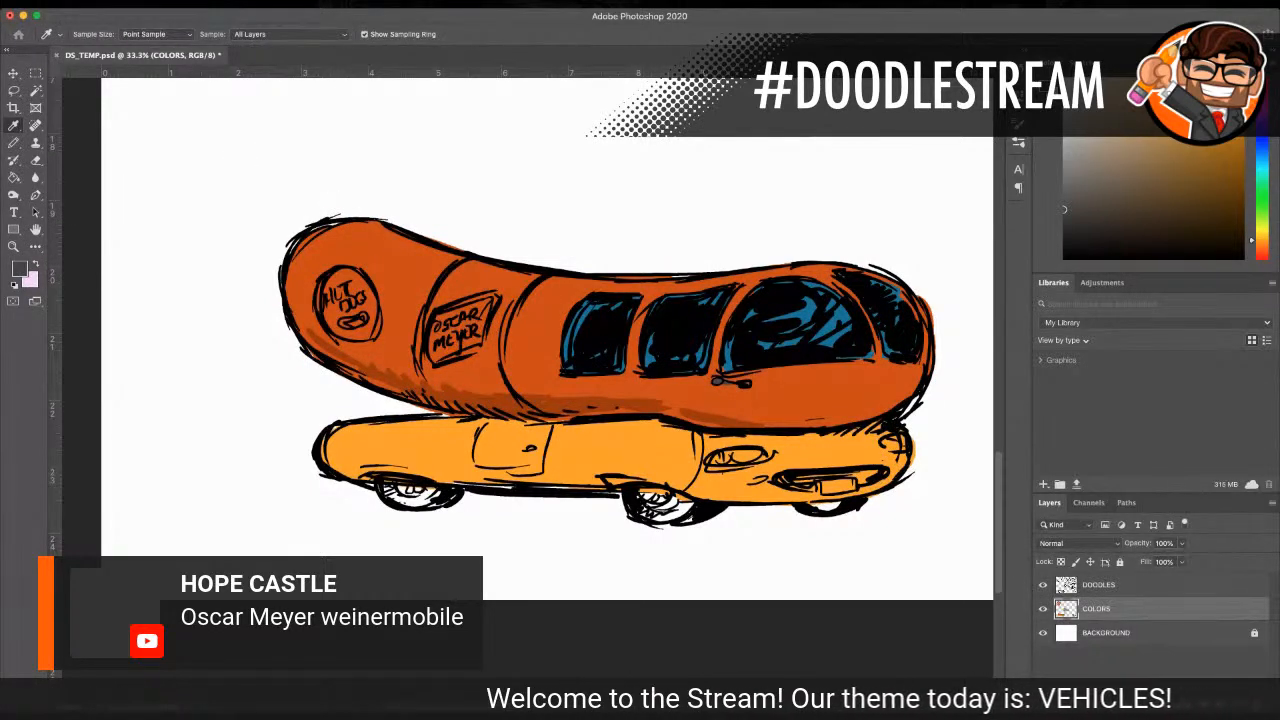
pyautogui.press('b')
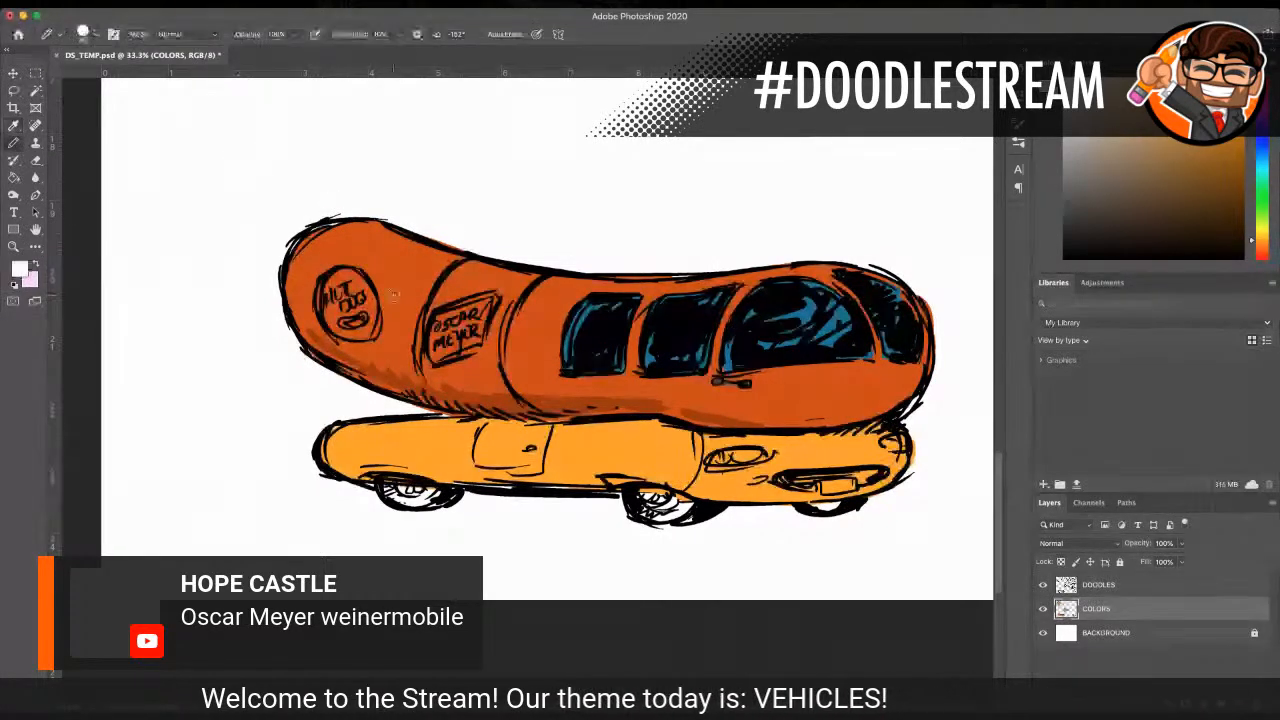
pyautogui.moveTo(814, 319); pyautogui.dragTo(778, 346)
pyautogui.moveTo(842, 292); pyautogui.dragTo(804, 345)
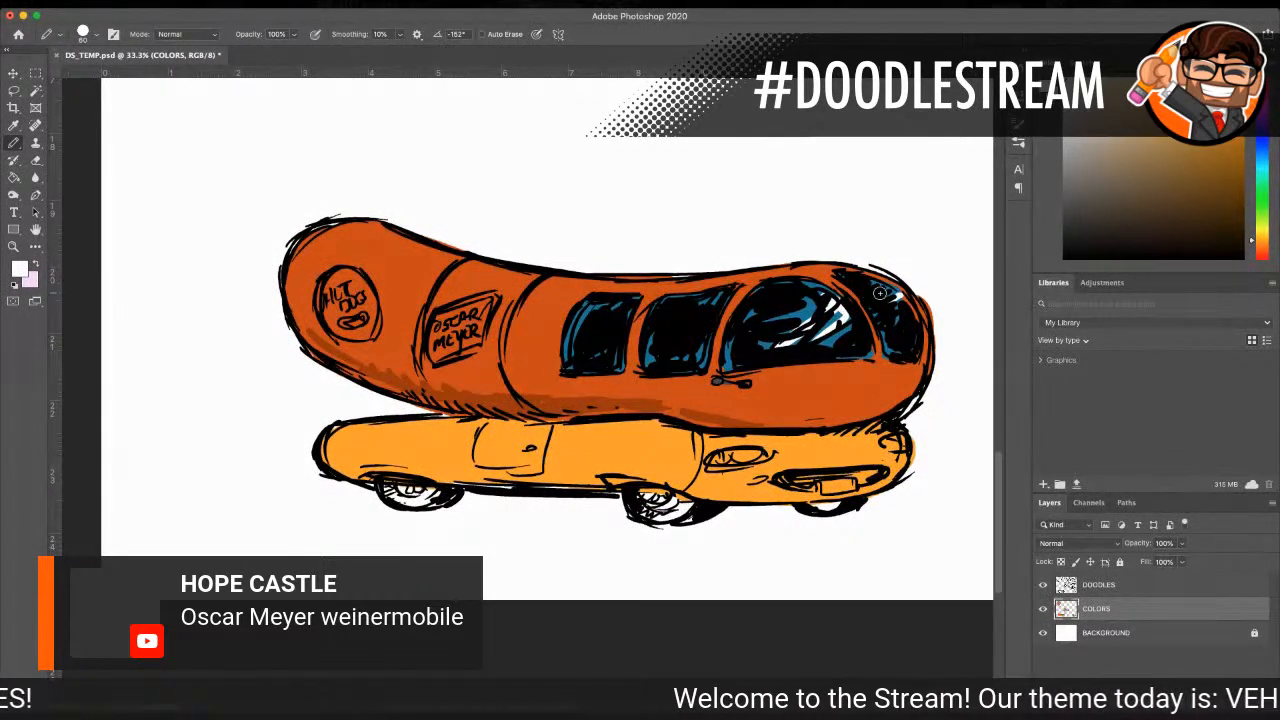
# Step: Paint the band around the sausage behind the OSCAR MEYER sign light yellow-orange with a size 90 pencil
pyautogui.click(13, 125)
pyautogui.click(375, 425)
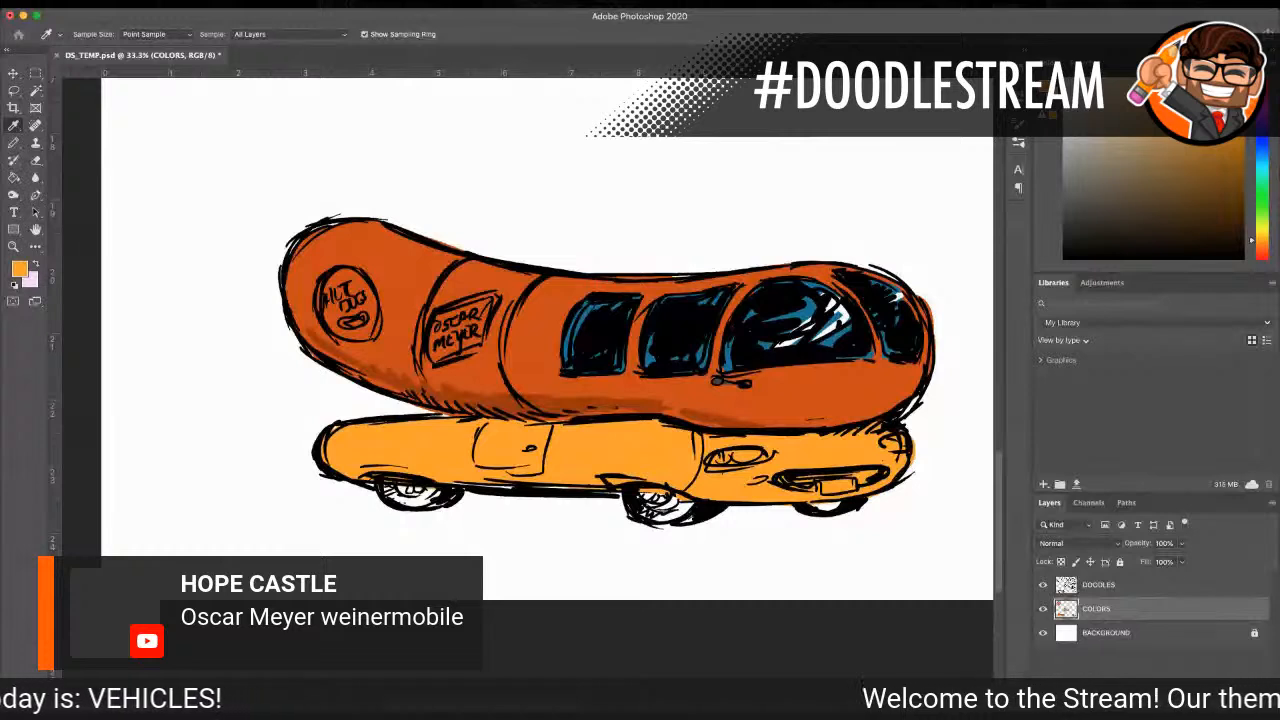
pyautogui.click(13, 143)
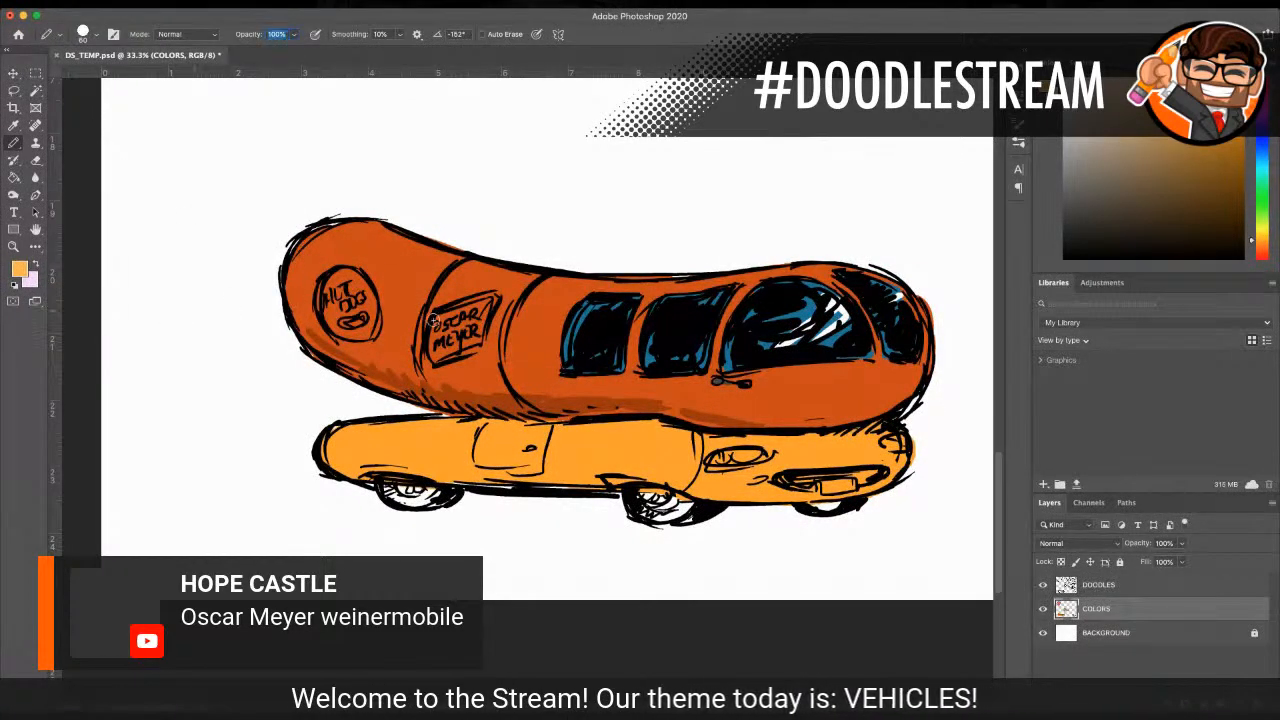
pyautogui.moveTo(504, 307)
pyautogui.mouseDown()
pyautogui.moveTo(494, 350)
pyautogui.moveTo(504, 292)
pyautogui.moveTo(440, 305)
pyautogui.moveTo(461, 290)
pyautogui.mouseUp()
pyautogui.press('0')
pyautogui.press(']')
pyautogui.press(']')
pyautogui.press(']')
pyautogui.press(']')
pyautogui.press(']')
pyautogui.press(']')
pyautogui.moveTo(465, 290)
pyautogui.mouseDown()
pyautogui.moveTo(480, 345)
pyautogui.moveTo(455, 300)
pyautogui.moveTo(428, 340)
pyautogui.moveTo(470, 390)
pyautogui.moveTo(490, 372)
pyautogui.moveTo(472, 266)
pyautogui.moveTo(512, 286)
pyautogui.moveTo(535, 277)
pyautogui.moveTo(502, 320)
pyautogui.mouseUp()
pyautogui.press('[')
pyautogui.press('[')
pyautogui.press('[')
pyautogui.press('[')
pyautogui.press('[')
pyautogui.moveTo(436, 358)
pyautogui.mouseDown()
pyautogui.moveTo(503, 404)
pyautogui.moveTo(503, 384)
pyautogui.moveTo(503, 408)
pyautogui.moveTo(491, 406)
pyautogui.moveTo(536, 418)
pyautogui.mouseUp()
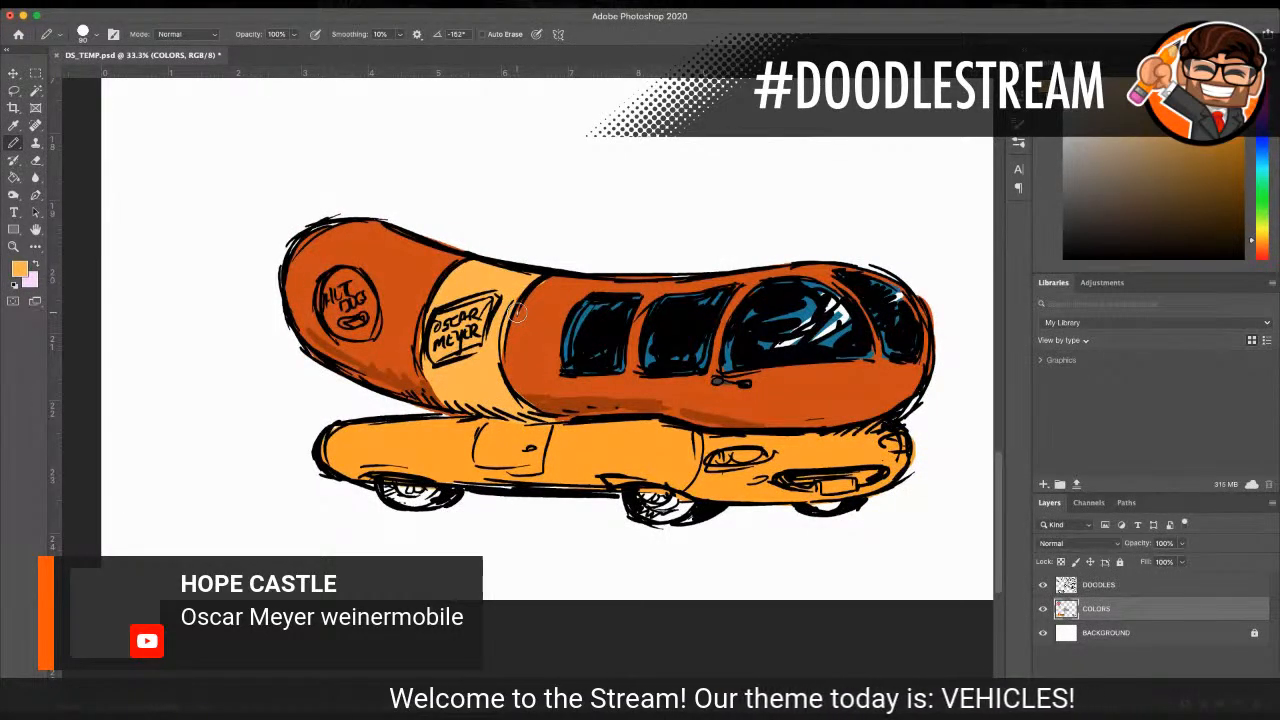
# Step: Shade the underside of the yellow band with a darker yellow-orange
pyautogui.press('i')
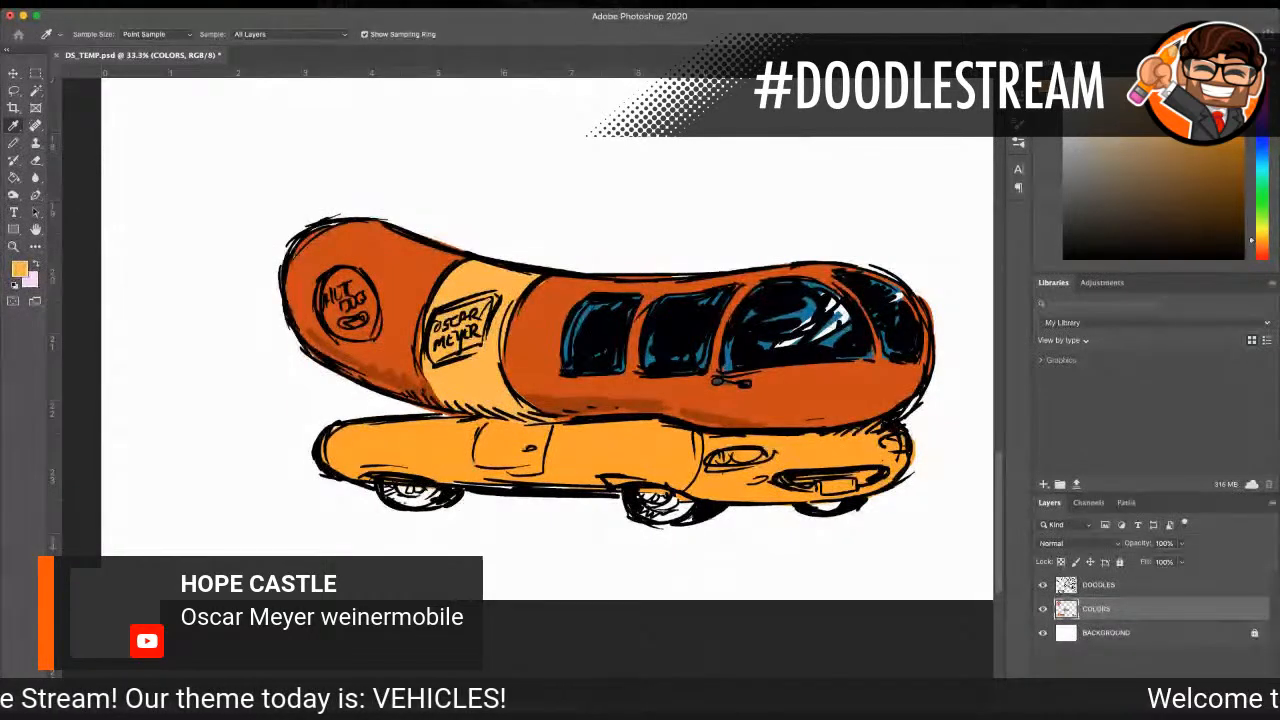
pyautogui.press('b')
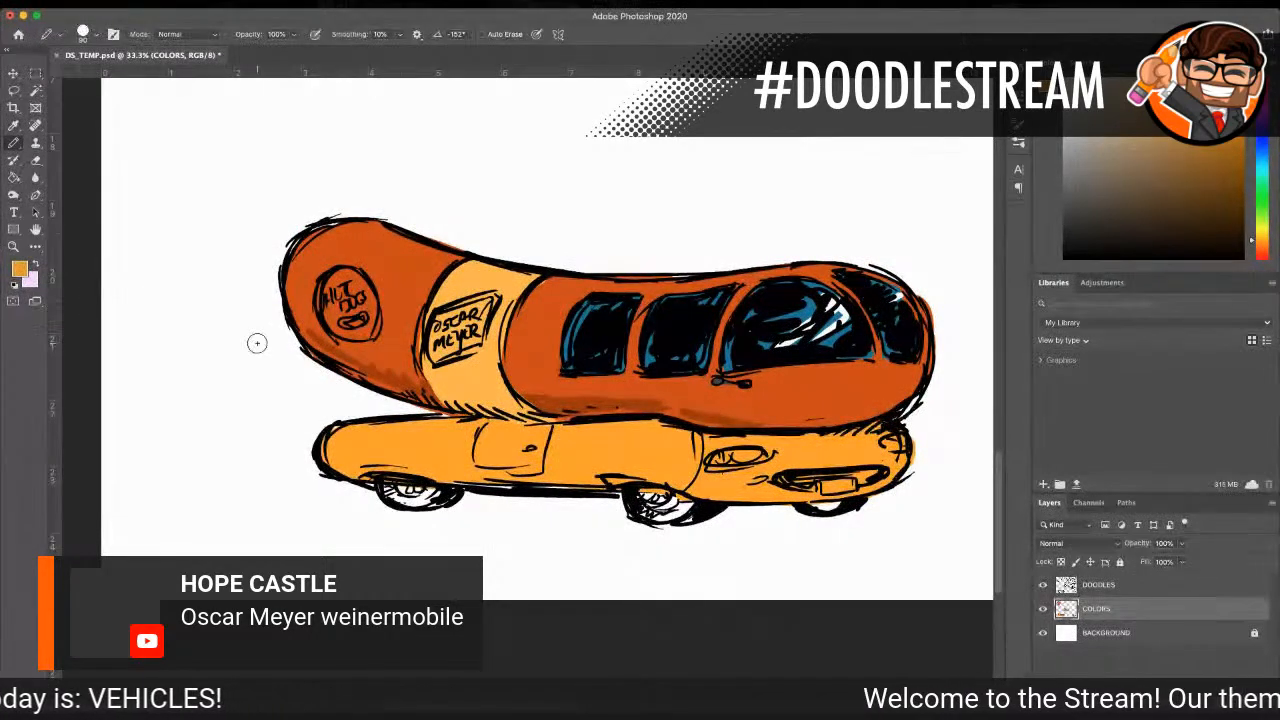
pyautogui.moveTo(419, 381)
pyautogui.mouseDown()
pyautogui.moveTo(476, 408)
pyautogui.moveTo(521, 404)
pyautogui.mouseUp()
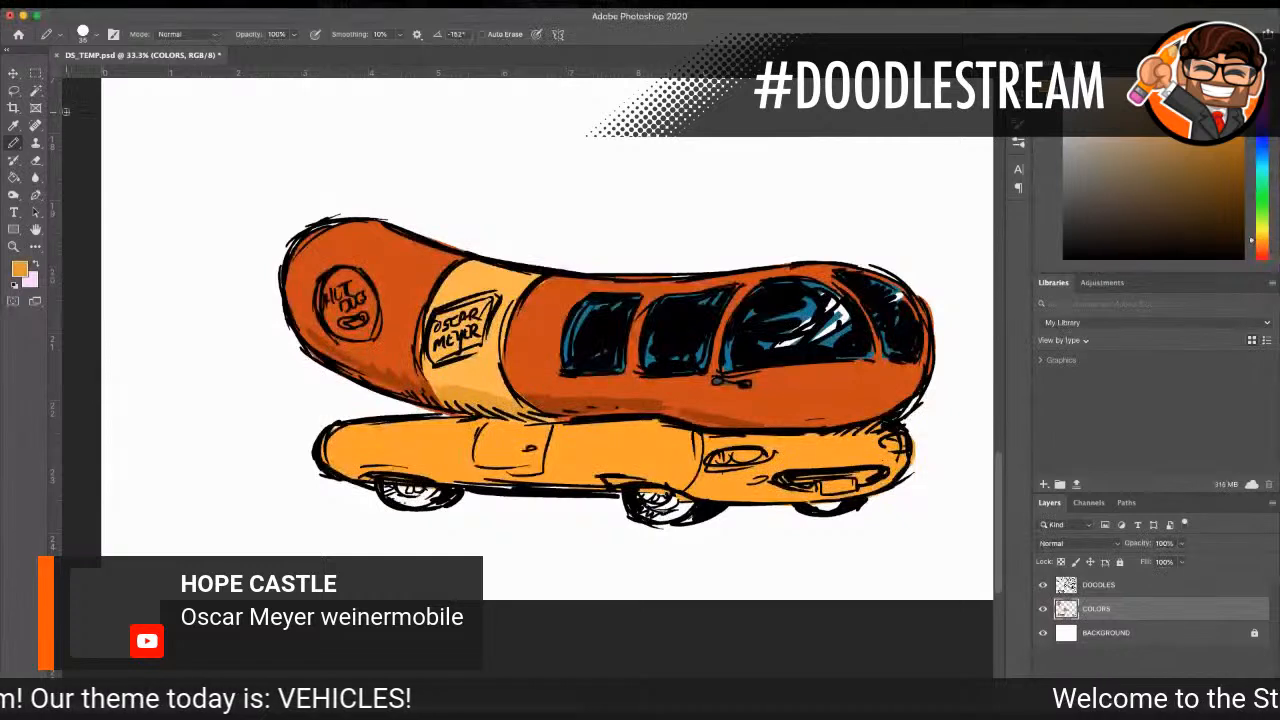
# Step: Add pale cream highlight strokes along the sausage's top edge and lower front with a size 35 pencil
pyautogui.click(12, 126)
pyautogui.click(310, 240)
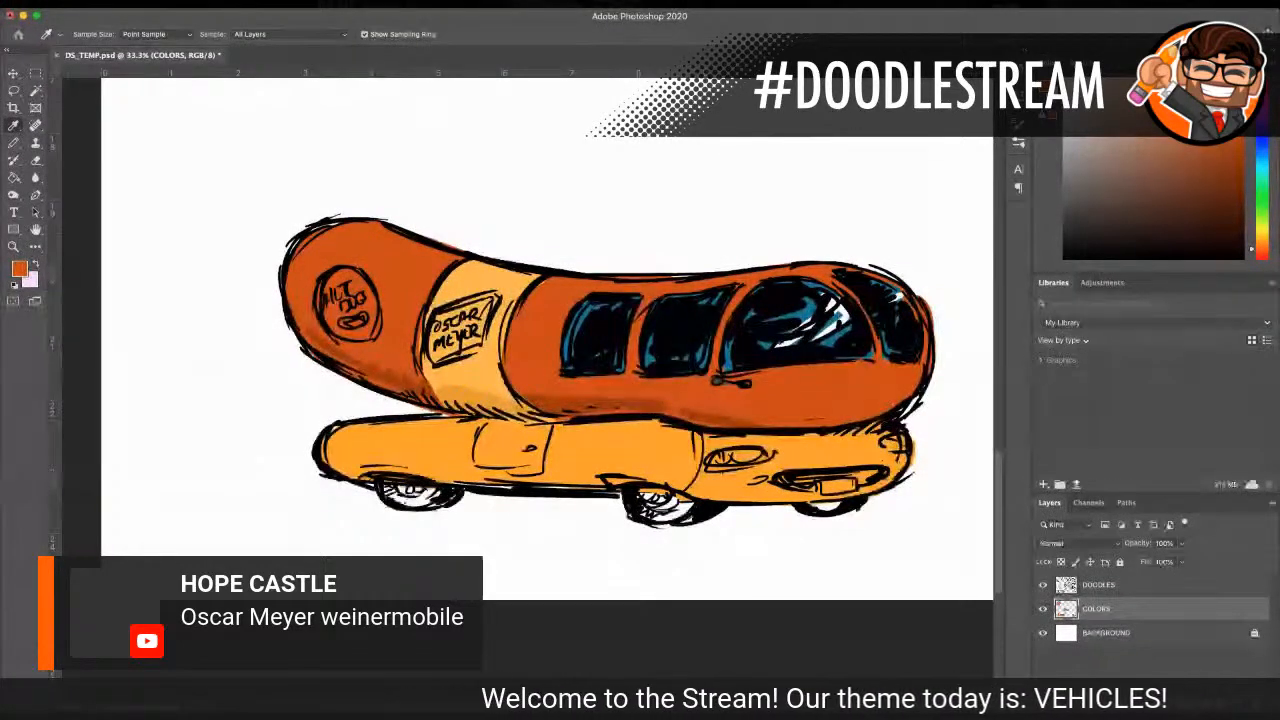
pyautogui.click(1105, 92)
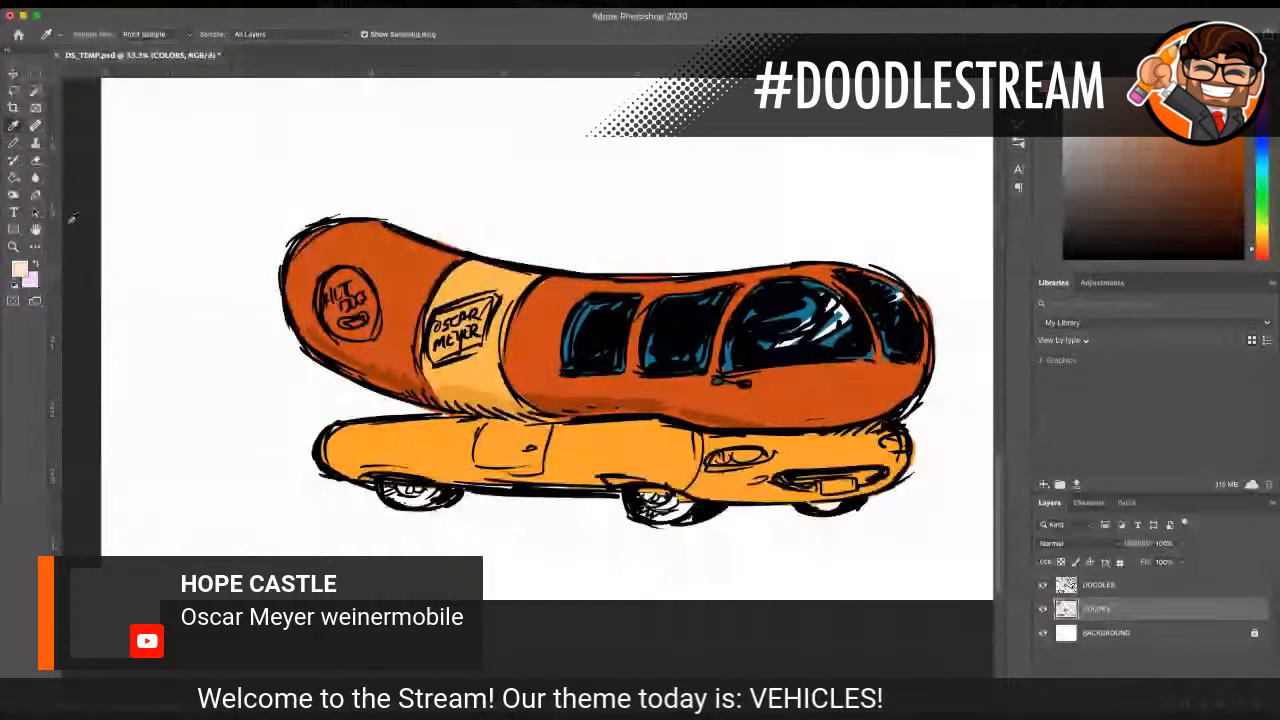
pyautogui.click(13, 143)
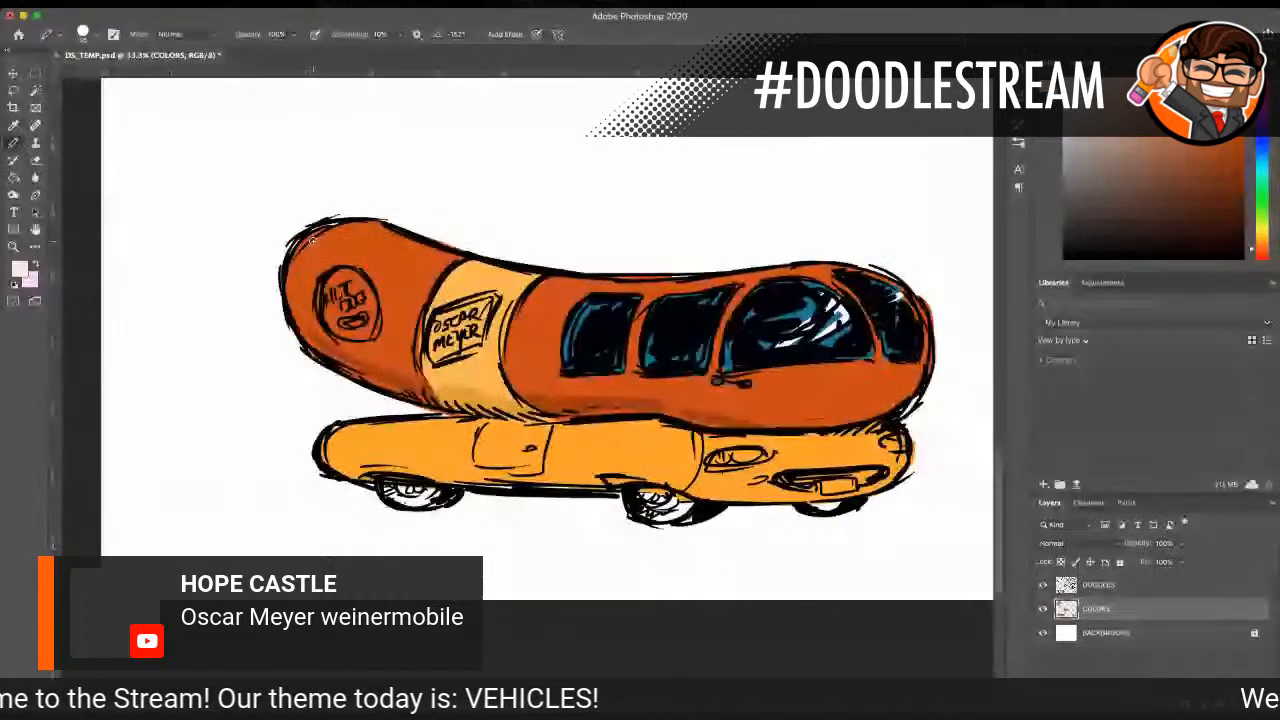
pyautogui.moveTo(365, 240); pyautogui.dragTo(410, 257)
pyautogui.moveTo(499, 280); pyautogui.dragTo(614, 289)
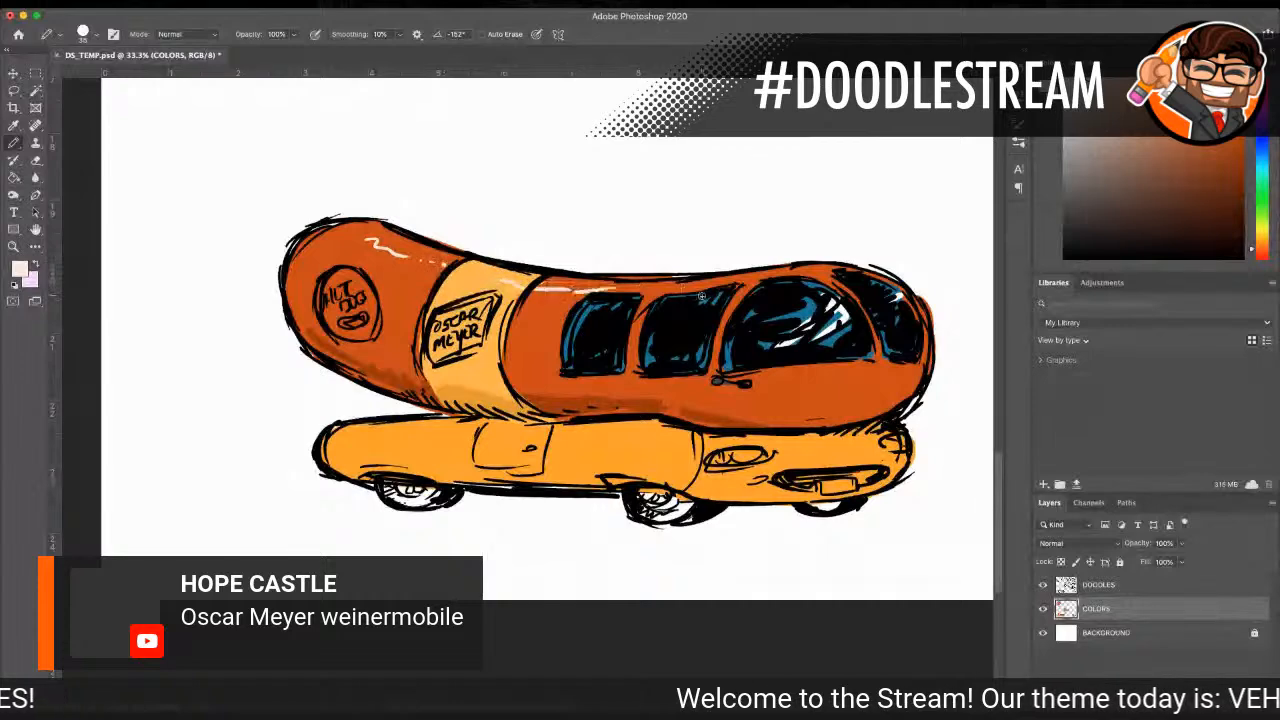
pyautogui.moveTo(727, 288); pyautogui.dragTo(778, 279)
pyautogui.moveTo(878, 400); pyautogui.dragTo(910, 378)
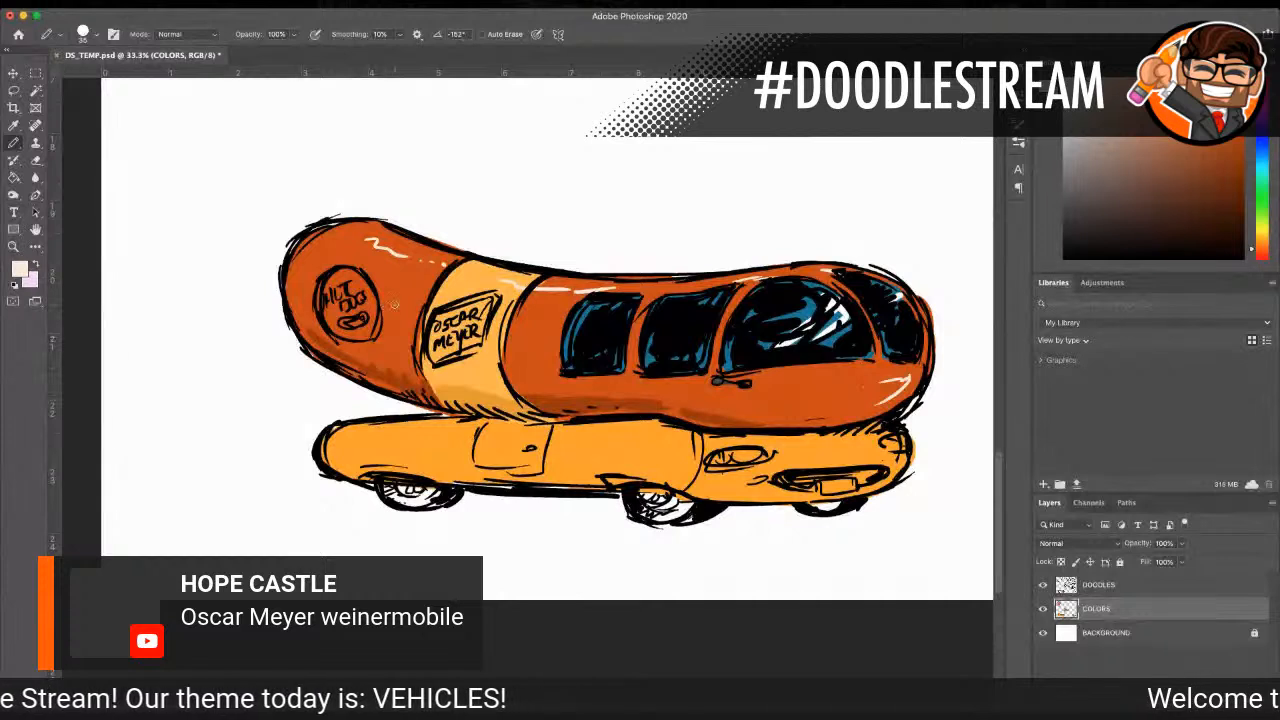
# Step: Fill the OSCAR MEYER sign with pale cream and paint its border bright red with a size 35 pencil
pyautogui.moveTo(439, 324)
pyautogui.mouseDown()
pyautogui.moveTo(442, 350)
pyautogui.moveTo(468, 314)
pyautogui.moveTo(470, 341)
pyautogui.moveTo(488, 296)
pyautogui.moveTo(490, 310)
pyautogui.mouseUp()
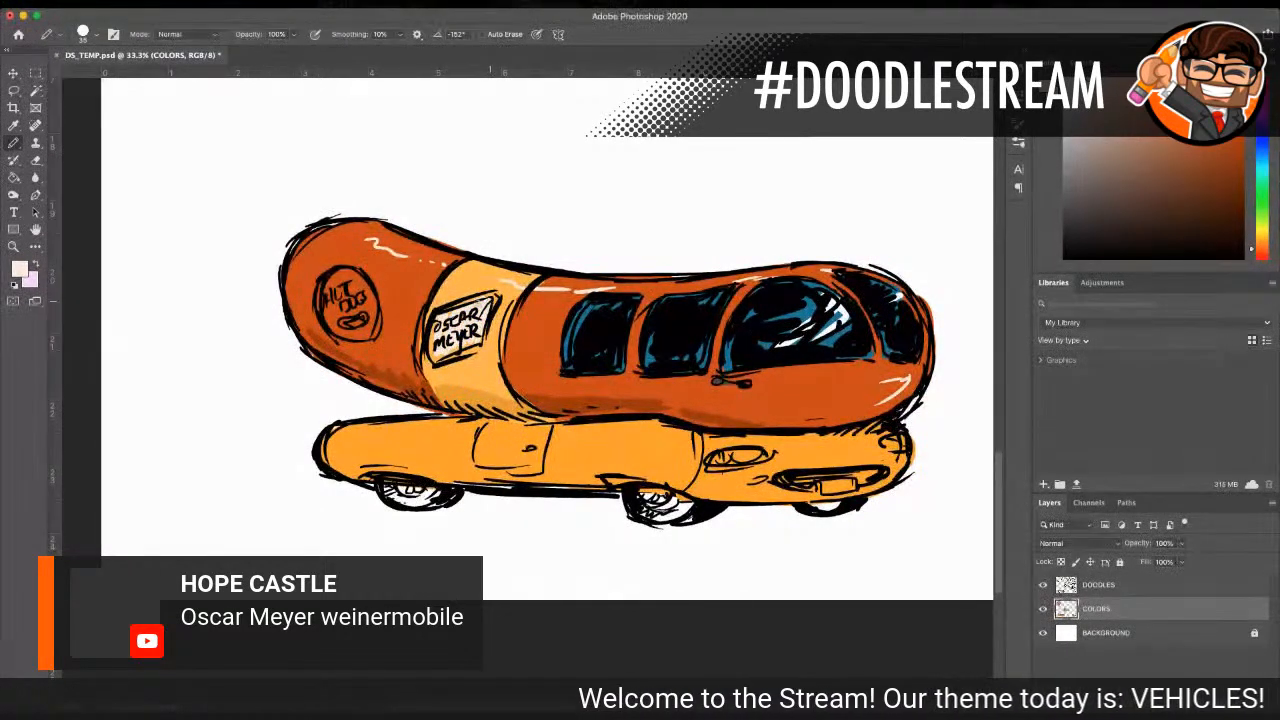
pyautogui.moveTo(436, 361); pyautogui.dragTo(471, 343)
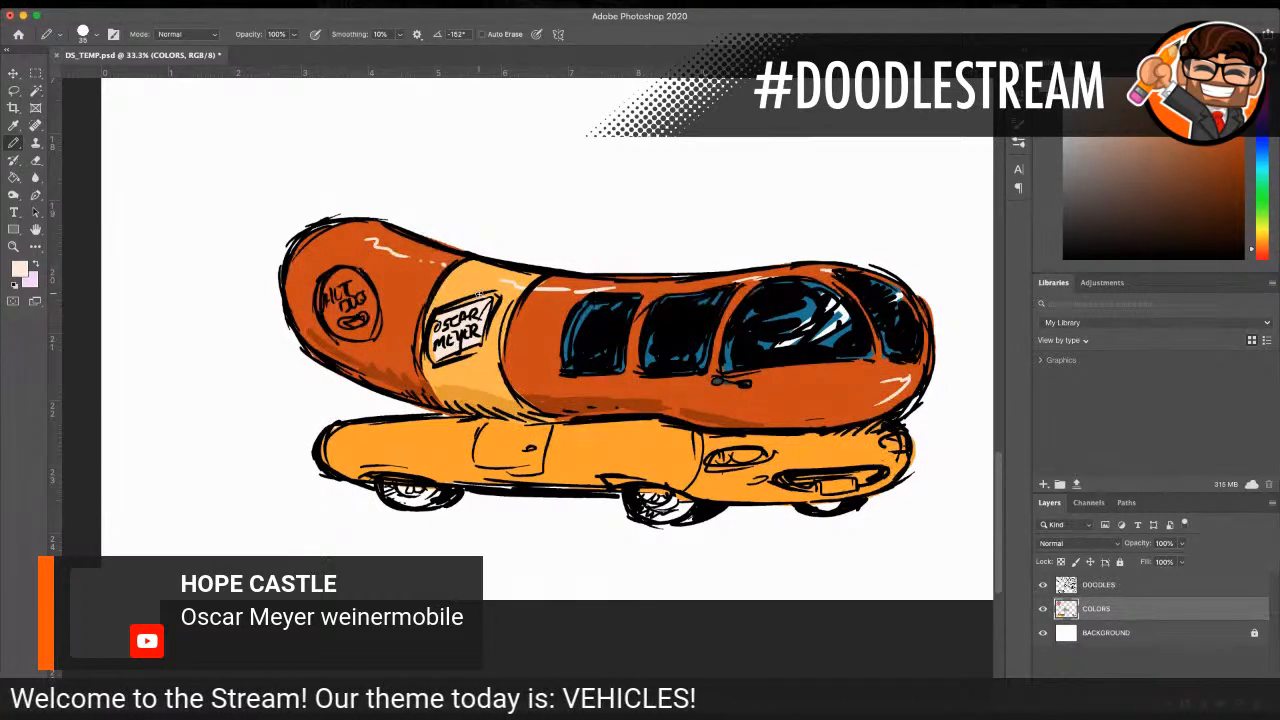
pyautogui.press('i')
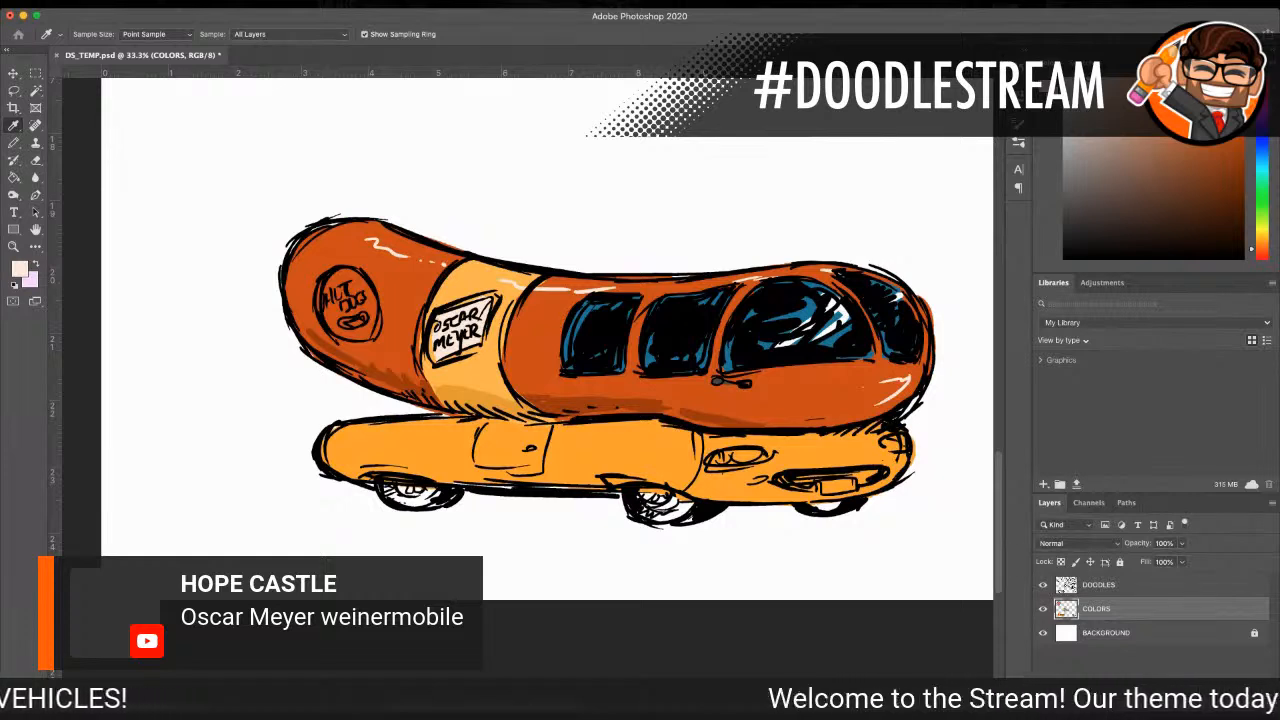
pyautogui.press('Return')
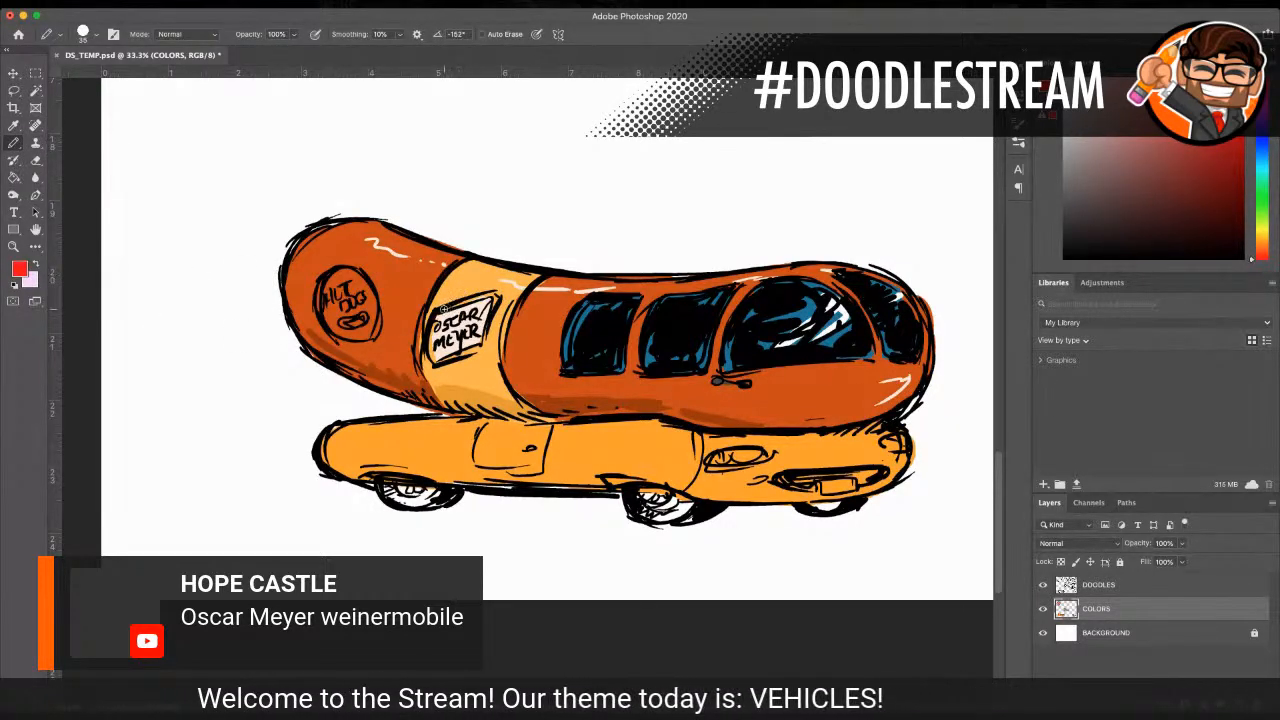
pyautogui.moveTo(486, 296)
pyautogui.mouseDown()
pyautogui.moveTo(496, 300)
pyautogui.moveTo(430, 332)
pyautogui.moveTo(429, 363)
pyautogui.moveTo(450, 354)
pyautogui.mouseUp()
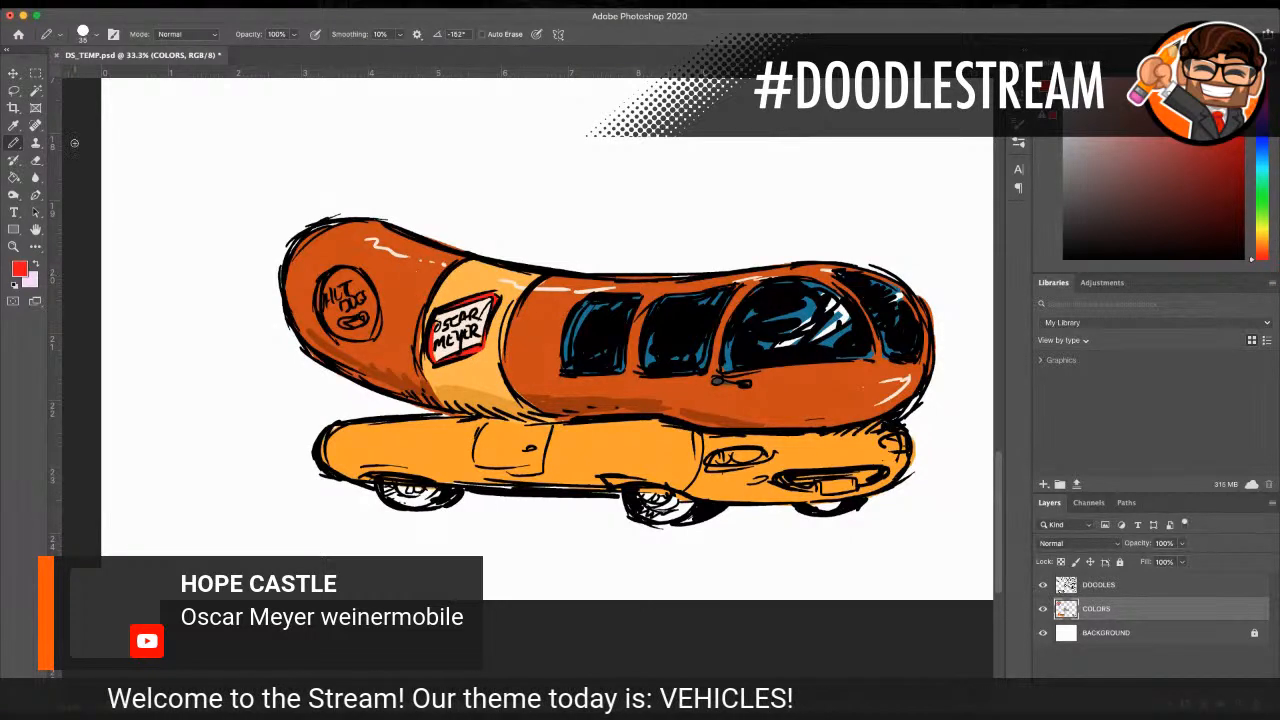
pyautogui.click(14, 126)
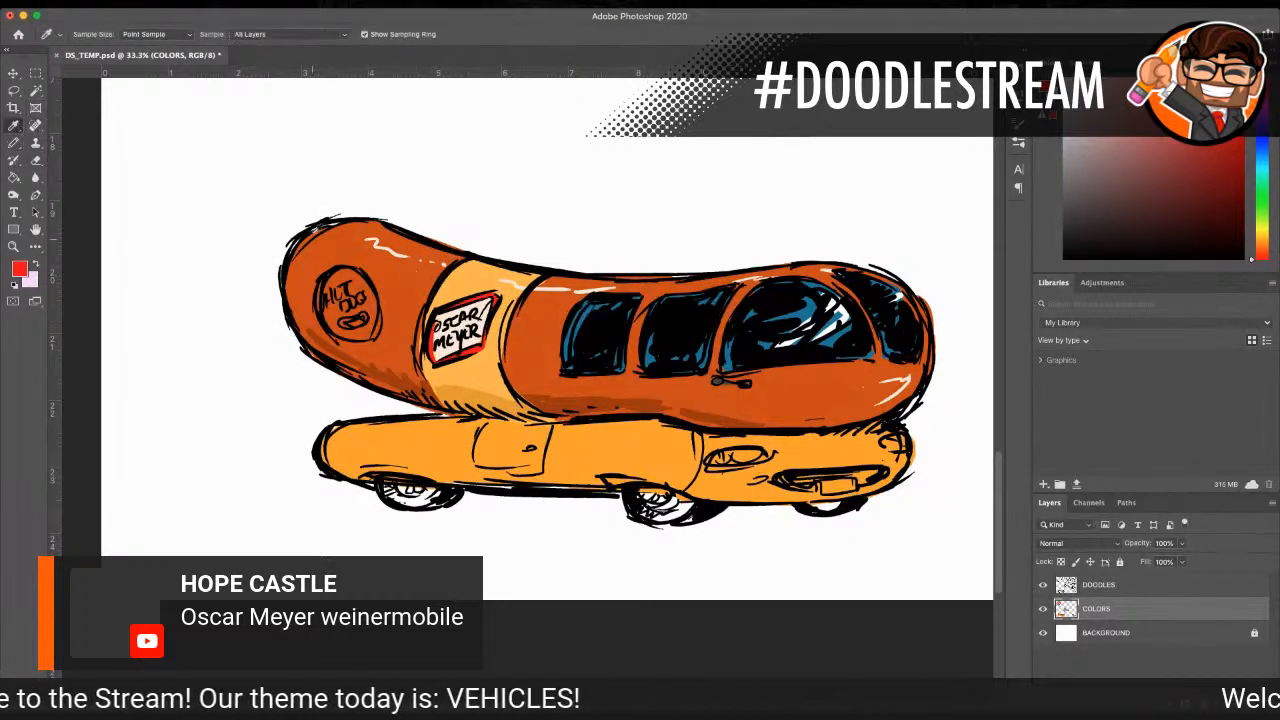
# Step: Fill the round HOT DOG sign with the band's light yellow-orange using a size 90 pencil
pyautogui.click(468, 270)
pyautogui.click(14, 143)
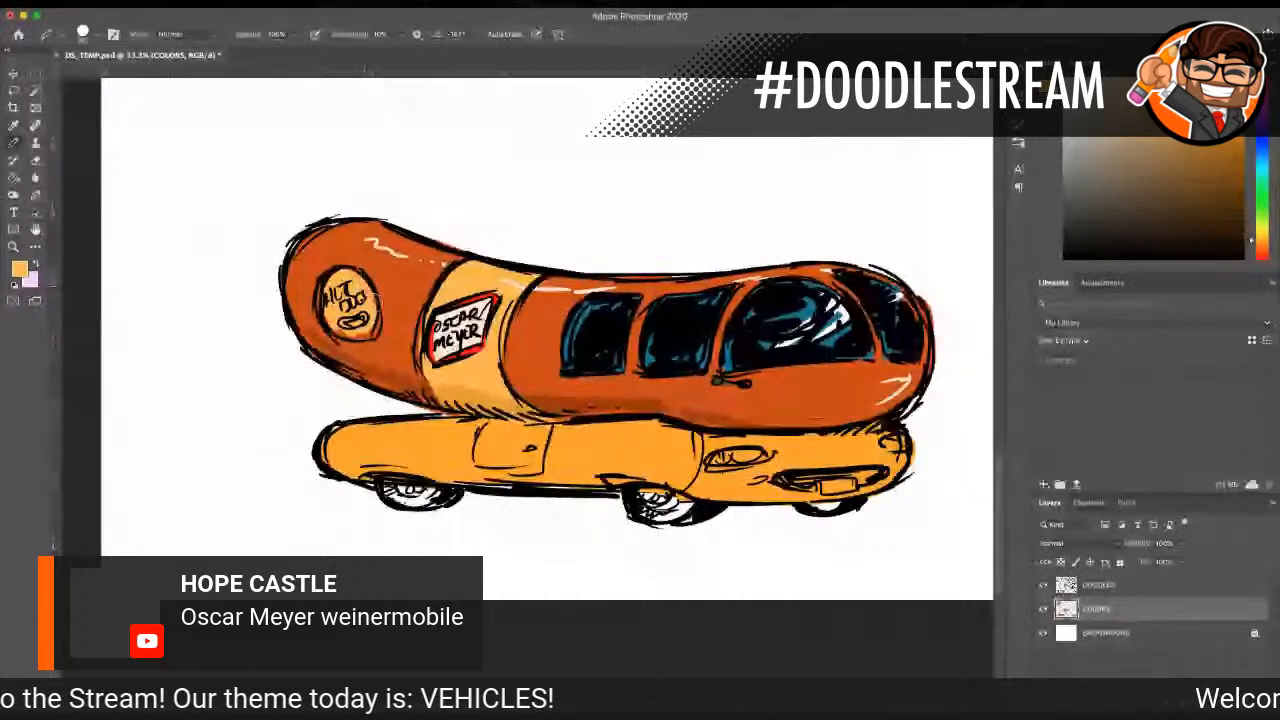
pyautogui.moveTo(370, 296)
pyautogui.mouseDown()
pyautogui.moveTo(362, 332)
pyautogui.moveTo(332, 325)
pyautogui.mouseUp()
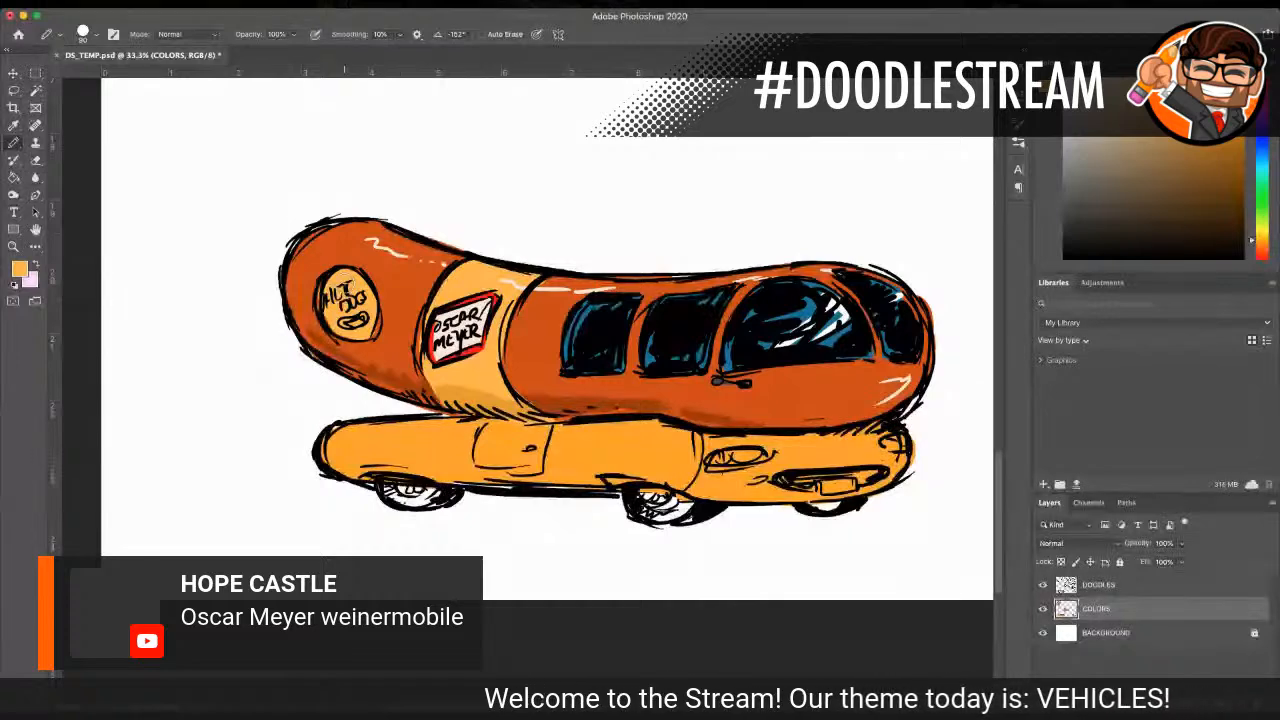
# Step: Paint the HOT DOG sign's border and lettering bright red with a size 35 pencil, sampling the OSCAR MEYER sign's border color
pyautogui.click(13, 125)
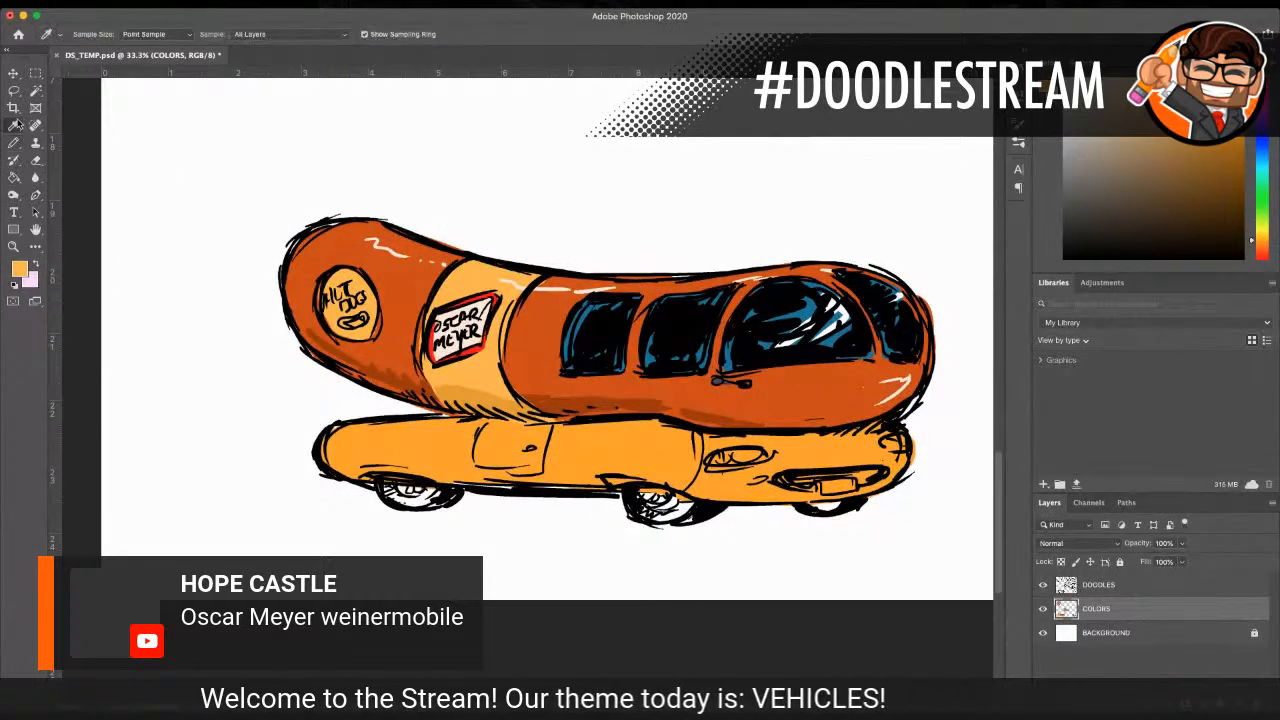
pyautogui.click(492, 290)
pyautogui.press('b')
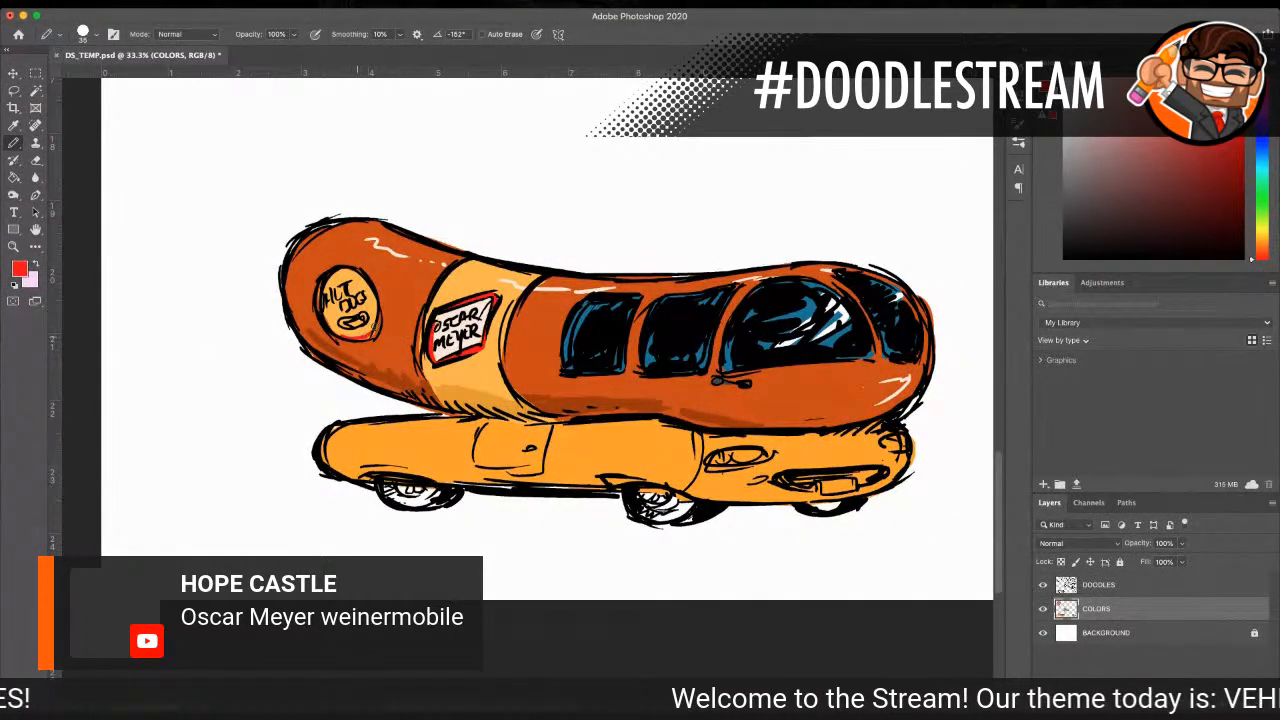
pyautogui.moveTo(340, 269); pyautogui.dragTo(365, 284)
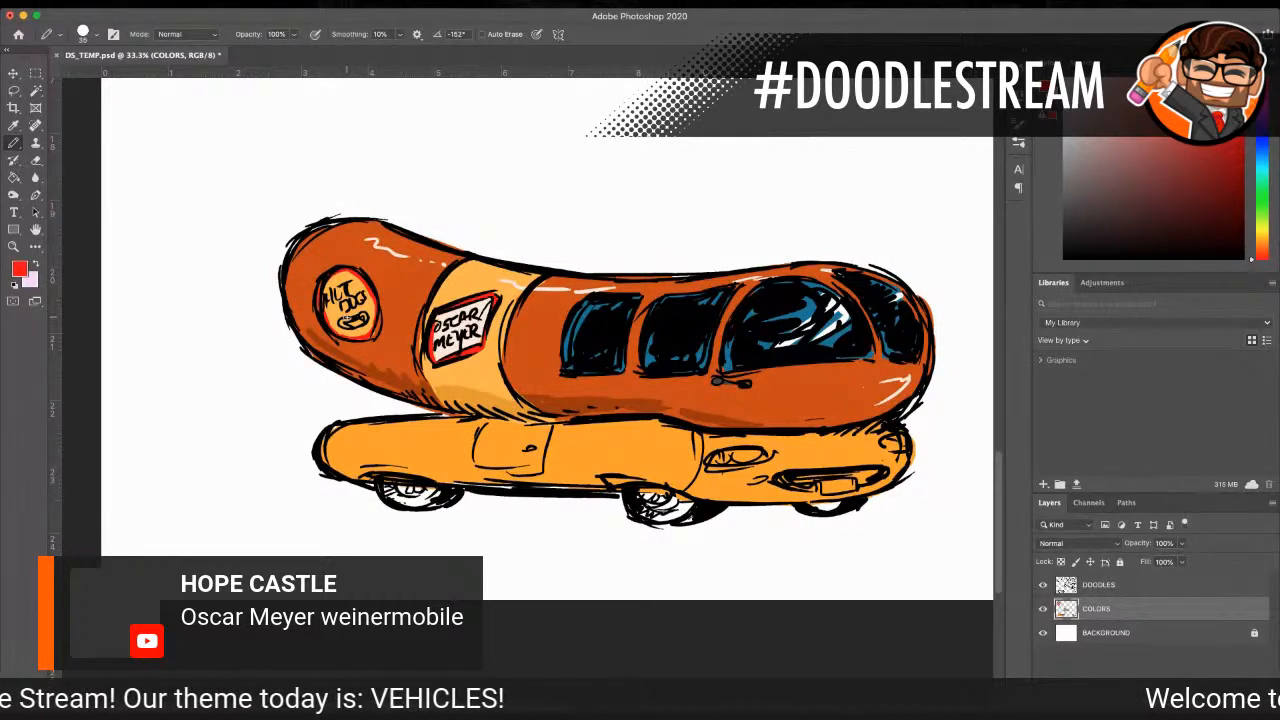
pyautogui.moveTo(342, 324); pyautogui.dragTo(358, 326)
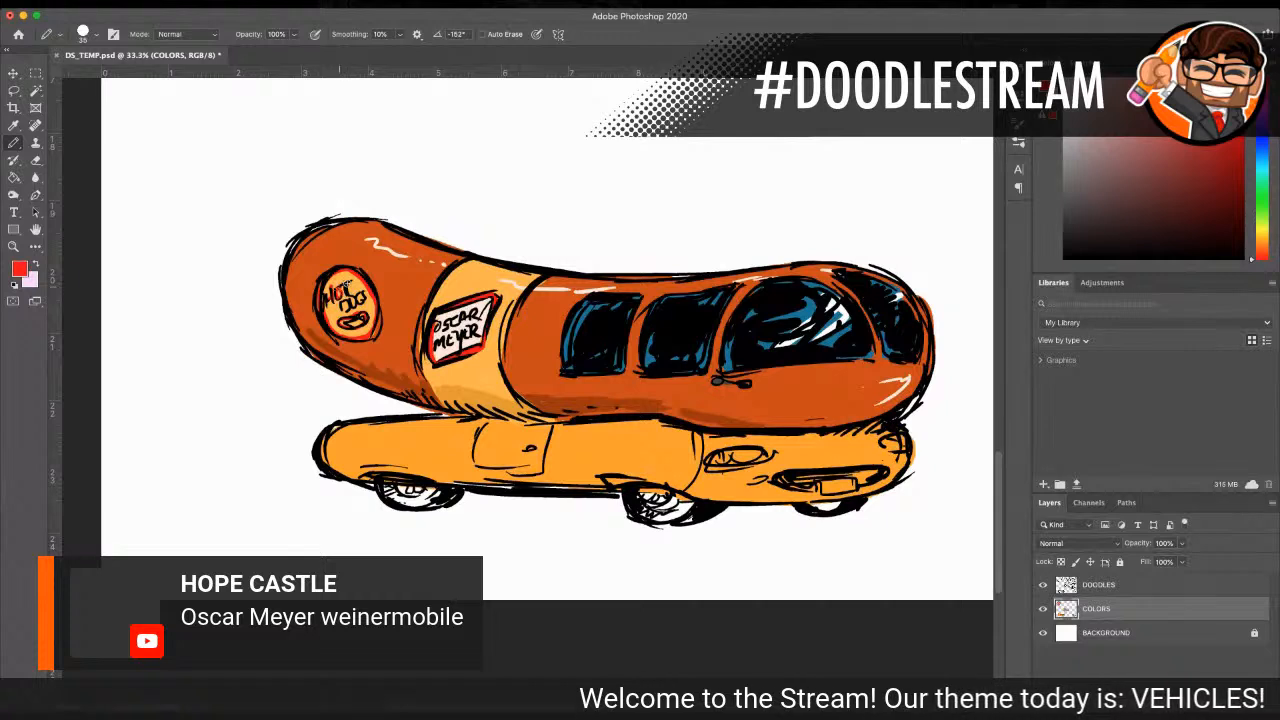
pyautogui.moveTo(348, 298); pyautogui.dragTo(353, 306)
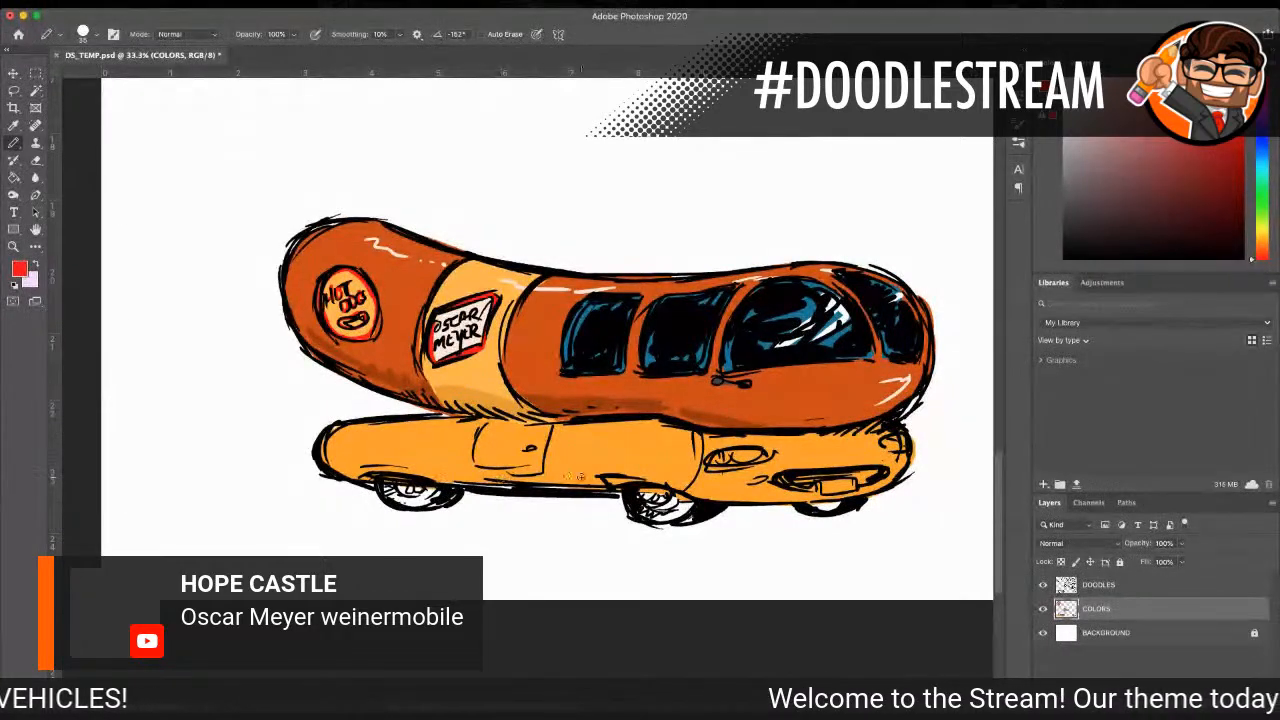
# Step: Fill the Wienermobile's three visible wheels with dark gray using a size 60 pencil
pyautogui.scroll(-1, 208, 338)
pyautogui.click(13, 125)
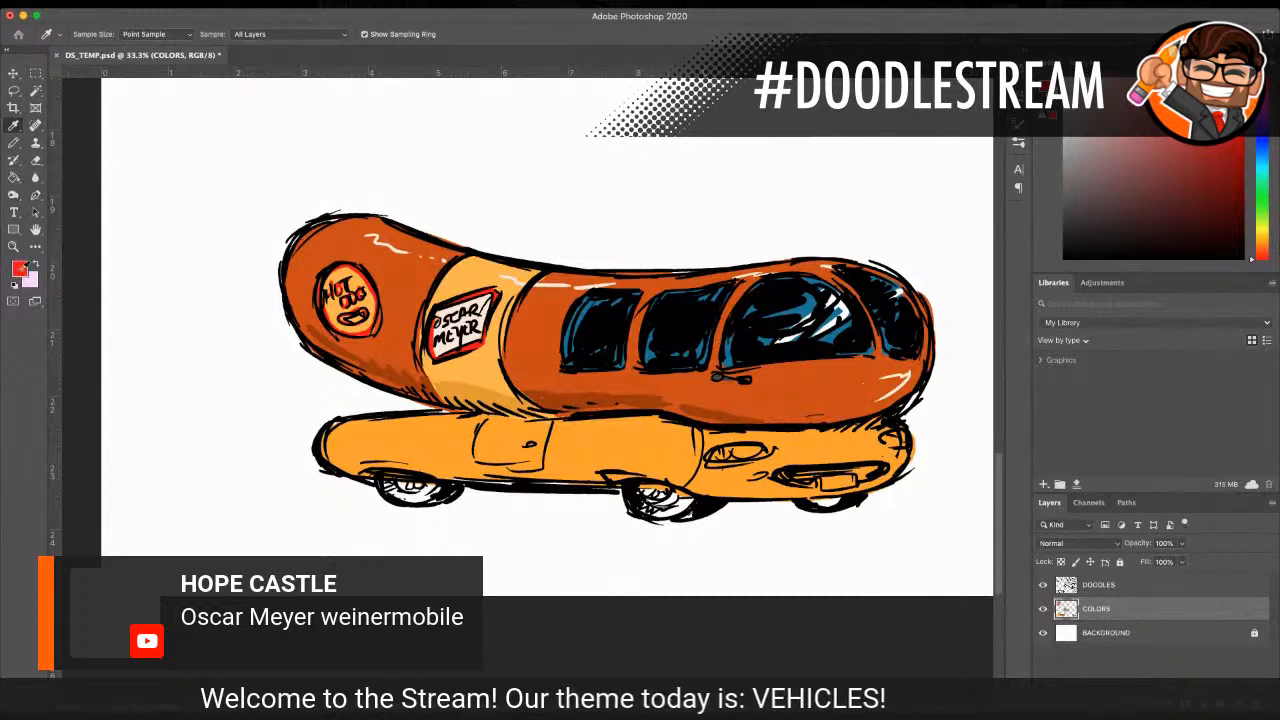
pyautogui.click(289, 248)
pyautogui.click(13, 143)
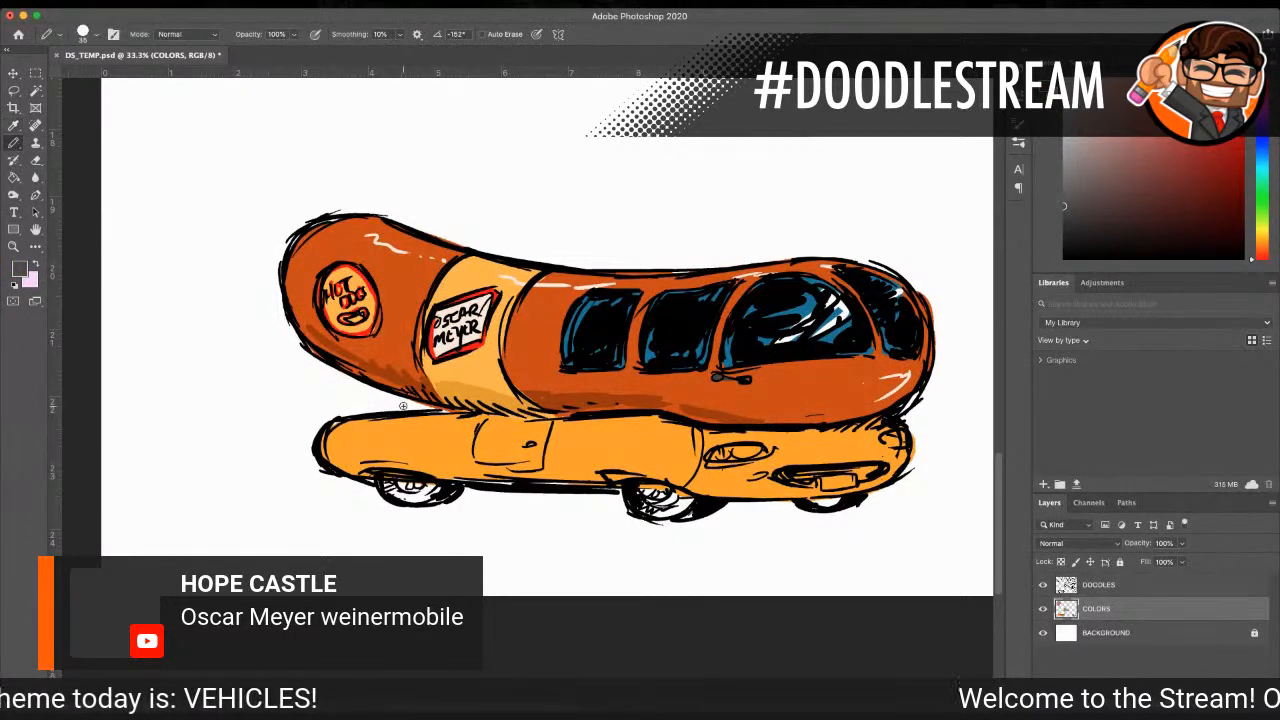
pyautogui.hscroll(-10, 106, 456)
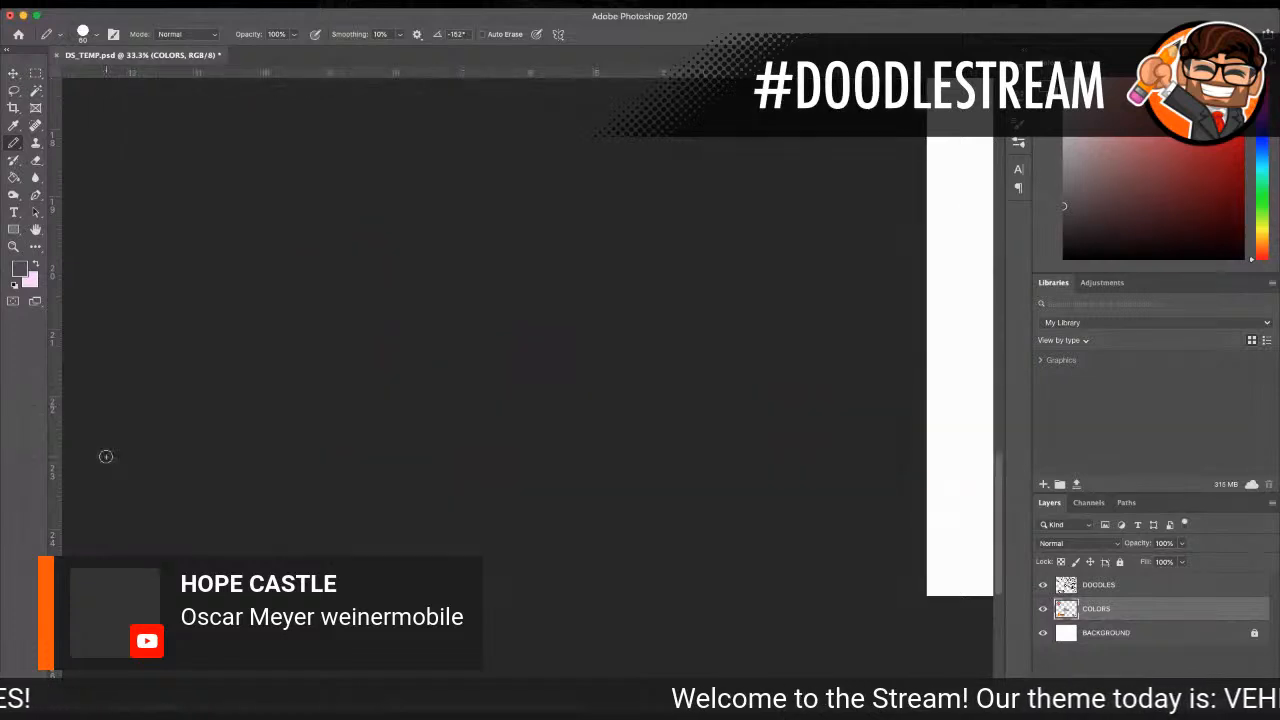
pyautogui.hscroll(10, 553, 635)
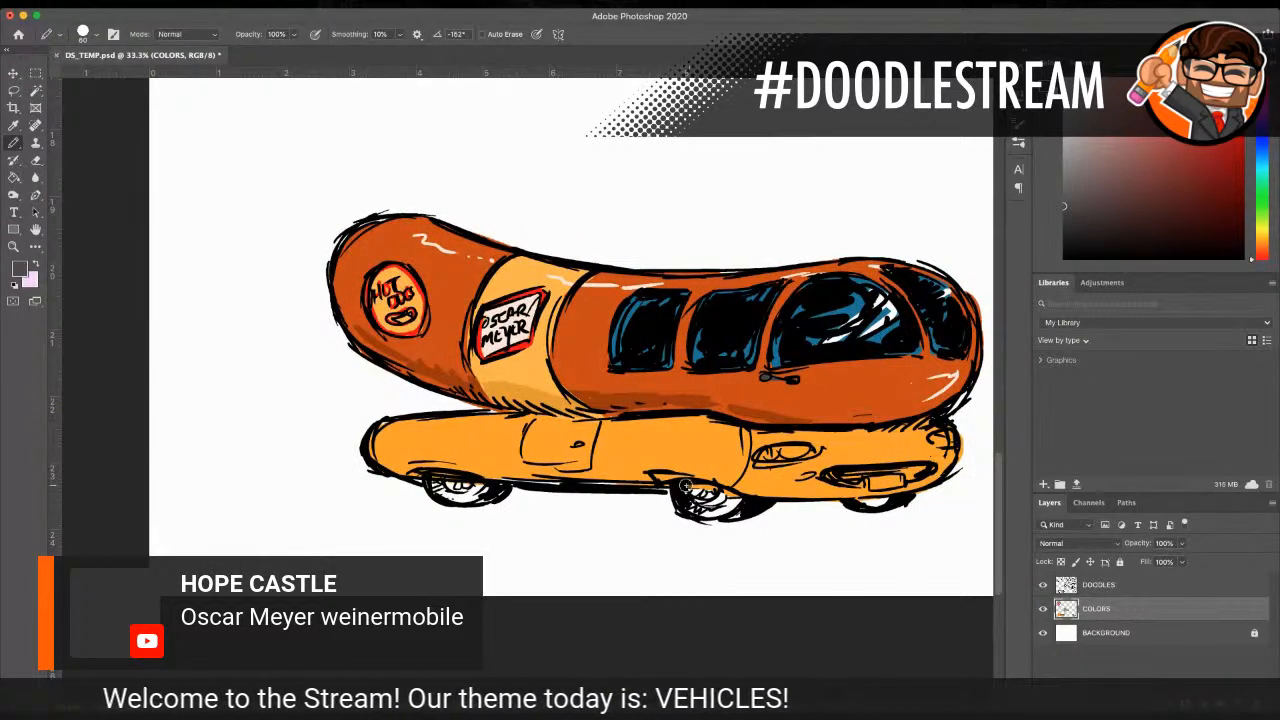
pyautogui.moveTo(708, 488)
pyautogui.mouseDown()
pyautogui.moveTo(724, 513)
pyautogui.moveTo(684, 504)
pyautogui.moveTo(725, 493)
pyautogui.moveTo(745, 512)
pyautogui.moveTo(742, 499)
pyautogui.mouseUp()
pyautogui.moveTo(440, 472)
pyautogui.mouseDown()
pyautogui.moveTo(491, 493)
pyautogui.moveTo(460, 500)
pyautogui.moveTo(488, 495)
pyautogui.mouseUp()
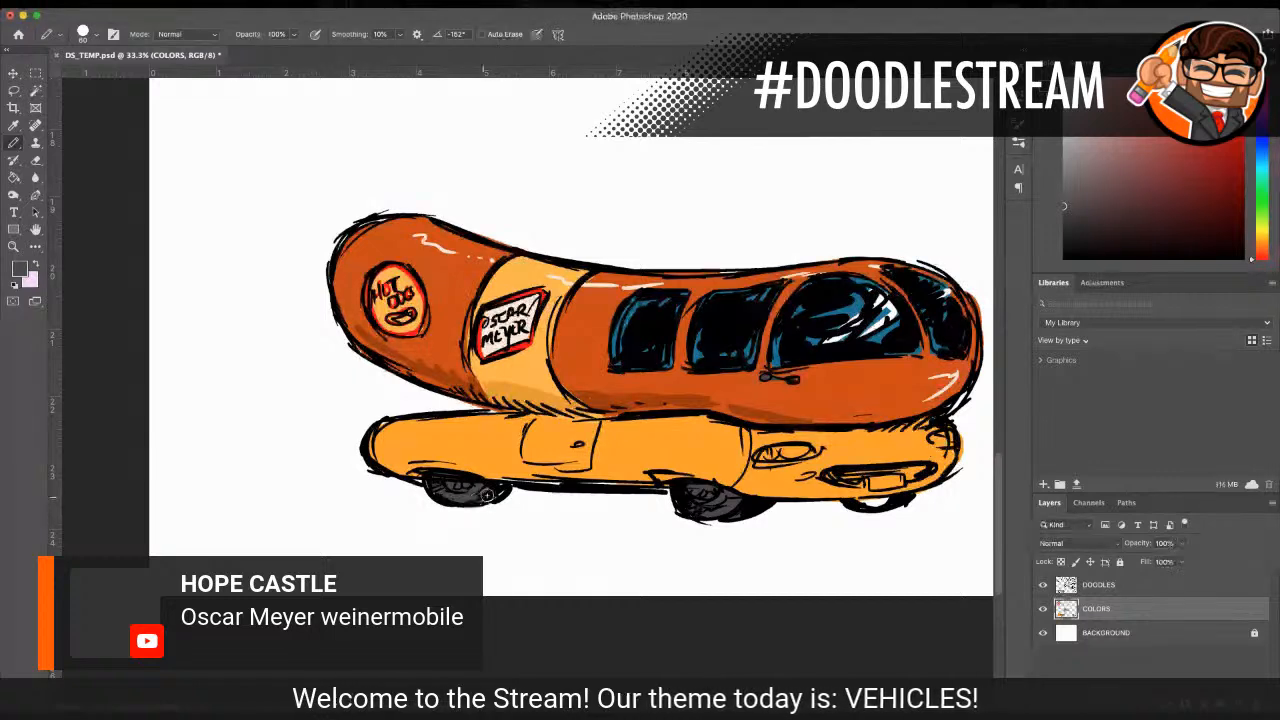
pyautogui.moveTo(862, 500); pyautogui.dragTo(900, 499)
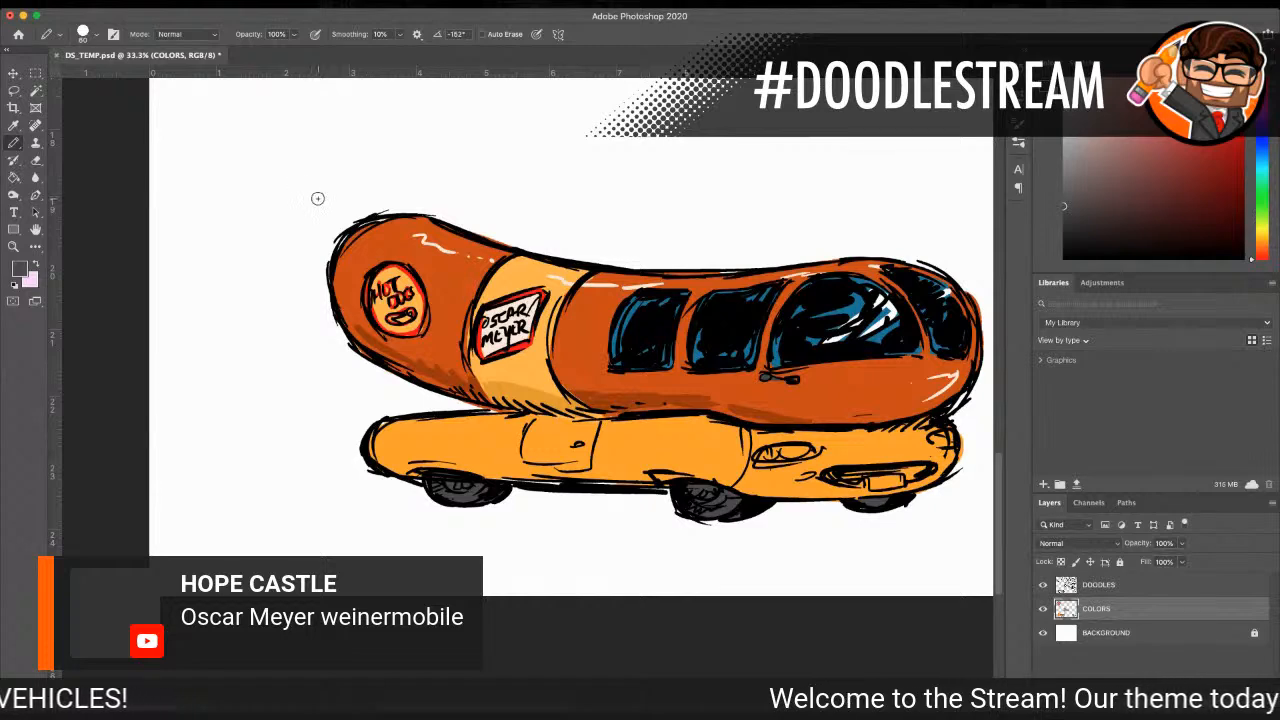
# Step: Paint both headlights and the front license plate white with the size 60 pencil
pyautogui.press('i')
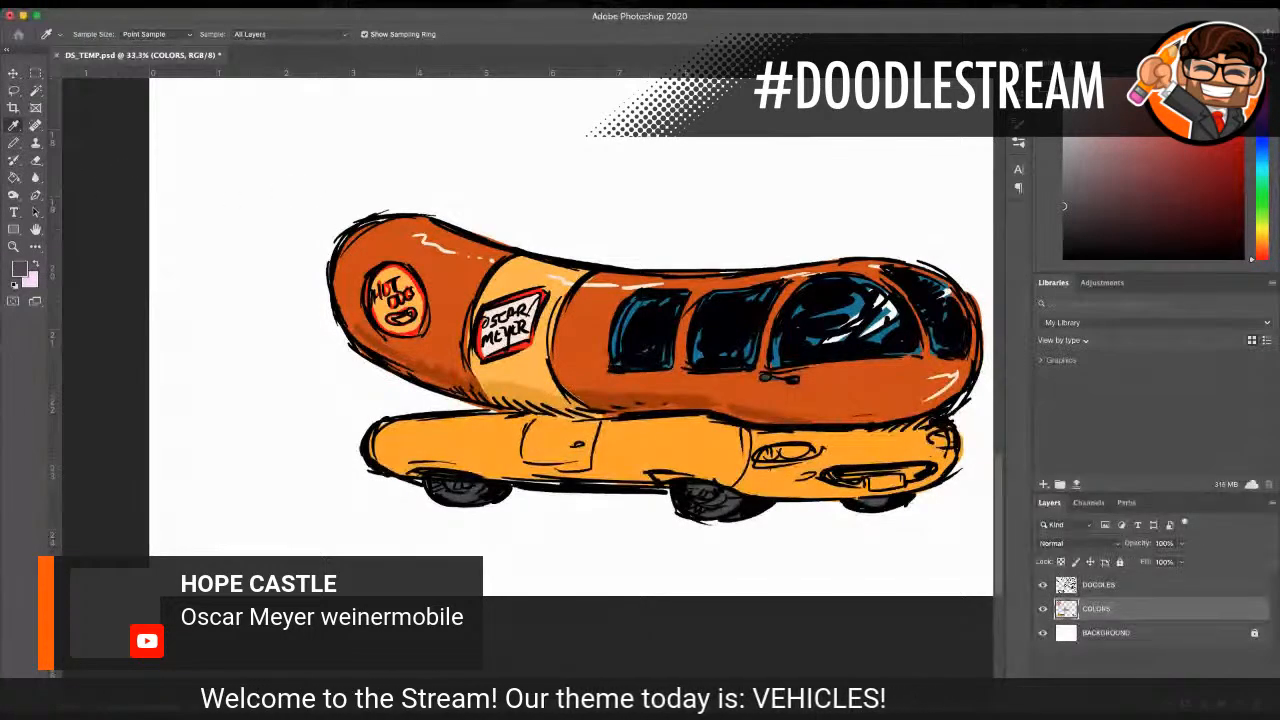
pyautogui.click(154, 312)
pyautogui.press('b')
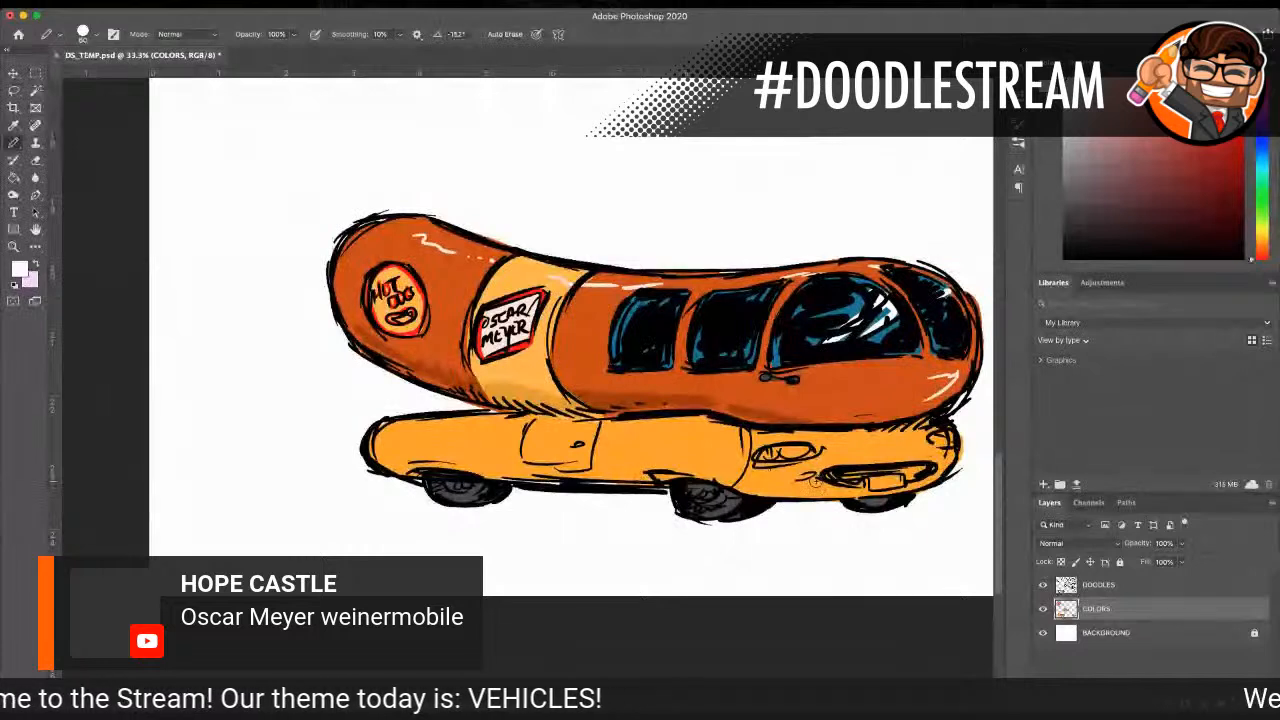
pyautogui.moveTo(802, 450)
pyautogui.mouseDown()
pyautogui.moveTo(774, 455)
pyautogui.moveTo(790, 452)
pyautogui.mouseUp()
pyautogui.moveTo(934, 445); pyautogui.dragTo(948, 437)
pyautogui.moveTo(878, 476); pyautogui.dragTo(884, 473)
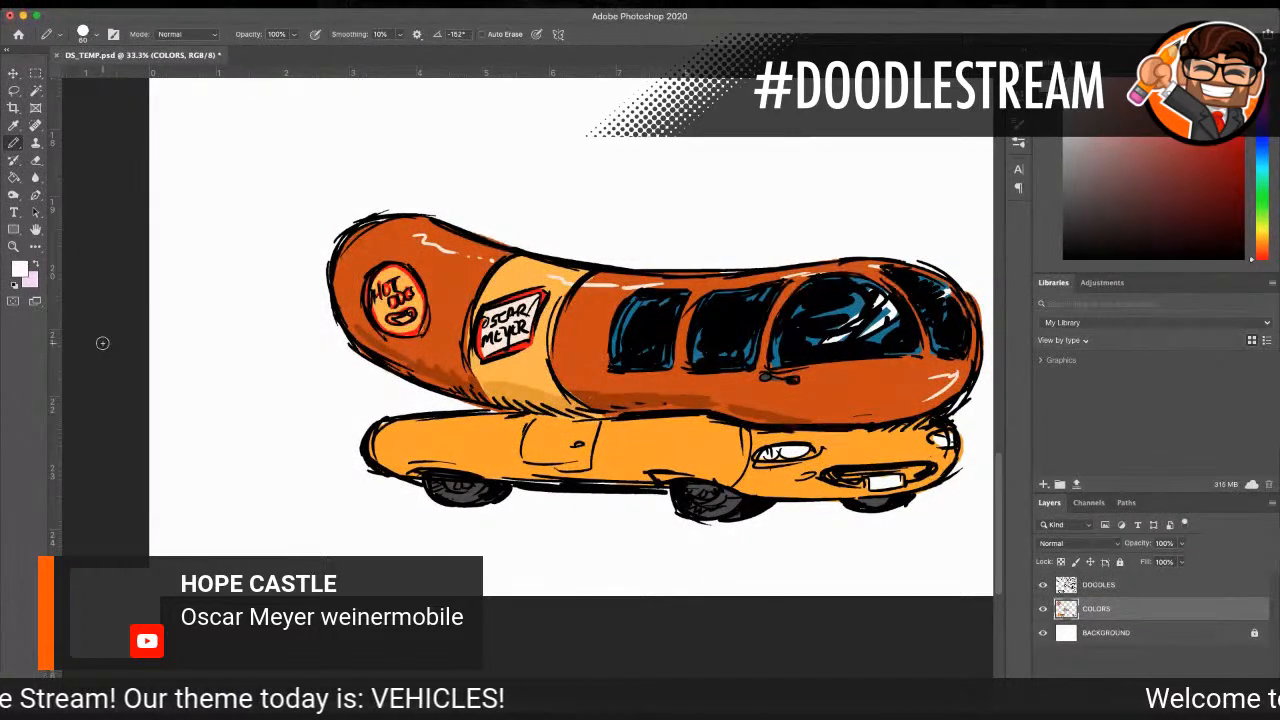
# Step: Add a small deeper-orange marker light on the car body between the front wheel and the headlight
pyautogui.press('i')
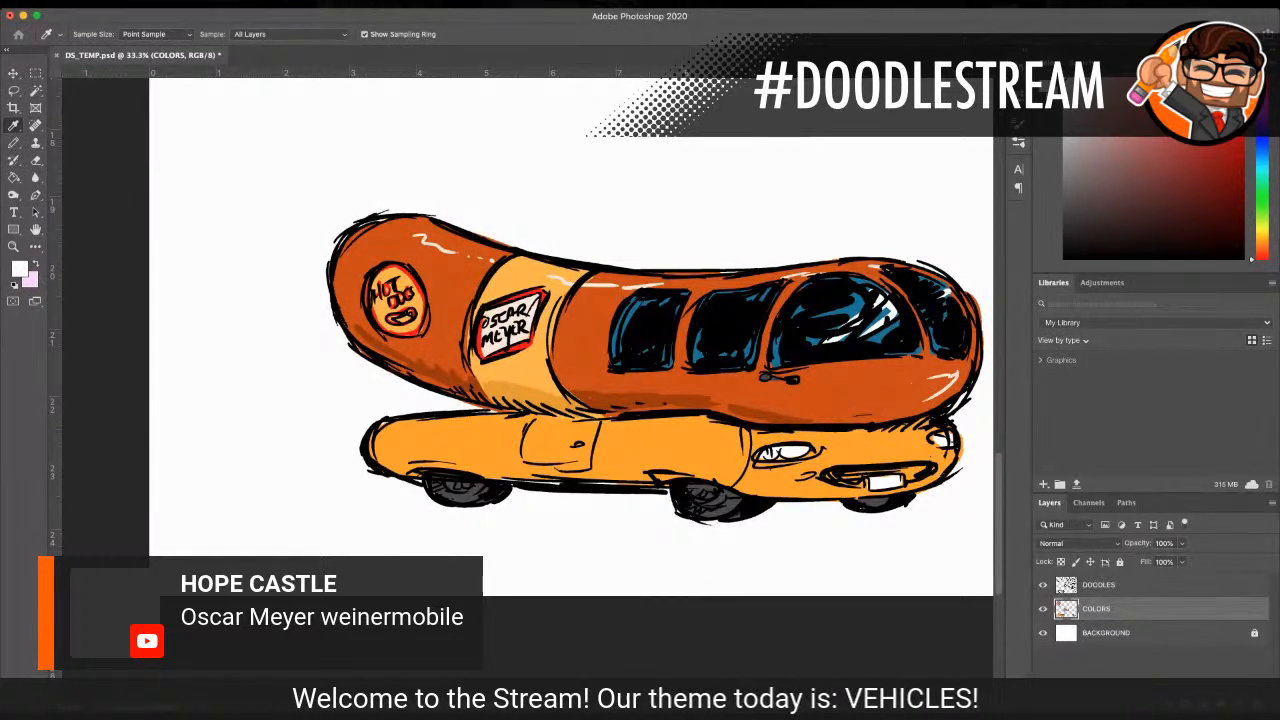
pyautogui.click(470, 442)
pyautogui.press('b')
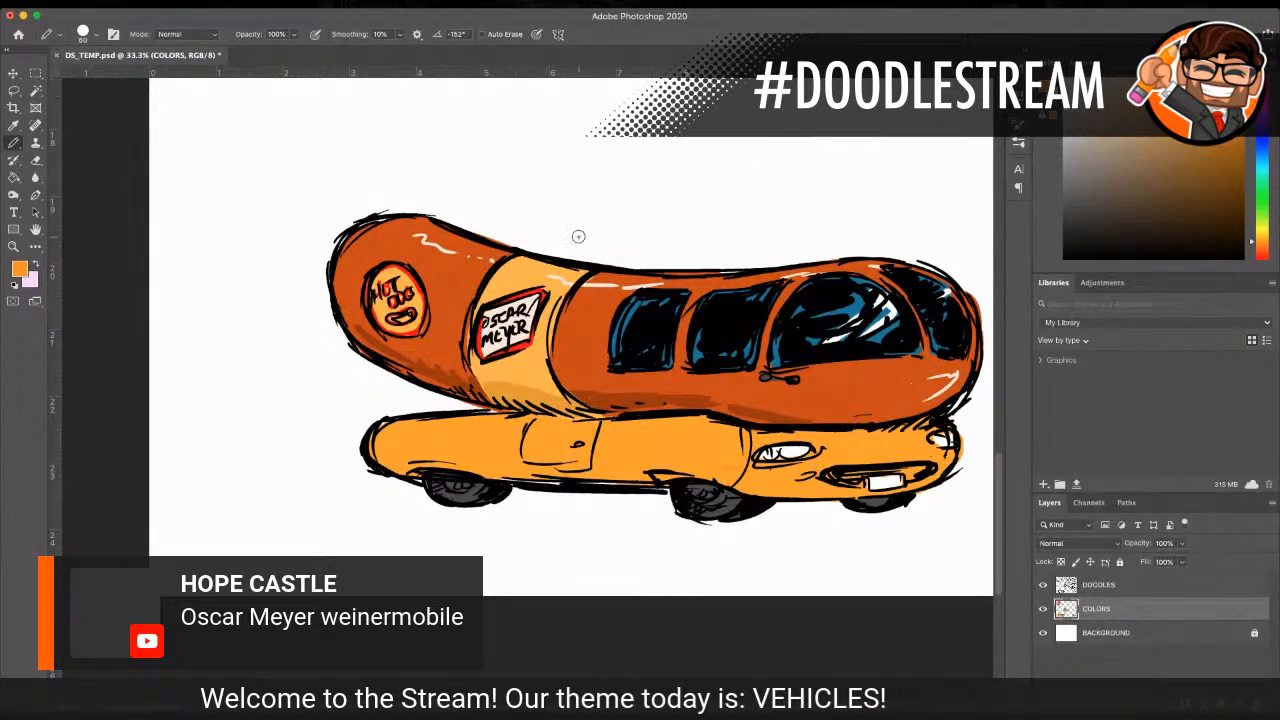
pyautogui.press('i')
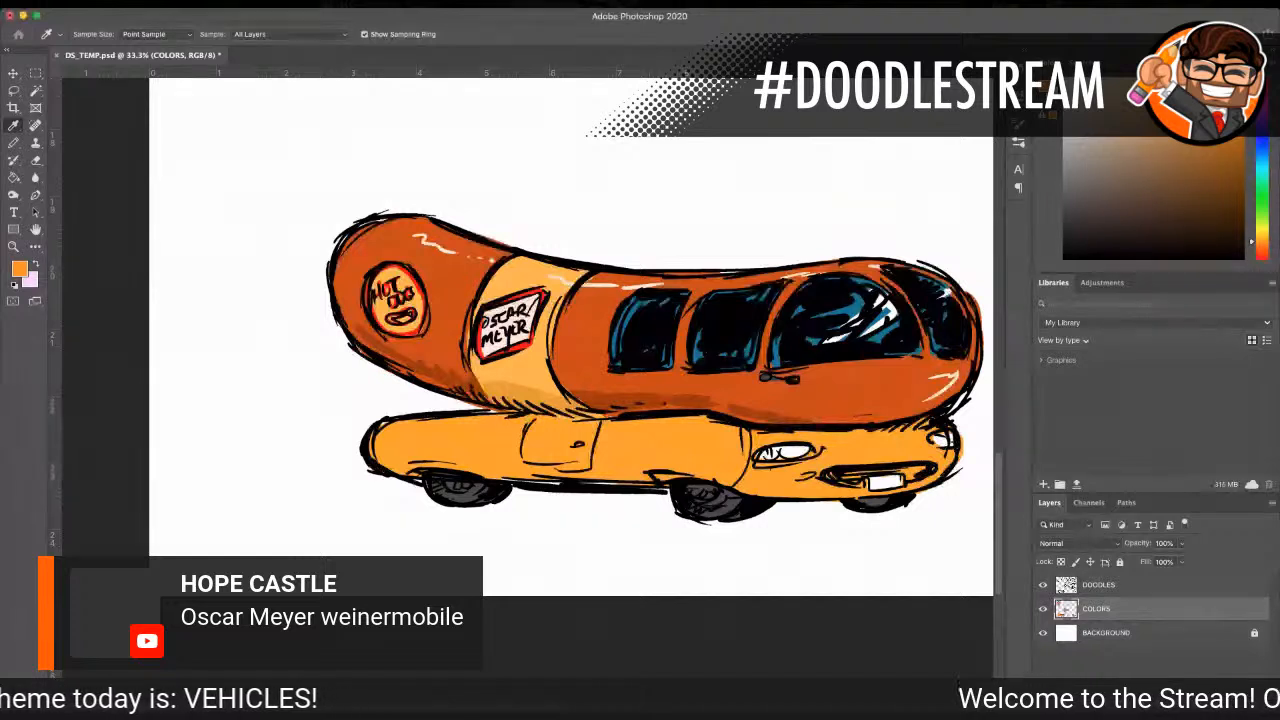
pyautogui.press('b')
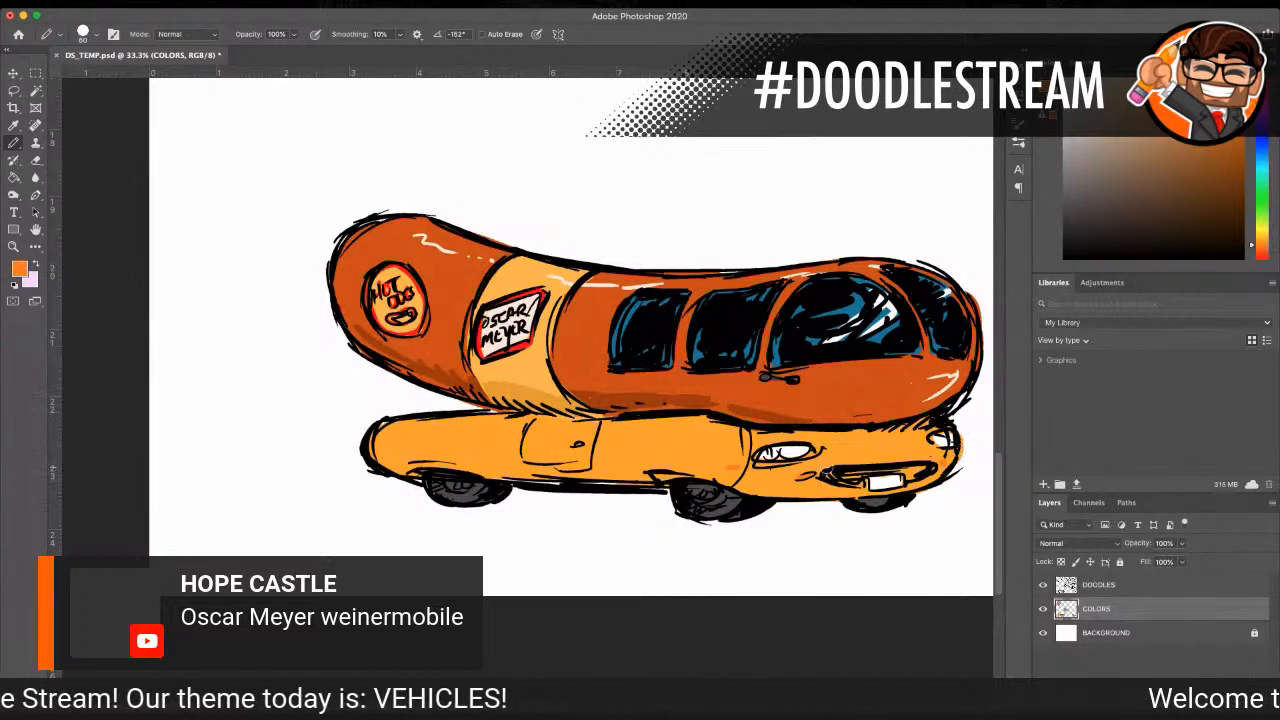
# Step: Shade both headlights with pale cyan sampled from the windshield reflections
pyautogui.press('i')
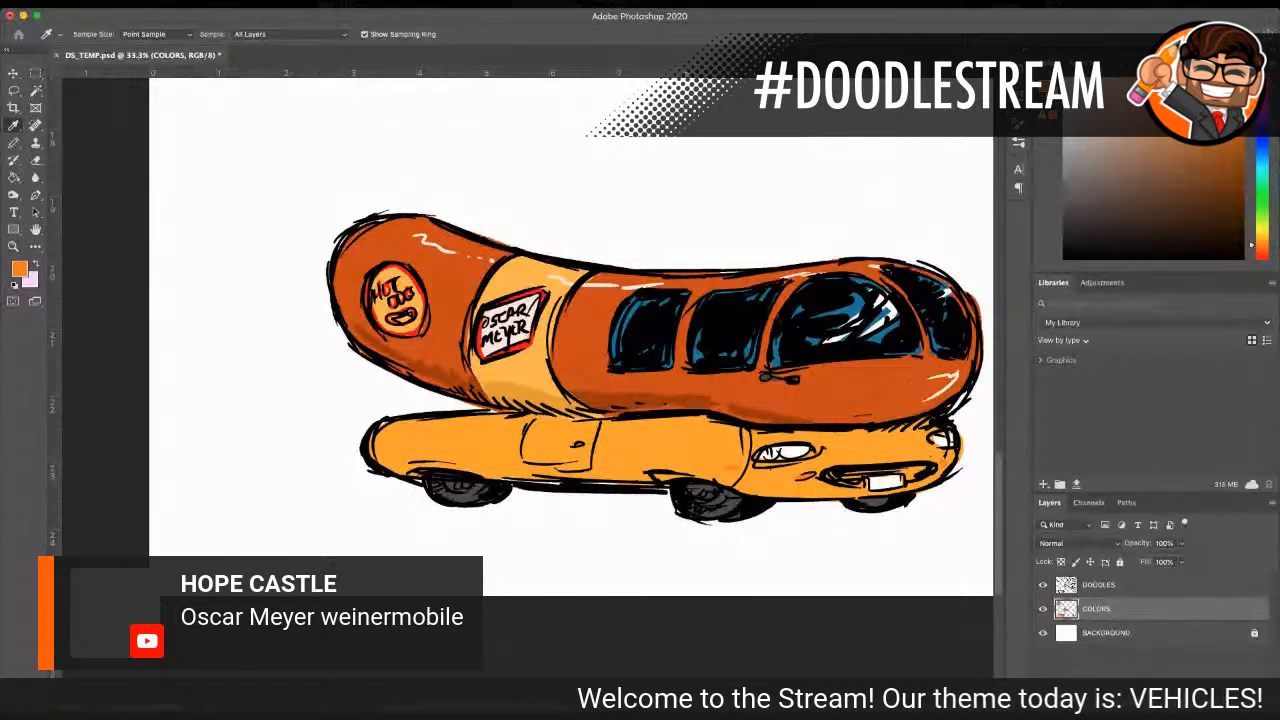
pyautogui.click(878, 322)
pyautogui.press('b')
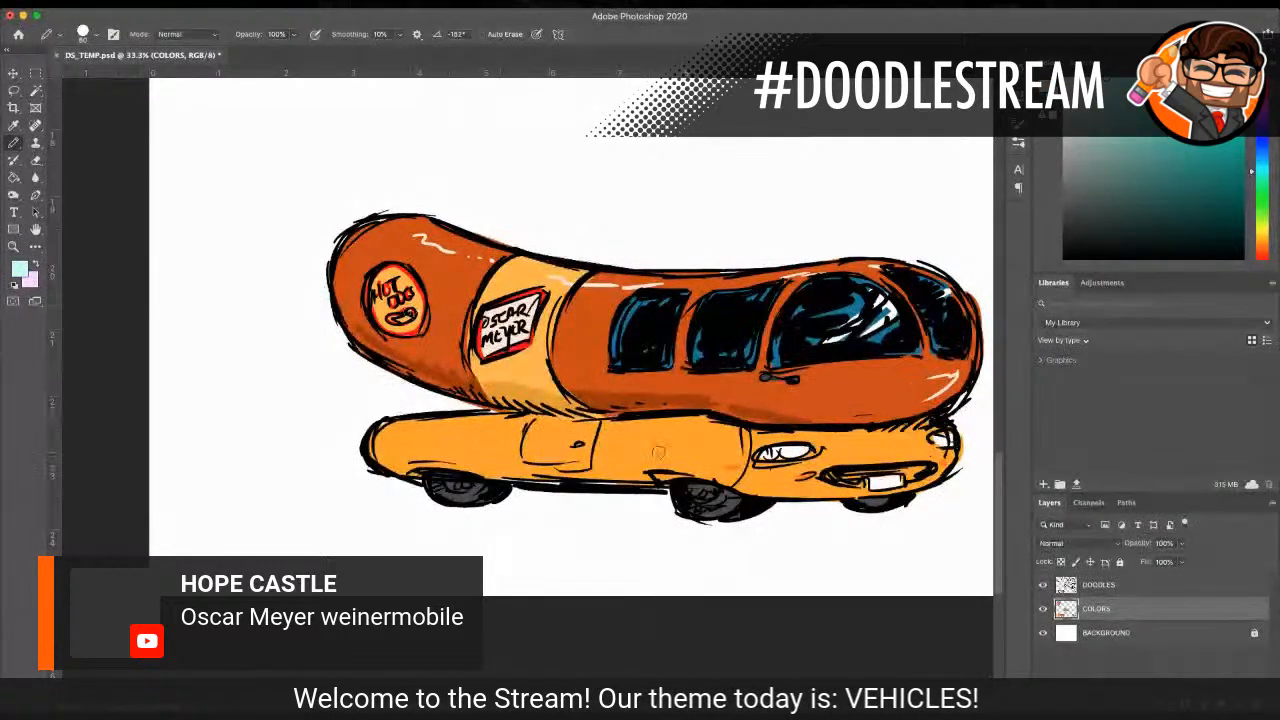
pyautogui.moveTo(768, 457); pyautogui.dragTo(808, 452)
pyautogui.moveTo(934, 435); pyautogui.dragTo(938, 441)
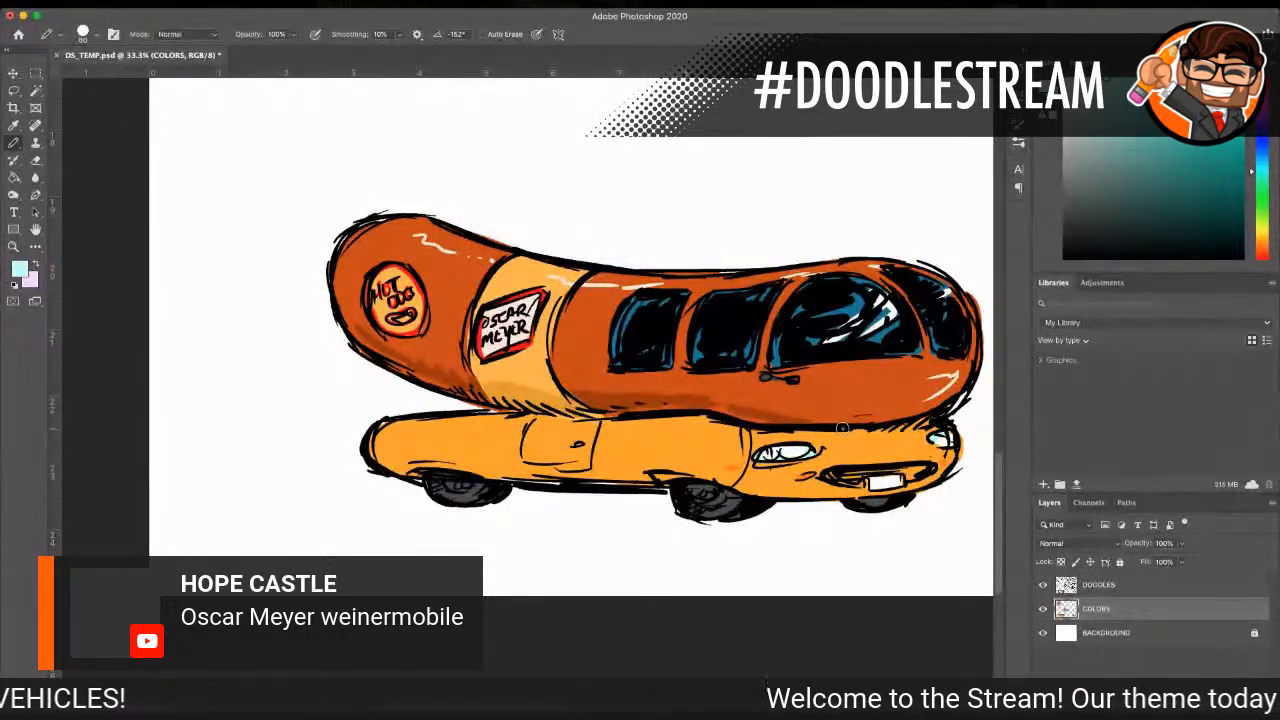
# Step: Shade the car body's lower edge, front bumper and the area beneath the sausage with a darker yellow-orange
pyautogui.press('i')
pyautogui.click(457, 457)
pyautogui.click(24, 272)
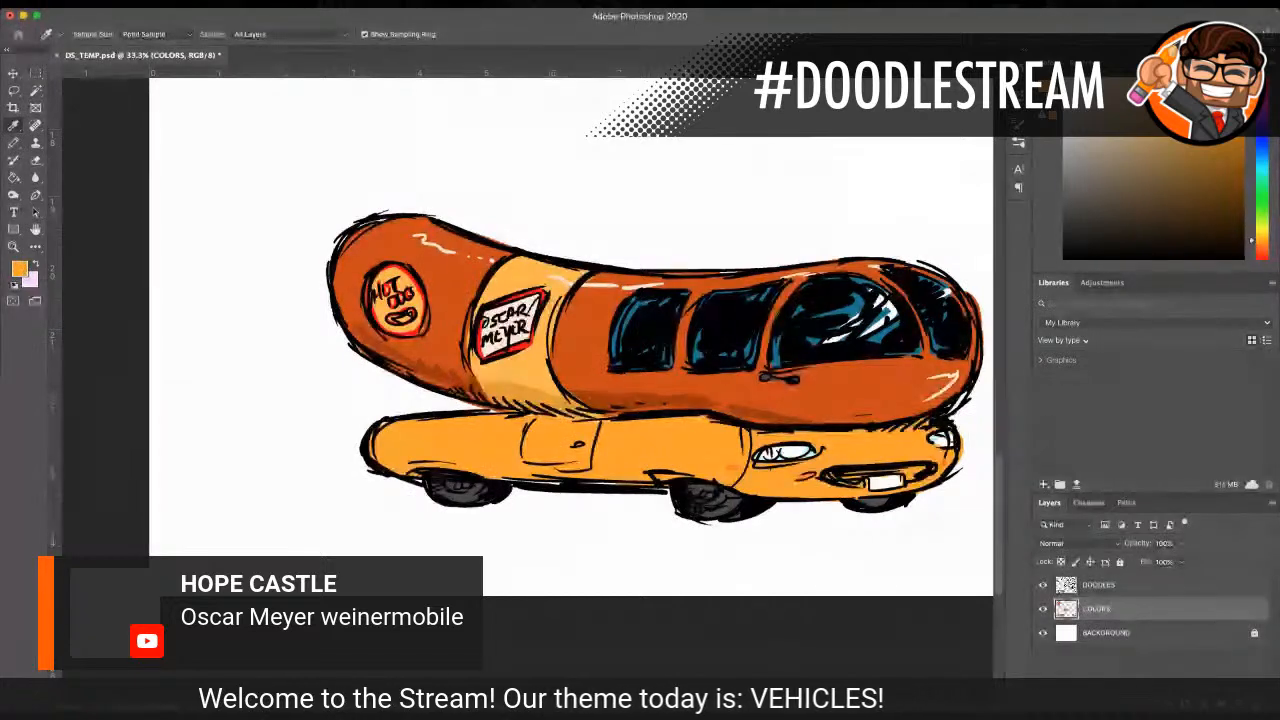
pyautogui.press('Return')
pyautogui.click(13, 144)
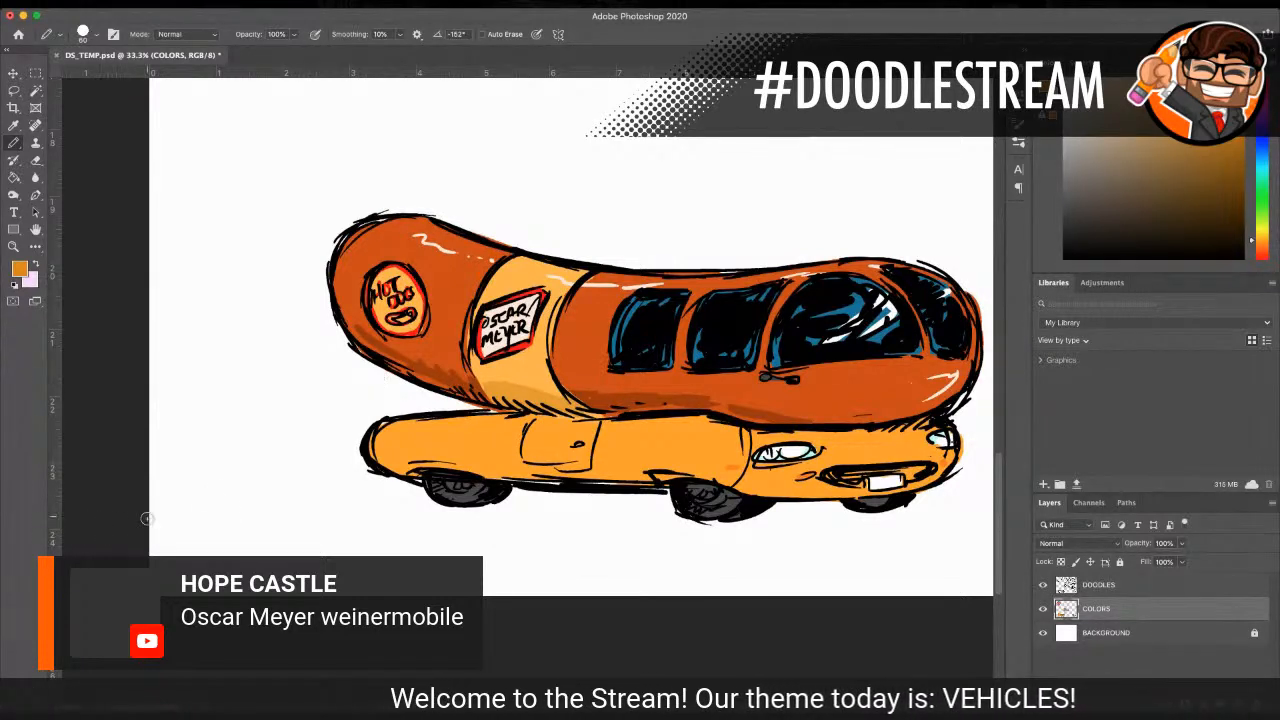
pyautogui.moveTo(394, 464)
pyautogui.mouseDown()
pyautogui.moveTo(711, 467)
pyautogui.moveTo(662, 472)
pyautogui.mouseUp()
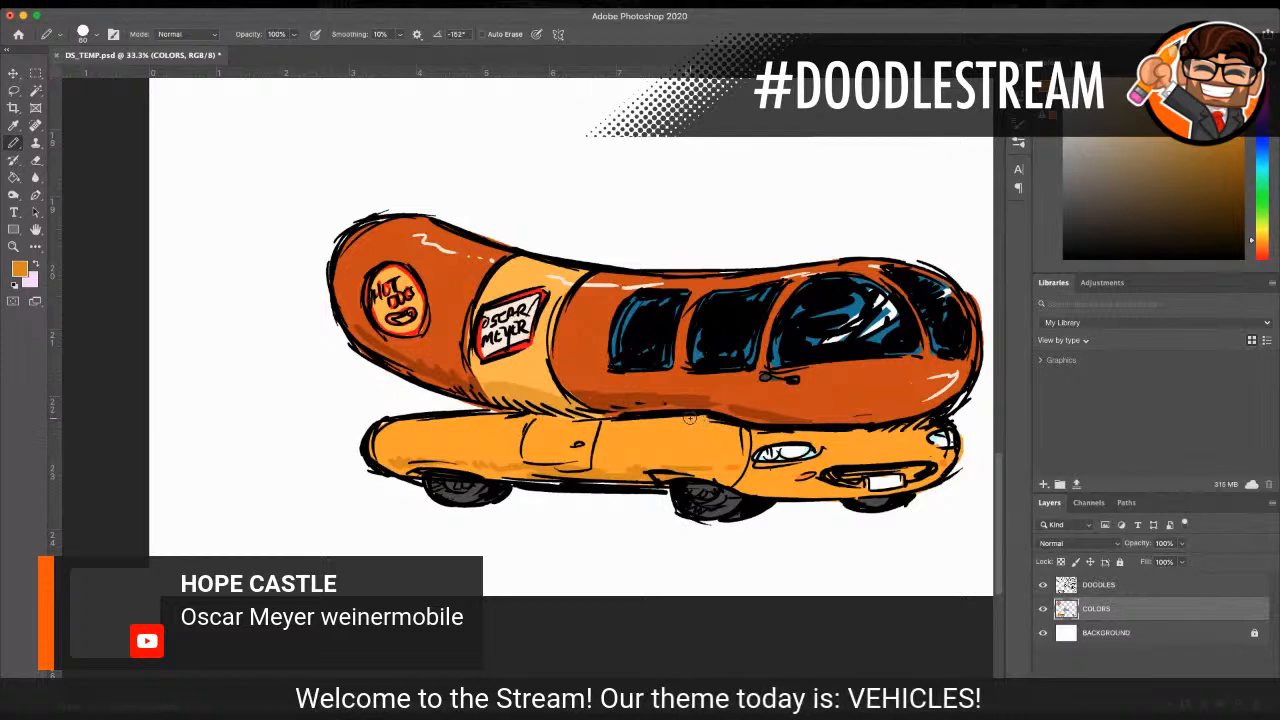
pyautogui.moveTo(842, 430); pyautogui.dragTo(928, 424)
pyautogui.moveTo(744, 472)
pyautogui.mouseDown()
pyautogui.moveTo(730, 478)
pyautogui.moveTo(747, 488)
pyautogui.moveTo(868, 492)
pyautogui.mouseUp()
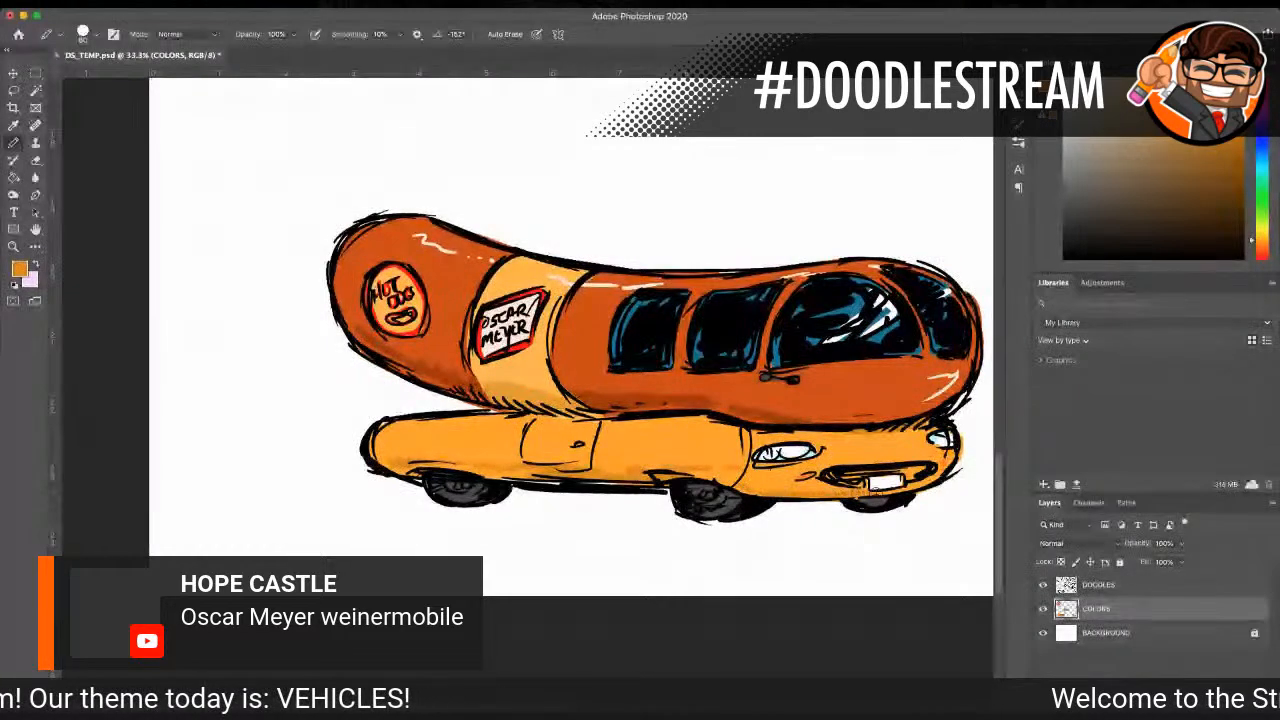
pyautogui.moveTo(474, 452)
pyautogui.mouseDown()
pyautogui.moveTo(394, 462)
pyautogui.moveTo(384, 445)
pyautogui.moveTo(540, 483)
pyautogui.moveTo(668, 486)
pyautogui.mouseUp()
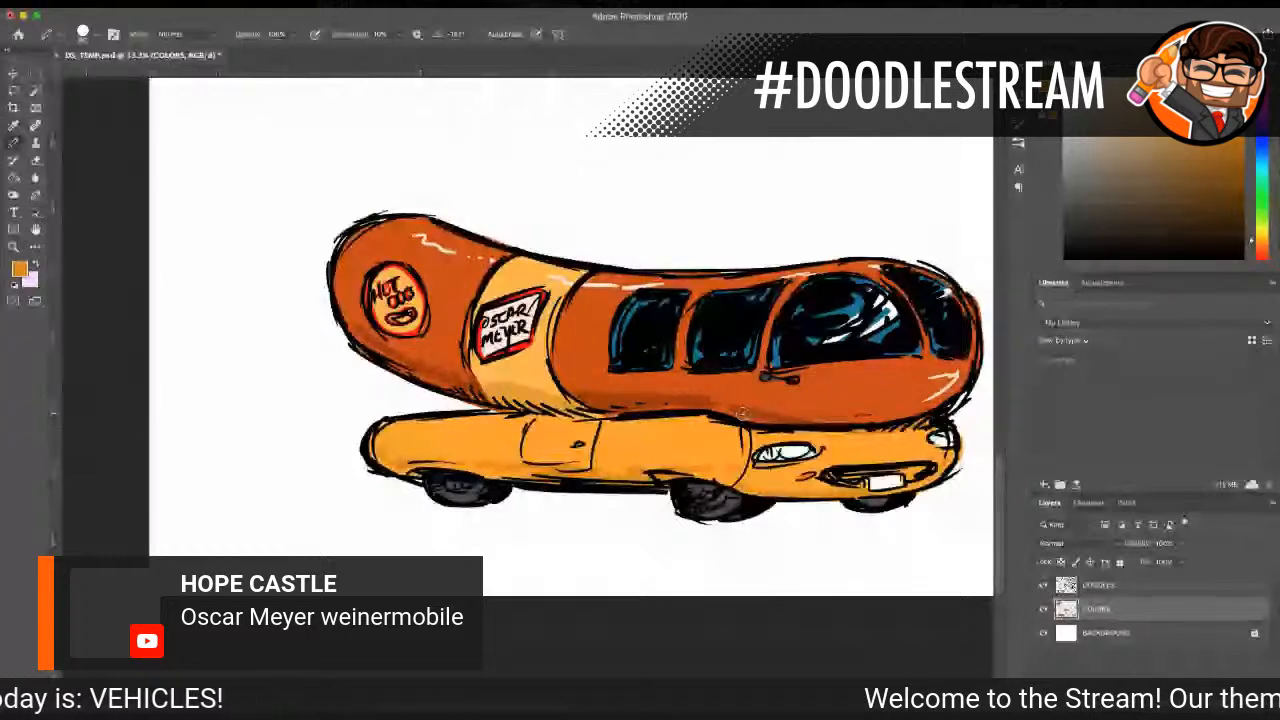
# Step: Review the colored Wienermobile alongside the other vehicle doodles, then up close for unfinished areas
pyautogui.click(12, 245)
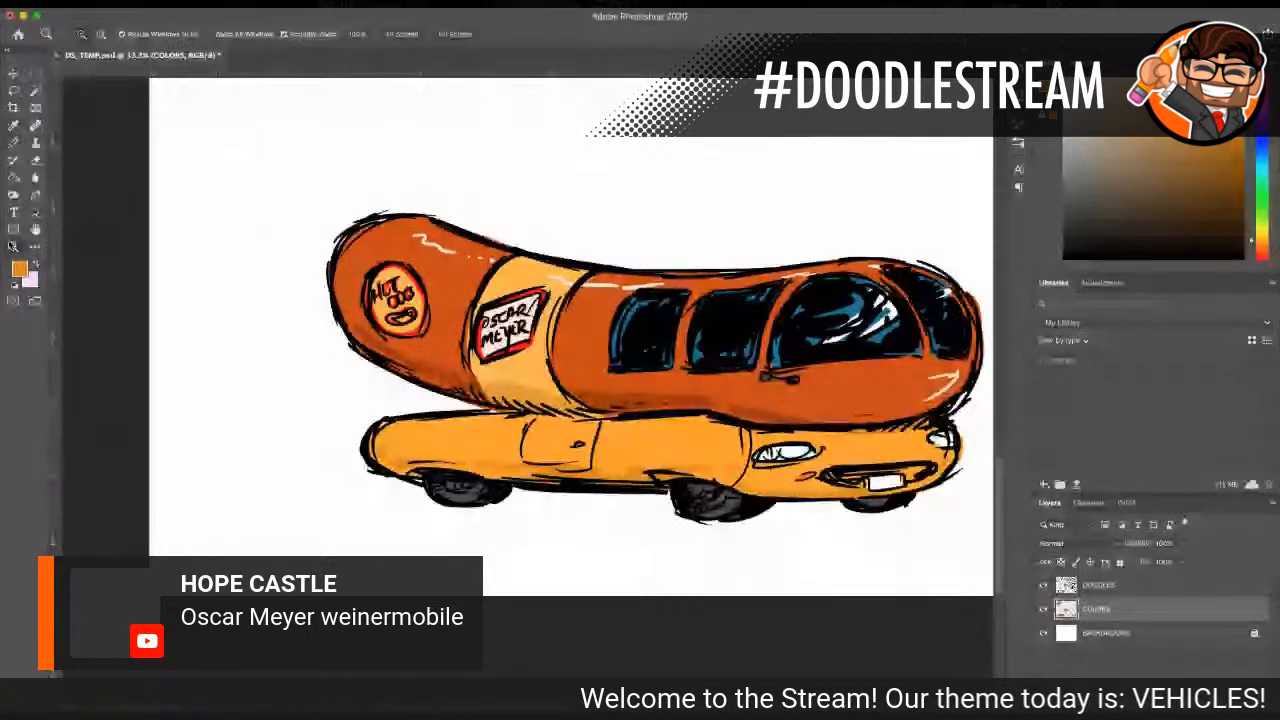
pyautogui.keyDown('alt'); pyautogui.click(804, 321); pyautogui.keyUp('alt')
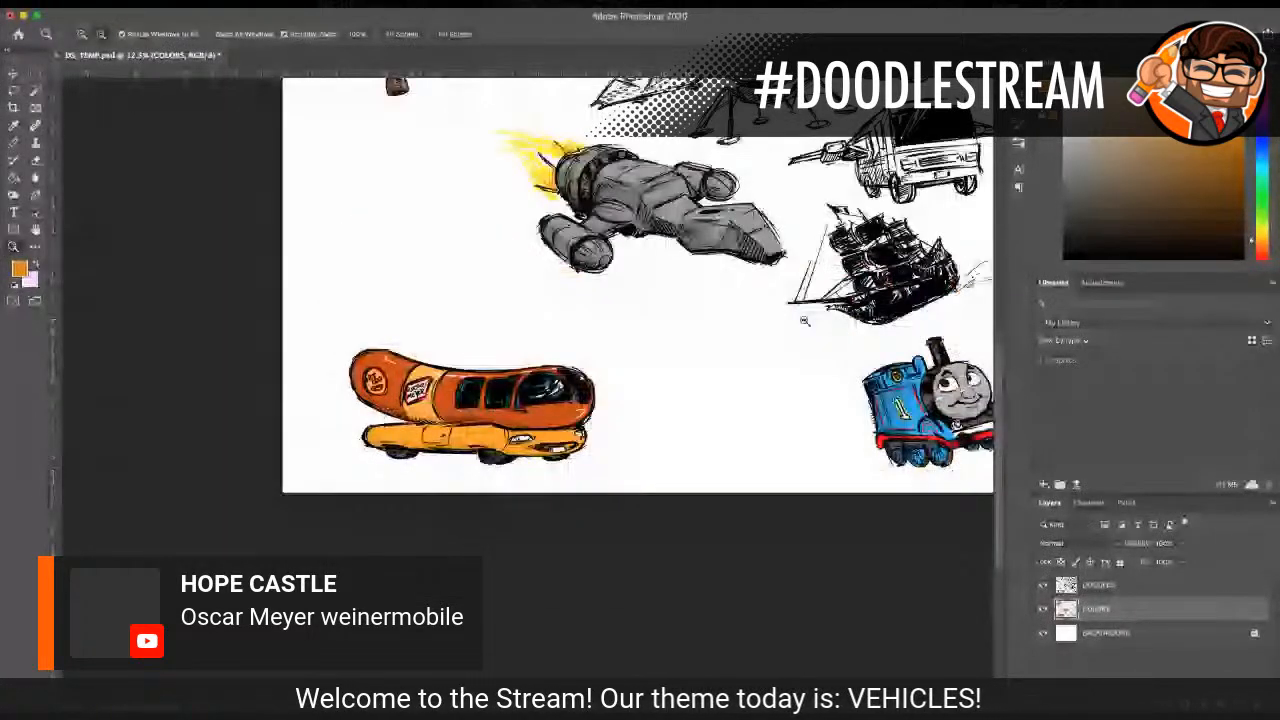
pyautogui.keyDown('alt'); pyautogui.click(804, 321); pyautogui.keyUp('alt')
pyautogui.click(522, 470)
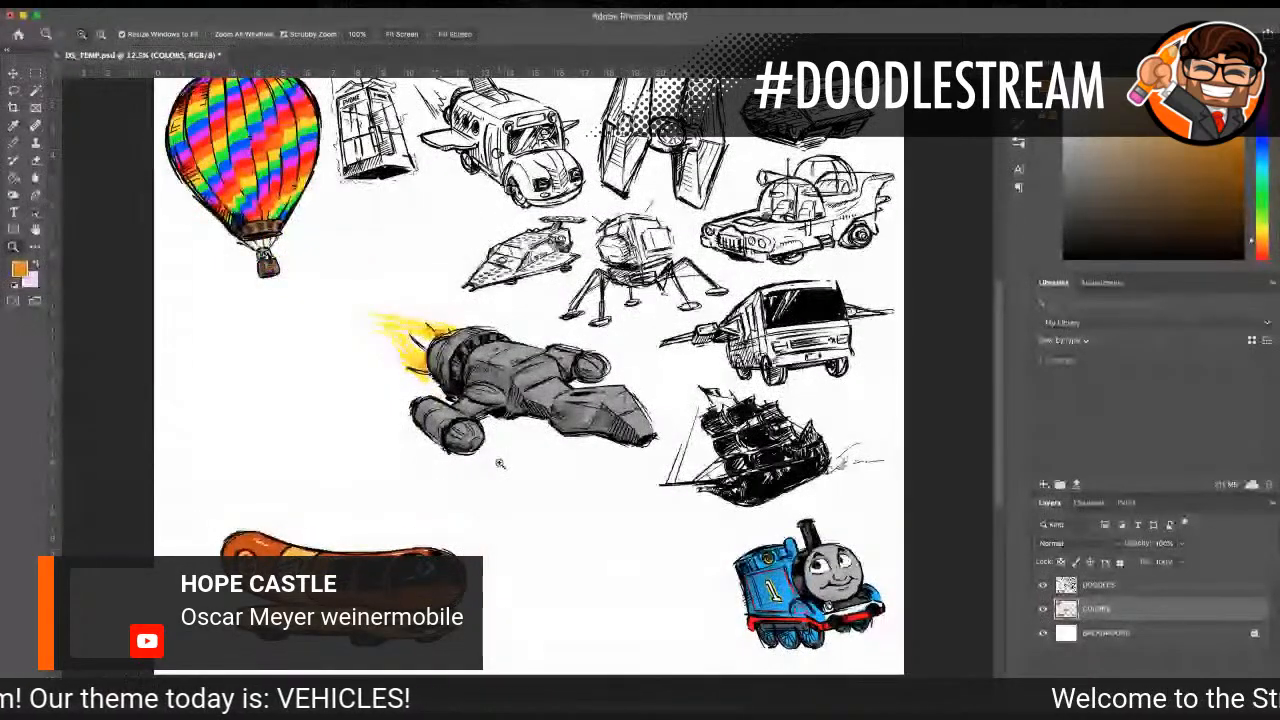
pyautogui.click(341, 546)
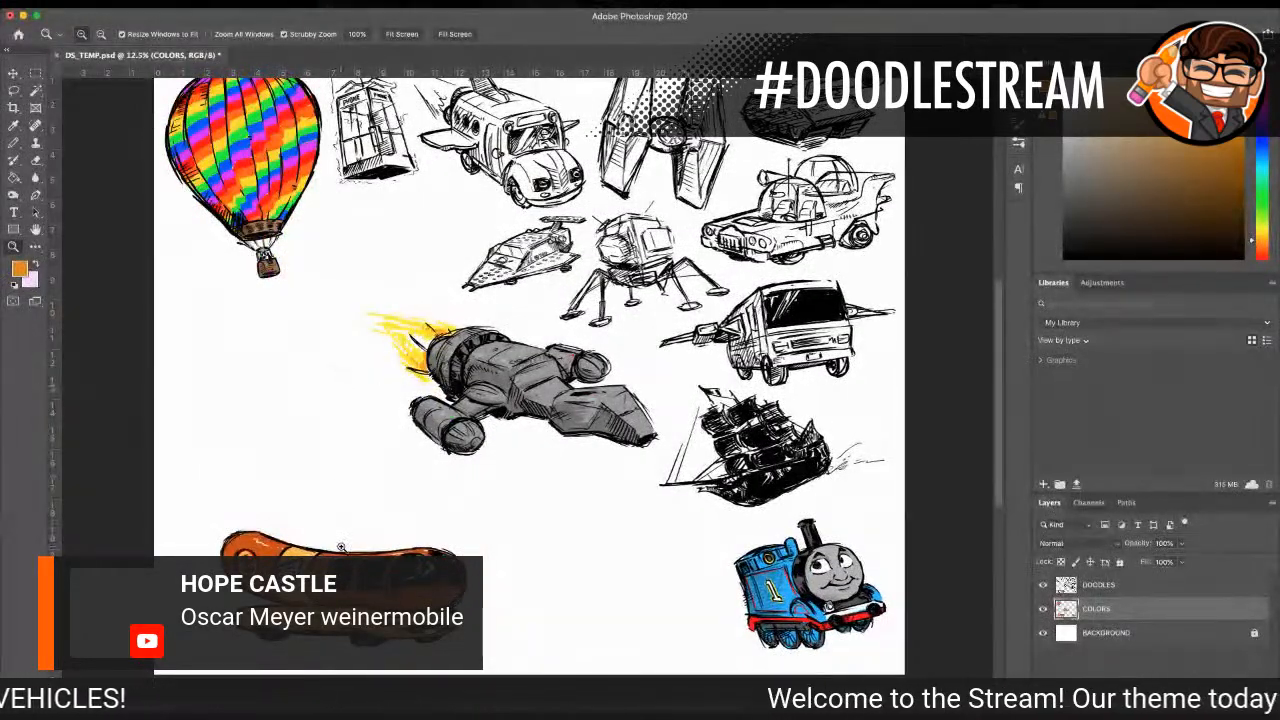
pyautogui.click(341, 546)
pyautogui.scroll(-3, 338, 541)
pyautogui.scroll(-3, 539, 661)
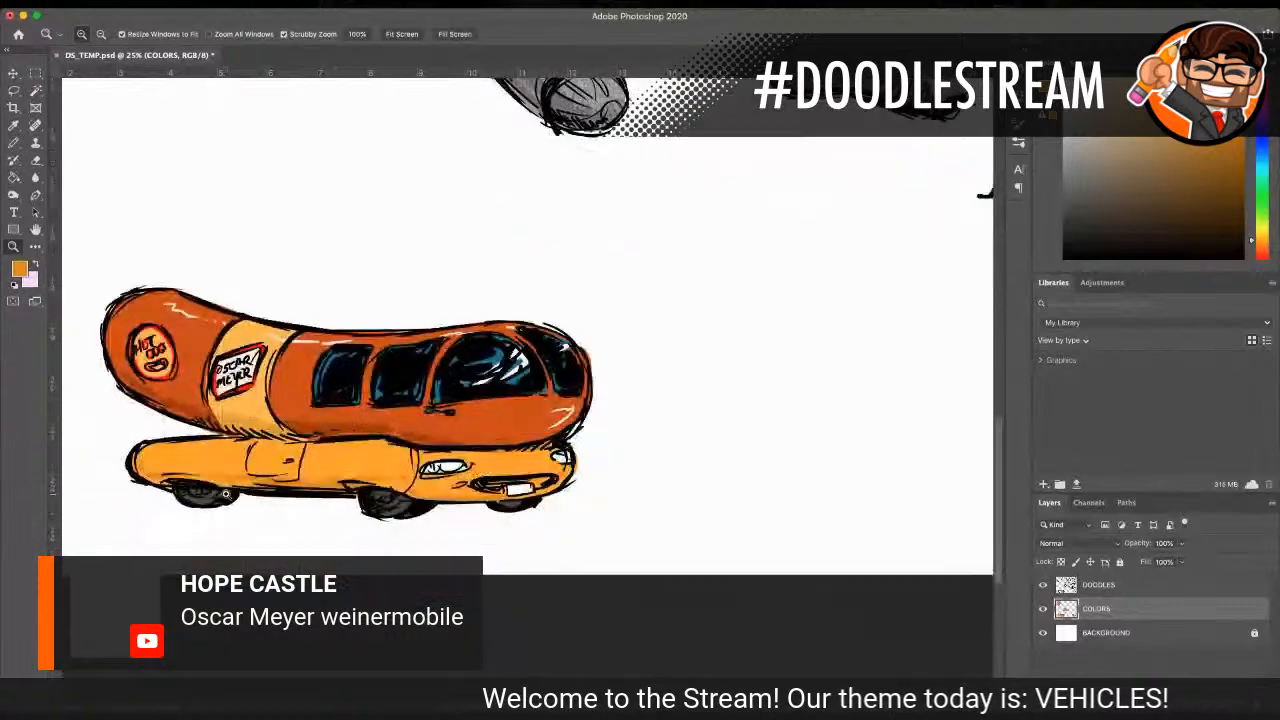
pyautogui.hscroll(-5, 522, 492)
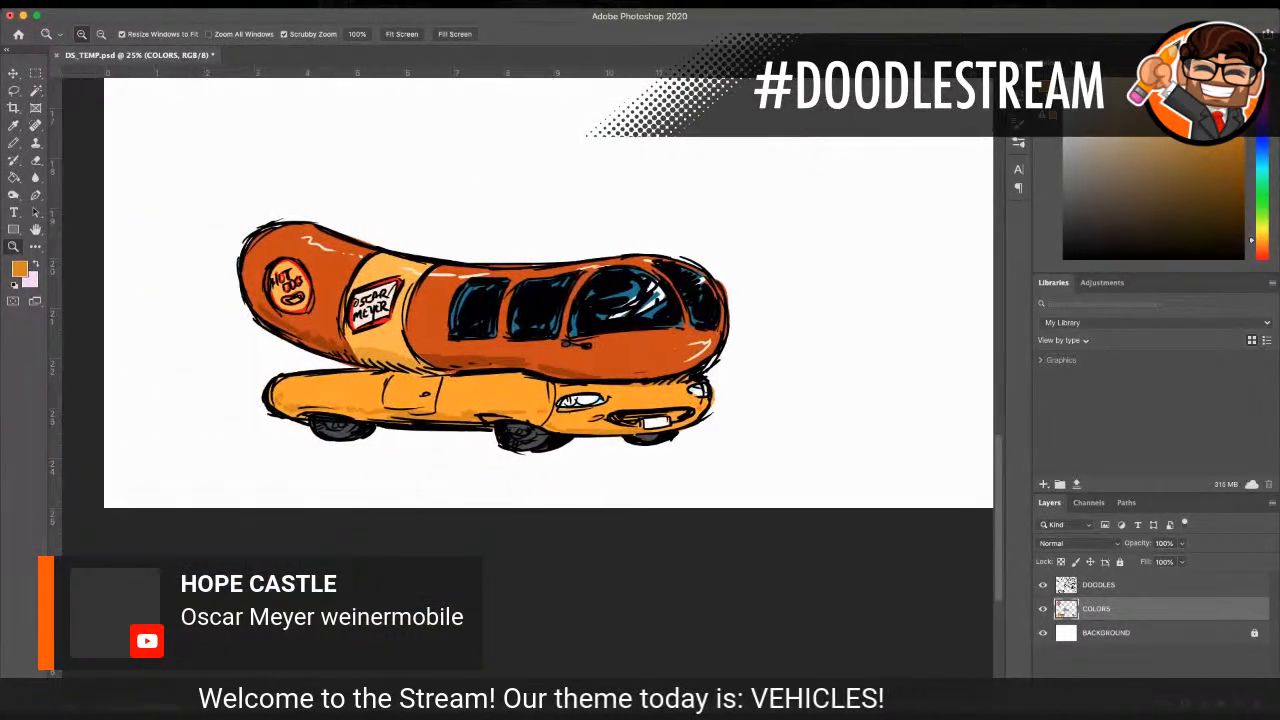
pyautogui.click(493, 385)
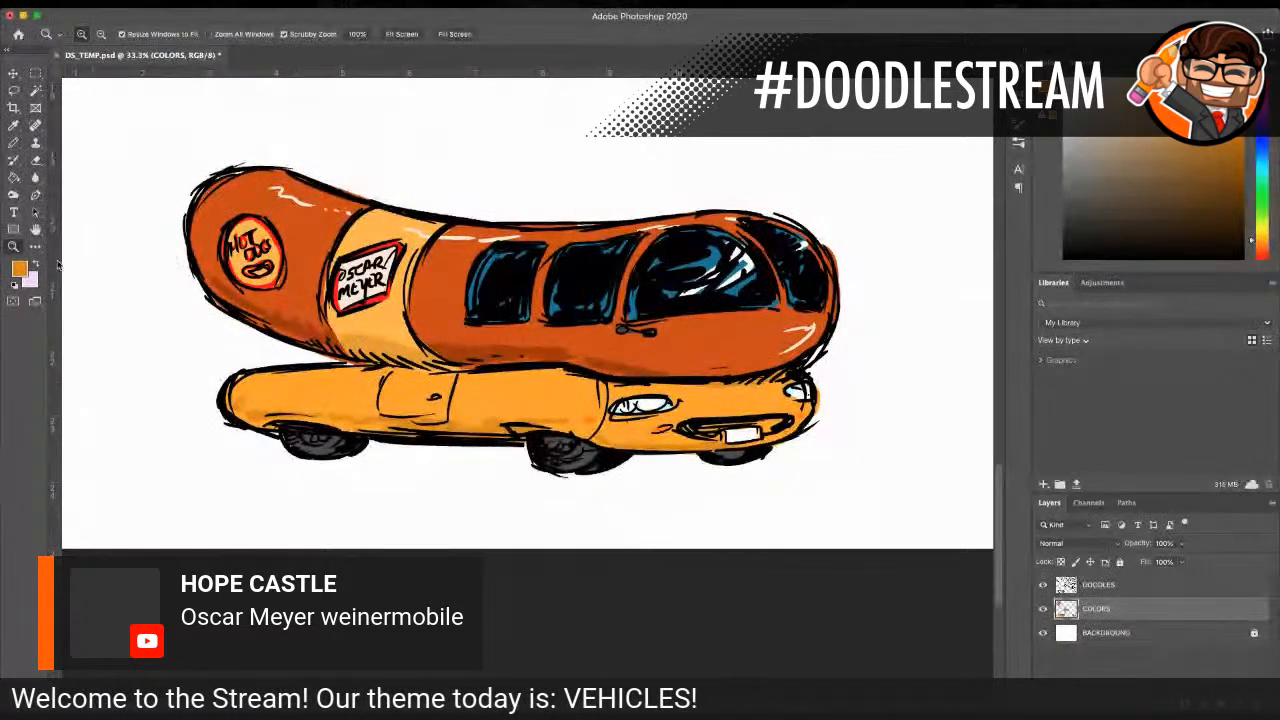
# Step: Examine the page around the Wienermobile, spaceship and train for a blank area that can hold another vehicle
pyautogui.keyDown('alt'); pyautogui.click(331, 311); pyautogui.keyUp('alt')
pyautogui.keyDown('alt'); pyautogui.click(505, 325); pyautogui.keyUp('alt')
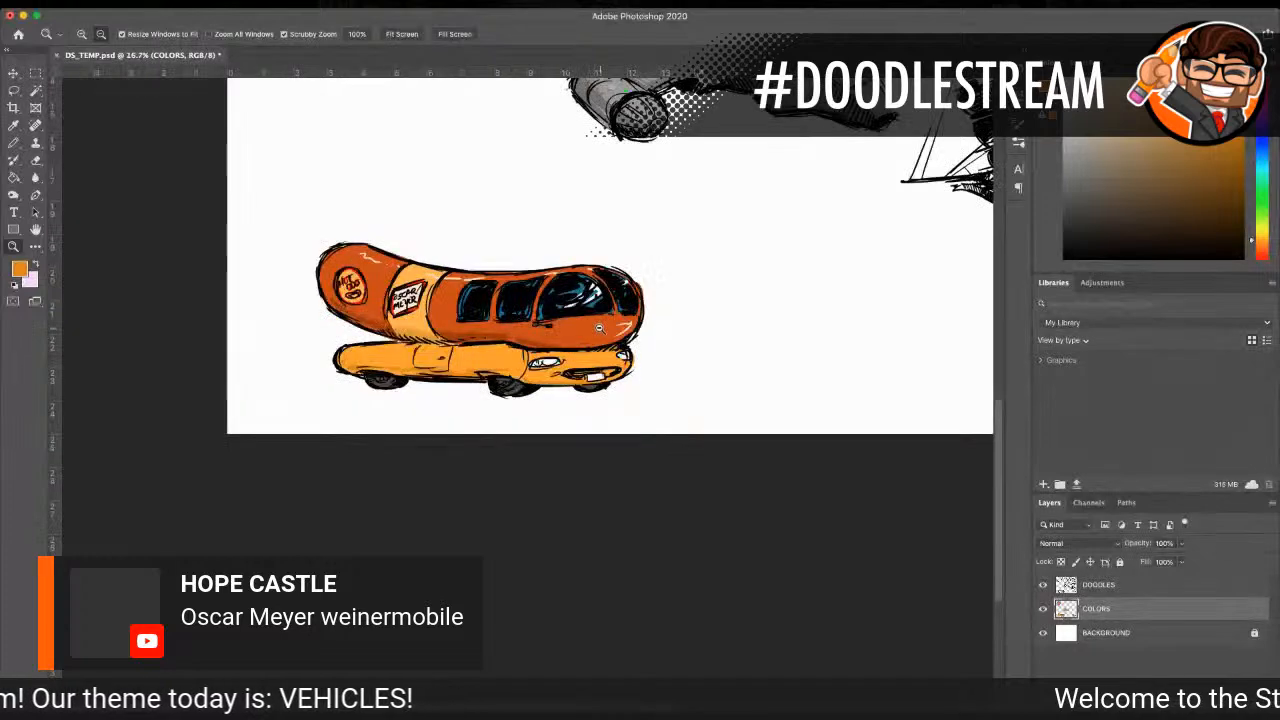
pyautogui.keyDown('alt'); pyautogui.click(600, 328); pyautogui.keyUp('alt')
pyautogui.click(640, 296)
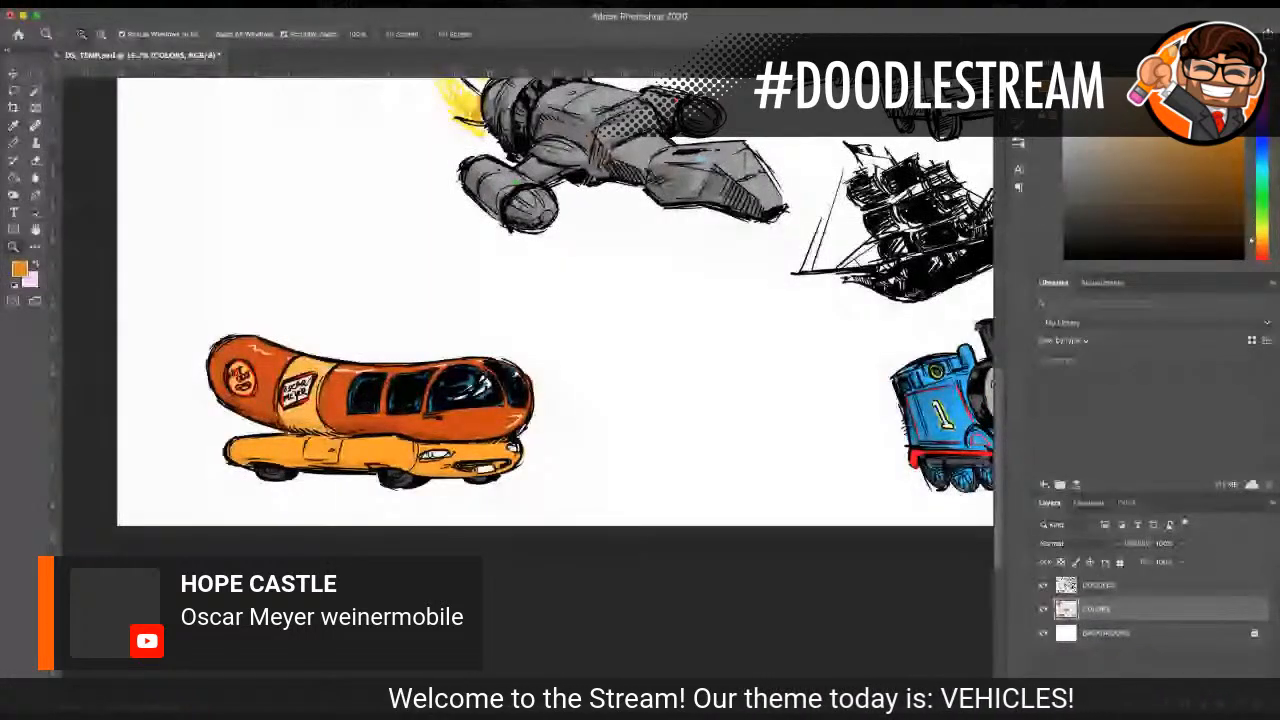
pyautogui.scroll(4, 549, 374)
pyautogui.keyDown('alt'); pyautogui.click(483, 324); pyautogui.keyUp('alt')
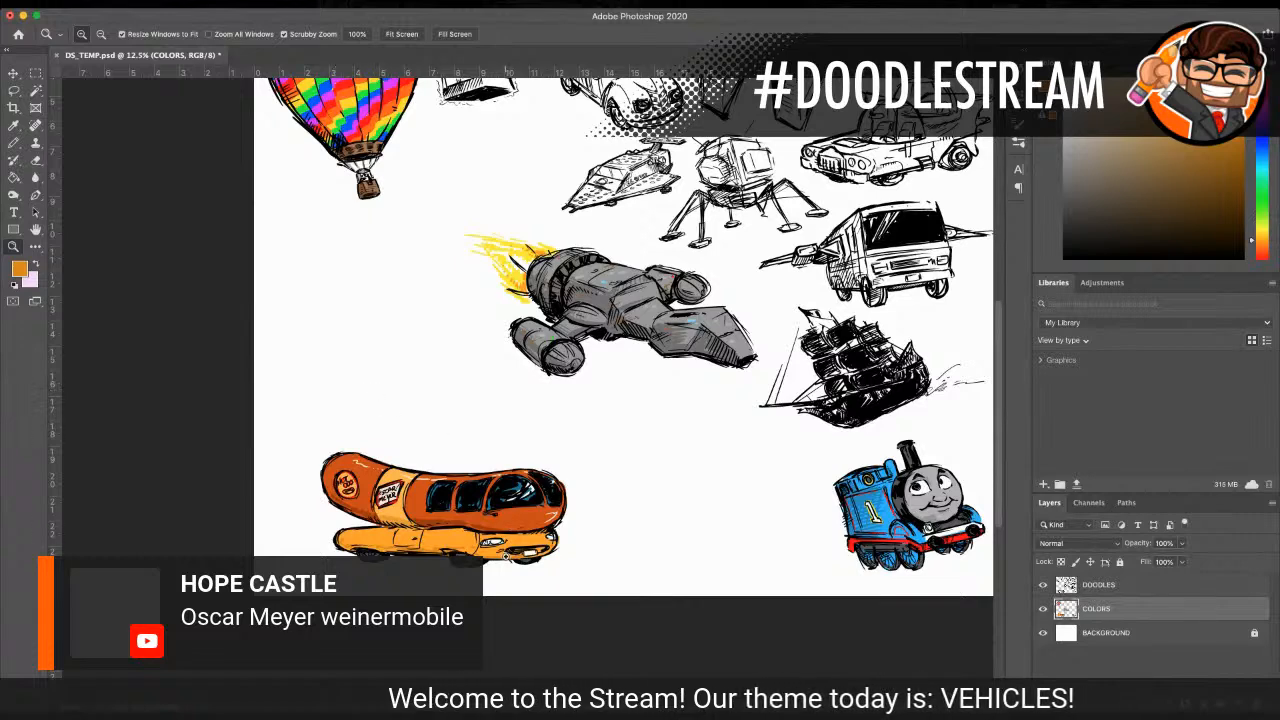
pyautogui.hscroll(5, 528, 337)
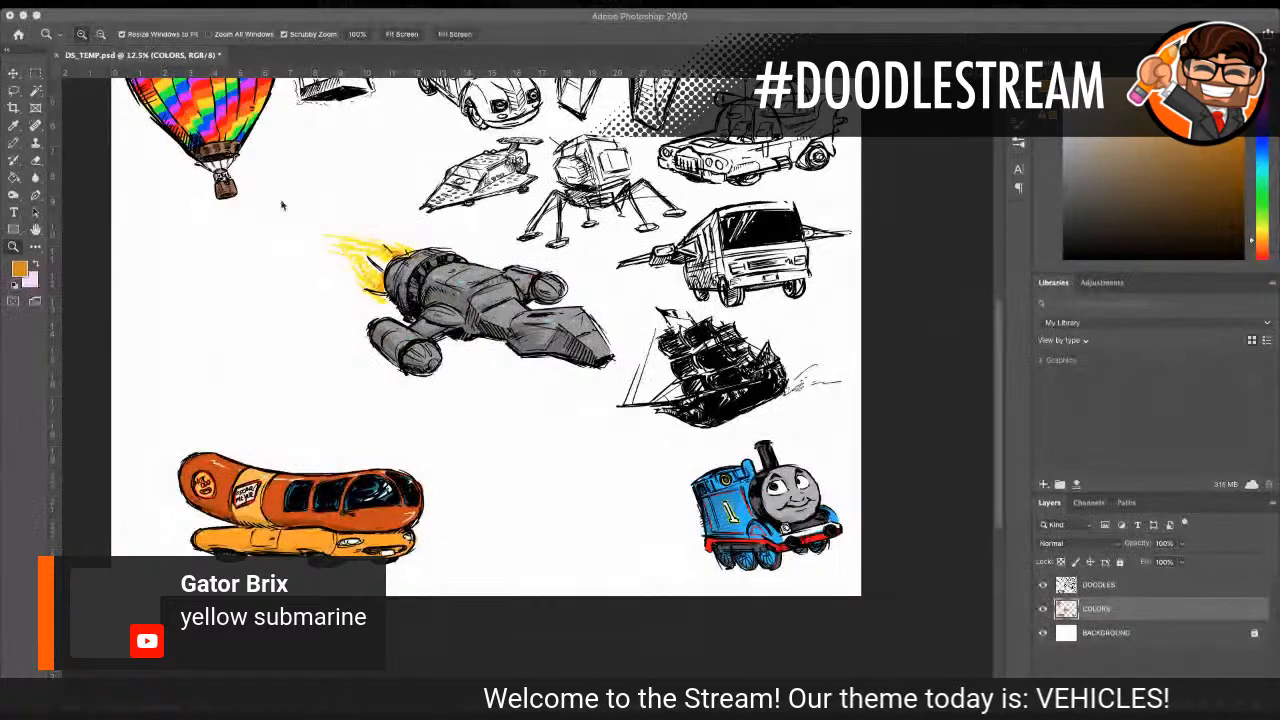
# Step: On the DOODLES layer, sketch a submarine's rounded nose and its upper and lower hull lines above the Wienermobile, in black sampled from the spaceship's outline
pyautogui.click(246, 336)
pyautogui.click(200, 329)
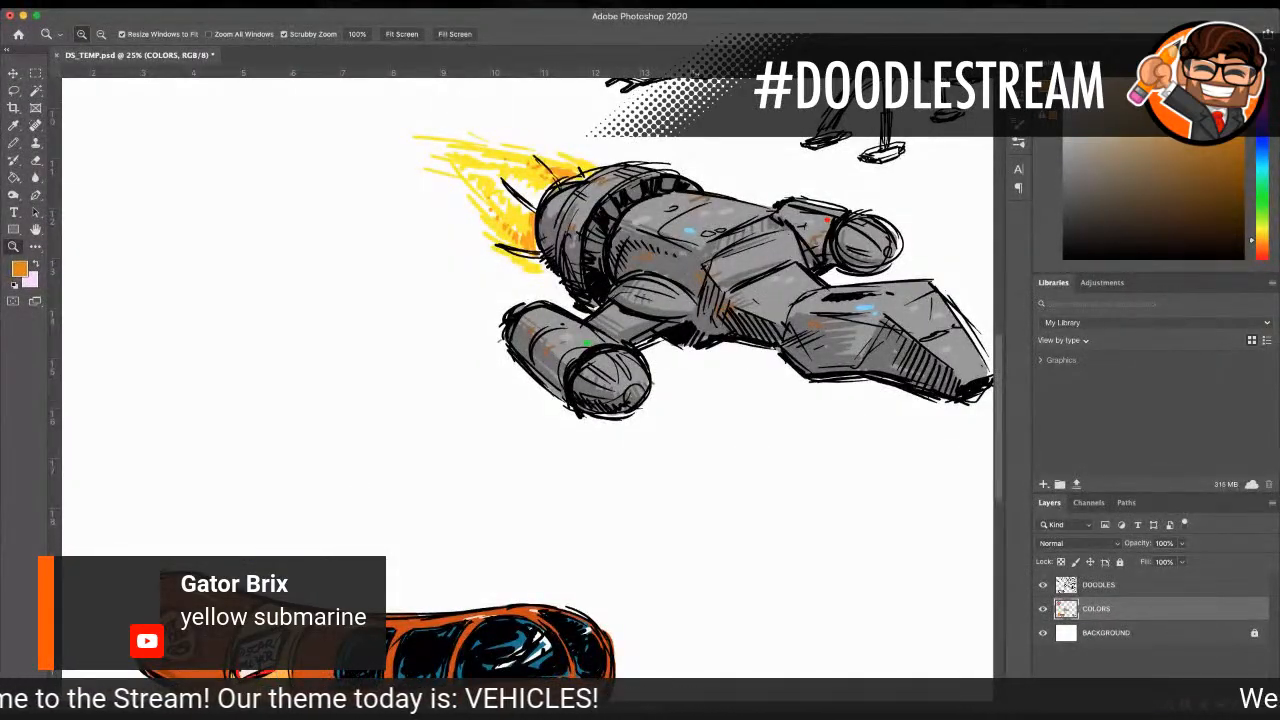
pyautogui.hscroll(-5, 73, 299)
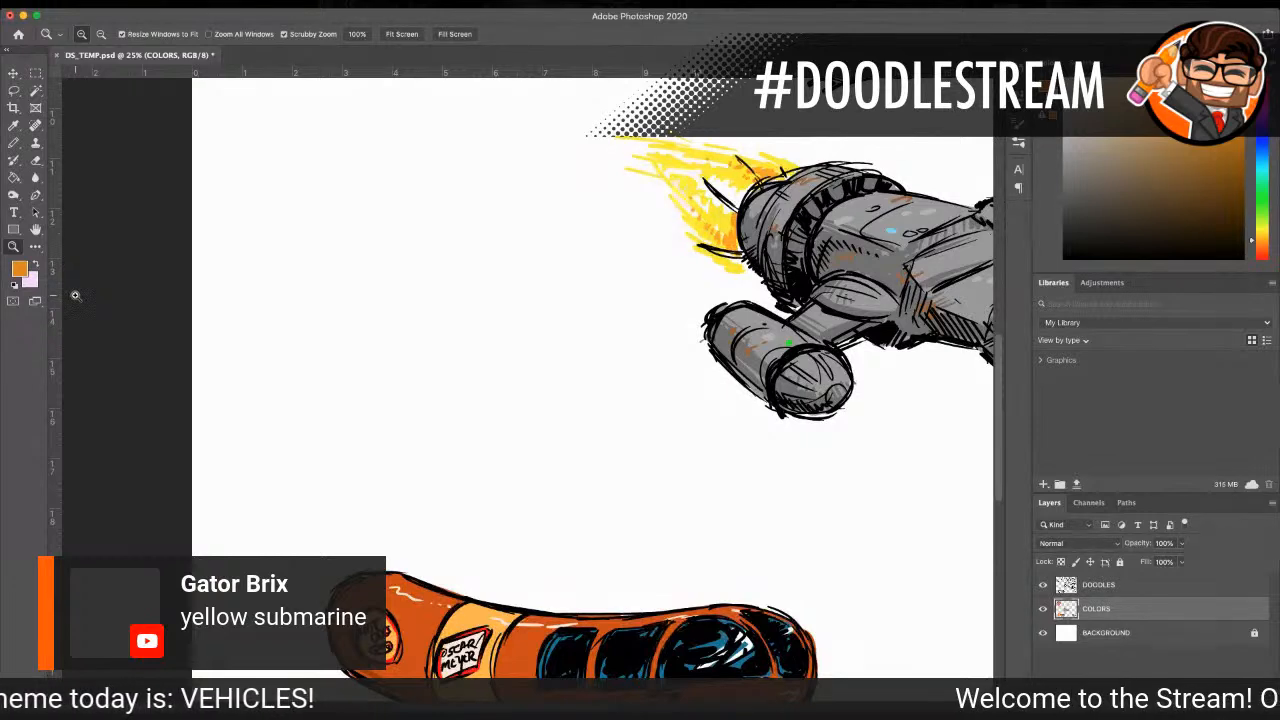
pyautogui.press('i')
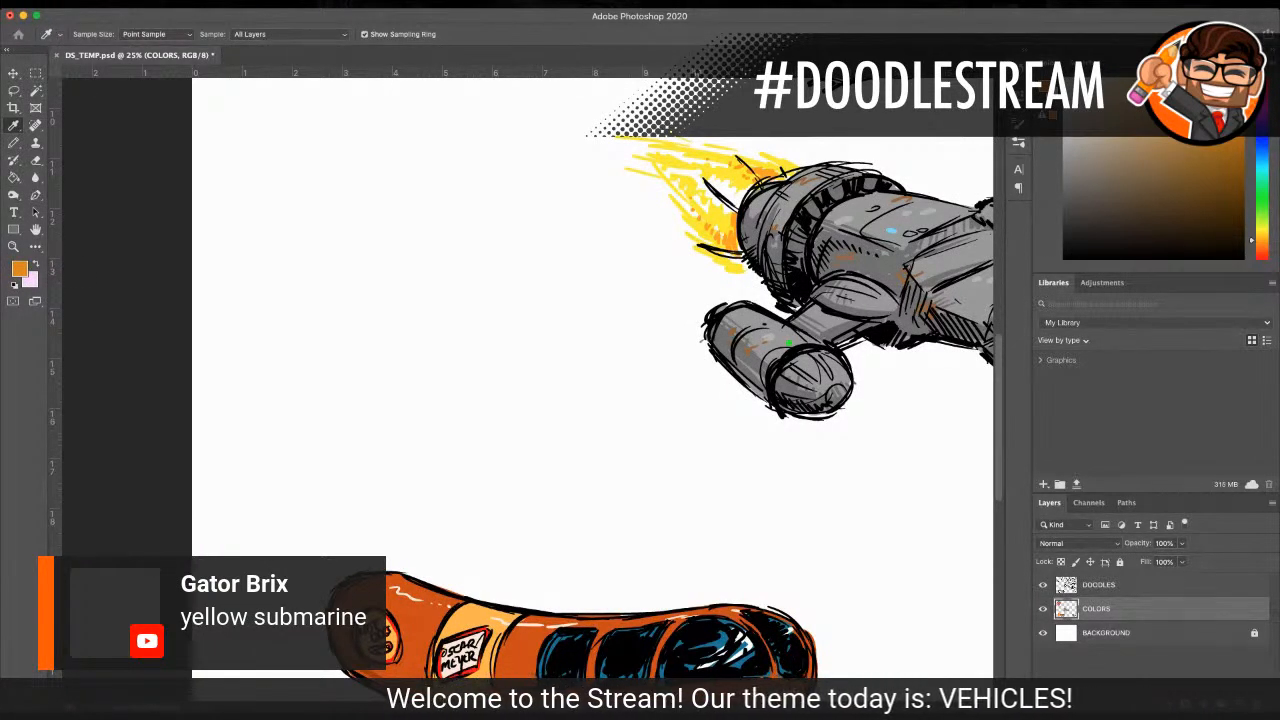
pyautogui.click(704, 183)
pyautogui.press('b')
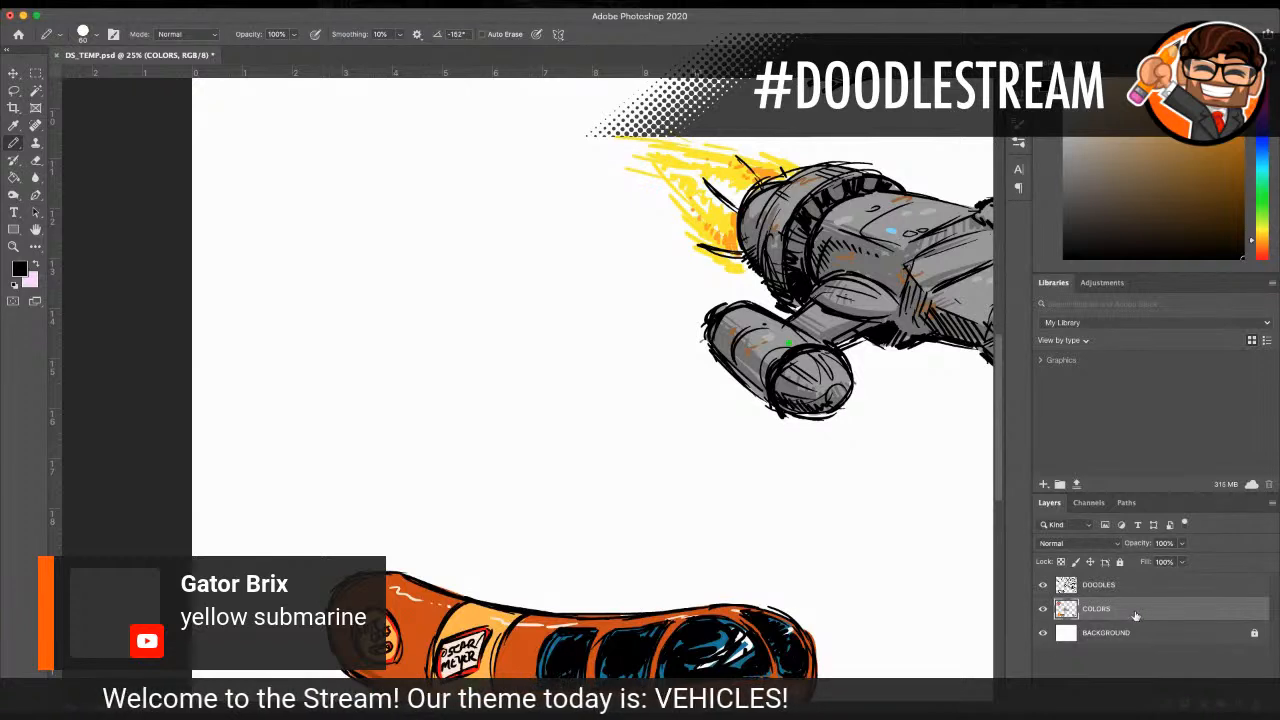
pyautogui.click(1137, 597)
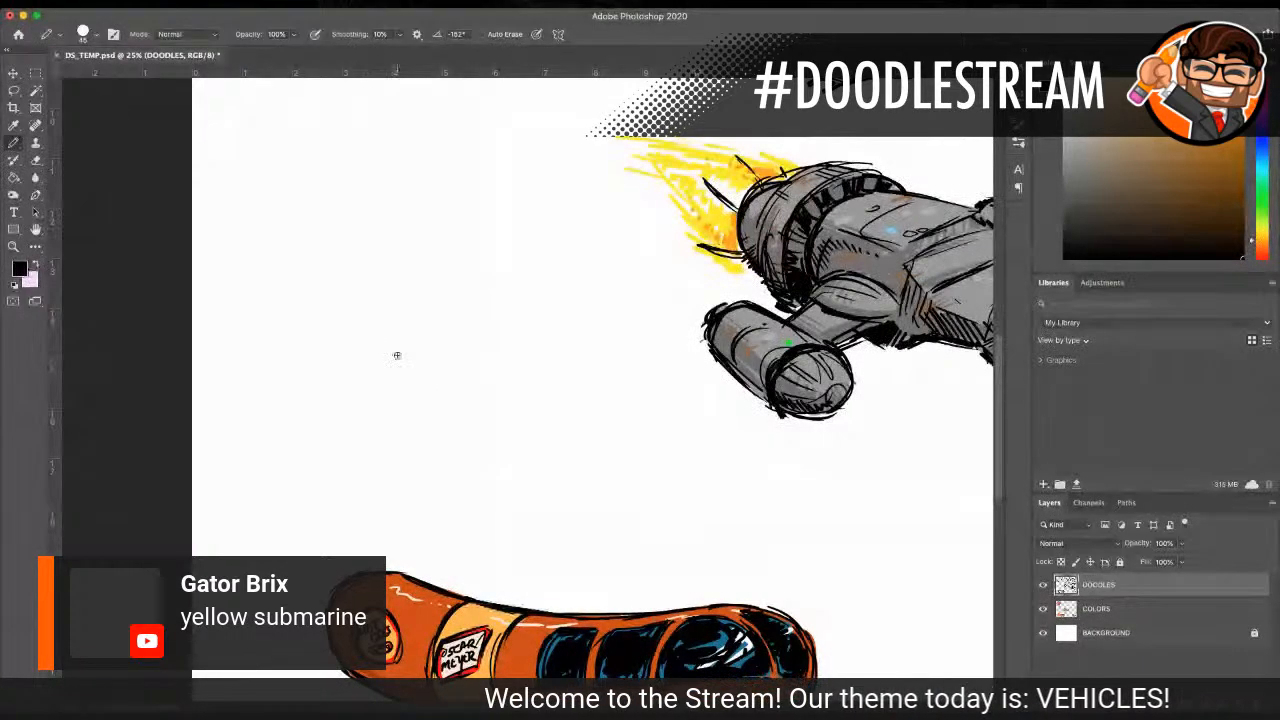
pyautogui.moveTo(358, 348); pyautogui.dragTo(506, 346)
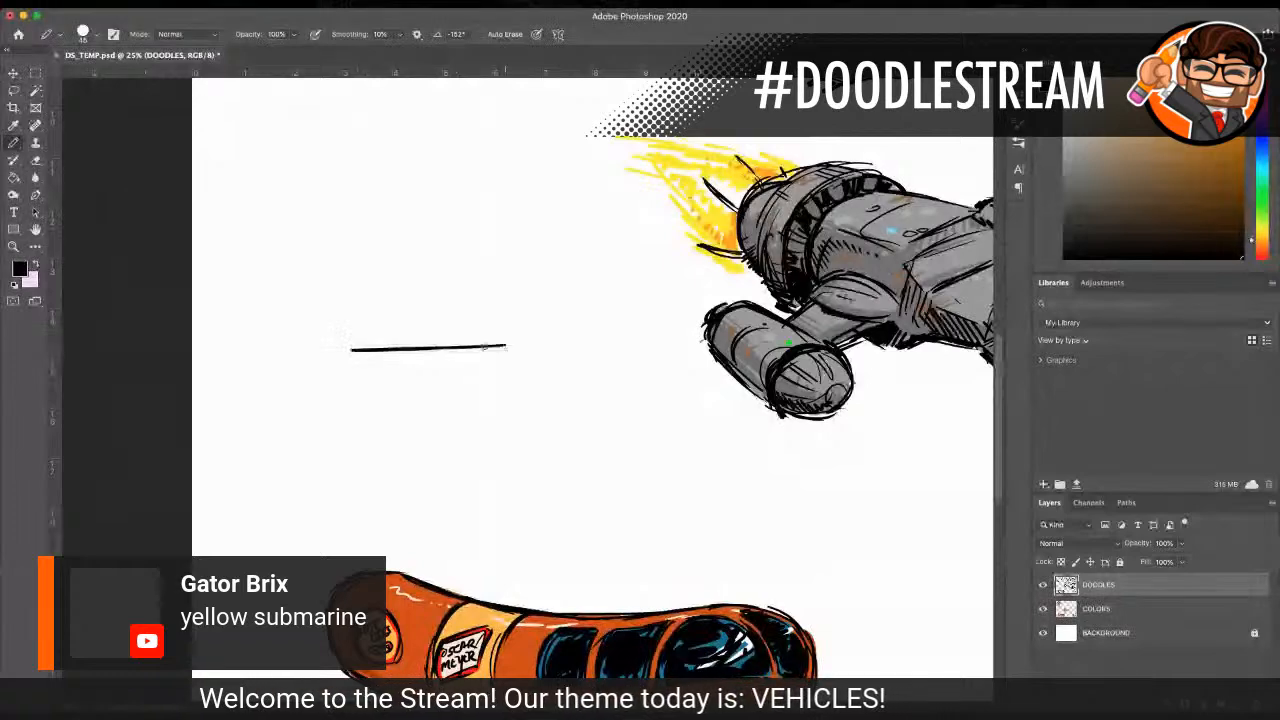
pyautogui.moveTo(353, 351)
pyautogui.mouseDown()
pyautogui.moveTo(314, 366)
pyautogui.moveTo(270, 418)
pyautogui.mouseUp()
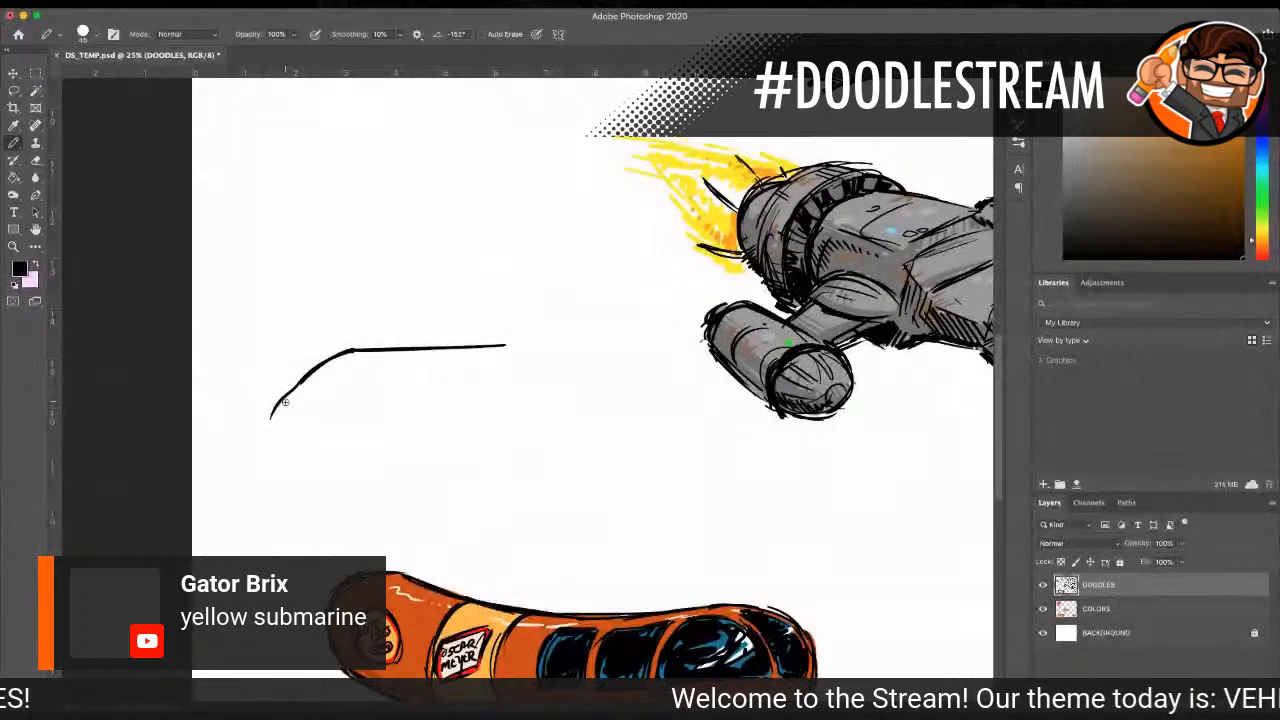
pyautogui.moveTo(293, 386)
pyautogui.mouseDown()
pyautogui.moveTo(279, 424)
pyautogui.moveTo(300, 453)
pyautogui.moveTo(554, 443)
pyautogui.mouseUp()
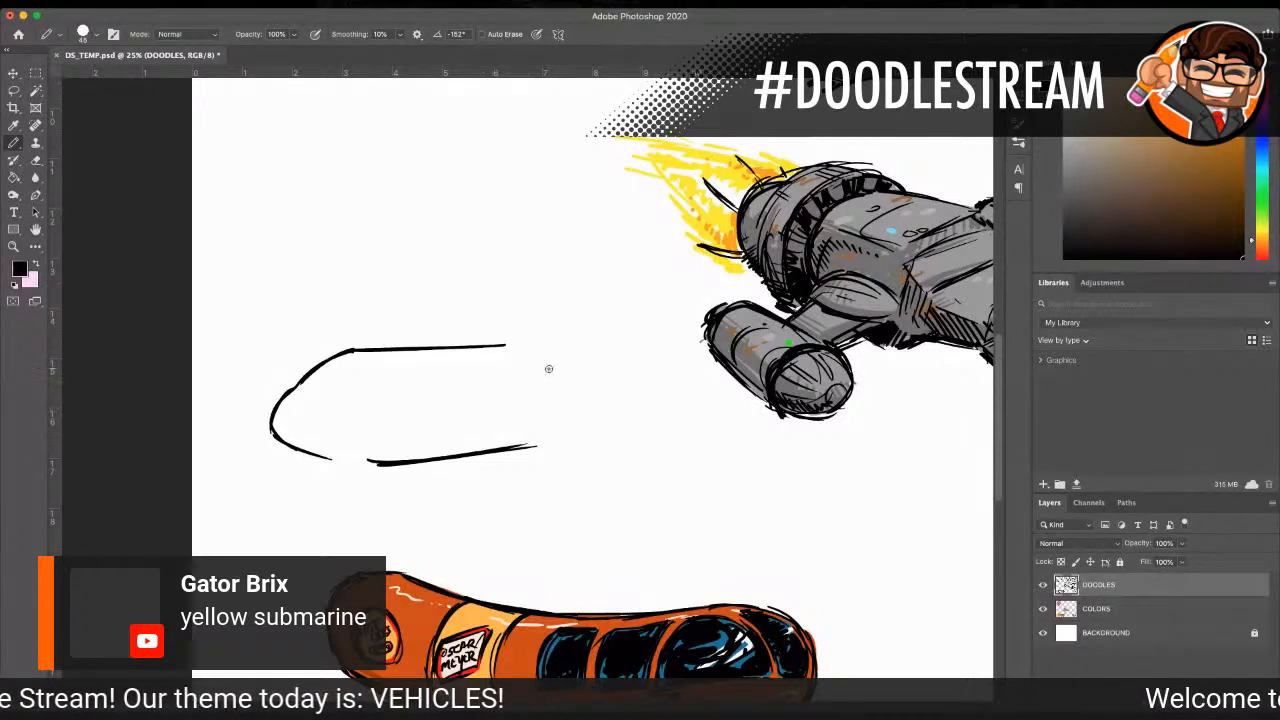
pyautogui.moveTo(509, 346); pyautogui.dragTo(534, 344)
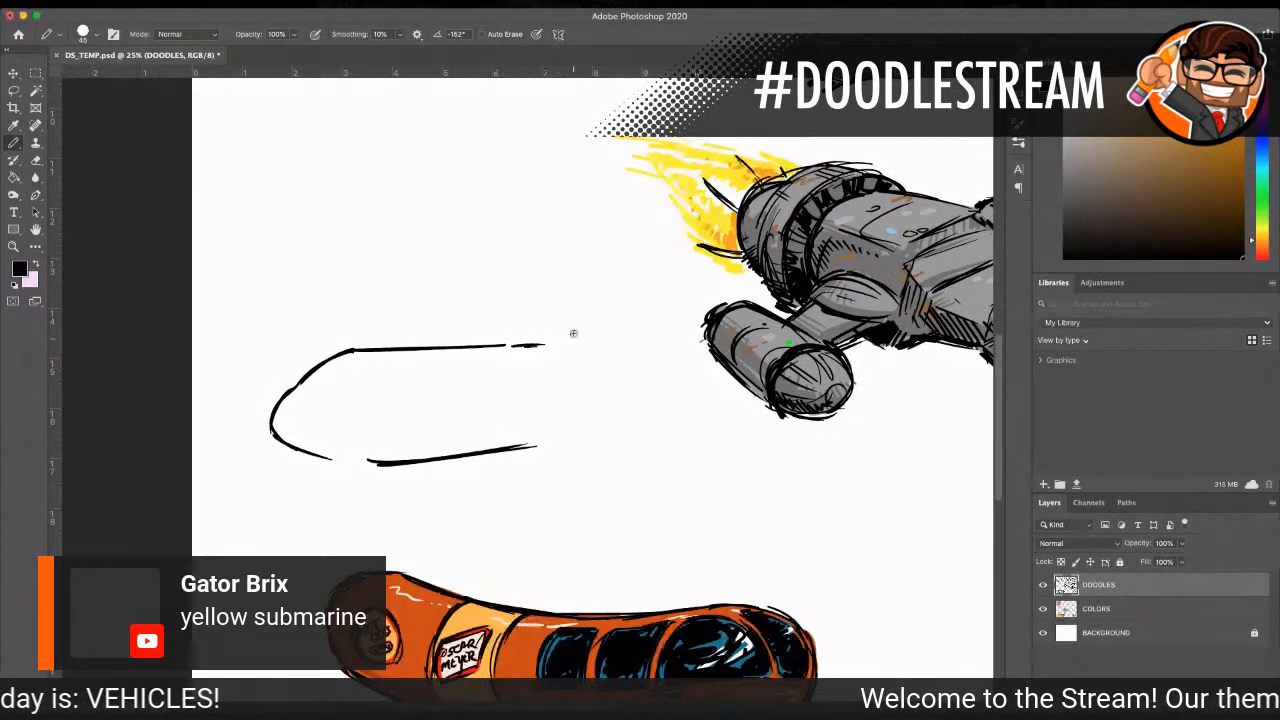
# Step: Draw the submarine's tail with a raised upper fin, a curved lower fin and a jagged rear edge
pyautogui.moveTo(552, 343); pyautogui.dragTo(621, 319)
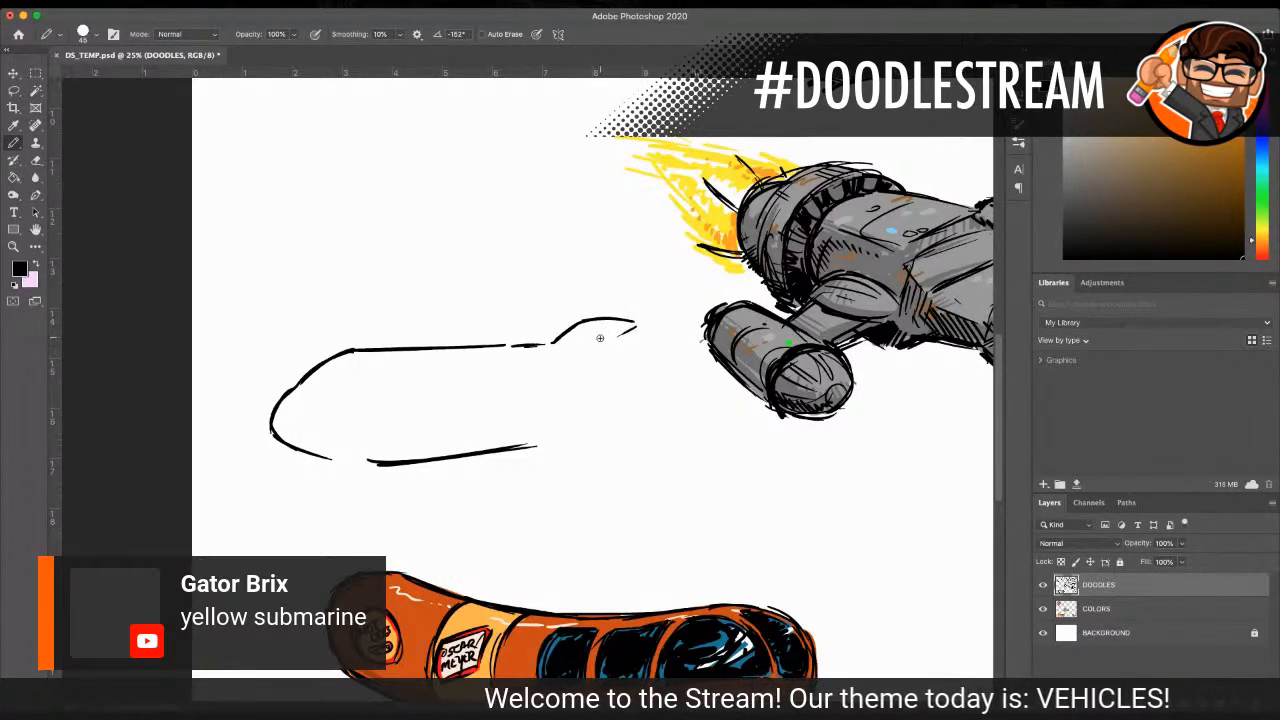
pyautogui.moveTo(590, 368); pyautogui.dragTo(600, 378)
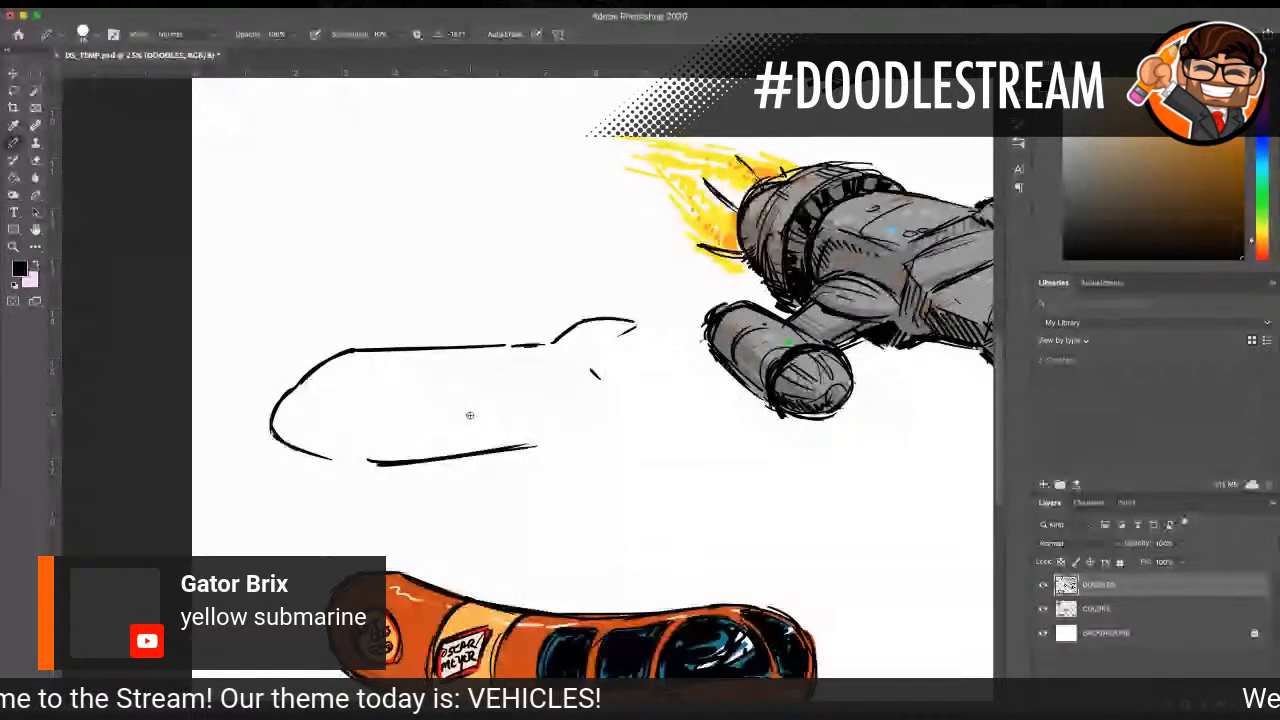
pyautogui.moveTo(538, 392)
pyautogui.mouseDown()
pyautogui.moveTo(569, 427)
pyautogui.moveTo(560, 404)
pyautogui.moveTo(572, 419)
pyautogui.moveTo(603, 405)
pyautogui.mouseUp()
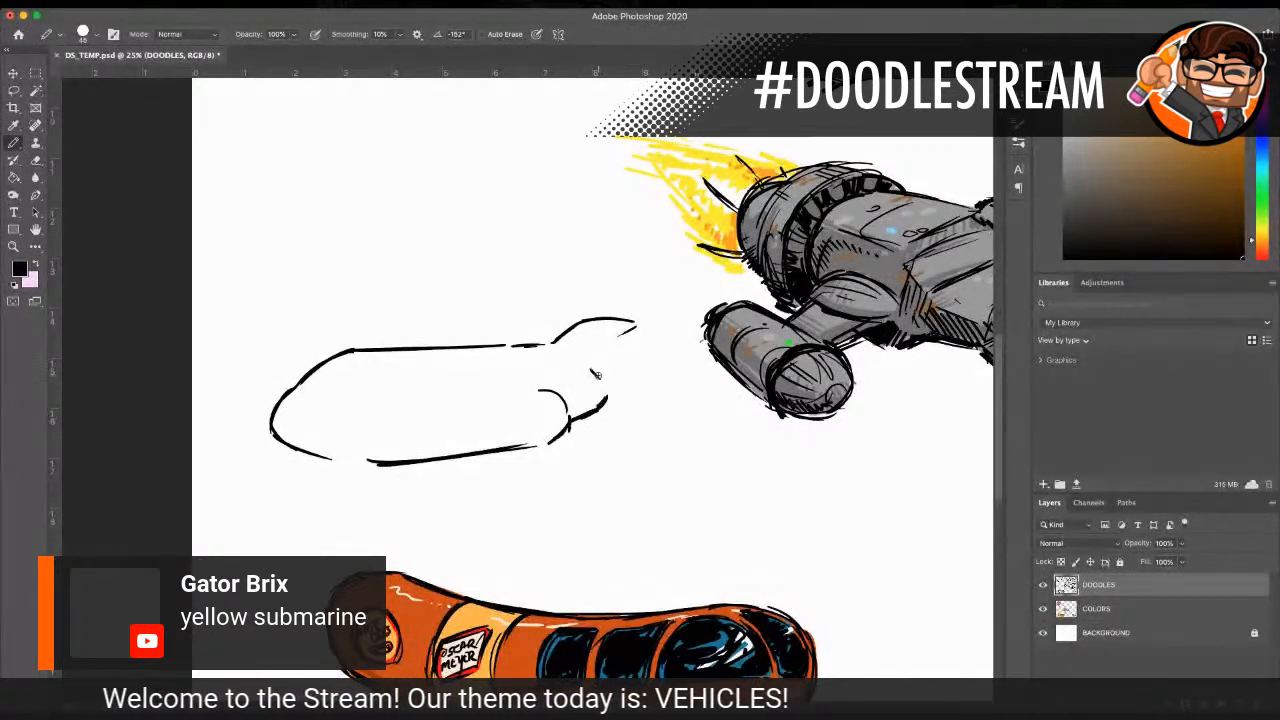
pyautogui.moveTo(631, 343); pyautogui.dragTo(629, 380)
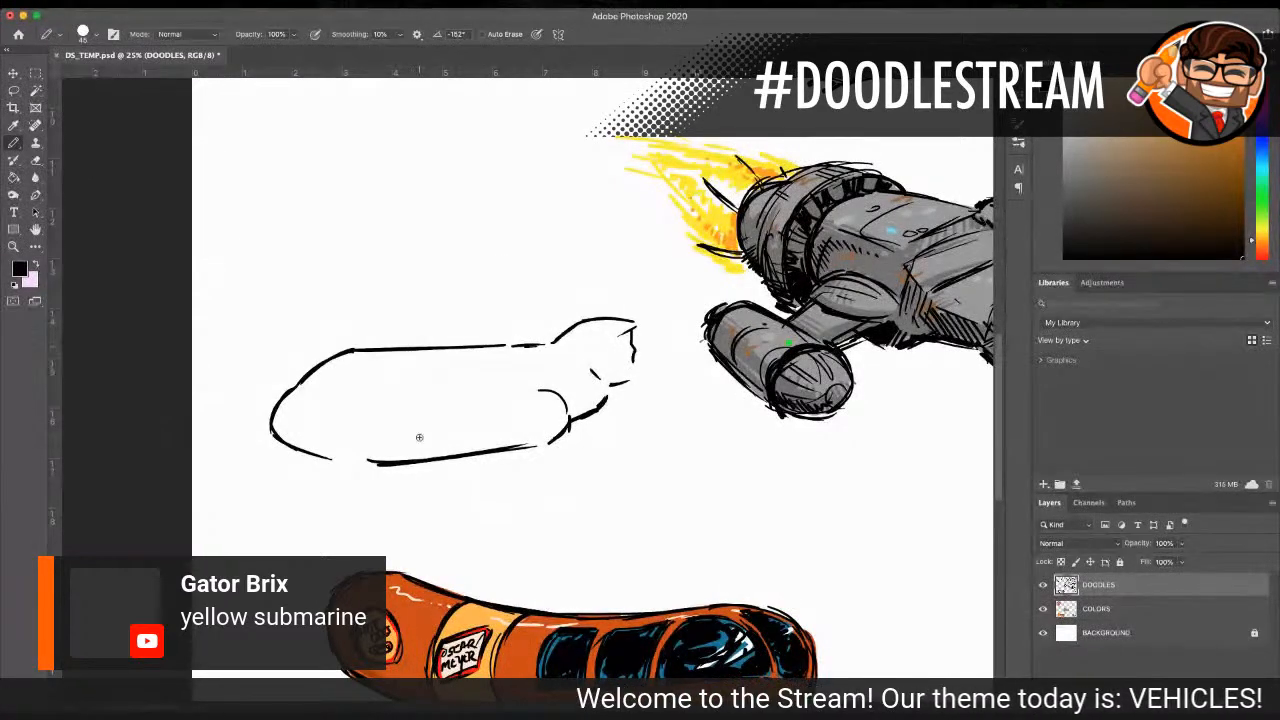
# Step: Erase the middle of the upper hull line and draw a tapered conning tower in the gap
pyautogui.moveTo(438, 349); pyautogui.dragTo(500, 346)
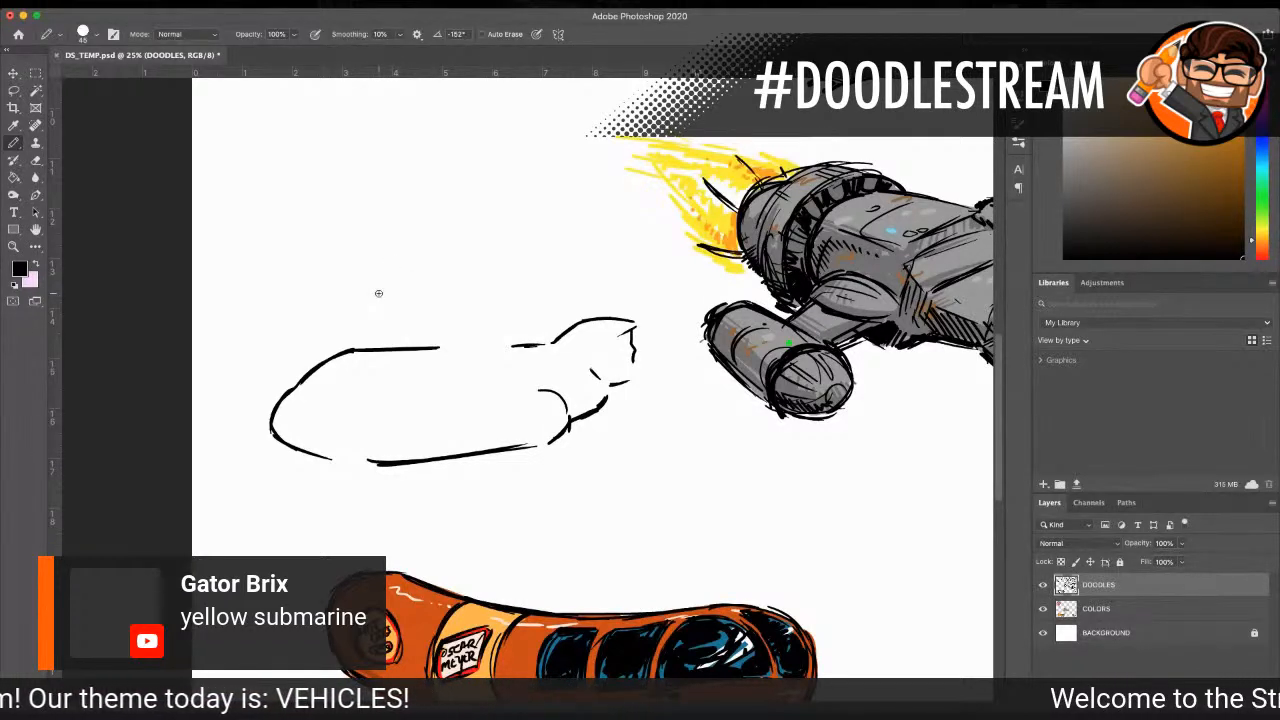
pyautogui.moveTo(434, 347); pyautogui.dragTo(420, 348)
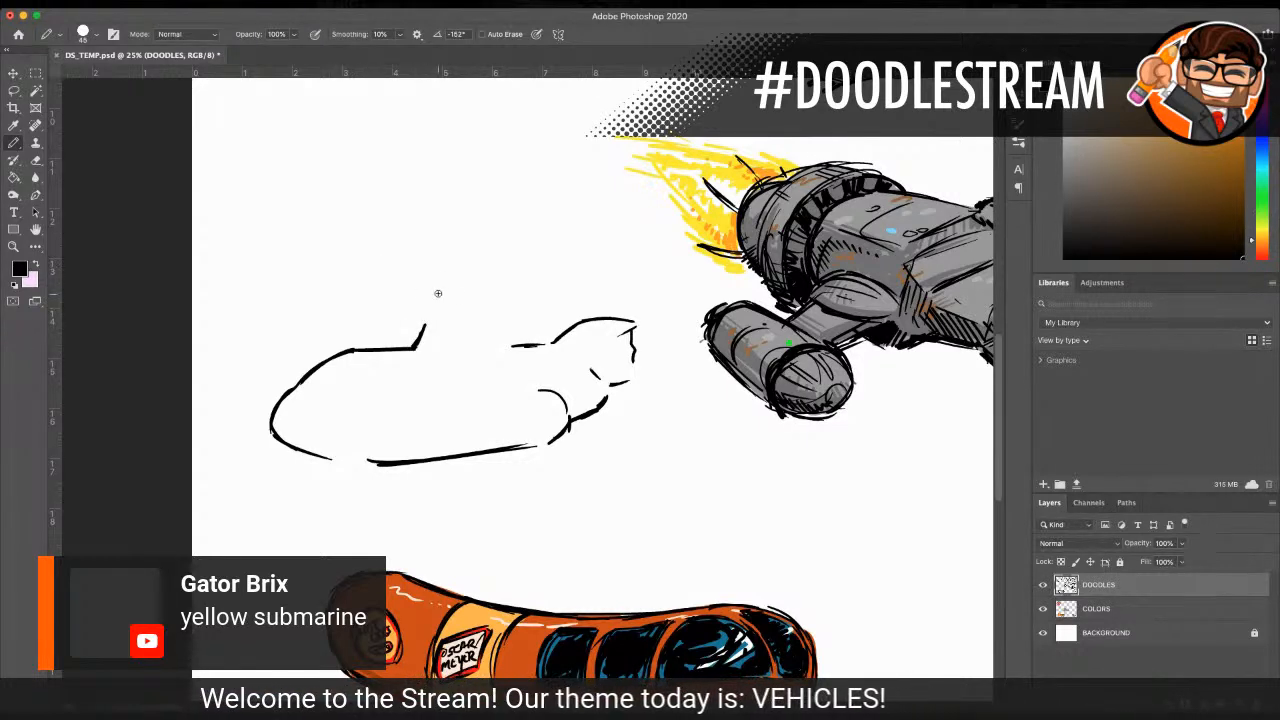
pyautogui.moveTo(432, 321); pyautogui.dragTo(452, 319)
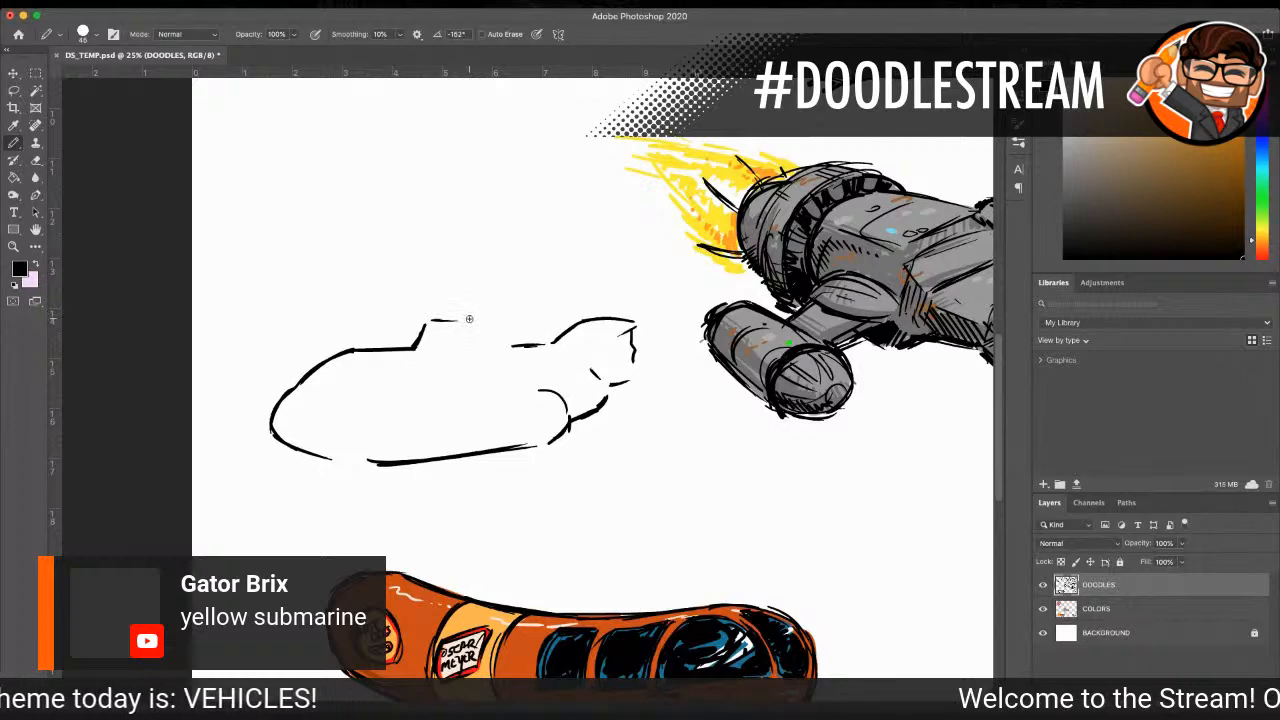
pyautogui.moveTo(471, 319)
pyautogui.mouseDown()
pyautogui.moveTo(483, 318)
pyautogui.moveTo(491, 348)
pyautogui.mouseUp()
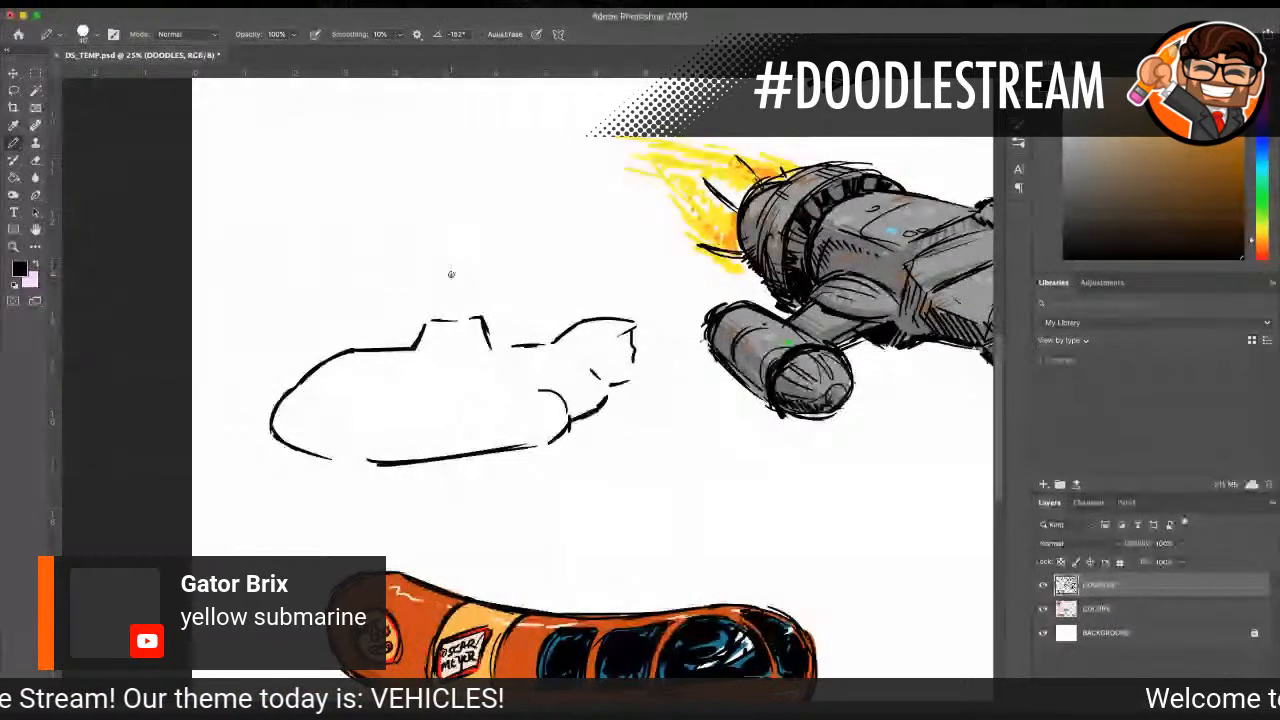
# Step: Draw three curved periscopes with round lenses and hatching above the conning tower, and add the tower's top rim
pyautogui.moveTo(428, 282)
pyautogui.mouseDown()
pyautogui.moveTo(450, 272)
pyautogui.moveTo(455, 320)
pyautogui.moveTo(432, 282)
pyautogui.moveTo(424, 290)
pyautogui.moveTo(436, 319)
pyautogui.mouseUp()
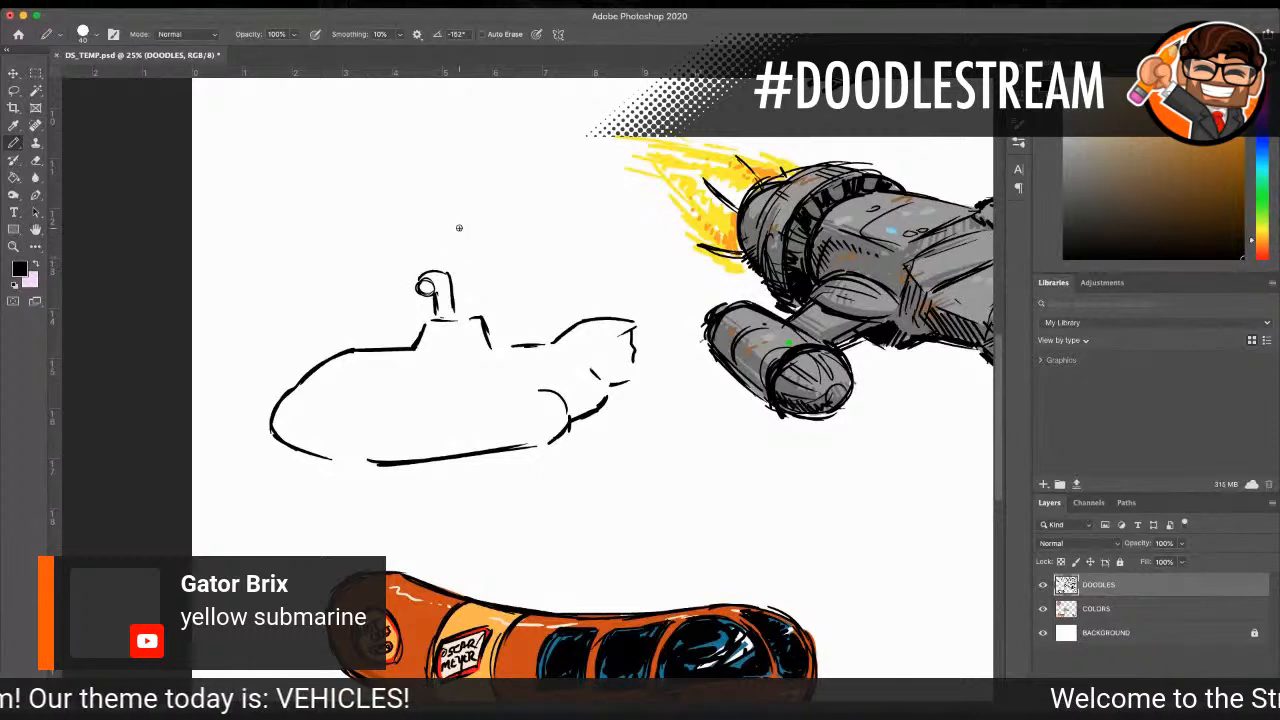
pyautogui.moveTo(453, 292)
pyautogui.mouseDown()
pyautogui.moveTo(451, 248)
pyautogui.moveTo(463, 244)
pyautogui.mouseUp()
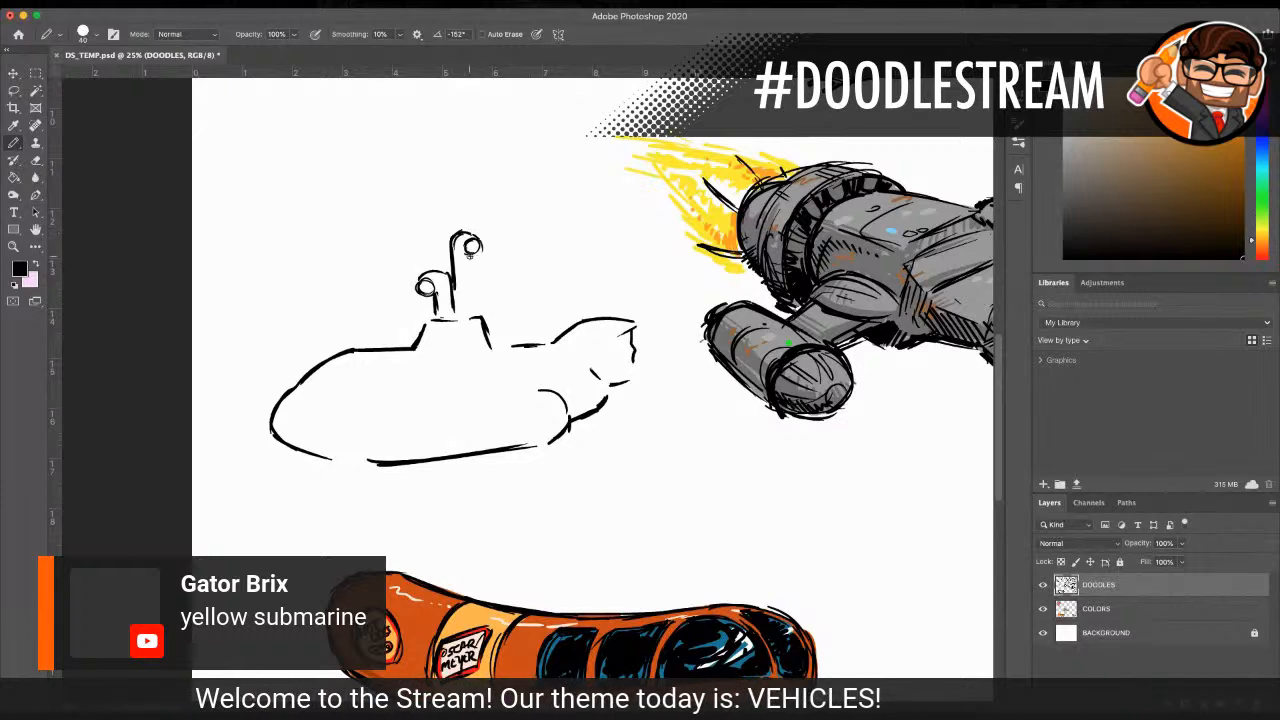
pyautogui.moveTo(468, 256); pyautogui.dragTo(472, 308)
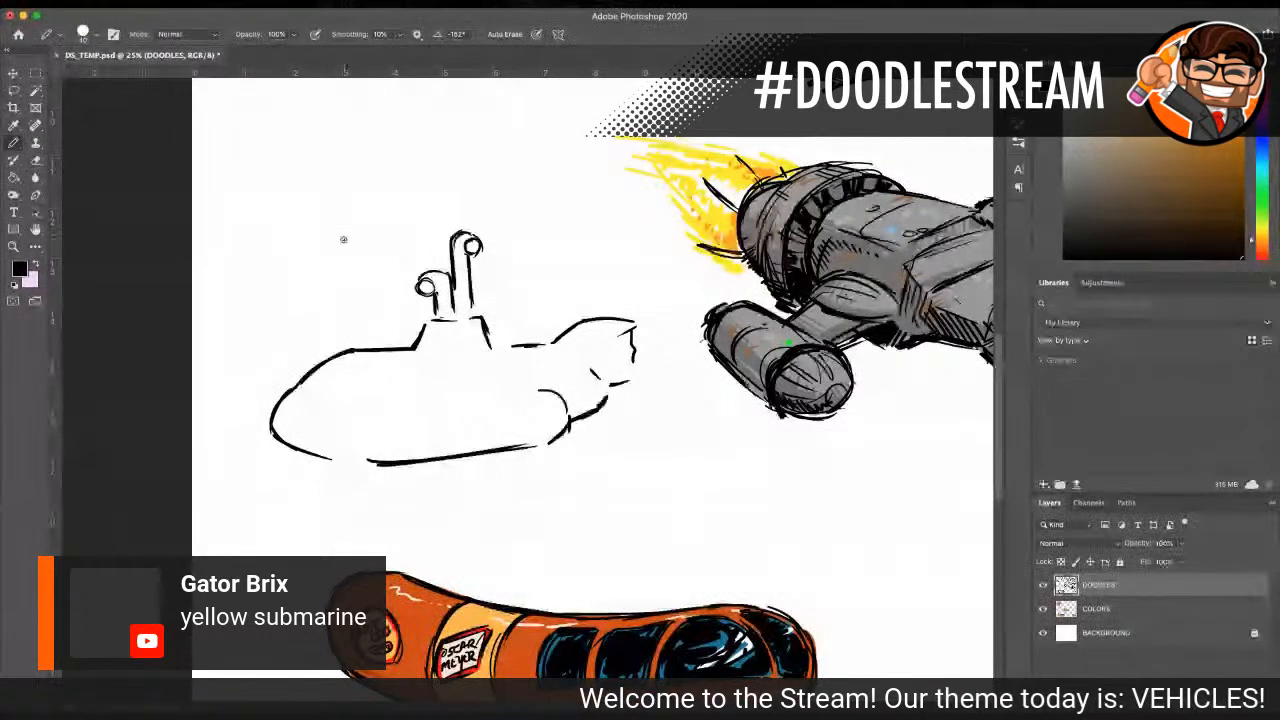
pyautogui.moveTo(436, 243)
pyautogui.mouseDown()
pyautogui.moveTo(415, 250)
pyautogui.moveTo(432, 257)
pyautogui.moveTo(447, 240)
pyautogui.moveTo(452, 254)
pyautogui.moveTo(420, 260)
pyautogui.mouseUp()
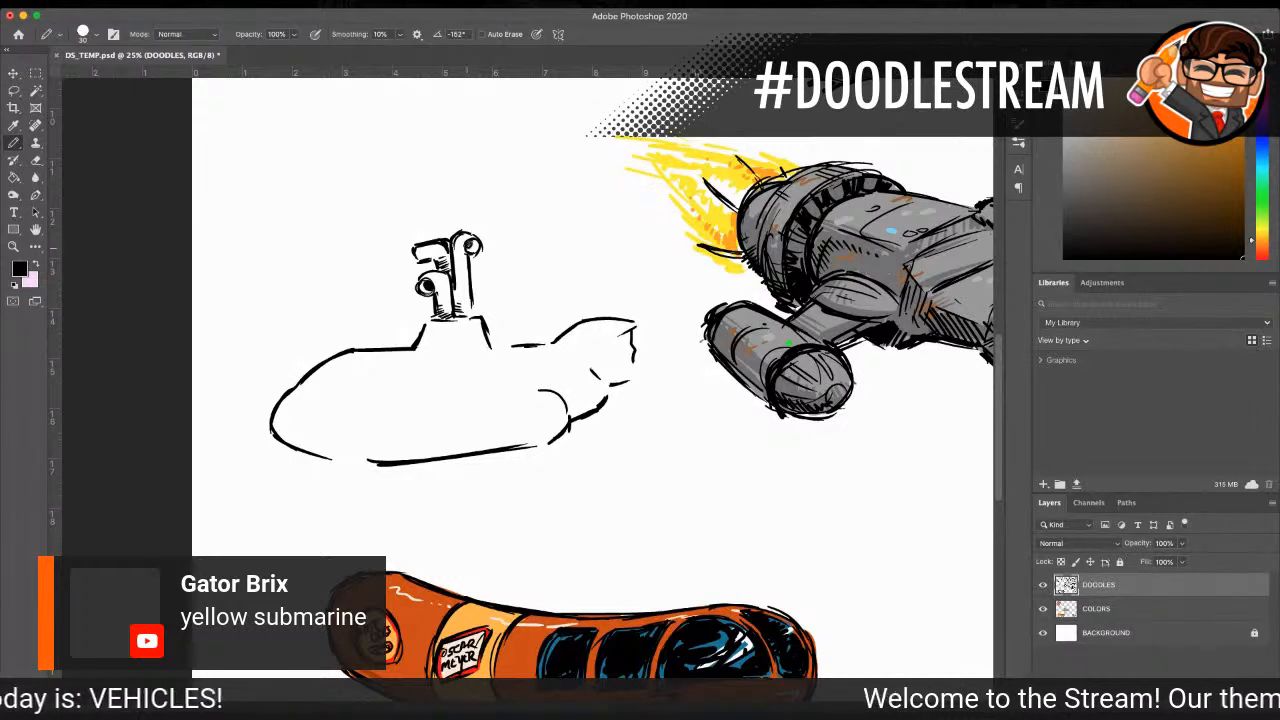
pyautogui.moveTo(415, 247); pyautogui.dragTo(417, 262)
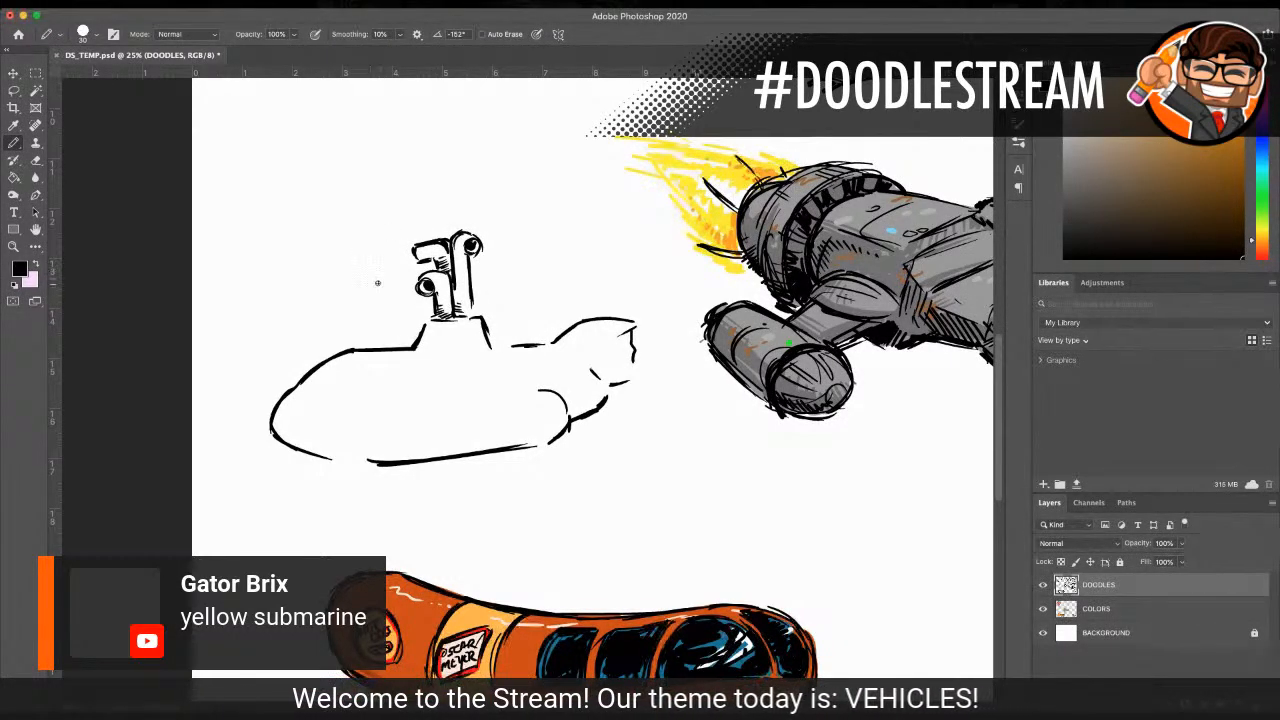
pyautogui.moveTo(426, 324); pyautogui.dragTo(486, 323)
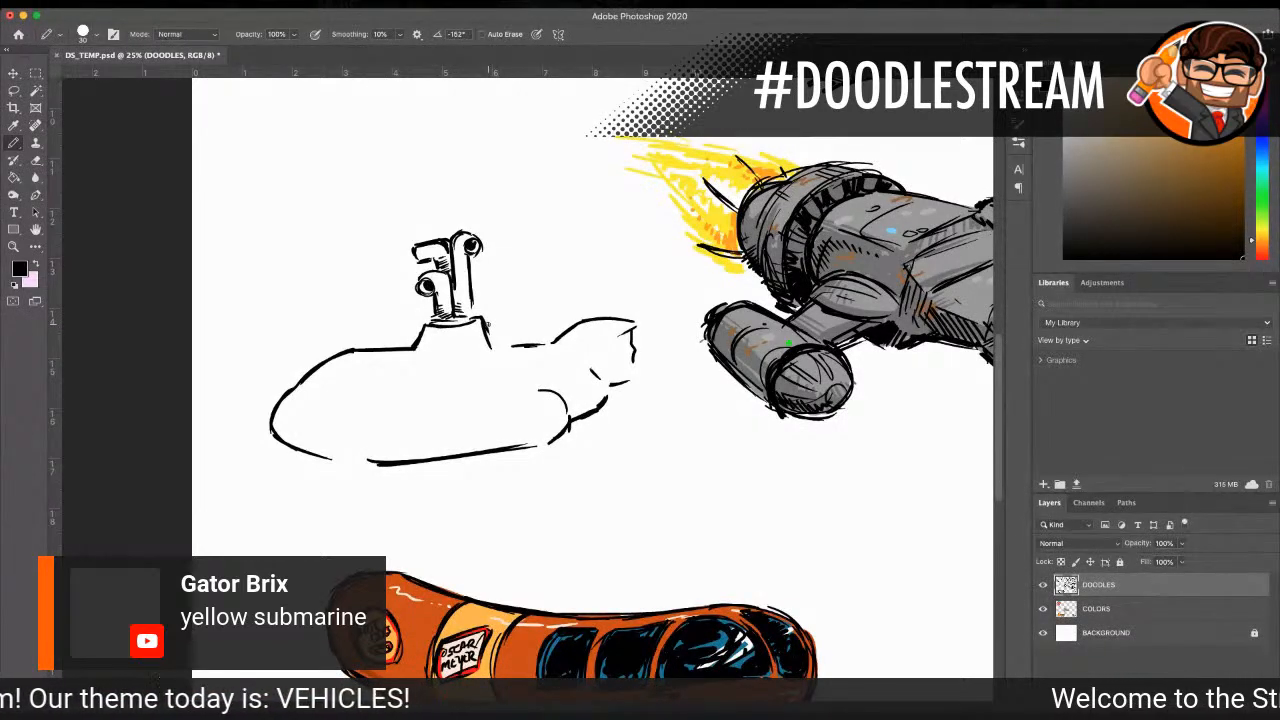
# Step: Draw a stepped dividing line along the submarine's side from the nose to the tail
pyautogui.scroll(-3, 469, 379)
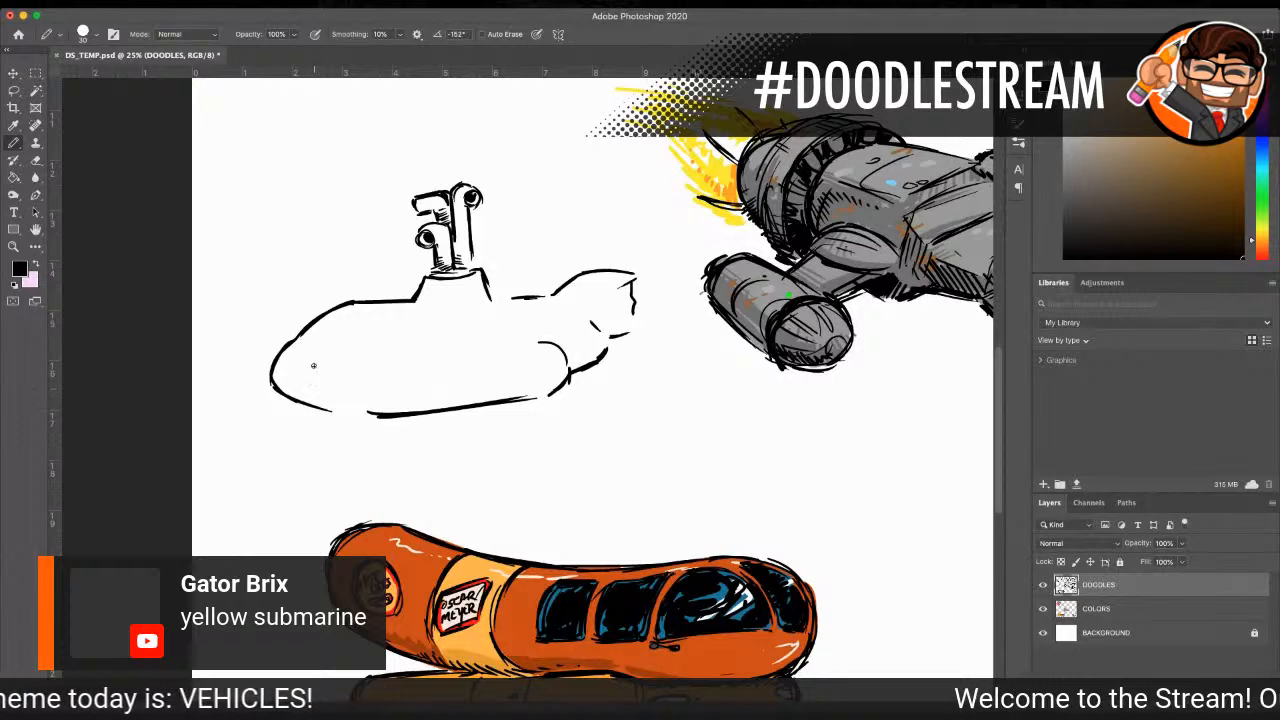
pyautogui.moveTo(306, 336); pyautogui.dragTo(430, 339)
pyautogui.moveTo(354, 346); pyautogui.dragTo(542, 340)
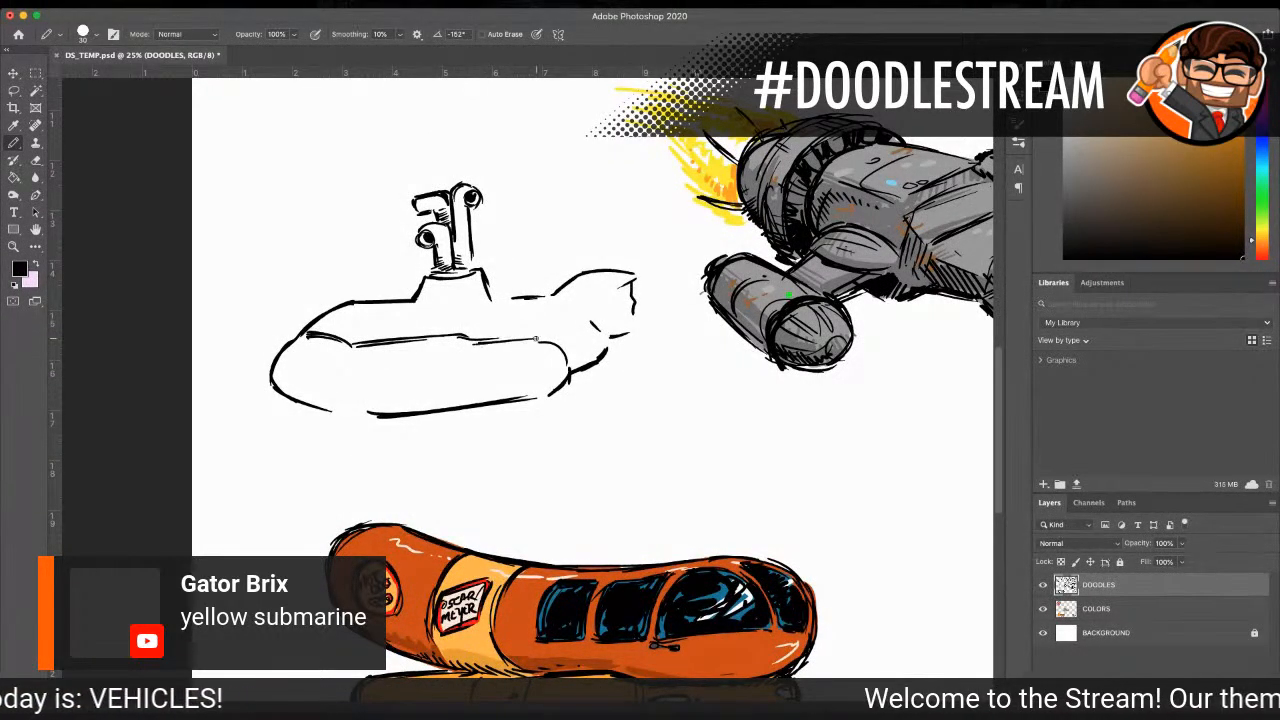
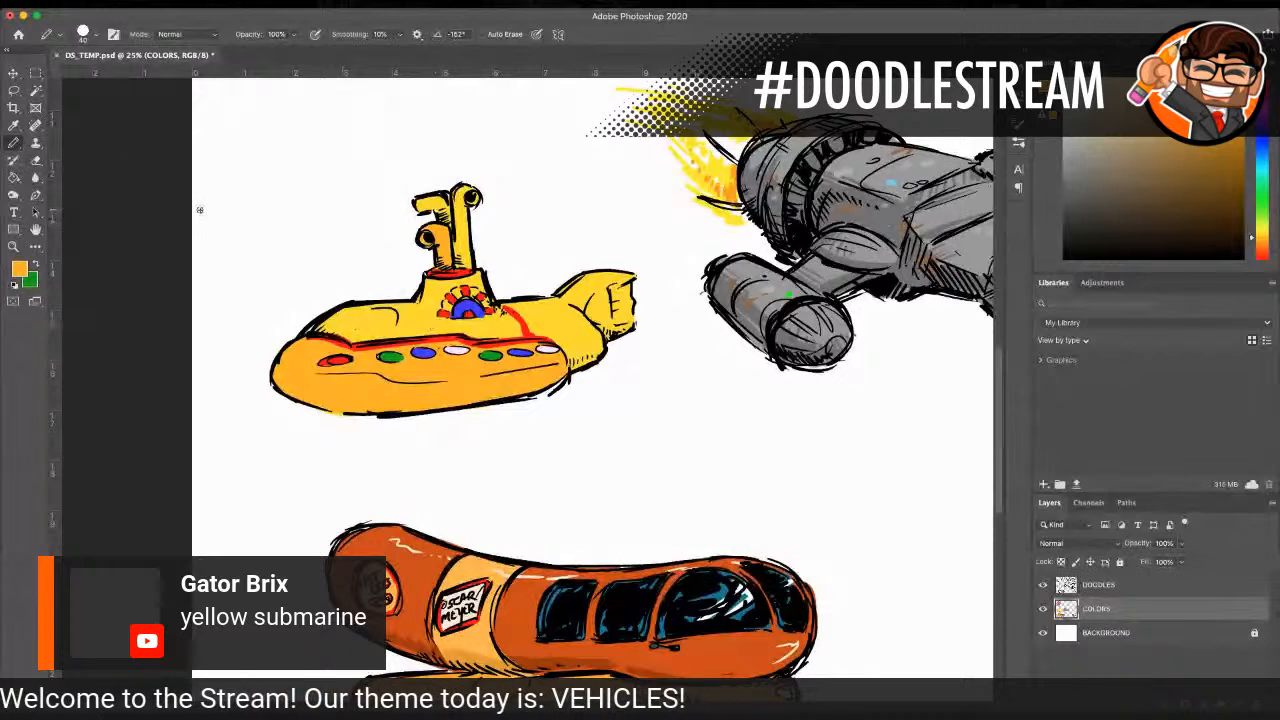
# Step: Shade the underside of the submarine's lower hull with a deeper orange on the COLORS layer, using the size 40 pencil
pyautogui.press('i')
pyautogui.click(336, 369)
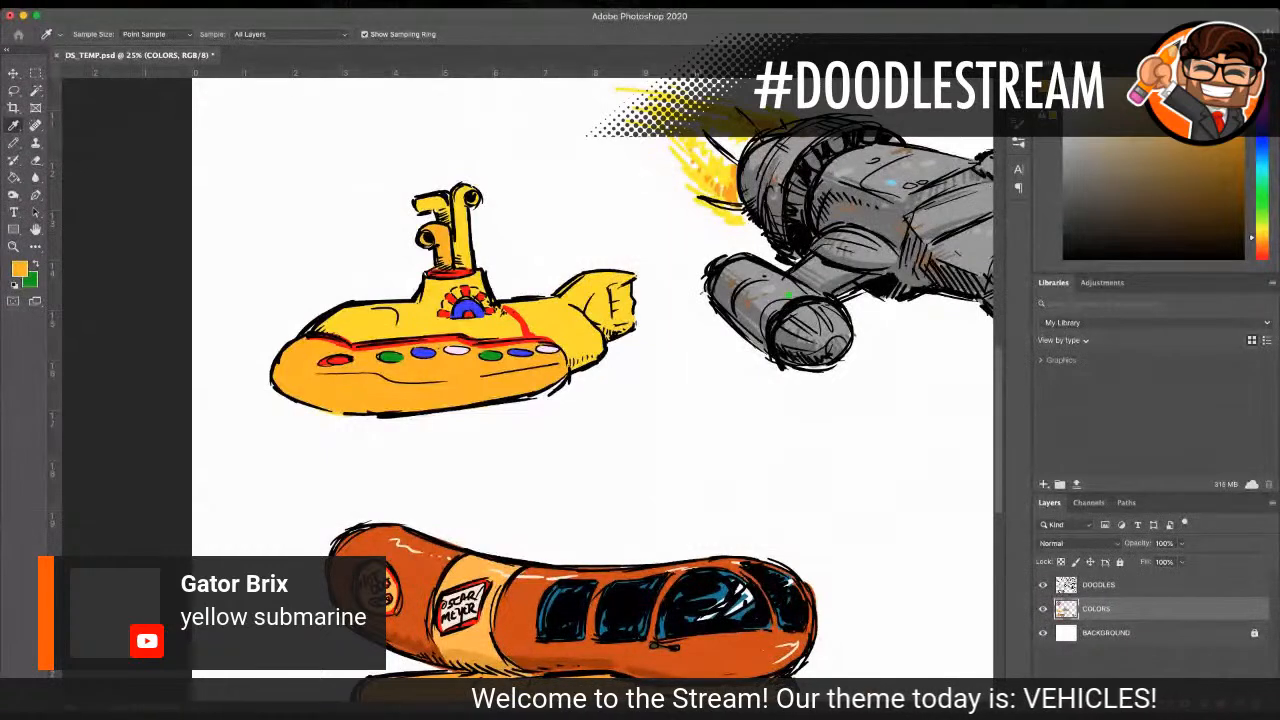
pyautogui.click(13, 142)
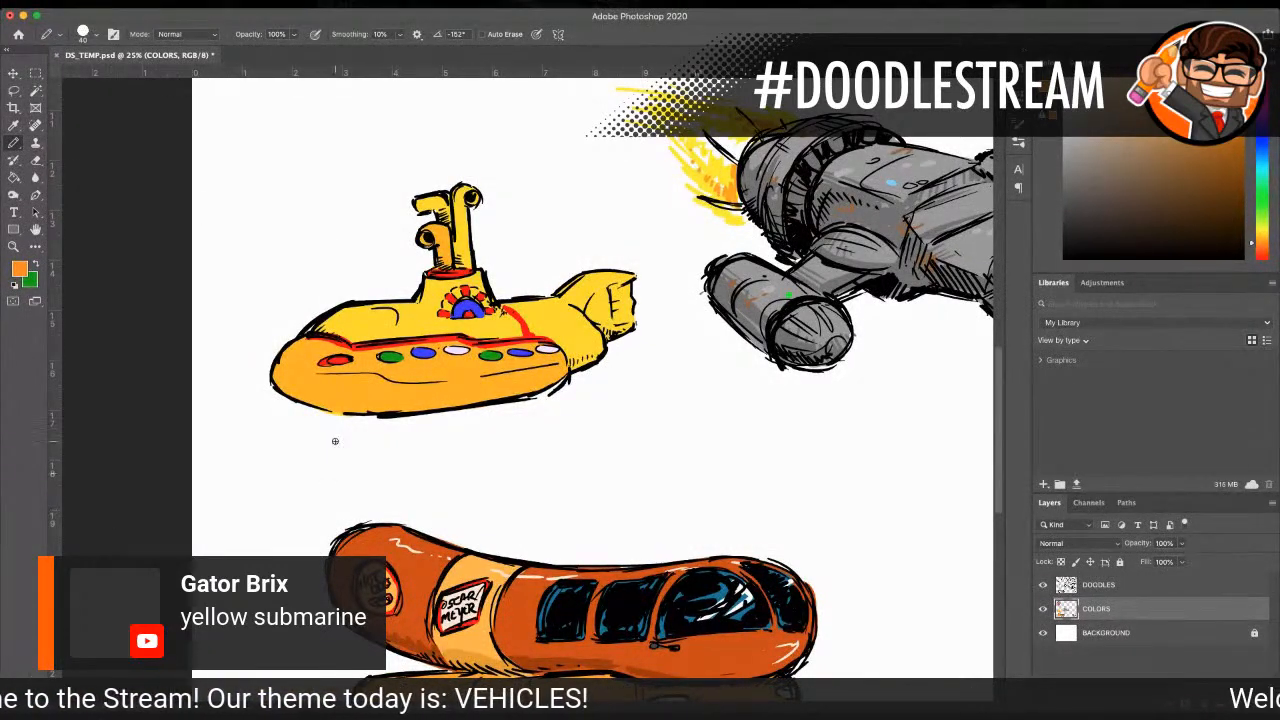
pyautogui.moveTo(380, 402)
pyautogui.mouseDown()
pyautogui.moveTo(516, 389)
pyautogui.moveTo(422, 400)
pyautogui.moveTo(473, 392)
pyautogui.mouseUp()
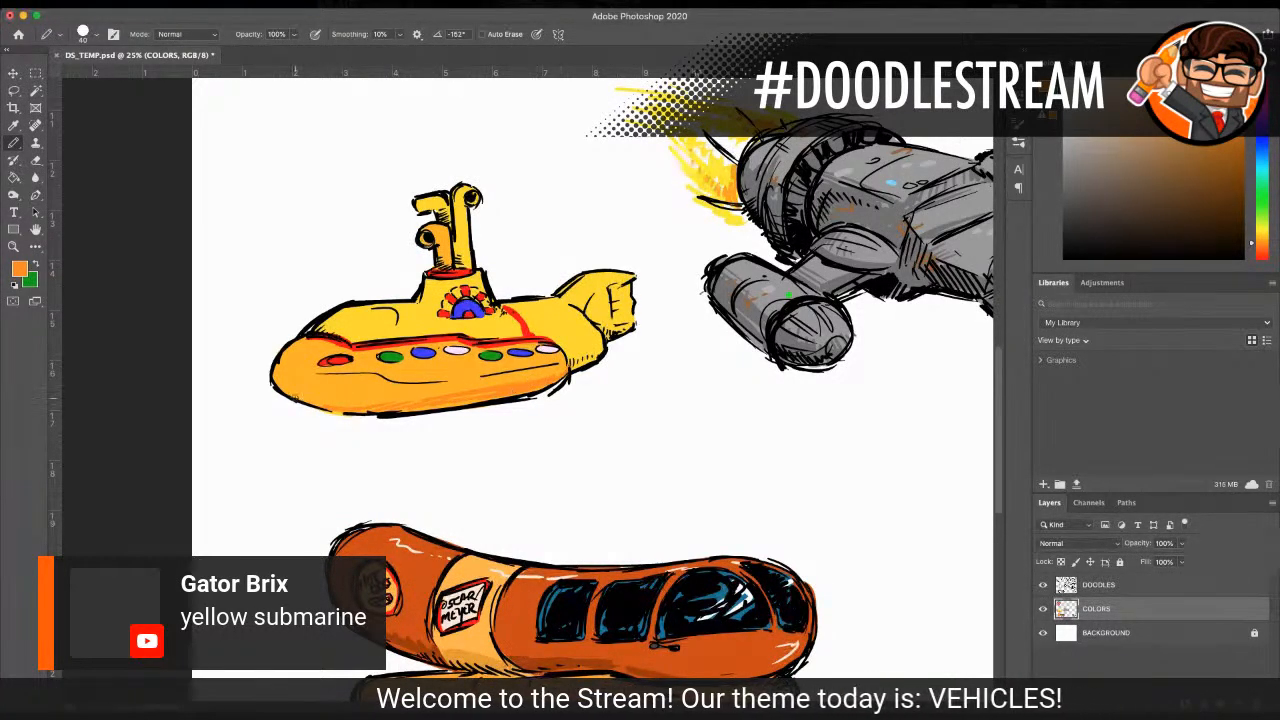
pyautogui.moveTo(357, 408); pyautogui.dragTo(432, 396)
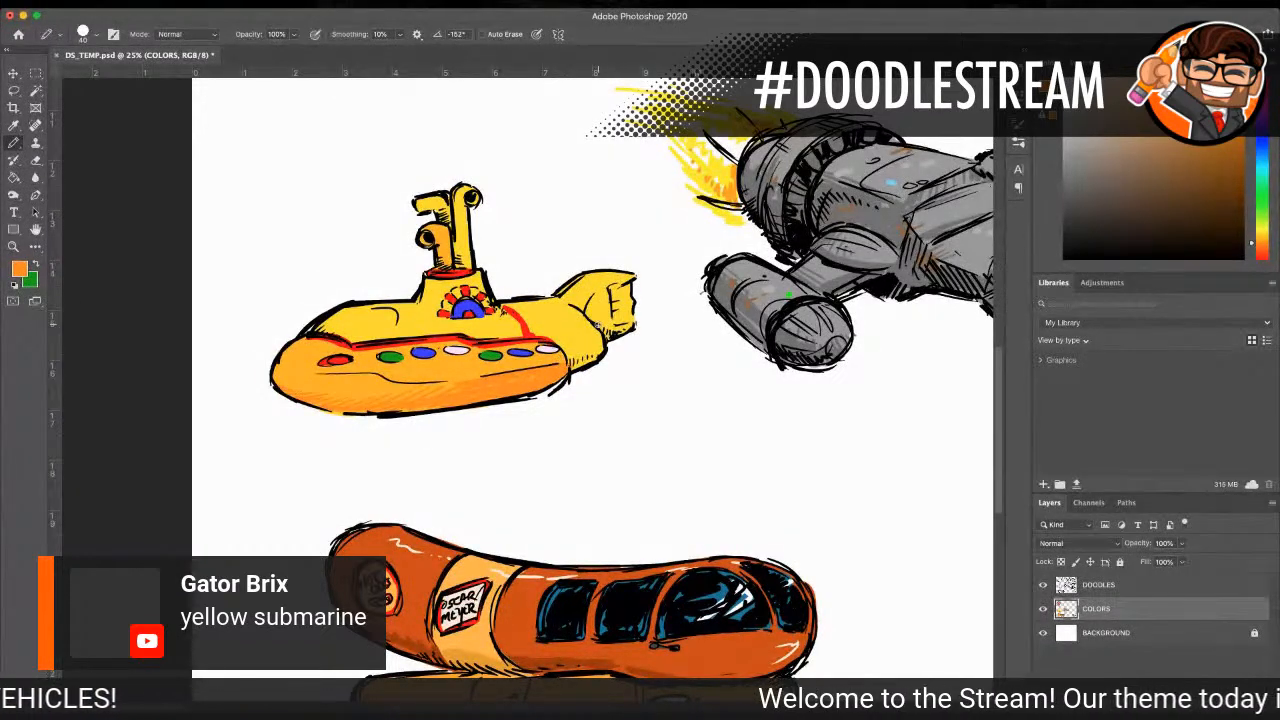
# Step: Sample the yellow of the submarine's upper hull and shade that hull with a slightly darker yellow
pyautogui.click(13, 125)
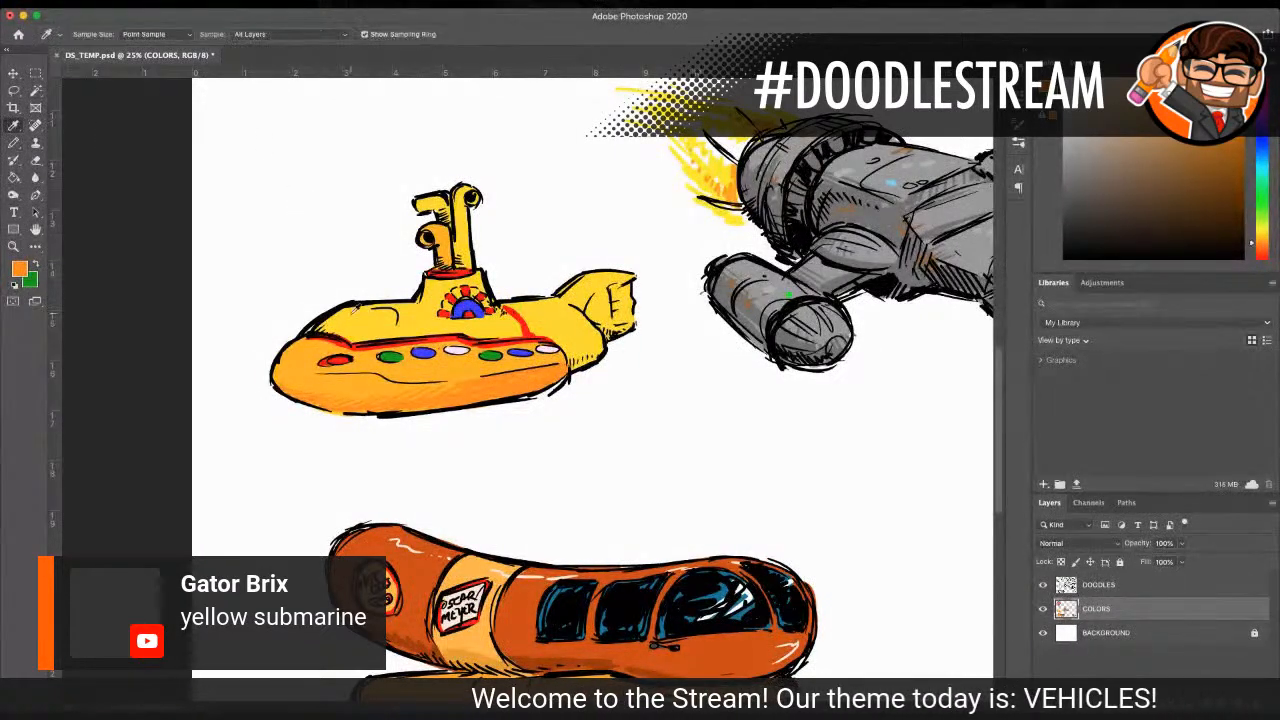
pyautogui.click(356, 310)
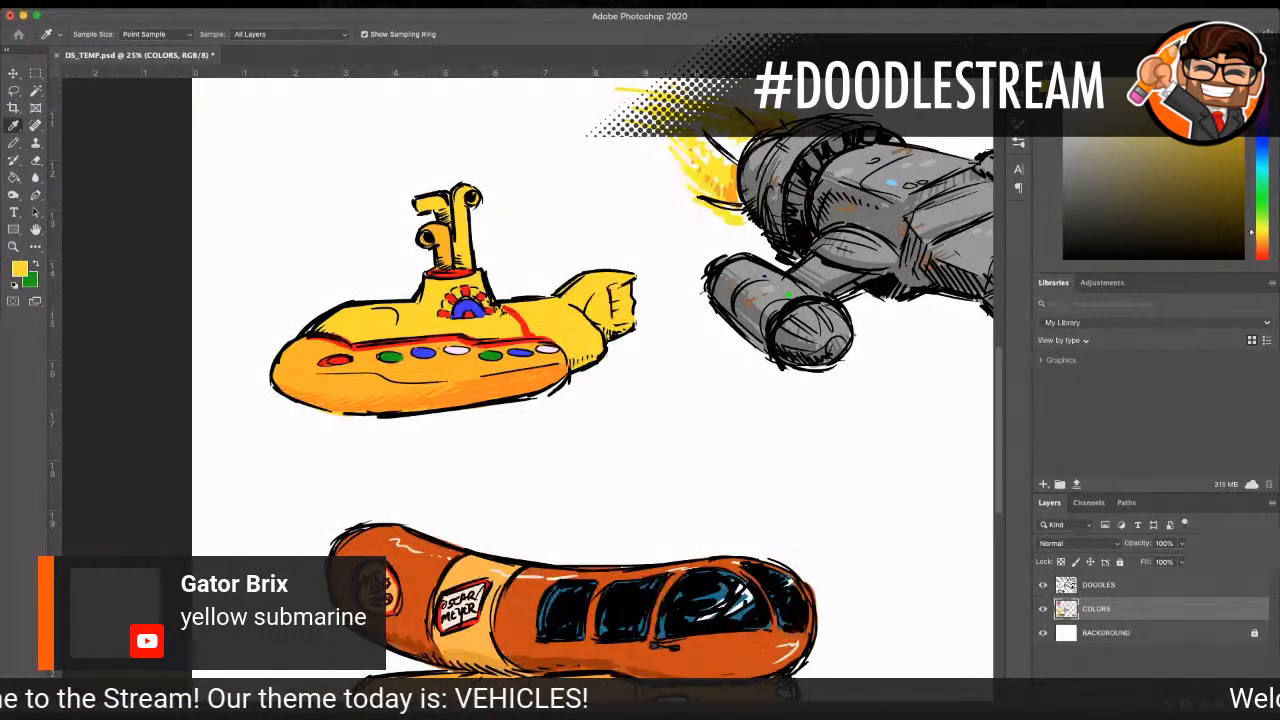
pyautogui.click(13, 142)
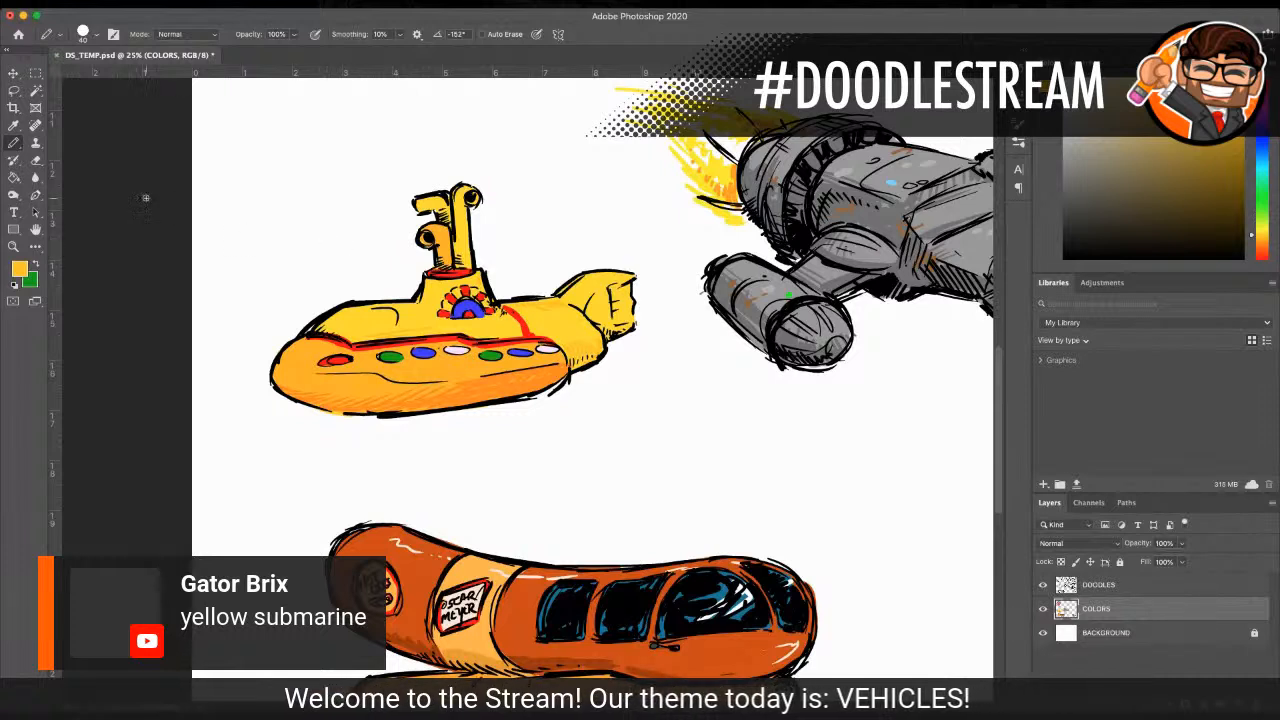
# Step: Fill the rear face of the submarine's tail with a pale cream color
pyautogui.click(13, 125)
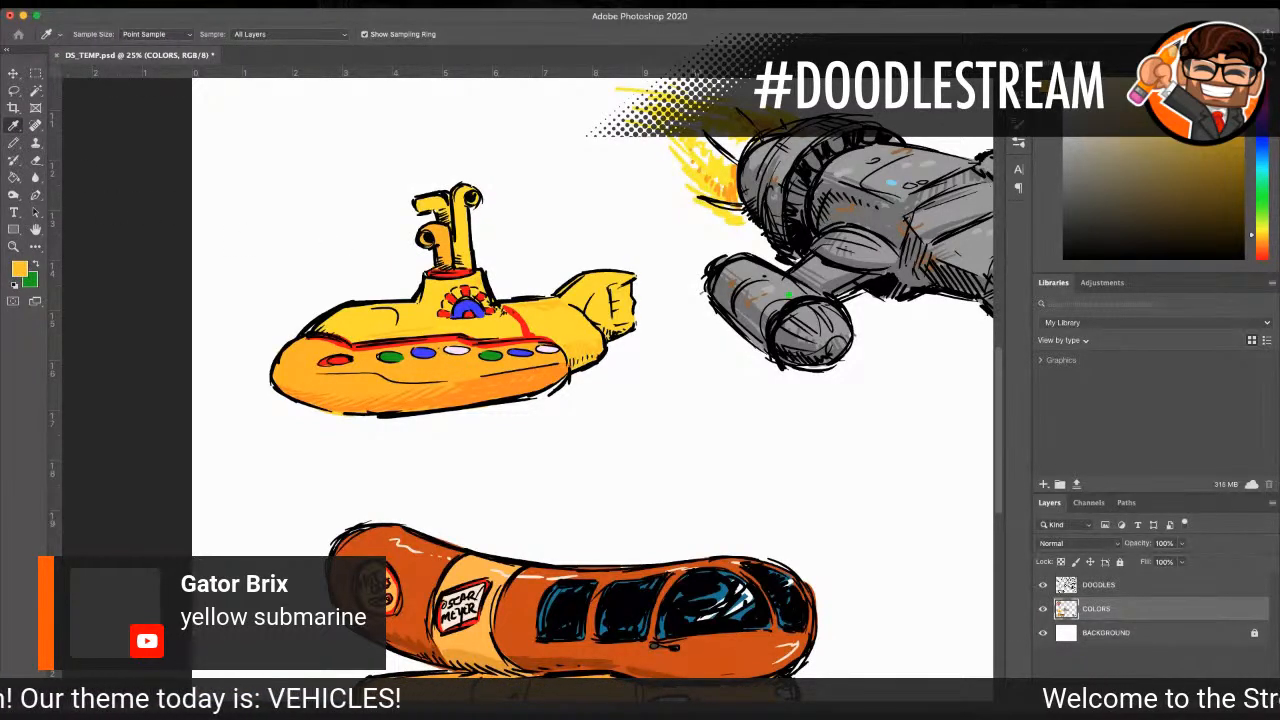
pyautogui.press('Return')
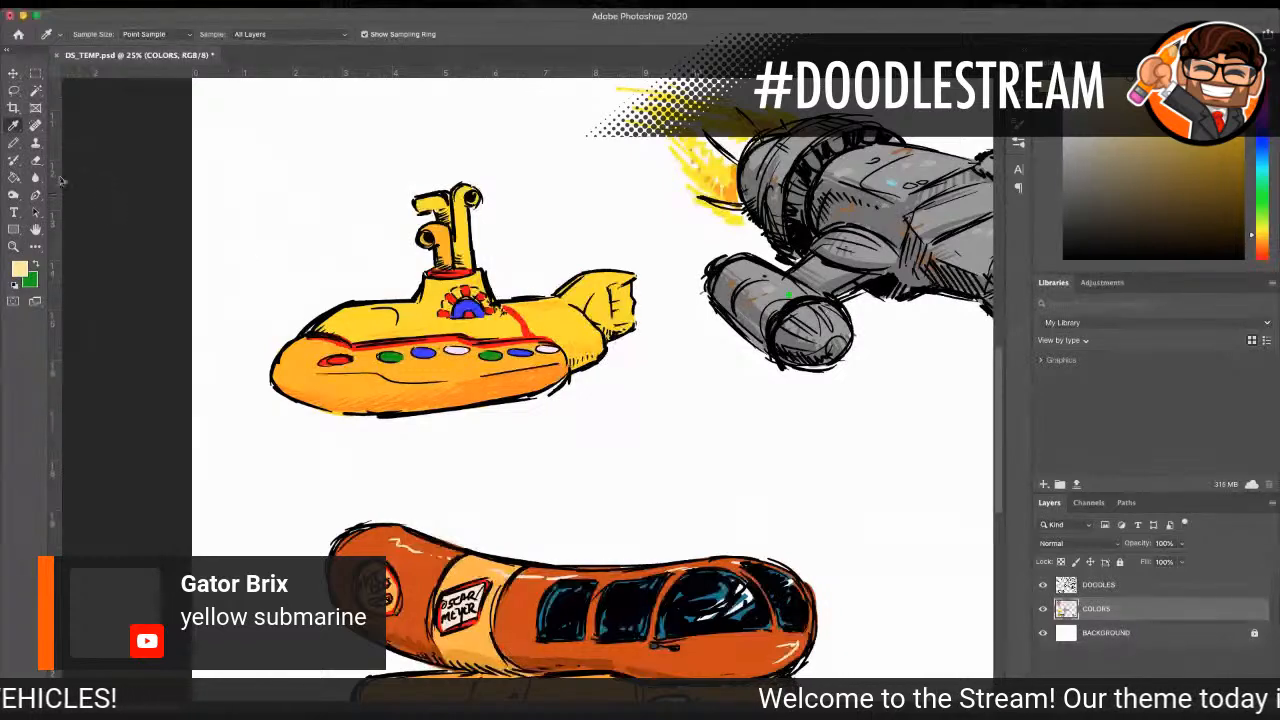
pyautogui.press('b')
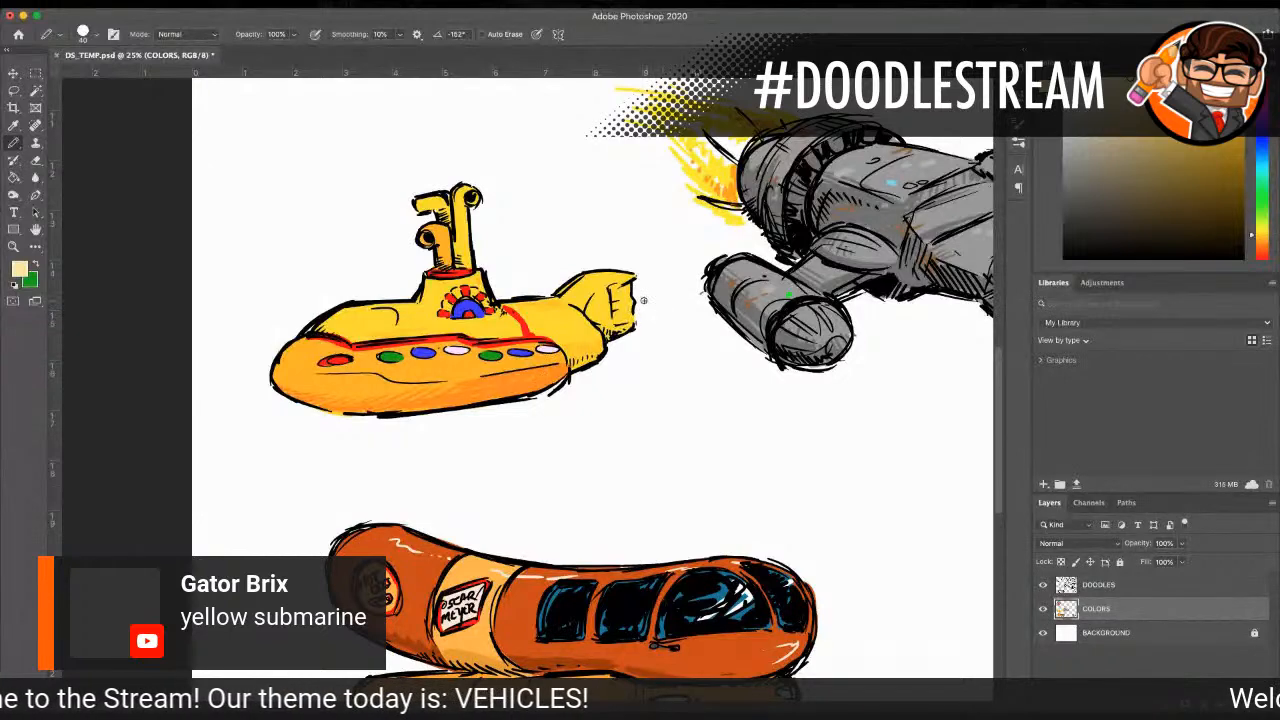
pyautogui.moveTo(643, 300)
pyautogui.mouseDown()
pyautogui.moveTo(615, 288)
pyautogui.moveTo(627, 321)
pyautogui.mouseUp()
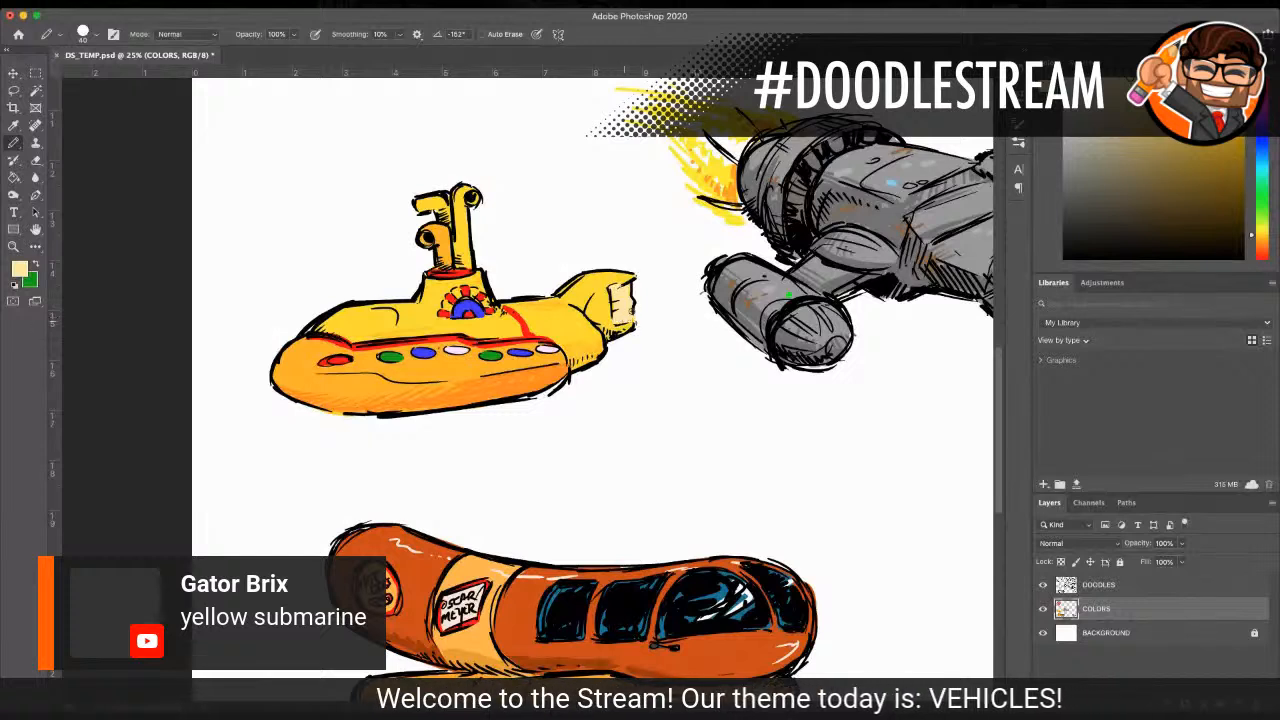
pyautogui.moveTo(616, 314); pyautogui.dragTo(613, 302)
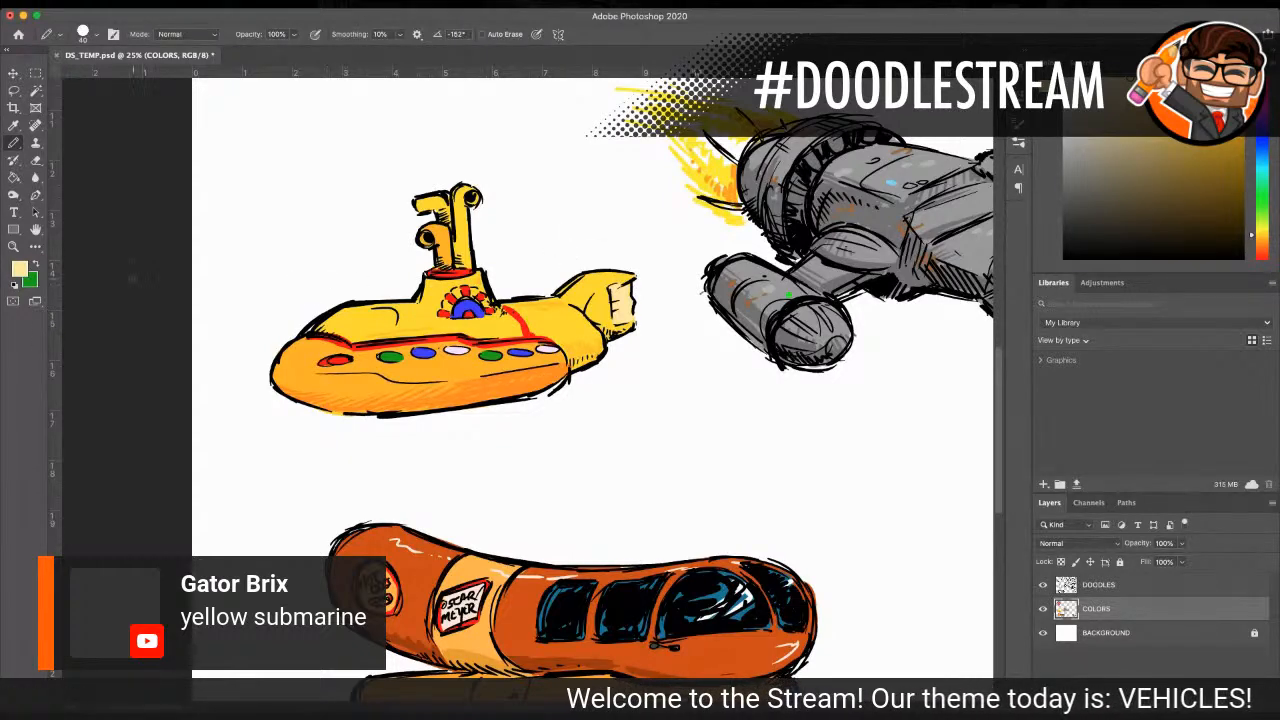
# Step: Go over the submarine's rear upper hull line toward the tail in black at size 25 on the DOODLES layer
pyautogui.click(14, 246)
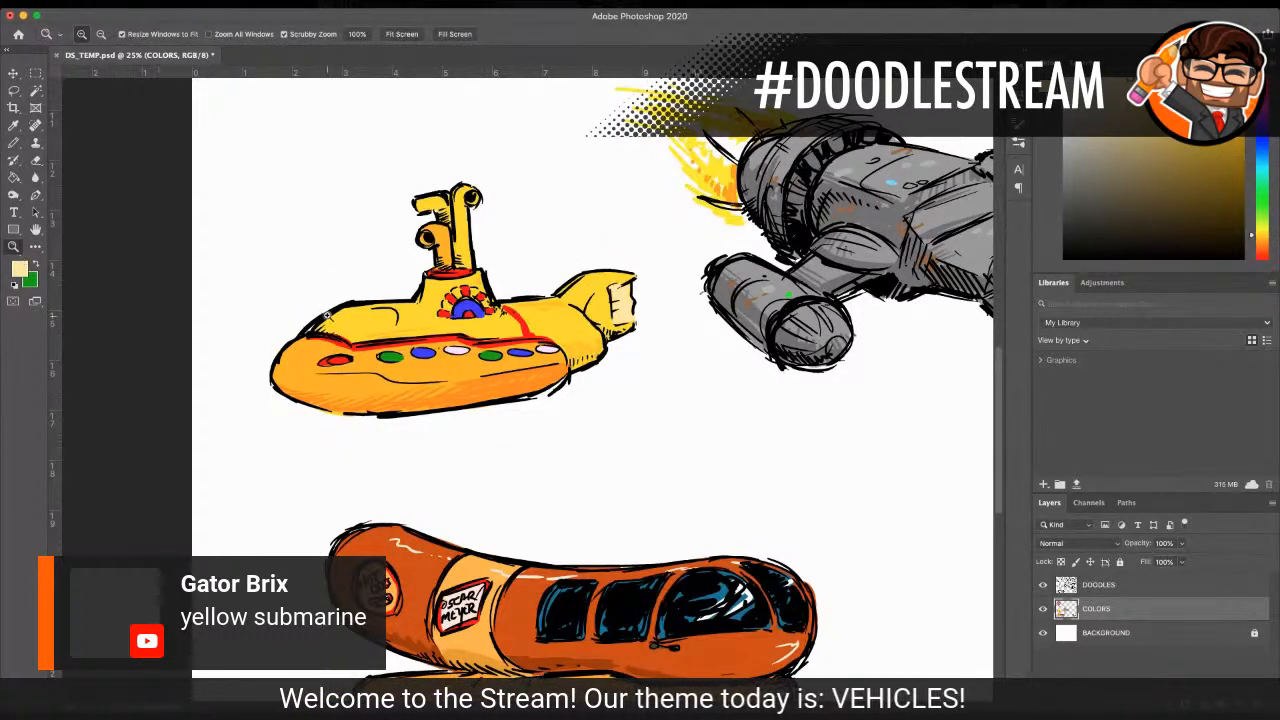
pyautogui.keyDown('alt'); pyautogui.click(387, 327); pyautogui.keyUp('alt')
pyautogui.keyDown('alt'); pyautogui.click(514, 329); pyautogui.keyUp('alt')
pyautogui.click(455, 370)
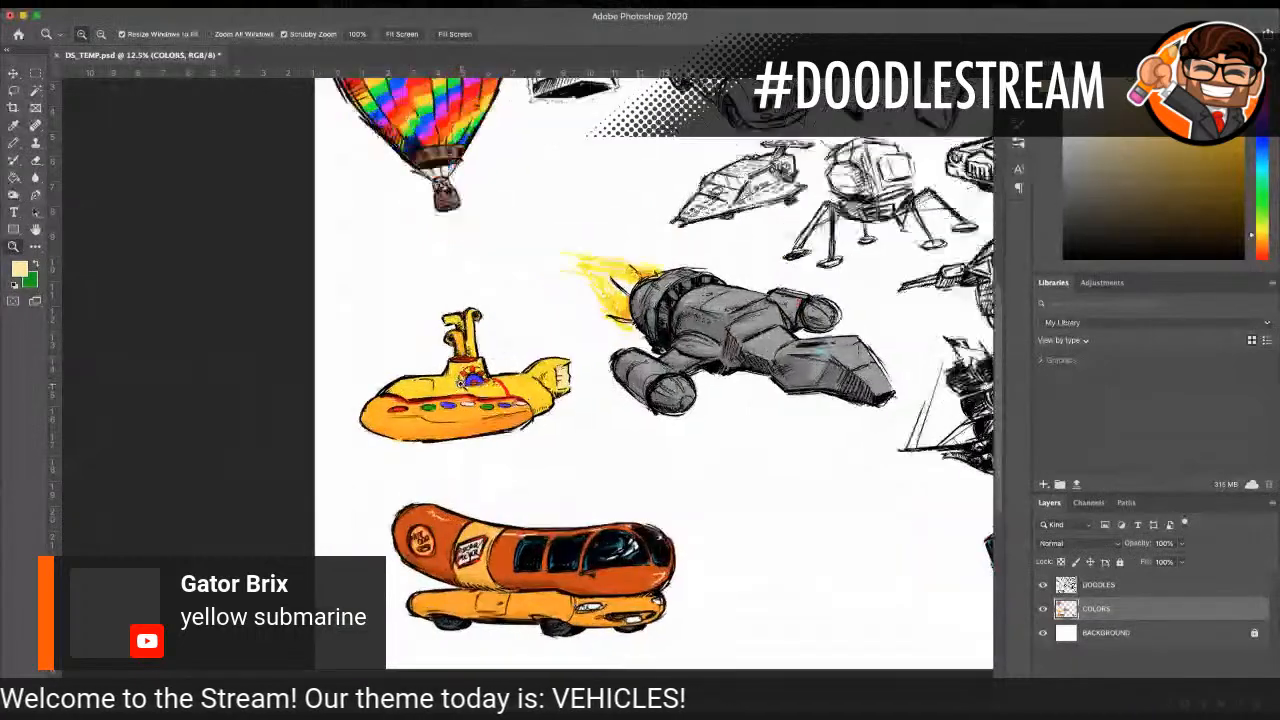
pyautogui.click(445, 371)
pyautogui.click(397, 371)
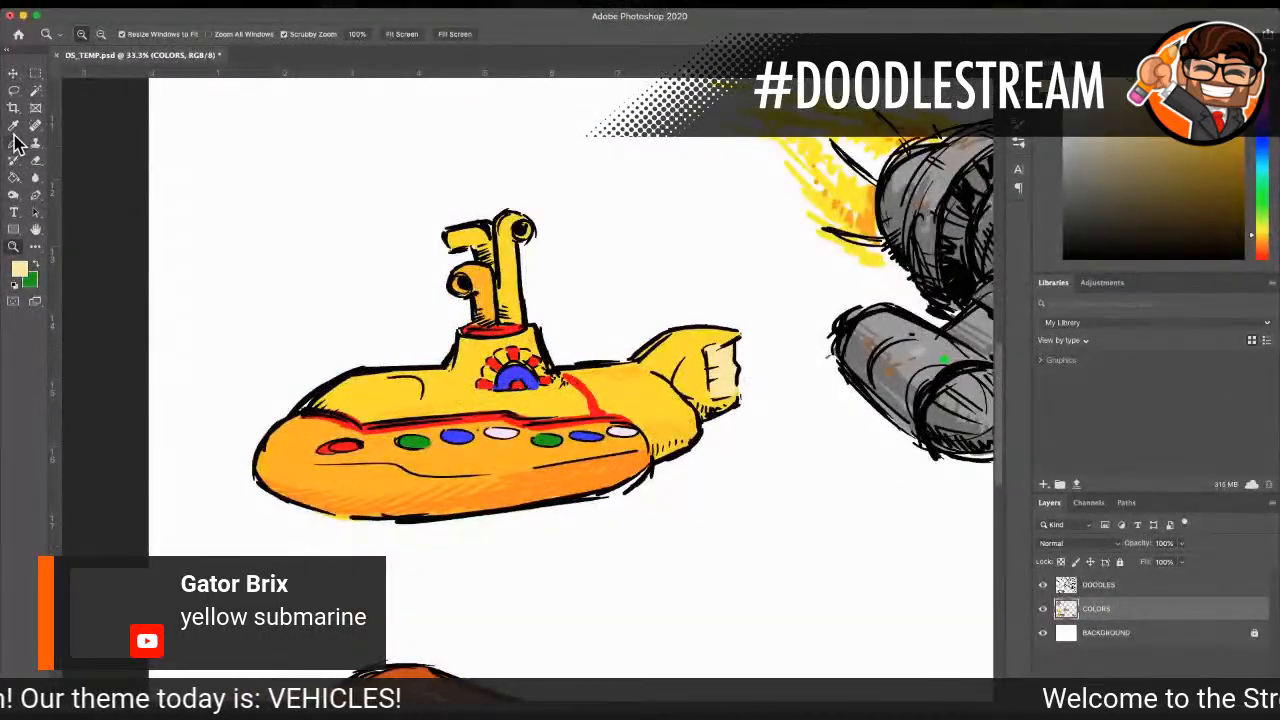
pyautogui.click(14, 143)
pyautogui.click(1136, 590)
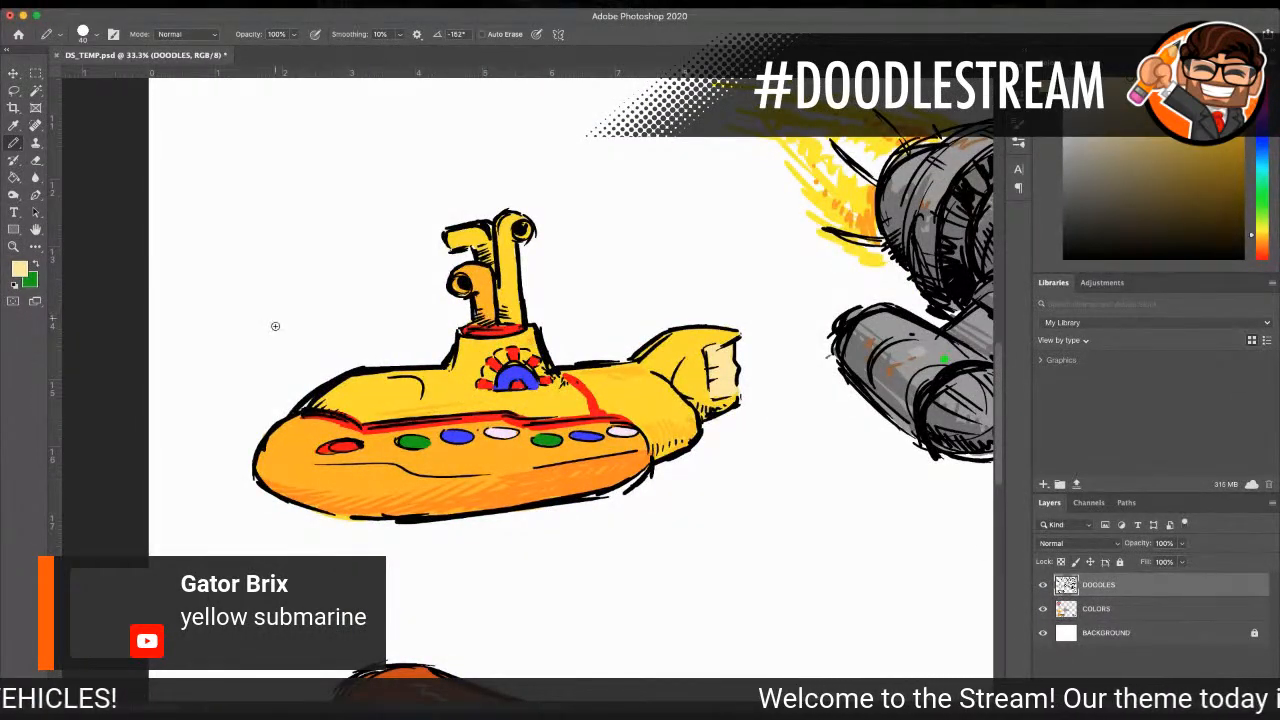
pyautogui.press('i')
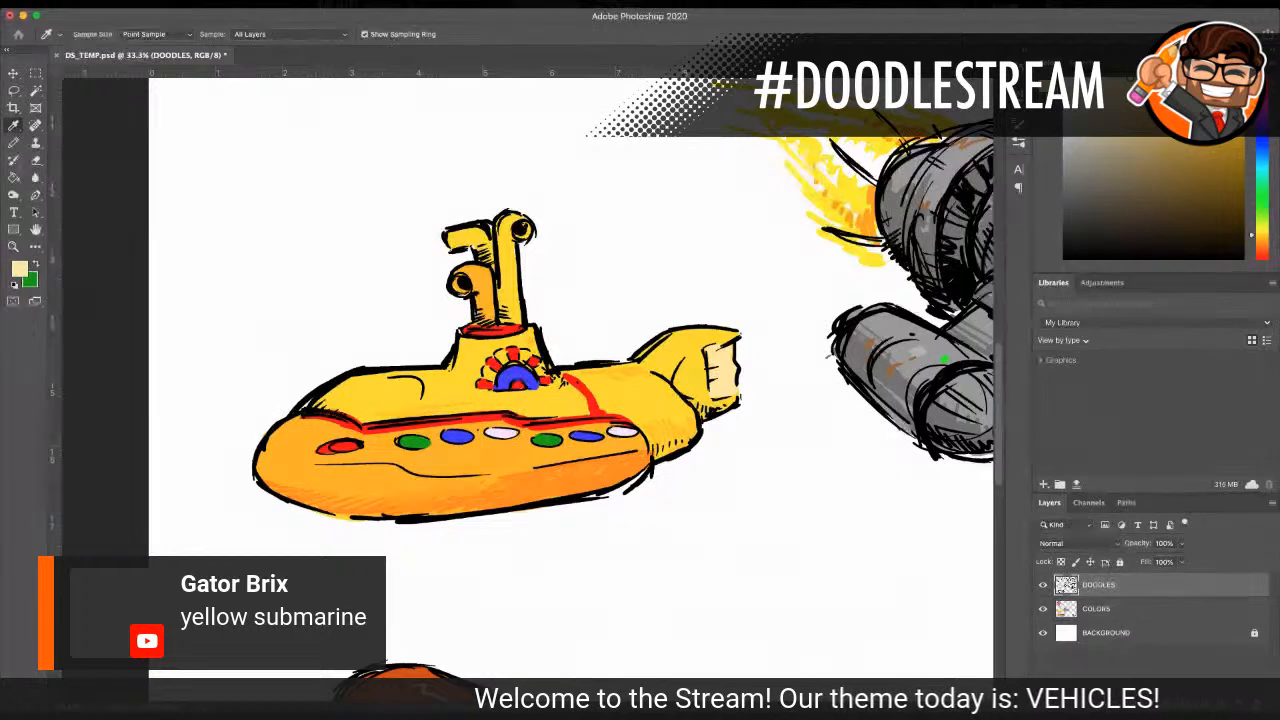
pyautogui.press('Return')
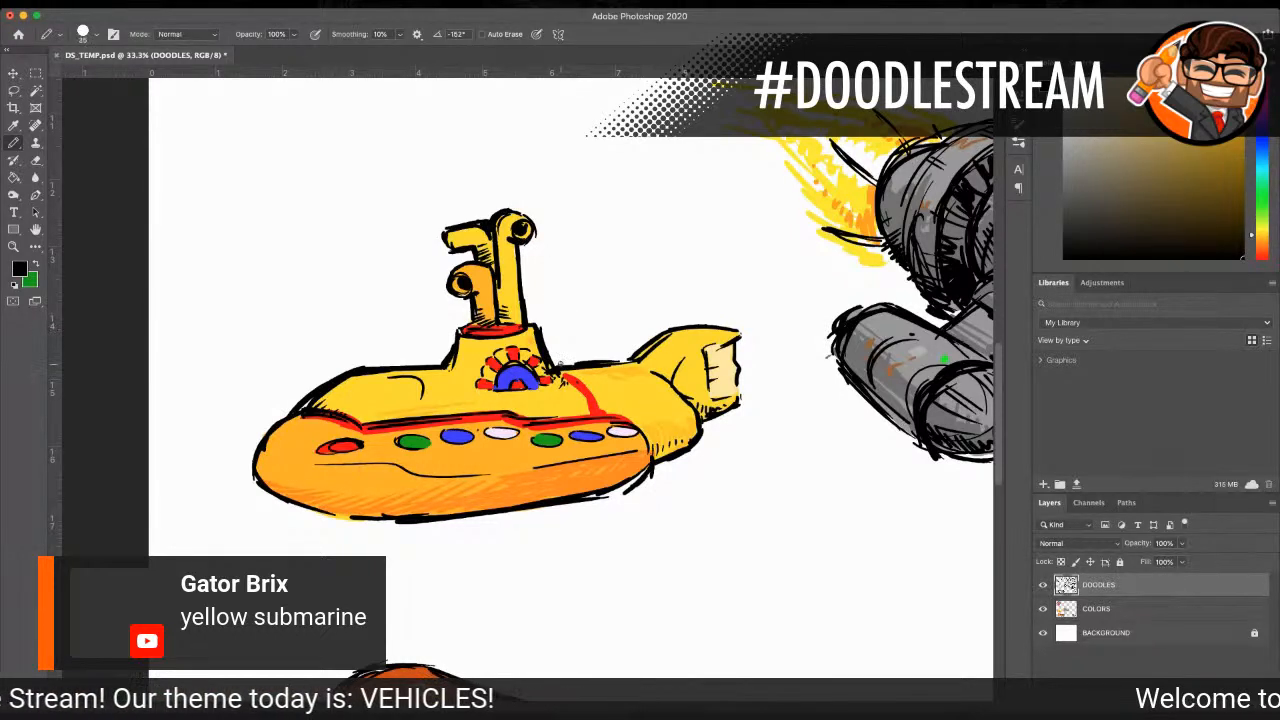
pyautogui.moveTo(602, 364)
pyautogui.mouseDown()
pyautogui.moveTo(653, 340)
pyautogui.moveTo(740, 333)
pyautogui.moveTo(705, 347)
pyautogui.moveTo(709, 366)
pyautogui.mouseUp()
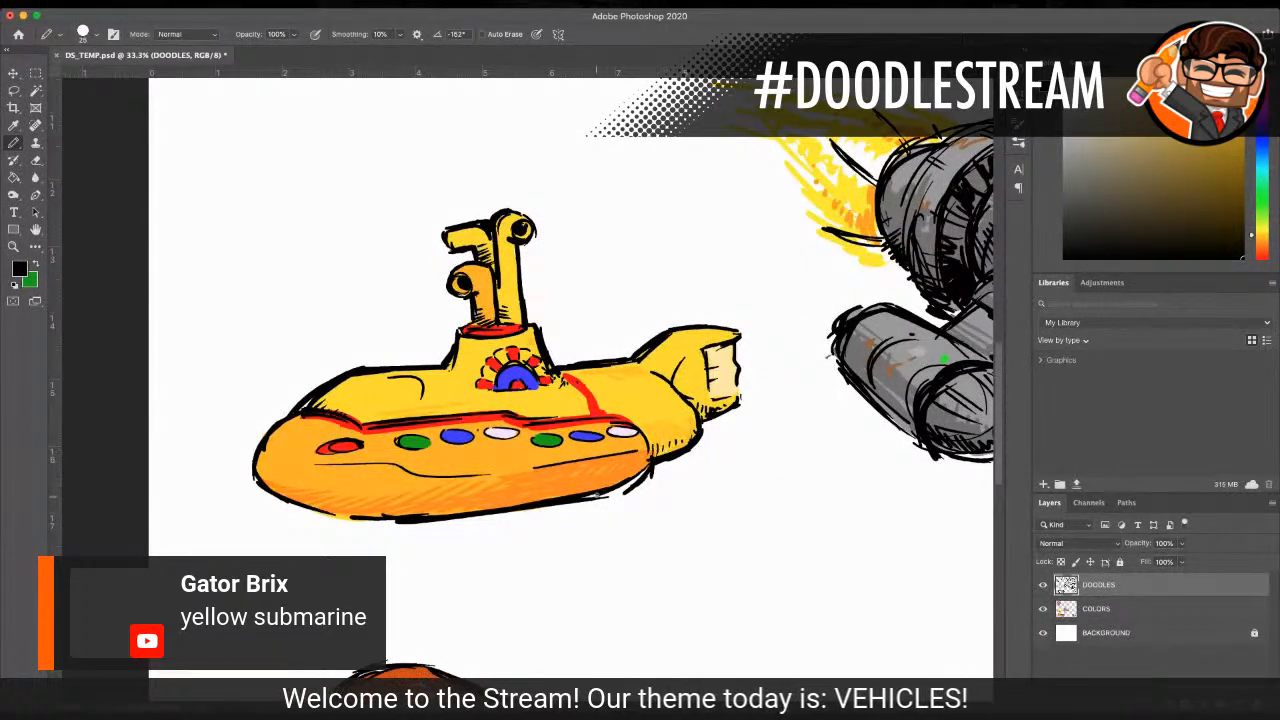
# Step: Thicken the black outline under the submarine's nose and lower hull, and reinforce the tail's jagged rear edge
pyautogui.moveTo(611, 497); pyautogui.dragTo(639, 478)
pyautogui.moveTo(650, 451); pyautogui.dragTo(614, 491)
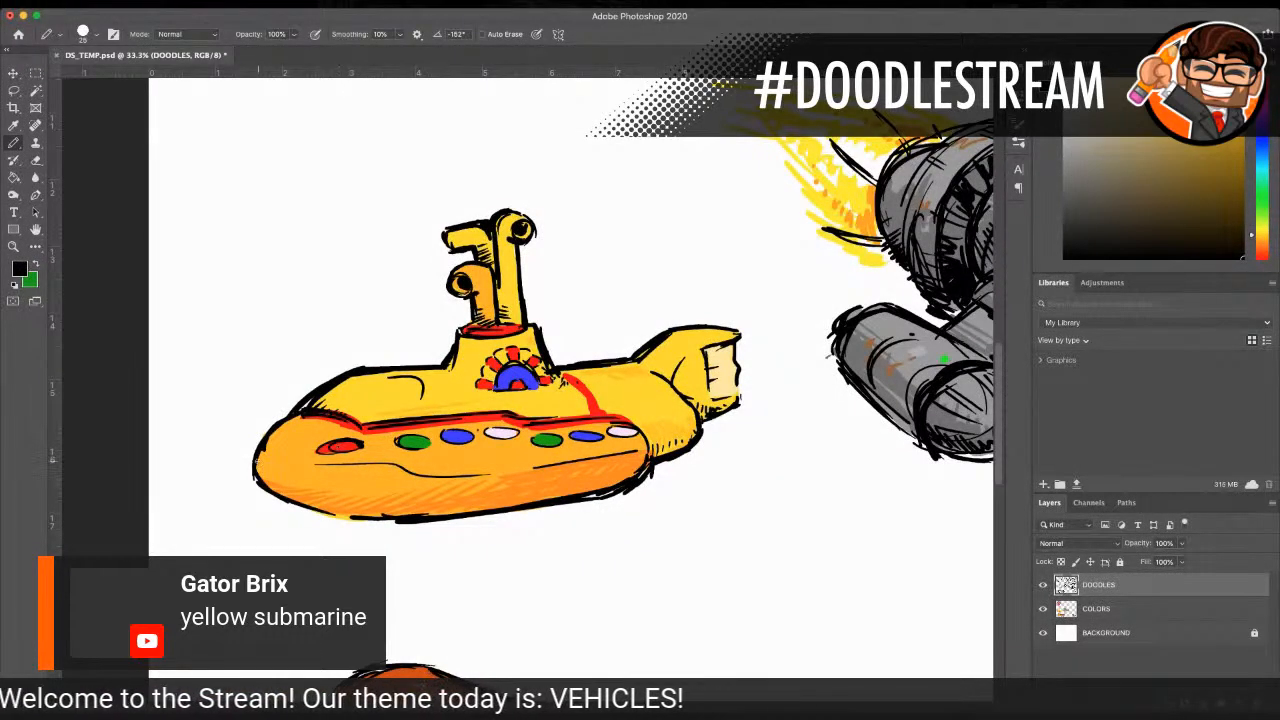
pyautogui.moveTo(254, 468)
pyautogui.mouseDown()
pyautogui.moveTo(288, 496)
pyautogui.moveTo(358, 518)
pyautogui.moveTo(431, 517)
pyautogui.mouseUp()
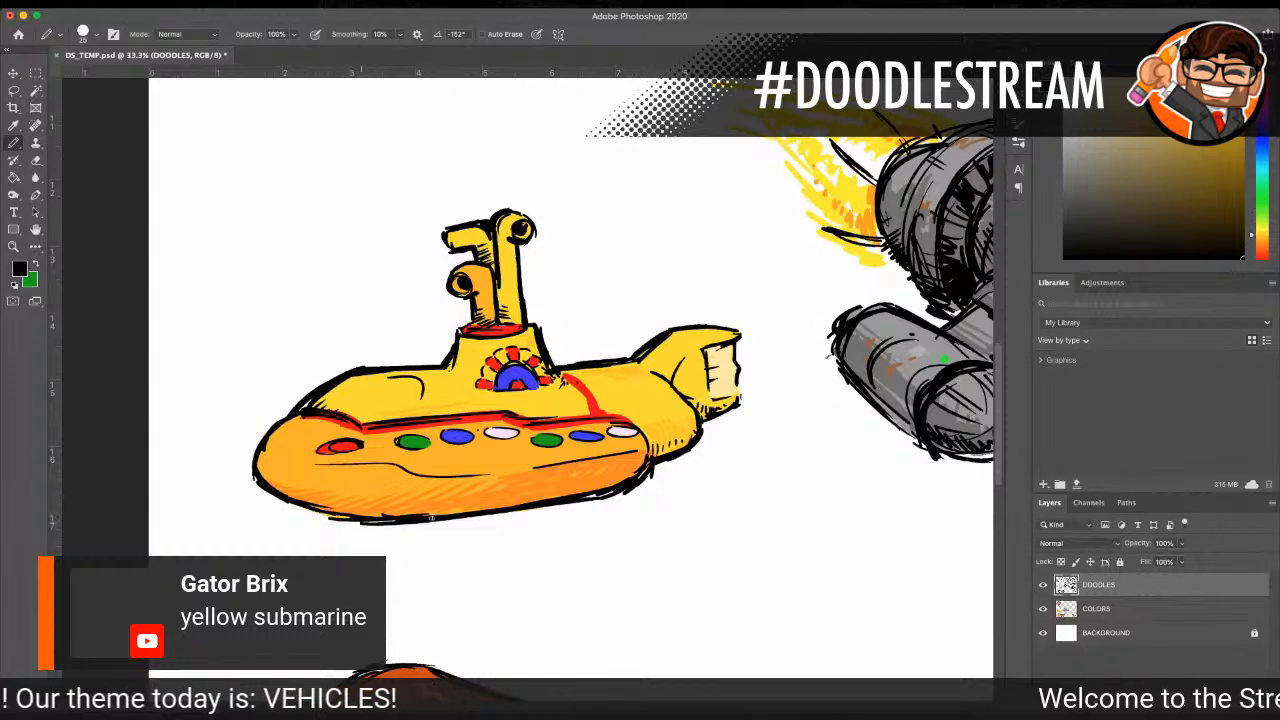
pyautogui.moveTo(706, 413); pyautogui.dragTo(739, 401)
pyautogui.moveTo(706, 347)
pyautogui.mouseDown()
pyautogui.moveTo(709, 367)
pyautogui.moveTo(738, 340)
pyautogui.moveTo(738, 404)
pyautogui.mouseUp()
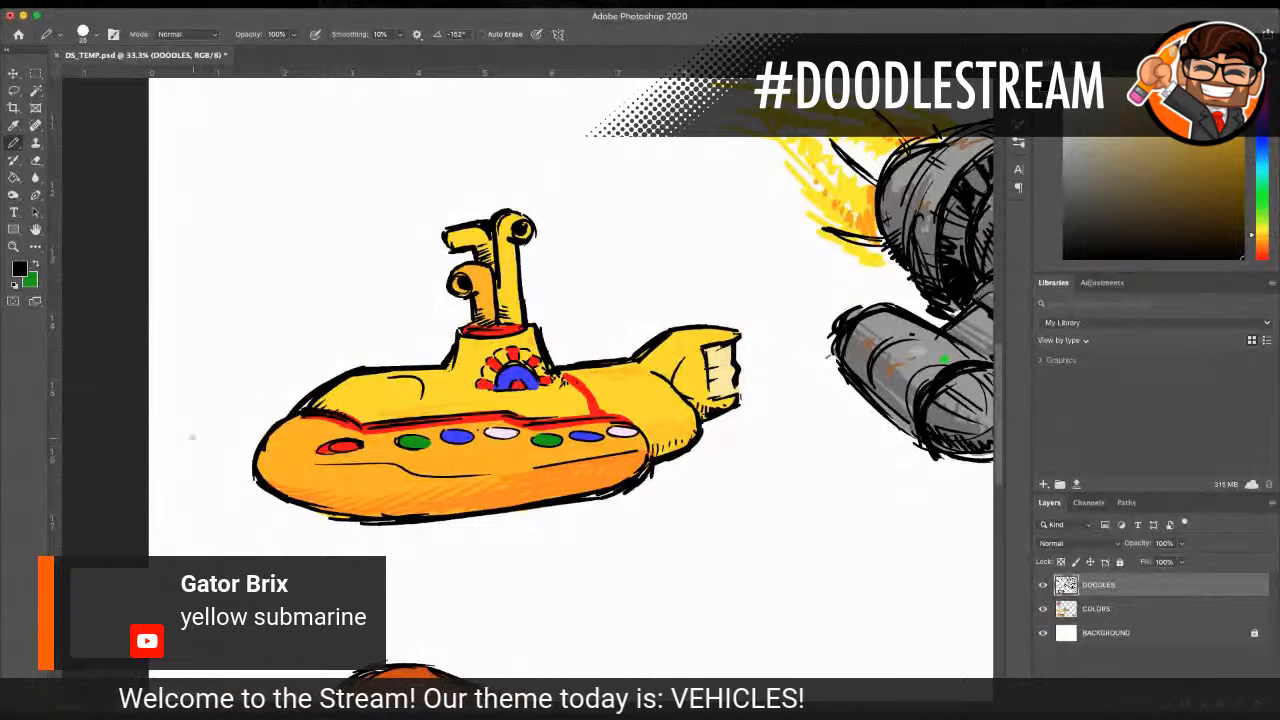
# Step: Examine the whole page of vehicle doodles around the submarine
pyautogui.click(13, 246)
pyautogui.keyDown('alt'); pyautogui.click(562, 357); pyautogui.keyUp('alt')
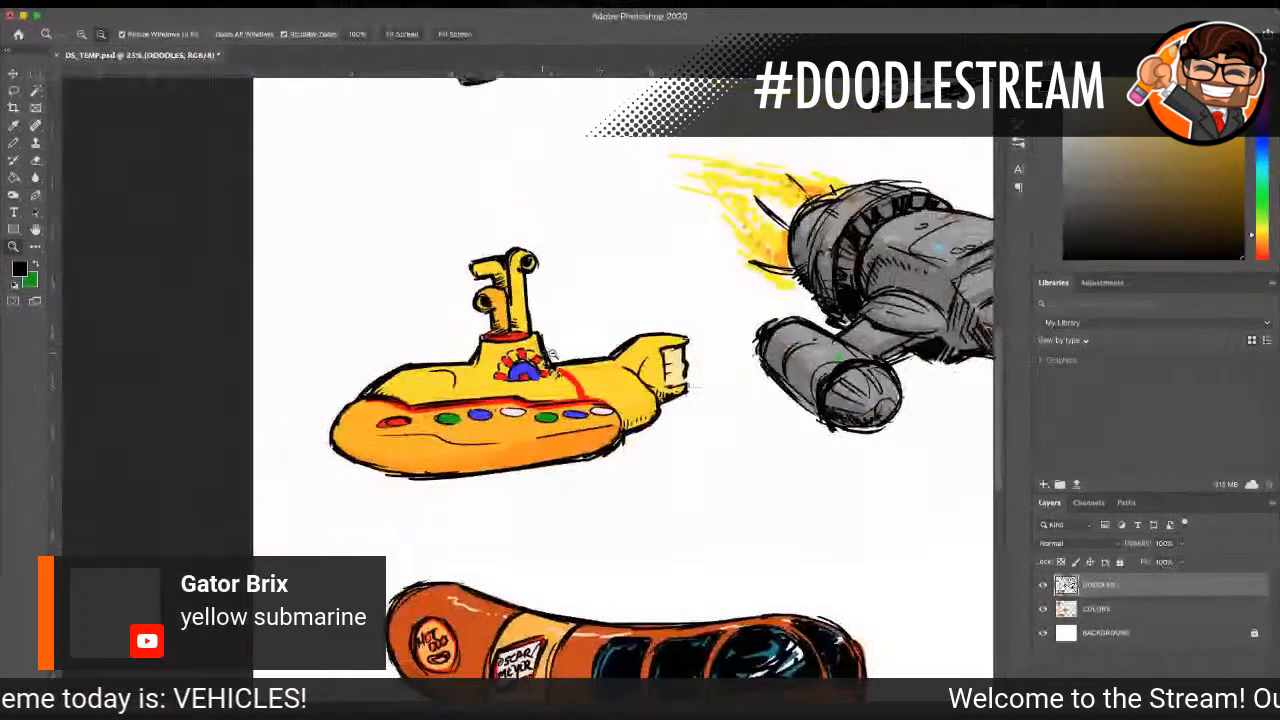
pyautogui.keyDown('alt'); pyautogui.click(567, 357); pyautogui.keyUp('alt')
pyautogui.keyDown('alt'); pyautogui.click(568, 357); pyautogui.keyUp('alt')
pyautogui.keyDown('alt'); pyautogui.click(568, 357); pyautogui.keyUp('alt')
pyautogui.click(519, 470)
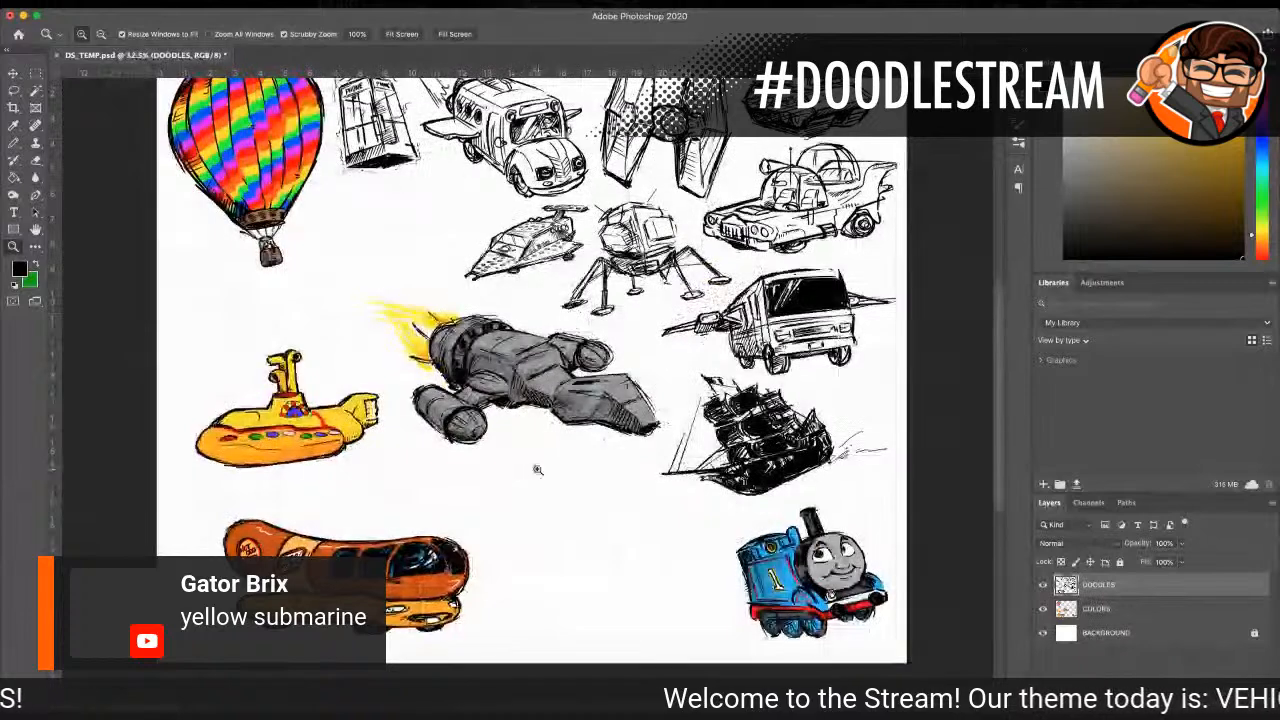
pyautogui.scroll(2, 537, 470)
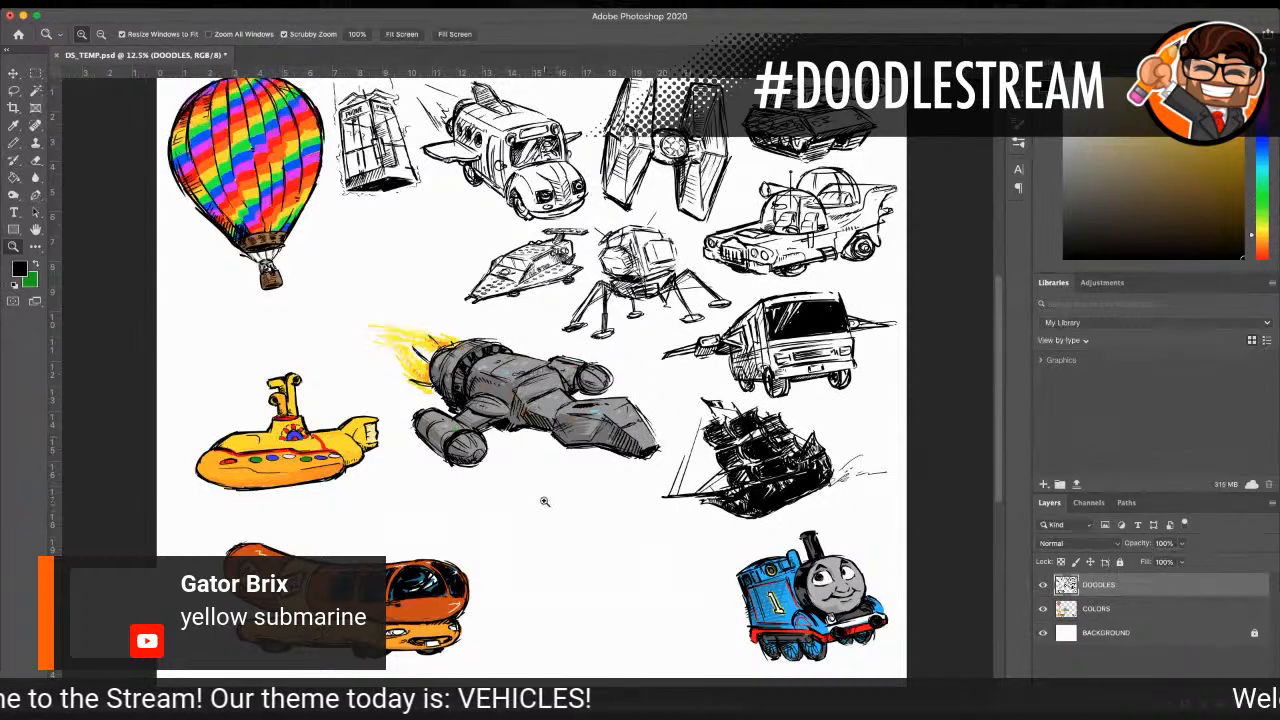
pyautogui.scroll(-2, 544, 507)
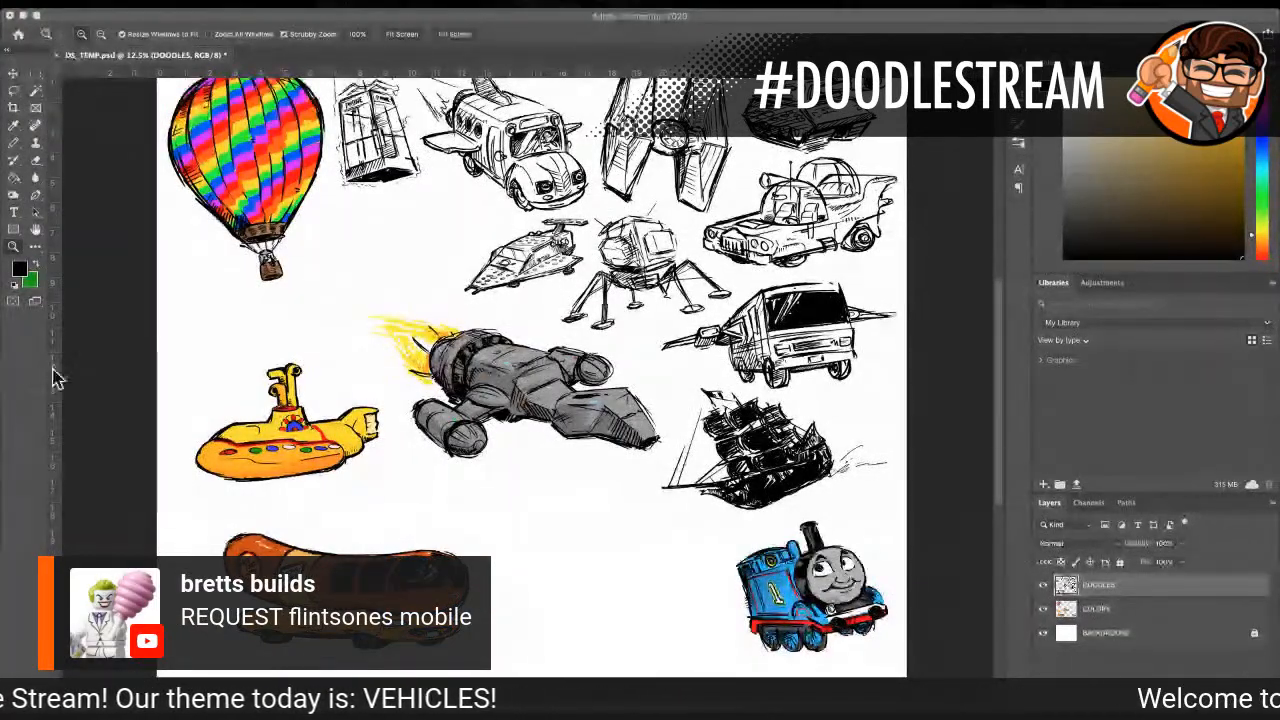
# Step: Sketch the front stone roller of the Flintstones mobile in black as a cylinder with a round end face, between the Wienermobile and Thomas
pyautogui.click(13, 246)
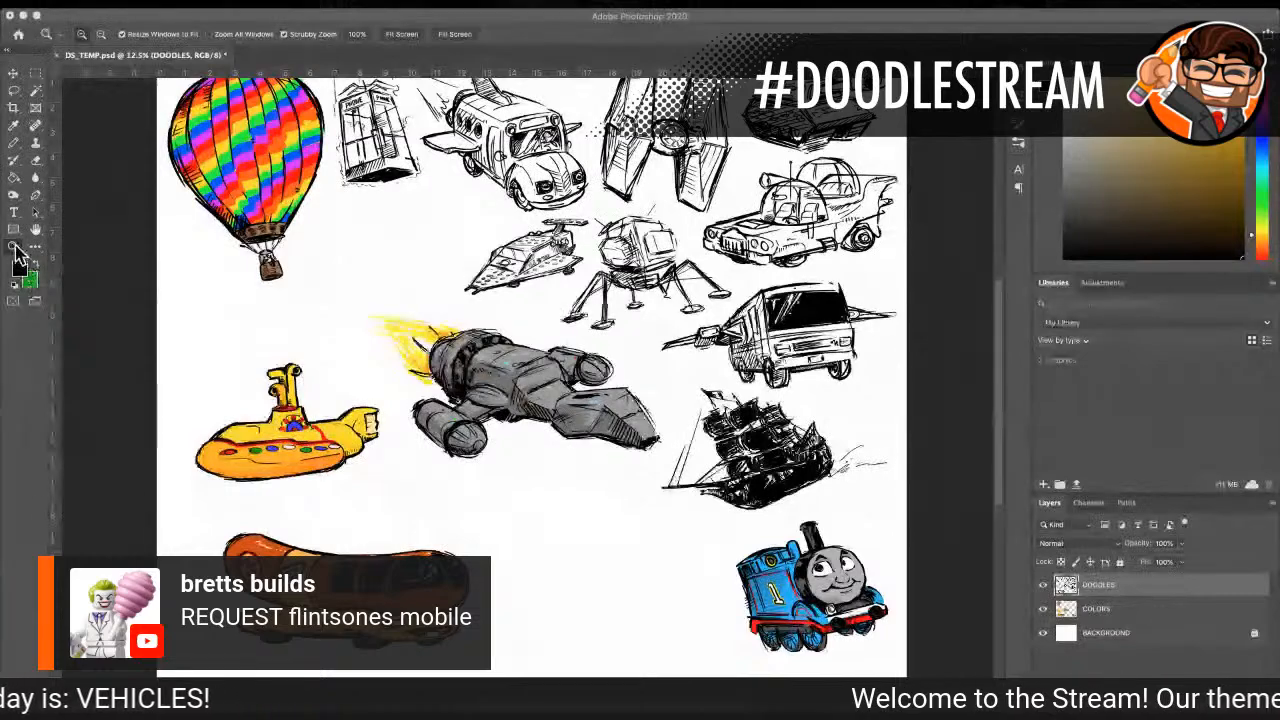
pyautogui.click(528, 528)
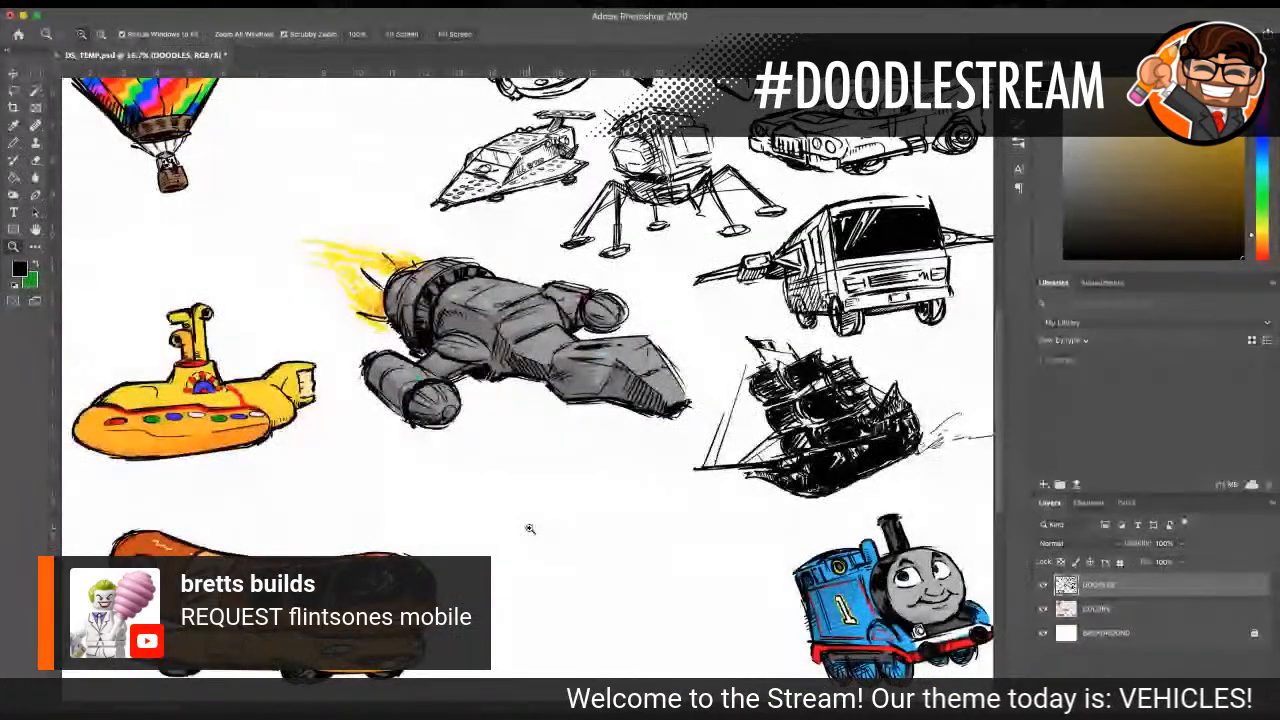
pyautogui.keyDown('alt'); pyautogui.click(558, 441); pyautogui.keyUp('alt')
pyautogui.keyDown('alt'); pyautogui.click(550, 434); pyautogui.keyUp('alt')
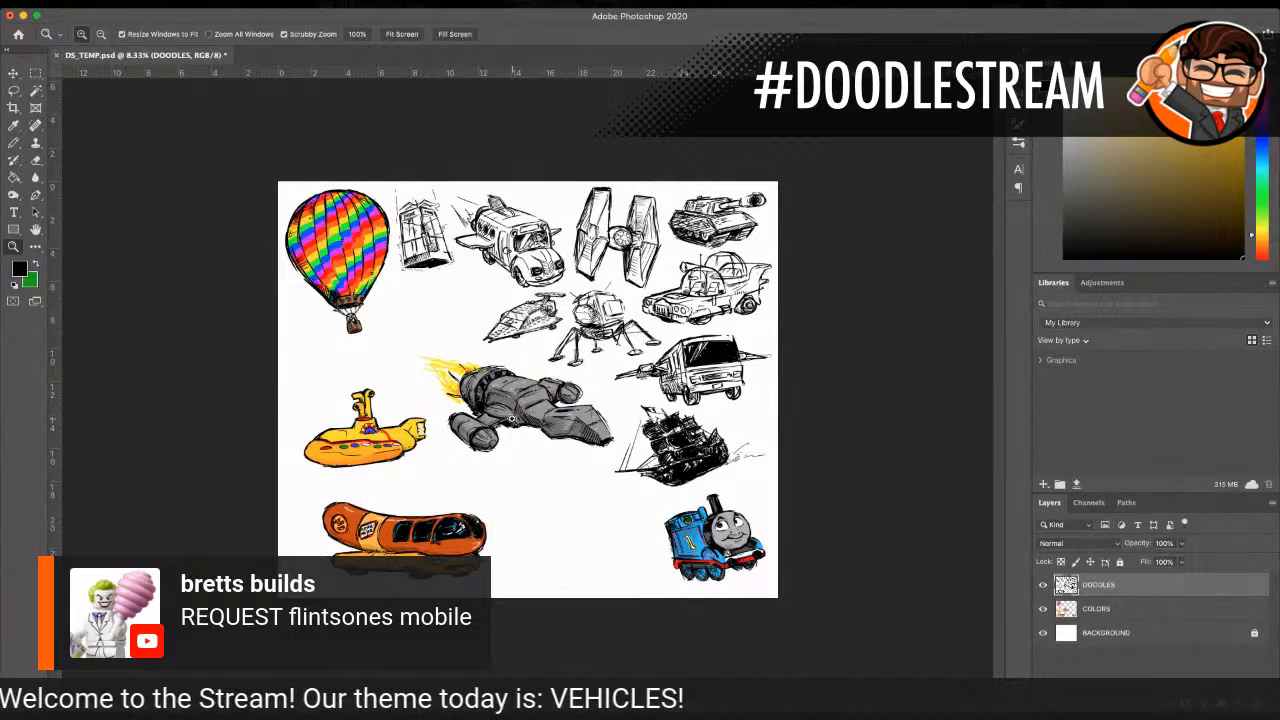
pyautogui.click(511, 487)
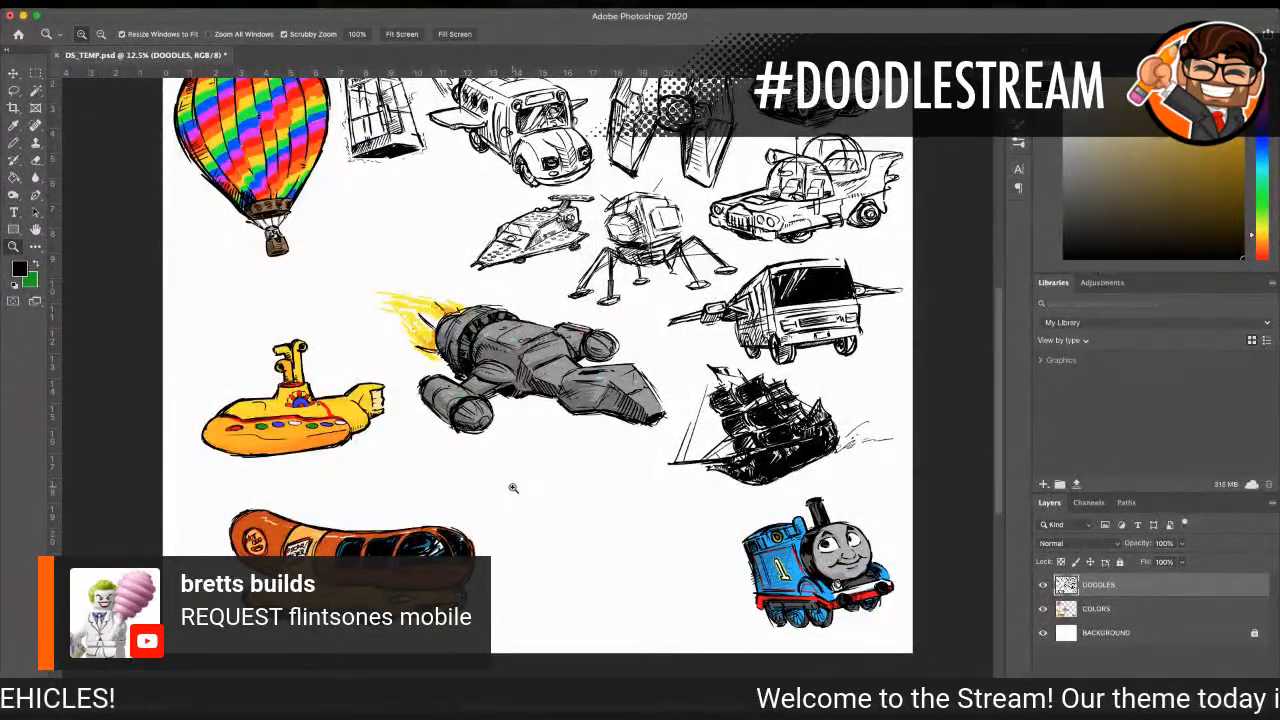
pyautogui.scroll(3, 516, 498)
pyautogui.scroll(-3, 567, 517)
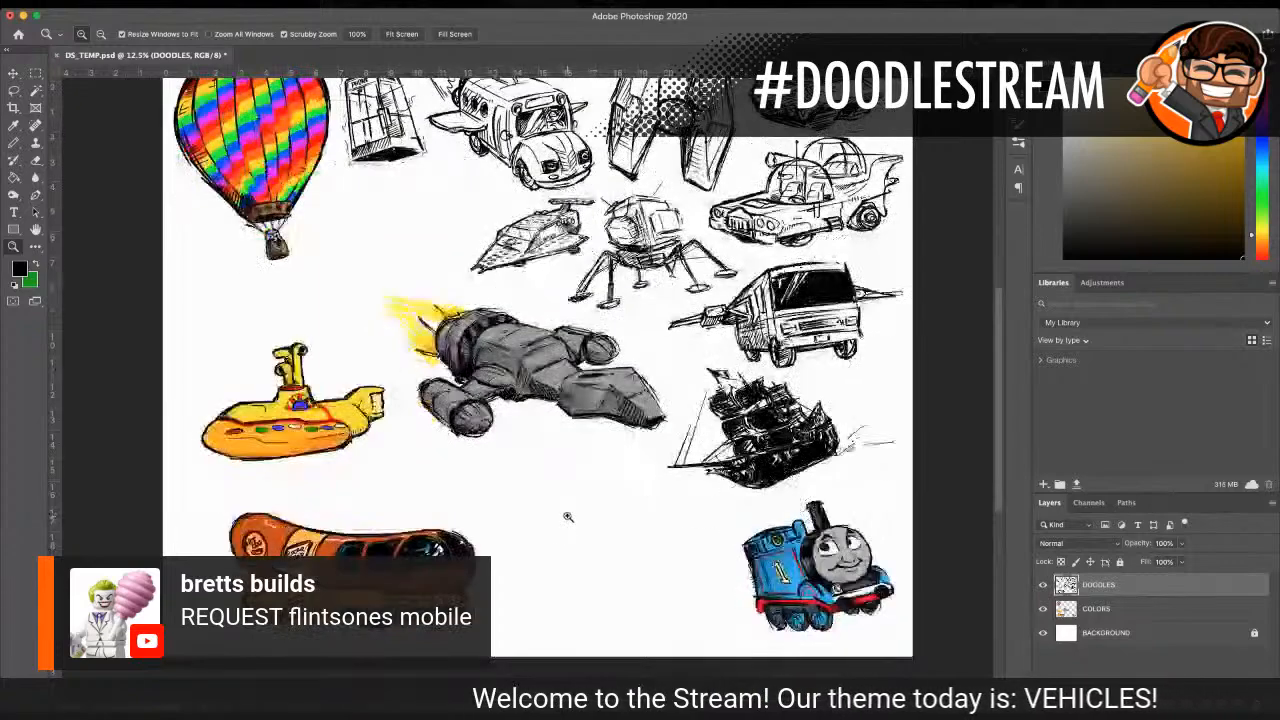
pyautogui.click(567, 517)
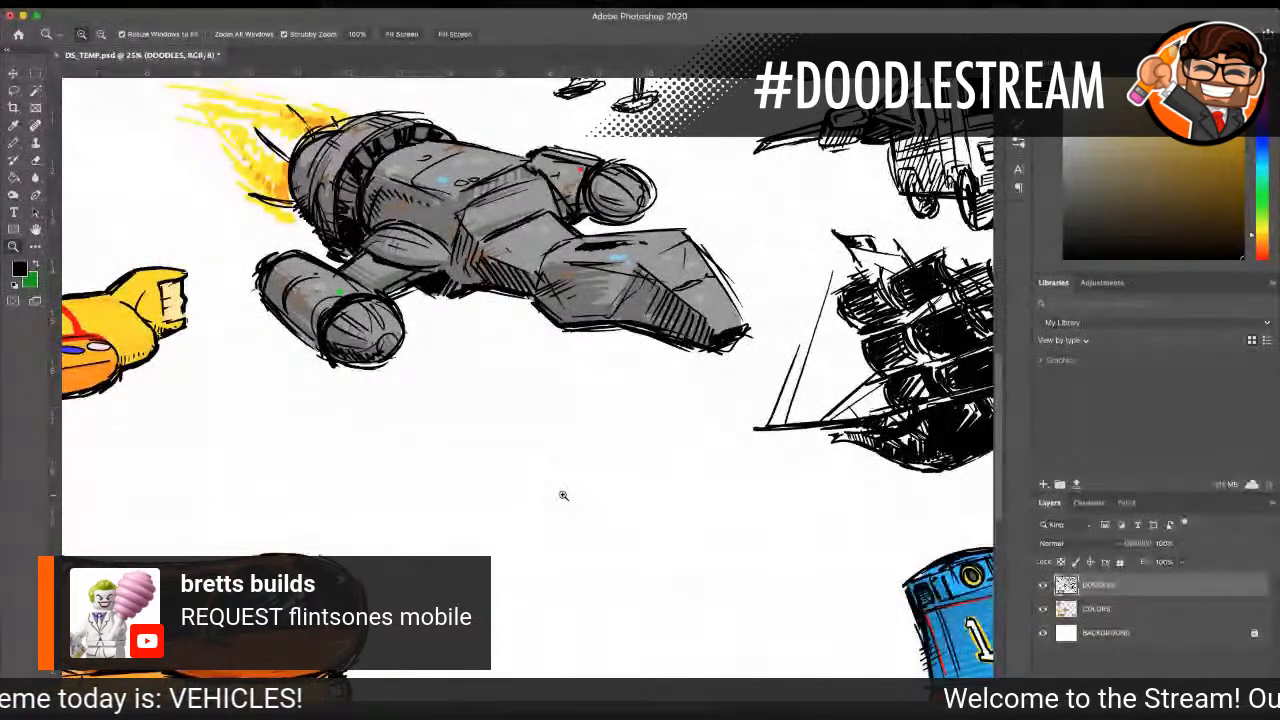
pyautogui.scroll(-2, 614, 397)
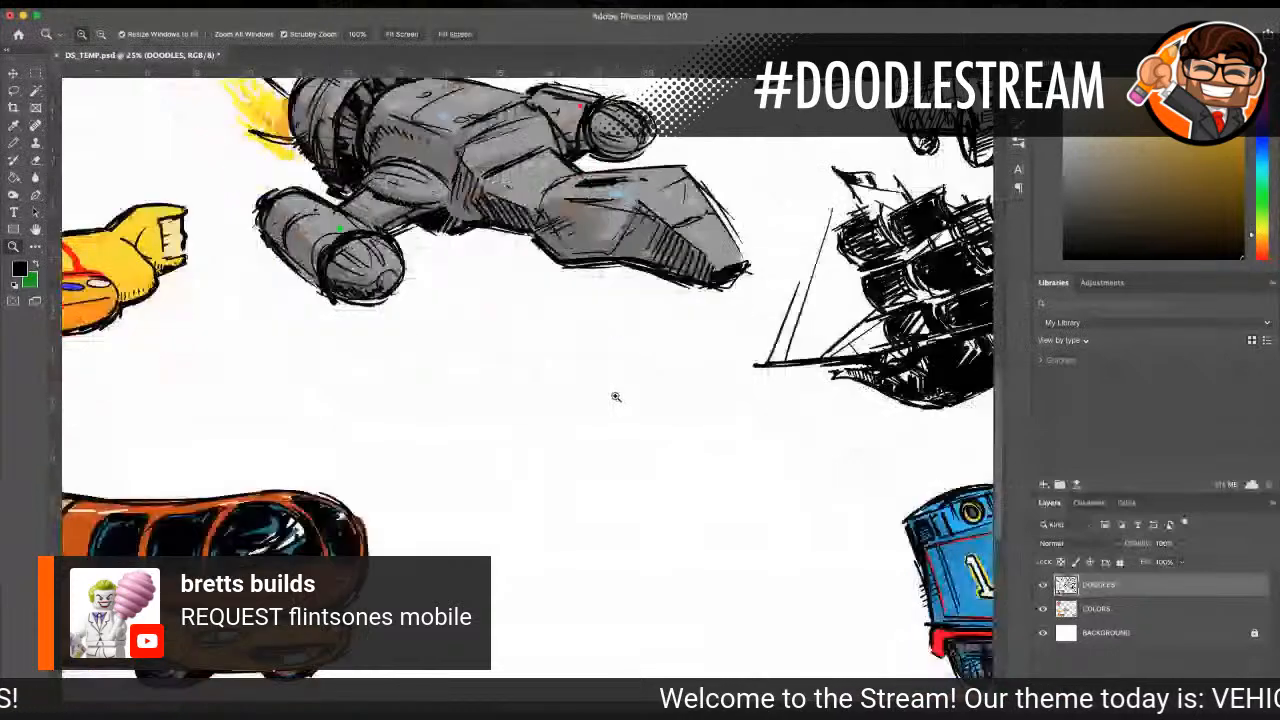
pyautogui.press('b')
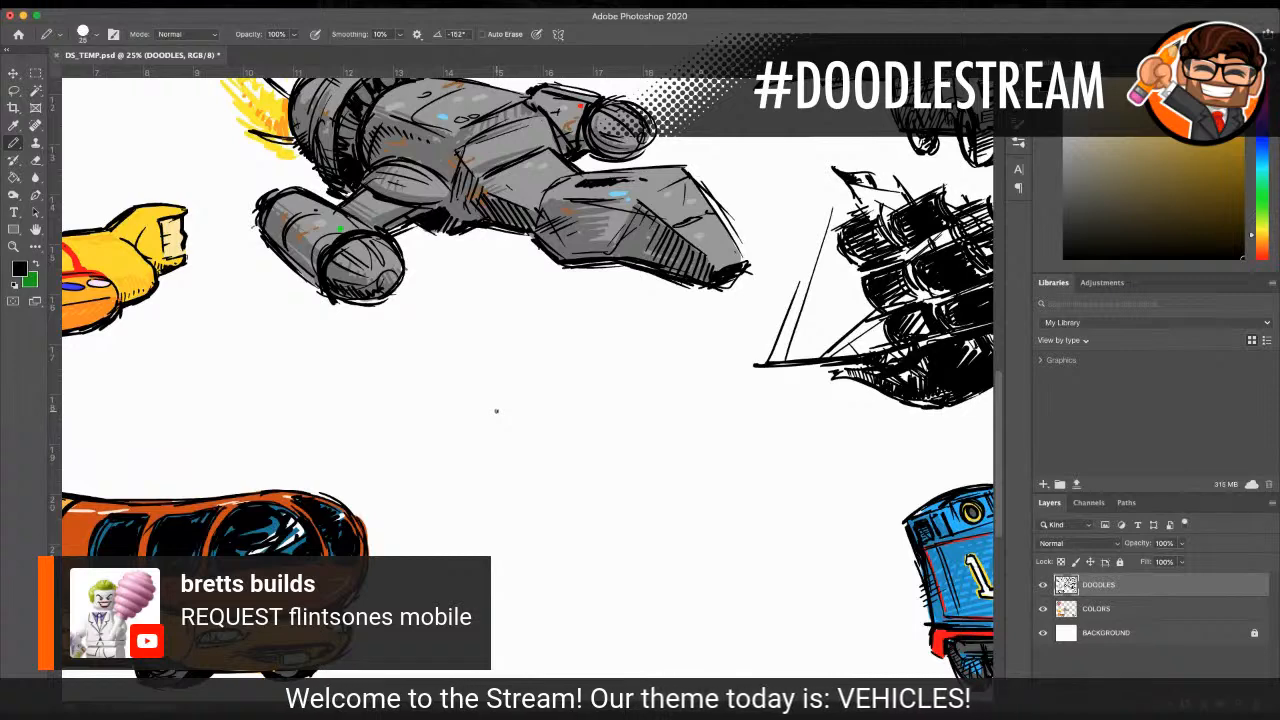
pyautogui.scroll(-2, 494, 409)
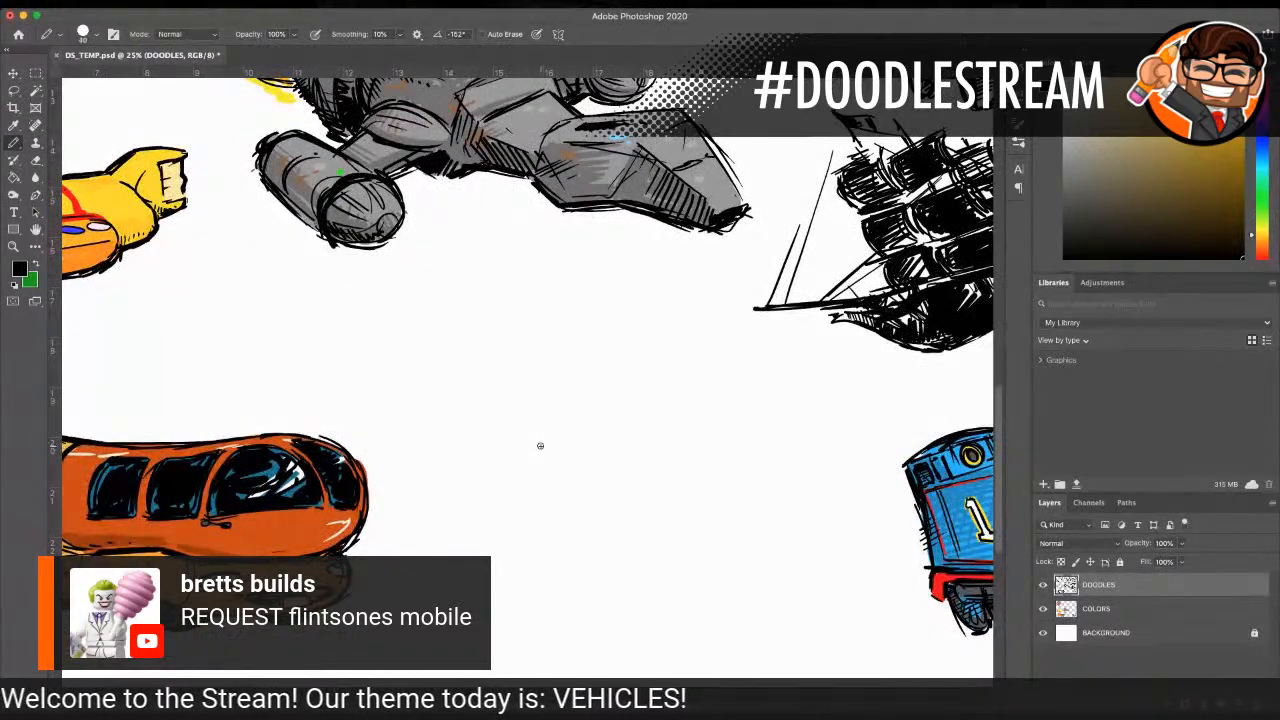
pyautogui.moveTo(581, 463); pyautogui.dragTo(582, 500)
pyautogui.moveTo(610, 454)
pyautogui.mouseDown()
pyautogui.moveTo(568, 468)
pyautogui.moveTo(485, 458)
pyautogui.moveTo(483, 498)
pyautogui.moveTo(611, 523)
pyautogui.moveTo(651, 480)
pyautogui.mouseUp()
pyautogui.moveTo(492, 450)
pyautogui.mouseDown()
pyautogui.moveTo(548, 441)
pyautogui.moveTo(655, 466)
pyautogui.moveTo(608, 512)
pyautogui.moveTo(663, 498)
pyautogui.mouseUp()
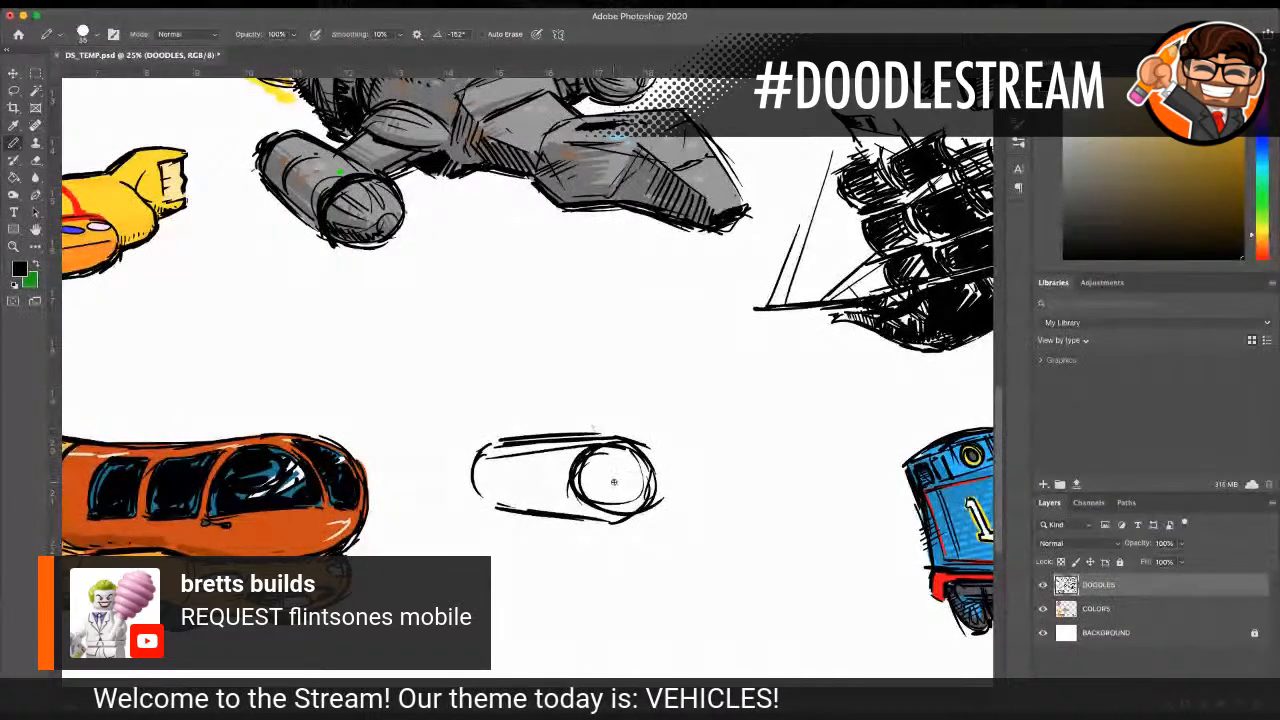
# Step: Sketch an axle hub on the roller's round end face and a frame line extending from it toward Thomas
pyautogui.moveTo(629, 482); pyautogui.dragTo(626, 479)
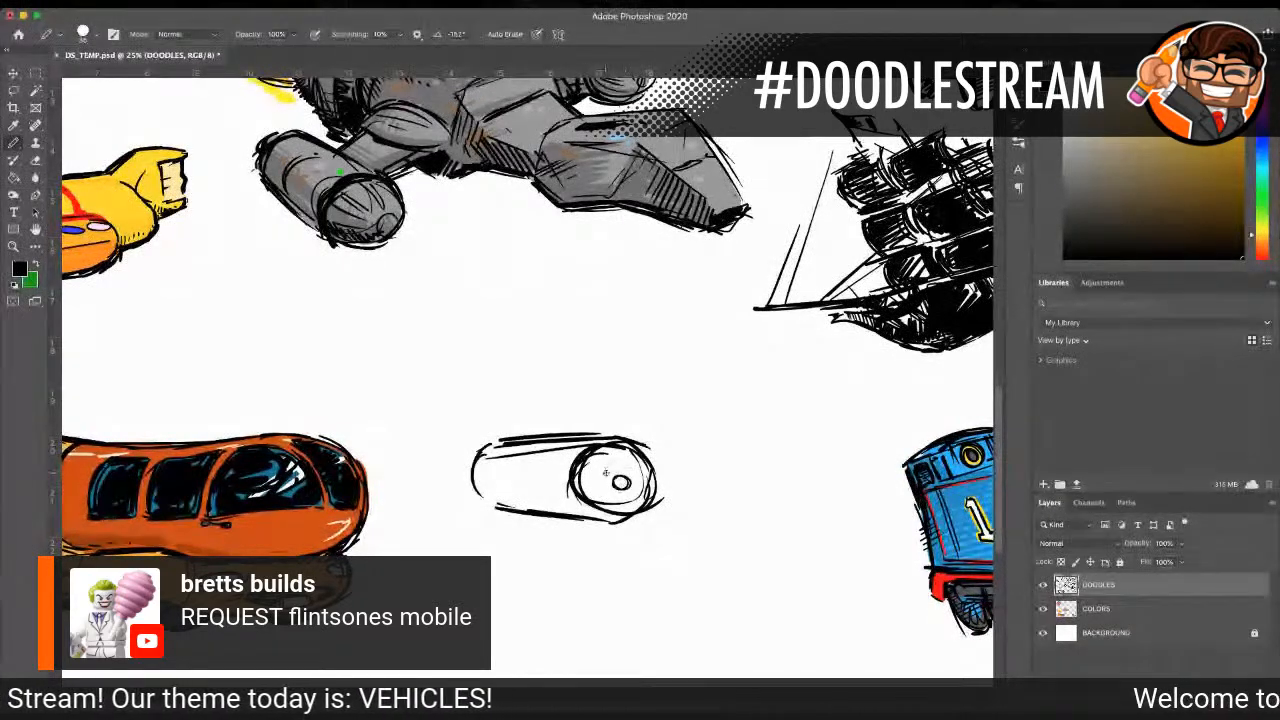
pyautogui.moveTo(616, 478)
pyautogui.mouseDown()
pyautogui.moveTo(640, 500)
pyautogui.moveTo(725, 462)
pyautogui.mouseUp()
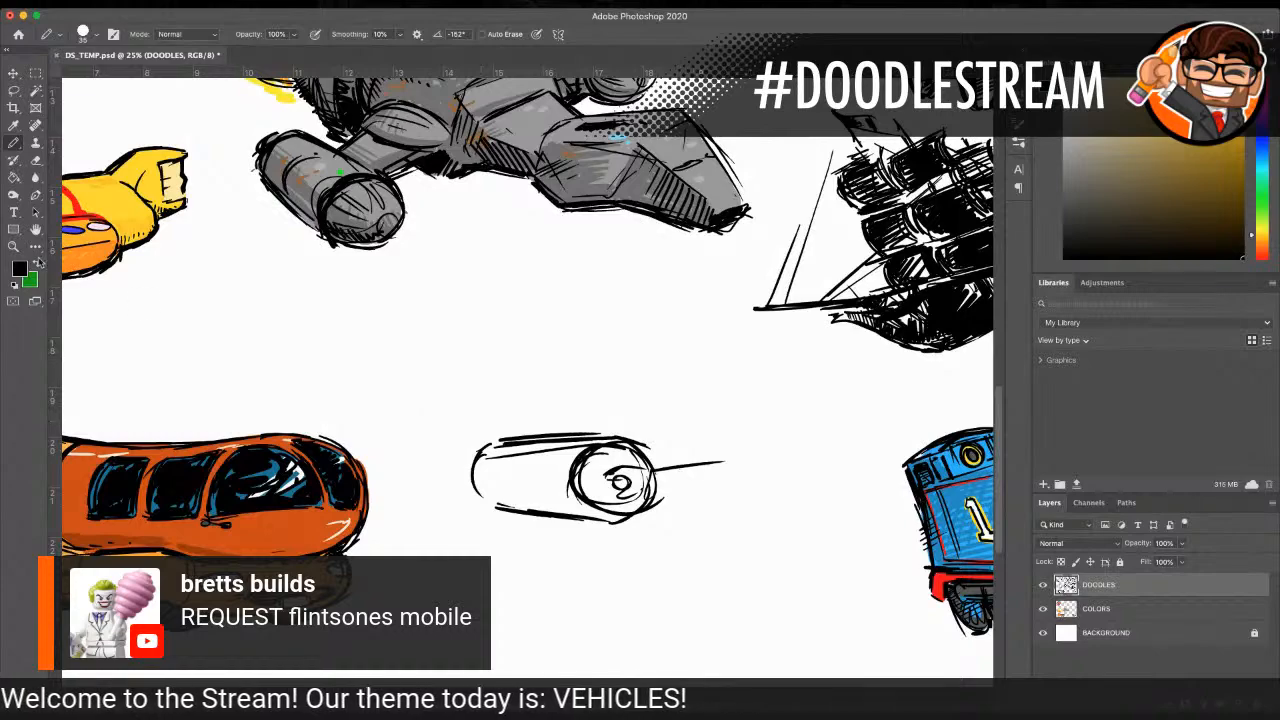
pyautogui.press('z')
pyautogui.keyDown('alt'); pyautogui.click(585, 386); pyautogui.keyUp('alt')
pyautogui.keyDown('alt'); pyautogui.click(585, 386); pyautogui.keyUp('alt')
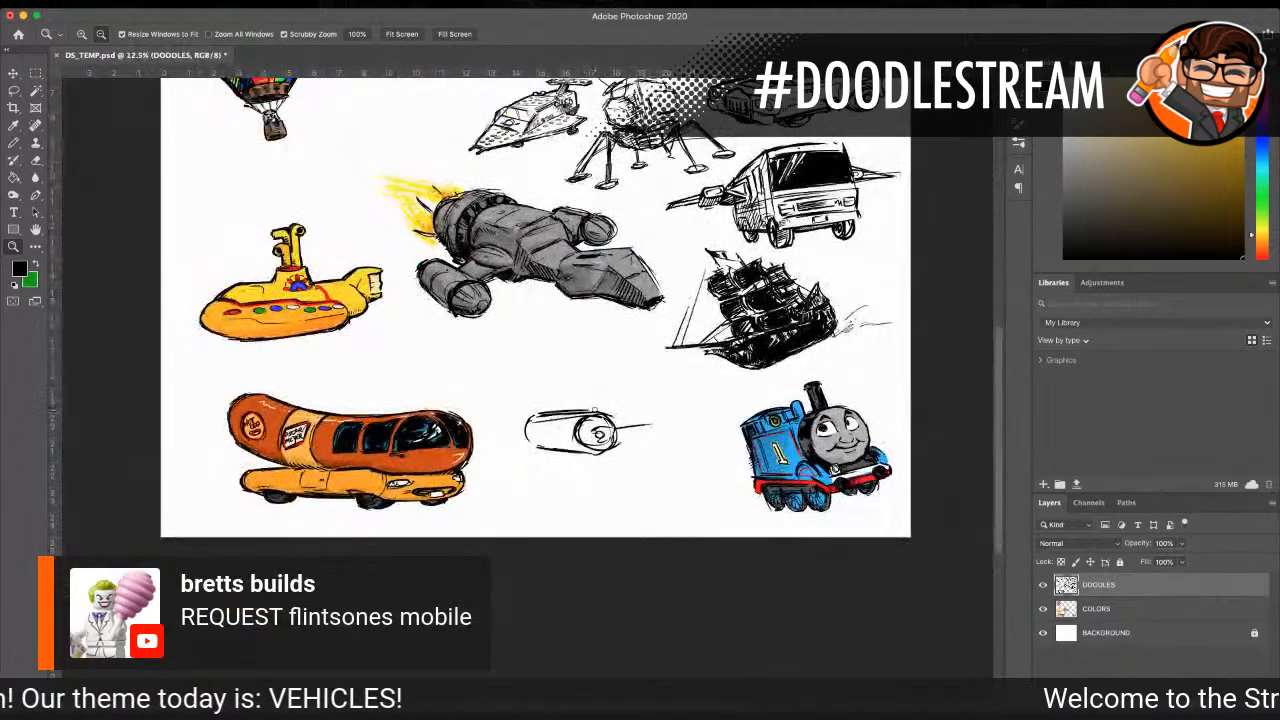
pyautogui.click(581, 414)
pyautogui.click(581, 414)
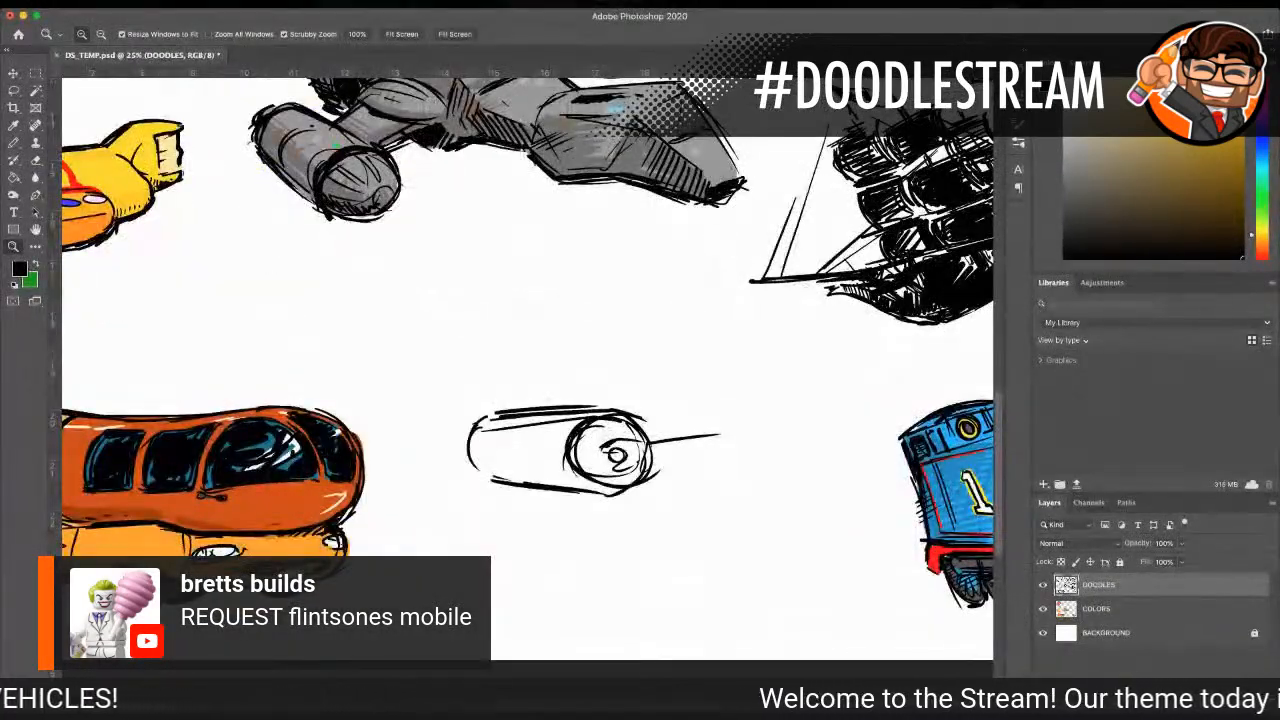
# Step: Erase the roller's end circle, hub and frame line, and move the remaining outline lower and closer to the Wienermobile
pyautogui.press('e')
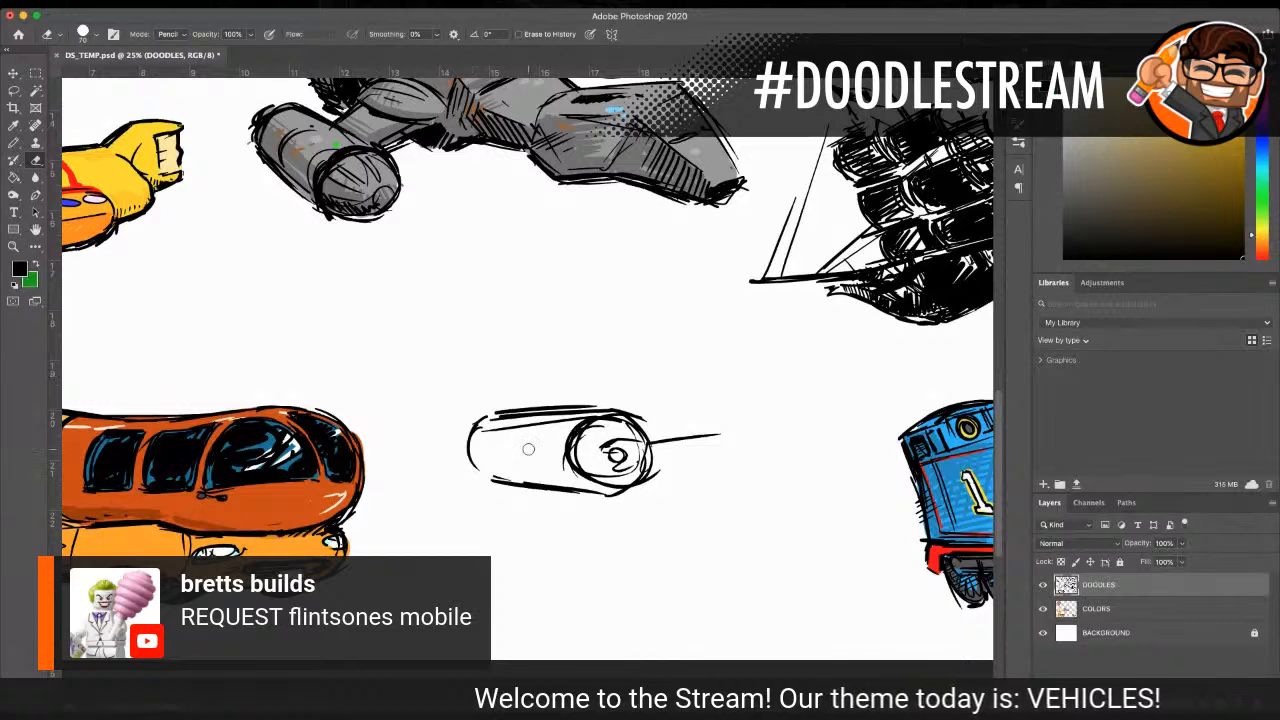
pyautogui.moveTo(575, 428)
pyautogui.mouseDown()
pyautogui.moveTo(616, 431)
pyautogui.moveTo(578, 461)
pyautogui.moveTo(641, 474)
pyautogui.moveTo(632, 484)
pyautogui.moveTo(595, 479)
pyautogui.moveTo(619, 454)
pyautogui.moveTo(595, 431)
pyautogui.moveTo(635, 438)
pyautogui.moveTo(610, 440)
pyautogui.moveTo(617, 475)
pyautogui.moveTo(681, 423)
pyautogui.moveTo(675, 448)
pyautogui.moveTo(614, 480)
pyautogui.moveTo(695, 443)
pyautogui.moveTo(665, 433)
pyautogui.moveTo(653, 456)
pyautogui.moveTo(735, 433)
pyautogui.mouseUp()
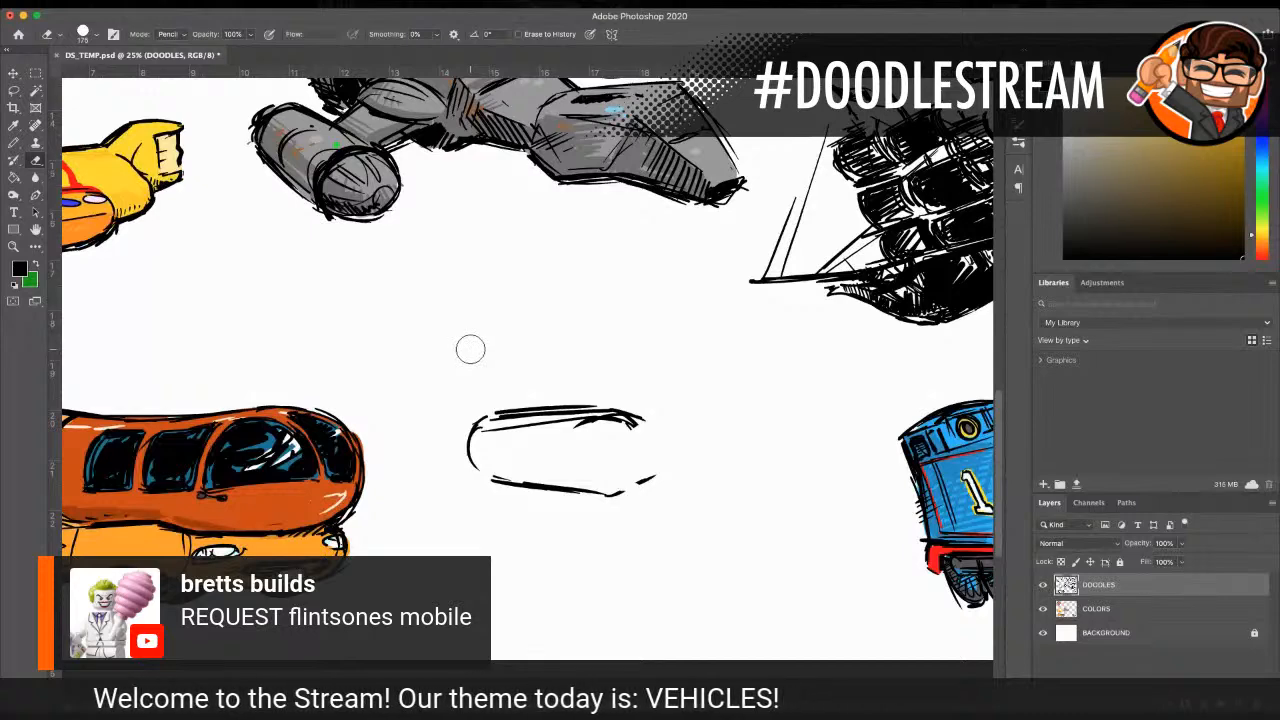
pyautogui.click(13, 91)
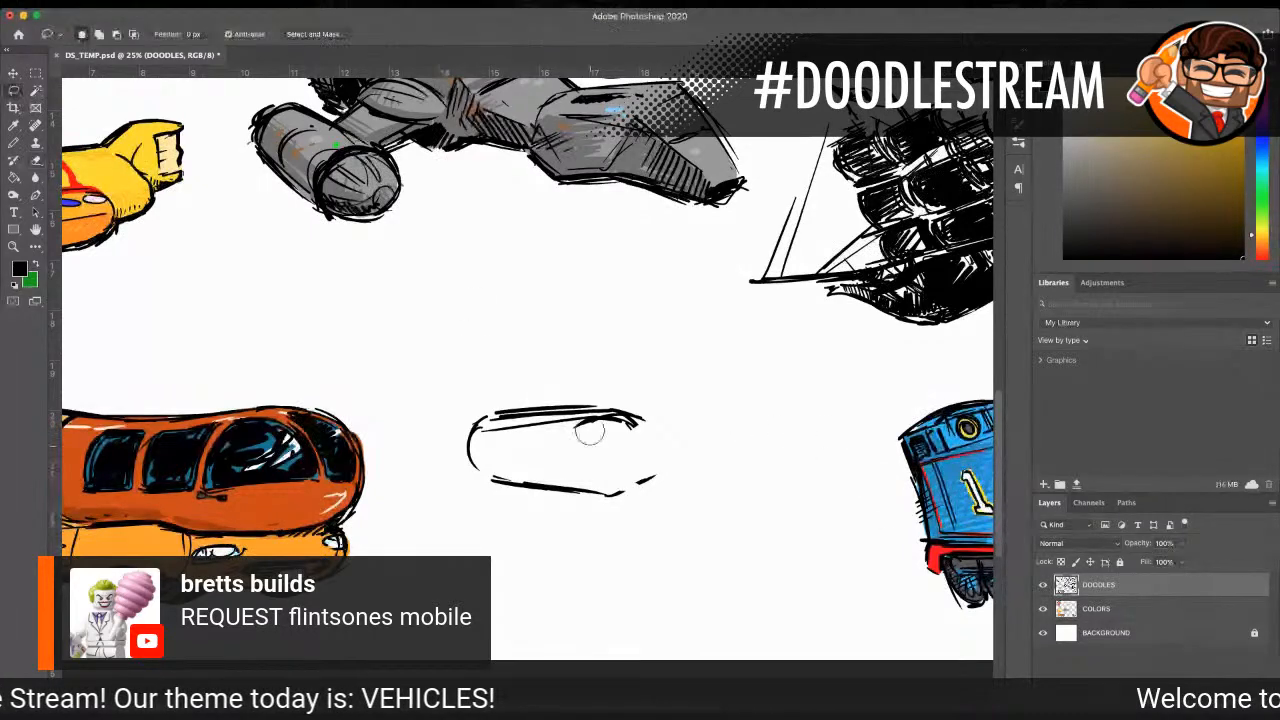
pyautogui.moveTo(565, 386)
pyautogui.mouseDown()
pyautogui.moveTo(461, 405)
pyautogui.moveTo(450, 500)
pyautogui.moveTo(598, 546)
pyautogui.moveTo(697, 448)
pyautogui.moveTo(545, 386)
pyautogui.mouseUp()
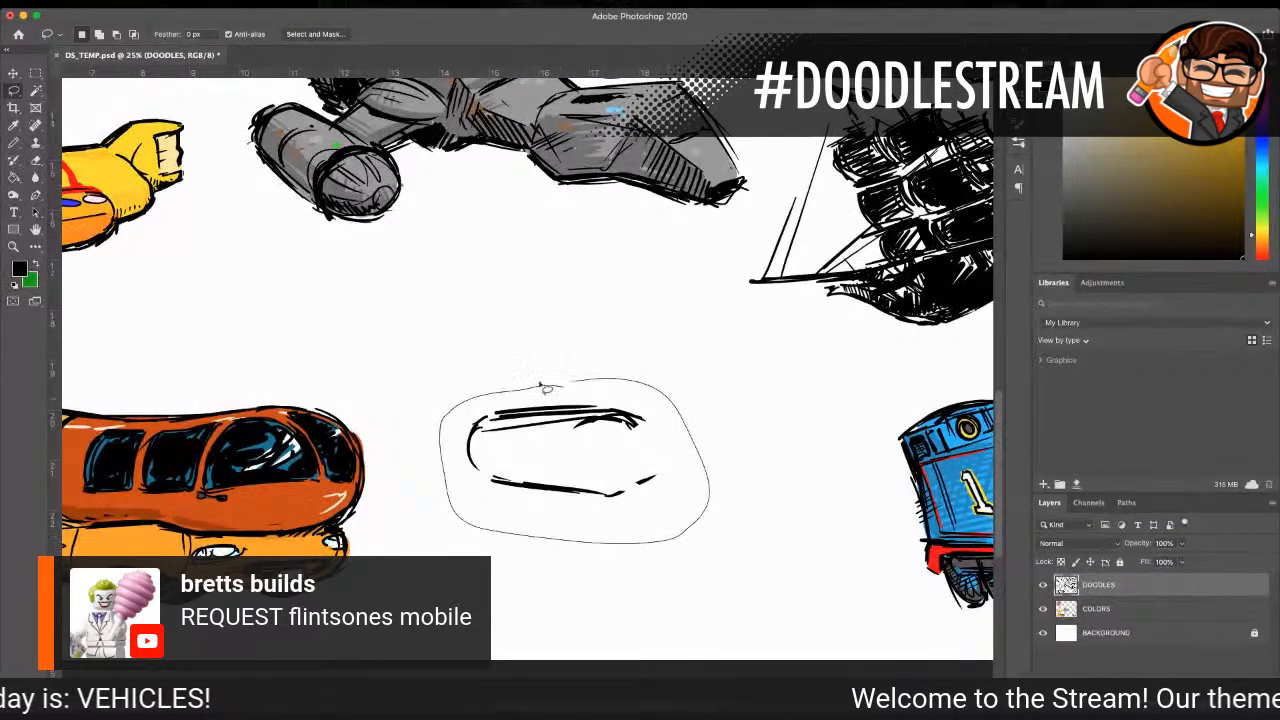
pyautogui.press('v')
pyautogui.moveTo(621, 425); pyautogui.dragTo(579, 483)
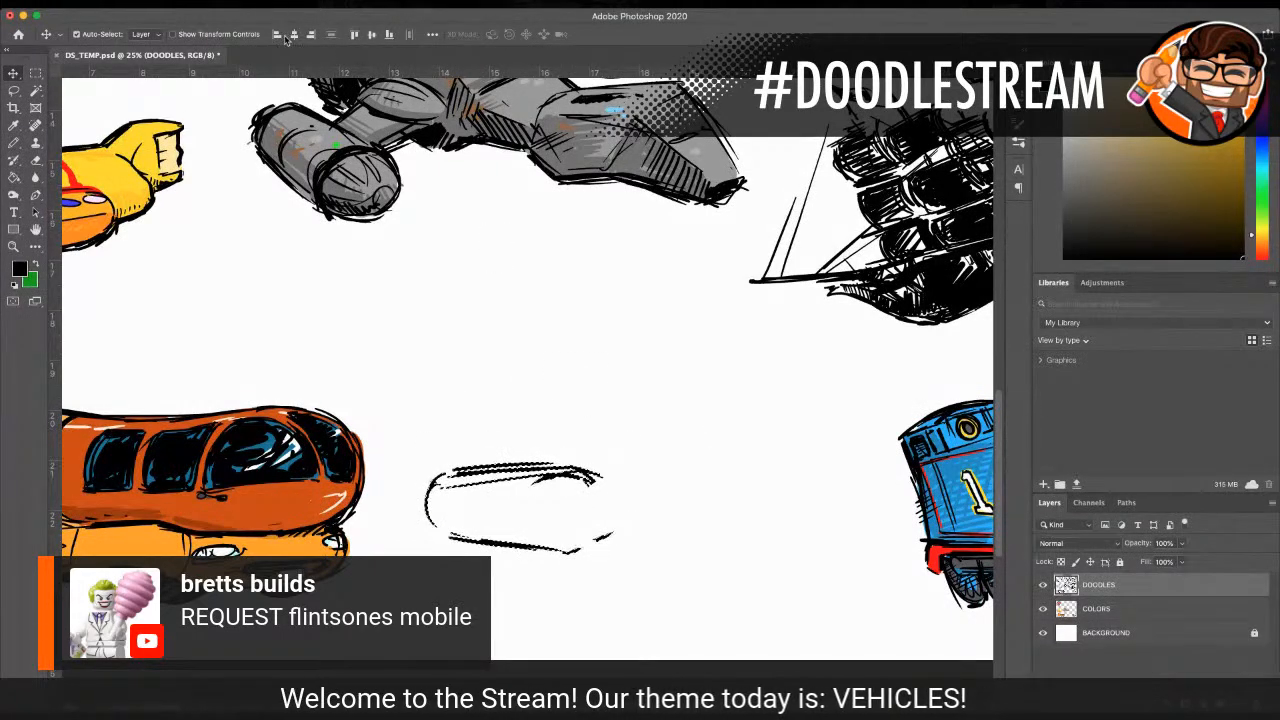
pyautogui.hotkey('ctrl', 'd')
# Step: Redraw the roller's round end face in black at size 35, with an axle hub and a recess line above it
pyautogui.press('b')
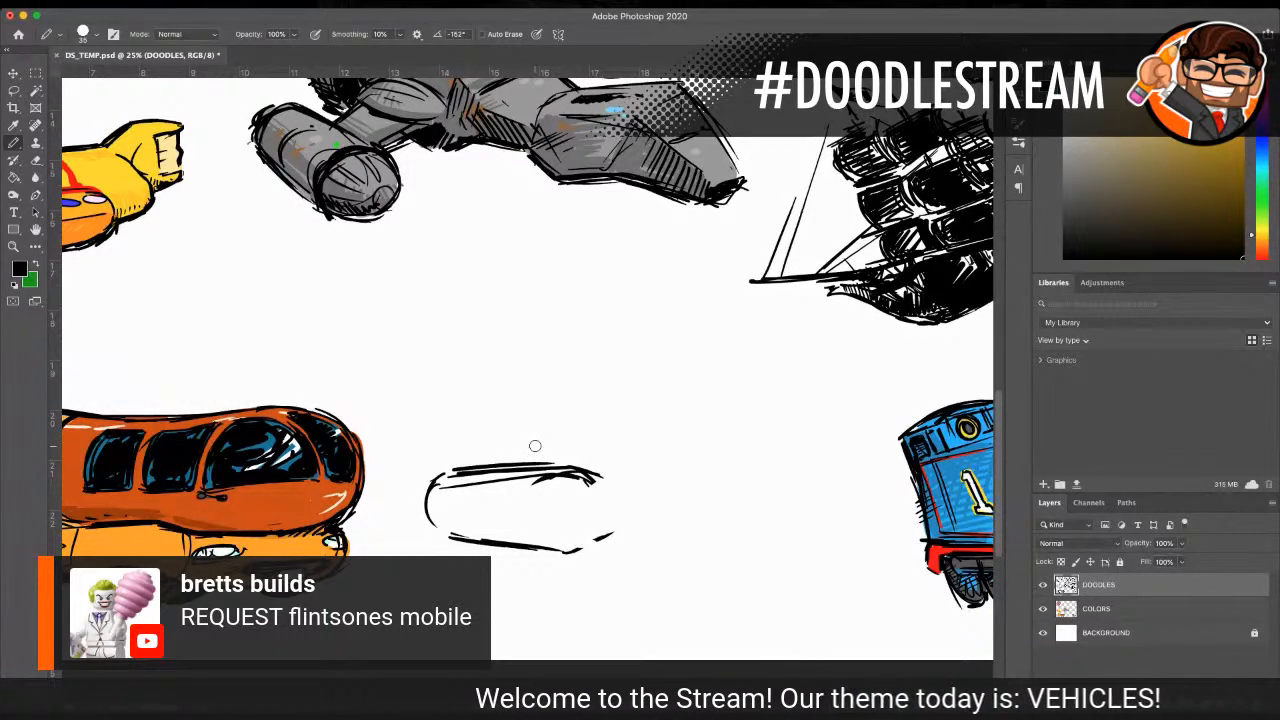
pyautogui.moveTo(568, 468)
pyautogui.mouseDown()
pyautogui.moveTo(536, 516)
pyautogui.moveTo(568, 549)
pyautogui.moveTo(610, 502)
pyautogui.moveTo(582, 550)
pyautogui.mouseUp()
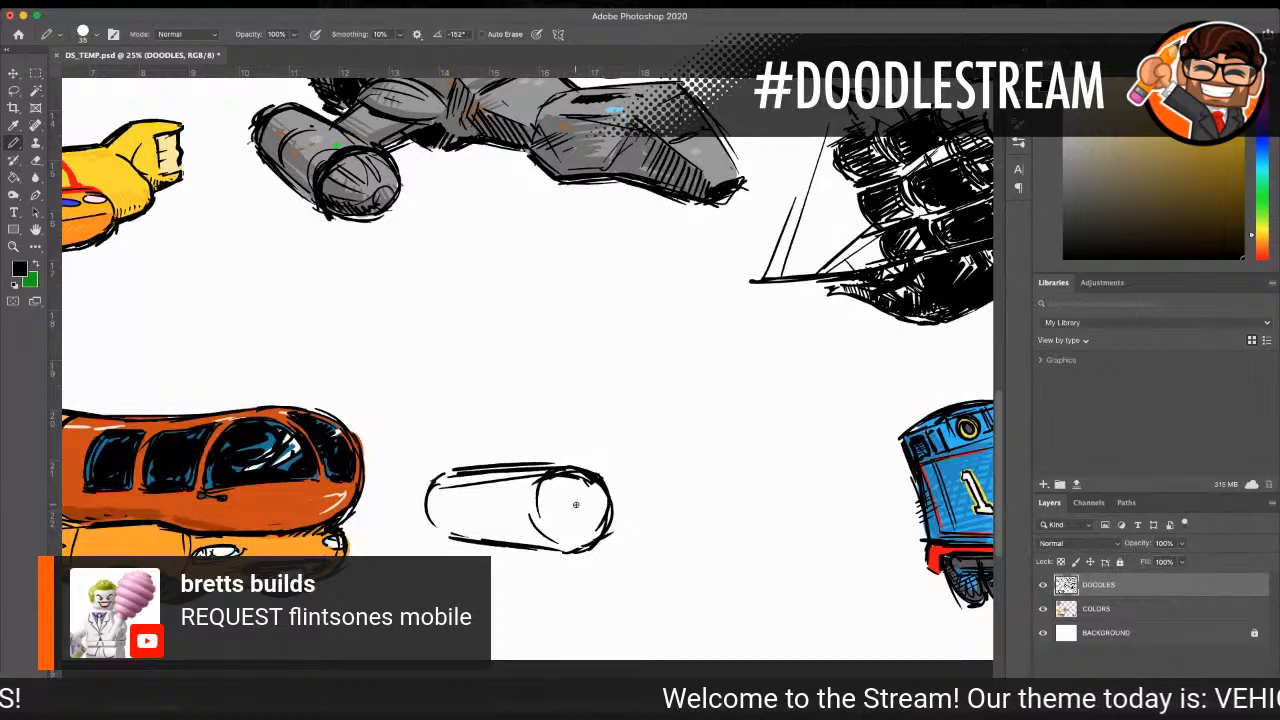
pyautogui.moveTo(578, 502)
pyautogui.mouseDown()
pyautogui.moveTo(570, 520)
pyautogui.moveTo(568, 500)
pyautogui.moveTo(584, 508)
pyautogui.mouseUp()
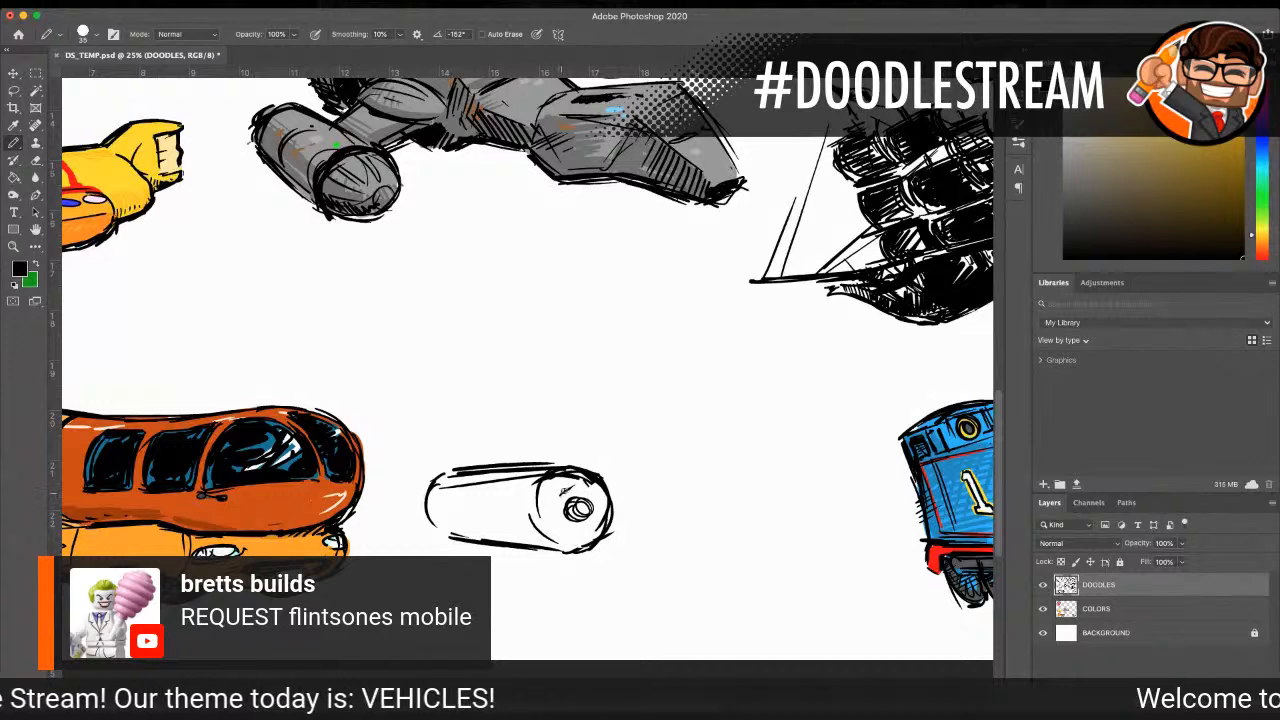
pyautogui.moveTo(560, 496); pyautogui.dragTo(586, 502)
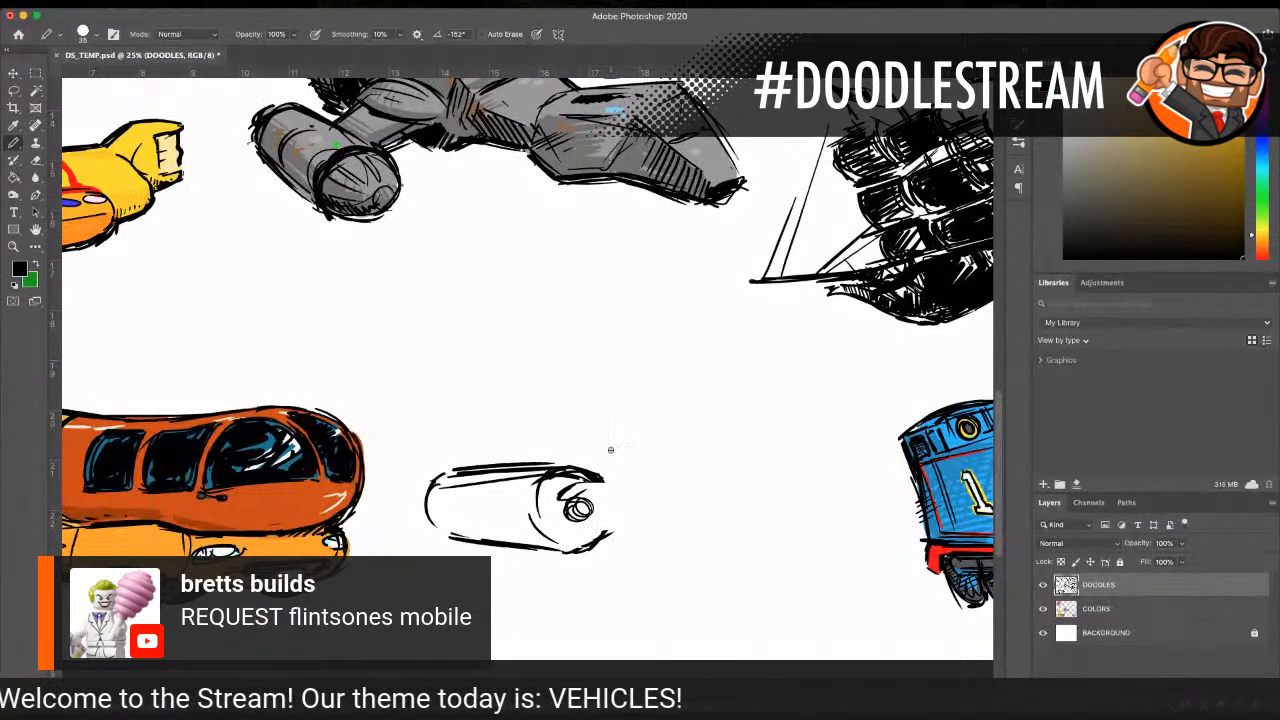
# Step: Draw the tapered side frame beam running from the front hub back toward Thomas, ending in a small rear axle hub
pyautogui.moveTo(558, 488); pyautogui.dragTo(647, 489)
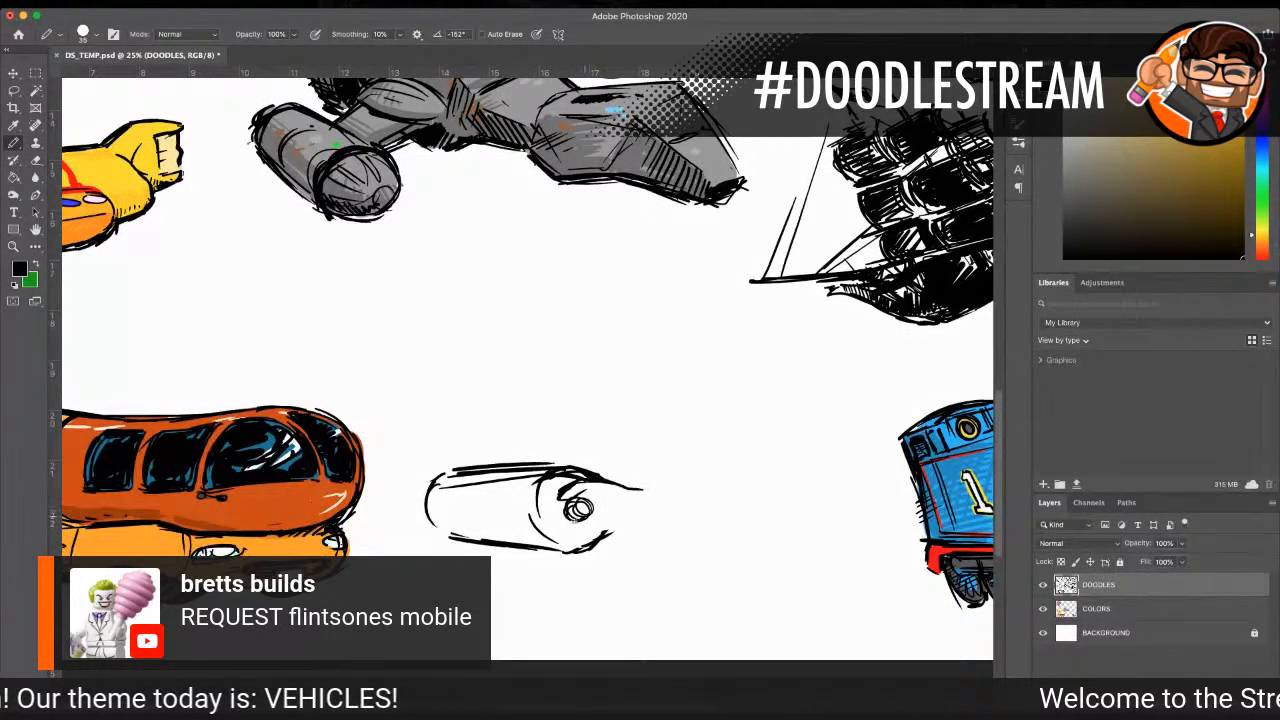
pyautogui.moveTo(588, 532)
pyautogui.mouseDown()
pyautogui.moveTo(612, 529)
pyautogui.moveTo(584, 526)
pyautogui.mouseUp()
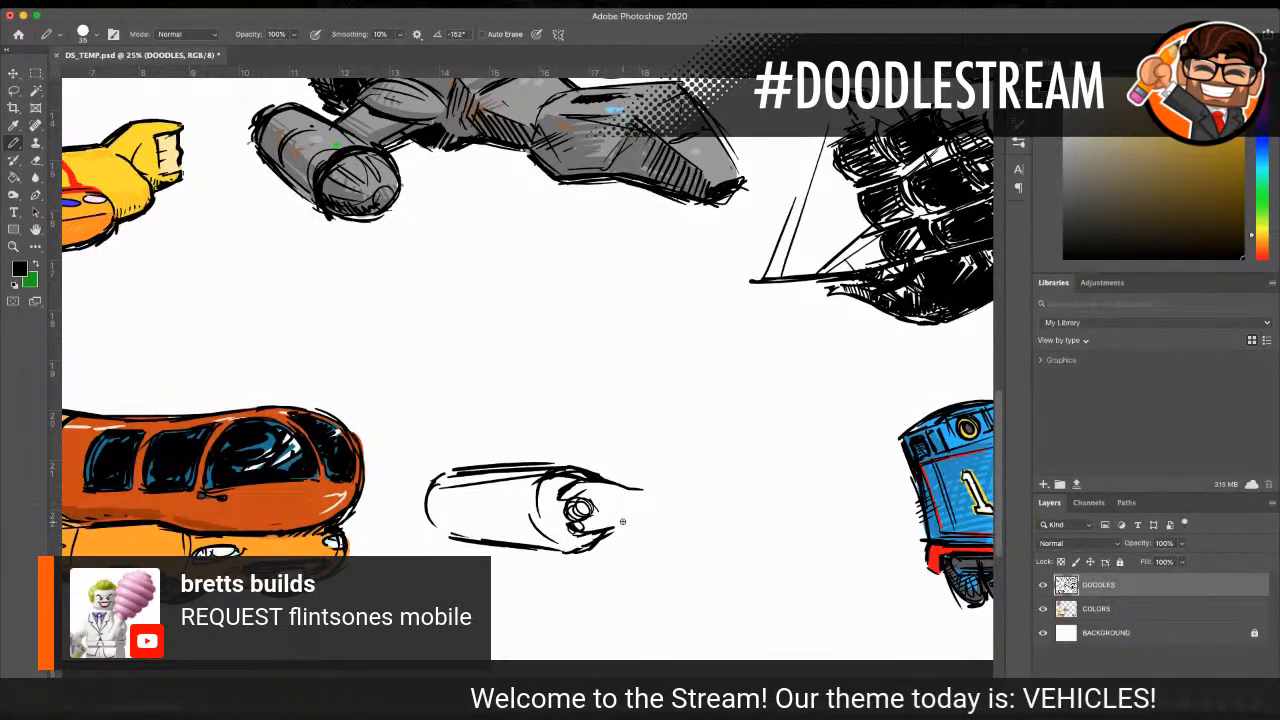
pyautogui.moveTo(630, 487); pyautogui.dragTo(713, 484)
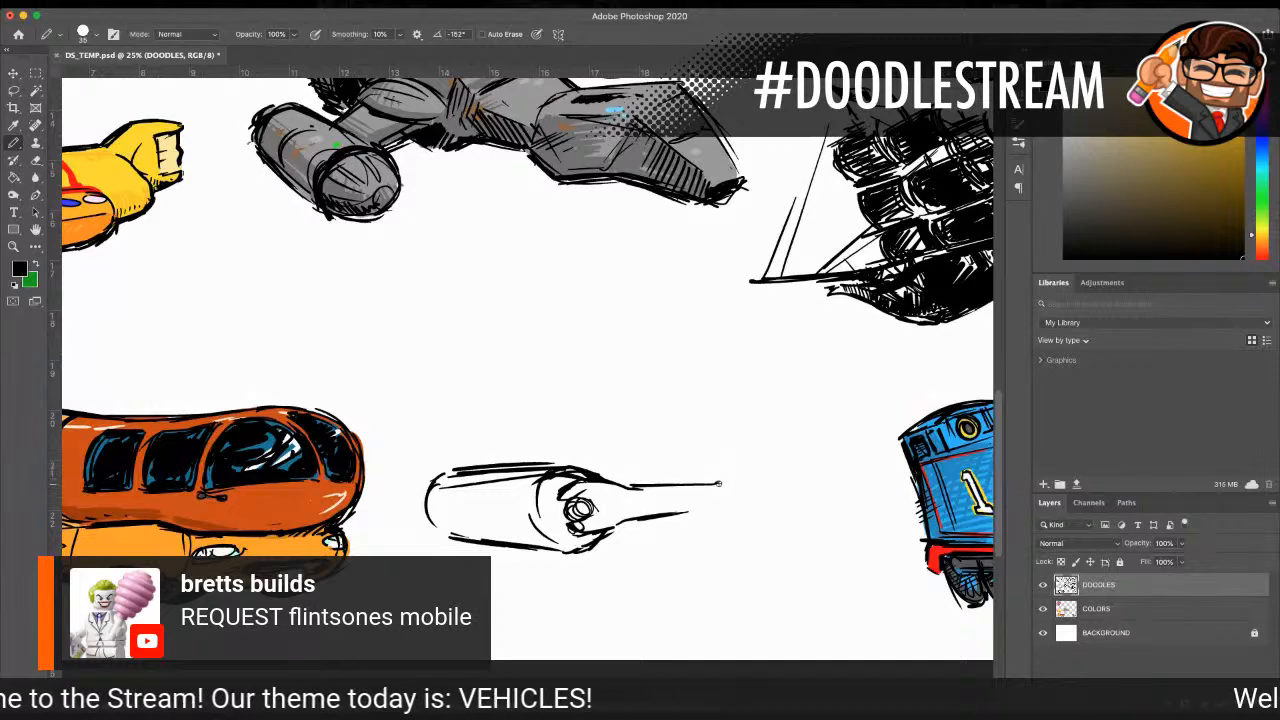
pyautogui.moveTo(732, 496)
pyautogui.mouseDown()
pyautogui.moveTo(744, 498)
pyautogui.moveTo(704, 509)
pyautogui.moveTo(749, 510)
pyautogui.mouseUp()
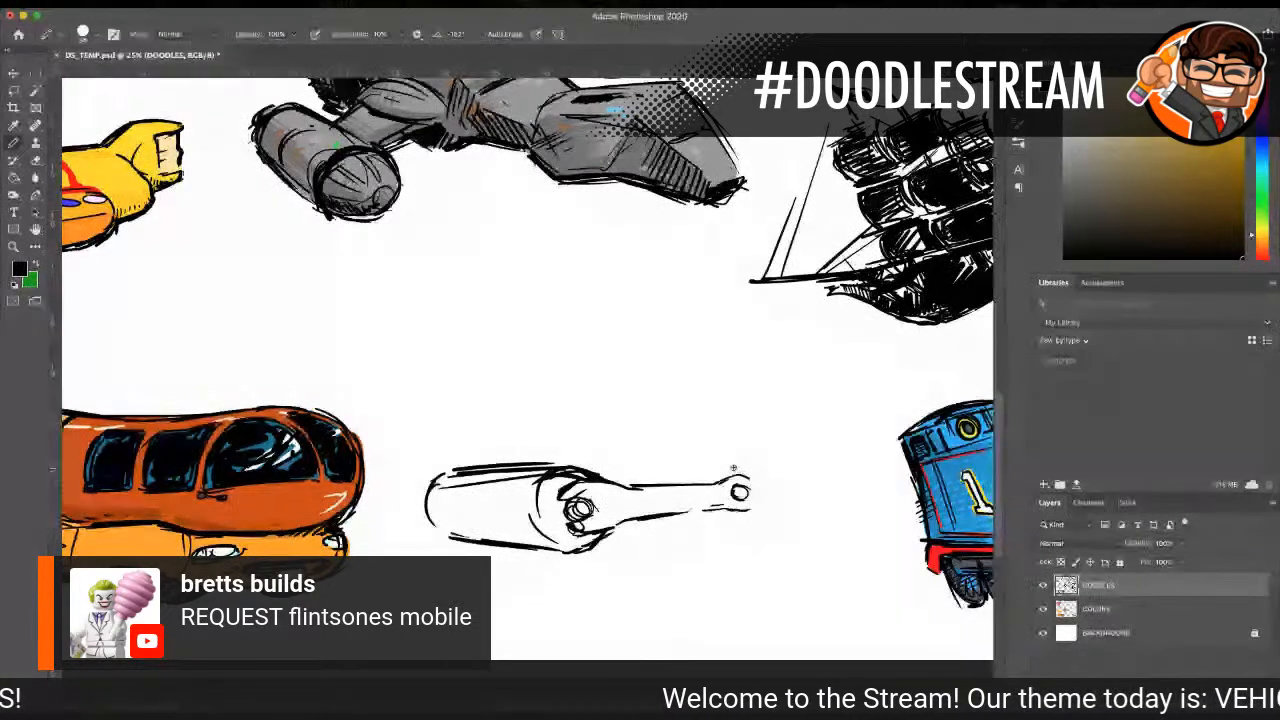
# Step: Draw the round outline of the rear roller around the rear axle hub and darken both hubs
pyautogui.moveTo(726, 466)
pyautogui.mouseDown()
pyautogui.moveTo(706, 482)
pyautogui.moveTo(713, 519)
pyautogui.moveTo(632, 518)
pyautogui.moveTo(729, 515)
pyautogui.moveTo(750, 498)
pyautogui.mouseUp()
pyautogui.moveTo(583, 498); pyautogui.dragTo(593, 508)
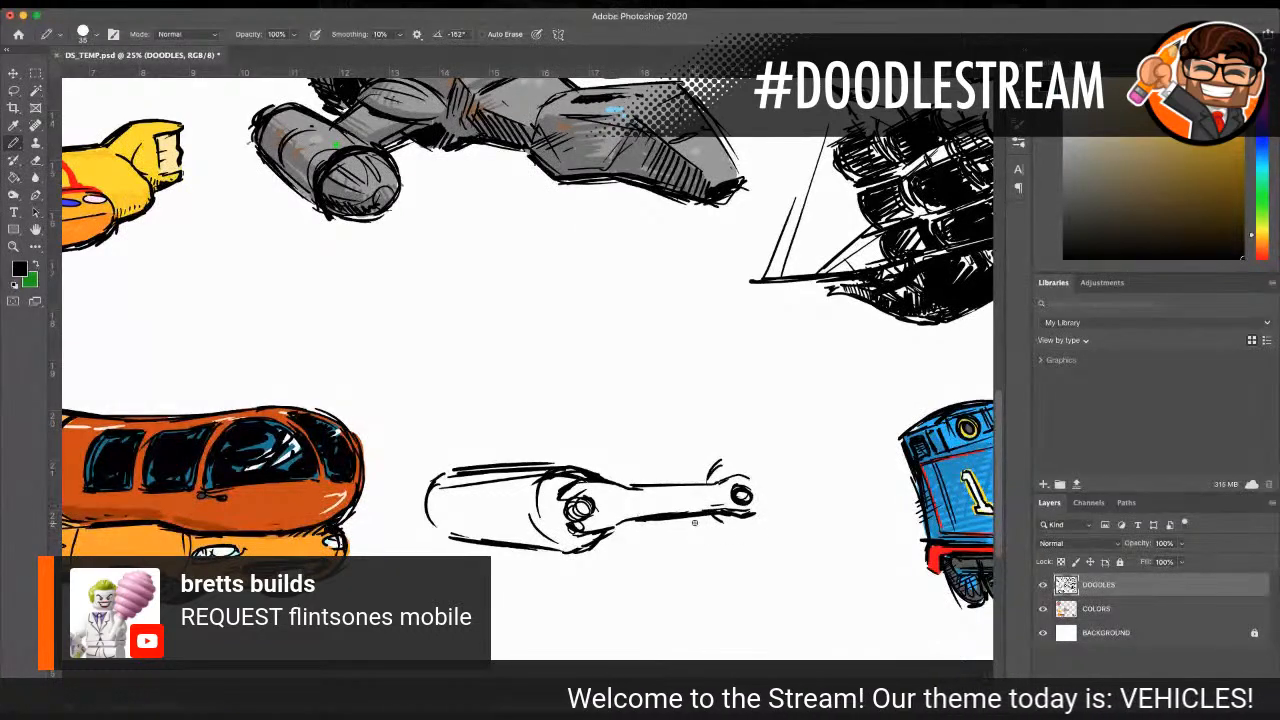
pyautogui.moveTo(685, 533); pyautogui.dragTo(708, 531)
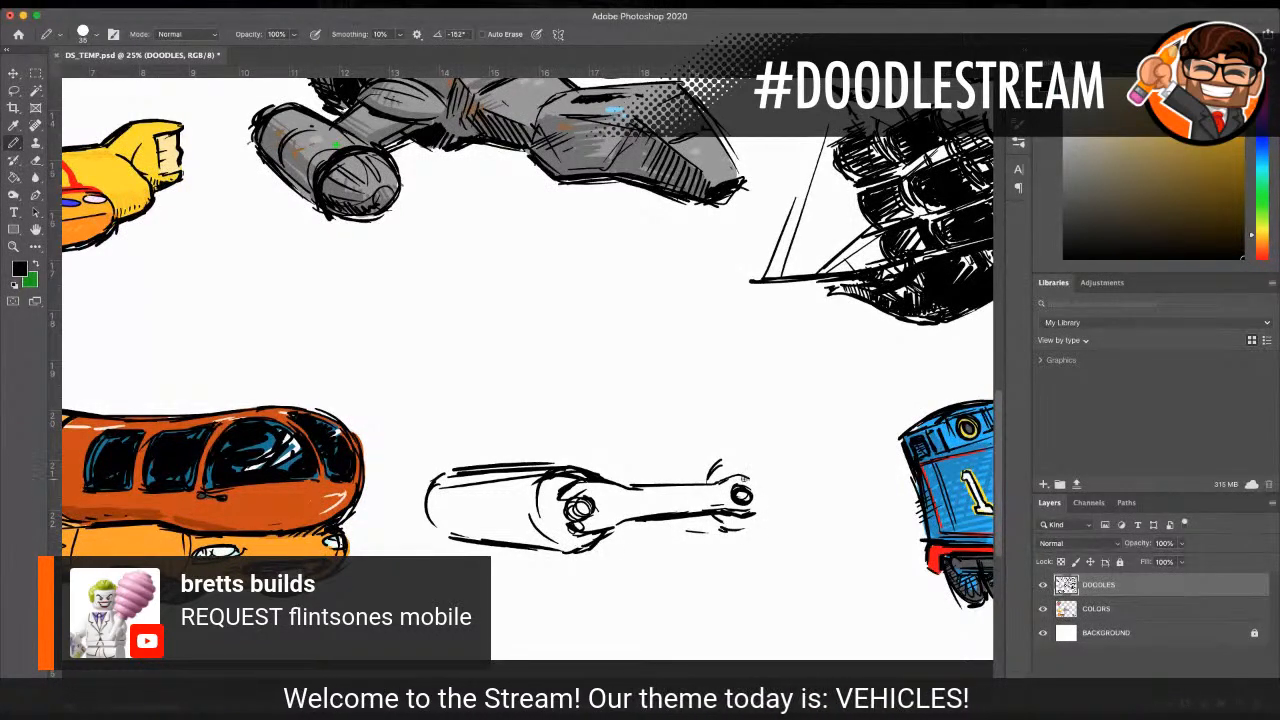
pyautogui.moveTo(710, 524)
pyautogui.mouseDown()
pyautogui.moveTo(769, 524)
pyautogui.moveTo(735, 535)
pyautogui.moveTo(771, 493)
pyautogui.mouseUp()
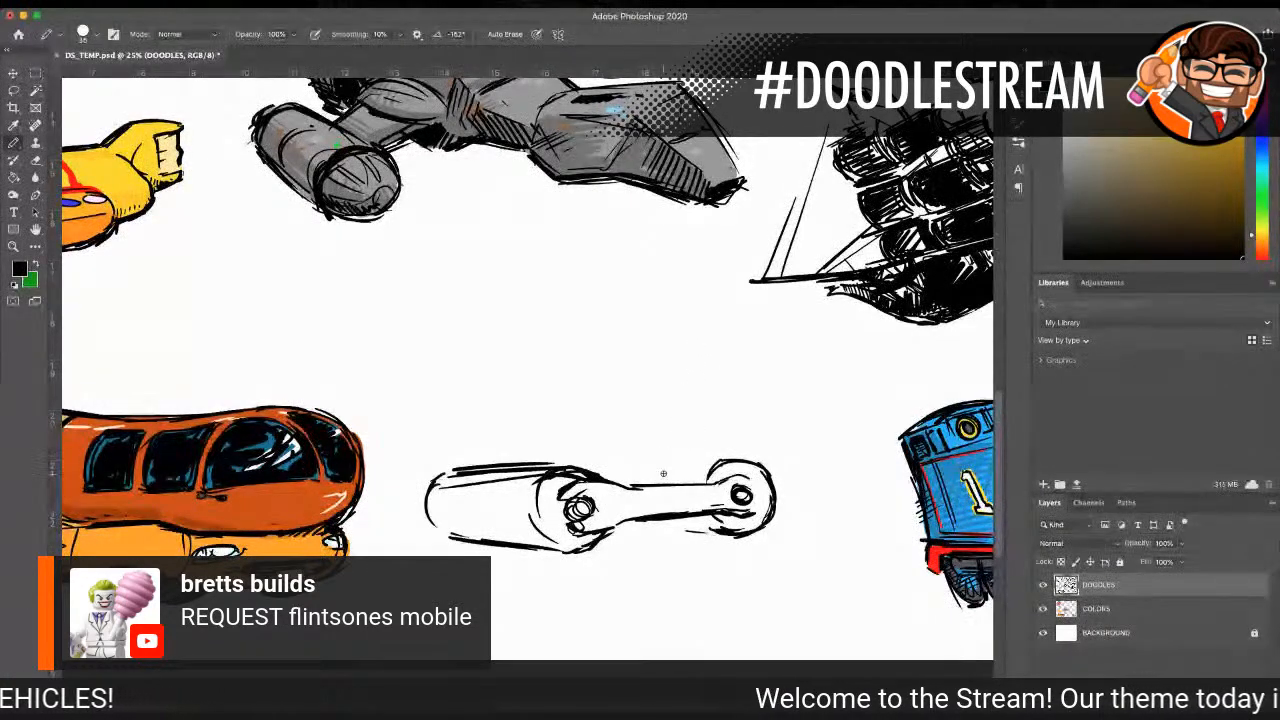
# Step: Draw a tilted steering wheel above the front roller and the boxy body side between it and the rear roller
pyautogui.moveTo(563, 443)
pyautogui.mouseDown()
pyautogui.moveTo(591, 424)
pyautogui.moveTo(586, 449)
pyautogui.moveTo(562, 426)
pyautogui.moveTo(608, 431)
pyautogui.moveTo(594, 428)
pyautogui.moveTo(576, 462)
pyautogui.moveTo(586, 432)
pyautogui.moveTo(580, 460)
pyautogui.moveTo(680, 464)
pyautogui.moveTo(598, 472)
pyautogui.mouseUp()
pyautogui.moveTo(701, 457)
pyautogui.mouseDown()
pyautogui.moveTo(700, 470)
pyautogui.moveTo(707, 408)
pyautogui.mouseUp()
pyautogui.moveTo(706, 410); pyautogui.dragTo(638, 417)
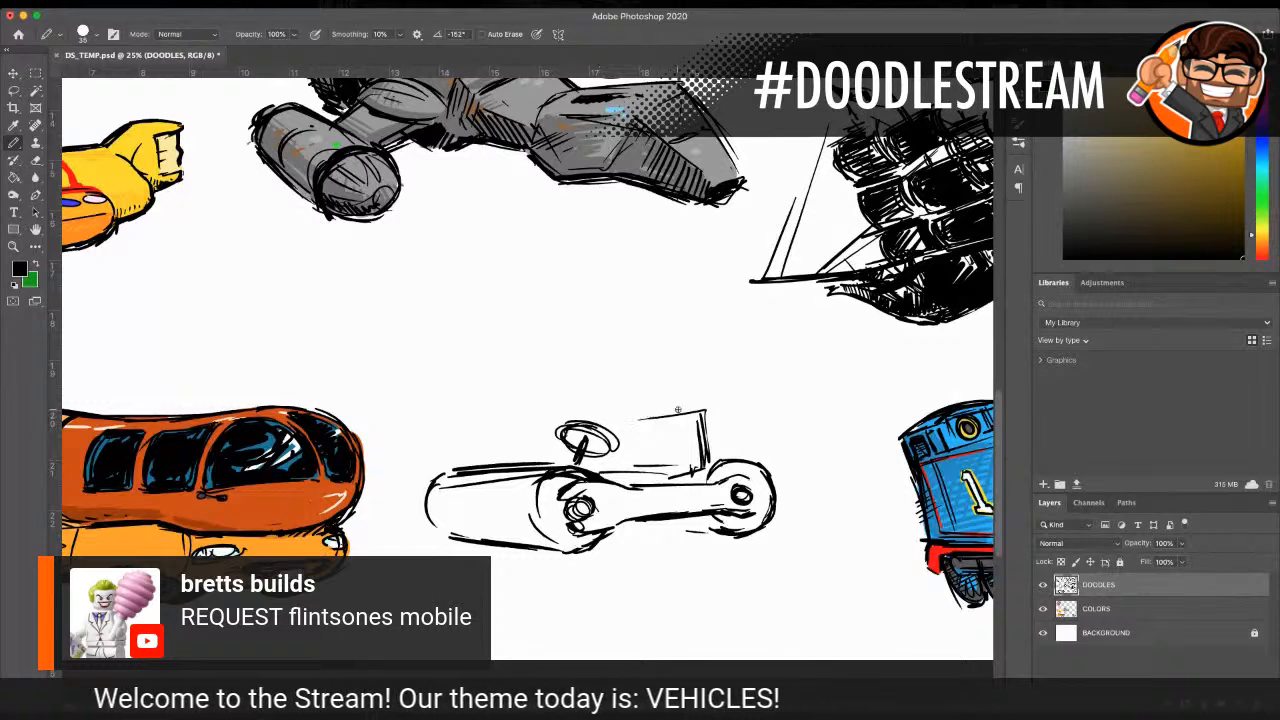
pyautogui.moveTo(548, 428)
pyautogui.mouseDown()
pyautogui.moveTo(634, 410)
pyautogui.moveTo(622, 413)
pyautogui.mouseUp()
# Step: Draw a slanted canopy above the body on a tall rear post and a front post, with a corner brace and zigzag fringe
pyautogui.moveTo(697, 341); pyautogui.dragTo(706, 452)
pyautogui.moveTo(698, 343); pyautogui.dragTo(712, 466)
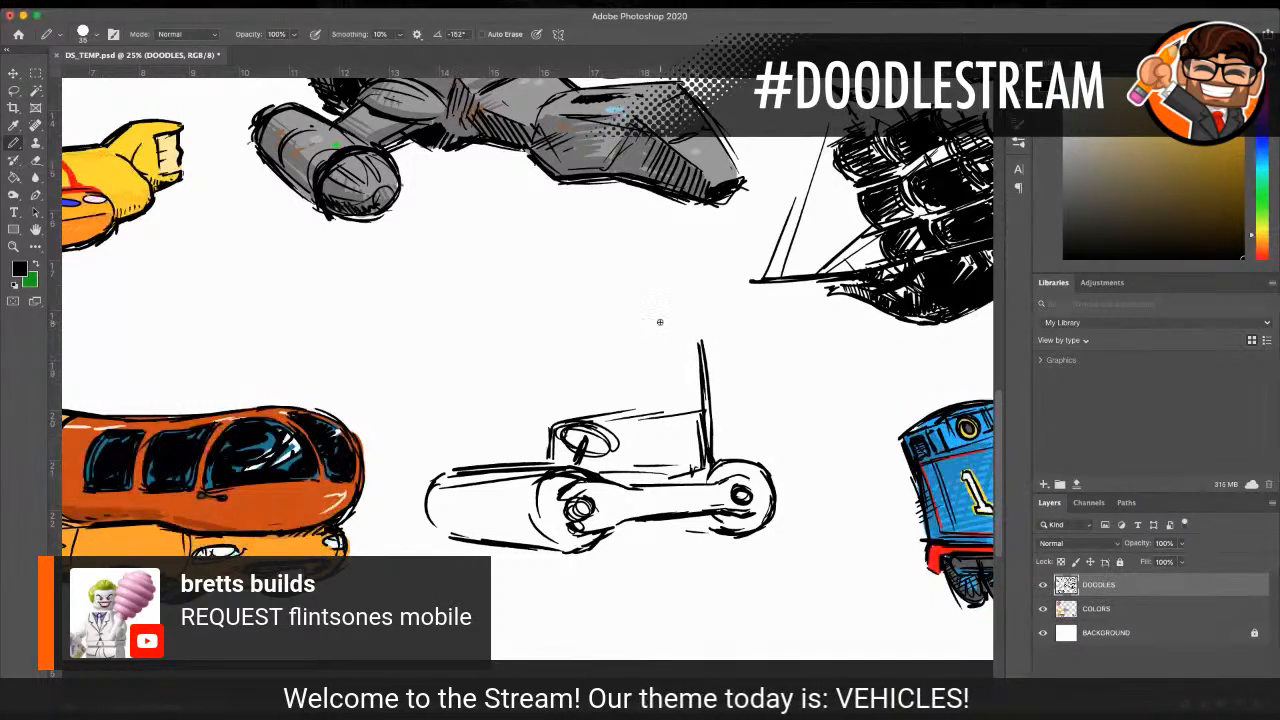
pyautogui.moveTo(706, 335); pyautogui.dragTo(556, 364)
pyautogui.moveTo(472, 353); pyautogui.dragTo(586, 364)
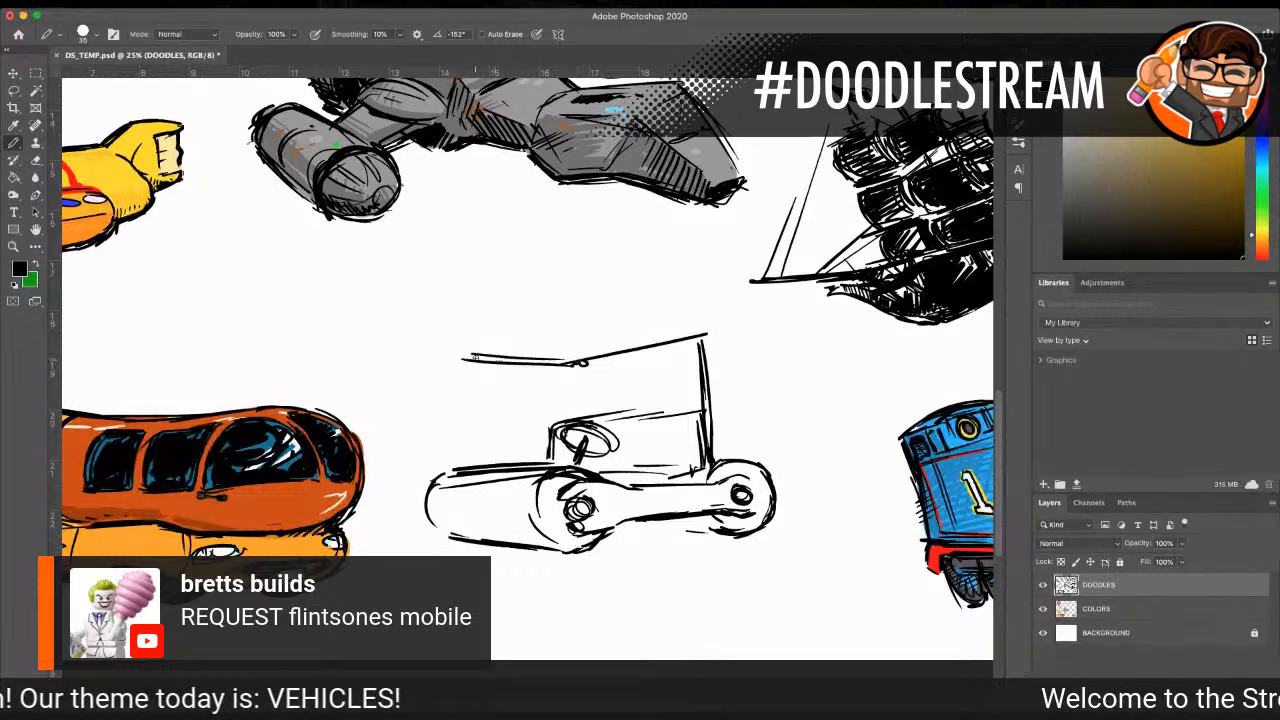
pyautogui.moveTo(458, 360)
pyautogui.mouseDown()
pyautogui.moveTo(575, 333)
pyautogui.moveTo(558, 339)
pyautogui.moveTo(684, 340)
pyautogui.mouseUp()
pyautogui.moveTo(552, 343)
pyautogui.mouseDown()
pyautogui.moveTo(690, 342)
pyautogui.moveTo(702, 368)
pyautogui.mouseUp()
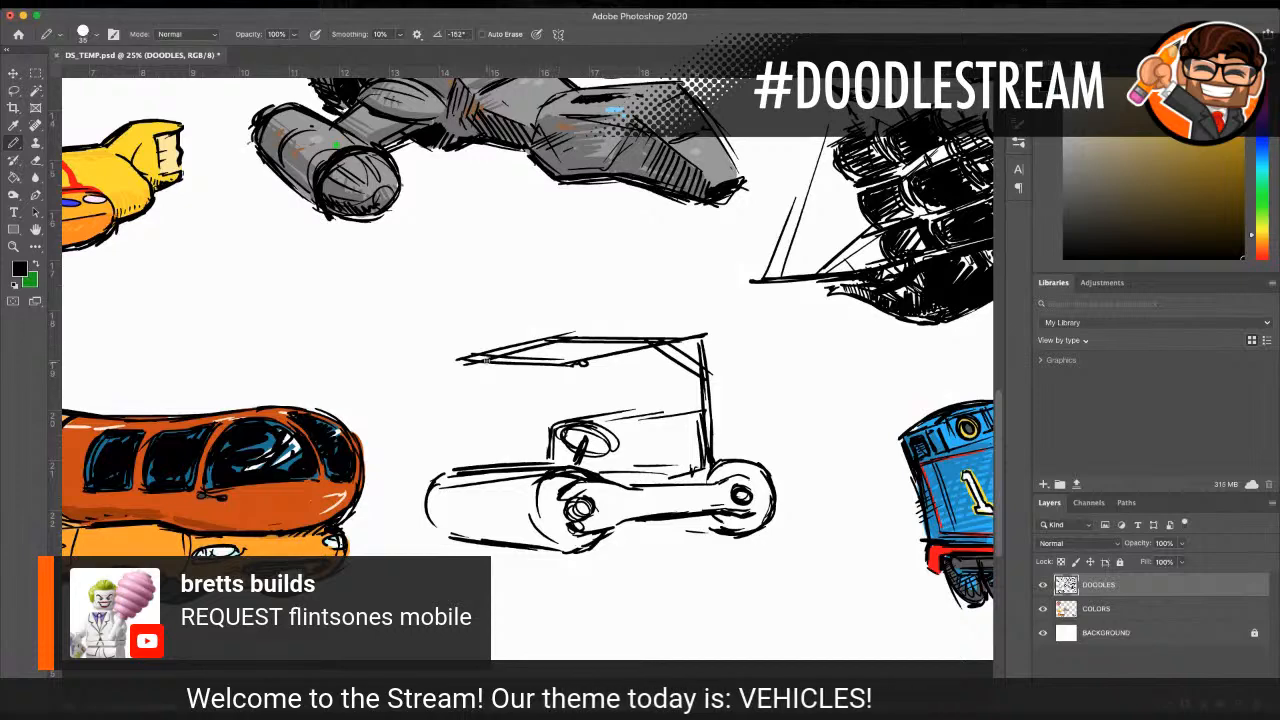
pyautogui.moveTo(470, 366)
pyautogui.mouseDown()
pyautogui.moveTo(560, 376)
pyautogui.moveTo(572, 364)
pyautogui.mouseUp()
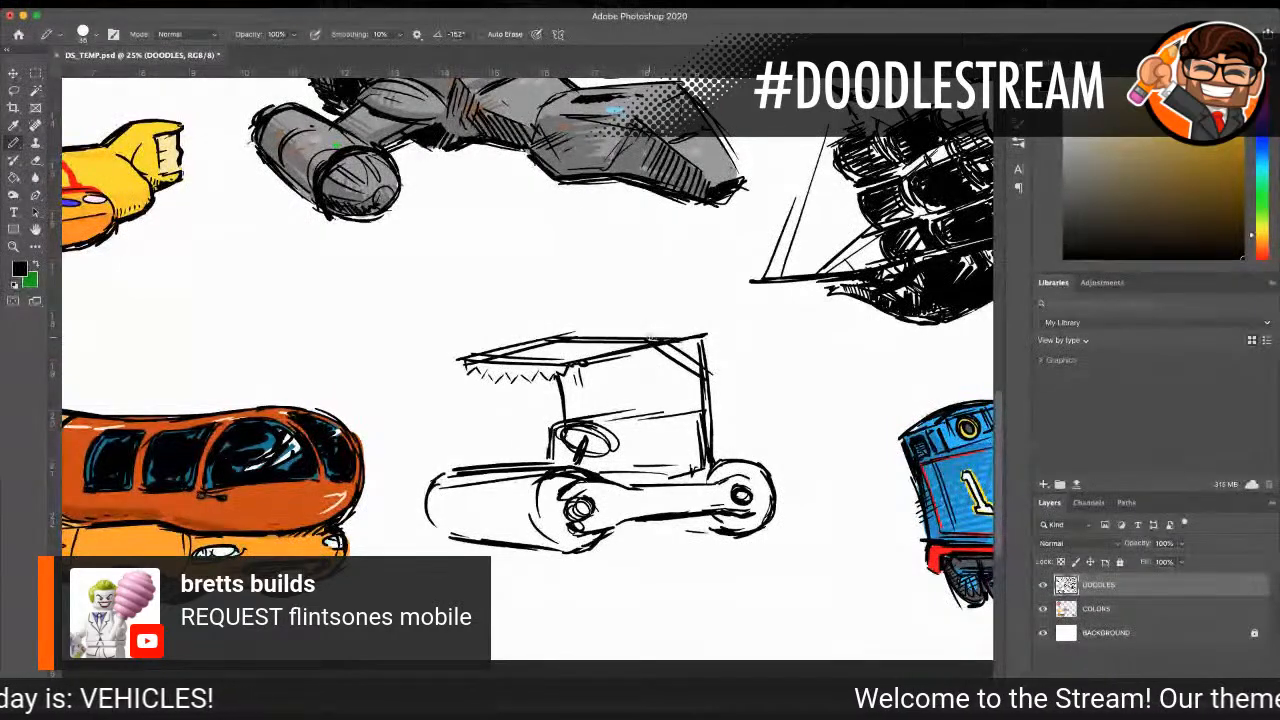
# Step: Reinforce the canopy's rear brace, its top edge and the body outline, and draw a ragged hole in the panel under the canopy
pyautogui.moveTo(662, 345); pyautogui.dragTo(711, 379)
pyautogui.moveTo(663, 332); pyautogui.dragTo(682, 352)
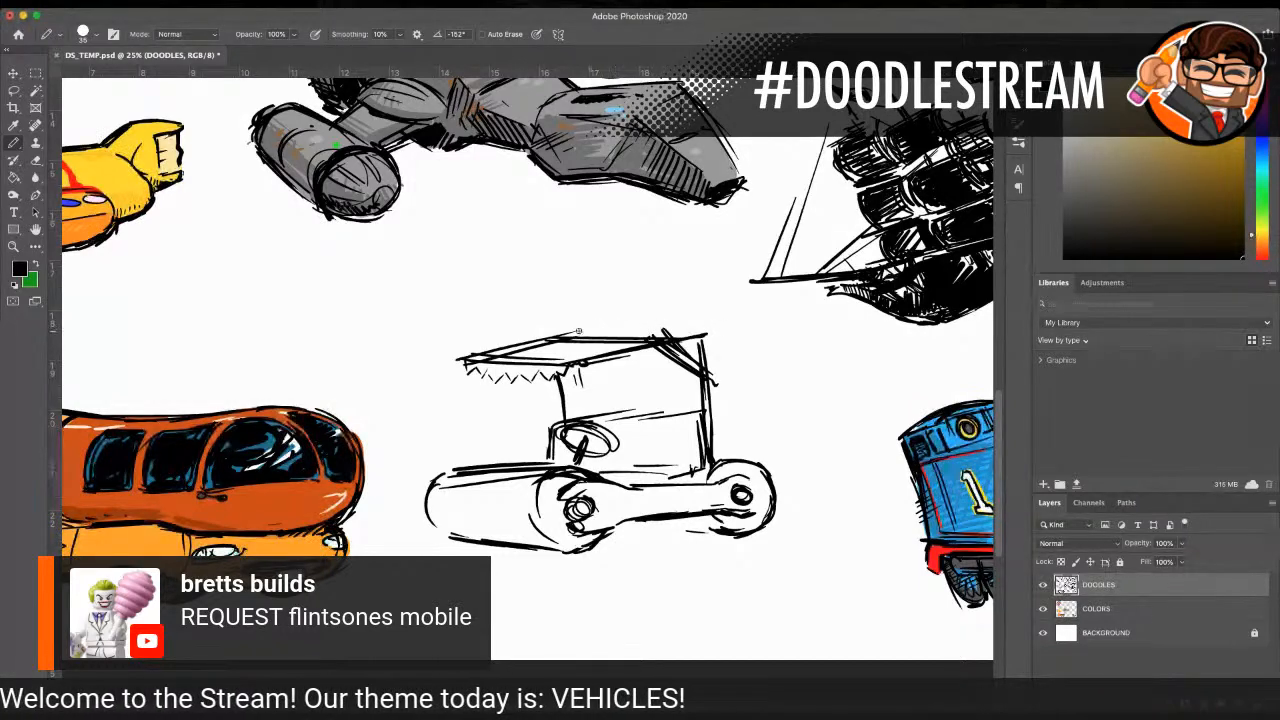
pyautogui.moveTo(595, 335); pyautogui.dragTo(715, 328)
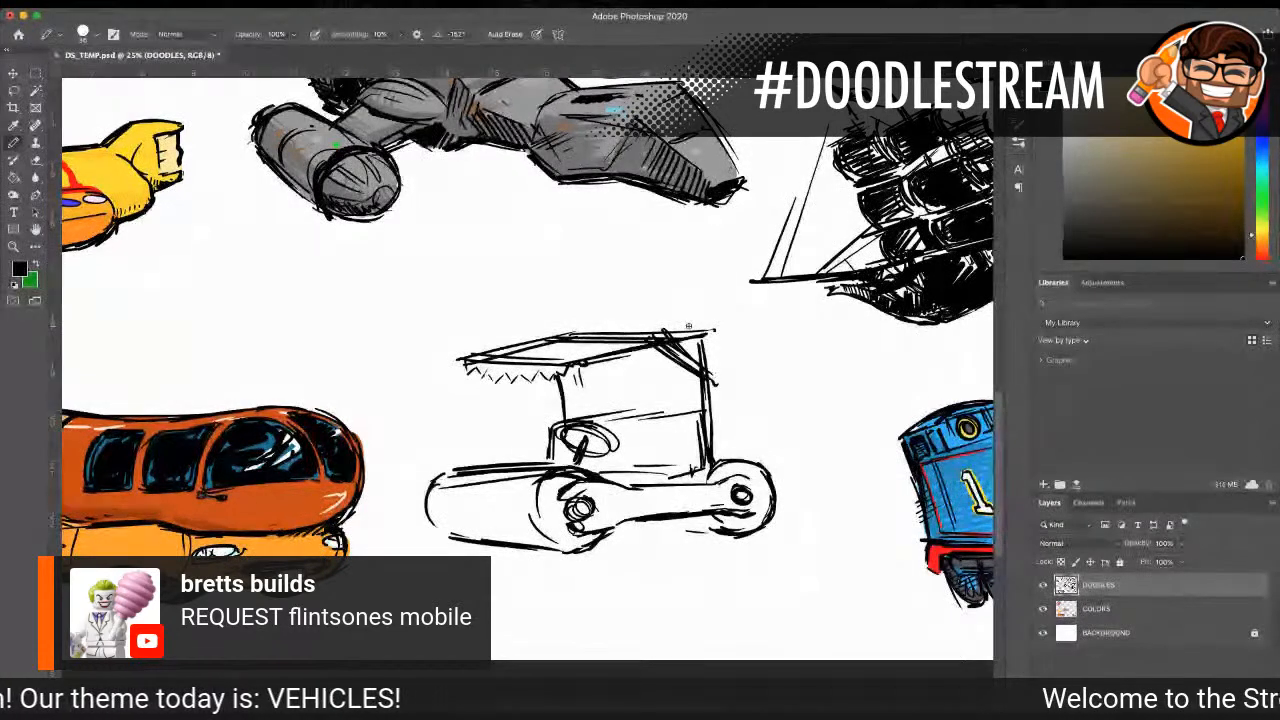
pyautogui.moveTo(696, 410); pyautogui.dragTo(698, 472)
pyautogui.moveTo(568, 413); pyautogui.dragTo(692, 408)
pyautogui.moveTo(615, 362); pyautogui.dragTo(599, 385)
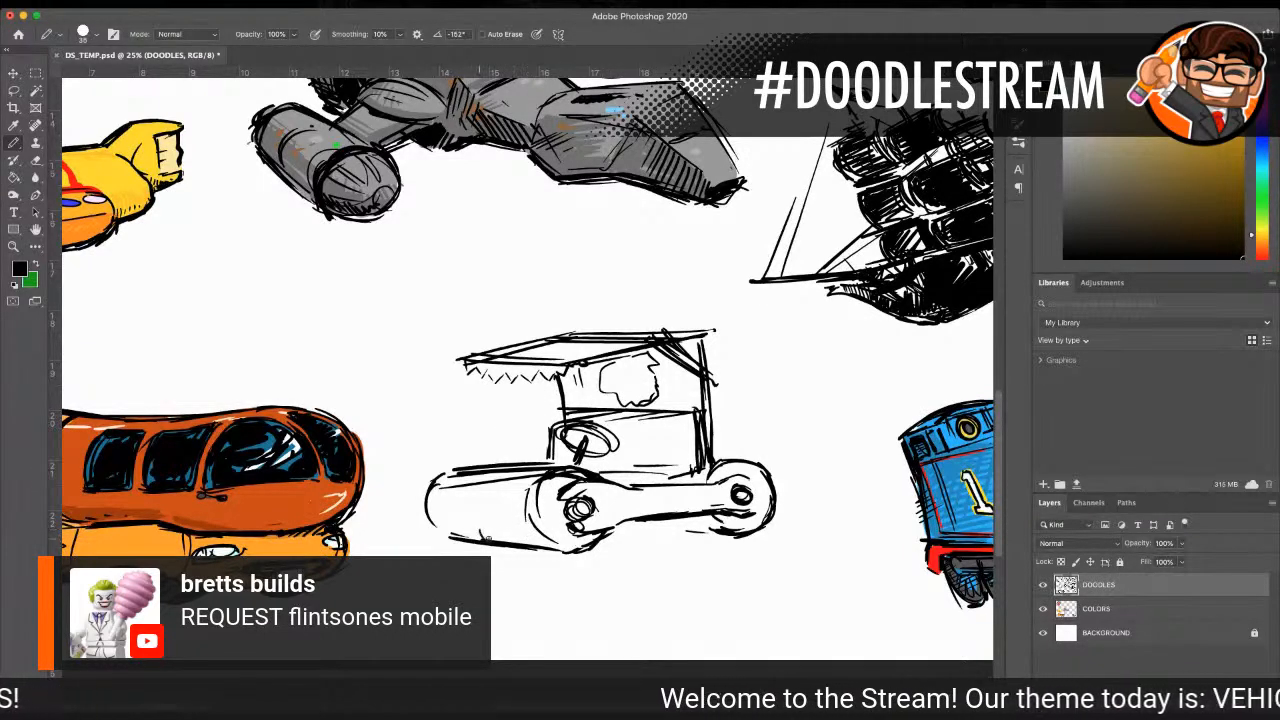
# Step: Hatch and darken the side frame beam, and thicken the outlines of the front and rear rollers
pyautogui.moveTo(603, 513); pyautogui.dragTo(736, 482)
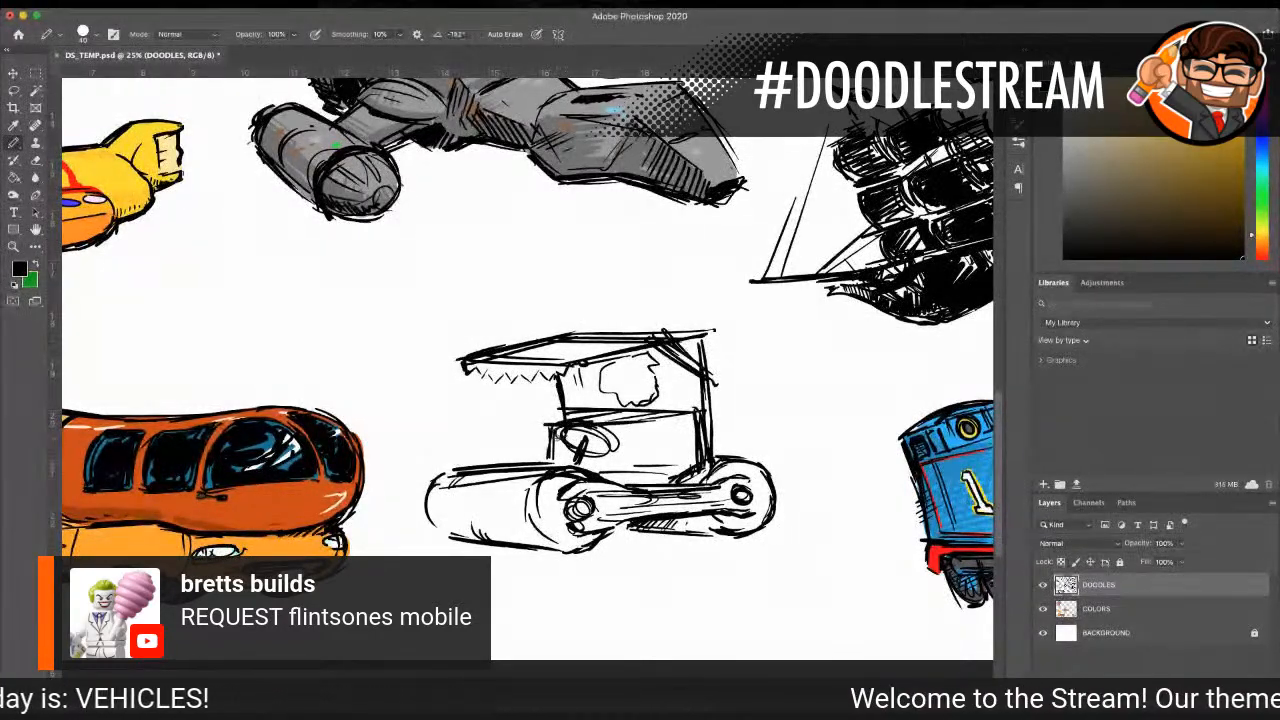
pyautogui.moveTo(440, 476)
pyautogui.mouseDown()
pyautogui.moveTo(434, 524)
pyautogui.moveTo(468, 544)
pyautogui.mouseUp()
pyautogui.moveTo(557, 551); pyautogui.dragTo(608, 531)
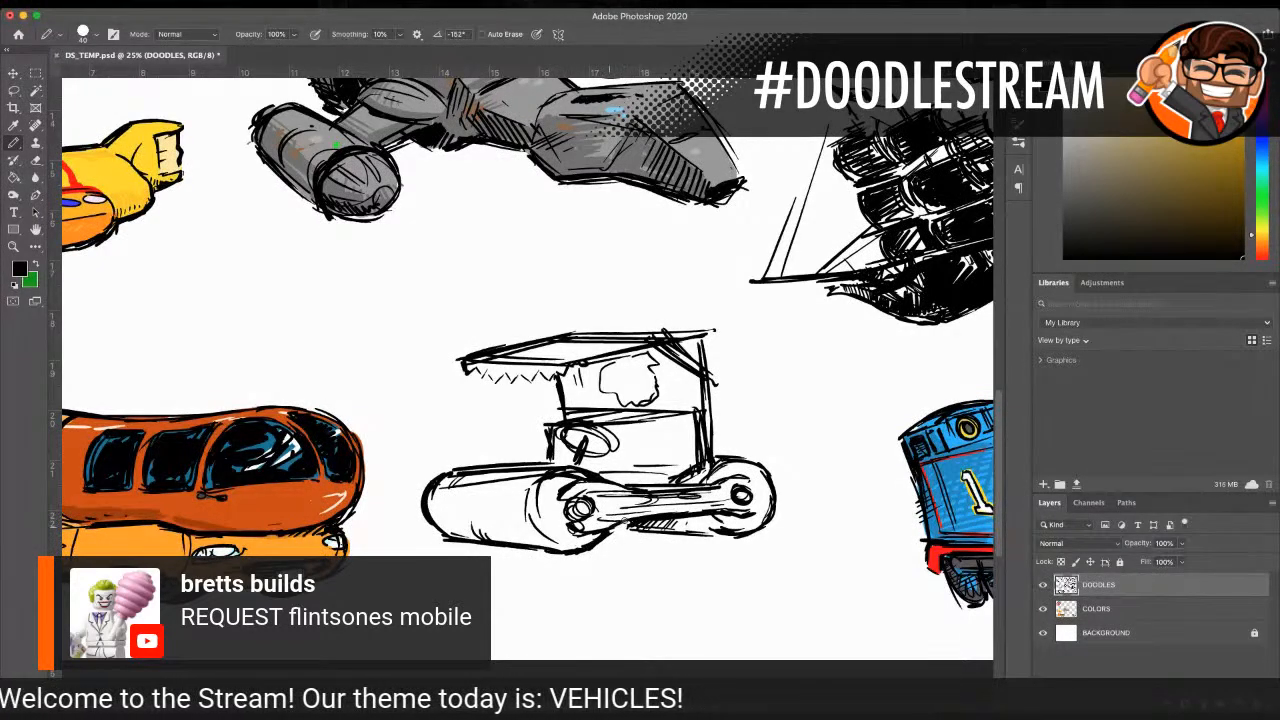
pyautogui.moveTo(712, 538); pyautogui.dragTo(728, 526)
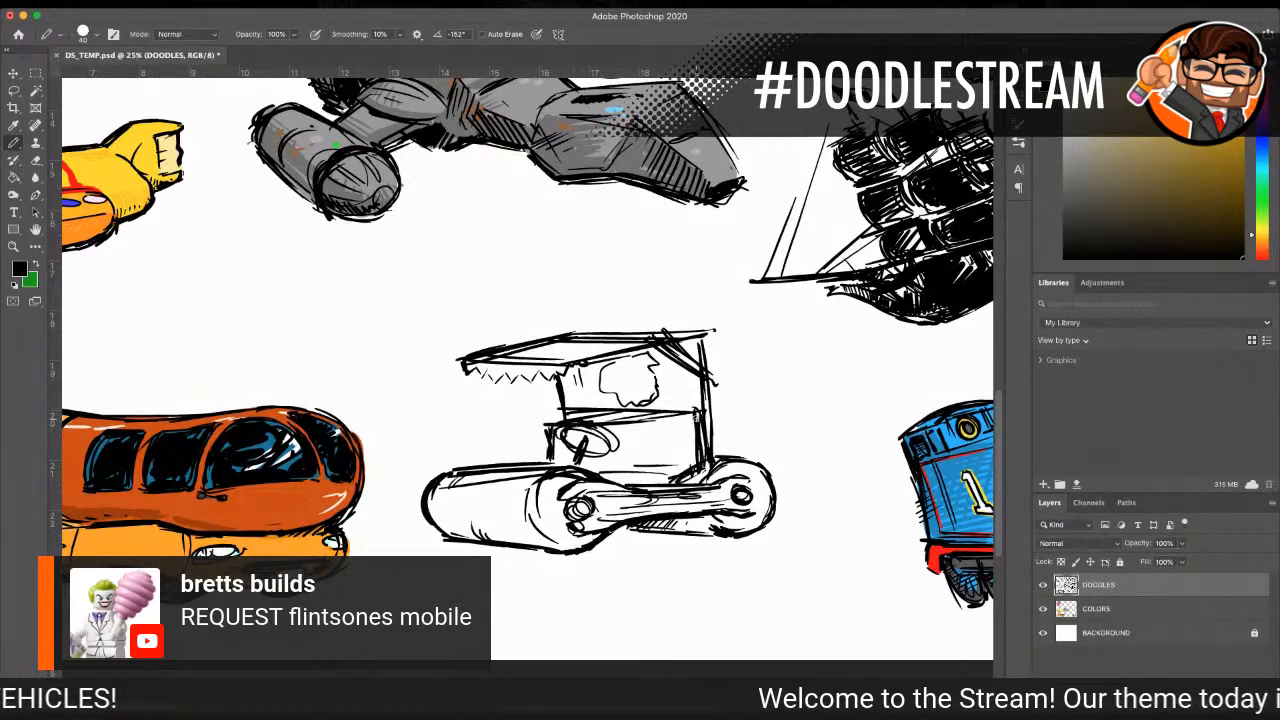
pyautogui.moveTo(758, 470); pyautogui.dragTo(779, 503)
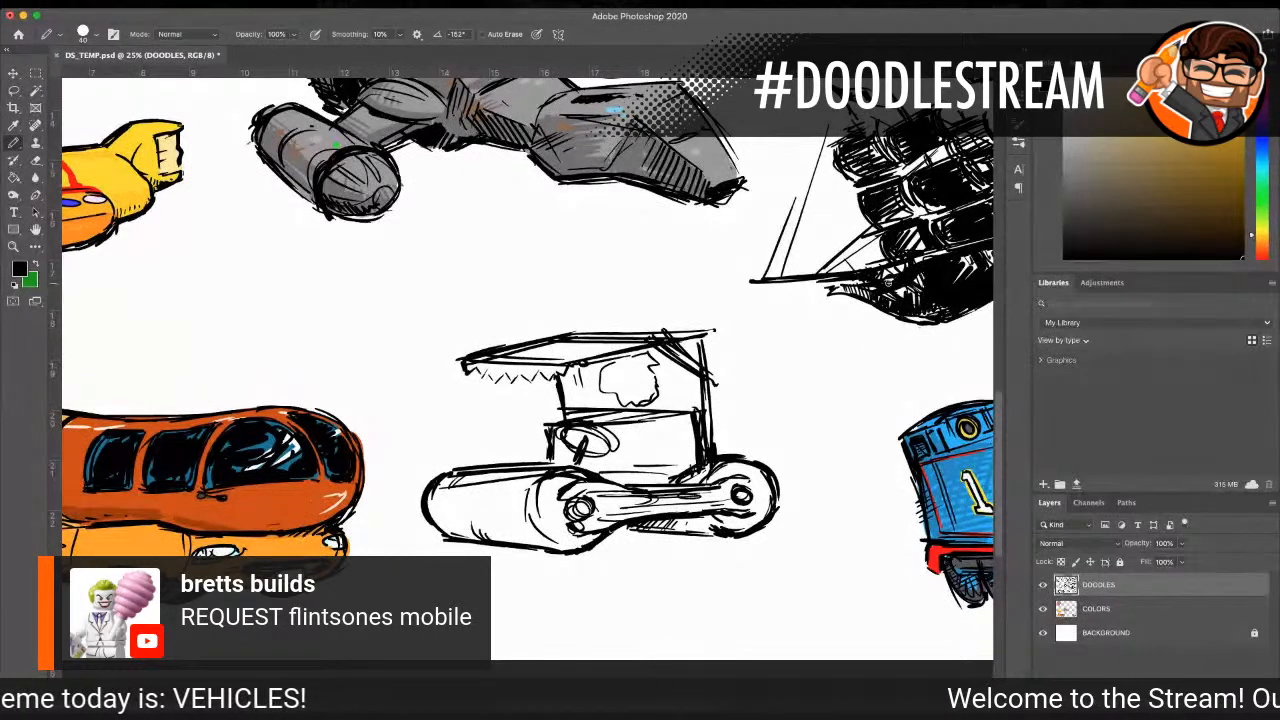
# Step: On the COLORS layer, fill the front and rear rollers with cream sampled from the yellow submarine's tail
pyautogui.scroll(-1, 1004, 354)
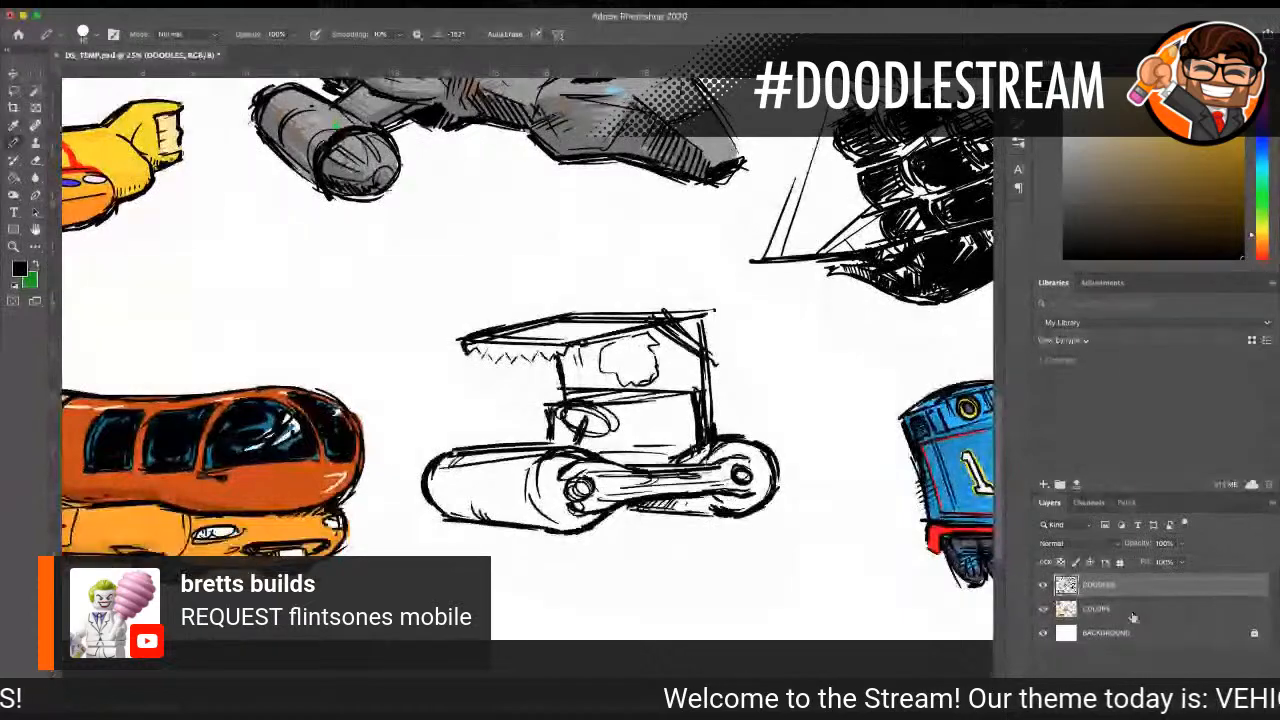
pyautogui.click(1112, 608)
pyautogui.press('i')
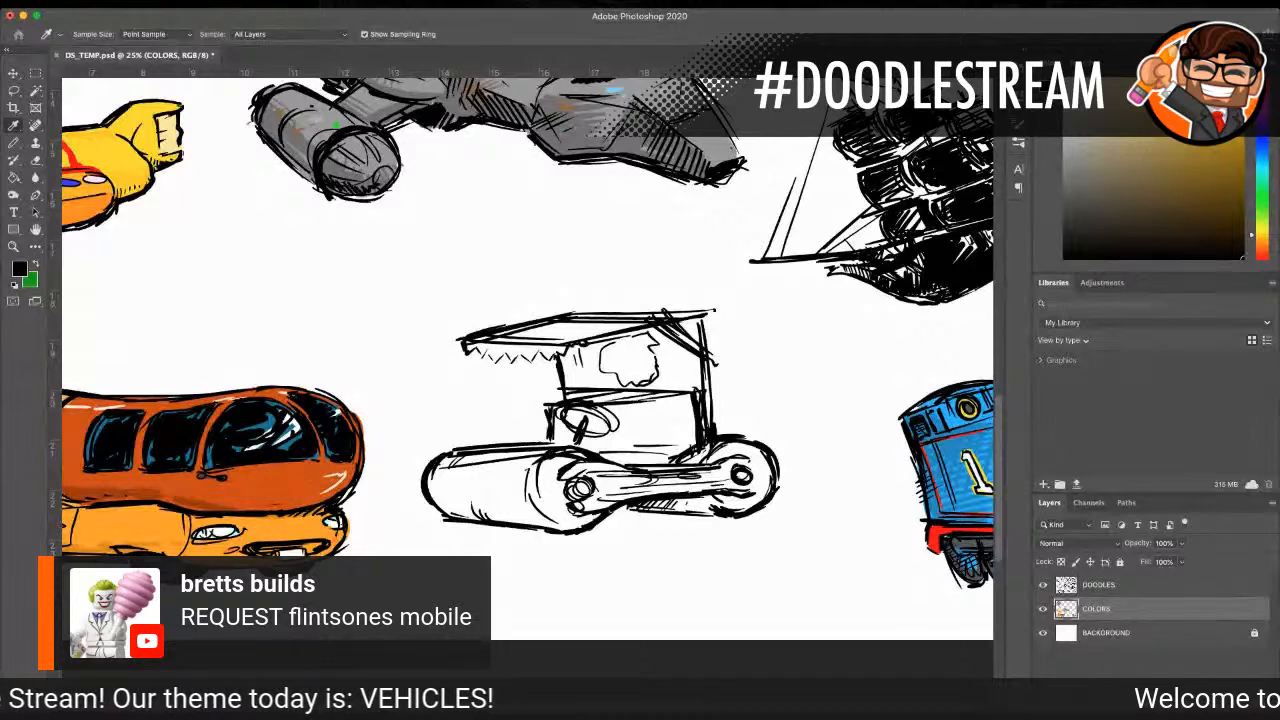
pyautogui.click(169, 131)
pyautogui.press('b')
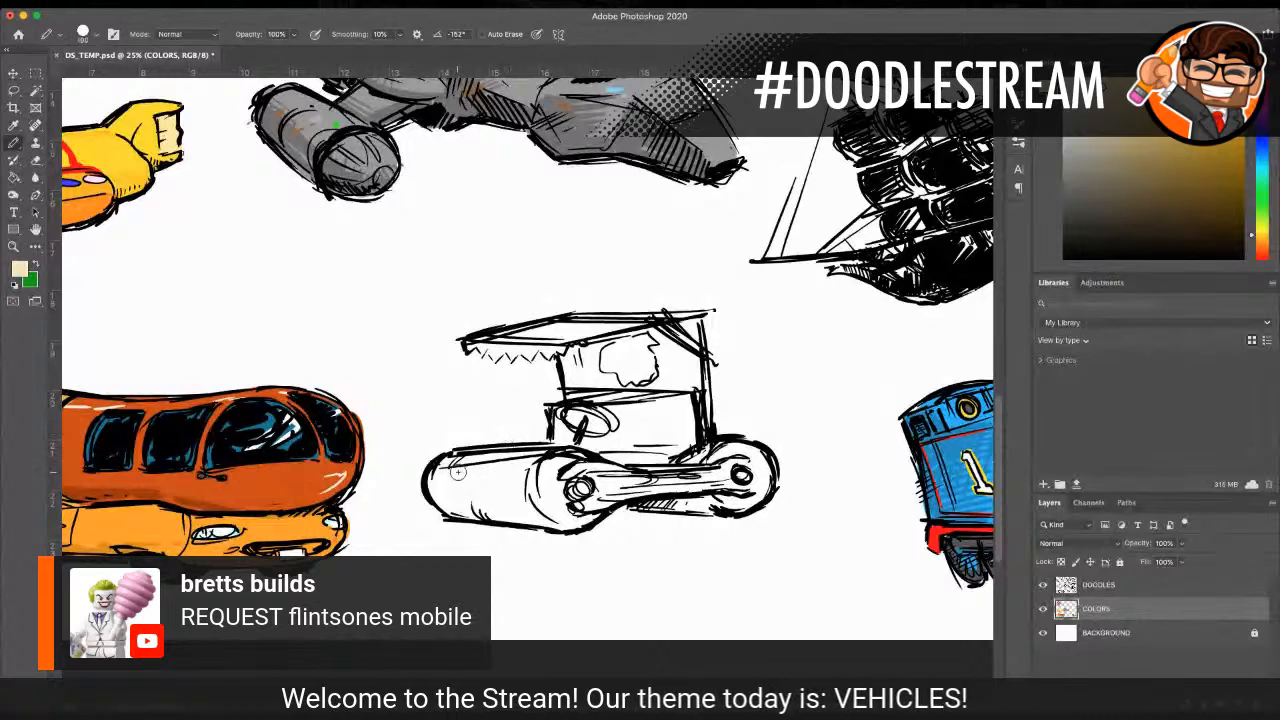
pyautogui.moveTo(456, 472)
pyautogui.mouseDown()
pyautogui.moveTo(495, 470)
pyautogui.moveTo(600, 505)
pyautogui.moveTo(520, 461)
pyautogui.moveTo(440, 466)
pyautogui.moveTo(428, 486)
pyautogui.moveTo(470, 506)
pyautogui.moveTo(576, 518)
pyautogui.moveTo(608, 486)
pyautogui.mouseUp()
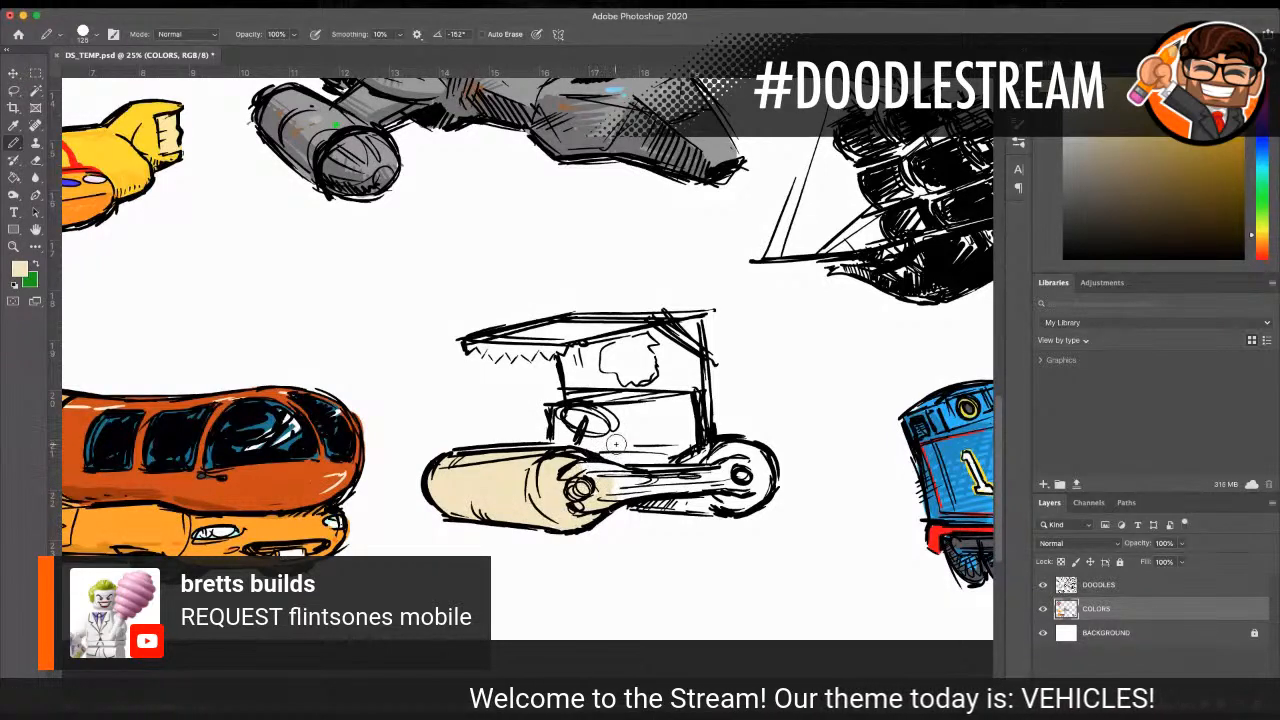
pyautogui.moveTo(738, 458)
pyautogui.mouseDown()
pyautogui.moveTo(683, 452)
pyautogui.moveTo(678, 487)
pyautogui.moveTo(708, 499)
pyautogui.moveTo(663, 487)
pyautogui.moveTo(740, 450)
pyautogui.moveTo(766, 466)
pyautogui.mouseUp()
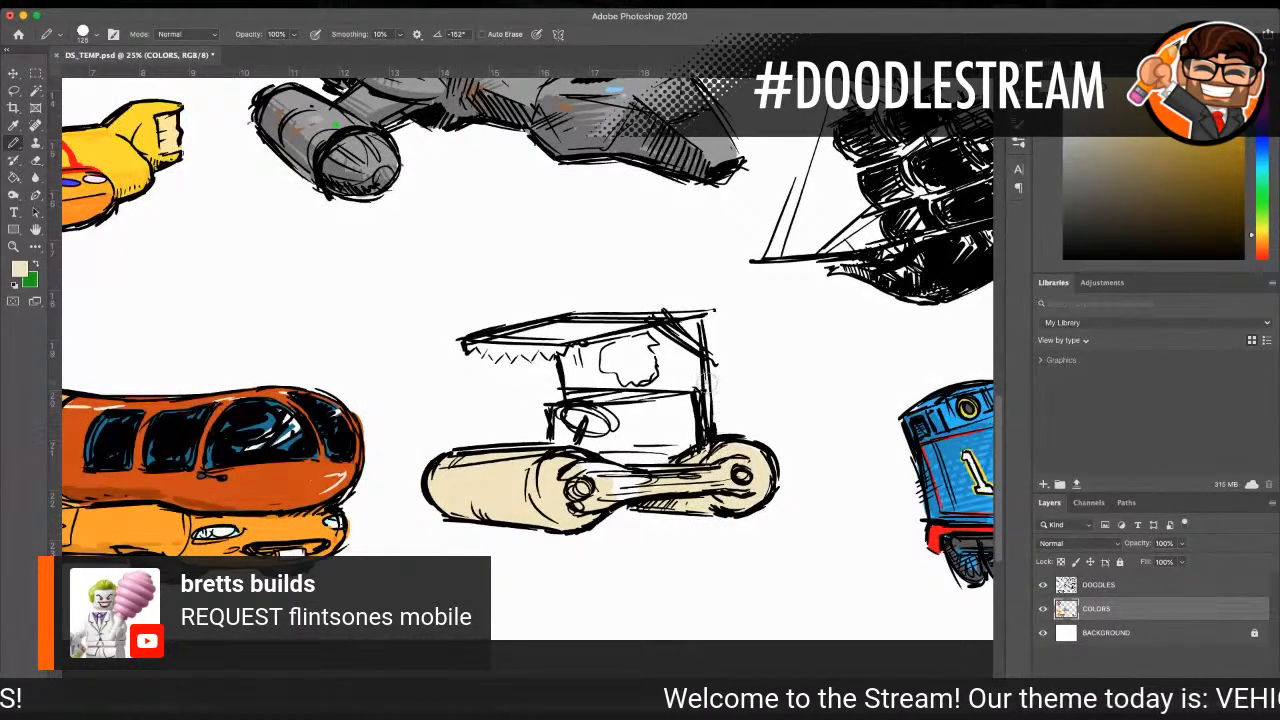
# Step: Fill the body side, canopy and rear panel with the same cream, leaving the ragged hole white
pyautogui.moveTo(648, 422)
pyautogui.mouseDown()
pyautogui.moveTo(645, 440)
pyautogui.moveTo(688, 425)
pyautogui.moveTo(676, 384)
pyautogui.moveTo(625, 440)
pyautogui.moveTo(600, 420)
pyautogui.moveTo(558, 440)
pyautogui.moveTo(584, 398)
pyautogui.moveTo(600, 405)
pyautogui.mouseUp()
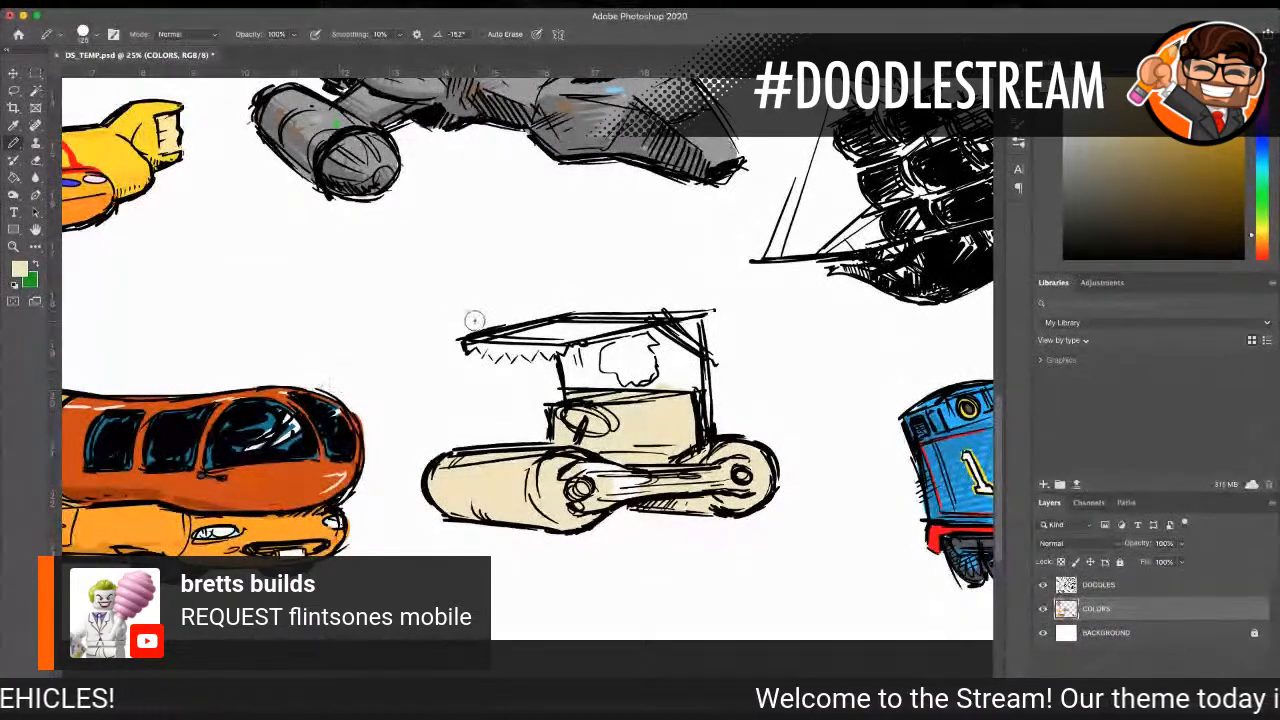
pyautogui.moveTo(521, 345)
pyautogui.mouseDown()
pyautogui.moveTo(486, 348)
pyautogui.moveTo(534, 350)
pyautogui.moveTo(490, 340)
pyautogui.moveTo(565, 330)
pyautogui.moveTo(675, 330)
pyautogui.moveTo(570, 378)
pyautogui.moveTo(590, 360)
pyautogui.moveTo(615, 392)
pyautogui.moveTo(660, 386)
pyautogui.moveTo(664, 350)
pyautogui.moveTo(680, 345)
pyautogui.moveTo(708, 412)
pyautogui.mouseUp()
pyautogui.moveTo(644, 325)
pyautogui.mouseDown()
pyautogui.moveTo(600, 328)
pyautogui.moveTo(597, 357)
pyautogui.mouseUp()
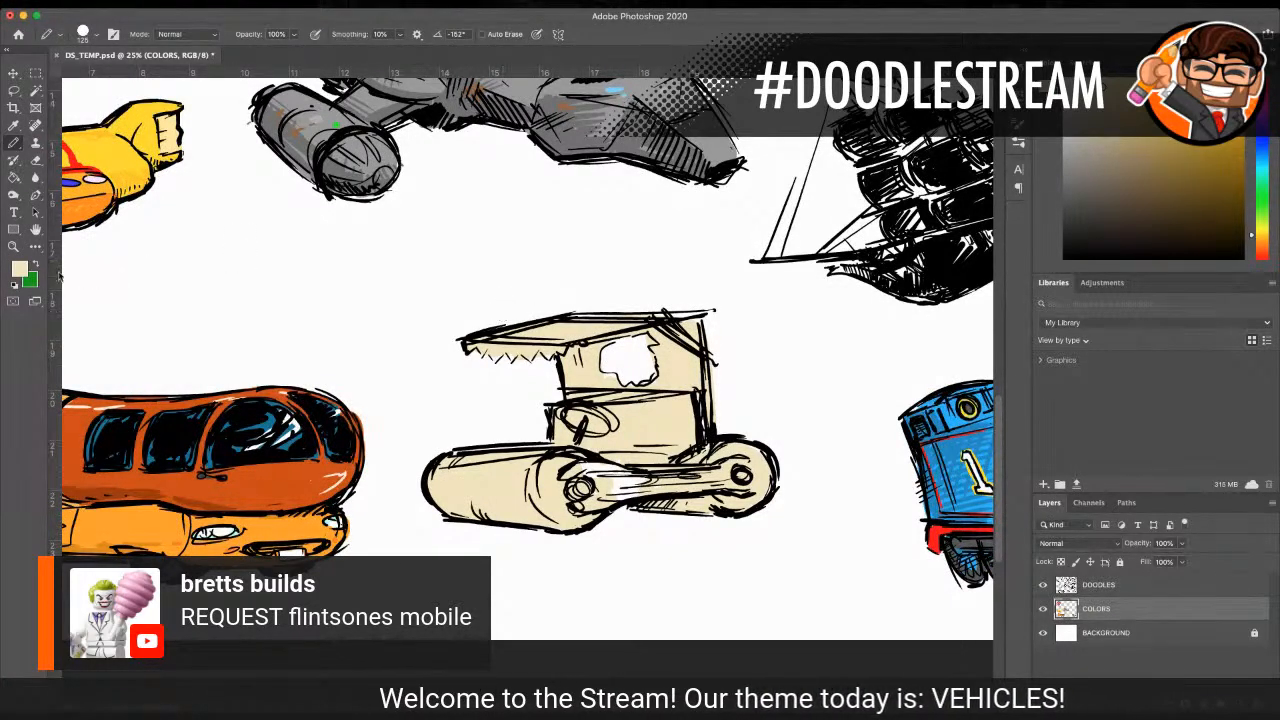
# Step: Colour the side frame beam, steering column, canopy edge, brace and posts with red sampled from the yellow submarine
pyautogui.press('i')
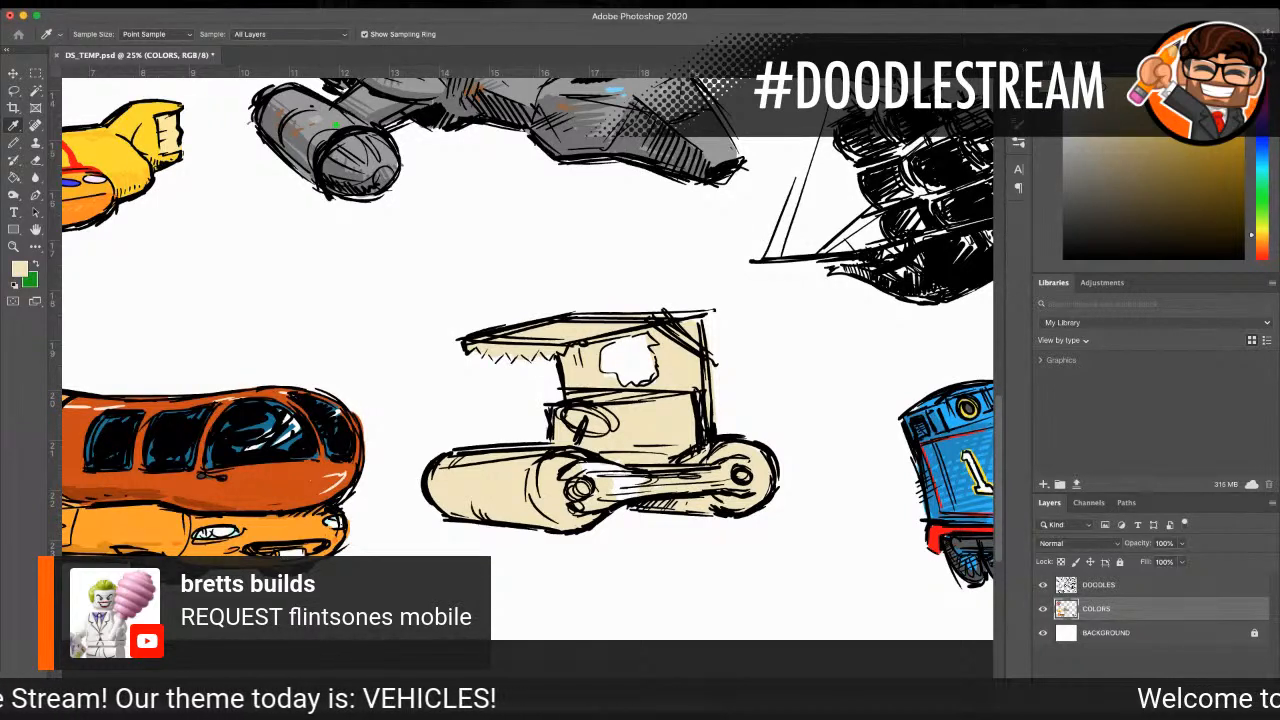
pyautogui.click(73, 162)
pyautogui.press('b')
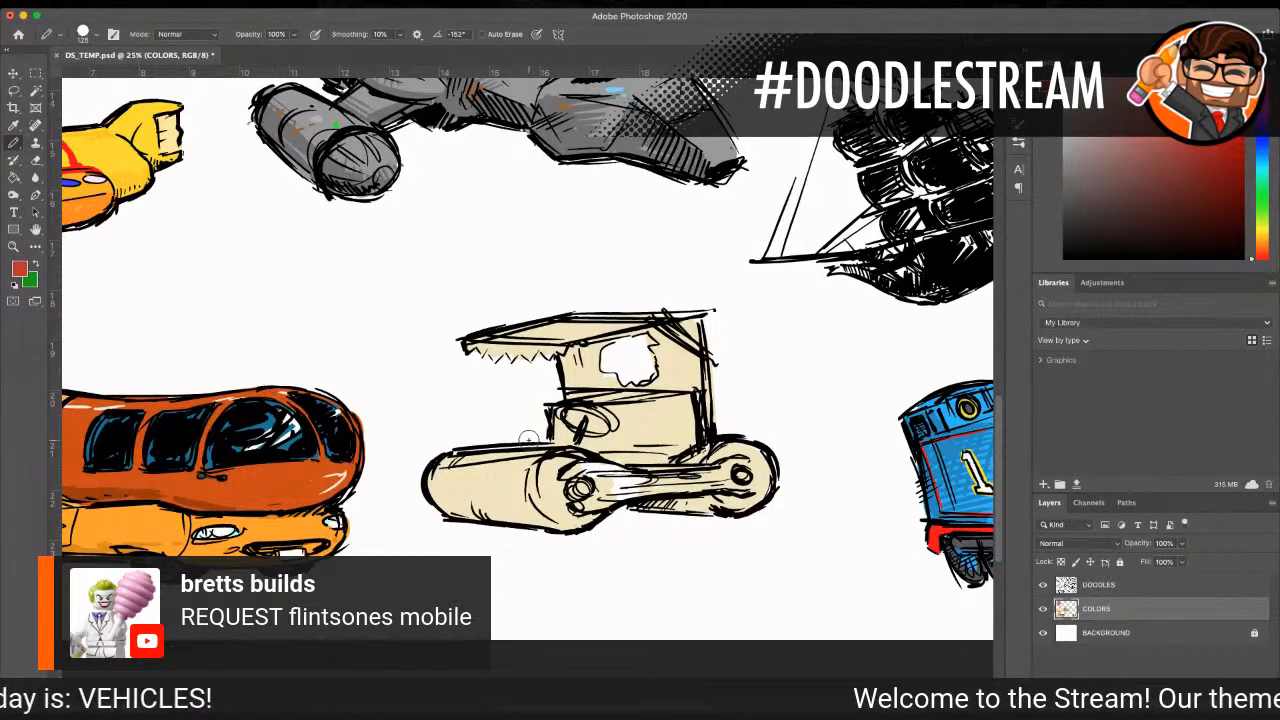
pyautogui.moveTo(588, 467)
pyautogui.mouseDown()
pyautogui.moveTo(572, 480)
pyautogui.moveTo(600, 476)
pyautogui.moveTo(604, 500)
pyautogui.moveTo(580, 487)
pyautogui.moveTo(635, 495)
pyautogui.moveTo(600, 472)
pyautogui.moveTo(700, 482)
pyautogui.moveTo(640, 475)
pyautogui.moveTo(744, 470)
pyautogui.moveTo(742, 483)
pyautogui.mouseUp()
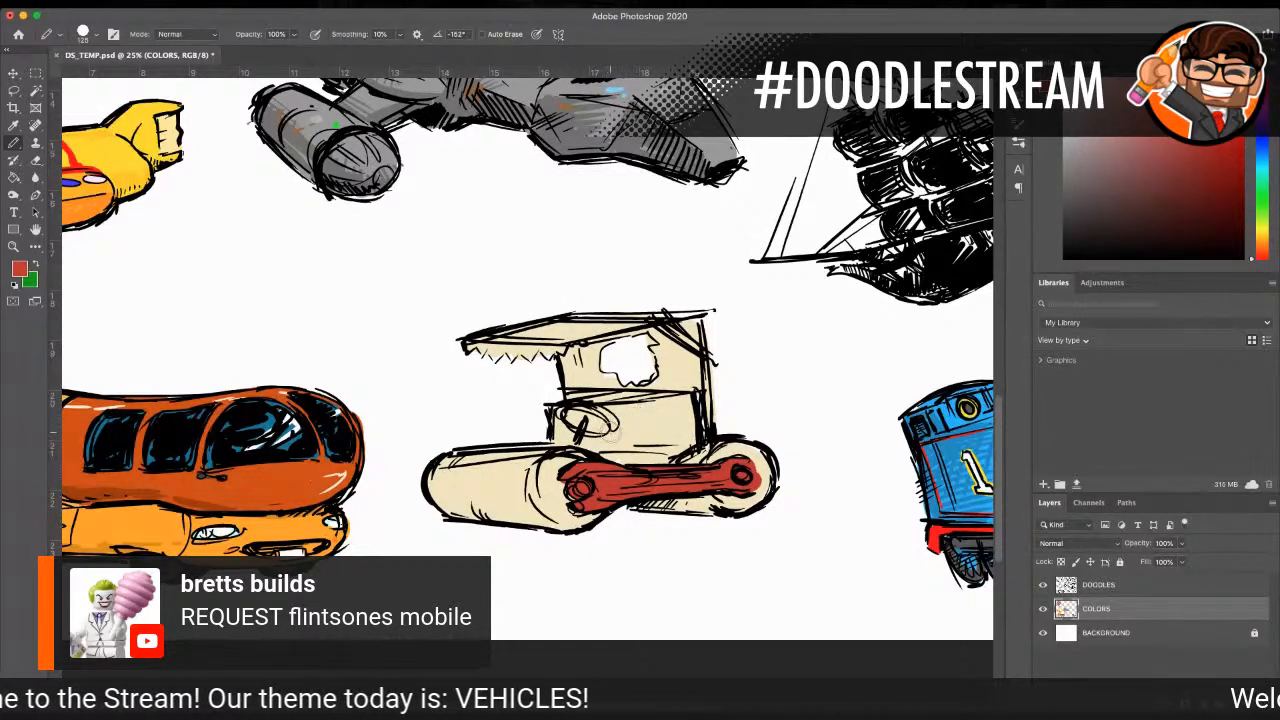
pyautogui.moveTo(590, 418)
pyautogui.mouseDown()
pyautogui.moveTo(578, 439)
pyautogui.moveTo(583, 427)
pyautogui.mouseUp()
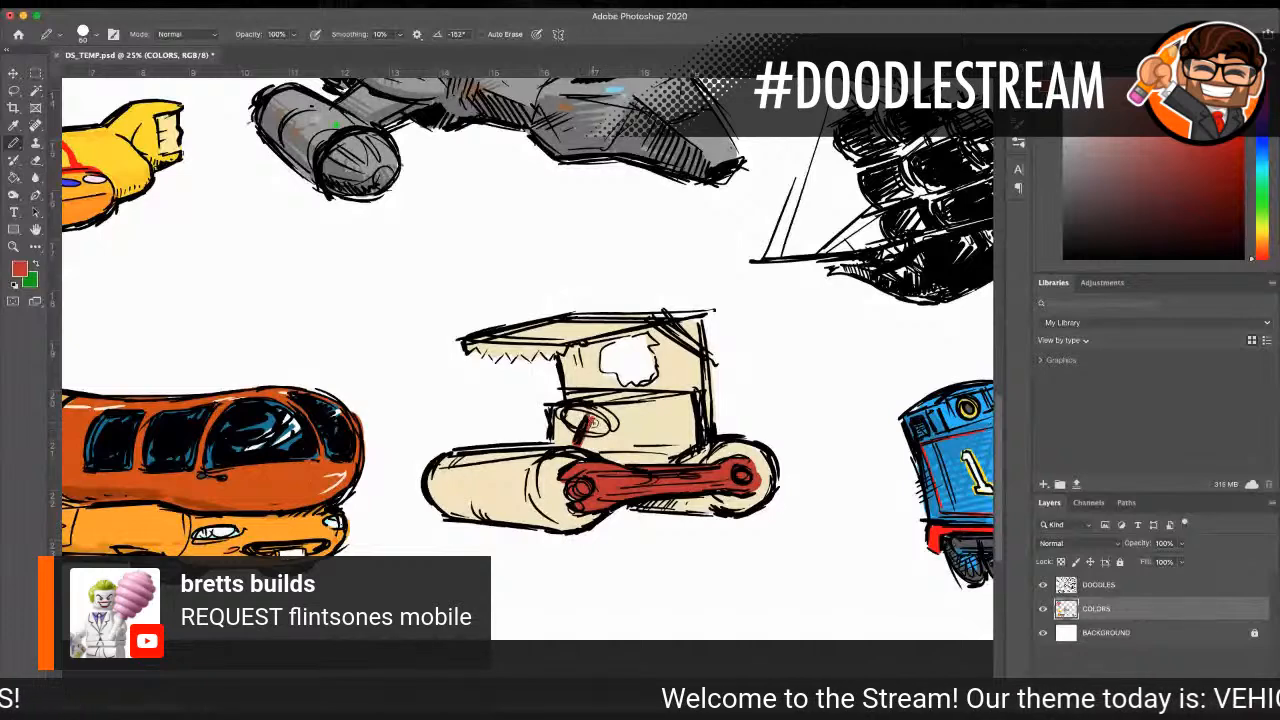
pyautogui.moveTo(478, 338)
pyautogui.mouseDown()
pyautogui.moveTo(572, 344)
pyautogui.moveTo(708, 316)
pyautogui.mouseUp()
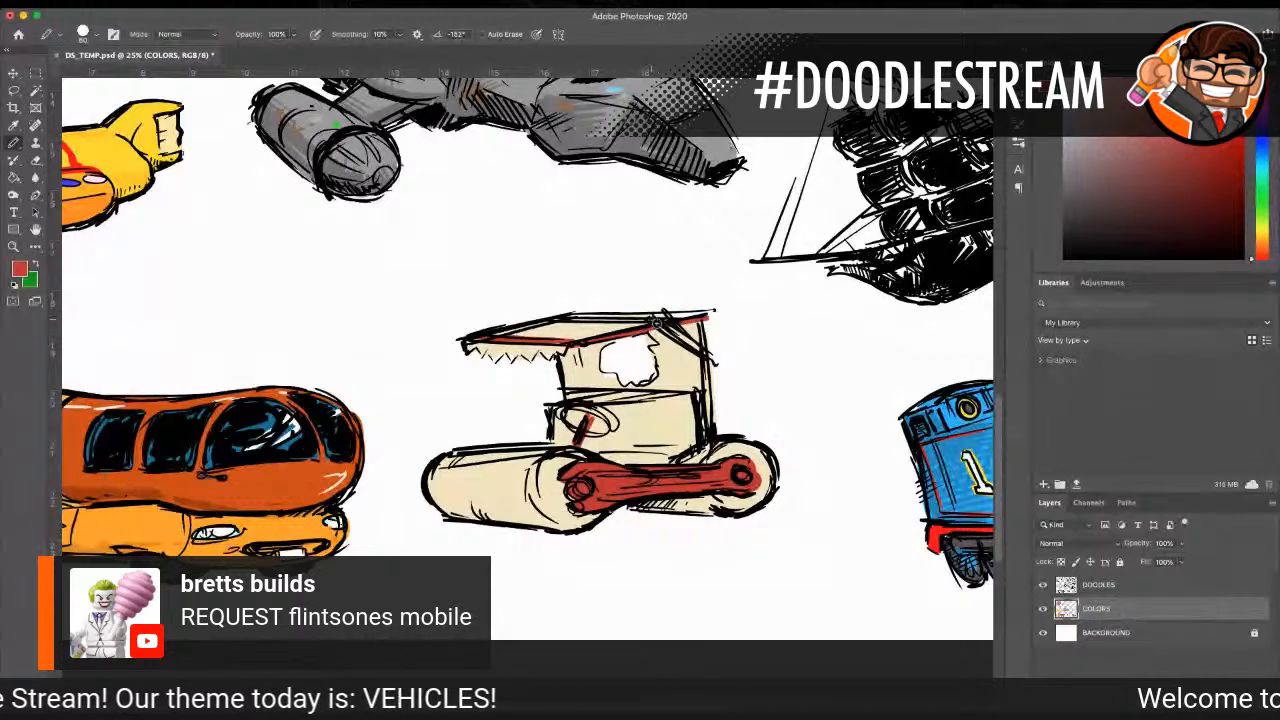
pyautogui.moveTo(664, 312)
pyautogui.mouseDown()
pyautogui.moveTo(707, 374)
pyautogui.moveTo(711, 452)
pyautogui.mouseUp()
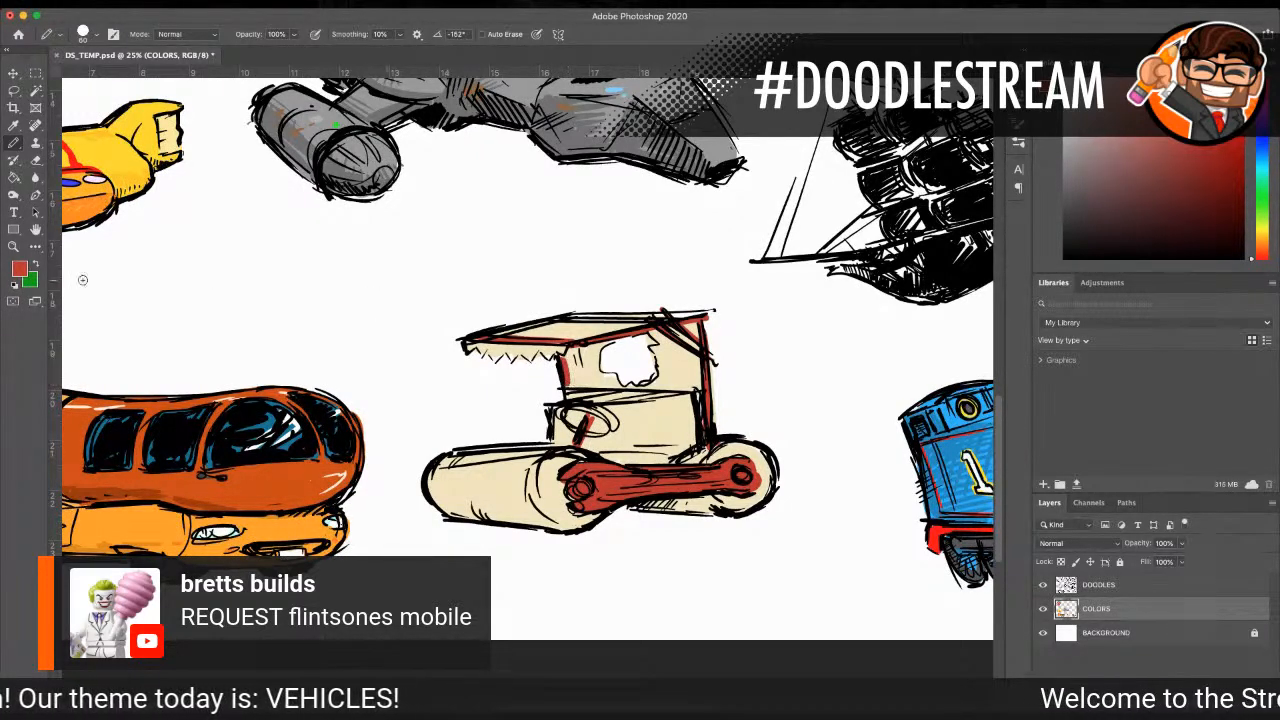
# Step: Shade the front roller, rear panel and body side in a slightly darker cream, and colour the steering wheel in darker tan
pyautogui.click(18, 125)
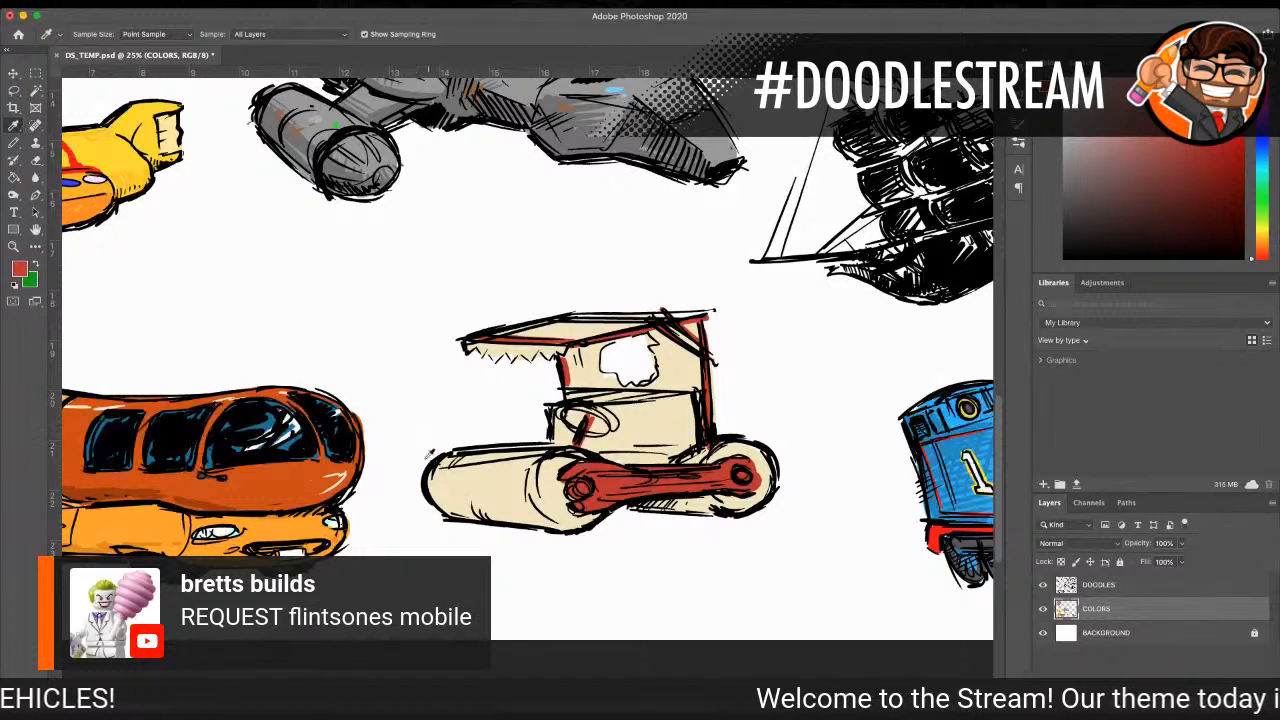
pyautogui.click(463, 488)
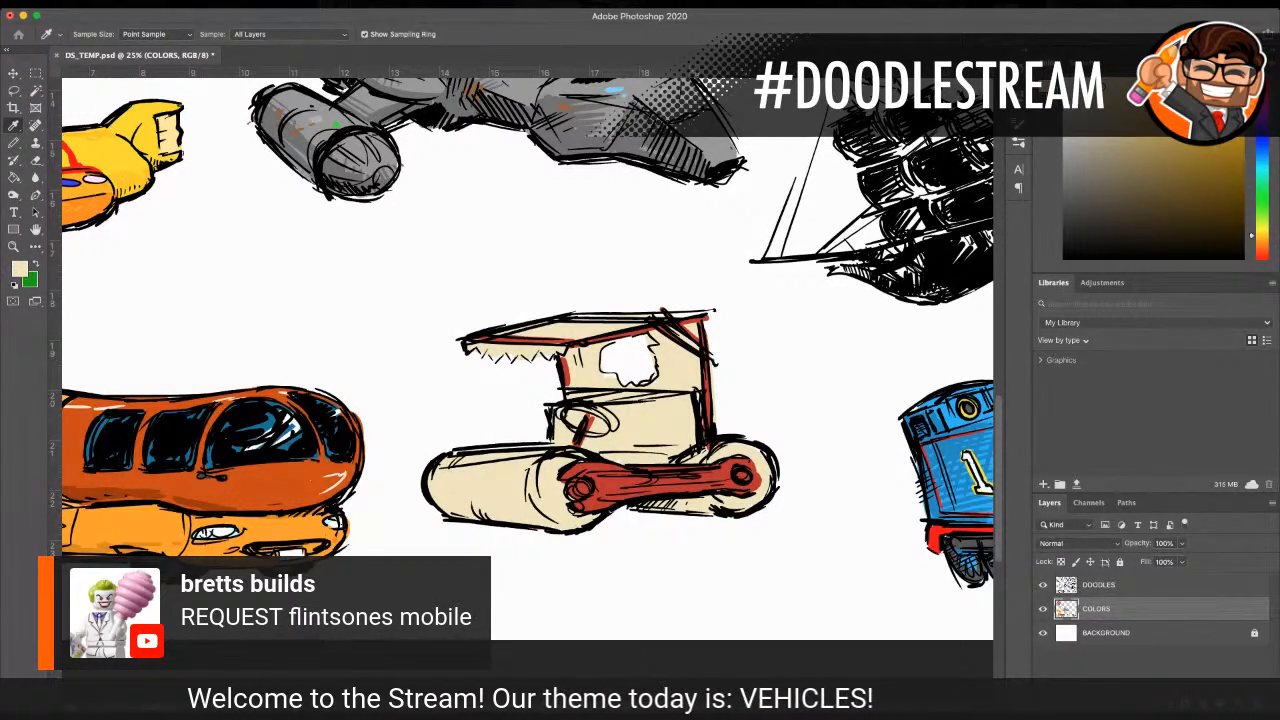
pyautogui.click(16, 145)
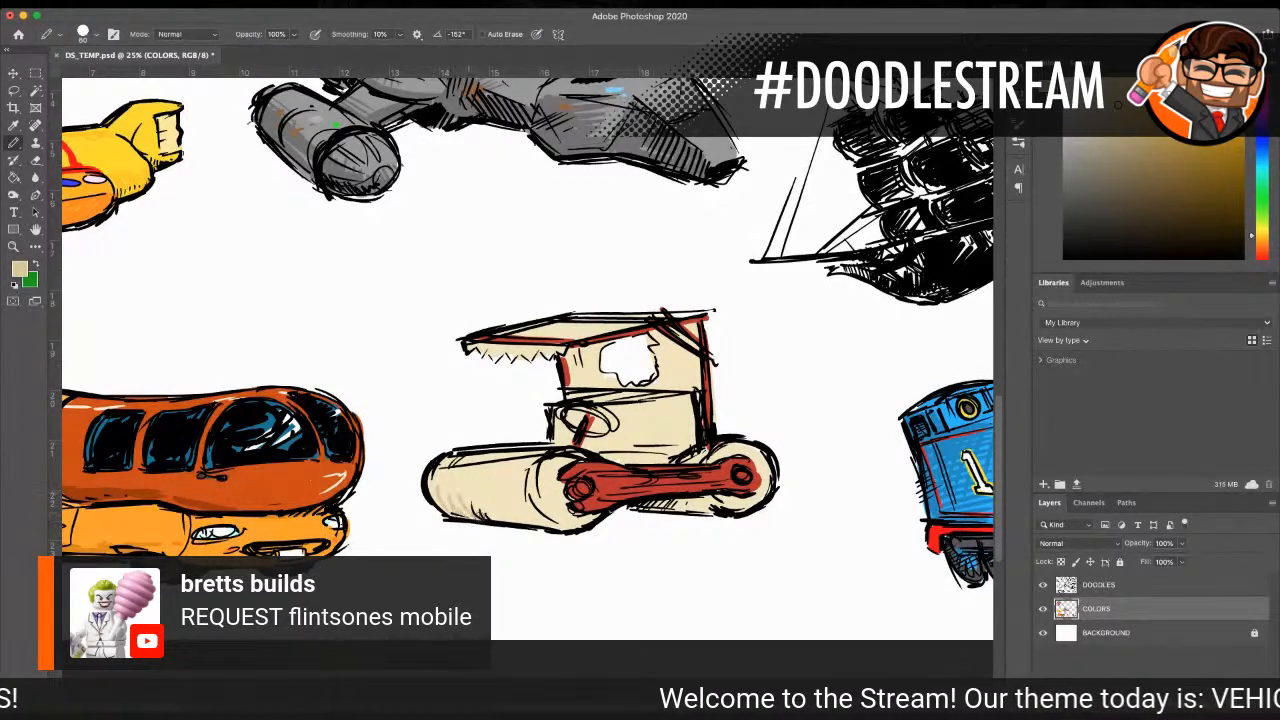
pyautogui.moveTo(470, 515)
pyautogui.mouseDown()
pyautogui.moveTo(532, 520)
pyautogui.moveTo(446, 494)
pyautogui.moveTo(544, 500)
pyautogui.mouseUp()
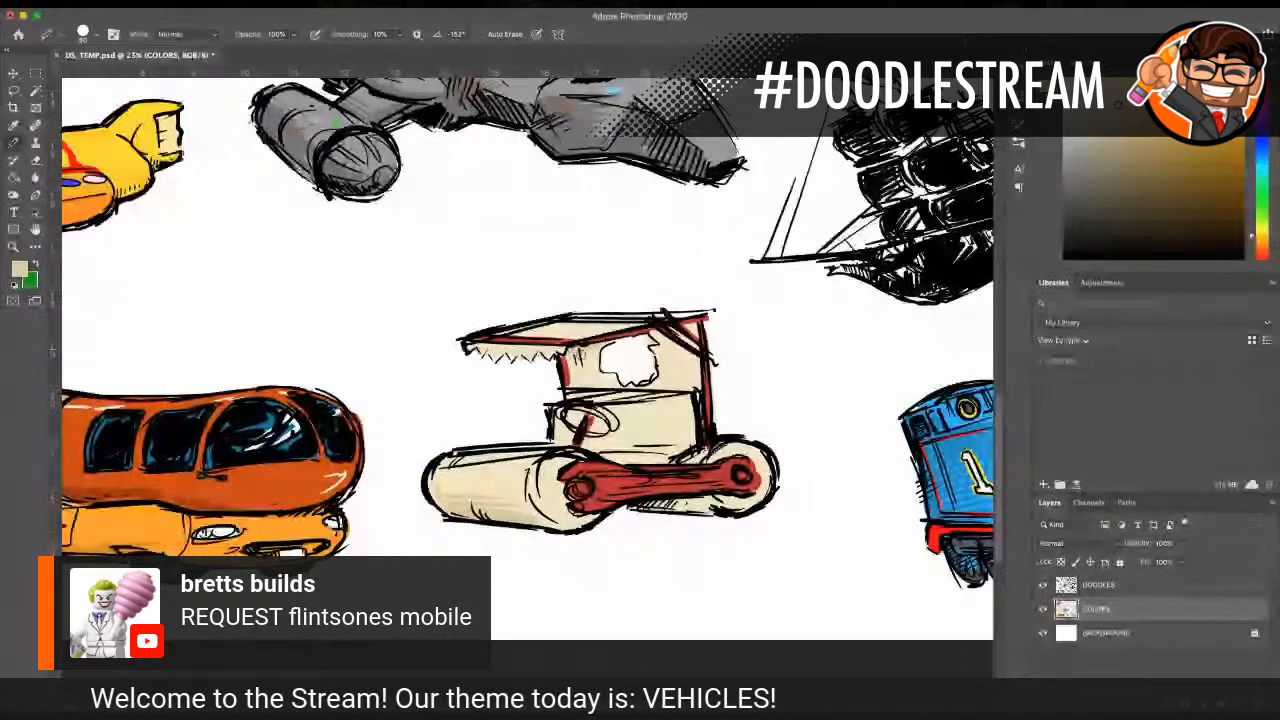
pyautogui.moveTo(578, 375); pyautogui.dragTo(594, 352)
pyautogui.moveTo(666, 335)
pyautogui.mouseDown()
pyautogui.moveTo(655, 358)
pyautogui.moveTo(684, 353)
pyautogui.moveTo(674, 362)
pyautogui.mouseUp()
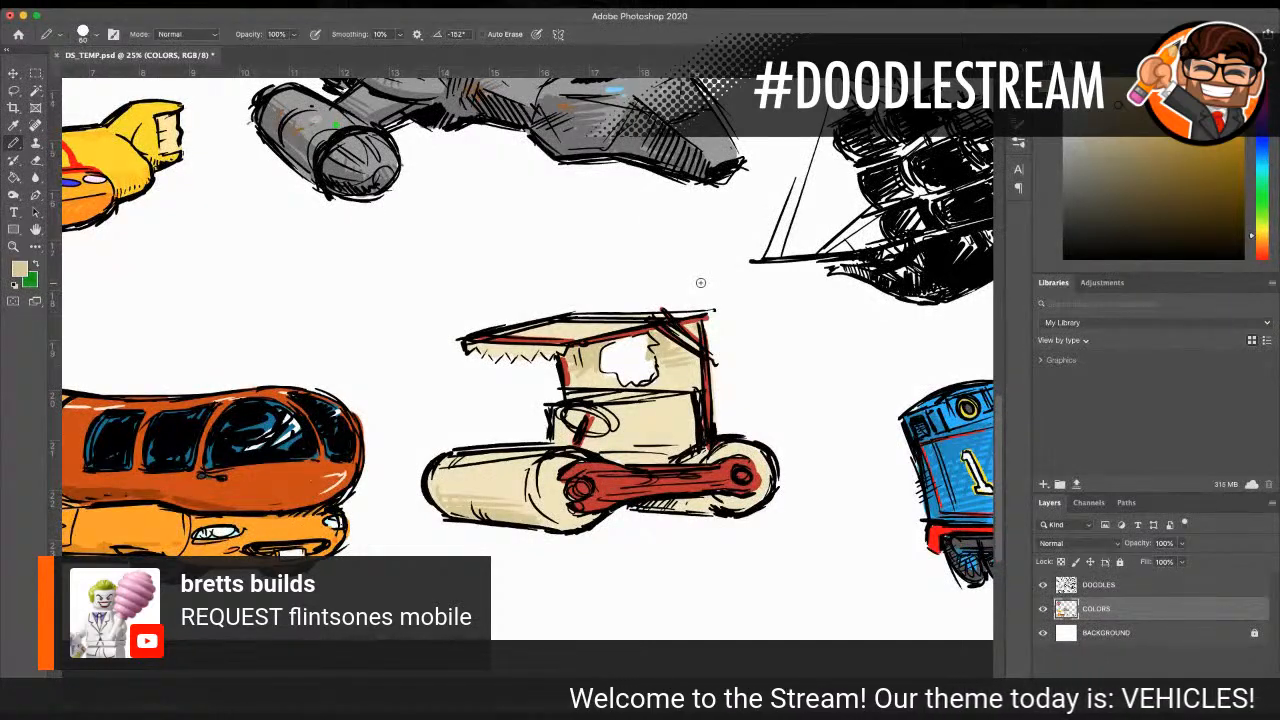
pyautogui.moveTo(685, 406)
pyautogui.mouseDown()
pyautogui.moveTo(681, 436)
pyautogui.moveTo(646, 449)
pyautogui.moveTo(558, 430)
pyautogui.moveTo(578, 416)
pyautogui.mouseUp()
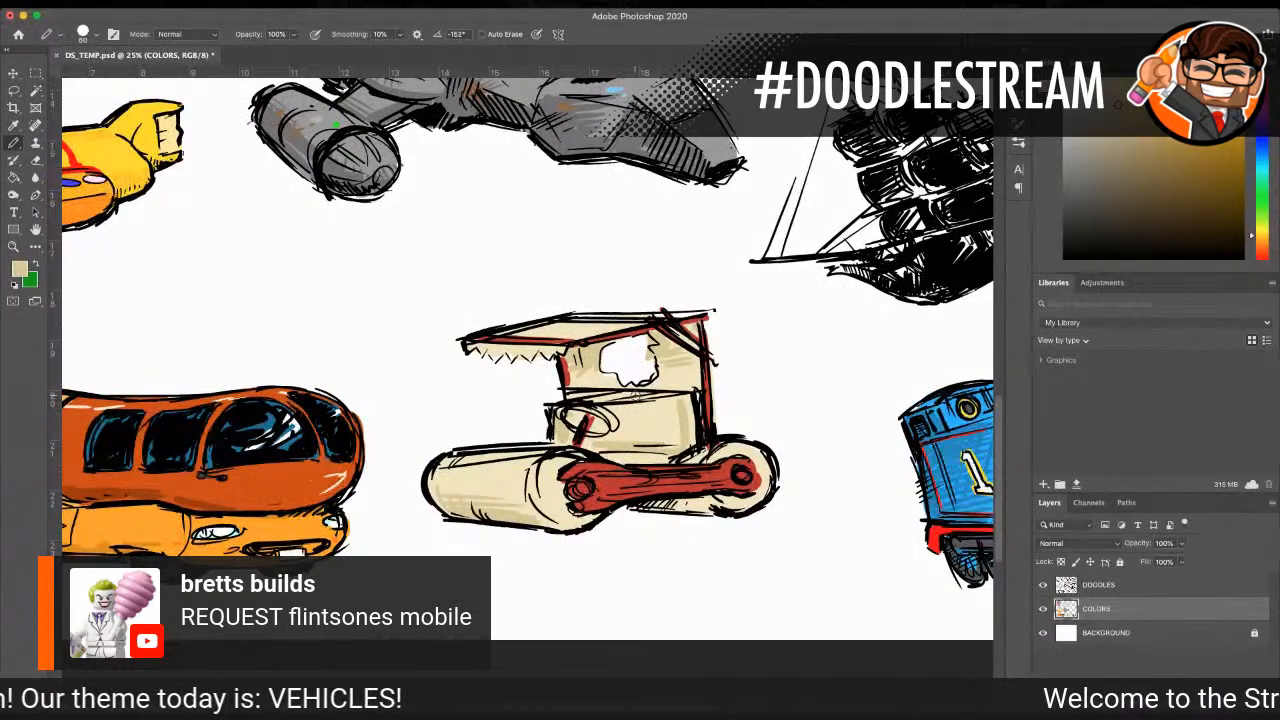
pyautogui.press('i')
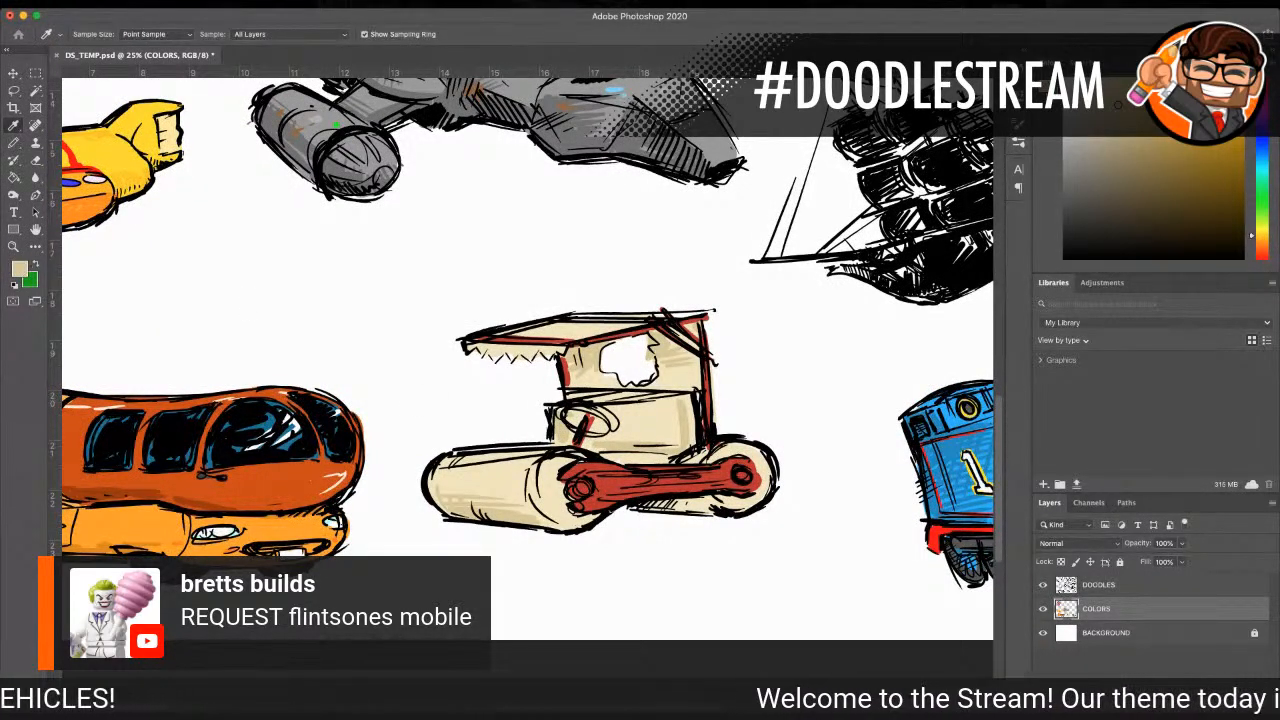
pyautogui.press('b')
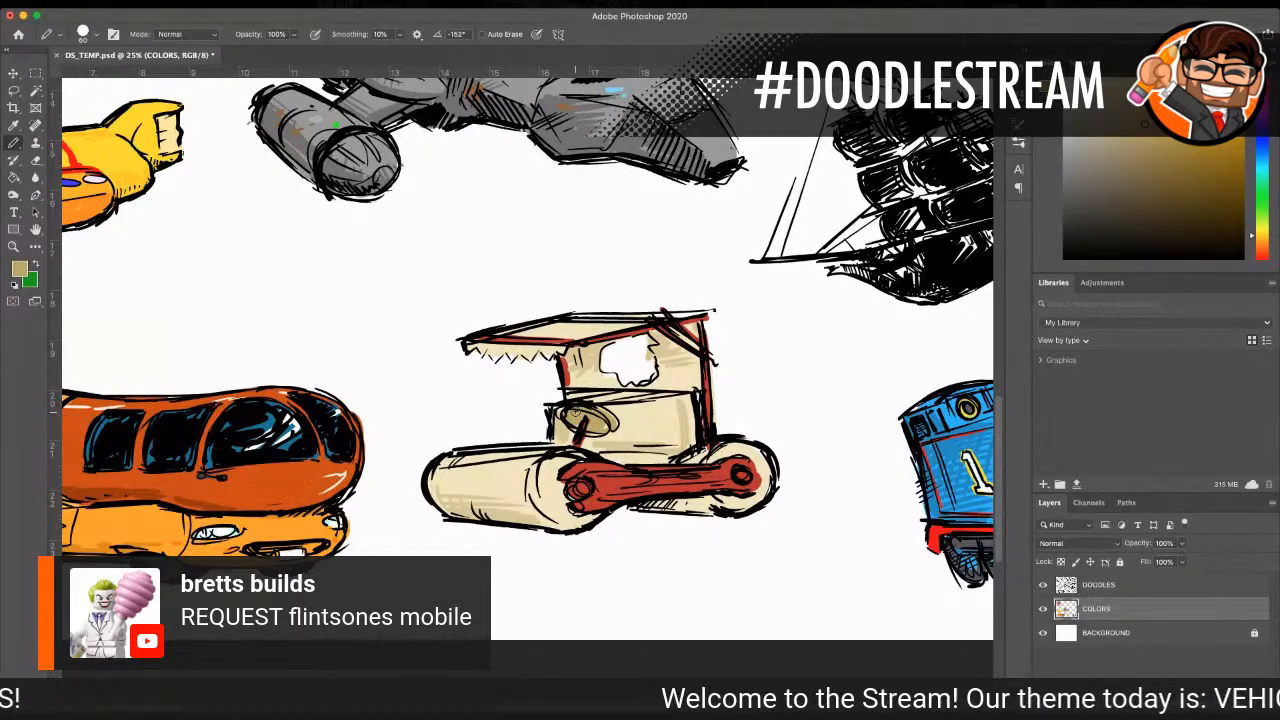
# Step: Review the whole doodle page, and examine the uncoloured vehicles around the bubble-domed car, tank and TIE fighter up close
pyautogui.press('z')
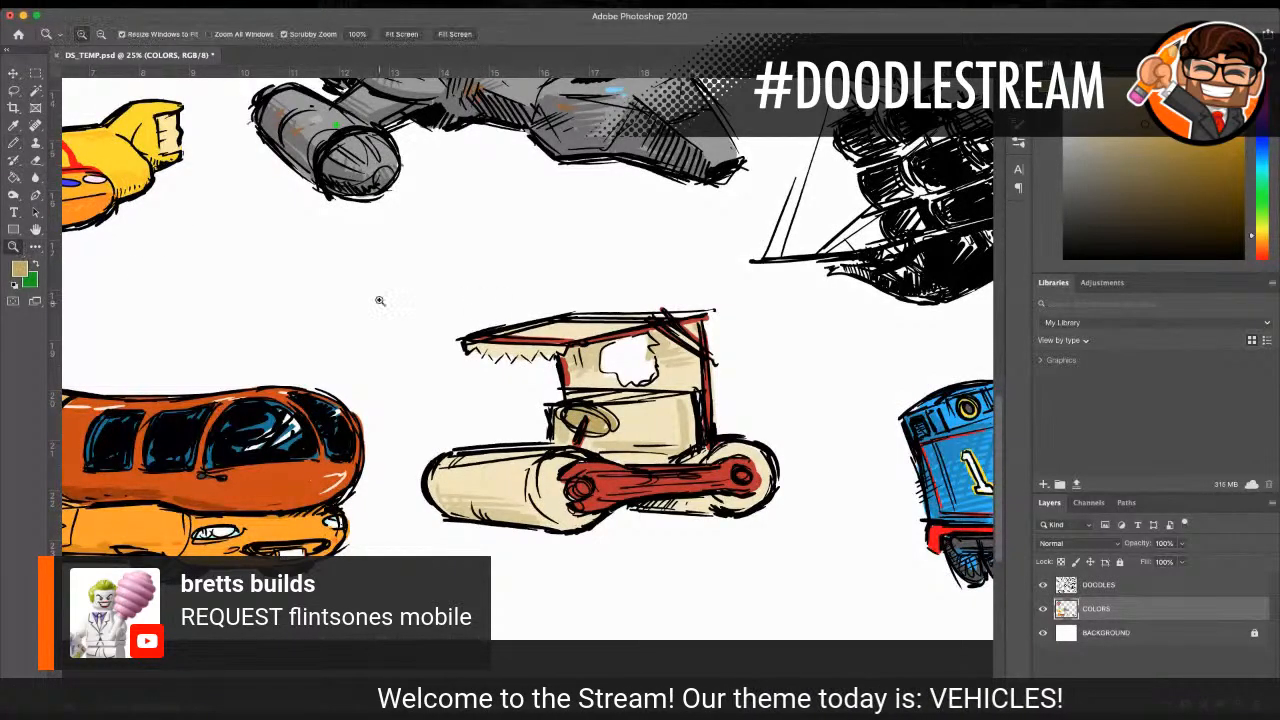
pyautogui.keyDown('alt'); pyautogui.click(527, 320); pyautogui.keyUp('alt')
pyautogui.keyDown('alt'); pyautogui.click(527, 320); pyautogui.keyUp('alt')
pyautogui.keyDown('alt'); pyautogui.click(527, 320); pyautogui.keyUp('alt')
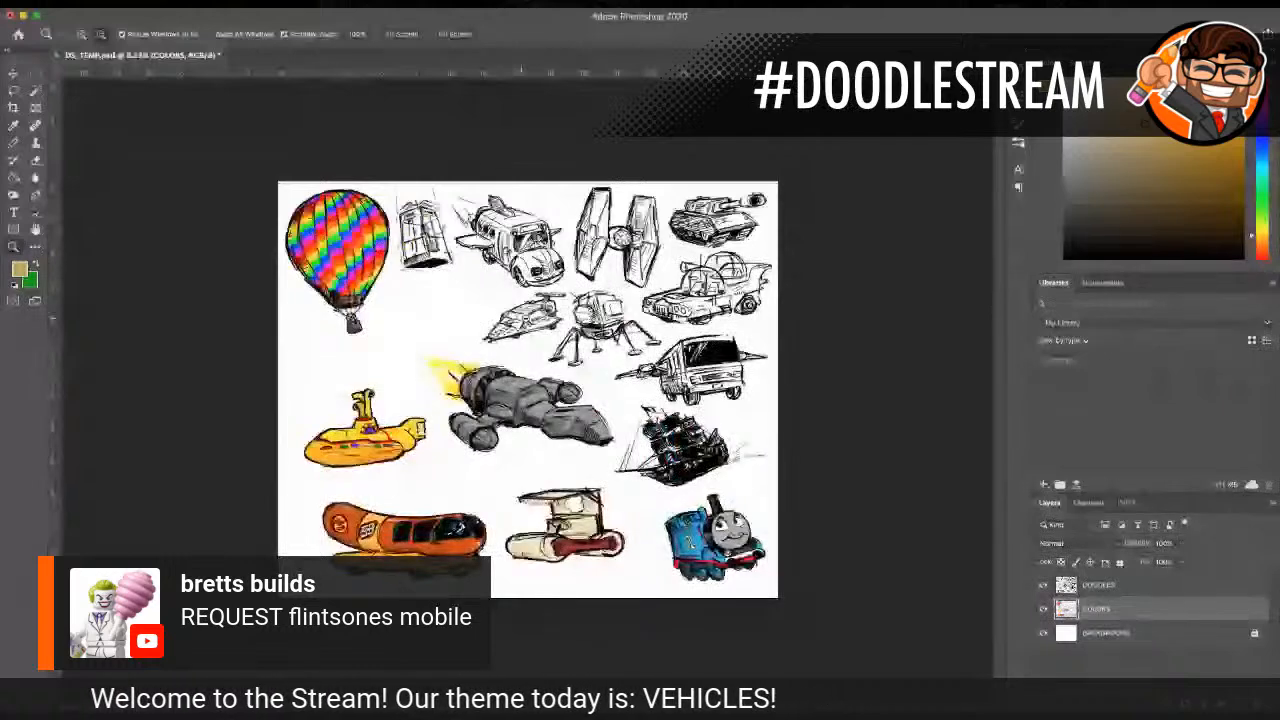
pyautogui.click(505, 338)
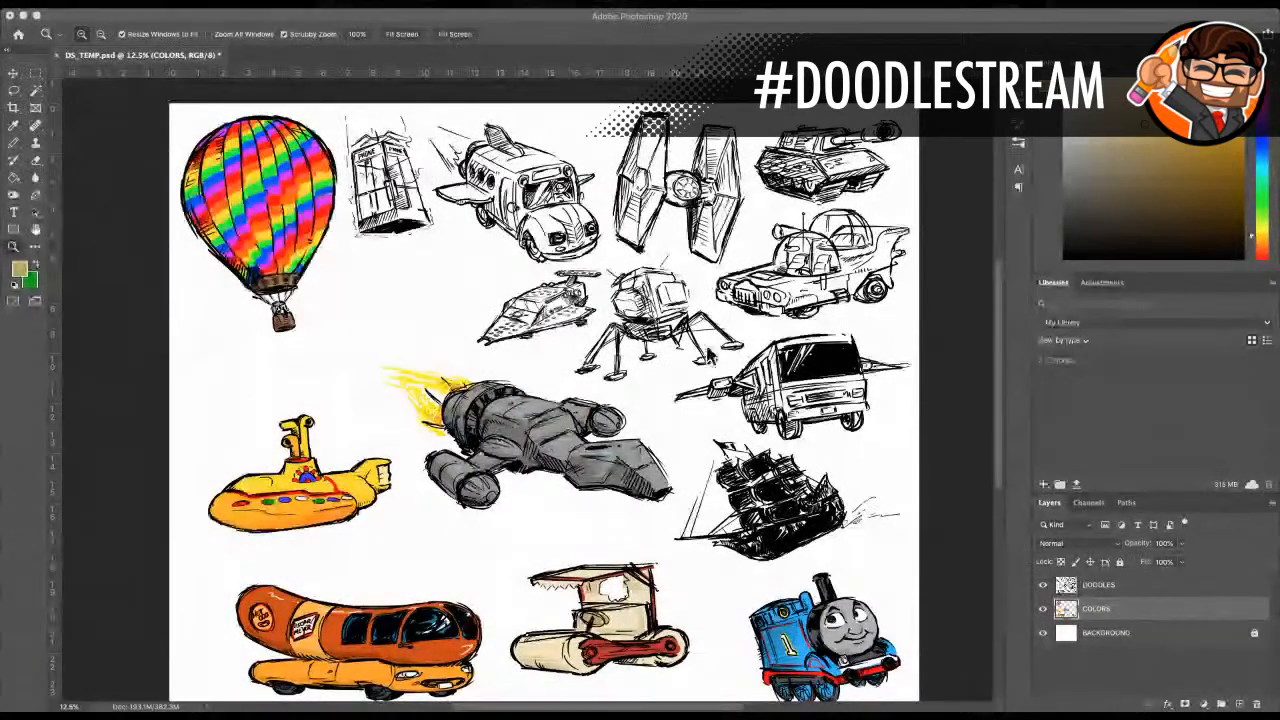
pyautogui.scroll(-2, 730, 375)
pyautogui.scroll(-1, 737, 387)
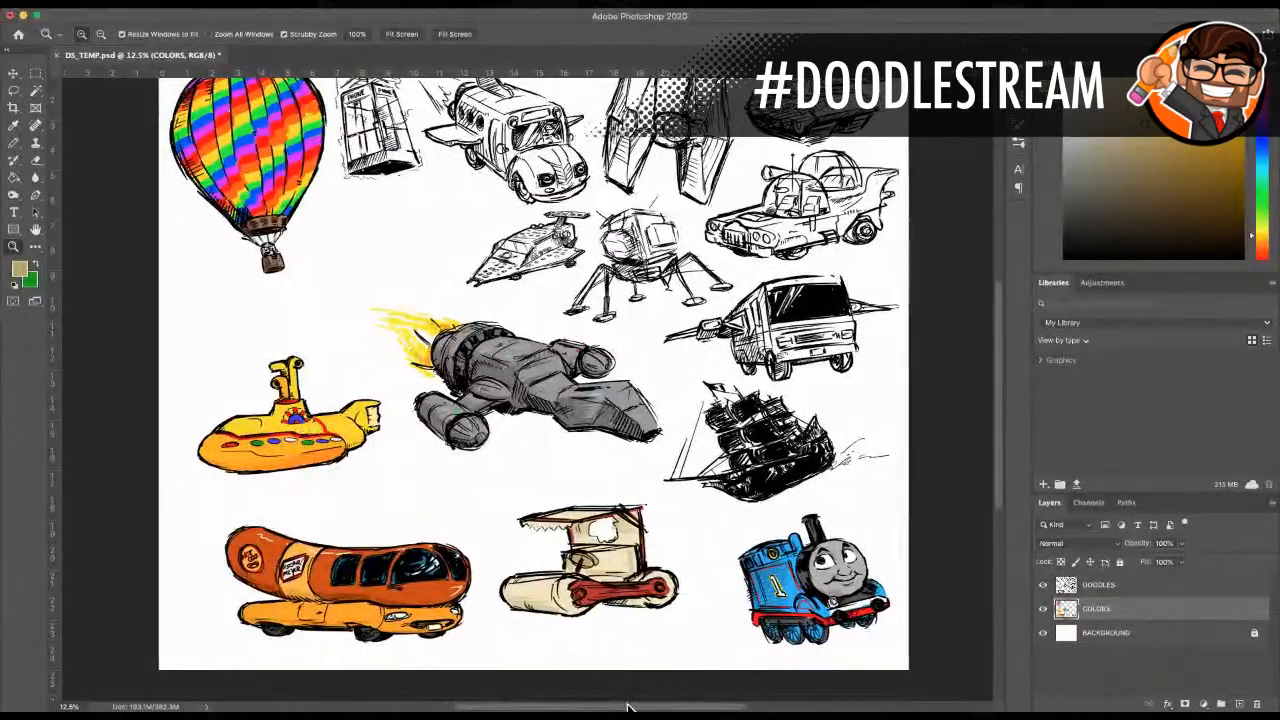
pyautogui.moveTo(628, 706); pyautogui.dragTo(680, 706)
pyautogui.scroll(3, 470, 350)
pyautogui.moveTo(410, 350); pyautogui.dragTo(445, 350)
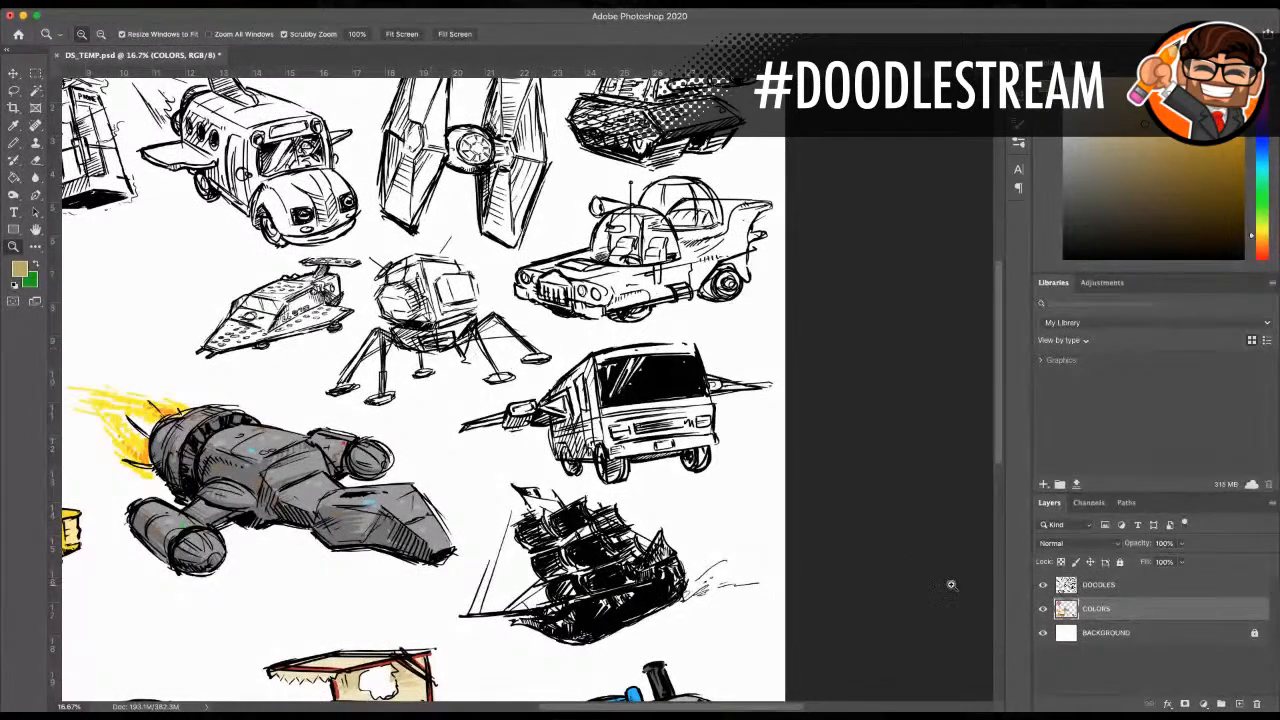
pyautogui.scroll(5, 598, 294)
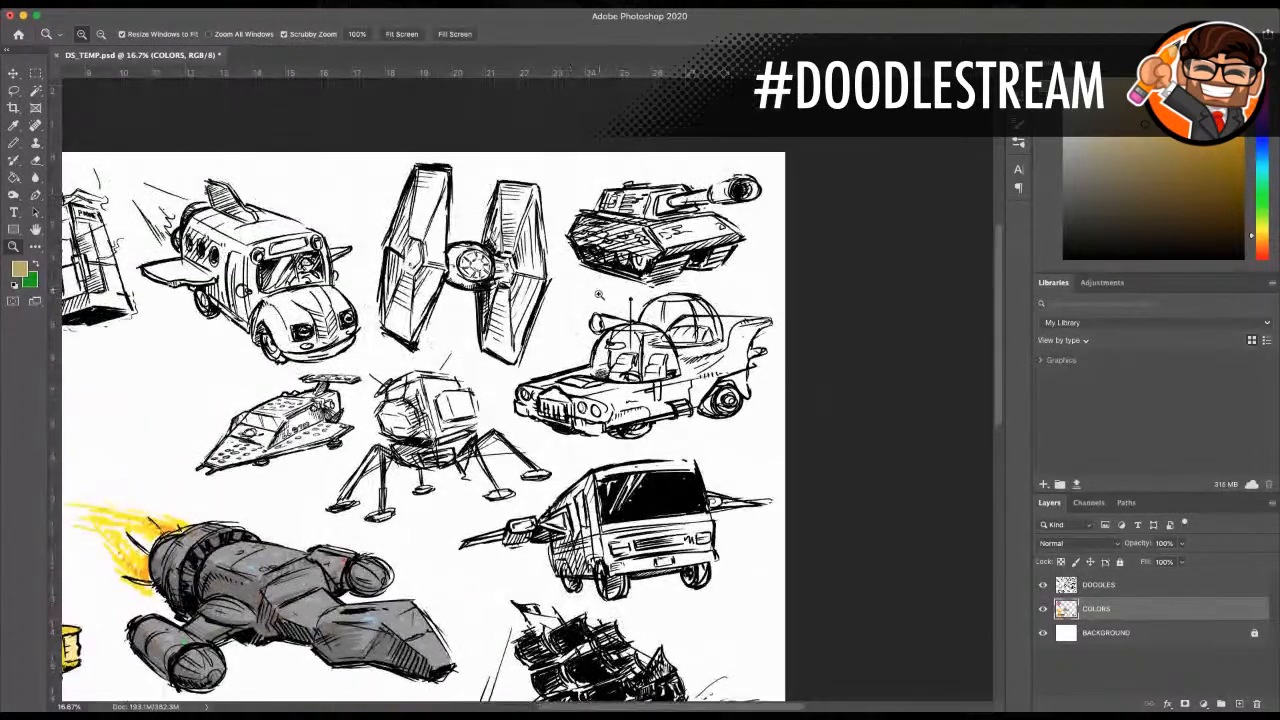
pyautogui.click(598, 294)
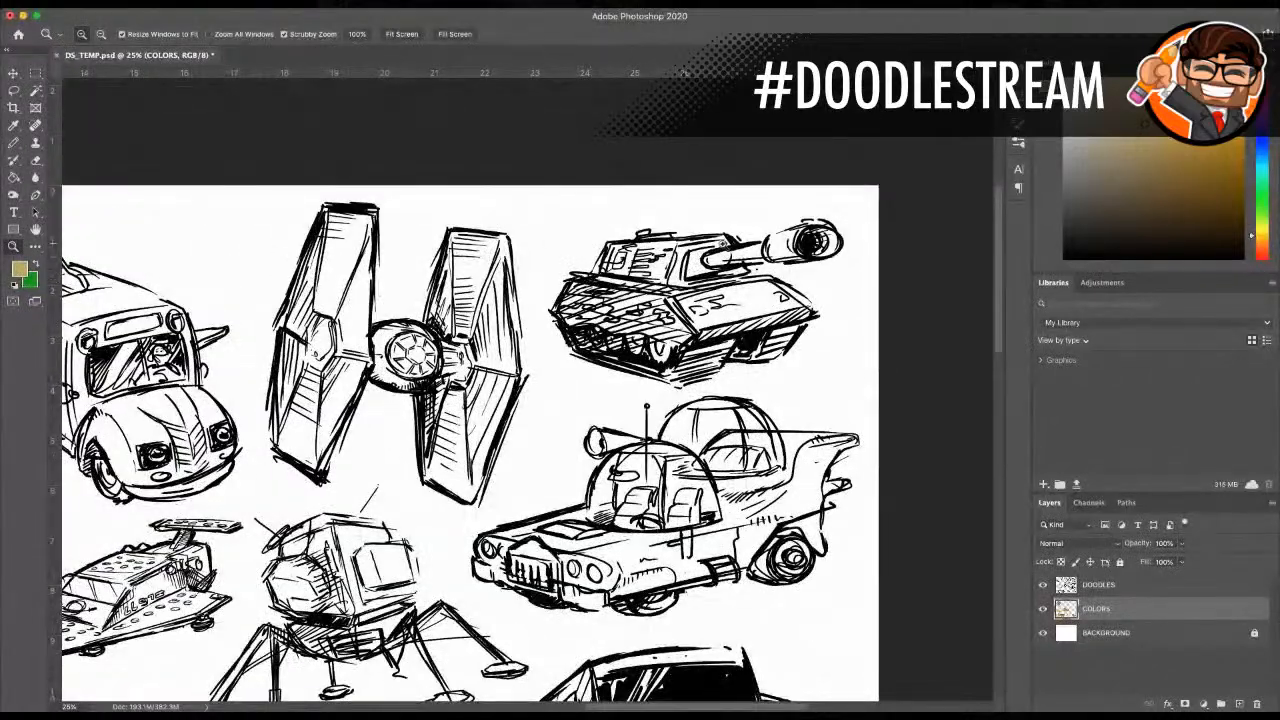
# Step: Examine the uncoloured TIE fighter, tank, bubble-domed car, lunar lander, winged van and sailing ship up close
pyautogui.click(694, 269)
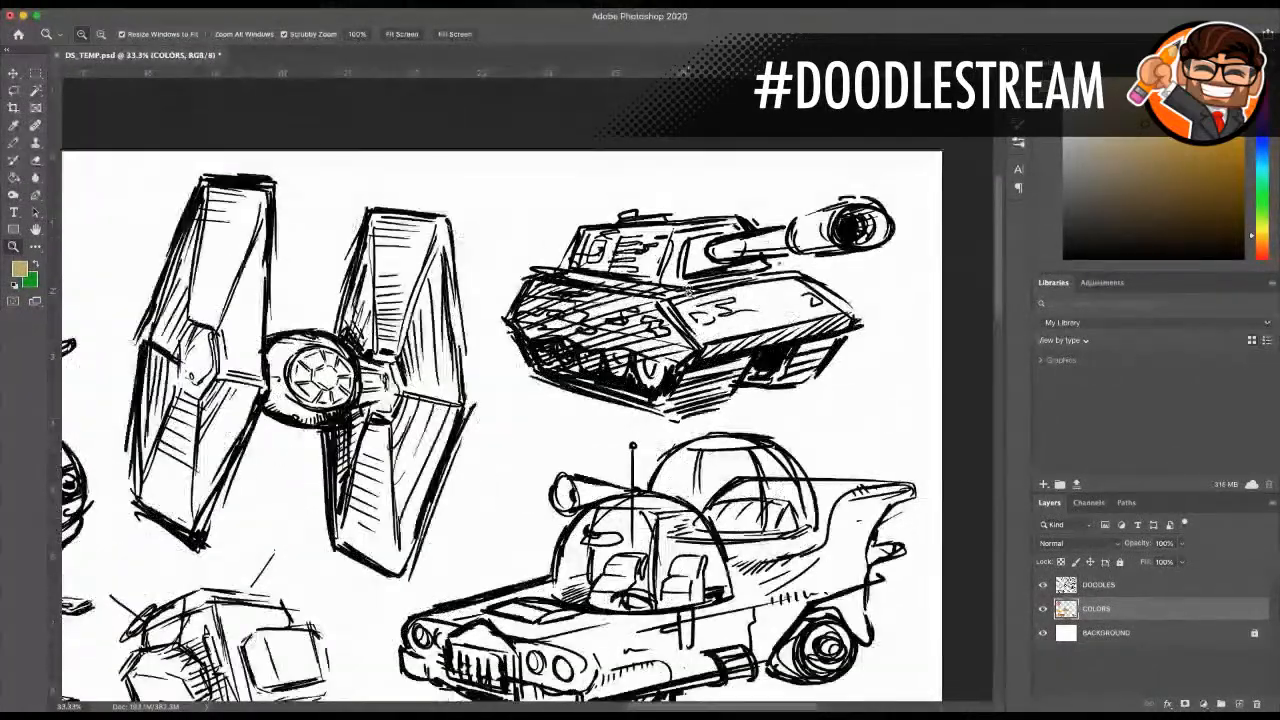
pyautogui.scroll(1, 686, 294)
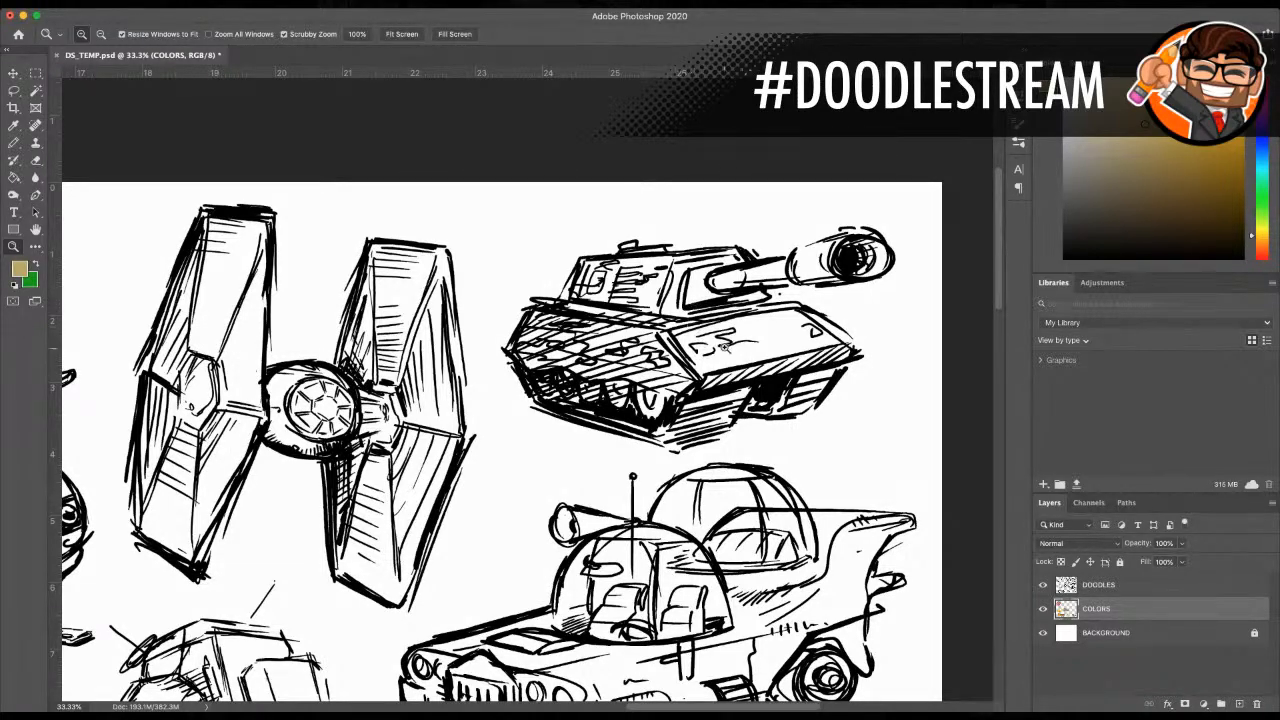
pyautogui.scroll(-5, 722, 350)
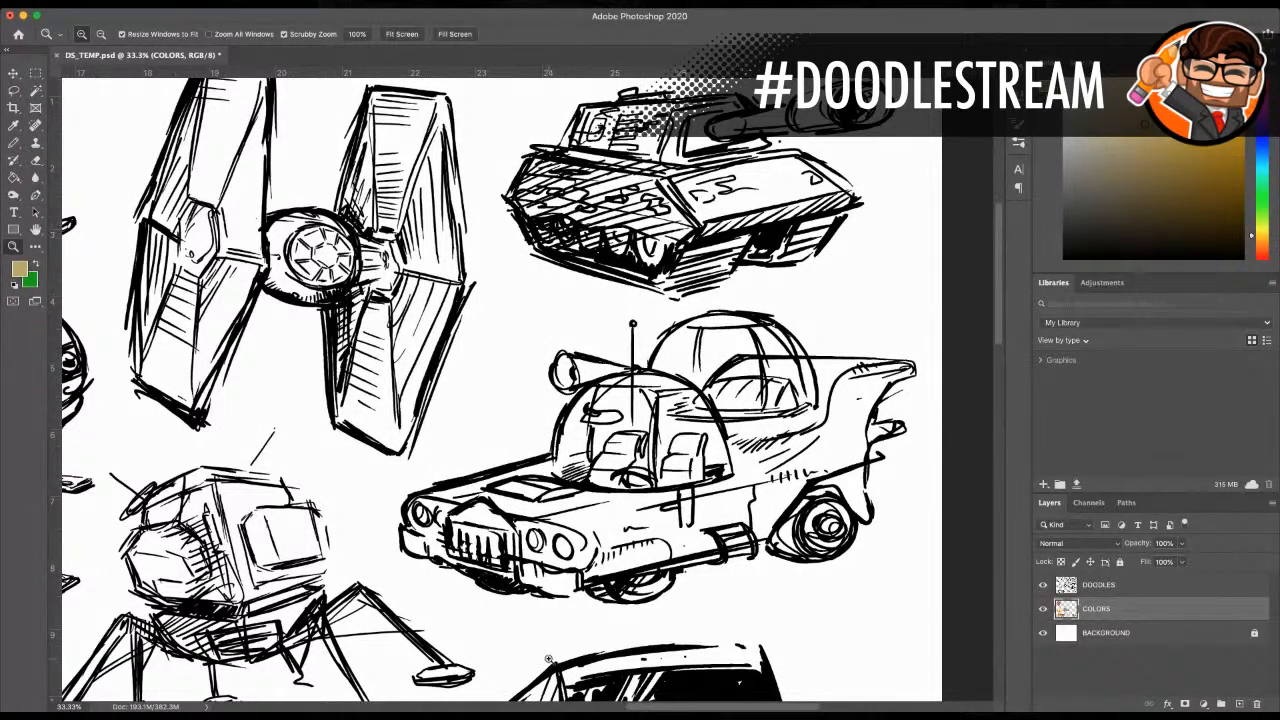
pyautogui.moveTo(660, 708); pyautogui.dragTo(652, 708)
pyautogui.moveTo(358, 478)
pyautogui.mouseDown()
pyautogui.moveTo(506, 546)
pyautogui.moveTo(506, 572)
pyautogui.mouseUp()
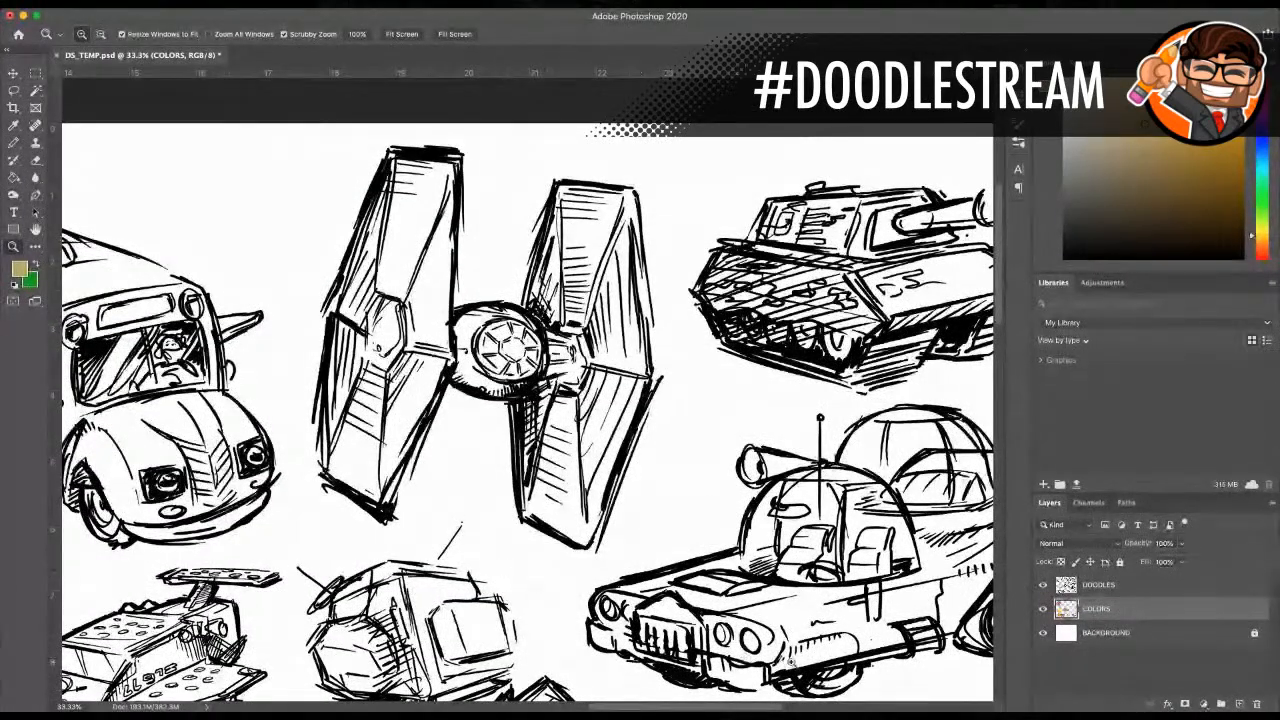
pyautogui.scroll(-4, 699, 615)
pyautogui.scroll(-8, 699, 615)
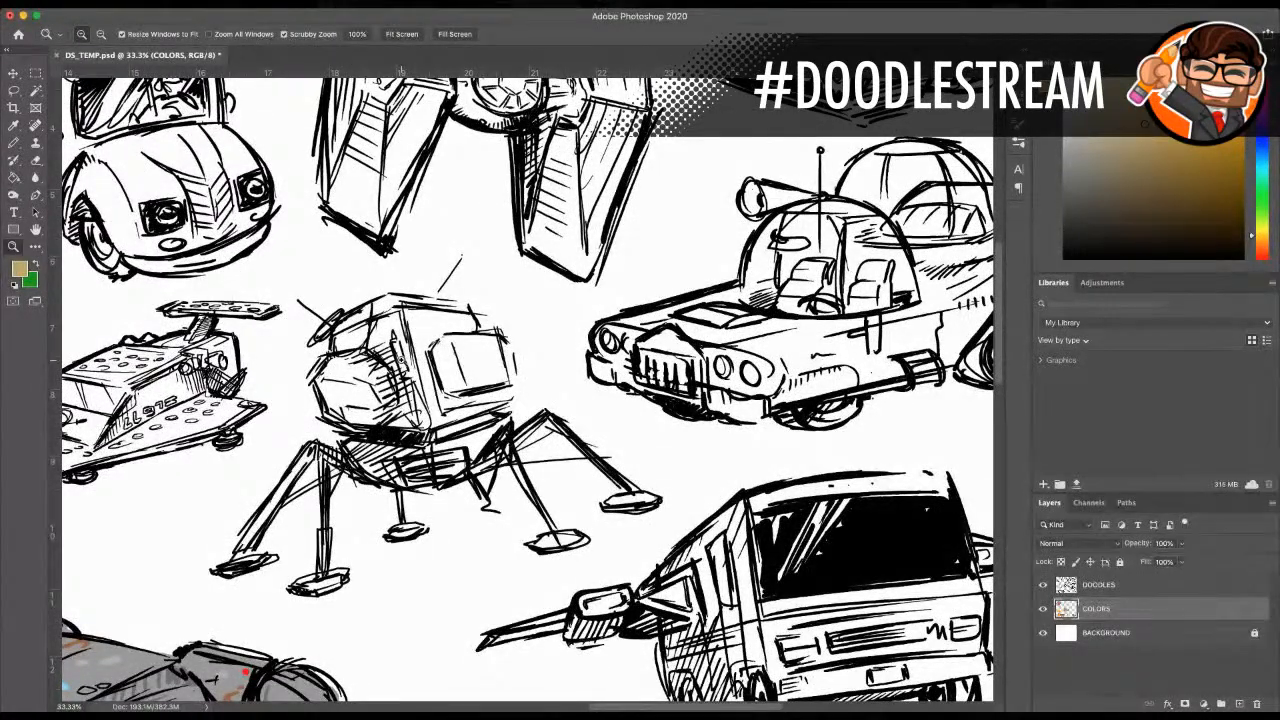
pyautogui.scroll(-5, 509, 318)
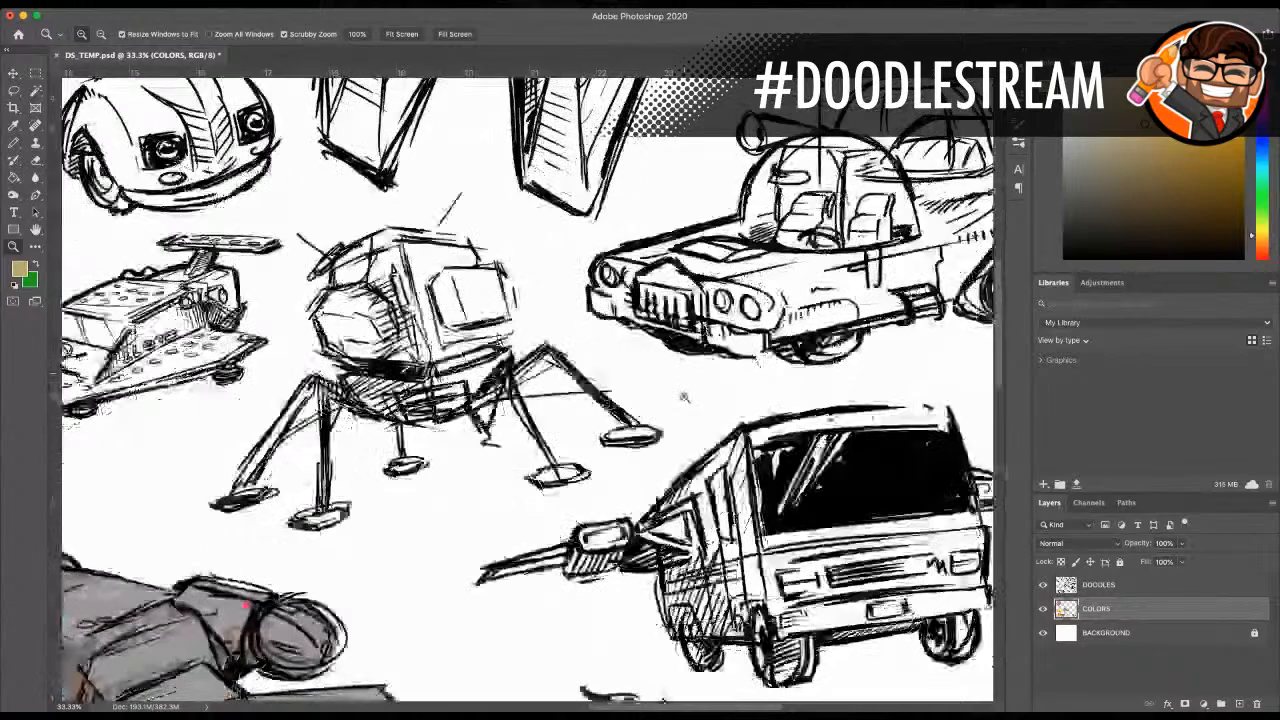
pyautogui.hscroll(5, 641, 707)
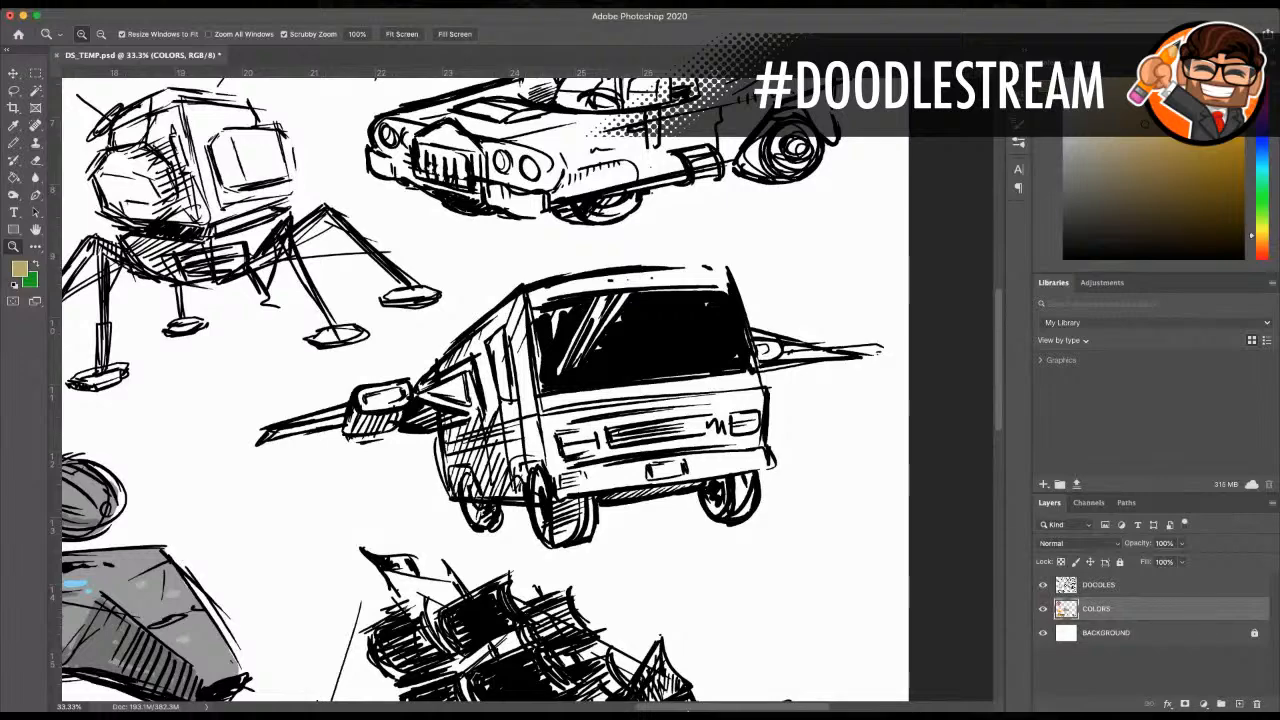
pyautogui.scroll(-7, 545, 622)
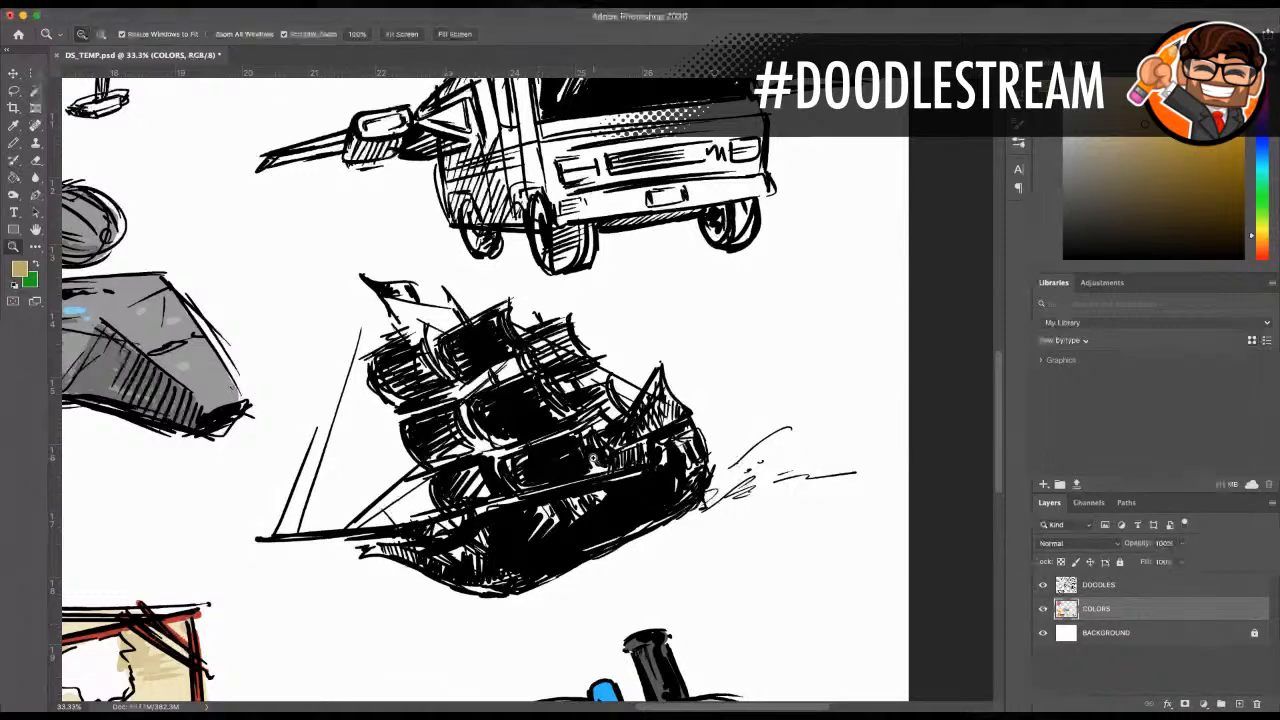
# Step: Look over the middle of the doodle page and inspect the brick-built wedge spaceship up close
pyautogui.keyDown('alt'); pyautogui.click(416, 440); pyautogui.keyUp('alt')
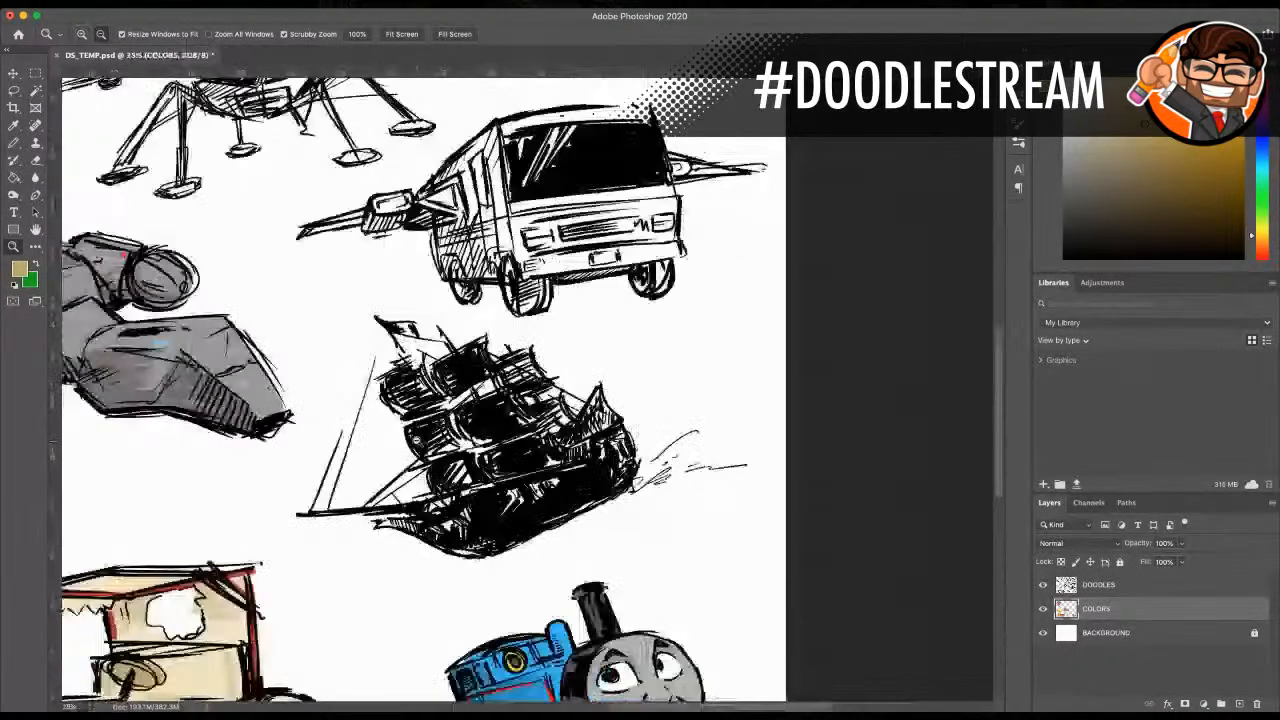
pyautogui.keyDown('alt'); pyautogui.click(416, 440); pyautogui.keyUp('alt')
pyautogui.scroll(2, 514, 570)
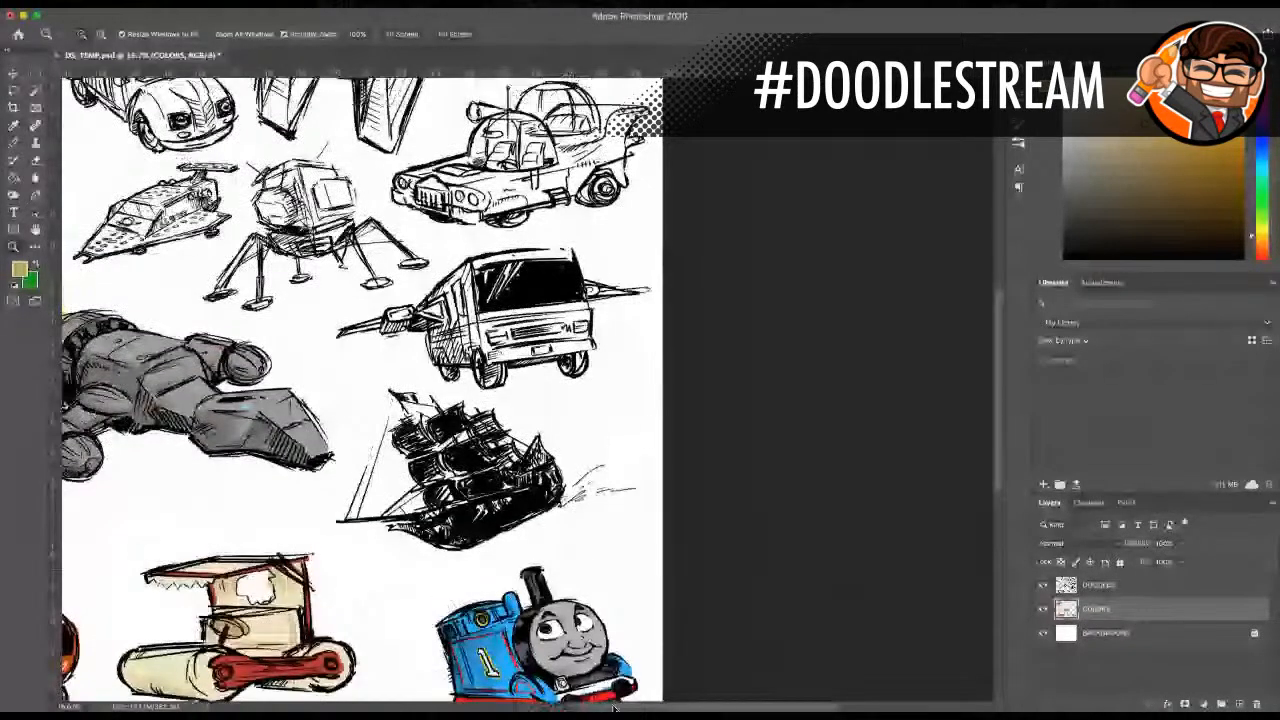
pyautogui.hscroll(-6, 413, 534)
pyautogui.scroll(2, 413, 534)
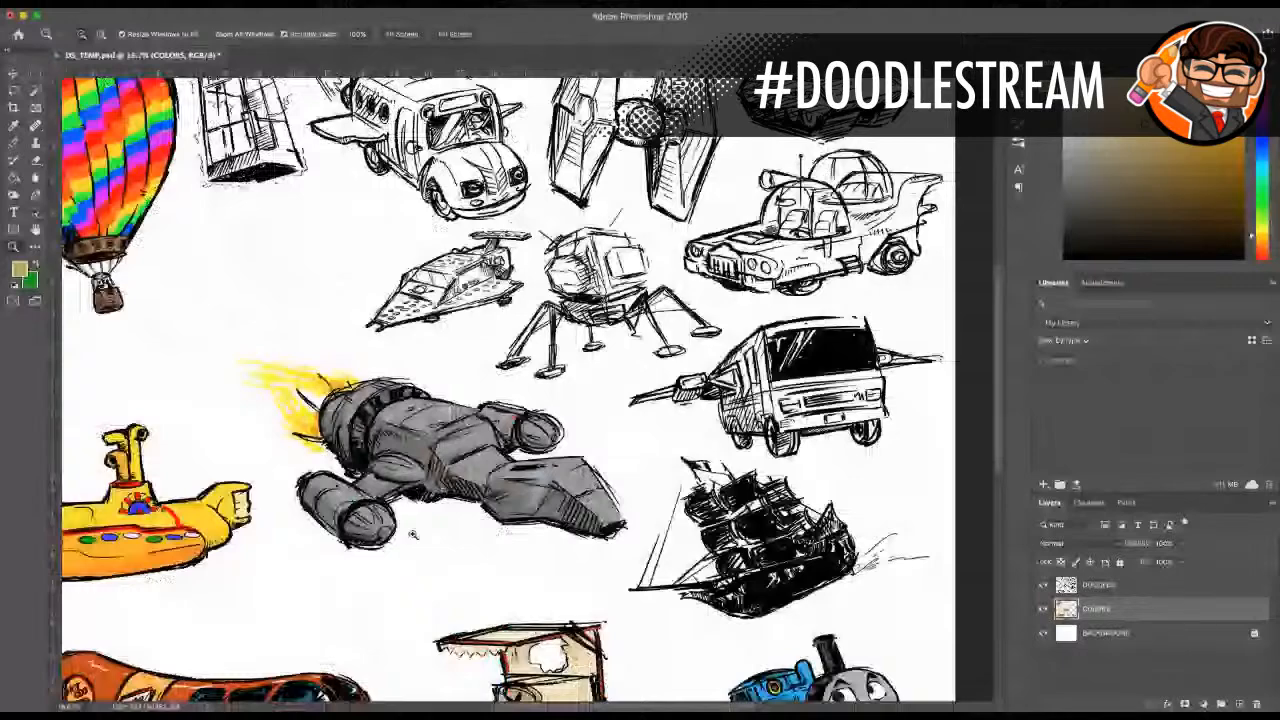
pyautogui.scroll(3, 413, 534)
pyautogui.click(443, 335)
pyautogui.click(443, 335)
pyautogui.click(443, 335)
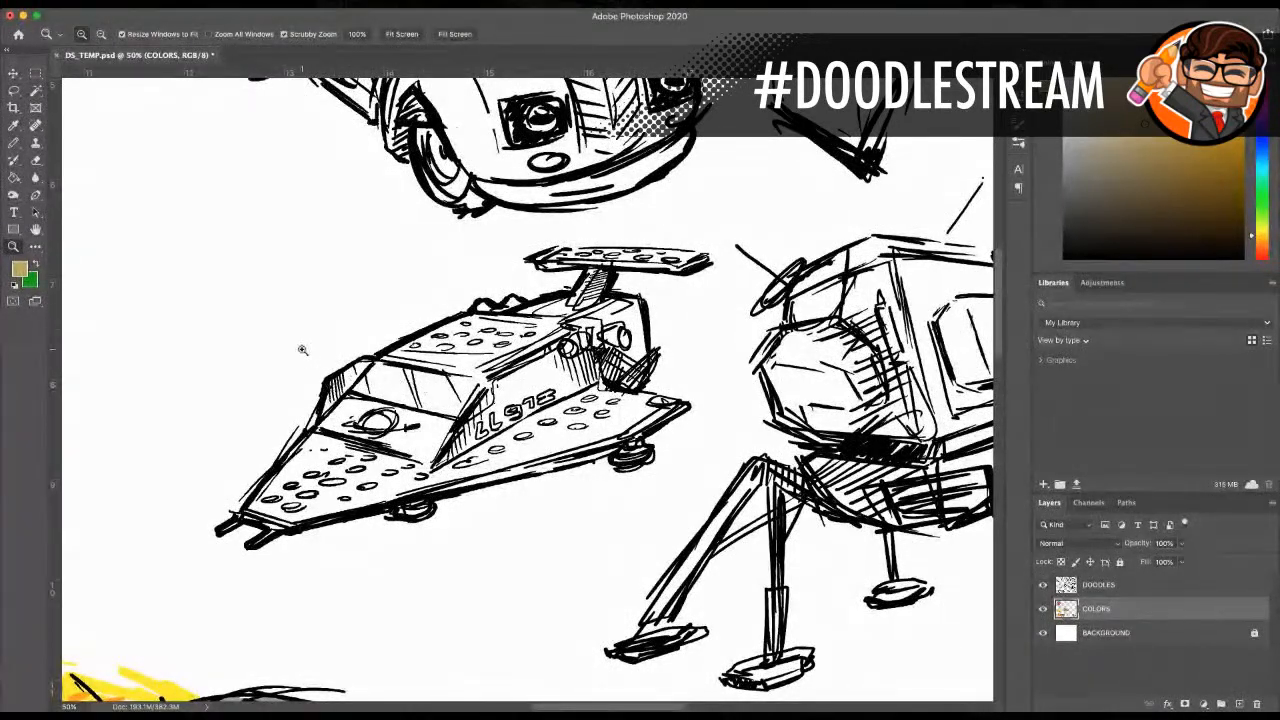
pyautogui.scroll(3, 308, 351)
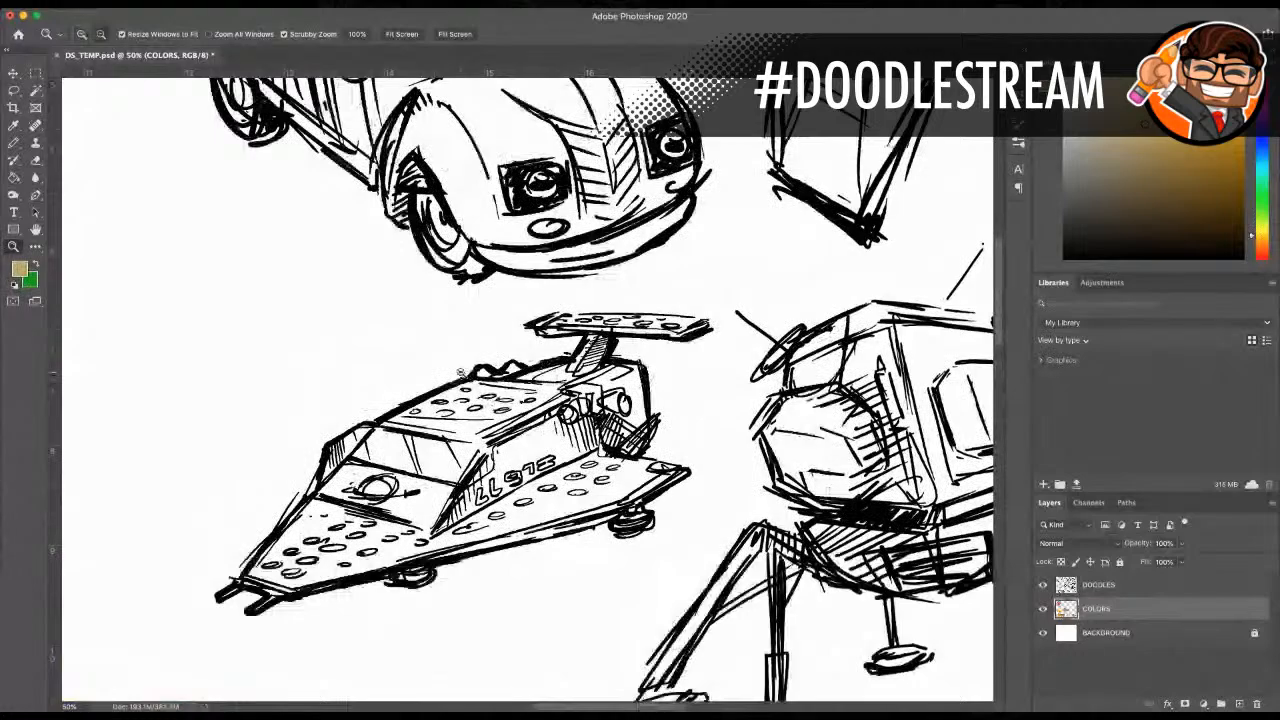
# Step: Inspect the flying school bus doodle, including the driver's face behind the windscreen
pyautogui.keyDown('alt'); pyautogui.click(461, 373); pyautogui.keyUp('alt')
pyautogui.keyDown('alt'); pyautogui.click(461, 373); pyautogui.keyUp('alt')
pyautogui.keyDown('alt'); pyautogui.click(461, 373); pyautogui.keyUp('alt')
pyautogui.click(420, 207)
pyautogui.click(420, 207)
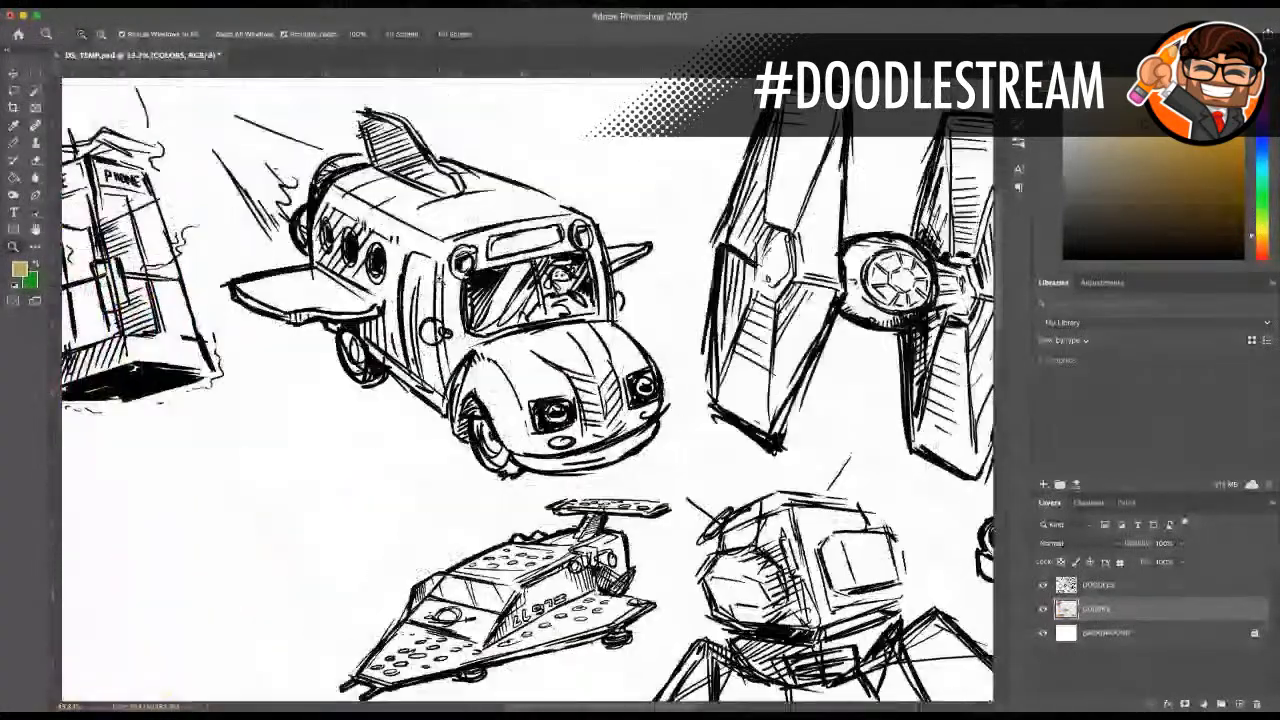
pyautogui.click(540, 268)
pyautogui.click(540, 270)
pyautogui.click(543, 290)
pyautogui.click(590, 276)
pyautogui.click(592, 277)
pyautogui.click(594, 278)
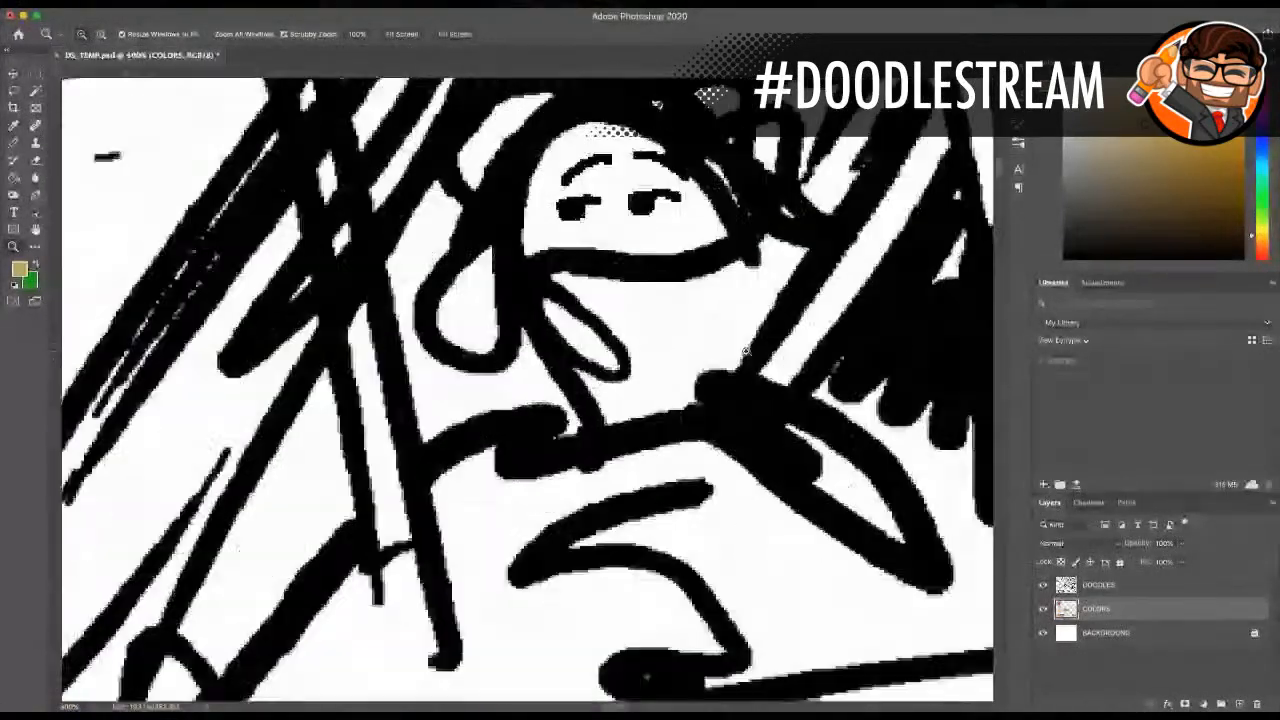
pyautogui.scroll(5, 744, 349)
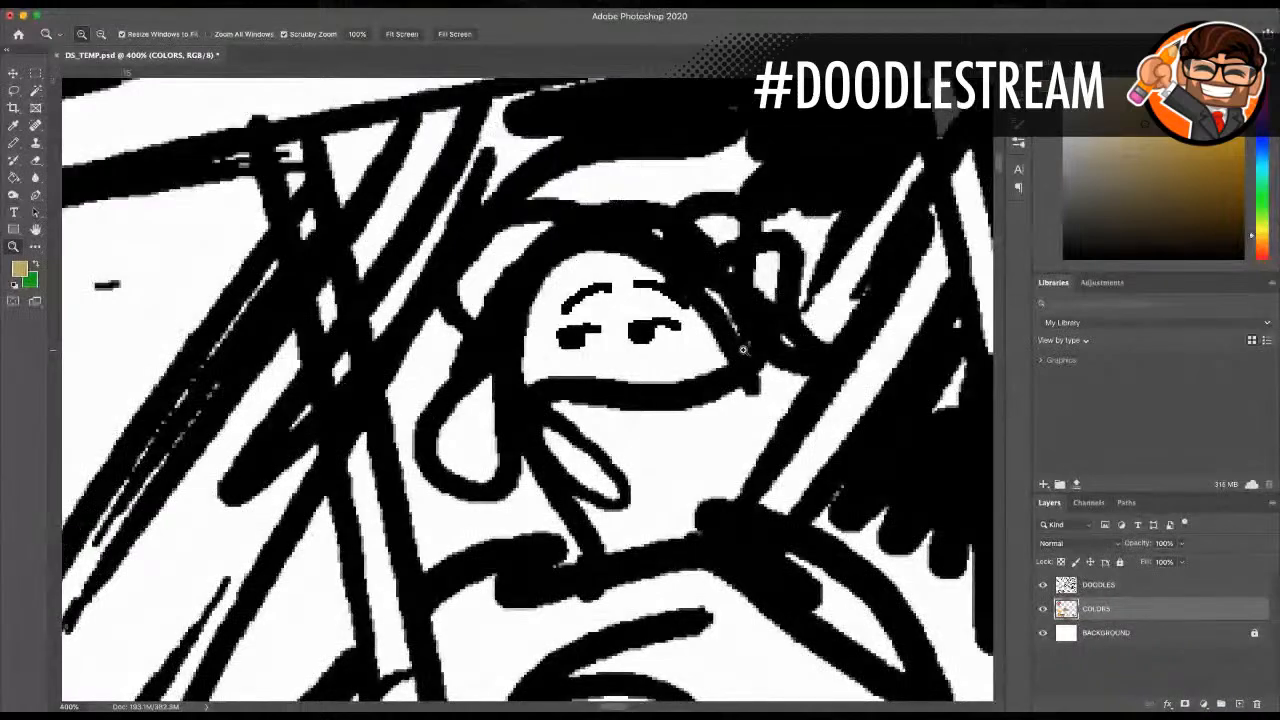
pyautogui.keyDown('alt'); pyautogui.click(541, 317); pyautogui.keyUp('alt')
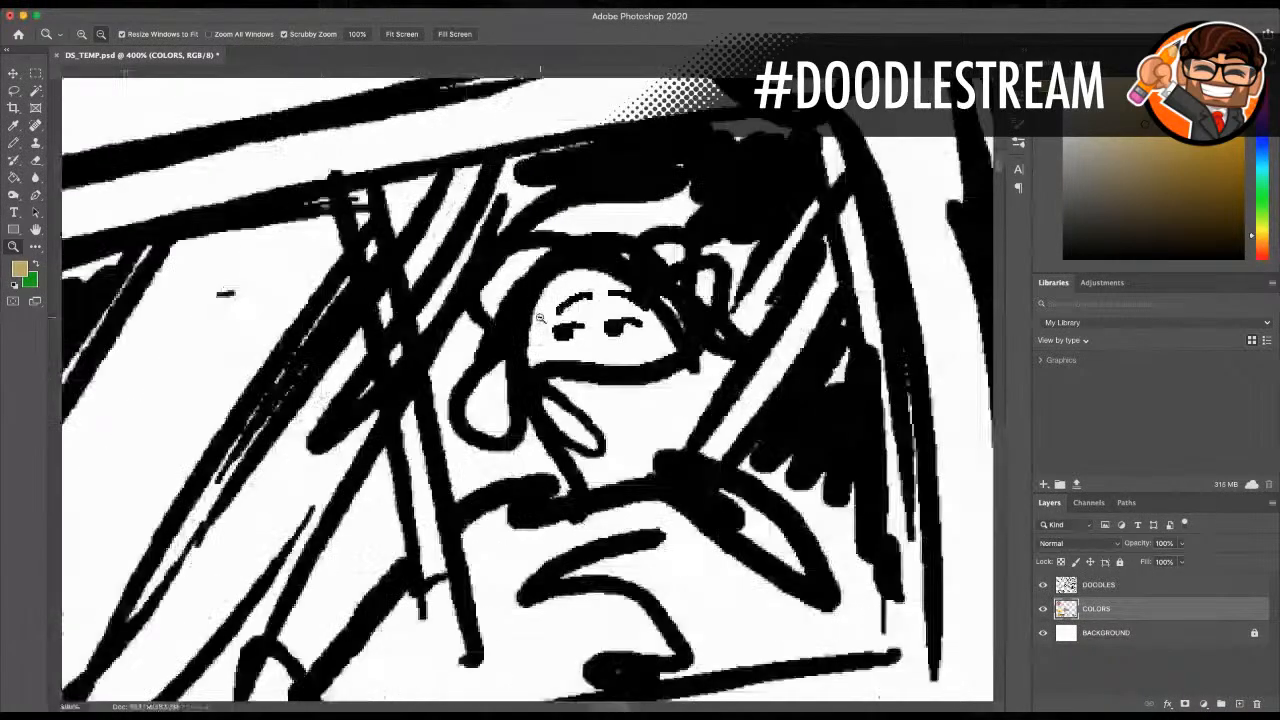
pyautogui.keyDown('alt'); pyautogui.click(541, 317); pyautogui.keyUp('alt')
pyautogui.keyDown('alt'); pyautogui.click(541, 317); pyautogui.keyUp('alt')
pyautogui.keyDown('alt'); pyautogui.click(541, 317); pyautogui.keyUp('alt')
pyautogui.keyDown('alt'); pyautogui.click(541, 317); pyautogui.keyUp('alt')
pyautogui.keyDown('alt'); pyautogui.click(541, 317); pyautogui.keyUp('alt')
pyautogui.keyDown('alt'); pyautogui.click(541, 317); pyautogui.keyUp('alt')
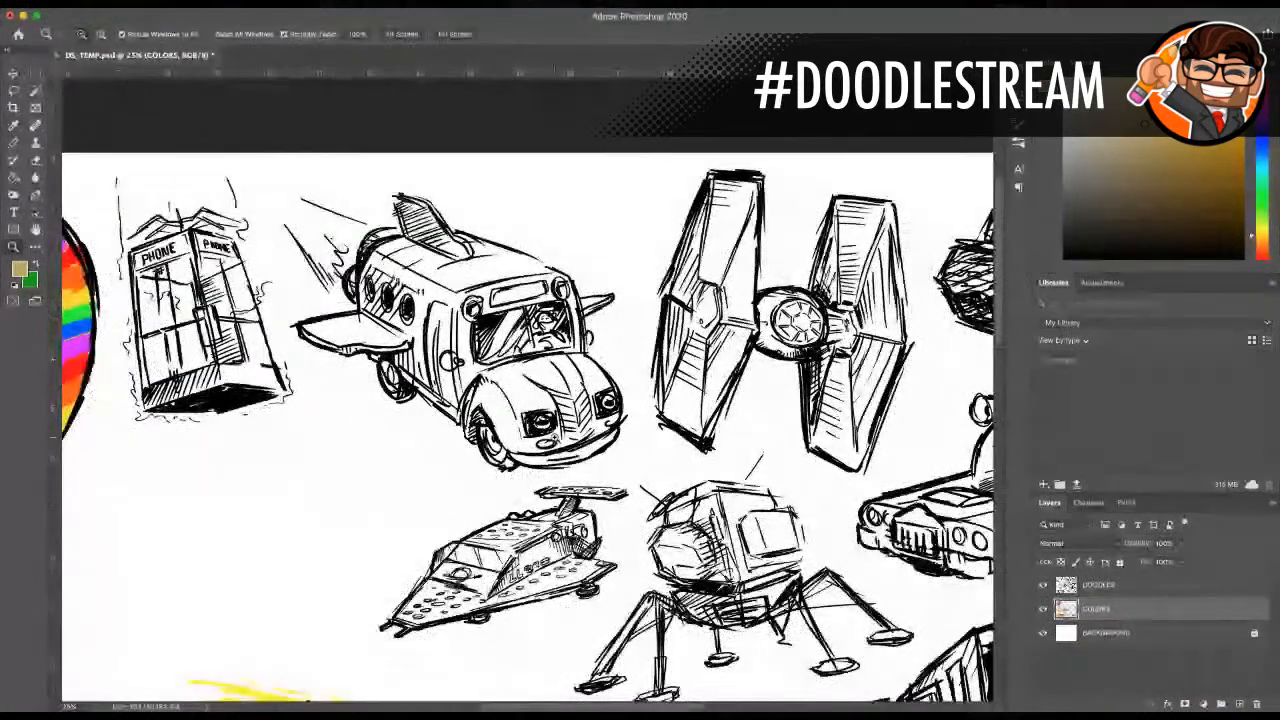
# Step: Examine the phone booth doodle beside the balloon, and view the whole doodle page
pyautogui.moveTo(624, 709); pyautogui.dragTo(557, 709)
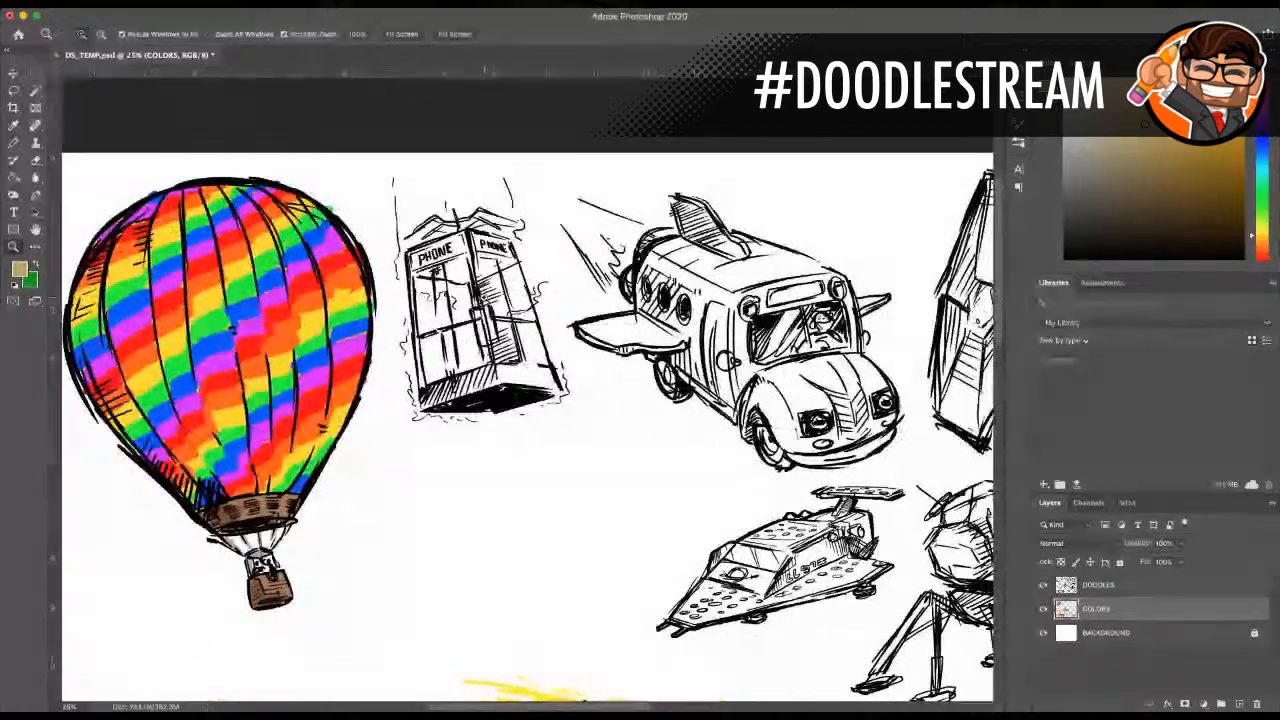
pyautogui.click(518, 373)
pyautogui.click(518, 373)
pyautogui.click(518, 373)
pyautogui.scroll(5, 525, 393)
pyautogui.scroll(-5, 525, 393)
pyautogui.scroll(-5, 524, 393)
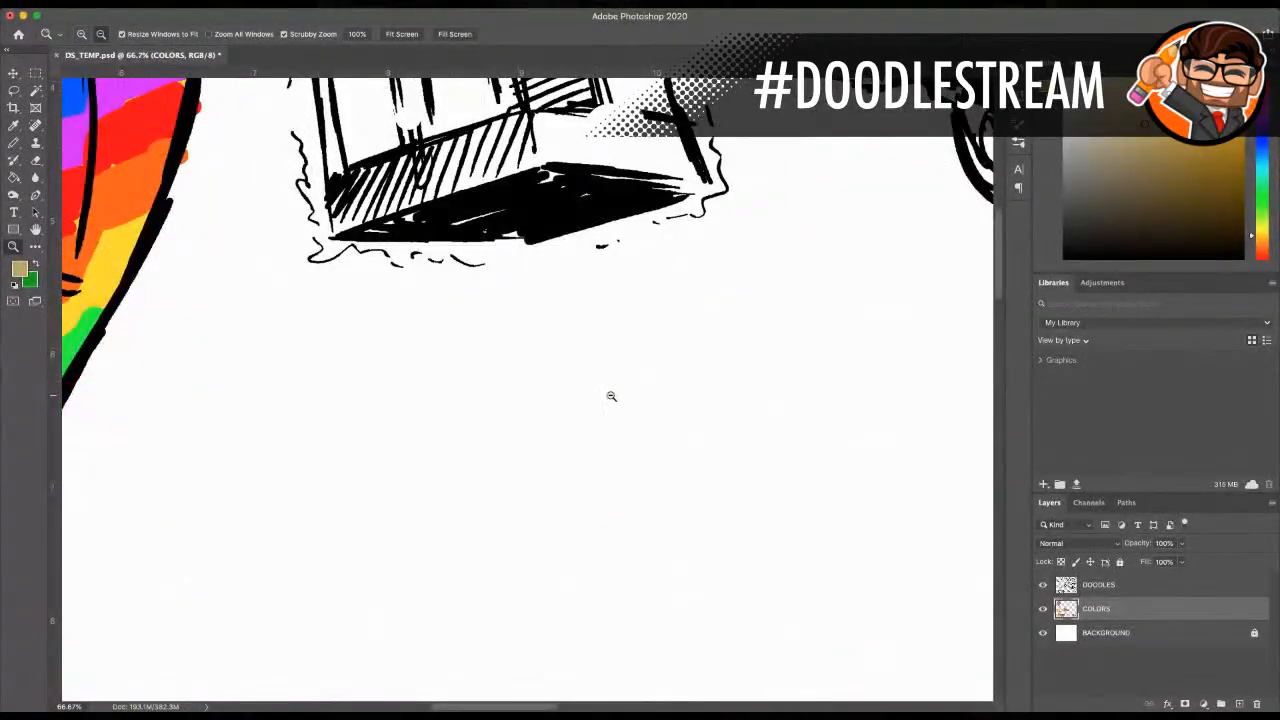
pyautogui.keyDown('alt'); pyautogui.click(614, 394); pyautogui.keyUp('alt')
pyautogui.keyDown('alt'); pyautogui.click(632, 408); pyautogui.keyUp('alt')
pyautogui.keyDown('alt'); pyautogui.click(632, 408); pyautogui.keyUp('alt')
pyautogui.keyDown('alt'); pyautogui.click(632, 408); pyautogui.keyUp('alt')
pyautogui.keyDown('alt'); pyautogui.click(632, 408); pyautogui.keyUp('alt')
pyautogui.keyDown('alt'); pyautogui.click(632, 408); pyautogui.keyUp('alt')
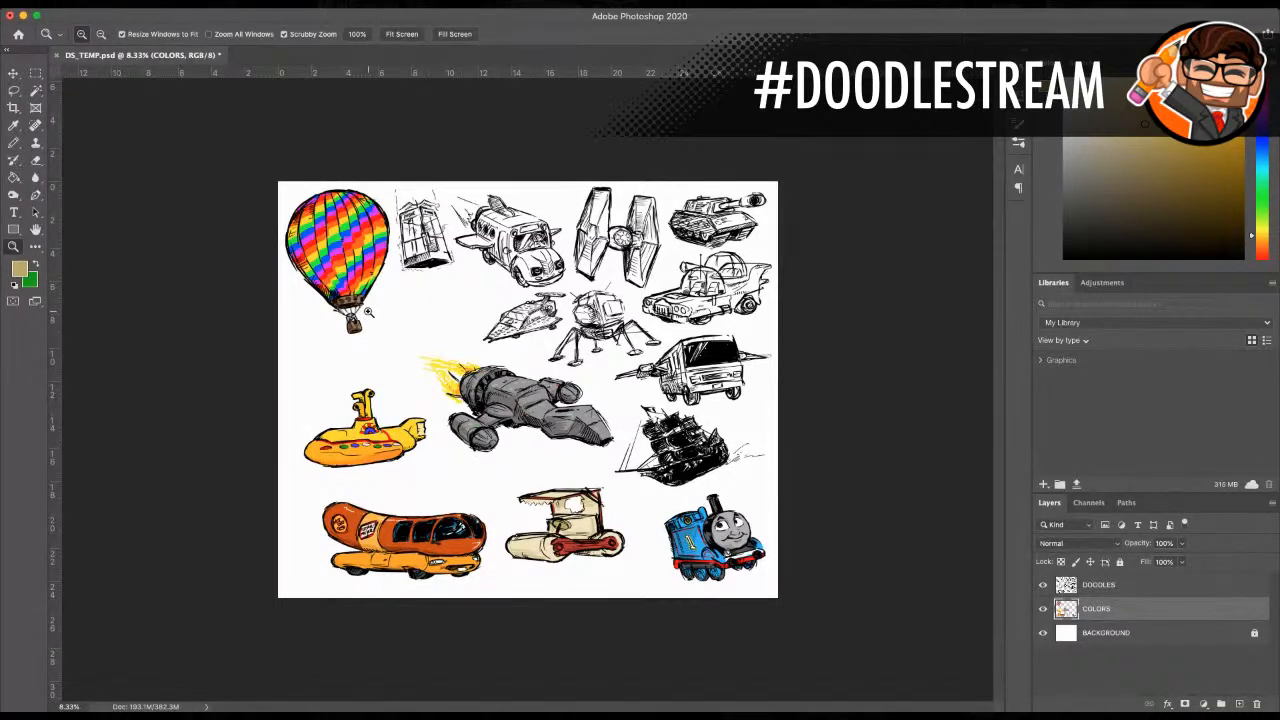
# Step: Inspect the rainbow hot-air balloon and the tiny figures in its basket up close
pyautogui.click(346, 237)
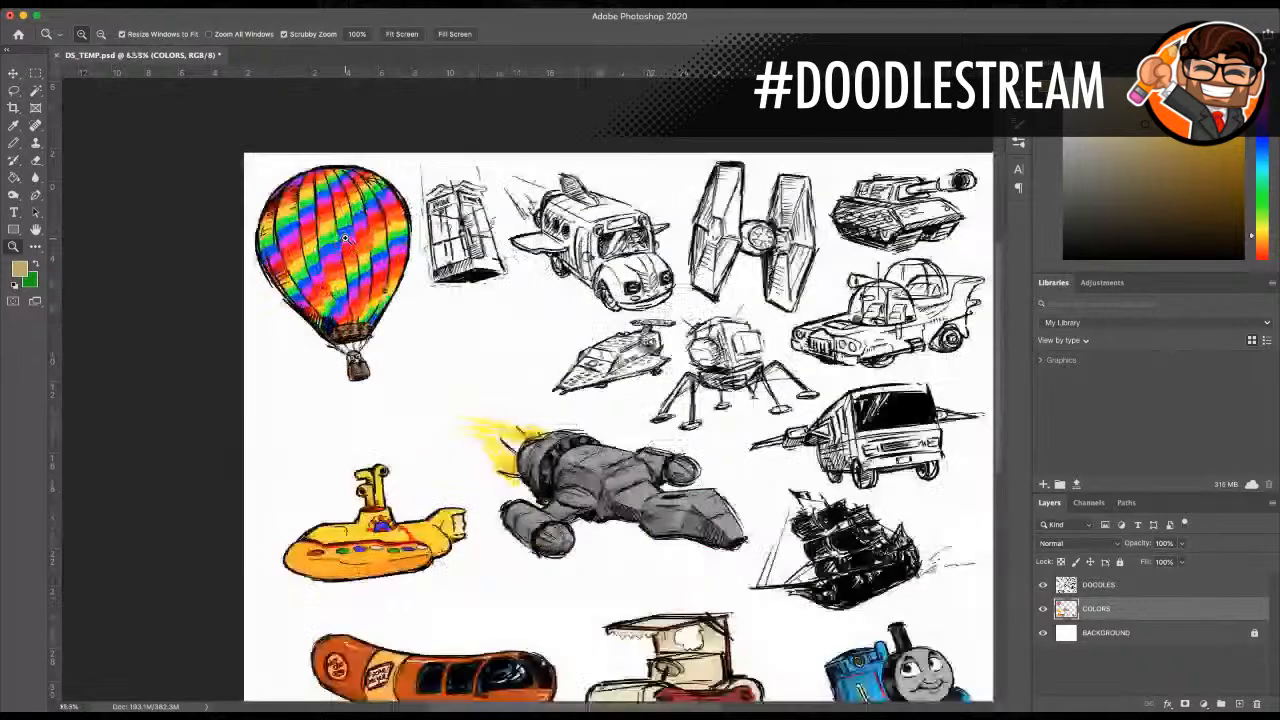
pyautogui.click(346, 237)
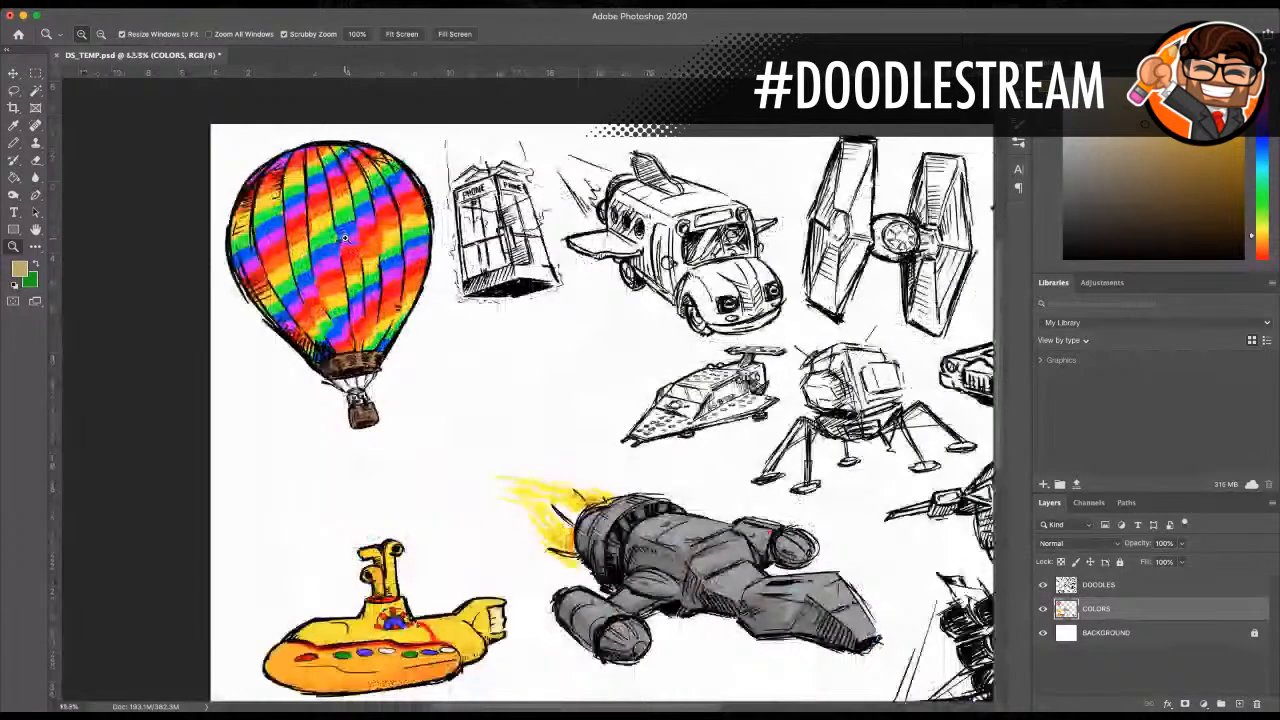
pyautogui.click(344, 237)
pyautogui.click(310, 299)
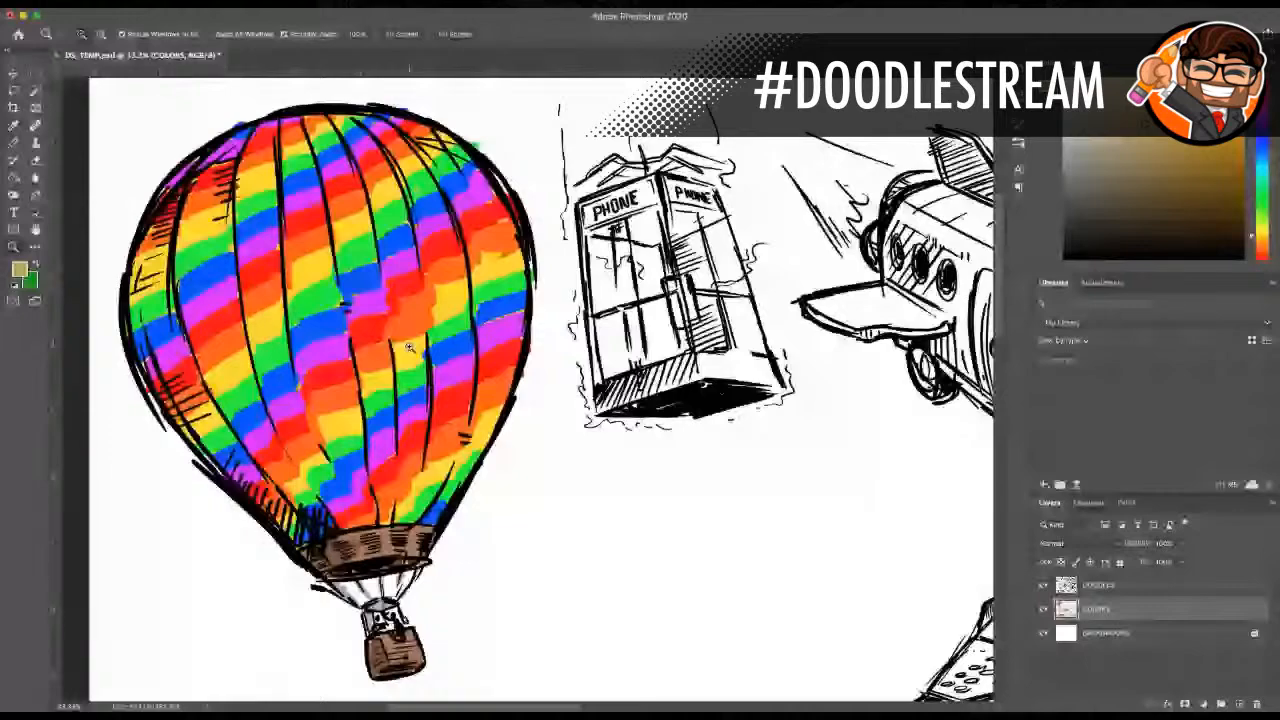
pyautogui.doubleClick(439, 515)
pyautogui.click(440, 516)
pyautogui.click(430, 465)
pyautogui.click(426, 450)
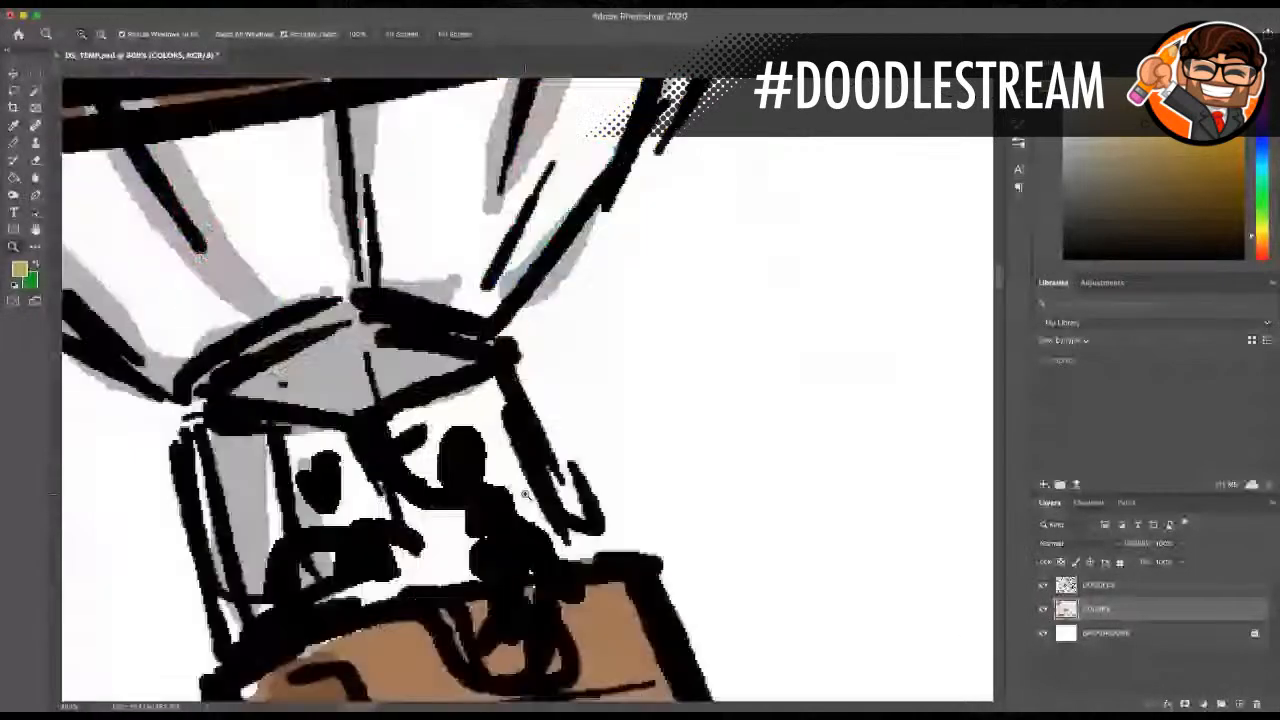
pyautogui.keyDown('alt'); pyautogui.click(410, 418); pyautogui.keyUp('alt')
pyautogui.keyDown('alt'); pyautogui.click(410, 418); pyautogui.keyUp('alt')
pyautogui.keyDown('alt'); pyautogui.click(409, 418); pyautogui.keyUp('alt')
pyautogui.keyDown('alt'); pyautogui.click(408, 419); pyautogui.keyUp('alt')
pyautogui.keyDown('alt'); pyautogui.click(413, 419); pyautogui.keyUp('alt')
pyautogui.keyDown('alt'); pyautogui.click(480, 426); pyautogui.keyUp('alt')
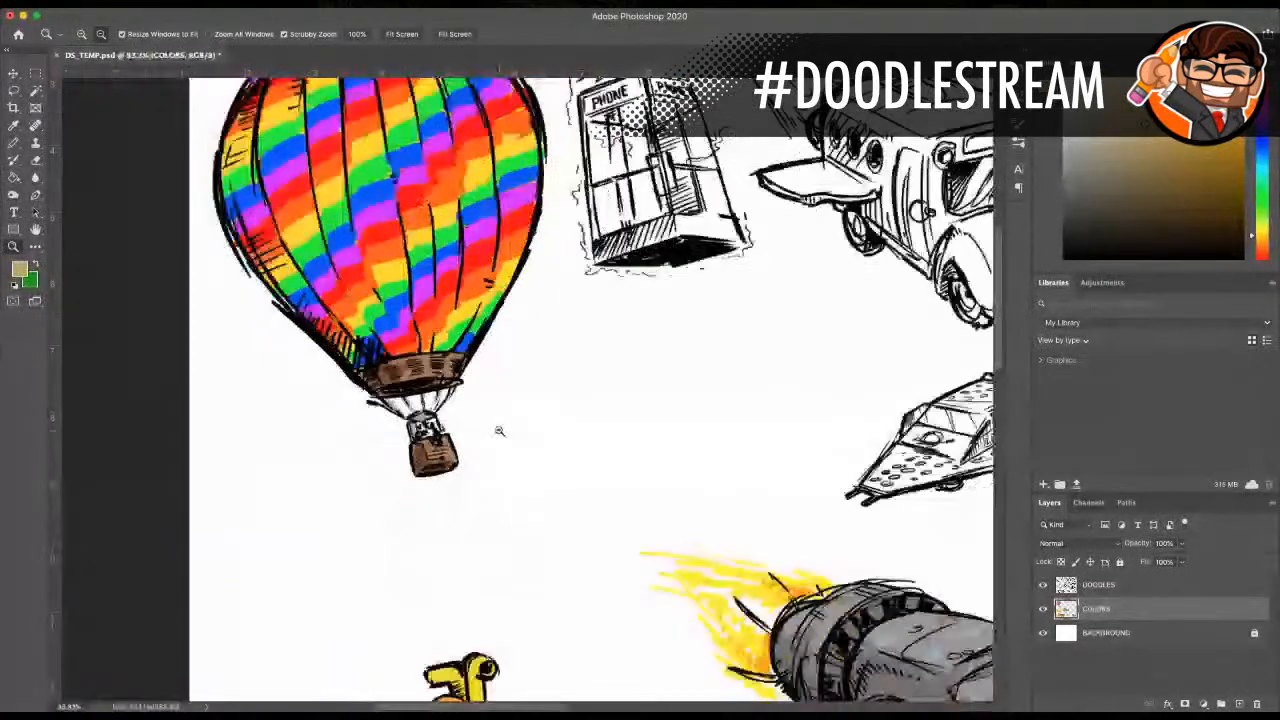
# Step: Review the coloured yellow submarine and the hot dog car up close
pyautogui.keyDown('alt'); pyautogui.click(554, 463); pyautogui.keyUp('alt')
pyautogui.keyDown('alt'); pyautogui.click(572, 474); pyautogui.keyUp('alt')
pyautogui.scroll(-3, 570, 474)
pyautogui.click(534, 428)
pyautogui.click(534, 429)
pyautogui.click(534, 430)
pyautogui.scroll(-3, 538, 440)
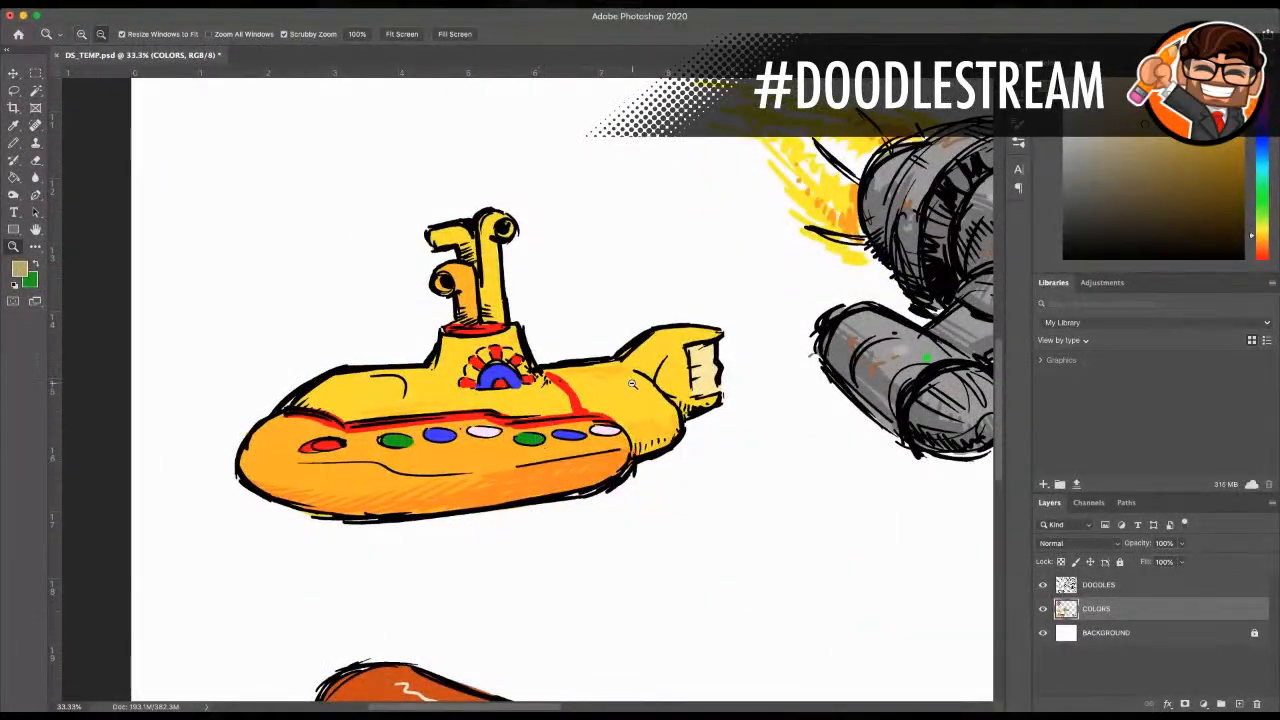
pyautogui.keyDown('alt'); pyautogui.click(598, 488); pyautogui.keyUp('alt')
pyautogui.keyDown('alt'); pyautogui.click(604, 496); pyautogui.keyUp('alt')
pyautogui.keyDown('alt'); pyautogui.click(605, 497); pyautogui.keyUp('alt')
pyautogui.scroll(-1, 605, 497)
pyautogui.click(574, 486)
pyautogui.click(566, 482)
pyautogui.click(556, 474)
pyautogui.scroll(-5, 554, 440)
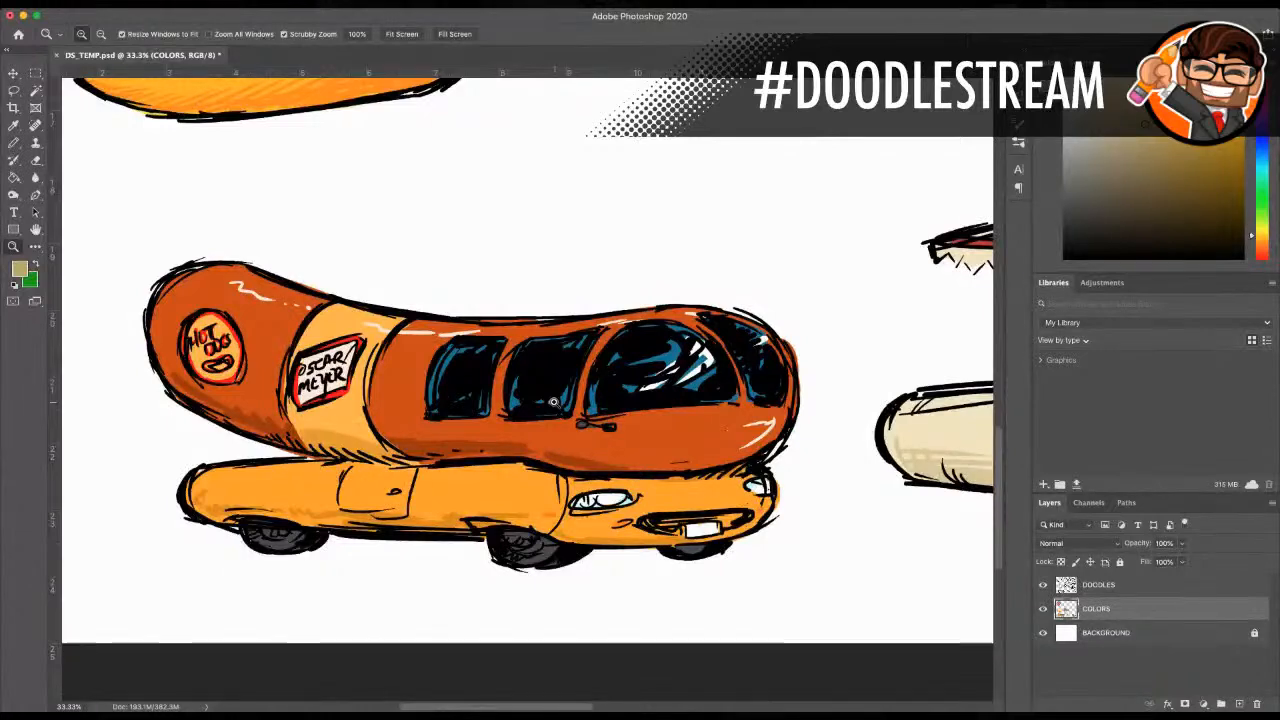
pyautogui.keyDown('alt'); pyautogui.click(598, 340); pyautogui.keyUp('alt')
pyautogui.keyDown('alt'); pyautogui.click(598, 340); pyautogui.keyUp('alt')
pyautogui.keyDown('alt'); pyautogui.click(598, 340); pyautogui.keyUp('alt')
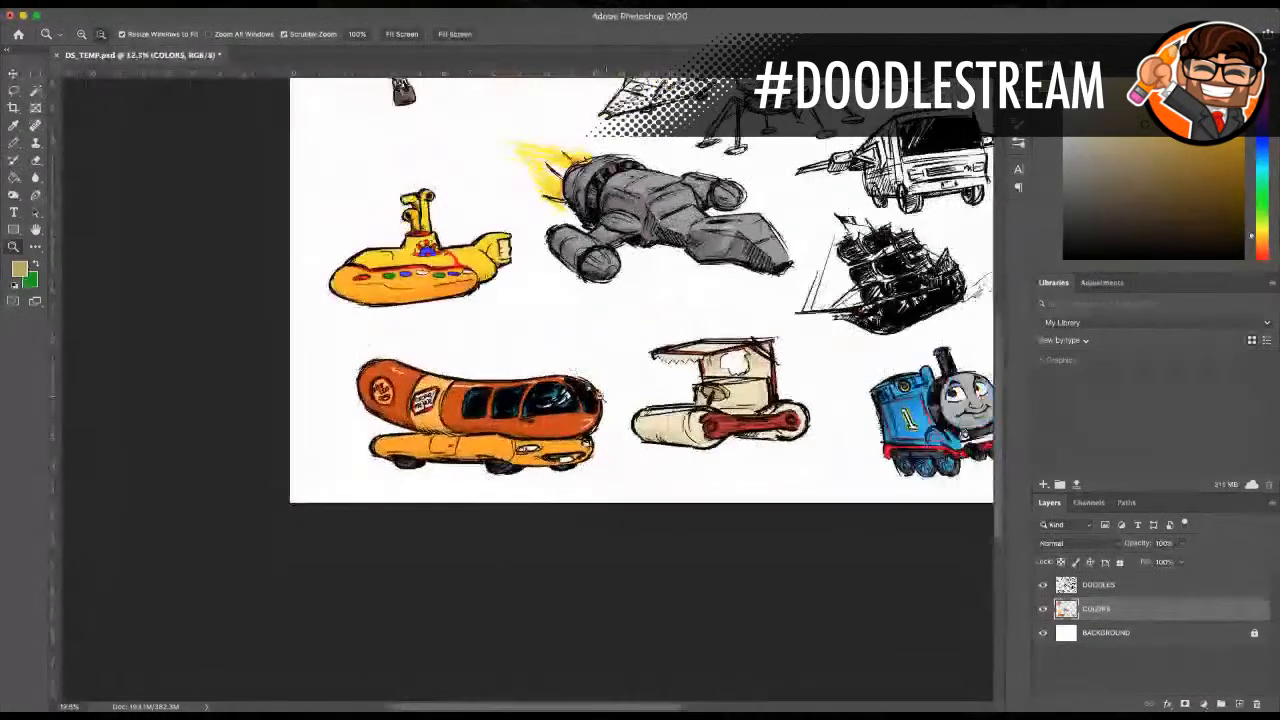
# Step: Review the coloured Flintstones mobile and grey spaceship, and view the uncoloured winged van and sailing ship beside them
pyautogui.hscroll(3, 565, 390)
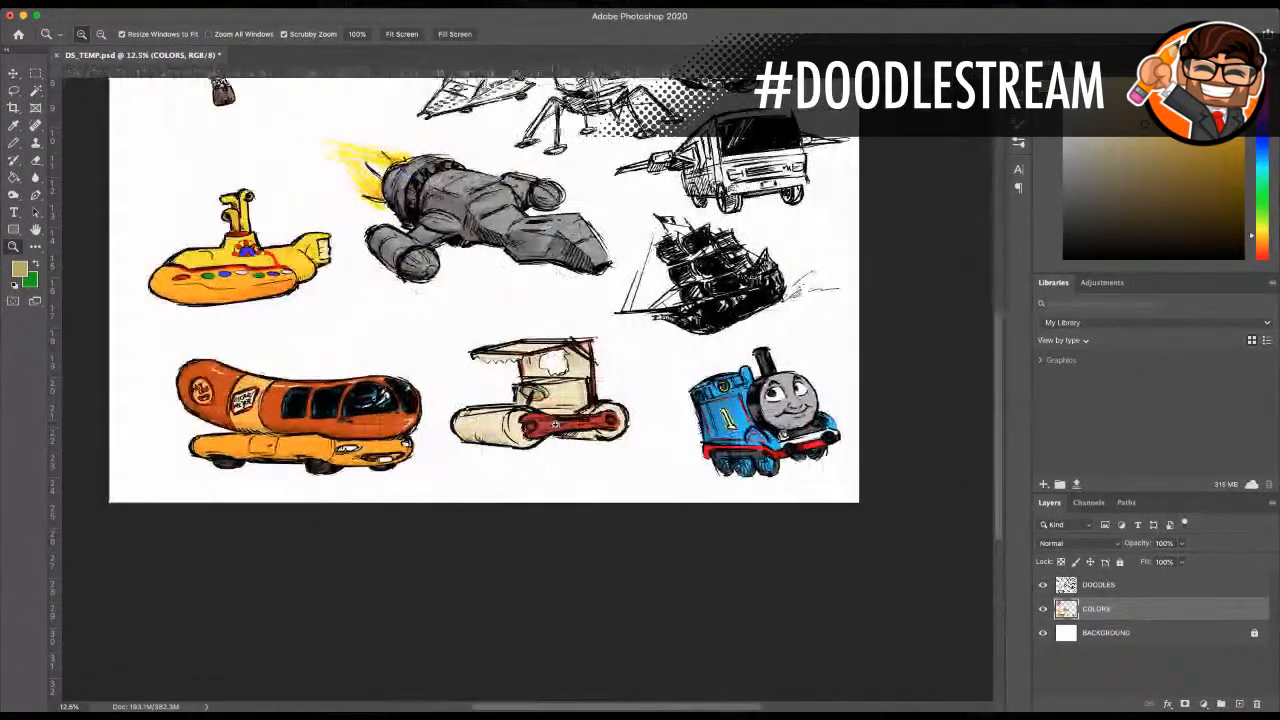
pyautogui.click(548, 410)
pyautogui.click(548, 410)
pyautogui.click(548, 410)
pyautogui.scroll(10, 543, 376)
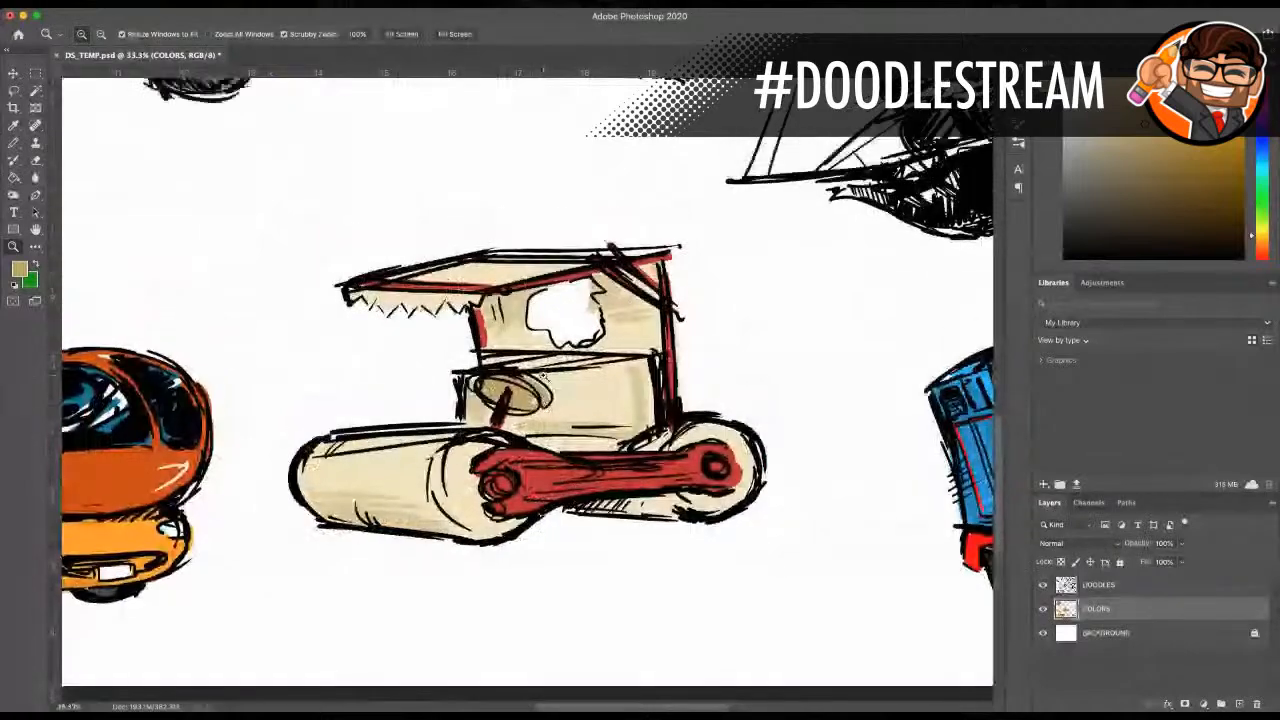
pyautogui.scroll(3, 543, 375)
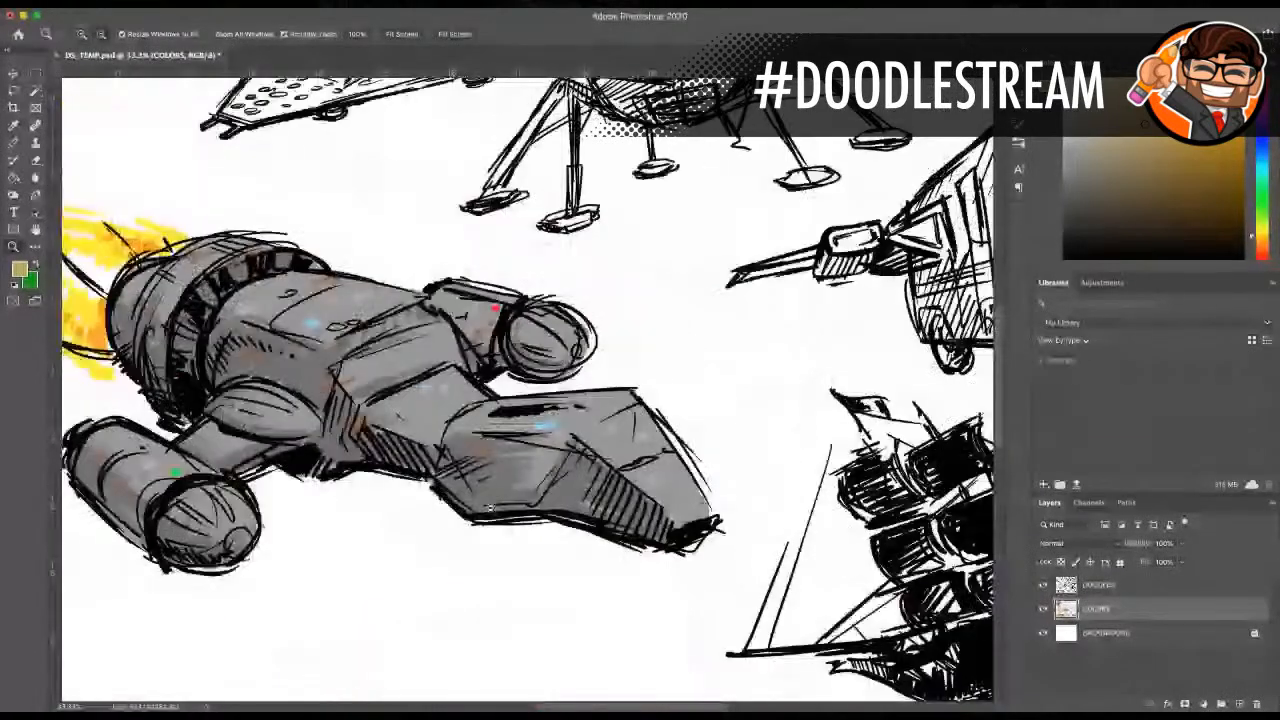
pyautogui.keyDown('alt'); pyautogui.click(490, 508); pyautogui.keyUp('alt')
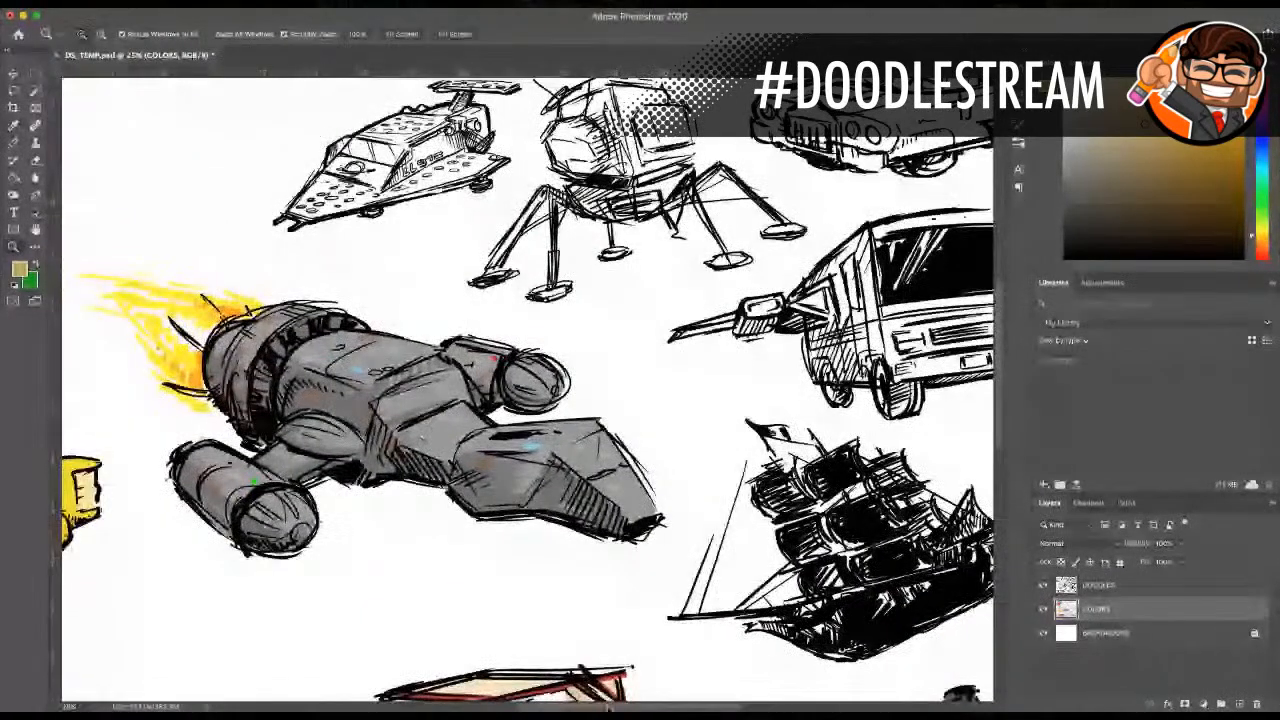
pyautogui.hscroll(-3, 476, 469)
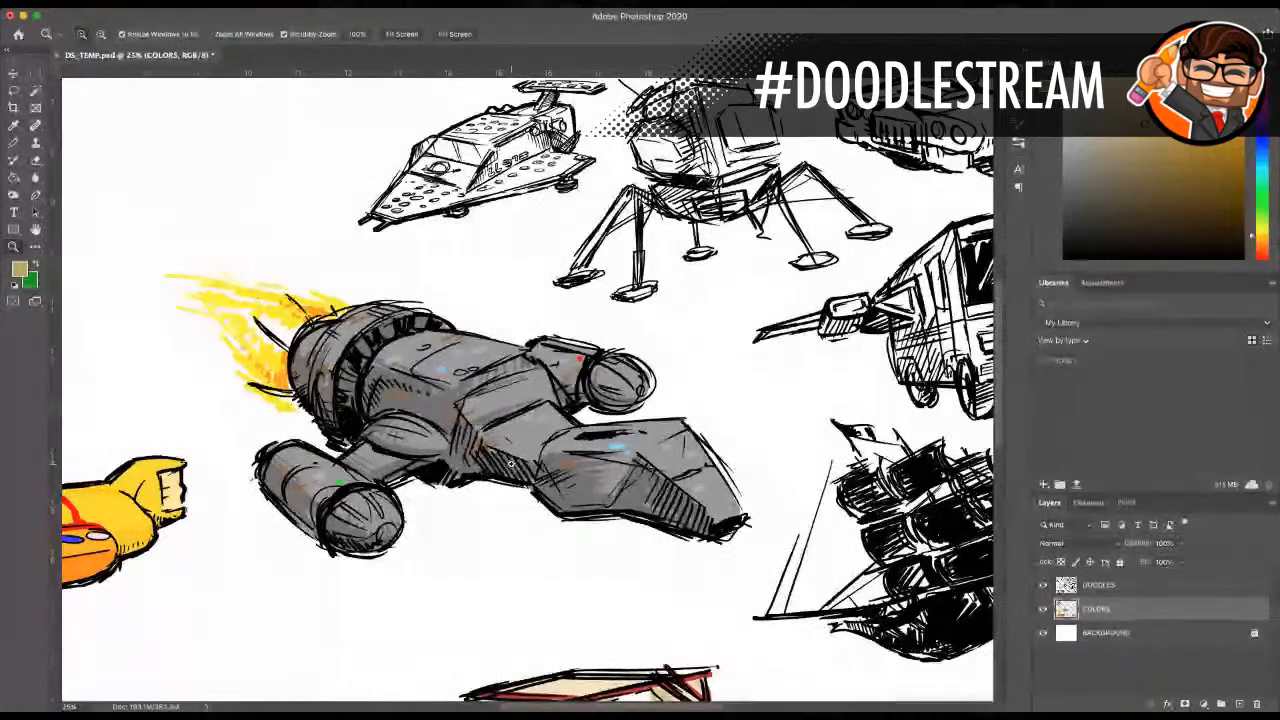
pyautogui.hscroll(5, 609, 547)
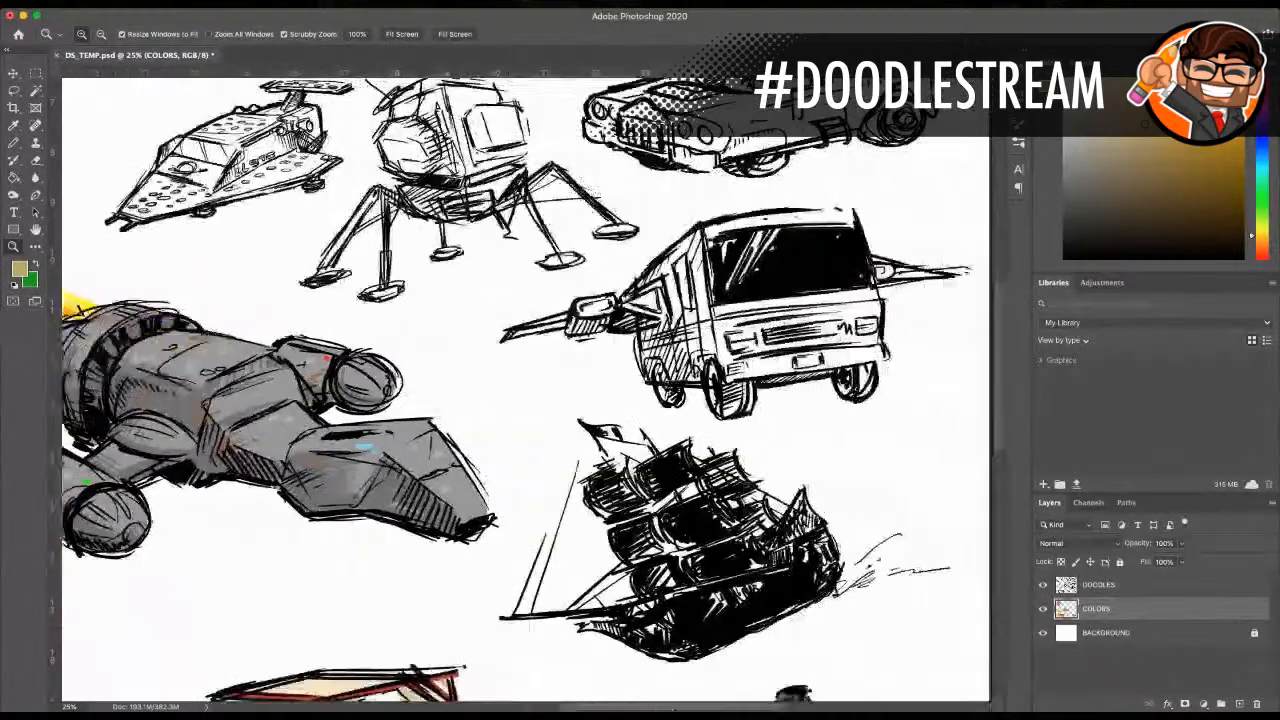
# Step: Examine the coloured blue tank engine doodle up close, especially its grey face
pyautogui.scroll(-5, 609, 547)
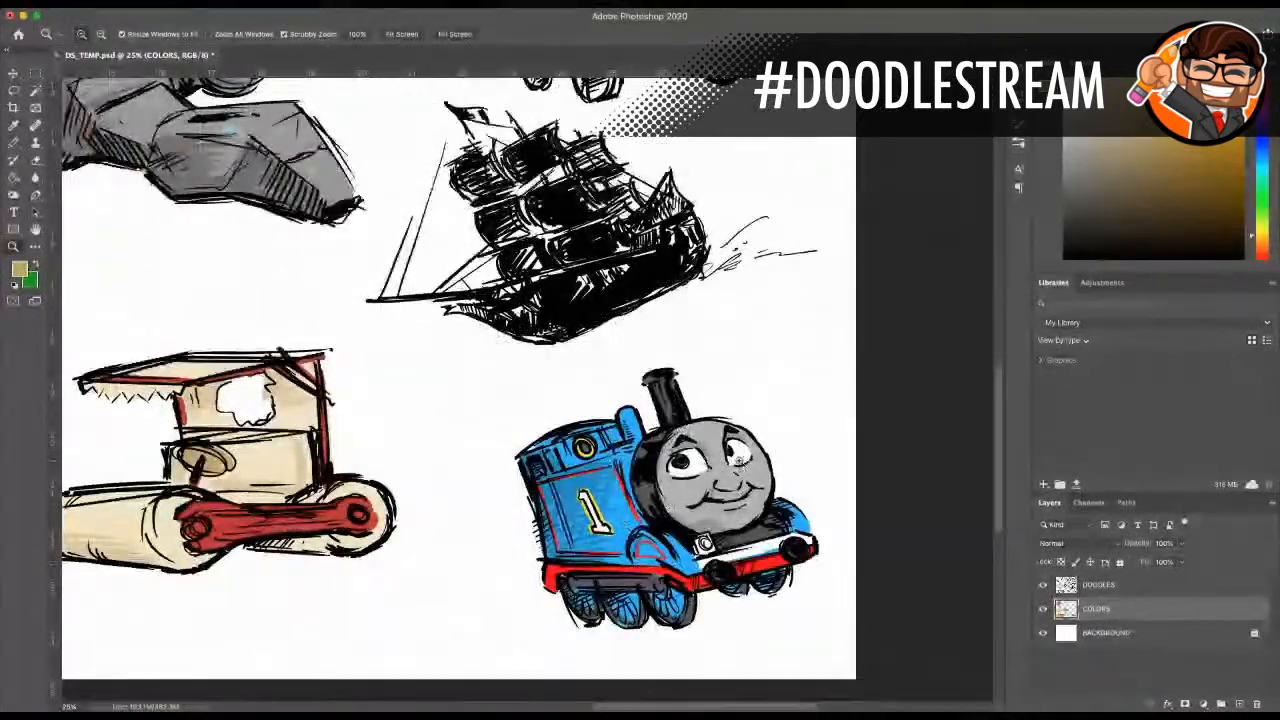
pyautogui.click(738, 460)
pyautogui.click(738, 461)
pyautogui.scroll(-1, 740, 455)
pyautogui.click(746, 414)
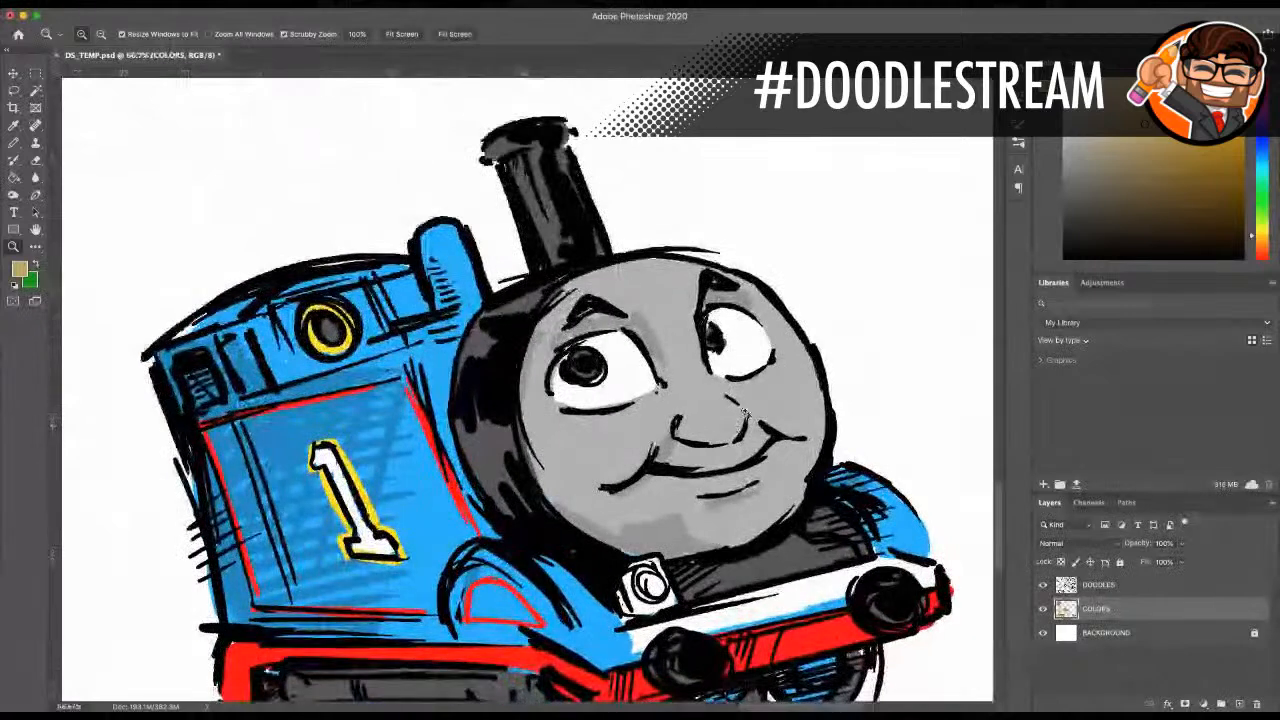
pyautogui.click(745, 412)
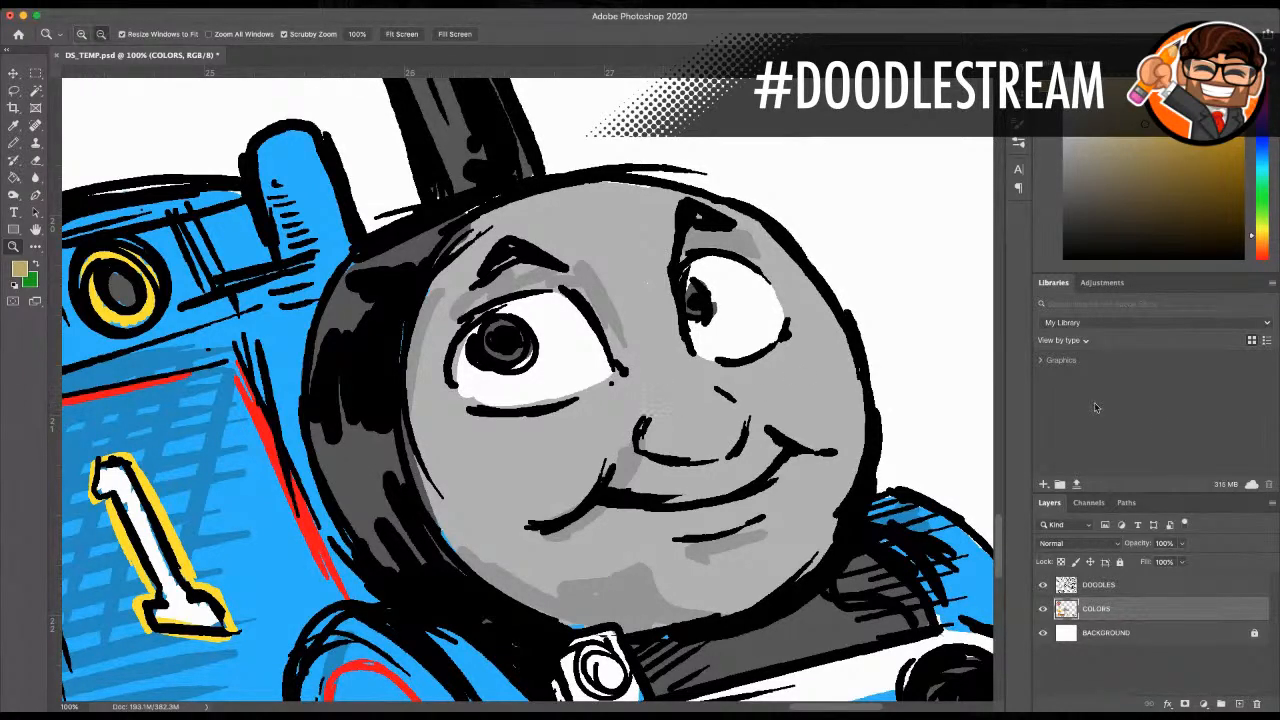
# Step: View the whole vehicle doodle page again, covering both the coloured and the uncoloured doodles
pyautogui.keyDown('alt'); pyautogui.click(520, 364); pyautogui.keyUp('alt')
pyautogui.keyDown('alt'); pyautogui.click(456, 362); pyautogui.keyUp('alt')
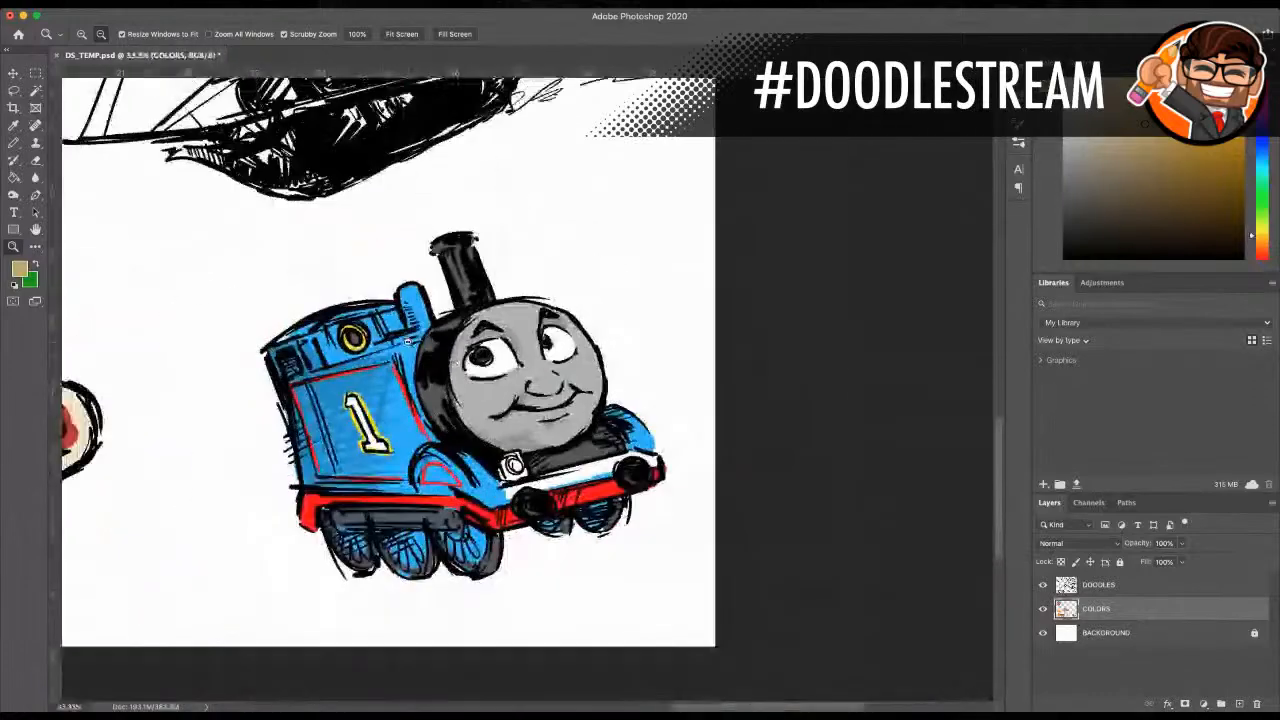
pyautogui.keyDown('alt'); pyautogui.click(356, 315); pyautogui.keyUp('alt')
pyautogui.keyDown('alt'); pyautogui.click(342, 293); pyautogui.keyUp('alt')
pyautogui.keyDown('alt'); pyautogui.click(342, 293); pyautogui.keyUp('alt')
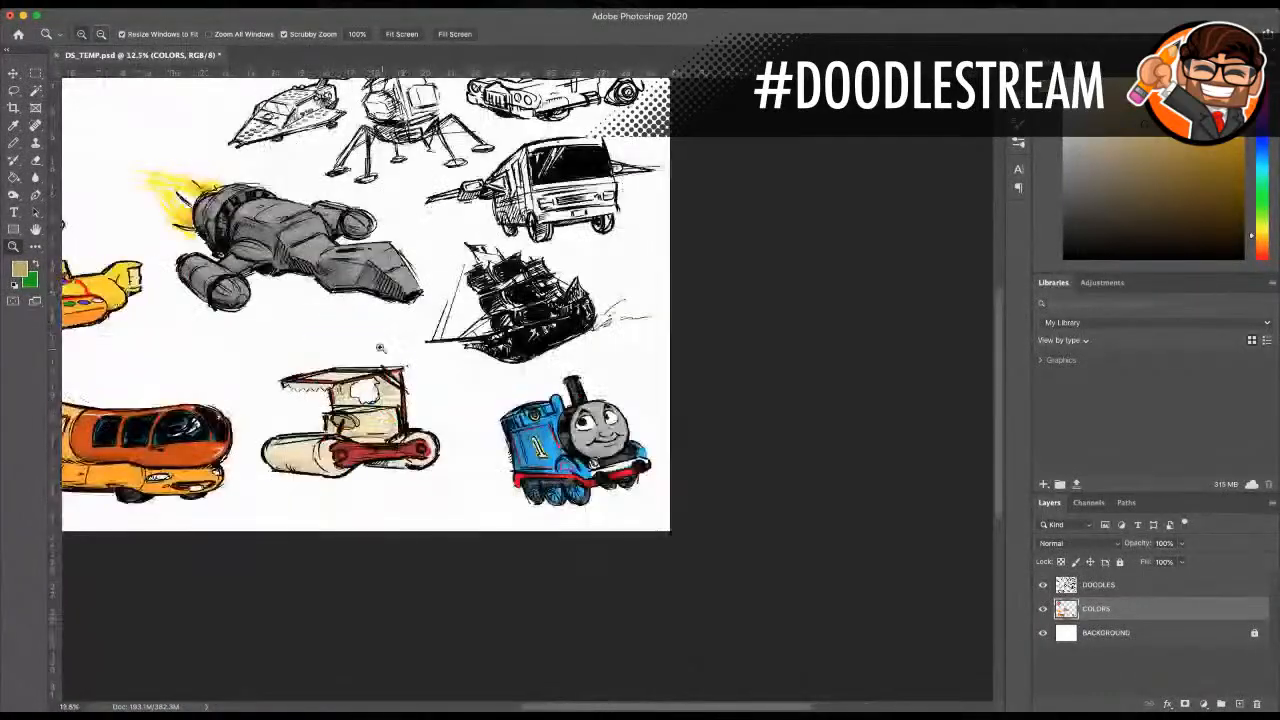
pyautogui.keyDown('alt'); pyautogui.click(414, 330); pyautogui.keyUp('alt')
pyautogui.click(524, 380)
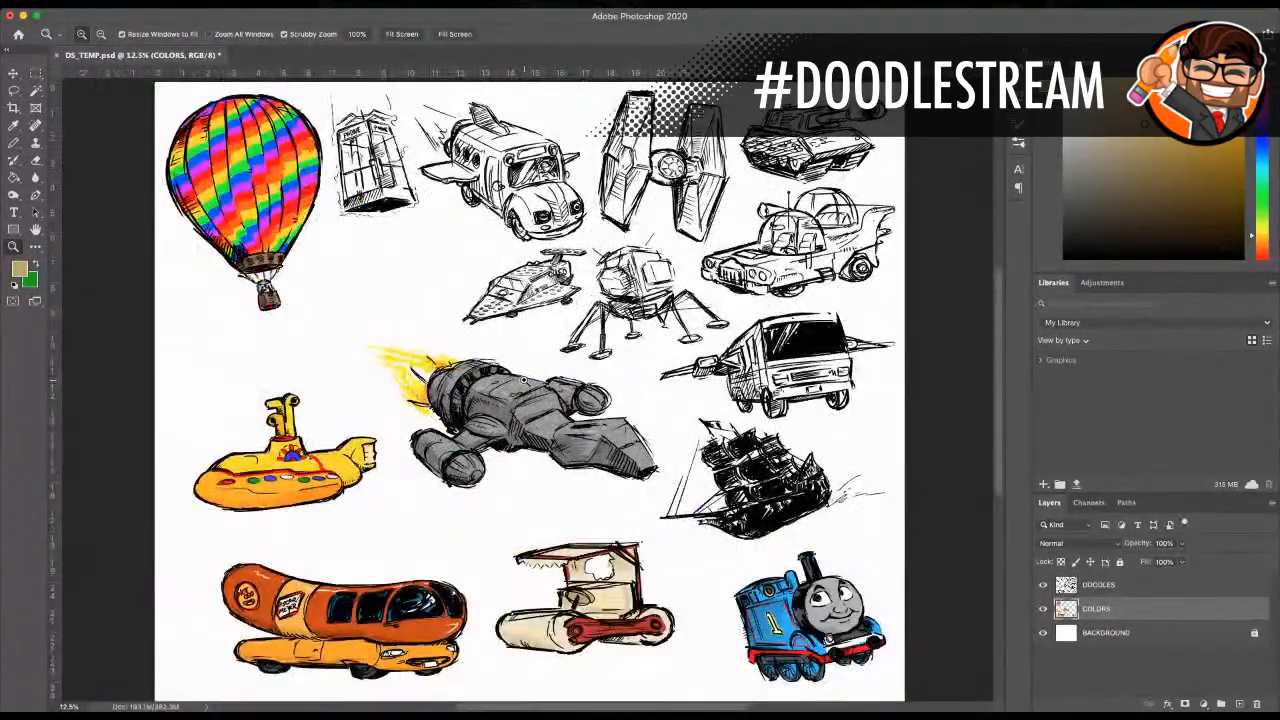
pyautogui.keyDown('alt'); pyautogui.click(578, 364); pyautogui.keyUp('alt')
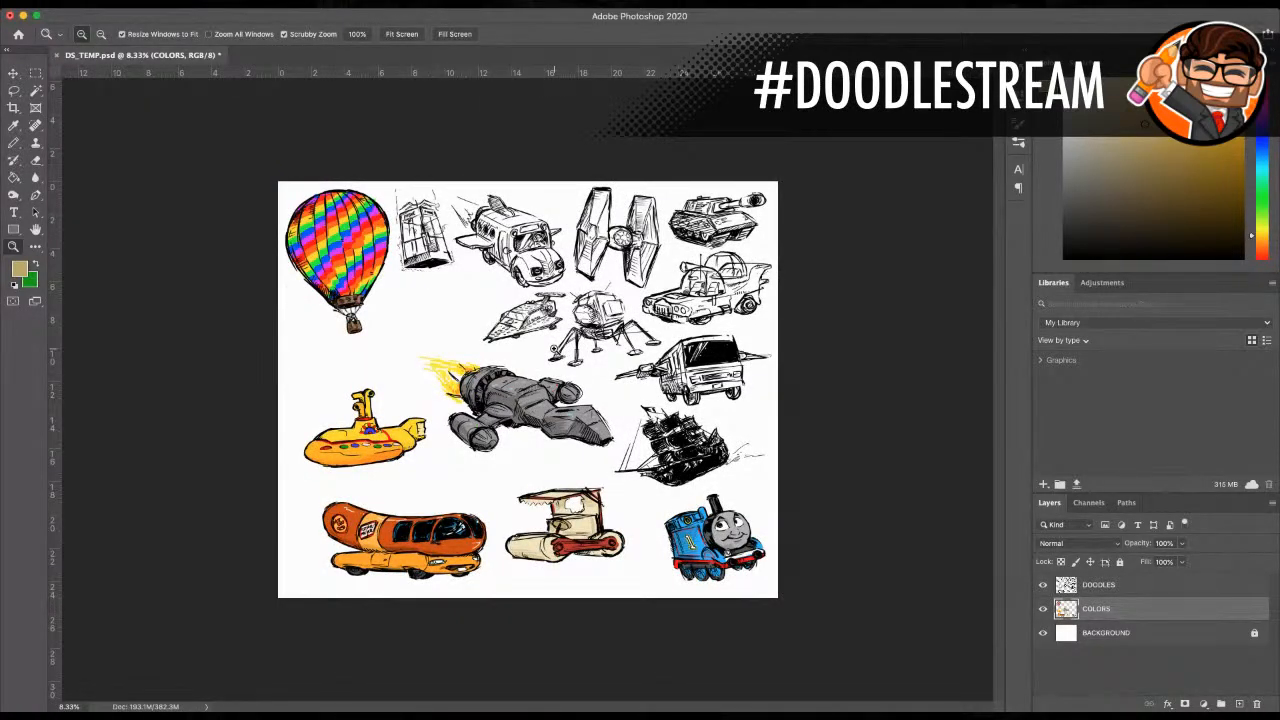
pyautogui.click(545, 358)
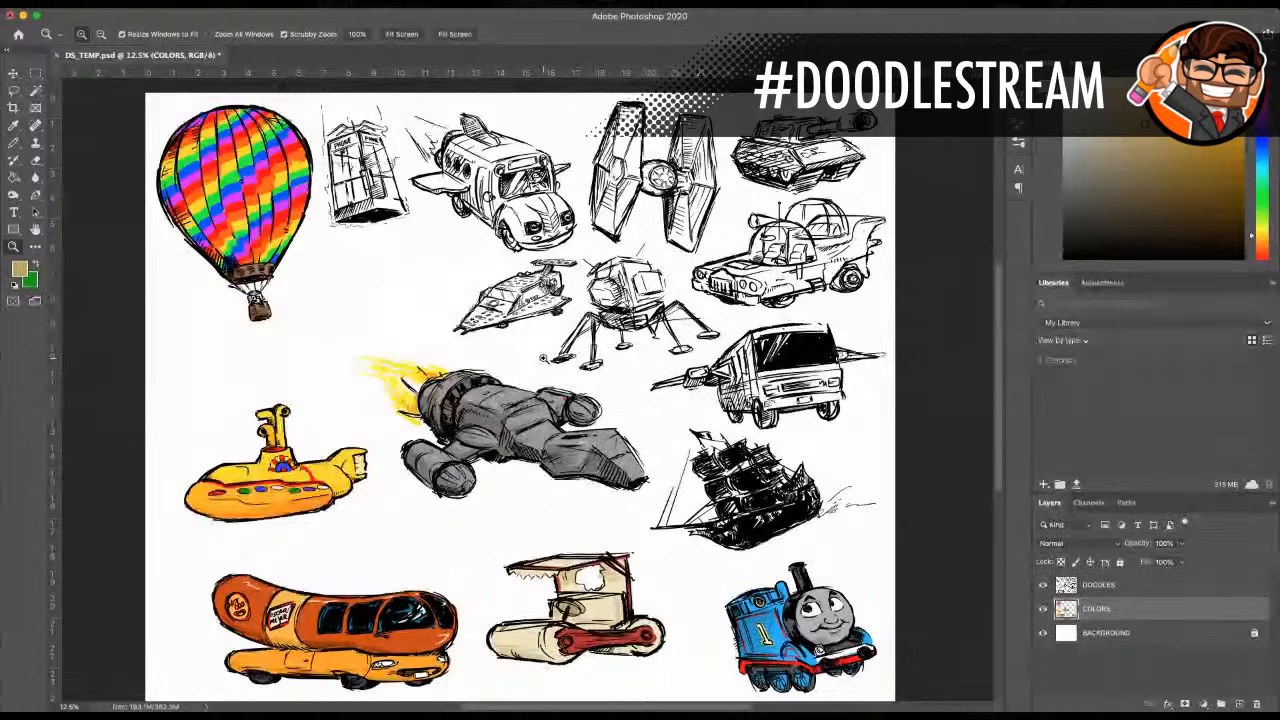